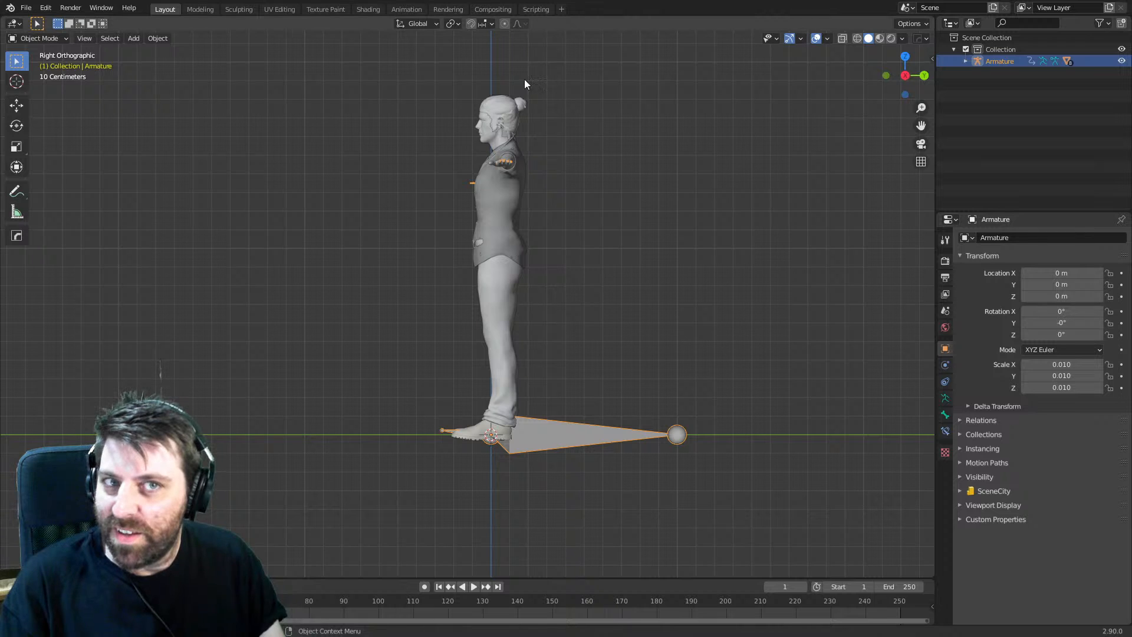
# - Put the armature into Pose Mode and display the viewport in wireframe shading
pyautogui.click(468, 265)
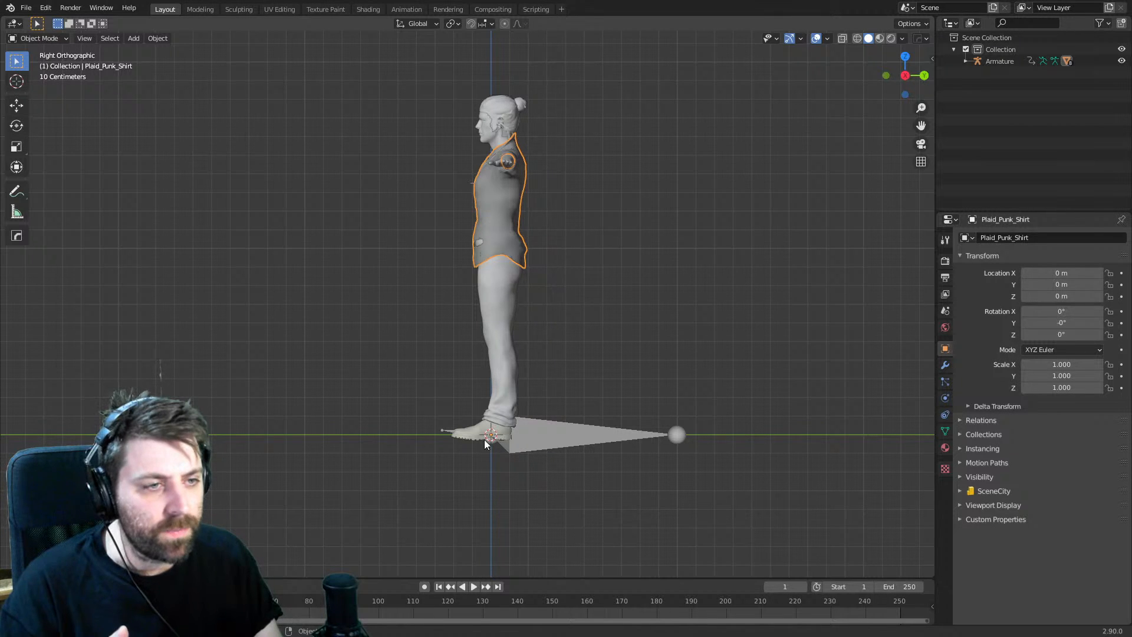
pyautogui.click(558, 443)
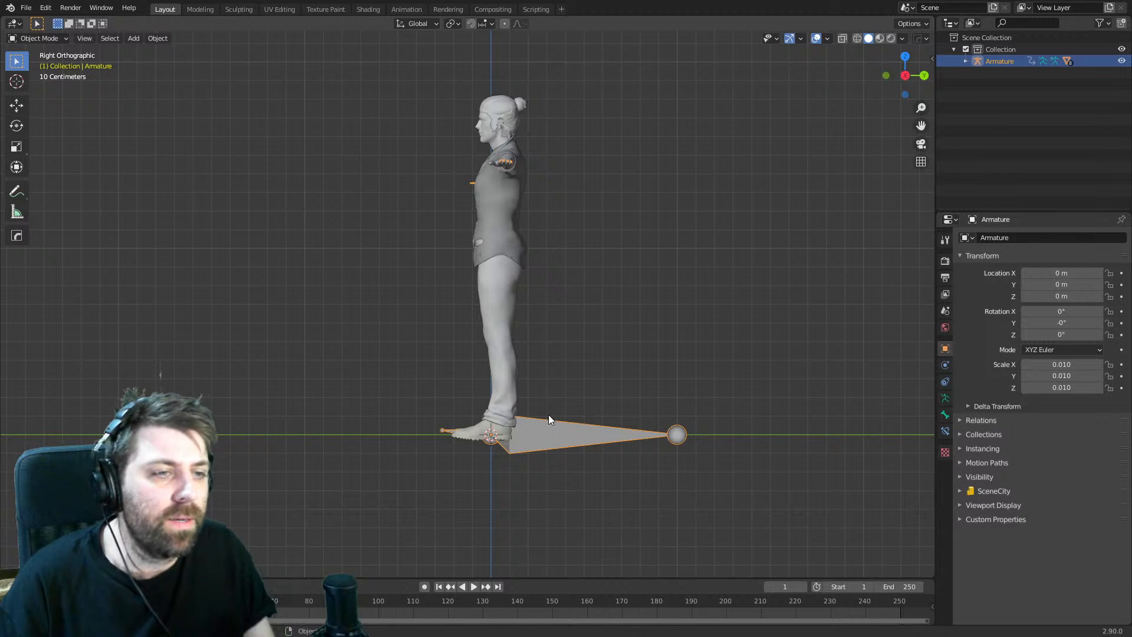
pyautogui.click(59, 38)
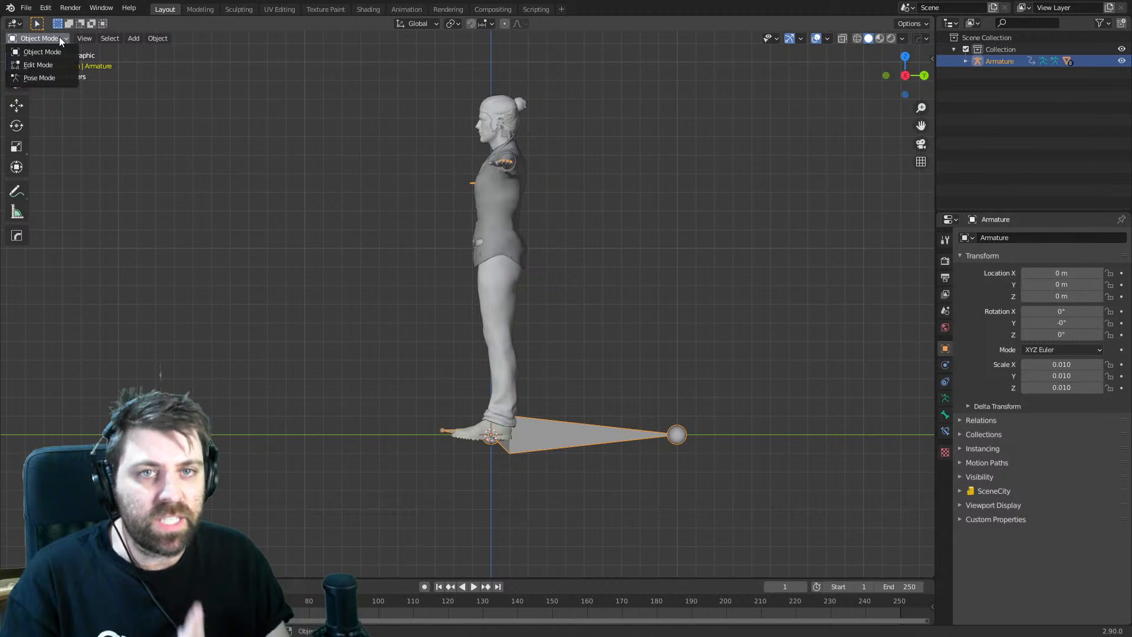
pyautogui.click(52, 74)
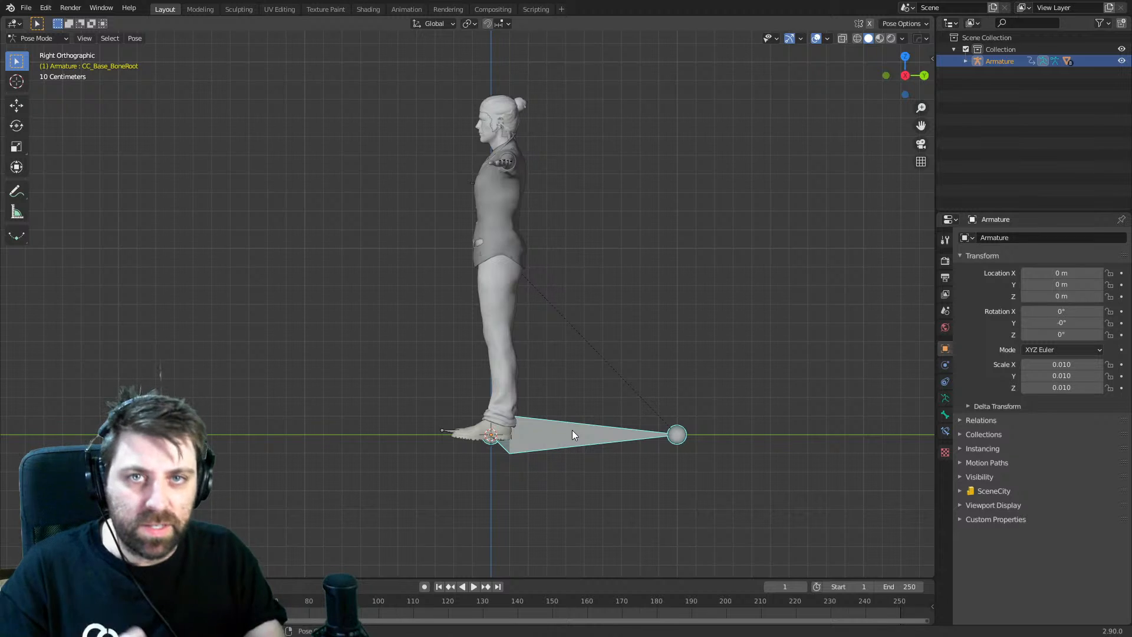
pyautogui.press('z')
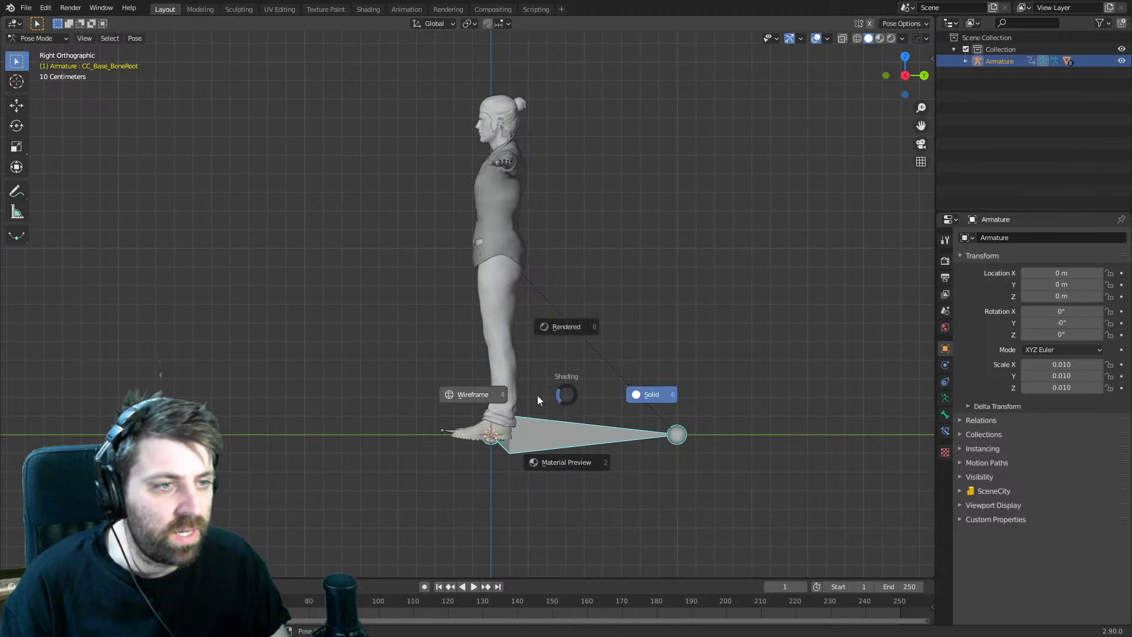
pyautogui.click(537, 395)
pyautogui.scroll(2, 500, 263)
pyautogui.click(511, 286)
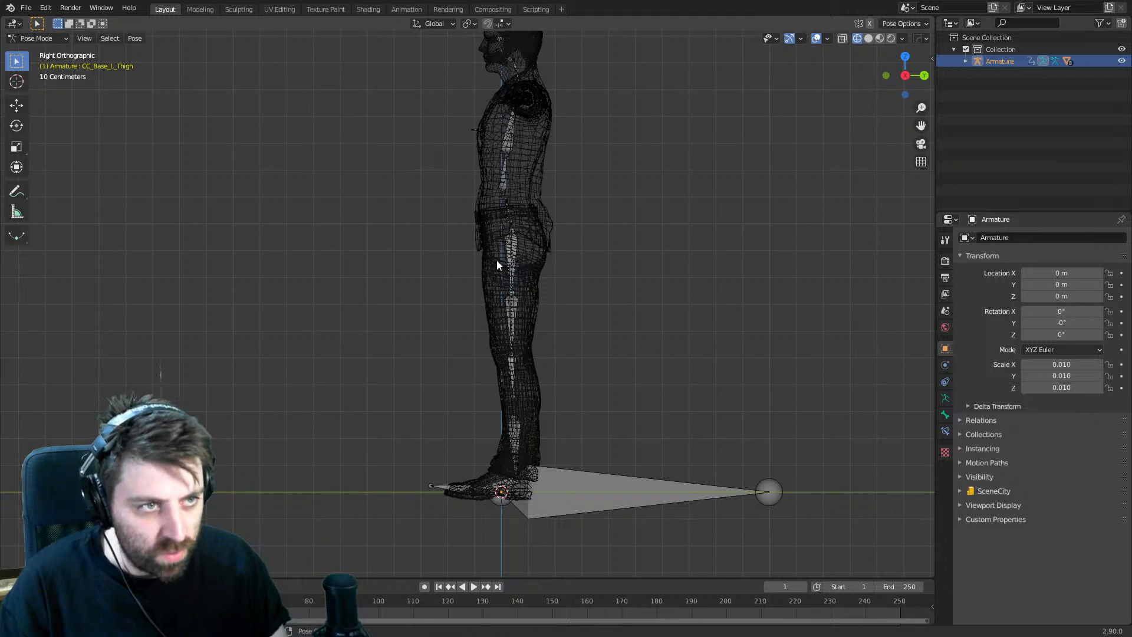
pyautogui.press('r')
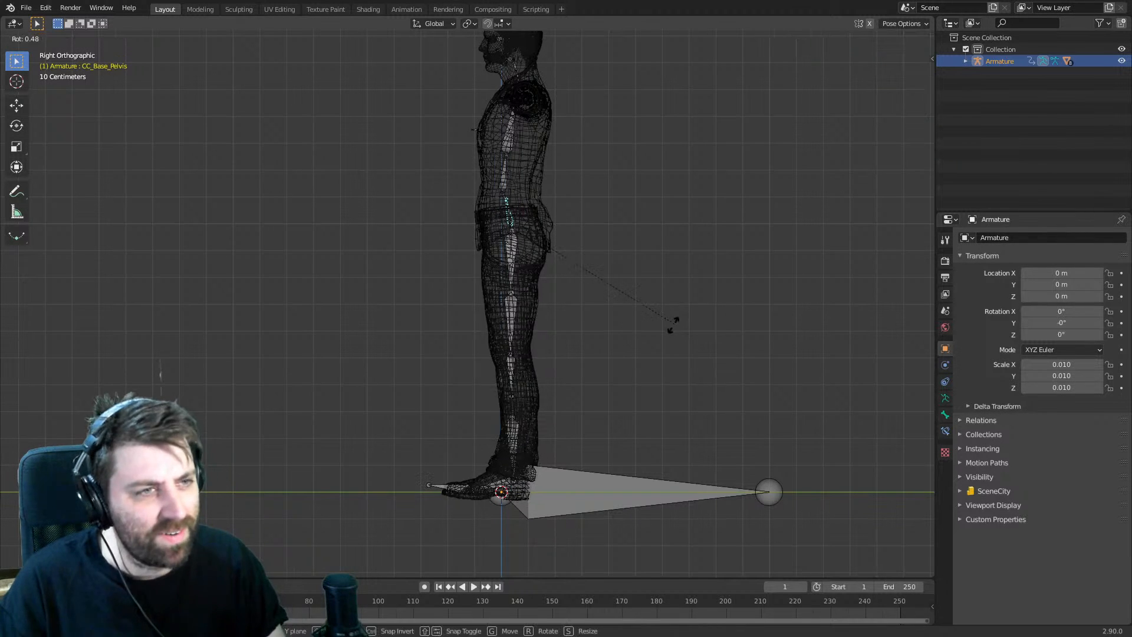
pyautogui.press('Escape')
# - Move the hip bone backward and down, carrying the whole body with it relative to the root bone
pyautogui.scroll(2, 549, 249)
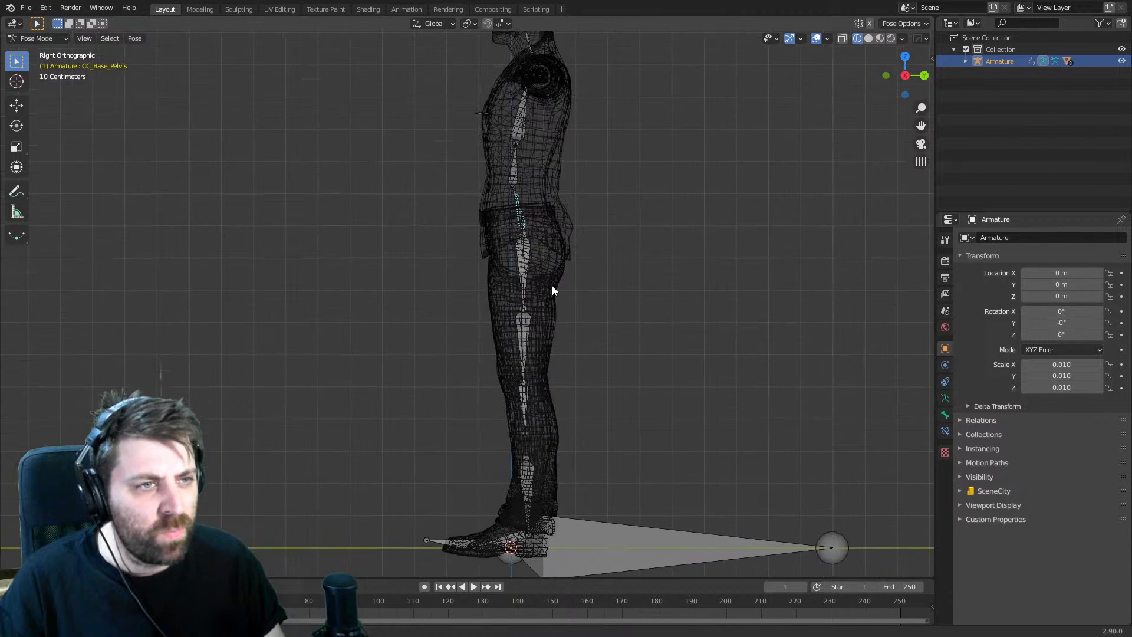
pyautogui.press('r')
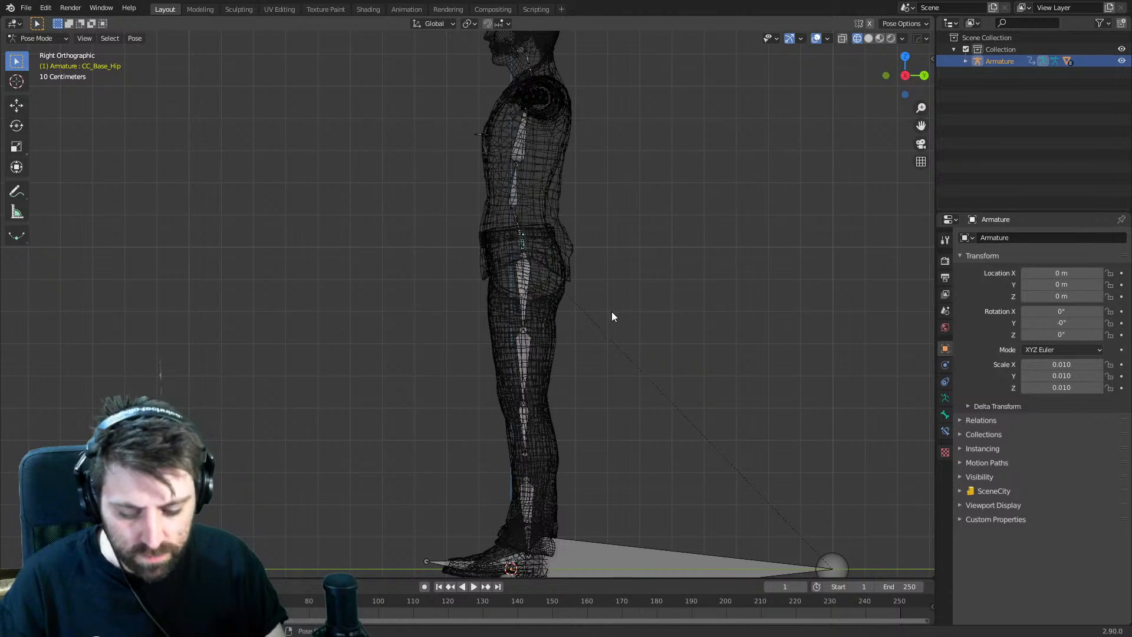
pyautogui.press('g')
pyautogui.click(693, 406)
pyautogui.keyDown('shift'); pyautogui.moveTo(658, 361); pyautogui.dragTo(606, 245, button='middle'); pyautogui.keyUp('shift')
pyautogui.click(547, 264)
pyautogui.press('r')
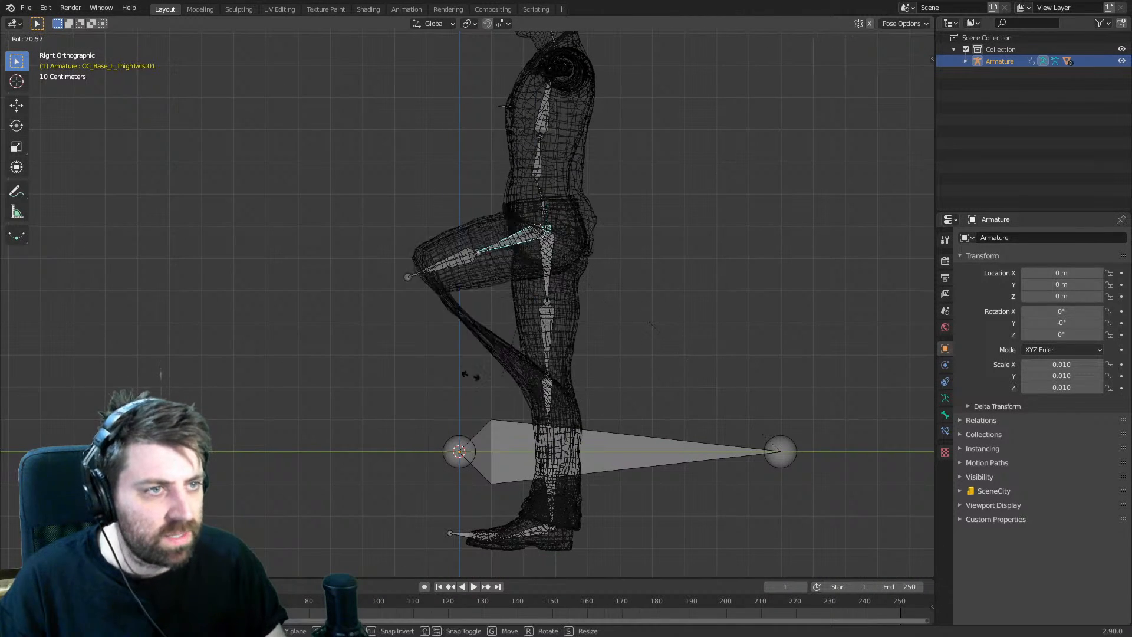
pyautogui.press('Escape')
# - Rotate the left thigh forward to nearly horizontal and bend the left calf back down by about 60 degrees
pyautogui.click(594, 352)
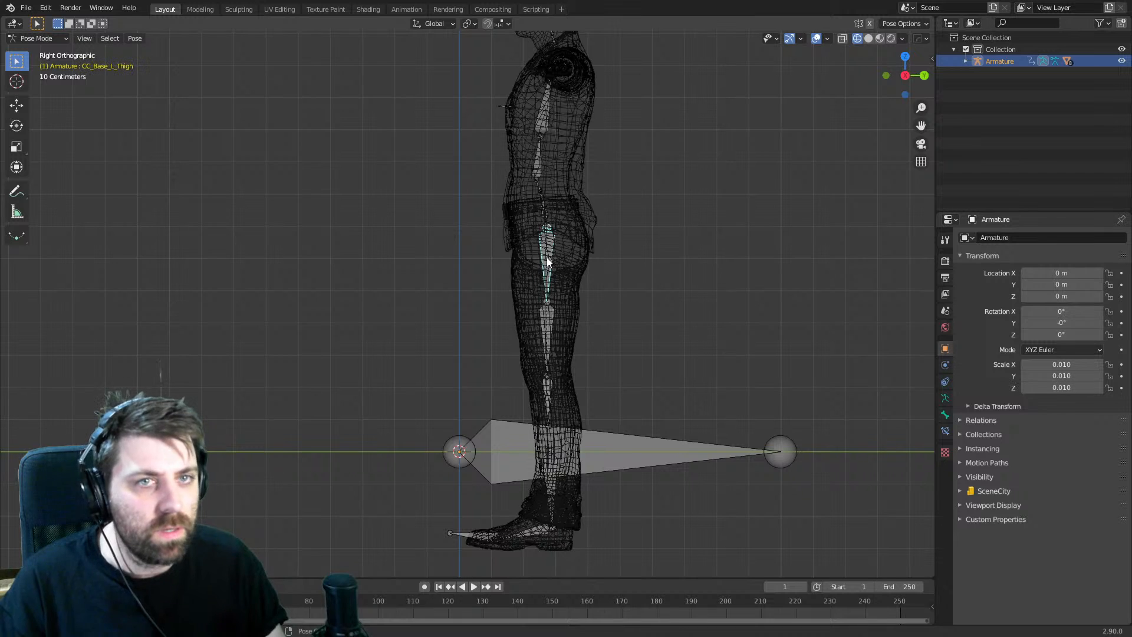
pyautogui.press('r')
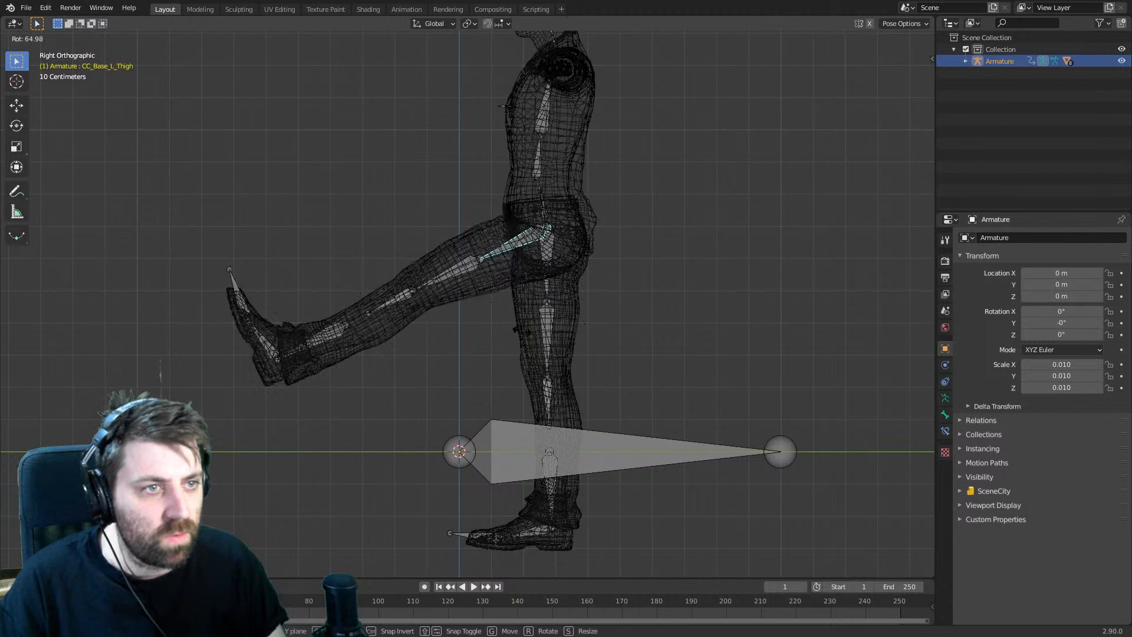
pyautogui.click(394, 282)
pyautogui.click(389, 269)
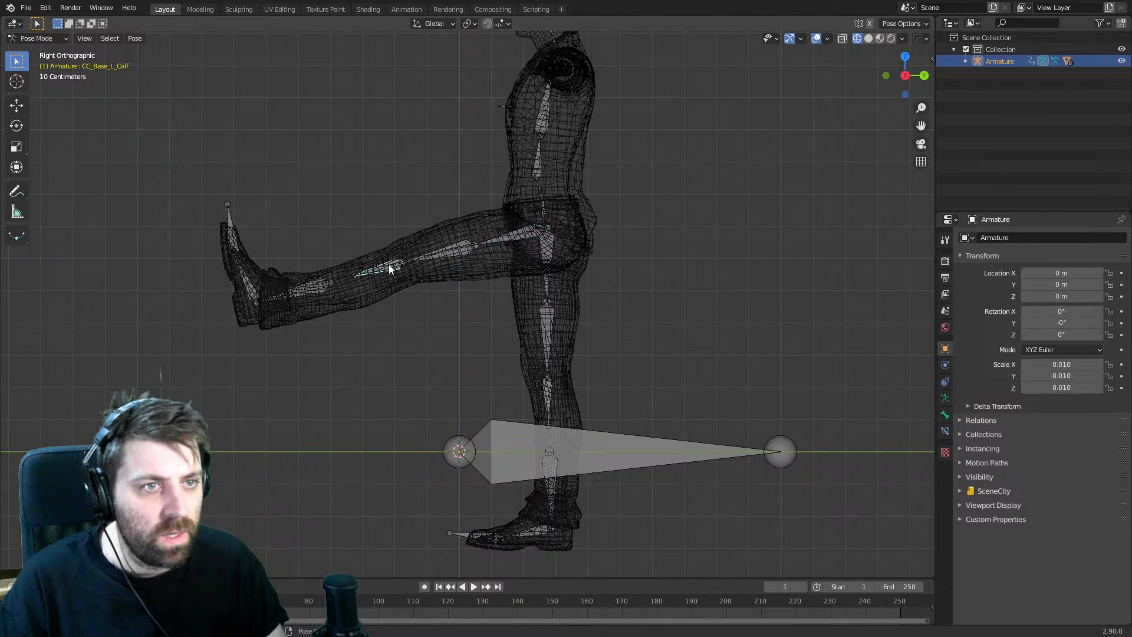
pyautogui.press('r')
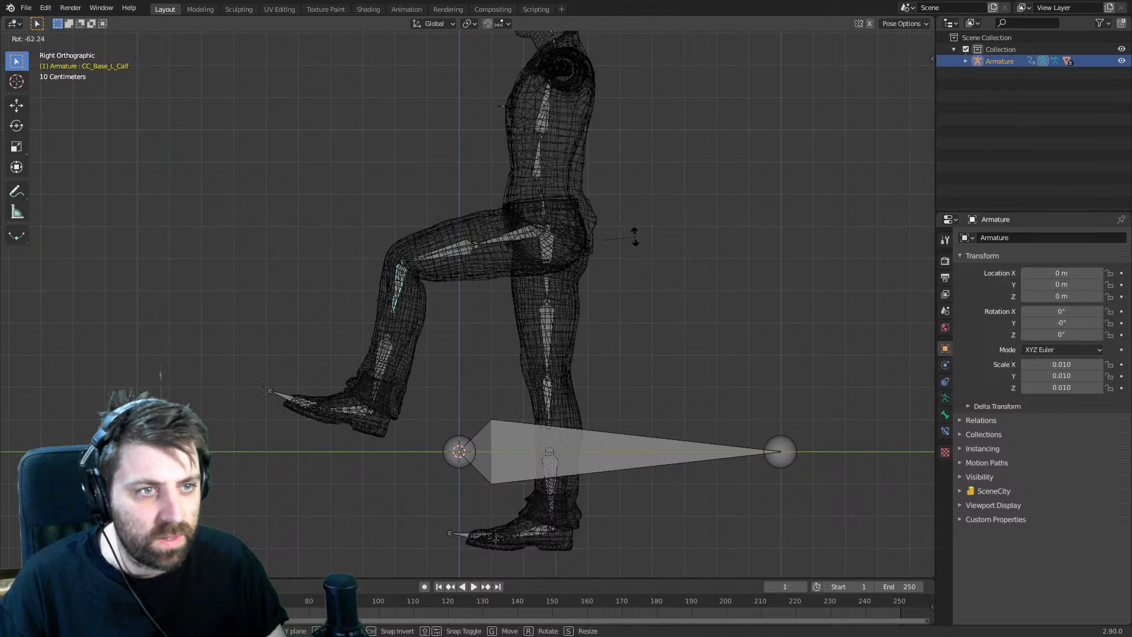
pyautogui.click(618, 251)
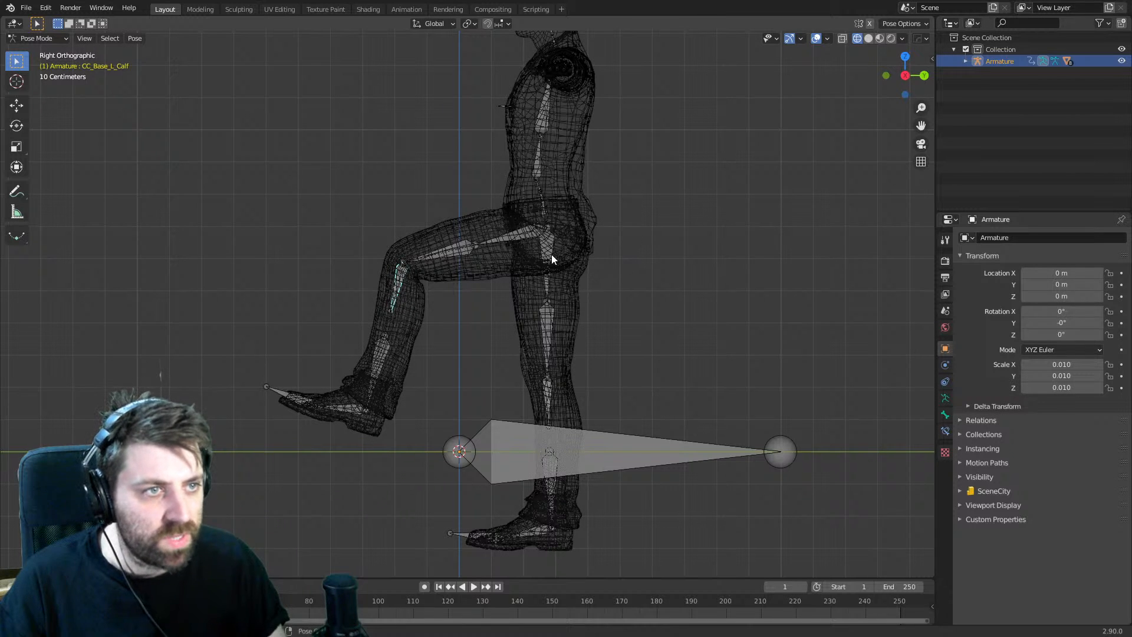
# - Rotate the right thigh forward by about 75 degrees and bend the right calf down to match the left leg
pyautogui.press('r')
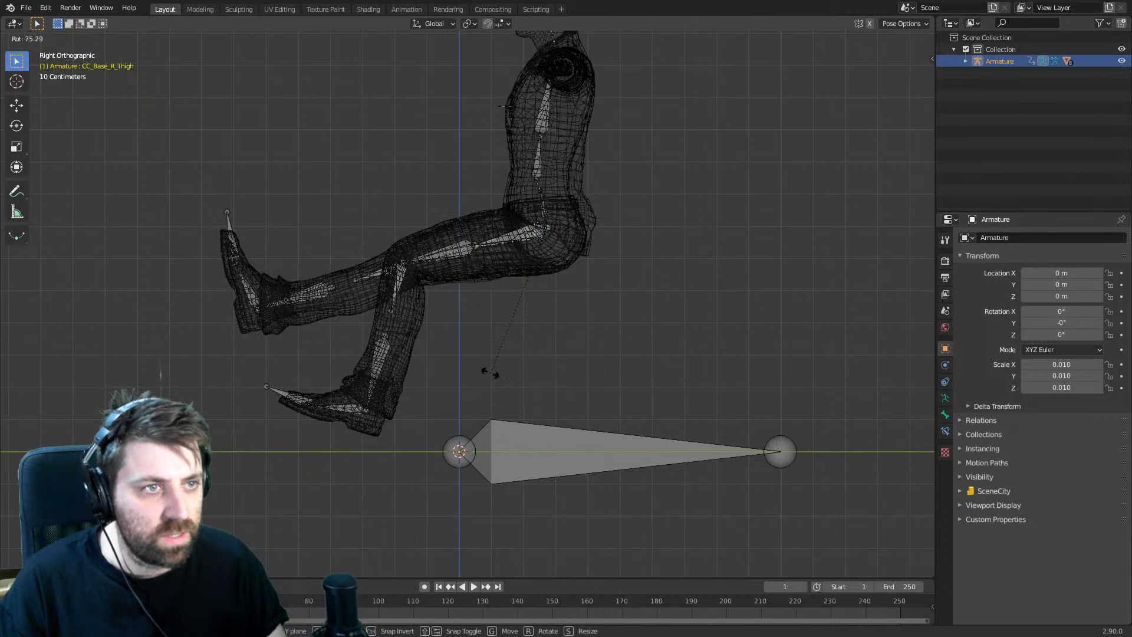
pyautogui.click(486, 372)
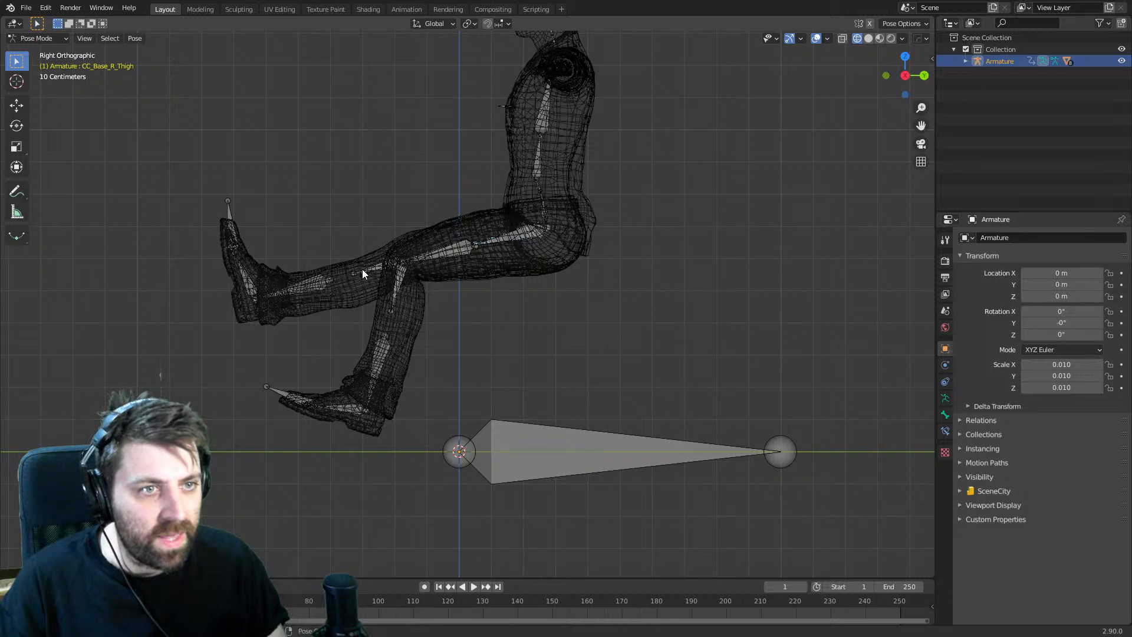
pyautogui.press('r')
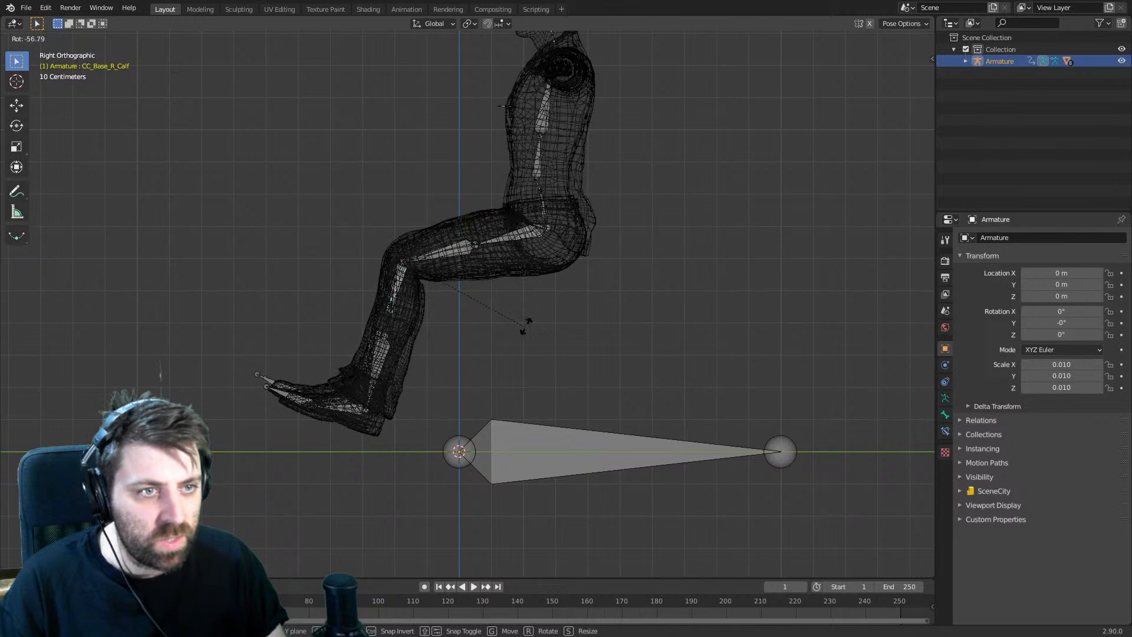
pyautogui.click(531, 320)
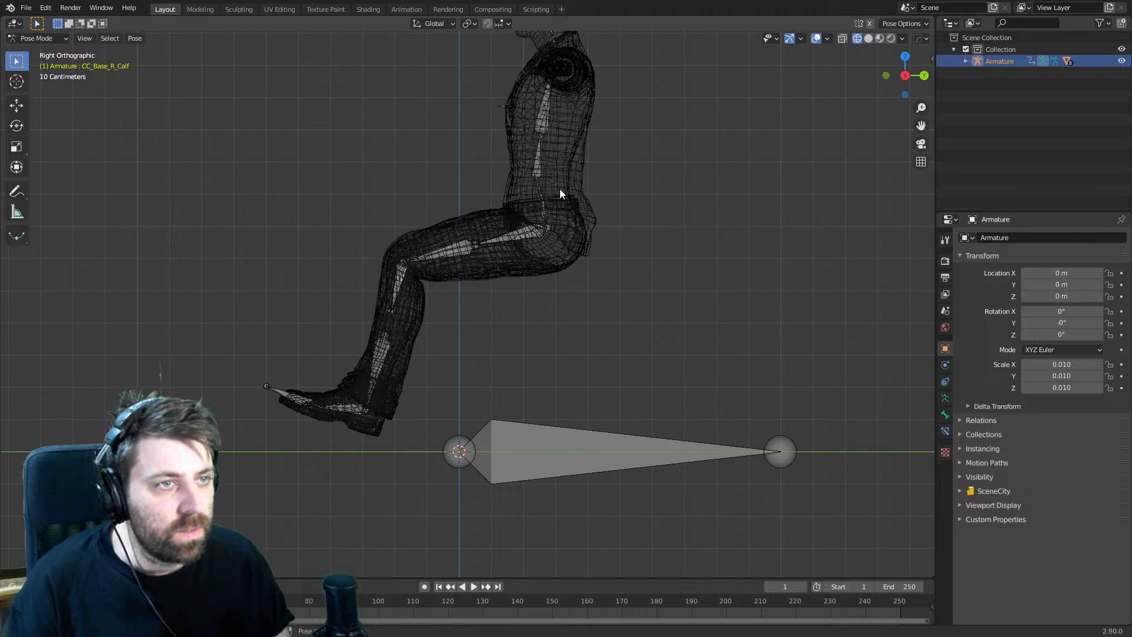
# - Rotate the pelvis bone by about 11 degrees so both thighs come up to roughly horizontal
pyautogui.keyDown('shift'); pyautogui.moveTo(560, 189); pyautogui.dragTo(551, 284, button='middle'); pyautogui.keyUp('shift')
pyautogui.click(529, 299)
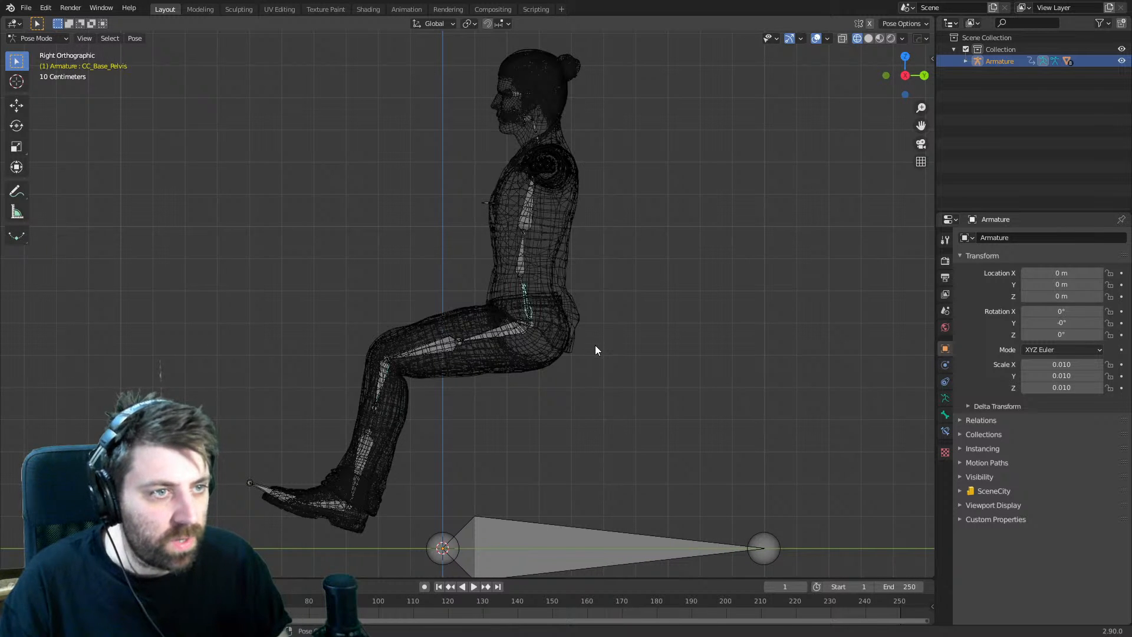
pyautogui.press('r')
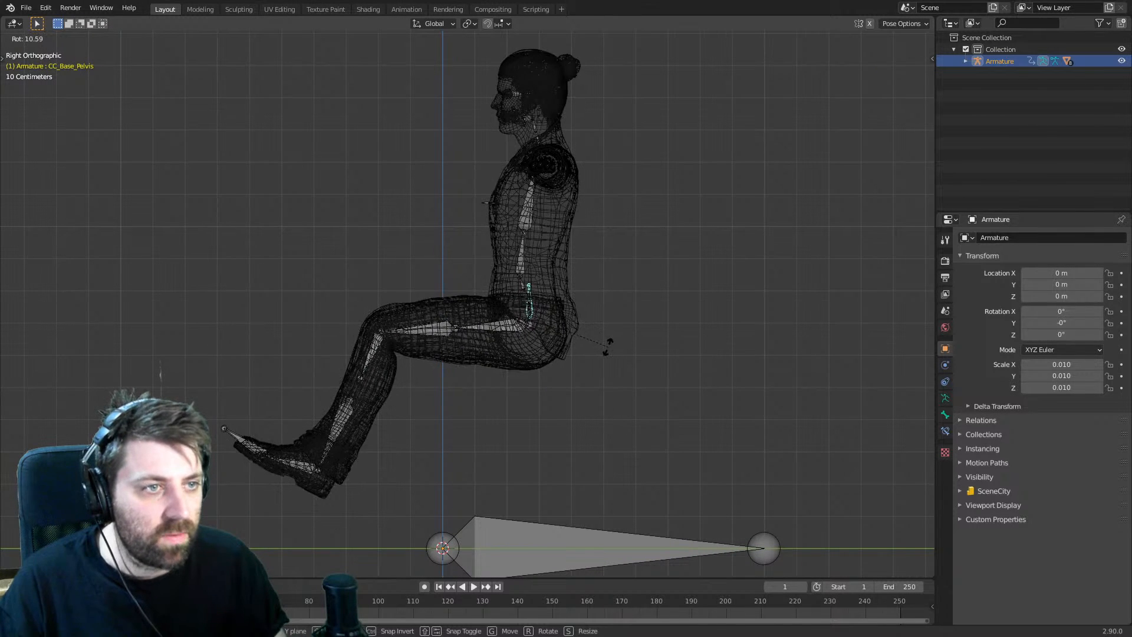
pyautogui.click(557, 283)
# - Rotate the waist bone by about 8 degrees to lean the torso back, and nudge it slightly backward
pyautogui.click(522, 282)
pyautogui.press('r')
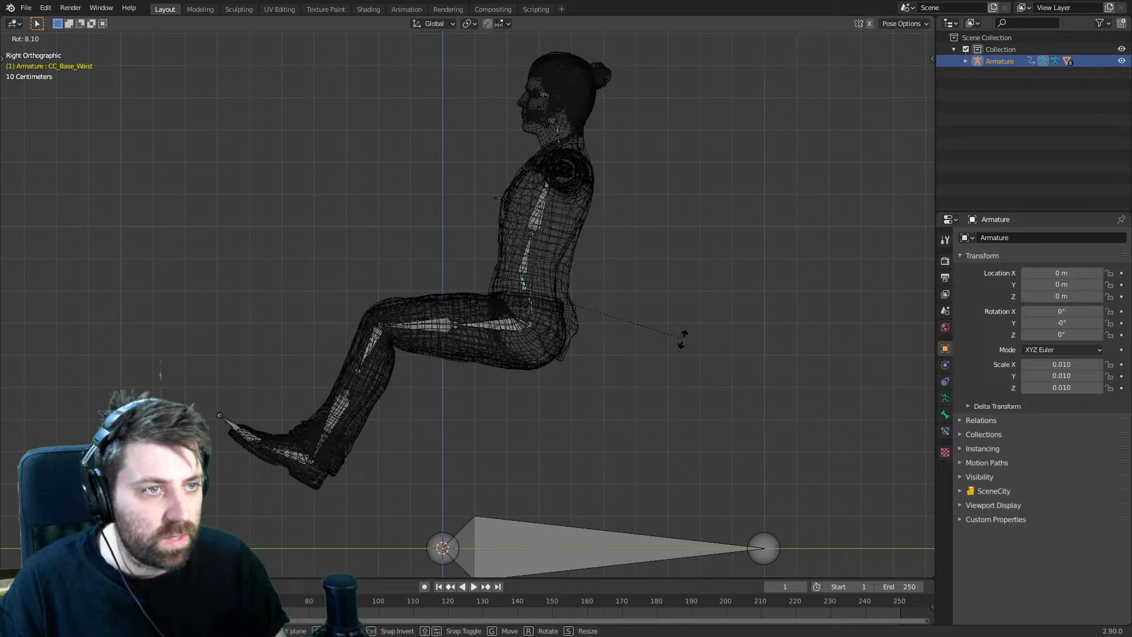
pyautogui.click(692, 340)
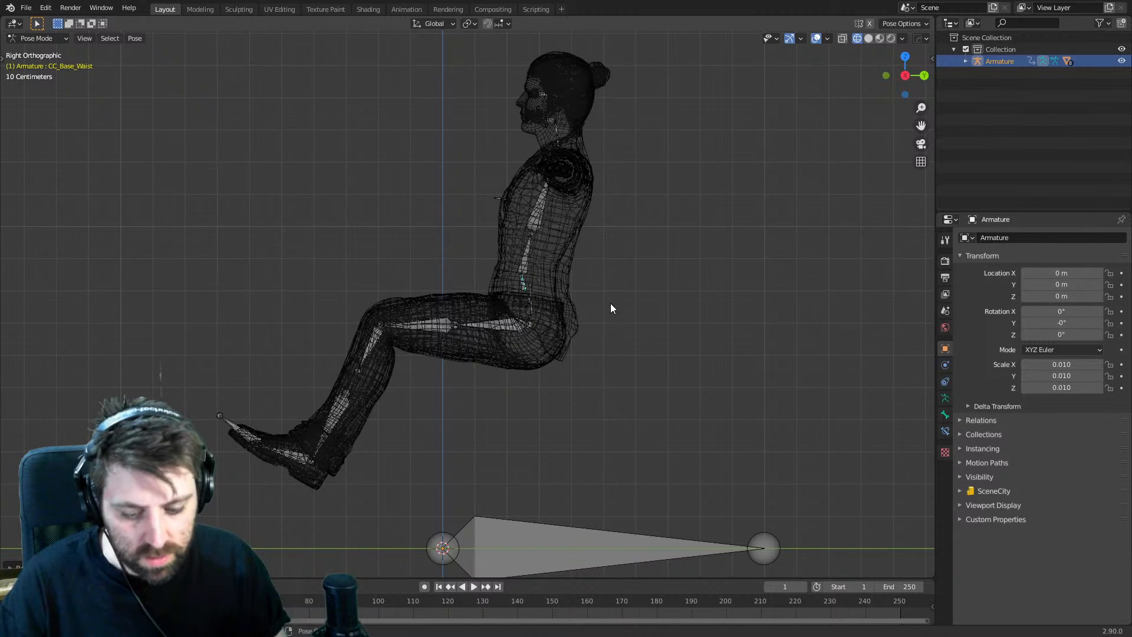
pyautogui.press('g')
pyautogui.click(673, 312)
# - Move the hip bone down and slightly forward until the seated character's heels reach the ground line
pyautogui.keyDown('shift'); pyautogui.moveTo(565, 154); pyautogui.dragTo(561, 168, button='middle'); pyautogui.keyUp('shift')
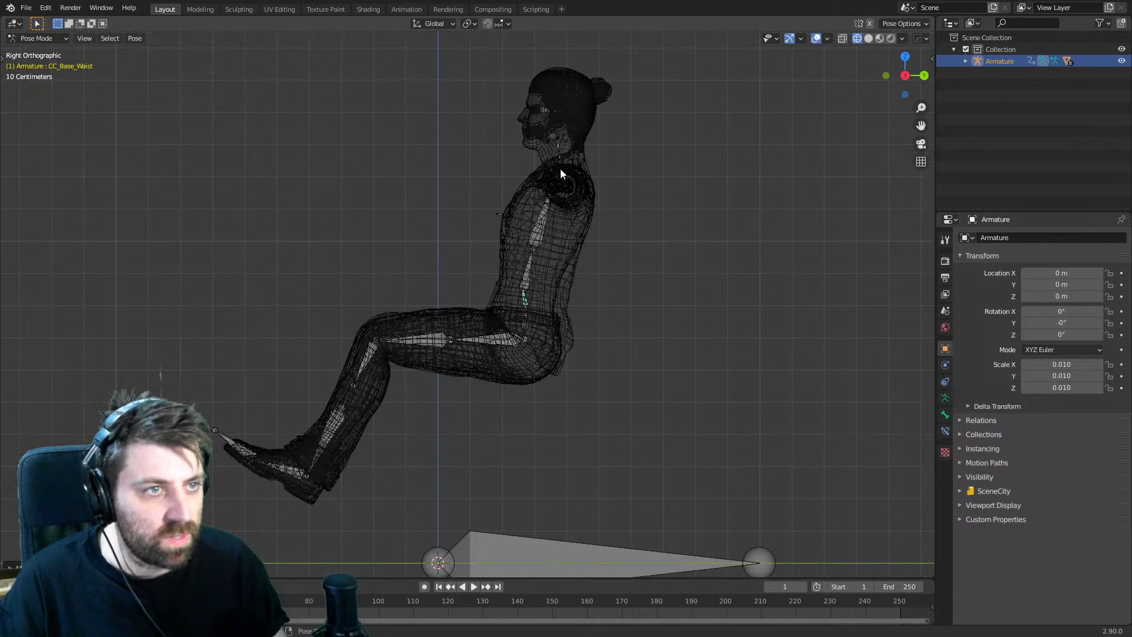
pyautogui.keyDown('shift'); pyautogui.moveTo(477, 396); pyautogui.dragTo(503, 310, button='middle'); pyautogui.keyUp('shift')
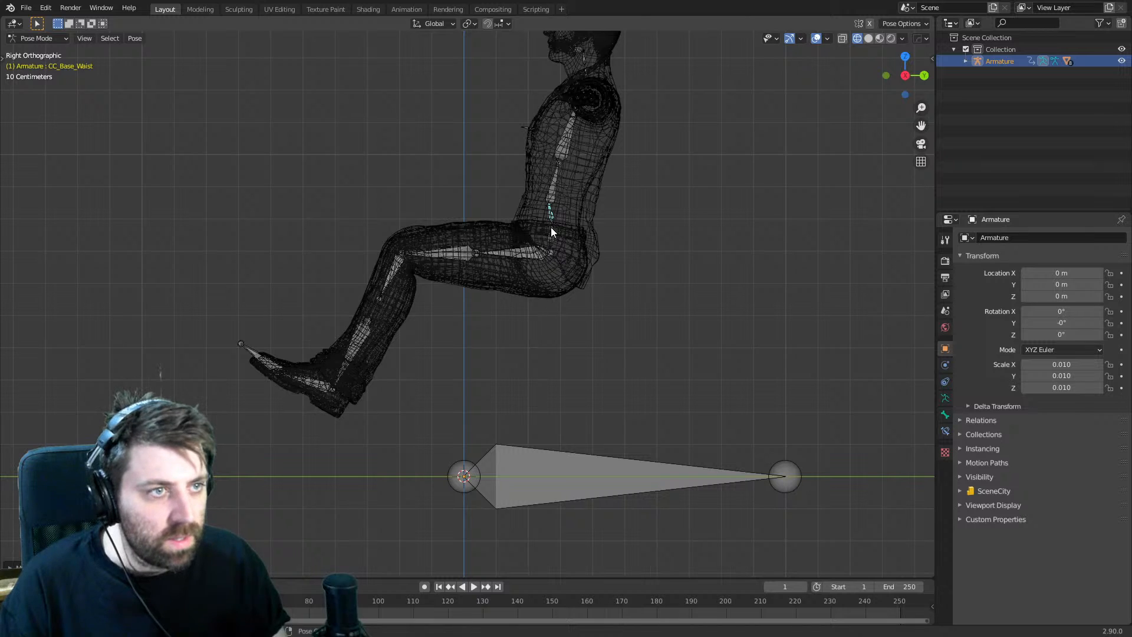
pyautogui.click(551, 242)
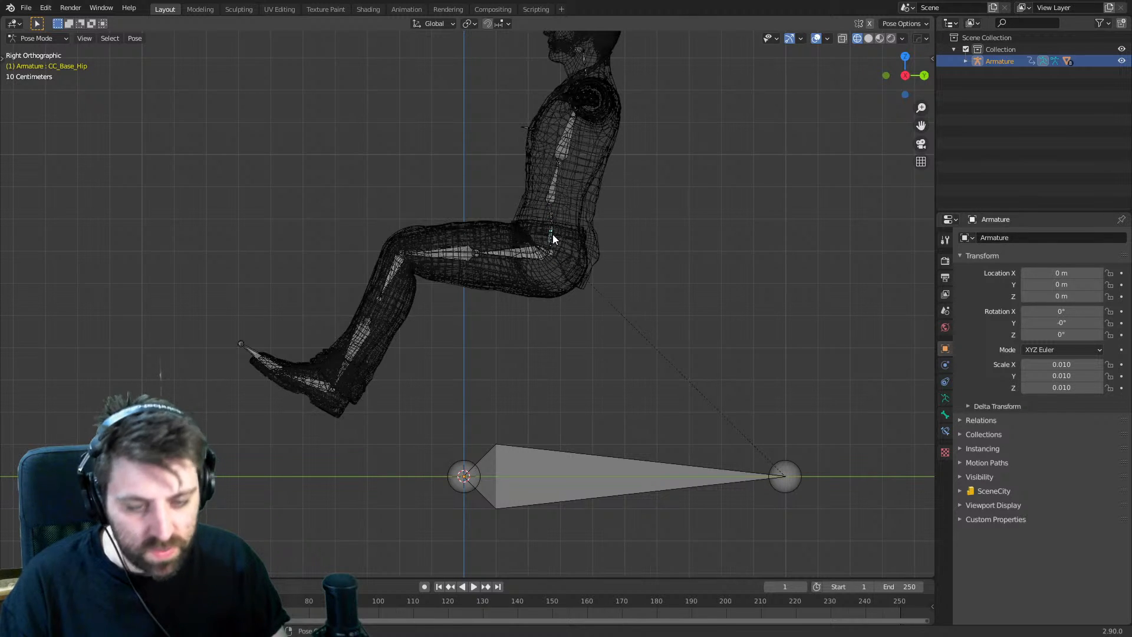
pyautogui.click(553, 234)
pyautogui.press('g')
pyautogui.click(536, 296)
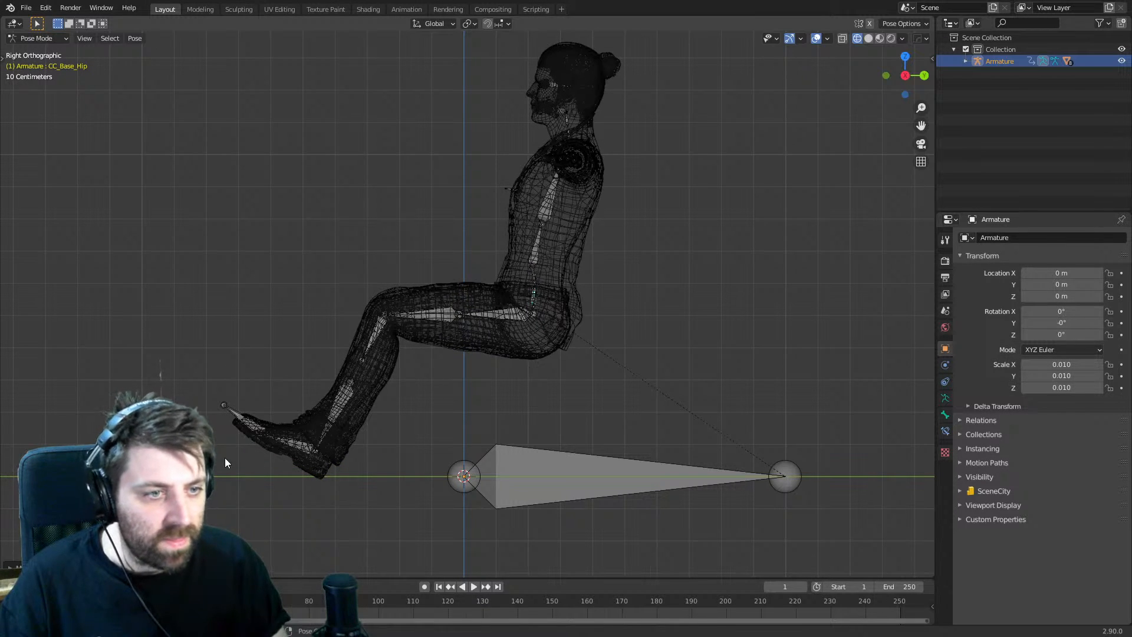
# - Rotate the left foot and the right foot down by about 25 degrees so both shoes lie nearly flat
pyautogui.click(303, 443)
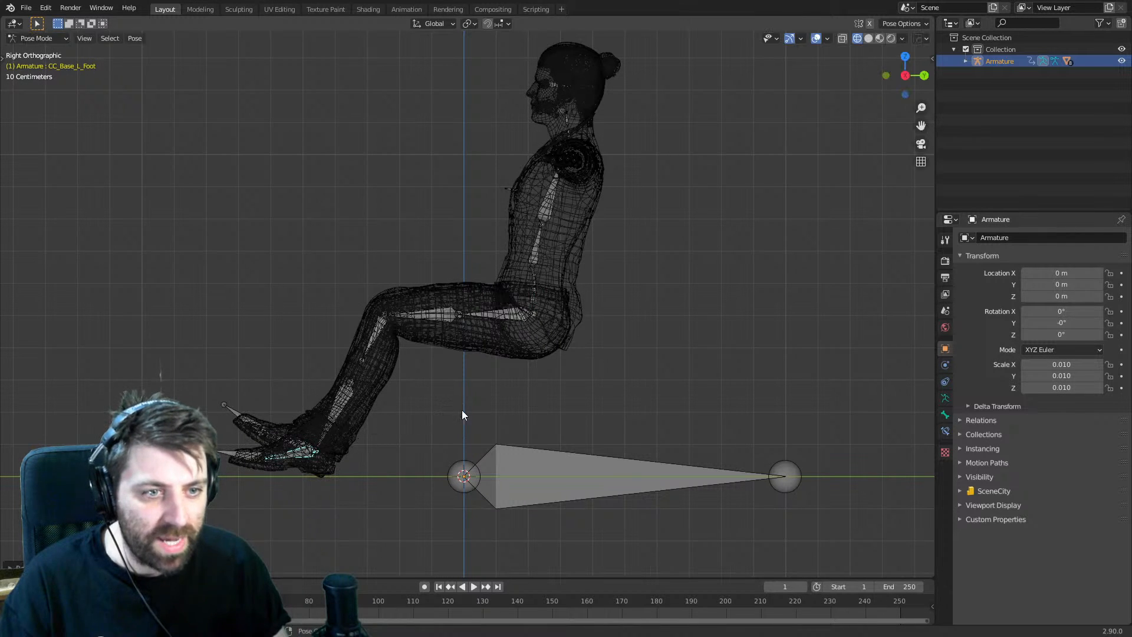
pyautogui.click(283, 442)
pyautogui.press('r')
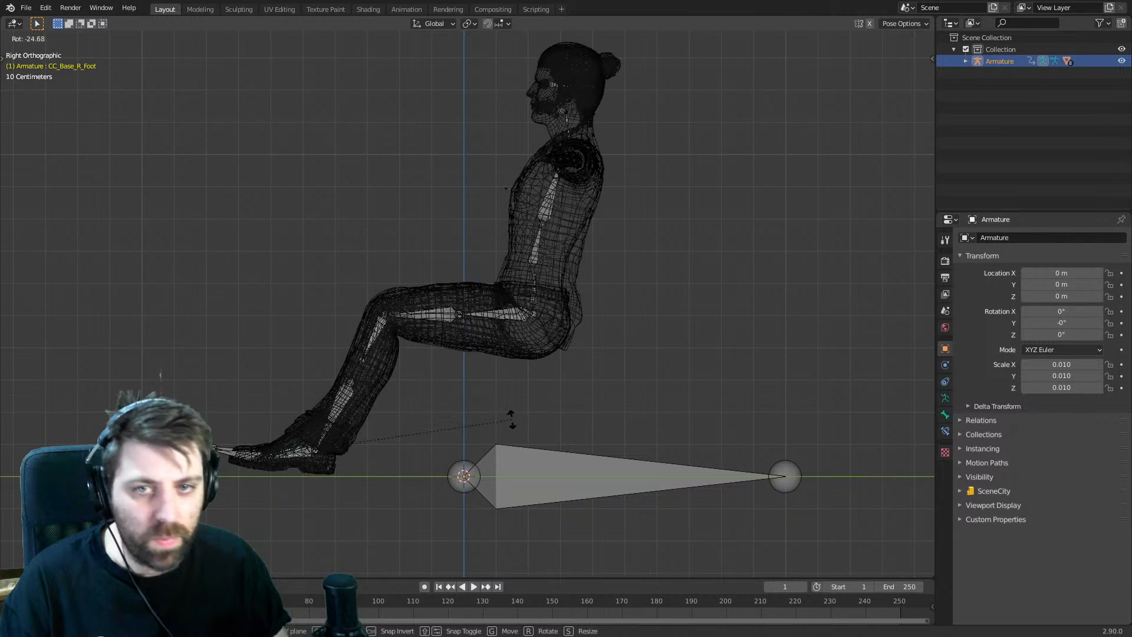
pyautogui.click(504, 422)
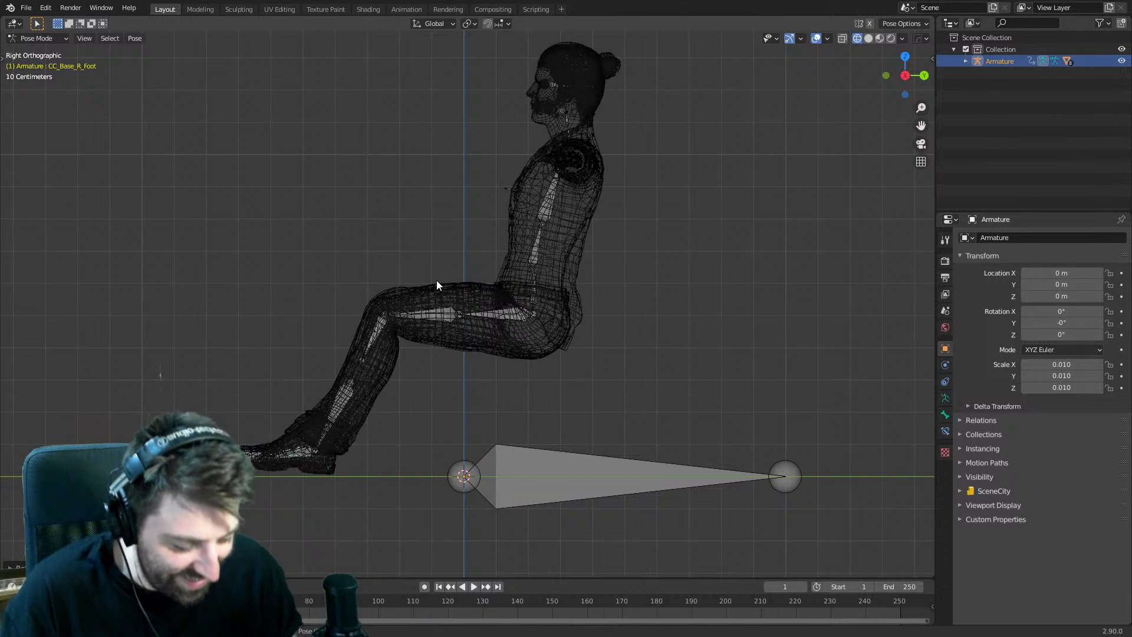
# - Rotate the right clavicle downward in the front view so the right arm slopes down from the shoulder
pyautogui.press('KP_1')
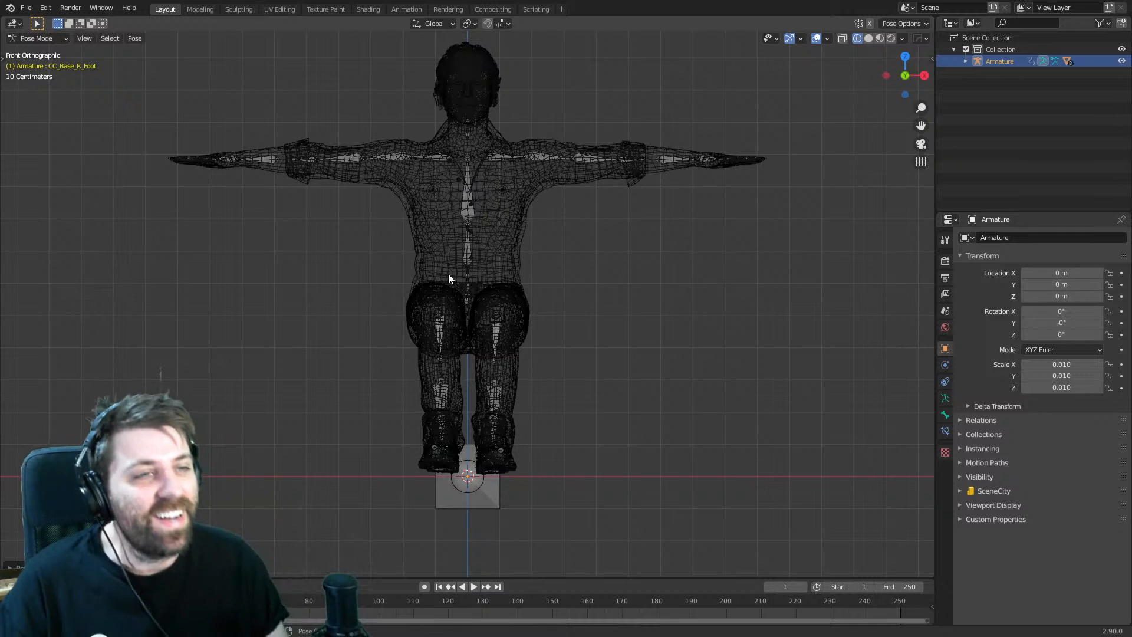
pyautogui.keyDown('shift'); pyautogui.moveTo(474, 167); pyautogui.dragTo(475, 206, button='middle'); pyautogui.keyUp('shift')
pyautogui.click(443, 199)
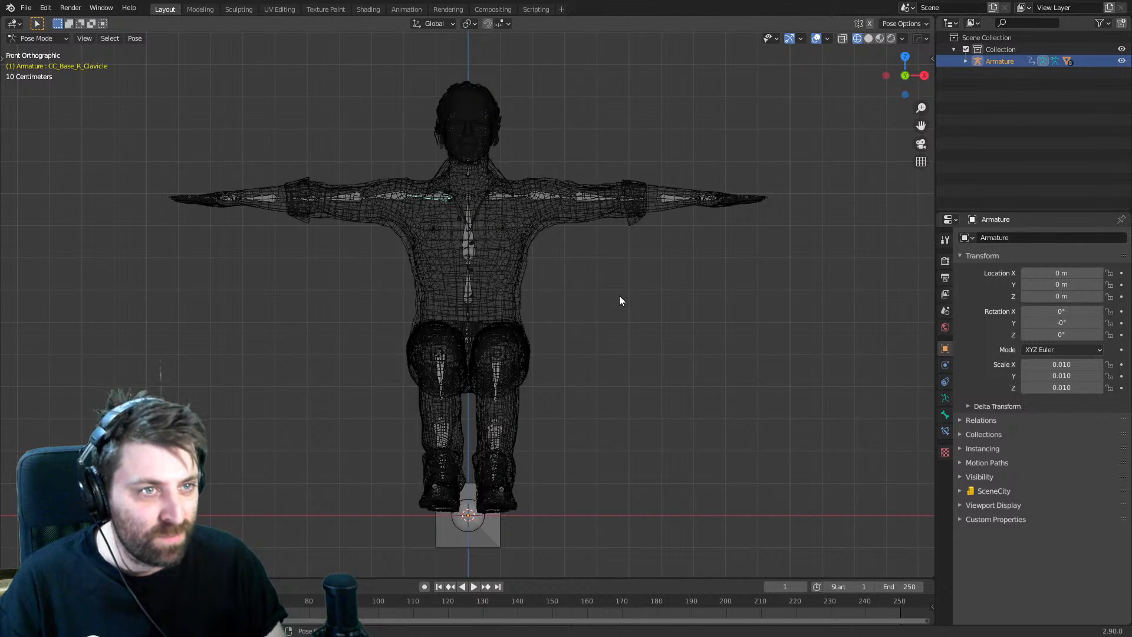
pyautogui.keyDown('shift'); pyautogui.moveTo(604, 246); pyautogui.dragTo(596, 296, button='middle'); pyautogui.keyUp('shift')
pyautogui.press('r')
pyautogui.click(526, 262)
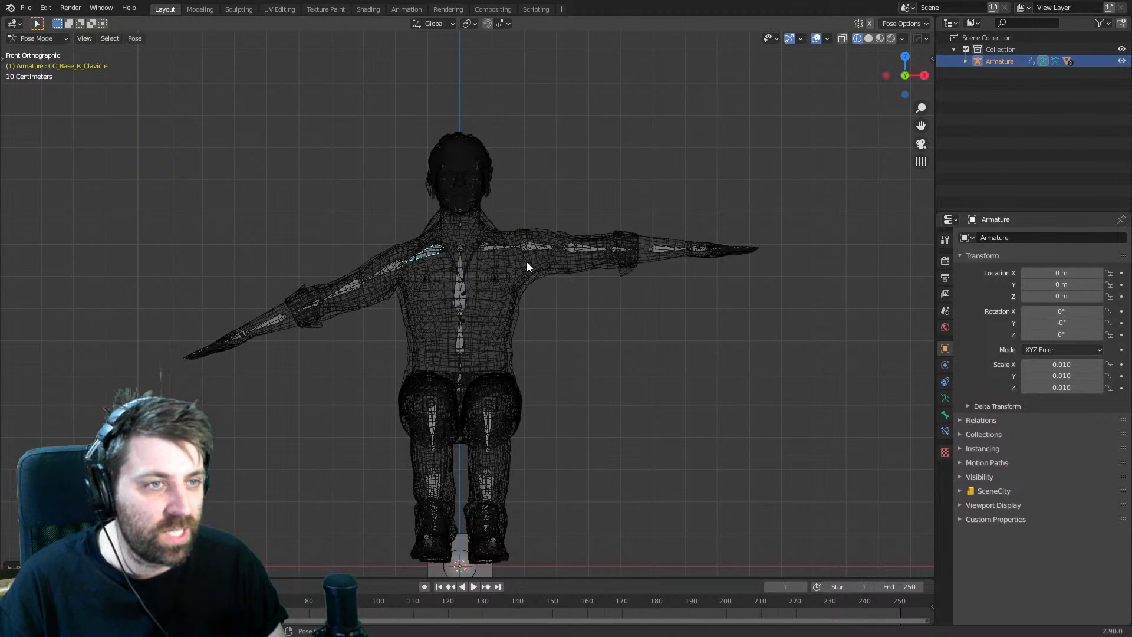
# - Rotate the left clavicle downward in the front view so the left shoulder slopes like the right one
pyautogui.click(504, 246)
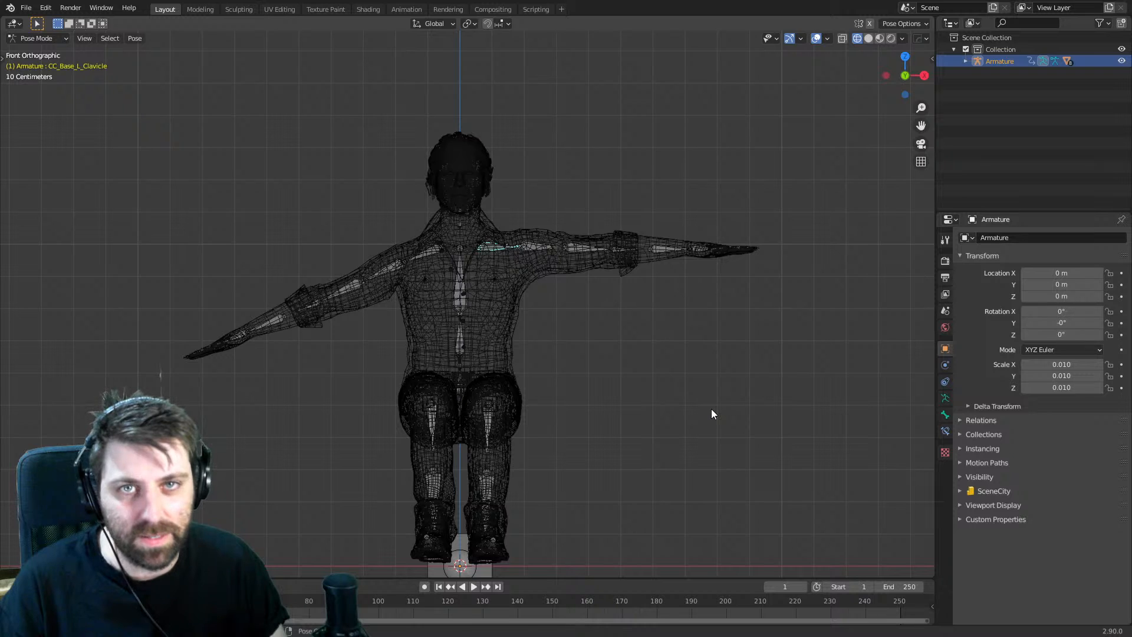
pyautogui.press('r')
pyautogui.click(578, 310)
# - Rotate the left upper arm and the right upper arm down in the front view until both arms hang beside the body
pyautogui.click(581, 319)
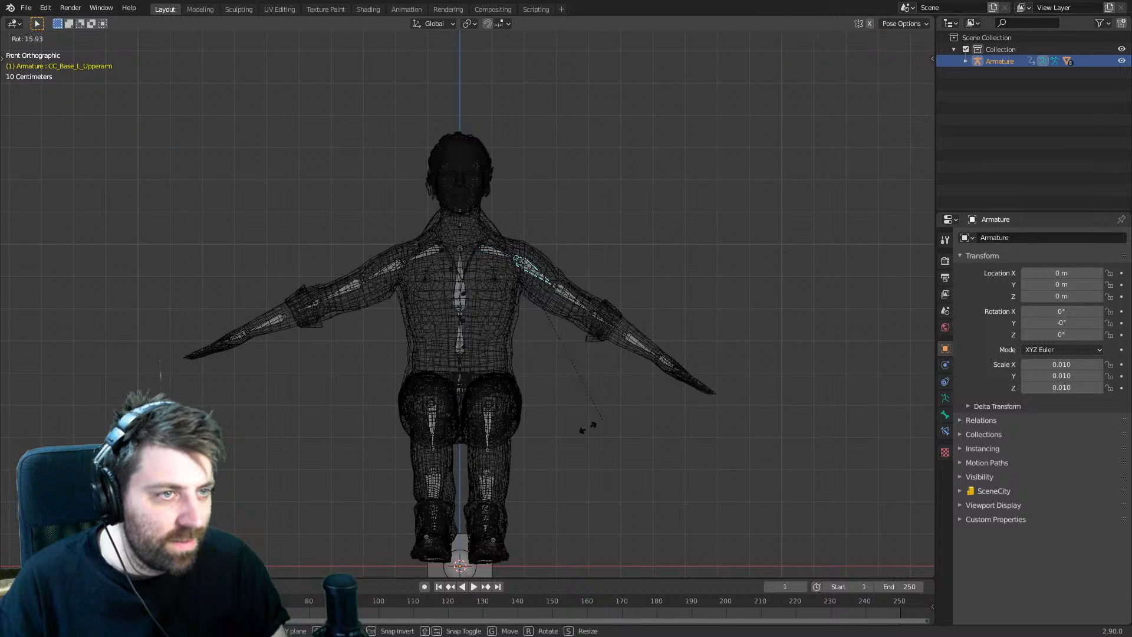
pyautogui.press('r')
pyautogui.click(459, 449)
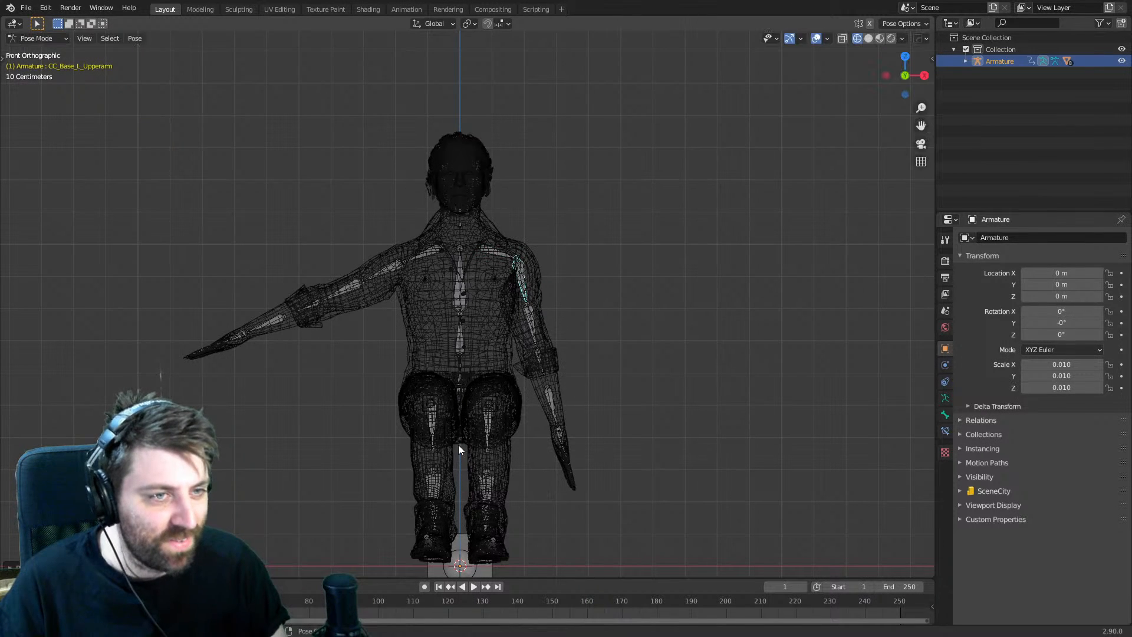
pyautogui.click(386, 273)
pyautogui.press('r')
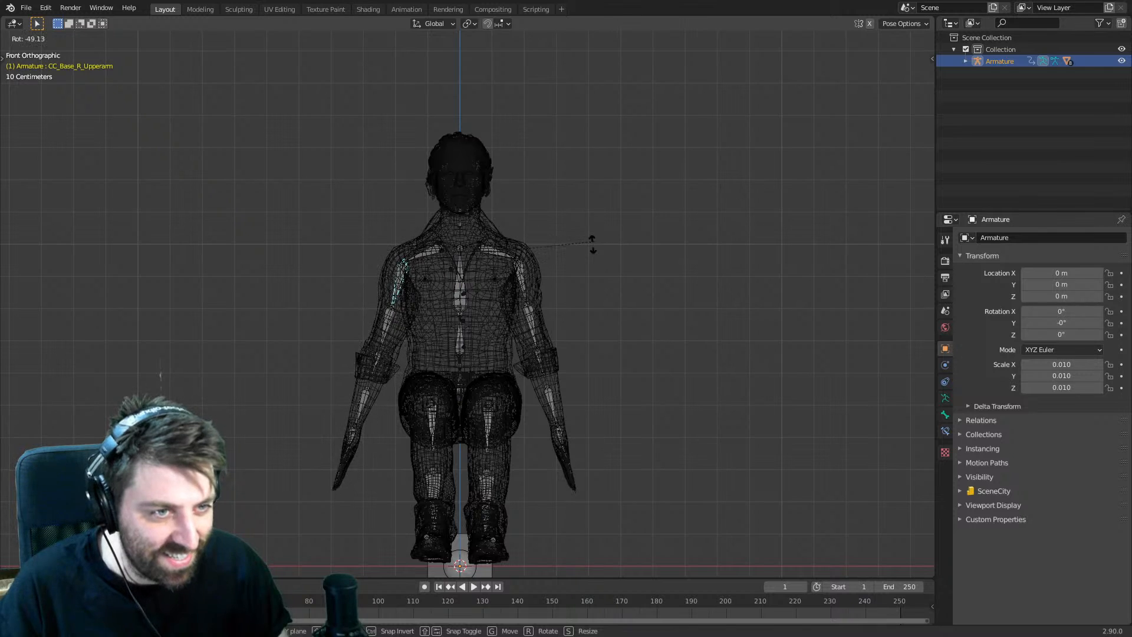
pyautogui.click(590, 245)
# - Rotate the right and left upper arms forward in the side view so both elbows sit in front of the torso
pyautogui.press('KP_3')
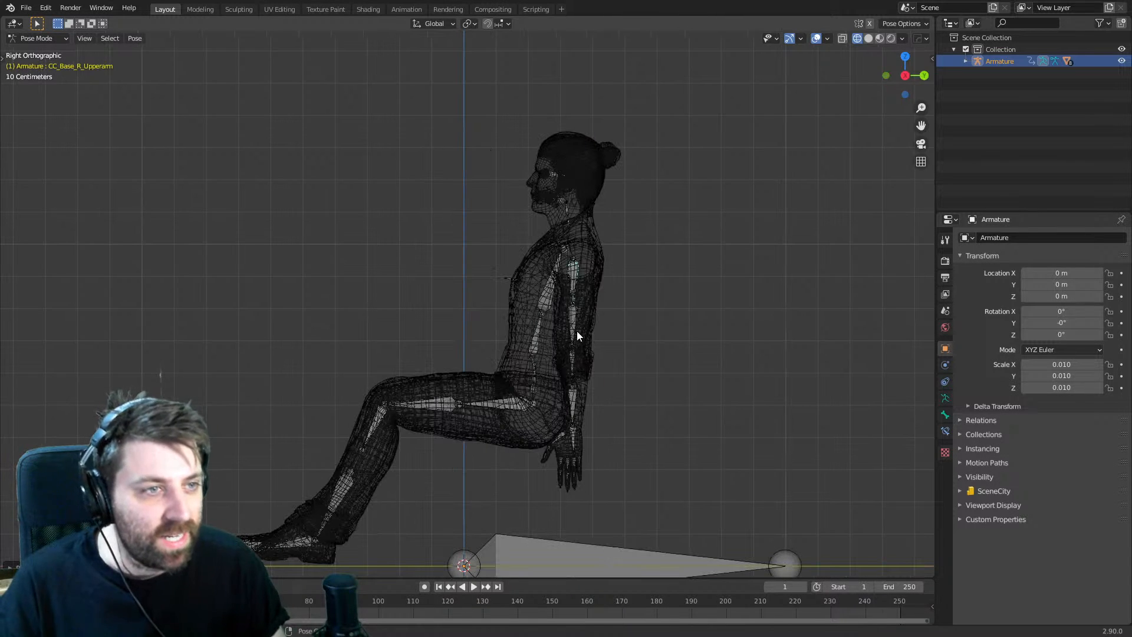
pyautogui.press('r')
pyautogui.click(575, 270)
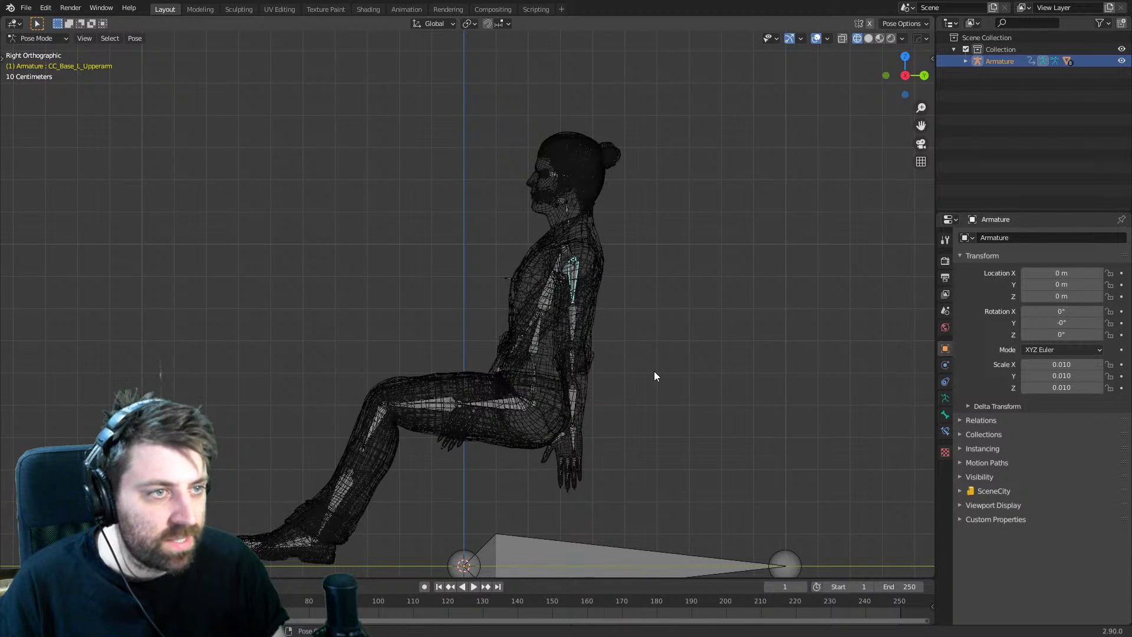
pyautogui.press('r')
pyautogui.click(542, 354)
# - Rotate the left forearm up by about 58 degrees in the side view so it points horizontally forward
pyautogui.click(515, 348)
pyautogui.press('r')
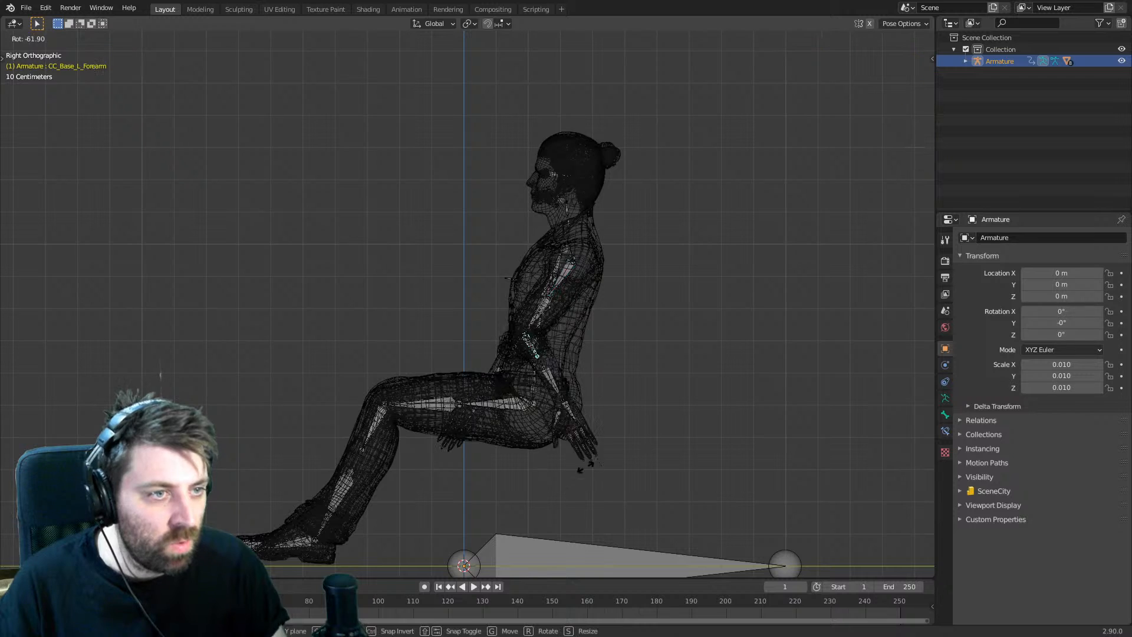
pyautogui.rightClick(278, 374)
pyautogui.press('r')
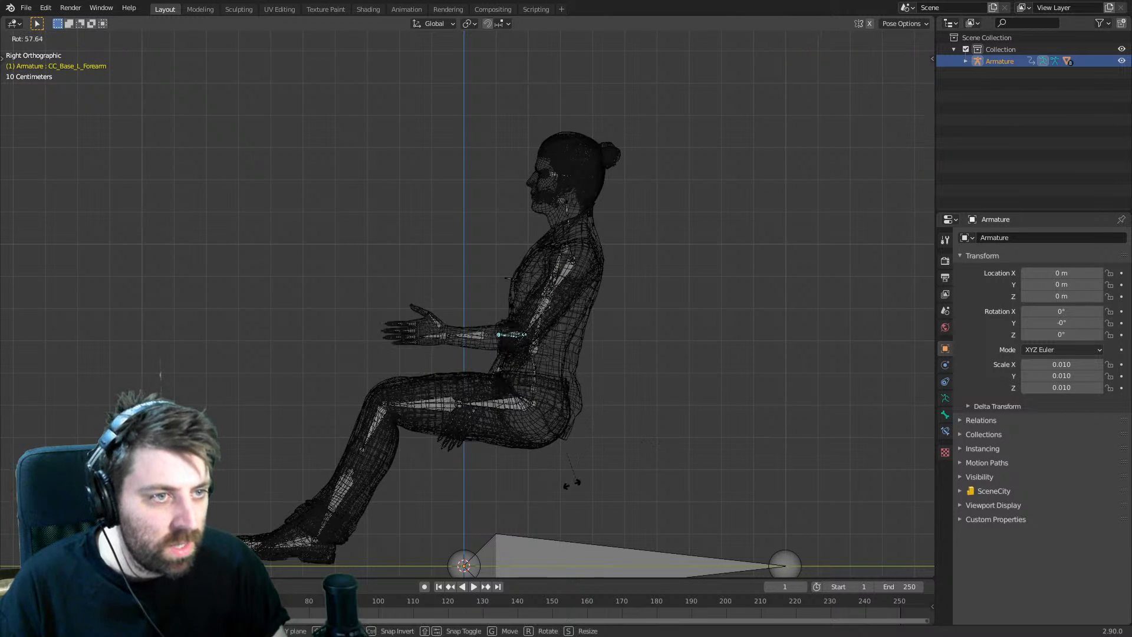
pyautogui.click(571, 476)
# - Rotate the right forearm up by about 56 degrees in the side view so it lines up with the left forearm
pyautogui.click(511, 352)
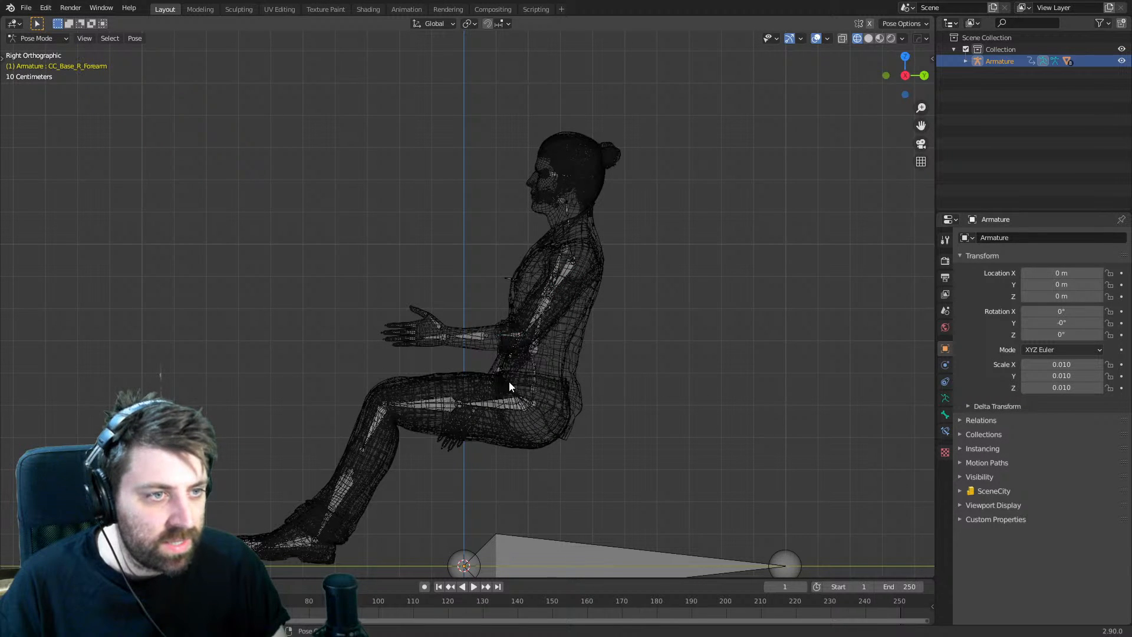
pyautogui.moveTo(508, 380); pyautogui.dragTo(385, 380, button='middle')
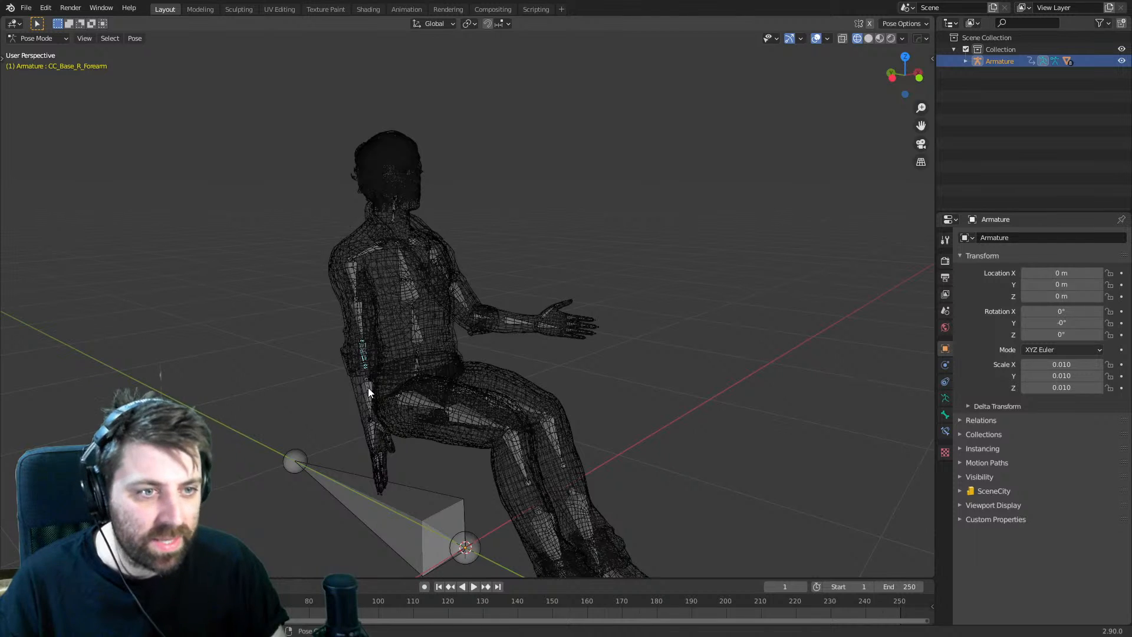
pyautogui.click(368, 388)
pyautogui.press('KP_3')
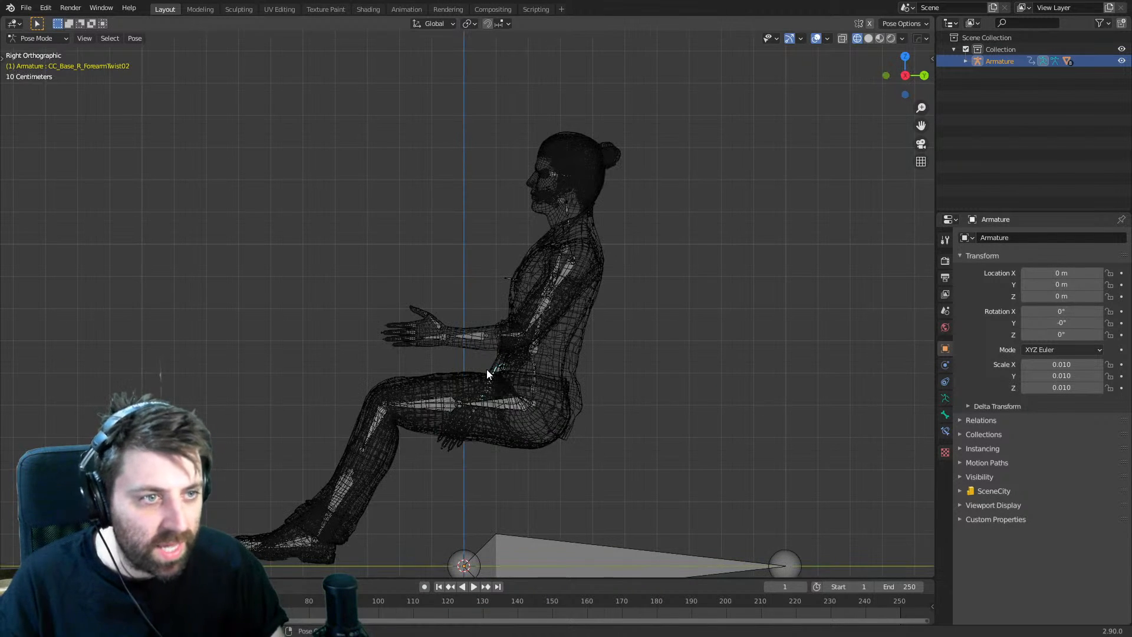
pyautogui.moveTo(487, 374); pyautogui.dragTo(576, 362, button='middle')
pyautogui.click(440, 334)
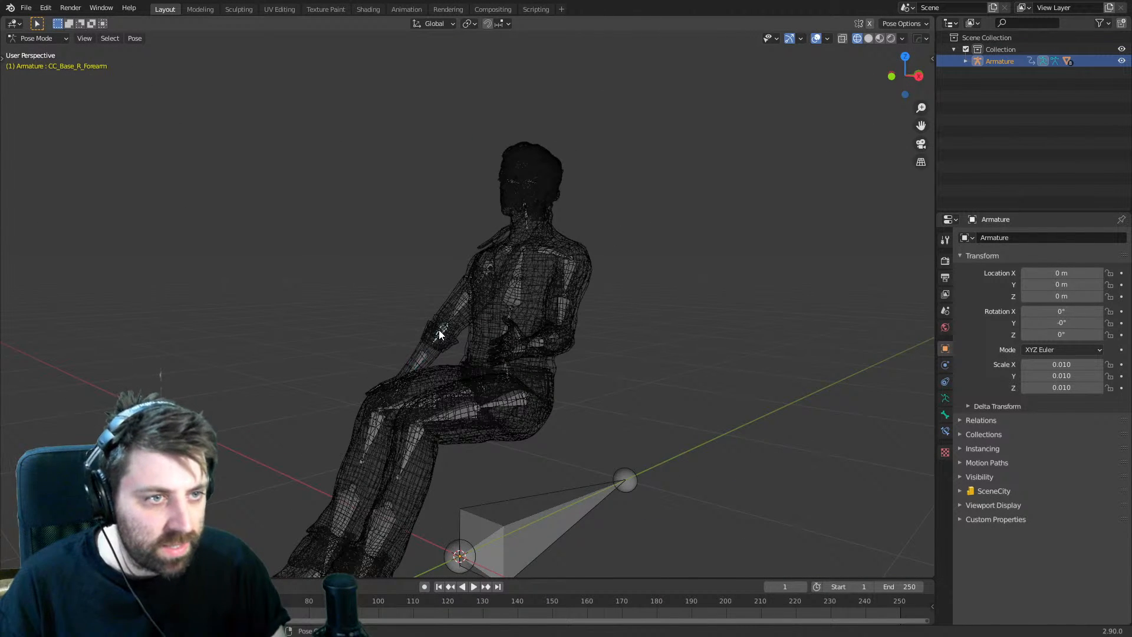
pyautogui.press('KP_3')
pyautogui.press('r')
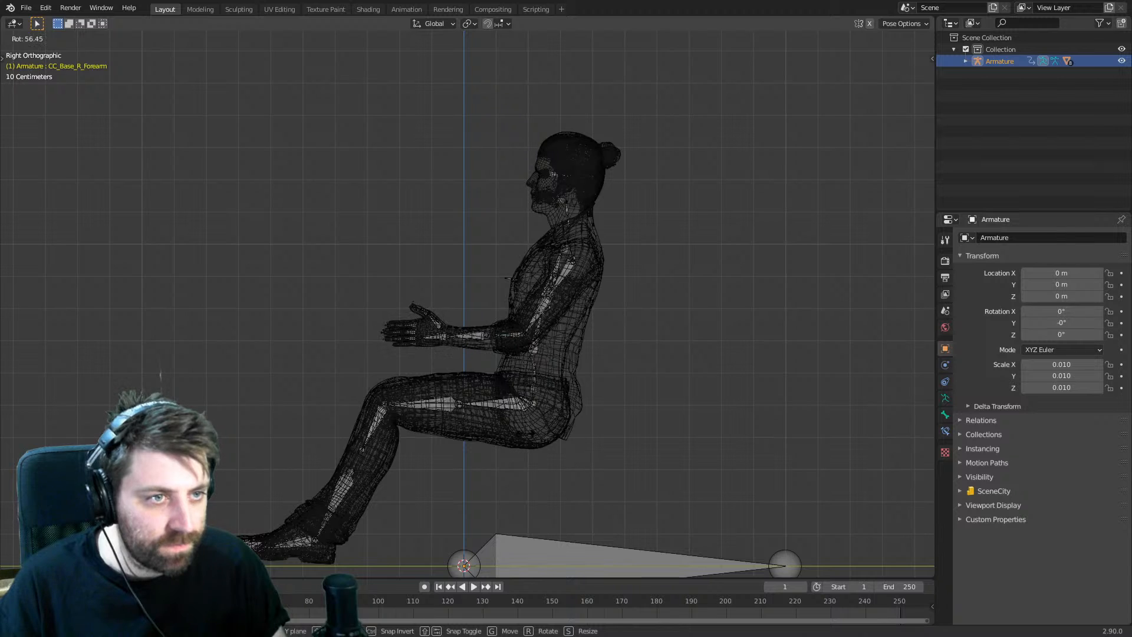
pyautogui.click(528, 435)
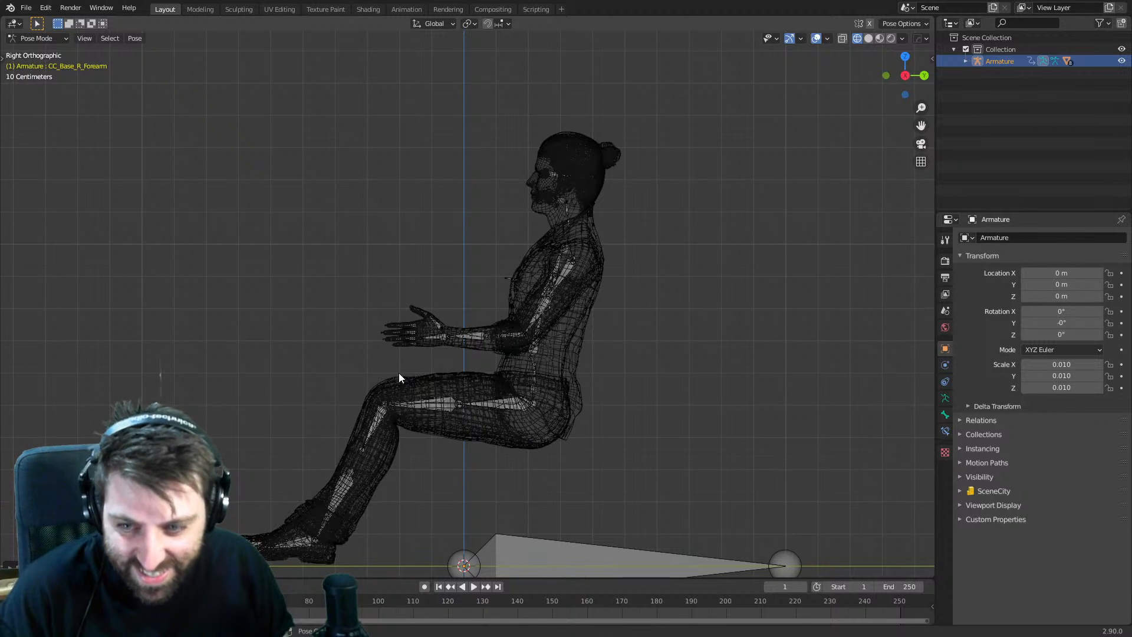
# - Turn the right upper arm inward from the front view so the right forearm points nearly straight ahead, slightly outside the torso
pyautogui.moveTo(476, 436); pyautogui.dragTo(610, 447, button='middle')
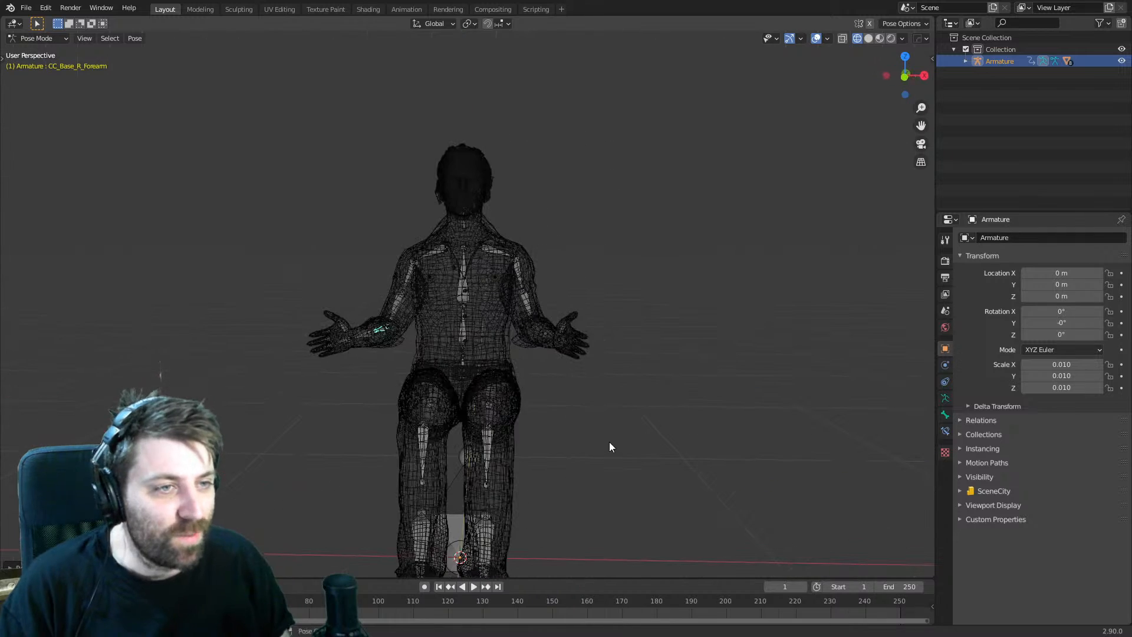
pyautogui.click(411, 270)
pyautogui.press('KP_3')
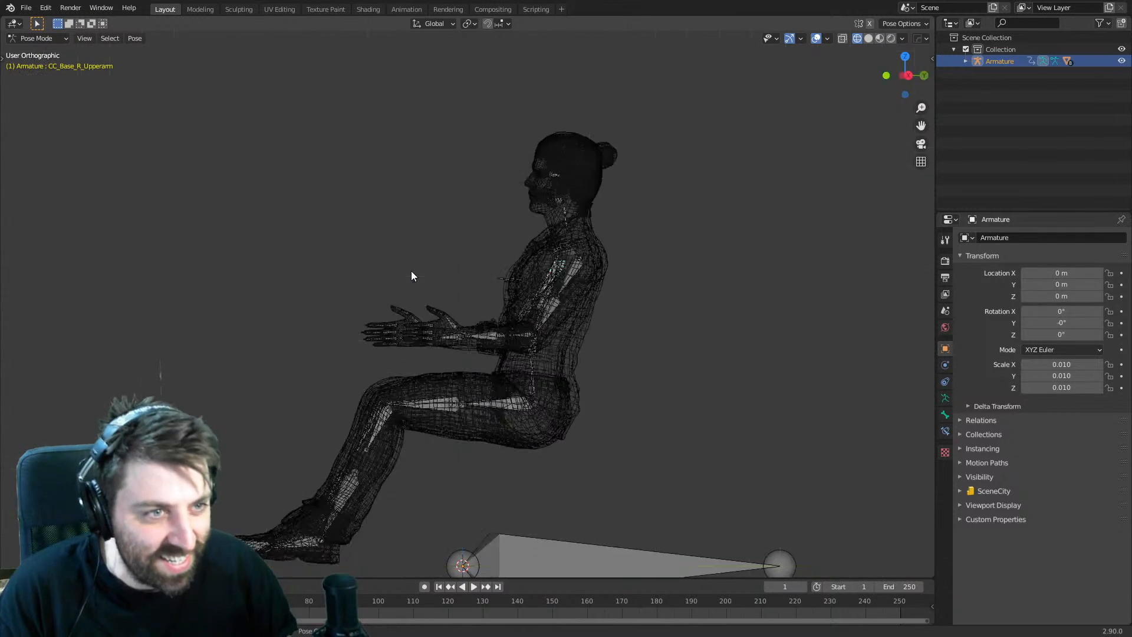
pyautogui.press('KP_1')
pyautogui.press('r')
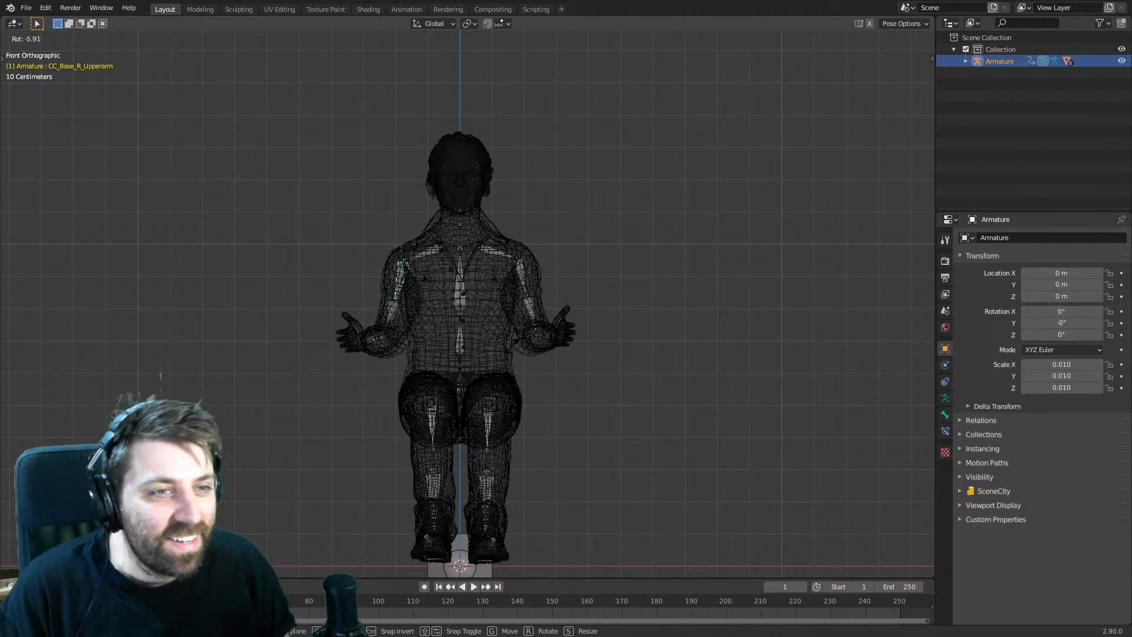
pyautogui.click(504, 353)
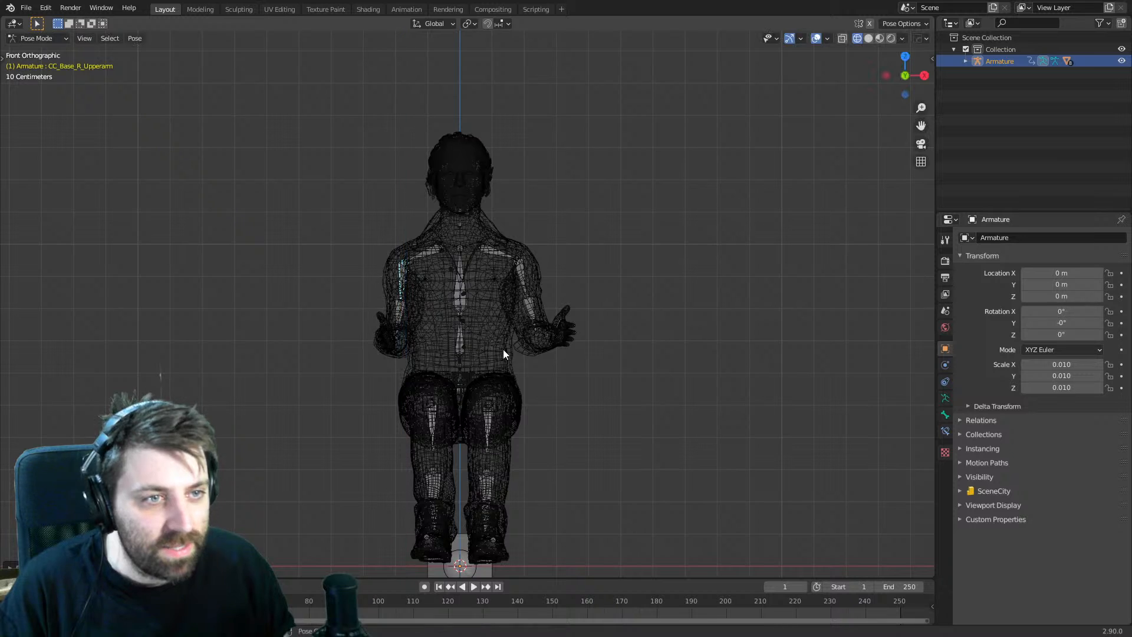
pyautogui.press('r')
pyautogui.click(509, 318)
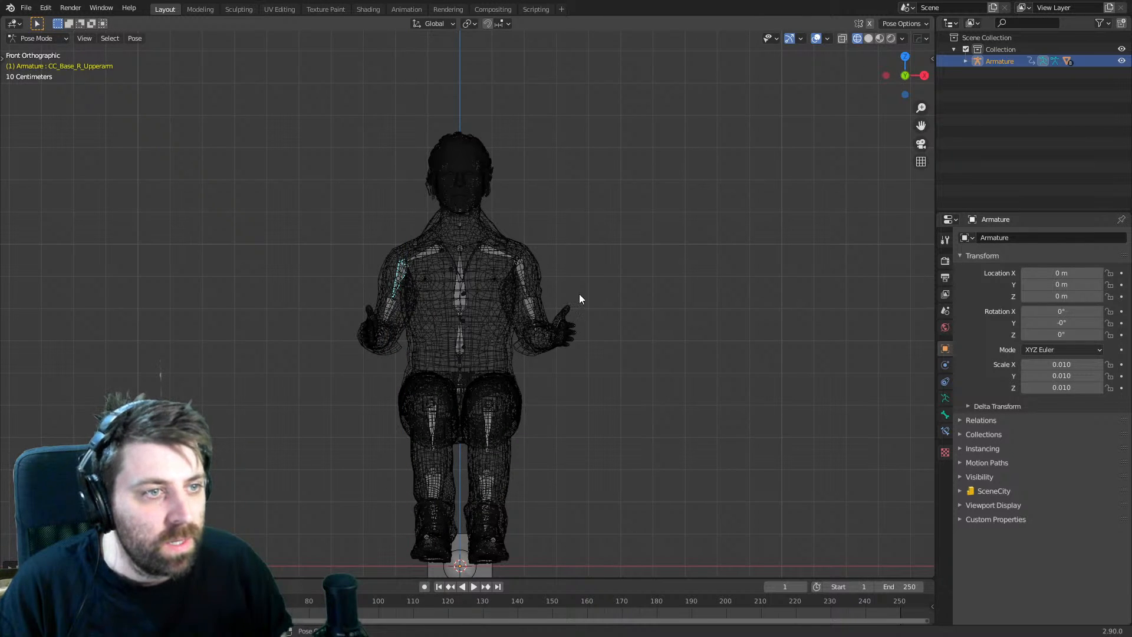
# - Rotate the left upper arm about the global Z axis so the left forearm points forward, mirroring the right arm
pyautogui.click(522, 277)
pyautogui.press('r')
pyautogui.press('x')
pyautogui.press('z')
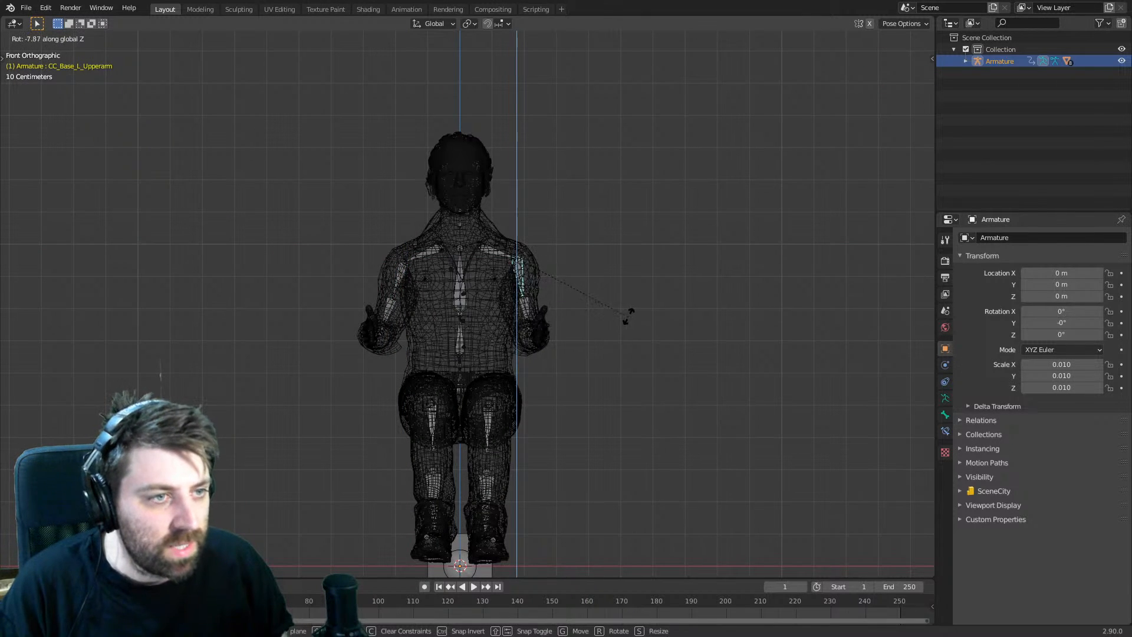
pyautogui.click(546, 328)
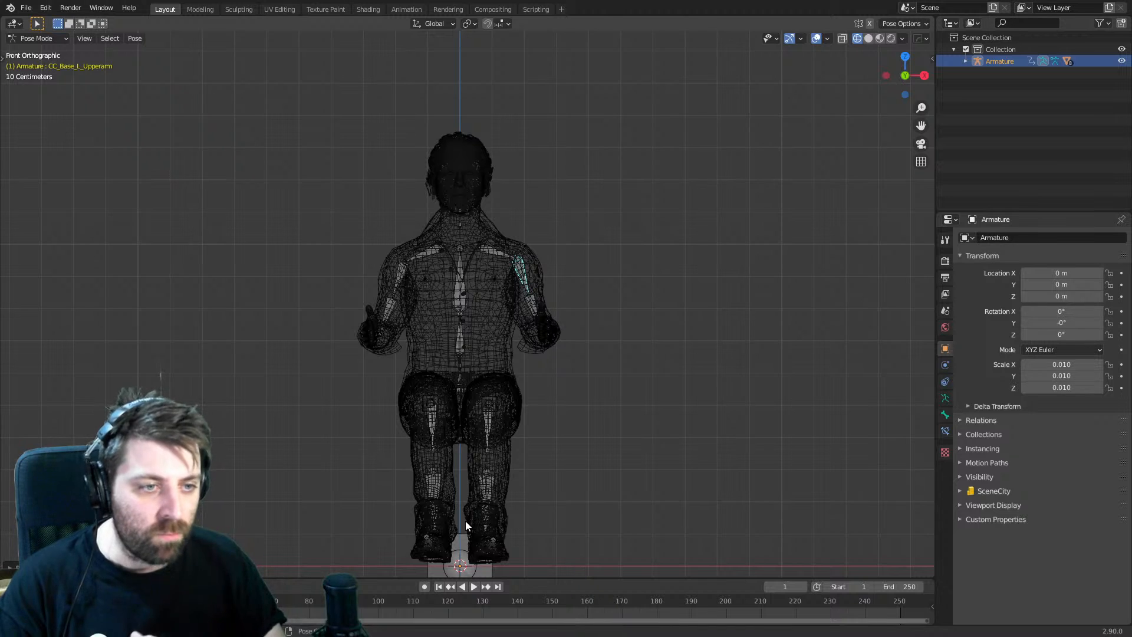
# - Rotate the right thigh by about 2 degrees and the left thigh slightly about the global Z axis to spread the knees
pyautogui.moveTo(430, 574); pyautogui.dragTo(434, 377, button='middle')
pyautogui.press('r')
pyautogui.press('z')
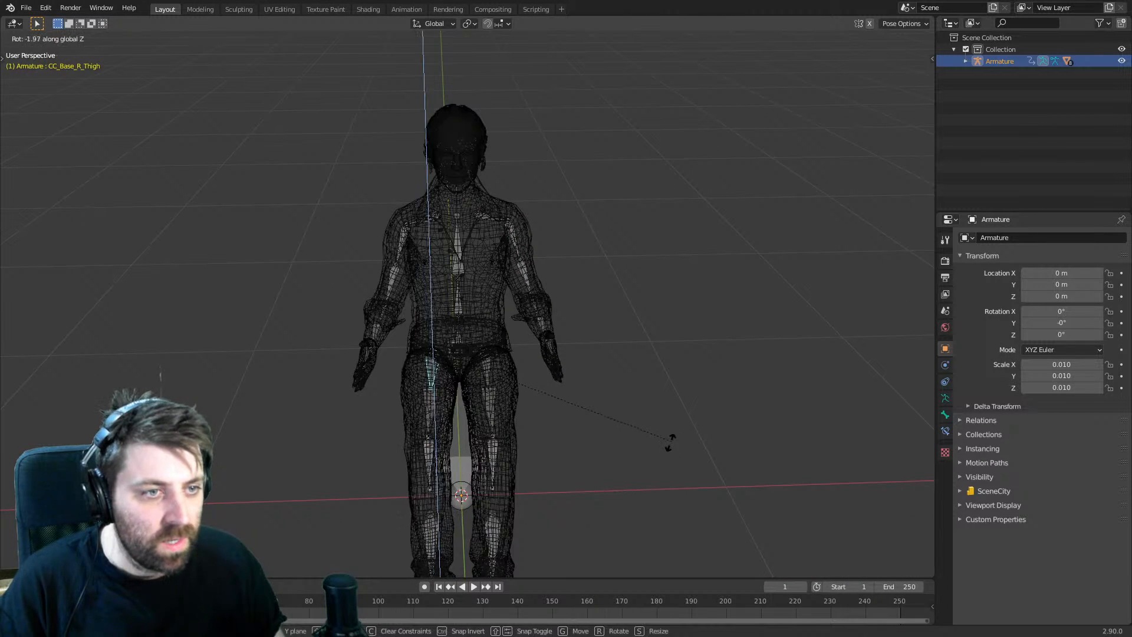
pyautogui.click(668, 444)
pyautogui.click(492, 375)
pyautogui.press('t')
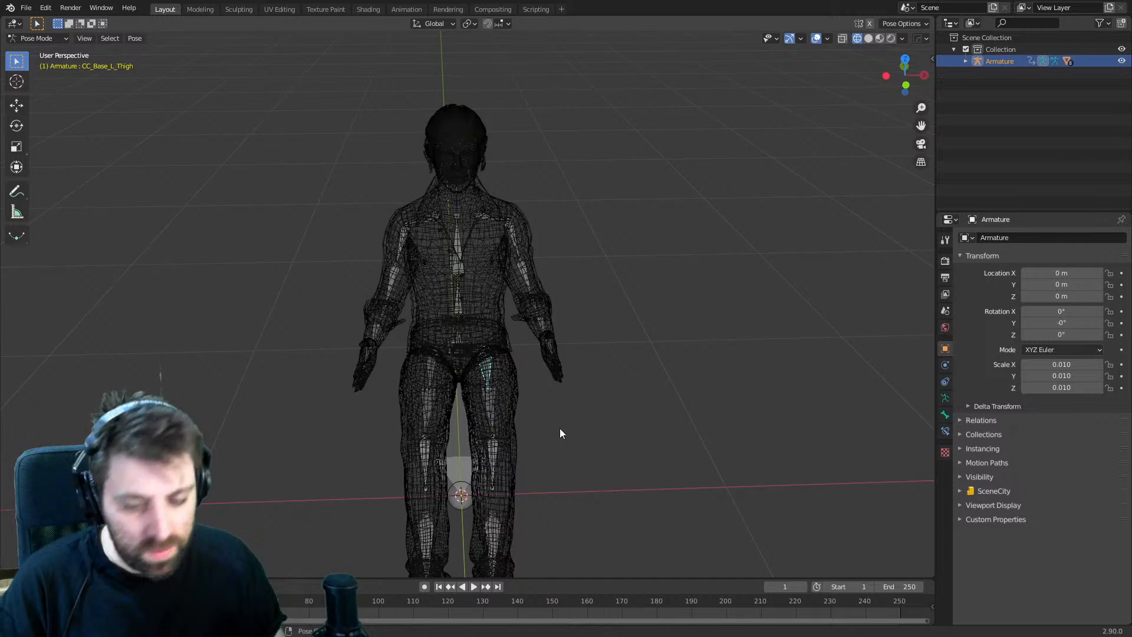
pyautogui.press('r')
pyautogui.press('z')
pyautogui.click(571, 426)
# - Insert a Location, Rotation & Scale keyframe for all bones at frame 1 and briefly play the animation in the side view
pyautogui.moveTo(570, 424); pyautogui.dragTo(517, 402, button='middle')
pyautogui.scroll(-3, 508, 402)
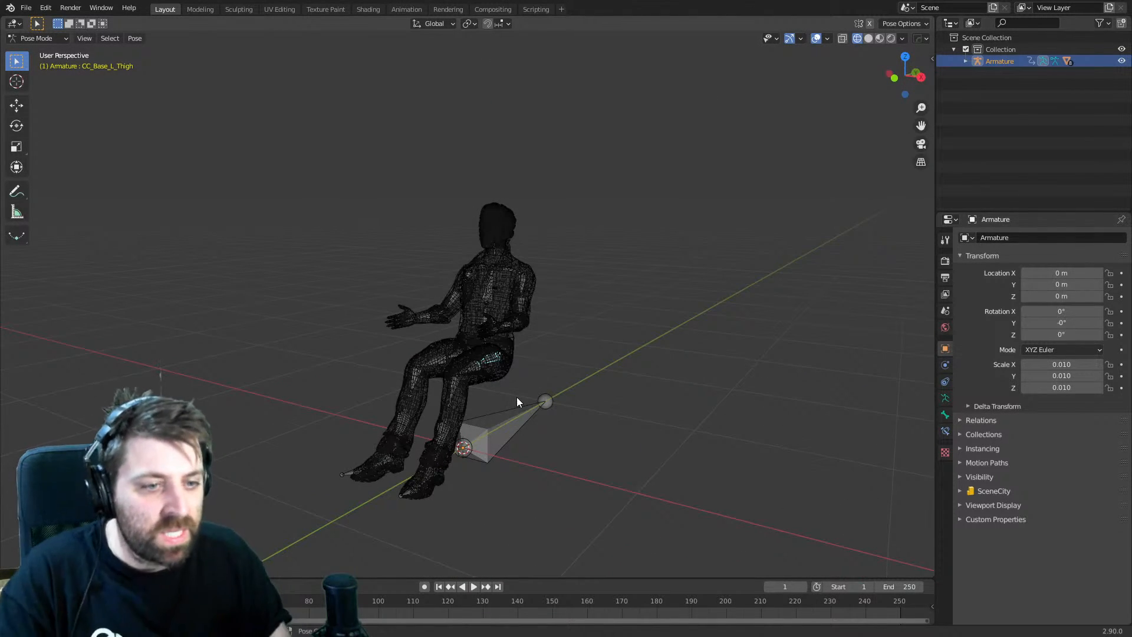
pyautogui.press('a')
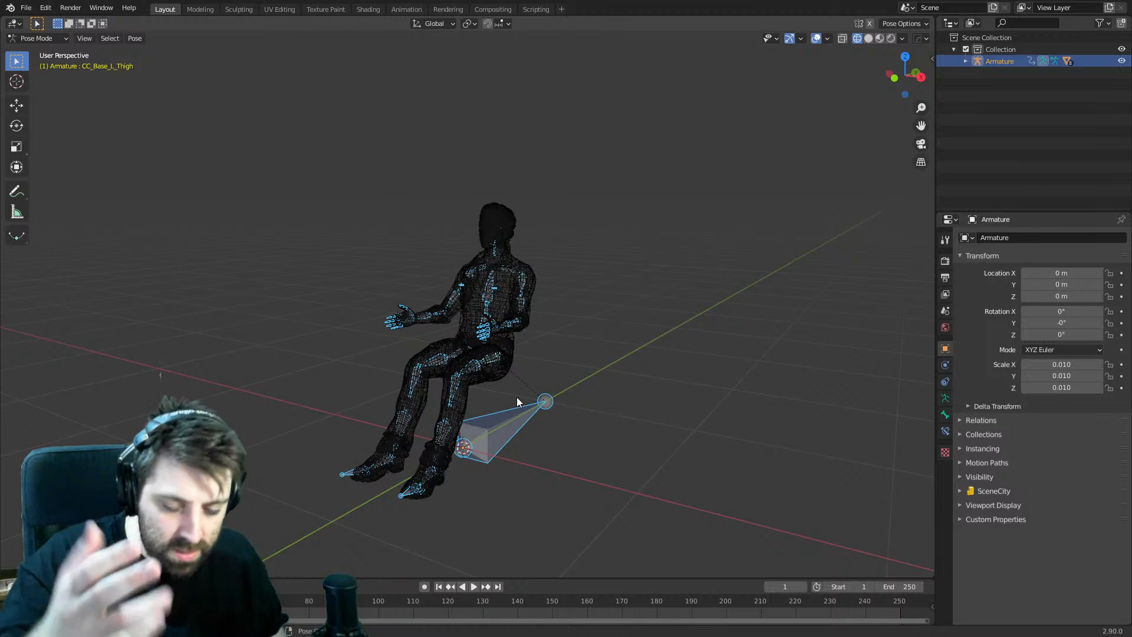
pyautogui.press('i')
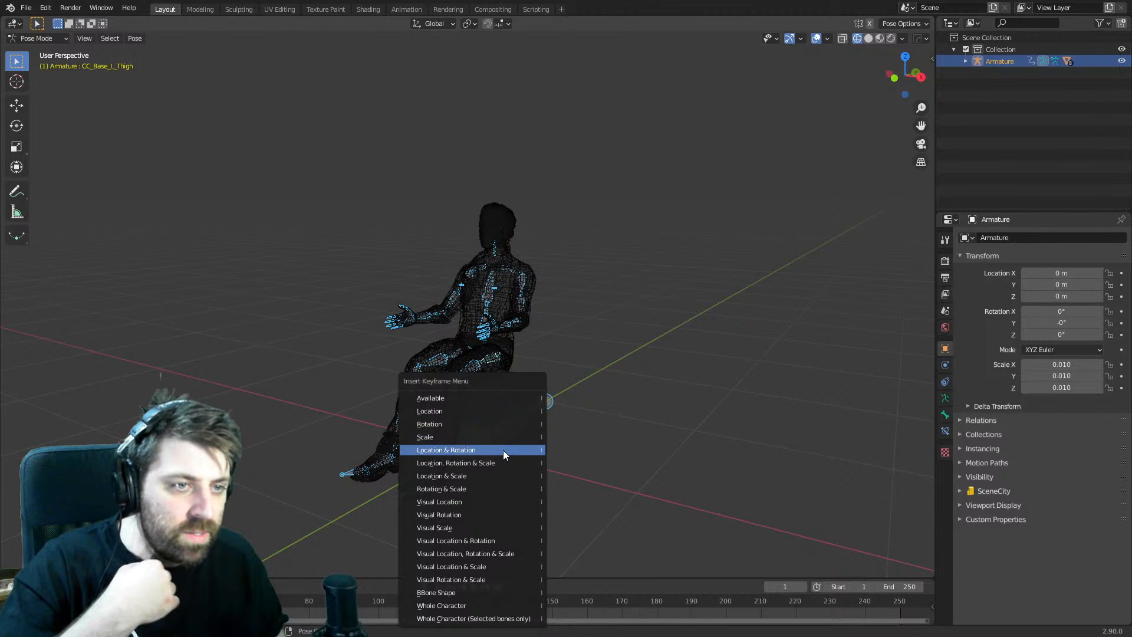
pyautogui.click(499, 466)
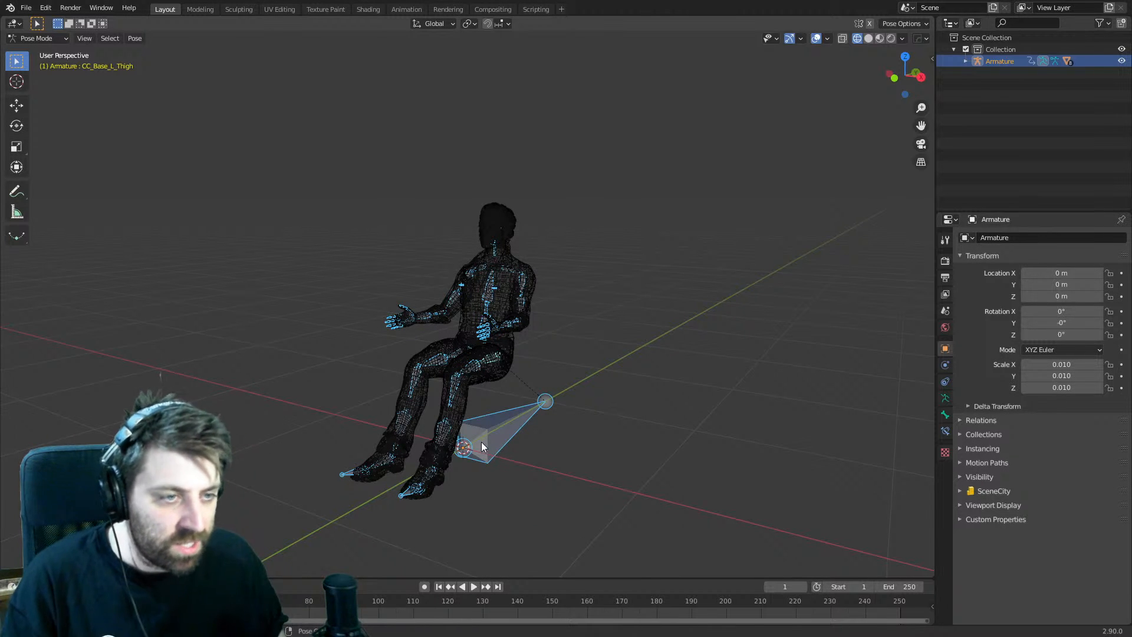
pyautogui.press('KP_3')
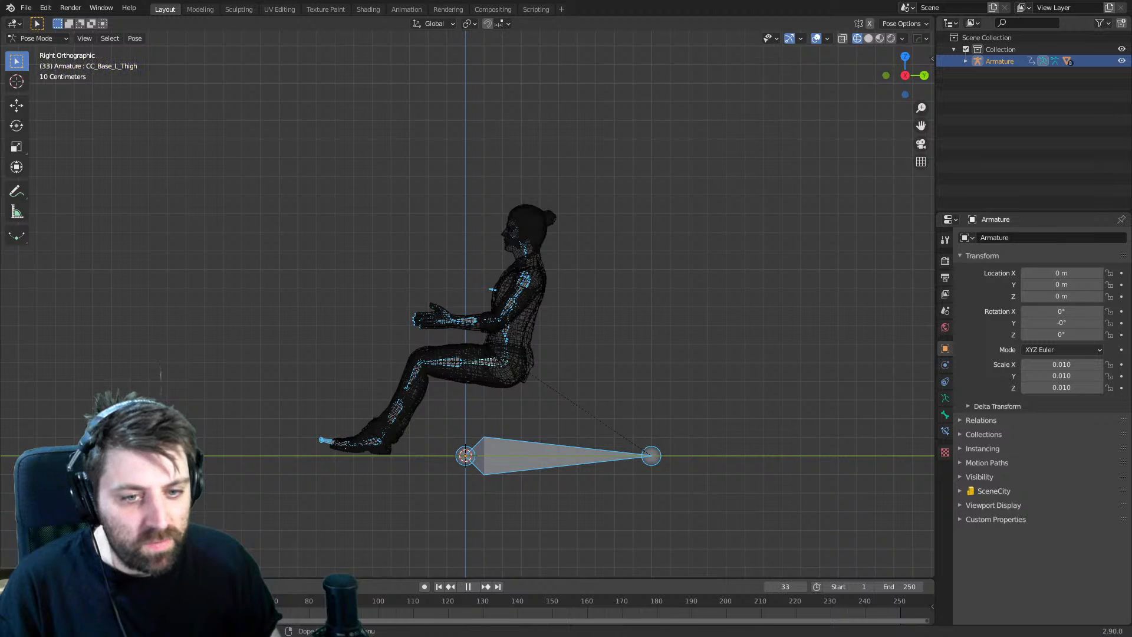
pyautogui.press('space')
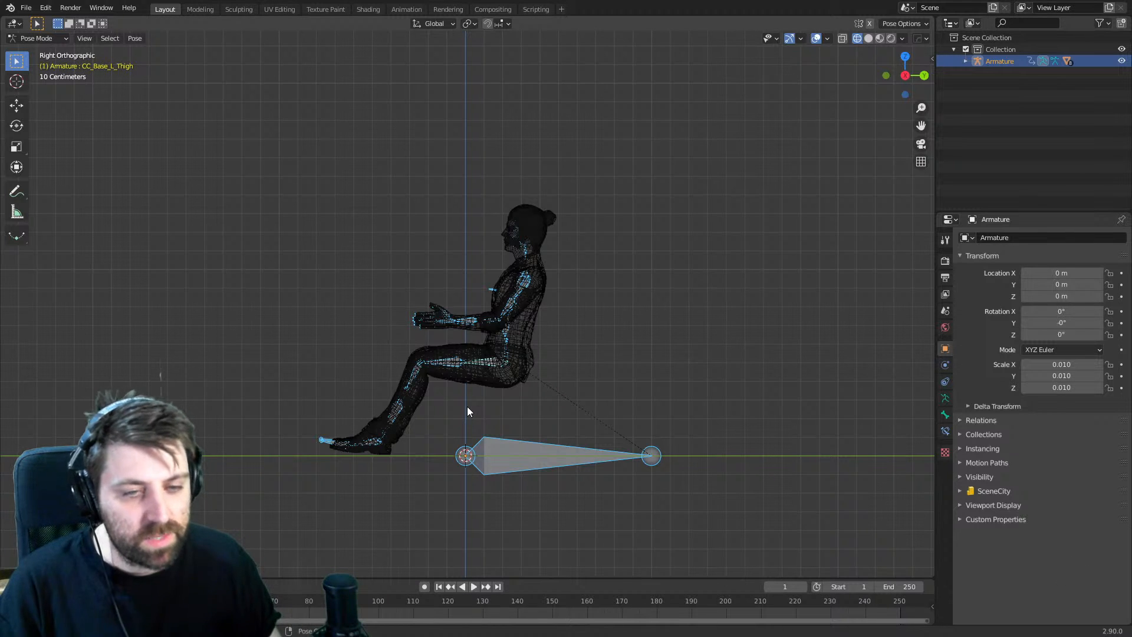
# - Switch the armature to Object Mode, add a mesh cube, and enter Edit Mode on the cube
pyautogui.click(34, 38)
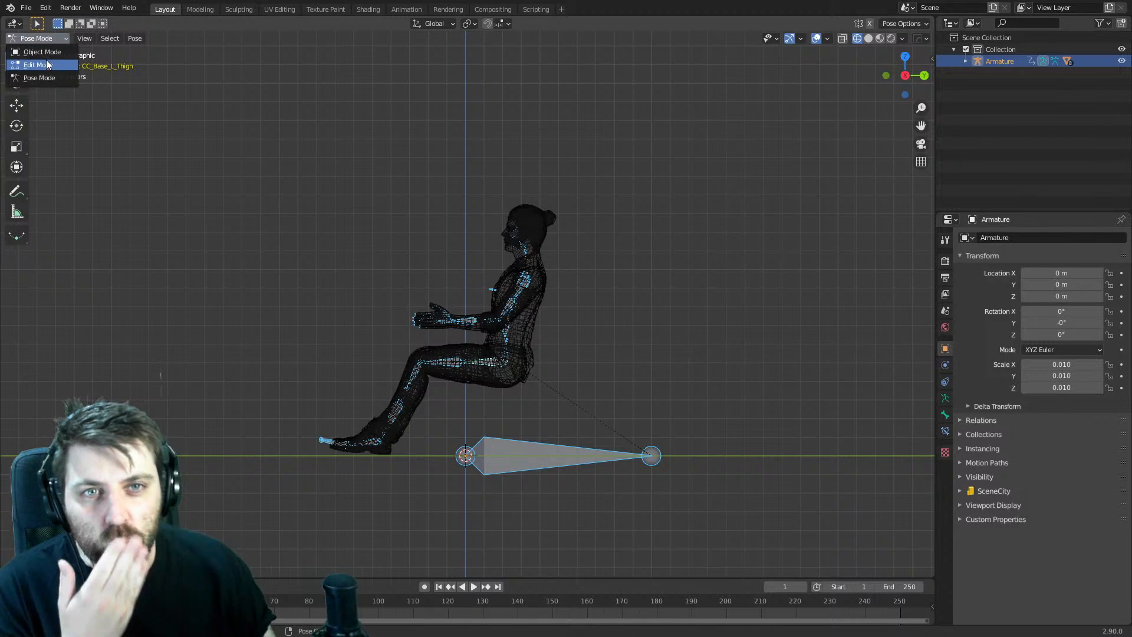
pyautogui.click(44, 52)
pyautogui.hotkey('shift', 'a')
pyautogui.moveTo(467, 430)
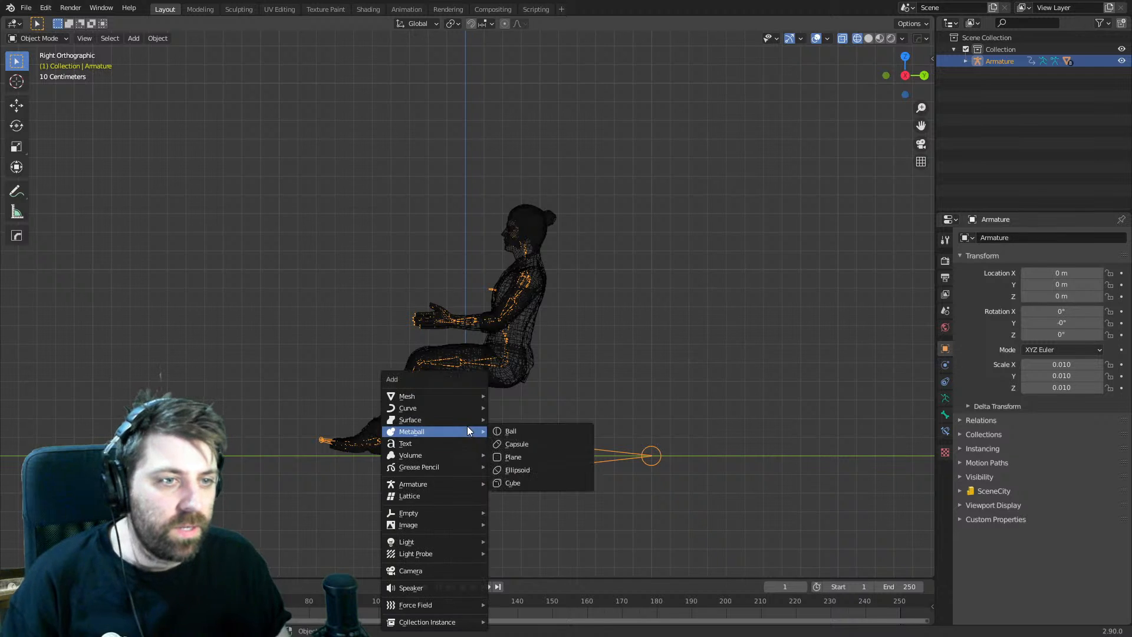
pyautogui.moveTo(469, 397)
pyautogui.click(528, 407)
pyautogui.press('Tab')
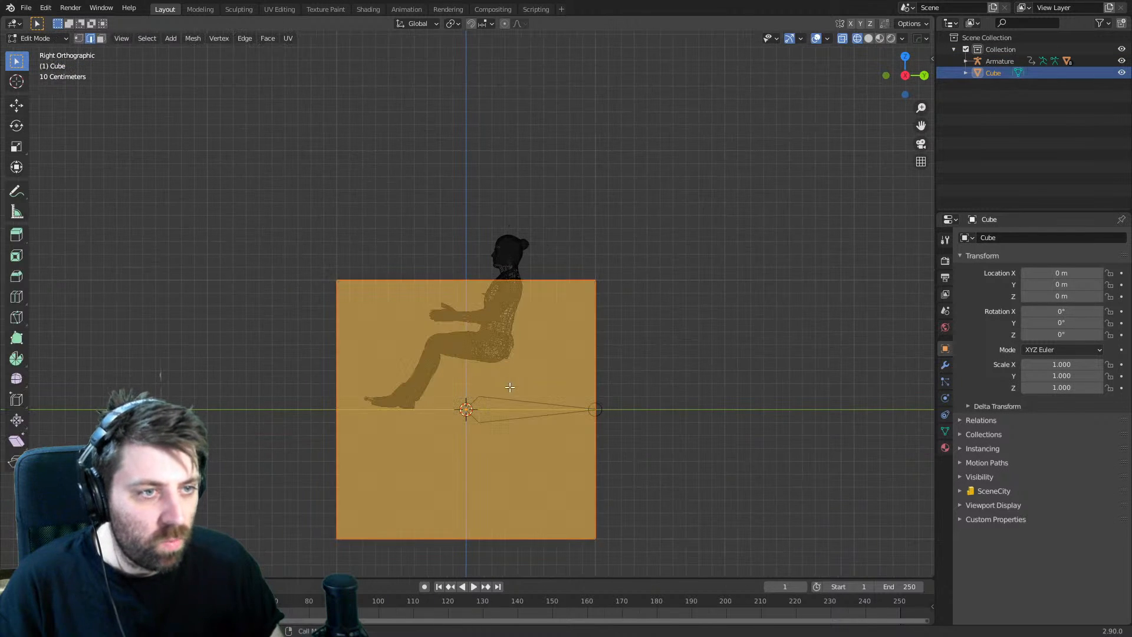
# - Scale the cube down to a small block in the side view and move it up and back beneath the character's thighs
pyautogui.press('KP_1')
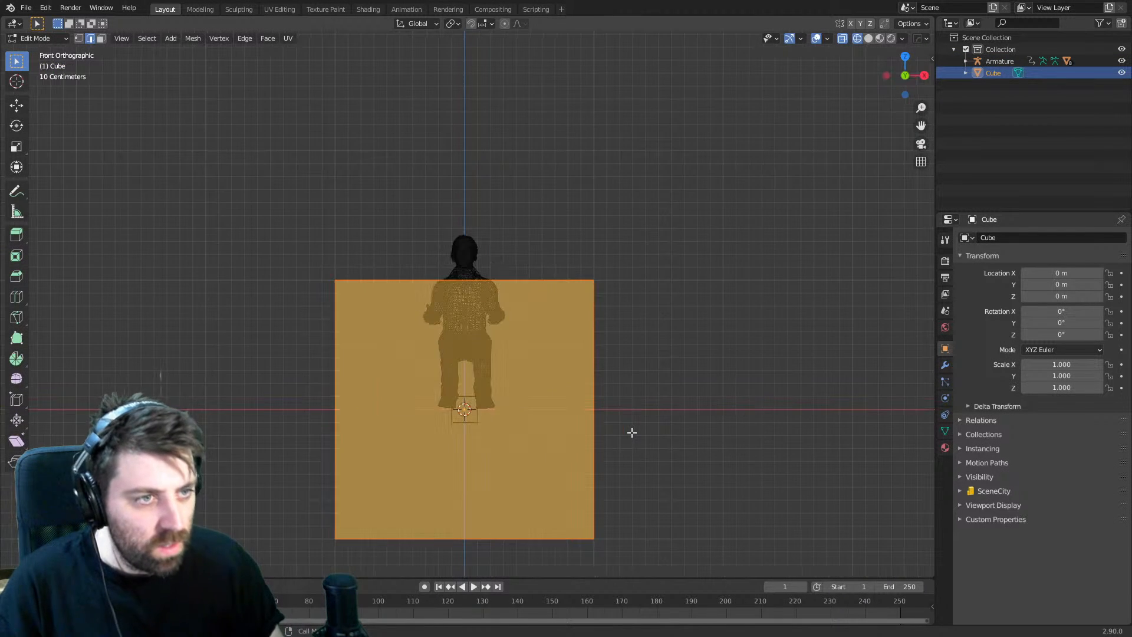
pyautogui.press('KP_3')
pyautogui.press('s')
pyautogui.click(523, 435)
pyautogui.scroll(4, 519, 460)
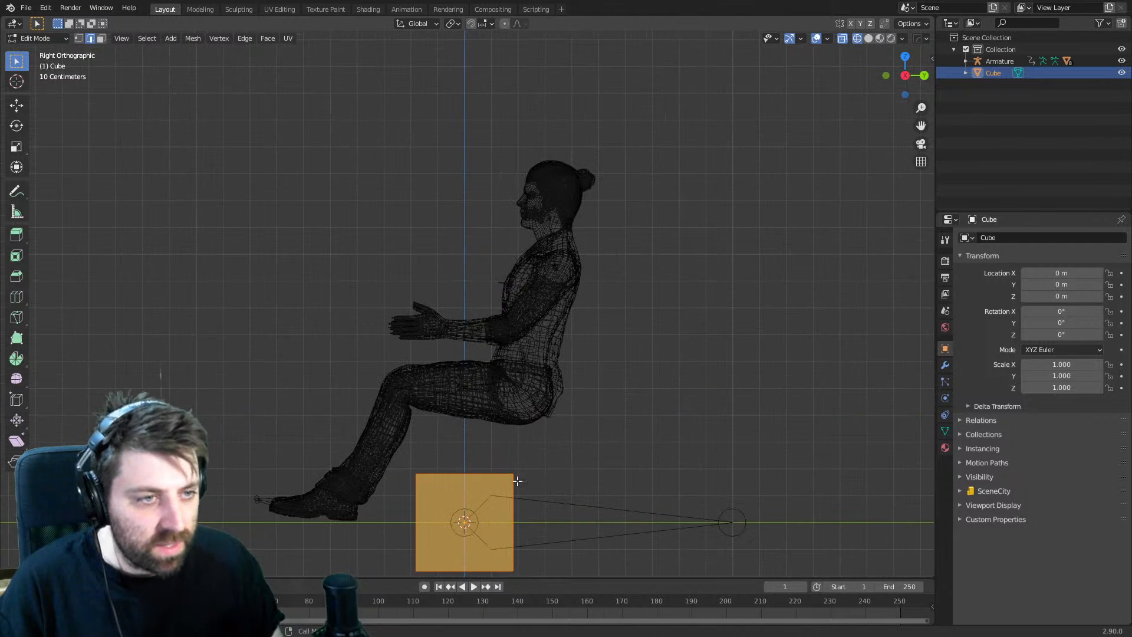
pyautogui.press('g')
pyautogui.click(541, 443)
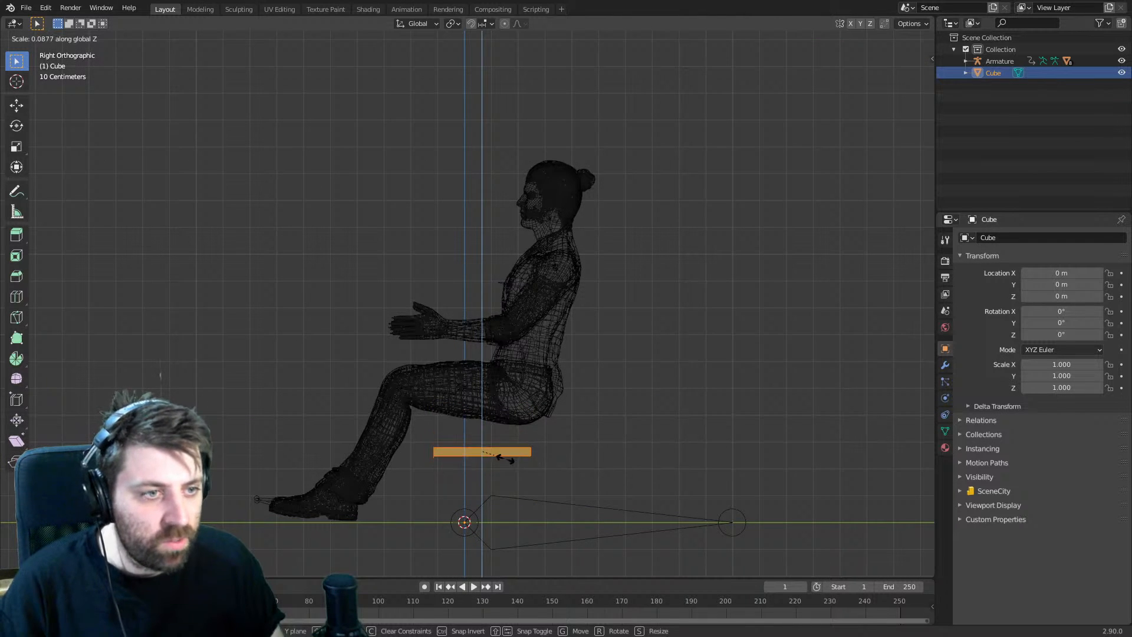
# - Flatten the cube along Z into a thin seat slab, resize it to the hips' width, and slide it back beneath the character
pyautogui.click(559, 442)
pyautogui.press('KP_7')
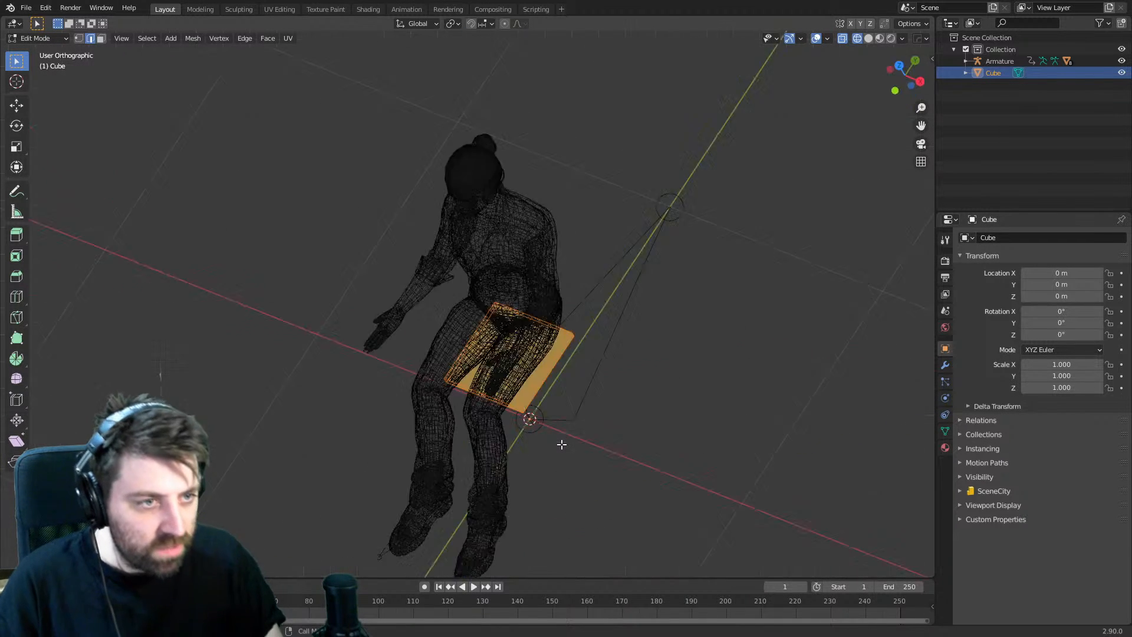
pyautogui.press('s')
pyautogui.click(615, 334)
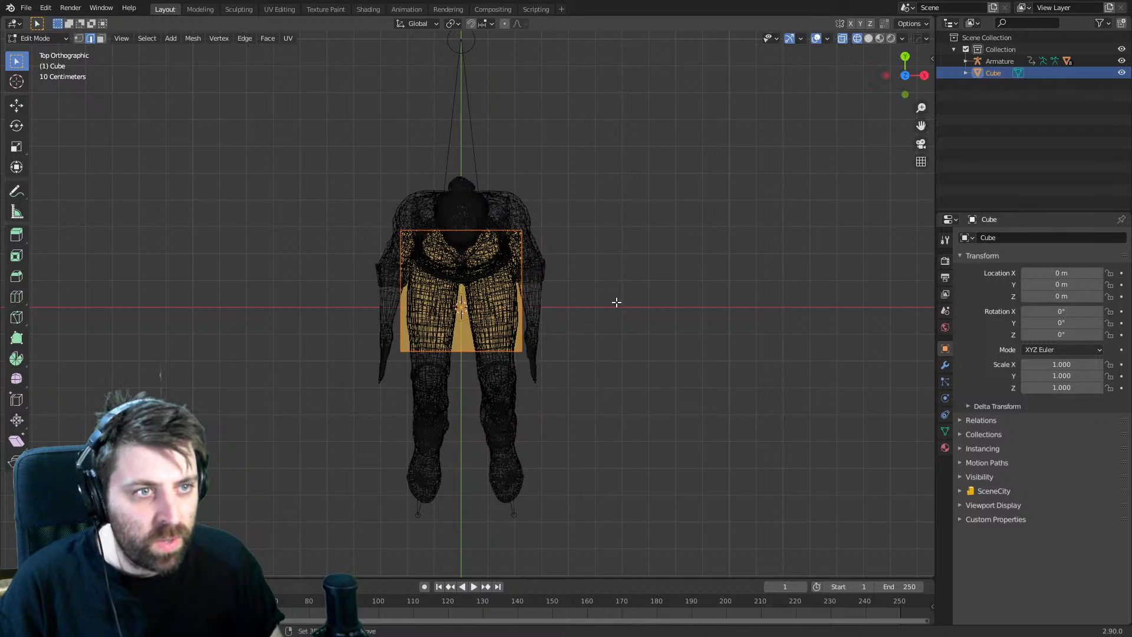
pyautogui.moveTo(377, 386); pyautogui.dragTo(191, 307, button='middle')
pyautogui.moveTo(482, 302); pyautogui.dragTo(423, 324, button='middle')
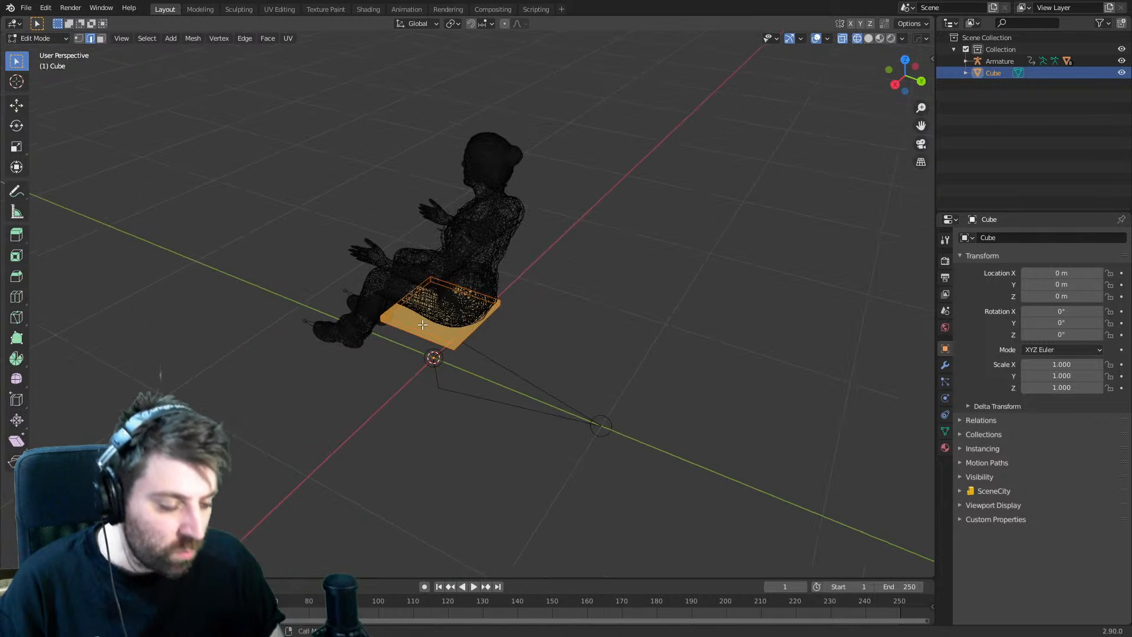
pyautogui.press('KP_3')
pyautogui.press('g')
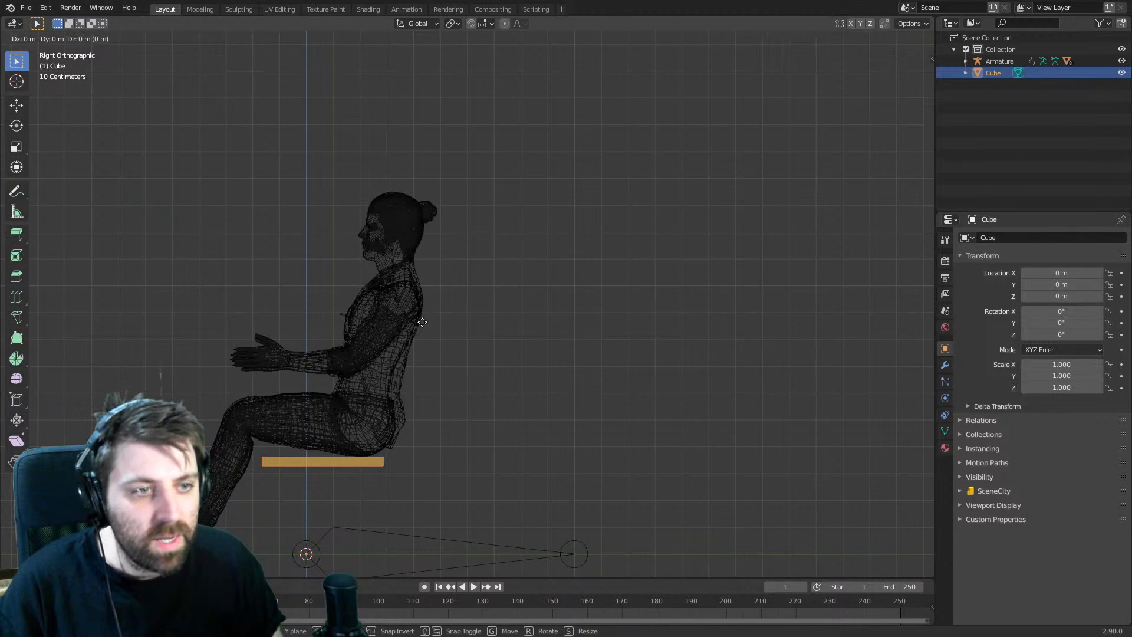
pyautogui.click(611, 311)
# - Duplicate the seat slab as a backrest, rotate it 90 degrees upright behind the character, and stretch it about 1.7 times along Z
pyautogui.hotkey('shift', 'd')
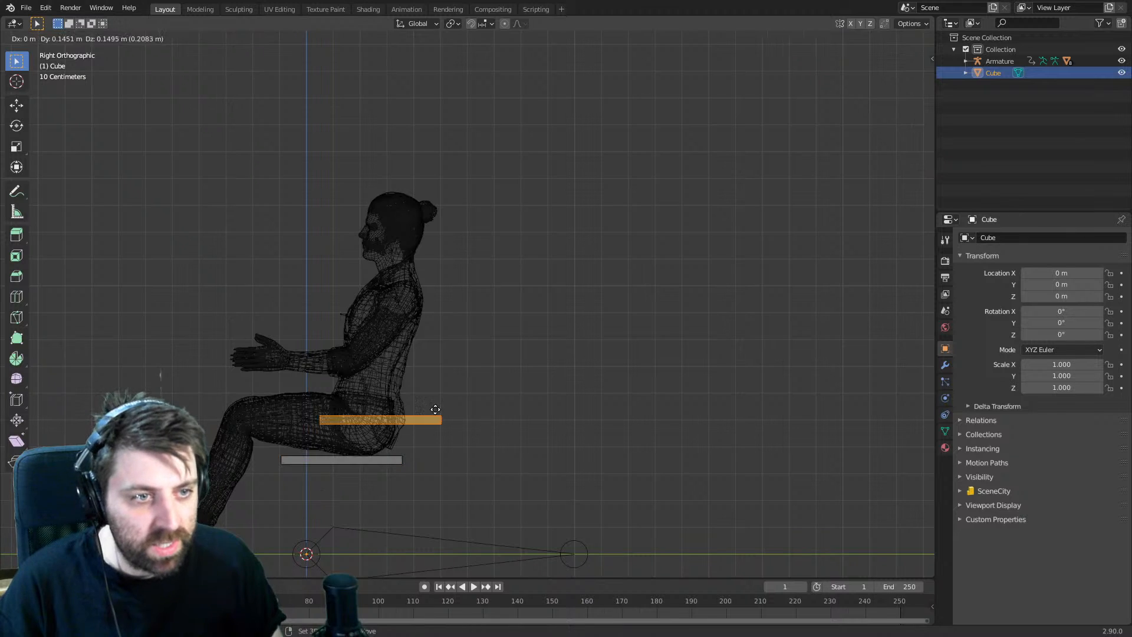
pyautogui.write('r90')
pyautogui.press('Return')
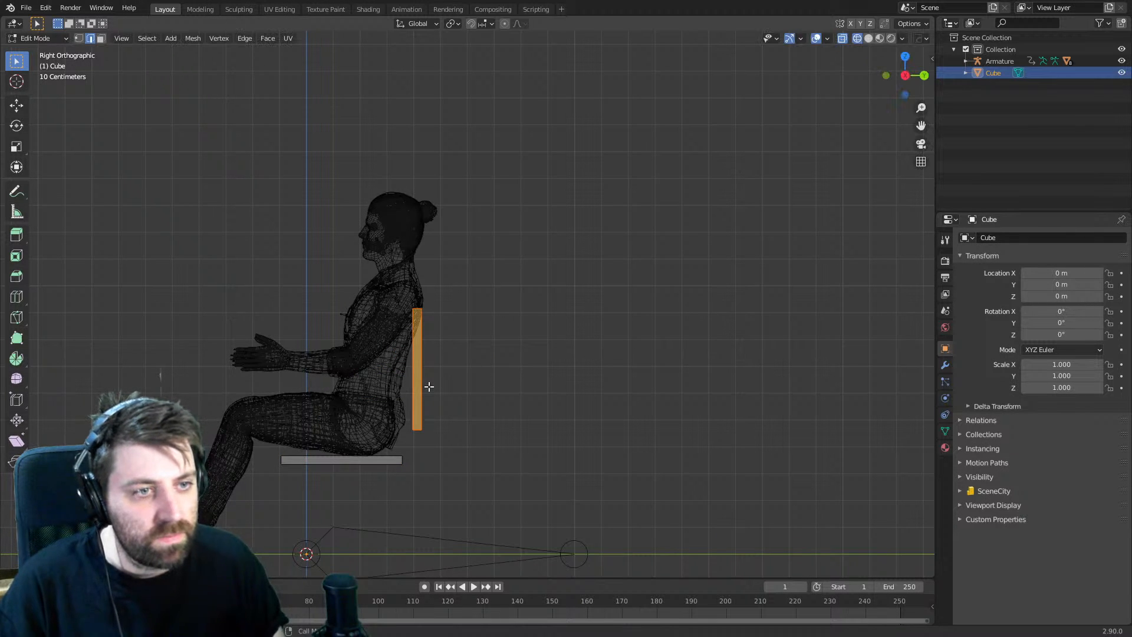
pyautogui.press('s')
pyautogui.press('z')
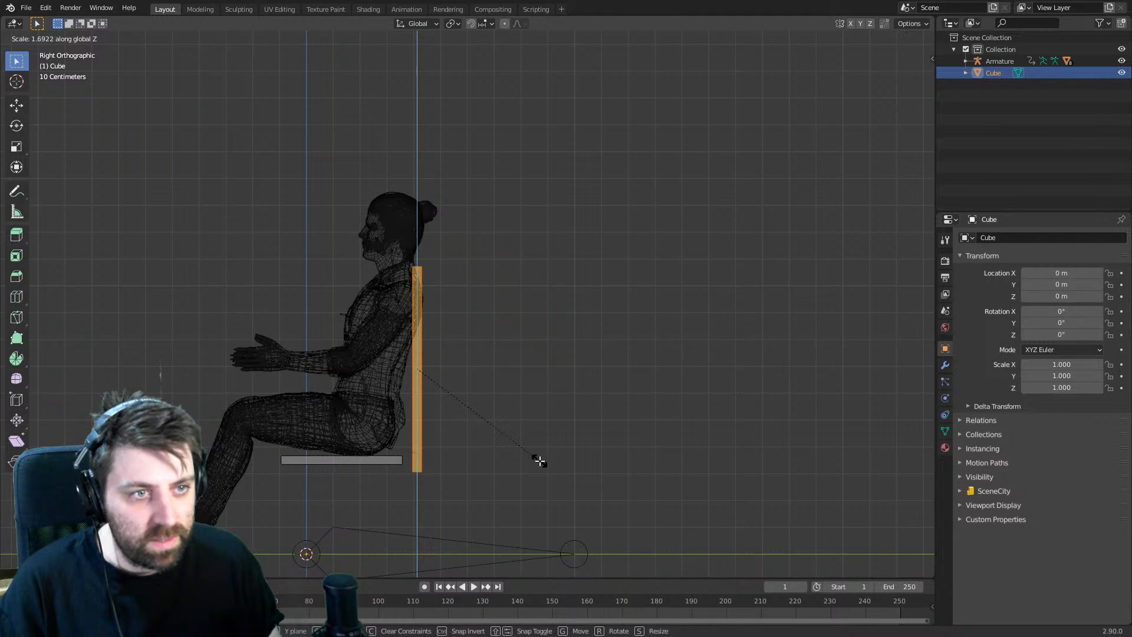
pyautogui.click(539, 460)
# - Tilt the backrest slightly backward and position it against the character's back with its lower end at the seat's rear edge
pyautogui.press('g')
pyautogui.click(541, 435)
pyautogui.press('r')
pyautogui.click(536, 443)
pyautogui.press('g')
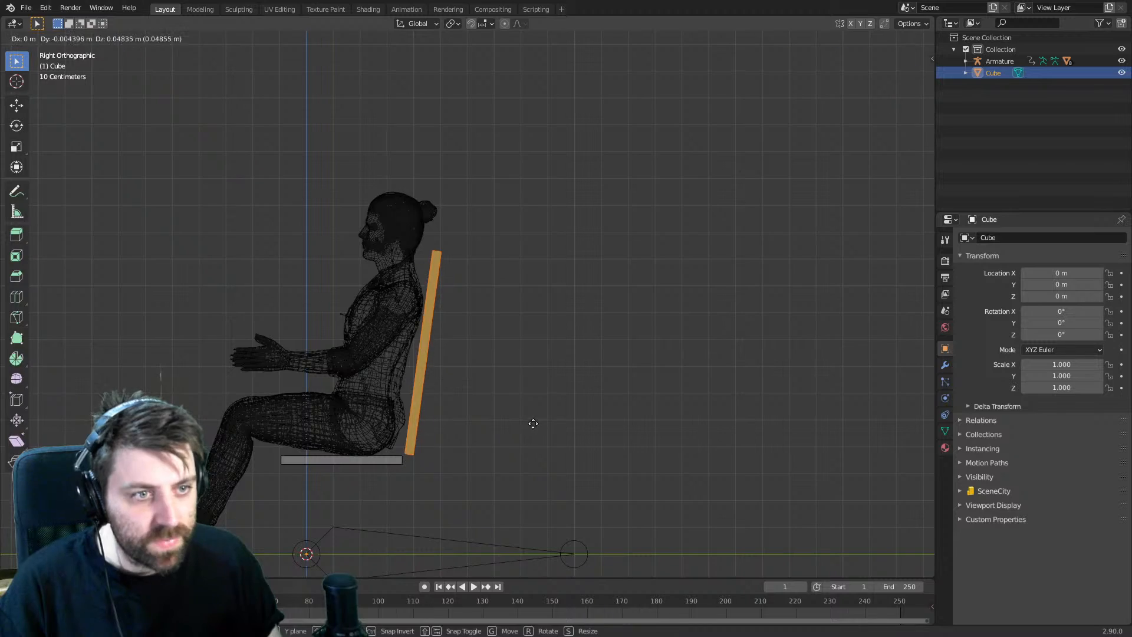
pyautogui.click(531, 423)
pyautogui.moveTo(518, 422); pyautogui.dragTo(518, 416, button='middle')
pyautogui.press('KP_3')
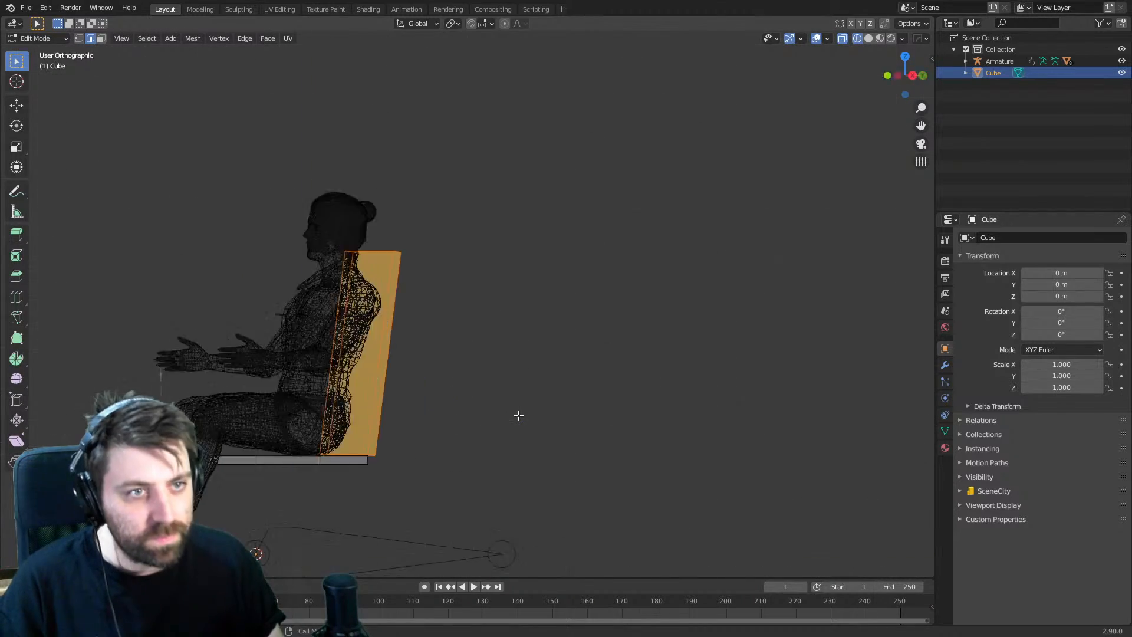
pyautogui.press('KP_1')
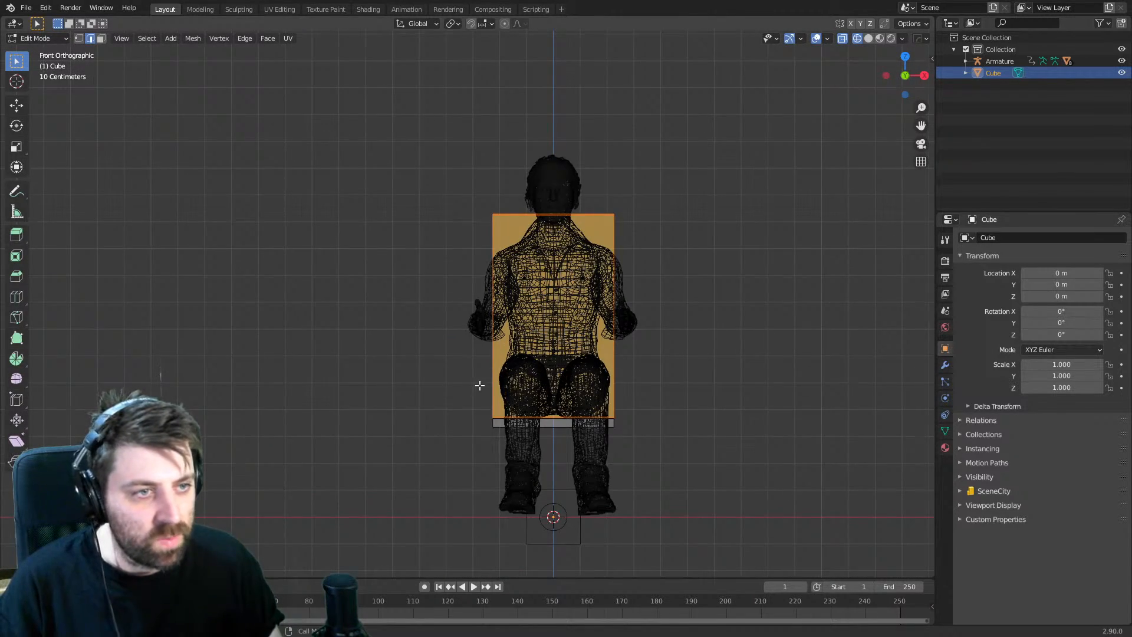
# - Duplicate the linked seat slab beside the character in top view and separate the copy into its own object
pyautogui.moveTo(480, 385); pyautogui.dragTo(415, 423, button='middle')
pyautogui.click(389, 492)
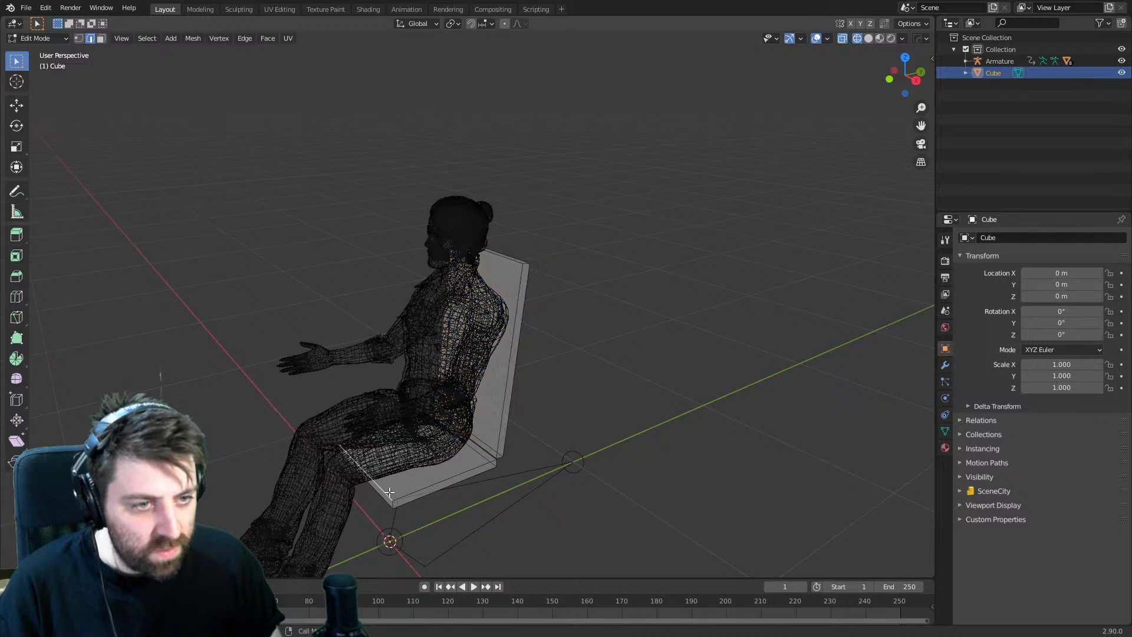
pyautogui.hotkey('ctrl', 'l')
pyautogui.press('KP_7')
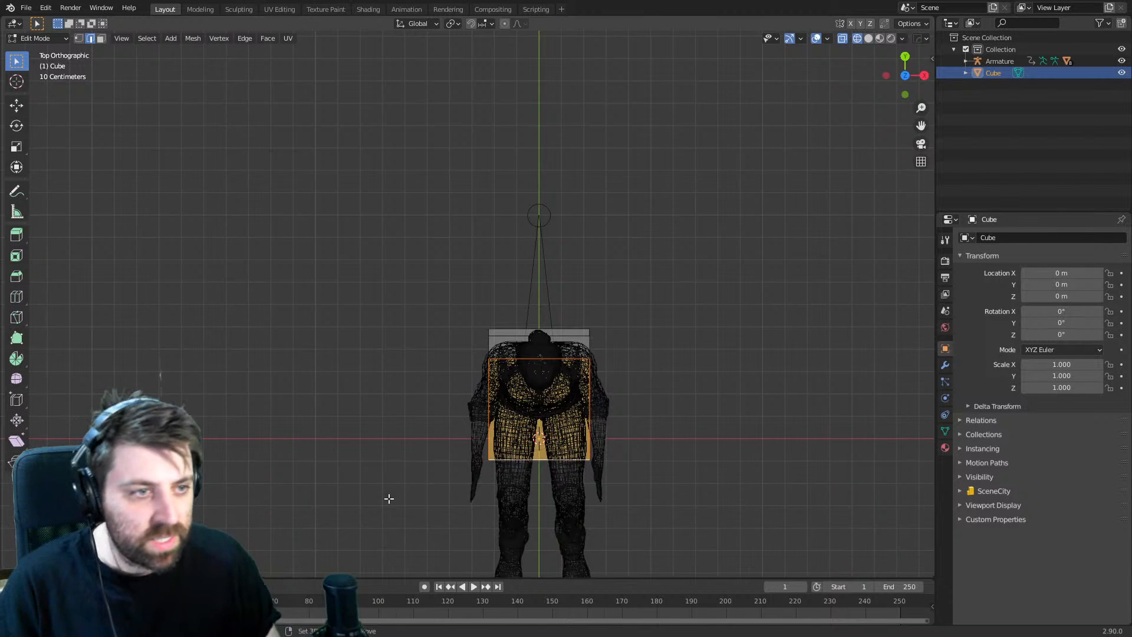
pyautogui.press('g')
pyautogui.click(519, 484)
pyautogui.press('p')
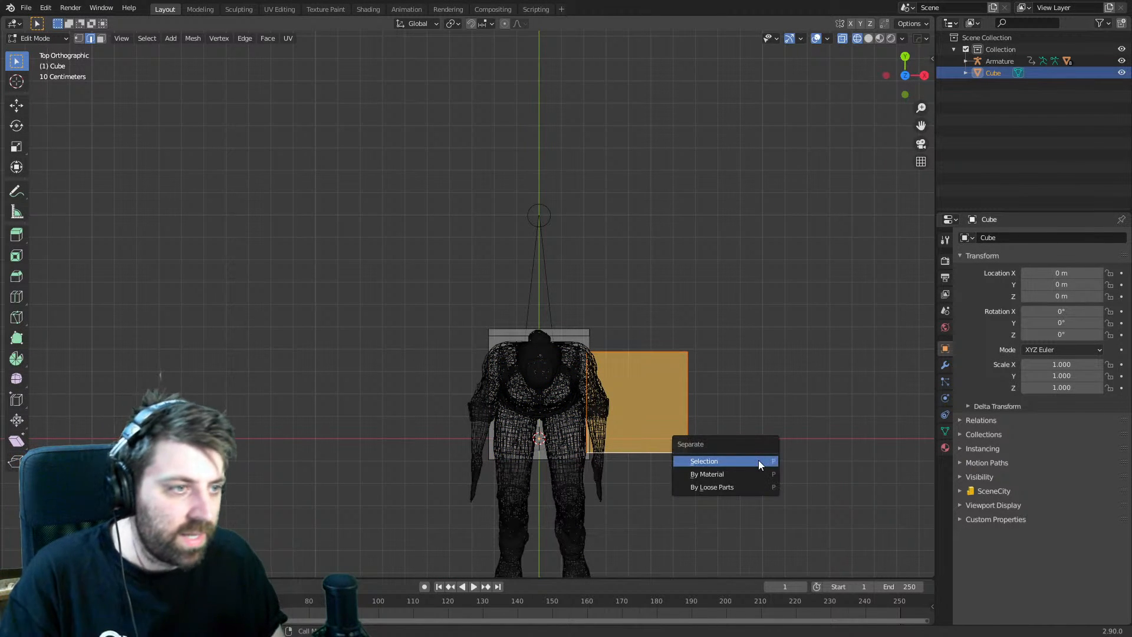
pyautogui.click(759, 460)
# - Edit the separated slab, scale it along X to about half its width, and move it closer to the character's arm
pyautogui.press('Tab')
pyautogui.click(688, 438)
pyautogui.press('Tab')
pyautogui.press('a')
pyautogui.press('s')
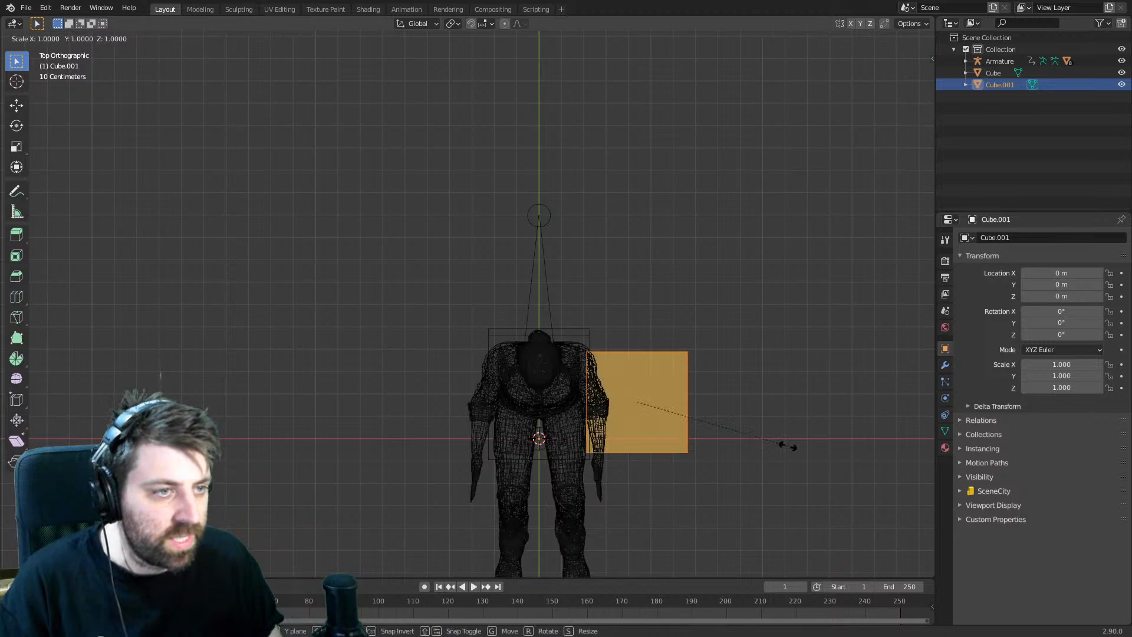
pyautogui.press('x')
pyautogui.click(709, 432)
pyautogui.press('h')
pyautogui.hotkey('ctrl', 'z')
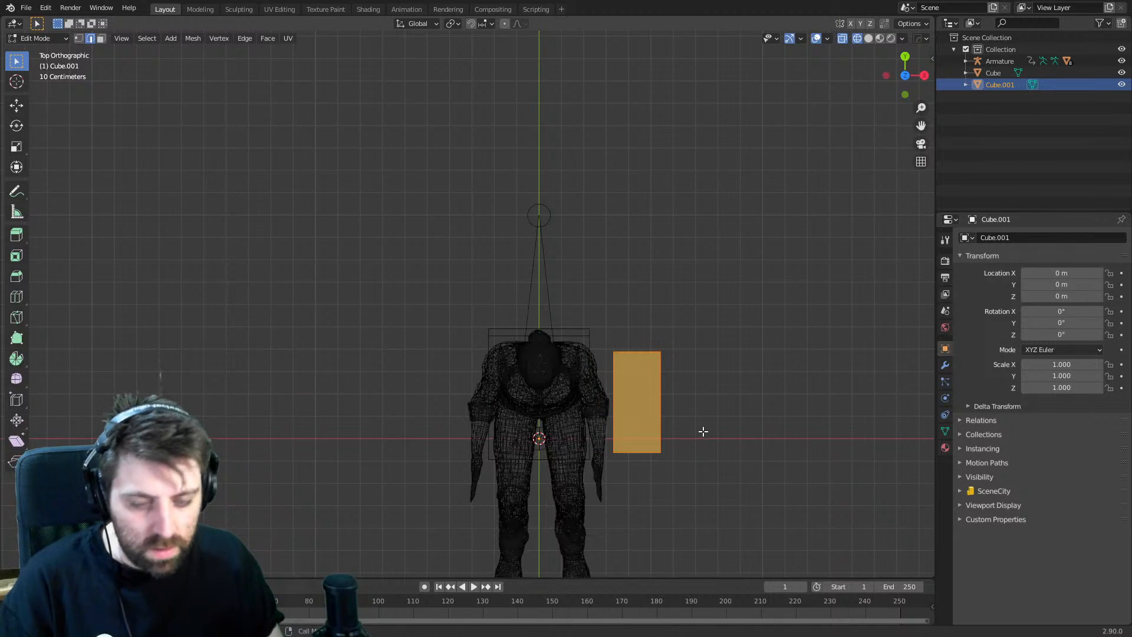
pyautogui.press('g')
pyautogui.click(686, 431)
# - Raise the narrow slab to just below the forearm and shift it inward along X as an armrest
pyautogui.moveTo(686, 431); pyautogui.dragTo(626, 436, button='middle')
pyautogui.press('KP_Decimal')
pyautogui.press('KP_3')
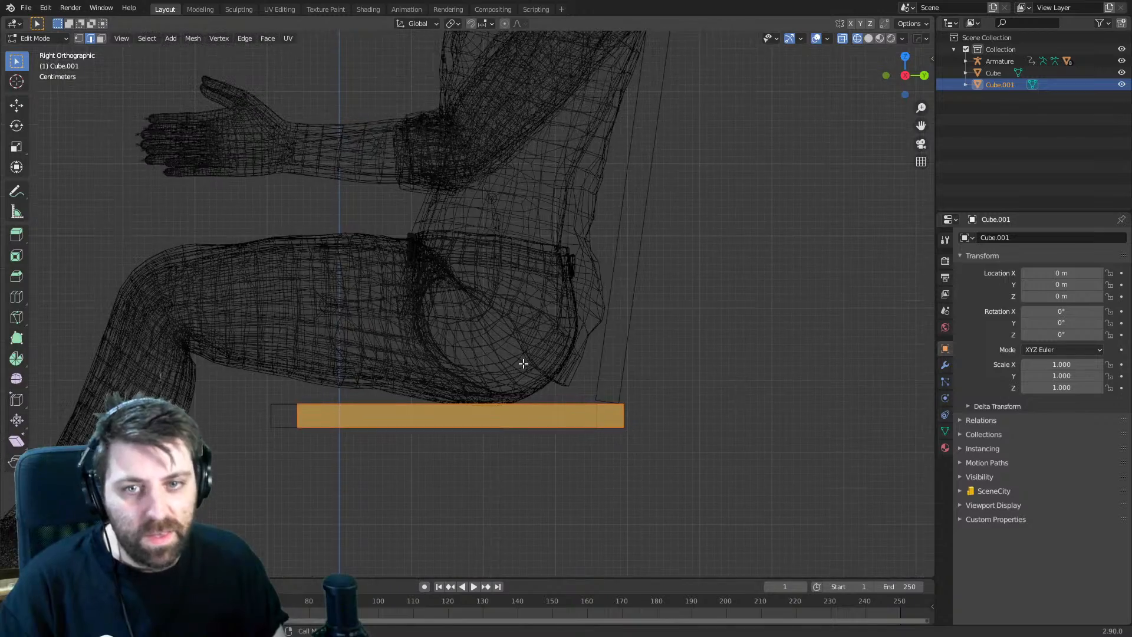
pyautogui.scroll(-1, 523, 364)
pyautogui.keyDown('shift'); pyautogui.moveTo(523, 360); pyautogui.dragTo(511, 335, button='middle'); pyautogui.keyUp('shift')
pyautogui.press('KP_7')
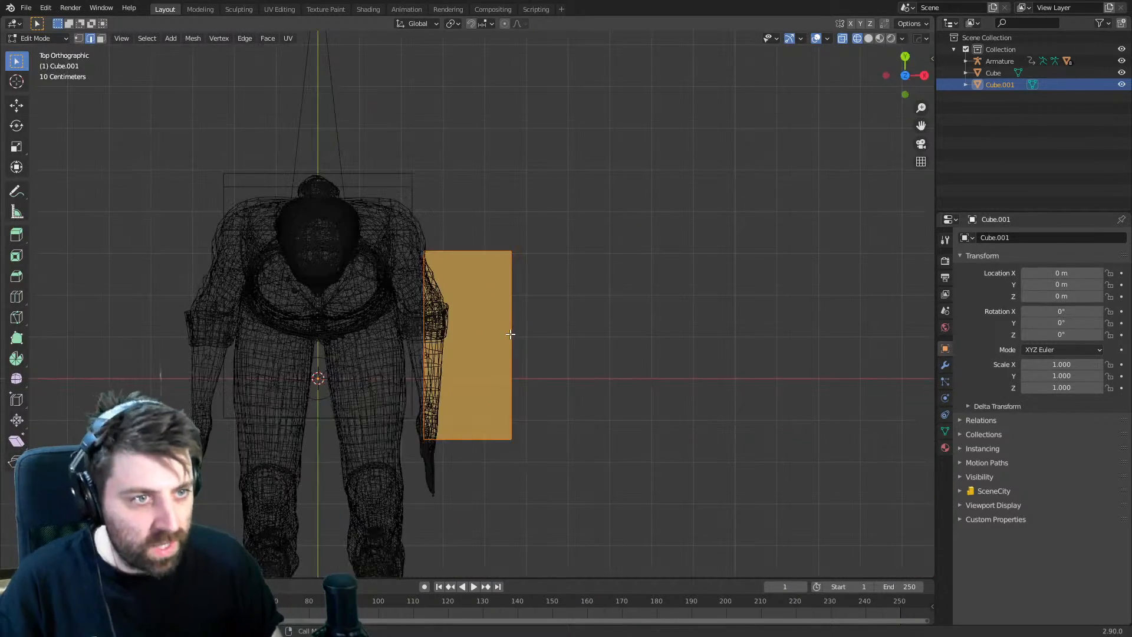
pyautogui.press('h')
pyautogui.hotkey('ctrl', 'z')
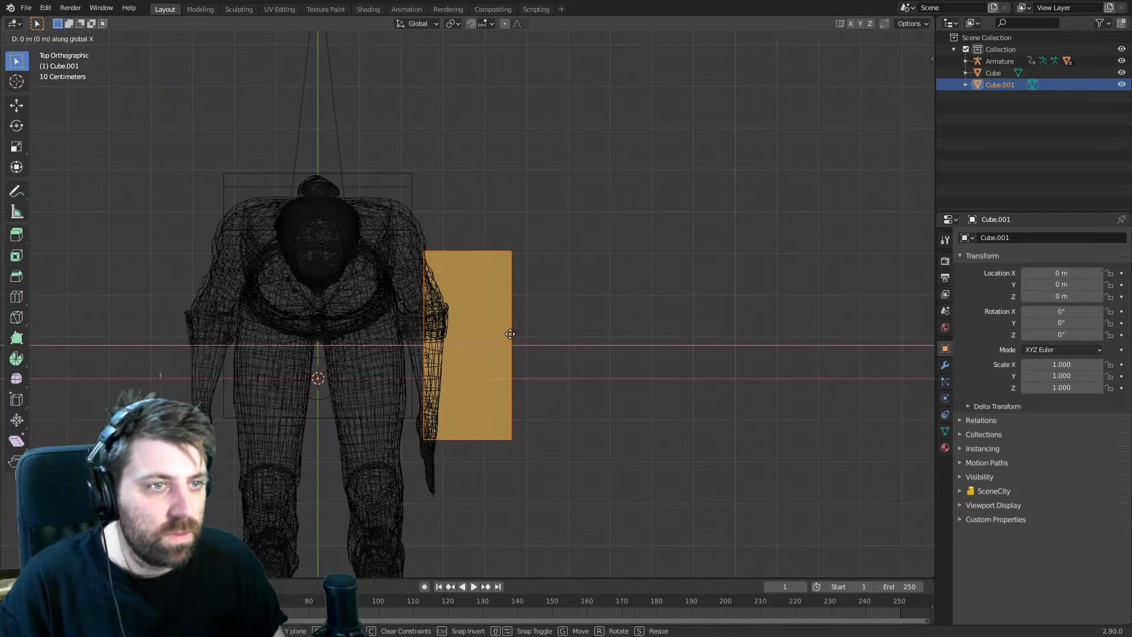
pyautogui.click(495, 334)
# - Enable the Screencast Keys display in the viewport
pyautogui.press('n')
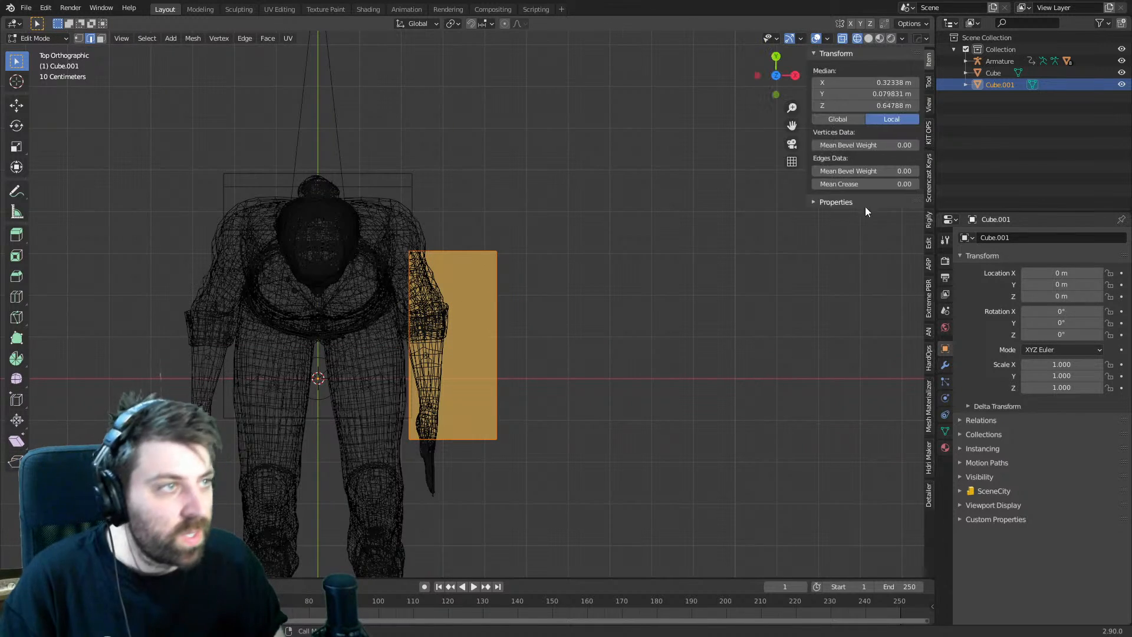
pyautogui.click(930, 182)
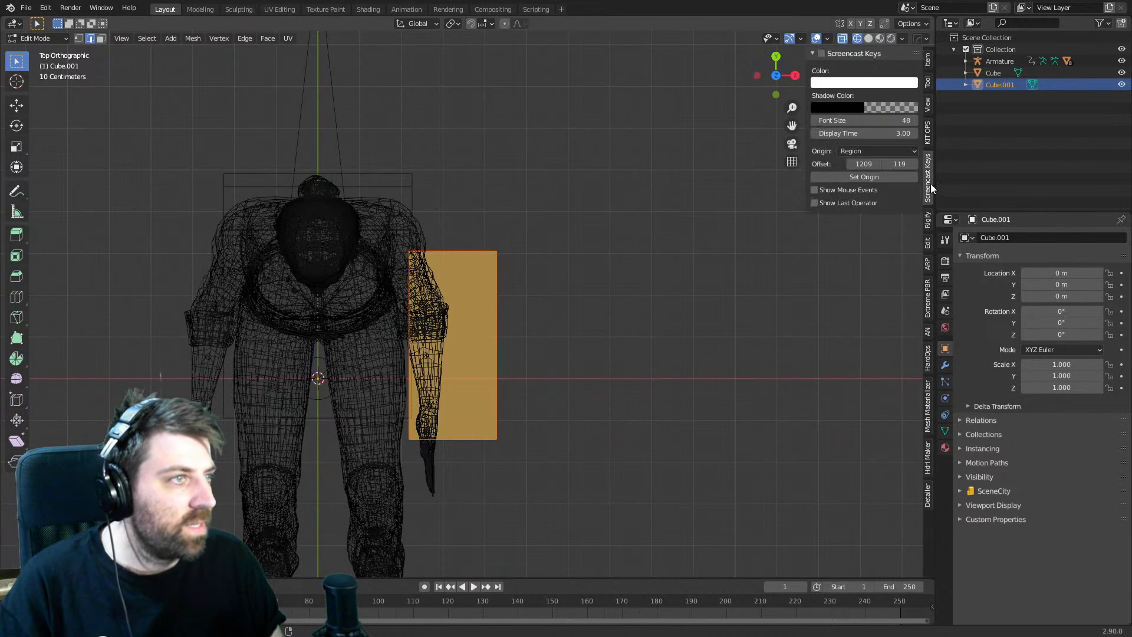
pyautogui.click(821, 53)
# - Add a Mirror modifier on the X axis with Clipping enabled to the armrest slab
pyautogui.moveTo(511, 434); pyautogui.dragTo(426, 350, button='middle')
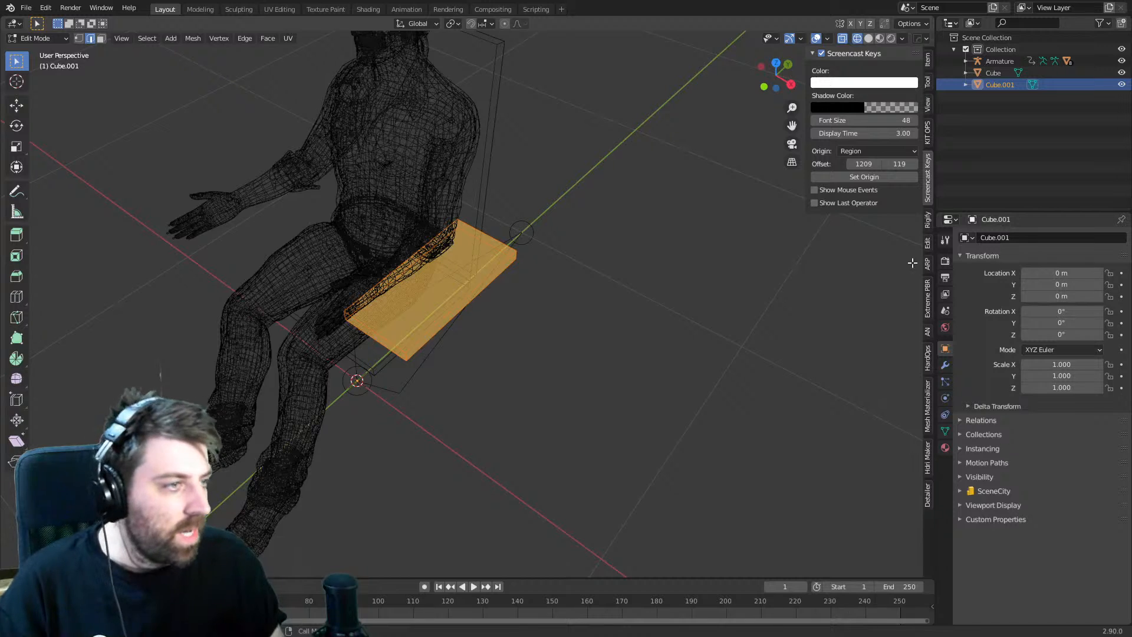
pyautogui.click(945, 365)
pyautogui.click(1013, 238)
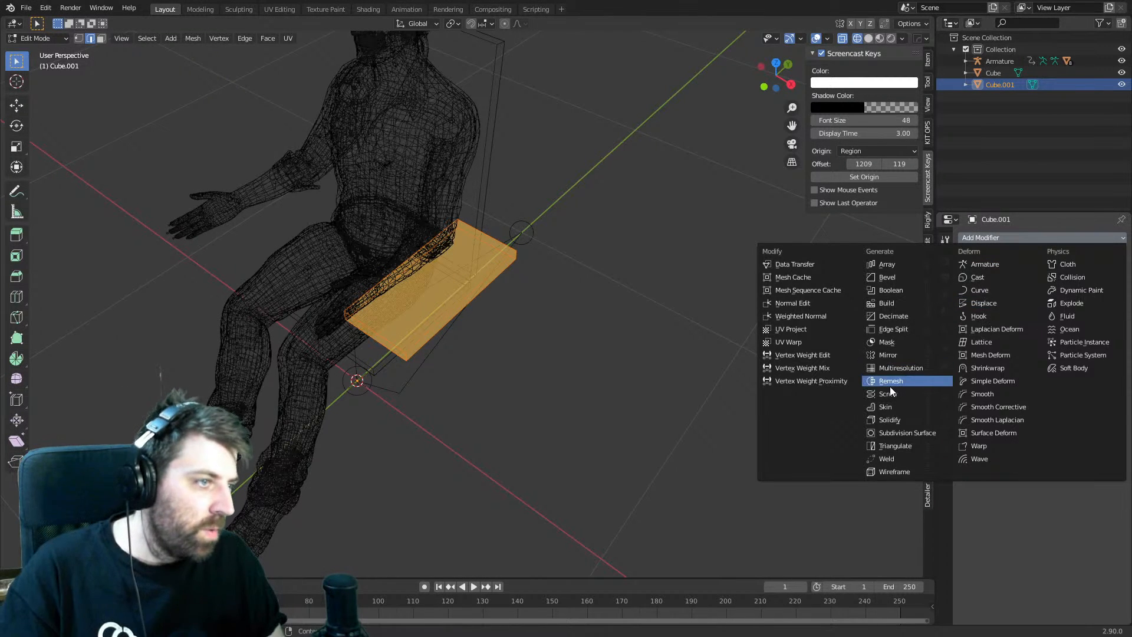
pyautogui.click(888, 355)
pyautogui.click(1026, 332)
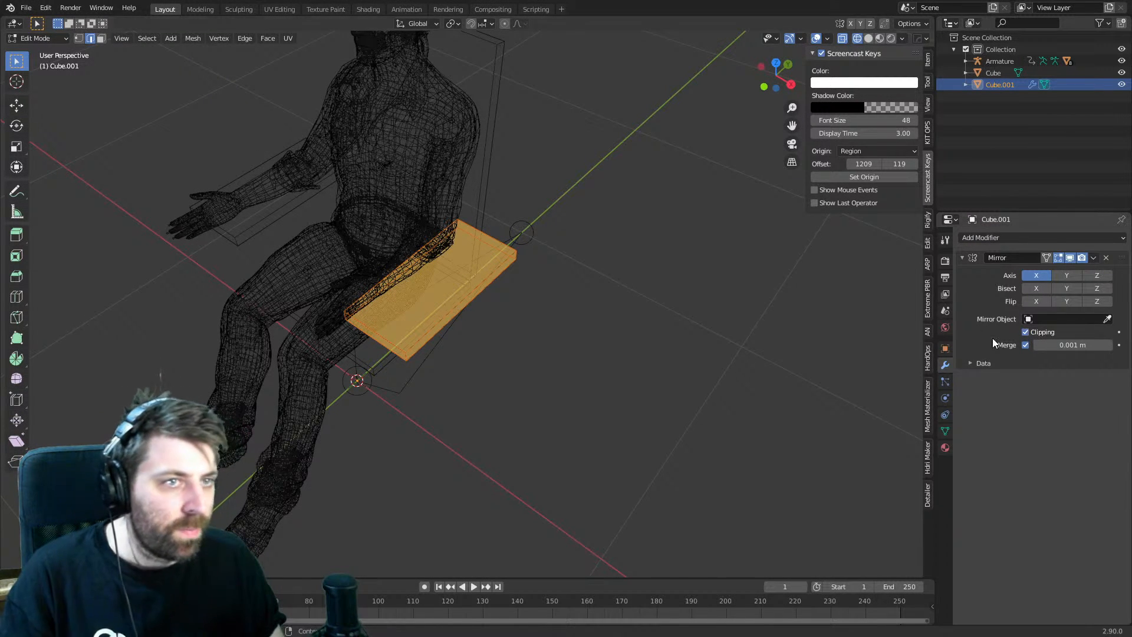
pyautogui.moveTo(348, 254); pyautogui.dragTo(316, 228, button='middle')
pyautogui.moveTo(466, 322); pyautogui.dragTo(402, 386, button='middle')
# - Return to Object Mode in the front view and add a camera to the scene
pyautogui.press('KP_2')
pyautogui.press('KP_3')
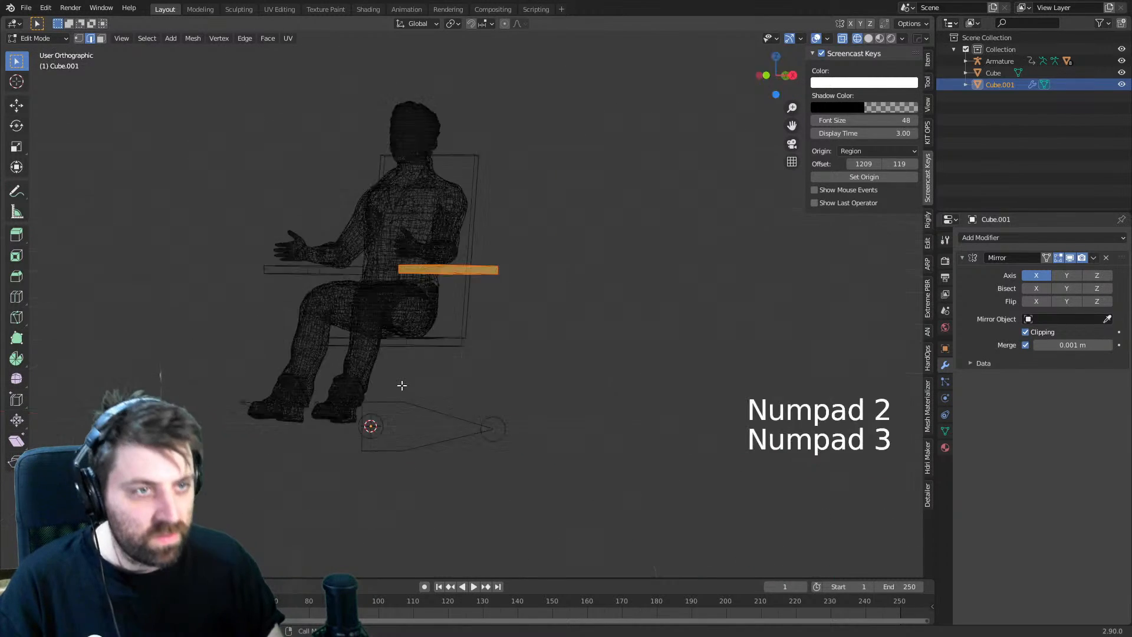
pyautogui.press('KP_1')
pyautogui.hotkey('shift', 'a')
pyautogui.press('Tab')
pyautogui.hotkey('shift', 'a')
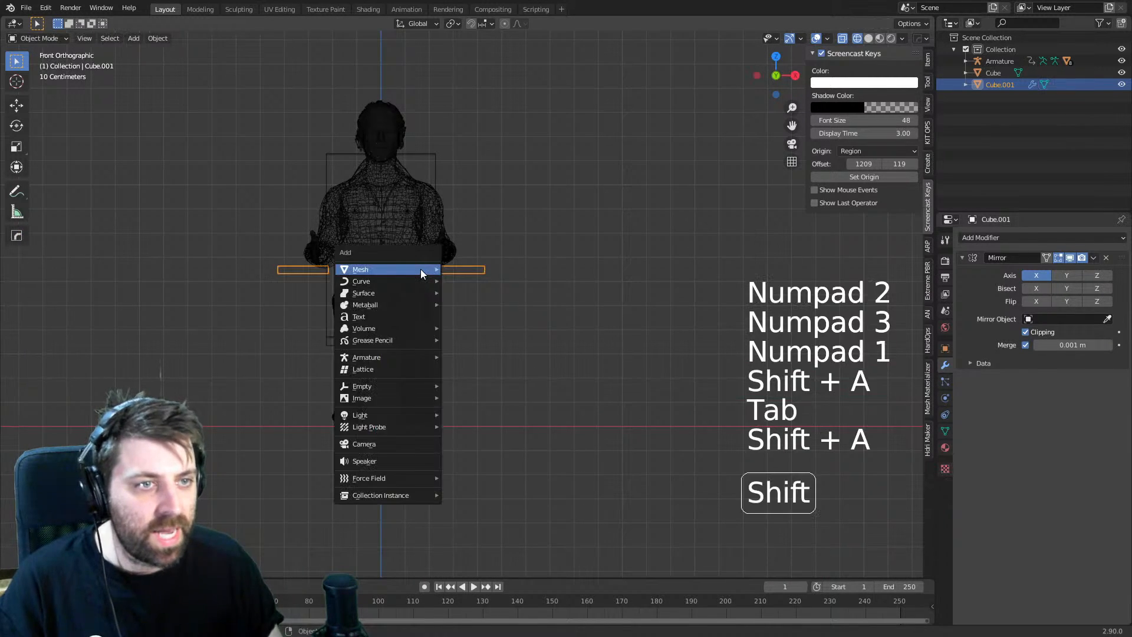
pyautogui.moveTo(396, 384)
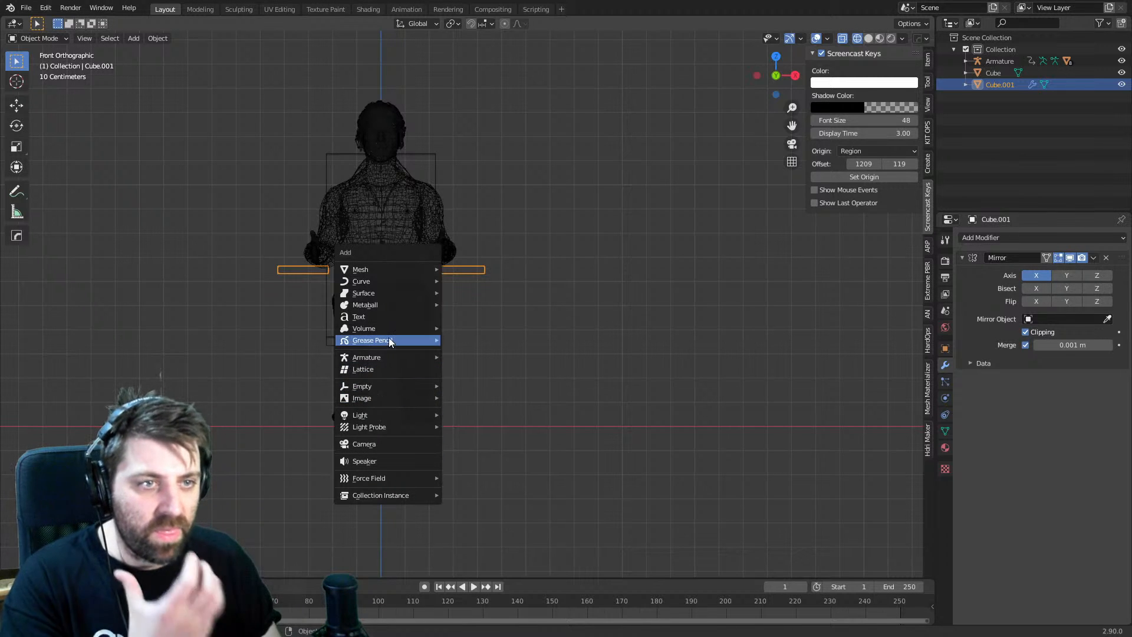
pyautogui.click(388, 443)
# - Move the camera in front of the character to about Y -1.87 m and Z 1.12 m, and make it the active view
pyautogui.moveTo(388, 443); pyautogui.dragTo(307, 380, button='middle')
pyautogui.press('KP_3')
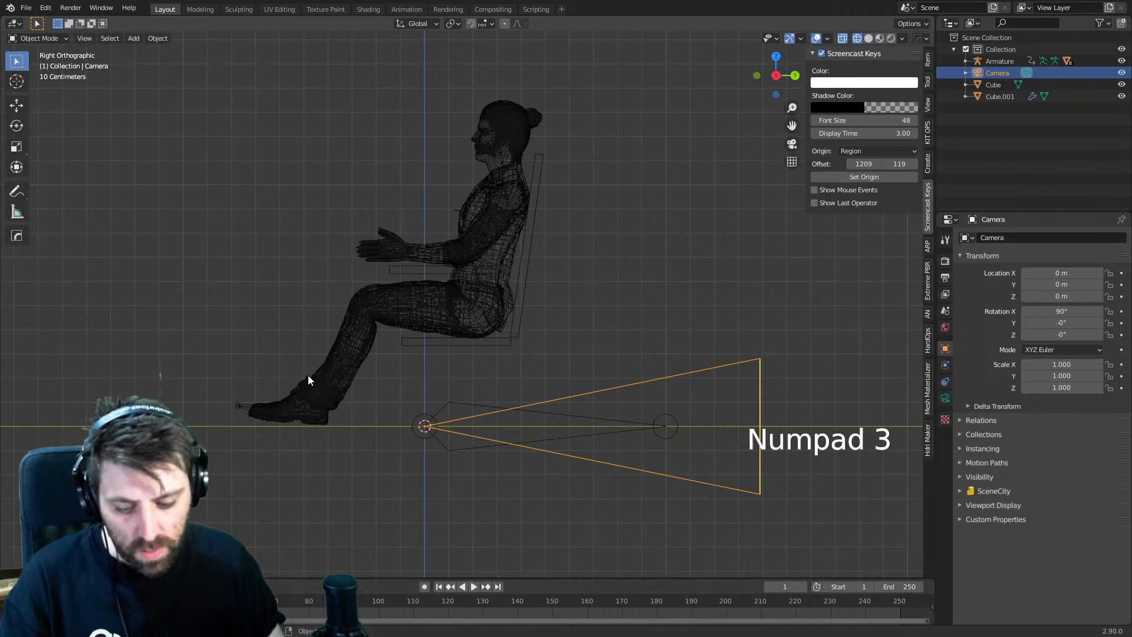
pyautogui.press('g')
pyautogui.click(79, 197)
pyautogui.click(400, 230)
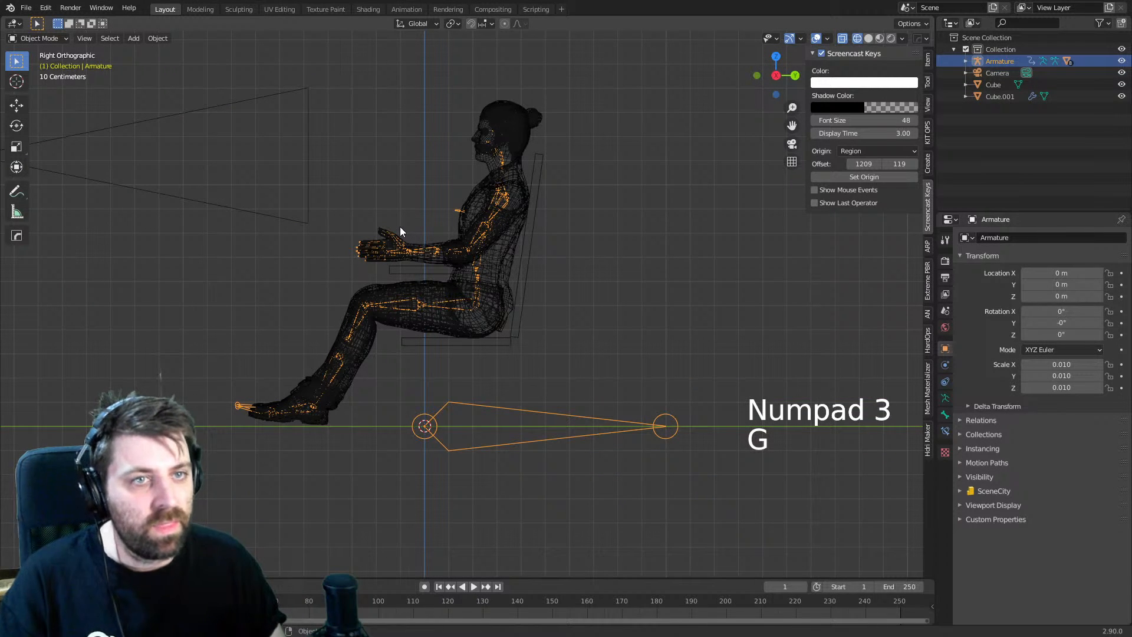
pyautogui.click(310, 199)
pyautogui.press('ctrl+KP_0')
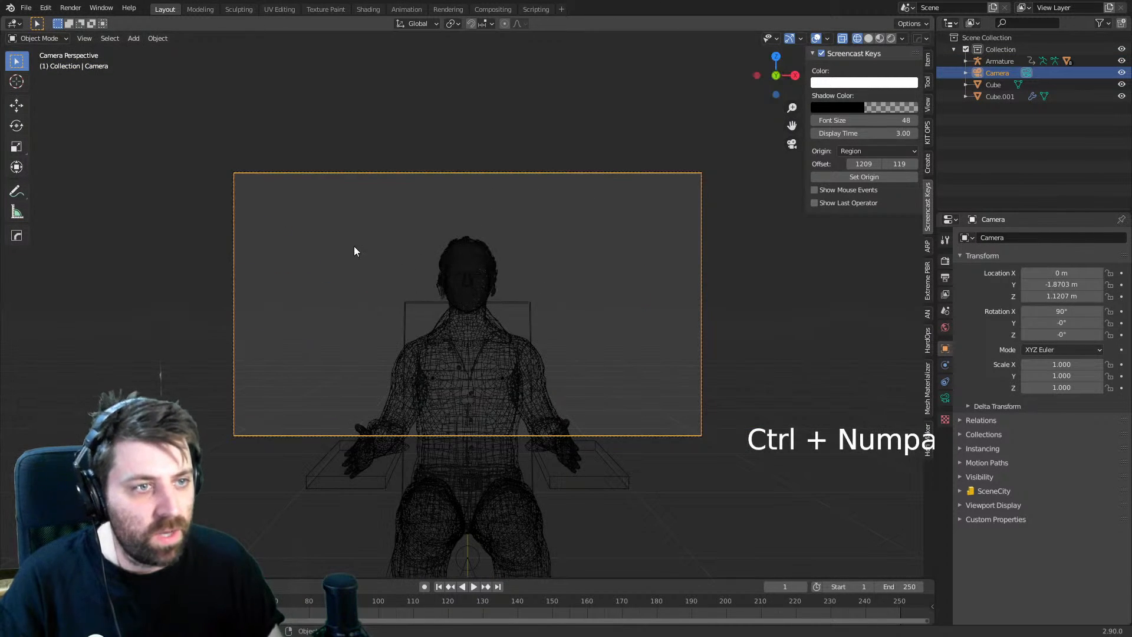
# - Lower the camera to about Z 1.03 m and move it toward the character along Y to about -1.56 m
pyautogui.press('g')
pyautogui.click(519, 261)
pyautogui.moveTo(519, 262); pyautogui.dragTo(486, 371, button='middle')
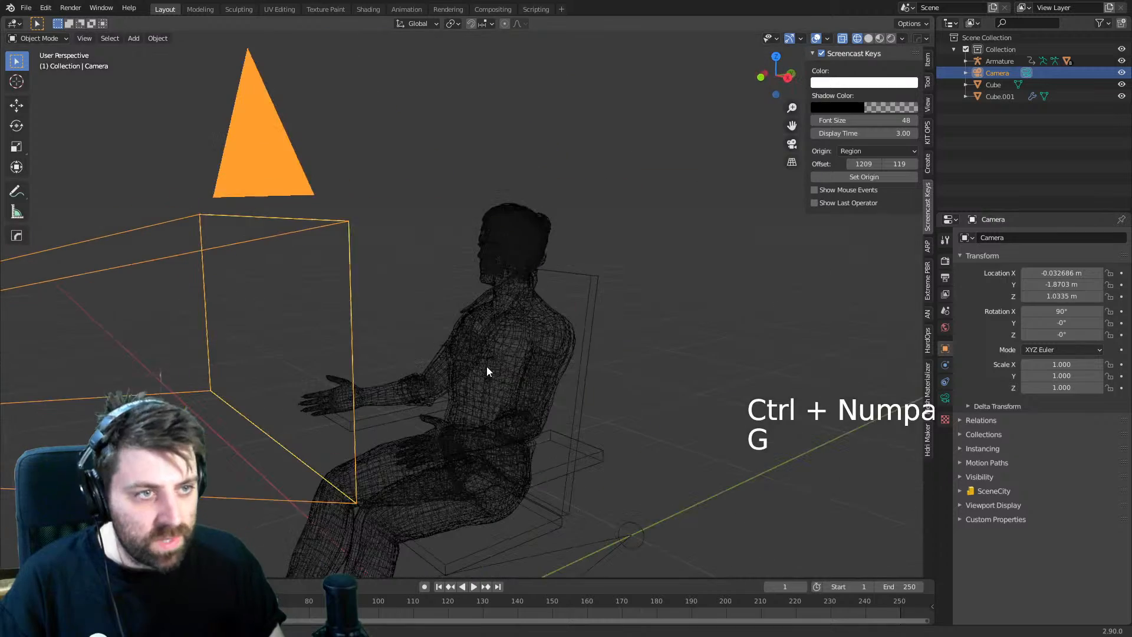
pyautogui.press('g')
pyautogui.press('g')
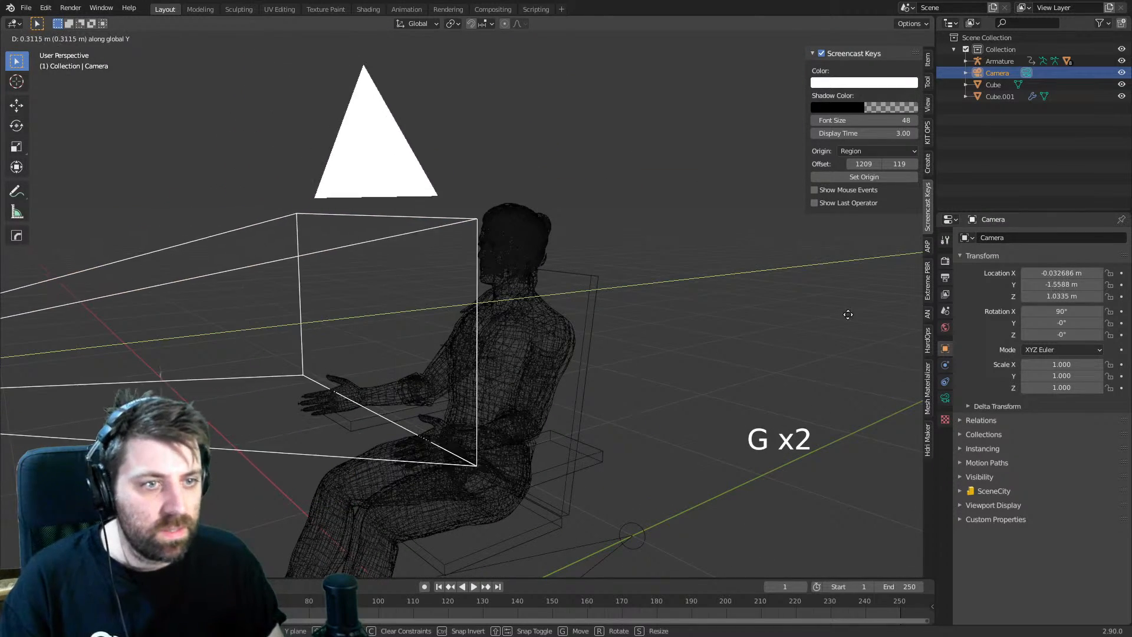
pyautogui.click(848, 315)
# - Reframe through the camera by raising it to about Z 1.14 m, and move it closer along Y to about -1.18 m
pyautogui.press('KP_0')
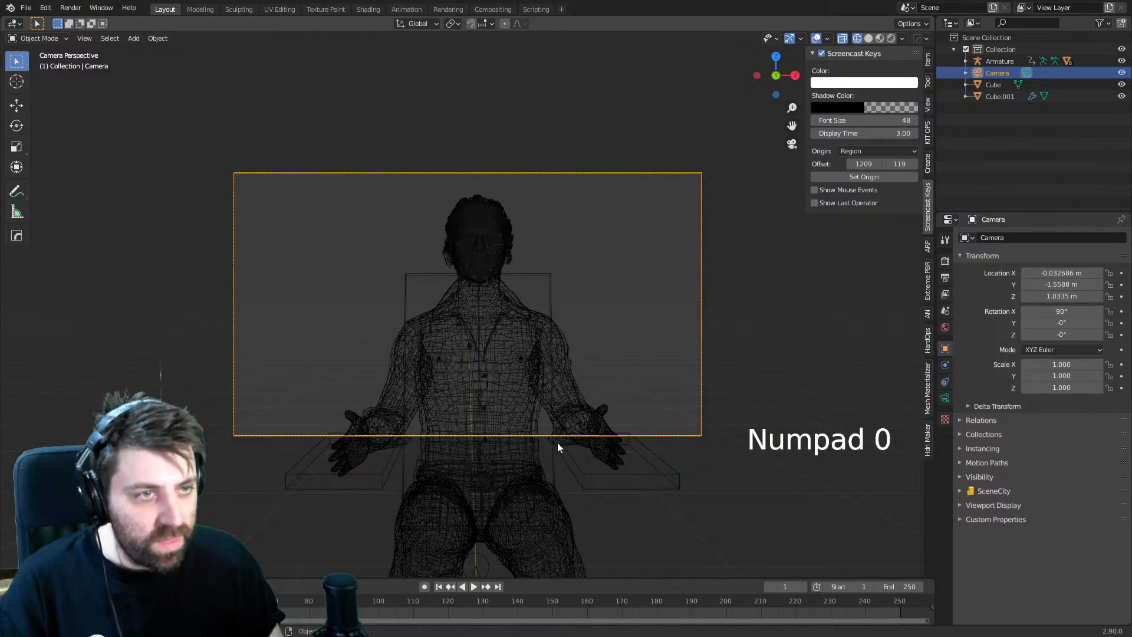
pyautogui.press('g')
pyautogui.click(582, 426)
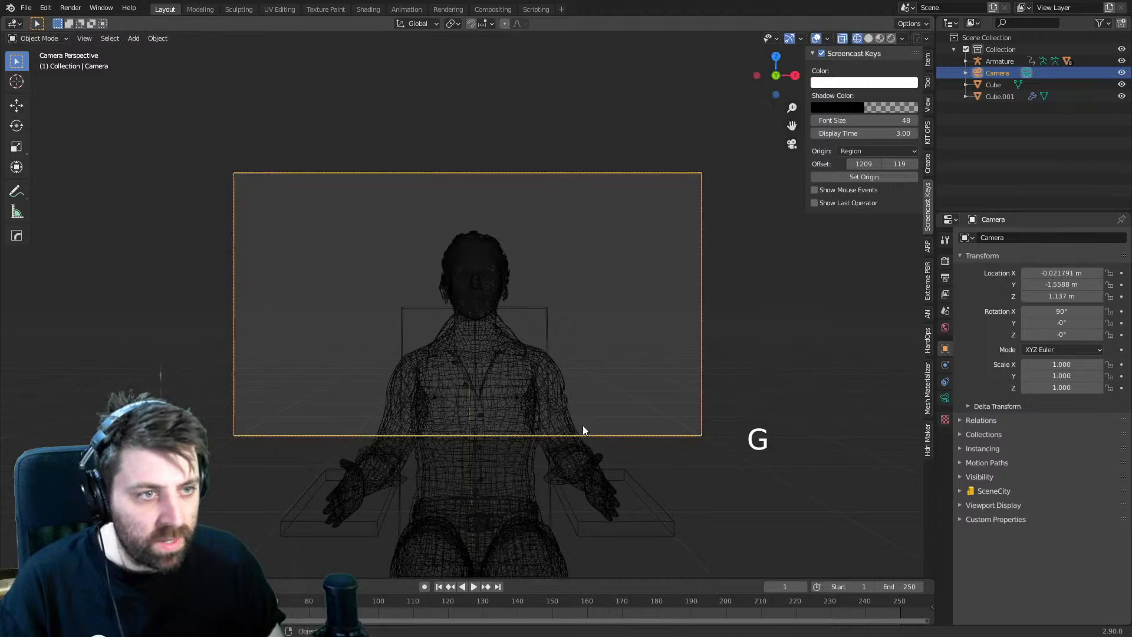
pyautogui.moveTo(652, 450); pyautogui.dragTo(534, 480, button='middle')
pyautogui.press('g')
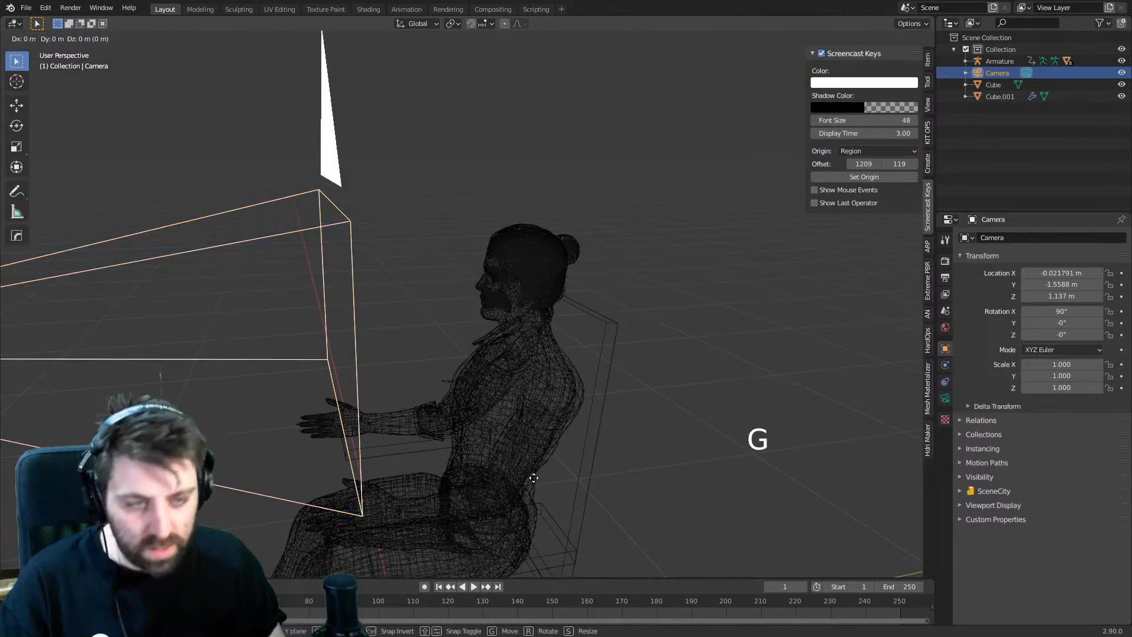
pyautogui.click(590, 458)
pyautogui.press('KP_0')
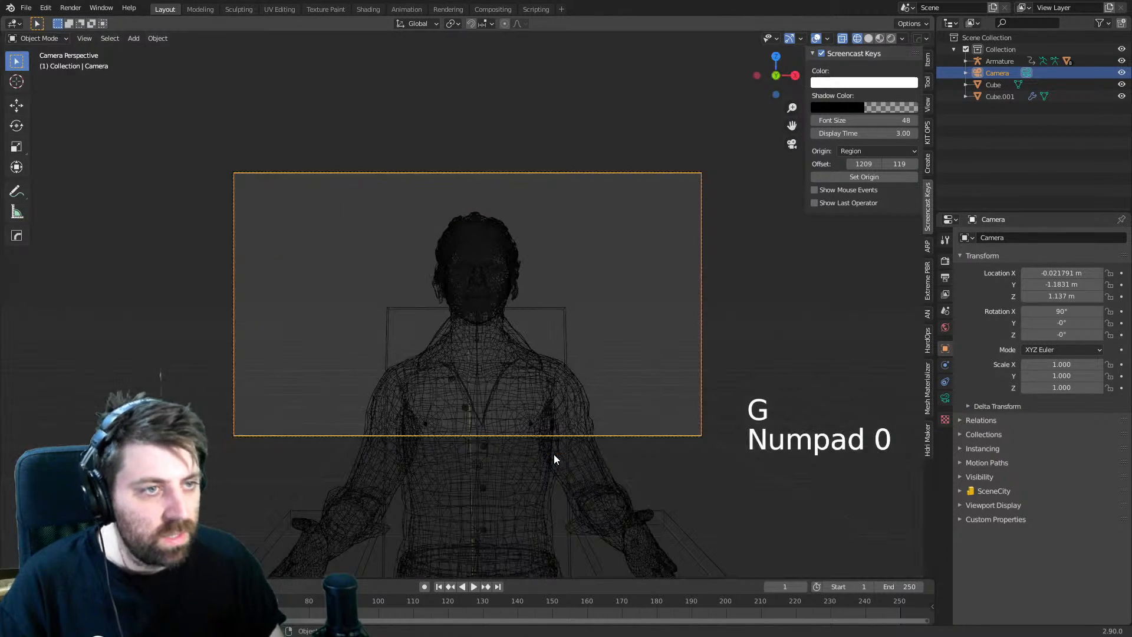
# - Lower the camera to about Z 1.11 m with X about -0.016 m, and switch the viewport to solid shading
pyautogui.press('g')
pyautogui.click(557, 471)
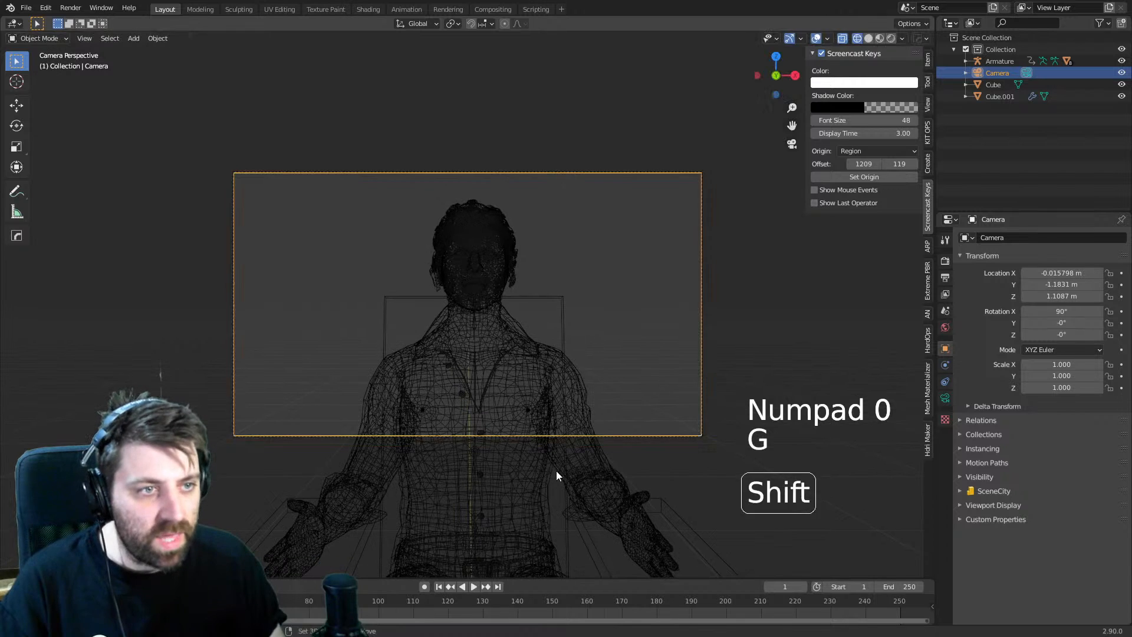
pyautogui.press('z')
pyautogui.click(639, 425)
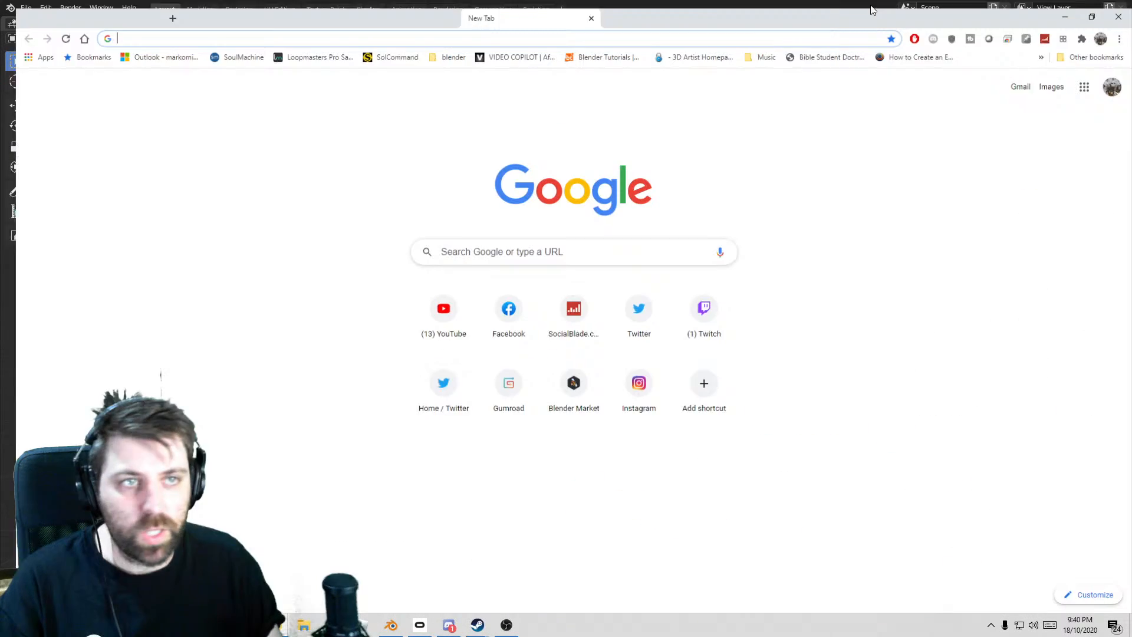
# - Switch to Chrome, search Google for "xwing cockpit" and view the image results
pyautogui.click(628, 249)
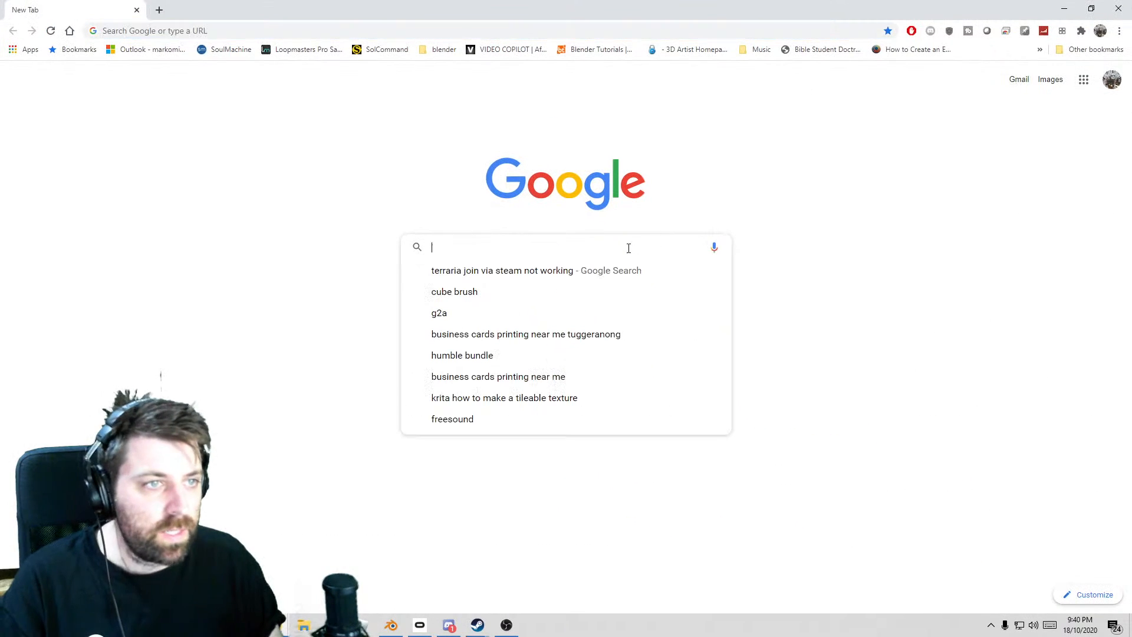
pyautogui.write('xwin')
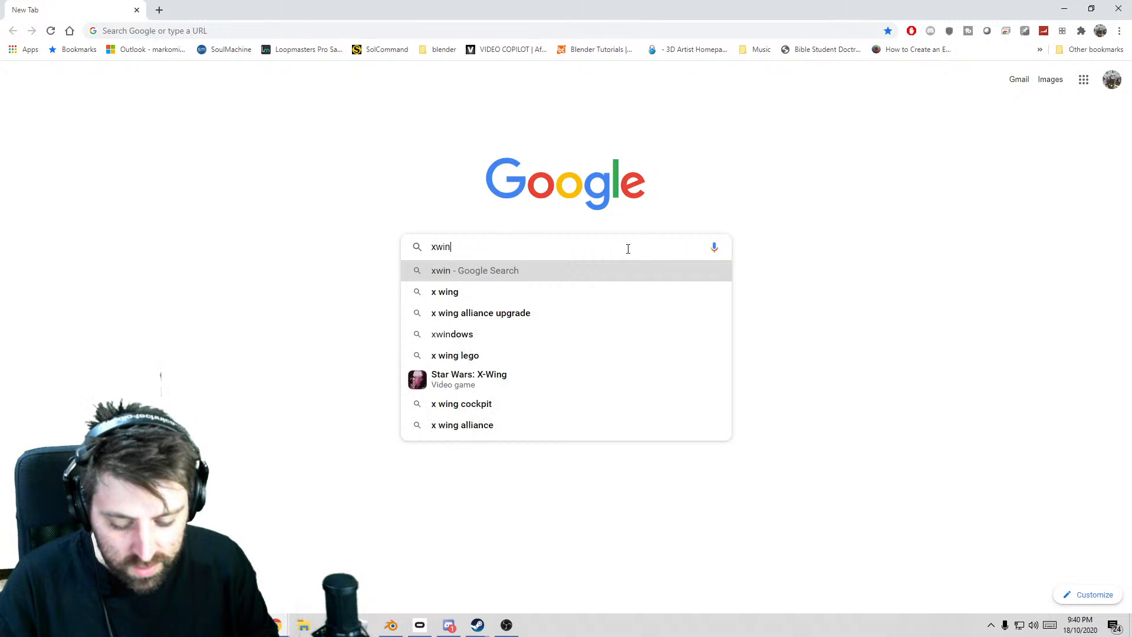
pyautogui.write('g cockpit')
pyautogui.press('Return')
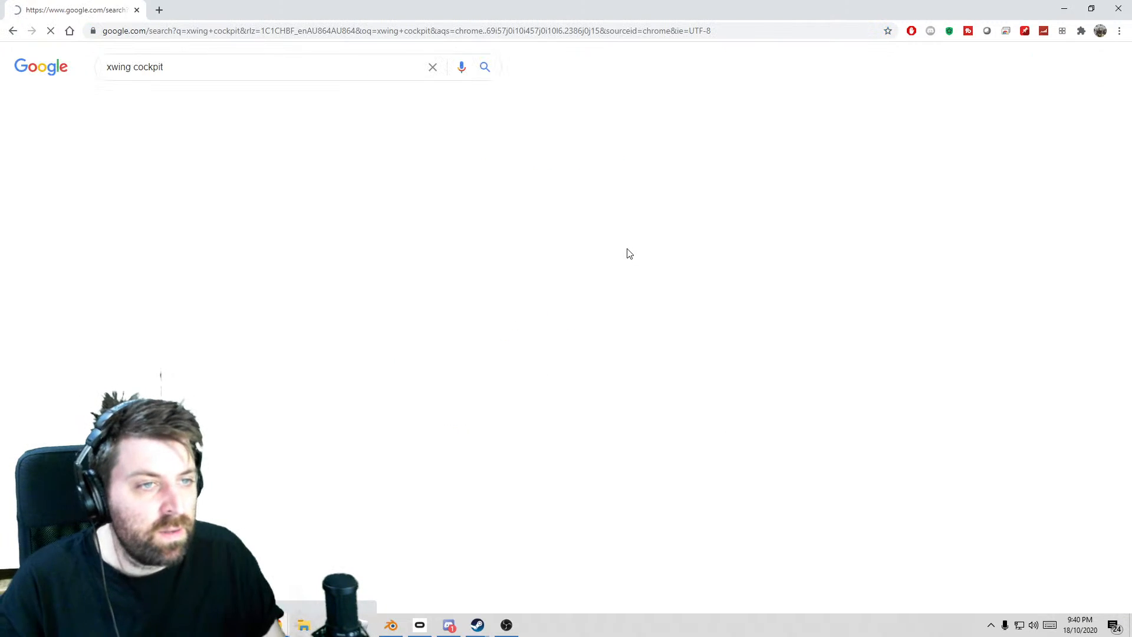
pyautogui.scroll(-1, 383, 470)
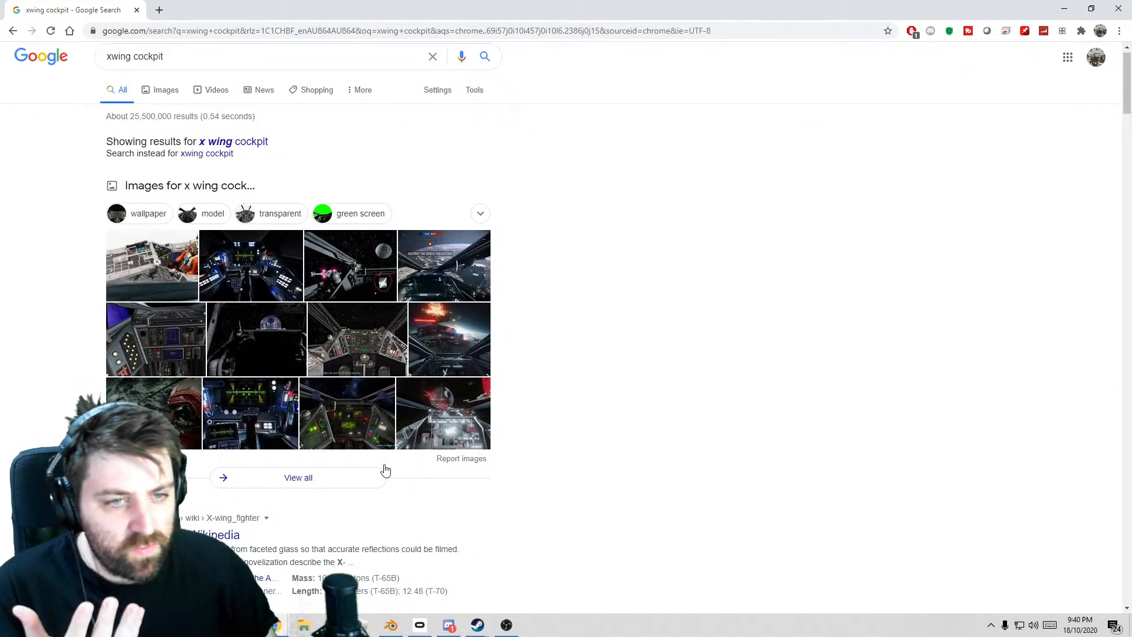
pyautogui.scroll(1, 255, 116)
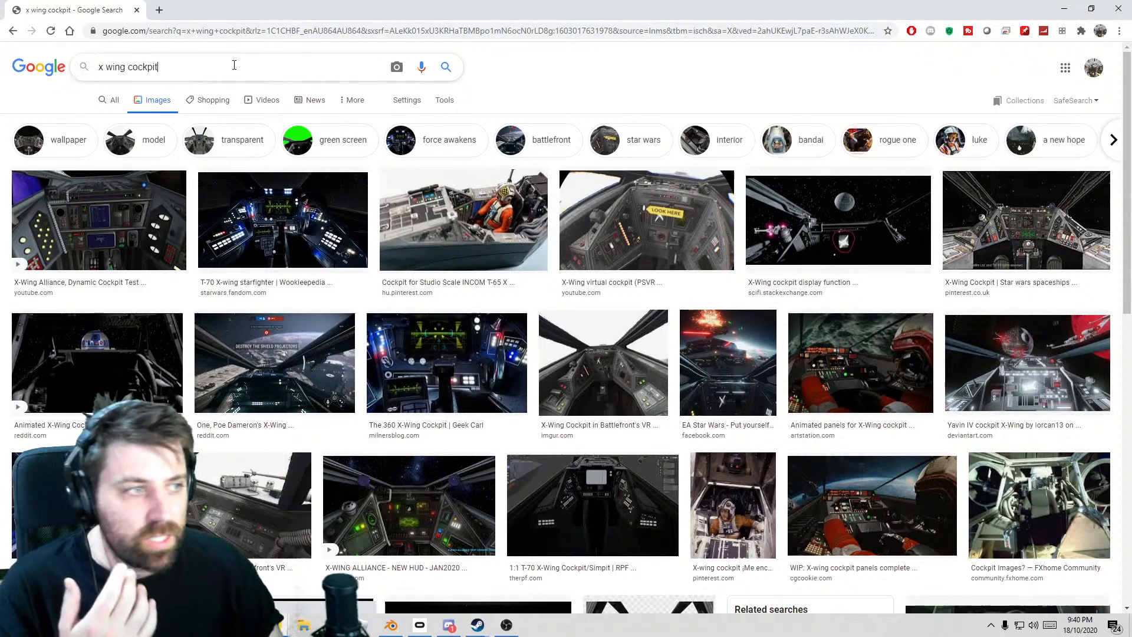
# - Search the images for "x wing cockpit death star run", view the frontal still of the helmeted pilot, and return to Blender
pyautogui.write('de')
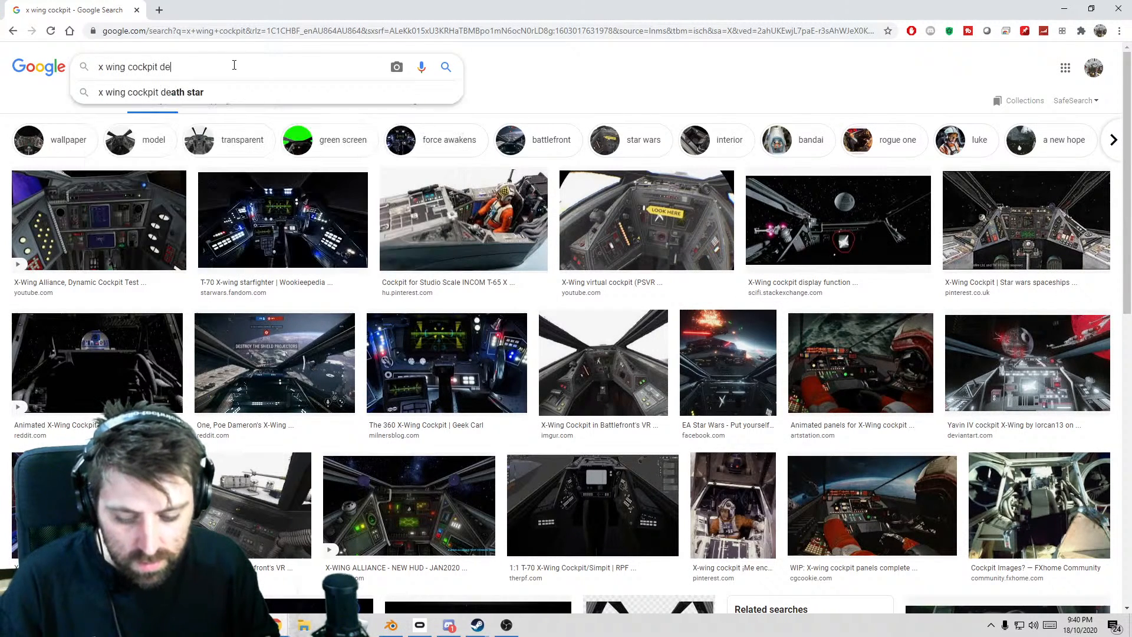
pyautogui.write('ath star r')
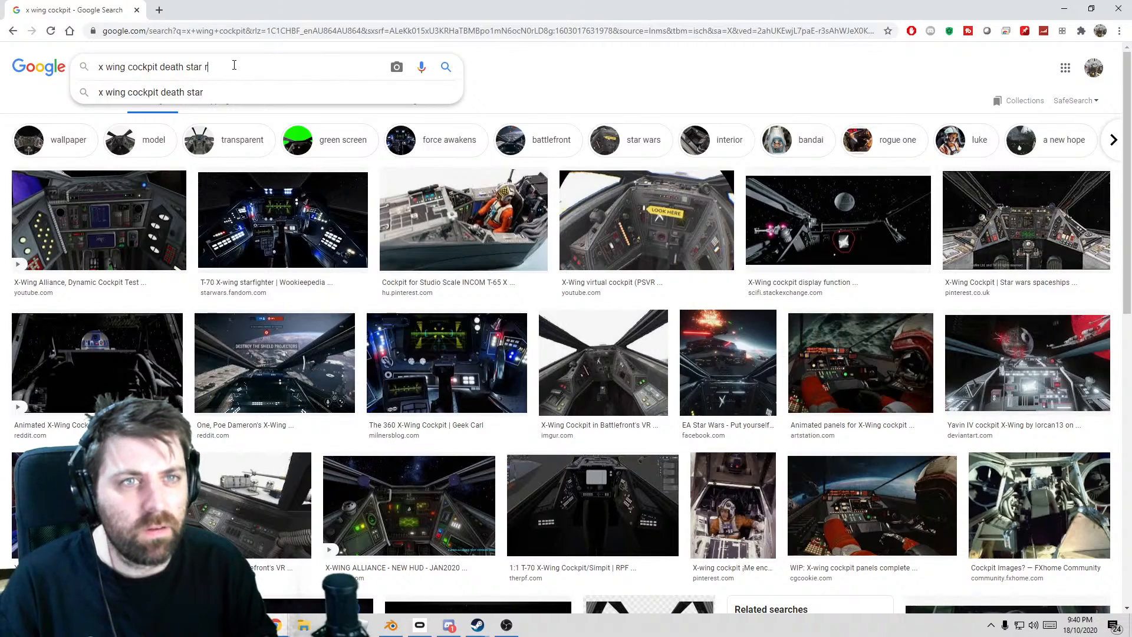
pyautogui.write('un')
pyautogui.press('Return')
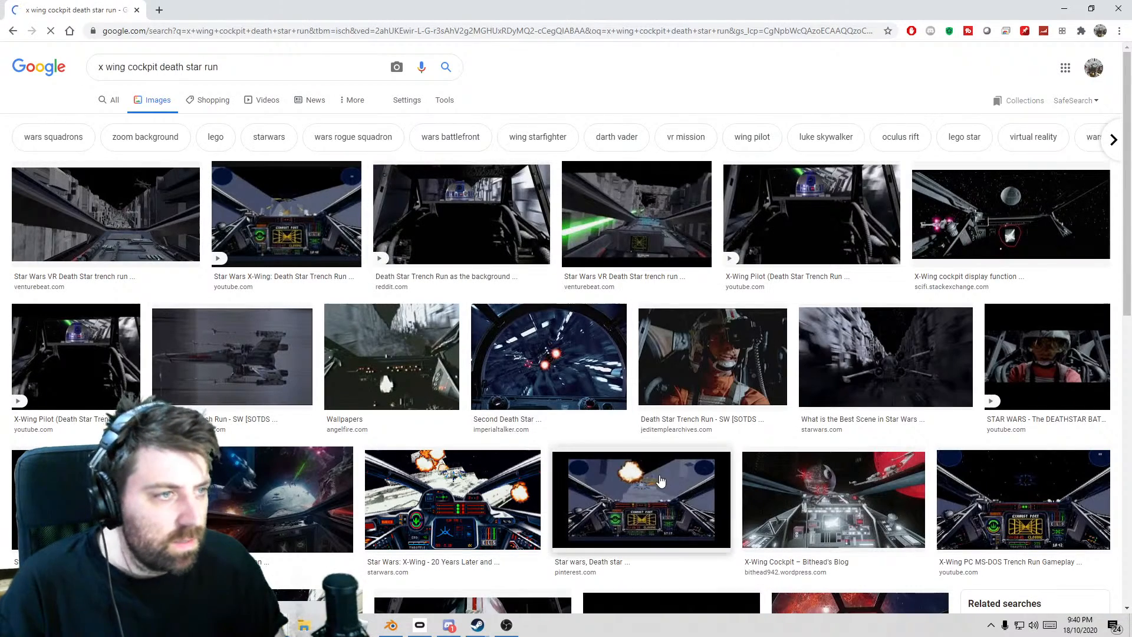
pyautogui.scroll(-2, 729, 297)
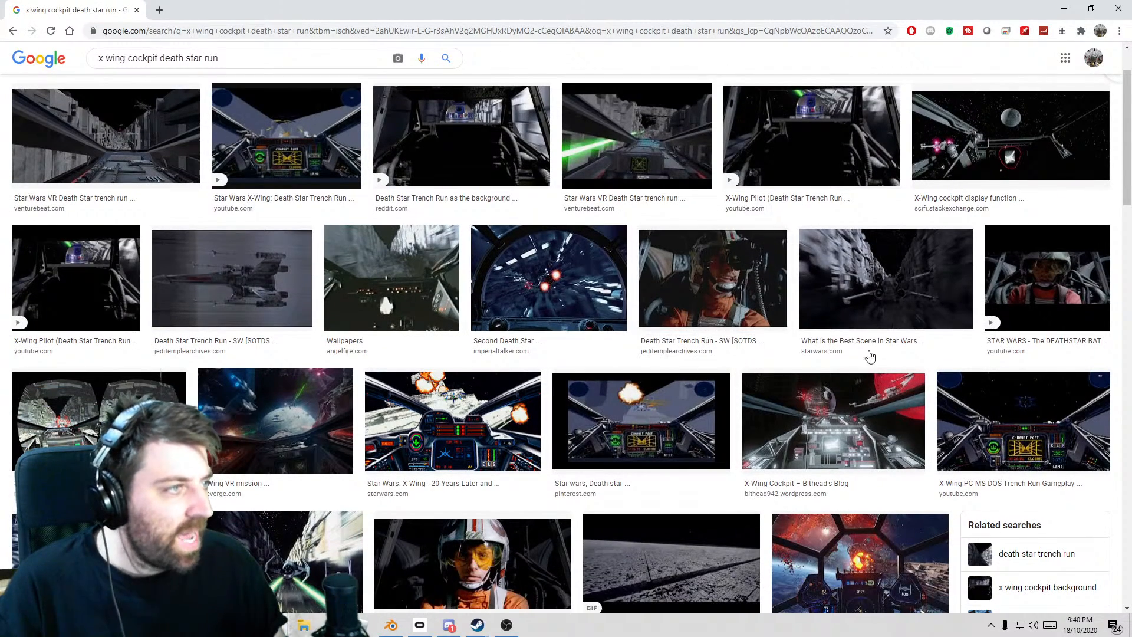
pyautogui.click(1032, 289)
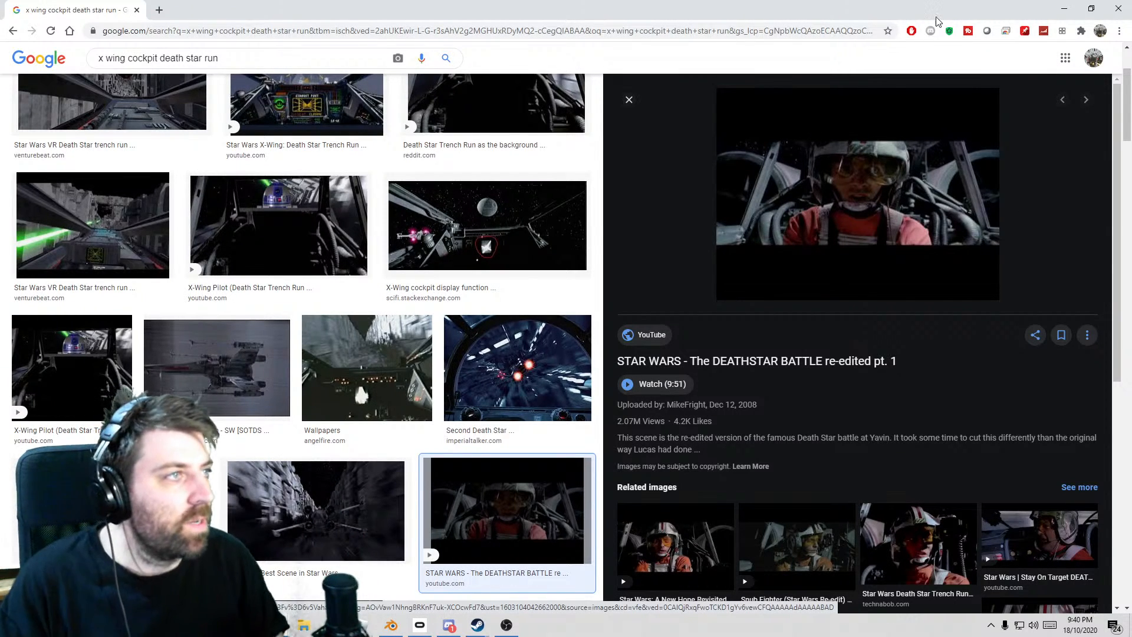
pyautogui.click(1066, 8)
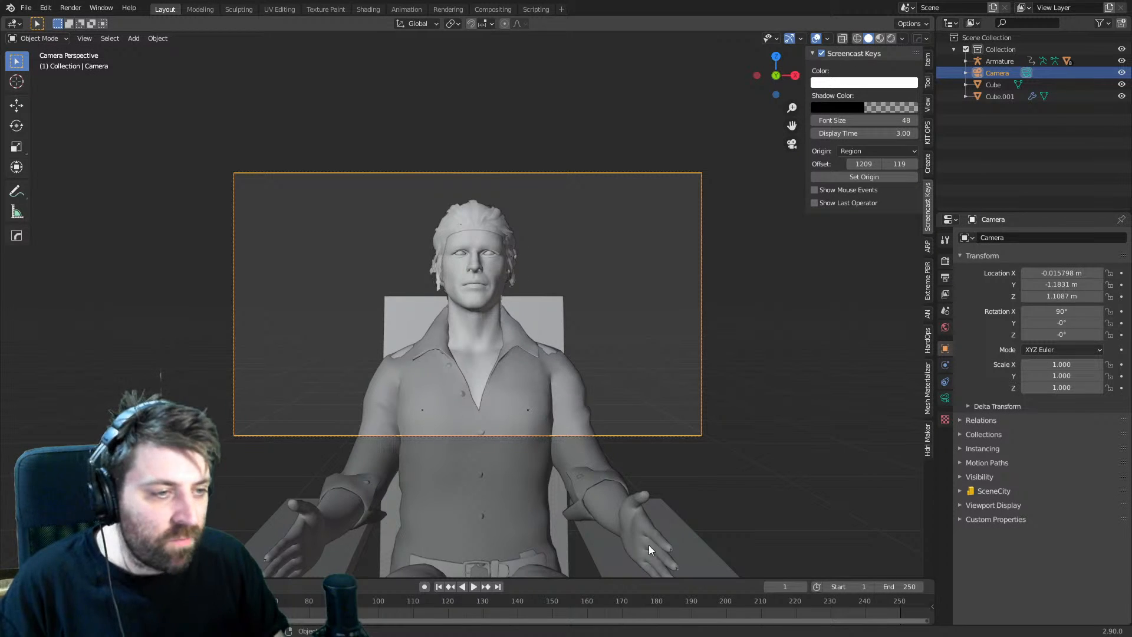
# - Edit the armrest mesh and extrude the front face of the character's left armrest forward by about 0.2 m
pyautogui.moveTo(649, 549); pyautogui.dragTo(619, 519, button='middle')
pyautogui.keyDown('shift'); pyautogui.moveTo(619, 519); pyautogui.dragTo(645, 328, button='middle'); pyautogui.keyUp('shift')
pyautogui.moveTo(440, 423); pyautogui.dragTo(519, 398, button='middle')
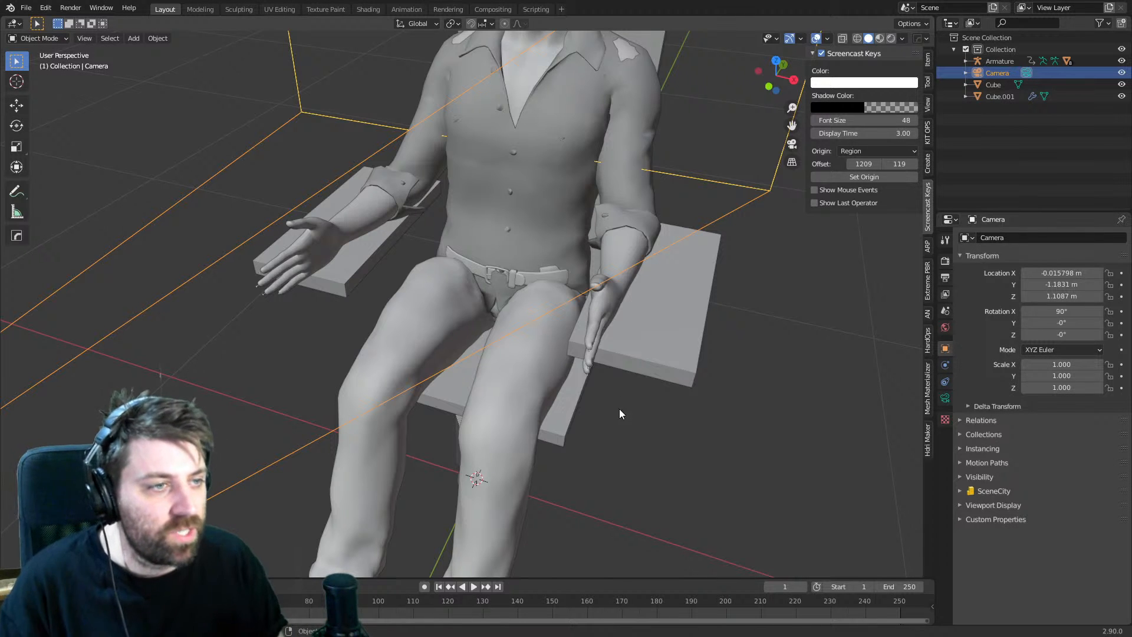
pyautogui.click(640, 373)
pyautogui.press('Tab')
pyautogui.press('3')
pyautogui.click(643, 369)
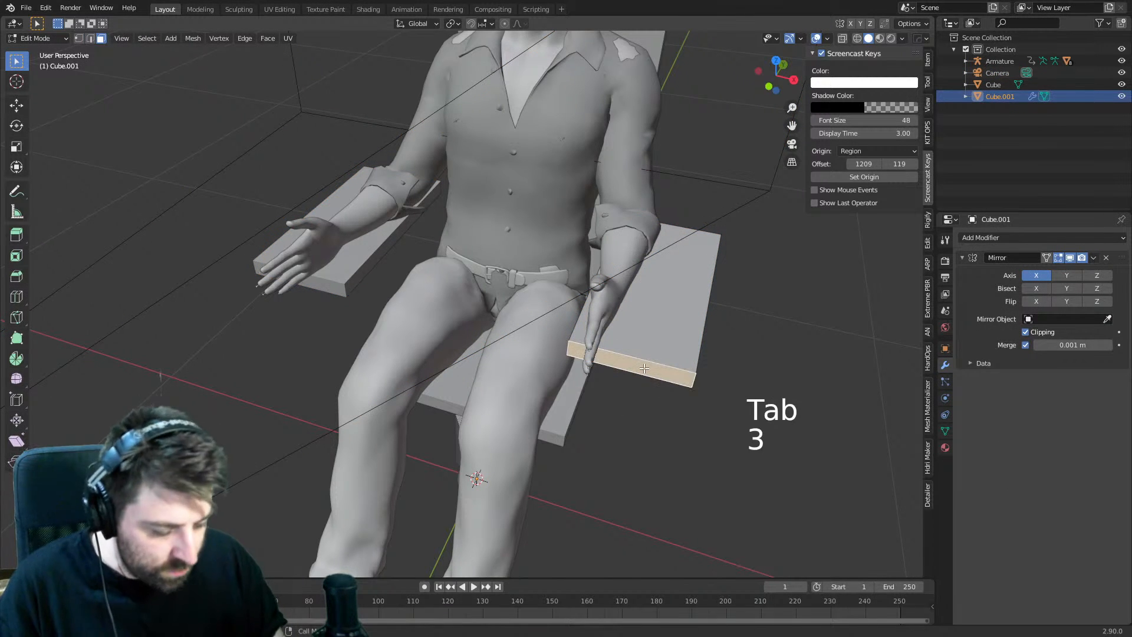
pyautogui.press('KP_7')
pyautogui.press('e')
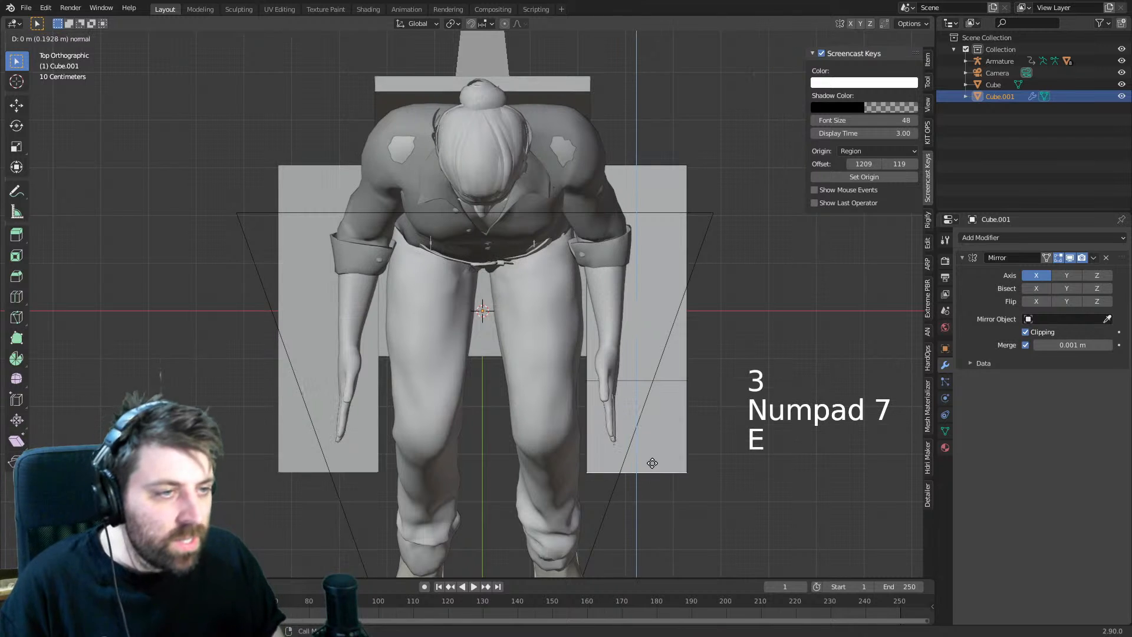
pyautogui.click(655, 470)
# - Extrude the armrest's front face forward again by about 0.15 m and rotate the new end face diagonally toward the centre
pyautogui.keyDown('shift'); pyautogui.moveTo(665, 461); pyautogui.dragTo(697, 288, button='middle'); pyautogui.keyUp('shift')
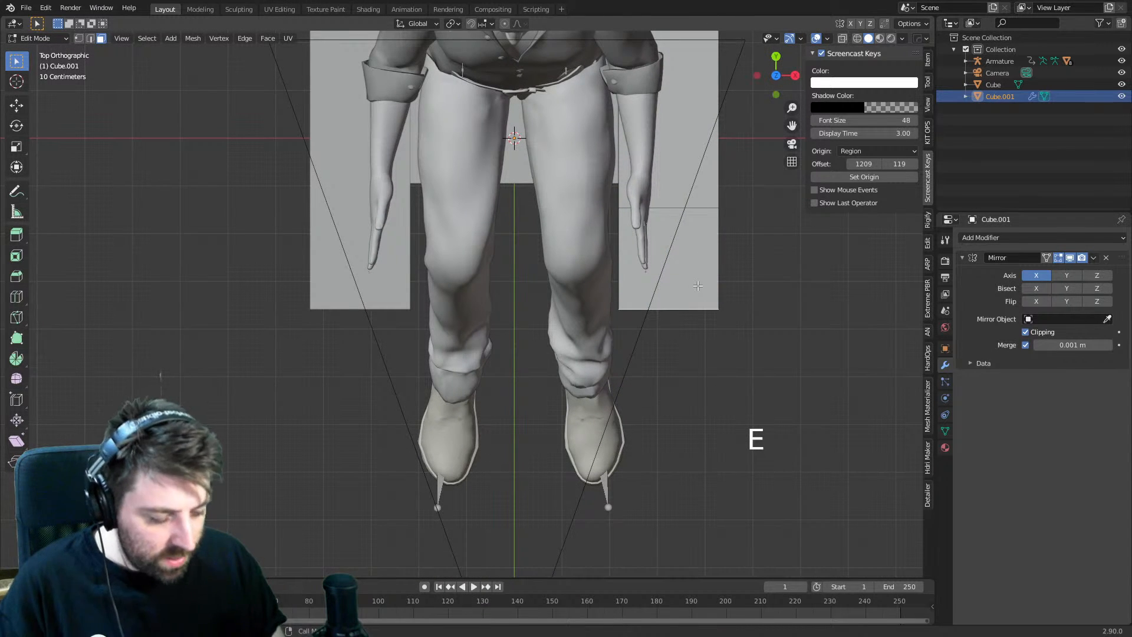
pyautogui.press('e')
pyautogui.click(725, 379)
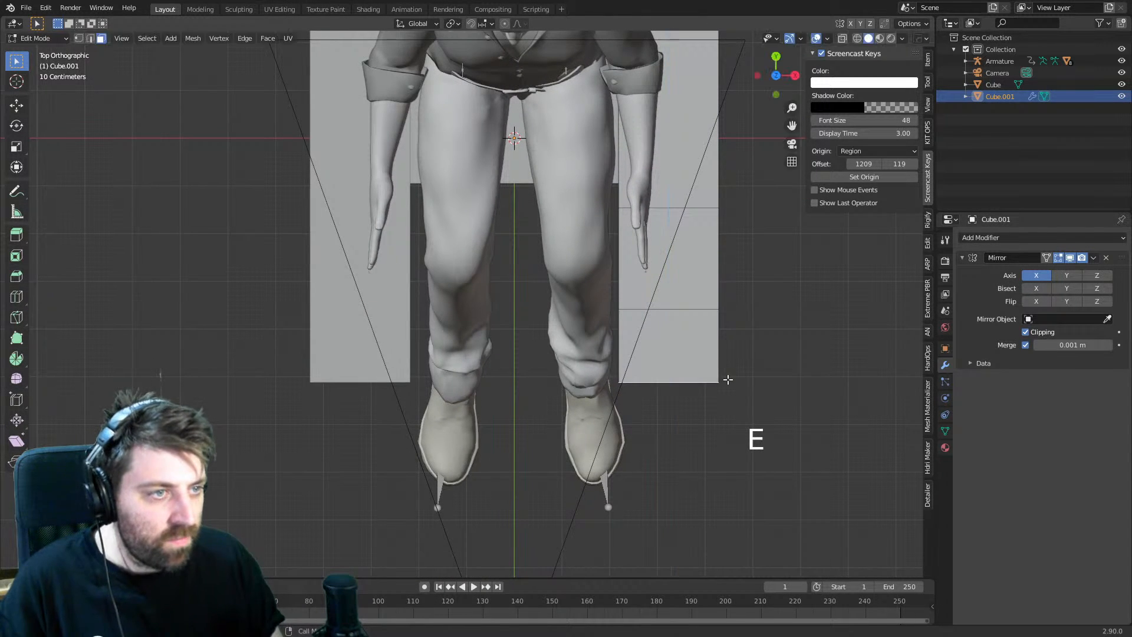
pyautogui.press('g')
pyautogui.press('r')
pyautogui.click(686, 423)
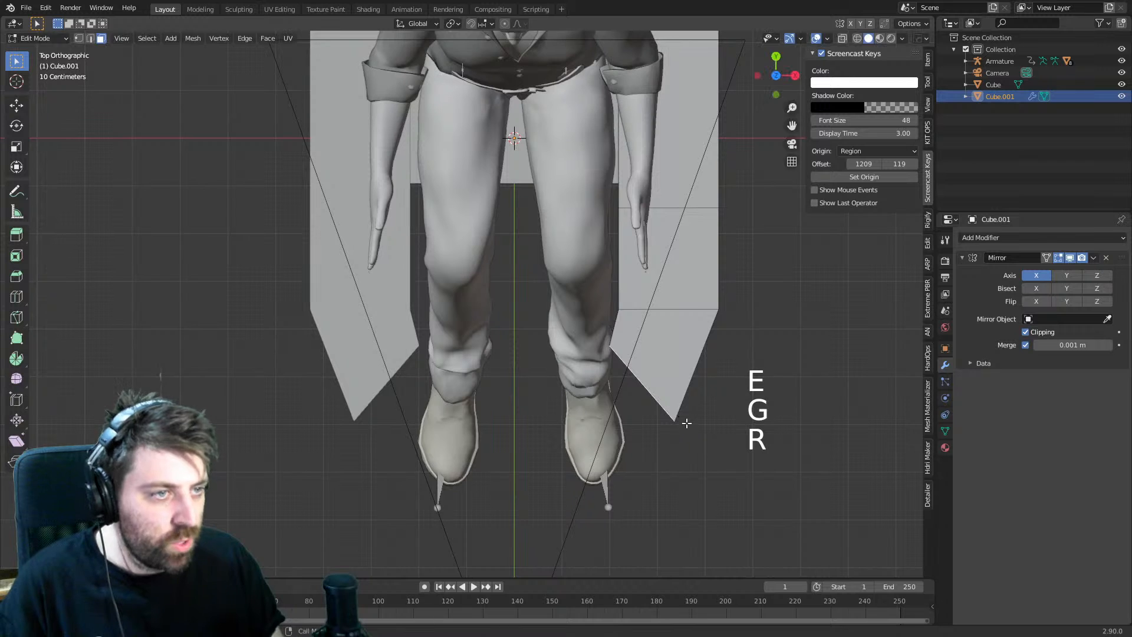
# - Widen the angled end face in the horizontal plane without scaling Z, and fine-tune its rotation
pyautogui.press('s')
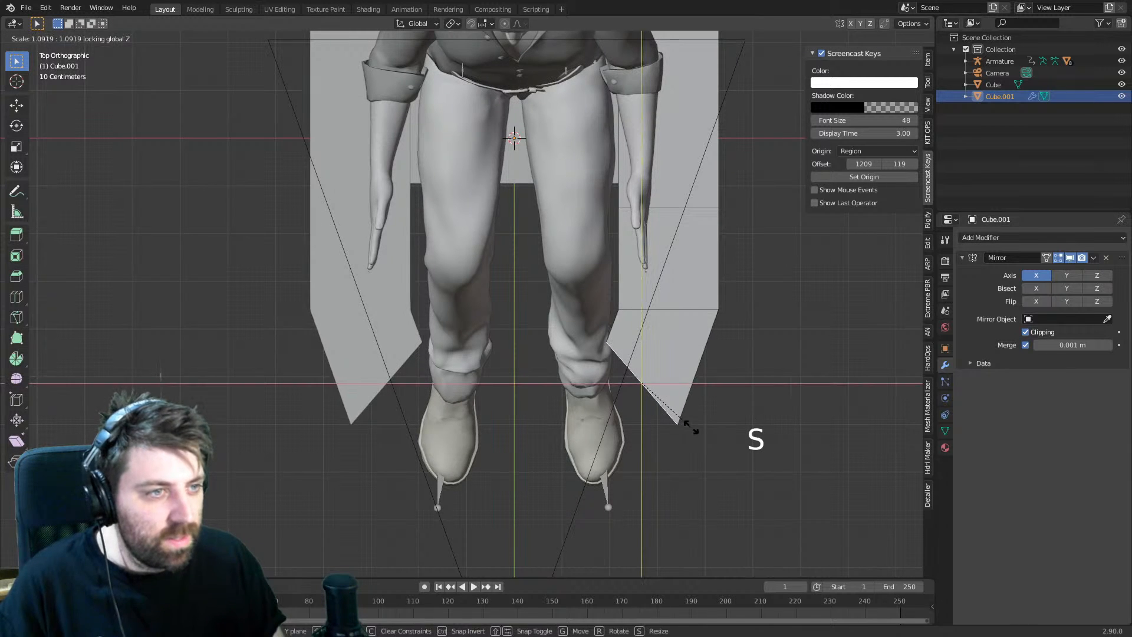
pyautogui.click(700, 432)
pyautogui.press('r')
pyautogui.click(687, 423)
# - Extrude the angled end face along X to the mirror plane so both armrests join, and delete the face at the seam
pyautogui.press('e')
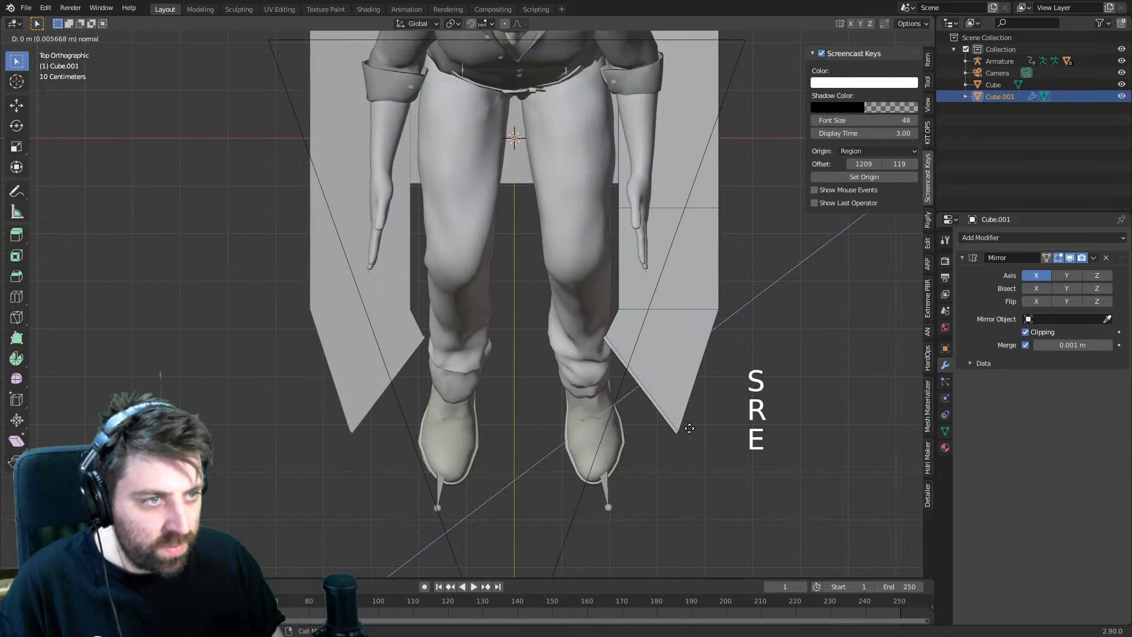
pyautogui.press('y')
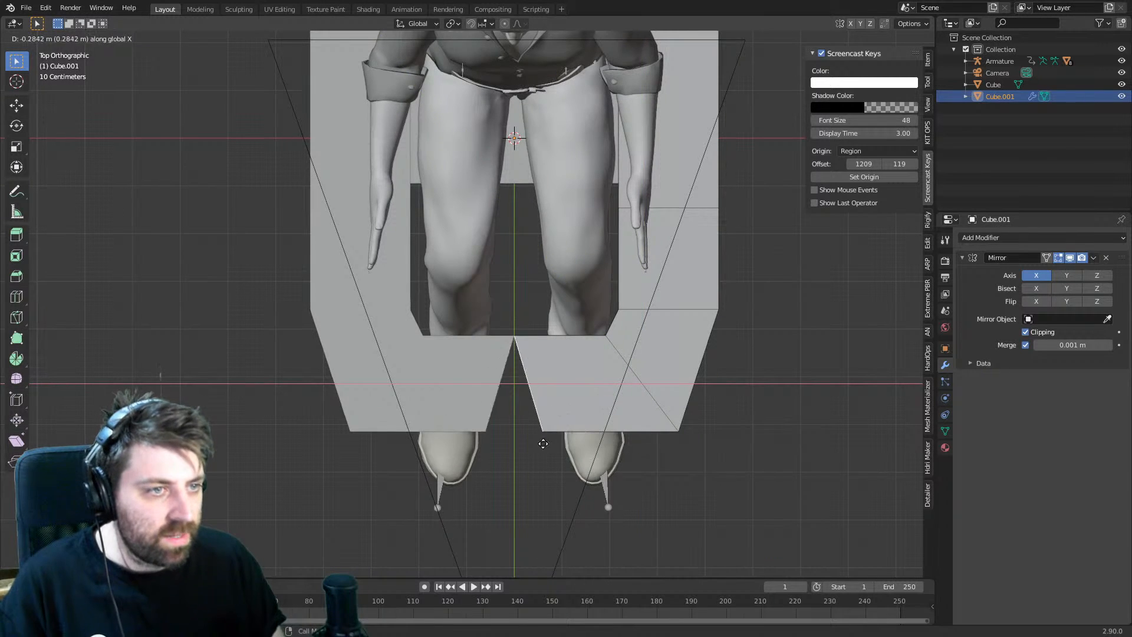
pyautogui.click(610, 443)
pyautogui.moveTo(611, 443); pyautogui.dragTo(617, 387, button='middle')
pyautogui.press('x')
pyautogui.click(430, 356)
pyautogui.scroll(-5, 450, 337)
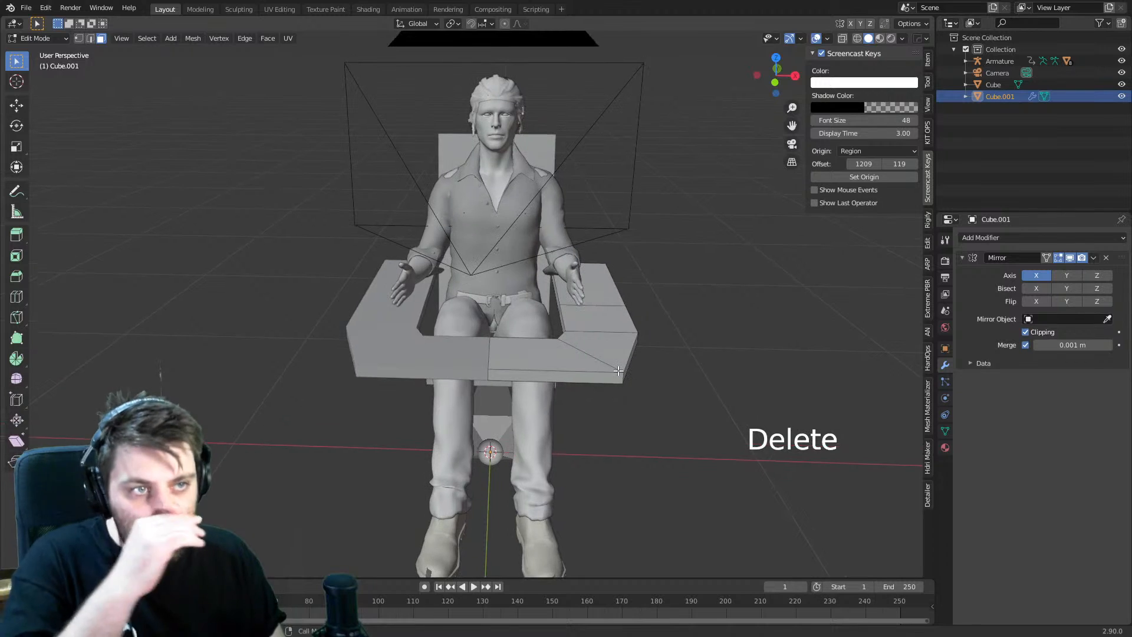
# - Select the front centre segment of the joined armrests and move it forward, away from the character
pyautogui.moveTo(709, 302); pyautogui.dragTo(391, 372, button='middle')
pyautogui.click(299, 375)
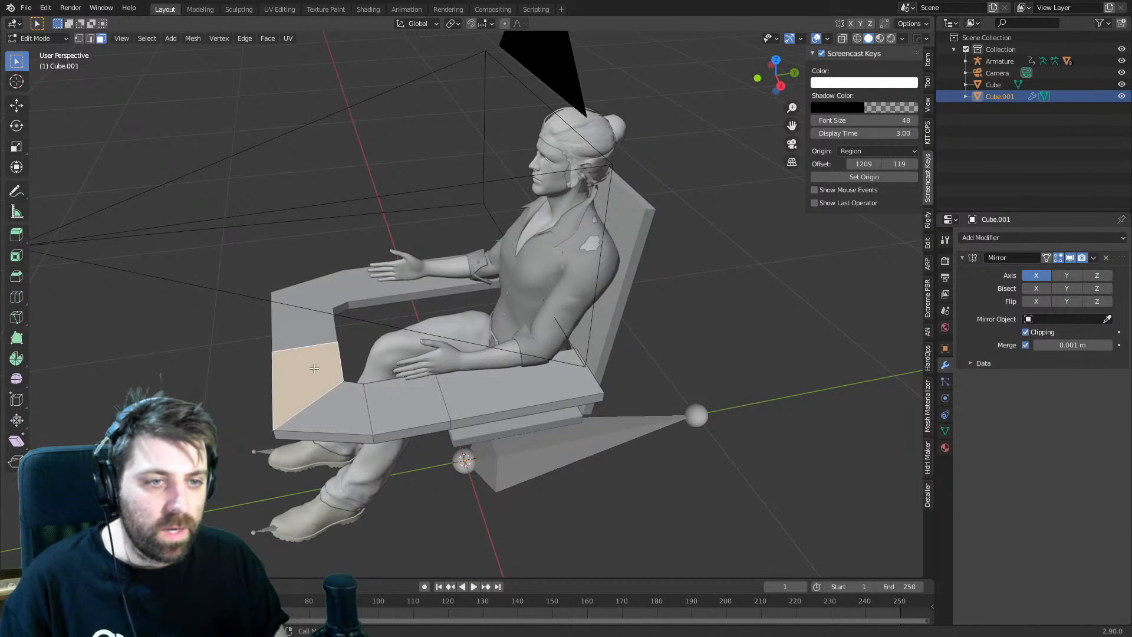
pyautogui.moveTo(286, 377); pyautogui.dragTo(333, 365, button='middle')
pyautogui.hotkey('alt', 'a')
pyautogui.click(295, 411)
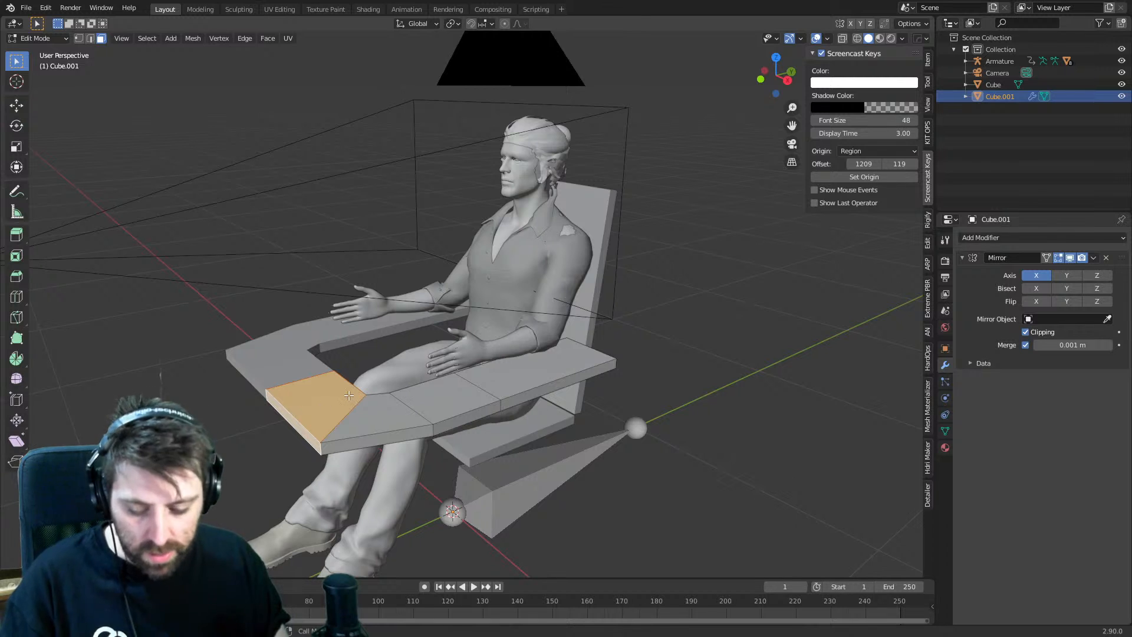
pyautogui.press('g')
pyautogui.click(319, 401)
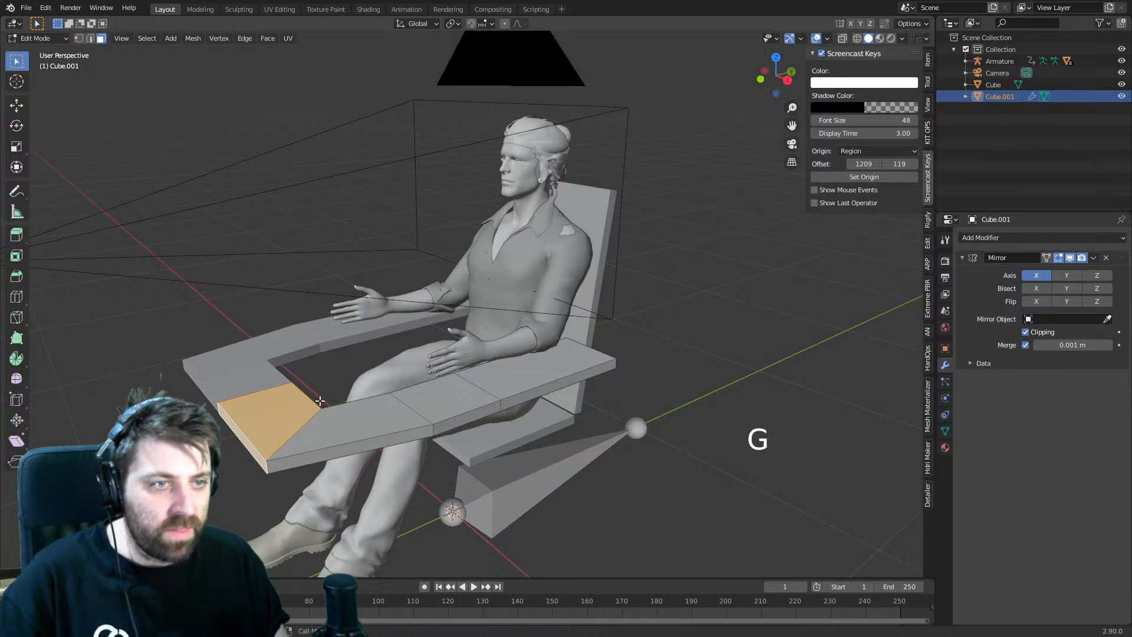
# - Return to Object Mode in the top view and add a cylinder mesh to the scene
pyautogui.moveTo(319, 401); pyautogui.dragTo(414, 300, button='middle')
pyautogui.moveTo(393, 345); pyautogui.dragTo(525, 442, button='middle')
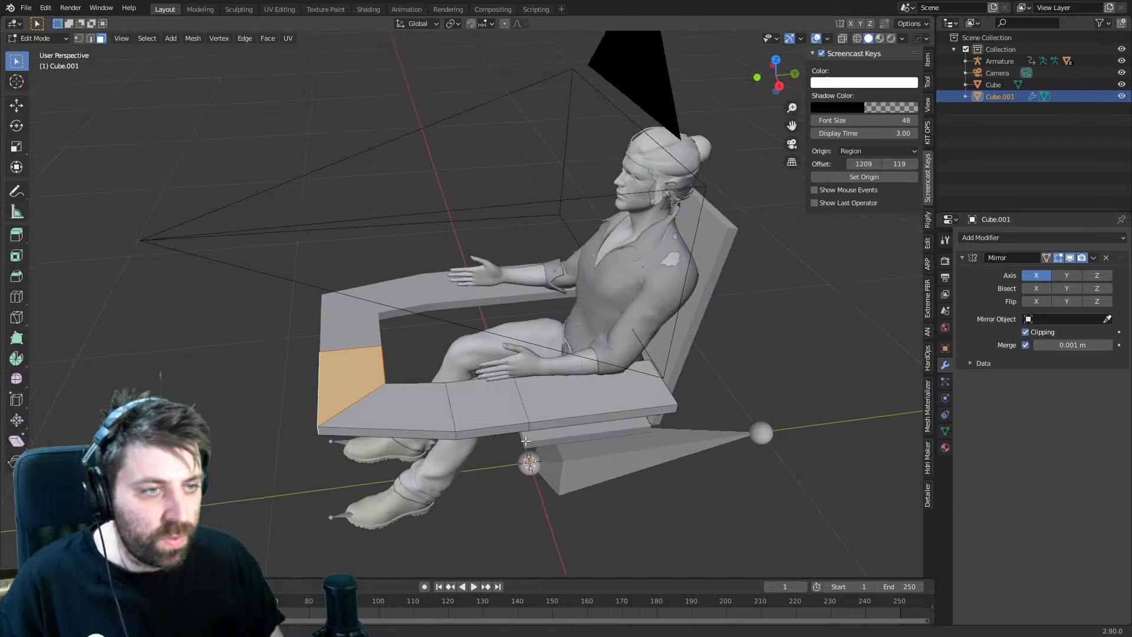
pyautogui.press('KP_7')
pyautogui.keyDown('shift'); pyautogui.moveTo(349, 342); pyautogui.dragTo(453, 348, button='middle'); pyautogui.keyUp('shift')
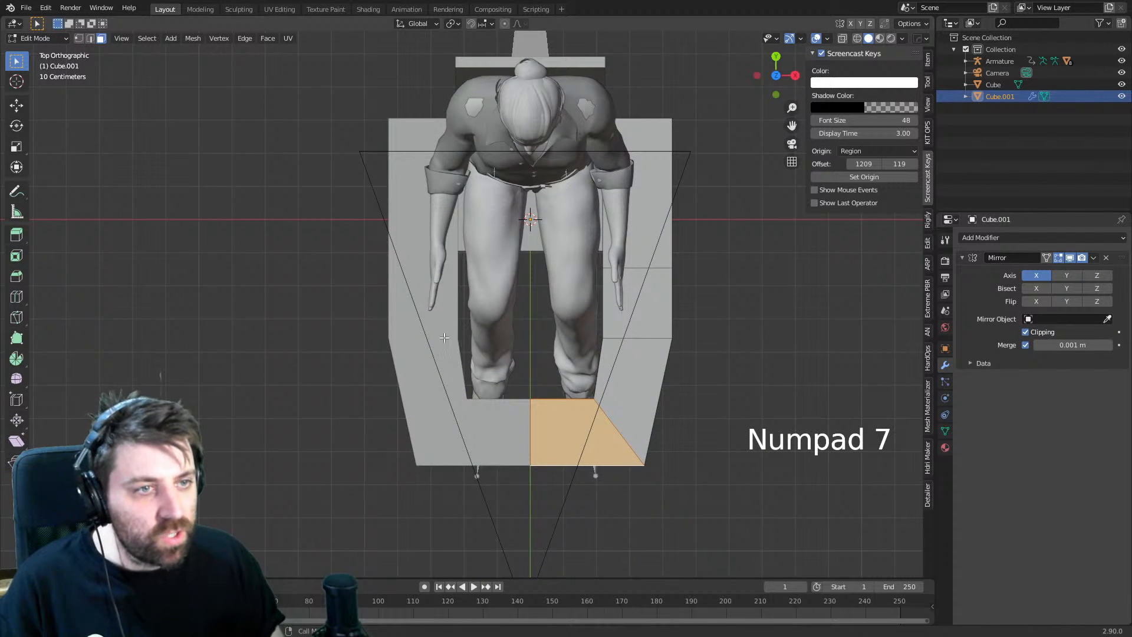
pyautogui.scroll(-2, 421, 332)
pyautogui.keyDown('shift'); pyautogui.moveTo(629, 362); pyautogui.dragTo(508, 370, button='middle'); pyautogui.keyUp('shift')
pyautogui.press('Tab')
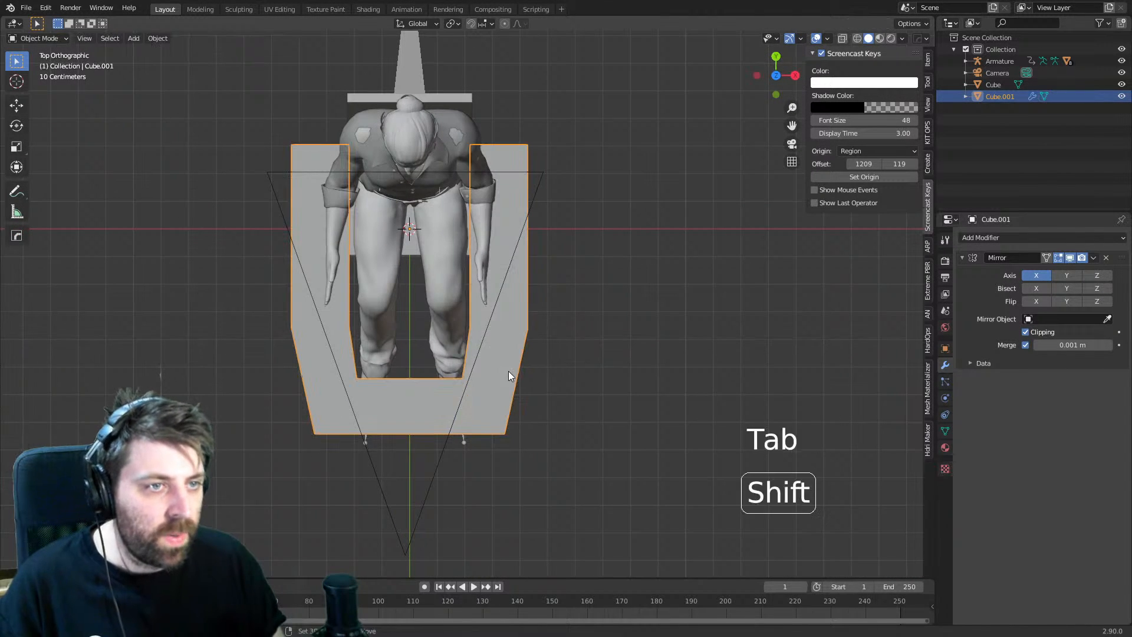
pyautogui.hotkey('shift', 'a')
pyautogui.moveTo(477, 201)
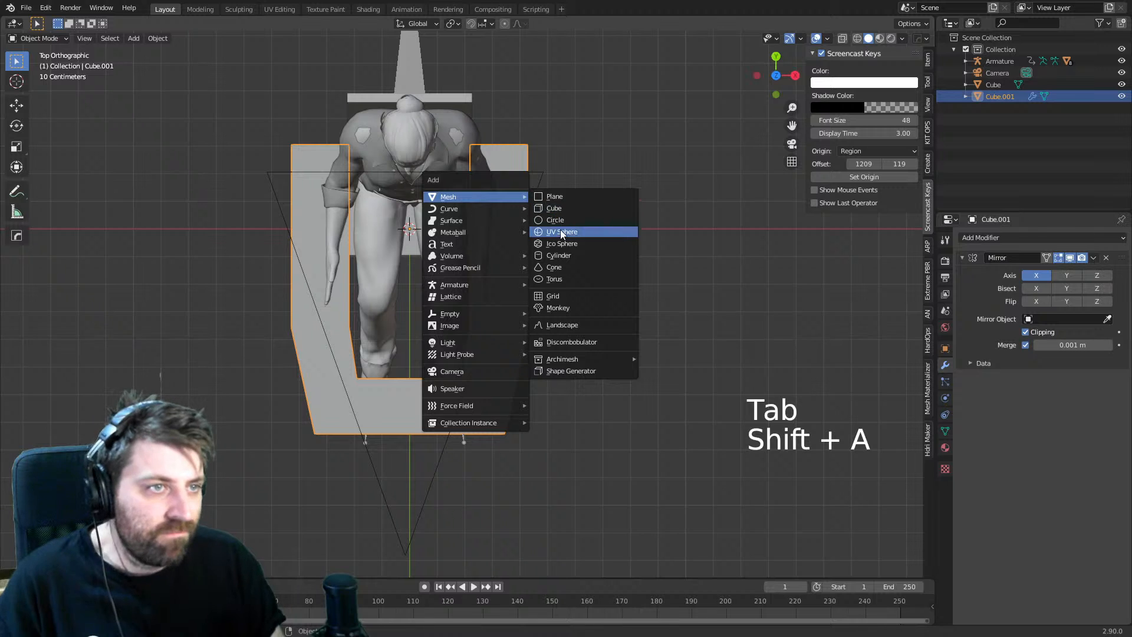
pyautogui.click(560, 255)
# - In Edit Mode, shrink the cylinder to a small peg and place it just above the front console, ahead of the hands
pyautogui.press('Tab')
pyautogui.press('s')
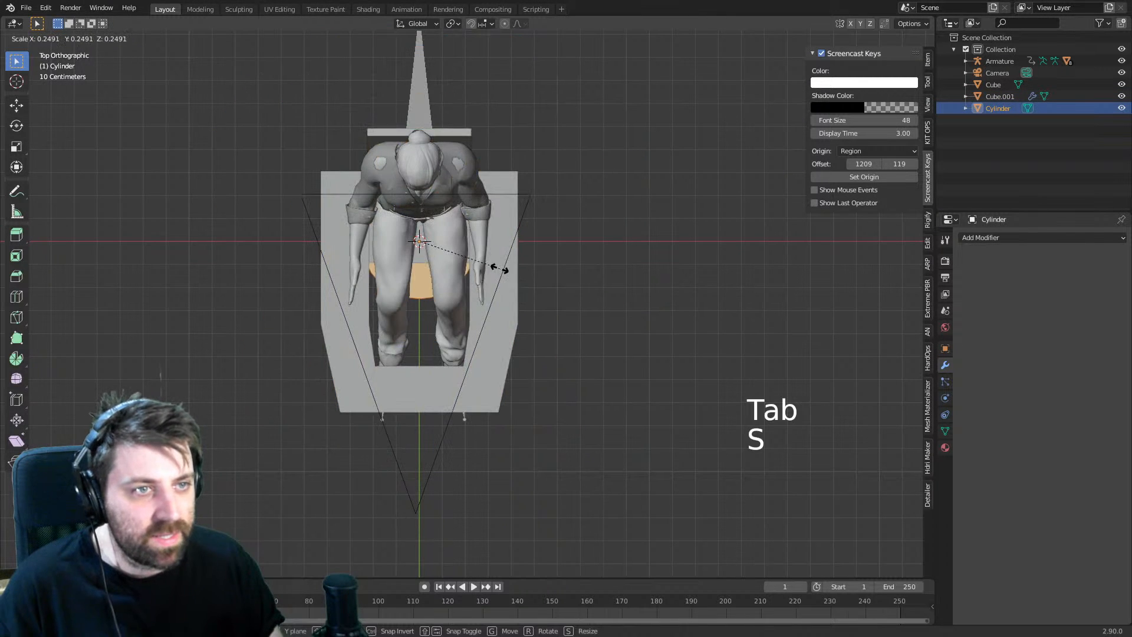
pyautogui.click(474, 267)
pyautogui.press('KP_3')
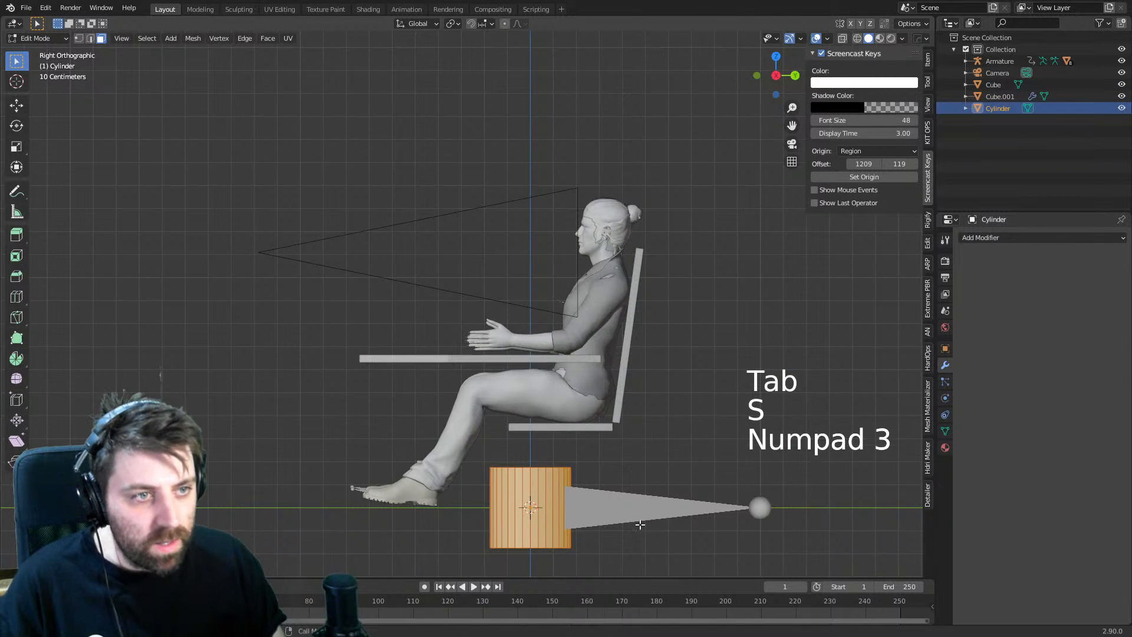
pyautogui.press('g')
pyautogui.click(540, 348)
pyautogui.press('s')
pyautogui.click(474, 346)
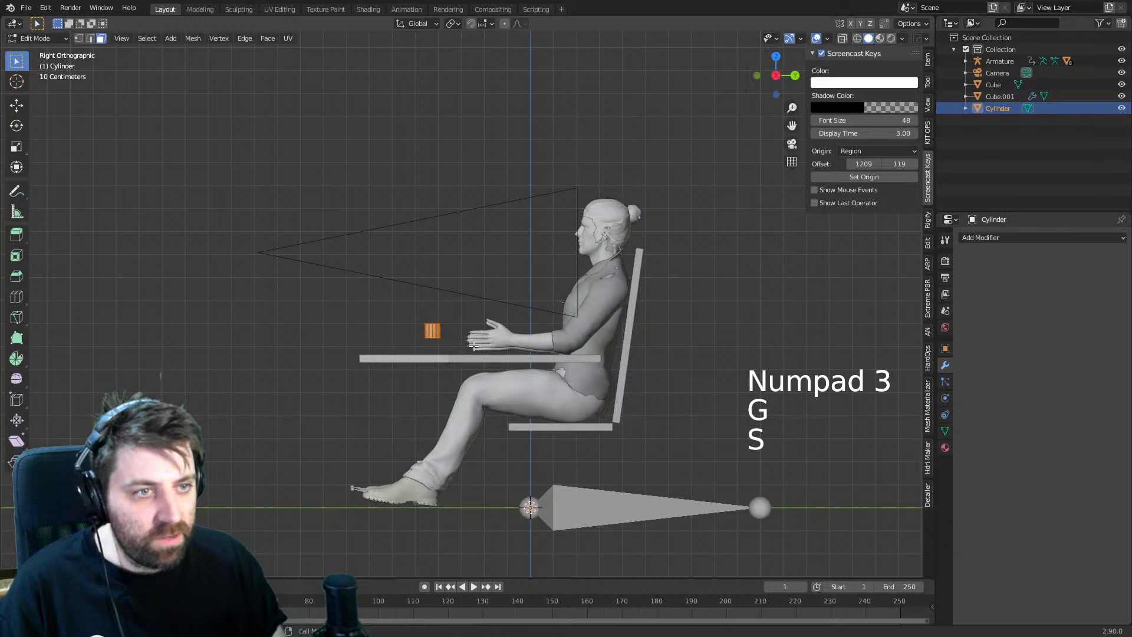
# - Stretch the small cylinder vertically into an upright stick reaching down to the console surface
pyautogui.hotkey('shift', 'a')
pyautogui.press('Escape')
pyautogui.press('s')
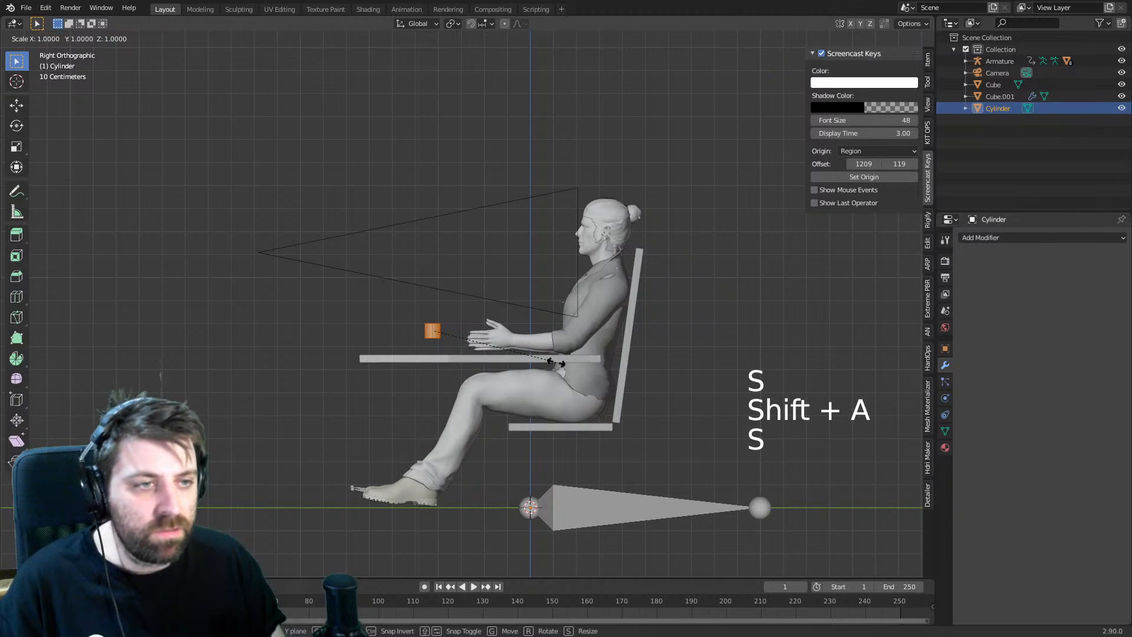
pyautogui.click(781, 519)
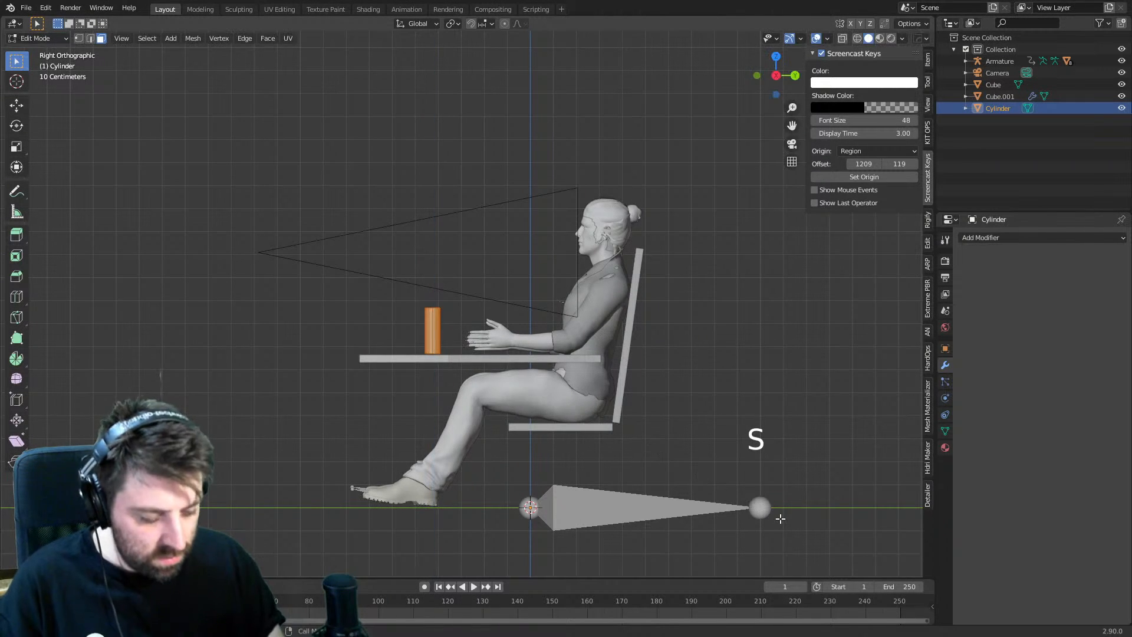
# - Move the upright stick sideways in the top view to sit in front of the character's right hand
pyautogui.press('KP_7')
pyautogui.press('g')
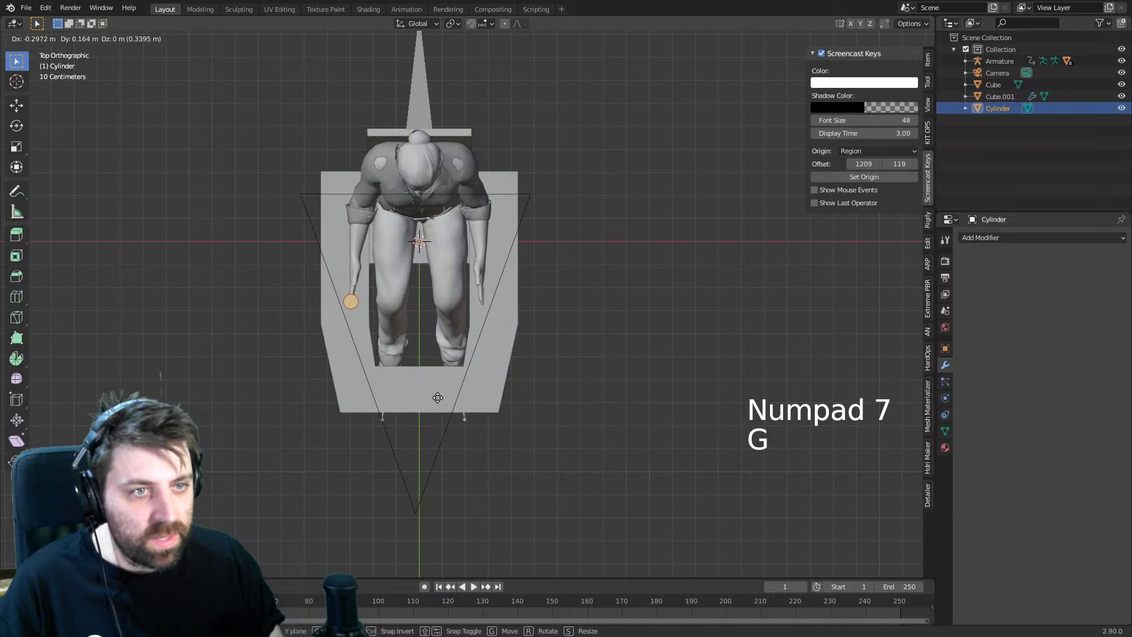
pyautogui.click(437, 396)
pyautogui.moveTo(459, 381); pyautogui.dragTo(458, 258, button='middle')
pyautogui.press('KP_3')
pyautogui.press('KP_1')
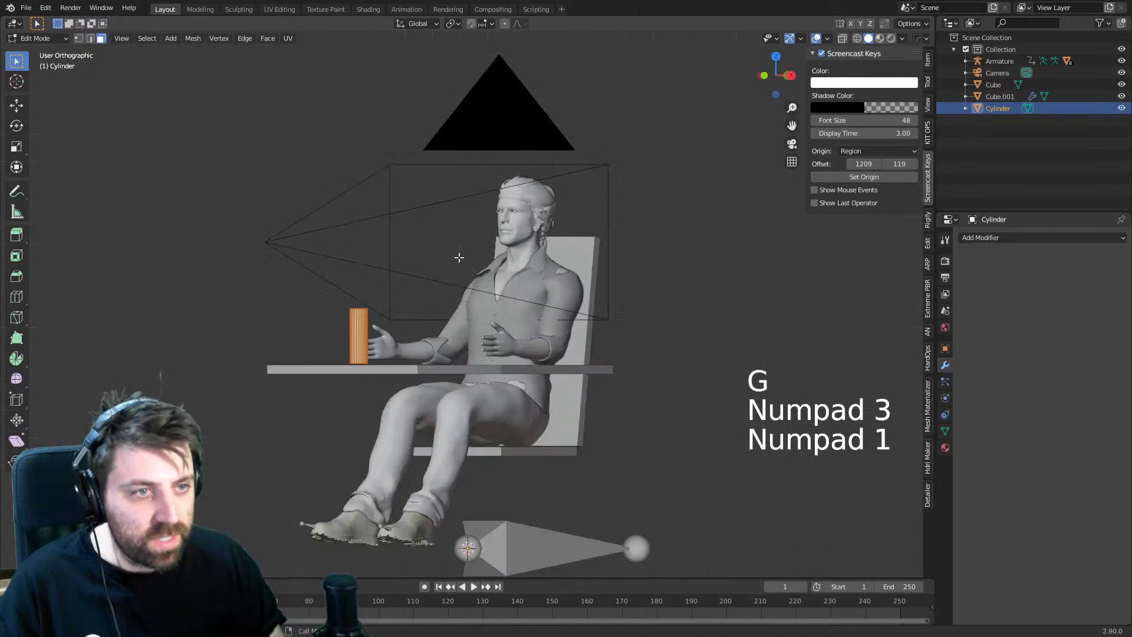
# - Duplicate the stick in Object Mode and move the copy's mesh in Edit Mode across to the character's left hand
pyautogui.press('Tab')
pyautogui.hotkey('shift', 'd')
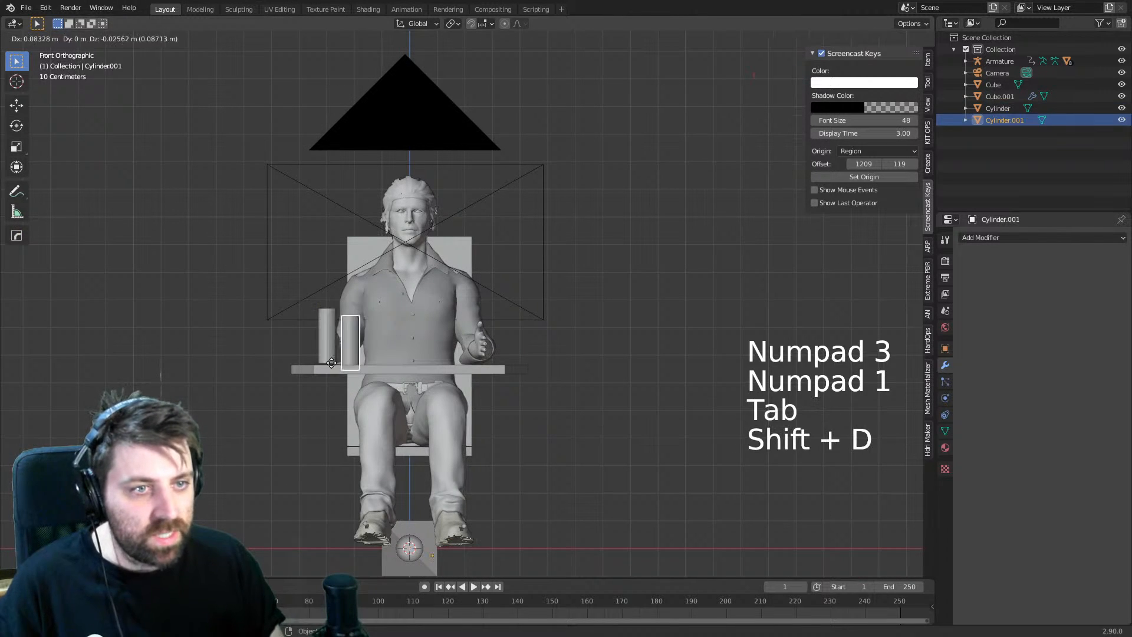
pyautogui.rightClick(336, 357)
pyautogui.press('Tab')
pyautogui.press('g')
# - Rotate the duplicated stick to lie horizontally at the left hand's height and scale it down to a short grip
pyautogui.press('r')
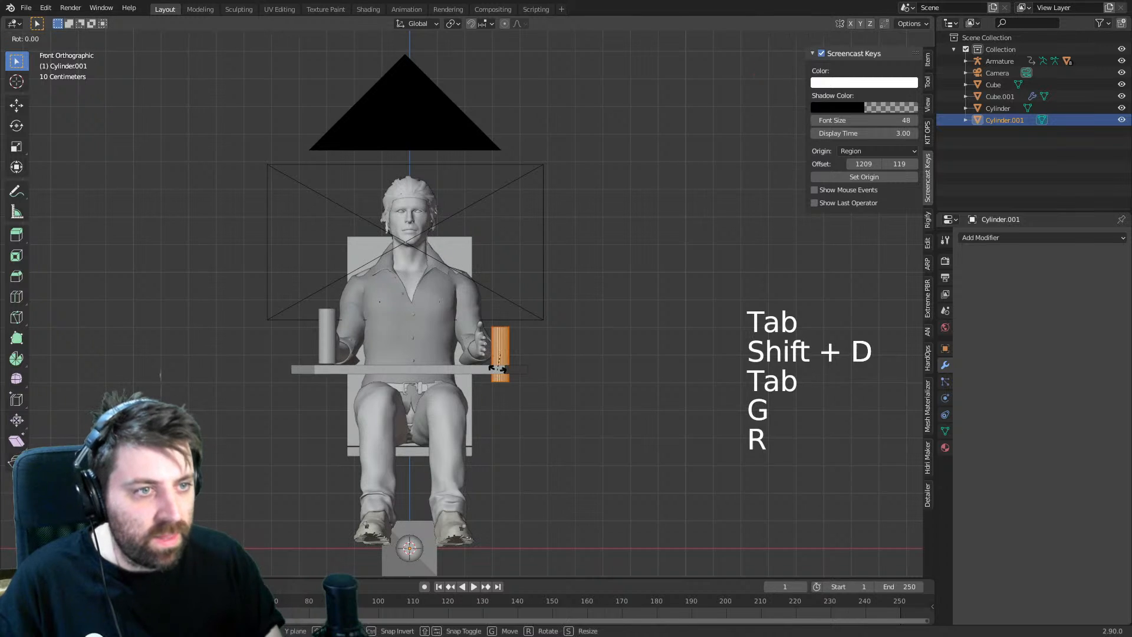
pyautogui.press('g')
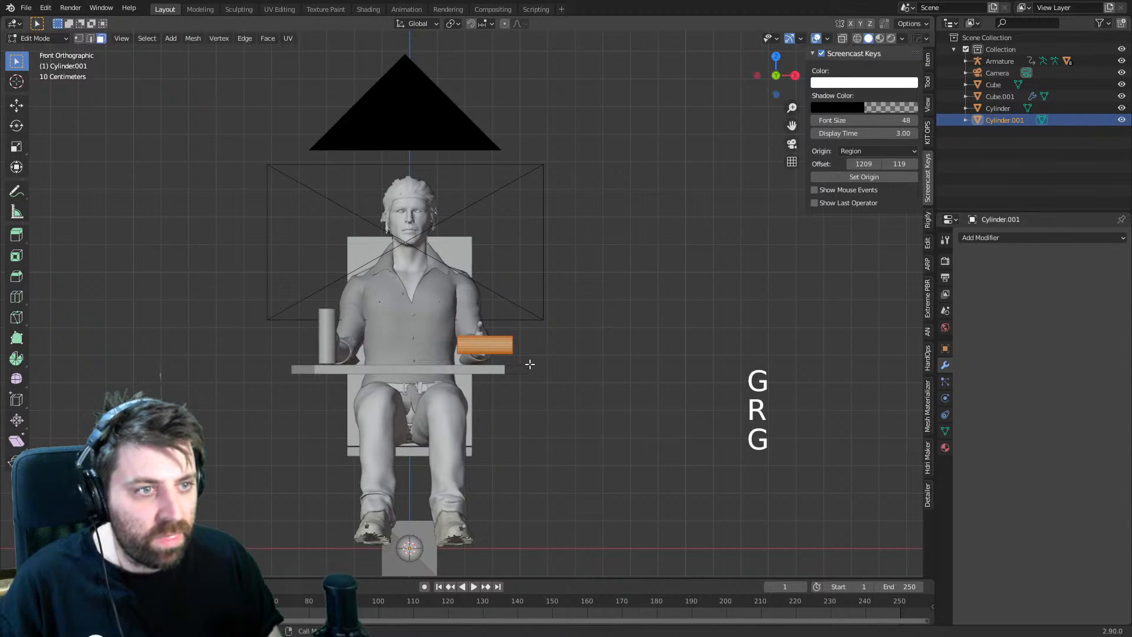
pyautogui.press('s')
pyautogui.click(531, 354)
pyautogui.moveTo(531, 354); pyautogui.dragTo(407, 403, button='middle')
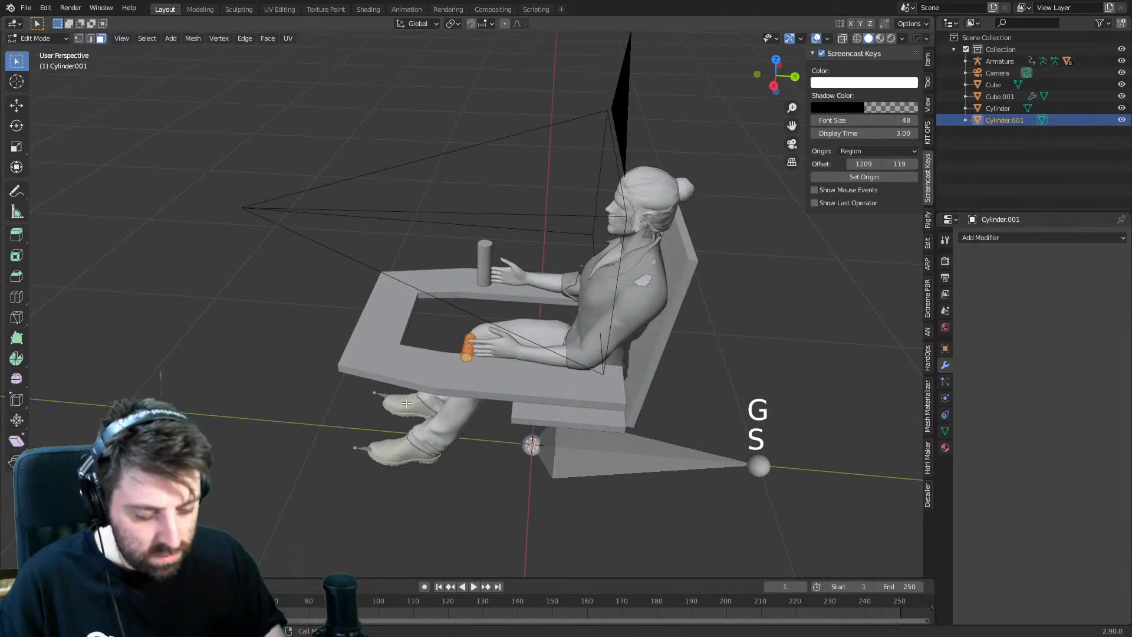
# - Position the horizontal grip under the character's left palm in the top view, and return to Object Mode
pyautogui.press('KP_7')
pyautogui.press('g')
pyautogui.click(482, 327)
pyautogui.moveTo(481, 327); pyautogui.dragTo(373, 319, button='middle')
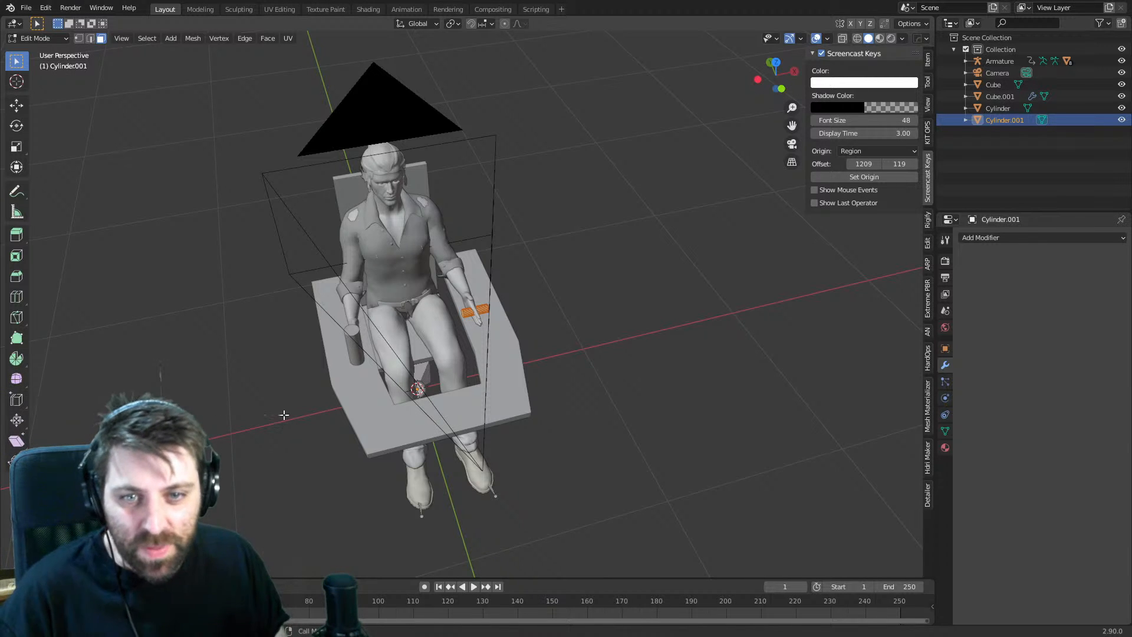
pyautogui.moveTo(476, 370); pyautogui.dragTo(407, 354, button='middle')
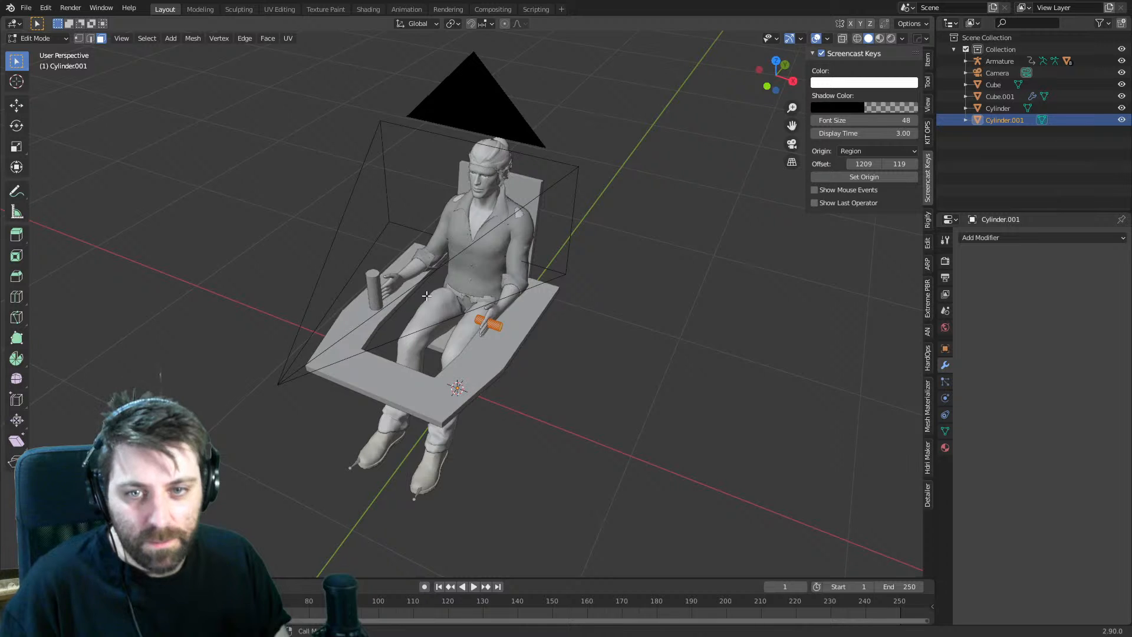
pyautogui.moveTo(426, 295); pyautogui.dragTo(356, 282, button='middle')
pyautogui.press('Tab')
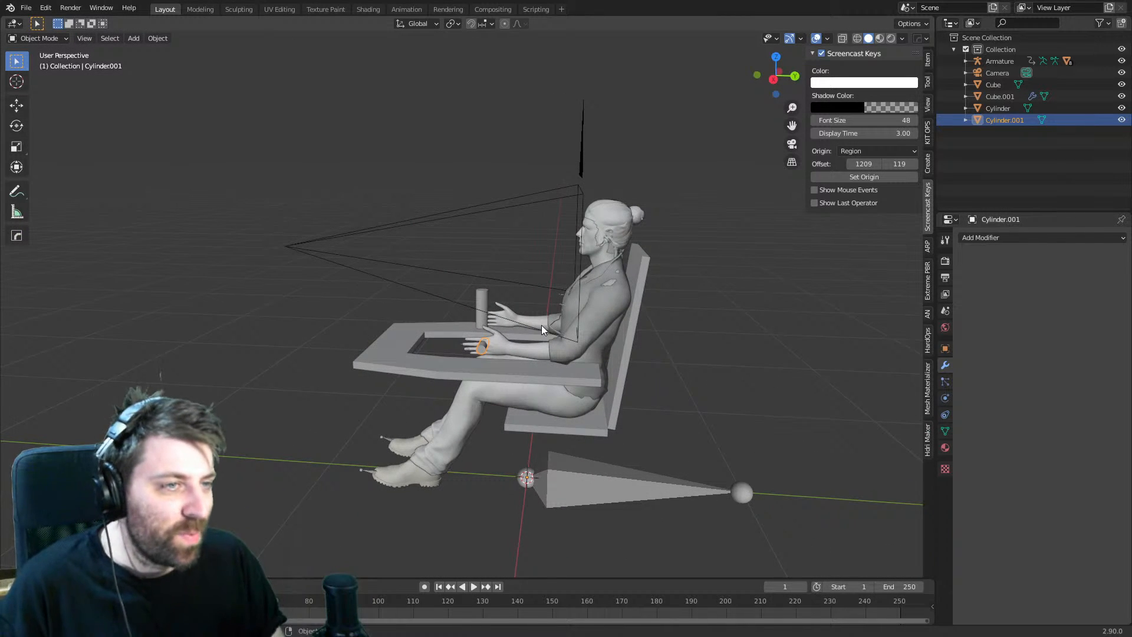
# - Add a cube to the scene and shrink it in Edit Mode to about the width of the console
pyautogui.moveTo(541, 324); pyautogui.dragTo(605, 347, button='middle')
pyautogui.press('KP_3')
pyautogui.press('KP_1')
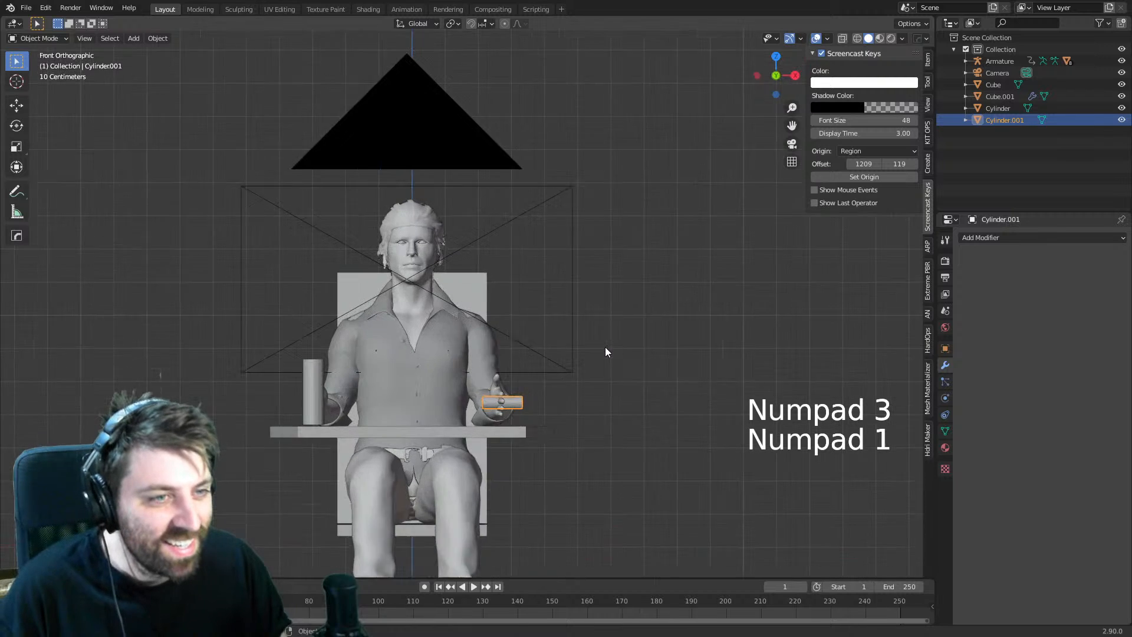
pyautogui.scroll(-4, 626, 452)
pyautogui.hotkey('shift', 'a')
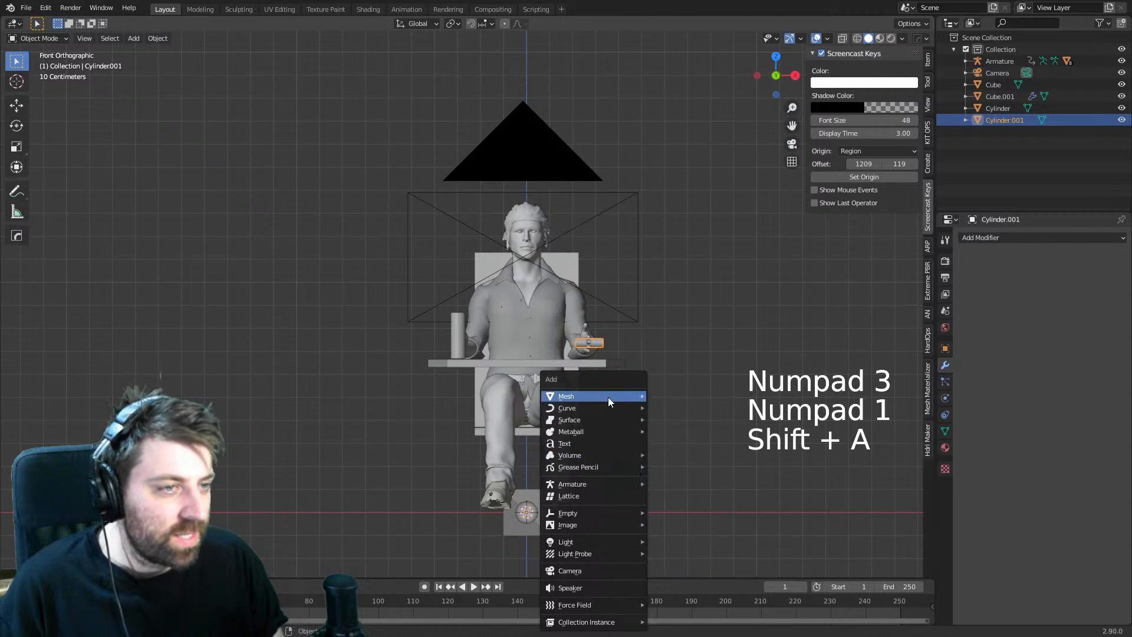
pyautogui.moveTo(607, 398)
pyautogui.click(672, 410)
pyautogui.press('Tab')
pyautogui.press('s')
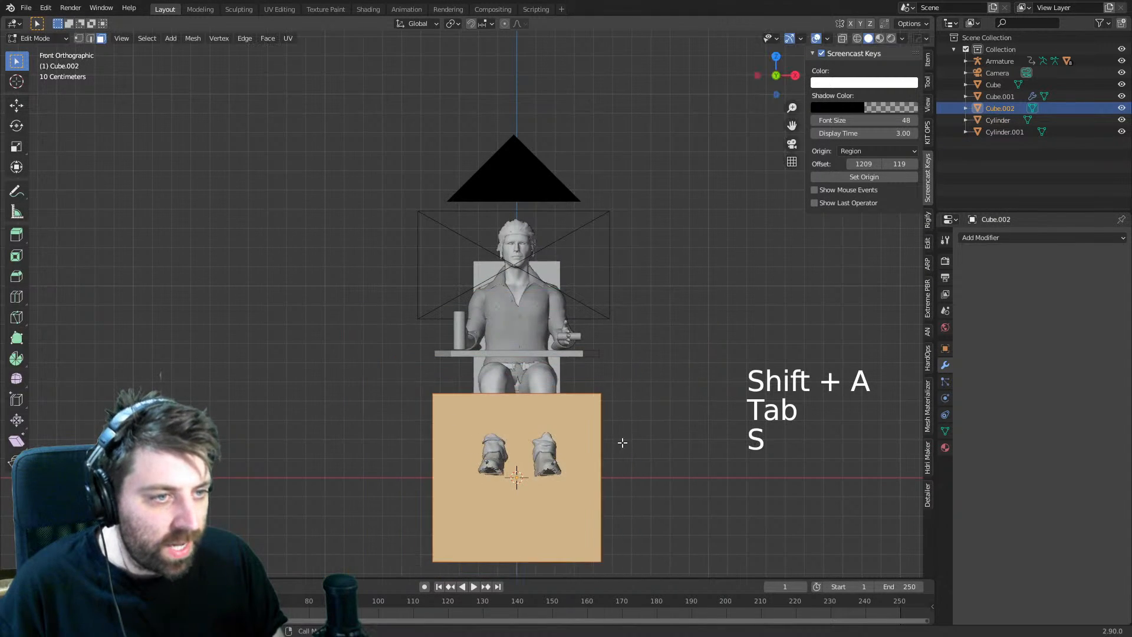
pyautogui.click(621, 444)
# - Move the cube up behind the chair back in the side view and flatten it along Y into a thin panel
pyautogui.press('KP_3')
pyautogui.press('g')
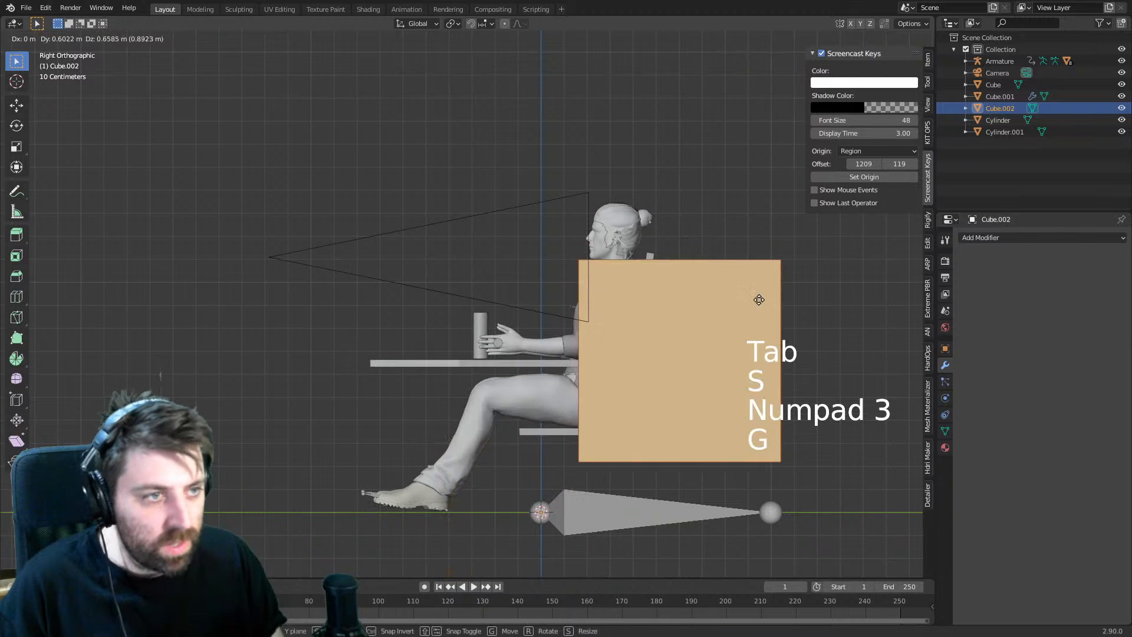
pyautogui.click(767, 284)
pyautogui.press('s')
pyautogui.press('s')
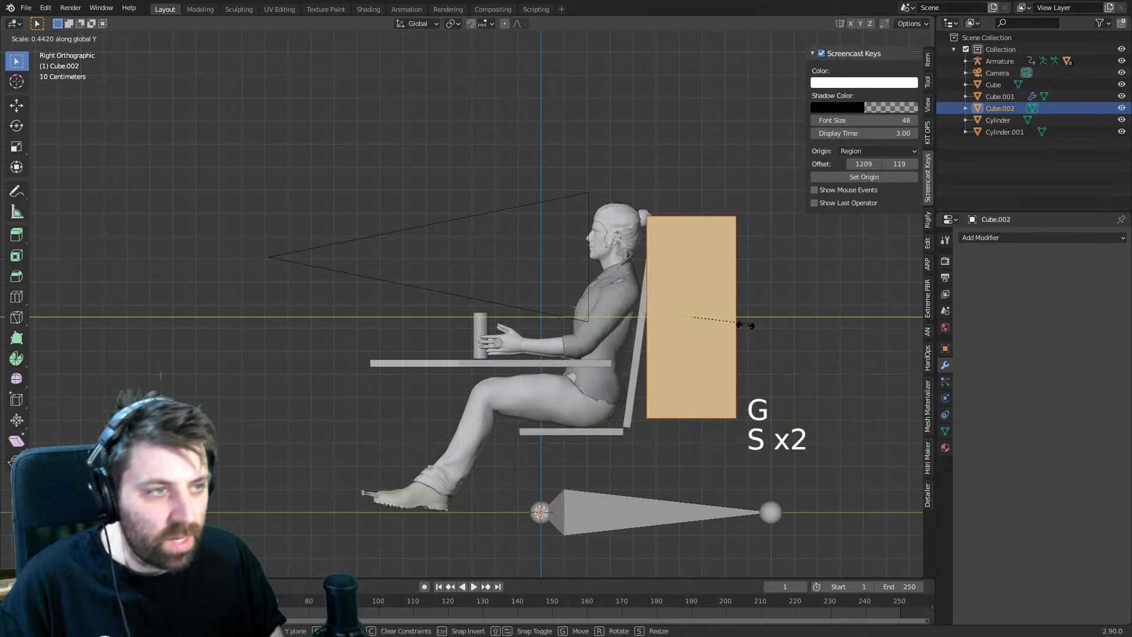
pyautogui.click(691, 316)
pyautogui.press('h')
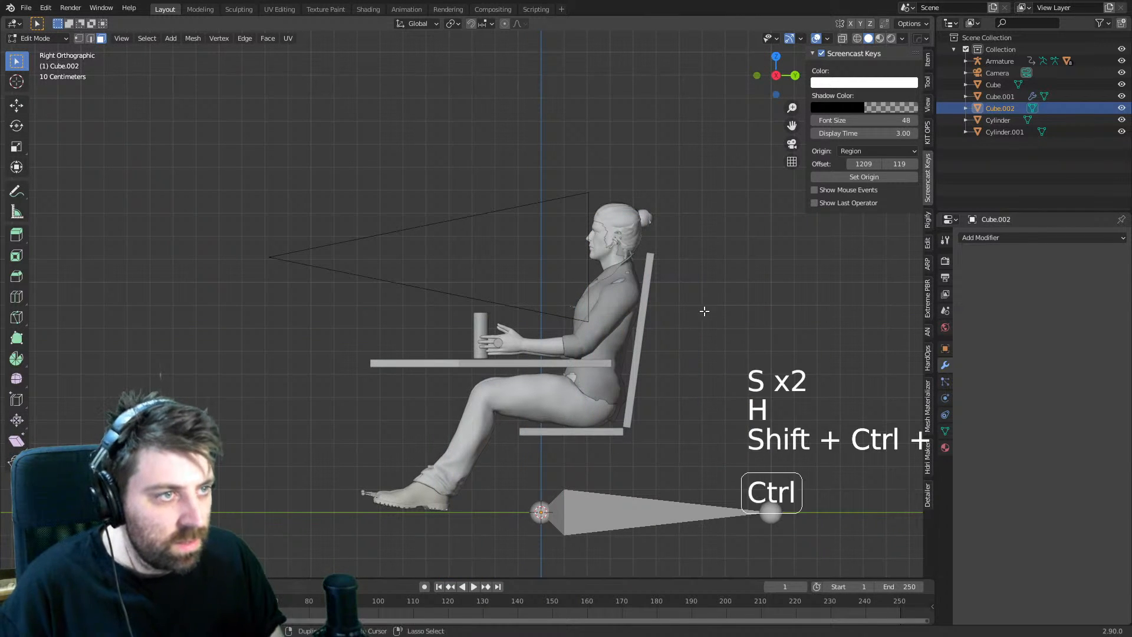
pyautogui.hotkey('ctrl', 'z')
# - Delete the thin panel's extra geometry, leaving a single flat face behind the chair
pyautogui.moveTo(820, 305); pyautogui.dragTo(678, 354, button='middle')
pyautogui.press('4')
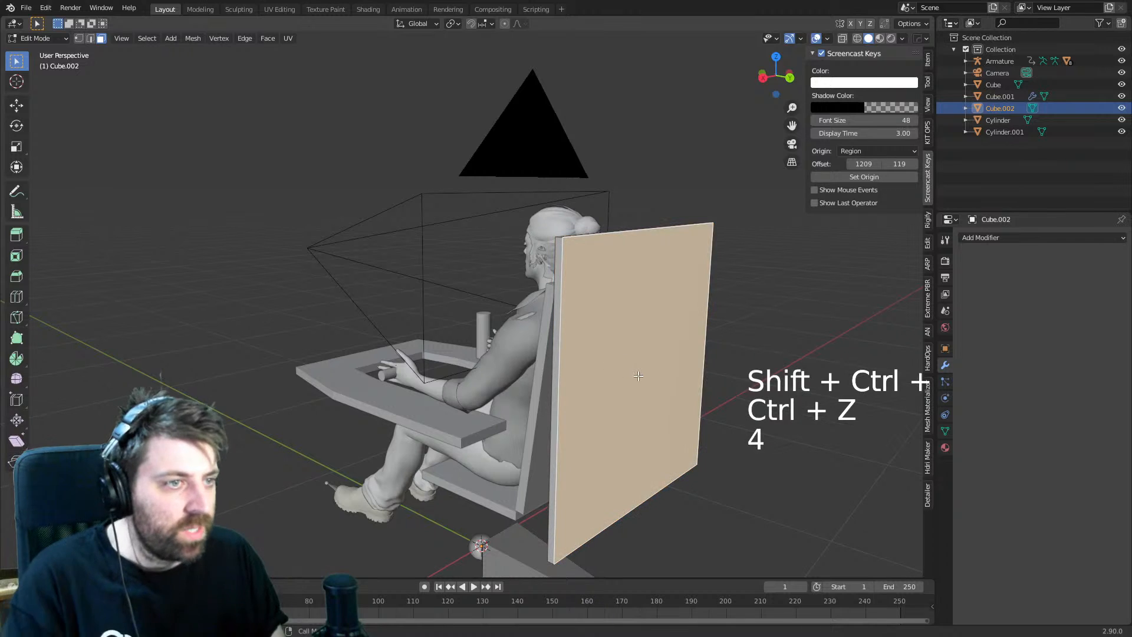
pyautogui.press('Delete')
pyautogui.click(636, 366)
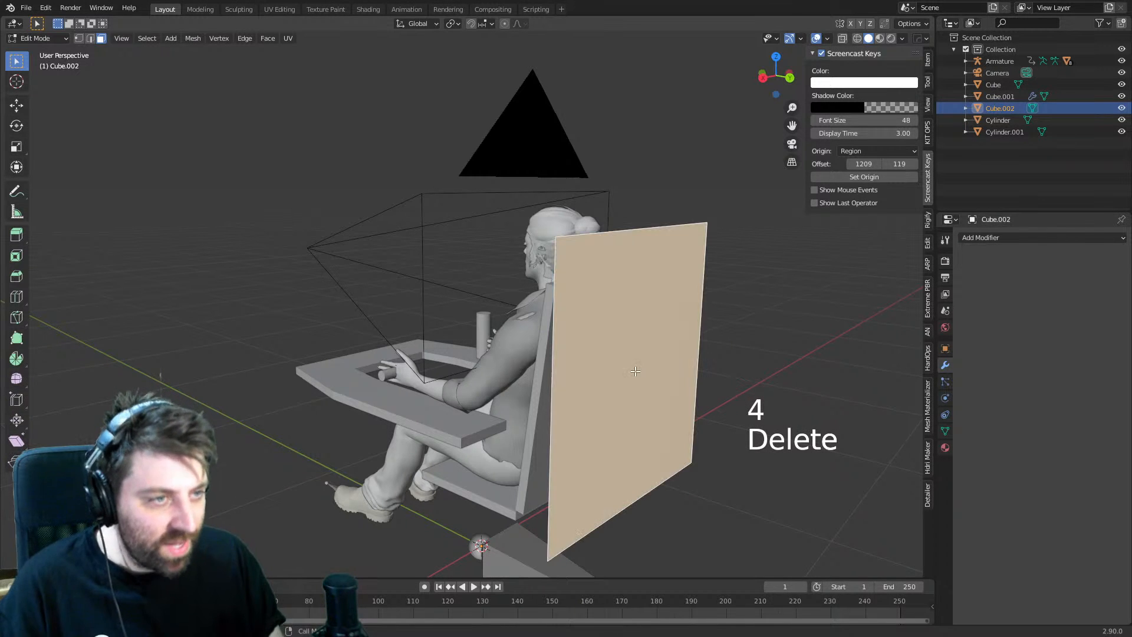
# - Move the flat panel up and close behind the chair, fitting its upper edge just inside the camera frame
pyautogui.press('KP_3')
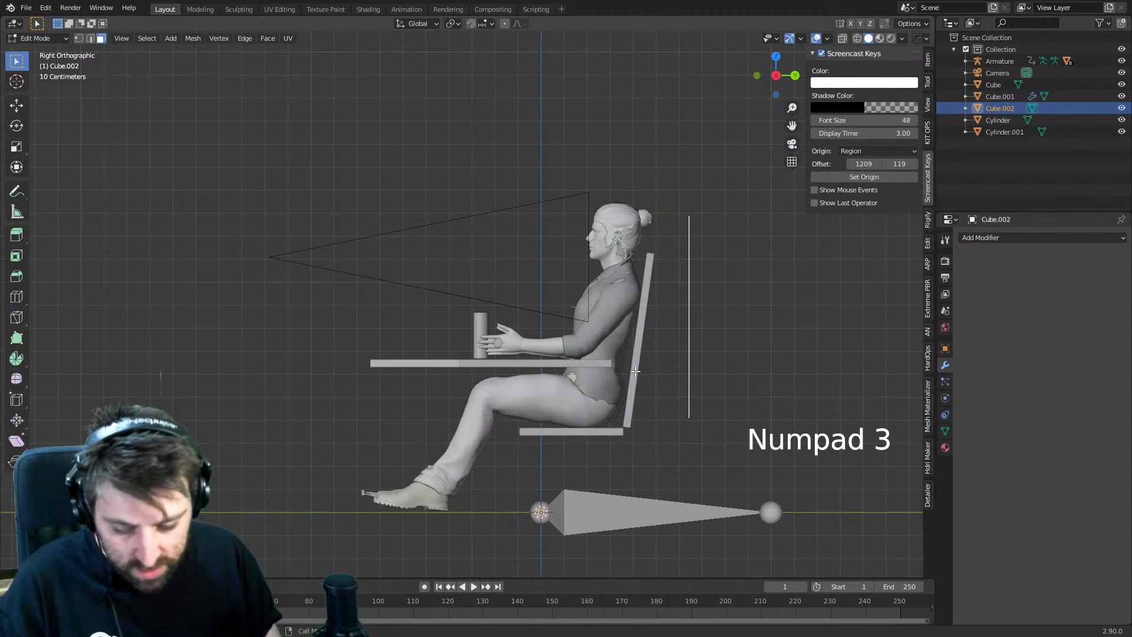
pyautogui.press('g')
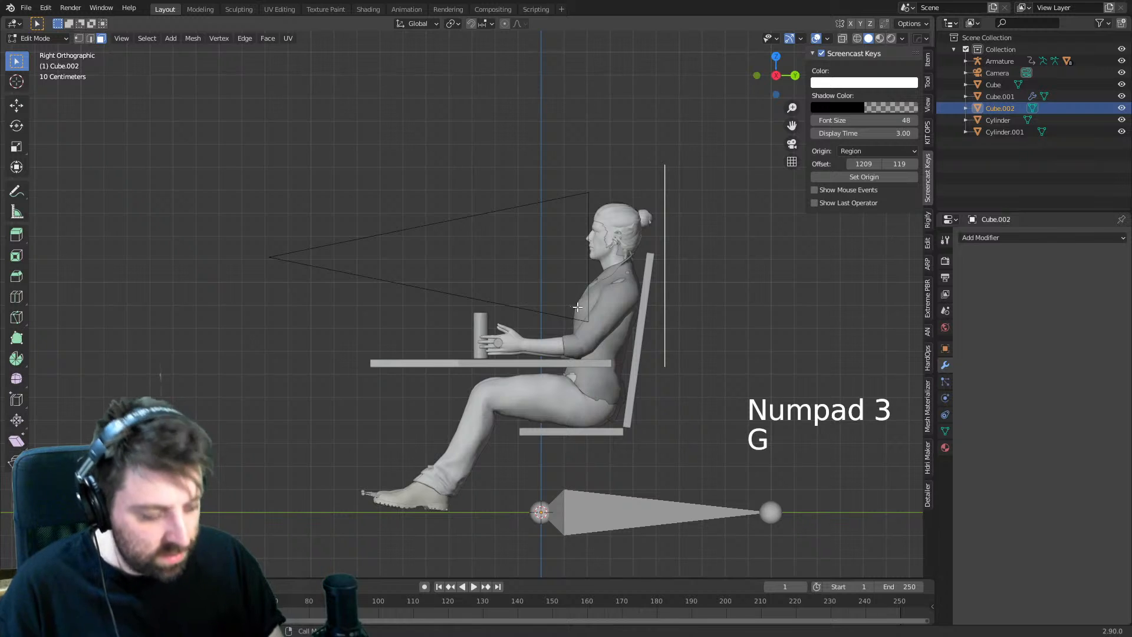
pyautogui.press('KP_0')
pyautogui.press('g')
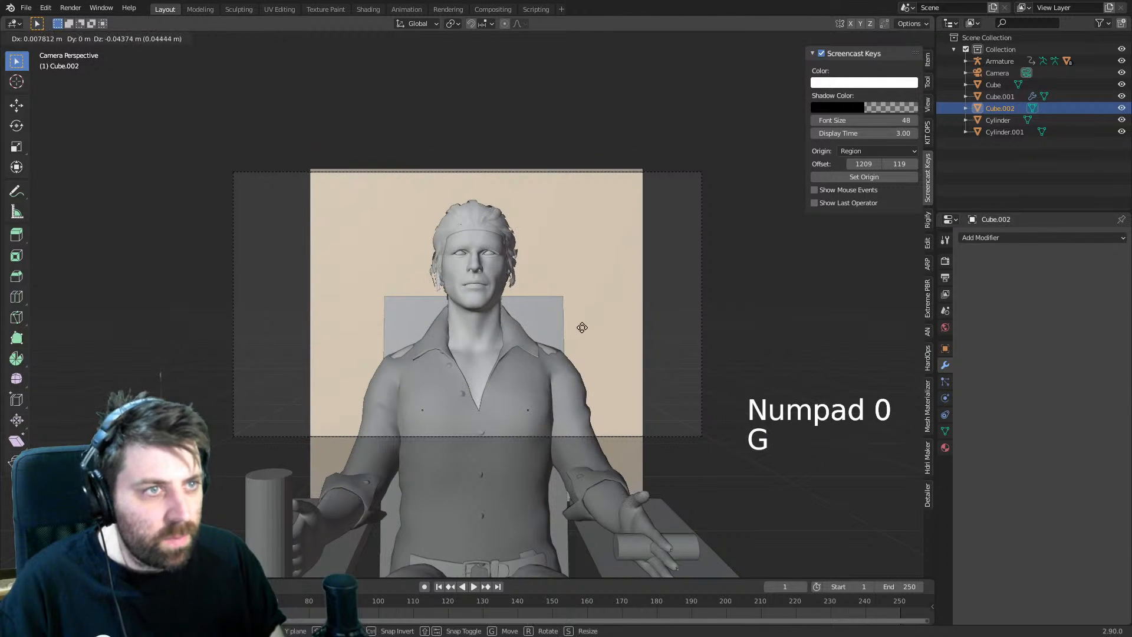
pyautogui.click(583, 333)
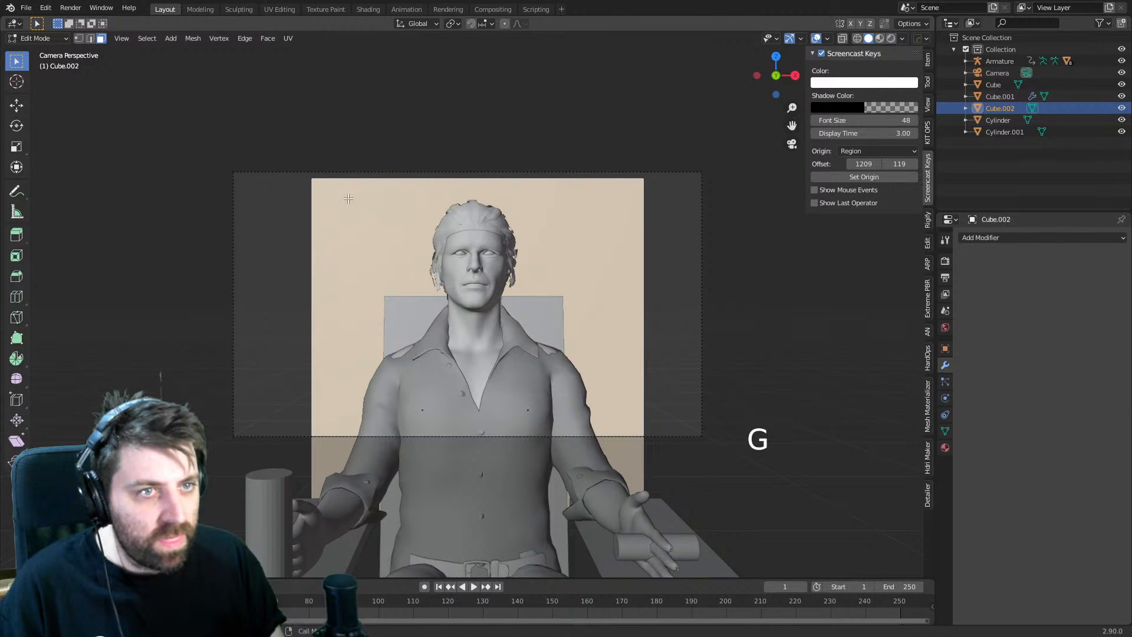
# - Extrude the back panel forward into a long box enclosing the character, console and camera
pyautogui.moveTo(348, 199); pyautogui.dragTo(253, 232, button='middle')
pyautogui.scroll(-9, 472, 241)
pyautogui.scroll(2, 497, 246)
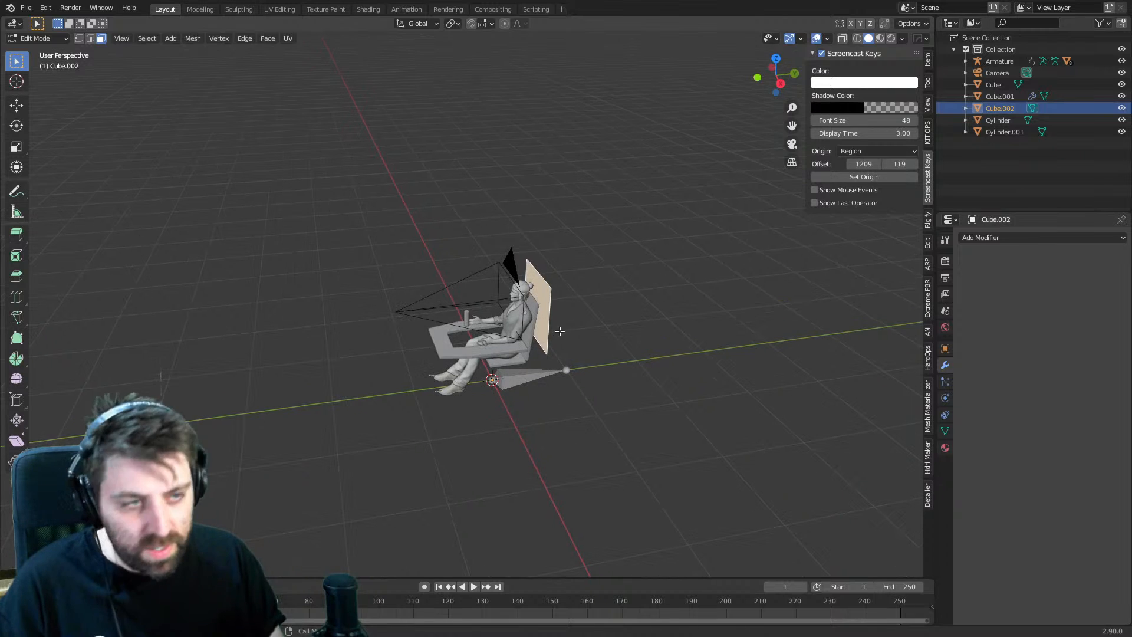
pyautogui.press('e')
pyautogui.click(566, 313)
pyautogui.moveTo(566, 313); pyautogui.dragTo(376, 265, button='middle')
pyautogui.press('KP_3')
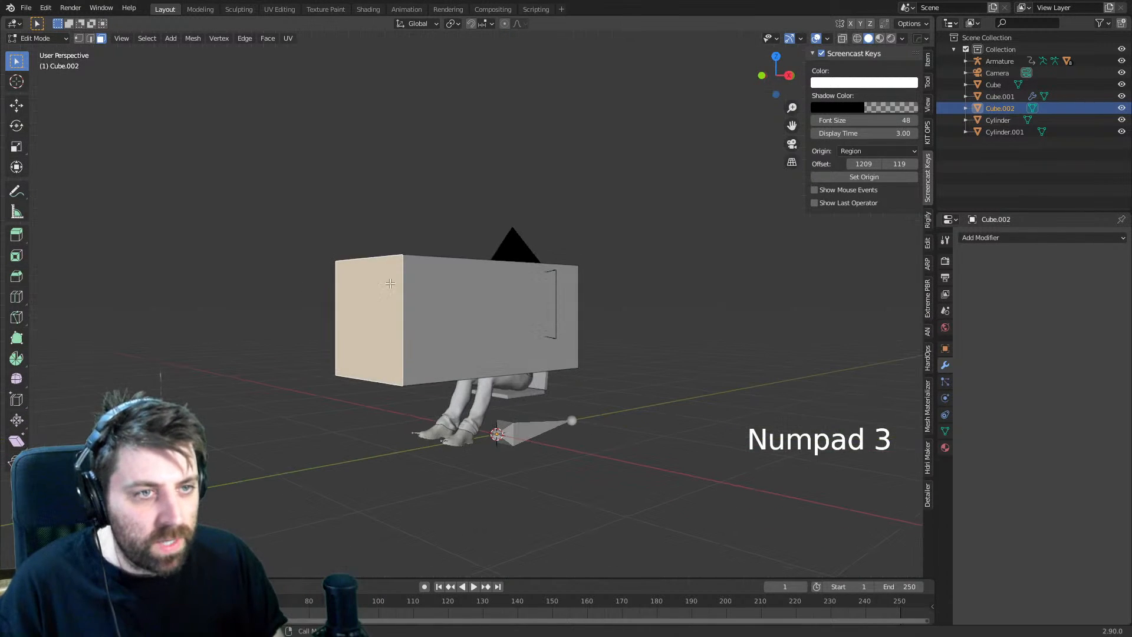
# - Lower the box's upper front edge along Z so its roof slopes down toward the front
pyautogui.press('2')
pyautogui.press('g')
pyautogui.middleClick(374, 272)
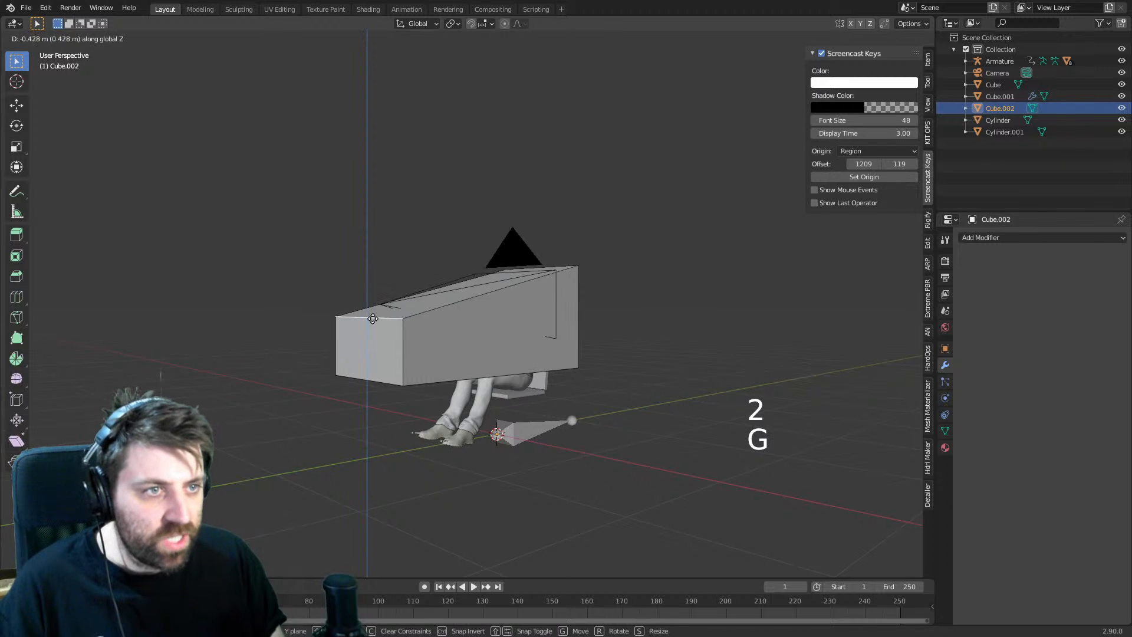
pyautogui.click(374, 306)
pyautogui.moveTo(374, 306); pyautogui.dragTo(418, 315, button='middle')
pyautogui.press('KP_0')
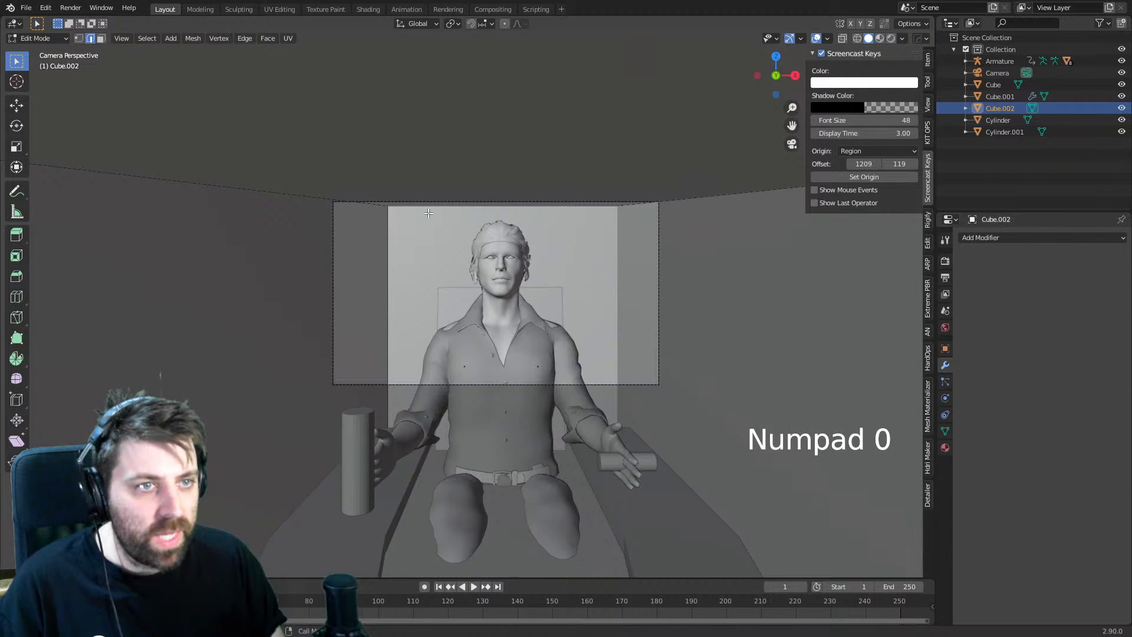
# - Examine the sloped box enclosure from the front and side to judge its shape around the cockpit
pyautogui.press('KP_0')
pyautogui.press('a')
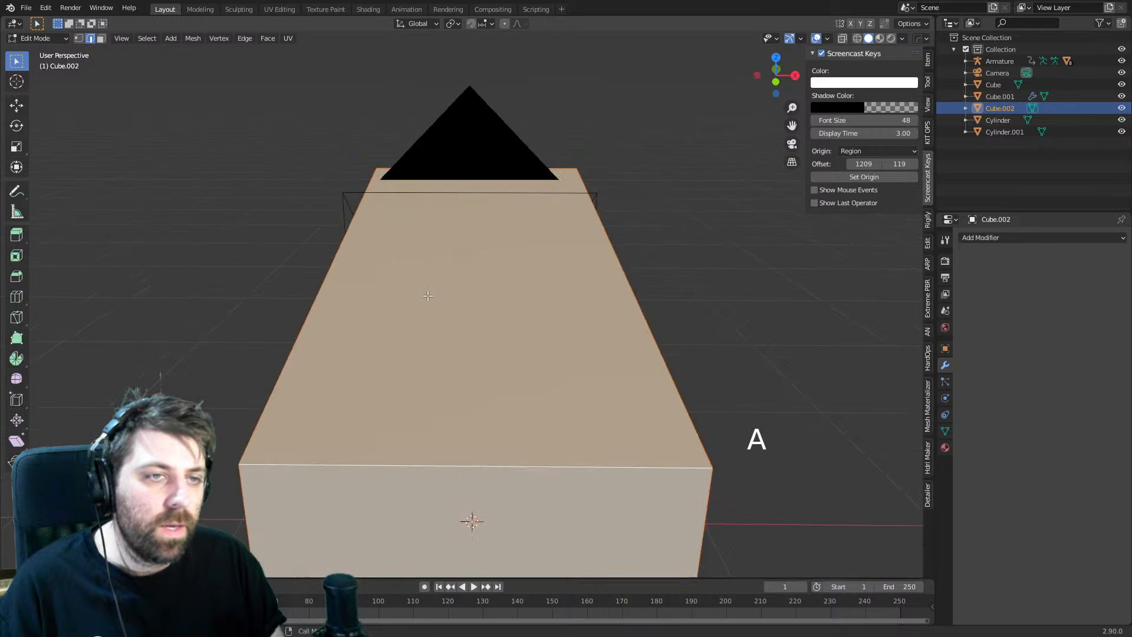
pyautogui.moveTo(428, 295); pyautogui.dragTo(348, 270, button='middle')
pyautogui.press('KP_3')
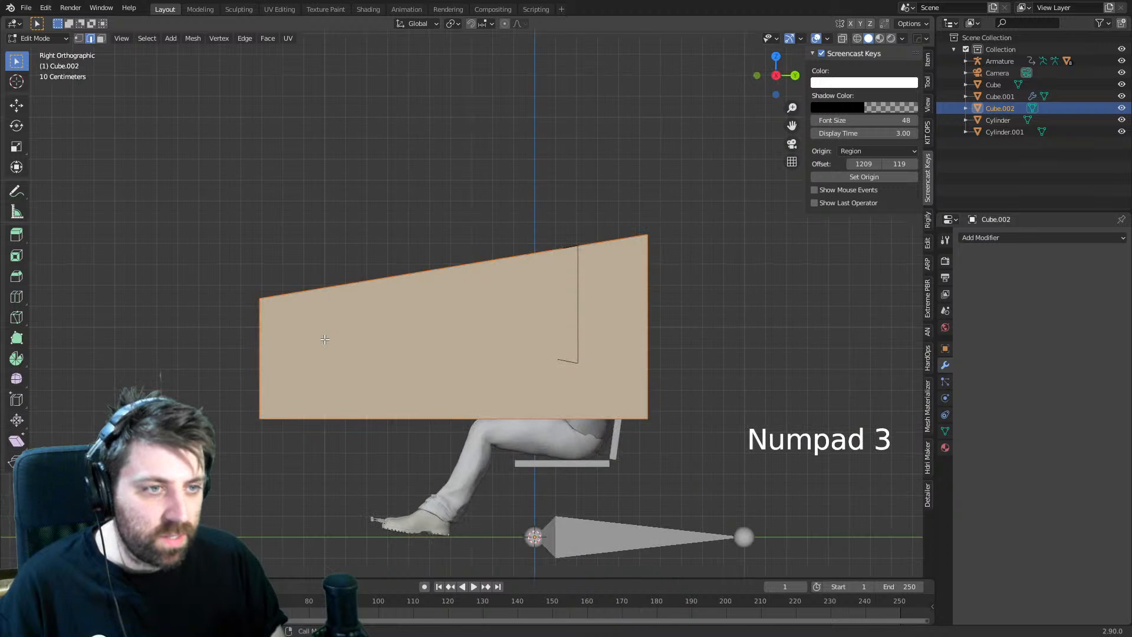
pyautogui.moveTo(304, 339); pyautogui.dragTo(420, 400, button='middle')
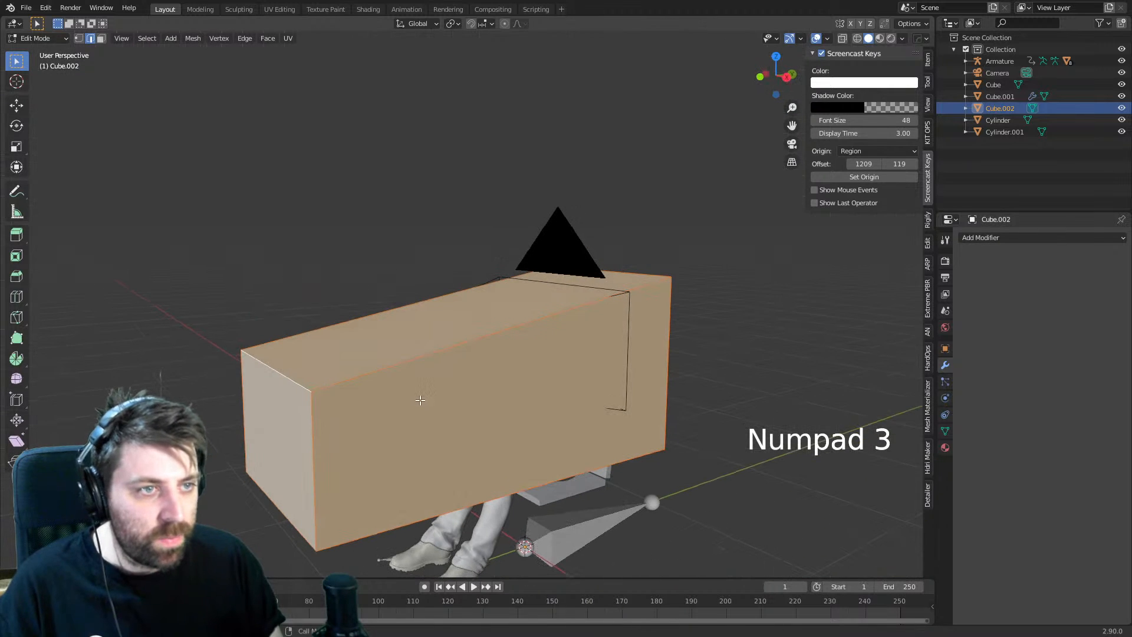
pyautogui.press('KP_3')
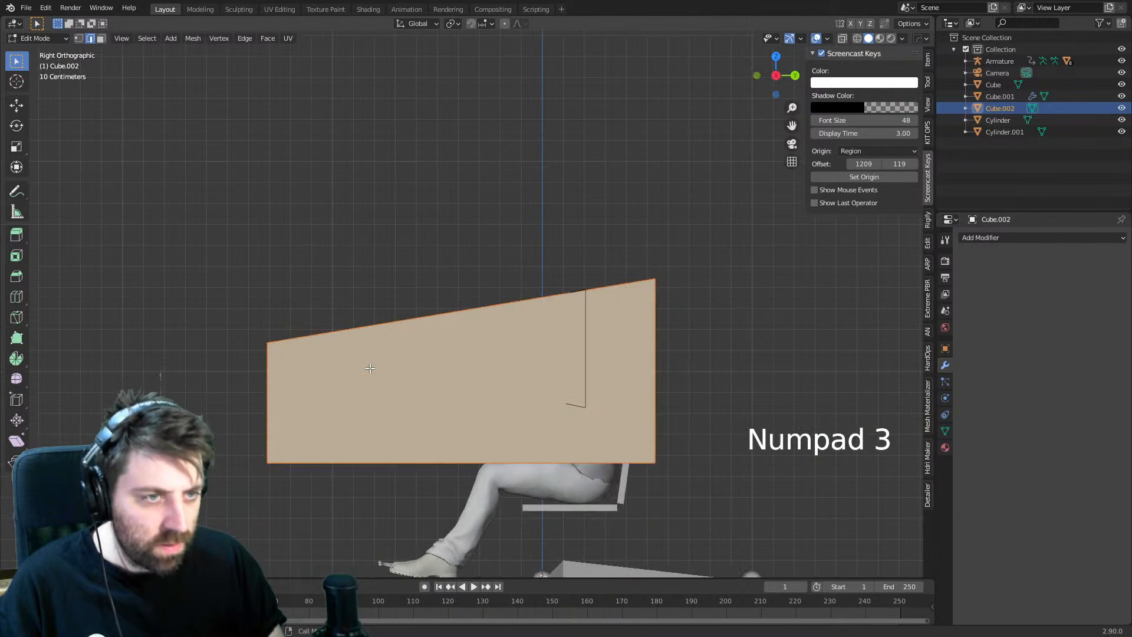
pyautogui.moveTo(344, 370); pyautogui.dragTo(348, 391, button='middle')
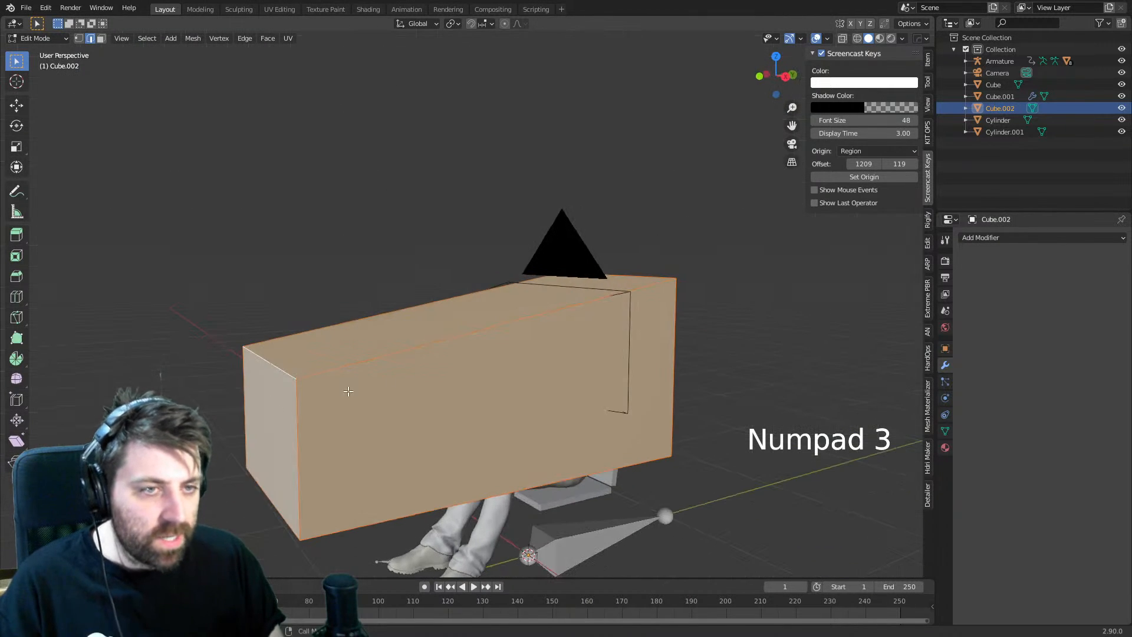
# - Select the box's front face and display the scene as wireframe in the side view
pyautogui.click(265, 416)
pyautogui.press('3')
pyautogui.click(281, 423)
pyautogui.keyDown('shift'); pyautogui.moveTo(281, 424); pyautogui.dragTo(415, 376, button='middle'); pyautogui.keyUp('shift')
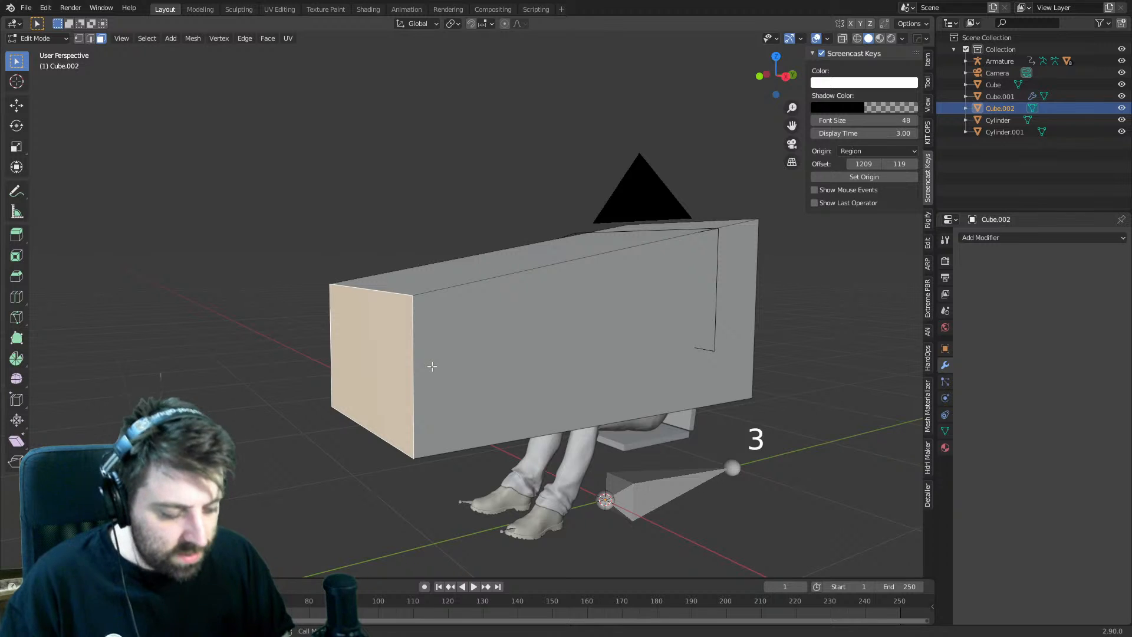
pyautogui.press('KP_3')
pyautogui.press('z')
pyautogui.click(331, 371)
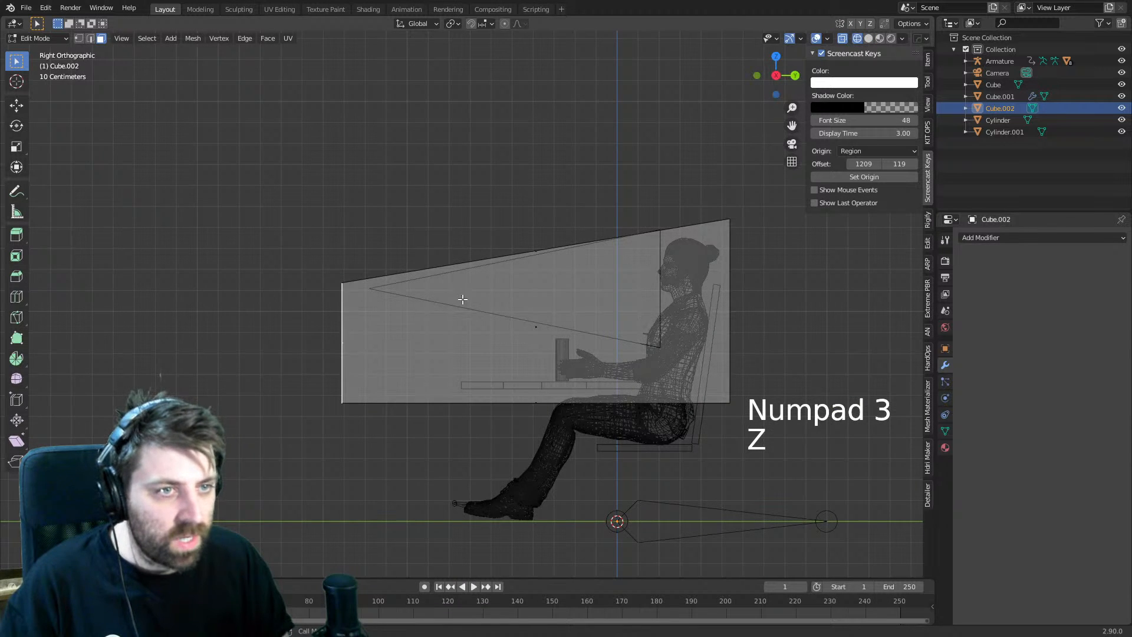
# - Try adding a centred loop cut across the middle of the enclosure in edge select mode, and undo it
pyautogui.moveTo(463, 300); pyautogui.dragTo(344, 367, button='middle')
pyautogui.press('2')
pyautogui.moveTo(350, 288); pyautogui.dragTo(363, 284, button='middle')
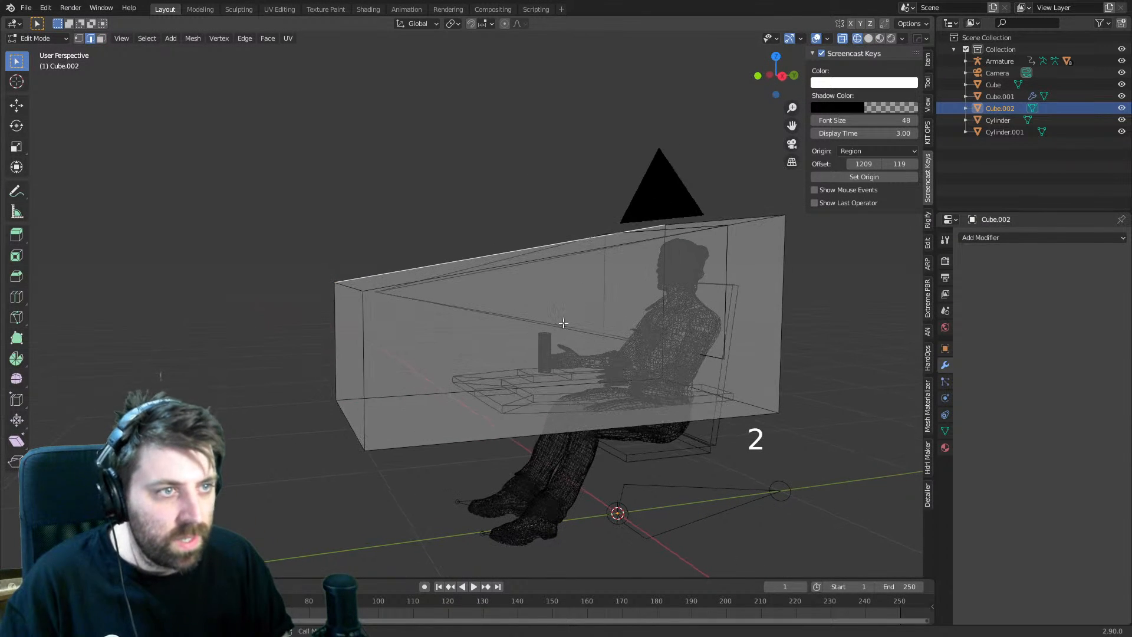
pyautogui.hotkey('ctrl', 'r')
pyautogui.click(563, 268)
pyautogui.rightClick(572, 265)
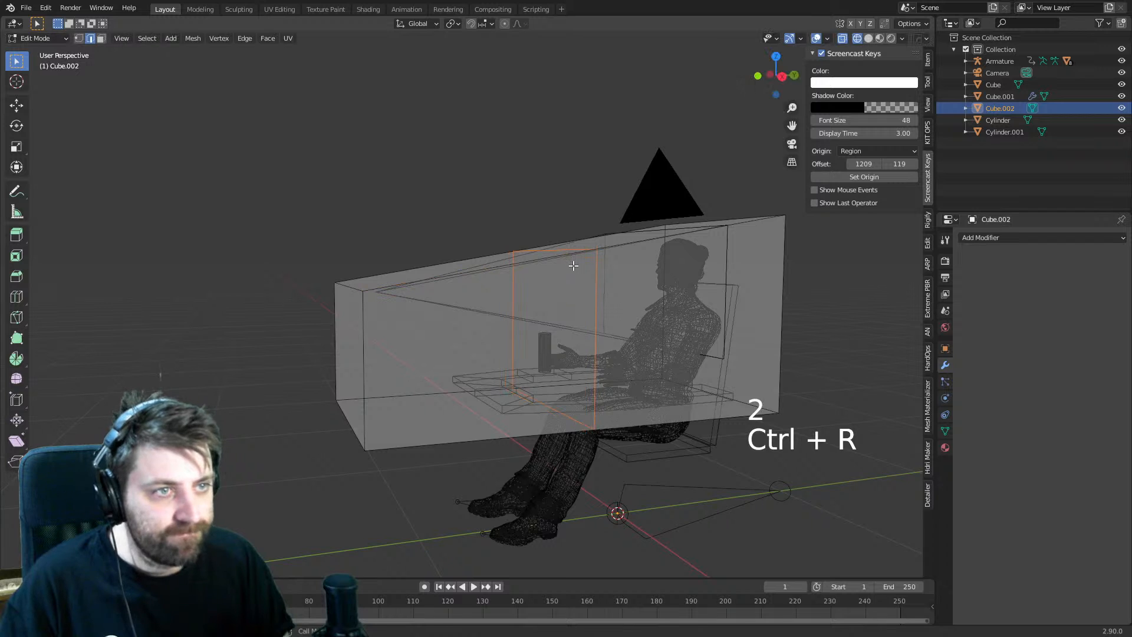
pyautogui.hotkey('ctrl', 'z')
pyautogui.moveTo(349, 333); pyautogui.dragTo(379, 339, button='middle')
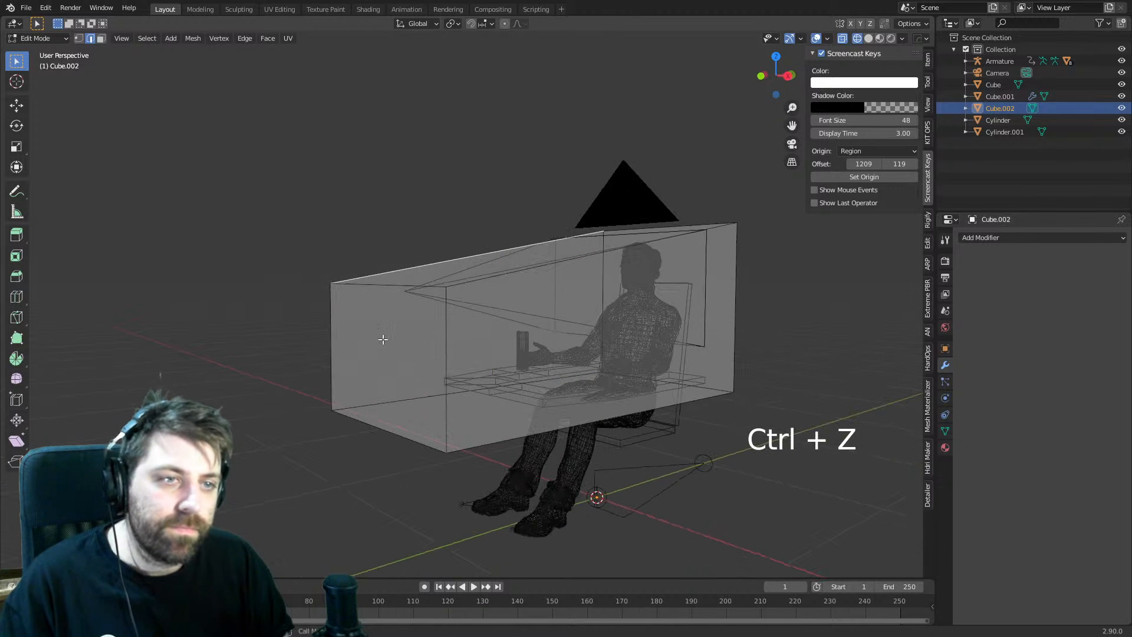
# - Lower the enclosure's upper front edge to steepen the roof slope, checking the shape in solid shading before returning to wireframe
pyautogui.press('4')
pyautogui.press('2')
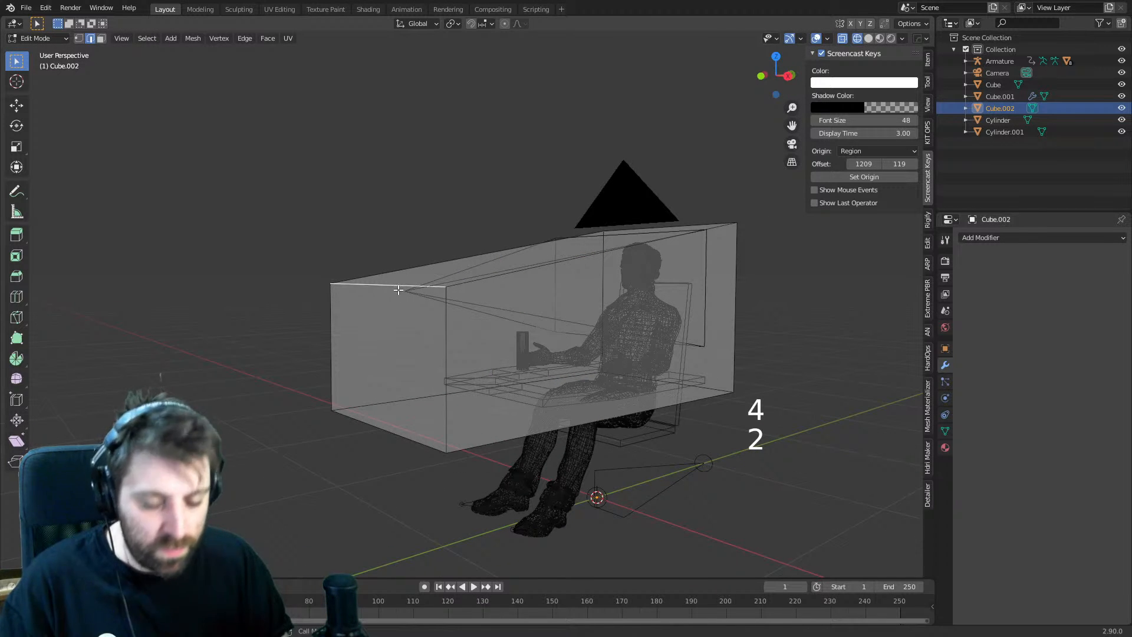
pyautogui.press('g')
pyautogui.click(441, 319)
pyautogui.press('z')
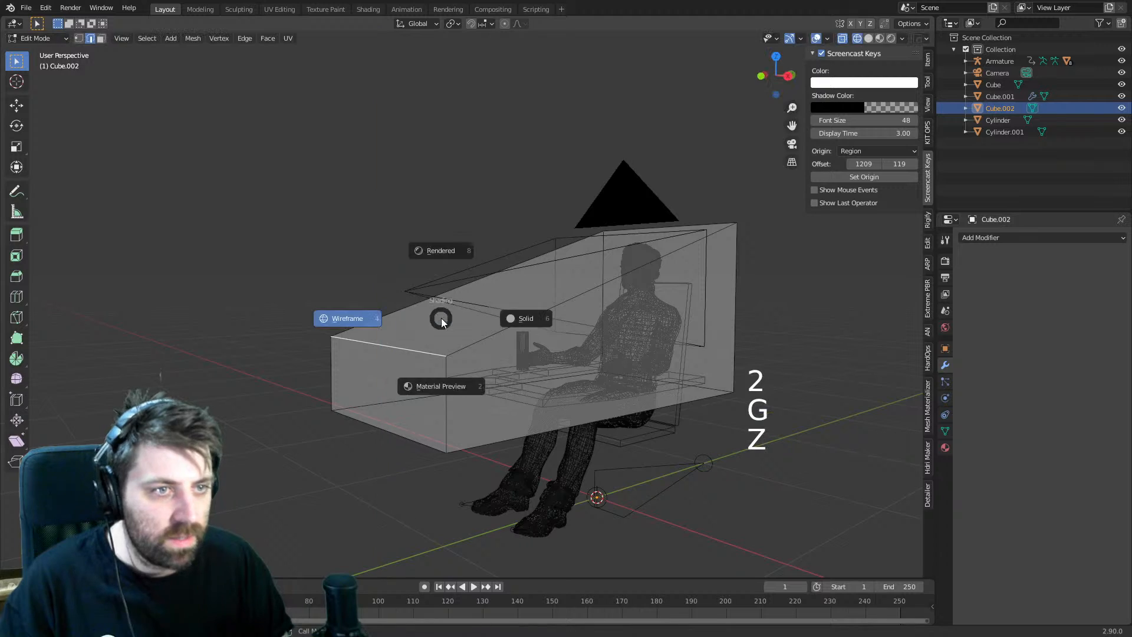
pyautogui.click(519, 320)
pyautogui.moveTo(525, 323)
pyautogui.mouseDown(button='middle')
pyautogui.moveTo(571, 333)
pyautogui.moveTo(813, 330)
pyautogui.mouseUp(button='middle')
pyautogui.press('z')
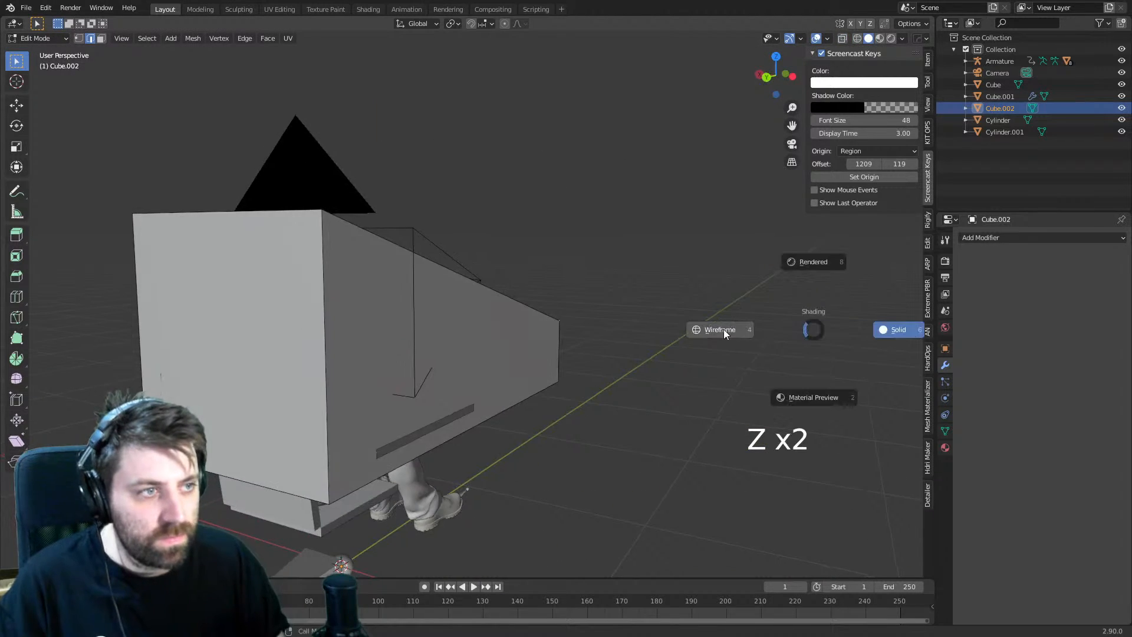
pyautogui.click(723, 329)
# - Move the enclosure's rear face forward to the character's chest and extrude a new section back behind the chair
pyautogui.moveTo(617, 343)
pyautogui.mouseDown(button='middle')
pyautogui.moveTo(740, 356)
pyautogui.moveTo(664, 338)
pyautogui.moveTo(597, 343)
pyautogui.moveTo(599, 396)
pyautogui.mouseUp(button='middle')
pyautogui.press('3')
pyautogui.click(628, 440)
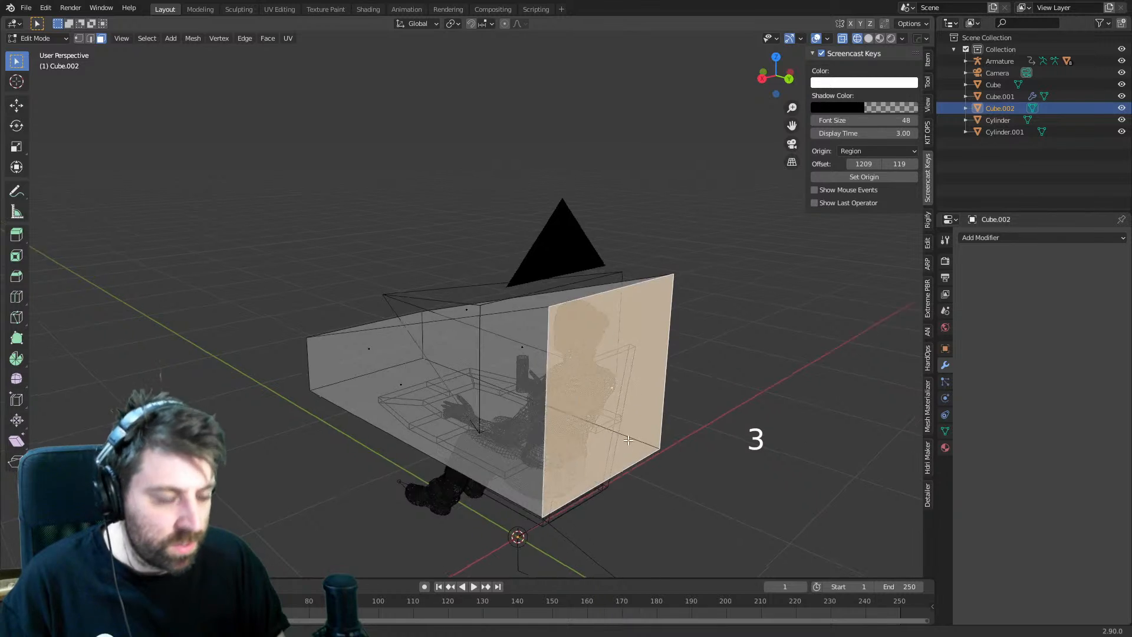
pyautogui.moveTo(628, 440); pyautogui.dragTo(613, 436, button='middle')
pyautogui.press('g')
pyautogui.click(566, 423)
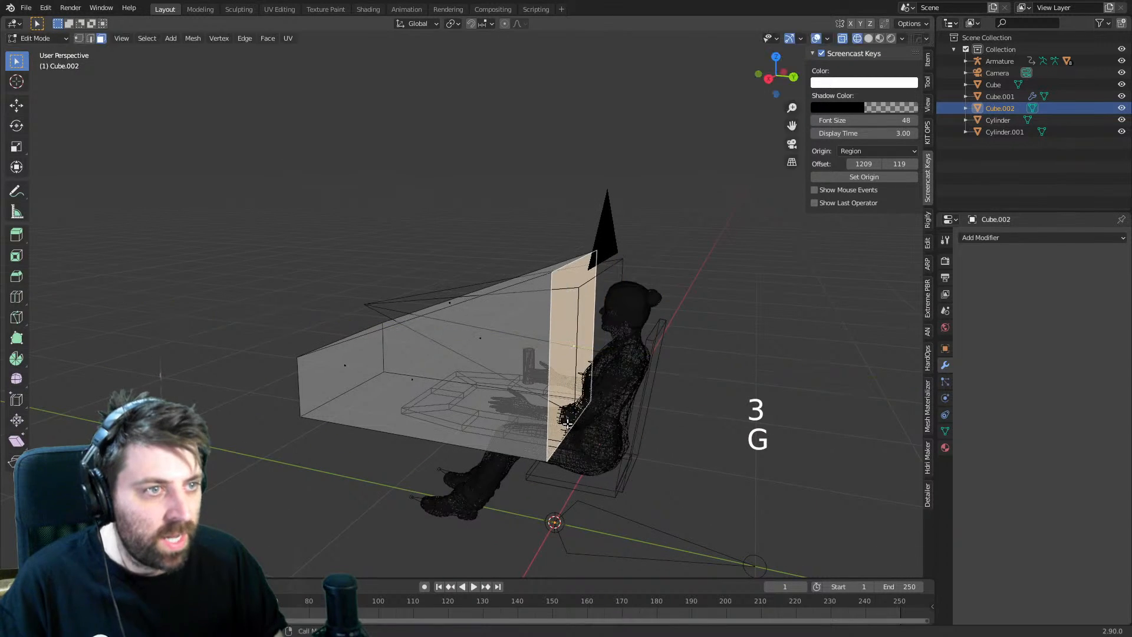
pyautogui.press('e')
pyautogui.click(713, 422)
# - Scale the enclosure's front face narrower along X so the sides taper toward the nose
pyautogui.moveTo(713, 422); pyautogui.dragTo(570, 386, button='middle')
pyautogui.click(430, 460)
pyautogui.moveTo(655, 479); pyautogui.dragTo(705, 482, button='middle')
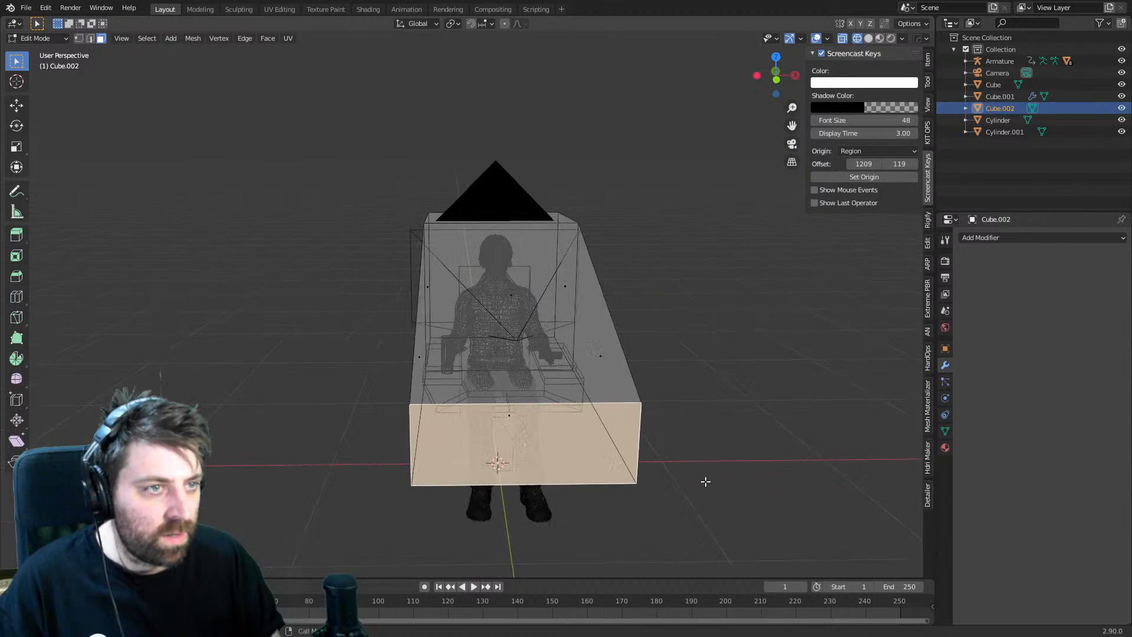
pyautogui.press('s')
pyautogui.click(632, 463)
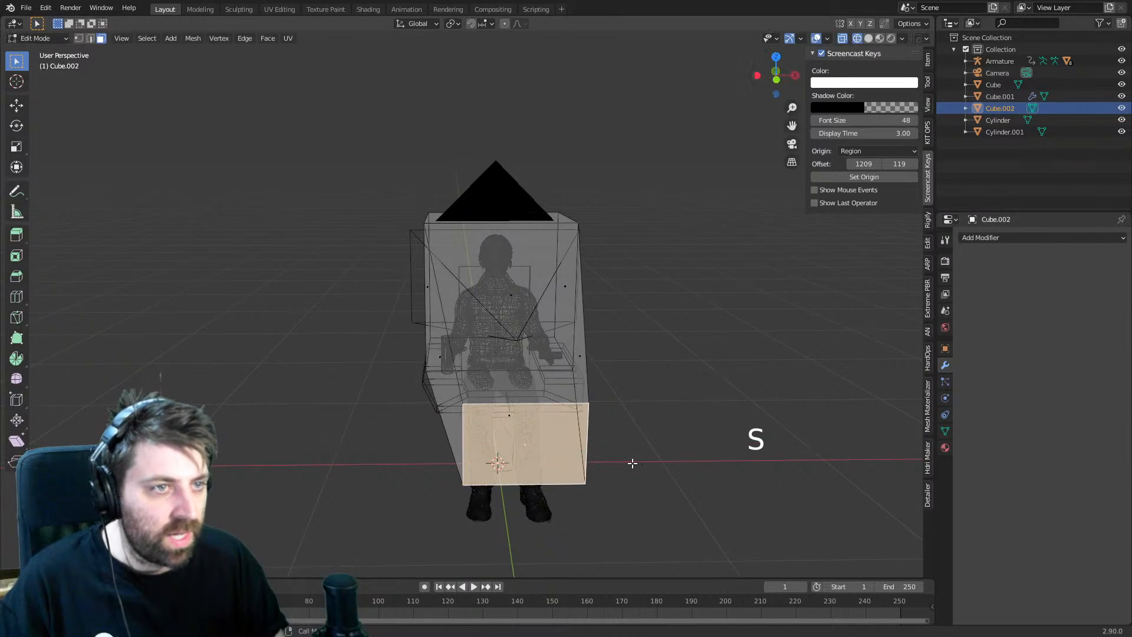
pyautogui.press('KP_0')
pyautogui.moveTo(633, 463); pyautogui.dragTo(588, 402, button='middle')
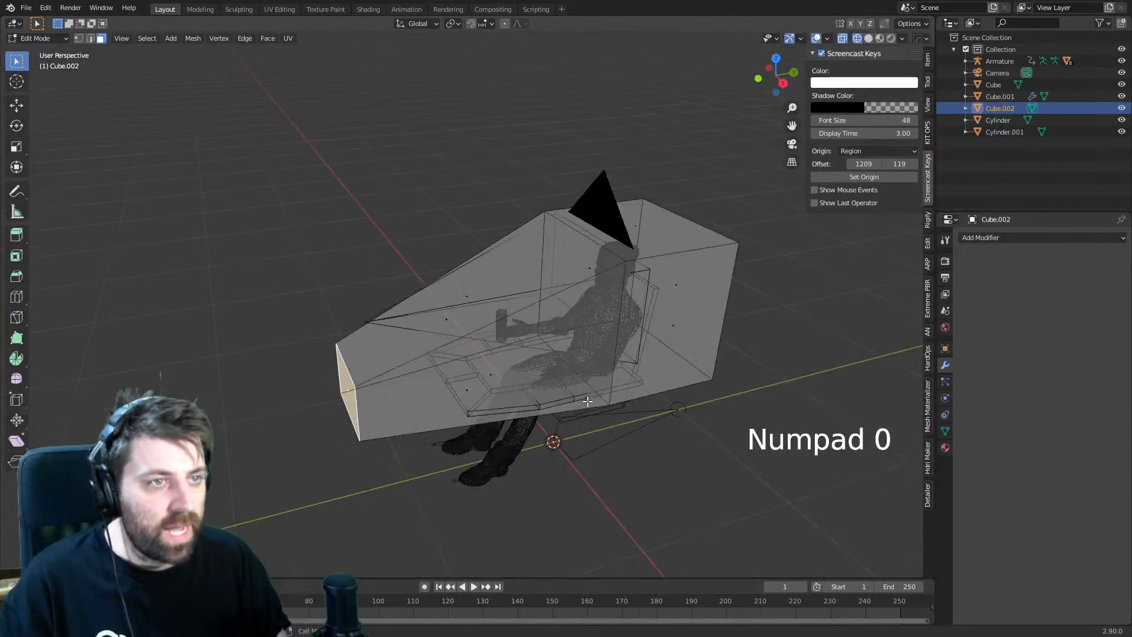
# - Try deleting only the faces of the entire enclosure mesh, and undo the deletion
pyautogui.press('Tab')
pyautogui.press('Tab')
pyautogui.press('Tab')
pyautogui.press('a')
pyautogui.press('Delete')
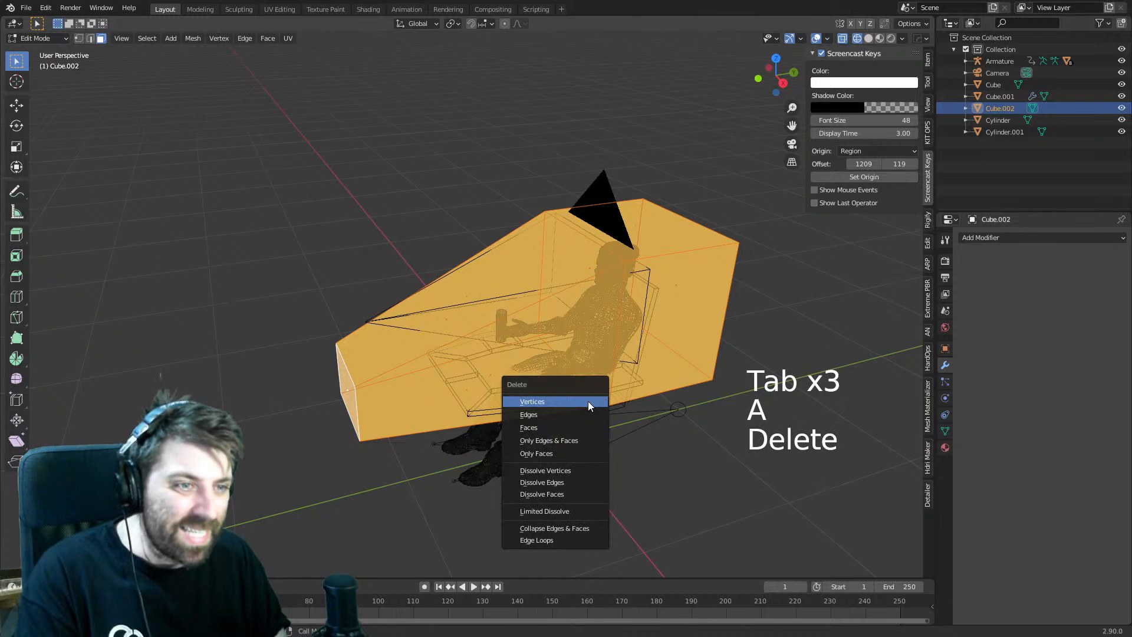
pyautogui.click(567, 452)
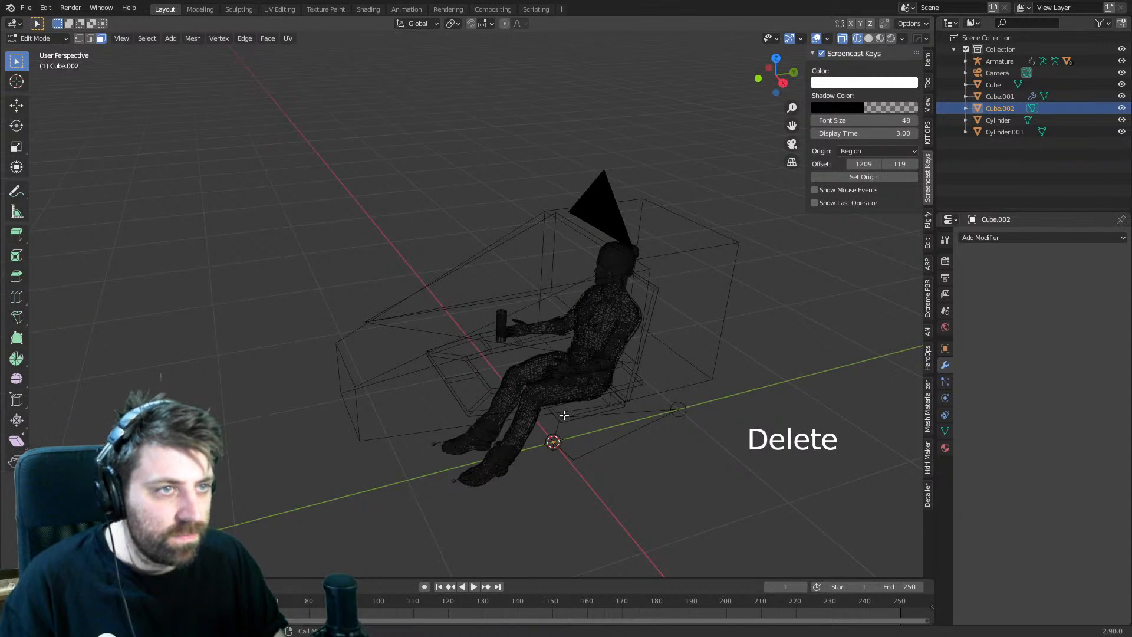
pyautogui.press('Tab')
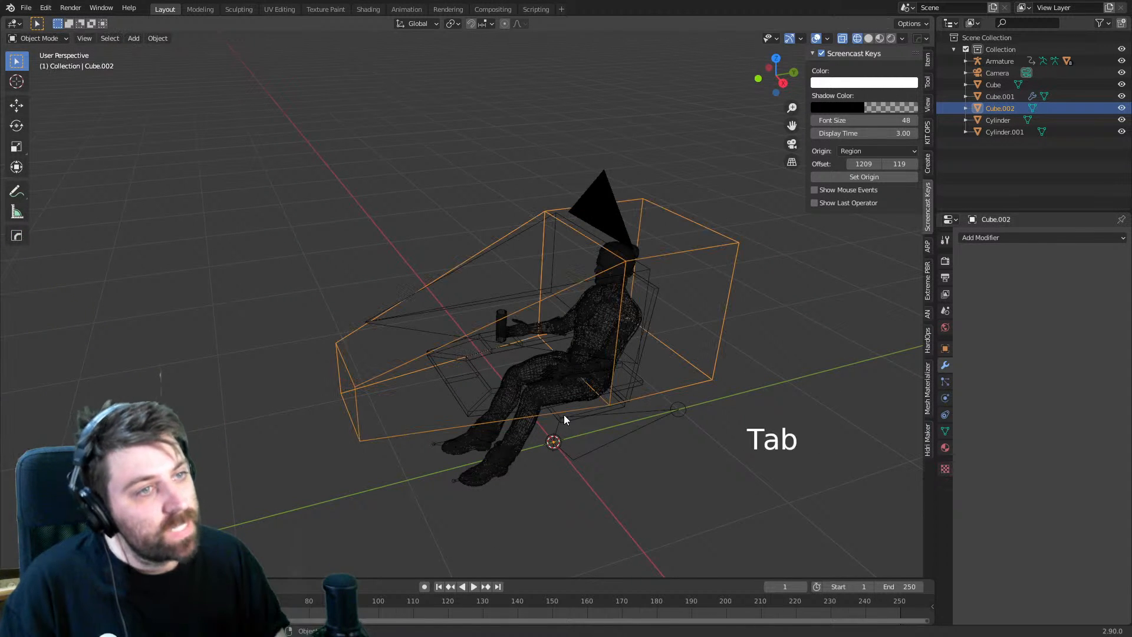
pyautogui.hotkey('ctrl', 'z')
pyautogui.hotkey('ctrl', 'z')
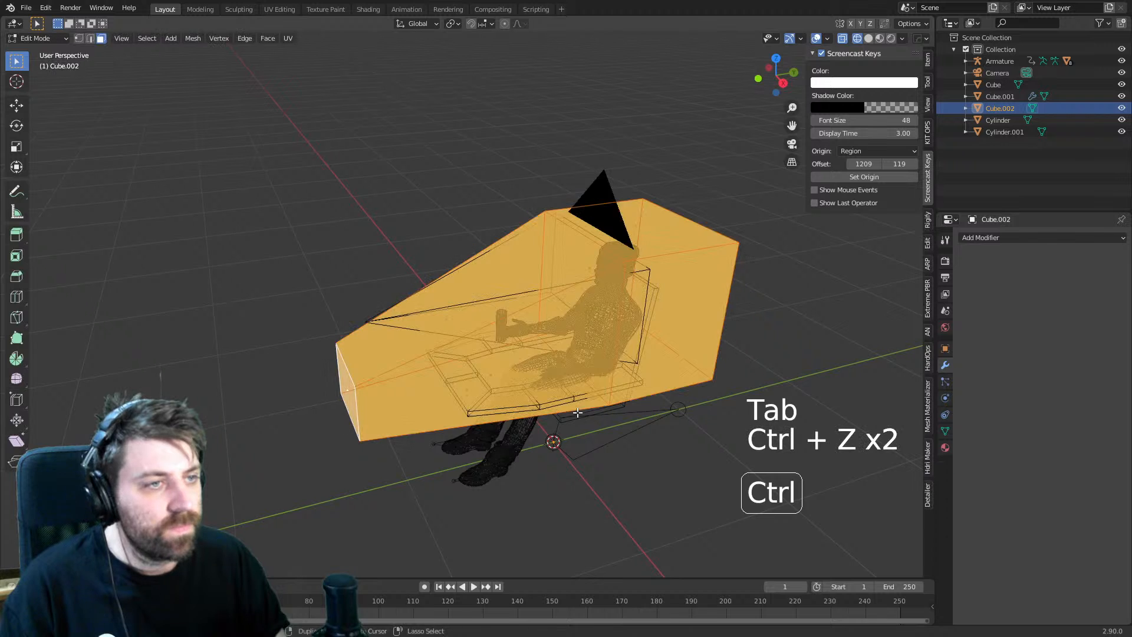
# - Inset all the enclosure's faces individually by a small amount to form thin borders along the edges
pyautogui.moveTo(578, 413); pyautogui.dragTo(671, 422, button='middle')
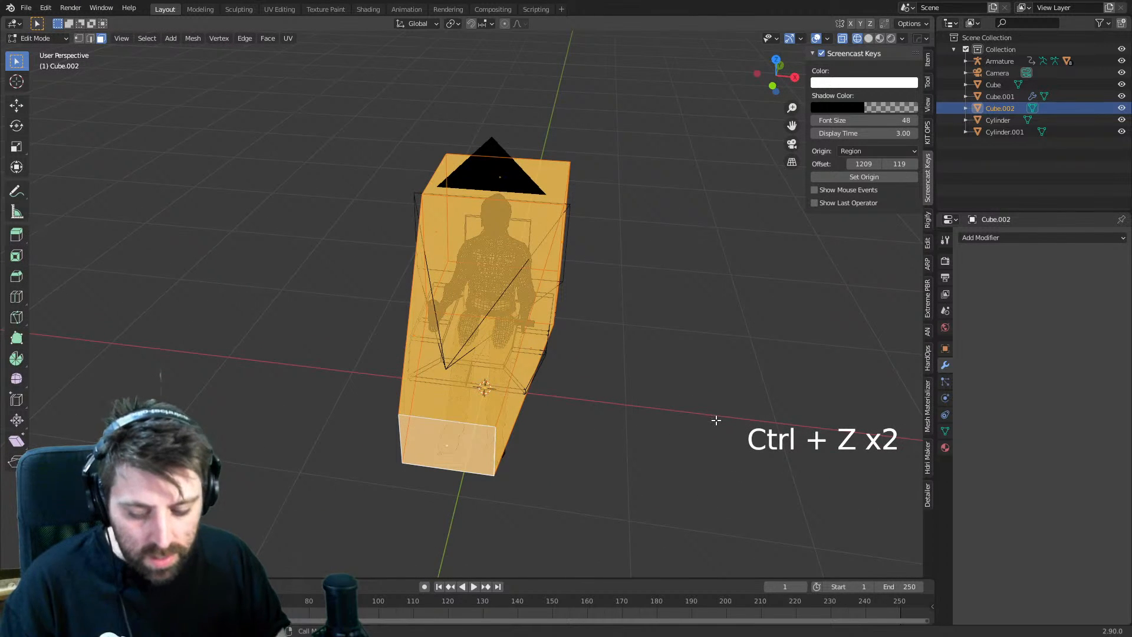
pyautogui.press('ctrl')
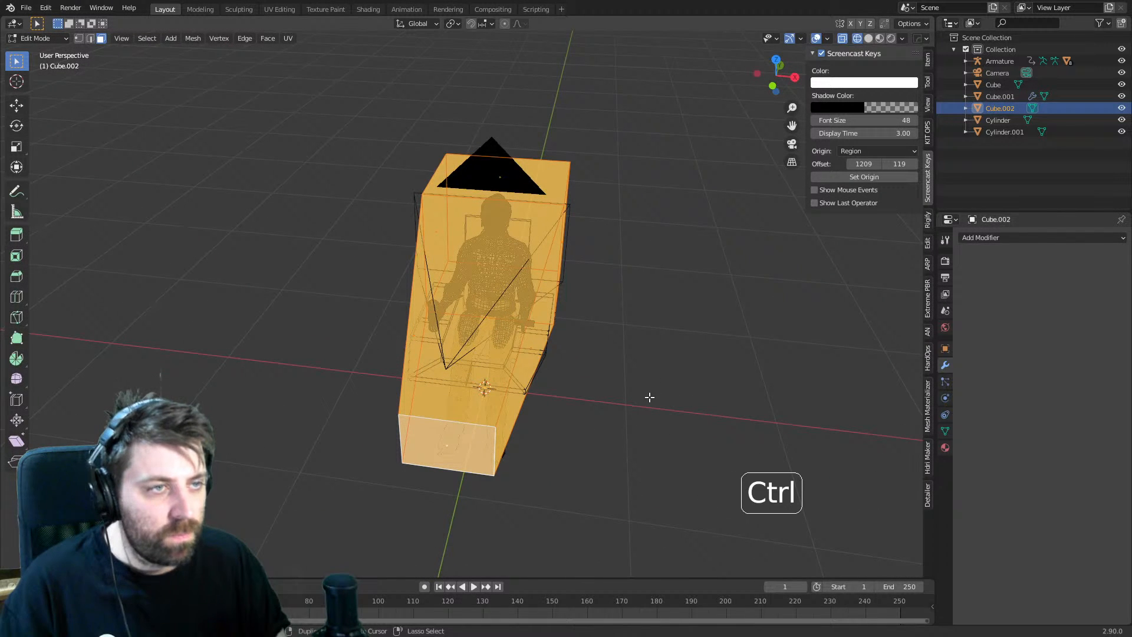
pyautogui.press('i')
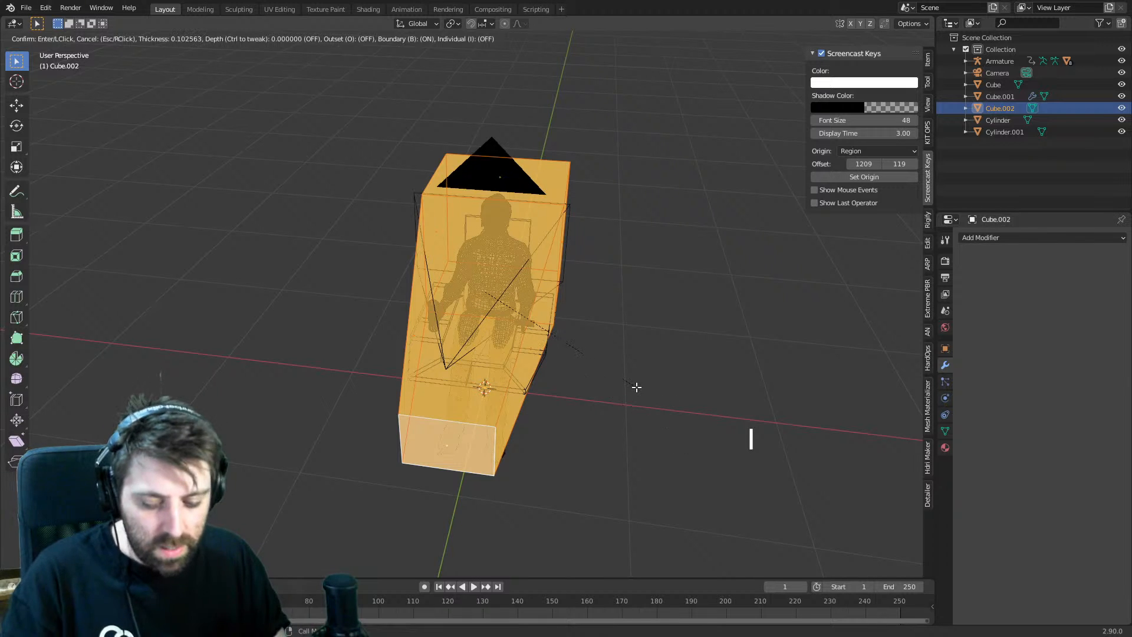
pyautogui.press('i')
pyautogui.press('shift')
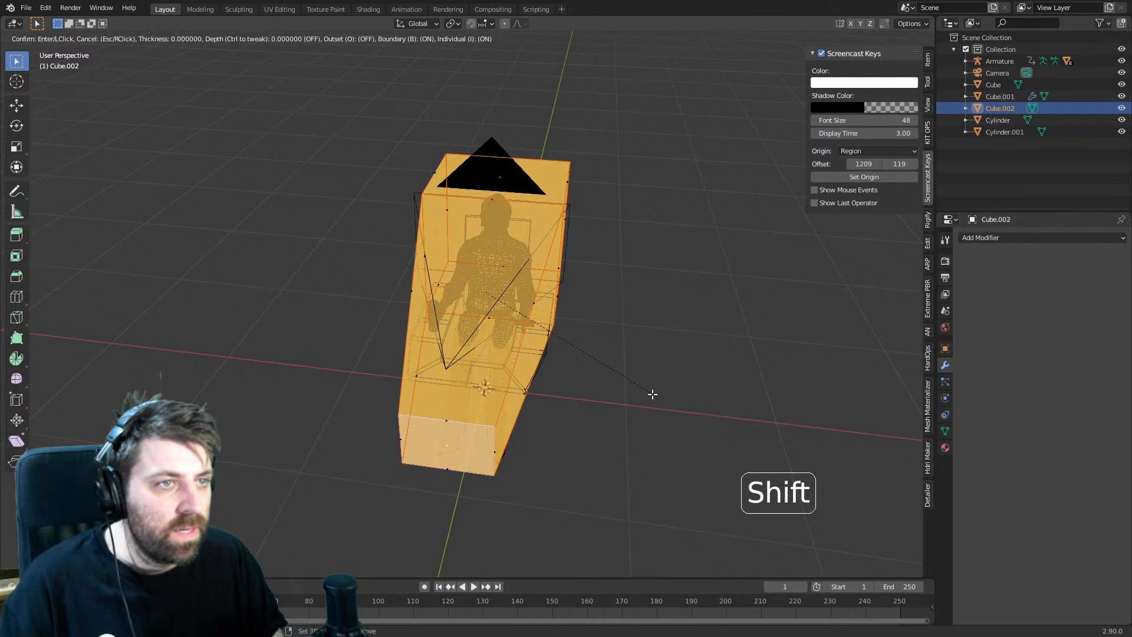
pyautogui.click(627, 386)
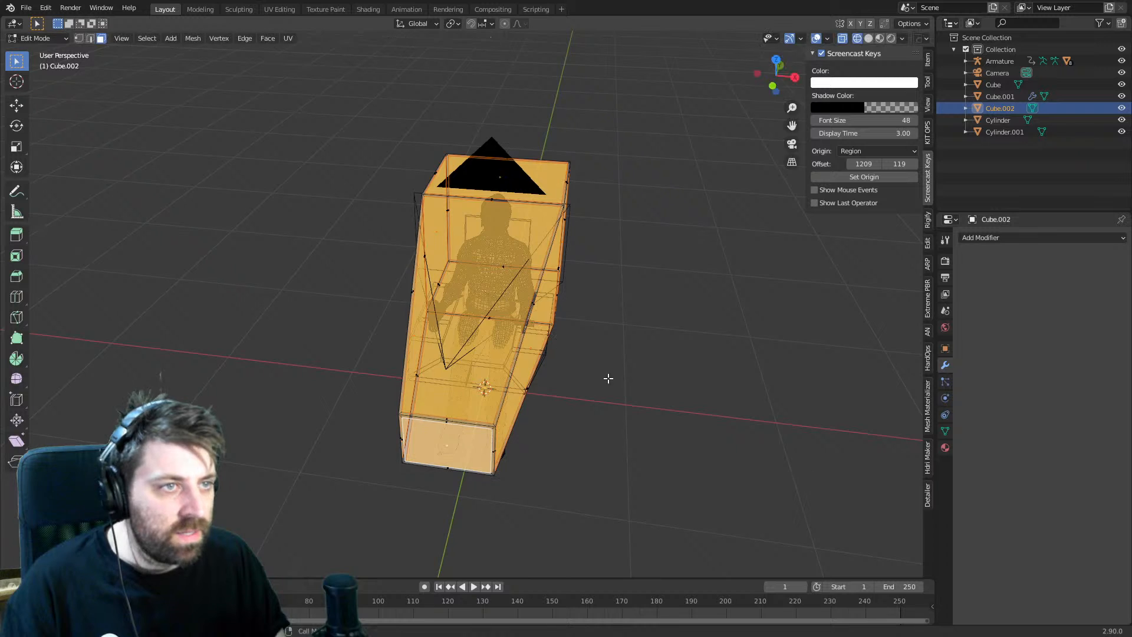
# - Delete the inset inner faces of the enclosure to open up its panels
pyautogui.moveTo(606, 379); pyautogui.dragTo(451, 380, button='middle')
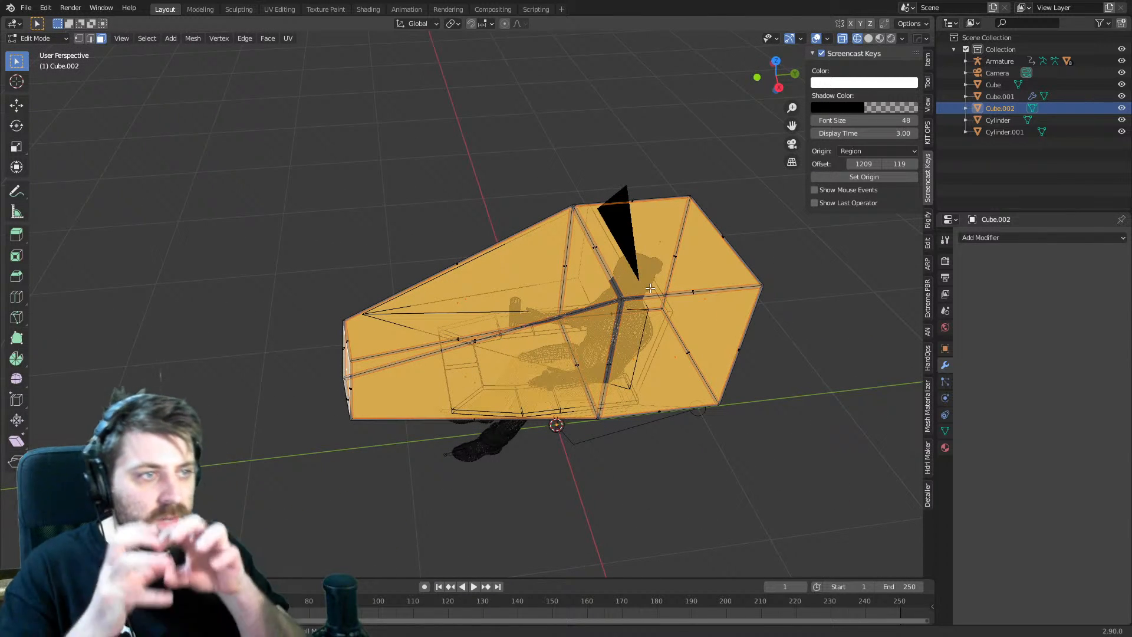
pyautogui.press('Delete')
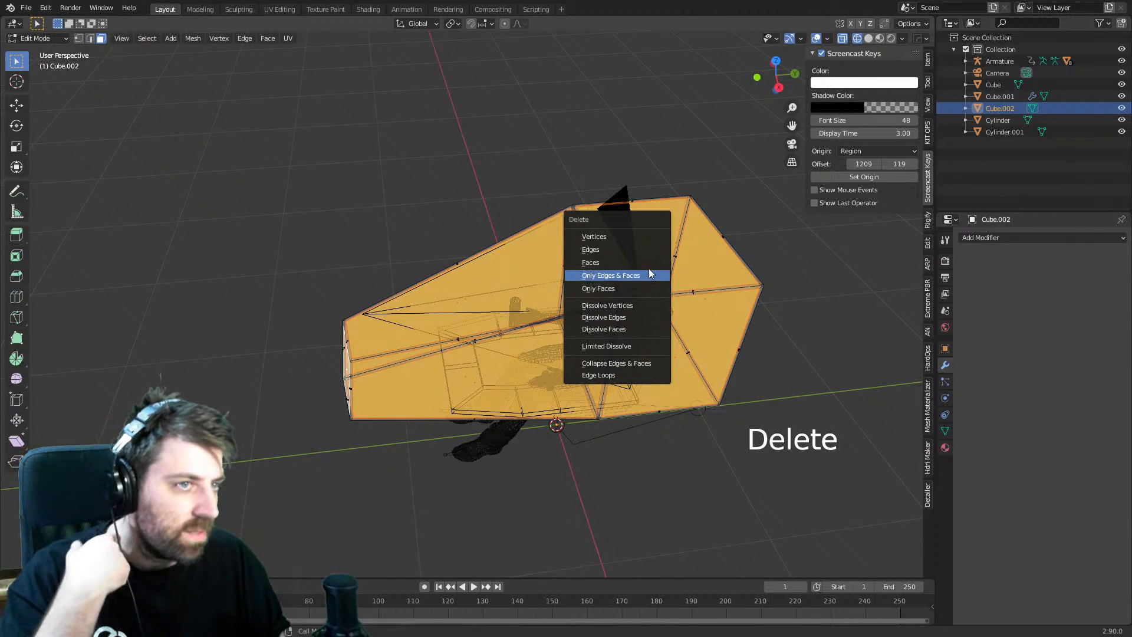
pyautogui.click(648, 263)
# - Add a Solidify modifier to the enclosure frame and show it in object mode with solid shading through the camera
pyautogui.moveTo(649, 263); pyautogui.dragTo(1068, 270, button='middle')
pyautogui.click(1015, 238)
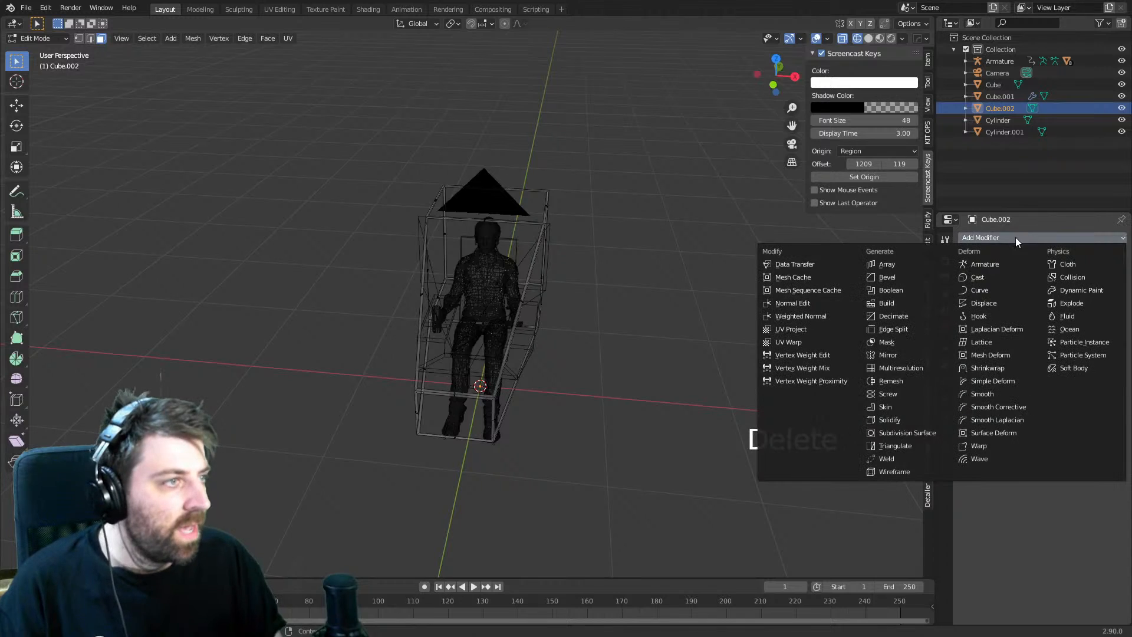
pyautogui.click(890, 420)
pyautogui.moveTo(678, 300)
pyautogui.mouseDown(button='middle')
pyautogui.moveTo(610, 324)
pyautogui.moveTo(670, 330)
pyautogui.mouseUp(button='middle')
pyautogui.press('z')
pyautogui.click(717, 331)
pyautogui.press('KP_0')
pyautogui.press('Tab')
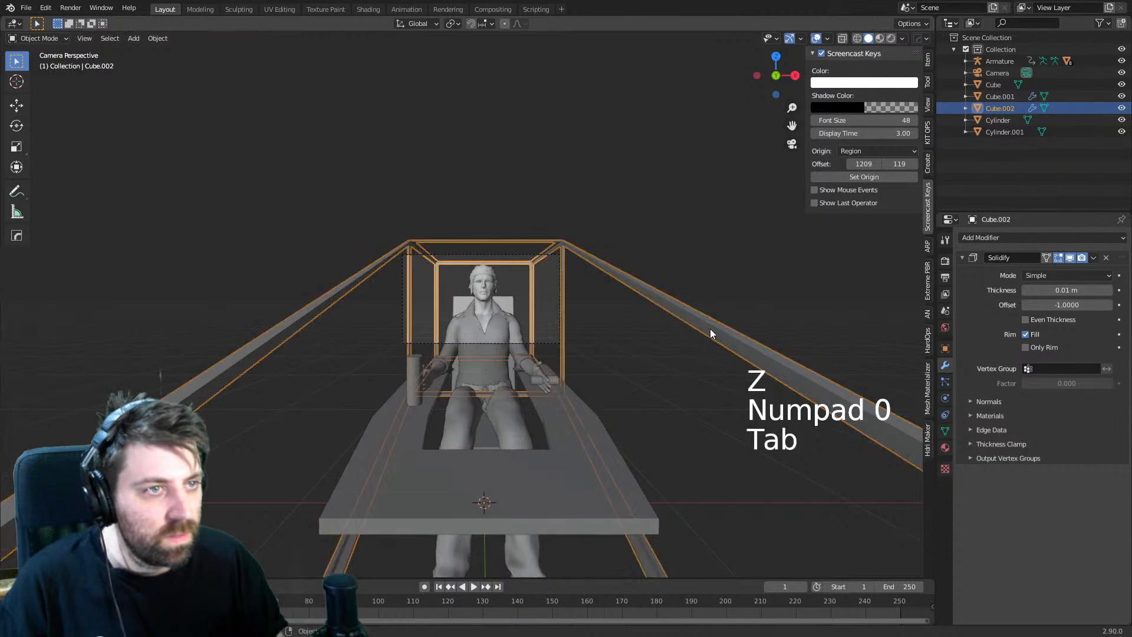
# - Examine the solidified cockpit frame up close through the camera and from several angles around the character
pyautogui.scroll(4, 684, 318)
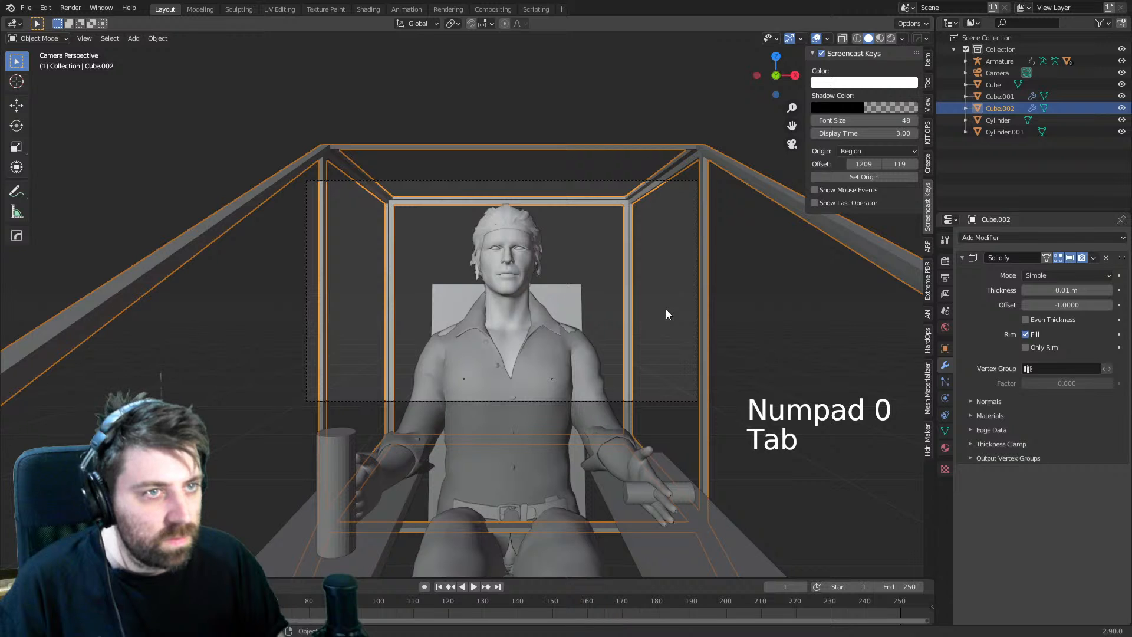
pyautogui.keyDown('shift'); pyautogui.moveTo(564, 257); pyautogui.dragTo(631, 380, button='middle'); pyautogui.keyUp('shift')
pyautogui.scroll(4, 536, 334)
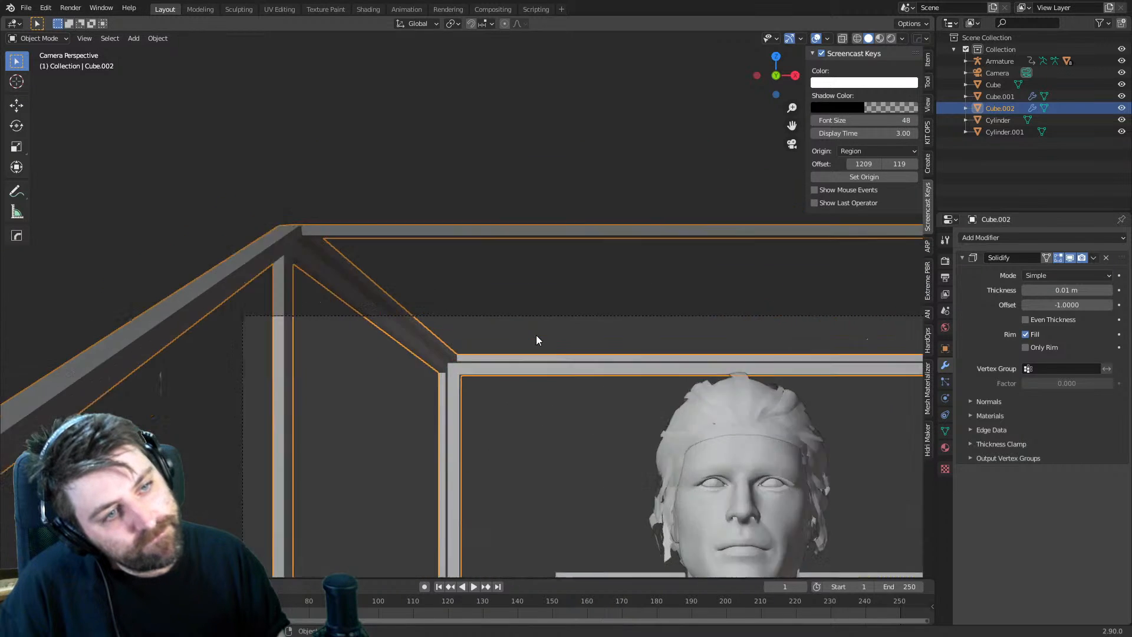
pyautogui.scroll(2, 536, 340)
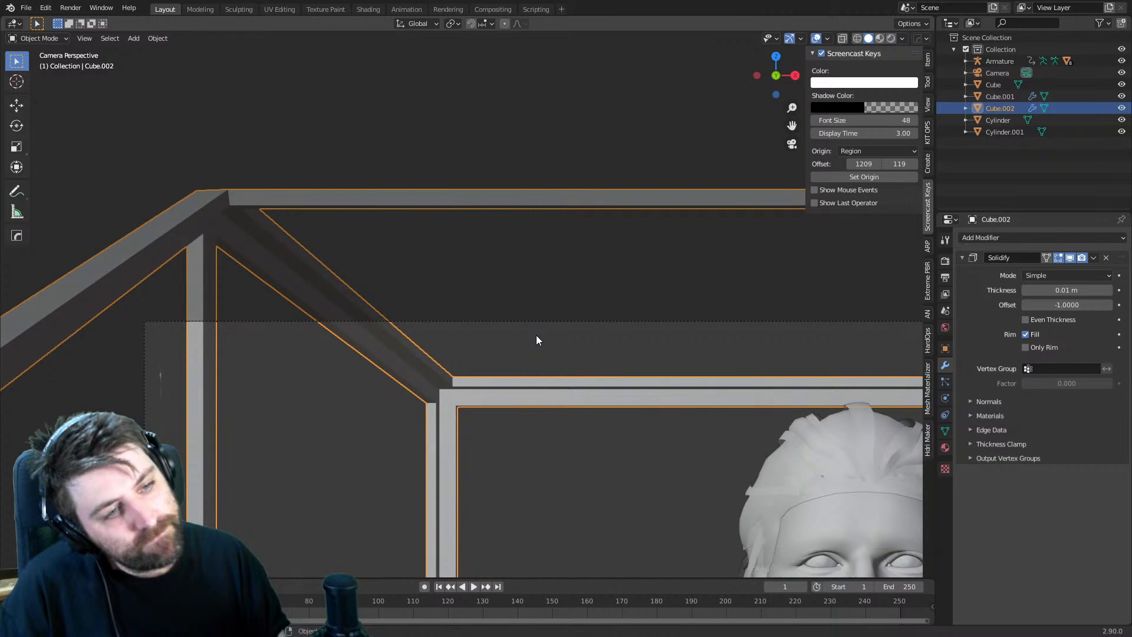
pyautogui.scroll(-1, 536, 335)
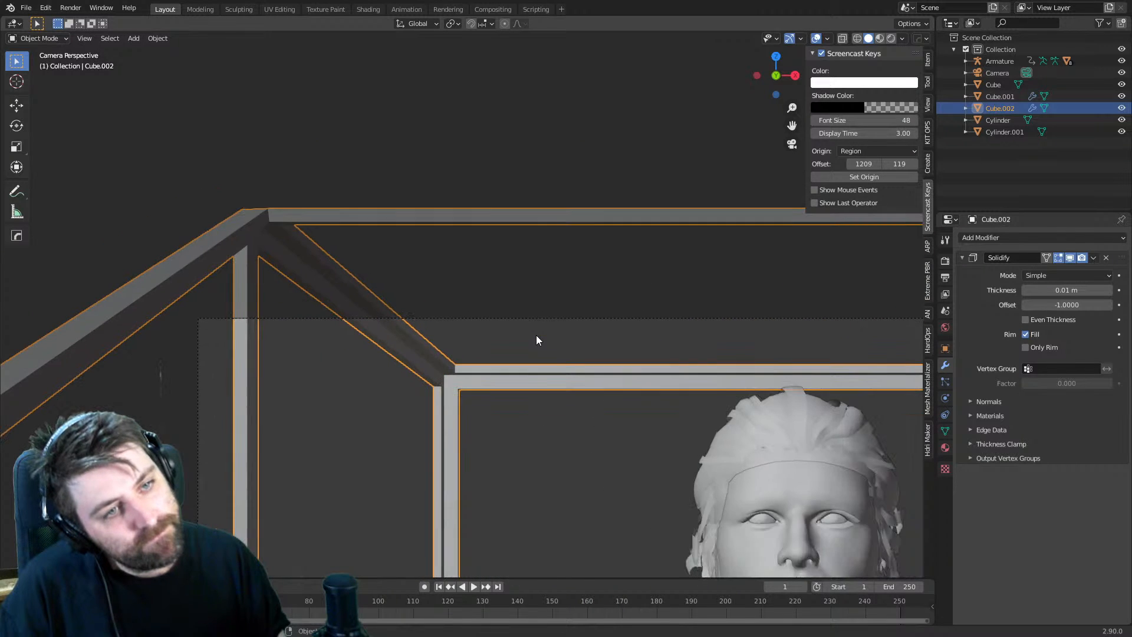
pyautogui.keyDown('shift'); pyautogui.moveTo(573, 377); pyautogui.dragTo(610, 275, button='middle'); pyautogui.keyUp('shift')
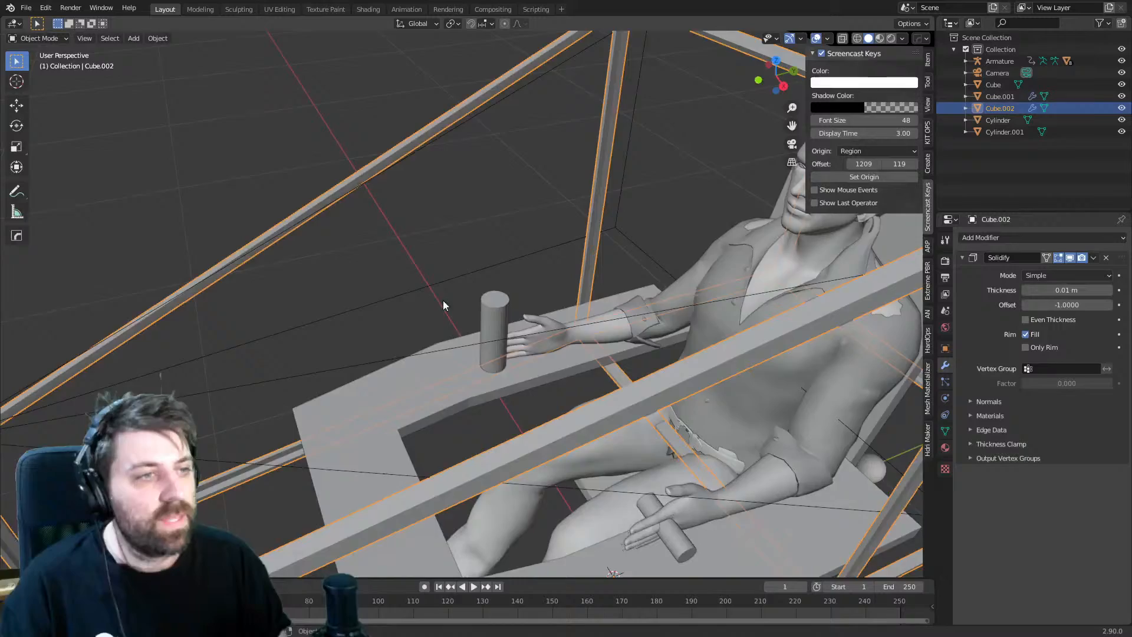
pyautogui.scroll(-2, 486, 309)
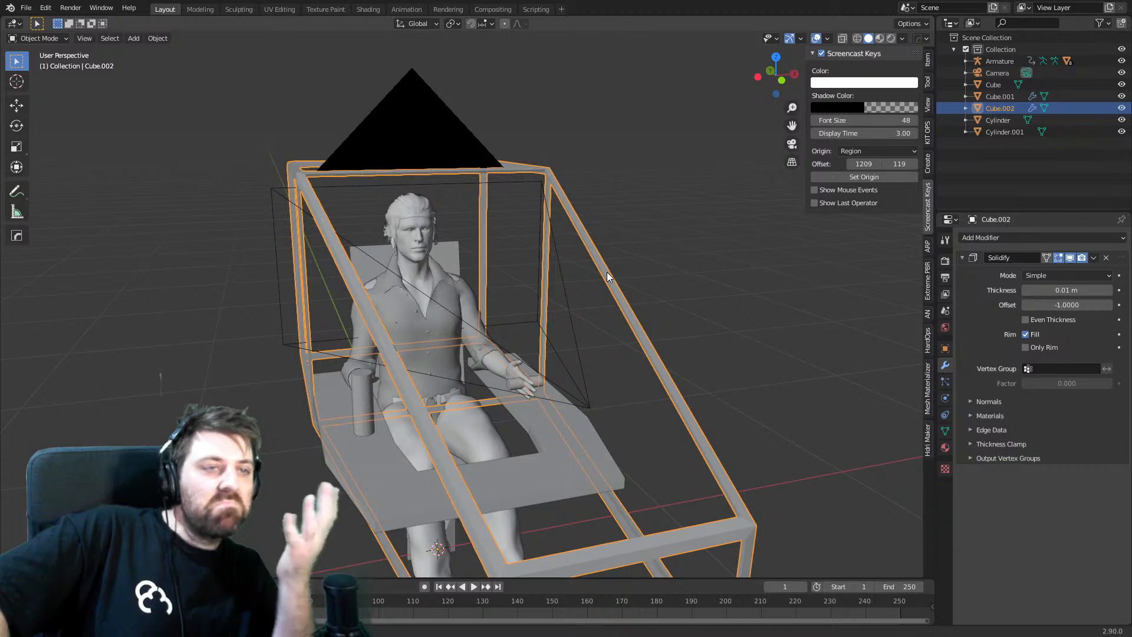
pyautogui.moveTo(608, 276); pyautogui.dragTo(550, 316, button='middle')
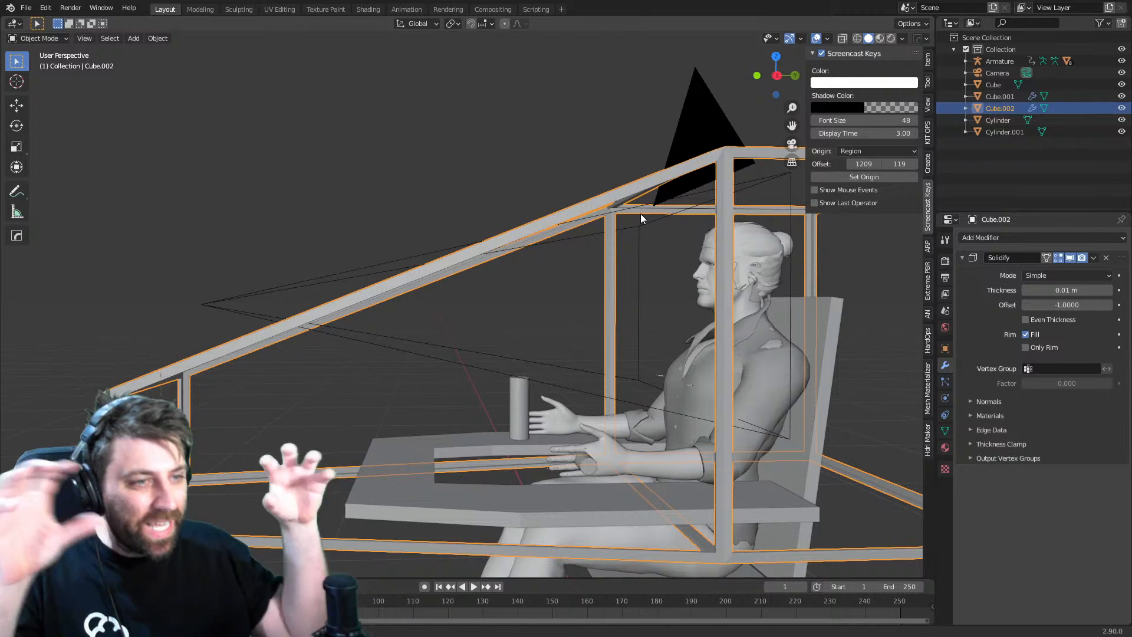
pyautogui.scroll(-3, 603, 342)
pyautogui.moveTo(603, 342); pyautogui.dragTo(741, 337, button='middle')
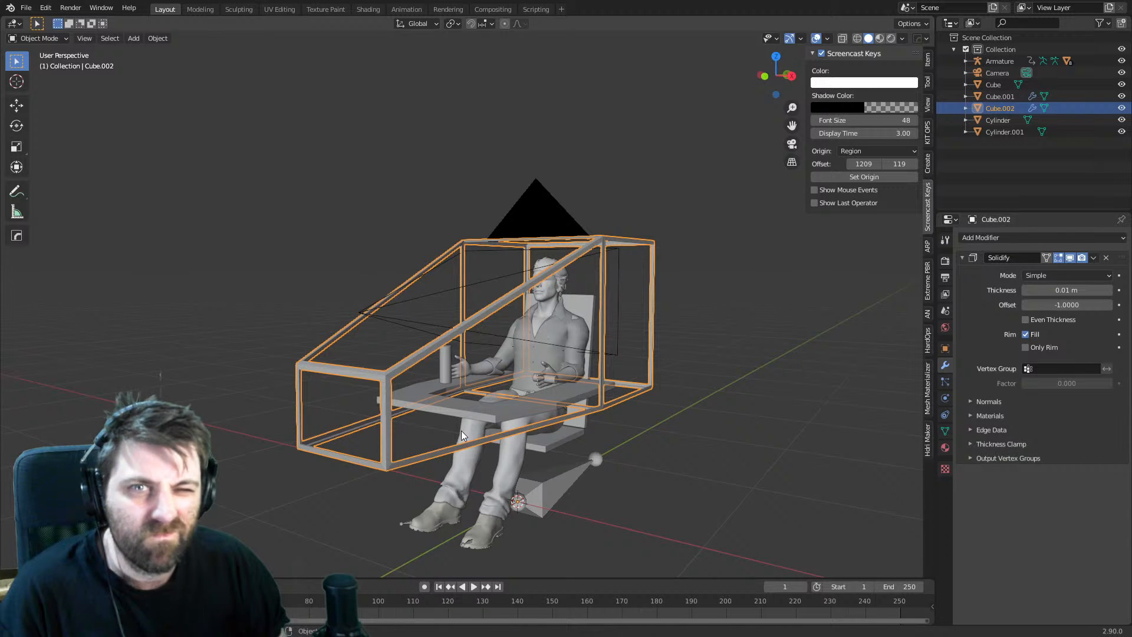
pyautogui.moveTo(560, 425)
pyautogui.mouseDown(button='middle')
pyautogui.moveTo(576, 405)
pyautogui.moveTo(572, 420)
pyautogui.mouseUp(button='middle')
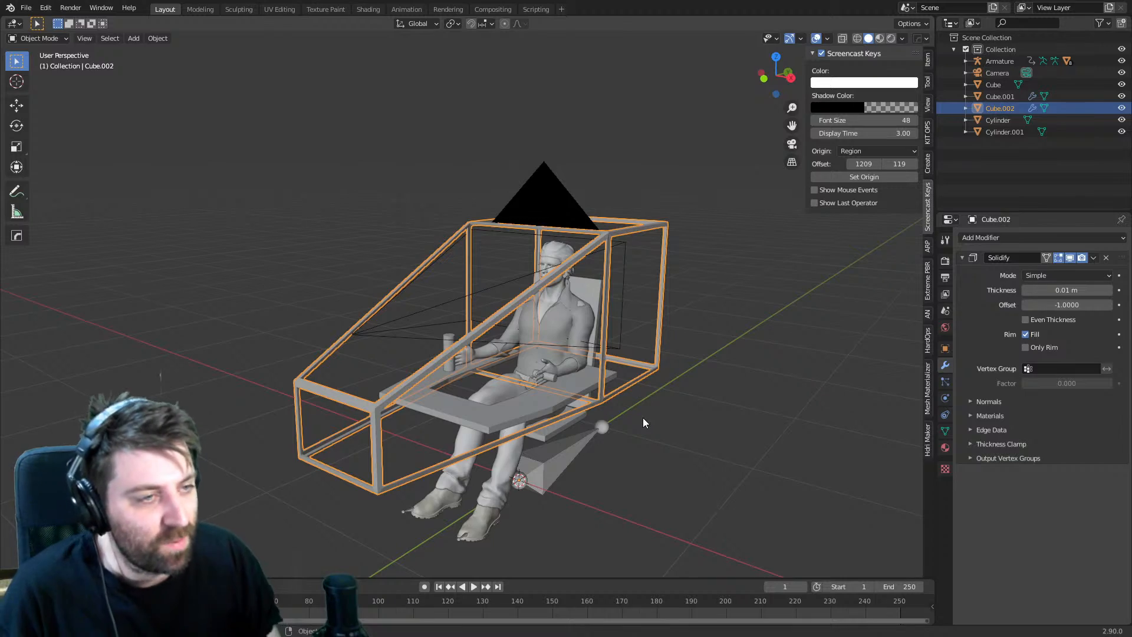
# - Add a cube and, in the right side view, shrink it and move its mesh behind the cockpit frame
pyautogui.moveTo(642, 417); pyautogui.dragTo(465, 360, button='middle')
pyautogui.hotkey('shift', 'a')
pyautogui.moveTo(465, 361)
pyautogui.click(525, 374)
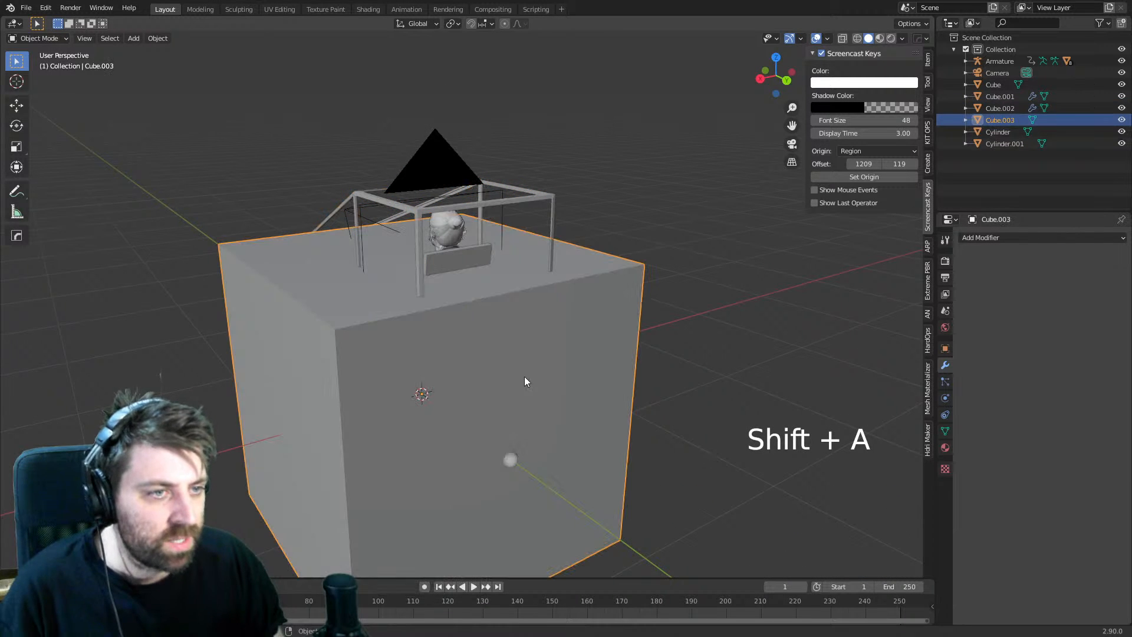
pyautogui.press('KP_3')
pyautogui.press('Tab')
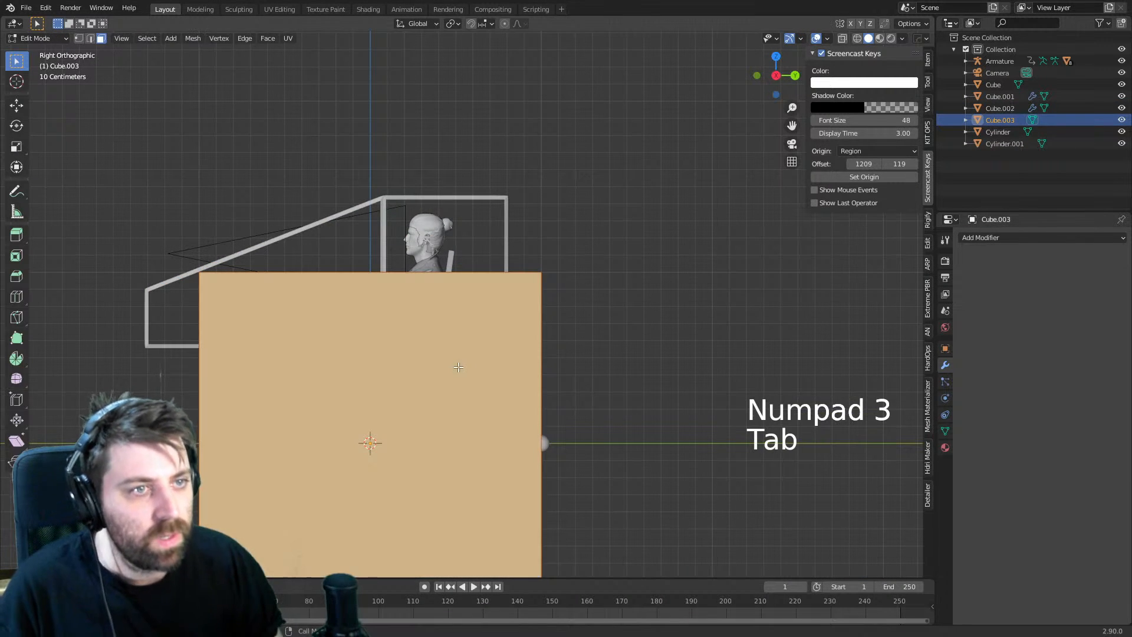
pyautogui.press('g')
pyautogui.press('s')
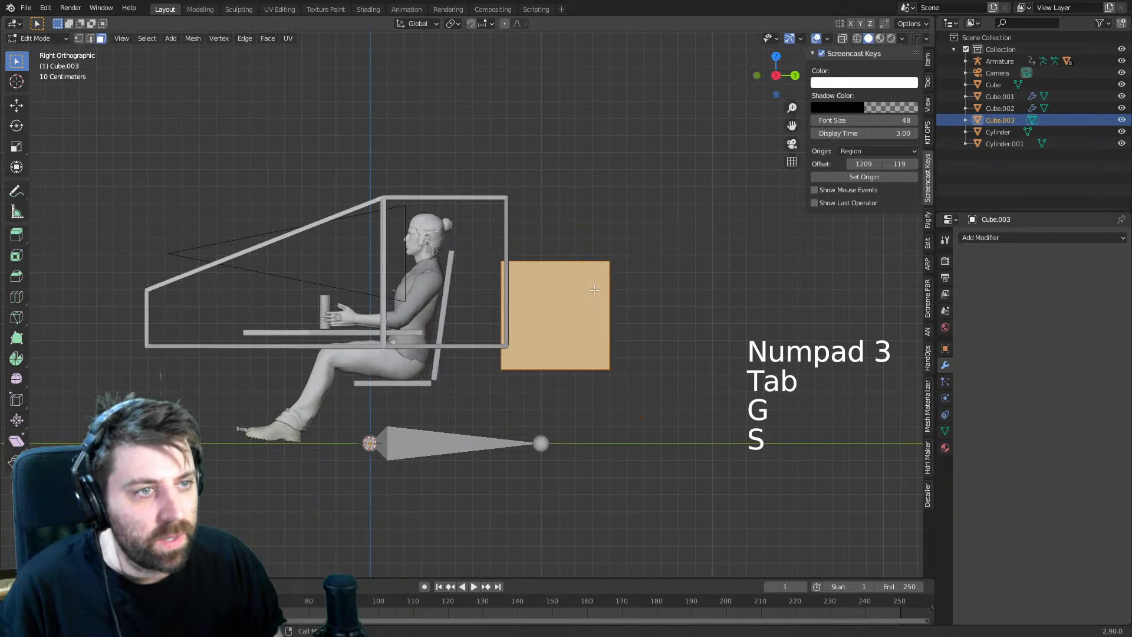
# - Move the new cube forward to overlap the frame's rear end and scale it by about 2 along Z
pyautogui.press('g')
pyautogui.press('s')
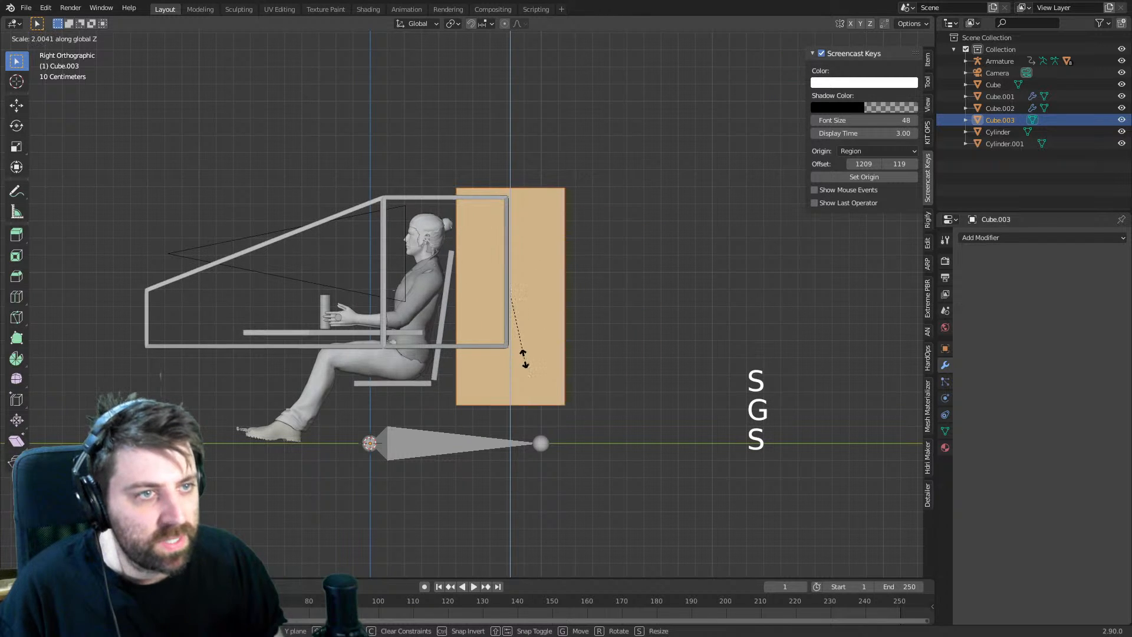
pyautogui.press('KP_Enter')
pyautogui.press('KP_3')
pyautogui.press('KP_3')
pyautogui.press('KP_3')
pyautogui.press('KP_1')
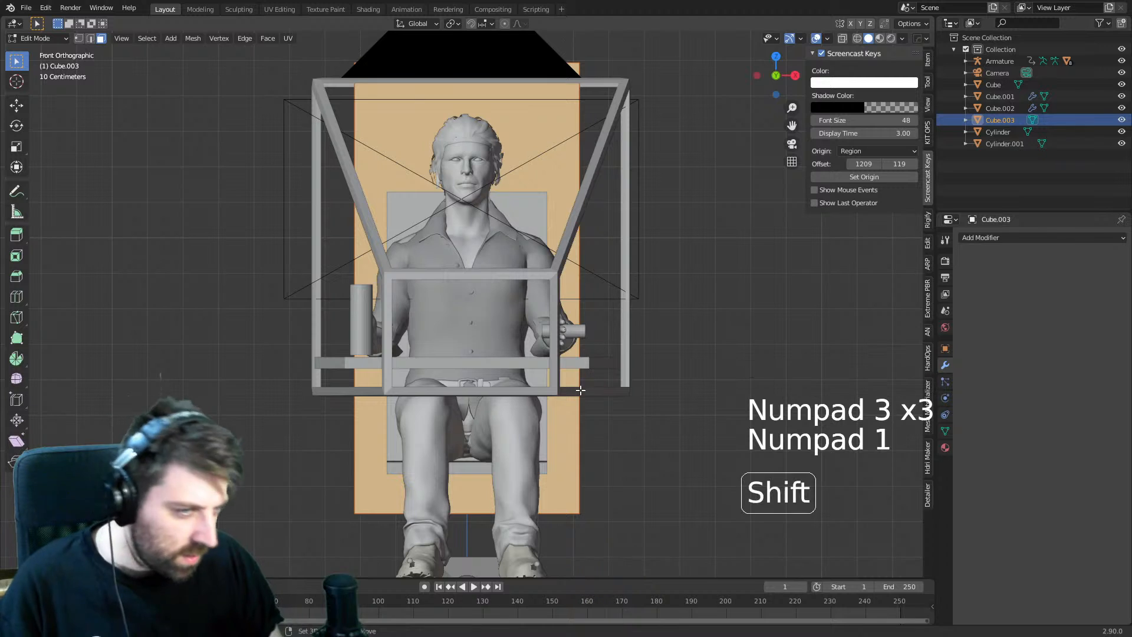
# - Narrow the rear block along X in the front view
pyautogui.keyDown('shift'); pyautogui.moveTo(609, 294); pyautogui.dragTo(613, 394, button='middle'); pyautogui.keyUp('shift')
pyautogui.scroll(1, 704, 328)
pyautogui.press('s')
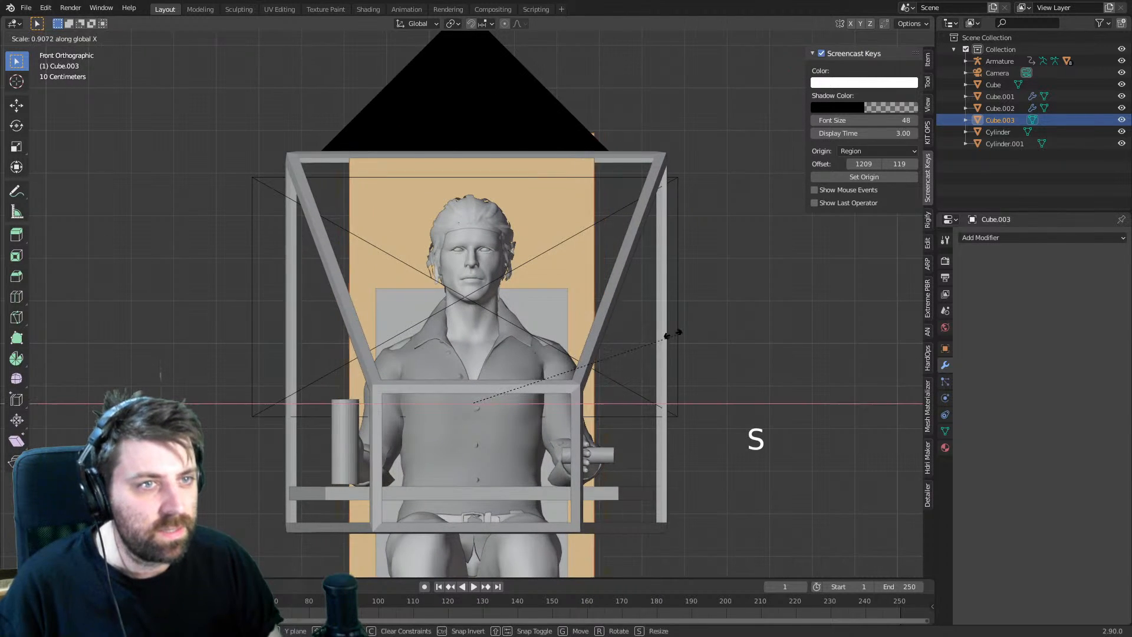
pyautogui.click(652, 336)
# - Add a horizontal loop cut around the rear block and a vertical loop cut through its centre
pyautogui.moveTo(652, 336); pyautogui.dragTo(560, 290, button='middle')
pyautogui.hotkey('ctrl', 'r')
pyautogui.rightClick(546, 287)
pyautogui.moveTo(547, 288); pyautogui.dragTo(619, 310, button='middle')
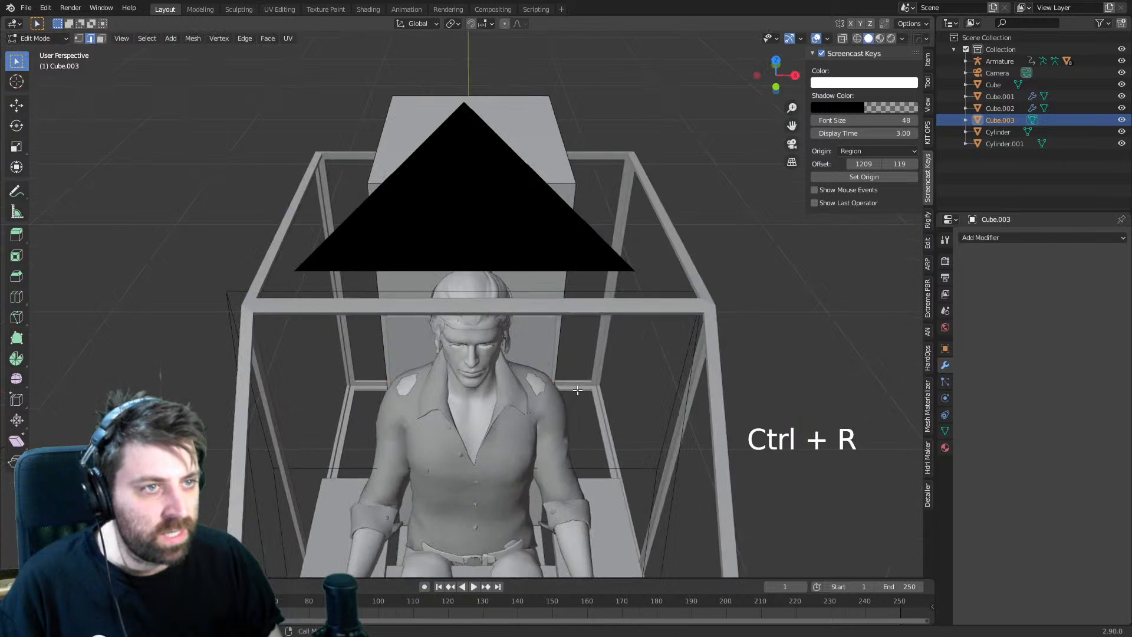
pyautogui.hotkey('ctrl', 'r')
pyautogui.click(488, 197)
pyautogui.rightClick(488, 197)
# - Separate the rear block along its vertical centre loop, delete one half and add a Mirror modifier on the X axis
pyautogui.moveTo(678, 273); pyautogui.dragTo(620, 282, button='middle')
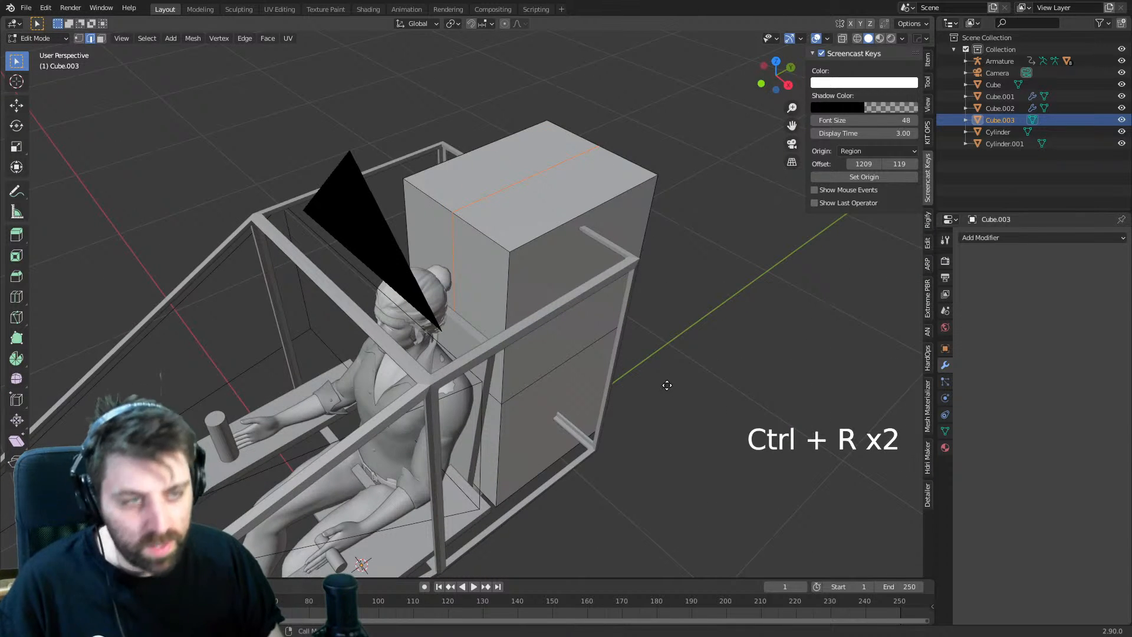
pyautogui.press('v')
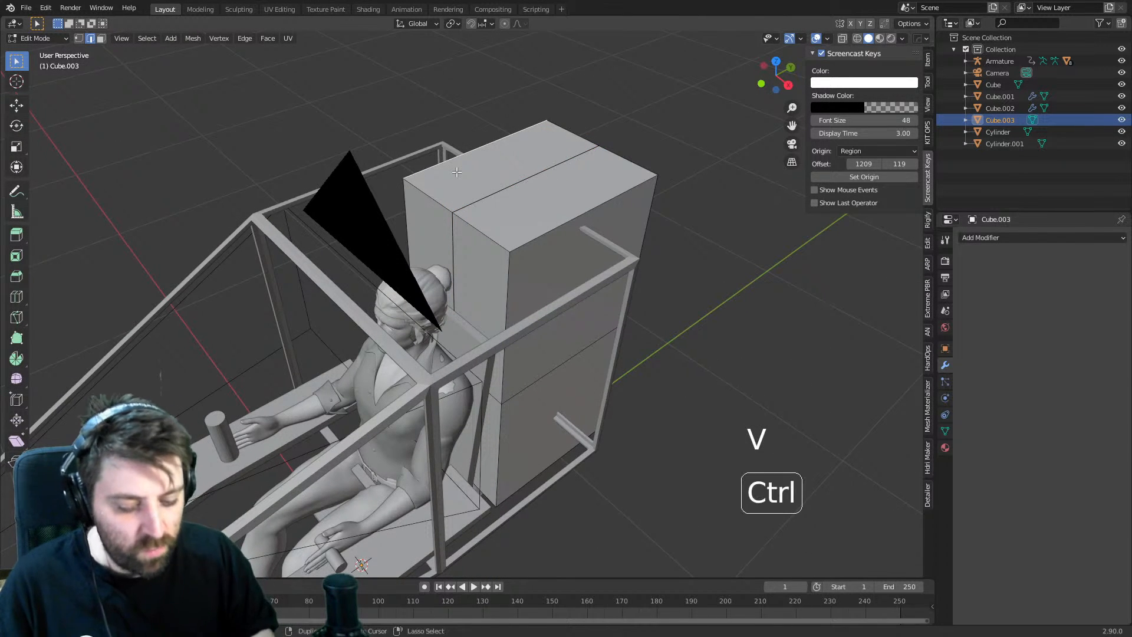
pyautogui.hotkey('ctrl', 'l')
pyautogui.press('Delete')
pyautogui.click(456, 171)
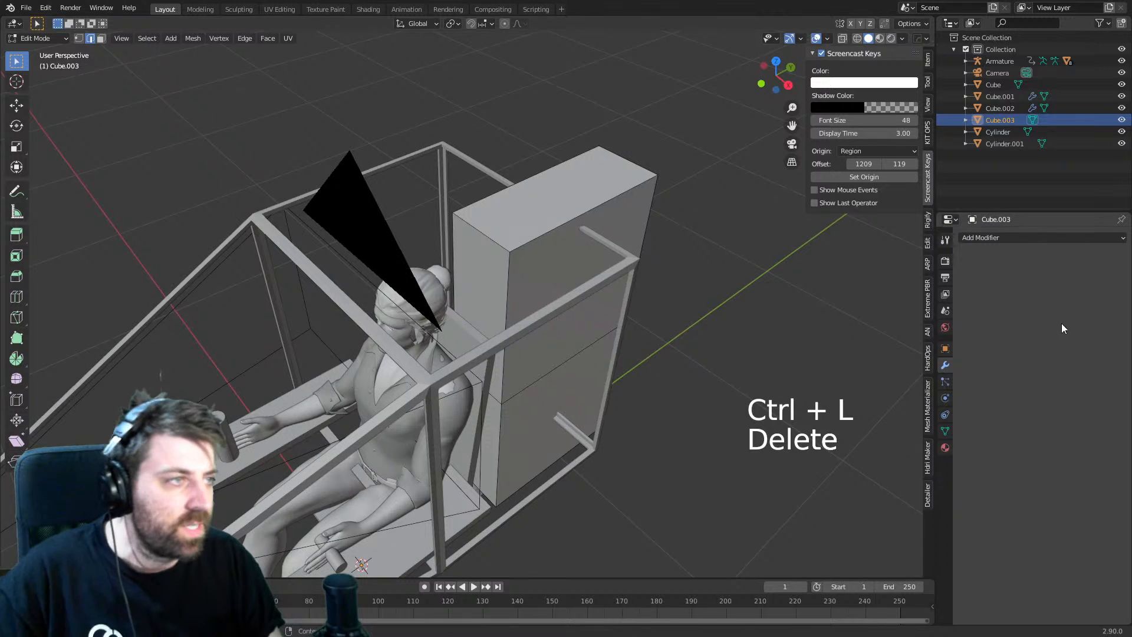
pyautogui.click(1018, 239)
pyautogui.click(911, 356)
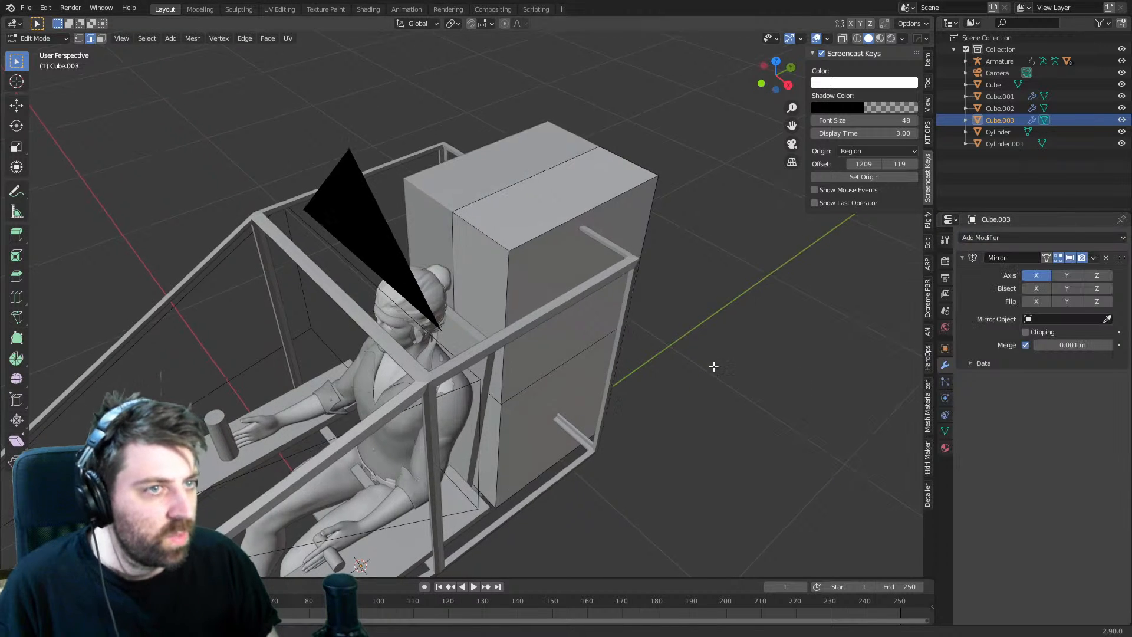
# - Raise the block's horizontal edge loop to about the character's shoulder height in the right side view
pyautogui.moveTo(714, 366); pyautogui.dragTo(572, 387, button='middle')
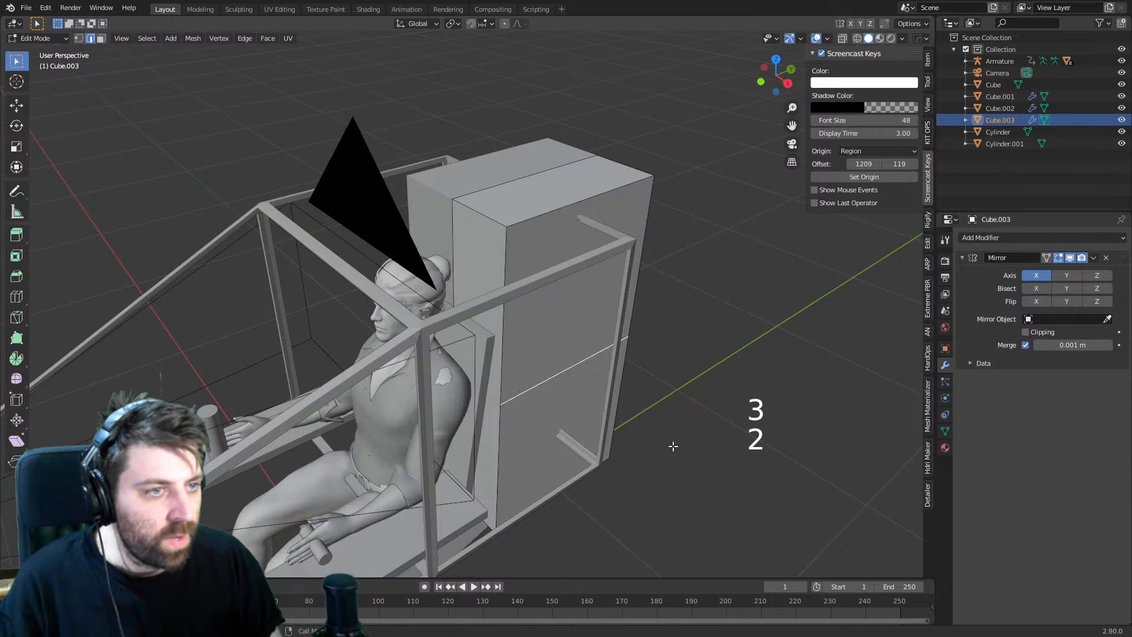
pyautogui.press('KP_3')
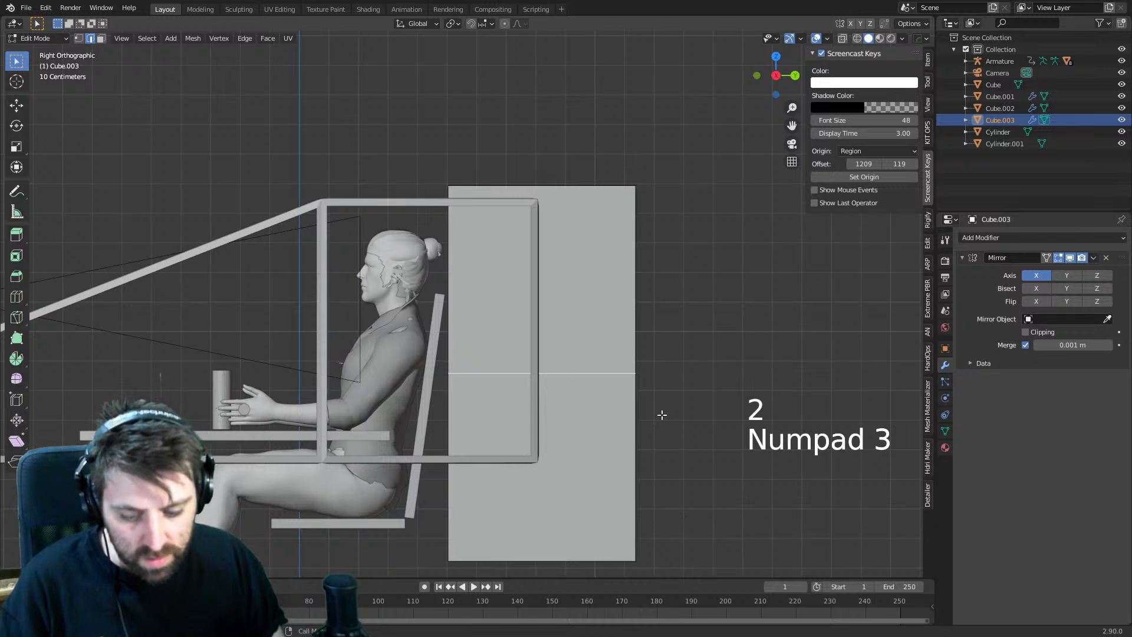
pyautogui.press('g')
pyautogui.click(653, 333)
# - Extrude the lower side face of the rear block outward by about 0.22 m
pyautogui.moveTo(652, 333); pyautogui.dragTo(516, 366, button='middle')
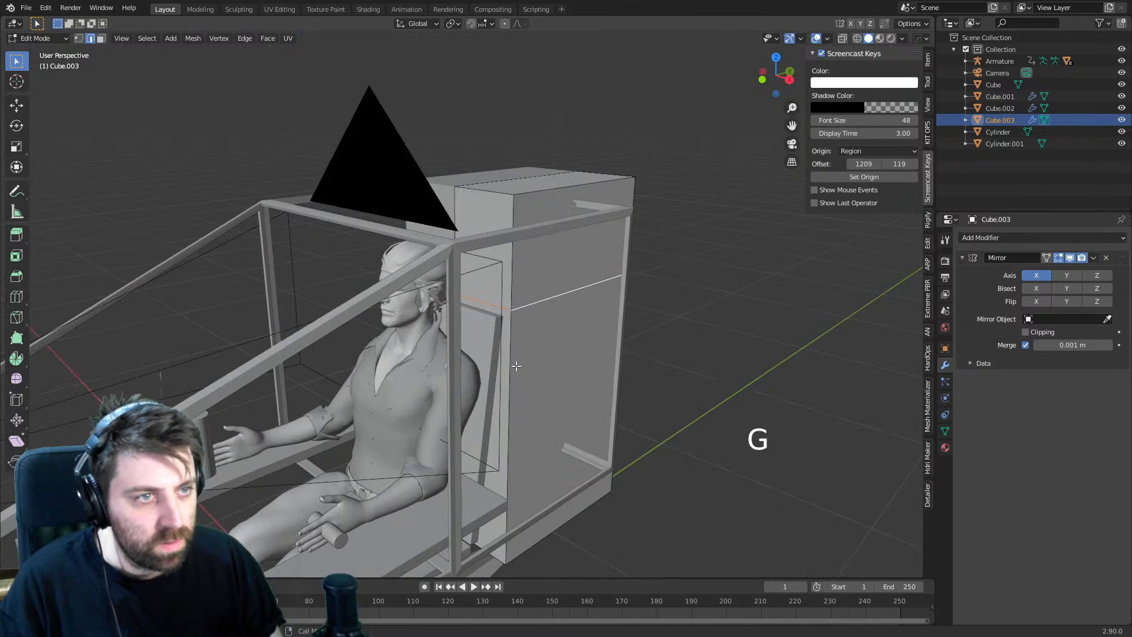
pyautogui.click(535, 363)
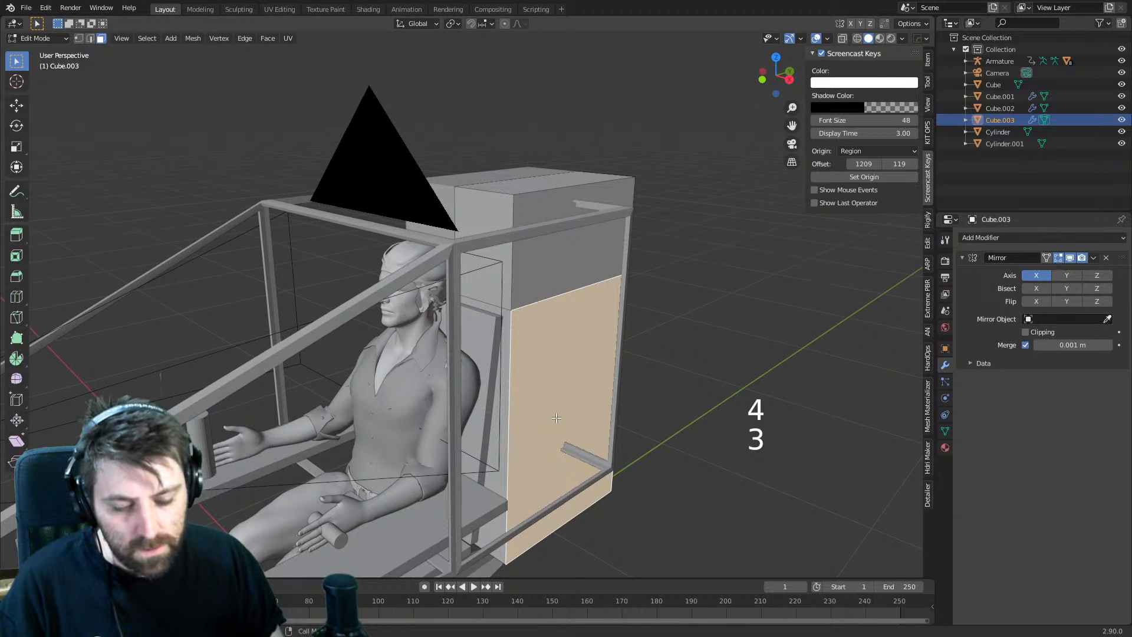
pyautogui.press('e')
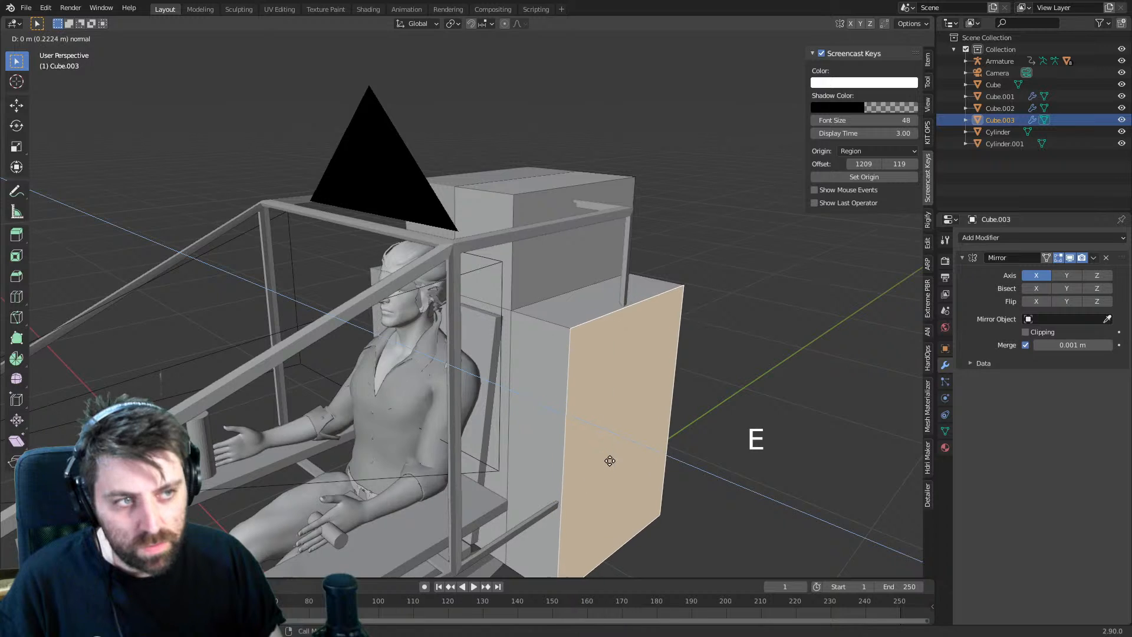
pyautogui.click(610, 460)
# - Check the rear block through the camera and move the whole mesh backward along Y, behind the seat
pyautogui.press('KP_0')
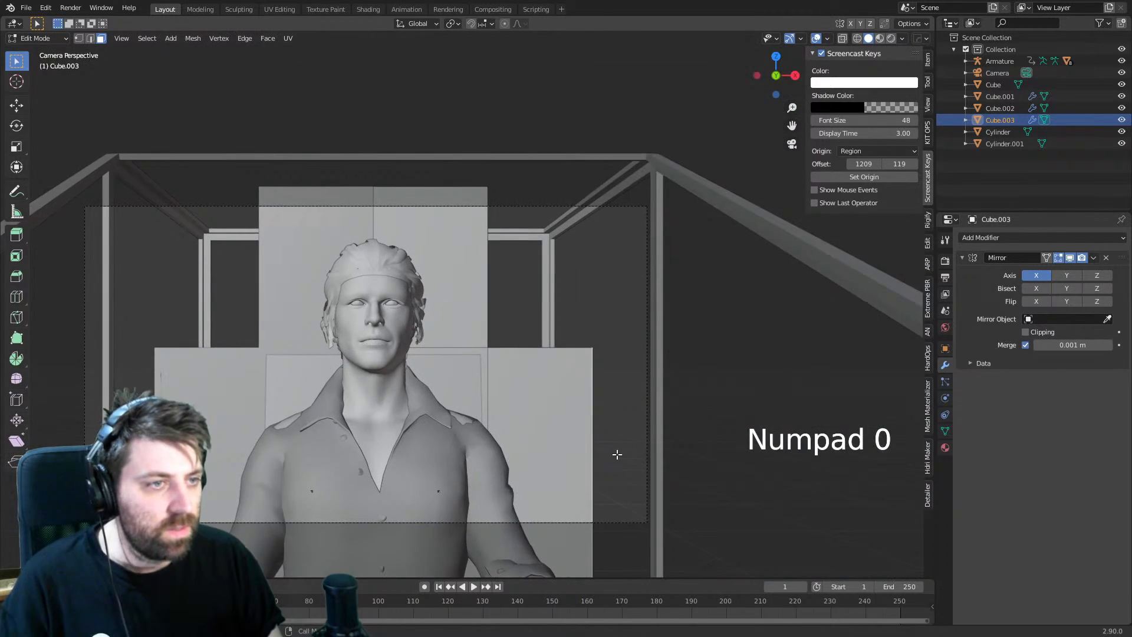
pyautogui.moveTo(617, 454); pyautogui.dragTo(535, 429, button='middle')
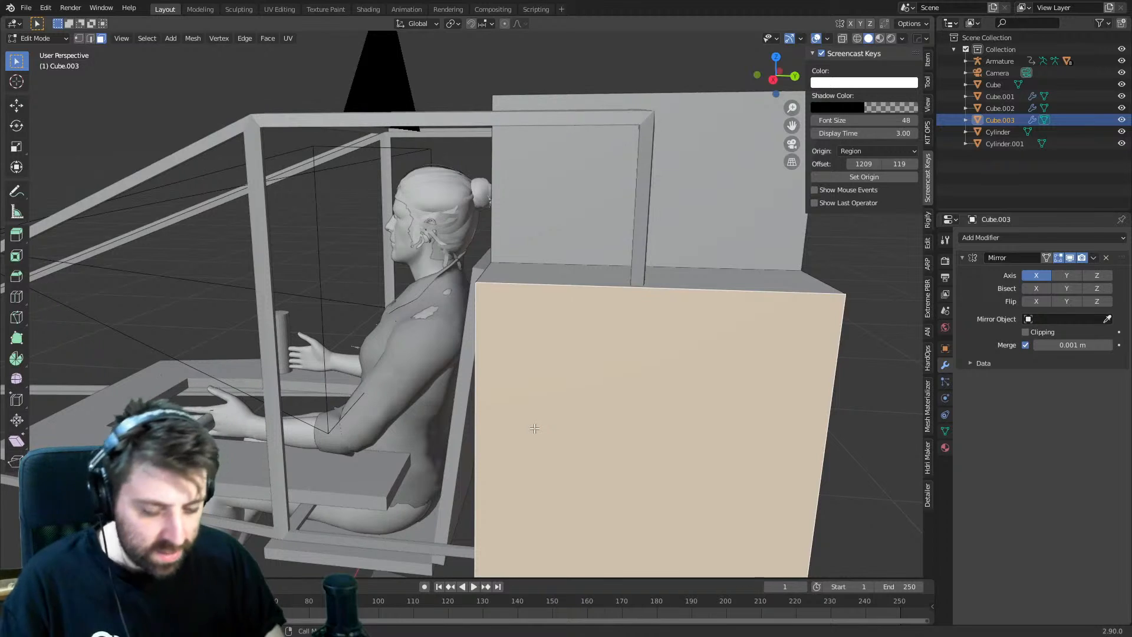
pyautogui.hotkey('ctrl', 'l')
pyautogui.press('g')
pyautogui.press('y')
pyautogui.click(557, 430)
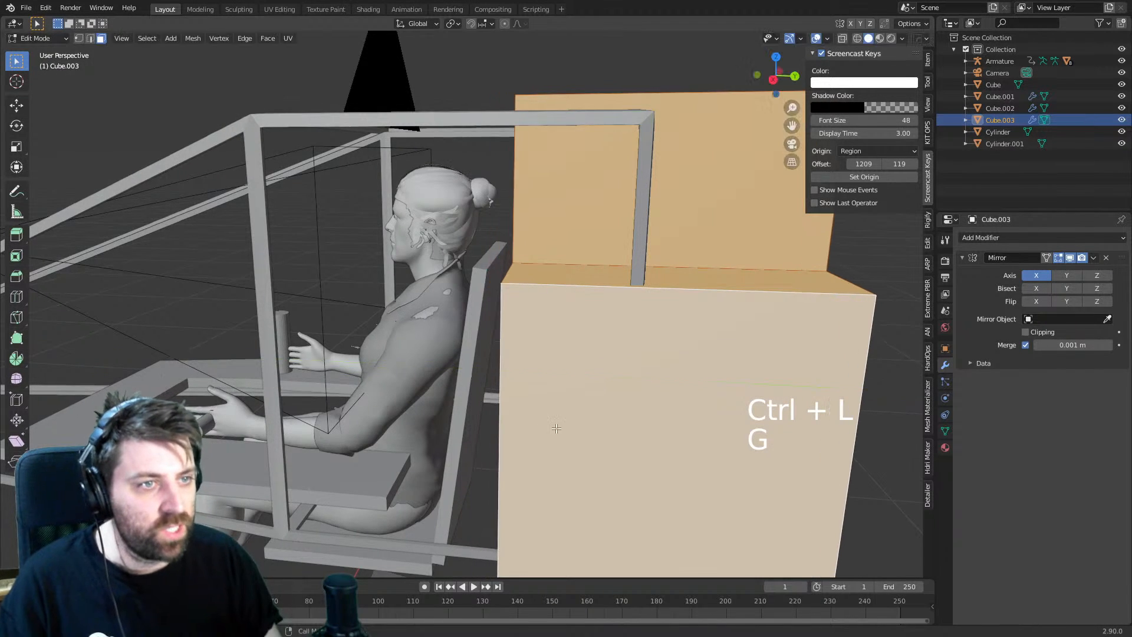
# - Pull the block's outer side face inward along X to inside the cockpit frame and extrude it outward by about 0.02 m
pyautogui.moveTo(556, 430); pyautogui.dragTo(685, 445, button='middle')
pyautogui.scroll(-1, 646, 376)
pyautogui.click(618, 377)
pyautogui.press('KP_3')
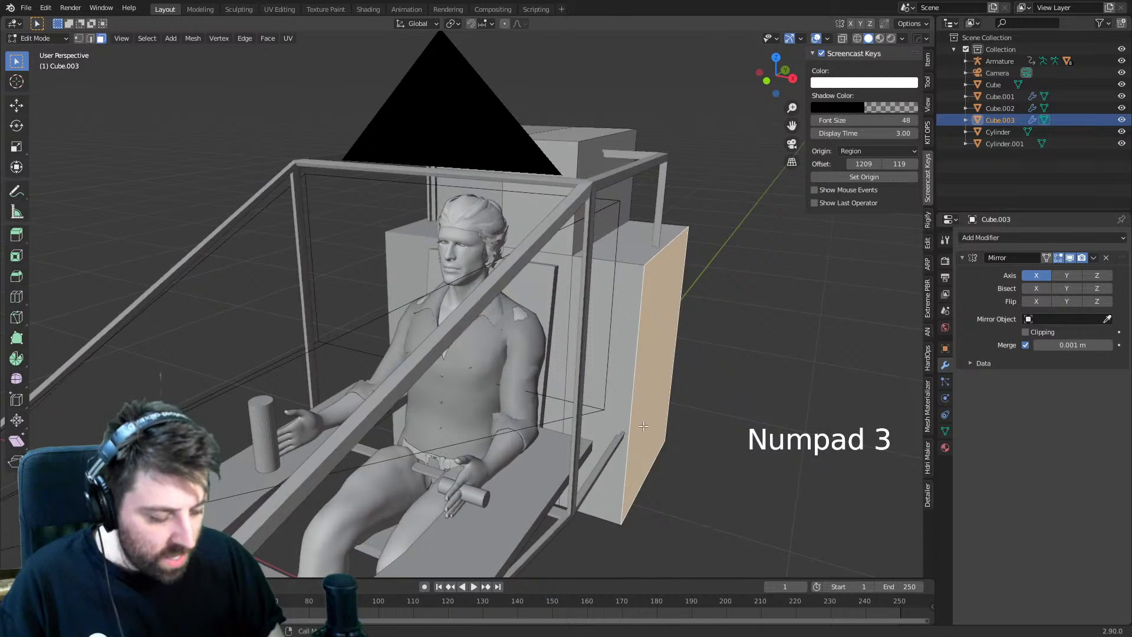
pyautogui.press('KP_3')
pyautogui.press('KP_1')
pyautogui.scroll(4, 532, 427)
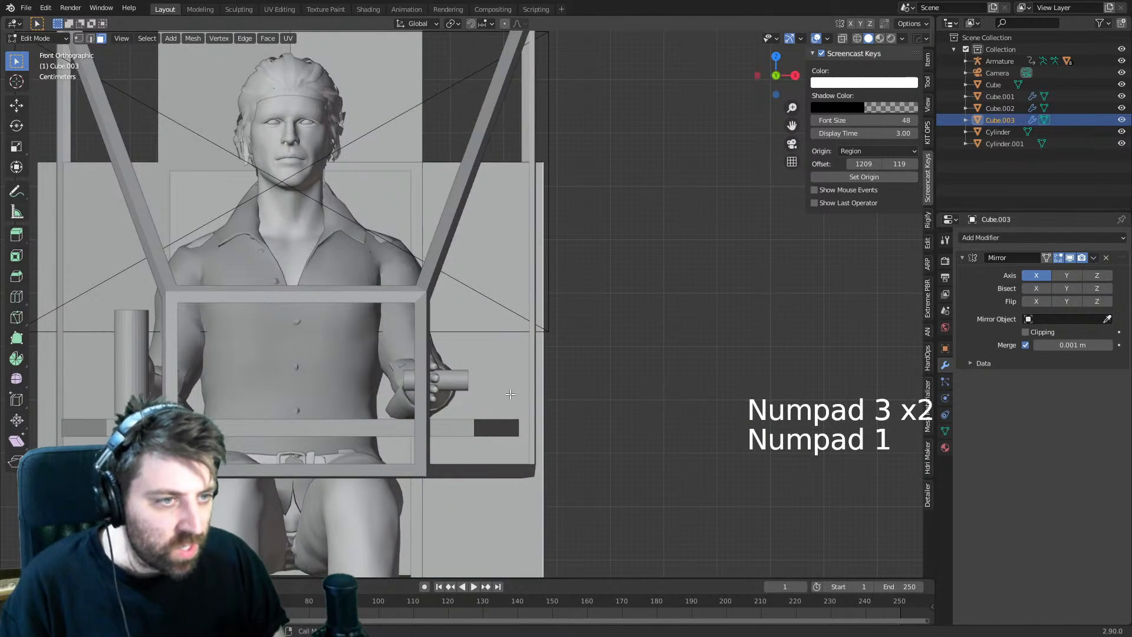
pyautogui.press('g')
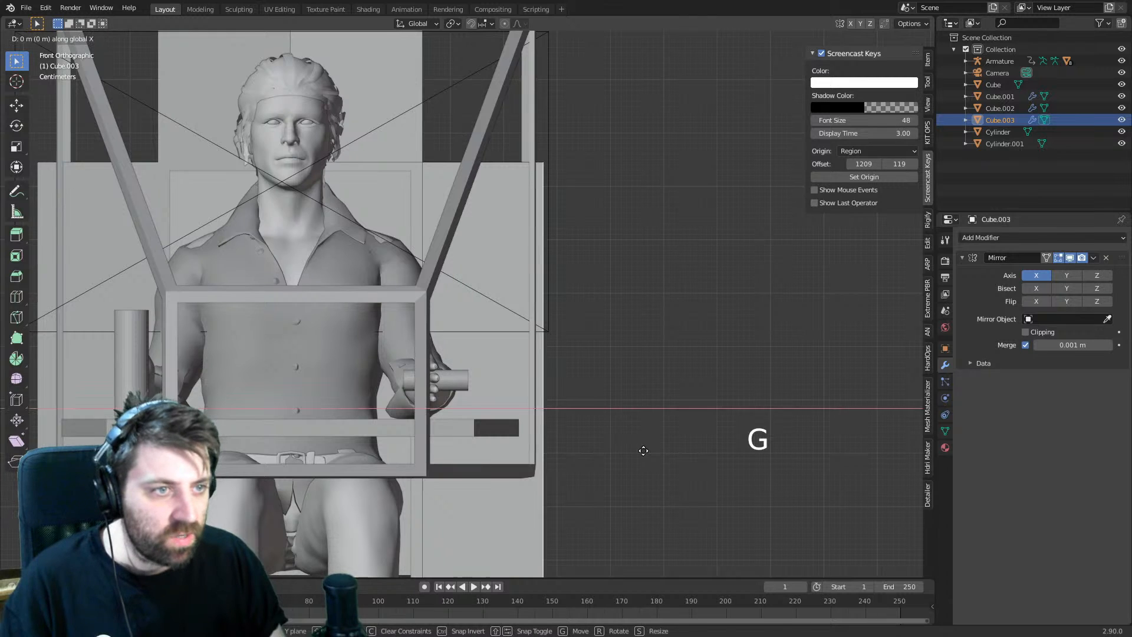
pyautogui.click(618, 449)
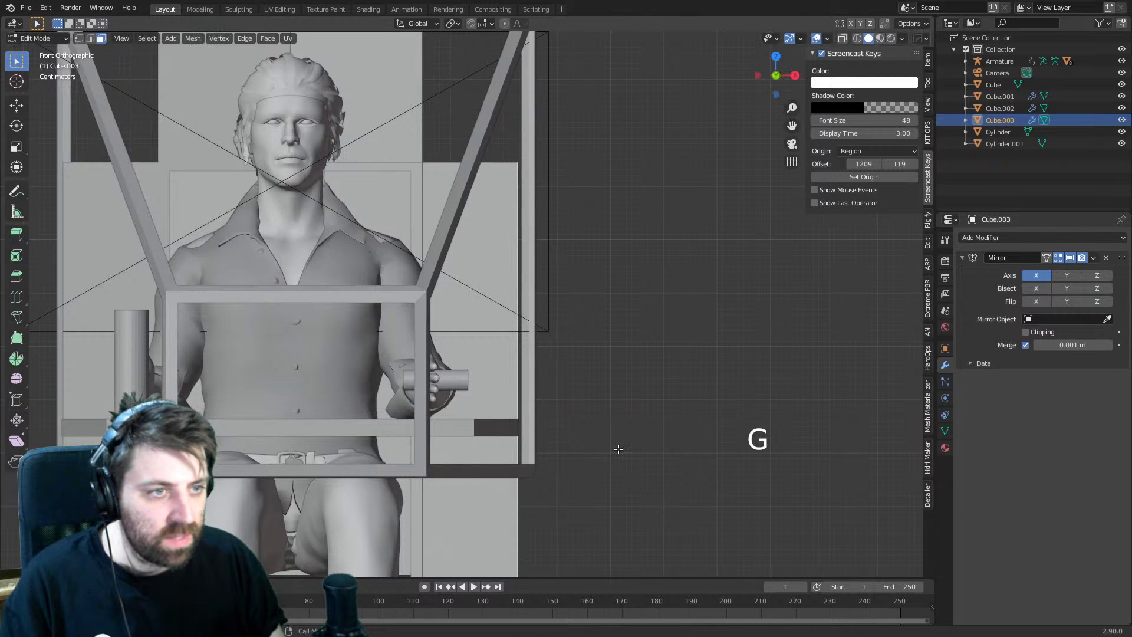
pyautogui.press('e')
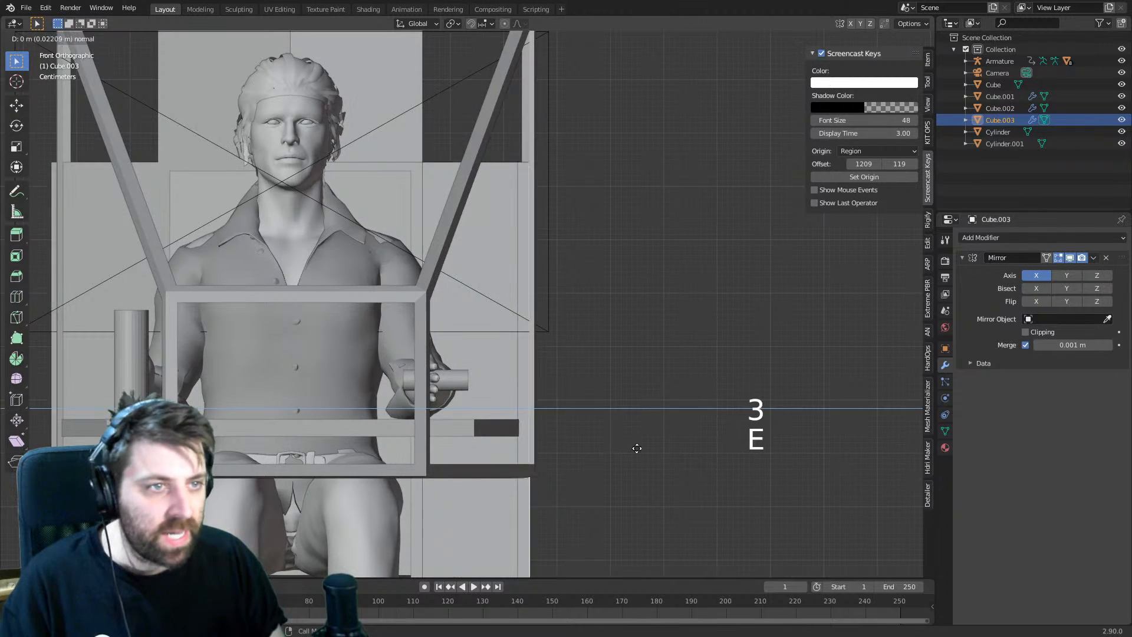
pyautogui.click(654, 449)
# - Extrude the narrow front strip of the block's side forward in the right side view to form a side wall beside the character
pyautogui.moveTo(655, 450); pyautogui.dragTo(551, 450, button='middle')
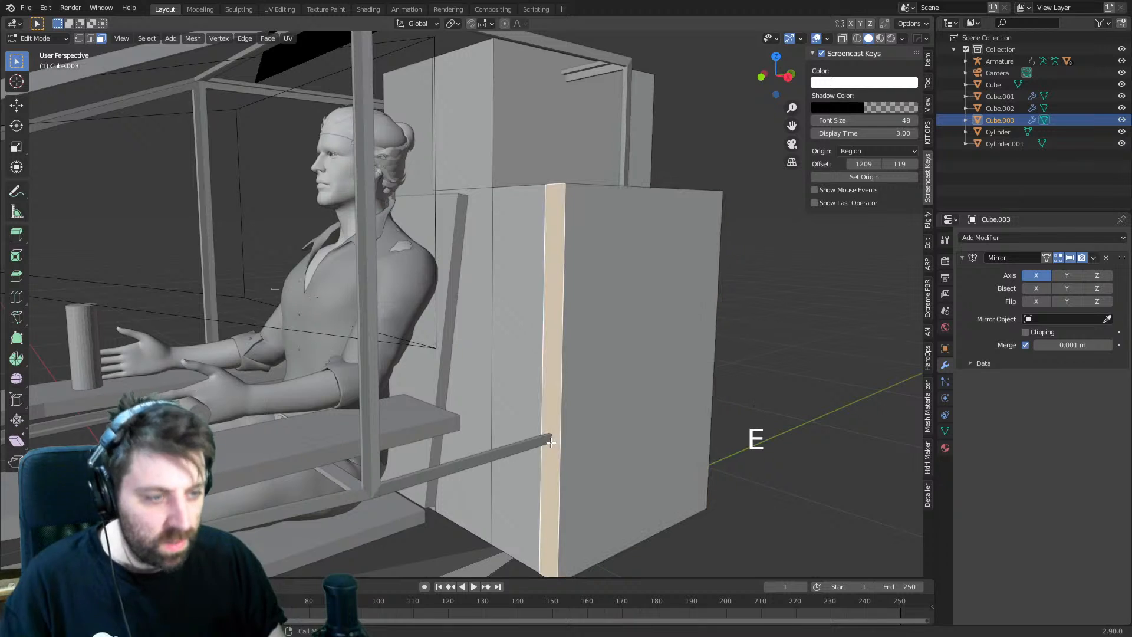
pyautogui.press('KP_3')
pyautogui.press('e')
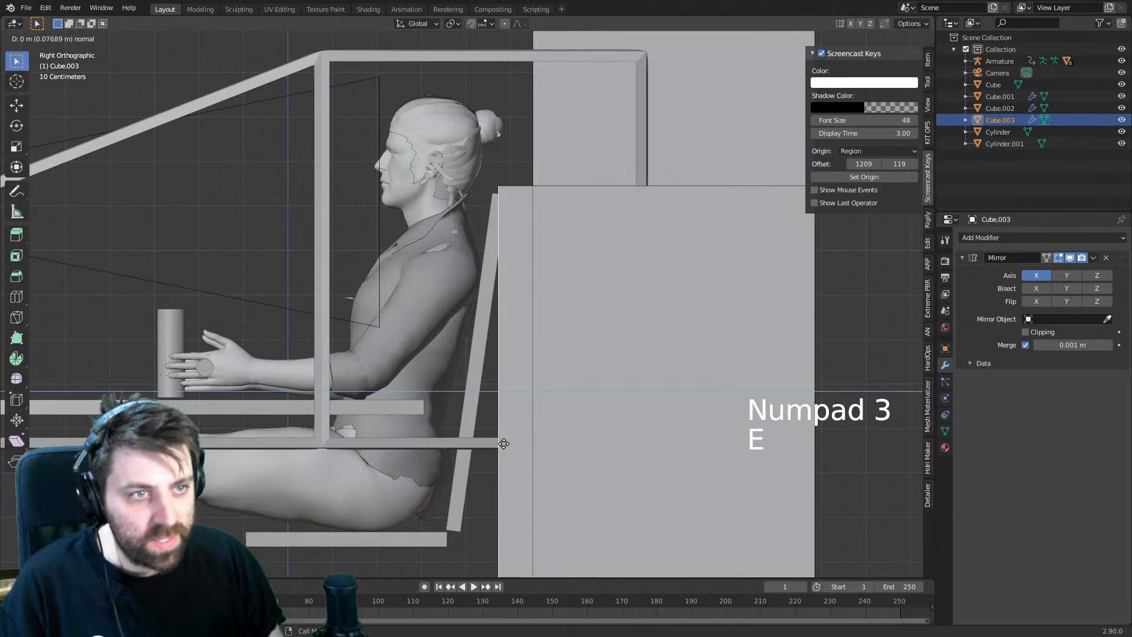
pyautogui.moveTo(371, 444); pyautogui.dragTo(434, 458, button='middle')
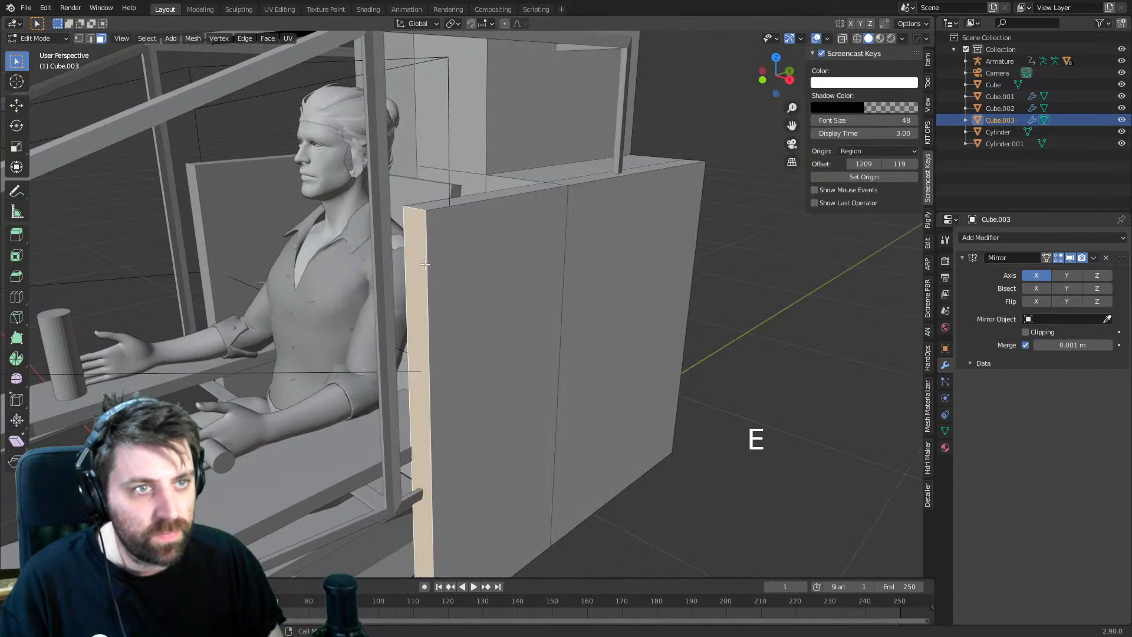
# - Lower the top front edge of the side wall along Z so its upper edge slopes down toward the front
pyautogui.press('2')
pyautogui.click(417, 210)
pyautogui.press('g')
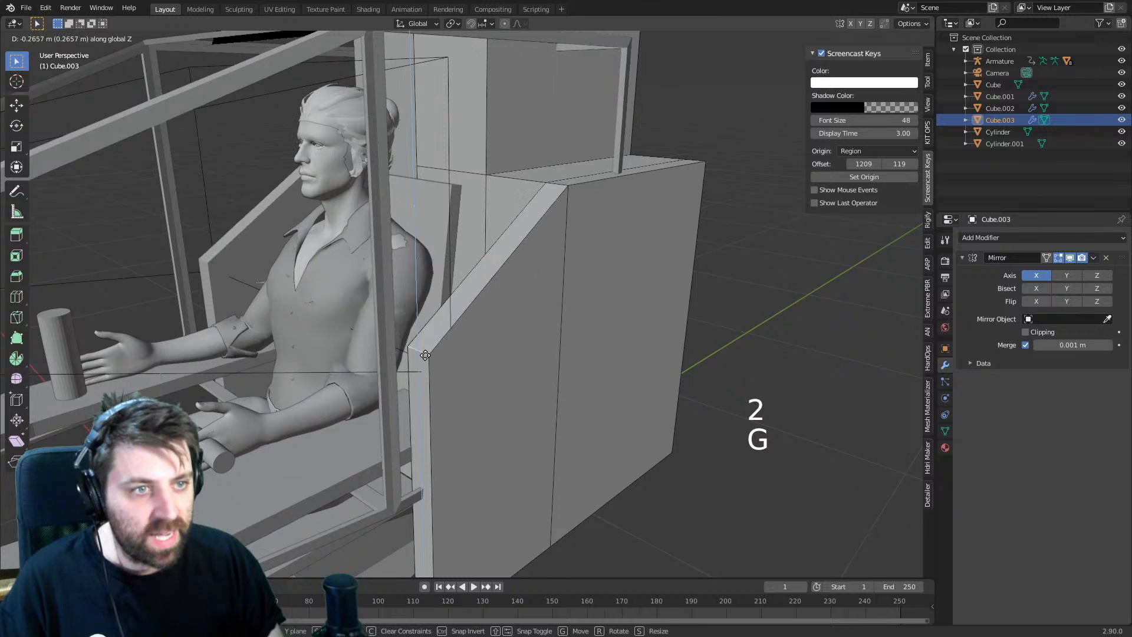
pyautogui.click(432, 403)
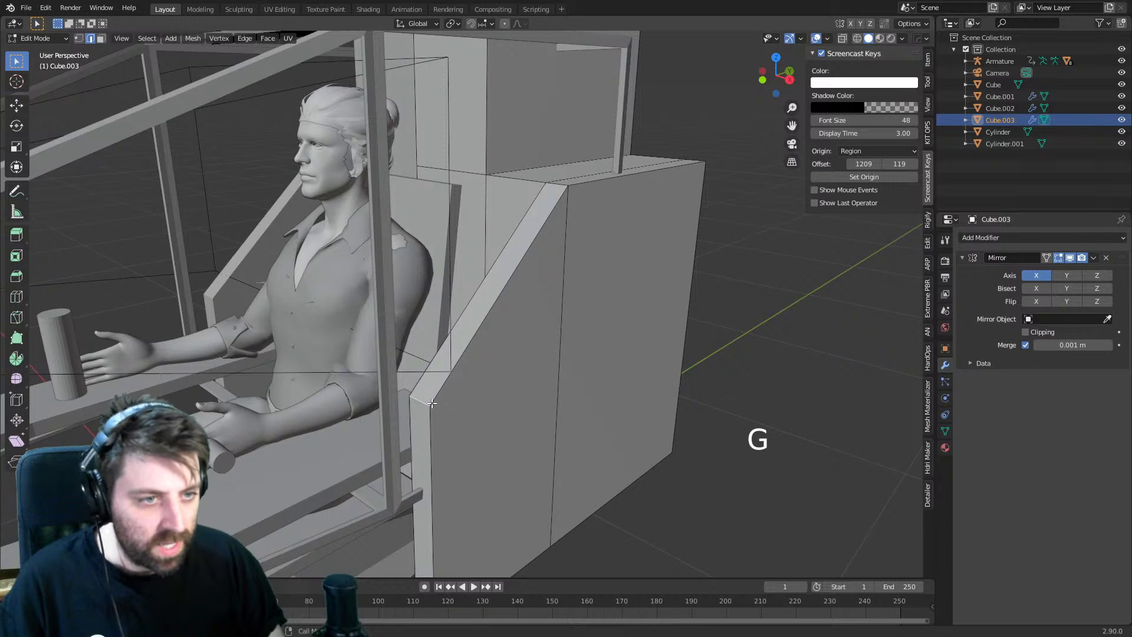
pyautogui.press('KP_3')
pyautogui.moveTo(432, 403); pyautogui.dragTo(531, 401, button='middle')
pyautogui.press('3')
pyautogui.click(532, 401)
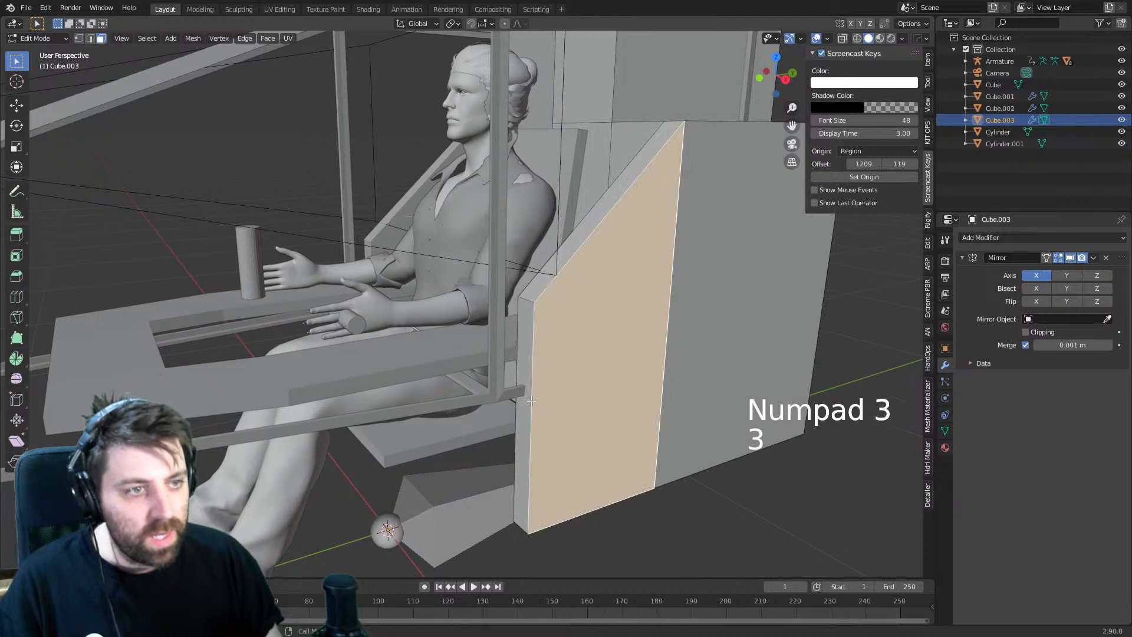
pyautogui.click(530, 406)
pyautogui.press('KP_3')
pyautogui.scroll(-2, 529, 407)
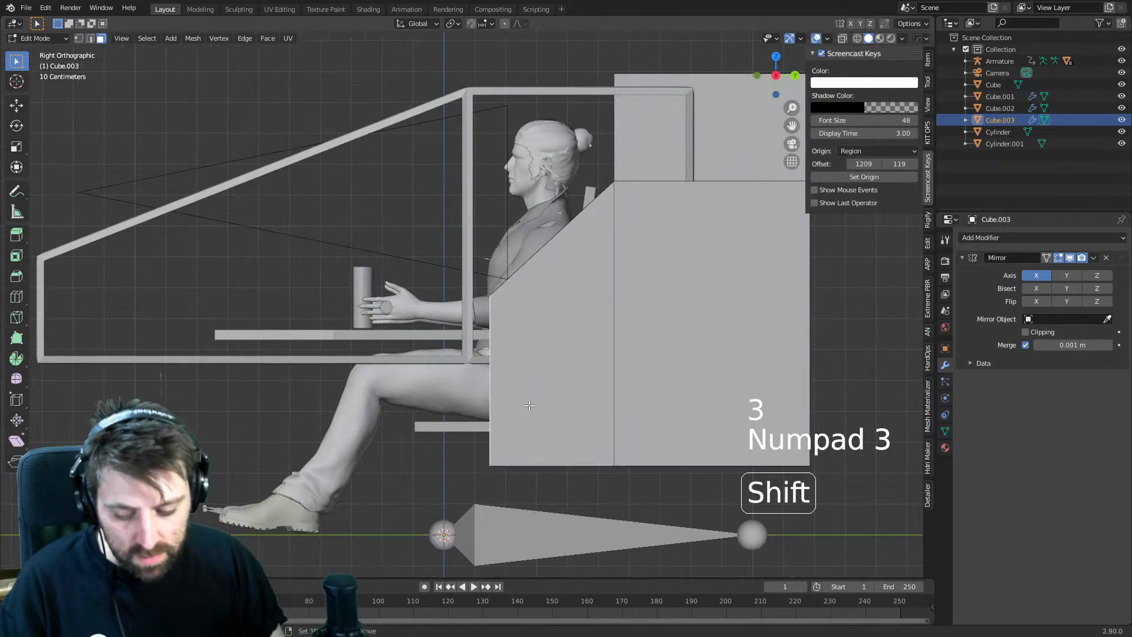
pyautogui.keyDown('shift'); pyautogui.moveTo(532, 406); pyautogui.dragTo(643, 390, button='middle'); pyautogui.keyUp('shift')
pyautogui.press('e')
pyautogui.press('g')
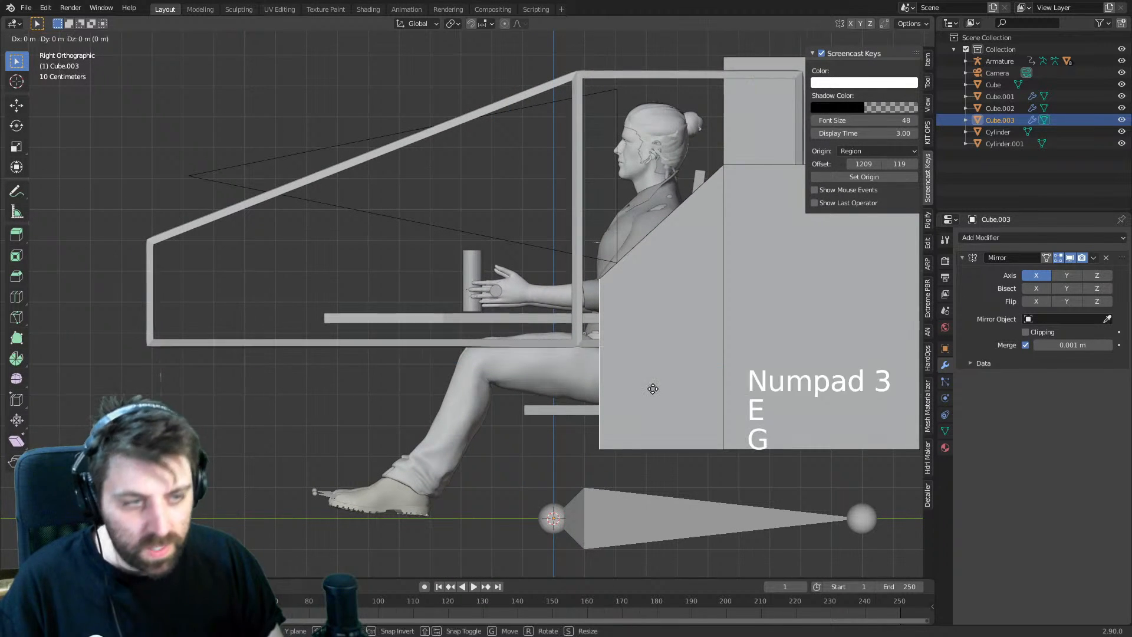
pyautogui.rightClick(632, 387)
pyautogui.hotkey('ctrl', 'z')
pyautogui.hotkey('ctrl', 'z')
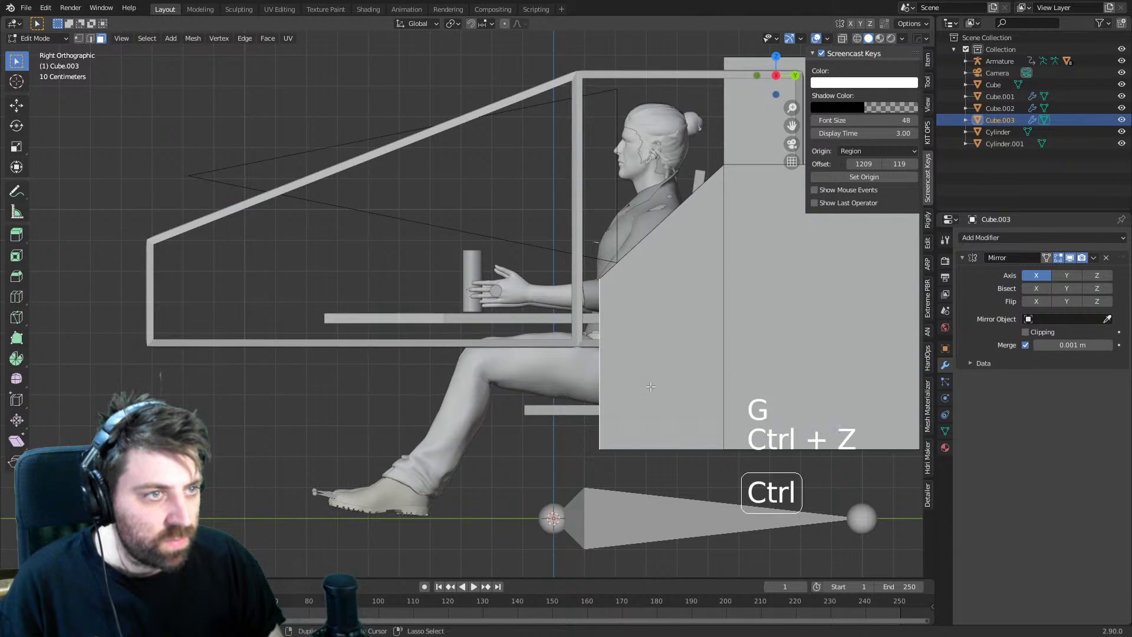
# - Move the side wall's front face forward along Y by about 0.07 m to meet the upright frame bar
pyautogui.moveTo(652, 384); pyautogui.dragTo(665, 389, button='middle')
pyautogui.click(633, 365)
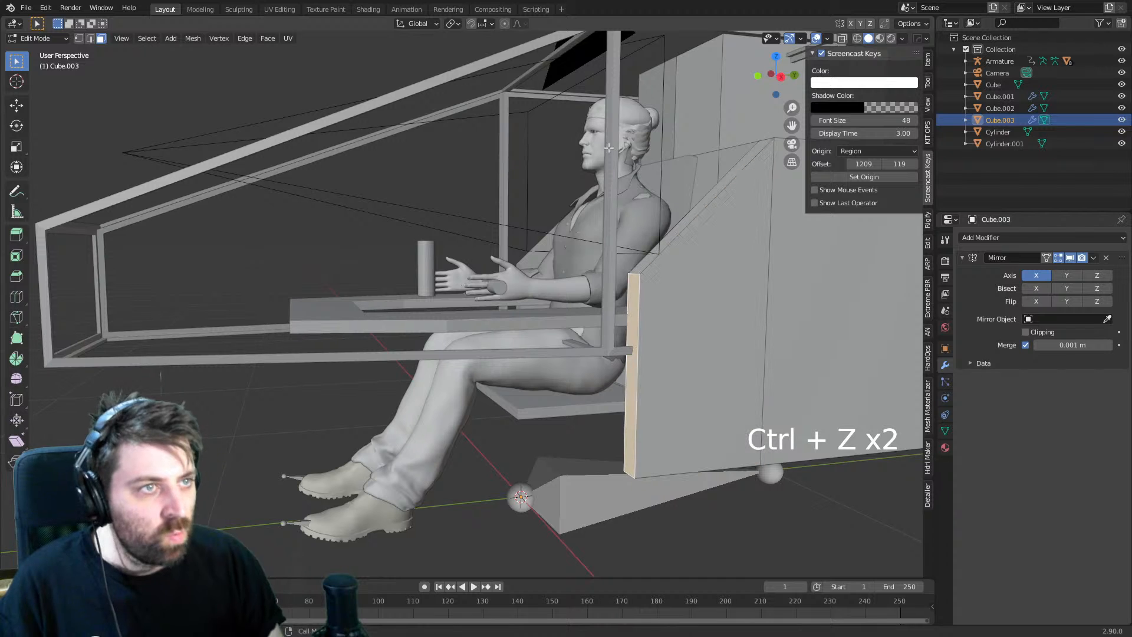
pyautogui.press('KP_3')
pyautogui.scroll(4, 611, 289)
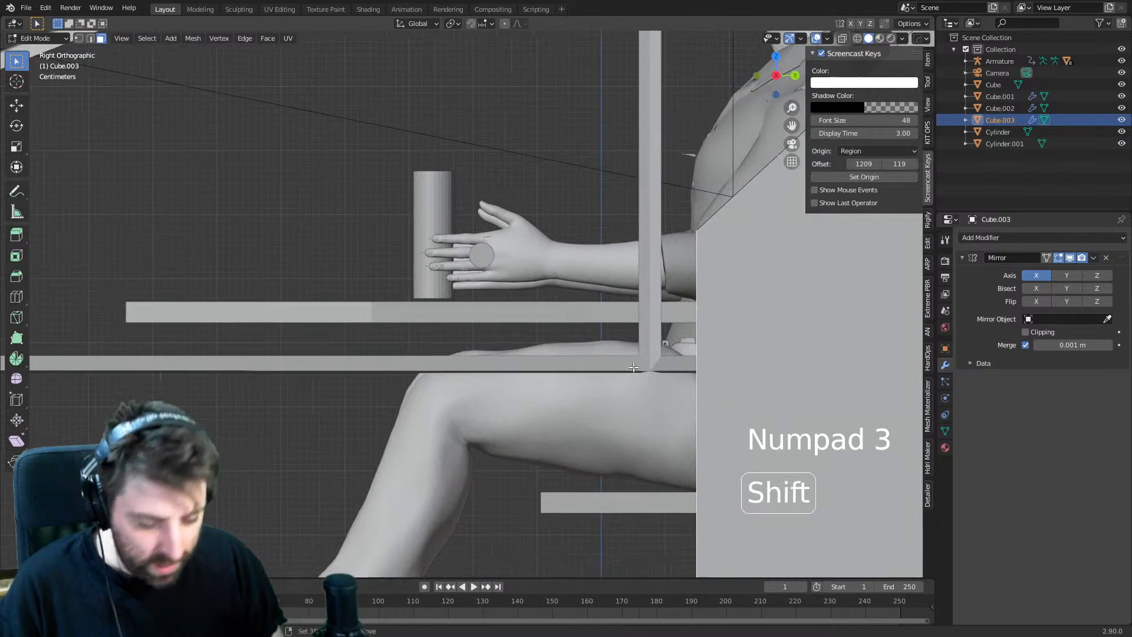
pyautogui.press('g')
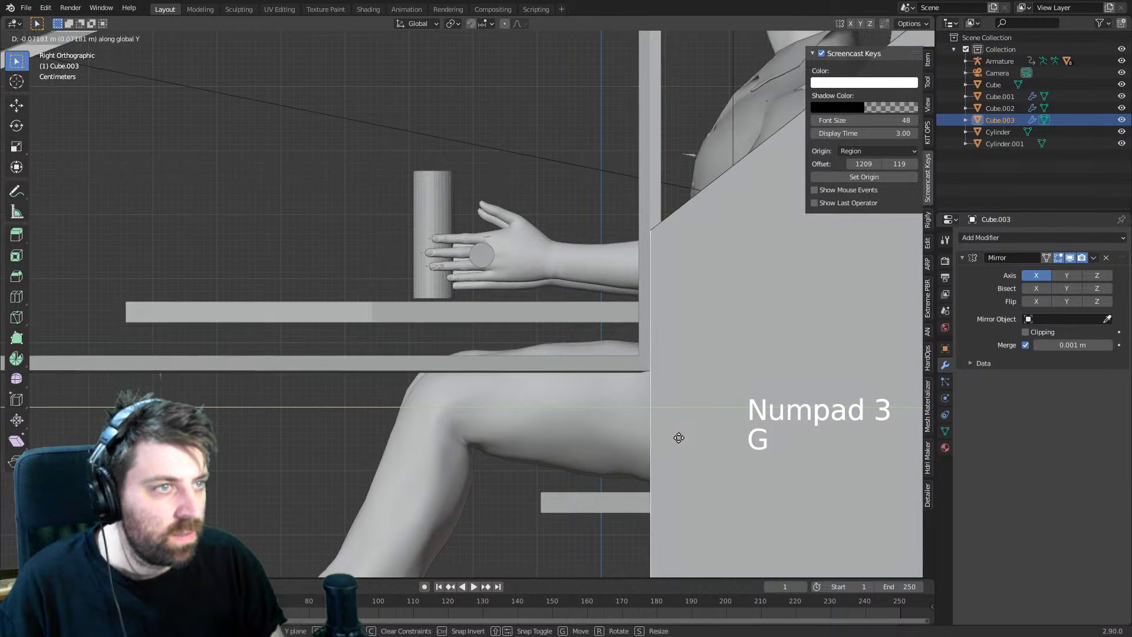
pyautogui.click(674, 434)
# - Extrude the side wall's front face forward in the top view toward the nose of the cockpit frame
pyautogui.scroll(-2, 588, 377)
pyautogui.moveTo(589, 378); pyautogui.dragTo(647, 415, button='middle')
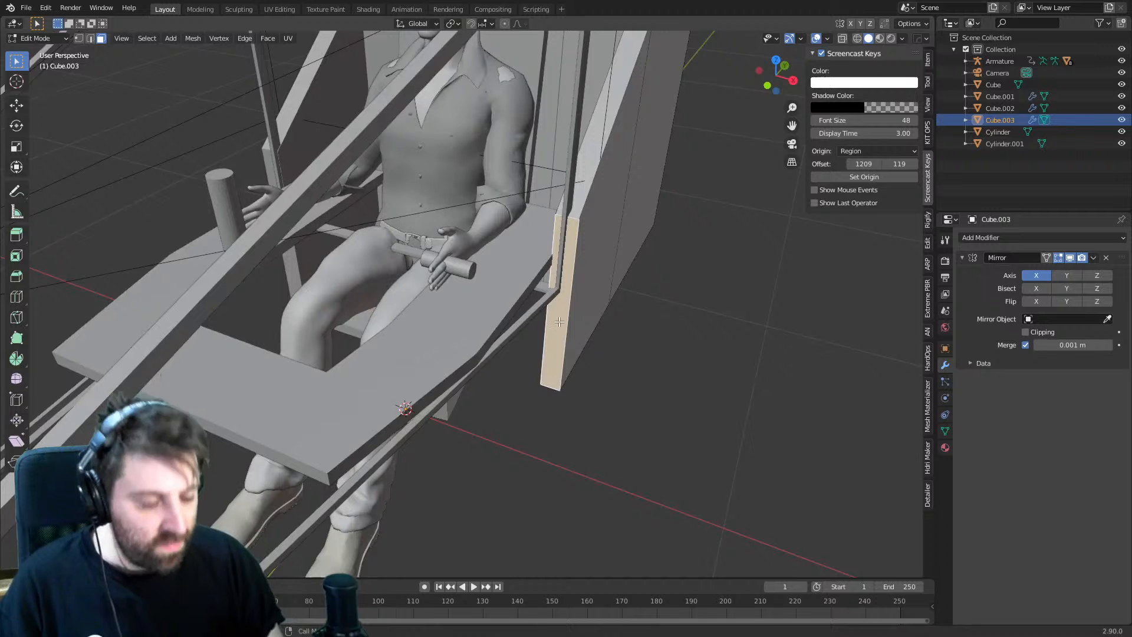
pyautogui.press('KP_7')
pyautogui.scroll(2, 566, 248)
pyautogui.press('e')
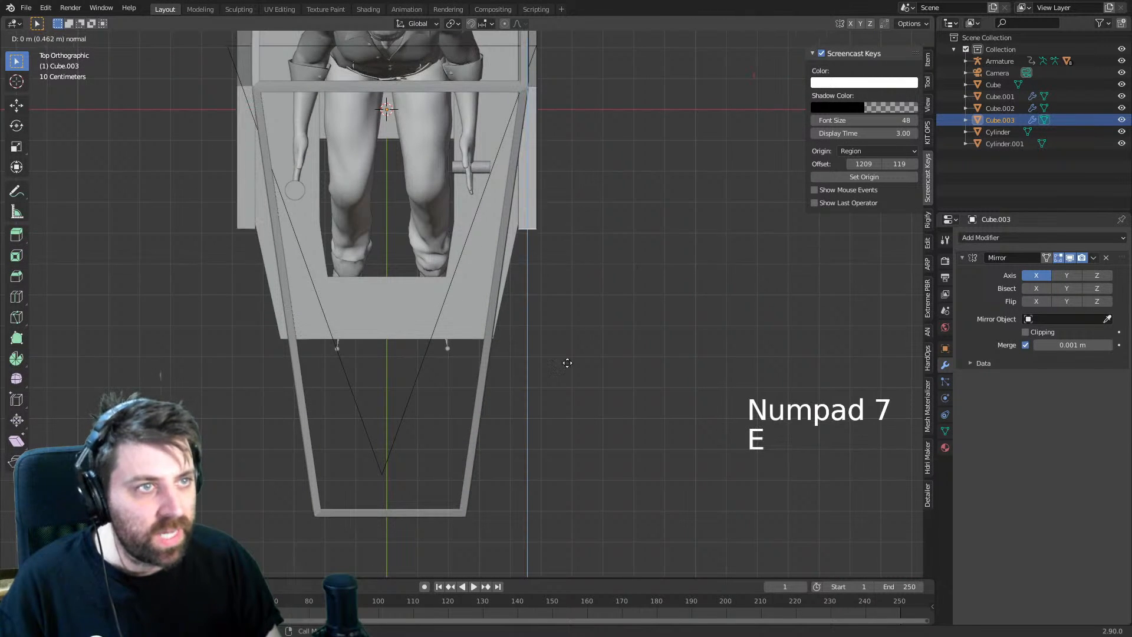
pyautogui.click(549, 65)
# - Move the extruded end face inward by about 0.2 m so the wall follows the frame's taper to the nose
pyautogui.scroll(3, 501, 302)
pyautogui.keyDown('shift'); pyautogui.moveTo(557, 506); pyautogui.dragTo(589, 338, button='middle'); pyautogui.keyUp('shift')
pyautogui.press('g')
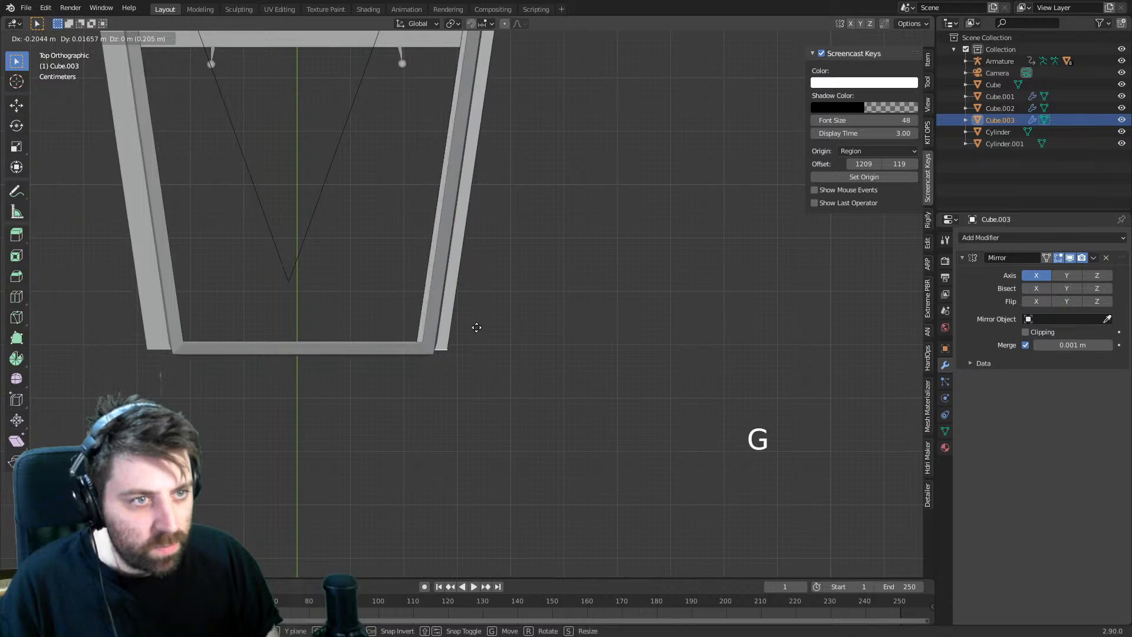
pyautogui.click(477, 327)
# - Nudge the side wall's front end face about 0.015 m in the top view to align it with the frame's nose corner
pyautogui.moveTo(515, 313); pyautogui.dragTo(488, 275, button='middle')
pyautogui.scroll(-3, 405, 238)
pyautogui.press('KP_7')
pyautogui.press('g')
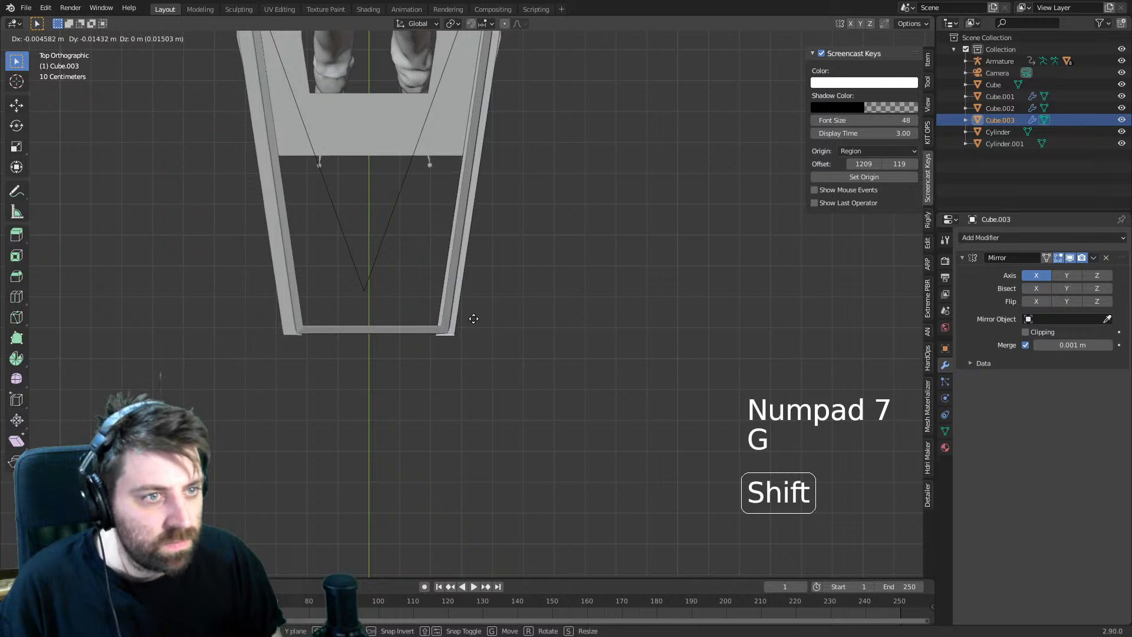
pyautogui.keyDown('shift'); pyautogui.click(476, 316); pyautogui.keyUp('shift')
# - Add a vertical edge loop to the nose section of the side wall and slide it close to the front end
pyautogui.moveTo(476, 317); pyautogui.dragTo(673, 235, button='middle')
pyautogui.hotkey('ctrl', 'r')
pyautogui.click(672, 236)
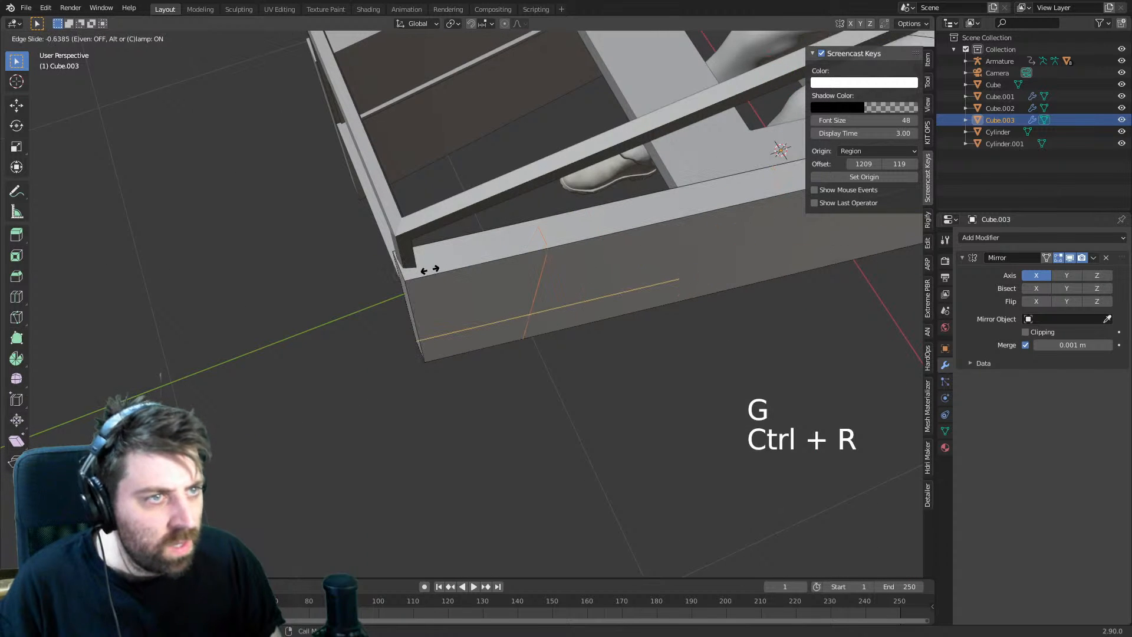
pyautogui.click(322, 293)
# - Extrude the narrow inner face at the side wall's front end inward along X to form the nose panel
pyautogui.moveTo(322, 293); pyautogui.dragTo(593, 215, button='middle')
pyautogui.press('3')
pyautogui.click(528, 320)
pyautogui.moveTo(528, 320)
pyautogui.mouseDown(button='middle')
pyautogui.moveTo(542, 331)
pyautogui.moveTo(525, 325)
pyautogui.mouseUp(button='middle')
pyautogui.scroll(-4, 524, 324)
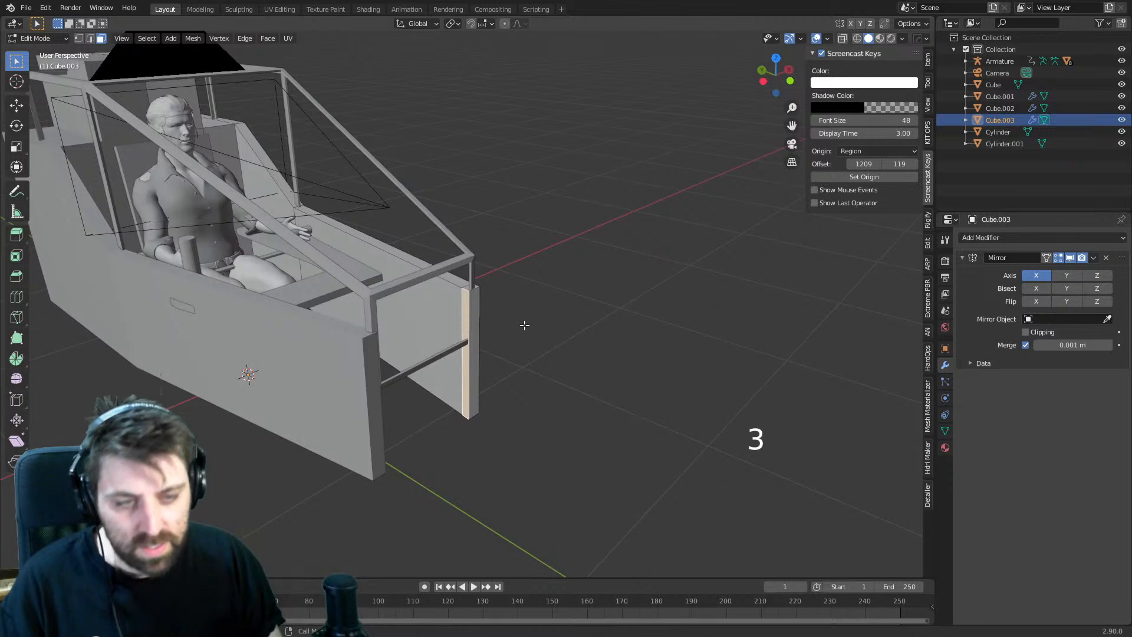
pyautogui.press('e')
pyautogui.press('x')
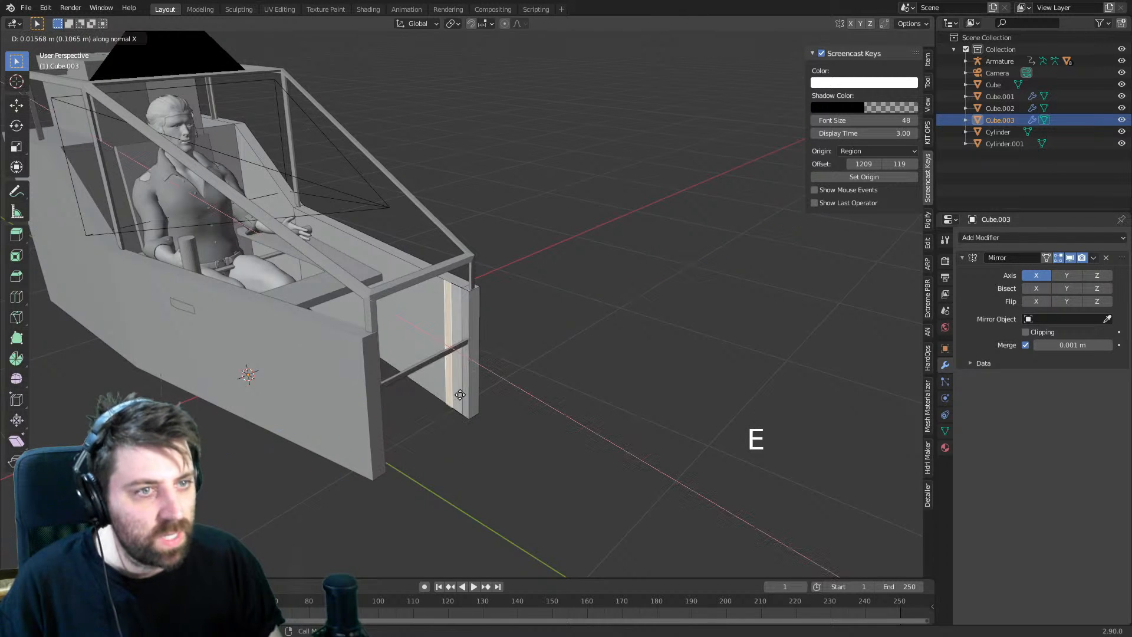
pyautogui.press('y')
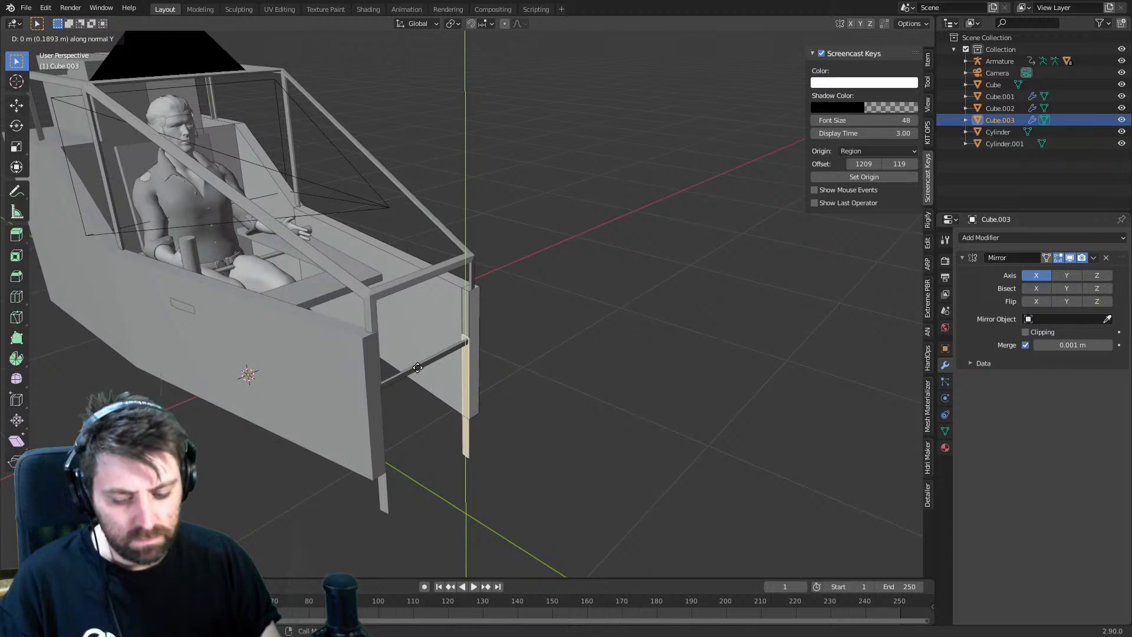
pyautogui.press('Return')
pyautogui.press('g')
pyautogui.press('y')
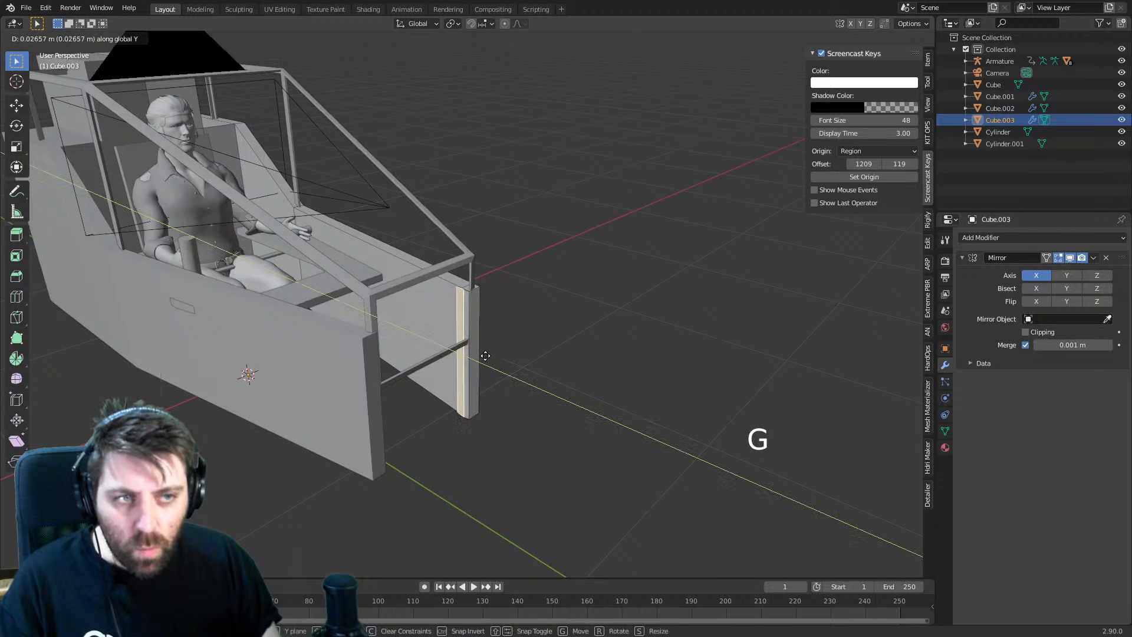
pyautogui.press('x')
pyautogui.click(470, 371)
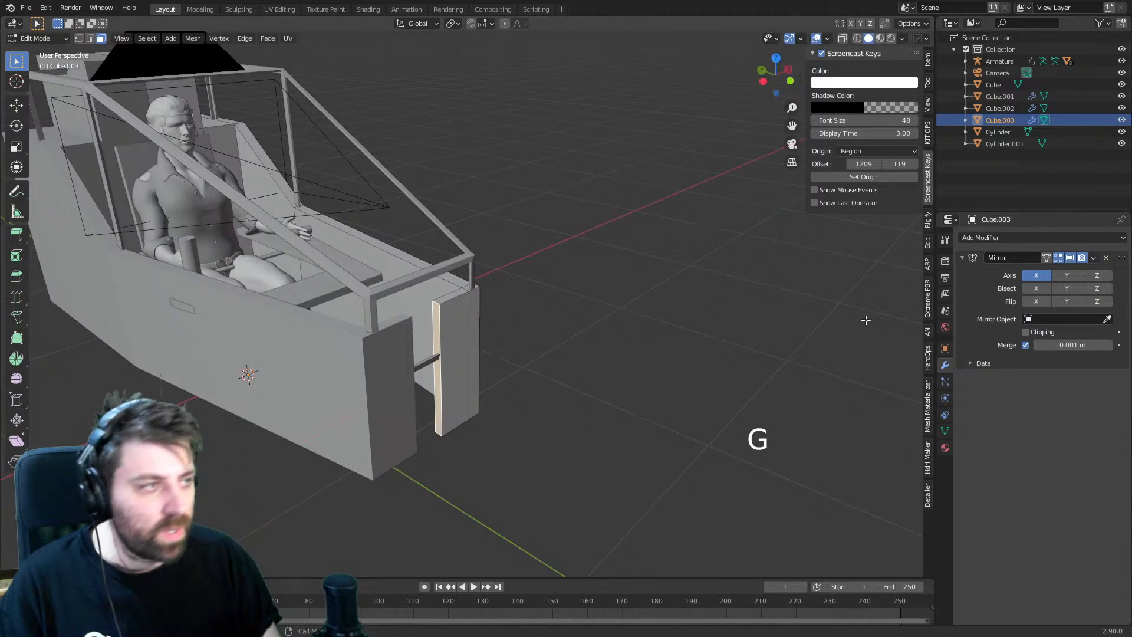
# - Close the nose at the centre line by enabling Clipping on the Mirror modifier, moving the end face inward along X, and deleting it
pyautogui.click(1025, 332)
pyautogui.moveTo(572, 338); pyautogui.dragTo(554, 339, button='middle')
pyautogui.press('g')
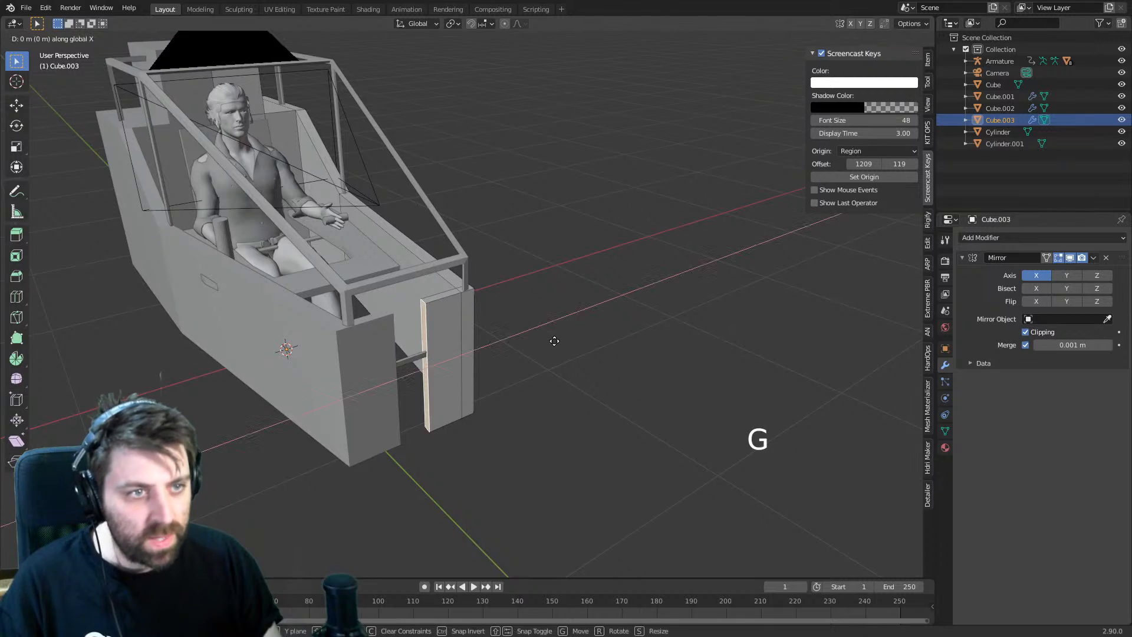
pyautogui.click(451, 359)
pyautogui.press('Delete')
pyautogui.click(431, 387)
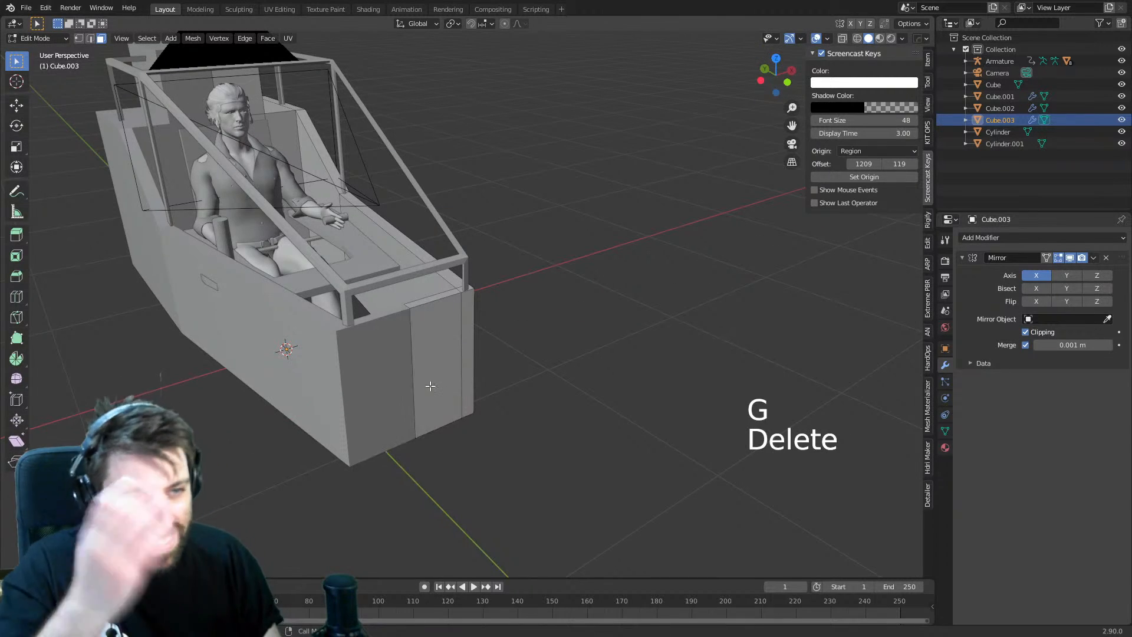
pyautogui.moveTo(430, 387); pyautogui.dragTo(438, 310, button='middle')
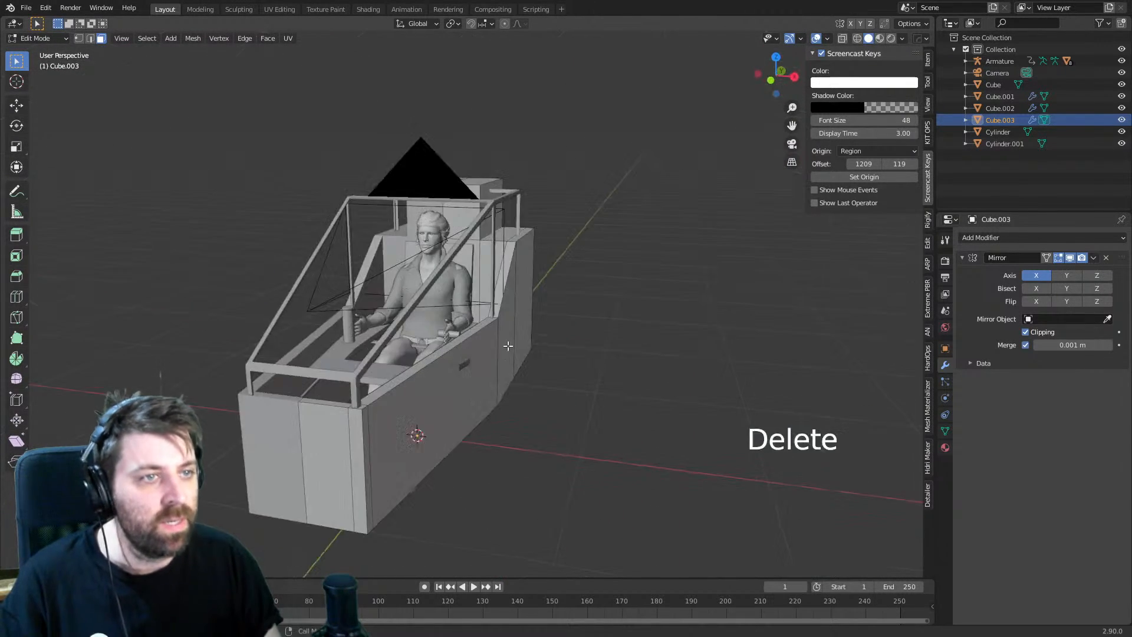
pyautogui.press('Tab')
# - Move the canopy frame's rear uprights forward along Y in the wireframe side view, closer to the front of the raised rear block
pyautogui.press('KP_0')
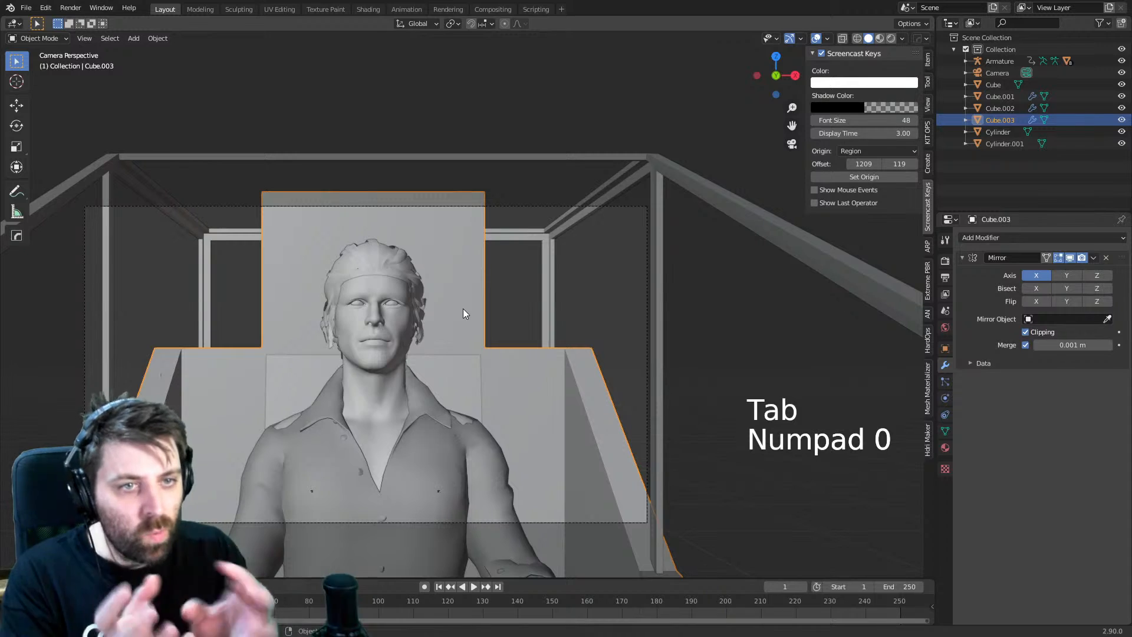
pyautogui.moveTo(483, 274); pyautogui.dragTo(798, 214, button='middle')
pyautogui.click(784, 271)
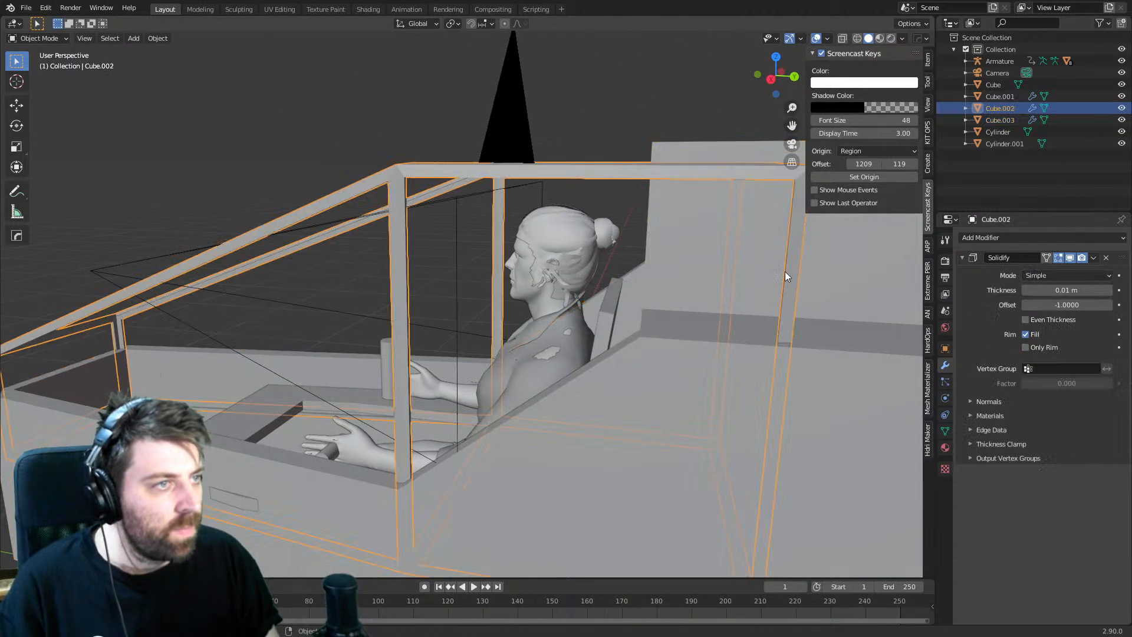
pyautogui.press('Tab')
pyautogui.press('KP_3')
pyautogui.press('z')
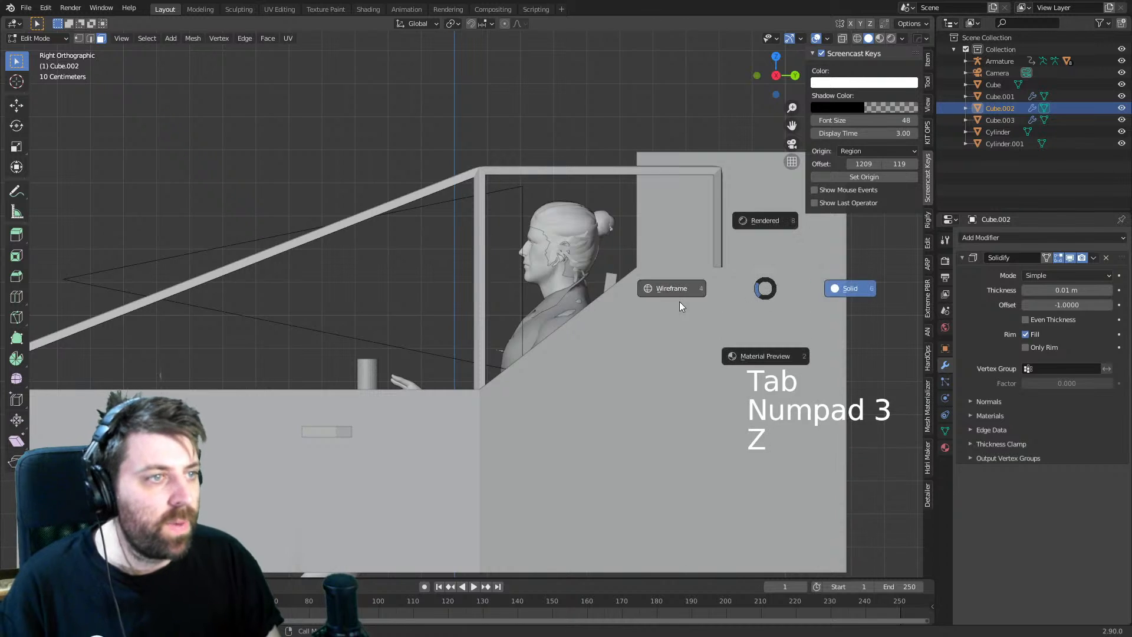
pyautogui.click(678, 301)
pyautogui.click(715, 291)
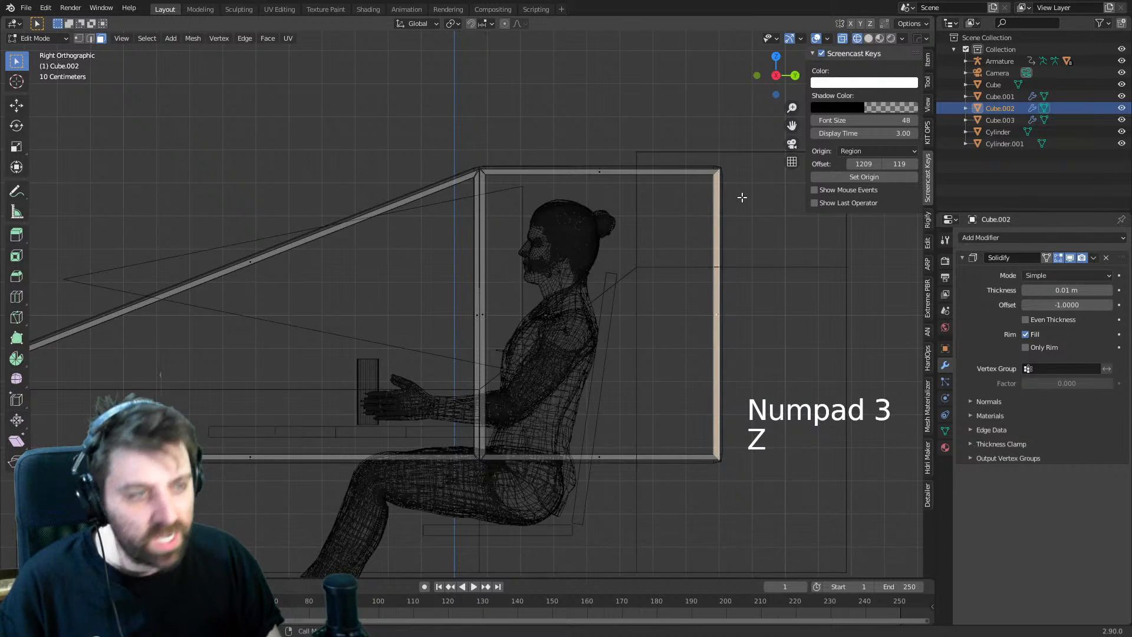
pyautogui.press('b')
pyautogui.moveTo(774, 111); pyautogui.dragTo(657, 549)
pyautogui.press('g')
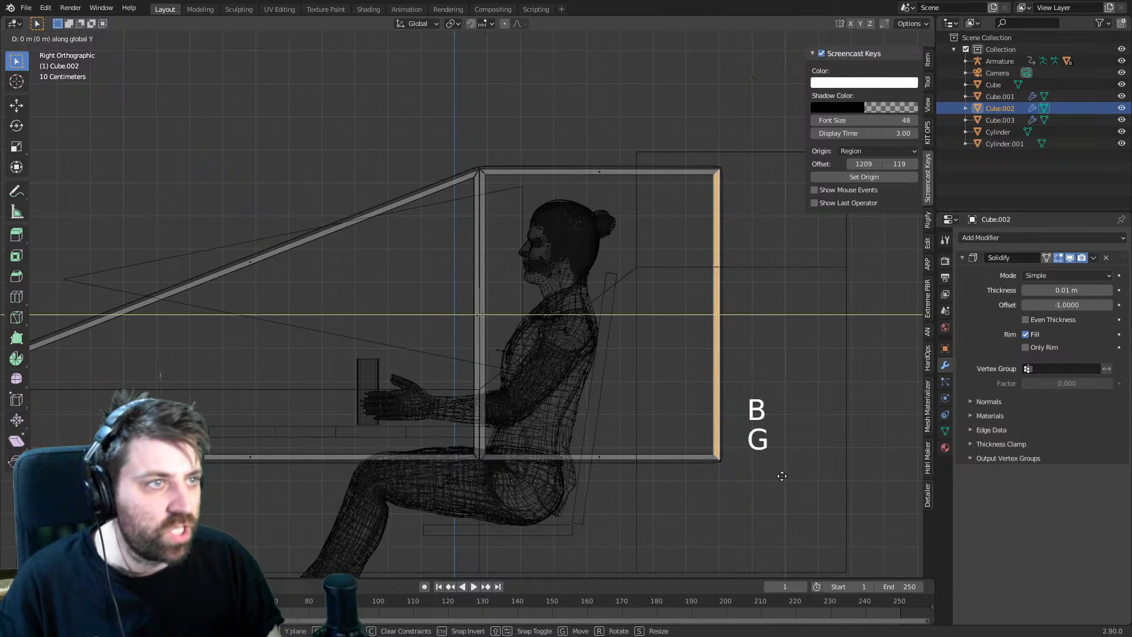
pyautogui.click(725, 476)
pyautogui.moveTo(725, 475)
pyautogui.mouseDown(button='middle')
pyautogui.moveTo(678, 433)
pyautogui.moveTo(700, 436)
pyautogui.moveTo(565, 417)
pyautogui.moveTo(658, 439)
pyautogui.moveTo(737, 351)
pyautogui.moveTo(712, 342)
pyautogui.mouseUp(button='middle')
pyautogui.press('z')
pyautogui.click(743, 433)
pyautogui.press('Tab')
pyautogui.scroll(-3, 739, 422)
pyautogui.press('Tab')
pyautogui.press('Tab')
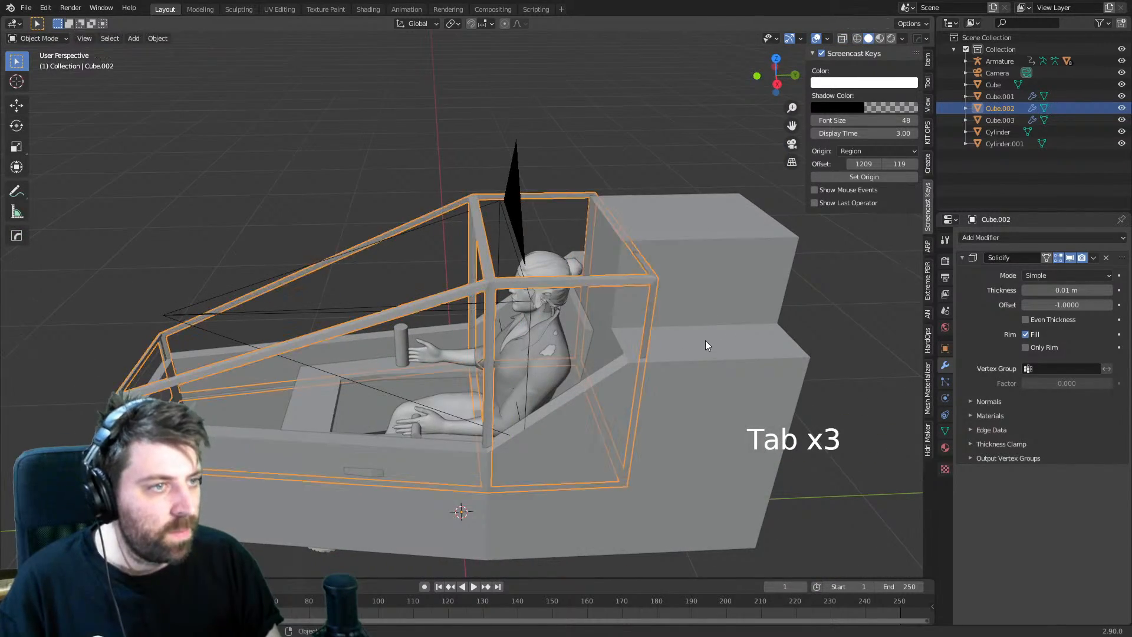
# - Add a horizontal edge loop around the raised rear block of the body and slide it down near the block's base
pyautogui.click(706, 333)
pyautogui.press('Tab')
pyautogui.press('2')
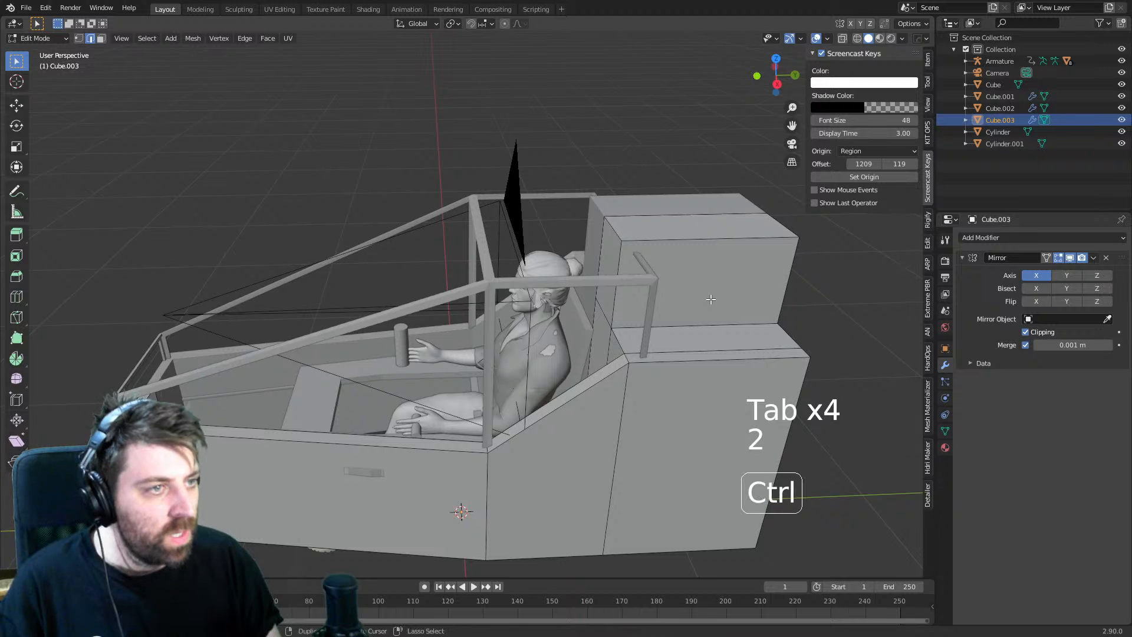
pyautogui.hotkey('ctrl', 'r')
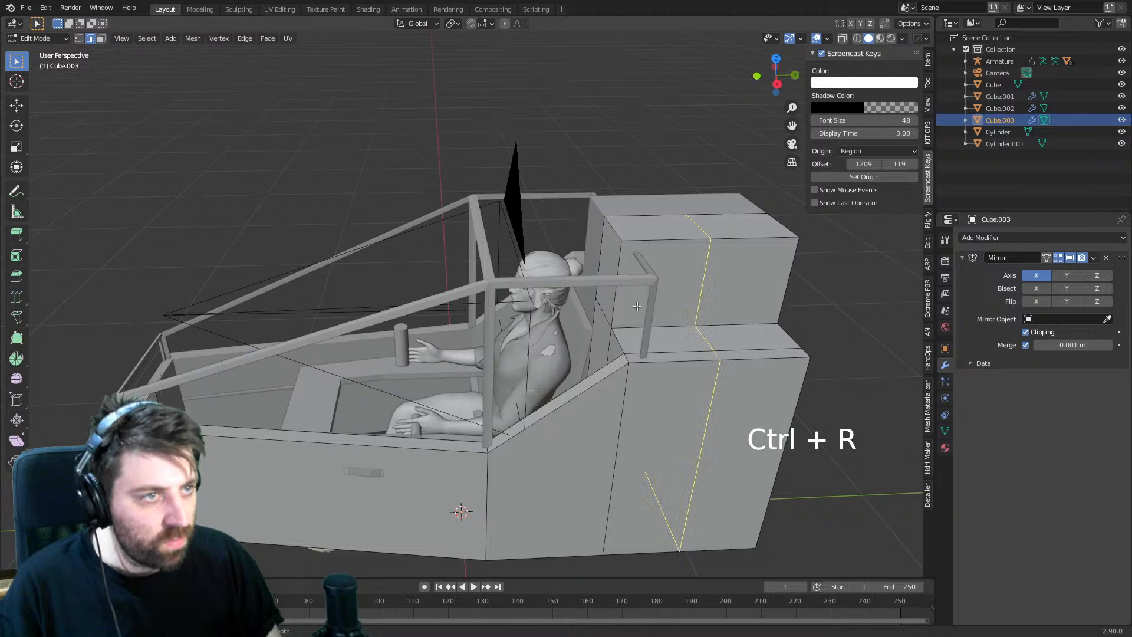
pyautogui.click(786, 283)
pyautogui.click(792, 312)
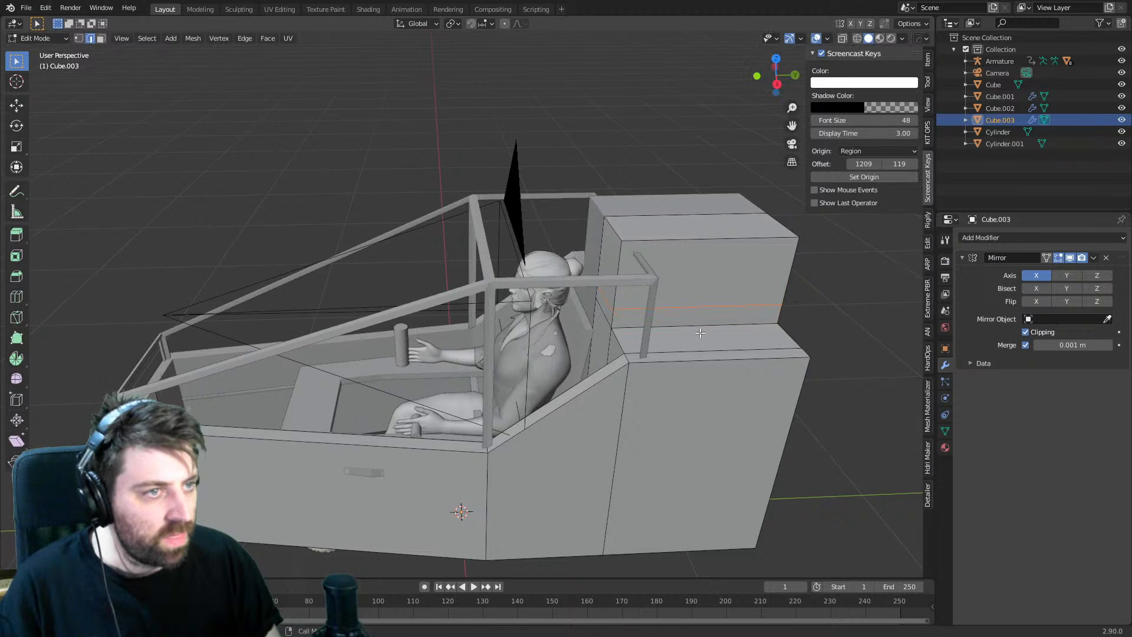
# - Move the edge loop at the raised block's base outward along X by about 0.07 m to form a sloped transition
pyautogui.moveTo(791, 313); pyautogui.dragTo(538, 337, button='middle')
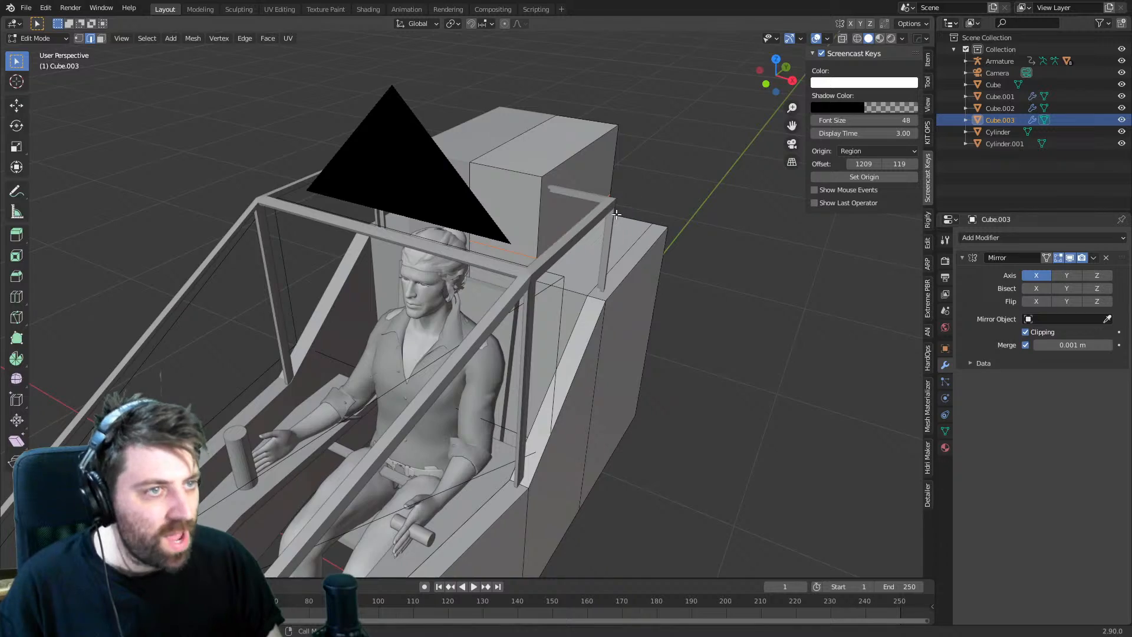
pyautogui.moveTo(616, 214); pyautogui.dragTo(529, 307, button='middle')
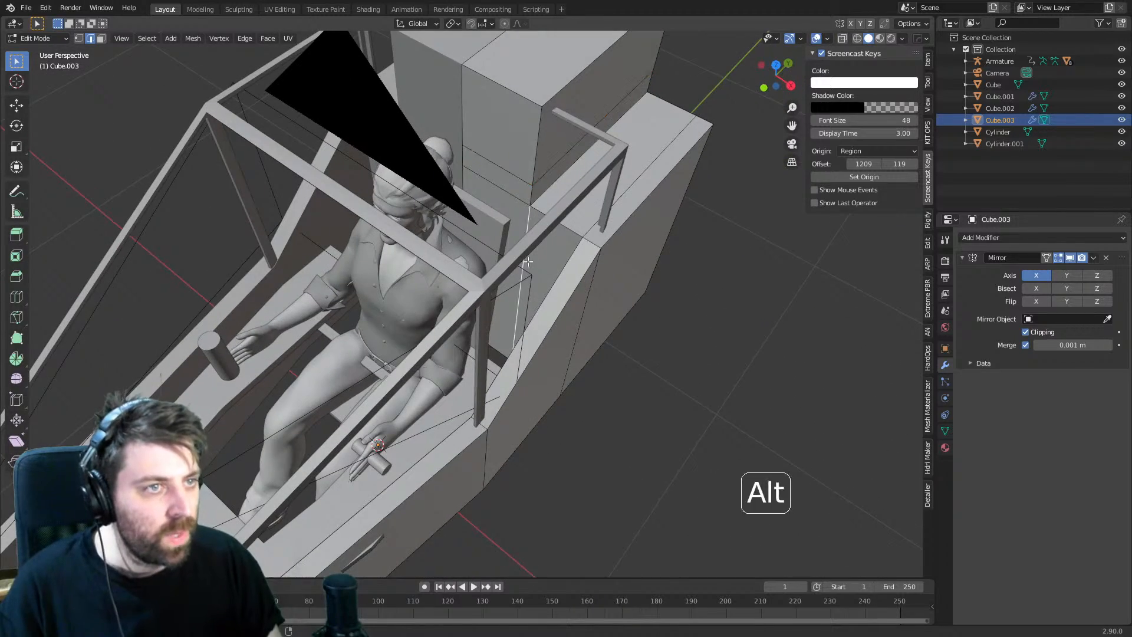
pyautogui.moveTo(528, 262); pyautogui.dragTo(550, 384, button='middle')
pyautogui.scroll(-3, 607, 439)
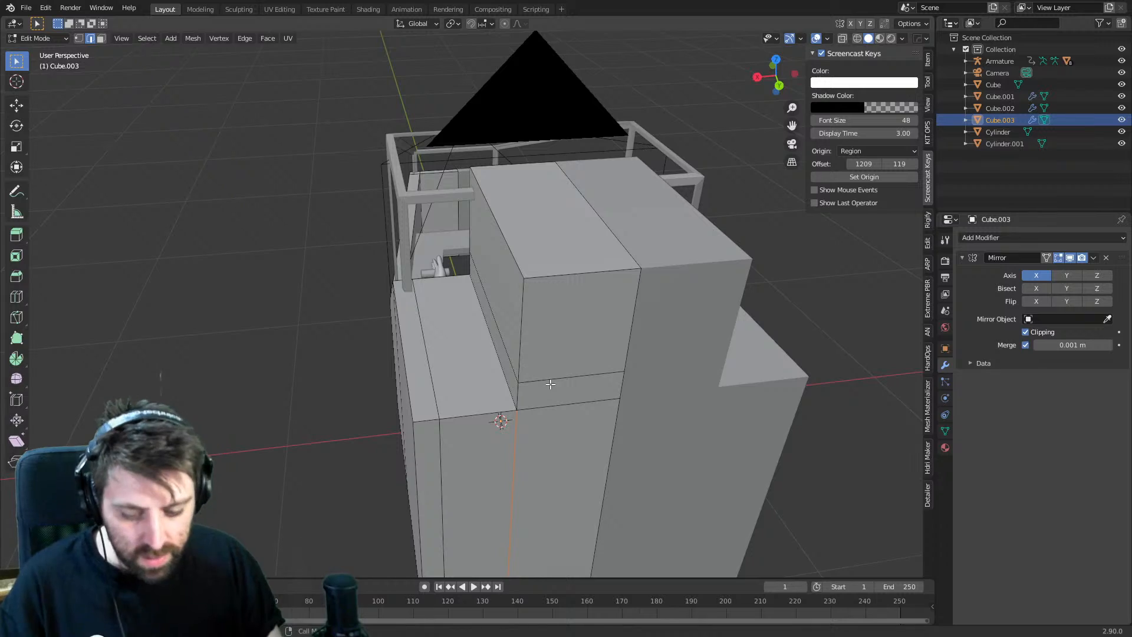
pyautogui.press('g')
pyautogui.press('y')
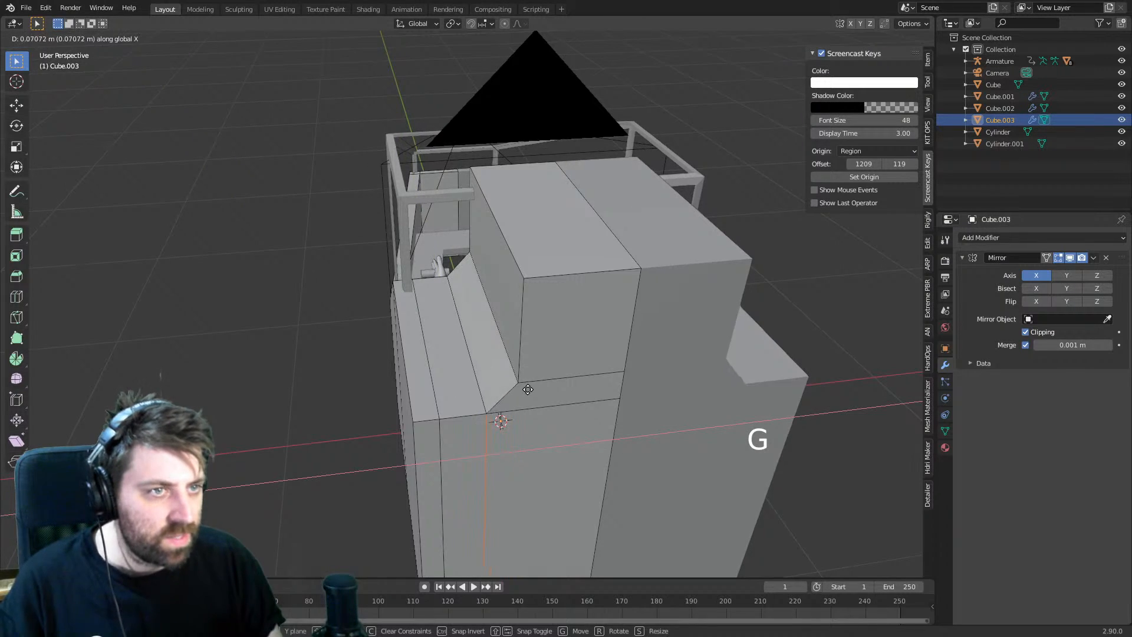
pyautogui.click(528, 389)
pyautogui.moveTo(471, 386); pyautogui.dragTo(560, 378, button='middle')
# - Leave mesh editing and add a Bevel modifier to the cockpit body
pyautogui.press('Tab')
pyautogui.moveTo(534, 351)
pyautogui.mouseDown(button='middle')
pyautogui.moveTo(654, 331)
pyautogui.moveTo(581, 346)
pyautogui.moveTo(551, 374)
pyautogui.moveTo(533, 366)
pyautogui.mouseUp(button='middle')
pyautogui.click(1003, 237)
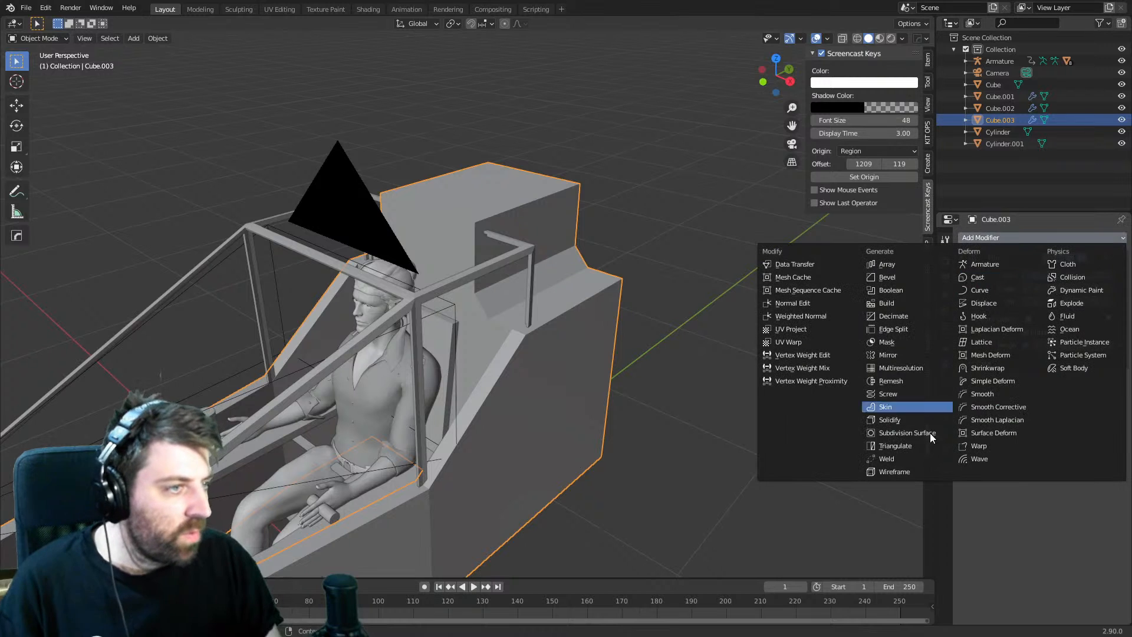
pyautogui.click(908, 277)
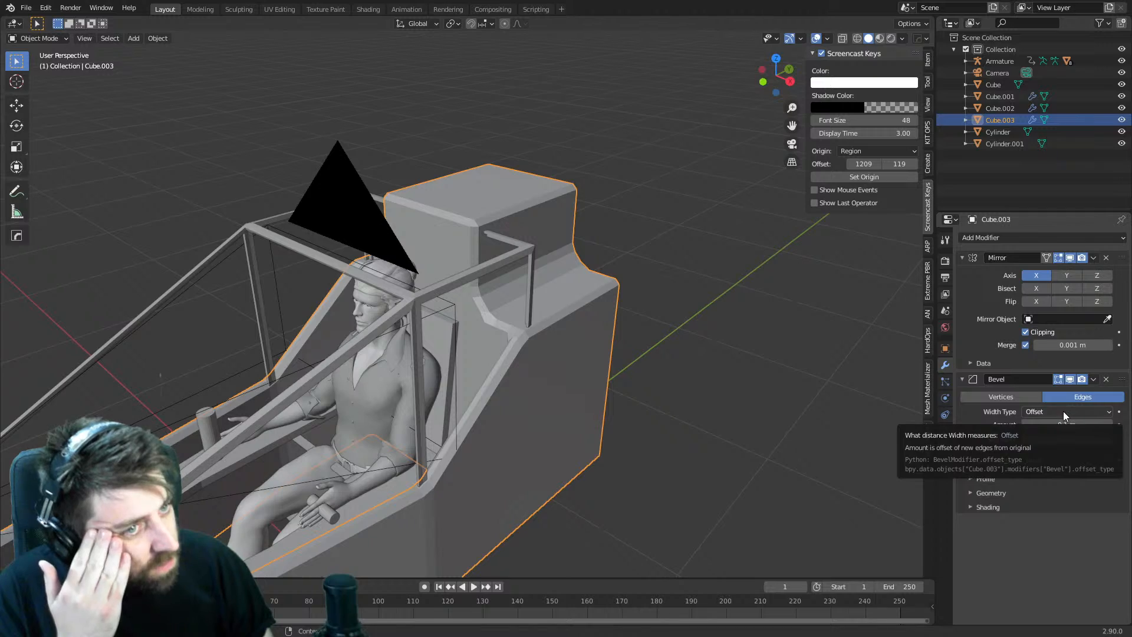
# - Examine the beveled cockpit from several angles and compare it with the X-wing cockpit reference image in the browser
pyautogui.moveTo(695, 402); pyautogui.dragTo(750, 364, button='middle')
pyautogui.scroll(3, 731, 425)
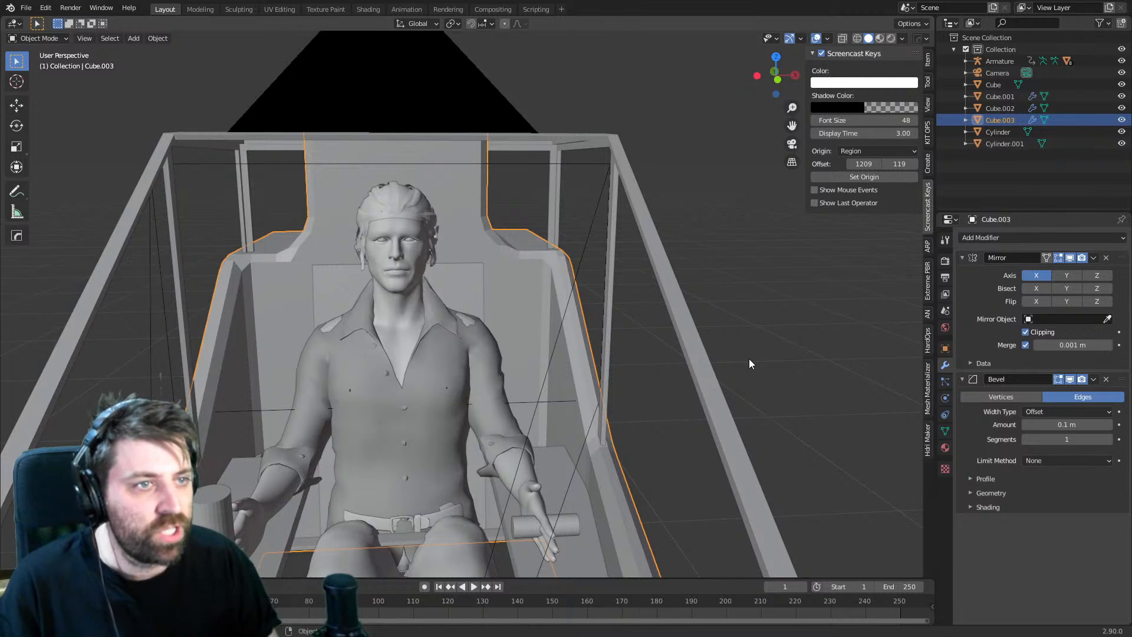
pyautogui.moveTo(528, 276); pyautogui.dragTo(530, 366, button='middle')
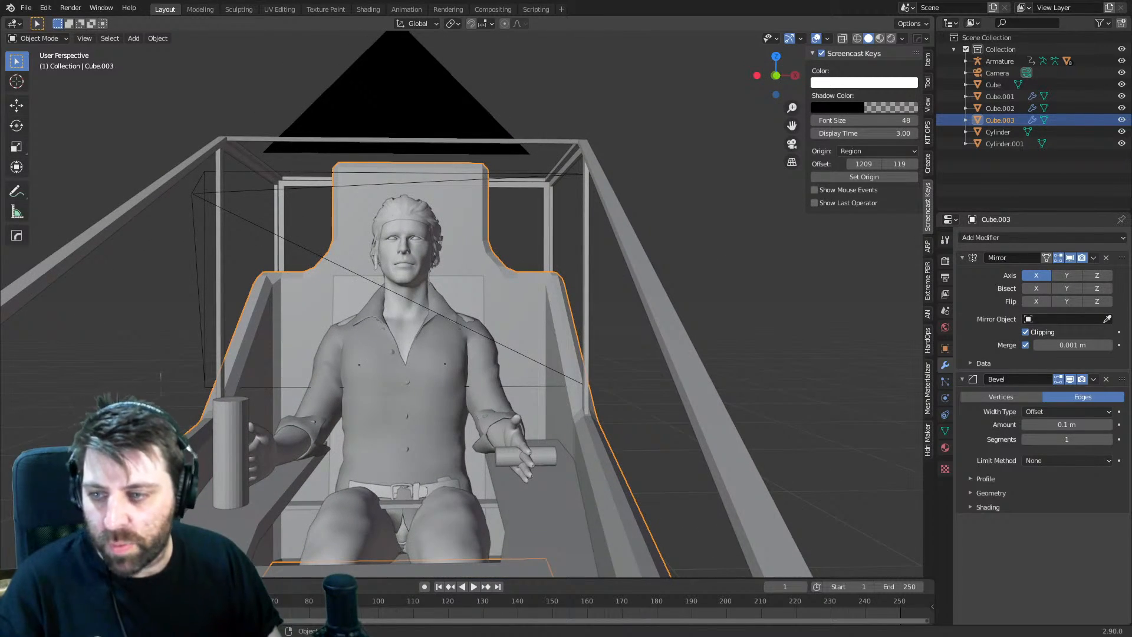
pyautogui.hotkey('alt', 'Tab')
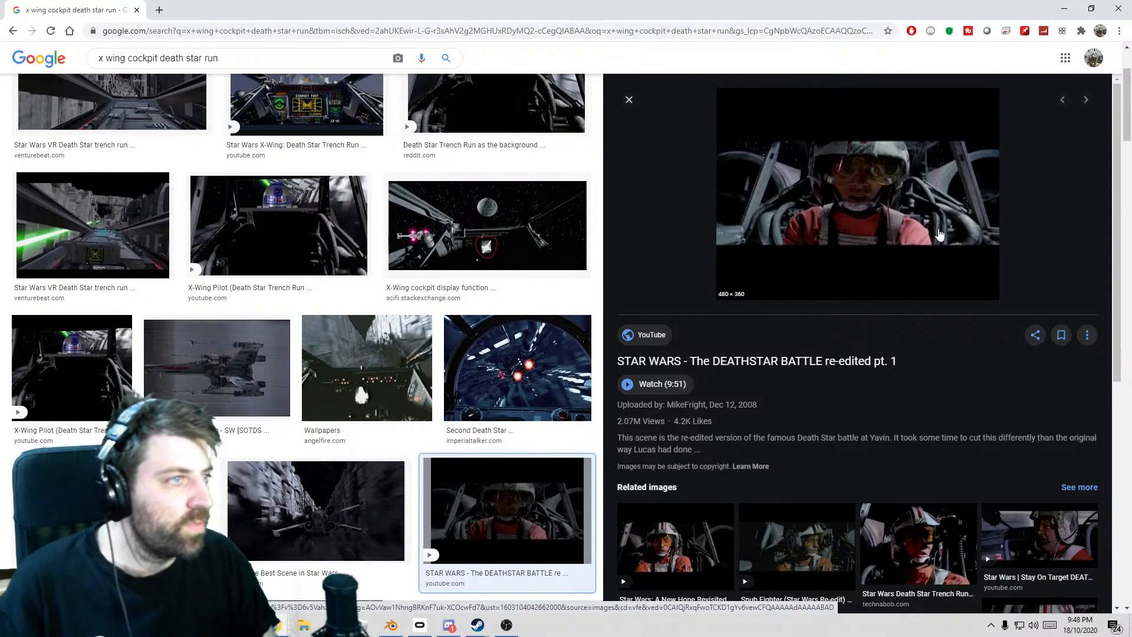
pyautogui.hotkey('alt', 'Tab')
pyautogui.moveTo(625, 352); pyautogui.dragTo(555, 412, button='middle')
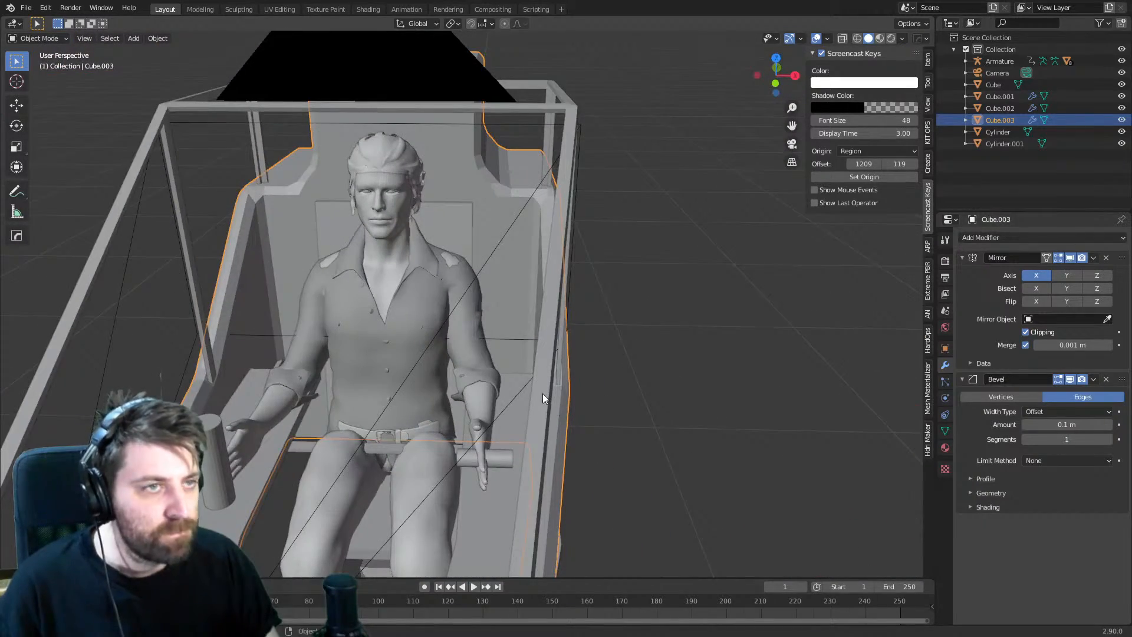
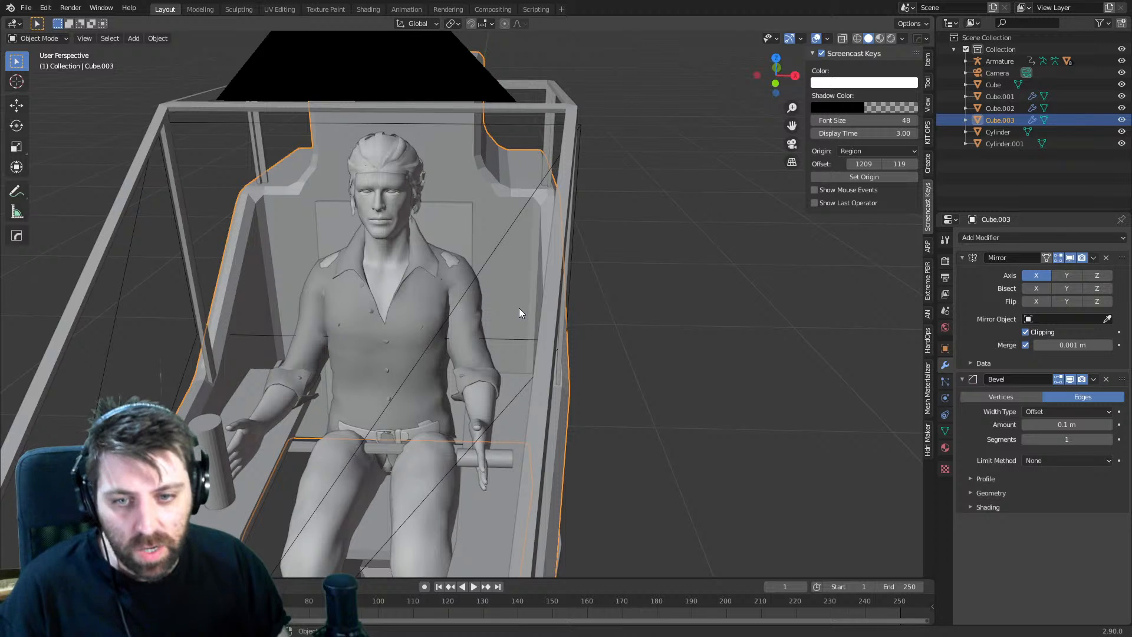
pyautogui.press('KP_3')
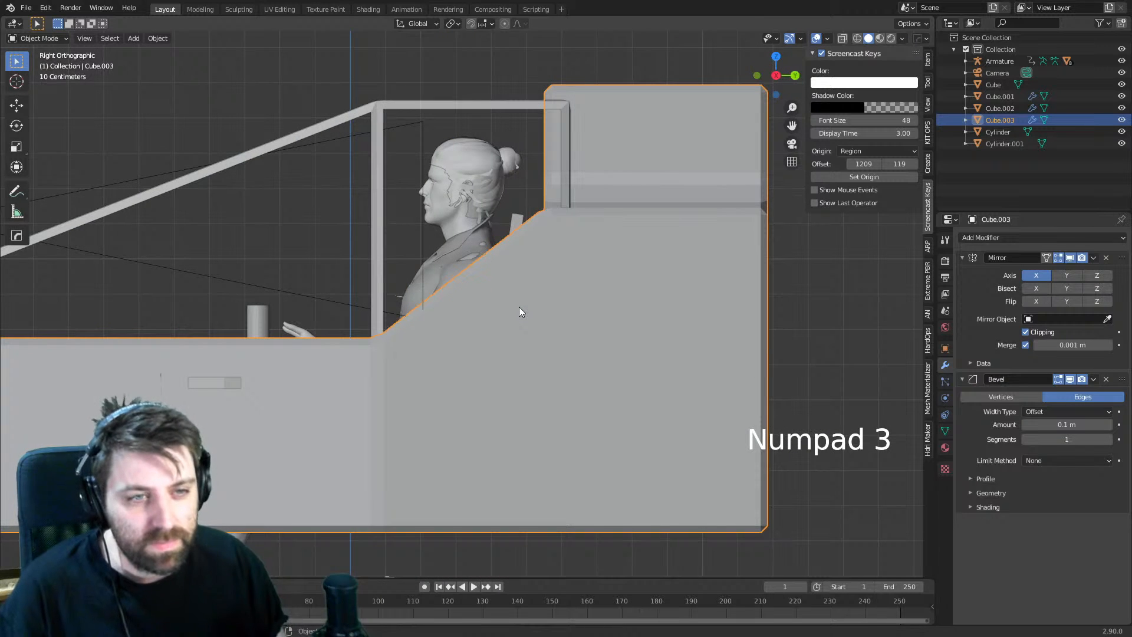
pyautogui.moveTo(500, 345); pyautogui.dragTo(624, 360, button='middle')
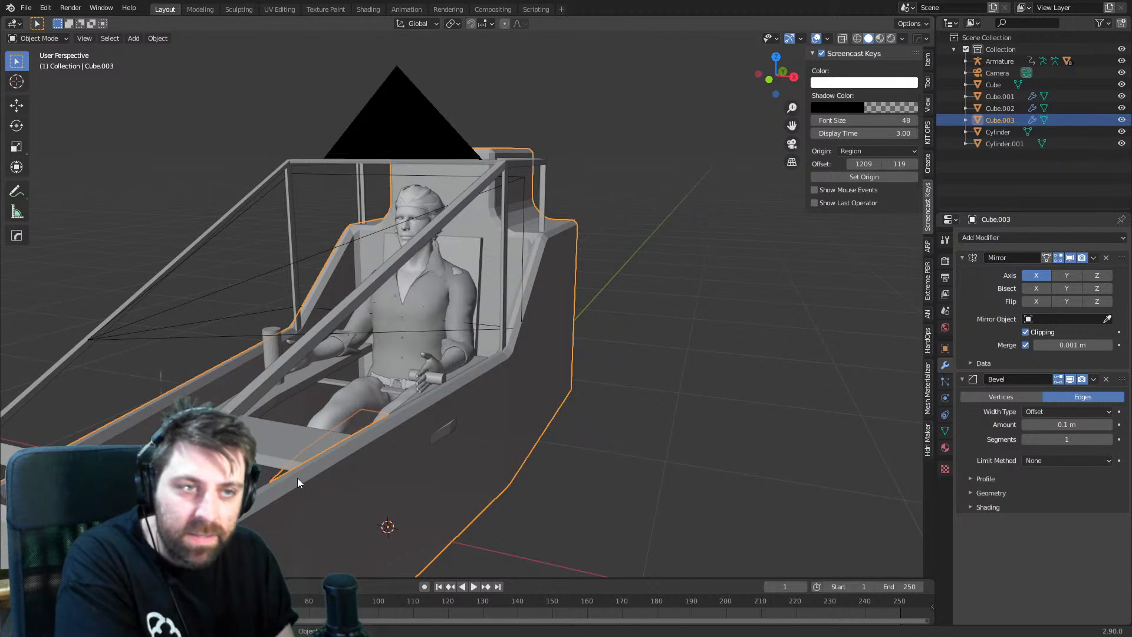
pyautogui.moveTo(549, 224); pyautogui.dragTo(529, 233, button='middle')
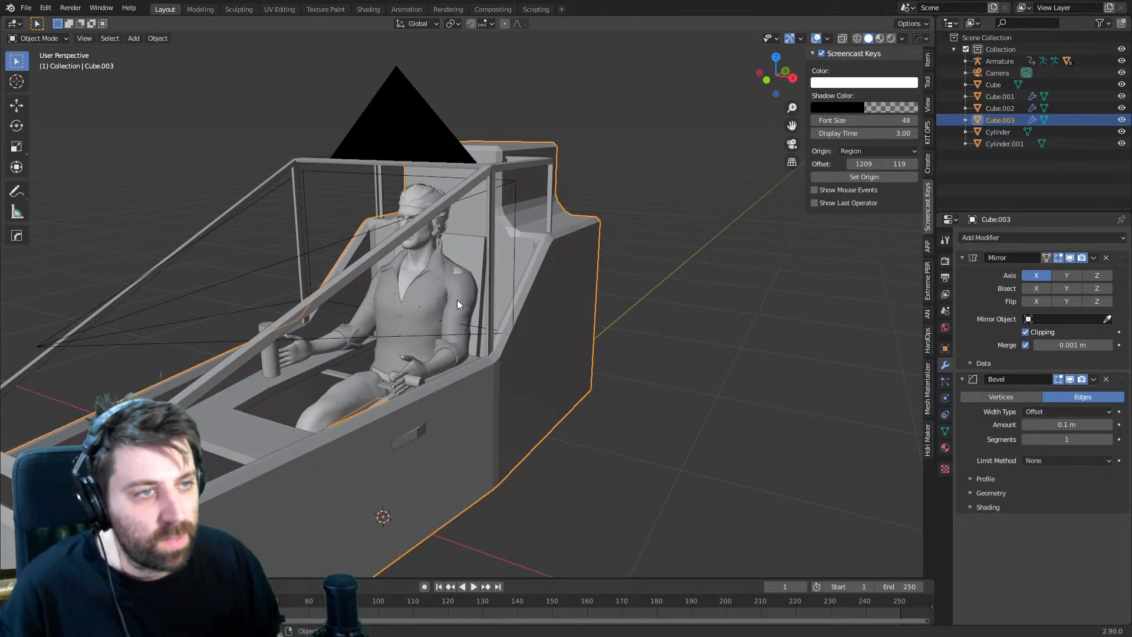
pyautogui.moveTo(570, 295); pyautogui.dragTo(559, 304, button='middle')
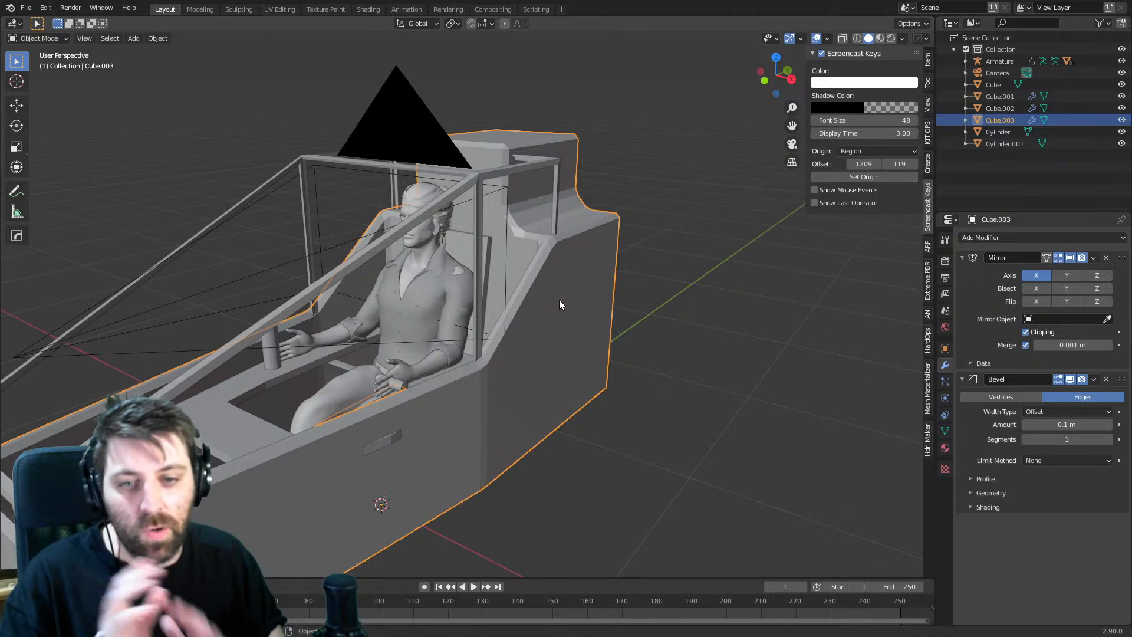
pyautogui.moveTo(546, 360); pyautogui.dragTo(490, 354, button='middle')
pyautogui.scroll(4, 491, 352)
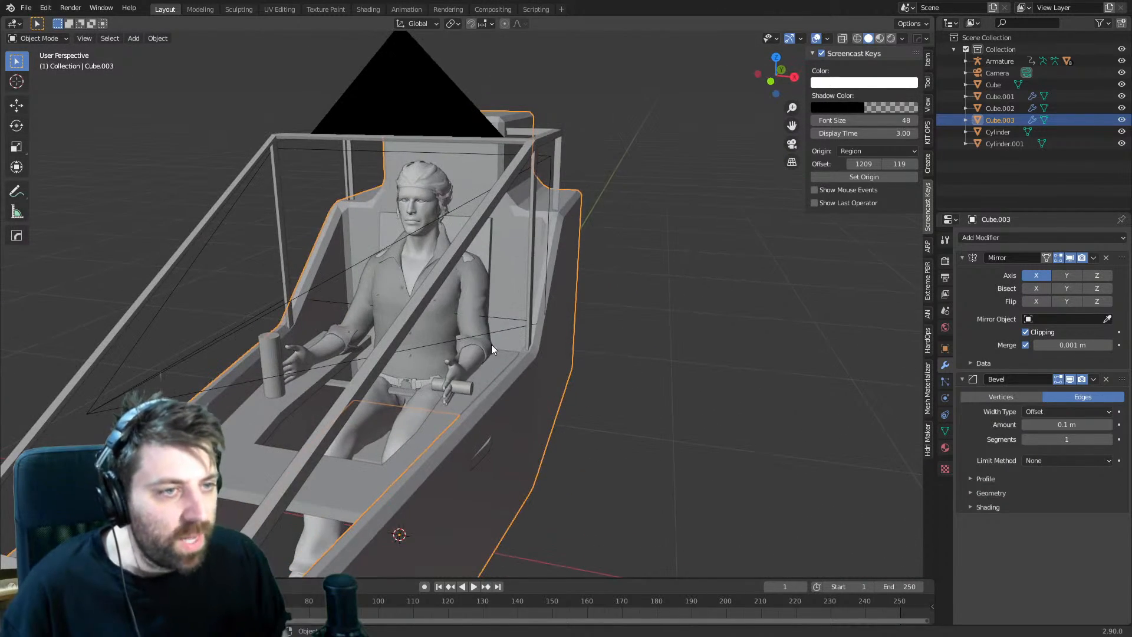
# - Add a Bezier curve to the scene at the 3D cursor
pyautogui.scroll(-5, 495, 224)
pyautogui.moveTo(467, 194); pyautogui.dragTo(512, 284, button='middle')
pyautogui.hotkey('shift', 'a')
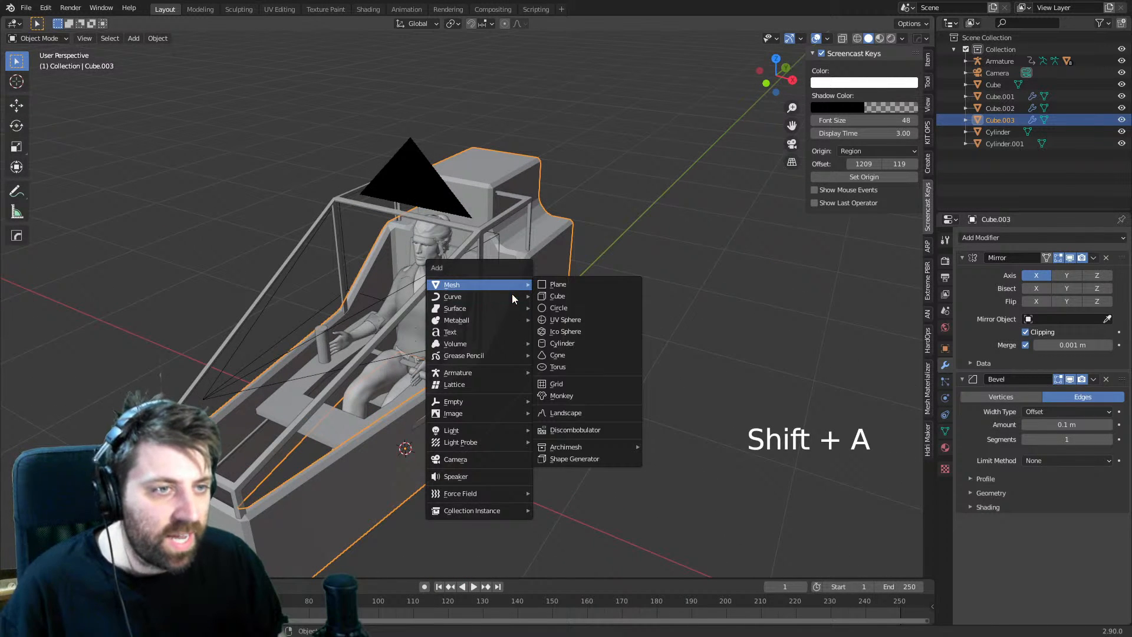
pyautogui.moveTo(519, 296)
pyautogui.click(571, 296)
pyautogui.scroll(-2, 533, 389)
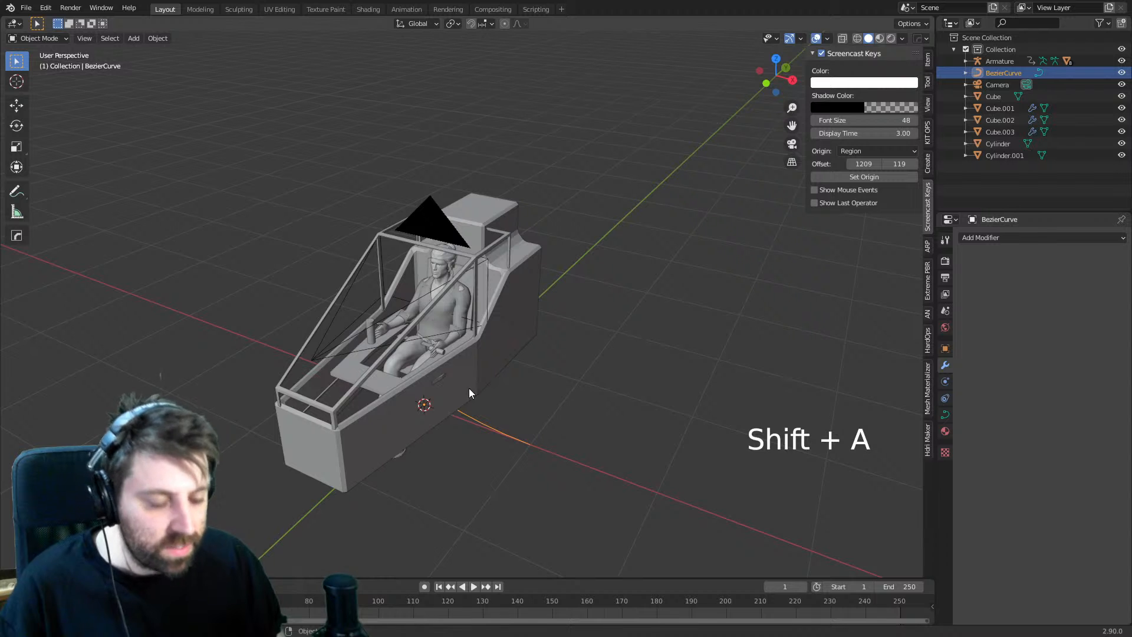
# - Start editing the curve's points in top view and rotate the first control point until its handles lie flat along X
pyautogui.press('KP_7')
pyautogui.press('Tab')
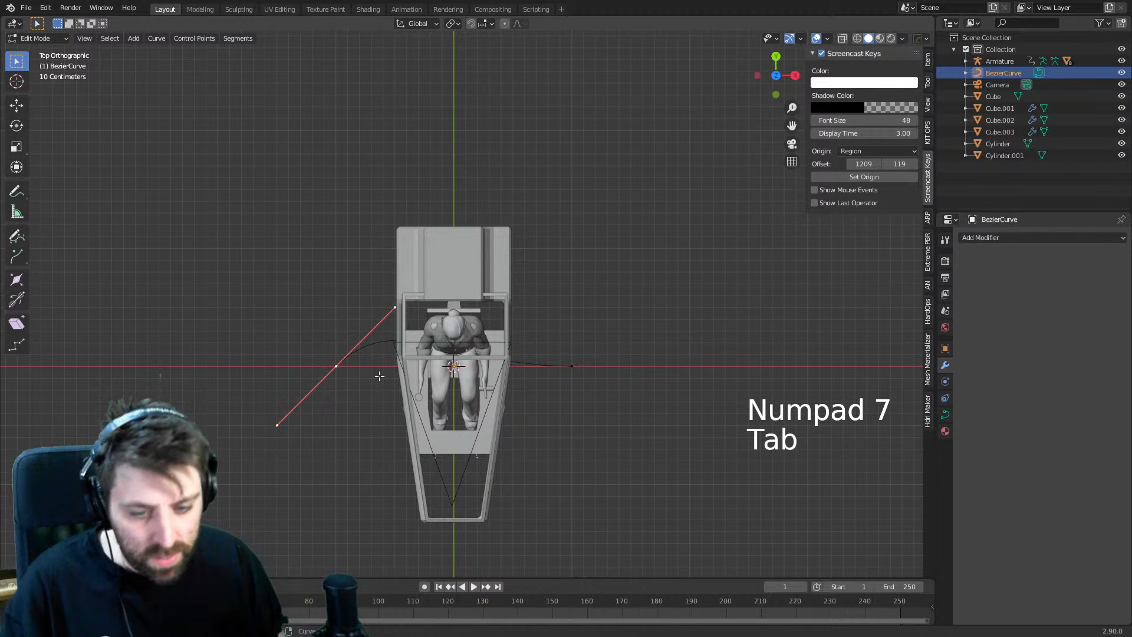
pyautogui.press('r')
pyautogui.click(381, 376)
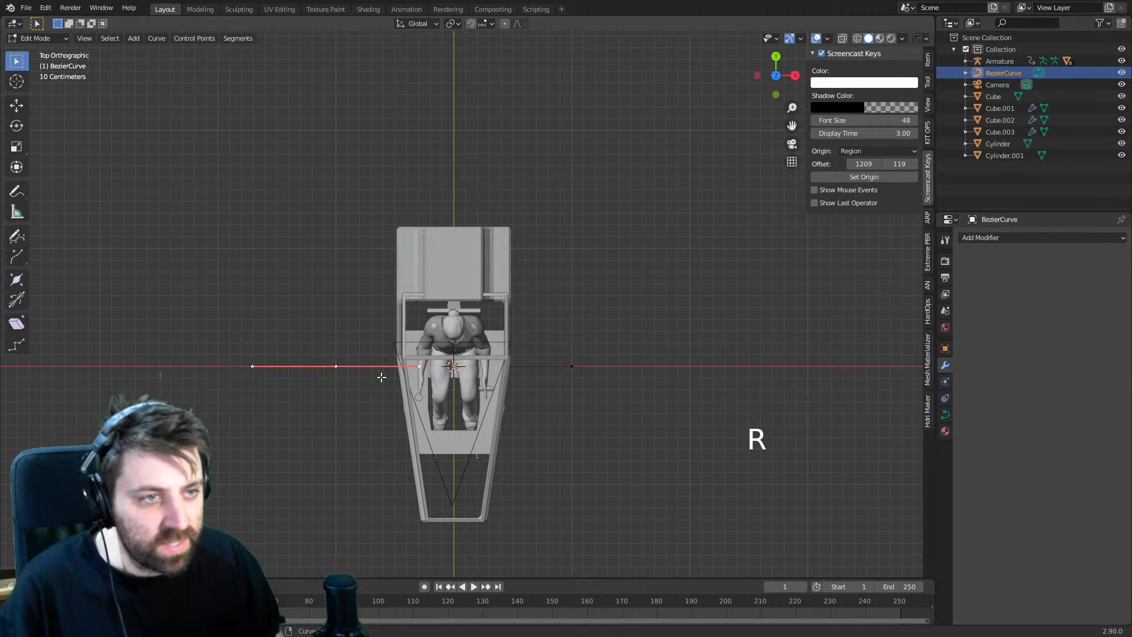
# - Scale both control points of the curve closer together and move the second one along X past the cockpit's side
pyautogui.keyDown('shift'); pyautogui.click(576, 365); pyautogui.keyUp('shift')
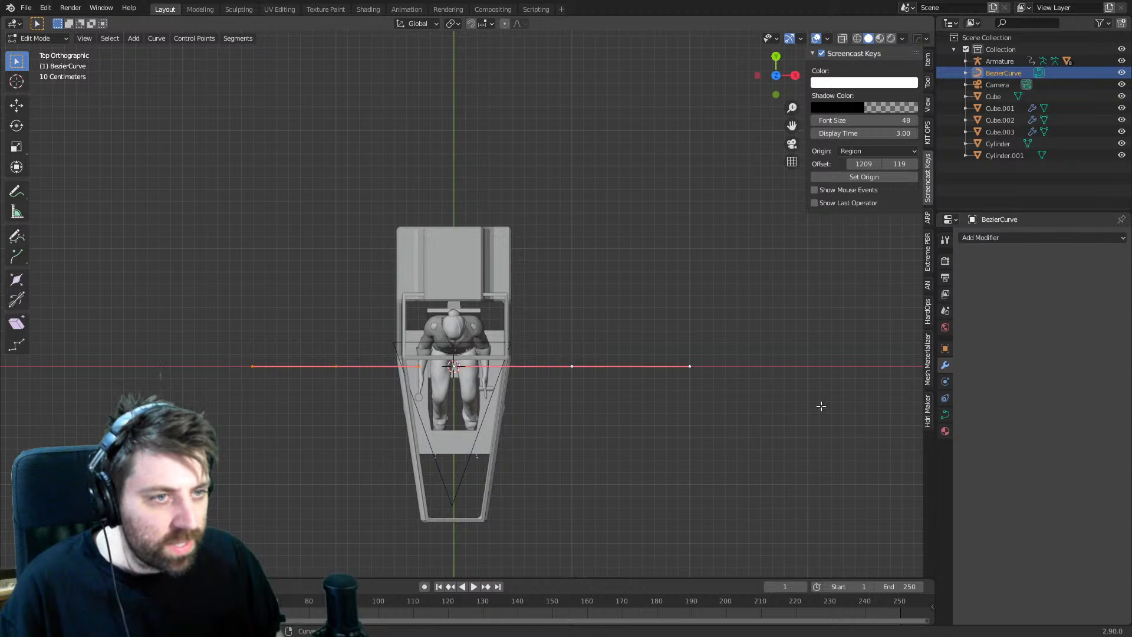
pyautogui.press('s')
pyautogui.click(530, 377)
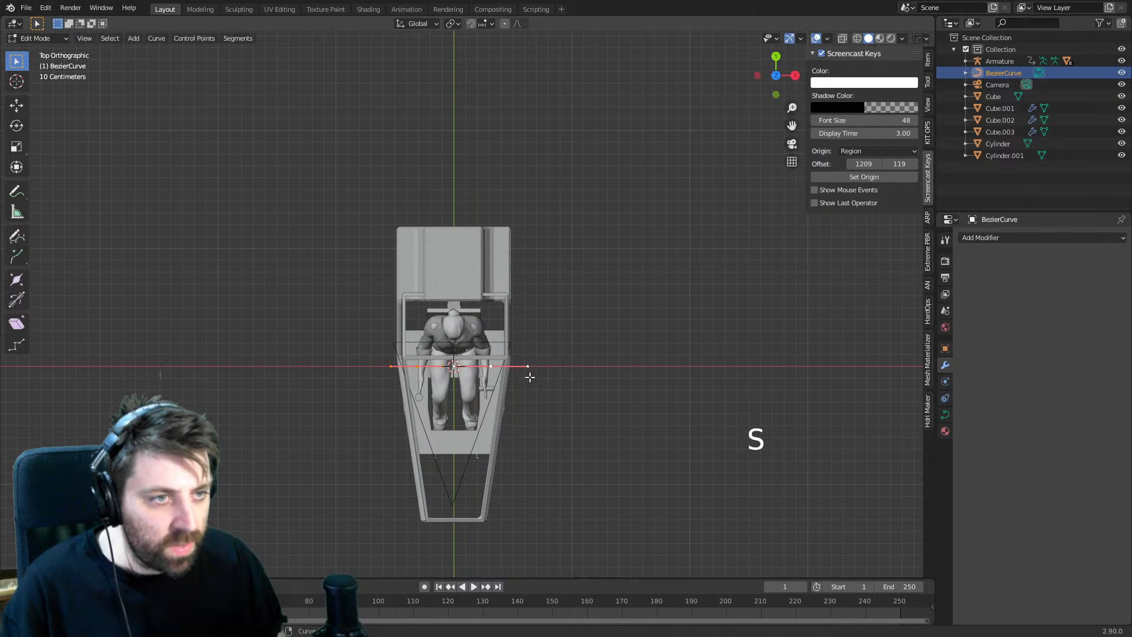
pyautogui.press('g')
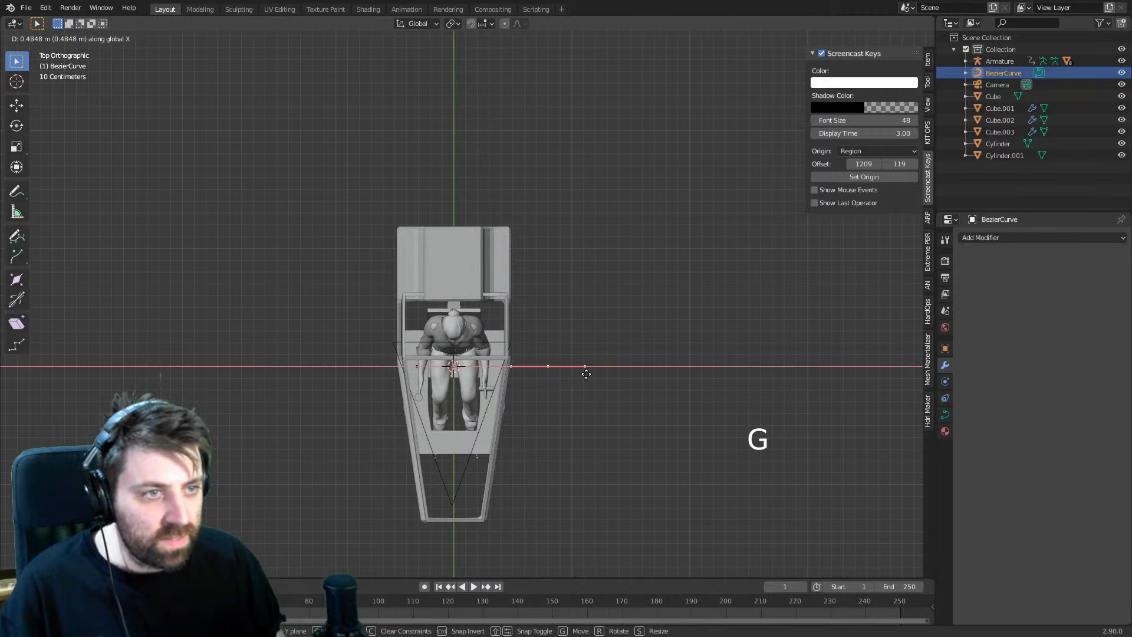
pyautogui.click(599, 374)
# - Rotate the whole curve 90 degrees about the Y axis so that it stands upright
pyautogui.press('a')
pyautogui.press('KP_3')
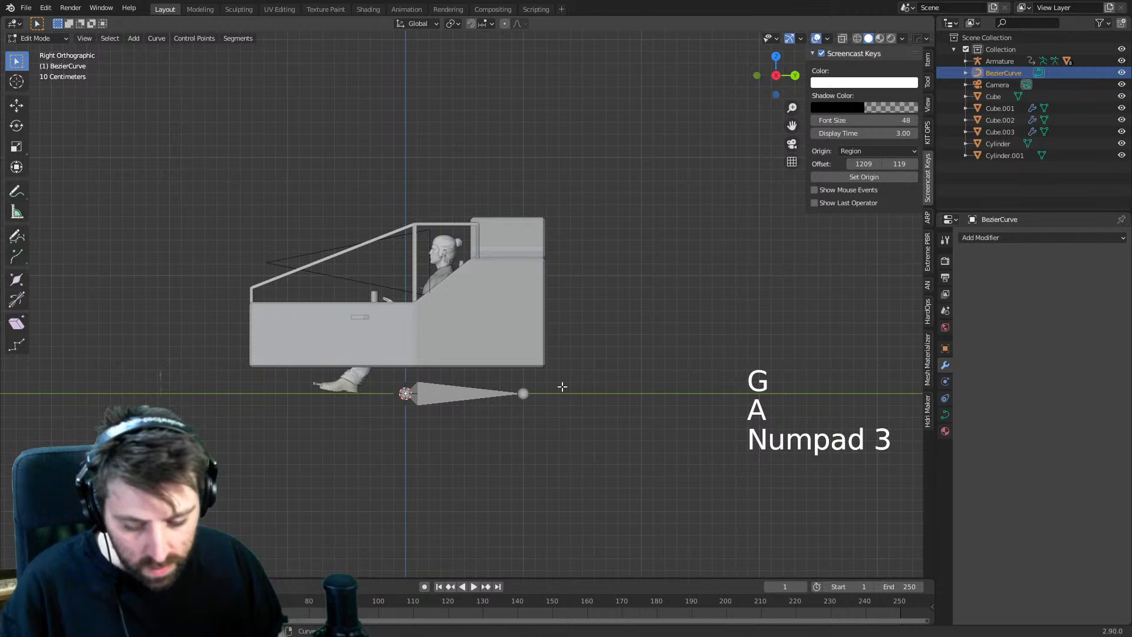
pyautogui.press('r')
pyautogui.press('y')
pyautogui.press('9')
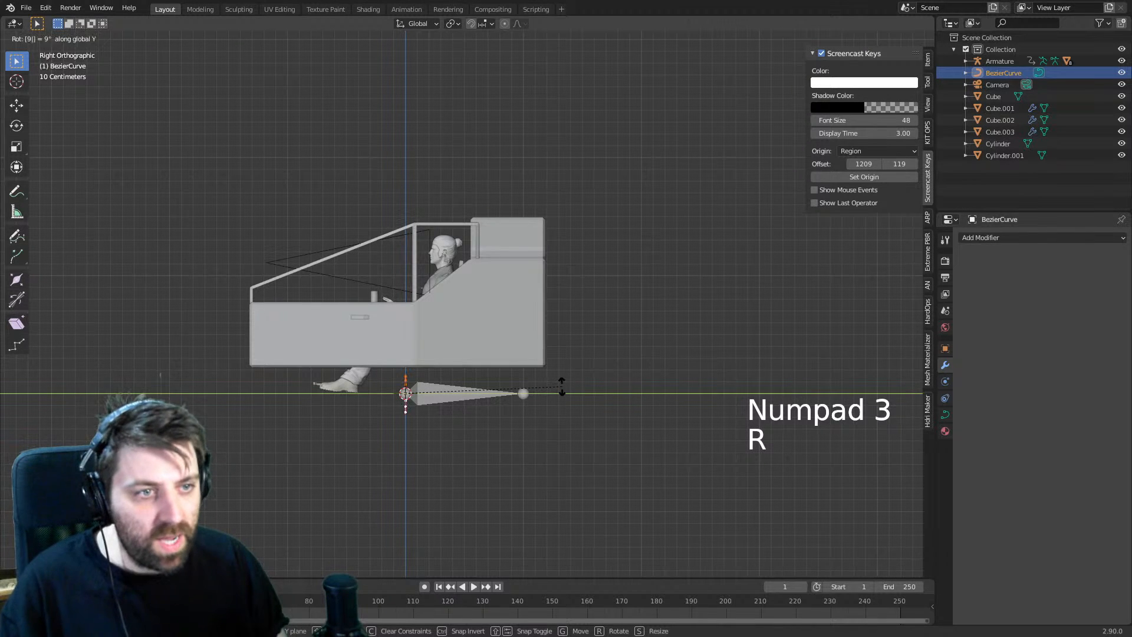
pyautogui.press('0')
pyautogui.press('Return')
# - Scale the upright curve down and move it up and back to the area behind the pilot's torso
pyautogui.scroll(2, 539, 392)
pyautogui.press('s')
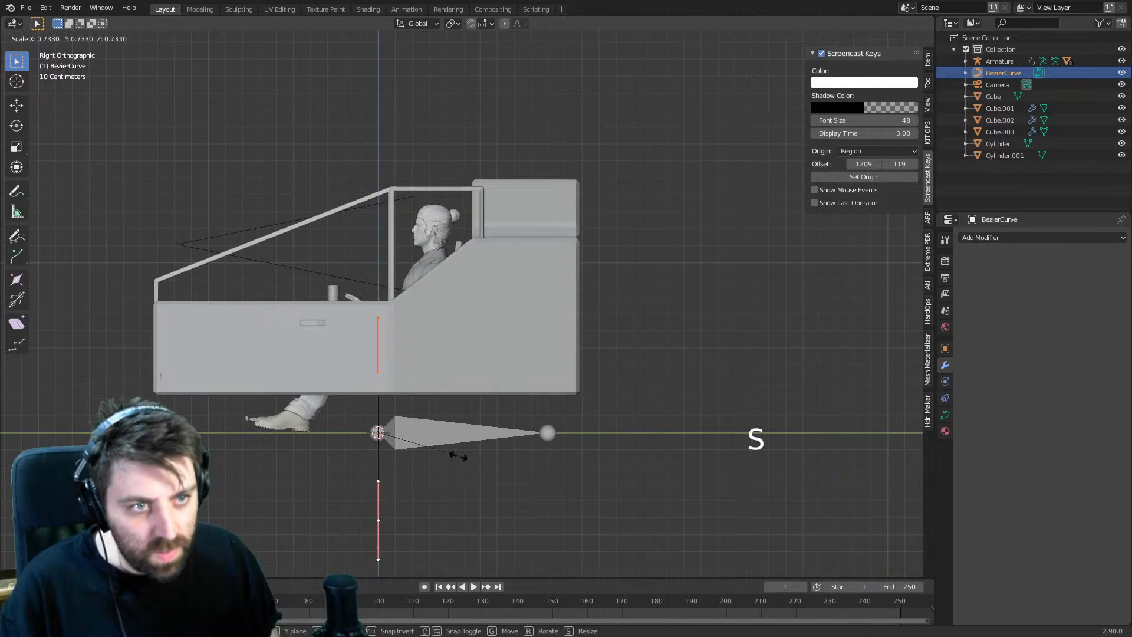
pyautogui.click(409, 448)
pyautogui.press('g')
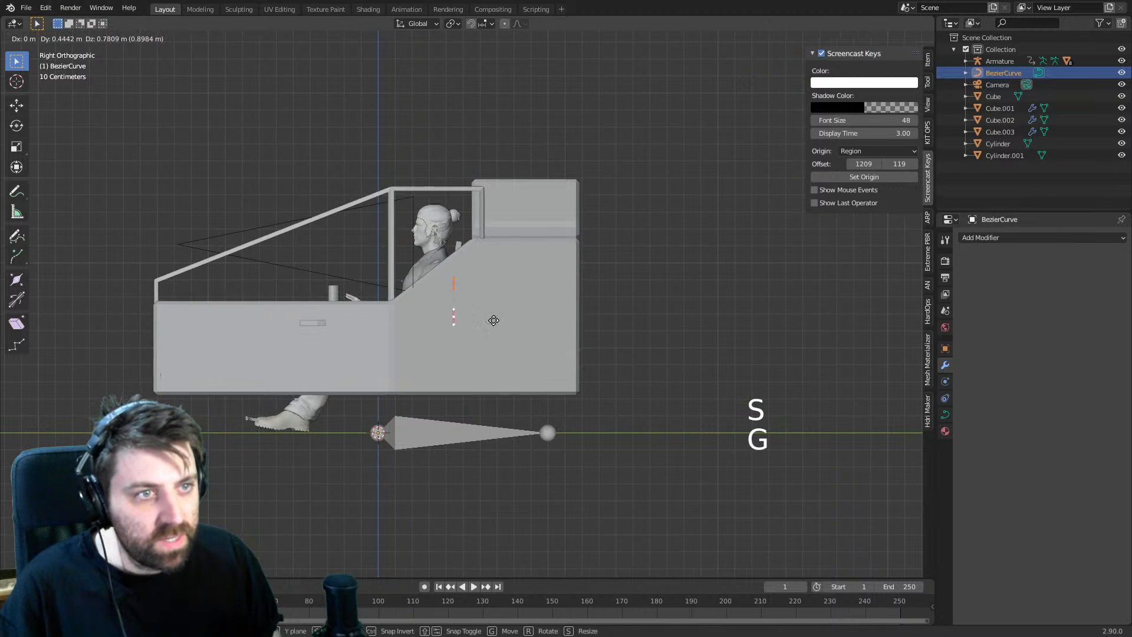
pyautogui.press('z')
pyautogui.click(496, 318)
# - In wireframe side view, lower the curve's bottom control point, tilt it diagonally and reposition it behind the seat's backrest
pyautogui.hotkey('shift', 'z')
pyautogui.scroll(3, 516, 366)
pyautogui.scroll(4, 515, 367)
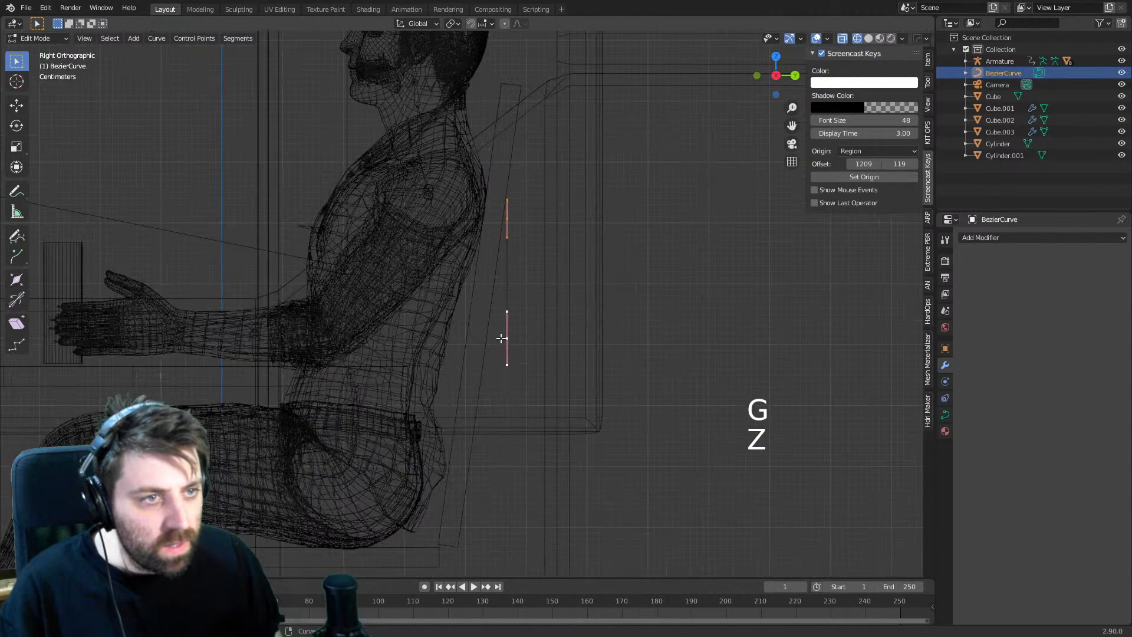
pyautogui.press('g')
pyautogui.click(538, 448)
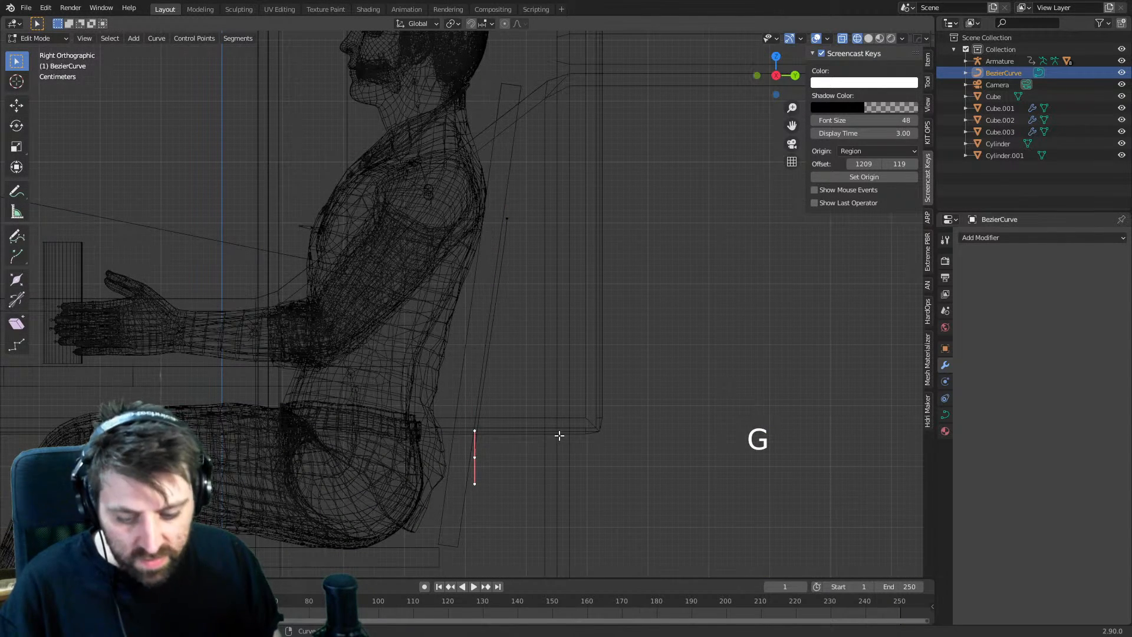
pyautogui.press('r')
pyautogui.press('g')
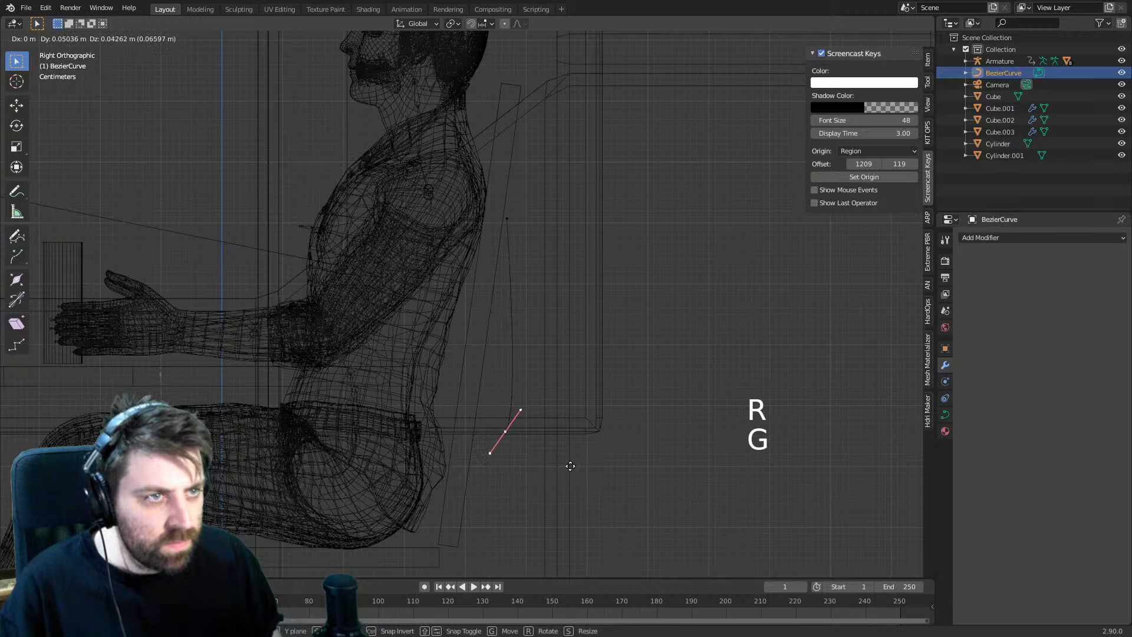
pyautogui.click(569, 462)
# - Move the curve's top control point up and back, and shift the bottom control point back beneath it
pyautogui.press('g')
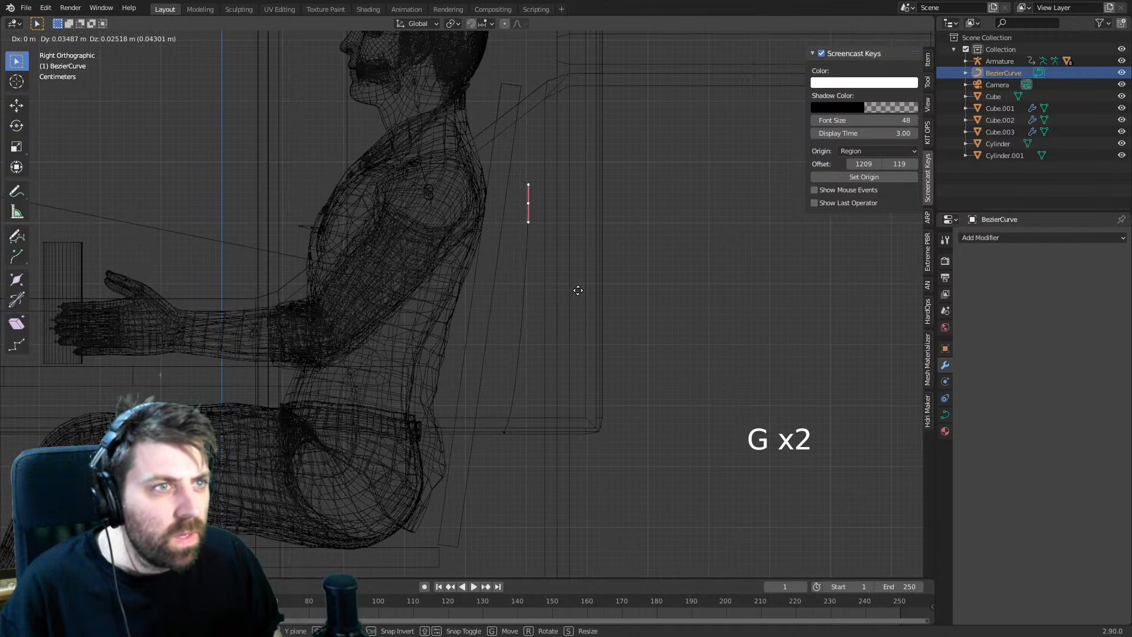
pyautogui.click(581, 292)
pyautogui.keyDown('shift'); pyautogui.moveTo(564, 301); pyautogui.dragTo(568, 262, button='middle'); pyautogui.keyUp('shift')
pyautogui.press('g')
pyautogui.click(556, 152)
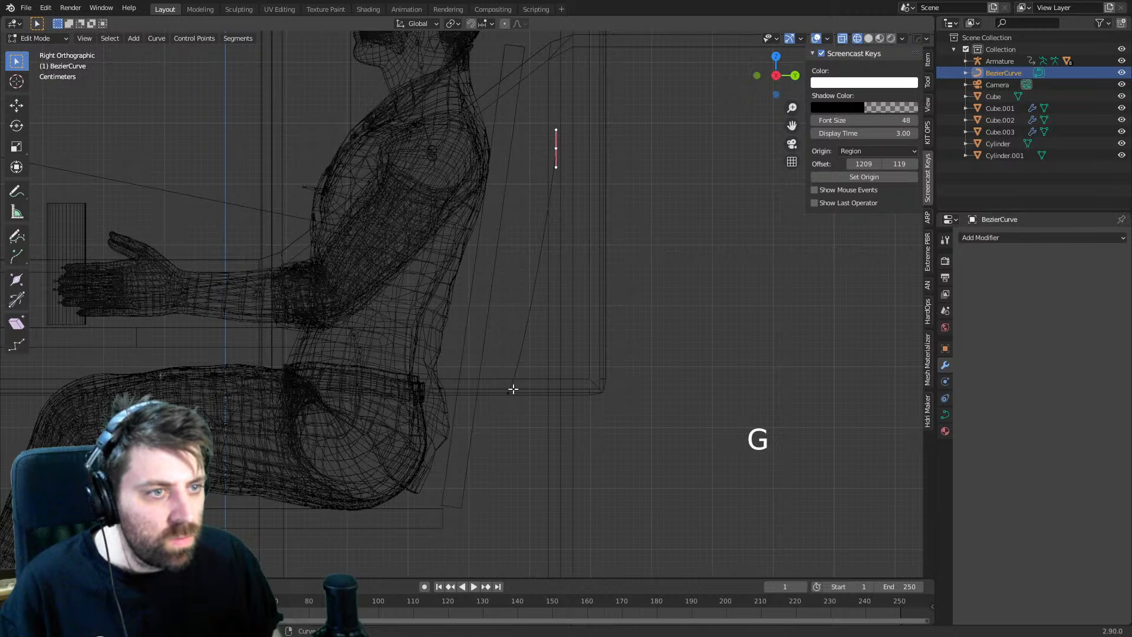
pyautogui.press('g')
pyautogui.click(572, 468)
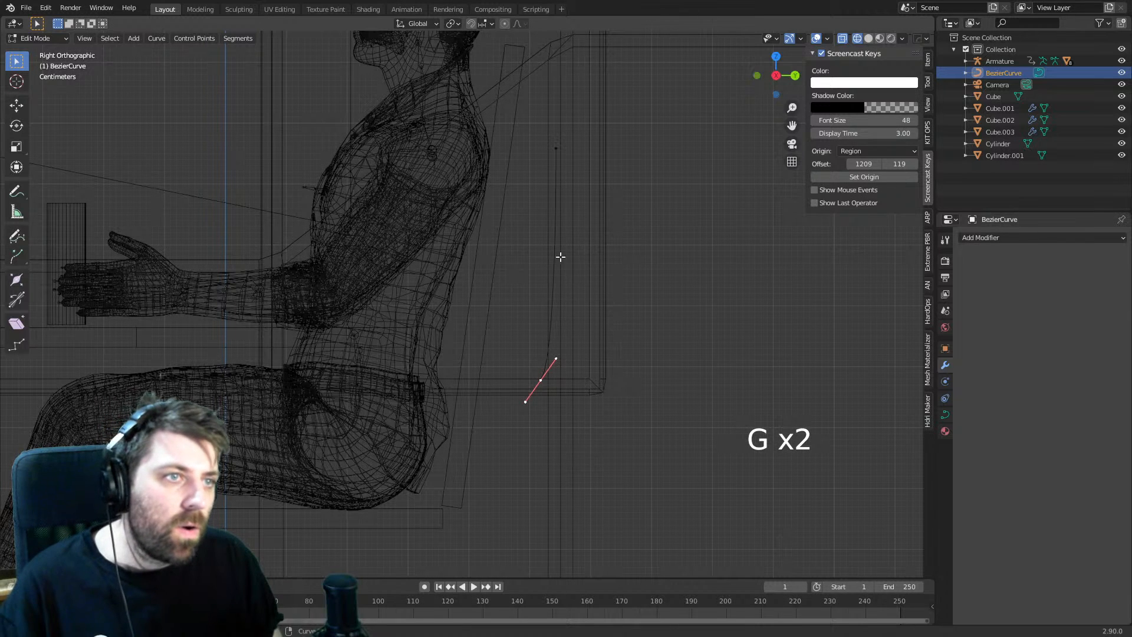
# - Rotate the bottom control point to a steeper tilt and adjust its position so the curve runs nearly straight up
pyautogui.press('r')
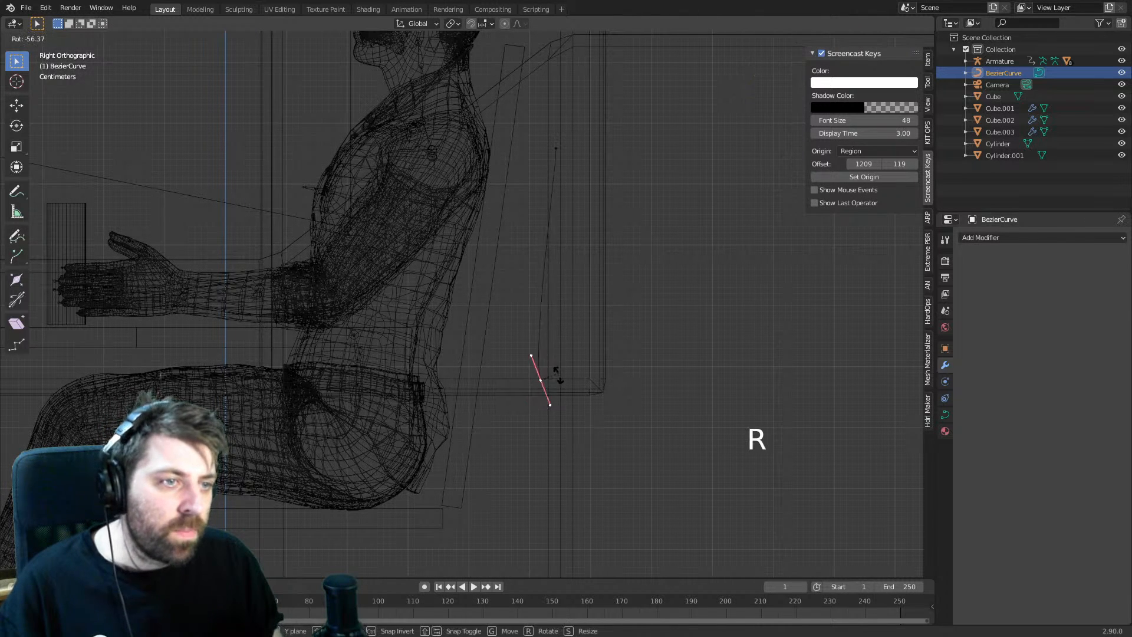
pyautogui.click(560, 388)
pyautogui.press('g')
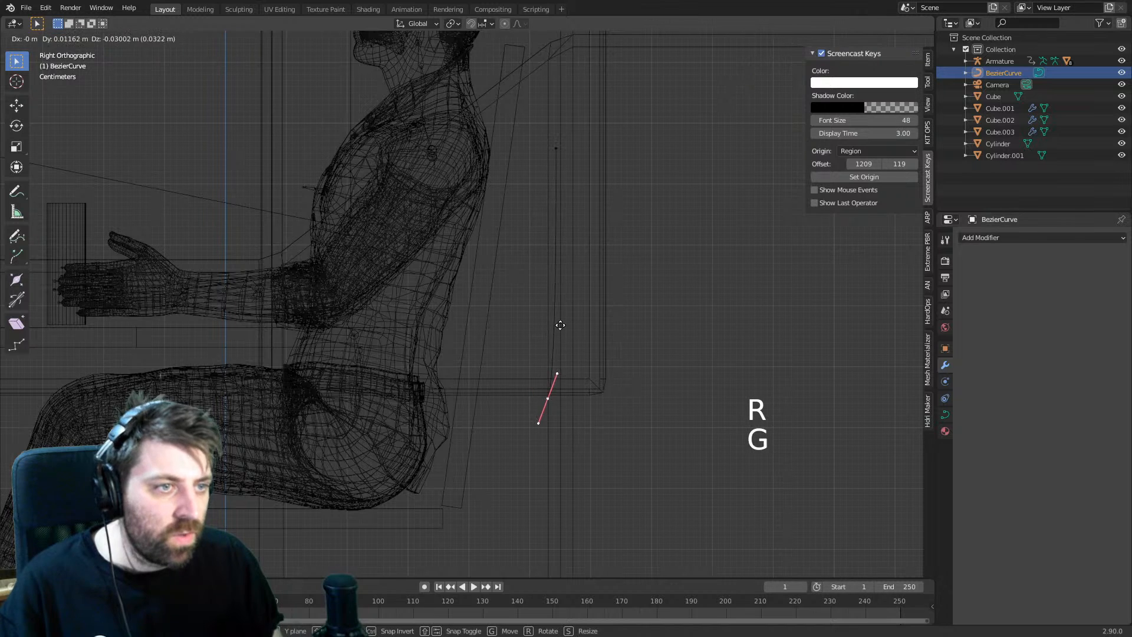
pyautogui.click(557, 278)
pyautogui.press('a')
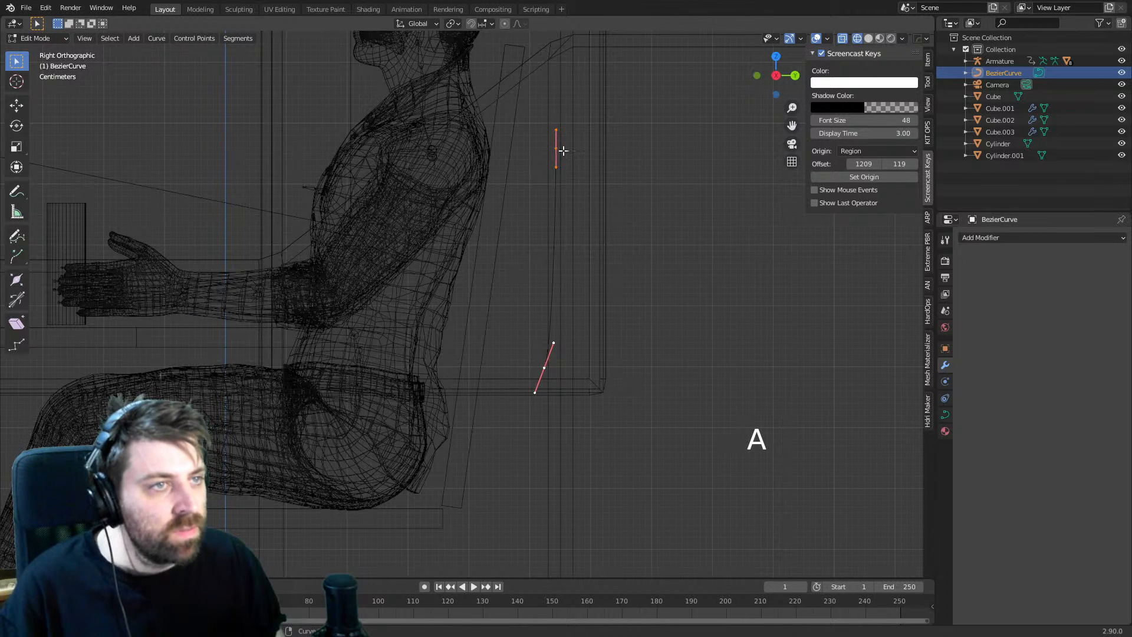
# - Extrude a new control point down from the curve's bottom end, turn it horizontal, place it at the seat's base and lengthen its handles
pyautogui.keyDown('shift'); pyautogui.moveTo(623, 397); pyautogui.dragTo(640, 355, button='middle'); pyautogui.keyUp('shift')
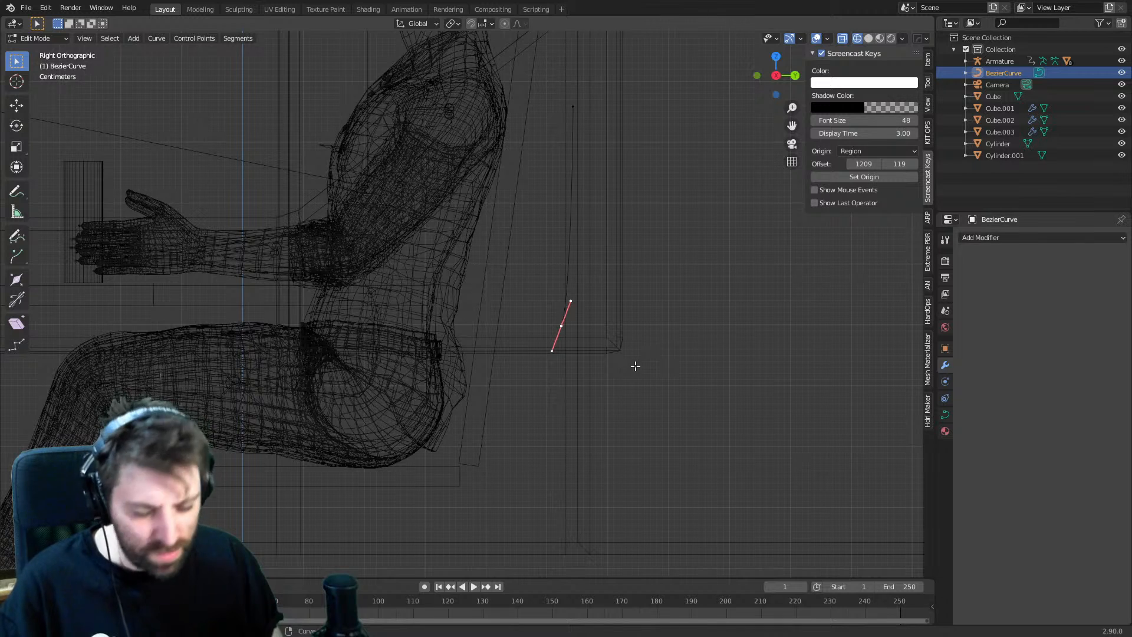
pyautogui.press('e')
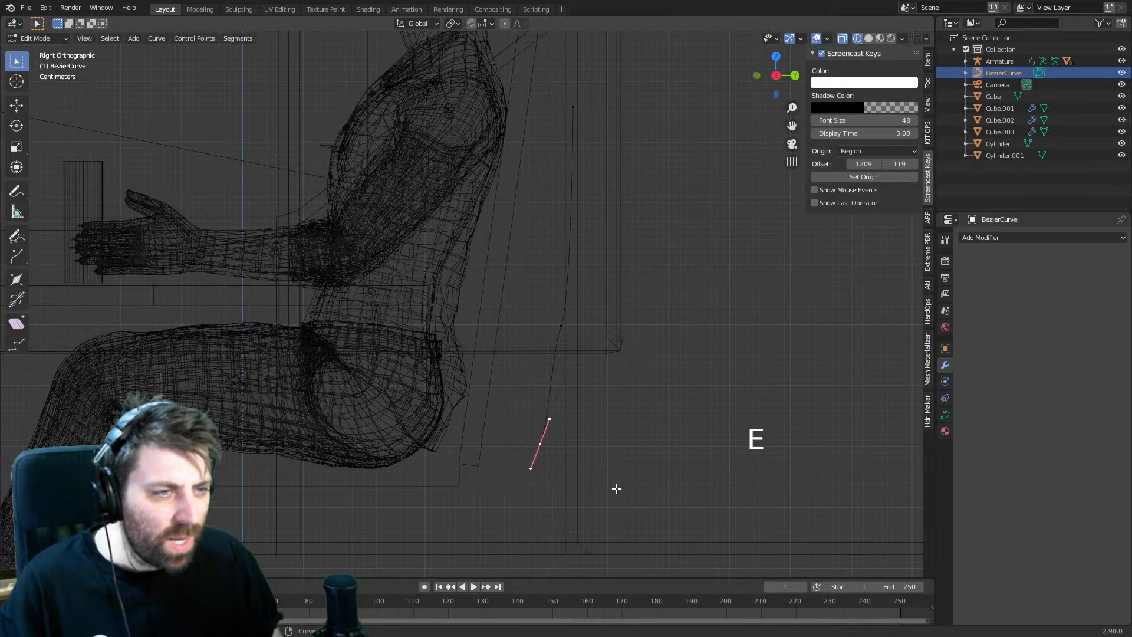
pyautogui.press('r')
pyautogui.click(594, 498)
pyautogui.press('g')
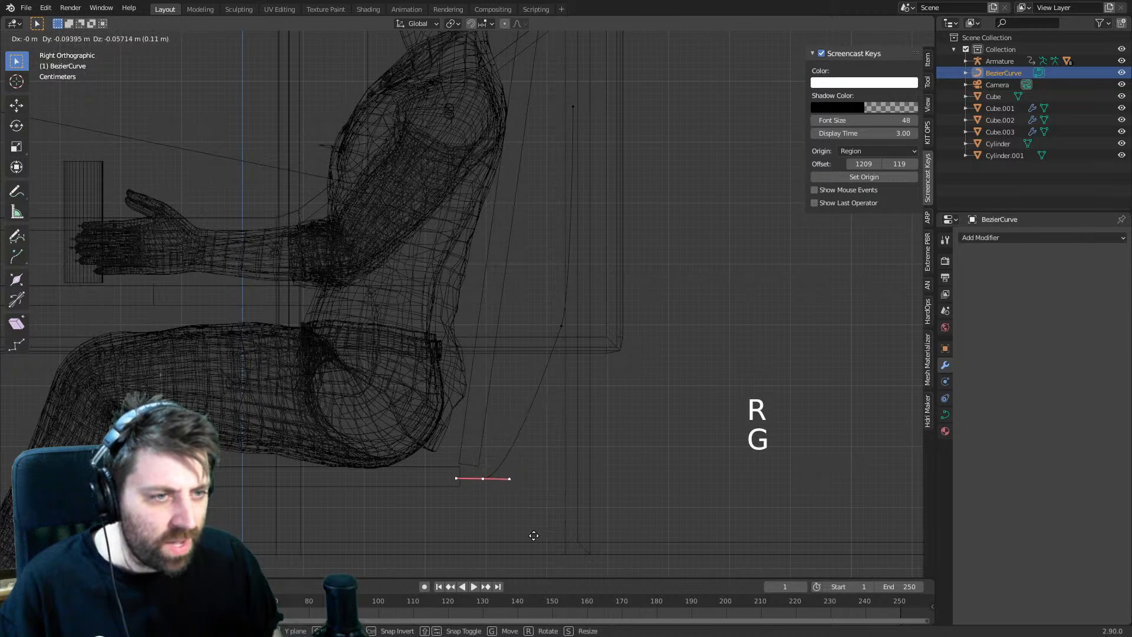
pyautogui.press('s')
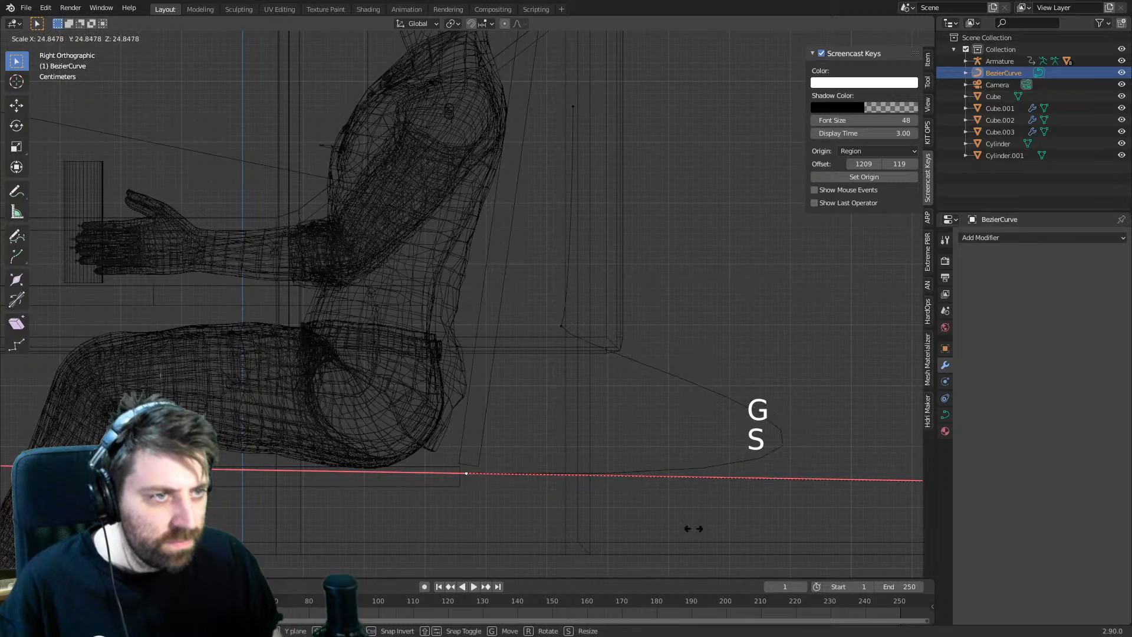
pyautogui.rightClick(642, 495)
pyautogui.press('s')
pyautogui.click(820, 475)
# - Rotate the control point above the seat-base bend to smooth the curve's flow into it
pyautogui.click(565, 327)
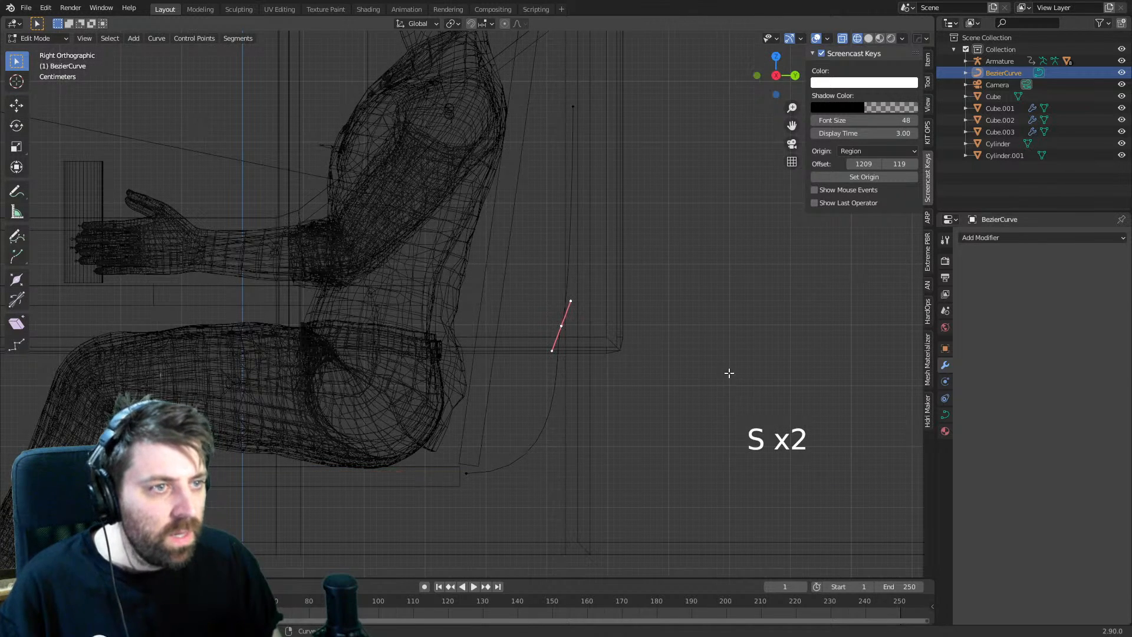
pyautogui.press('r')
pyautogui.click(710, 319)
# - Extrude two control points up from the curve's top end to shoulder height and rotate the last one horizontal, pointing backward
pyautogui.keyDown('shift'); pyautogui.moveTo(569, 99); pyautogui.dragTo(565, 323, button='middle'); pyautogui.keyUp('shift')
pyautogui.click(546, 279)
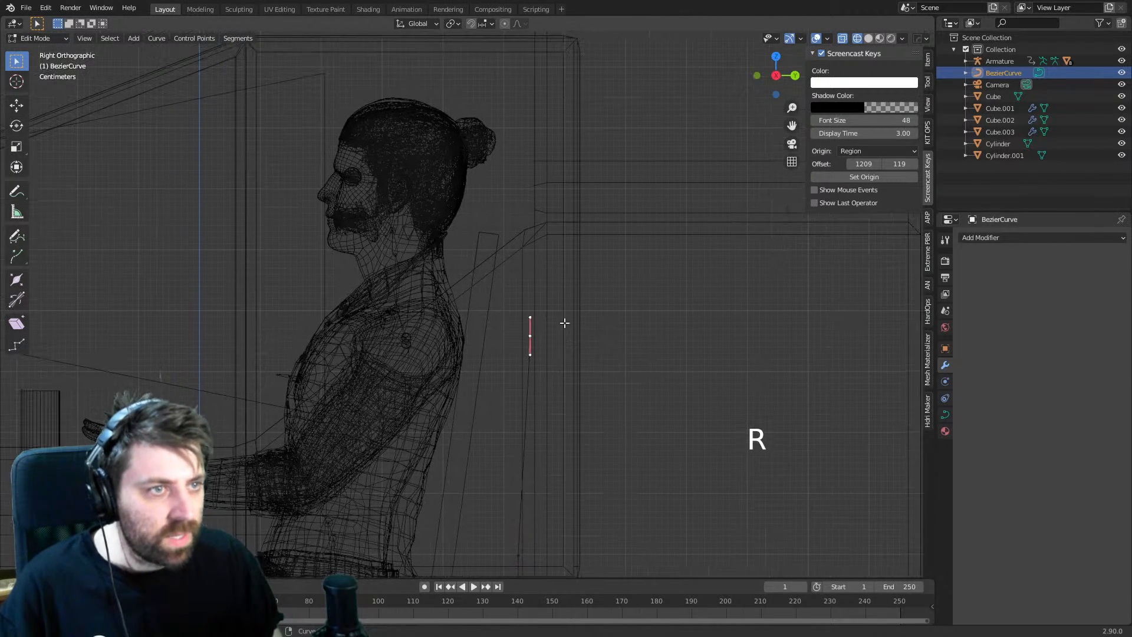
pyautogui.press('e')
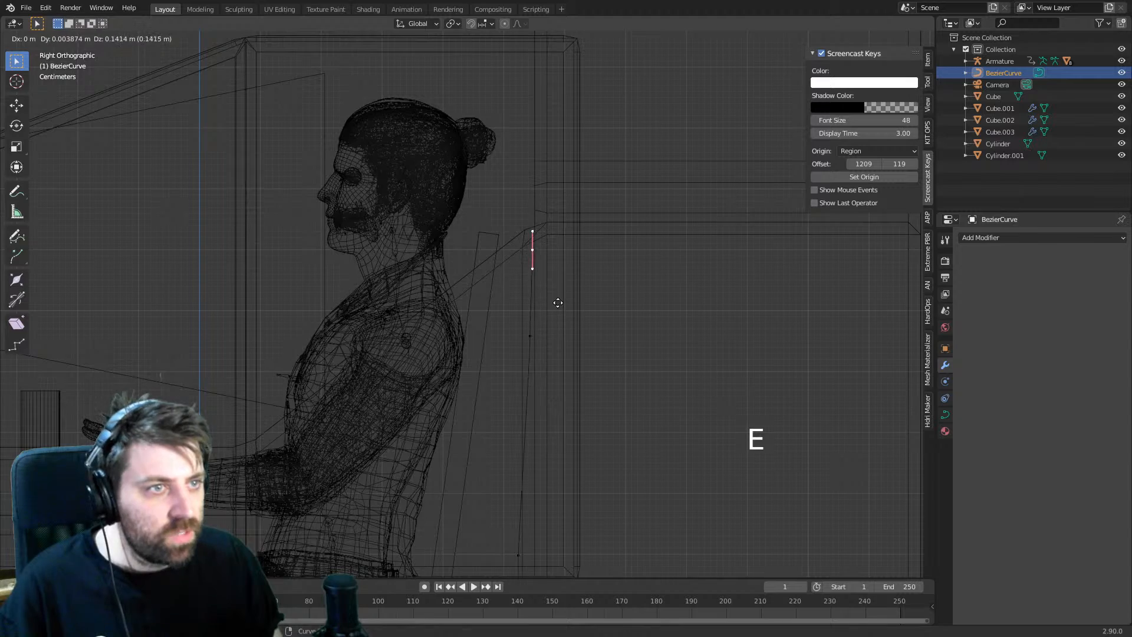
pyautogui.click(558, 299)
pyautogui.press('e')
pyautogui.click(587, 259)
pyautogui.press('r')
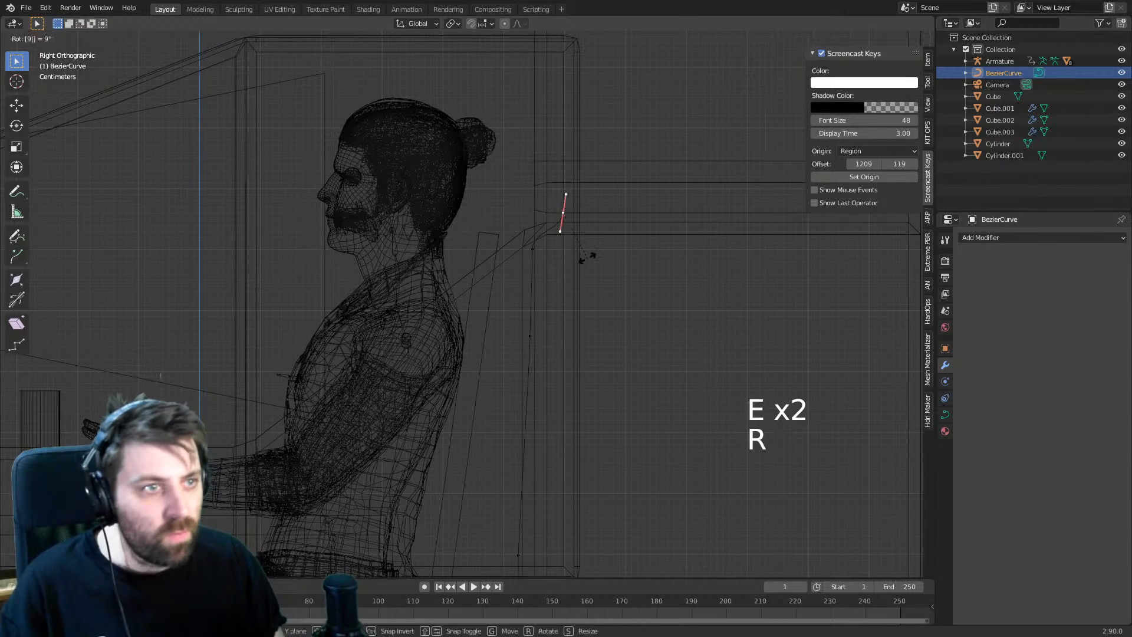
pyautogui.click(588, 259)
# - Examine the curve's placement beside the seat from the front, from above and in solid shading
pyautogui.moveTo(602, 265); pyautogui.dragTo(664, 270, button='middle')
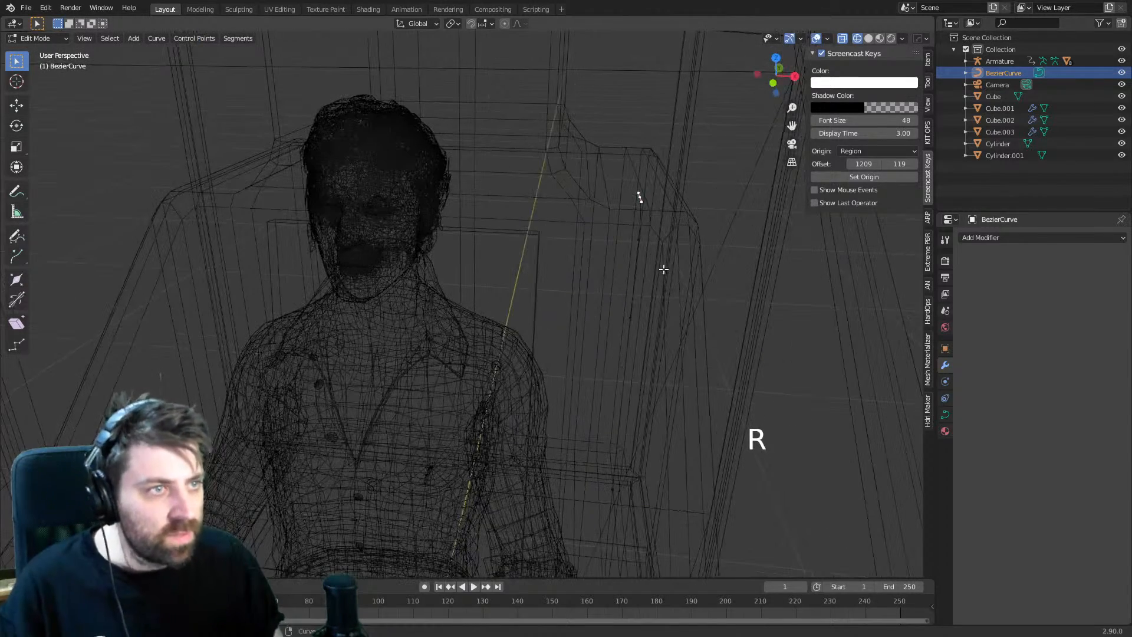
pyautogui.press('KP_7')
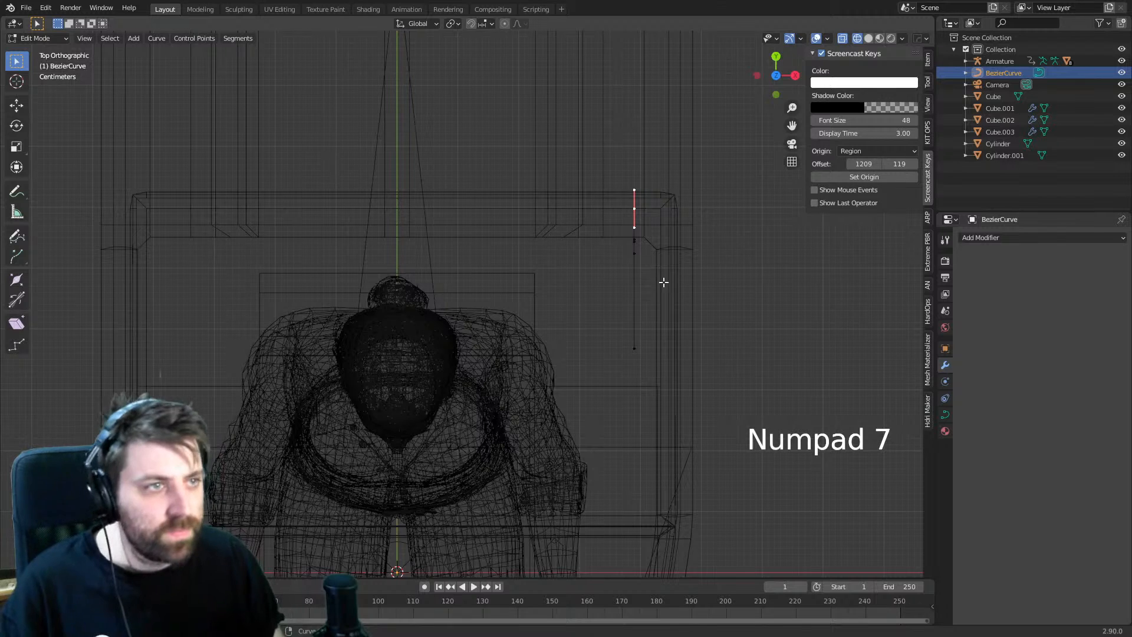
pyautogui.scroll(-2, 670, 325)
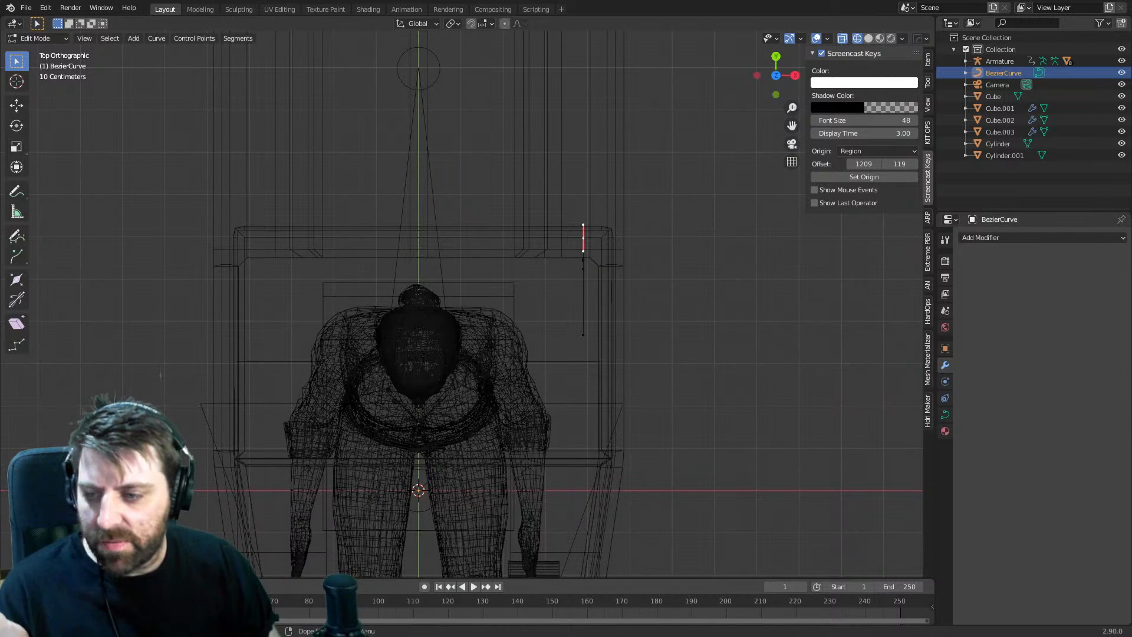
pyautogui.hotkey('alt', 'Tab')
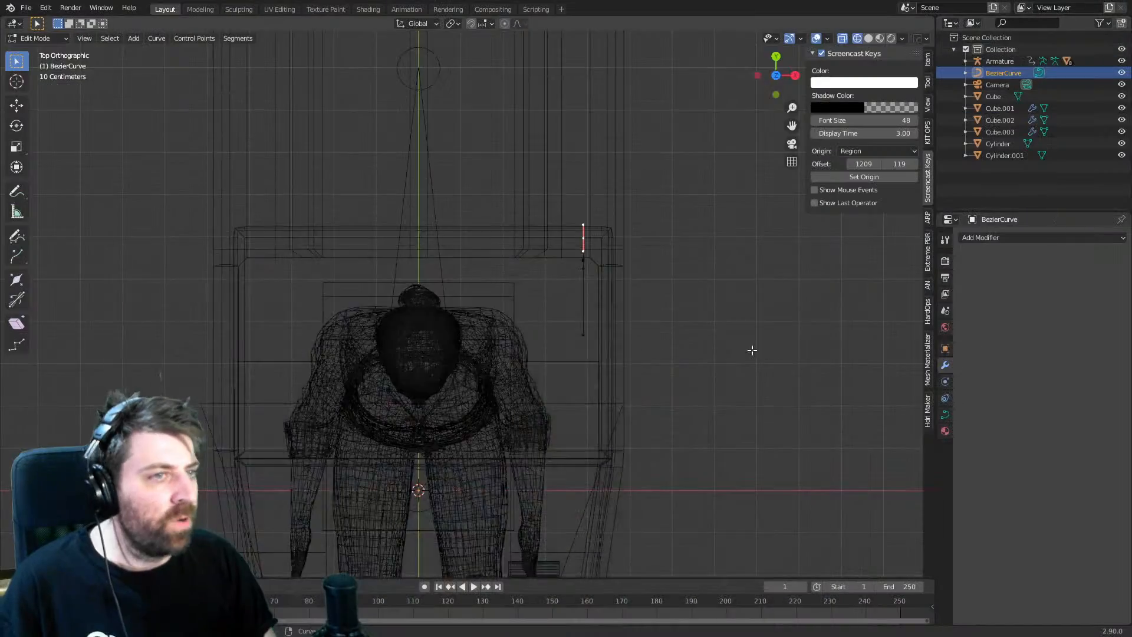
pyautogui.moveTo(751, 346)
pyautogui.mouseDown(button='middle')
pyautogui.moveTo(523, 379)
pyautogui.moveTo(550, 341)
pyautogui.moveTo(673, 294)
pyautogui.mouseUp(button='middle')
pyautogui.press('z')
pyautogui.click(619, 343)
pyautogui.scroll(3, 607, 331)
pyautogui.moveTo(637, 306)
pyautogui.keyDown('shift'); pyautogui.mouseDown(button='middle')
pyautogui.moveTo(607, 342)
pyautogui.moveTo(490, 308)
pyautogui.mouseUp(button='middle'); pyautogui.keyUp('shift')
# - Move the whole curve forward and down in the side wireframe view so it sits below the cockpit's side edge
pyautogui.press('KP_3')
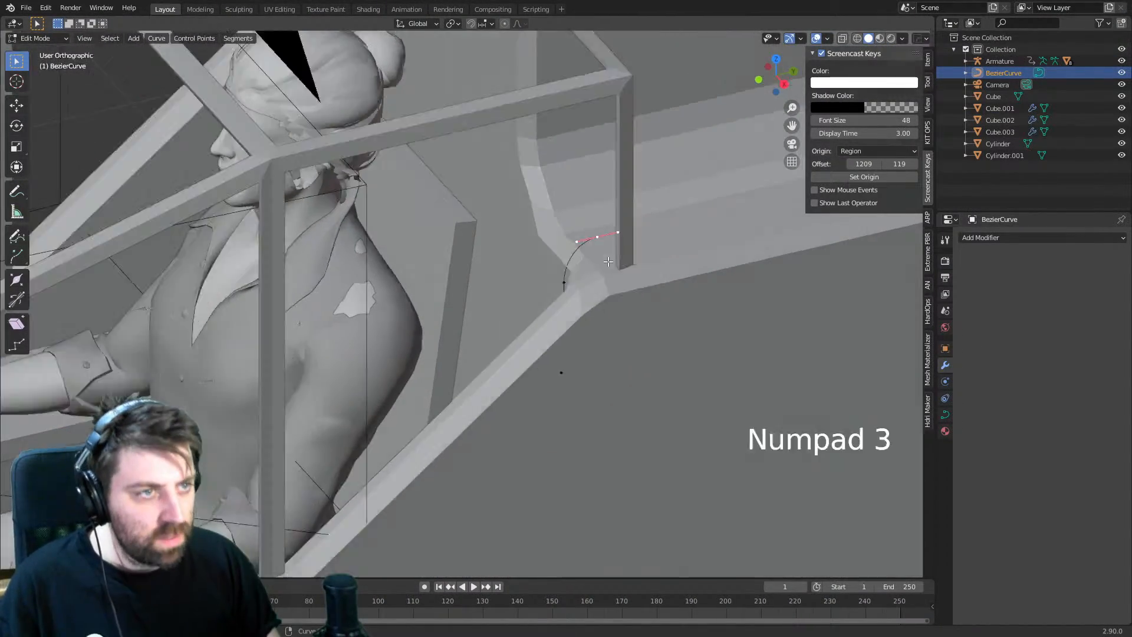
pyautogui.press('z')
pyautogui.click(564, 280)
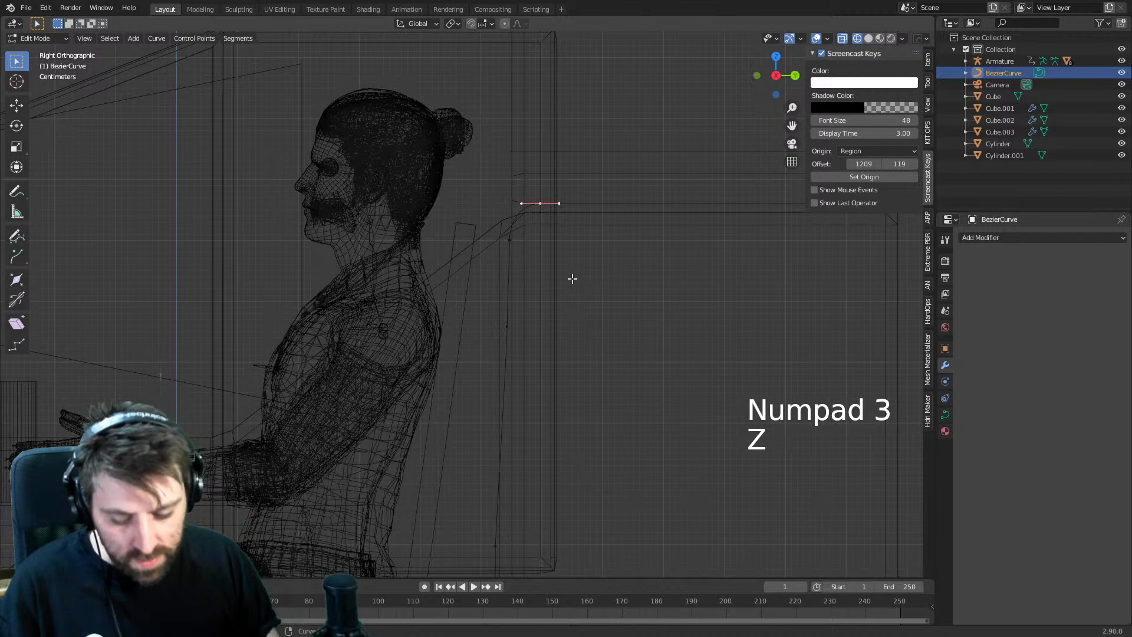
pyautogui.press('g')
pyautogui.rightClick(569, 302)
pyautogui.press('a')
pyautogui.press('g')
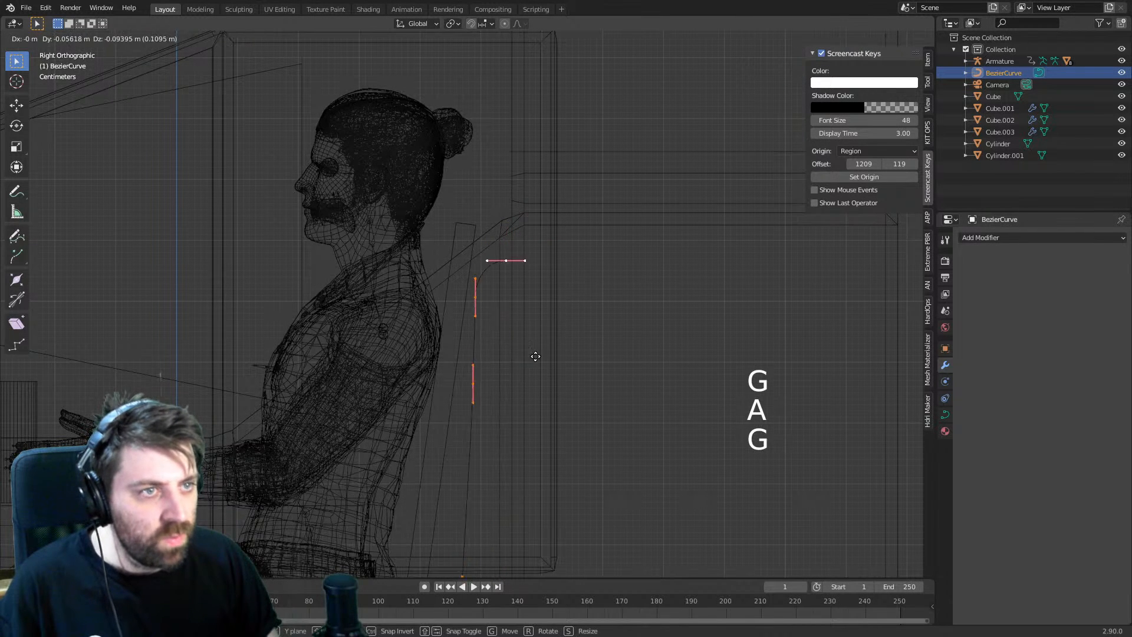
pyautogui.click(533, 342)
# - Extrude the curve's top end straight backward along the Y axis and check it in solid shading
pyautogui.click(508, 248)
pyautogui.press('e')
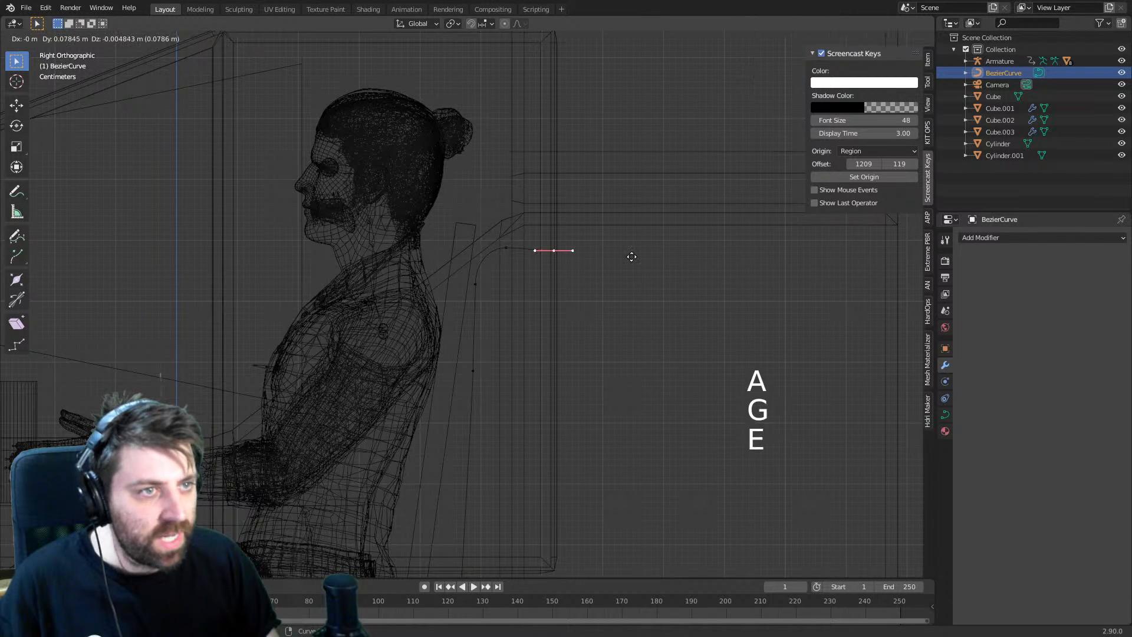
pyautogui.press('x')
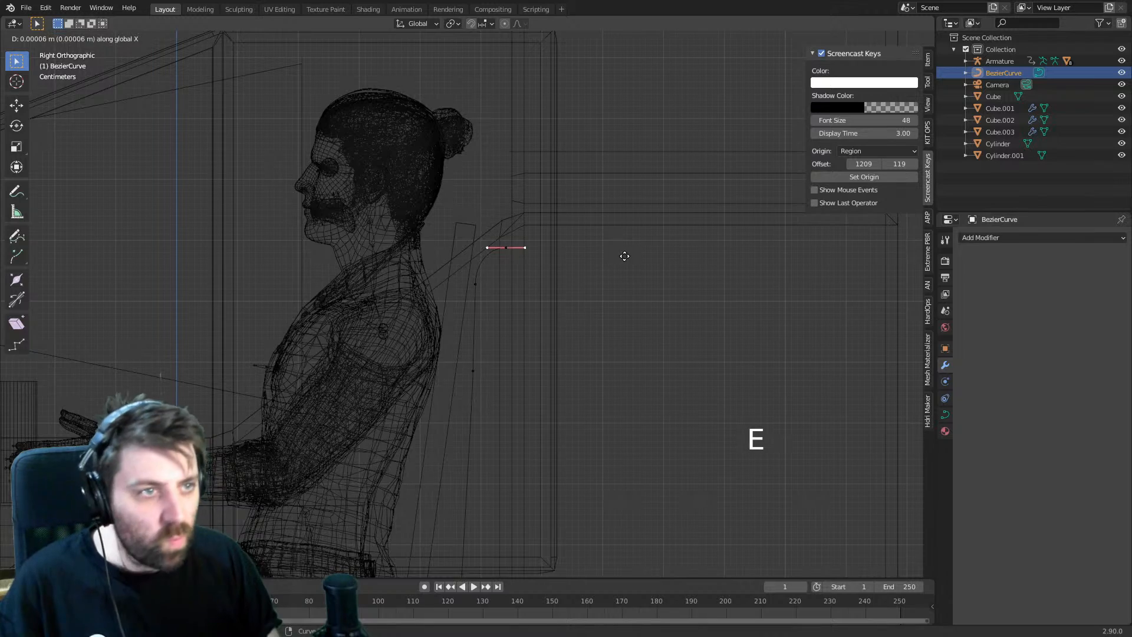
pyautogui.press('y')
pyautogui.click(650, 260)
pyautogui.moveTo(522, 268); pyautogui.dragTo(643, 313, button='middle')
pyautogui.press('z')
pyautogui.click(662, 285)
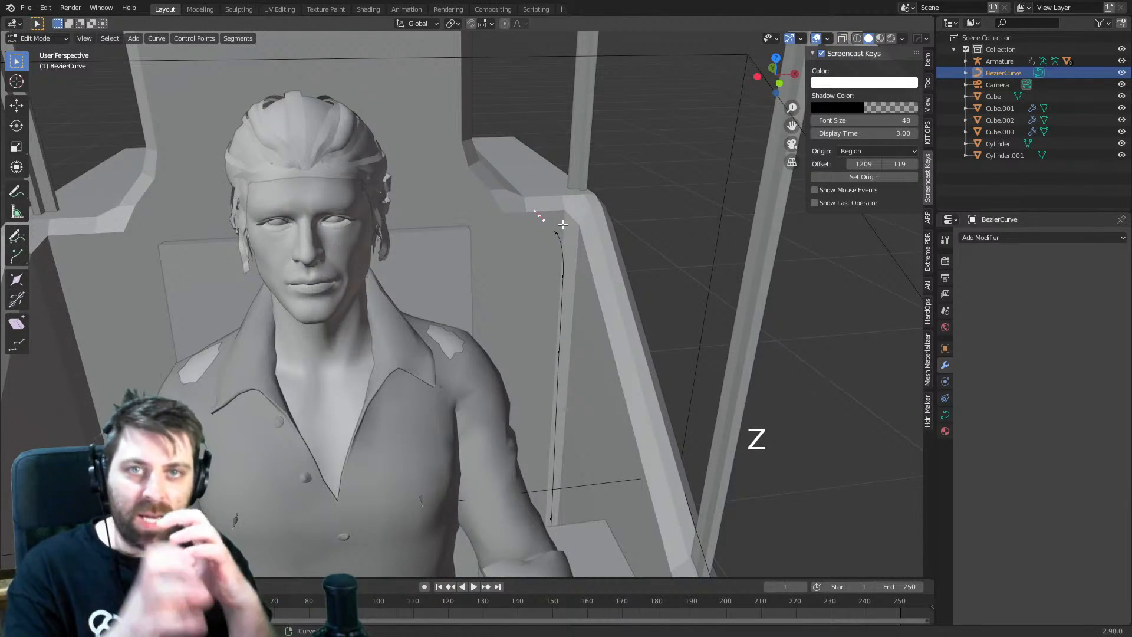
# - Tilt the whole curve slightly outward at the top in the front view and reposition it beside the seat
pyautogui.press('KP_3')
pyautogui.press('KP_1')
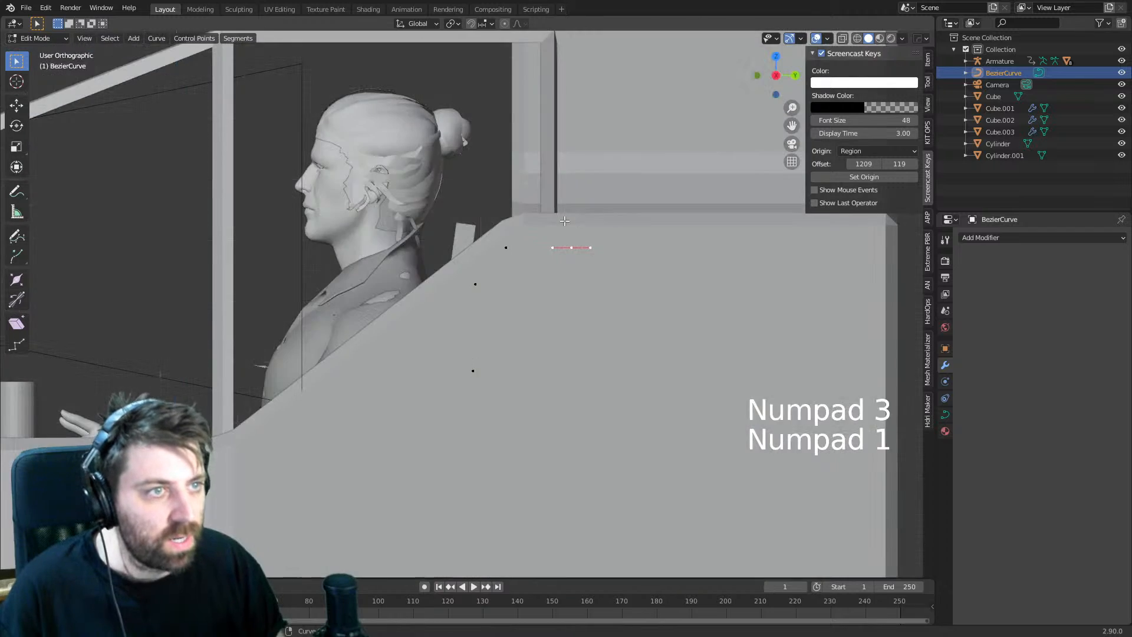
pyautogui.press('a')
pyautogui.press('g')
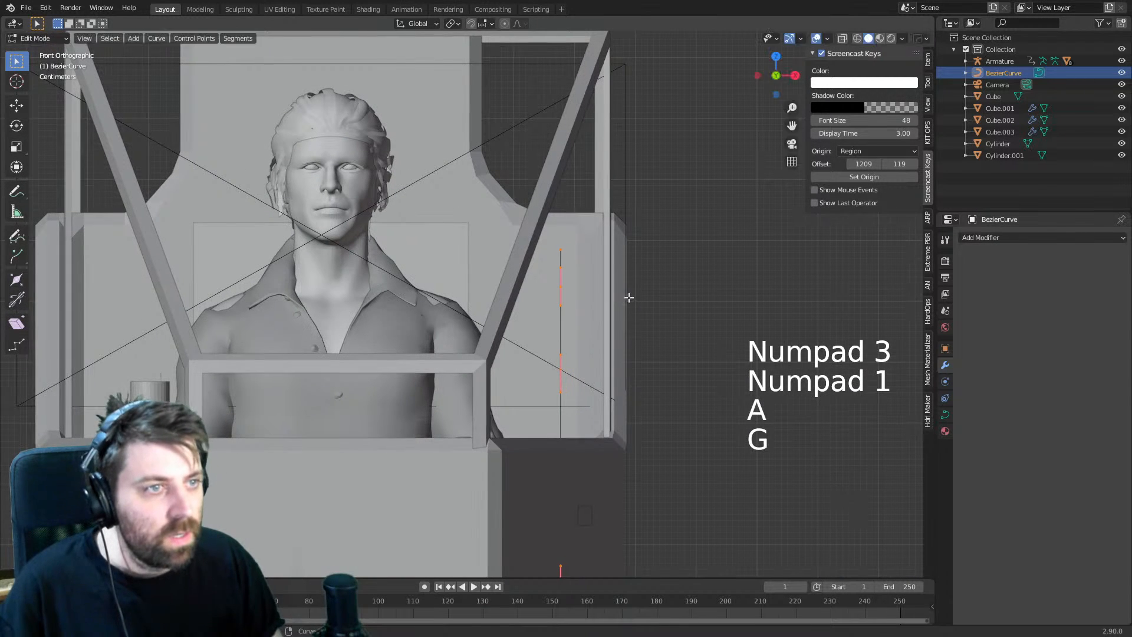
pyautogui.press('r')
pyautogui.press('g')
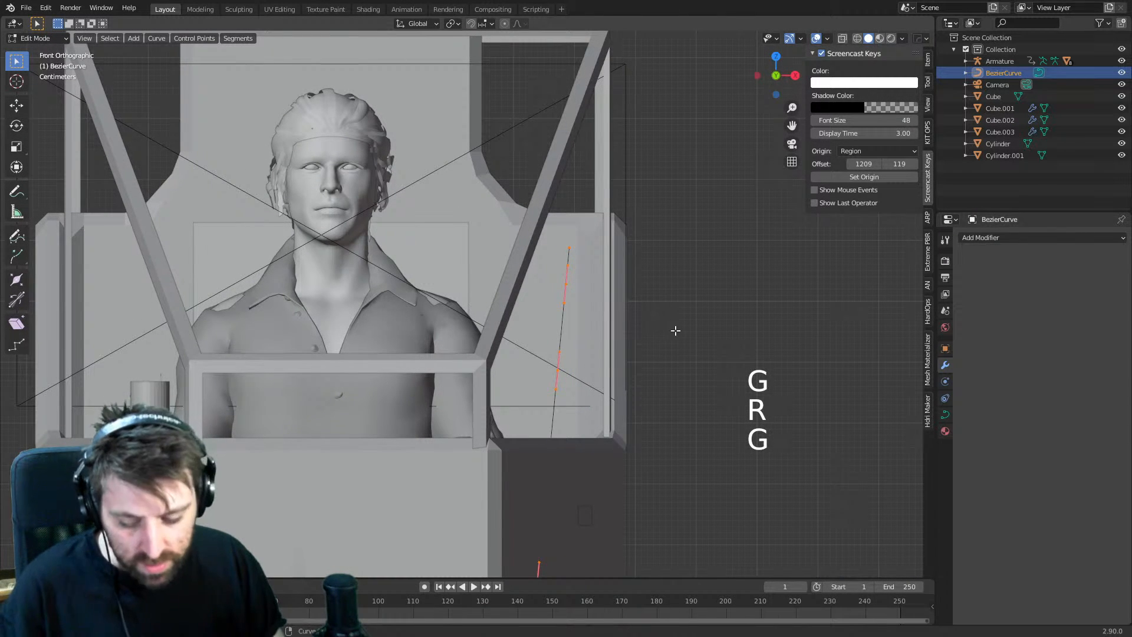
# - Duplicate the curve, rotate the copy slightly and place it between the original and the seat
pyautogui.hotkey('shift', 'd')
pyautogui.press('r')
pyautogui.press('g')
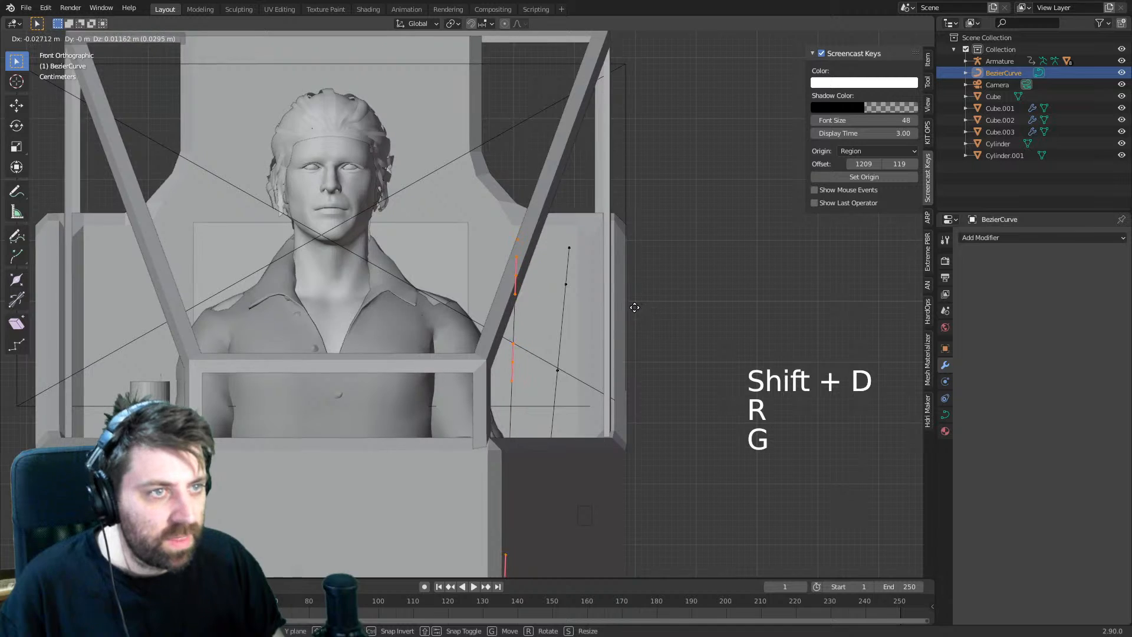
pyautogui.click(635, 308)
# - Shift the duplicate curve's upper control points slightly forward in the side view
pyautogui.moveTo(634, 307); pyautogui.dragTo(534, 251, button='middle')
pyautogui.press('KP_3')
pyautogui.press('KP_1')
pyautogui.press('KP_3')
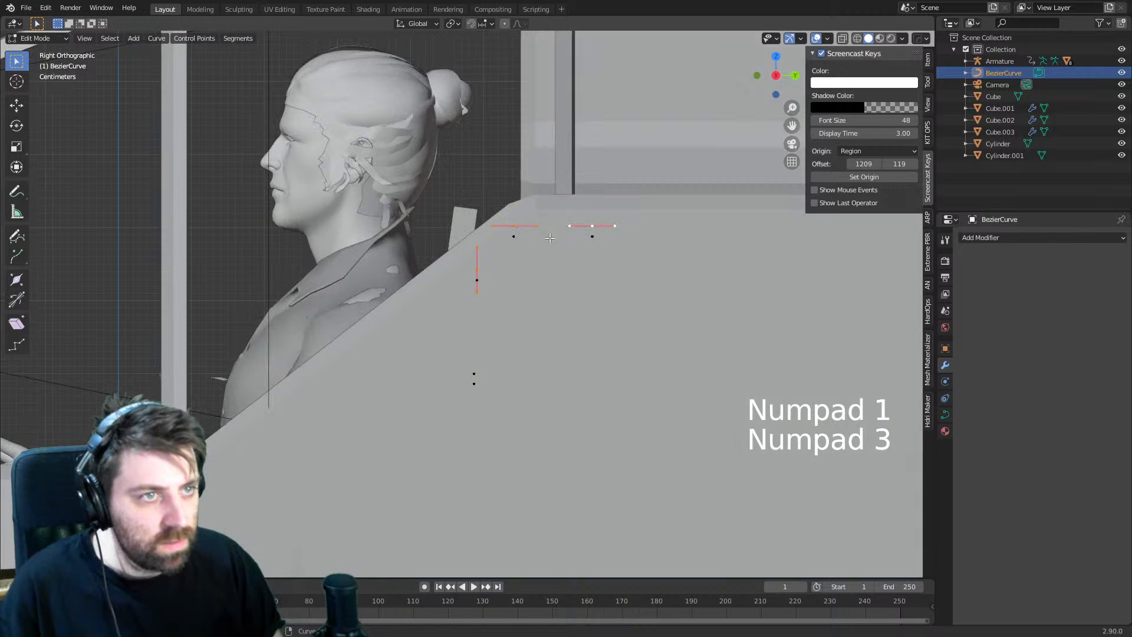
pyautogui.press('g')
pyautogui.click(531, 263)
# - Rotate the duplicate's upper control points in the front view and move them outward so its top leans toward the original
pyautogui.press('KP_1')
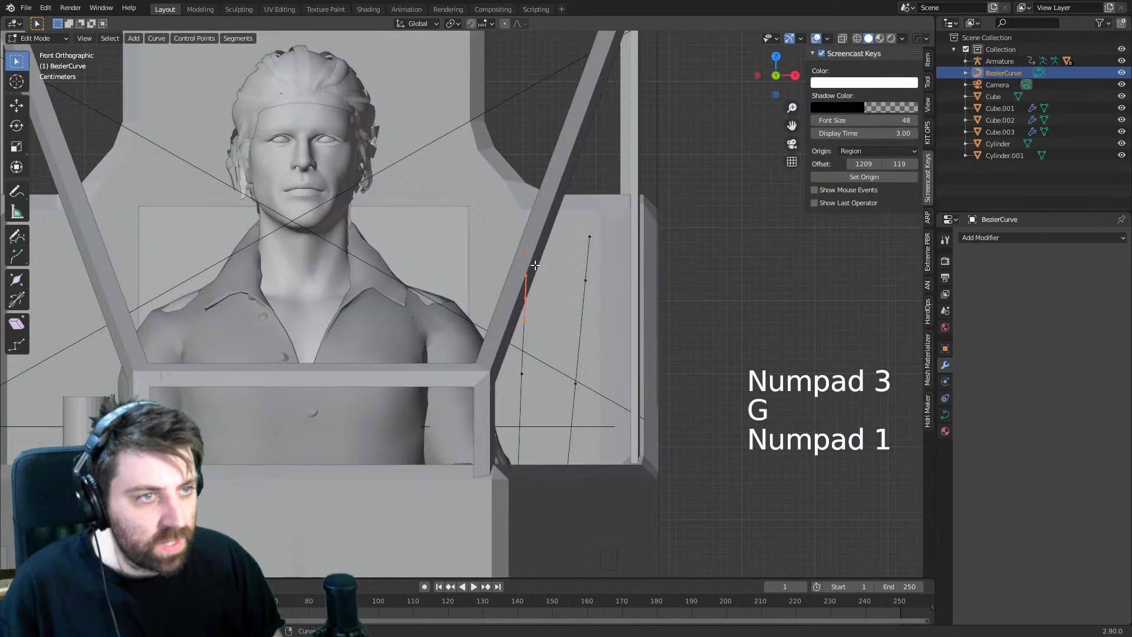
pyautogui.press('r')
pyautogui.click(581, 298)
pyautogui.press('g')
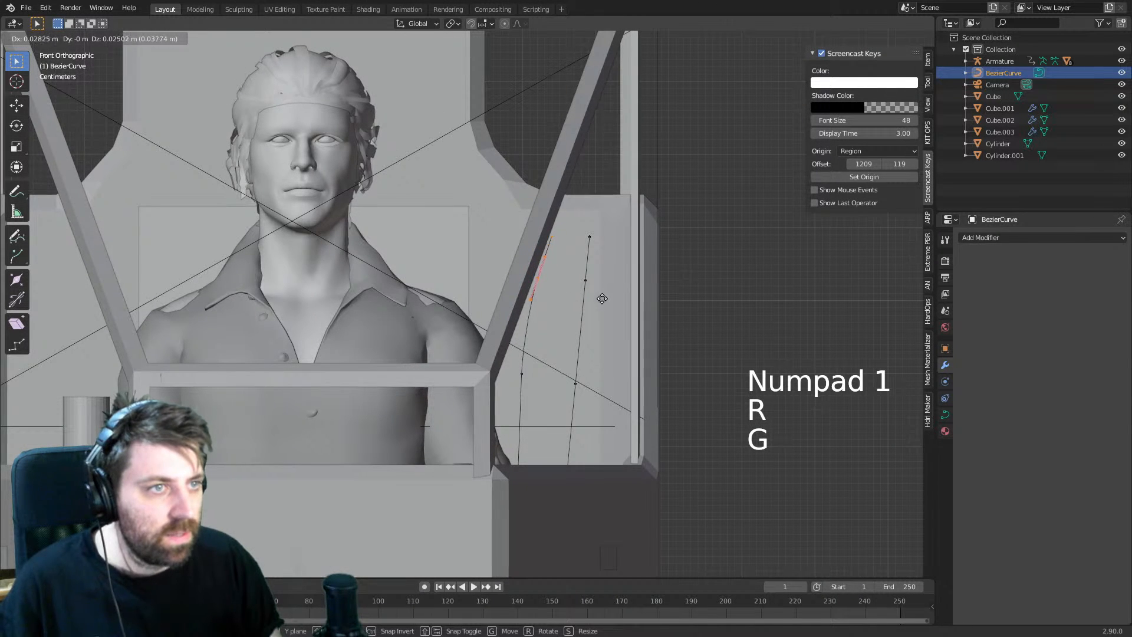
pyautogui.click(605, 301)
pyautogui.moveTo(605, 300); pyautogui.dragTo(442, 413, button='middle')
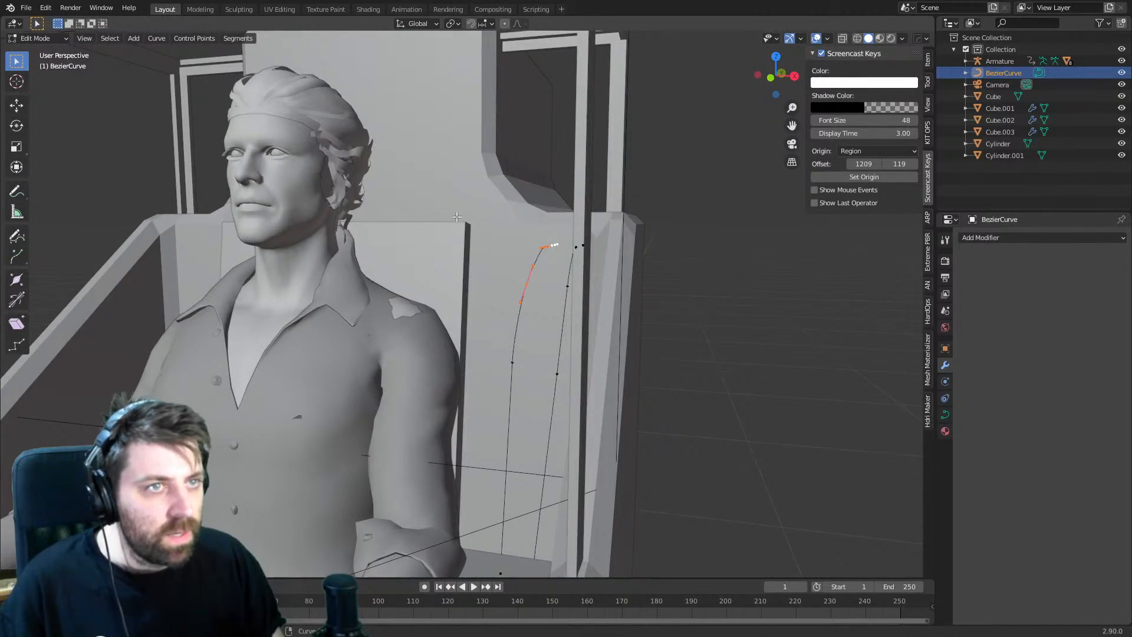
pyautogui.moveTo(457, 217); pyautogui.dragTo(488, 324, button='middle')
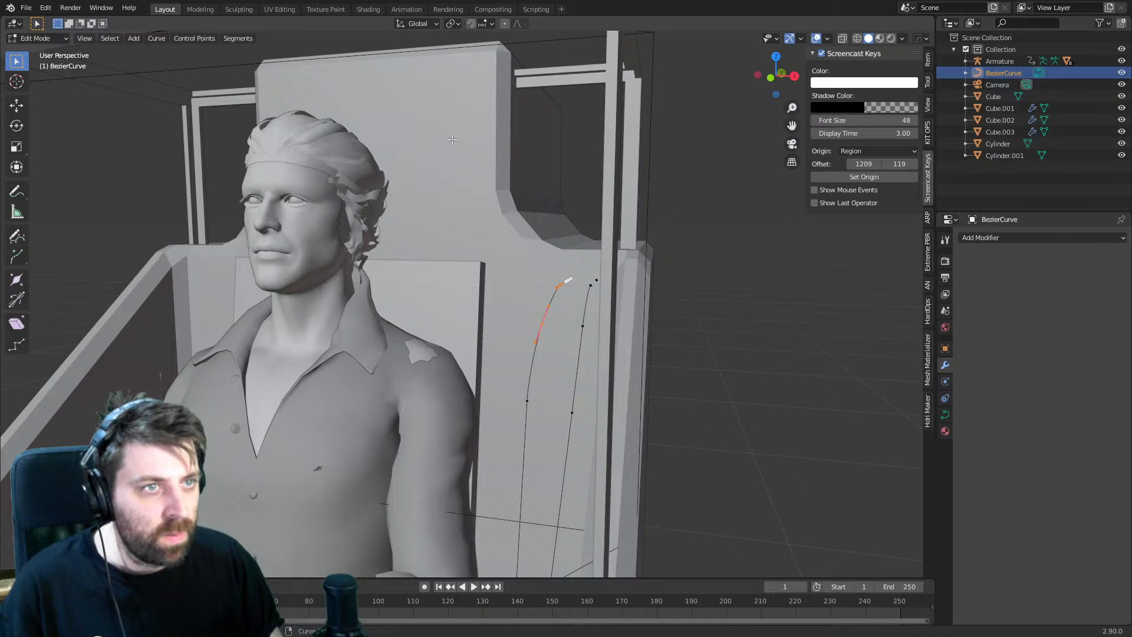
# - Turn both curves into round tubes by giving the curve object a bevel depth of 0.01 m
pyautogui.press('Tab')
pyautogui.moveTo(457, 194); pyautogui.dragTo(502, 275, button='middle')
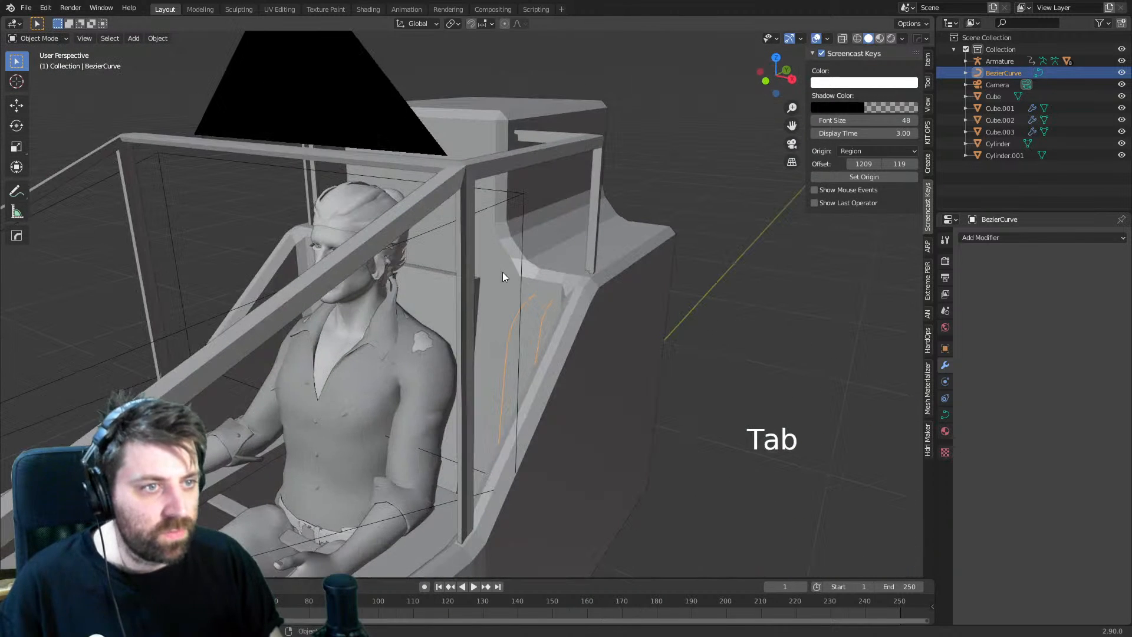
pyautogui.click(945, 416)
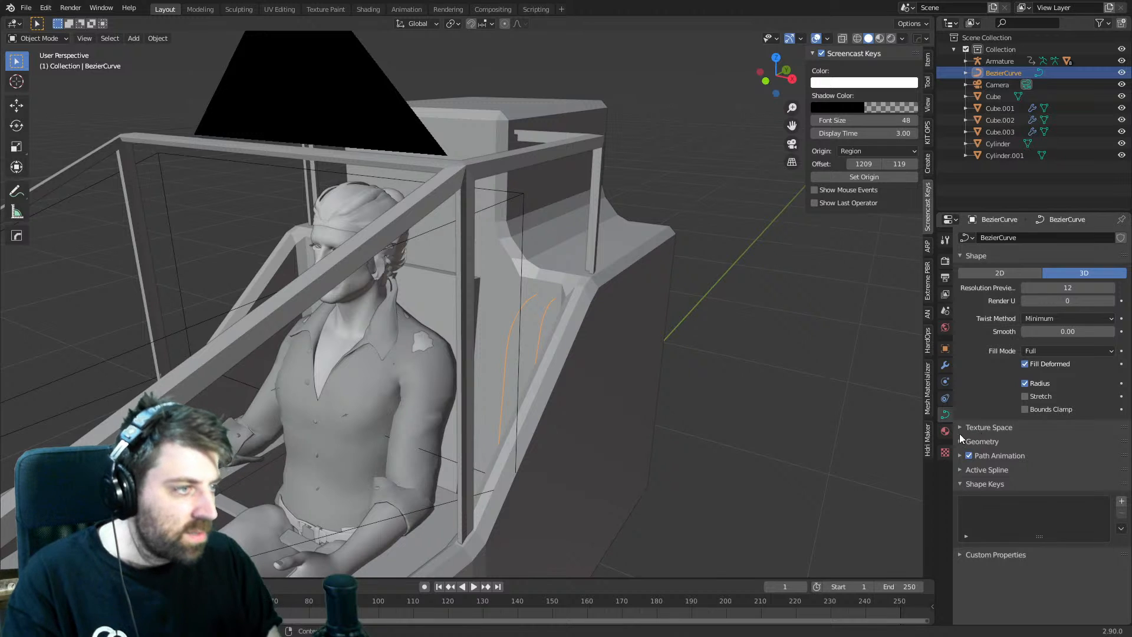
pyautogui.click(961, 441)
pyautogui.scroll(-2, 986, 465)
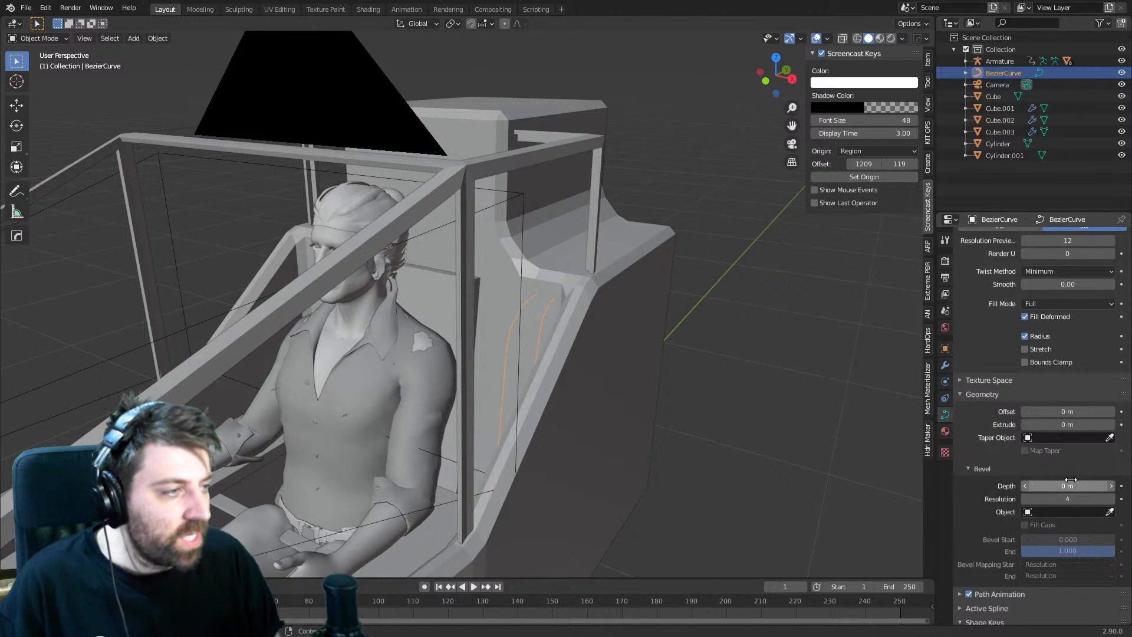
pyautogui.click(1079, 485)
pyautogui.write('.1')
pyautogui.press('Return')
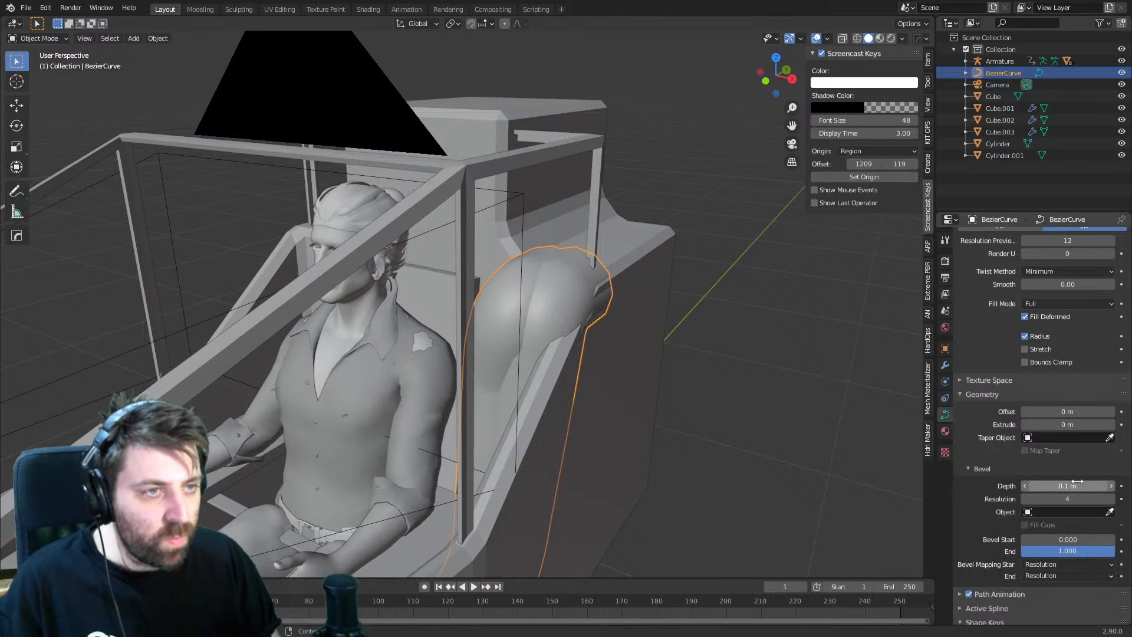
pyautogui.click(1079, 483)
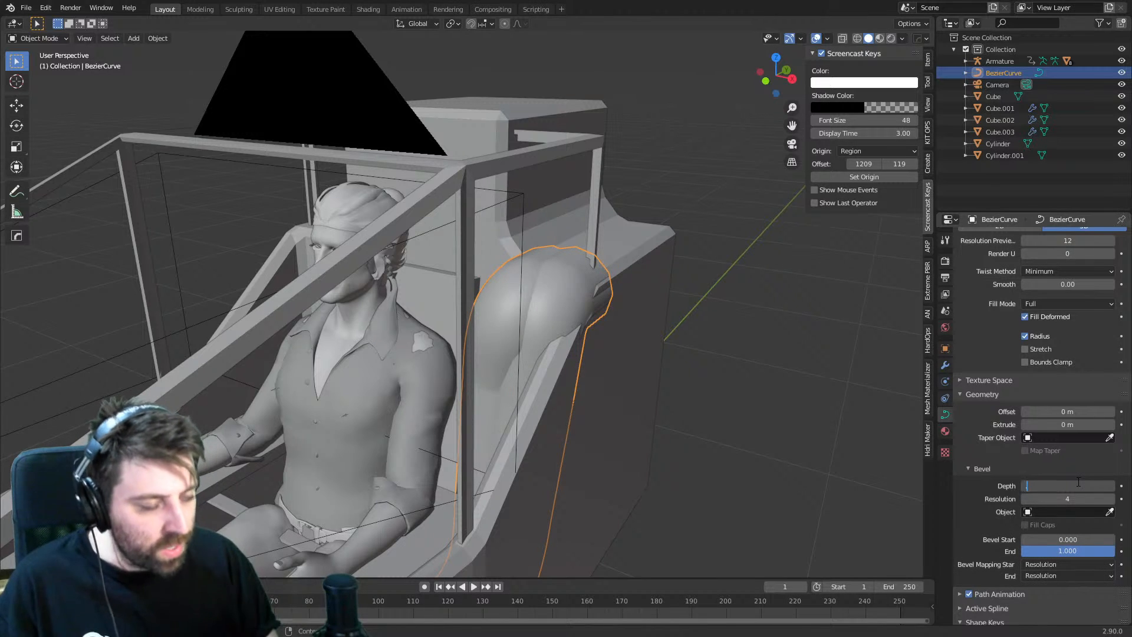
pyautogui.press('Return')
# - Duplicate a single control point of the inner tube and place the copy beside the seat back's upper corner in the front view
pyautogui.moveTo(579, 282); pyautogui.dragTo(451, 398, button='middle')
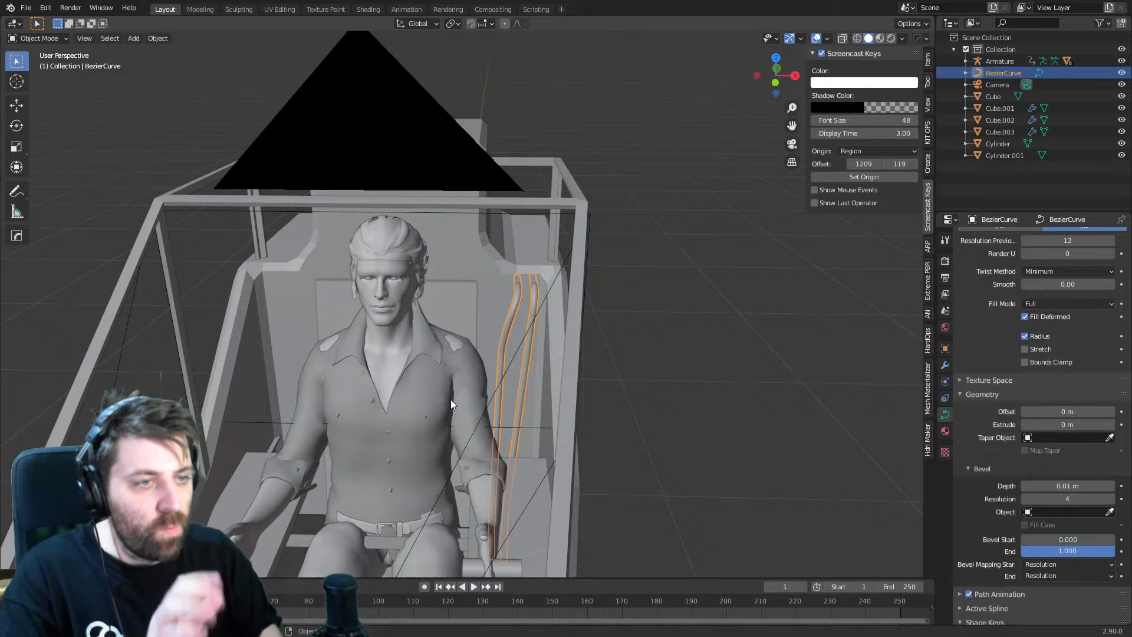
pyautogui.press('KP_3')
pyautogui.press('KP_1')
pyautogui.scroll(3, 452, 385)
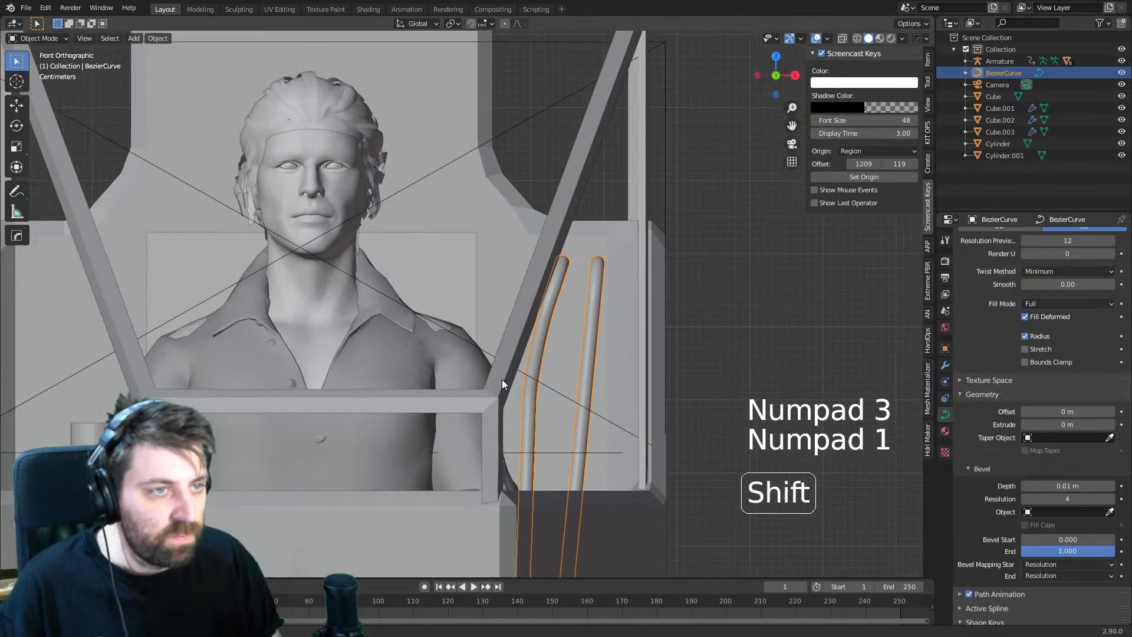
pyautogui.keyDown('shift'); pyautogui.moveTo(501, 380); pyautogui.dragTo(519, 342, button='middle'); pyautogui.keyUp('shift')
pyautogui.scroll(-2, 536, 369)
pyautogui.press('Tab')
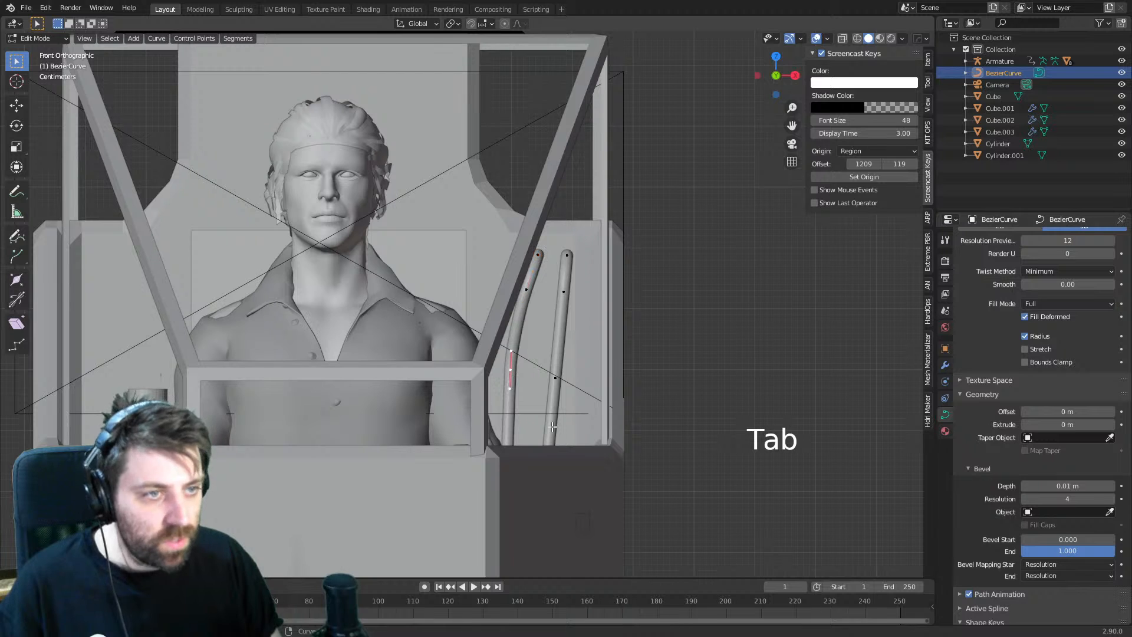
pyautogui.hotkey('shift', 'd')
pyautogui.click(539, 284)
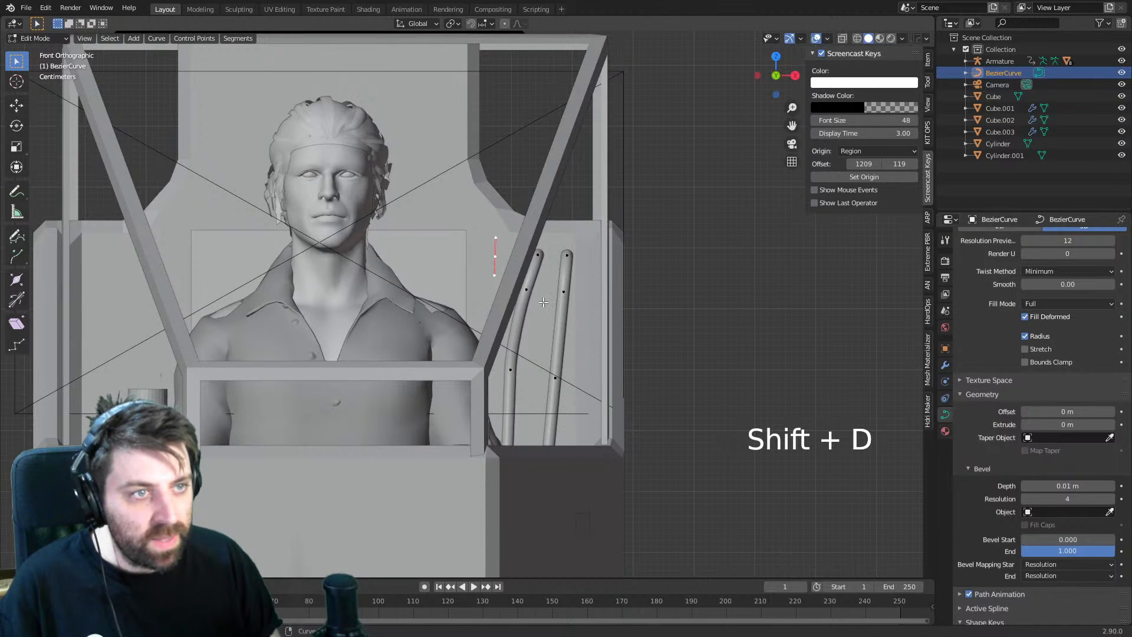
# - Extrude the copied point upward, rotate the new end horizontal toward the head and turn the lower point to smooth the bend
pyautogui.press('e')
pyautogui.click(550, 265)
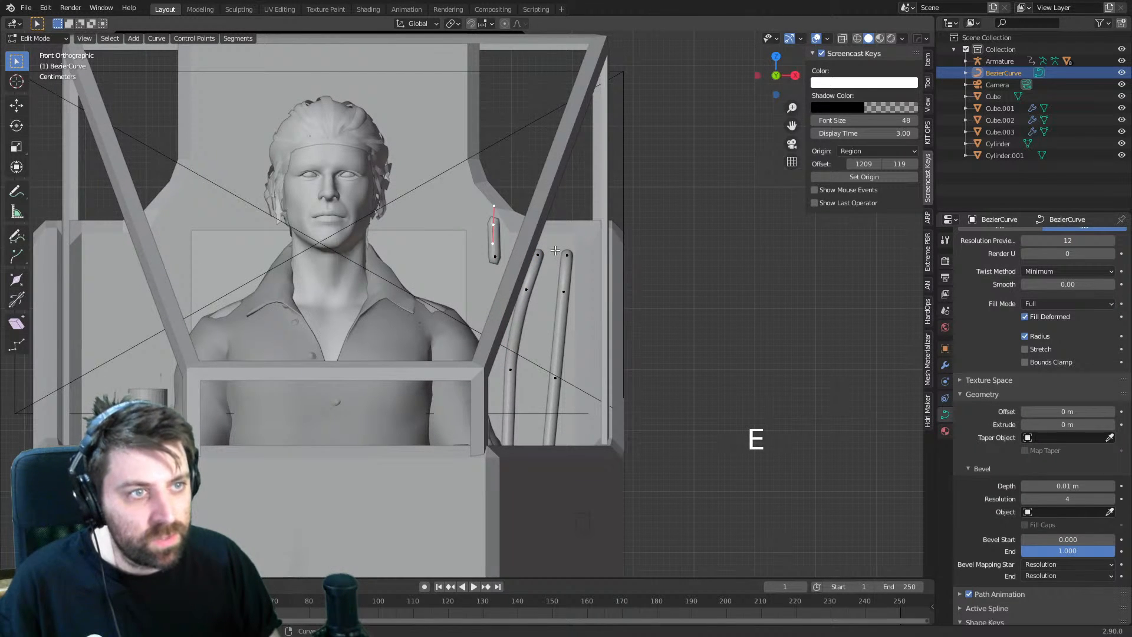
pyautogui.press('r')
pyautogui.click(514, 236)
pyautogui.press('g')
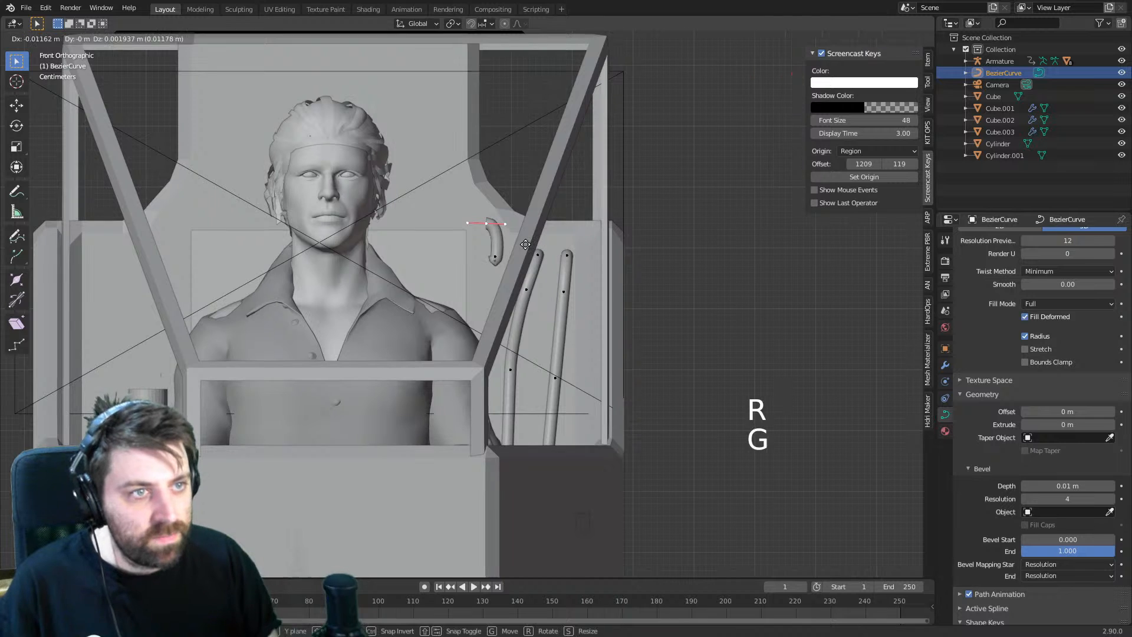
pyautogui.click(501, 251)
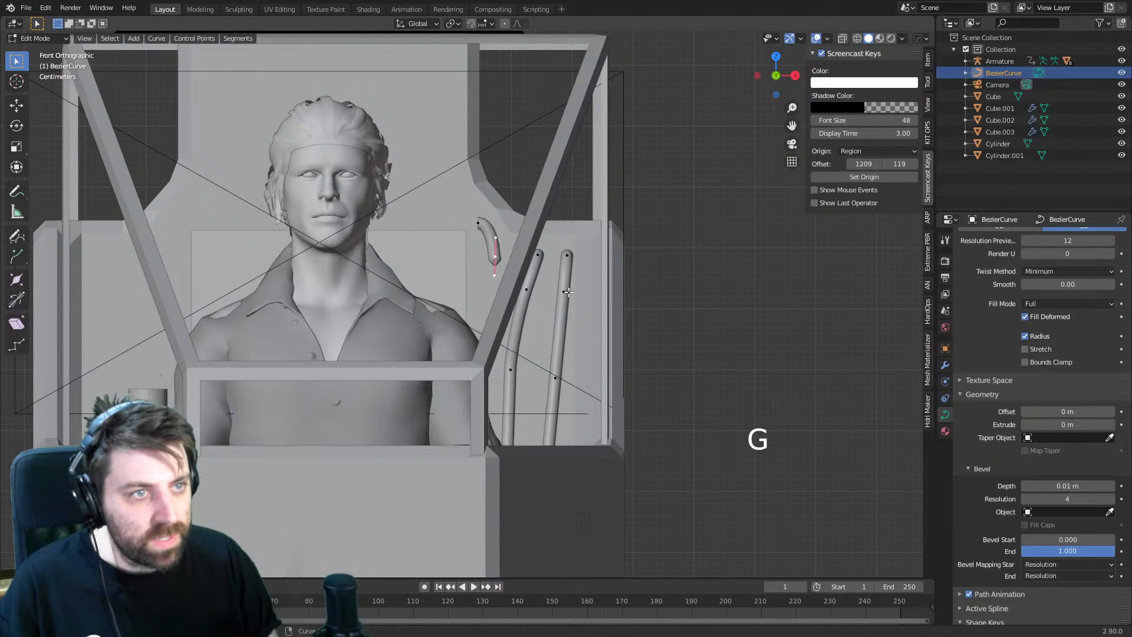
pyautogui.press('r')
pyautogui.click(592, 312)
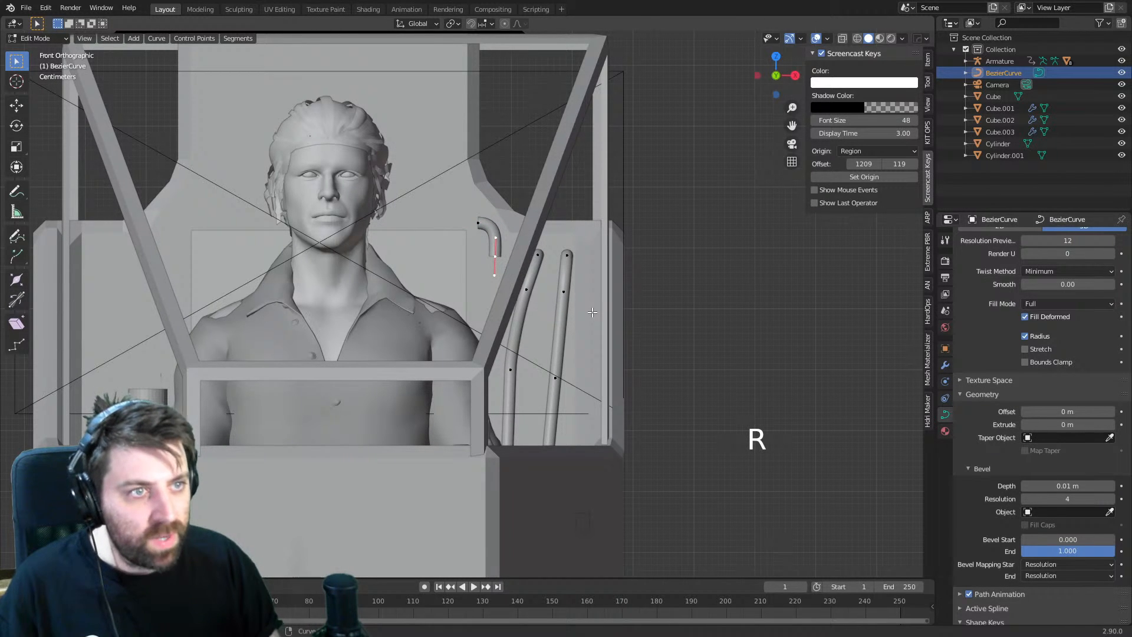
# - Extrude the new tube horizontally toward the character's head and add a vertical bend beside it
pyautogui.press('e')
pyautogui.click(478, 241)
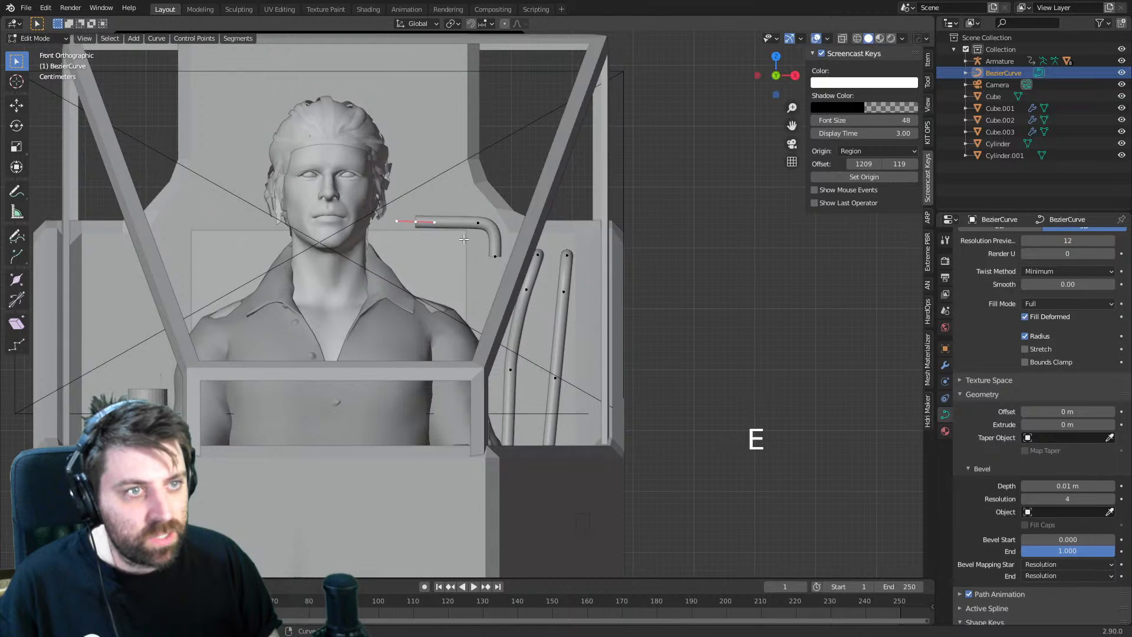
pyautogui.press('e')
pyautogui.click(445, 214)
pyautogui.press('r')
pyautogui.click(377, 253)
pyautogui.press('g')
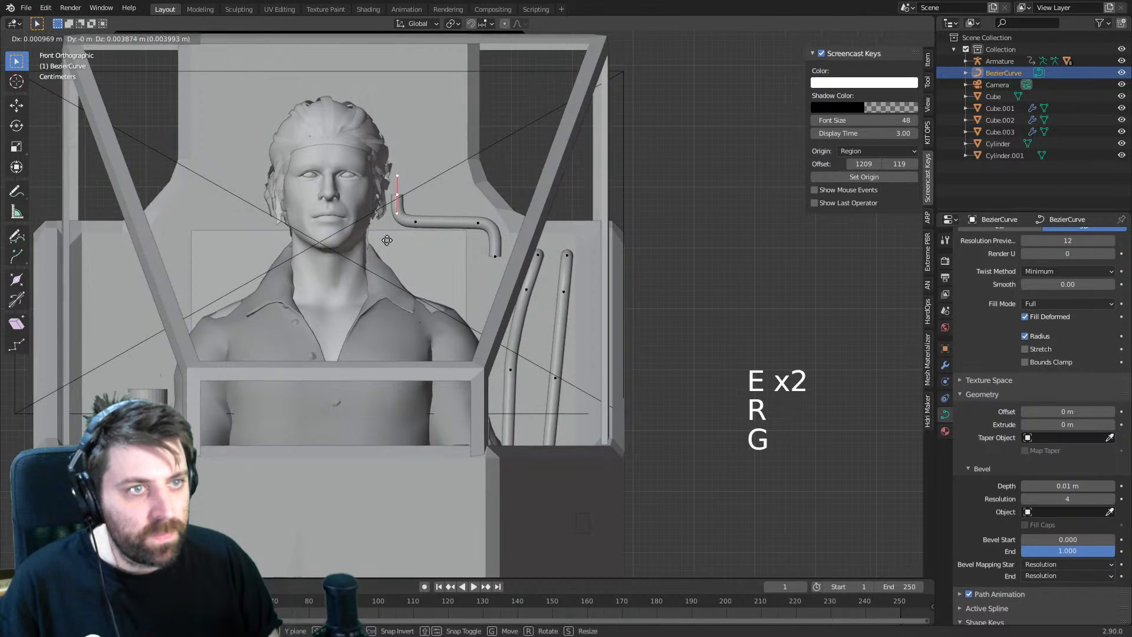
pyautogui.click(387, 234)
# - Extrude the tube upward about 0.15 m beside the head, then extrude it backward in side view with the new end rotated horizontal
pyautogui.press('e')
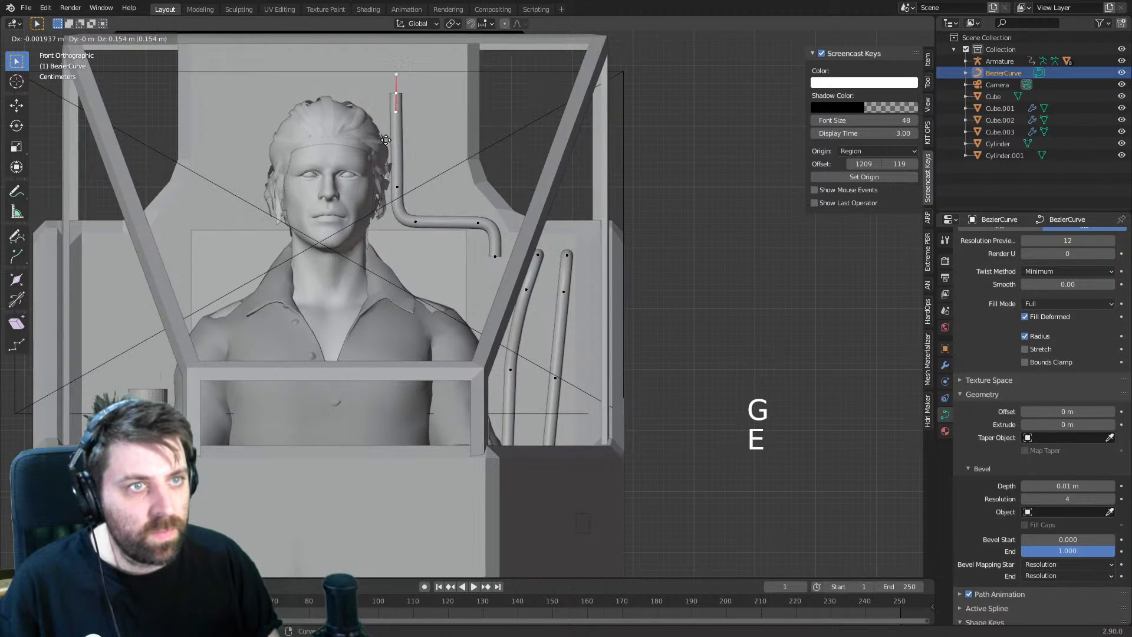
pyautogui.click(387, 140)
pyautogui.moveTo(387, 140); pyautogui.dragTo(460, 182, button='middle')
pyautogui.press('KP_3')
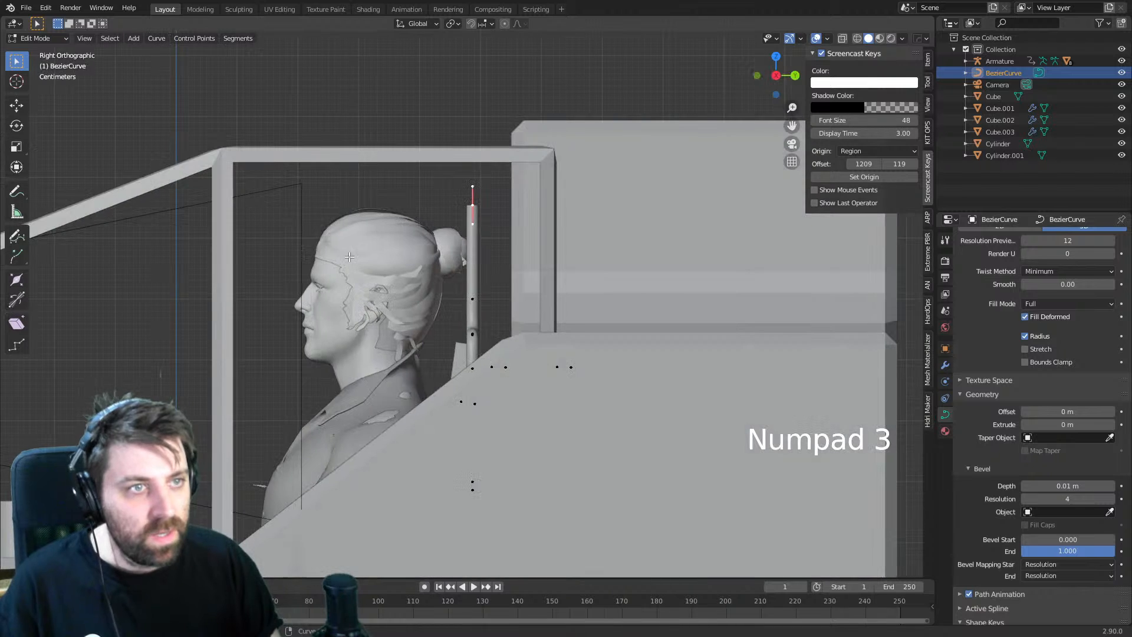
pyautogui.press('e')
pyautogui.click(430, 309)
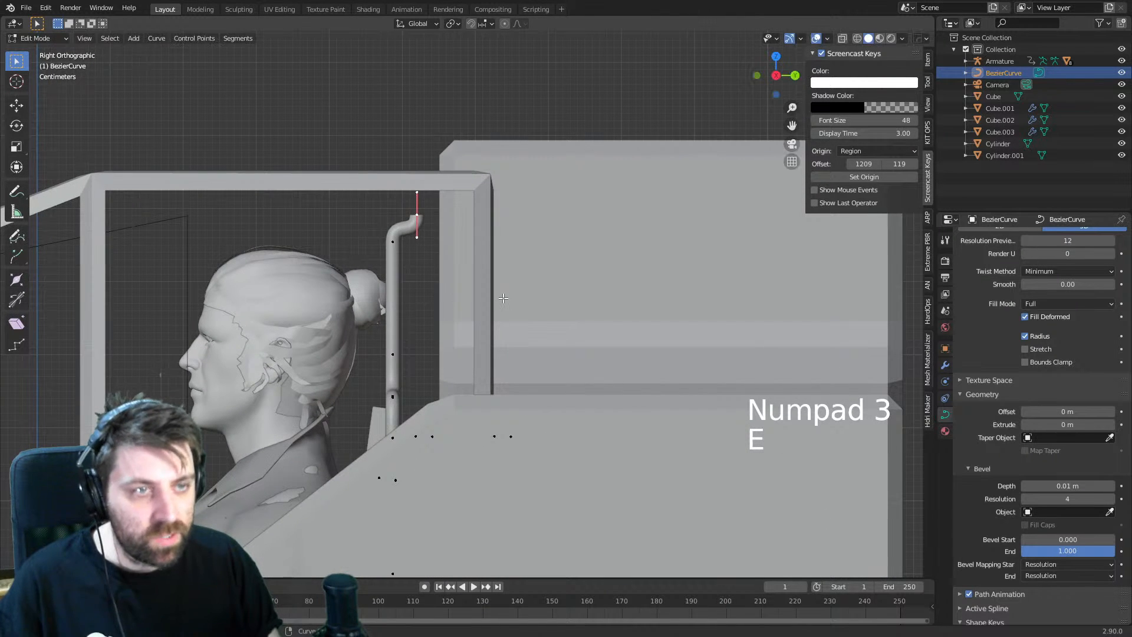
pyautogui.press('r')
pyautogui.click(502, 300)
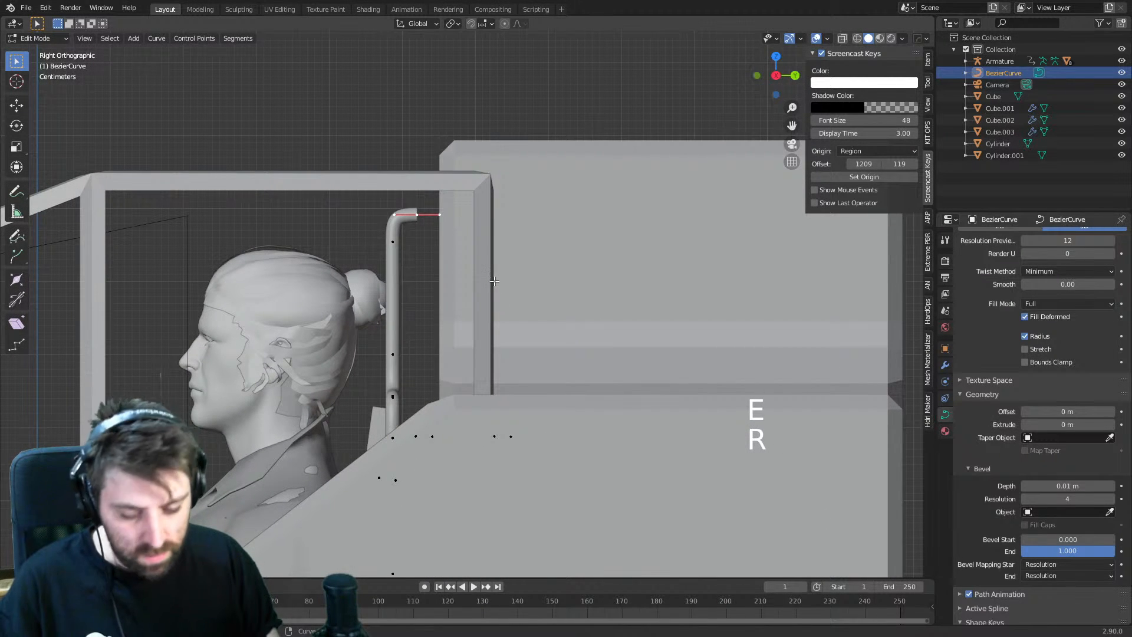
# - Adjust the upper bend point's position and extrude the tube straight backward along Y into the block behind the seat
pyautogui.press('g')
pyautogui.press('e')
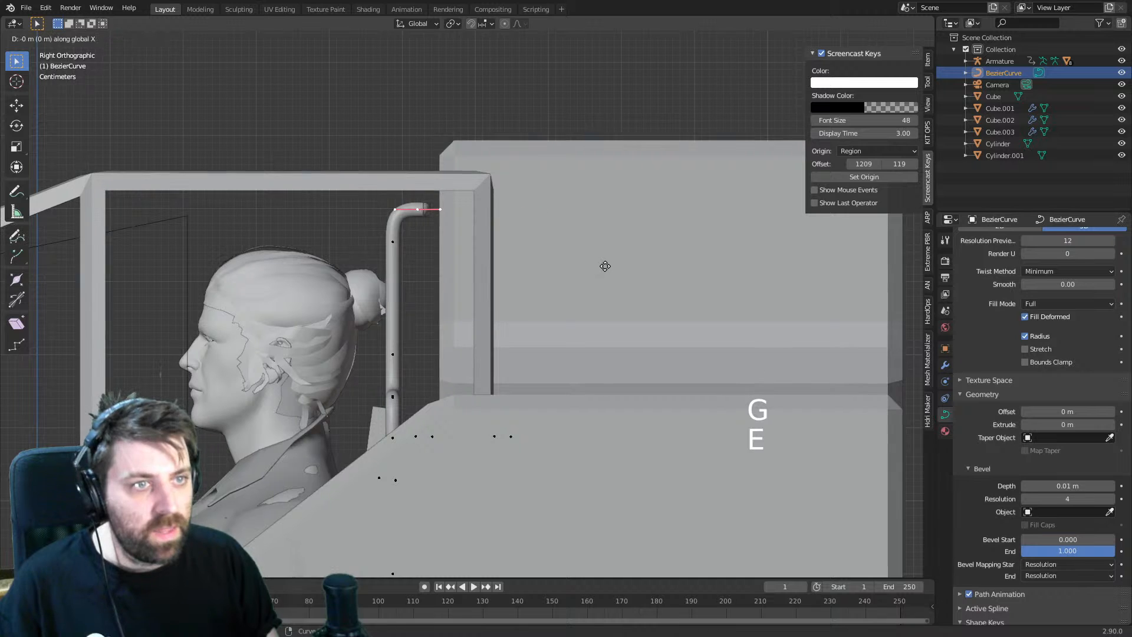
pyautogui.press('y')
pyautogui.click(594, 264)
# - Select the whole linked tube and move it backward along Y by about 0.02 m
pyautogui.keyDown('shift'); pyautogui.moveTo(395, 318); pyautogui.dragTo(452, 253, button='middle'); pyautogui.keyUp('shift')
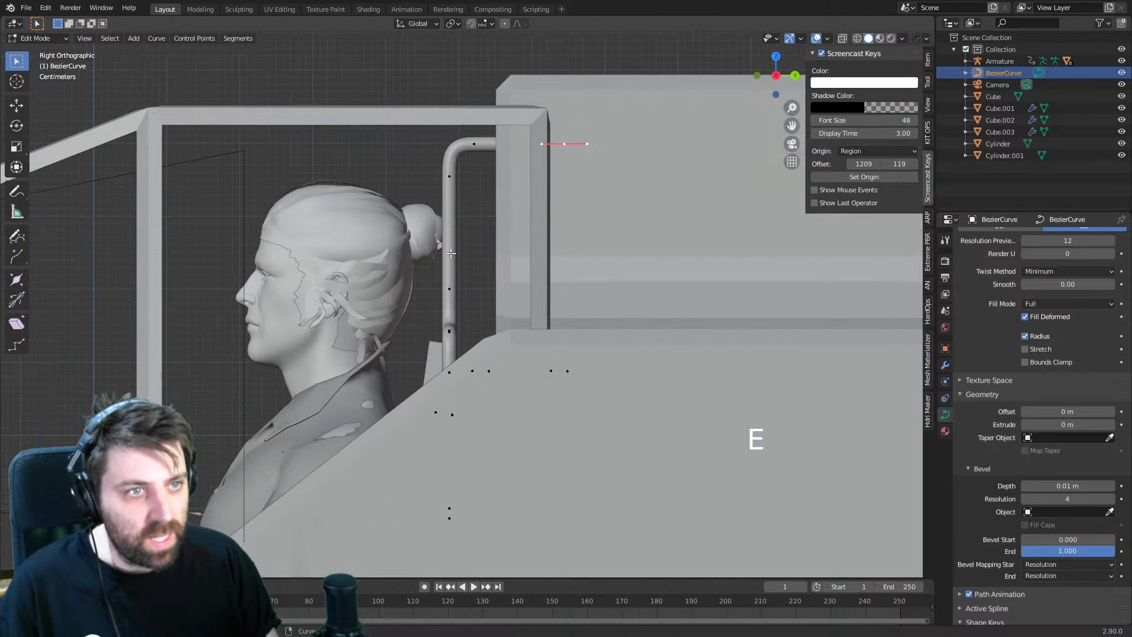
pyautogui.keyDown('shift'); pyautogui.moveTo(449, 342); pyautogui.dragTo(444, 304, button='middle'); pyautogui.keyUp('shift')
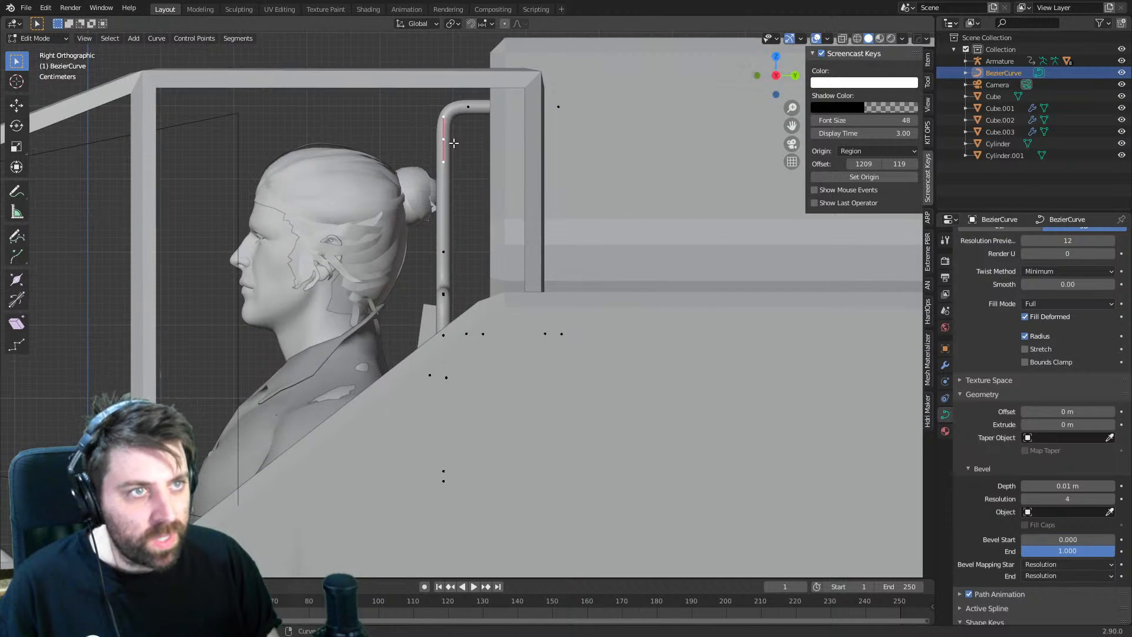
pyautogui.press('a')
pyautogui.click(464, 108)
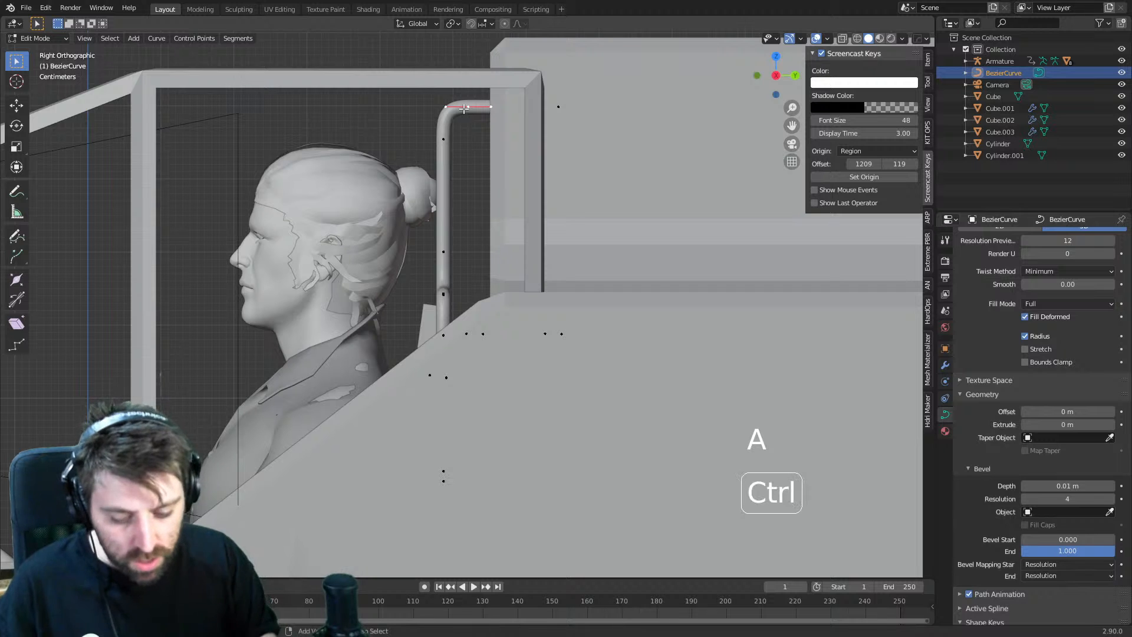
pyautogui.hotkey('ctrl', 'l')
pyautogui.press('g')
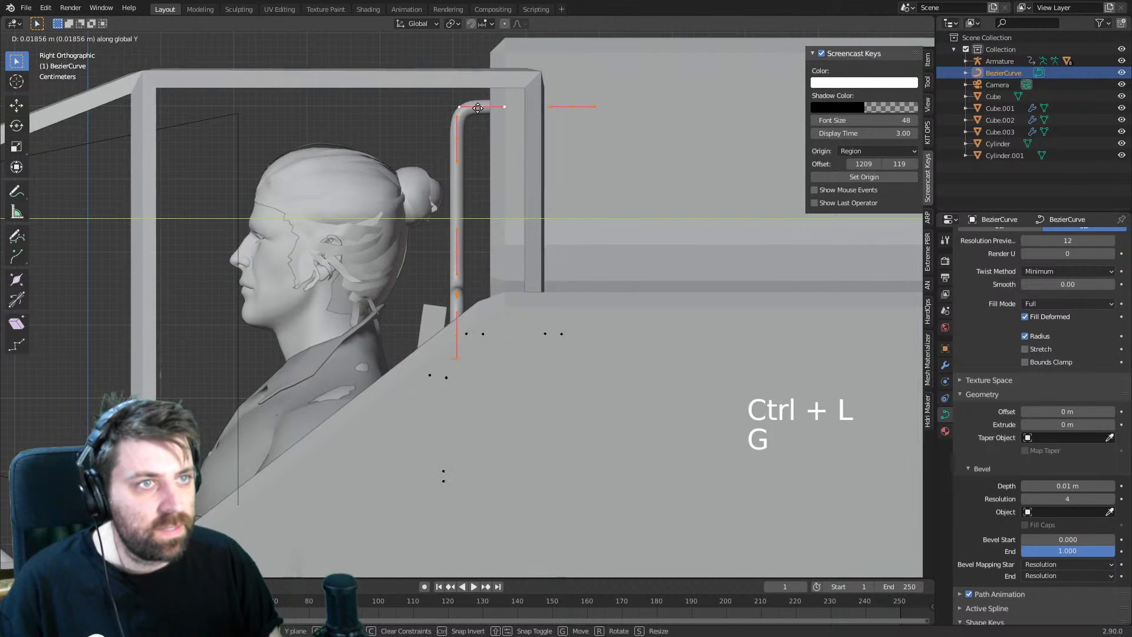
pyautogui.click(482, 109)
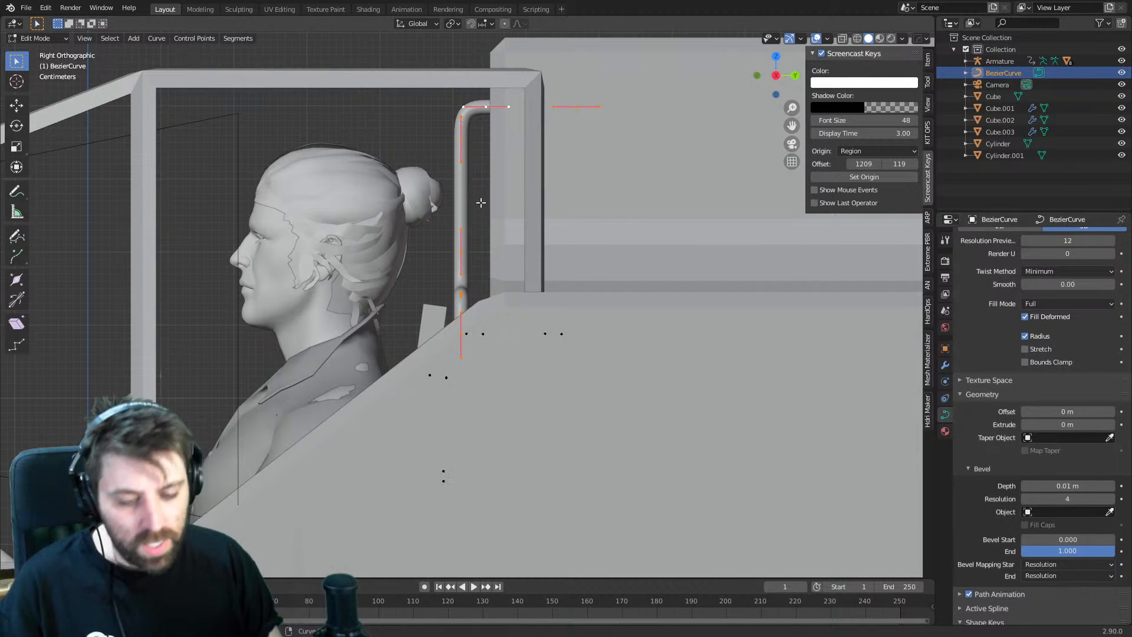
# - Deselect the tube's top horizontal points and move its remaining points backward and slightly down
pyautogui.press('b')
pyautogui.moveTo(602, 96); pyautogui.dragTo(480, 123, button='middle')
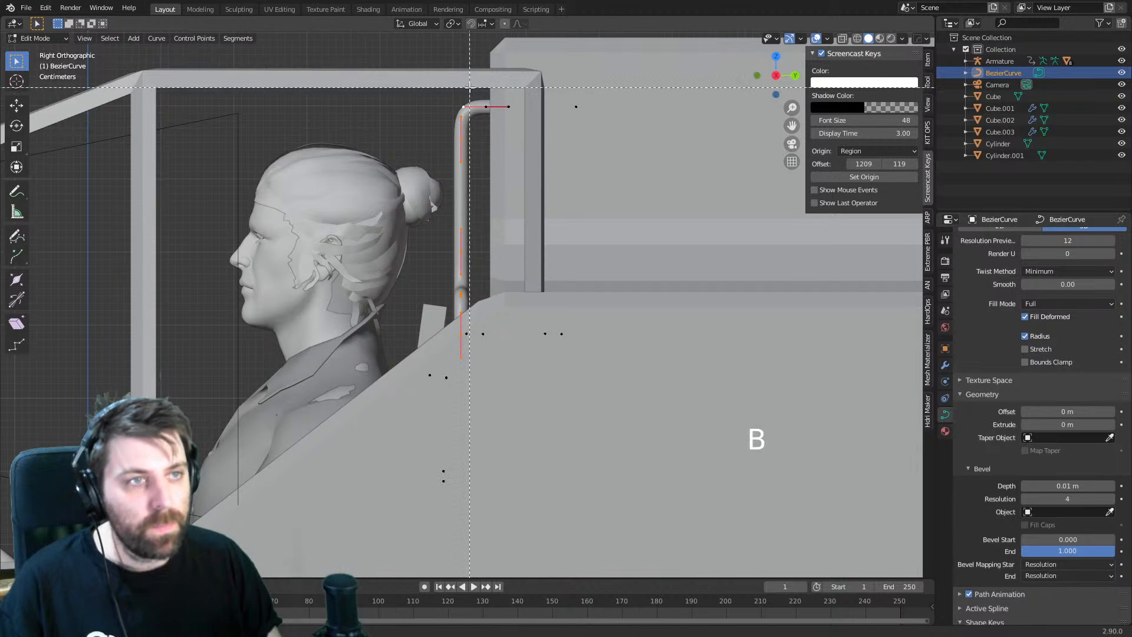
pyautogui.press('g')
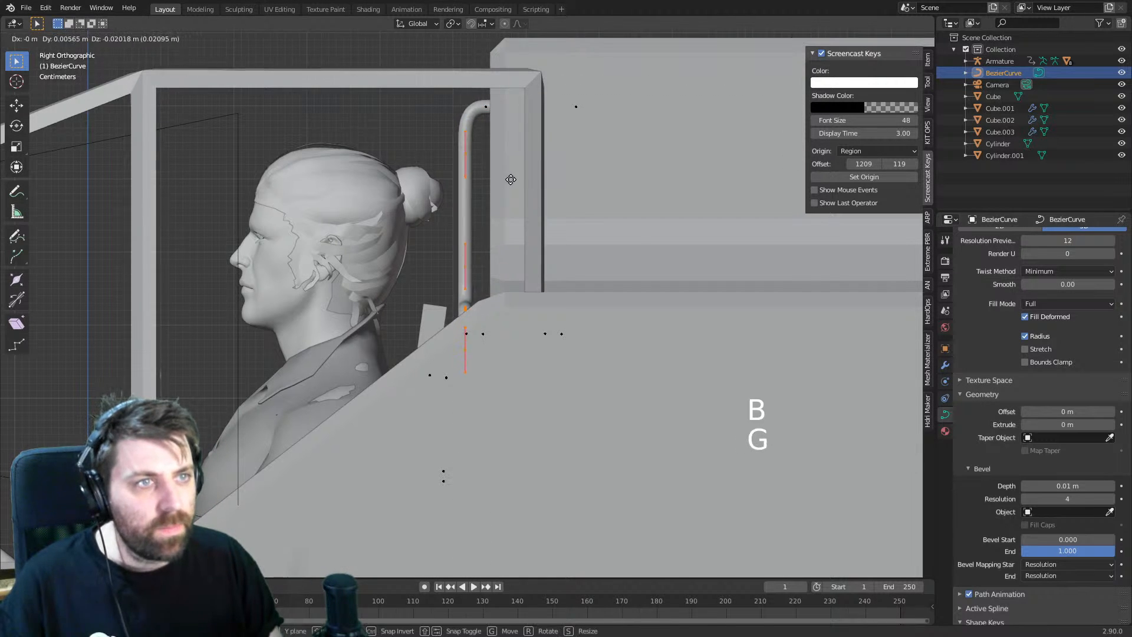
pyautogui.click(527, 184)
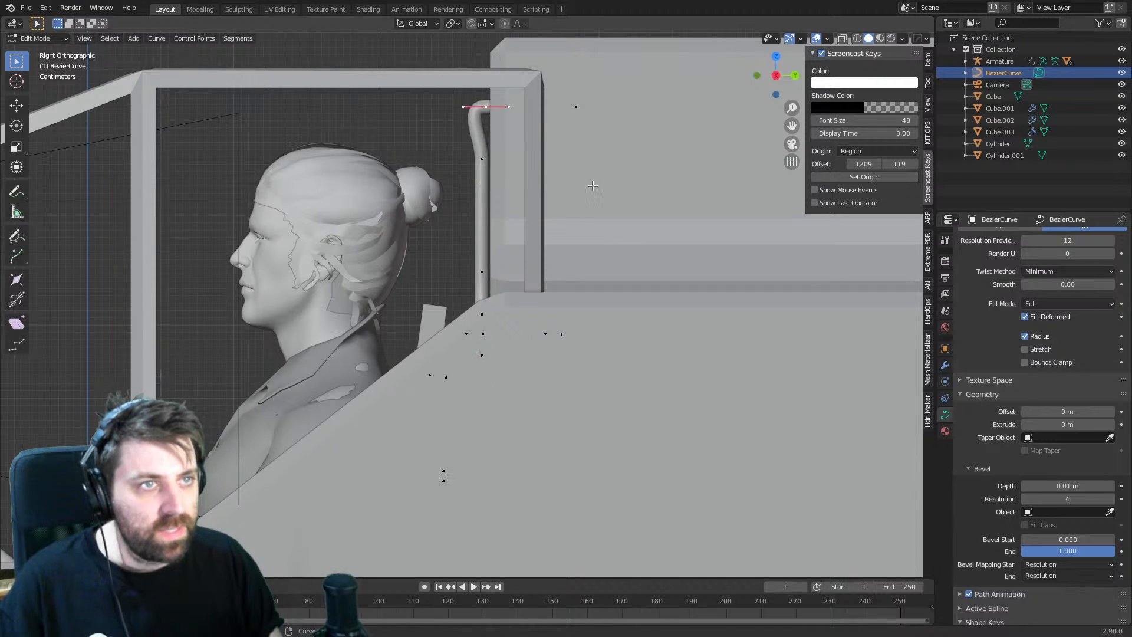
# - Rotate and reposition the two control points at the tube's upper bend to smooth the curve behind the head
pyautogui.press('r')
pyautogui.click(590, 148)
pyautogui.press('g')
pyautogui.click(519, 162)
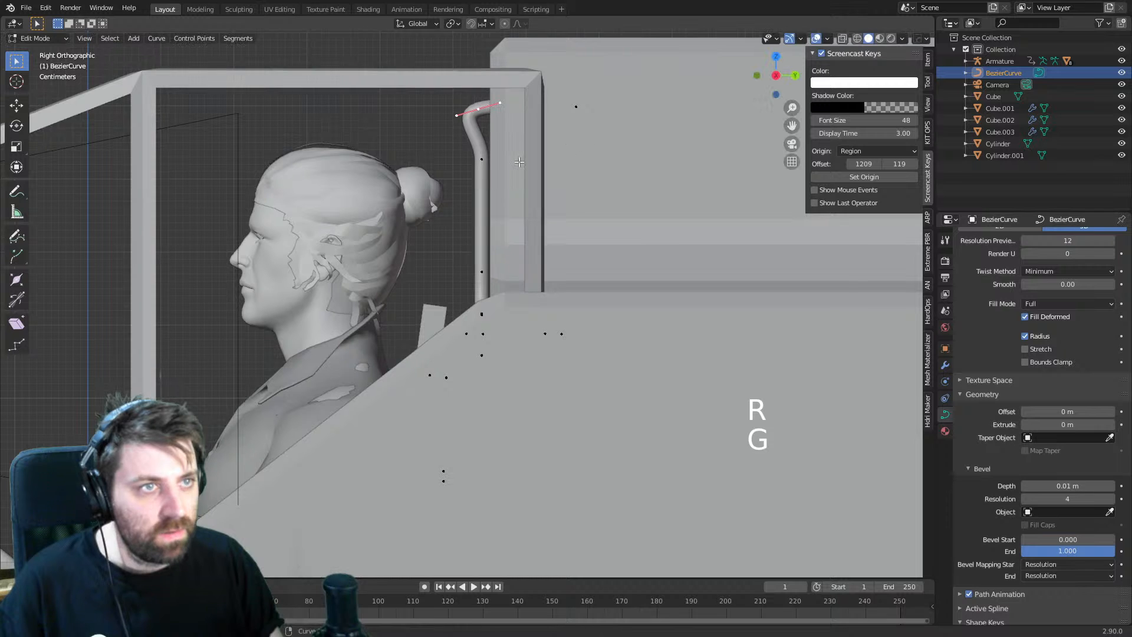
pyautogui.press('g')
pyautogui.click(511, 186)
pyautogui.press('r')
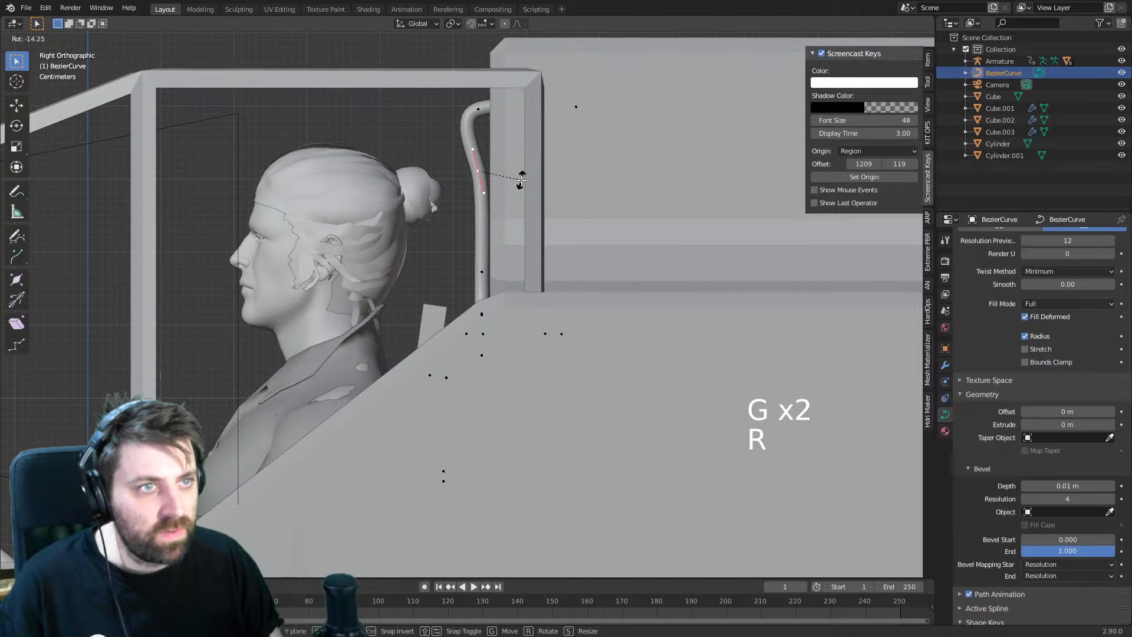
pyautogui.click(519, 185)
pyautogui.press('g')
pyautogui.click(523, 182)
# - Select the tube's open lower end beside the seat and extrude it downward in the camera view
pyautogui.moveTo(401, 295); pyautogui.dragTo(498, 309, button='middle')
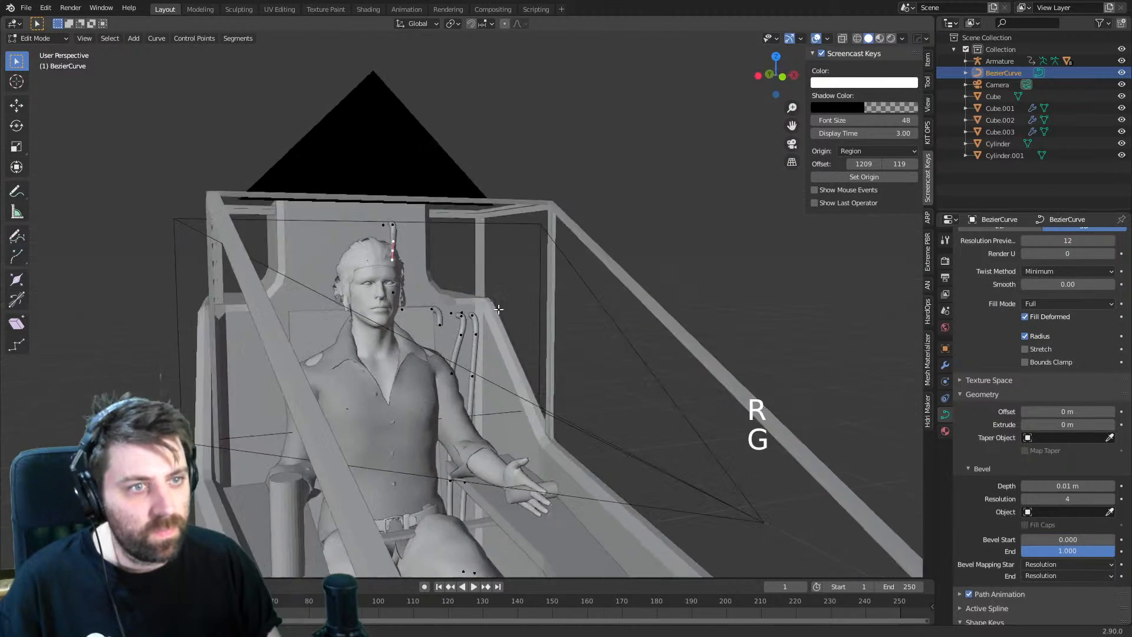
pyautogui.scroll(2, 425, 324)
pyautogui.press('KP_Decimal')
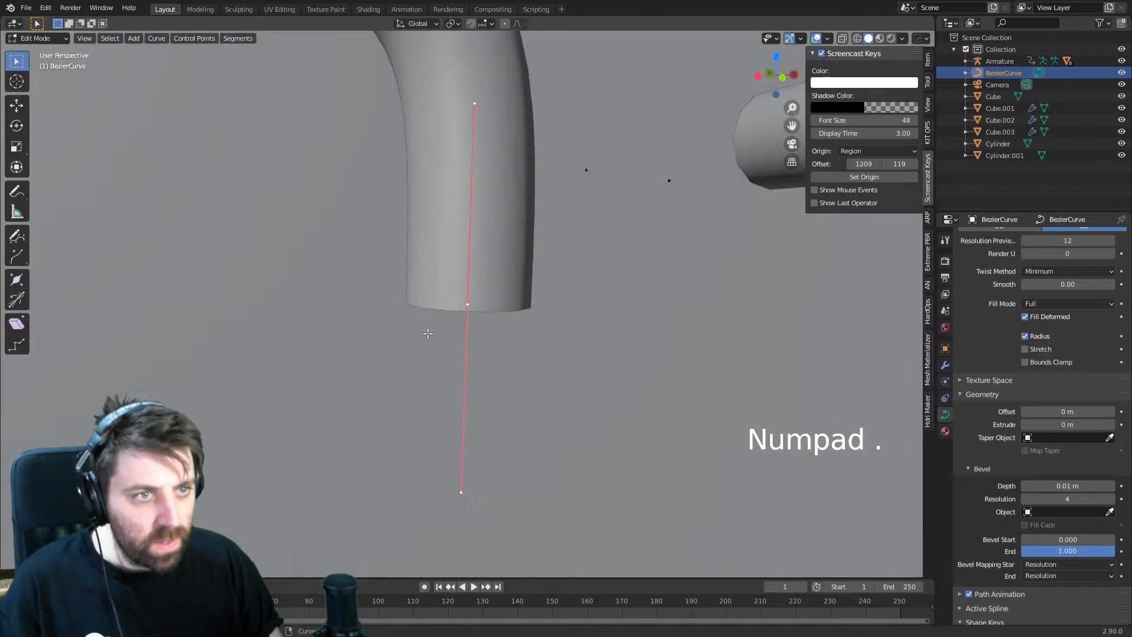
pyautogui.press('KP_0')
pyautogui.press('e')
pyautogui.click(445, 445)
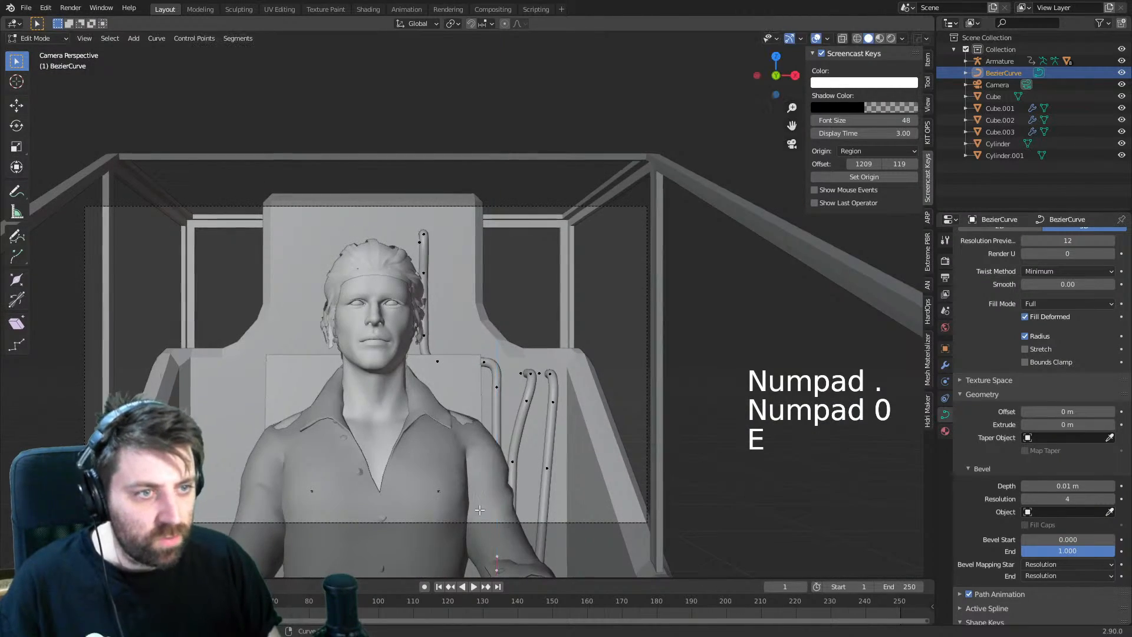
# - In front wireframe view, reposition and tilt the tube's lower end below the character's hand, then extrude it down and outward across the neighbouring tubes
pyautogui.moveTo(445, 444); pyautogui.dragTo(504, 474, button='middle')
pyautogui.press('KP_3')
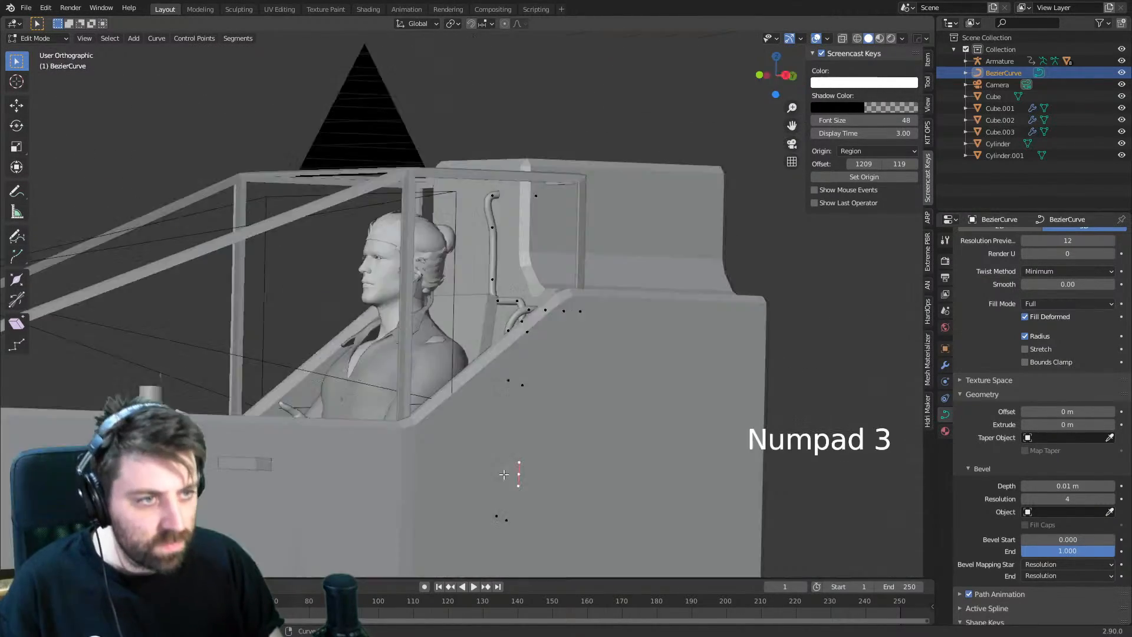
pyautogui.press('KP_1')
pyautogui.press('z')
pyautogui.click(442, 473)
pyautogui.scroll(2, 506, 369)
pyautogui.press('g')
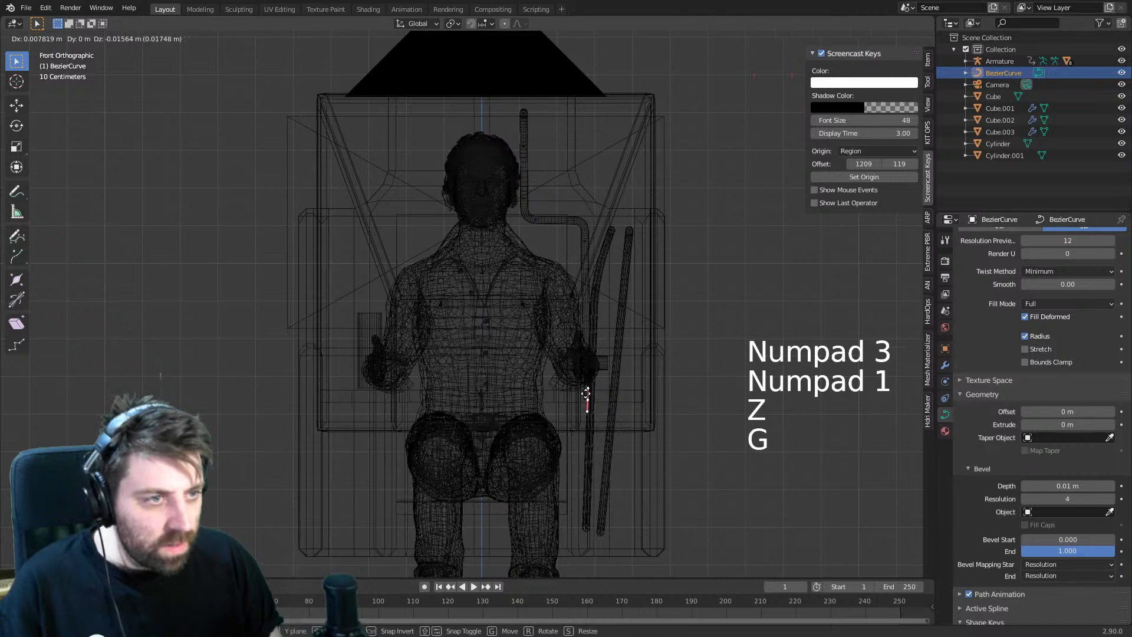
pyautogui.press('r')
pyautogui.press('g')
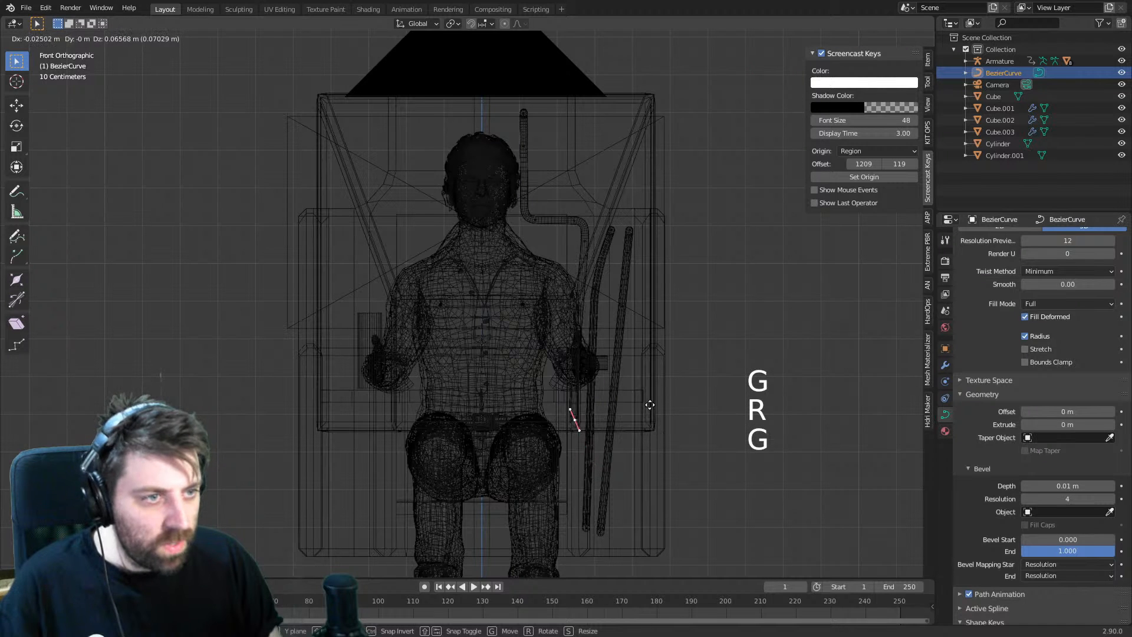
pyautogui.click(649, 368)
pyautogui.press('e')
pyautogui.click(701, 472)
pyautogui.press('e')
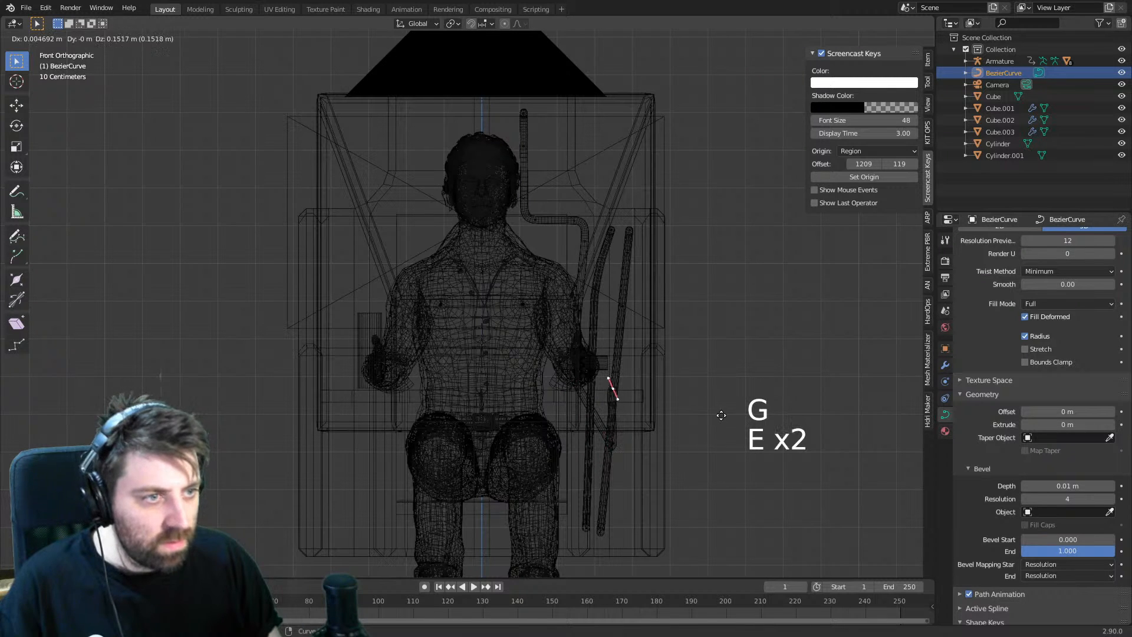
pyautogui.rightClick(734, 487)
pyautogui.hotkey('ctrl', 'z')
pyautogui.press('e')
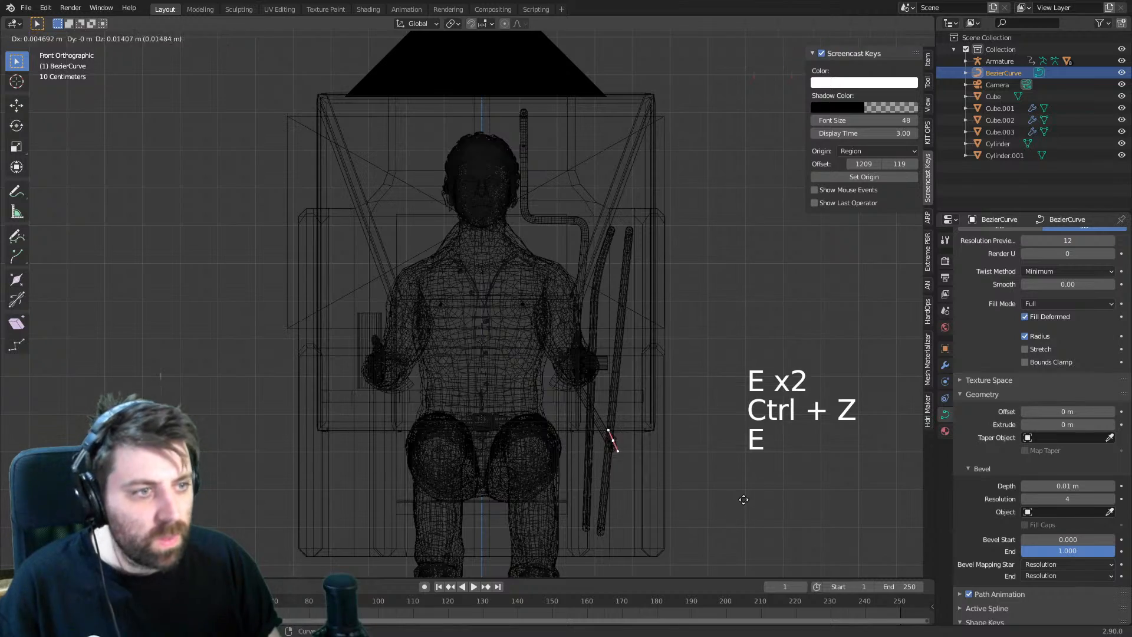
pyautogui.rightClick(731, 519)
pyautogui.hotkey('ctrl', 'z')
# - Rotate the tube's lowest control point flatter, scale up its handles and return to solid shading
pyautogui.press('r')
pyautogui.press('s')
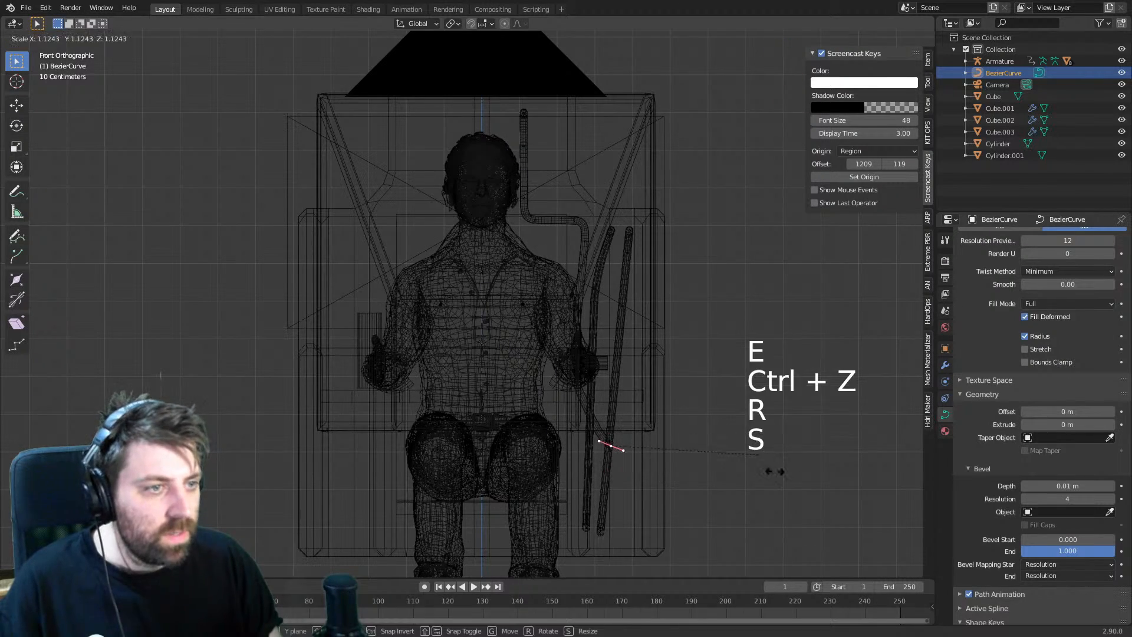
pyautogui.click(106, 479)
pyautogui.scroll(-1, 548, 417)
pyautogui.press('z')
pyautogui.click(662, 416)
pyautogui.scroll(-1, 637, 408)
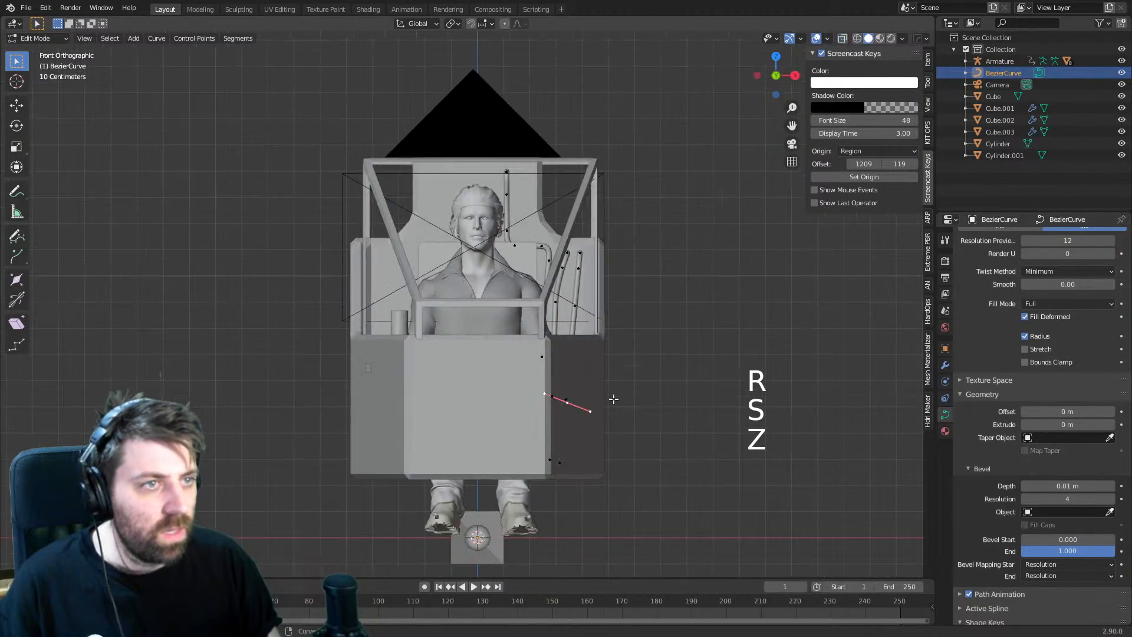
# - Separate the whole pipe that runs up beside the pilot's head into its own curve object
pyautogui.moveTo(608, 401)
pyautogui.mouseDown(button='middle')
pyautogui.moveTo(514, 475)
pyautogui.moveTo(498, 471)
pyautogui.moveTo(548, 407)
pyautogui.mouseUp(button='middle')
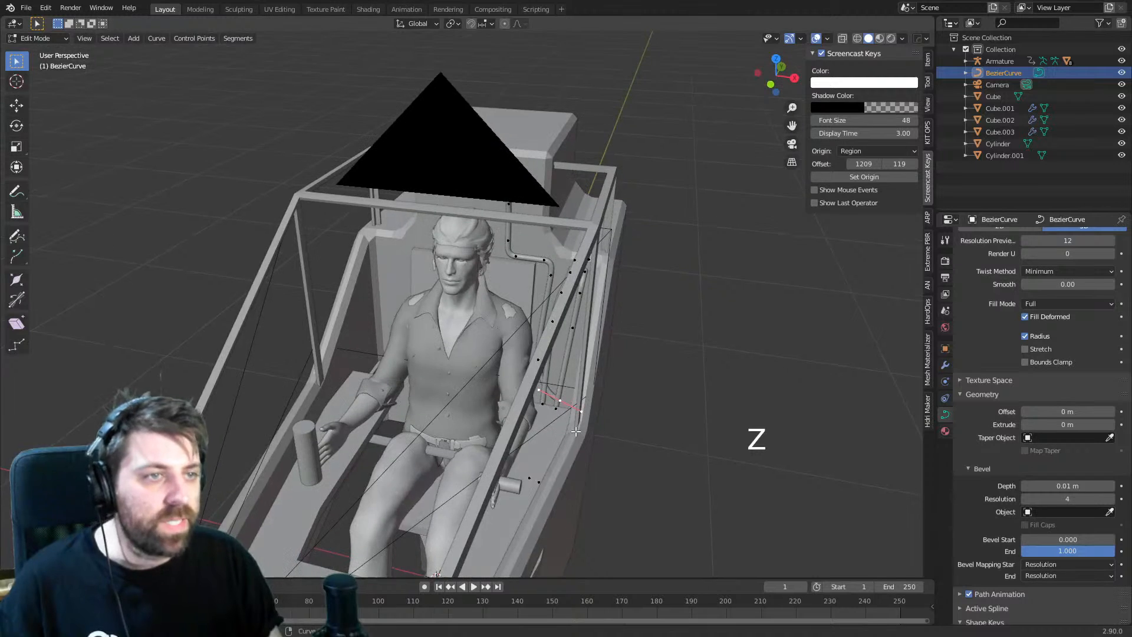
pyautogui.scroll(4, 563, 268)
pyautogui.click(580, 241)
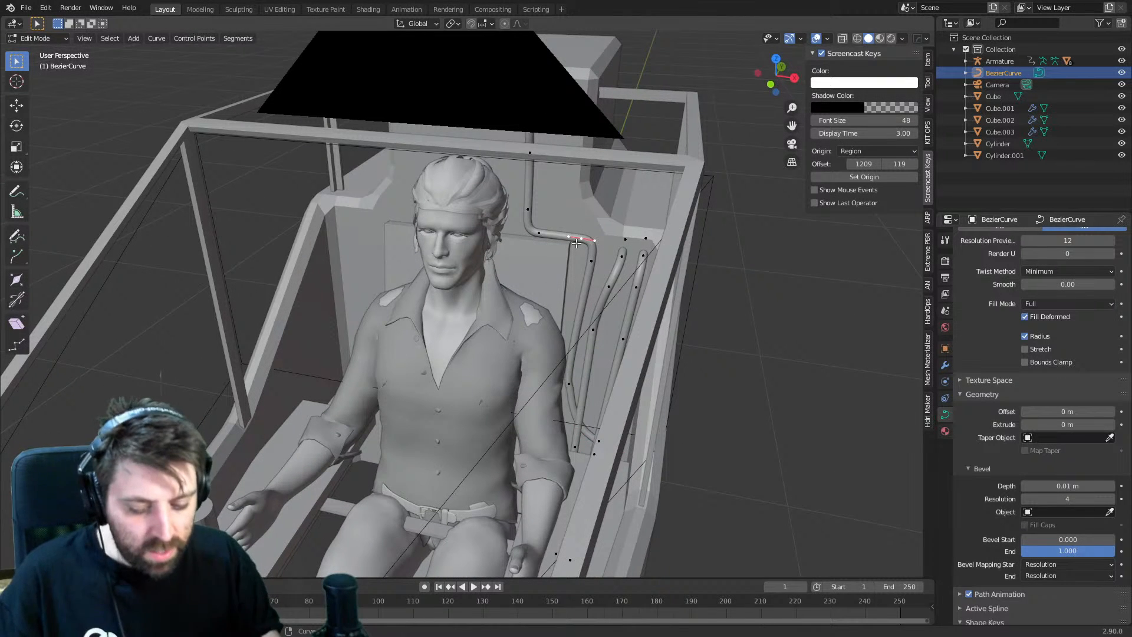
pyautogui.hotkey('ctrl', 'l')
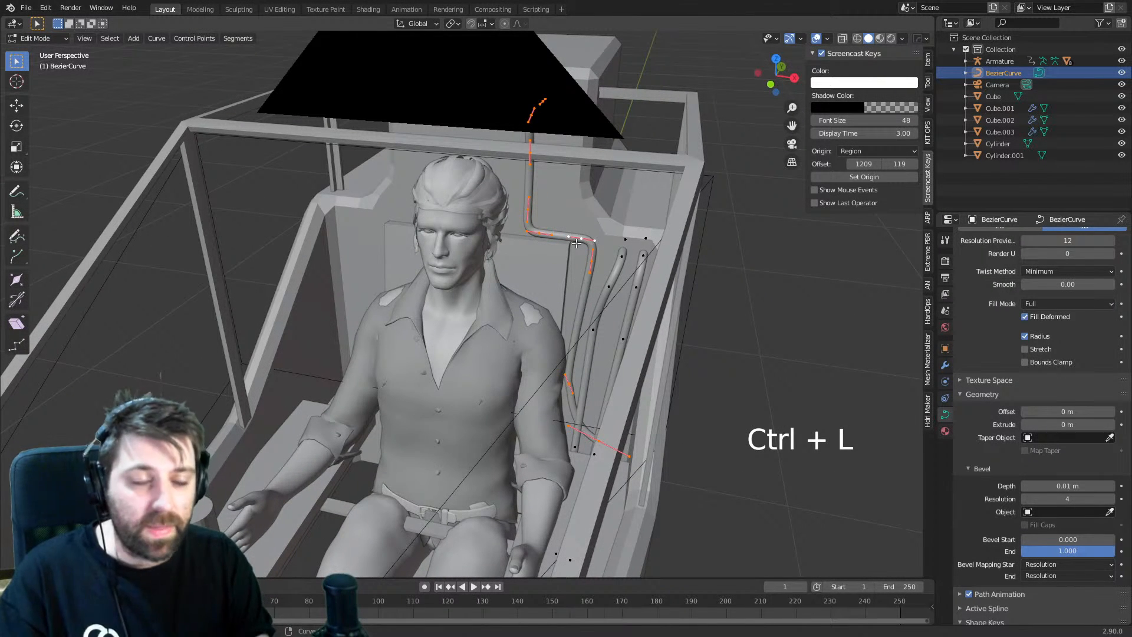
pyautogui.press('p')
pyautogui.click(575, 243)
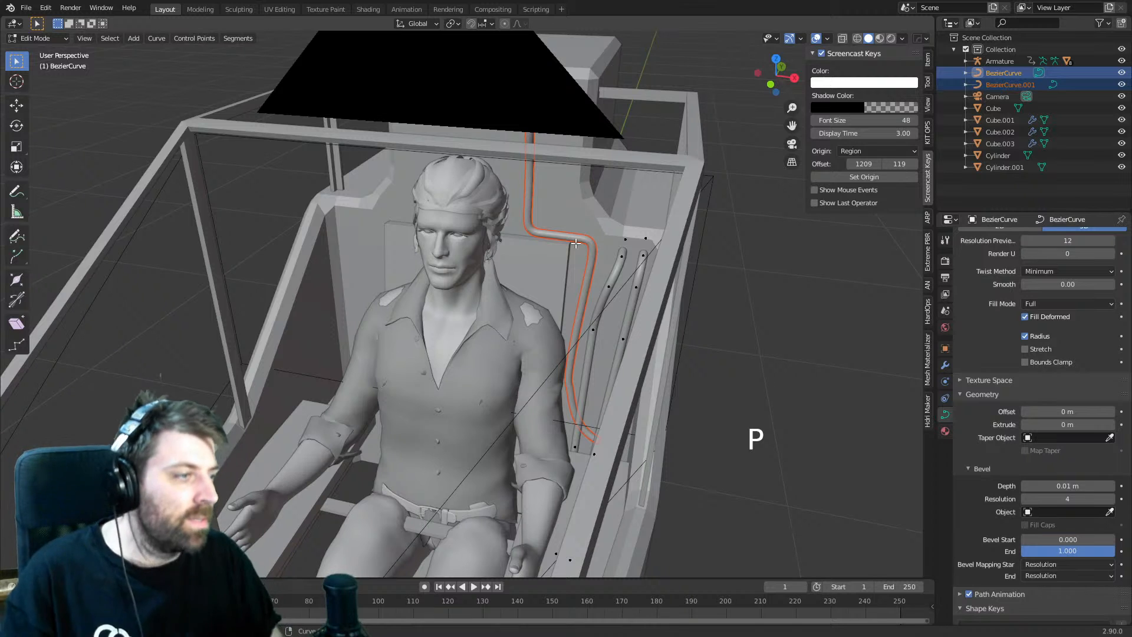
# - Set the bevel depth of the remaining pipe curves to 0.014 m and leave Edit Mode
pyautogui.click(1054, 485)
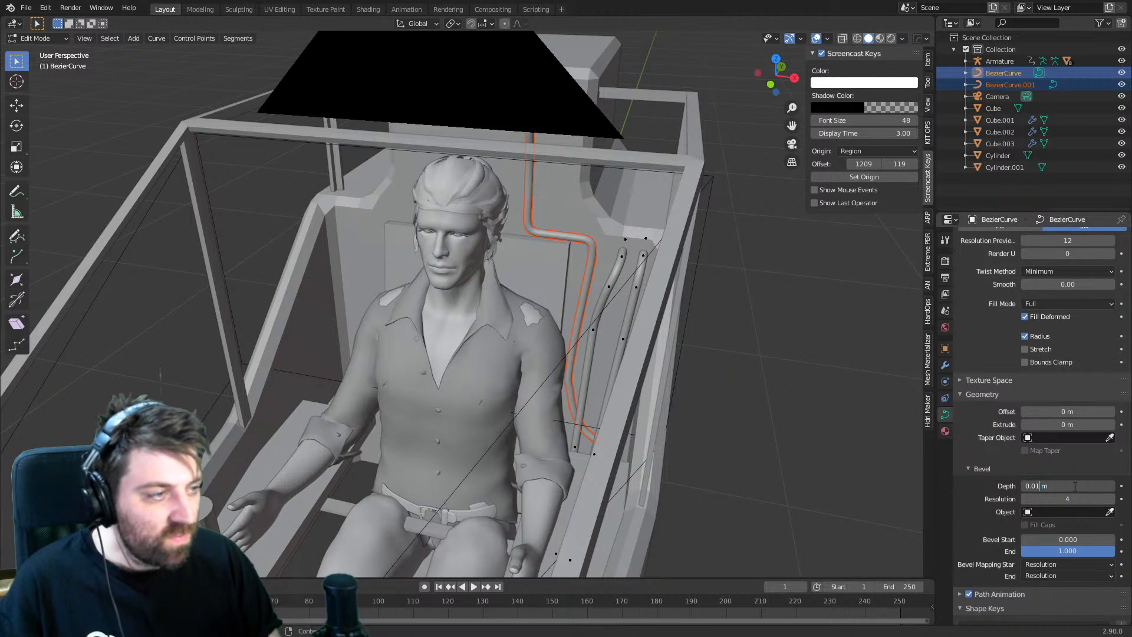
pyautogui.press('Return')
pyautogui.press('Tab')
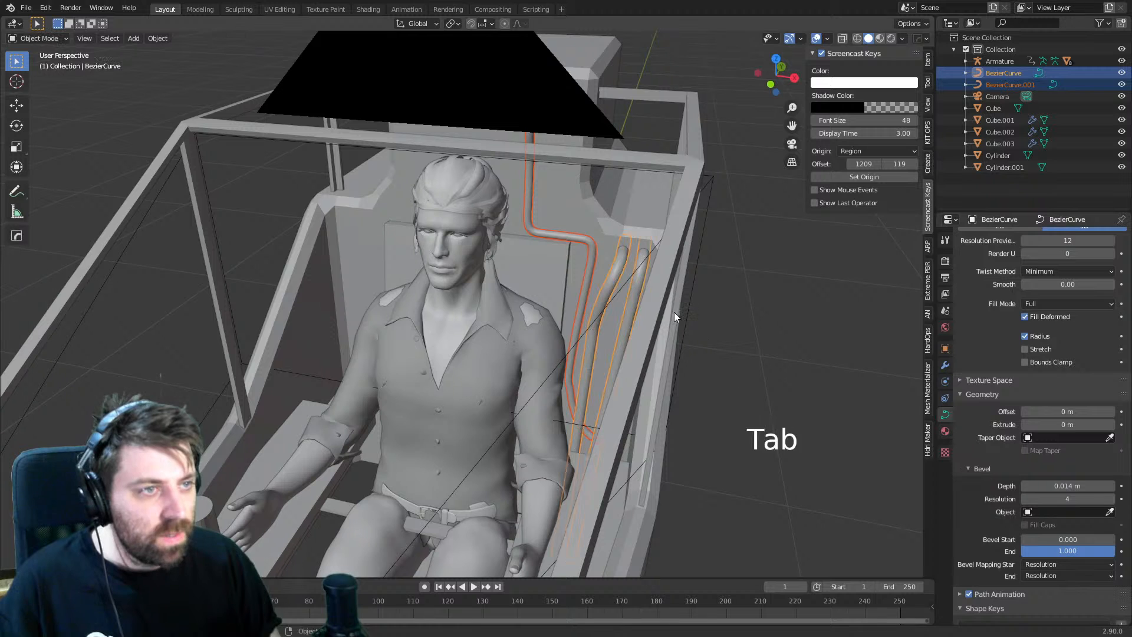
# - Thicken the separated pipe beside the pilot by setting its bevel depth to 0.025 m
pyautogui.click(588, 249)
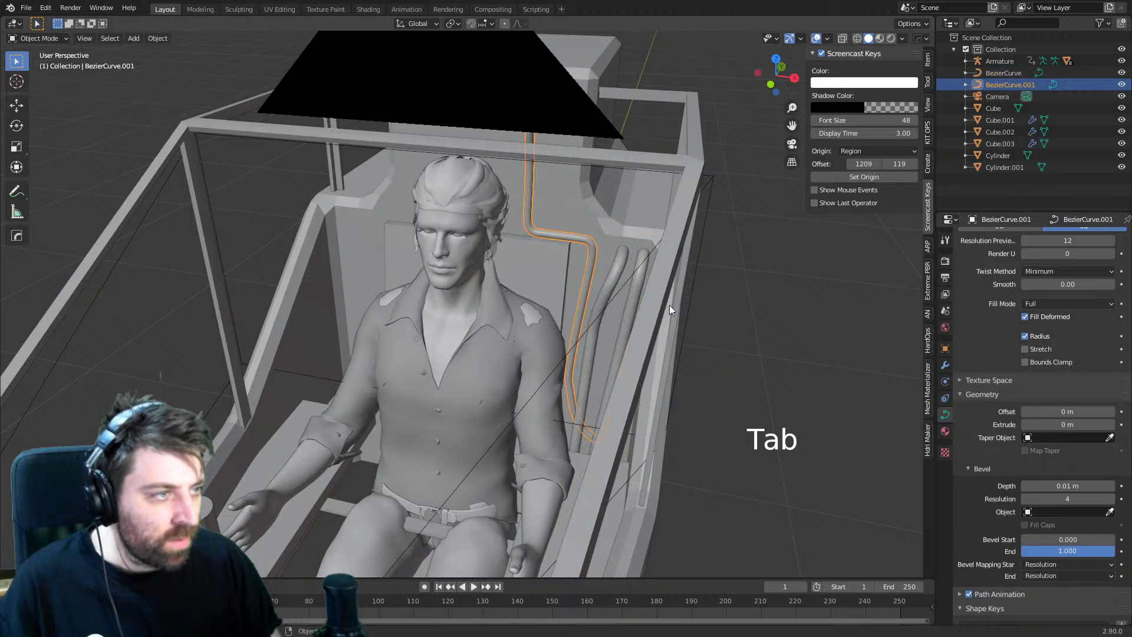
pyautogui.click(1066, 486)
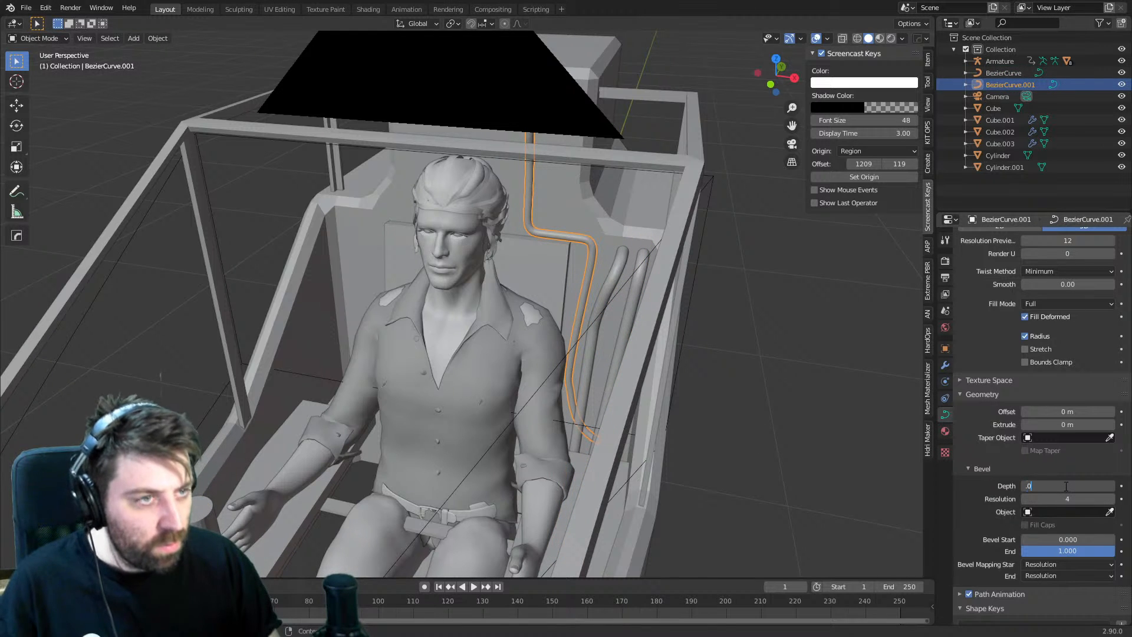
pyautogui.press('Return')
pyautogui.moveTo(799, 437); pyautogui.dragTo(679, 428, button='middle')
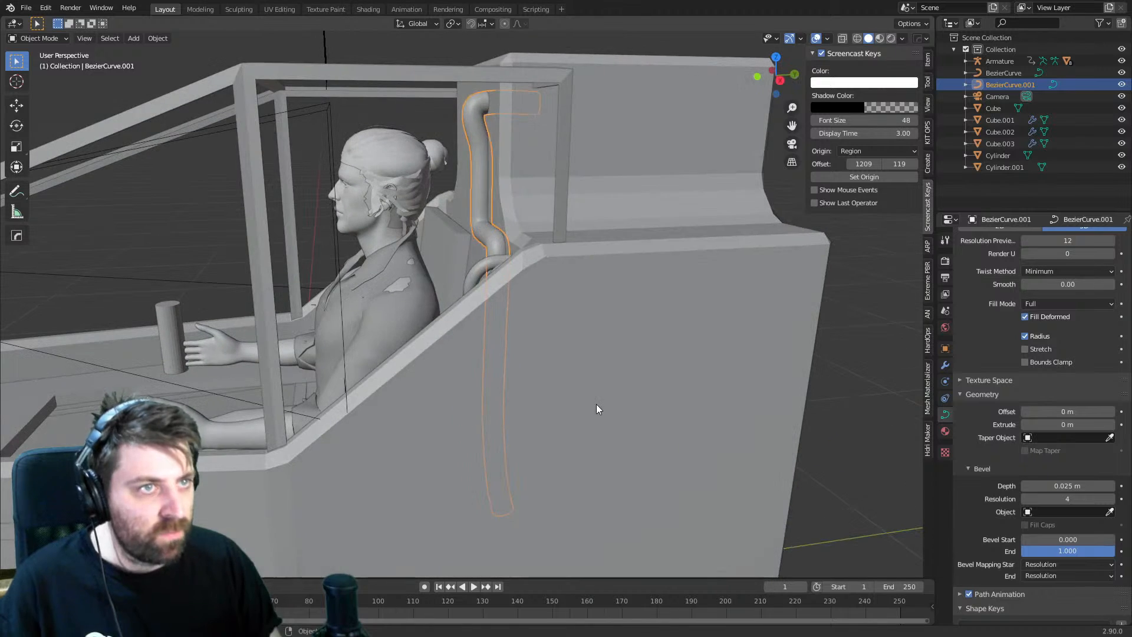
pyautogui.press('Tab')
pyautogui.moveTo(590, 407); pyautogui.dragTo(599, 359, button='middle')
pyautogui.press('Tab')
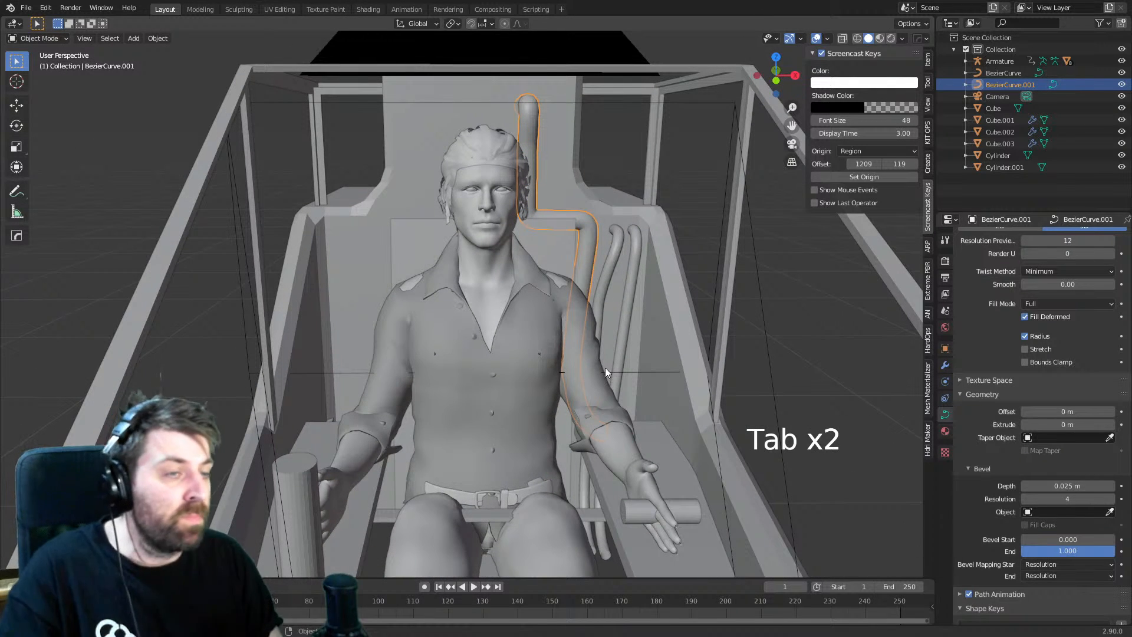
# - Add a Mirror modifier on the X axis to the separated pipe and check the cockpit from both sides
pyautogui.click(945, 365)
pyautogui.click(1003, 236)
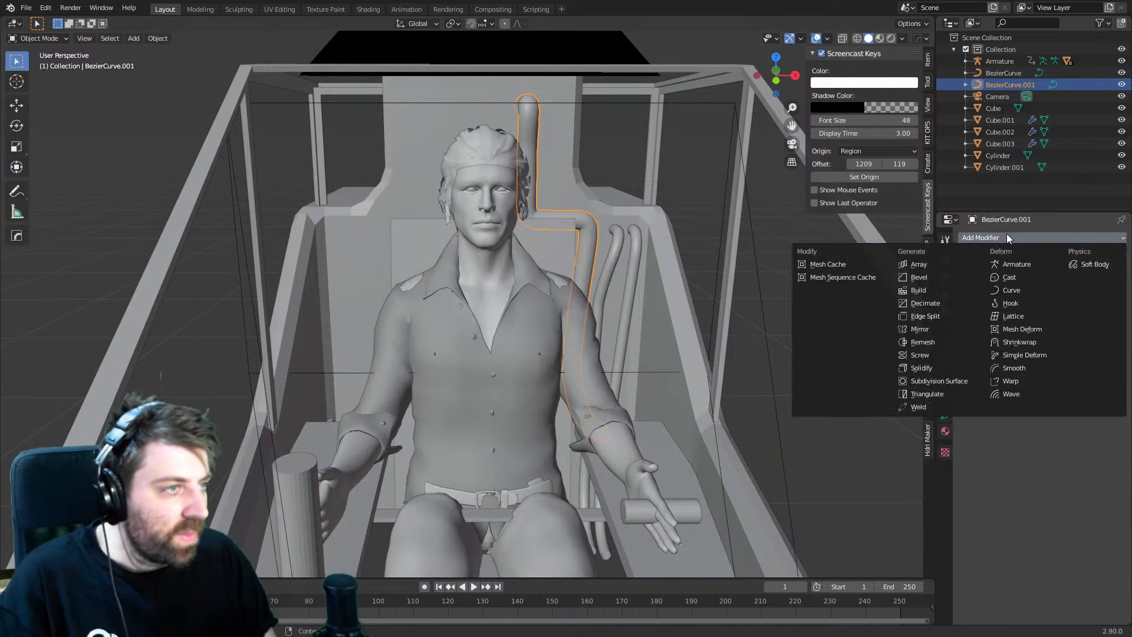
pyautogui.click(929, 329)
pyautogui.moveTo(884, 339); pyautogui.dragTo(579, 356, button='middle')
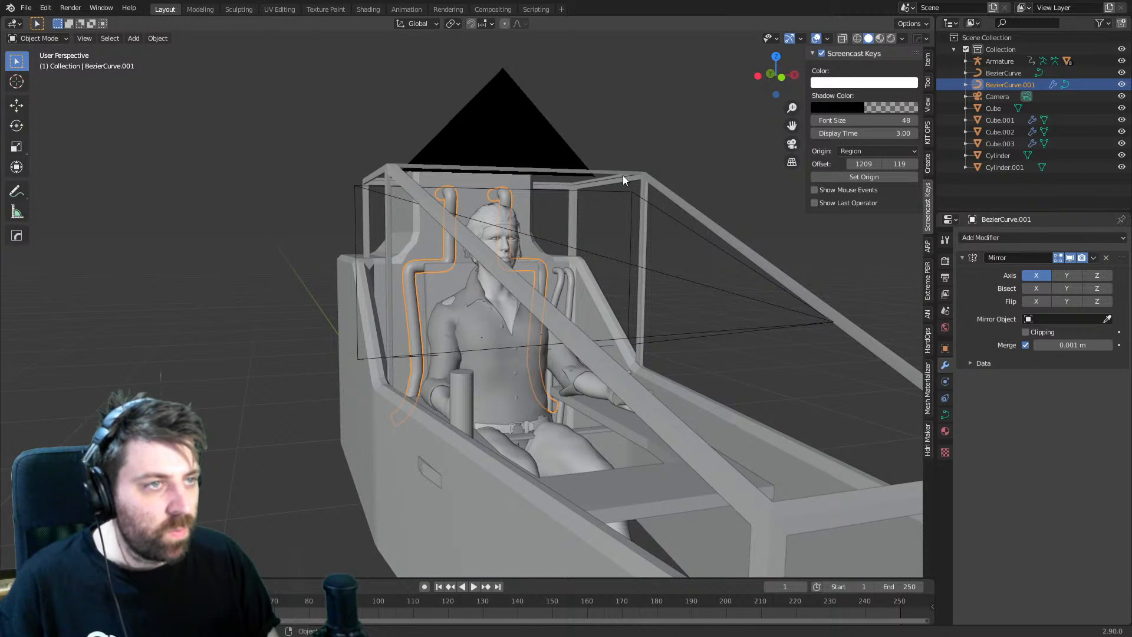
pyautogui.moveTo(752, 295); pyautogui.dragTo(372, 220, button='middle')
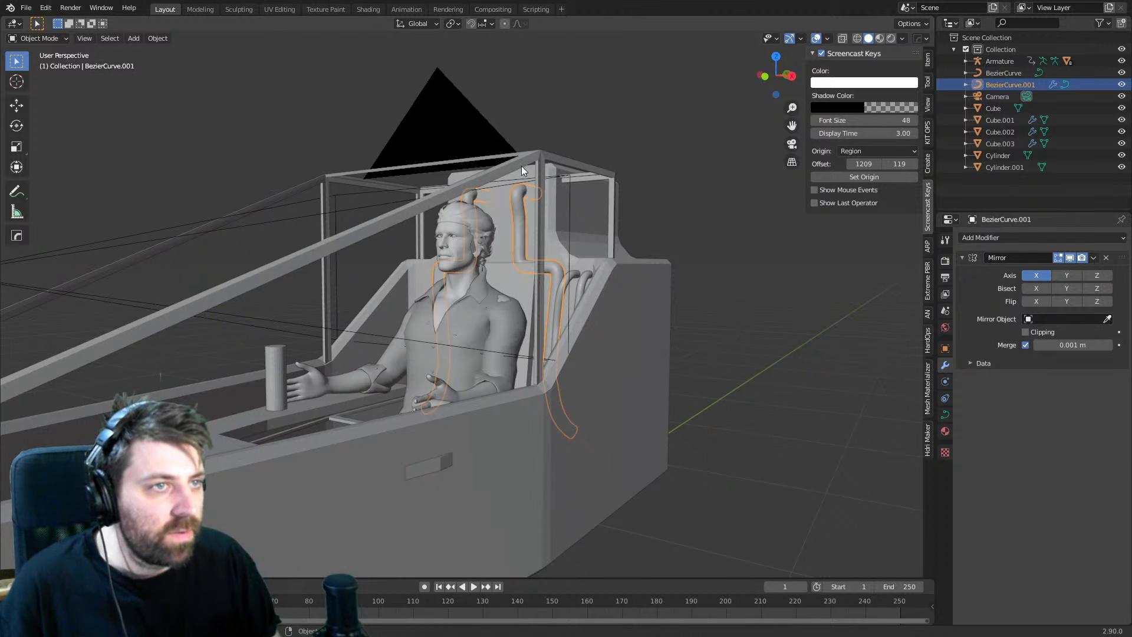
# - Add a Bevel modifier to the canopy frame around the pilot and inspect its bars
pyautogui.click(541, 152)
pyautogui.click(986, 236)
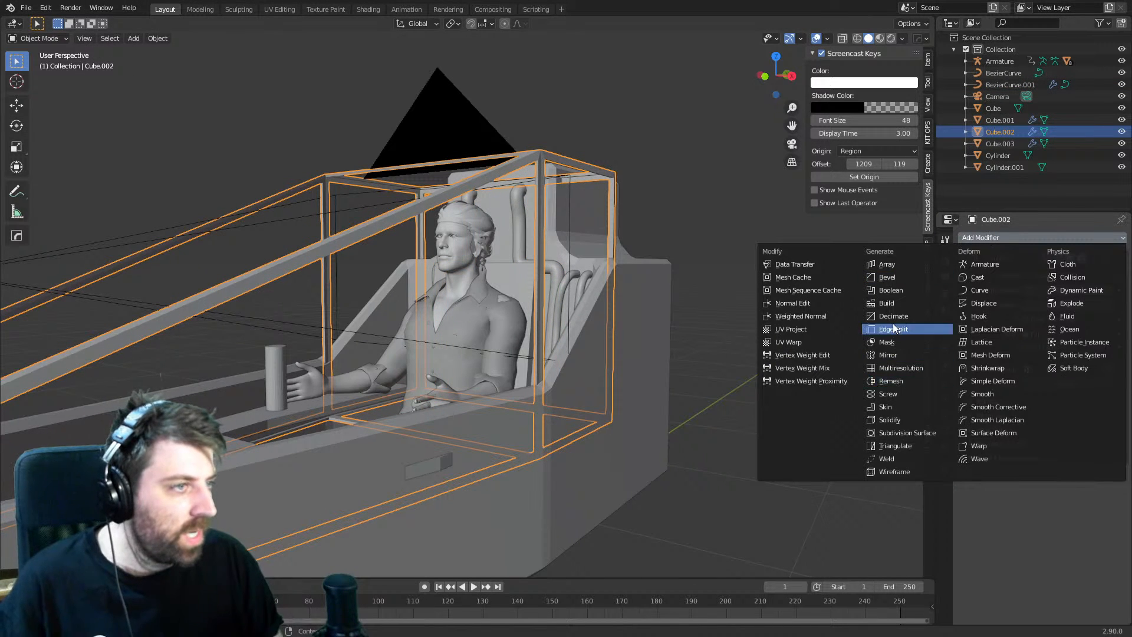
pyautogui.click(887, 276)
pyautogui.moveTo(688, 279); pyautogui.dragTo(423, 300, button='middle')
pyautogui.press('Tab')
pyautogui.scroll(4, 578, 264)
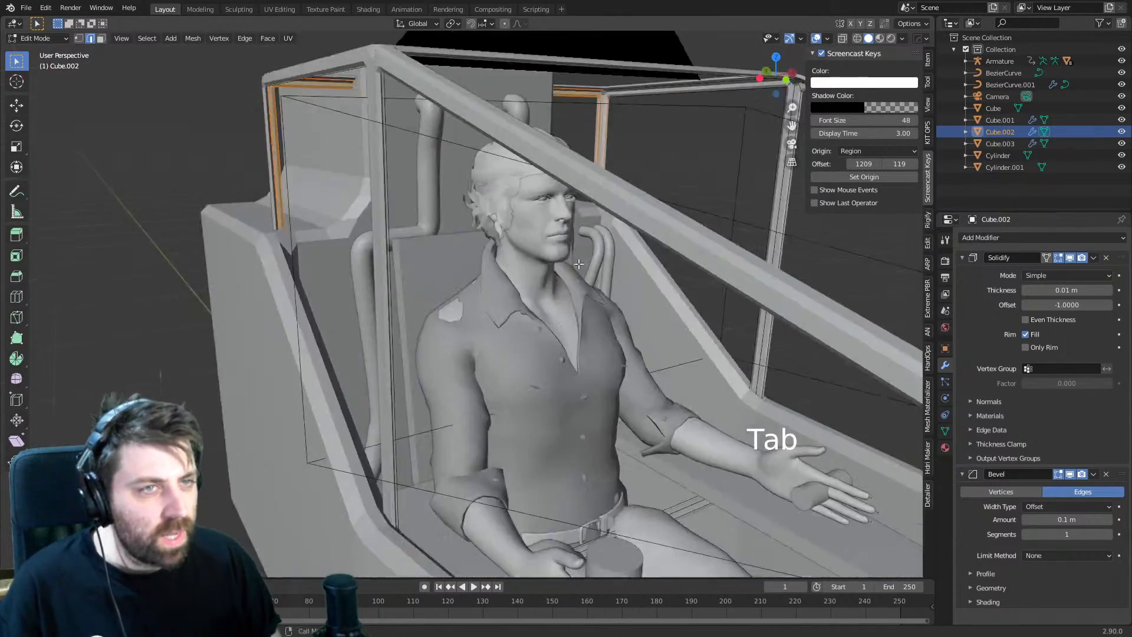
pyautogui.press('Tab')
pyautogui.scroll(-5, 522, 307)
pyautogui.moveTo(523, 307); pyautogui.dragTo(454, 390, button='middle')
pyautogui.scroll(5, 432, 326)
pyautogui.scroll(-1, 454, 391)
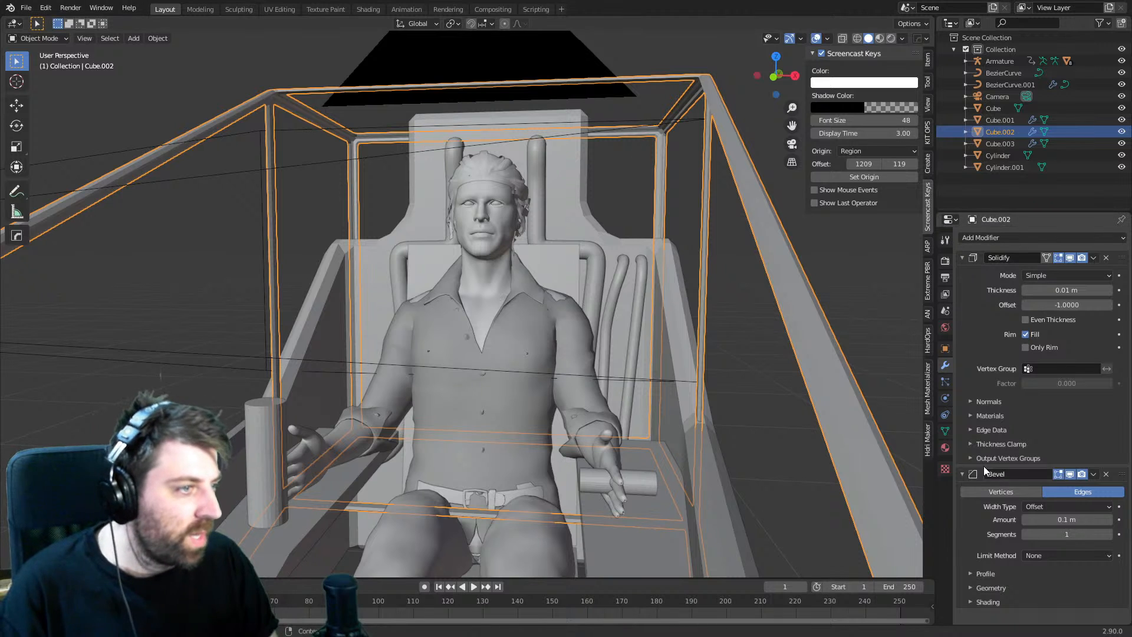
# - Set the canopy frame's Solidify thickness to 0.03 m
pyautogui.click(944, 381)
pyautogui.click(944, 398)
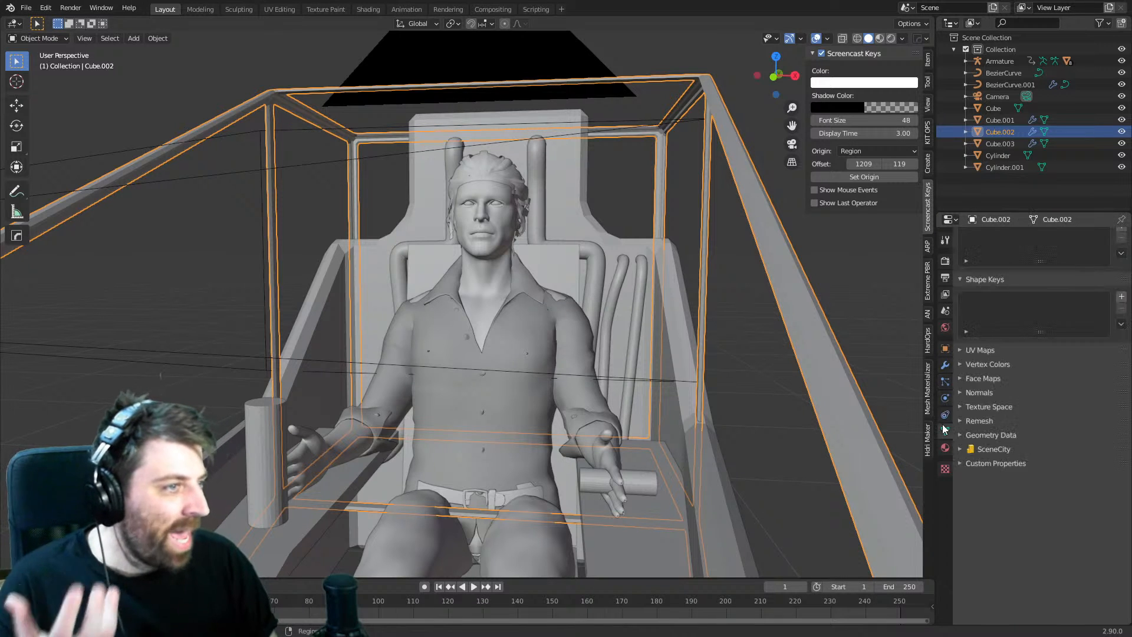
pyautogui.click(945, 416)
pyautogui.click(946, 365)
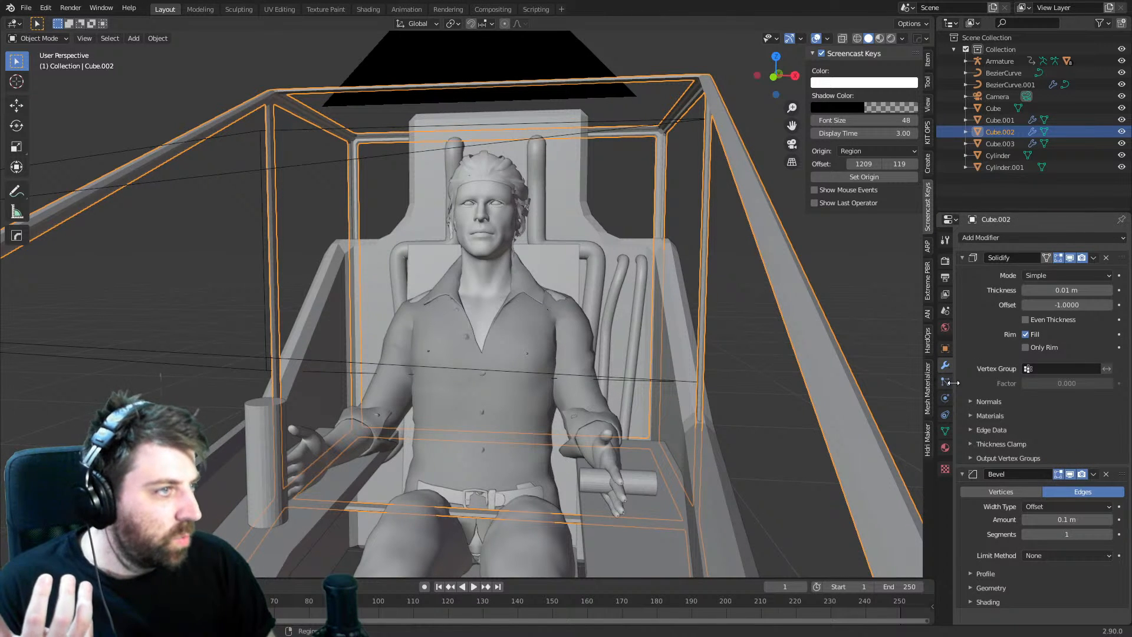
pyautogui.click(1109, 290)
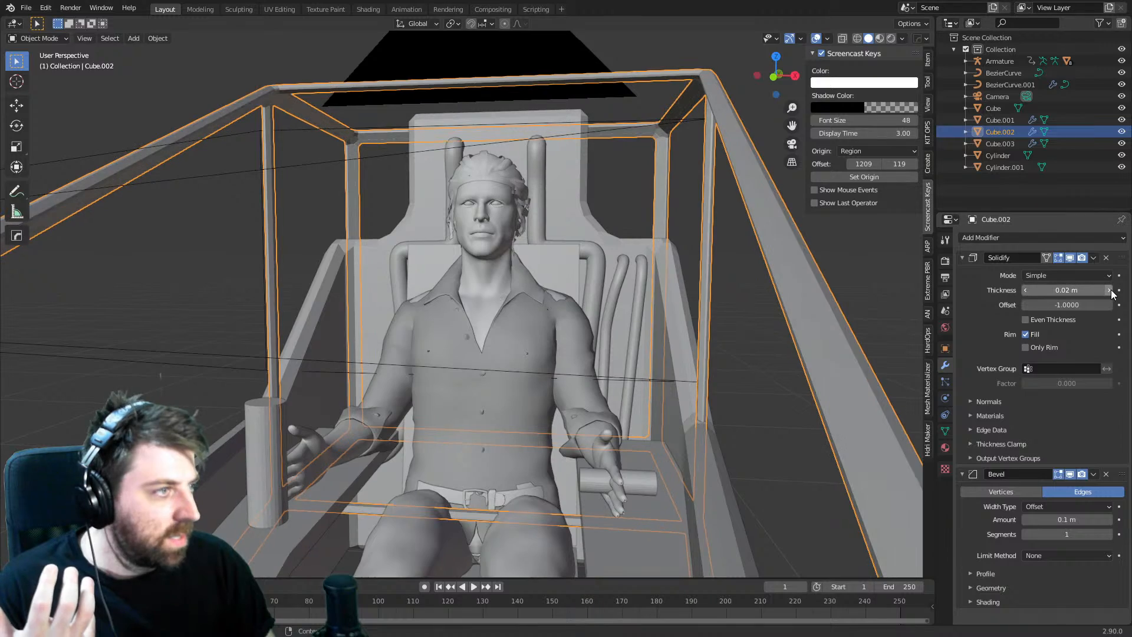
pyautogui.click(1109, 290)
# - Show the model in wireframe from the right side and open the canopy frame's mesh for editing
pyautogui.moveTo(855, 322)
pyautogui.mouseDown(button='middle')
pyautogui.moveTo(742, 331)
pyautogui.moveTo(660, 352)
pyautogui.moveTo(667, 359)
pyautogui.moveTo(659, 347)
pyautogui.moveTo(456, 453)
pyautogui.moveTo(374, 418)
pyautogui.mouseUp(button='middle')
pyautogui.press('KP_3')
pyautogui.press('z')
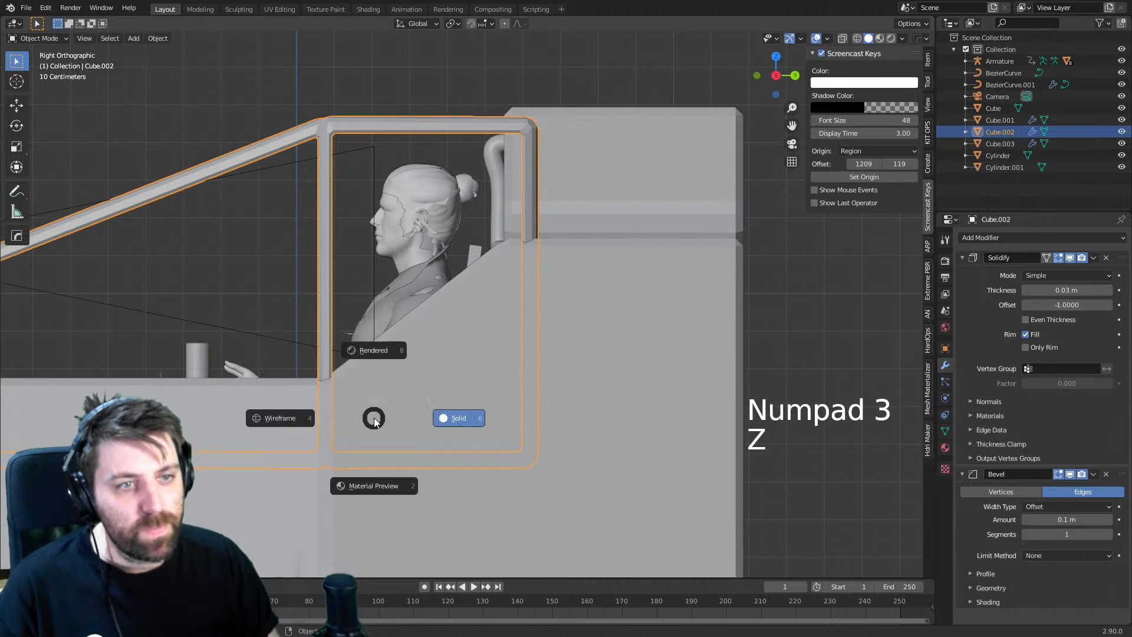
pyautogui.click(310, 418)
pyautogui.scroll(-1, 349, 322)
pyautogui.press('Tab')
# - Add a horizontal loop cut to each of the two vertical posts in front of the pilot, then try and undo a rip
pyautogui.hotkey('ctrl', 'r')
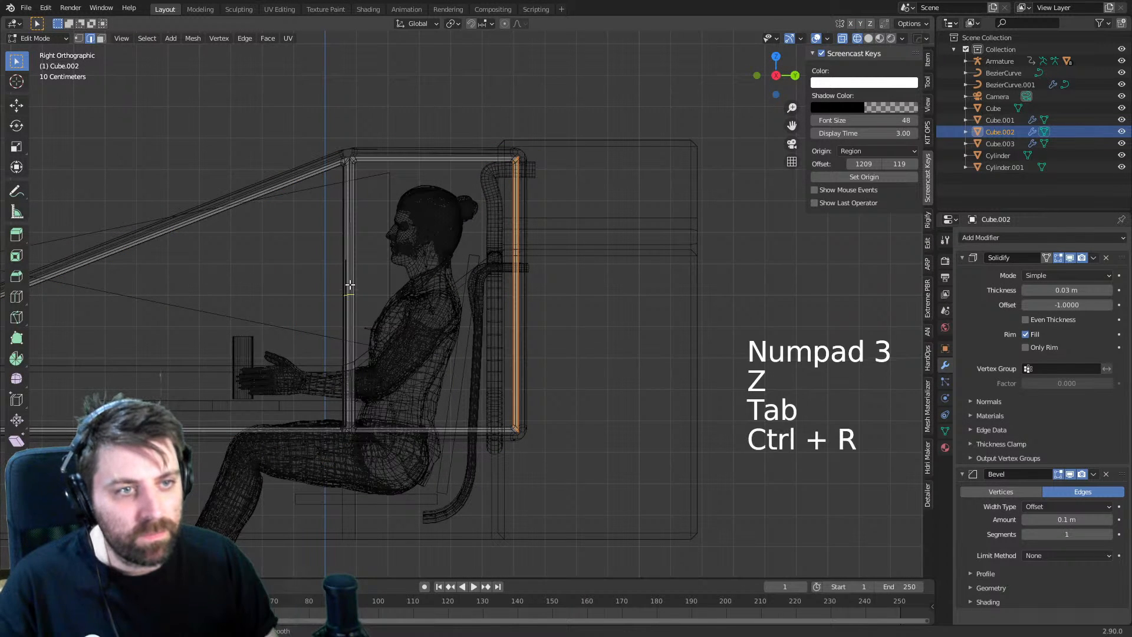
pyautogui.moveTo(348, 283); pyautogui.dragTo(405, 295, button='middle')
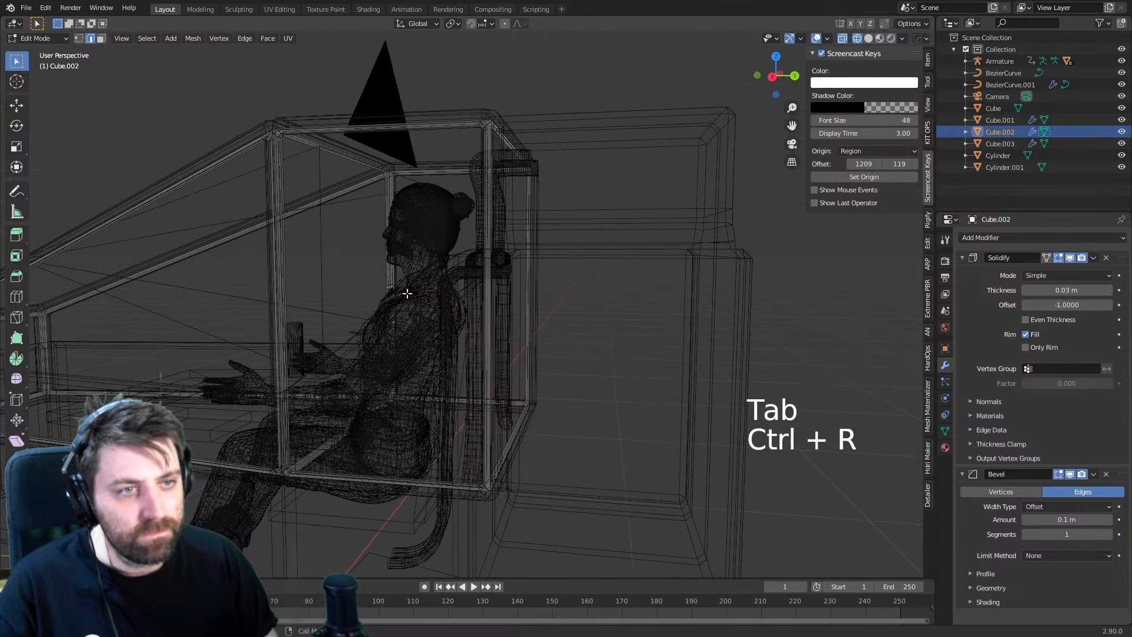
pyautogui.hotkey('ctrl', 'r')
pyautogui.press('KP_3')
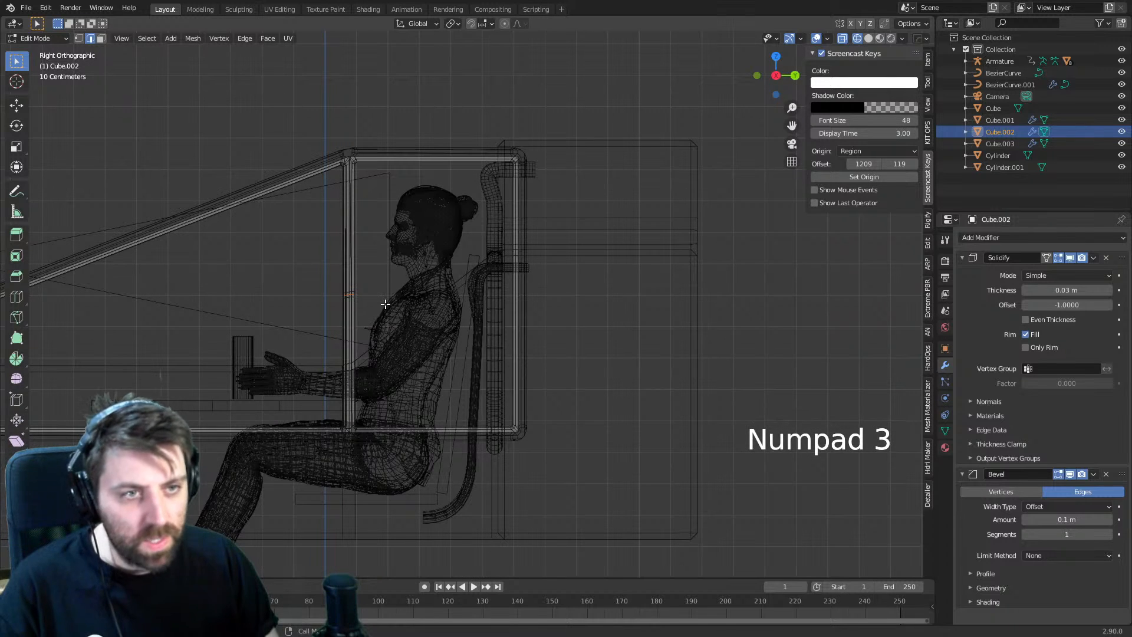
pyautogui.press('v')
pyautogui.hotkey('ctrl', 'z')
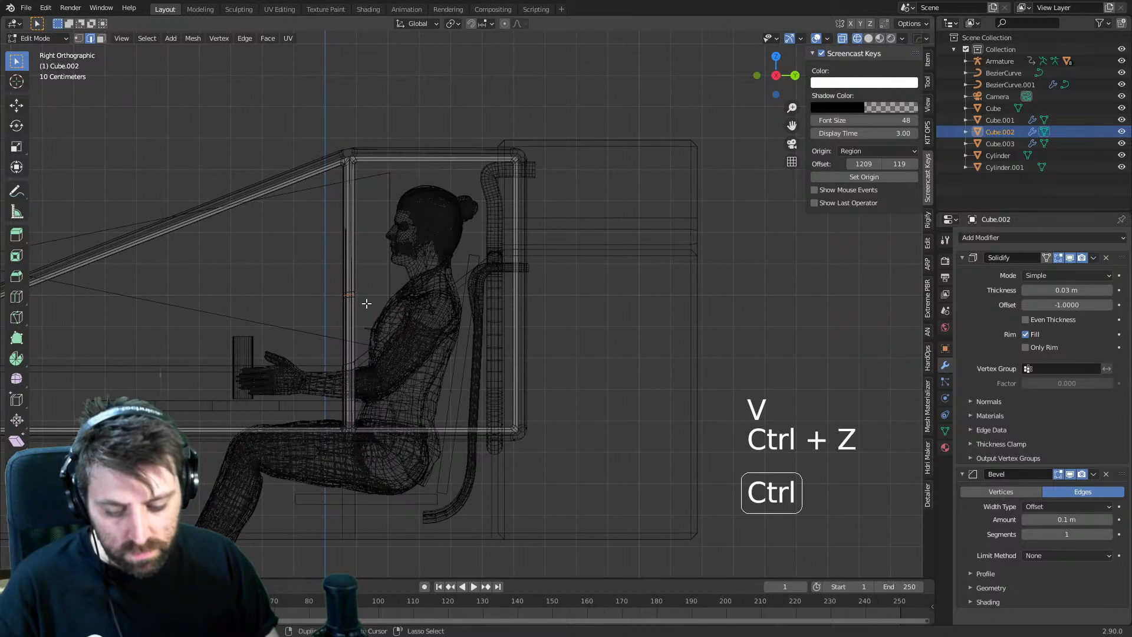
# - Isolate the new loop cut vertices on the front posts and raise them about 0.2 m along Z
pyautogui.press('c')
pyautogui.click(343, 292)
pyautogui.press('1')
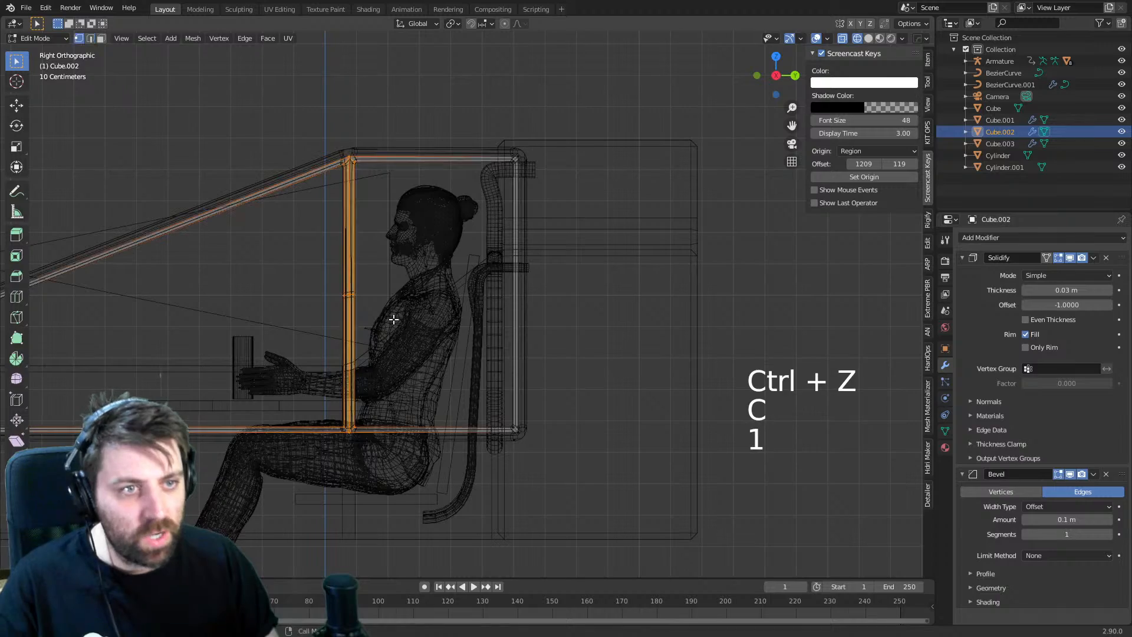
pyautogui.press('b')
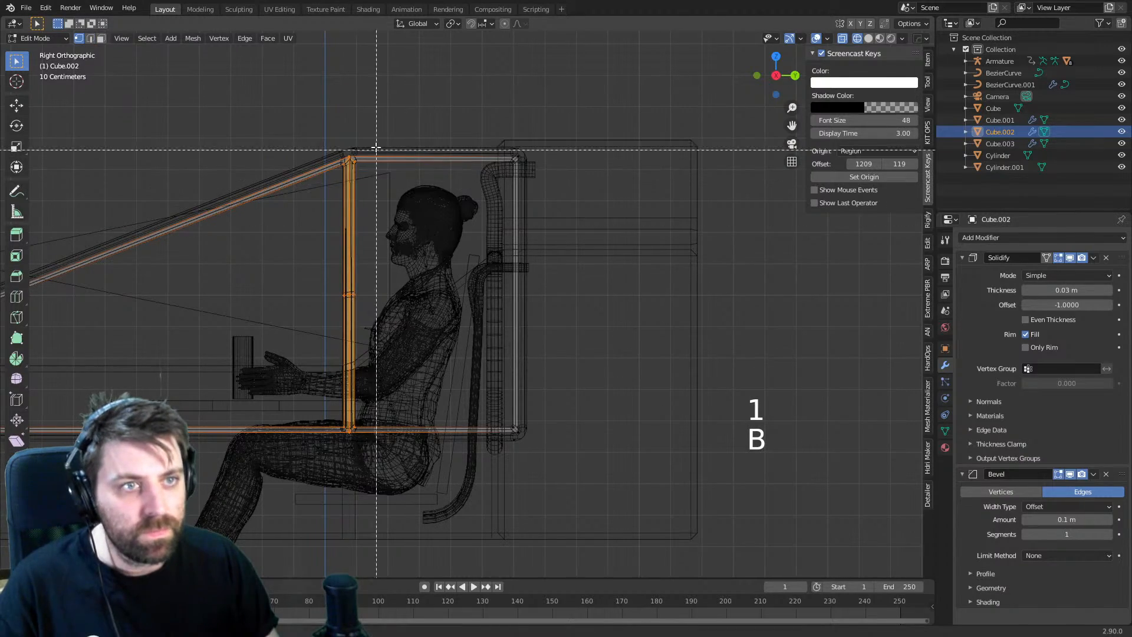
pyautogui.moveTo(377, 143); pyautogui.dragTo(313, 207, button='middle')
pyautogui.moveTo(381, 389); pyautogui.dragTo(262, 463, button='middle')
pyautogui.press('KP_1')
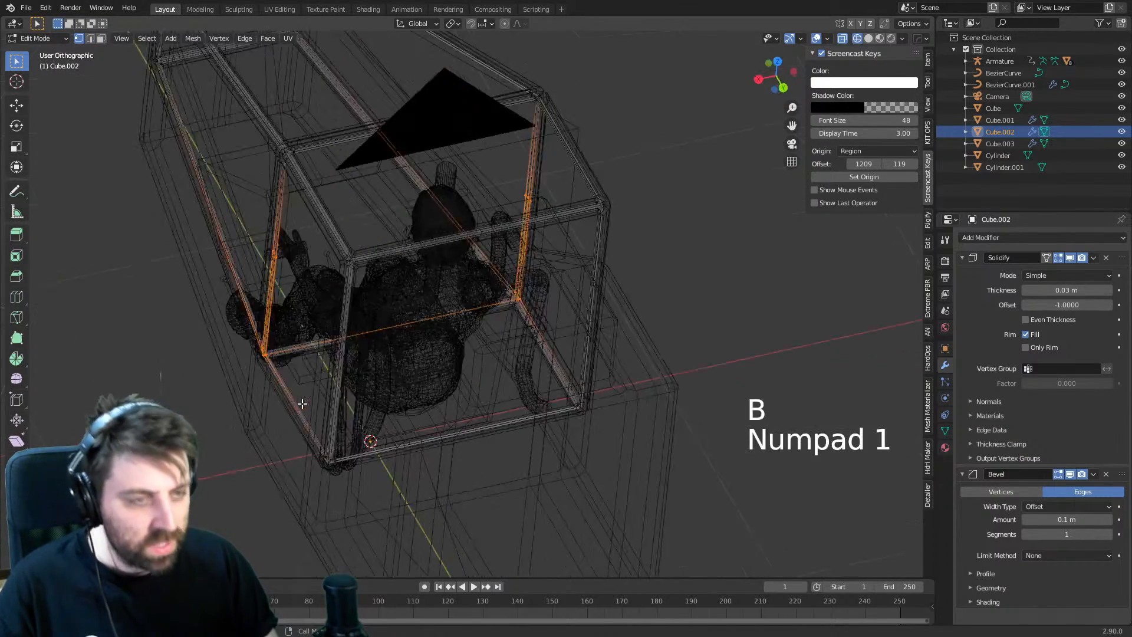
pyautogui.press('KP_3')
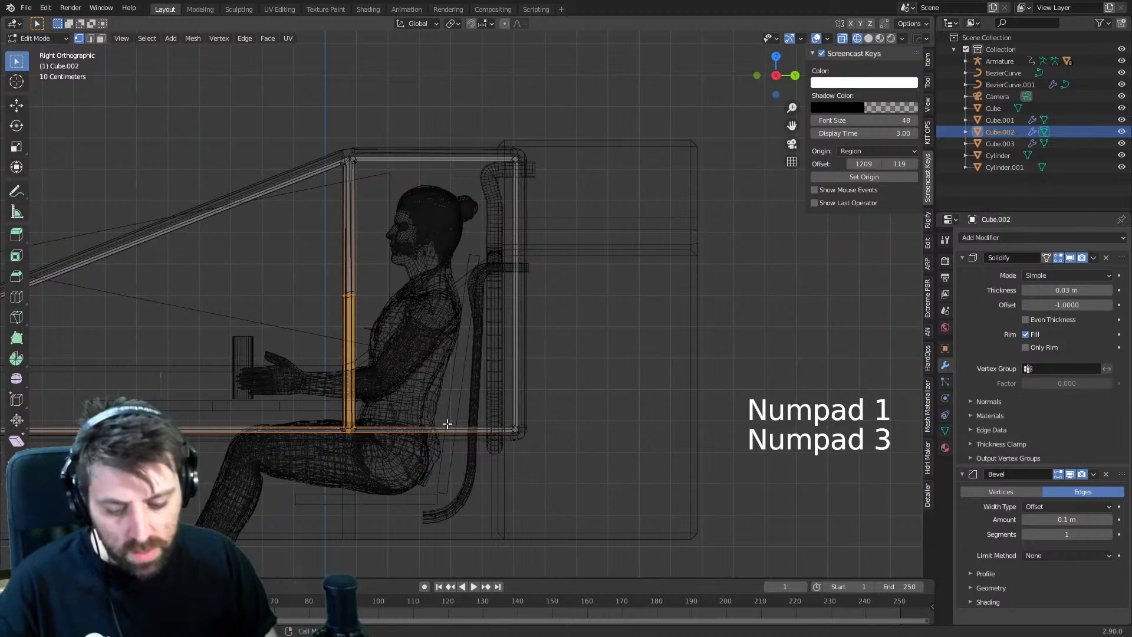
pyautogui.press('b')
pyautogui.press('g')
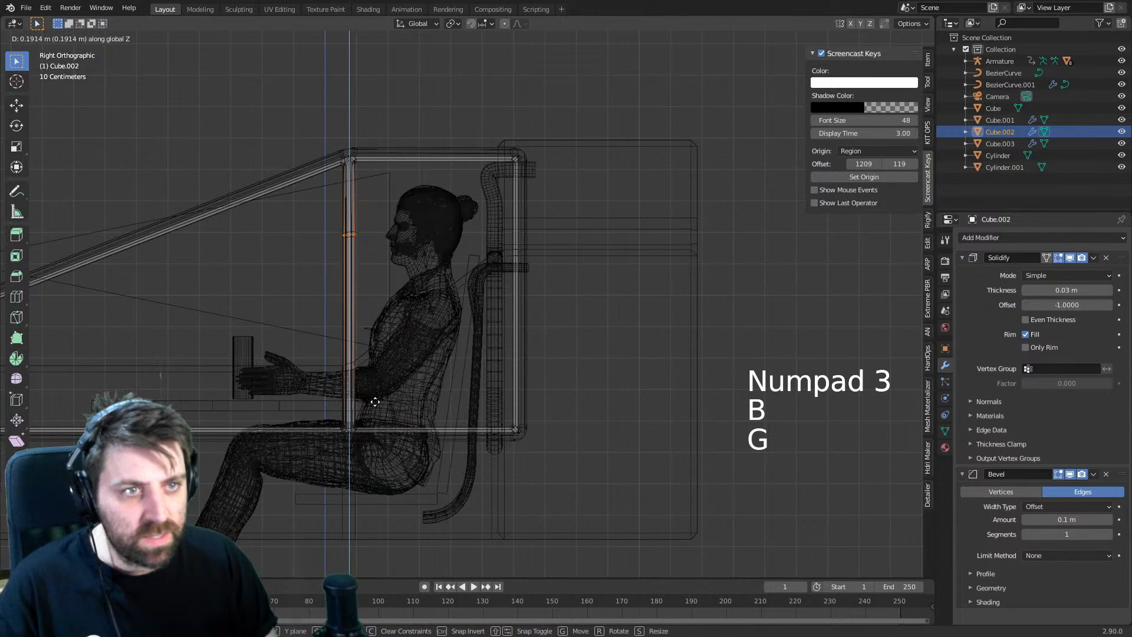
pyautogui.click(374, 397)
# - Flatten the selected post loops with a Z scale of 0 and raise them about 0.08 m along Z
pyautogui.press('s')
pyautogui.press('z')
pyautogui.press('0')
pyautogui.press('Return')
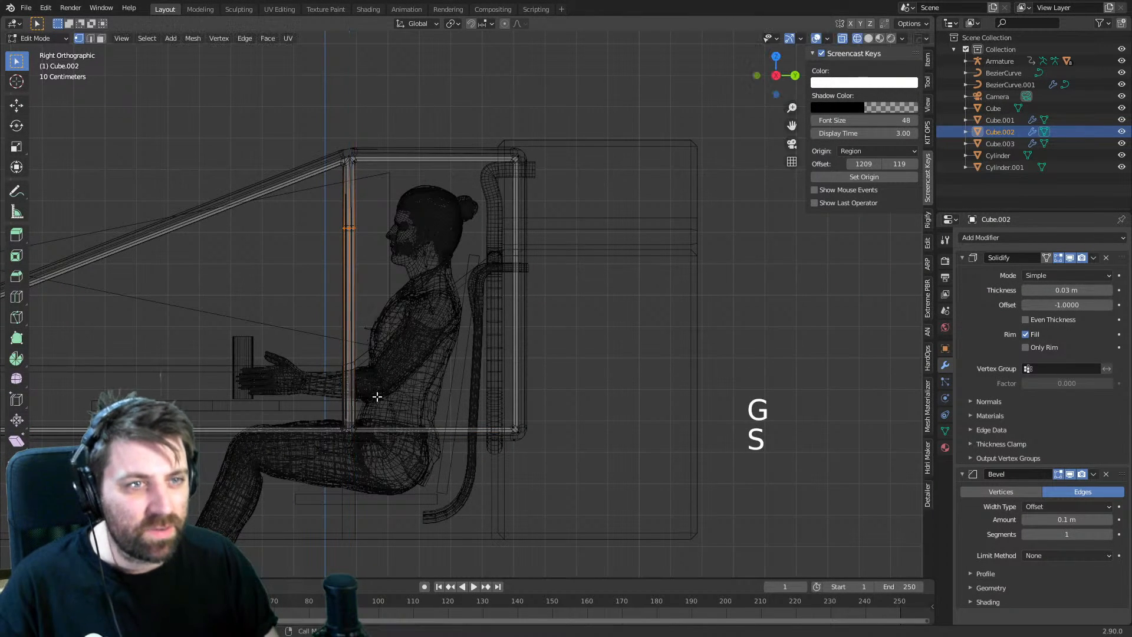
pyautogui.press('g')
pyautogui.press('z')
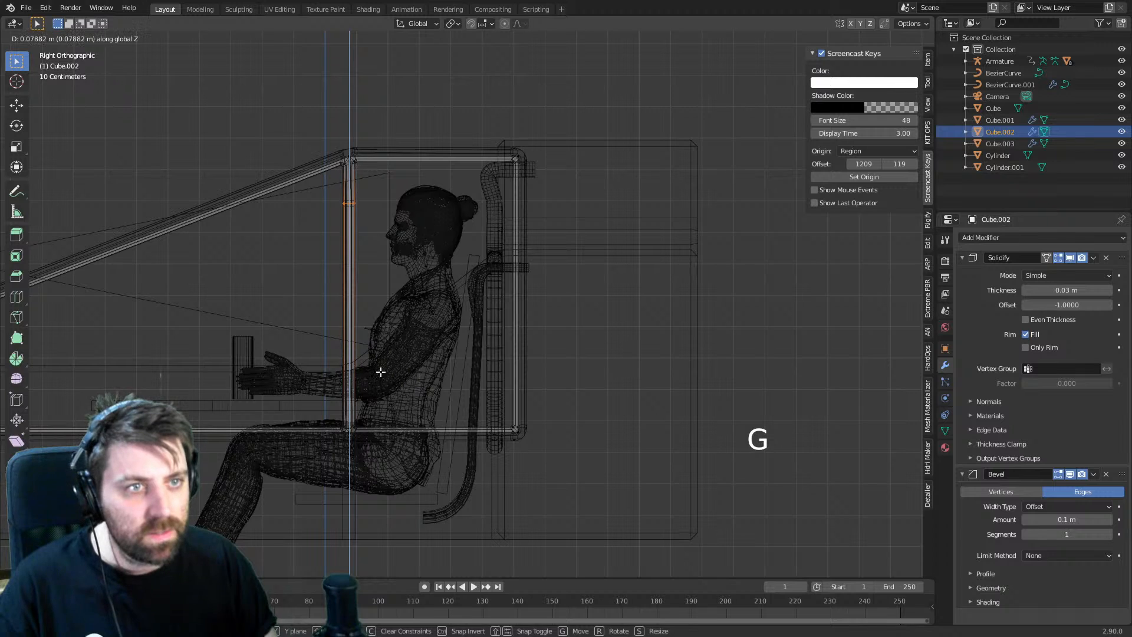
pyautogui.click(380, 372)
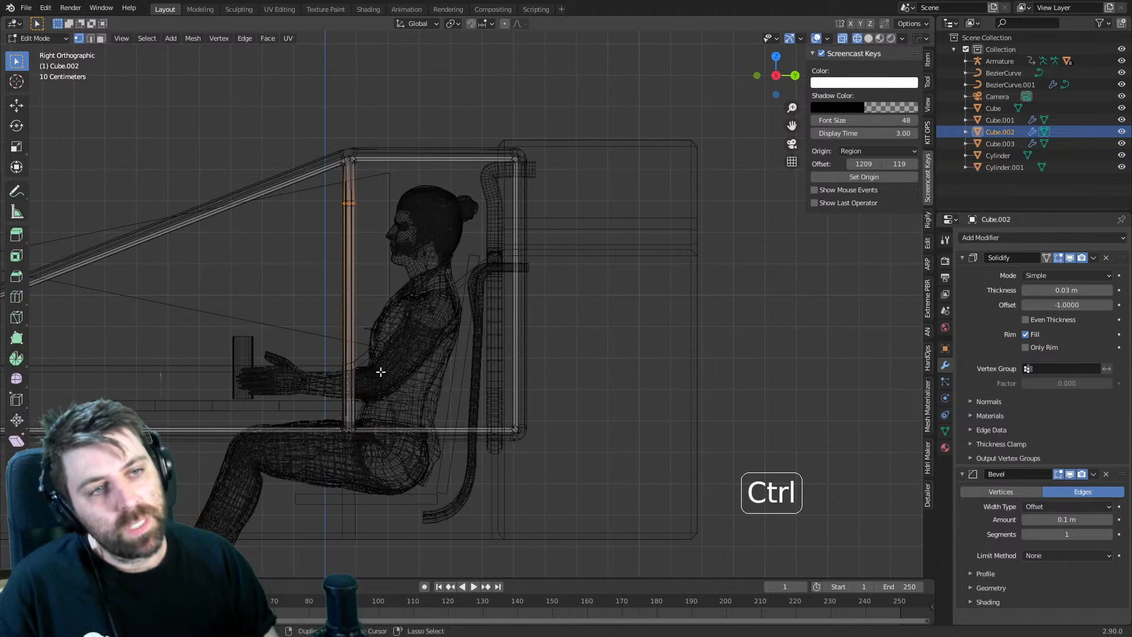
# - Undo the last upward move and delete the added edge loops from the front posts
pyautogui.hotkey('ctrl', 'z')
pyautogui.press('Delete')
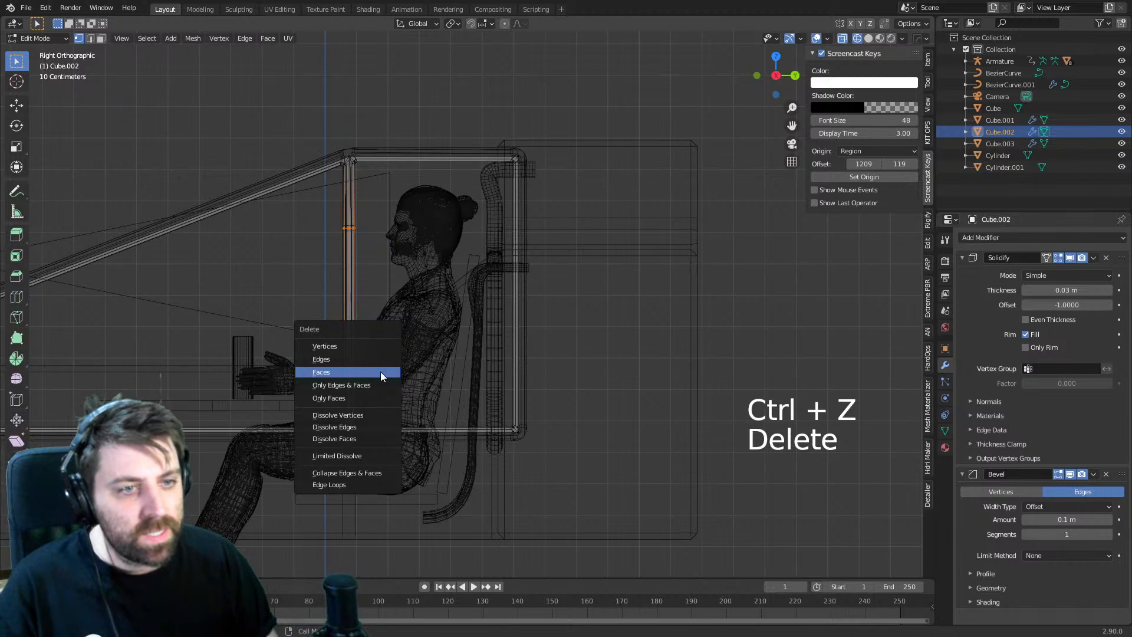
pyautogui.click(357, 485)
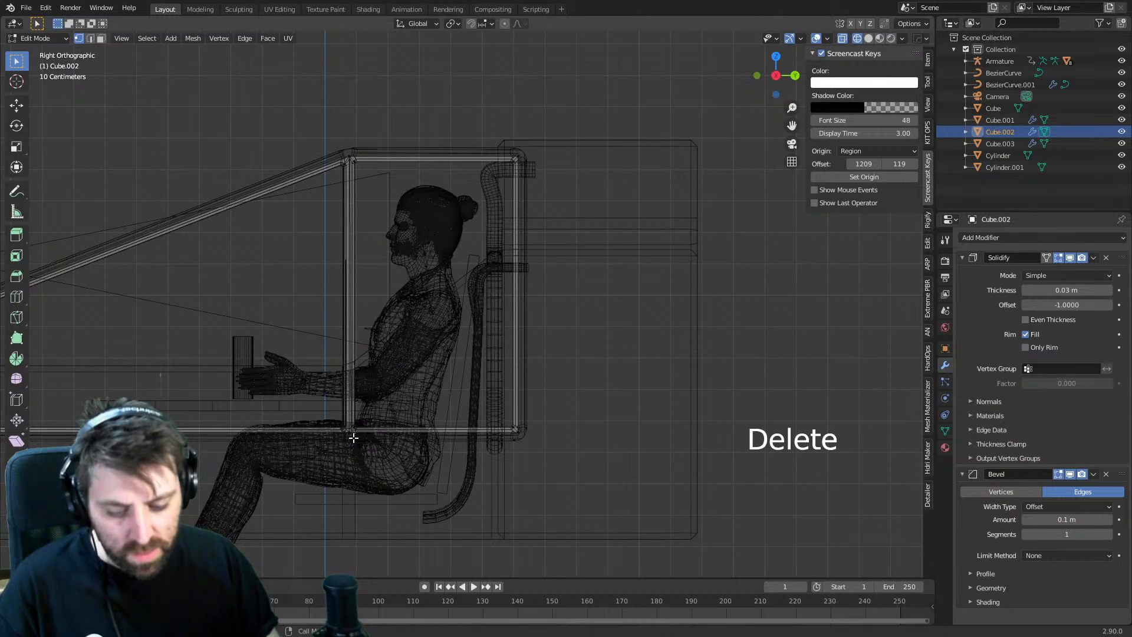
# - Select the lower ends of the front posts and inspect the canopy frame in solid shading from outside
pyautogui.press('b')
pyautogui.moveTo(362, 422); pyautogui.dragTo(310, 451)
pyautogui.press('z')
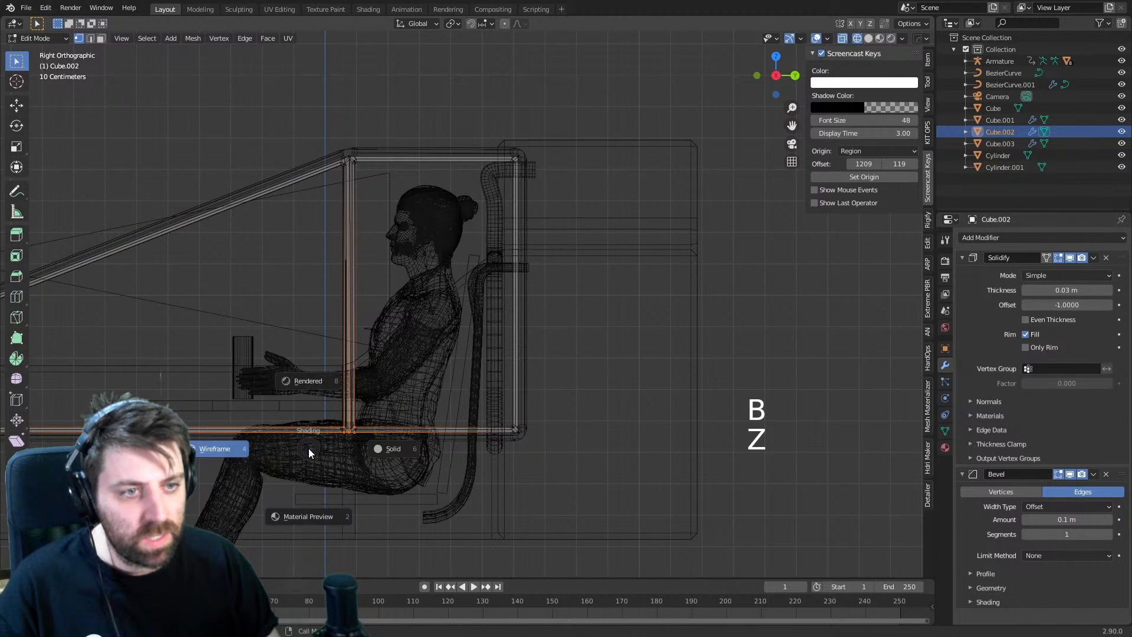
pyautogui.click(406, 450)
pyautogui.moveTo(406, 449); pyautogui.dragTo(566, 360, button='middle')
pyautogui.press('z')
pyautogui.click(624, 358)
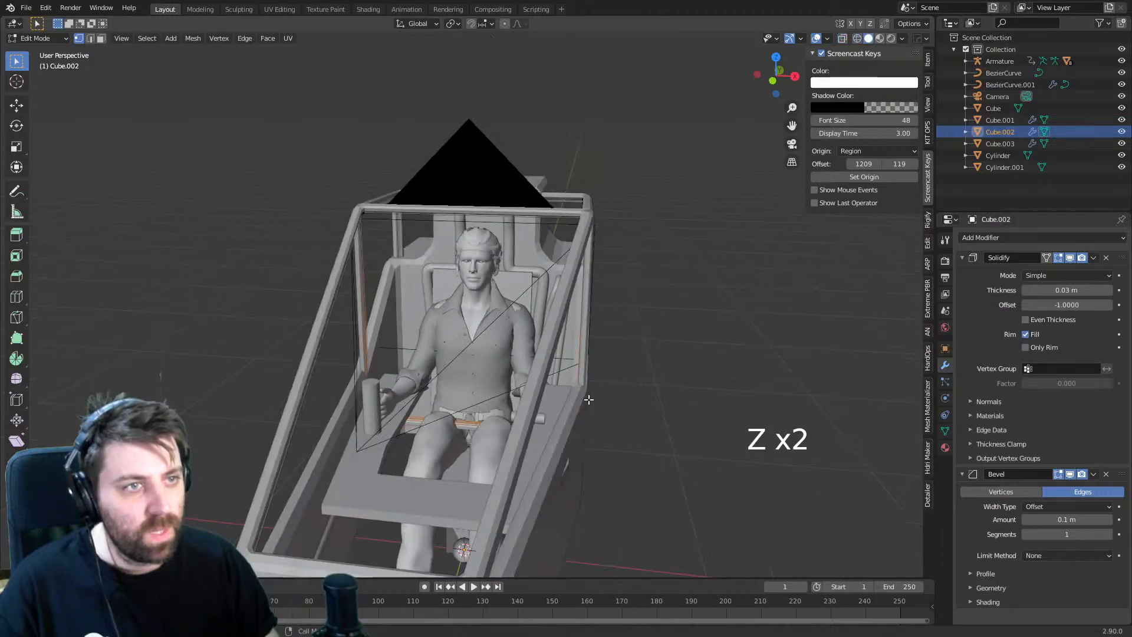
pyautogui.press('Tab')
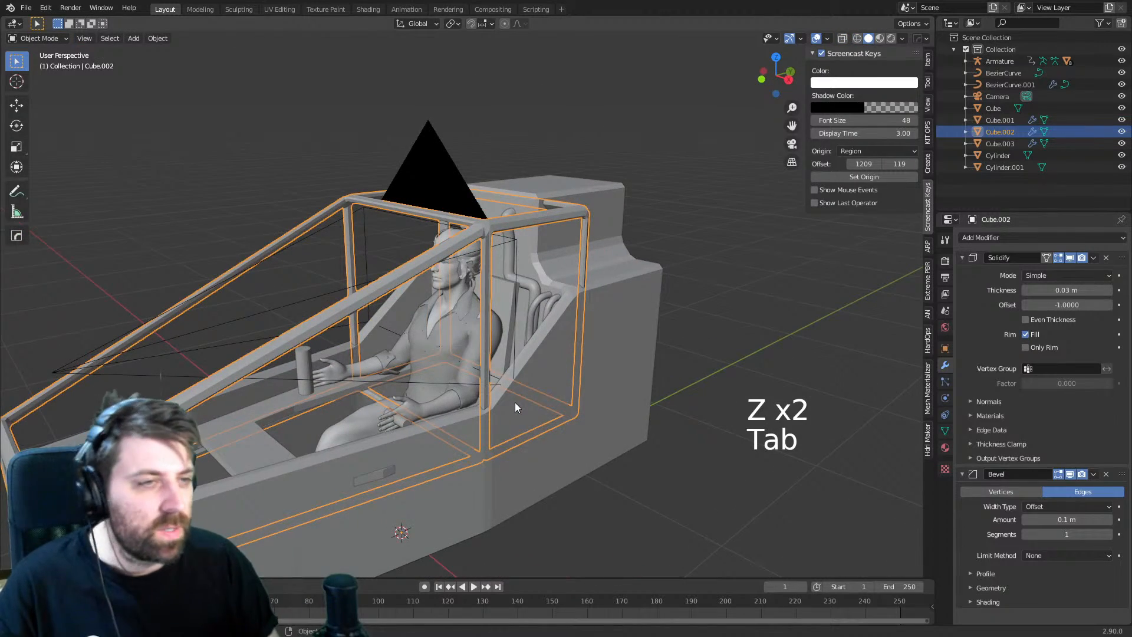
pyautogui.moveTo(515, 407); pyautogui.dragTo(458, 278, button='middle')
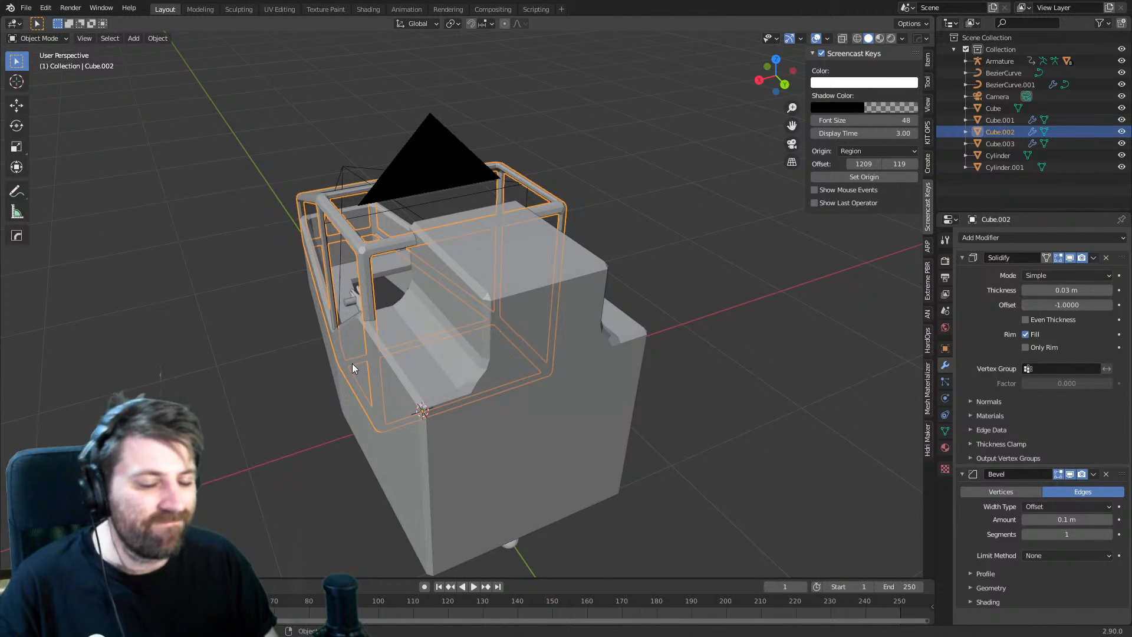
# - Apply Shade Smooth to the canopy frame
pyautogui.press('space')
pyautogui.write('smoo')
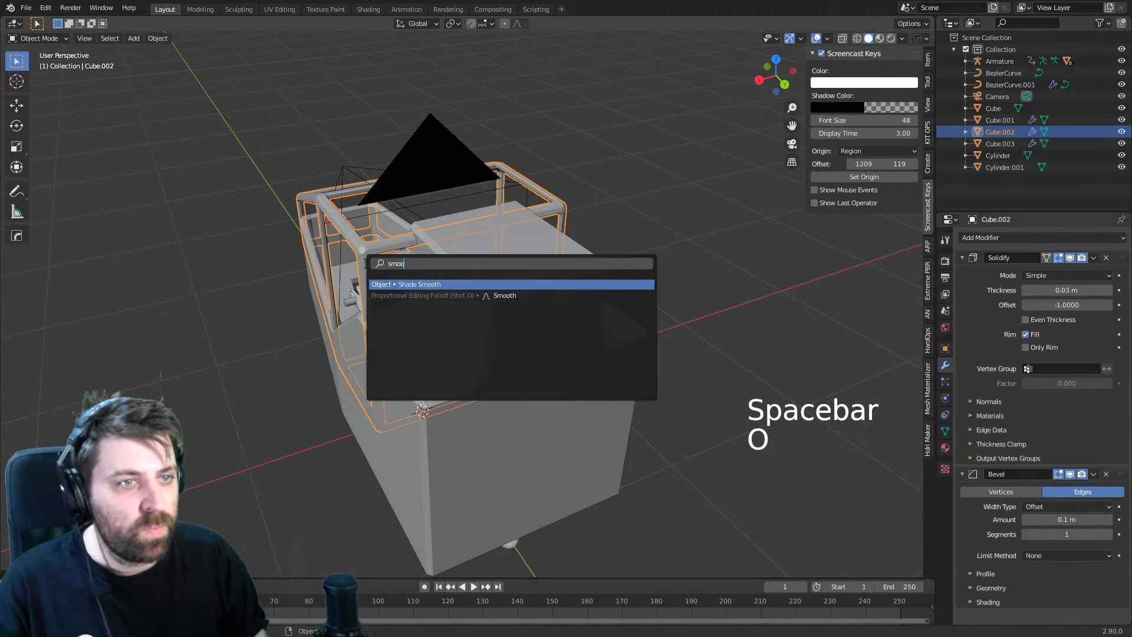
pyautogui.press('Return')
pyautogui.rightClick(200, 276)
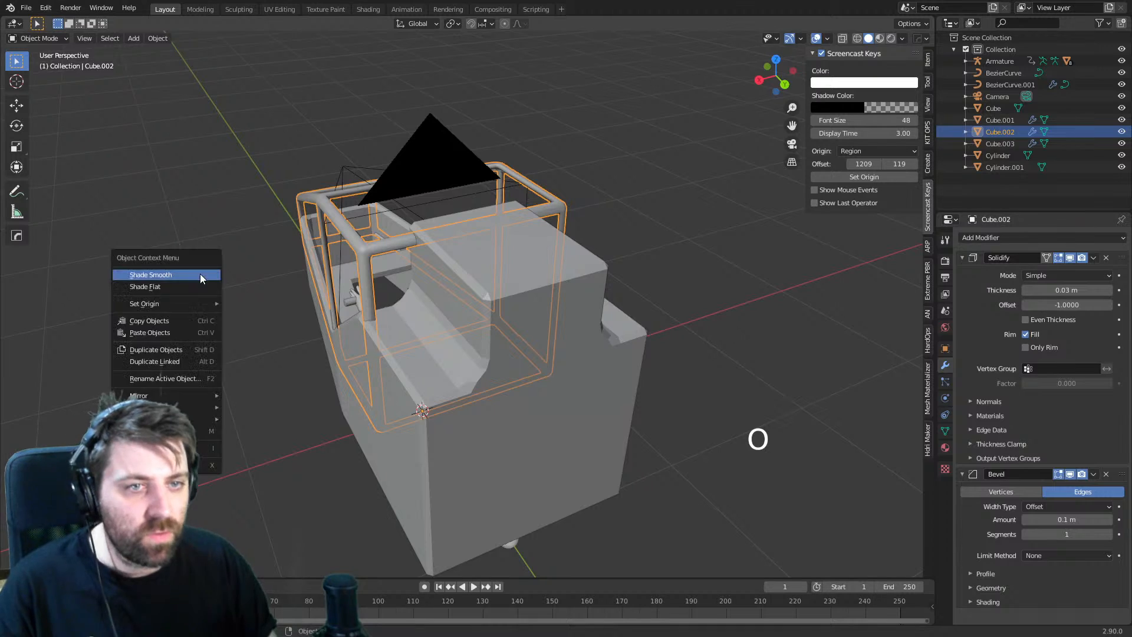
pyautogui.moveTo(376, 409); pyautogui.dragTo(342, 389, button='middle')
# - Enable Auto Smooth in the canopy frame's mesh normals settings
pyautogui.click(945, 431)
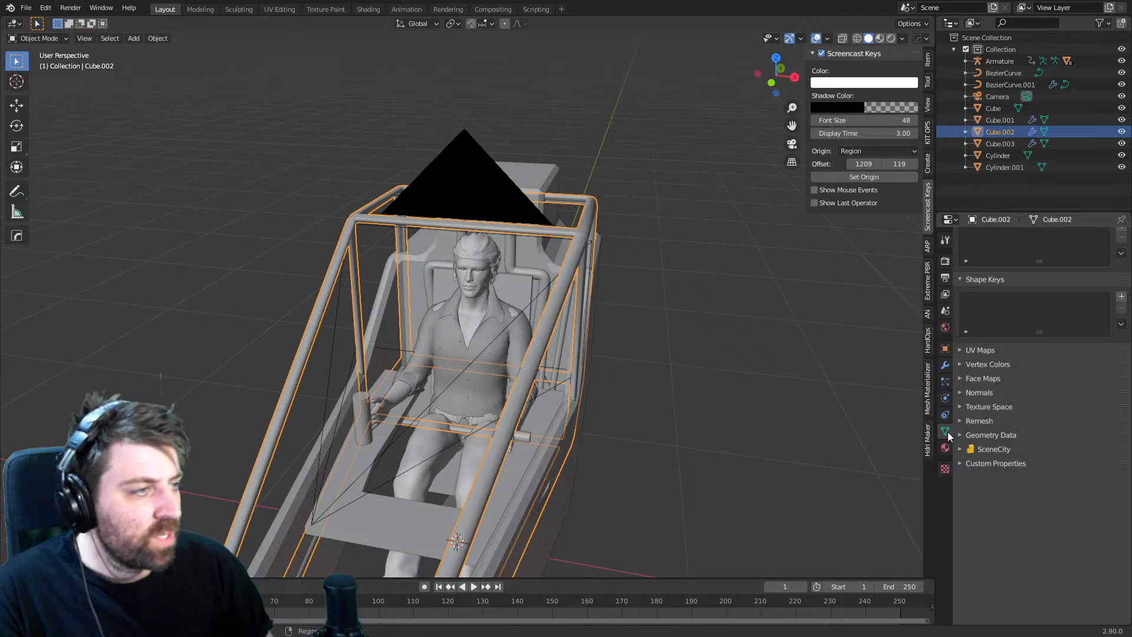
pyautogui.click(962, 392)
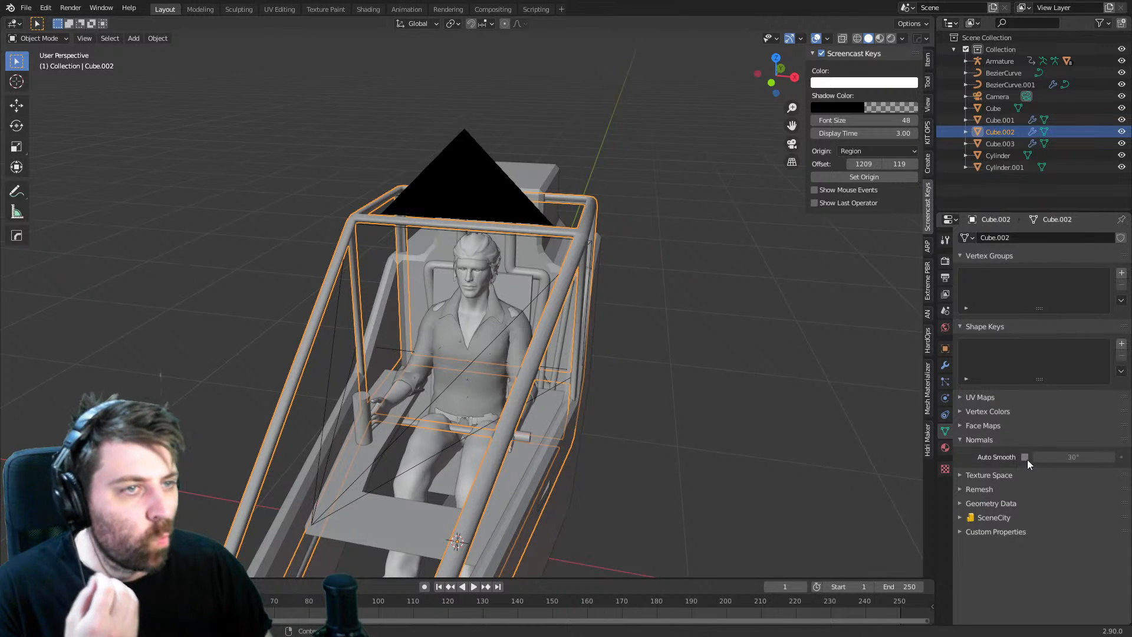
pyautogui.moveTo(855, 463); pyautogui.dragTo(582, 433, button='middle')
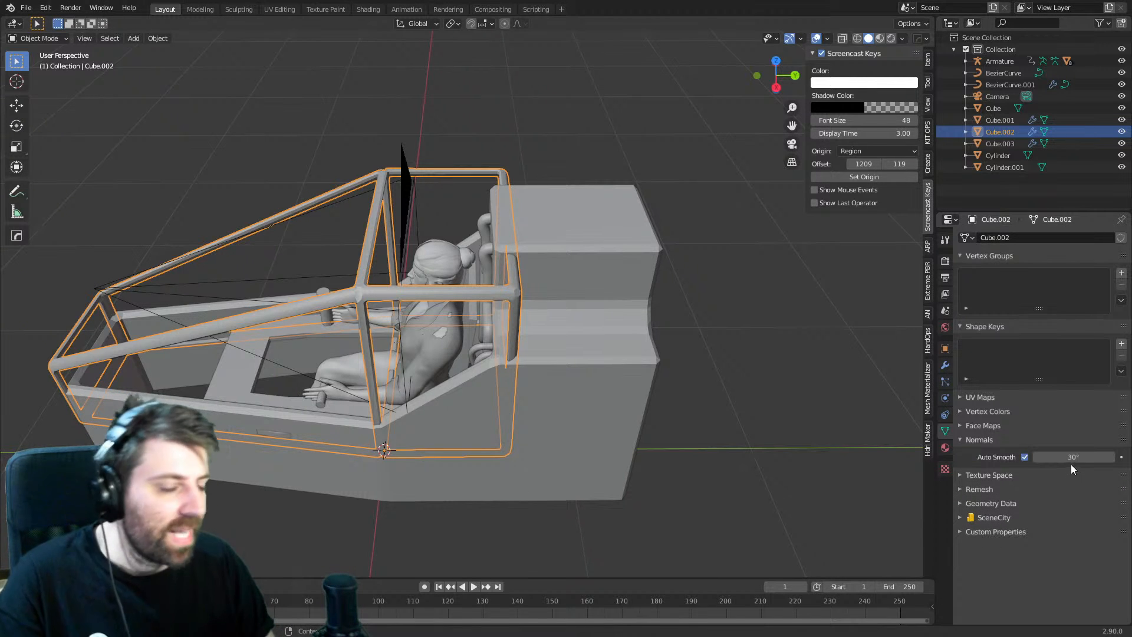
# - Recalculate the normals of the entire canopy frame mesh
pyautogui.moveTo(330, 439); pyautogui.dragTo(448, 451, button='middle')
pyautogui.scroll(5, 673, 469)
pyautogui.moveTo(663, 461); pyautogui.dragTo(483, 264, button='middle')
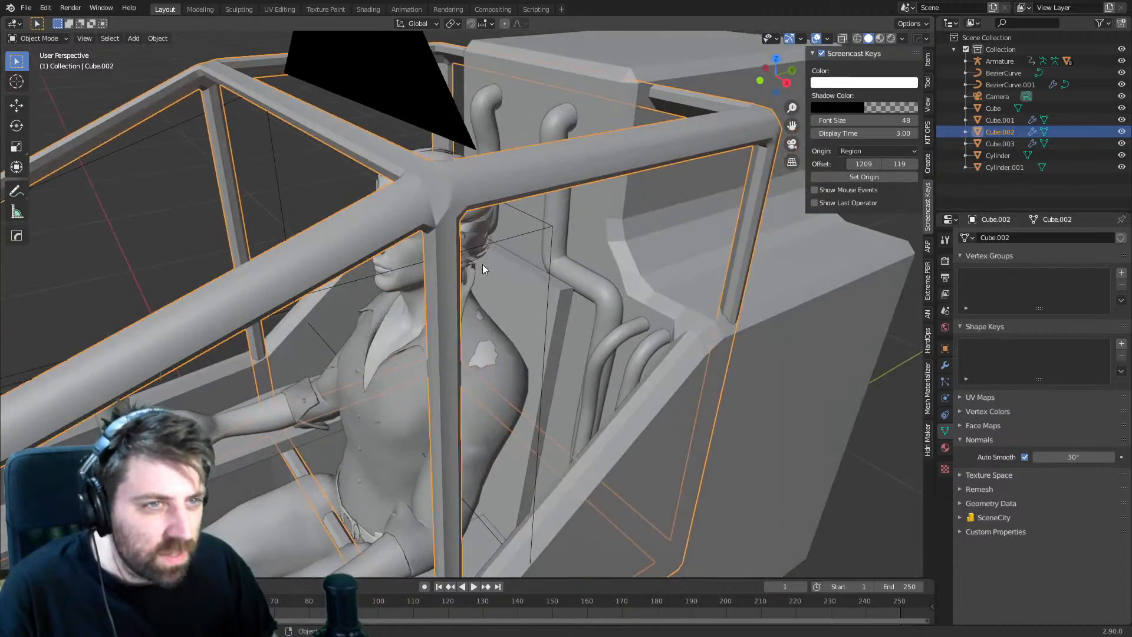
pyautogui.press('Tab')
pyautogui.press('a')
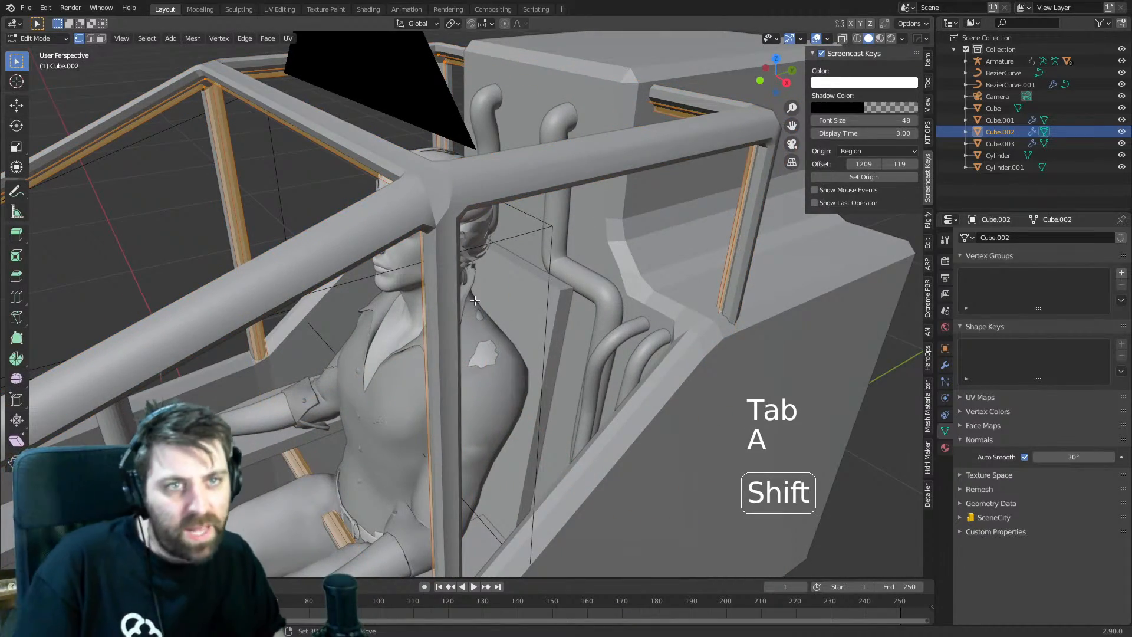
pyautogui.hotkey('shift', 'n')
pyautogui.press('Tab')
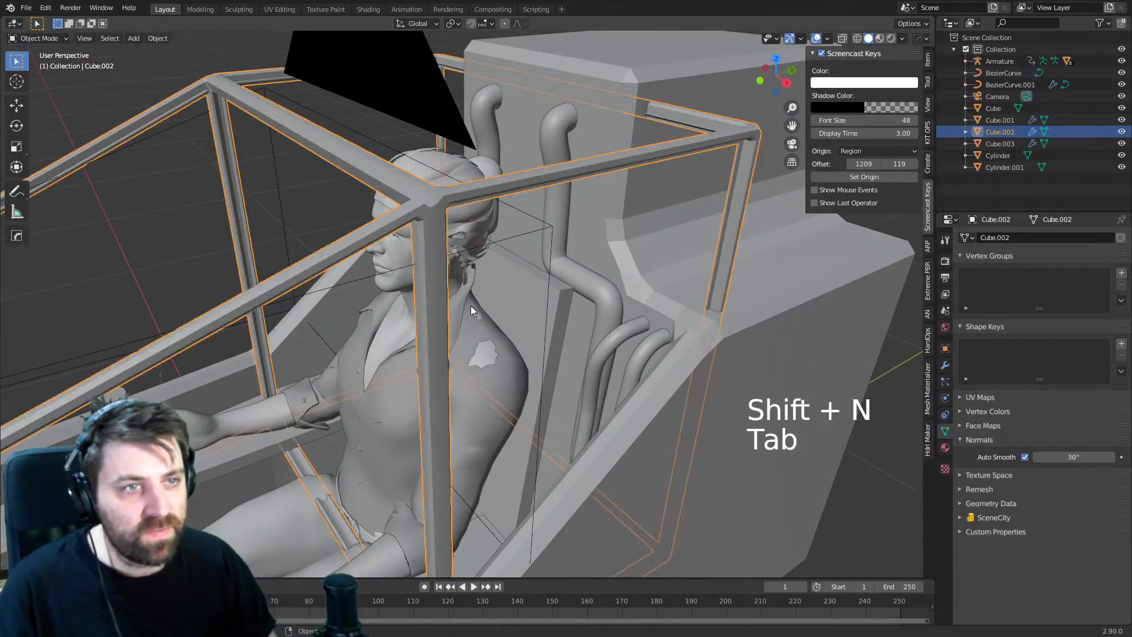
pyautogui.moveTo(471, 305); pyautogui.dragTo(380, 355, button='middle')
pyautogui.press('Tab')
pyautogui.press('shift')
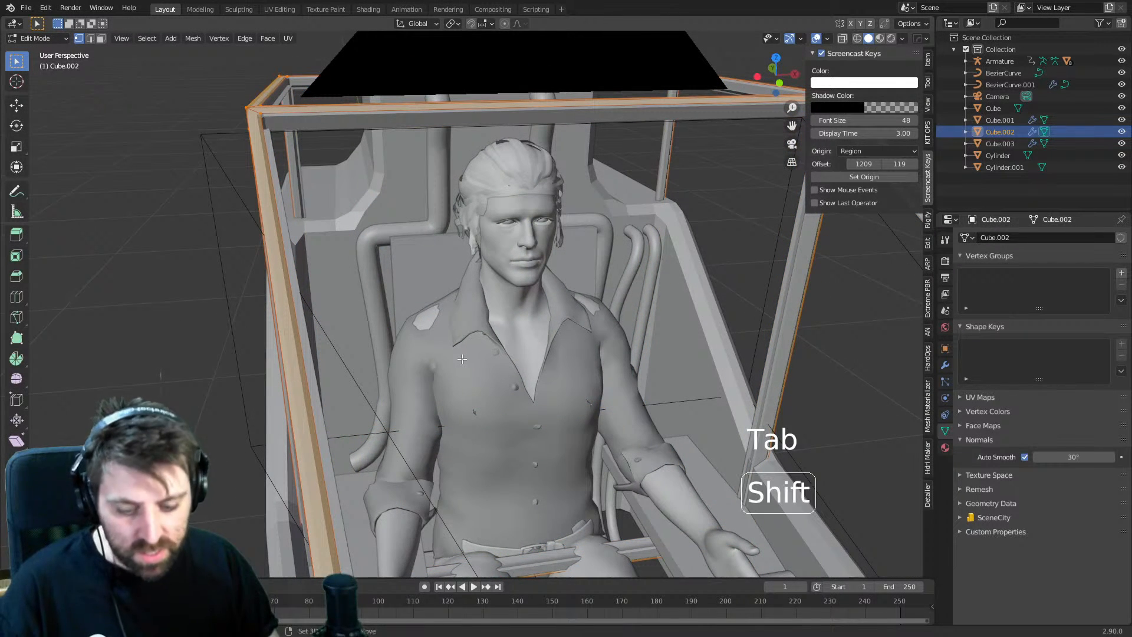
# - Set the canopy frame's Solidify offset to 0
pyautogui.click(945, 365)
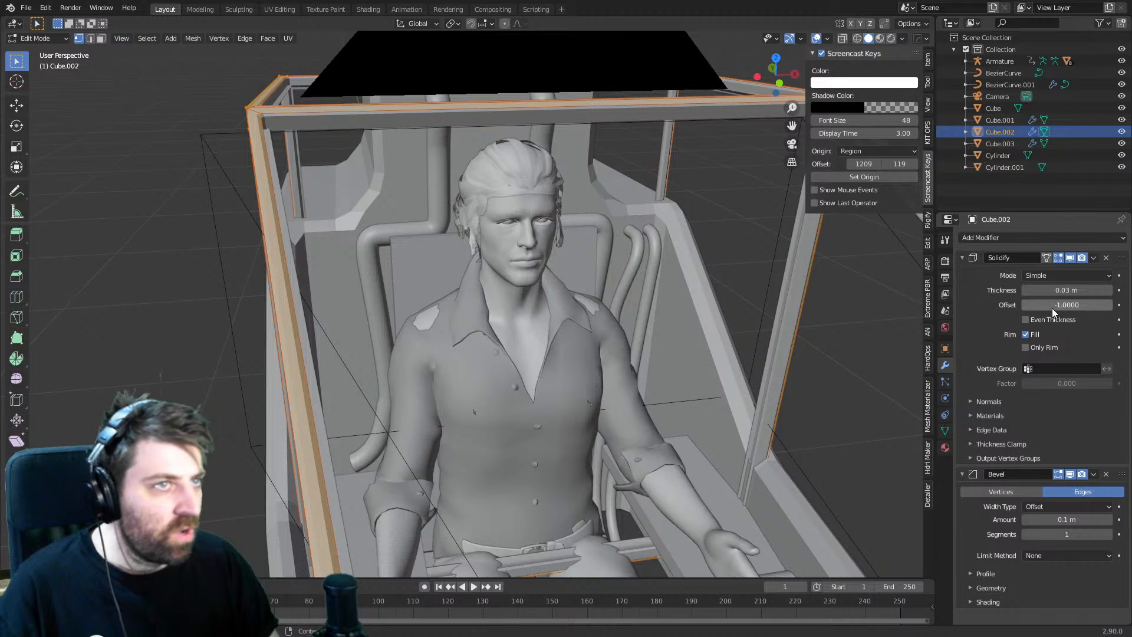
pyautogui.moveTo(1052, 307); pyautogui.dragTo(1089, 305)
pyautogui.click(1090, 305)
pyautogui.write('0')
pyautogui.press('Return')
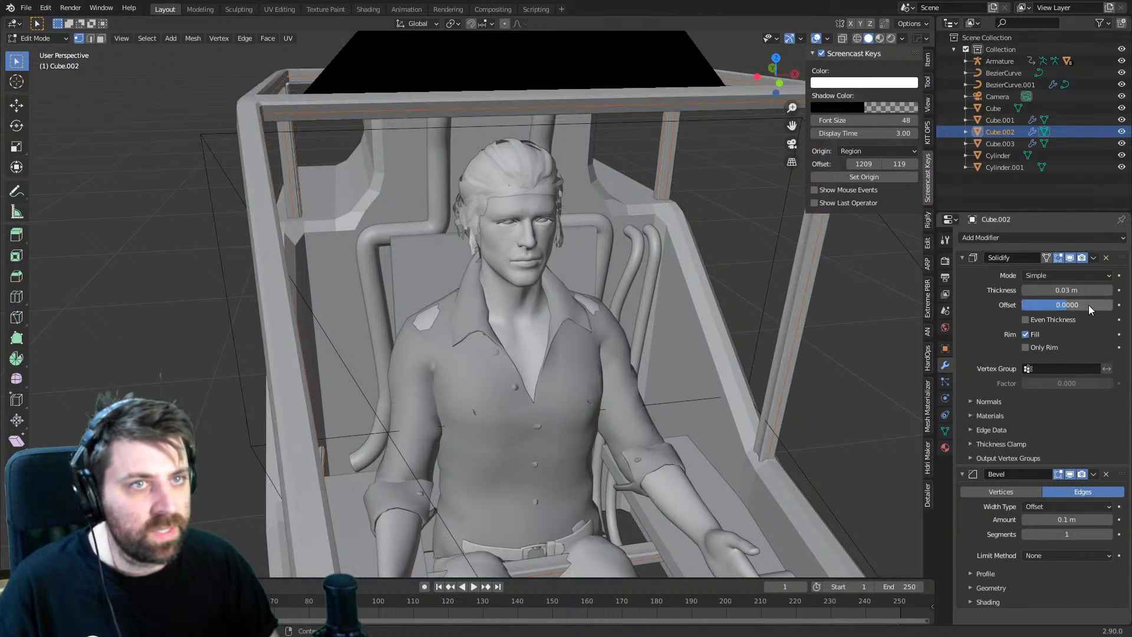
# - Leave mesh editing and check how the canopy frame surrounds the pilot through the scene camera
pyautogui.moveTo(416, 396); pyautogui.dragTo(490, 384, button='middle')
pyautogui.press('KP_0')
pyautogui.scroll(-2, 490, 384)
pyautogui.scroll(2, 490, 384)
pyautogui.press('Tab')
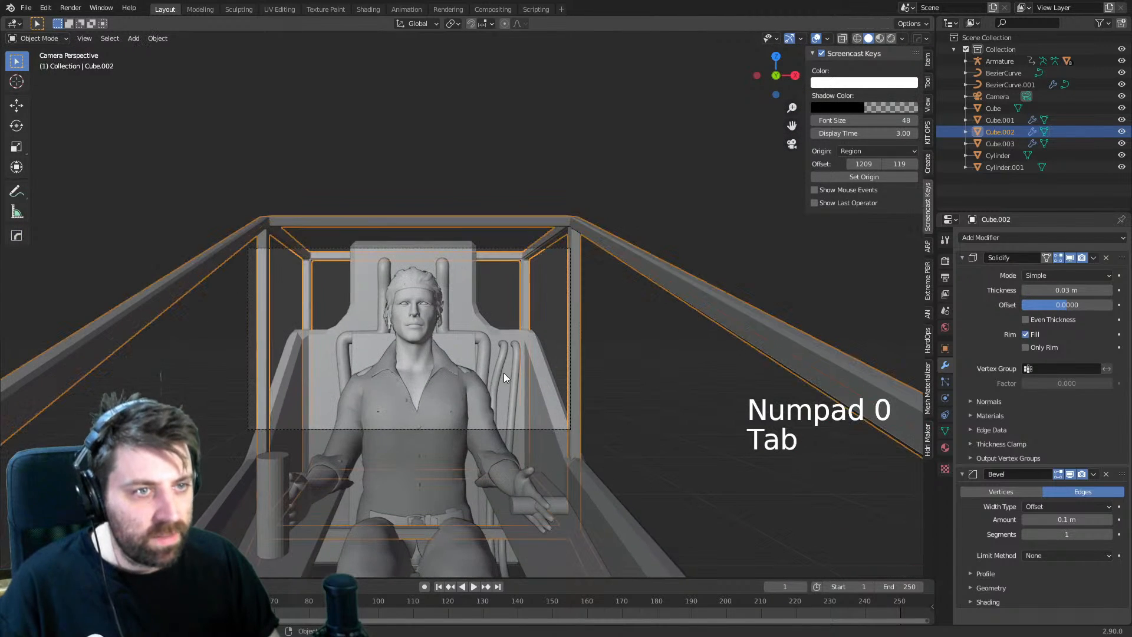
pyautogui.click(503, 428)
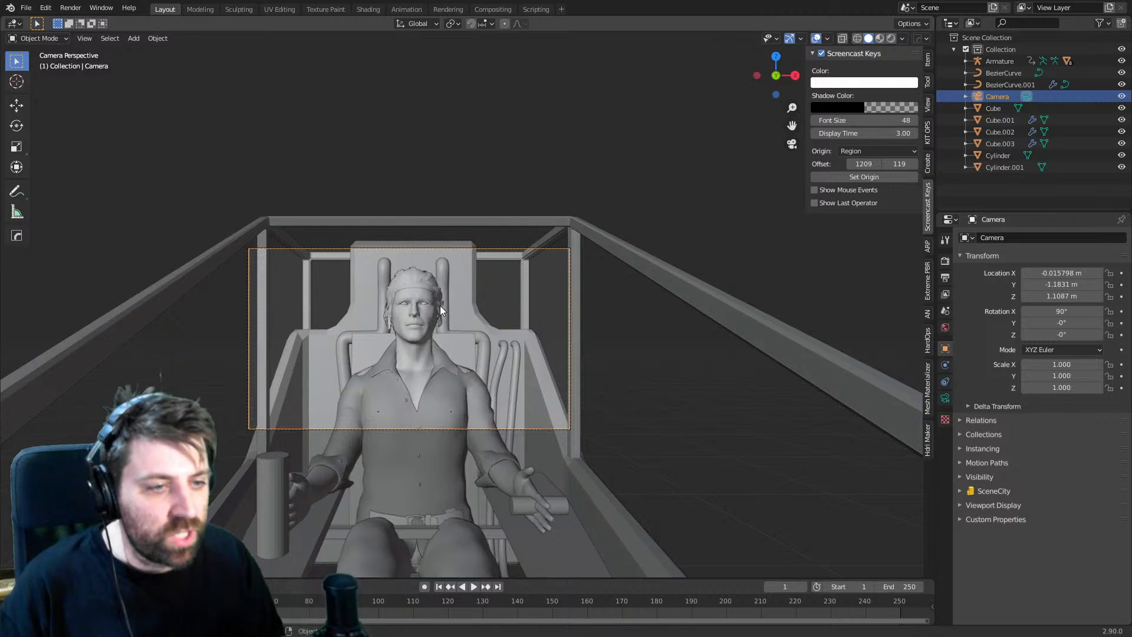
# - In wireframe shading, select the faces of the lower crossbar over the pilot's lap and delete them from the canopy frame
pyautogui.moveTo(423, 422)
pyautogui.mouseDown(button='middle')
pyautogui.moveTo(489, 448)
pyautogui.moveTo(455, 475)
pyautogui.moveTo(490, 340)
pyautogui.moveTo(445, 427)
pyautogui.mouseUp(button='middle')
pyautogui.press('Tab')
pyautogui.click(447, 424)
pyautogui.press('Tab')
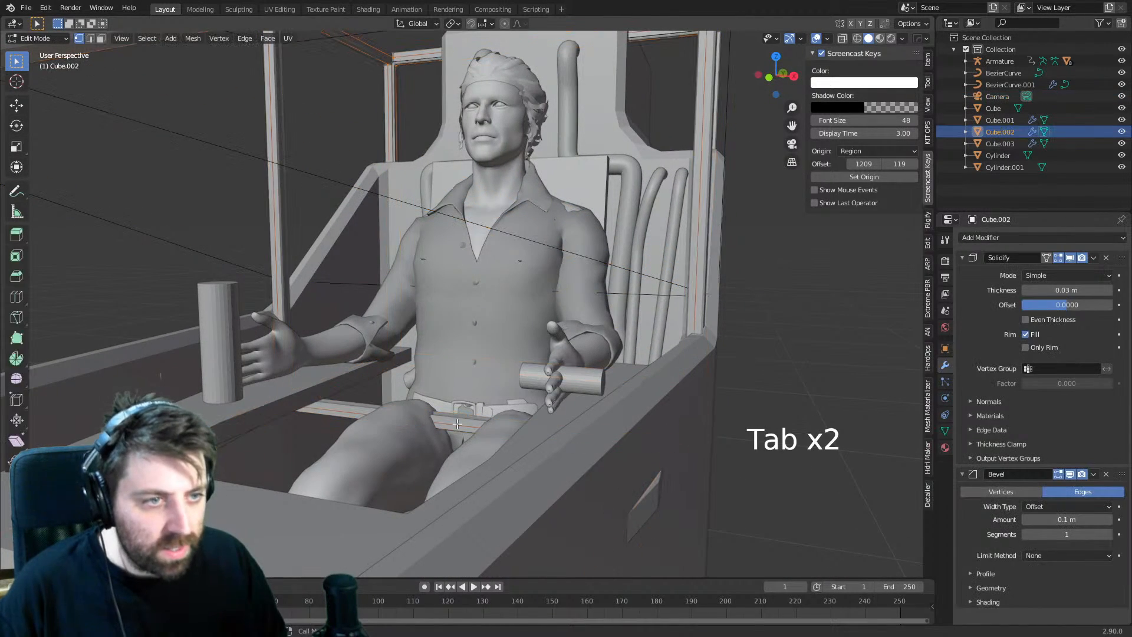
pyautogui.press('z')
pyautogui.click(436, 428)
pyautogui.click(446, 426)
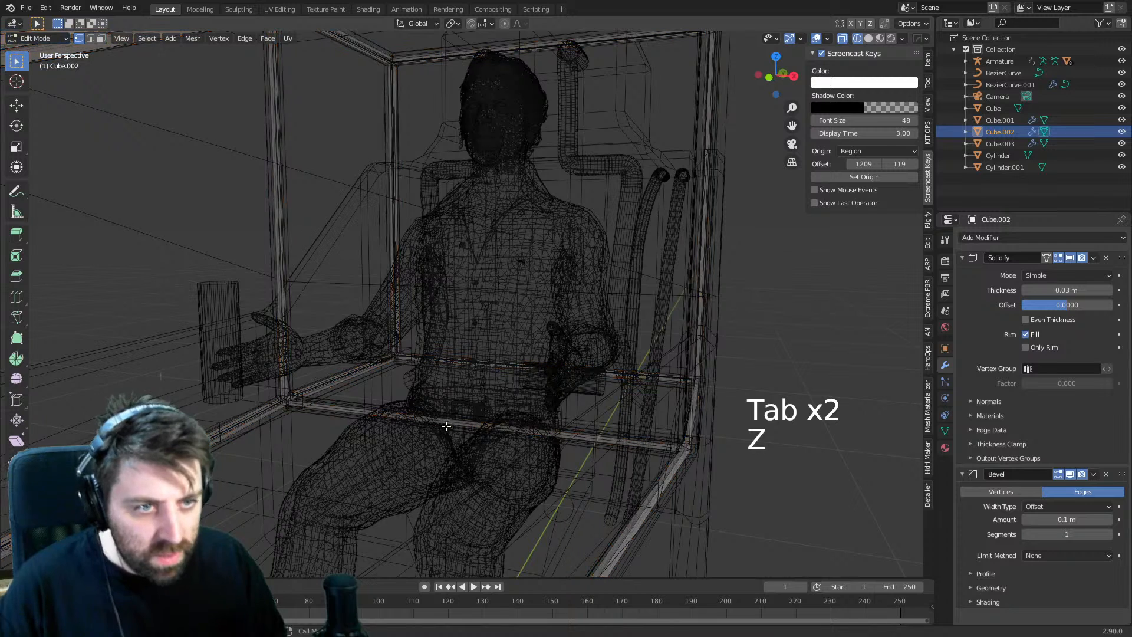
pyautogui.press('c')
pyautogui.press('3')
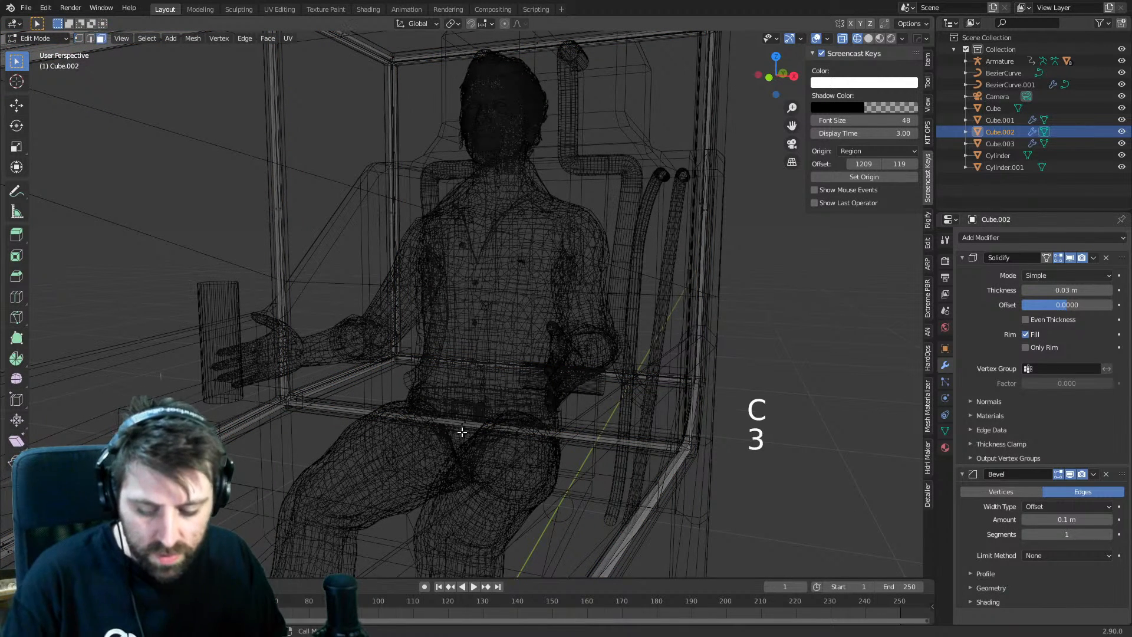
pyautogui.press('c')
pyautogui.click(475, 420)
pyautogui.press('Delete')
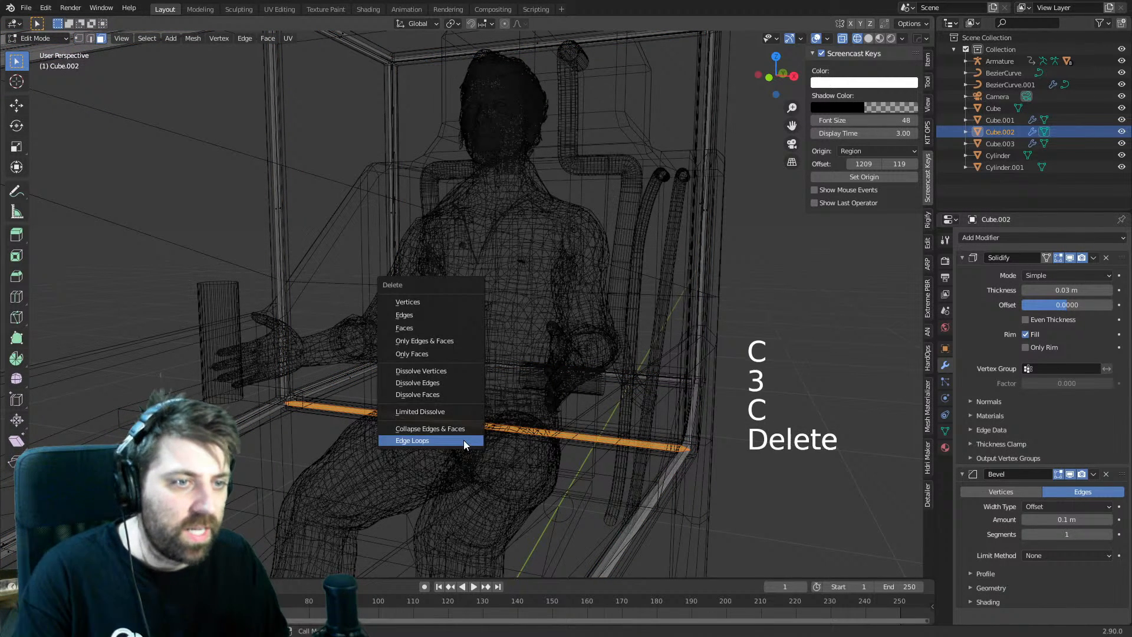
pyautogui.click(427, 328)
# - Merge at center the two loose vertices left by the crossbar at the foot of one front post
pyautogui.moveTo(382, 389); pyautogui.dragTo(506, 420, button='middle')
pyautogui.scroll(7, 465, 445)
pyautogui.keyDown('shift'); pyautogui.moveTo(498, 328); pyautogui.dragTo(533, 258, button='middle'); pyautogui.keyUp('shift')
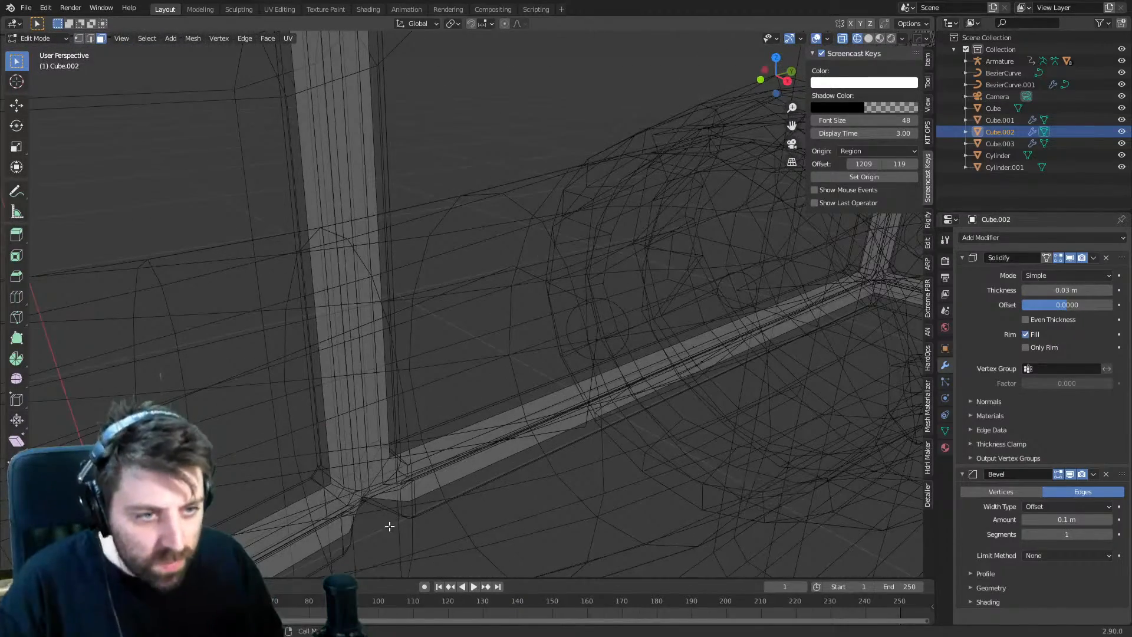
pyautogui.press('1')
pyautogui.click(353, 534)
pyautogui.keyDown('shift'); pyautogui.click(412, 496); pyautogui.keyUp('shift')
pyautogui.press('m')
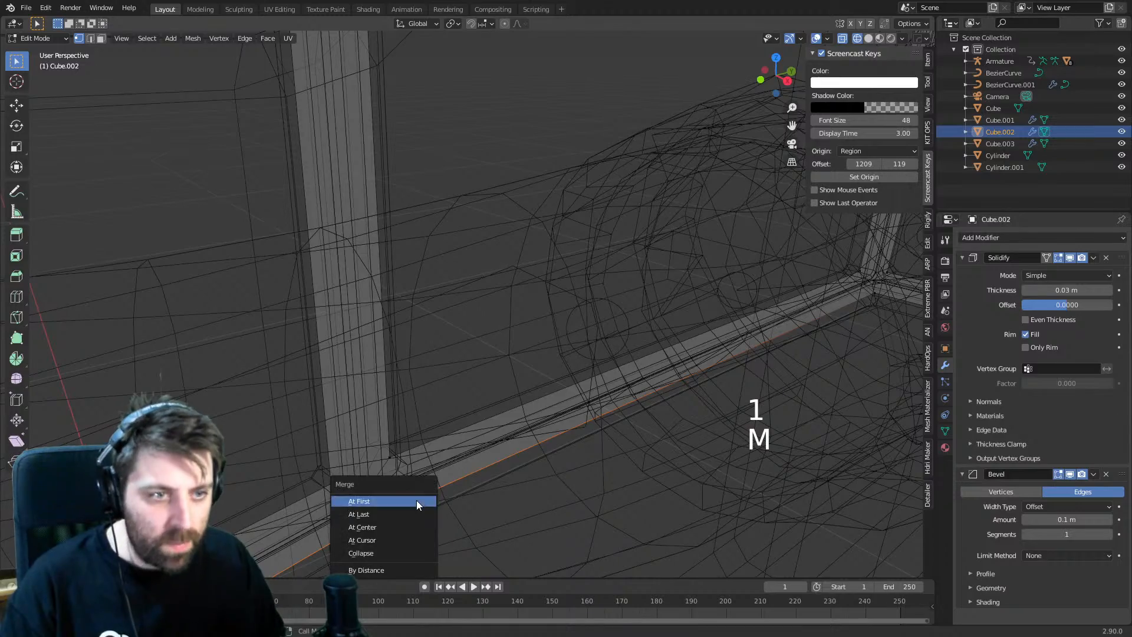
pyautogui.click(417, 530)
# - Merge the matching vertices at center at the foot of the opposite front post and return to Object Mode
pyautogui.scroll(-4, 663, 556)
pyautogui.moveTo(662, 556); pyautogui.dragTo(507, 389, button='middle')
pyautogui.keyDown('shift'); pyautogui.moveTo(508, 389); pyautogui.dragTo(636, 230, button='middle'); pyautogui.keyUp('shift')
pyautogui.keyDown('shift'); pyautogui.click(701, 212); pyautogui.keyUp('shift')
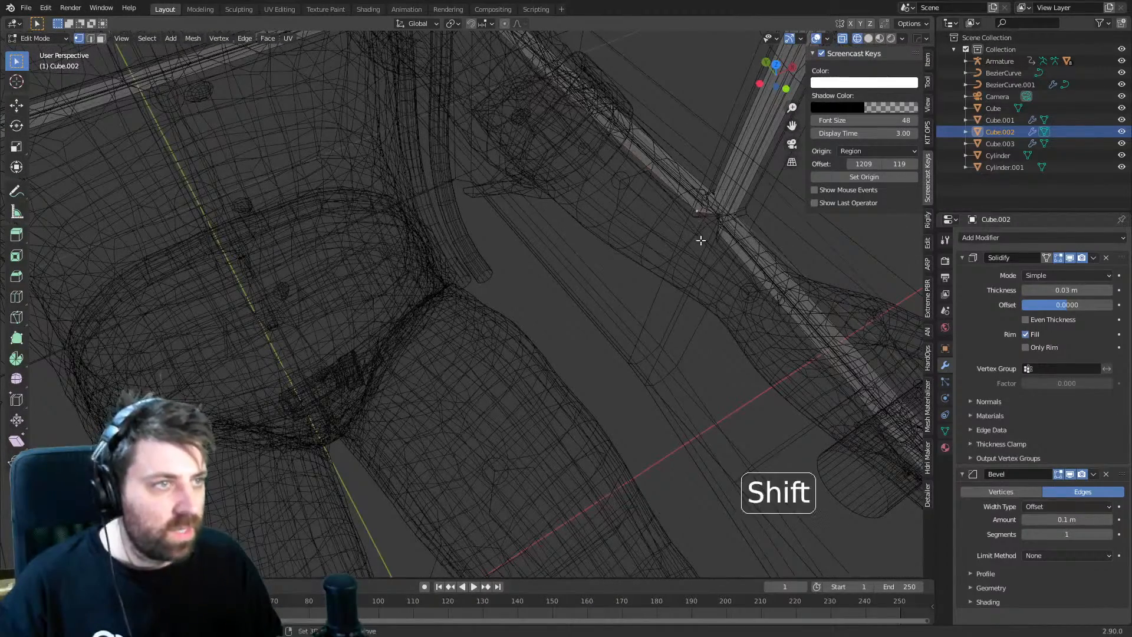
pyautogui.press('m')
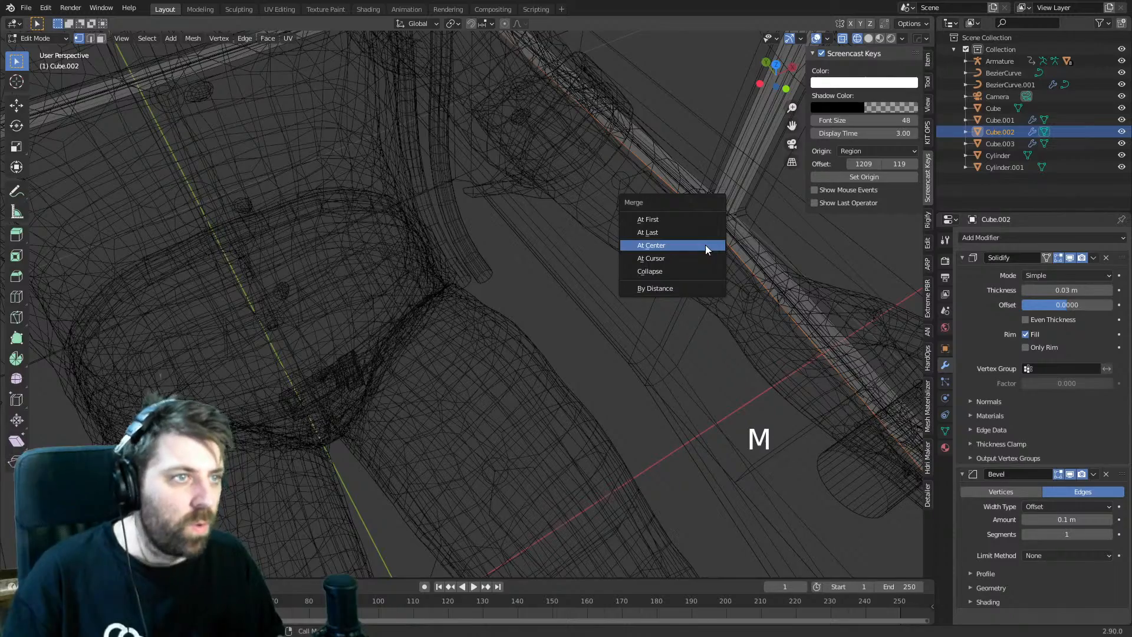
pyautogui.click(706, 245)
pyautogui.scroll(-2, 696, 261)
pyautogui.moveTo(695, 262); pyautogui.dragTo(414, 423, button='middle')
pyautogui.scroll(-4, 616, 242)
pyautogui.press('Tab')
pyautogui.scroll(-3, 495, 278)
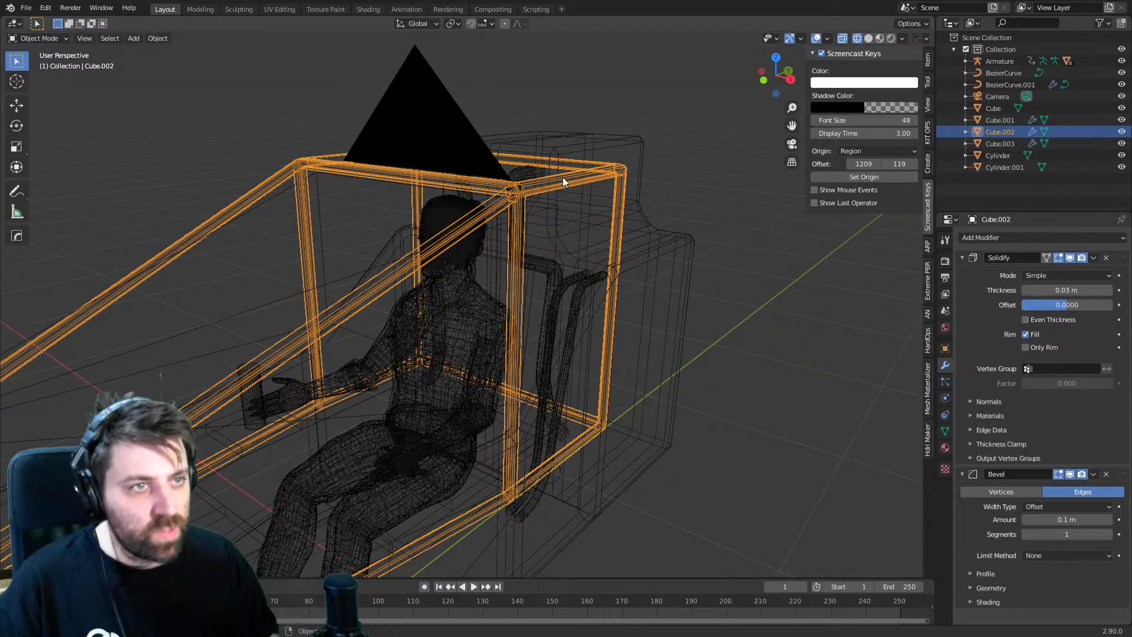
# - Add a Bezier curve to the scene from the front view
pyautogui.moveTo(563, 177); pyautogui.dragTo(437, 397, button='middle')
pyautogui.press('KP_1')
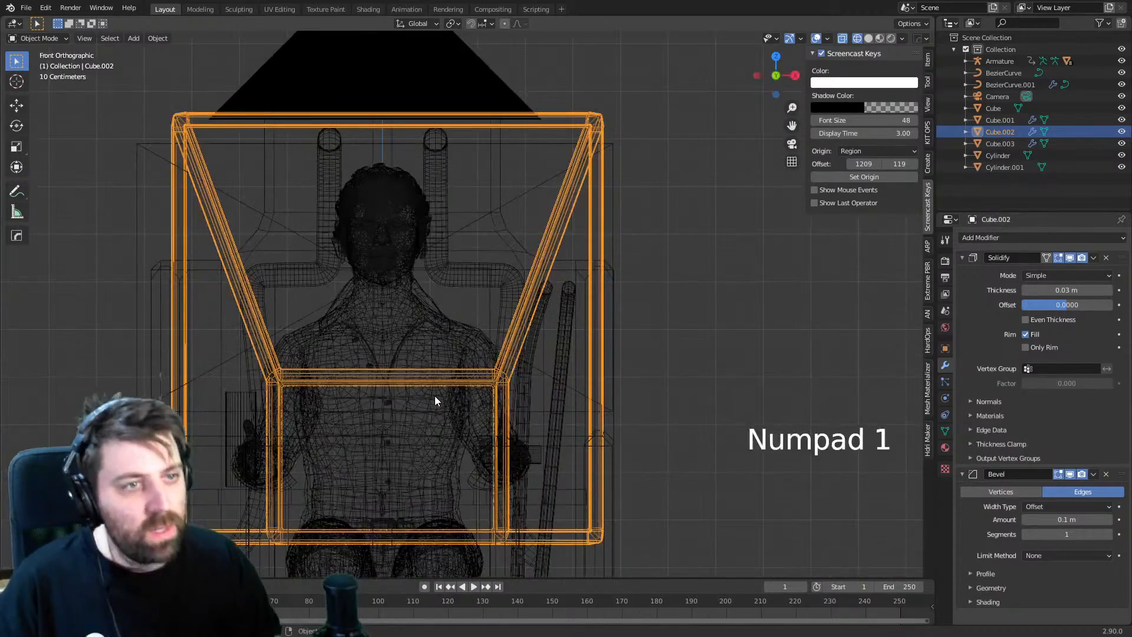
pyautogui.hotkey('shift', 'a')
pyautogui.moveTo(434, 395)
pyautogui.click(513, 396)
pyautogui.scroll(-5, 518, 401)
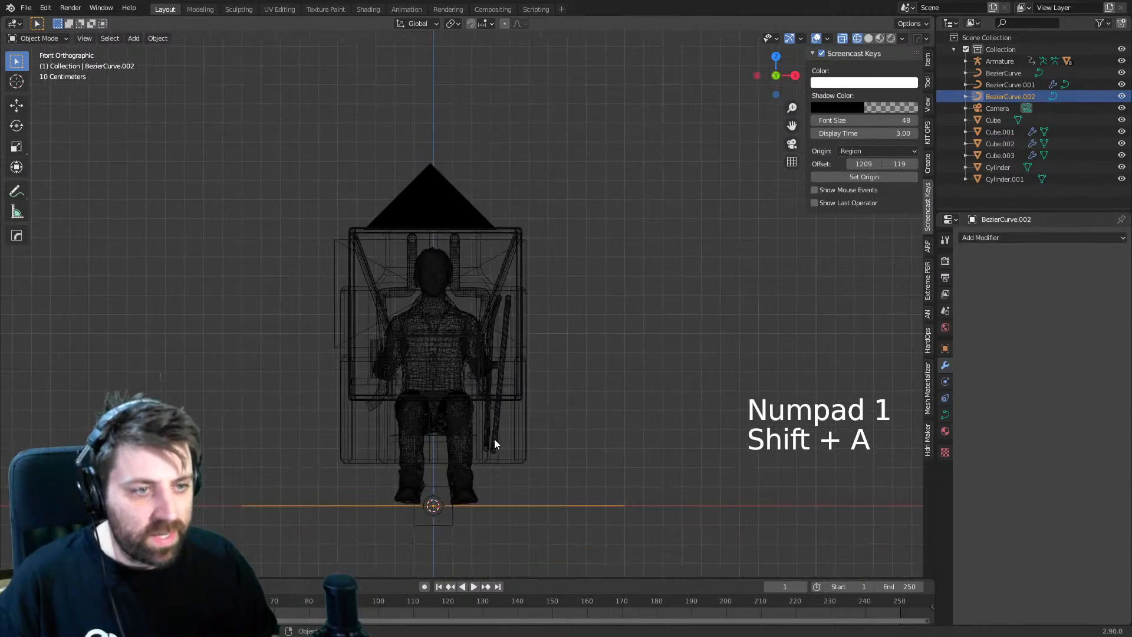
pyautogui.moveTo(495, 440); pyautogui.dragTo(479, 483, button='middle')
# - Shrink the handles of both Bezier curve end points, scaling the second point's handles to about 0.1
pyautogui.press('Tab')
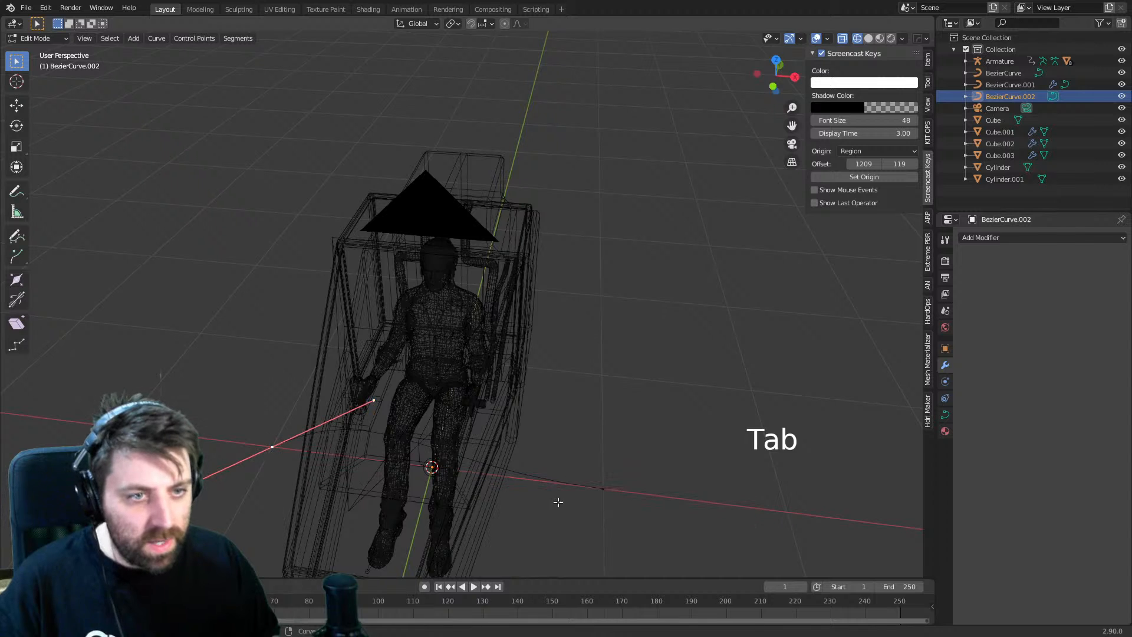
pyautogui.press('s')
pyautogui.click(322, 466)
pyautogui.click(625, 494)
pyautogui.press('s')
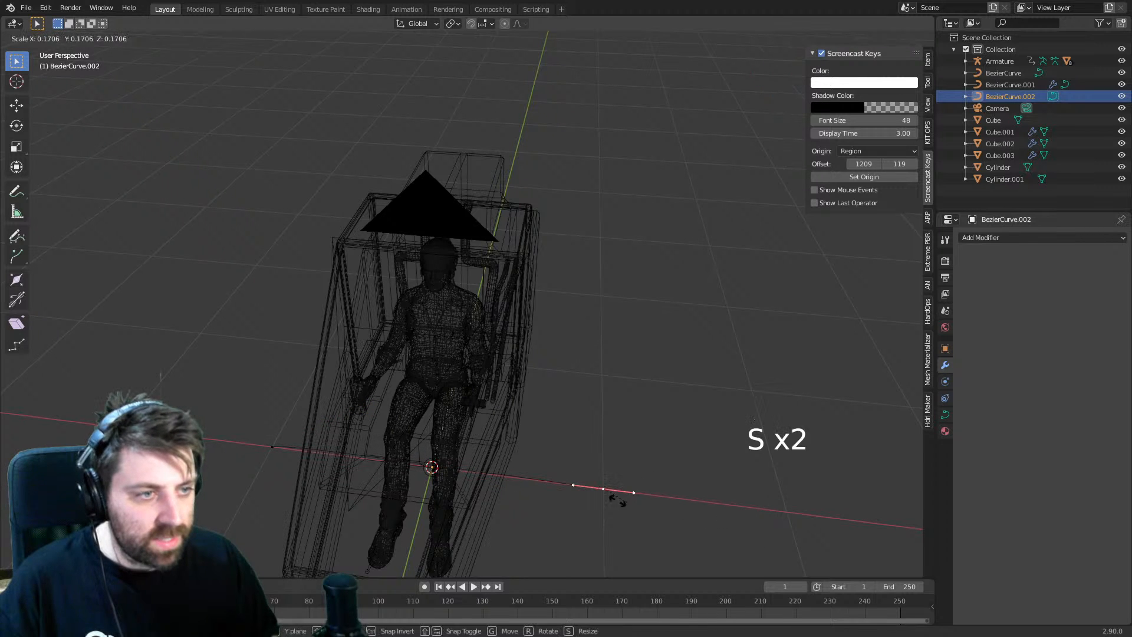
pyautogui.click(655, 514)
pyautogui.press('s')
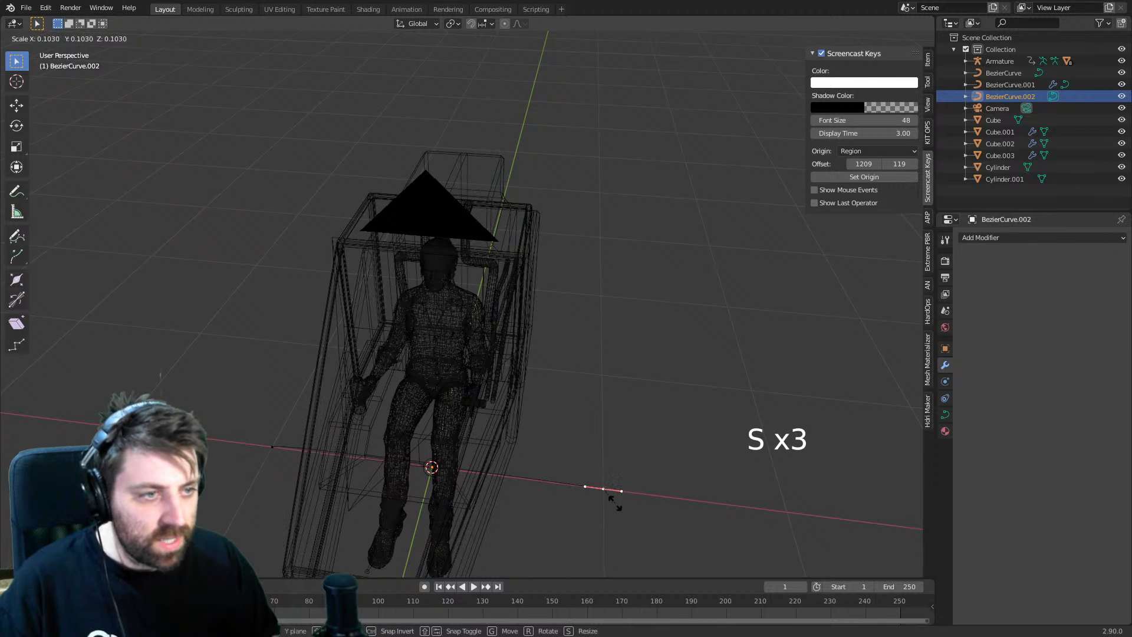
pyautogui.click(615, 501)
# - Rotate the whole curve 90° so it runs lengthwise along the vehicle in the side view, undoing the accidental hide
pyautogui.press('KP_3')
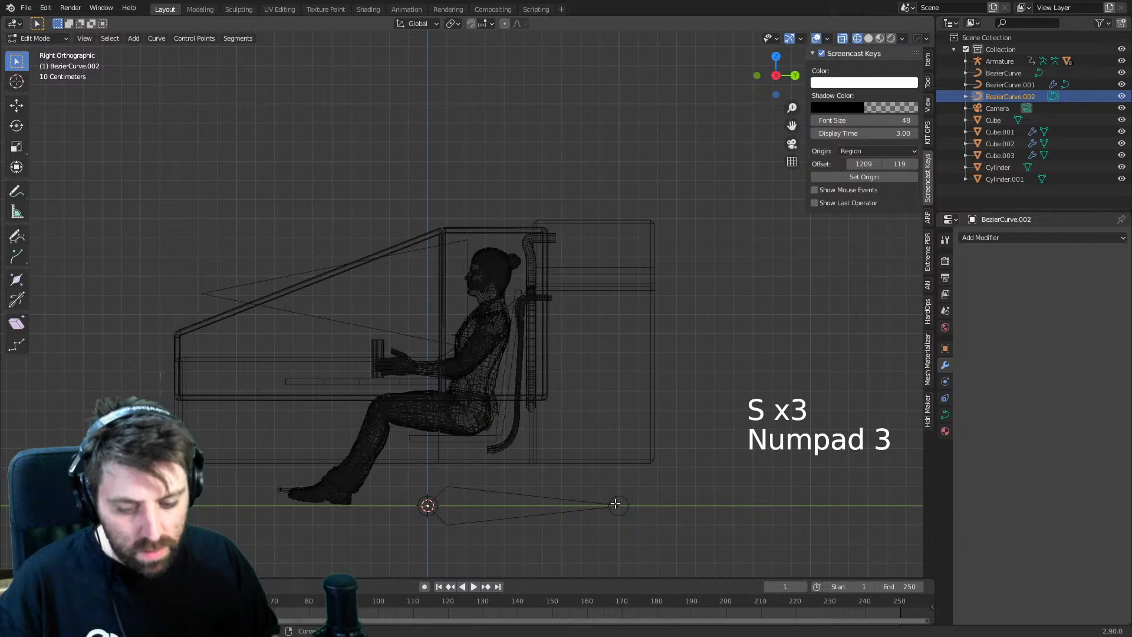
pyautogui.write('ar90')
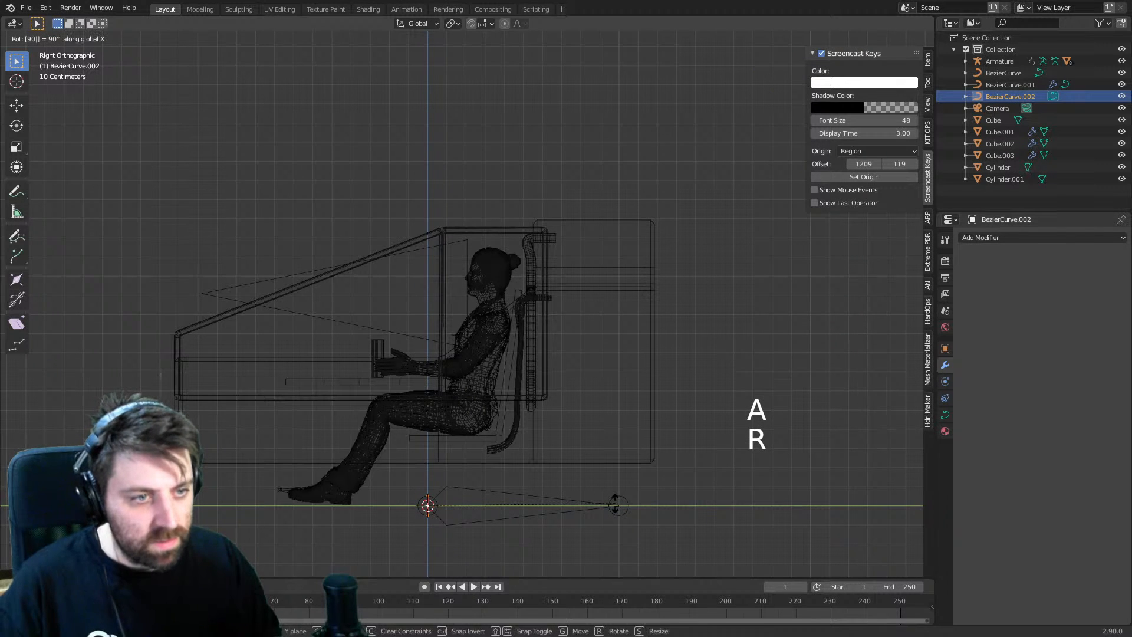
pyautogui.click(616, 504)
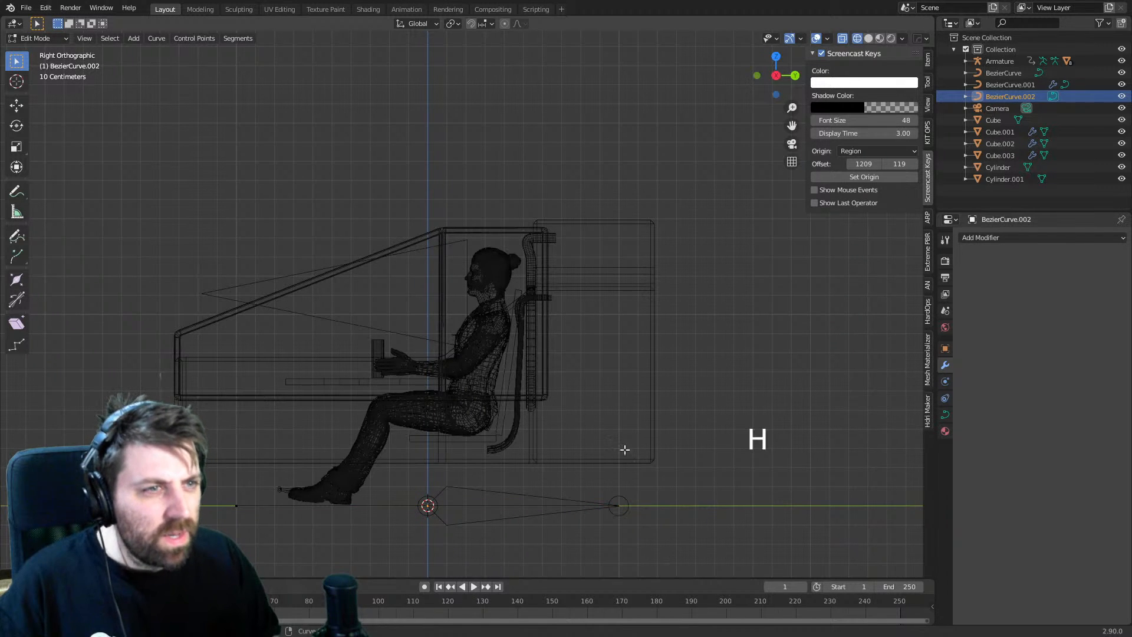
pyautogui.hotkey('ctrl', 'z')
# - Move the curve's rear end point up to the roof bar, just in front of the canopy's rear top corner
pyautogui.press('g')
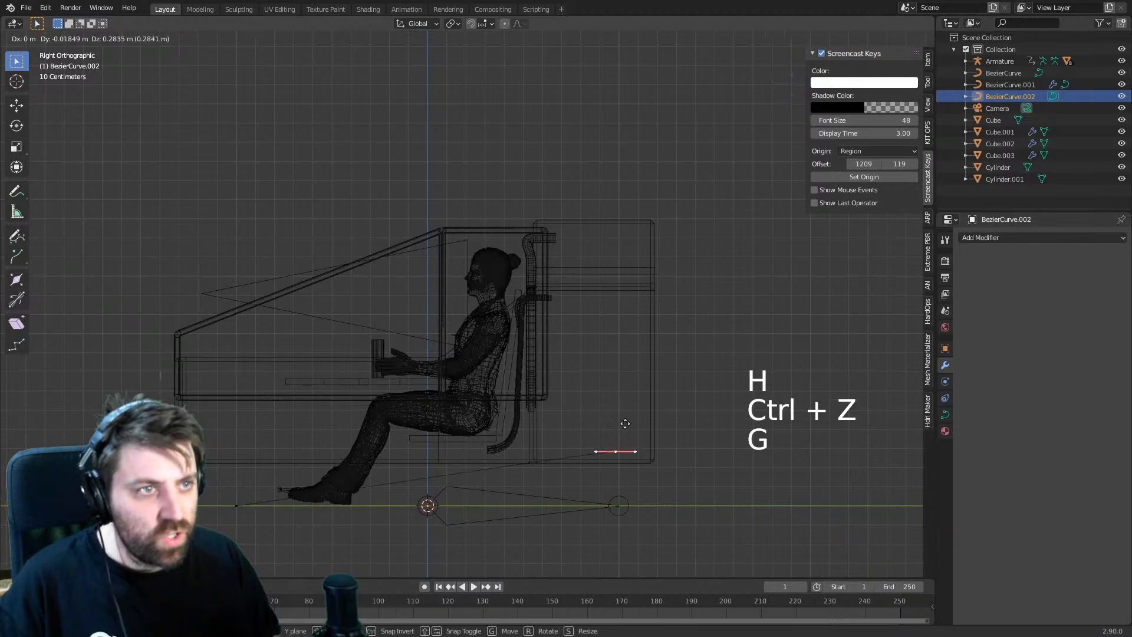
pyautogui.click(558, 243)
pyautogui.keyDown('shift'); pyautogui.moveTo(541, 308); pyautogui.dragTo(494, 451, button='middle'); pyautogui.keyUp('shift')
pyautogui.scroll(7, 548, 479)
pyautogui.keyDown('shift'); pyautogui.moveTo(599, 506); pyautogui.dragTo(537, 235, button='middle'); pyautogui.keyUp('shift')
pyautogui.scroll(3, 566, 295)
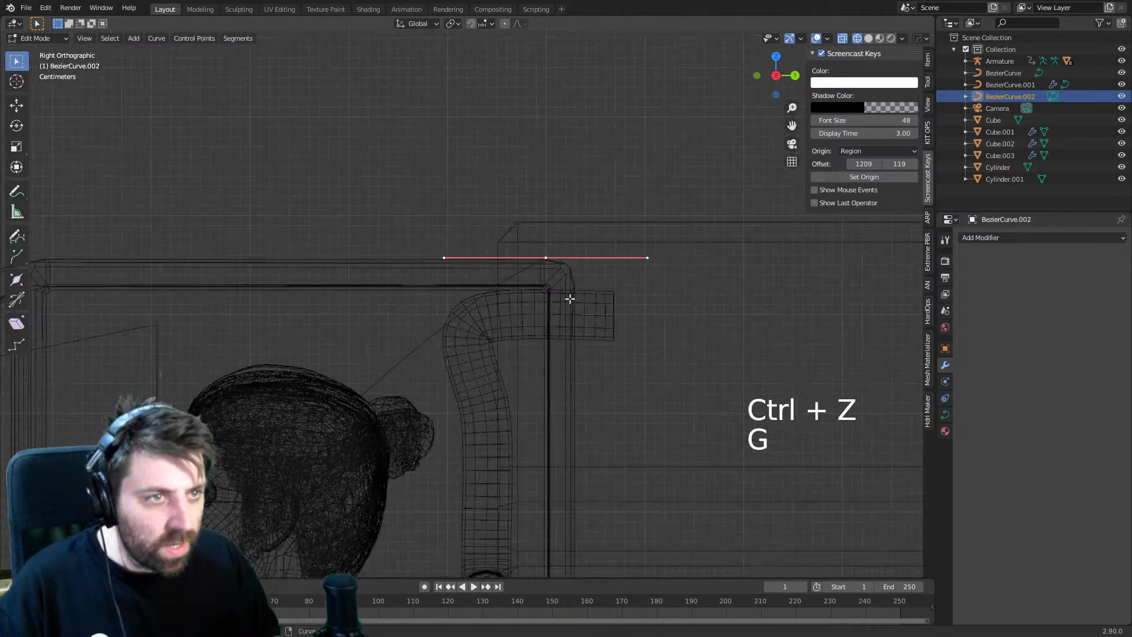
pyautogui.press('g')
pyautogui.click(580, 351)
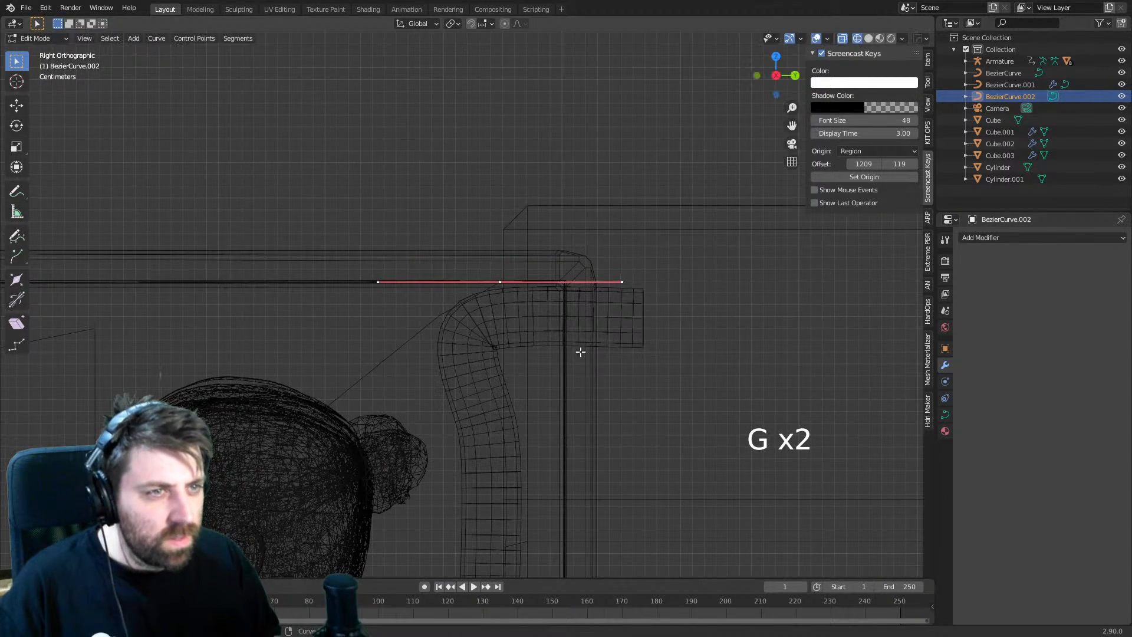
# - Move the curve's front end point up into the roof bar, just behind the bend above the front post
pyautogui.scroll(-8, 419, 482)
pyautogui.keyDown('shift'); pyautogui.moveTo(420, 483); pyautogui.dragTo(540, 298, button='middle'); pyautogui.keyUp('shift')
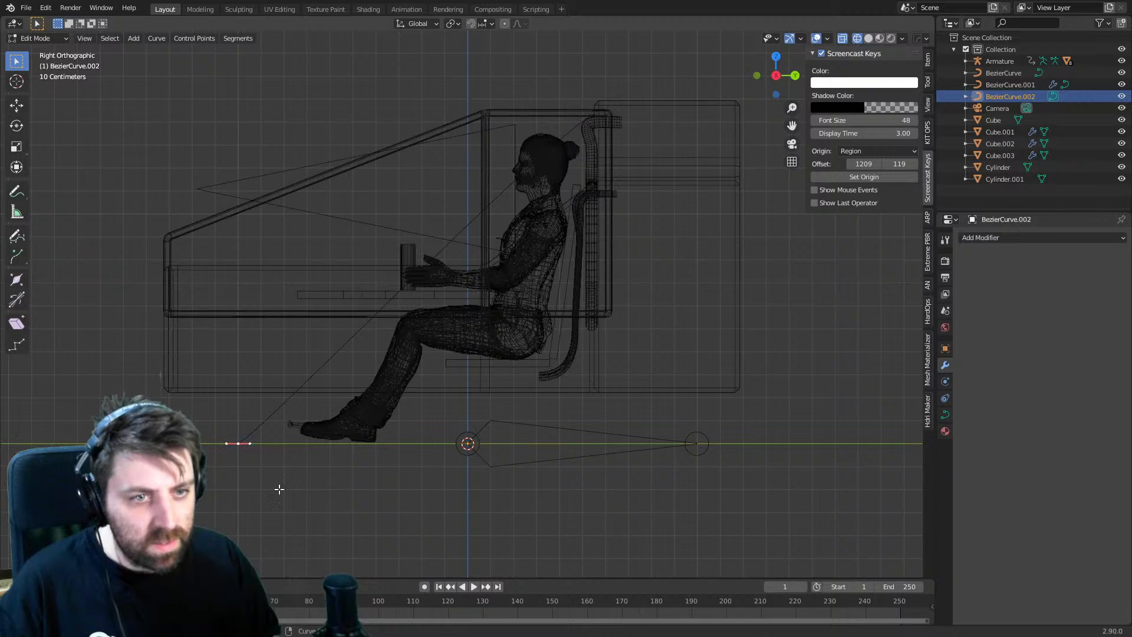
pyautogui.press('g')
pyautogui.keyDown('shift'); pyautogui.click(553, 138); pyautogui.keyUp('shift')
pyautogui.keyDown('shift'); pyautogui.moveTo(553, 139); pyautogui.dragTo(446, 391, button='middle'); pyautogui.keyUp('shift')
pyautogui.scroll(8, 394, 488)
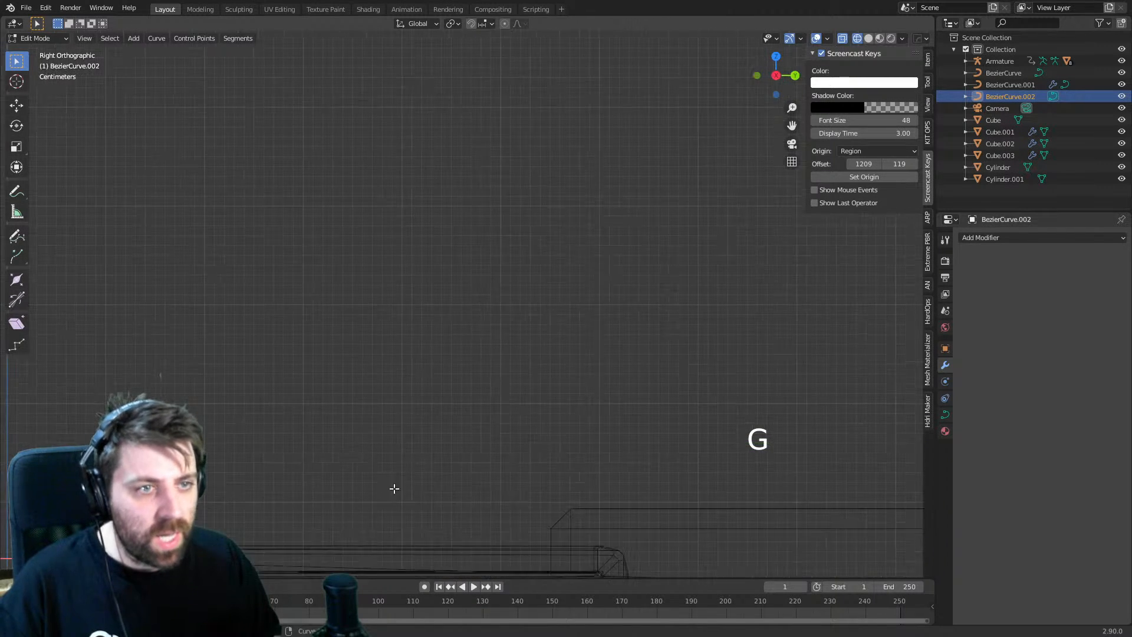
pyautogui.keyDown('shift'); pyautogui.moveTo(395, 488); pyautogui.dragTo(637, 144, button='middle'); pyautogui.keyUp('shift')
pyautogui.scroll(2, 404, 208)
pyautogui.press('g')
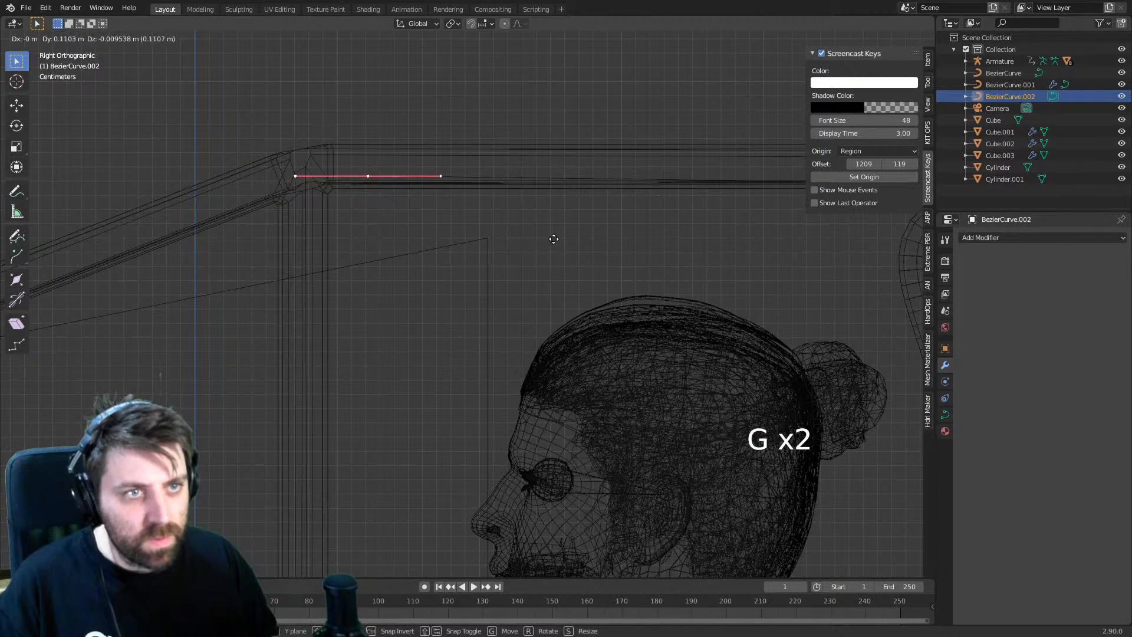
pyautogui.click(556, 236)
pyautogui.keyDown('shift'); pyautogui.moveTo(409, 232); pyautogui.dragTo(498, 202, button='middle'); pyautogui.keyUp('shift')
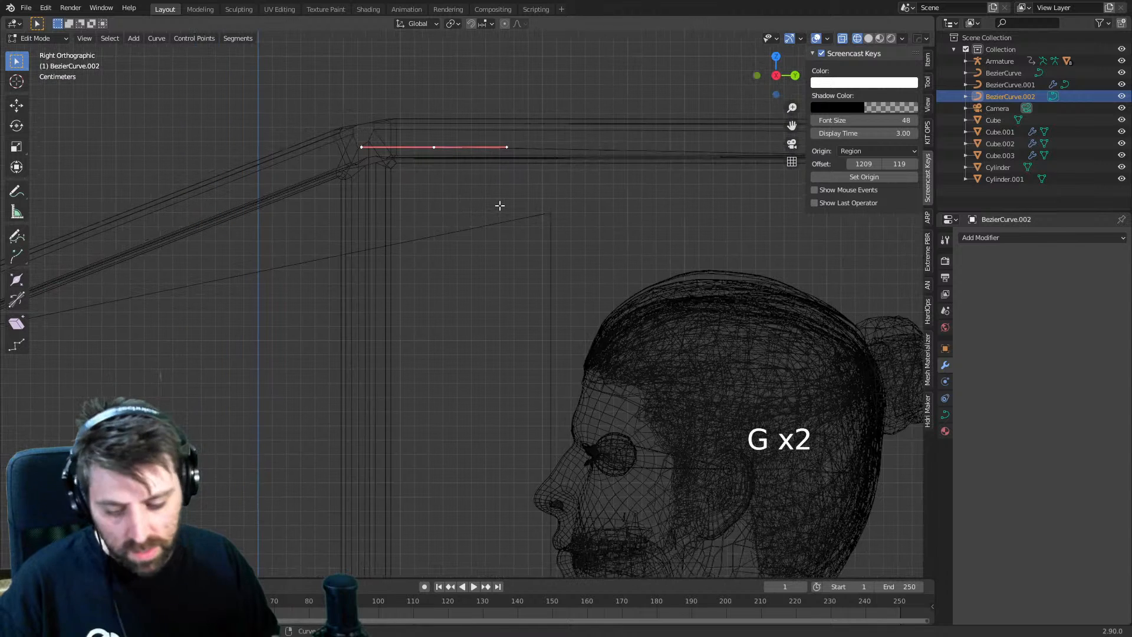
# - Extrude a new curve point just ahead of the roof bend and rotate it to follow the sloping canopy bar
pyautogui.press('e')
pyautogui.press('r')
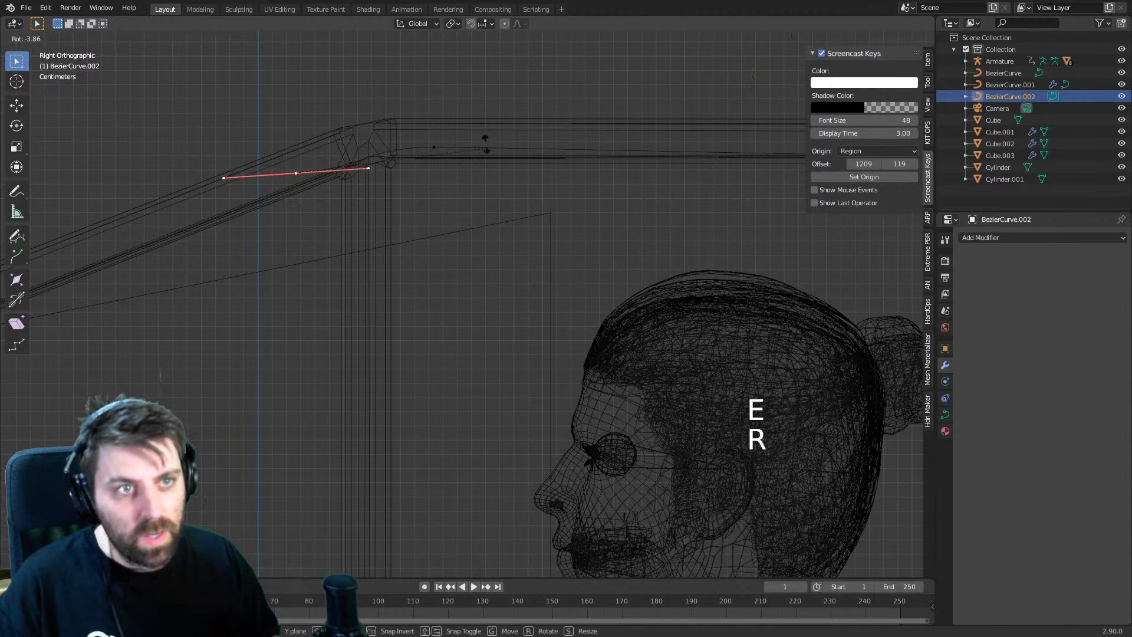
pyautogui.press('g')
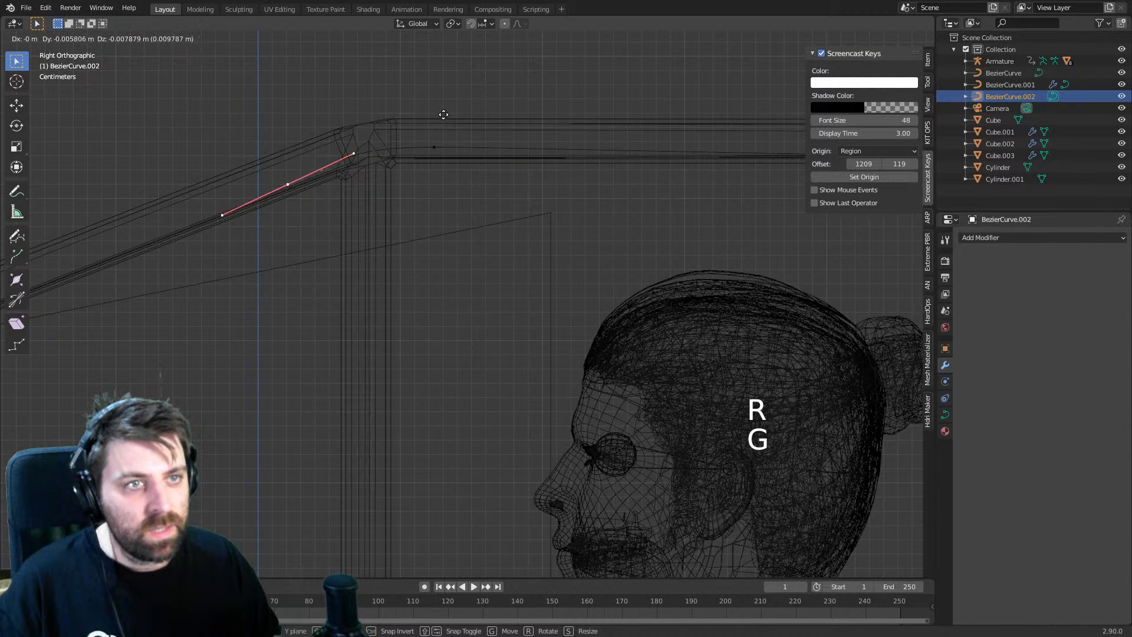
pyautogui.press('r')
pyautogui.press('g')
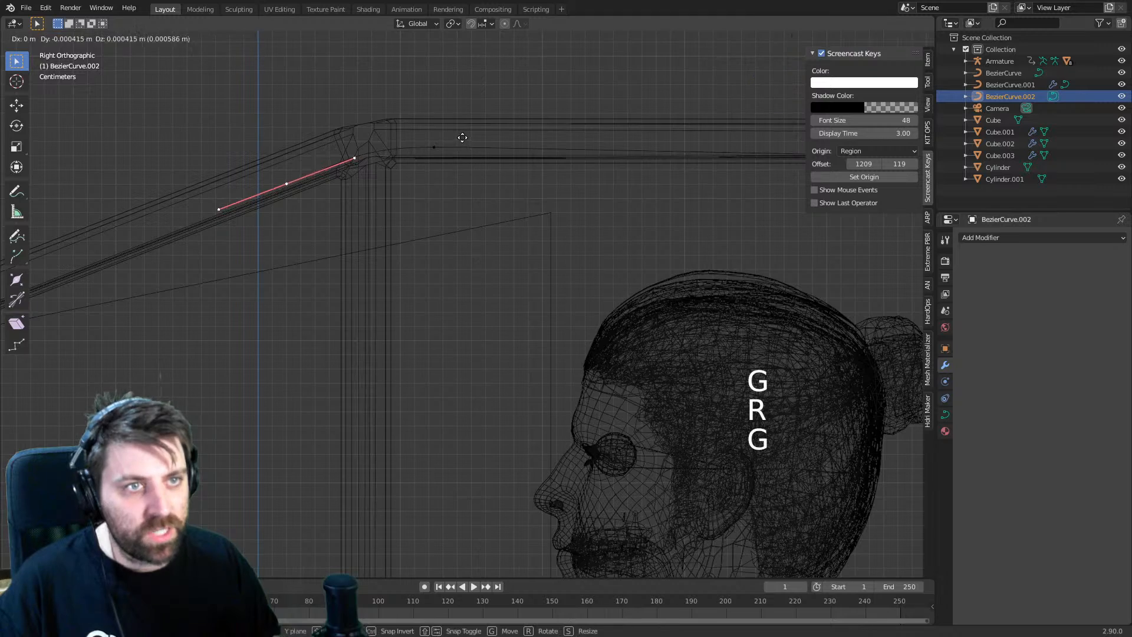
pyautogui.click(462, 137)
# - Extrude the curve down along the sloping bar to the canopy's front corner
pyautogui.scroll(-2, 358, 216)
pyautogui.keyDown('shift'); pyautogui.moveTo(330, 241); pyautogui.dragTo(531, 144, button='middle'); pyautogui.keyUp('shift')
pyautogui.scroll(-4, 531, 144)
pyautogui.keyDown('shift'); pyautogui.moveTo(334, 248); pyautogui.dragTo(656, 106, button='middle'); pyautogui.keyUp('shift')
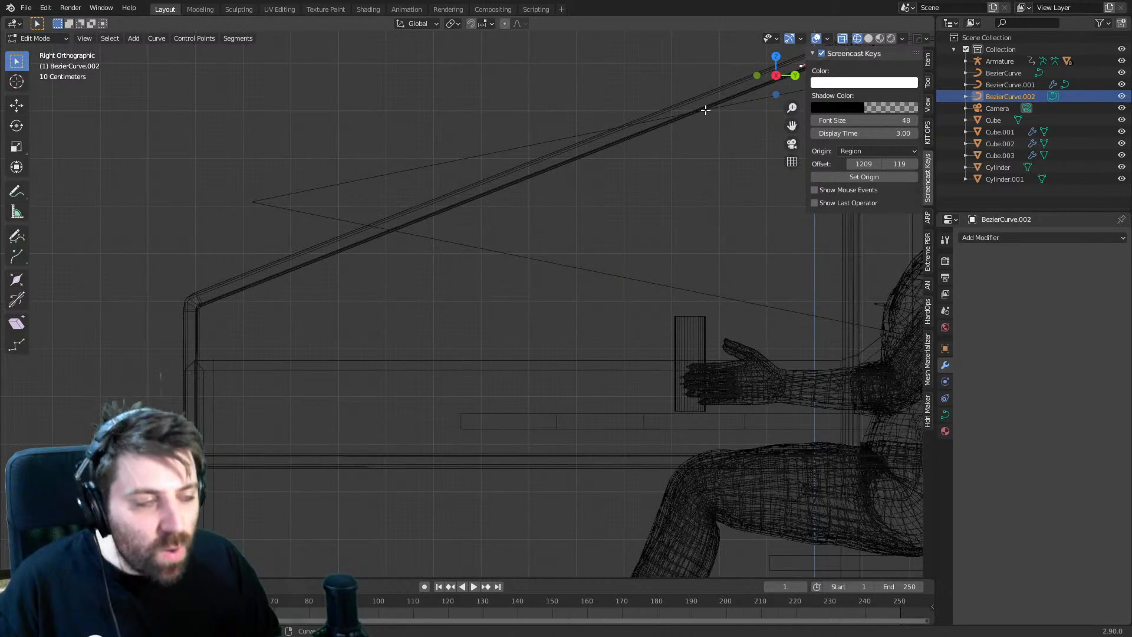
pyautogui.scroll(-2, 707, 132)
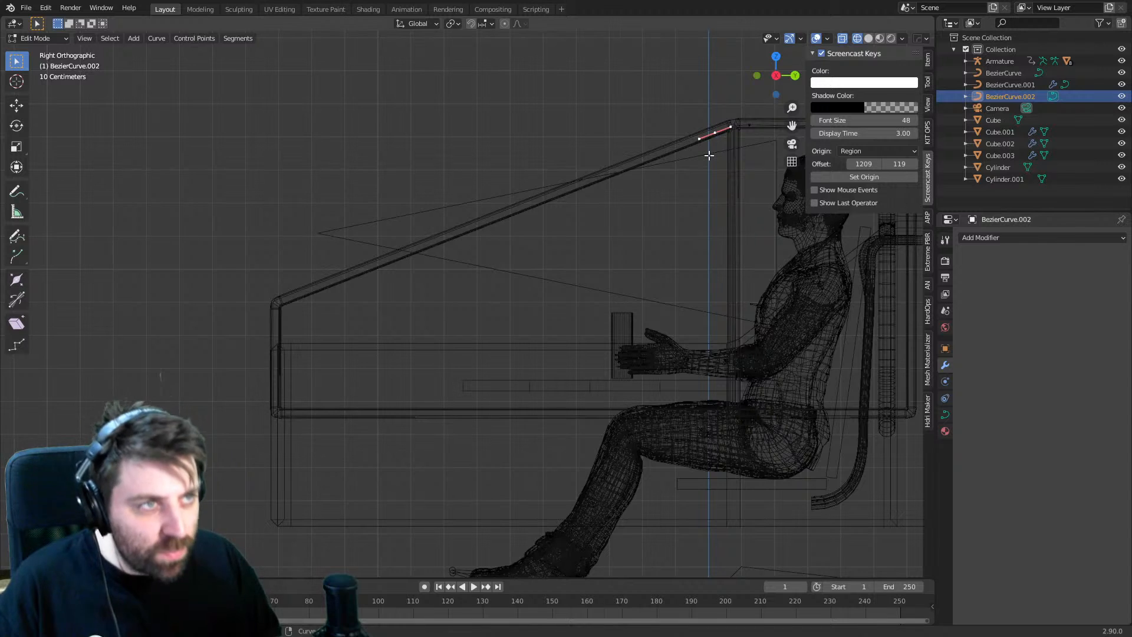
pyautogui.press('e')
pyautogui.click(272, 326)
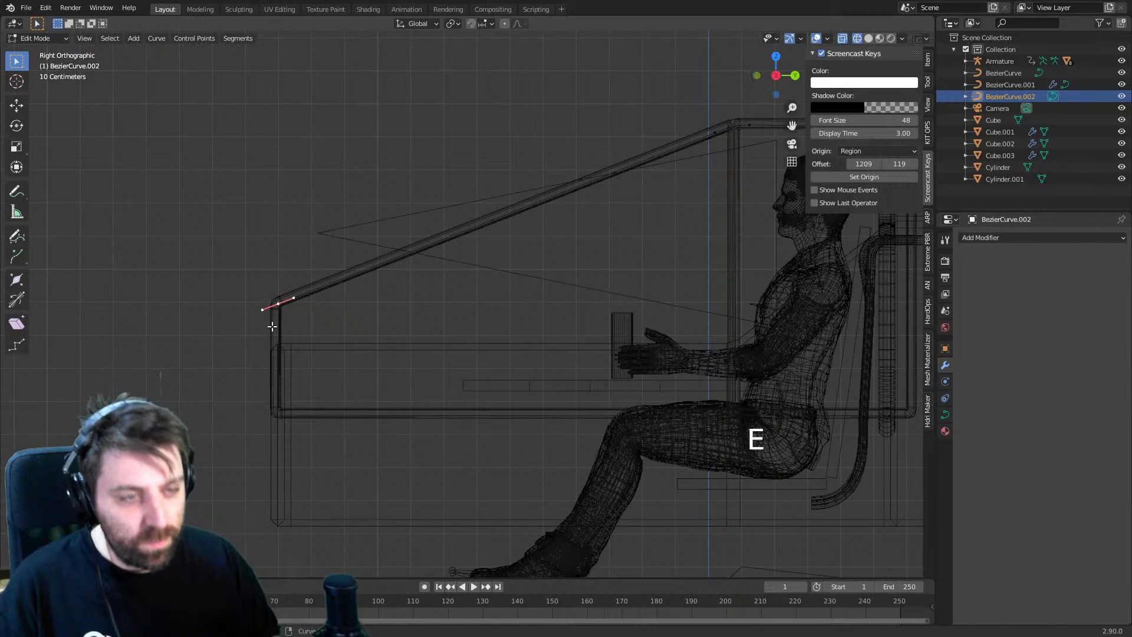
# - In the top view, move the curve's foremost point sideways into the front corner and rotate its handles to follow the tapered side bar
pyautogui.press('KP_7')
pyautogui.scroll(2, 420, 369)
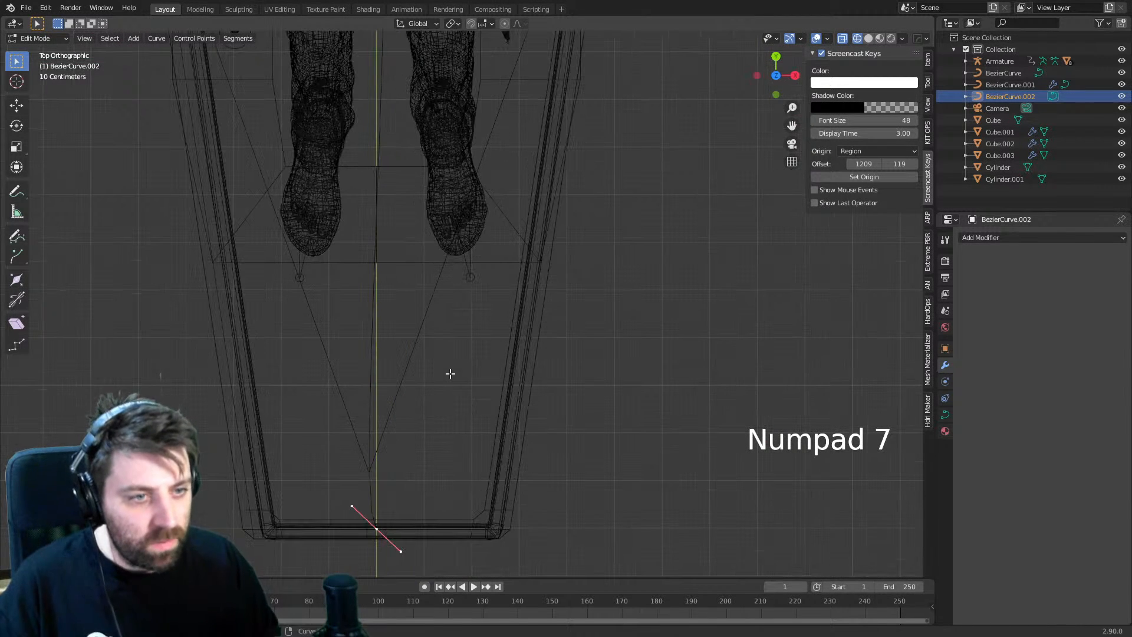
pyautogui.press('r')
pyautogui.click(450, 374)
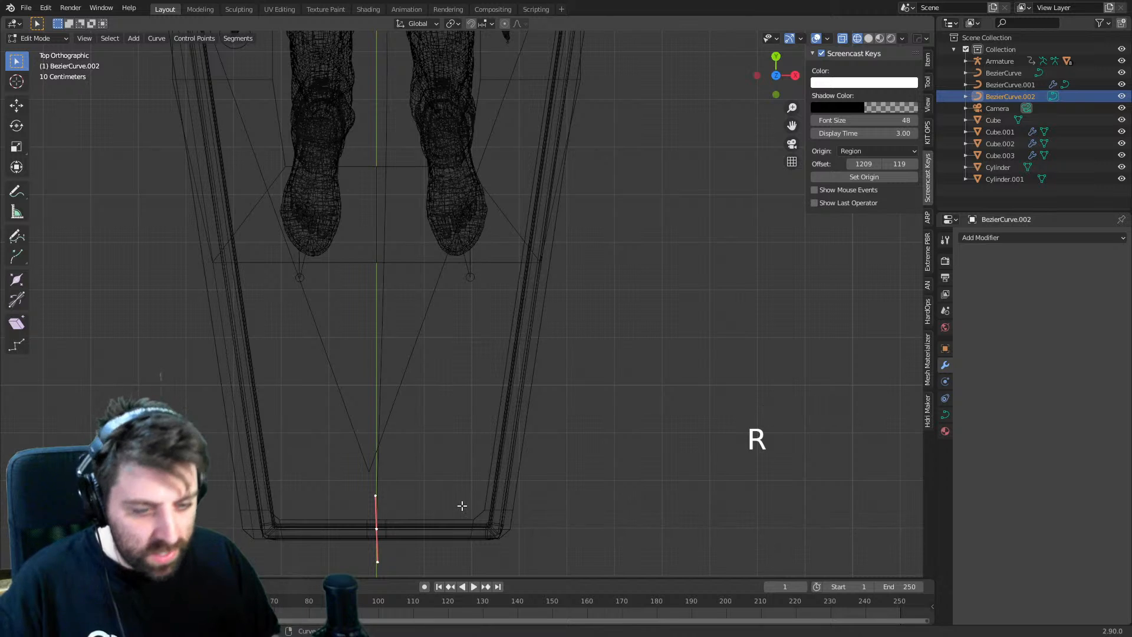
pyautogui.press('g')
pyautogui.middleClick(483, 510)
pyautogui.click(581, 514)
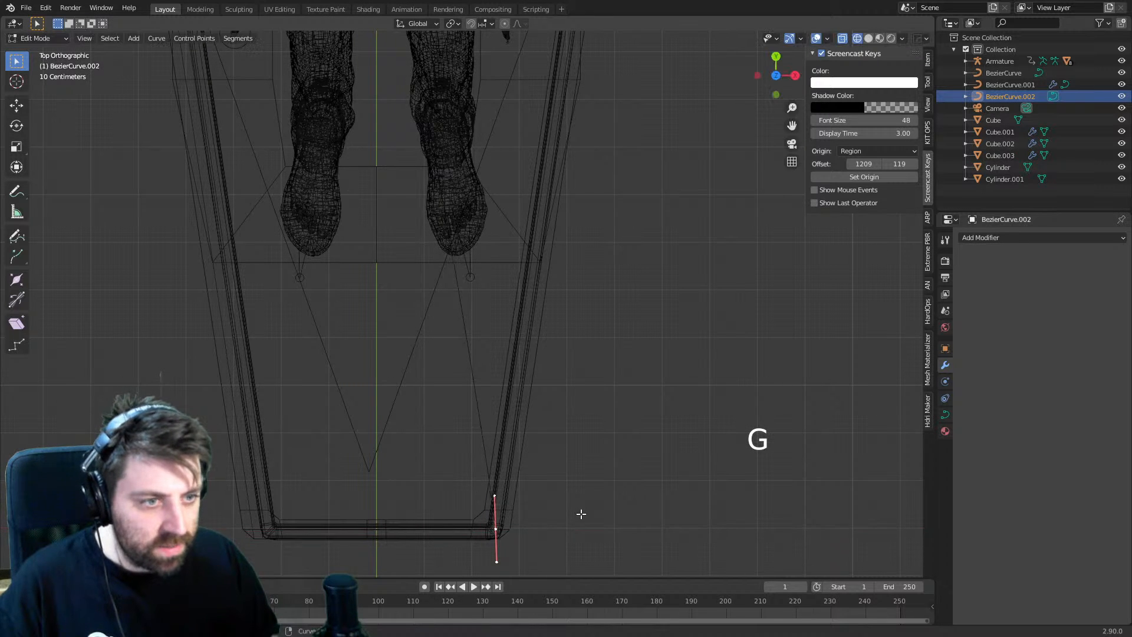
pyautogui.press('r')
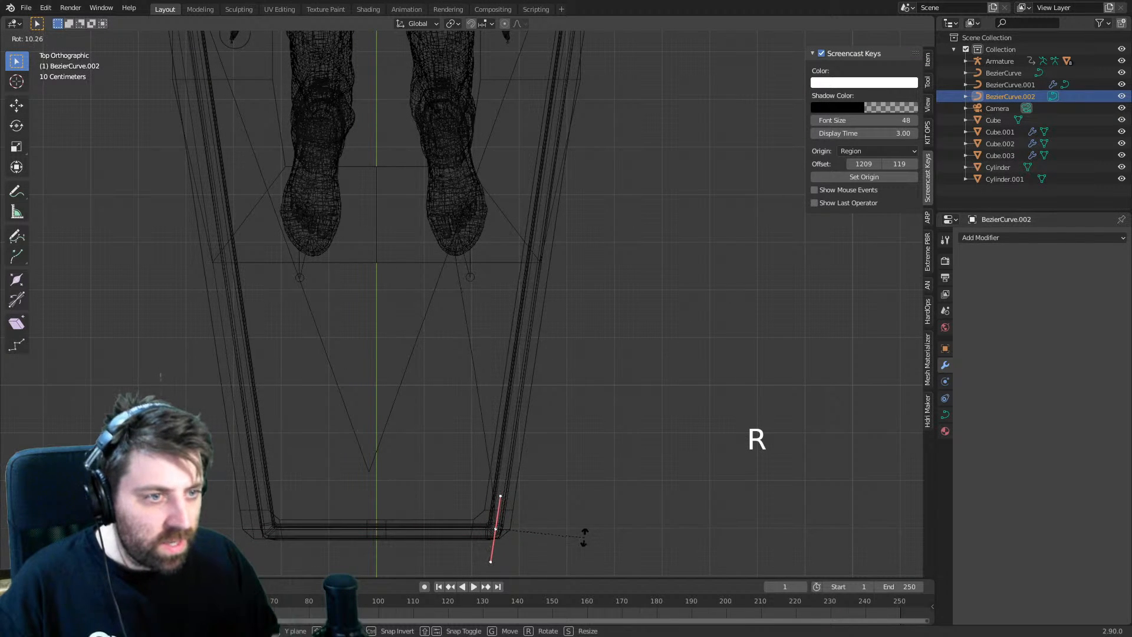
pyautogui.click(566, 490)
# - Rotate the handles of the two curve points around the roof bend by 45° each so they point lengthwise
pyautogui.scroll(-4, 457, 430)
pyautogui.press('a')
pyautogui.scroll(4, 371, 196)
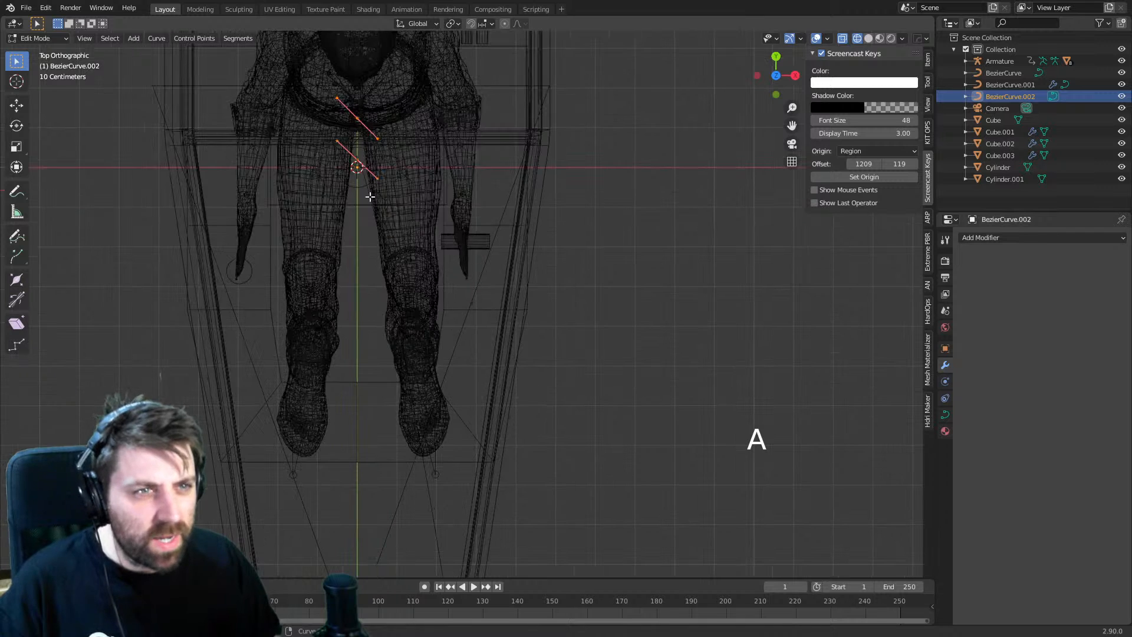
pyautogui.press('r')
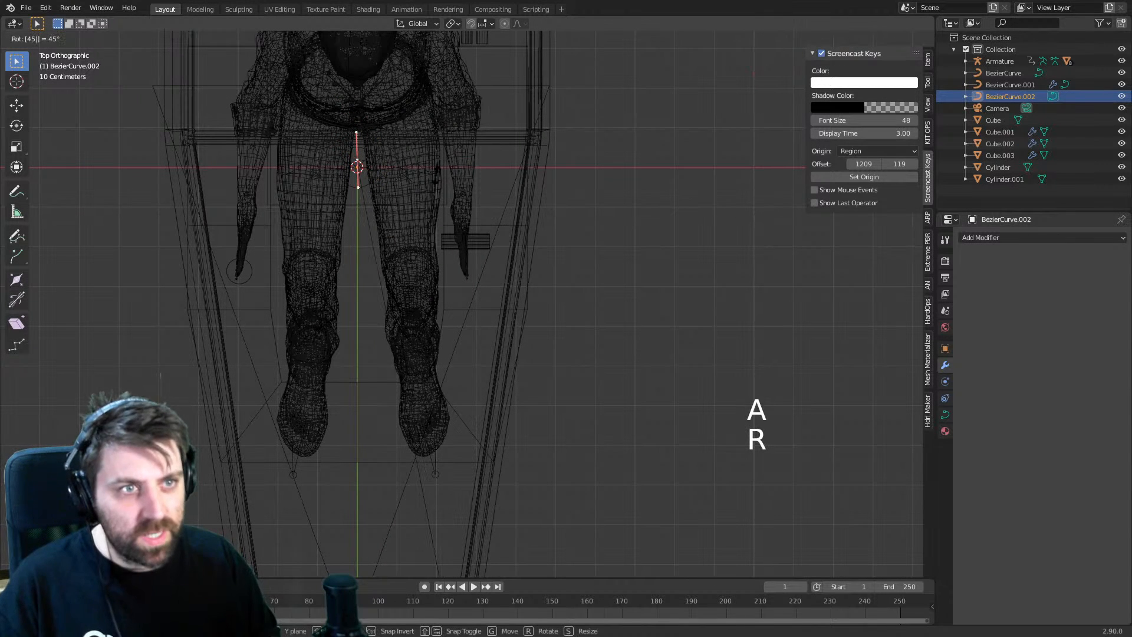
pyautogui.click(437, 175)
pyautogui.press('a')
pyautogui.press('r')
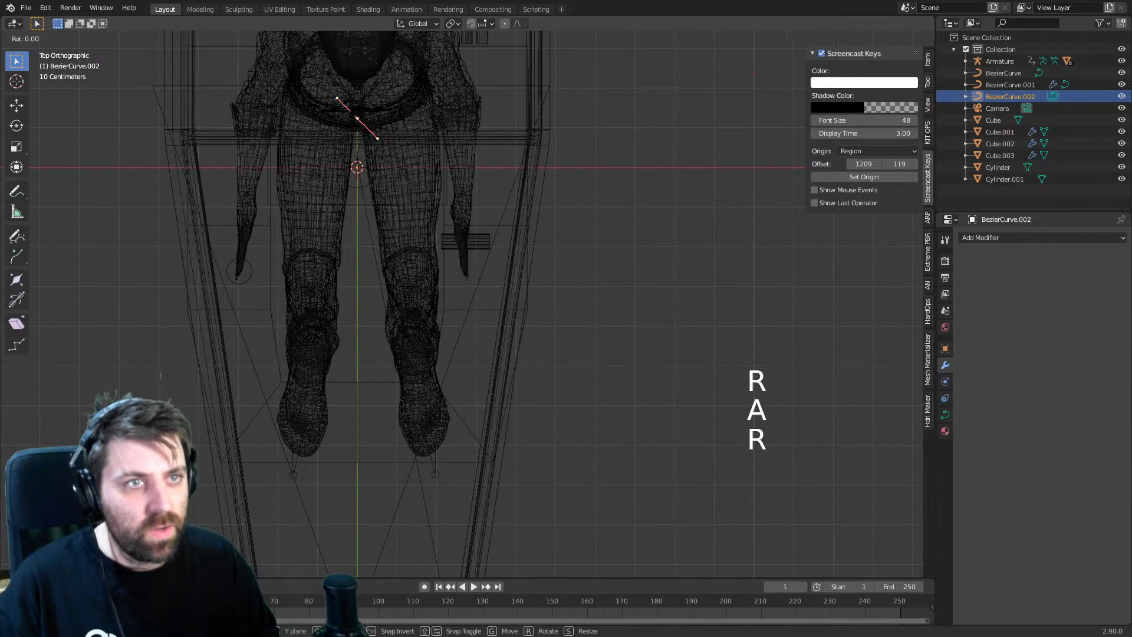
pyautogui.click(356, 112)
pyautogui.moveTo(356, 112); pyautogui.dragTo(374, 172)
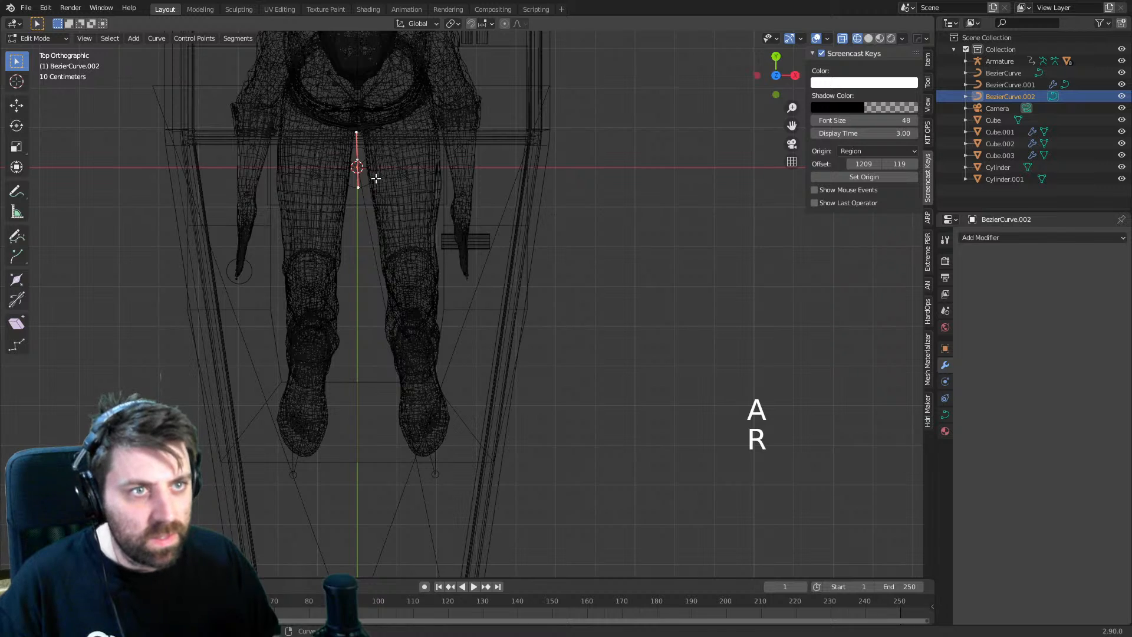
# - Move both roof-bend points sideways onto the side bar, about 0.43 m and 0.45 m, rotating the forward one to follow the taper
pyautogui.press('g')
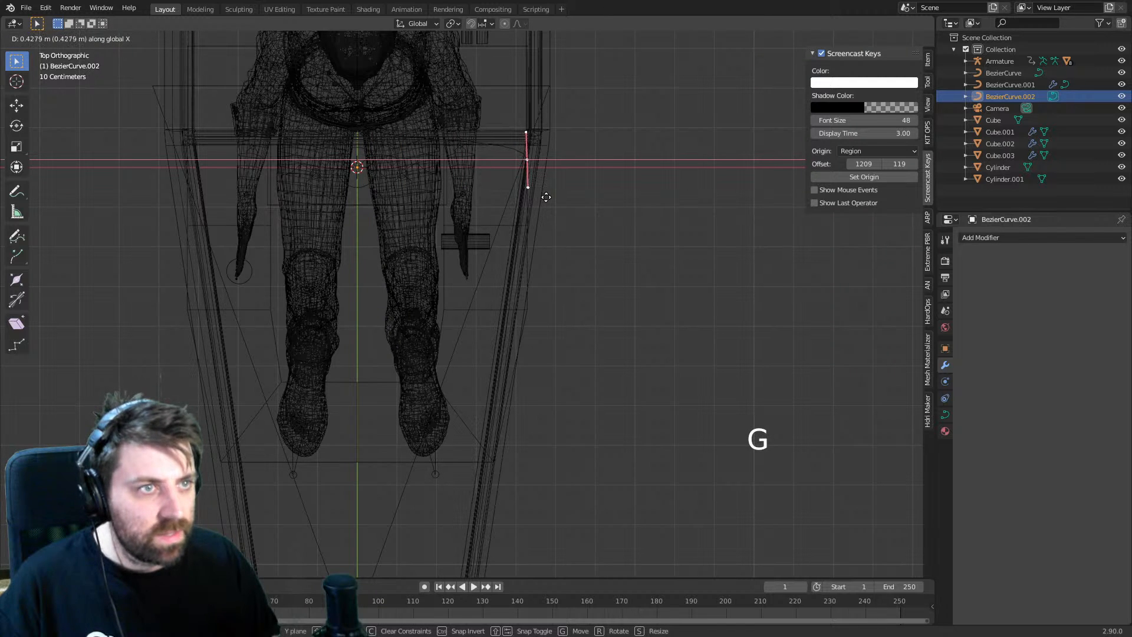
pyautogui.press('r')
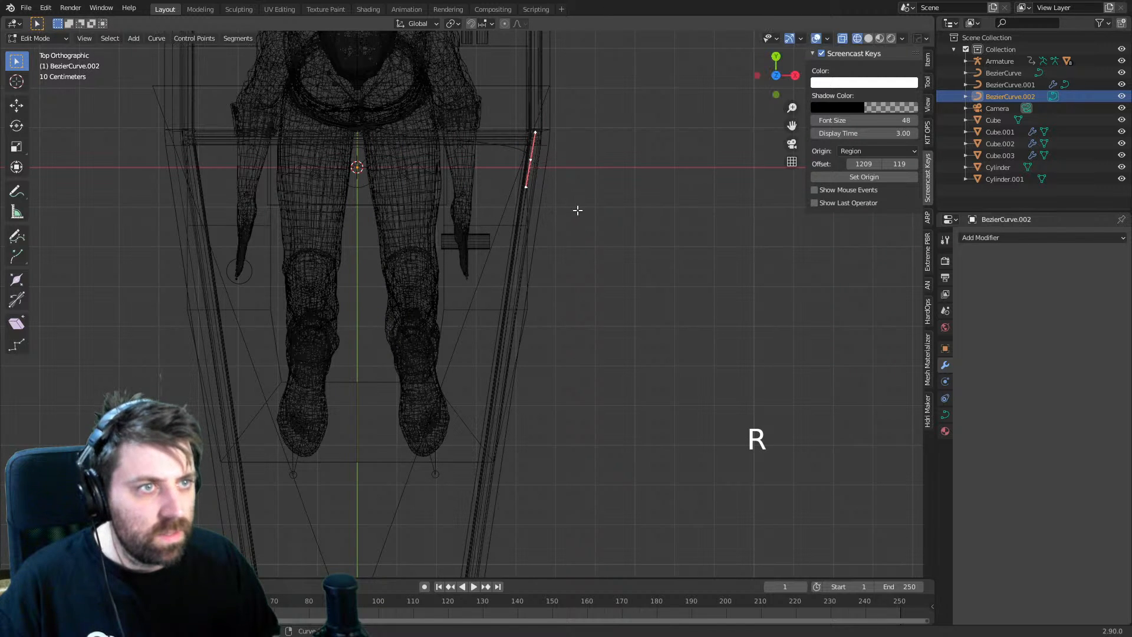
pyautogui.press('r')
pyautogui.click(578, 210)
pyautogui.press('a')
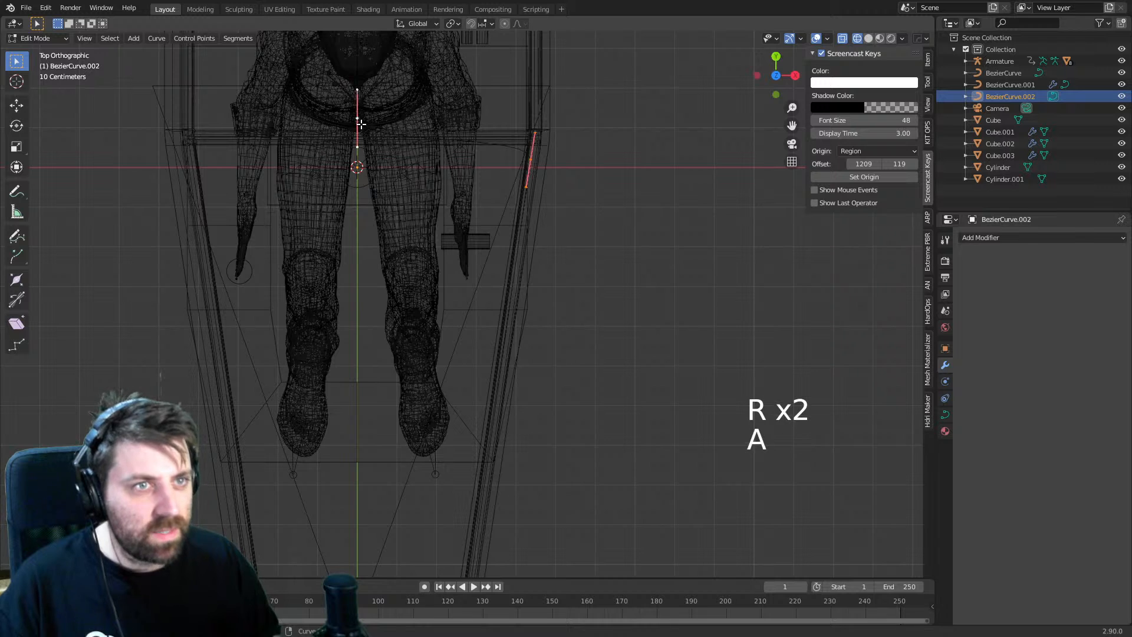
pyautogui.press('g')
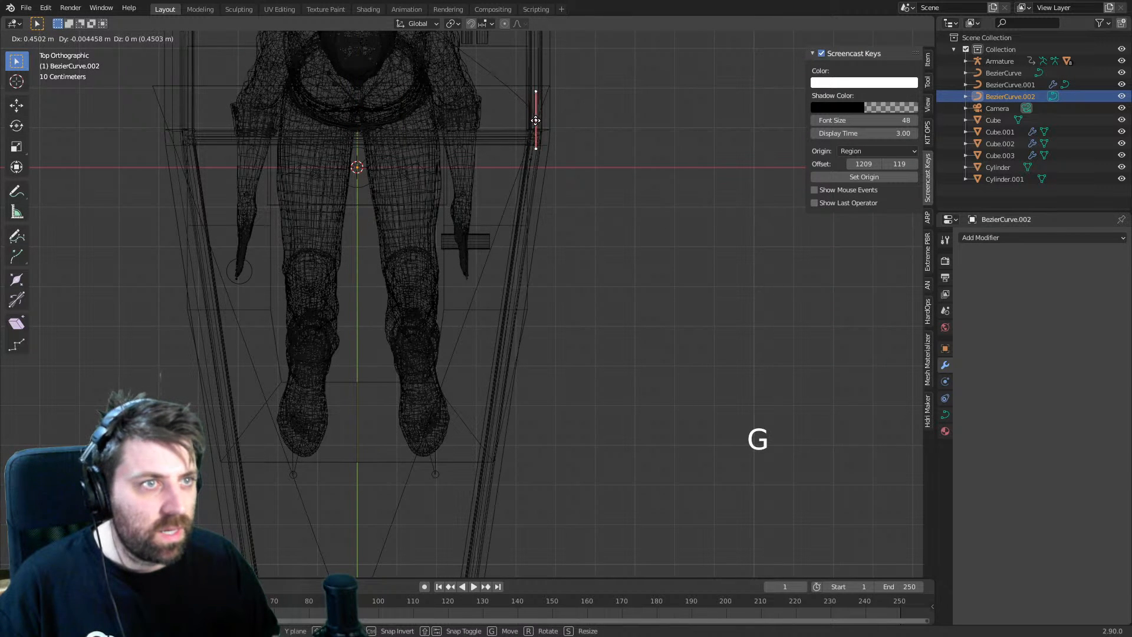
pyautogui.click(536, 121)
# - Move the curve's rear end point about 0.45 m along X onto the canopy's side bar
pyautogui.keyDown('shift'); pyautogui.moveTo(532, 167); pyautogui.dragTo(520, 462, button='middle'); pyautogui.keyUp('shift')
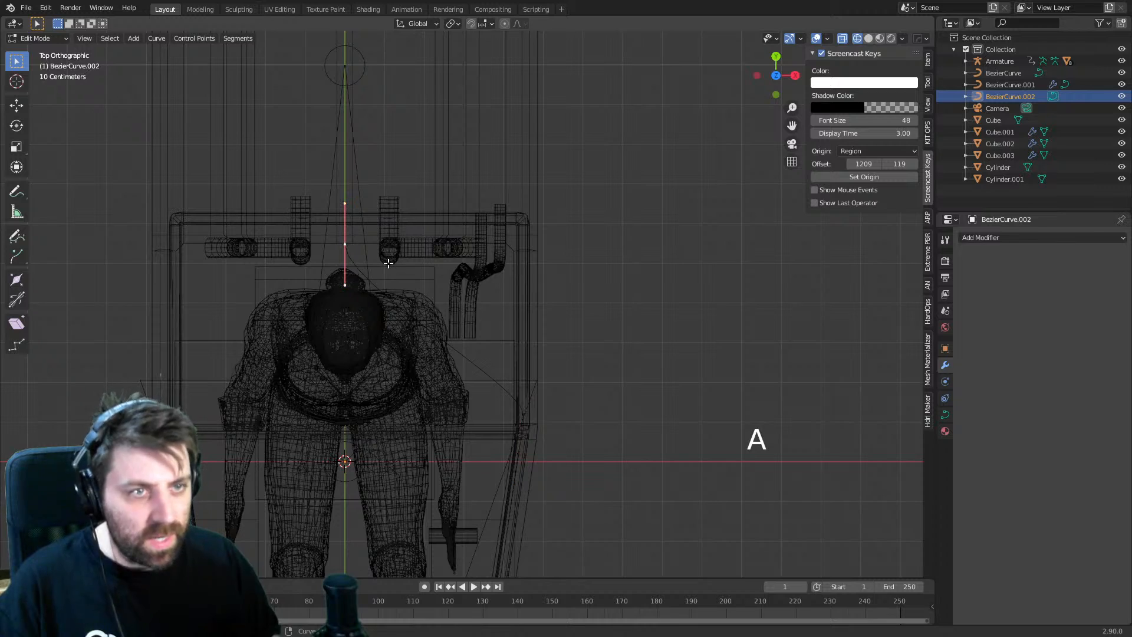
pyautogui.press('g')
pyautogui.press('y')
pyautogui.middleClick(553, 270)
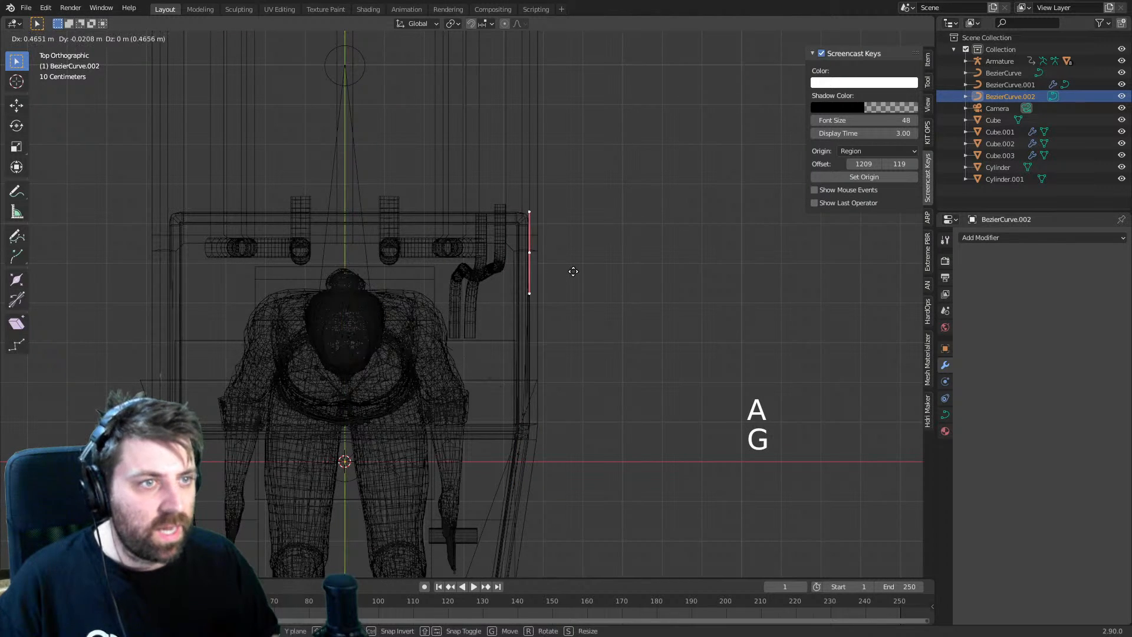
pyautogui.middleClick(565, 271)
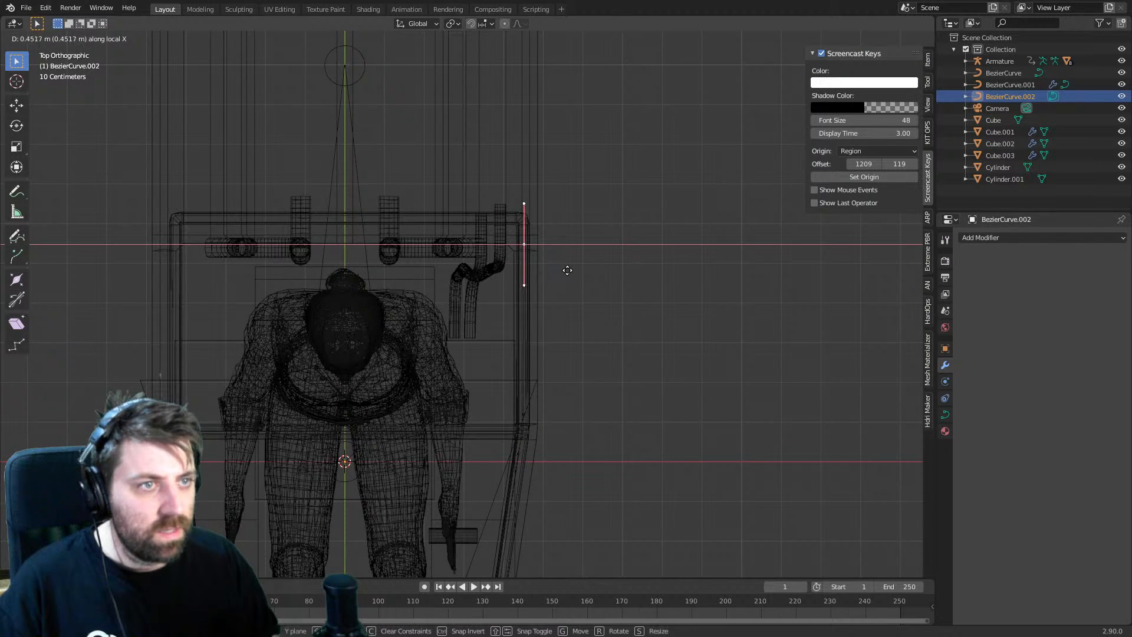
pyautogui.click(567, 270)
# - Give the curve a round pipe thickness with a bevel depth of 0.01 m
pyautogui.press('KP_3')
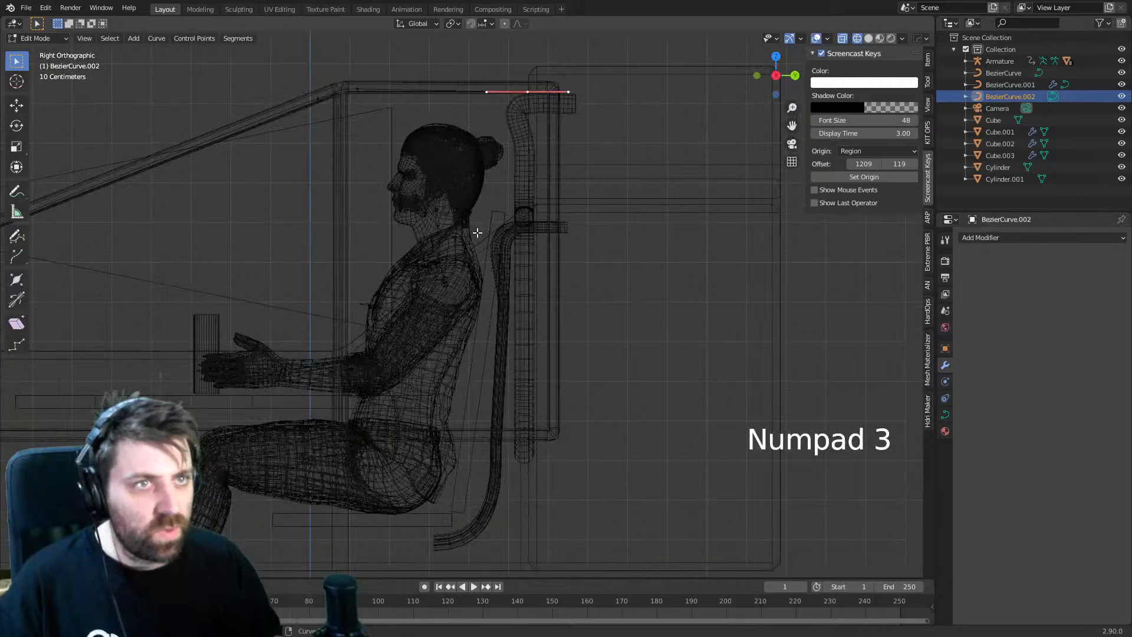
pyautogui.click(946, 414)
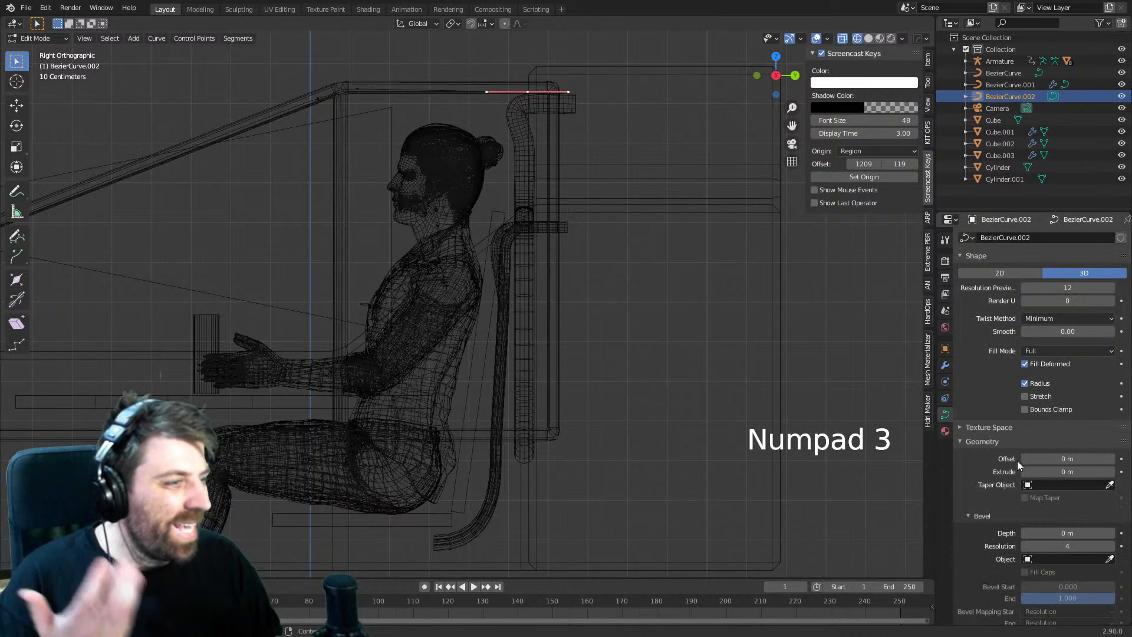
pyautogui.click(1113, 533)
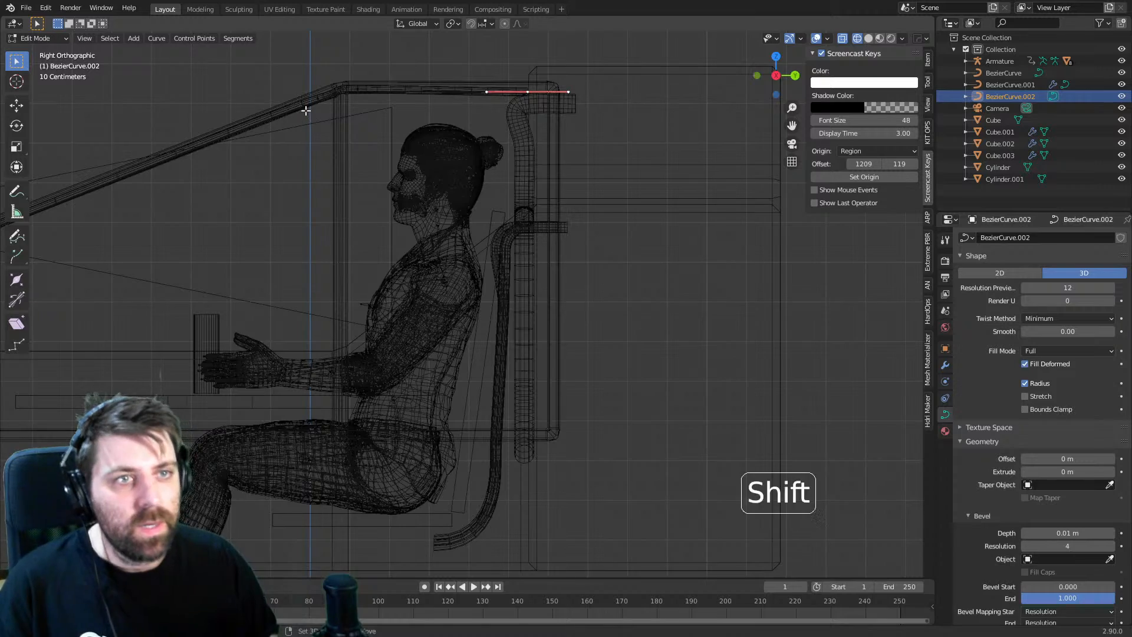
# - Shorten the handles of the curve point forward of the roof bend and rotate them to match the sloping side bar
pyautogui.keyDown('shift'); pyautogui.moveTo(306, 109); pyautogui.dragTo(455, 280, button='middle'); pyautogui.keyUp('shift')
pyautogui.press('a')
pyautogui.scroll(5, 466, 298)
pyautogui.keyDown('shift'); pyautogui.moveTo(541, 387); pyautogui.dragTo(525, 394, button='middle'); pyautogui.keyUp('shift')
pyautogui.scroll(1, 444, 267)
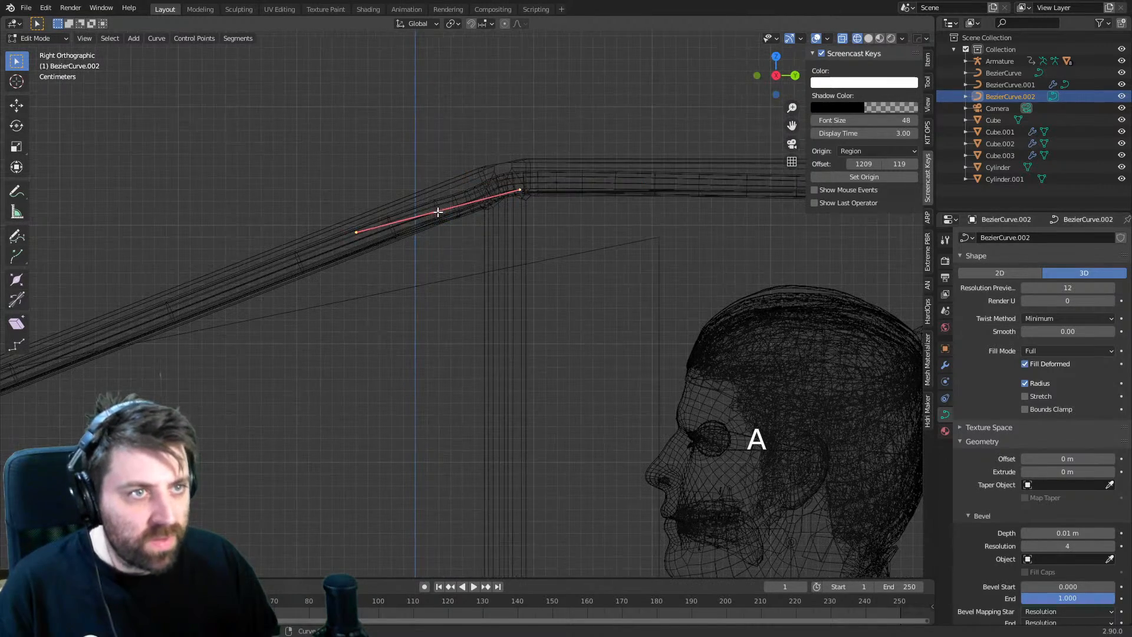
pyautogui.press('s')
pyautogui.press('r')
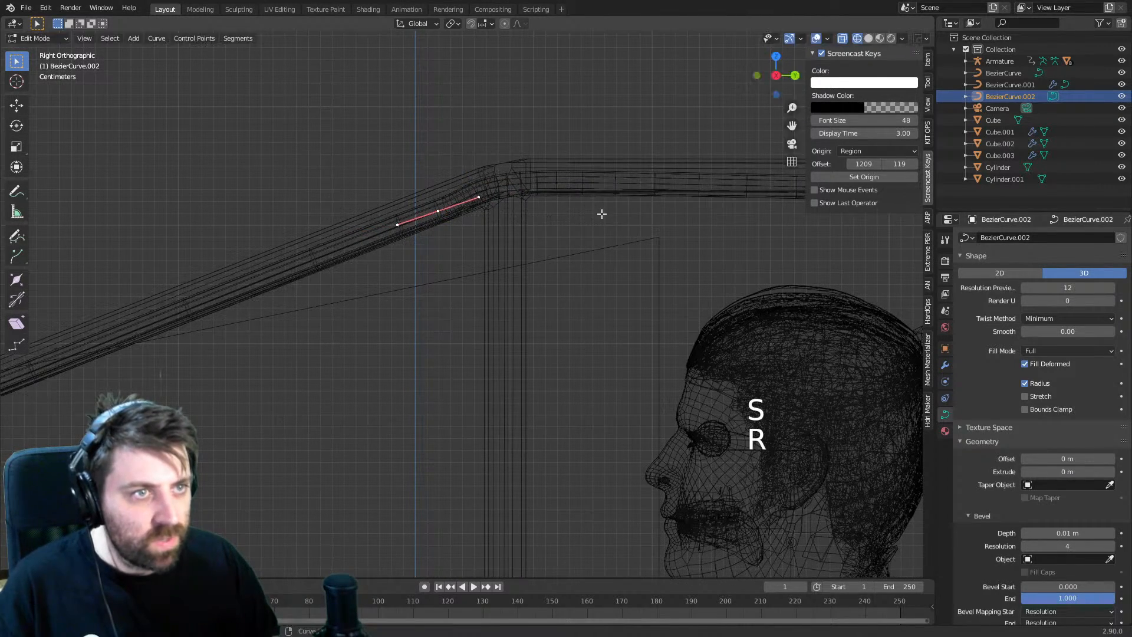
# - Reposition the curve point behind the roof bend within the side bar and shorten its handles to tighten the bend
pyautogui.press('g')
pyautogui.click(589, 176)
pyautogui.press('s')
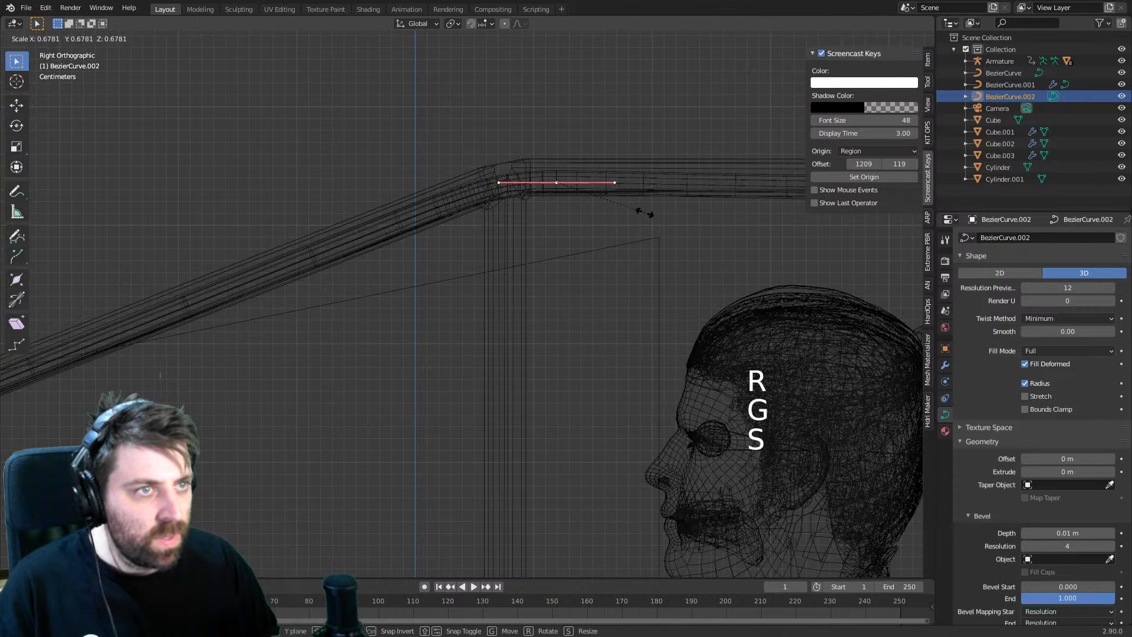
pyautogui.click(644, 213)
pyautogui.press('g')
pyautogui.click(665, 209)
# - Align the curve's rear end point with the horizontal roof bar and shorten its handles
pyautogui.keyDown('shift'); pyautogui.moveTo(803, 258); pyautogui.dragTo(391, 286, button='middle'); pyautogui.keyUp('shift')
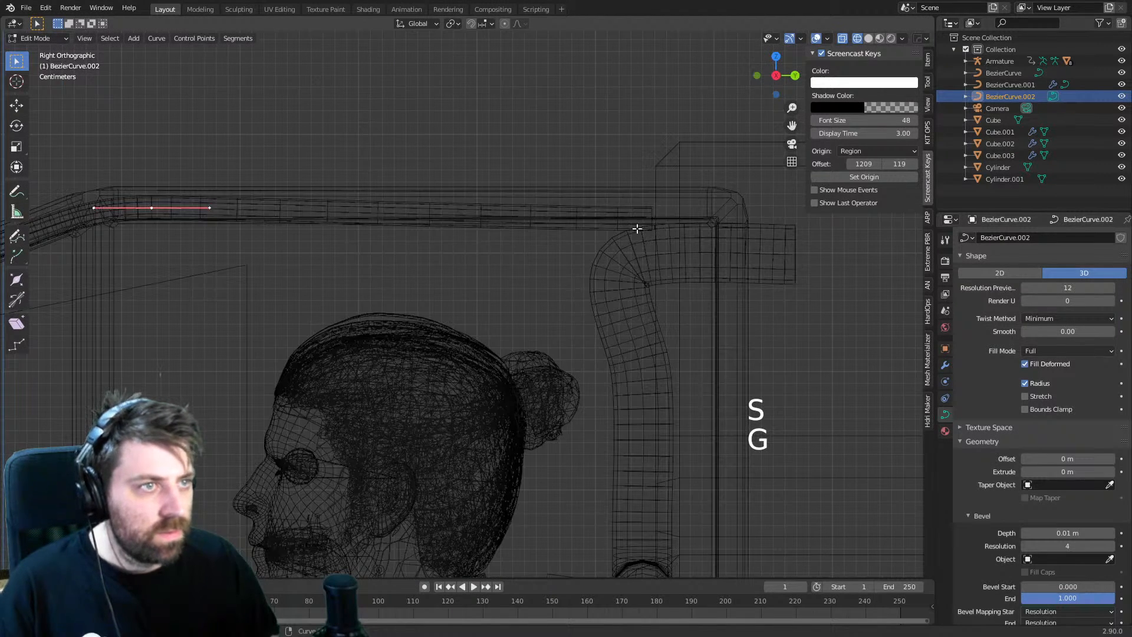
pyautogui.press('g')
pyautogui.click(672, 233)
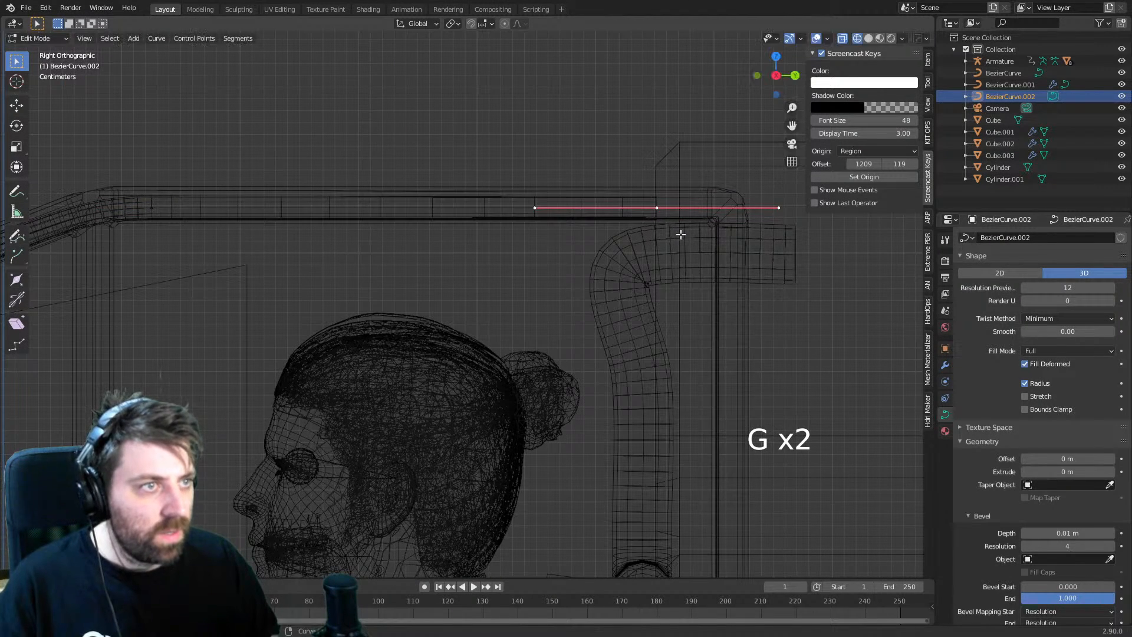
pyautogui.press('r')
pyautogui.rightClick(679, 234)
pyautogui.press('s')
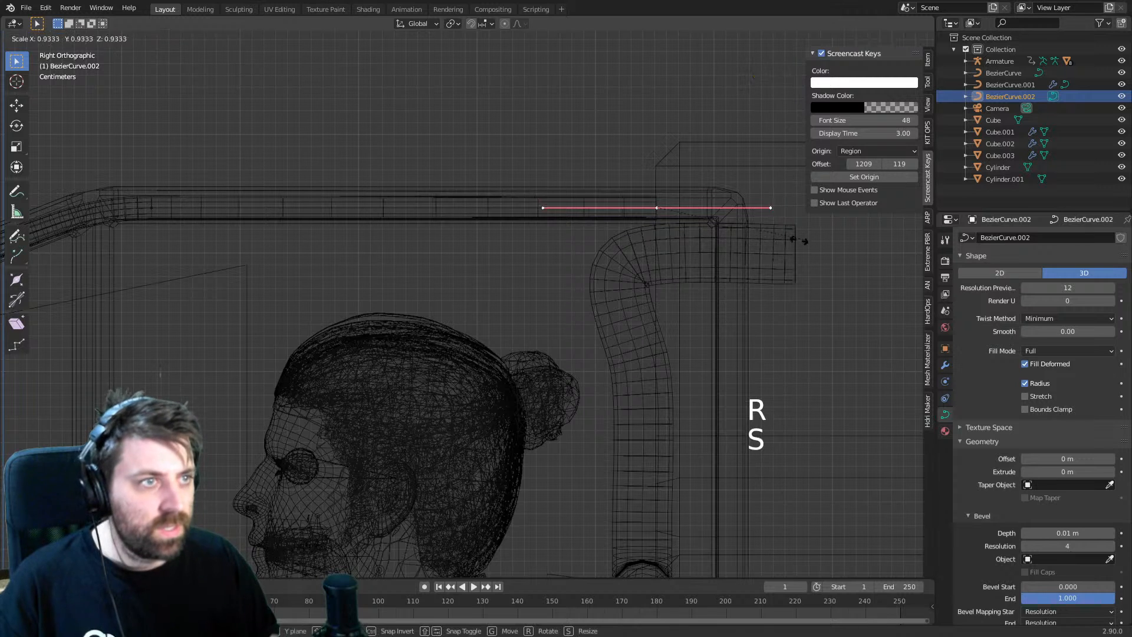
pyautogui.click(686, 228)
# - Extrude a point down around the canopy's rear corner, turn its handles vertical and position it on the rear upright
pyautogui.press('e')
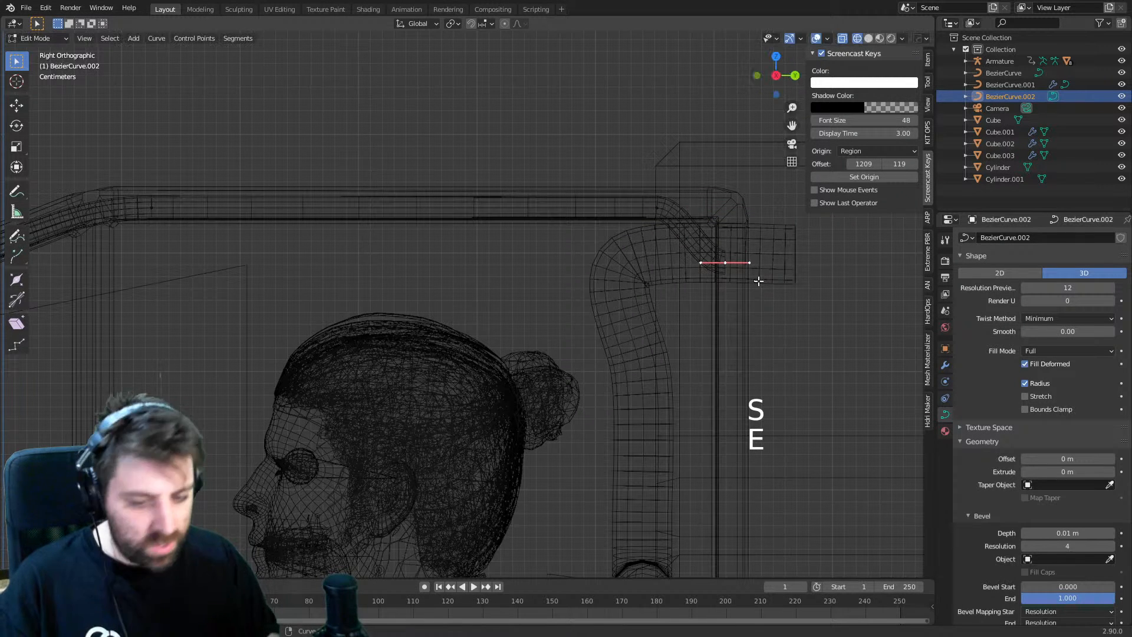
pyautogui.press('r')
pyautogui.press('g')
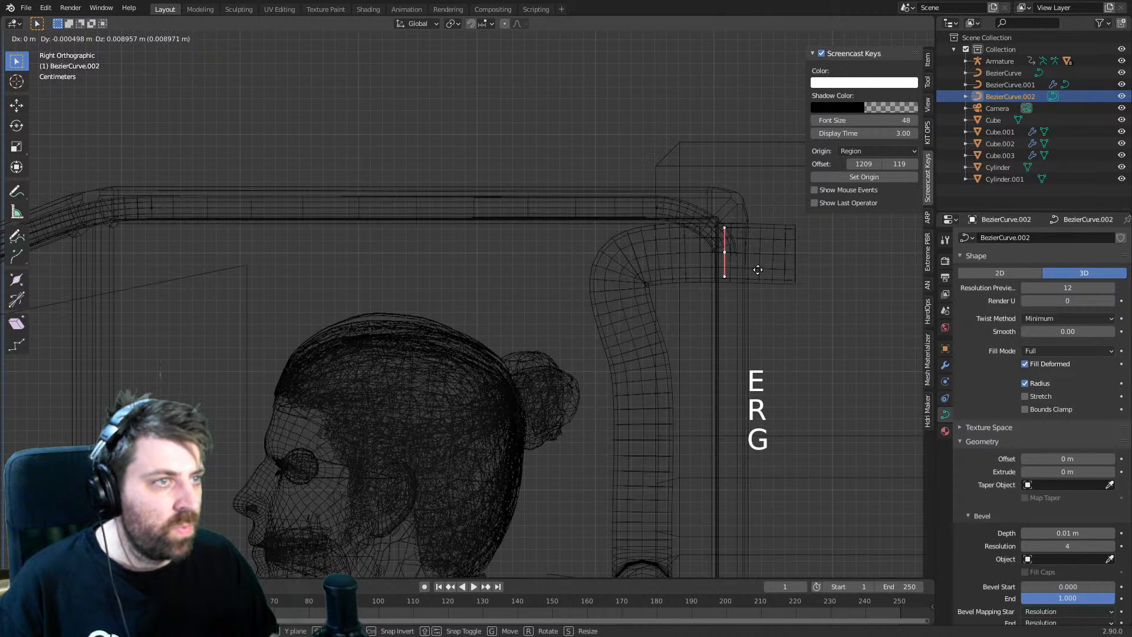
pyautogui.click(758, 269)
# - Extrude the curve's end straight down along Z on the rear upright to behind the pilot's head
pyautogui.press('e')
pyautogui.press('z')
pyautogui.click(752, 503)
pyautogui.keyDown('shift'); pyautogui.moveTo(752, 503); pyautogui.dragTo(745, 252, button='middle'); pyautogui.keyUp('shift')
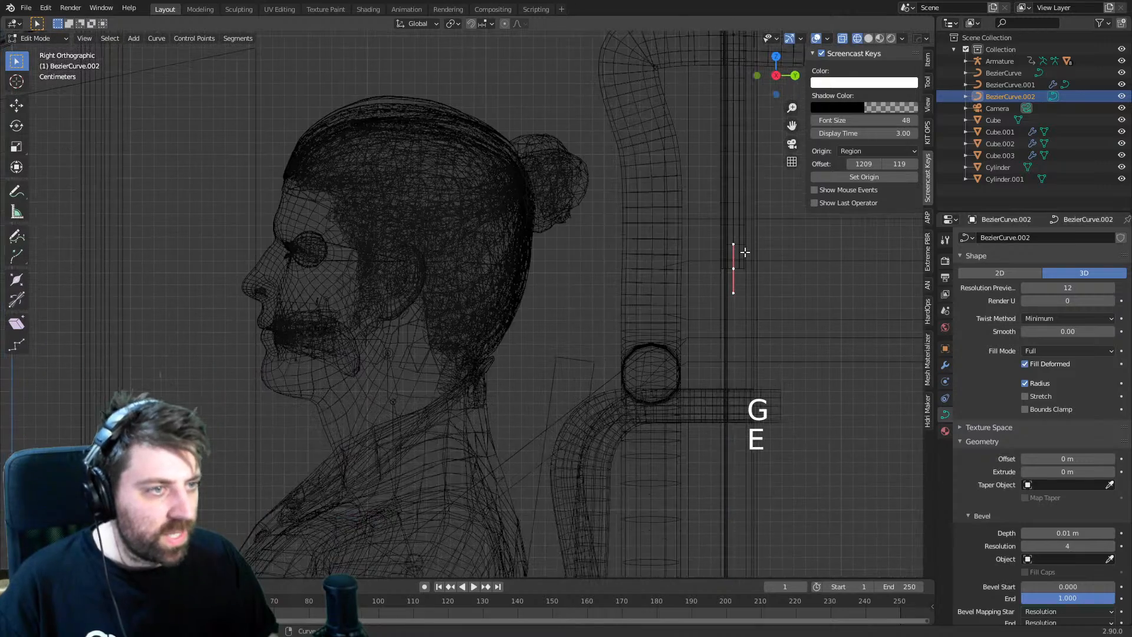
# - In the front view, lower the curve's end point vertically to just above the tops of the two neighbouring pipes
pyautogui.press('KP_3')
pyautogui.press('KP_1')
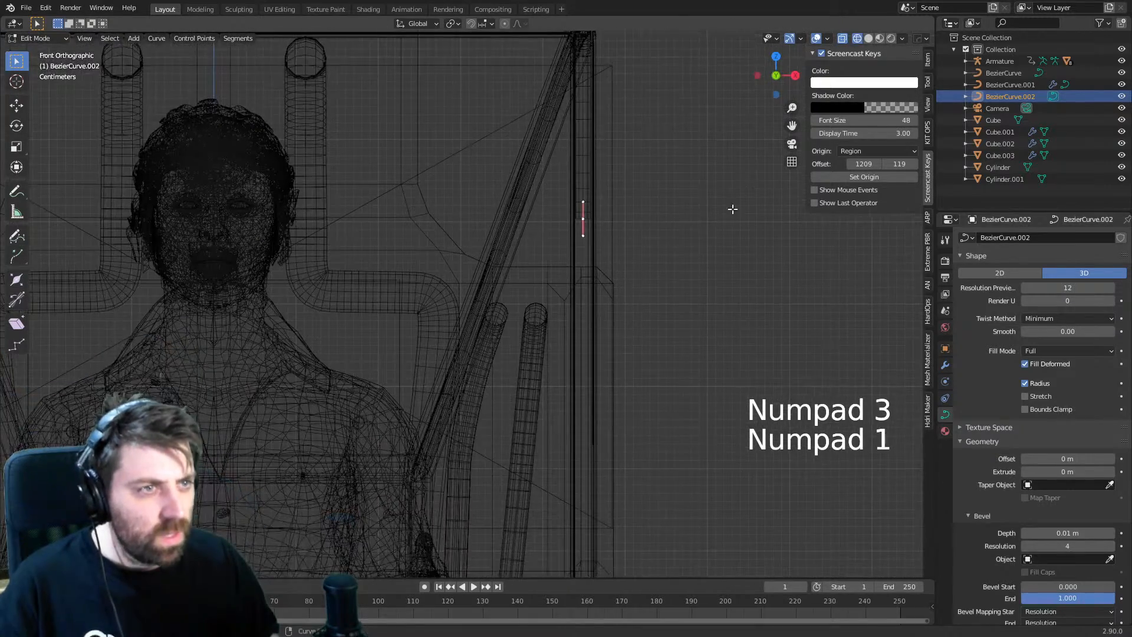
pyautogui.scroll(1, 716, 235)
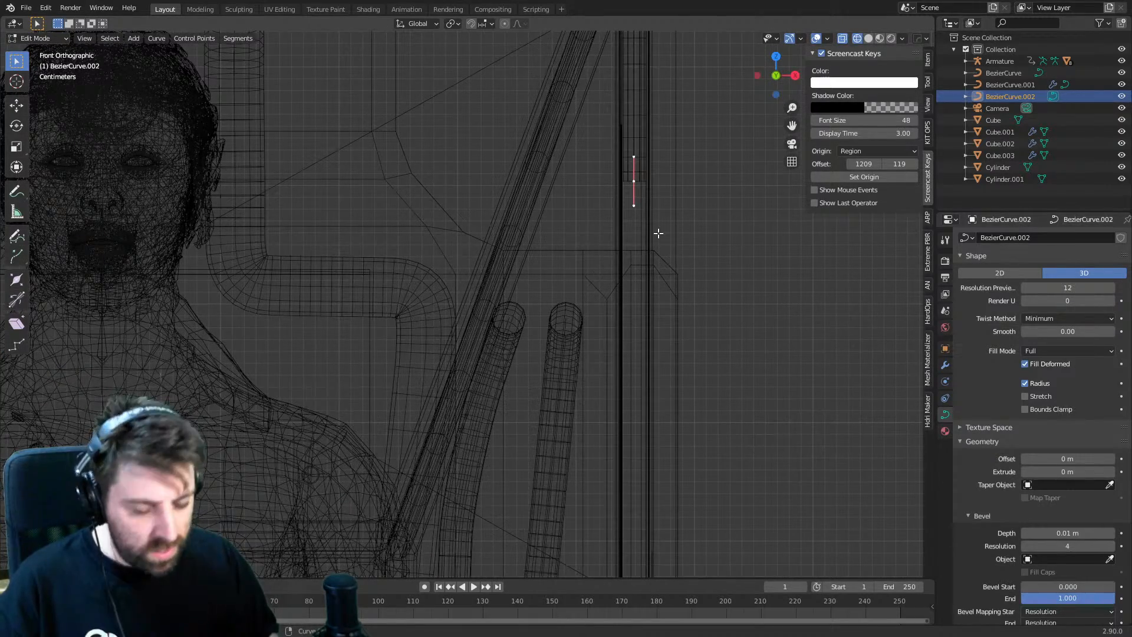
pyautogui.press('g')
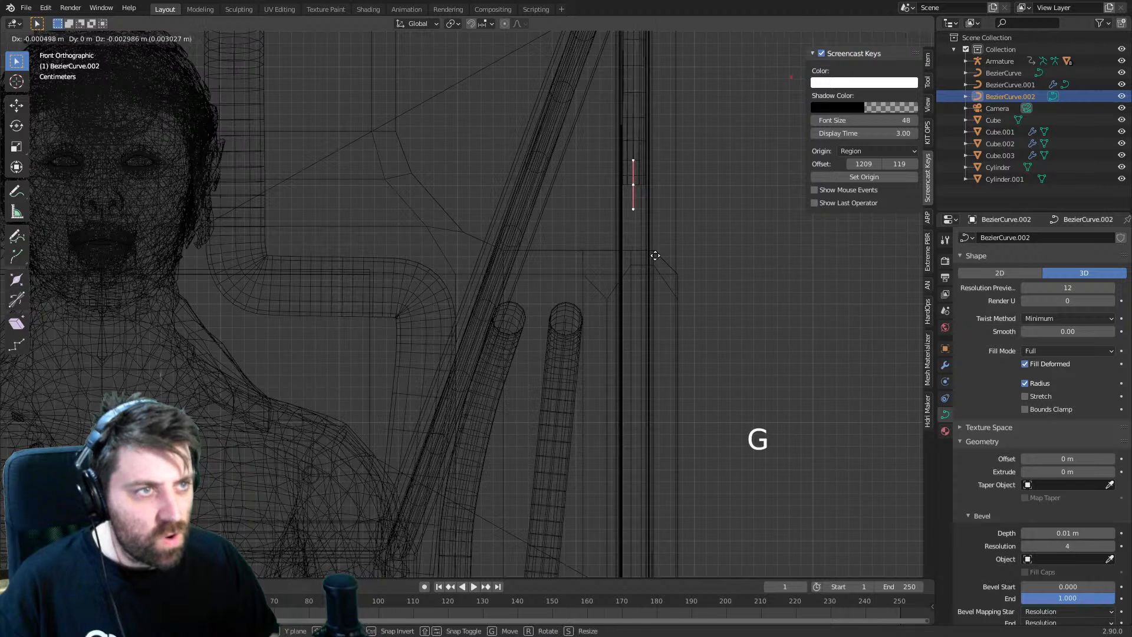
pyautogui.middleClick(654, 271)
pyautogui.click(652, 325)
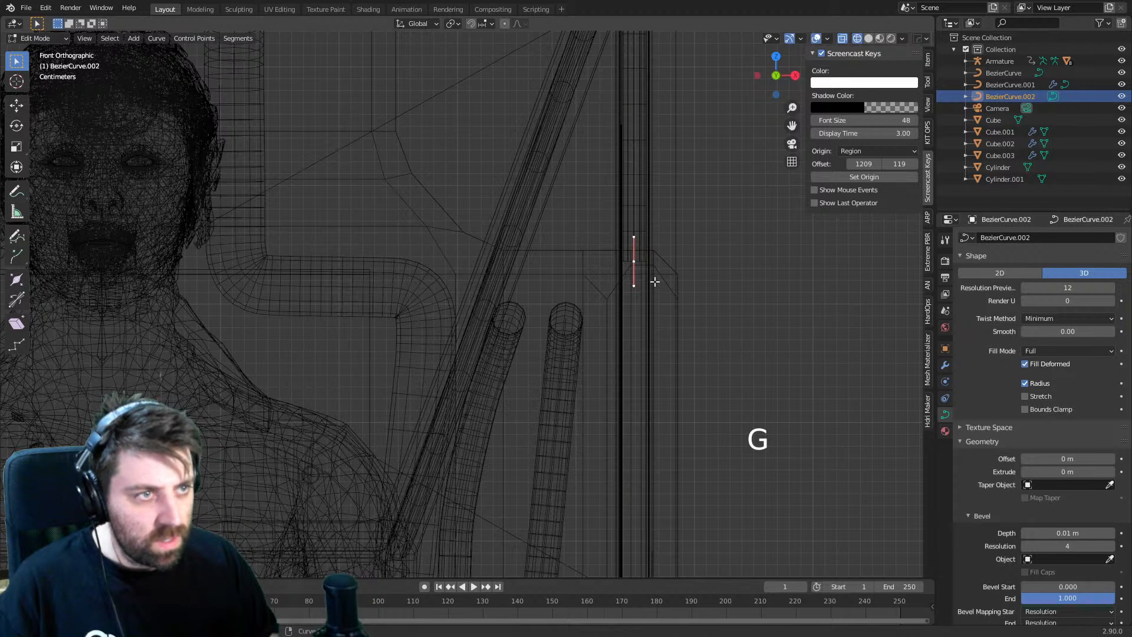
pyautogui.press('g')
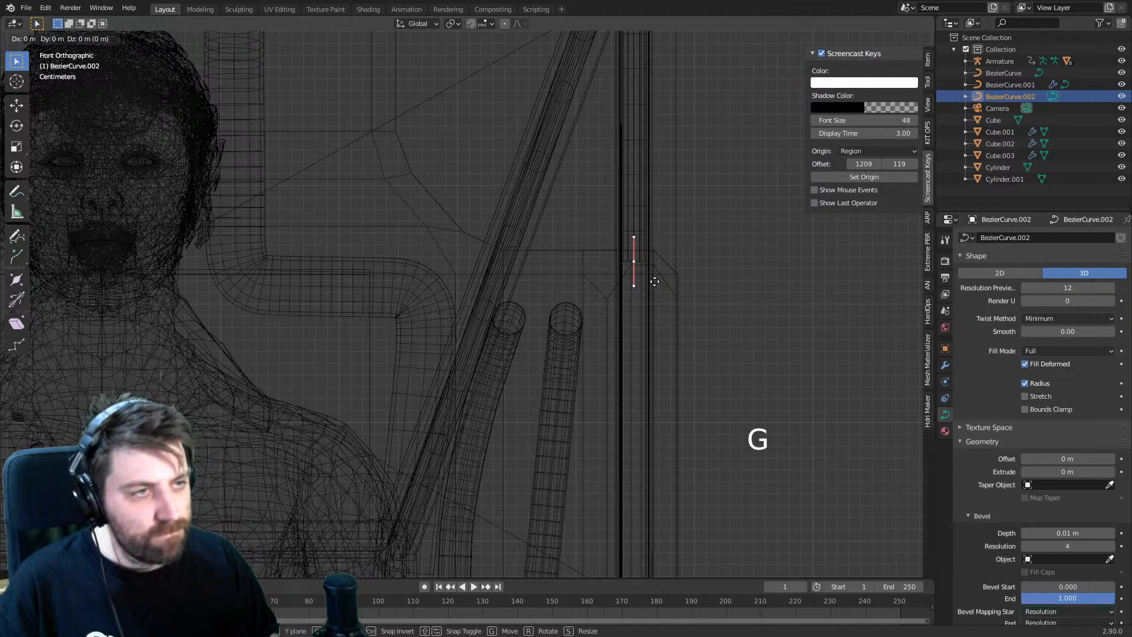
pyautogui.click(658, 255)
# - Extrude a point inward from the lower end, rotate its handles 90°, and move it inward and down to form a rounded bend
pyautogui.press('e')
pyautogui.click(633, 293)
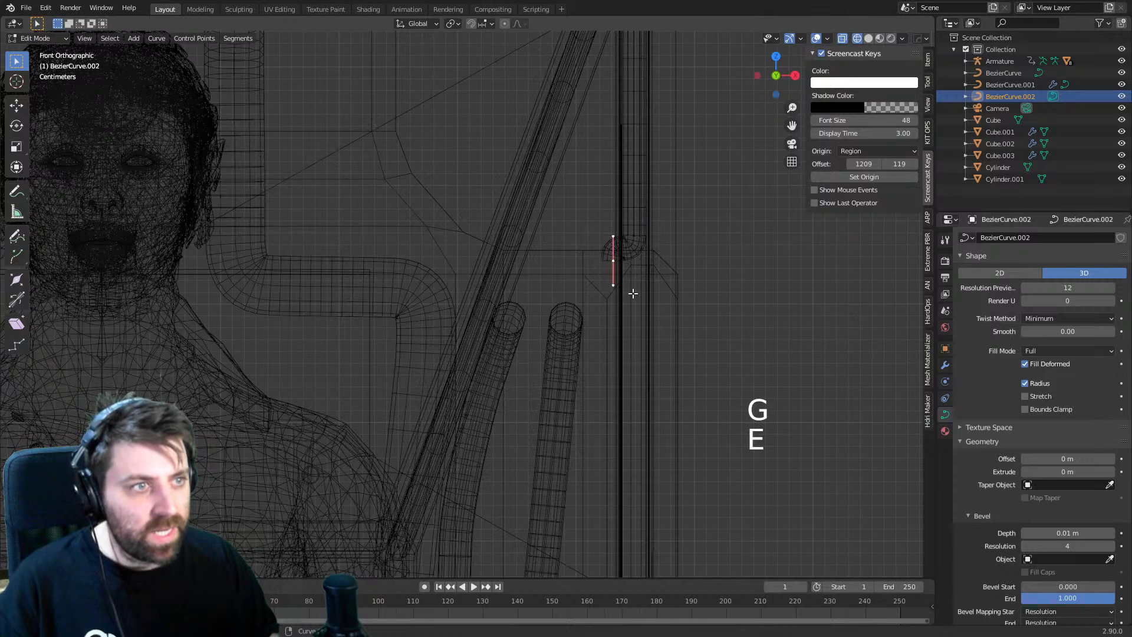
pyautogui.write('r90')
pyautogui.press('Return')
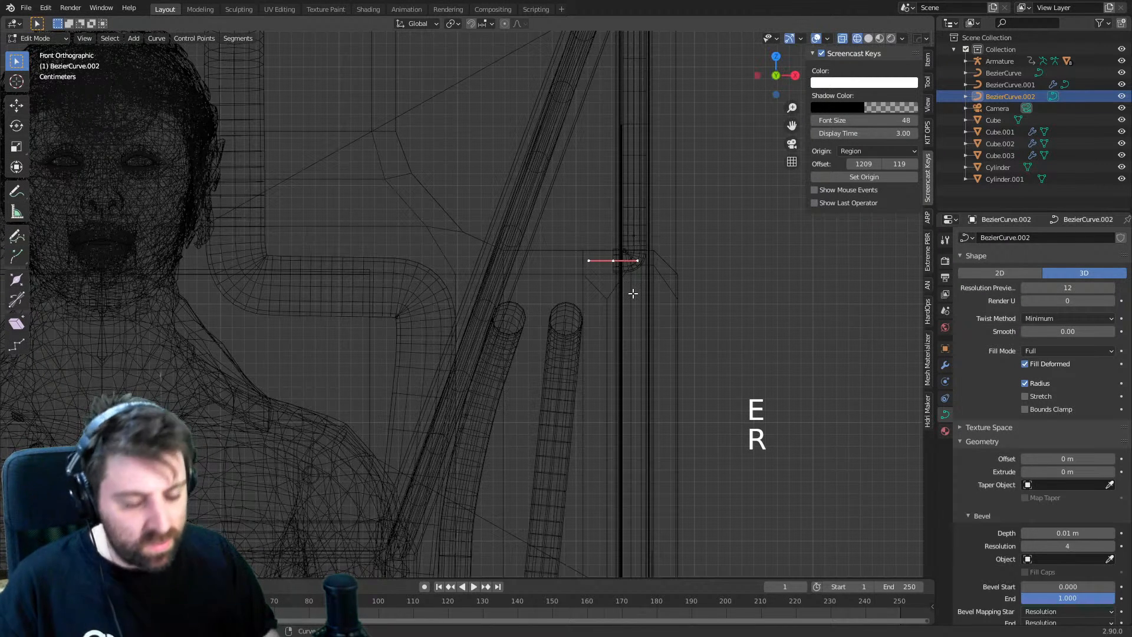
pyautogui.press('g')
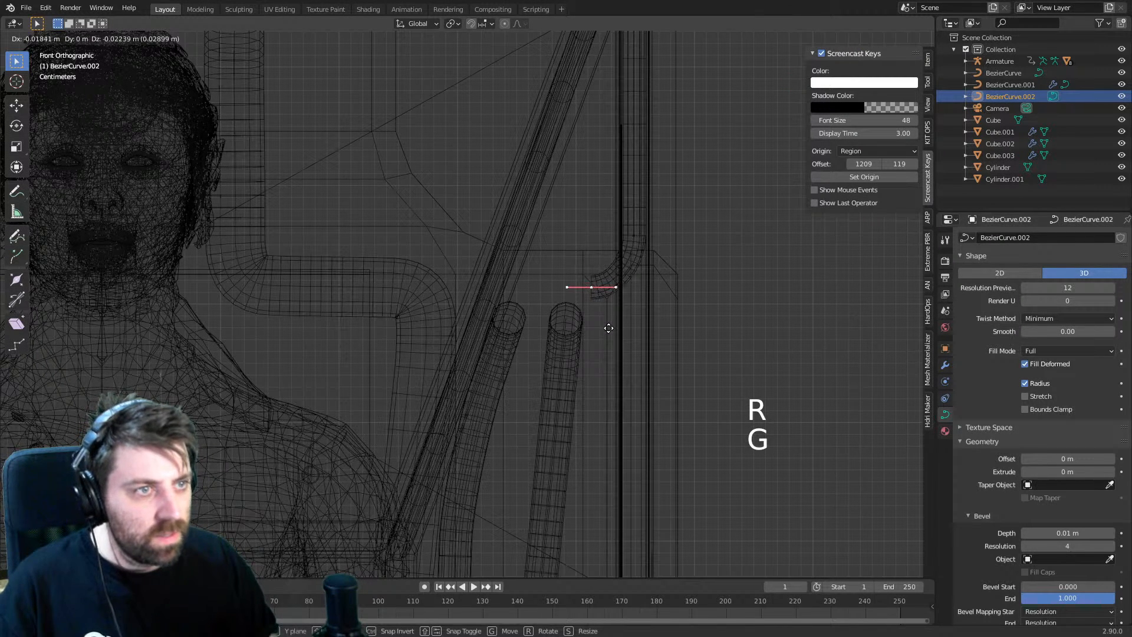
pyautogui.click(611, 329)
# - Extrude the curve's end about 0.05 m inward along X to make a horizontal section
pyautogui.press('e')
pyautogui.press('x')
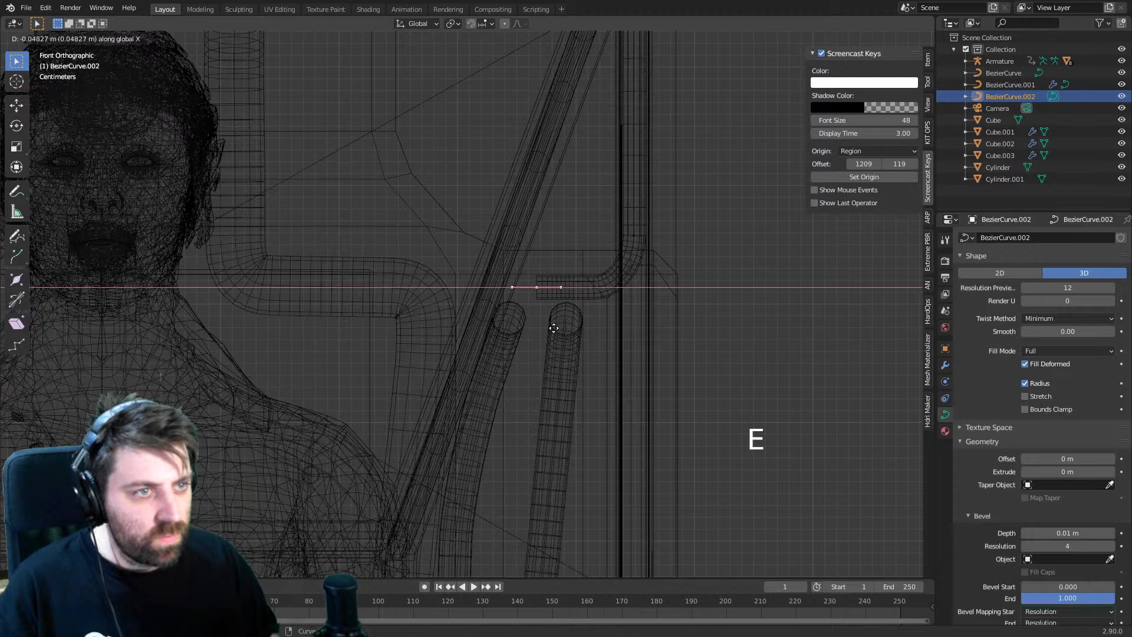
pyautogui.click(554, 328)
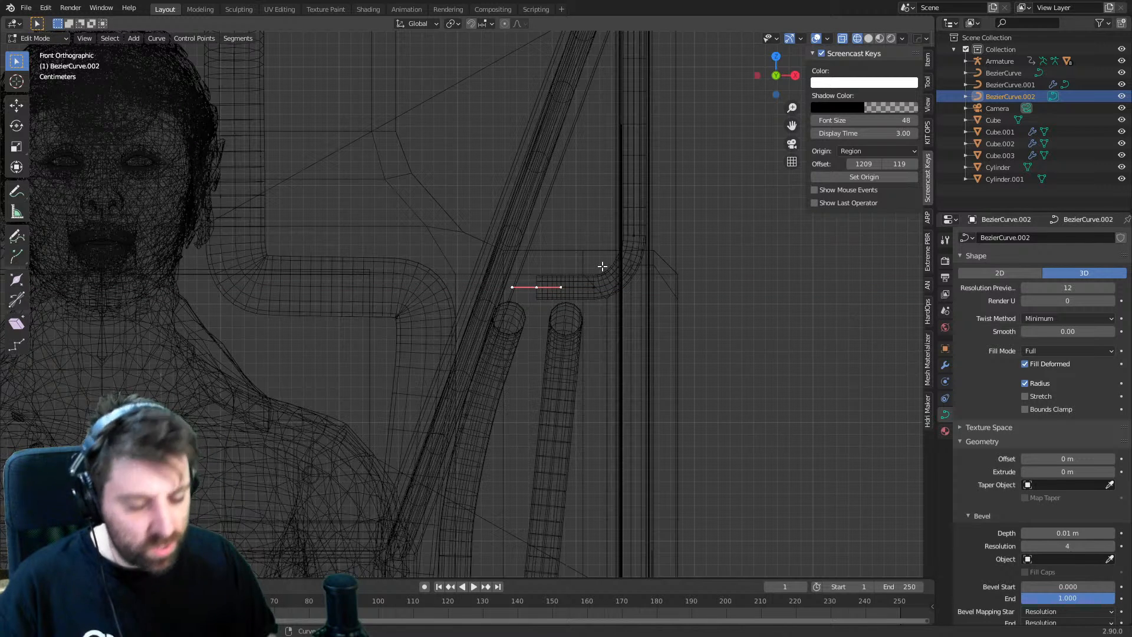
# - Move the upright's lowest point and the two points of the horizontal section down together
pyautogui.press('c')
pyautogui.click(632, 240)
pyautogui.rightClick(656, 303)
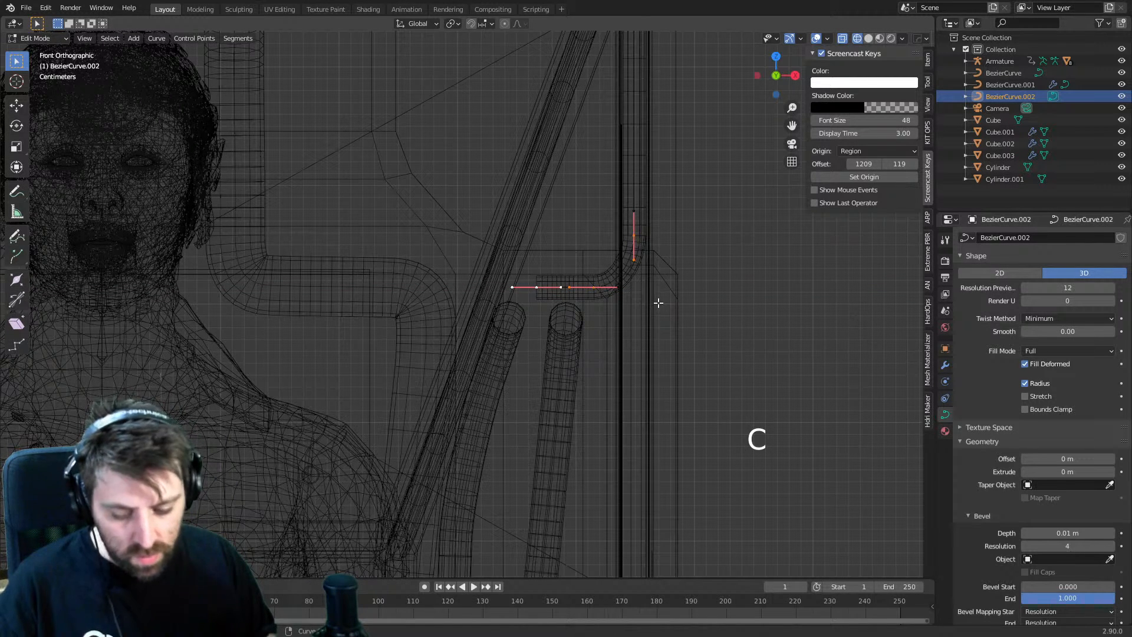
pyautogui.press('g')
pyautogui.click(641, 331)
# - Lower the upper end points of the neighbouring outer pipe about 0.03 m to clear the new horizontal section
pyautogui.press('Tab')
pyautogui.click(561, 348)
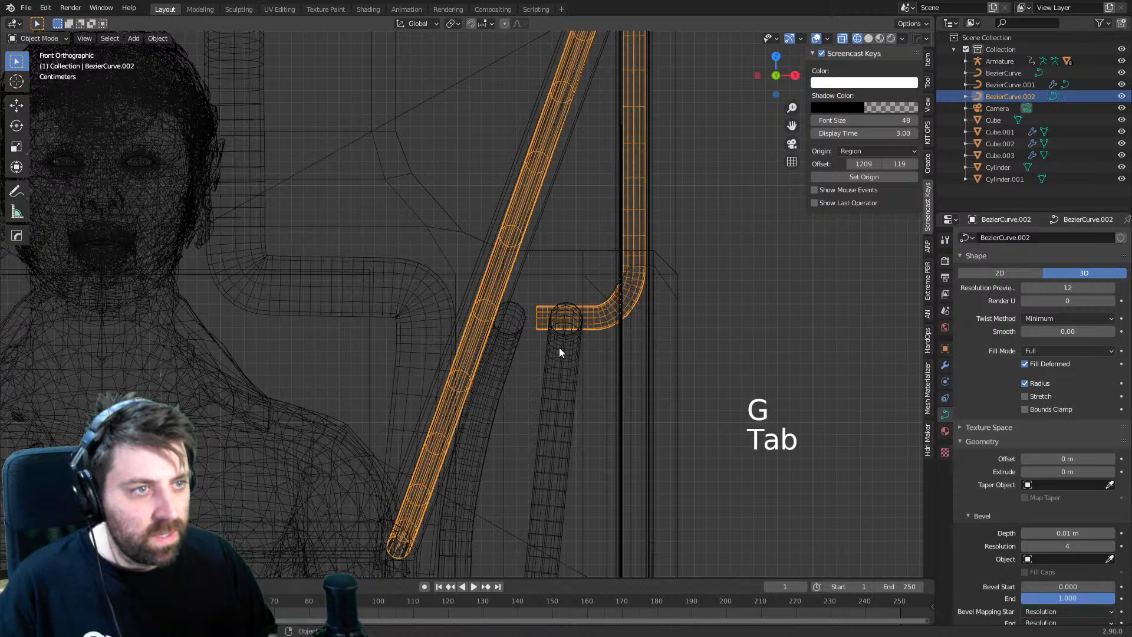
pyautogui.press('Tab')
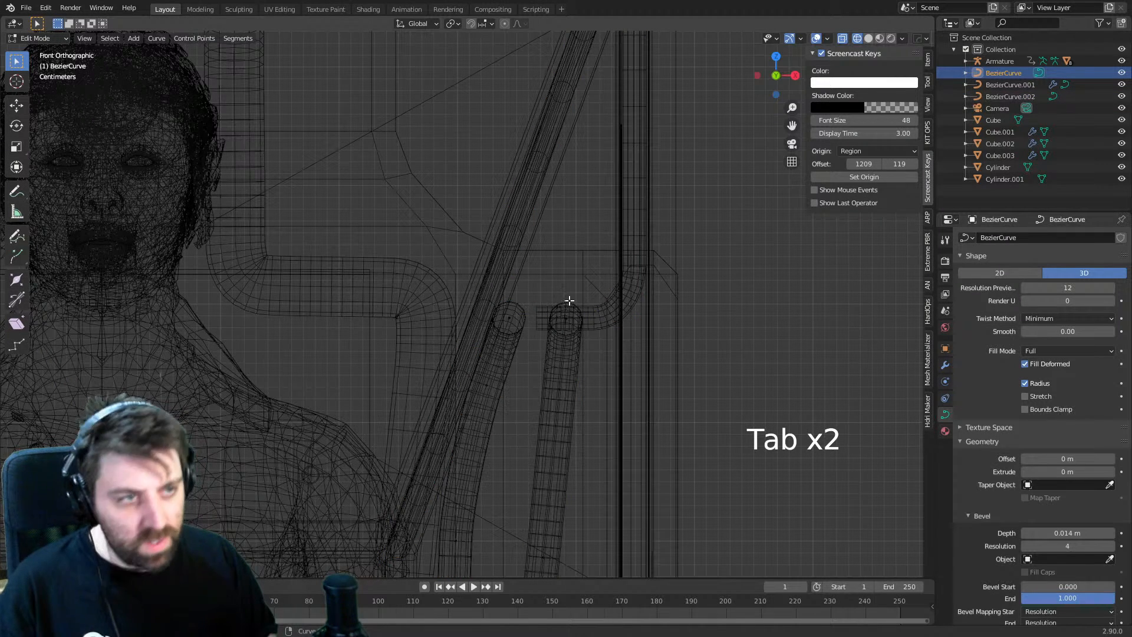
pyautogui.press('c')
pyautogui.click(554, 398)
pyautogui.rightClick(584, 380)
pyautogui.press('g')
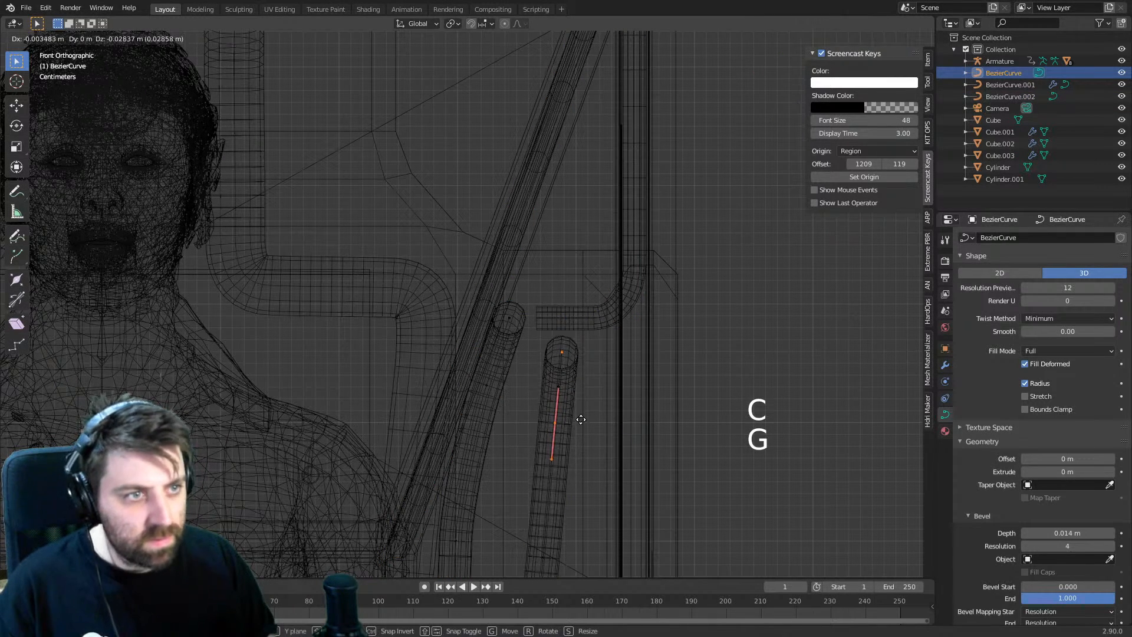
pyautogui.click(580, 420)
# - In the top view, extrude the new pipe's inner end rearward behind the canopy frame and turn its handles lengthwise along Y
pyautogui.press('Tab')
pyautogui.click(552, 321)
pyautogui.press('Tab')
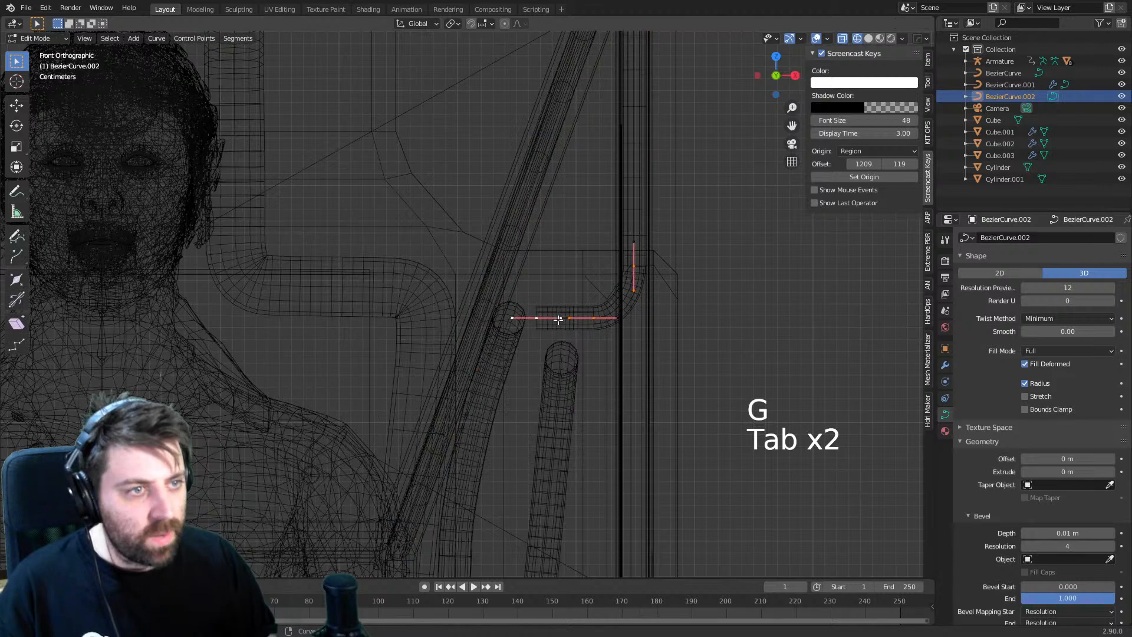
pyautogui.press('KP_7')
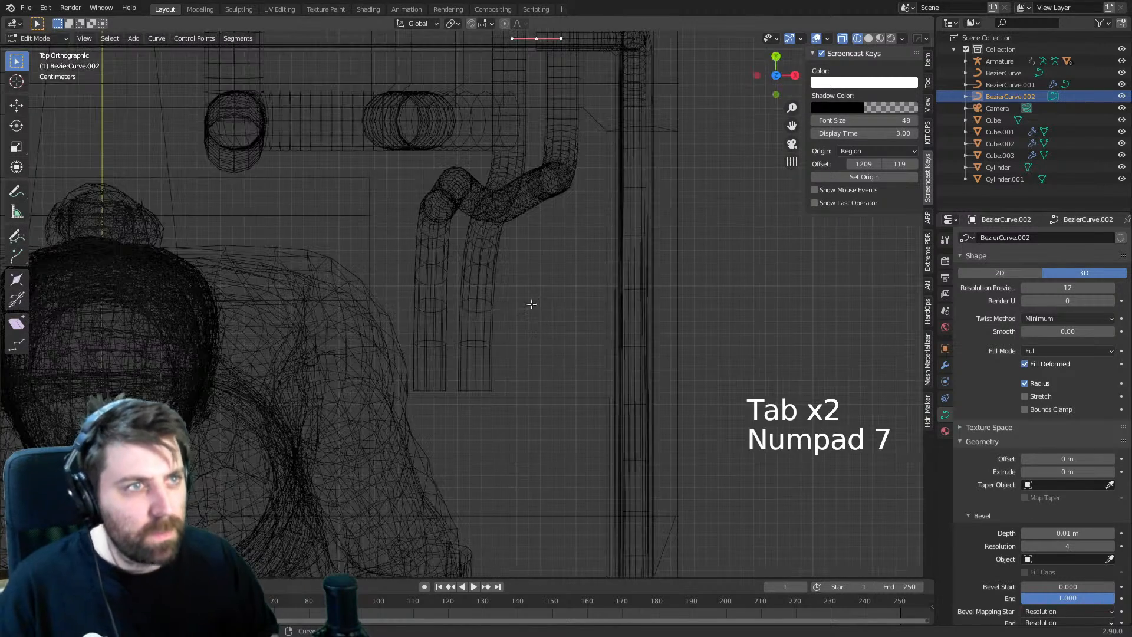
pyautogui.keyDown('shift'); pyautogui.moveTo(565, 88); pyautogui.dragTo(526, 376, button='middle'); pyautogui.keyUp('shift')
pyautogui.scroll(3, 529, 376)
pyautogui.press('e')
pyautogui.click(537, 243)
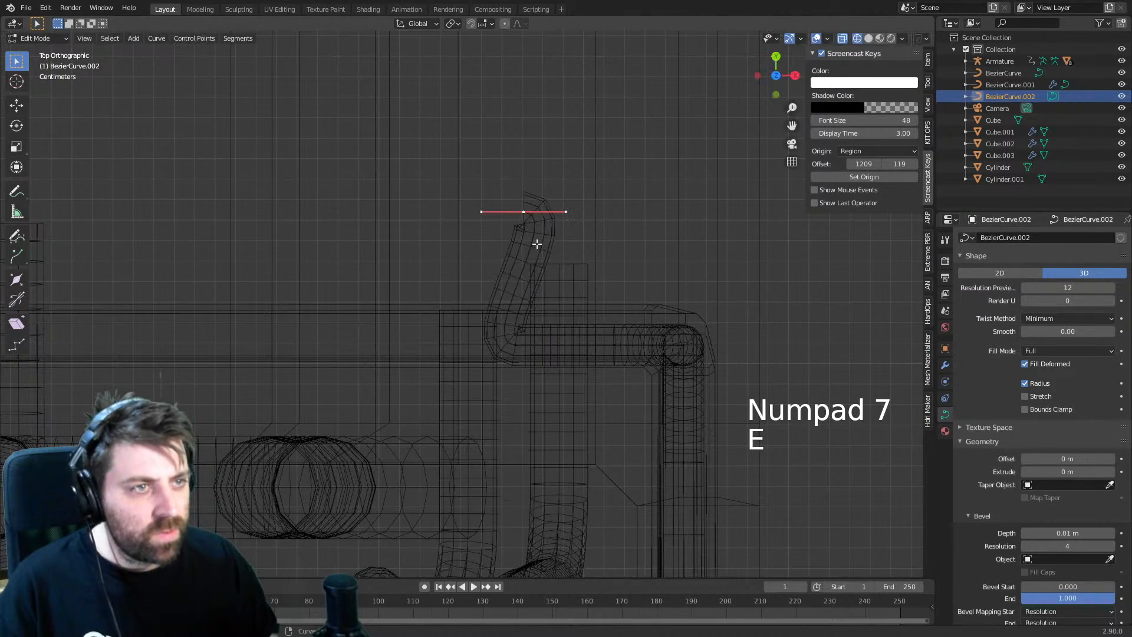
pyautogui.press('r')
pyautogui.click(536, 243)
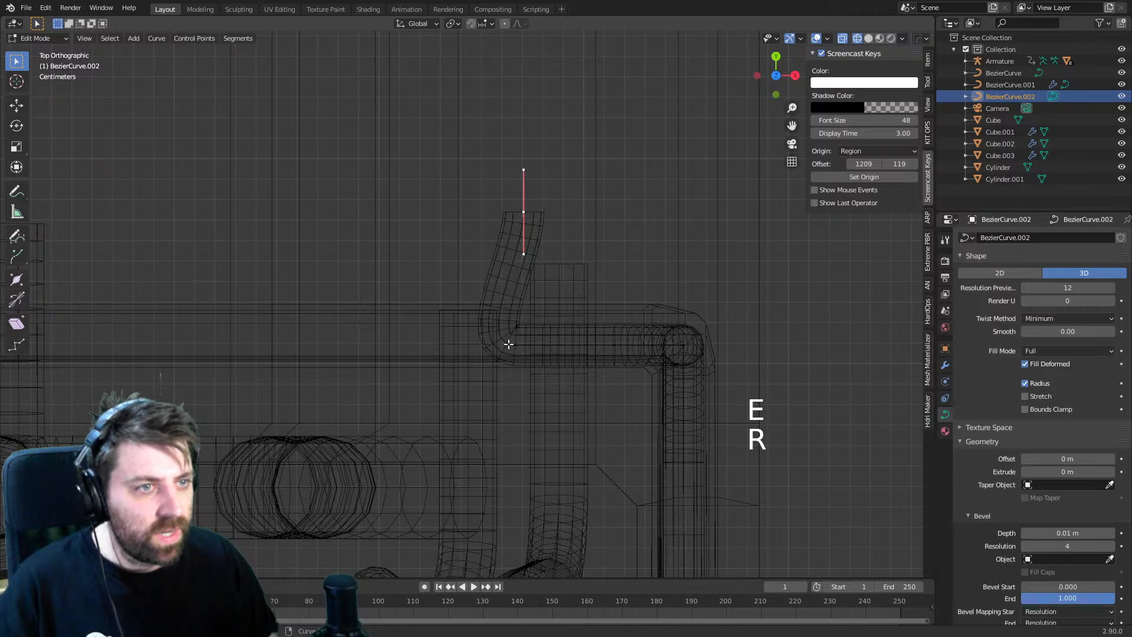
# - Slide the pipe's inner corner point outward along X to straighten the rear stub, and shift it together with the end point
pyautogui.press('g')
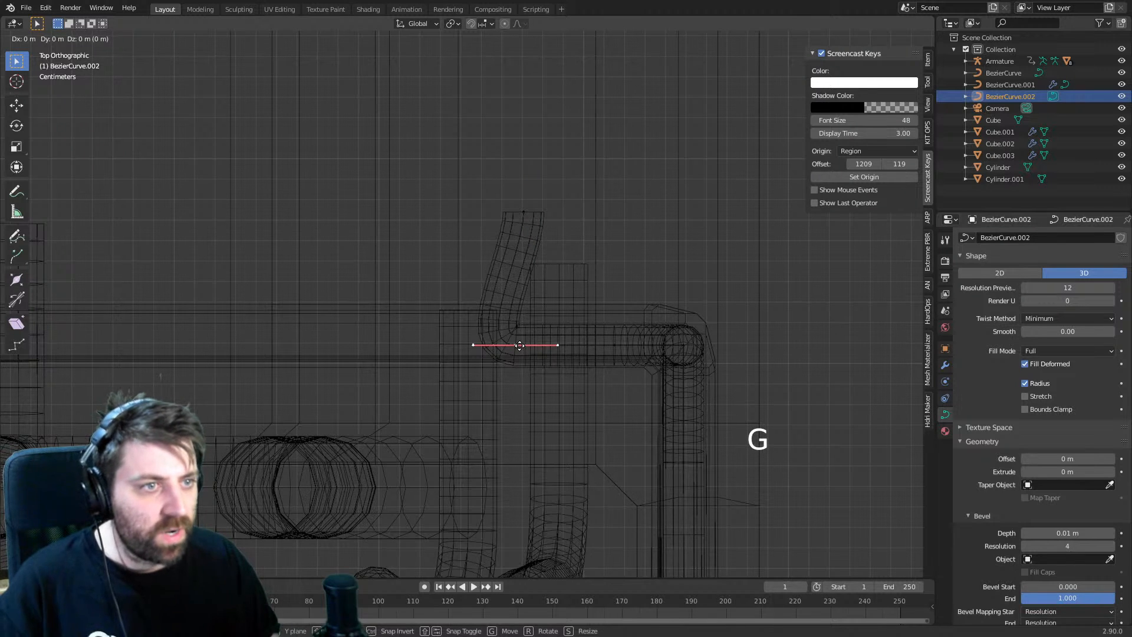
pyautogui.middleClick(520, 345)
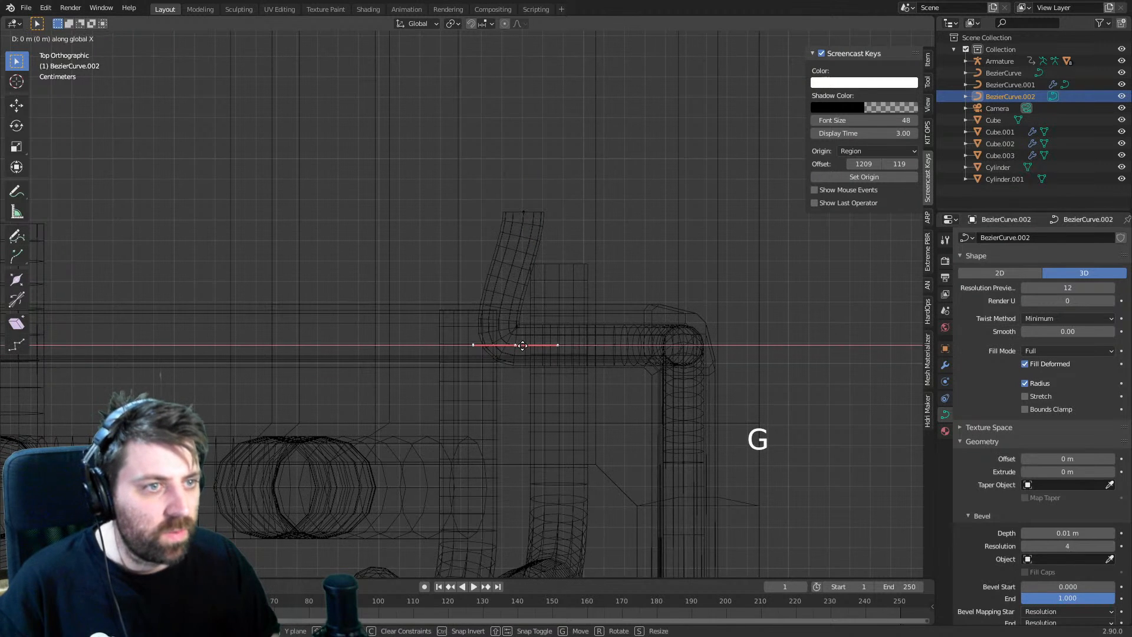
pyautogui.click(555, 356)
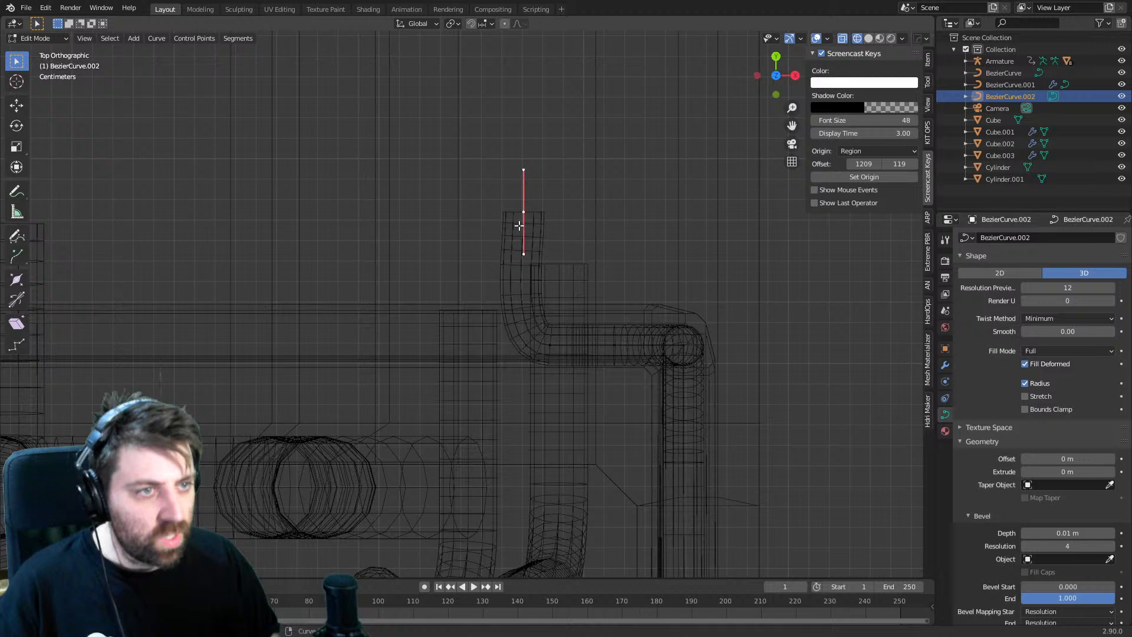
pyautogui.keyDown('shift'); pyautogui.click(551, 344); pyautogui.keyUp('shift')
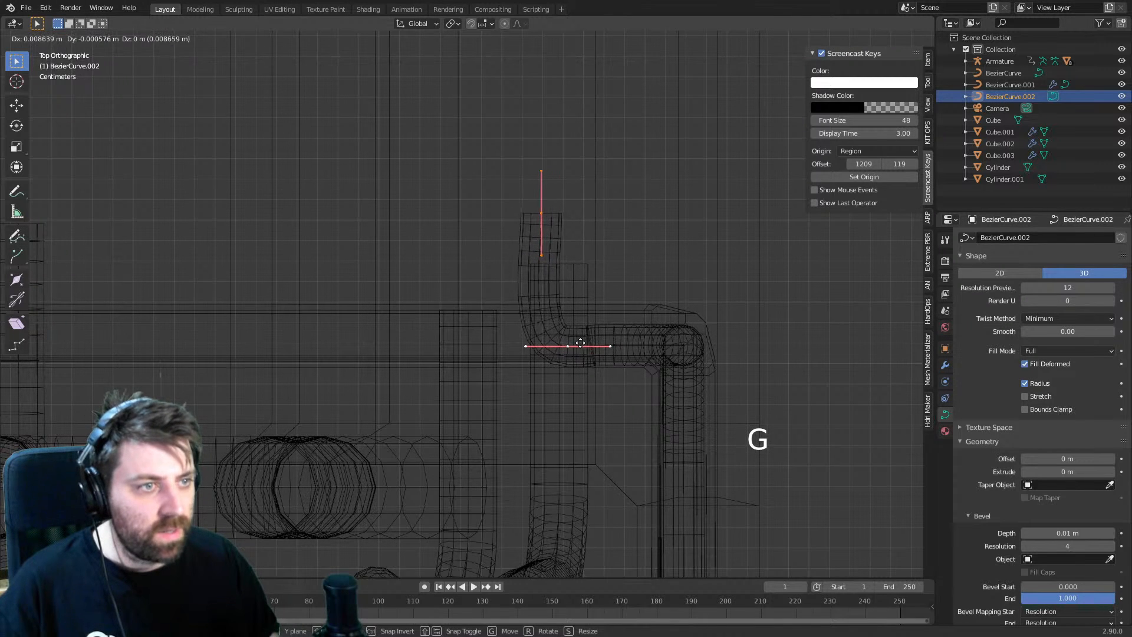
# - Shorten the handles of the horizontal section's two points and shift both outward along X to refine the bends
pyautogui.click(637, 351)
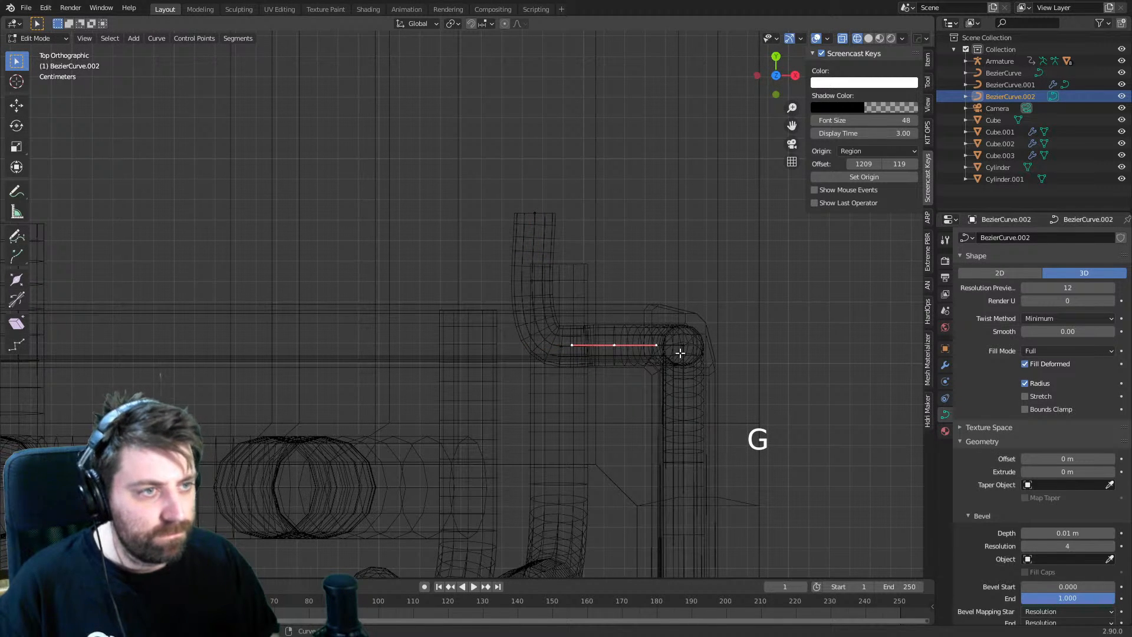
pyautogui.press('s')
pyautogui.press('g')
pyautogui.click(614, 342)
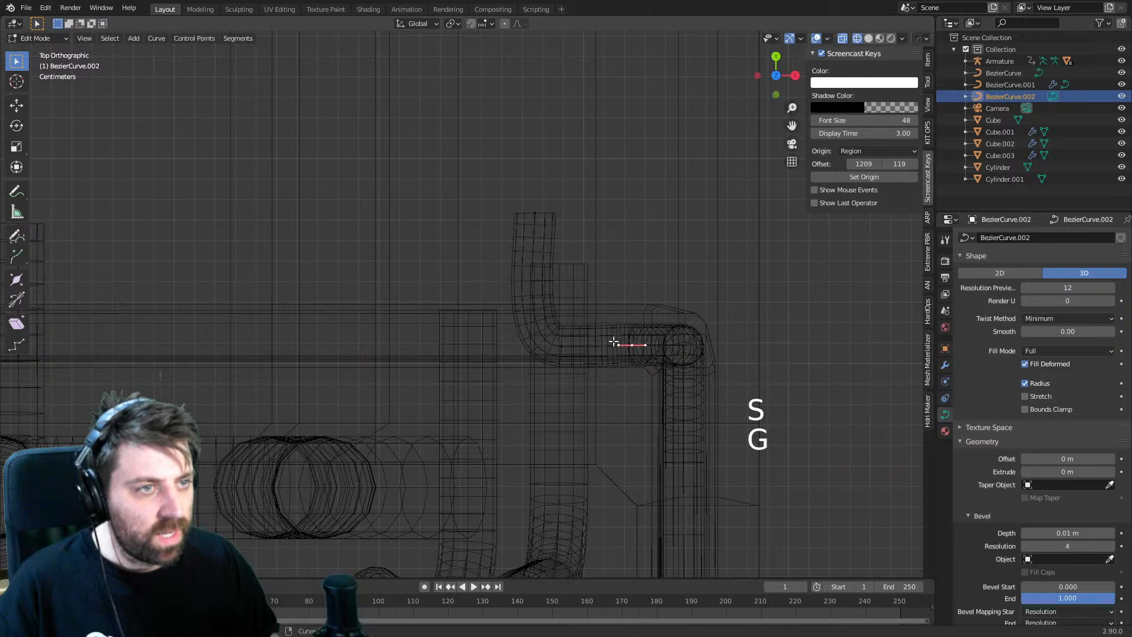
pyautogui.press('g')
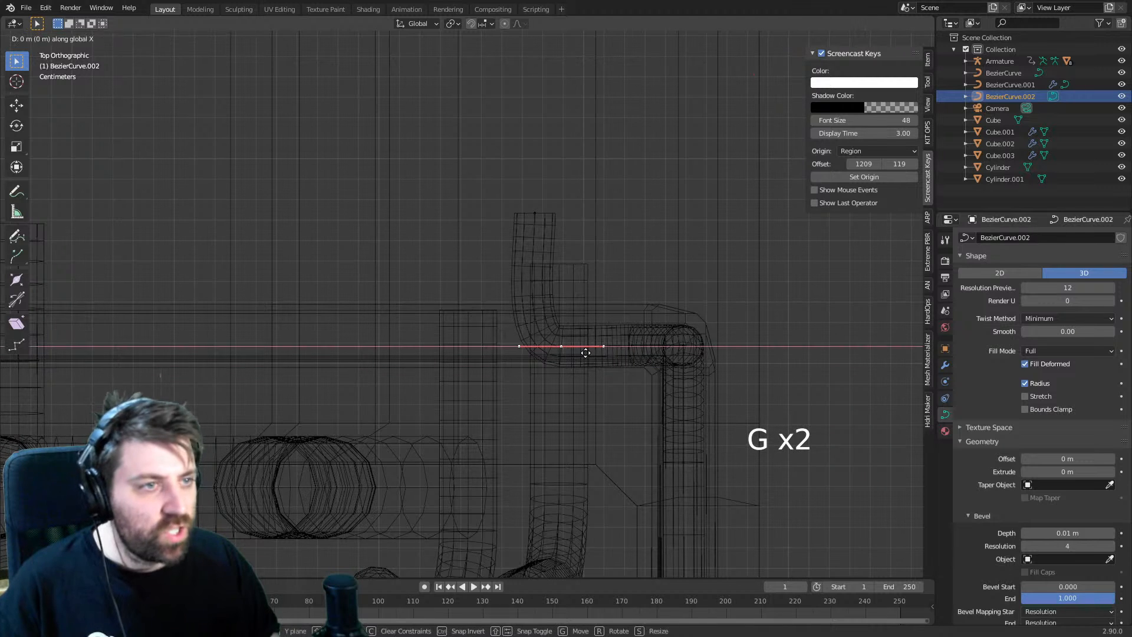
pyautogui.press('s')
pyautogui.click(717, 361)
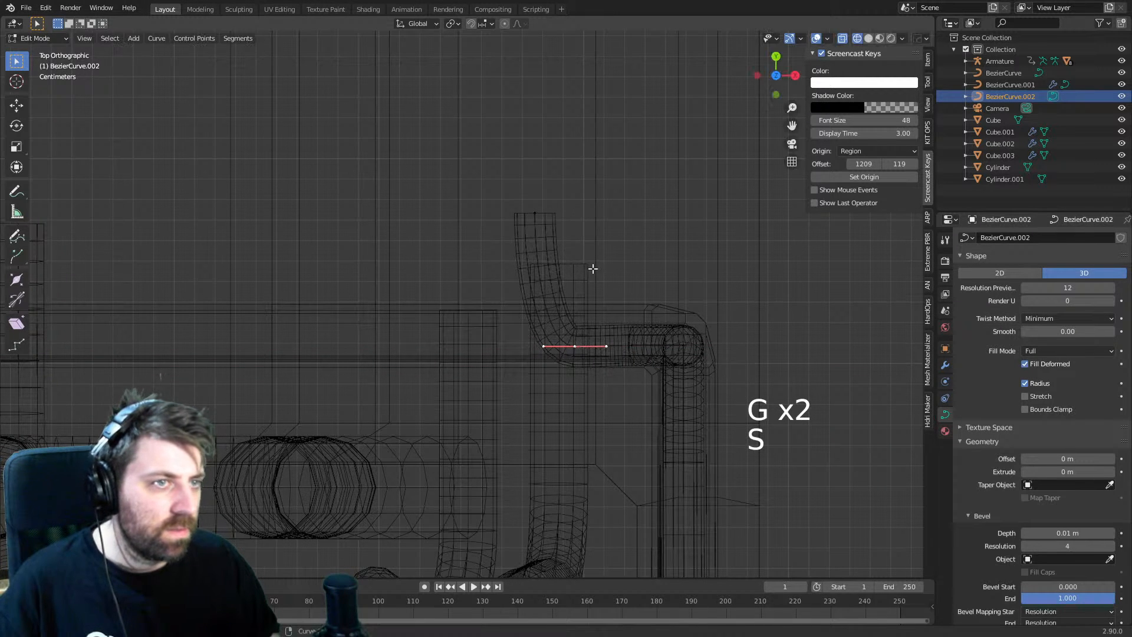
# - Straighten the pipe's rear stub by moving its end point outward and closer to the bend, and return to solid shading in Object Mode
pyautogui.press('g')
pyautogui.click(576, 253)
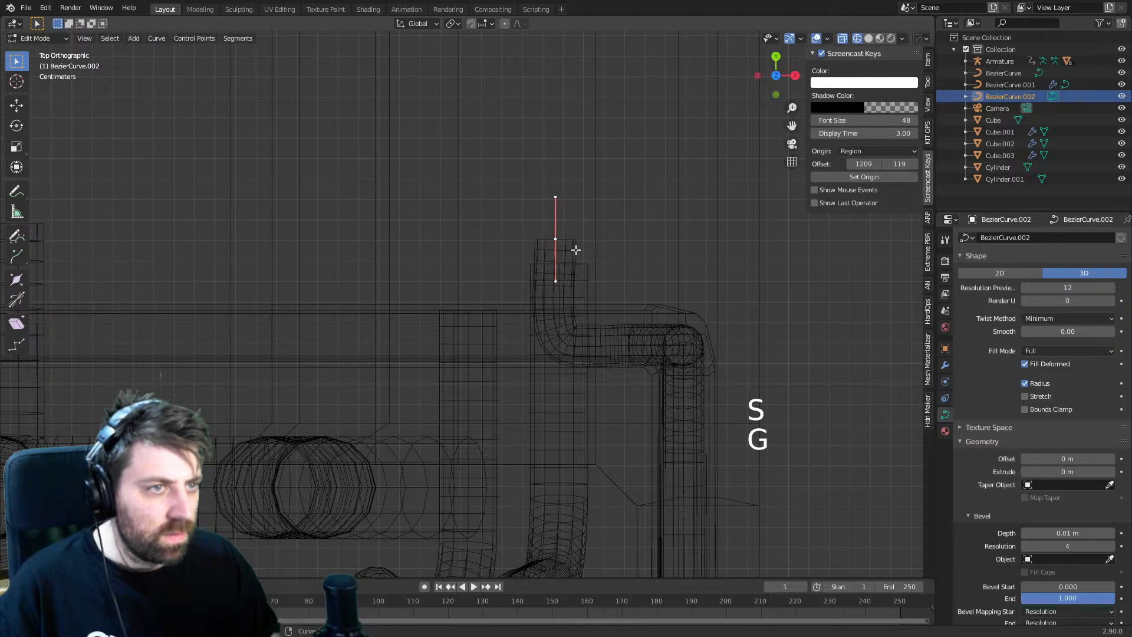
pyautogui.press('z')
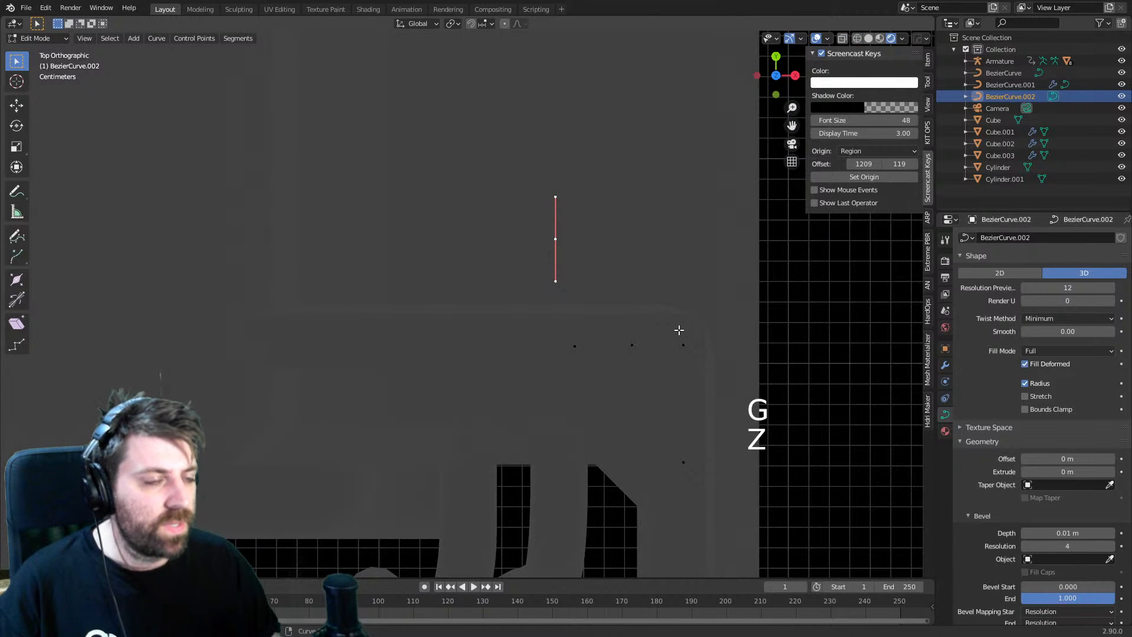
pyautogui.moveTo(678, 330); pyautogui.dragTo(577, 259, button='middle')
pyautogui.press('Tab')
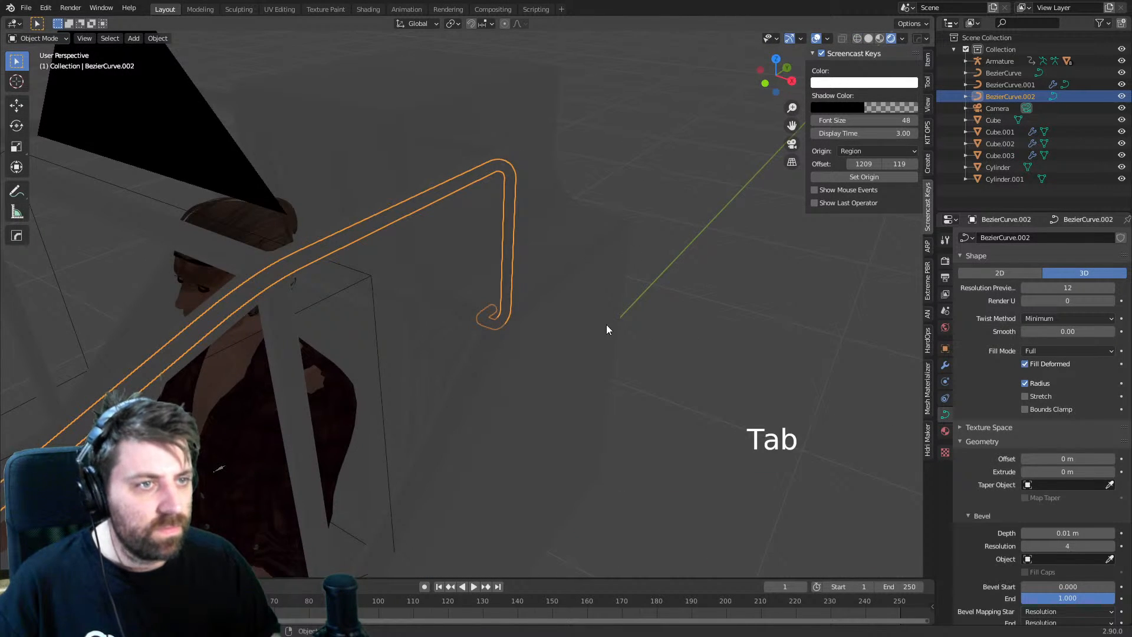
pyautogui.press('z')
pyautogui.click(702, 313)
pyautogui.moveTo(702, 312)
pyautogui.mouseDown(button='middle')
pyautogui.moveTo(511, 369)
pyautogui.moveTo(482, 337)
pyautogui.moveTo(518, 317)
pyautogui.moveTo(642, 295)
pyautogui.moveTo(631, 291)
pyautogui.mouseUp(button='middle')
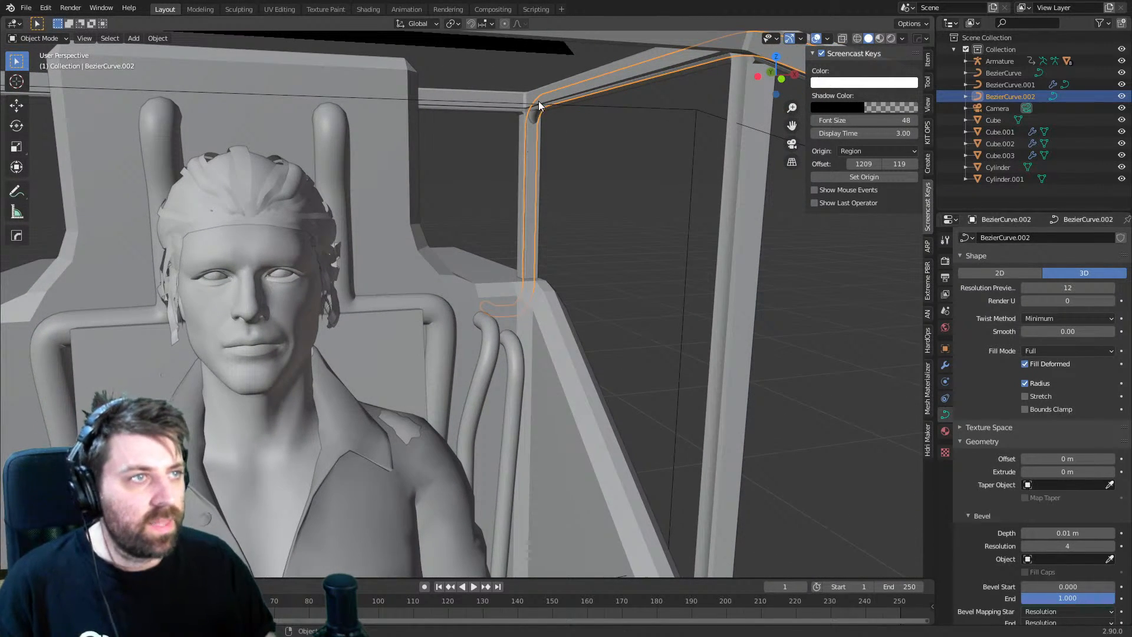
pyautogui.scroll(-3, 559, 161)
pyautogui.moveTo(560, 160); pyautogui.dragTo(554, 142, button='middle')
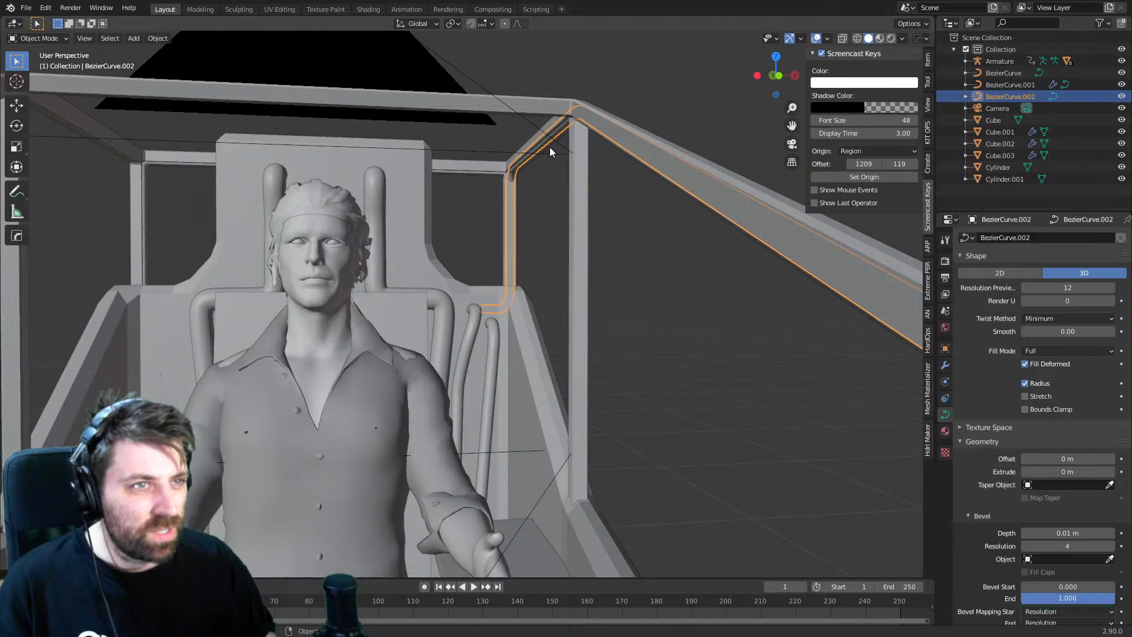
# - Move the whole side-bar pipe about 0.02 m inward in the front view, and readjust its position against the canopy frame in perspective
pyautogui.press('Tab')
pyautogui.press('a')
pyautogui.press('KP_3')
pyautogui.press('KP_1')
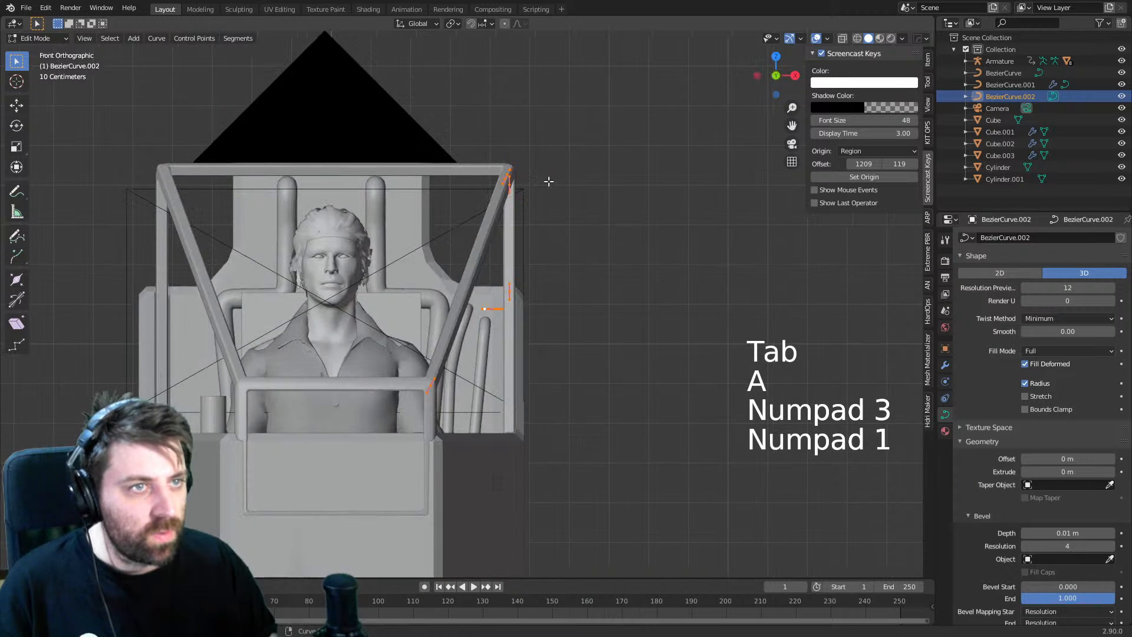
pyautogui.scroll(4, 548, 182)
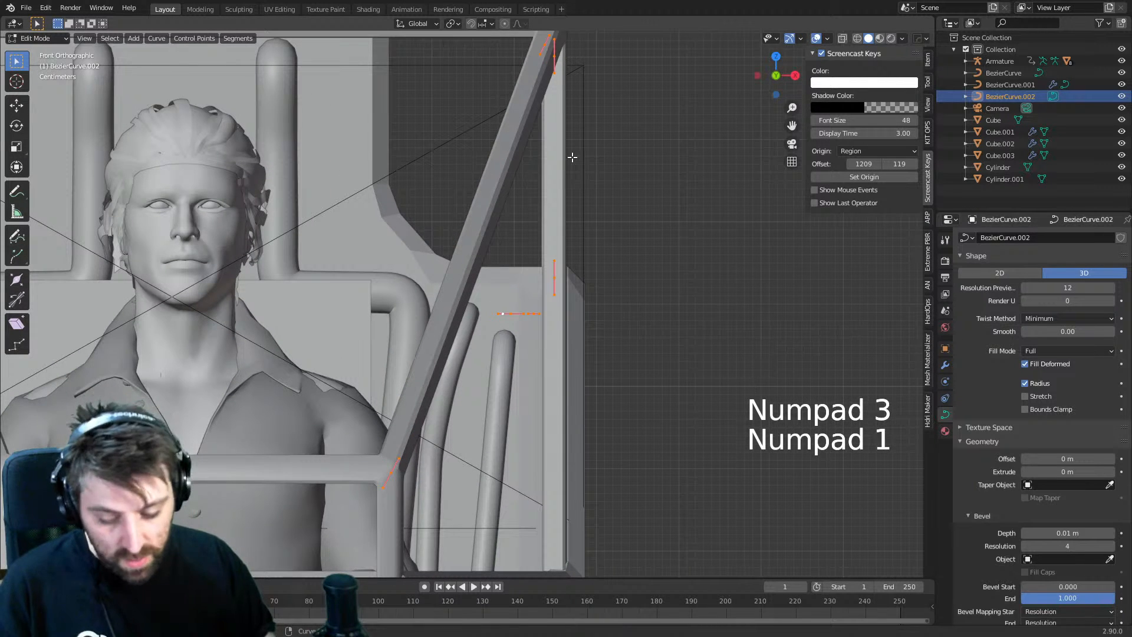
pyautogui.press('g')
pyautogui.press('shift')
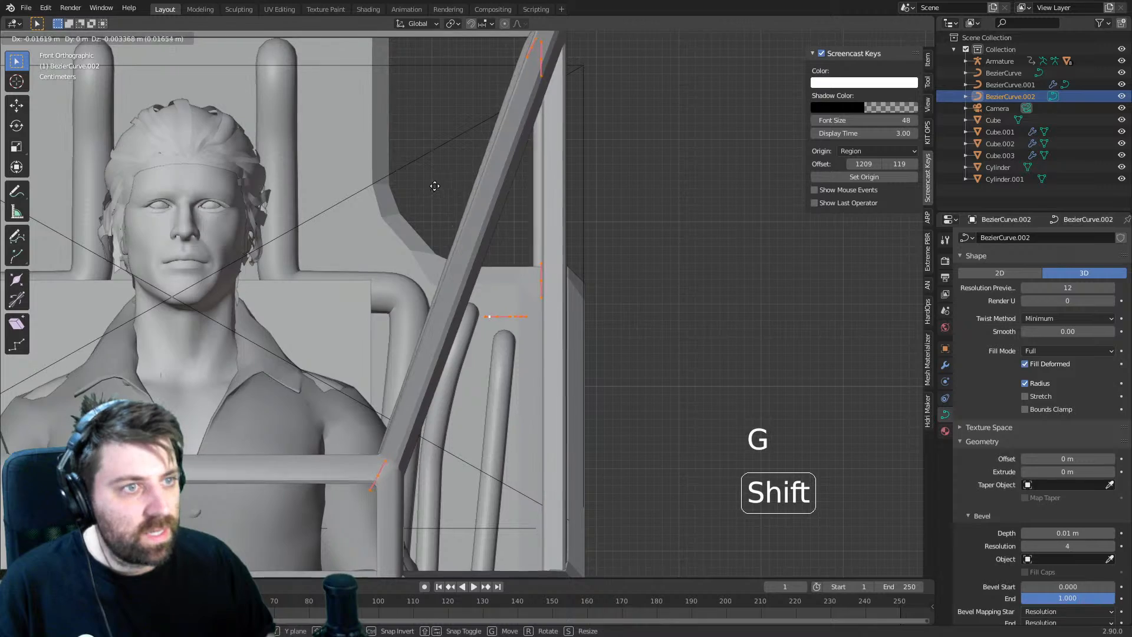
pyautogui.click(416, 185)
pyautogui.moveTo(412, 185); pyautogui.dragTo(472, 247, button='middle')
pyautogui.press('g')
pyautogui.click(602, 244)
# - Delete the pipe's control points beyond the bottom of the rear upright, removing the horizontal section and rearward stub
pyautogui.scroll(-6, 543, 230)
pyautogui.scroll(4, 478, 283)
pyautogui.moveTo(486, 321)
pyautogui.mouseDown(button='middle')
pyautogui.moveTo(496, 357)
pyautogui.moveTo(481, 360)
pyautogui.moveTo(506, 351)
pyautogui.mouseUp(button='middle')
pyautogui.scroll(4, 496, 356)
pyautogui.press('z')
pyautogui.click(439, 386)
pyautogui.click(485, 348)
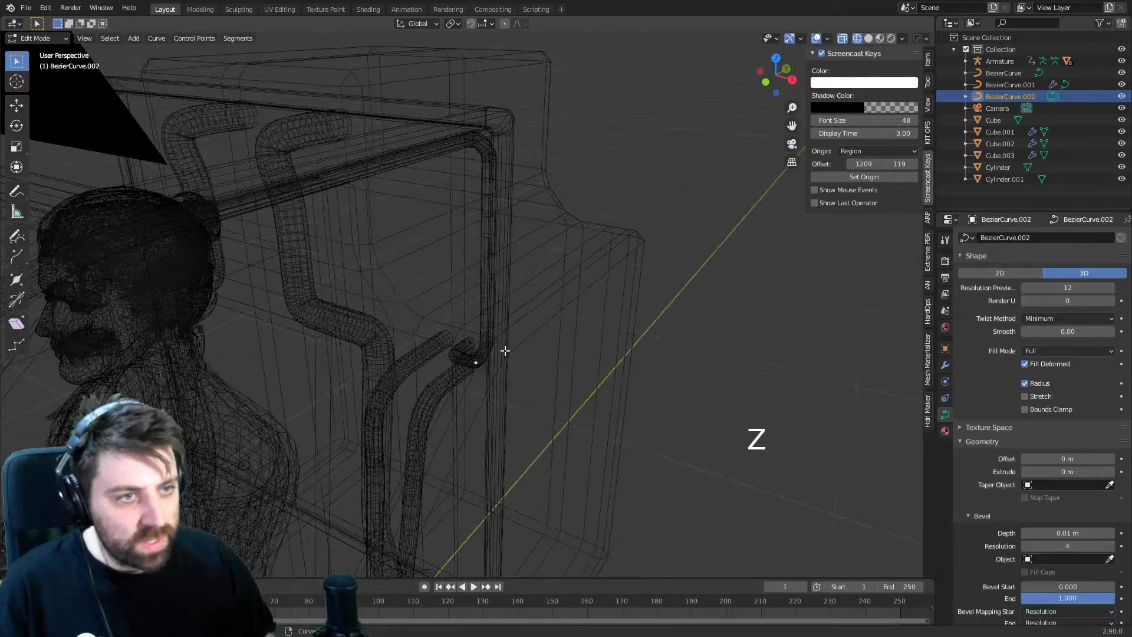
pyautogui.press('Delete')
pyautogui.click(464, 356)
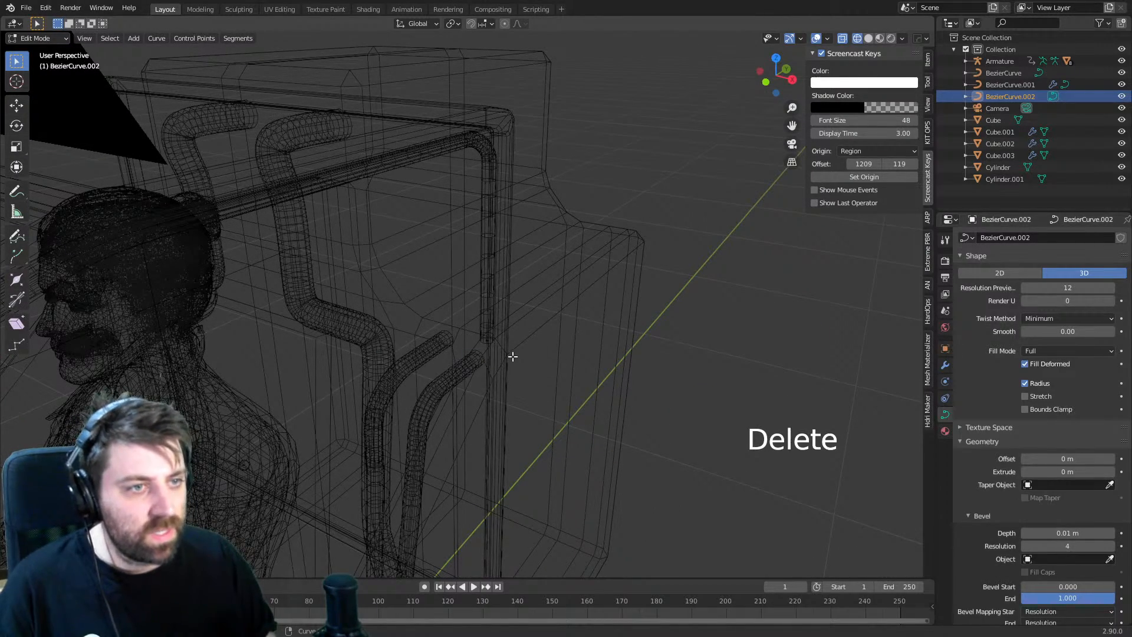
pyautogui.press('z')
pyautogui.click(551, 357)
pyautogui.press('Tab')
# - Shade the large cockpit body smooth and enable Auto Smooth for it
pyautogui.moveTo(504, 356)
pyautogui.mouseDown(button='middle')
pyautogui.moveTo(568, 354)
pyautogui.moveTo(332, 373)
pyautogui.moveTo(562, 303)
pyautogui.mouseUp(button='middle')
pyautogui.click(562, 303)
pyautogui.press('space')
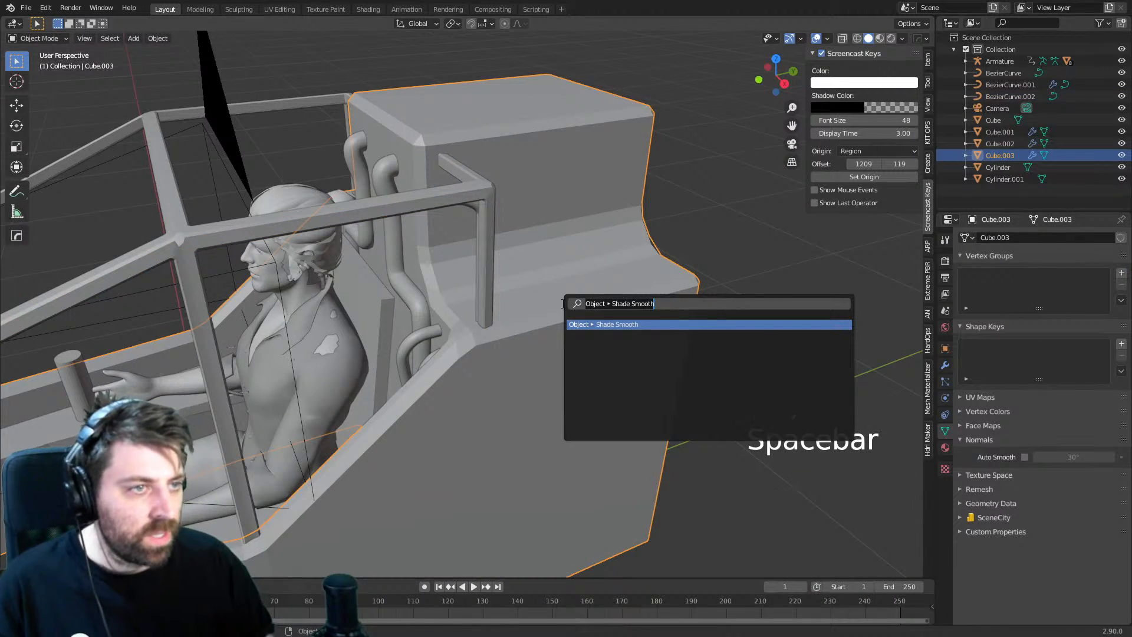
pyautogui.press('Return')
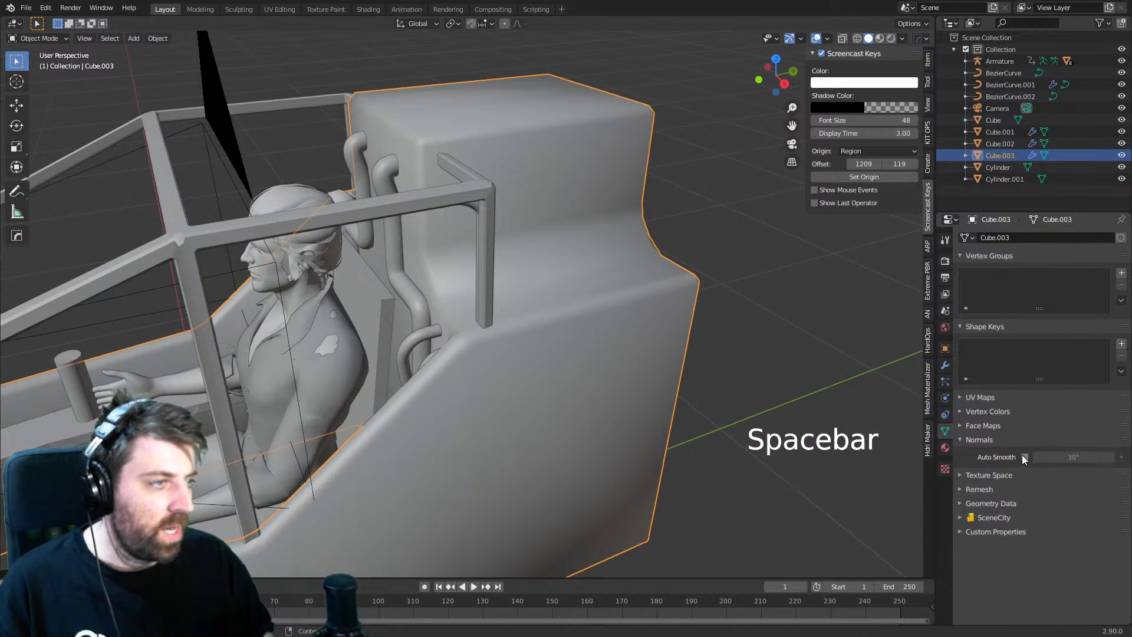
pyautogui.click(1024, 457)
pyautogui.moveTo(872, 450); pyautogui.dragTo(621, 410, button='middle')
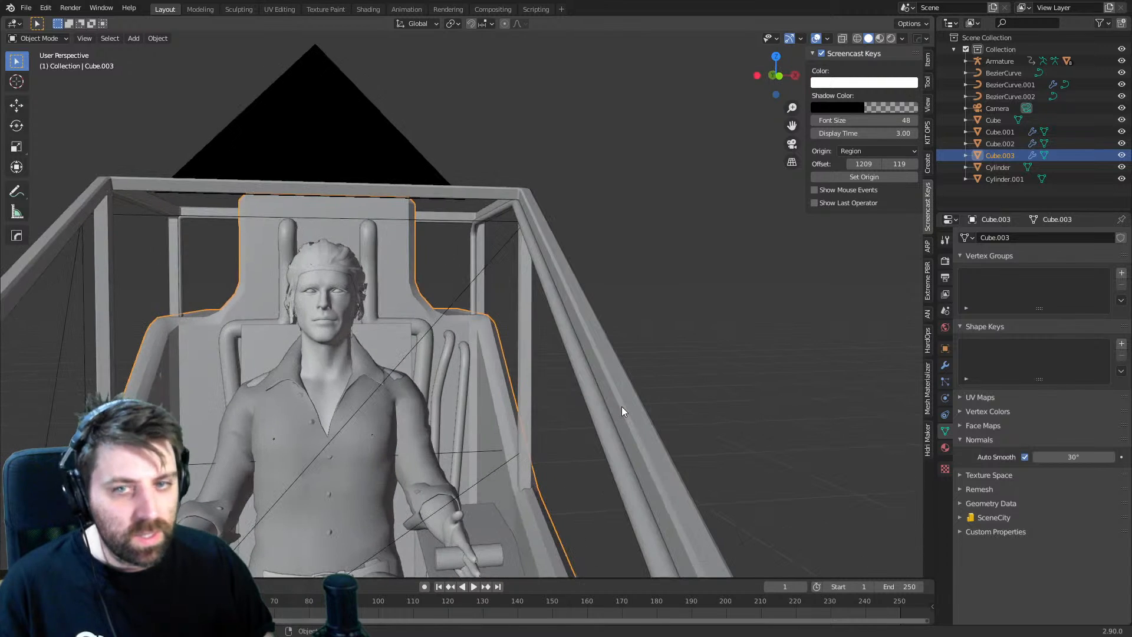
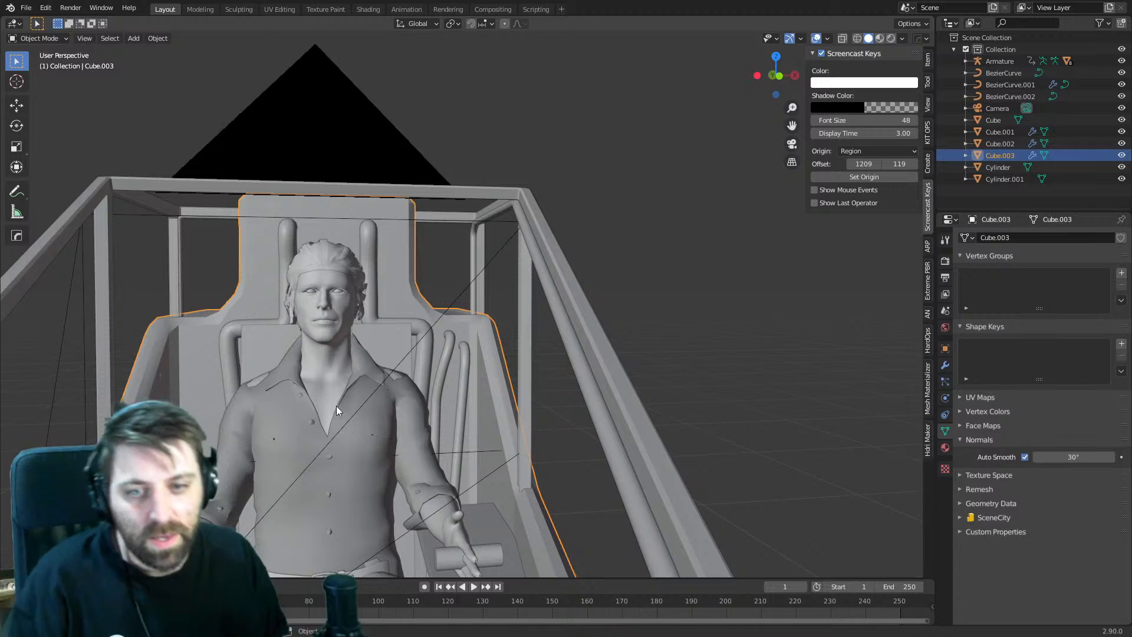
pyautogui.moveTo(398, 385); pyautogui.dragTo(478, 380, button='middle')
pyautogui.press('Tab')
pyautogui.scroll(3, 511, 375)
pyautogui.press('Tab')
pyautogui.press('Tab')
pyautogui.press('Tab')
pyautogui.press('Tab')
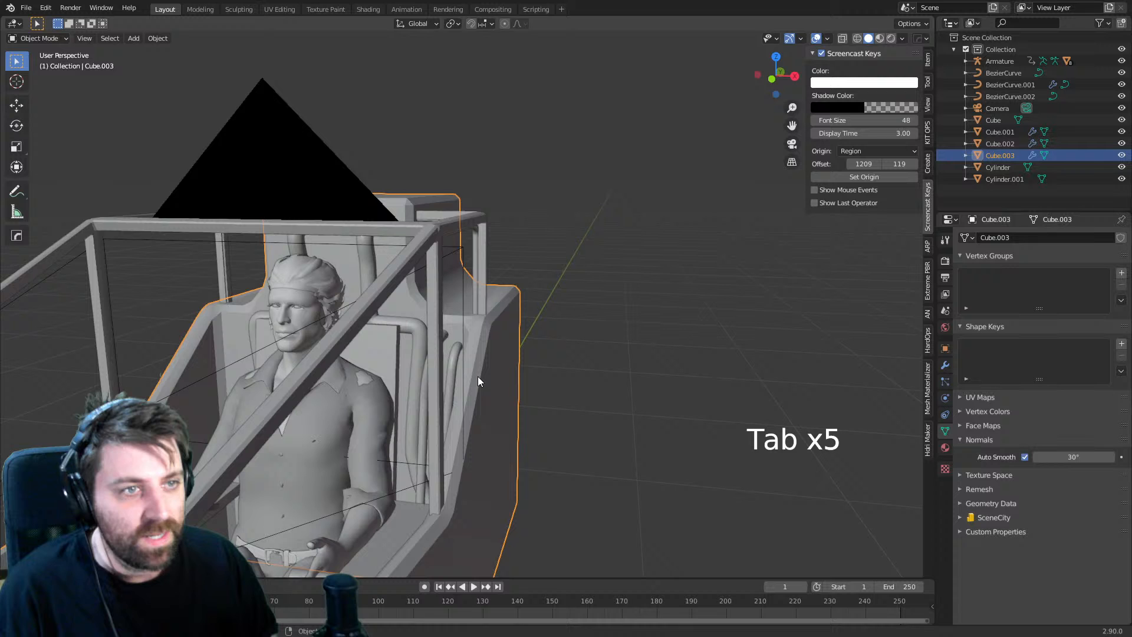
# - Set the canopy frame's Auto Smooth angle to 45° and check the shading of its bars
pyautogui.click(428, 235)
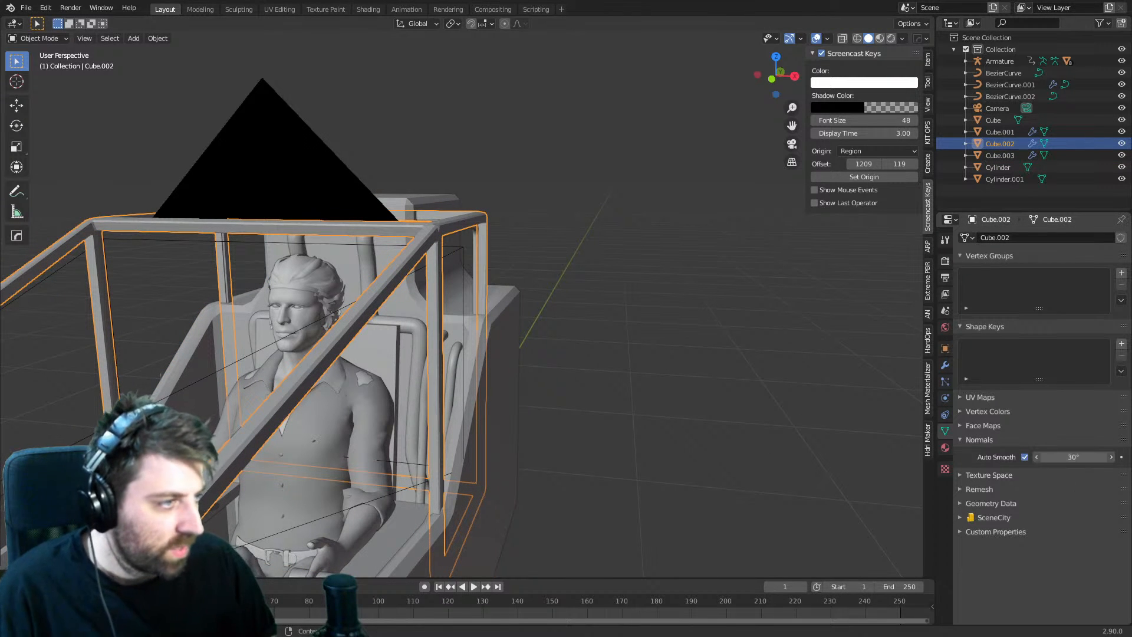
pyautogui.doubleClick(1075, 457)
pyautogui.write('45')
pyautogui.press('Return')
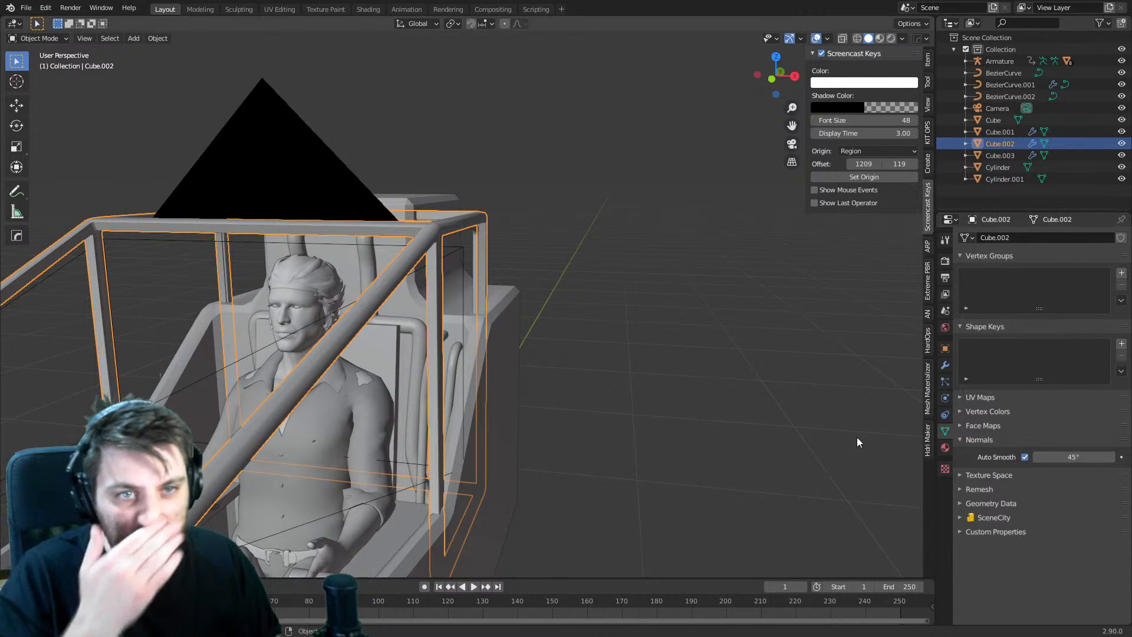
pyautogui.moveTo(749, 404); pyautogui.dragTo(656, 388, button='middle')
pyautogui.scroll(2, 557, 452)
pyautogui.moveTo(469, 430); pyautogui.dragTo(604, 458, button='middle')
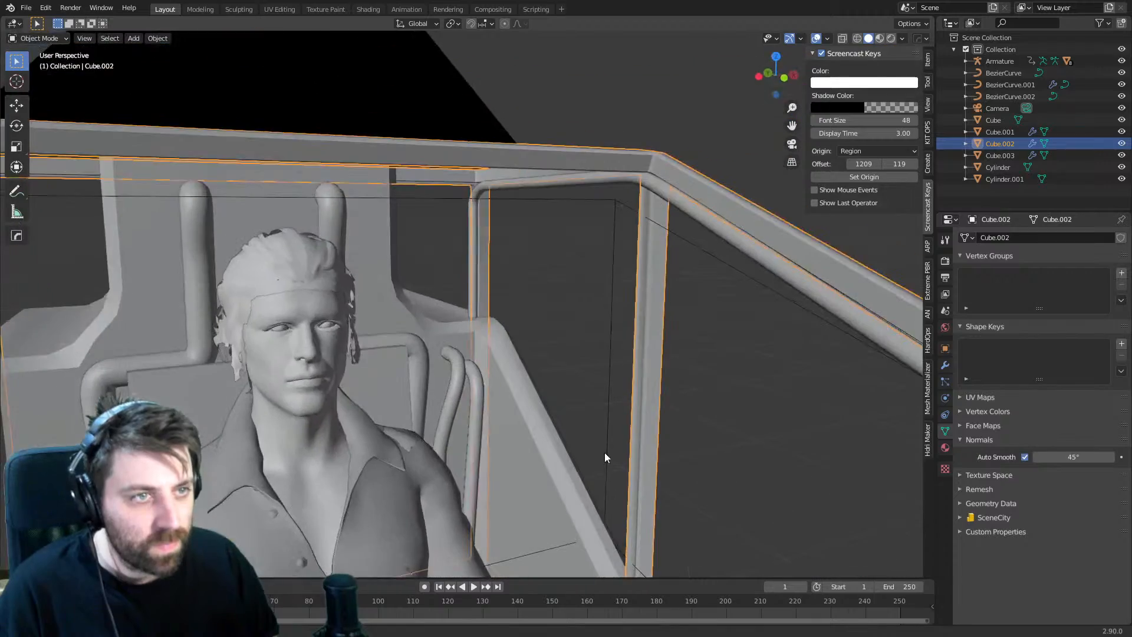
pyautogui.press('Tab')
pyautogui.press('Tab')
pyautogui.moveTo(499, 419); pyautogui.dragTo(215, 359, button='middle')
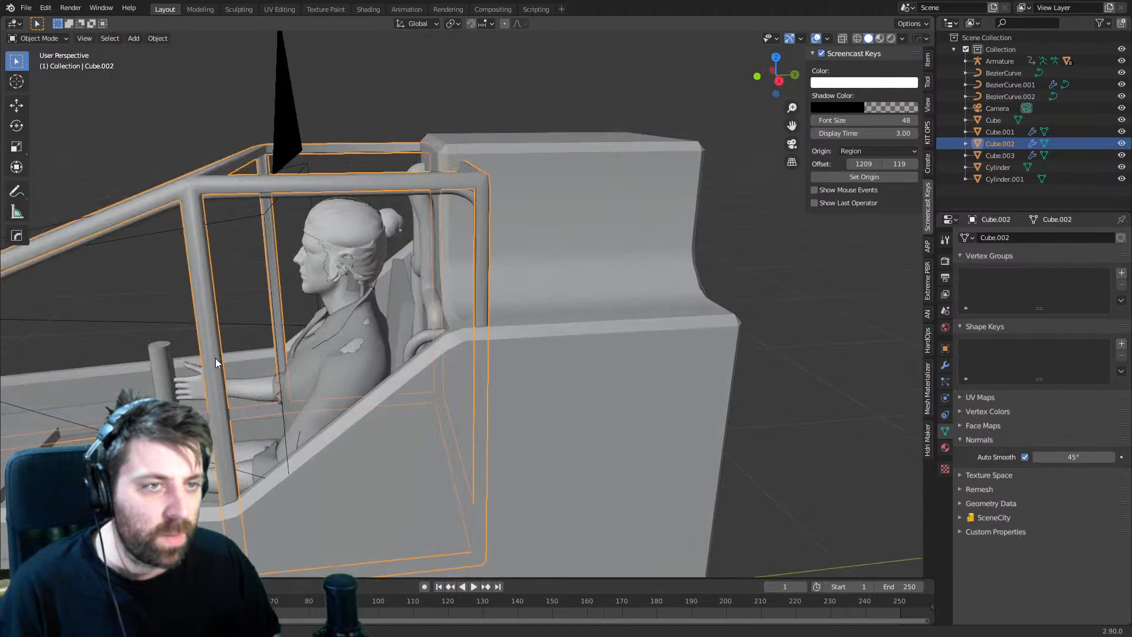
# - Select the seat and examine its profile and the pilot's position in the cockpit from the side and the front
pyautogui.click(386, 328)
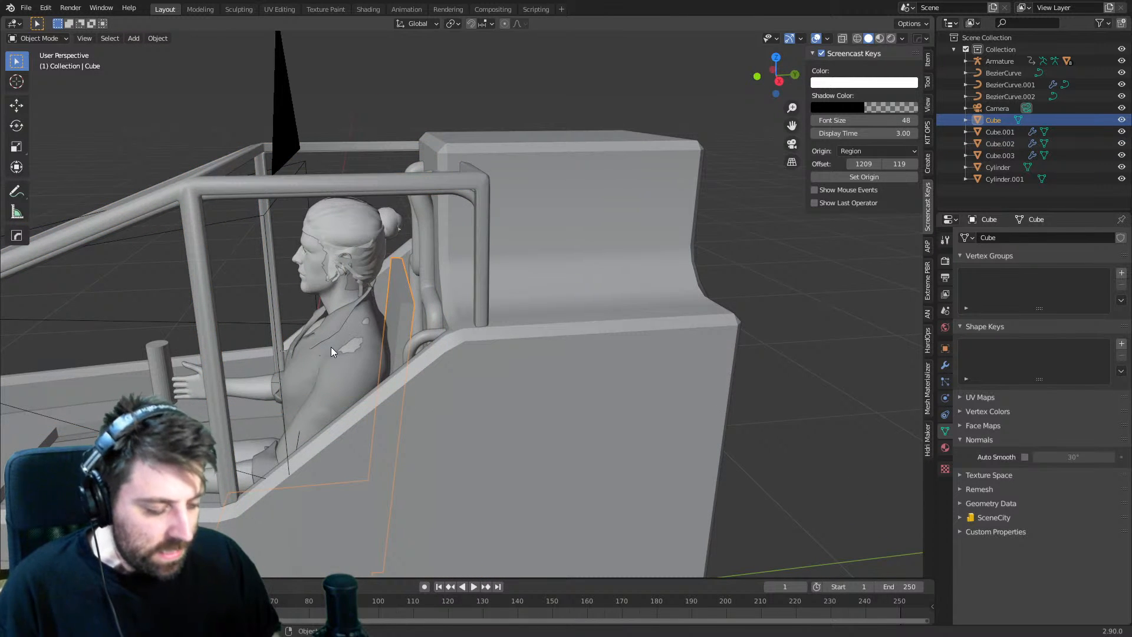
pyautogui.press('KP_3')
pyautogui.scroll(-3, 331, 347)
pyautogui.keyDown('shift'); pyautogui.moveTo(303, 326); pyautogui.dragTo(391, 228, button='middle'); pyautogui.keyUp('shift')
pyautogui.scroll(-1, 429, 359)
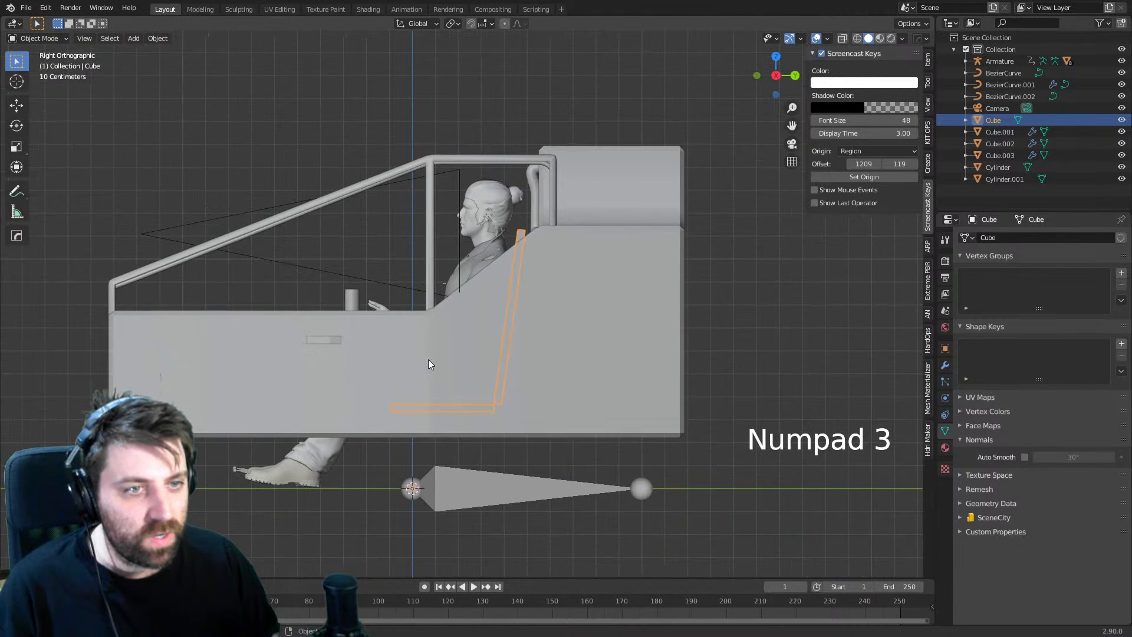
pyautogui.scroll(-1, 502, 342)
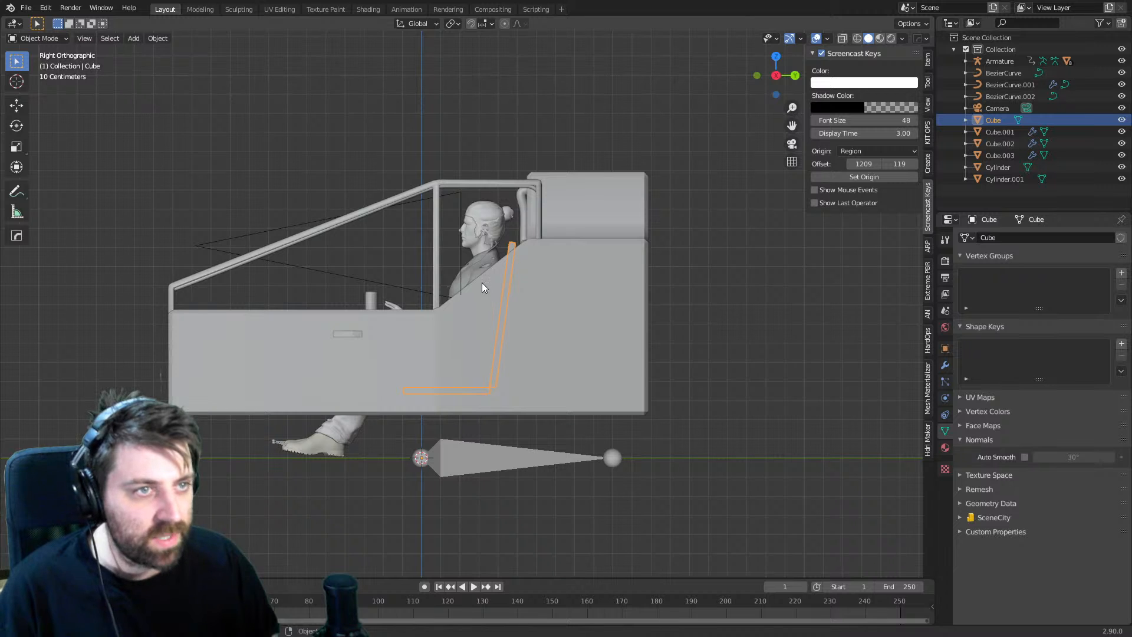
pyautogui.moveTo(433, 272); pyautogui.dragTo(561, 313, button='middle')
pyautogui.scroll(4, 391, 224)
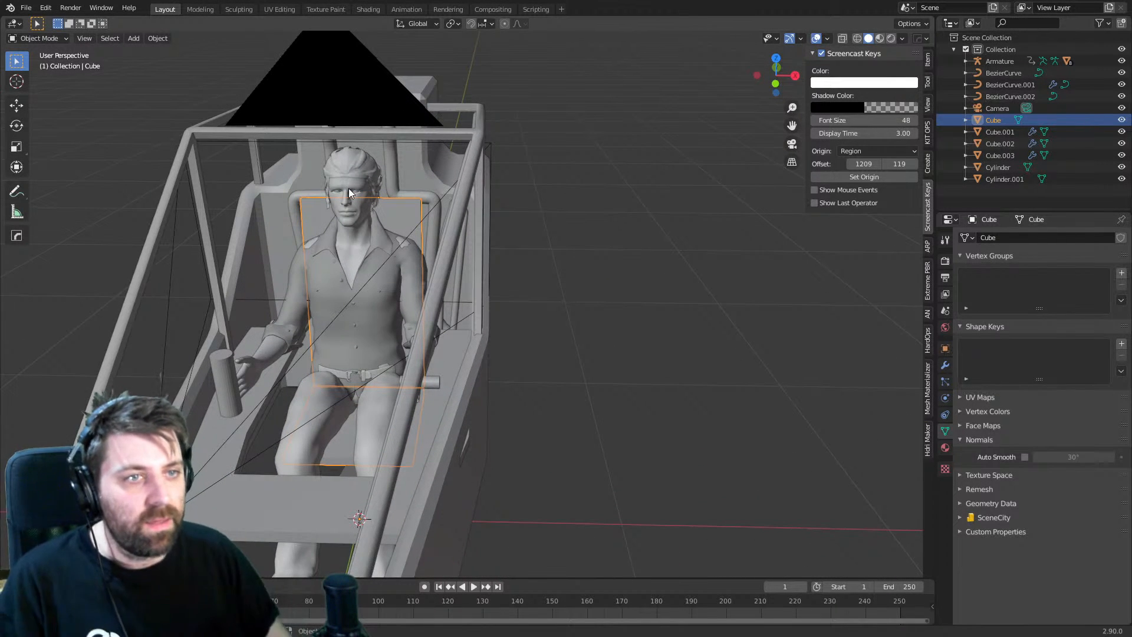
pyautogui.moveTo(391, 209); pyautogui.dragTo(385, 196, button='middle')
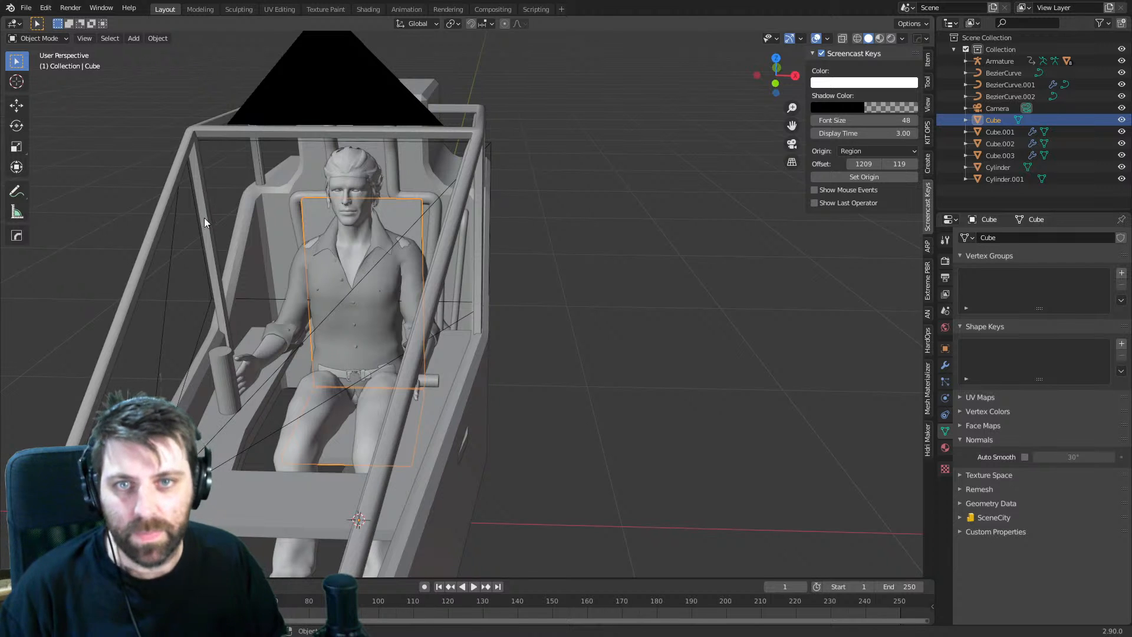
pyautogui.moveTo(459, 315); pyautogui.dragTo(450, 246, button='middle')
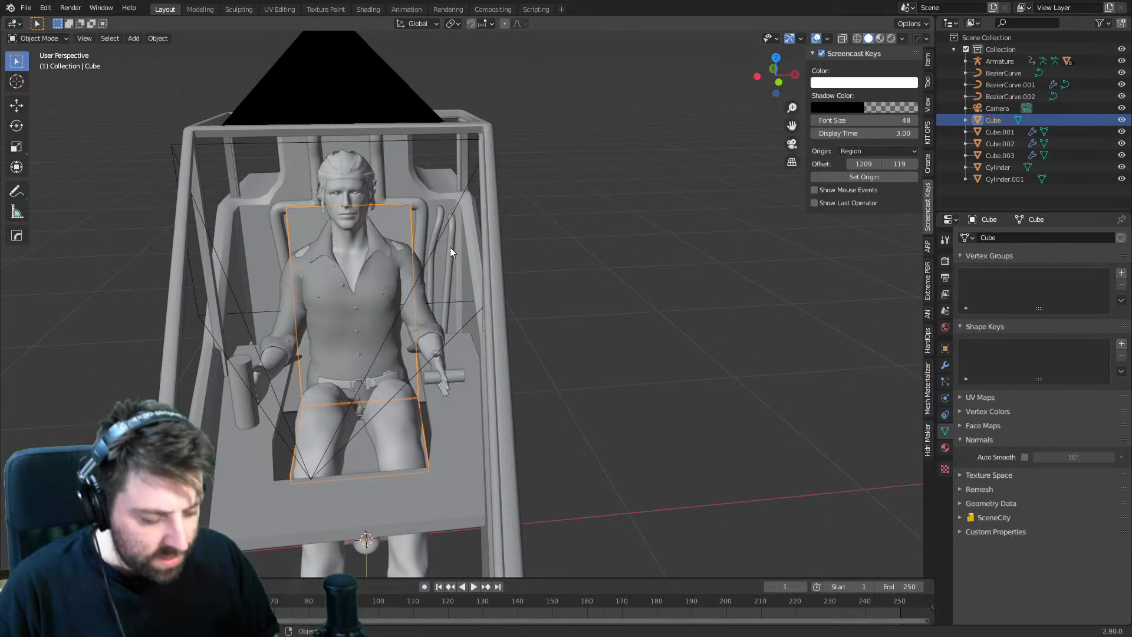
# - In the front view, shift the upper points of the mirrored pipe behind the pilot's head outward along X to widen the gap
pyautogui.press('KP_3')
pyautogui.press('KP_1')
pyautogui.scroll(5, 515, 378)
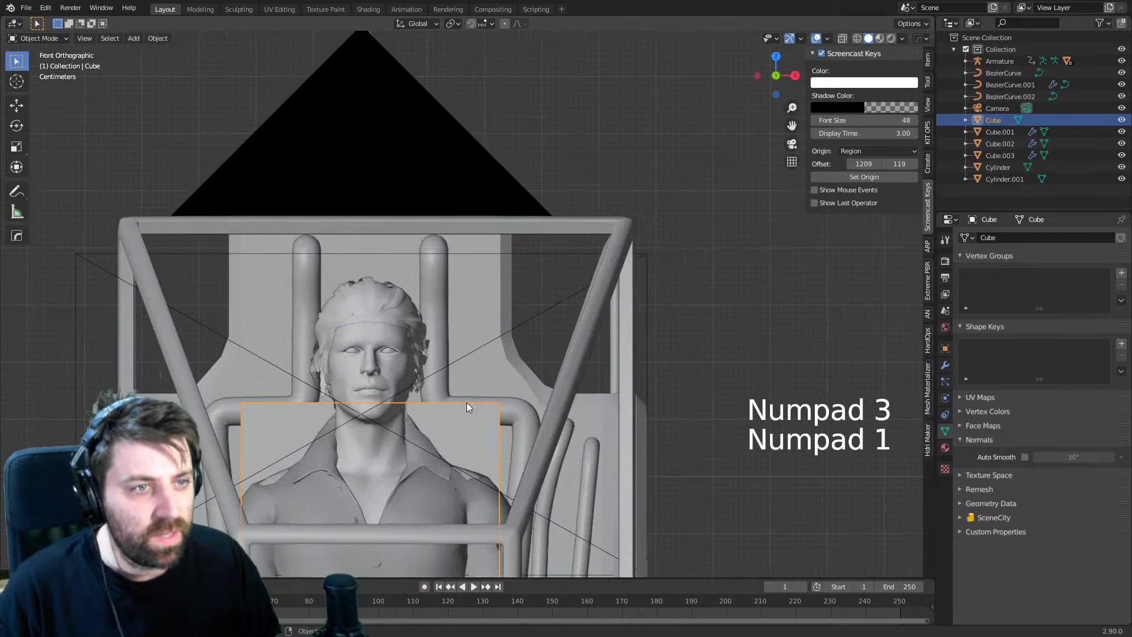
pyautogui.click(305, 266)
pyautogui.press('Tab')
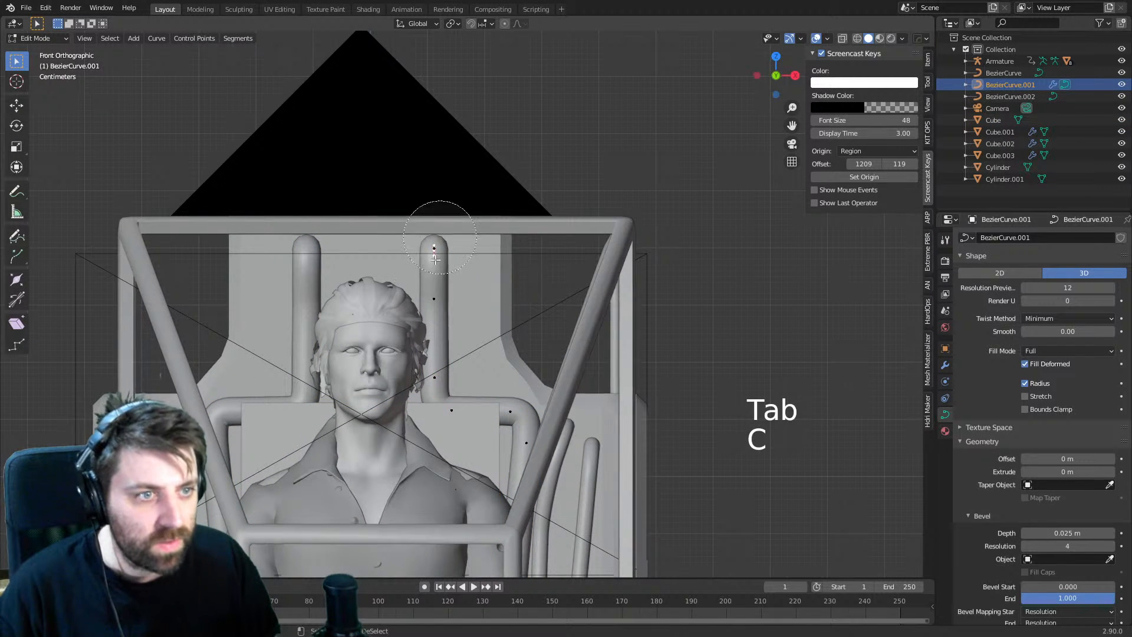
pyautogui.press('g')
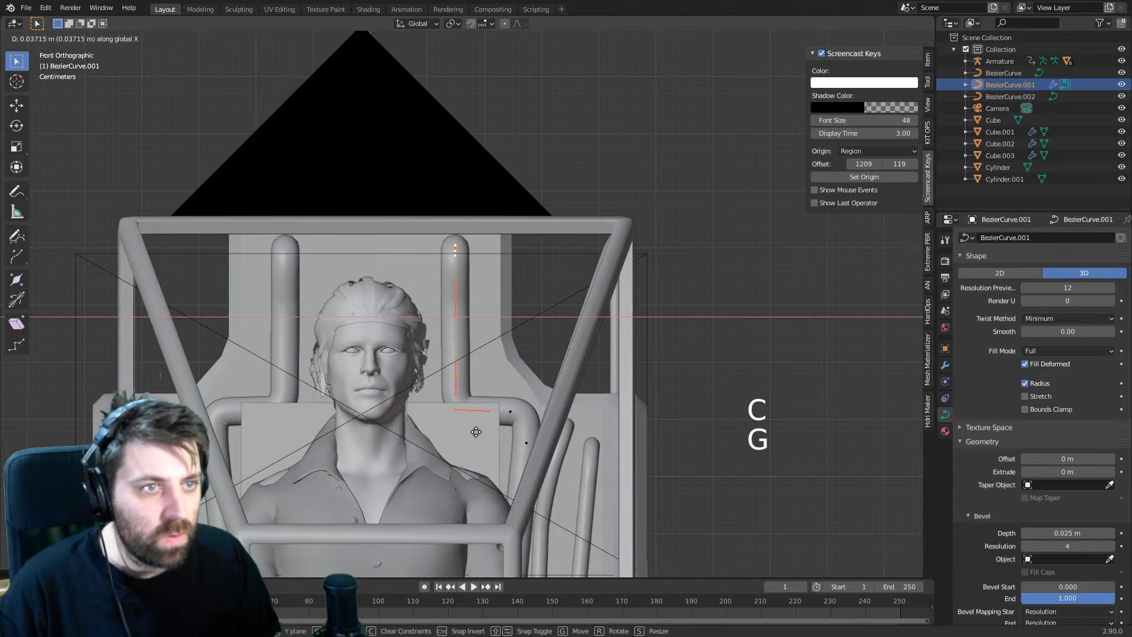
pyautogui.click(480, 431)
pyautogui.press('Tab')
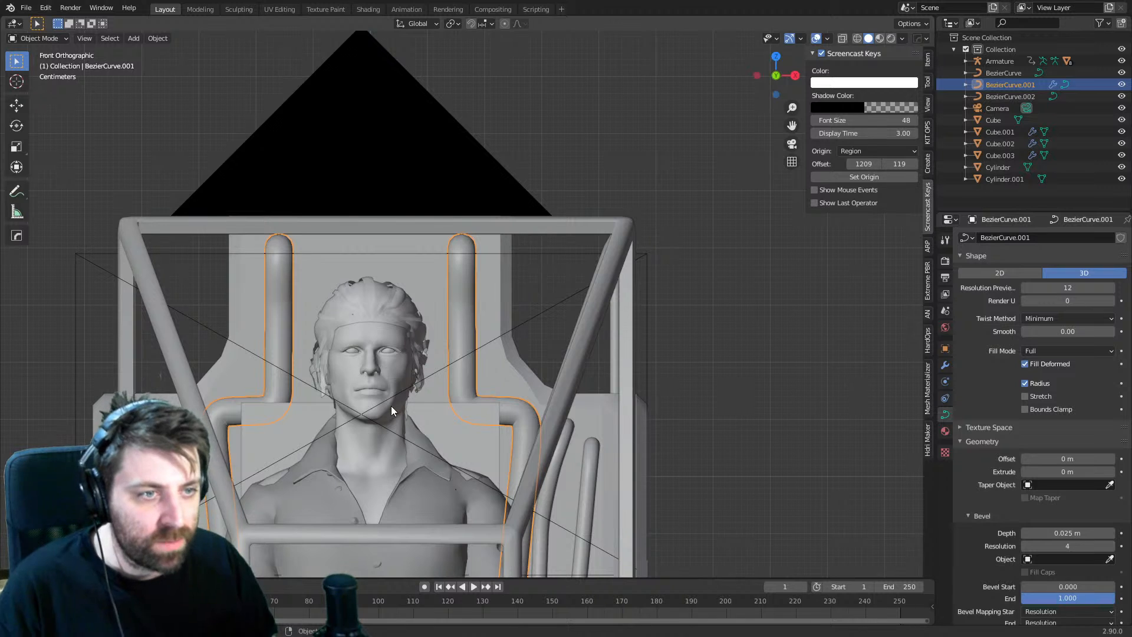
# - Duplicate the top face of the seat's backrest, place the copy slightly above it, and flatten it level
pyautogui.click(451, 419)
pyautogui.press('Tab')
pyautogui.moveTo(451, 419); pyautogui.dragTo(550, 386, button='middle')
pyautogui.press('3')
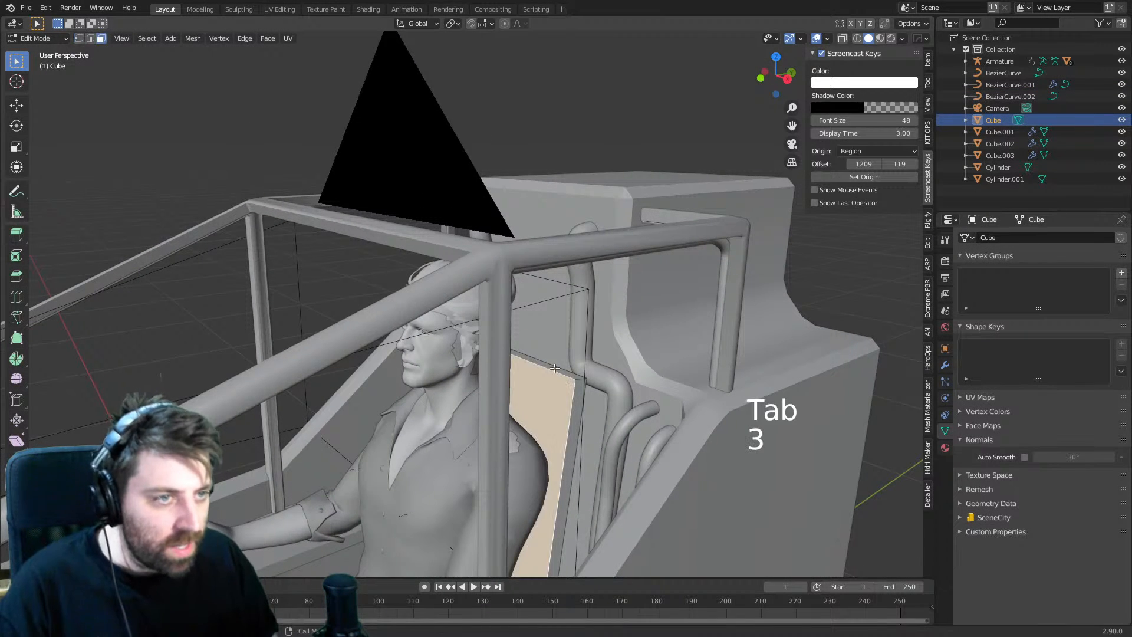
pyautogui.press('KP_3')
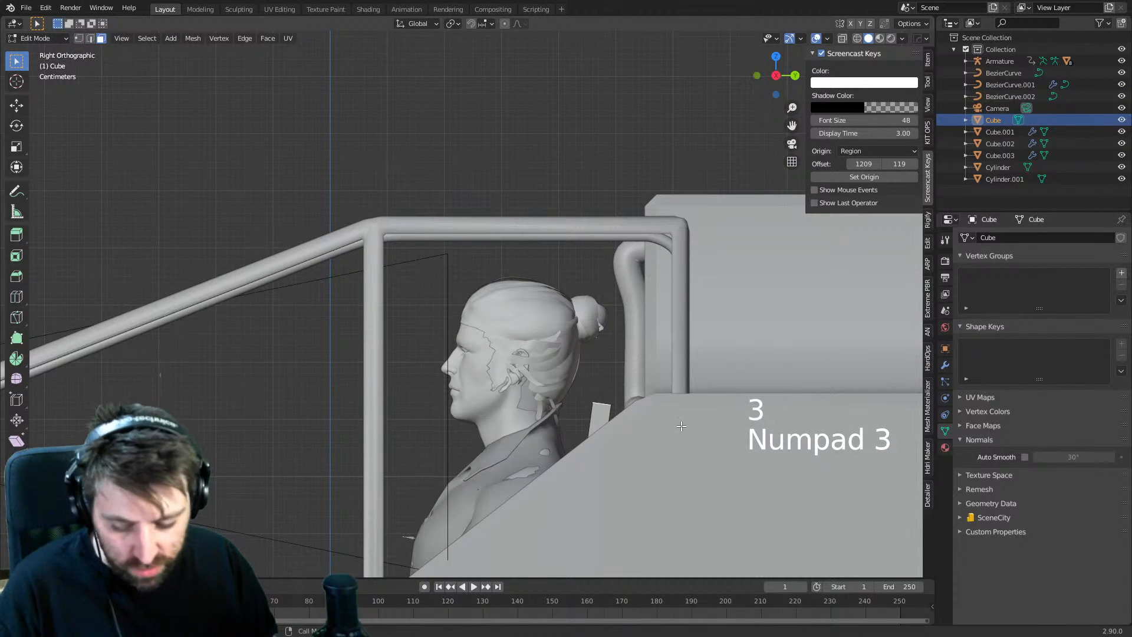
pyautogui.hotkey('shift', 'd')
pyautogui.click(714, 407)
pyautogui.press('s')
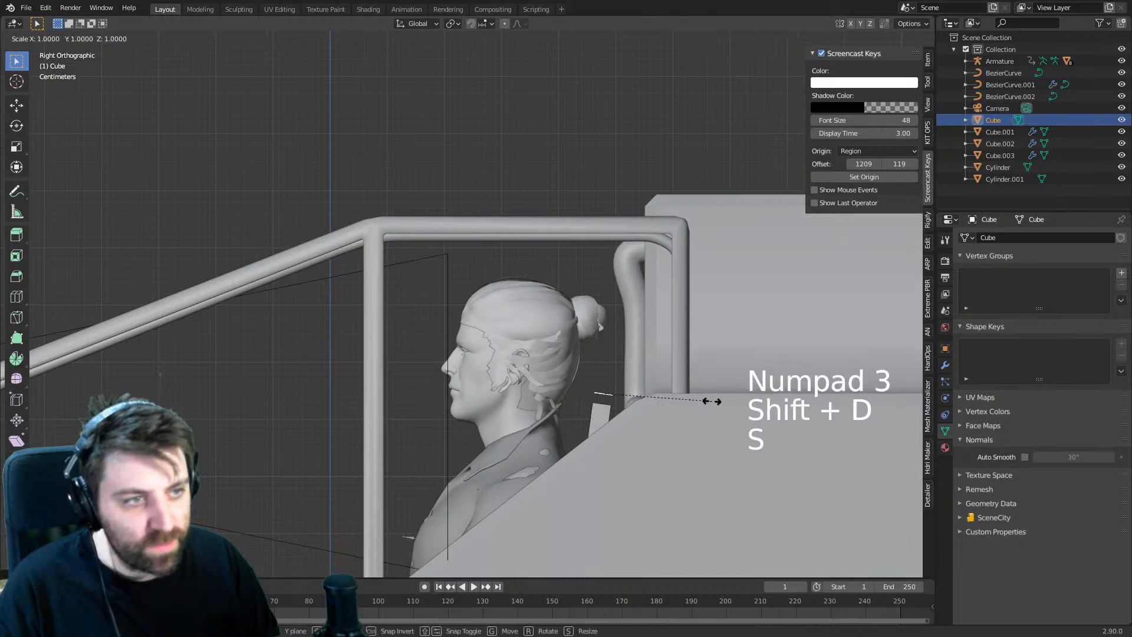
pyautogui.click(713, 402)
# - Narrow the duplicated face along X and extrude it upward behind the pilot's head to form a headrest block
pyautogui.moveTo(565, 389); pyautogui.dragTo(613, 383, button='middle')
pyautogui.press('s')
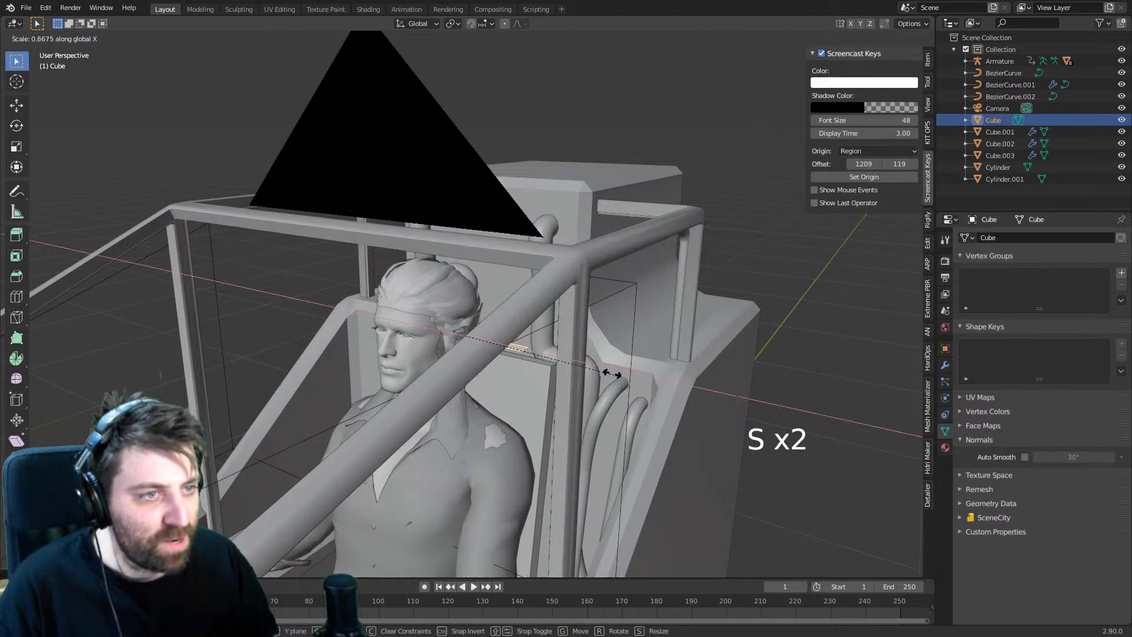
pyautogui.click(590, 367)
pyautogui.press('KP_3')
pyautogui.scroll(3, 725, 442)
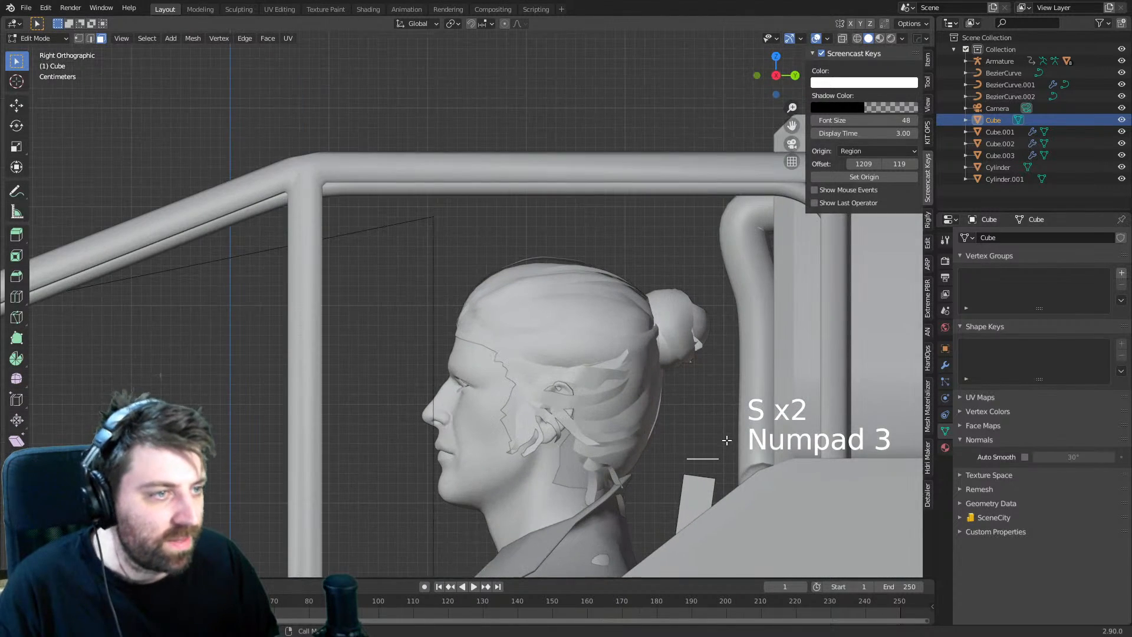
pyautogui.press('e')
pyautogui.click(720, 244)
pyautogui.moveTo(720, 245); pyautogui.dragTo(784, 359, button='middle')
pyautogui.moveTo(507, 301); pyautogui.dragTo(472, 339, button='middle')
pyautogui.rightClick(444, 331)
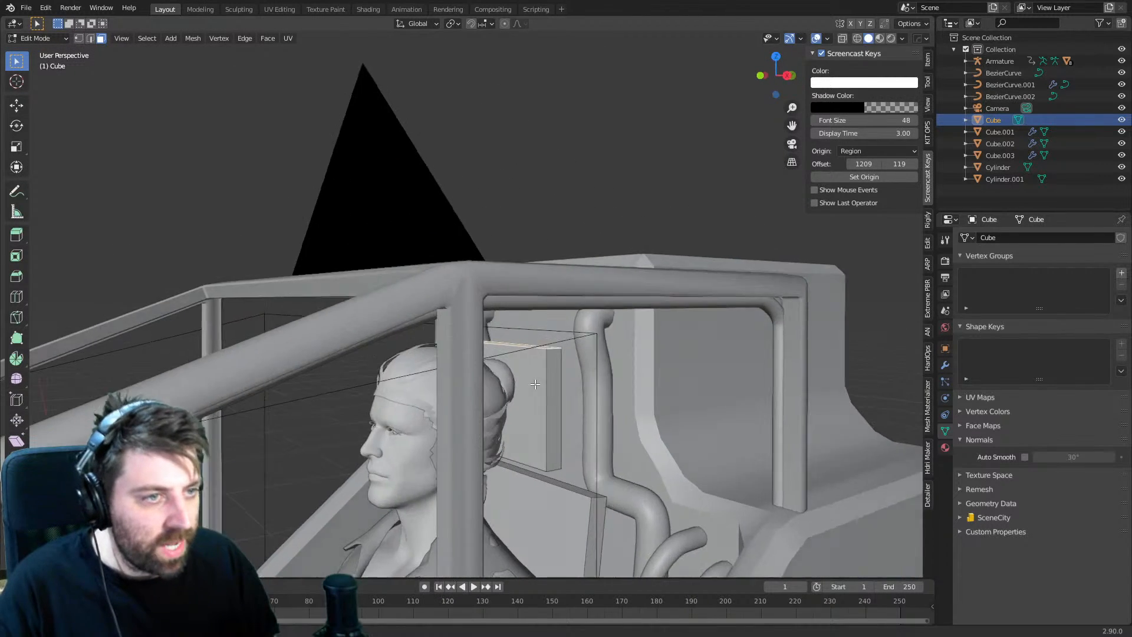
# - Add a horizontal loop cut near the top of the headrest block and a vertical loop cut down its centre
pyautogui.moveTo(596, 348); pyautogui.dragTo(565, 353, button='middle')
pyautogui.press('2')
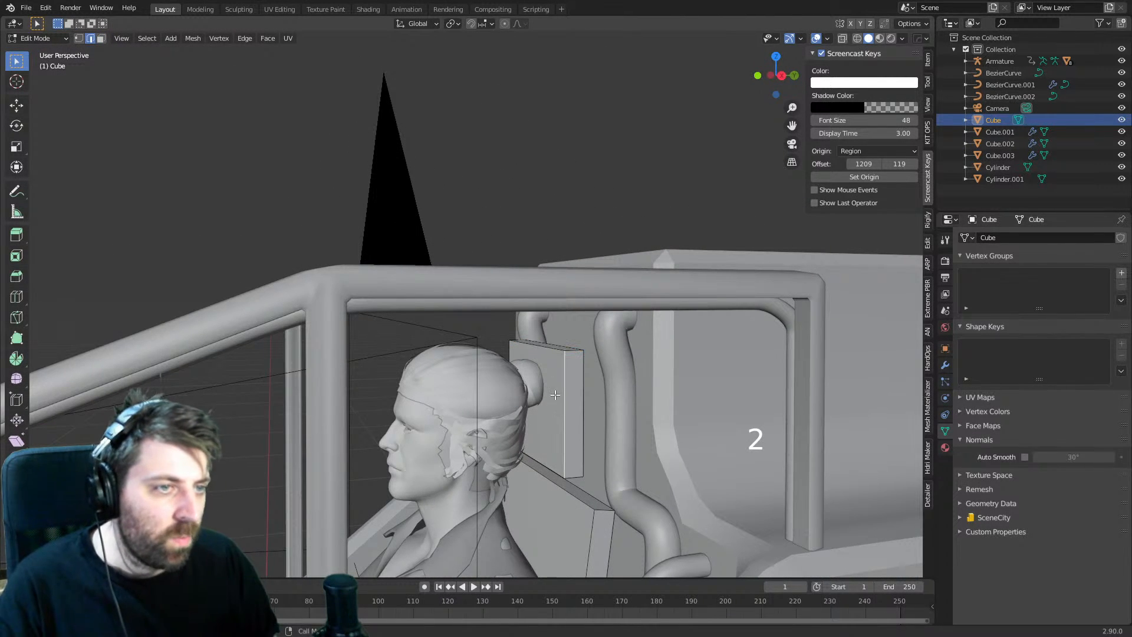
pyautogui.click(558, 417)
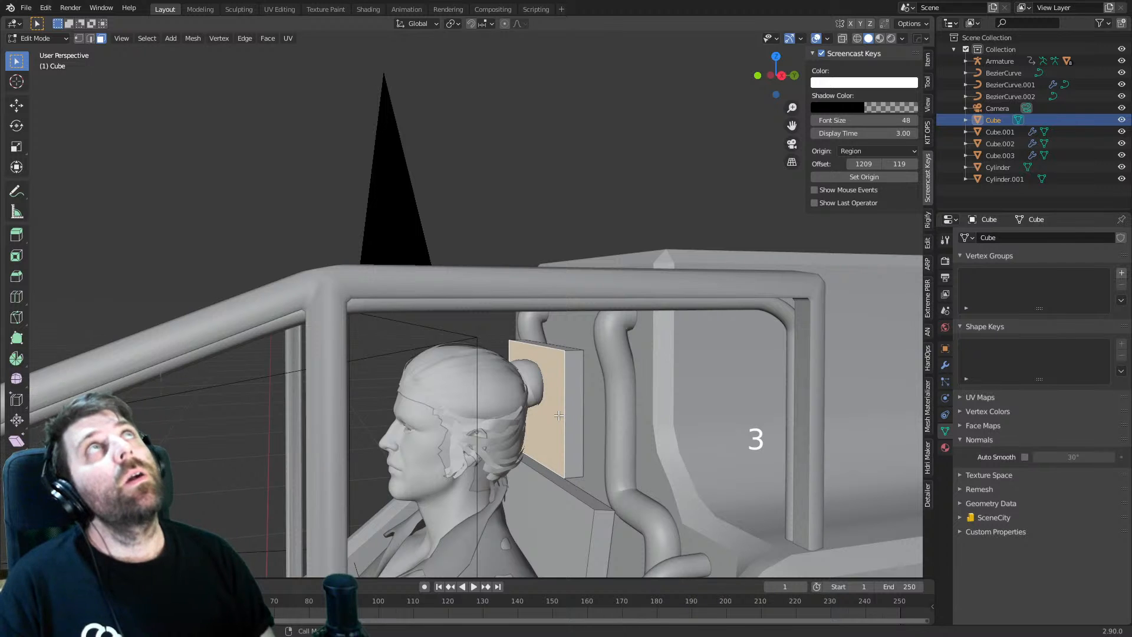
pyautogui.moveTo(558, 417); pyautogui.dragTo(548, 401, button='middle')
pyautogui.hotkey('ctrl', 'r')
pyautogui.click(547, 392)
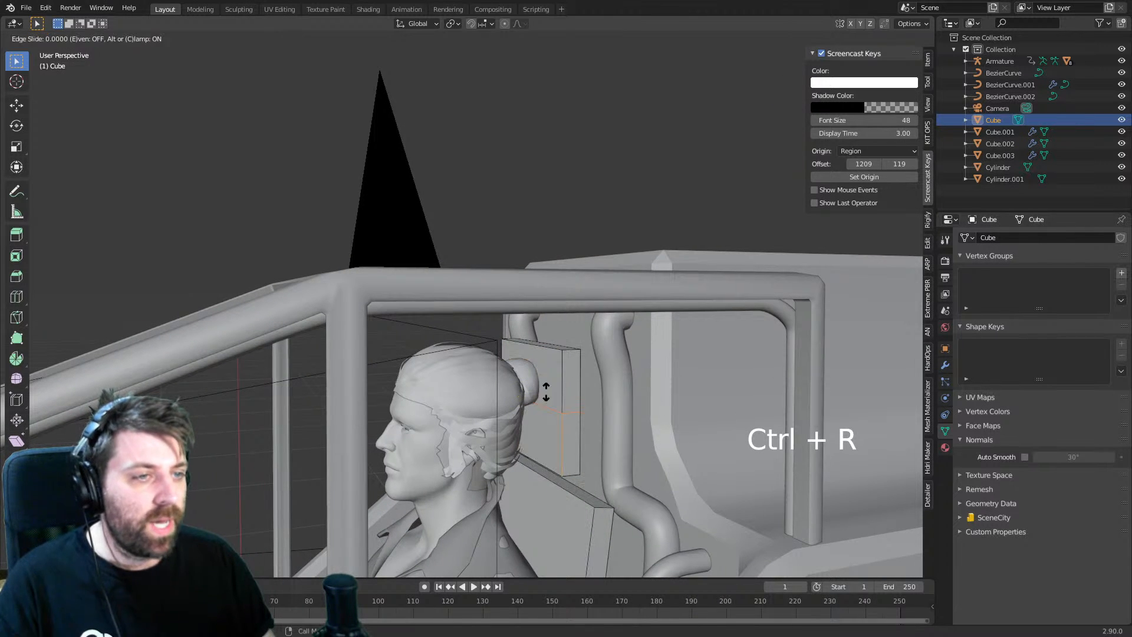
pyautogui.click(549, 358)
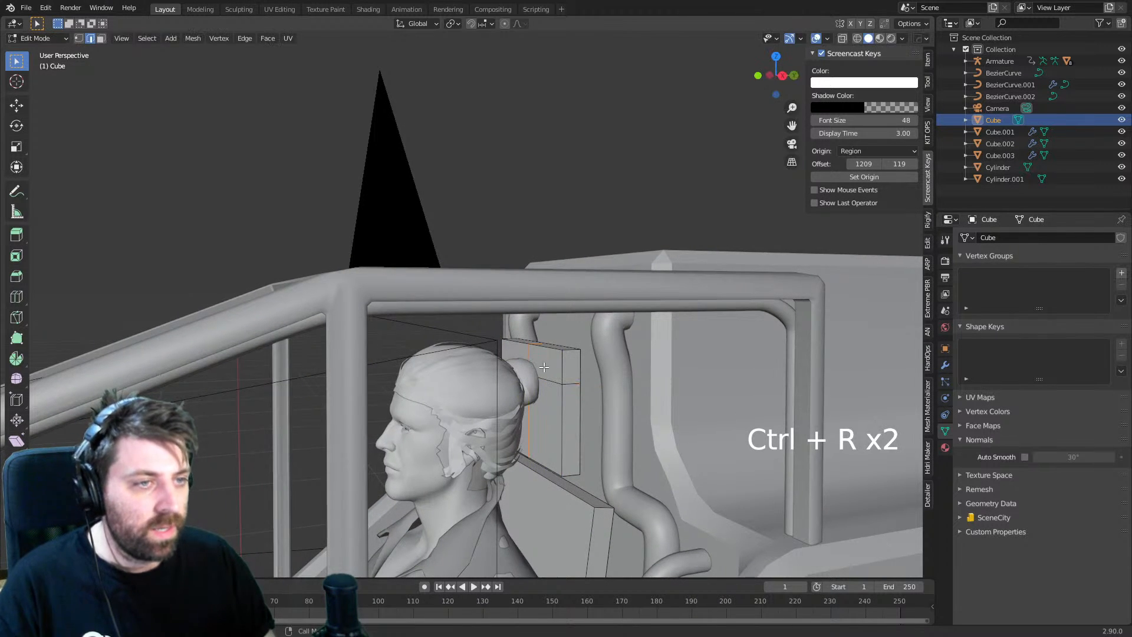
# - Rip the headrest apart along its centre loop and delete the linked half on the negative X side
pyautogui.moveTo(545, 366); pyautogui.dragTo(475, 376, button='middle')
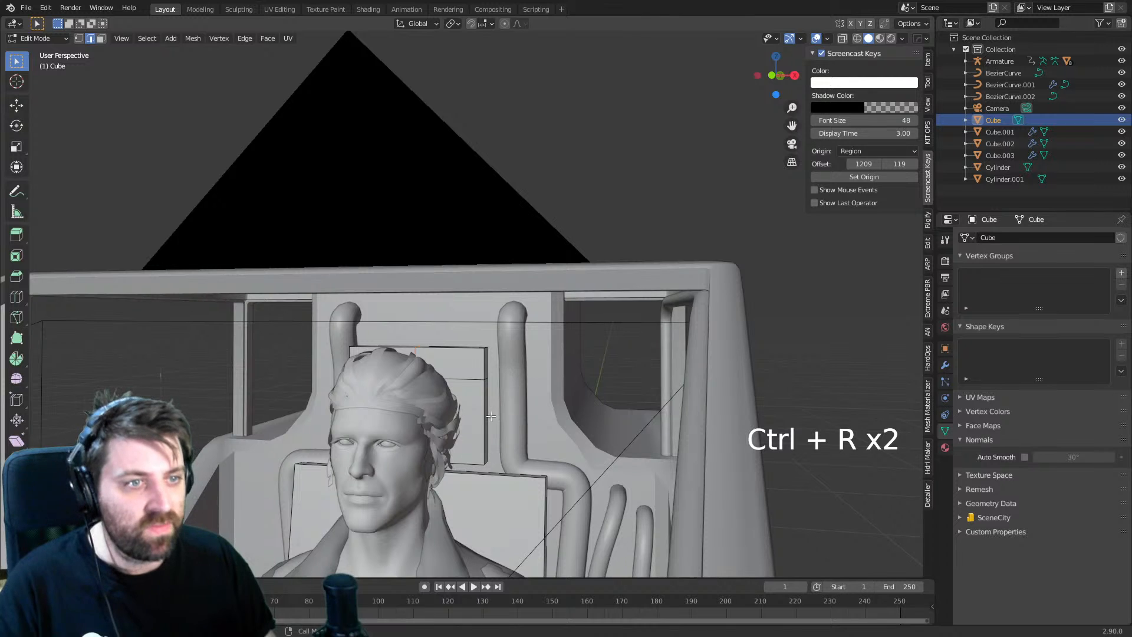
pyautogui.press('v')
pyautogui.rightClick(506, 377)
pyautogui.moveTo(496, 377); pyautogui.dragTo(441, 391, button='middle')
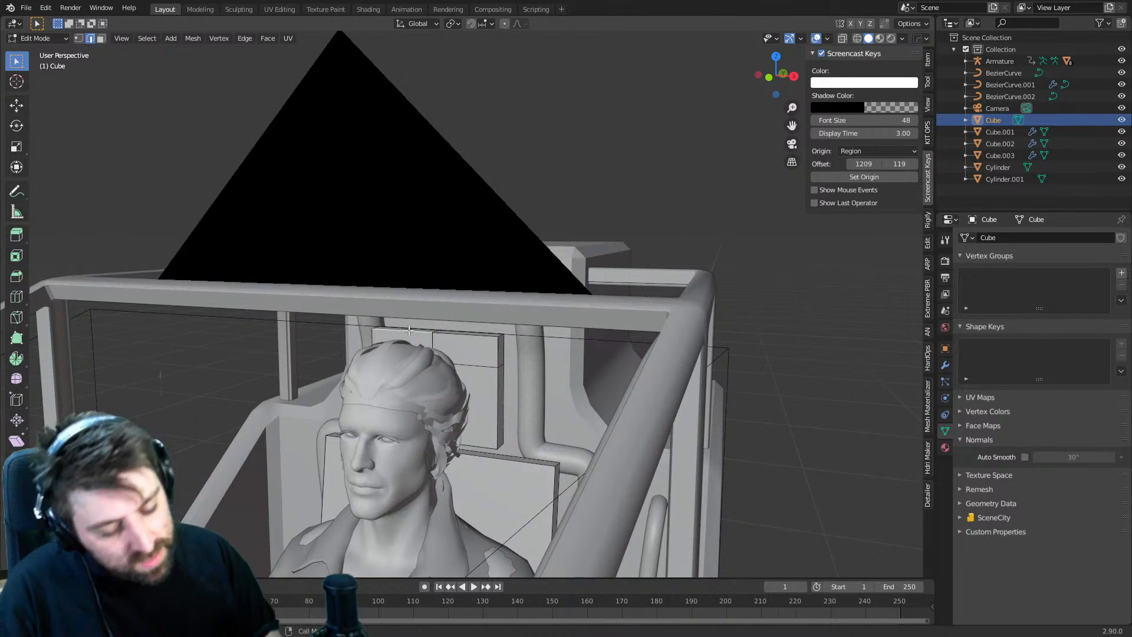
pyautogui.hotkey('ctrl', 'l')
pyautogui.press('Delete')
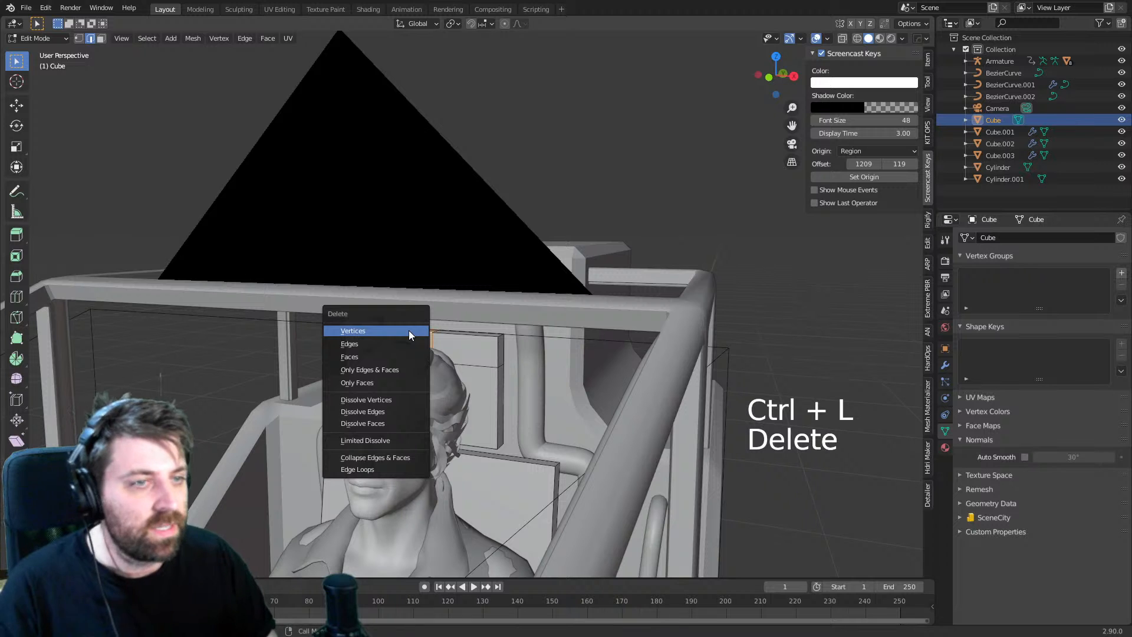
pyautogui.click(409, 331)
# - Add a Mirror modifier on the X axis to the seat object and enable Clipping
pyautogui.click(946, 365)
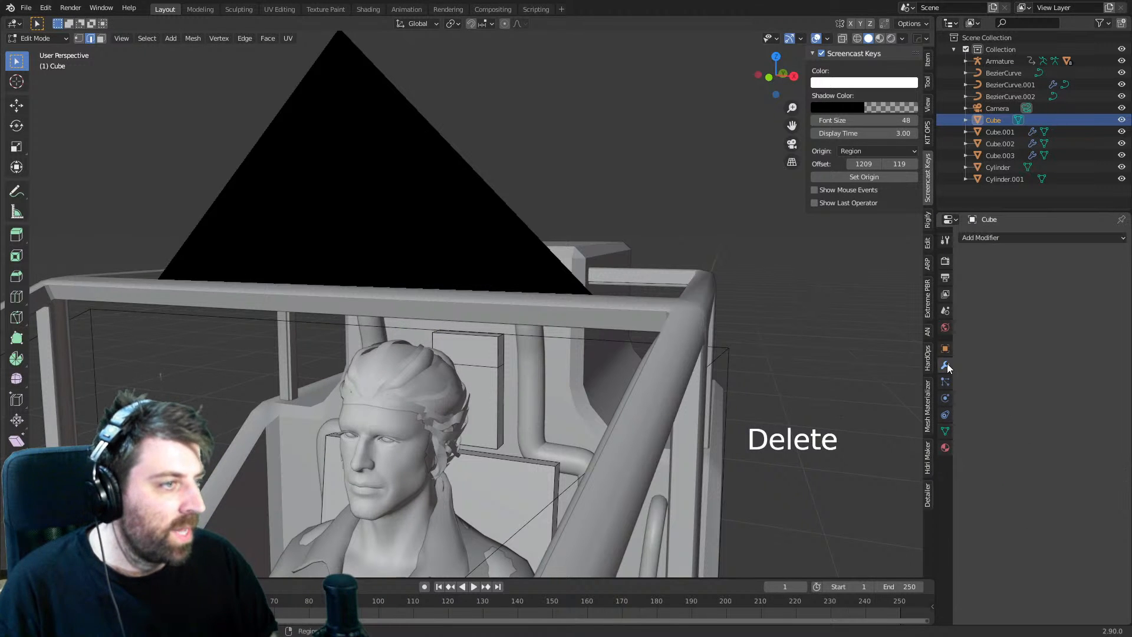
pyautogui.click(1014, 238)
pyautogui.click(907, 353)
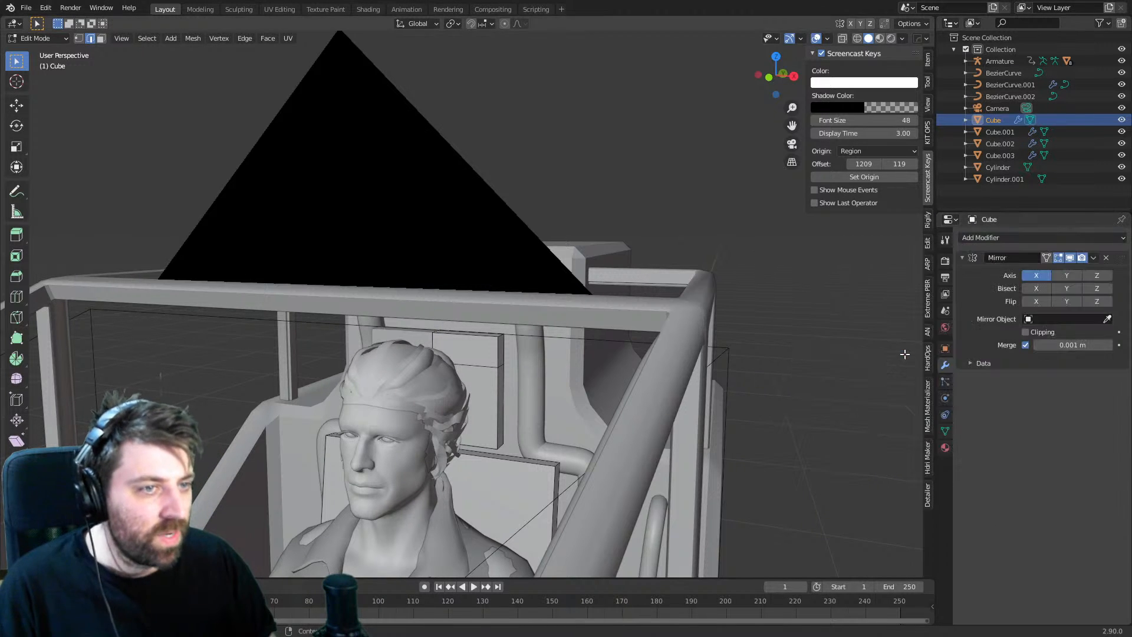
pyautogui.click(1026, 333)
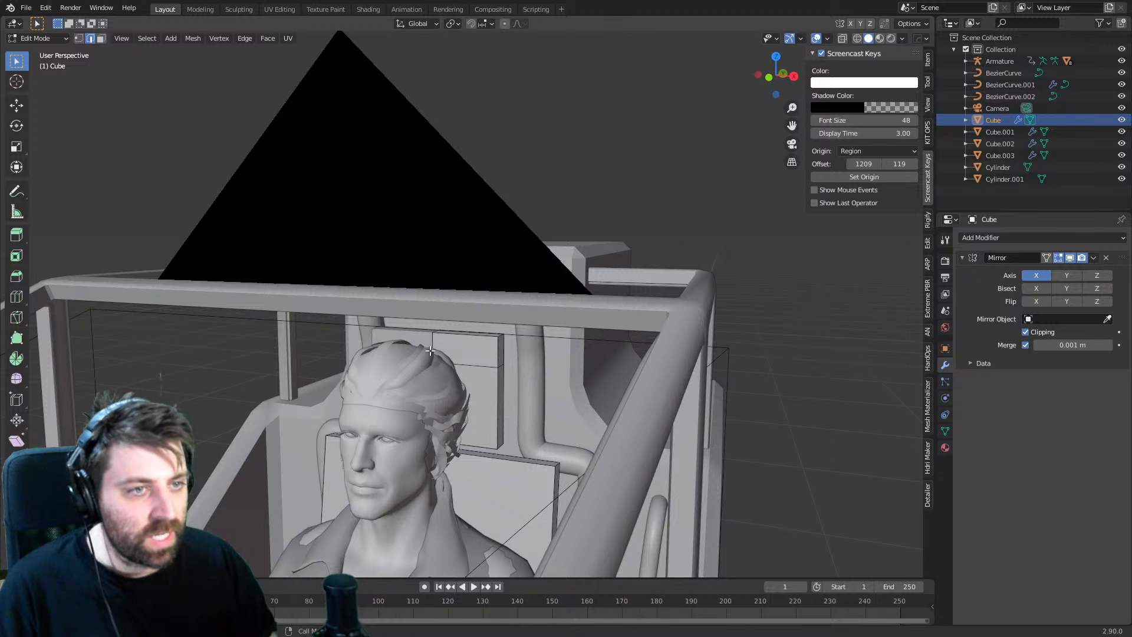
pyautogui.press('g')
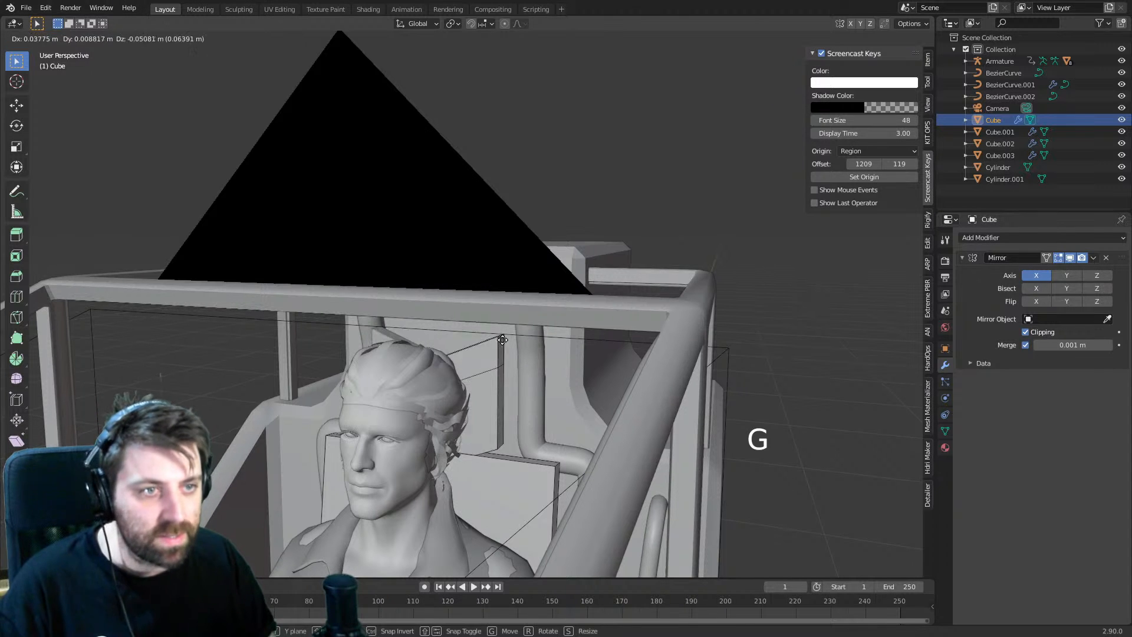
pyautogui.rightClick(512, 382)
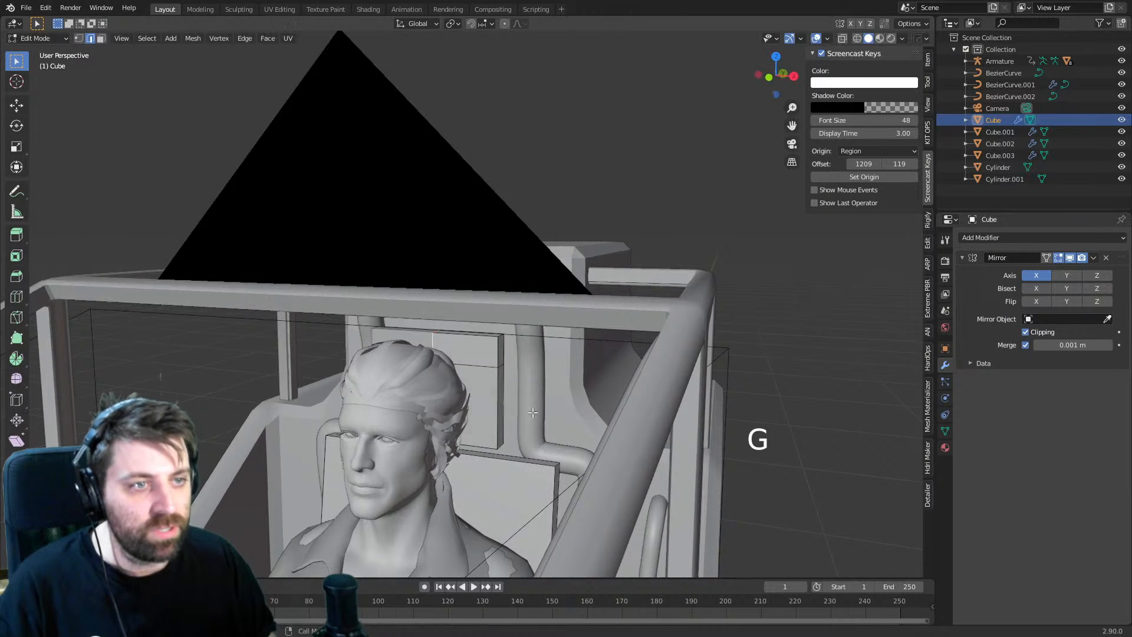
# - Add a vertical loop cut close to the outer side of the remaining headrest half
pyautogui.moveTo(702, 413); pyautogui.dragTo(616, 442, button='middle')
pyautogui.scroll(2, 644, 450)
pyautogui.keyDown('shift'); pyautogui.moveTo(617, 443); pyautogui.dragTo(652, 456, button='middle'); pyautogui.keyUp('shift')
pyautogui.keyDown('shift'); pyautogui.moveTo(651, 455); pyautogui.dragTo(546, 414, button='middle'); pyautogui.keyUp('shift')
pyautogui.hotkey('ctrl', 'r')
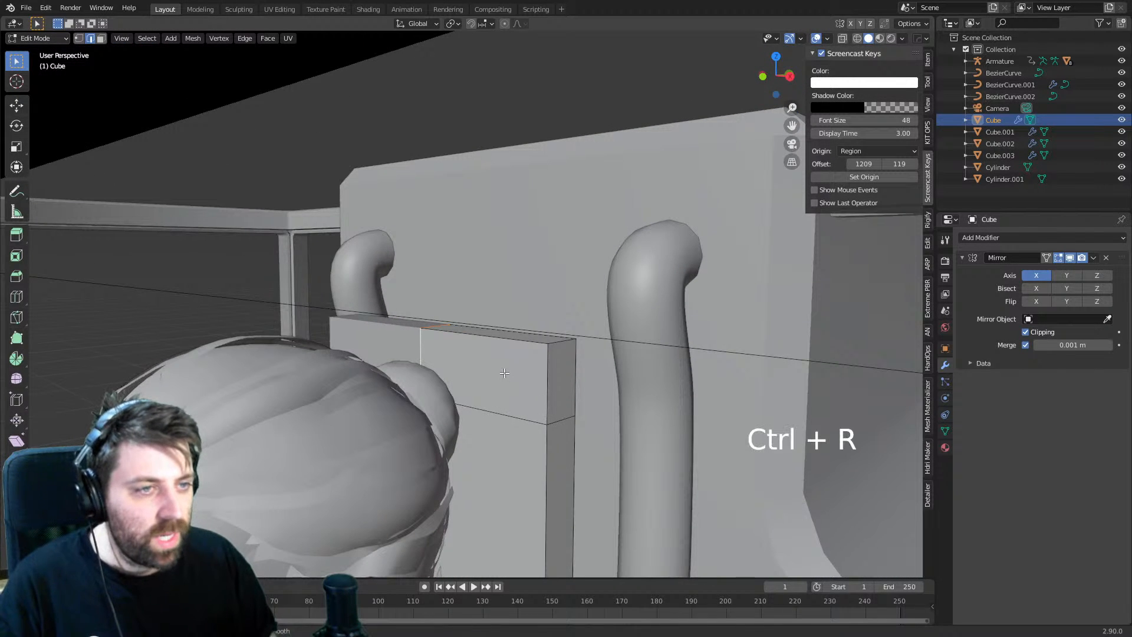
pyautogui.click(495, 331)
pyautogui.click(534, 340)
# - Lower the headrest's top outer edge along Z to slope the upper corner, and check the mirrored shape in Object Mode
pyautogui.press('2')
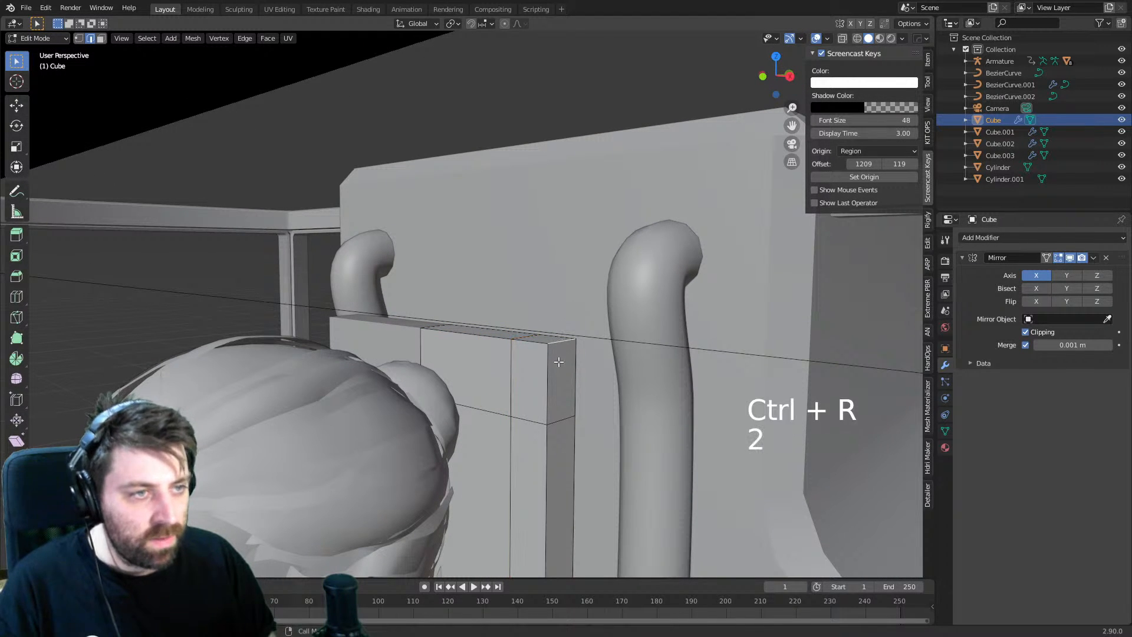
pyautogui.press('g')
pyautogui.press('z')
pyautogui.click(559, 403)
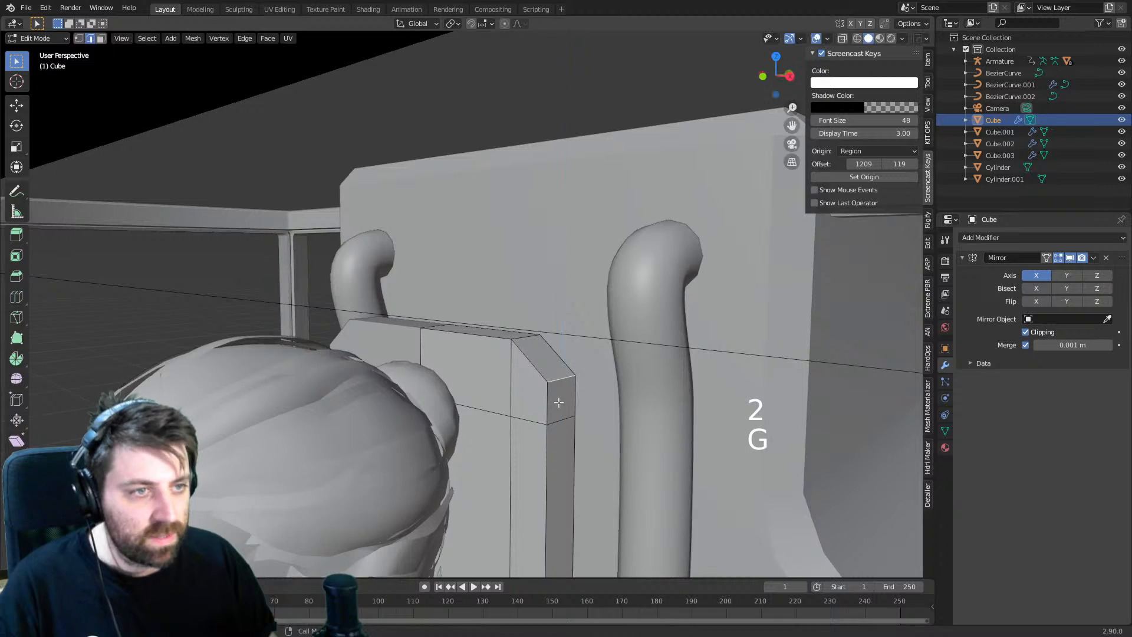
pyautogui.press('Tab')
pyautogui.scroll(-4, 543, 415)
pyautogui.moveTo(543, 414); pyautogui.dragTo(516, 434, button='middle')
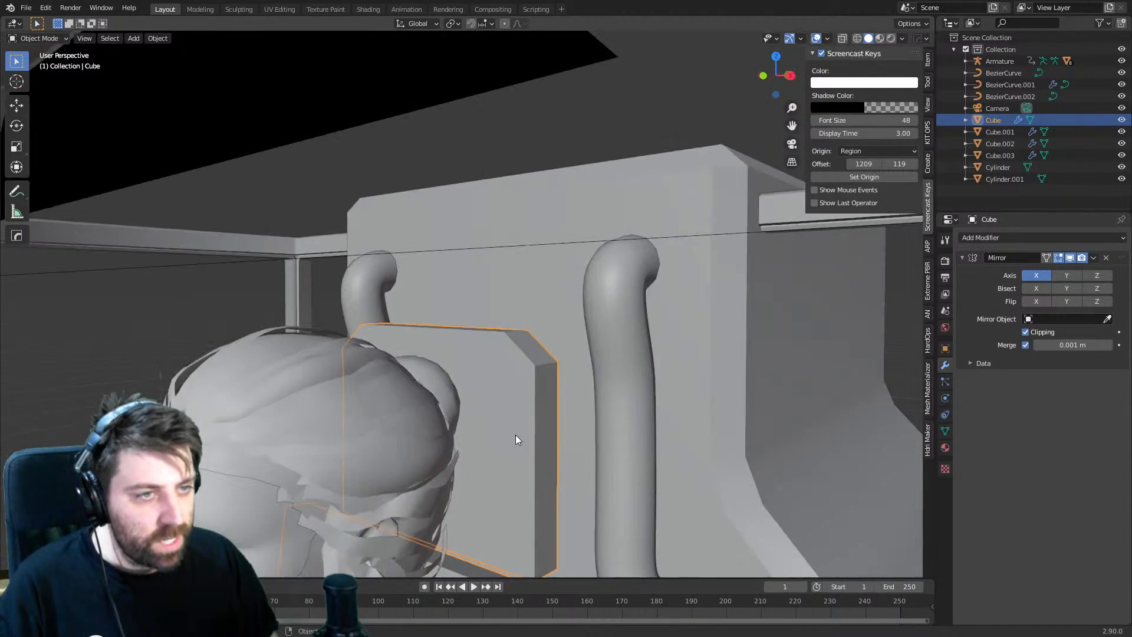
# - Duplicate the four front faces of the headrest half and move the copy slightly forward along Y
pyautogui.press('Tab')
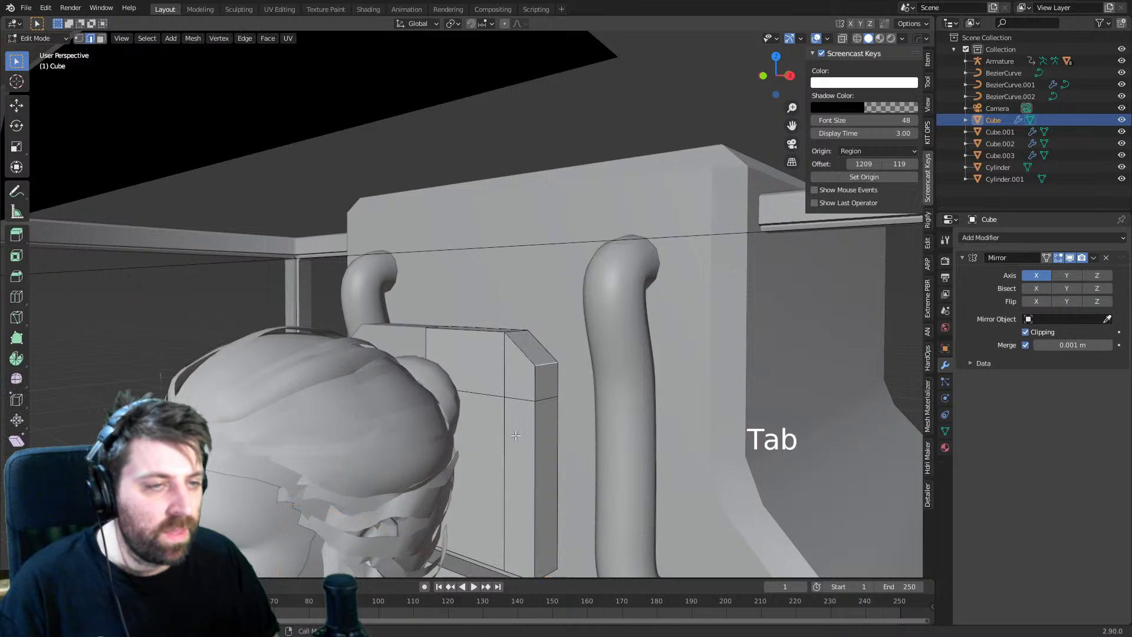
pyautogui.press('3')
pyautogui.click(491, 376)
pyautogui.keyDown('shift'); pyautogui.click(519, 381); pyautogui.keyUp('shift')
pyautogui.keyDown('shift'); pyautogui.click(519, 439); pyautogui.keyUp('shift')
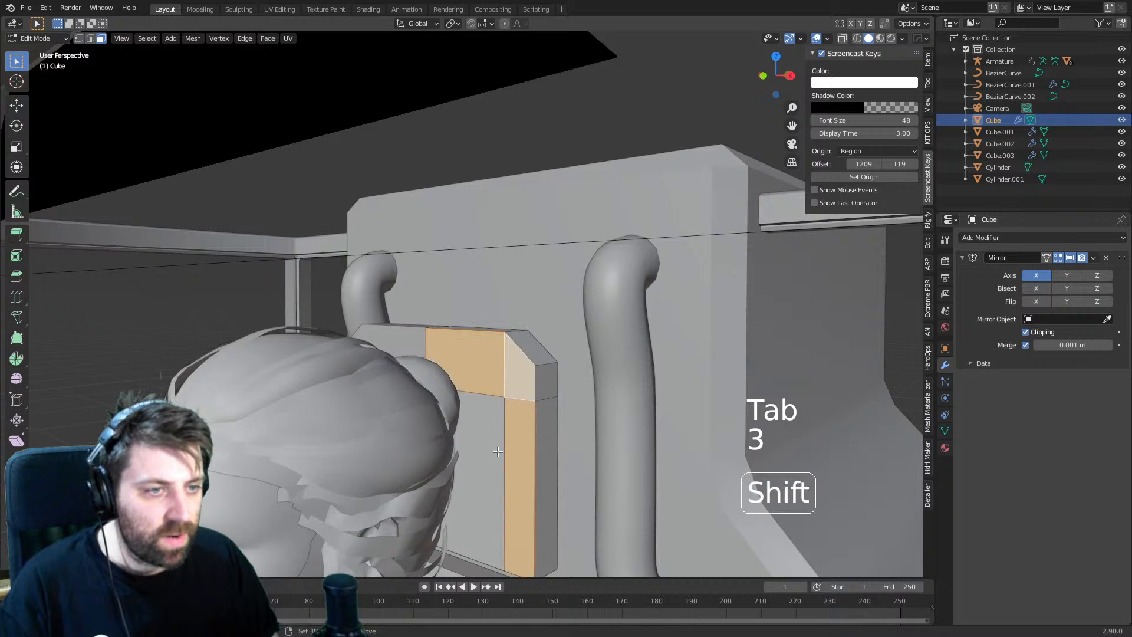
pyautogui.keyDown('shift'); pyautogui.click(487, 454); pyautogui.keyUp('shift')
pyautogui.keyDown('shift'); pyautogui.moveTo(495, 502); pyautogui.dragTo(489, 447, button='middle'); pyautogui.keyUp('shift')
pyautogui.hotkey('shift', 'd')
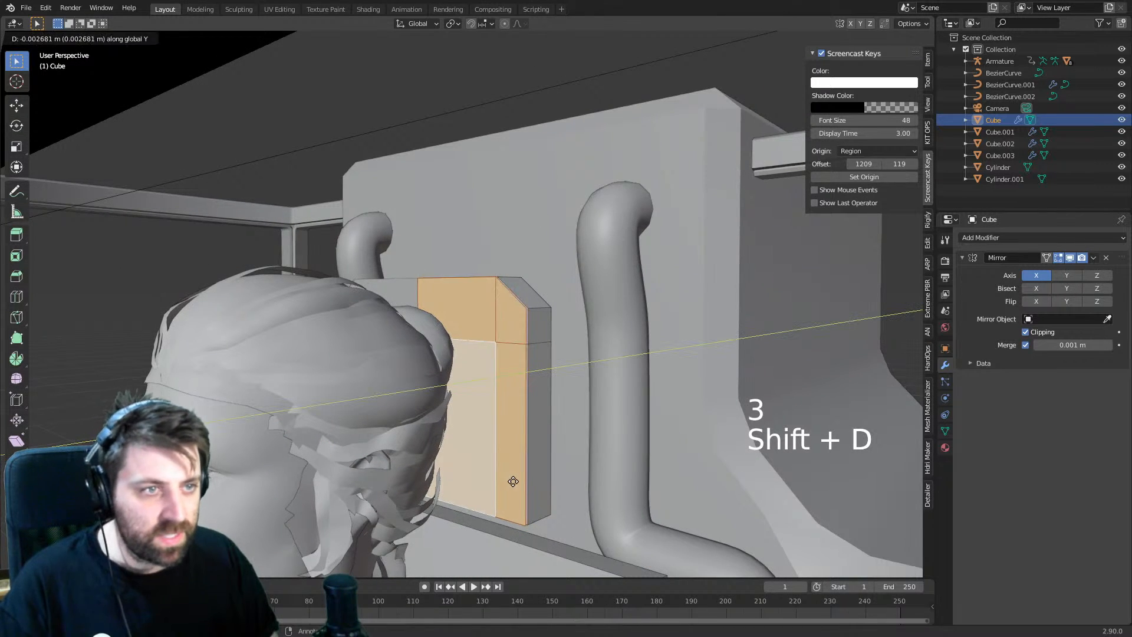
pyautogui.click(597, 492)
# - Inset the duplicated front faces and delete the resulting border faces, keeping only the smaller inner panel
pyautogui.press('i')
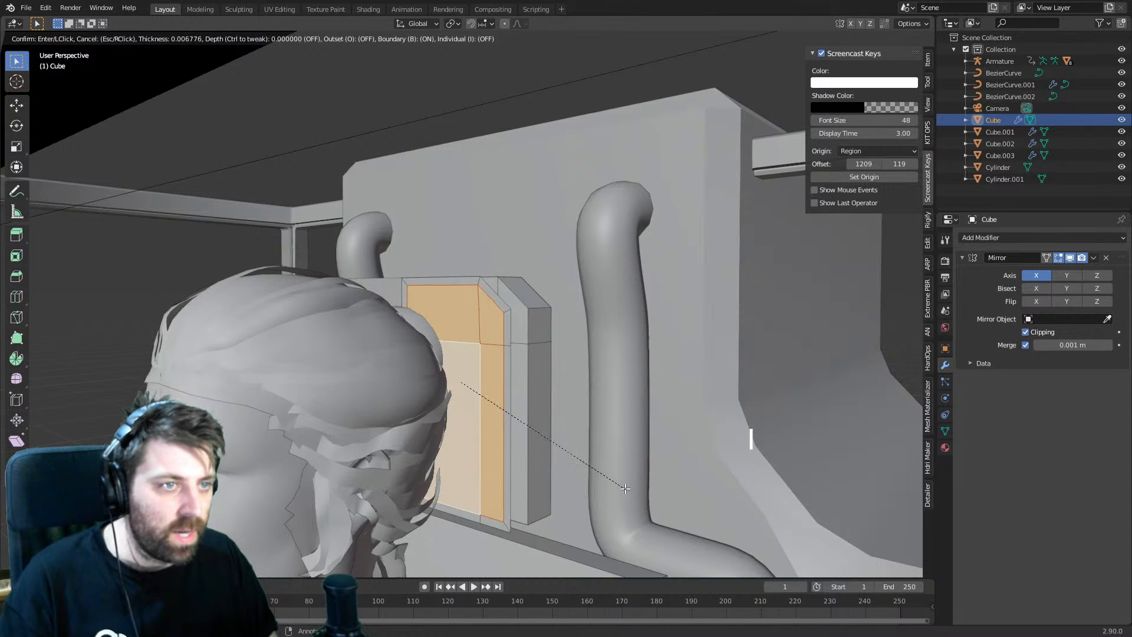
pyautogui.click(616, 484)
pyautogui.moveTo(616, 485); pyautogui.dragTo(406, 302, button='middle')
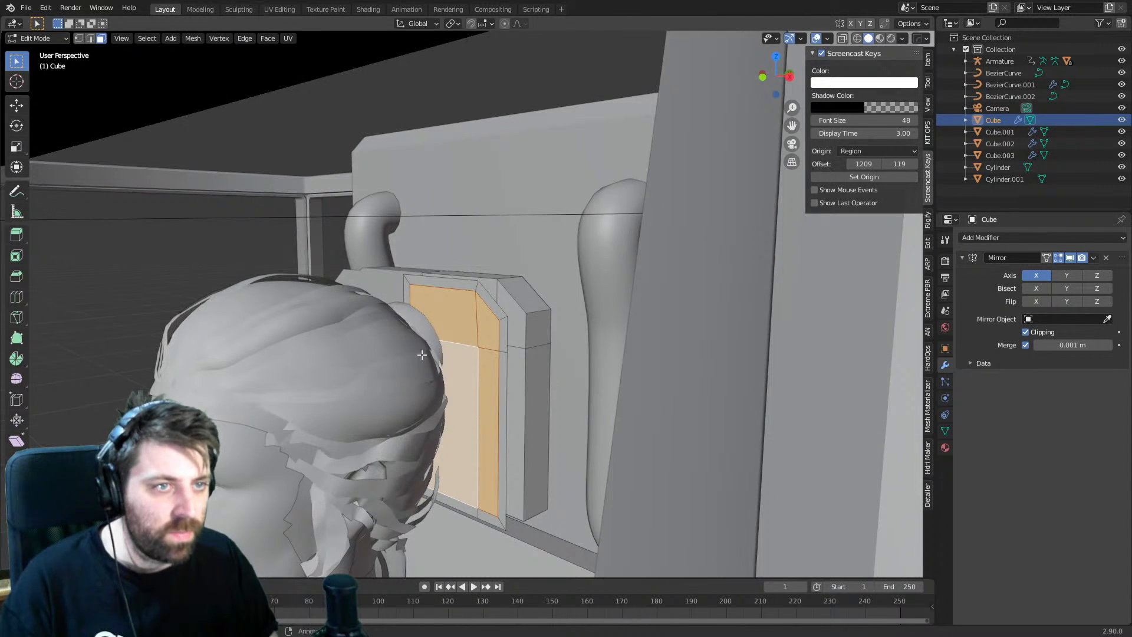
pyautogui.click(407, 302)
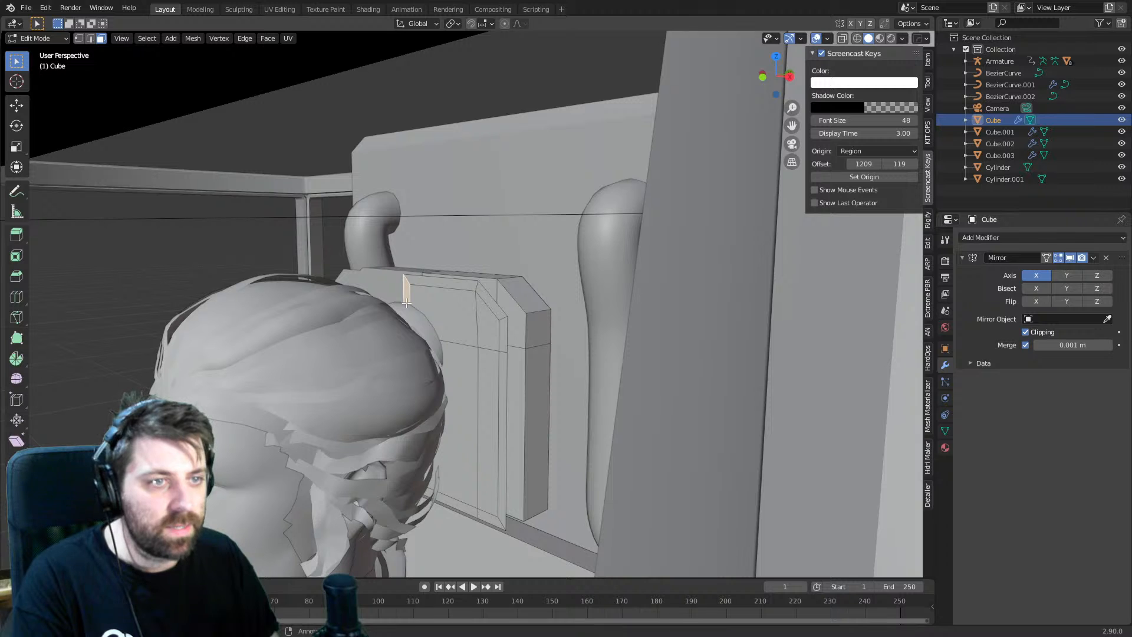
pyautogui.keyDown('alt'); pyautogui.click(476, 288); pyautogui.keyUp('alt')
pyautogui.press('Delete')
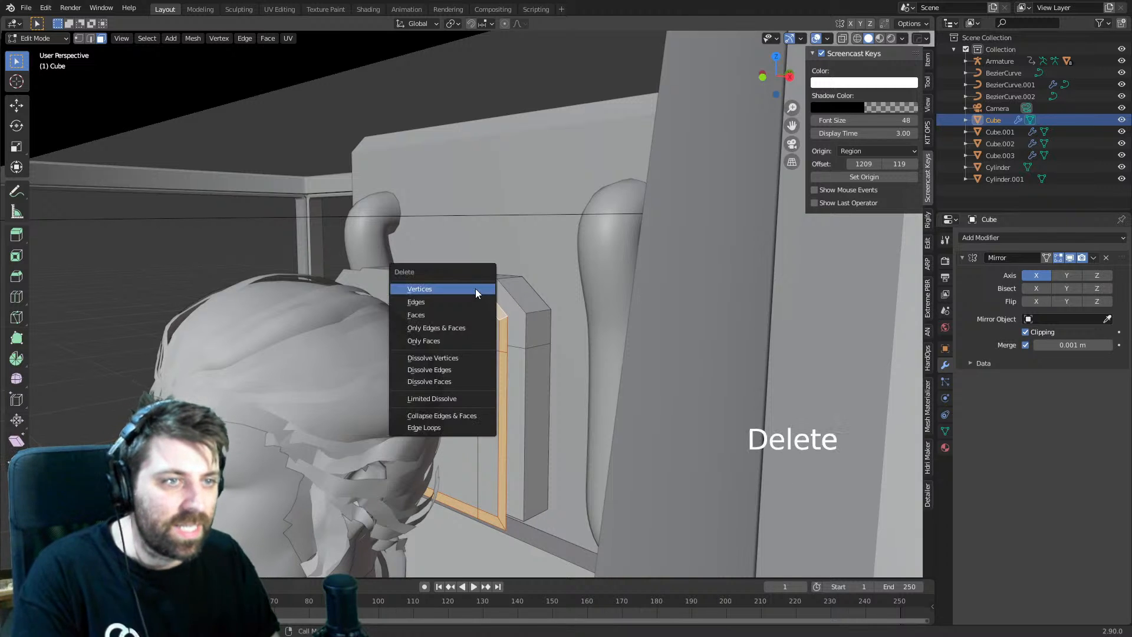
pyautogui.click(466, 315)
pyautogui.press('3')
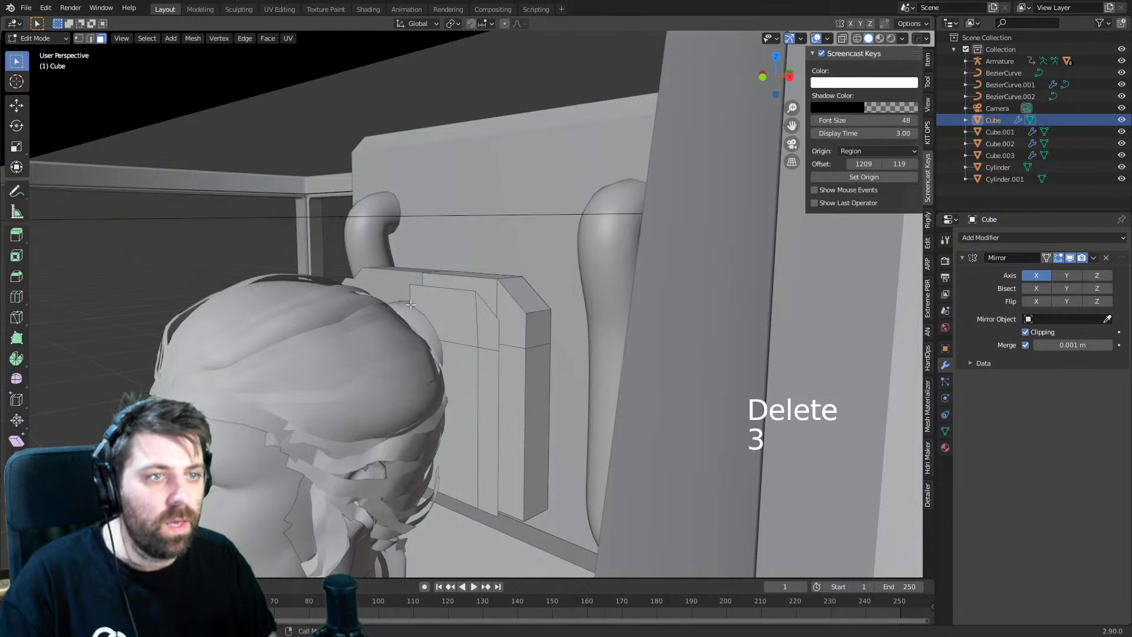
# - Select the inner vertical edges of the smaller panel and move them along X toward the mirror centre
pyautogui.press('space')
pyautogui.click(415, 302)
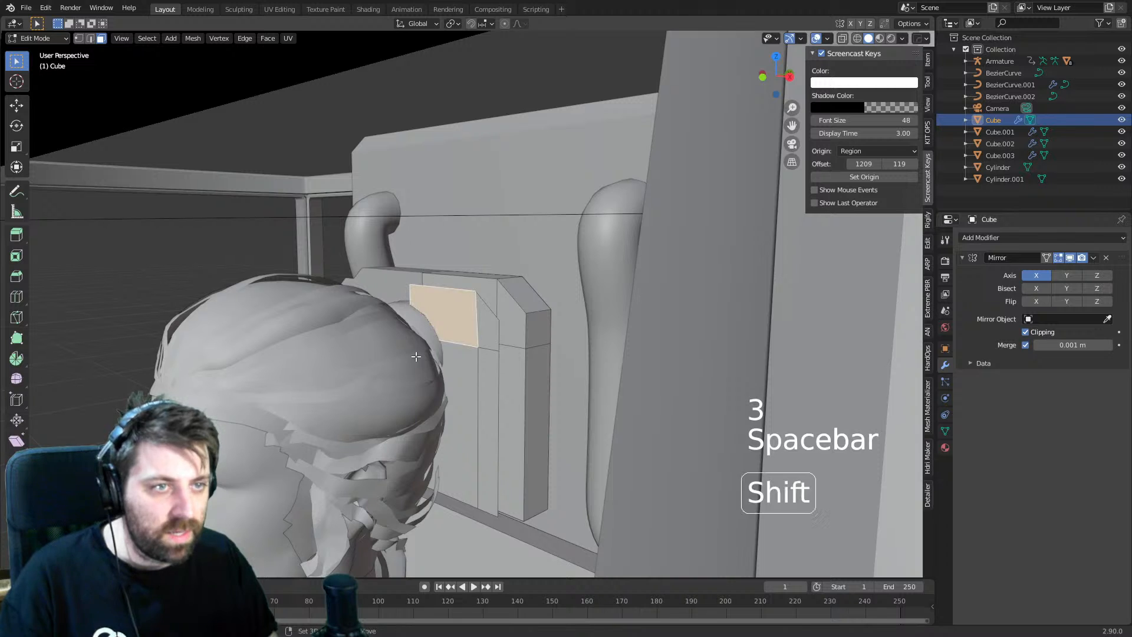
pyautogui.press('2')
pyautogui.click(413, 313)
pyautogui.keyDown('shift'); pyautogui.click(417, 357); pyautogui.keyUp('shift')
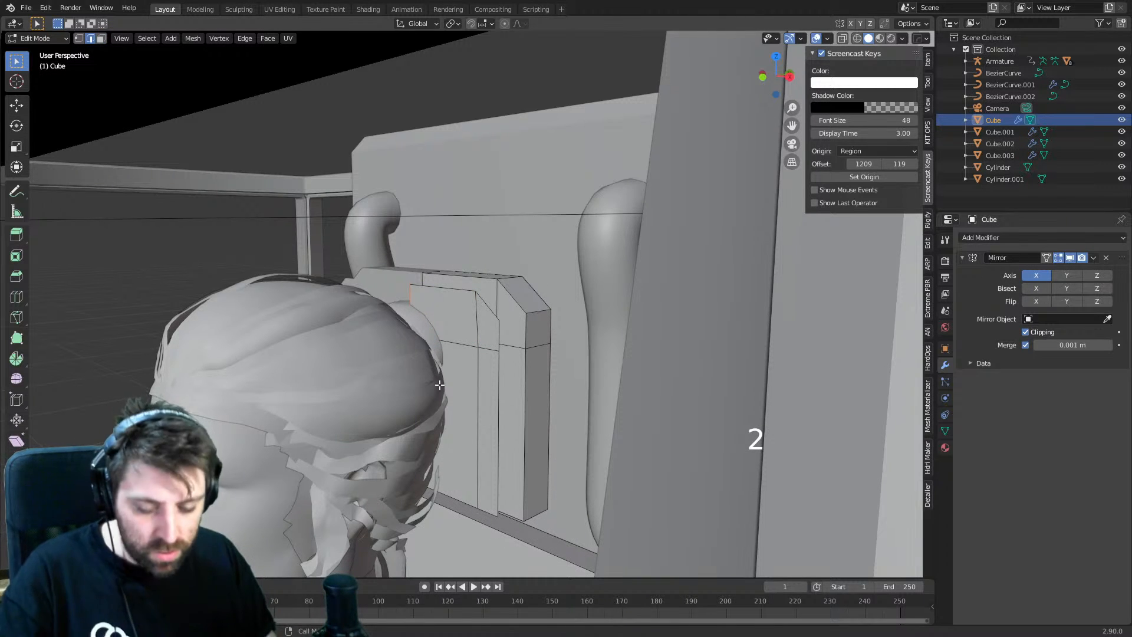
pyautogui.press('g')
pyautogui.press('x')
pyautogui.press('6')
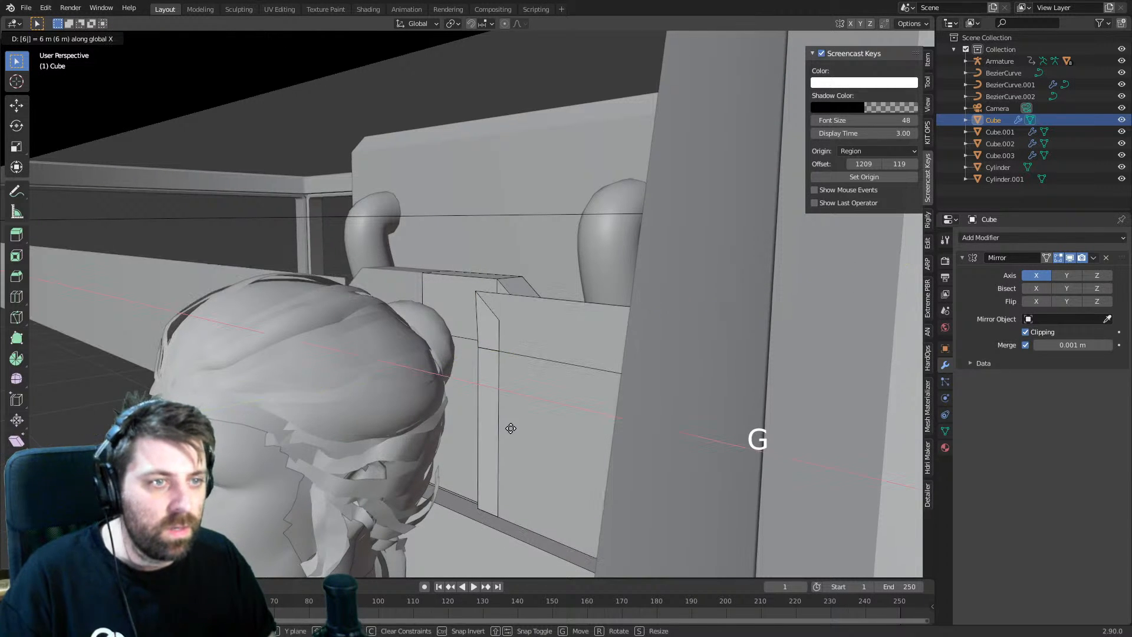
pyautogui.press('Return')
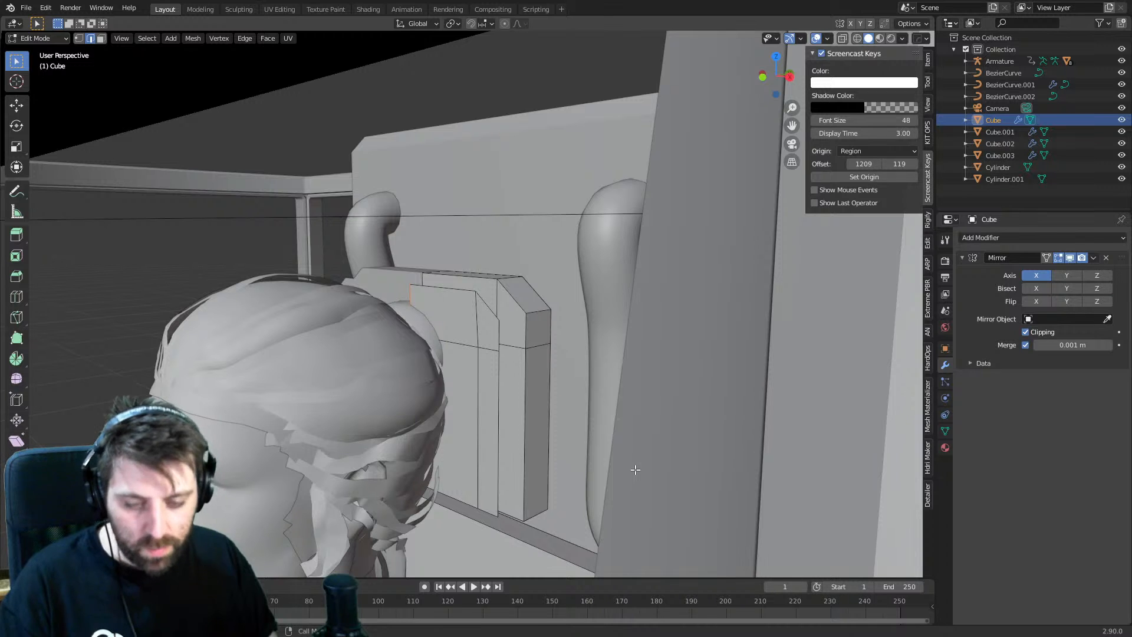
pyautogui.press('g')
pyautogui.press('x')
pyautogui.click(527, 451)
pyautogui.moveTo(466, 453); pyautogui.dragTo(479, 419, button='middle')
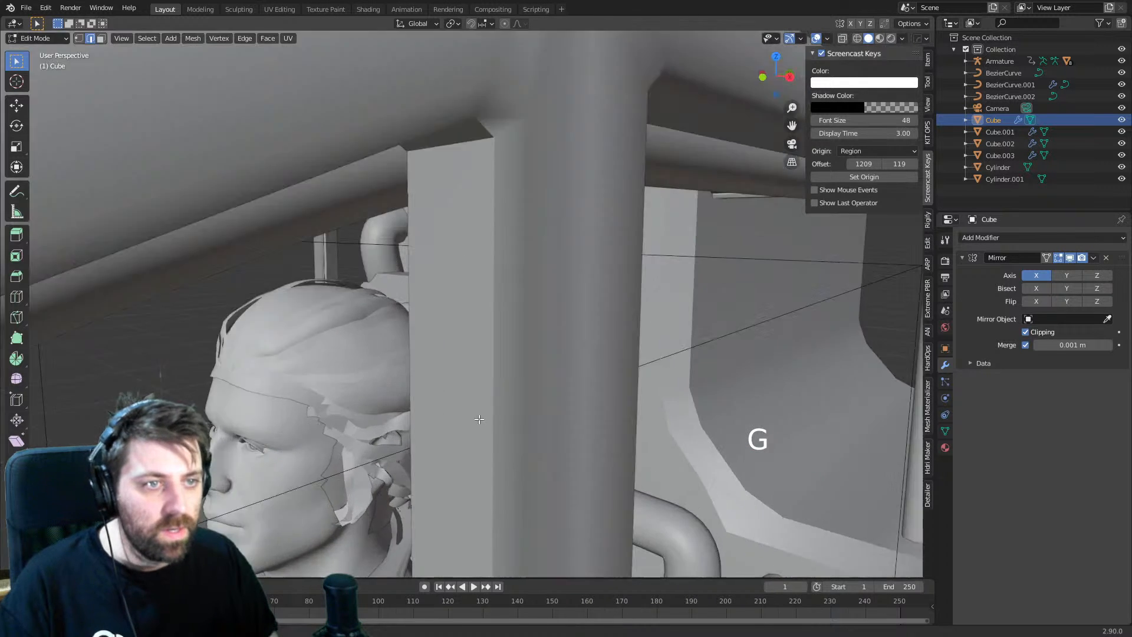
pyautogui.scroll(2, 479, 419)
pyautogui.press('1')
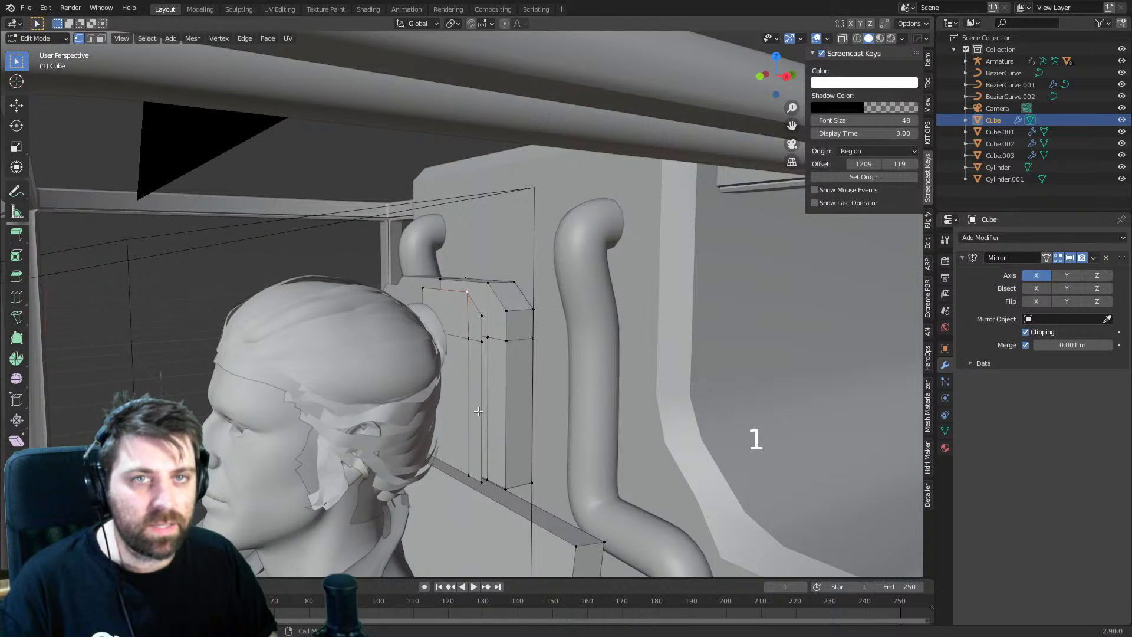
pyautogui.press('2')
pyautogui.press('3')
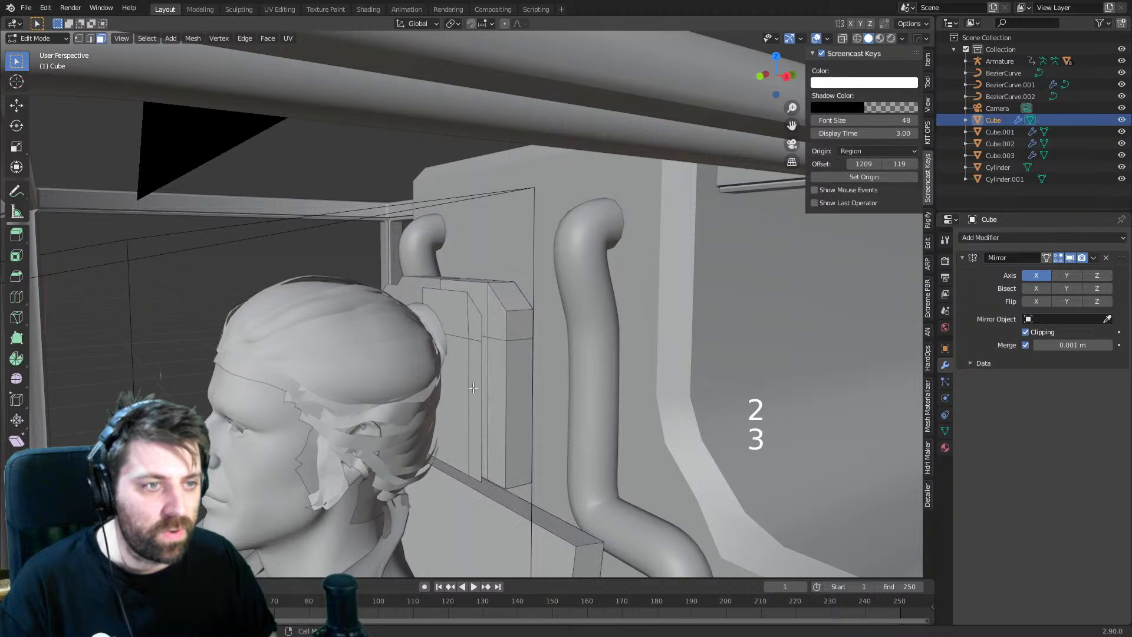
pyautogui.click(475, 385)
pyautogui.press('1')
pyautogui.scroll(2, 462, 301)
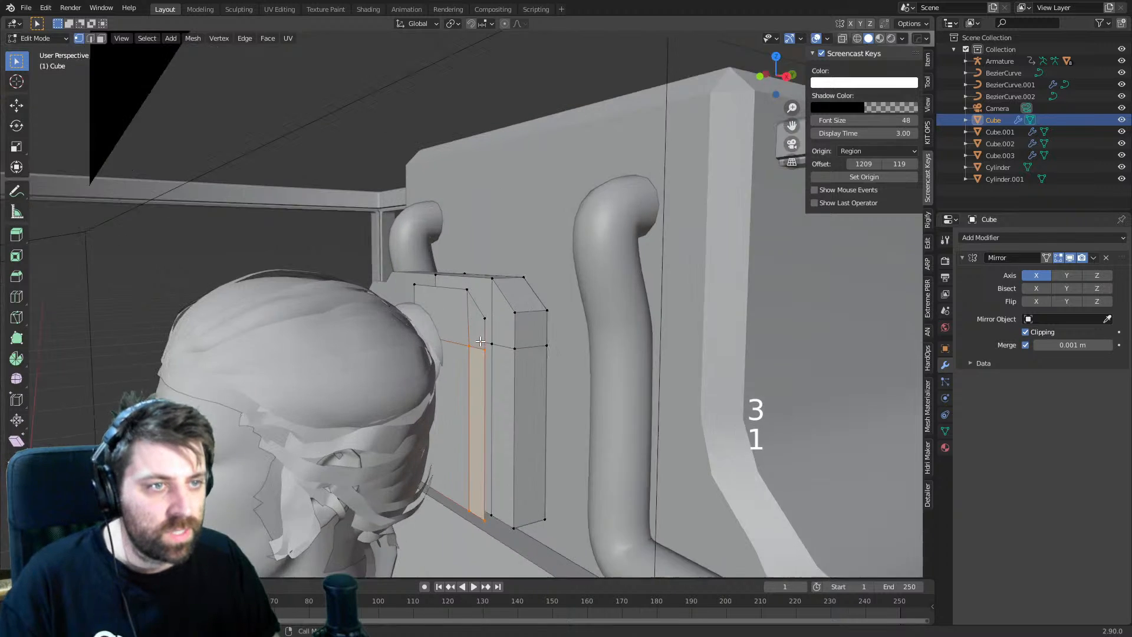
pyautogui.keyDown('shift'); pyautogui.moveTo(483, 401); pyautogui.dragTo(495, 324, button='middle'); pyautogui.keyUp('shift')
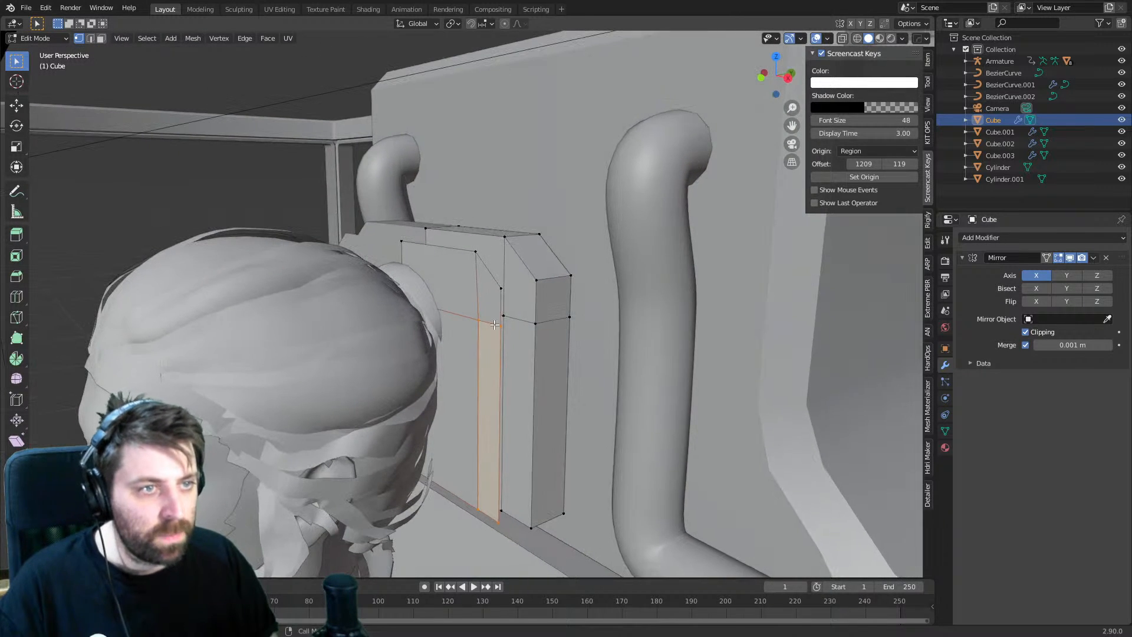
pyautogui.click(501, 290)
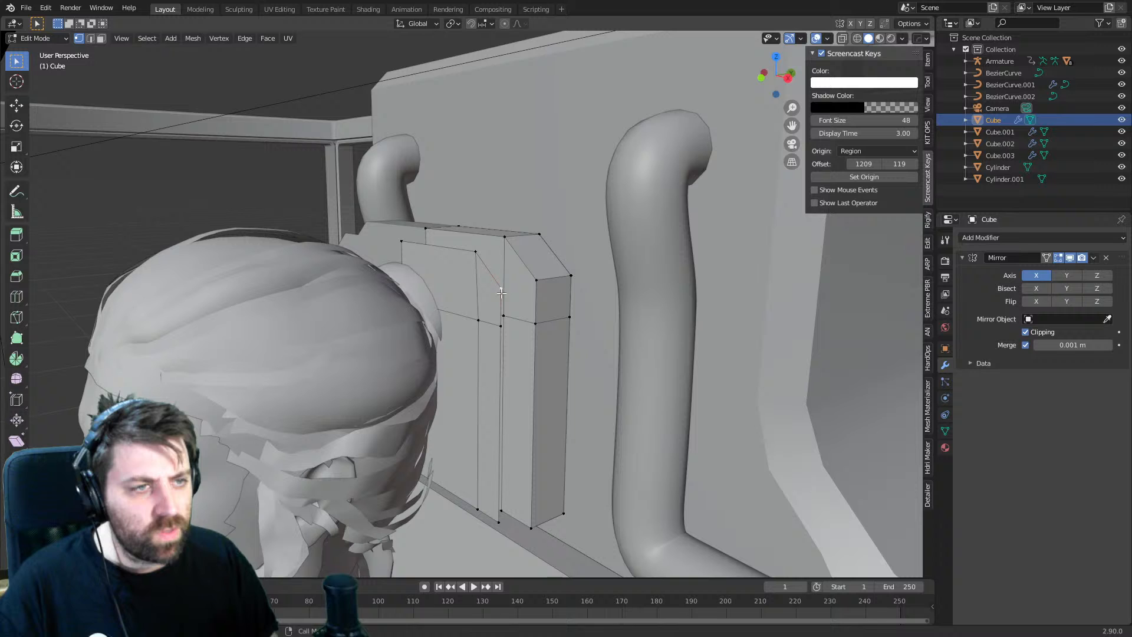
# - Select the smaller panel's outer vertical edges and move them forward along Y, away from the headrest
pyautogui.press('3')
pyautogui.press('2')
pyautogui.click(499, 406)
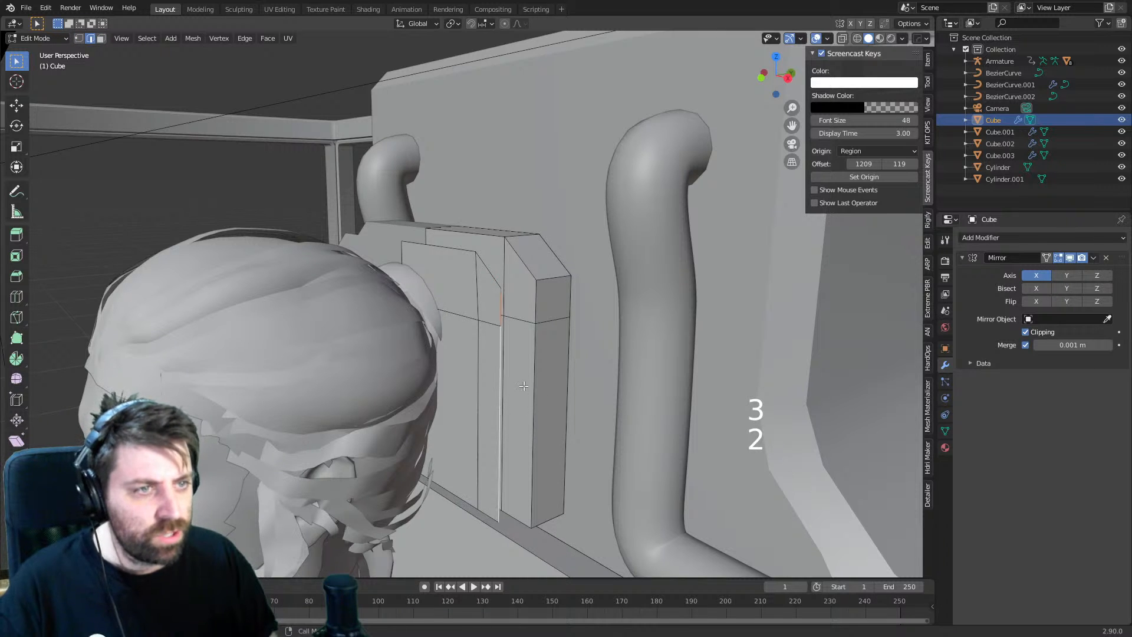
pyautogui.moveTo(498, 407); pyautogui.dragTo(541, 396, button='middle')
pyautogui.press('g')
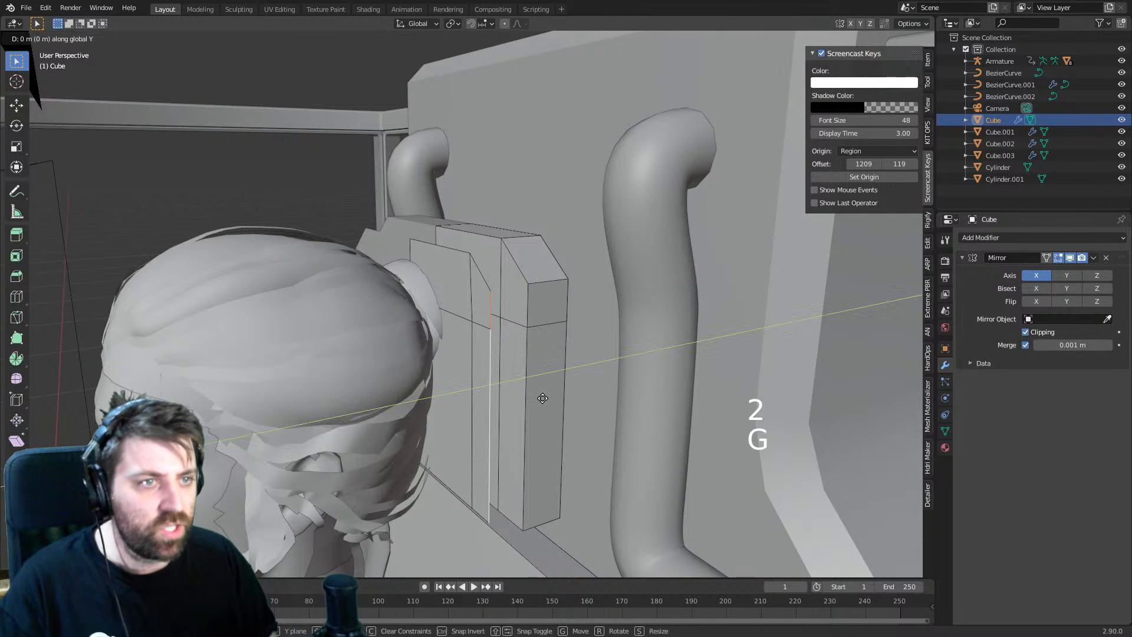
pyautogui.click(528, 404)
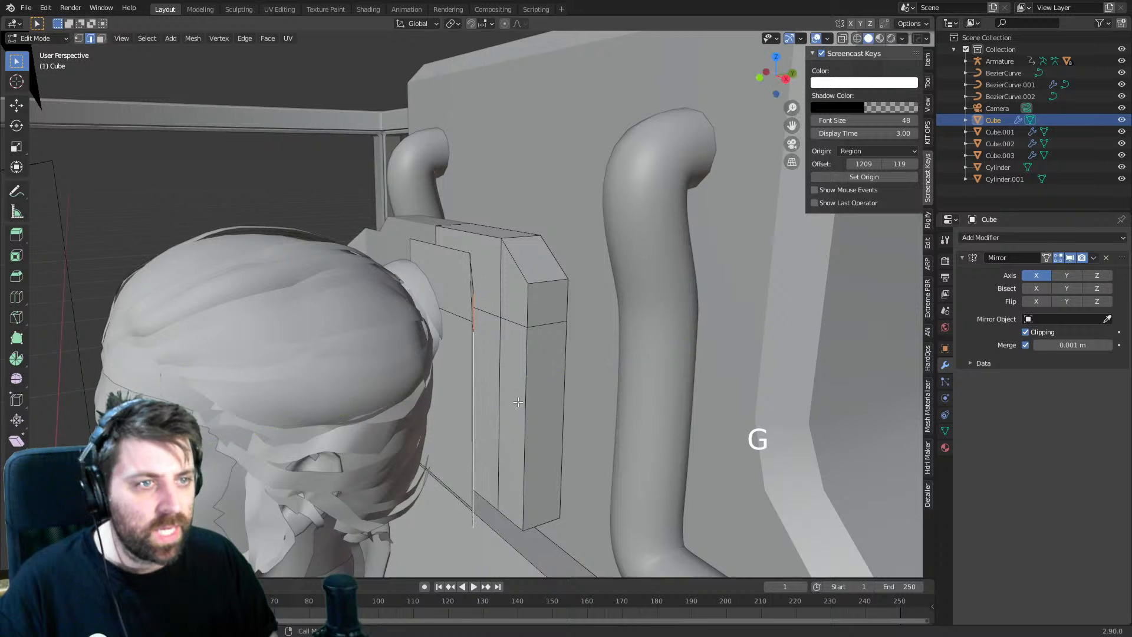
# - Add the panel's adjacent vertical edge loop to the selection and move both edge loops along X toward the mirror centre in front view
pyautogui.moveTo(528, 405); pyautogui.dragTo(578, 388, button='middle')
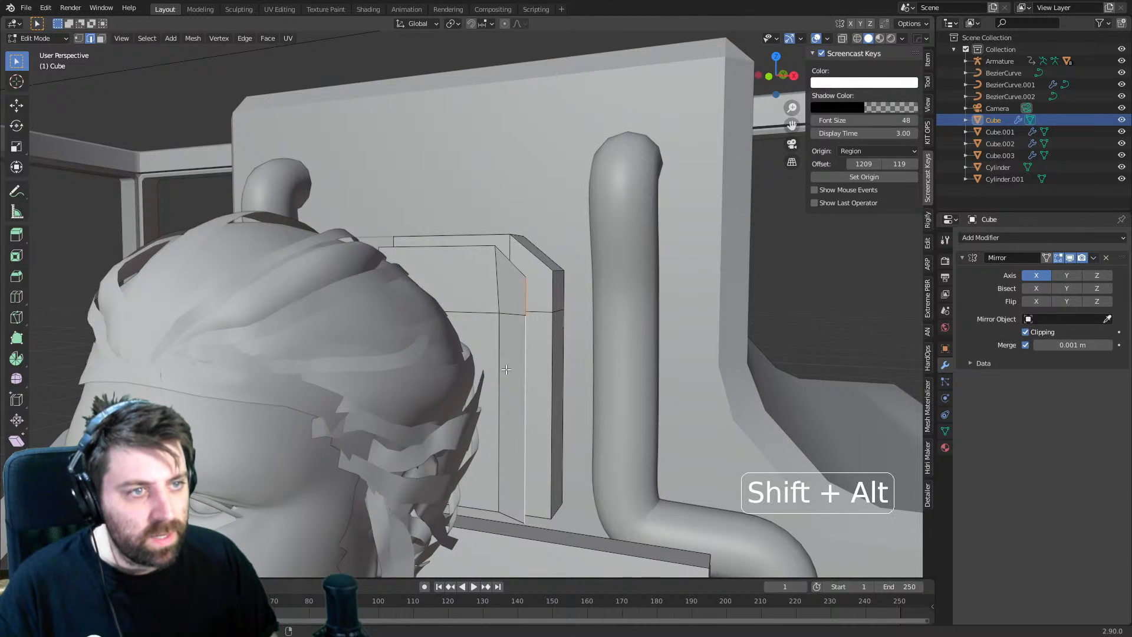
pyautogui.moveTo(495, 367); pyautogui.dragTo(484, 338, button='middle')
pyautogui.press('KP_3')
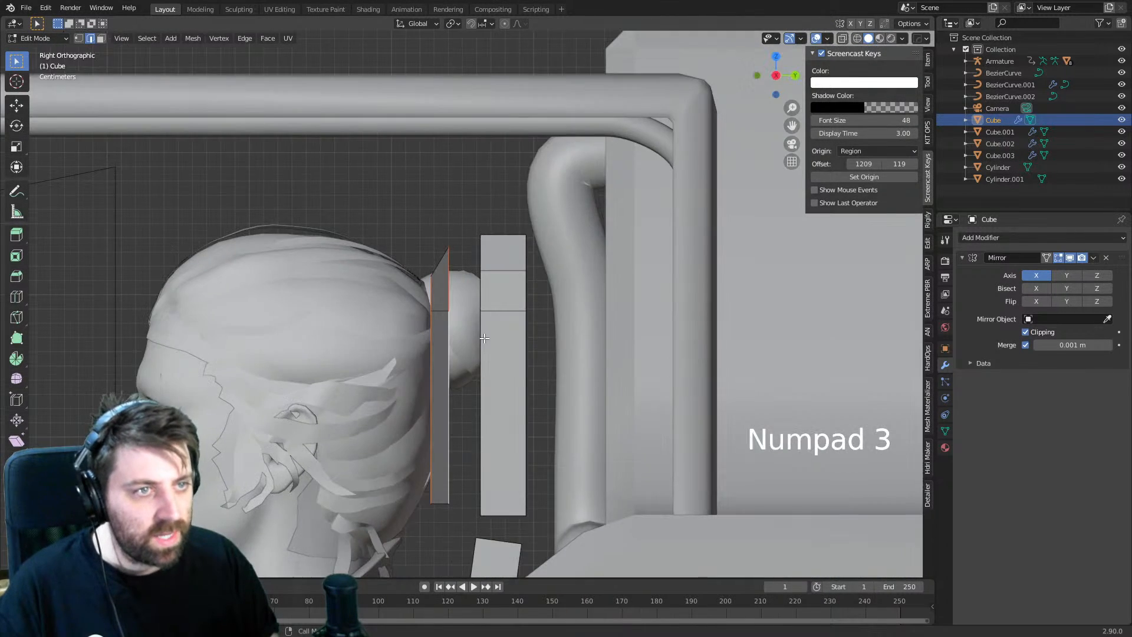
pyautogui.press('KP_1')
pyautogui.press('g')
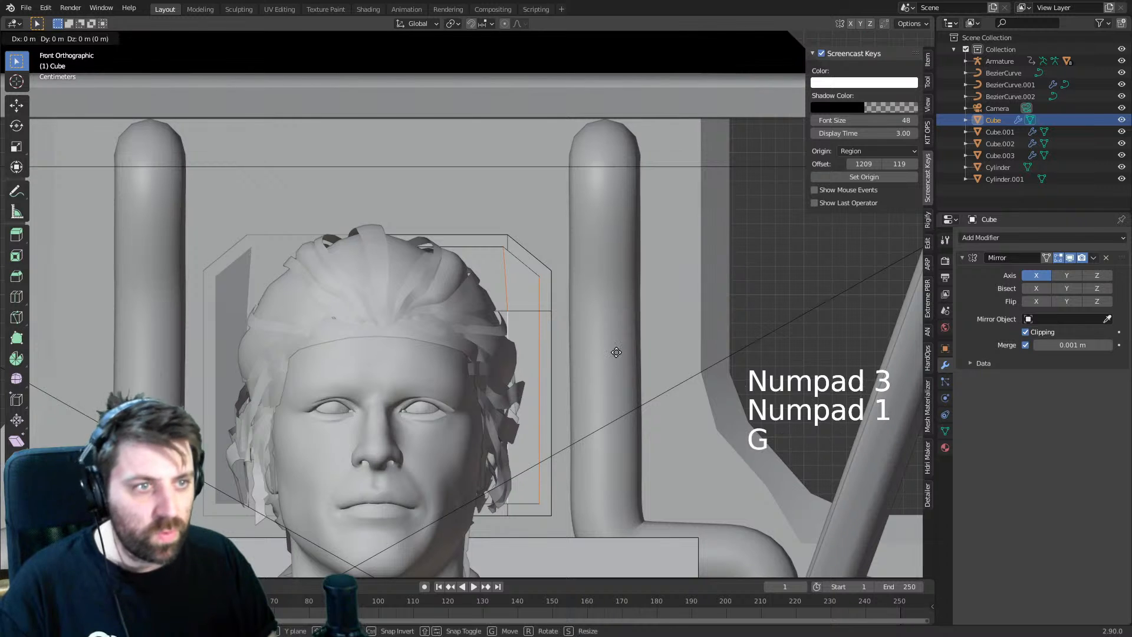
pyautogui.middleClick(614, 354)
pyautogui.click(607, 354)
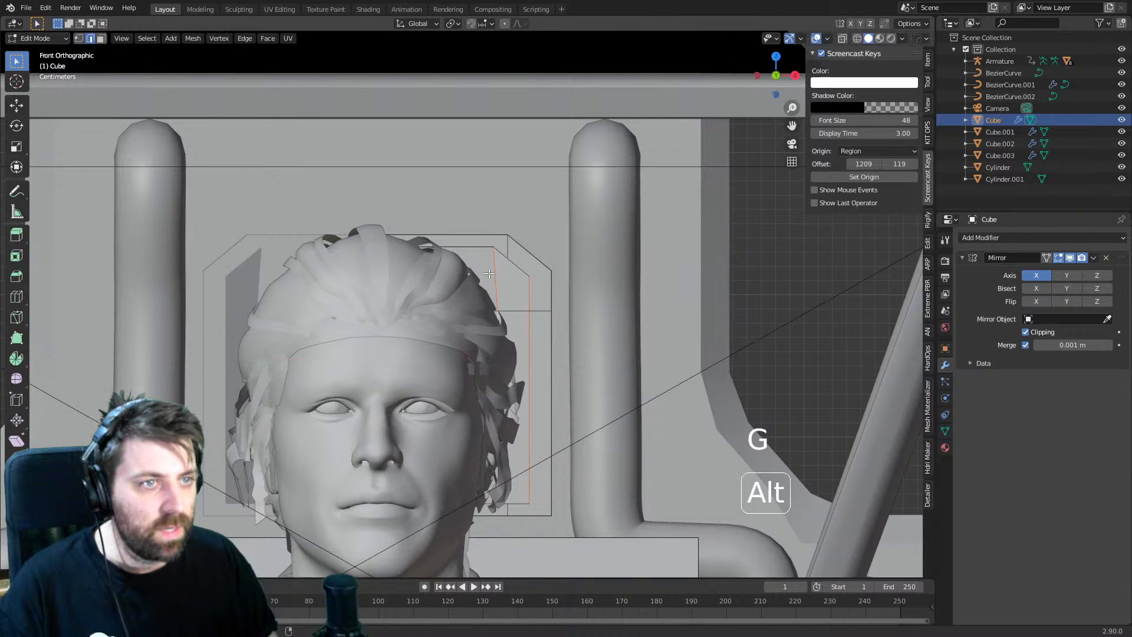
# - Straighten the panel's inner vertical edge loop and the headrest's matching edge loop by scaling each to 0 along X
pyautogui.keyDown('alt'); pyautogui.click(496, 283); pyautogui.keyUp('alt')
pyautogui.press('s')
pyautogui.middleClick(664, 427)
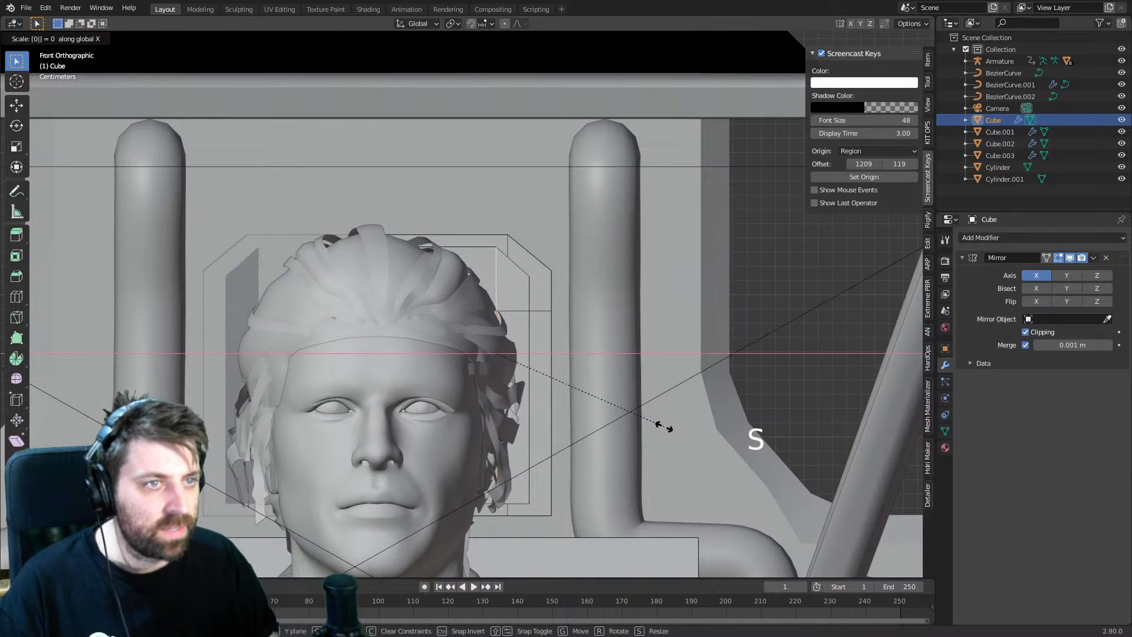
pyautogui.click(664, 427)
pyautogui.keyDown('alt'); pyautogui.click(506, 246); pyautogui.keyUp('alt')
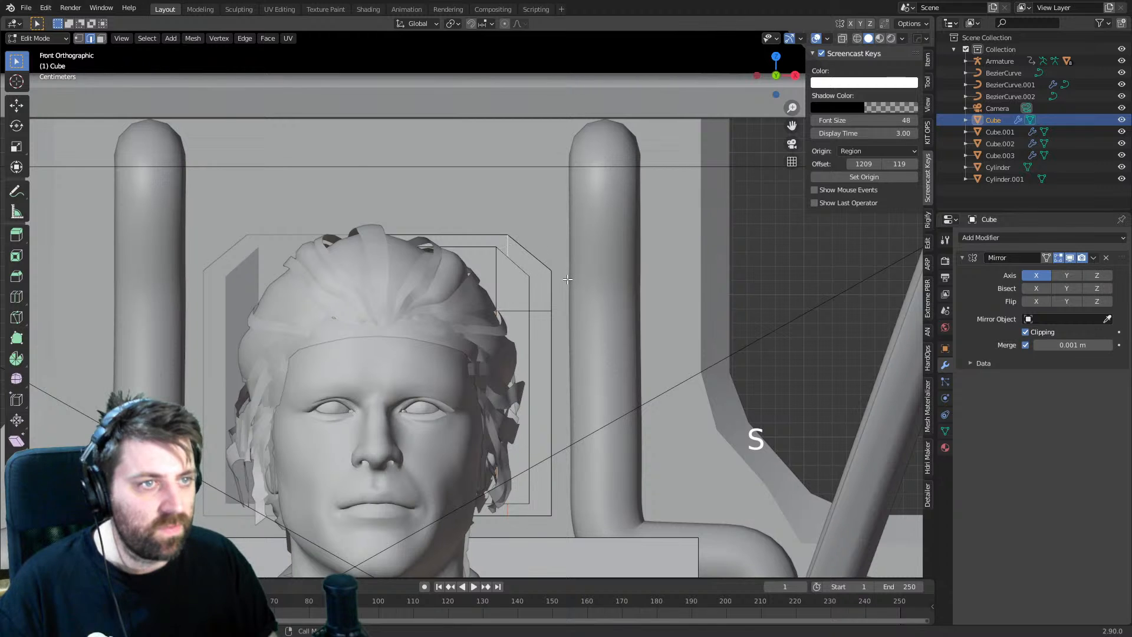
pyautogui.press('s')
pyautogui.middleClick(566, 278)
pyautogui.click(567, 280)
# - Try extruding the panel's outer vertical edges outward along X, and undo the extrusion
pyautogui.moveTo(567, 279); pyautogui.dragTo(474, 357, button='middle')
pyautogui.keyDown('alt'); pyautogui.click(479, 363); pyautogui.keyUp('alt')
pyautogui.press('KP_3')
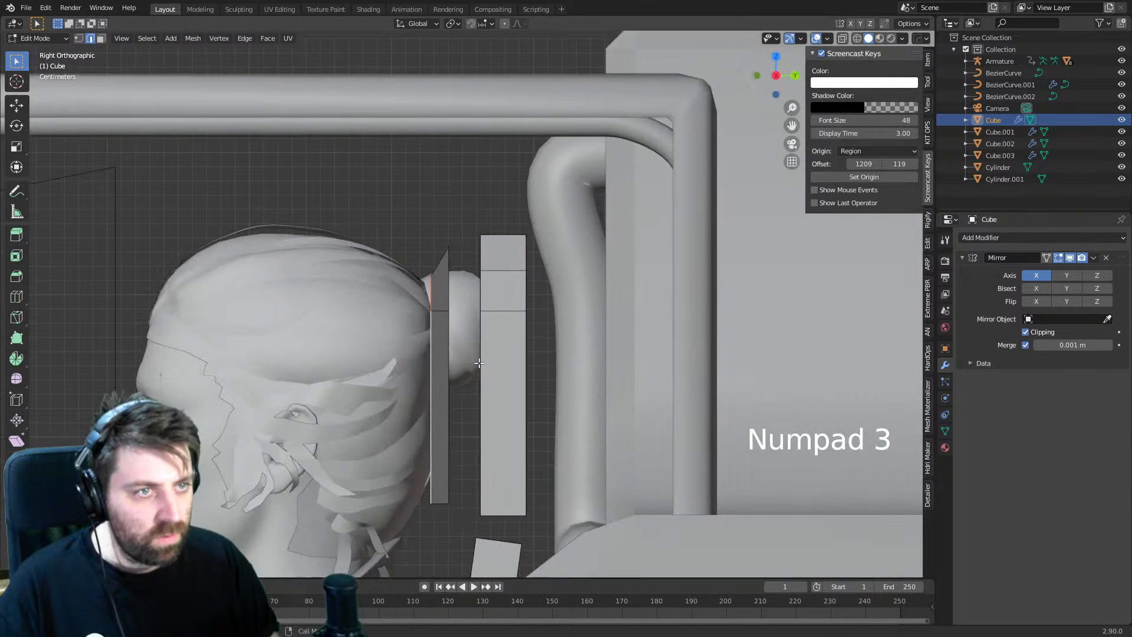
pyautogui.press('KP_1')
pyautogui.press('e')
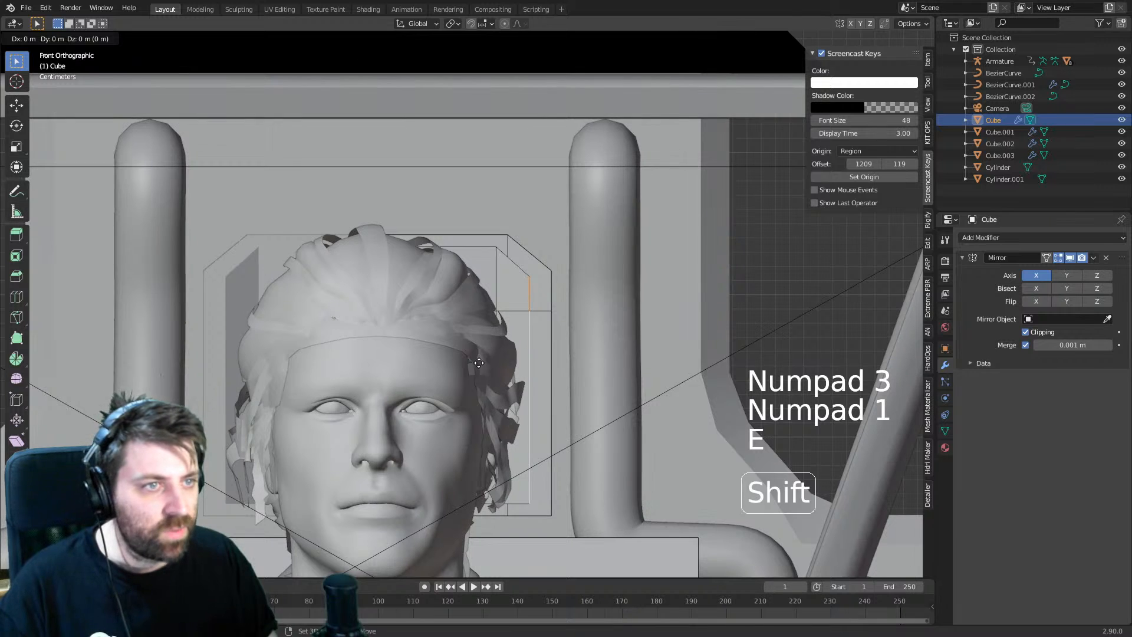
pyautogui.middleClick(516, 364)
pyautogui.click(538, 313)
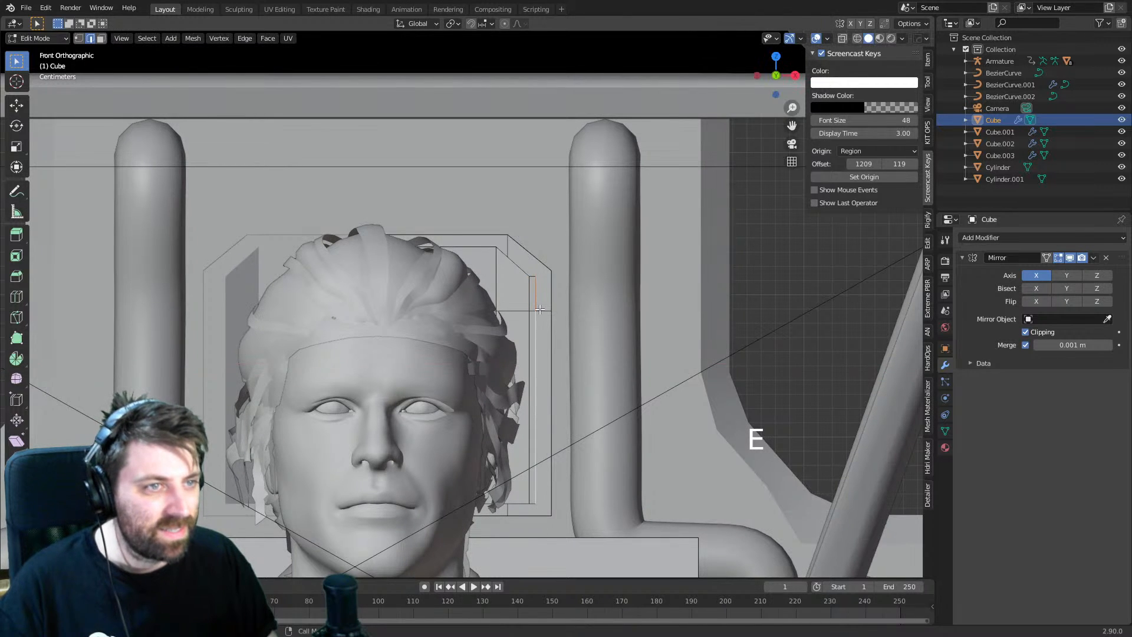
pyautogui.press('1')
pyautogui.scroll(2, 550, 309)
pyautogui.hotkey('ctrl', 'z')
pyautogui.hotkey('ctrl', 'z')
pyautogui.hotkey('ctrl', 'z')
pyautogui.hotkey('ctrl', 'z')
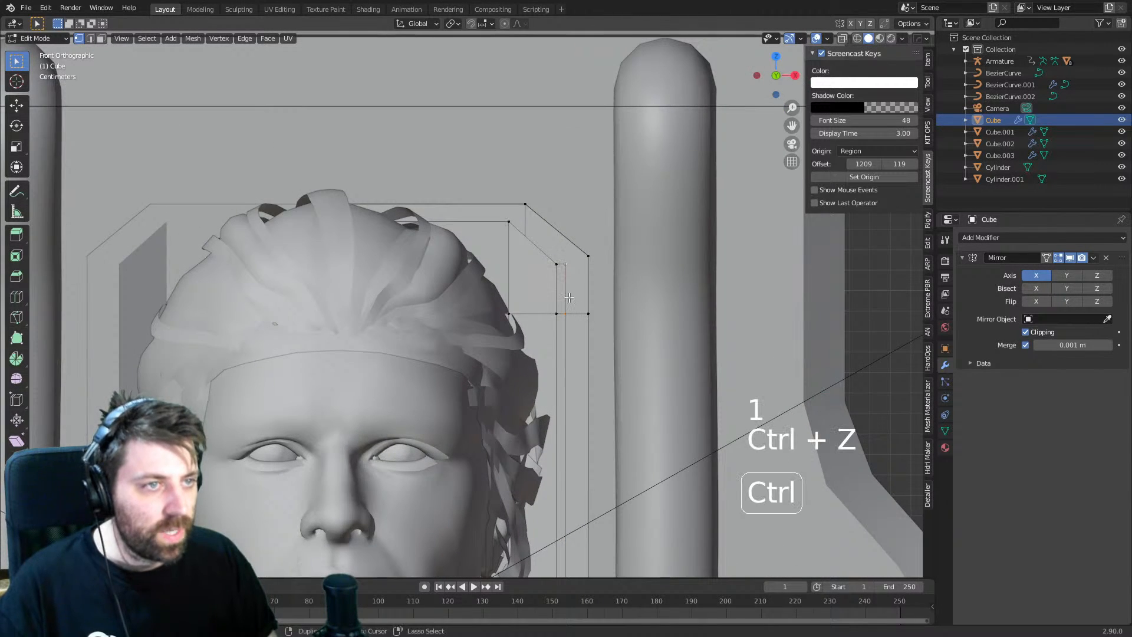
# - Move the panel's outer vertical edges outward along X and add a vertical loop cut close beside them
pyautogui.press('g')
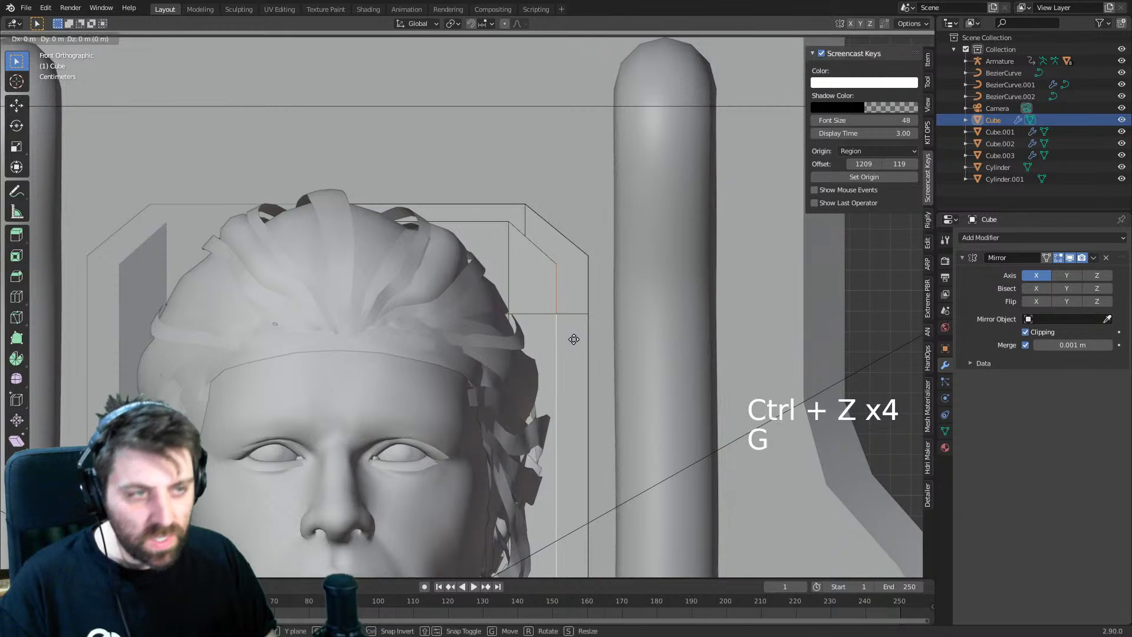
pyautogui.middleClick(584, 340)
pyautogui.click(595, 341)
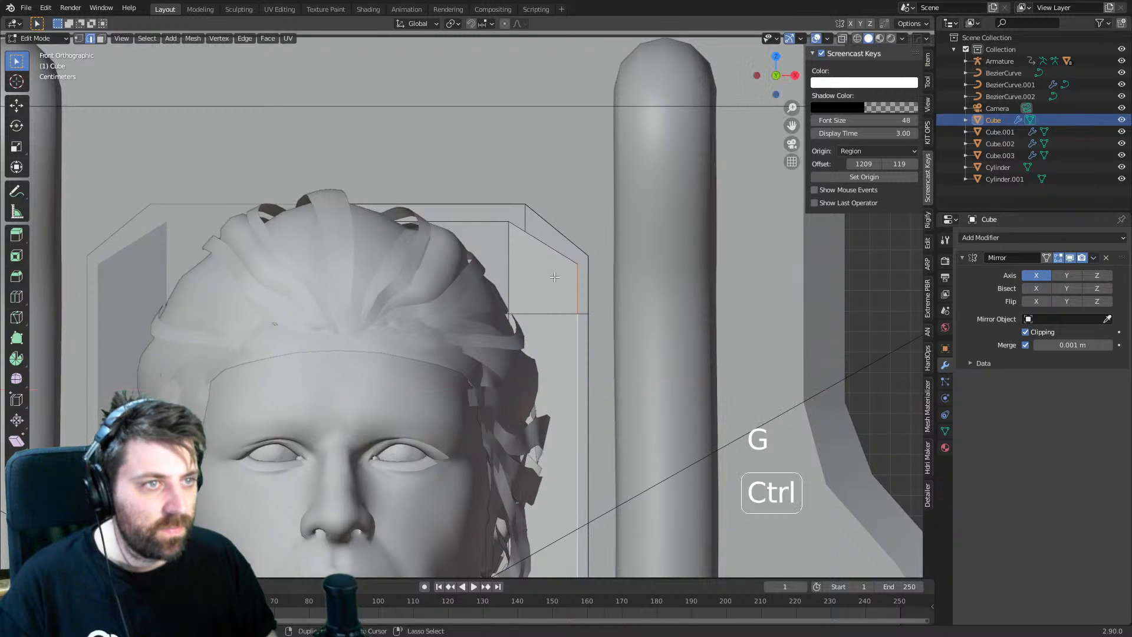
pyautogui.hotkey('ctrl', 'r')
pyautogui.click(561, 268)
pyautogui.click(575, 280)
# - Flatten the narrow outer strip of panel faces by scaling it to 0 along Y
pyautogui.press('3')
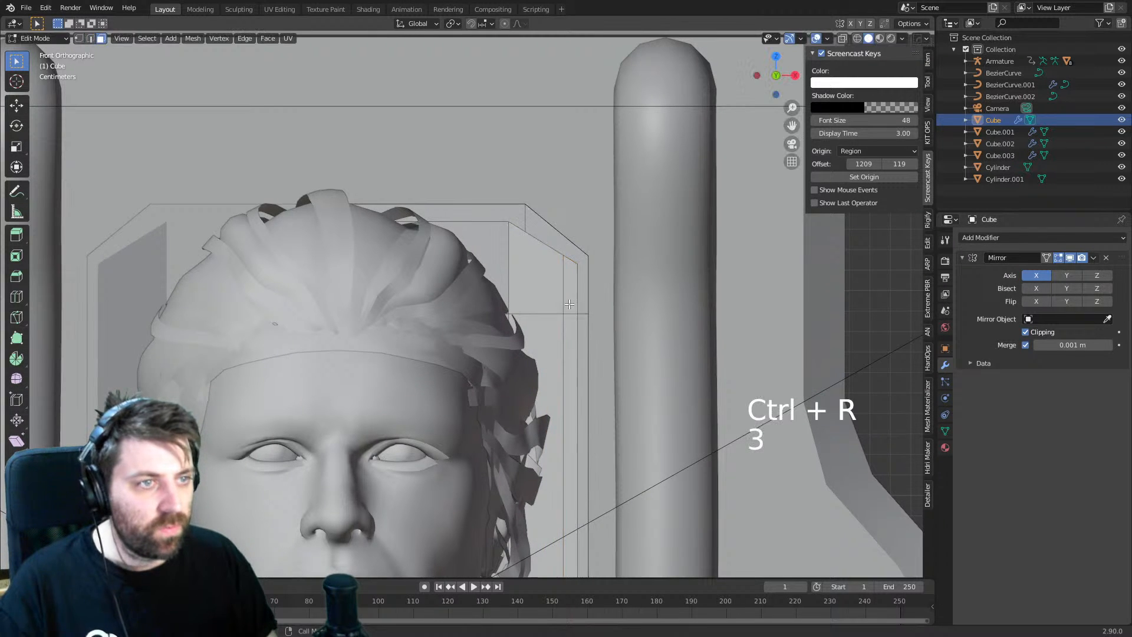
pyautogui.moveTo(575, 280); pyautogui.dragTo(444, 473, button='middle')
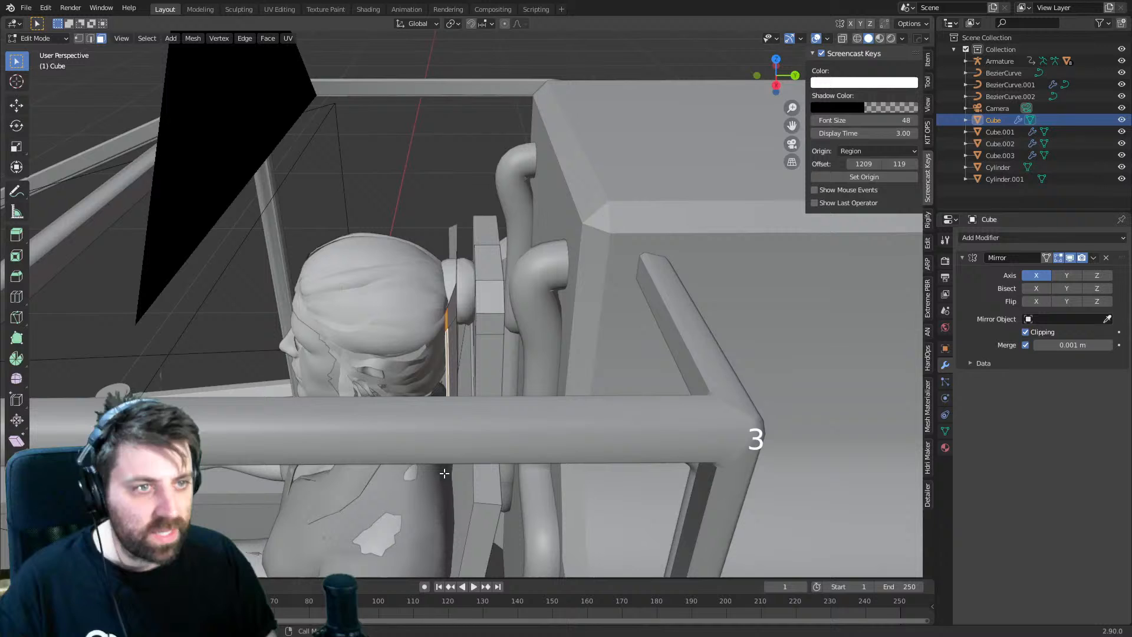
pyautogui.press('s')
pyautogui.middleClick(477, 428)
pyautogui.write('y')
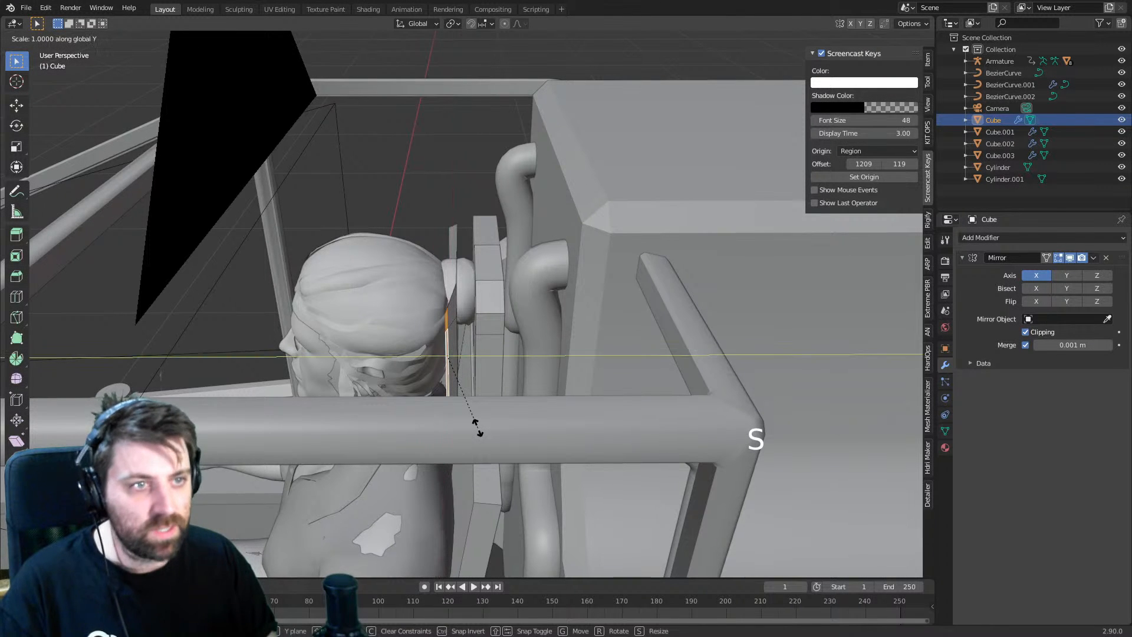
pyautogui.write('0')
pyautogui.click(482, 429)
# - Select the whole linked front panel and extrude it about 0.01 m toward the headrest to give it thickness
pyautogui.scroll(3, 482, 429)
pyautogui.moveTo(482, 429); pyautogui.dragTo(566, 432, button='middle')
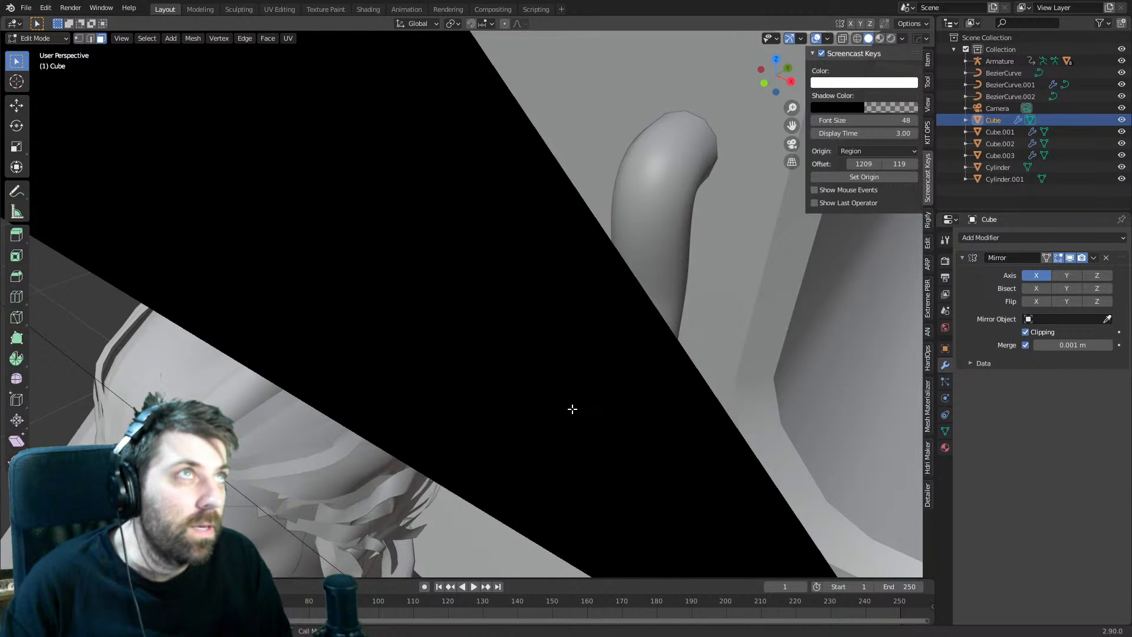
pyautogui.scroll(-4, 572, 408)
pyautogui.moveTo(574, 349); pyautogui.dragTo(499, 357, button='middle')
pyautogui.scroll(1, 507, 330)
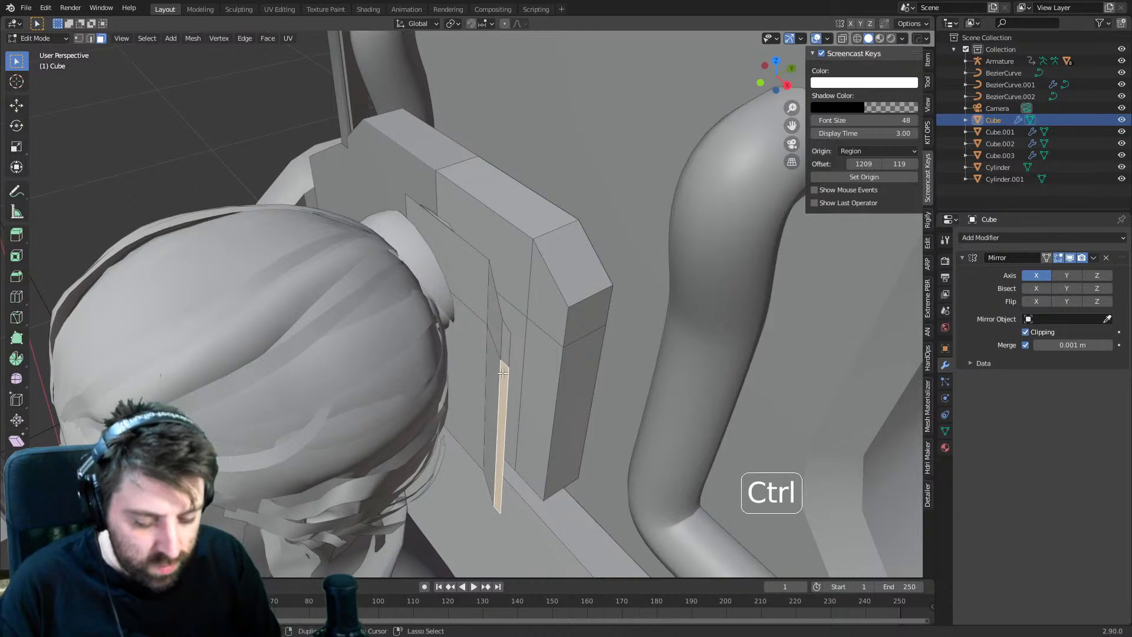
pyautogui.hotkey('ctrl', 'l')
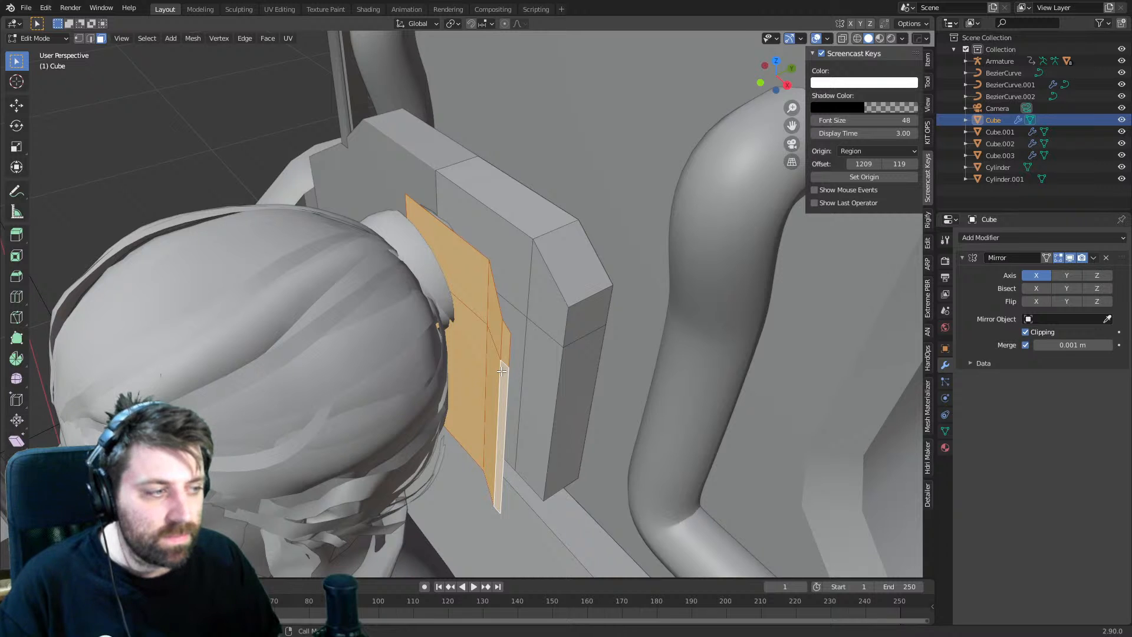
pyautogui.moveTo(486, 369); pyautogui.dragTo(534, 369, button='middle')
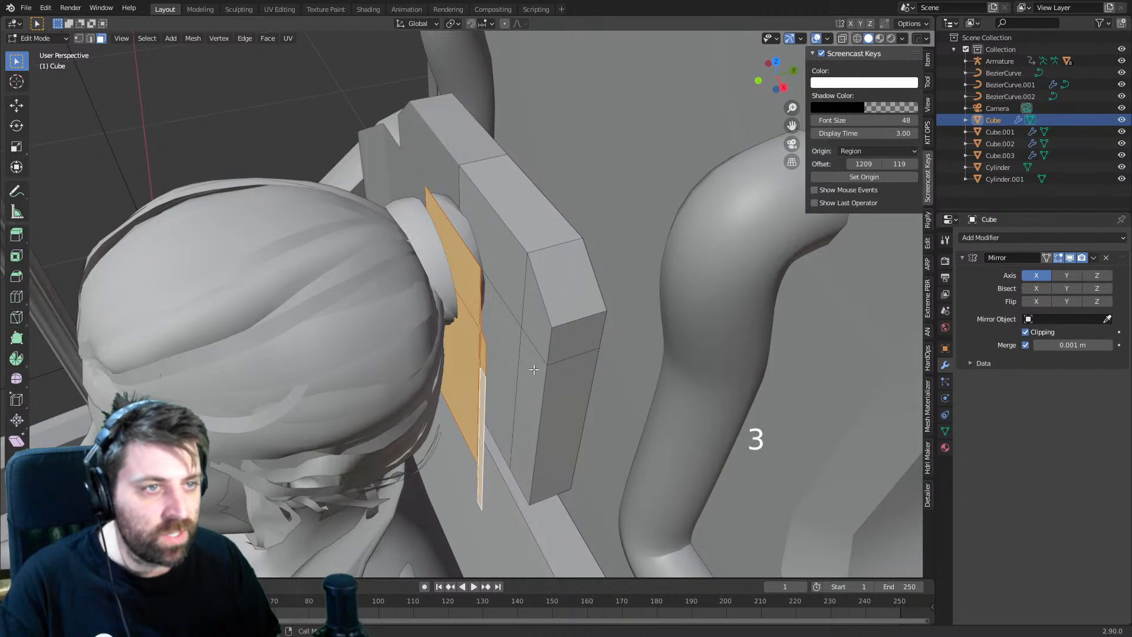
pyautogui.press('e')
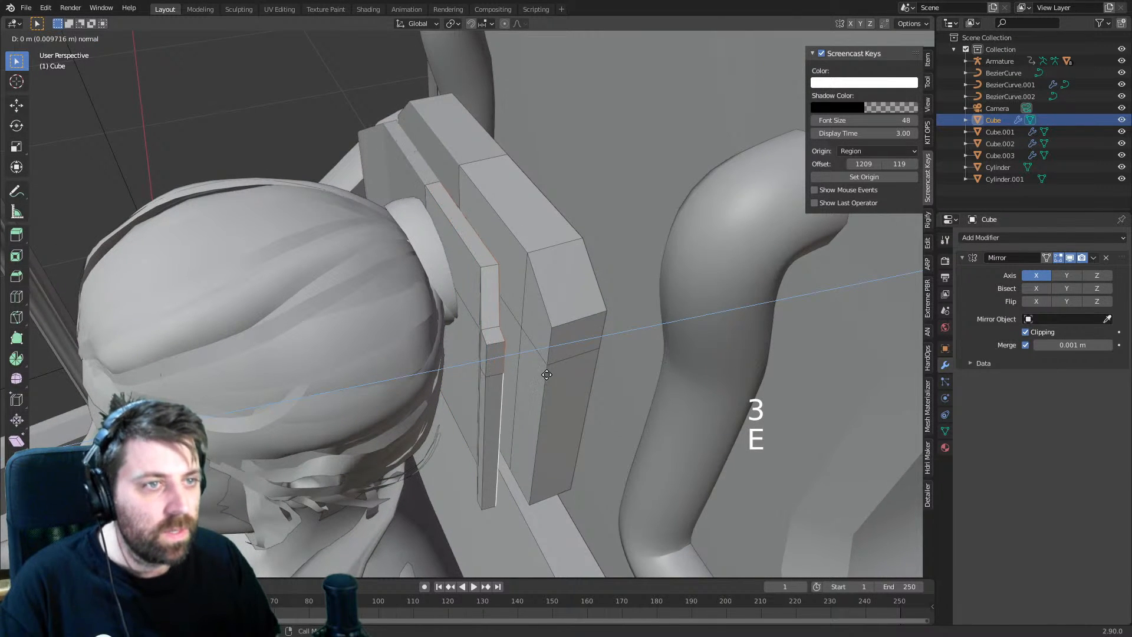
pyautogui.click(552, 373)
# - Flatten the extruded rear faces of the pad along Y and delete those hidden faces
pyautogui.press('s')
pyautogui.press('x')
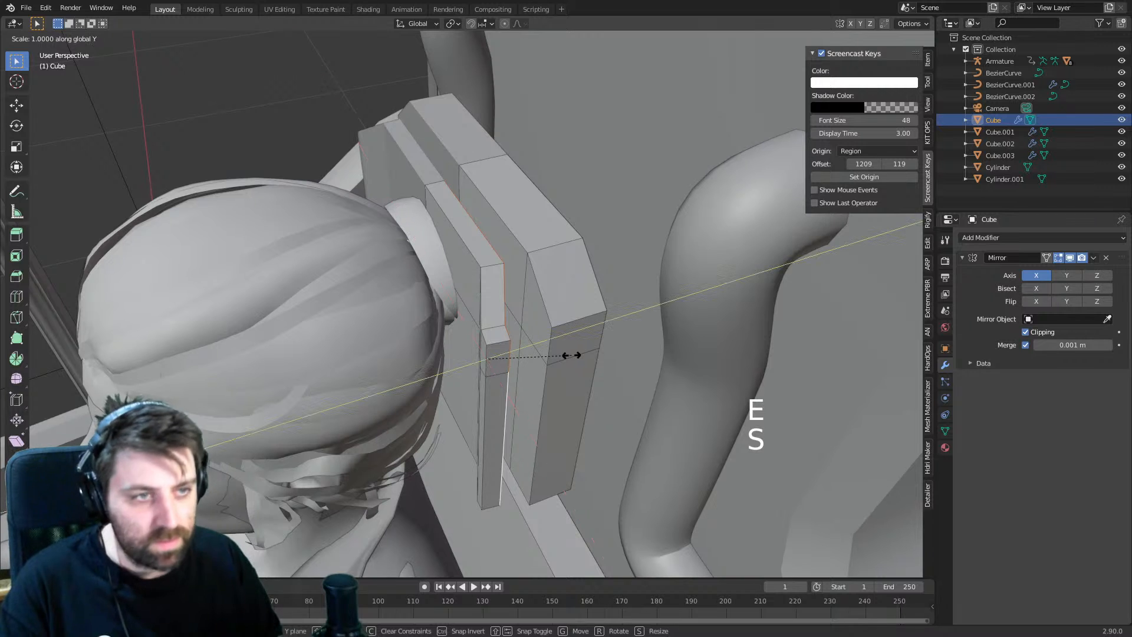
pyautogui.click(576, 354)
pyautogui.moveTo(576, 354); pyautogui.dragTo(531, 330, button='middle')
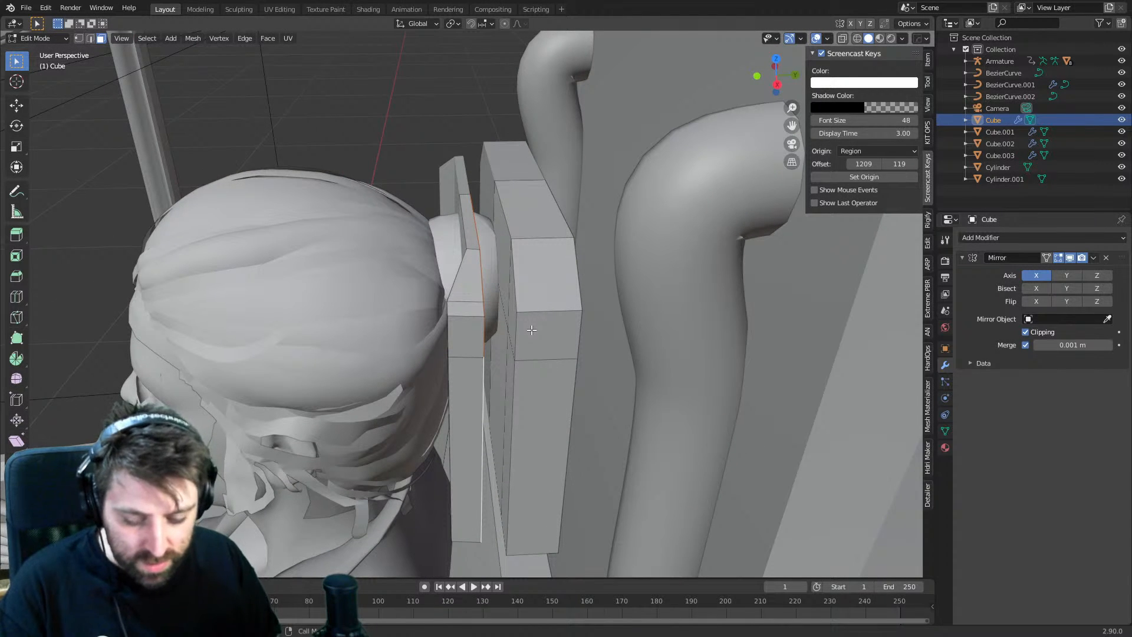
pyautogui.press('Delete')
pyautogui.click(532, 330)
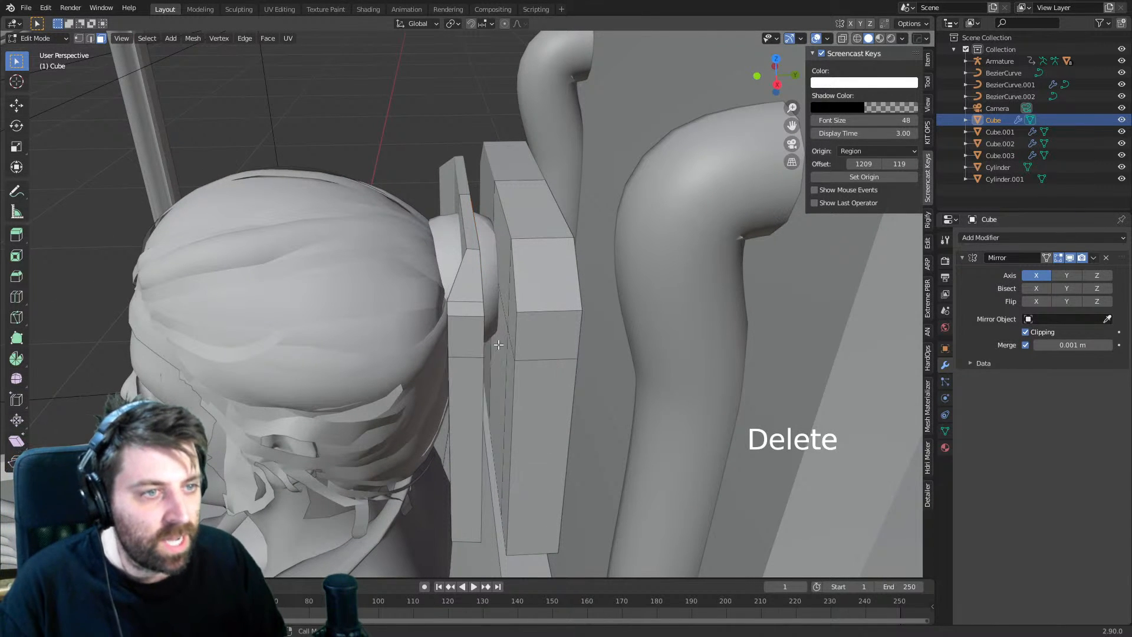
# - Select the whole linked pad and move it back along Y by about 0.017 m against the headrest
pyautogui.click(478, 357)
pyautogui.hotkey('ctrl', 'l')
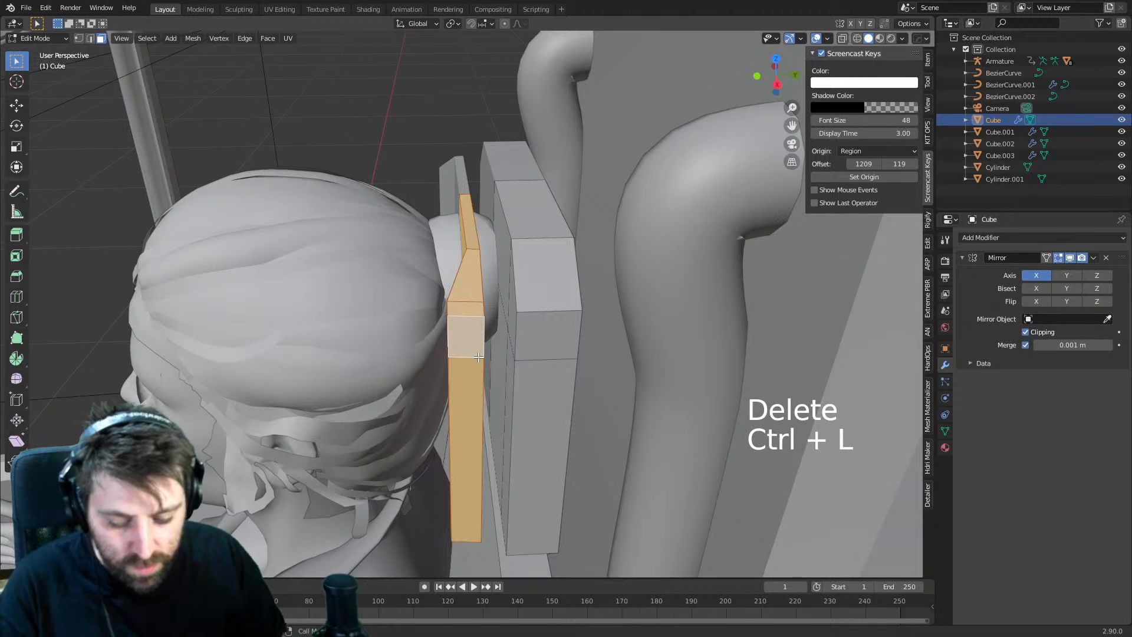
pyautogui.press('g')
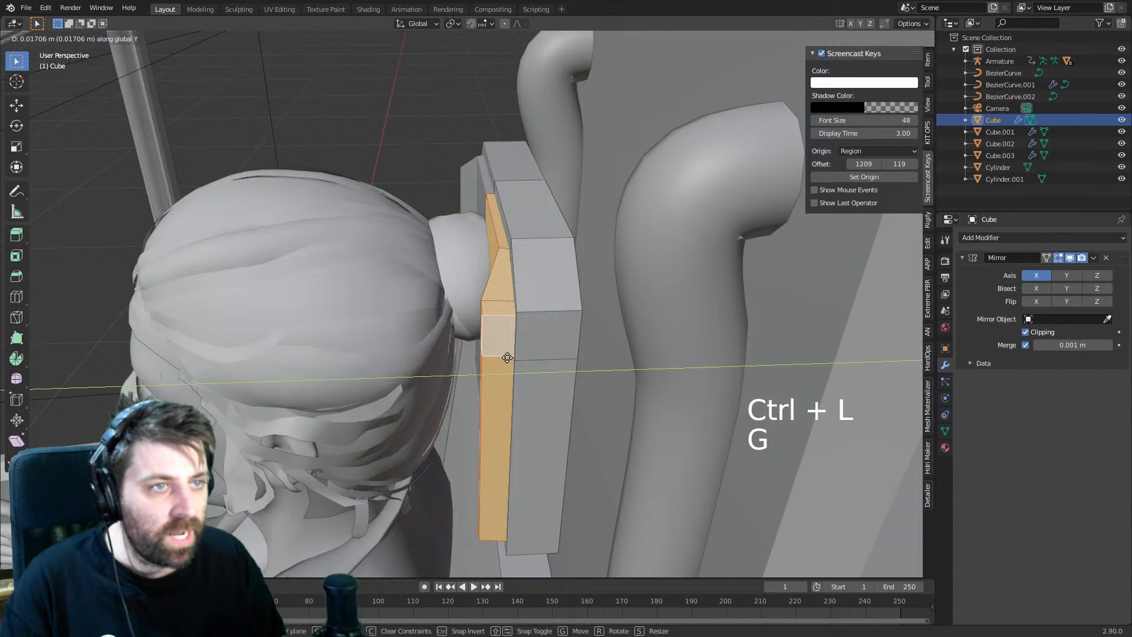
pyautogui.click(507, 358)
pyautogui.moveTo(507, 357); pyautogui.dragTo(582, 372, button='middle')
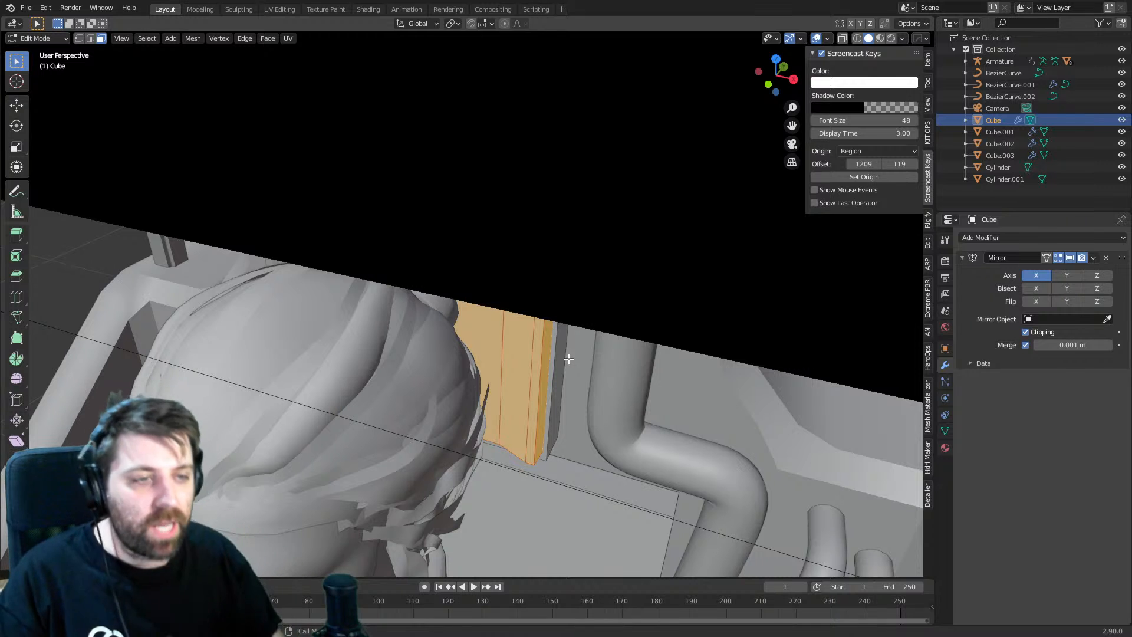
# - Move the edge at the pad's lower outer corner upward to give the bottom corner a slope
pyautogui.moveTo(568, 359); pyautogui.dragTo(534, 440, button='middle')
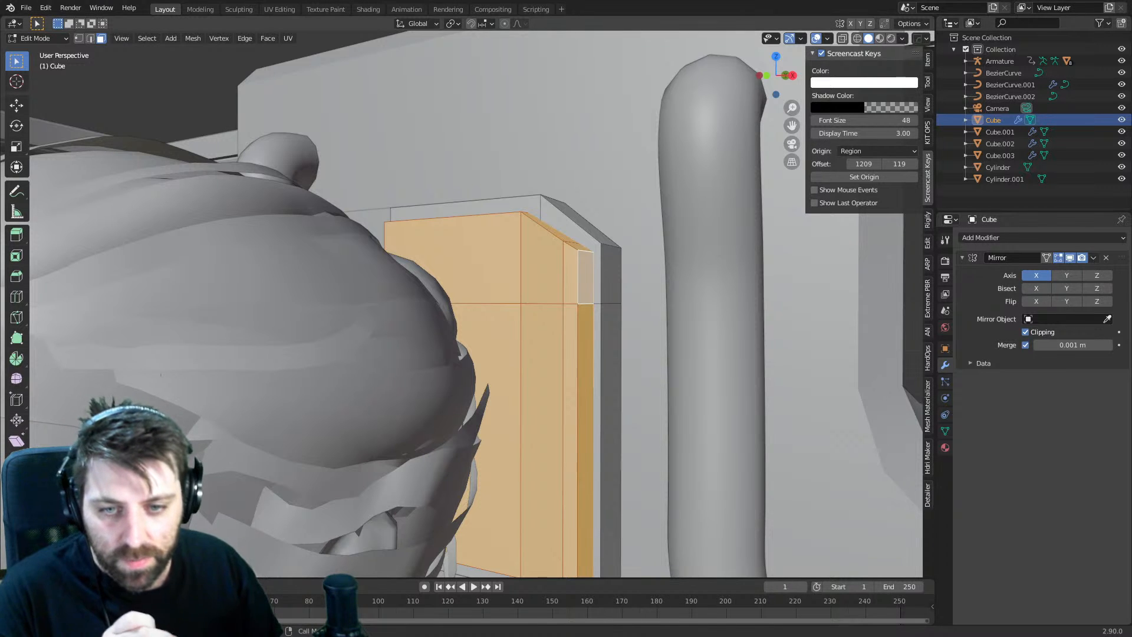
pyautogui.scroll(-1, 405, 458)
pyautogui.moveTo(405, 458); pyautogui.dragTo(380, 434, button='middle')
pyautogui.keyDown('shift'); pyautogui.moveTo(381, 434); pyautogui.dragTo(487, 454, button='middle'); pyautogui.keyUp('shift')
pyautogui.click(590, 376)
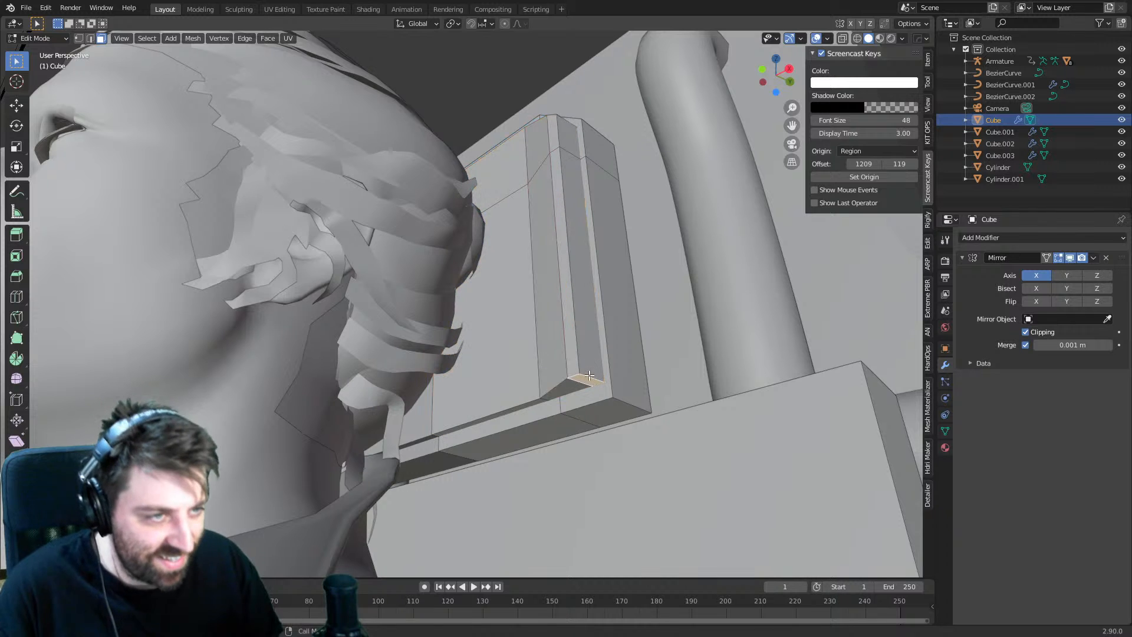
pyautogui.press('2')
pyautogui.moveTo(590, 379); pyautogui.dragTo(591, 363, button='middle')
pyautogui.press('g')
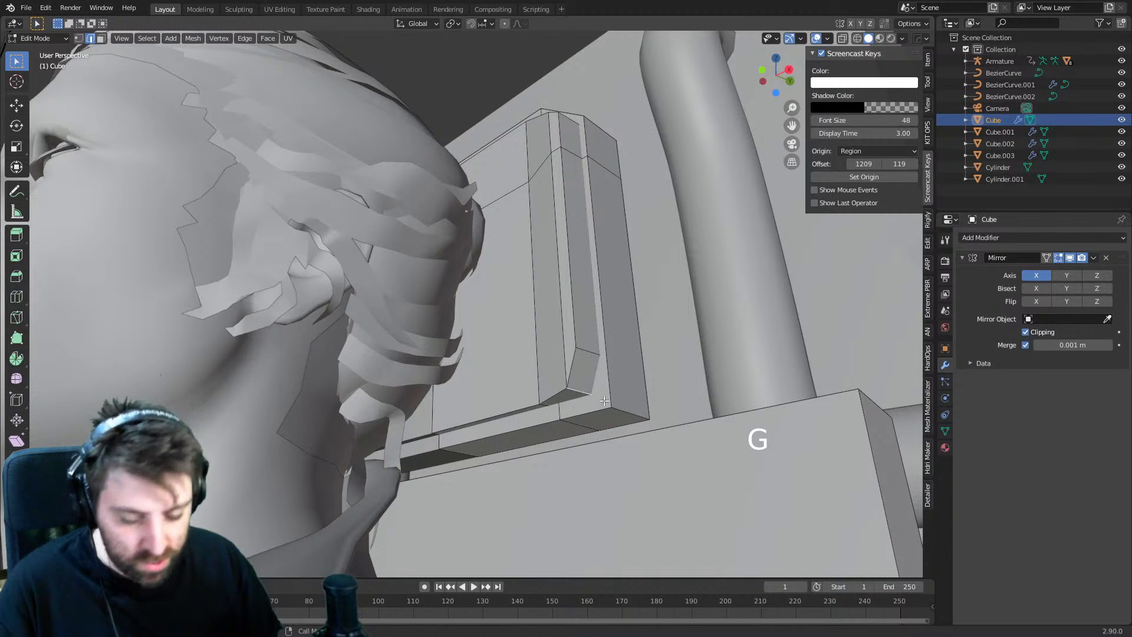
pyautogui.press('g')
pyautogui.click(608, 394)
pyautogui.press('Tab')
pyautogui.moveTo(608, 394); pyautogui.dragTo(564, 388, button='middle')
pyautogui.press('Tab')
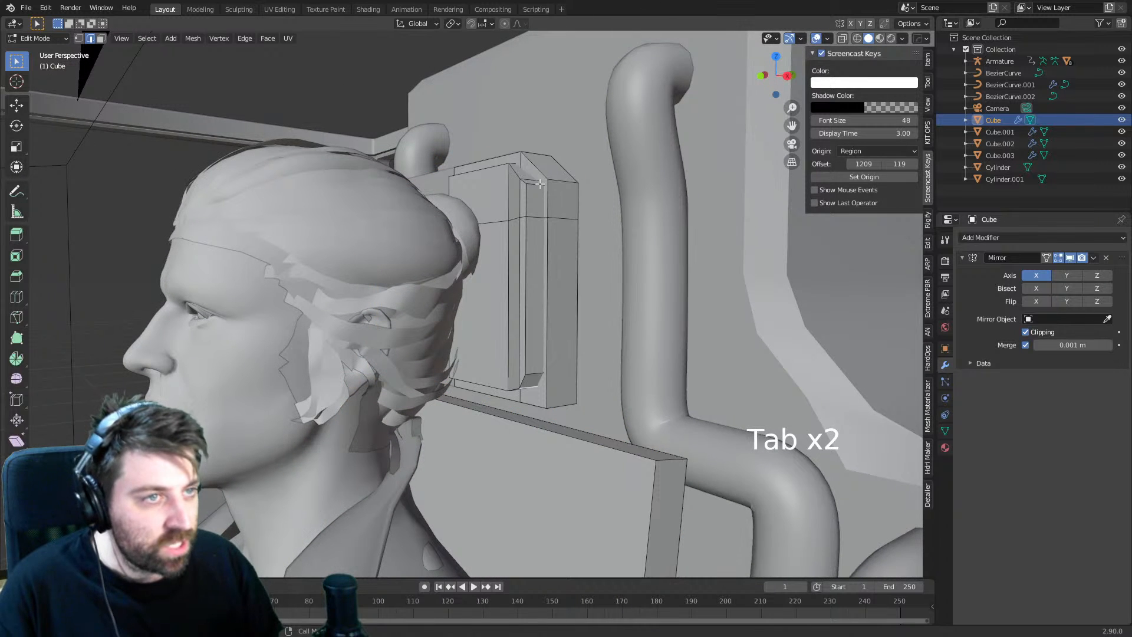
# - Lower the edges at the pad's upper outer corner along Z to give the top corner a longer slope
pyautogui.press('g')
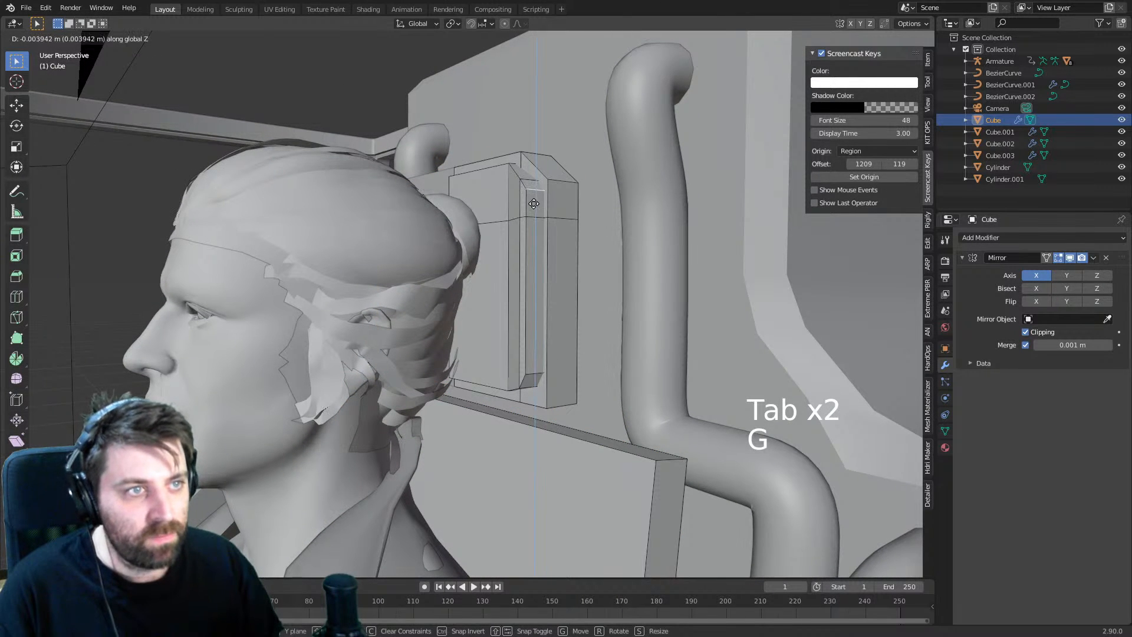
pyautogui.click(532, 176)
pyautogui.press('g')
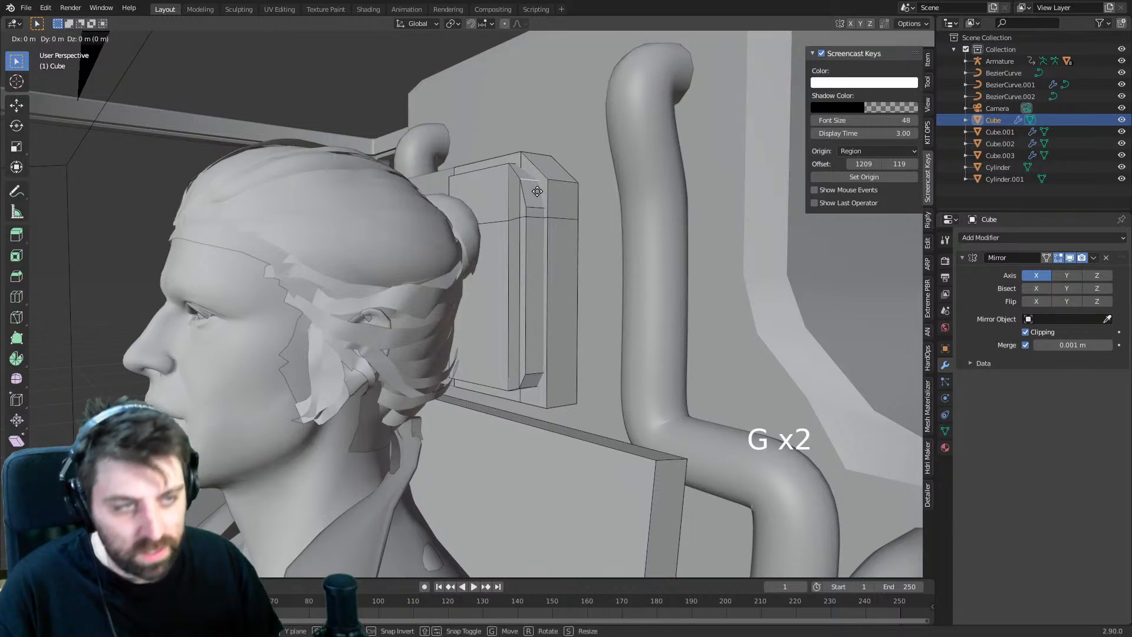
pyautogui.middleClick(537, 194)
pyautogui.click(537, 198)
pyautogui.moveTo(528, 224); pyautogui.dragTo(569, 148, button='middle')
pyautogui.press('Tab')
pyautogui.press('Tab')
# - Add two horizontal loop cuts around the pad, one centred just below the top slope and one slid near the bottom
pyautogui.hotkey('ctrl', 'r')
pyautogui.click(569, 148)
pyautogui.rightClick(569, 147)
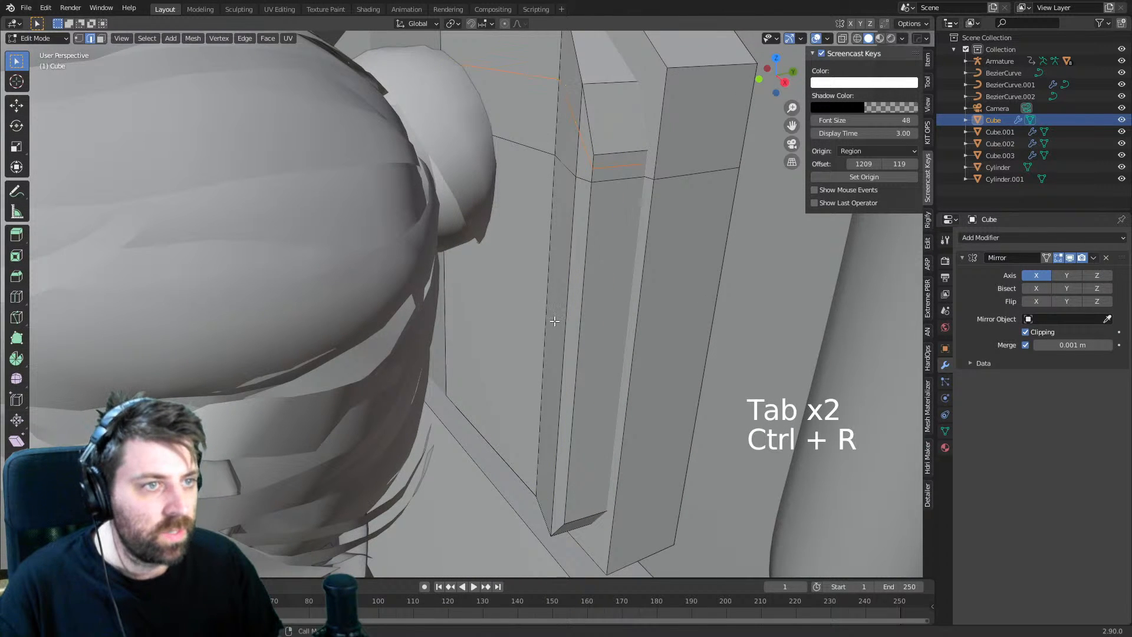
pyautogui.hotkey('ctrl', 'r')
pyautogui.click(546, 426)
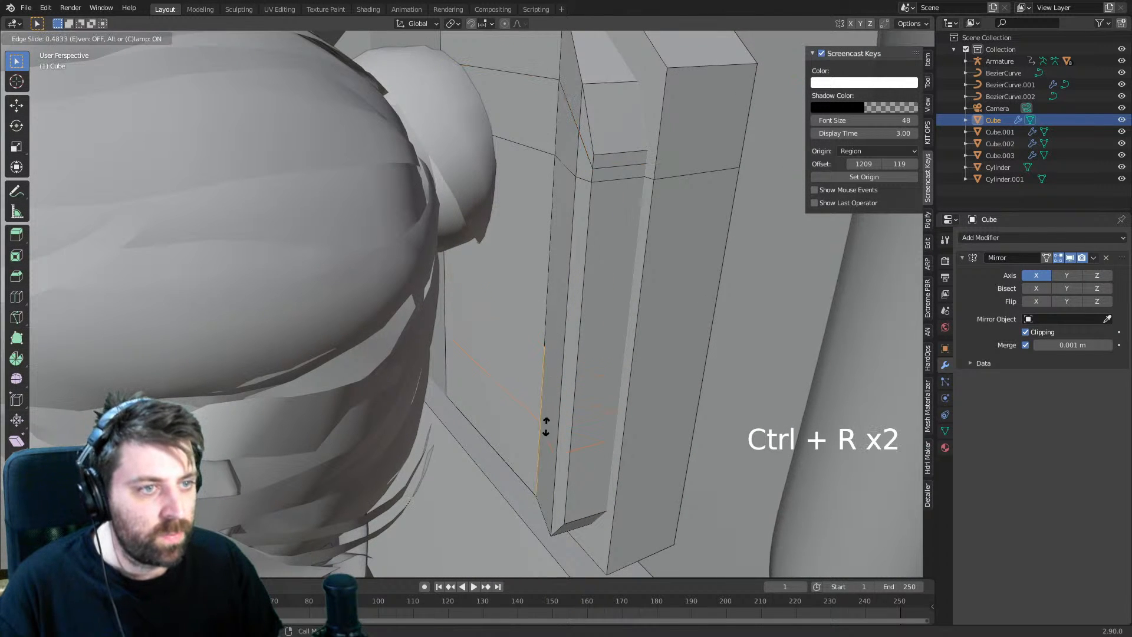
pyautogui.click(544, 457)
# - Bevel the pad's lower edge loop into a narrow horizontal band
pyautogui.keyDown('shift'); pyautogui.moveTo(544, 457); pyautogui.dragTo(635, 385, button='middle'); pyautogui.keyUp('shift')
pyautogui.hotkey('ctrl', 'b')
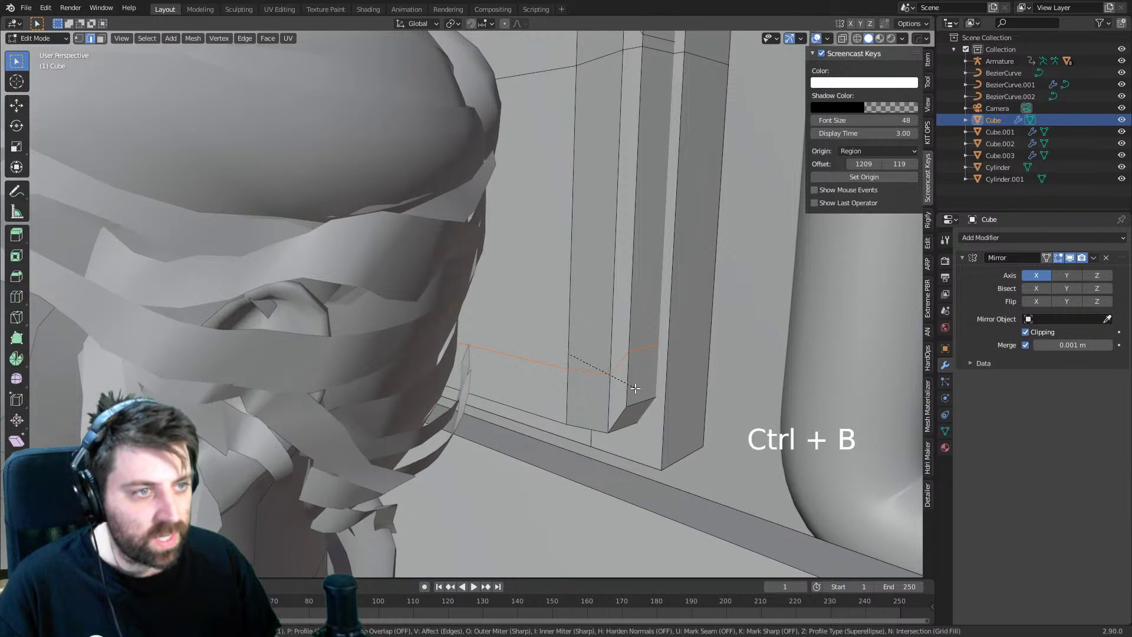
pyautogui.click(638, 396)
pyautogui.moveTo(638, 397); pyautogui.dragTo(608, 291, button='middle')
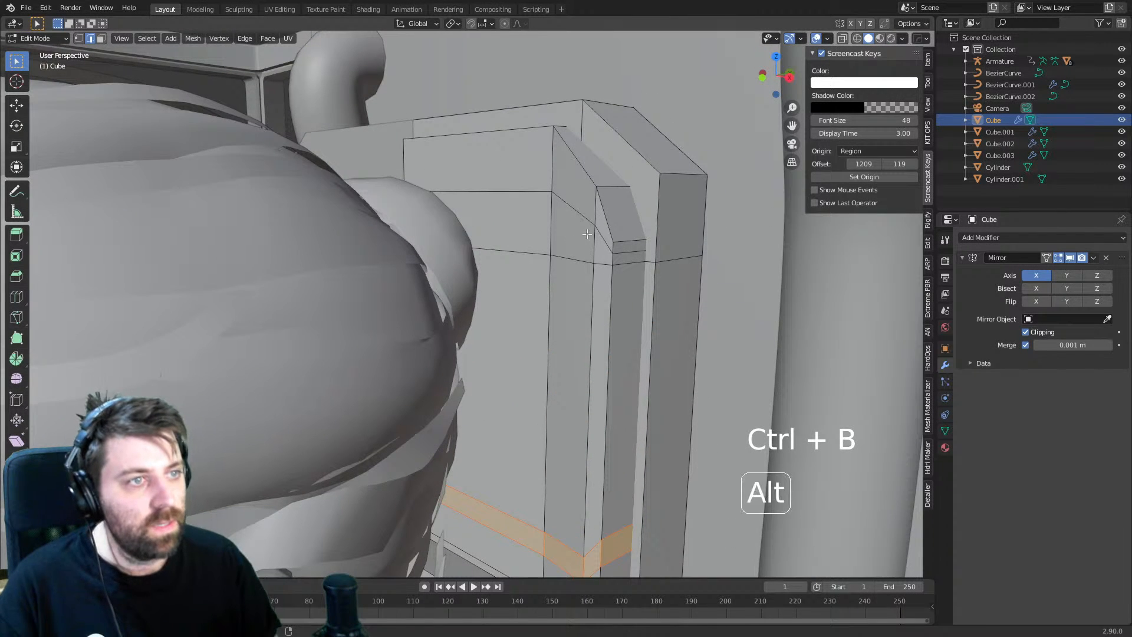
# - Select the older horizontal loop below the pad's upper cut and delete it as an edge loop
pyautogui.keyDown('alt'); pyautogui.click(624, 263); pyautogui.keyUp('alt')
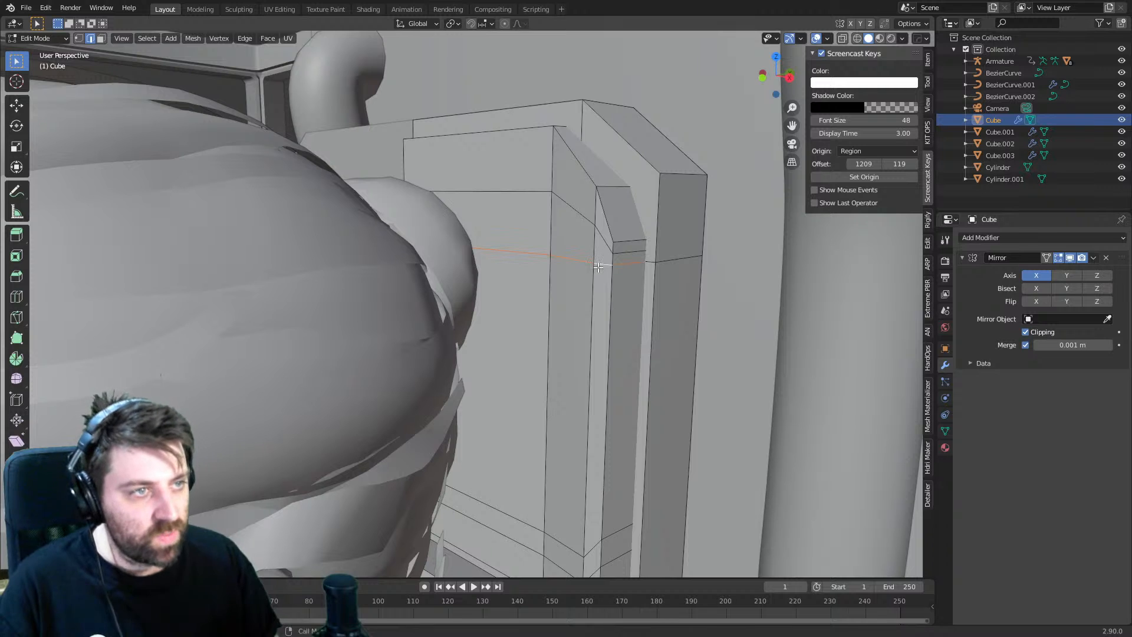
pyautogui.press('Delete')
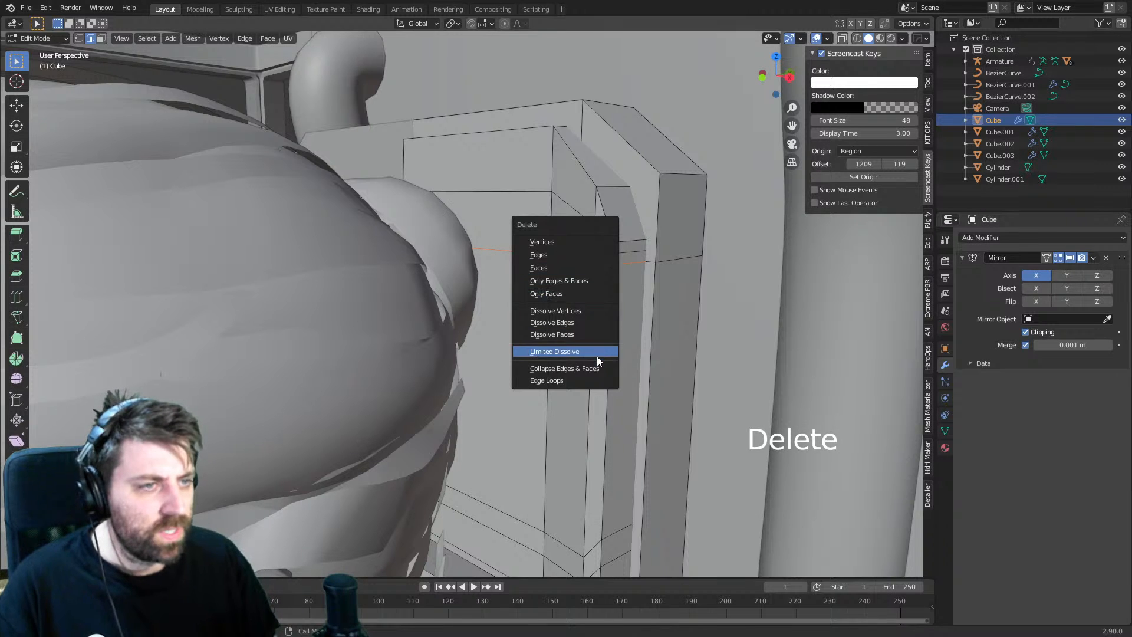
pyautogui.click(598, 380)
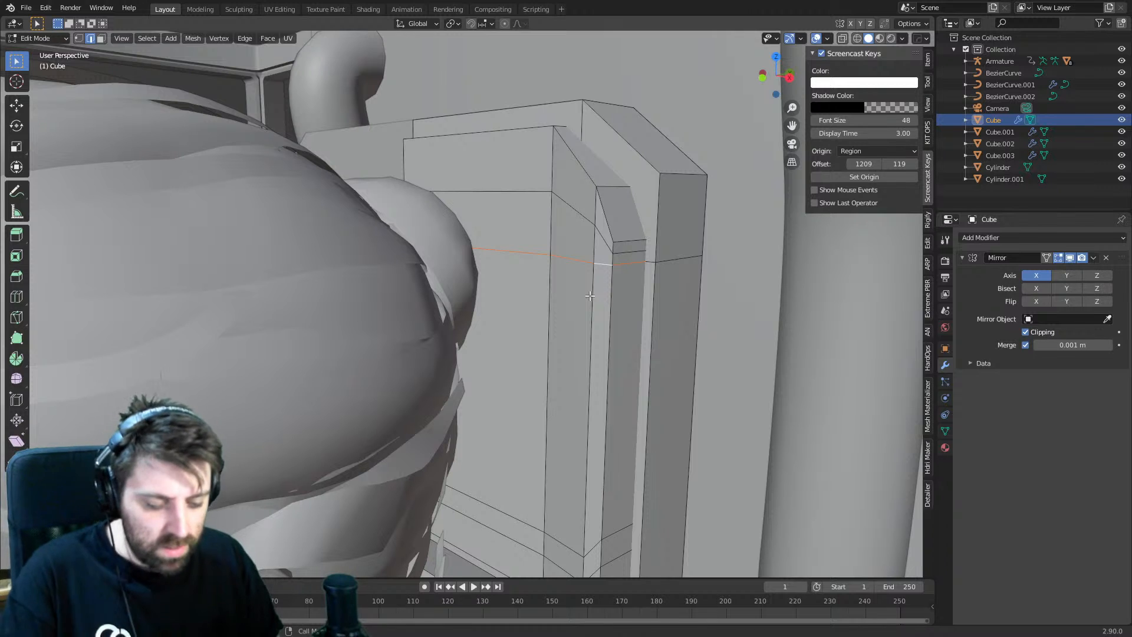
pyautogui.press('Delete')
pyautogui.click(571, 408)
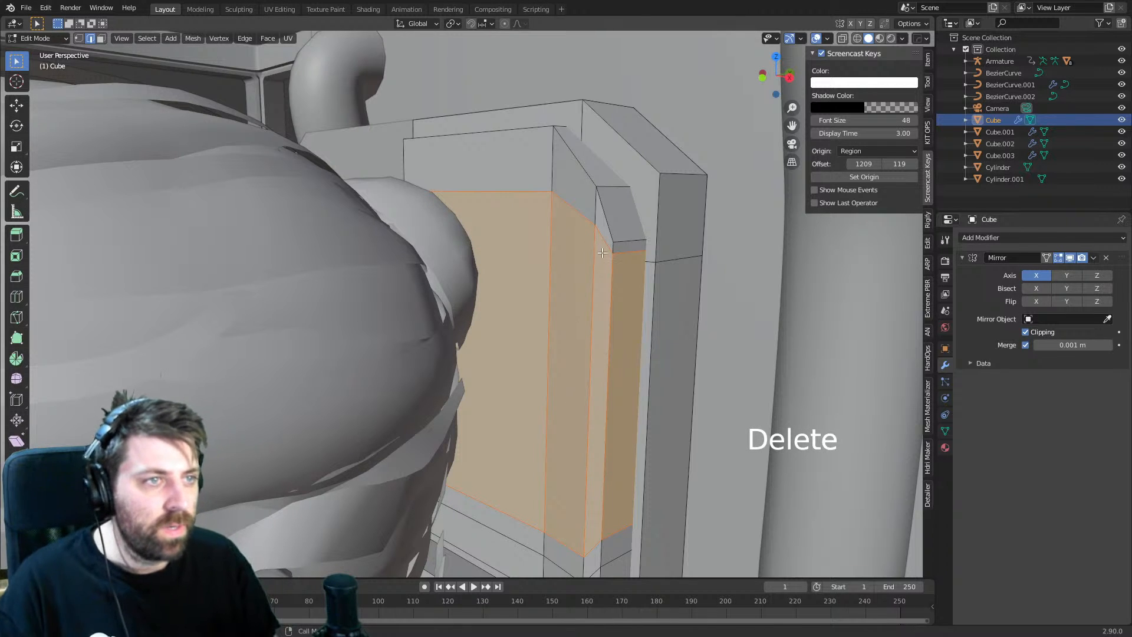
# - Move the side edge of the pad's upper loop down along Z, away from the sloped corner
pyautogui.click(622, 256)
pyautogui.press('g')
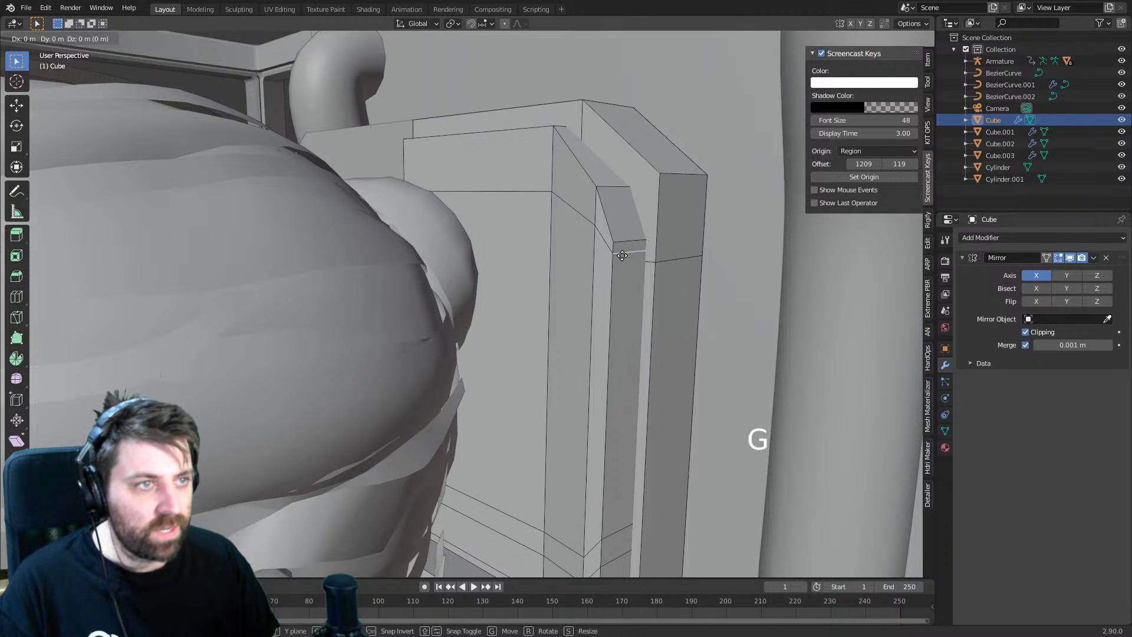
pyautogui.middleClick(621, 262)
pyautogui.click(621, 302)
# - In wireframe, lower the upper loop's vertex at the pad's front corner so the band follows the sloped top
pyautogui.press('1')
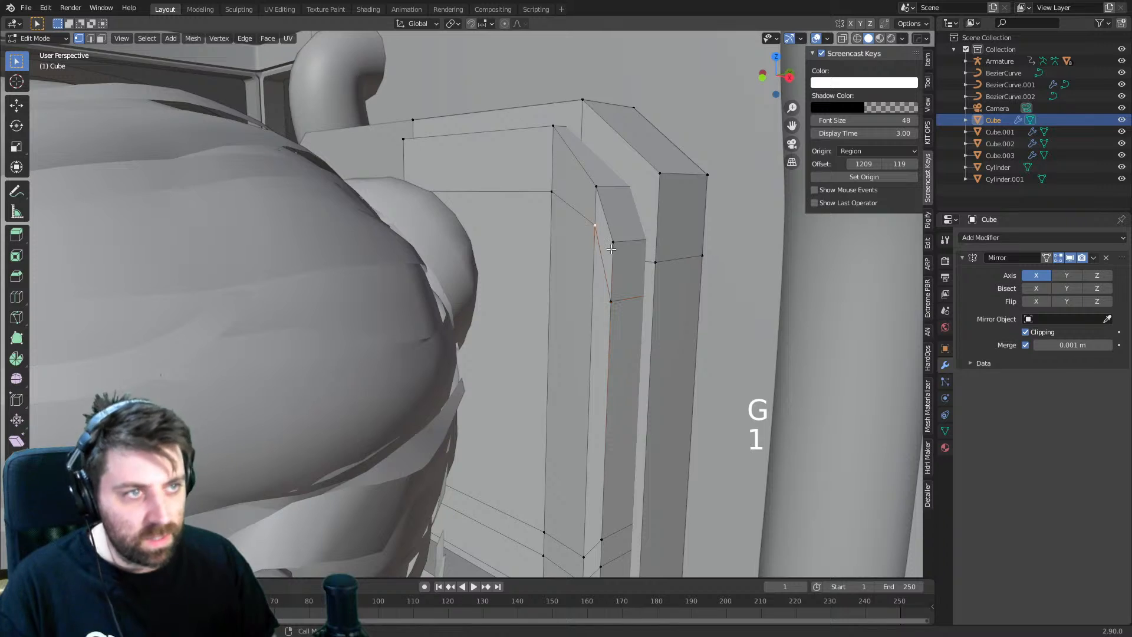
pyautogui.press('z')
pyautogui.click(561, 251)
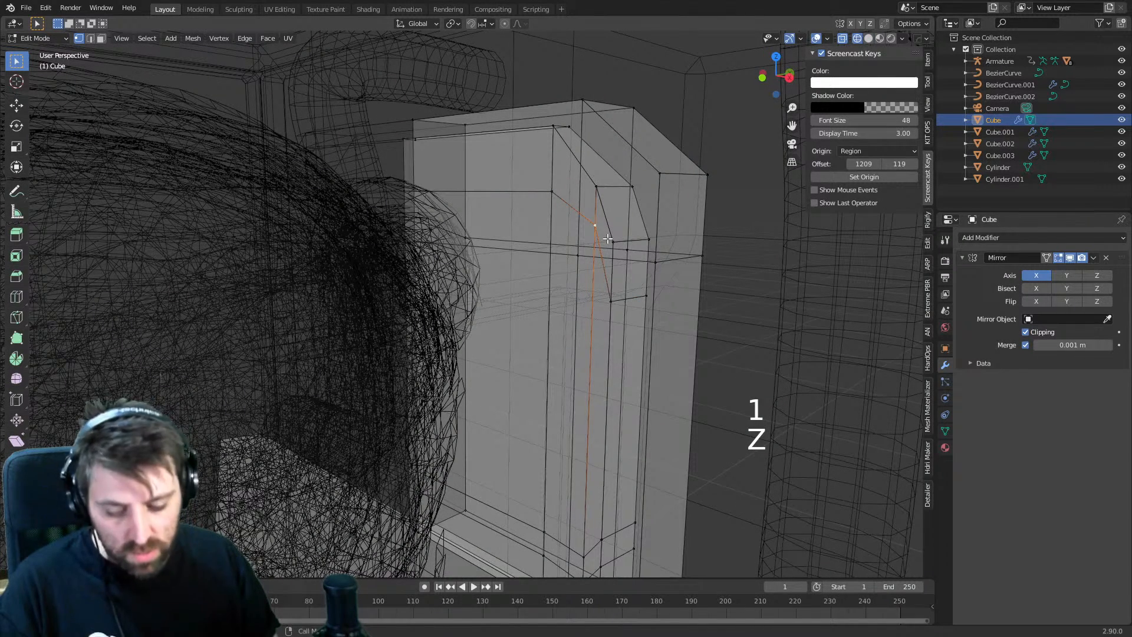
pyautogui.press('g')
pyautogui.click(601, 270)
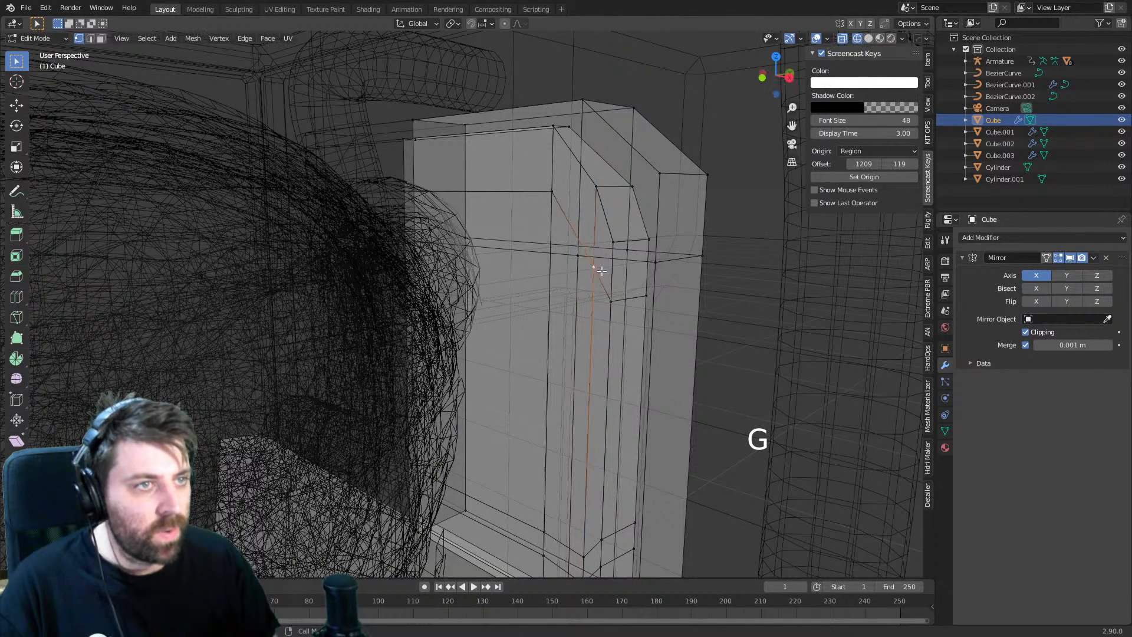
pyautogui.click(555, 193)
pyautogui.press('z')
pyautogui.press('Tab')
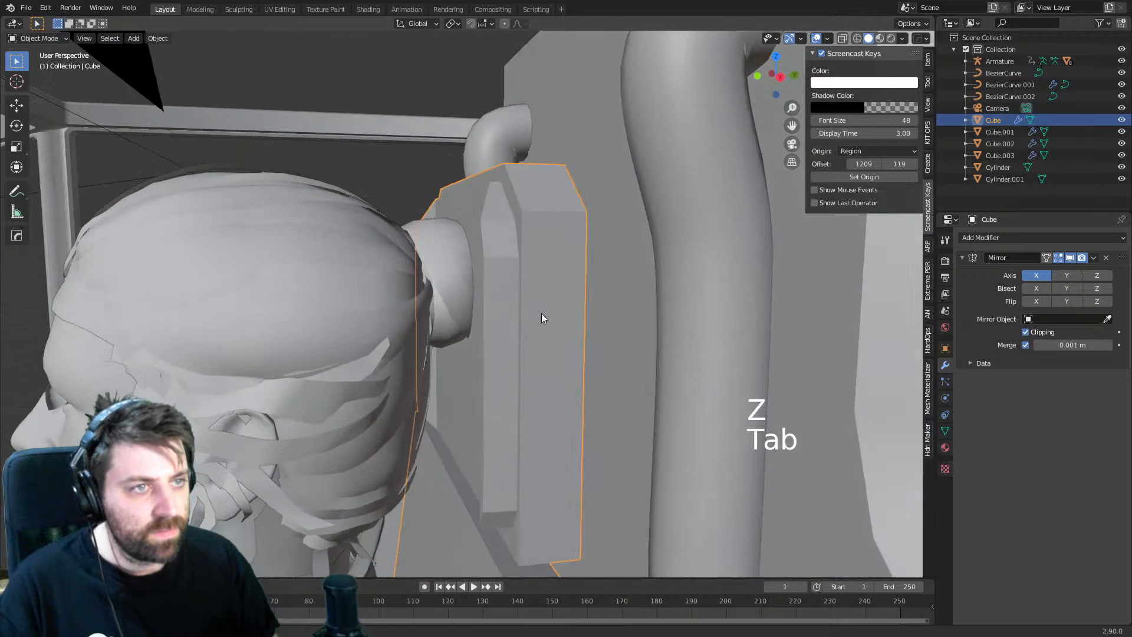
pyautogui.press('Tab')
pyautogui.press('4')
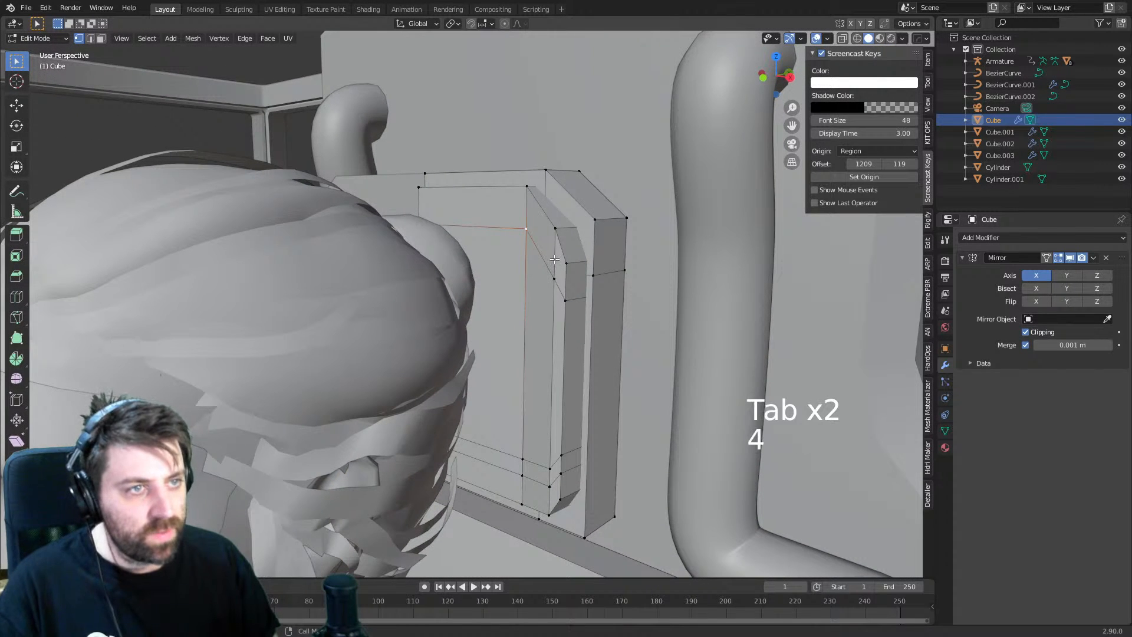
pyautogui.press('3')
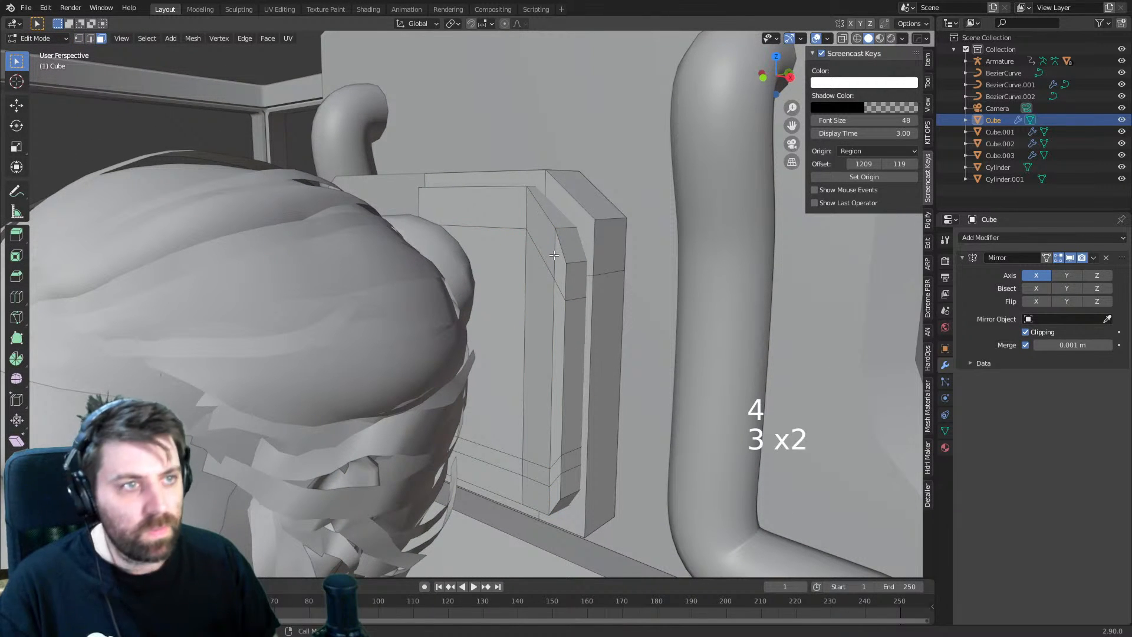
pyautogui.keyDown('alt'); pyautogui.click(555, 254); pyautogui.keyUp('alt')
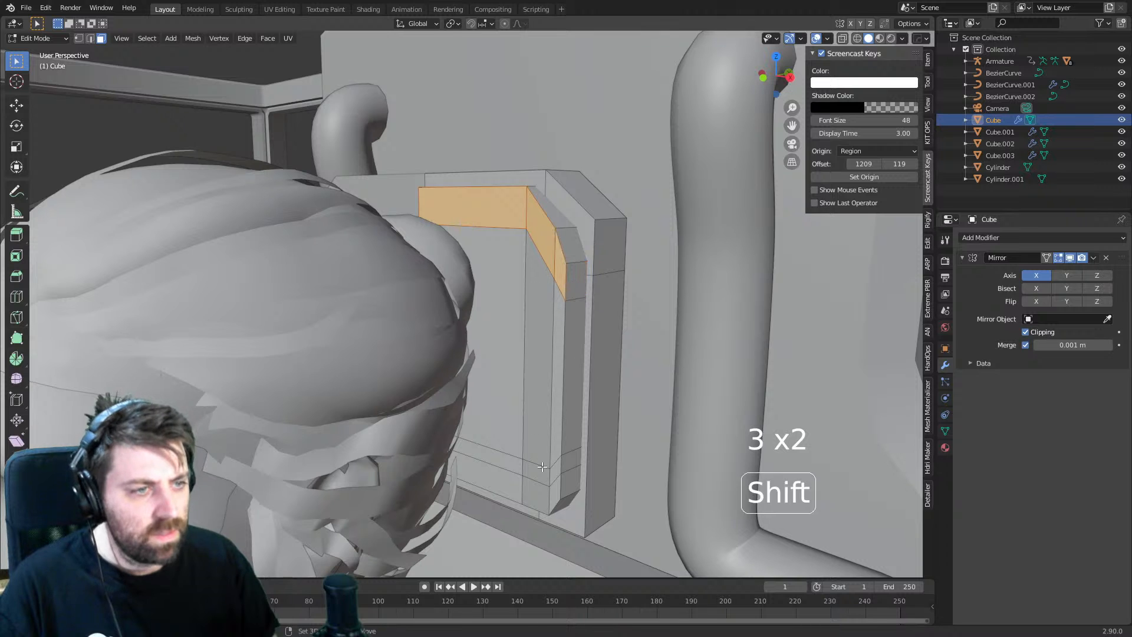
pyautogui.keyDown('shift'); pyautogui.click(511, 487); pyautogui.keyUp('shift')
pyautogui.keyDown('shift'); pyautogui.click(549, 492); pyautogui.keyUp('shift')
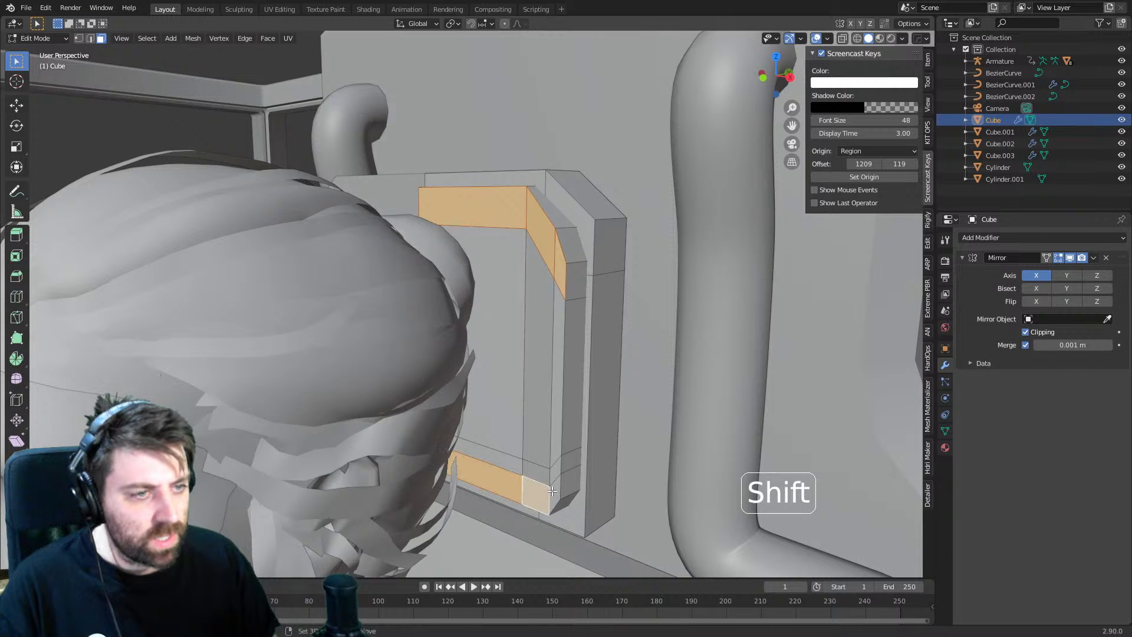
pyautogui.click(502, 368)
pyautogui.moveTo(505, 366); pyautogui.dragTo(490, 353, button='middle')
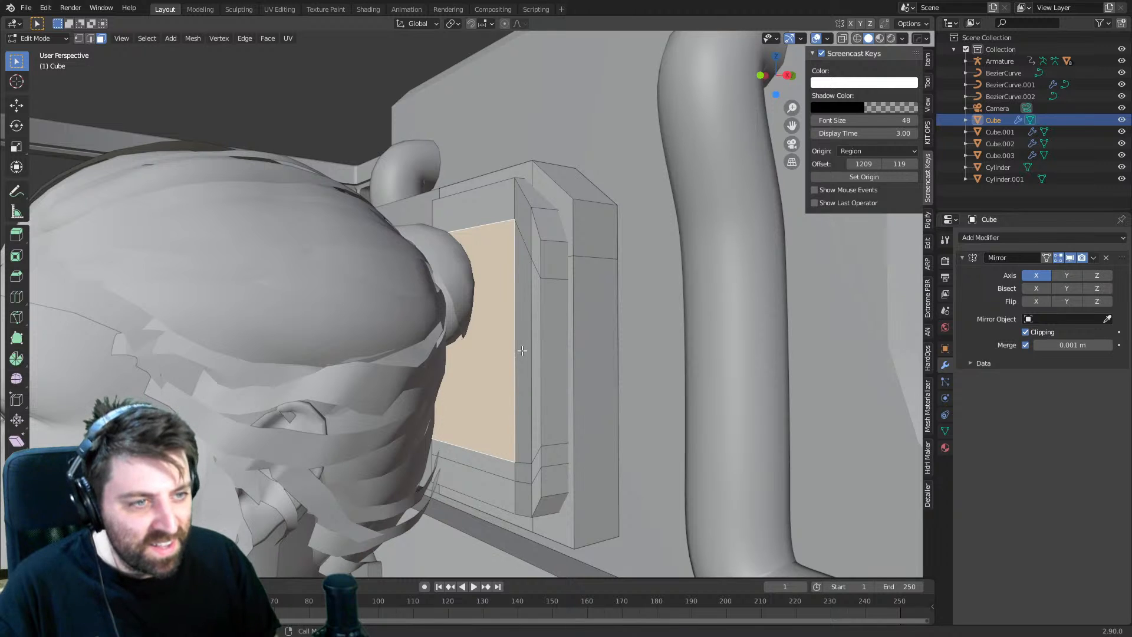
pyautogui.press('g')
pyautogui.press('y')
pyautogui.rightClick(526, 407)
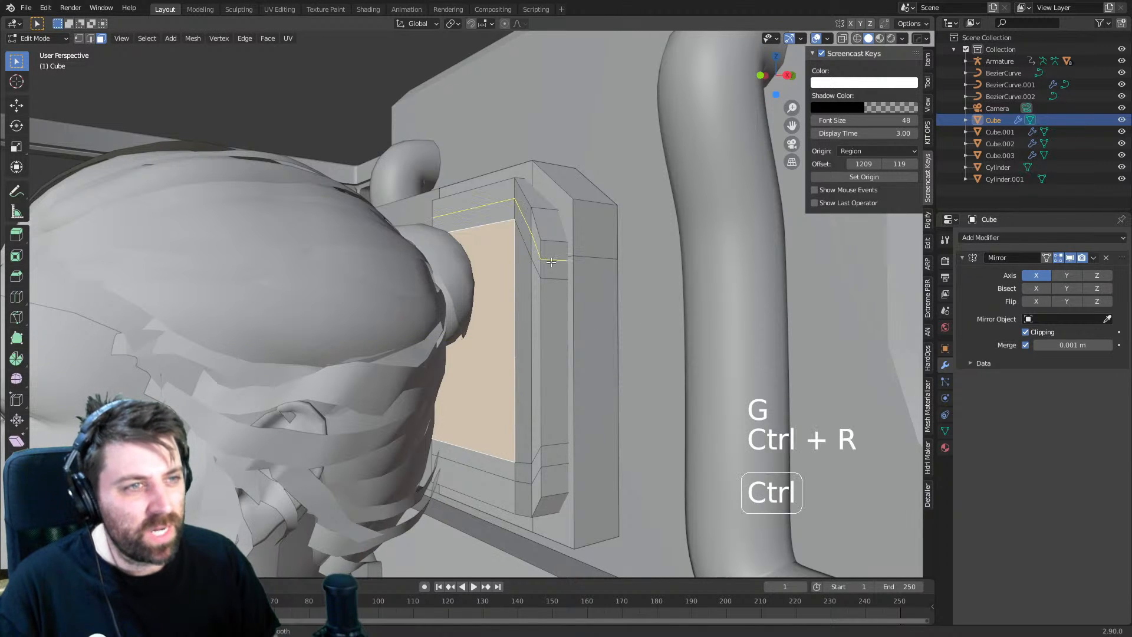
# - Add a loop cut through the pad's top and bottom bands, and delete the extra edge loop above the bottom band
pyautogui.click(550, 262)
pyautogui.hotkey('ctrl', 'r')
pyautogui.click(543, 468)
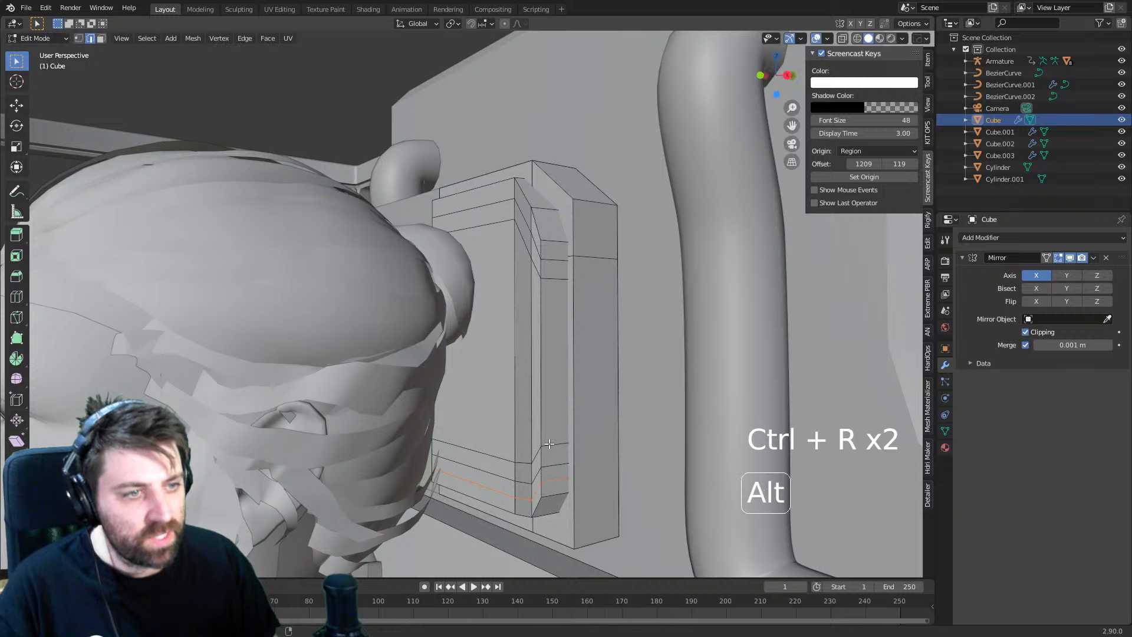
pyautogui.press('Delete')
pyautogui.click(550, 447)
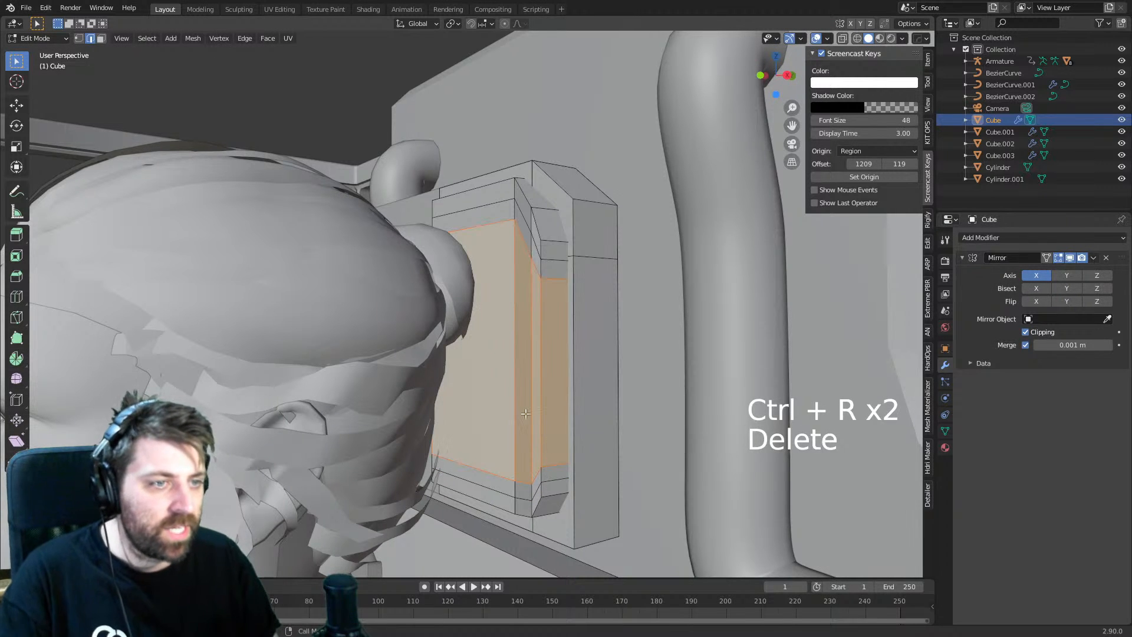
# - Try to recess the pad's large central front face by moving it back along Y
pyautogui.press('4')
pyautogui.click(487, 367)
pyautogui.press('3')
pyautogui.click(486, 367)
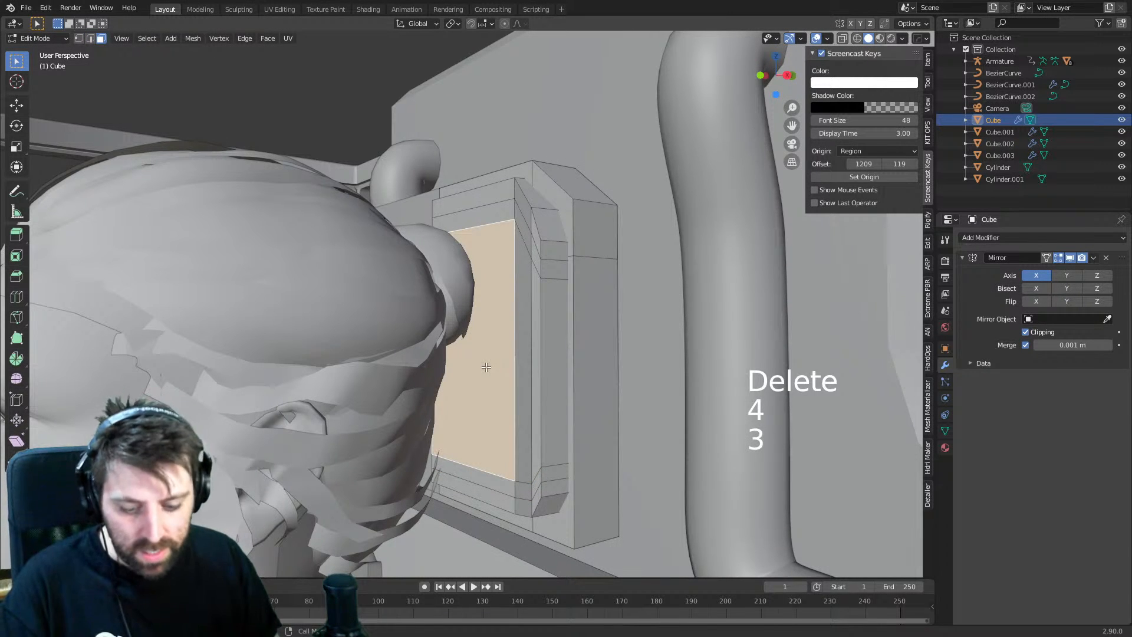
pyautogui.press('g')
pyautogui.press('y')
pyautogui.click(489, 366)
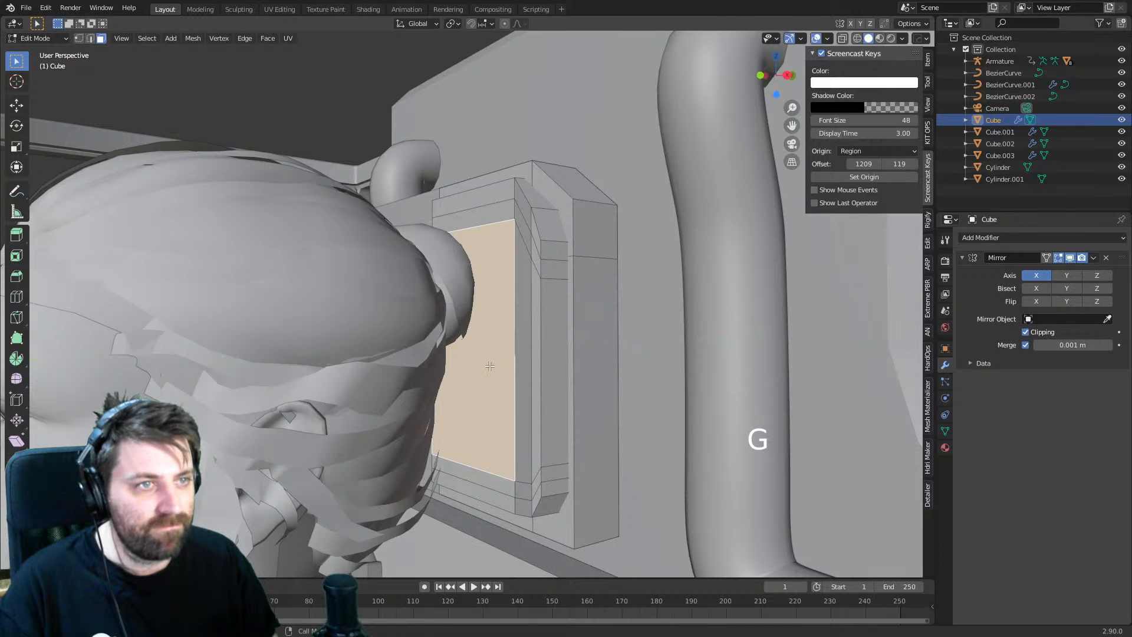
pyautogui.press('g')
pyautogui.press('y')
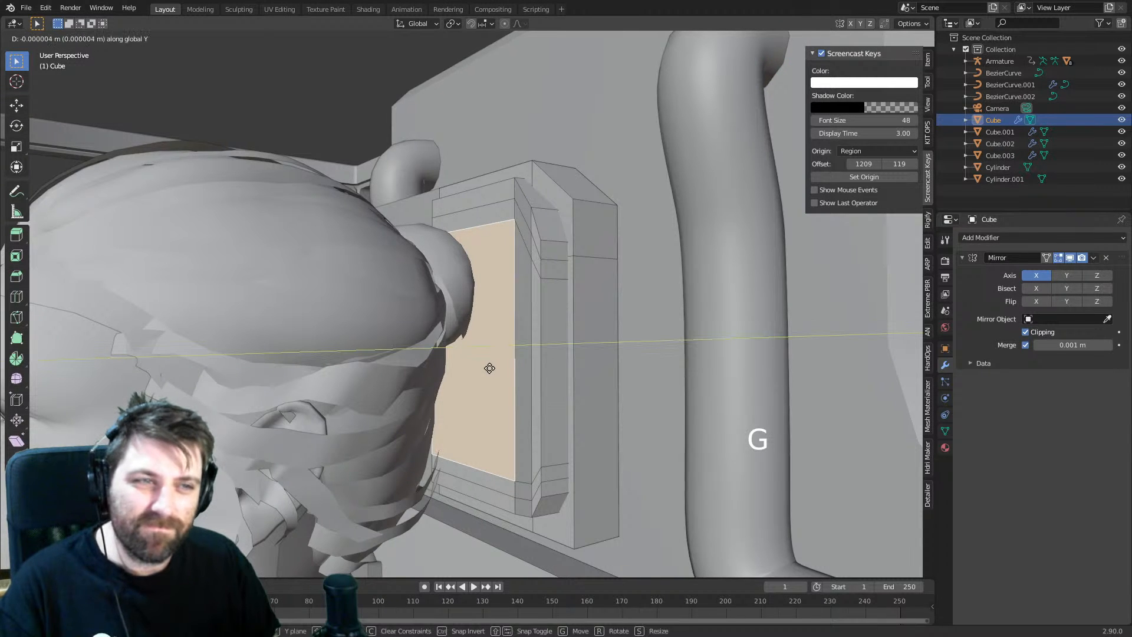
pyautogui.click(496, 368)
pyautogui.press('z')
pyautogui.scroll(-4, 551, 378)
pyautogui.press('Tab')
pyautogui.moveTo(544, 389)
pyautogui.mouseDown(button='middle')
pyautogui.moveTo(599, 361)
pyautogui.moveTo(540, 406)
pyautogui.mouseUp(button='middle')
pyautogui.scroll(3, 541, 405)
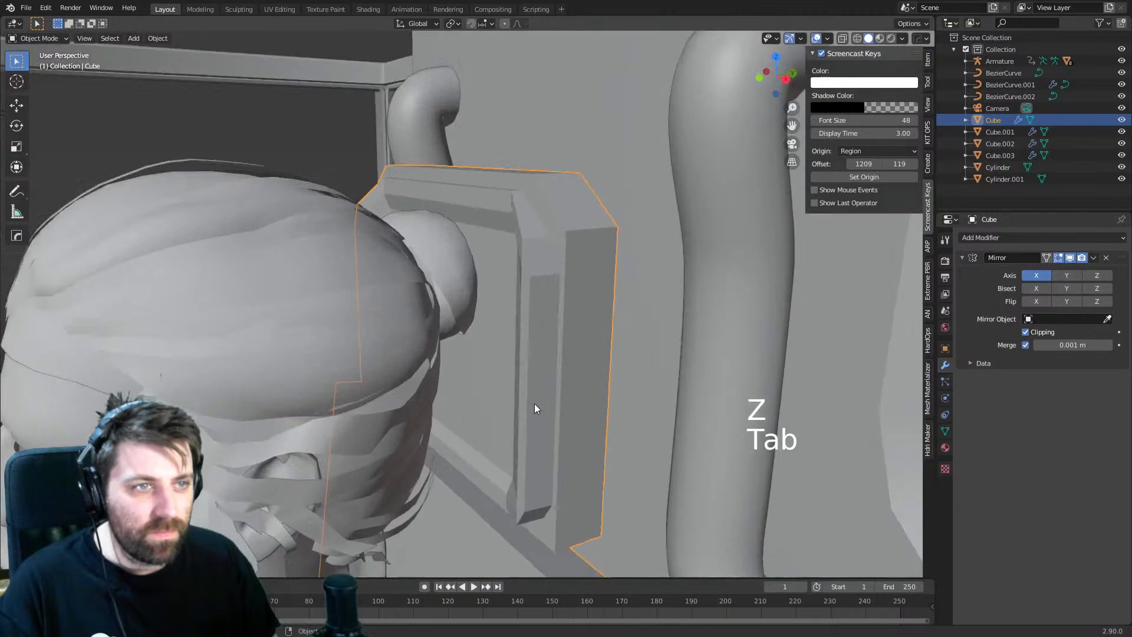
# - Undo the Y moves of the pad's central front face
pyautogui.scroll(2, 534, 404)
pyautogui.press('Tab')
pyautogui.hotkey('ctrl', 'z')
pyautogui.hotkey('ctrl', 'z')
pyautogui.hotkey('ctrl', 'z')
pyautogui.hotkey('ctrl', 'z')
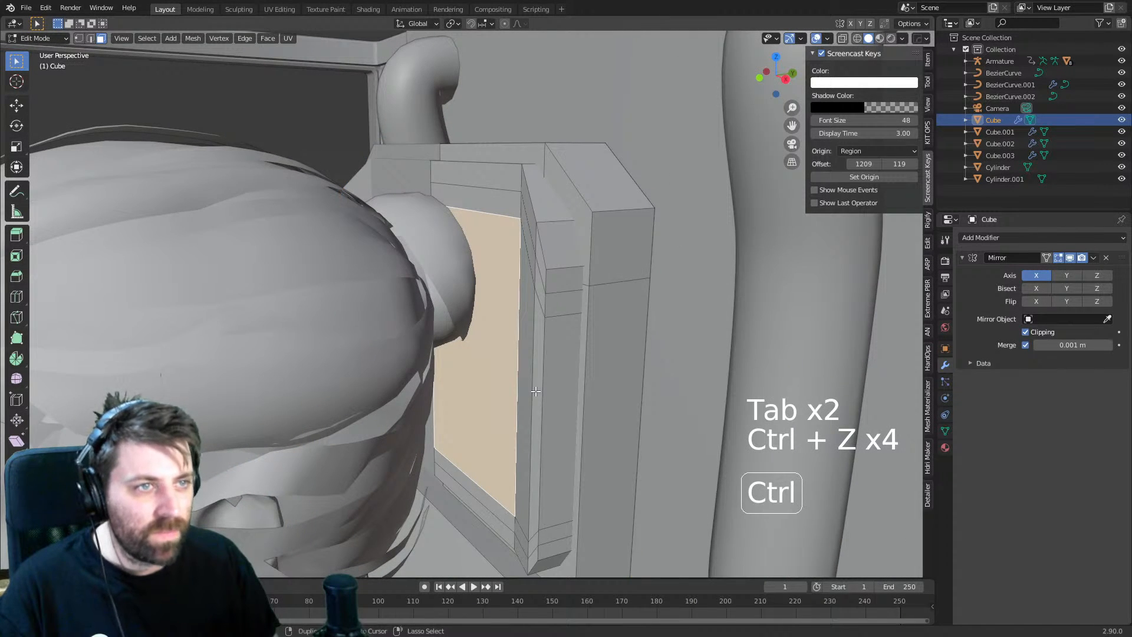
# - Return to Object Mode and apply Shade Smooth to the headrest object
pyautogui.moveTo(535, 391); pyautogui.dragTo(576, 324, button='middle')
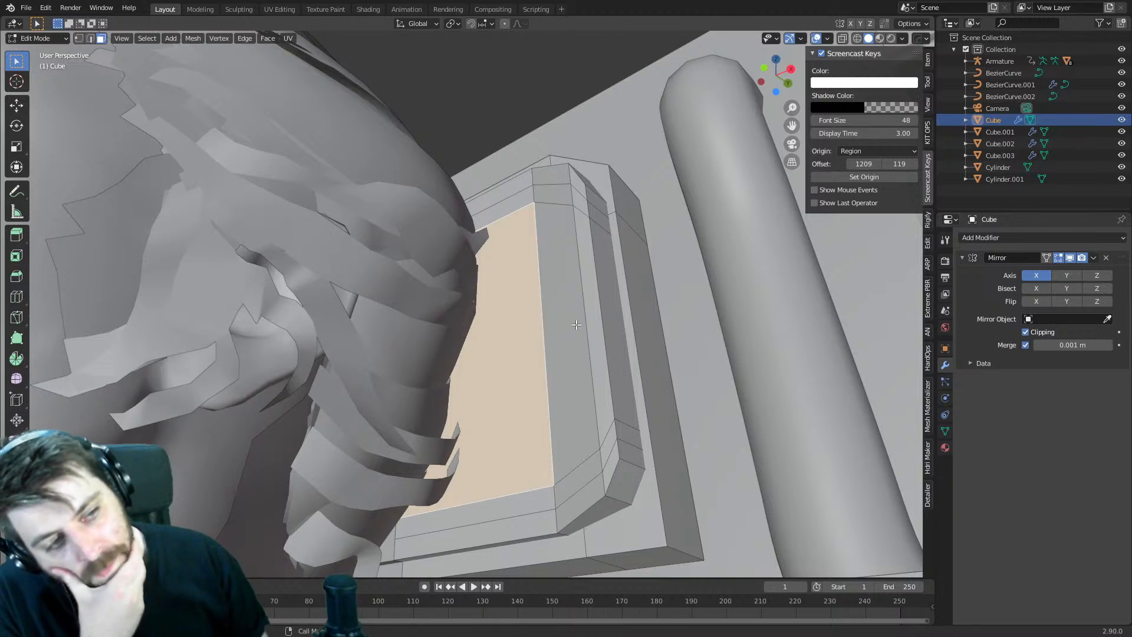
pyautogui.moveTo(576, 324); pyautogui.dragTo(410, 352, button='middle')
pyautogui.press('Tab')
pyautogui.rightClick(385, 397)
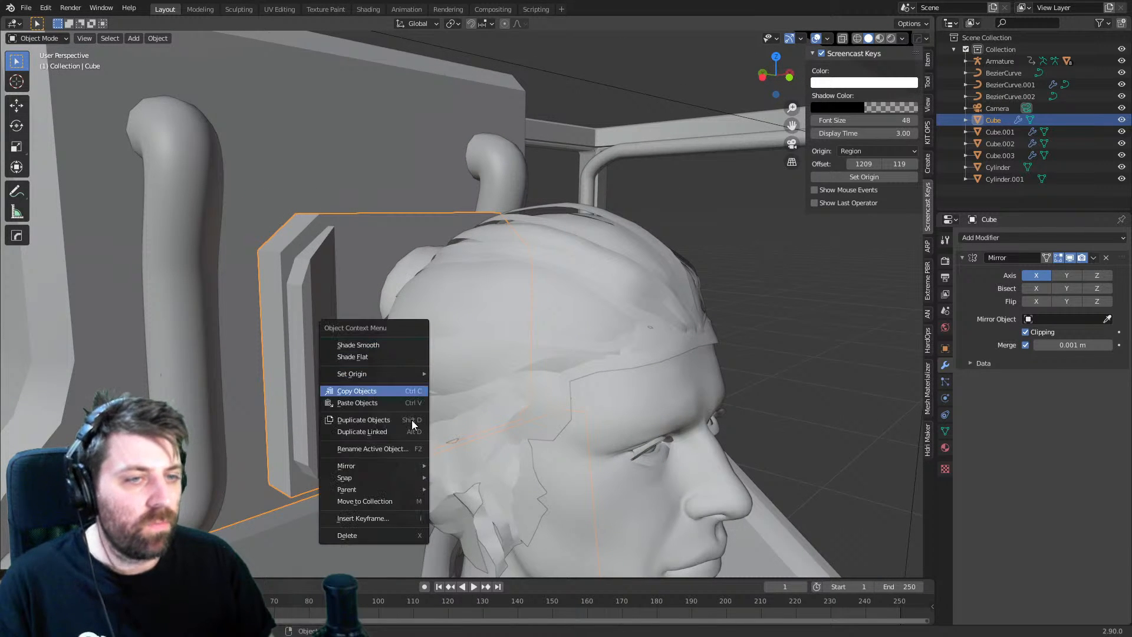
pyautogui.click(385, 346)
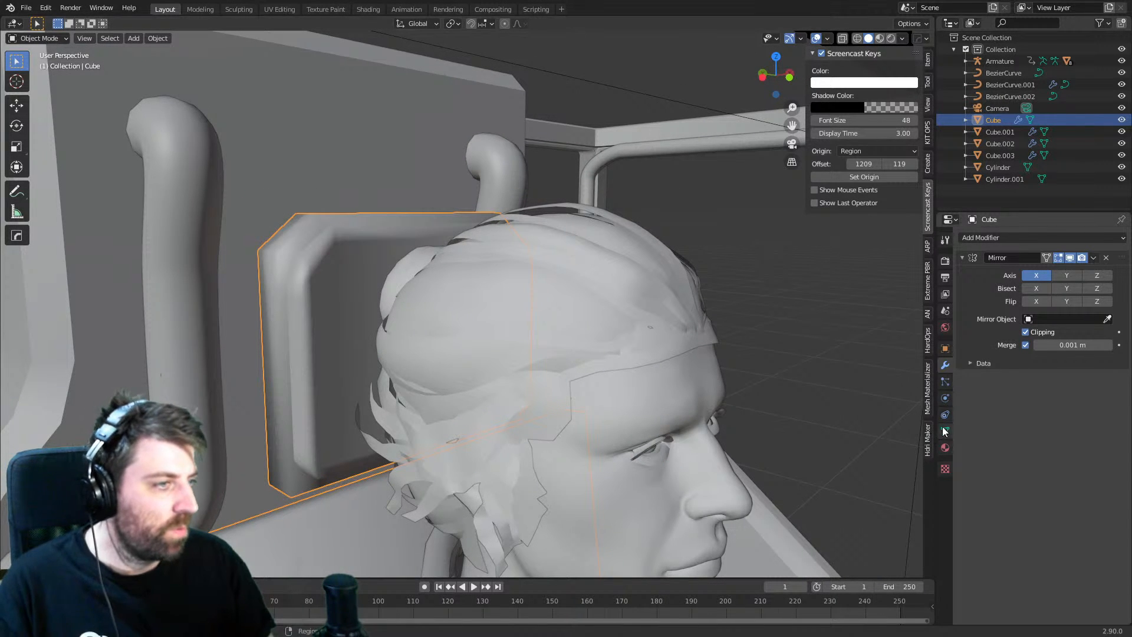
# - Enable Auto Smooth at 30° on the headrest object
pyautogui.click(945, 431)
pyautogui.click(1027, 457)
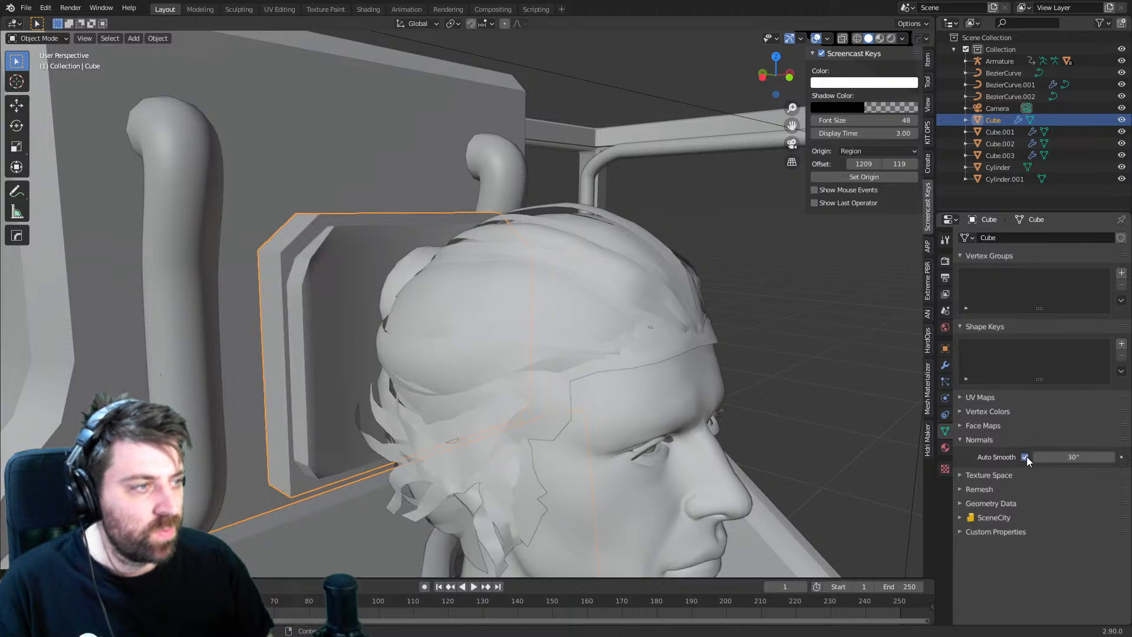
pyautogui.moveTo(401, 367); pyautogui.dragTo(896, 276, button='middle')
# - Add a Subdivision Surface modifier to the headrest object
pyautogui.click(945, 365)
pyautogui.click(1018, 237)
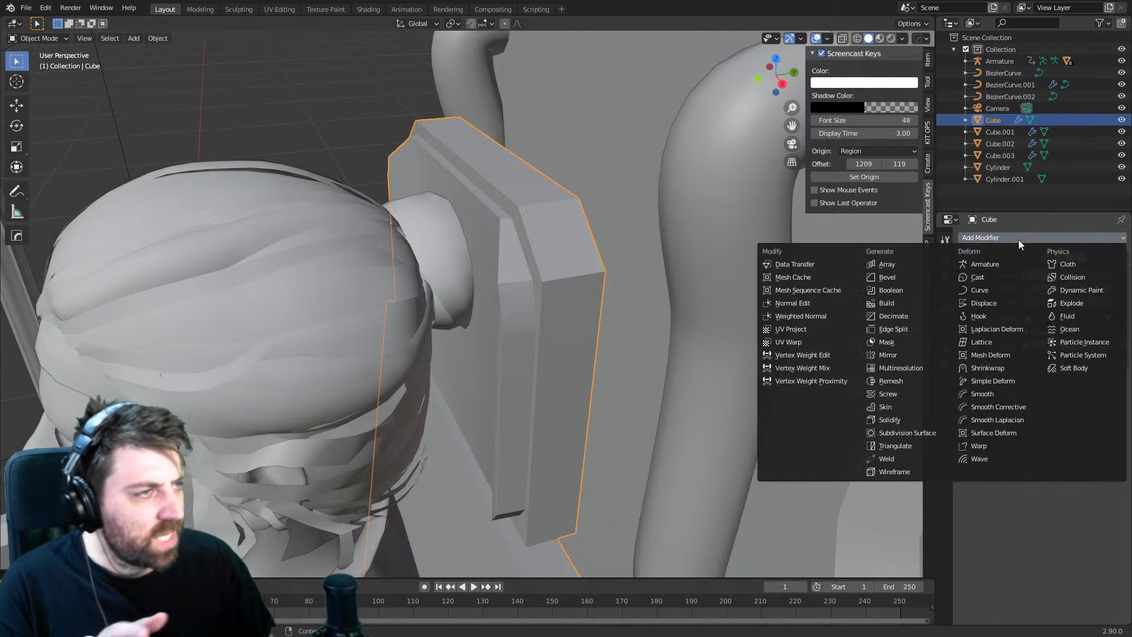
pyautogui.click(907, 437)
pyautogui.moveTo(907, 437); pyautogui.dragTo(554, 193, button='middle')
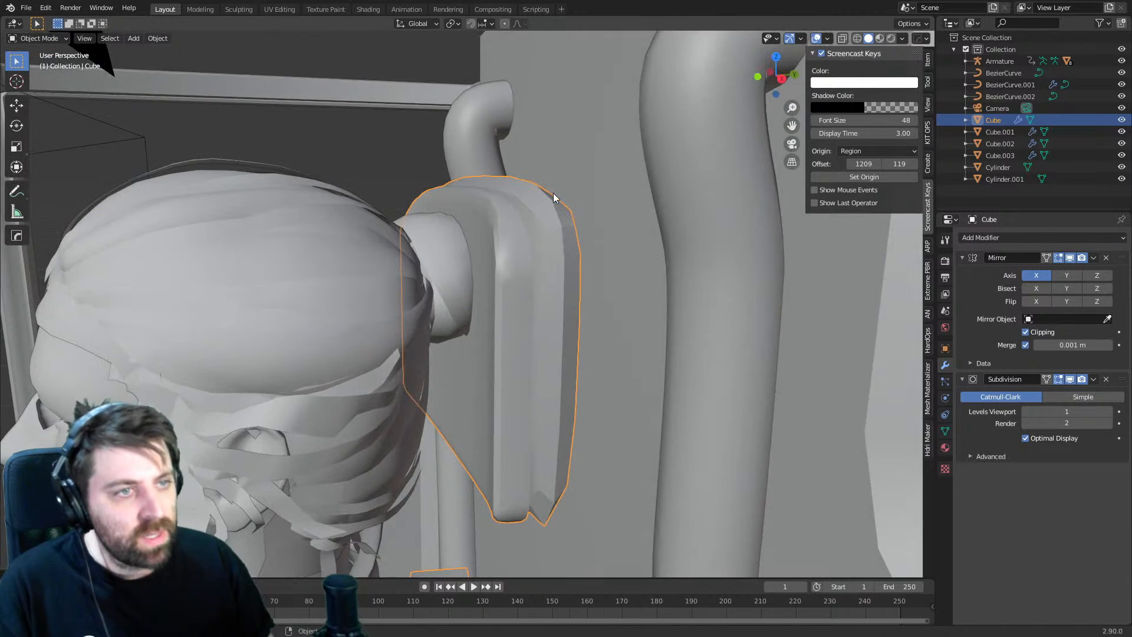
# - Select the headrest's linked back plate geometry in Edit Mode and separate it into its own object
pyautogui.press('Tab')
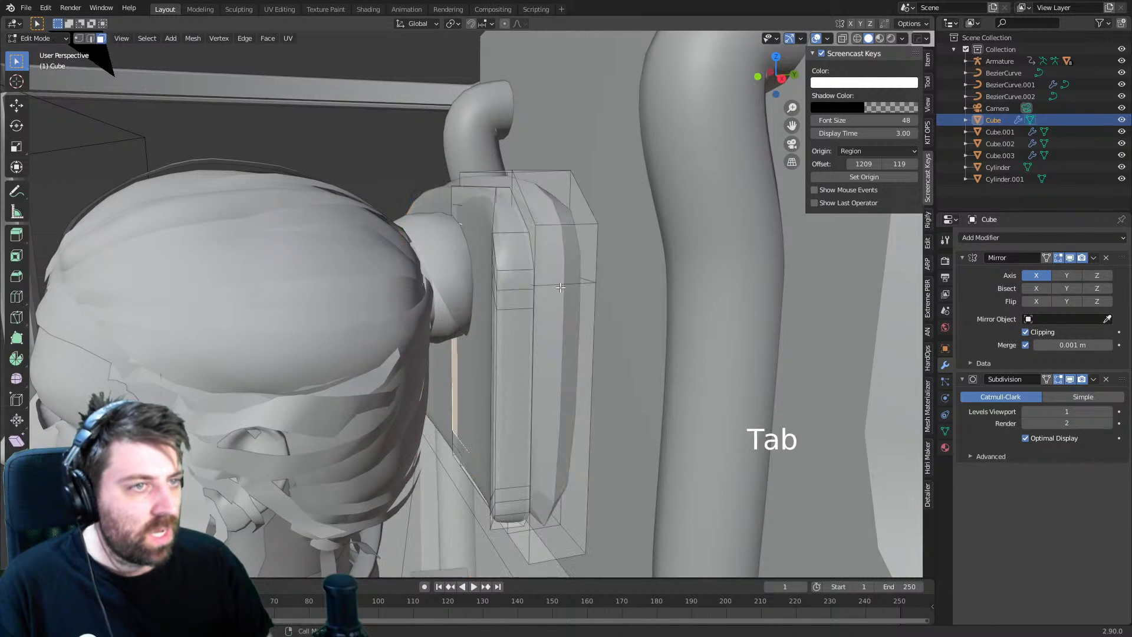
pyautogui.click(565, 237)
pyautogui.hotkey('ctrl', 'l')
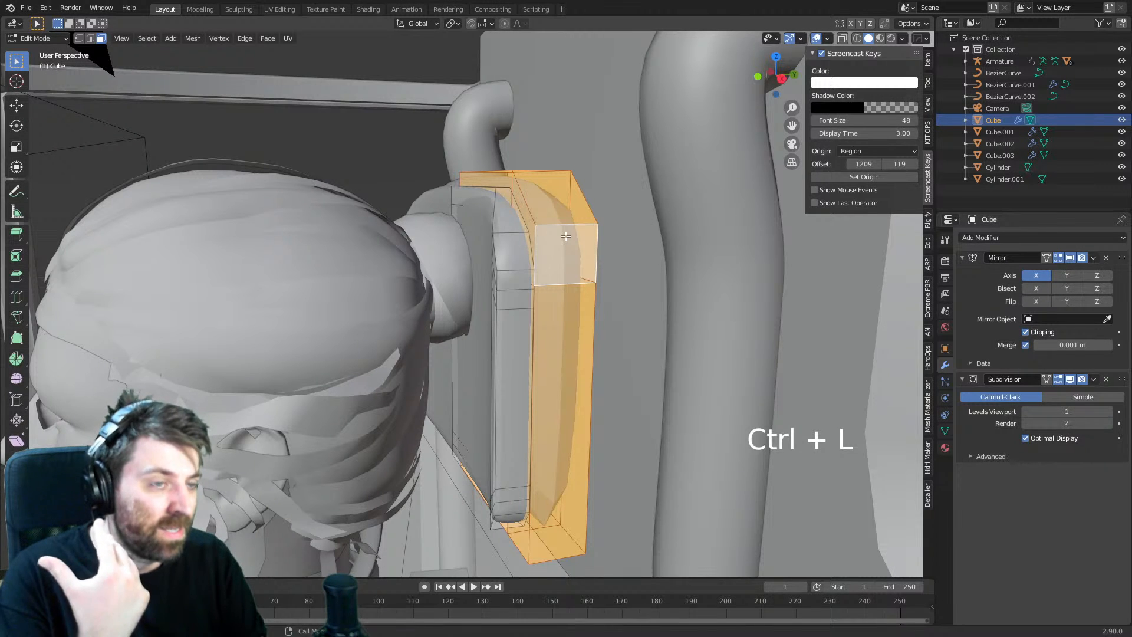
pyautogui.press('p')
pyautogui.click(565, 236)
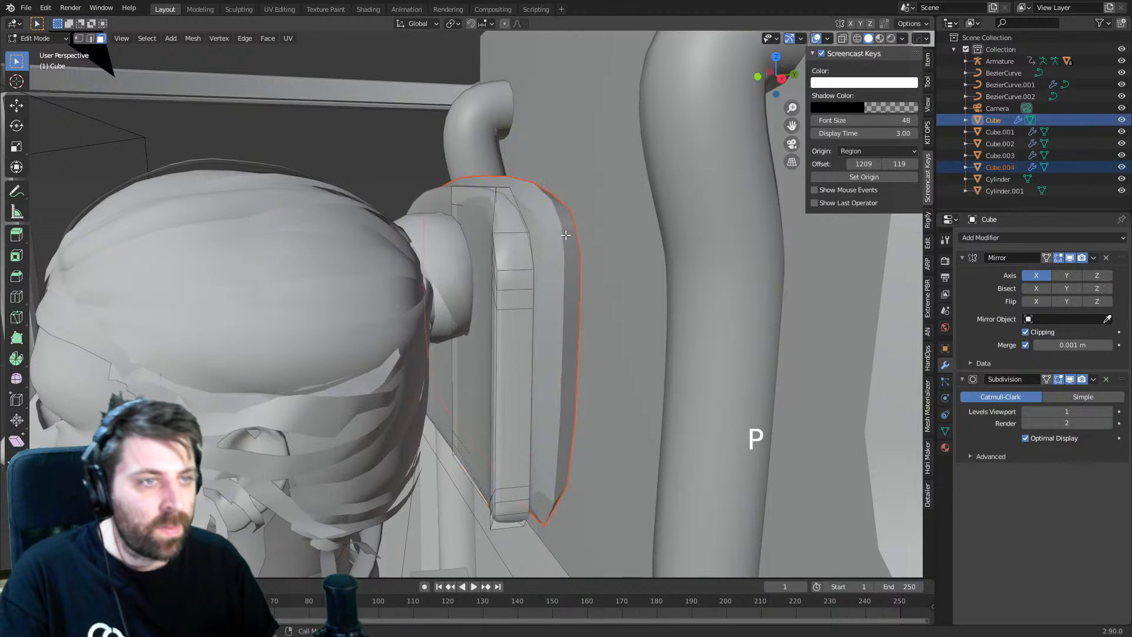
pyautogui.click(1107, 381)
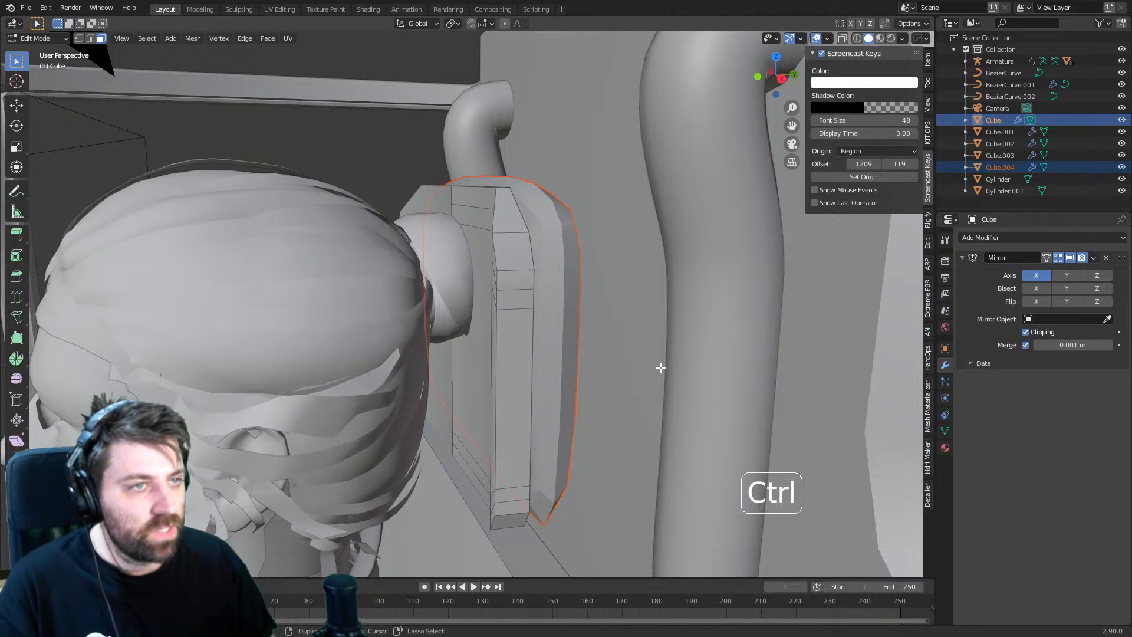
pyautogui.click(1005, 237)
pyautogui.click(938, 437)
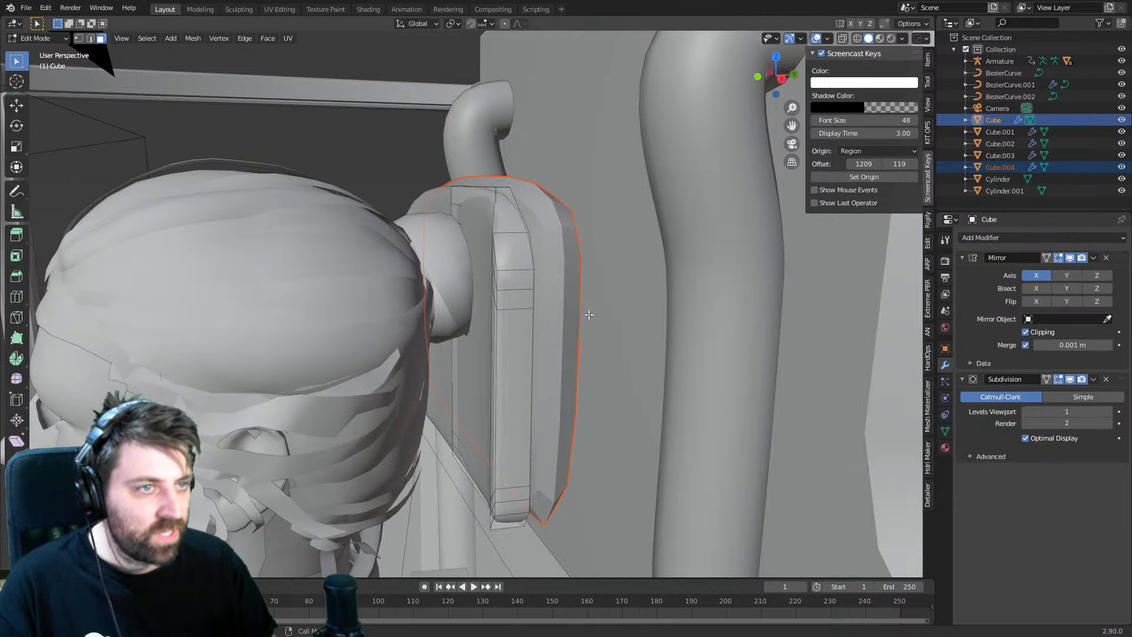
# - Select the separated headrest back plate in Object Mode and remove its Subdivision modifier
pyautogui.press('Tab')
pyautogui.click(559, 302)
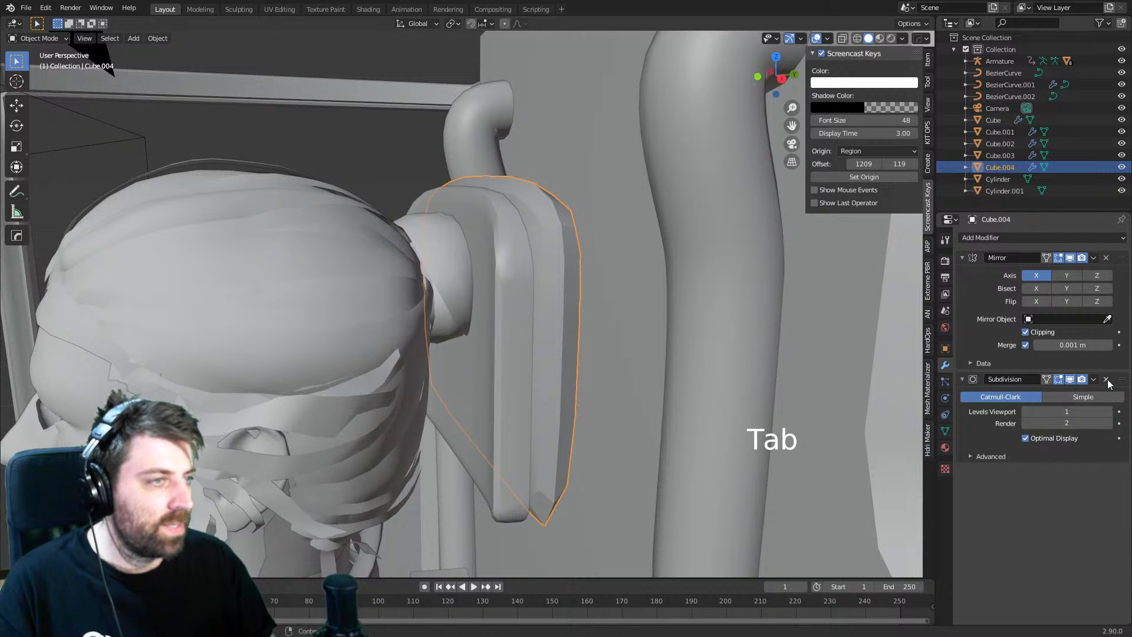
pyautogui.click(1106, 379)
pyautogui.moveTo(911, 406); pyautogui.dragTo(617, 323, button='middle')
# - Add a Bevel modifier to the headrest back plate and set its amount to 0.002 m
pyautogui.press('Tab')
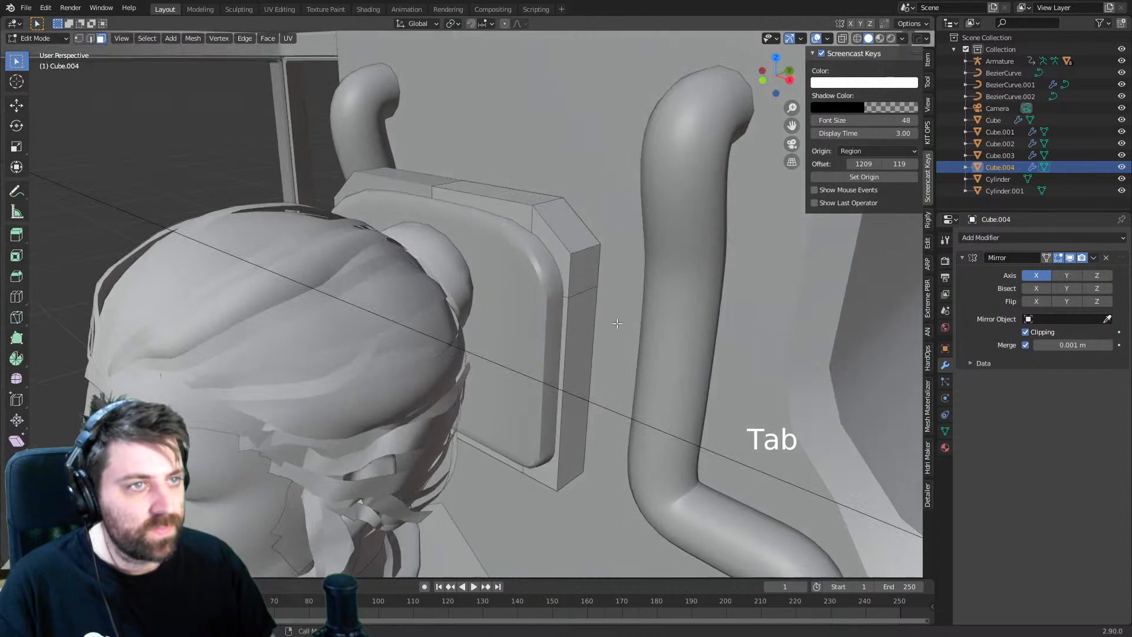
pyautogui.press('Tab')
pyautogui.click(992, 239)
pyautogui.click(912, 276)
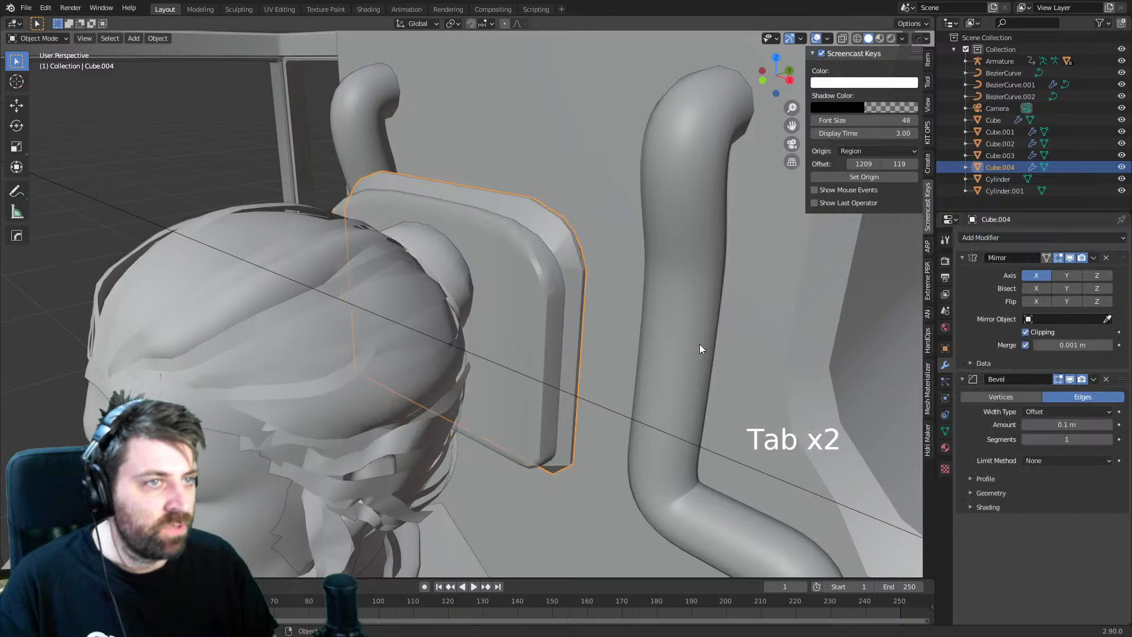
pyautogui.moveTo(699, 344); pyautogui.dragTo(649, 319, button='middle')
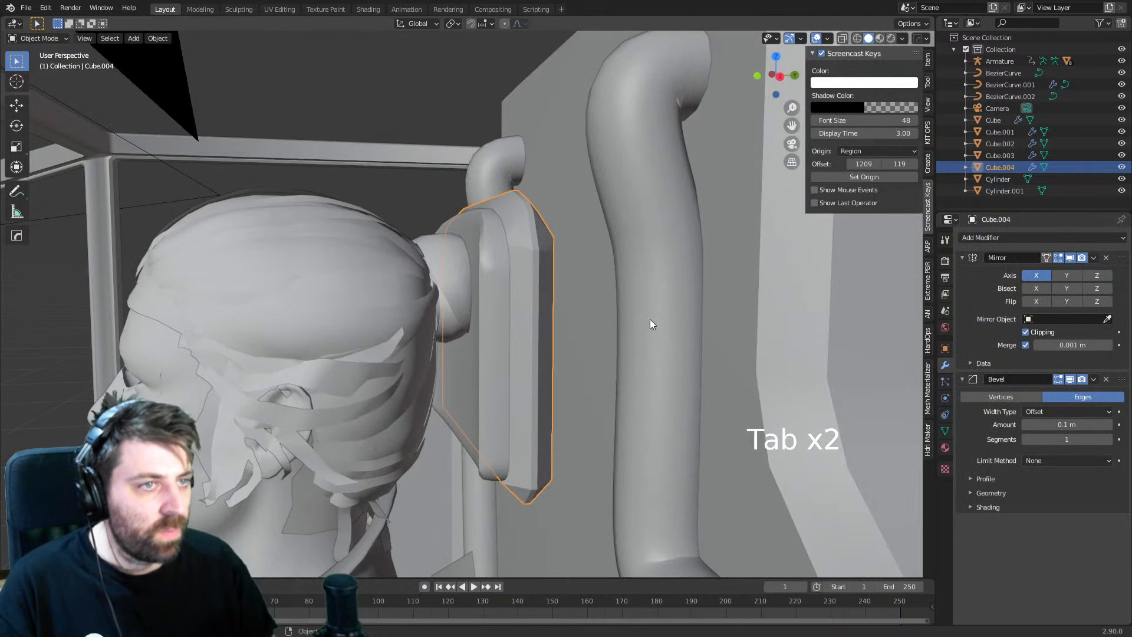
pyautogui.click(1073, 428)
pyautogui.write('.01')
pyautogui.press('Return')
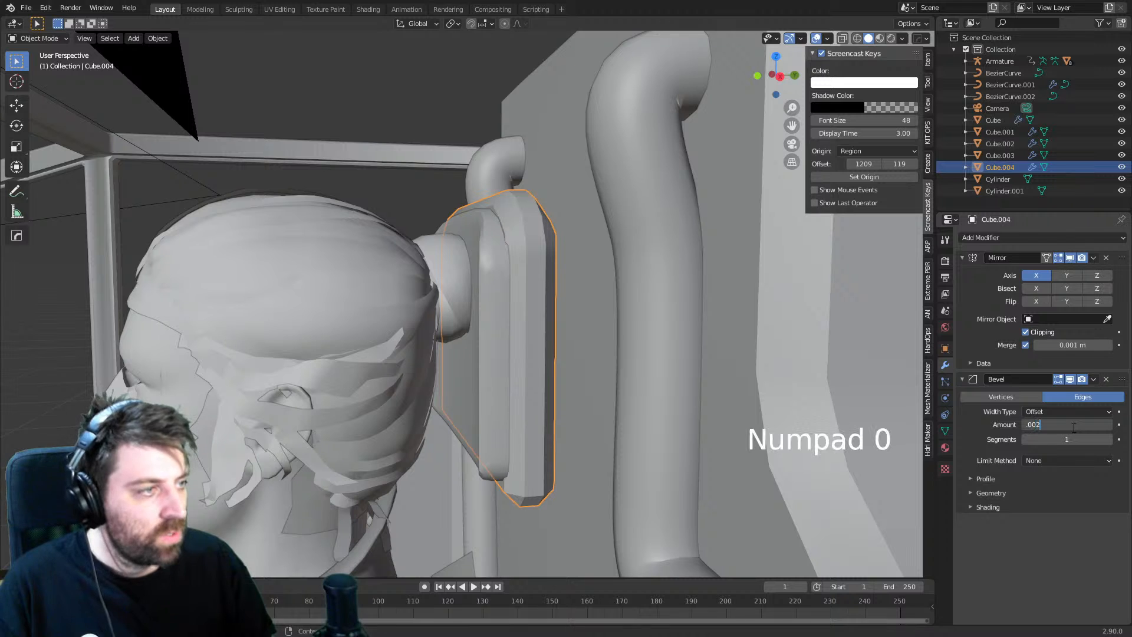
pyautogui.press('Return')
pyautogui.moveTo(664, 415); pyautogui.dragTo(557, 297, button='middle')
# - Select the headrest pad object and disable its Auto Smooth
pyautogui.click(552, 290)
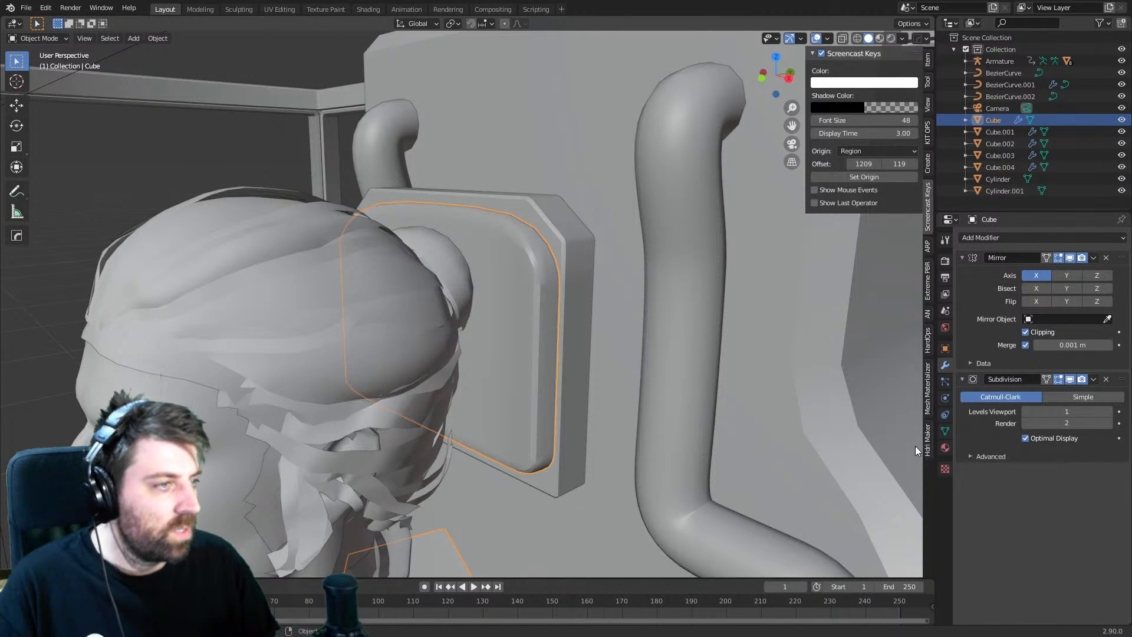
pyautogui.click(946, 430)
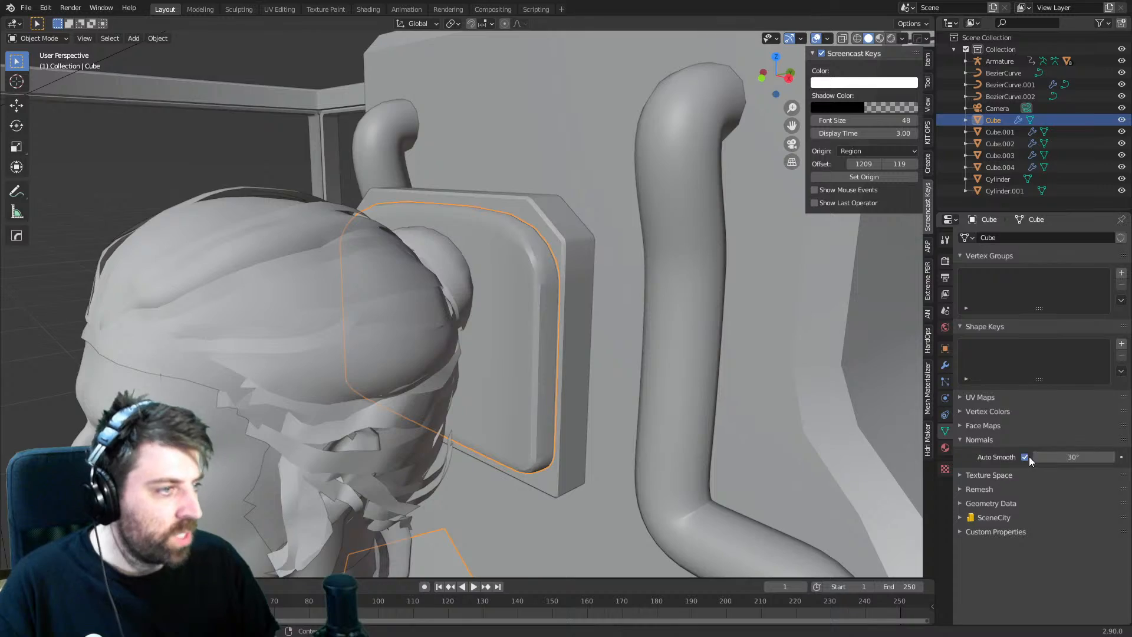
pyautogui.click(1025, 456)
# - Duplicate the rear face of the headrest back plate as a narrower face and position it along Y behind the plate
pyautogui.moveTo(737, 425); pyautogui.dragTo(706, 439, button='middle')
pyautogui.moveTo(559, 425); pyautogui.dragTo(418, 280, button='middle')
pyautogui.scroll(3, 644, 404)
pyautogui.click(430, 321)
pyautogui.press('Tab')
pyautogui.press('3')
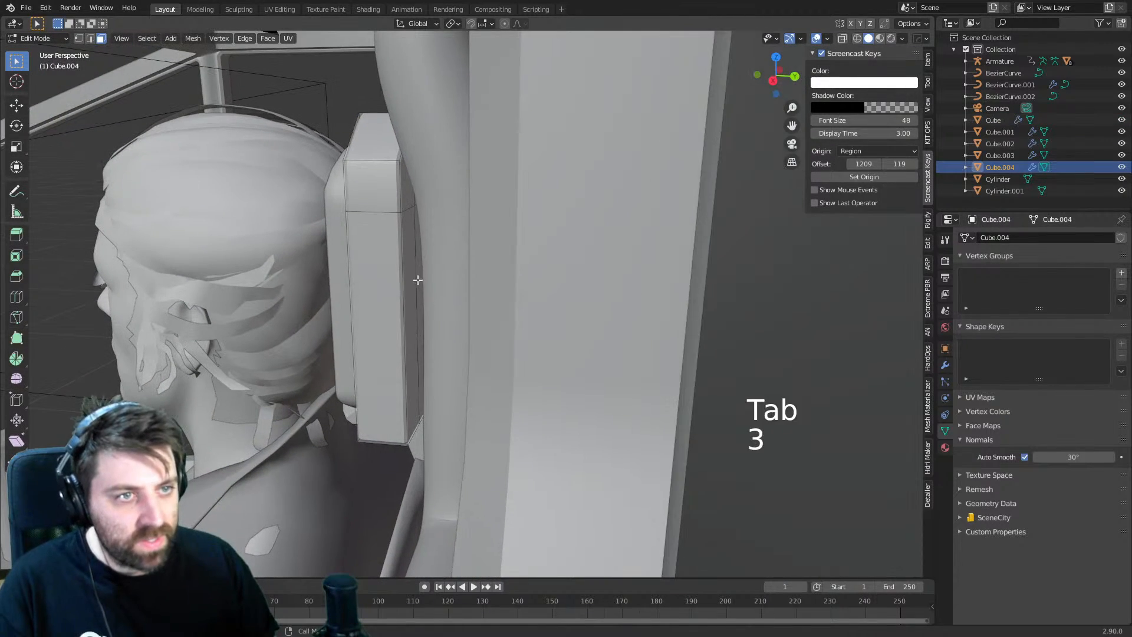
pyautogui.press('z')
pyautogui.press('Escape')
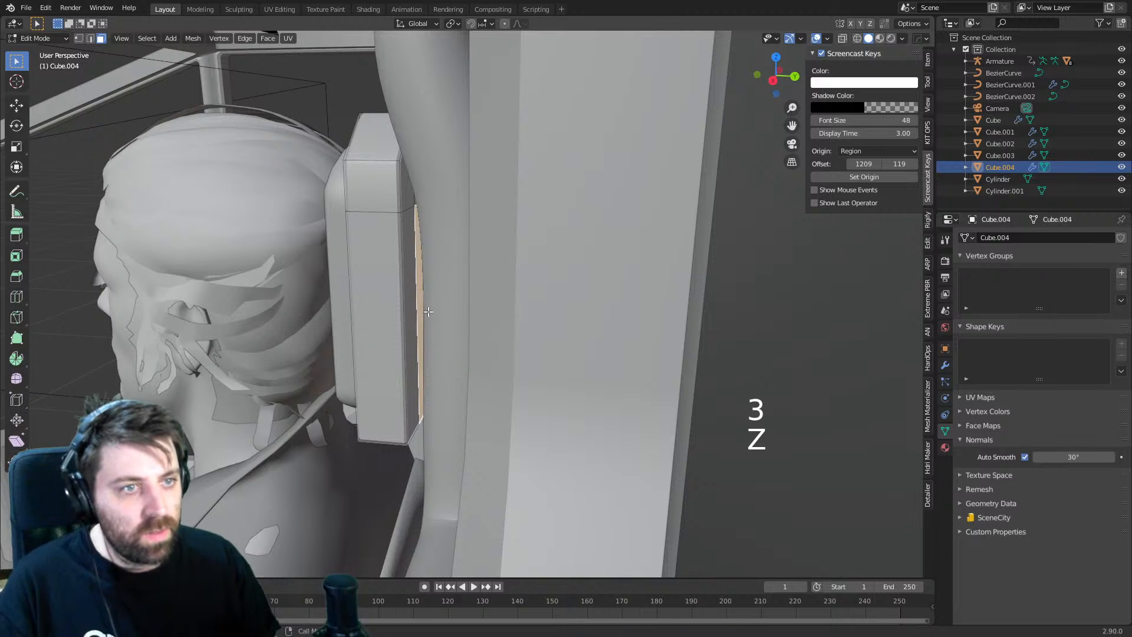
pyautogui.click(404, 312)
pyautogui.click(417, 313)
pyautogui.click(412, 312)
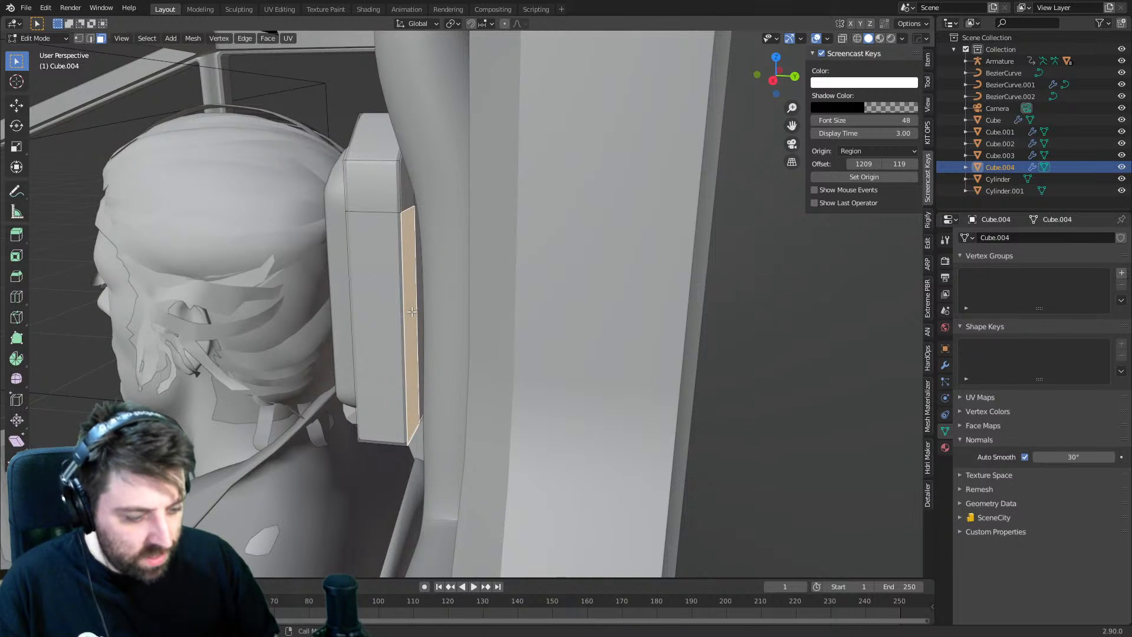
pyautogui.press('KP_7')
pyautogui.press('z')
pyautogui.click(509, 320)
pyautogui.scroll(-1, 536, 382)
pyautogui.keyDown('shift'); pyautogui.moveTo(536, 381); pyautogui.dragTo(491, 352, button='middle'); pyautogui.keyUp('shift')
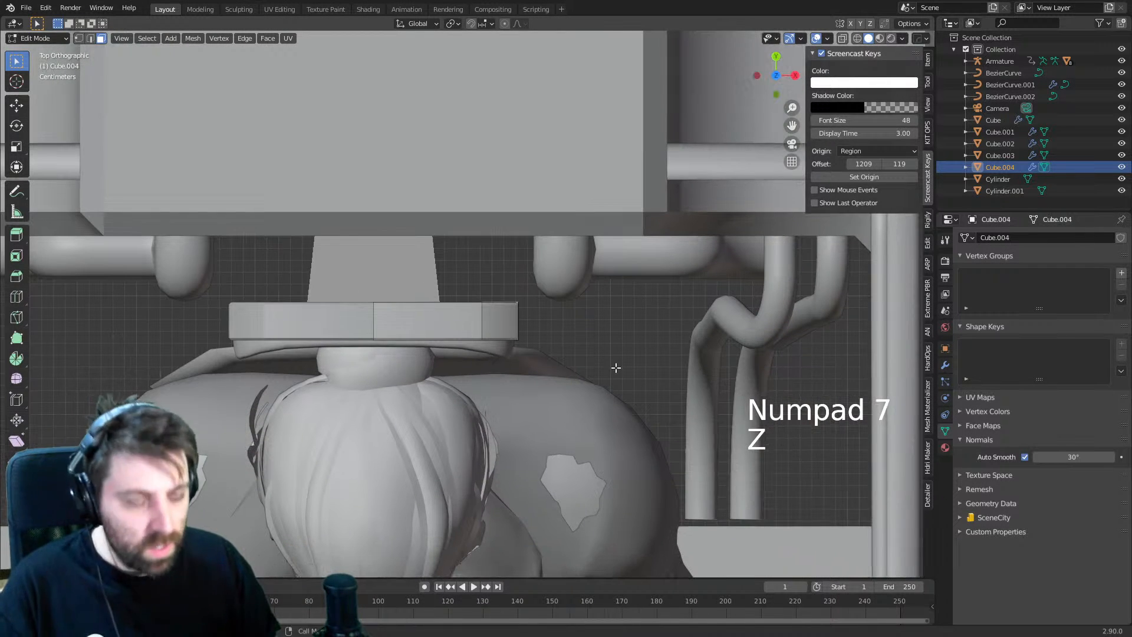
pyautogui.hotkey('shift', 'd')
pyautogui.rightClick(561, 353)
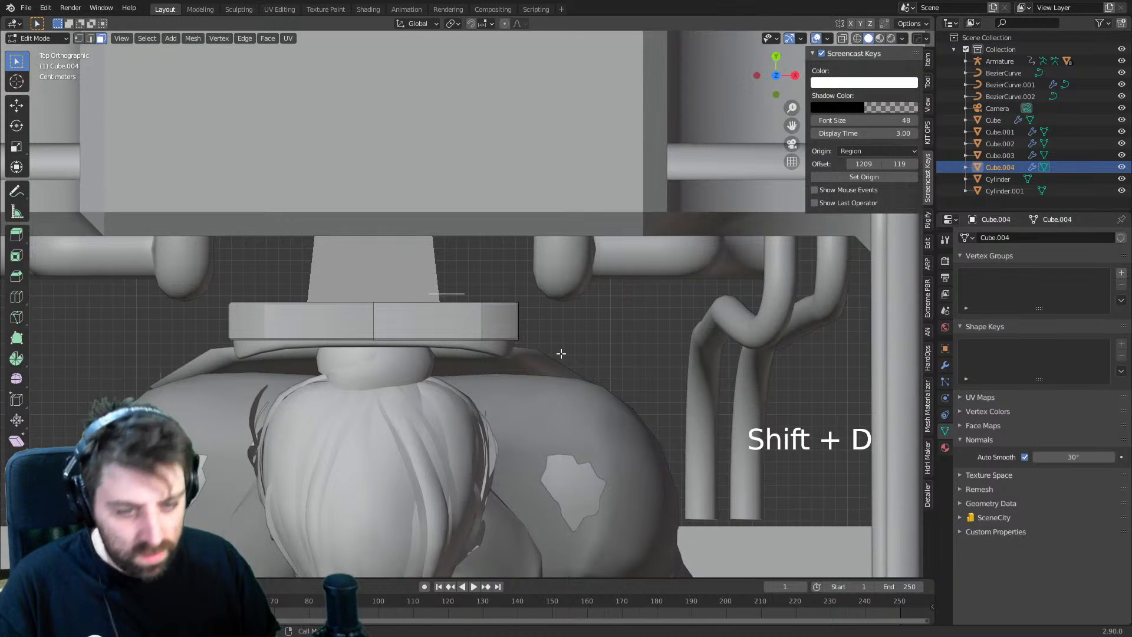
pyautogui.press('g')
pyautogui.press('y')
pyautogui.click(561, 364)
# - Scale the duplicated face along Z and extrude it into a mounting block behind the headrest
pyautogui.moveTo(561, 363); pyautogui.dragTo(498, 306, button='middle')
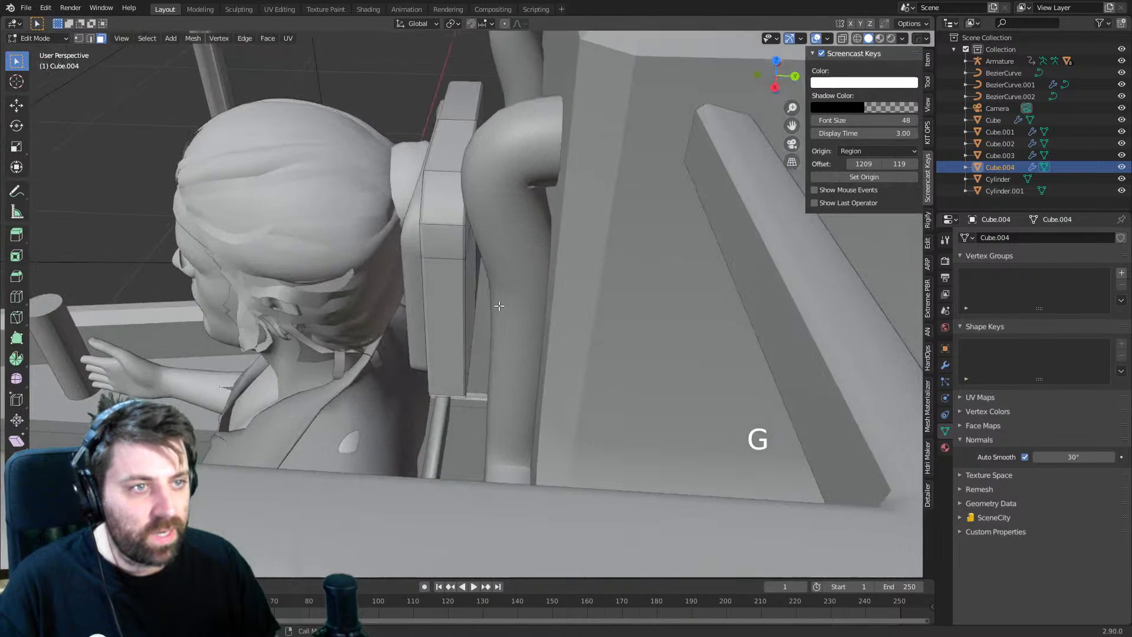
pyautogui.press('s')
pyautogui.press('z')
pyautogui.click(519, 328)
pyautogui.press('e')
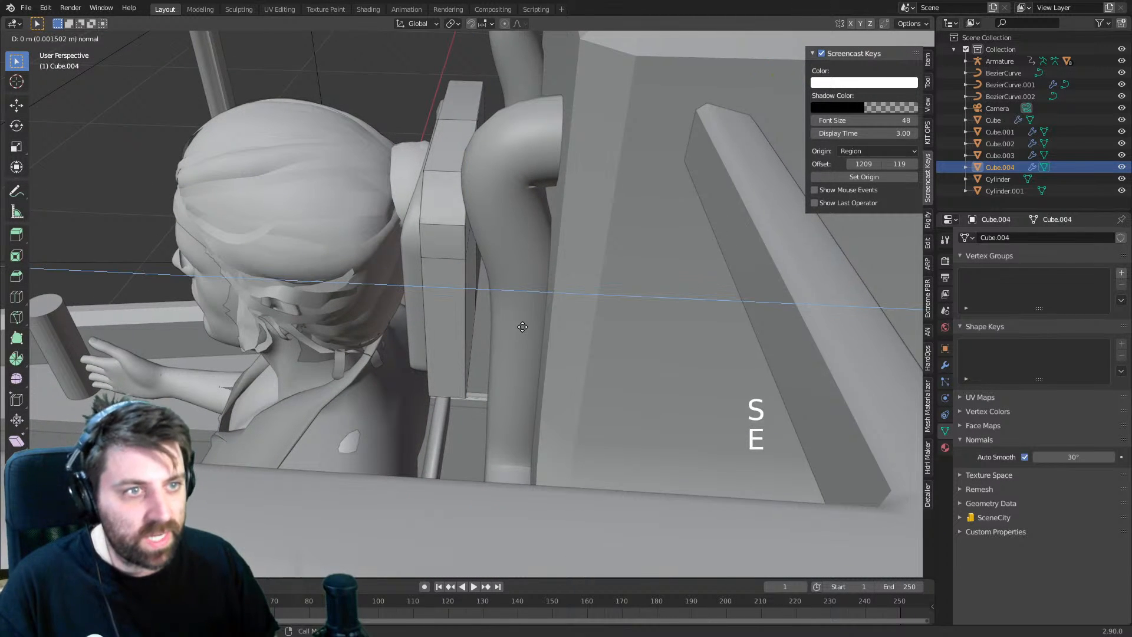
pyautogui.click(506, 306)
# - Delete the hidden end faces of the mounting block behind the headrest and return to Object Mode
pyautogui.scroll(-2, 506, 307)
pyautogui.press('z')
pyautogui.click(589, 305)
pyautogui.moveTo(591, 304)
pyautogui.mouseDown(button='middle')
pyautogui.moveTo(664, 296)
pyautogui.moveTo(592, 338)
pyautogui.moveTo(556, 321)
pyautogui.mouseUp(button='middle')
pyautogui.scroll(4, 591, 338)
pyautogui.press('Delete')
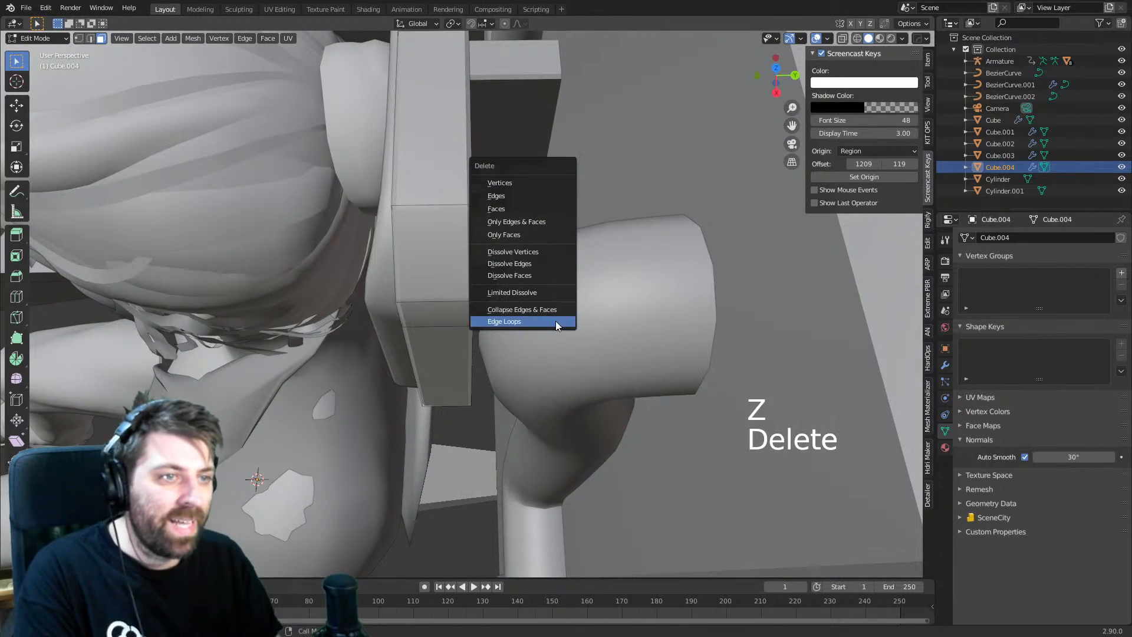
pyautogui.click(533, 211)
pyautogui.press('z')
pyautogui.click(490, 251)
pyautogui.moveTo(480, 263); pyautogui.dragTo(531, 260, button='middle')
pyautogui.press('z')
pyautogui.click(413, 260)
pyautogui.click(463, 284)
pyautogui.moveTo(464, 286); pyautogui.dragTo(491, 250, button='middle')
pyautogui.press('Delete')
pyautogui.click(490, 250)
pyautogui.press('z')
pyautogui.click(613, 281)
pyautogui.press('Tab')
# - Separate the linked seat back and seat cushion geometry from the headrest pad into their own object
pyautogui.moveTo(613, 281)
pyautogui.mouseDown(button='middle')
pyautogui.moveTo(565, 341)
pyautogui.moveTo(454, 320)
pyautogui.moveTo(591, 308)
pyautogui.moveTo(513, 438)
pyautogui.moveTo(632, 324)
pyautogui.moveTo(504, 310)
pyautogui.mouseUp(button='middle')
pyautogui.scroll(5, 632, 324)
pyautogui.click(496, 304)
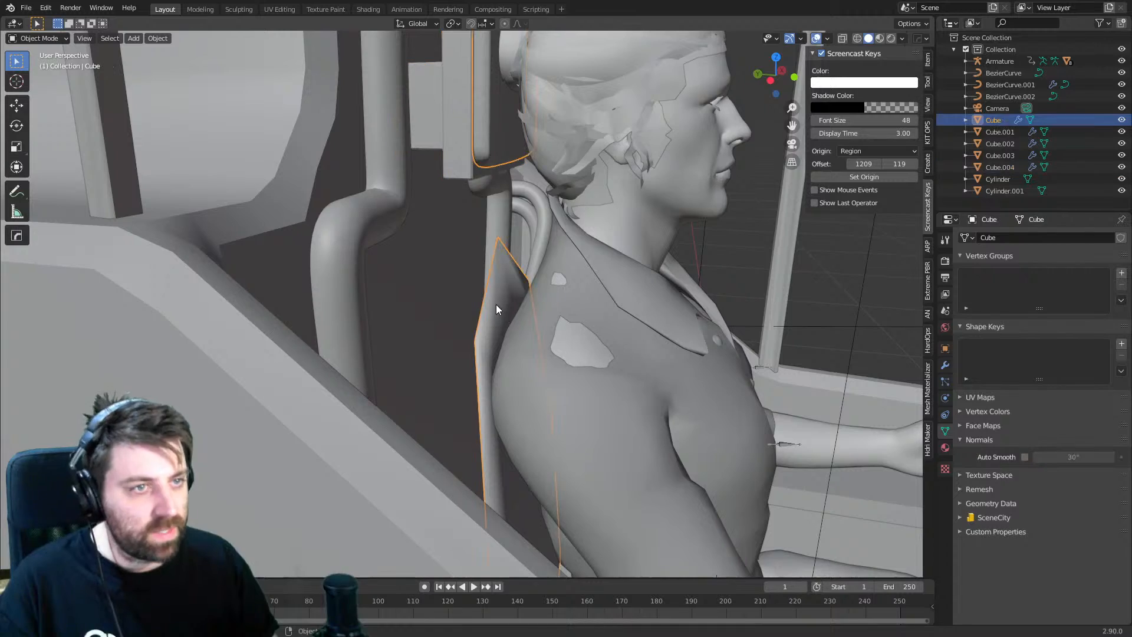
pyautogui.press('Tab')
pyautogui.click(451, 241)
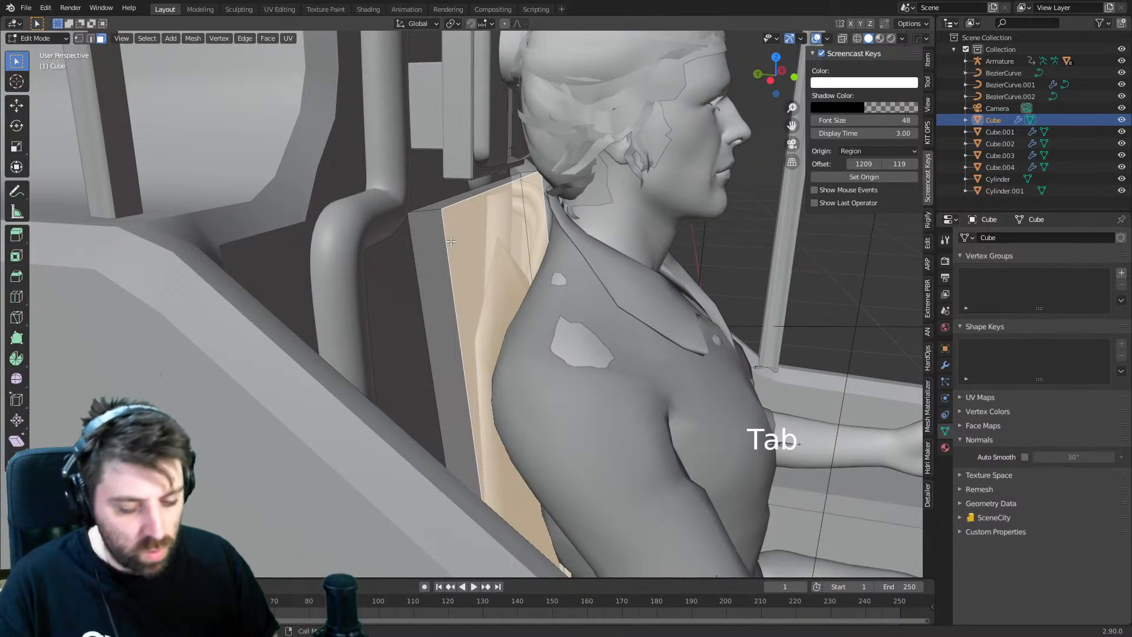
pyautogui.hotkey('ctrl', 'l')
pyautogui.moveTo(451, 241); pyautogui.dragTo(556, 321, button='middle')
pyautogui.press('z')
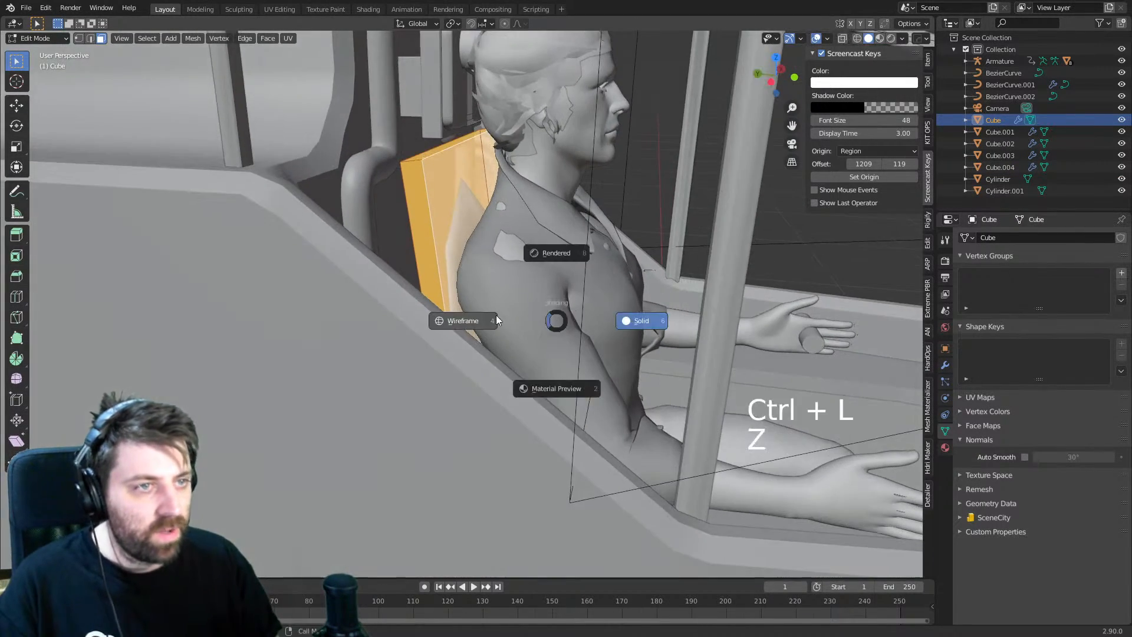
pyautogui.click(496, 316)
pyautogui.keyDown('shift'); pyautogui.moveTo(618, 393); pyautogui.dragTo(583, 290, button='middle'); pyautogui.keyUp('shift')
pyautogui.keyDown('shift'); pyautogui.click(604, 442); pyautogui.keyUp('shift')
pyautogui.hotkey('ctrl', 'l')
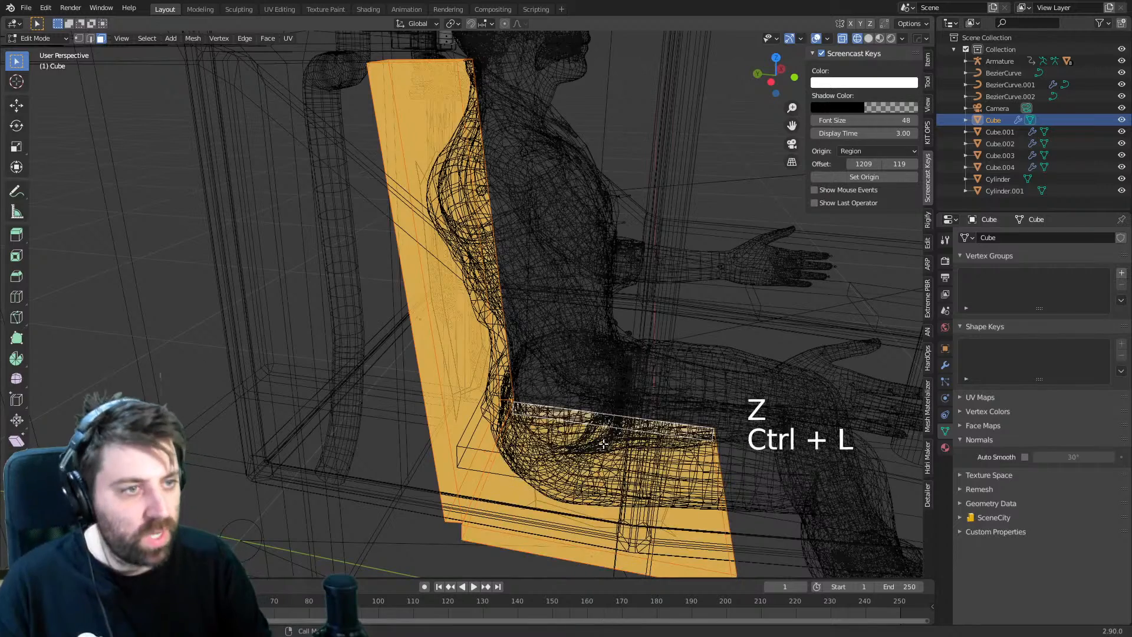
pyautogui.press('p')
pyautogui.click(604, 447)
pyautogui.press('Tab')
# - Select the separated seat object, enable Auto Smooth at 30° and remove its Subdivision modifier
pyautogui.click(453, 394)
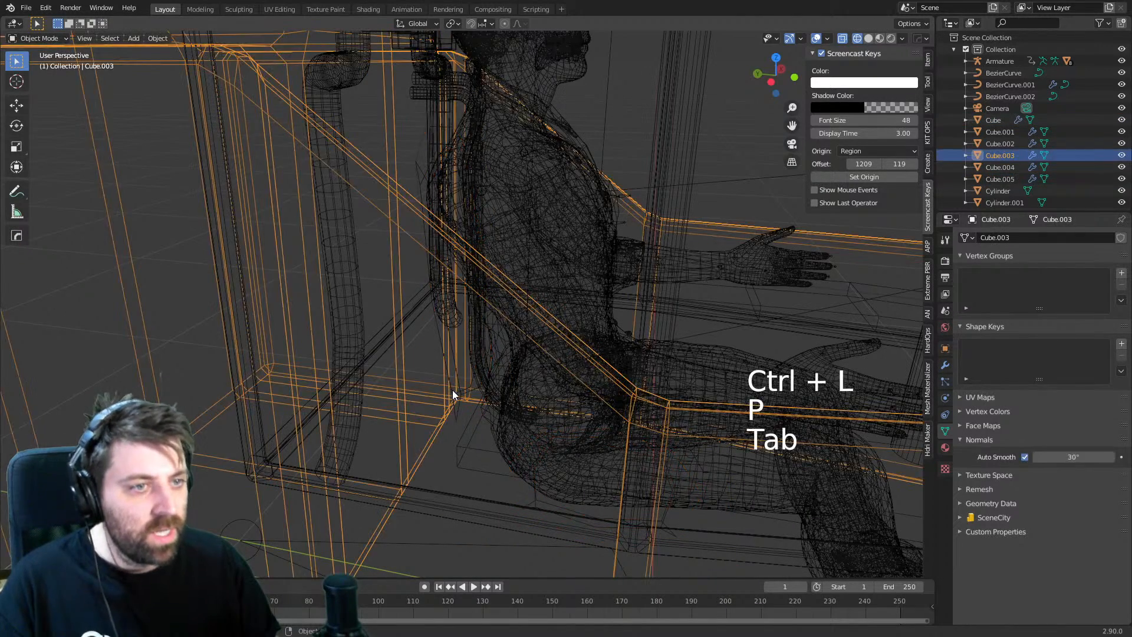
pyautogui.click(453, 406)
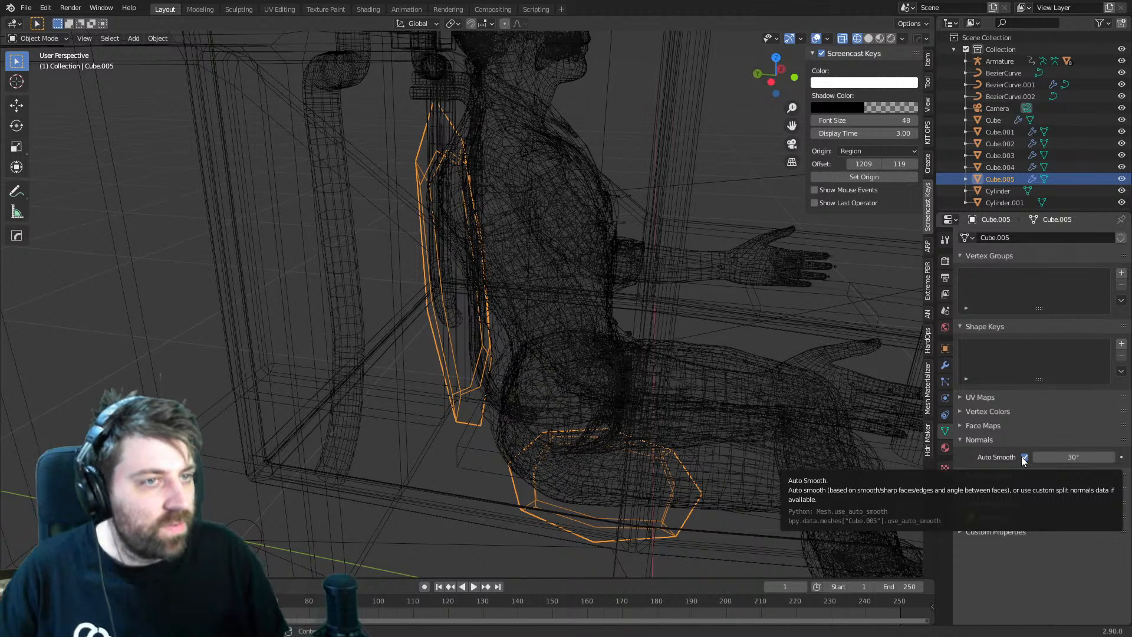
pyautogui.click(945, 366)
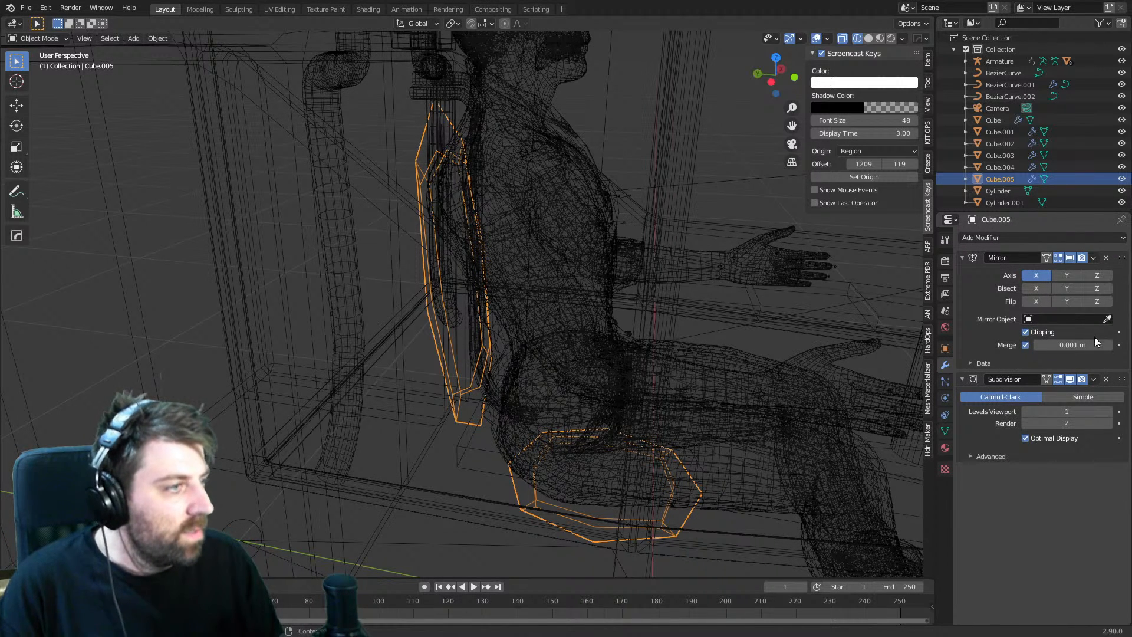
pyautogui.click(1106, 380)
pyautogui.moveTo(619, 325); pyautogui.dragTo(437, 321, button='middle')
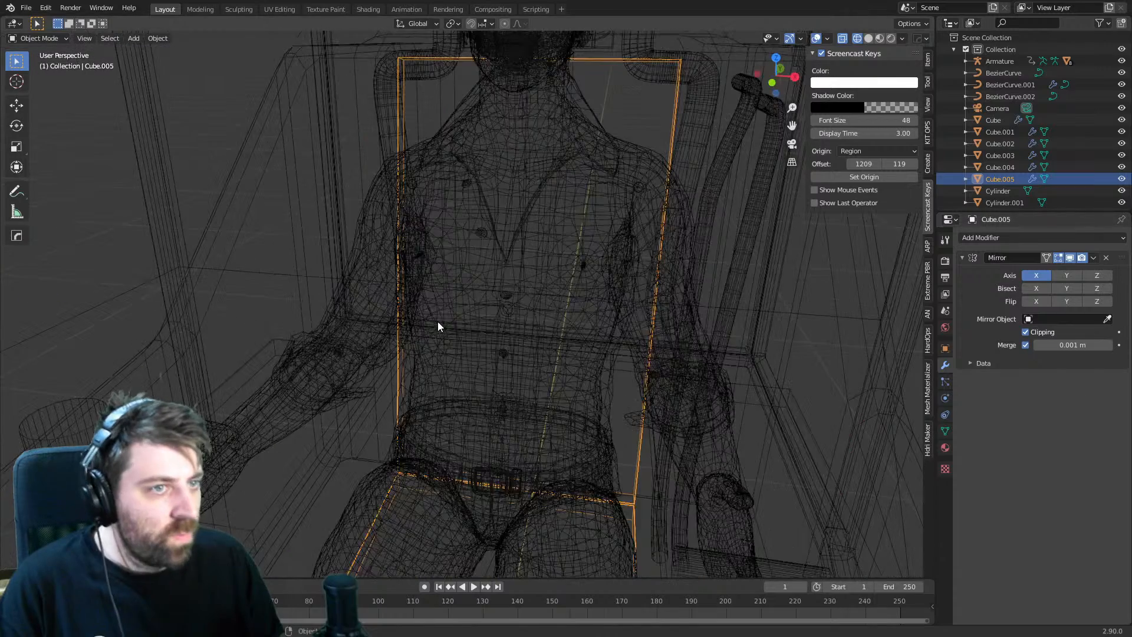
# - In solid shading, add a horizontal loop cut to the seat back and slide it up near the top
pyautogui.press('z')
pyautogui.moveTo(554, 338); pyautogui.dragTo(529, 223, button='middle')
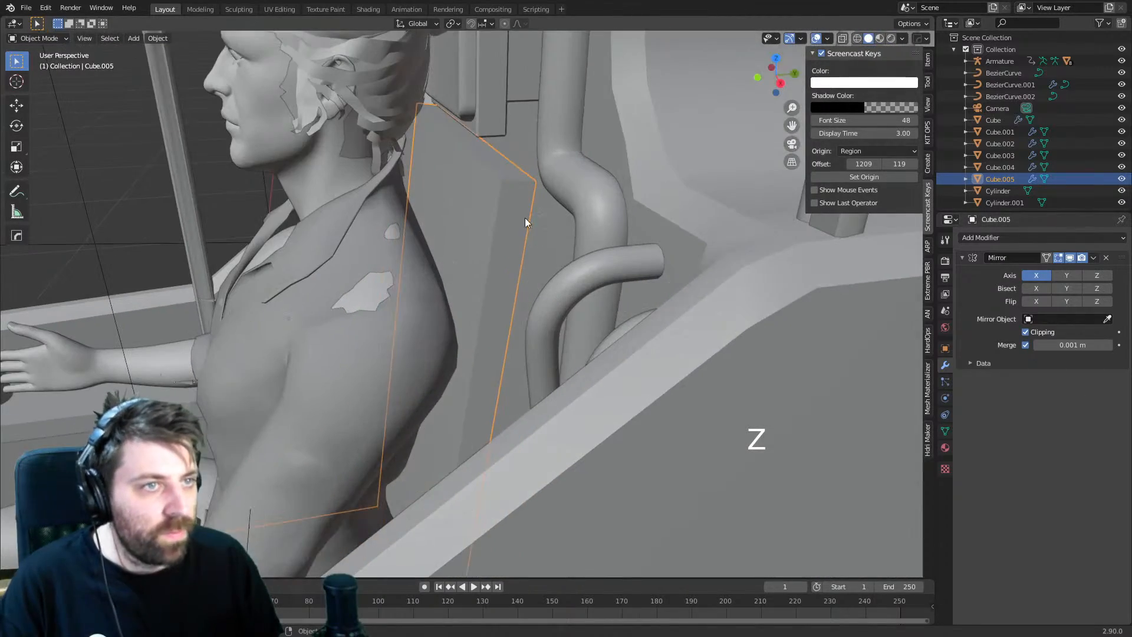
pyautogui.press('Tab')
pyautogui.moveTo(517, 183); pyautogui.dragTo(534, 219, button='middle')
pyautogui.hotkey('ctrl', 'r')
pyautogui.click(537, 223)
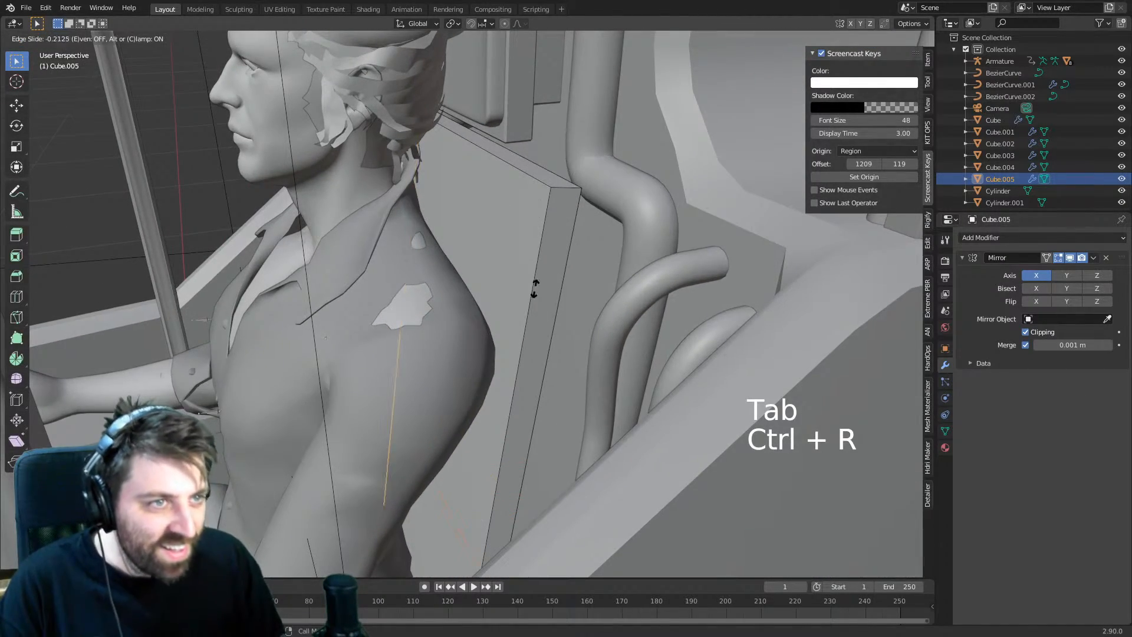
pyautogui.click(529, 232)
pyautogui.press('g')
pyautogui.press('g')
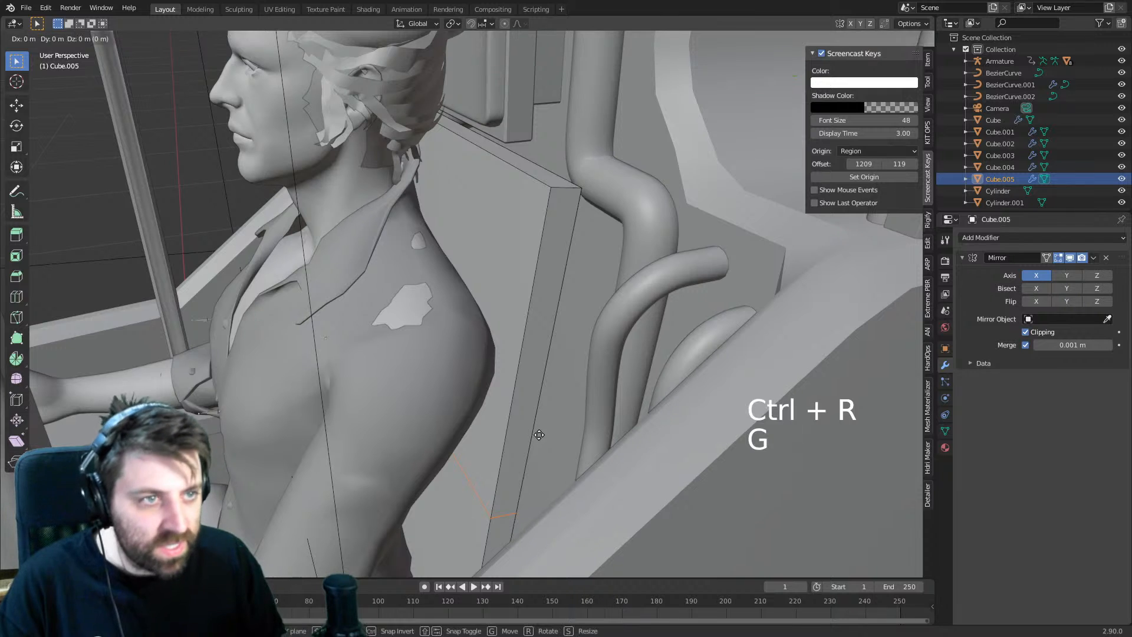
pyautogui.click(558, 248)
# - Split the seat back down its centre with a vertical loop cut, rip it apart, and delete the faces of the -X half
pyautogui.hotkey('ctrl', 'r')
pyautogui.click(495, 175)
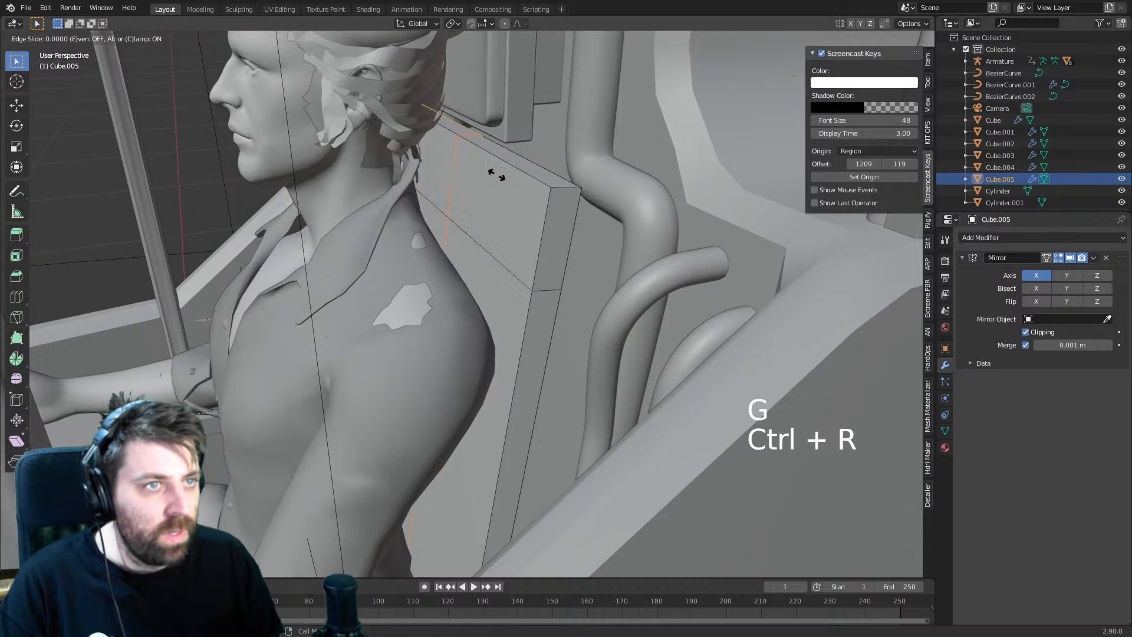
pyautogui.click(480, 174)
pyautogui.moveTo(480, 173); pyautogui.dragTo(575, 180, button='middle')
pyautogui.scroll(-3, 575, 180)
pyautogui.moveTo(539, 220); pyautogui.dragTo(353, 244, button='middle')
pyautogui.press('v')
pyautogui.click(394, 235)
pyautogui.hotkey('ctrl', 'l')
pyautogui.press('Delete')
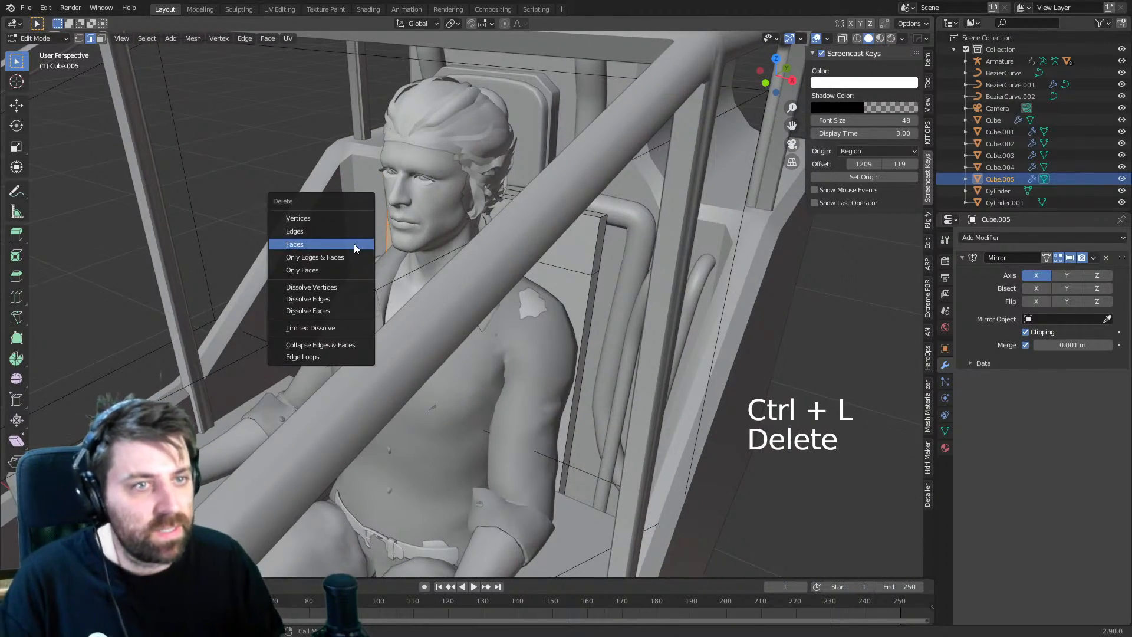
pyautogui.click(354, 243)
# - In wireframe, split the seat cushion along its centre with a loop cut and rip, then delete its -X half
pyautogui.press('z')
pyautogui.moveTo(335, 448); pyautogui.dragTo(472, 477, button='middle')
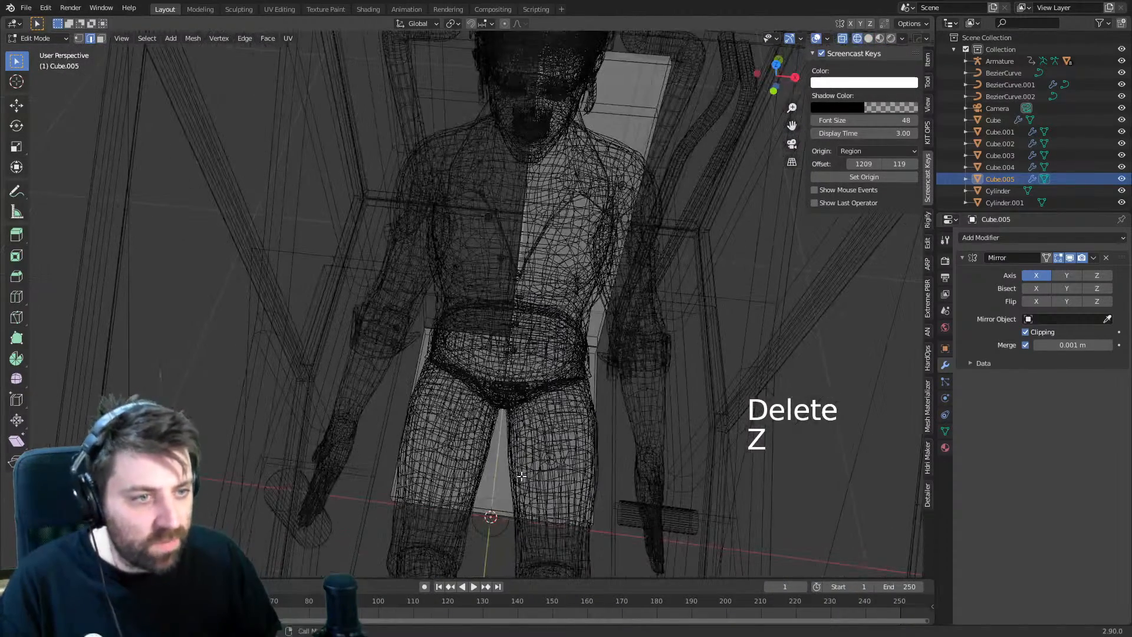
pyautogui.hotkey('ctrl', 'r')
pyautogui.click(486, 488)
pyautogui.press('v')
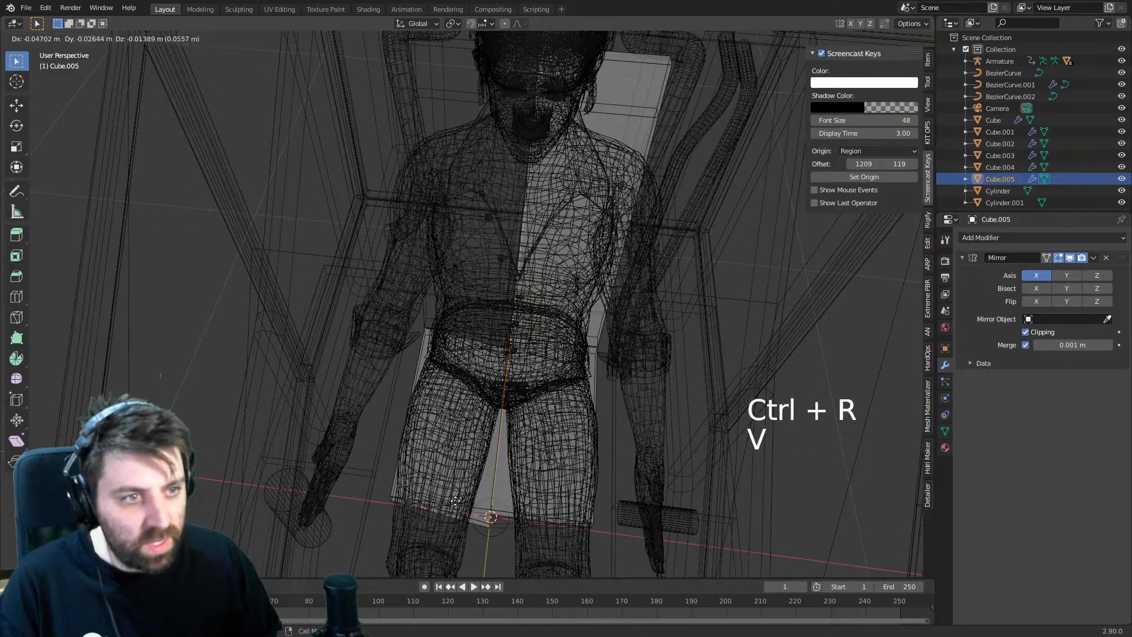
pyautogui.rightClick(391, 404)
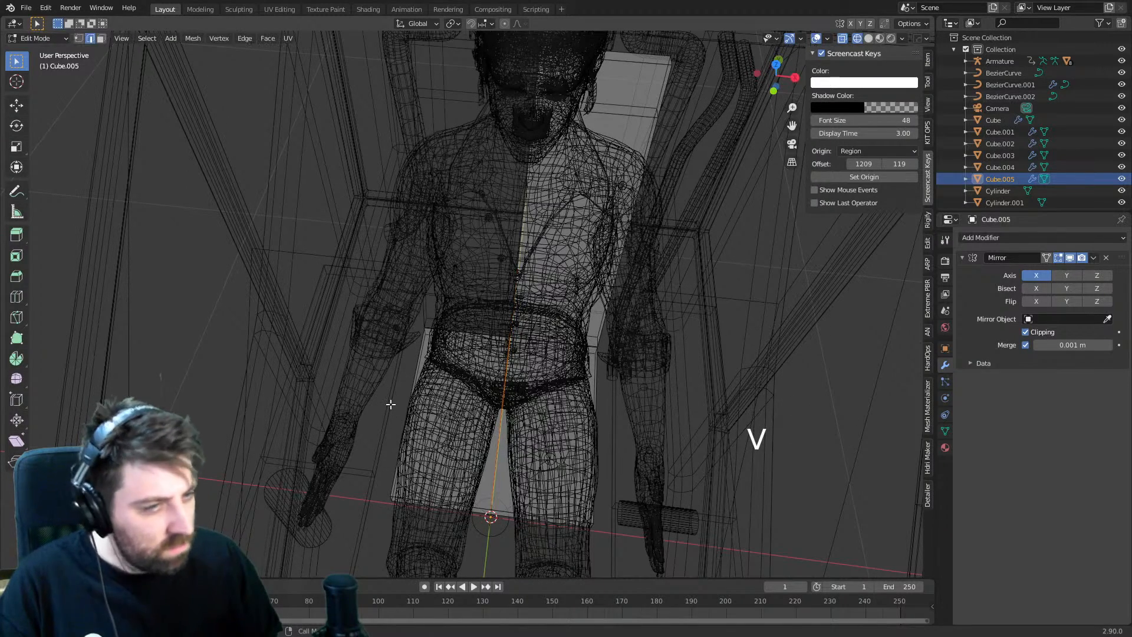
pyautogui.hotkey('ctrl', 'l')
pyautogui.press('Delete')
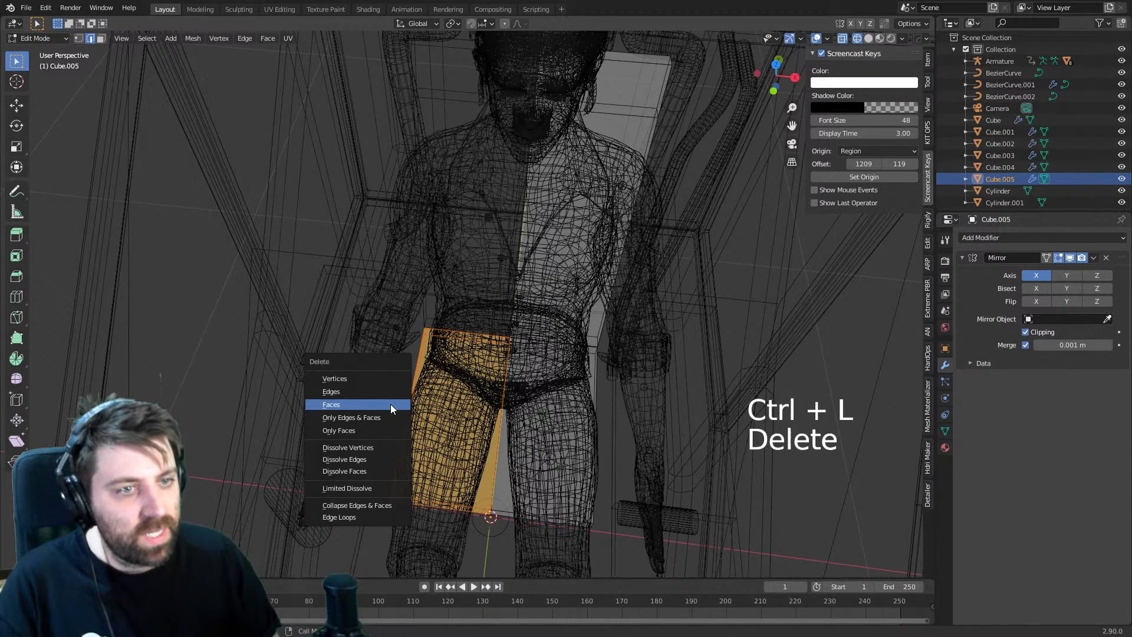
pyautogui.click(375, 378)
pyautogui.click(999, 237)
pyautogui.click(1000, 236)
pyautogui.press('a')
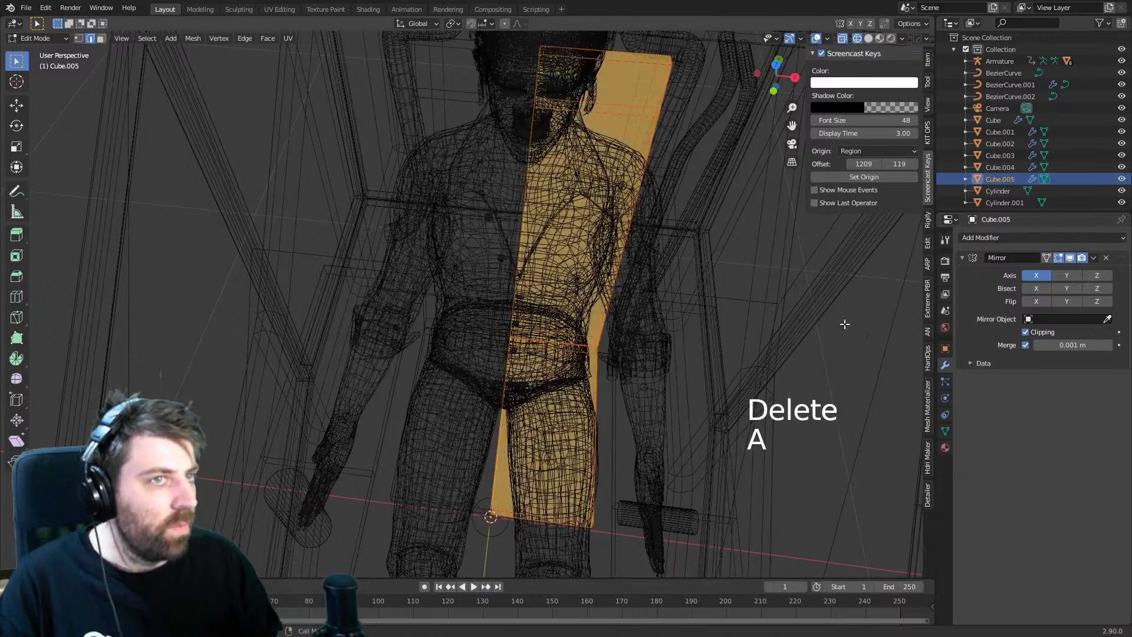
# - In solid shading, add a vertical loop cut to the remaining half of the seat back
pyautogui.moveTo(847, 321)
pyautogui.mouseDown(button='middle')
pyautogui.moveTo(663, 300)
pyautogui.moveTo(610, 282)
pyautogui.moveTo(710, 281)
pyautogui.moveTo(700, 267)
pyautogui.moveTo(624, 305)
pyautogui.moveTo(633, 299)
pyautogui.moveTo(561, 364)
pyautogui.moveTo(640, 354)
pyautogui.mouseUp(button='middle')
pyautogui.press('z')
pyautogui.click(702, 298)
pyautogui.hotkey('ctrl', 'r')
pyautogui.click(541, 175)
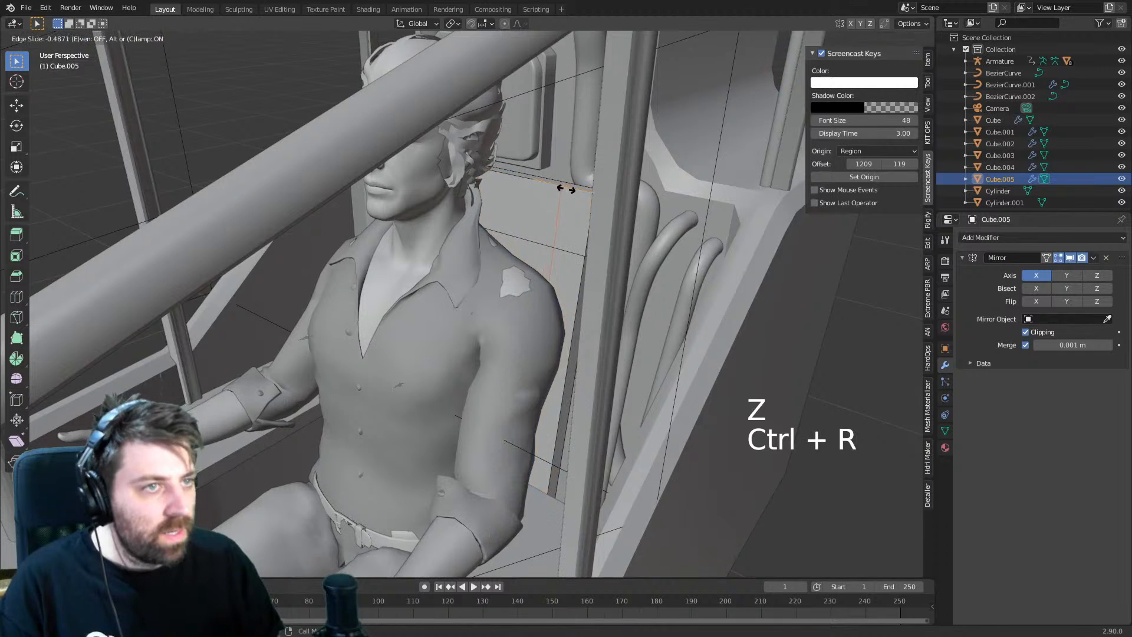
pyautogui.click(548, 181)
# - Lower the outer top corner edge of the seat back along Z to form a sloped shoulder, and return to Object Mode
pyautogui.moveTo(548, 180); pyautogui.dragTo(485, 165, button='middle')
pyautogui.click(542, 200)
pyautogui.moveTo(543, 200); pyautogui.dragTo(614, 189, button='middle')
pyautogui.press('g')
pyautogui.press('z')
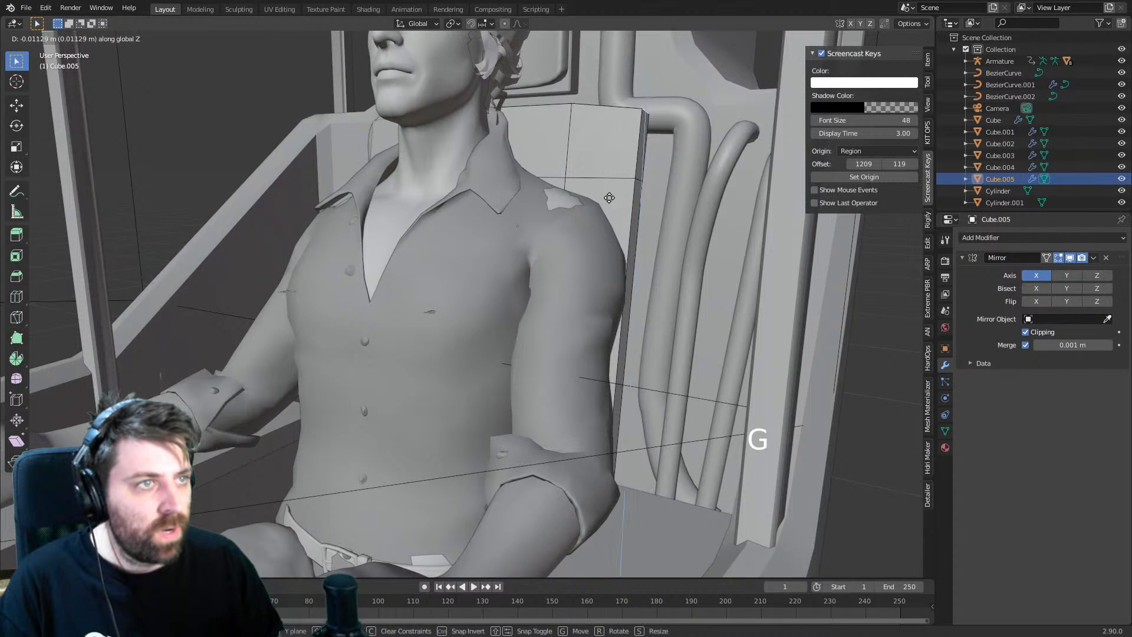
pyautogui.click(587, 249)
pyautogui.press('KP_3')
pyautogui.press('KP_1')
pyautogui.moveTo(607, 230); pyautogui.dragTo(561, 227, button='middle')
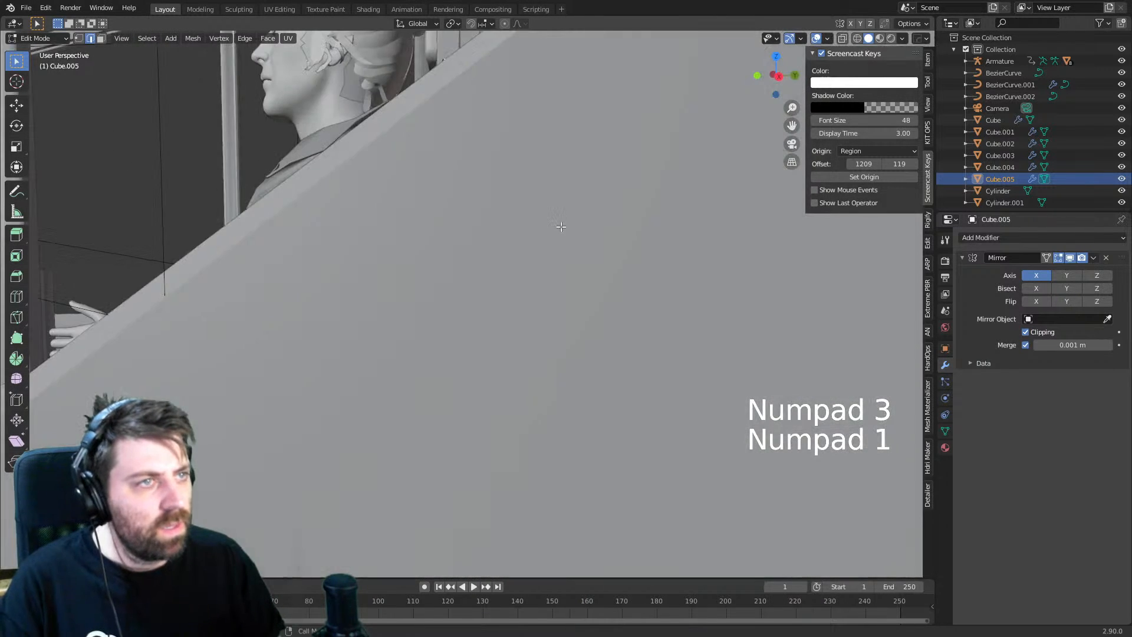
pyautogui.scroll(-4, 561, 226)
pyautogui.press('g')
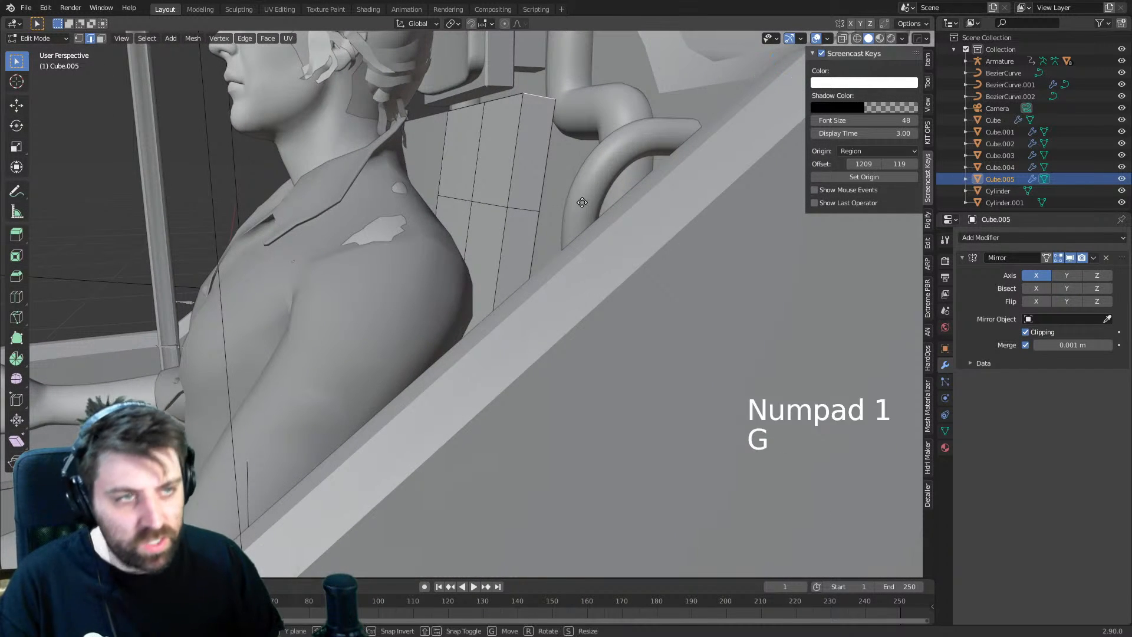
pyautogui.press('g')
pyautogui.click(567, 246)
pyautogui.press('z')
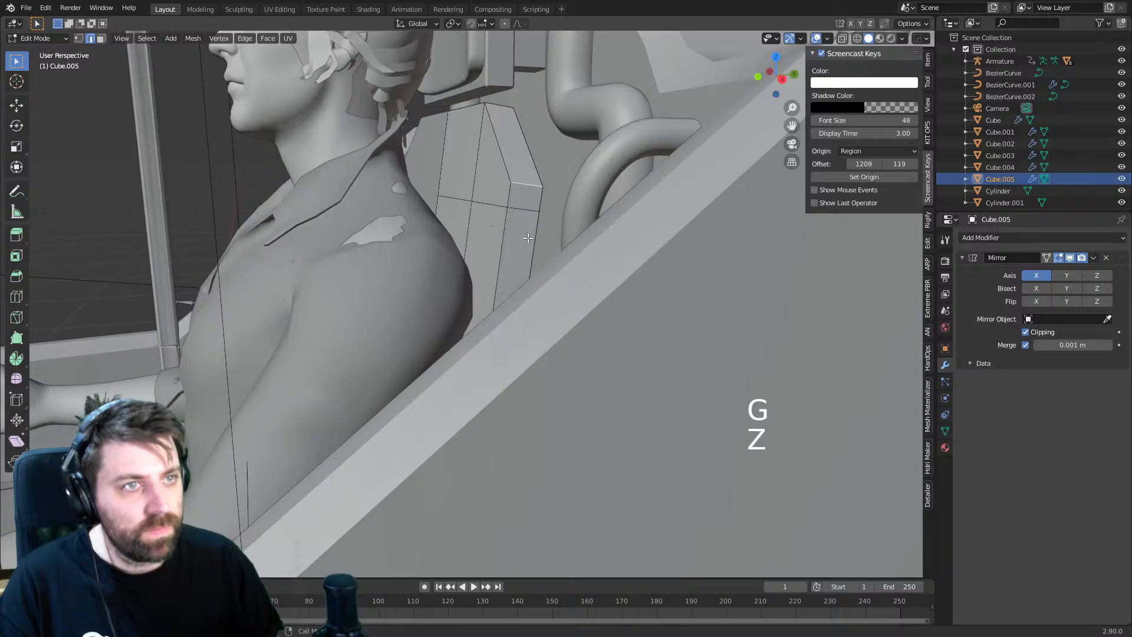
pyautogui.scroll(-4, 502, 238)
pyautogui.press('Tab')
# - In front view, add a mesh cylinder and rotate its geometry 90° in Edit Mode so it lies horizontally
pyautogui.moveTo(477, 245)
pyautogui.mouseDown(button='middle')
pyautogui.moveTo(527, 256)
pyautogui.moveTo(617, 247)
pyautogui.moveTo(558, 250)
pyautogui.mouseUp(button='middle')
pyautogui.scroll(-2, 628, 238)
pyautogui.scroll(-3, 557, 250)
pyautogui.press('KP_3')
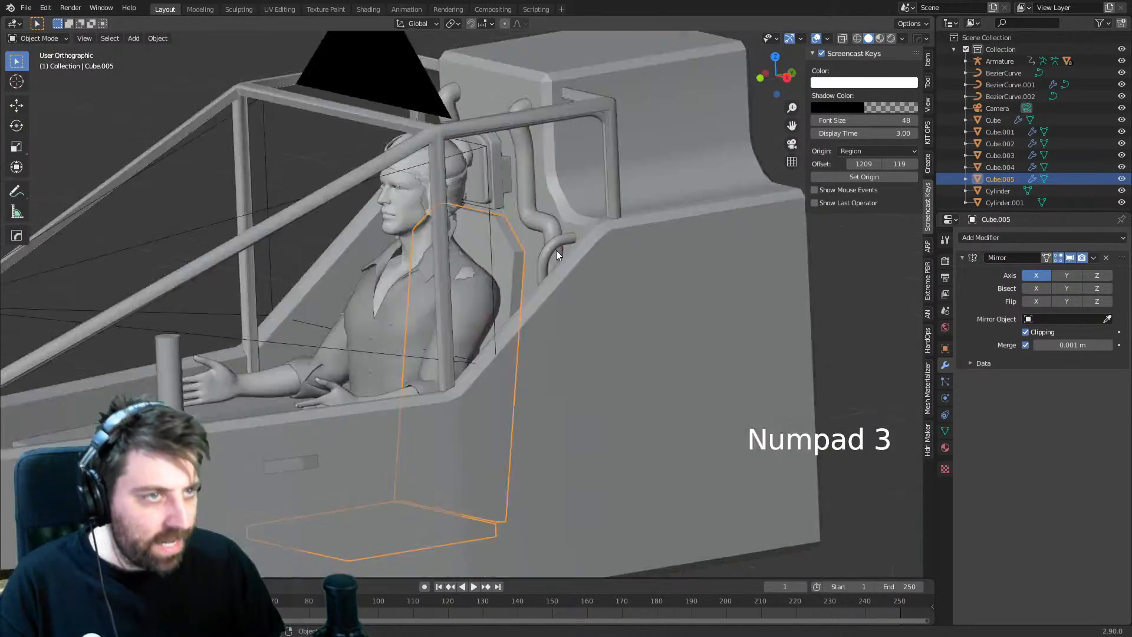
pyautogui.press('KP_1')
pyautogui.scroll(3, 557, 250)
pyautogui.keyDown('shift'); pyautogui.moveTo(533, 250); pyautogui.dragTo(618, 297, button='middle'); pyautogui.keyUp('shift')
pyautogui.press('Tab')
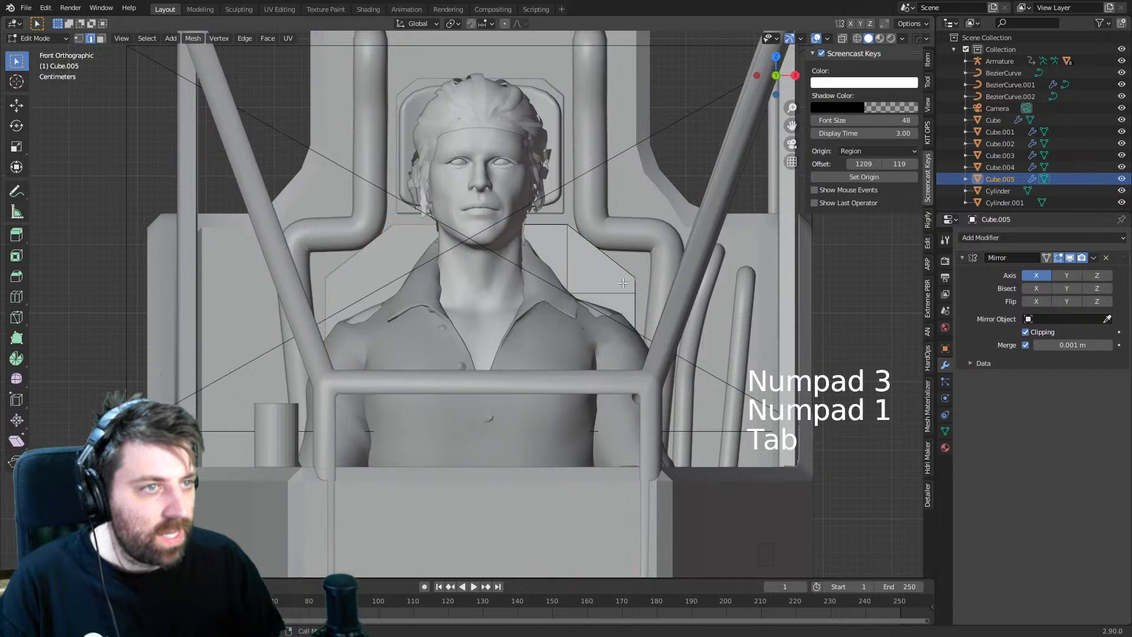
pyautogui.press('Tab')
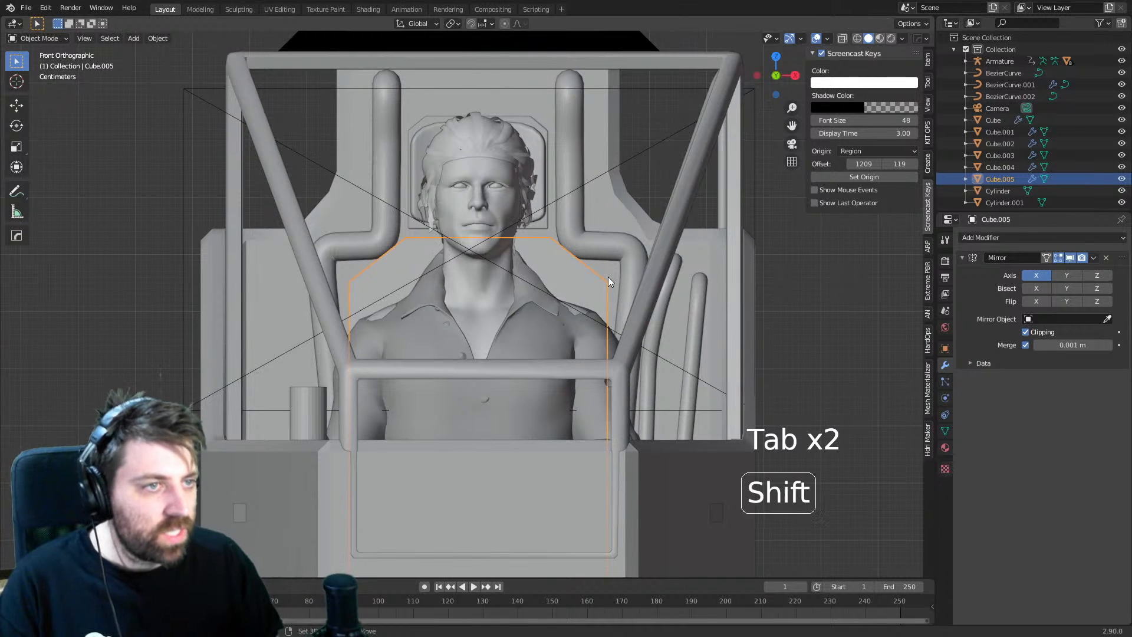
pyautogui.hotkey('shift', 'a')
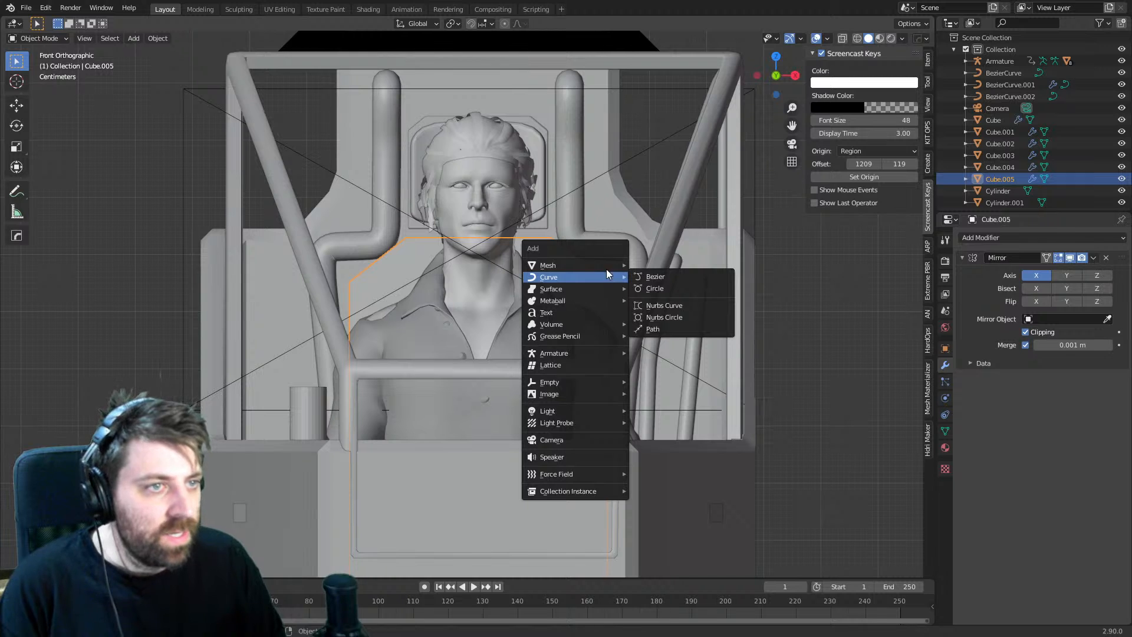
pyautogui.moveTo(606, 268)
pyautogui.click(660, 323)
pyautogui.scroll(-2, 745, 374)
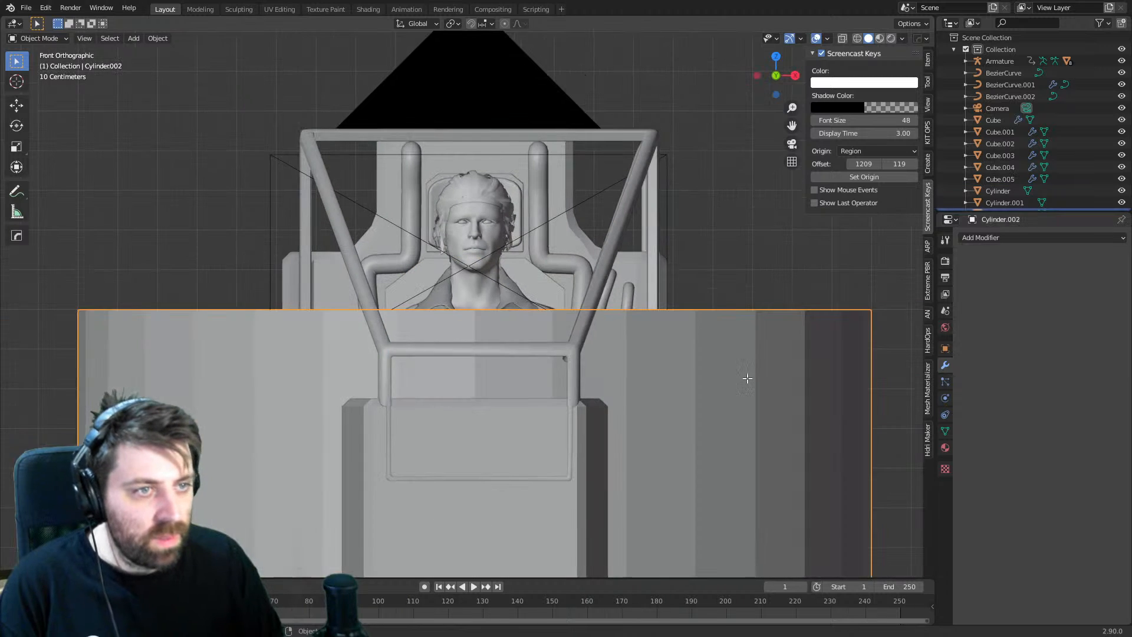
pyautogui.press('Tab')
pyautogui.press('r')
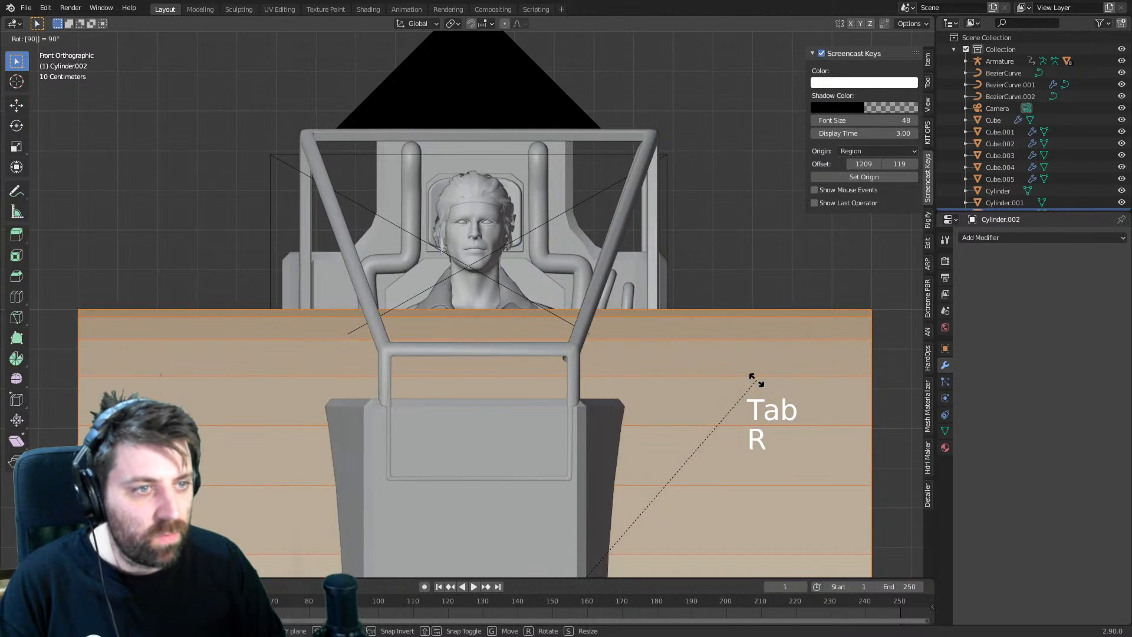
pyautogui.click(759, 379)
# - Scale the cylinder down to a small piece and move it over the seat back's sloped shoulder beside the pilot's neck
pyautogui.press('s')
pyautogui.click(571, 509)
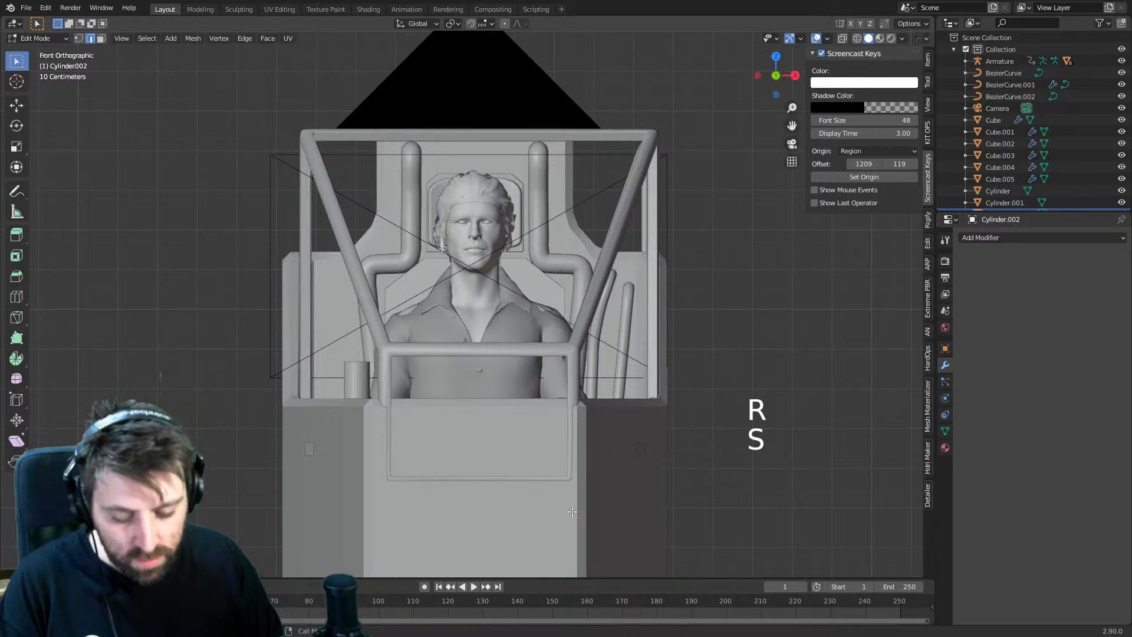
pyautogui.press('g')
pyautogui.click(839, 377)
pyautogui.press('s')
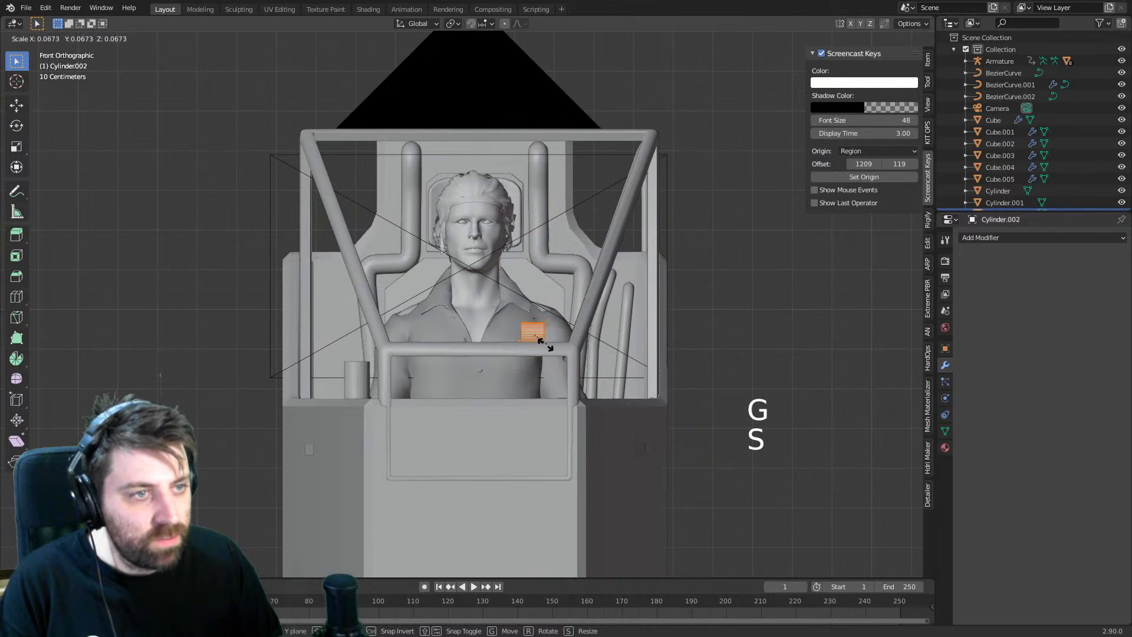
pyautogui.click(545, 345)
pyautogui.scroll(4, 554, 353)
pyautogui.press('g')
pyautogui.click(661, 304)
# - Make the cylinder thinner and stretch it along X into a short, slim horizontal bar
pyautogui.press('s')
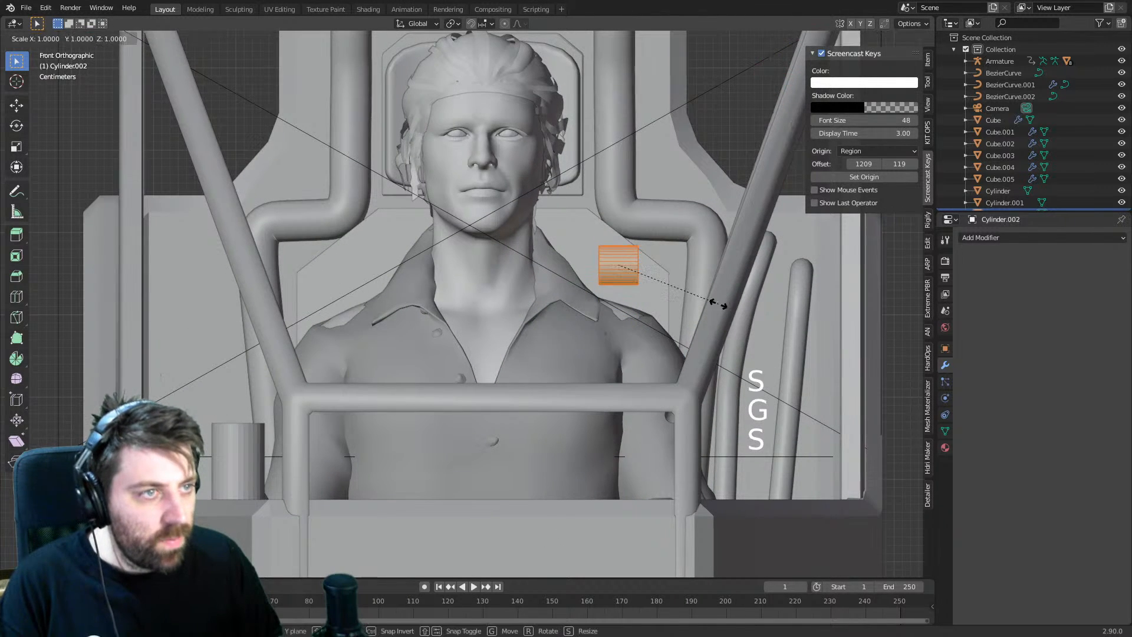
pyautogui.press('x')
pyautogui.click(805, 306)
pyautogui.press('s')
pyautogui.click(700, 285)
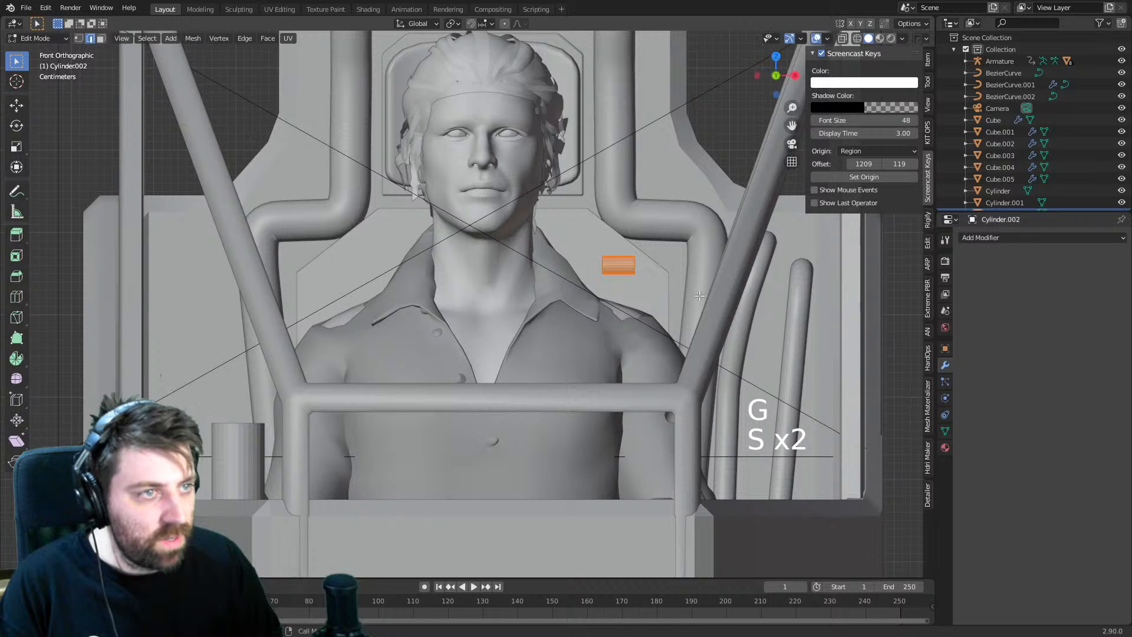
pyautogui.press('s')
pyautogui.press('x')
pyautogui.click(768, 306)
# - In wireframe side view, move the cylinder back to the front face of the seat back, and return to solid shading
pyautogui.press('KP_3')
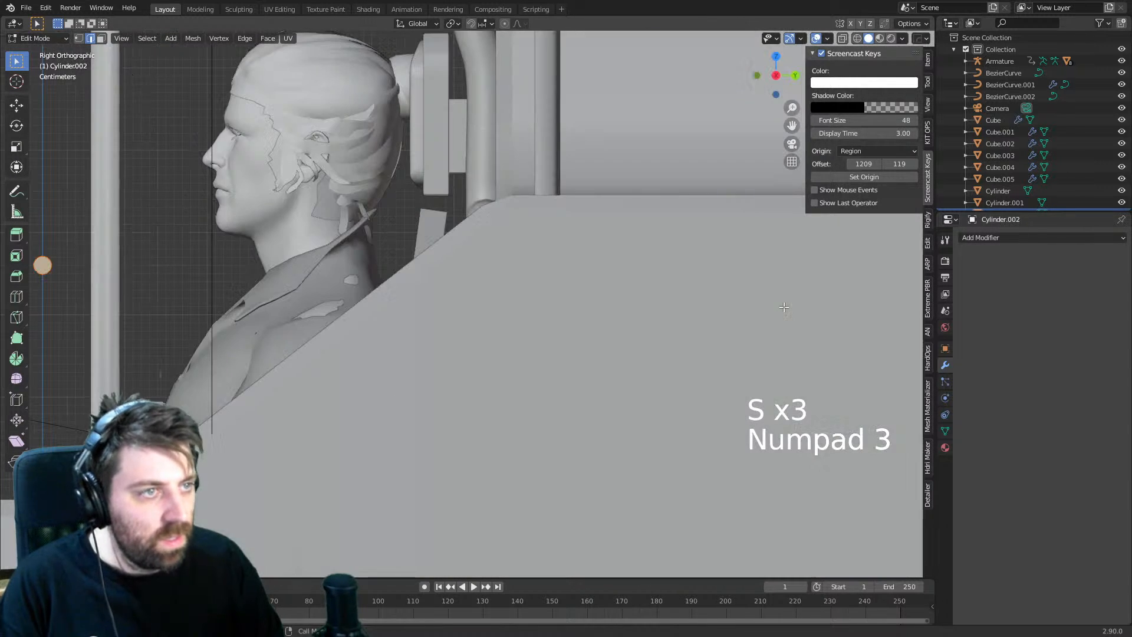
pyautogui.press('z')
pyautogui.click(690, 306)
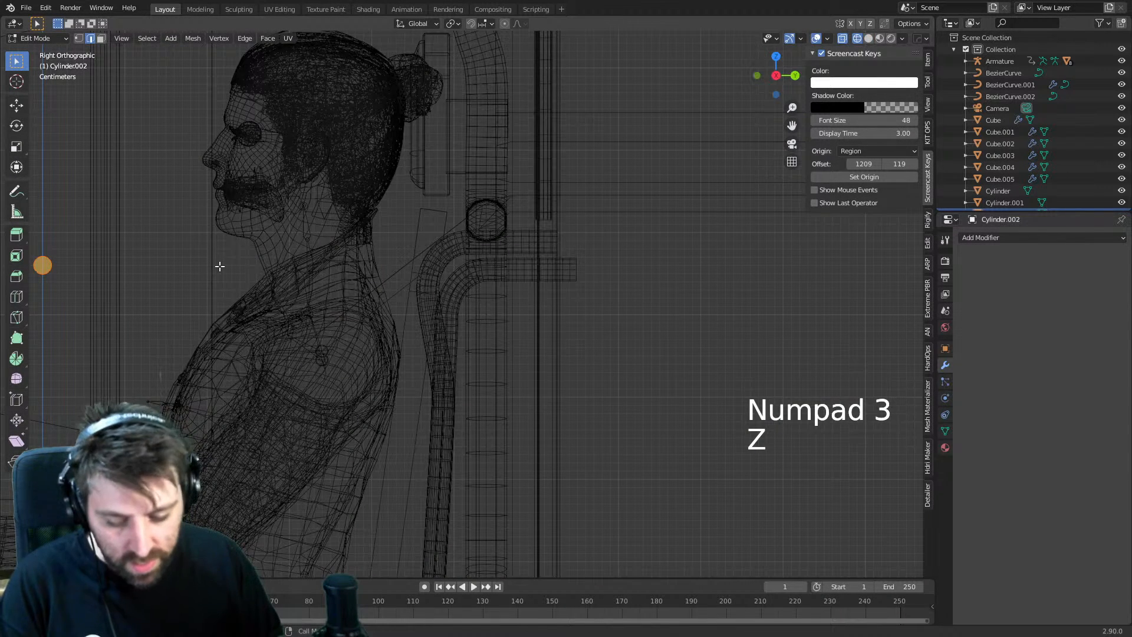
pyautogui.press('g')
pyautogui.click(562, 267)
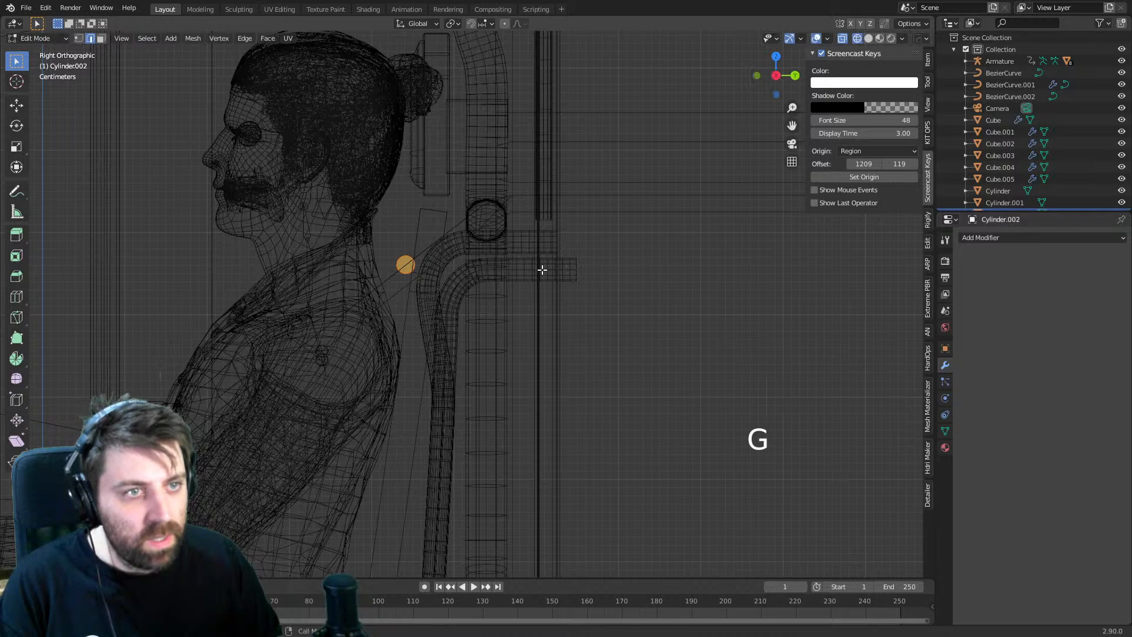
pyautogui.press('x')
pyautogui.press('z')
pyautogui.click(454, 247)
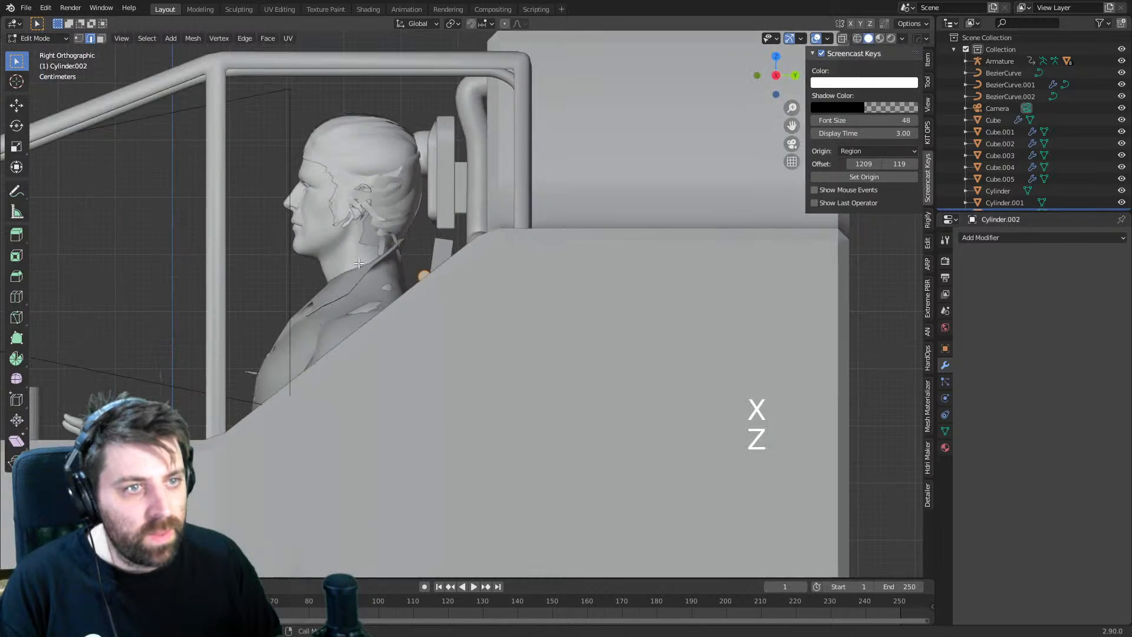
pyautogui.moveTo(454, 247)
pyautogui.mouseDown(button='middle')
pyautogui.moveTo(548, 311)
pyautogui.moveTo(581, 289)
pyautogui.moveTo(567, 283)
pyautogui.moveTo(575, 278)
pyautogui.mouseUp(button='middle')
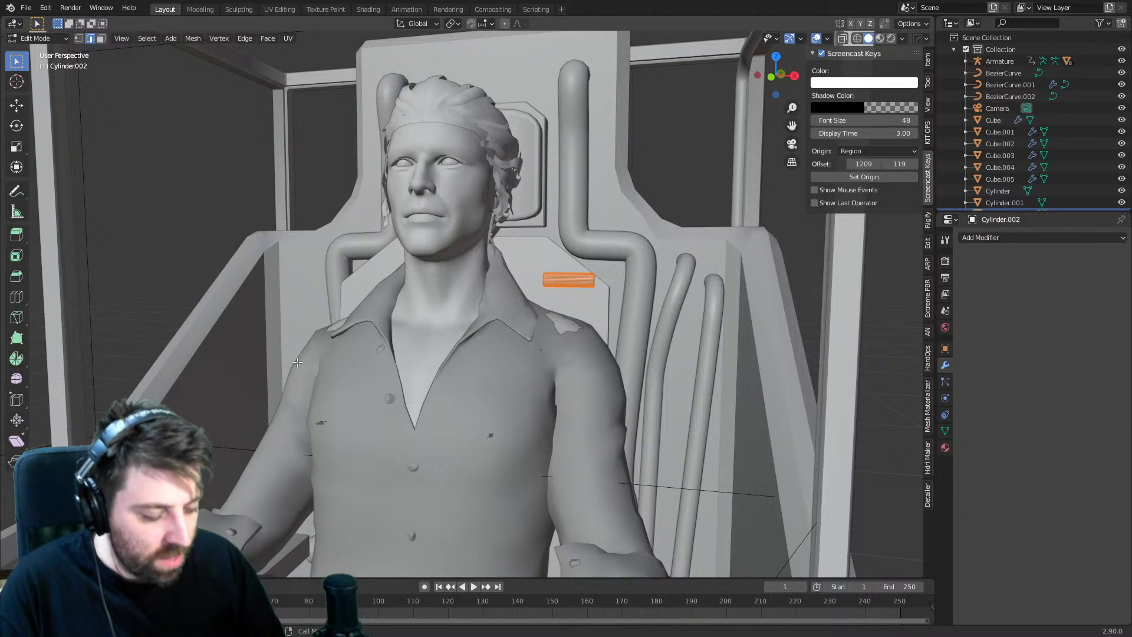
# - Select the edge loops around both ends of the small cylinder and bevel them slightly
pyautogui.press('KP_3')
pyautogui.press('KP_1')
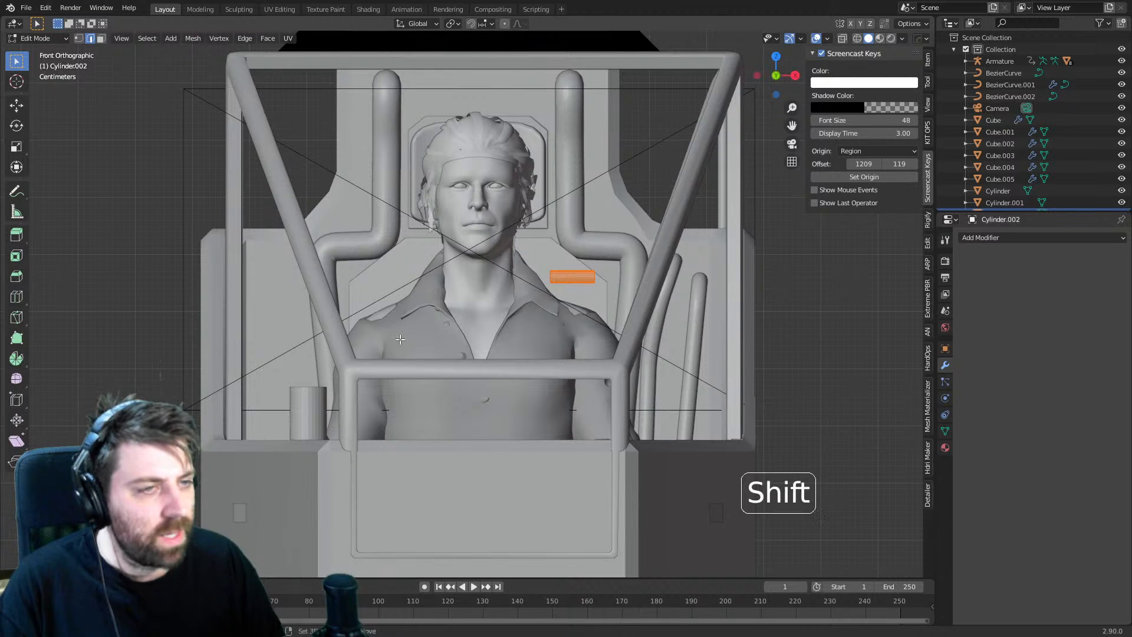
pyautogui.scroll(4, 429, 348)
pyautogui.keyDown('shift'); pyautogui.moveTo(563, 304); pyautogui.dragTo(393, 345, button='middle'); pyautogui.keyUp('shift')
pyautogui.click(383, 351)
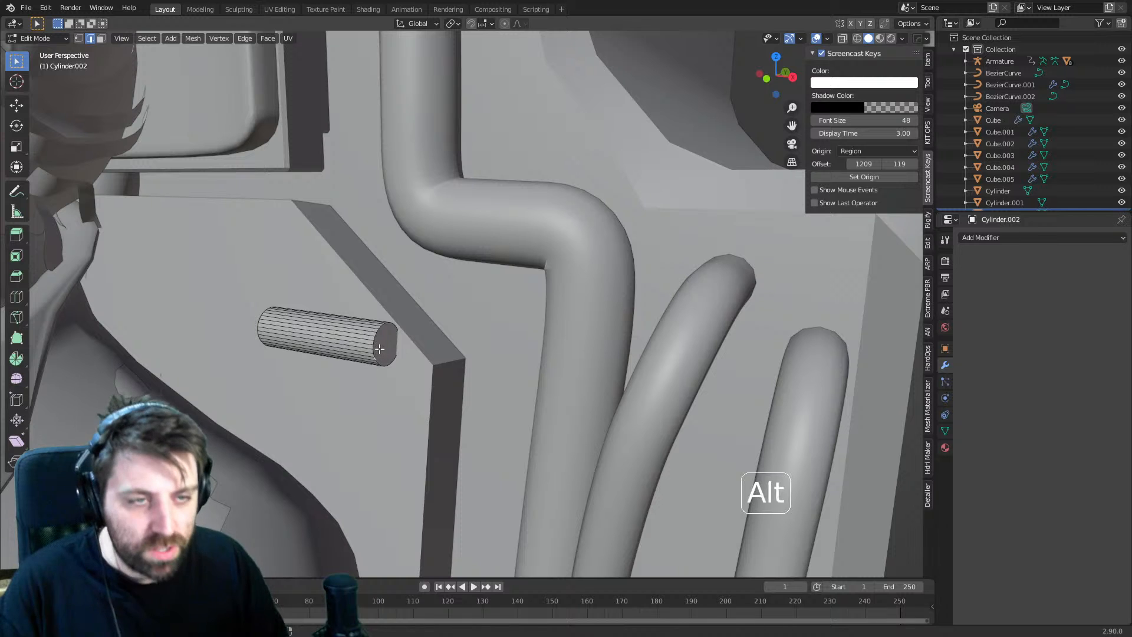
pyautogui.keyDown('alt'); pyautogui.click(383, 351); pyautogui.keyUp('alt')
pyautogui.keyDown('alt'); pyautogui.keyDown('shift'); pyautogui.click(257, 319); pyautogui.keyUp('shift'); pyautogui.keyUp('alt')
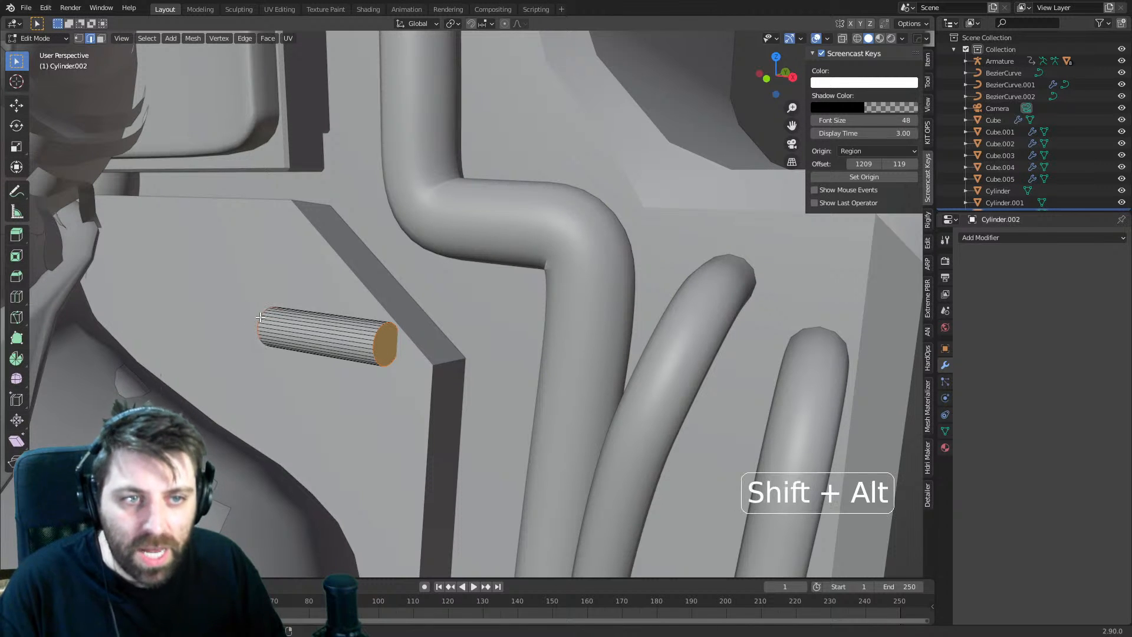
pyautogui.hotkey('ctrl', 'b')
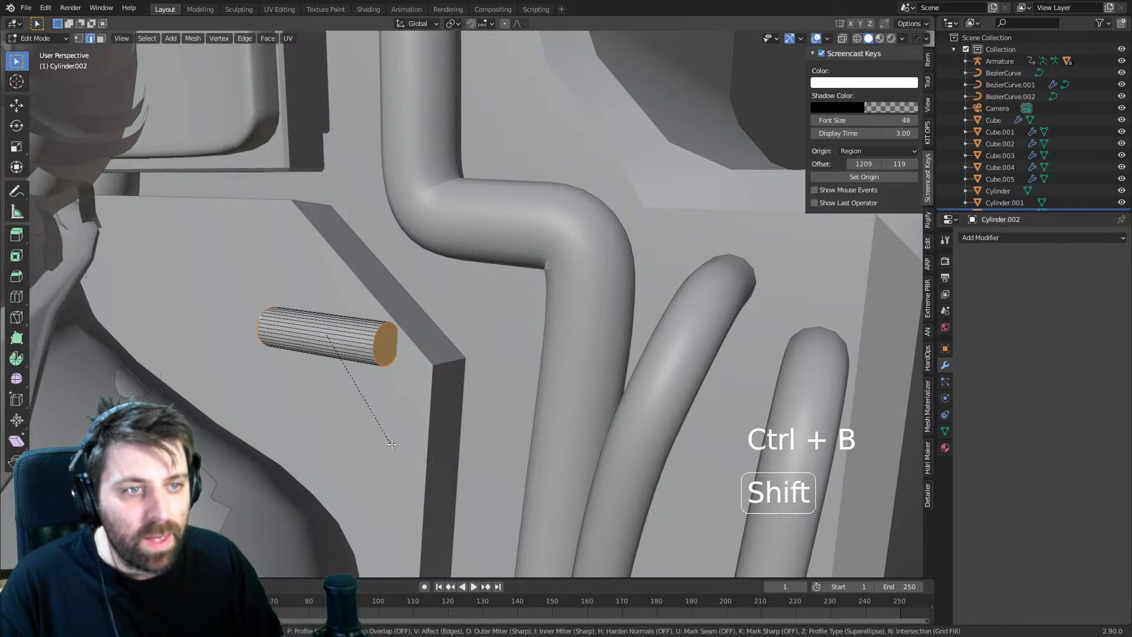
pyautogui.moveTo(408, 460); pyautogui.dragTo(332, 423, button='middle')
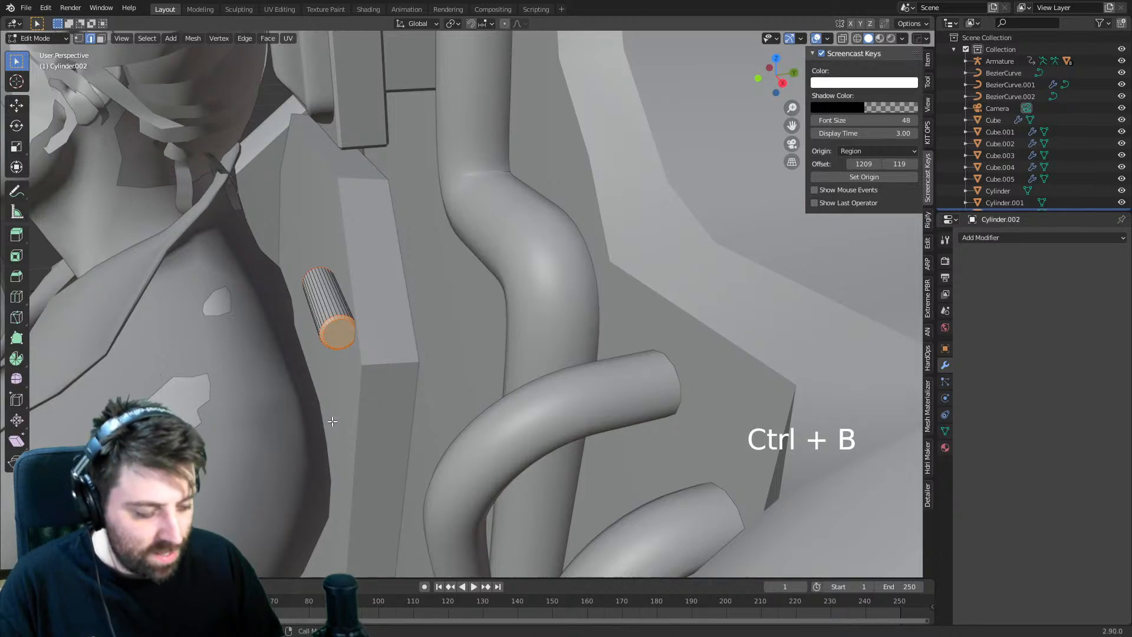
# - In wireframe side view, snap the 3D cursor to the centre of the selected small cylinder geometry
pyautogui.press('KP_3')
pyautogui.press('z')
pyautogui.click(295, 420)
pyautogui.scroll(4, 392, 396)
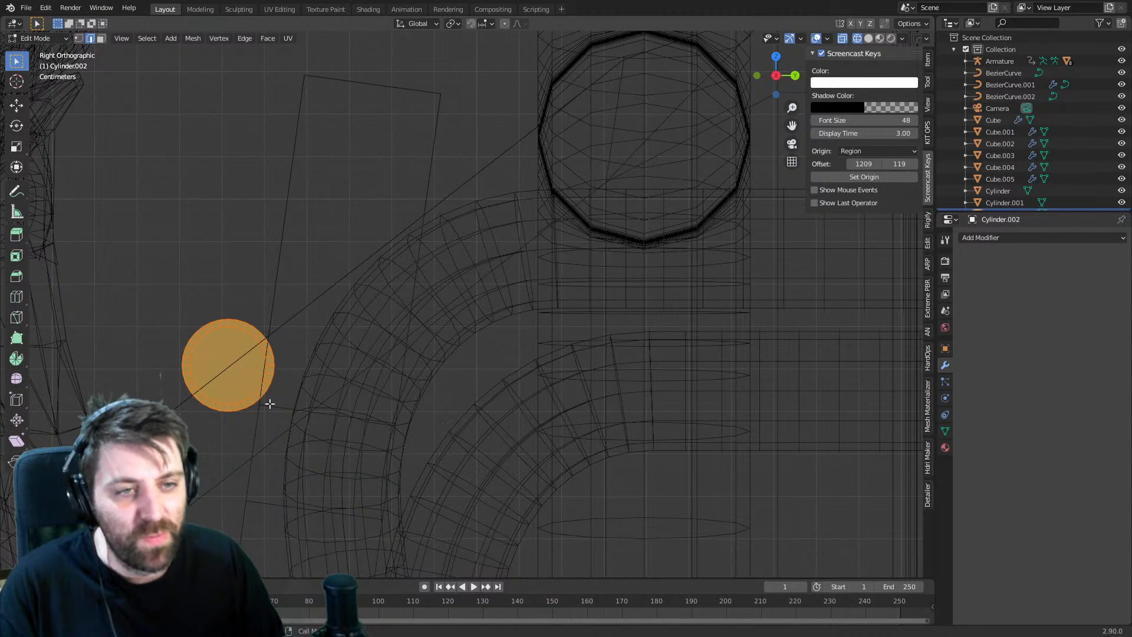
pyautogui.hotkey('shift', 's')
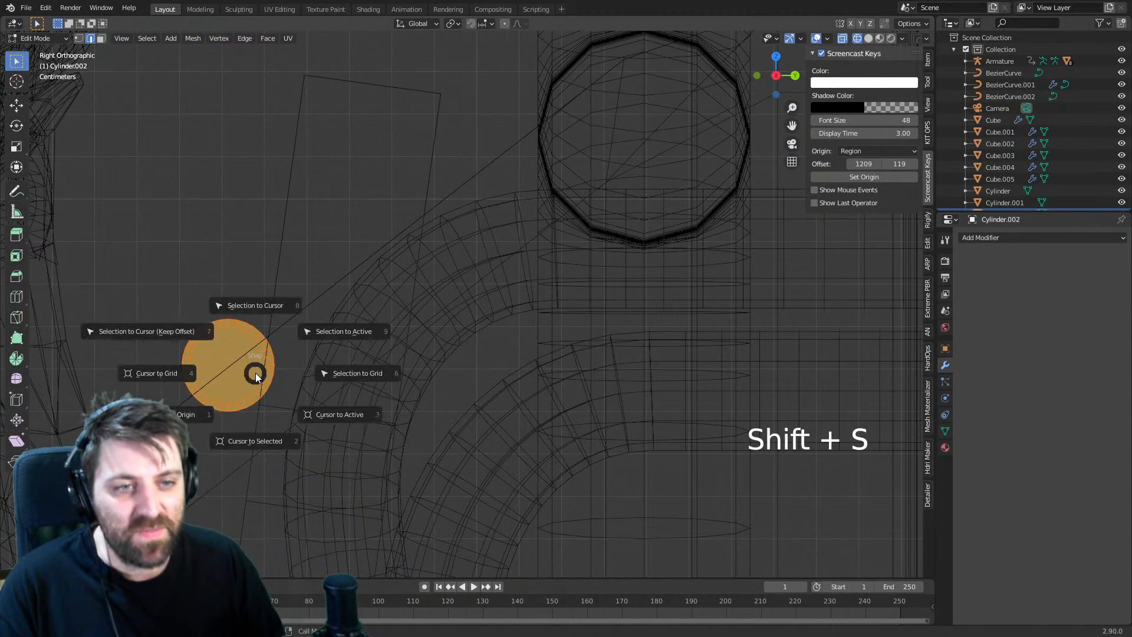
pyautogui.click(193, 418)
pyautogui.scroll(-1, 254, 414)
pyautogui.hotkey('shift', 's')
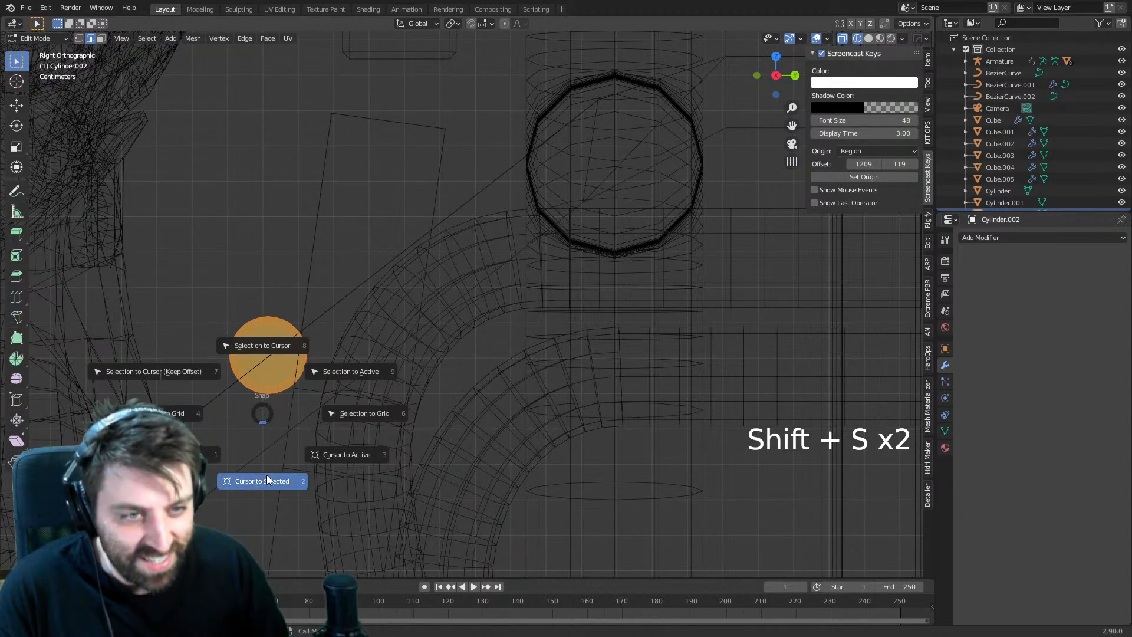
pyautogui.click(267, 475)
# - Add a cube at the 3D cursor, scale it down smaller than the cylinder's diameter, and shift it back toward the seat
pyautogui.scroll(-1, 313, 391)
pyautogui.hotkey('shift', 'a')
pyautogui.click(317, 397)
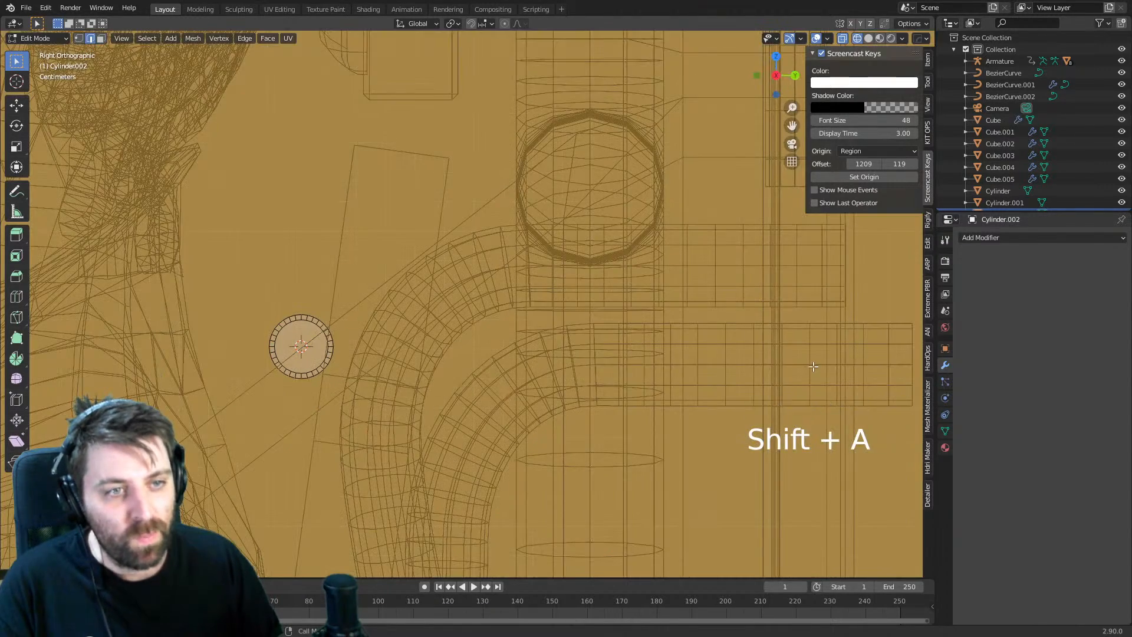
pyautogui.press('s')
pyautogui.click(309, 349)
pyautogui.press('s')
pyautogui.click(410, 358)
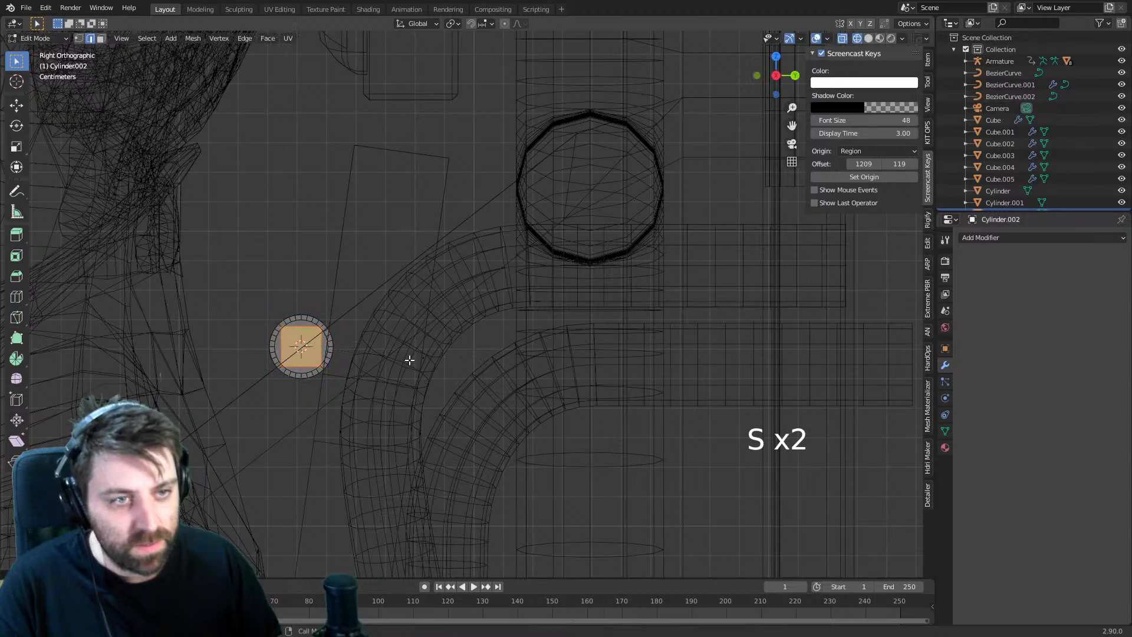
pyautogui.press('g')
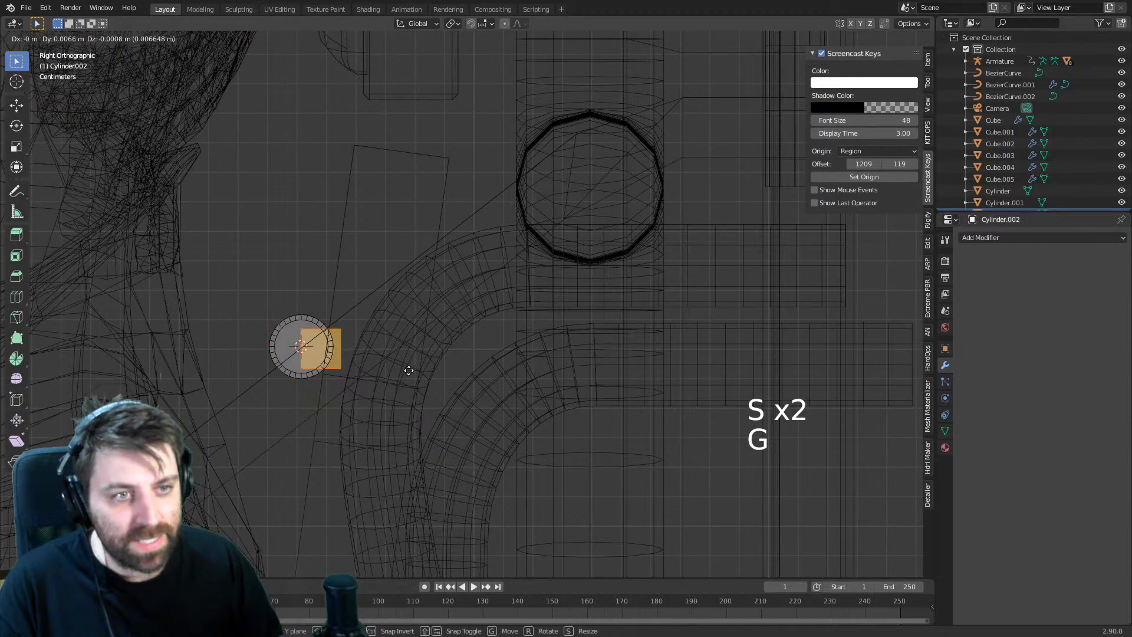
pyautogui.click(384, 367)
# - Select the cube's rear face and scale it up along Z so the block flares toward the seat back
pyautogui.moveTo(384, 366); pyautogui.dragTo(541, 351, button='middle')
pyautogui.scroll(3, 227, 388)
pyautogui.moveTo(228, 389); pyautogui.dragTo(199, 380, button='middle')
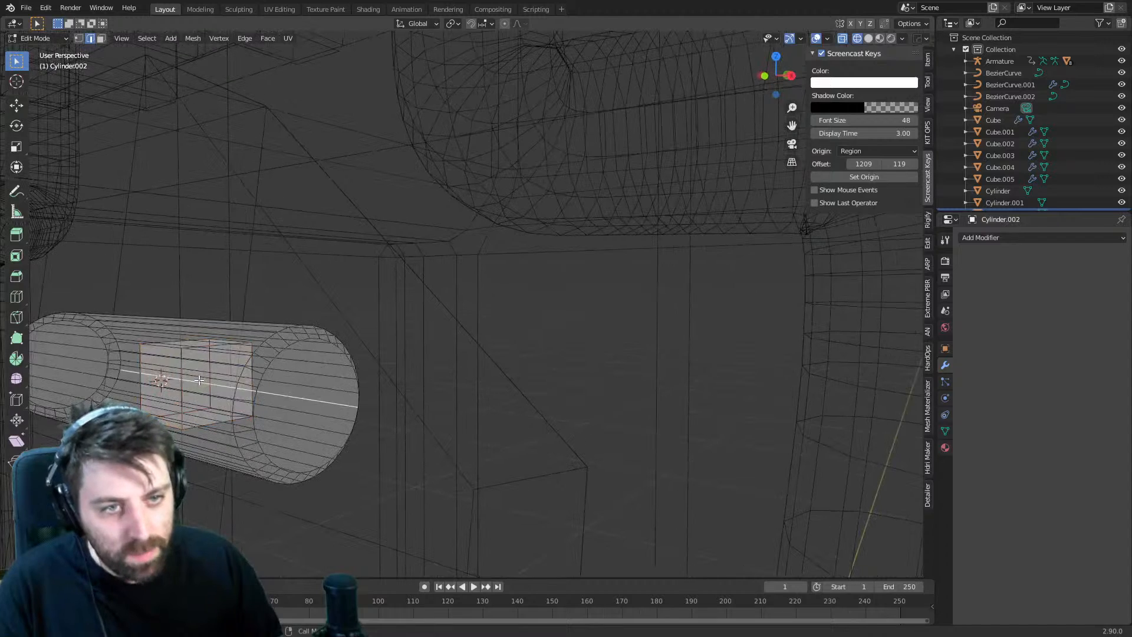
pyautogui.press('3')
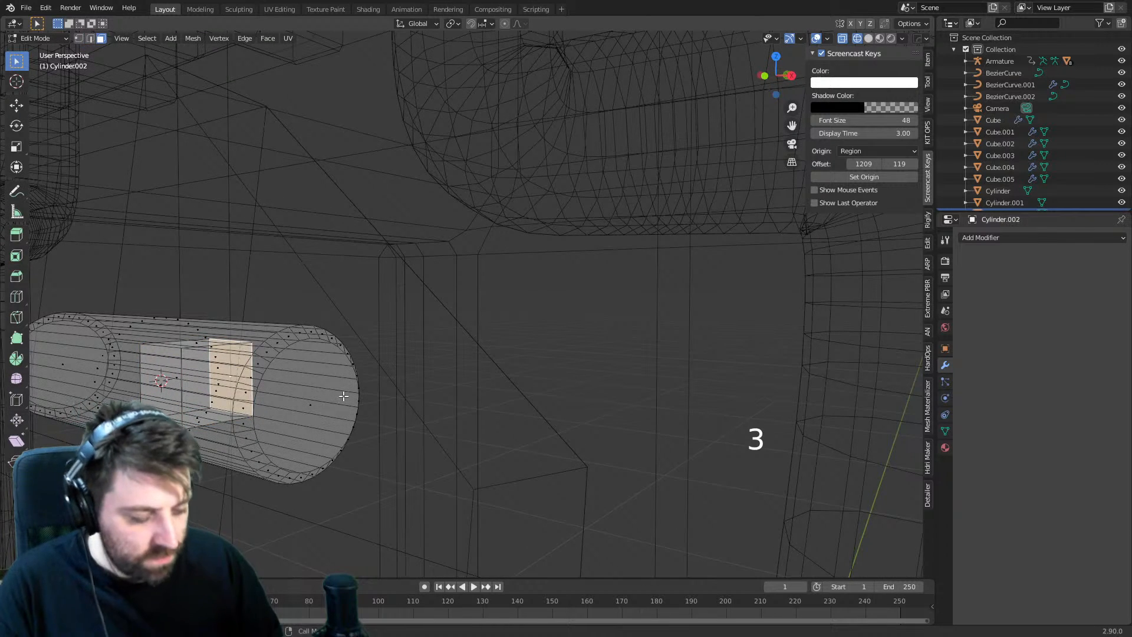
pyautogui.press('KP_3')
pyautogui.press('f')
pyautogui.press('z')
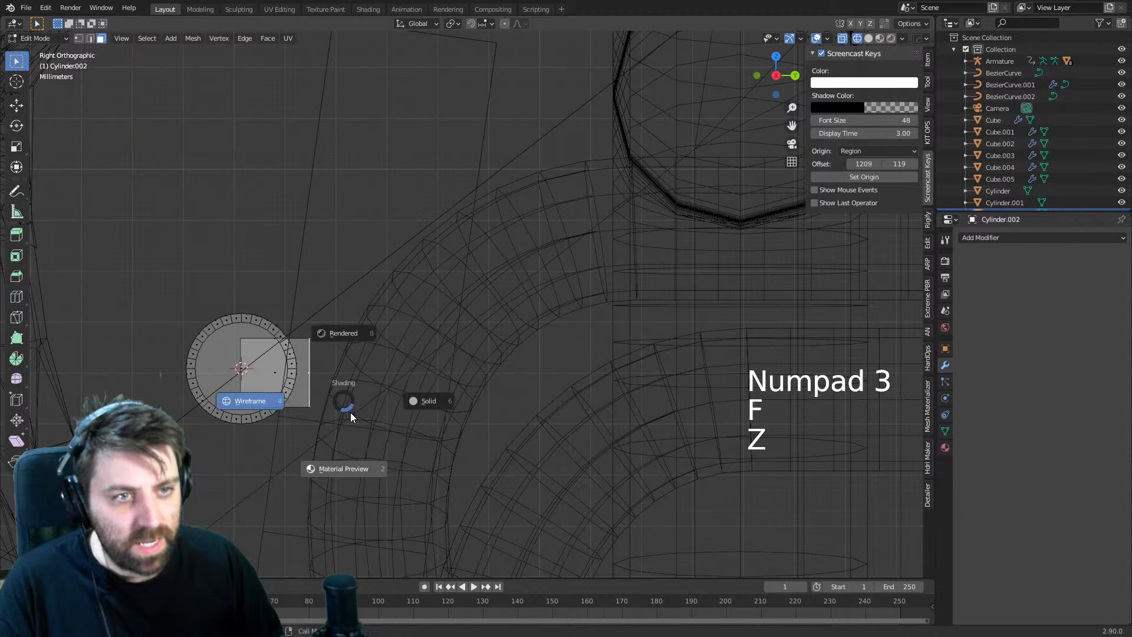
pyautogui.press('s')
pyautogui.press('z')
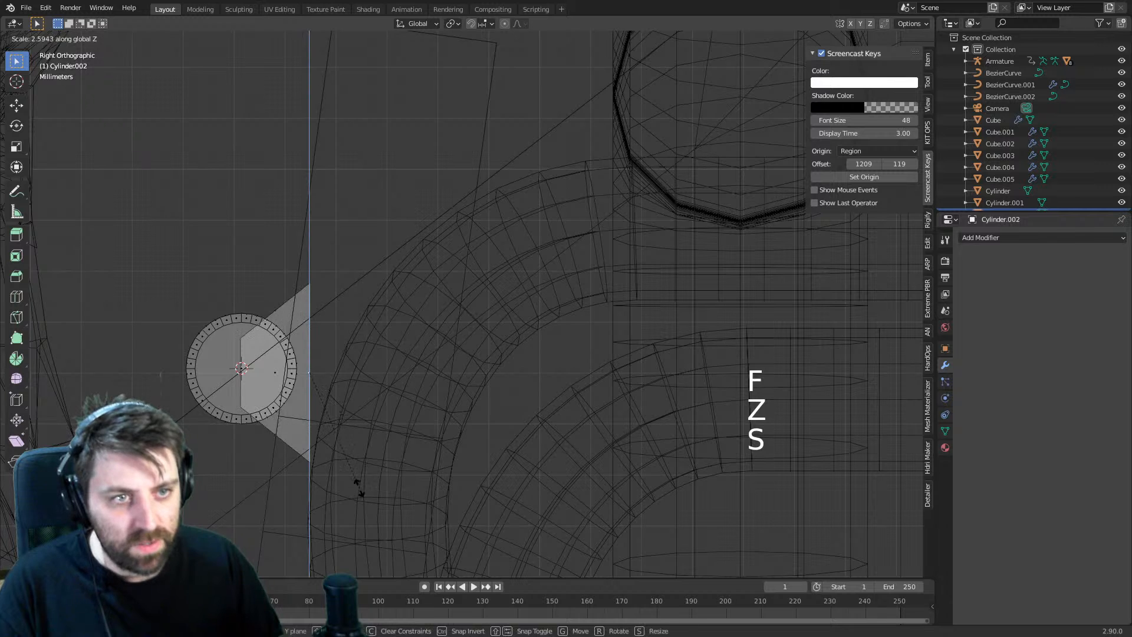
pyautogui.click(357, 470)
# - Widen the whole flared block along X to span most of the cylinder's length, and return to solid shading
pyautogui.press('KP_3')
pyautogui.press('KP_1')
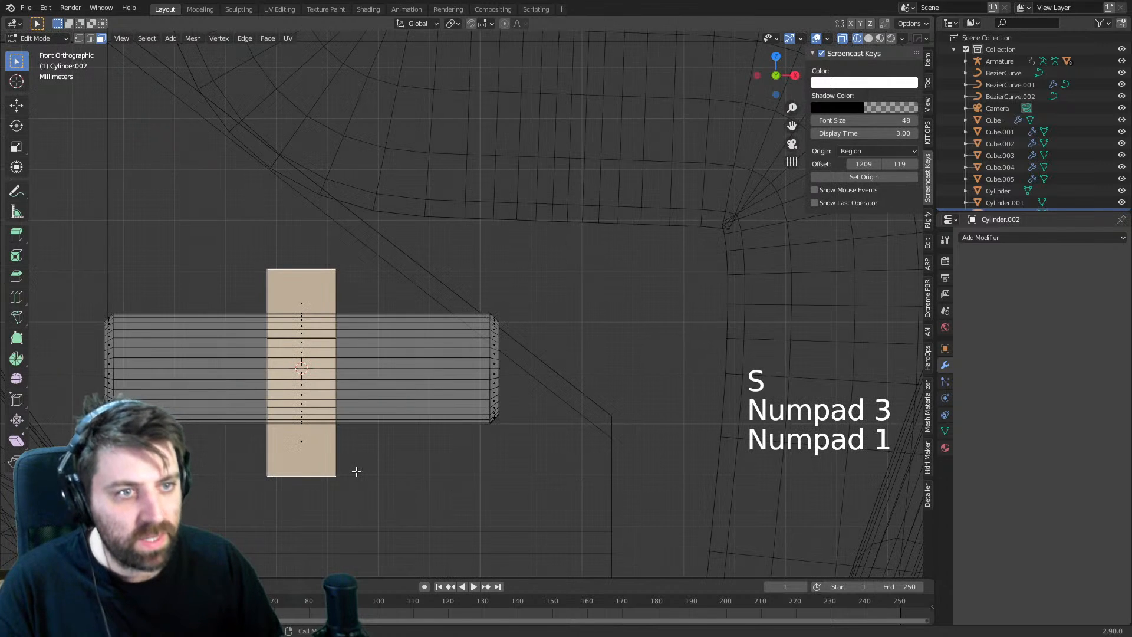
pyautogui.press('s')
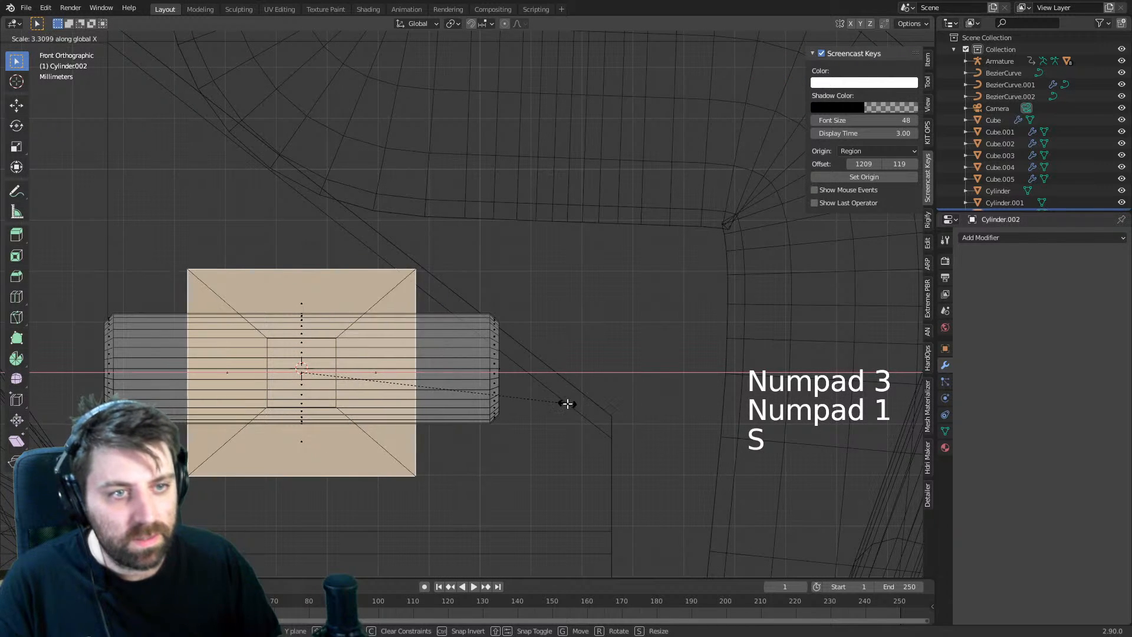
pyautogui.rightClick(567, 403)
pyautogui.hotkey('ctrl', 'l')
pyautogui.press('s')
pyautogui.press('x')
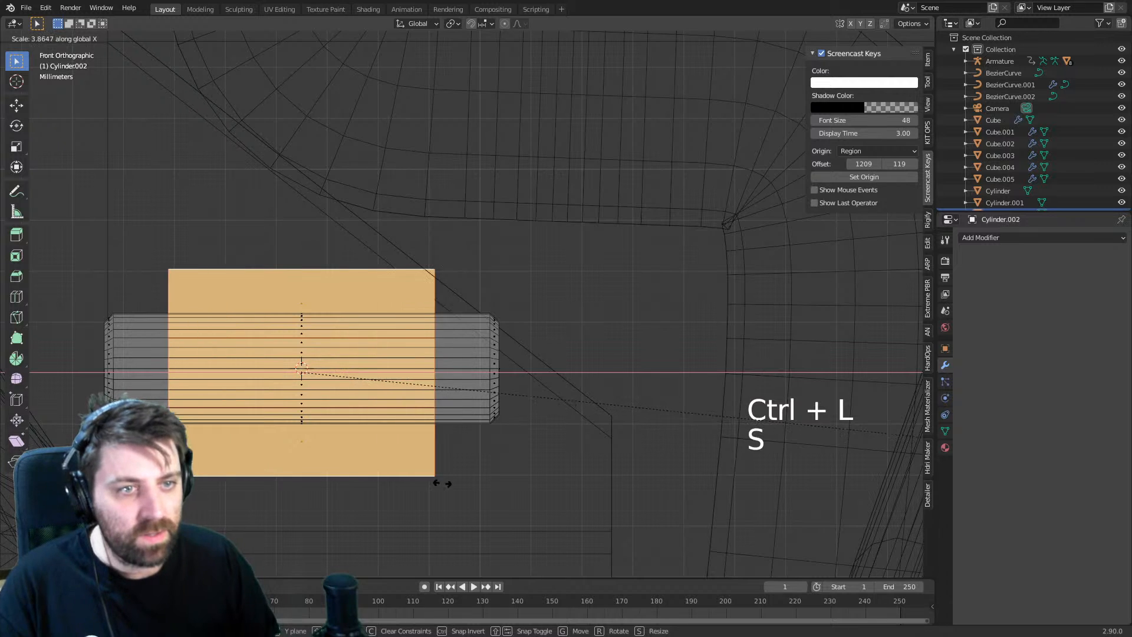
pyautogui.click(622, 501)
pyautogui.press('z')
pyautogui.click(610, 425)
pyautogui.moveTo(448, 408)
pyautogui.mouseDown(button='middle')
pyautogui.moveTo(342, 423)
pyautogui.moveTo(460, 402)
pyautogui.mouseUp(button='middle')
pyautogui.hotkey('ctrl', 'l')
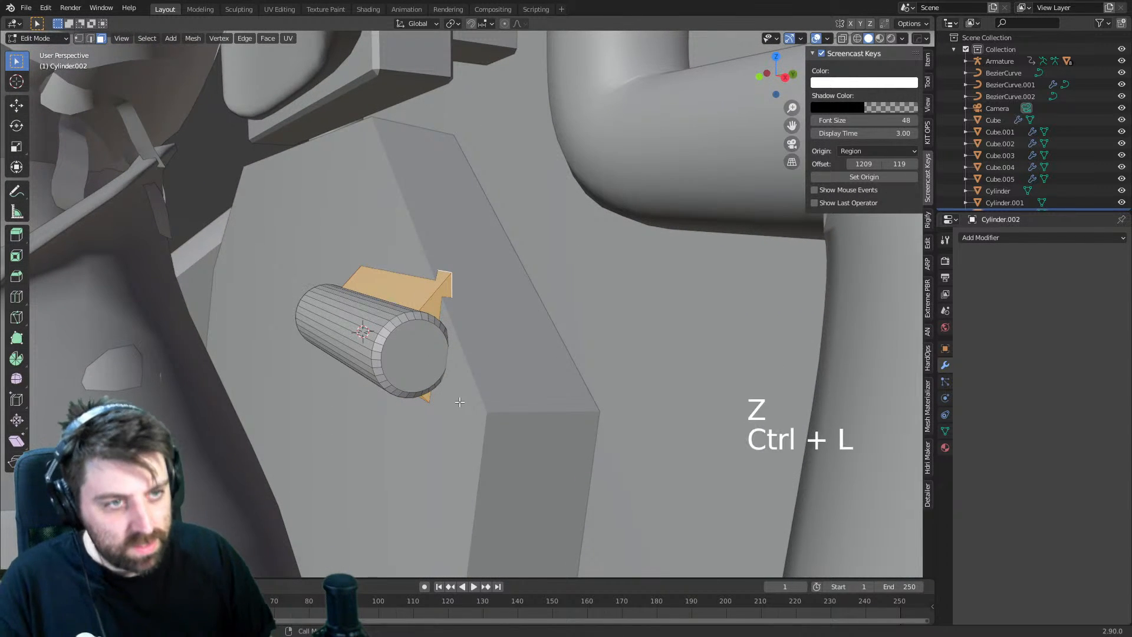
pyautogui.press('KP_3')
pyautogui.press('g')
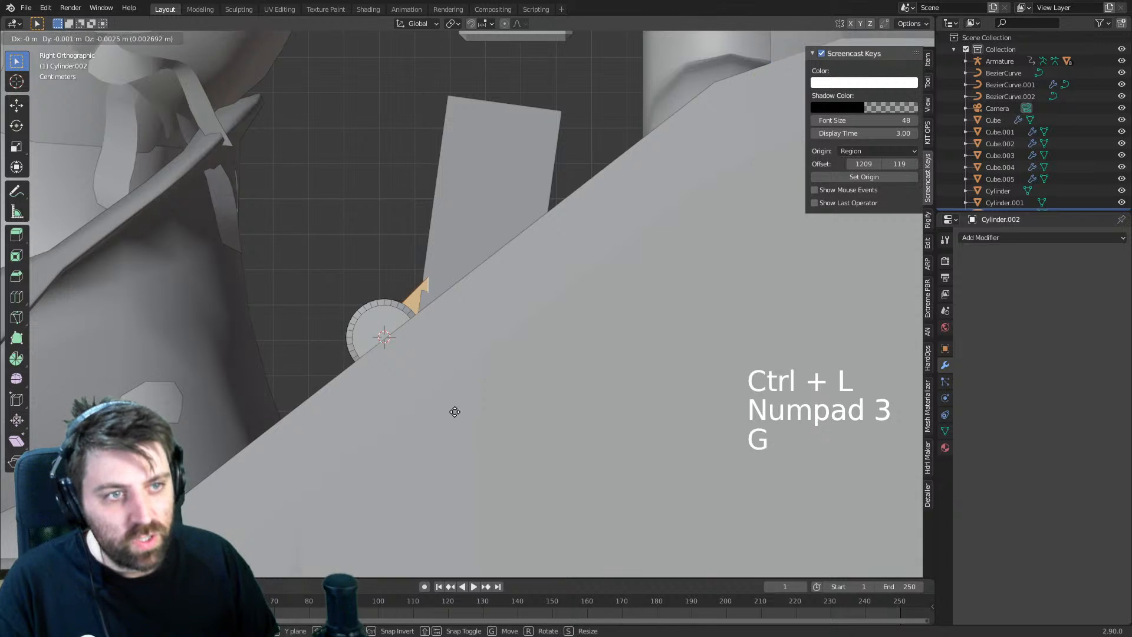
pyautogui.rightClick(442, 393)
# - Select the cylinder and its block together and move them slightly down and outward so they sit within the seat back's outline
pyautogui.press('a')
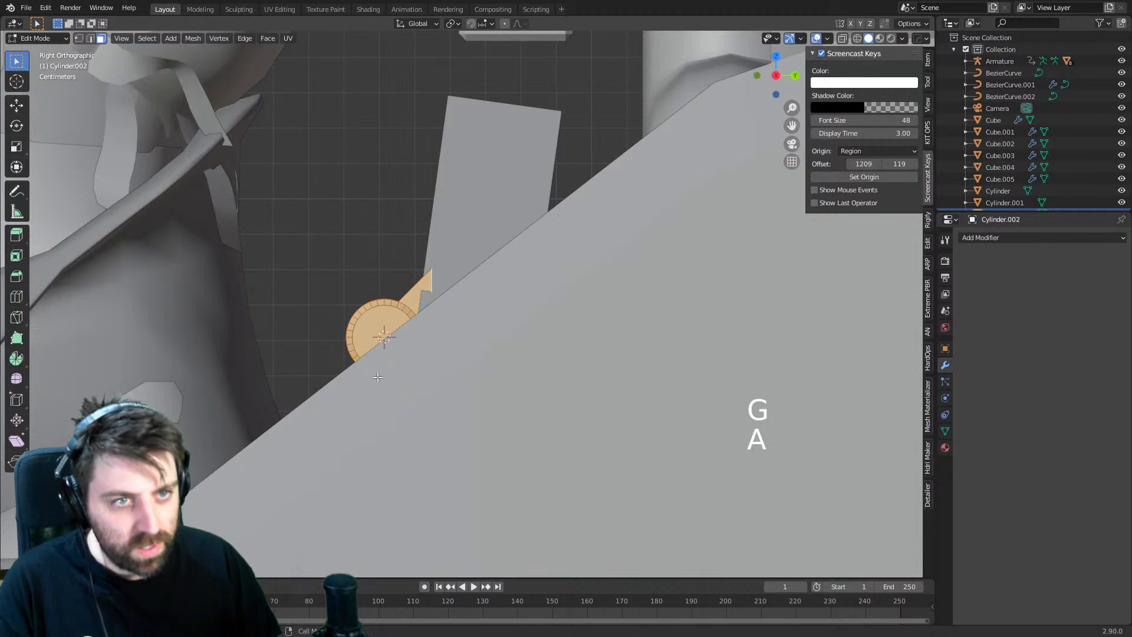
pyautogui.moveTo(378, 377); pyautogui.dragTo(528, 393, button='middle')
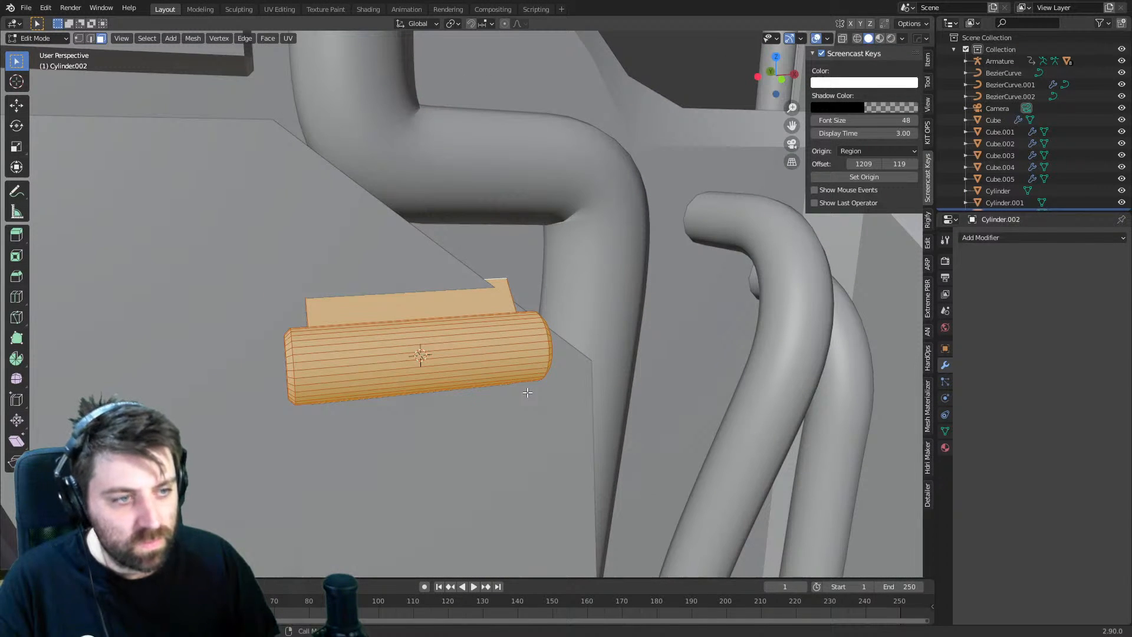
pyautogui.press('KP_3')
pyautogui.press('KP_1')
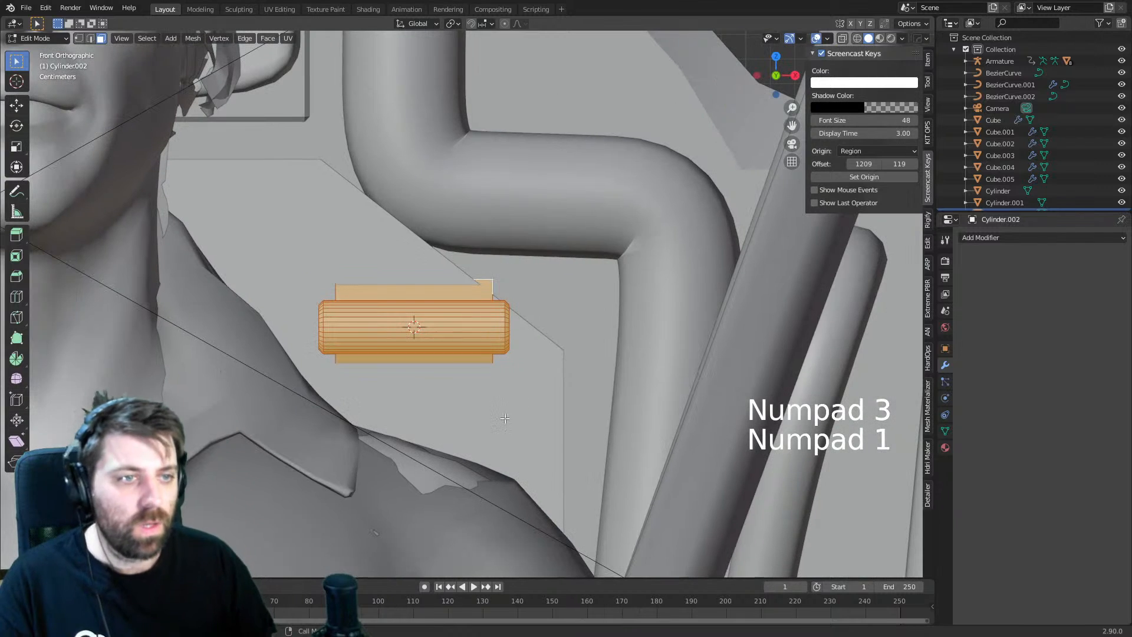
pyautogui.press('g')
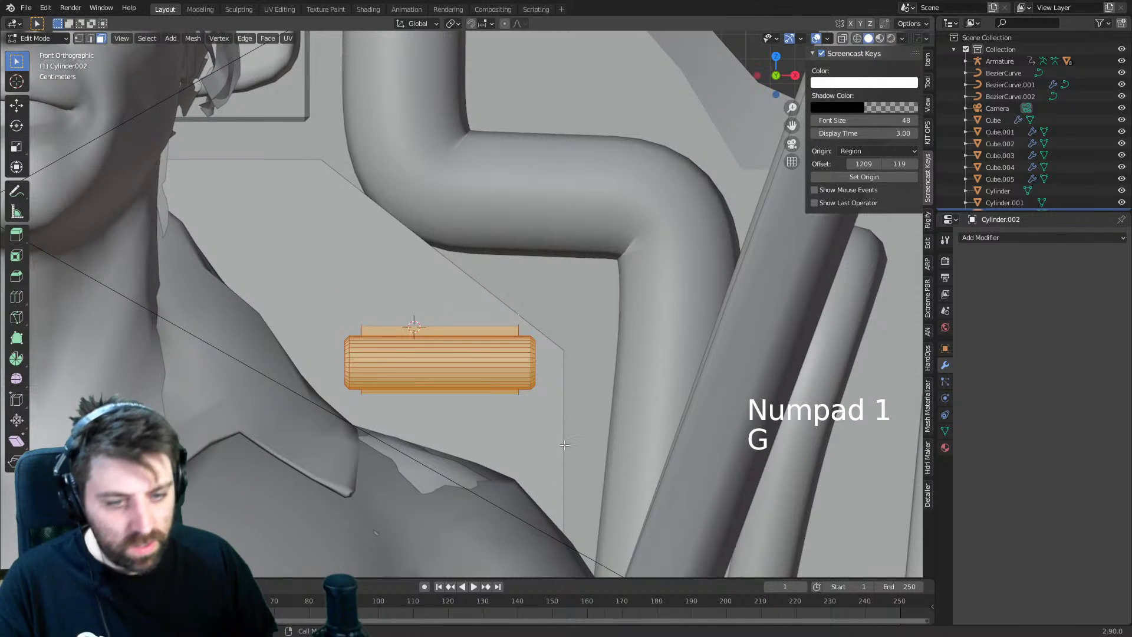
pyautogui.press('r')
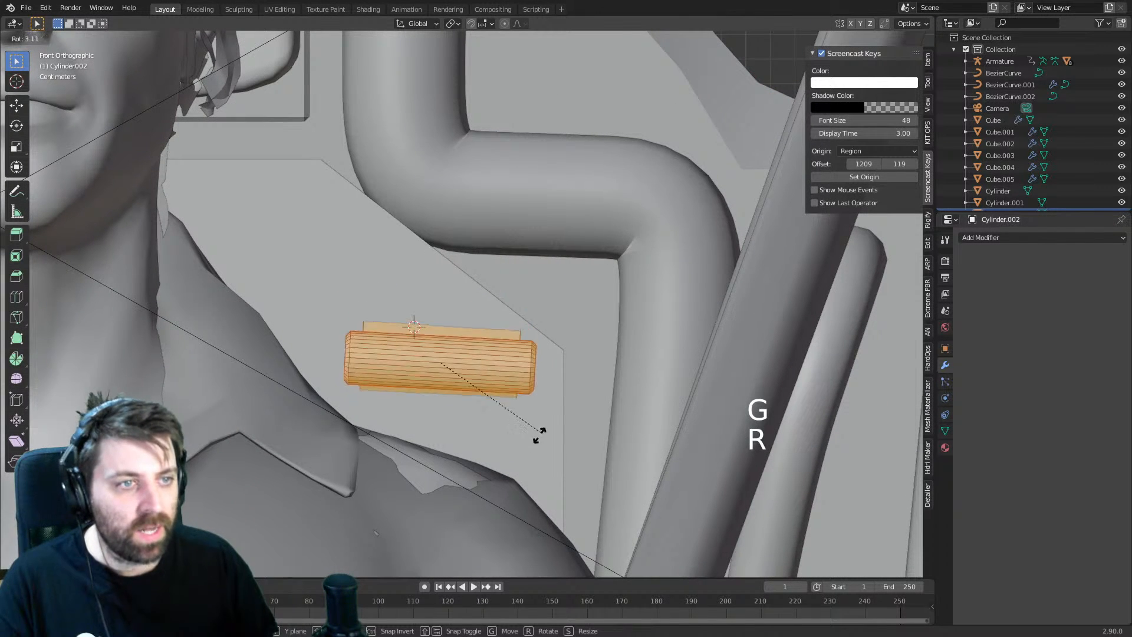
pyautogui.rightClick(539, 417)
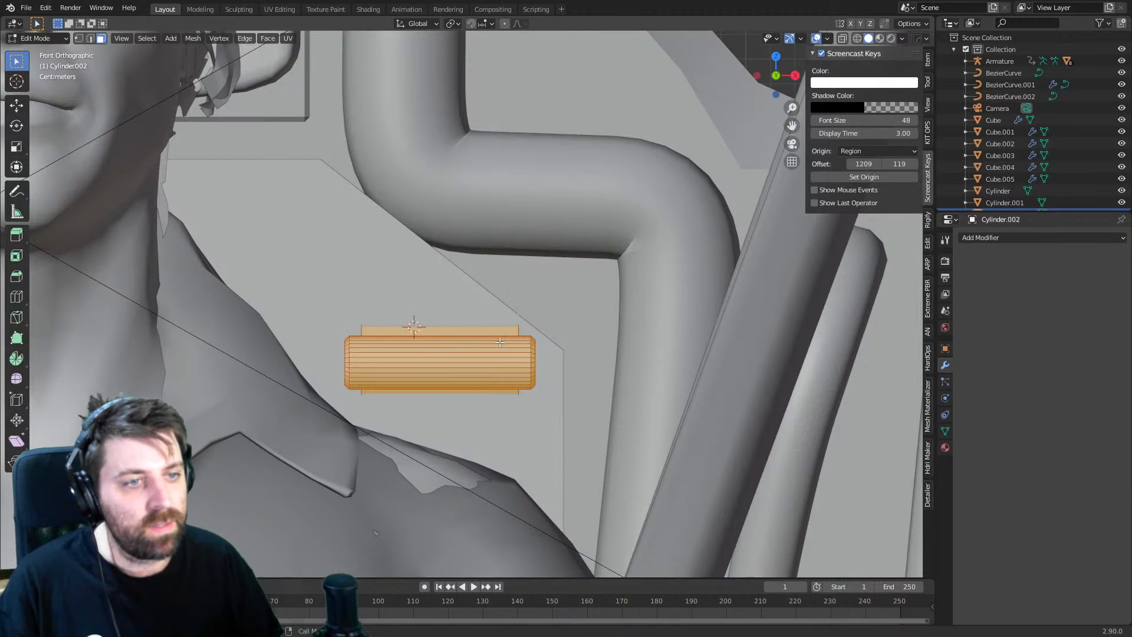
# - Select the band of adjacent lengthwise faces along the front of the small cylinder
pyautogui.scroll(2, 453, 454)
pyautogui.keyDown('alt'); pyautogui.click(425, 382); pyautogui.keyUp('alt')
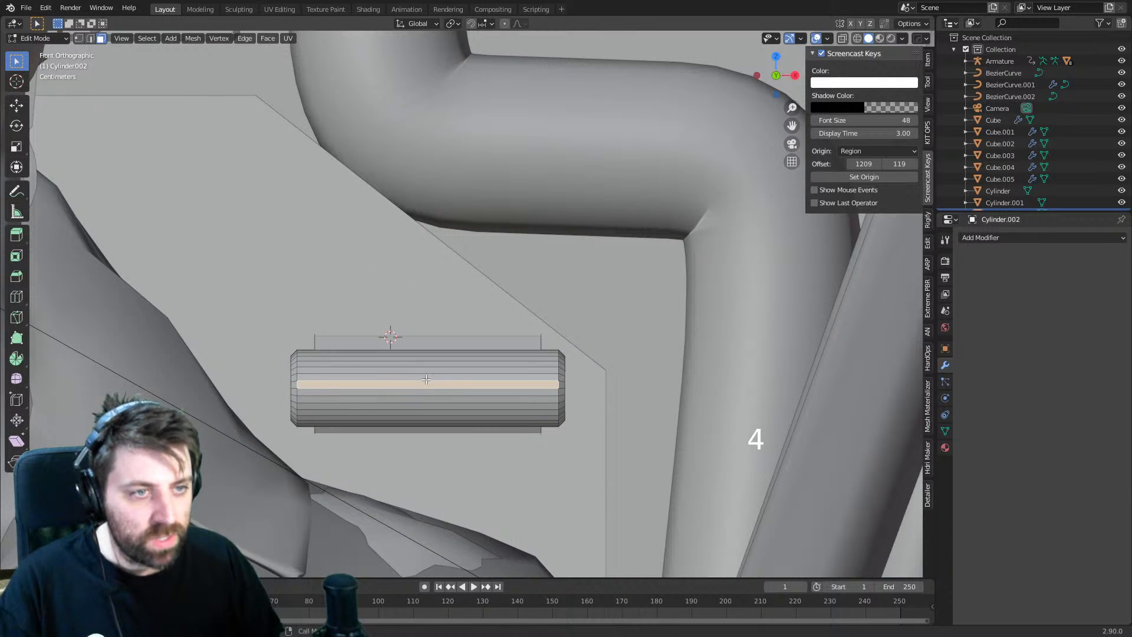
pyautogui.keyDown('shift'); pyautogui.click(426, 377); pyautogui.keyUp('shift')
pyautogui.keyDown('shift'); pyautogui.click(427, 384); pyautogui.keyUp('shift')
pyautogui.keyDown('shift'); pyautogui.click(429, 394); pyautogui.keyUp('shift')
pyautogui.keyDown('shift'); pyautogui.click(429, 403); pyautogui.keyUp('shift')
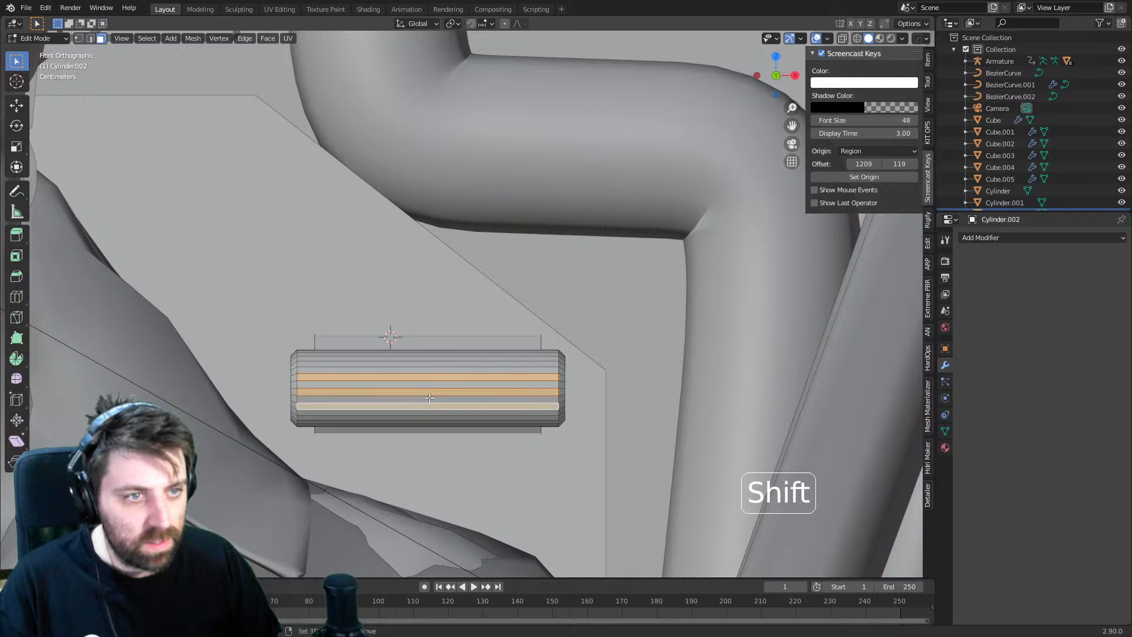
pyautogui.keyDown('shift'); pyautogui.click(432, 384); pyautogui.keyUp('shift')
pyautogui.keyDown('shift'); pyautogui.click(435, 370); pyautogui.keyUp('shift')
pyautogui.scroll(1, 594, 440)
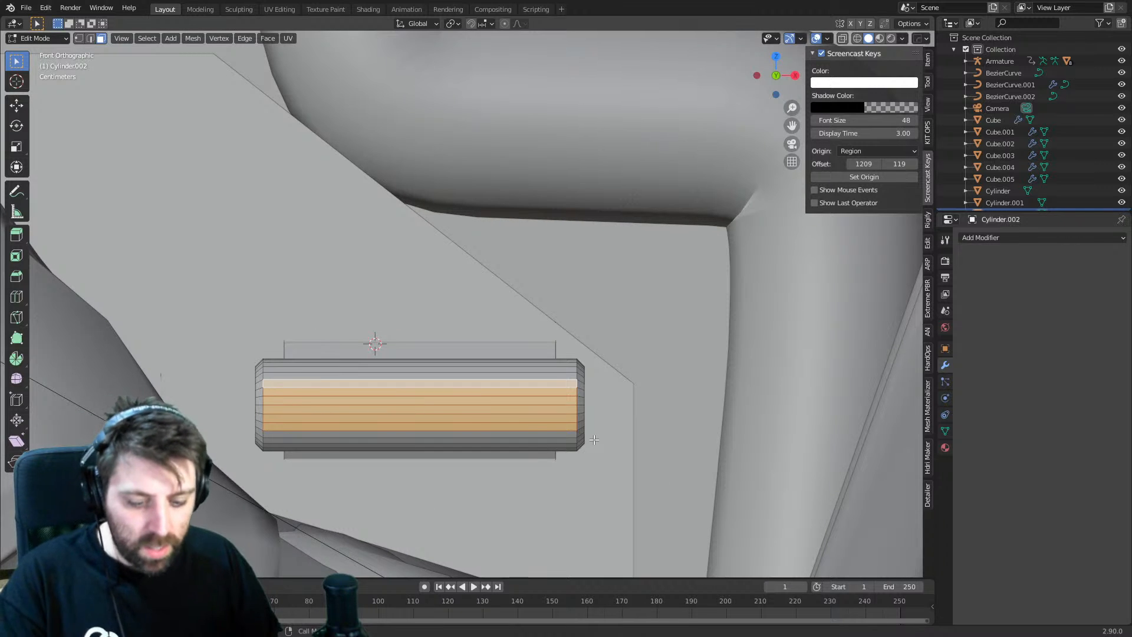
# - Try a slight inset of the selected front faces, check it in wireframe side view, and undo it
pyautogui.press('i')
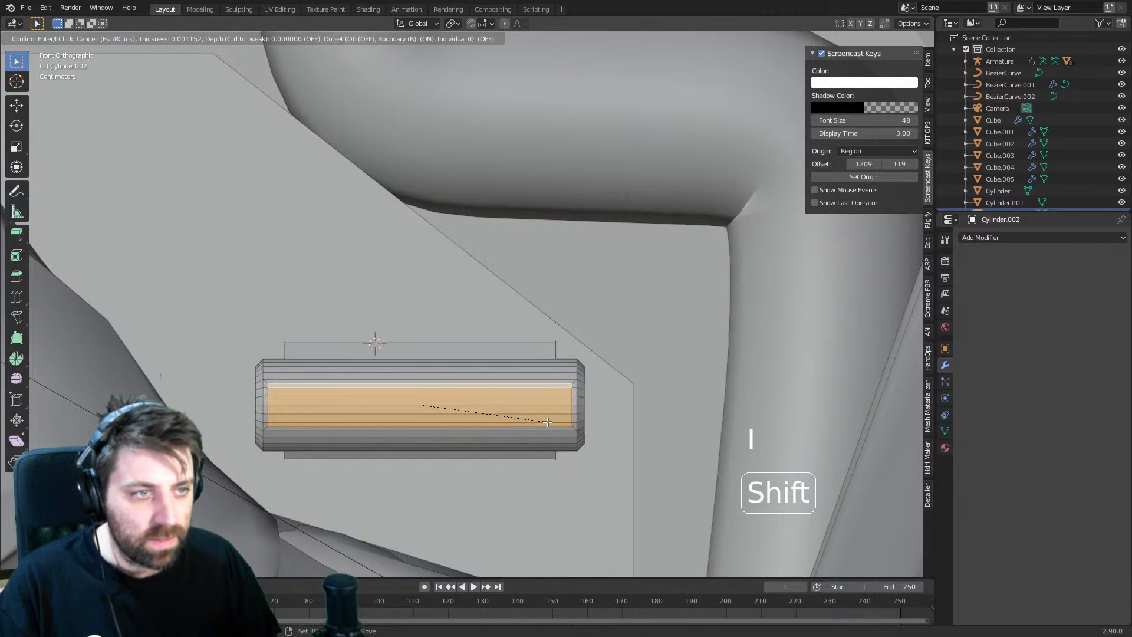
pyautogui.click(548, 422)
pyautogui.moveTo(548, 422); pyautogui.dragTo(438, 415, button='middle')
pyautogui.press('KP_3')
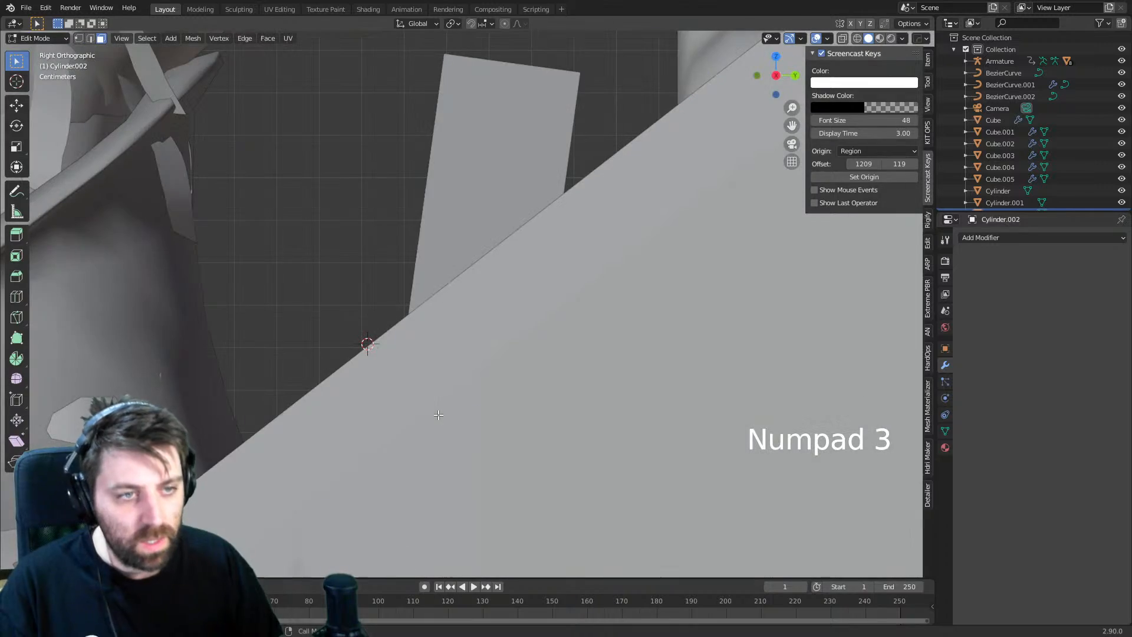
pyautogui.press('z')
pyautogui.click(355, 422)
pyautogui.press('r')
pyautogui.rightClick(379, 419)
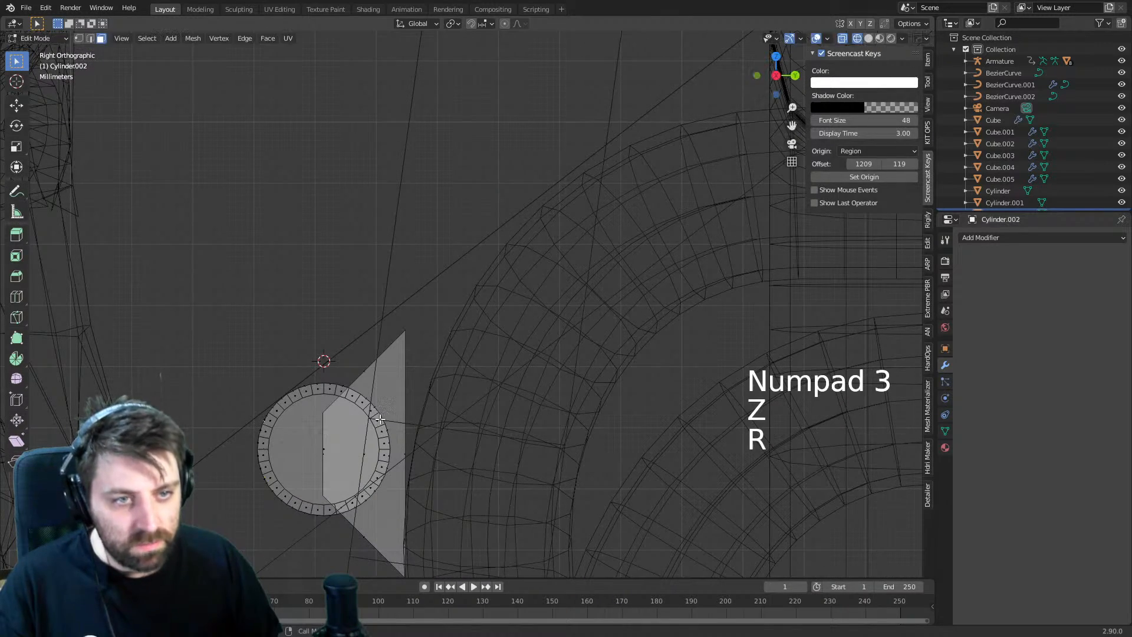
pyautogui.hotkey('ctrl', 'z')
# - Inset the selected front faces slightly and extrude them inward toward the cylinder's centre
pyautogui.moveTo(380, 419); pyautogui.dragTo(485, 415, button='middle')
pyautogui.press('i')
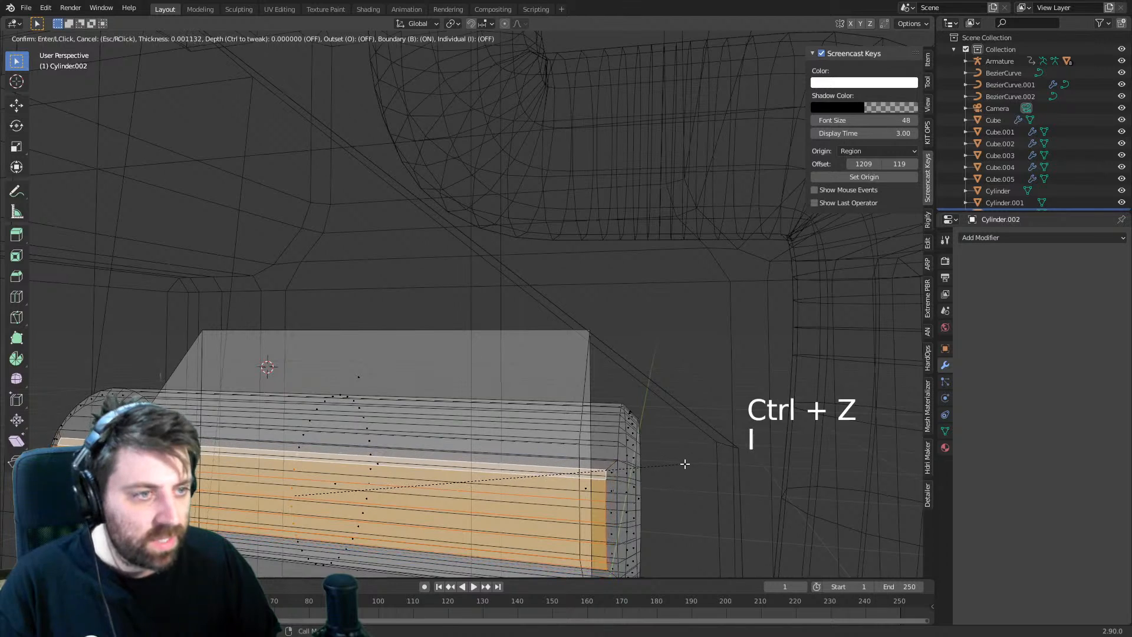
pyautogui.click(678, 463)
pyautogui.press('KP_3')
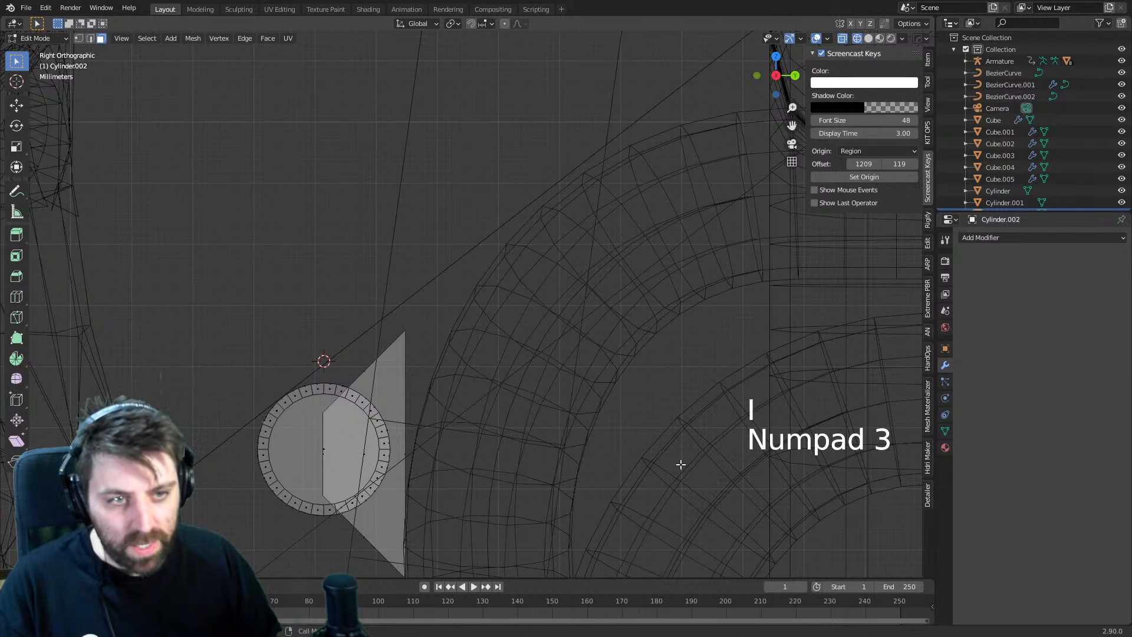
pyautogui.press('e')
pyautogui.press('s')
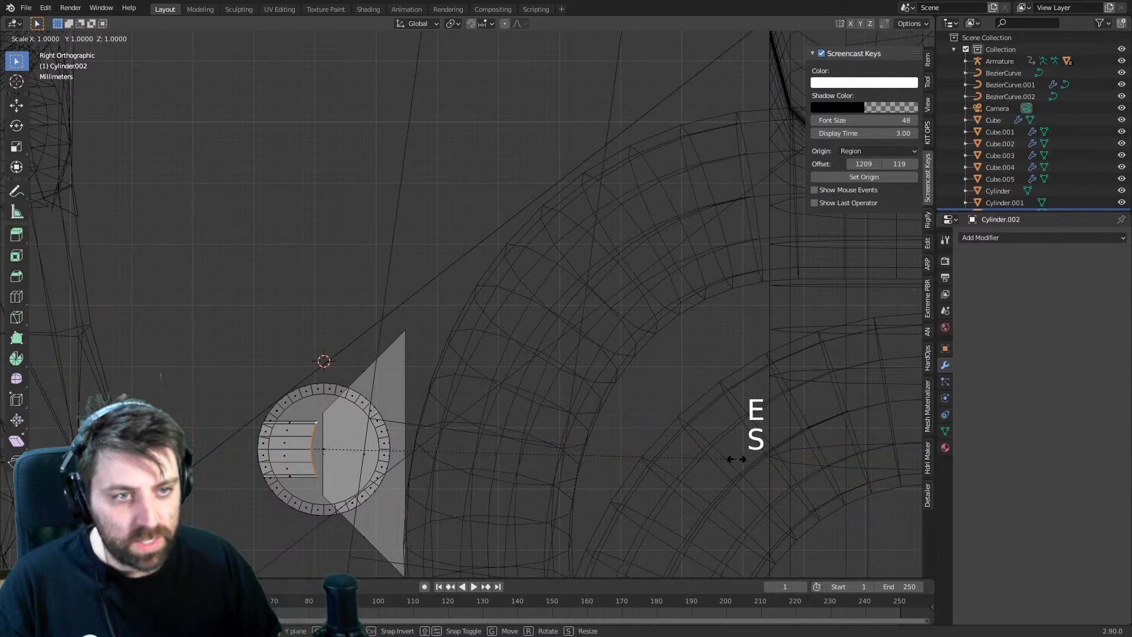
# - Flatten the extruded inner faces of the cylinder's slot by scaling them to 0 along Y, and switch to solid shading
pyautogui.press('y')
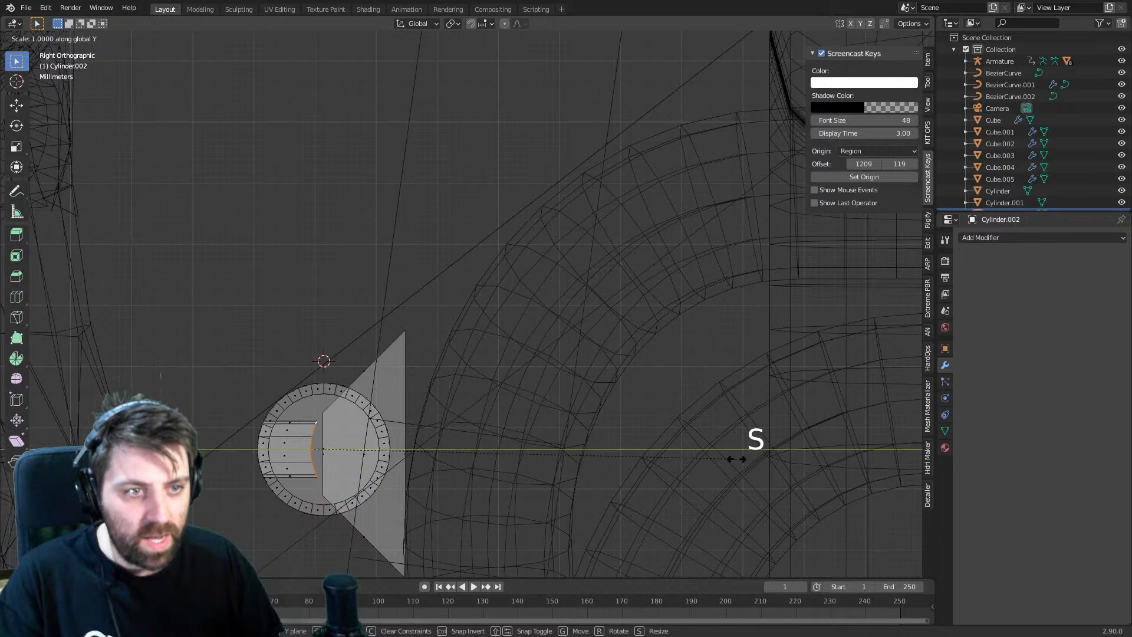
pyautogui.press('0')
pyautogui.press('Return')
pyautogui.moveTo(440, 539); pyautogui.dragTo(525, 540, button='middle')
pyautogui.press('z')
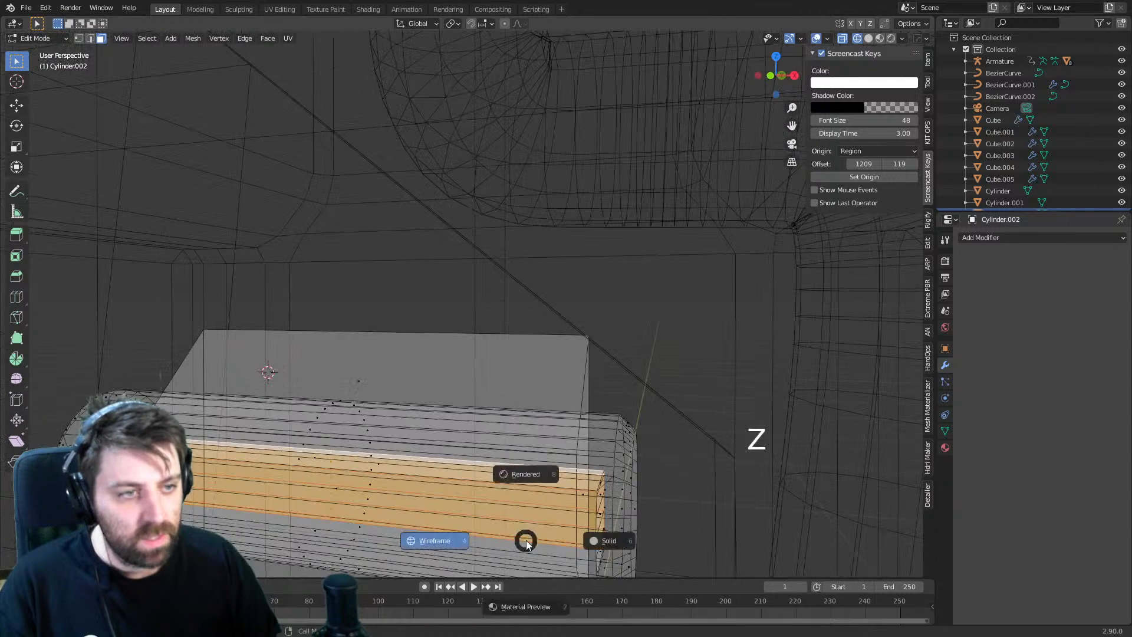
pyautogui.click(608, 540)
pyautogui.scroll(-3, 566, 531)
pyautogui.moveTo(479, 486); pyautogui.dragTo(516, 465, button='middle')
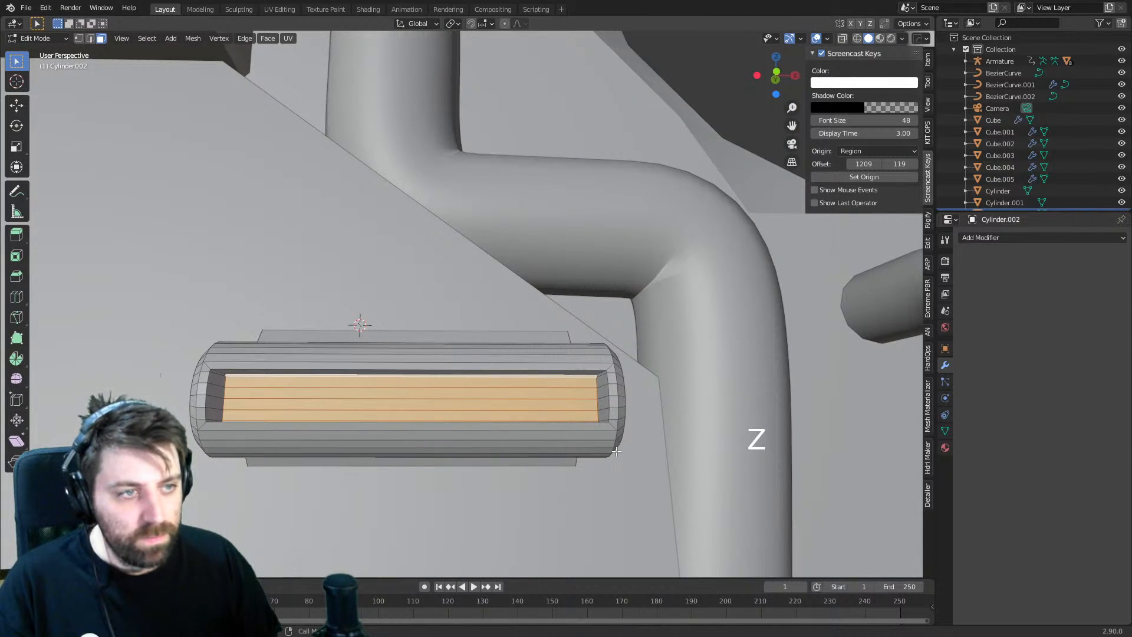
# - Return to Object Mode, shade the slotted cylinder smooth and enable Auto Smooth for its normals
pyautogui.press('KP_3')
pyautogui.press('KP_3')
pyautogui.press('KP_1')
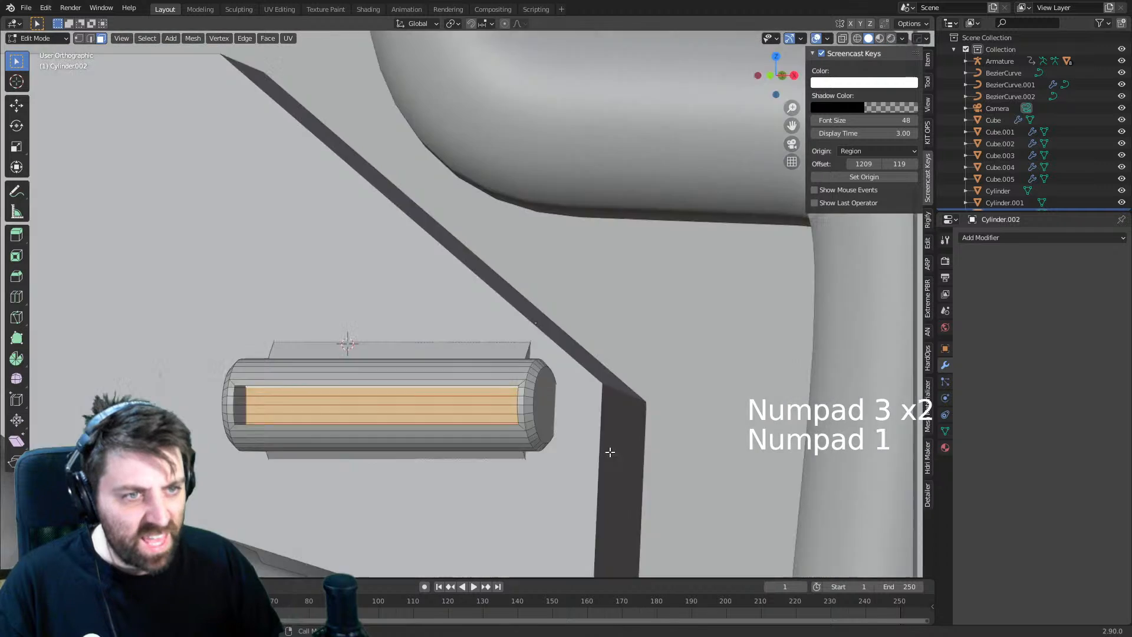
pyautogui.scroll(-2, 460, 435)
pyautogui.press('Tab')
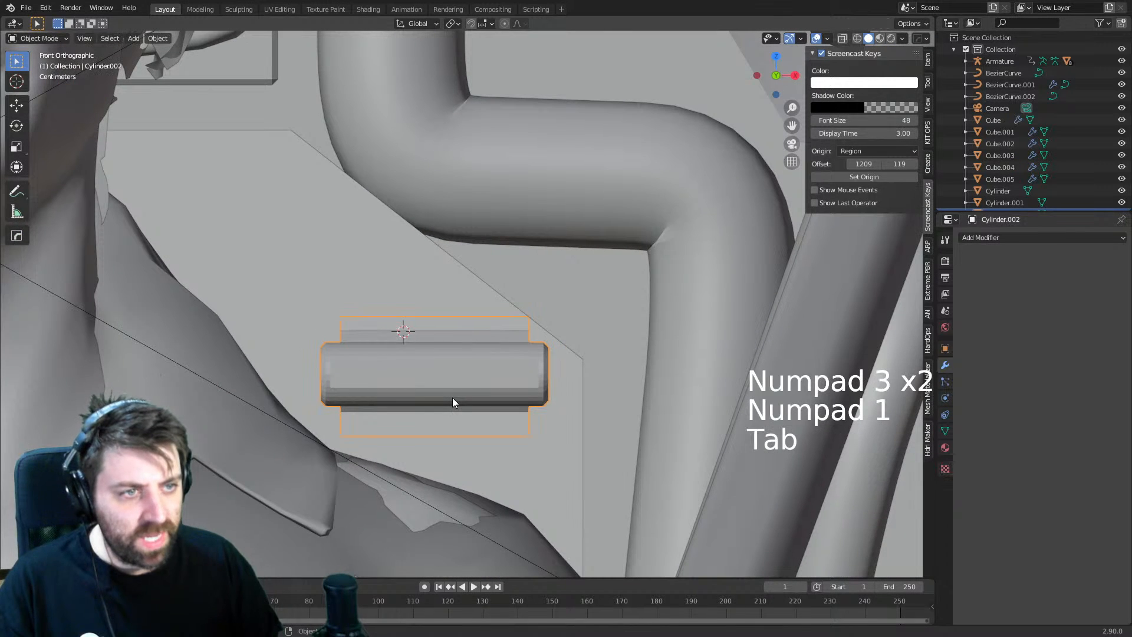
pyautogui.press('space')
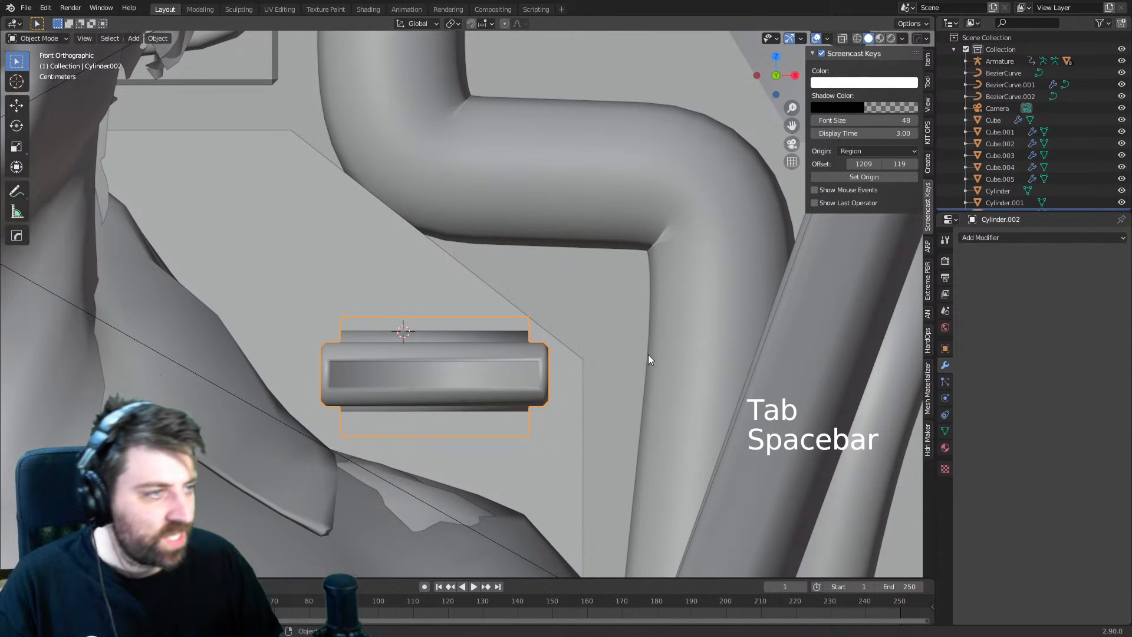
pyautogui.click(945, 431)
pyautogui.click(1025, 457)
# - Add a Mirror modifier on the X axis to the slotted cylinder so both sides of the seat get one
pyautogui.moveTo(637, 401); pyautogui.dragTo(505, 374, button='middle')
pyautogui.scroll(-8, 444, 366)
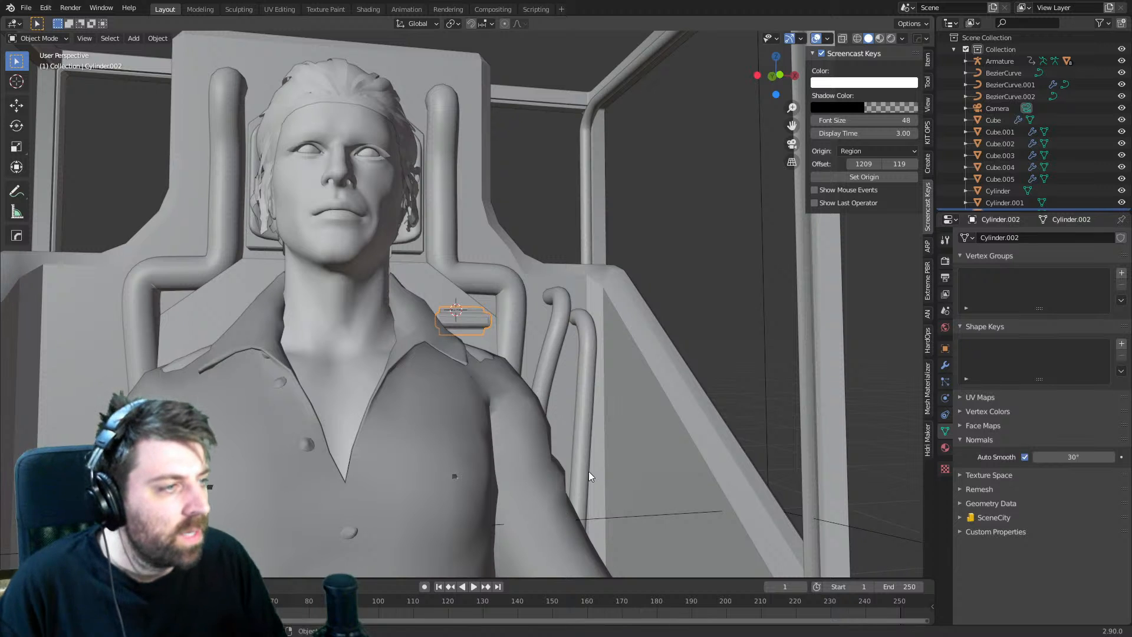
pyautogui.click(945, 367)
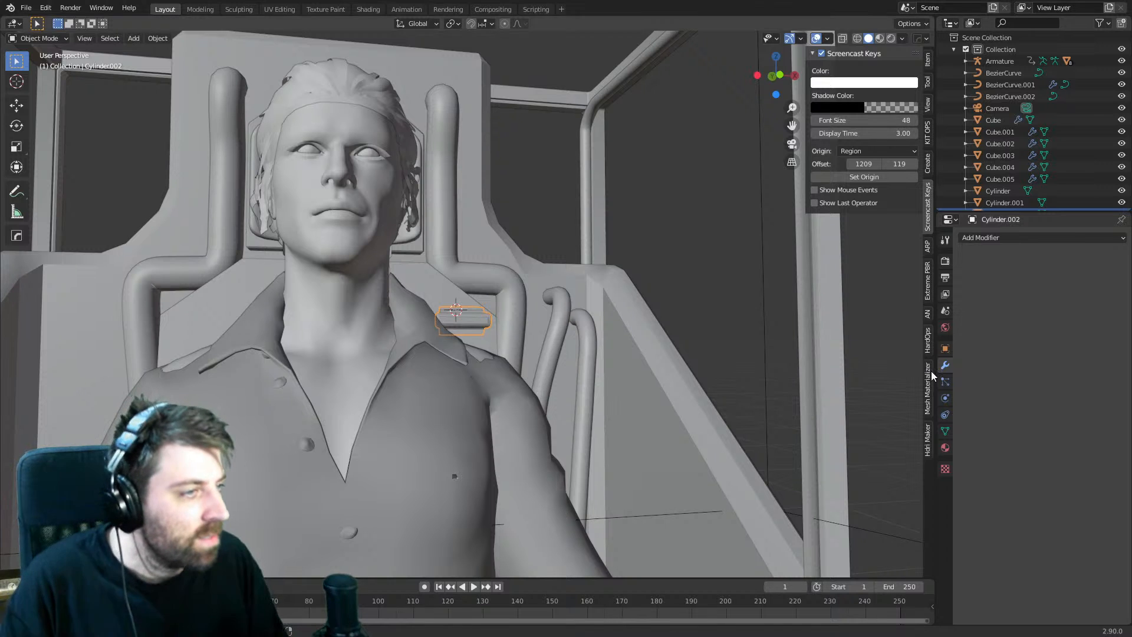
pyautogui.click(1027, 238)
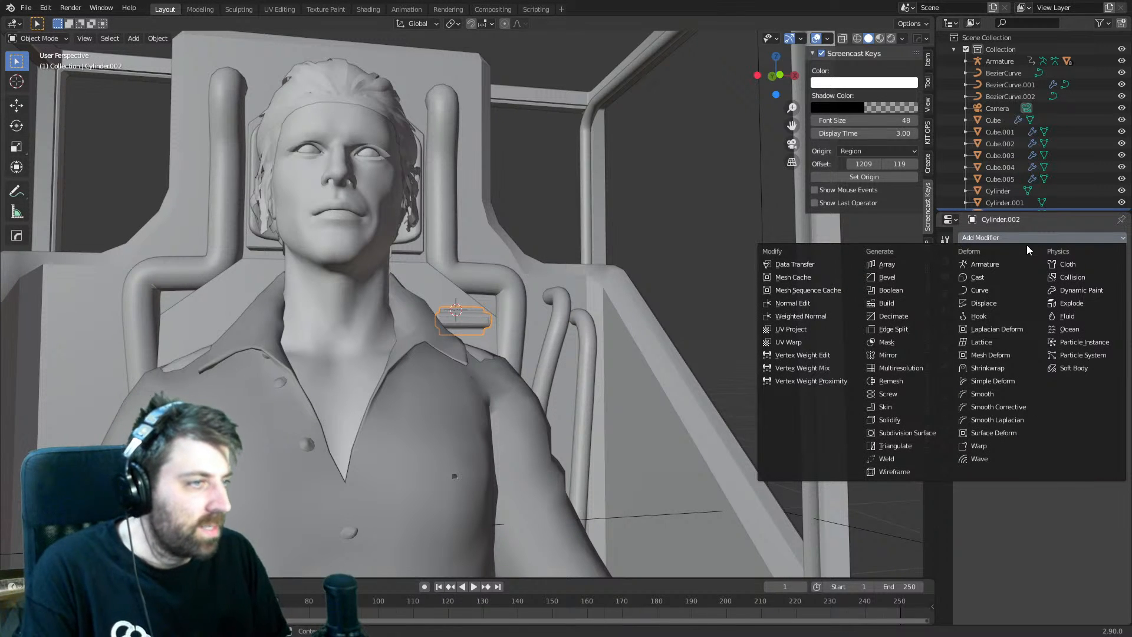
pyautogui.click(920, 354)
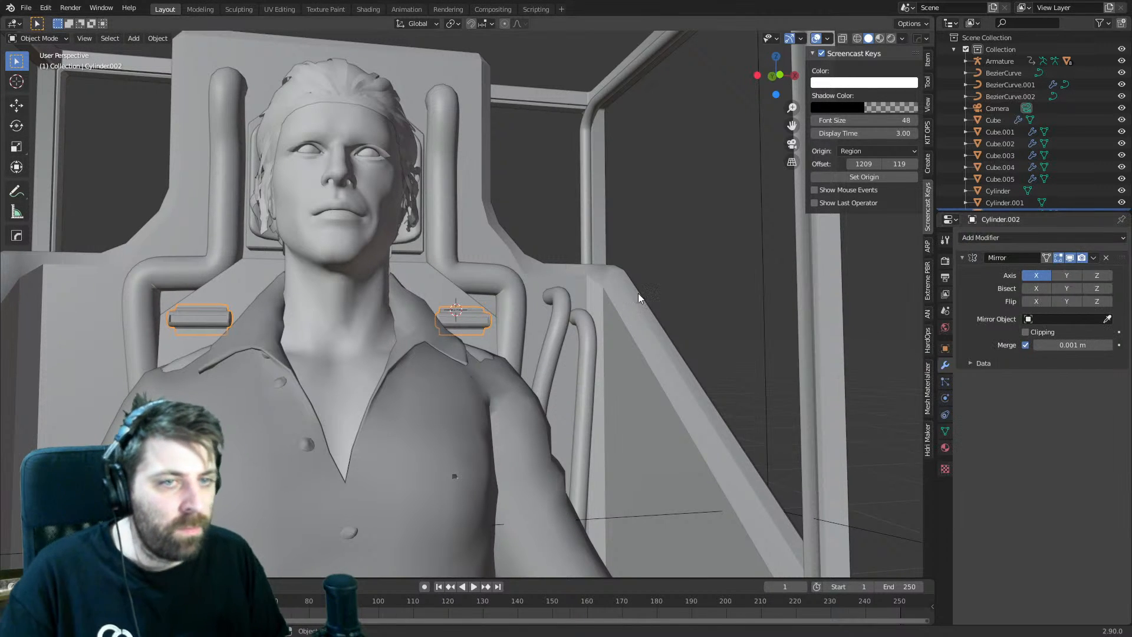
# - Select the seat's backrest panel Cube.005 and duplicate it in place
pyautogui.moveTo(517, 316); pyautogui.dragTo(364, 348, button='middle')
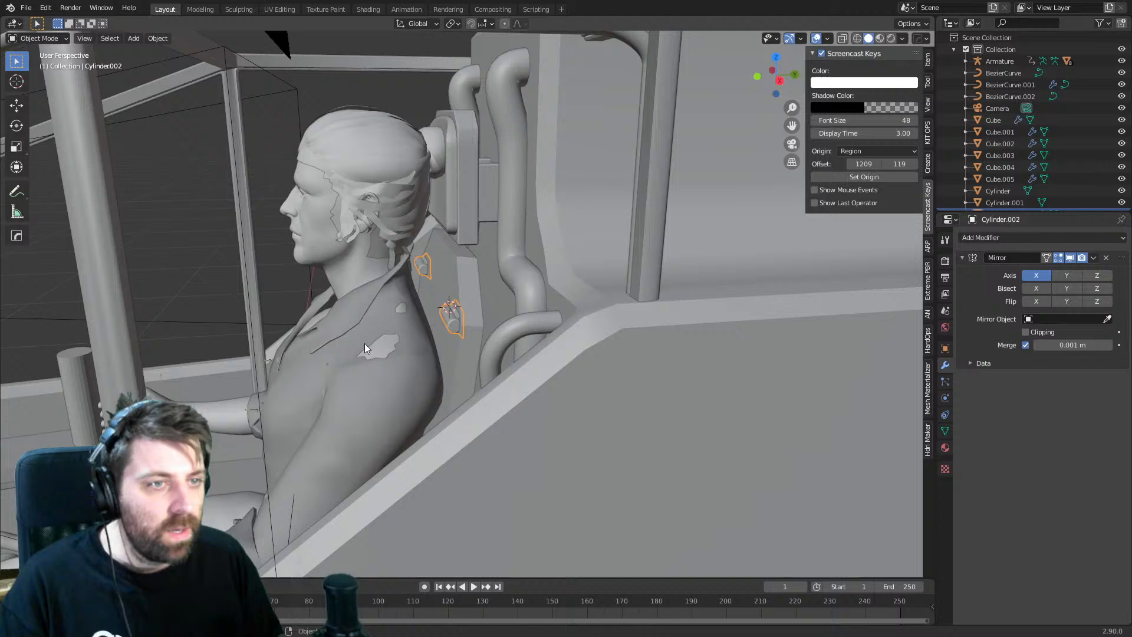
pyautogui.click(432, 324)
pyautogui.moveTo(432, 323)
pyautogui.mouseDown(button='middle')
pyautogui.moveTo(430, 304)
pyautogui.moveTo(409, 306)
pyautogui.moveTo(446, 312)
pyautogui.mouseUp(button='middle')
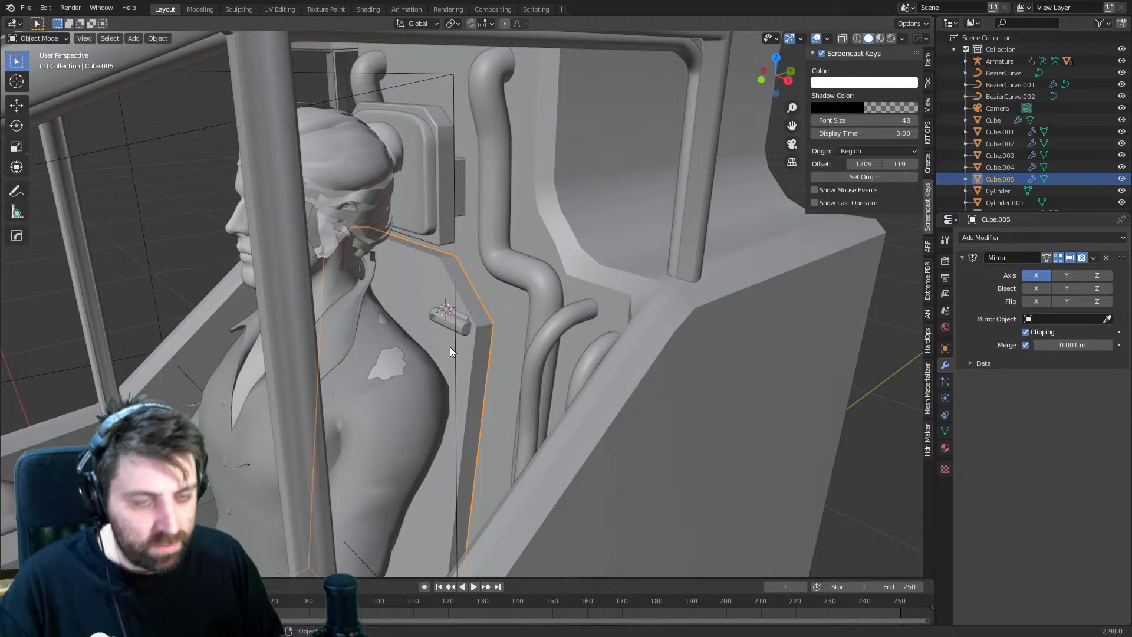
pyautogui.scroll(-5, 451, 348)
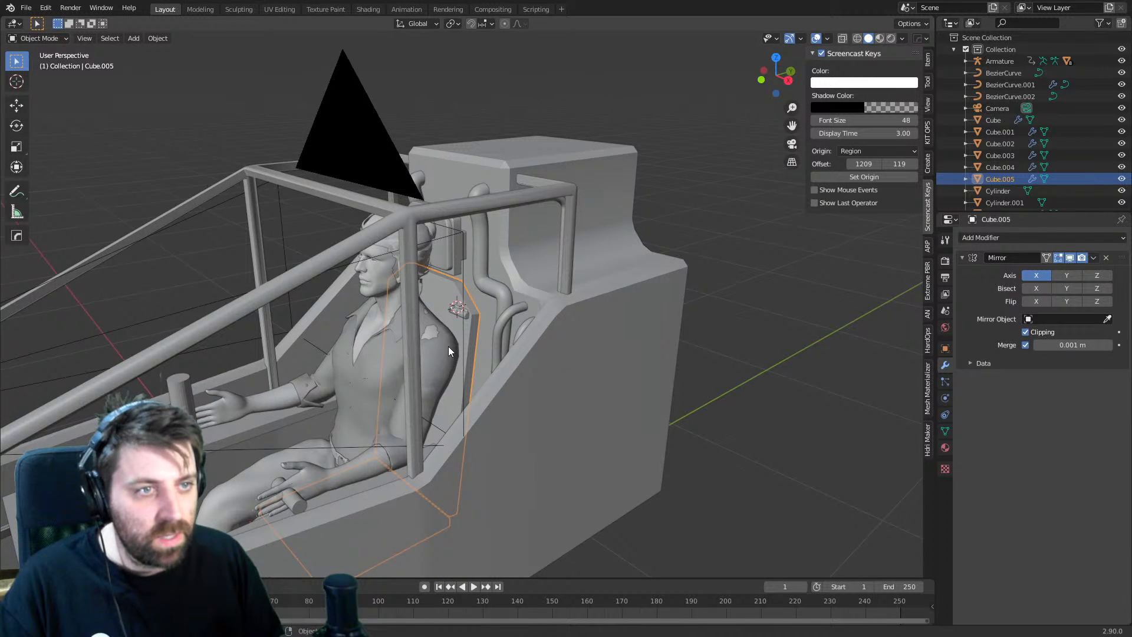
pyautogui.hotkey('shift', 'd')
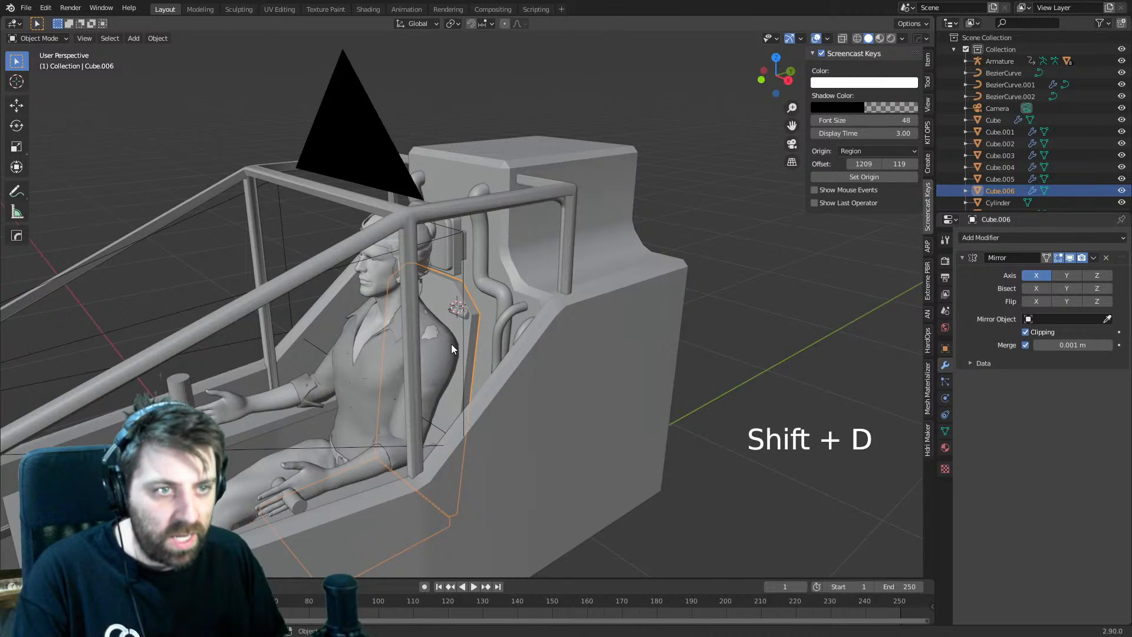
pyautogui.scroll(5, 451, 344)
# - Cut two edge loops into the duplicated panel: a horizontal one above the slotted cylinder and a vertical one near the outer edge
pyautogui.press('Tab')
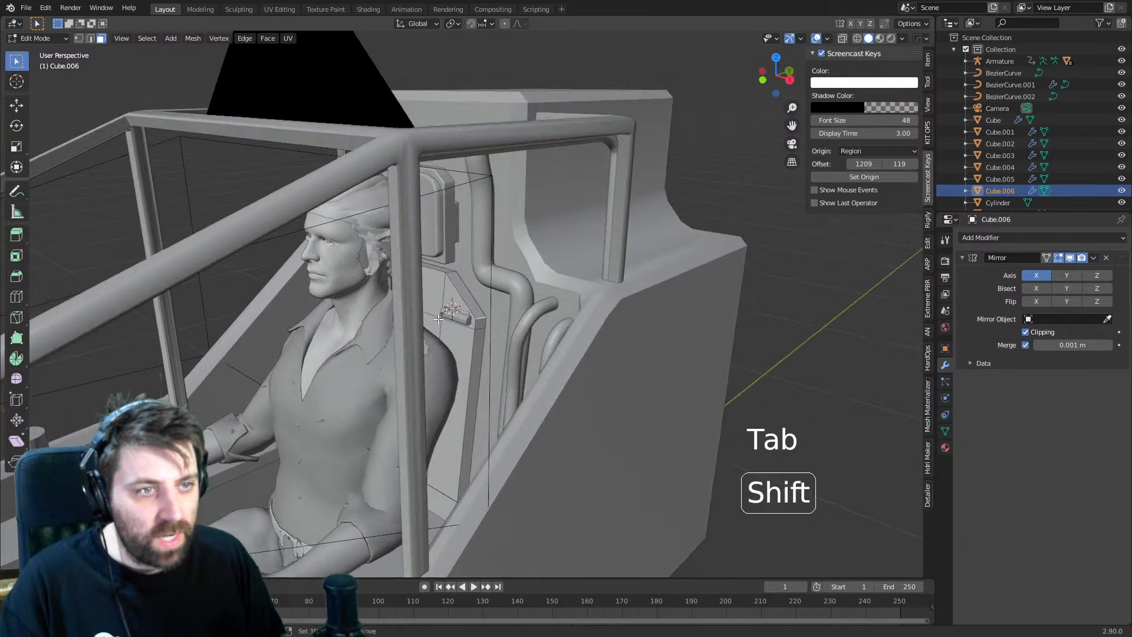
pyautogui.keyDown('shift'); pyautogui.moveTo(438, 319); pyautogui.dragTo(476, 293, button='middle'); pyautogui.keyUp('shift')
pyautogui.moveTo(475, 293); pyautogui.dragTo(531, 303, button='middle')
pyautogui.scroll(4, 460, 306)
pyautogui.moveTo(460, 306); pyautogui.dragTo(413, 295, button='middle')
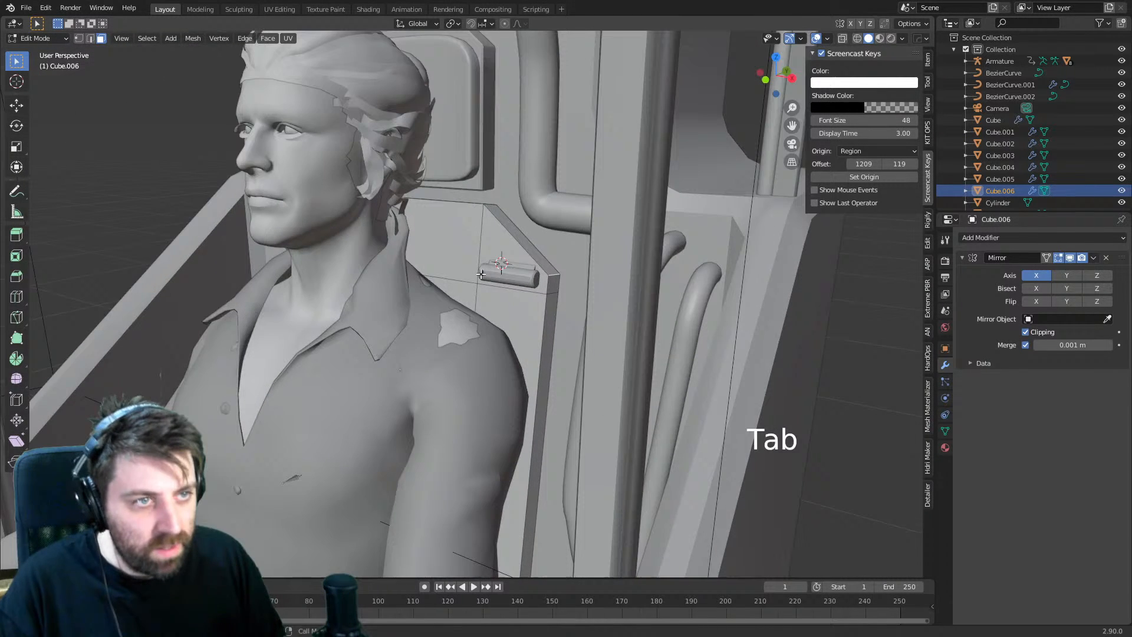
pyautogui.hotkey('ctrl', 'r')
pyautogui.click(480, 236)
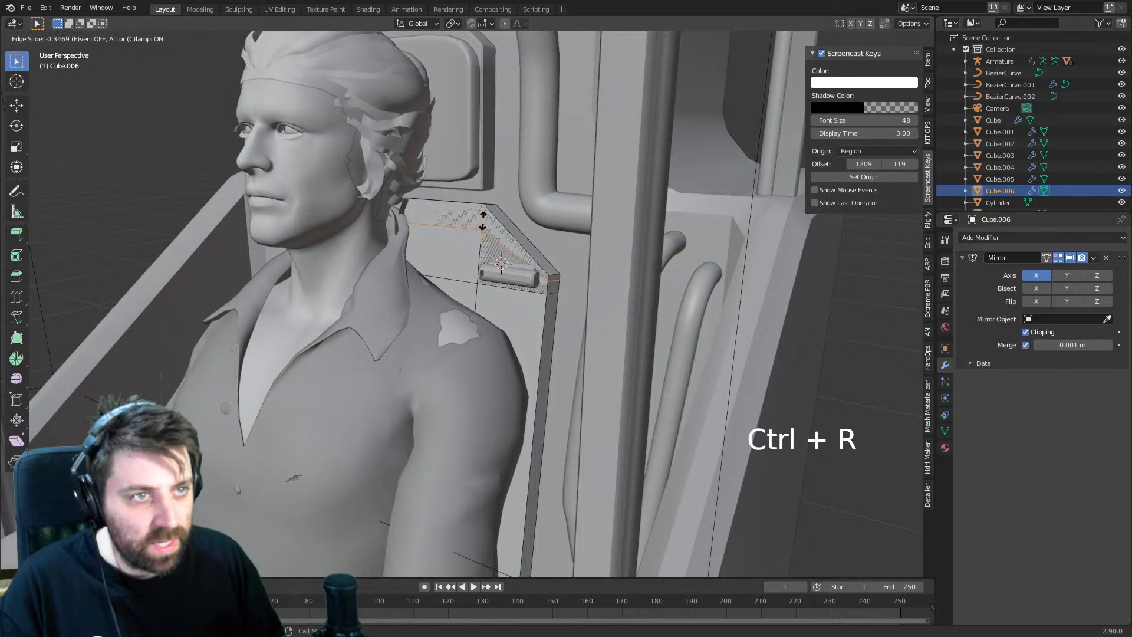
pyautogui.click(483, 223)
pyautogui.hotkey('ctrl', 'r')
pyautogui.click(524, 293)
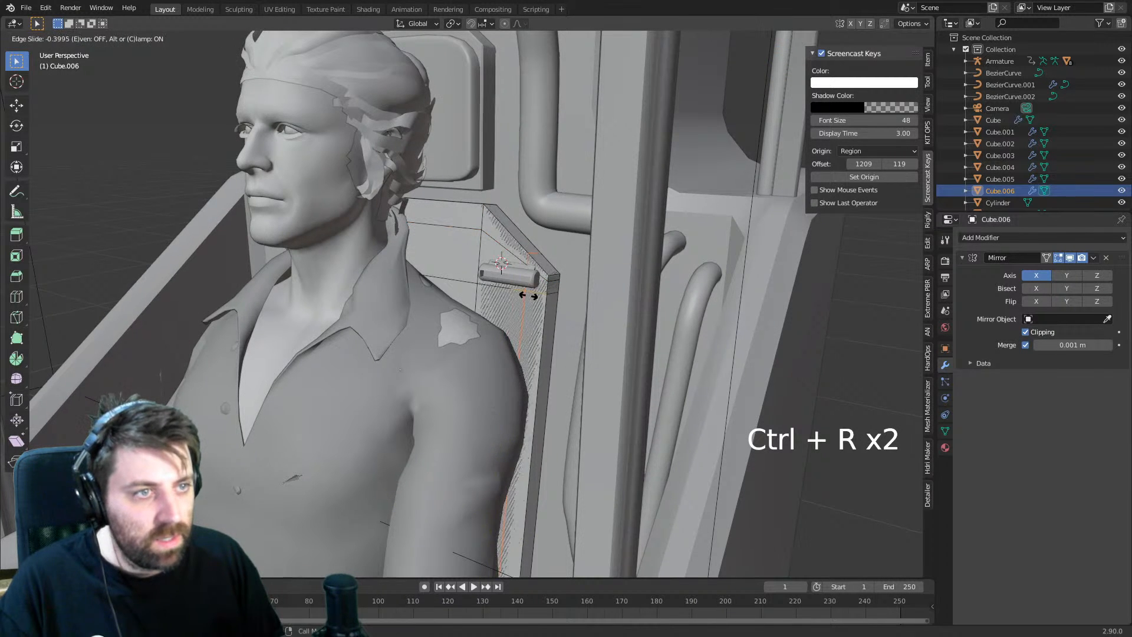
pyautogui.click(533, 298)
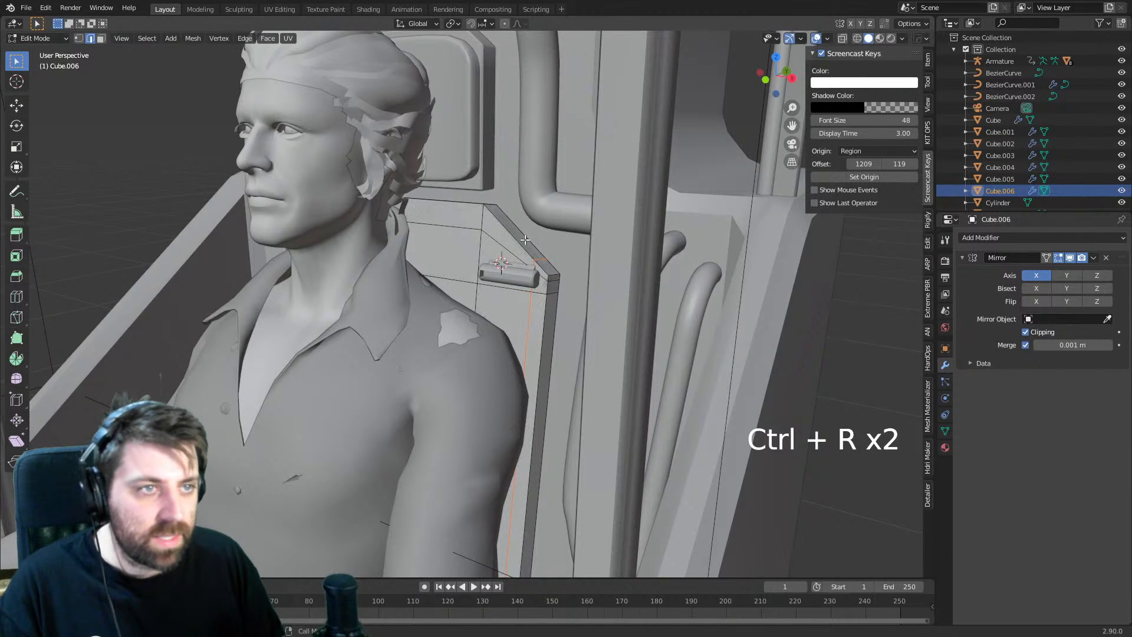
# - Delete the duplicated panel's outer rim face loop and the linked faces left behind it
pyautogui.press('3')
pyautogui.moveTo(524, 239); pyautogui.dragTo(553, 269, button='middle')
pyautogui.press('x')
pyautogui.keyDown('alt'); pyautogui.click(555, 276); pyautogui.keyUp('alt')
pyautogui.press('Delete')
pyautogui.click(542, 333)
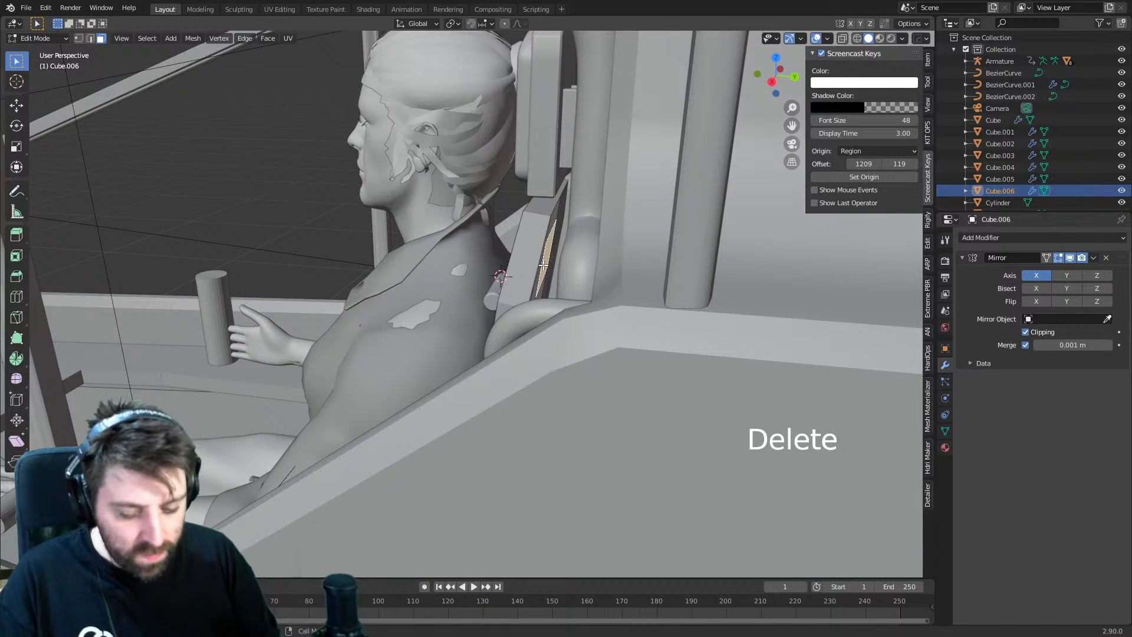
pyautogui.hotkey('ctrl', 'l')
pyautogui.press('Delete')
pyautogui.click(543, 266)
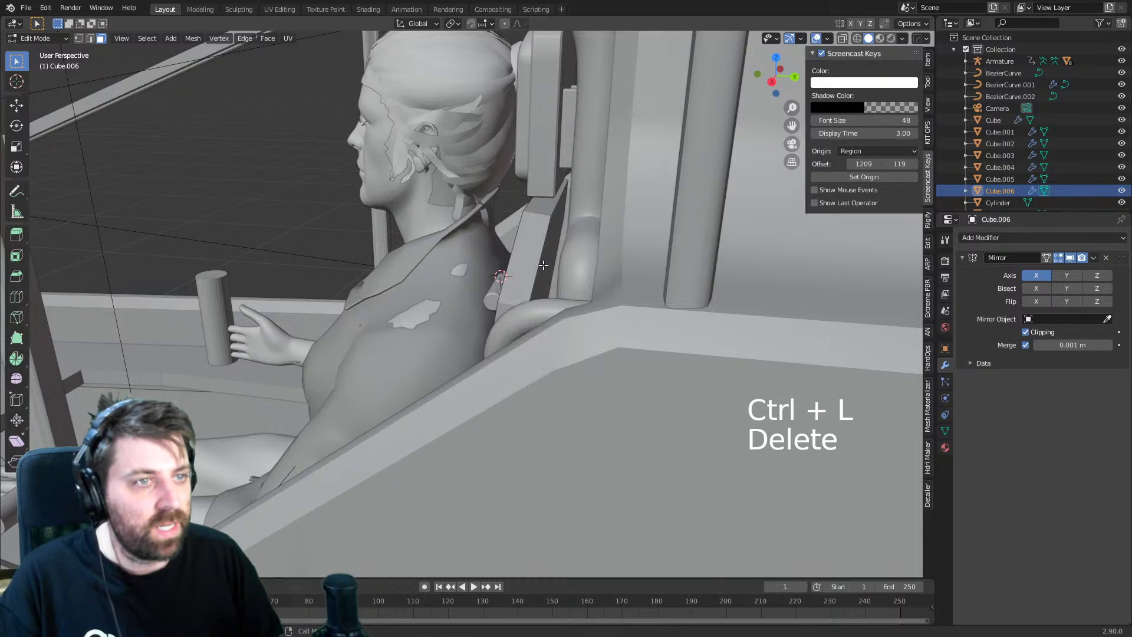
# - Delete the duplicated panel's front faces in the sloped upper corner around the slotted cylinder
pyautogui.moveTo(442, 278); pyautogui.dragTo(548, 274, button='middle')
pyautogui.scroll(2, 549, 275)
pyautogui.click(515, 234)
pyautogui.keyDown('shift'); pyautogui.click(522, 260); pyautogui.keyUp('shift')
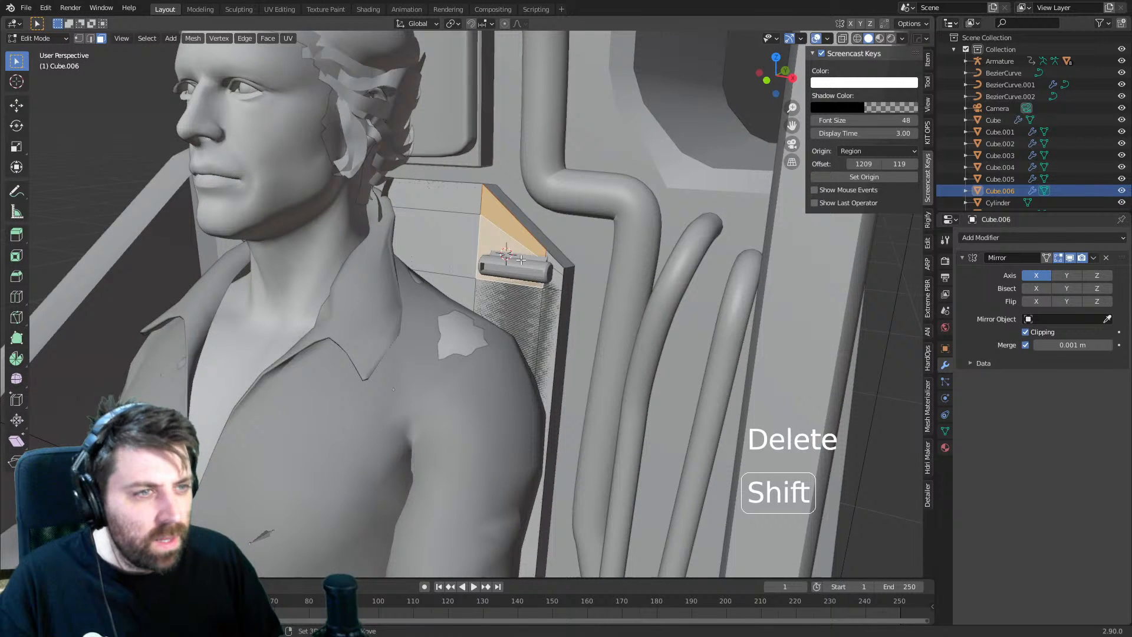
pyautogui.press('Delete')
pyautogui.click(556, 267)
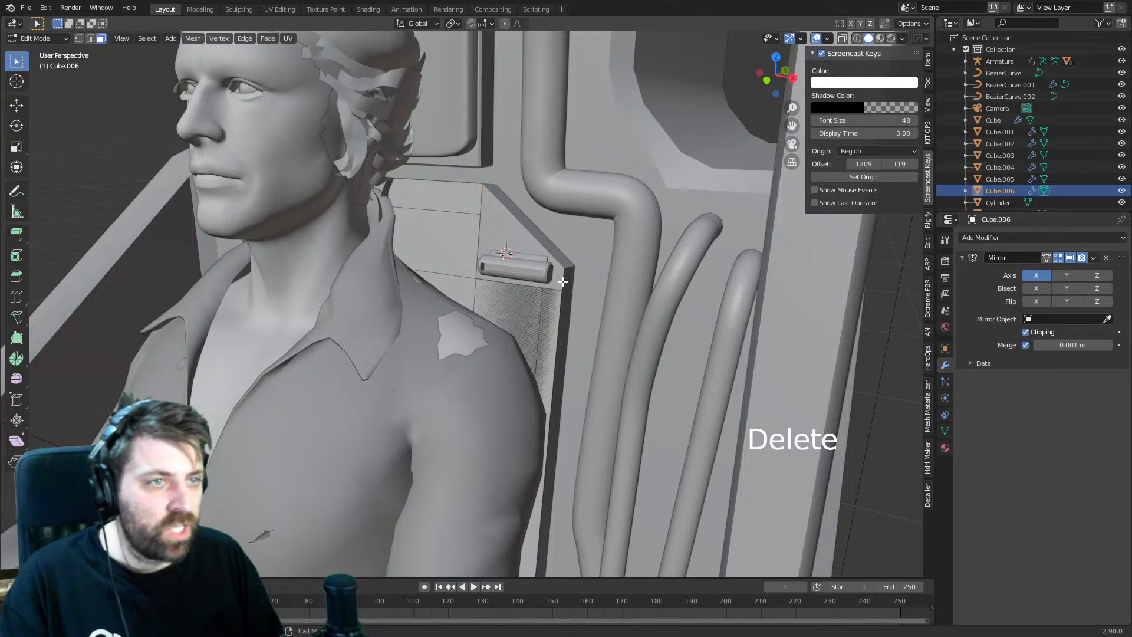
# - Add a centred vertical loop cut to the duplicated panel's section beneath the slotted cylinder, working from the front view
pyautogui.press('1')
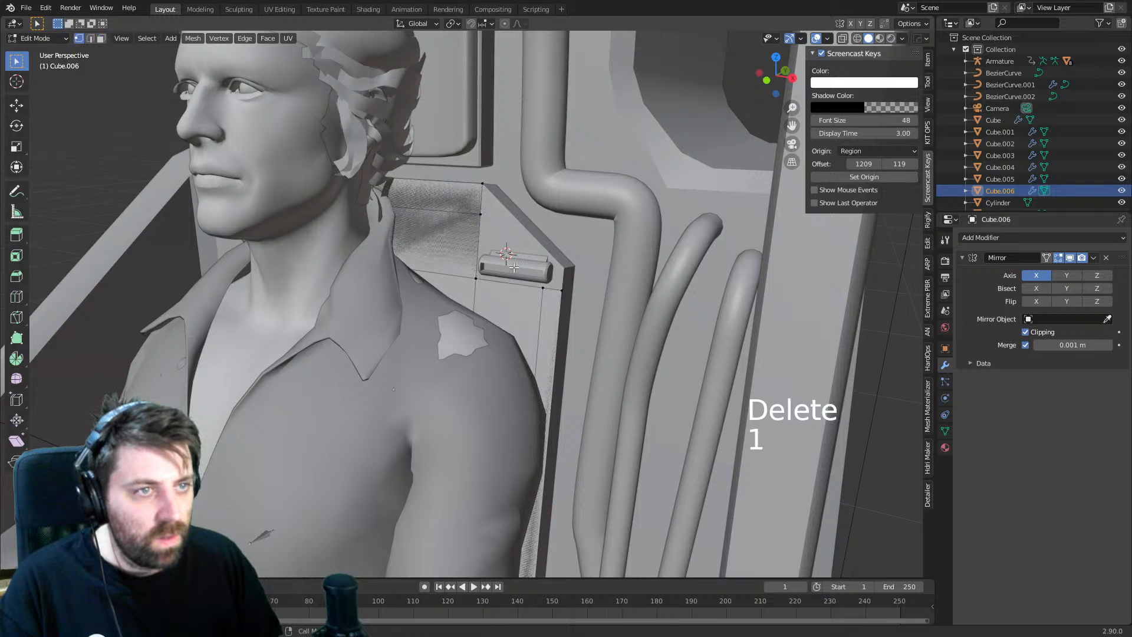
pyautogui.press('KP_3')
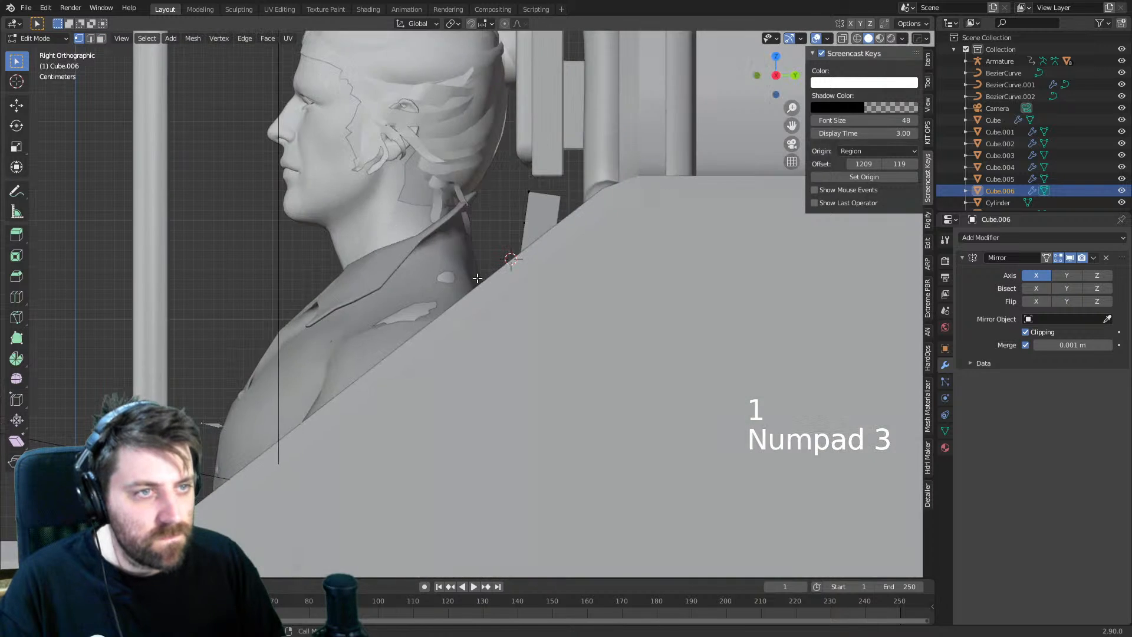
pyautogui.press('KP_1')
pyautogui.keyDown('shift'); pyautogui.scroll(-2, 481, 271); pyautogui.keyUp('shift')
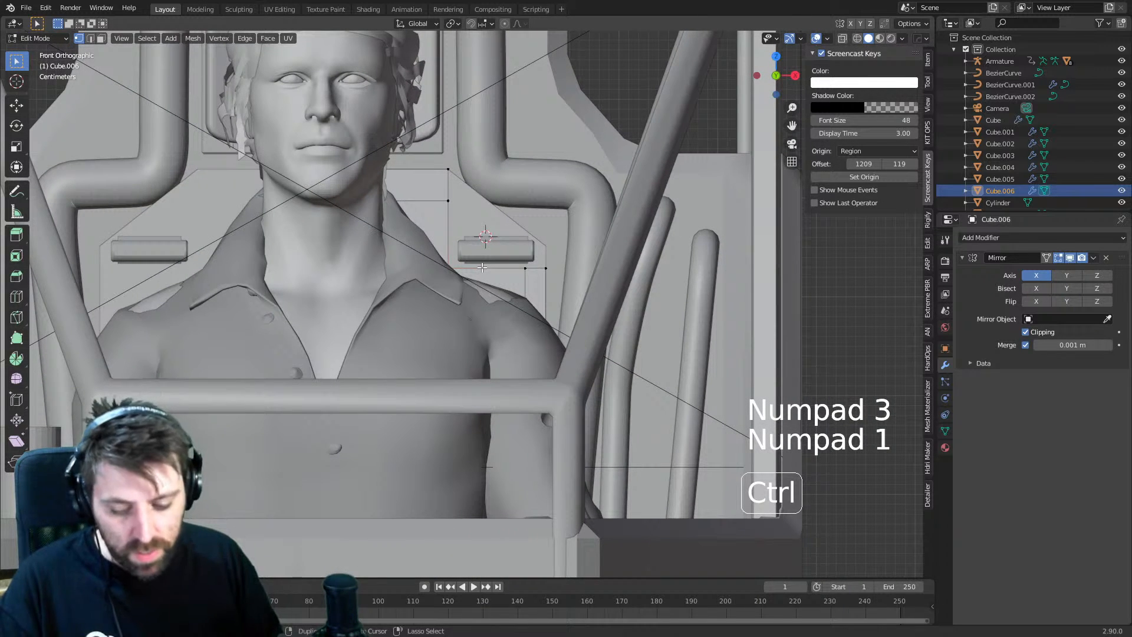
pyautogui.hotkey('ctrl', 'r')
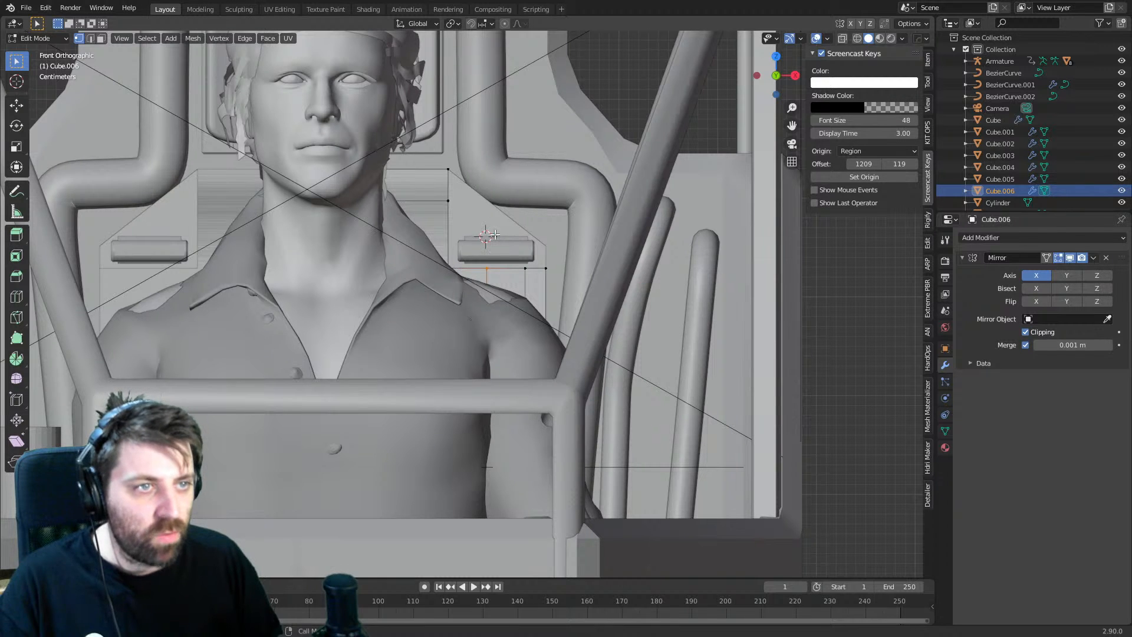
# - In wireframe shading, raise the two inner vertices level with the cylinder's underside along Z to just below the upper loop
pyautogui.press('z')
pyautogui.click(396, 267)
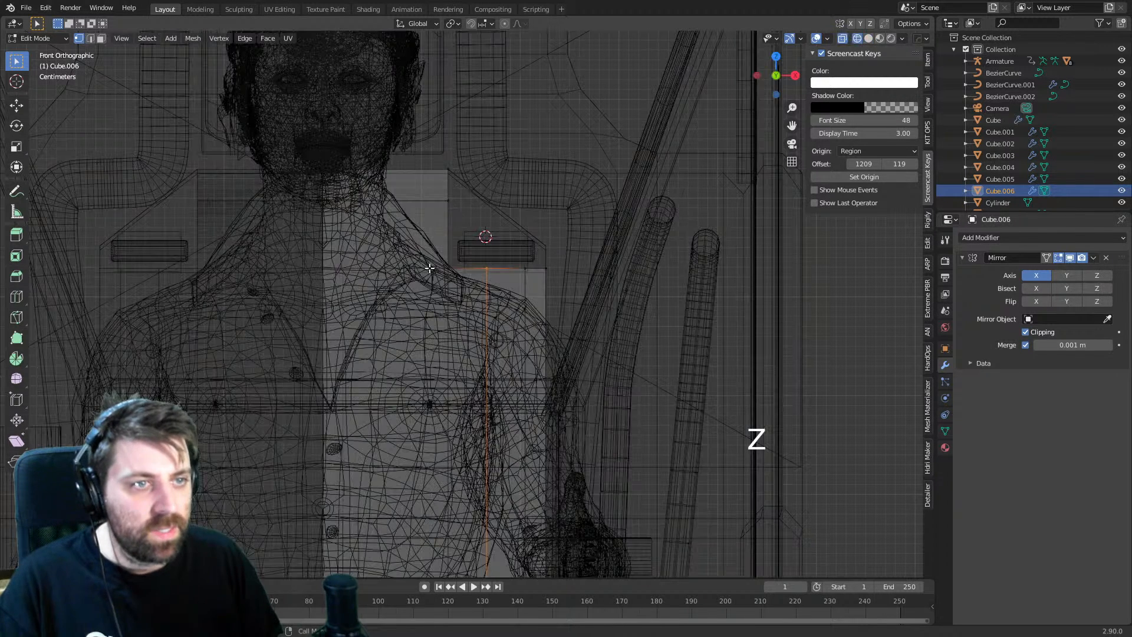
pyautogui.click(447, 269)
pyautogui.keyDown('shift'); pyautogui.click(328, 270); pyautogui.keyUp('shift')
pyautogui.press('g')
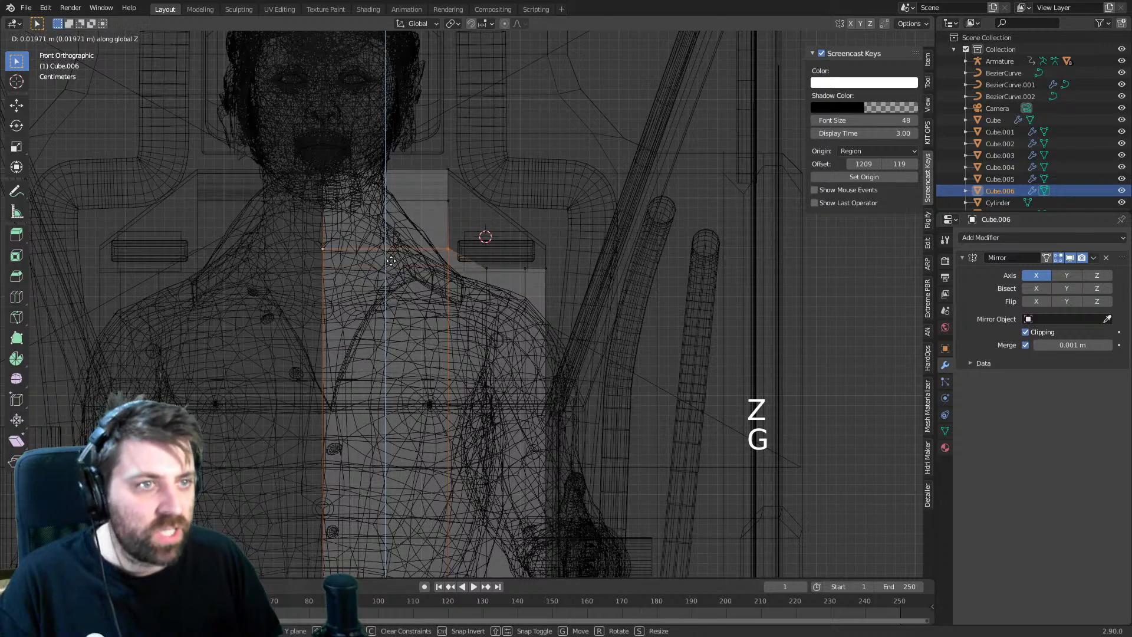
pyautogui.rightClick(391, 261)
pyautogui.press('g')
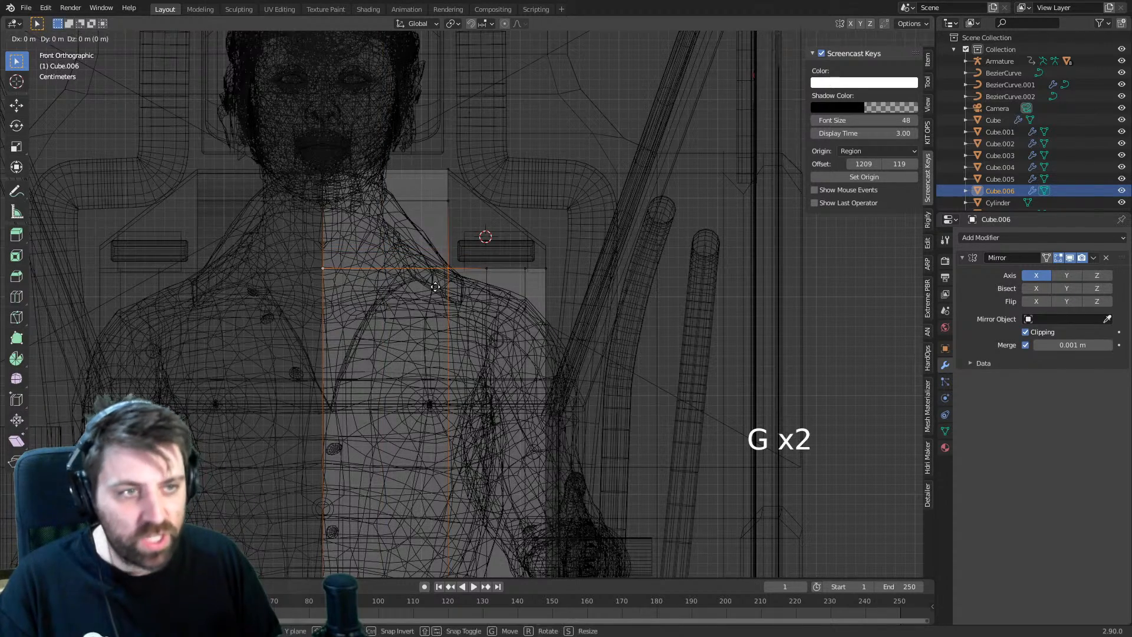
pyautogui.click(438, 250)
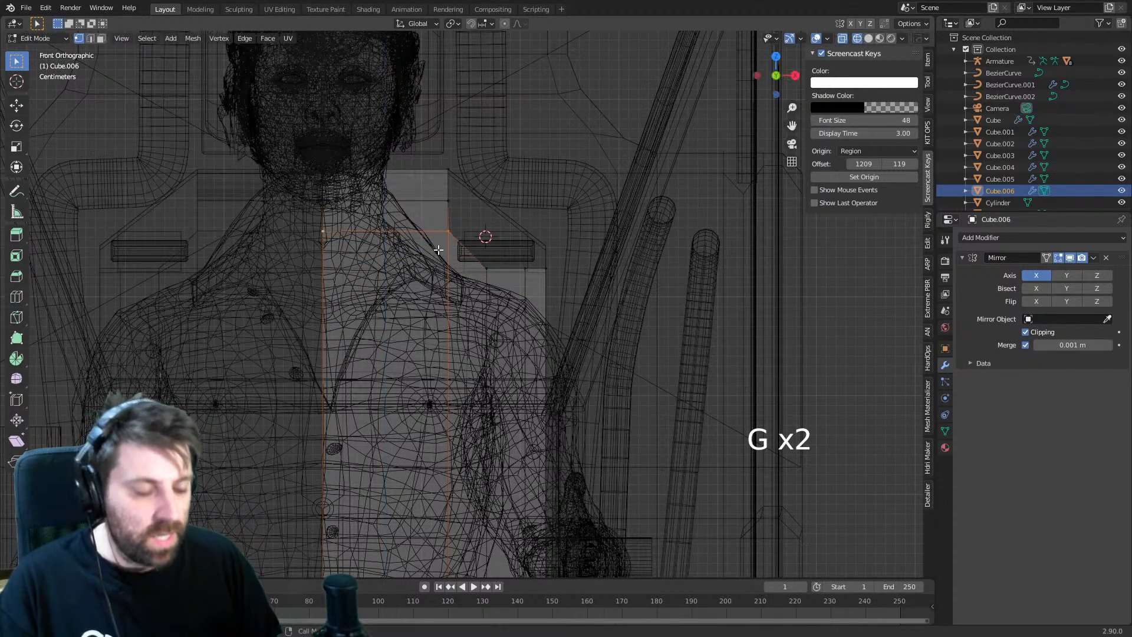
# - Flatten the entire duplicated panel by scaling all its vertices to 0 along Y
pyautogui.press('KP_3')
pyautogui.scroll(2, 511, 283)
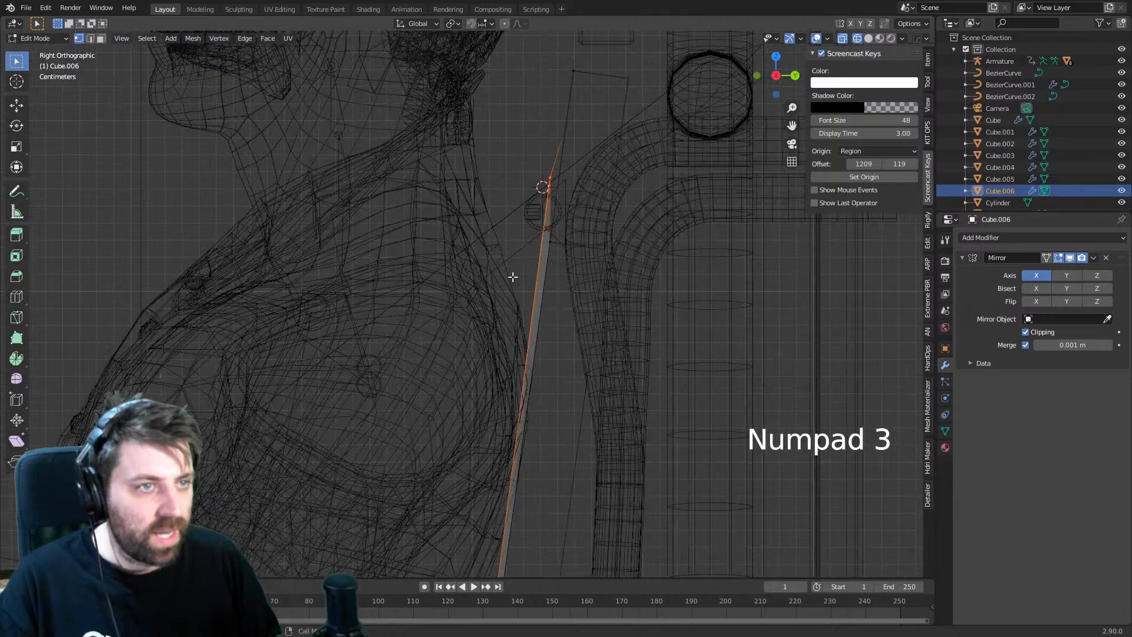
pyautogui.press('a')
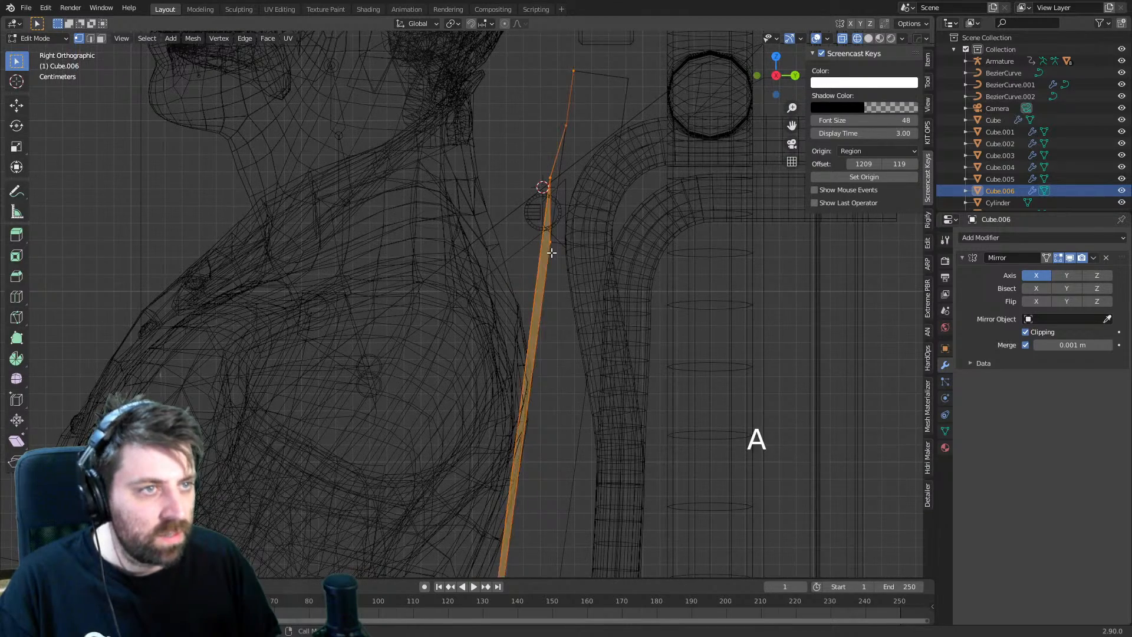
pyautogui.moveTo(551, 258)
pyautogui.mouseDown(button='middle')
pyautogui.moveTo(597, 253)
pyautogui.moveTo(558, 255)
pyautogui.mouseUp(button='middle')
pyautogui.press('KP_3')
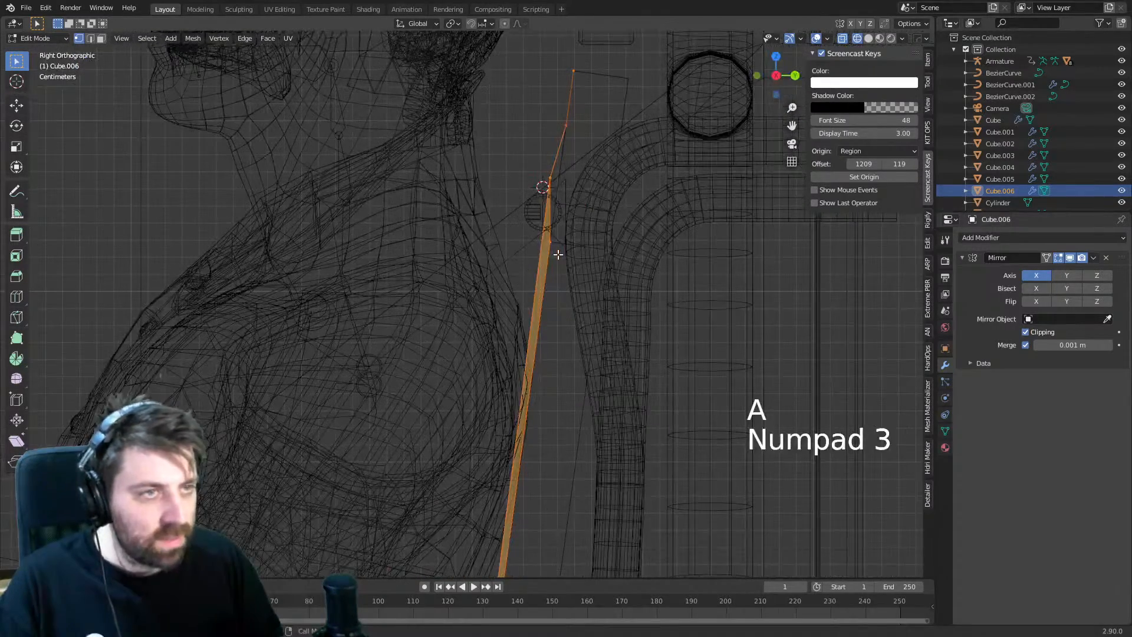
pyautogui.press('s')
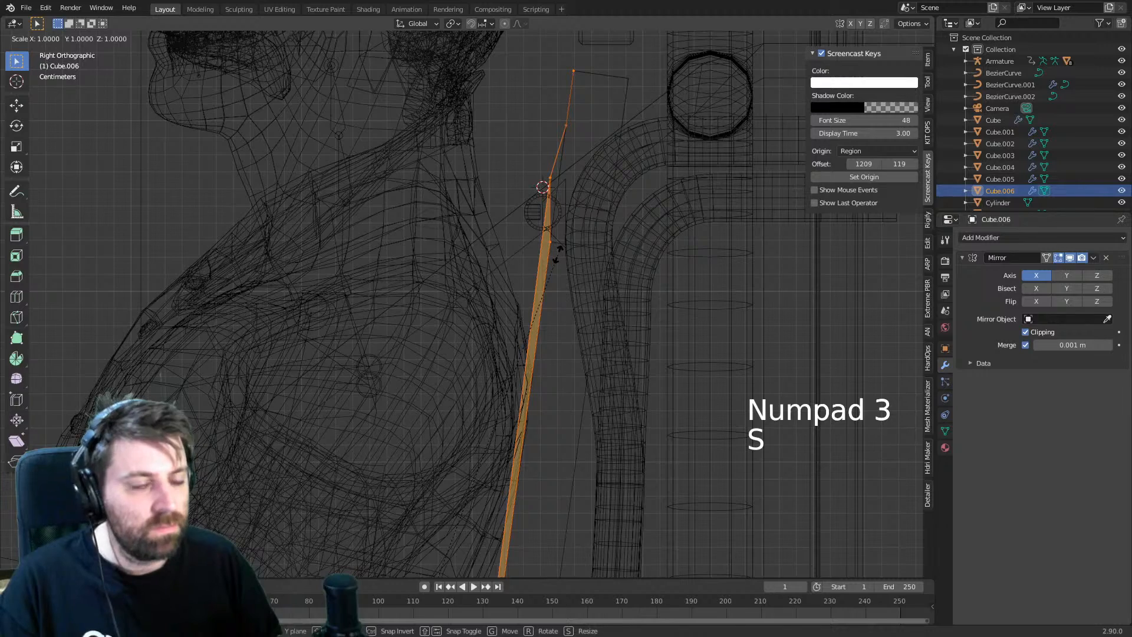
pyautogui.press('x')
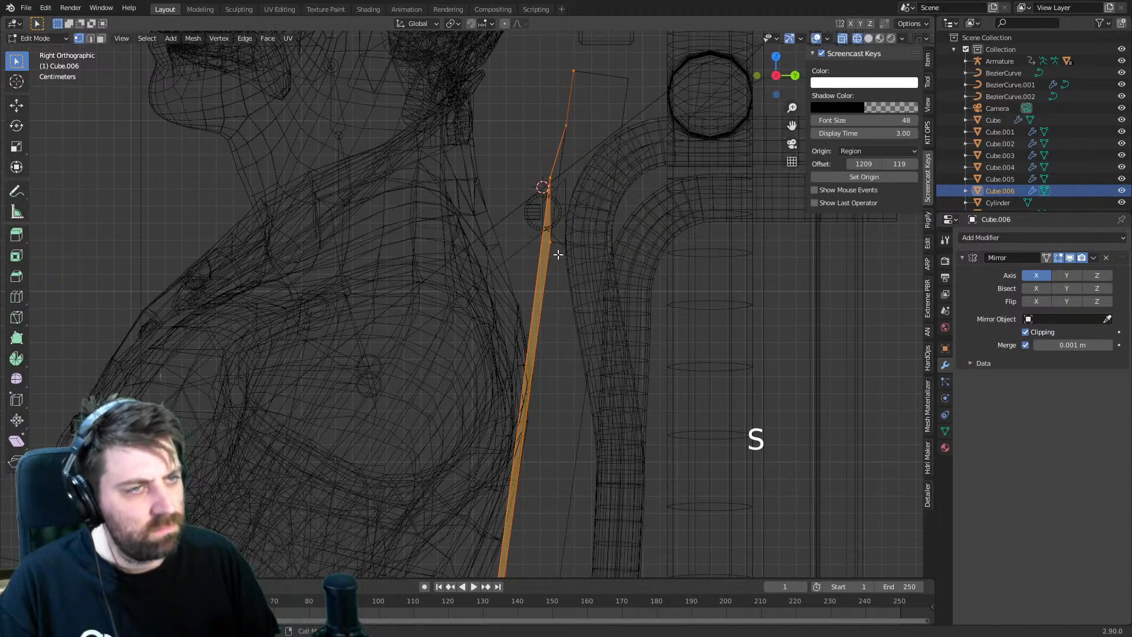
pyautogui.scroll(-4, 559, 253)
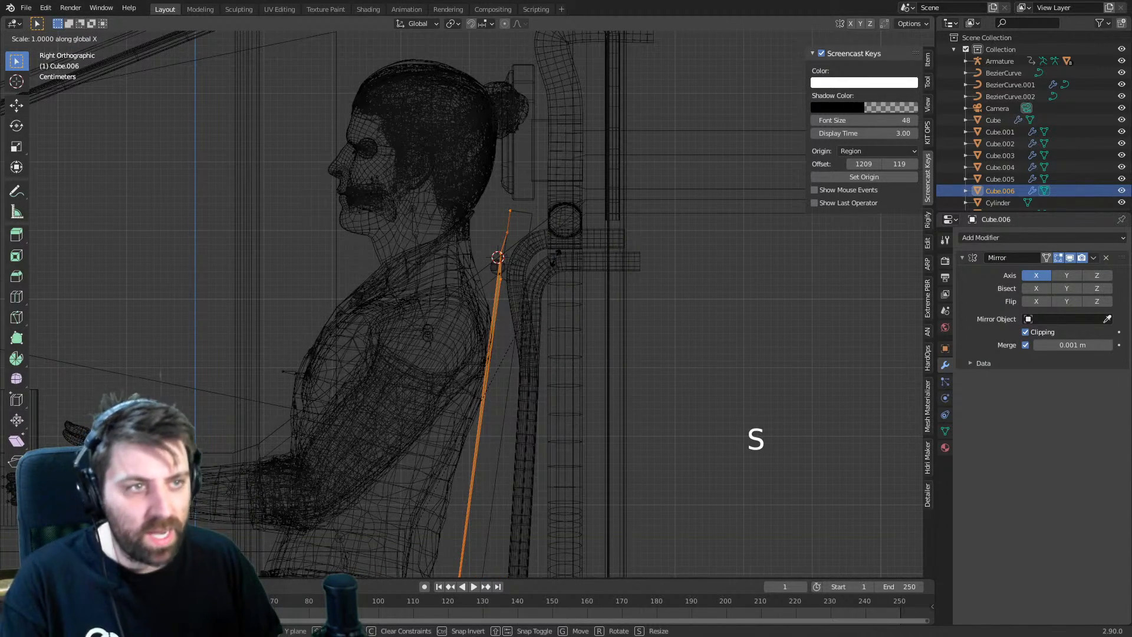
pyautogui.press('y')
pyautogui.press('0')
pyautogui.press('Return')
pyautogui.scroll(-3, 513, 289)
pyautogui.moveTo(501, 296); pyautogui.dragTo(607, 303, button='middle')
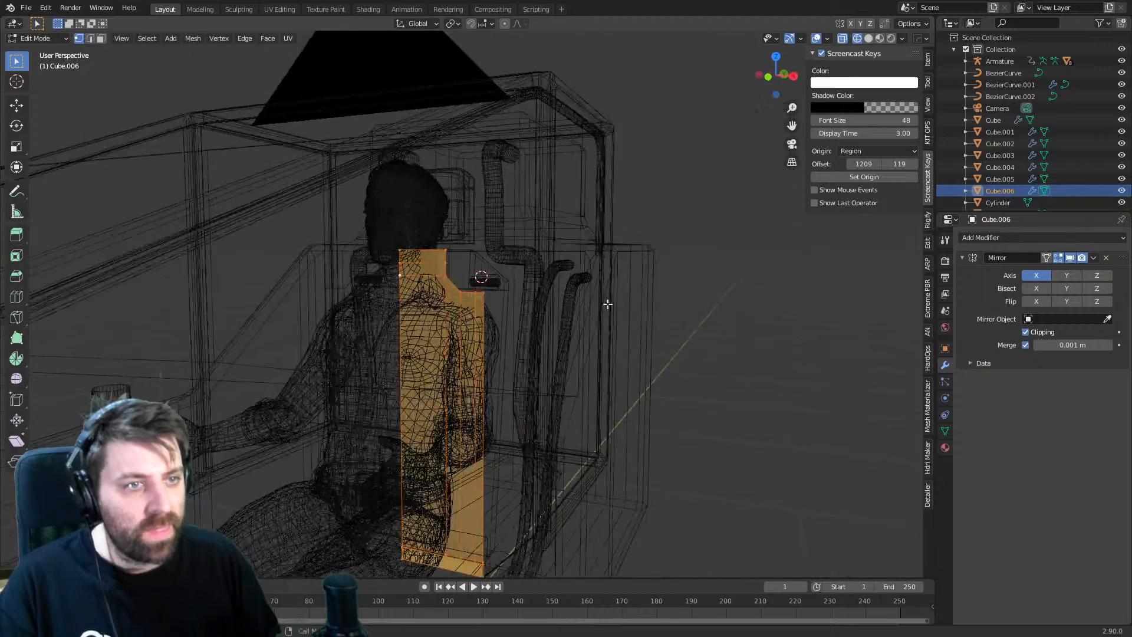
pyautogui.scroll(3, 577, 310)
pyautogui.press('KP_3')
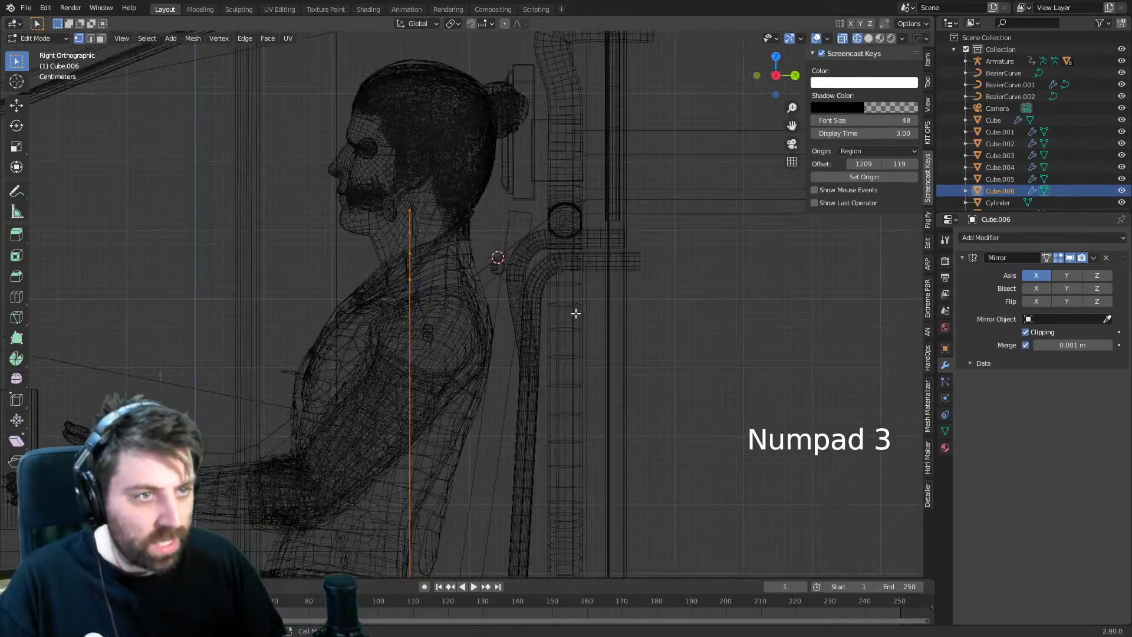
# - Add centred loop cuts through the flattened panel's outer side strip and through its top strip, working from the front view
pyautogui.press('KP_1')
pyautogui.scroll(2, 576, 313)
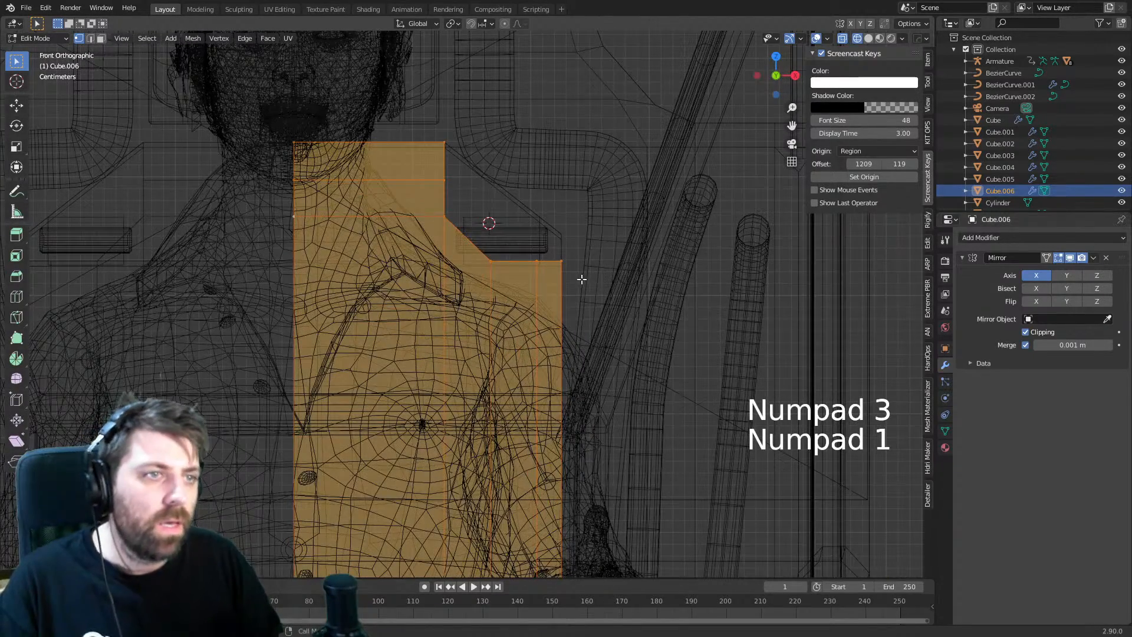
pyautogui.click(563, 262)
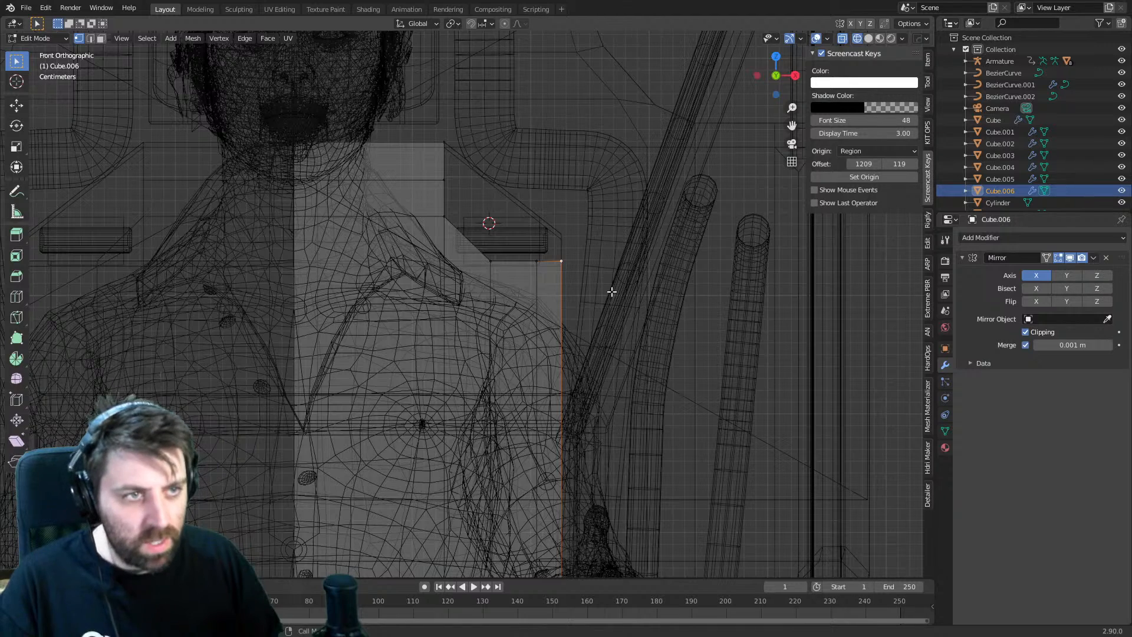
pyautogui.press('Delete')
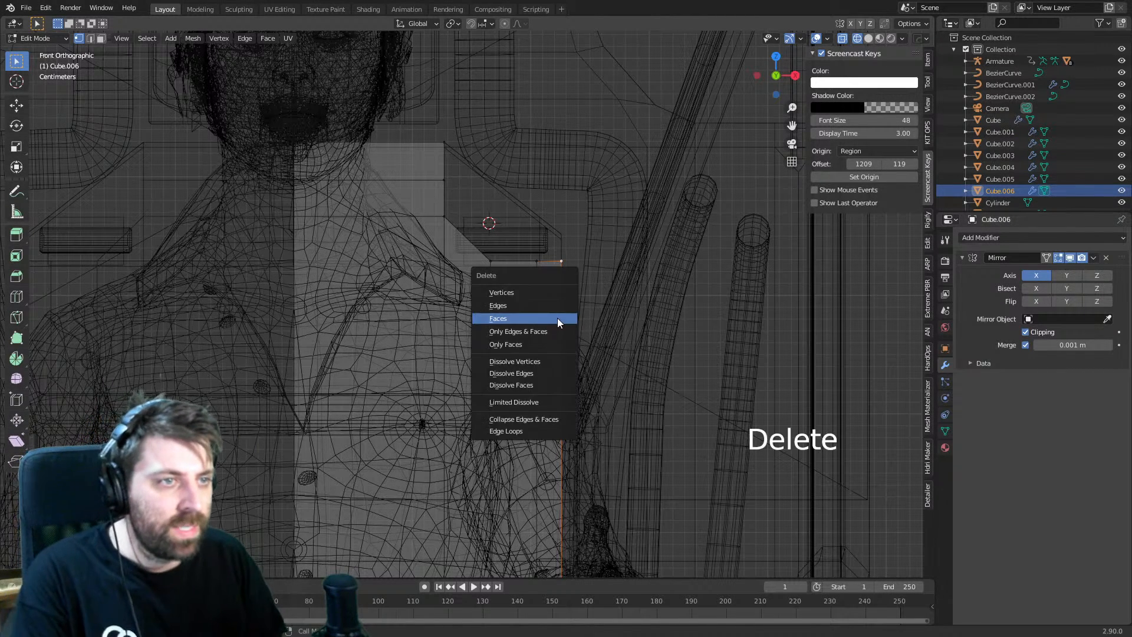
pyautogui.click(558, 317)
pyautogui.hotkey('ctrl', 'r')
pyautogui.click(544, 264)
pyautogui.rightClick(543, 263)
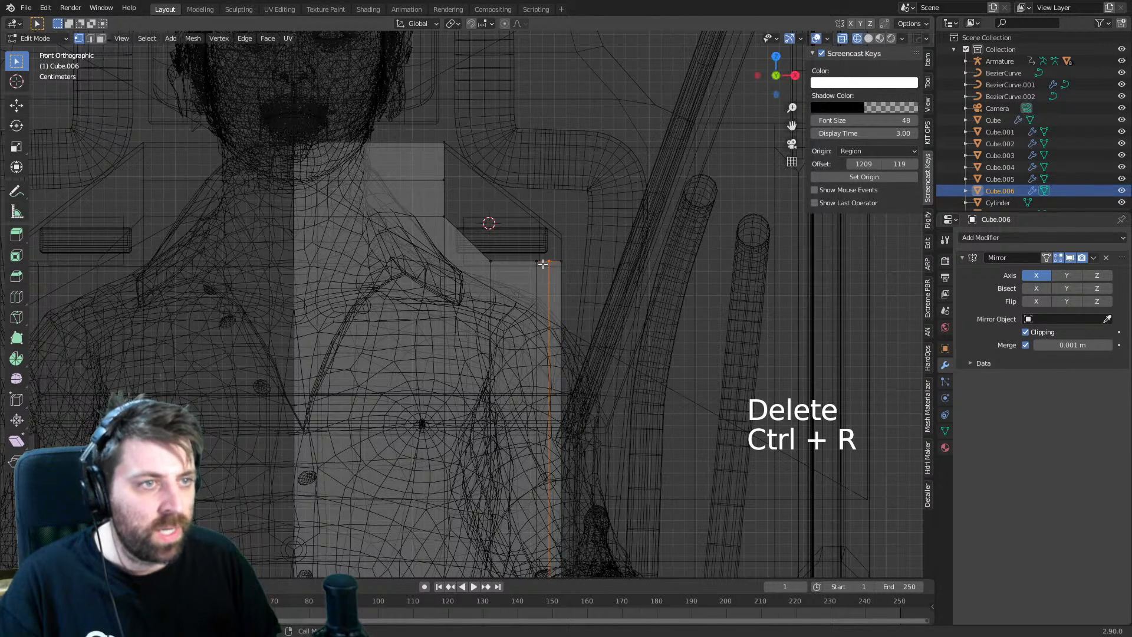
pyautogui.hotkey('ctrl', 'r')
pyautogui.click(446, 166)
pyautogui.rightClick(445, 165)
# - Delete the panel's outermost top edge and outermost side edge to narrow both strips to the new loop cuts
pyautogui.rightClick(444, 165)
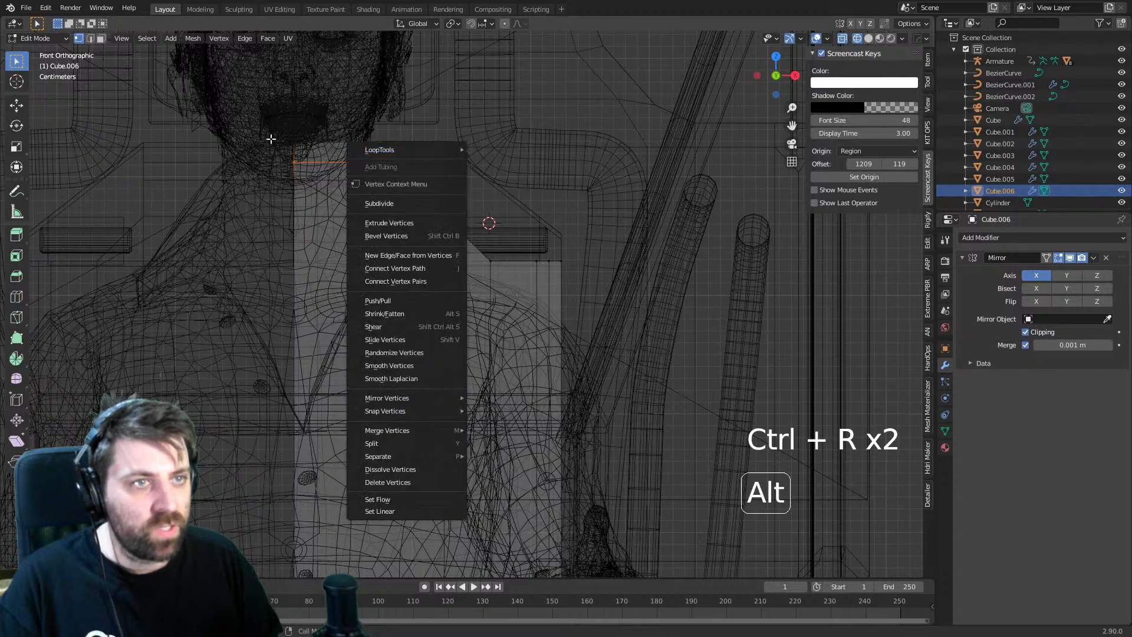
pyautogui.keyDown('alt'); pyautogui.click(412, 142); pyautogui.keyUp('alt')
pyautogui.keyDown('alt'); pyautogui.keyDown('shift'); pyautogui.click(557, 313); pyautogui.keyUp('shift'); pyautogui.keyUp('alt')
pyautogui.scroll(-2, 560, 315)
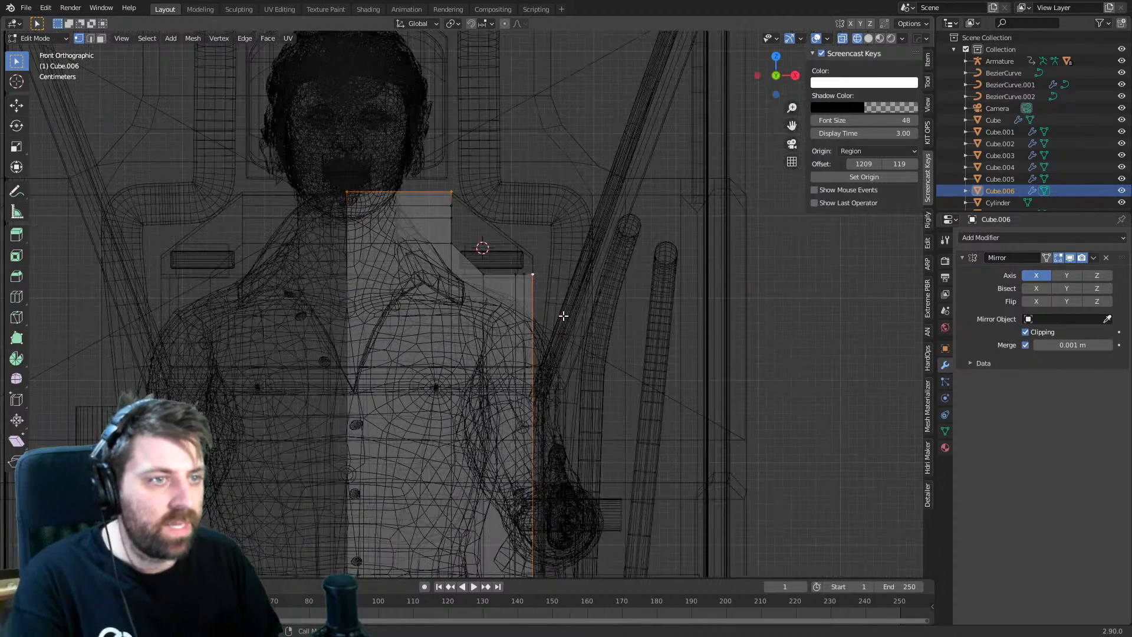
pyautogui.press('Delete')
pyautogui.click(551, 289)
pyautogui.scroll(1, 439, 190)
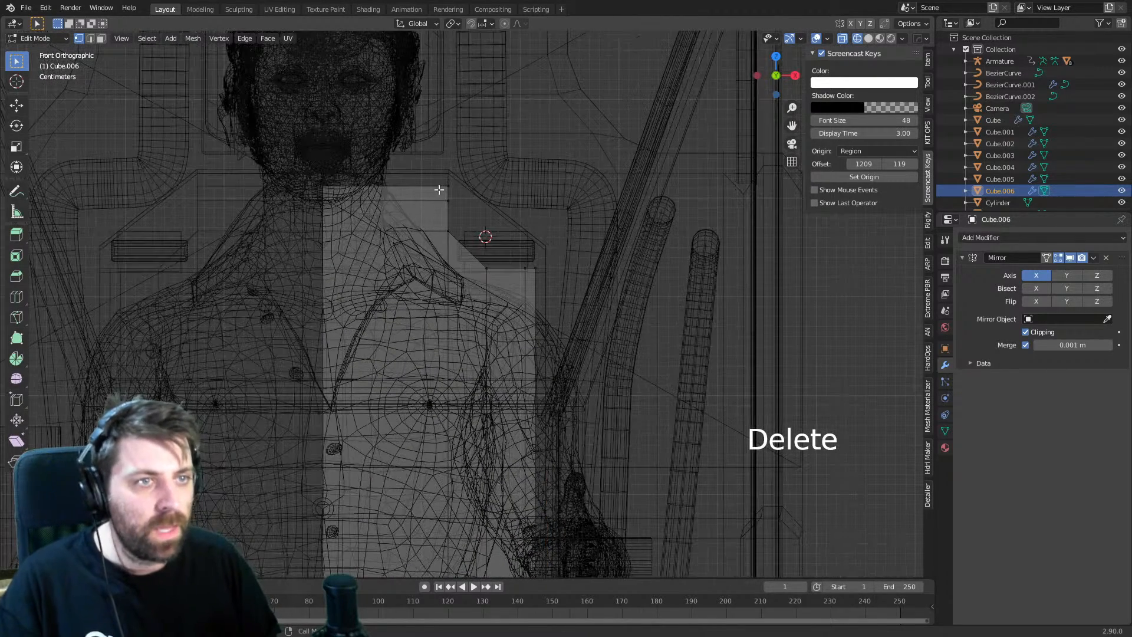
# - Add a vertical loop cut to the panel's wide central section and slide it towards the slotted cylinder
pyautogui.hotkey('ctrl', 'r')
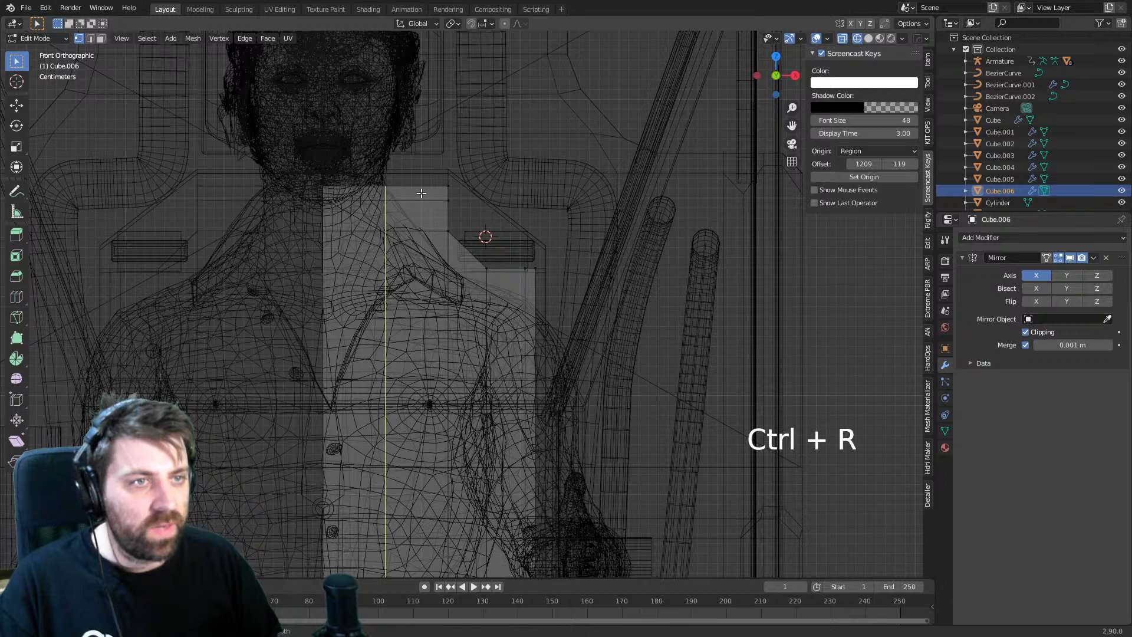
pyautogui.click(424, 198)
pyautogui.click(447, 194)
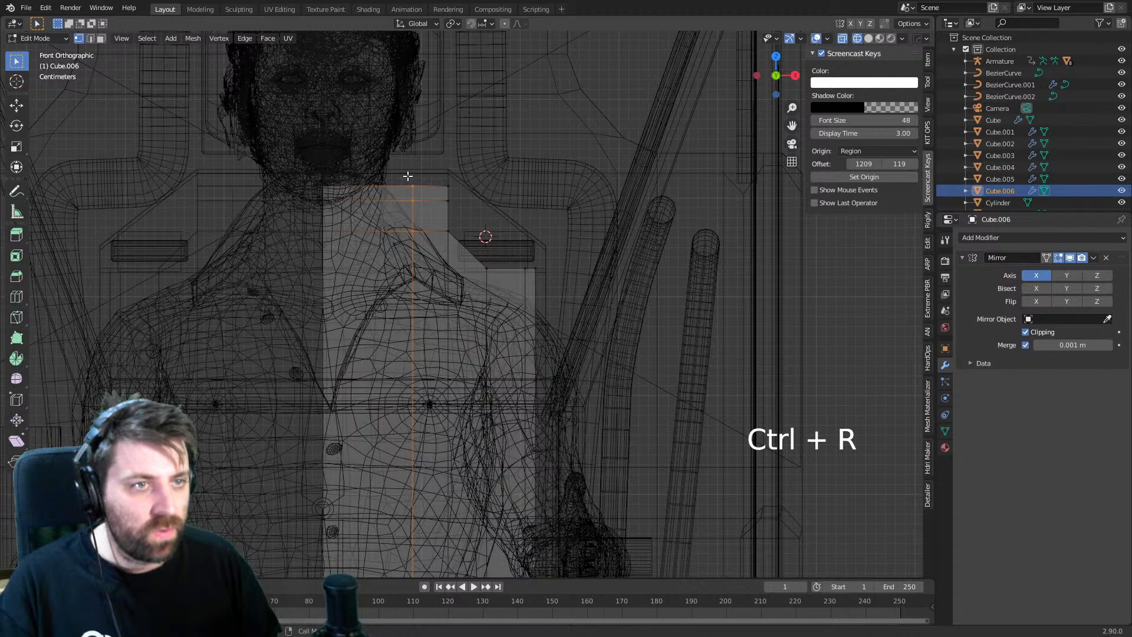
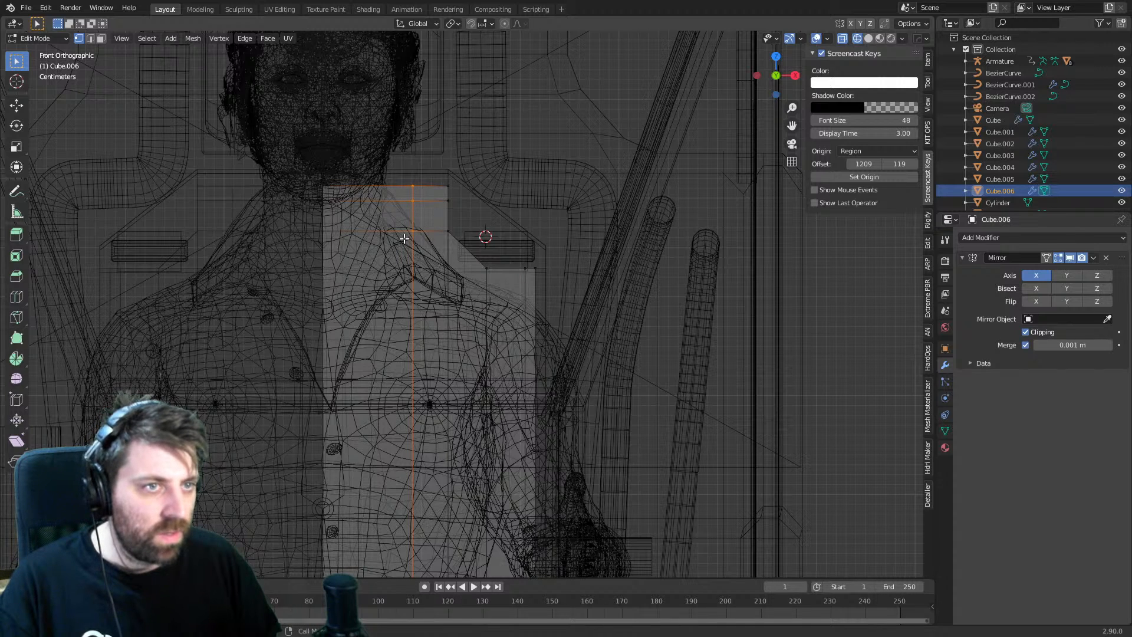
# - Add a horizontal loop cut across the full width of the panel and level it by scaling to 0 along Z
pyautogui.hotkey('ctrl', 'r')
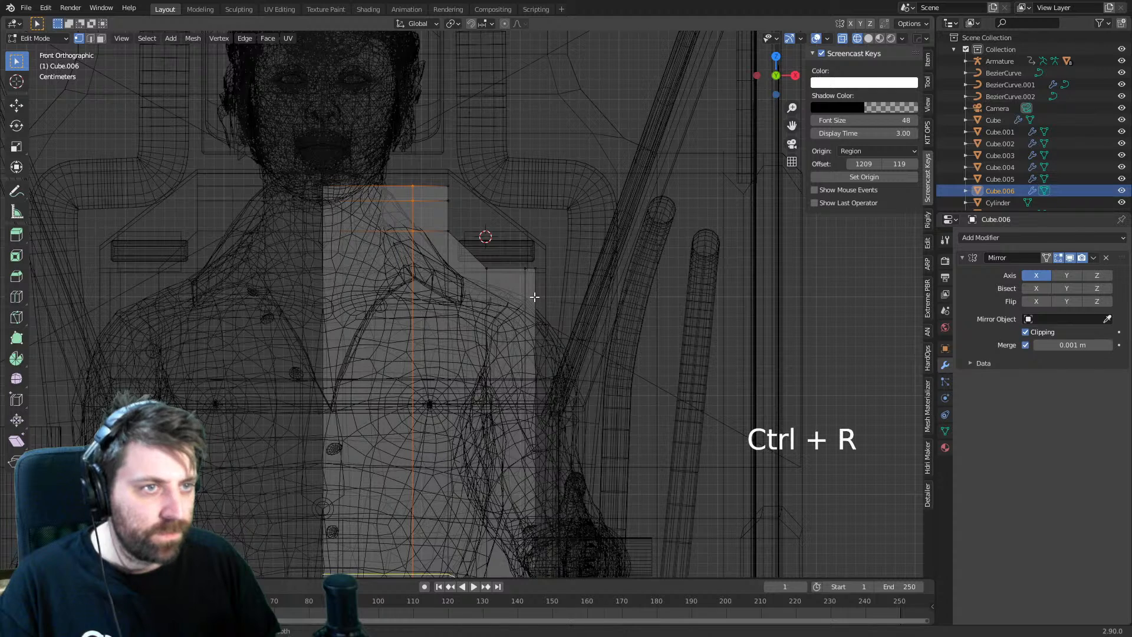
pyautogui.rightClick(492, 297)
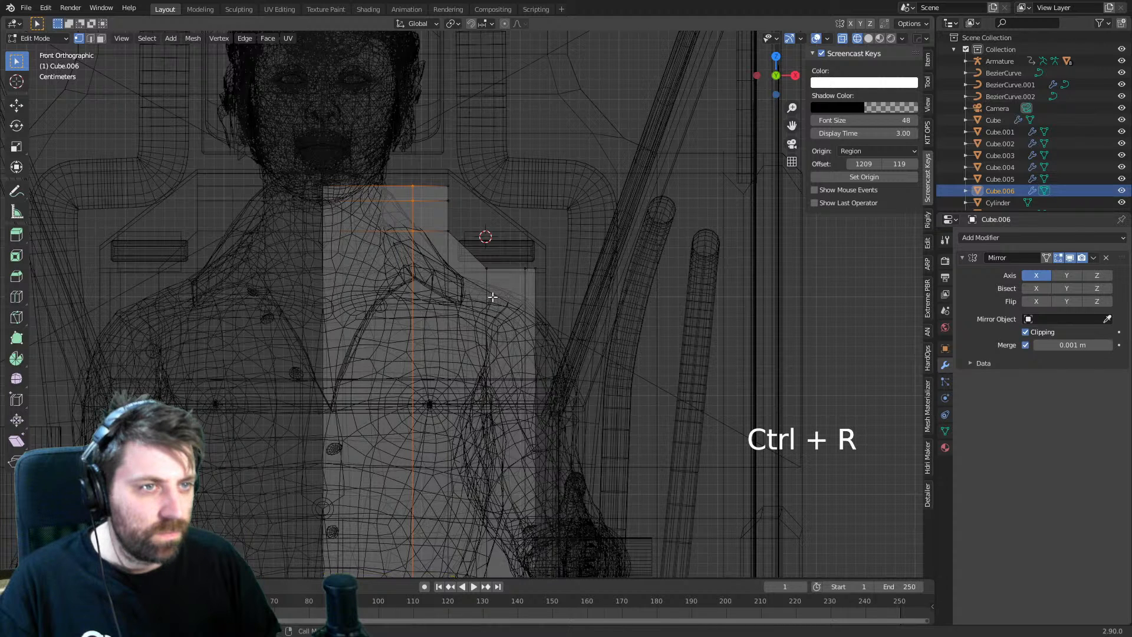
pyautogui.hotkey('ctrl', 'r')
pyautogui.click(538, 450)
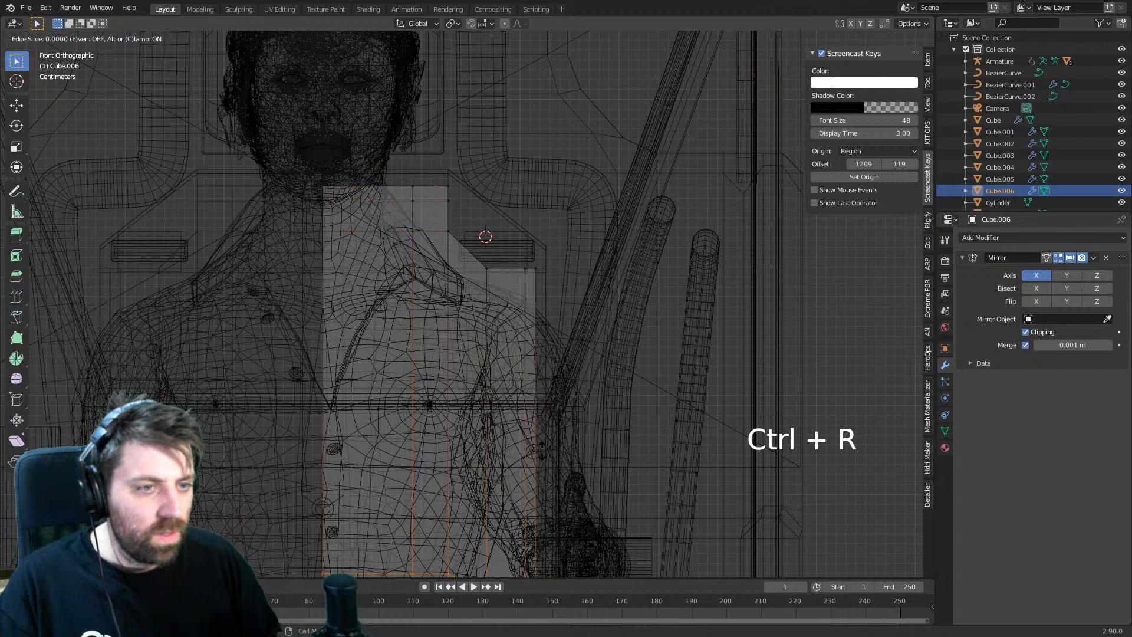
pyautogui.click(523, 242)
pyautogui.press('s')
pyautogui.press('z')
pyautogui.press('0')
pyautogui.click(535, 309)
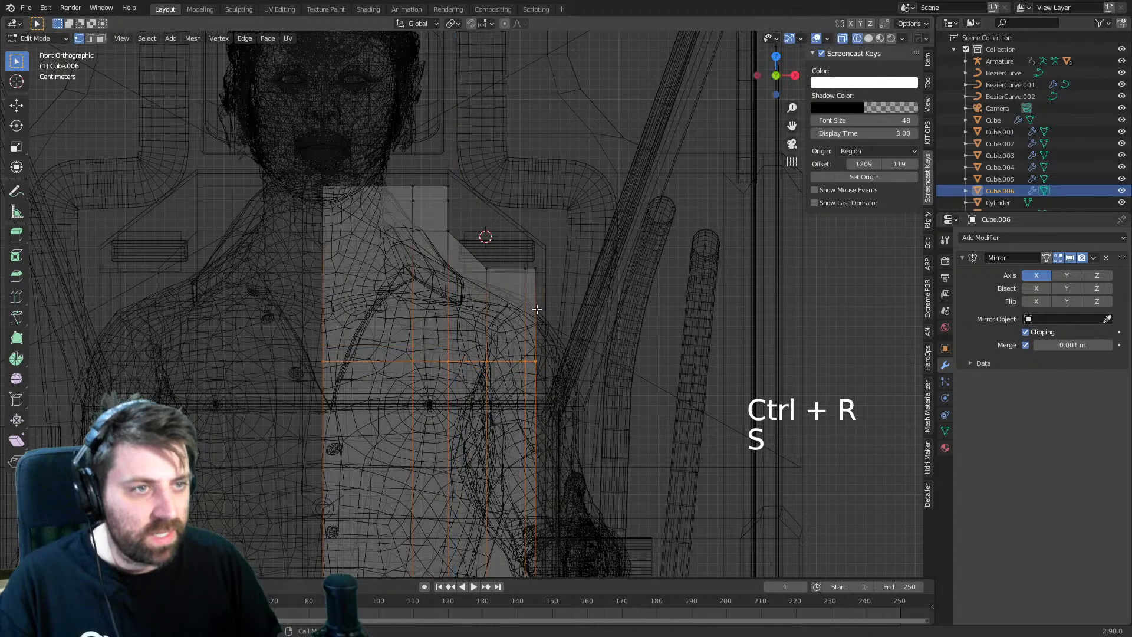
# - Raise the levelled horizontal loop about 0.073 m along Z to just below the slotted cylinder's underside
pyautogui.press('g')
pyautogui.press('z')
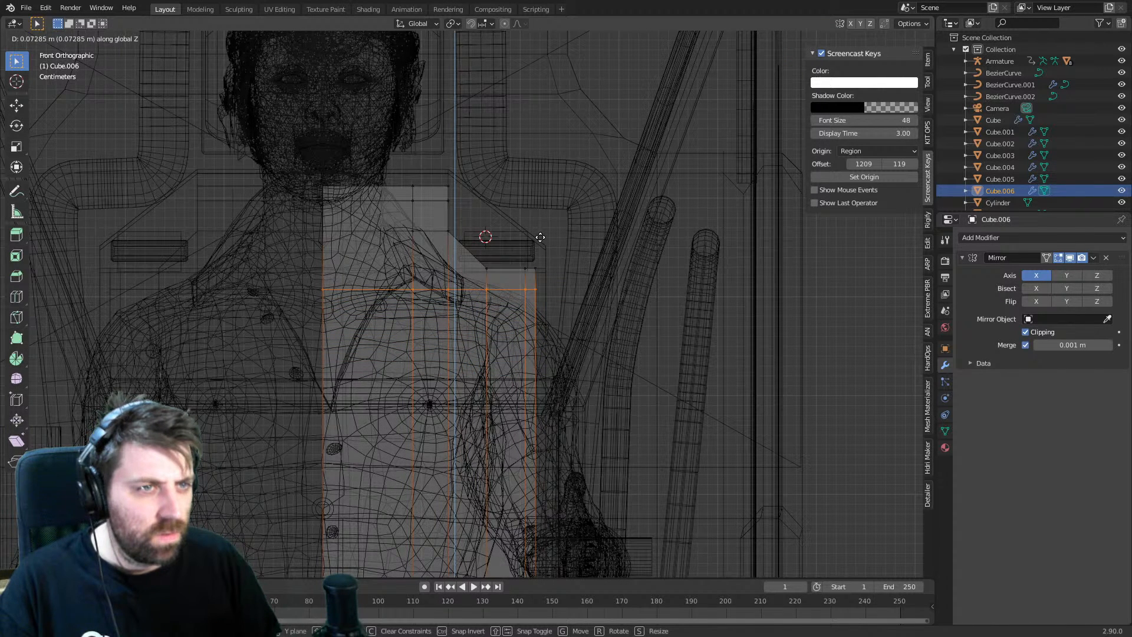
pyautogui.click(540, 237)
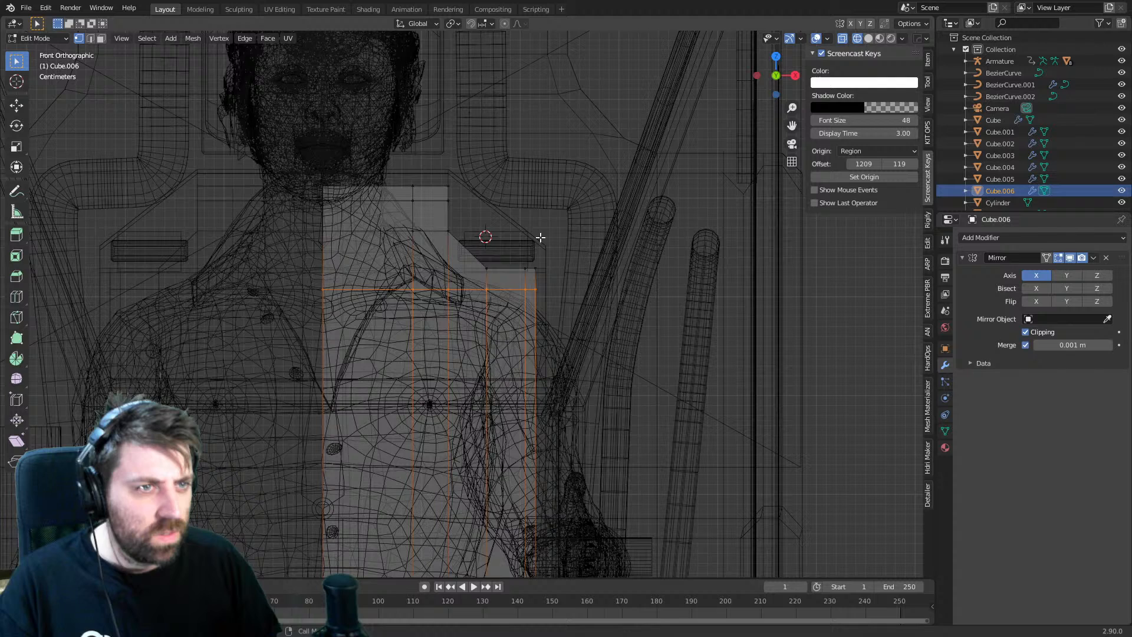
# - In face selection, delete only the sloped corner face beside the slotted cylinder, keeping its edges
pyautogui.press('3')
pyautogui.click(464, 270)
pyautogui.press('Delete')
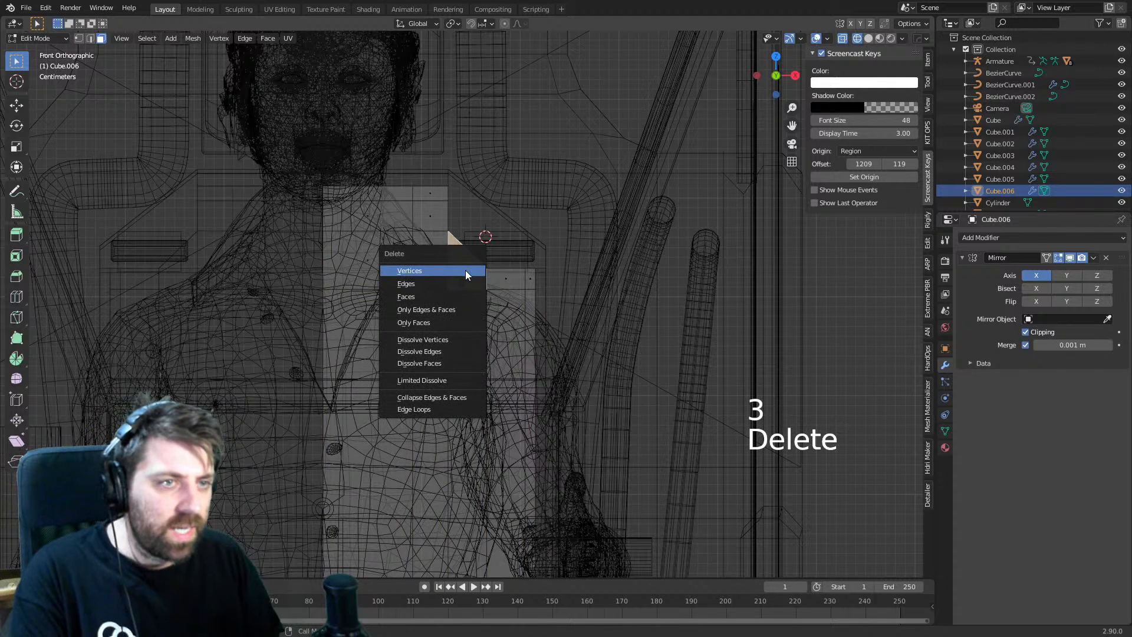
pyautogui.click(463, 319)
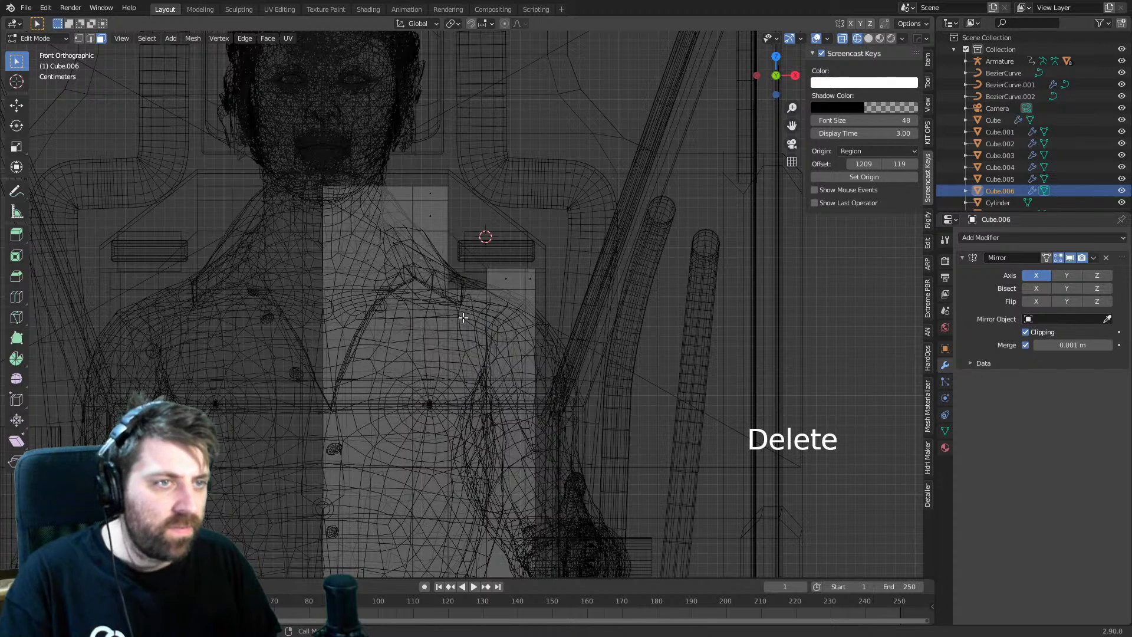
# - Merge the new horizontal loop's vertex on the inner vertical cut into the vertex directly above it, using At Last
pyautogui.press('1')
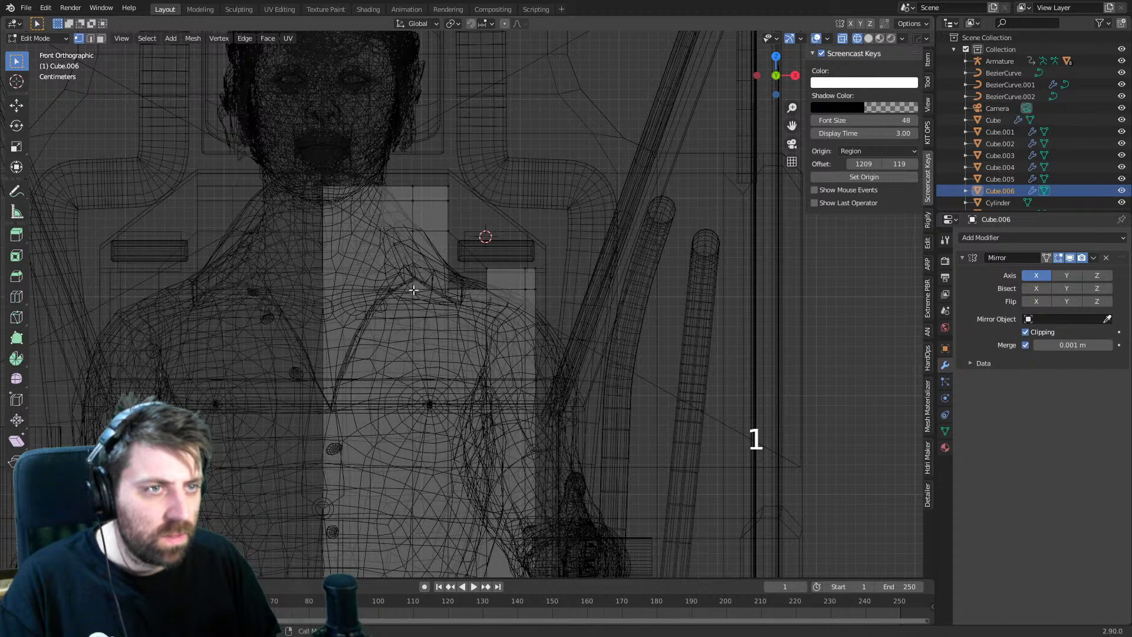
pyautogui.click(415, 288)
pyautogui.keyDown('shift'); pyautogui.click(446, 289); pyautogui.keyUp('shift')
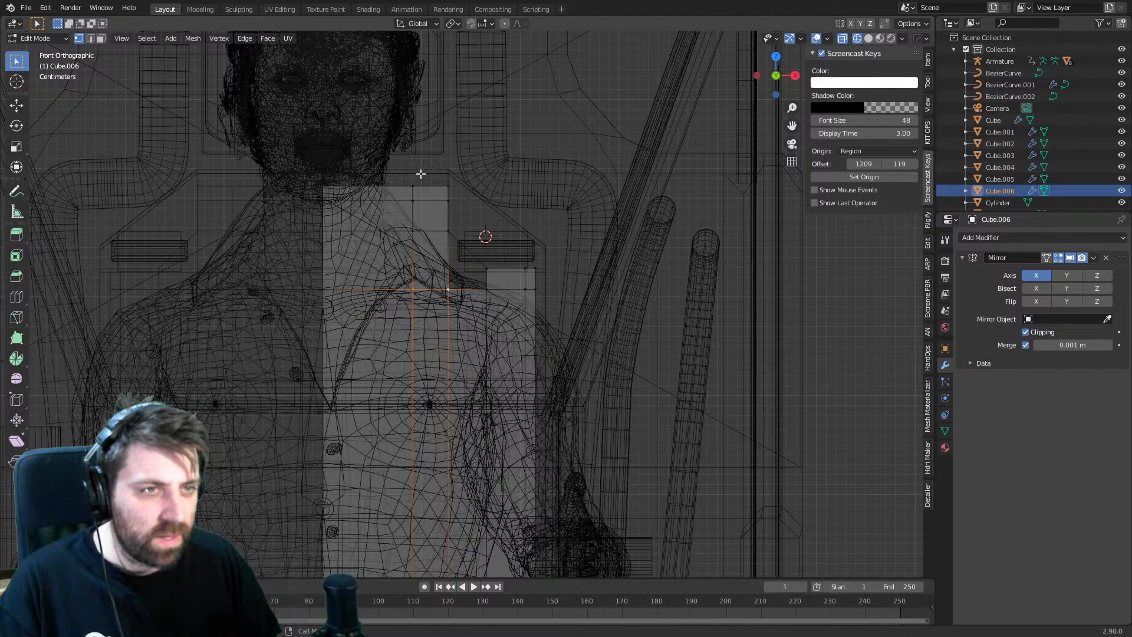
pyautogui.keyDown('shift'); pyautogui.click(414, 233); pyautogui.keyUp('shift')
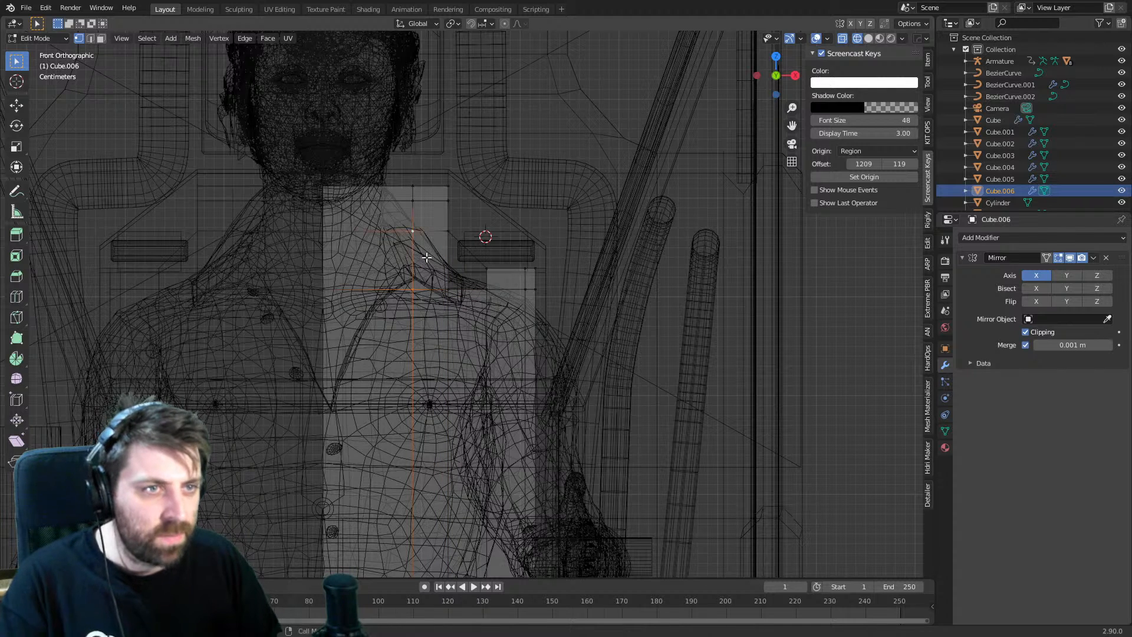
pyautogui.press('m')
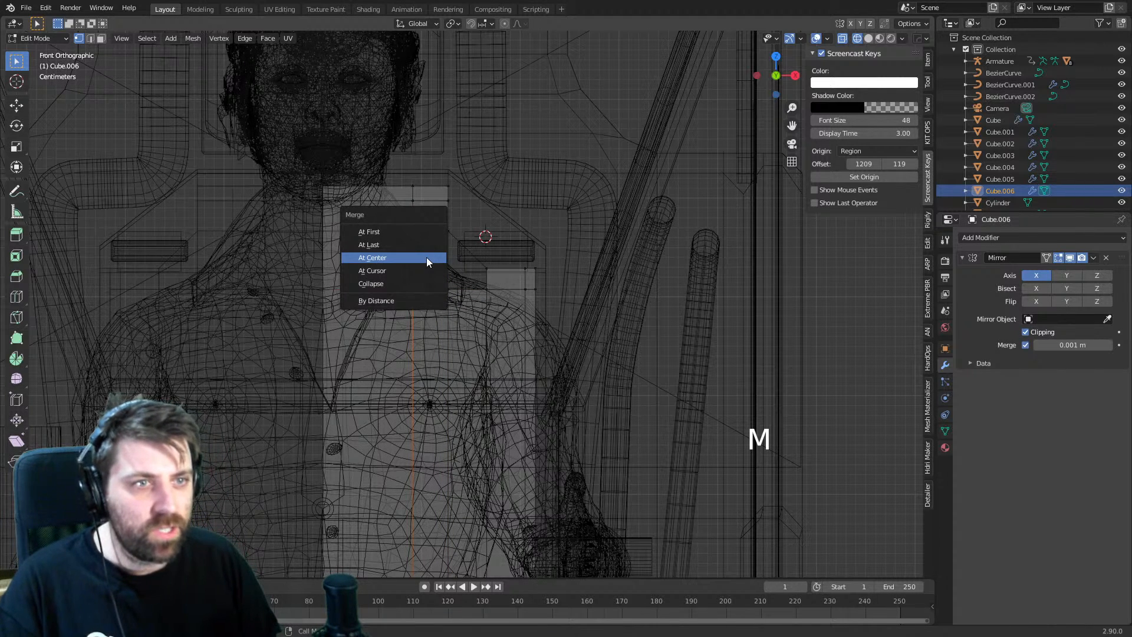
pyautogui.click(423, 243)
# - Merge the new horizontal loop's vertex on the mirror centreline into the vertex directly above it
pyautogui.click(320, 294)
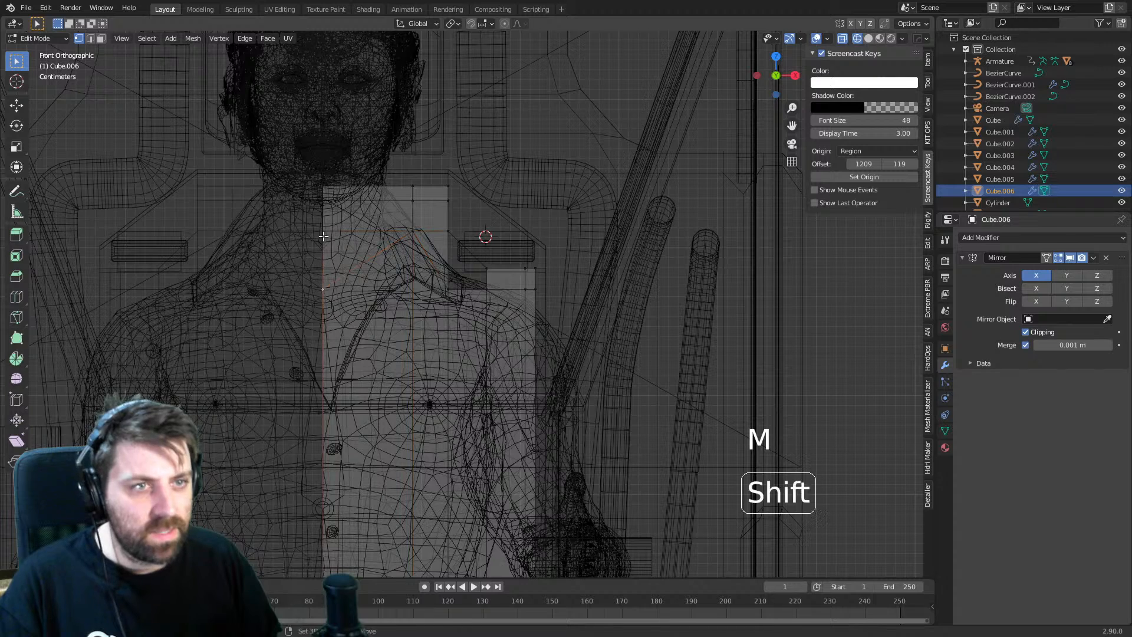
pyautogui.keyDown('shift'); pyautogui.click(324, 233); pyautogui.keyUp('shift')
pyautogui.press('m')
pyautogui.click(324, 233)
pyautogui.keyDown('shift'); pyautogui.moveTo(439, 208); pyautogui.dragTo(429, 199, button='middle'); pyautogui.keyUp('shift')
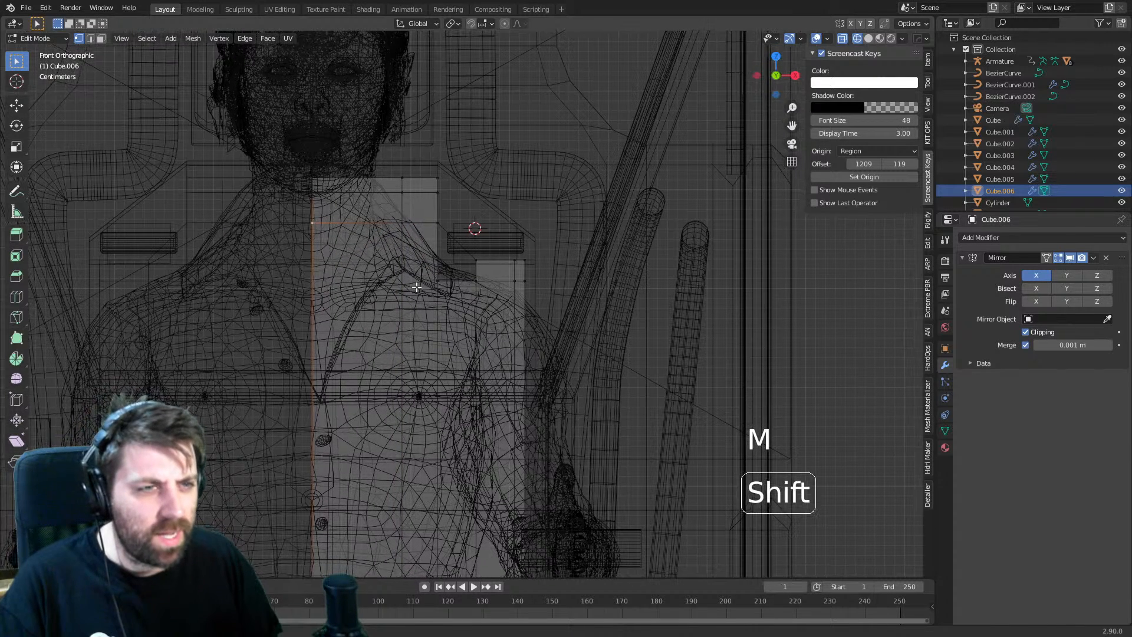
# - In edge selection, delete the vertical edge running down beside the slotted cylinder to the shoulder row, using the Edges option
pyautogui.click(435, 283)
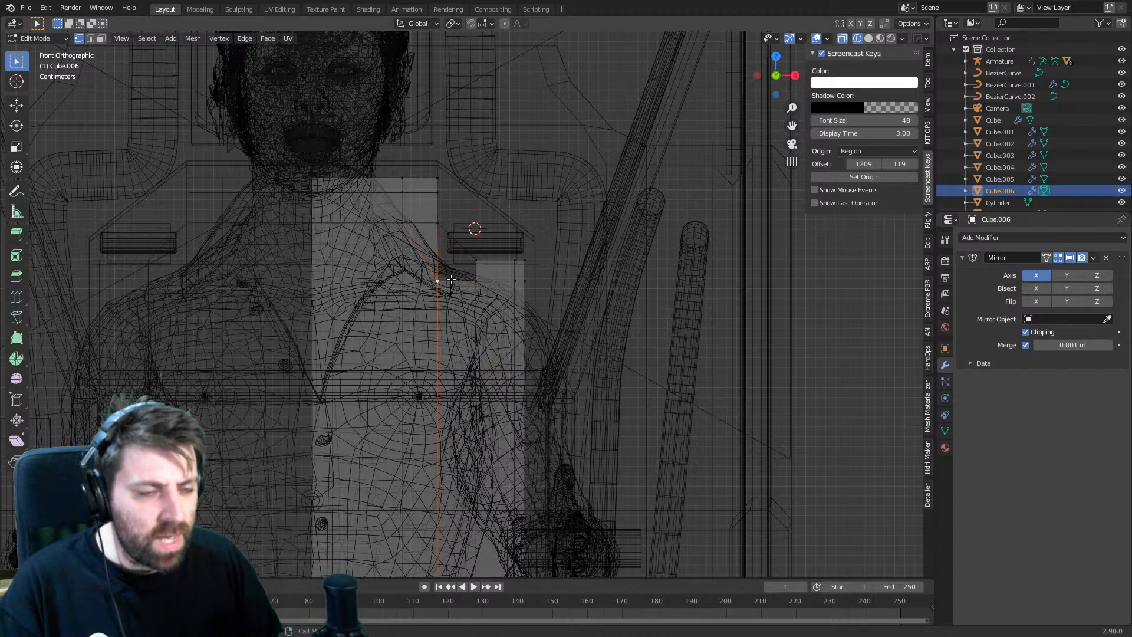
pyautogui.press('2')
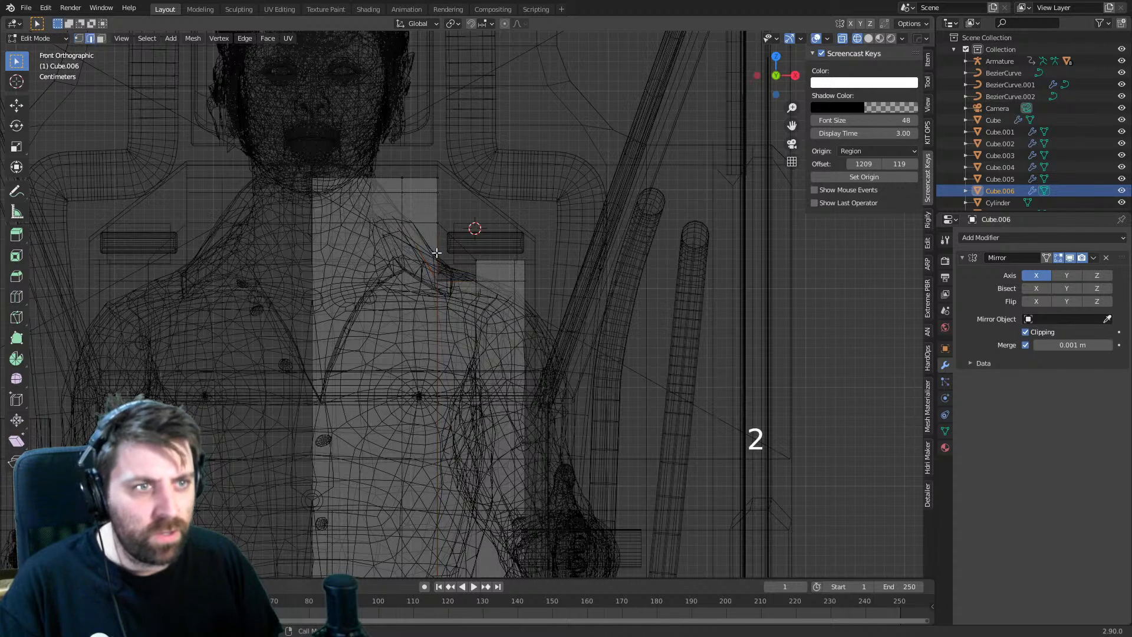
pyautogui.press('Delete')
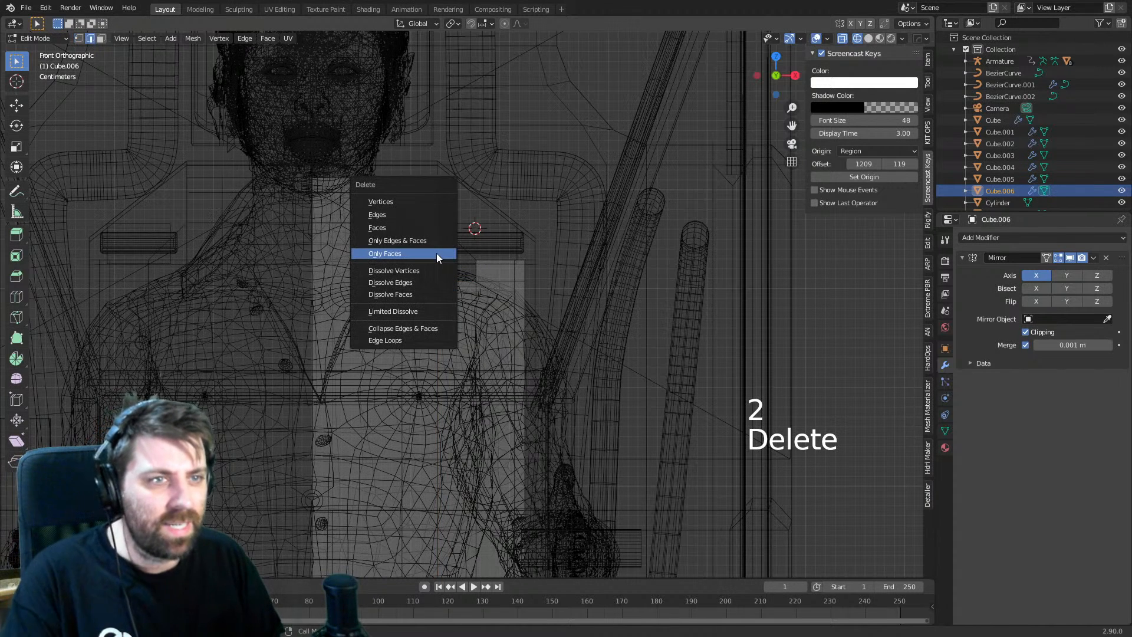
pyautogui.click(433, 214)
pyautogui.hotkey('ctrl', 'r')
pyautogui.hotkey('ctrl', 'r')
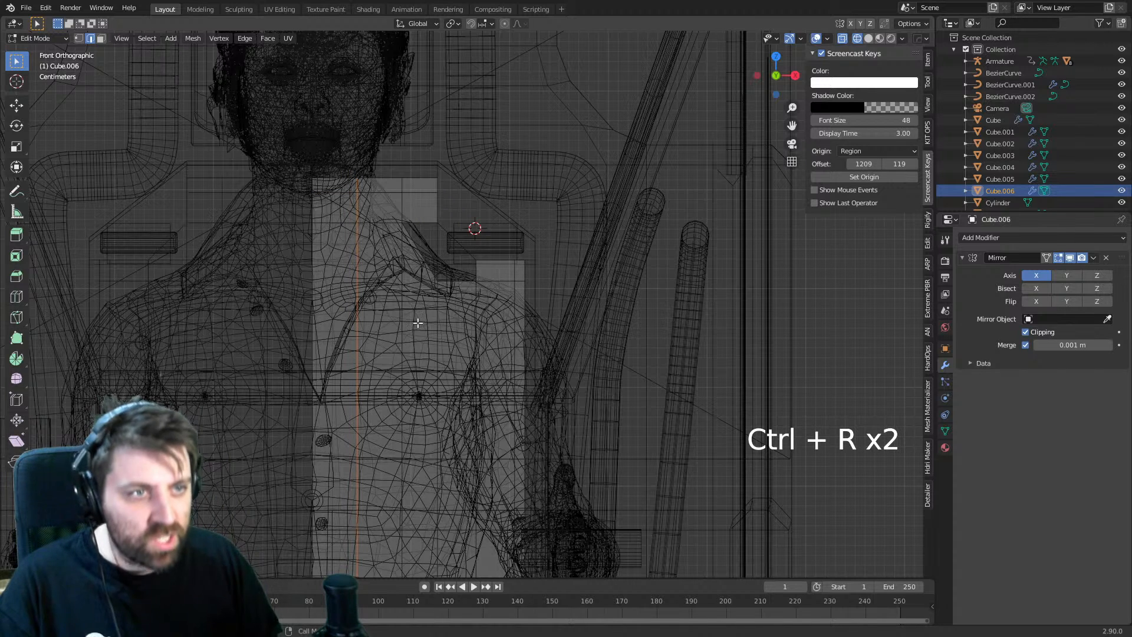
pyautogui.hotkey('ctrl', 'r')
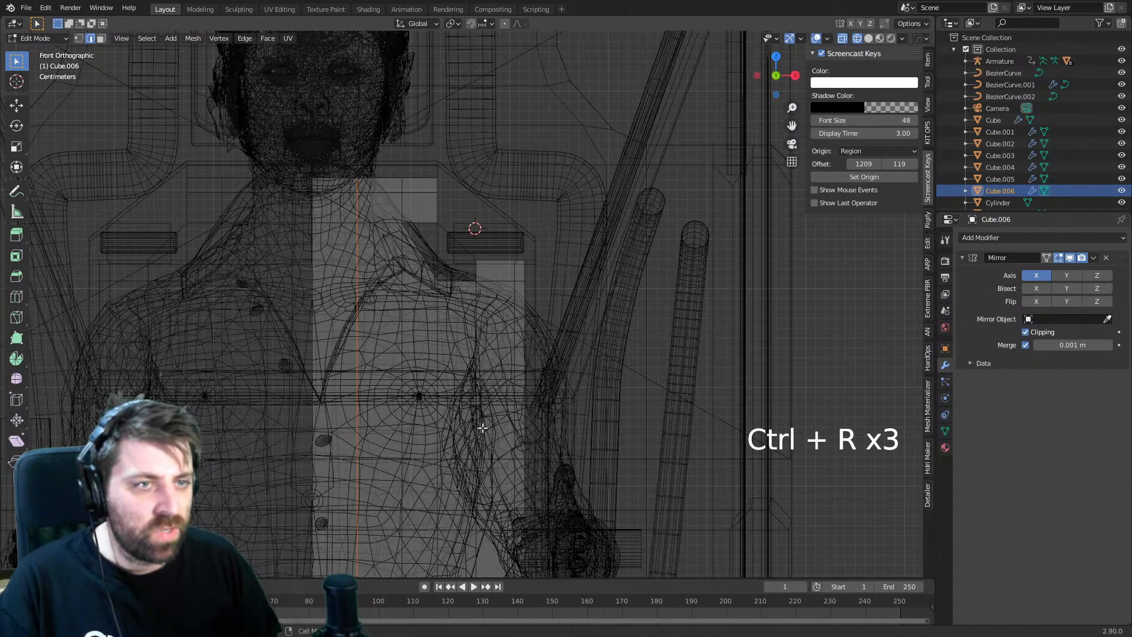
pyautogui.hotkey('ctrl', 'z')
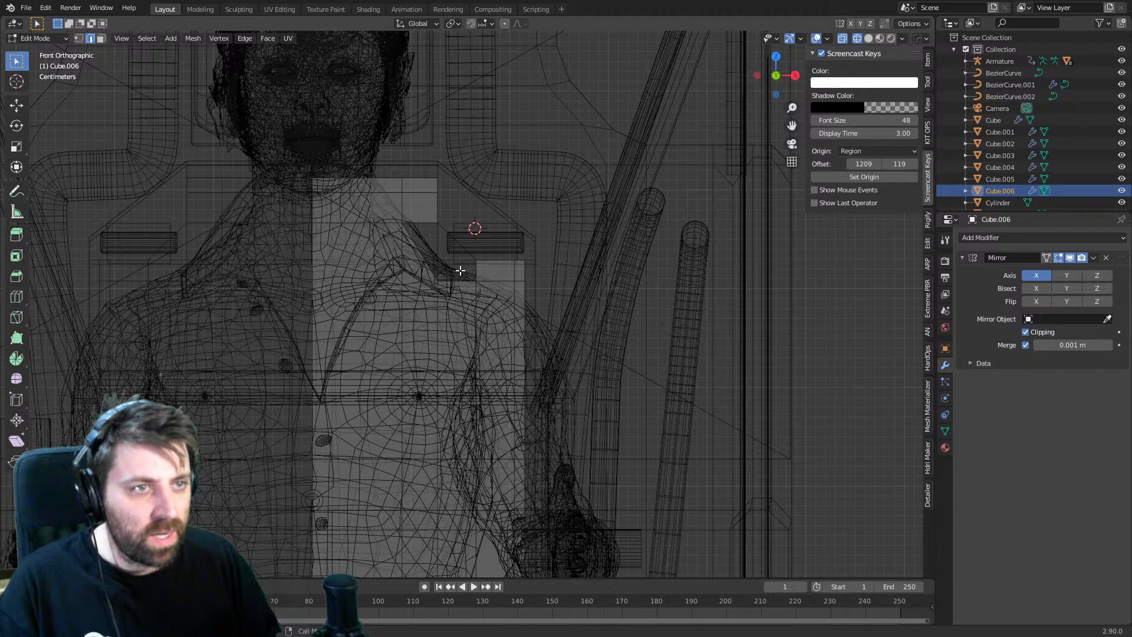
# - Move the horizontal edges beneath the outer shoulder section slightly down, together with the loose edge extending inward from them
pyautogui.click(499, 280)
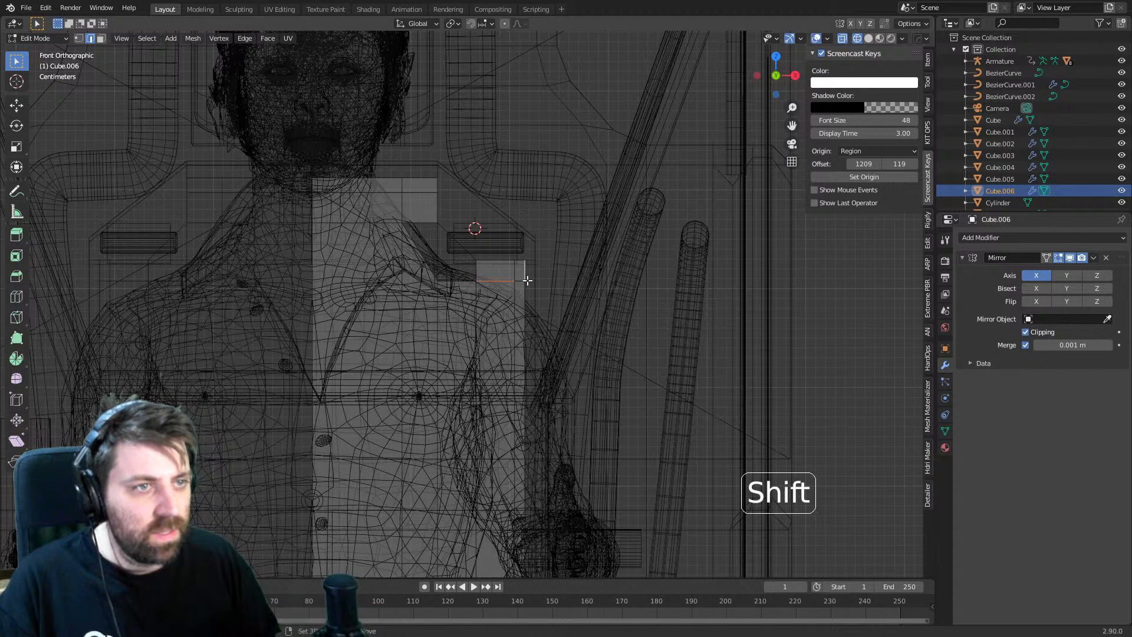
pyautogui.keyDown('shift'); pyautogui.click(521, 280); pyautogui.keyUp('shift')
pyautogui.keyDown('shift'); pyautogui.click(506, 281); pyautogui.keyUp('shift')
pyautogui.keyDown('shift'); pyautogui.click(462, 282); pyautogui.keyUp('shift')
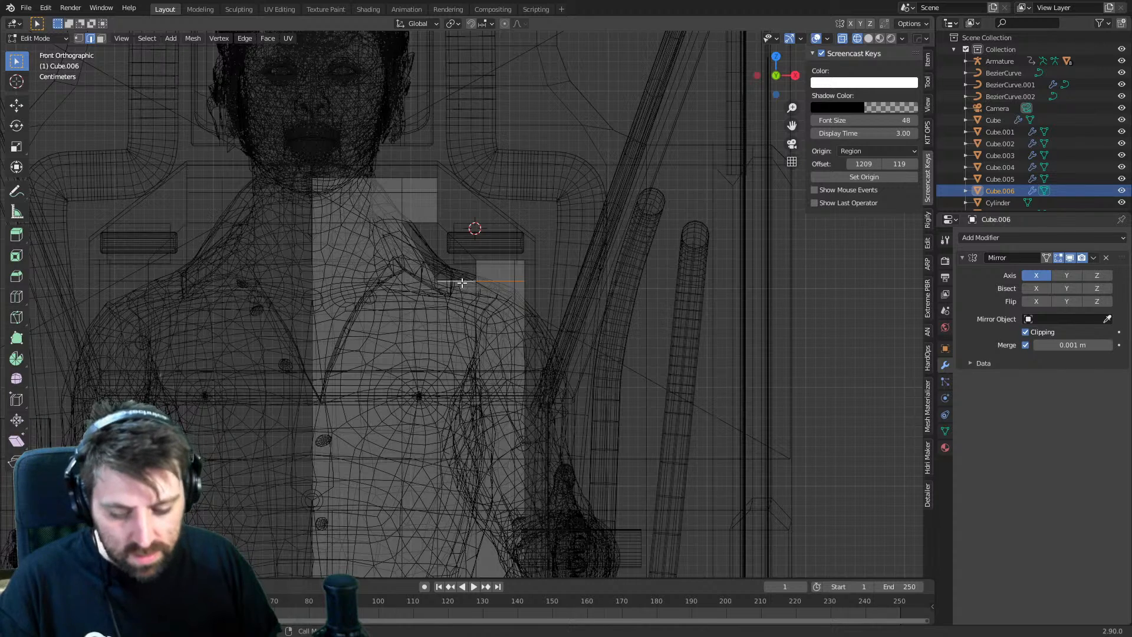
pyautogui.press('g')
pyautogui.click(462, 293)
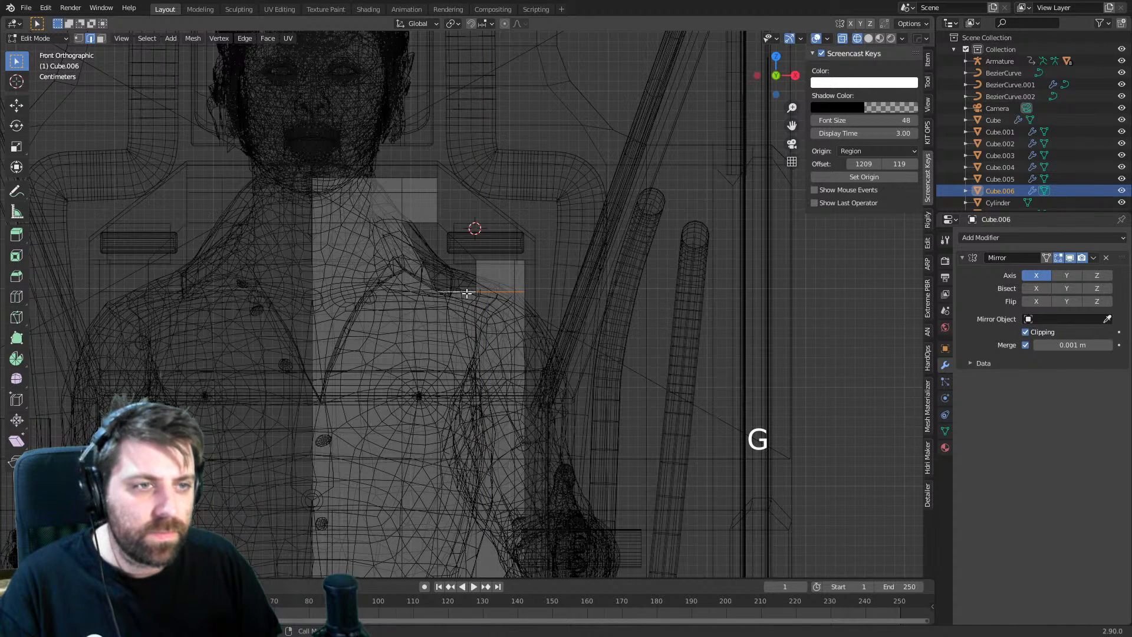
# - Merge the loose inner vertex of the lowered row into the next vertex outward, under the shoulder section's inner corner
pyautogui.press('1')
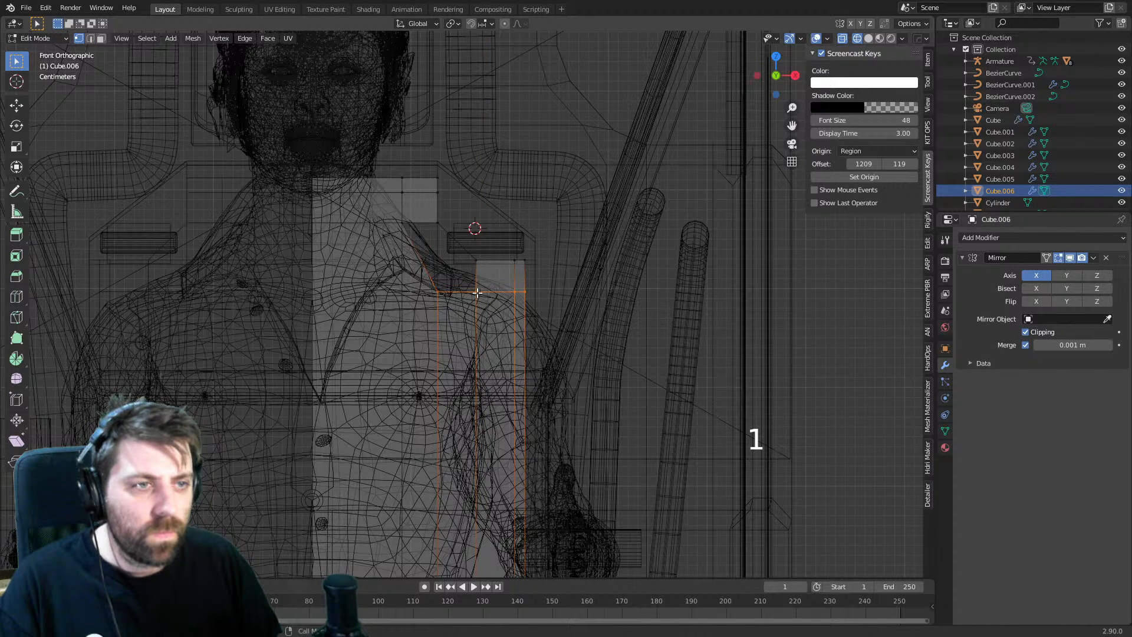
pyautogui.click(442, 291)
pyautogui.keyDown('shift'); pyautogui.click(475, 293); pyautogui.keyUp('shift')
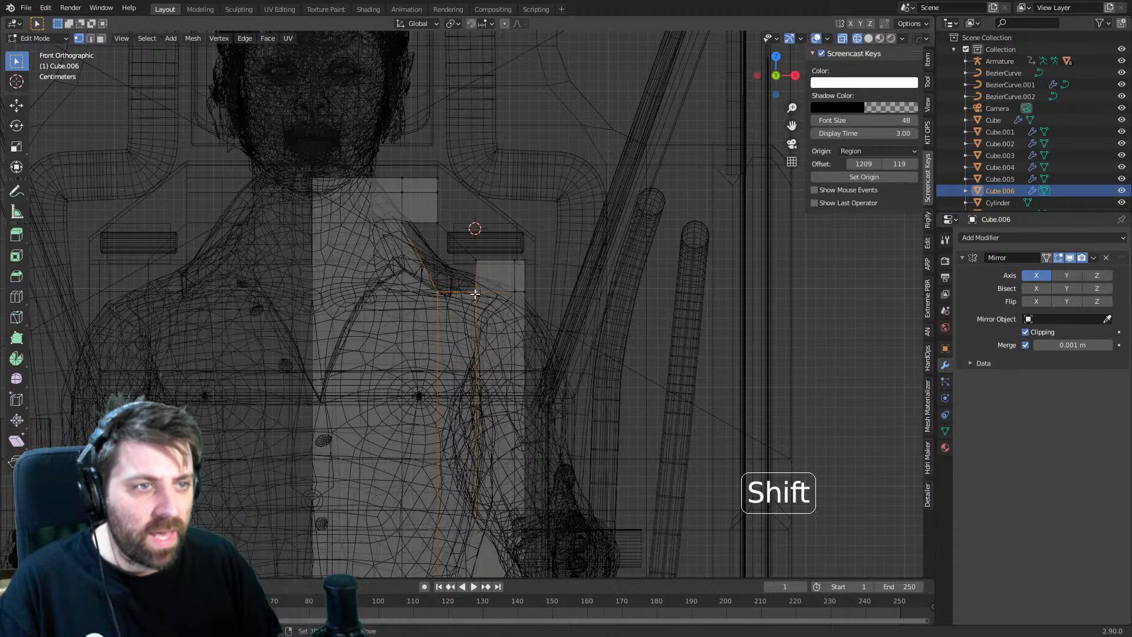
pyautogui.press('n')
pyautogui.press('b')
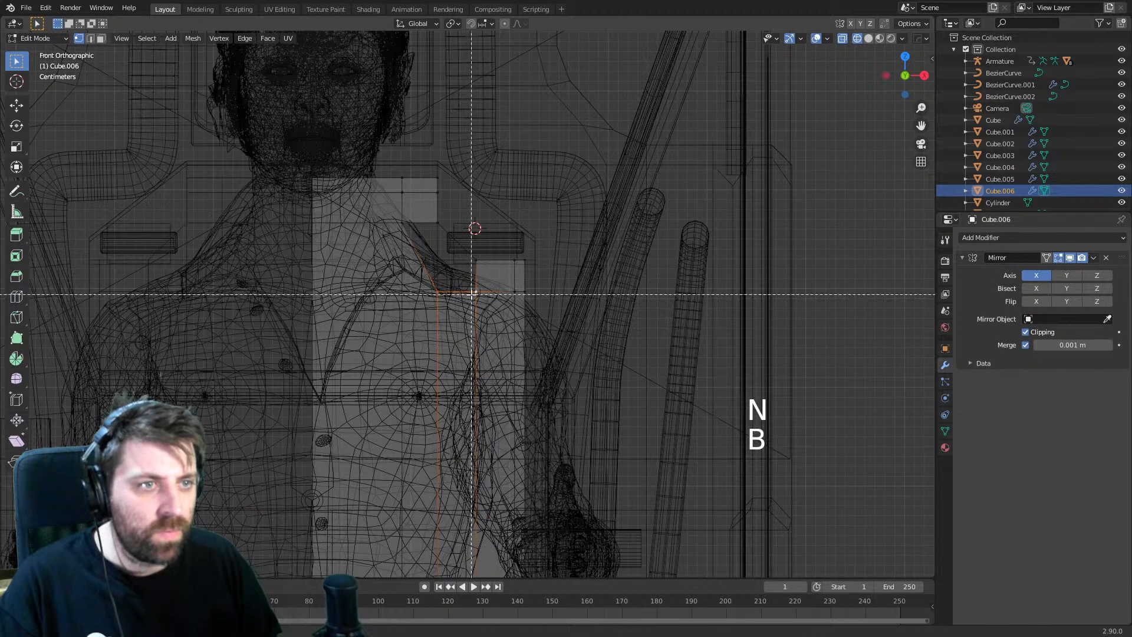
pyautogui.press('m')
pyautogui.click(469, 297)
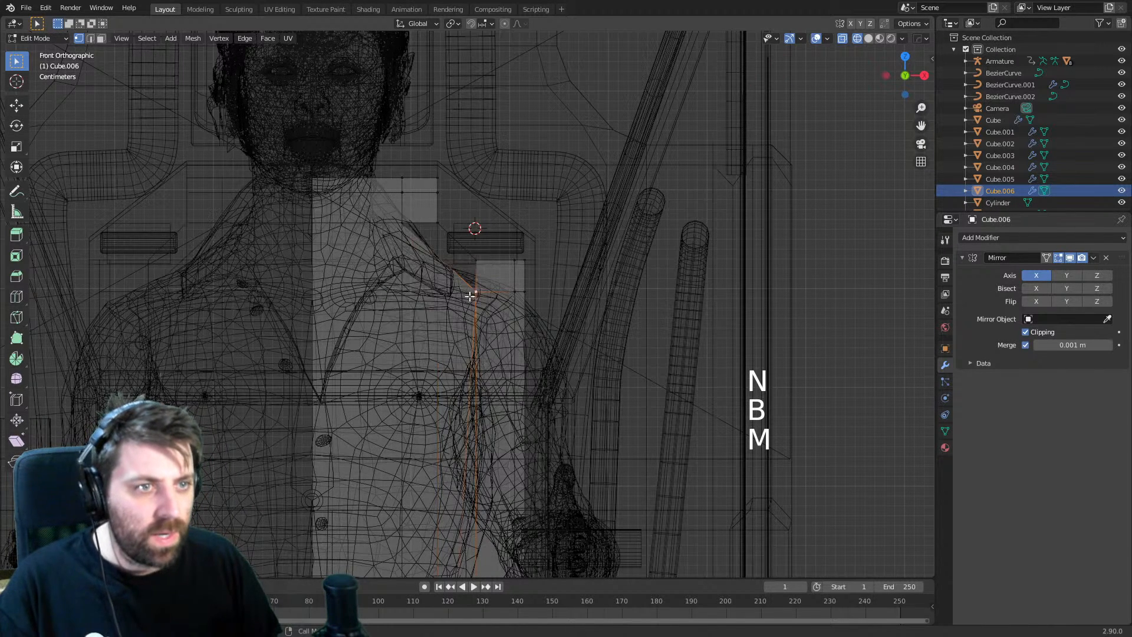
# - Merge the vertex at the lower end of the slanted vertical edge into the neighbouring vertex on its outer side
pyautogui.click(400, 225)
pyautogui.click(477, 298)
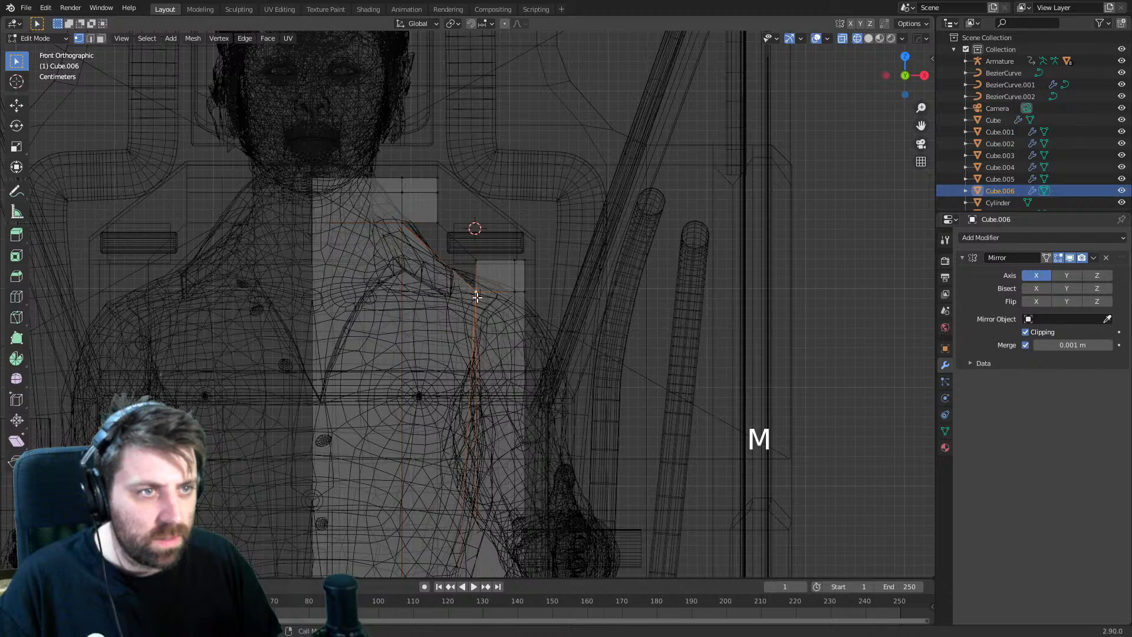
pyautogui.keyDown('shift'); pyautogui.scroll(-8, 477, 297); pyautogui.keyUp('shift')
pyautogui.press('a')
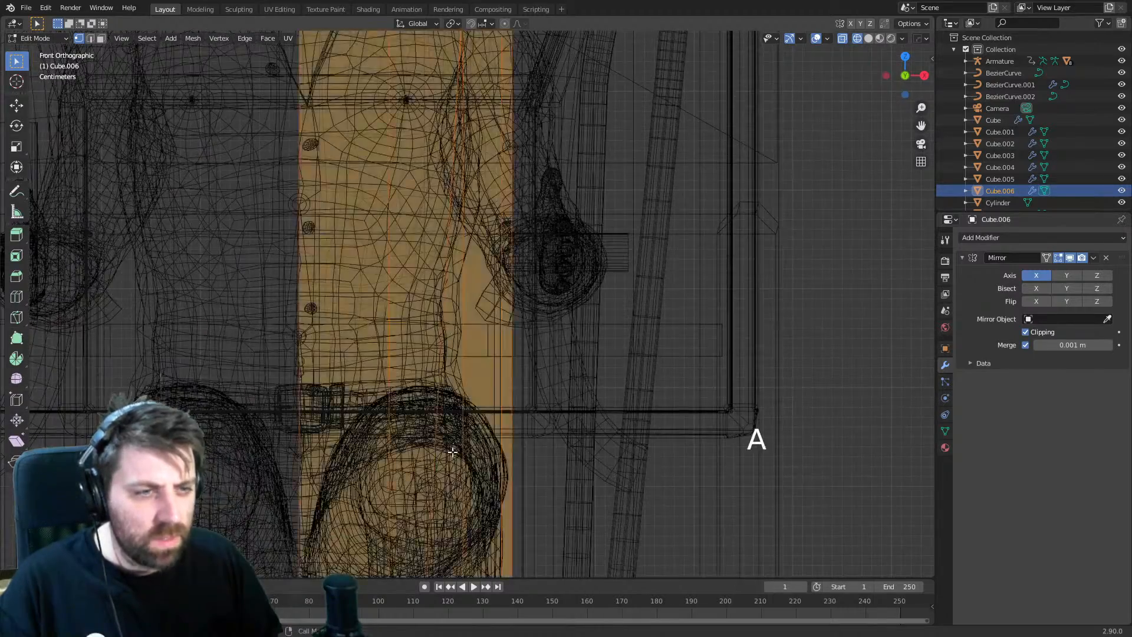
pyautogui.scroll(-4, 444, 400)
pyautogui.scroll(3, 444, 400)
pyautogui.click(435, 442)
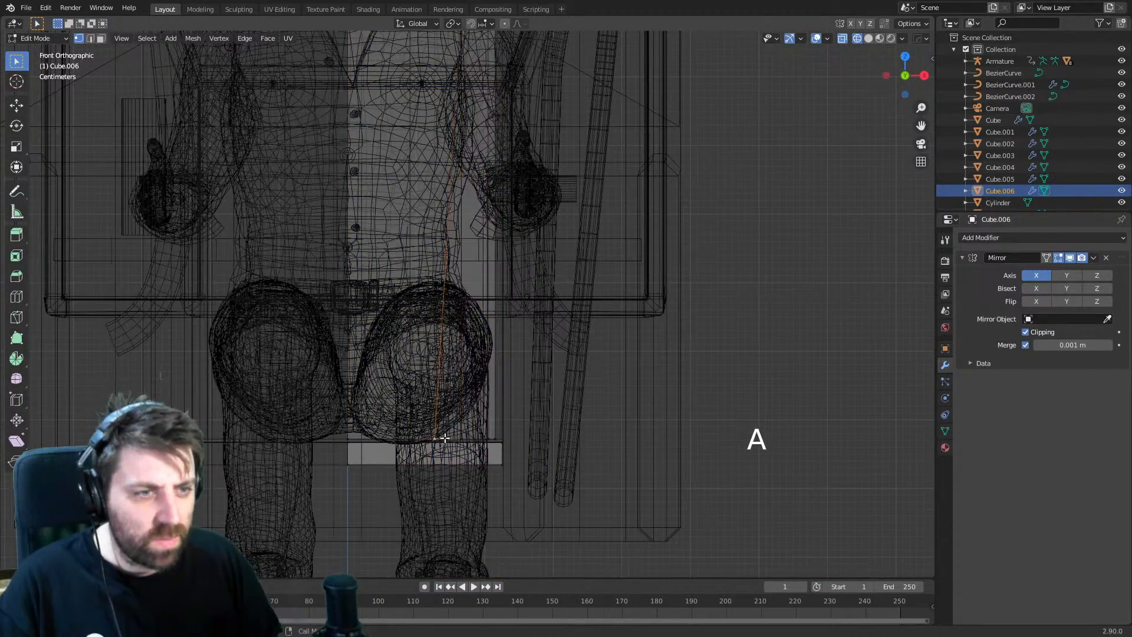
pyautogui.keyDown('shift'); pyautogui.click(457, 441); pyautogui.keyUp('shift')
pyautogui.press('m')
pyautogui.click(457, 441)
# - Fill the gap between the two parallel diagonal edges beside the slotted cylinder with a face
pyautogui.keyDown('shift'); pyautogui.moveTo(470, 216); pyautogui.dragTo(436, 327, button='middle'); pyautogui.keyUp('shift')
pyautogui.press('a')
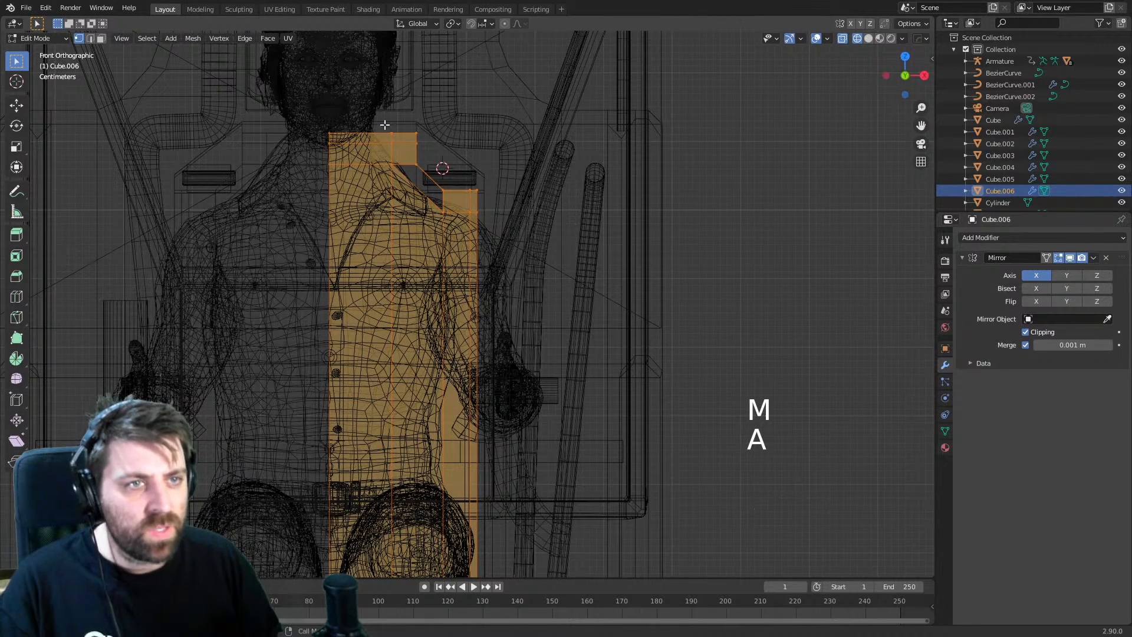
pyautogui.press('2')
pyautogui.click(424, 171)
pyautogui.keyDown('shift'); pyautogui.click(423, 188); pyautogui.keyUp('shift')
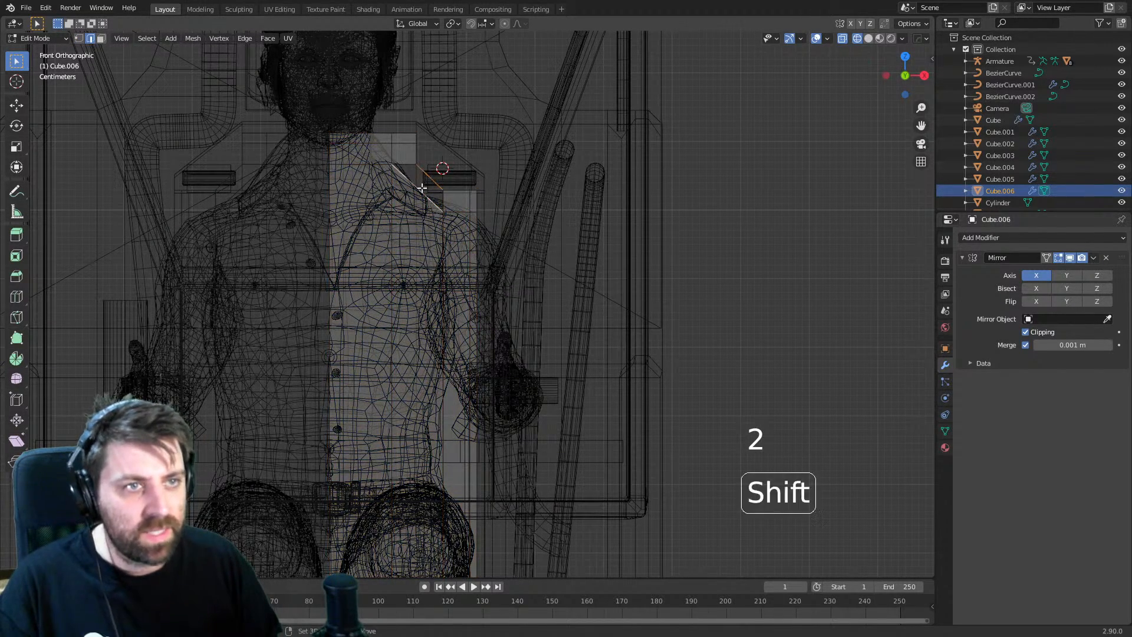
pyautogui.press('f')
# - Add a lengthwise loop cut through the middle of the diagonal face, continuing into the neck and shoulder sections
pyautogui.hotkey('ctrl', 'r')
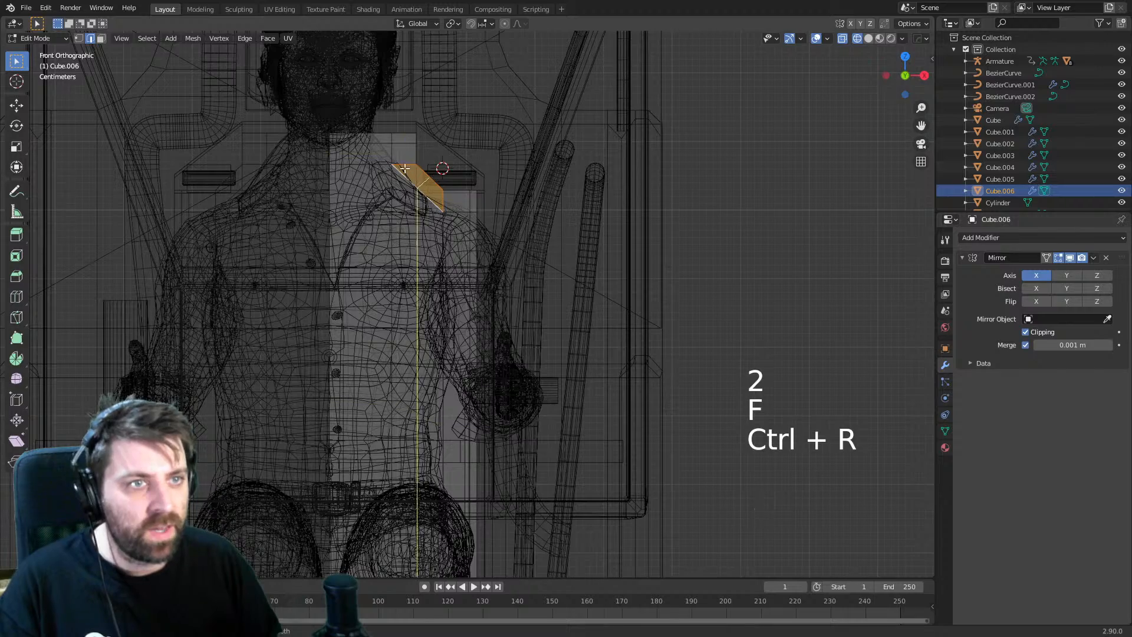
pyautogui.scroll(4, 407, 163)
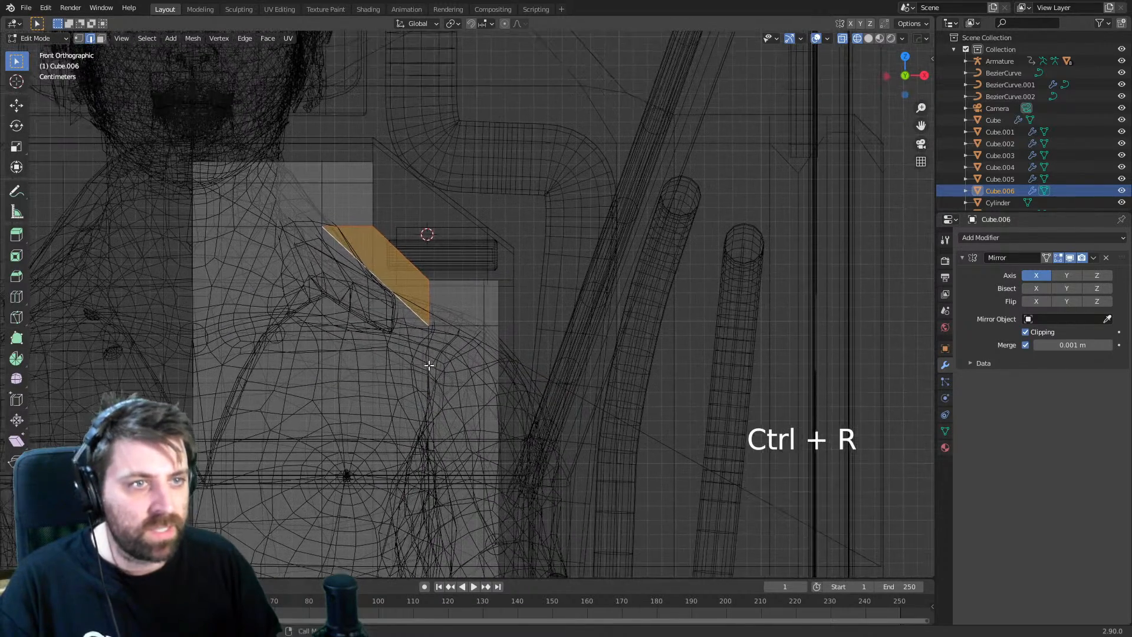
pyautogui.hotkey('ctrl', 'r')
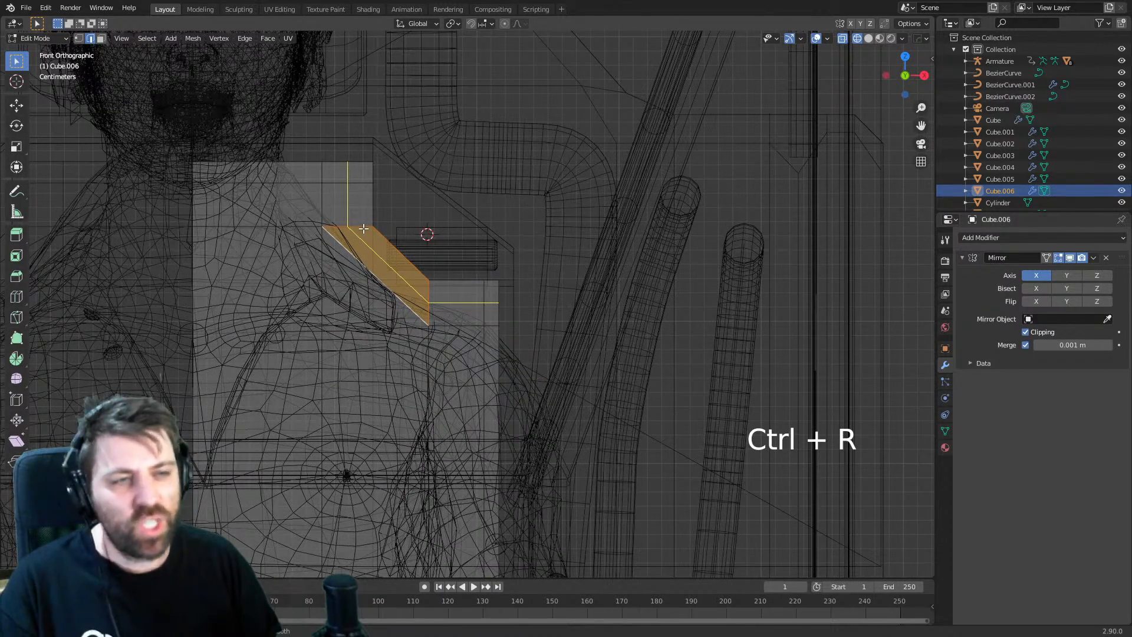
pyautogui.click(363, 228)
pyautogui.keyDown('shift'); pyautogui.moveTo(363, 229); pyautogui.dragTo(391, 208, button='middle'); pyautogui.keyUp('shift')
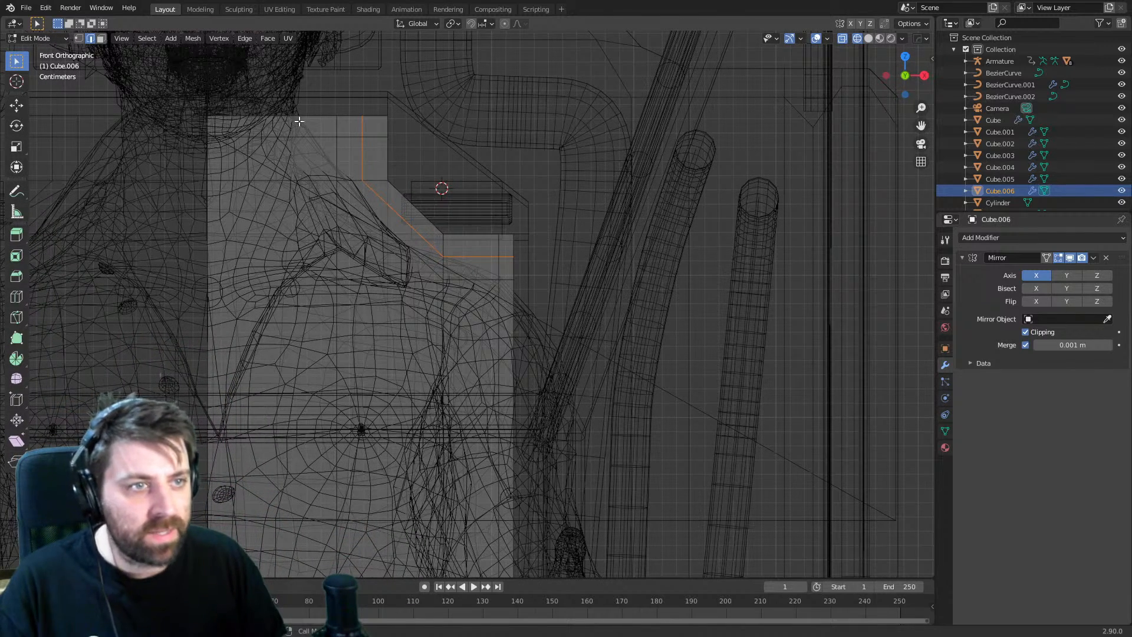
# - In face selection, select the face loops along the panel's upper row, its stepped border and its outer side column
pyautogui.keyDown('shift'); pyautogui.moveTo(299, 121); pyautogui.dragTo(306, 61, button='middle'); pyautogui.keyUp('shift')
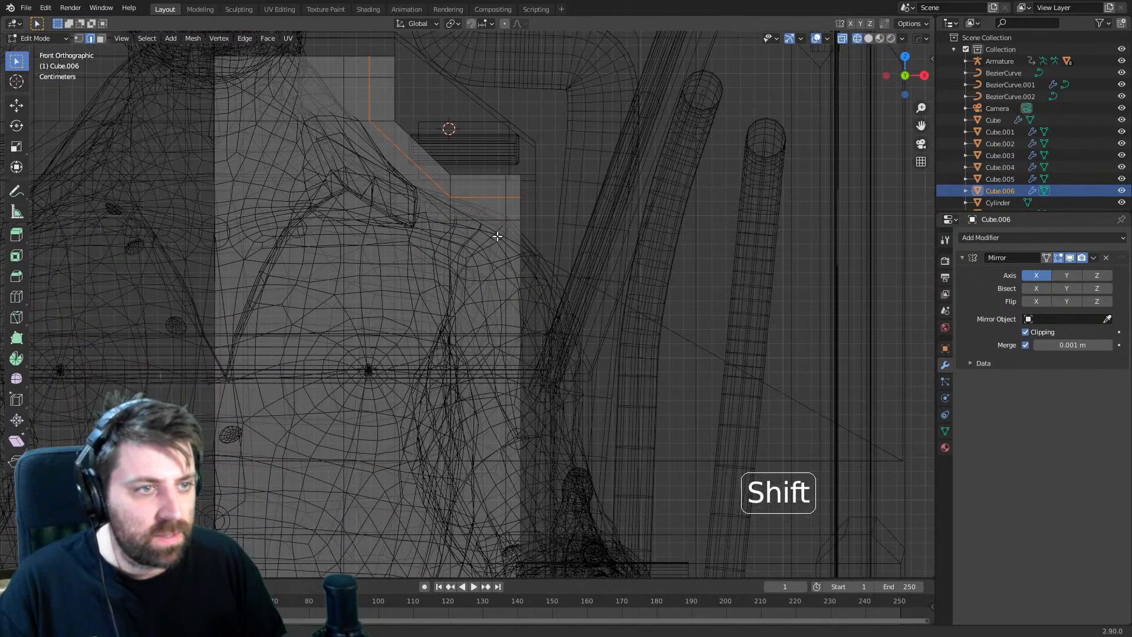
pyautogui.press('3')
pyautogui.keyDown('alt'); pyautogui.click(371, 68); pyautogui.keyUp('alt')
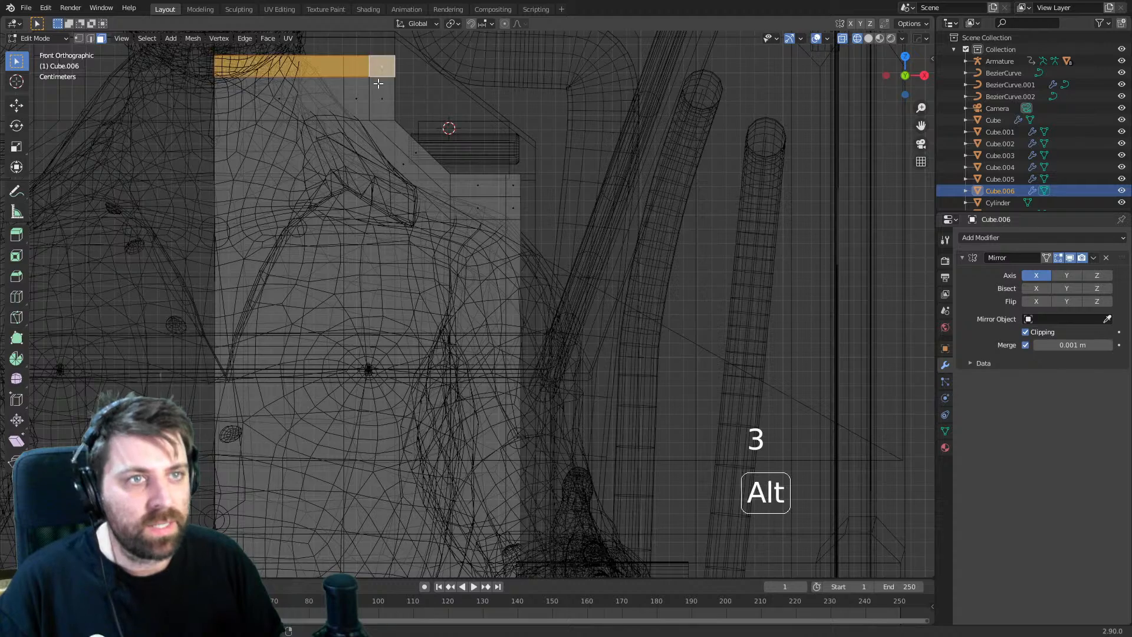
pyautogui.keyDown('alt'); pyautogui.keyDown('shift'); pyautogui.click(511, 200); pyautogui.keyUp('shift'); pyautogui.keyUp('alt')
pyautogui.keyDown('alt'); pyautogui.keyDown('shift'); pyautogui.click(513, 198); pyautogui.keyUp('shift'); pyautogui.keyUp('alt')
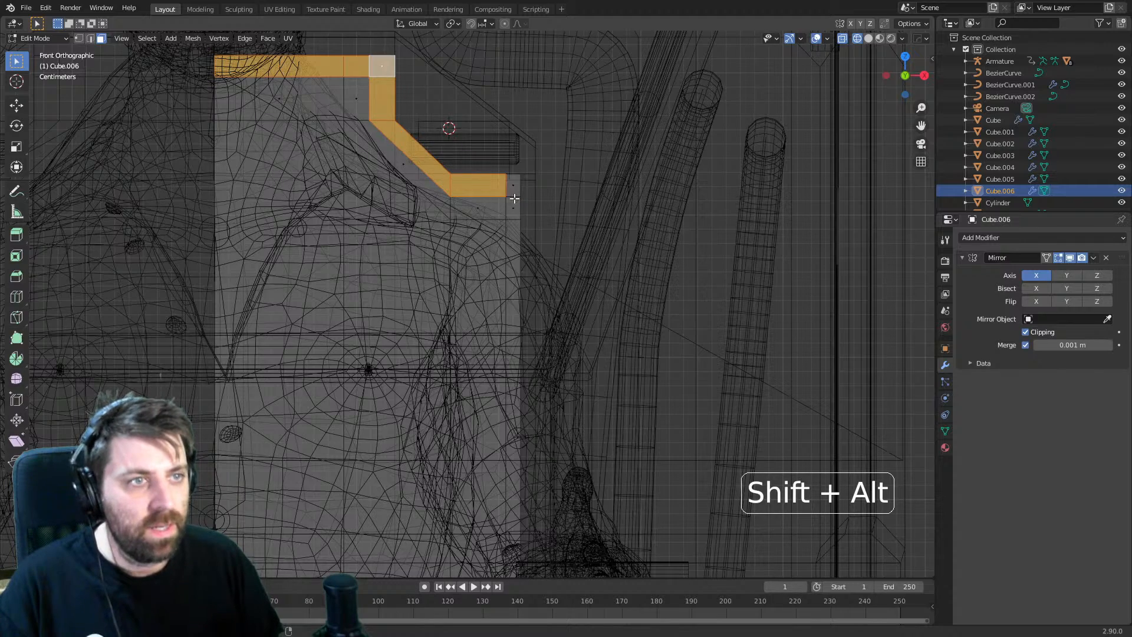
pyautogui.keyDown('alt'); pyautogui.keyDown('shift'); pyautogui.click(513, 198); pyautogui.keyUp('shift'); pyautogui.keyUp('alt')
# - Try to move the selected border faces about 0.018 m forward along Y and inspect them in solid shading
pyautogui.press('KP_3')
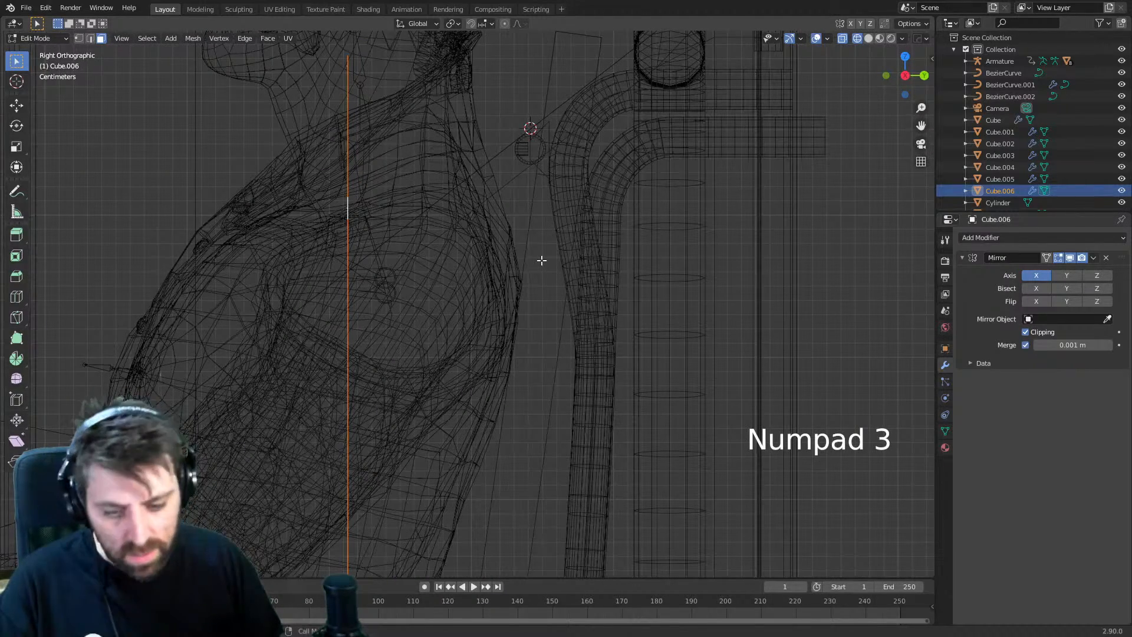
pyautogui.press('g')
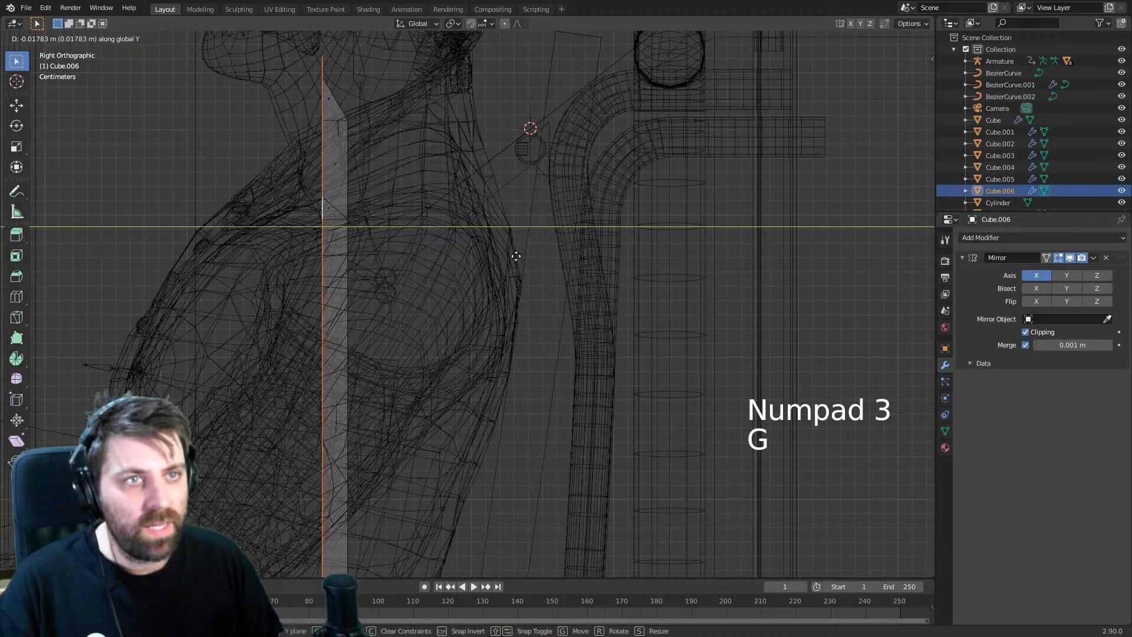
pyautogui.click(516, 256)
pyautogui.moveTo(457, 250)
pyautogui.mouseDown(button='middle')
pyautogui.moveTo(479, 240)
pyautogui.moveTo(563, 251)
pyautogui.mouseUp(button='middle')
pyautogui.press('z')
pyautogui.press('Tab')
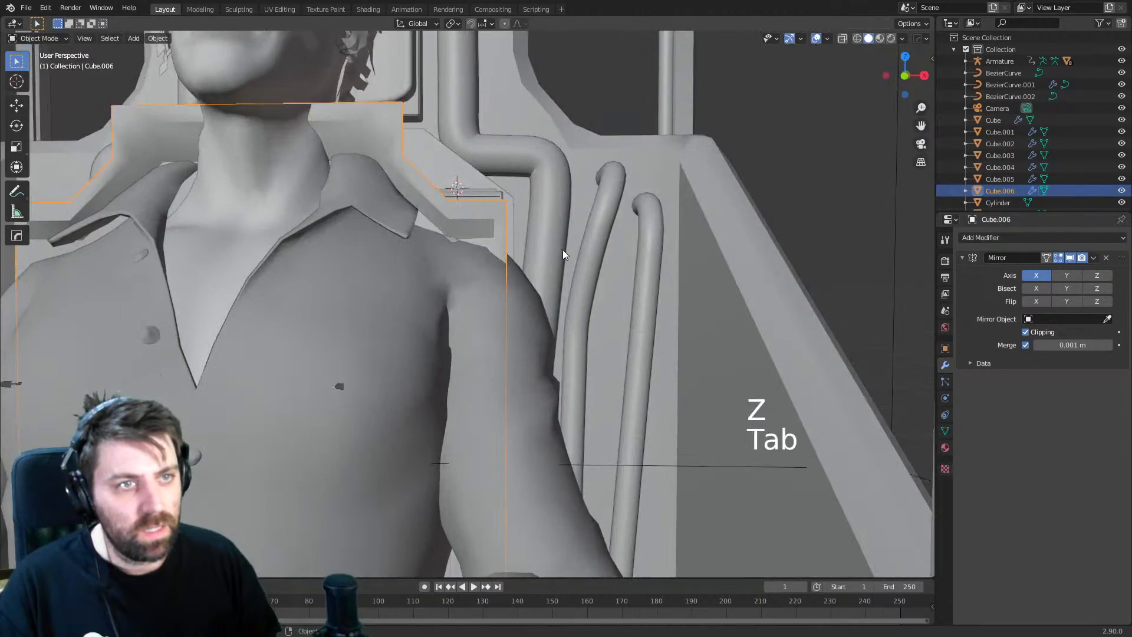
pyautogui.press('Tab')
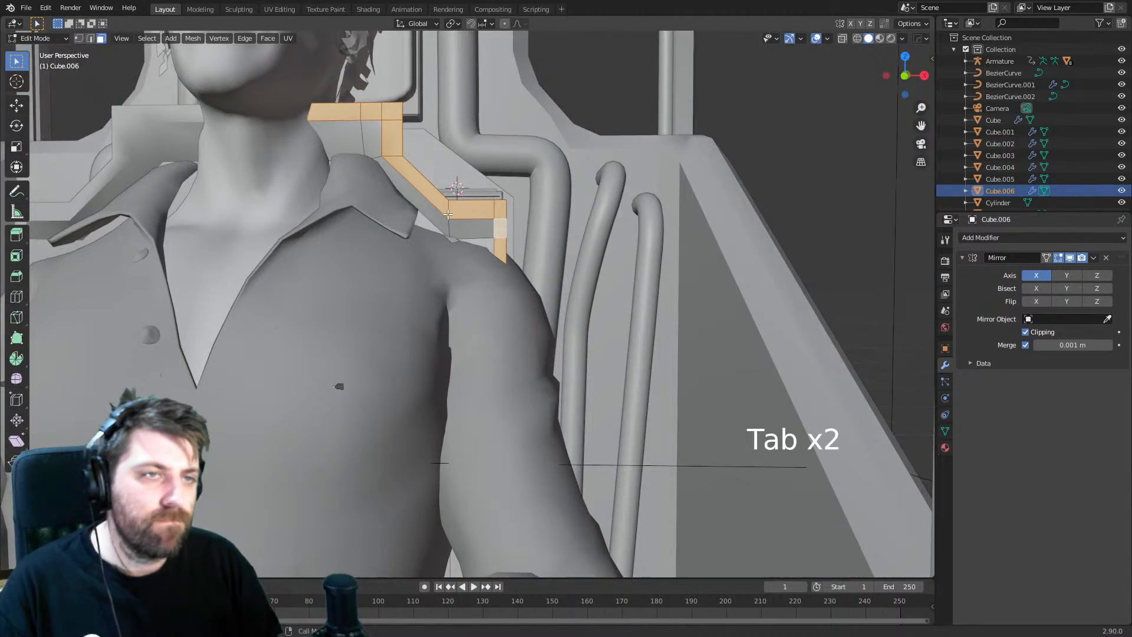
pyautogui.press('KP_3')
pyautogui.press('KP_1')
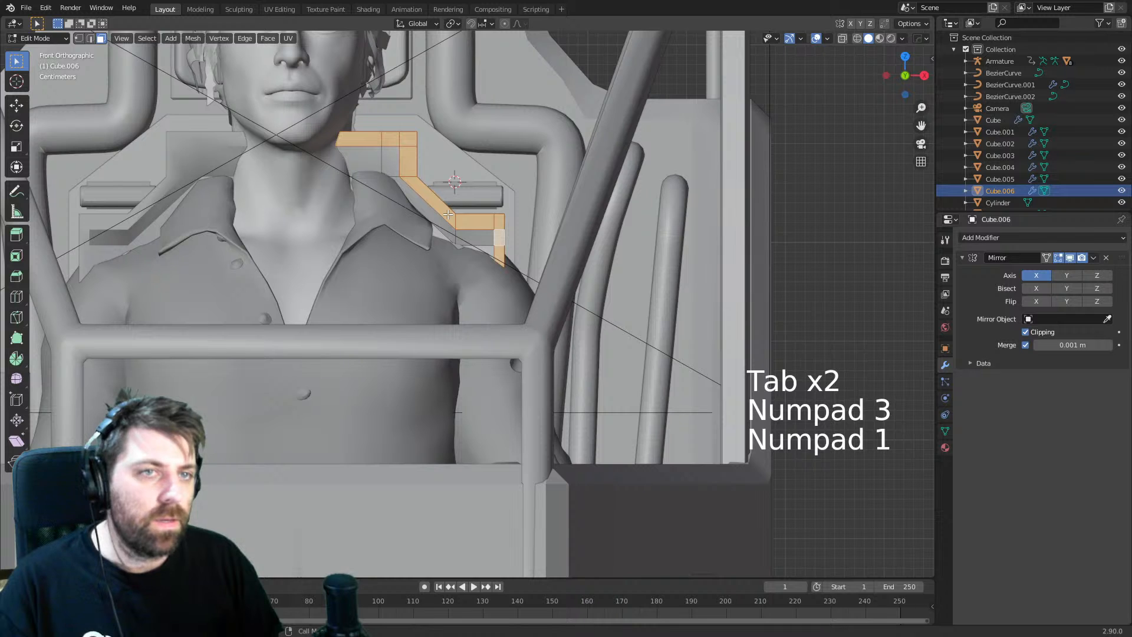
# - Undo the forward move of the selected border faces
pyautogui.hotkey('ctrl', 'z')
pyautogui.hotkey('ctrl', 'z')
pyautogui.hotkey('ctrl', 'z')
pyautogui.hotkey('ctrl', 'z')
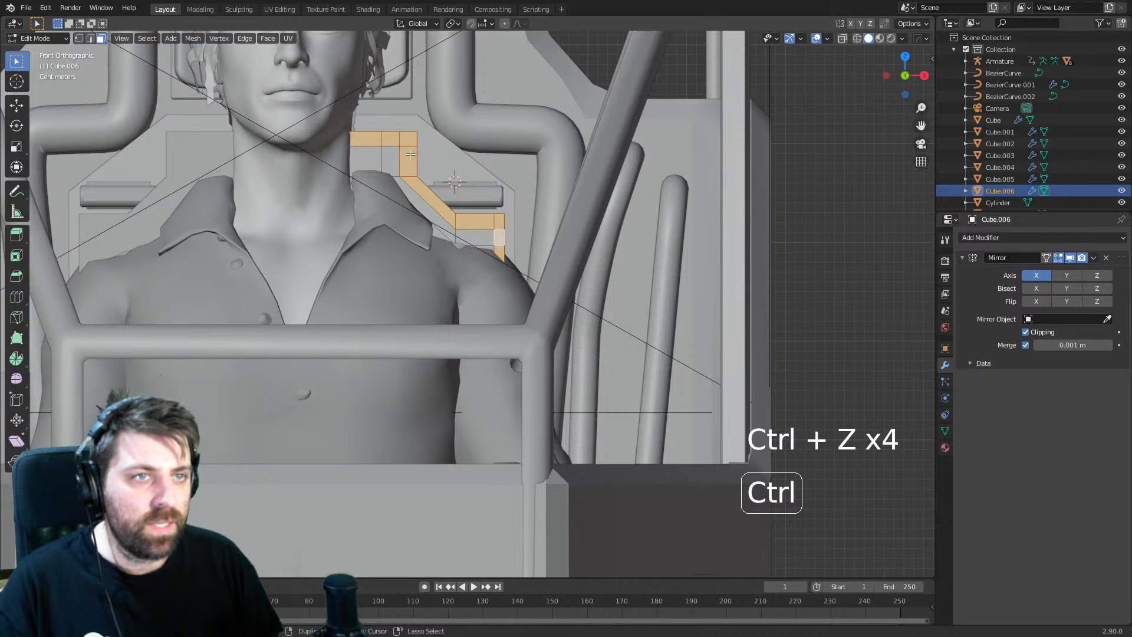
# - Deselect the upper row's inner faces and move the remaining stepped border and side column faces forward along Y
pyautogui.keyDown('shift'); pyautogui.click(391, 140); pyautogui.keyUp('shift')
pyautogui.keyDown('shift'); pyautogui.click(357, 142); pyautogui.keyUp('shift')
pyautogui.press('z')
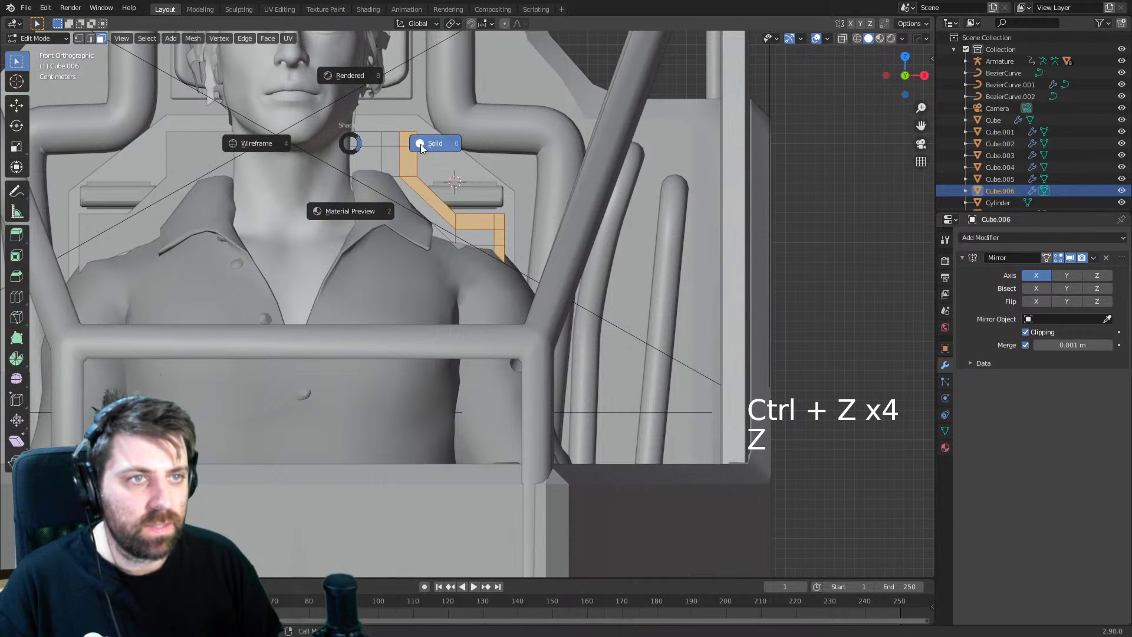
pyautogui.click(423, 145)
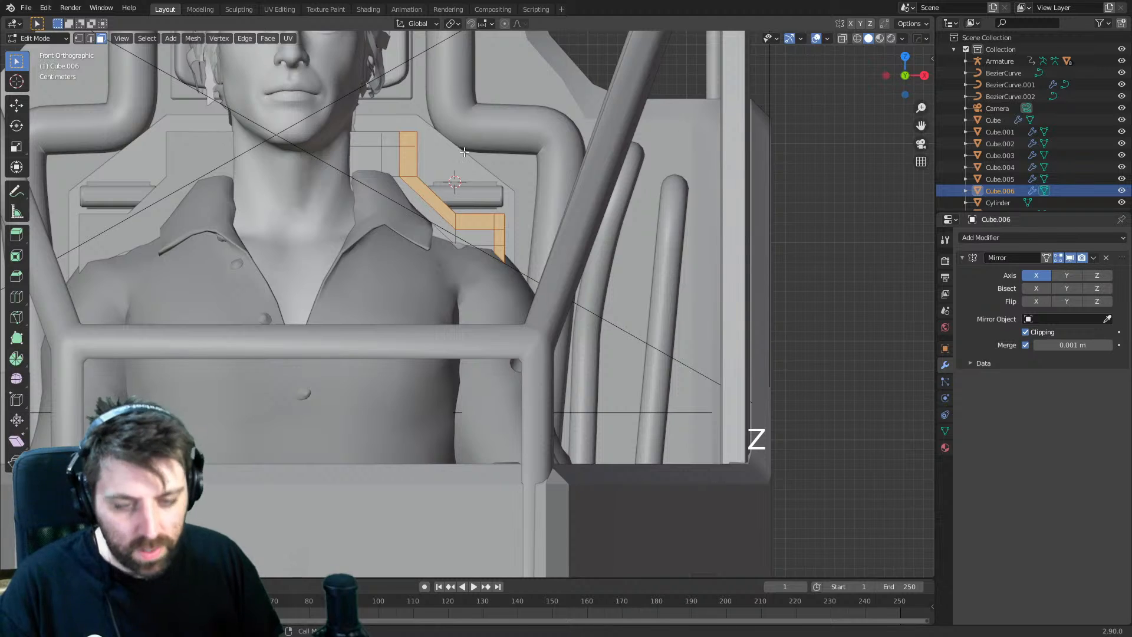
pyautogui.moveTo(423, 145); pyautogui.dragTo(500, 187, button='middle')
pyautogui.press('g')
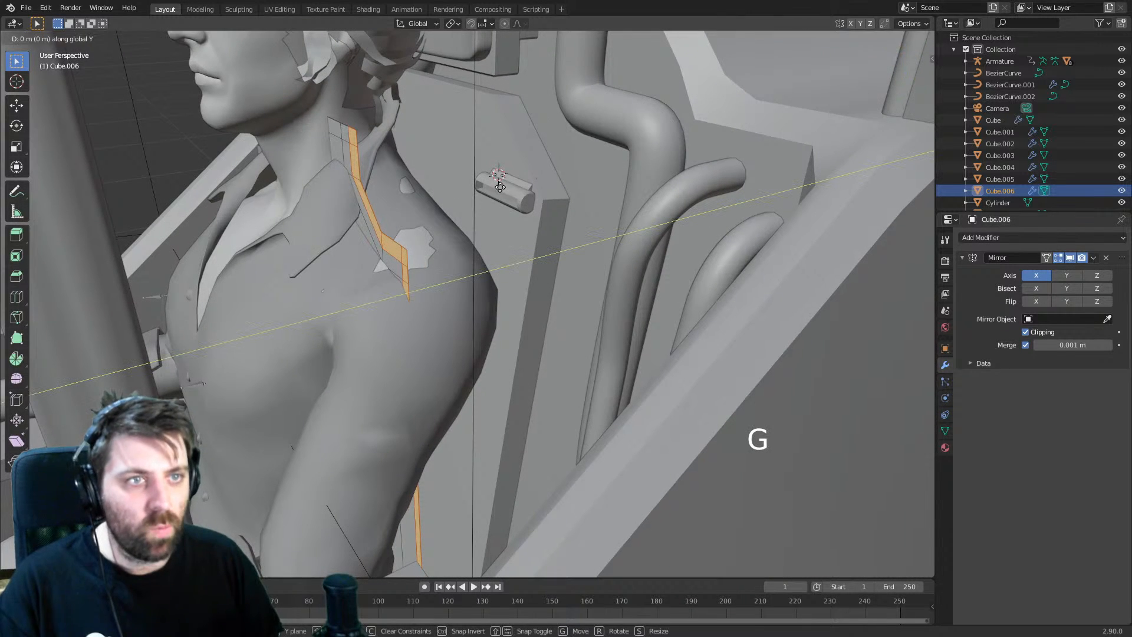
pyautogui.click(482, 194)
pyautogui.press('KP_3')
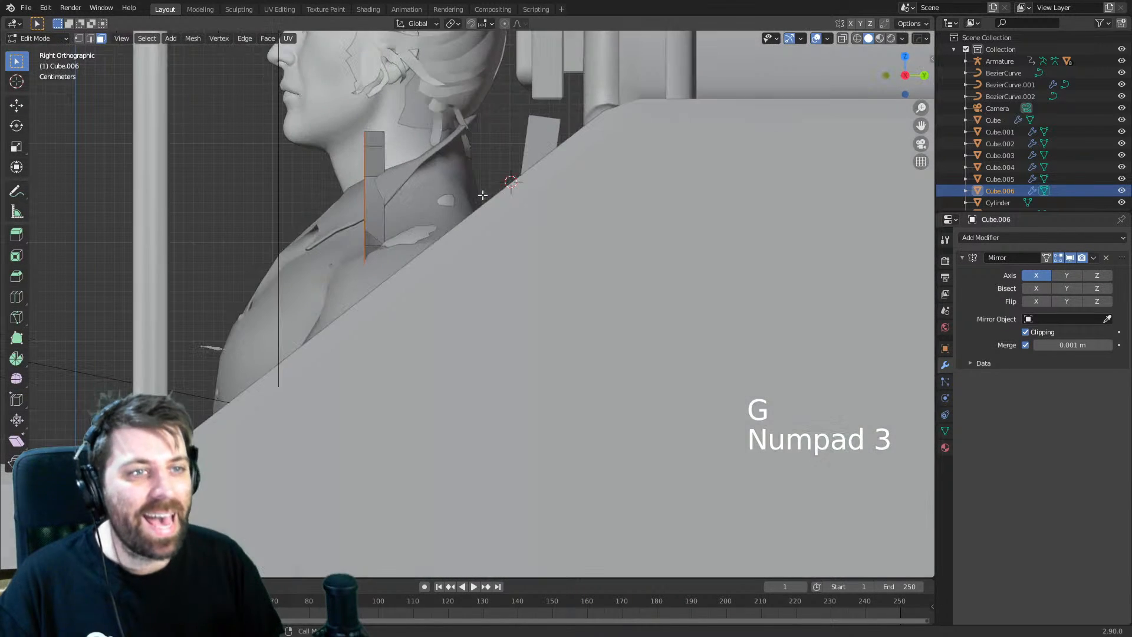
# - Undo the last forward move of the stepped border and side column faces
pyautogui.press('z')
pyautogui.click(394, 201)
pyautogui.moveTo(308, 212)
pyautogui.mouseDown(button='middle')
pyautogui.moveTo(468, 215)
pyautogui.moveTo(519, 236)
pyautogui.moveTo(546, 273)
pyautogui.moveTo(520, 201)
pyautogui.mouseUp(button='middle')
pyautogui.press('z')
pyautogui.click(508, 221)
pyautogui.scroll(3, 546, 272)
pyautogui.hotkey('ctrl', 'z')
# - Add a vertical edge loop to the panel's outer side column and slide it into place
pyautogui.hotkey('ctrl', 'r')
pyautogui.click(519, 200)
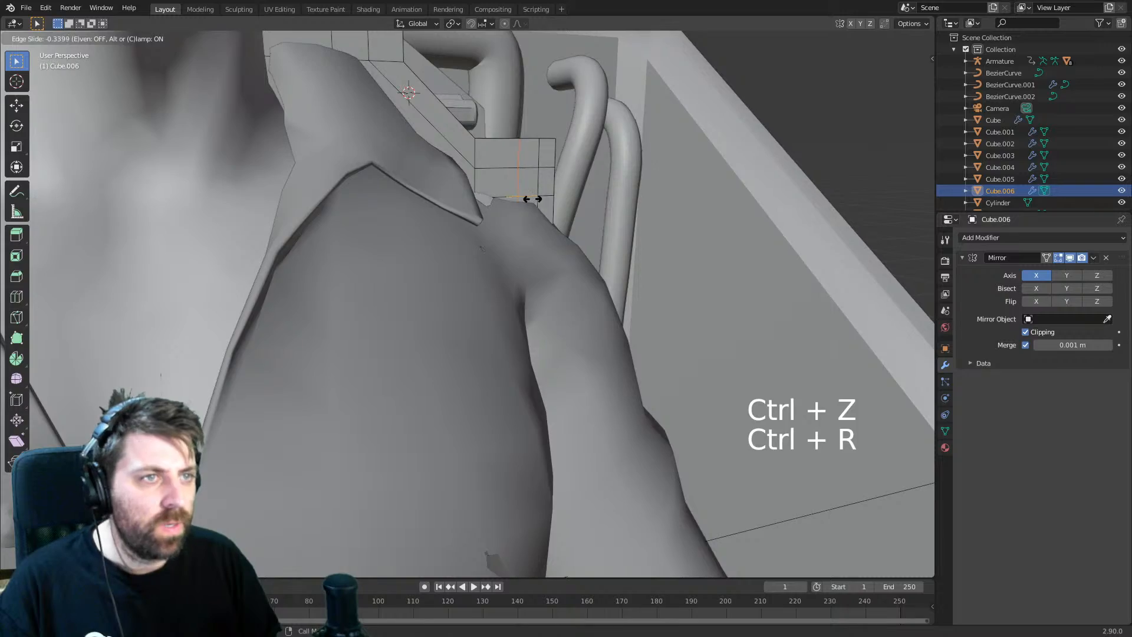
pyautogui.click(533, 200)
pyautogui.scroll(-1, 529, 204)
pyautogui.press('z')
pyautogui.click(466, 204)
pyautogui.moveTo(456, 205); pyautogui.dragTo(432, 195, button='middle')
pyautogui.scroll(-1, 432, 195)
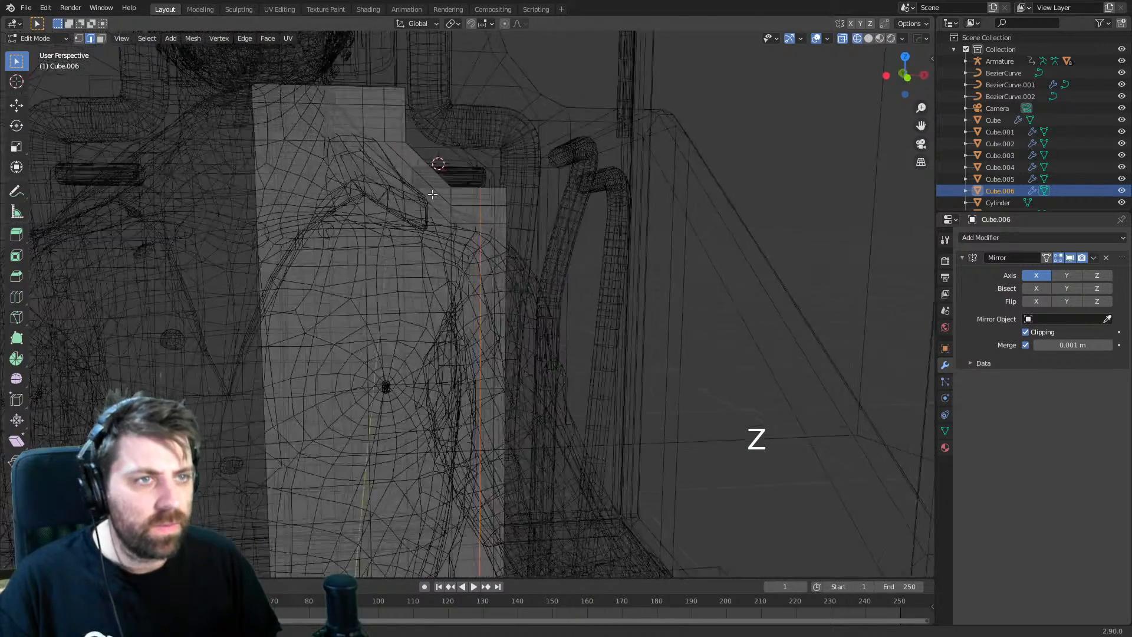
# - Select the face loops along the panel's stepped border and outer side column and move them forward along Y in side view
pyautogui.press('3')
pyautogui.press('3')
pyautogui.press('3')
pyautogui.keyDown('alt'); pyautogui.click(491, 197); pyautogui.keyUp('alt')
pyautogui.keyDown('alt'); pyautogui.keyDown('shift'); pyautogui.click(491, 194); pyautogui.keyUp('shift'); pyautogui.keyUp('alt')
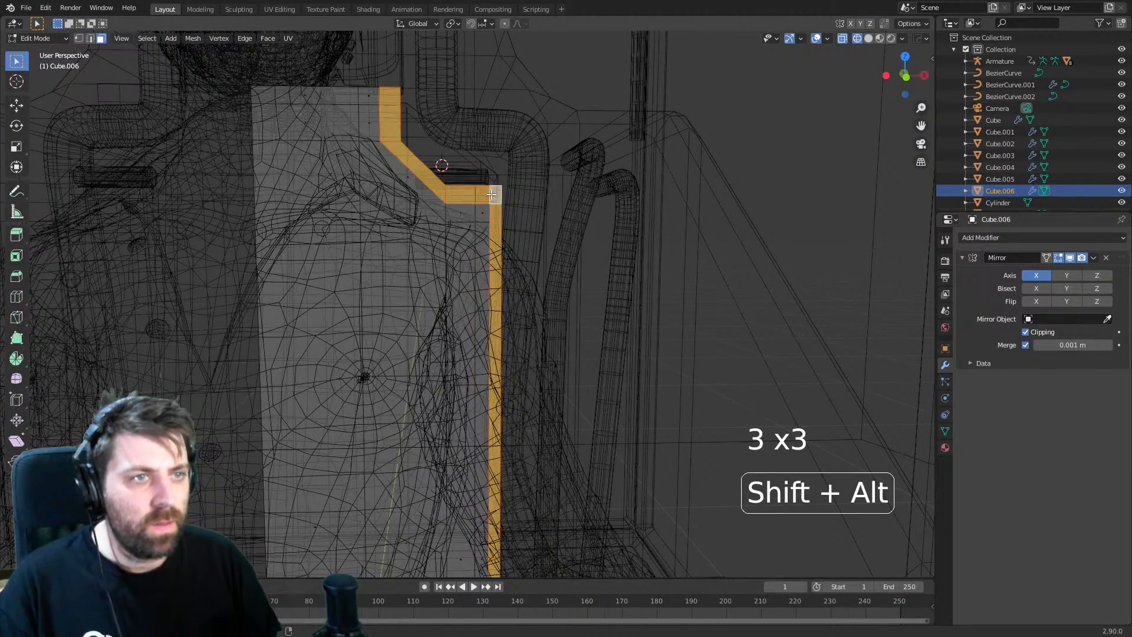
pyautogui.press('KP_3')
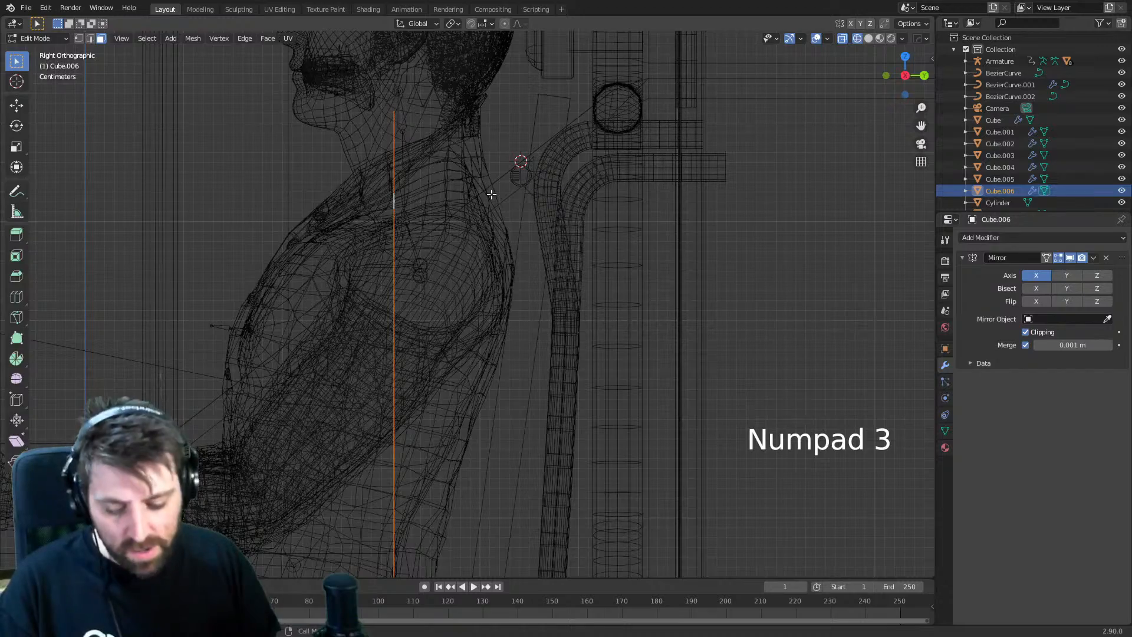
pyautogui.press('g')
pyautogui.click(469, 195)
pyautogui.moveTo(469, 195); pyautogui.dragTo(485, 206, button='middle')
pyautogui.press('z')
pyautogui.scroll(-3, 519, 219)
pyautogui.press('Tab')
# - Tilt the whole panel and move it back between the pilot and the seat, matching the backrest's slope in side view
pyautogui.moveTo(481, 267); pyautogui.dragTo(508, 271, button='middle')
pyautogui.press('KP_3')
pyautogui.press('Tab')
pyautogui.press('a')
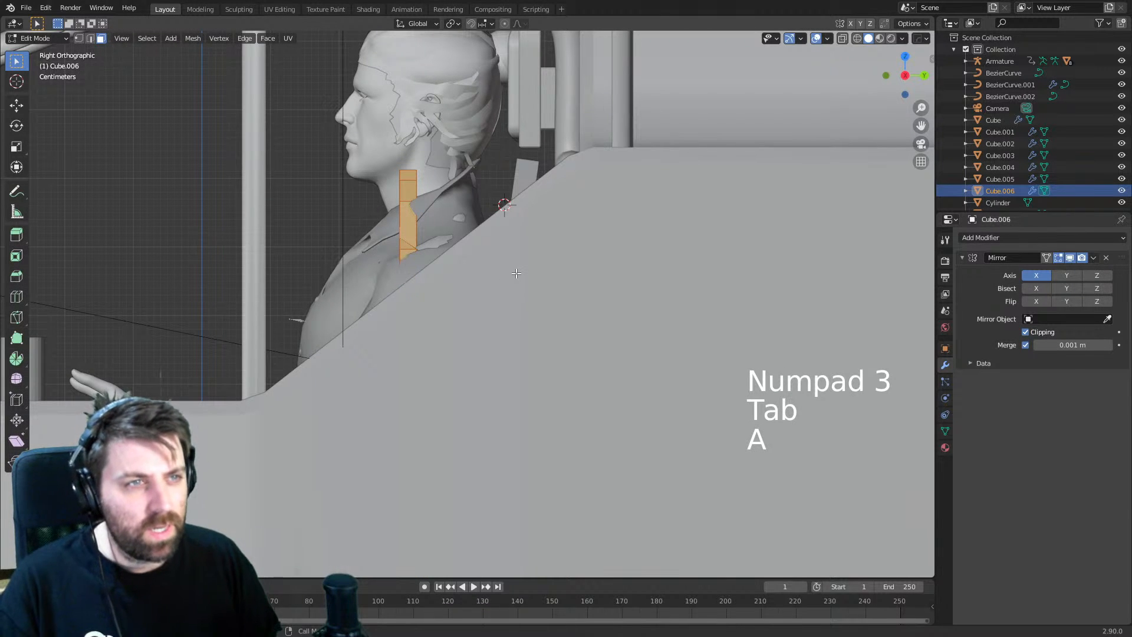
pyautogui.press('z')
pyautogui.click(423, 271)
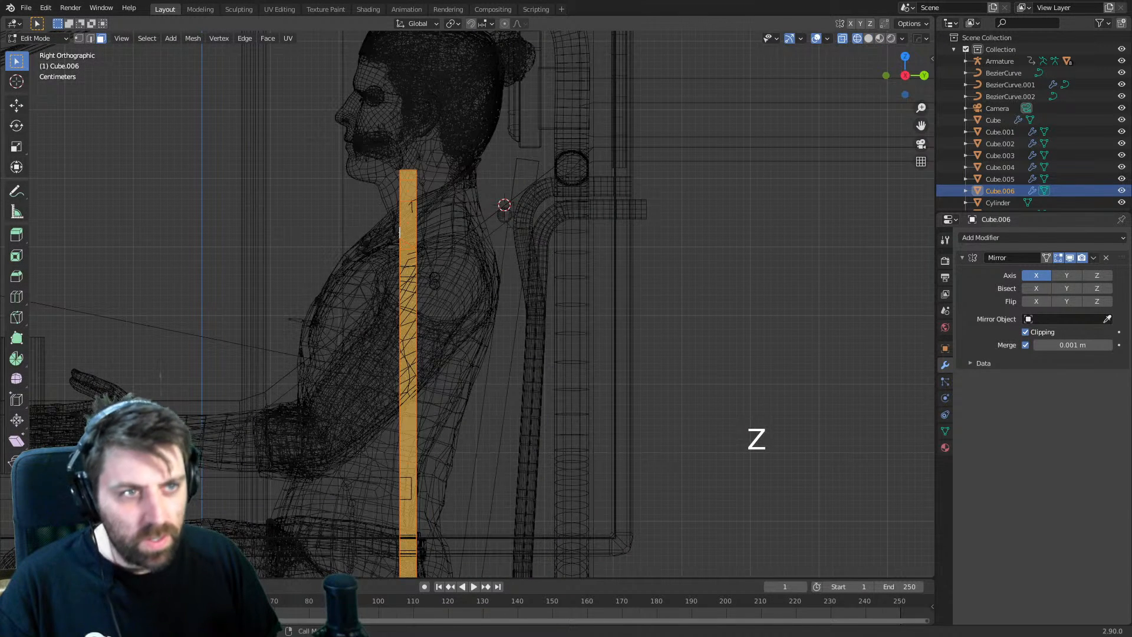
pyautogui.press('r')
pyautogui.press('g')
pyautogui.press('r')
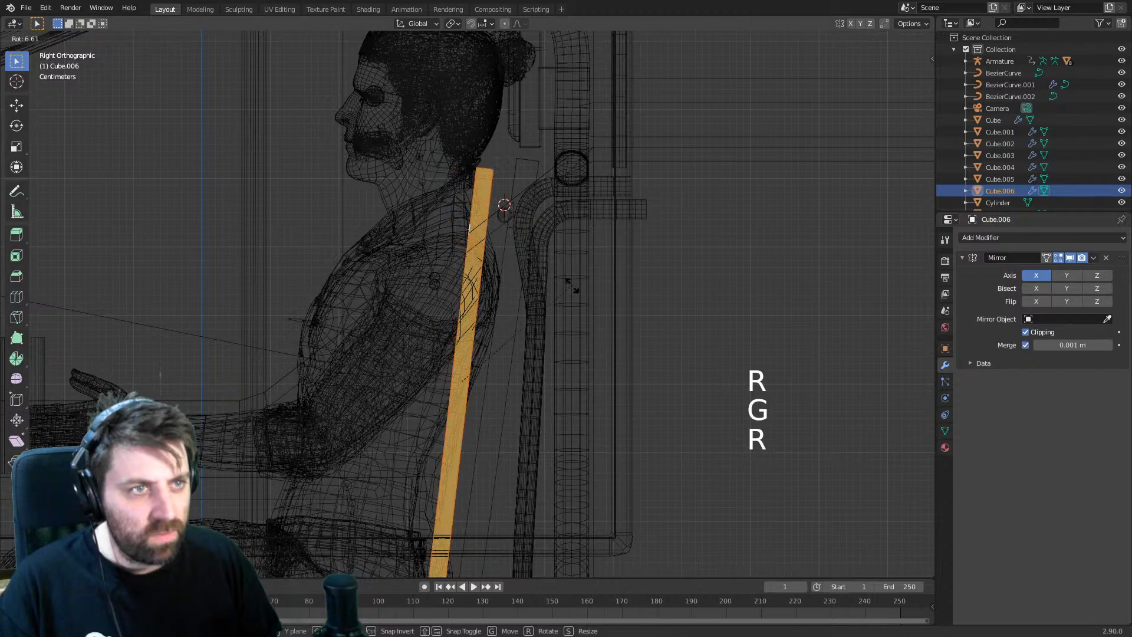
pyautogui.press('g')
pyautogui.press('r')
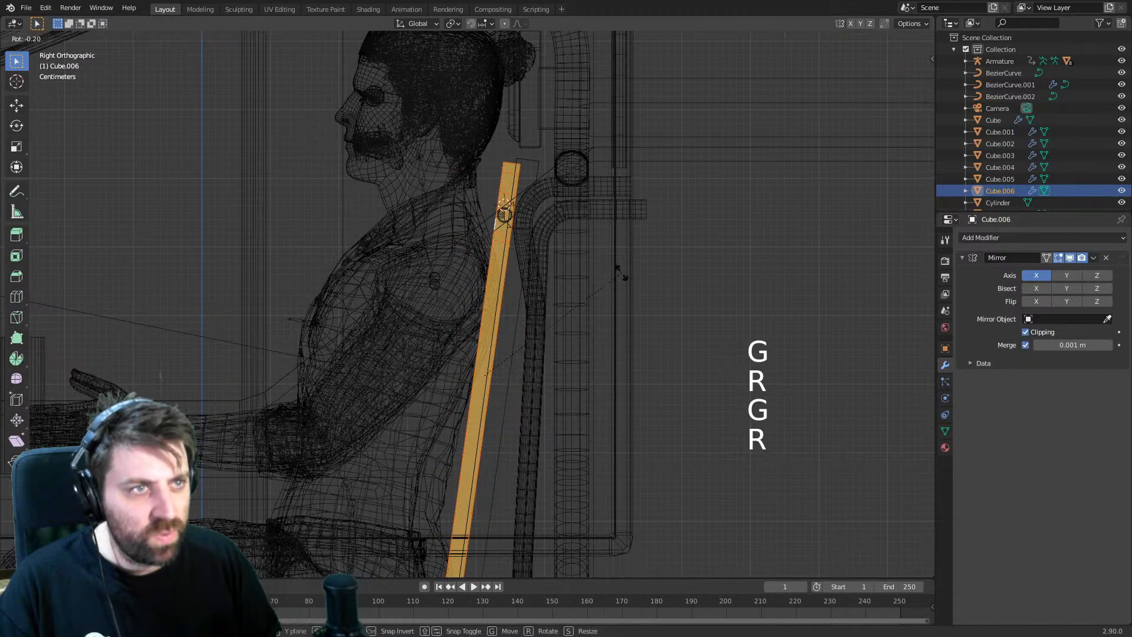
pyautogui.click(614, 273)
# - Inspect the tilted panel's fit around the cylinders and behind the pilot in solid shading
pyautogui.moveTo(604, 273)
pyautogui.mouseDown(button='middle')
pyautogui.moveTo(570, 275)
pyautogui.moveTo(629, 296)
pyautogui.moveTo(498, 313)
pyautogui.mouseUp(button='middle')
pyautogui.press('z')
pyautogui.click(626, 278)
pyautogui.scroll(-2, 625, 279)
pyautogui.scroll(2, 625, 299)
pyautogui.scroll(4, 478, 254)
pyautogui.moveTo(445, 190); pyautogui.dragTo(498, 180, button='middle')
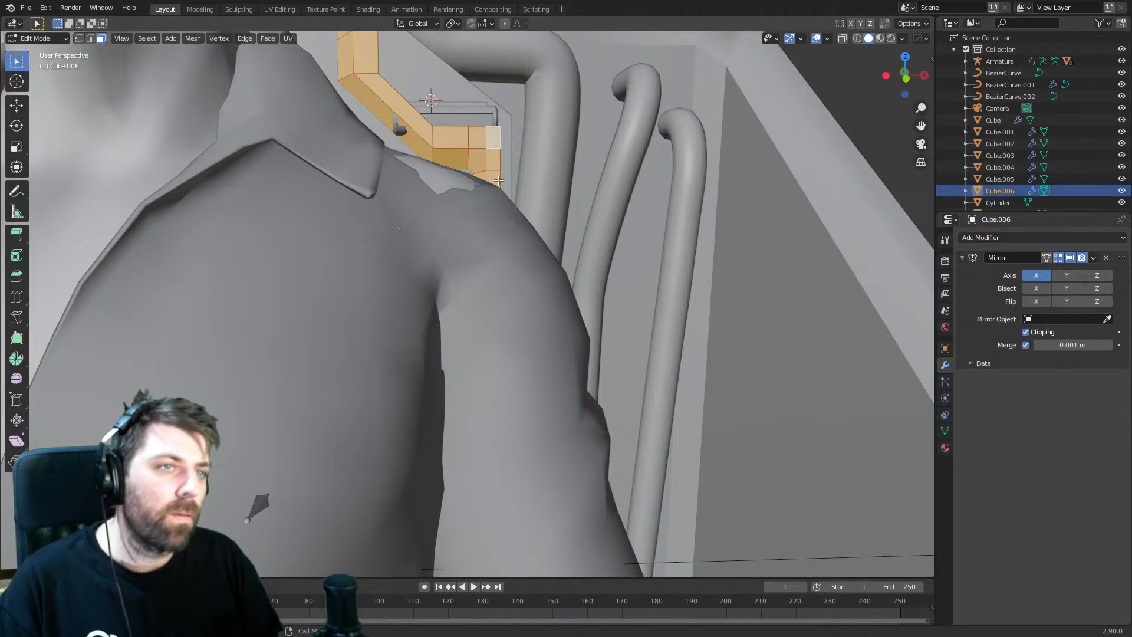
# - Try to extrude the whole panel about 0.08 m backward in side view and nudge the extruded faces slightly downward
pyautogui.press('KP_3')
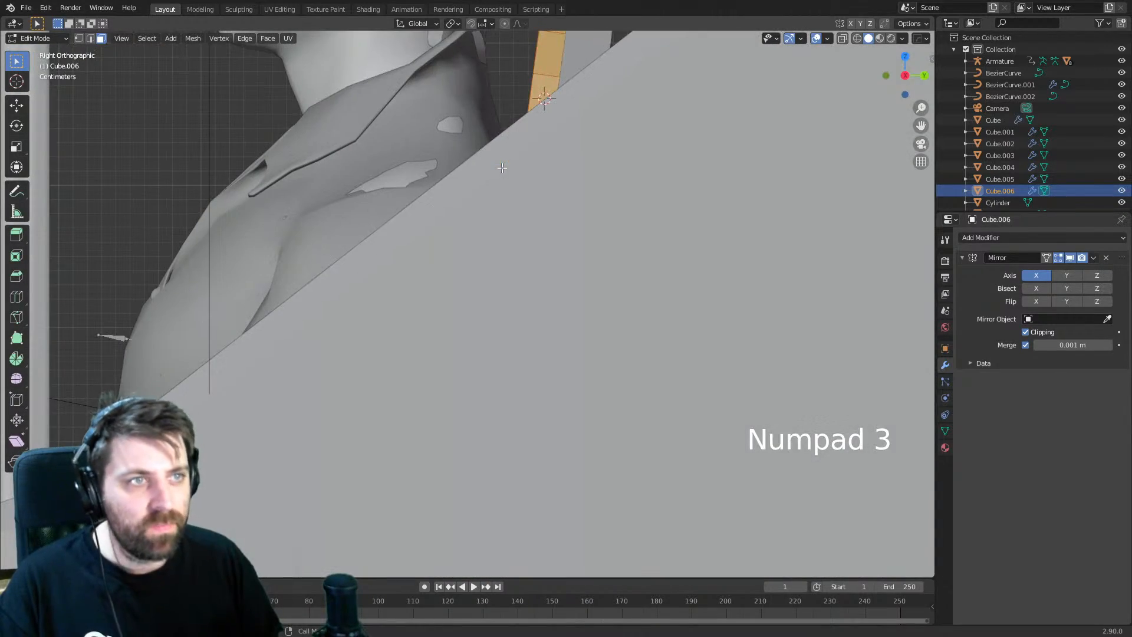
pyautogui.press('z')
pyautogui.click(407, 167)
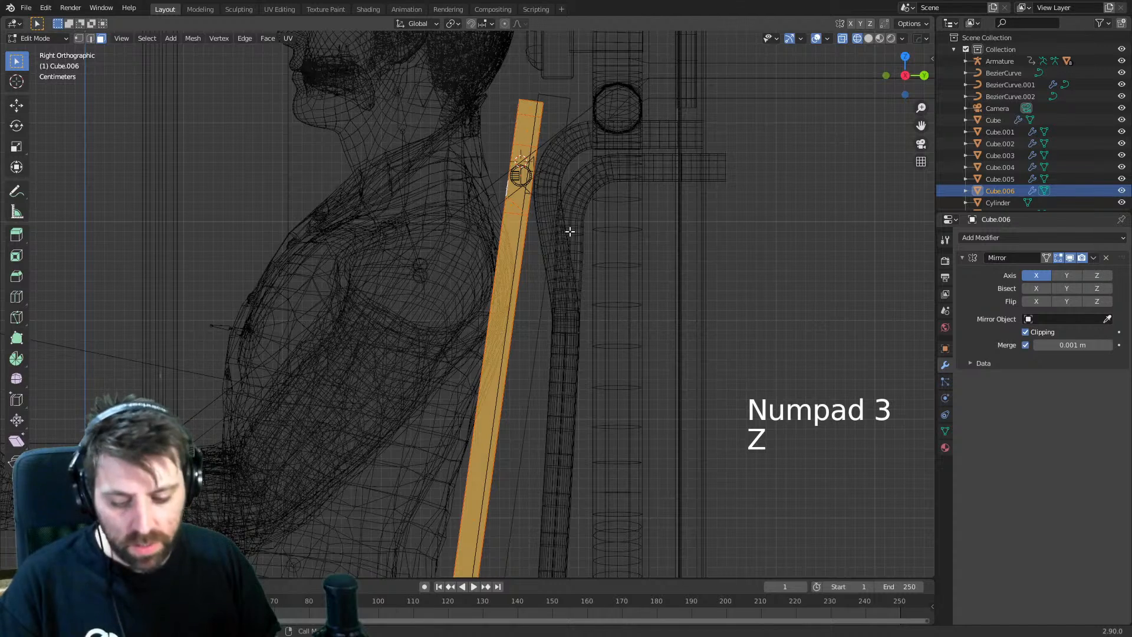
pyautogui.press('e')
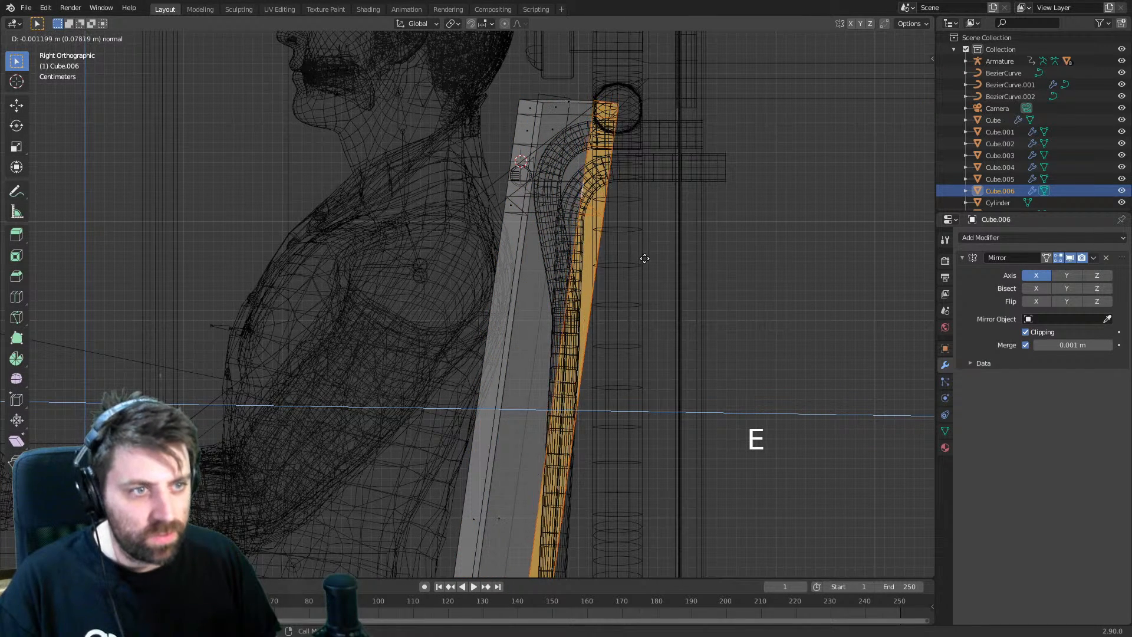
pyautogui.click(525, 255)
pyautogui.press('z')
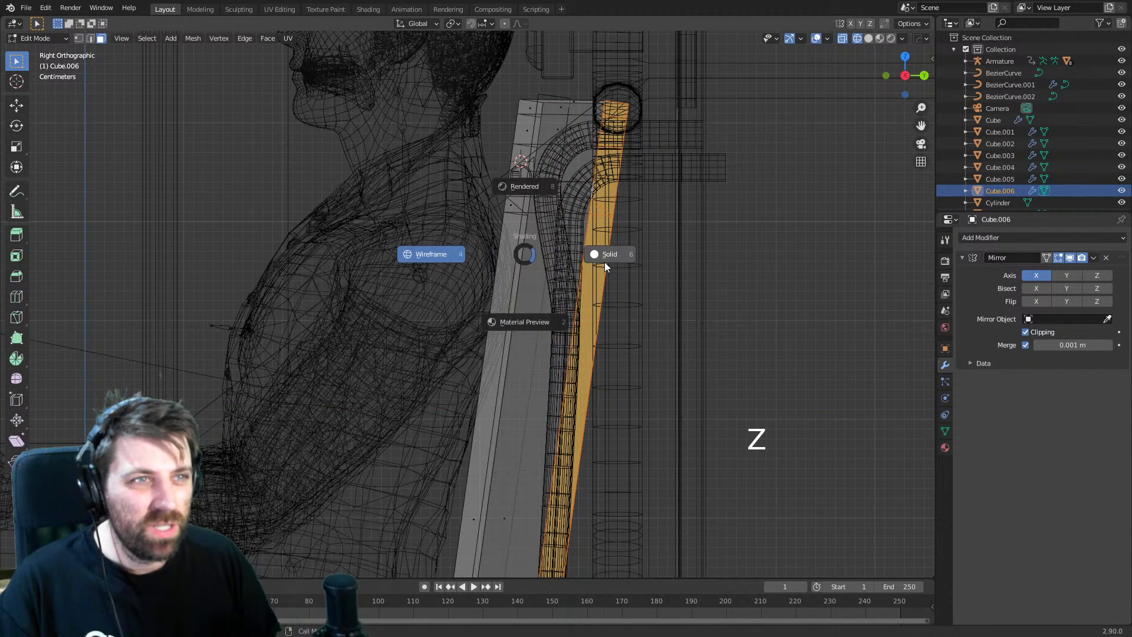
pyautogui.rightClick(658, 225)
pyautogui.press('g')
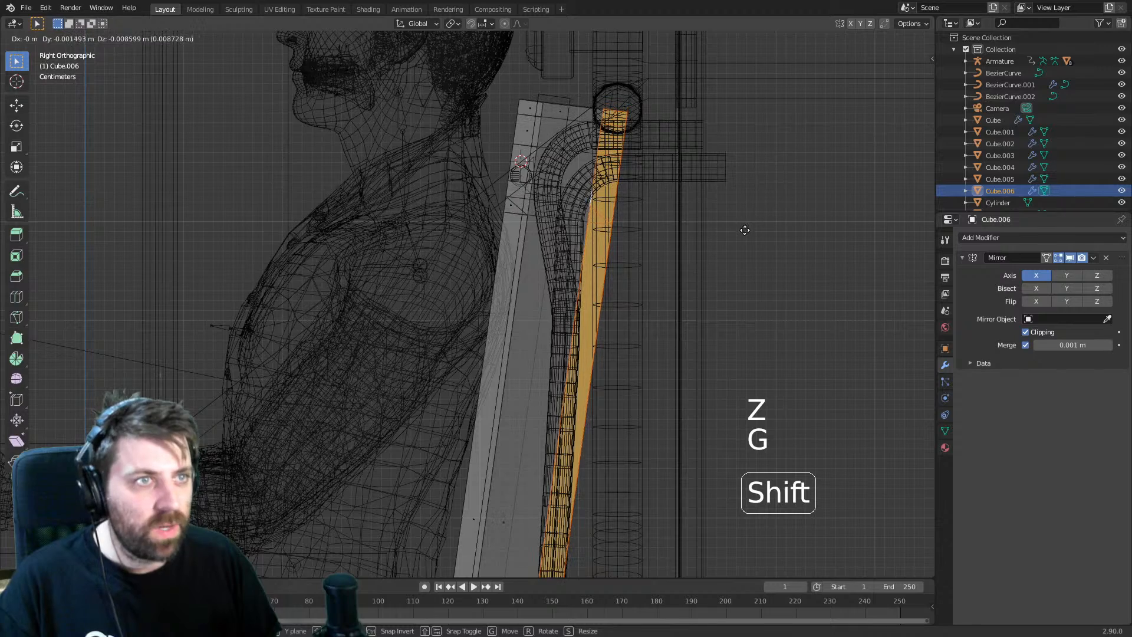
pyautogui.click(743, 230)
pyautogui.press('z')
pyautogui.click(643, 229)
pyautogui.scroll(-2, 619, 233)
pyautogui.moveTo(507, 236); pyautogui.dragTo(611, 282, button='middle')
pyautogui.press('Tab')
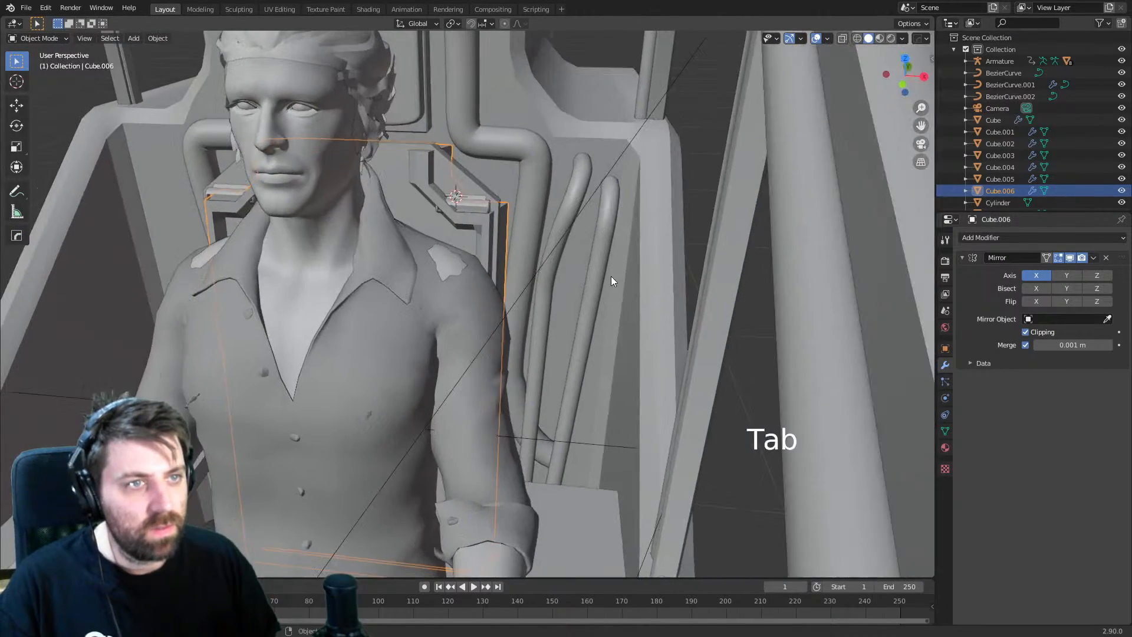
# - Try to rotate and move the slotted cylinder so it follows the panel's diagonal shoulder edge in front view
pyautogui.click(465, 202)
pyautogui.press('KP_3')
pyautogui.press('KP_1')
pyautogui.press('Tab')
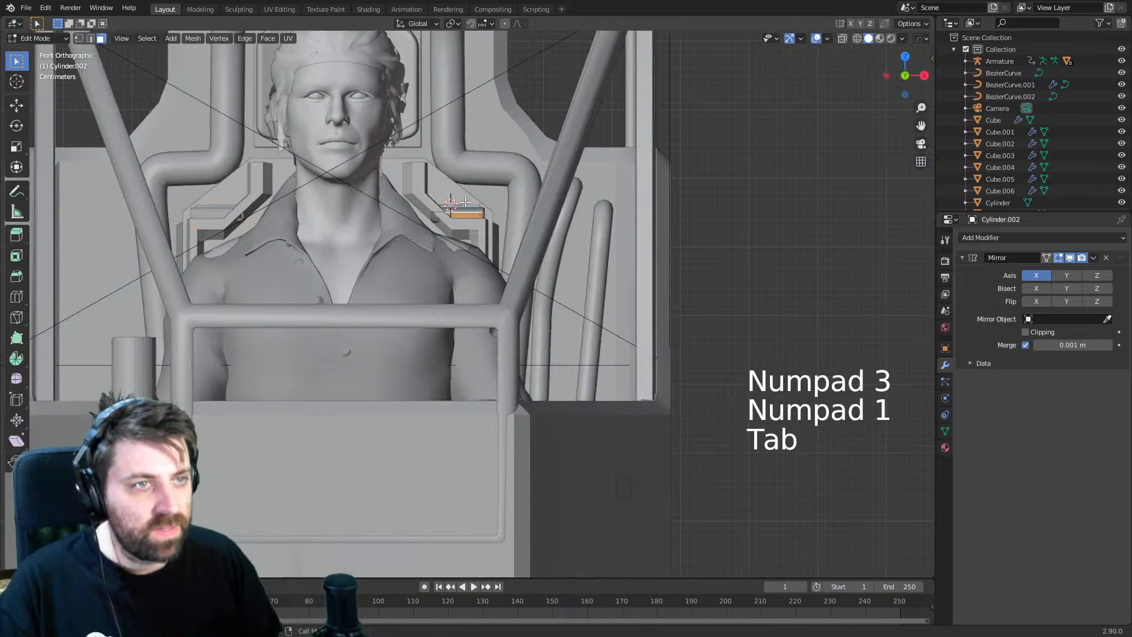
pyautogui.scroll(4, 616, 266)
pyautogui.press('a')
pyautogui.press('r')
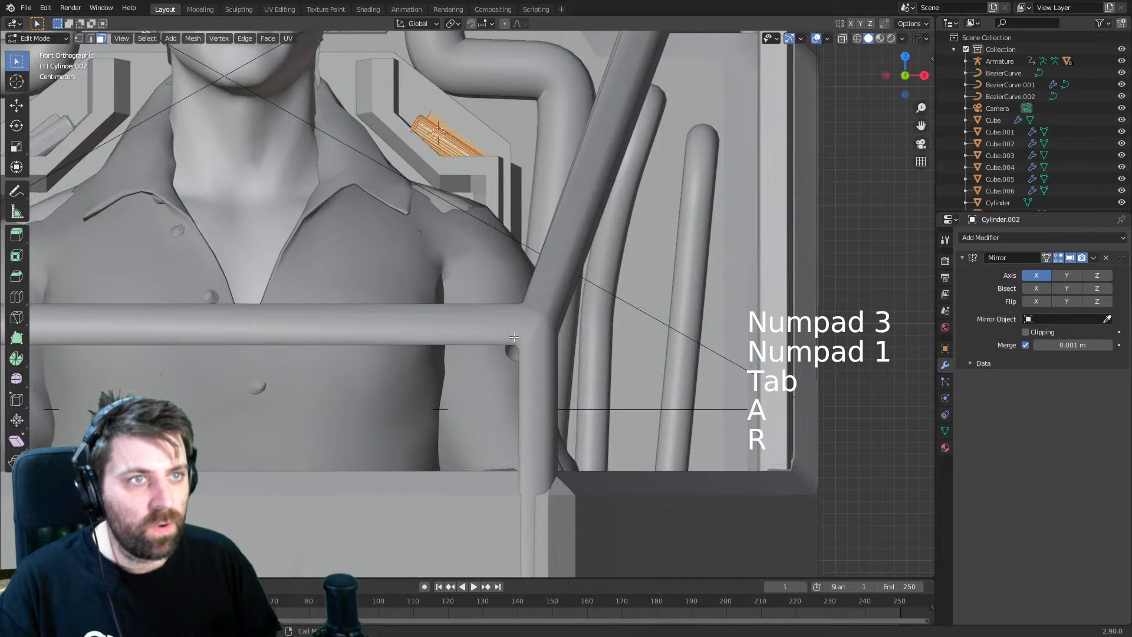
pyautogui.press('g')
pyautogui.press('r')
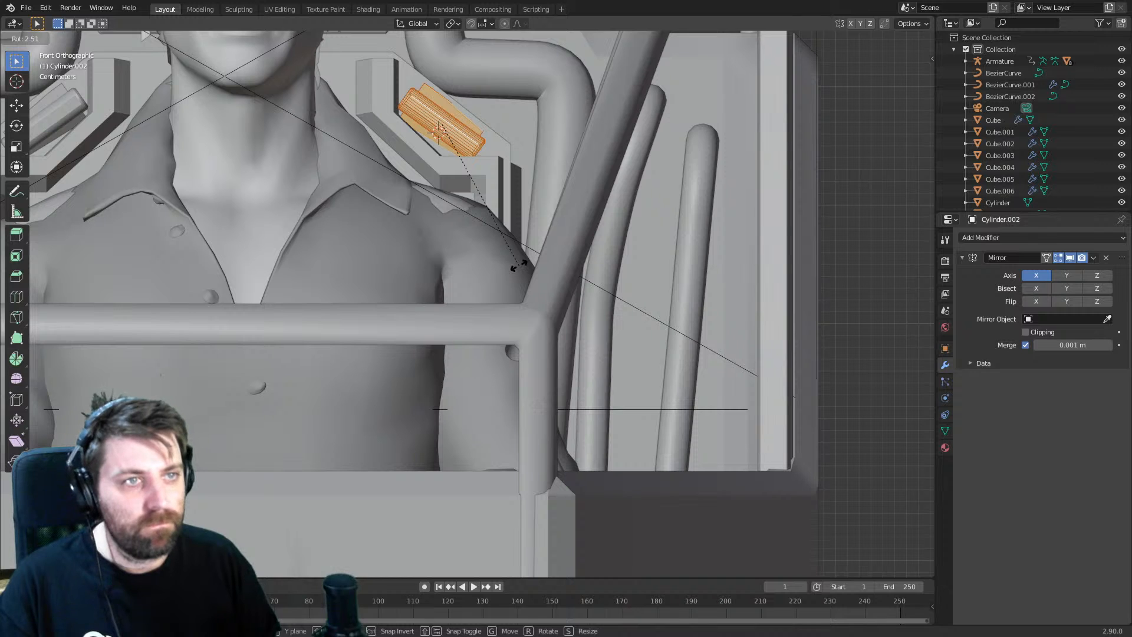
pyautogui.click(519, 266)
# - Undo the rotations and move of the slotted cylinder
pyautogui.hotkey('ctrl', 'z')
pyautogui.hotkey('ctrl', 'z')
pyautogui.hotkey('ctrl', 'z')
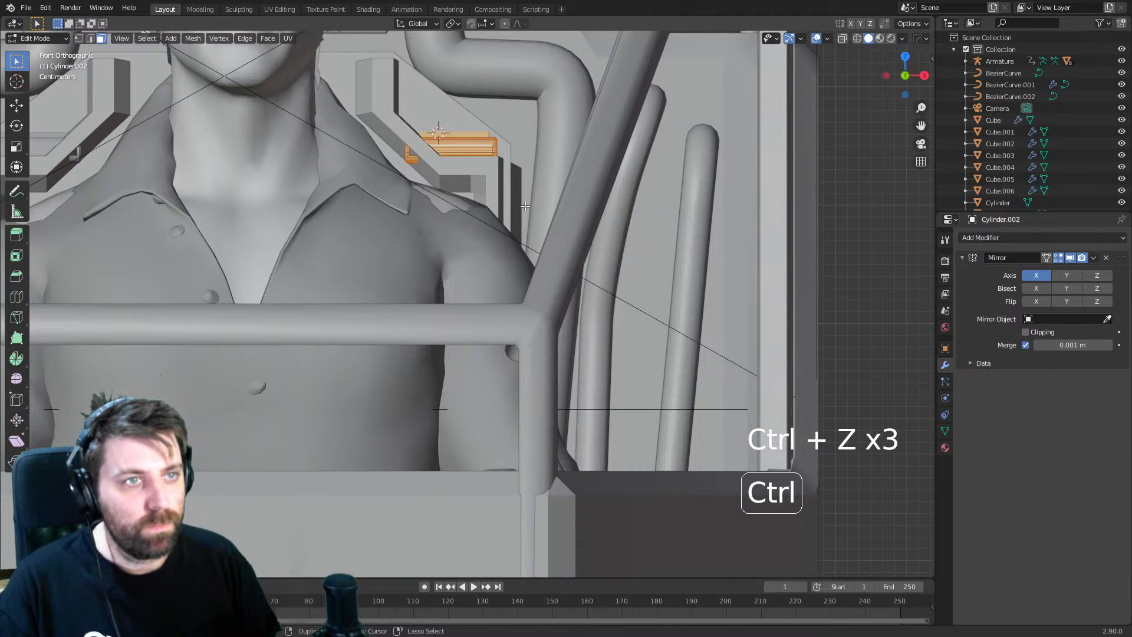
# - Undo the panel's backward extrusion and the downward nudge of its extruded faces
pyautogui.press('Tab')
pyautogui.click(484, 178)
pyautogui.press('Tab')
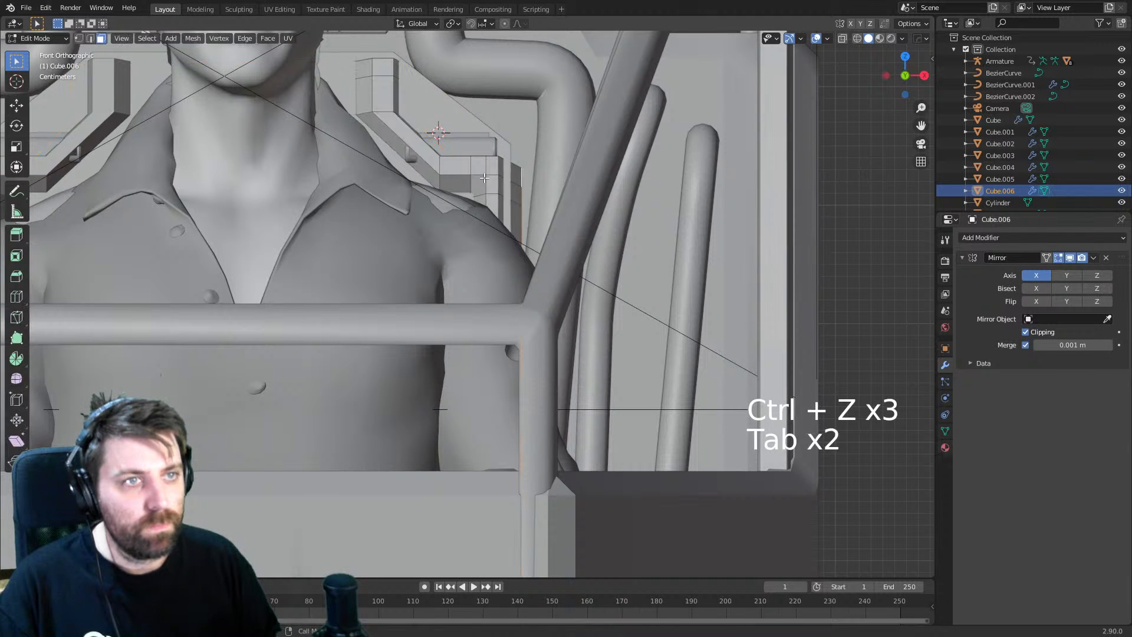
pyautogui.press('a')
pyautogui.press('KP_3')
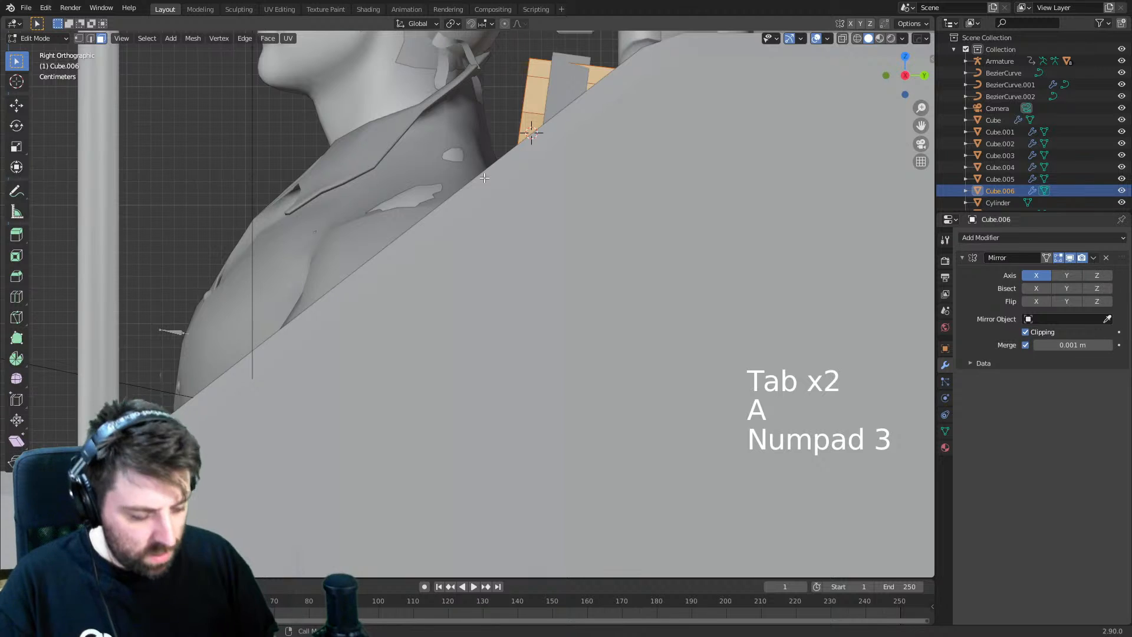
pyautogui.press('KP_7')
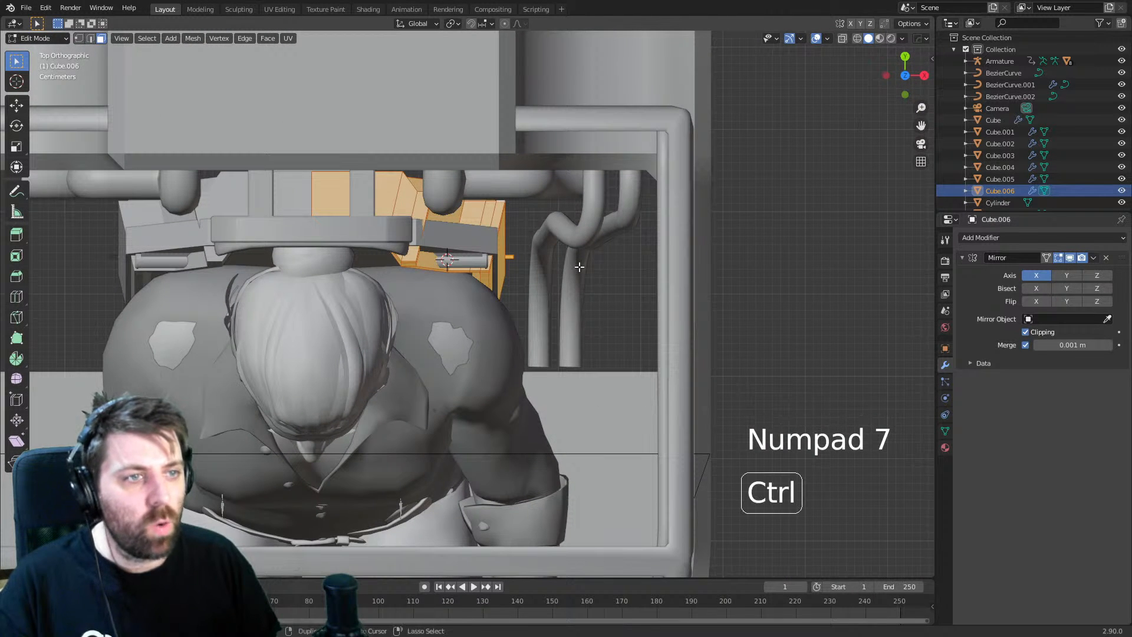
pyautogui.hotkey('ctrl', 'z')
pyautogui.hotkey('ctrl', 'z')
pyautogui.hotkey('ctrl', 'z')
pyautogui.hotkey('ctrl', 'z')
pyautogui.hotkey('ctrl', 'z')
pyautogui.hotkey('ctrl', 'z')
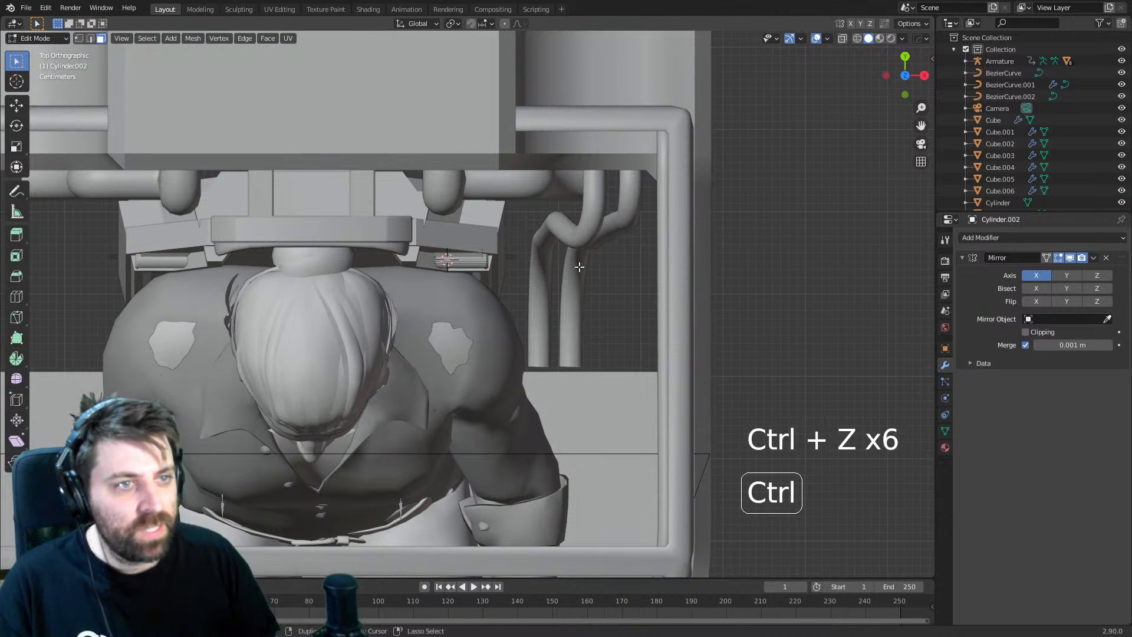
pyautogui.hotkey('ctrl', 'z')
pyautogui.hotkey('ctrl', 'z')
pyautogui.hotkey('ctrl', 'z')
pyautogui.hotkey('ctrl', 'z')
pyautogui.hotkey('ctrl', 'z')
pyautogui.hotkey('ctrl', 'z')
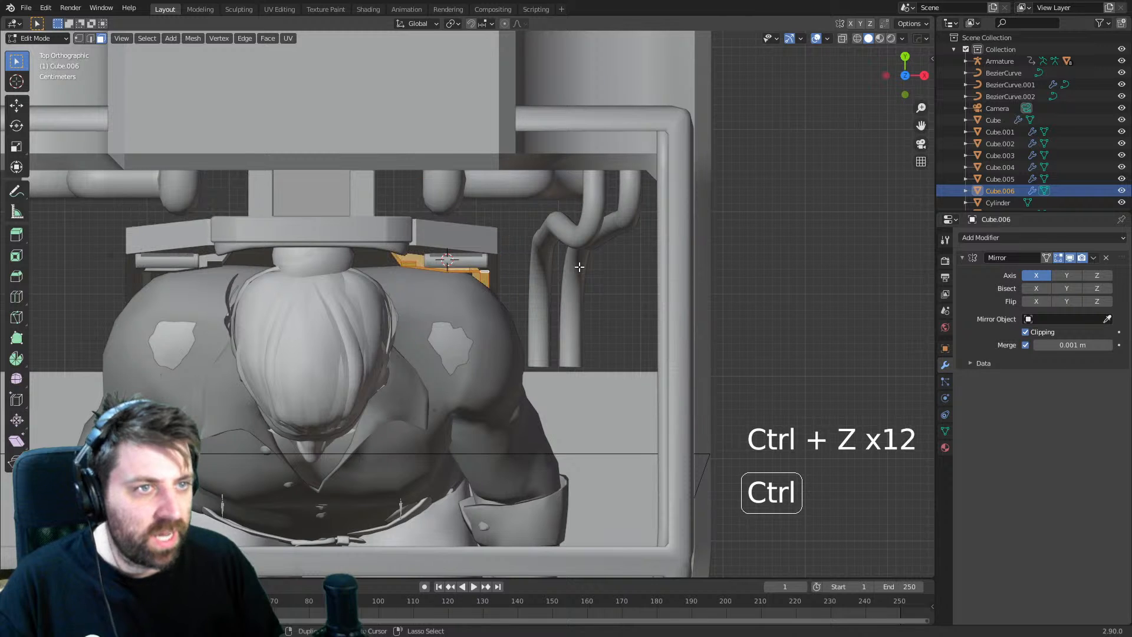
# - Cancel the extrusion and apply the panel object's rotation and scale
pyautogui.press('e')
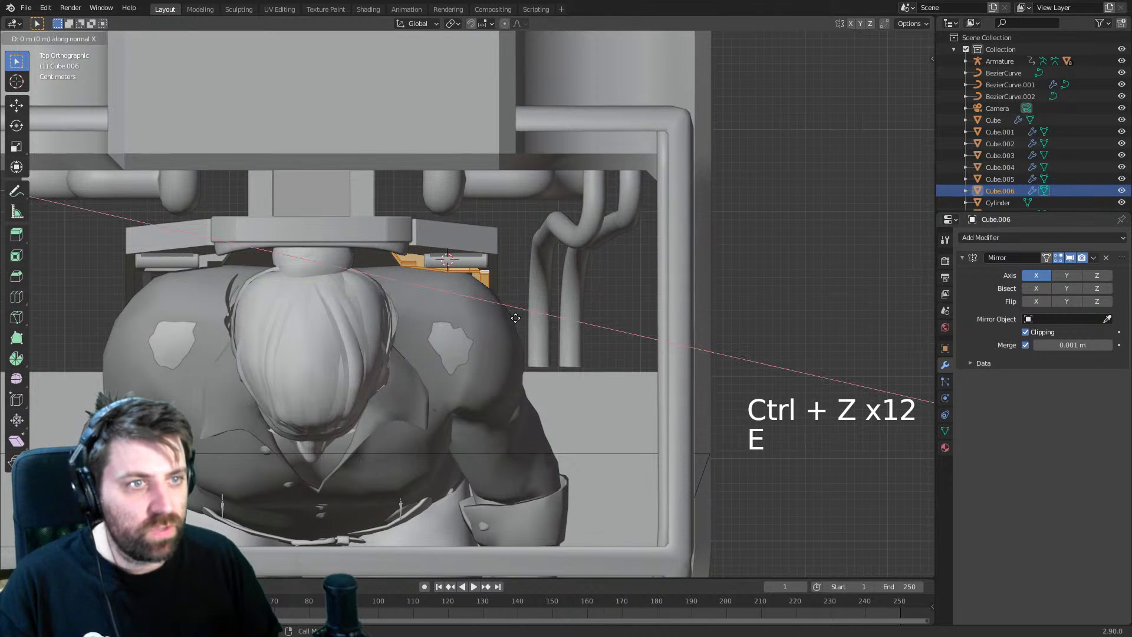
pyautogui.rightClick(516, 318)
pyautogui.press('Tab')
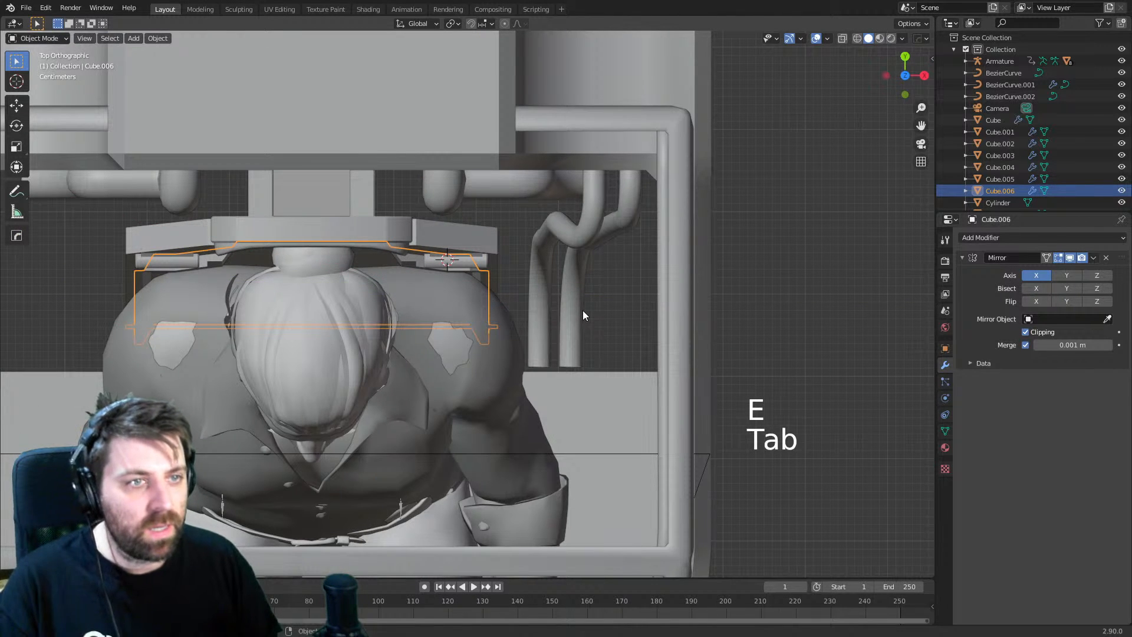
pyautogui.hotkey('ctrl', 'a')
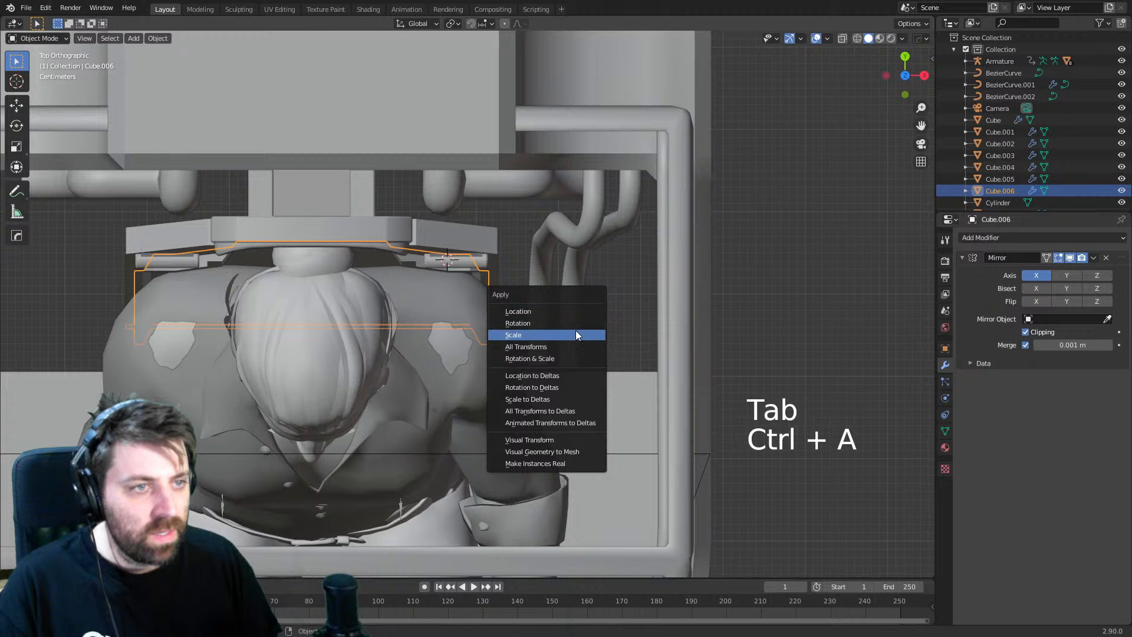
pyautogui.click(575, 327)
pyautogui.hotkey('ctrl', 'a')
pyautogui.click(575, 327)
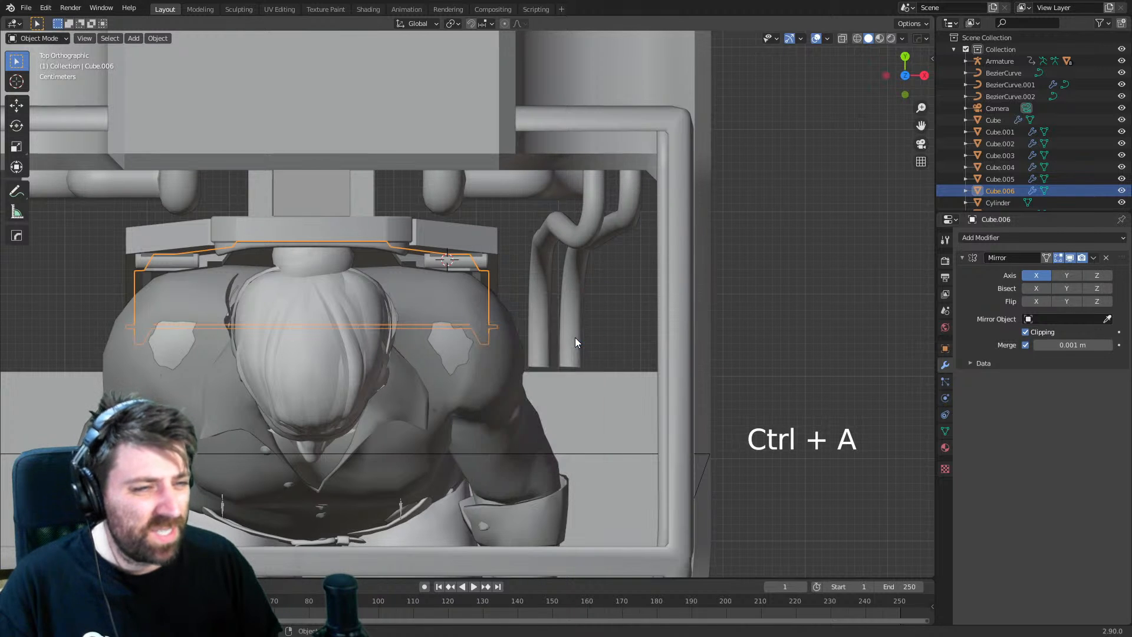
# - Try to extrude the whole panel backward along global Y, and delete the extruded geometry
pyautogui.press('Tab')
pyautogui.press('a')
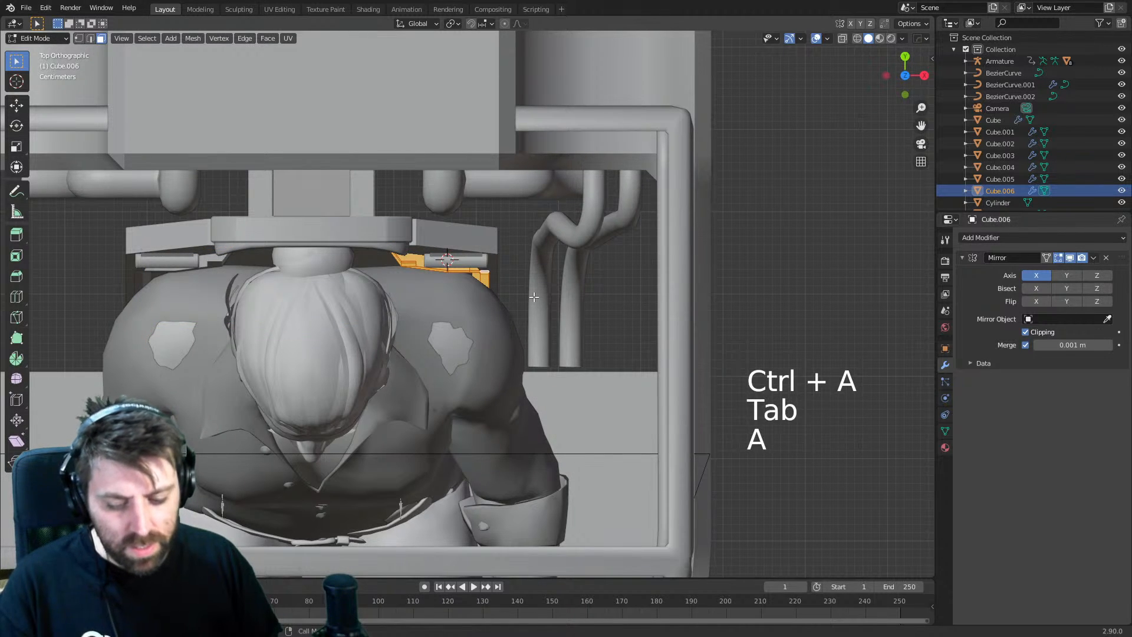
pyautogui.press('e')
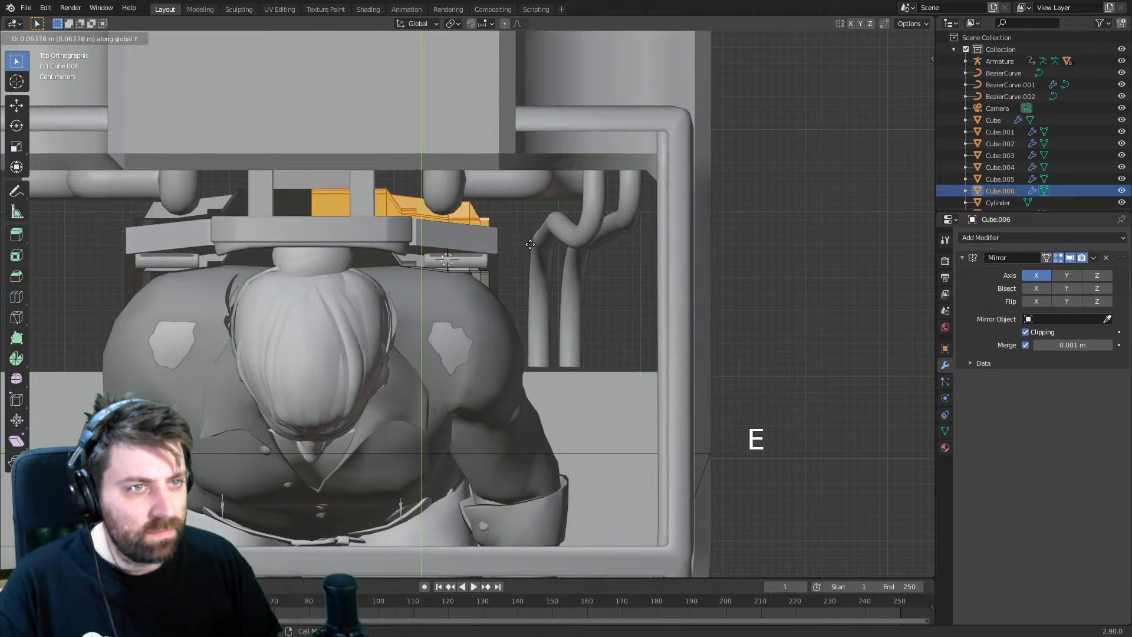
pyautogui.click(530, 232)
pyautogui.moveTo(530, 230); pyautogui.dragTo(385, 194, button='middle')
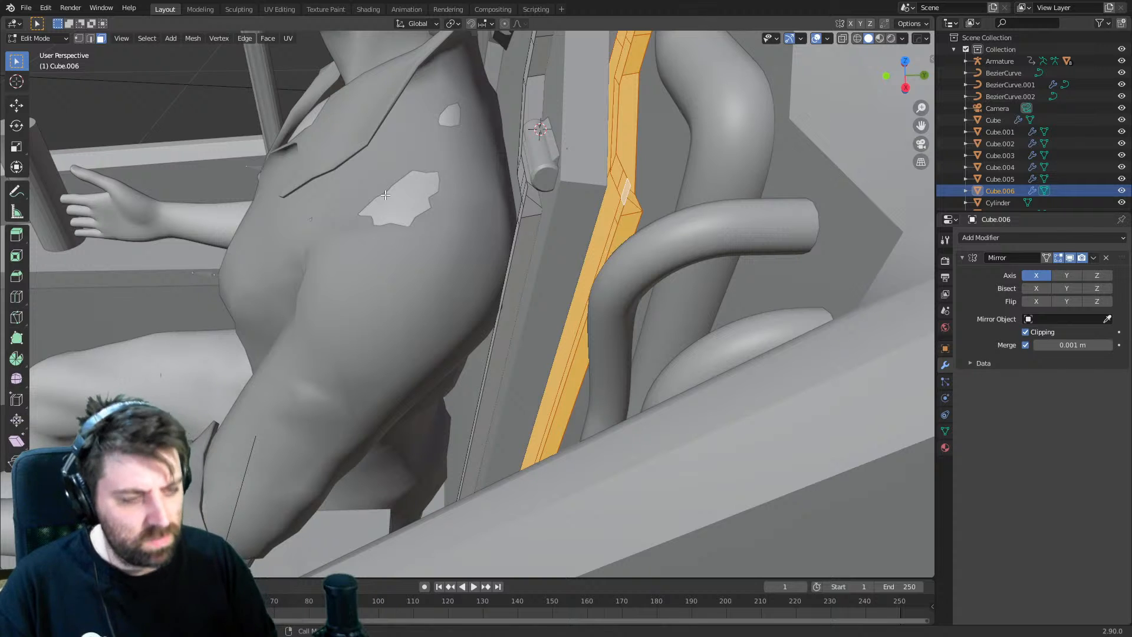
pyautogui.press('Delete')
pyautogui.click(385, 183)
# - Try to extrude all of the panel's remaining faces backward along their normal
pyautogui.press('a')
pyautogui.press('e')
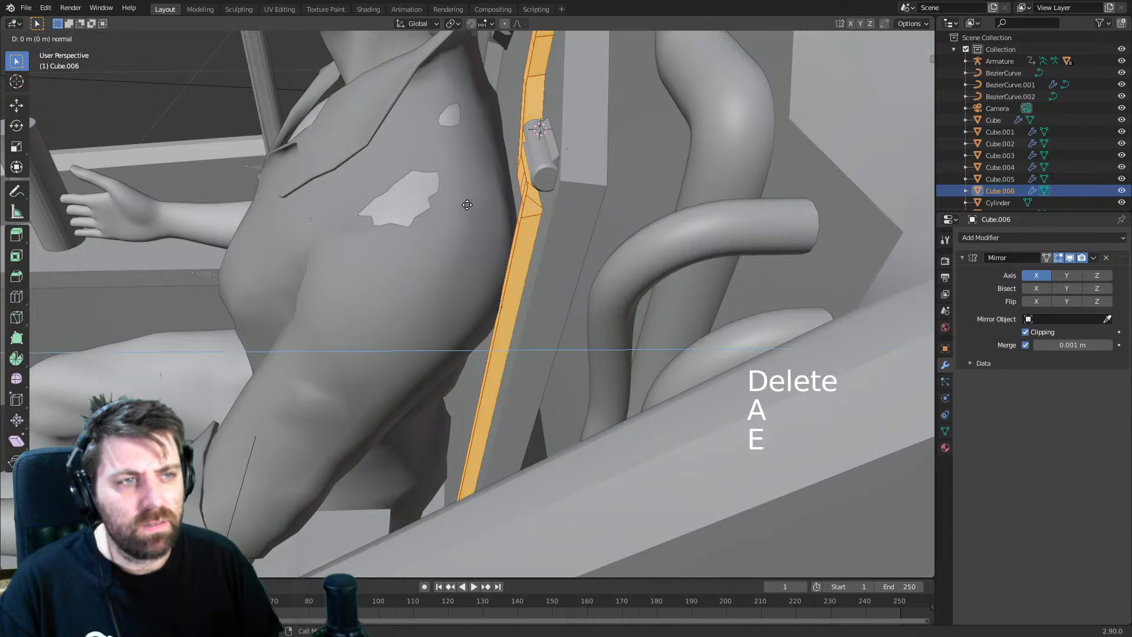
pyautogui.click(717, 231)
pyautogui.scroll(-4, 711, 232)
# - Switch the viewport to wireframe shading and delete the vertices of the panel's extruded faces
pyautogui.press('z')
pyautogui.scroll(-4, 679, 247)
pyautogui.press('z')
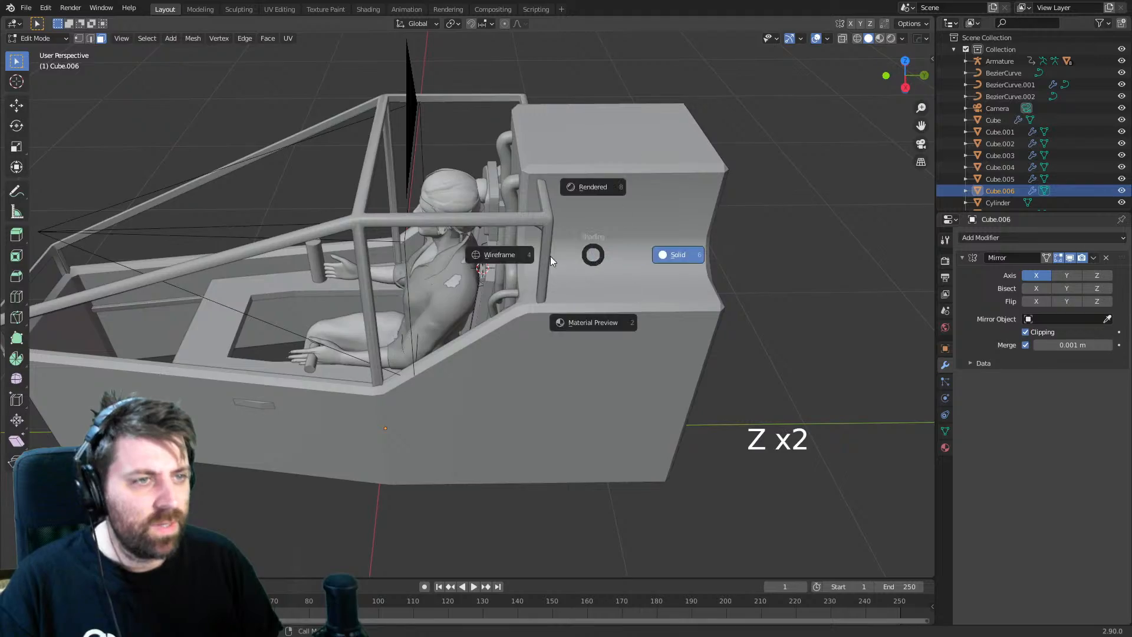
pyautogui.click(527, 258)
pyautogui.moveTo(528, 259)
pyautogui.mouseDown(button='middle')
pyautogui.moveTo(513, 260)
pyautogui.moveTo(538, 278)
pyautogui.moveTo(511, 255)
pyautogui.mouseUp(button='middle')
pyautogui.scroll(4, 515, 262)
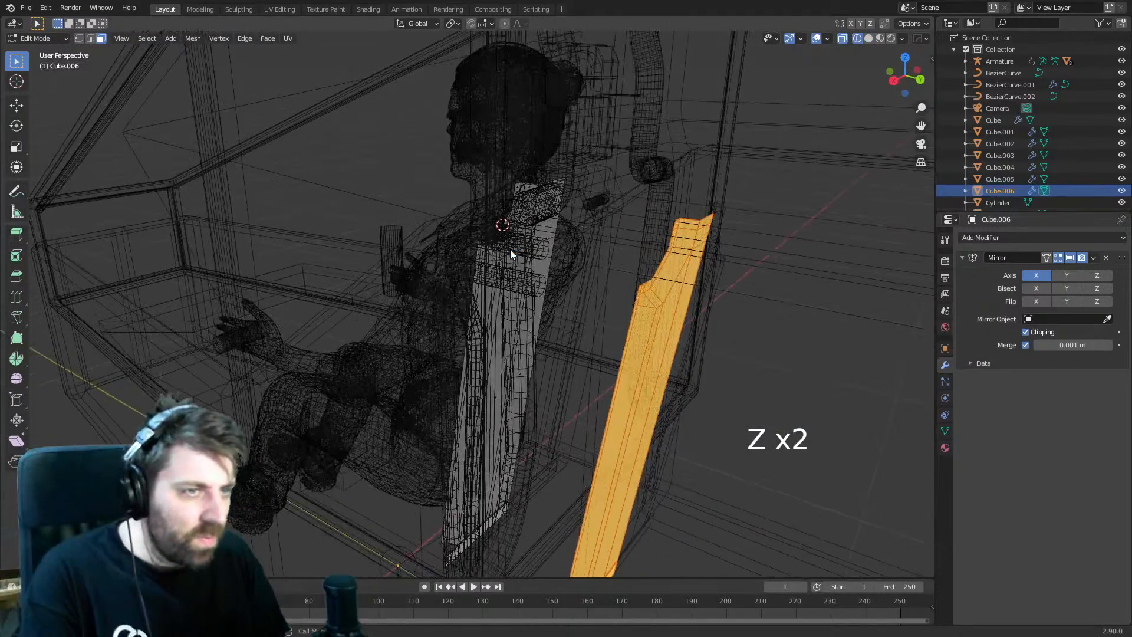
pyautogui.press('Delete')
pyautogui.press('Delete')
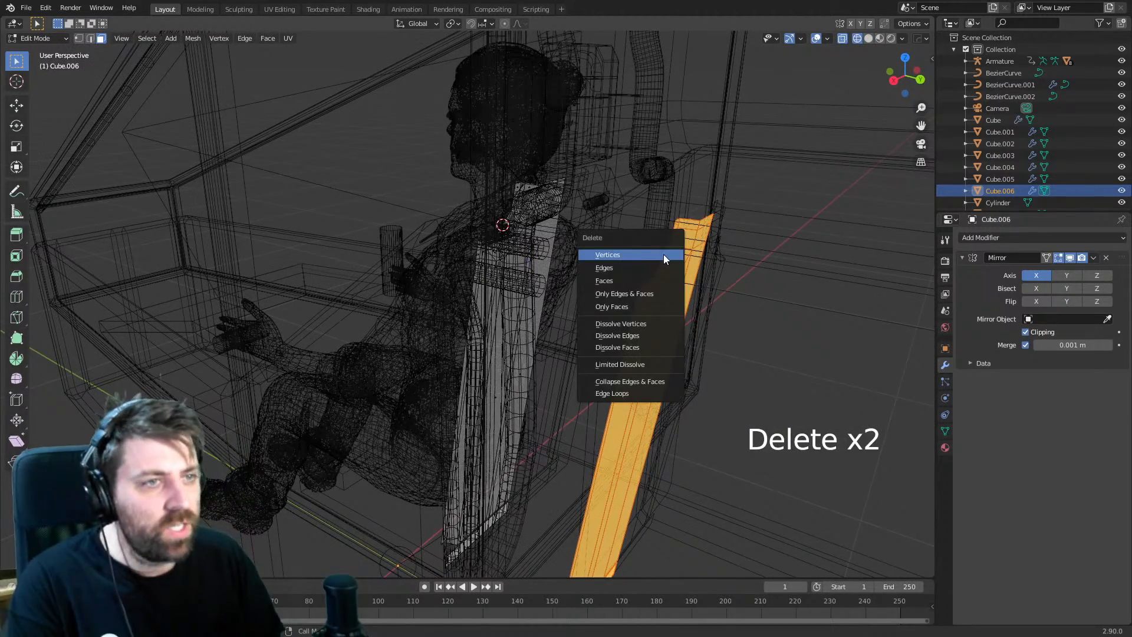
pyautogui.click(624, 254)
# - Try to extrude the whole panel along its normal X axis, and delete the extruded vertices
pyautogui.press('a')
pyautogui.moveTo(602, 253)
pyautogui.mouseDown(button='middle')
pyautogui.moveTo(582, 255)
pyautogui.moveTo(614, 250)
pyautogui.mouseUp(button='middle')
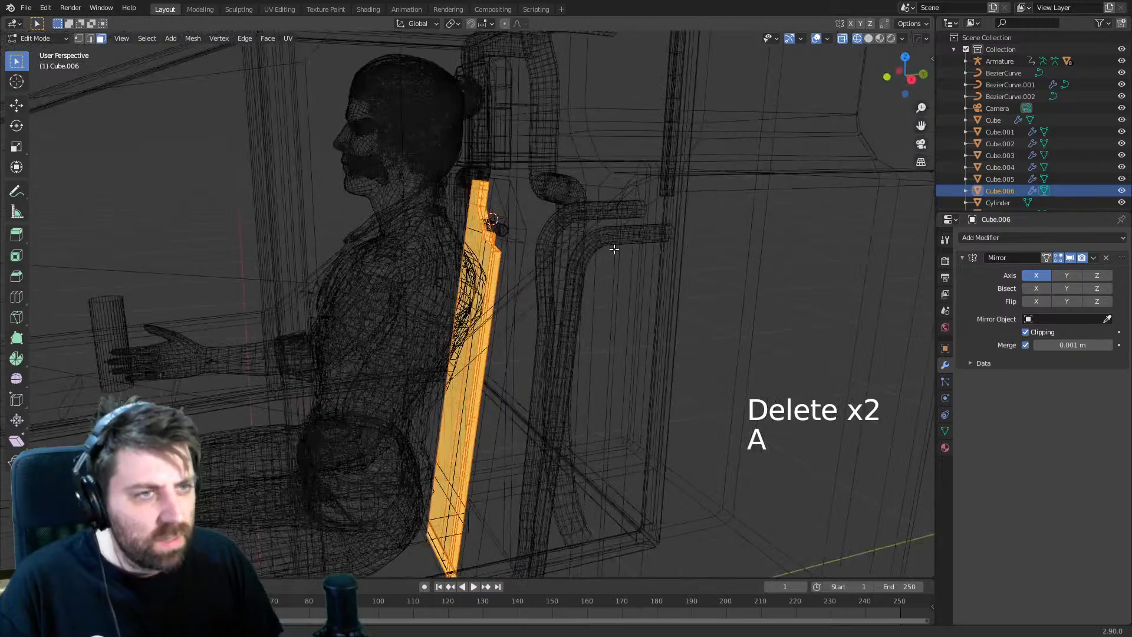
pyautogui.press('g')
pyautogui.press('e')
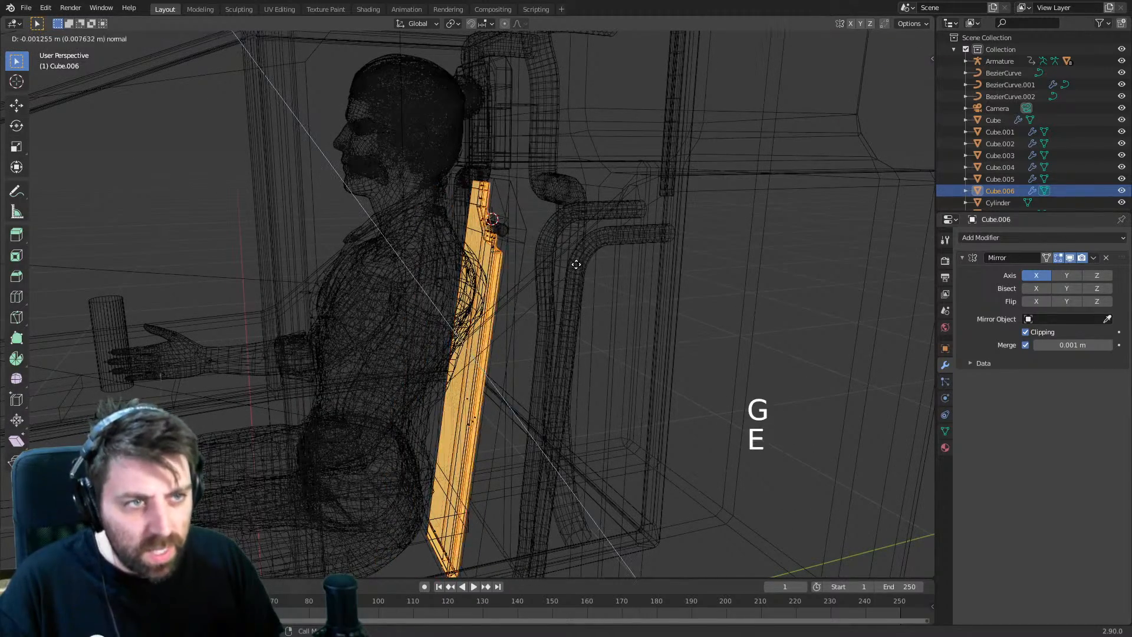
pyautogui.press('x')
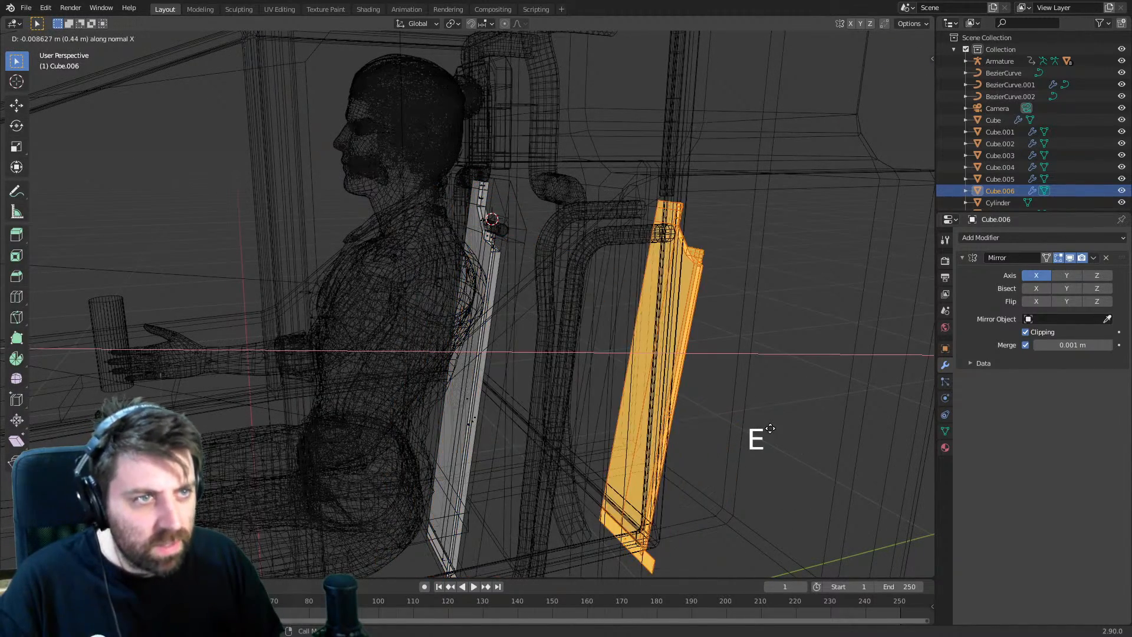
pyautogui.click(343, 393)
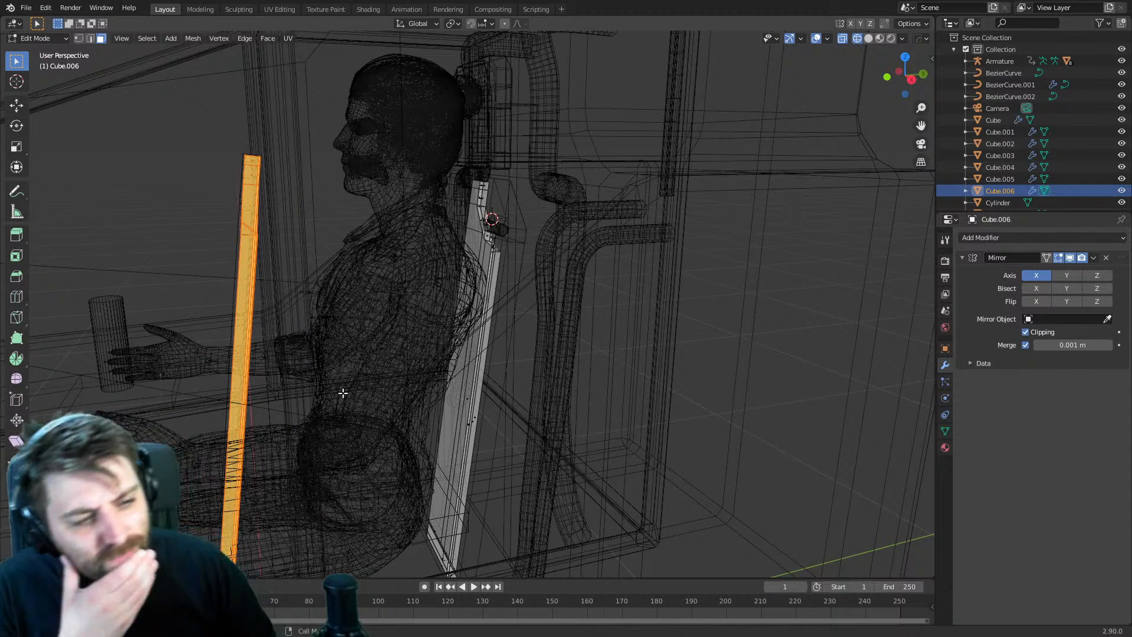
pyautogui.press('Delete')
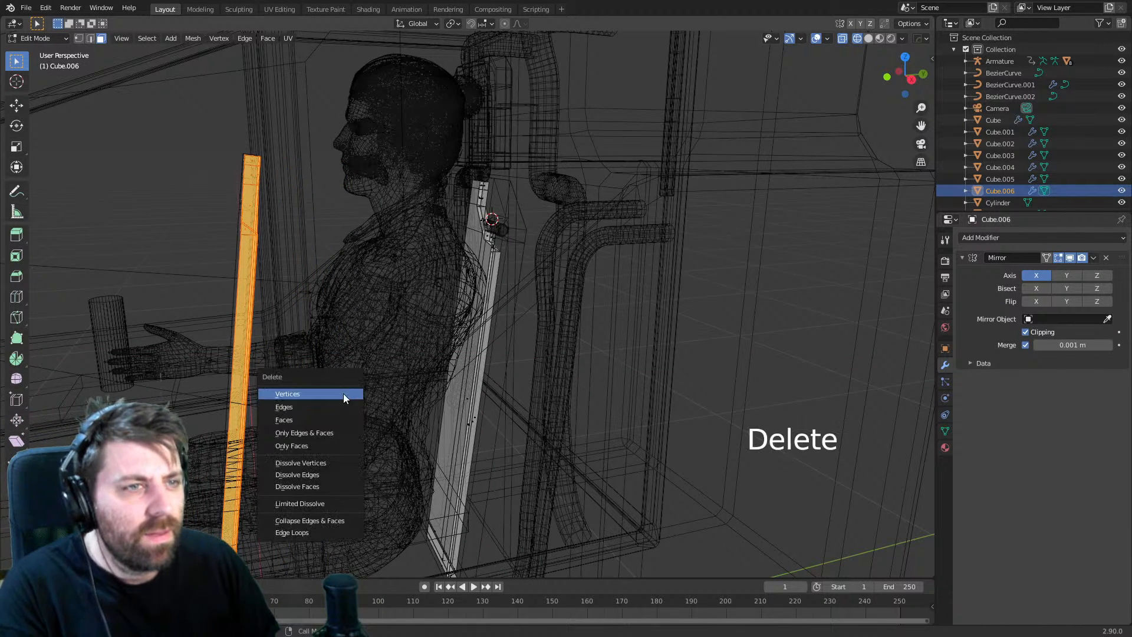
pyautogui.click(315, 394)
# - Recalculate the normals of all the panel's faces and extrude the faces backward along their normal
pyautogui.press('a')
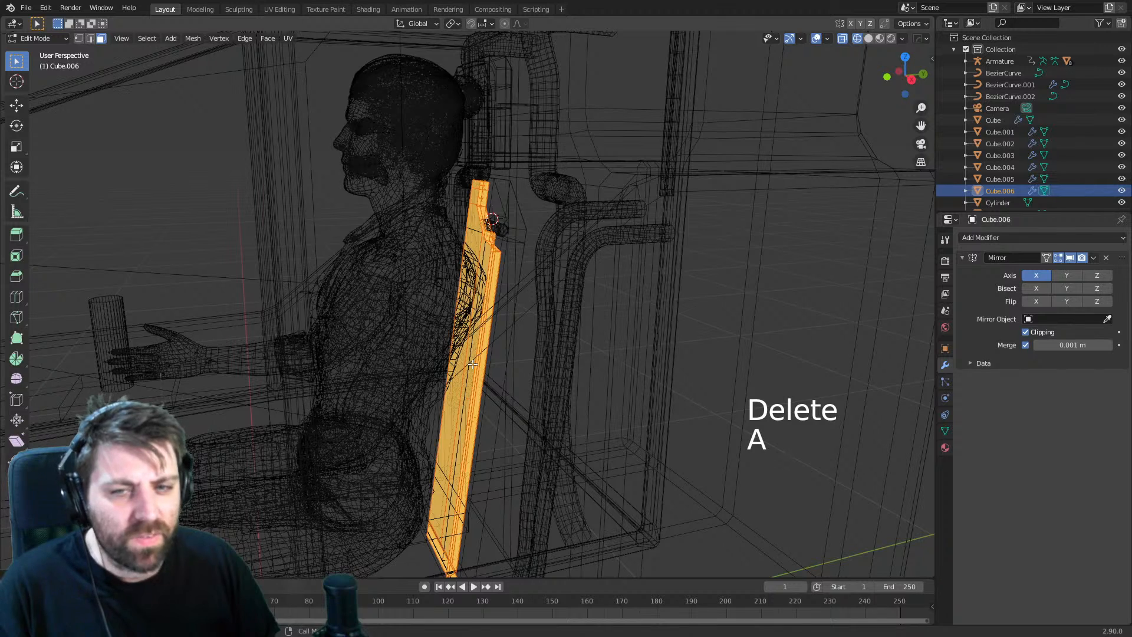
pyautogui.hotkey('shift', 'n')
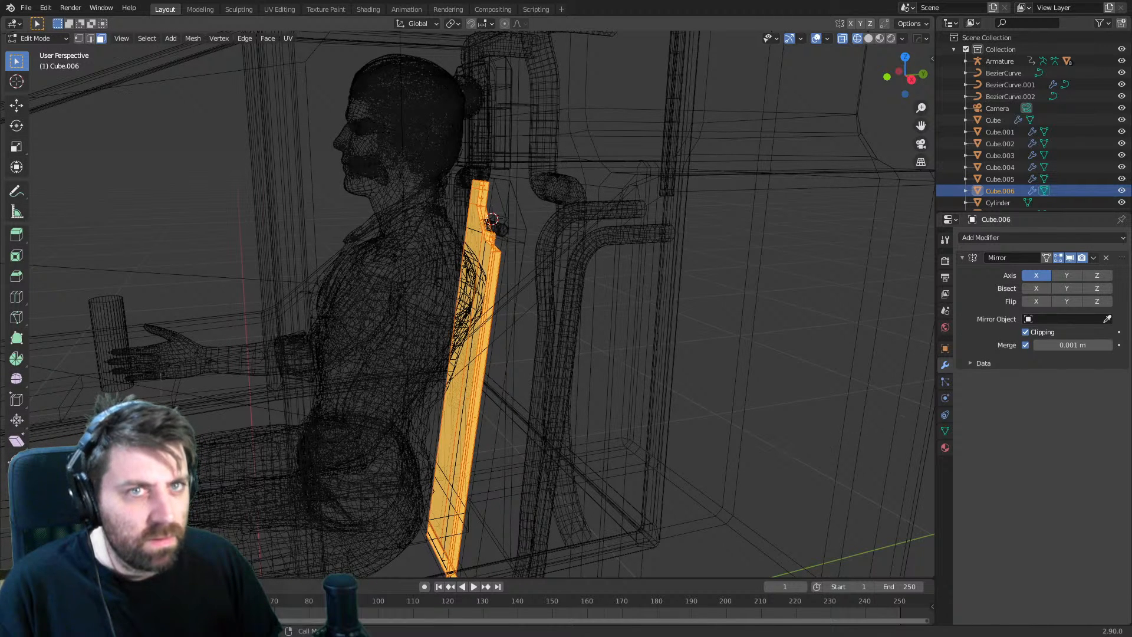
pyautogui.press('e')
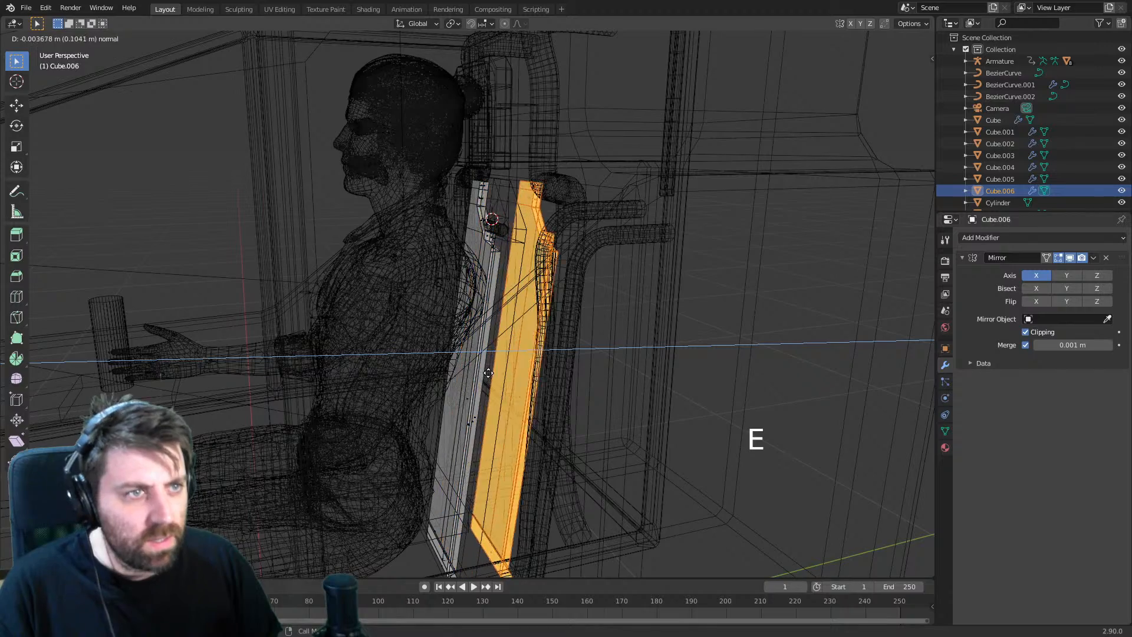
pyautogui.click(496, 373)
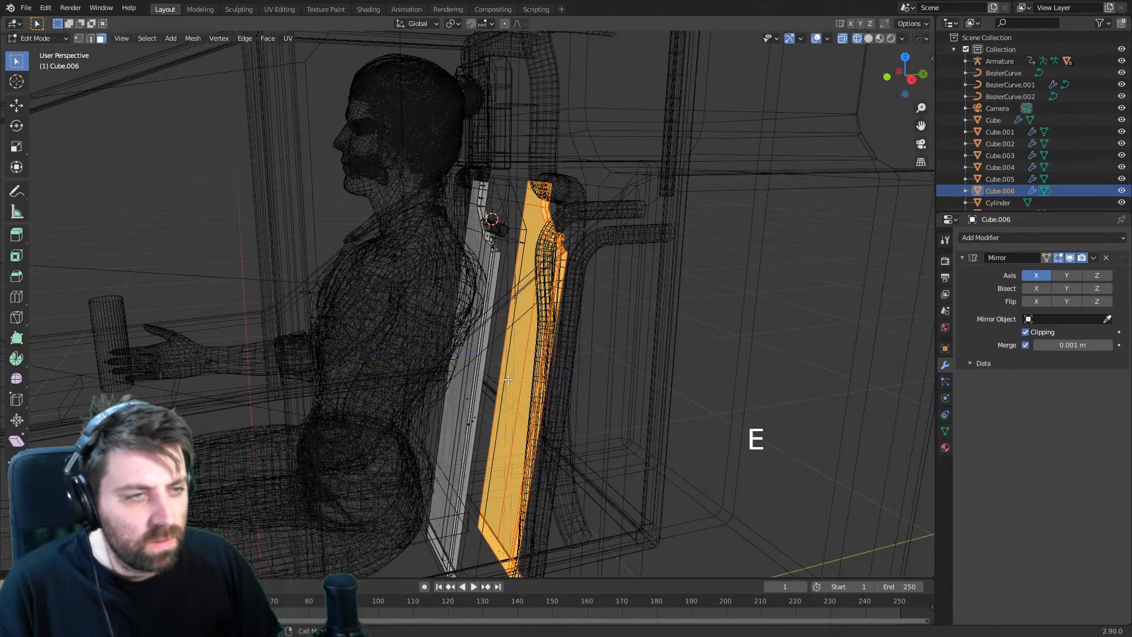
pyautogui.moveTo(496, 373); pyautogui.dragTo(637, 407, button='middle')
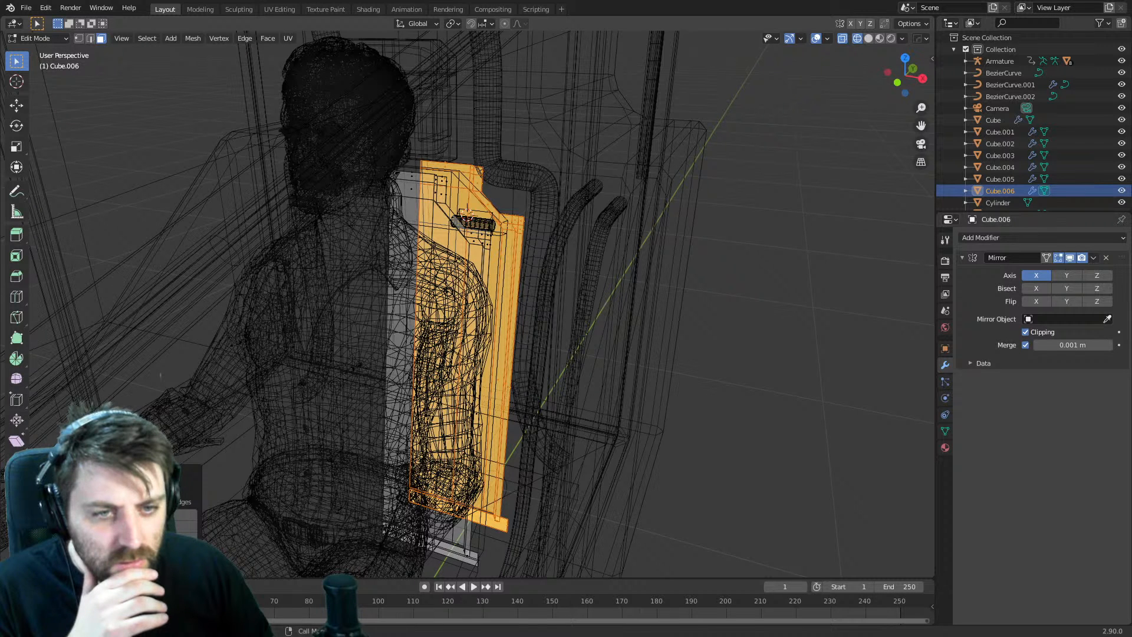
# - Delete the linked vertices of the extruded panel and of its leftover bottom strip behind the seat
pyautogui.click(618, 275)
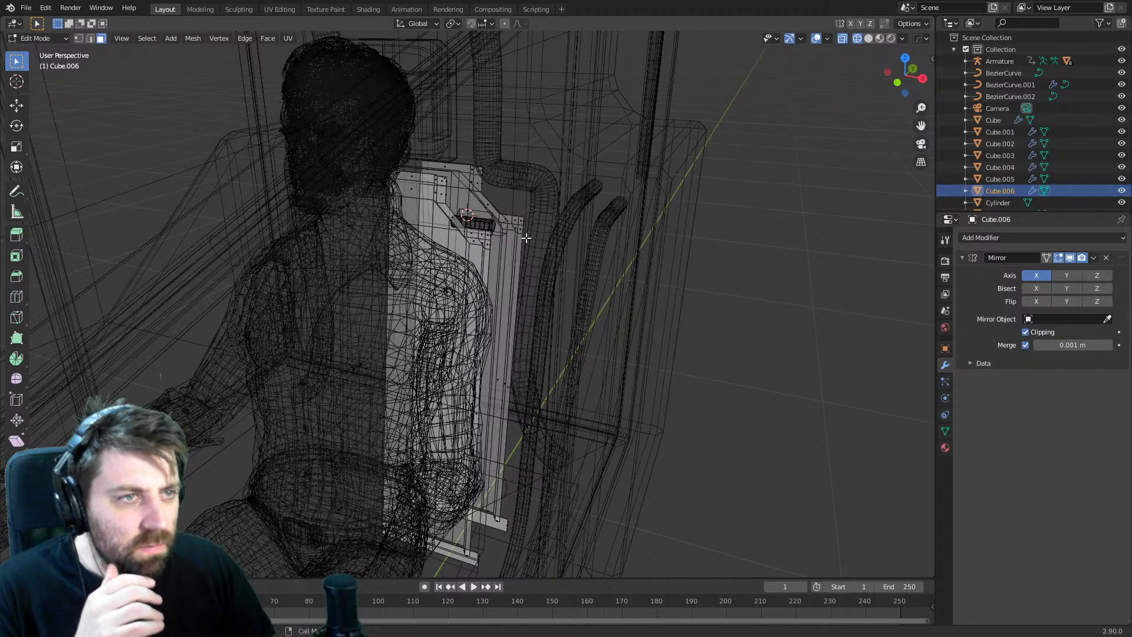
pyautogui.hotkey('ctrl', 'l')
pyautogui.press('Delete')
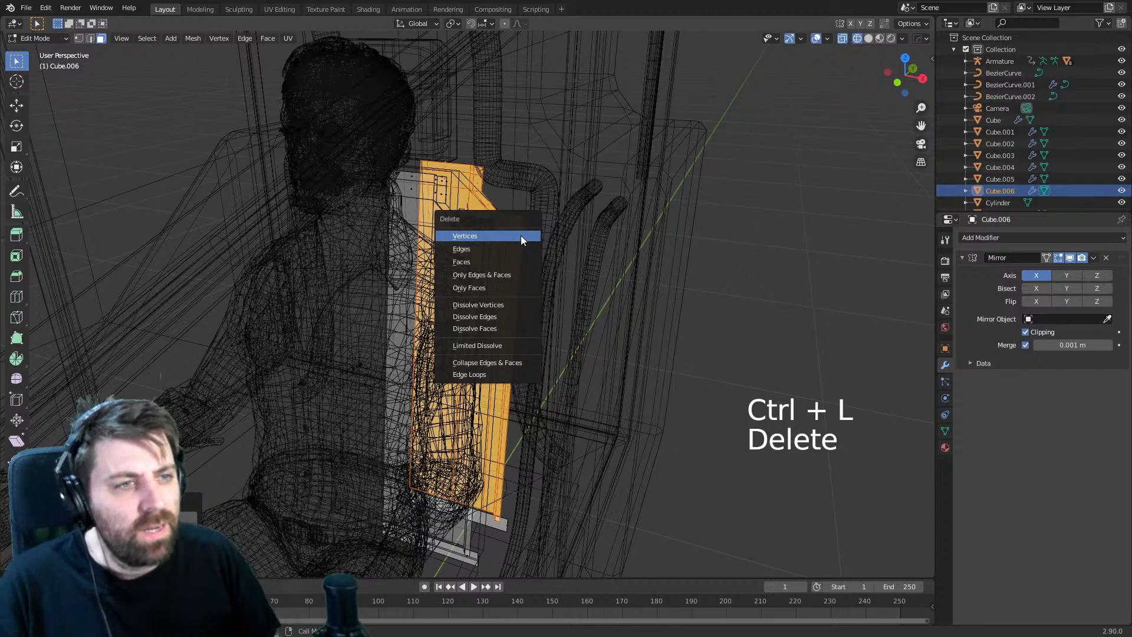
pyautogui.click(522, 237)
pyautogui.moveTo(522, 235); pyautogui.dragTo(513, 309, button='middle')
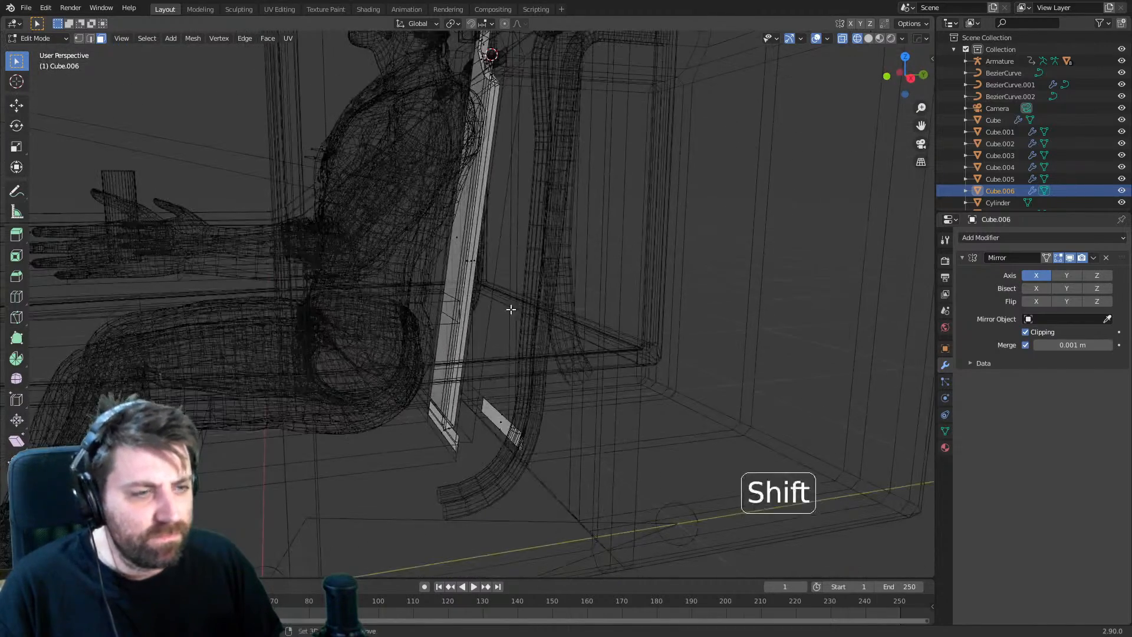
pyautogui.press('ctrl')
pyautogui.press('Delete')
pyautogui.click(499, 419)
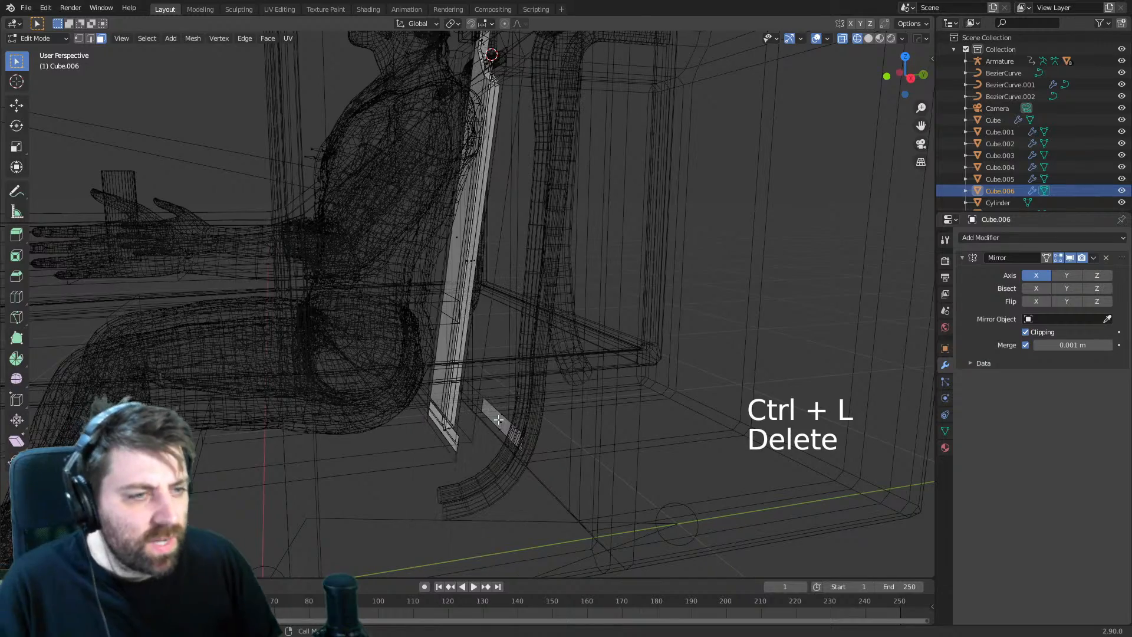
pyautogui.hotkey('ctrl', 'l')
pyautogui.press('Delete')
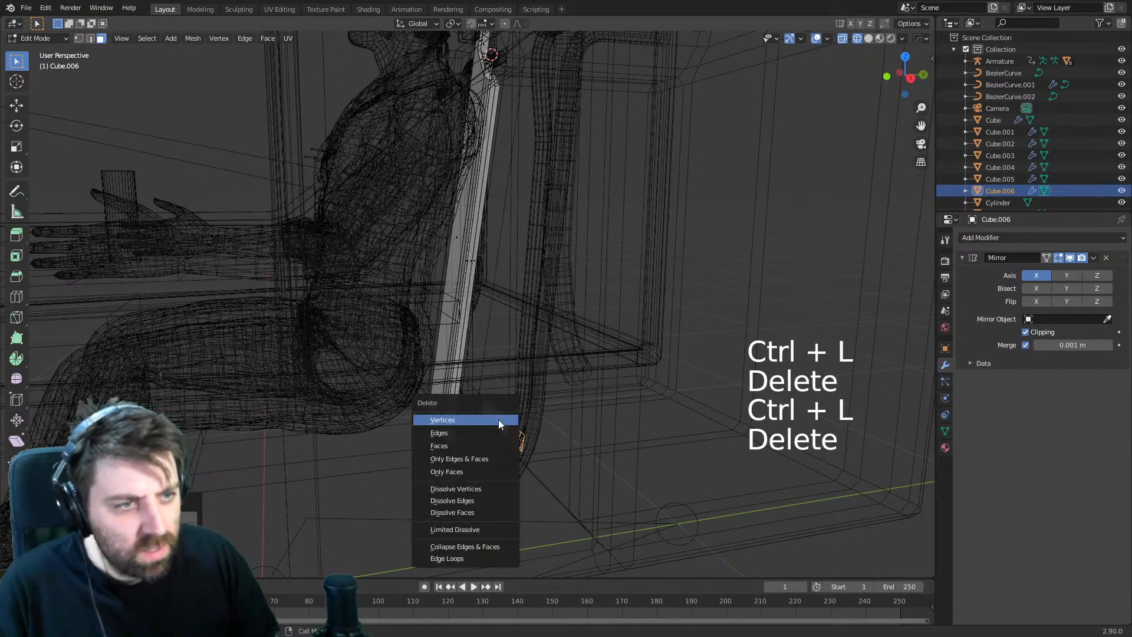
pyautogui.click(494, 419)
# - Try to move the panel's linked main section away from its separate bottom strip
pyautogui.moveTo(453, 413); pyautogui.dragTo(469, 319, button='middle')
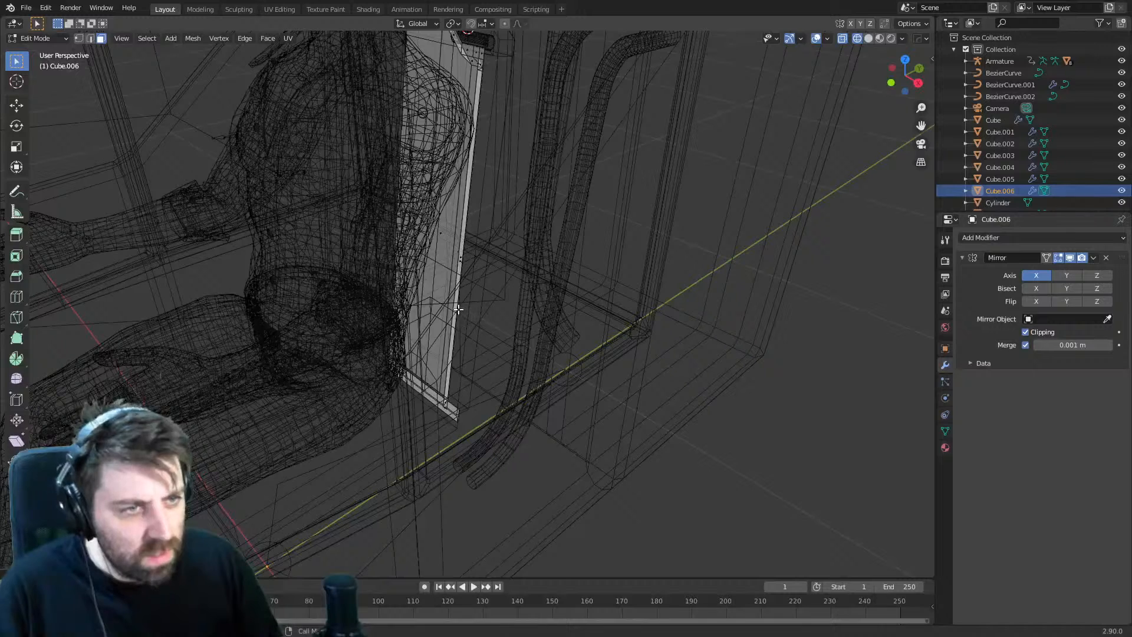
pyautogui.click(461, 256)
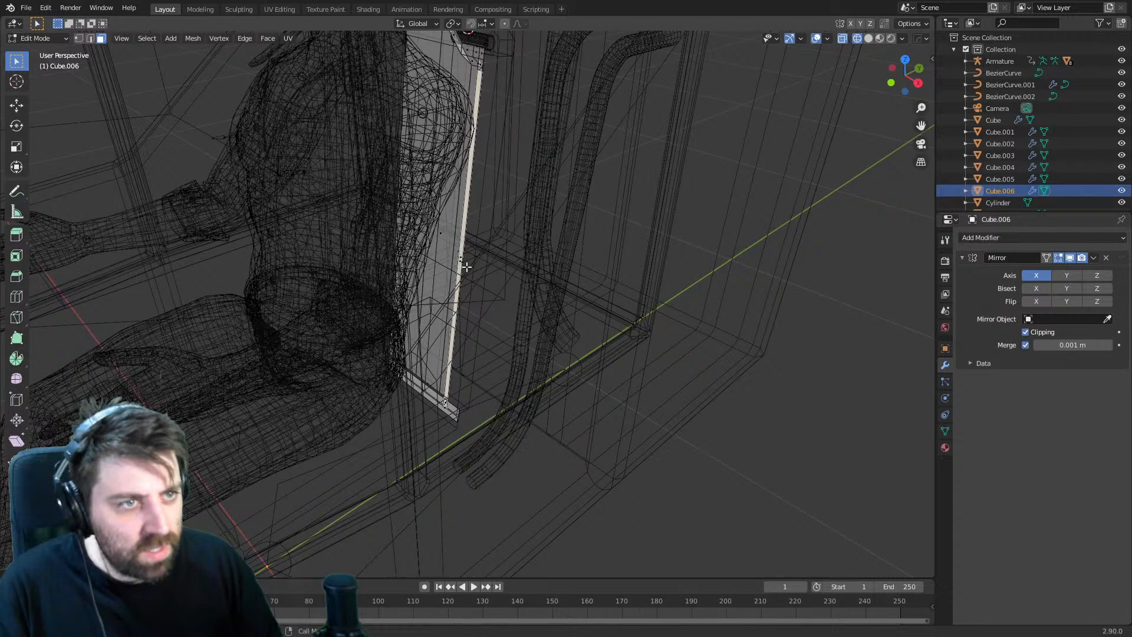
pyautogui.press('1')
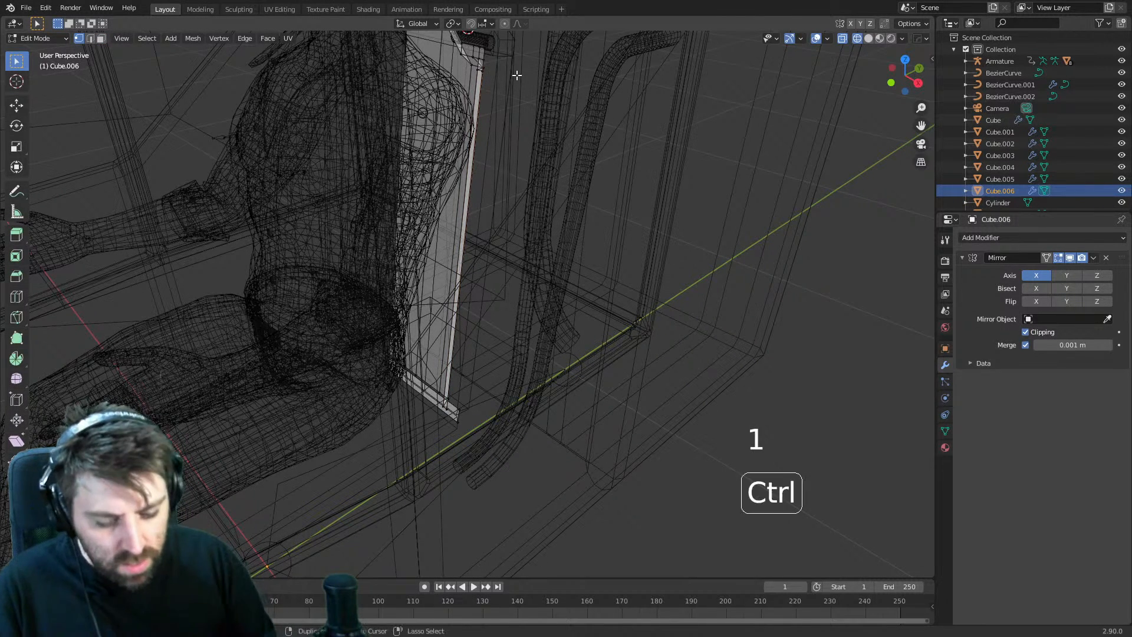
pyautogui.hotkey('ctrl', 'l')
pyautogui.press('g')
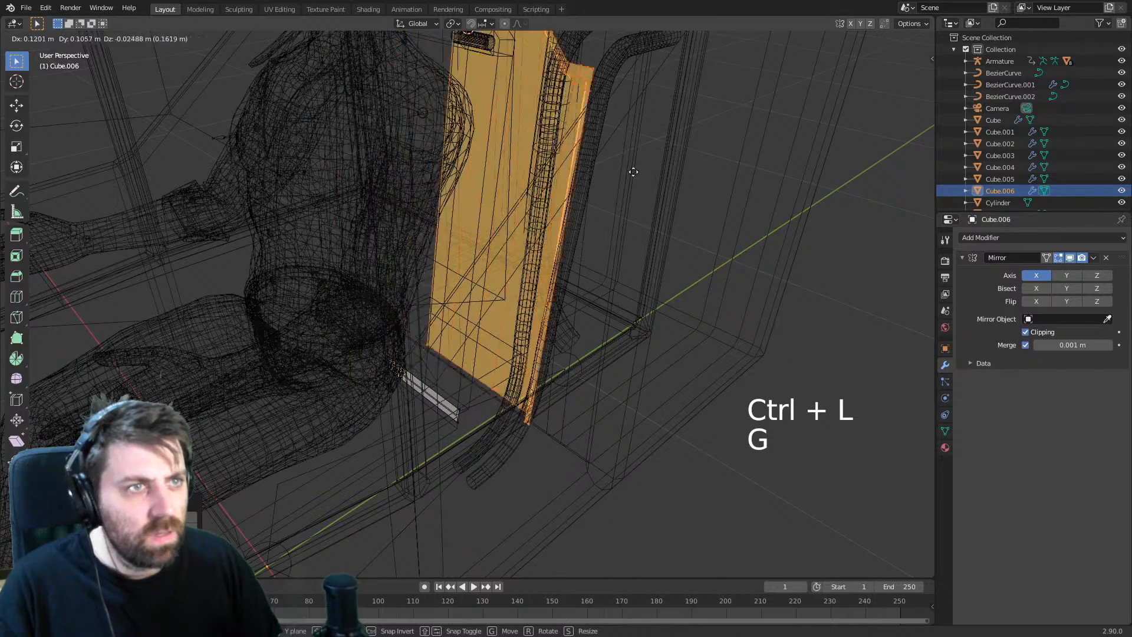
pyautogui.click(556, 240)
pyautogui.moveTo(556, 240); pyautogui.dragTo(328, 227, button='middle')
pyautogui.press('g')
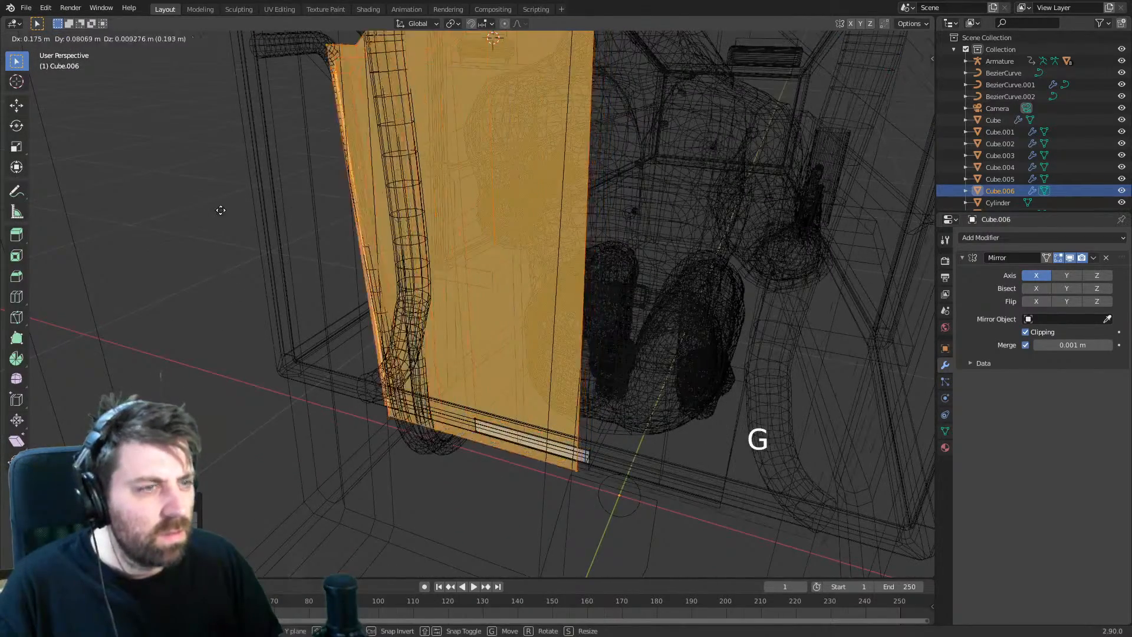
pyautogui.click(223, 209)
pyautogui.moveTo(223, 210); pyautogui.dragTo(571, 272, button='middle')
# - Try to extrude the panel's main section forward along its normal, and delete the extruded vertices
pyautogui.press('e')
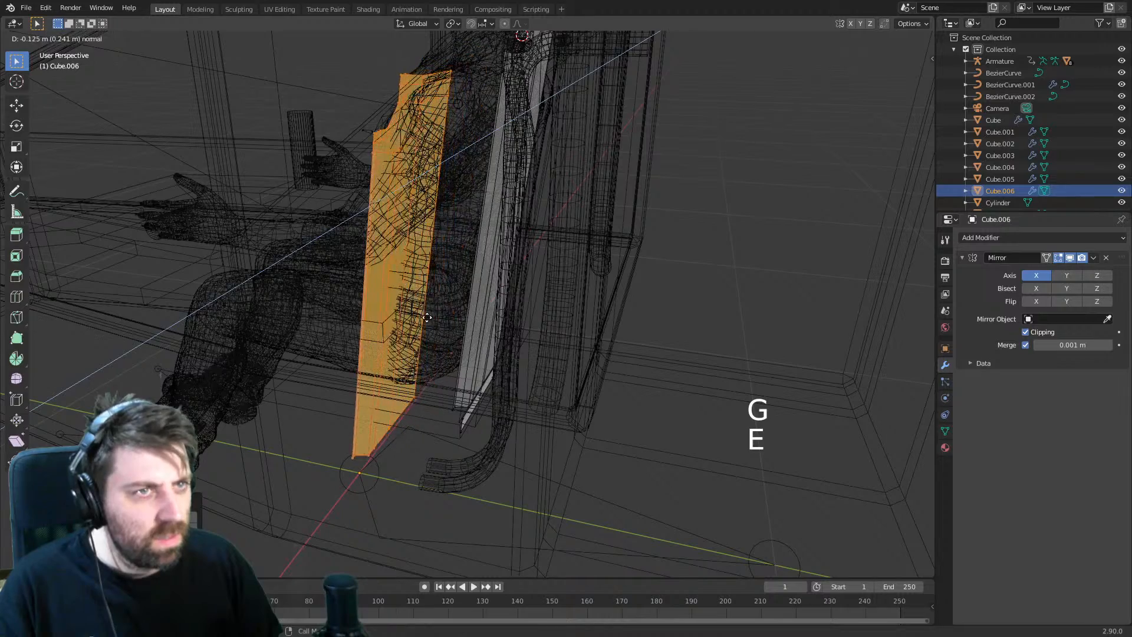
pyautogui.click(380, 333)
pyautogui.moveTo(380, 333); pyautogui.dragTo(534, 302, button='middle')
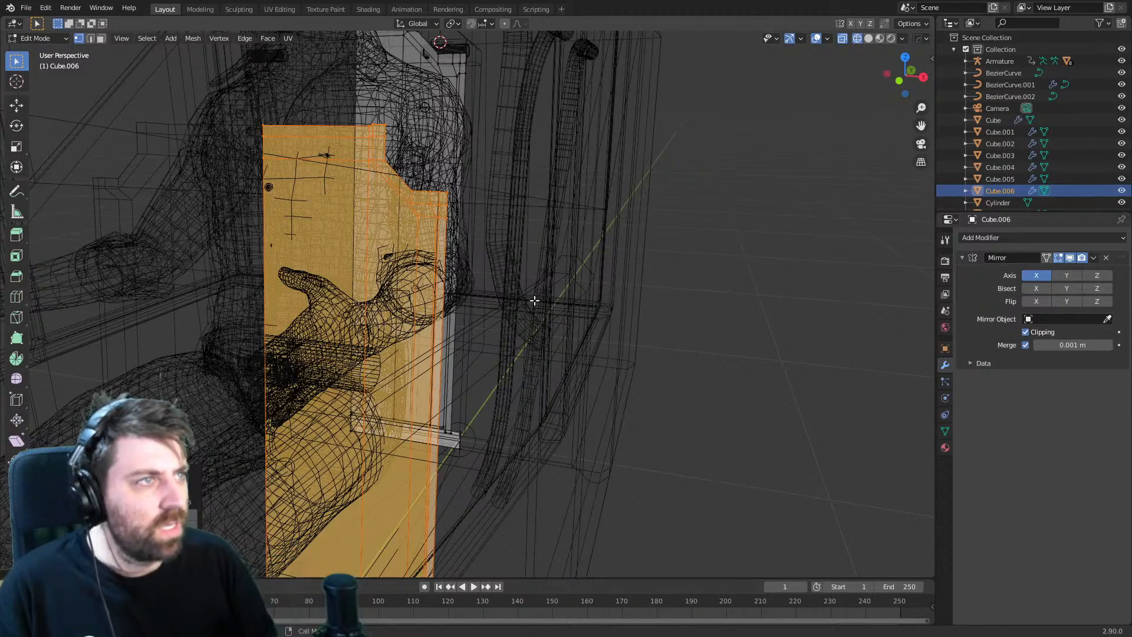
pyautogui.press('x')
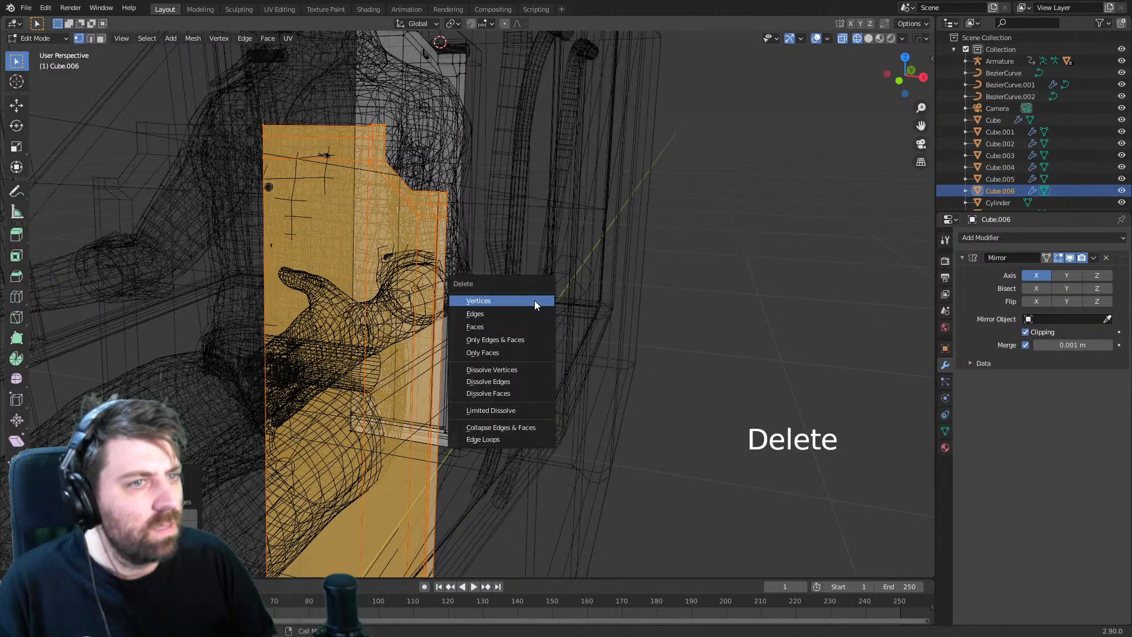
pyautogui.click(534, 300)
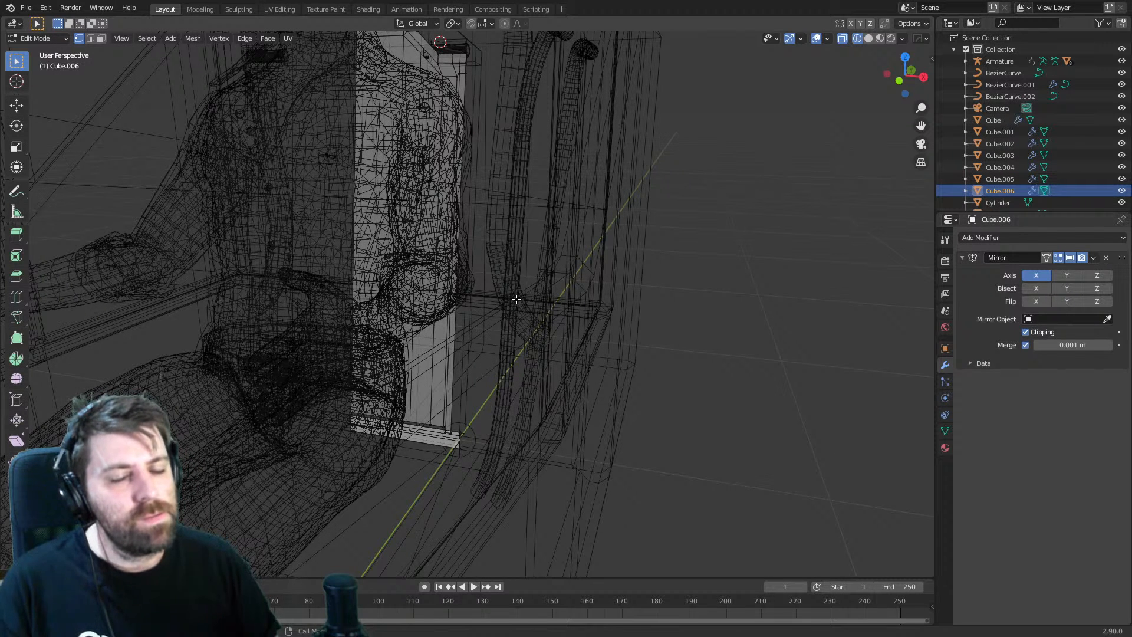
# - Save the ship file
pyautogui.press('w')
pyautogui.press('w')
pyautogui.press('w')
pyautogui.press('w')
pyautogui.press('w')
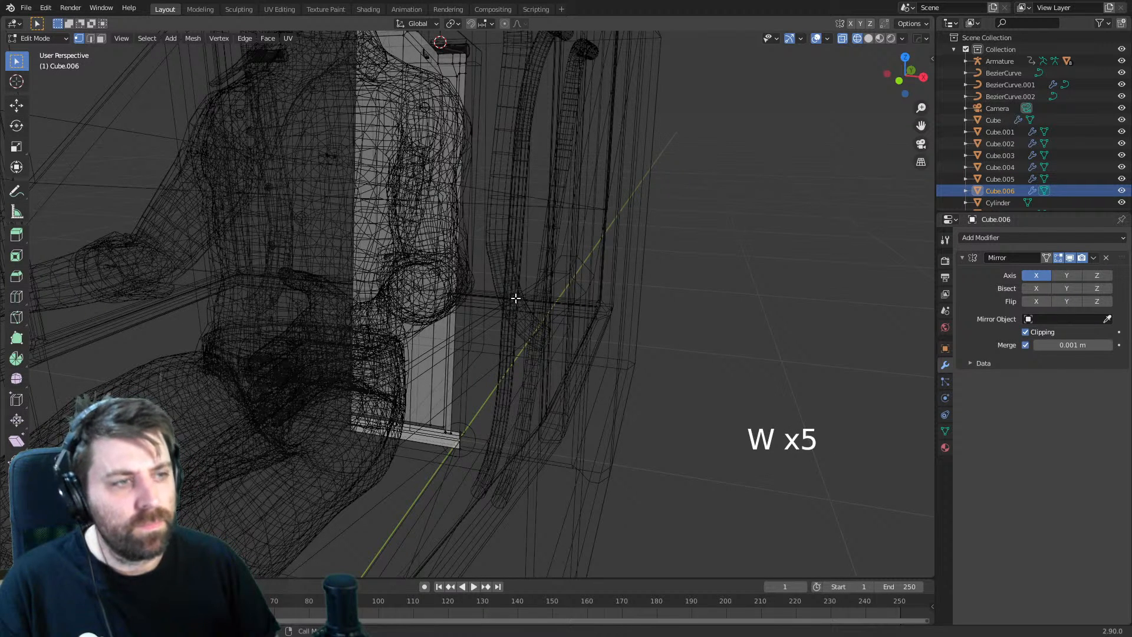
pyautogui.hotkey('ctrl', 's')
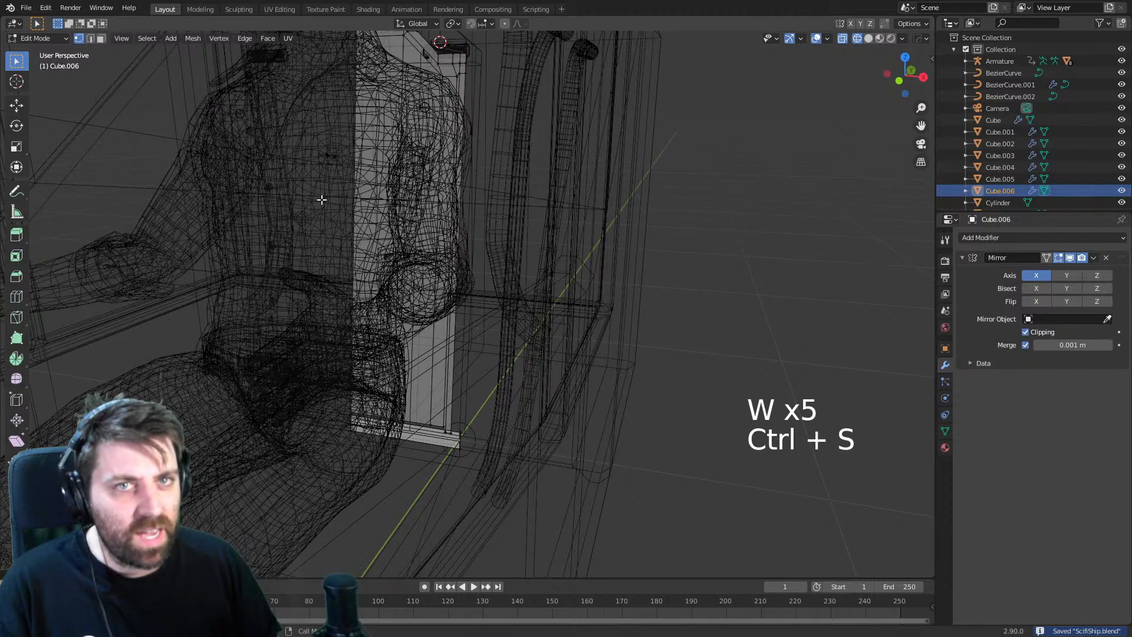
# - Toggle the window out of fullscreen and restart Blender with the recent file ScifiShip.blend
pyautogui.press('space')
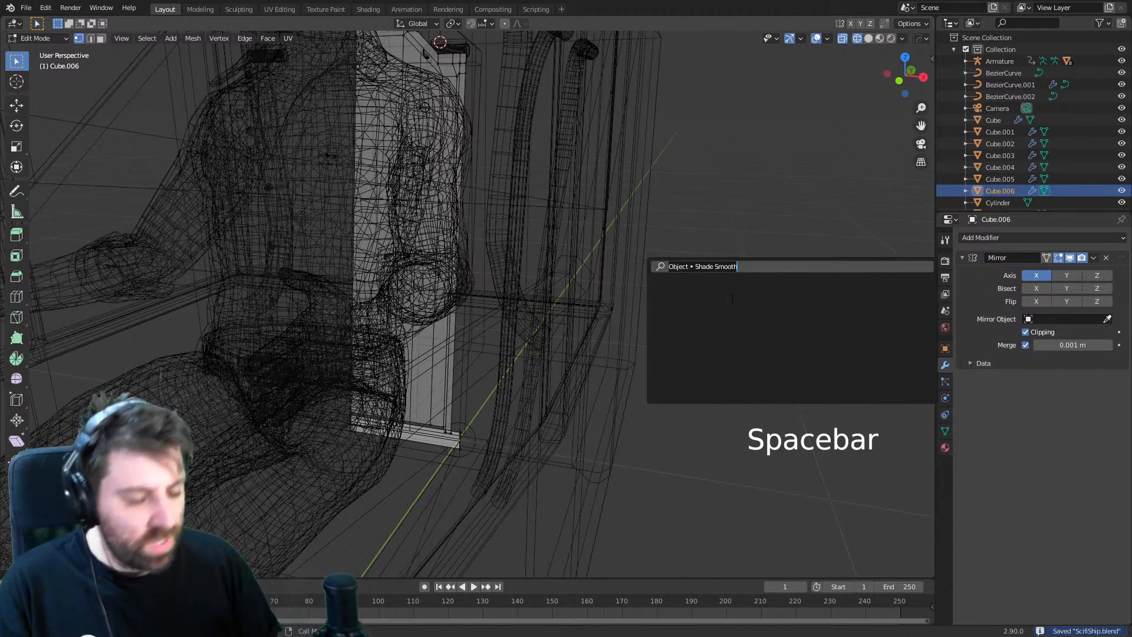
pyautogui.write('fulol')
pyautogui.press('BackSpace')
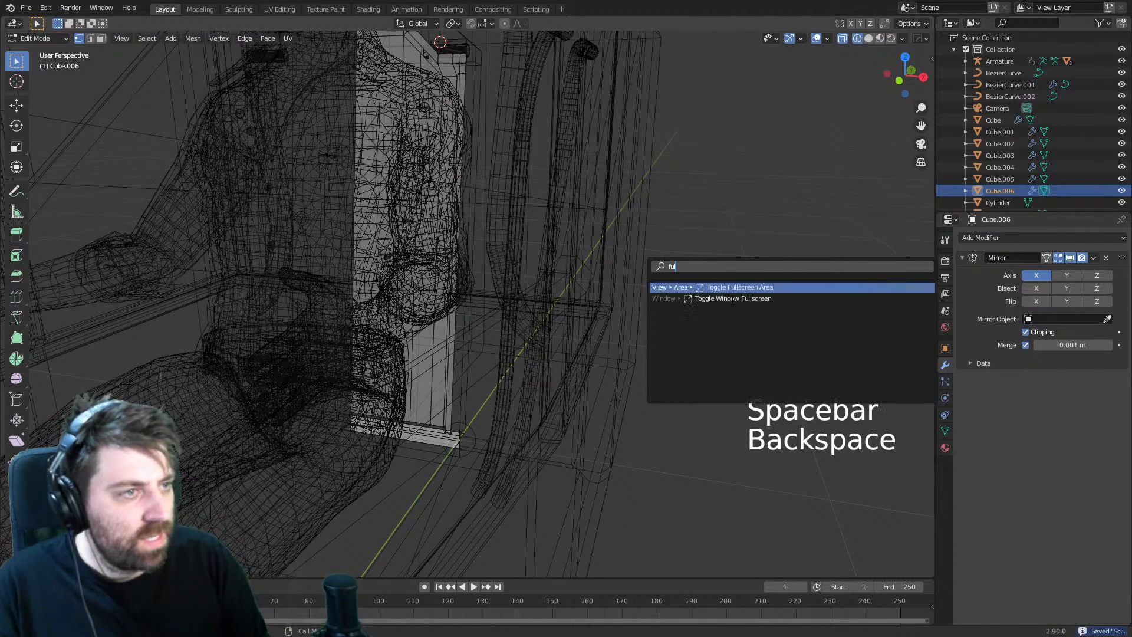
pyautogui.click(733, 300)
pyautogui.click(1118, 7)
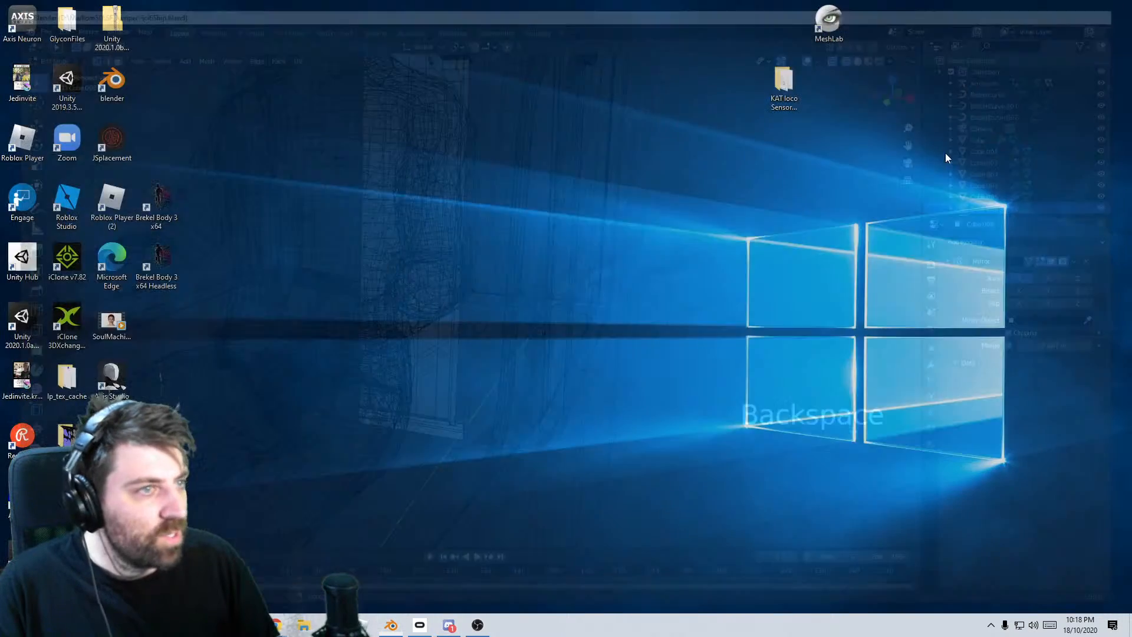
pyautogui.click(400, 627)
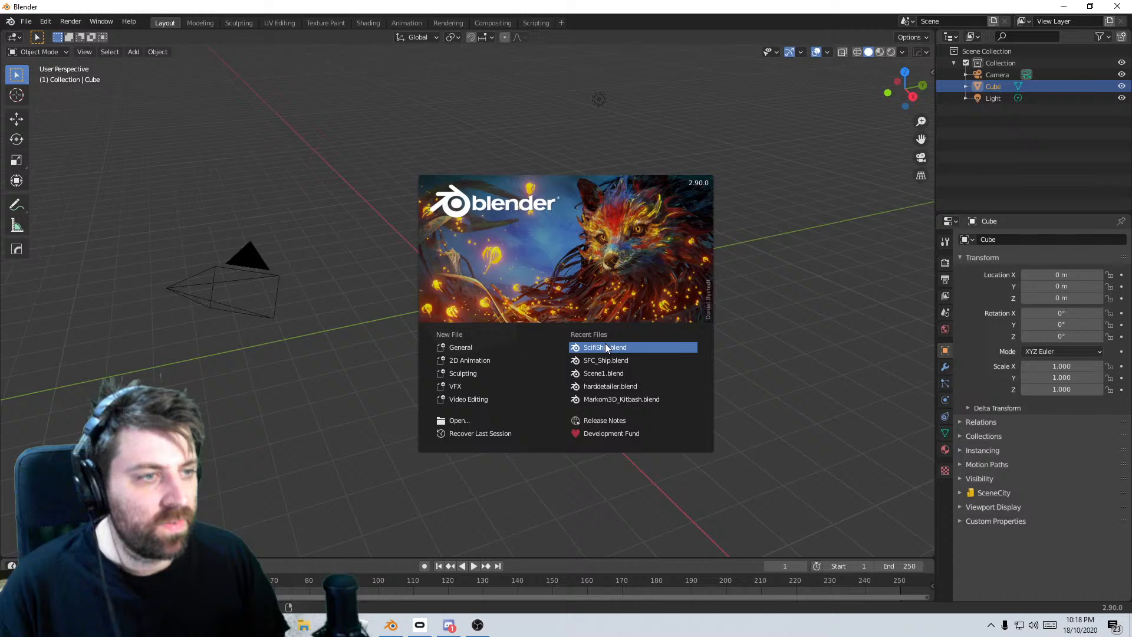
pyautogui.click(605, 343)
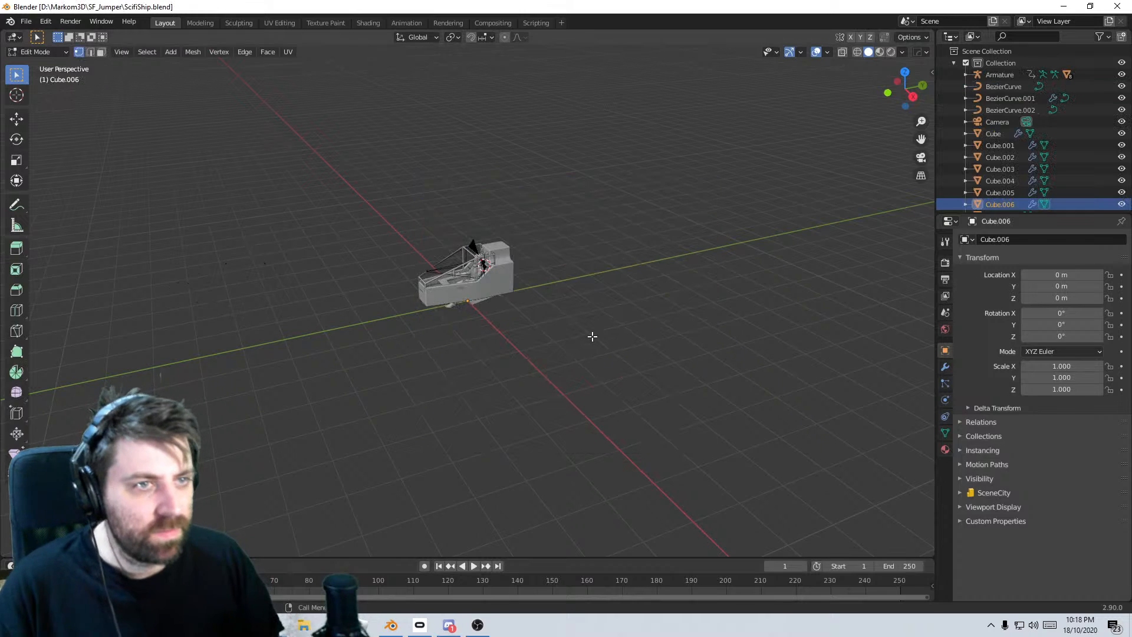
# - Select all of the seat panel's geometry in the reopened ship
pyautogui.moveTo(502, 278); pyautogui.dragTo(443, 259, button='middle')
pyautogui.scroll(8, 472, 268)
pyautogui.press('a')
pyautogui.moveTo(548, 195); pyautogui.dragTo(447, 311, button='middle')
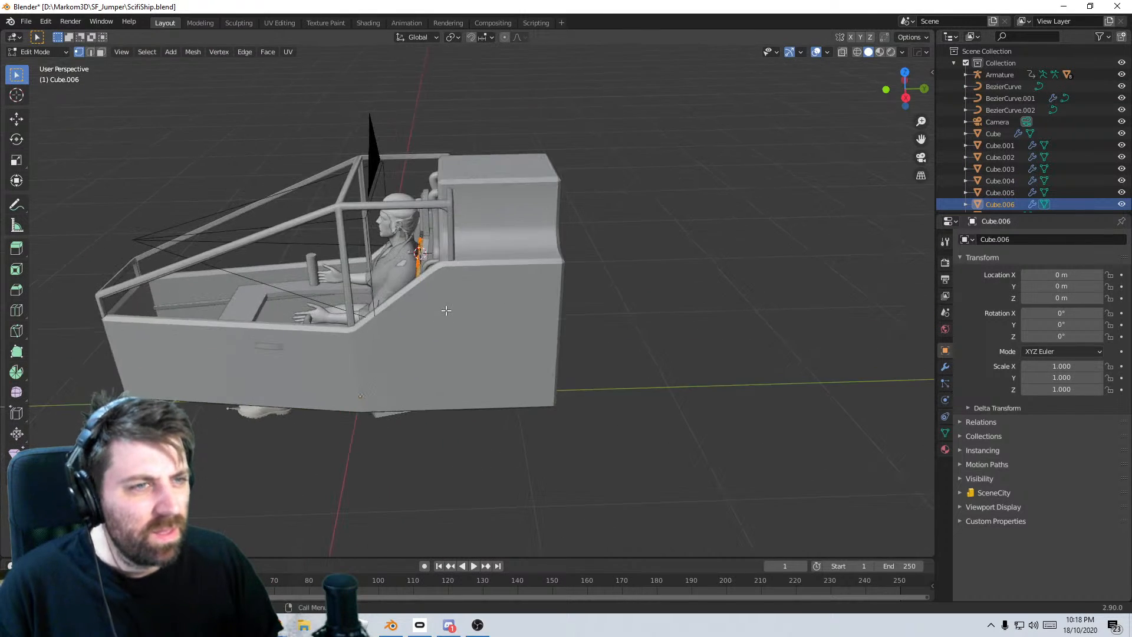
# - Delete the selected vertices in front of the pilot's chest and display the ship in wireframe
pyautogui.scroll(3, 446, 311)
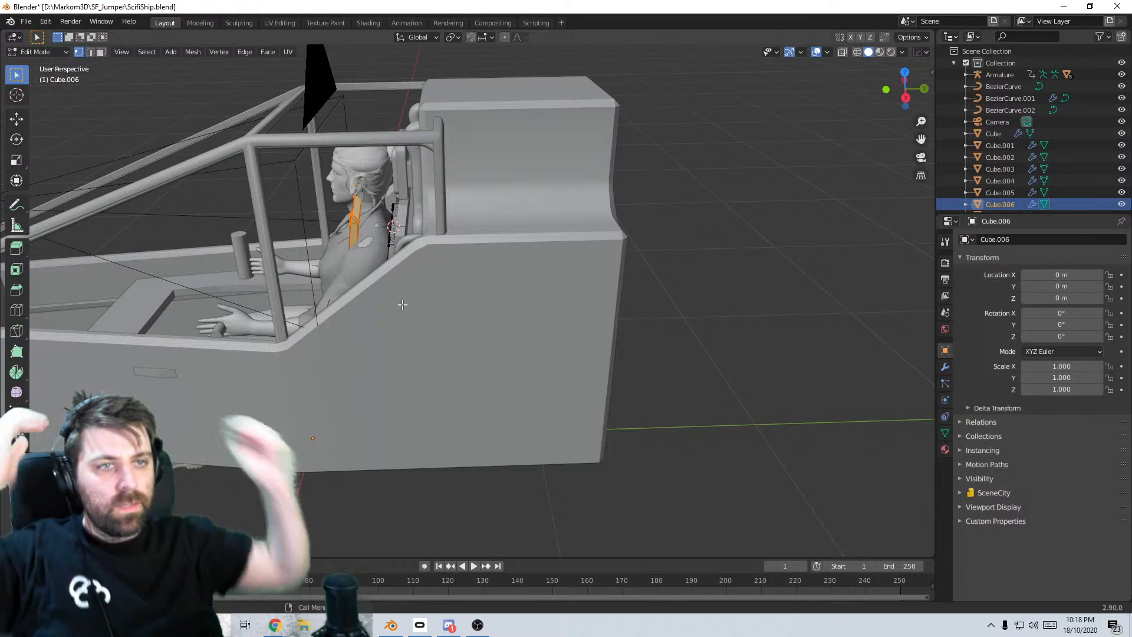
pyautogui.press('x')
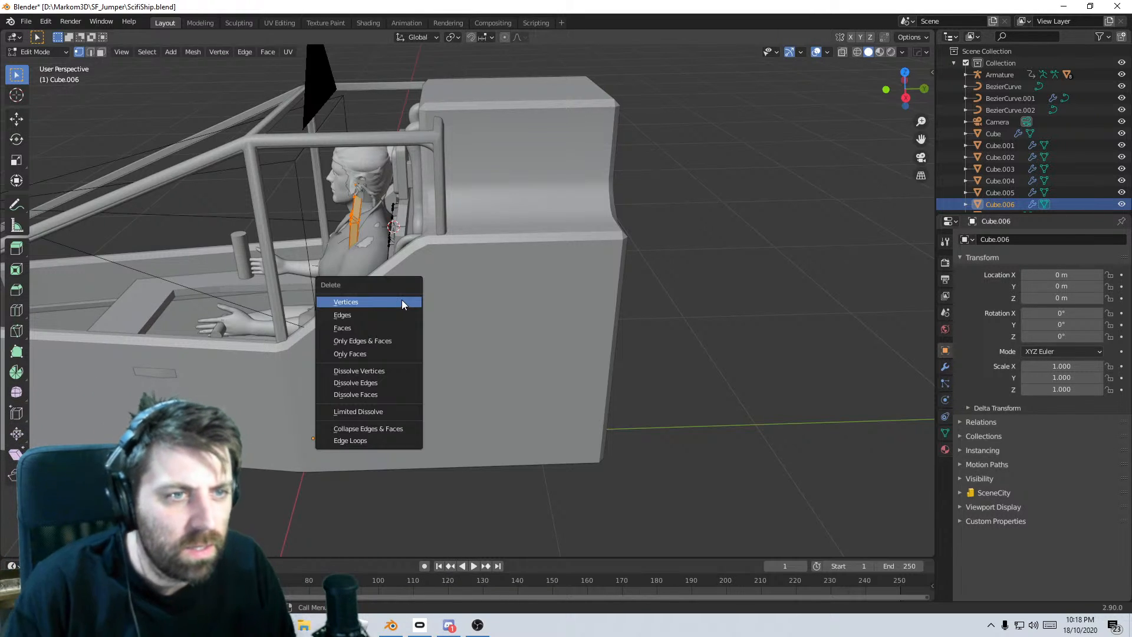
pyautogui.click(403, 304)
pyautogui.moveTo(403, 304)
pyautogui.mouseDown(button='middle')
pyautogui.moveTo(394, 272)
pyautogui.moveTo(471, 282)
pyautogui.mouseUp(button='middle')
pyautogui.press('z')
pyautogui.click(458, 286)
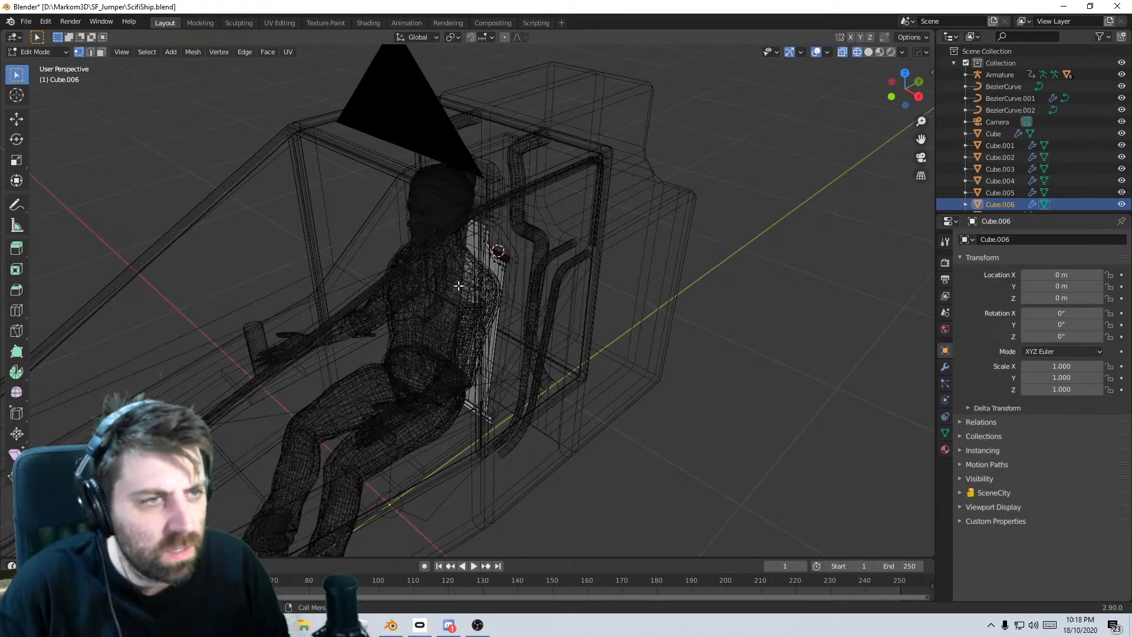
pyautogui.click(476, 243)
pyautogui.moveTo(476, 243); pyautogui.dragTo(490, 366, button='middle')
pyautogui.scroll(6, 472, 236)
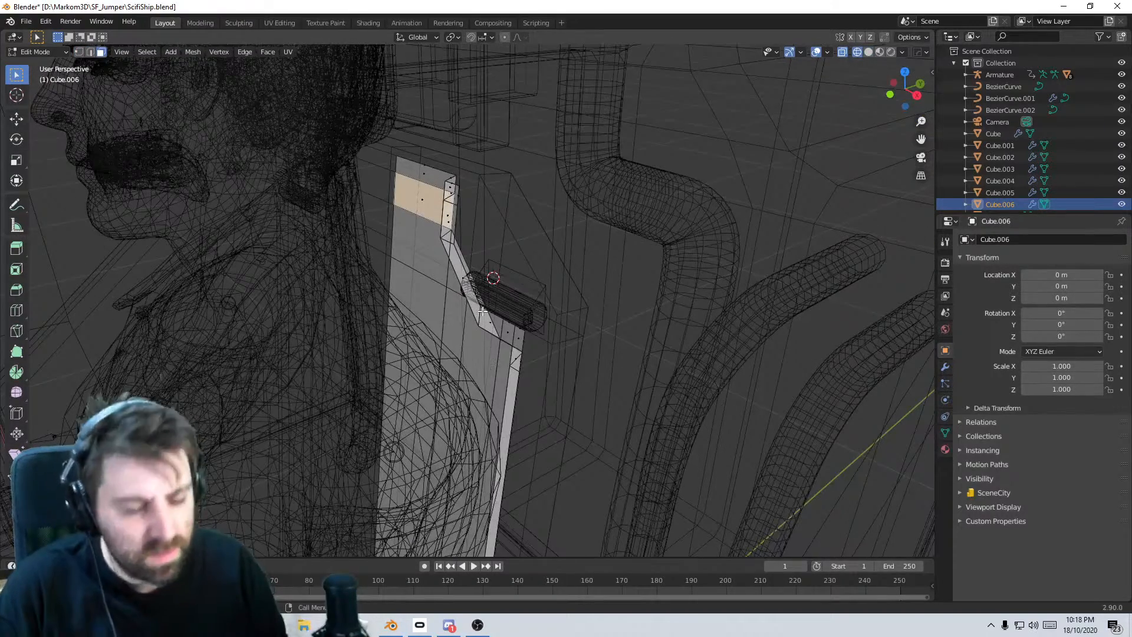
pyautogui.press('e')
pyautogui.rightClick(588, 305)
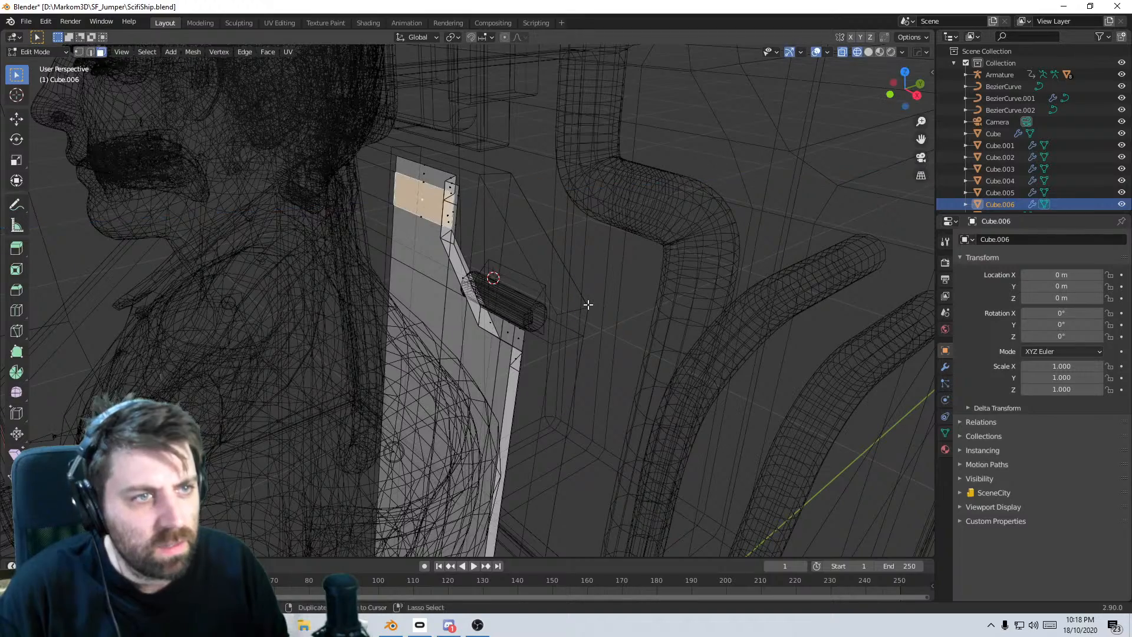
# - Select all of the seat panel's geometry and merge its vertices by distance
pyautogui.moveTo(589, 305); pyautogui.dragTo(474, 312, button='middle')
pyautogui.scroll(2, 475, 312)
pyautogui.moveTo(273, 296); pyautogui.dragTo(452, 291, button='middle')
pyautogui.press('a')
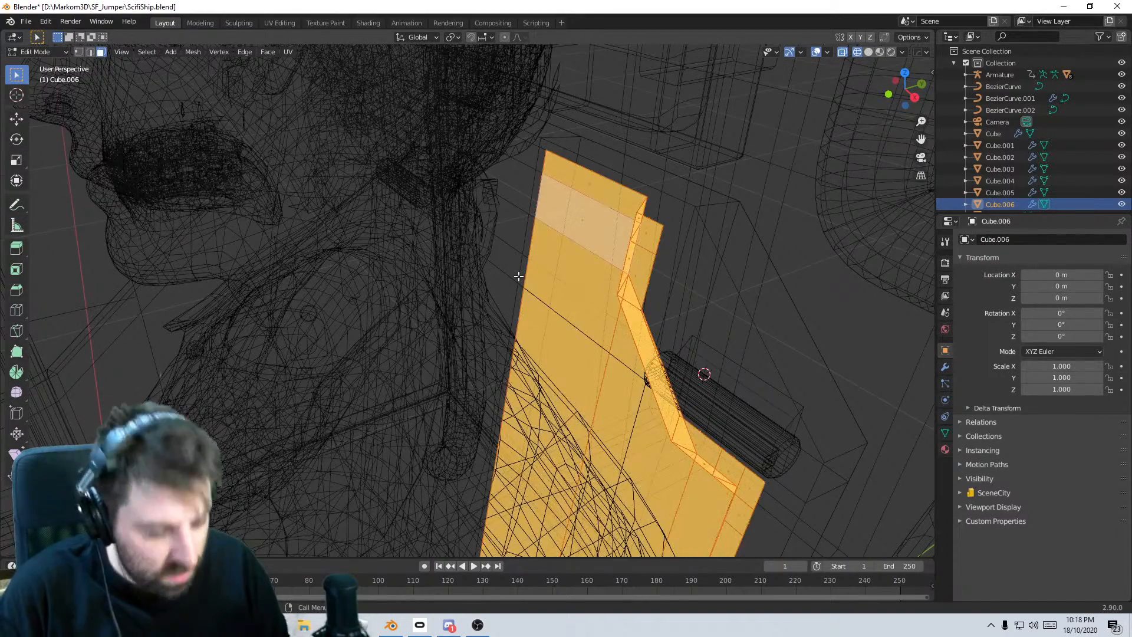
pyautogui.press('m')
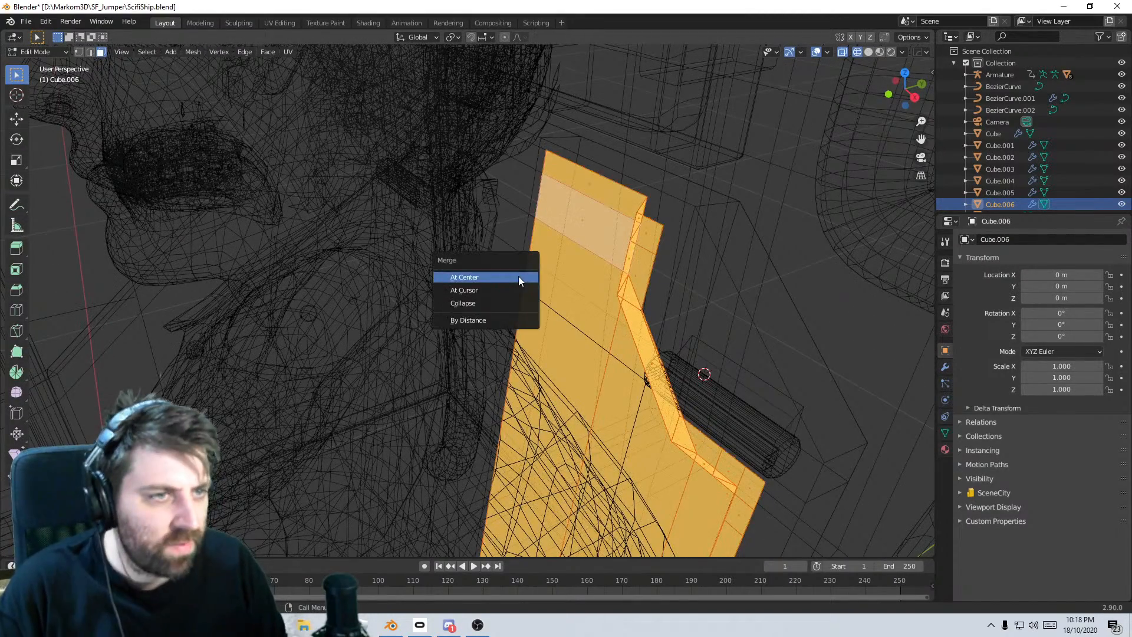
pyautogui.click(493, 324)
# - Try to extrude the whole panel backward about 0.11 m along the global Y axis
pyautogui.keyDown('shift'); pyautogui.moveTo(649, 363); pyautogui.dragTo(572, 295, button='middle'); pyautogui.keyUp('shift')
pyautogui.scroll(-4, 539, 308)
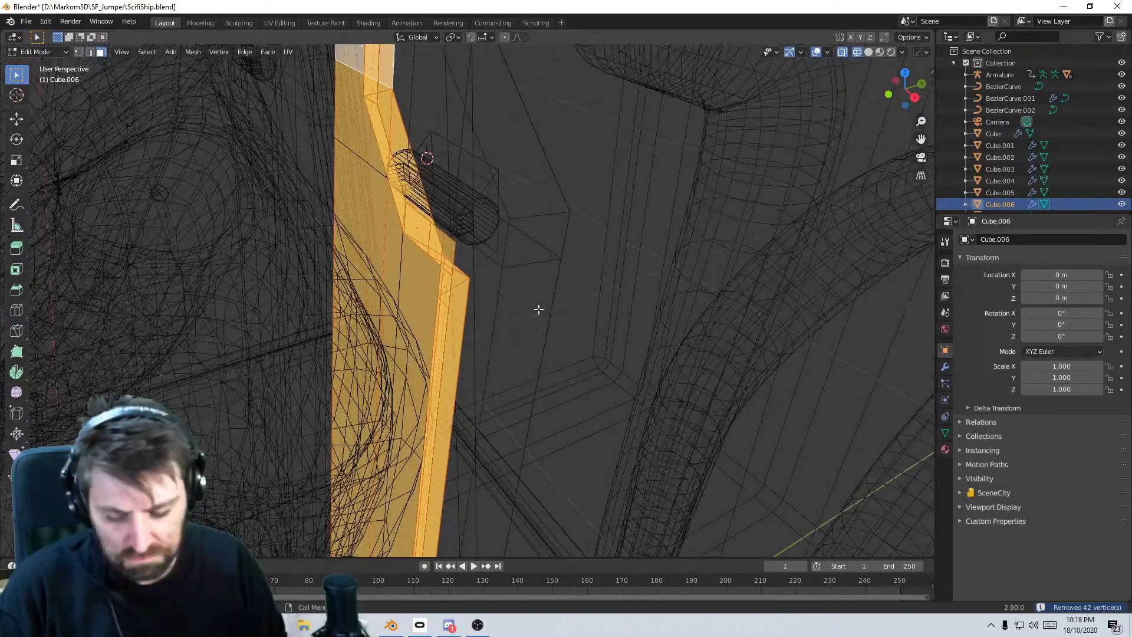
pyautogui.press('e')
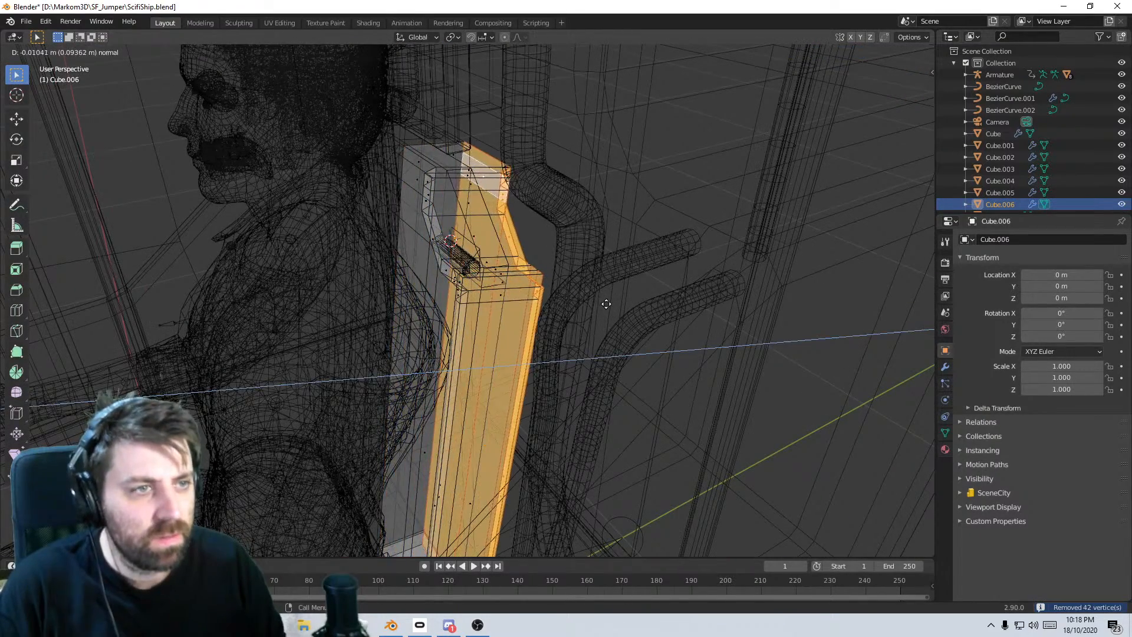
pyautogui.press('x')
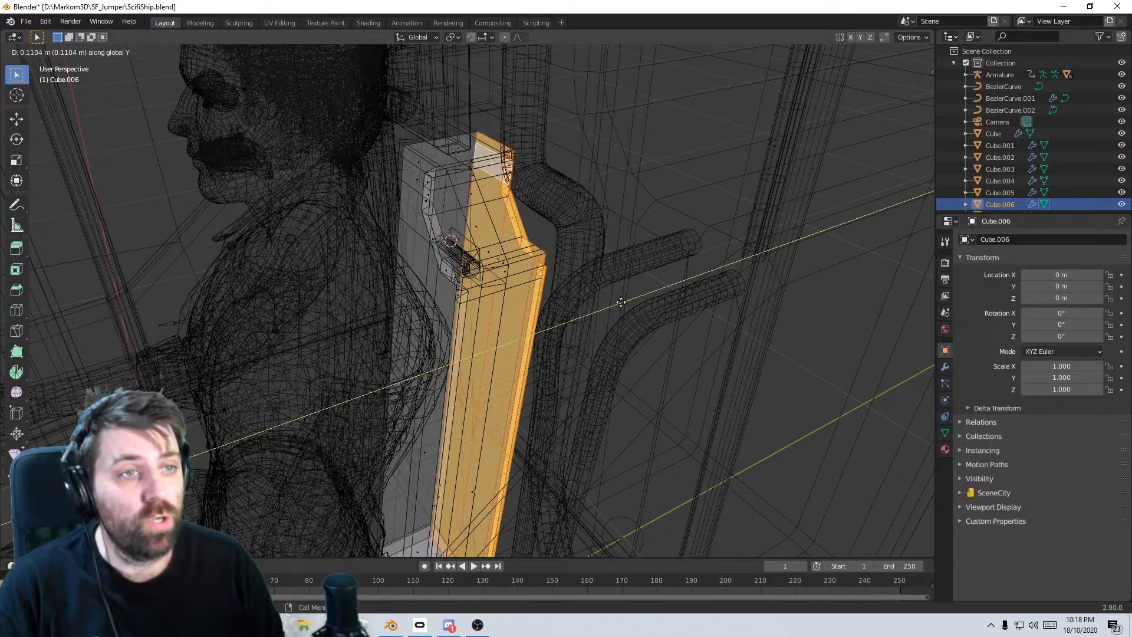
pyautogui.click(619, 300)
# - Move the panel's extruded rear faces slightly down in the right orthographic wireframe view
pyautogui.press('z')
pyautogui.moveTo(609, 311); pyautogui.dragTo(586, 293, button='middle')
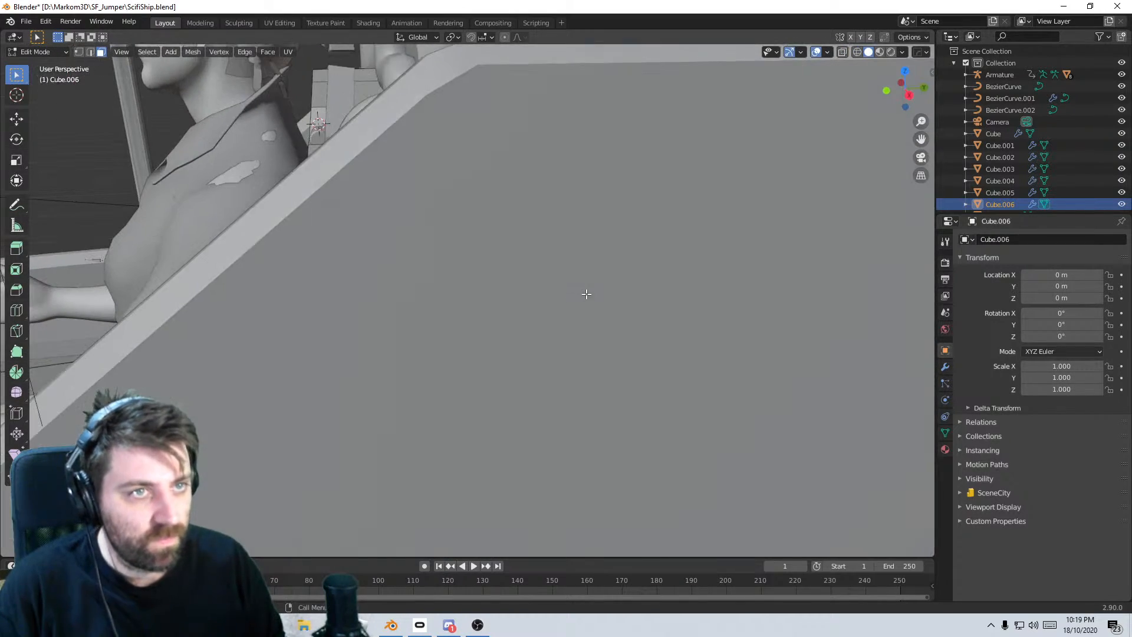
pyautogui.press('KP_1')
pyautogui.press('KP_3')
pyautogui.press('z')
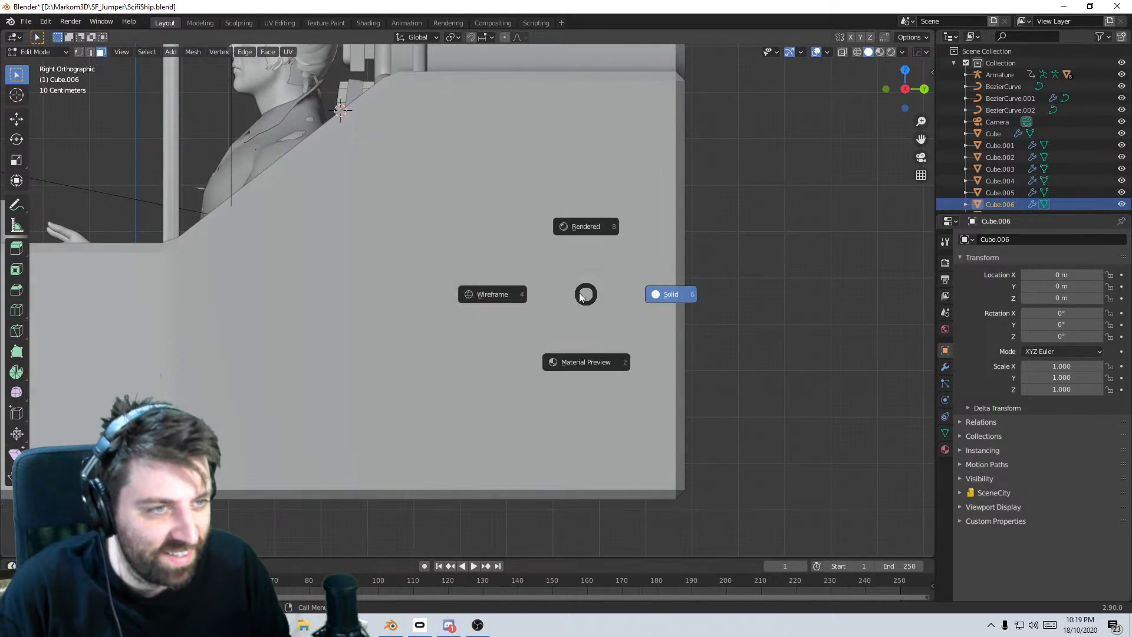
pyautogui.click(494, 247)
pyautogui.keyDown('shift'); pyautogui.moveTo(493, 243); pyautogui.dragTo(515, 273, button='middle'); pyautogui.keyUp('shift')
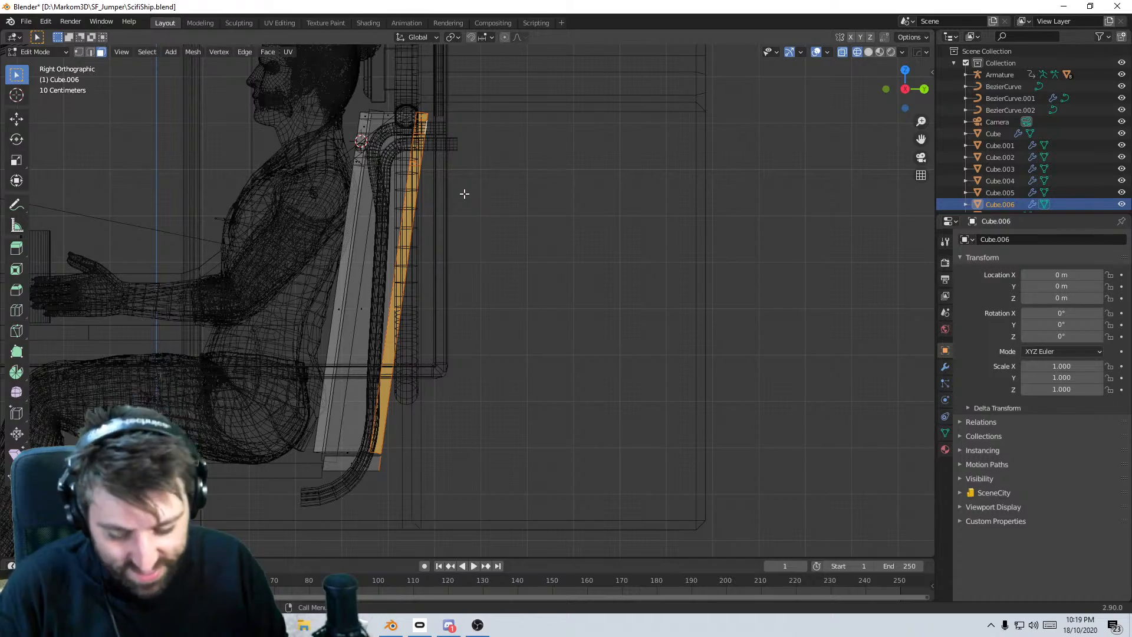
pyautogui.press('g')
pyautogui.click(446, 271)
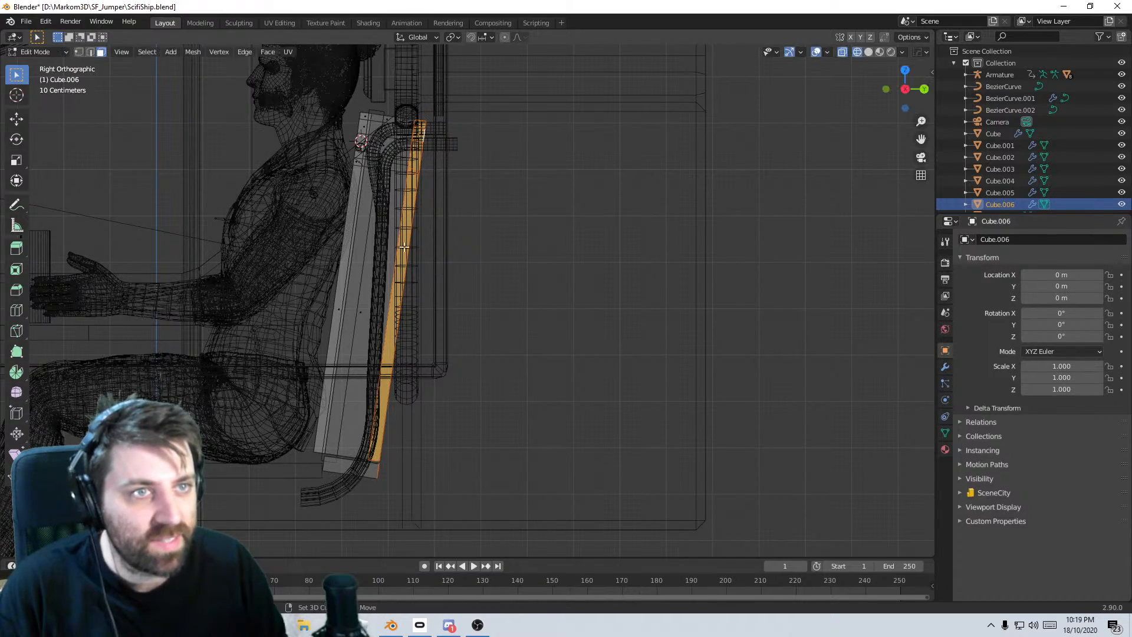
# - Examine the lower end of the extruded panel in wireframe and solid shading
pyautogui.moveTo(441, 257); pyautogui.dragTo(546, 251, button='middle')
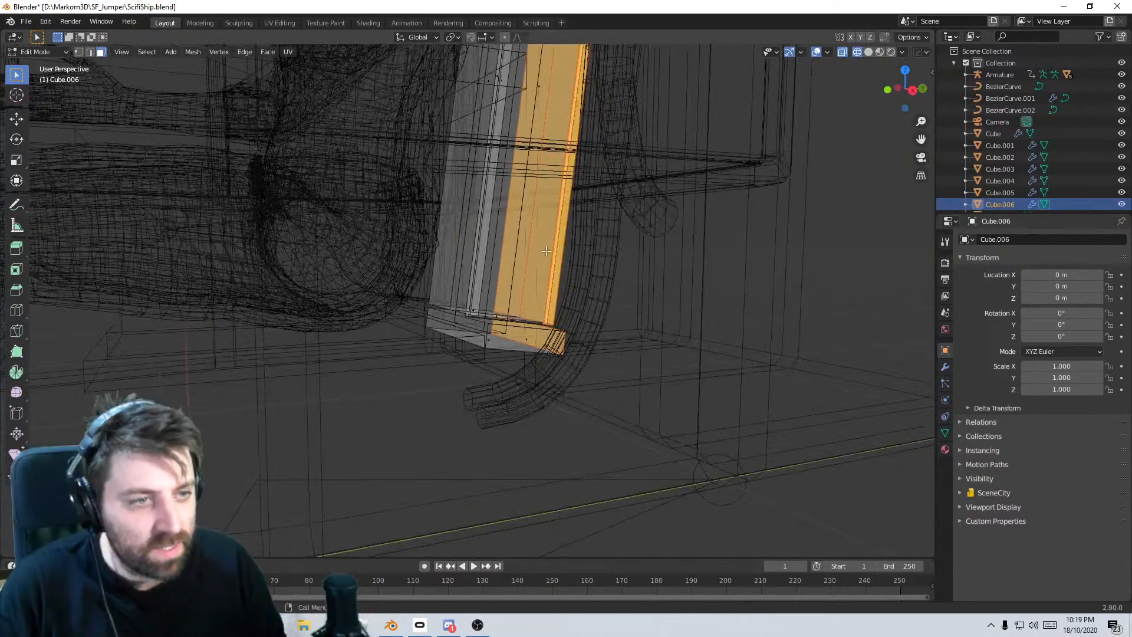
pyautogui.click(562, 343)
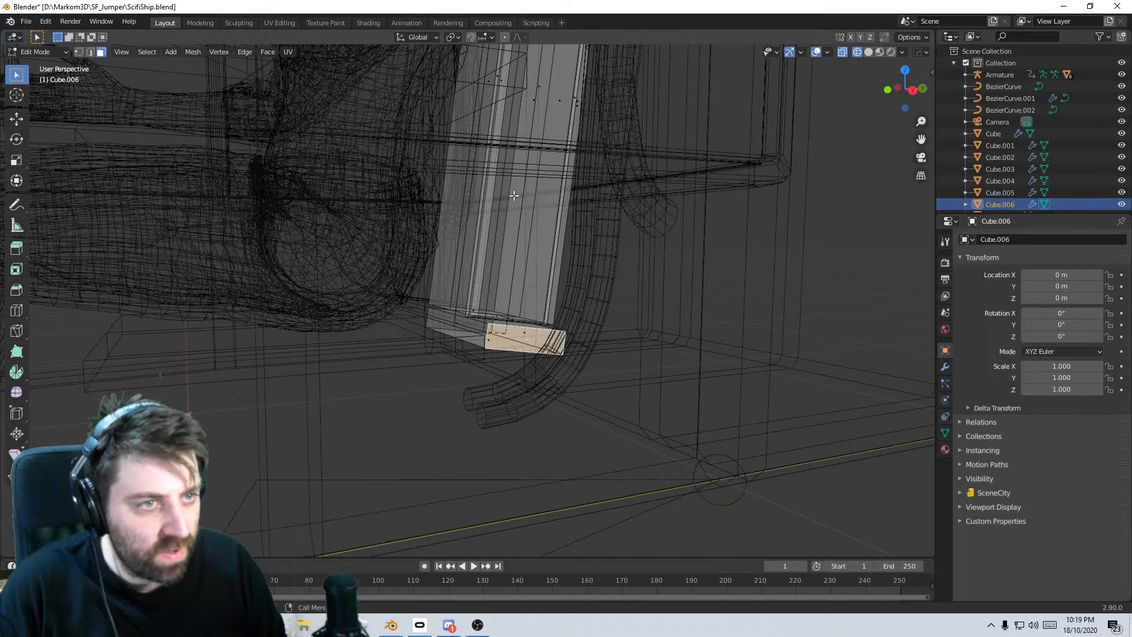
pyautogui.press('z')
pyautogui.click(591, 152)
pyautogui.moveTo(502, 247)
pyautogui.mouseDown(button='middle')
pyautogui.moveTo(552, 301)
pyautogui.moveTo(425, 271)
pyautogui.moveTo(503, 270)
pyautogui.mouseUp(button='middle')
pyautogui.scroll(-10, 546, 302)
pyautogui.scroll(9, 543, 304)
# - Select the panel's linked geometry and rotate it nearly upright in the right wireframe view
pyautogui.hotkey('ctrl', 'l')
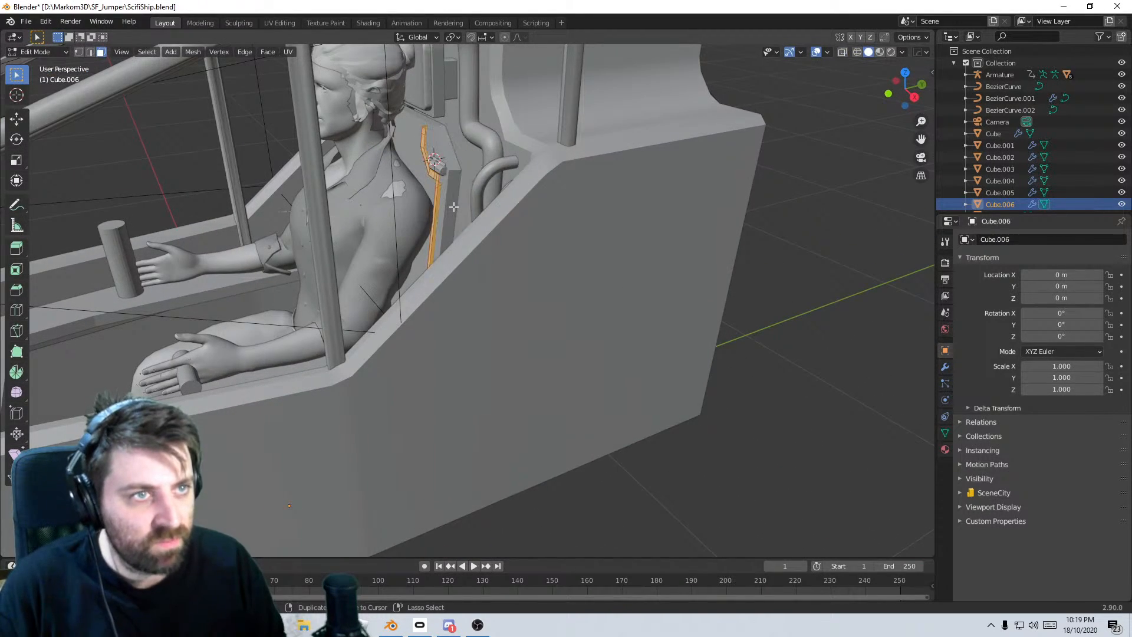
pyautogui.press('KP_3')
pyautogui.press('z')
pyautogui.click(403, 204)
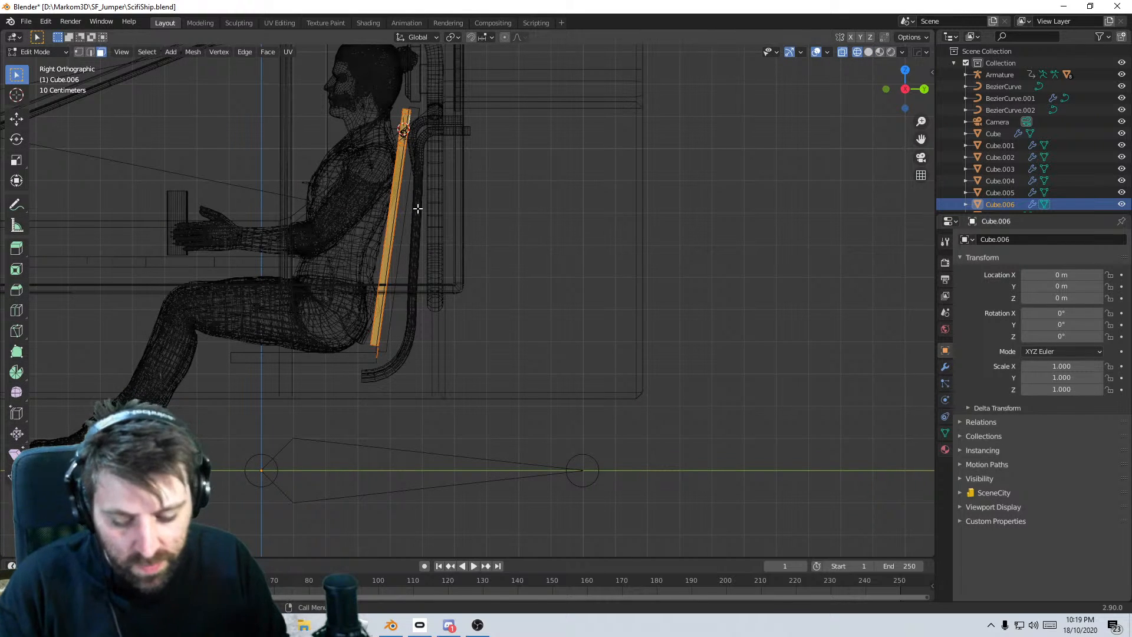
pyautogui.press('r')
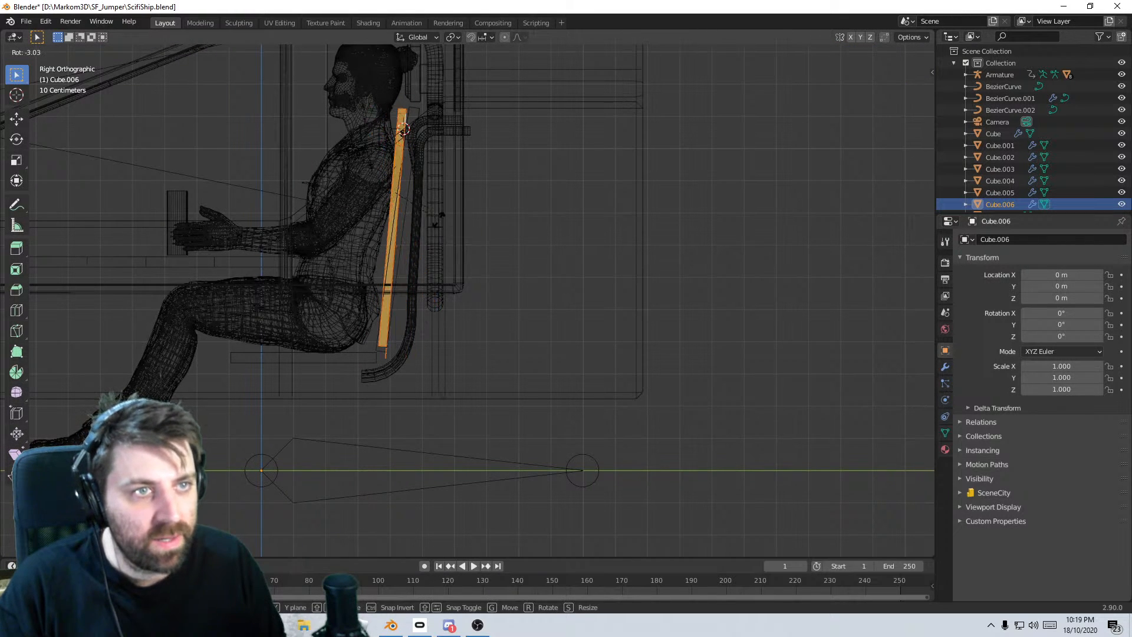
pyautogui.click(418, 115)
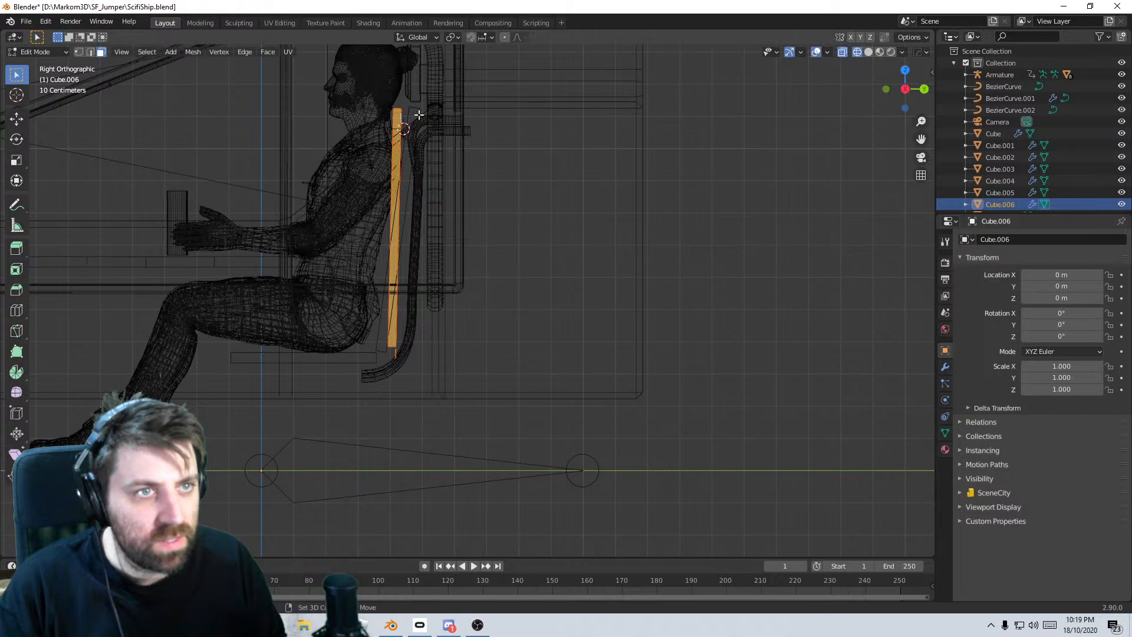
# - Extrude the upright panel backward and flatten the extruded rear faces by scaling them to 0 along Y
pyautogui.press('g')
pyautogui.press('s')
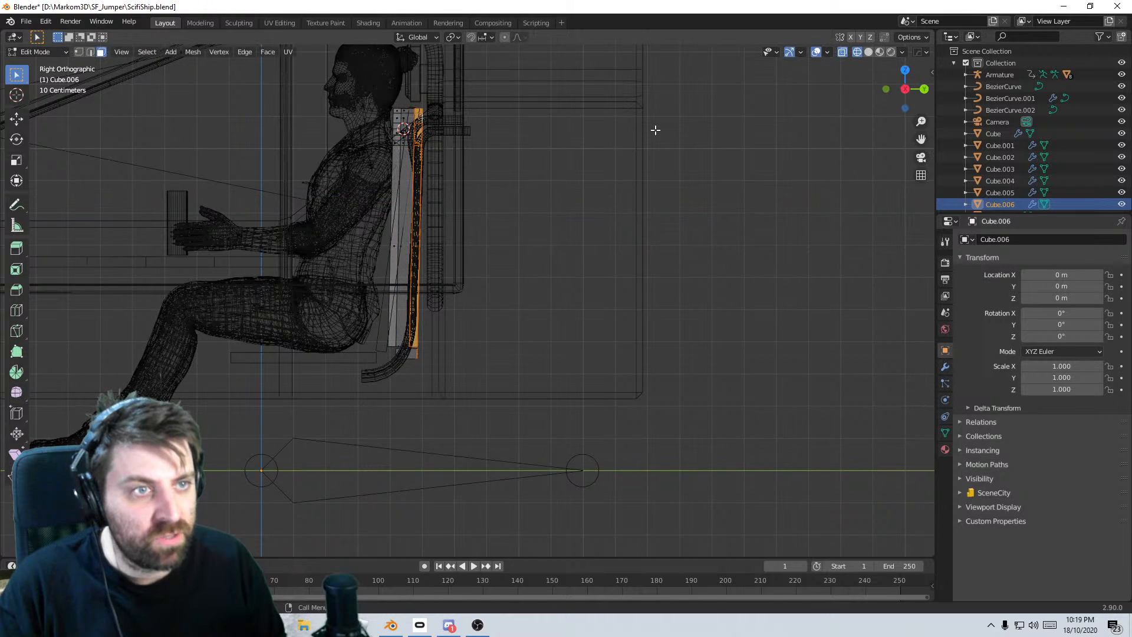
pyautogui.press('x')
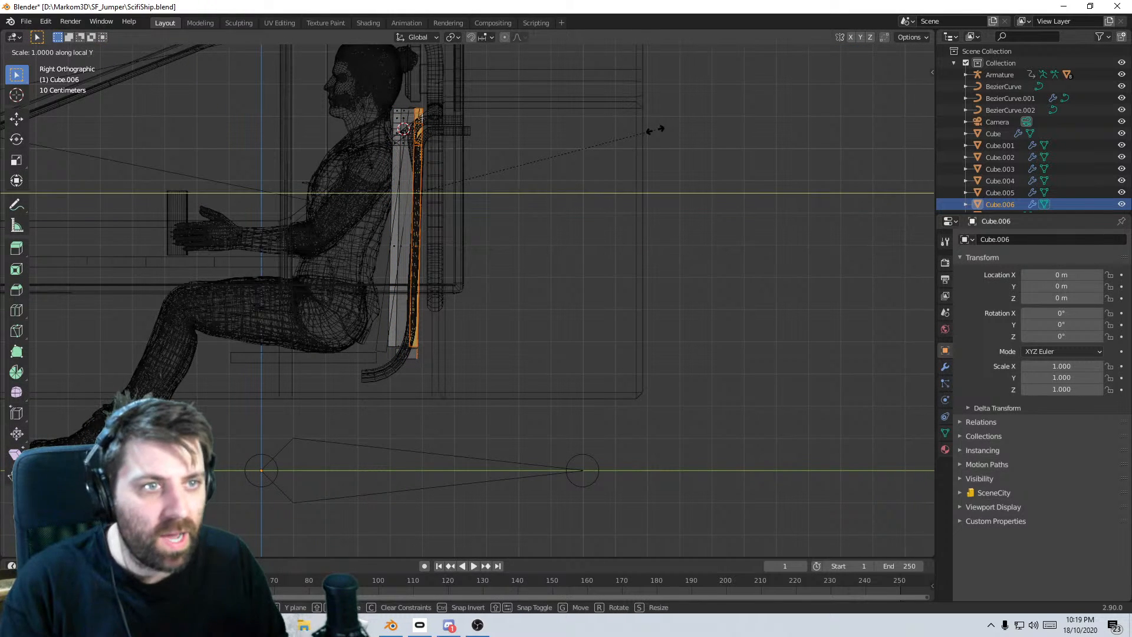
pyautogui.press('0')
pyautogui.press('Return')
# - Tilt the whole thickened panel back to the seat's recline angle and nudge it into line behind the pilot
pyautogui.press('a')
pyautogui.keyDown('shift'); pyautogui.moveTo(638, 160); pyautogui.dragTo(740, 202, button='middle'); pyautogui.keyUp('shift')
pyautogui.scroll(3, 738, 202)
pyautogui.press('r')
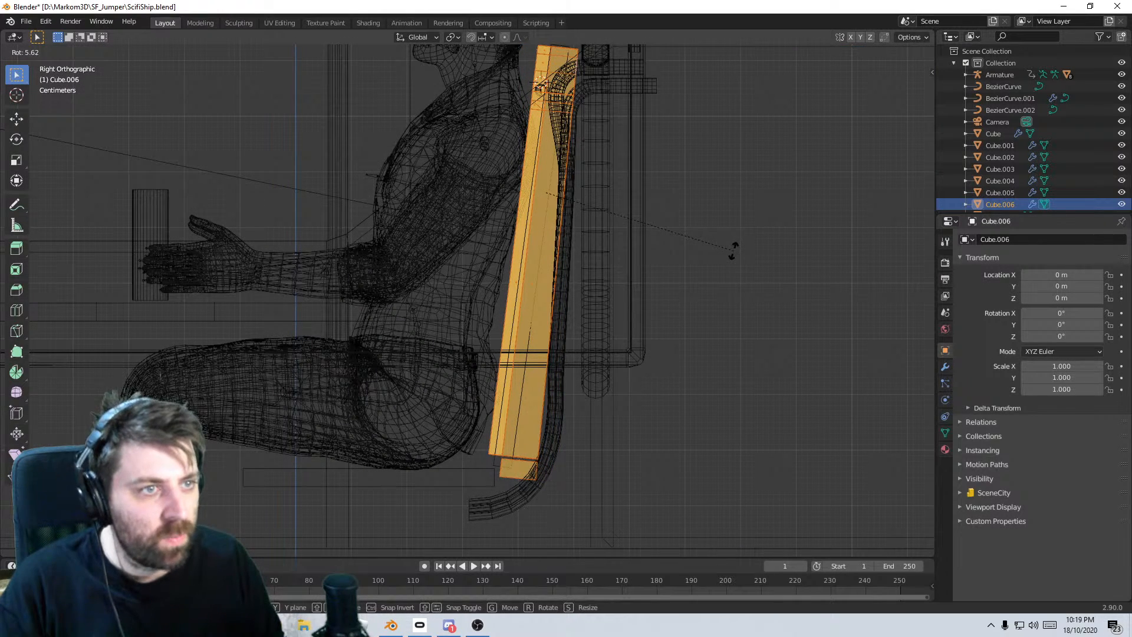
pyautogui.click(688, 359)
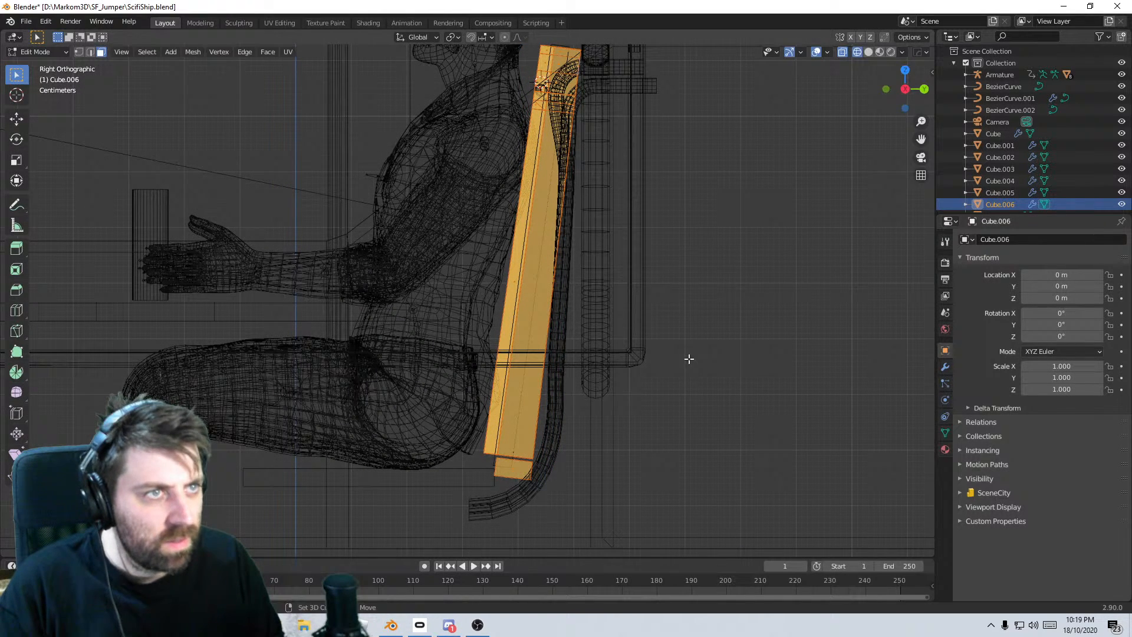
pyautogui.press('g')
pyautogui.click(707, 239)
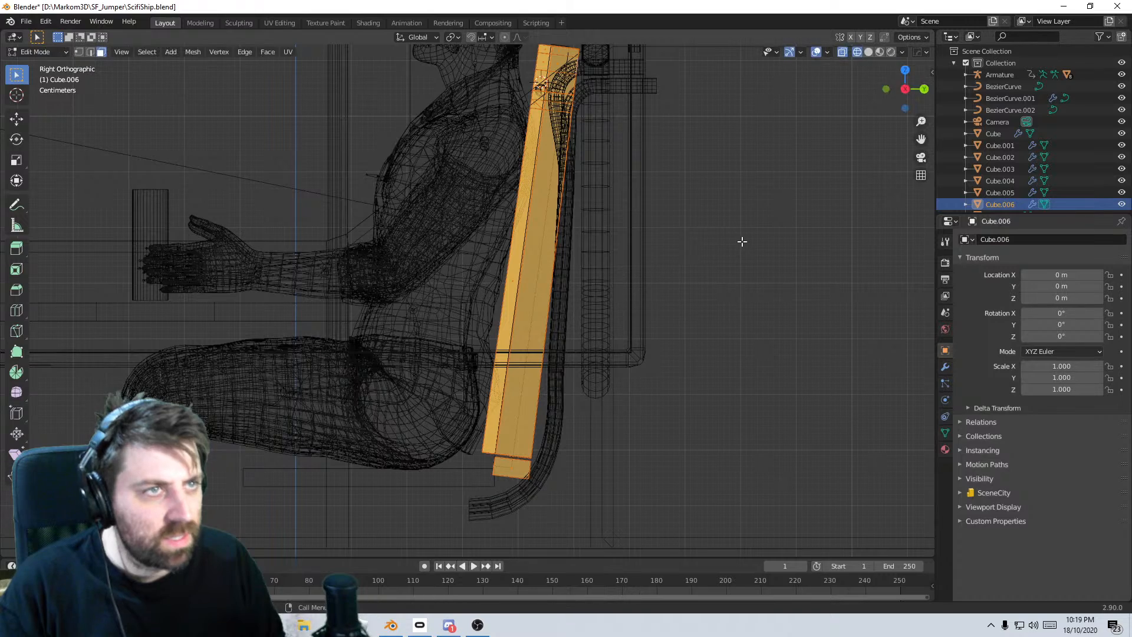
pyautogui.press('r')
pyautogui.click(741, 218)
# - Move the panel object forward about 0.019 m along Y, closer to the pilot's back, in object mode
pyautogui.press('z')
pyautogui.click(814, 234)
pyautogui.moveTo(815, 234); pyautogui.dragTo(715, 260, button='middle')
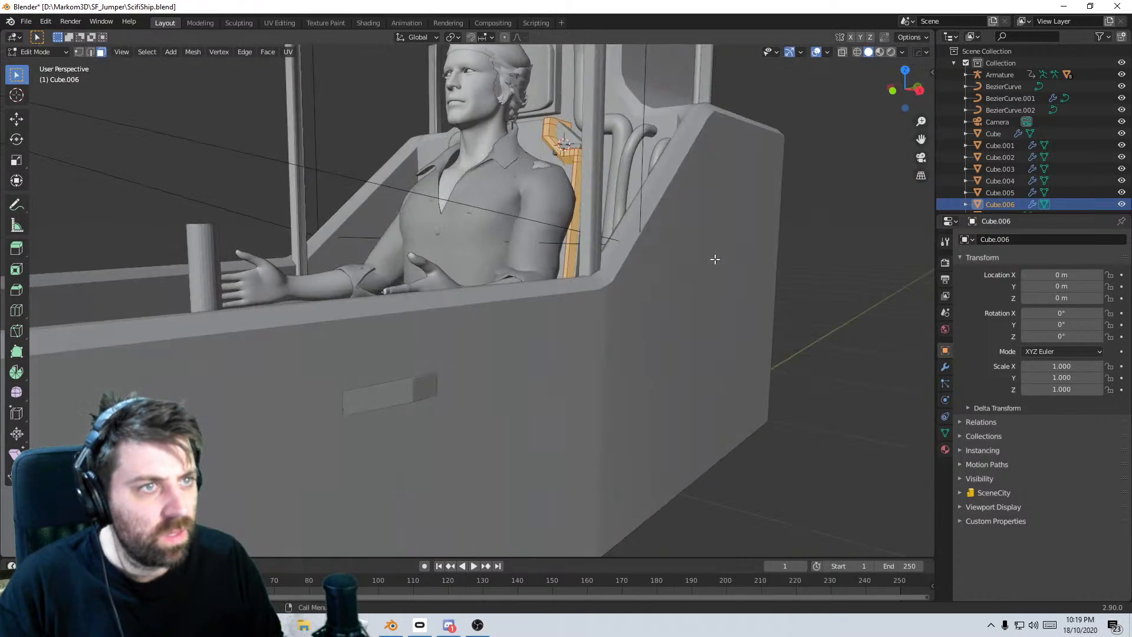
pyautogui.scroll(1, 678, 242)
pyautogui.press('Tab')
pyautogui.moveTo(656, 186); pyautogui.dragTo(592, 212, button='middle')
pyautogui.press('KP_3')
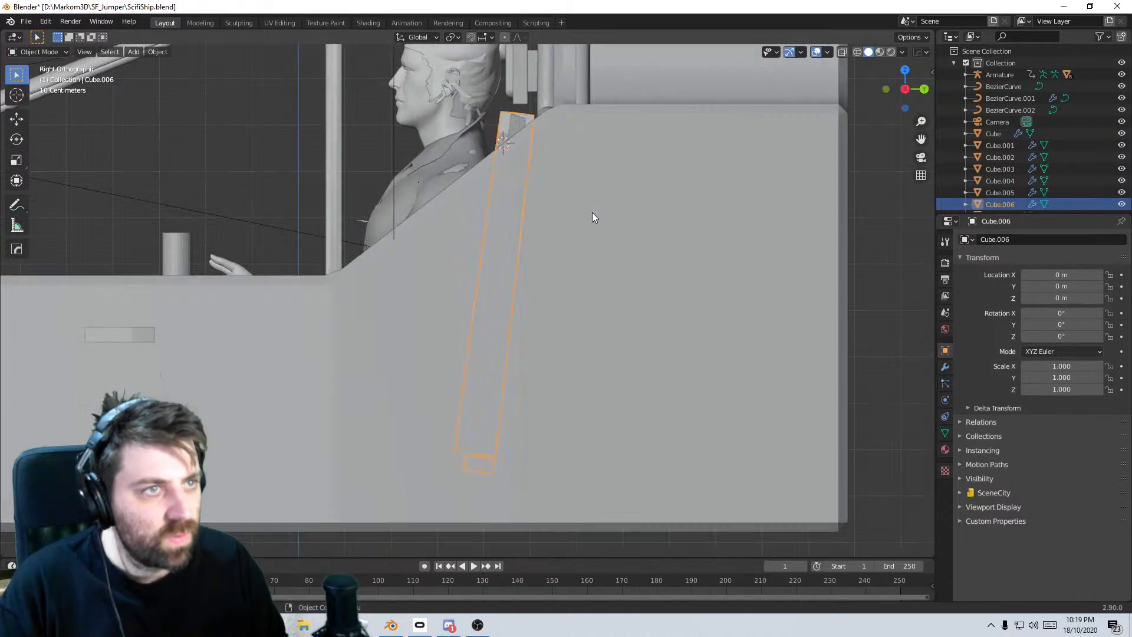
pyautogui.press('z')
pyautogui.click(500, 213)
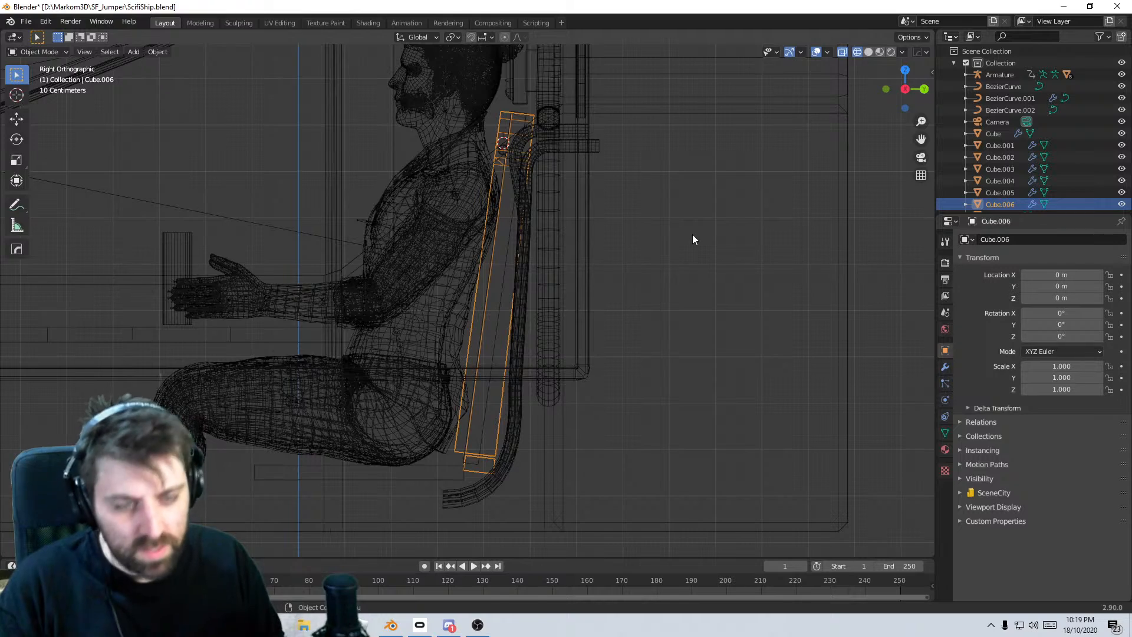
pyautogui.press('g')
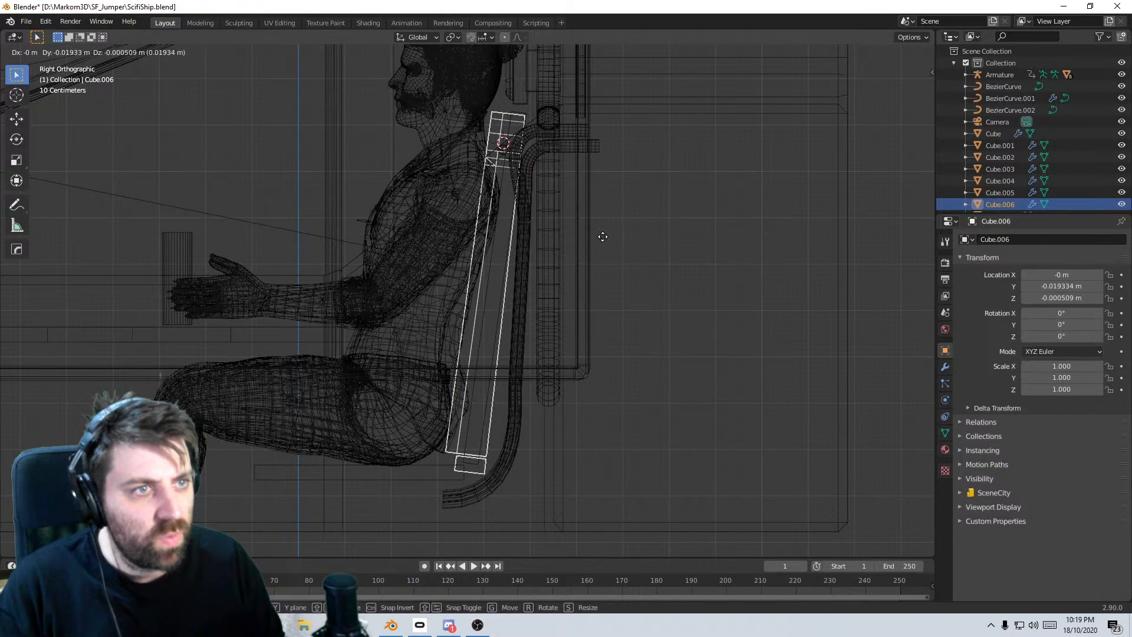
pyautogui.click(604, 238)
# - Shift the panel's geometry slightly inward along the global X axis in edit mode, working from the front view
pyautogui.press('z')
pyautogui.click(654, 236)
pyautogui.moveTo(513, 224)
pyautogui.mouseDown(button='middle')
pyautogui.moveTo(600, 238)
pyautogui.moveTo(607, 196)
pyautogui.moveTo(589, 267)
pyautogui.moveTo(606, 234)
pyautogui.moveTo(575, 229)
pyautogui.mouseUp(button='middle')
pyautogui.scroll(5, 589, 268)
pyautogui.press('Tab')
pyautogui.moveTo(641, 205); pyautogui.dragTo(648, 217, button='middle')
pyautogui.press('KP_1')
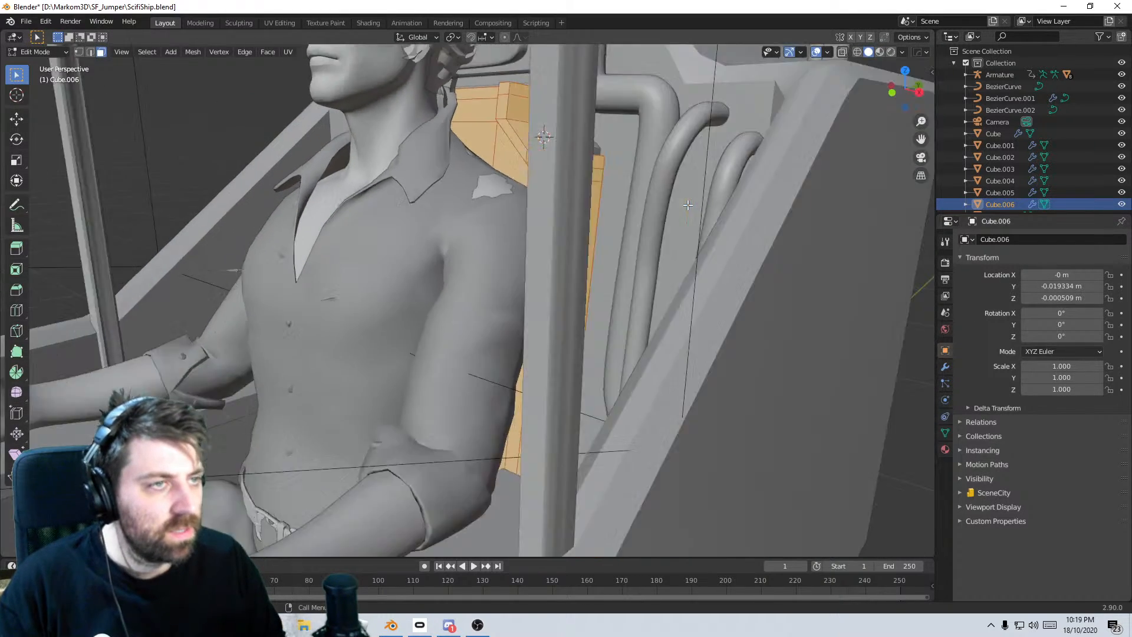
pyautogui.scroll(3, 688, 206)
pyautogui.keyDown('shift'); pyautogui.moveTo(610, 123); pyautogui.dragTo(605, 319, button='middle'); pyautogui.keyUp('shift')
pyautogui.scroll(3, 606, 319)
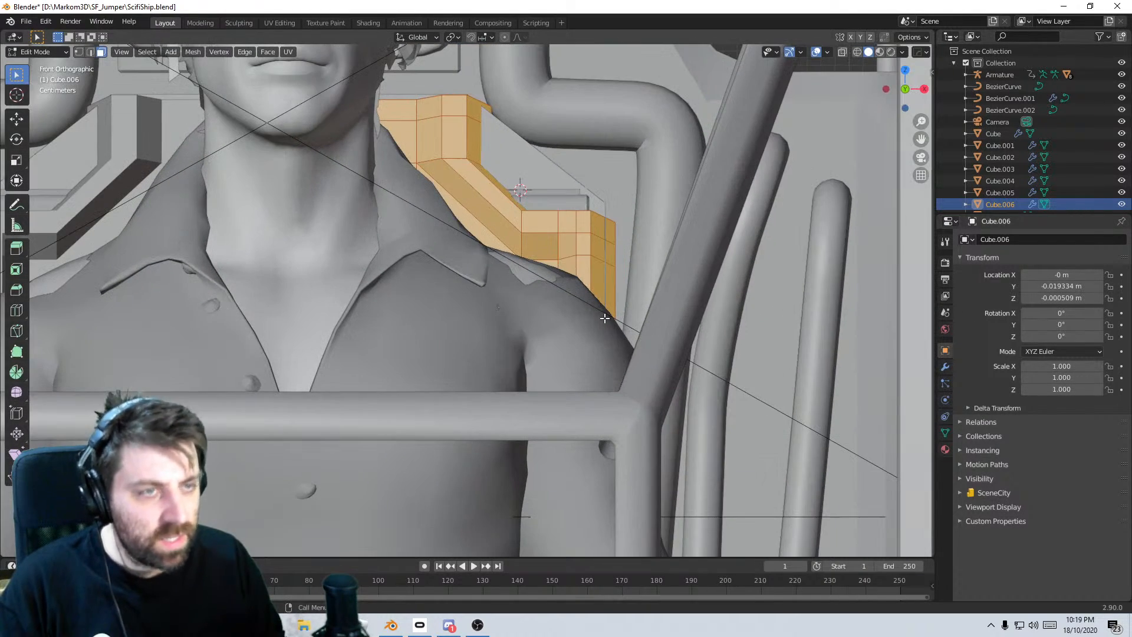
pyautogui.press('g')
pyautogui.press('y')
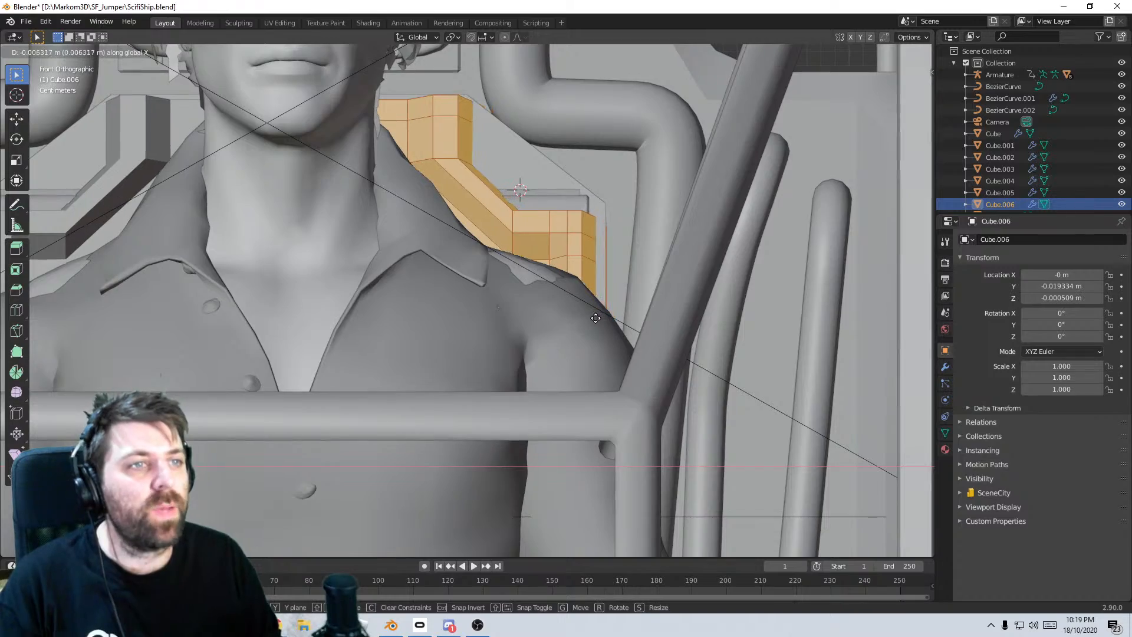
pyautogui.click(599, 315)
# - Select all vertices along the padding panel's rear edge from the side in wireframe and delete them, leaving only the front layer
pyautogui.moveTo(599, 314)
pyautogui.mouseDown(button='middle')
pyautogui.moveTo(455, 328)
pyautogui.moveTo(531, 189)
pyautogui.moveTo(553, 83)
pyautogui.mouseUp(button='middle')
pyautogui.press('z')
pyautogui.click(428, 332)
pyautogui.press('1')
pyautogui.click(563, 164)
pyautogui.press('KP_3')
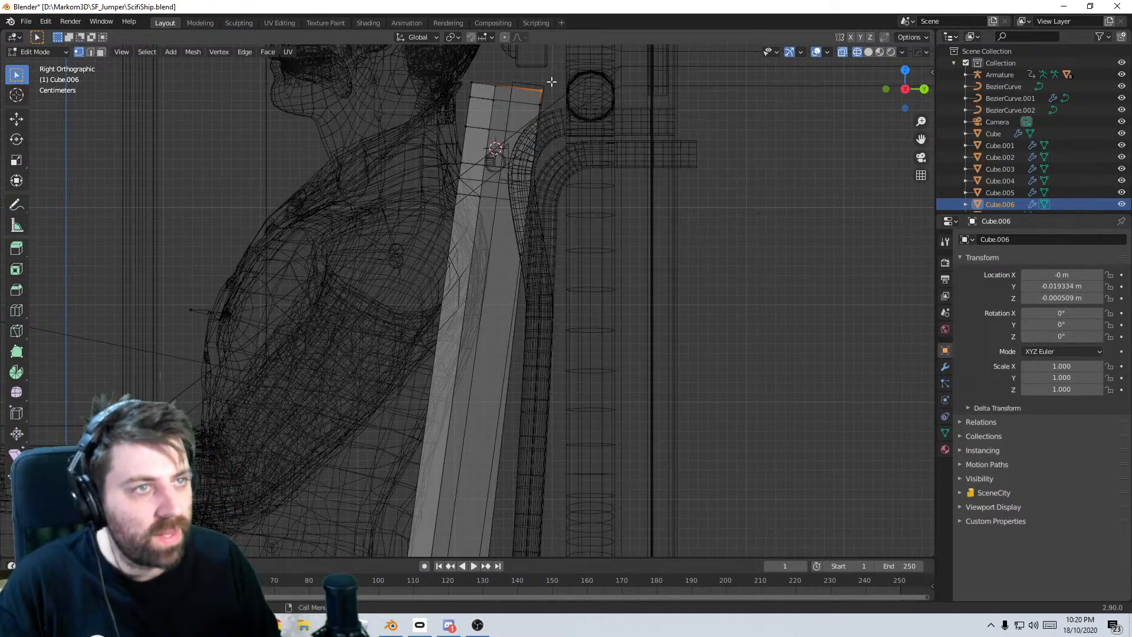
pyautogui.moveTo(556, 88); pyautogui.dragTo(496, 384)
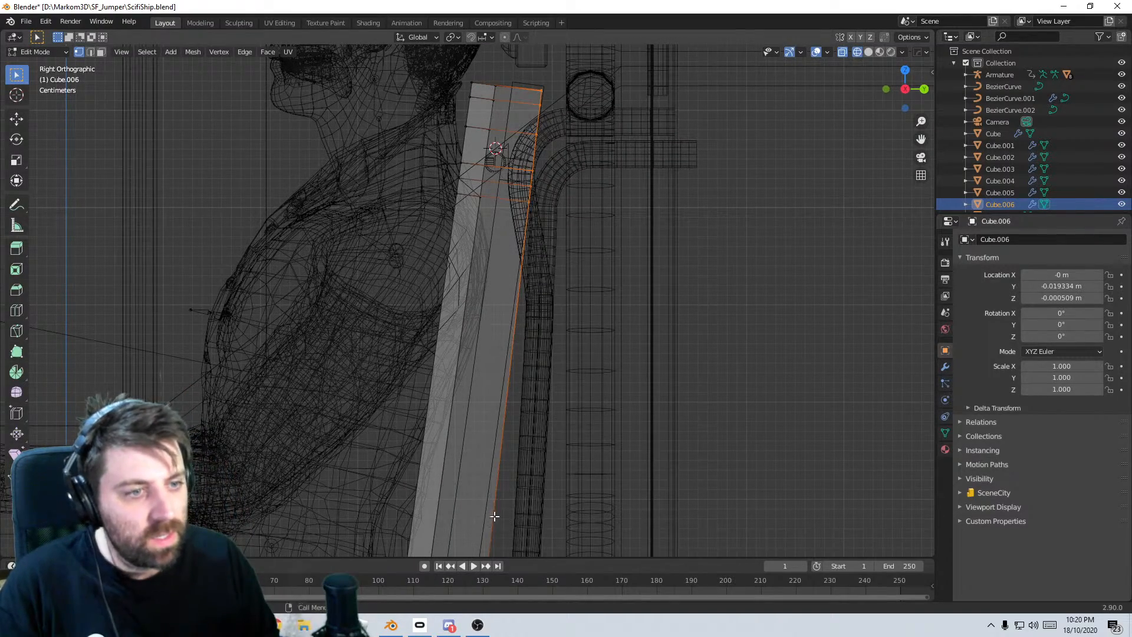
pyautogui.keyDown('shift'); pyautogui.moveTo(494, 517); pyautogui.dragTo(581, 83, button='middle'); pyautogui.keyUp('shift')
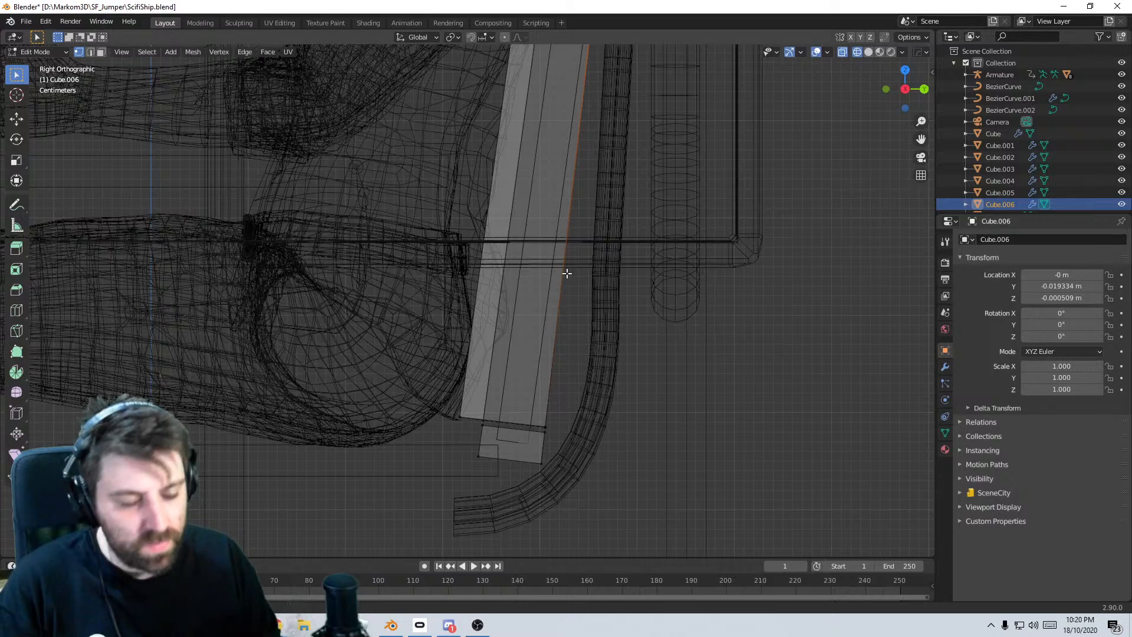
pyautogui.moveTo(530, 473); pyautogui.dragTo(538, 433)
pyautogui.keyDown('shift'); pyautogui.moveTo(574, 200); pyautogui.dragTo(494, 510, button='middle'); pyautogui.keyUp('shift')
pyautogui.moveTo(547, 69); pyautogui.dragTo(523, 258)
pyautogui.rightClick(522, 280)
pyautogui.keyDown('shift'); pyautogui.moveTo(567, 57); pyautogui.dragTo(523, 266, button='middle'); pyautogui.keyUp('shift')
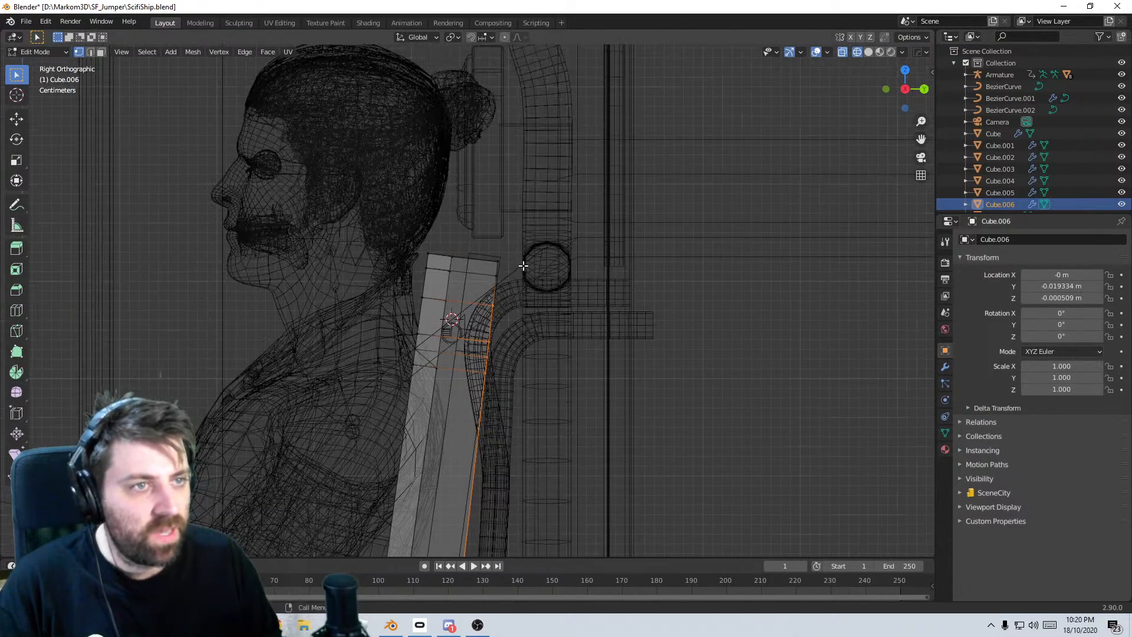
pyautogui.press('x')
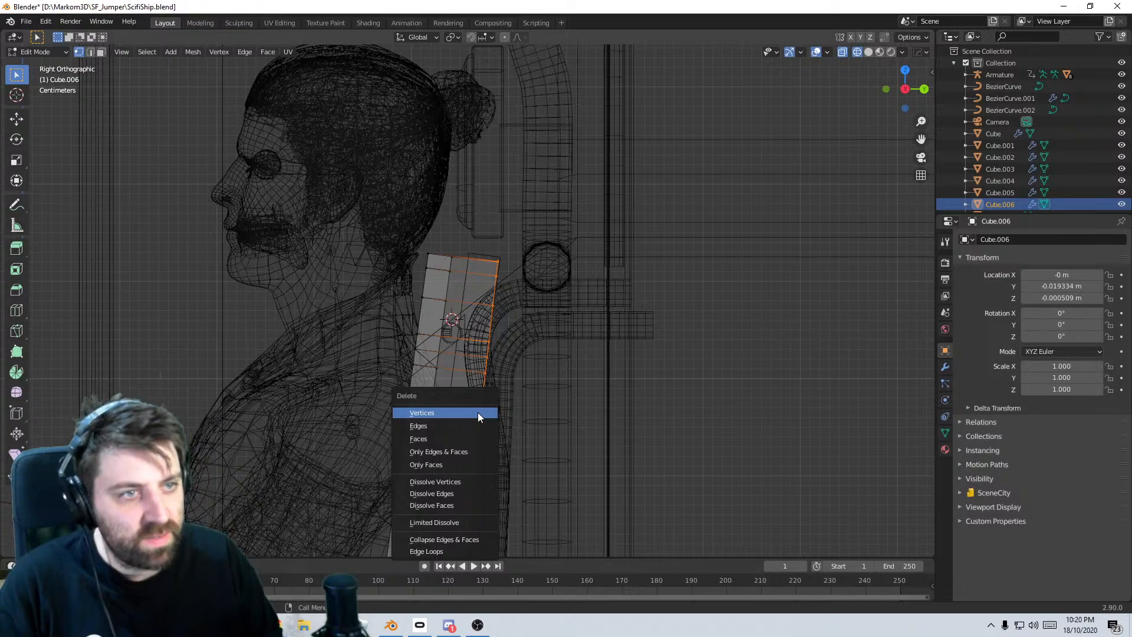
pyautogui.click(478, 412)
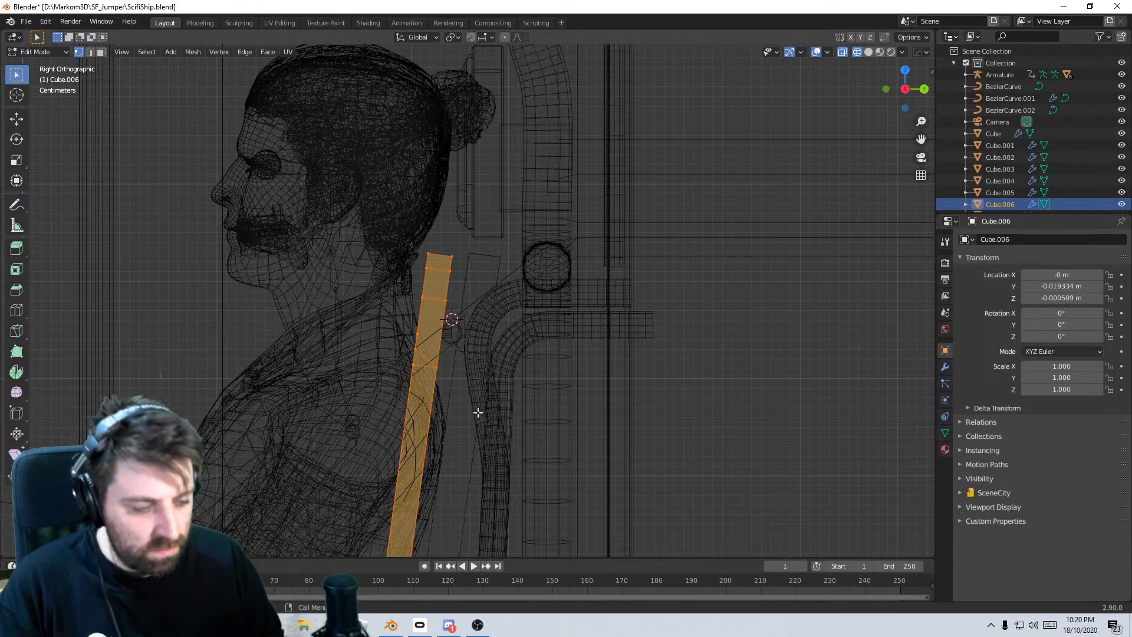
# - Extrude the remaining front layer backward and flatten the new rear faces by scaling them to 0 along Y
pyautogui.press('KP_7')
pyautogui.press('e')
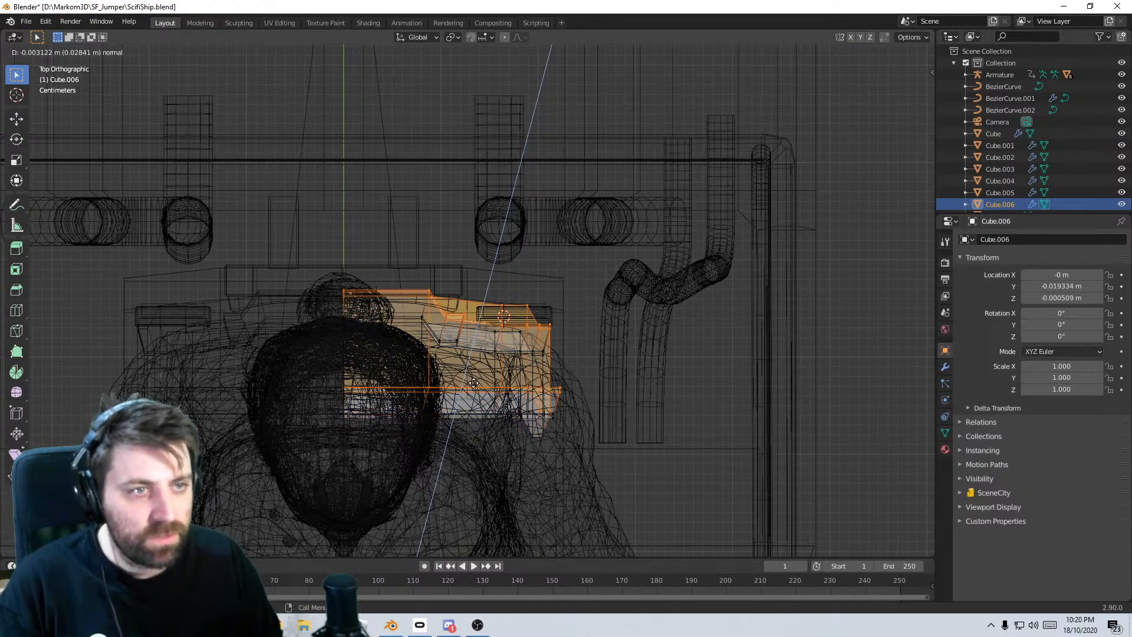
pyautogui.press('x')
pyautogui.press('y')
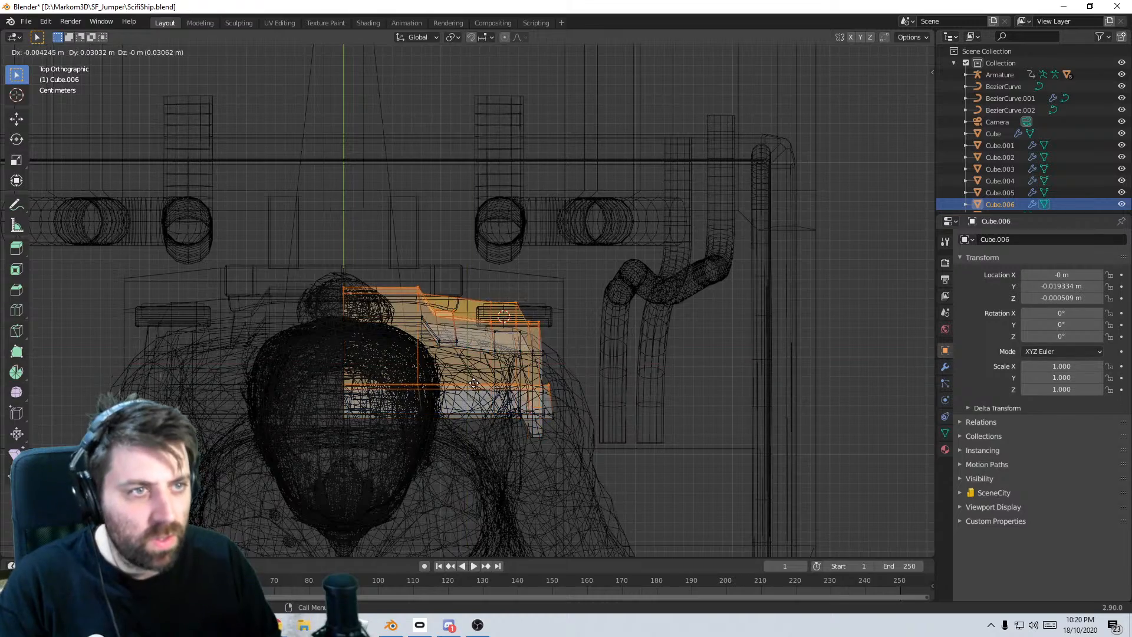
pyautogui.click(470, 325)
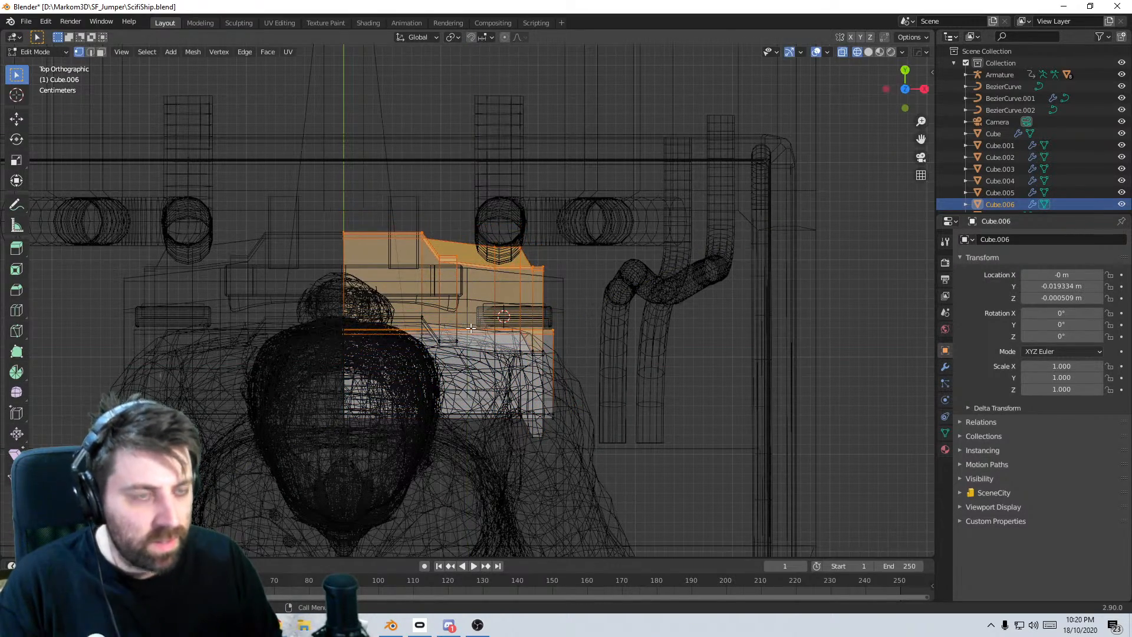
pyautogui.press('KP_3')
pyautogui.press('s')
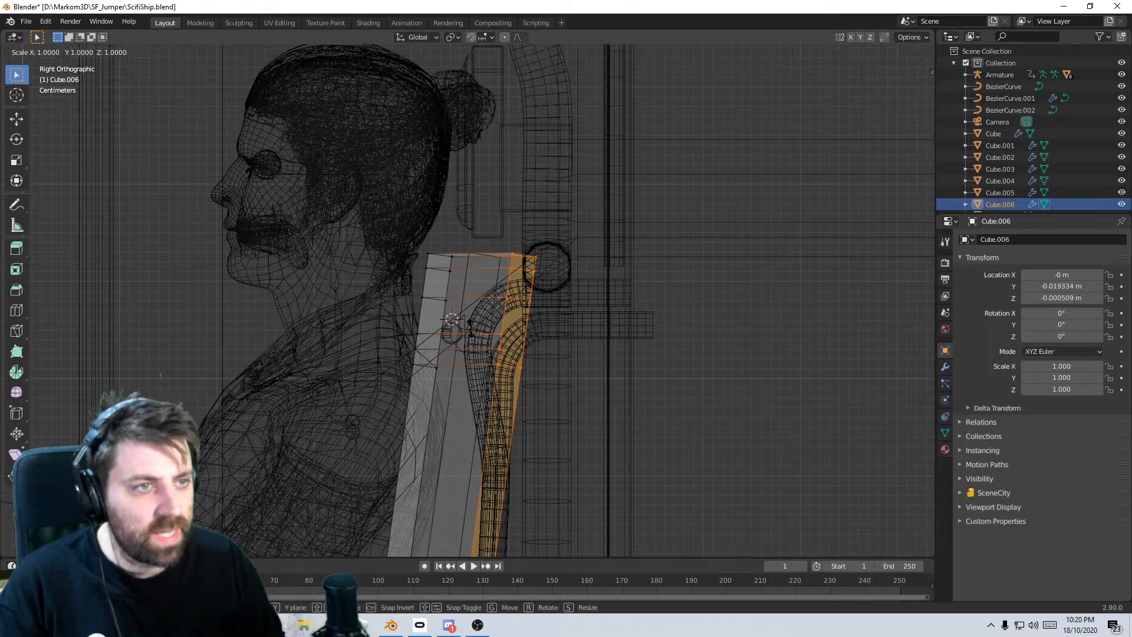
pyautogui.press('y')
pyautogui.press('0')
pyautogui.press('Return')
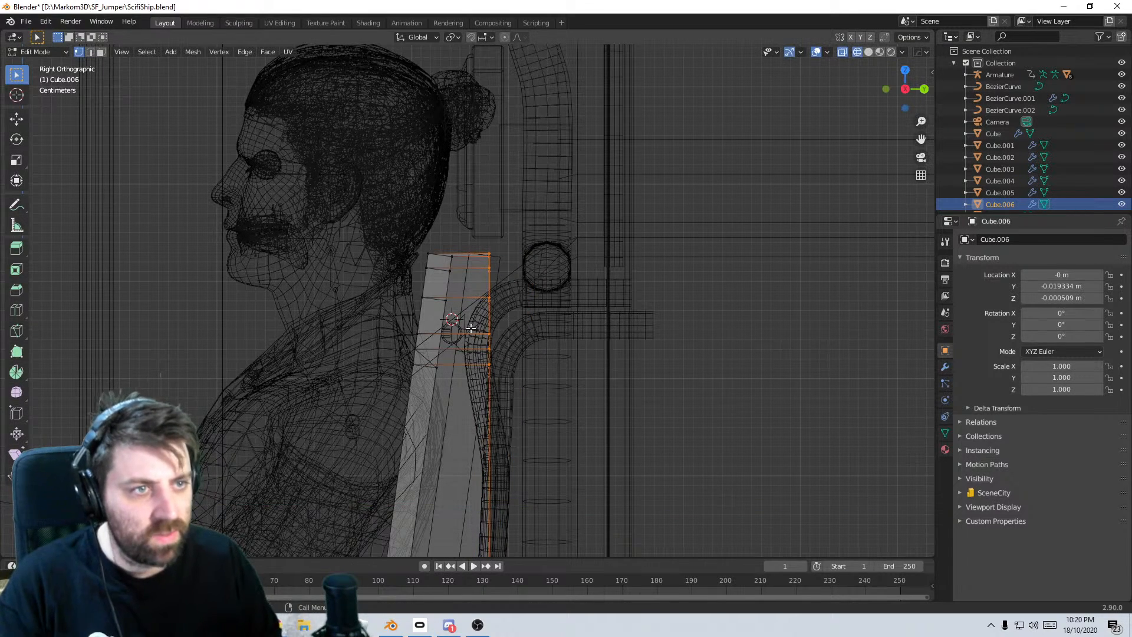
# - Rotate the flattened rear faces about 10° to match the seat's recline, move them closer to the front layer, and fine-tune their angle
pyautogui.keyDown('shift'); pyautogui.moveTo(562, 370); pyautogui.dragTo(568, 285, button='middle'); pyautogui.keyUp('shift')
pyautogui.press('r')
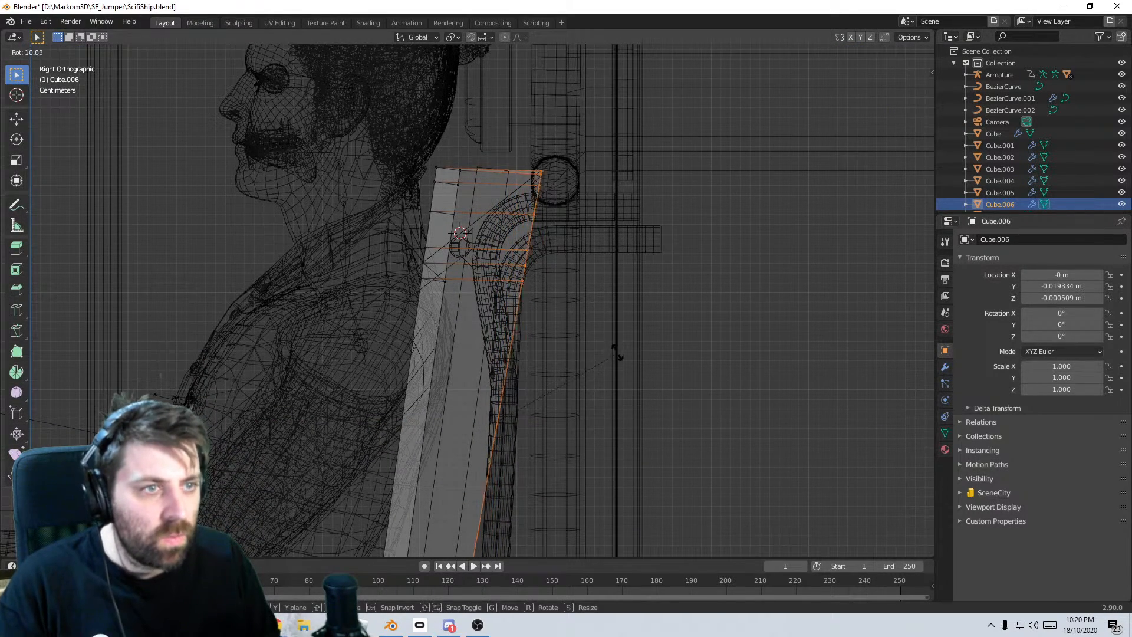
pyautogui.click(620, 352)
pyautogui.press('g')
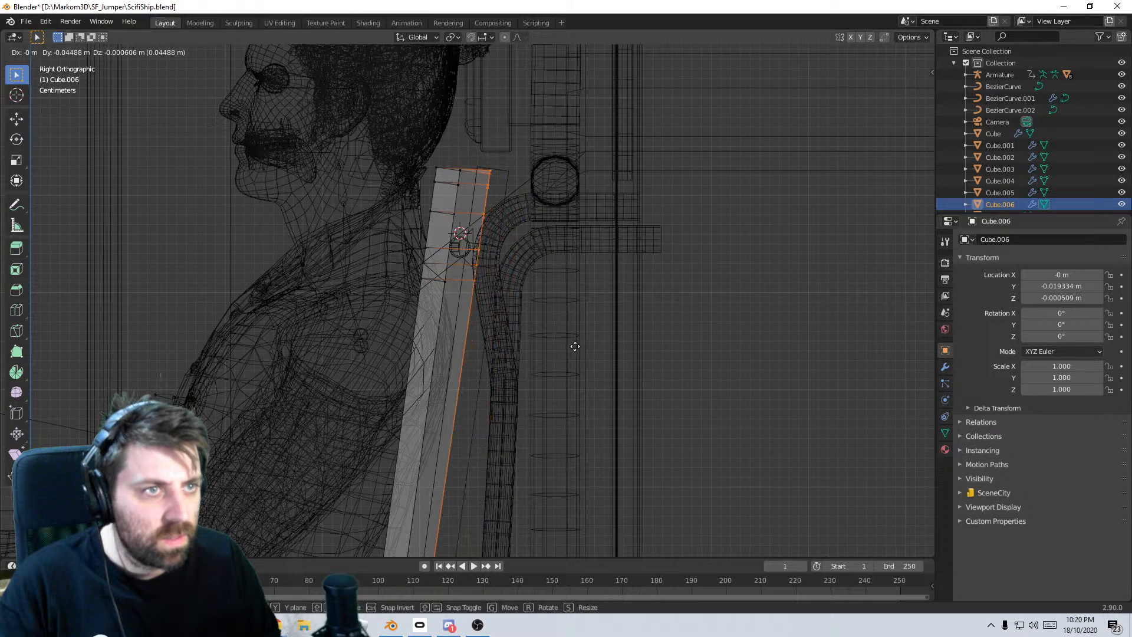
pyautogui.click(568, 351)
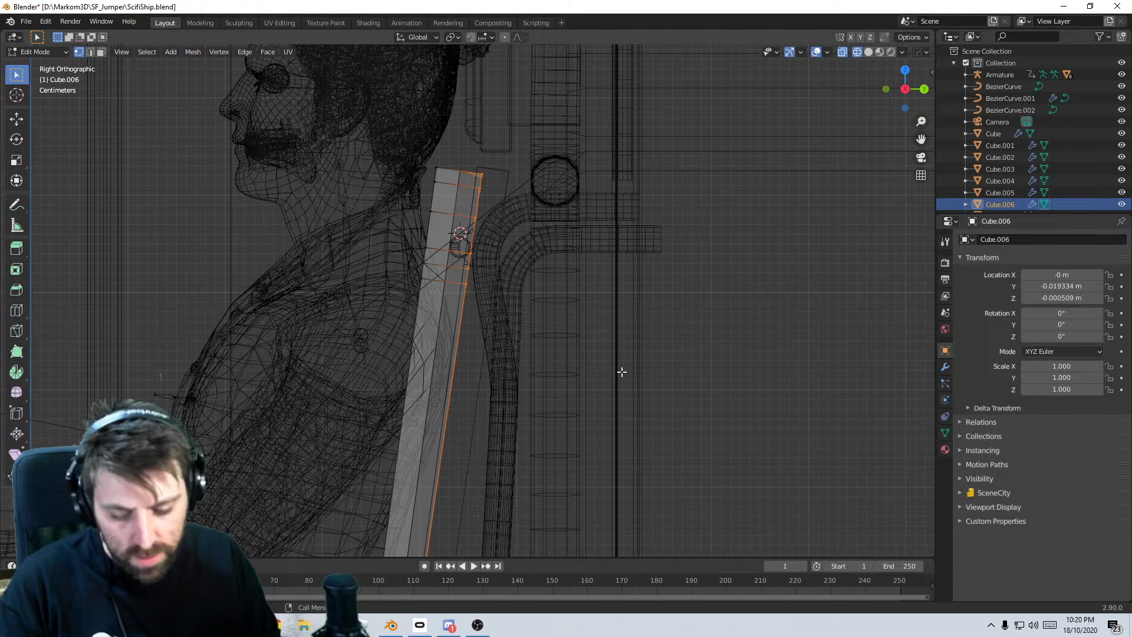
pyautogui.press('r')
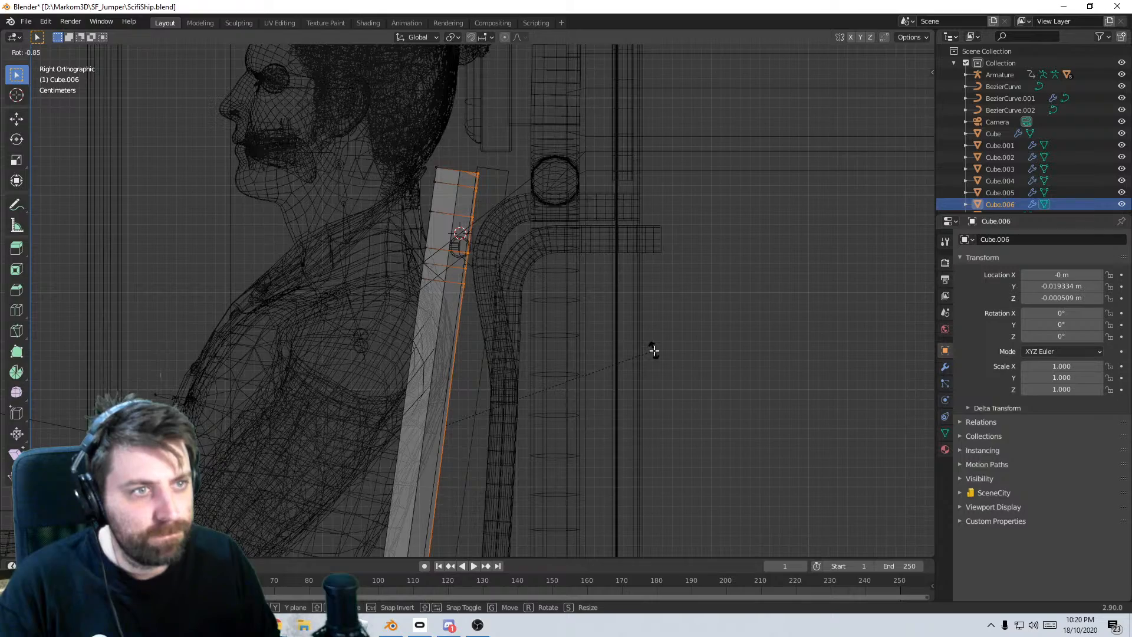
pyautogui.click(654, 350)
# - Return to solid shading and object mode to check the padding panel behind the pilot's shoulder
pyautogui.press('KP_1')
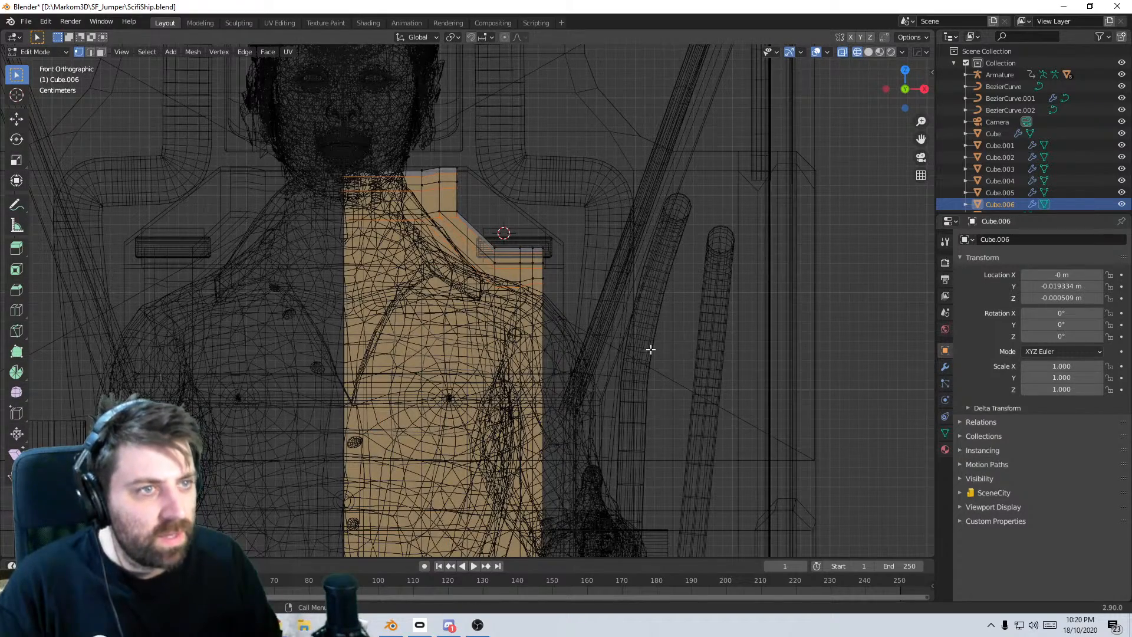
pyautogui.press('z')
pyautogui.click(696, 346)
pyautogui.press('Tab')
pyautogui.moveTo(607, 332)
pyautogui.mouseDown(button='middle')
pyautogui.moveTo(507, 331)
pyautogui.moveTo(501, 353)
pyautogui.mouseUp(button='middle')
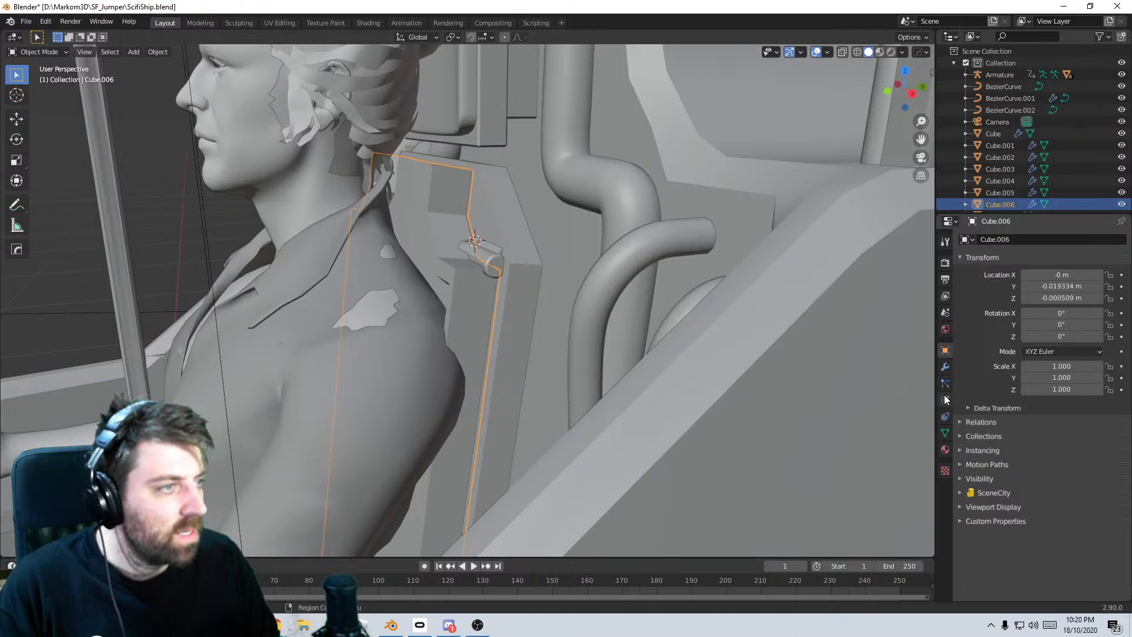
pyautogui.click(945, 367)
pyautogui.click(1038, 238)
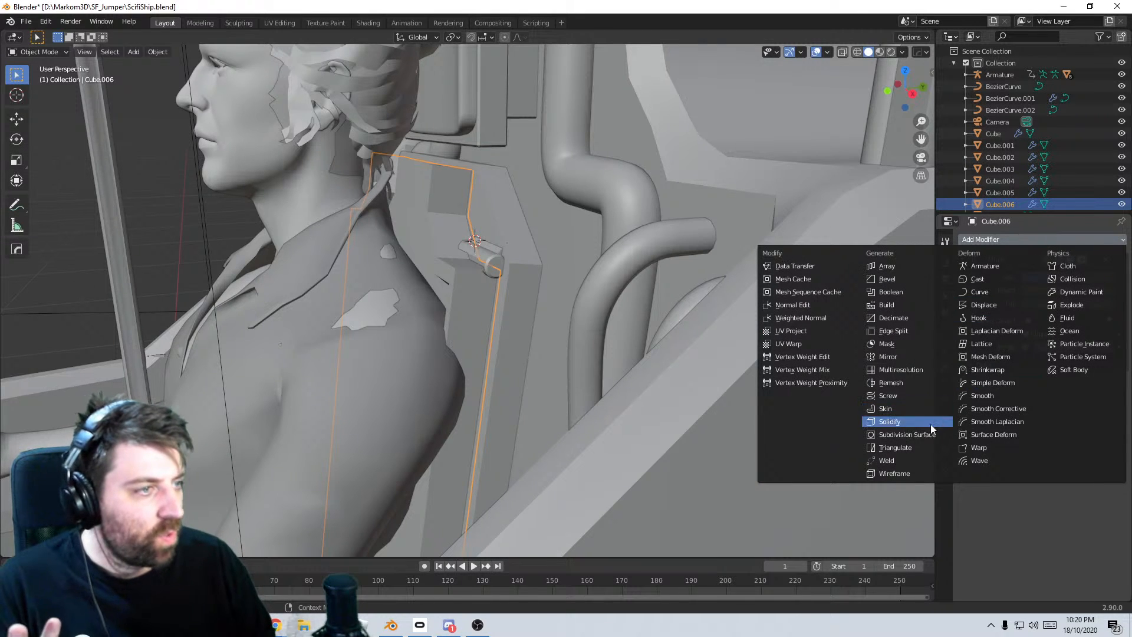
pyautogui.press('Escape')
# - Turn off Auto Smooth in the padding panel's mesh normals settings
pyautogui.moveTo(483, 328); pyautogui.dragTo(494, 285, button='middle')
pyautogui.scroll(2, 494, 285)
pyautogui.click(945, 433)
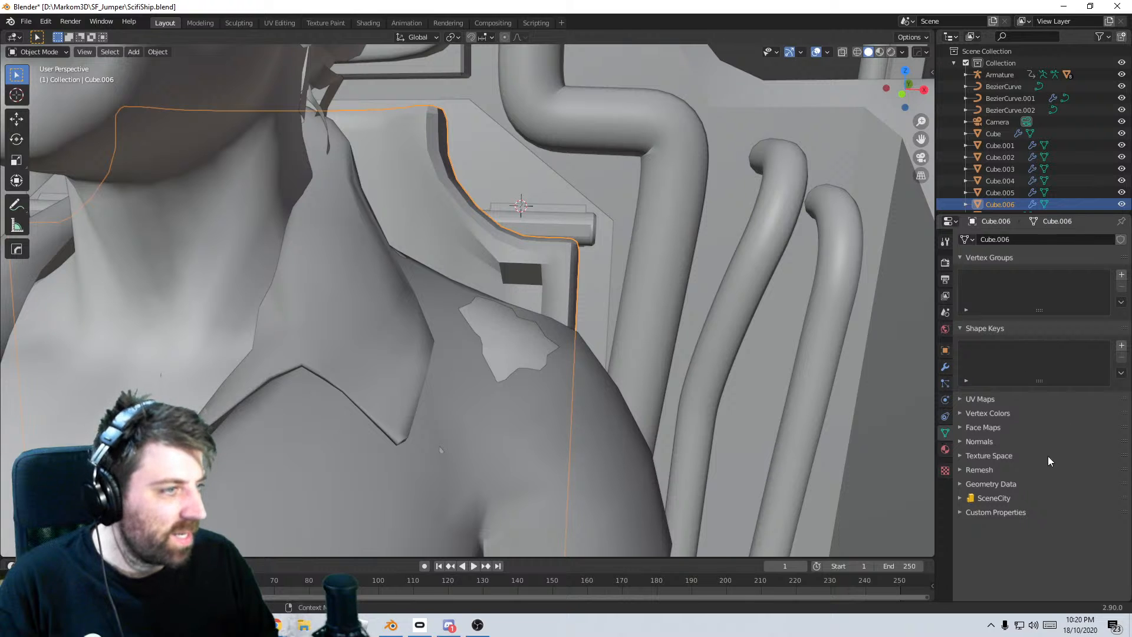
pyautogui.click(961, 455)
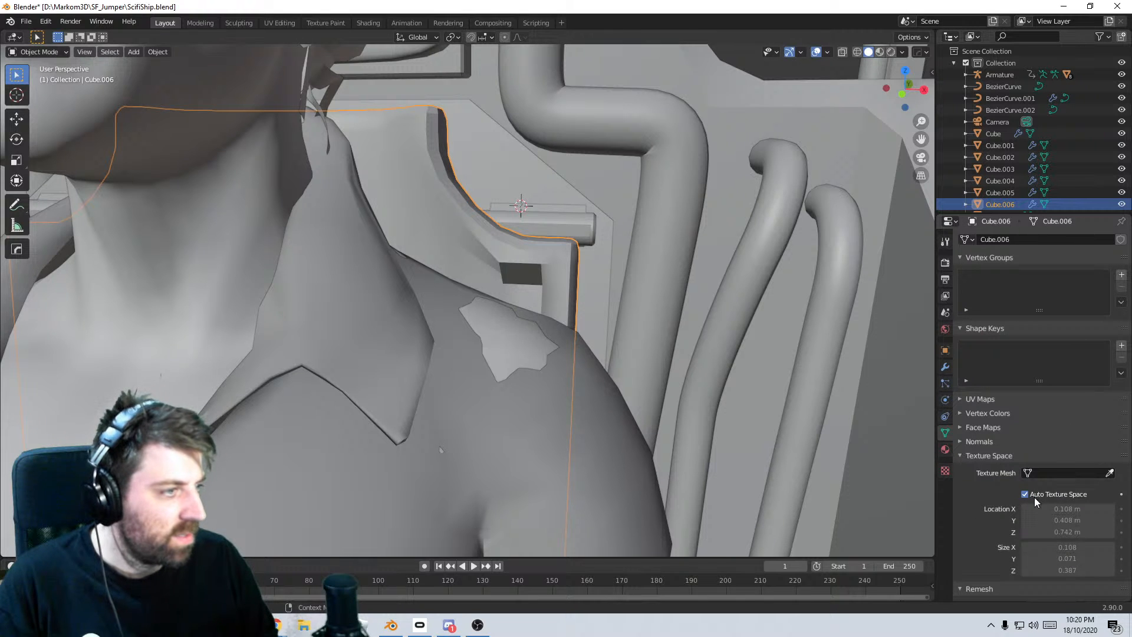
pyautogui.click(961, 442)
pyautogui.moveTo(590, 319); pyautogui.dragTo(549, 307, button='middle')
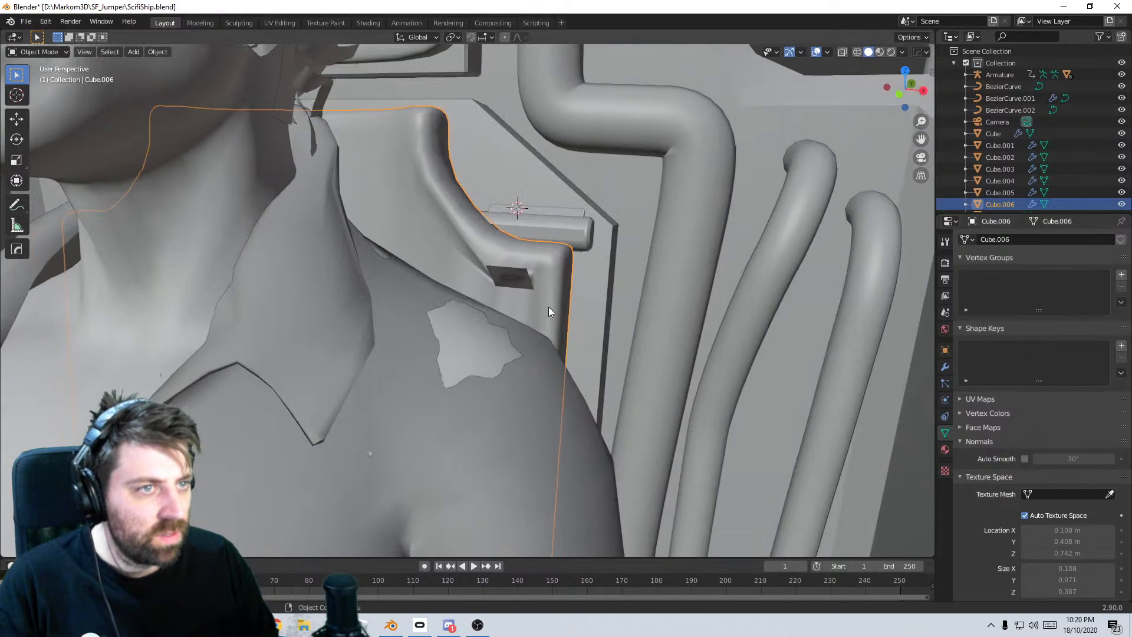
# - Delete the stray dark face beneath the padding panel's shoulder step, using face selection in edit mode
pyautogui.scroll(2, 548, 307)
pyautogui.press('Tab')
pyautogui.press('a')
pyautogui.press('3')
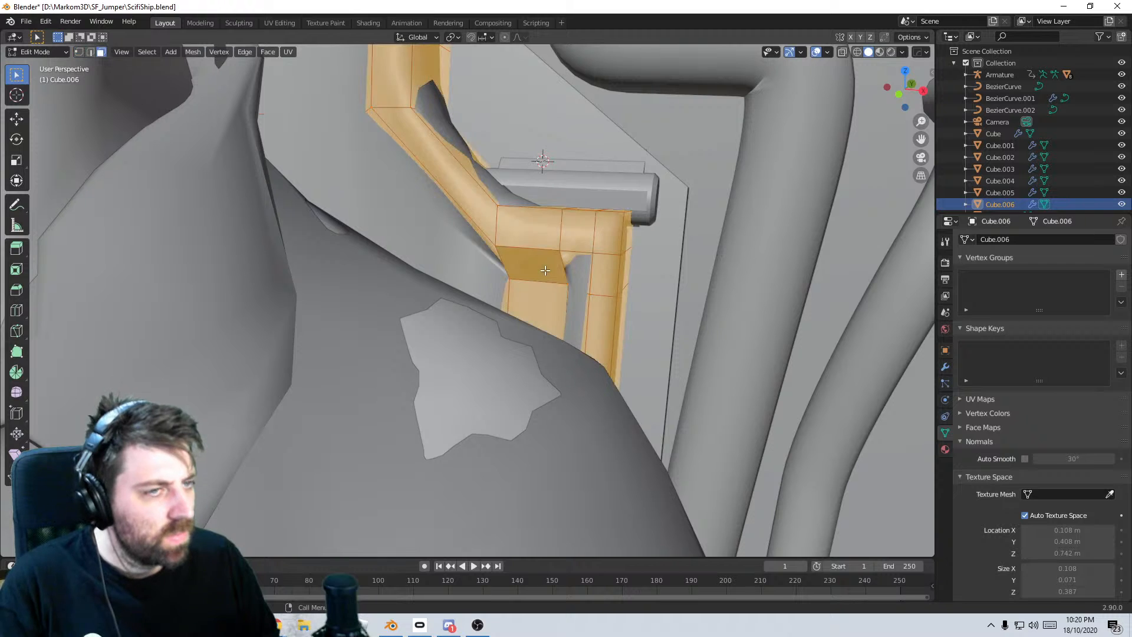
pyautogui.click(543, 268)
pyautogui.press('x')
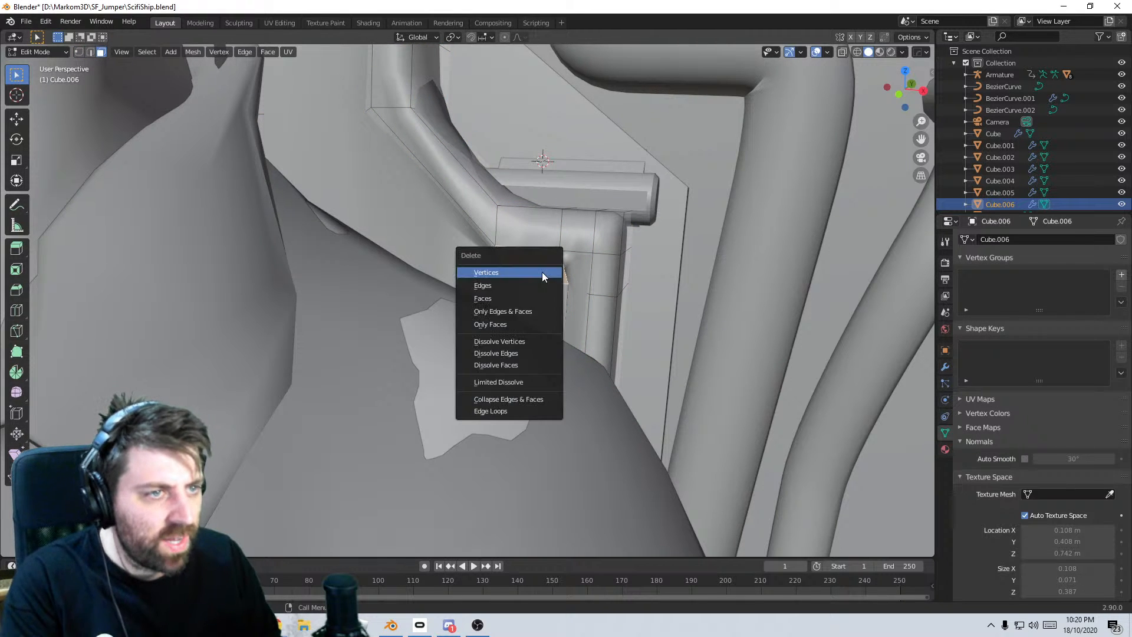
pyautogui.click(539, 298)
# - Fill the open gap beneath the shoulder step with a new face from its edges and leave edit mode
pyautogui.moveTo(539, 299); pyautogui.dragTo(554, 276, button='middle')
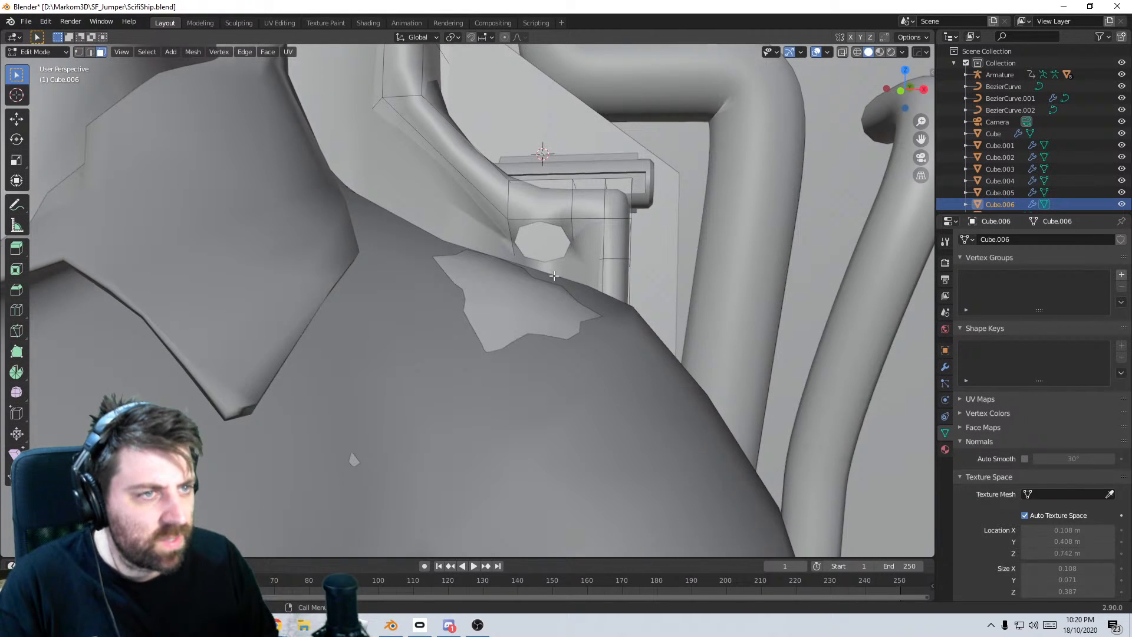
pyautogui.press('a')
pyautogui.click(538, 217)
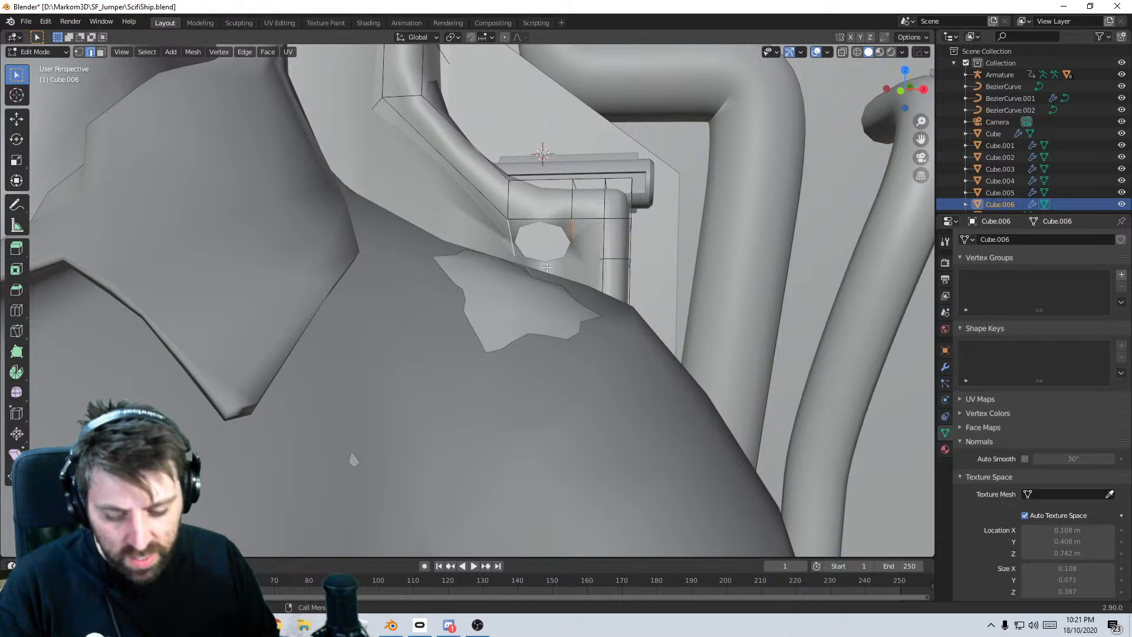
pyautogui.press('f')
pyautogui.press('Tab')
pyautogui.scroll(-3, 589, 266)
# - Try to rotate the small cylinder above the shoulder to follow the padding's sloped edge, and undo the attempt
pyautogui.moveTo(560, 262); pyautogui.dragTo(536, 281, button='middle')
pyautogui.click(535, 257)
pyautogui.press('KP_1')
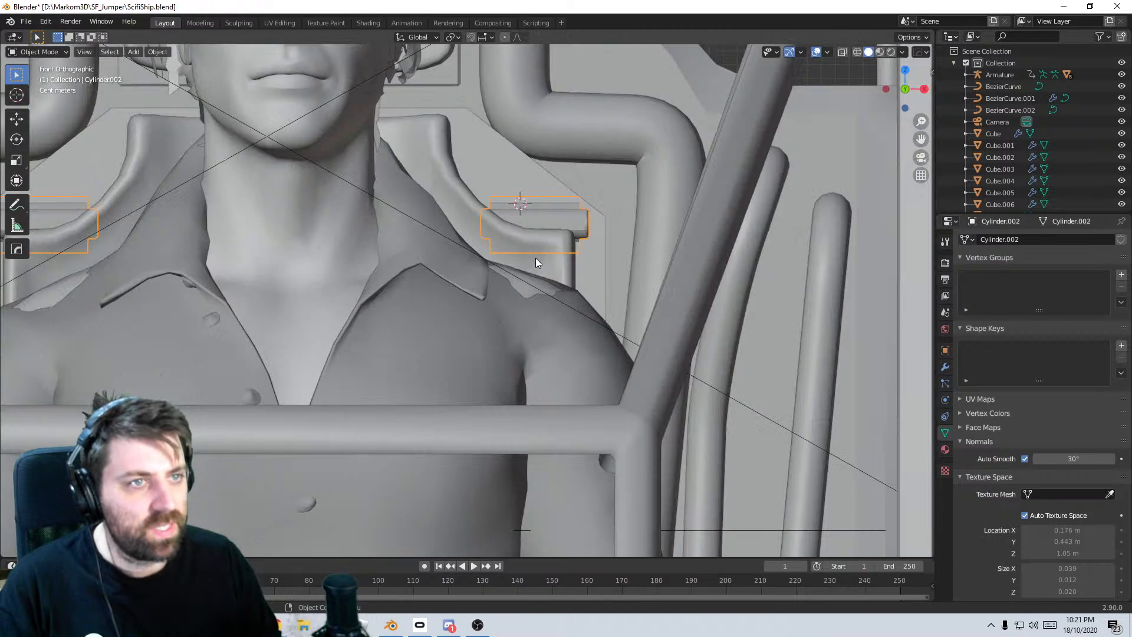
pyautogui.press('Tab')
pyautogui.press('r')
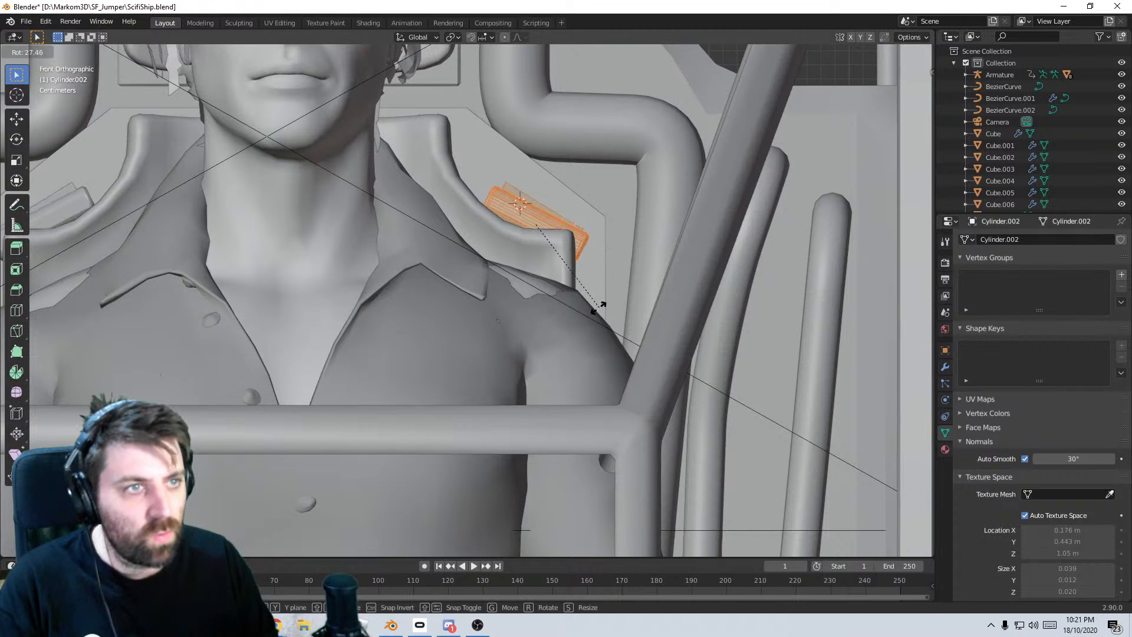
pyautogui.press('z')
pyautogui.press('z')
pyautogui.rightClick(648, 244)
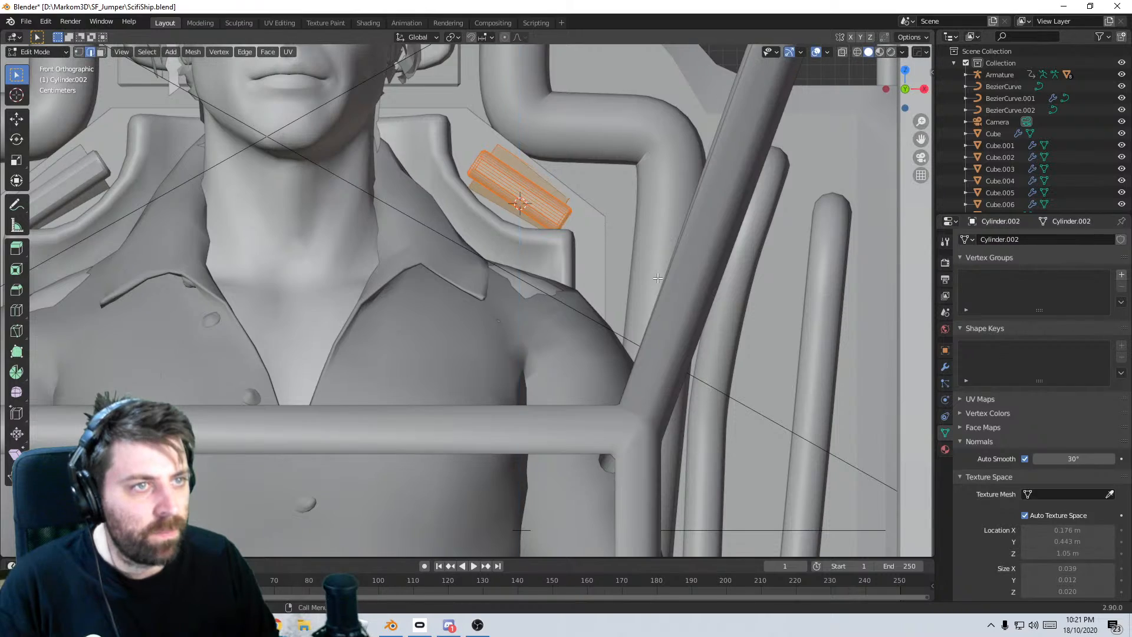
pyautogui.hotkey('ctrl', 'z')
pyautogui.hotkey('ctrl', 'z')
pyautogui.hotkey('ctrl', 'z')
pyautogui.press('Tab')
# - Add an edge loop across the padding panel at lower-back height and split it into a narrow band, working in side wireframe
pyautogui.scroll(-2, 656, 277)
pyautogui.moveTo(656, 277); pyautogui.dragTo(447, 346, button='middle')
pyautogui.press('Tab')
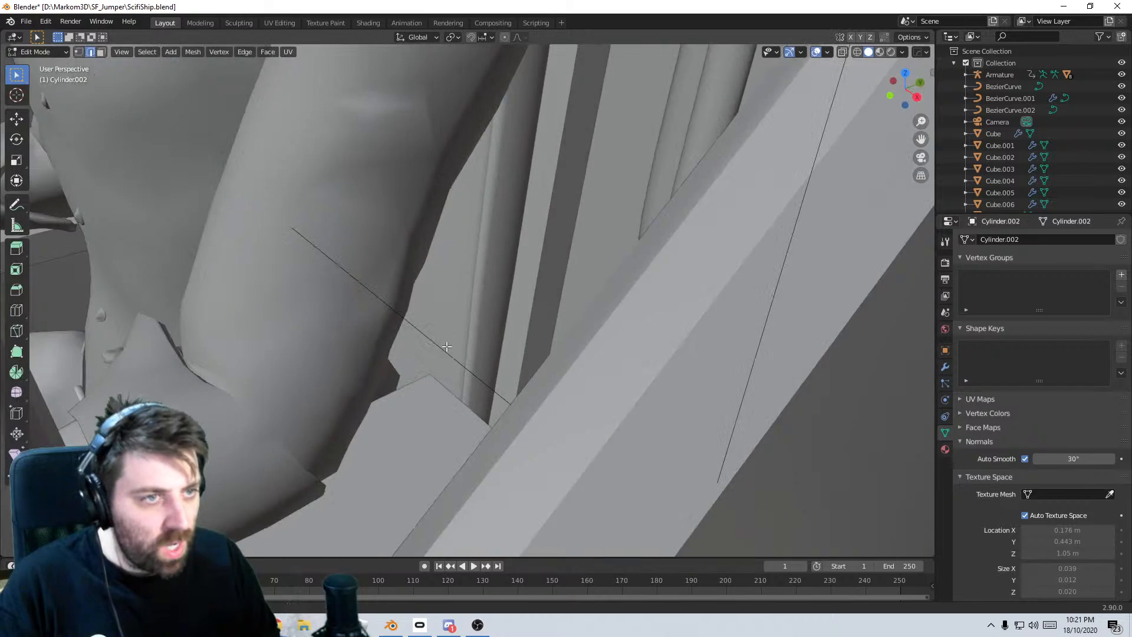
pyautogui.press('Tab')
pyautogui.click(495, 293)
pyautogui.press('Tab')
pyautogui.press('KP_3')
pyautogui.press('z')
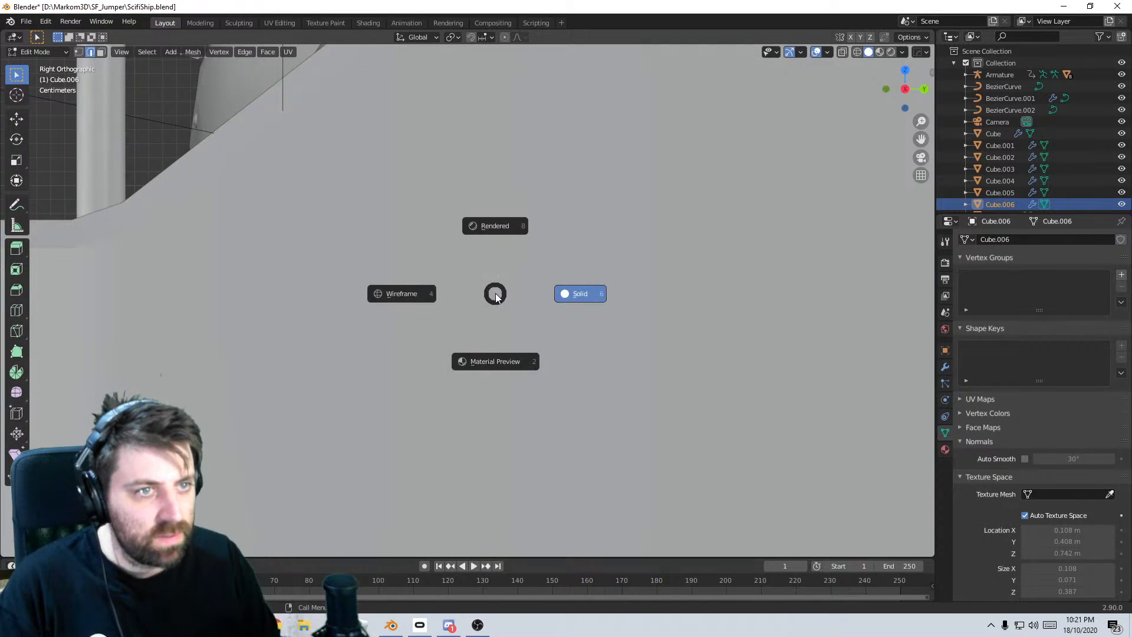
pyautogui.press('z')
pyautogui.click(405, 311)
pyautogui.keyDown('shift'); pyautogui.moveTo(405, 310); pyautogui.dragTo(459, 255, button='middle'); pyautogui.keyUp('shift')
pyautogui.scroll(-6, 535, 278)
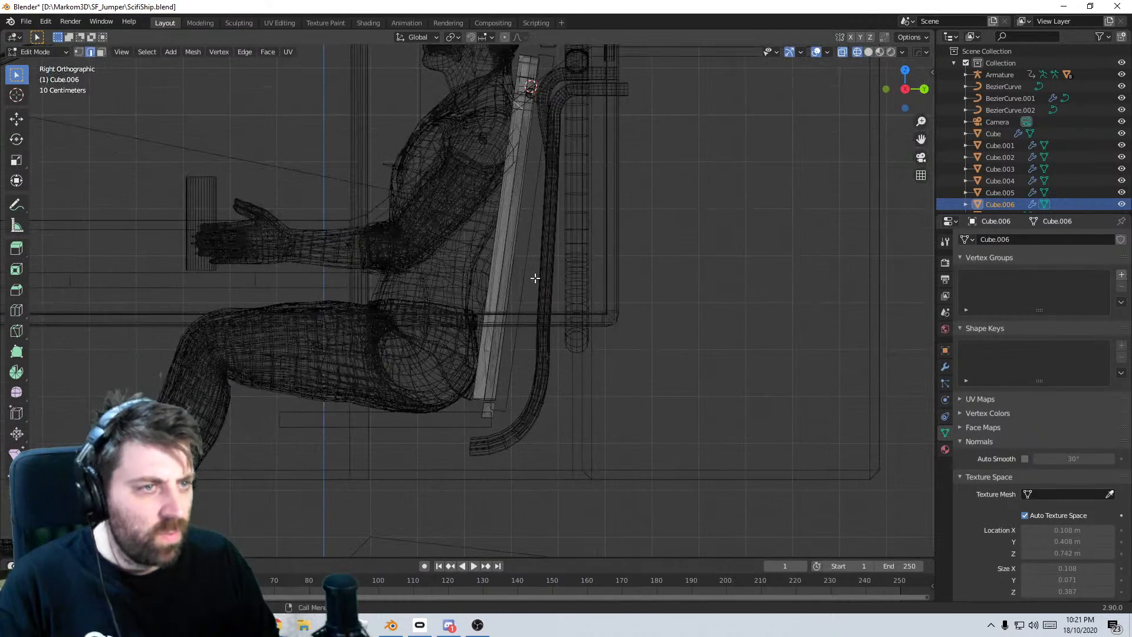
pyautogui.press('g')
pyautogui.press('g')
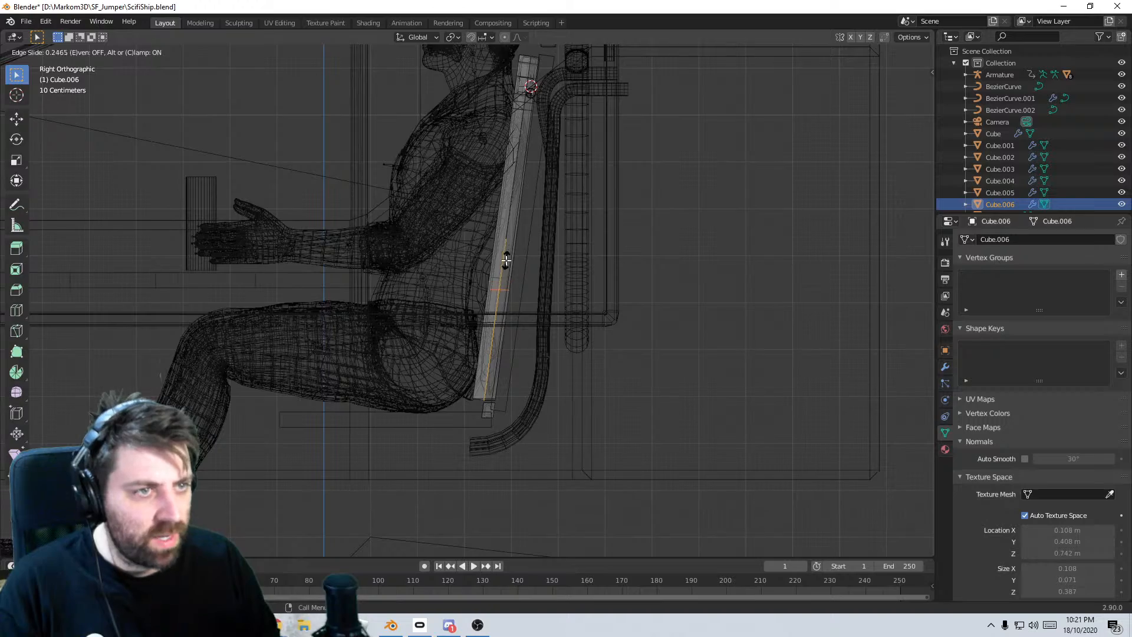
pyautogui.click(506, 260)
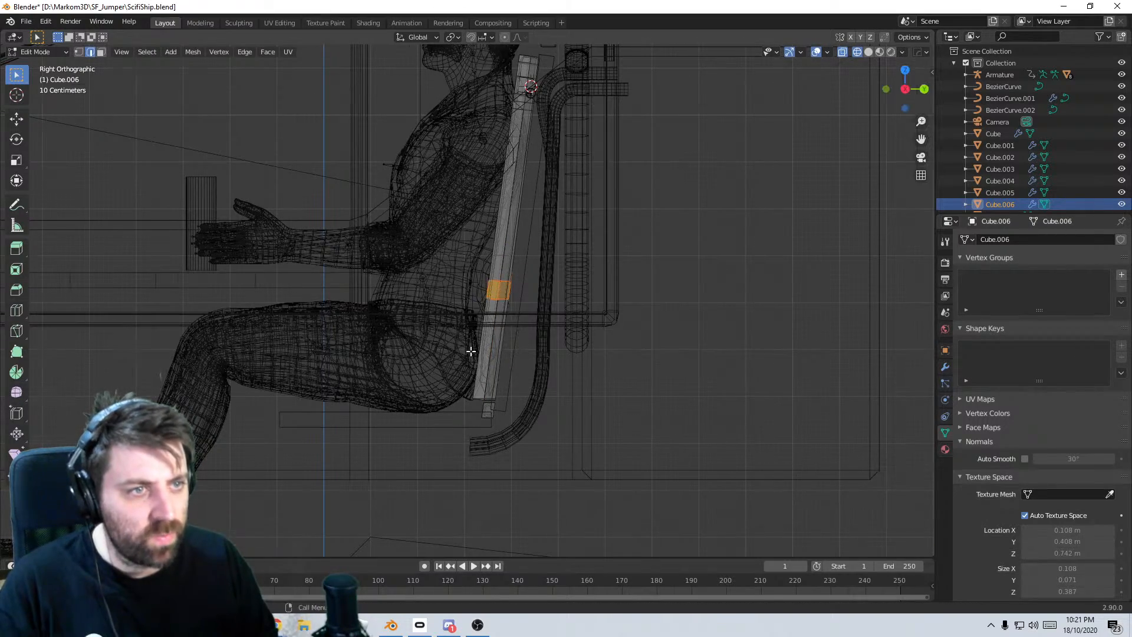
# - Move the padding panel's lower front face forward along the Y axis toward the pilot's lower back, working in side wireframe
pyautogui.moveTo(471, 352)
pyautogui.mouseDown(button='middle')
pyautogui.moveTo(555, 361)
pyautogui.moveTo(498, 356)
pyautogui.moveTo(514, 349)
pyautogui.mouseUp(button='middle')
pyautogui.scroll(2, 513, 363)
pyautogui.press('3')
pyautogui.press('z')
pyautogui.click(503, 370)
pyautogui.scroll(3, 516, 345)
pyautogui.click(520, 361)
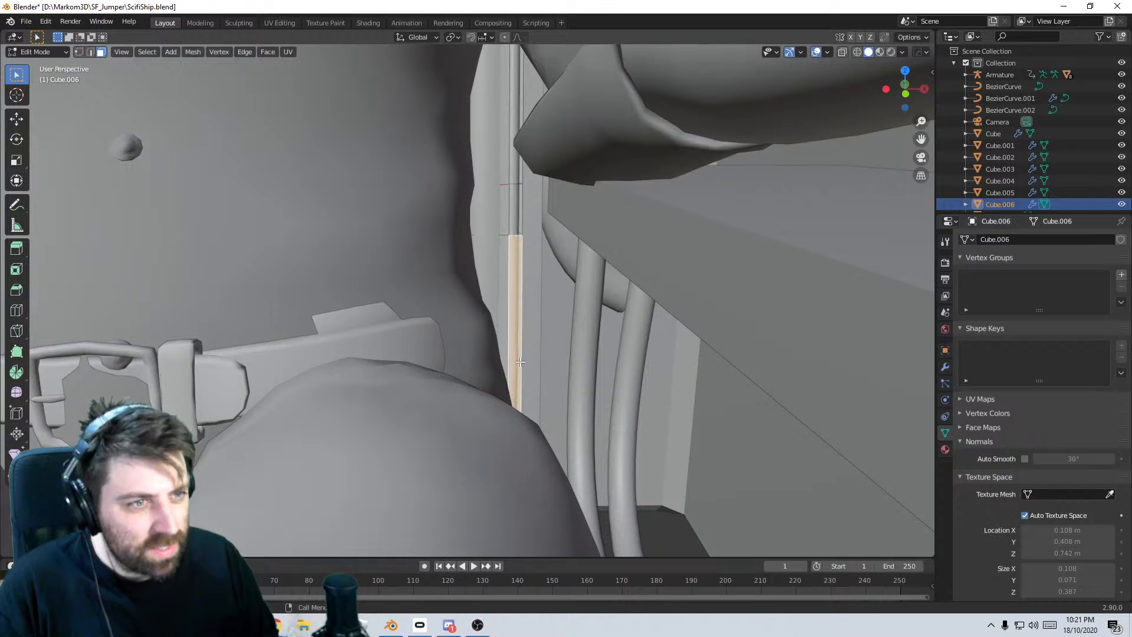
pyautogui.press('KP_3')
pyautogui.press('z')
pyautogui.click(476, 369)
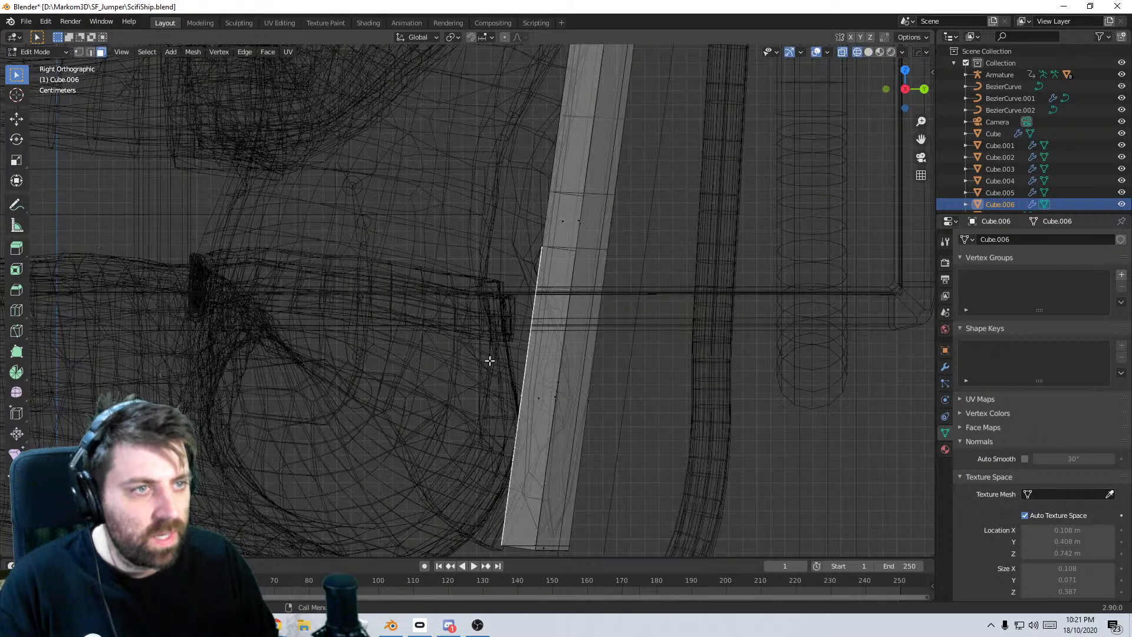
pyautogui.press('g')
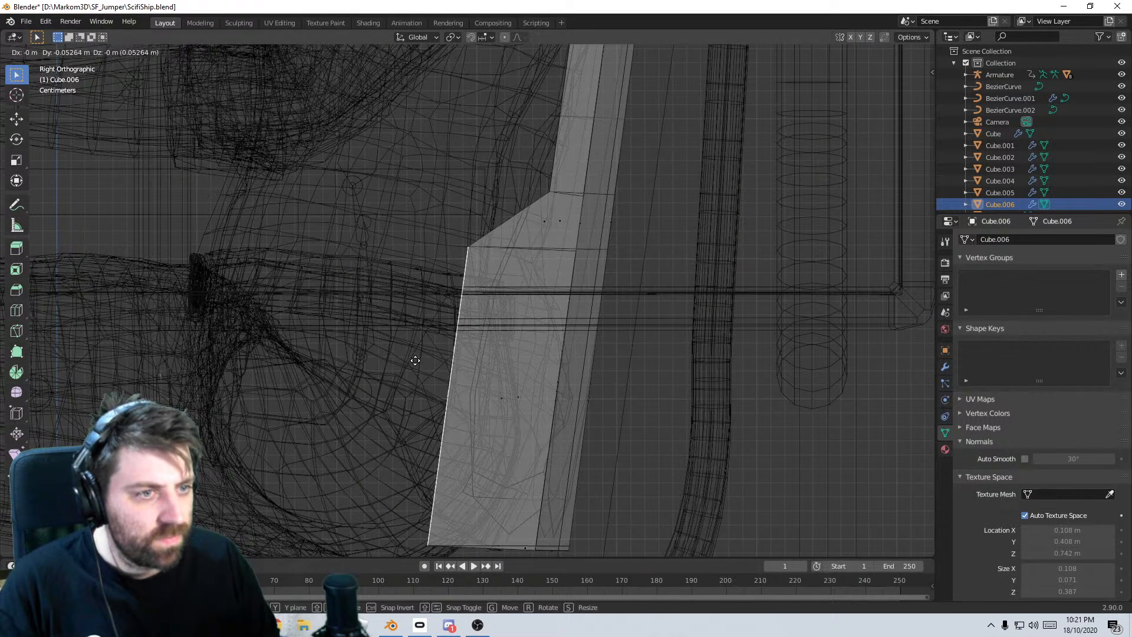
pyautogui.click(400, 359)
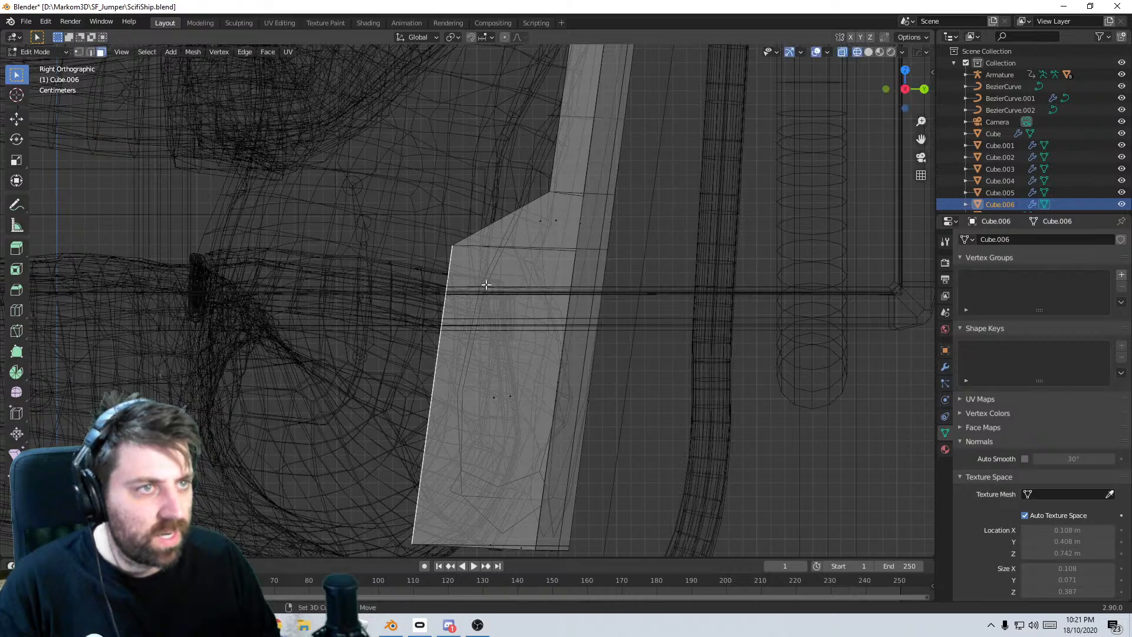
# - Add two supporting edge loops to the padding panel, one just above and one just below the slanted lower-back step
pyautogui.keyDown('shift'); pyautogui.moveTo(507, 262); pyautogui.dragTo(493, 277, button='middle'); pyautogui.keyUp('shift')
pyautogui.keyDown('shift'); pyautogui.moveTo(563, 110); pyautogui.dragTo(497, 300, button='middle'); pyautogui.keyUp('shift')
pyautogui.scroll(-2, 503, 299)
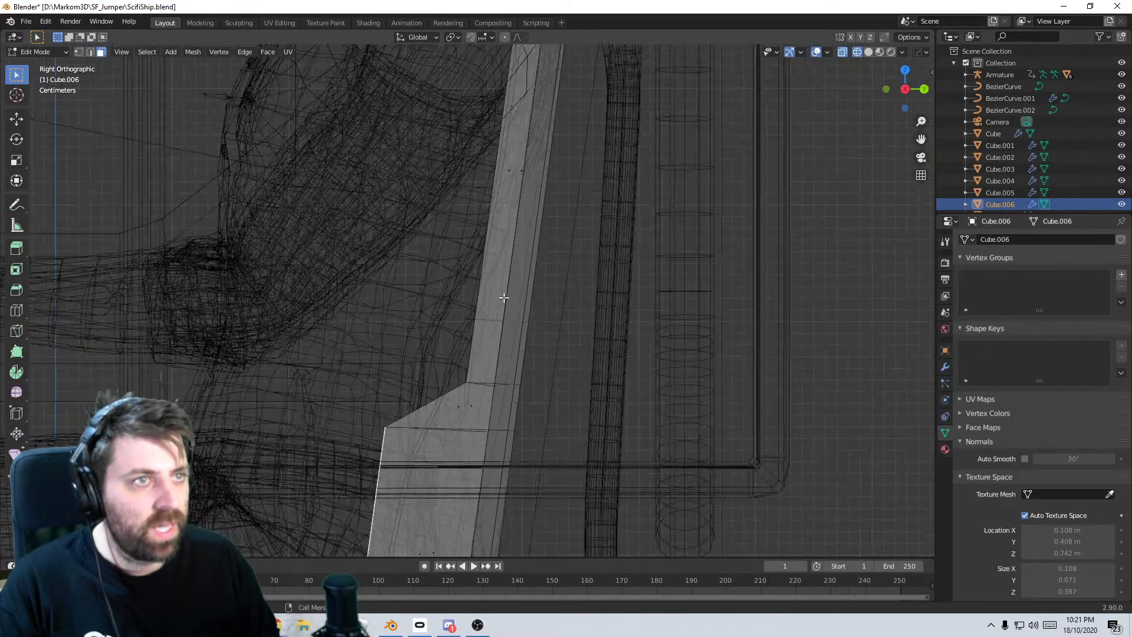
pyautogui.hotkey('ctrl', 'r')
pyautogui.click(515, 173)
pyautogui.click(497, 351)
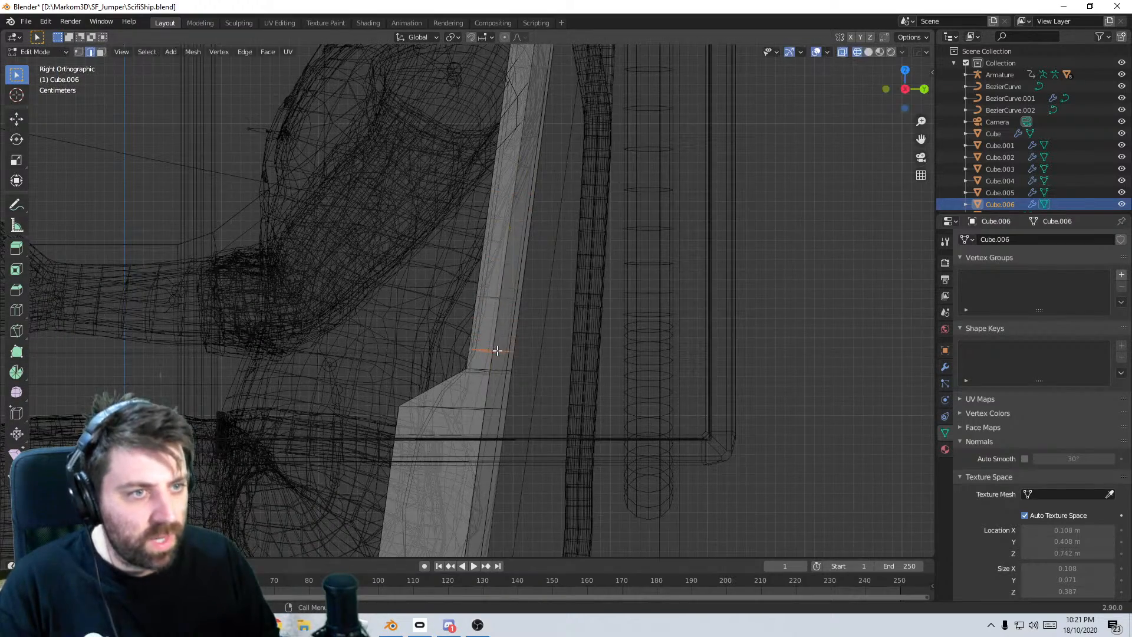
pyautogui.keyDown('shift'); pyautogui.moveTo(493, 441); pyautogui.dragTo(518, 319, button='middle'); pyautogui.keyUp('shift')
pyautogui.hotkey('ctrl', 'r')
pyautogui.click(498, 341)
pyautogui.click(522, 244)
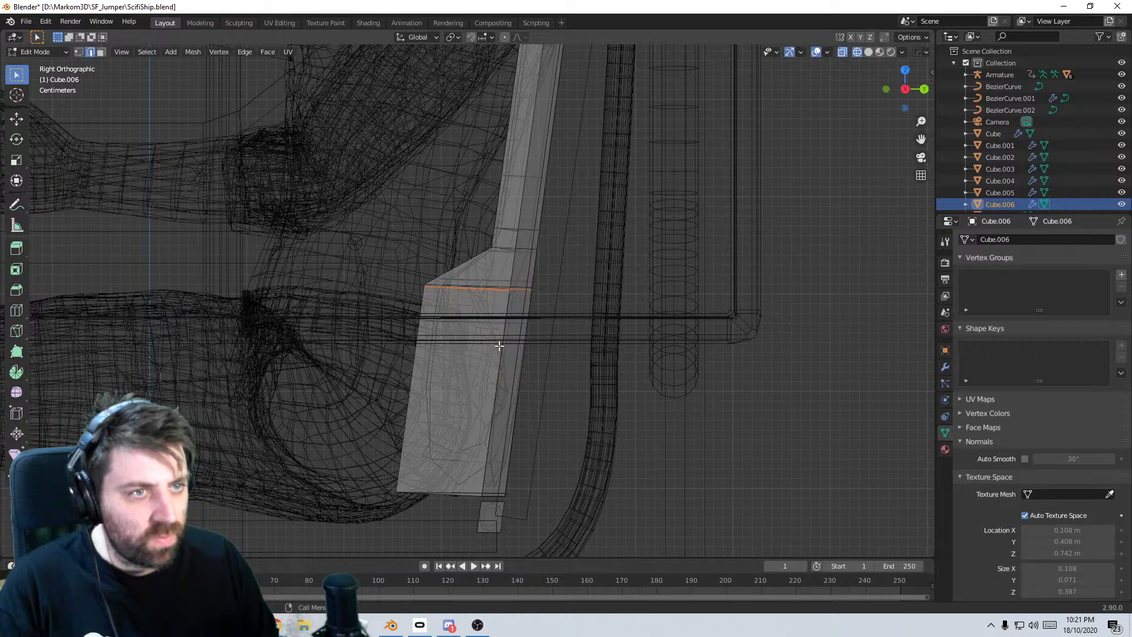
# - Add an edge loop close to the padding panel's bottom edge and return to object mode in solid shading
pyautogui.keyDown('shift'); pyautogui.moveTo(460, 414); pyautogui.dragTo(473, 357, button='middle'); pyautogui.keyUp('shift')
pyautogui.hotkey('ctrl', 'r')
pyautogui.click(431, 364)
pyautogui.click(409, 450)
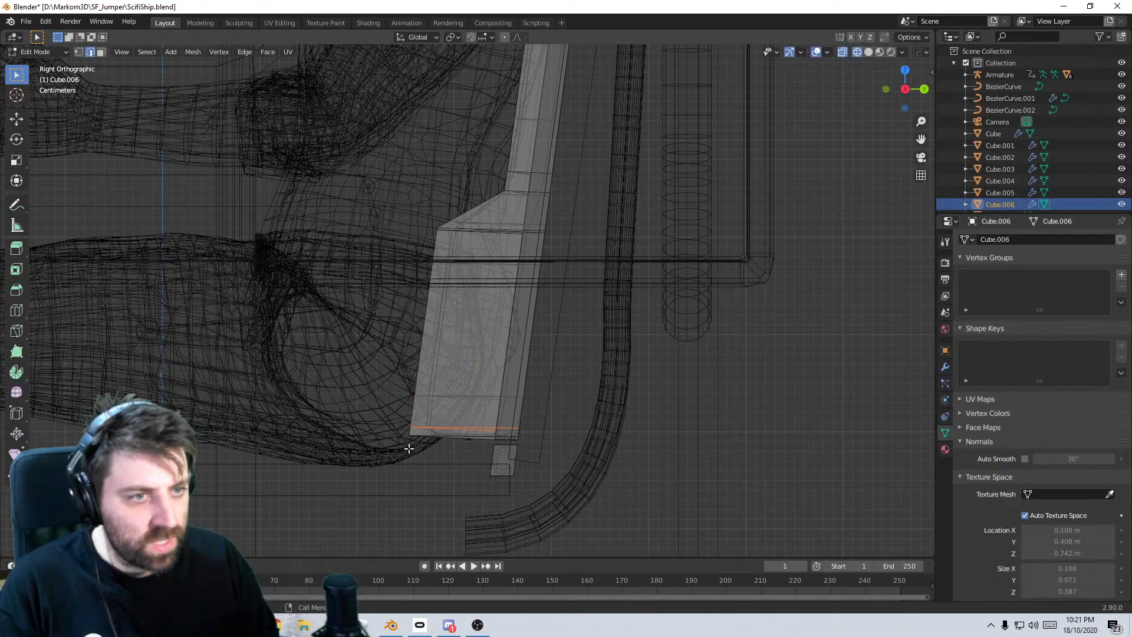
pyautogui.press('z')
pyautogui.click(486, 451)
pyautogui.moveTo(490, 451); pyautogui.dragTo(599, 477, button='middle')
pyautogui.press('Tab')
# - Hide the pilot's clothing and body meshes so the seat's padding panel is exposed
pyautogui.moveTo(609, 393); pyautogui.dragTo(640, 380, button='middle')
pyautogui.scroll(-1, 560, 354)
pyautogui.click(447, 300)
pyautogui.press('h')
pyautogui.click(419, 236)
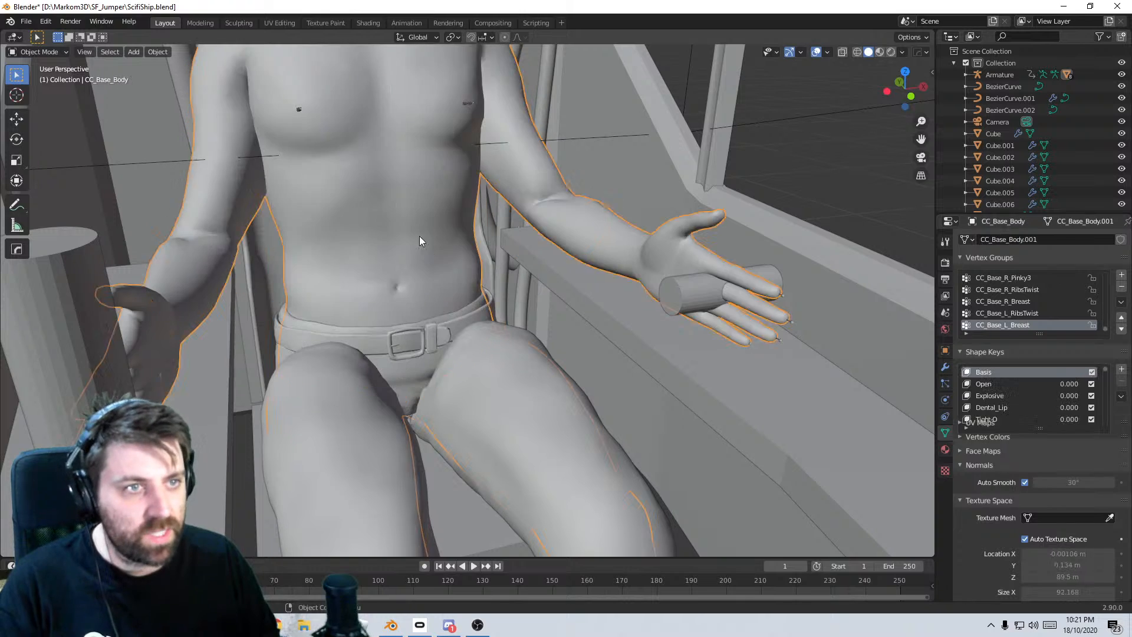
pyautogui.press('h')
pyautogui.click(441, 317)
pyautogui.press('h')
# - Examine the reshaped padding panel around its lower-back step, its bottom edge and from further away
pyautogui.moveTo(473, 359)
pyautogui.mouseDown(button='middle')
pyautogui.moveTo(504, 316)
pyautogui.moveTo(466, 342)
pyautogui.mouseUp(button='middle')
pyautogui.moveTo(513, 273); pyautogui.dragTo(487, 263, button='middle')
pyautogui.scroll(2, 500, 304)
pyautogui.click(477, 260)
pyautogui.press('Tab')
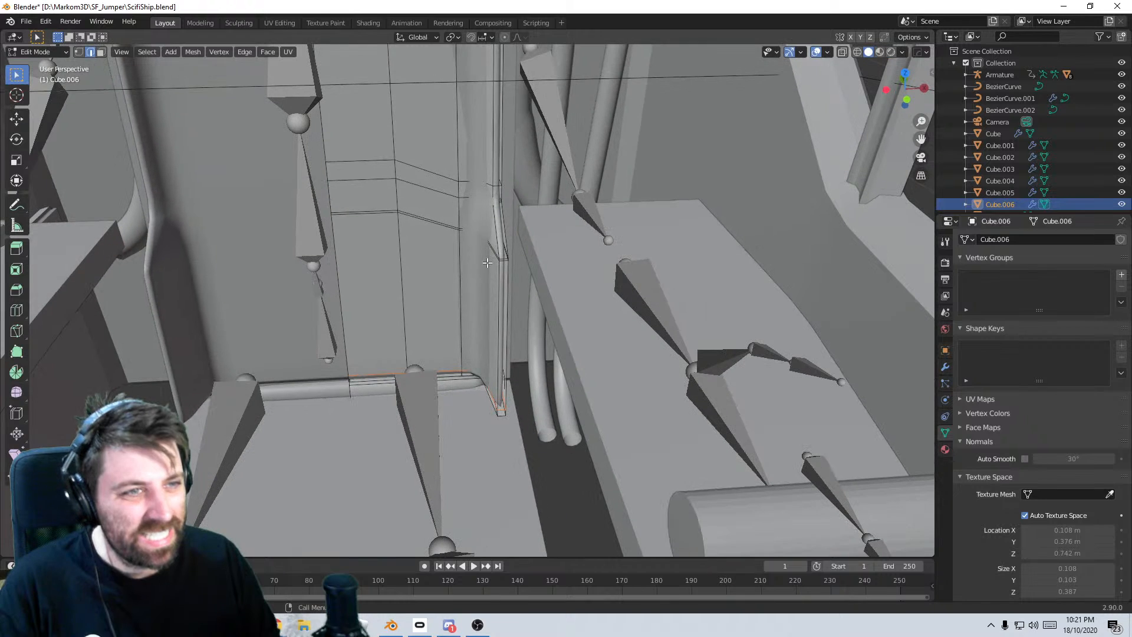
pyautogui.moveTo(466, 318); pyautogui.dragTo(466, 323, button='middle')
pyautogui.press('Tab')
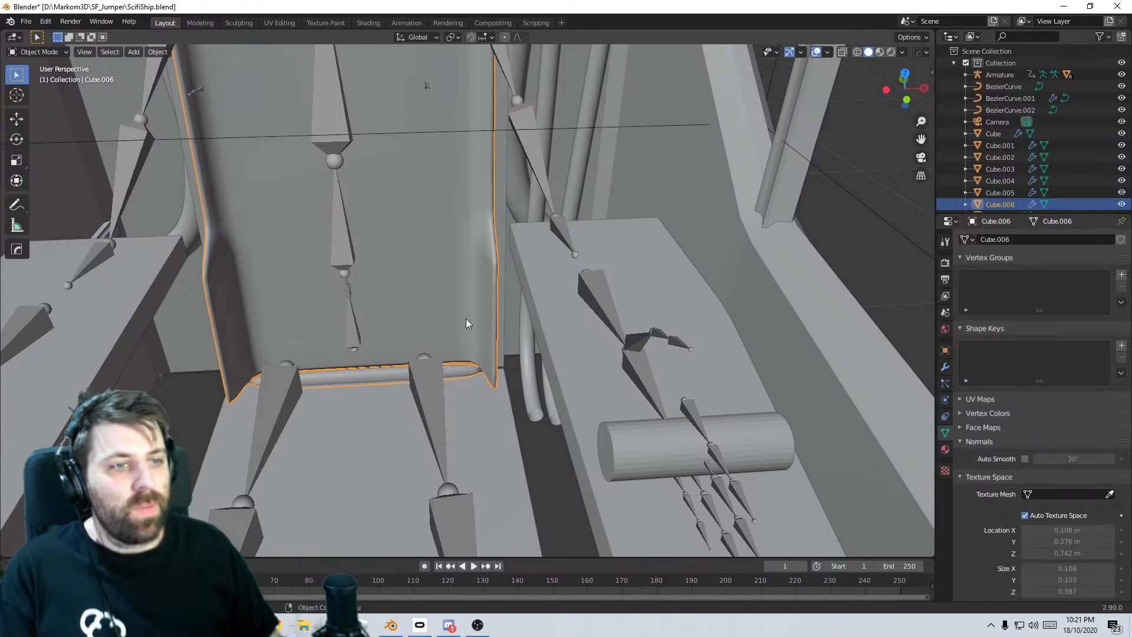
pyautogui.moveTo(466, 319); pyautogui.dragTo(408, 281, button='middle')
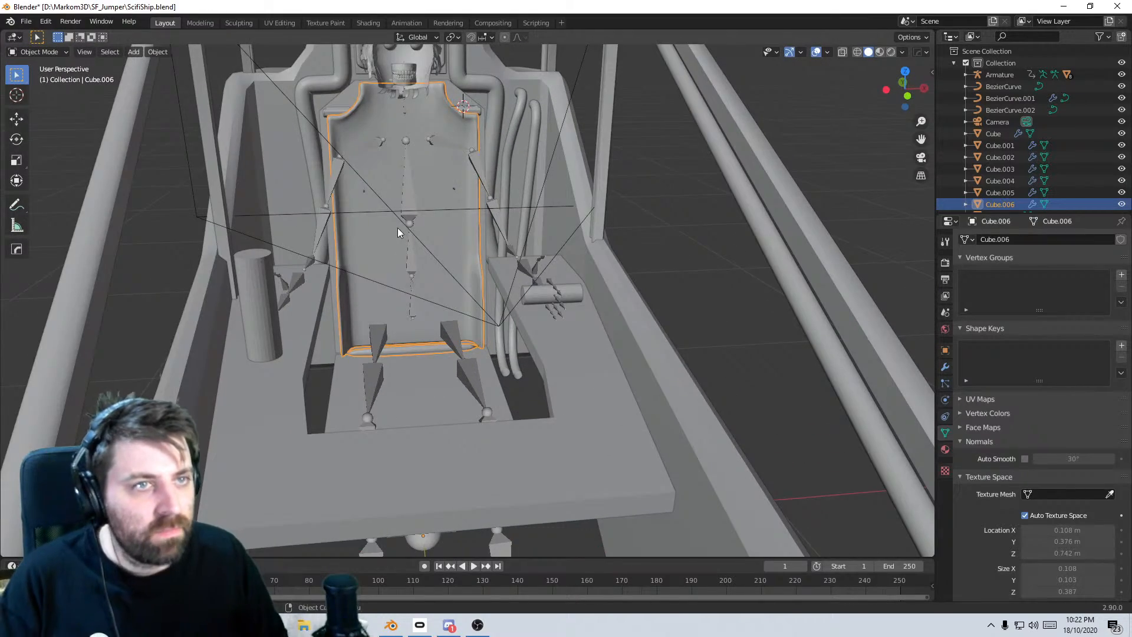
pyautogui.moveTo(397, 228)
pyautogui.mouseDown(button='middle')
pyautogui.moveTo(338, 277)
pyautogui.moveTo(503, 273)
pyautogui.moveTo(525, 211)
pyautogui.moveTo(533, 327)
pyautogui.moveTo(481, 295)
pyautogui.moveTo(497, 293)
pyautogui.moveTo(488, 313)
pyautogui.moveTo(524, 310)
pyautogui.moveTo(526, 337)
pyautogui.moveTo(503, 354)
pyautogui.mouseUp(button='middle')
pyautogui.press('z')
pyautogui.press('Escape')
# - Add two horizontal edge loops across the upper half of the padding panel, spaced apart below the shoulder step
pyautogui.scroll(3, 498, 305)
pyautogui.scroll(-2, 438, 312)
pyautogui.press('Tab')
pyautogui.scroll(4, 519, 342)
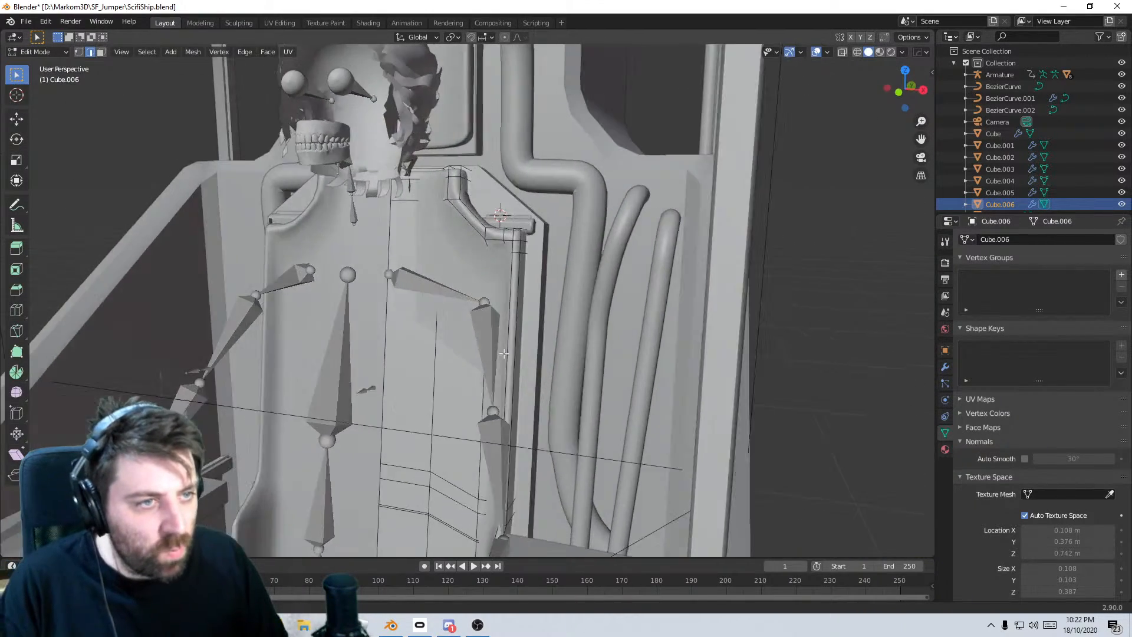
pyautogui.scroll(3, 504, 354)
pyautogui.hotkey('ctrl', 'r')
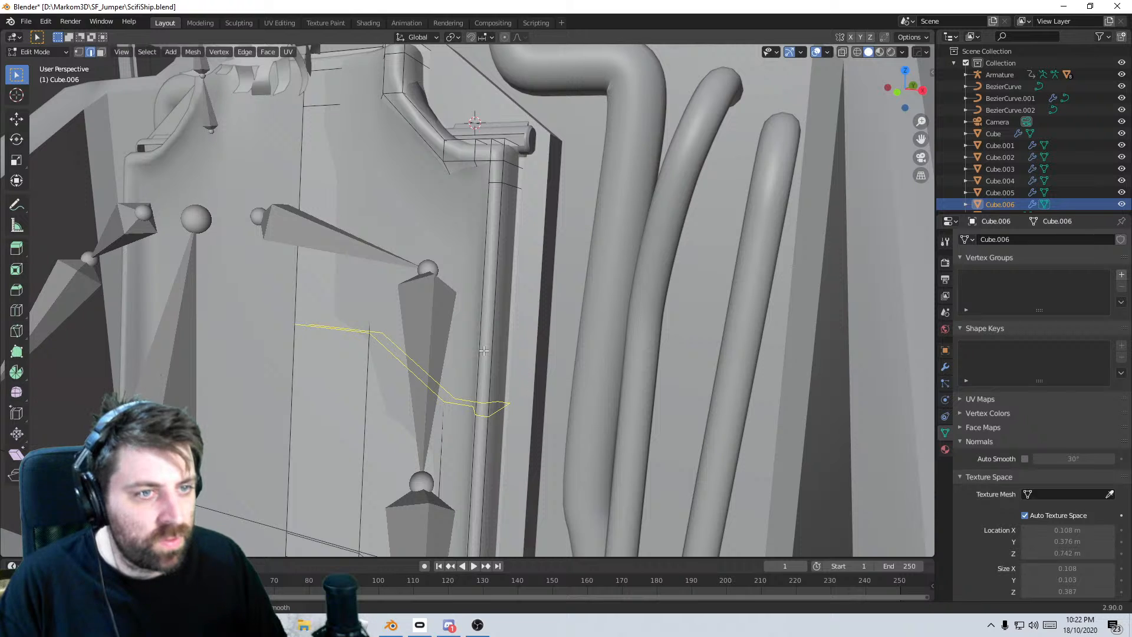
pyautogui.click(484, 350)
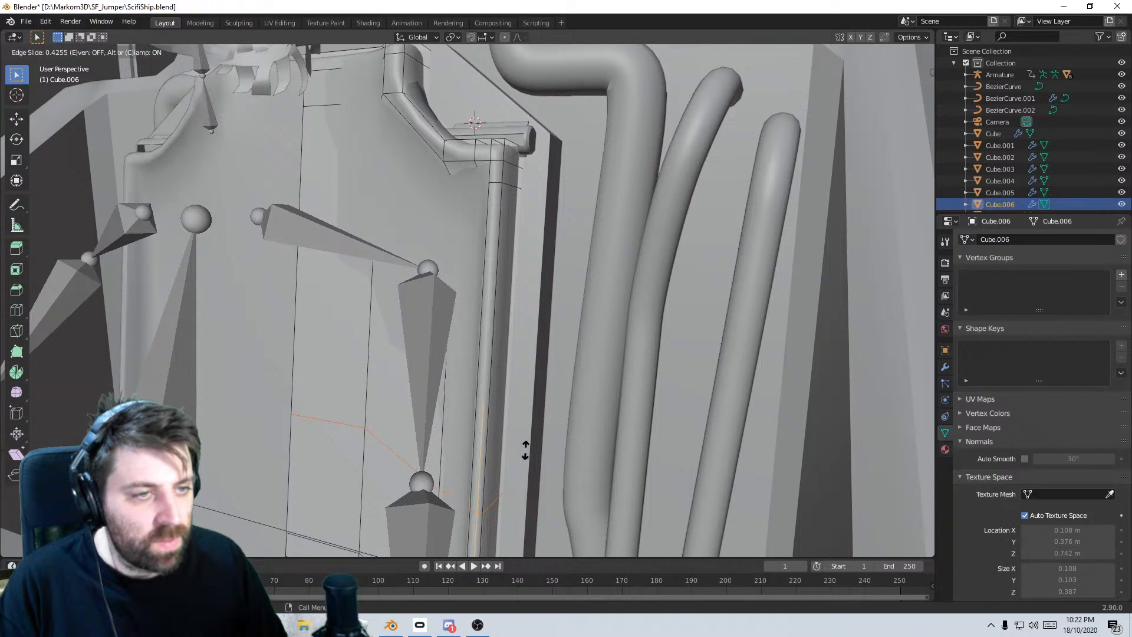
pyautogui.click(526, 296)
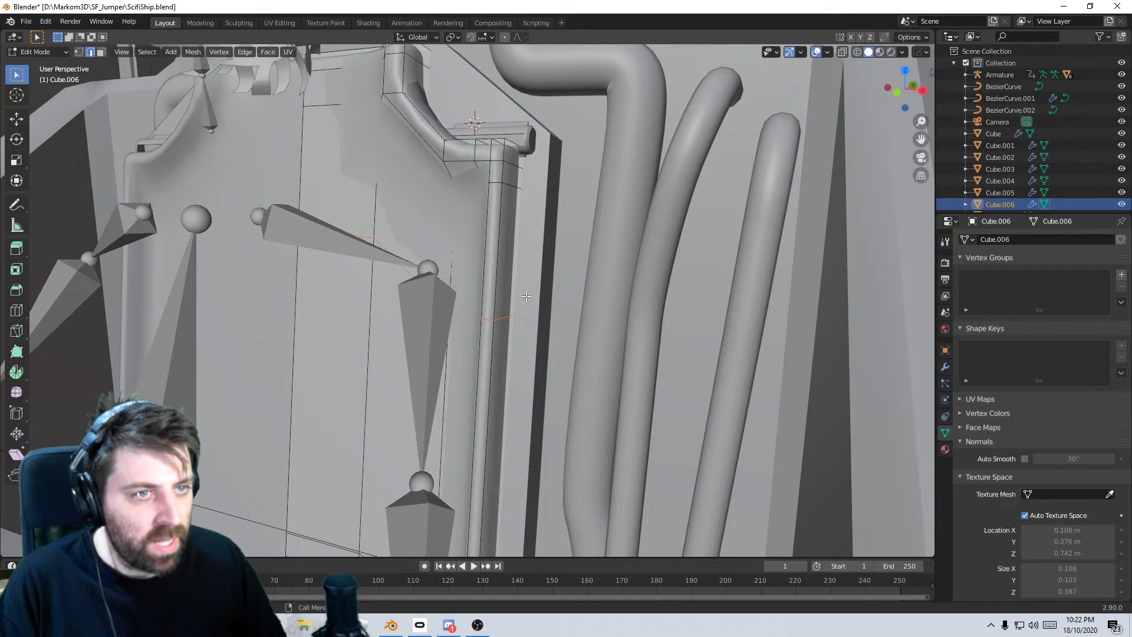
pyautogui.click(496, 365)
pyautogui.click(504, 337)
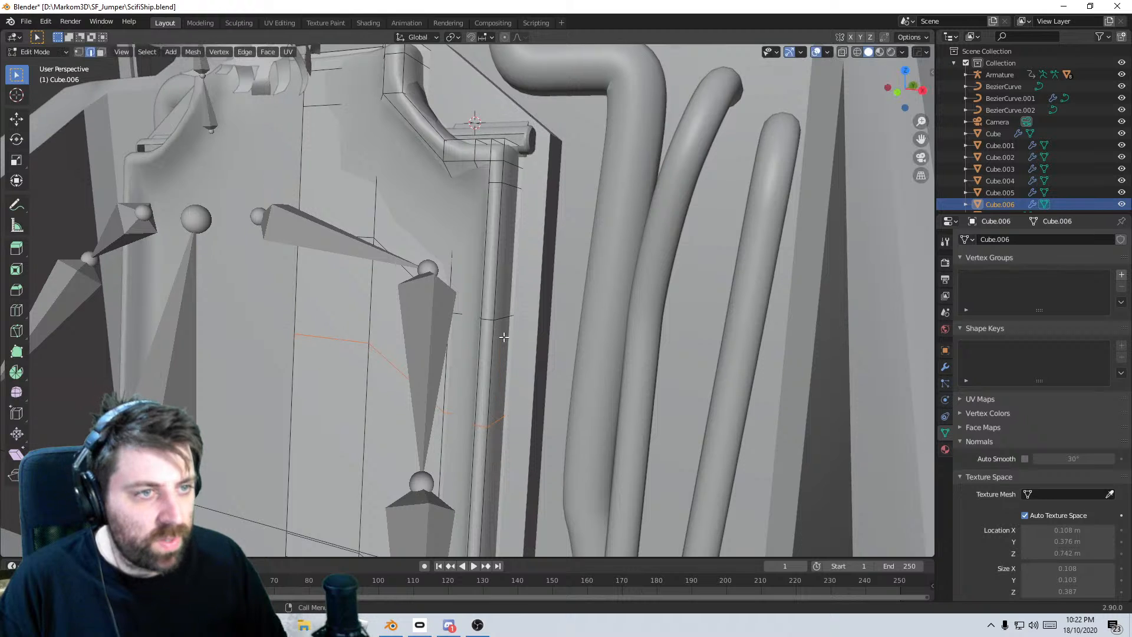
pyautogui.keyDown('shift'); pyautogui.moveTo(483, 410); pyautogui.dragTo(523, 322, button='middle'); pyautogui.keyUp('shift')
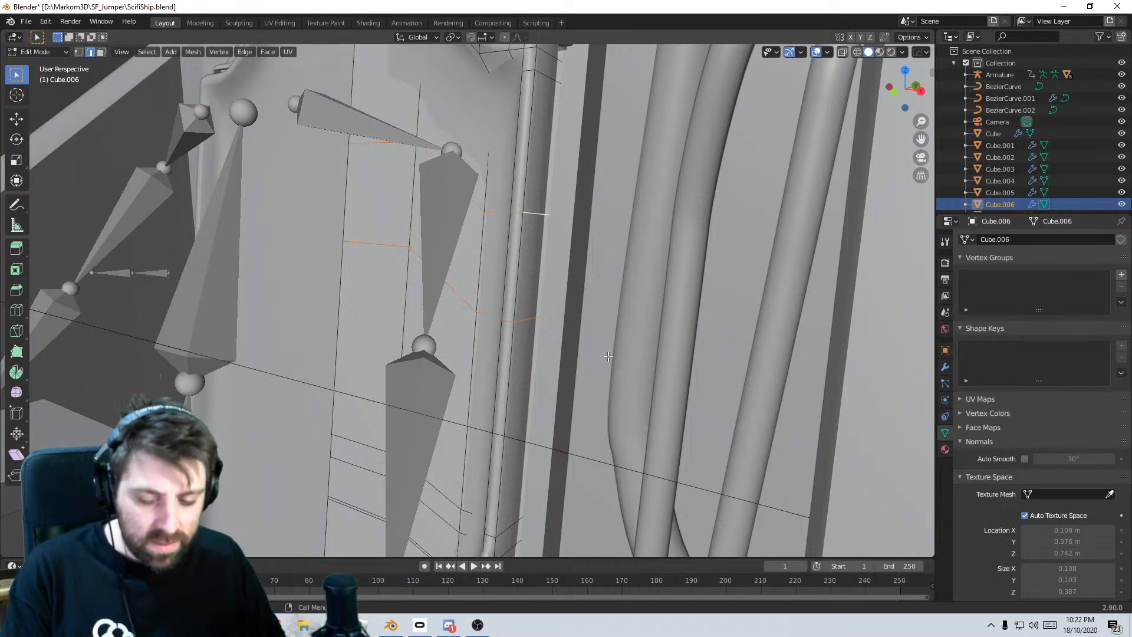
pyautogui.hotkey('ctrl', 'b')
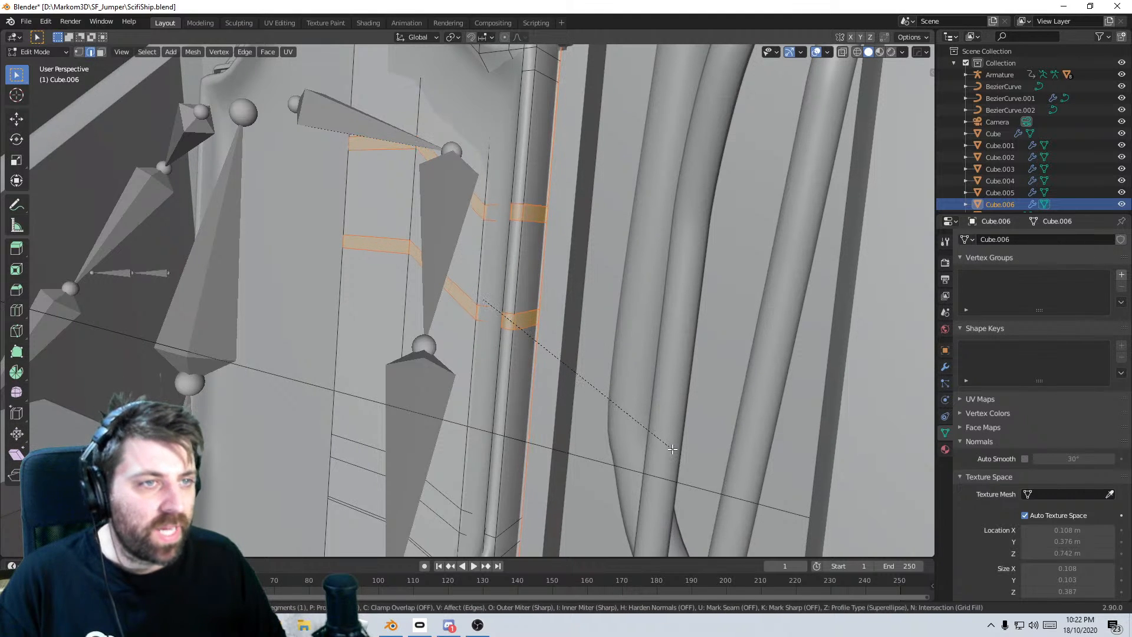
pyautogui.press('Escape')
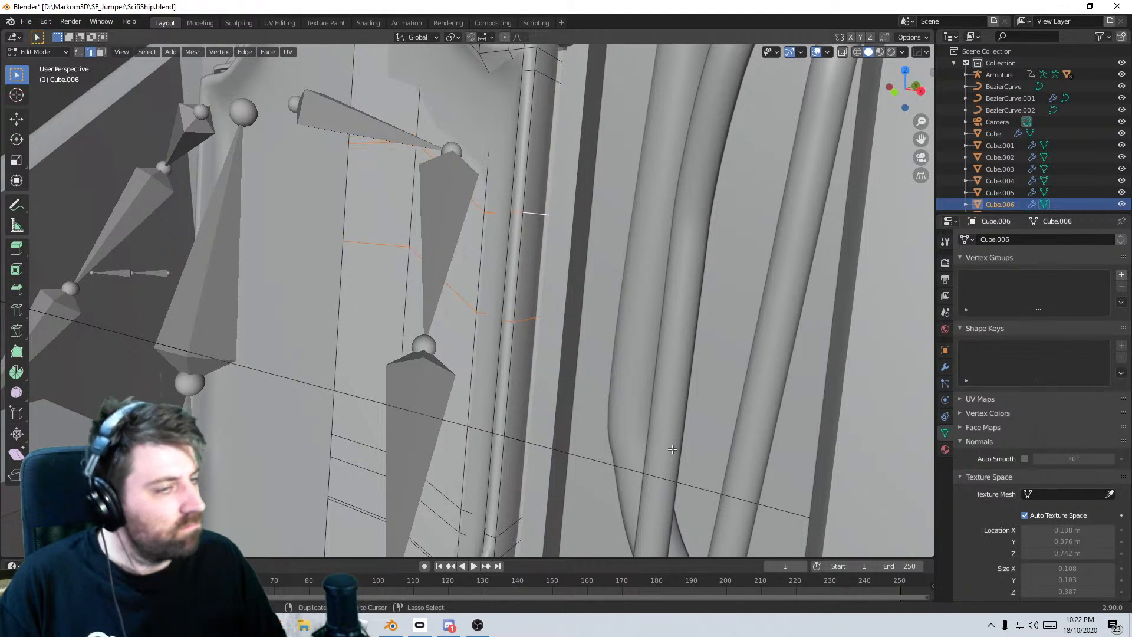
# - Select both new horizontal loops in wireframe and bevel them very narrowly with 2 segments
pyautogui.press('z')
pyautogui.click(550, 428)
pyautogui.moveTo(549, 428)
pyautogui.mouseDown(button='middle')
pyautogui.moveTo(466, 439)
pyautogui.moveTo(542, 381)
pyautogui.mouseUp(button='middle')
pyautogui.keyDown('alt'); pyautogui.keyDown('shift'); pyautogui.click(538, 356); pyautogui.keyUp('shift'); pyautogui.keyUp('alt')
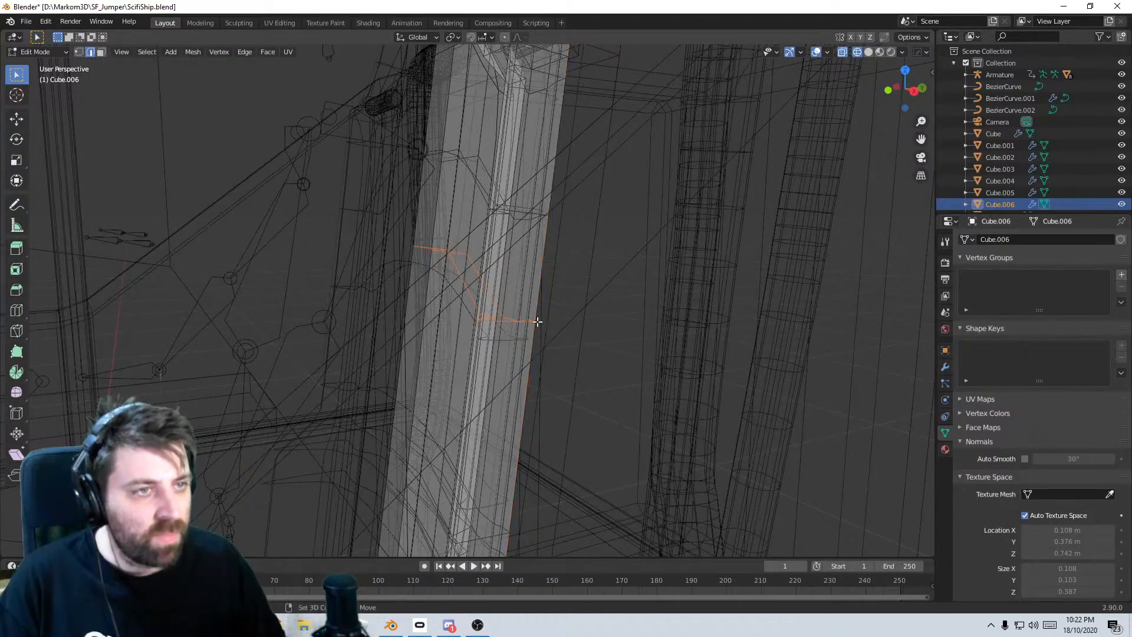
pyautogui.keyDown('shift'); pyautogui.moveTo(534, 258); pyautogui.dragTo(586, 457, button='middle'); pyautogui.keyUp('shift')
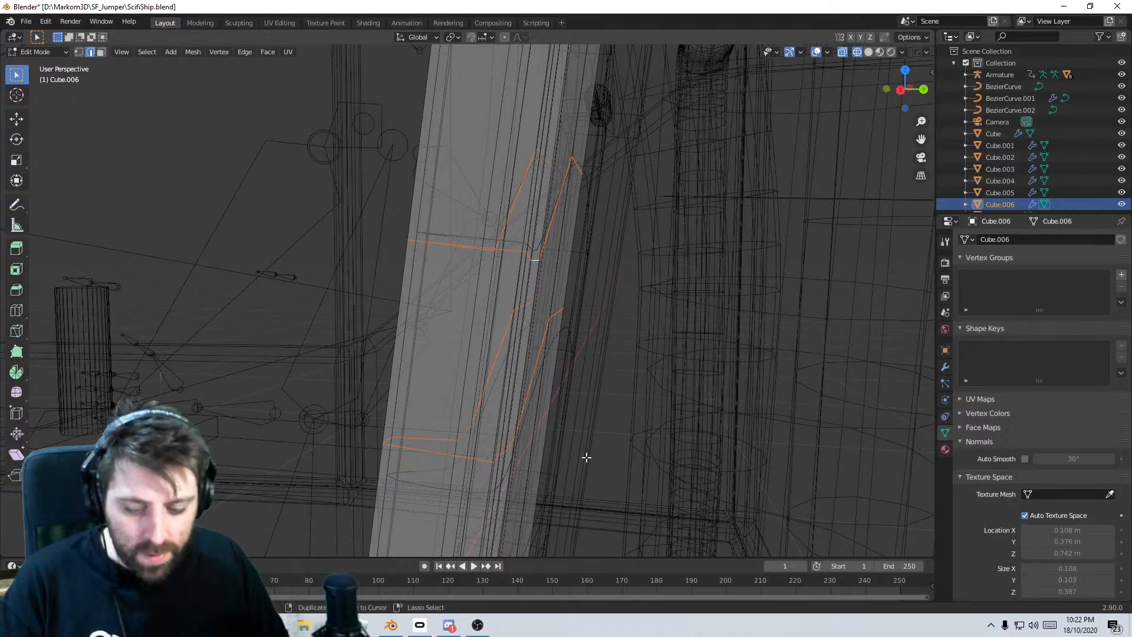
pyautogui.hotkey('ctrl', 'b')
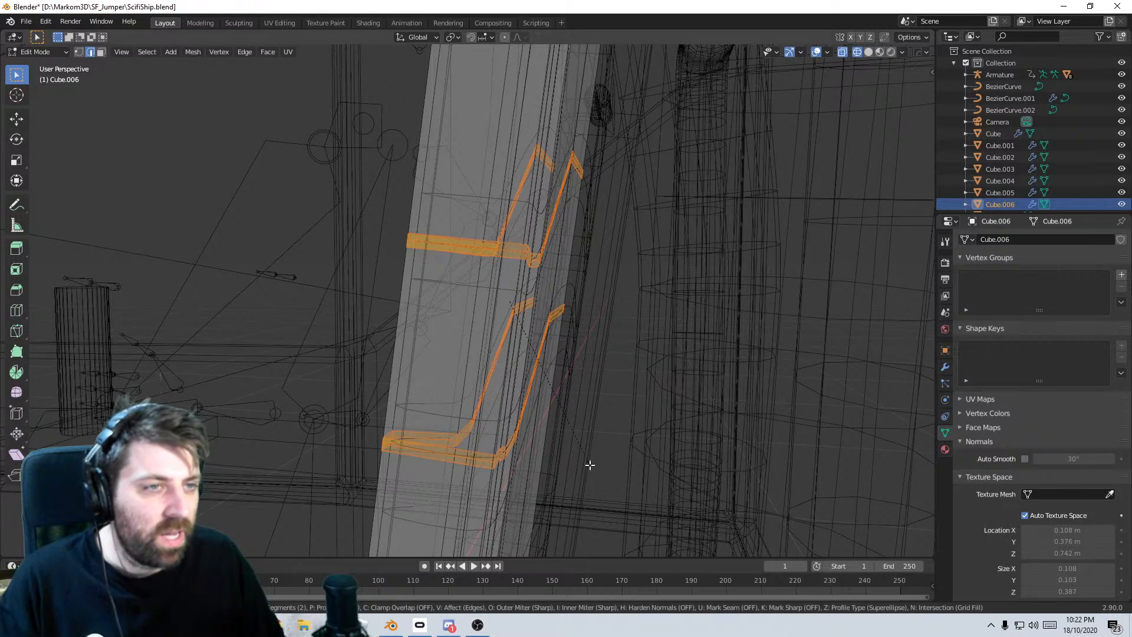
pyautogui.press('Escape')
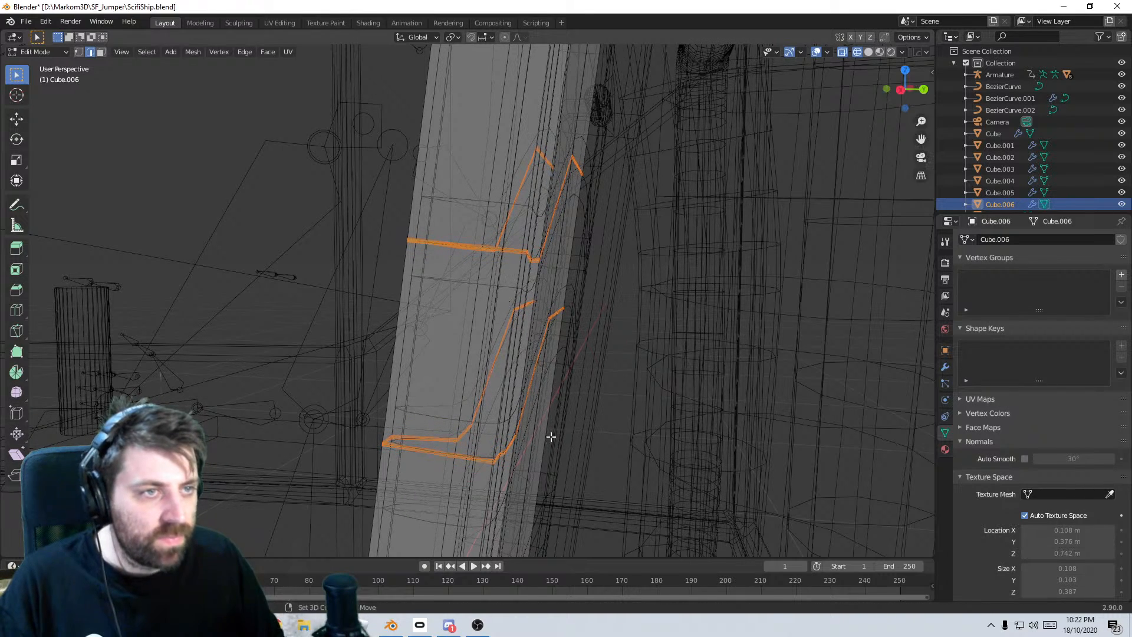
# - Reduce the selection to the bevels' centre loops, shrink them inward along their normals into grooves, and return to solid object mode
pyautogui.moveTo(554, 435); pyautogui.dragTo(486, 425, button='middle')
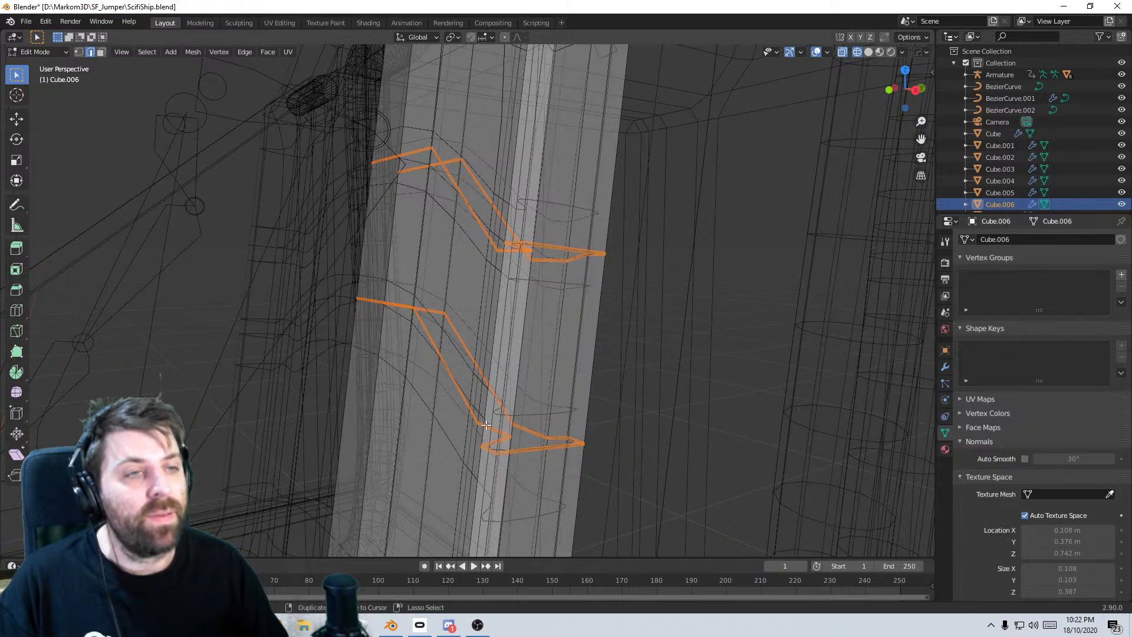
pyautogui.hotkey('ctrl', 'z')
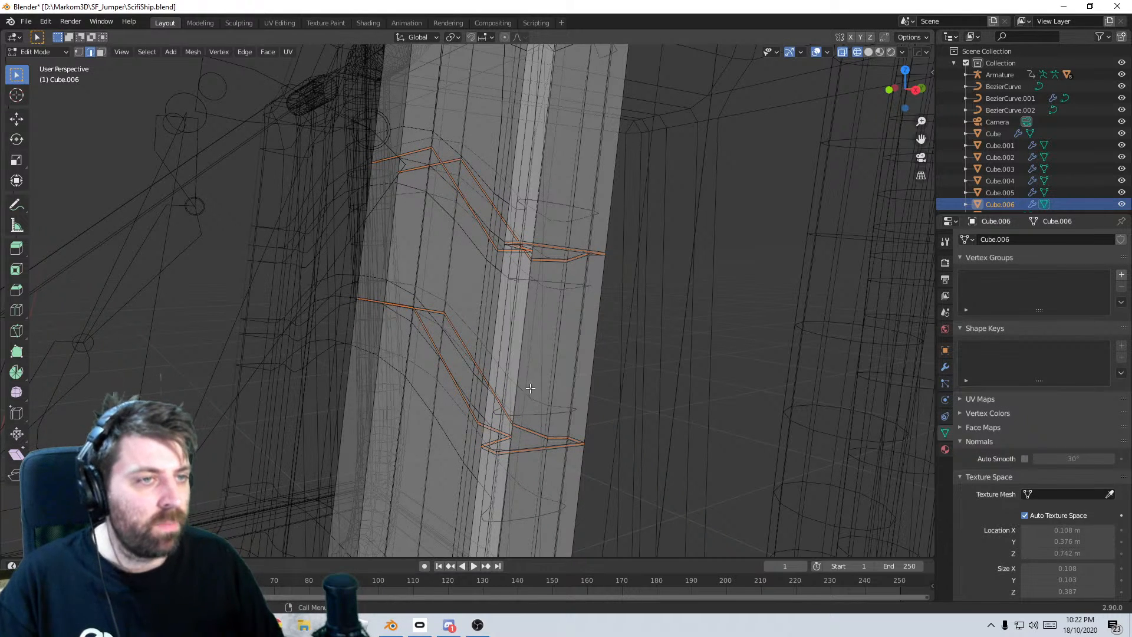
pyautogui.scroll(2, 531, 388)
pyautogui.hotkey('alt', 's')
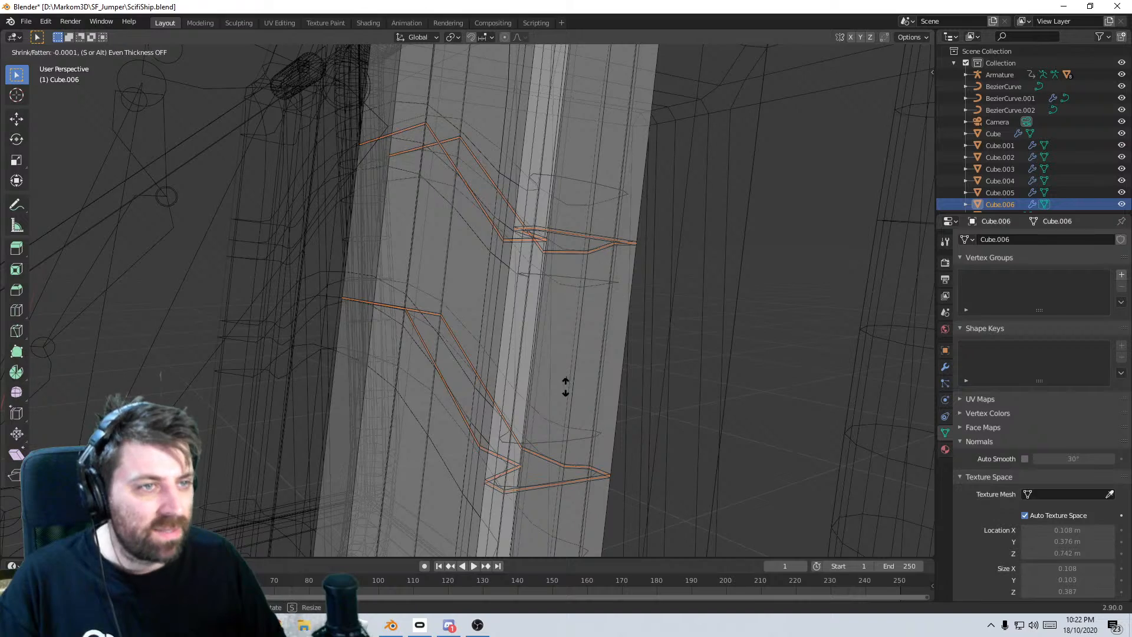
pyautogui.click(579, 427)
pyautogui.press('a')
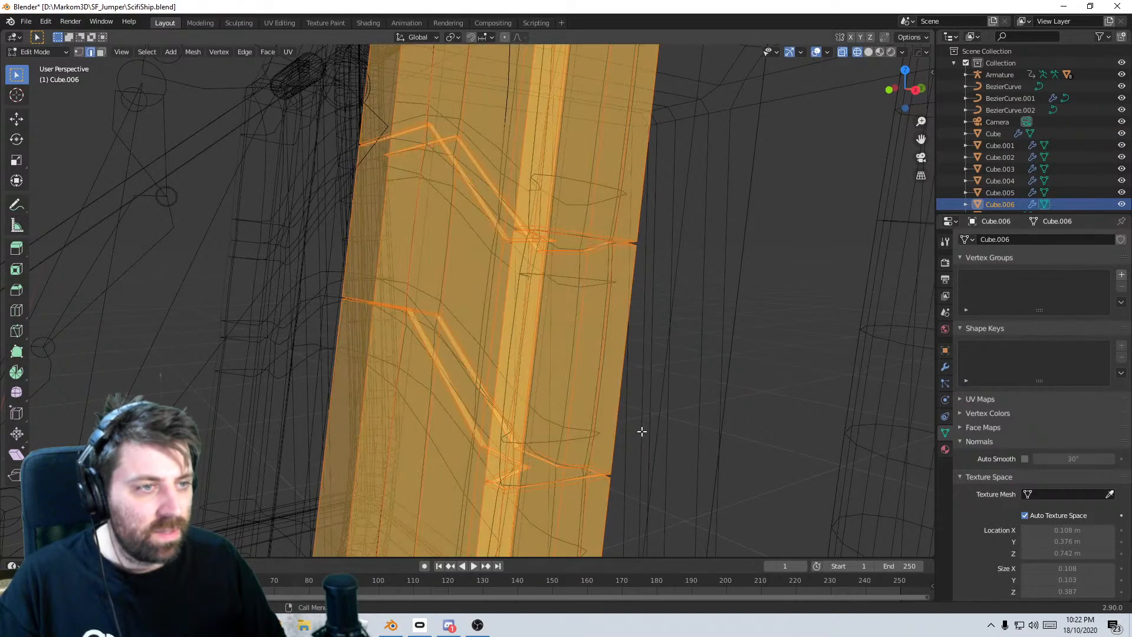
pyautogui.press('Tab')
pyautogui.moveTo(642, 431); pyautogui.dragTo(600, 404)
pyautogui.press('z')
pyautogui.click(677, 402)
pyautogui.moveTo(677, 402)
pyautogui.mouseDown(button='middle')
pyautogui.moveTo(631, 398)
pyautogui.moveTo(664, 403)
pyautogui.moveTo(581, 252)
pyautogui.moveTo(506, 263)
pyautogui.mouseUp(button='middle')
# - Select the centre loops of both grooves in wireframe edit mode, extrude them in place to sharpen the creases, and leave edit mode
pyautogui.press('z')
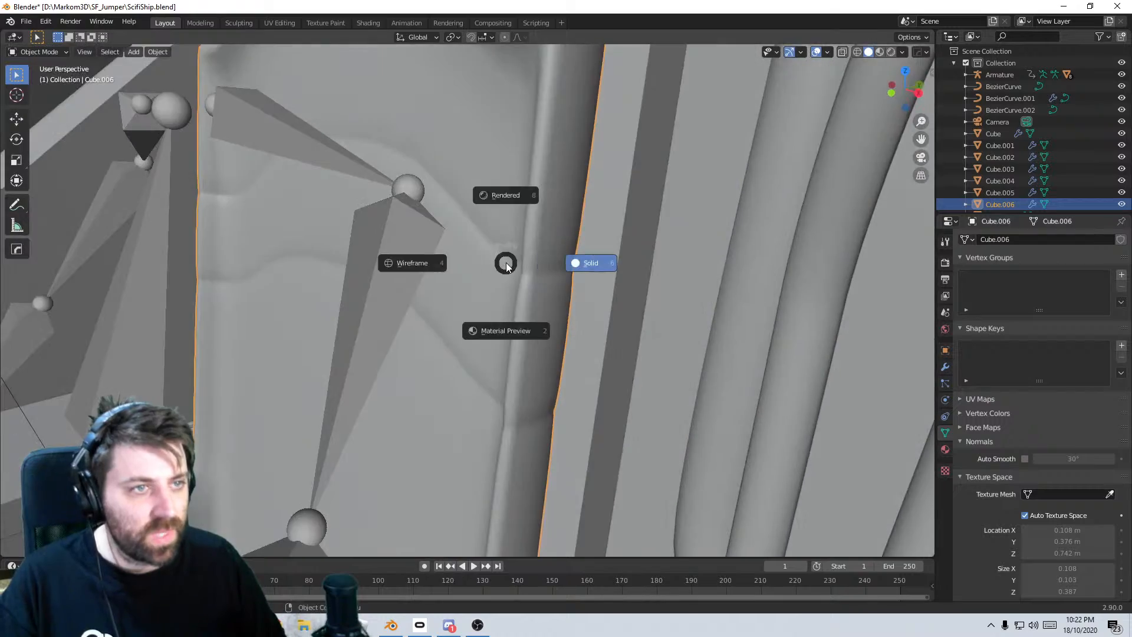
pyautogui.press('4')
pyautogui.press('Tab')
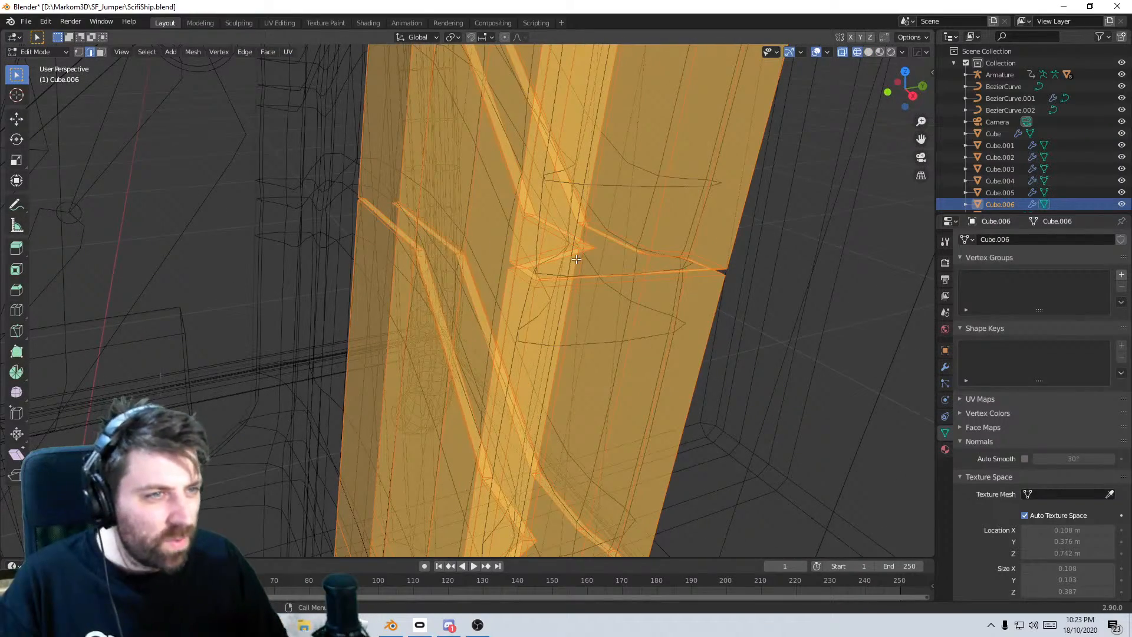
pyautogui.click(582, 255)
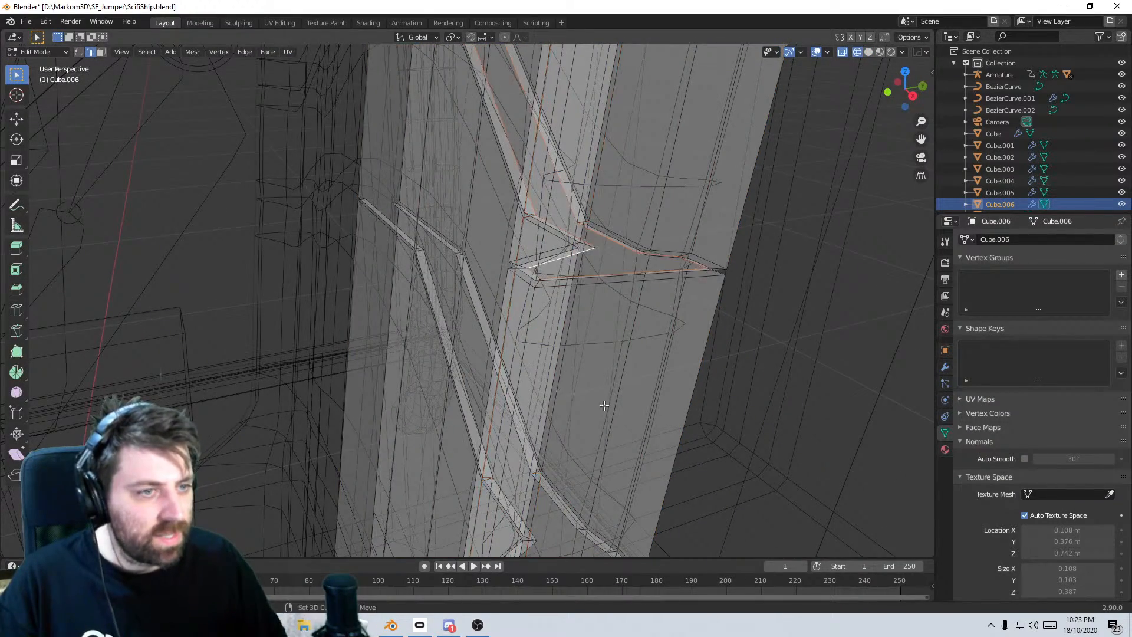
pyautogui.moveTo(602, 405); pyautogui.dragTo(565, 451, button='middle')
pyautogui.keyDown('alt'); pyautogui.click(566, 448); pyautogui.keyUp('alt')
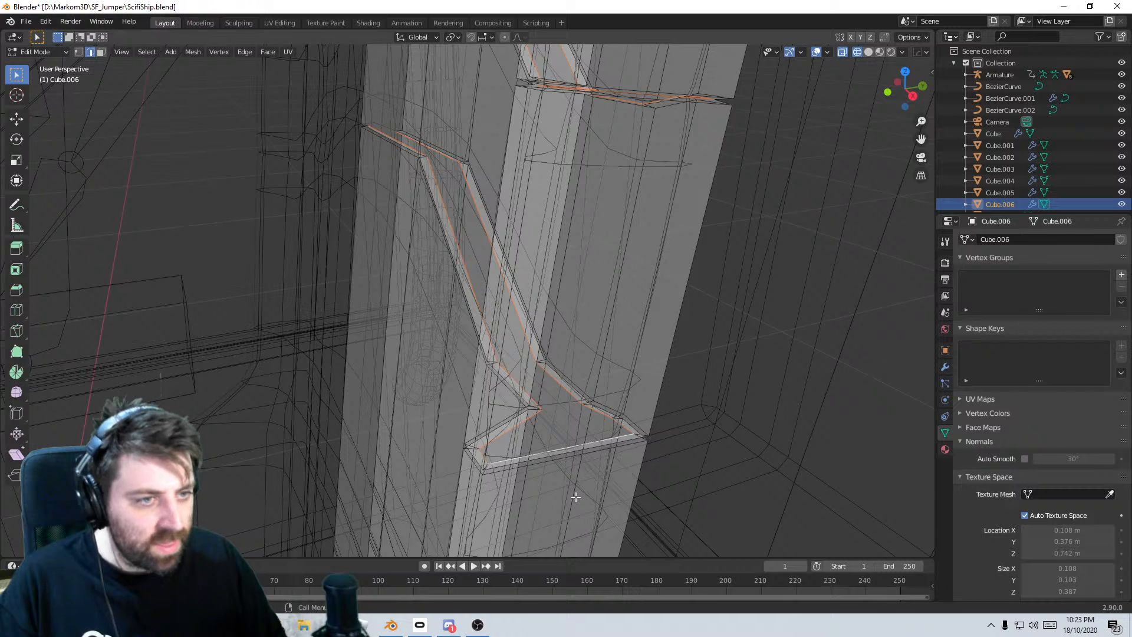
pyautogui.press('e')
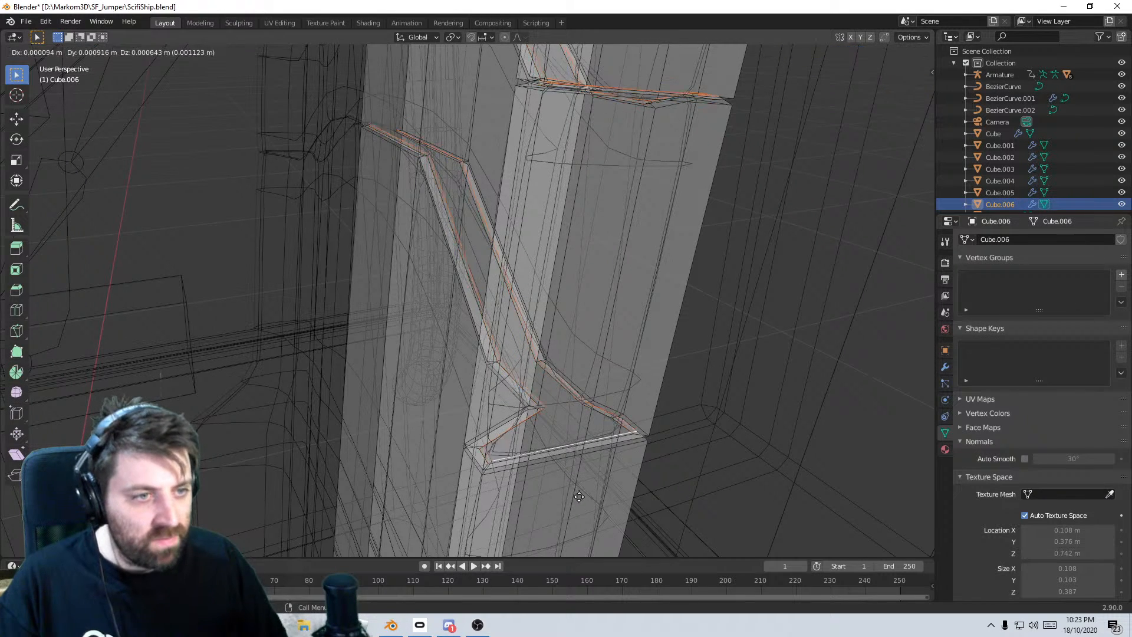
pyautogui.rightClick(577, 499)
pyautogui.press('z')
pyautogui.press('Tab')
# - In solid edit mode, select the vertical edge loop below the padding panel's lower groove and bevel it very narrowly with 2 segments
pyautogui.moveTo(576, 497)
pyautogui.mouseDown(button='middle')
pyautogui.moveTo(497, 458)
pyautogui.moveTo(592, 436)
pyautogui.moveTo(446, 398)
pyautogui.moveTo(567, 447)
pyautogui.moveTo(484, 367)
pyautogui.moveTo(421, 348)
pyautogui.mouseUp(button='middle')
pyautogui.scroll(-1, 447, 400)
pyautogui.scroll(-2, 405, 433)
pyautogui.keyDown('shift'); pyautogui.moveTo(404, 433); pyautogui.dragTo(444, 254, button='middle'); pyautogui.keyUp('shift')
pyautogui.press('Tab')
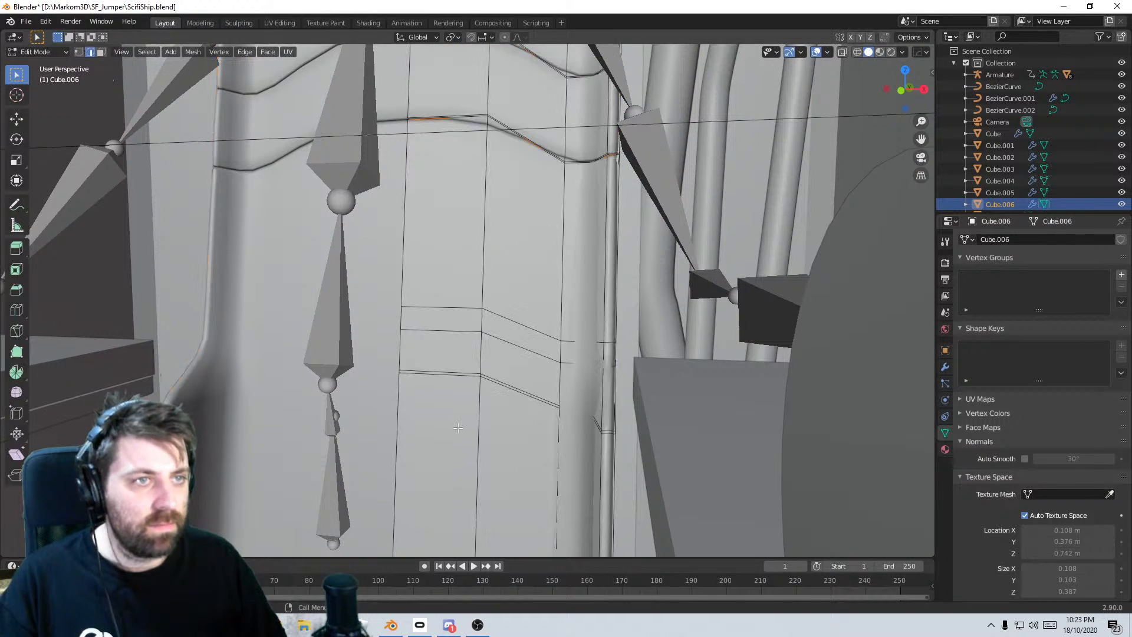
pyautogui.keyDown('shift'); pyautogui.moveTo(462, 419); pyautogui.dragTo(510, 376, button='middle'); pyautogui.keyUp('shift')
pyautogui.moveTo(494, 322); pyautogui.dragTo(492, 469, button='middle')
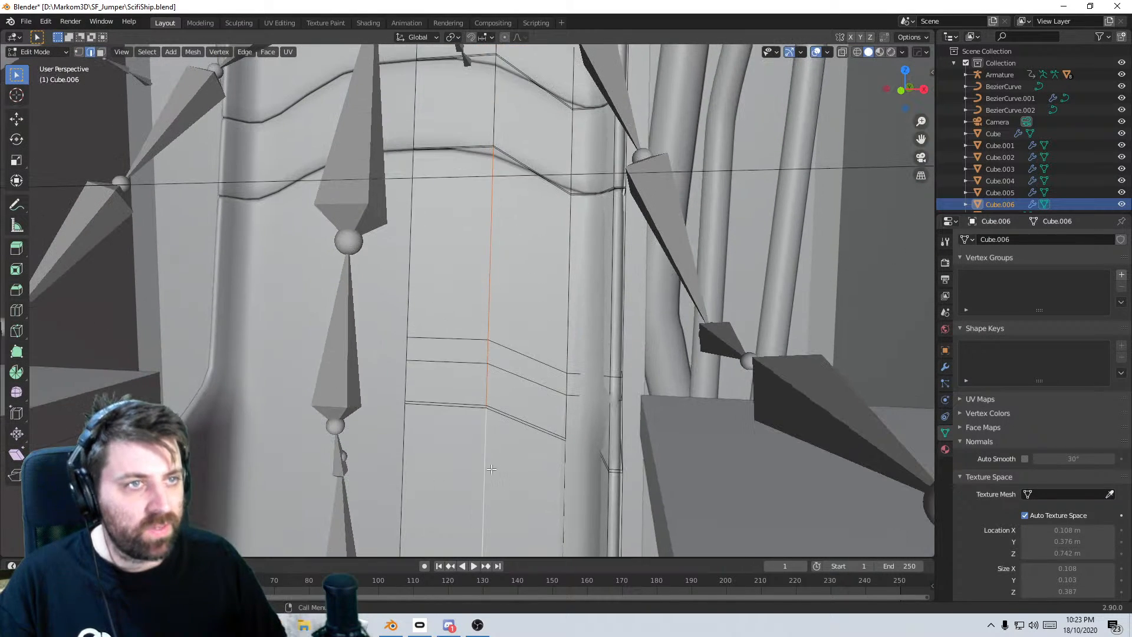
pyautogui.hotkey('ctrl', 'b')
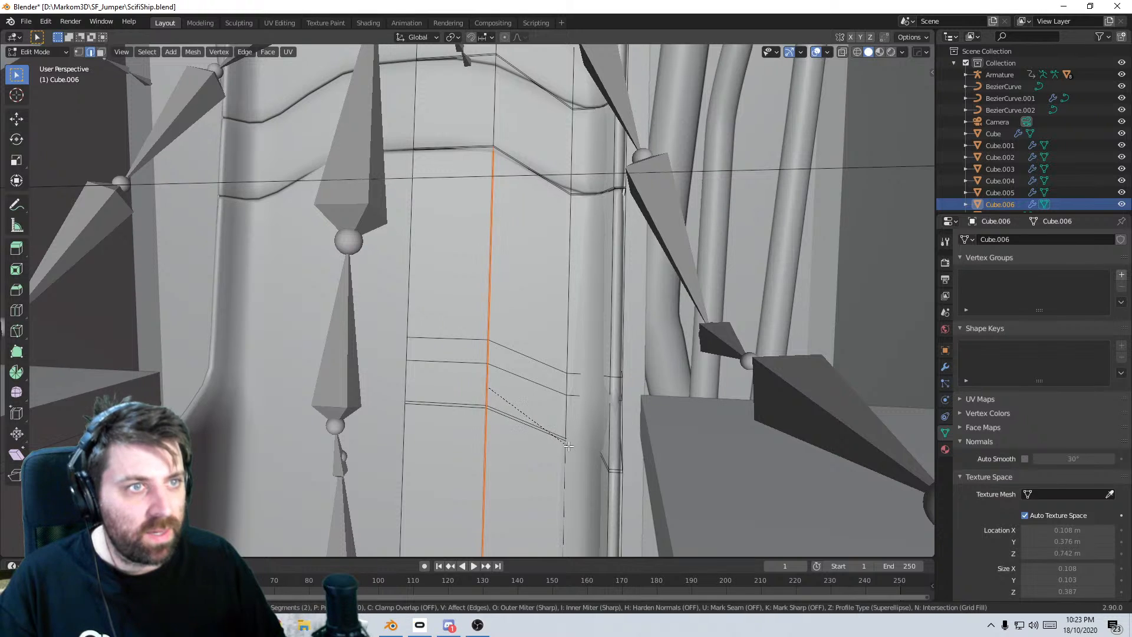
pyautogui.click(574, 447)
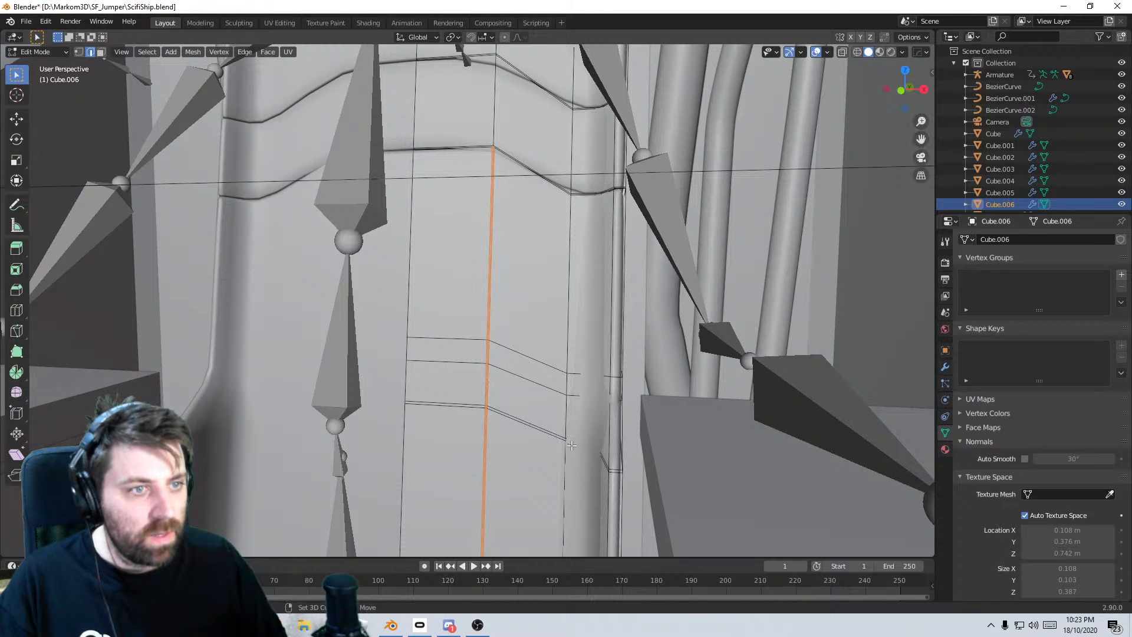
# - Shrink the vertical bevel's centre loop inward along its normals to form a groove, checking the panel outside edit mode
pyautogui.hotkey('alt', 's')
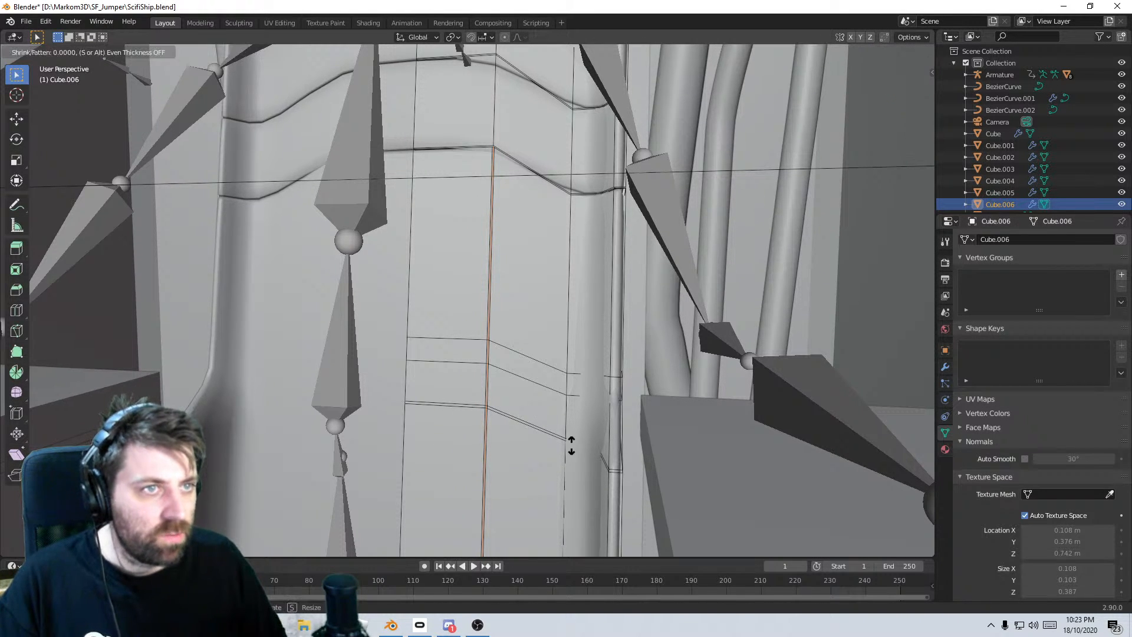
pyautogui.click(570, 475)
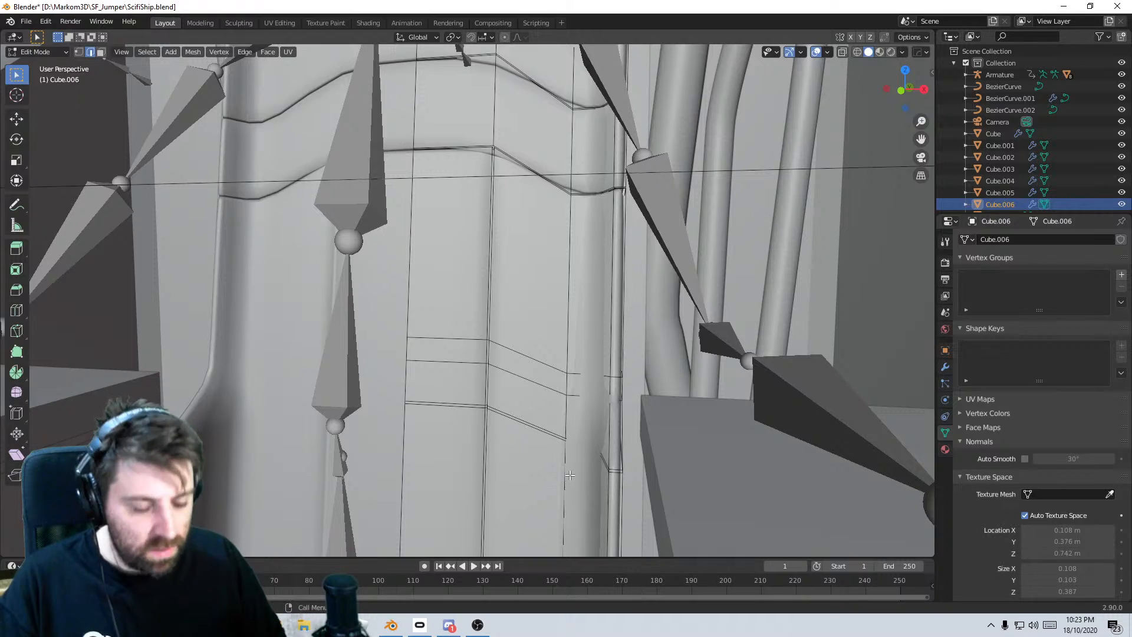
pyautogui.hotkey('ctrl', 'z')
pyautogui.hotkey('alt', 's')
pyautogui.click(569, 475)
pyautogui.press('Tab')
pyautogui.moveTo(570, 474); pyautogui.dragTo(417, 313, button='middle')
pyautogui.press('Tab')
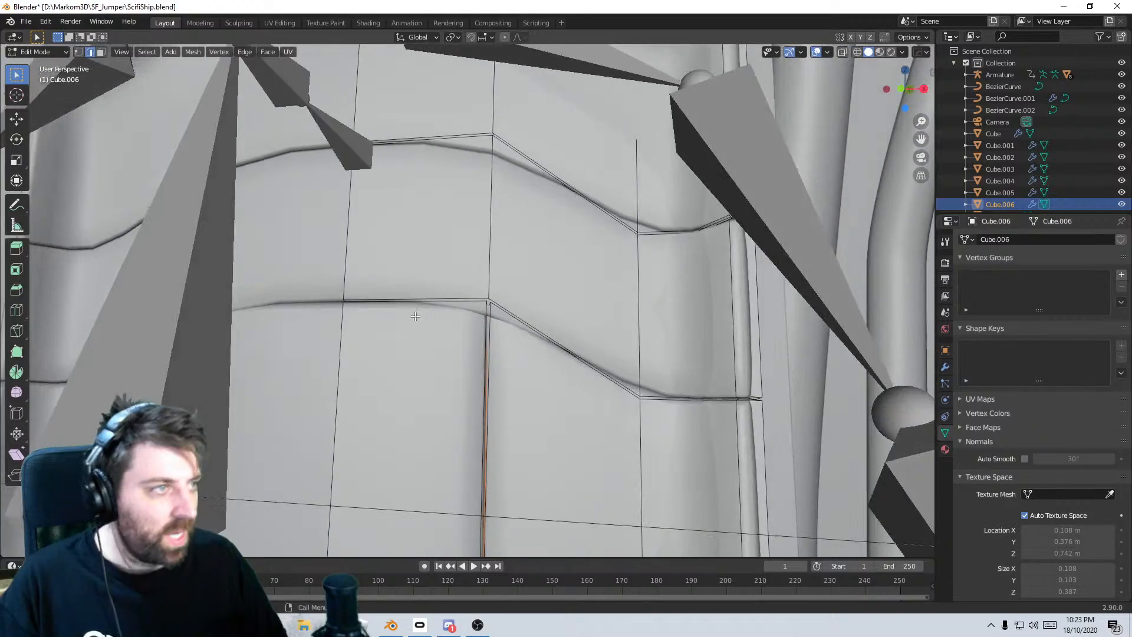
# - Set the padding panel's Subdivision viewport level to 2
pyautogui.click(945, 367)
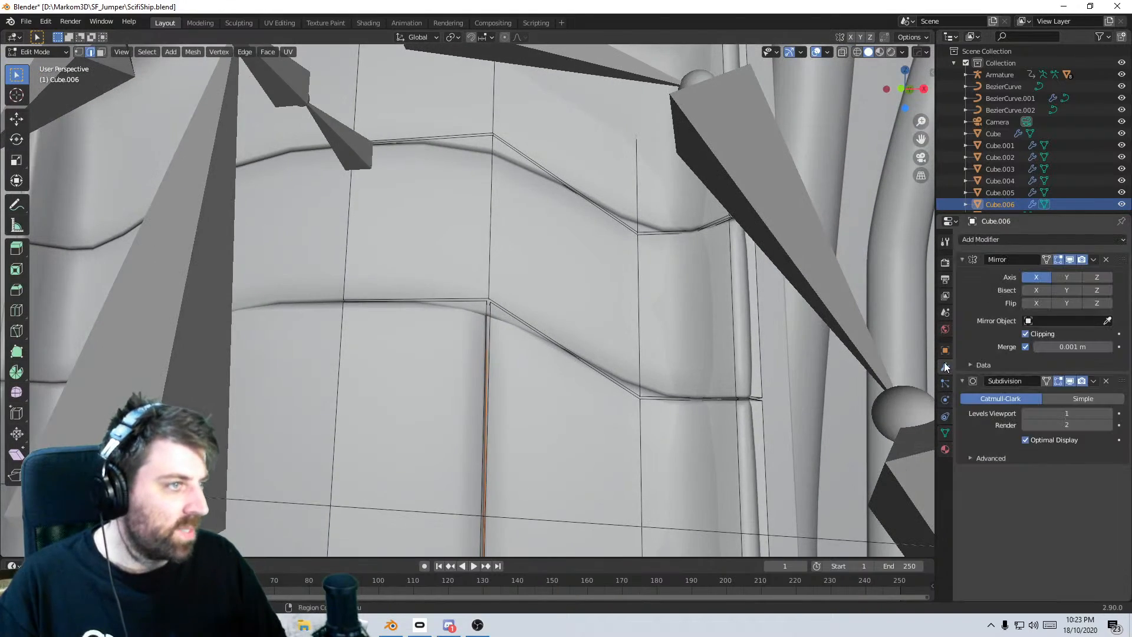
pyautogui.click(1109, 413)
pyautogui.moveTo(578, 382); pyautogui.dragTo(706, 396, button='middle')
pyautogui.scroll(-4, 497, 394)
pyautogui.moveTo(779, 355); pyautogui.dragTo(672, 363, button='middle')
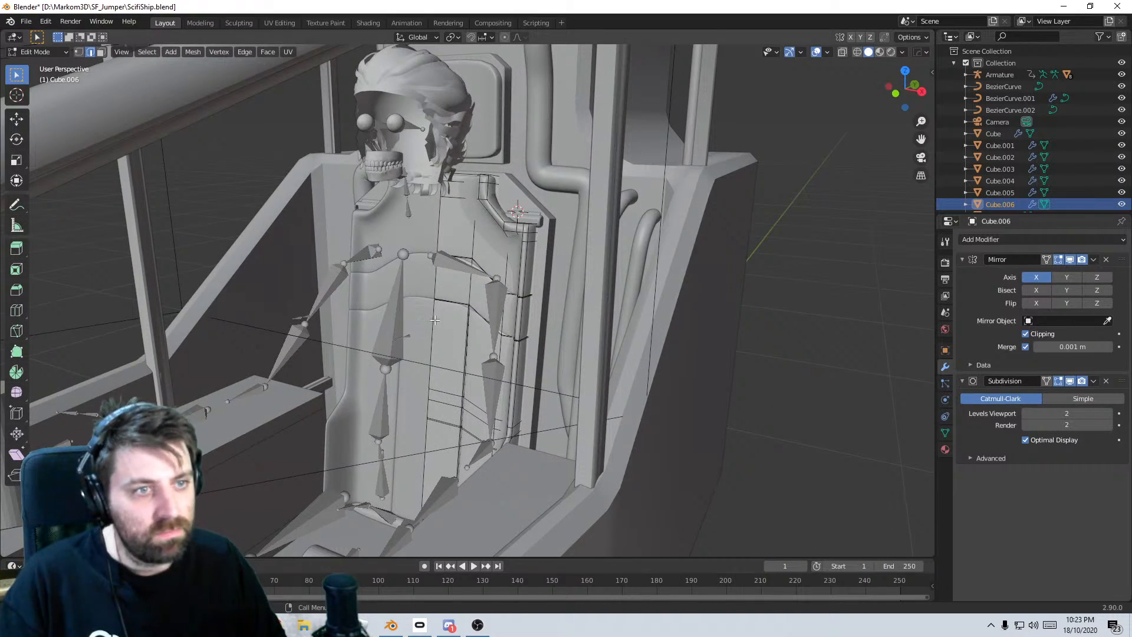
# - Return to object mode, unhide the pilot and all other hidden objects, and clear the selection
pyautogui.press('Tab')
pyautogui.hotkey('alt', 'h')
pyautogui.click(798, 422)
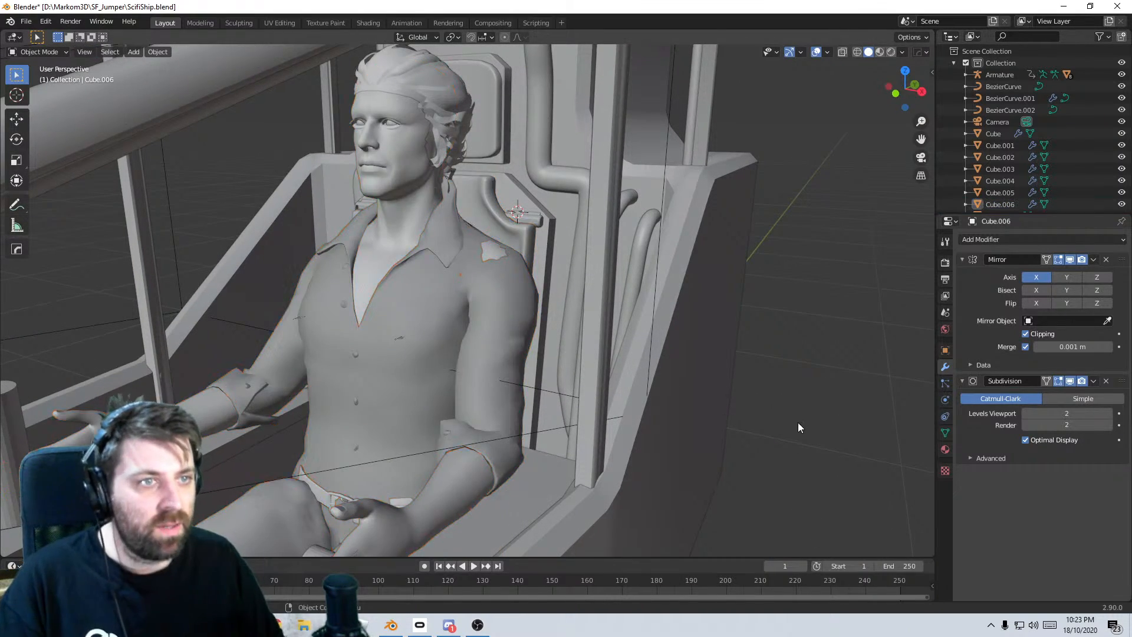
pyautogui.moveTo(798, 422); pyautogui.dragTo(710, 437, button='middle')
pyautogui.scroll(4, 589, 401)
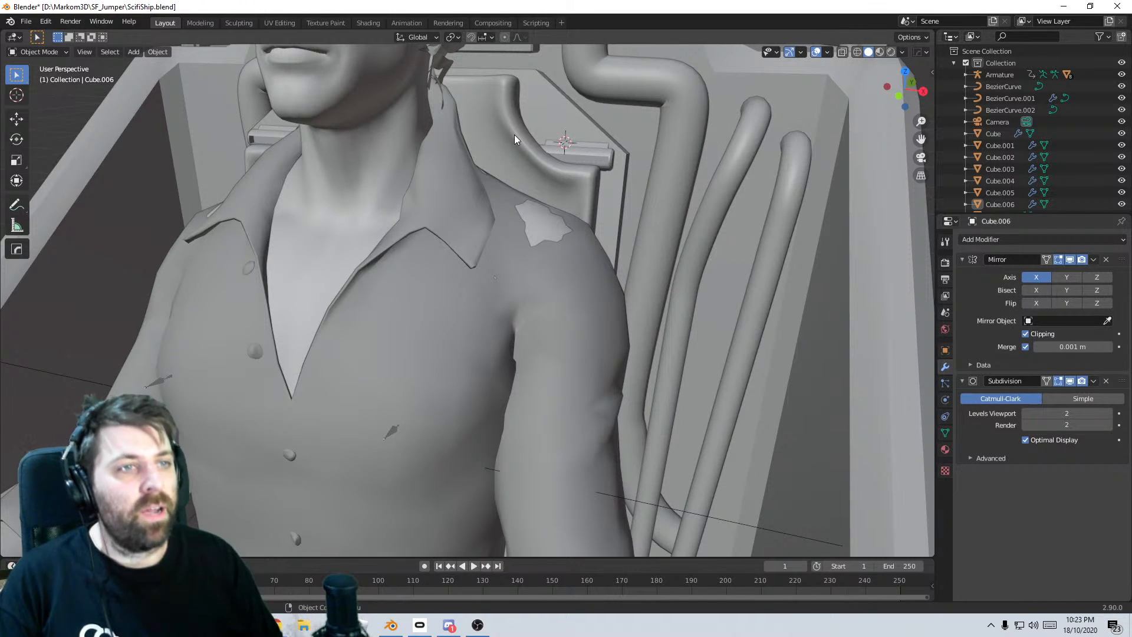
pyautogui.moveTo(514, 135); pyautogui.dragTo(553, 215, button='middle')
pyautogui.scroll(-3, 519, 179)
# - Select the pair of curved pipes beside the seat and add a Mirror modifier across the X axis in front view
pyautogui.click(662, 231)
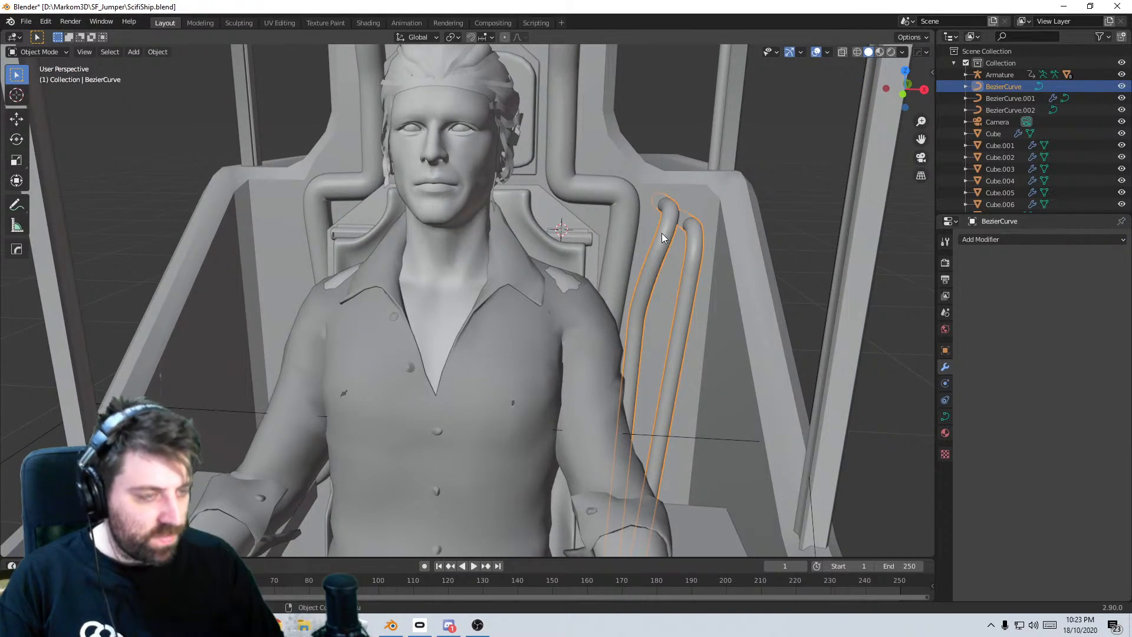
pyautogui.press('KP_1')
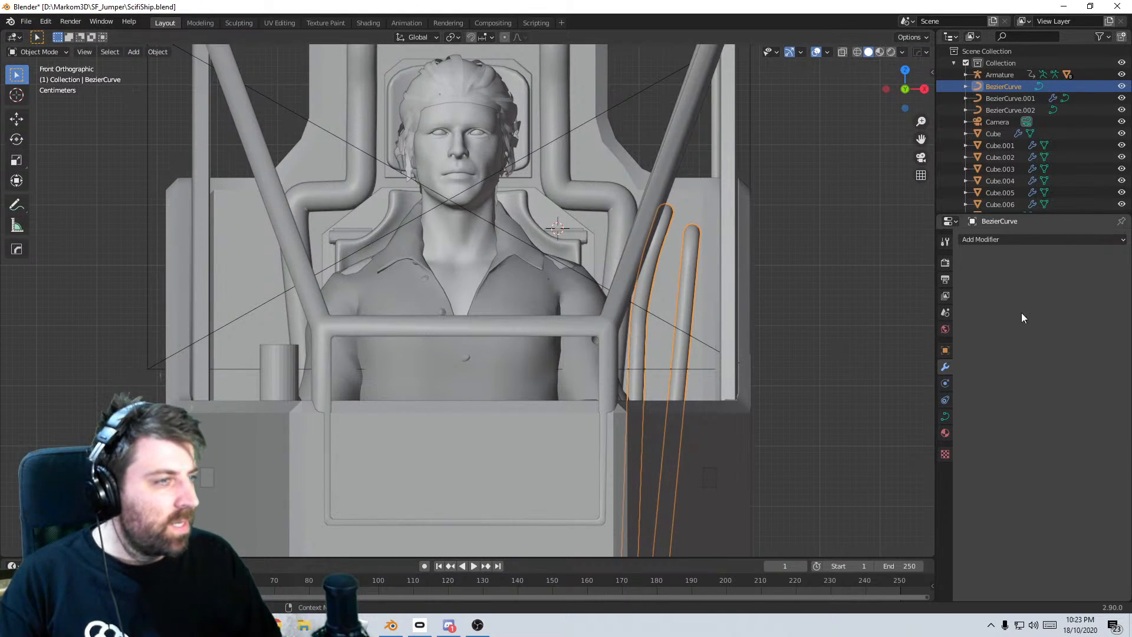
pyautogui.click(998, 240)
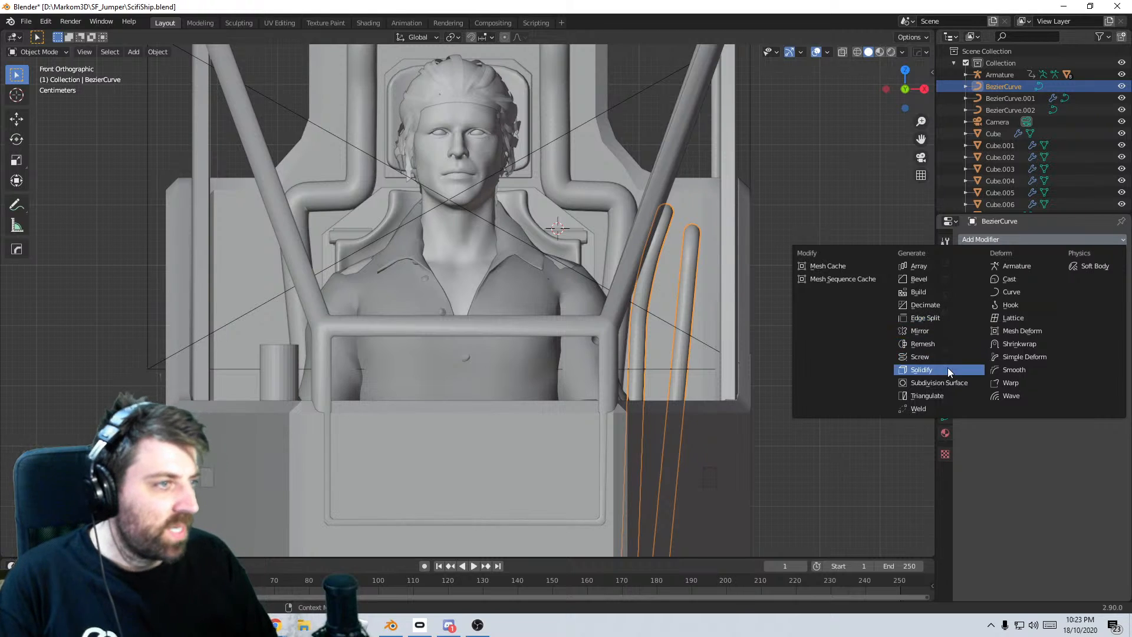
pyautogui.click(949, 333)
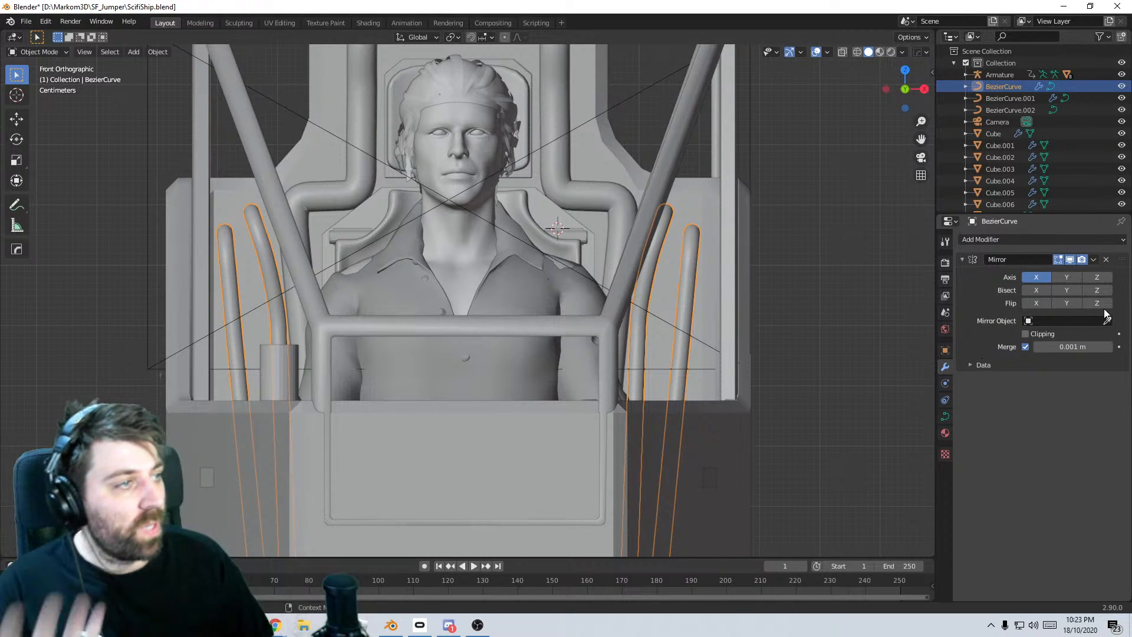
# - Try to apply the pipes' Mirror modifier, and check the mirrored copy for editable control points in wireframe edit mode
pyautogui.click(1095, 260)
pyautogui.click(1042, 274)
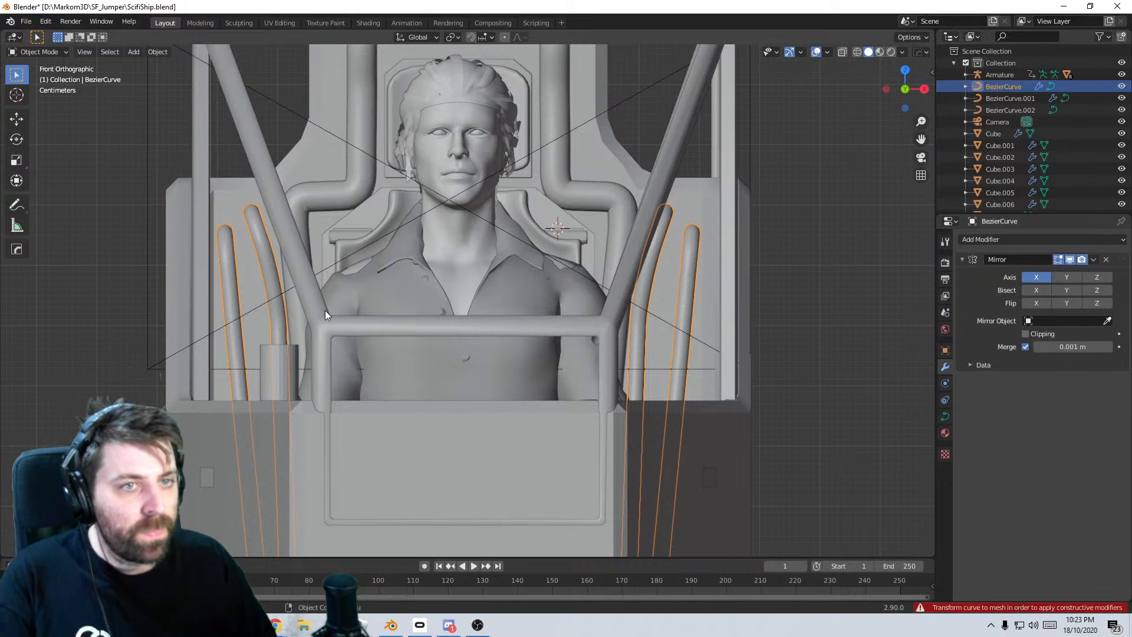
pyautogui.keyDown('ctrl'); pyautogui.scroll(-2, 326, 312); pyautogui.keyUp('ctrl')
pyautogui.click(323, 310)
pyautogui.press('Tab')
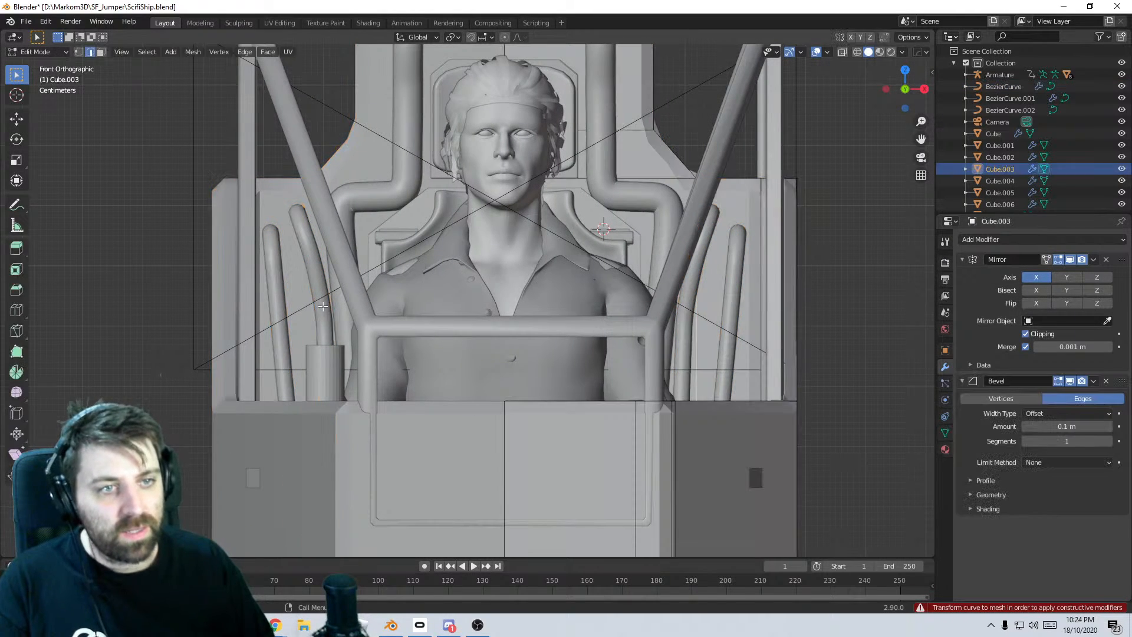
pyautogui.press('Tab')
pyautogui.click(323, 310)
pyautogui.press('Tab')
pyautogui.press('z')
pyautogui.click(295, 312)
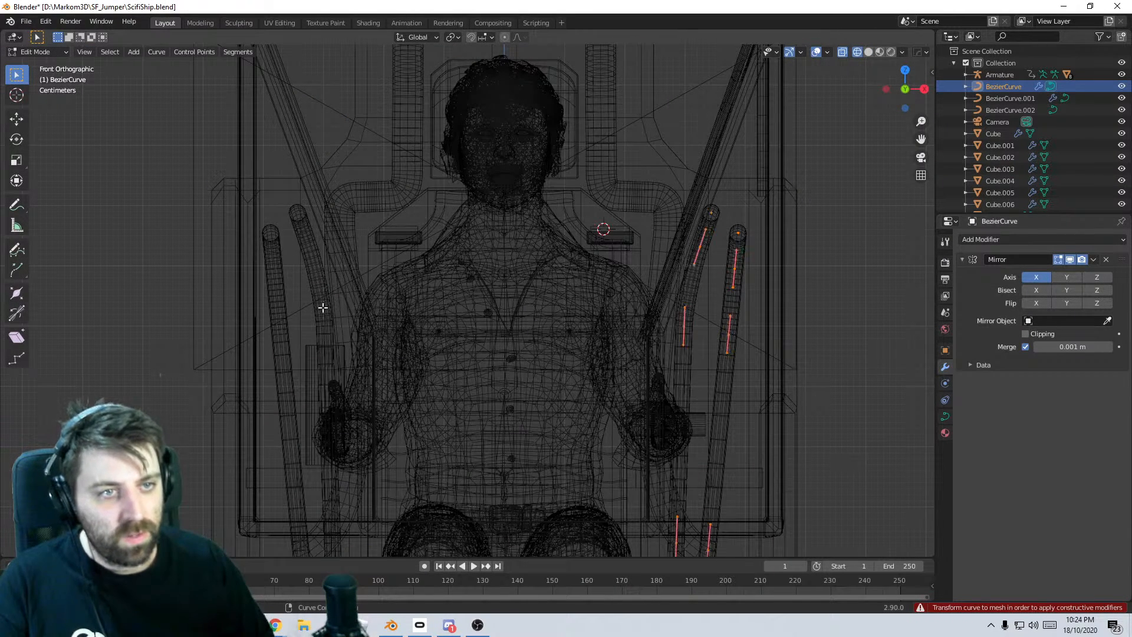
pyautogui.press('Tab')
pyautogui.press('Tab')
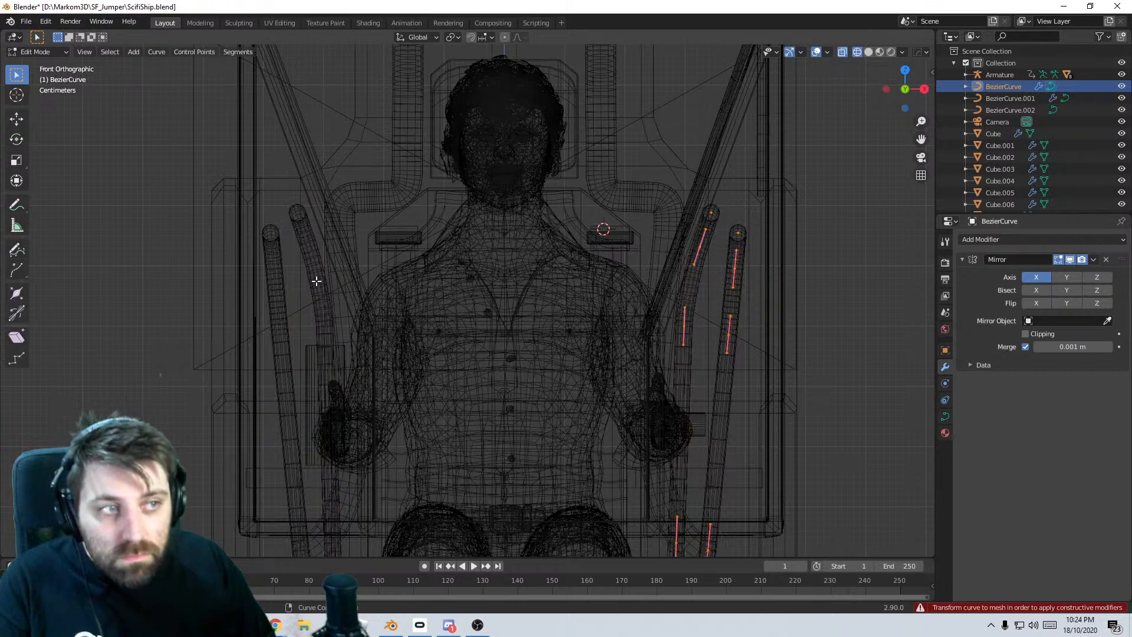
pyautogui.press('Tab')
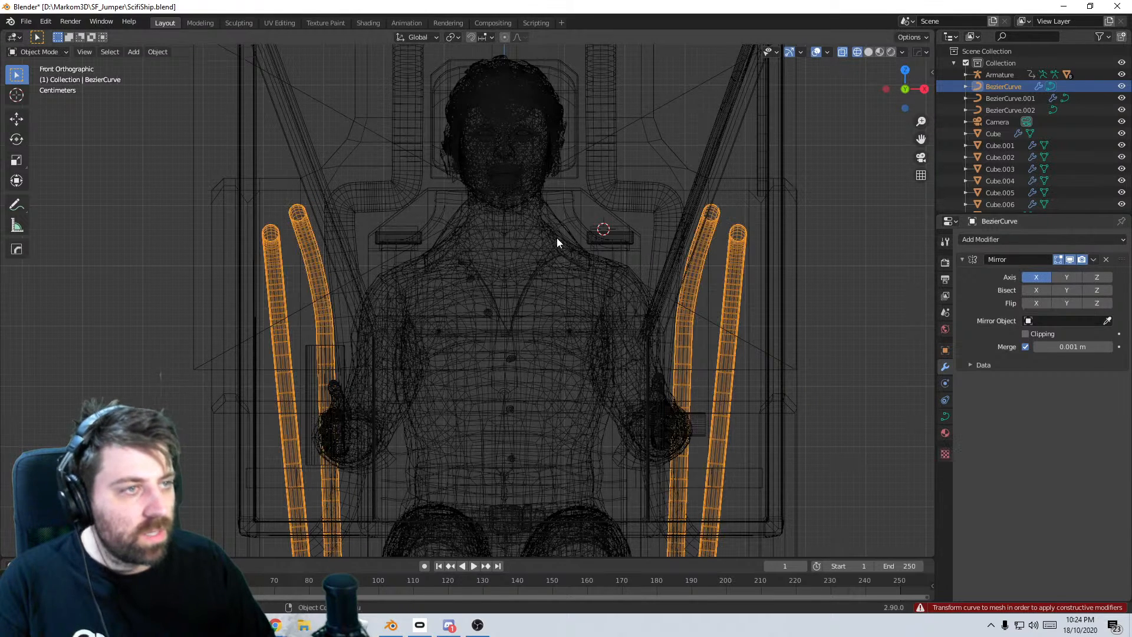
# - Try again to apply the pipe curve's Mirror modifier and inspect its Data options
pyautogui.click(1089, 258)
pyautogui.click(1086, 274)
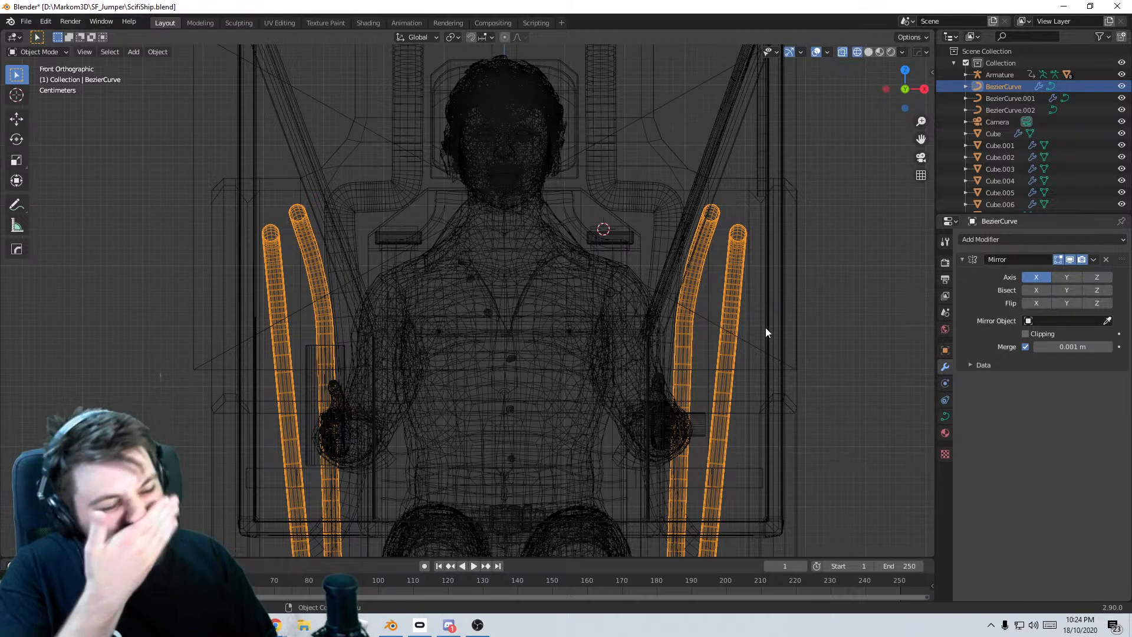
pyautogui.click(972, 365)
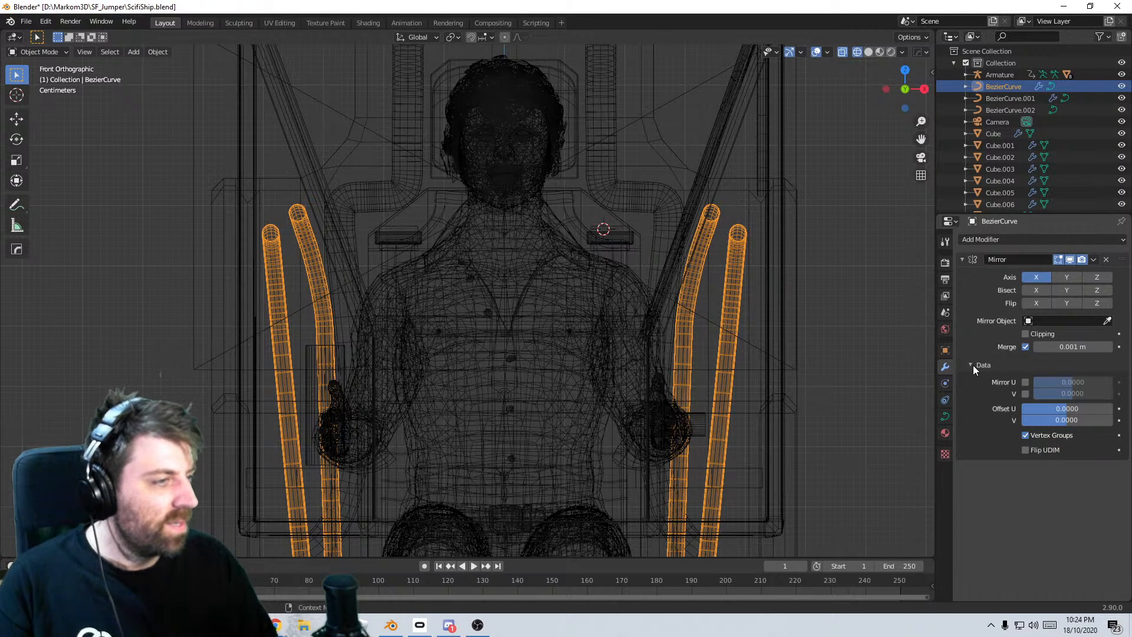
pyautogui.click(973, 365)
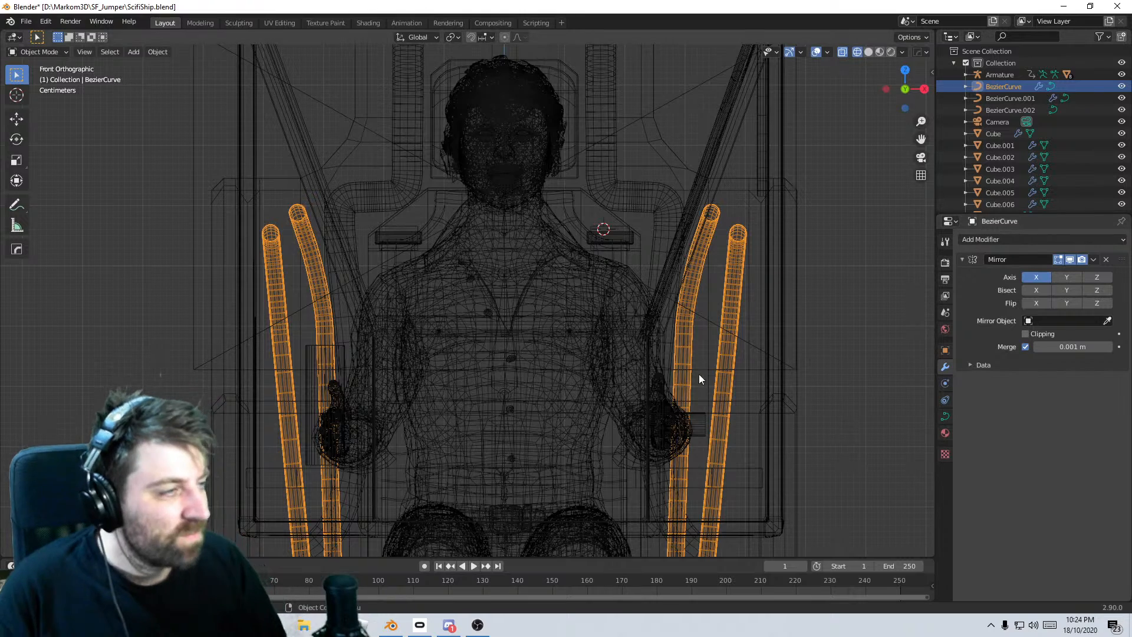
# - Review the mirrored pipes around the seat through the camera in solid shading
pyautogui.scroll(-1, 277, 284)
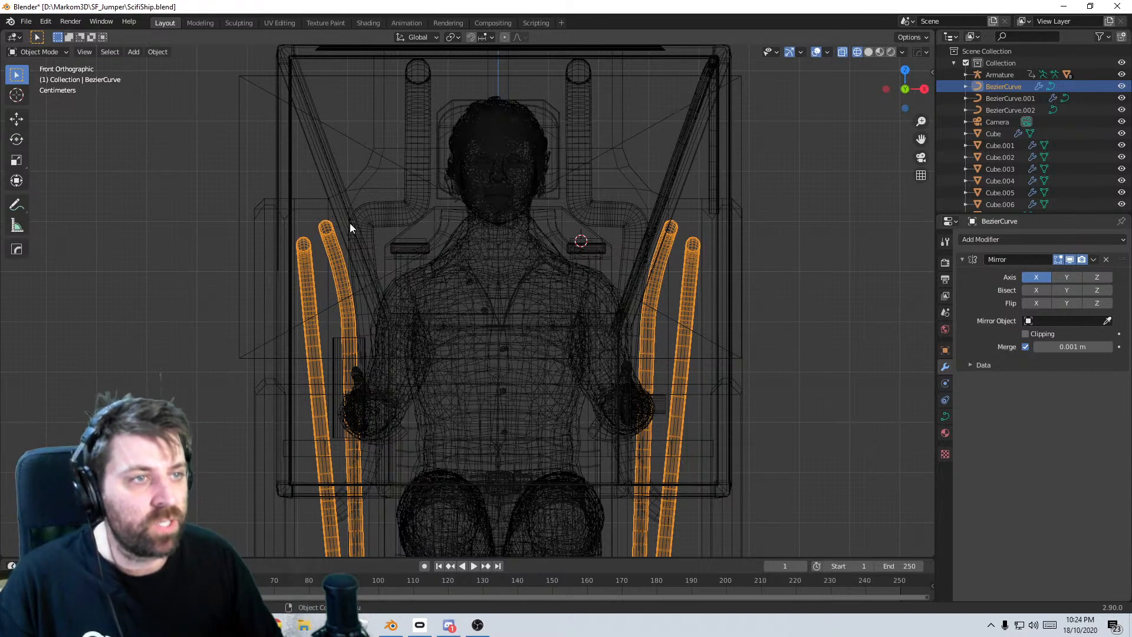
pyautogui.press('KP_0')
pyautogui.press('z')
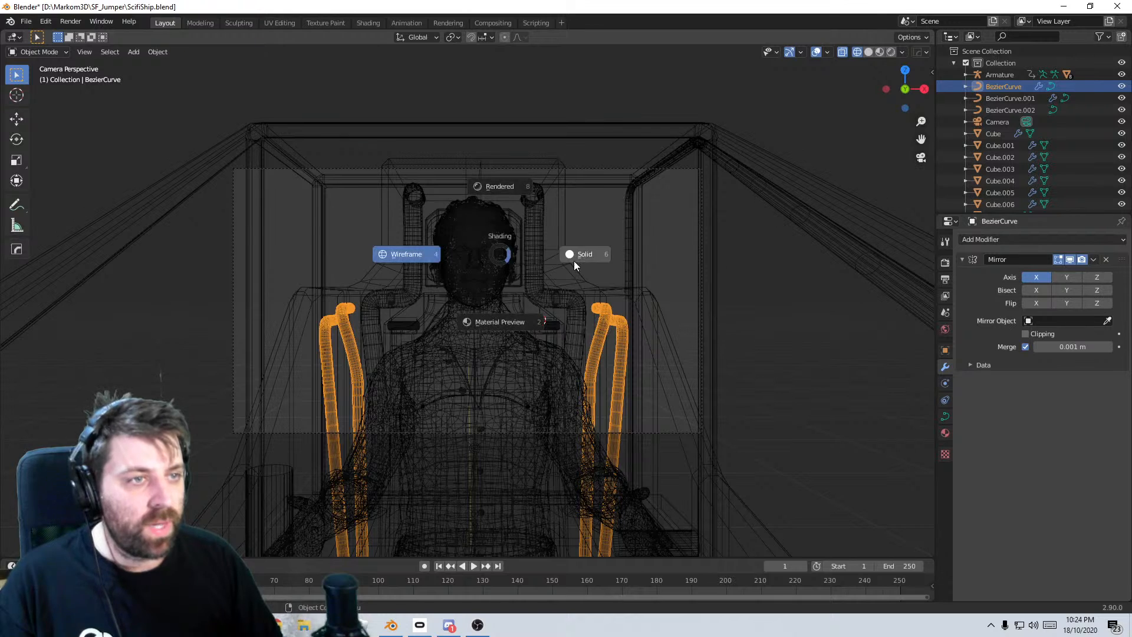
pyautogui.click(578, 257)
pyautogui.scroll(2, 647, 254)
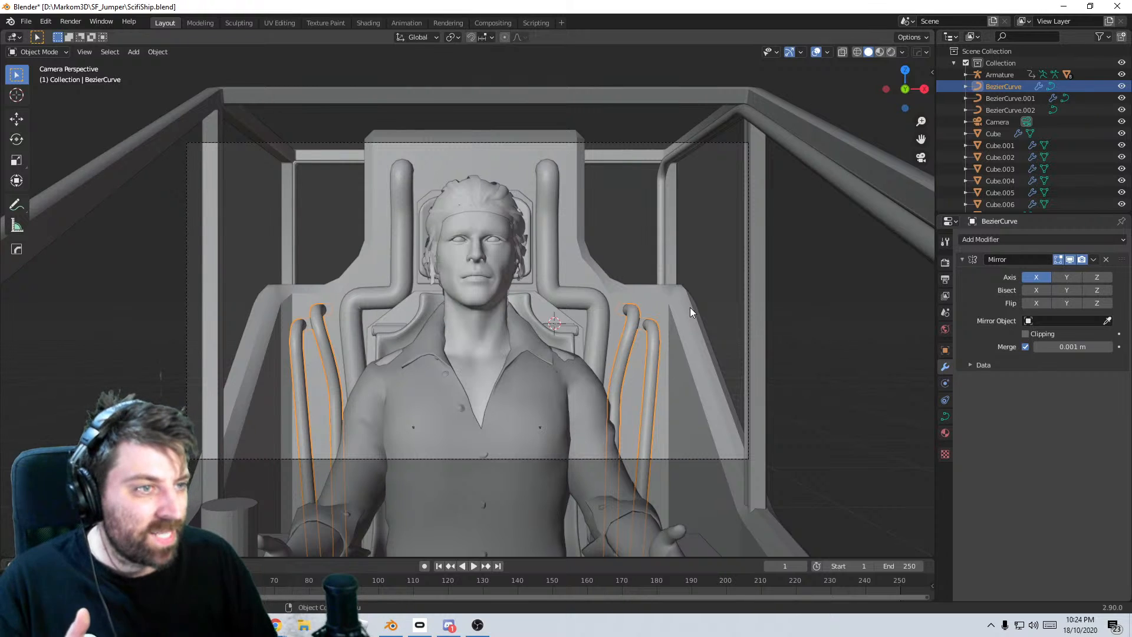
pyautogui.moveTo(714, 367); pyautogui.dragTo(631, 388, button='middle')
# - Save the file and toggle the program window to full screen
pyautogui.hotkey('ctrl', 's')
pyautogui.scroll(-3, 471, 370)
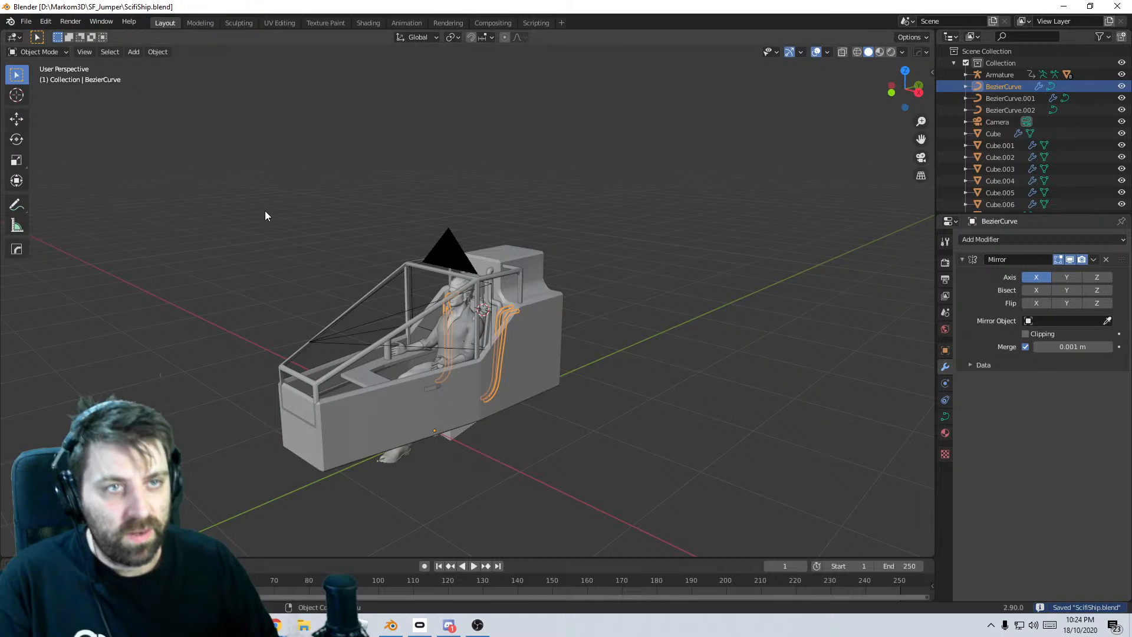
pyautogui.press('F3')
pyautogui.write('full')
pyautogui.press('Down')
pyautogui.press('Return')
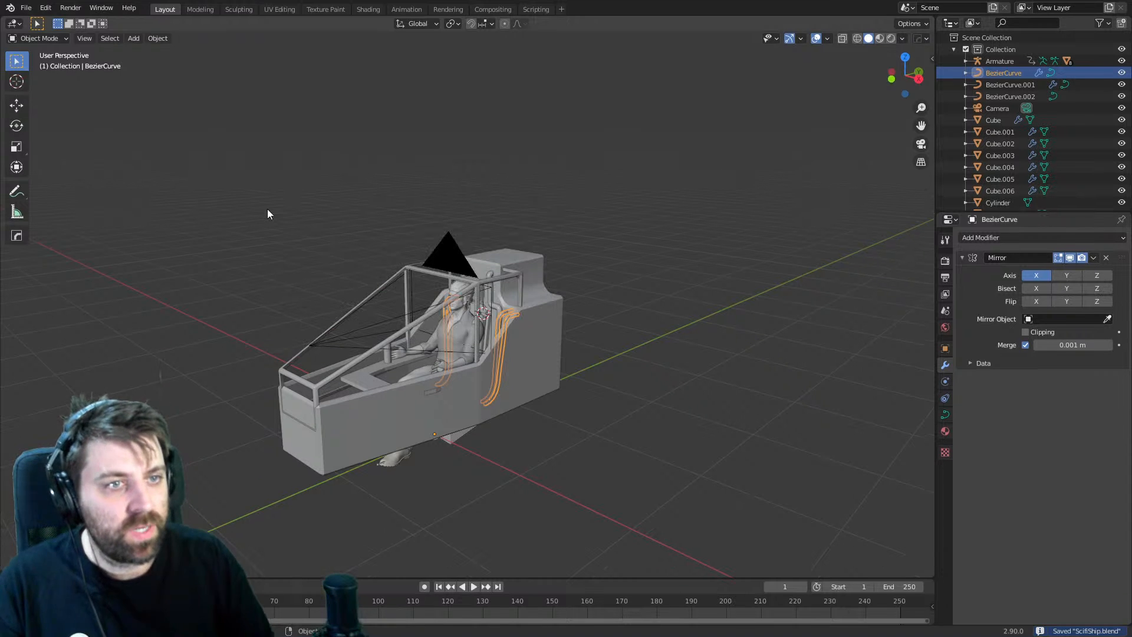
# - Start appending from another Blender file and browse to the D:\OneDrive\Public folder
pyautogui.click(26, 7)
pyautogui.click(90, 139)
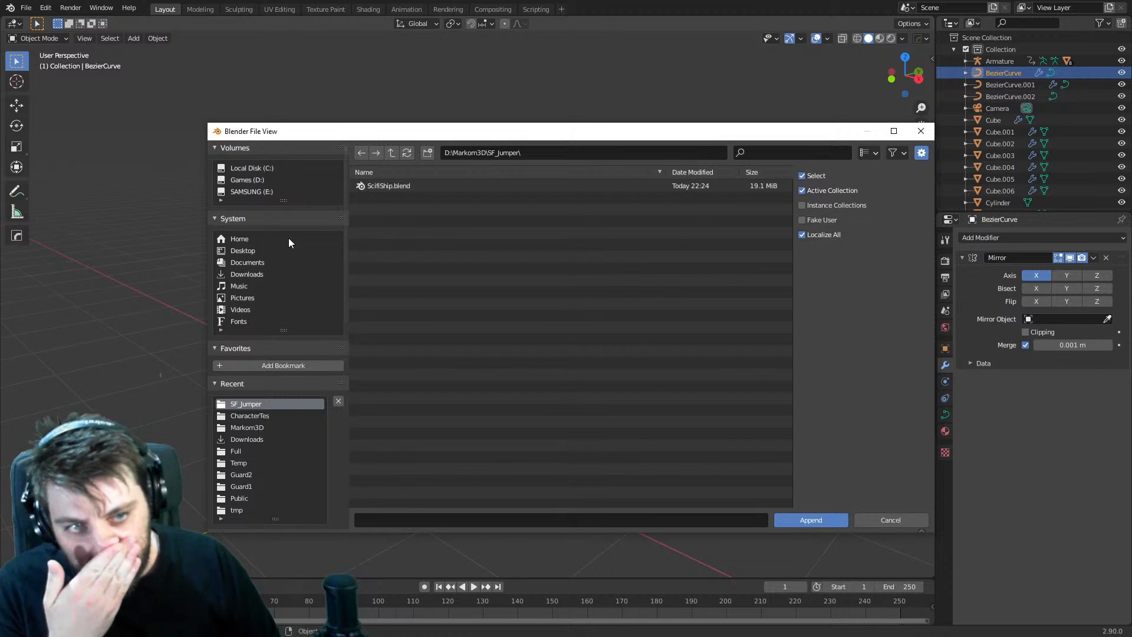
pyautogui.click(260, 427)
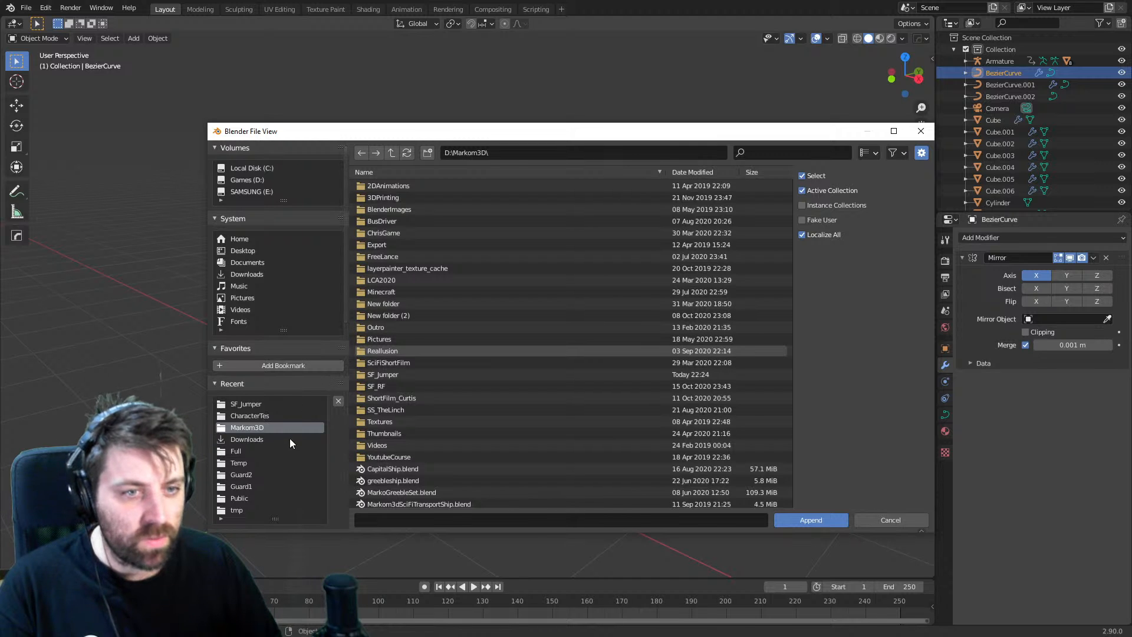
pyautogui.click(259, 181)
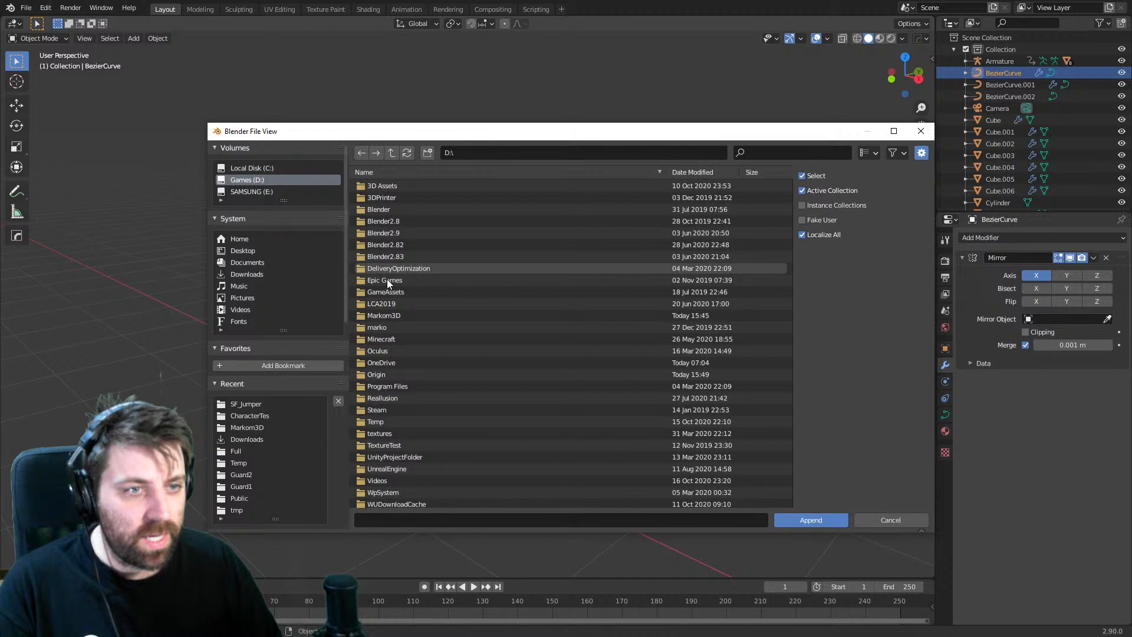
pyautogui.doubleClick(413, 362)
pyautogui.doubleClick(415, 385)
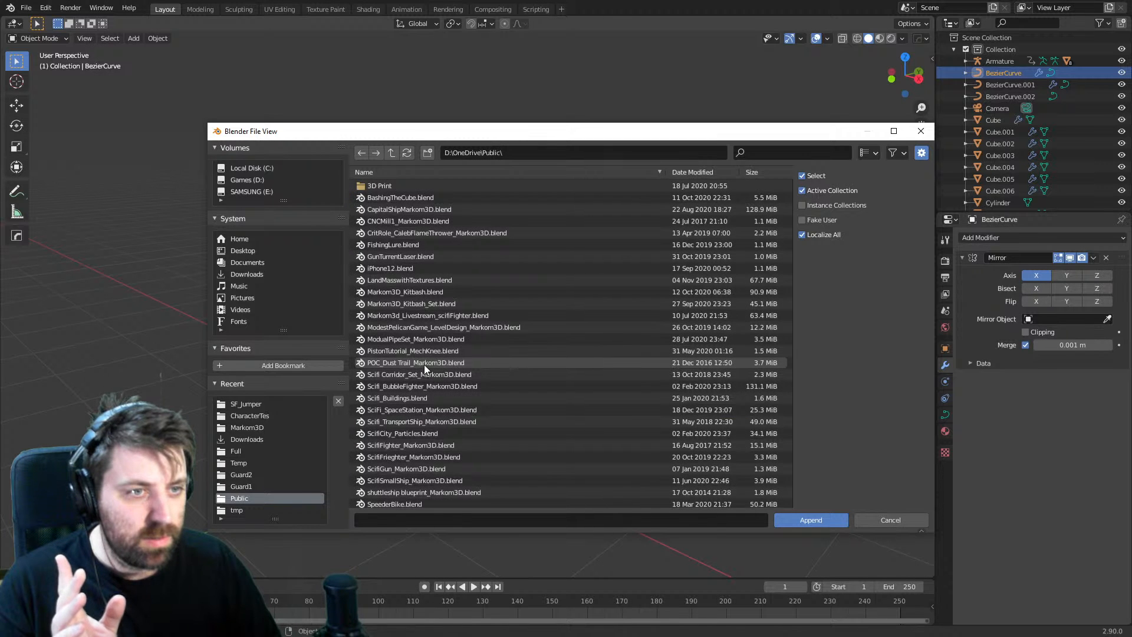
# - Append the GreebleKei collection from Markom3D_Kitbash_Set.blend into the scene
pyautogui.doubleClick(428, 305)
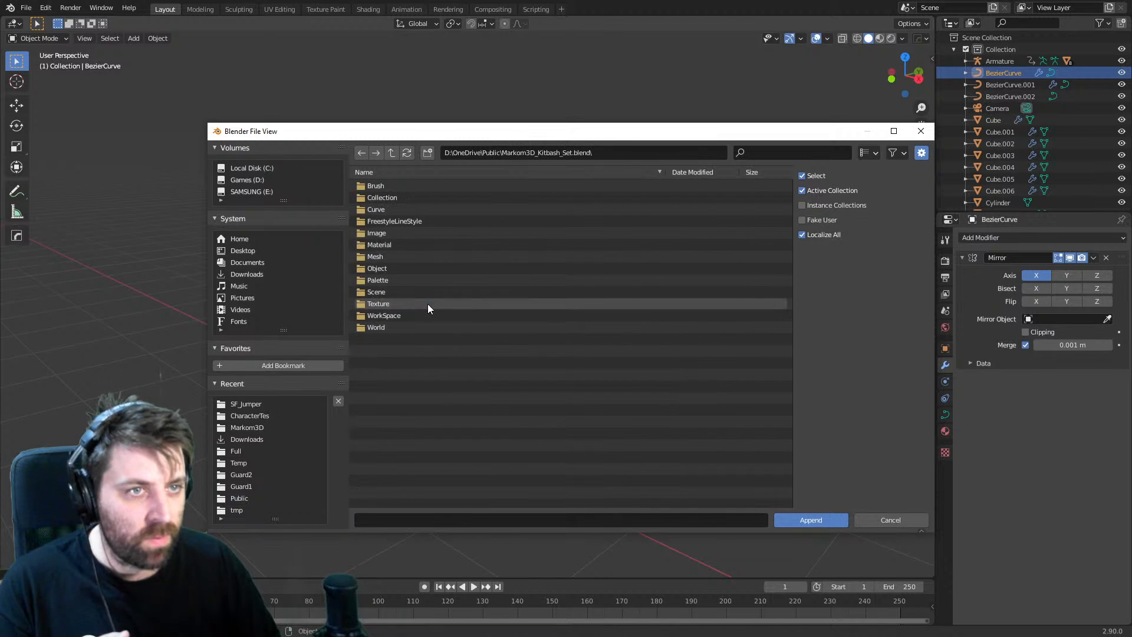
pyautogui.doubleClick(408, 197)
pyautogui.click(408, 198)
pyautogui.doubleClick(408, 200)
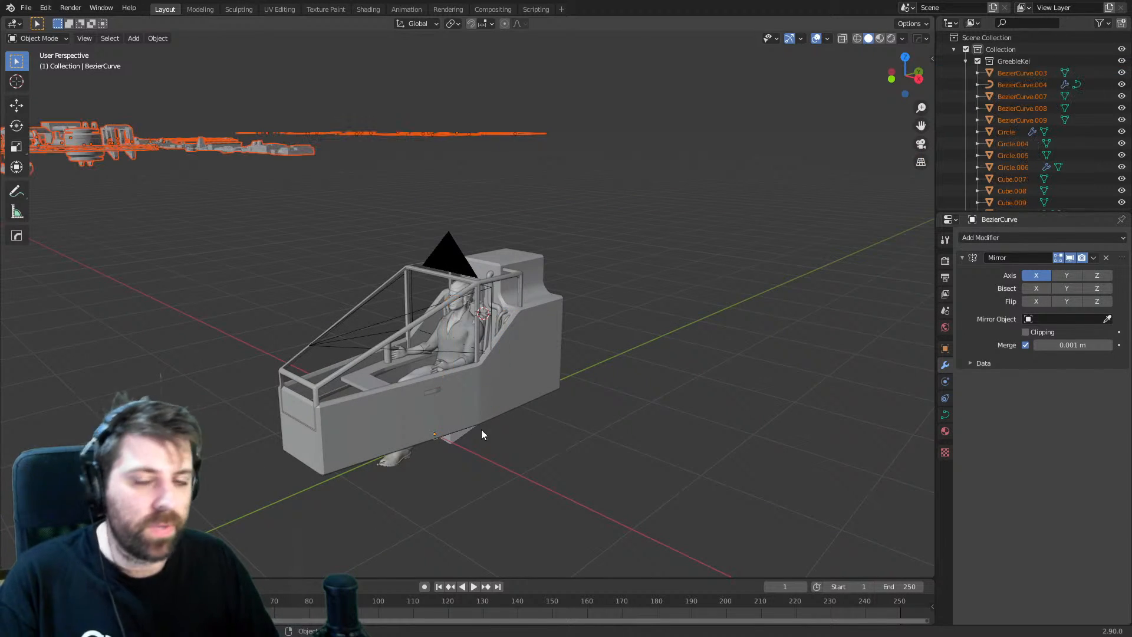
pyautogui.scroll(-6, 355, 295)
pyautogui.moveTo(344, 298); pyautogui.dragTo(387, 314, button='middle')
pyautogui.scroll(-12, 387, 315)
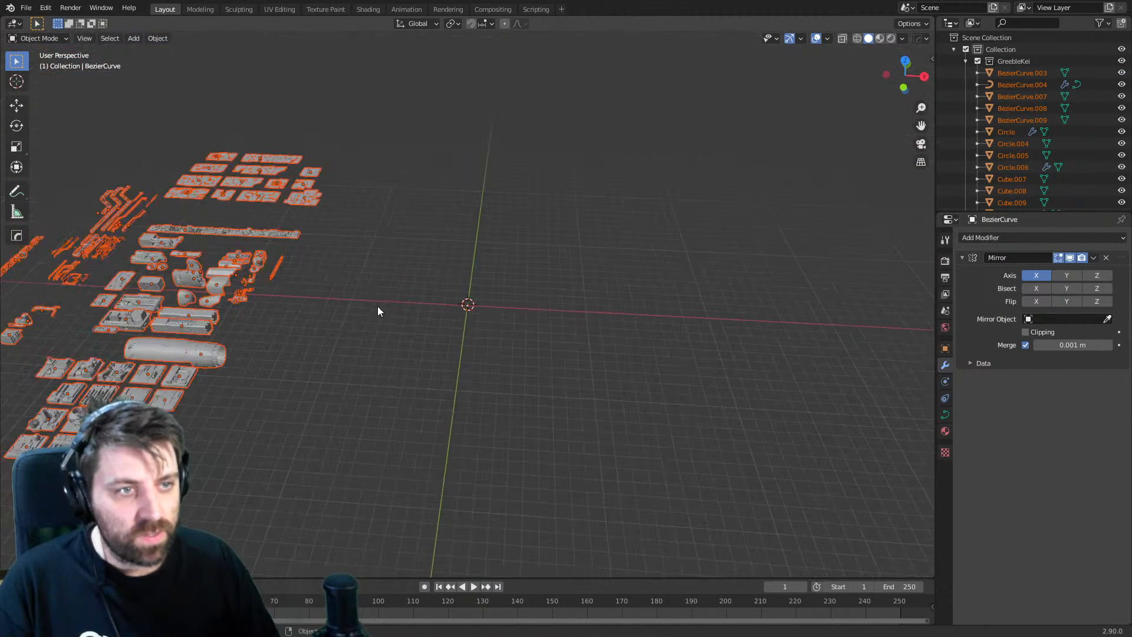
# - Scale all the appended kitbash parts by 0.01 and apply their scale
pyautogui.scroll(6, 378, 306)
pyautogui.press('b')
pyautogui.press('Escape')
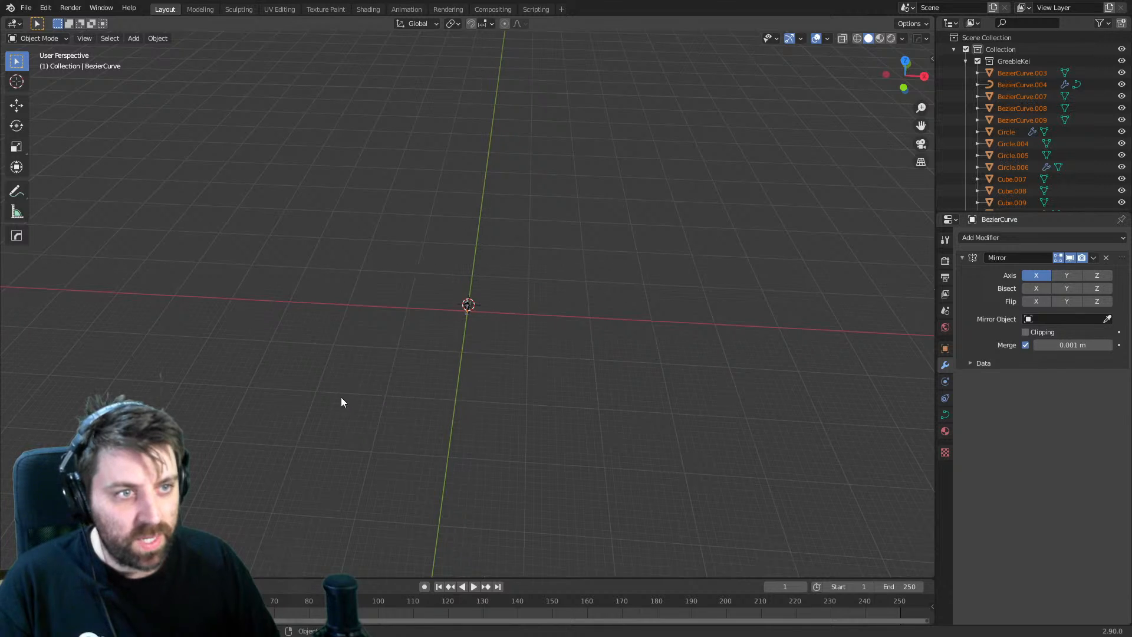
pyautogui.scroll(-6, 330, 389)
pyautogui.keyDown('shift'); pyautogui.moveTo(327, 372); pyautogui.dragTo(424, 349, button='middle'); pyautogui.keyUp('shift')
pyautogui.write('s0.01')
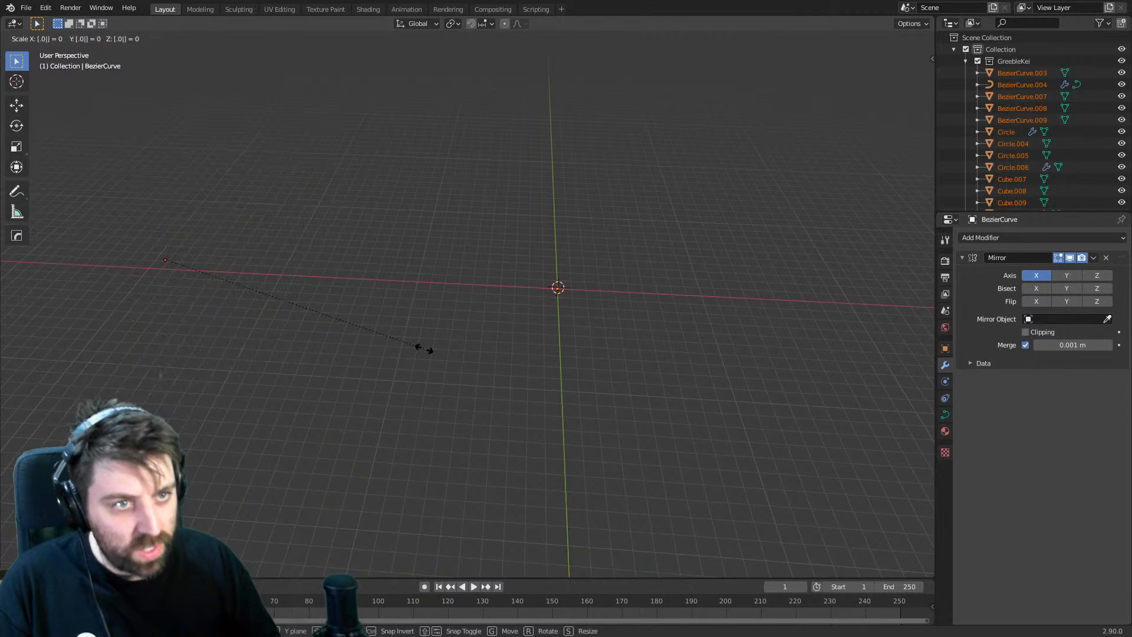
pyautogui.press('Return')
pyautogui.hotkey('ctrl', 'a')
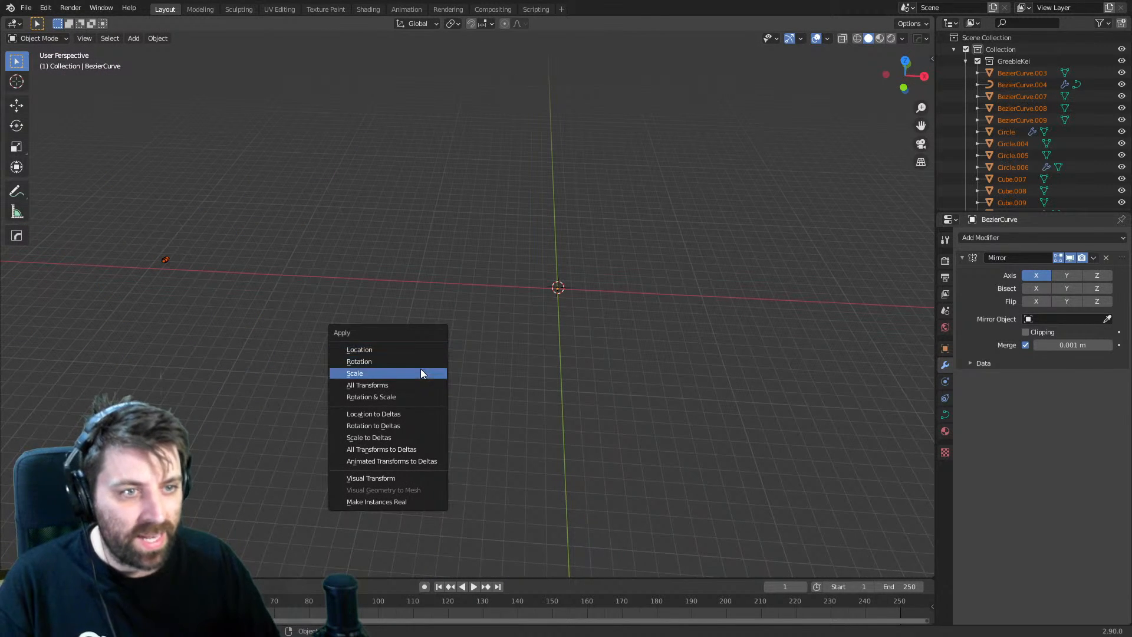
pyautogui.click(420, 369)
# - Move the shrunken kitbash parts across the ground toward the ship in the top view
pyautogui.press('KP_7')
pyautogui.press('g')
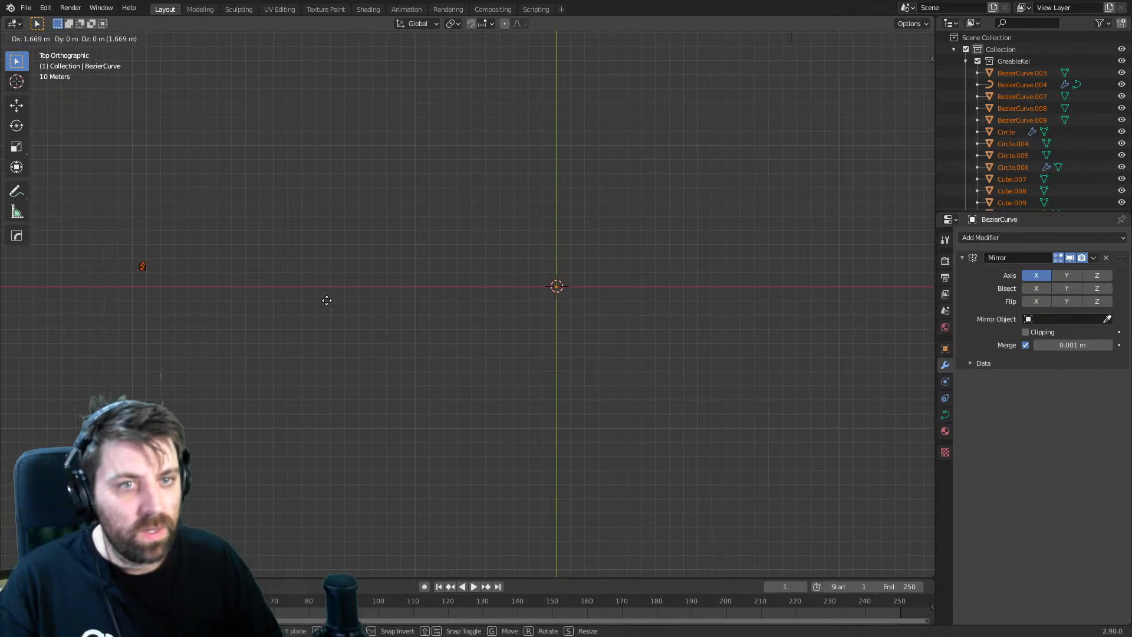
pyautogui.click(691, 320)
pyautogui.scroll(8, 660, 324)
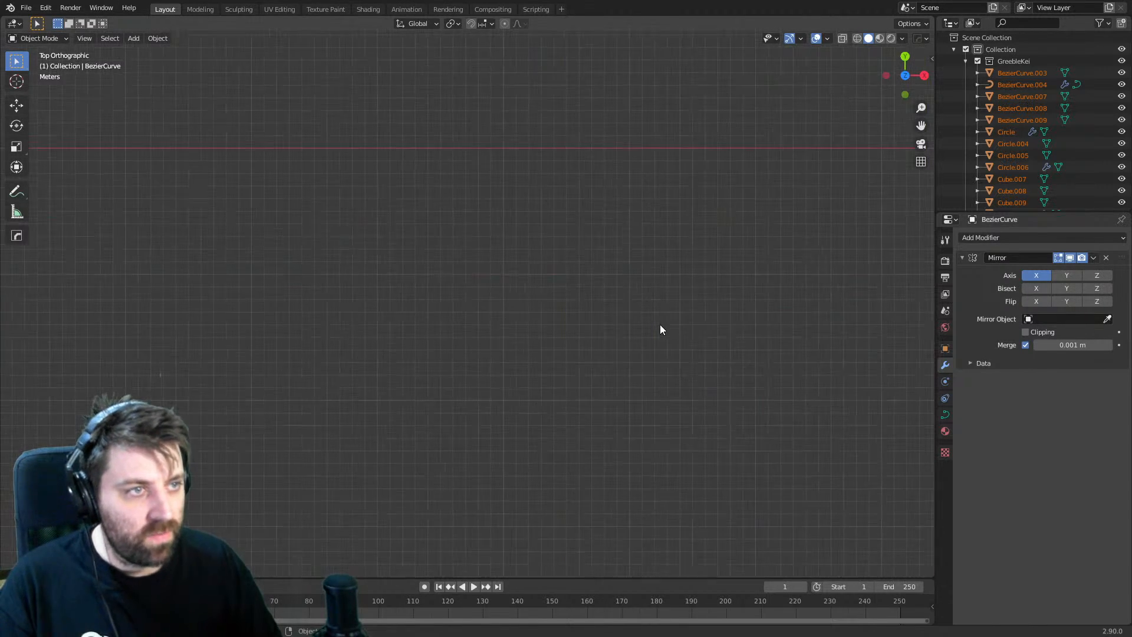
pyautogui.press('KP_Decimal')
pyautogui.moveTo(405, 335); pyautogui.dragTo(493, 278, button='middle')
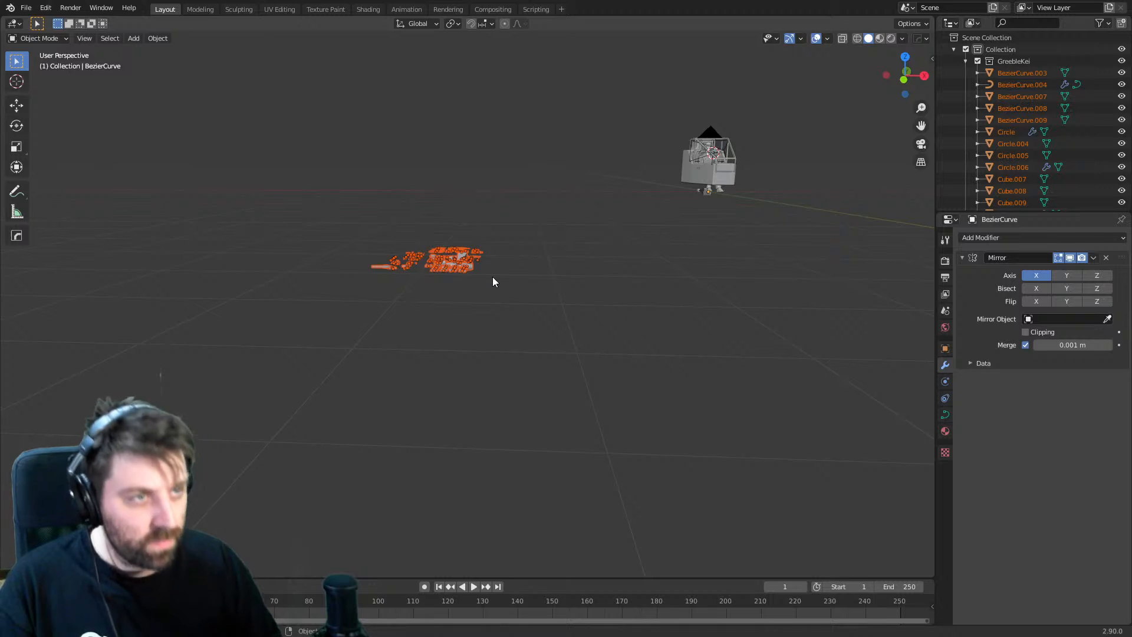
# - Shift the kitbash parts alongside the cockpit, positioning them in the front and top views
pyautogui.press('KP_1')
pyautogui.press('g')
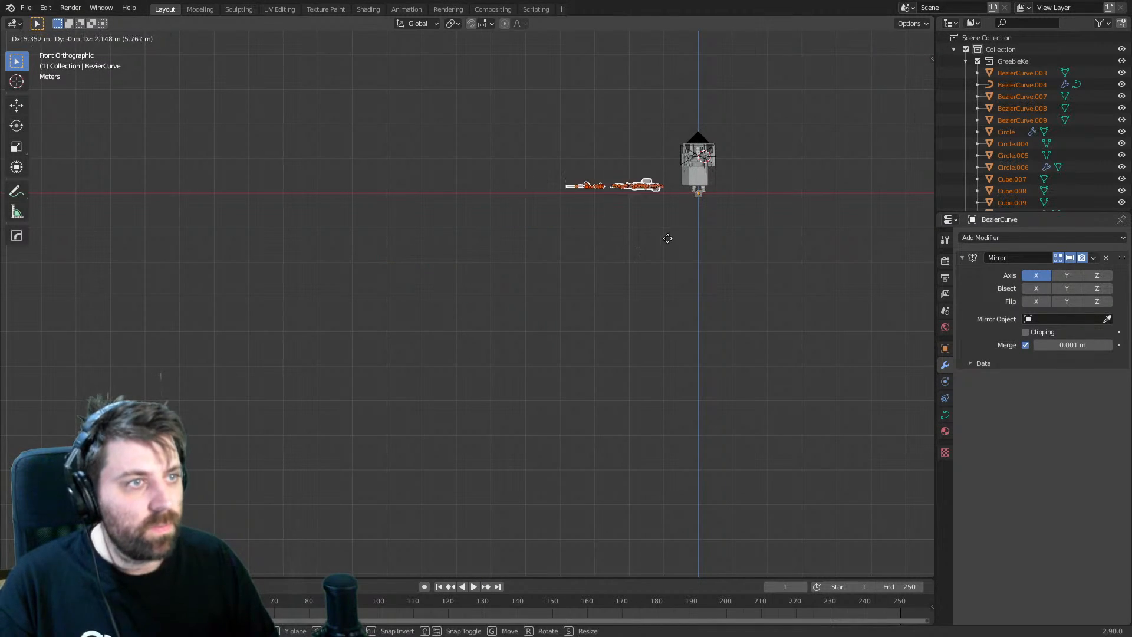
pyautogui.click(728, 243)
pyautogui.press('KP_7')
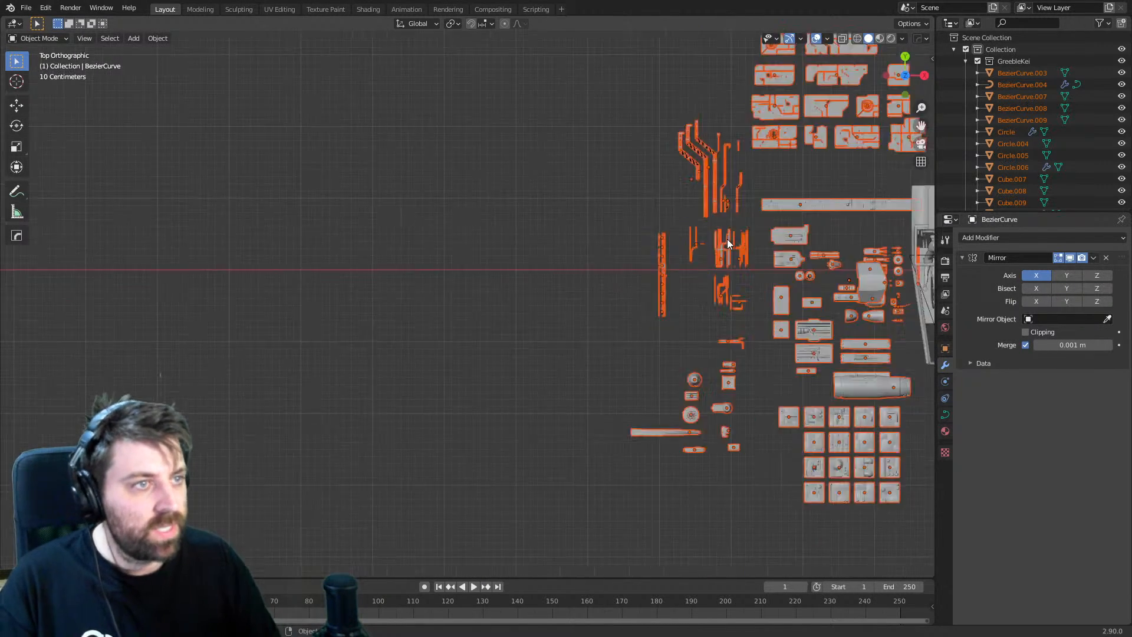
pyautogui.press('g')
pyautogui.click(584, 350)
# - Examine the kitbash parts beside the cockpit and select the ribbed cylinder greeble
pyautogui.moveTo(581, 410); pyautogui.dragTo(529, 367, button='middle')
pyautogui.scroll(8, 530, 367)
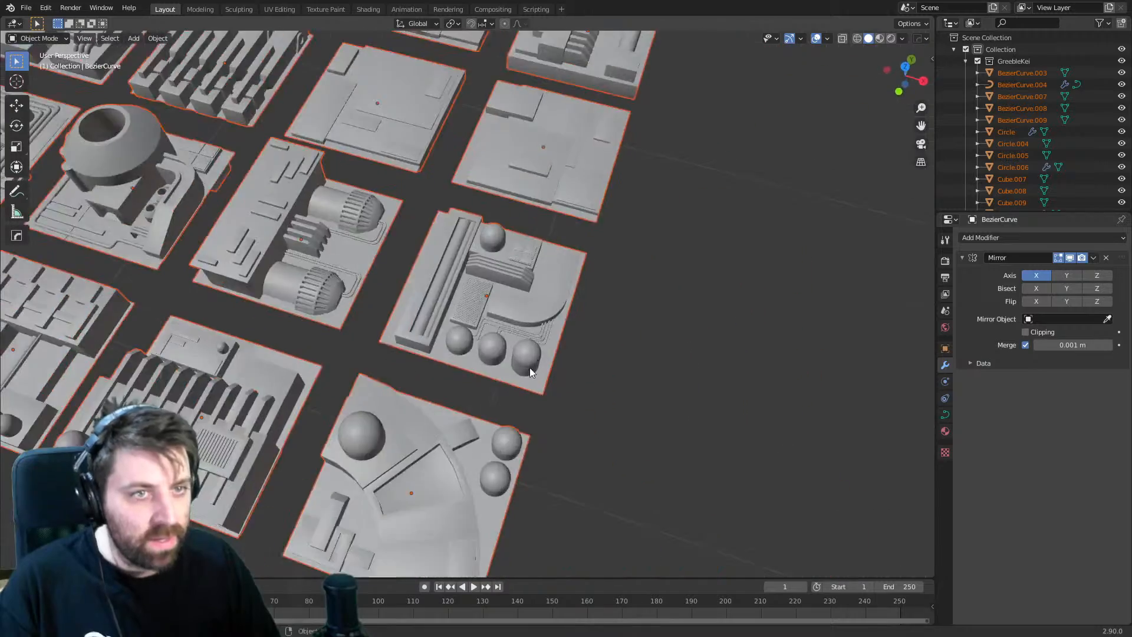
pyautogui.scroll(-10, 530, 367)
pyautogui.scroll(6, 482, 432)
pyautogui.keyDown('shift'); pyautogui.moveTo(518, 412); pyautogui.dragTo(342, 356, button='middle'); pyautogui.keyUp('shift')
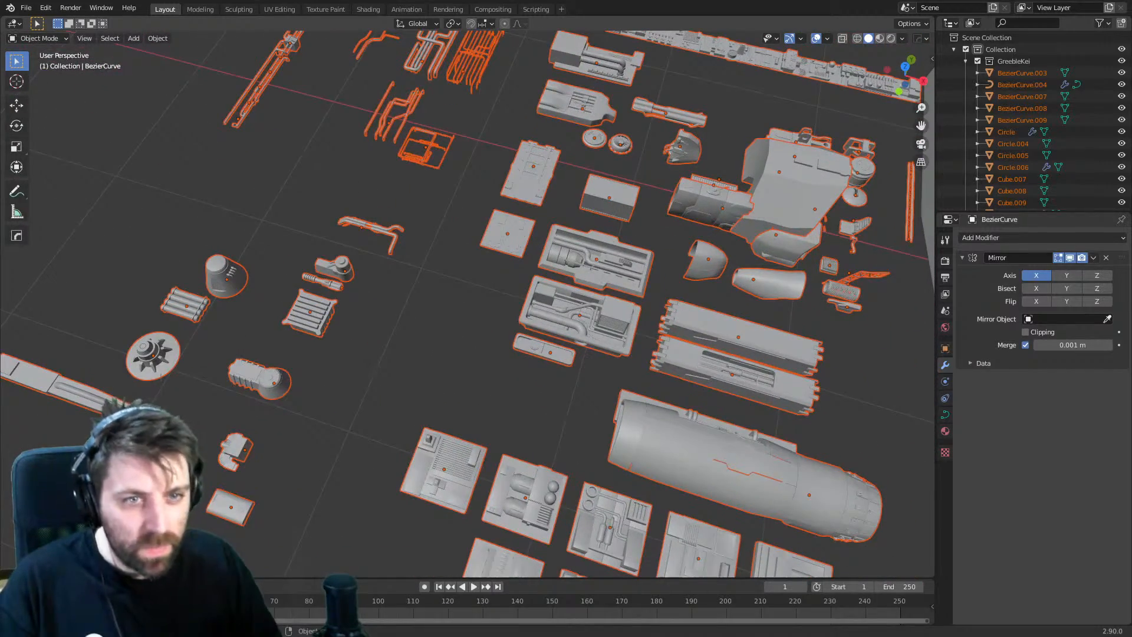
pyautogui.click(245, 362)
pyautogui.scroll(-6, 247, 458)
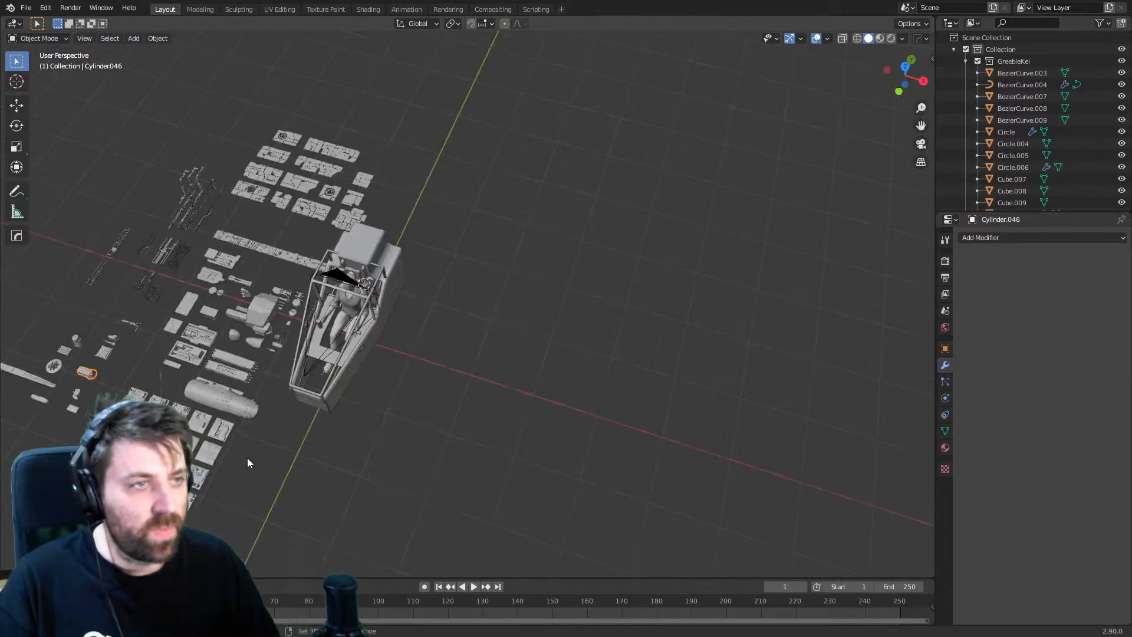
pyautogui.scroll(8, 274, 408)
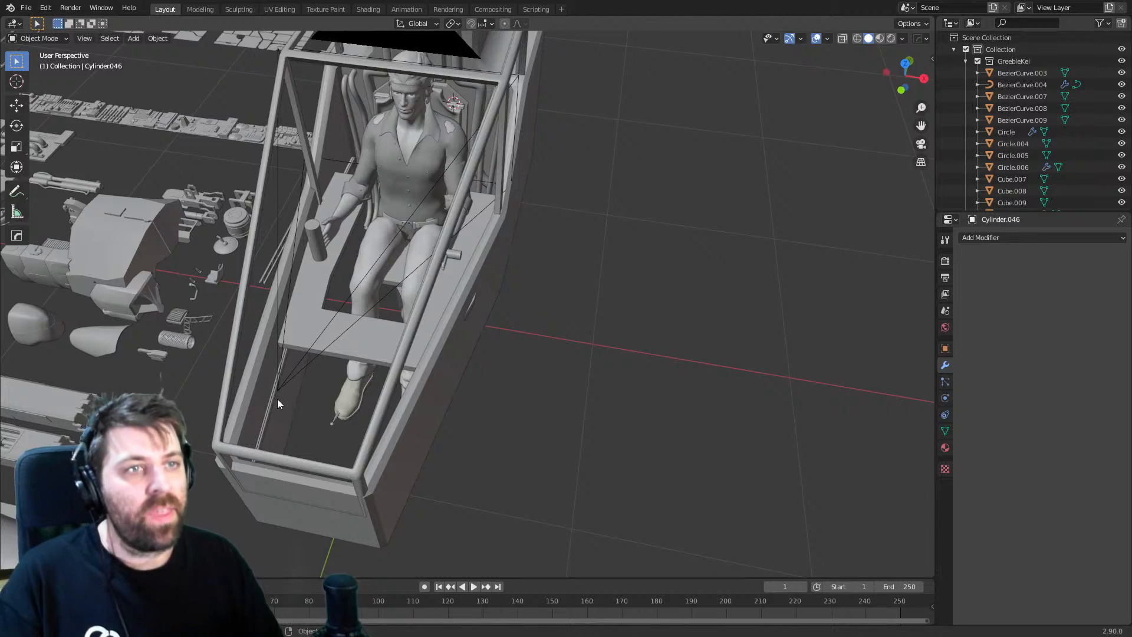
pyautogui.moveTo(277, 399); pyautogui.dragTo(313, 408, button='middle')
pyautogui.moveTo(184, 436); pyautogui.dragTo(439, 310, button='middle')
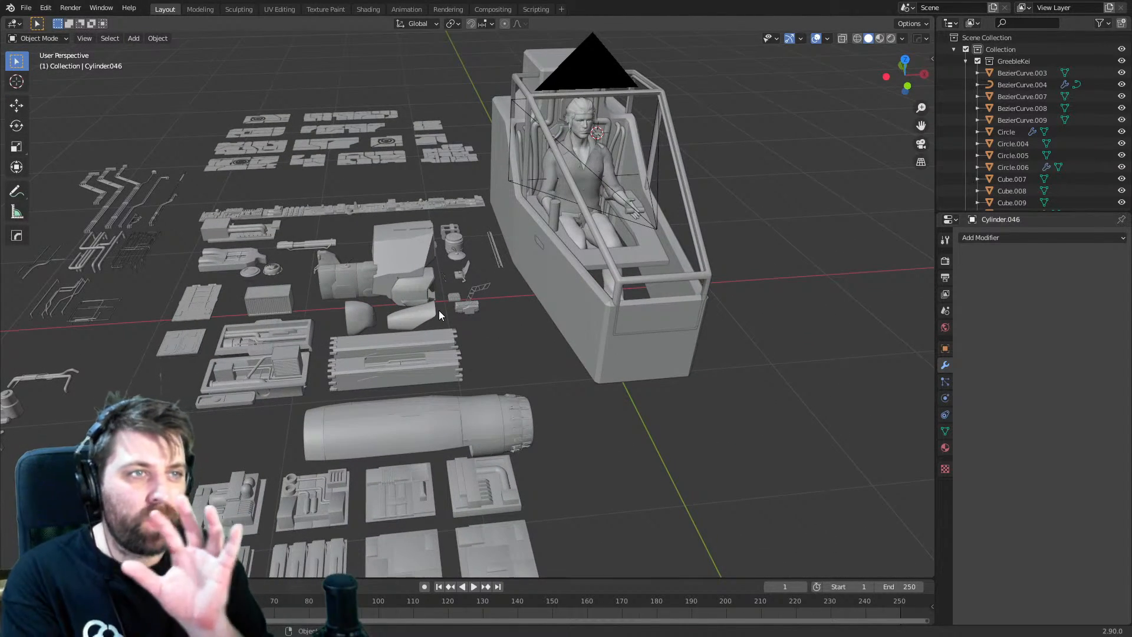
# - Set snapping to Face with Center as the snap base, and choose Rotate as the affected transform
pyautogui.click(483, 24)
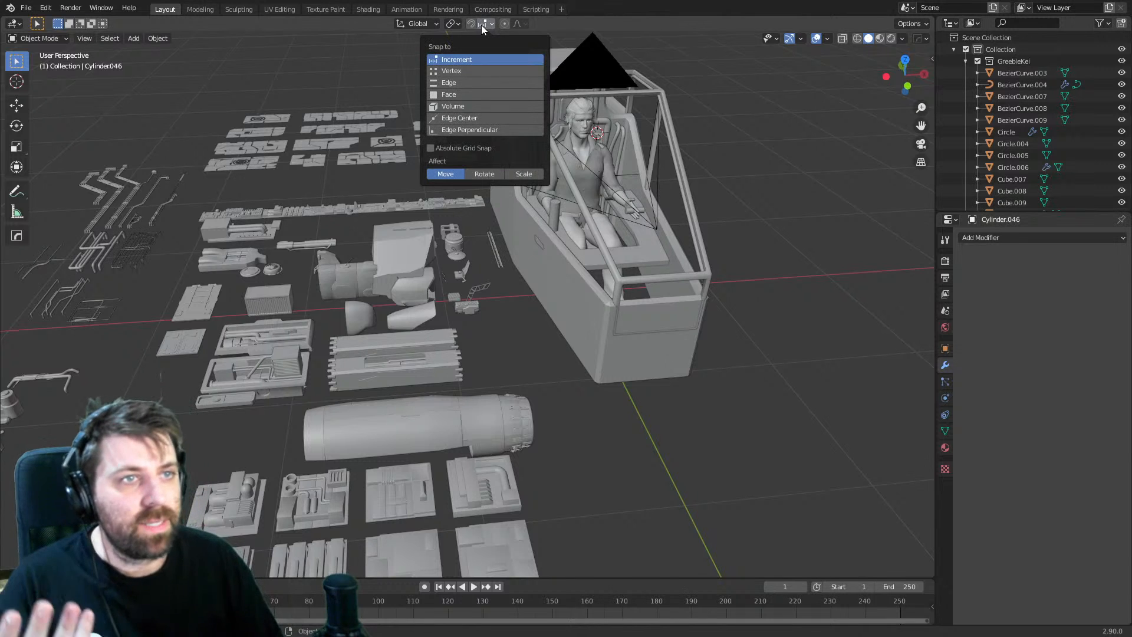
pyautogui.click(477, 93)
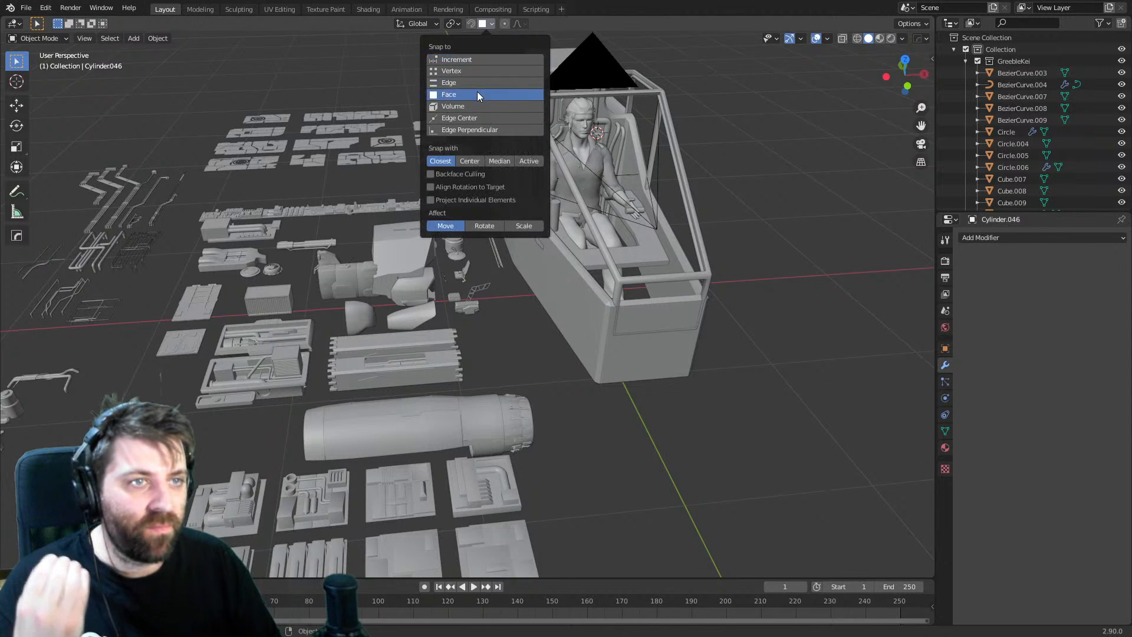
pyautogui.click(468, 161)
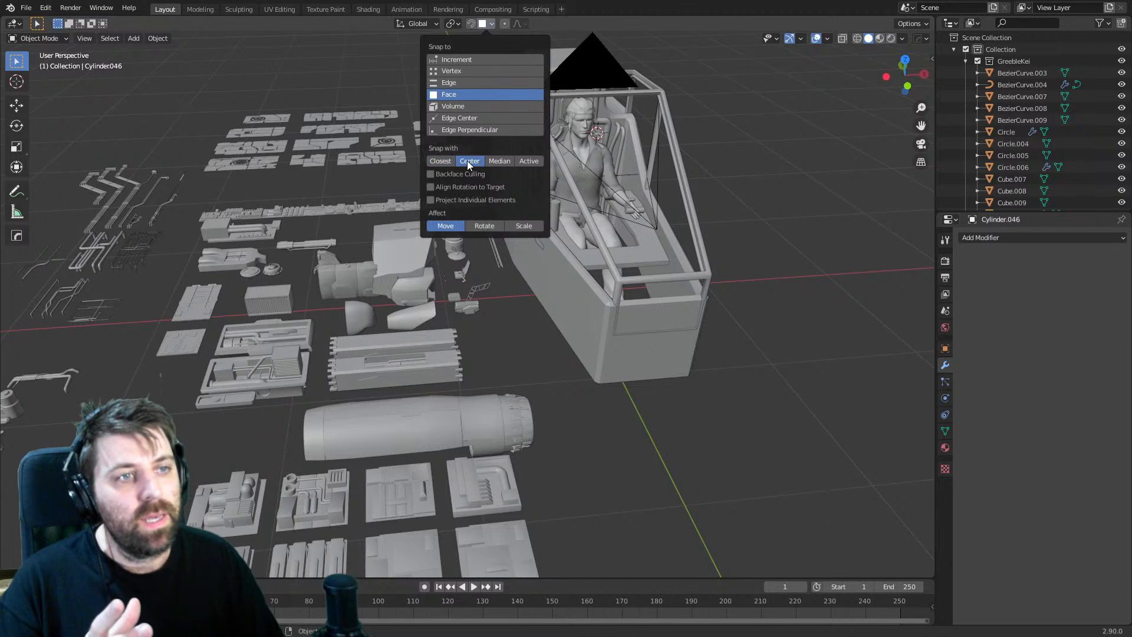
pyautogui.click(488, 229)
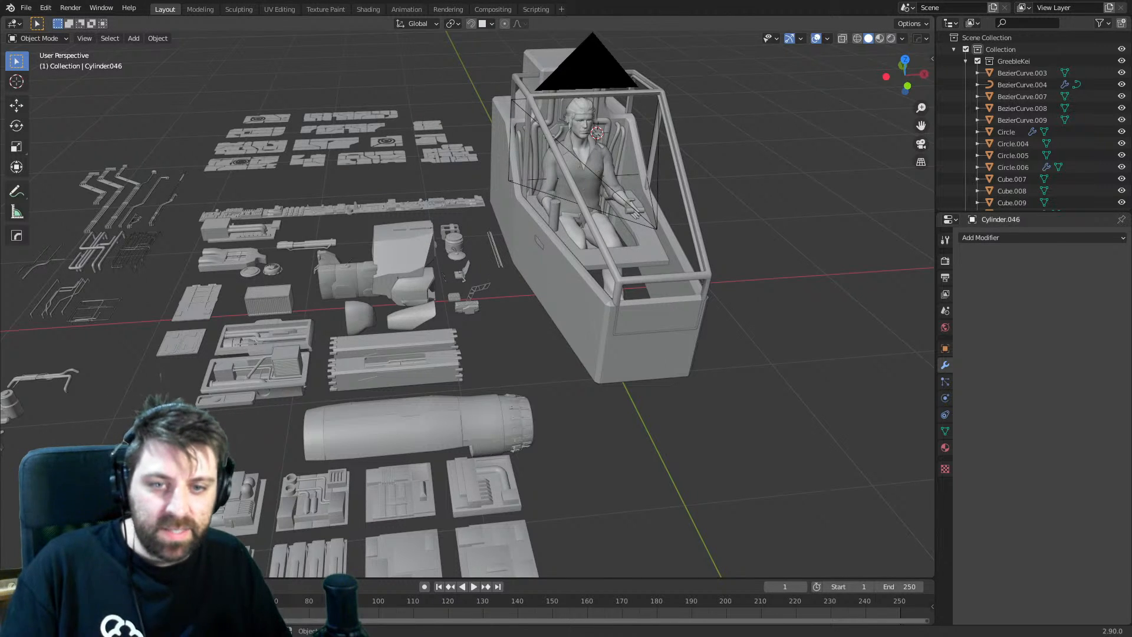
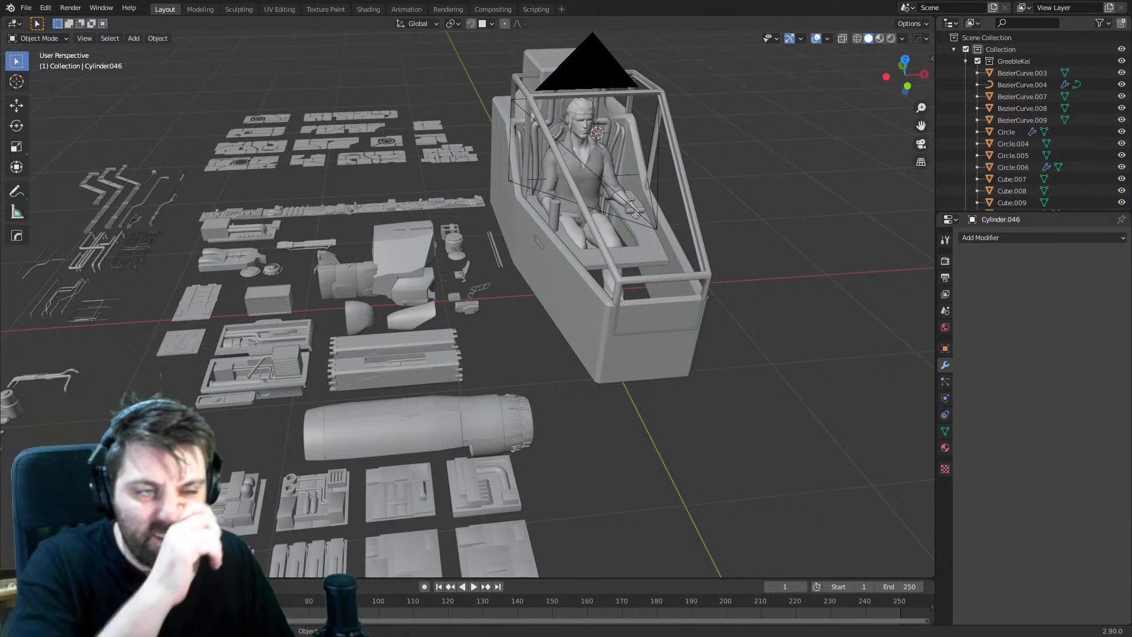
# - Move the ribbed cylinder greeble into the cockpit beside the pilot's shoulder and rotate it upright
pyautogui.moveTo(315, 398); pyautogui.dragTo(334, 359, button='middle')
pyautogui.scroll(2, 494, 347)
pyautogui.moveTo(494, 347); pyautogui.dragTo(336, 349, button='middle')
pyautogui.scroll(4, 371, 378)
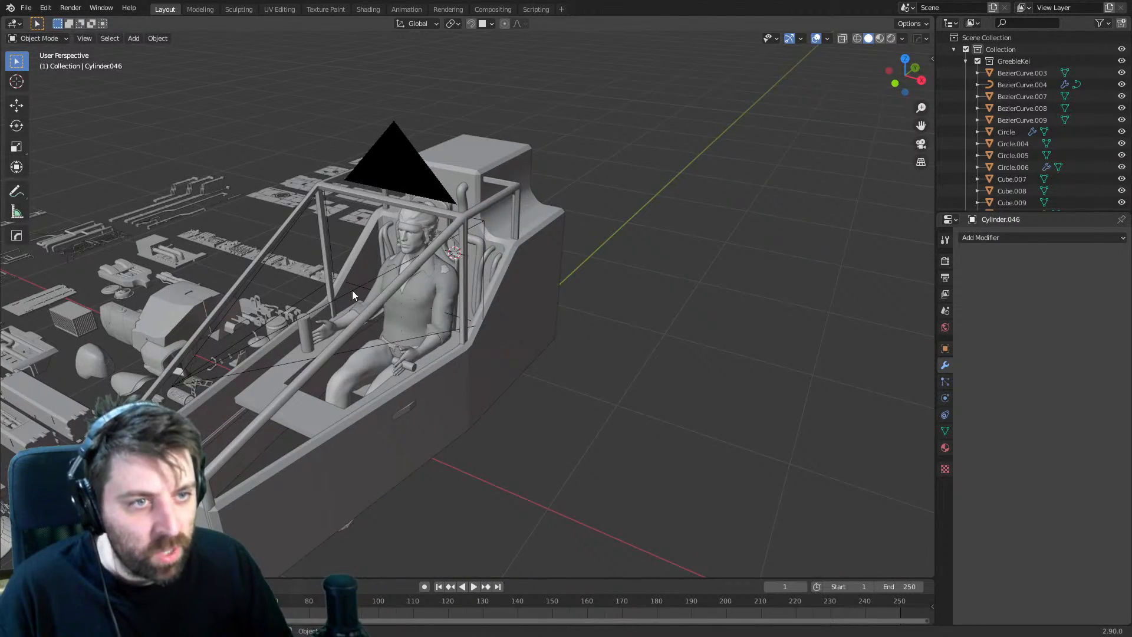
pyautogui.moveTo(338, 305); pyautogui.dragTo(173, 338, button='middle')
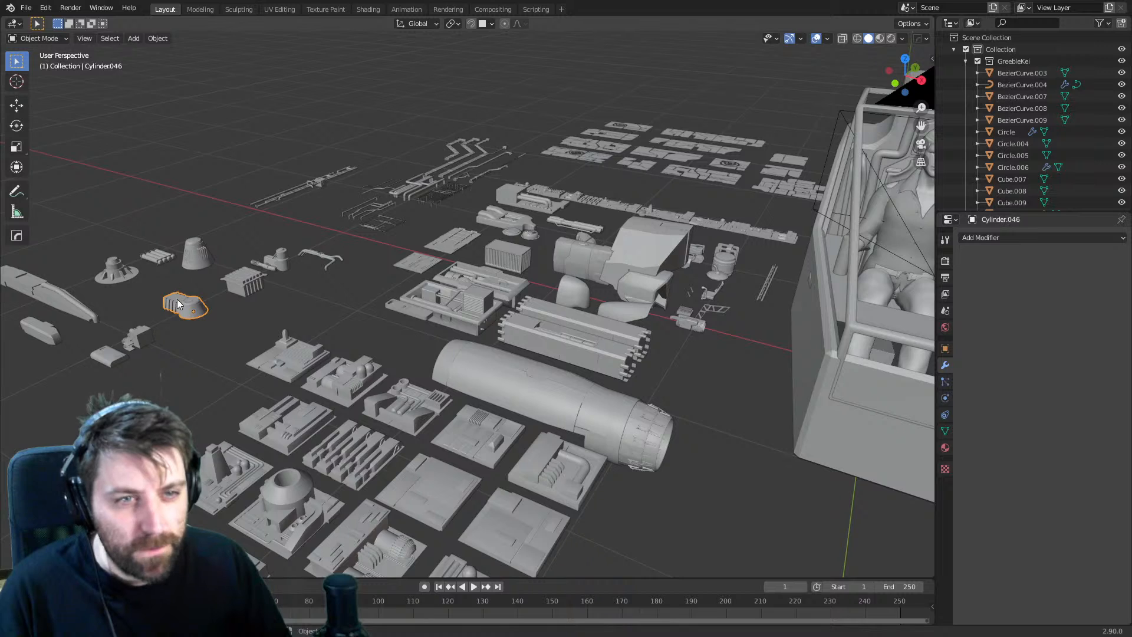
pyautogui.moveTo(416, 366); pyautogui.dragTo(228, 344, button='middle')
pyautogui.press('g')
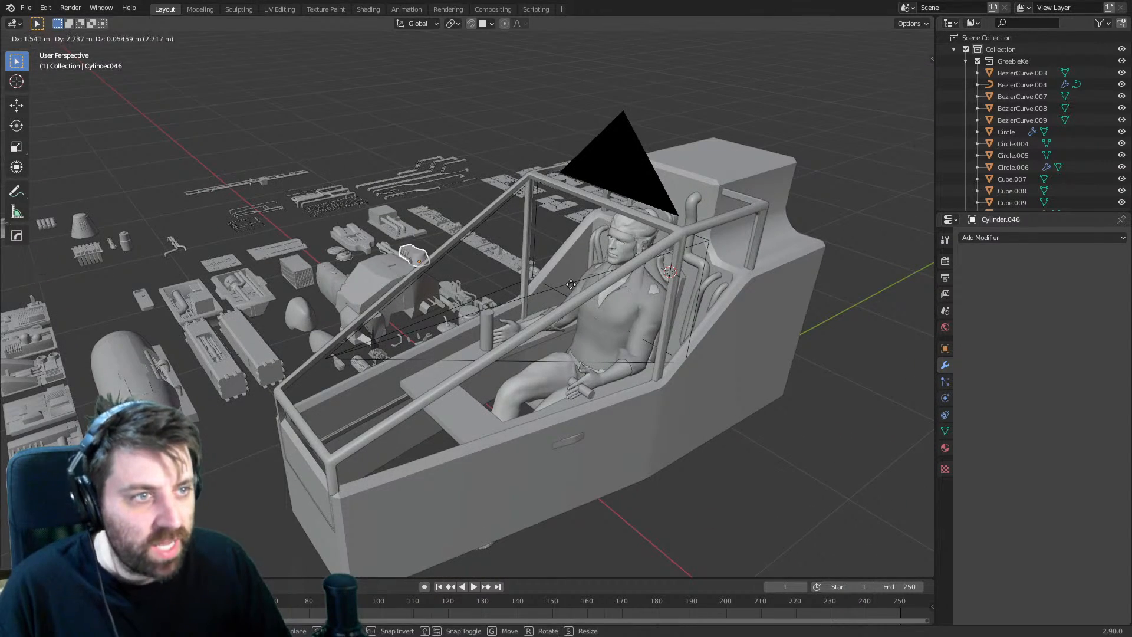
pyautogui.click(571, 280)
pyautogui.click(482, 24)
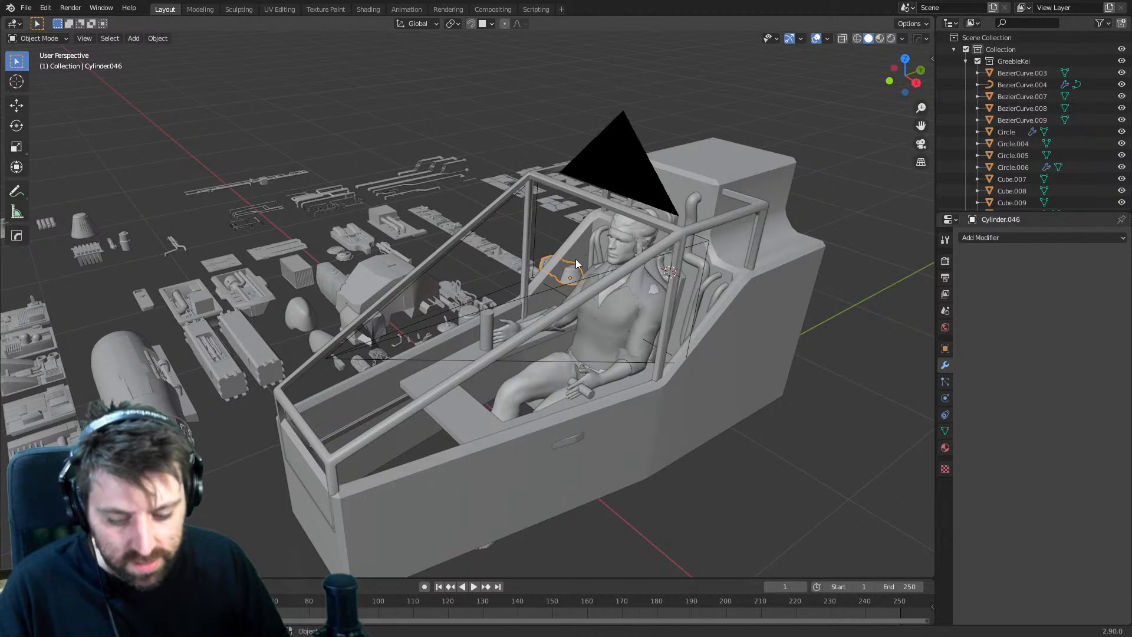
pyautogui.press('r')
pyautogui.click(572, 285)
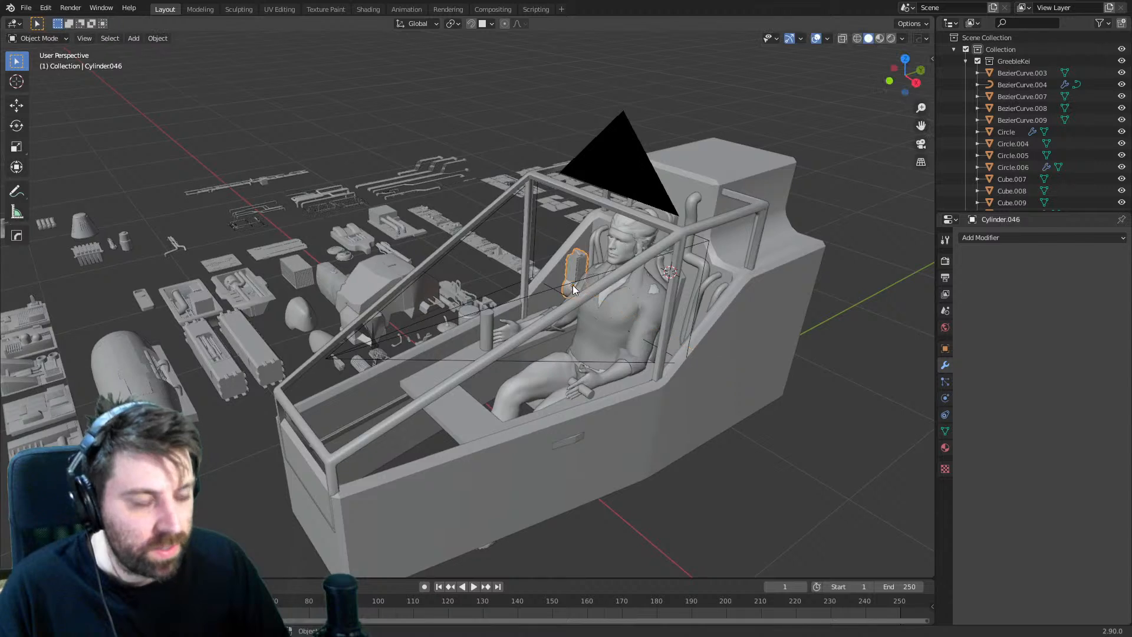
# - Rotate the ribbed greeble twice by 15 degrees in the wireframe side view and apply its rotation
pyautogui.press('KP_3')
pyautogui.press('z')
pyautogui.click(496, 289)
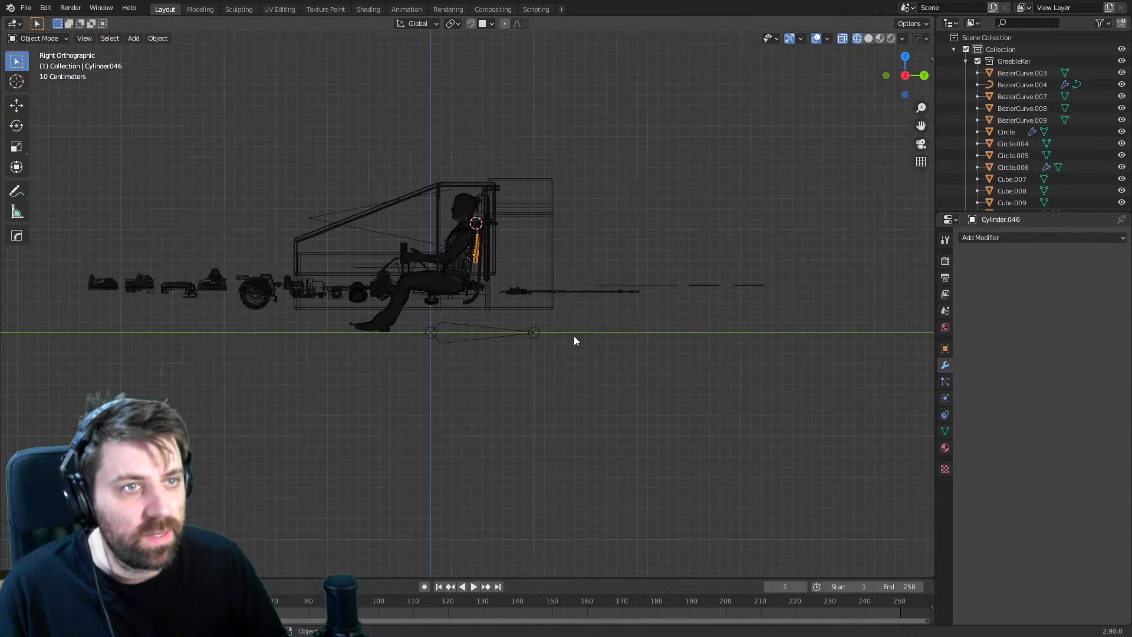
pyautogui.press('KP_Decimal')
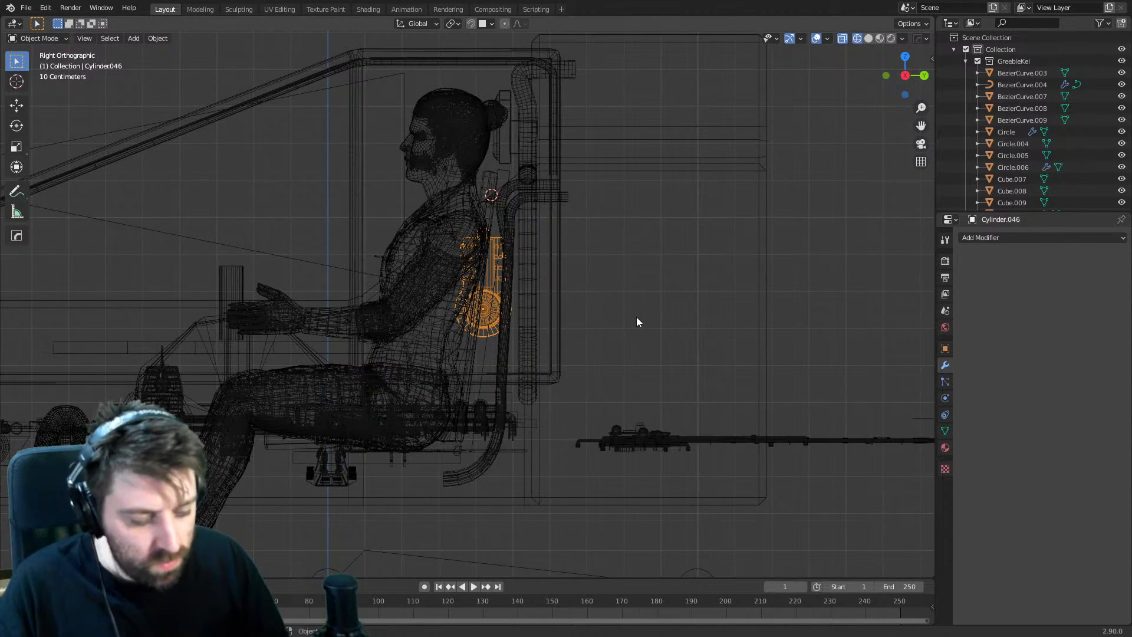
pyautogui.write('r15')
pyautogui.press('Return')
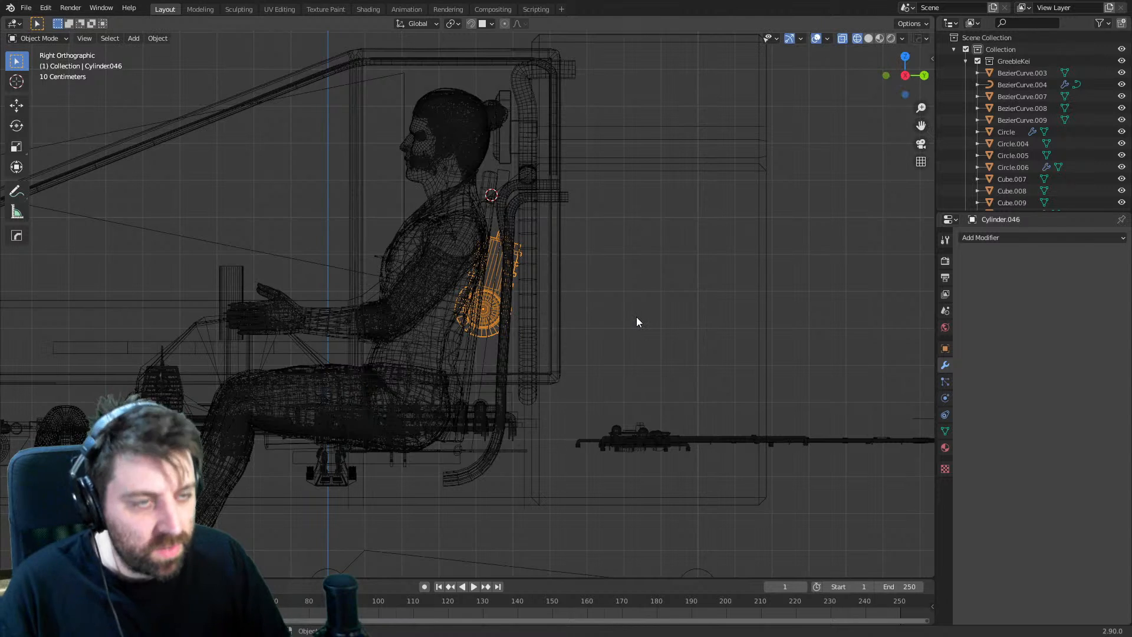
pyautogui.write('r15')
pyautogui.press('Return')
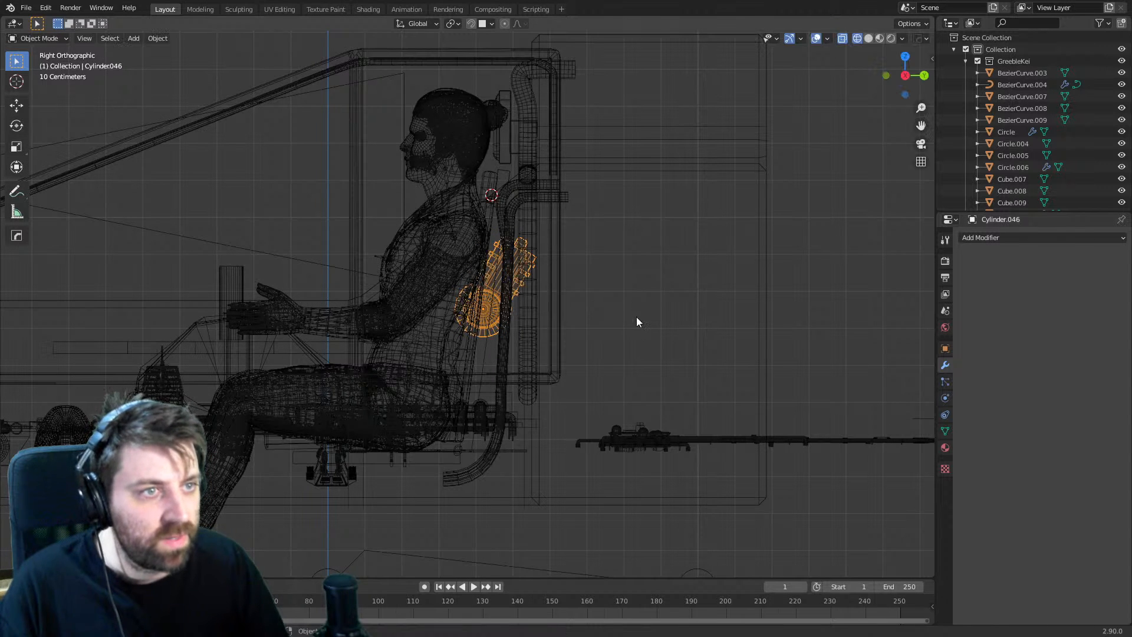
pyautogui.hotkey('ctrl', 'a')
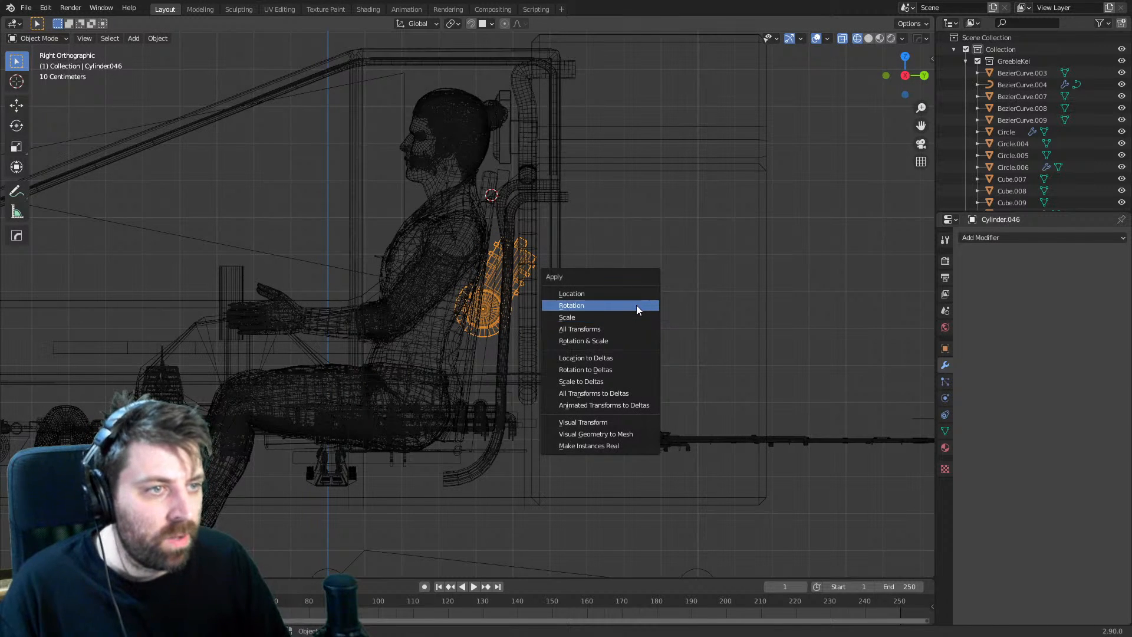
pyautogui.click(636, 306)
# - Reposition the tilted greeble along the cockpit wall beside the seat and check its placement in solid shading
pyautogui.press('g')
pyautogui.click(520, 297)
pyautogui.moveTo(521, 296)
pyautogui.mouseDown(button='middle')
pyautogui.moveTo(574, 337)
pyautogui.moveTo(370, 357)
pyautogui.moveTo(488, 361)
pyautogui.moveTo(539, 312)
pyautogui.moveTo(621, 341)
pyautogui.mouseUp(button='middle')
pyautogui.press('z')
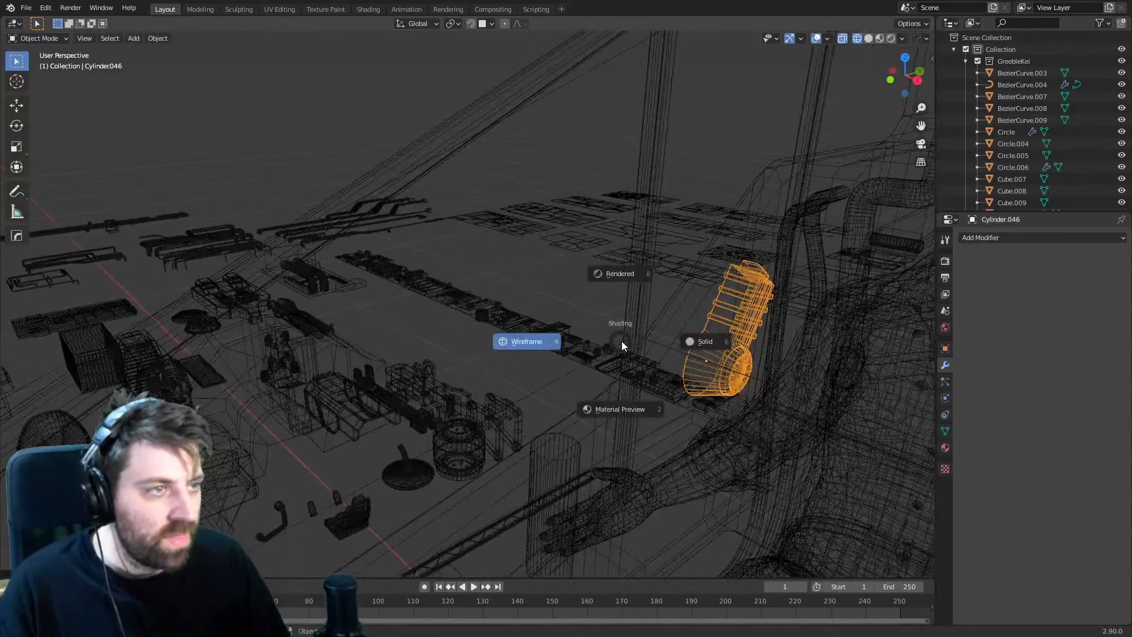
pyautogui.click(707, 354)
pyautogui.moveTo(706, 358); pyautogui.dragTo(705, 358, button='middle')
pyautogui.scroll(-2, 620, 354)
pyautogui.moveTo(621, 354); pyautogui.dragTo(602, 325, button='middle')
# - Add a Mirror modifier on X to the ribbed greeble with the hull object Cube.003 as mirror object
pyautogui.click(981, 237)
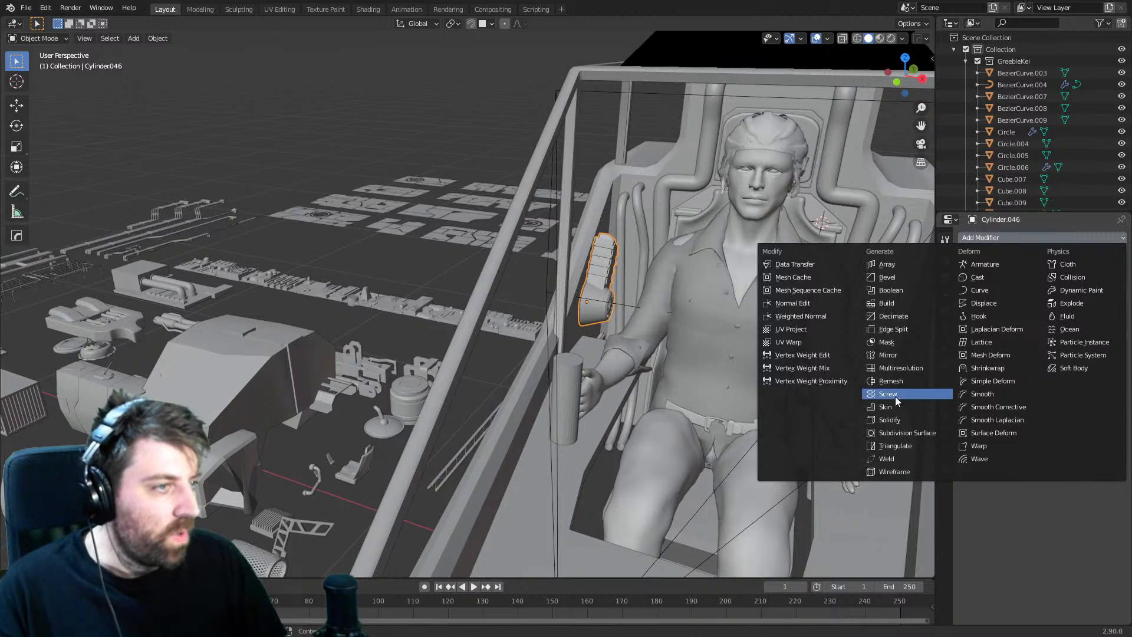
pyautogui.click(888, 354)
pyautogui.moveTo(587, 279); pyautogui.dragTo(607, 280, button='middle')
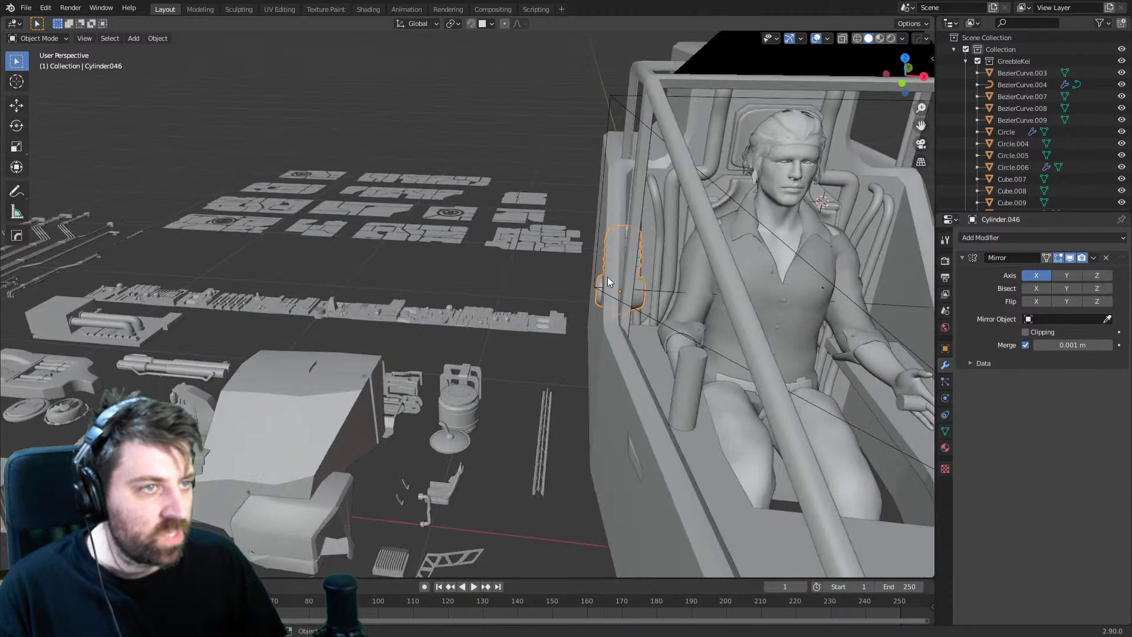
pyautogui.scroll(-2, 674, 353)
pyautogui.moveTo(692, 422); pyautogui.dragTo(623, 403, button='middle')
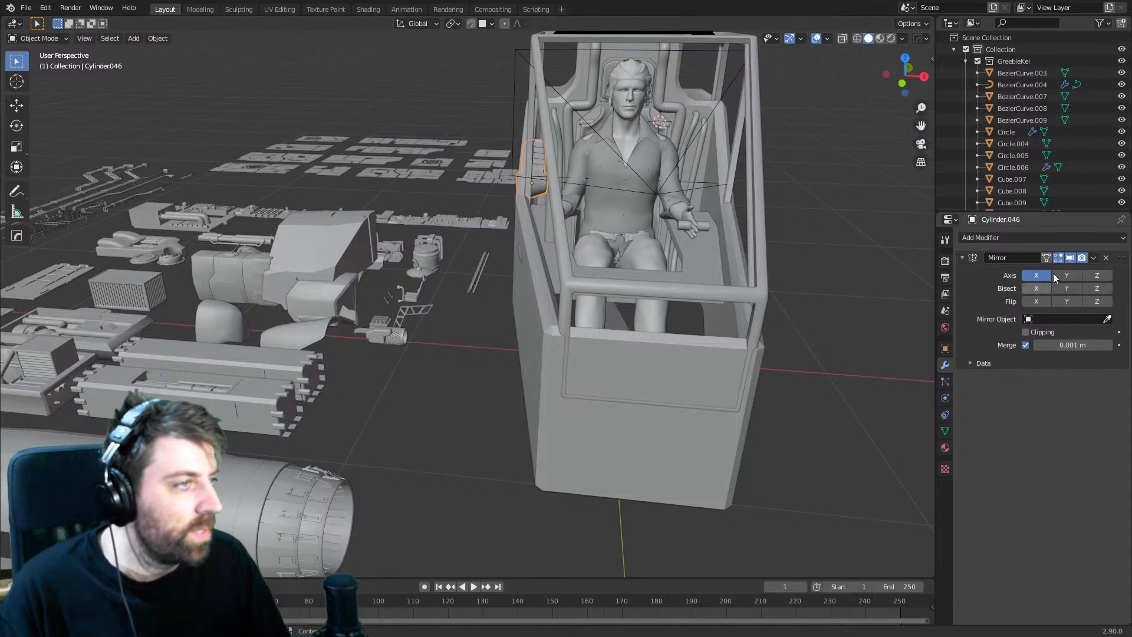
pyautogui.click(620, 454)
pyautogui.moveTo(801, 378); pyautogui.dragTo(681, 452, button='middle')
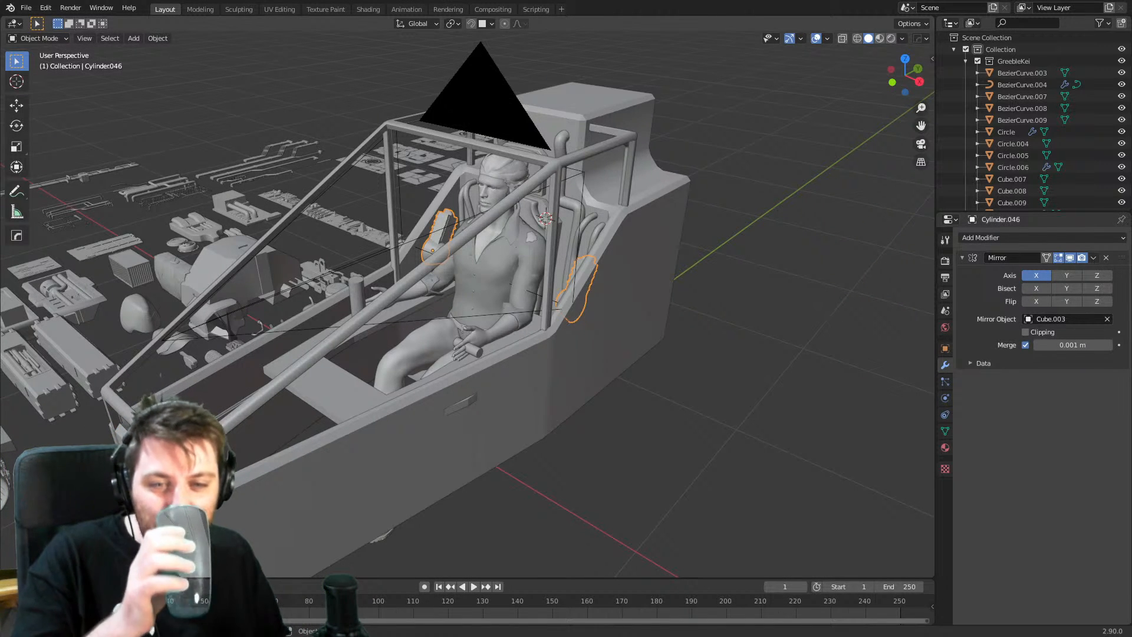
# - Inspect the mirrored greebles around the seat in the wireframe side view and in solid shading
pyautogui.moveTo(514, 469)
pyautogui.mouseDown(button='middle')
pyautogui.moveTo(544, 424)
pyautogui.moveTo(576, 409)
pyautogui.moveTo(547, 357)
pyautogui.mouseUp(button='middle')
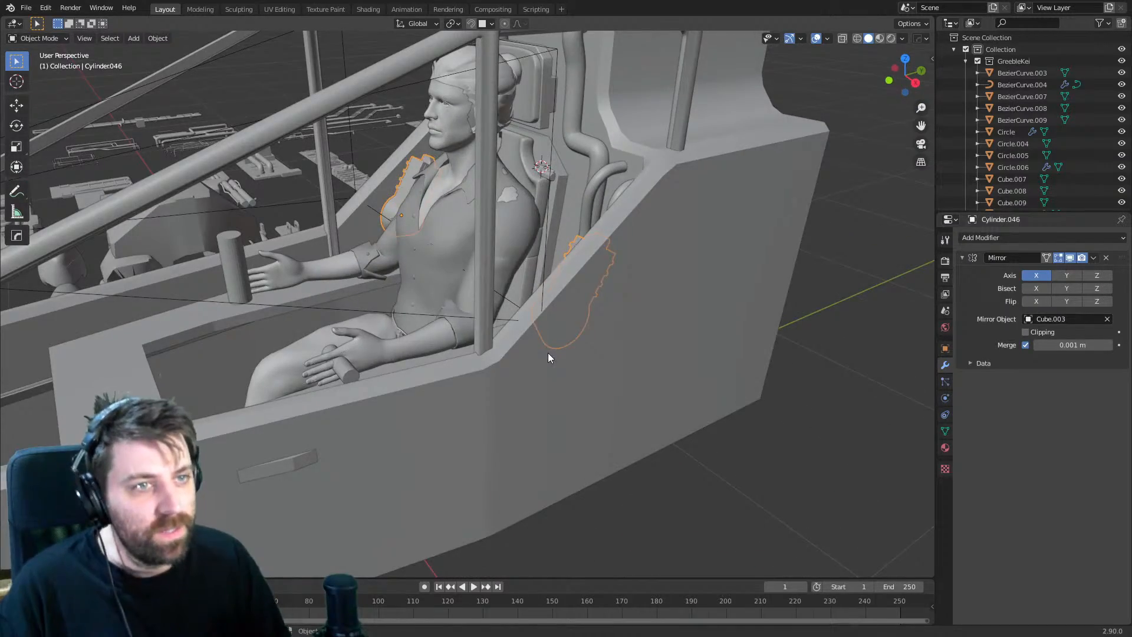
pyautogui.press('KP_3')
pyautogui.press('z')
pyautogui.click(460, 356)
pyautogui.moveTo(458, 355)
pyautogui.mouseDown(button='middle')
pyautogui.moveTo(398, 335)
pyautogui.moveTo(566, 382)
pyautogui.moveTo(557, 393)
pyautogui.moveTo(554, 374)
pyautogui.moveTo(526, 404)
pyautogui.moveTo(447, 410)
pyautogui.moveTo(469, 388)
pyautogui.moveTo(447, 391)
pyautogui.moveTo(483, 392)
pyautogui.mouseUp(button='middle')
pyautogui.press('z')
pyautogui.click(473, 342)
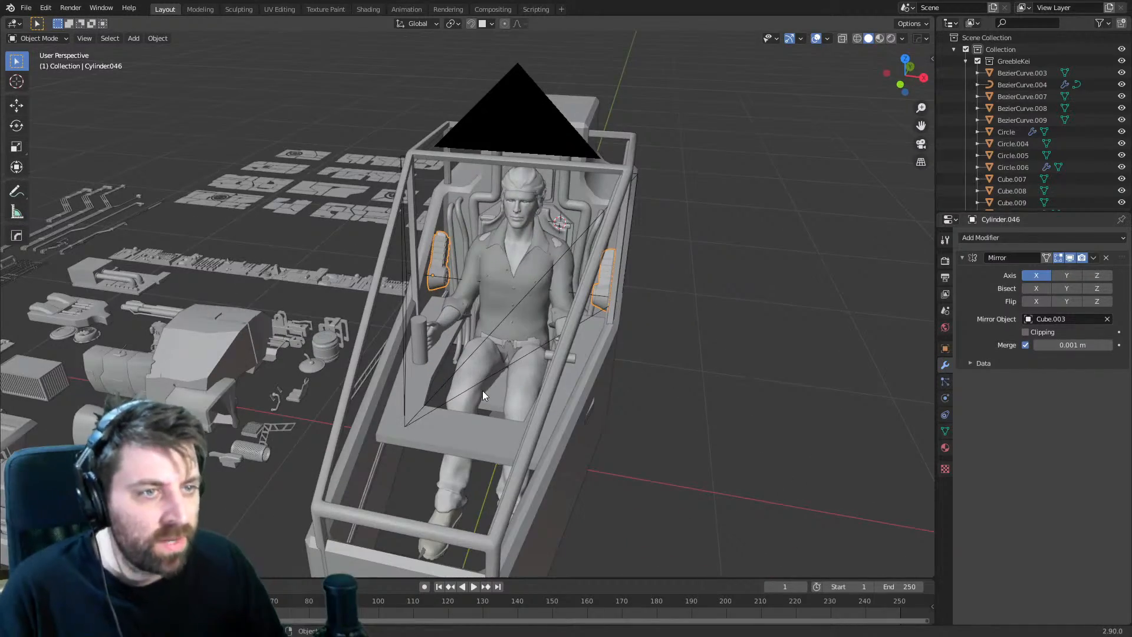
# - Examine the greeble parts laid out beside the ship, trying several selections, for another piece to place in the cockpit
pyautogui.keyDown('shift'); pyautogui.moveTo(399, 429); pyautogui.dragTo(579, 403, button='middle'); pyautogui.keyUp('shift')
pyautogui.scroll(3, 601, 401)
pyautogui.scroll(2, 628, 408)
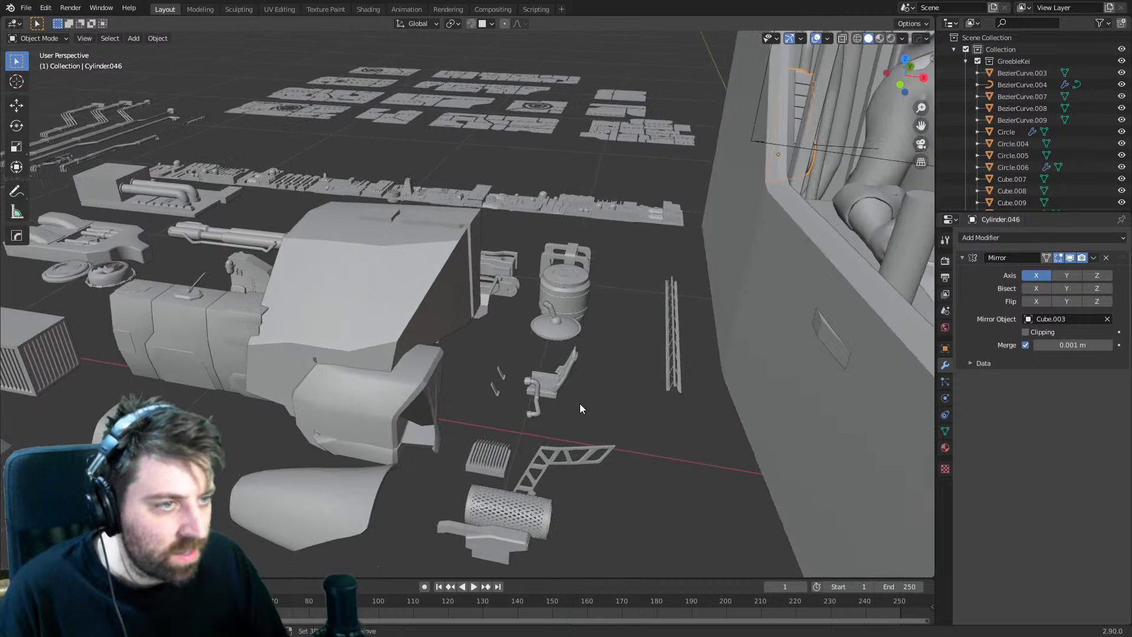
pyautogui.click(561, 323)
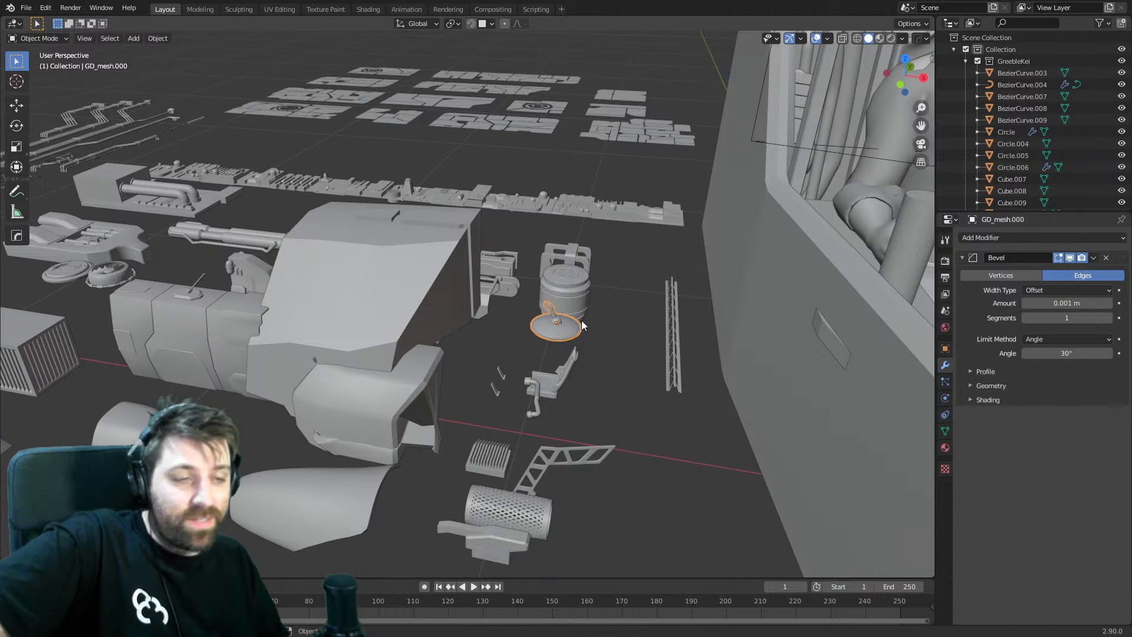
pyautogui.moveTo(579, 311); pyautogui.dragTo(576, 320, button='middle')
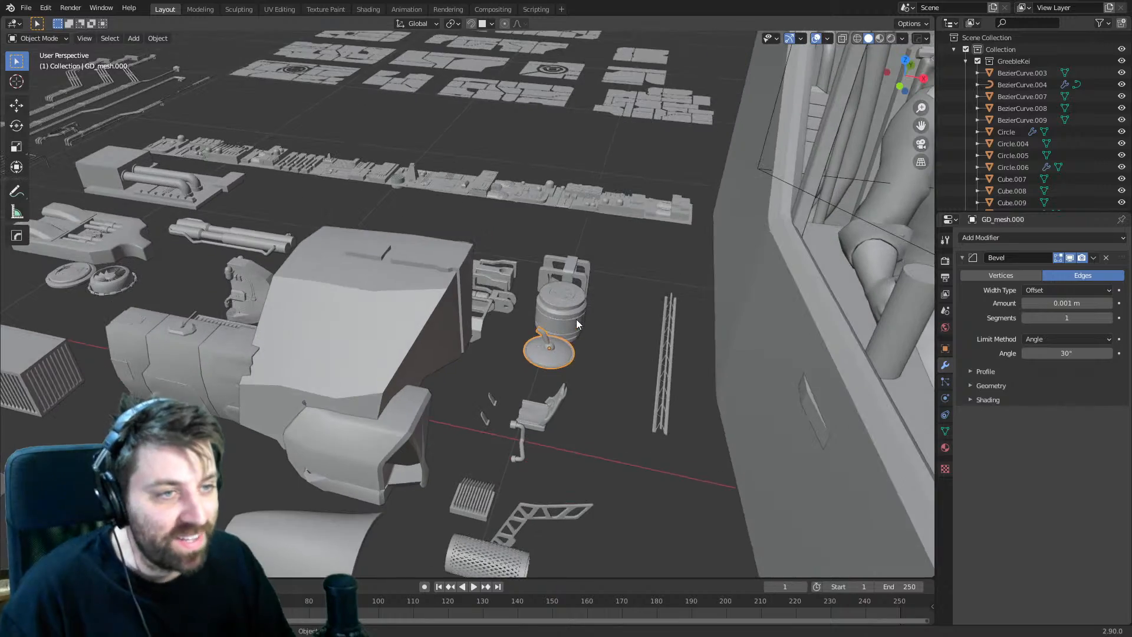
pyautogui.click(585, 277)
pyautogui.moveTo(592, 281); pyautogui.dragTo(621, 359, button='middle')
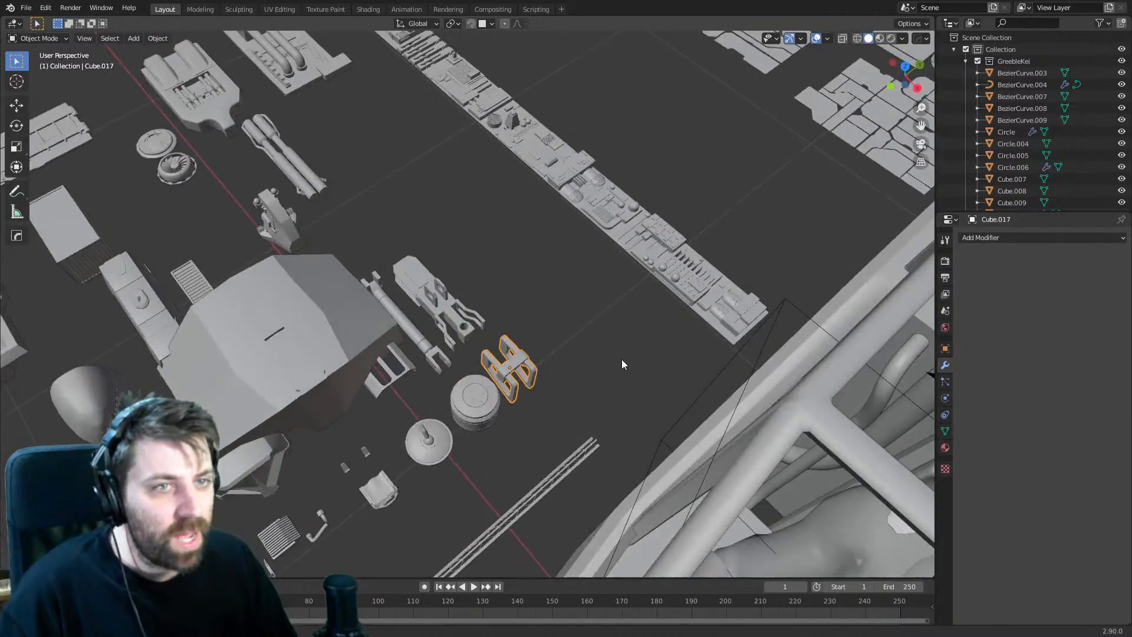
pyautogui.scroll(-2, 622, 359)
pyautogui.moveTo(452, 347); pyautogui.dragTo(540, 303, button='middle')
pyautogui.click(330, 340)
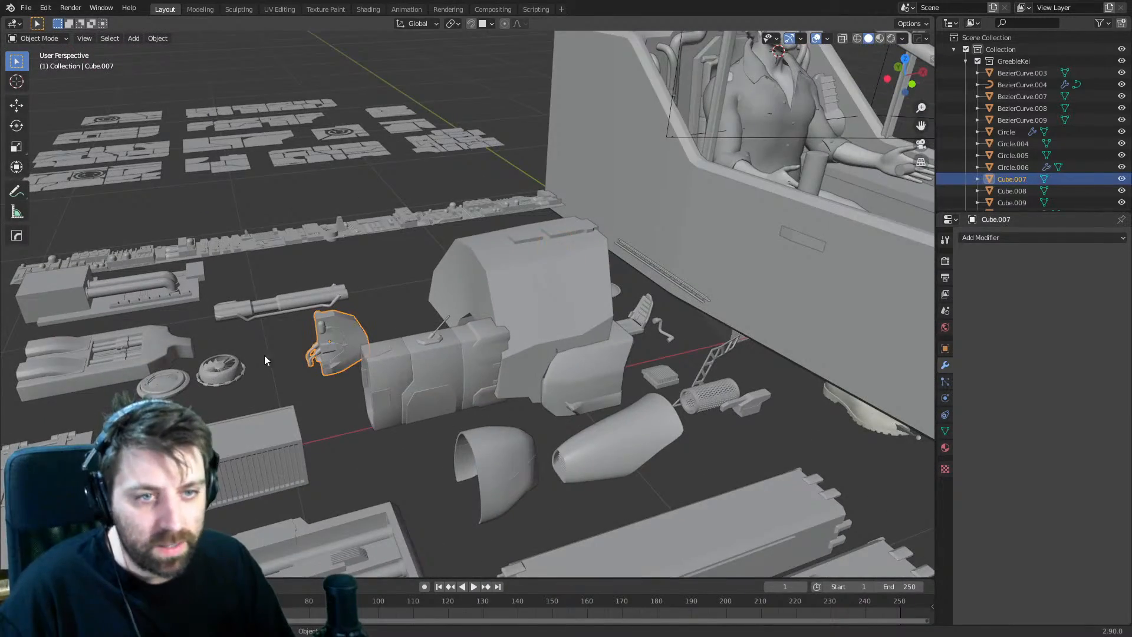
pyautogui.moveTo(264, 355); pyautogui.dragTo(262, 342, button='middle')
pyautogui.click(341, 354)
pyautogui.moveTo(361, 360); pyautogui.dragTo(496, 342, button='middle')
# - Move the round hatch greeble from the kitbash set onto the cockpit's back wall beside the pilot's shoulder
pyautogui.click(423, 442)
pyautogui.scroll(6, 497, 342)
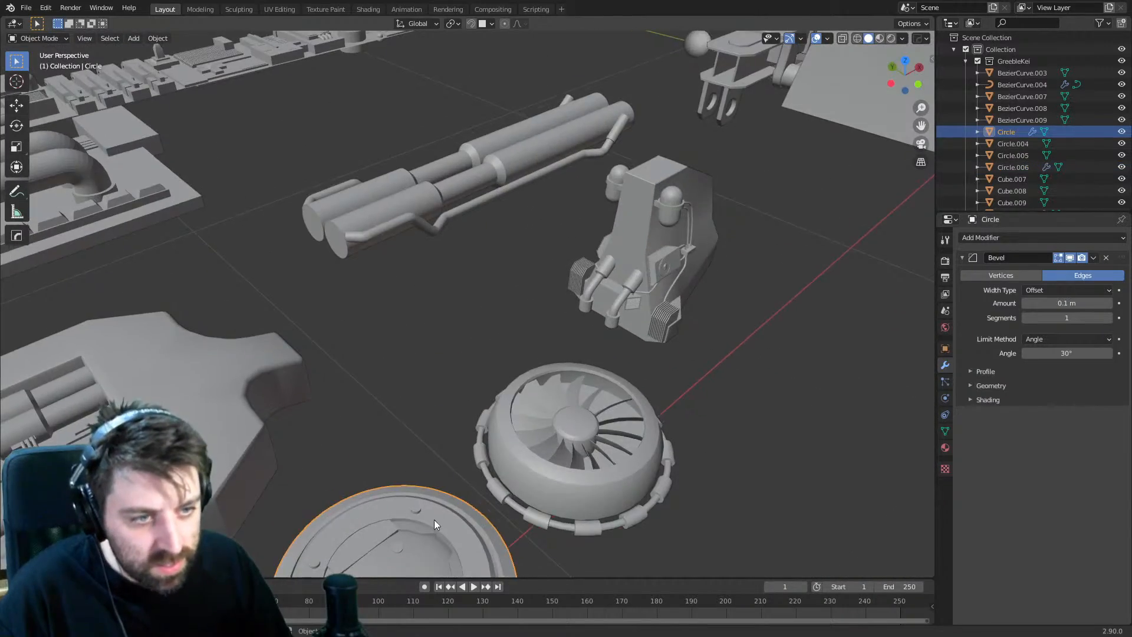
pyautogui.moveTo(434, 519); pyautogui.dragTo(429, 303, button='middle')
pyautogui.scroll(-8, 387, 361)
pyautogui.scroll(2, 300, 231)
pyautogui.scroll(1, 429, 303)
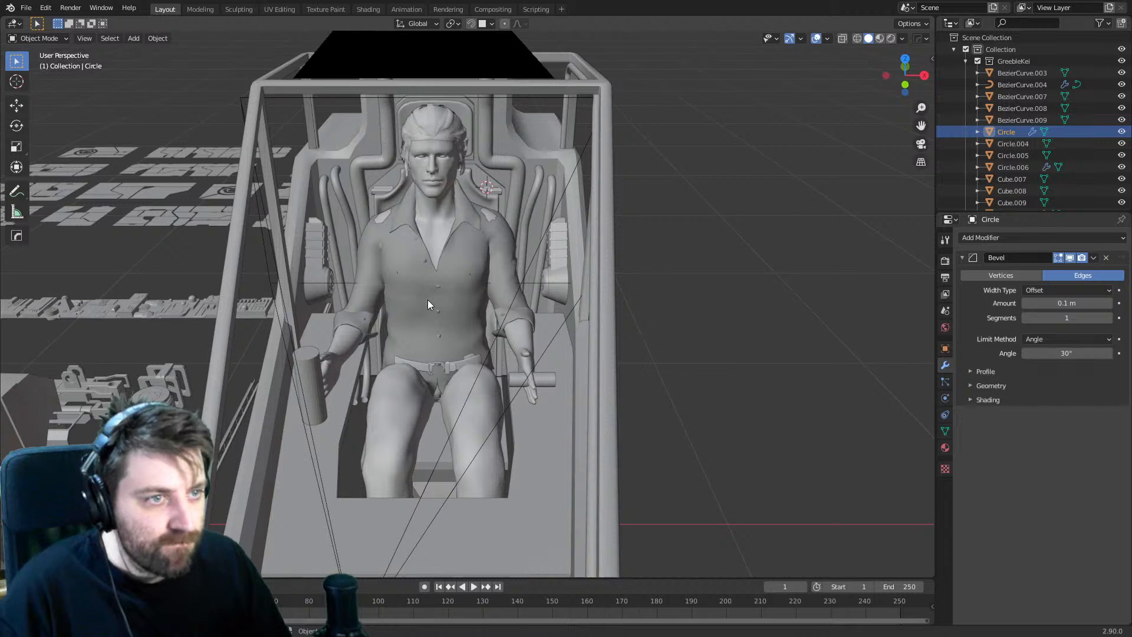
pyautogui.press('g')
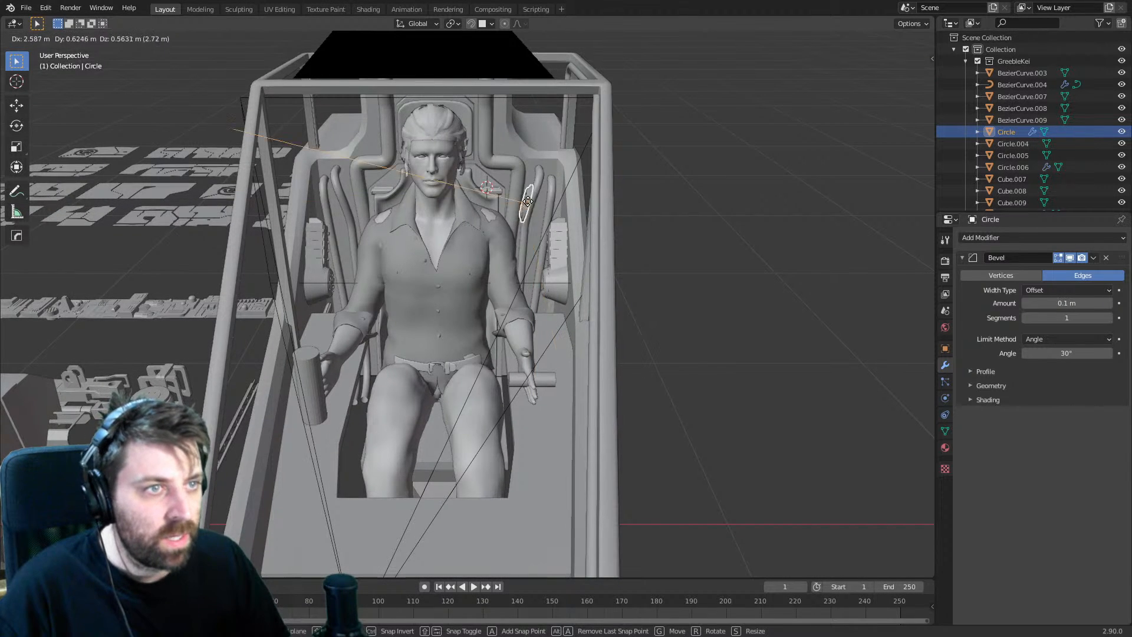
pyautogui.click(536, 206)
# - Enlarge the round hatch greeble slightly and check its placement in the front and camera views
pyautogui.press('s')
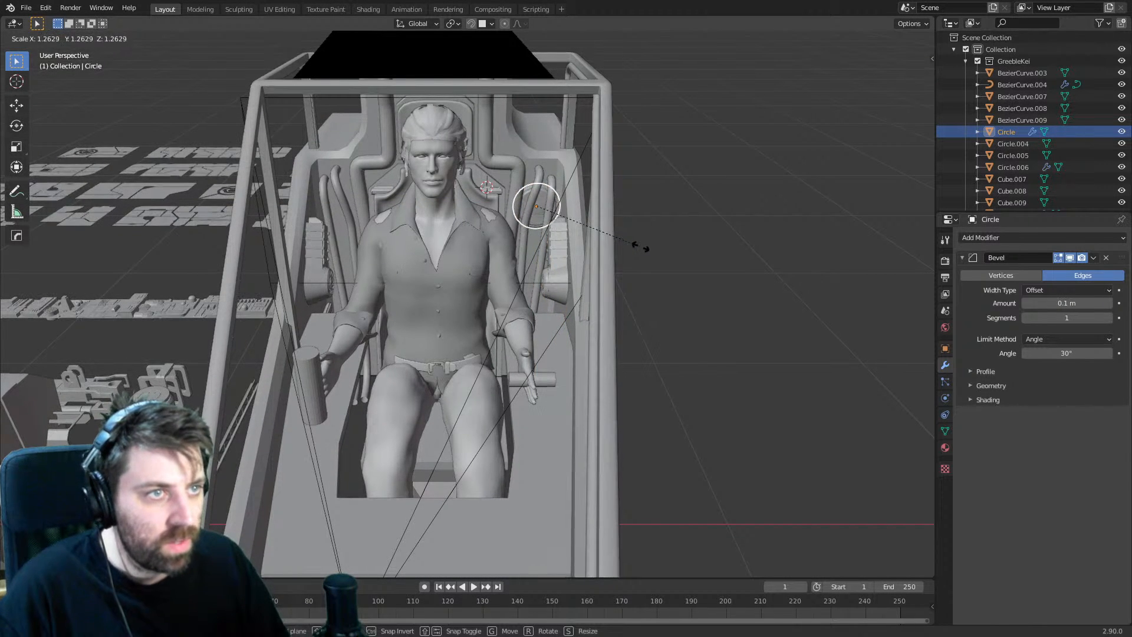
pyautogui.click(628, 243)
pyautogui.press('KP_1')
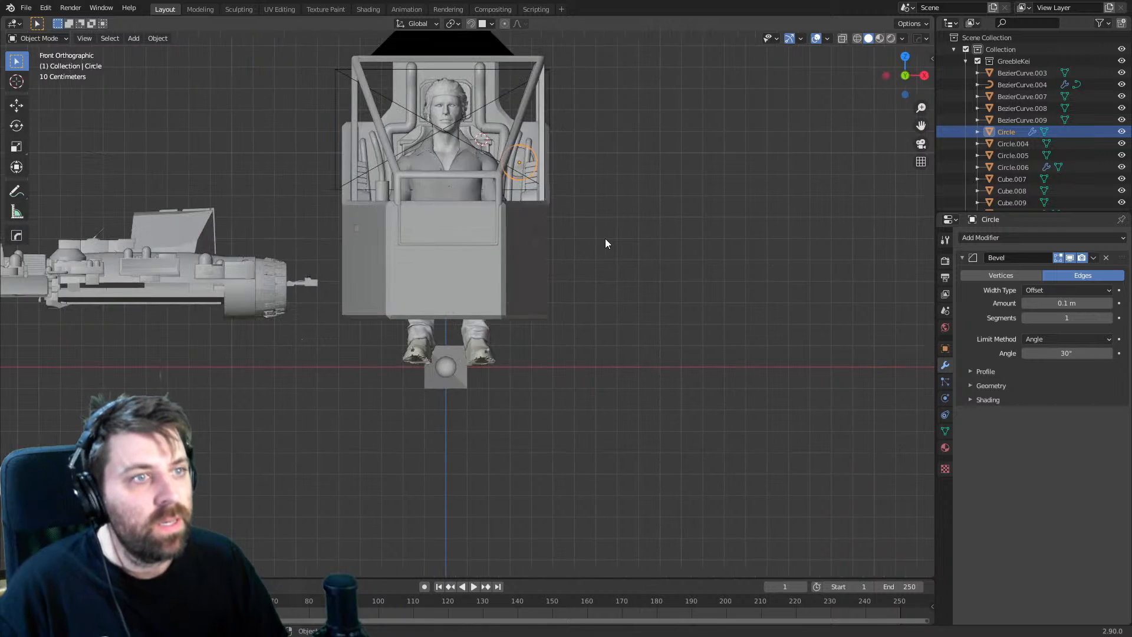
pyautogui.press('KP_0')
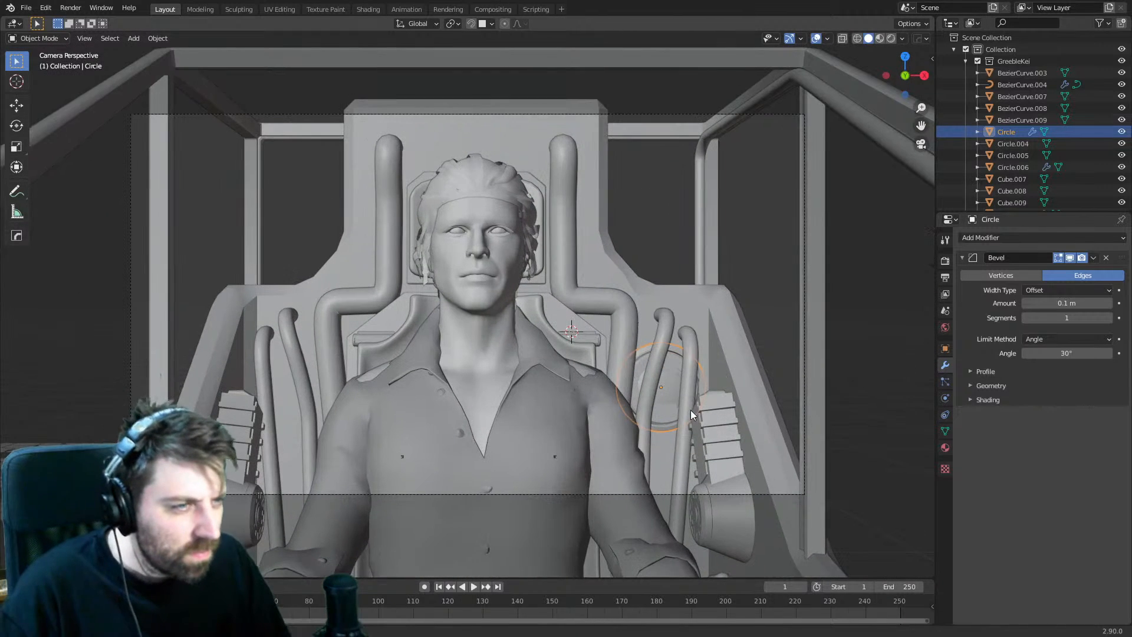
pyautogui.keyDown('shift'); pyautogui.moveTo(692, 409); pyautogui.dragTo(658, 384, button='middle'); pyautogui.keyUp('shift')
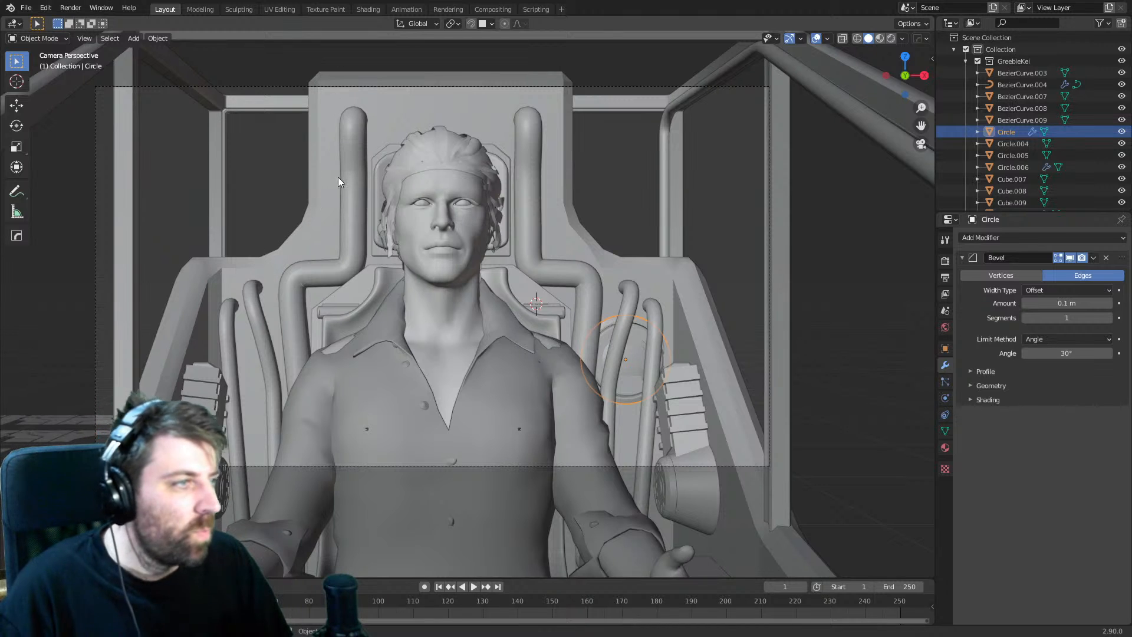
# - Set the hull object's Bevel modifier to 2 segments and check the rounded edges from outside and through the camera
pyautogui.click(625, 241)
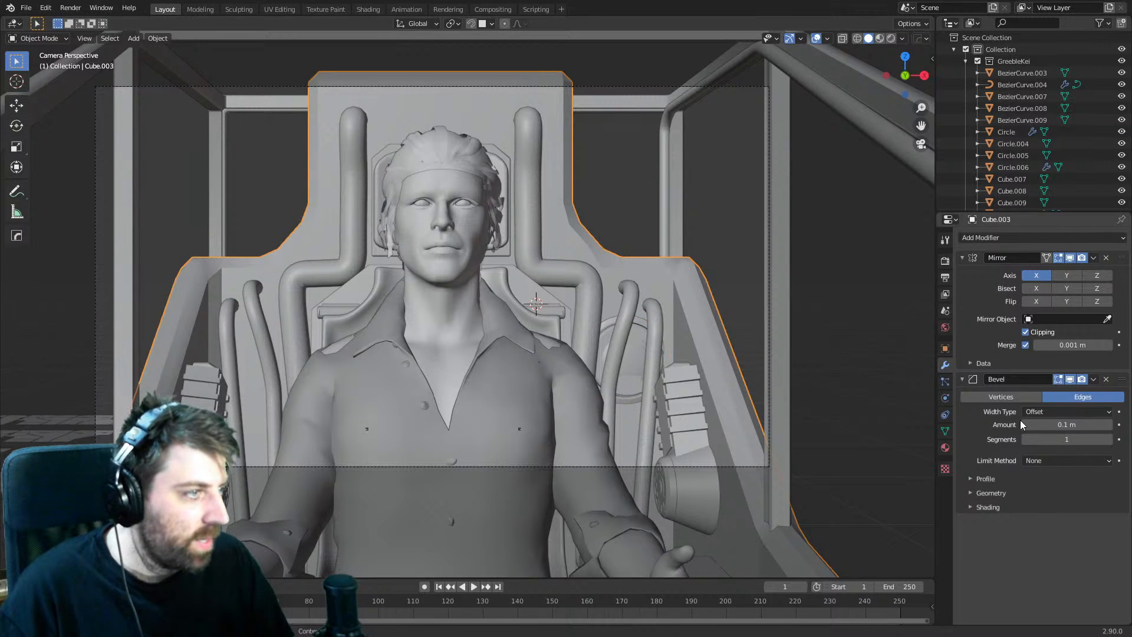
pyautogui.click(1112, 441)
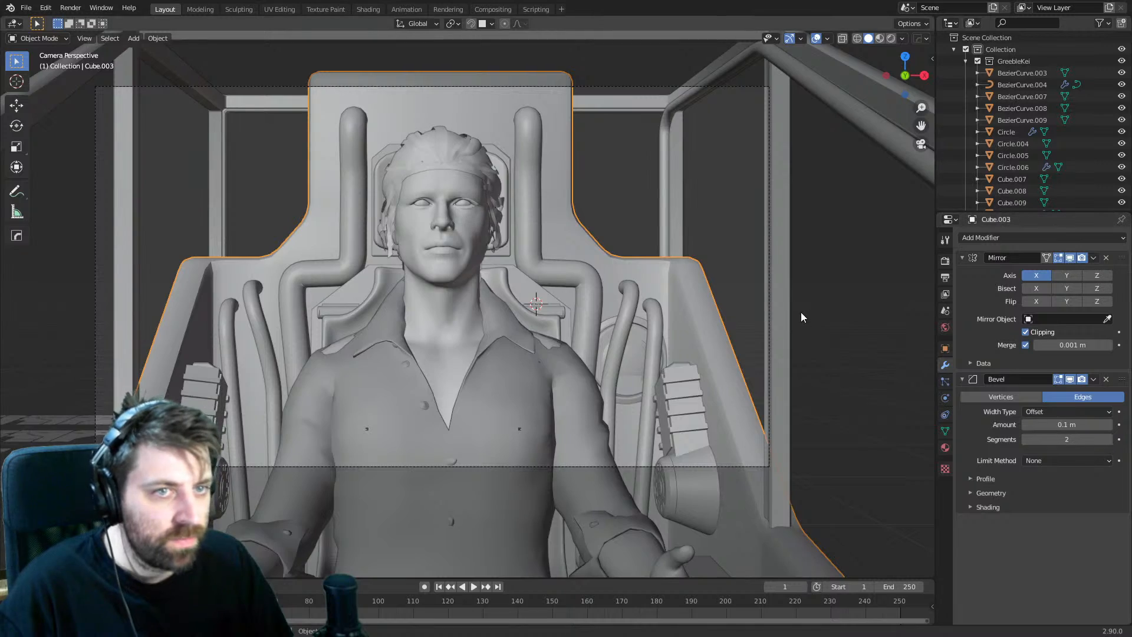
pyautogui.moveTo(800, 312); pyautogui.dragTo(519, 347, button='middle')
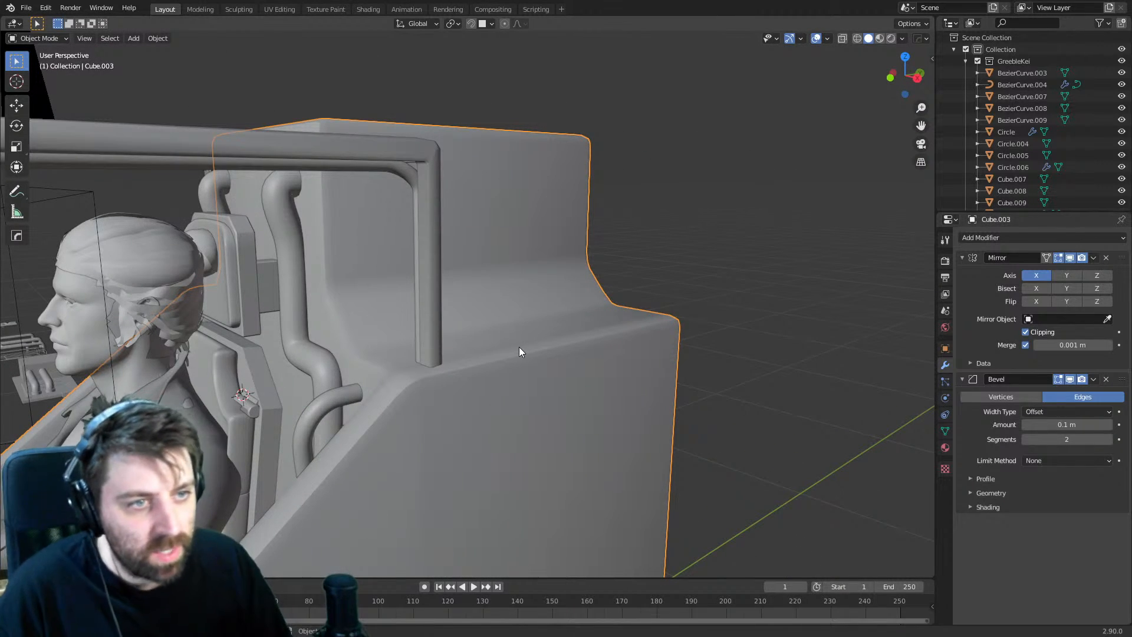
pyautogui.moveTo(448, 295); pyautogui.dragTo(602, 175, button='middle')
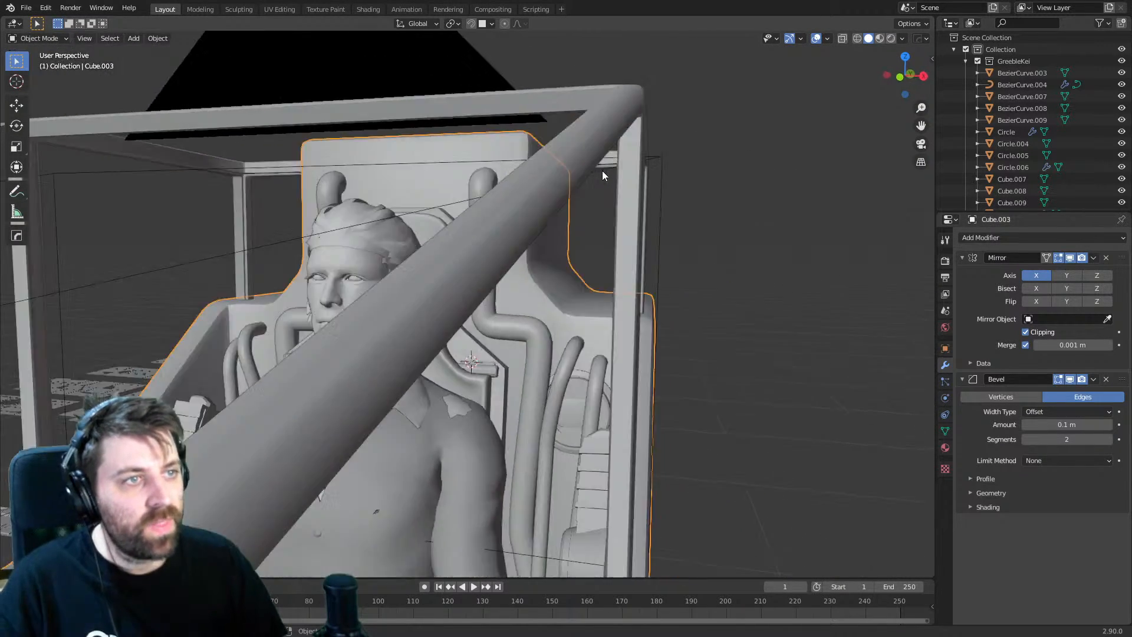
pyautogui.press('KP_0')
pyautogui.scroll(2, 624, 175)
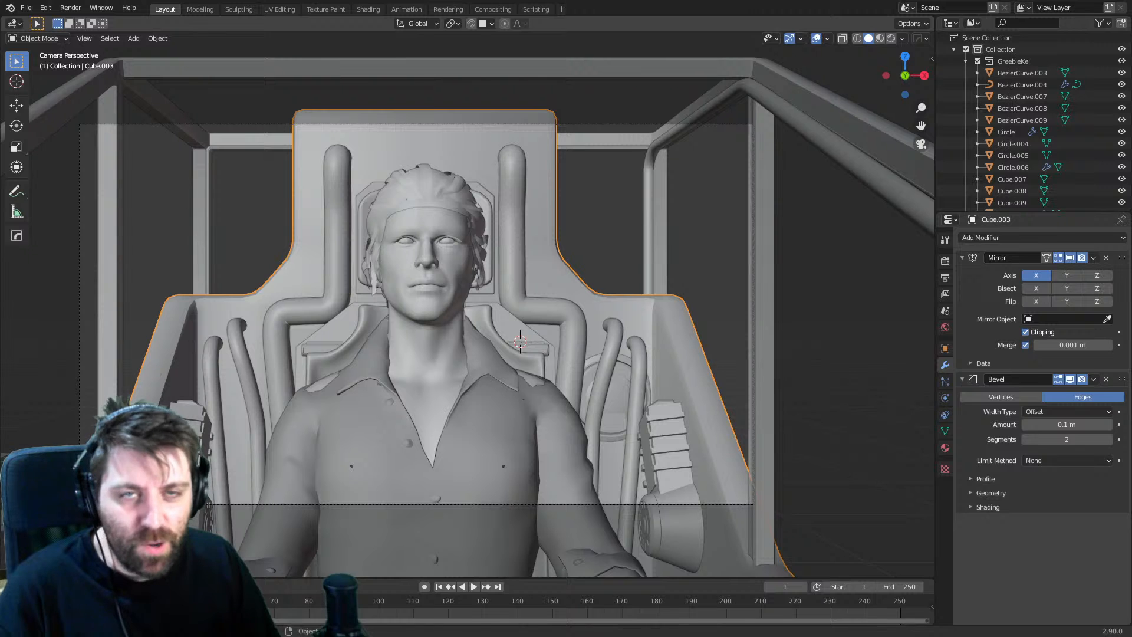
# - Review the cockpit through the camera and the whole ship from outside, and save the file
pyautogui.scroll(-3, 466, 319)
pyautogui.keyDown('shift'); pyautogui.moveTo(182, 509); pyautogui.dragTo(222, 476, button='middle'); pyautogui.keyUp('shift')
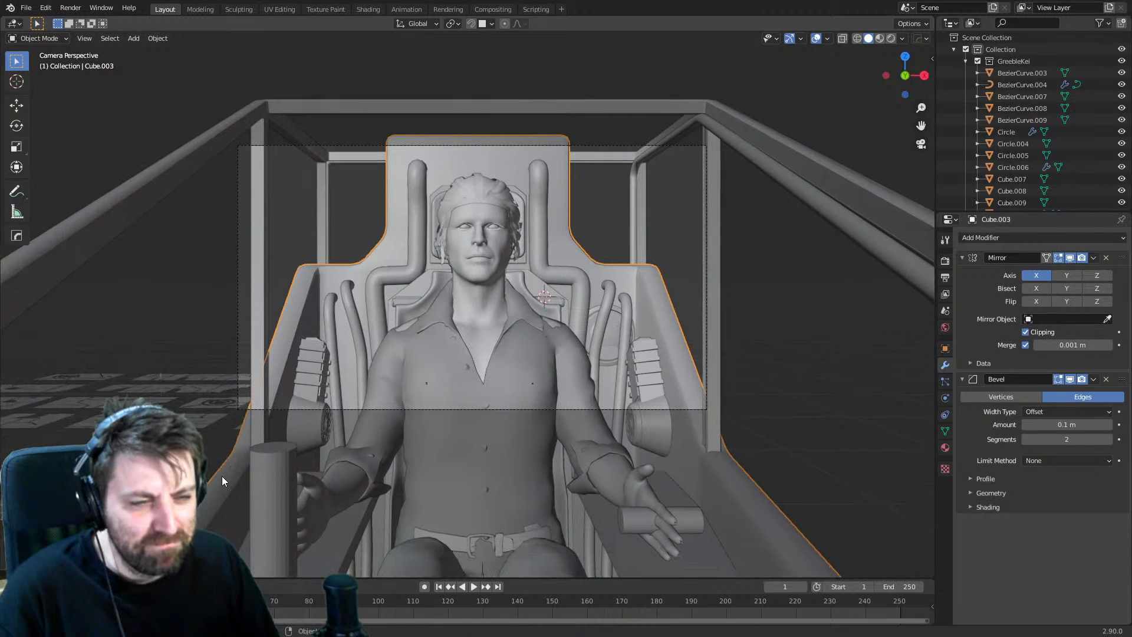
pyautogui.keyDown('shift'); pyautogui.moveTo(352, 448); pyautogui.dragTo(317, 448, button='middle'); pyautogui.keyUp('shift')
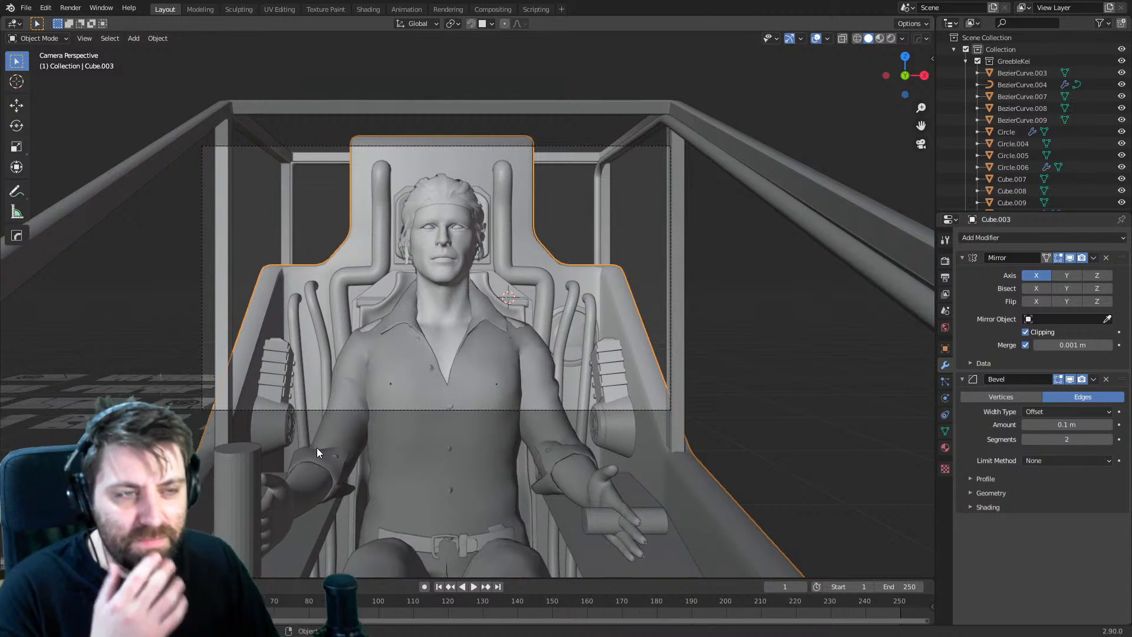
pyautogui.scroll(-1, 324, 424)
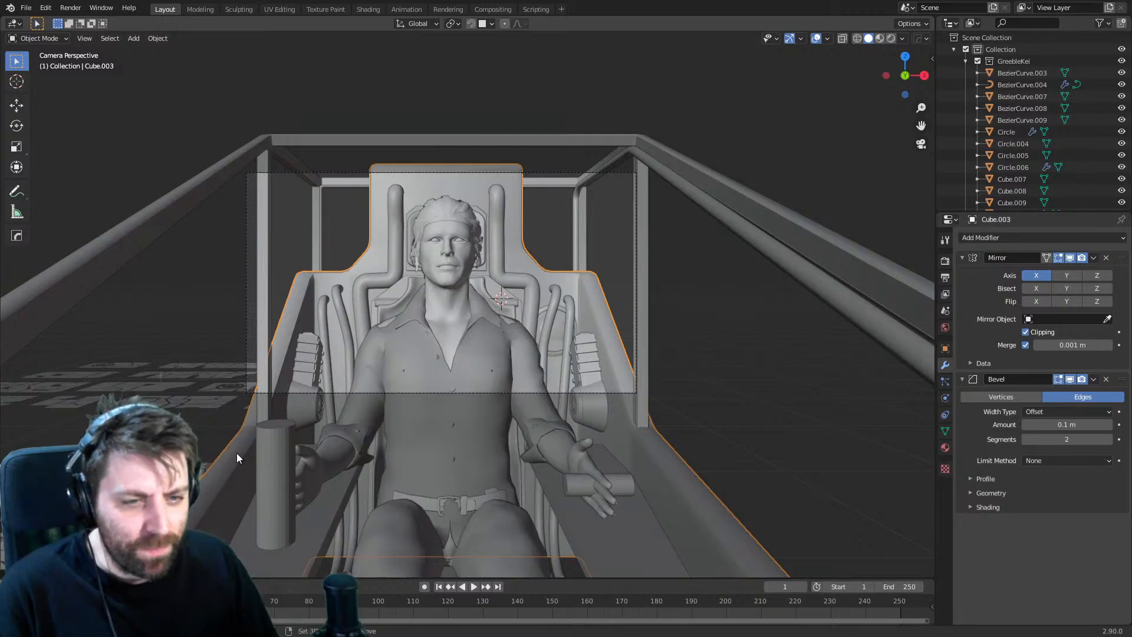
pyautogui.moveTo(236, 453); pyautogui.dragTo(489, 307, button='middle')
pyautogui.press('KP_Decimal')
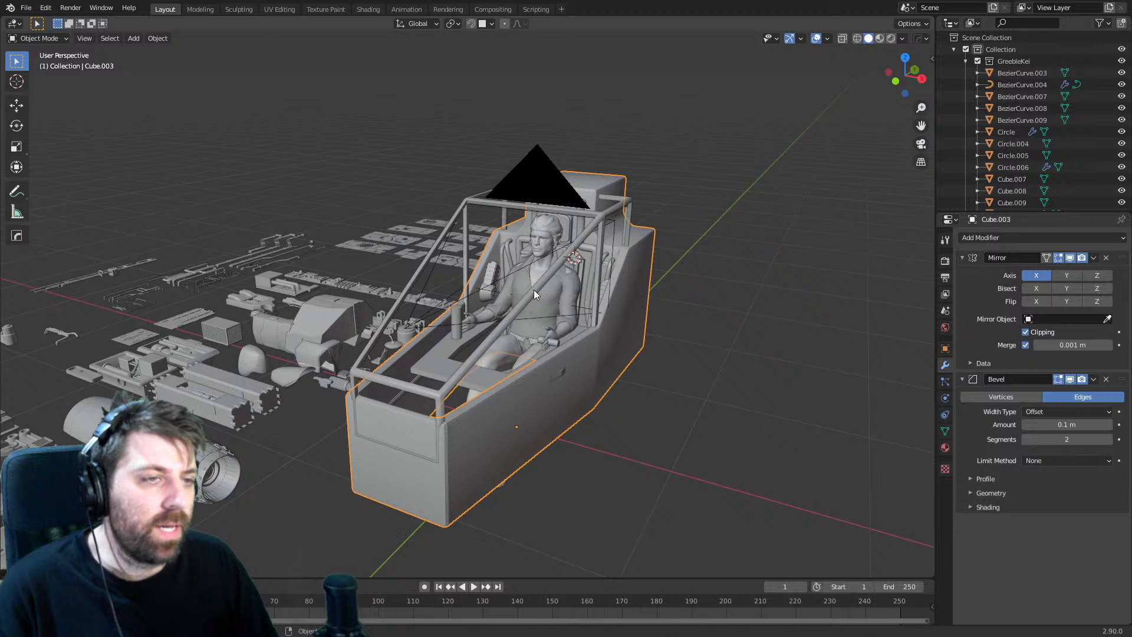
pyautogui.hotkey('ctrl', 's')
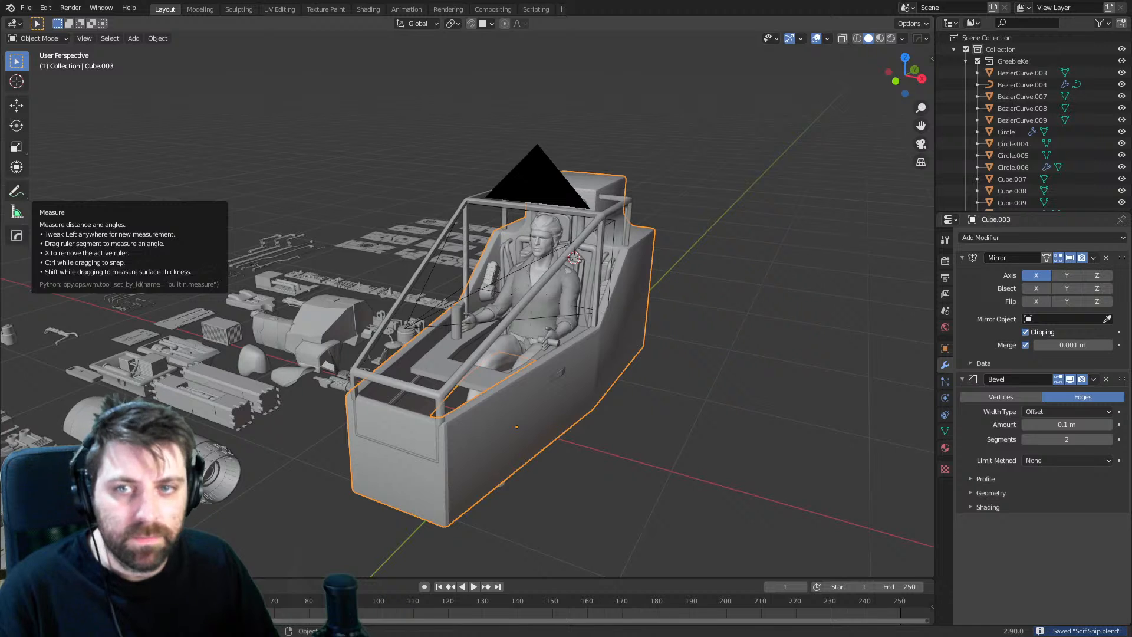
# - In File Explorer, browse to the OneDrive Public folder on drive D: and open ScifiFighter_Markom3D in Blender
pyautogui.press('super+e')
pyautogui.click(347, 399)
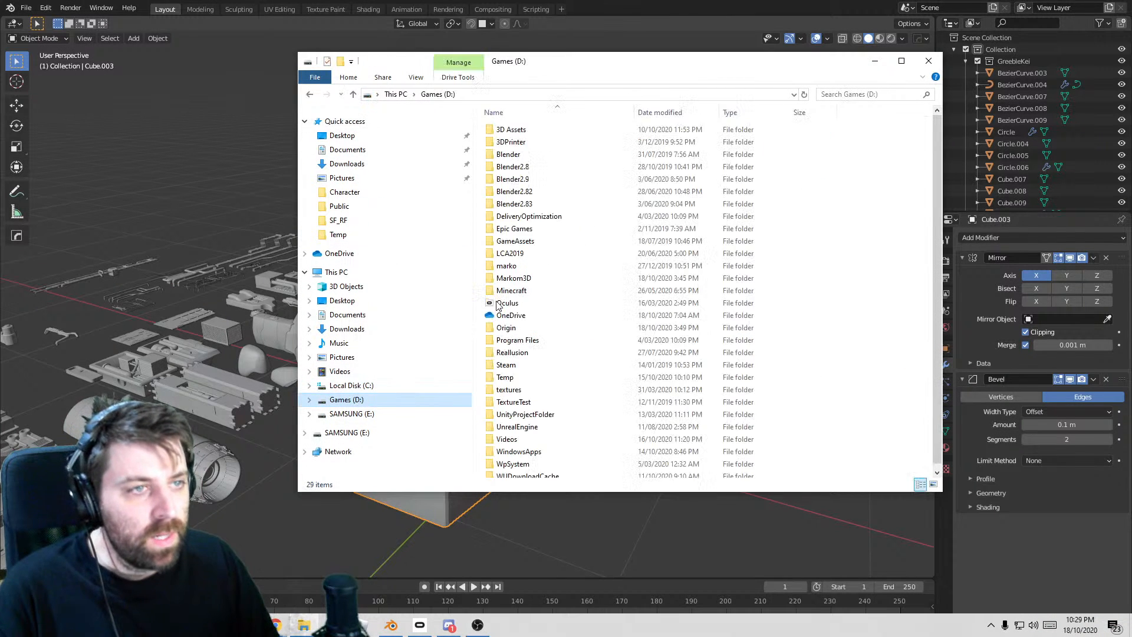
pyautogui.doubleClick(509, 315)
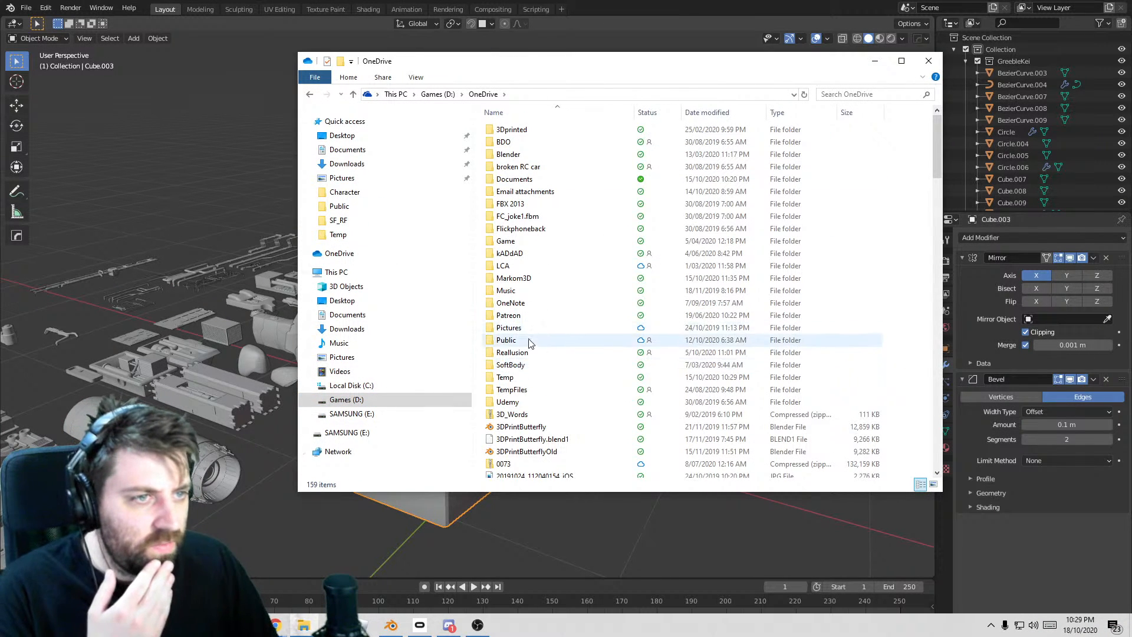
pyautogui.doubleClick(507, 340)
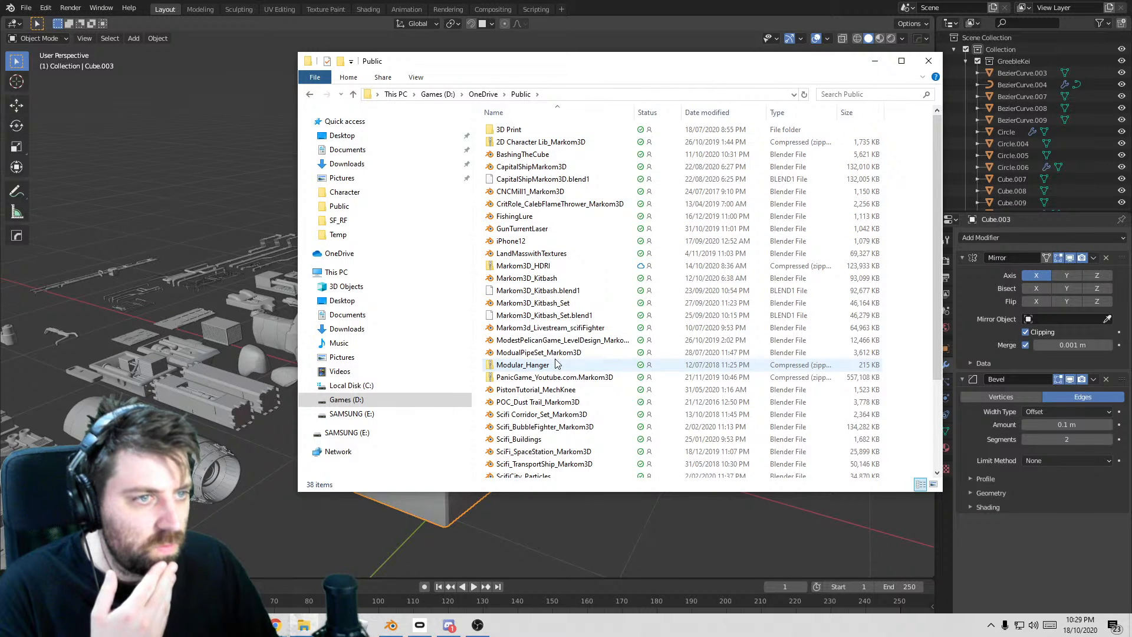
pyautogui.scroll(-1, 557, 364)
pyautogui.scroll(-2, 567, 426)
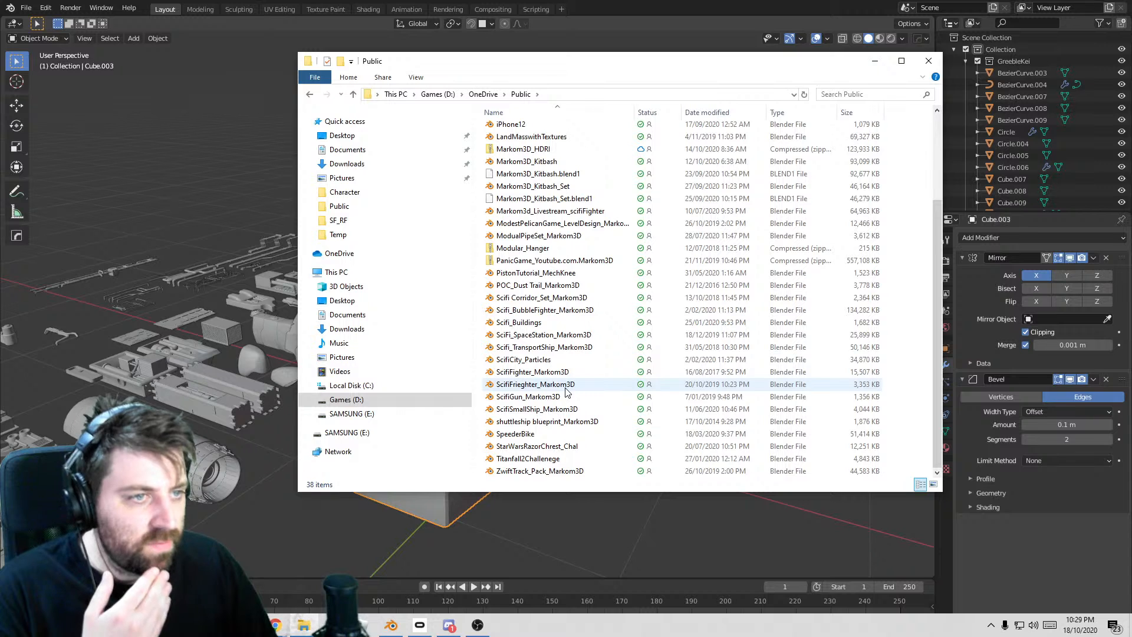
pyautogui.doubleClick(565, 388)
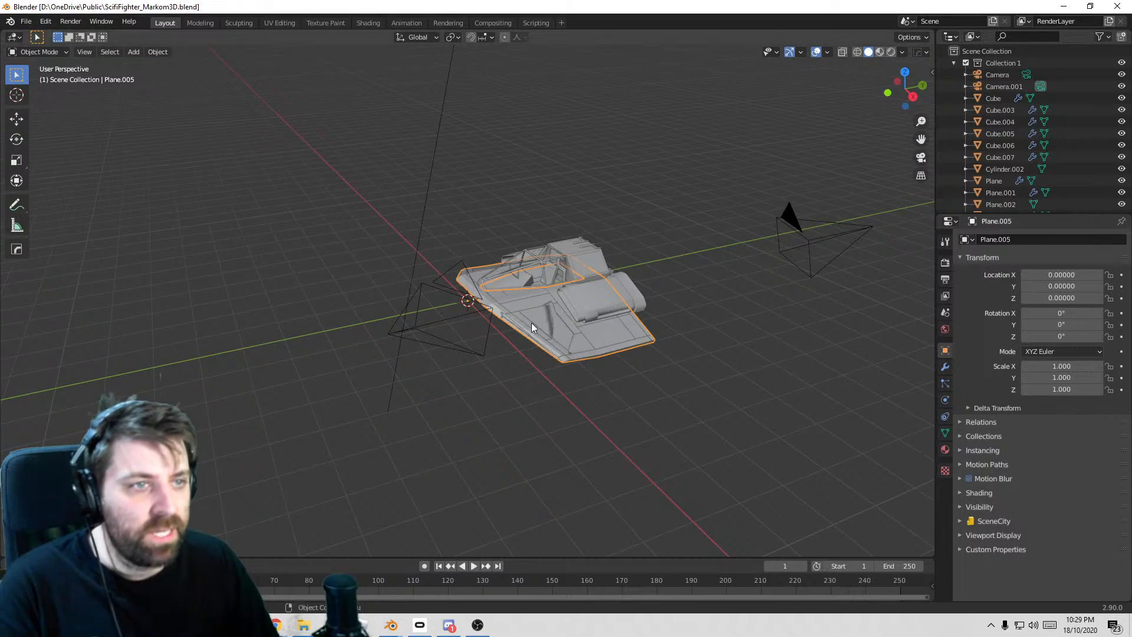
# - Inspect the older sci-fi fighter model closely, including its canopy frame, cockpit and engine
pyautogui.moveTo(532, 324); pyautogui.dragTo(487, 398, button='middle')
pyautogui.scroll(5, 656, 326)
pyautogui.scroll(-4, 387, 328)
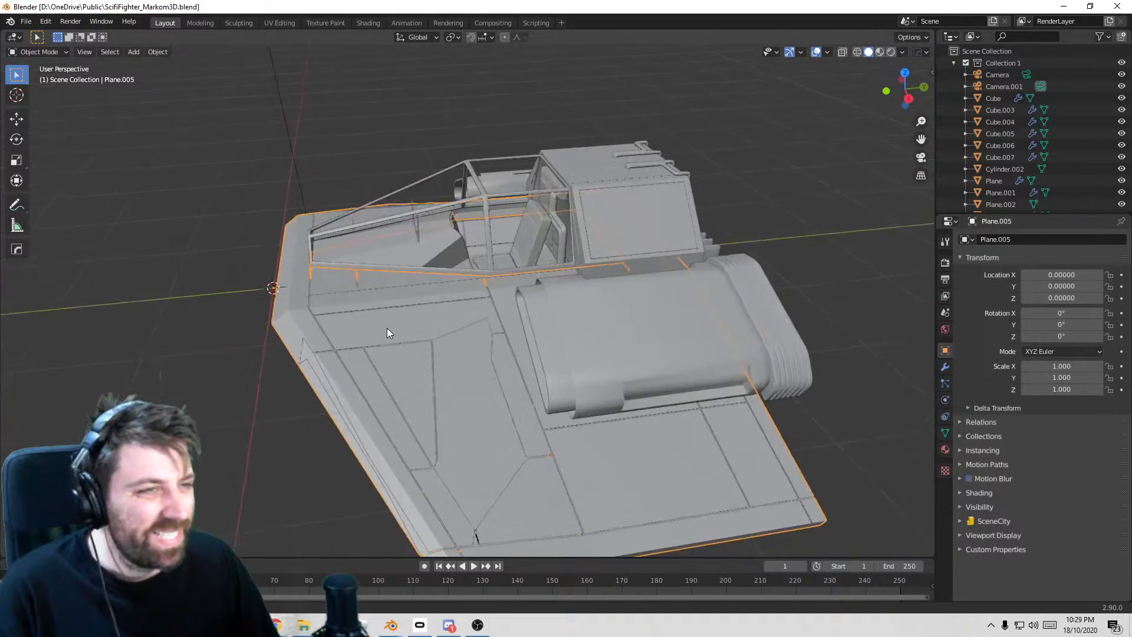
pyautogui.moveTo(387, 327); pyautogui.dragTo(519, 254, button='middle')
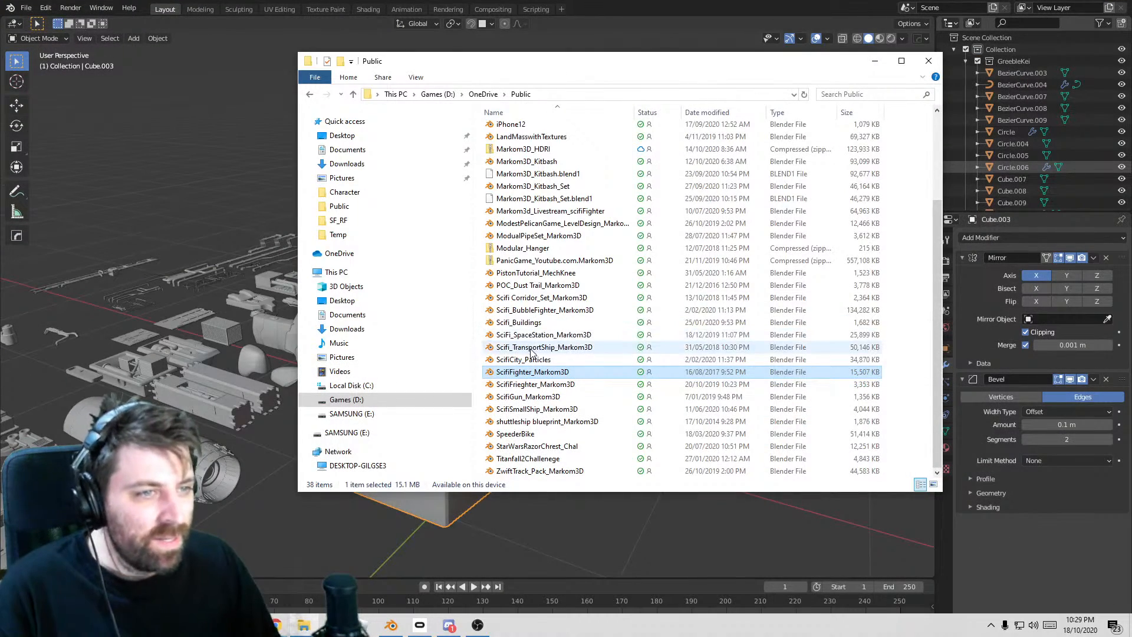
# - Open ScifiSmallShip_Markom3D from the Public folder and inspect the ship model up close
pyautogui.doubleClick(570, 413)
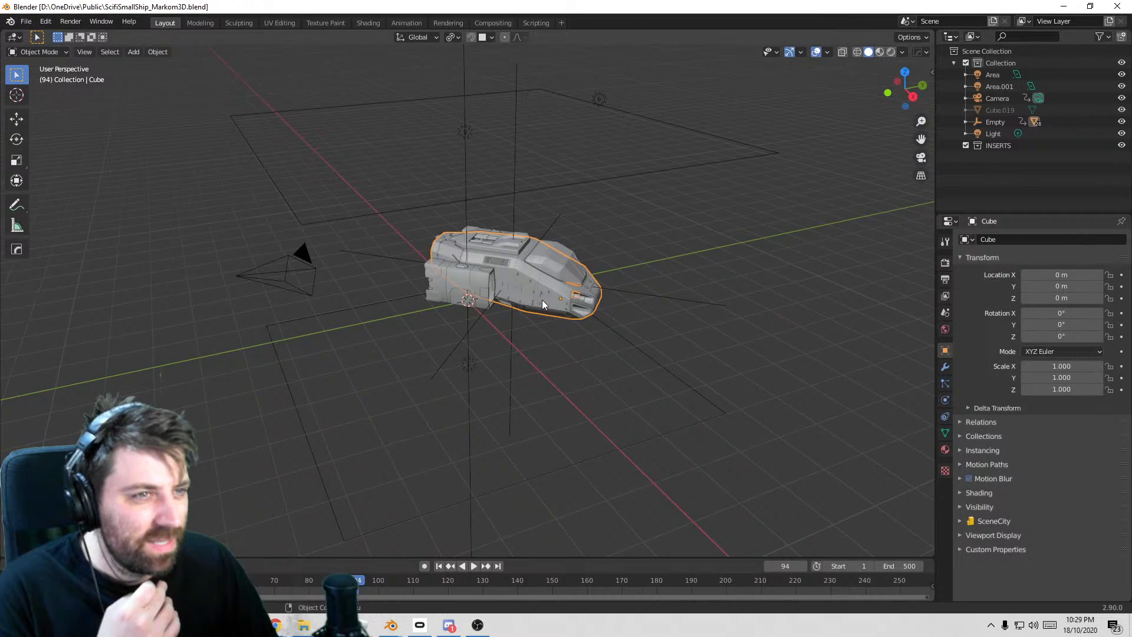
pyautogui.moveTo(451, 298); pyautogui.dragTo(401, 298, button='middle')
pyautogui.scroll(6, 331, 306)
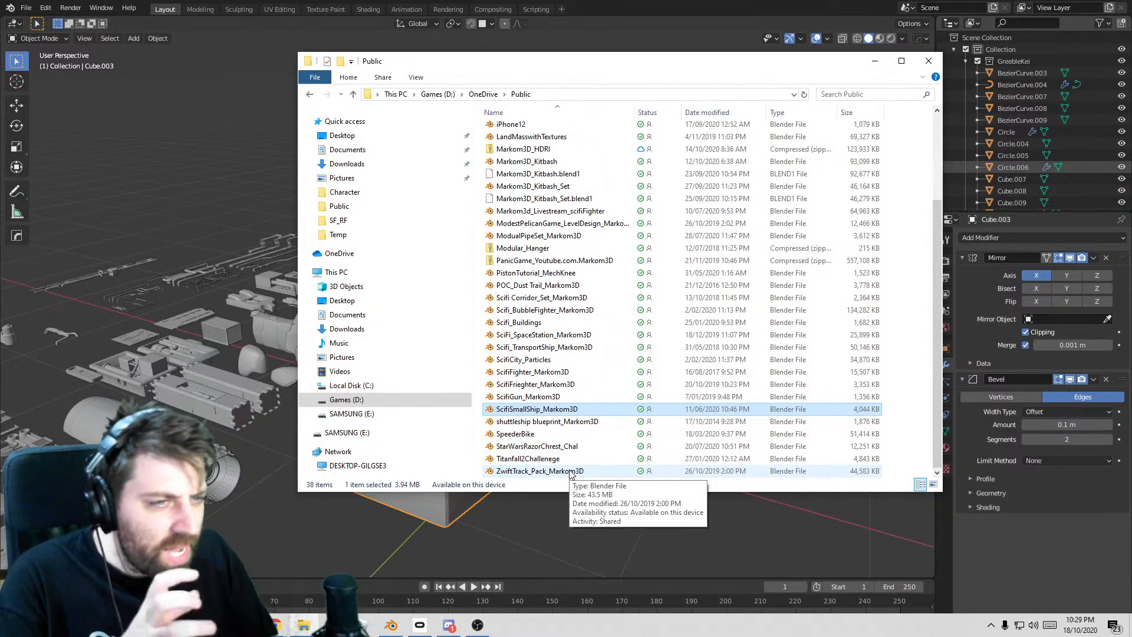
# - Find CapitalShipMarkom3D in the Public folder and open it in Blender
pyautogui.scroll(1, 557, 401)
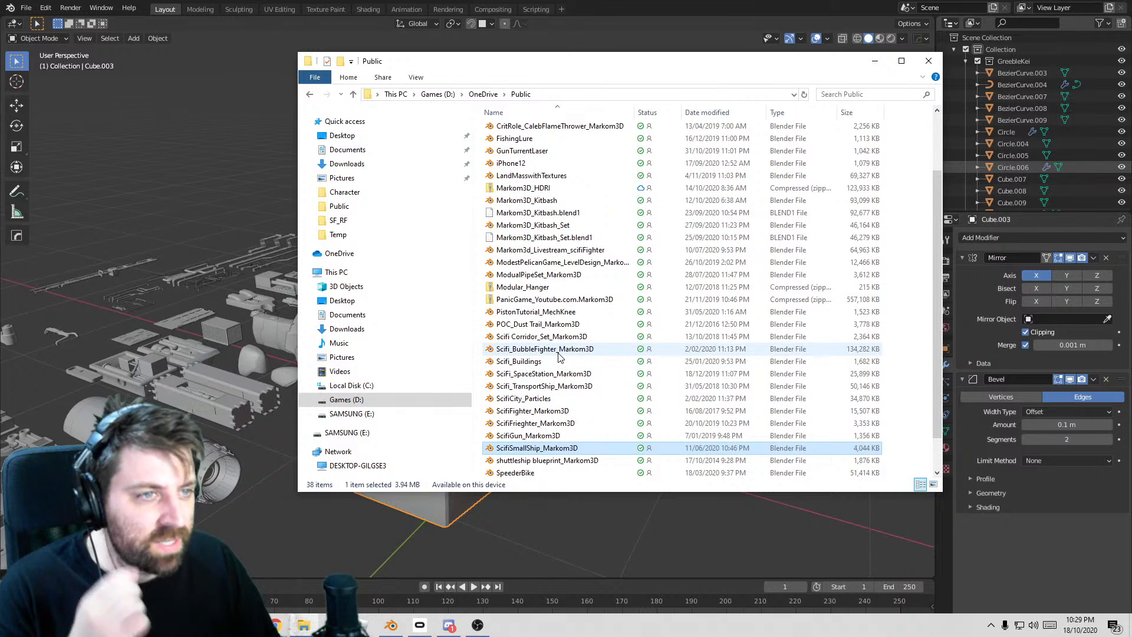
pyautogui.scroll(2, 560, 348)
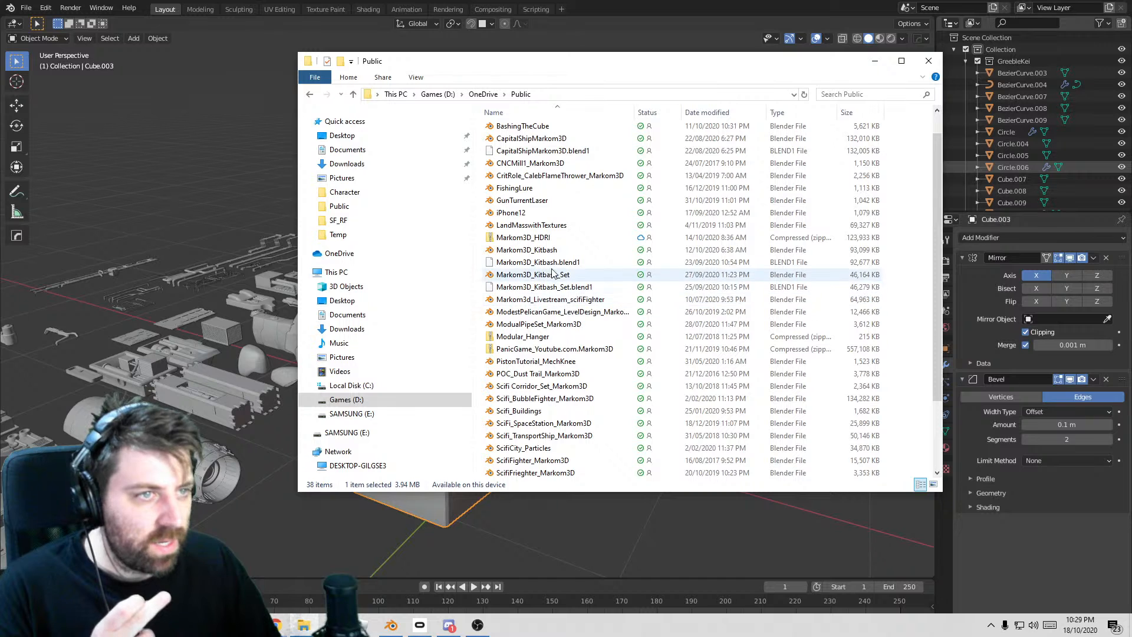
pyautogui.scroll(1, 548, 262)
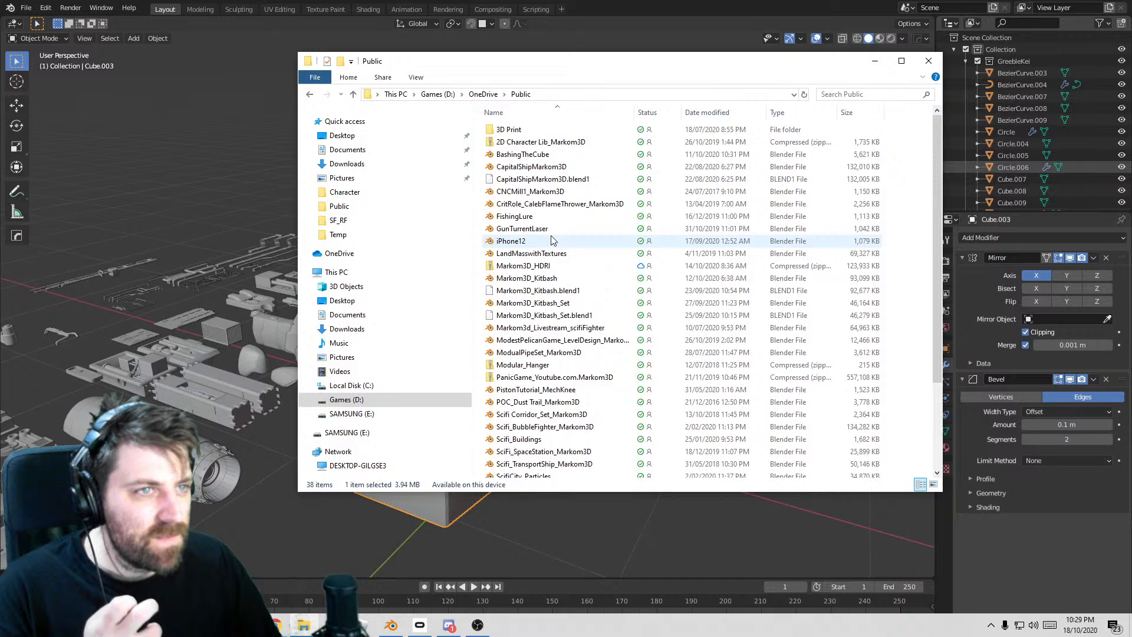
pyautogui.doubleClick(554, 167)
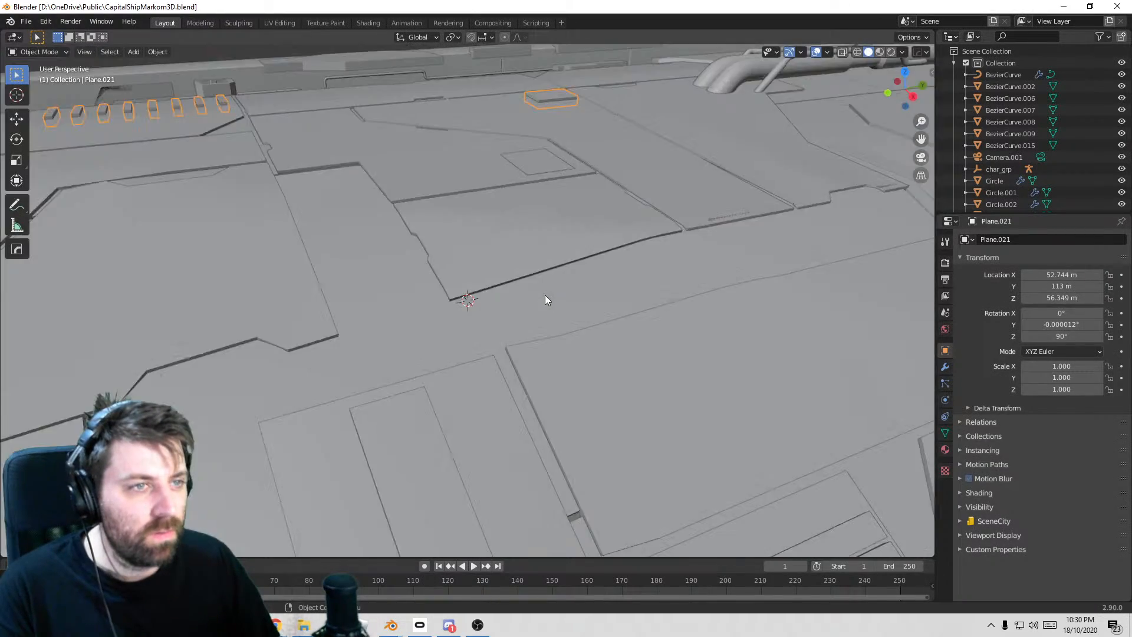
# - Look over the whole capital ship model and close its file to return to the cockpit scene
pyautogui.scroll(-5, 545, 295)
pyautogui.moveTo(545, 295); pyautogui.dragTo(674, 271, button='middle')
pyautogui.scroll(-2, 420, 275)
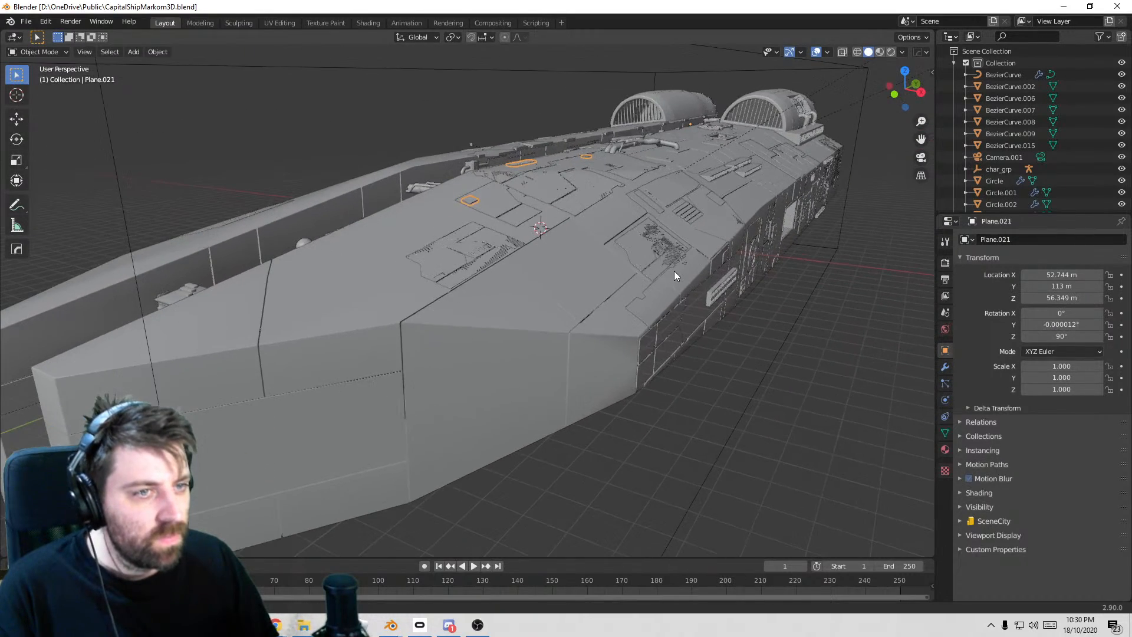
pyautogui.click(1116, 6)
pyautogui.click(636, 516)
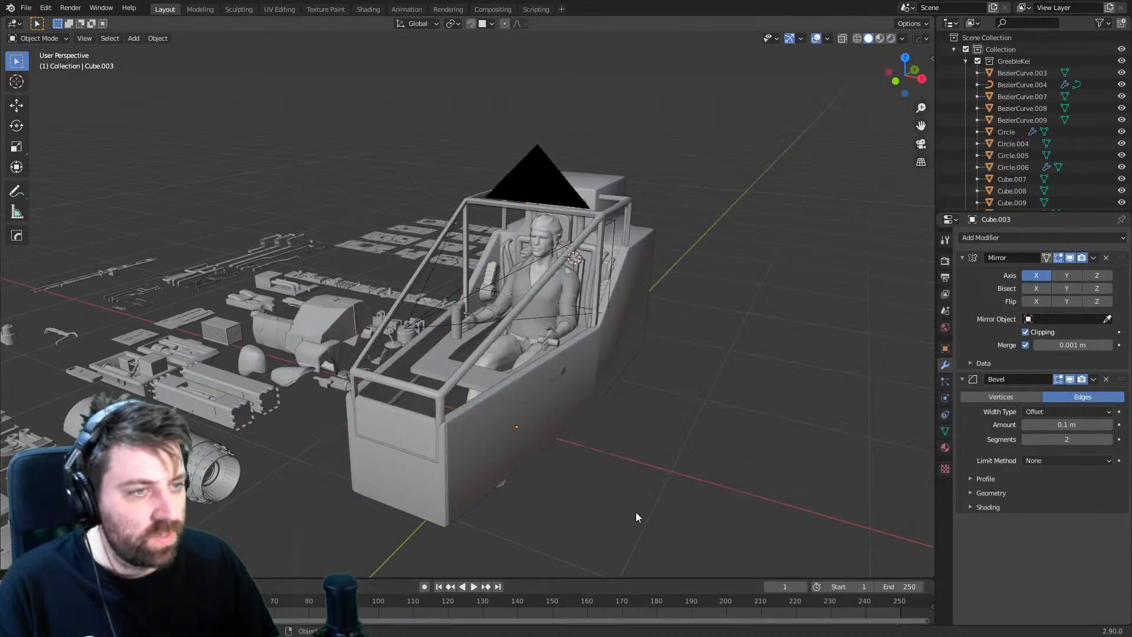
# - Move the ribbed kitbash housing Cube.023 from the parts collection onto the rear of the cockpit hull in side view
pyautogui.moveTo(566, 453); pyautogui.dragTo(316, 292, button='middle')
pyautogui.click(316, 298)
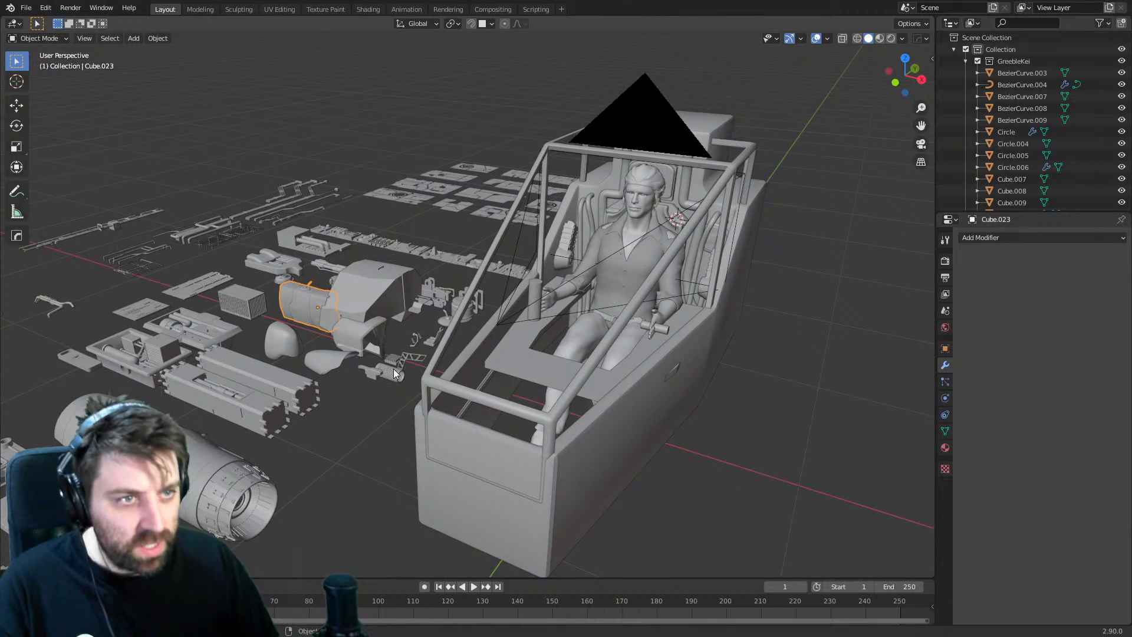
pyautogui.press('KP_Decimal')
pyautogui.press('KP_3')
pyautogui.scroll(-10, 394, 370)
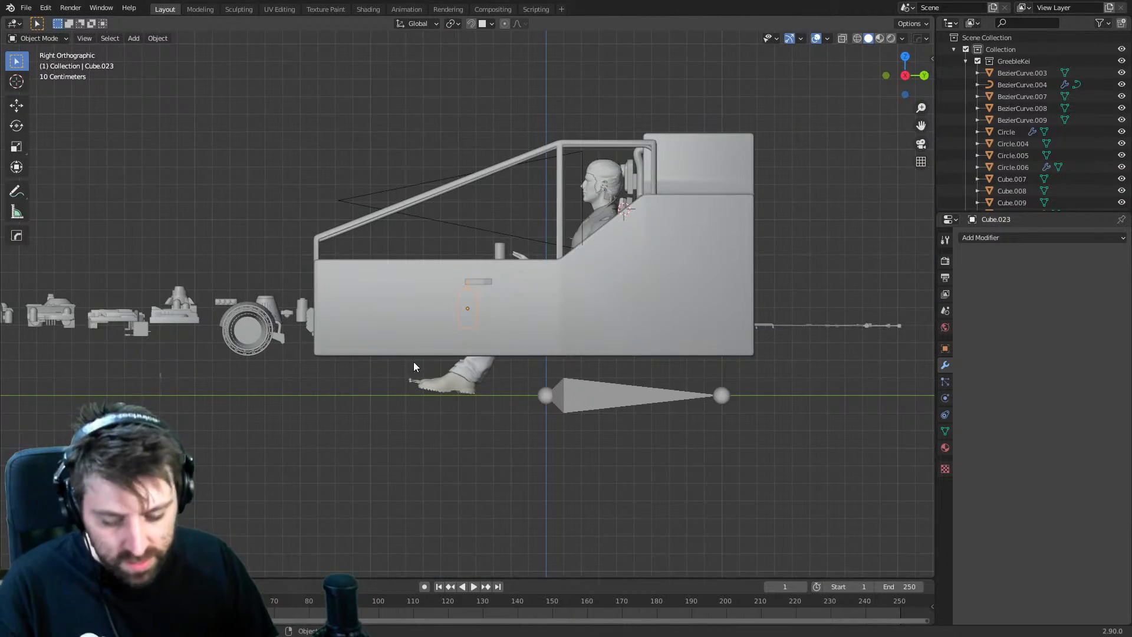
pyautogui.press('g')
pyautogui.click(686, 298)
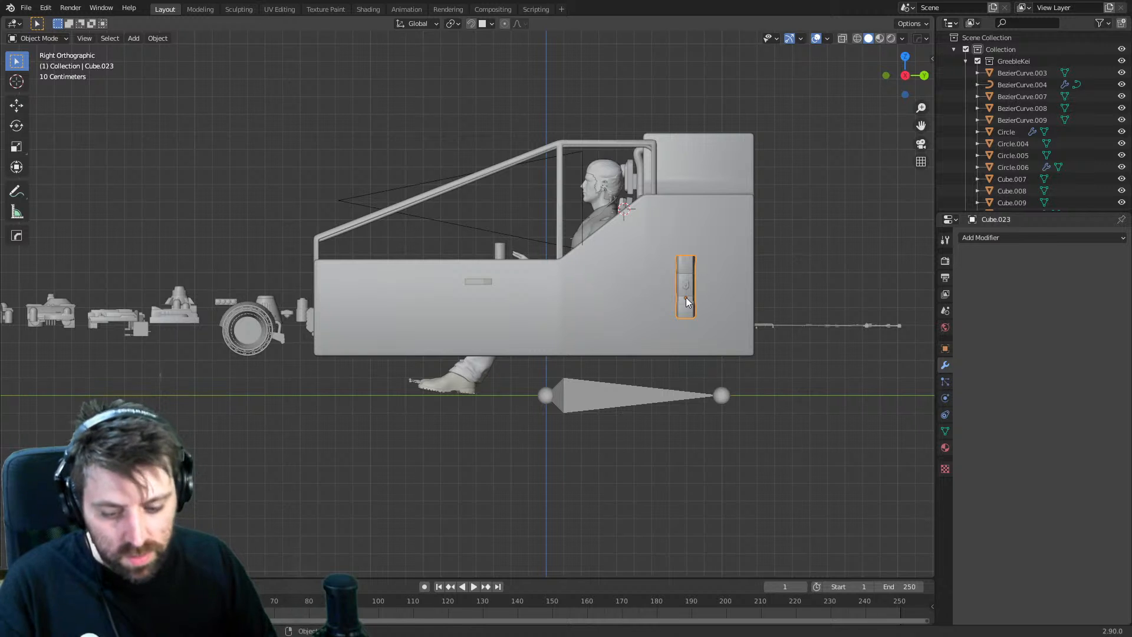
# - Rotate the housing 90° about Y, 90° about Z and 180° in side view so it lies lengthwise along the hull
pyautogui.write('r90')
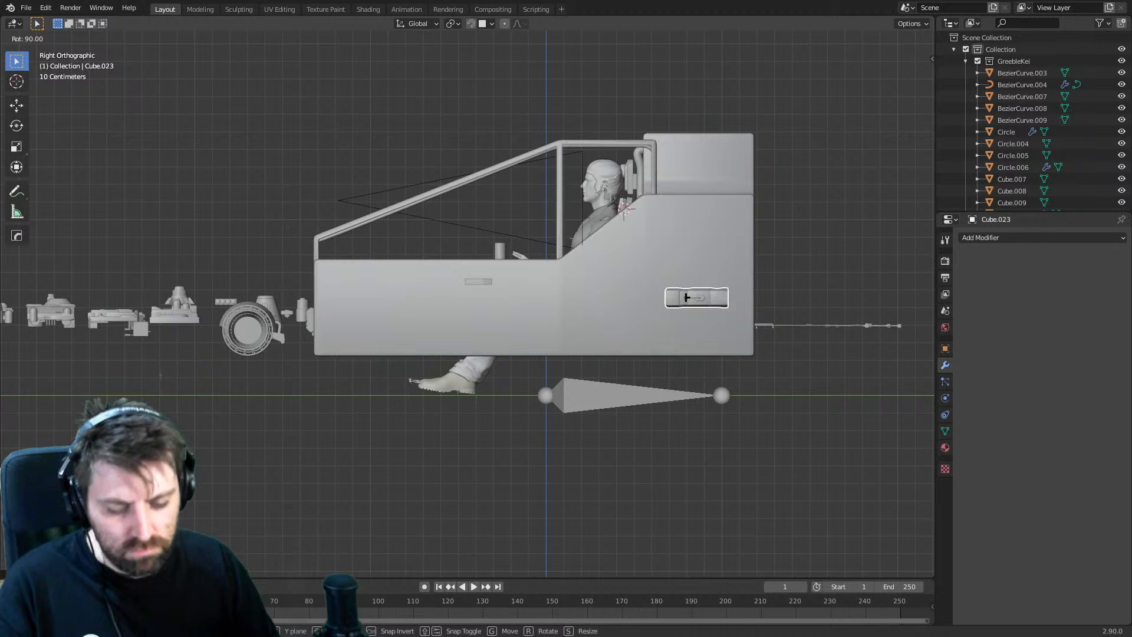
pyautogui.write('y')
pyautogui.click(685, 298)
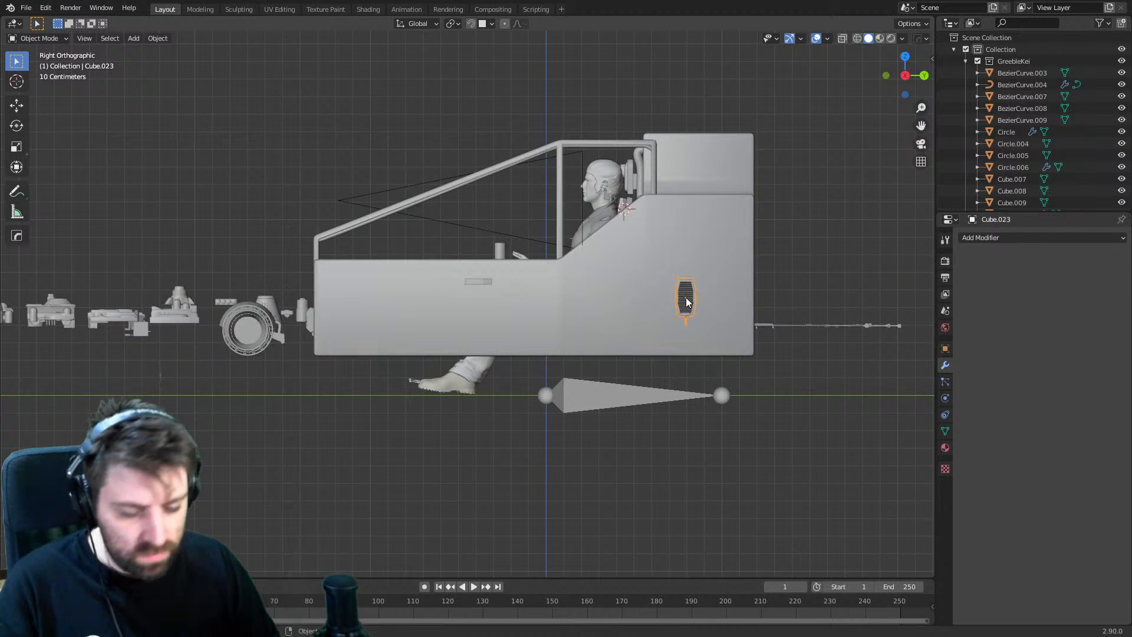
pyautogui.write('r90y')
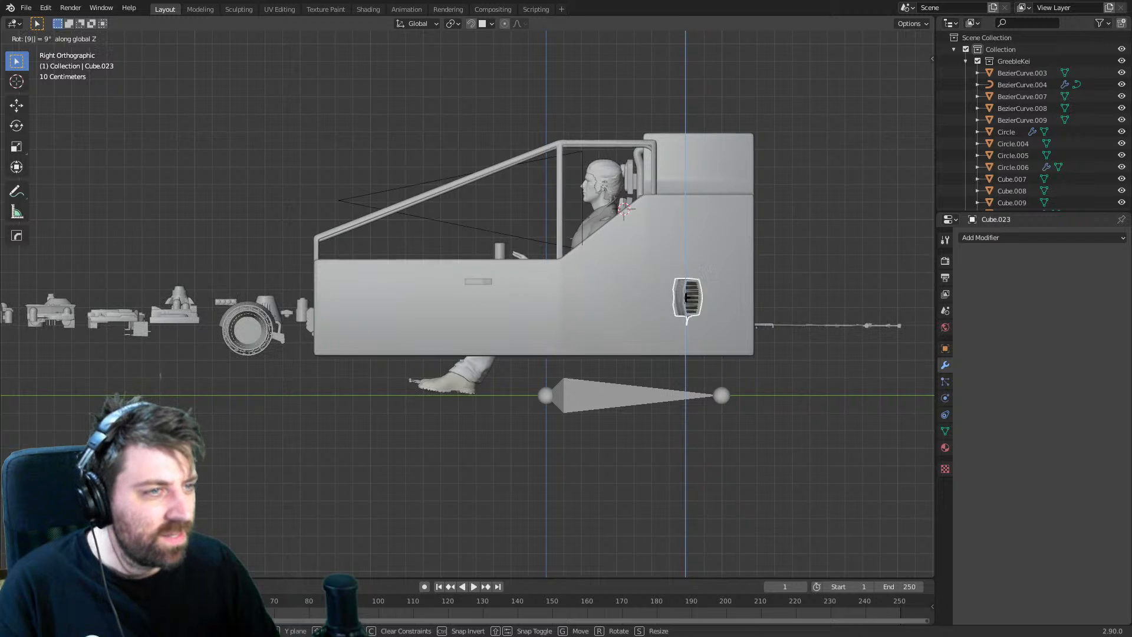
pyautogui.write('z')
pyautogui.click(687, 298)
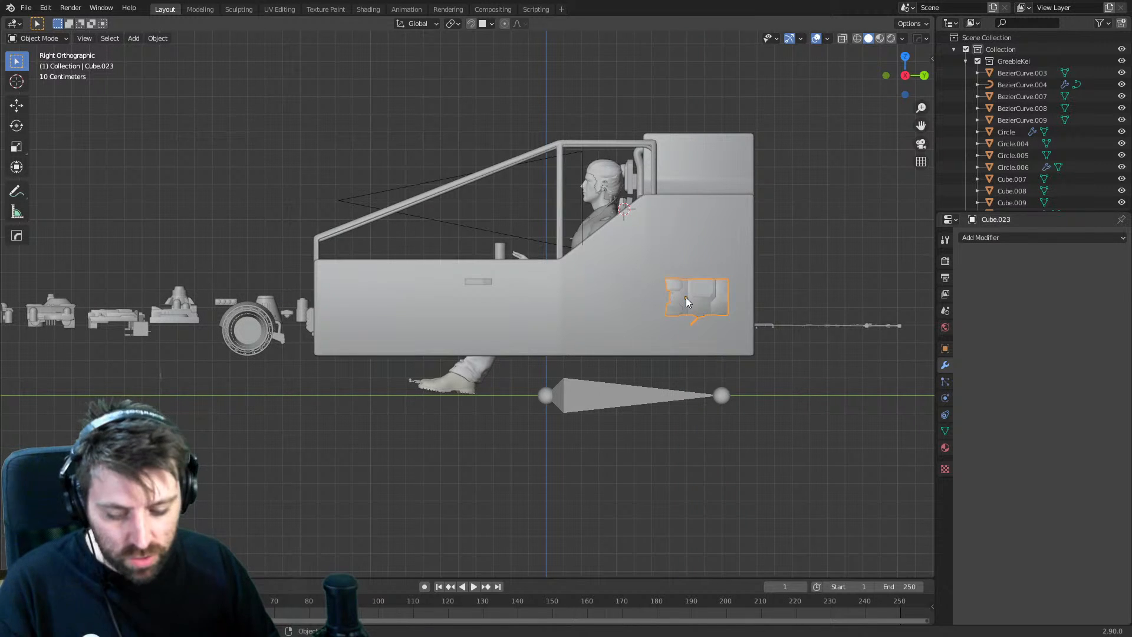
pyautogui.write('r180')
pyautogui.click(685, 298)
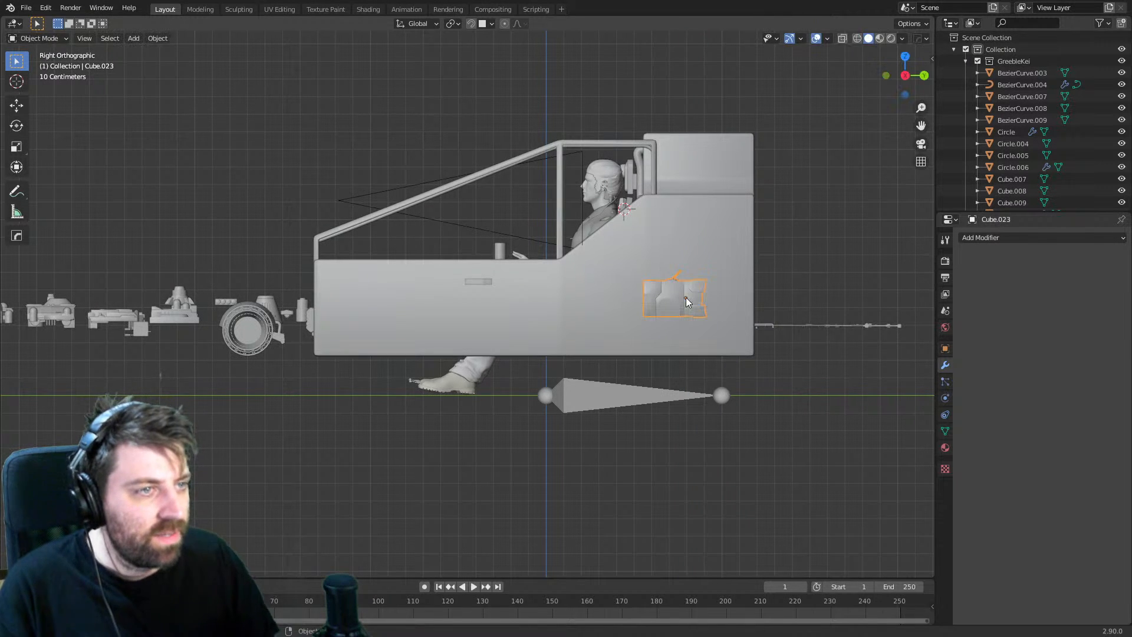
# - Scale the housing up to roughly the height of the rear hull and shift it toward the back of the ship
pyautogui.scroll(5, 685, 297)
pyautogui.scroll(-5, 702, 304)
pyautogui.scroll(-4, 716, 360)
pyautogui.press('s')
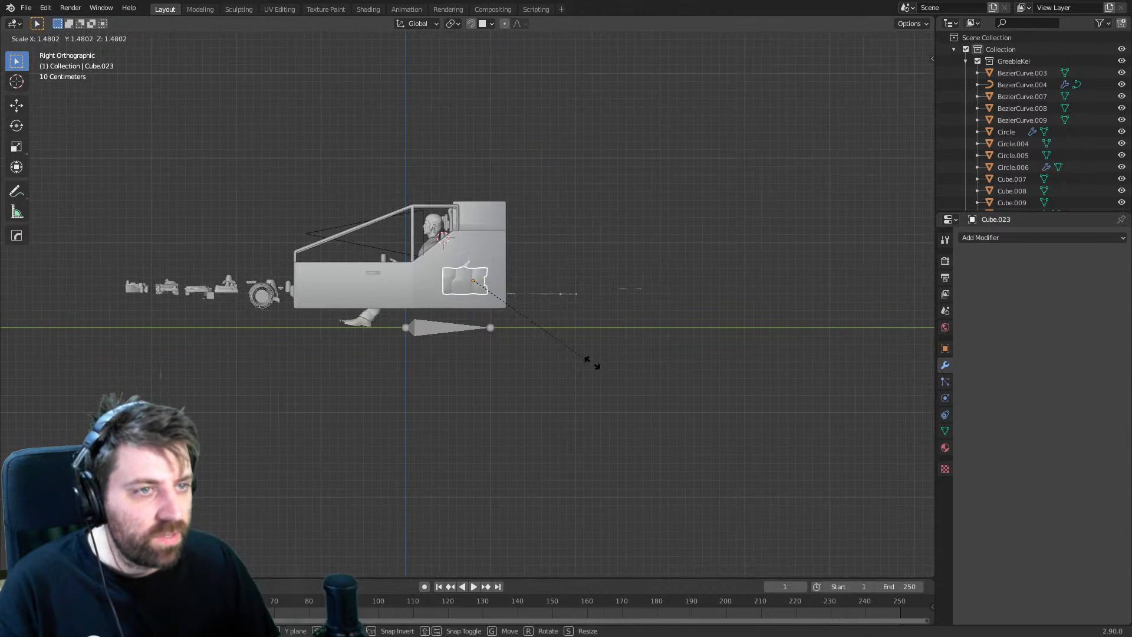
pyautogui.click(791, 425)
pyautogui.press('g')
pyautogui.click(634, 338)
pyautogui.press('s')
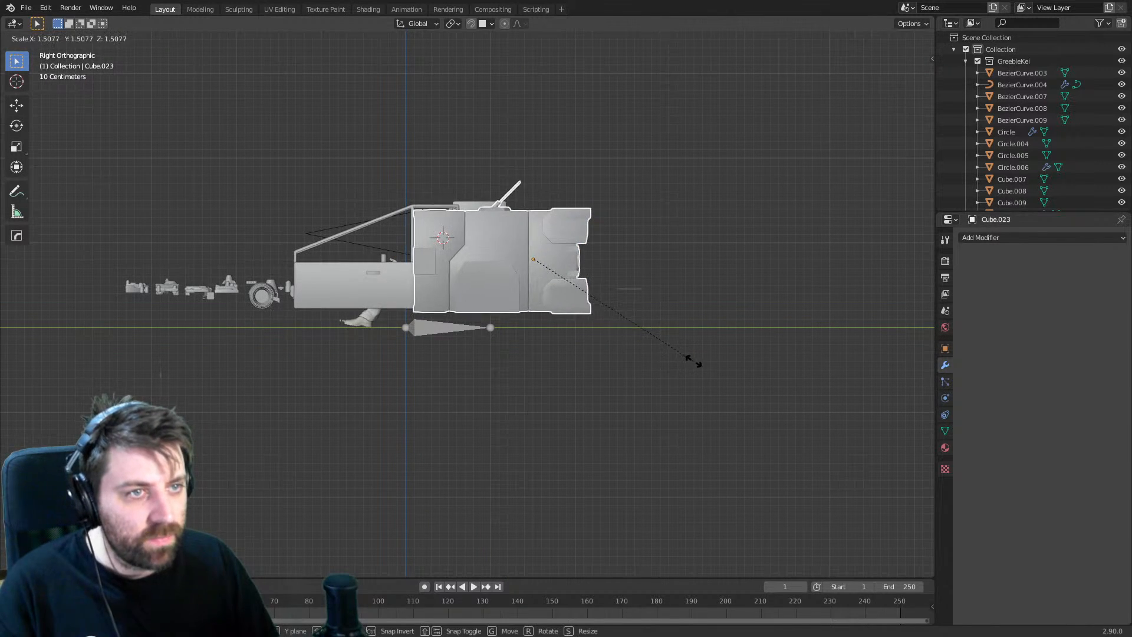
pyautogui.click(720, 357)
pyautogui.moveTo(720, 357); pyautogui.dragTo(681, 380, button='middle')
pyautogui.press('KP_3')
pyautogui.scroll(2, 689, 364)
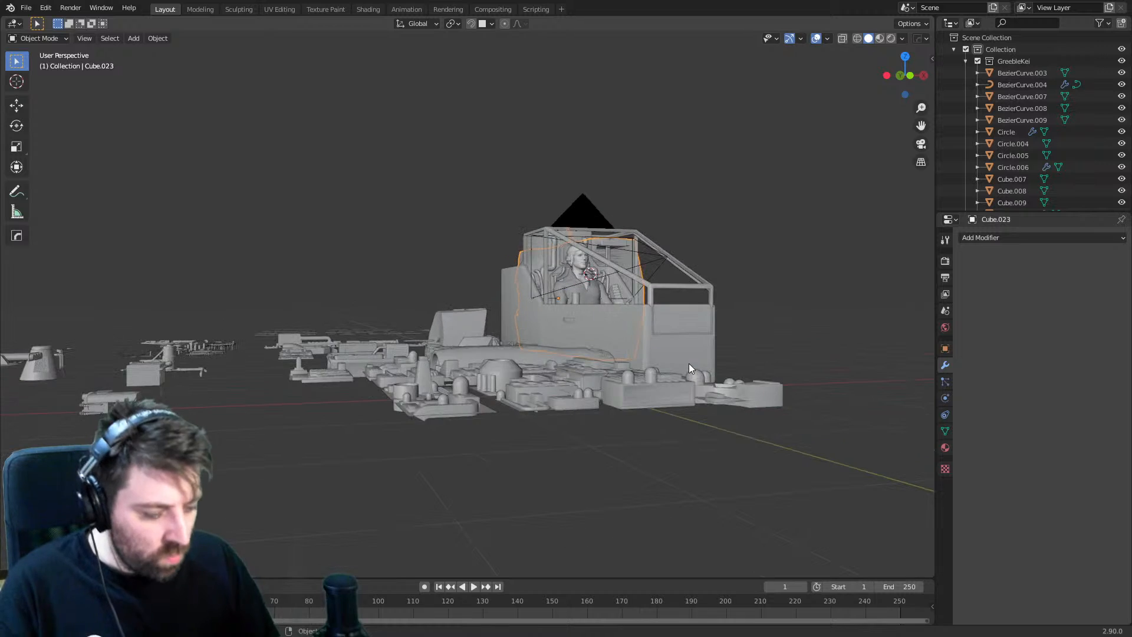
# - Place the housing just outside the hull's side in front view and scale it down to fit beside the cockpit
pyautogui.press('KP_1')
pyautogui.scroll(4, 689, 363)
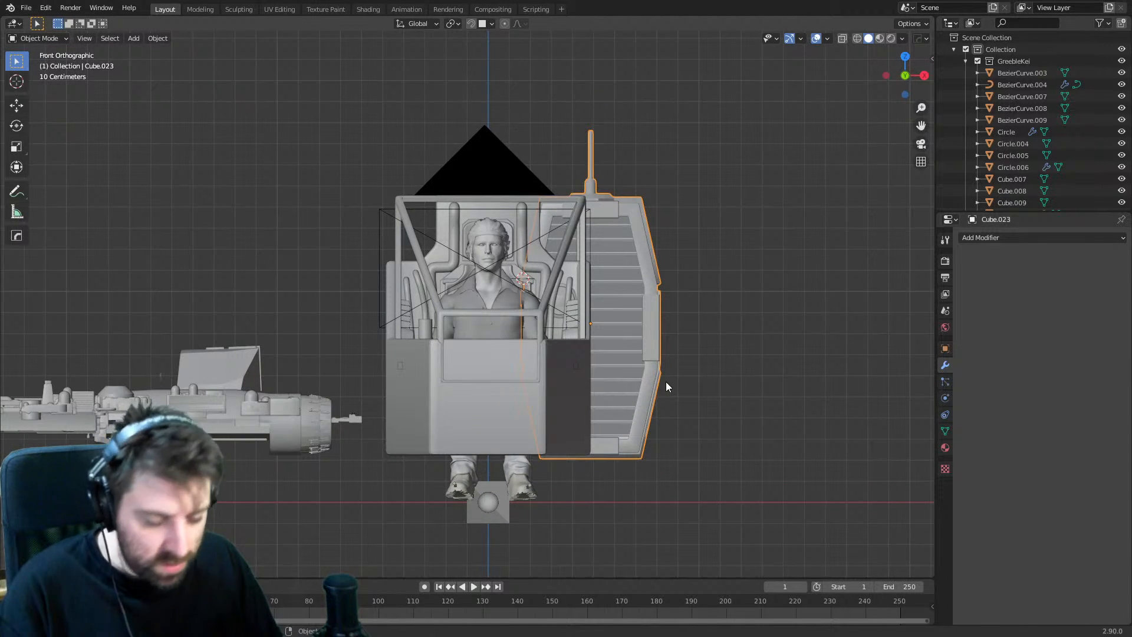
pyautogui.press('g')
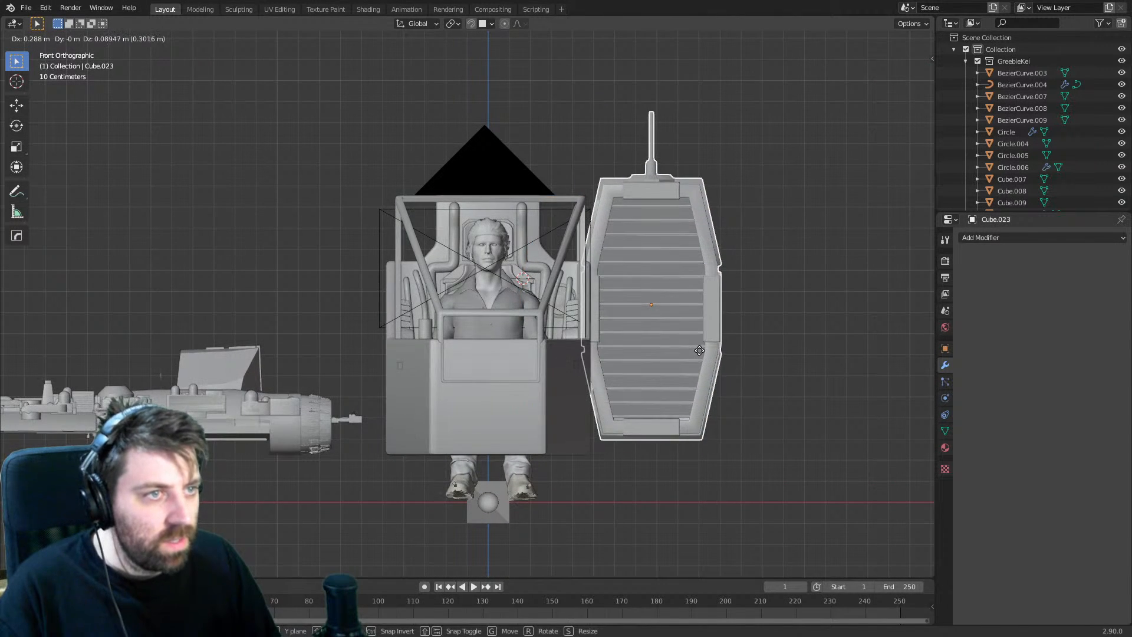
pyautogui.click(698, 351)
pyautogui.press('s')
pyautogui.click(745, 351)
pyautogui.press('g')
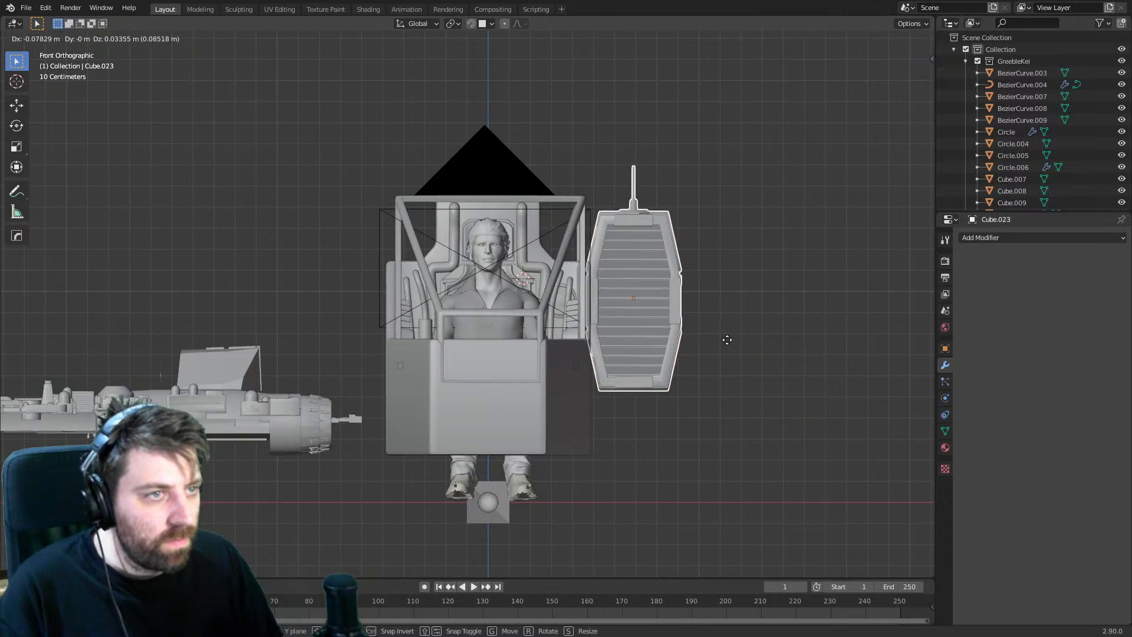
pyautogui.click(726, 344)
# - Slide the housing forward along the Y axis so it sits alongside the rear hull
pyautogui.moveTo(726, 342); pyautogui.dragTo(602, 384, button='middle')
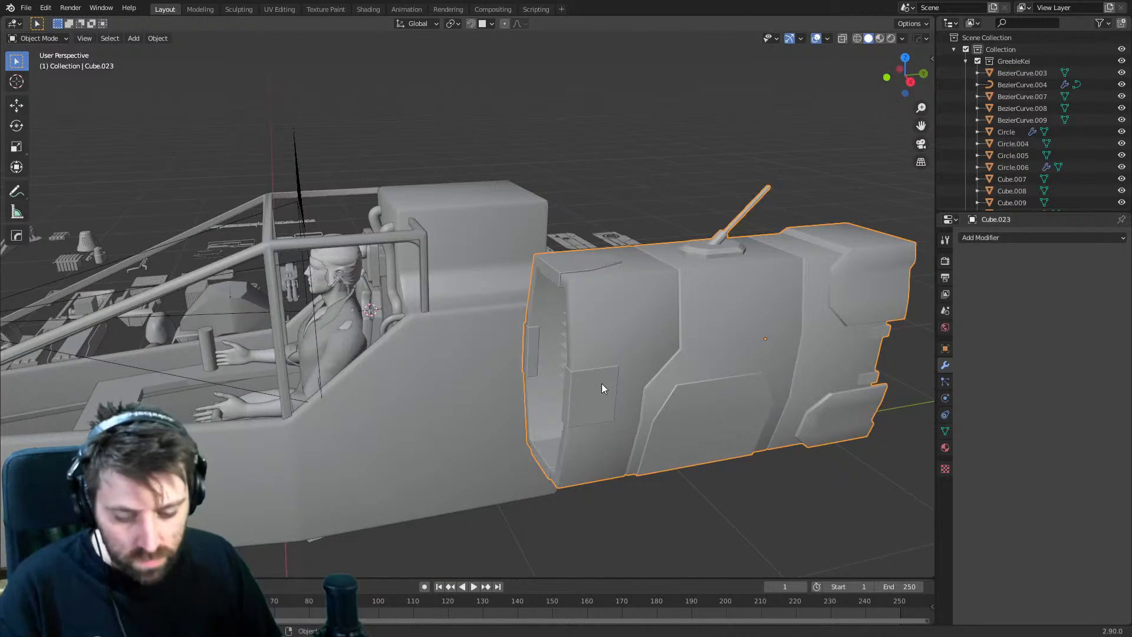
pyautogui.press('g')
pyautogui.press('y')
pyautogui.click(437, 406)
pyautogui.scroll(-6, 438, 405)
pyautogui.moveTo(437, 406); pyautogui.dragTo(514, 401, button='middle')
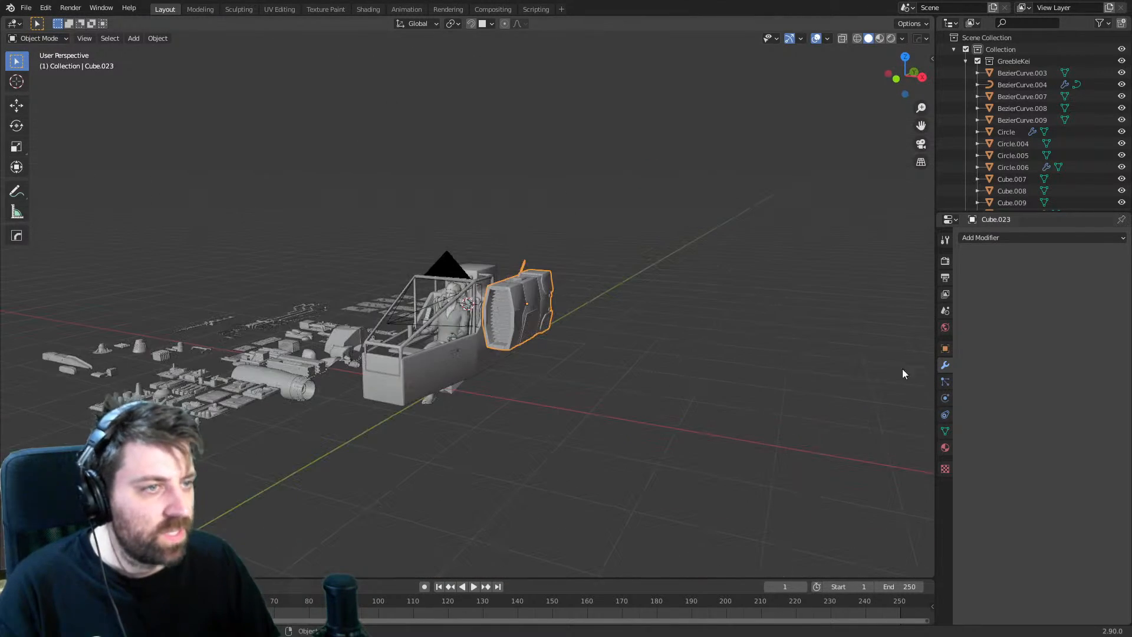
# - Add an X-axis Mirror modifier to the housing with hull Cube.003 as mirror object, and check both sides in camera view
pyautogui.click(1027, 238)
pyautogui.click(888, 356)
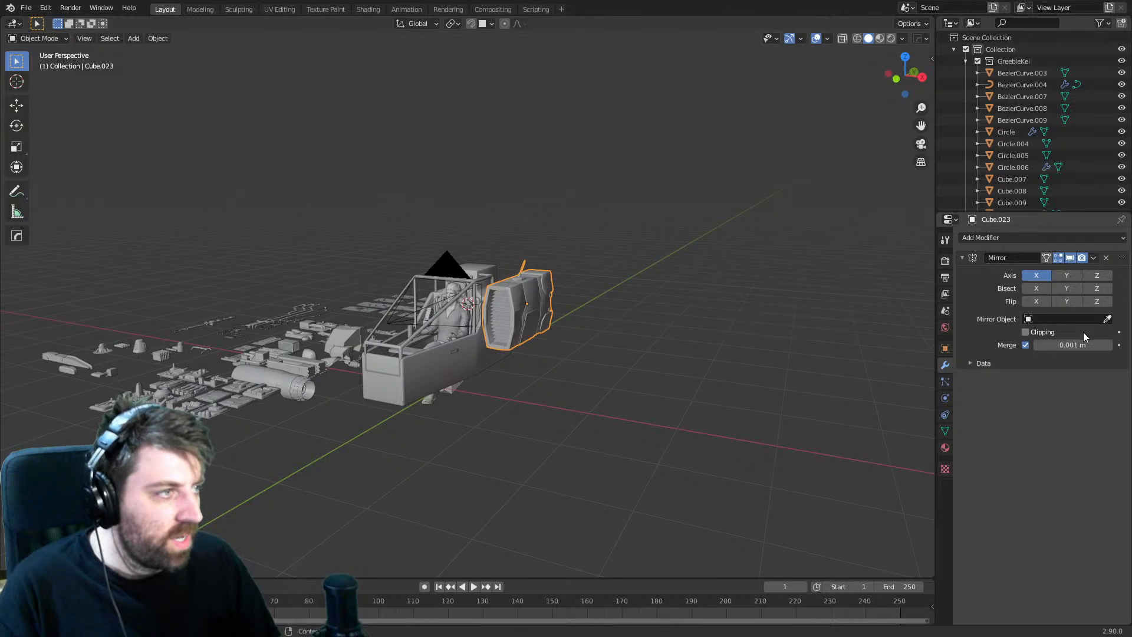
pyautogui.click(460, 354)
pyautogui.press('KP_0')
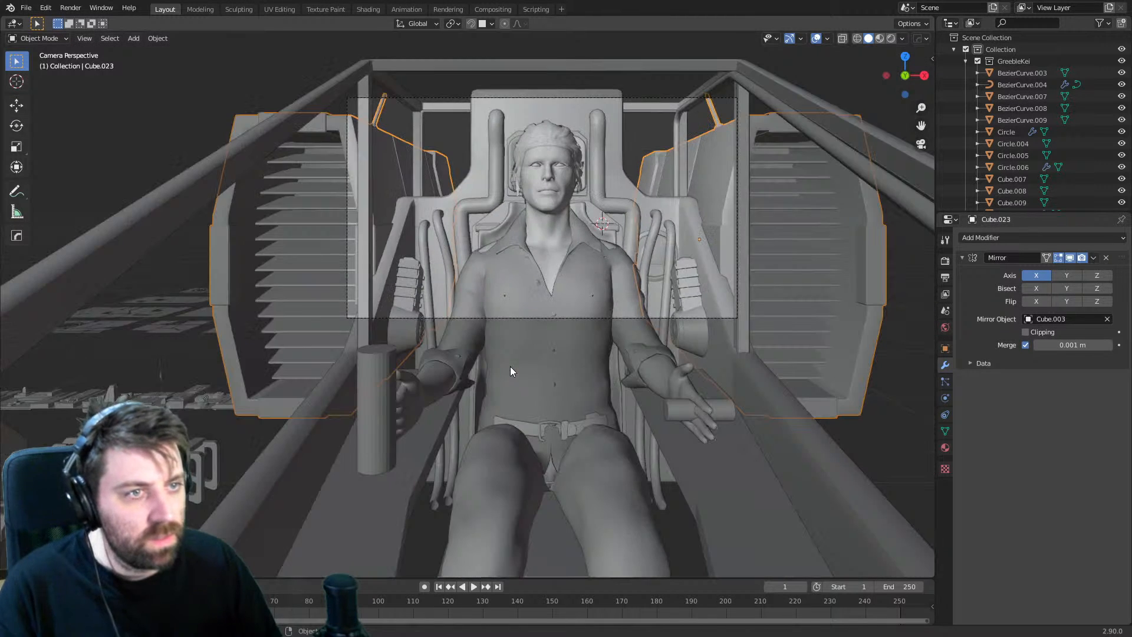
pyautogui.keyDown('shift'); pyautogui.moveTo(558, 303); pyautogui.dragTo(551, 342, button='middle'); pyautogui.keyUp('shift')
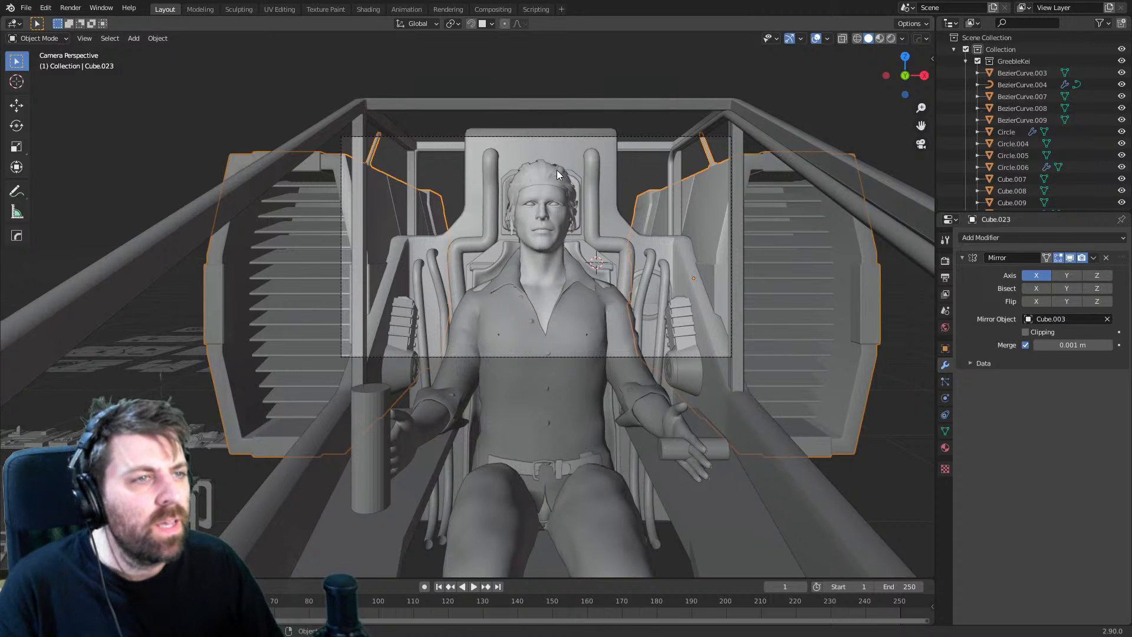
# - Add a horizontal loop cut around the lower part of the raised block behind the pilot's head in the Cube.003 mesh
pyautogui.click(472, 175)
pyautogui.press('Tab')
pyautogui.scroll(4, 494, 329)
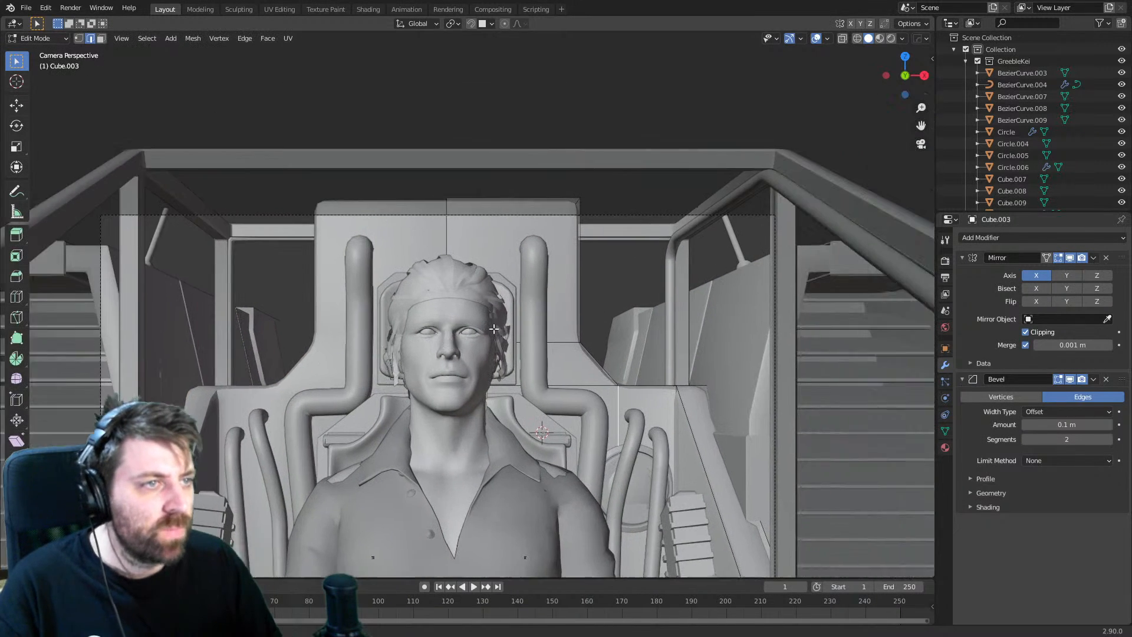
pyautogui.scroll(2, 583, 275)
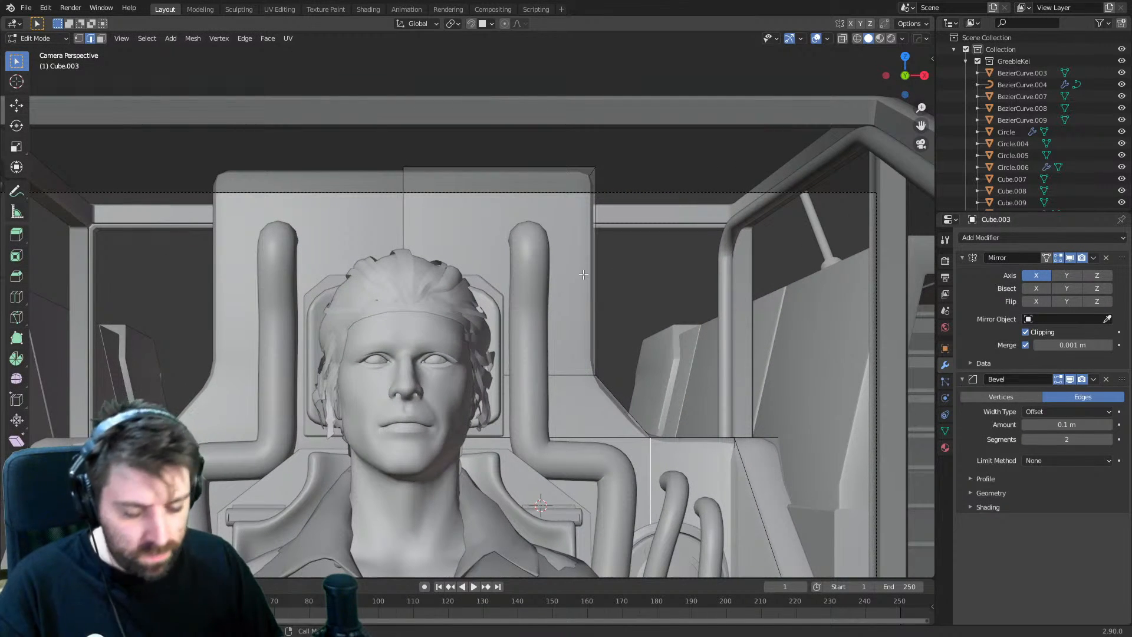
pyautogui.press('3')
pyautogui.click(564, 270)
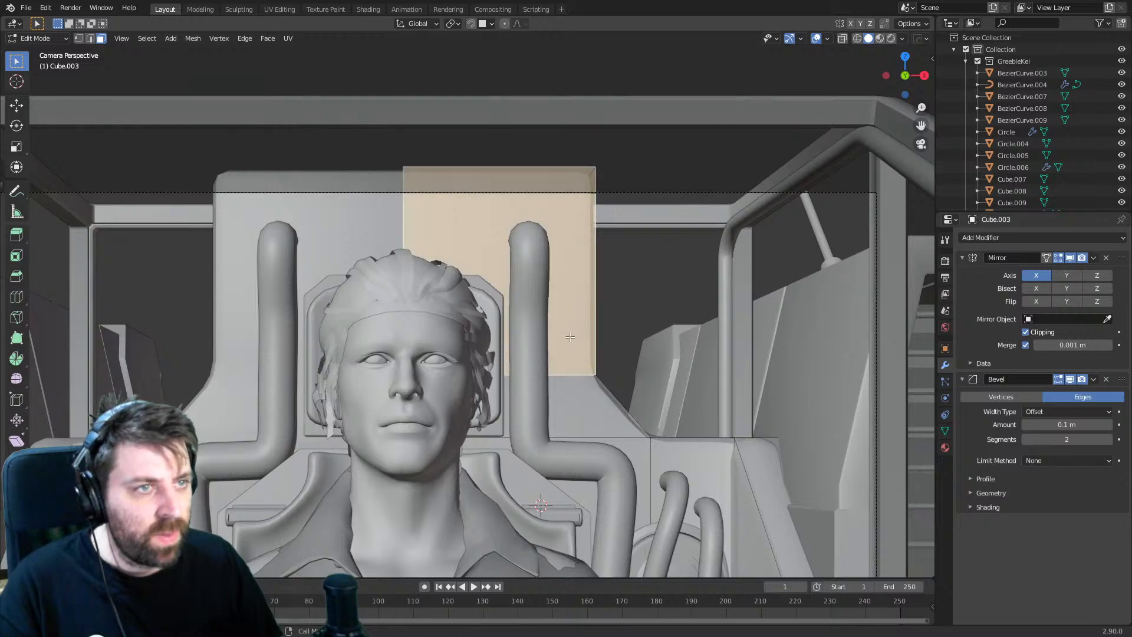
pyautogui.moveTo(571, 336); pyautogui.dragTo(534, 328, button='middle')
pyautogui.scroll(3, 510, 265)
pyautogui.keyDown('shift'); pyautogui.moveTo(511, 265); pyautogui.dragTo(497, 334, button='middle'); pyautogui.keyUp('shift')
pyautogui.scroll(4, 498, 334)
pyautogui.hotkey('ctrl', 'r')
pyautogui.click(473, 298)
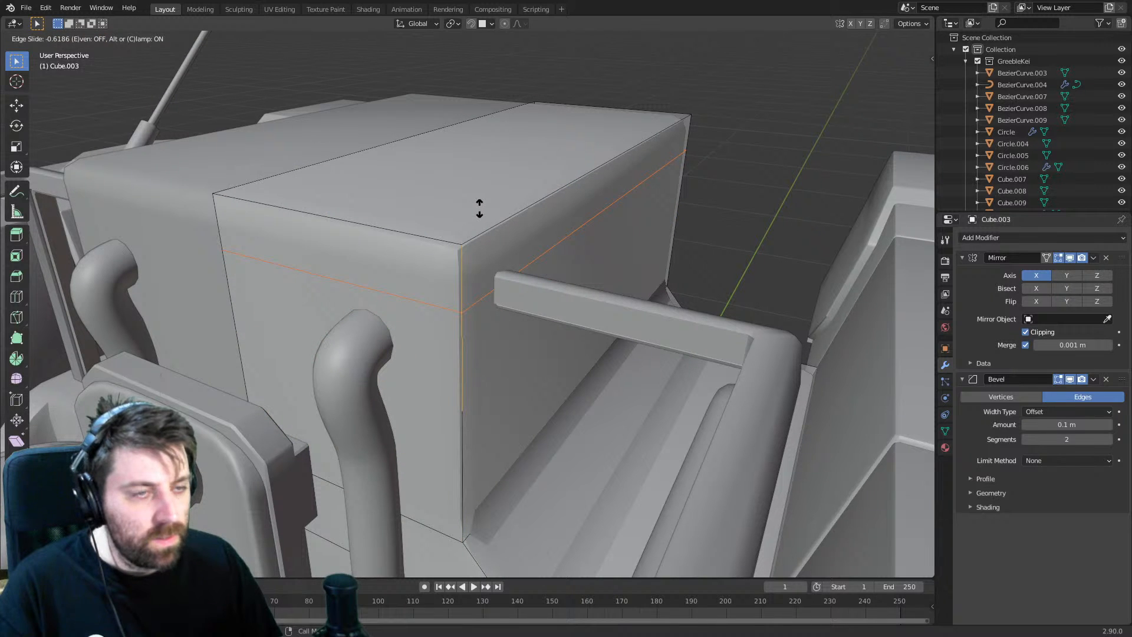
pyautogui.click(485, 400)
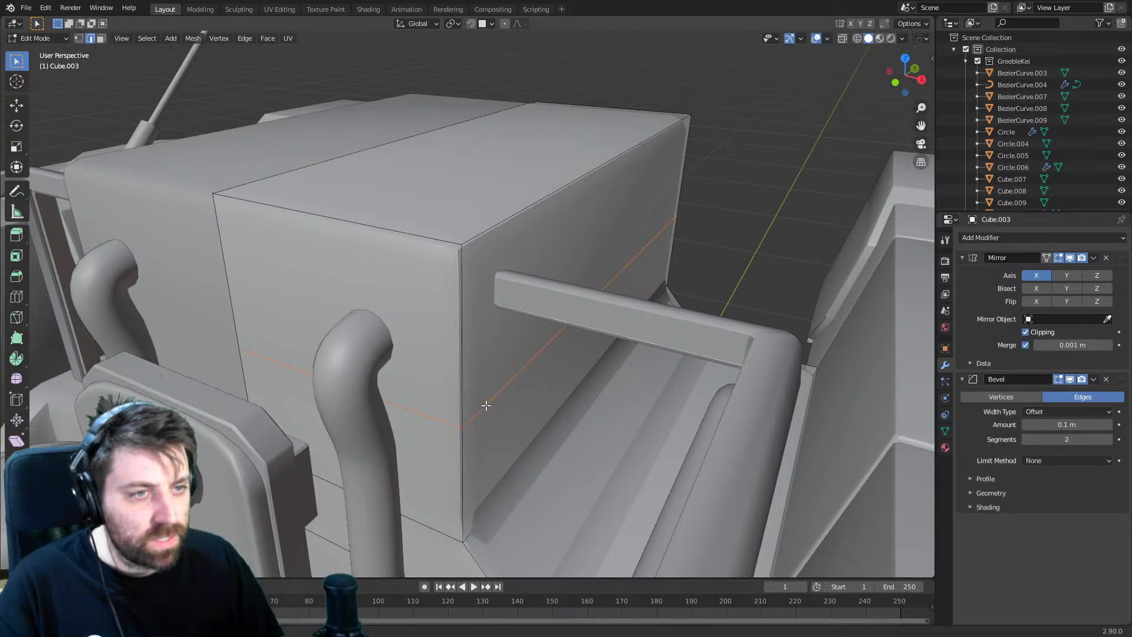
# - Bevel the new edge loop into a narrow band and shrink its middle loop inward to form a panel groove
pyautogui.scroll(4, 548, 408)
pyautogui.hotkey('ctrl', 'b')
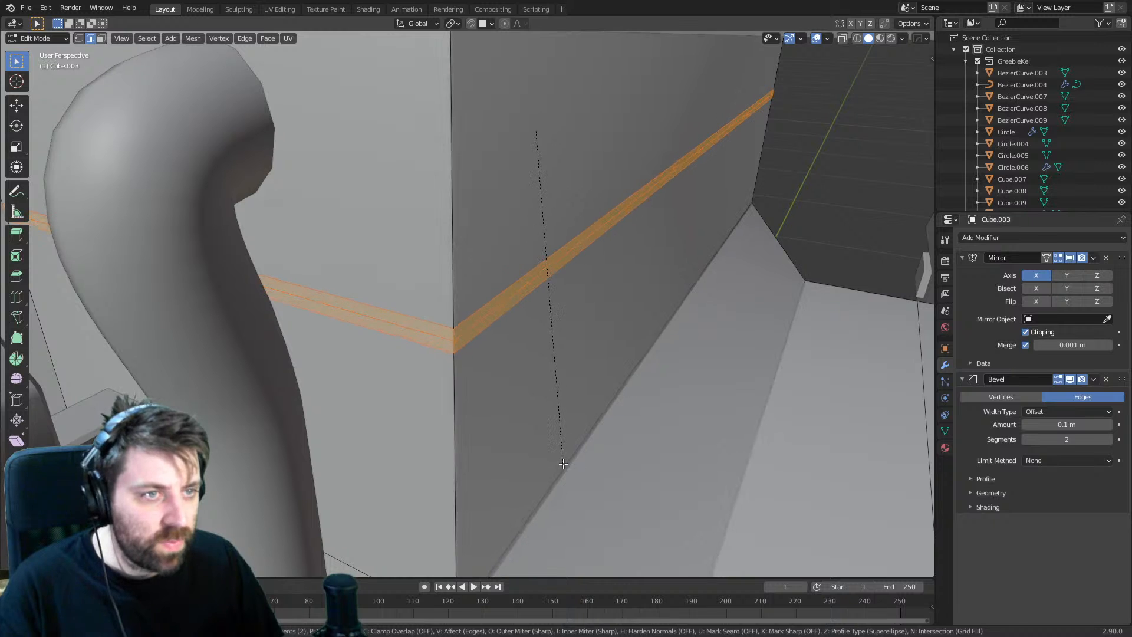
pyautogui.click(544, 421)
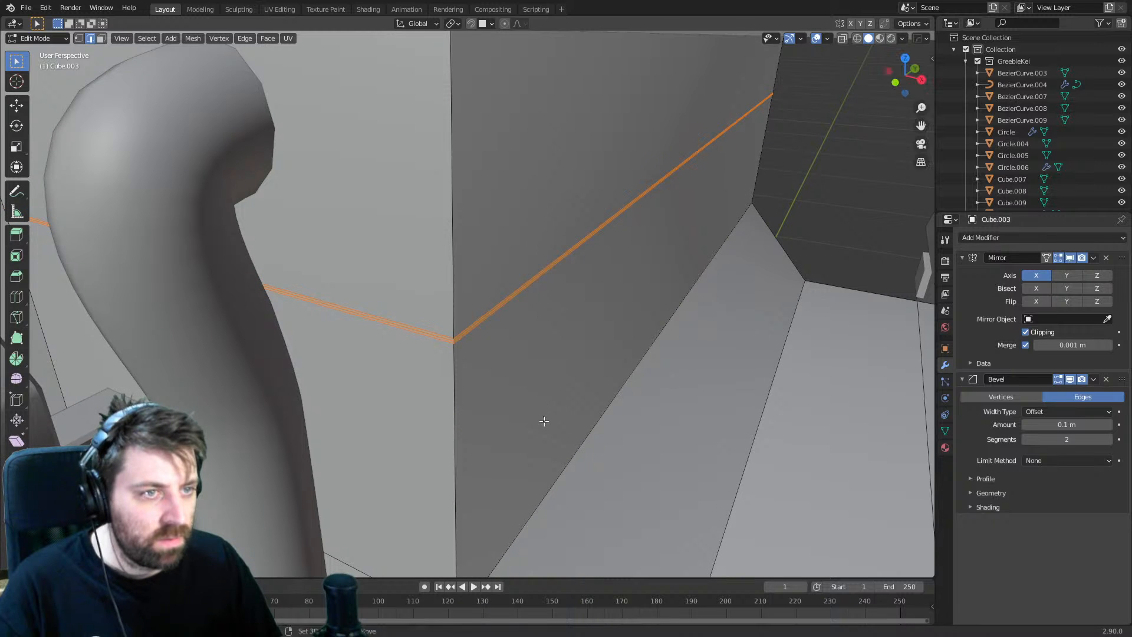
pyautogui.press('ctrl+KP_Subtract')
pyautogui.hotkey('alt', 's')
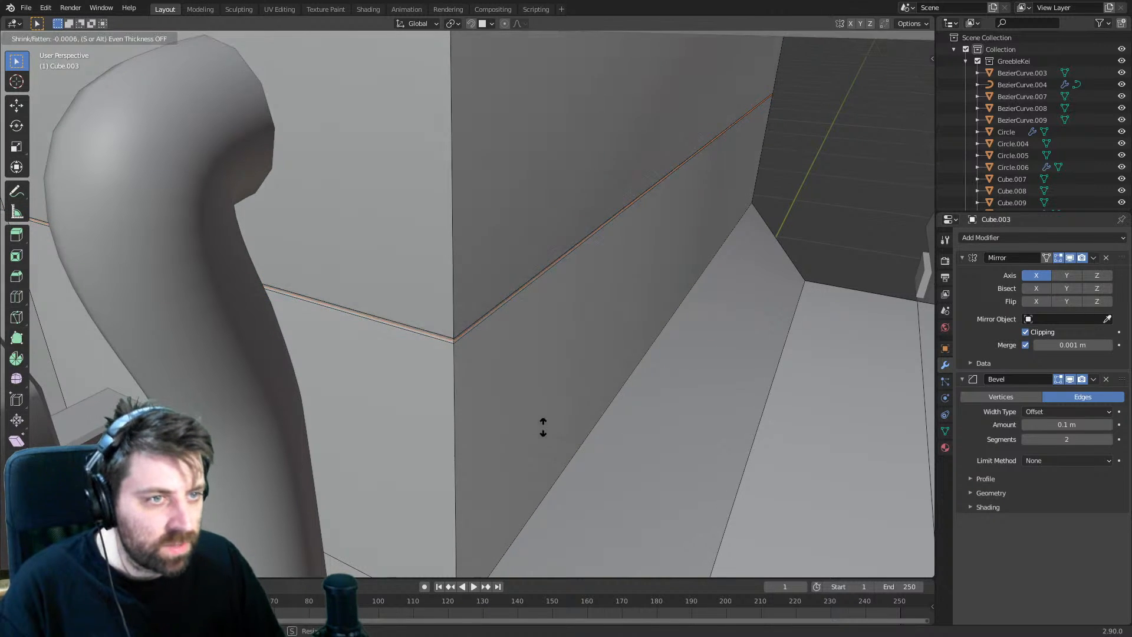
pyautogui.click(545, 464)
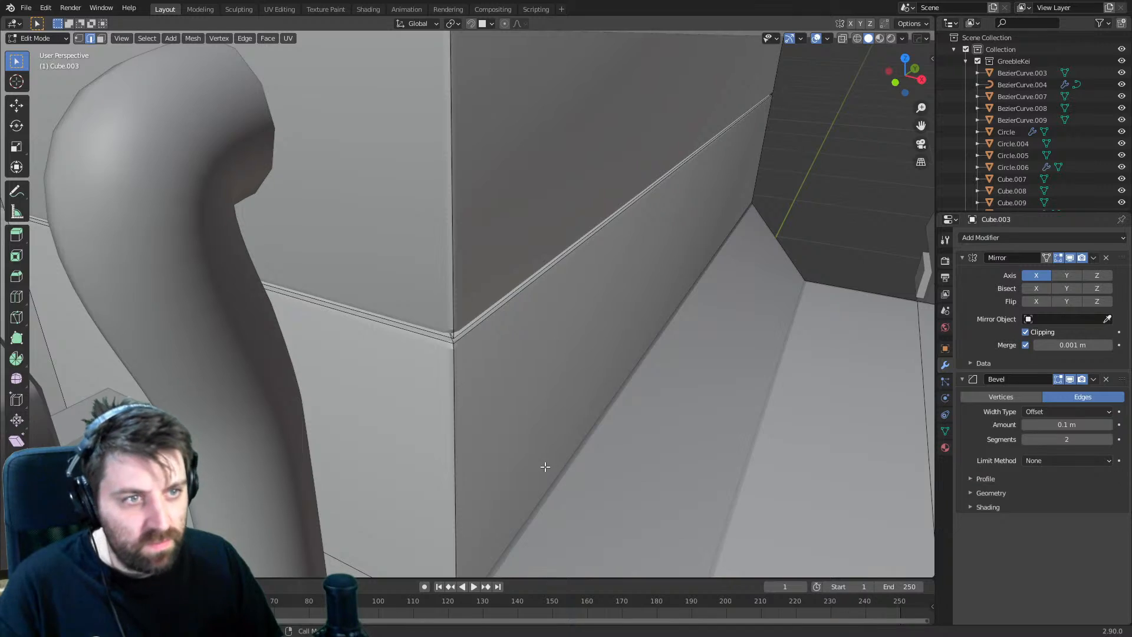
pyautogui.hotkey('alt', 's')
pyautogui.click(550, 465)
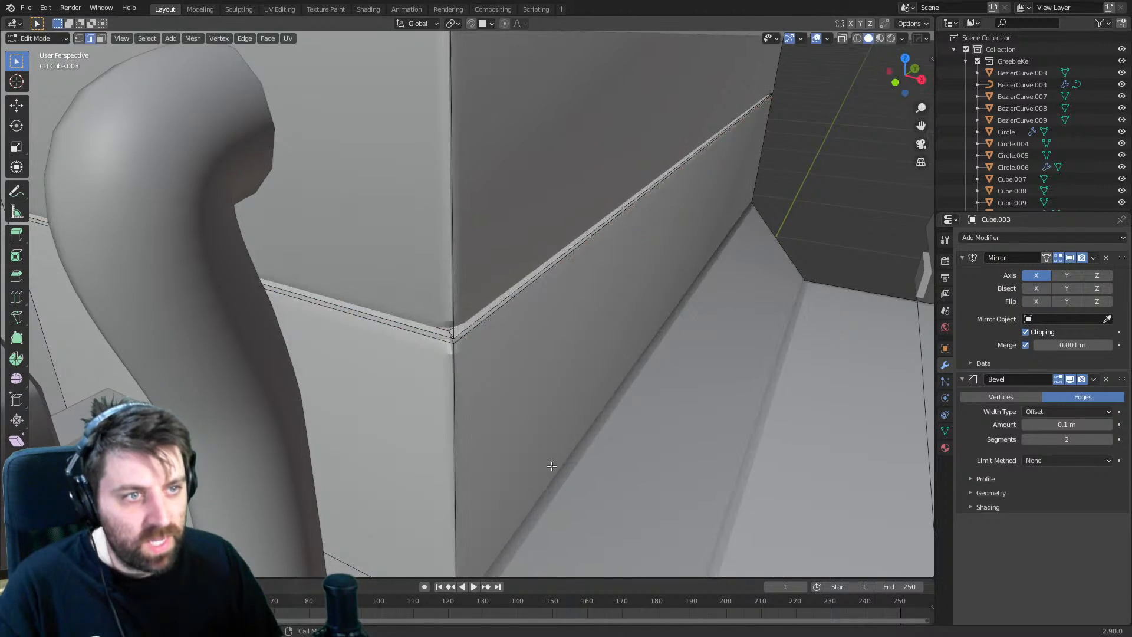
# - Switch editing from the hull to canopy frame Cube.002 and add a loop cut across its rear upper crossbar
pyautogui.scroll(-8, 555, 464)
pyautogui.press('Tab')
pyautogui.moveTo(554, 461); pyautogui.dragTo(501, 462, button='middle')
pyautogui.click(379, 277)
pyautogui.press('Tab')
pyautogui.moveTo(380, 277)
pyautogui.mouseDown(button='middle')
pyautogui.moveTo(488, 310)
pyautogui.moveTo(497, 290)
pyautogui.mouseUp(button='middle')
pyautogui.press('z')
pyautogui.click(461, 298)
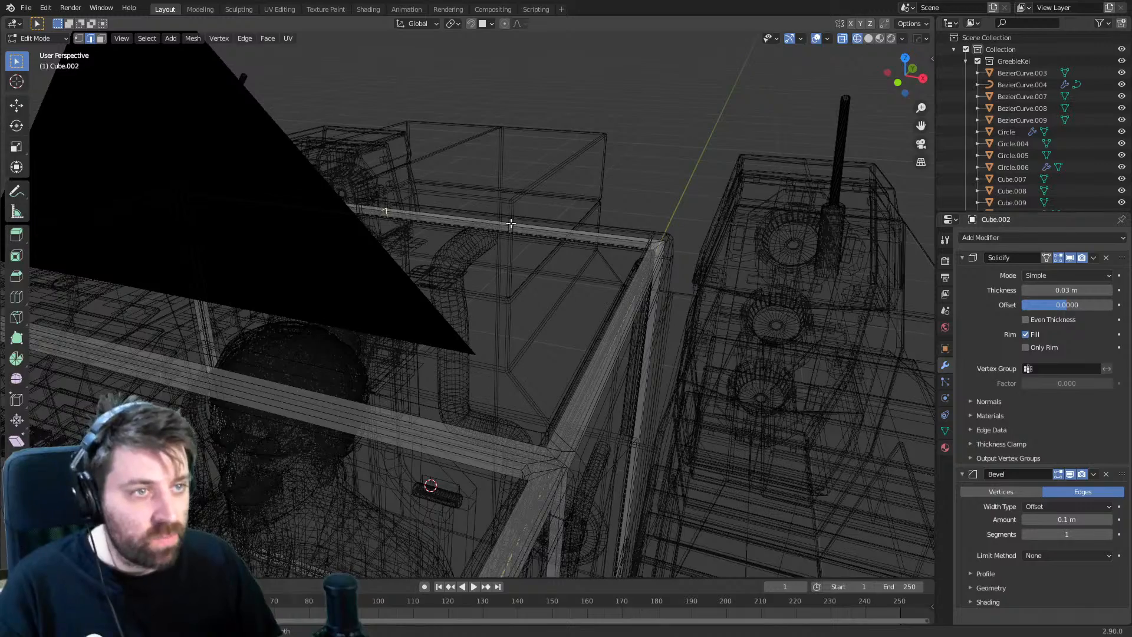
pyautogui.click(511, 223)
pyautogui.click(637, 246)
pyautogui.press('KP_3')
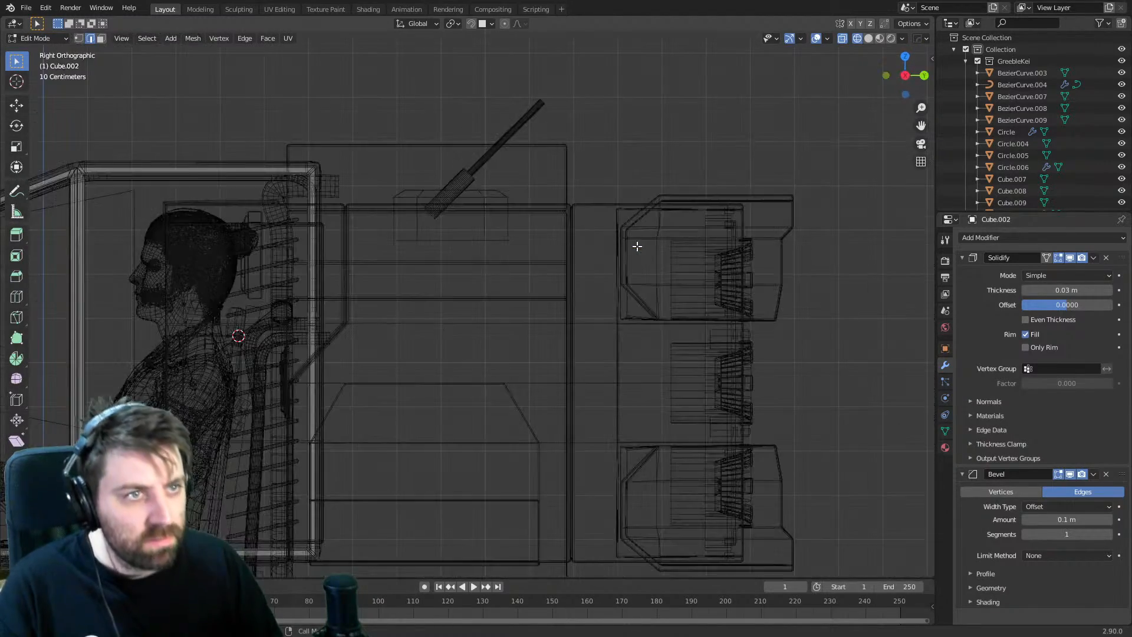
# - Move the new edge loop along X and edge-slide it along the rear crossbar, working in front wireframe view
pyautogui.moveTo(309, 225)
pyautogui.mouseDown(button='middle')
pyautogui.moveTo(348, 289)
pyautogui.moveTo(413, 342)
pyautogui.moveTo(503, 384)
pyautogui.moveTo(493, 423)
pyautogui.moveTo(266, 336)
pyautogui.moveTo(377, 336)
pyautogui.moveTo(449, 313)
pyautogui.moveTo(365, 325)
pyautogui.moveTo(322, 290)
pyautogui.moveTo(324, 263)
pyautogui.mouseUp(button='middle')
pyautogui.press('z')
pyautogui.click(323, 313)
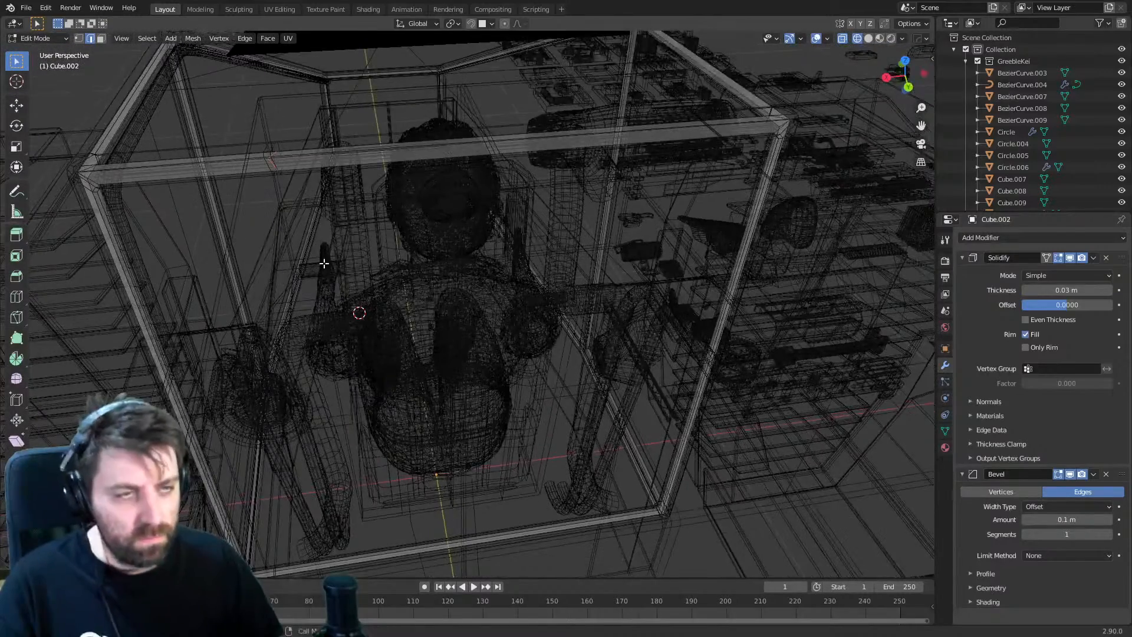
pyautogui.press('KP_3')
pyautogui.press('KP_1')
pyautogui.scroll(2, 257, 331)
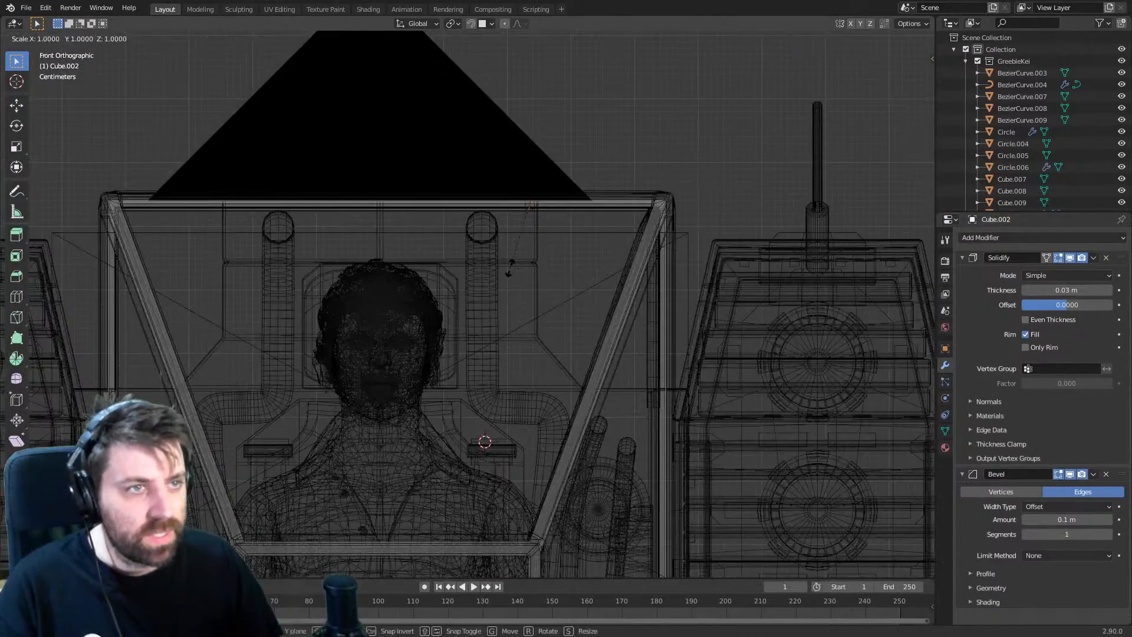
pyautogui.press('s')
pyautogui.press('x')
pyautogui.press('Escape')
pyautogui.scroll(4, 530, 237)
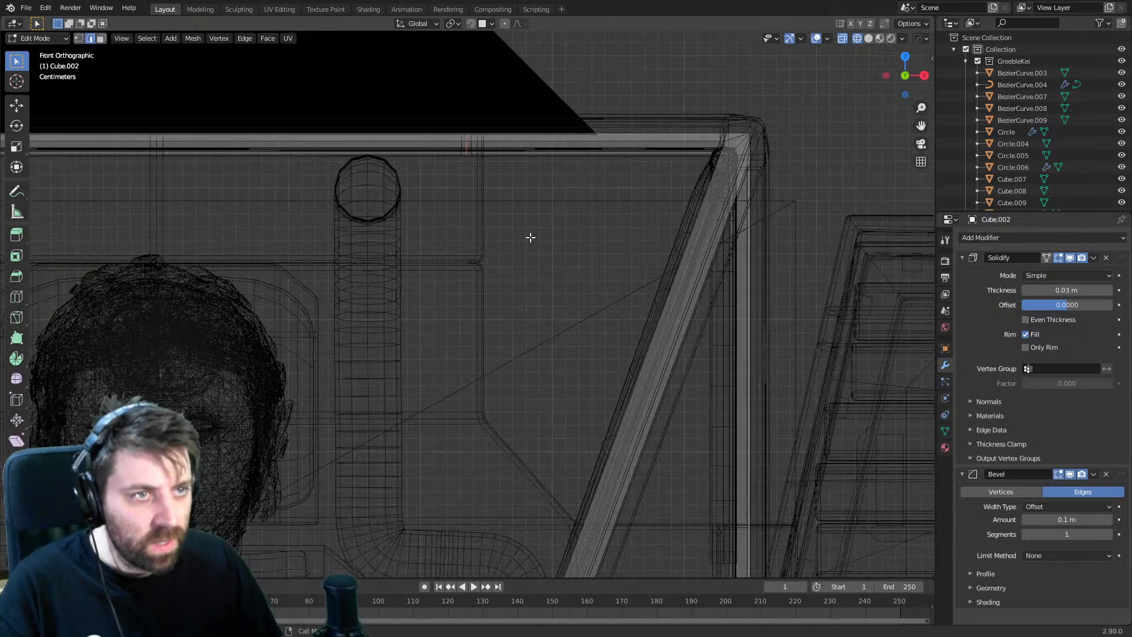
pyautogui.press('g')
pyautogui.press('x')
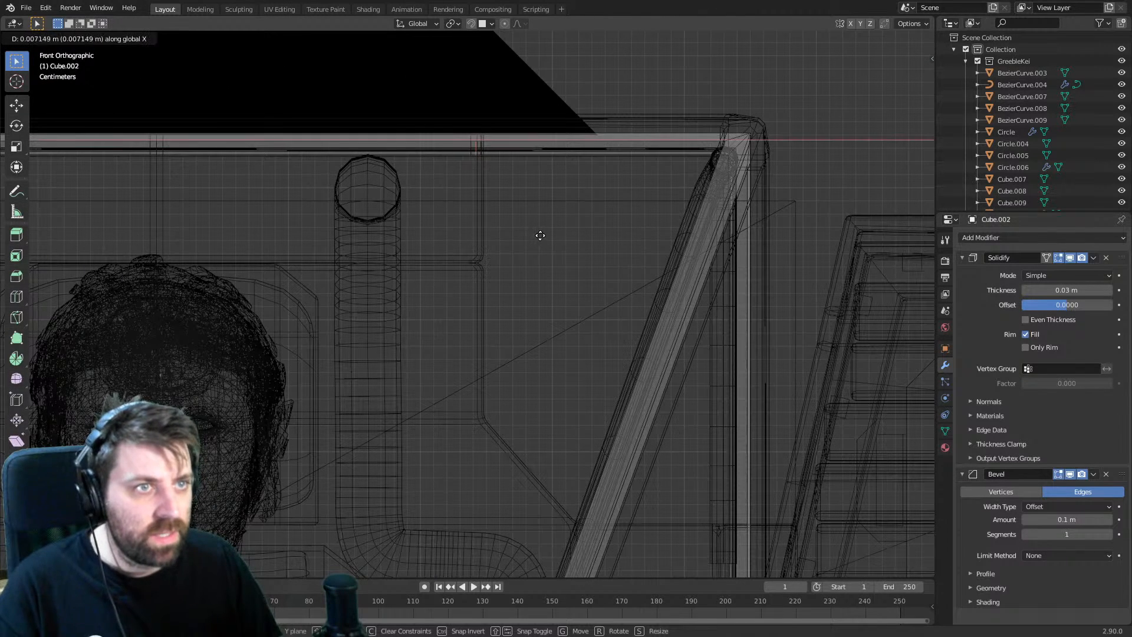
pyautogui.click(544, 235)
pyautogui.press('g')
pyautogui.press('g')
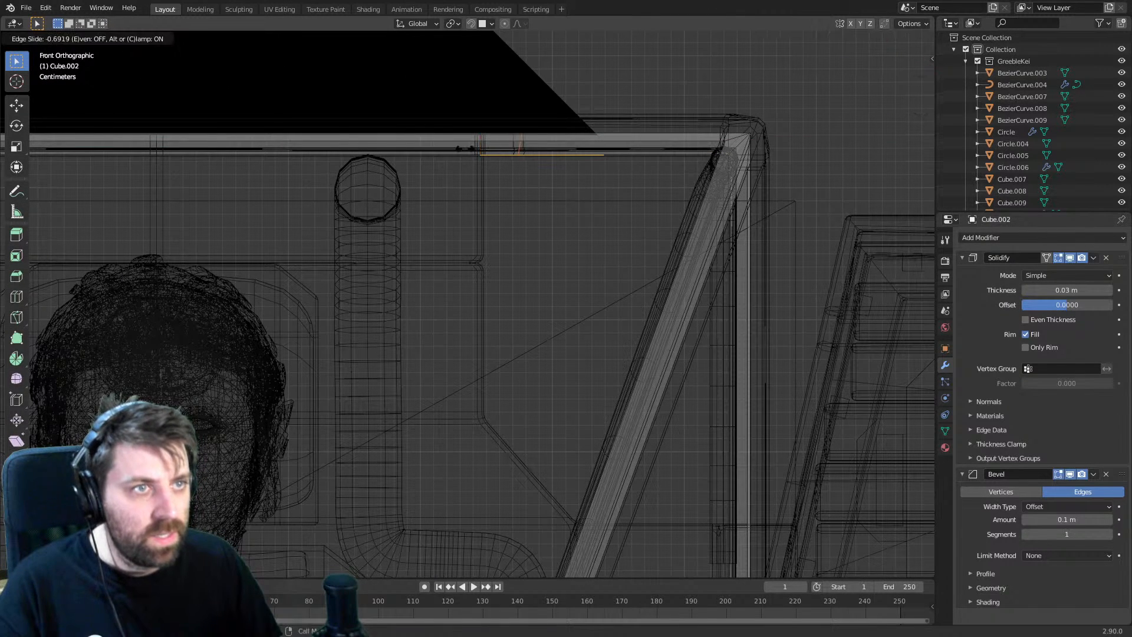
pyautogui.click(461, 148)
# - Flatten the crossbar loop with an X scale of 0 and move it along X to the hull panel's vertical edge
pyautogui.press('s')
pyautogui.press('x')
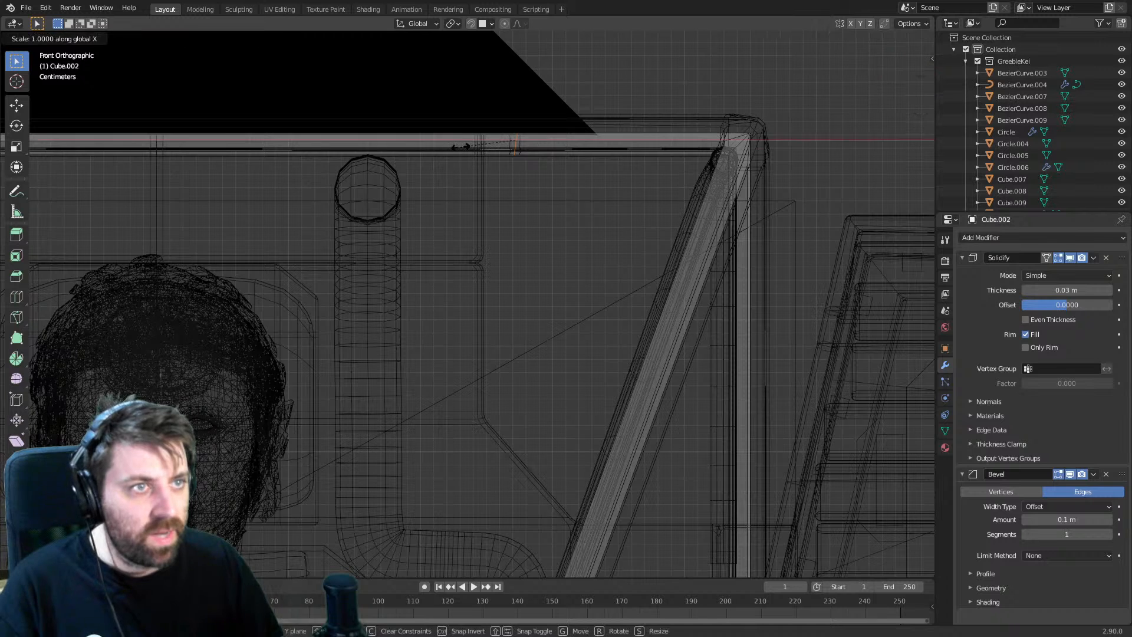
pyautogui.press('0')
pyautogui.press('Return')
pyautogui.press('g')
pyautogui.press('x')
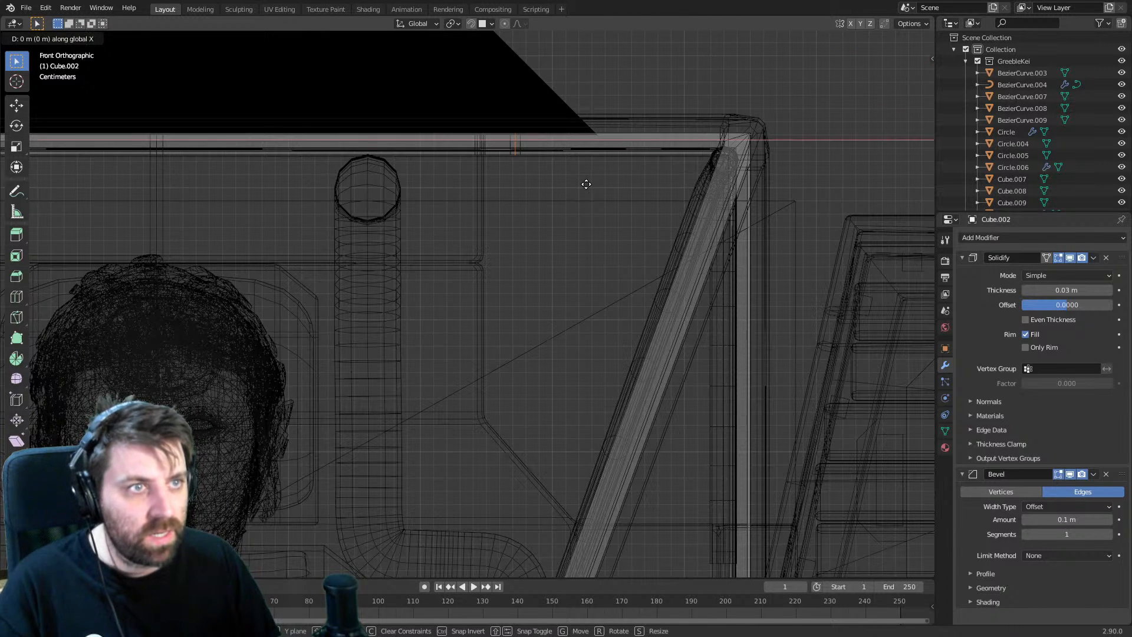
pyautogui.click(510, 167)
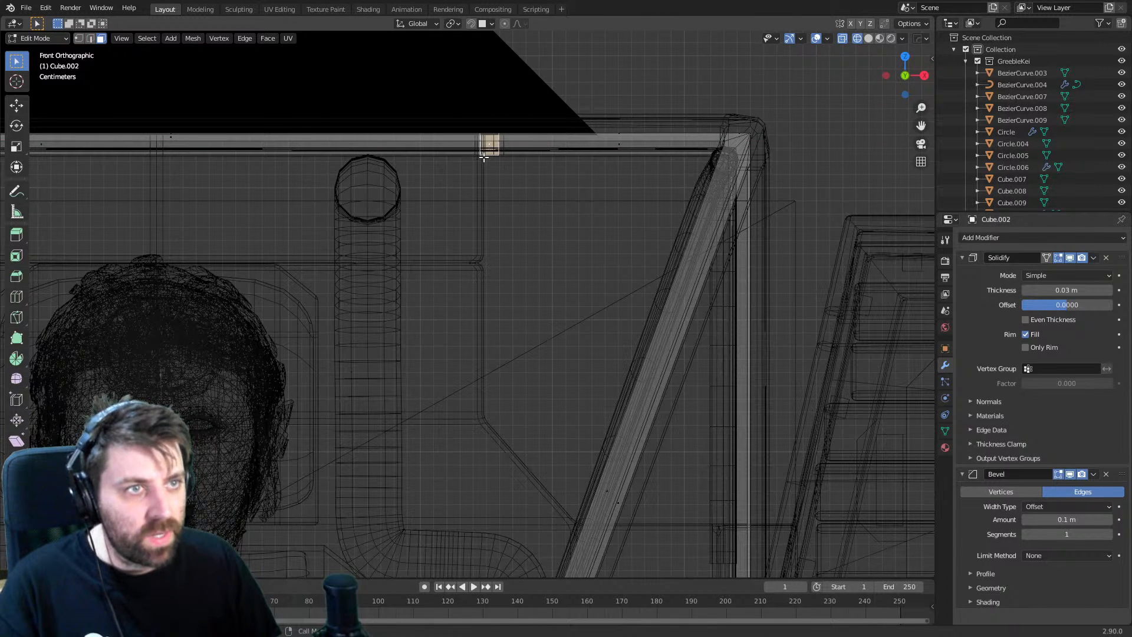
# - Bevel the loop into a narrow band and extrude its underside down along Z as a vertical post past the panel's diagonal corner
pyautogui.press('2')
pyautogui.click(490, 165)
pyautogui.press('e')
pyautogui.press('z')
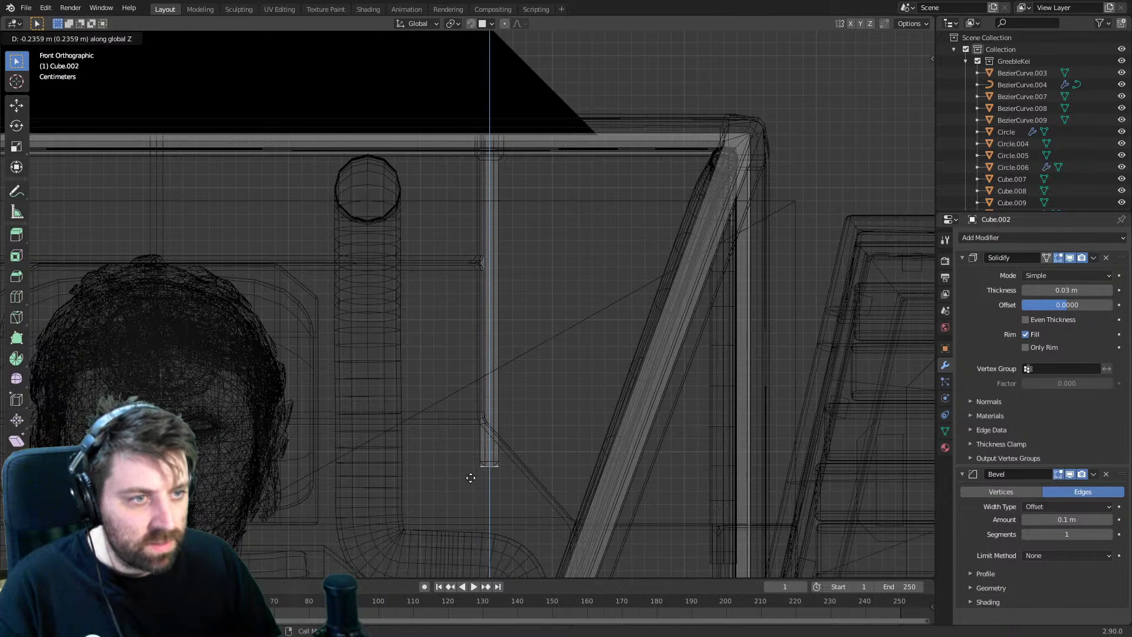
pyautogui.click(470, 500)
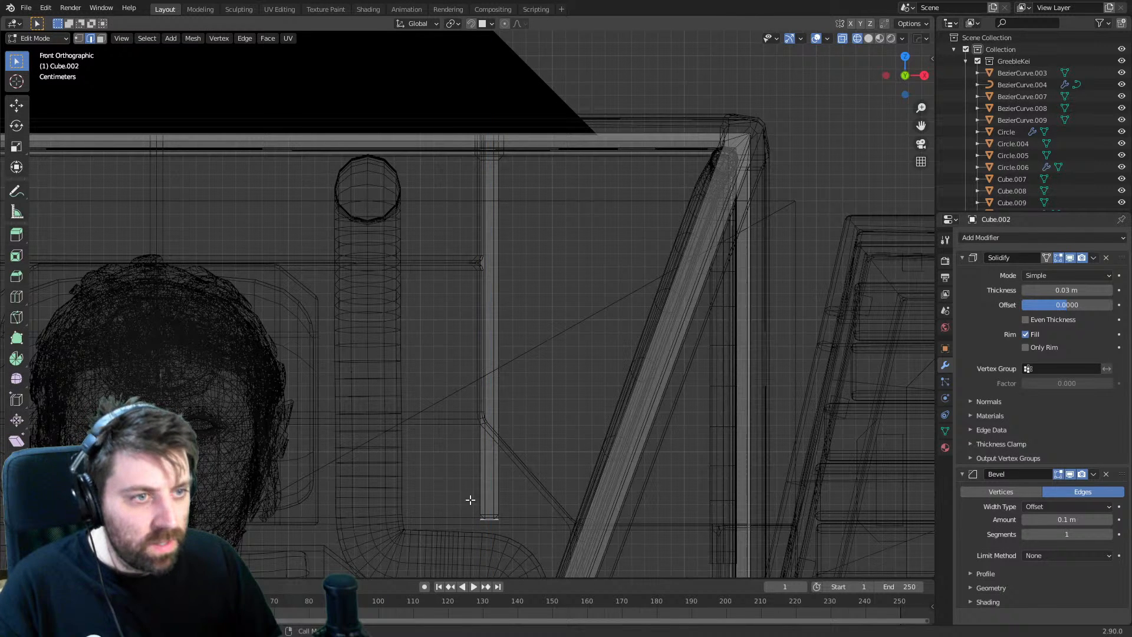
# - Add two loop cuts across the new post, one just above and one just below the start of the panel's diagonal edge
pyautogui.click(518, 330)
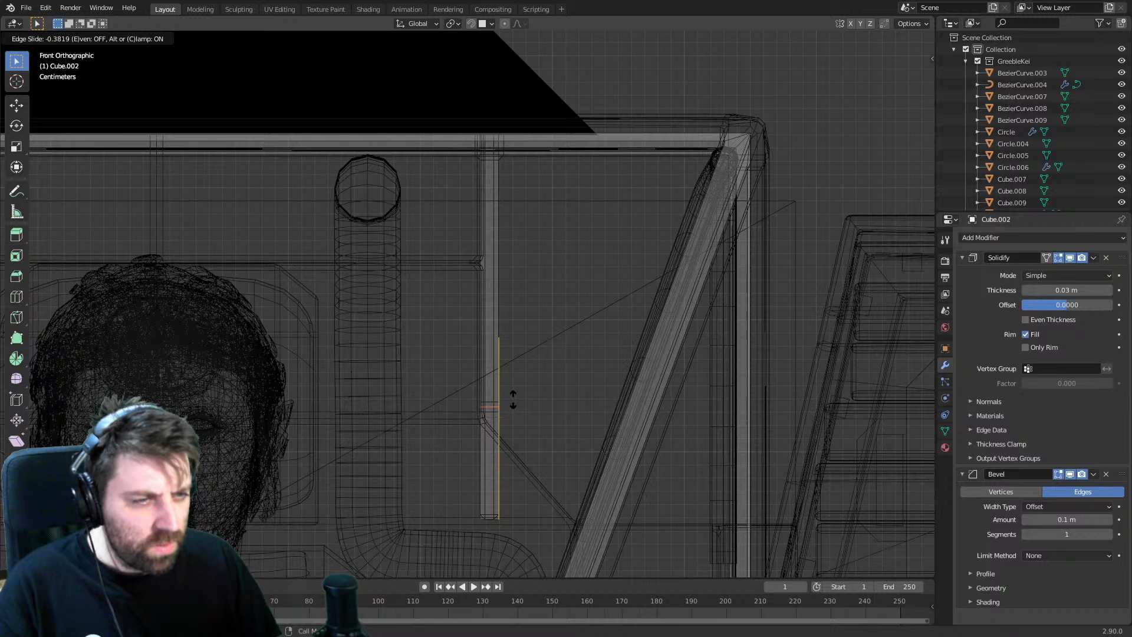
pyautogui.click(513, 404)
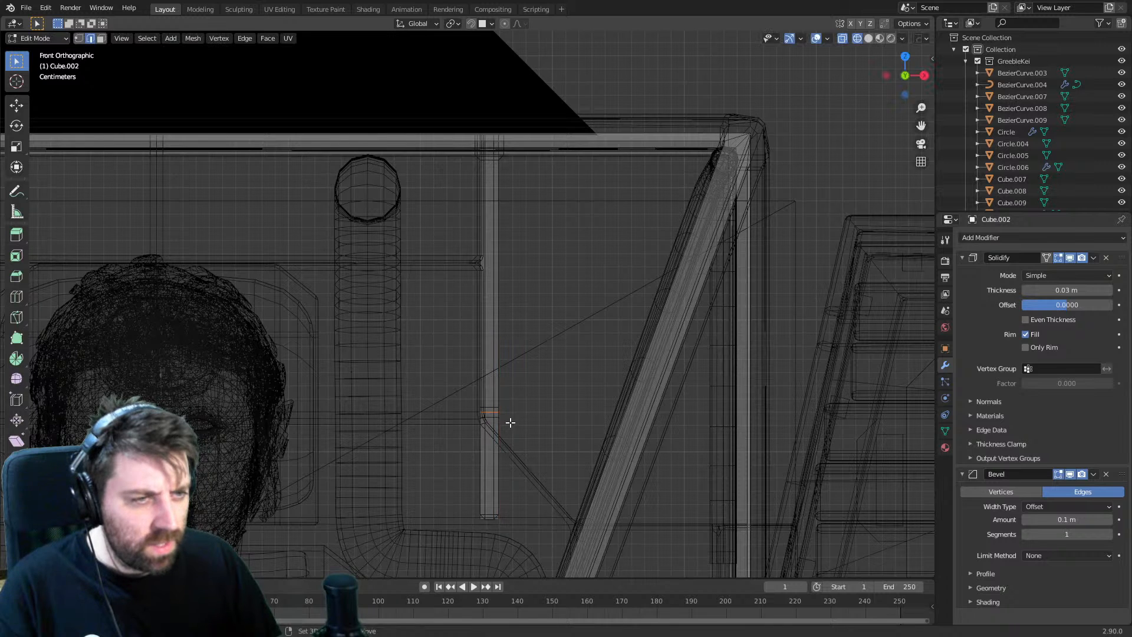
pyautogui.scroll(3, 493, 359)
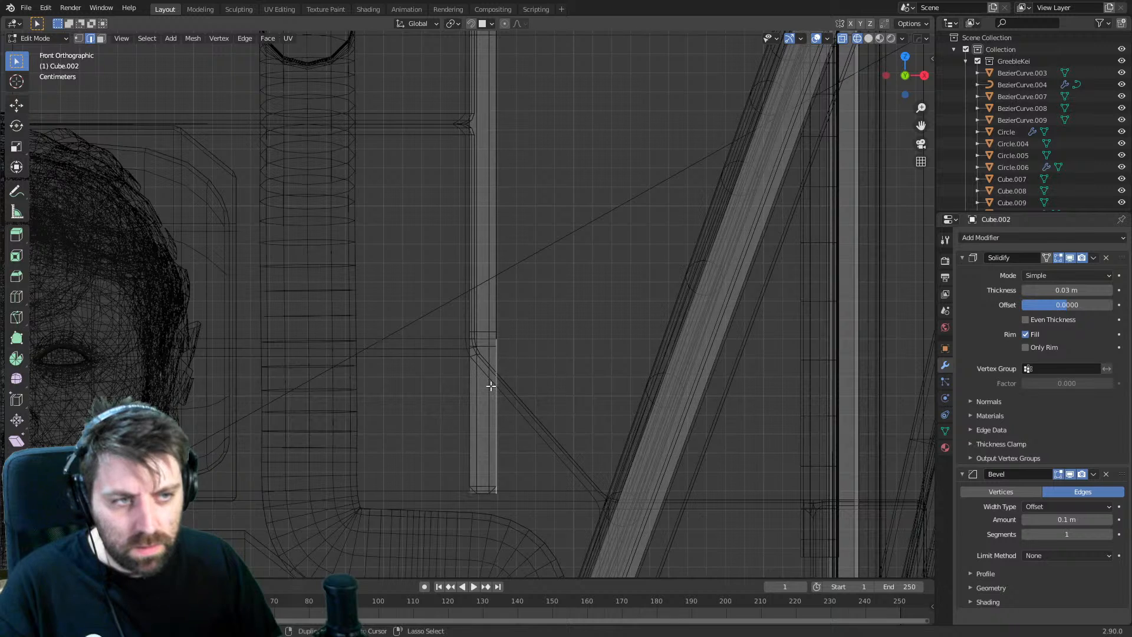
pyautogui.press('g')
pyautogui.press('g')
pyautogui.click(503, 343)
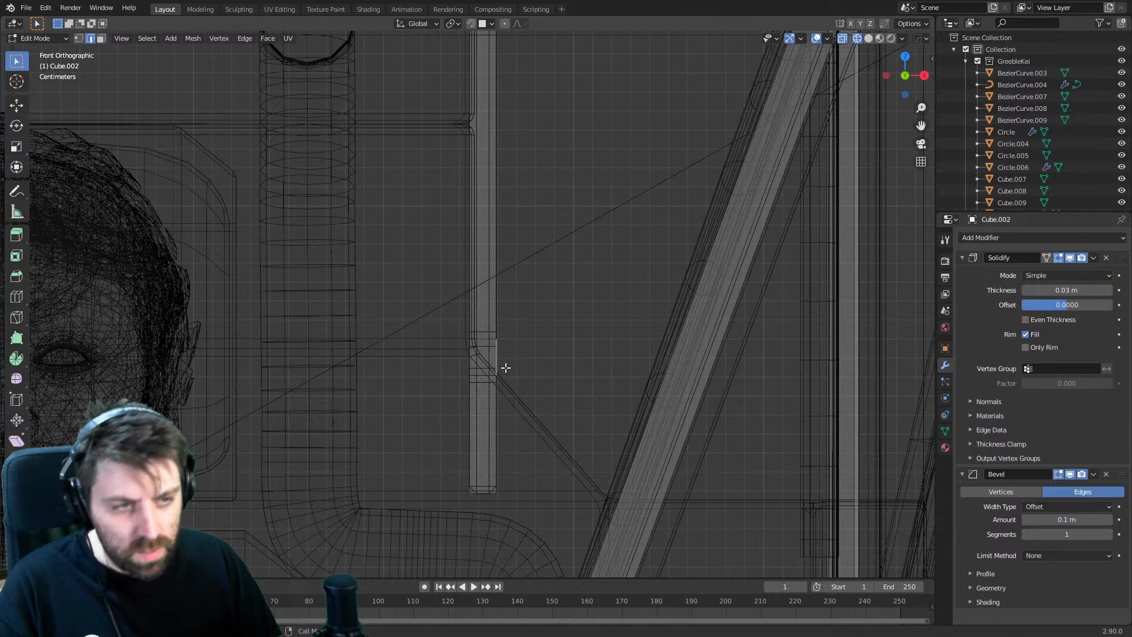
# - Extrude the post's outer side between the cuts about 0.06 m outward and 0.07 m down, following the panel's diagonal edge
pyautogui.press('g')
pyautogui.press('Escape')
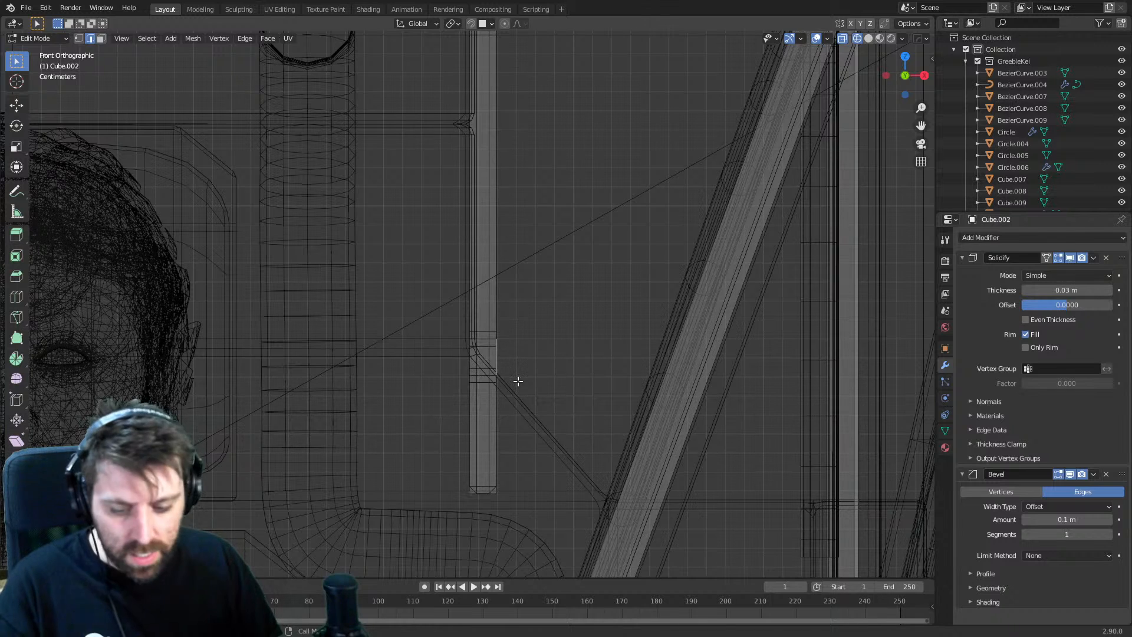
pyautogui.press('g')
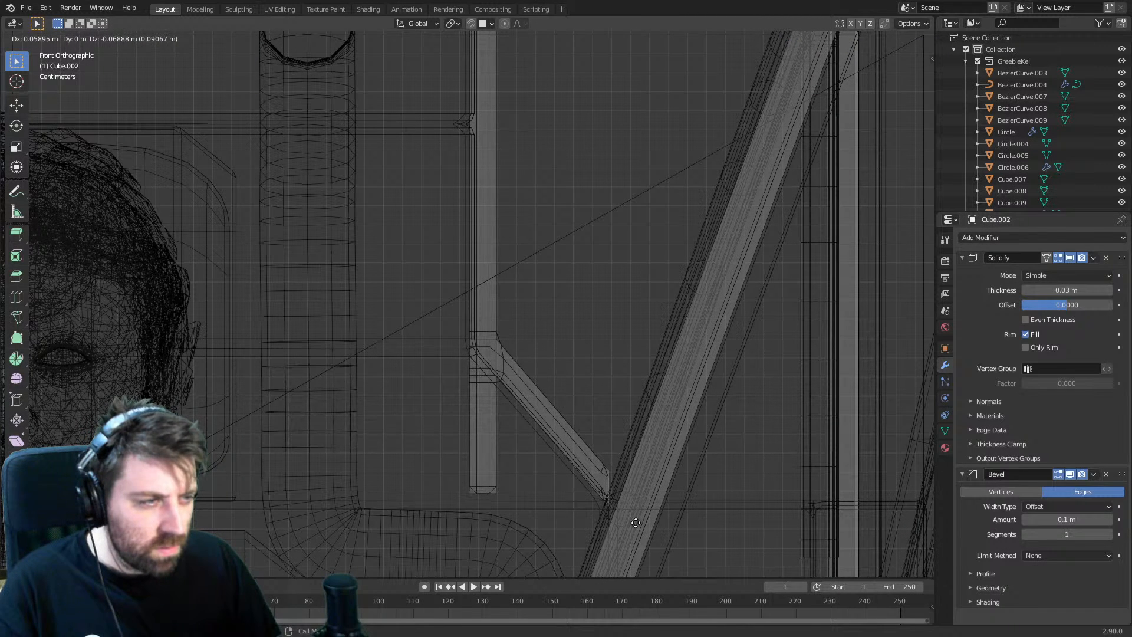
pyautogui.click(636, 522)
# - Add a loop cut across the outer vertical pillar, flatten it with a Z scale of 0, and lower it level with the diagonal brace's end
pyautogui.click(816, 468)
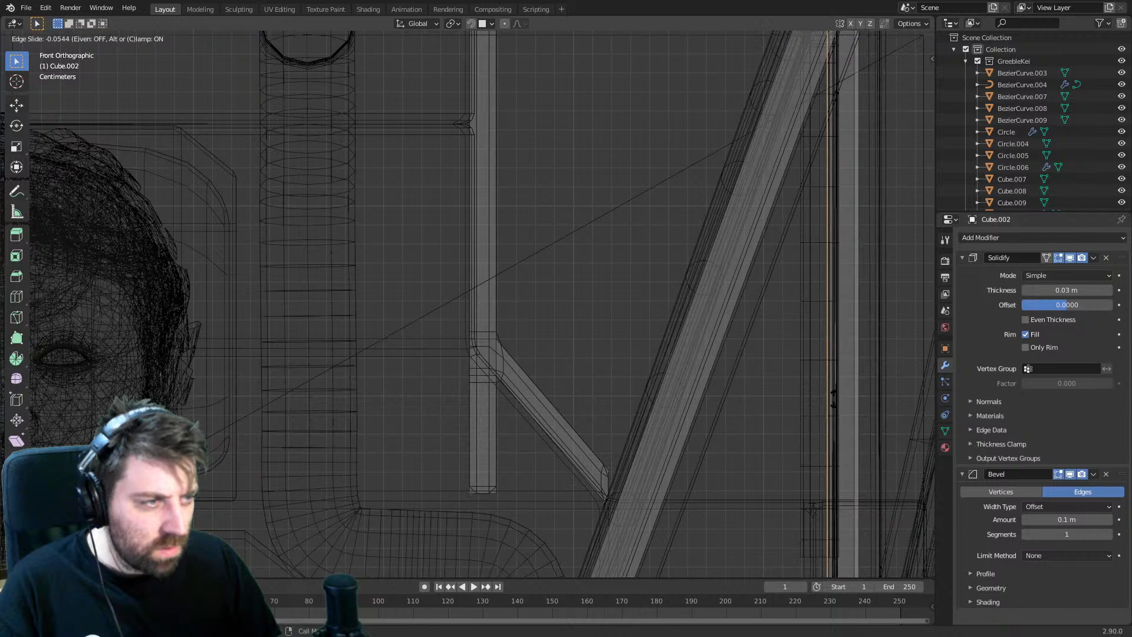
pyautogui.click(851, 170)
pyautogui.press('s')
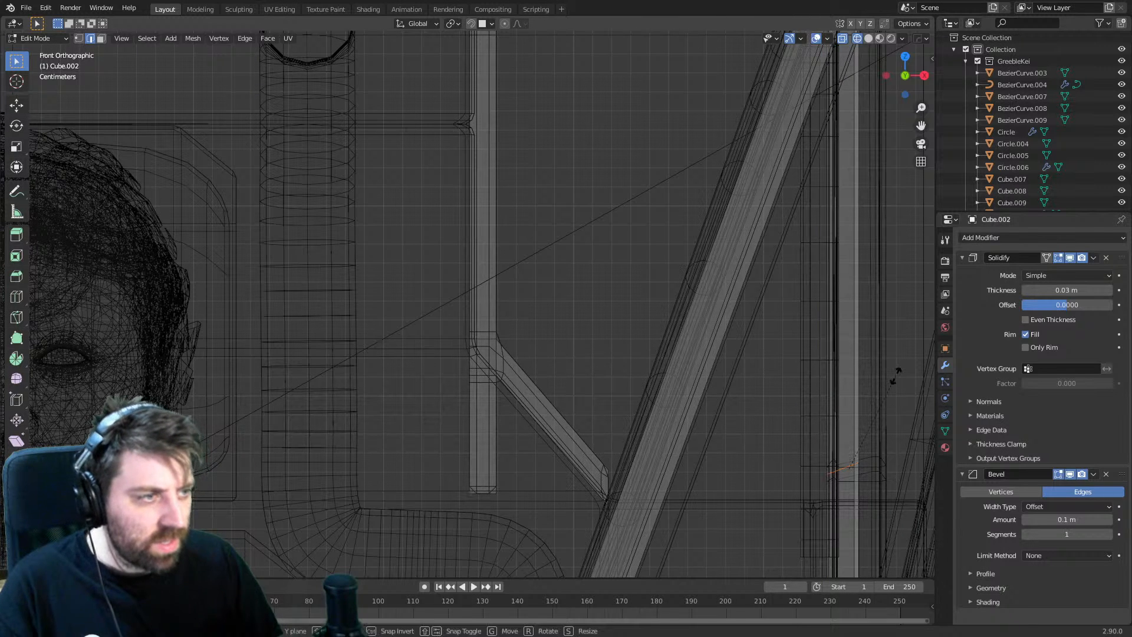
pyautogui.press('z')
pyautogui.press('0')
pyautogui.press('Return')
pyautogui.press('g')
pyautogui.press('z')
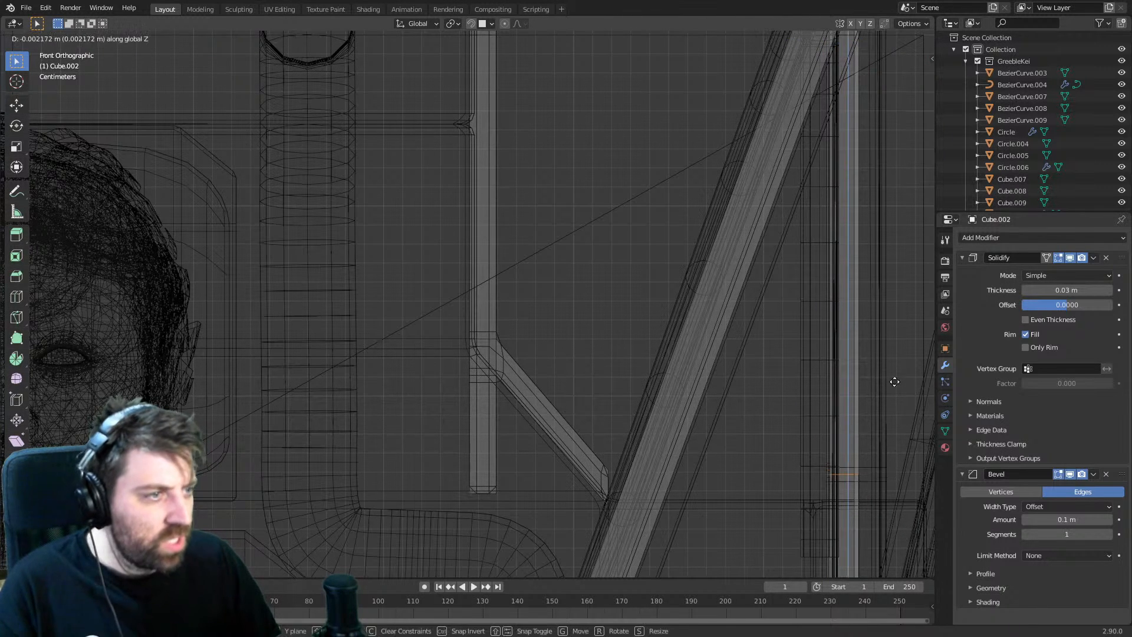
pyautogui.click(892, 392)
# - Bevel the pillar loop into a narrow band and connect its inner side to the diagonal brace's end with a bar
pyautogui.hotkey('ctrl', 'b')
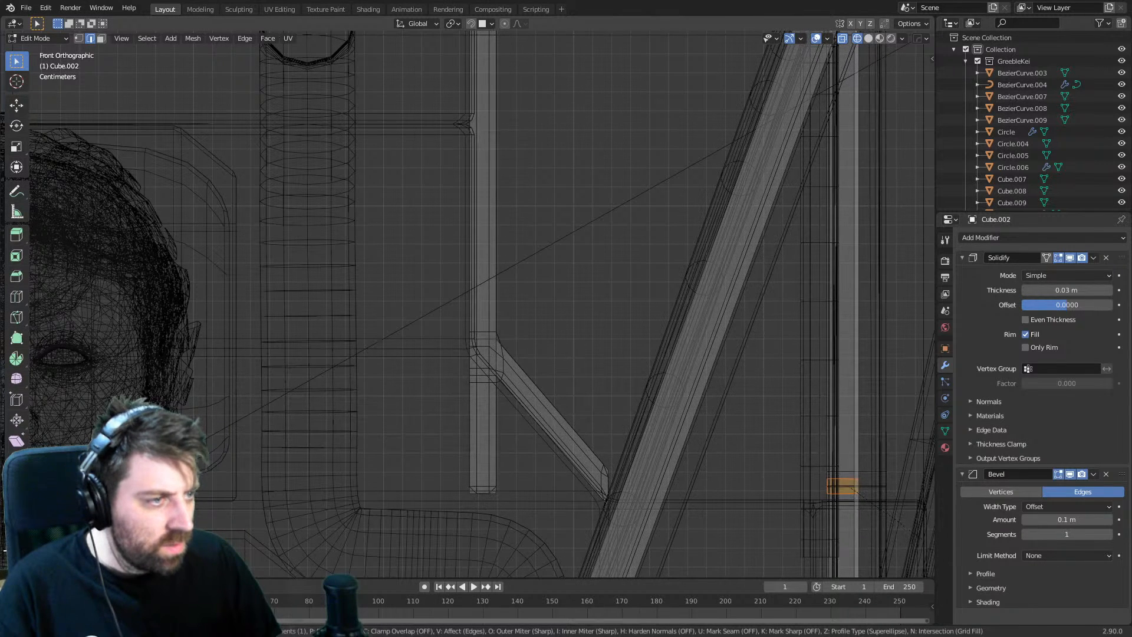
pyautogui.press('Return')
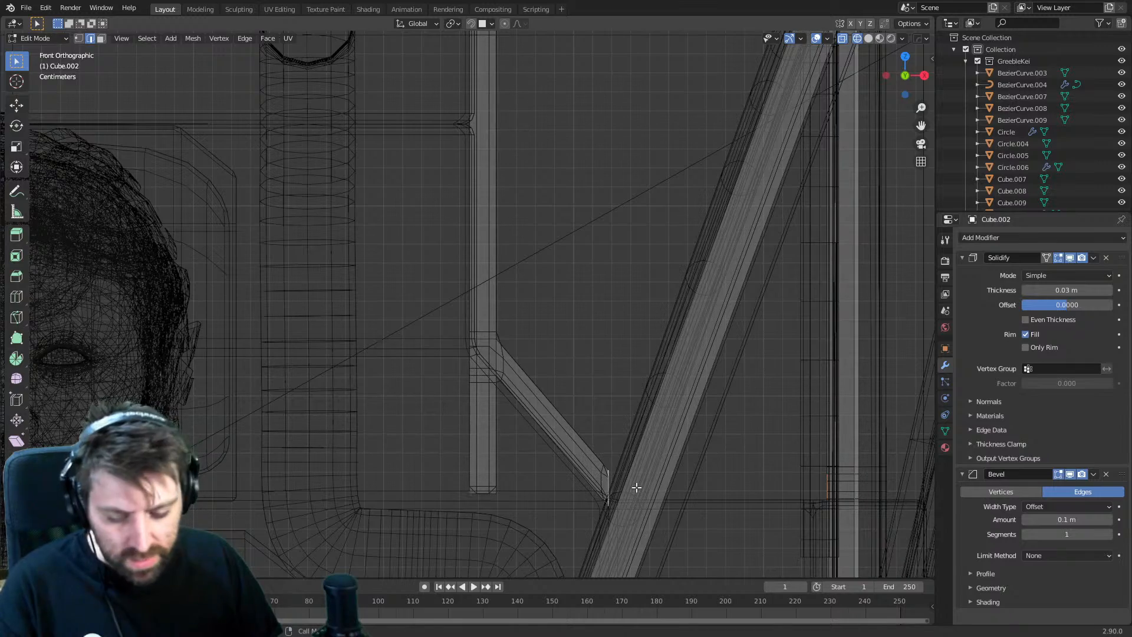
pyautogui.press('f')
pyautogui.press('z')
pyautogui.click(721, 489)
pyautogui.moveTo(724, 490)
pyautogui.mouseDown(button='middle')
pyautogui.moveTo(648, 496)
pyautogui.moveTo(387, 442)
pyautogui.moveTo(518, 468)
pyautogui.moveTo(519, 383)
pyautogui.moveTo(566, 341)
pyautogui.moveTo(528, 386)
pyautogui.moveTo(561, 430)
pyautogui.moveTo(531, 463)
pyautogui.moveTo(463, 425)
pyautogui.mouseUp(button='middle')
pyautogui.scroll(2, 531, 463)
pyautogui.press('z')
pyautogui.click(452, 472)
# - Level the connecting bar's lower vertices with a Z scale of 0 and move them down to the horizontal panel edge
pyautogui.press('KP_3')
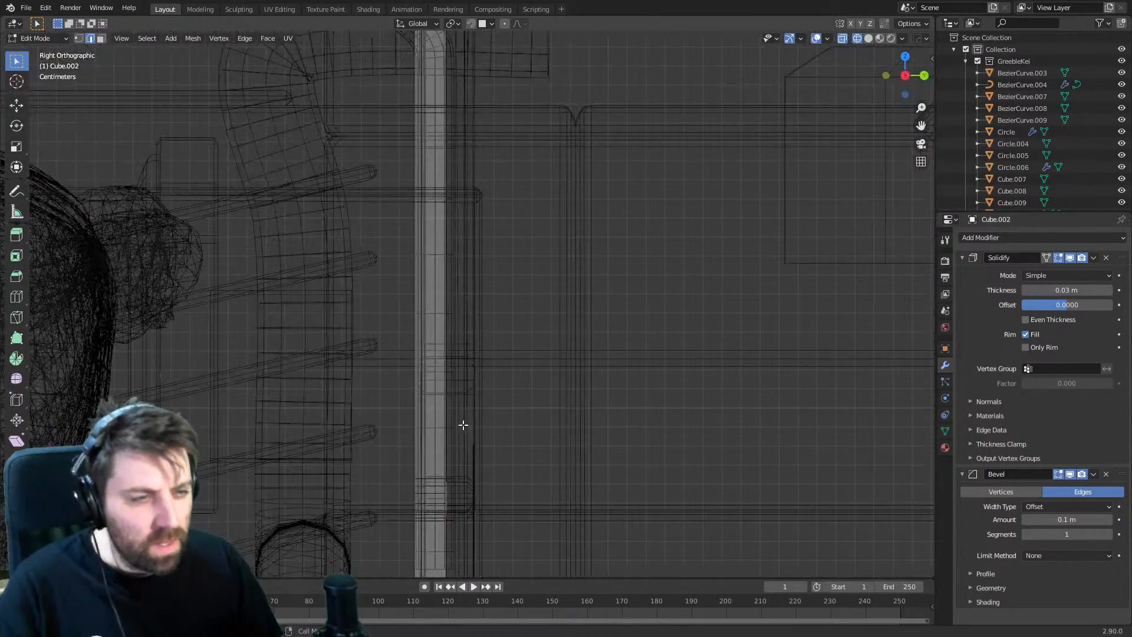
pyautogui.press('KP_1')
pyautogui.keyDown('shift'); pyautogui.moveTo(377, 427); pyautogui.dragTo(414, 327, button='middle'); pyautogui.keyUp('shift')
pyautogui.press('1')
pyautogui.click(375, 417)
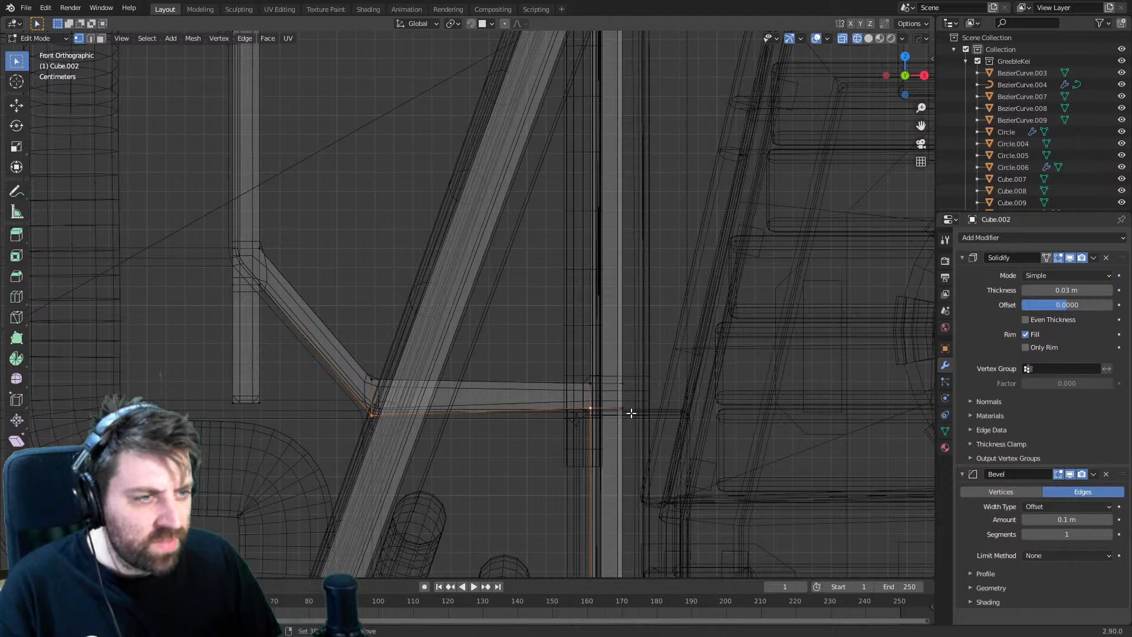
pyautogui.press('s')
pyautogui.press('z')
pyautogui.press('0')
pyautogui.press('Return')
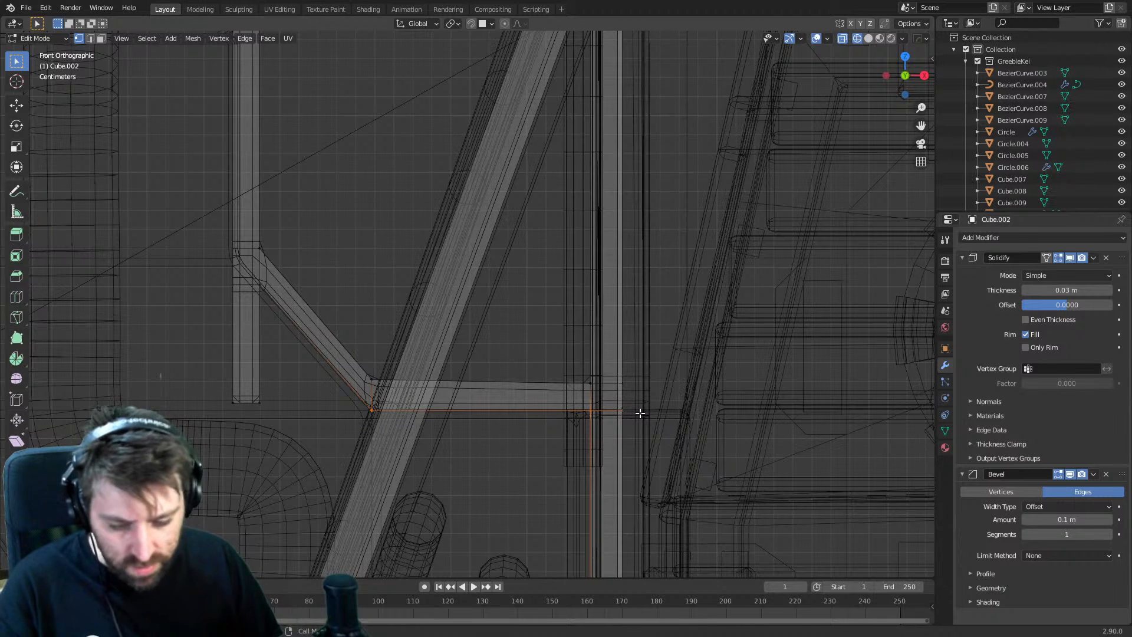
pyautogui.press('g')
pyautogui.press('z')
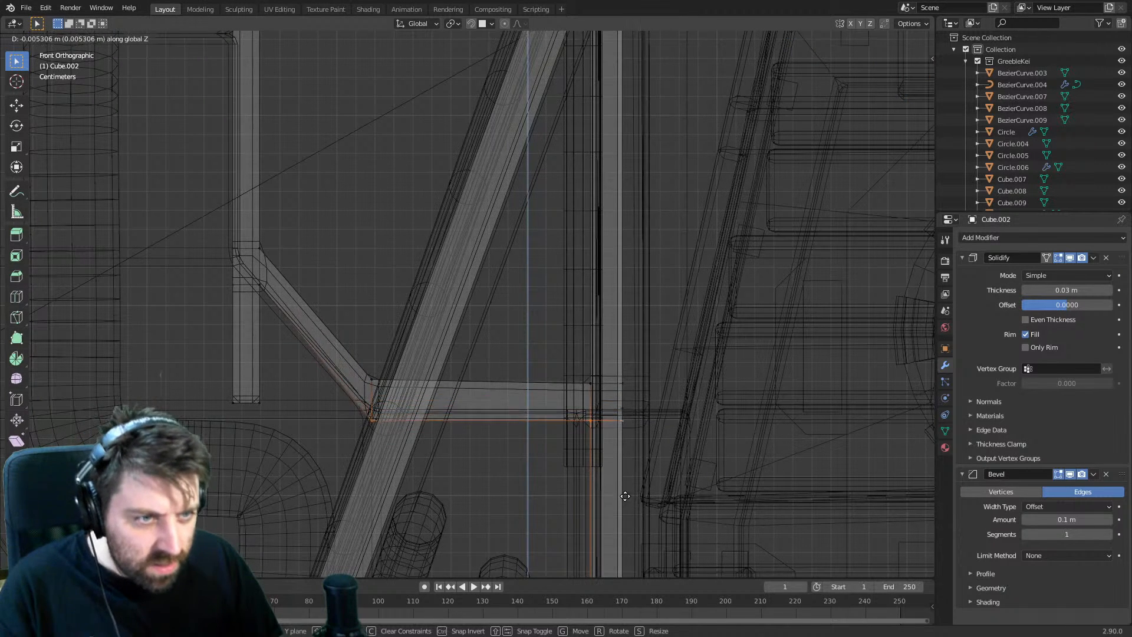
pyautogui.click(624, 461)
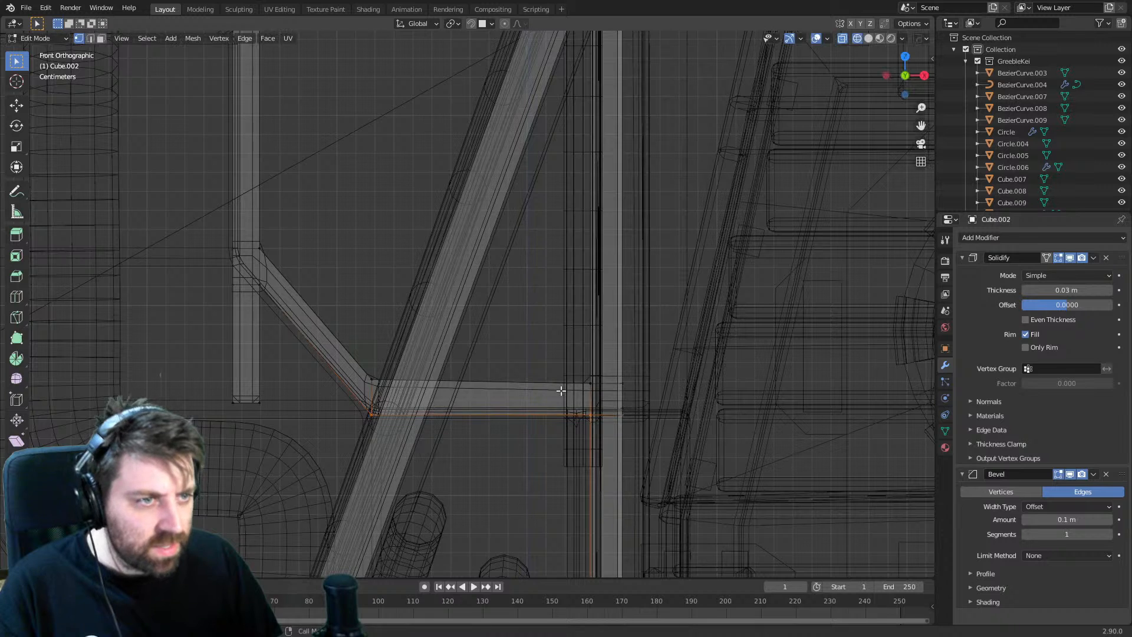
# - Select the vertices at both ends of the connecting bar's upper edge and lower them slightly along Z
pyautogui.click(602, 378)
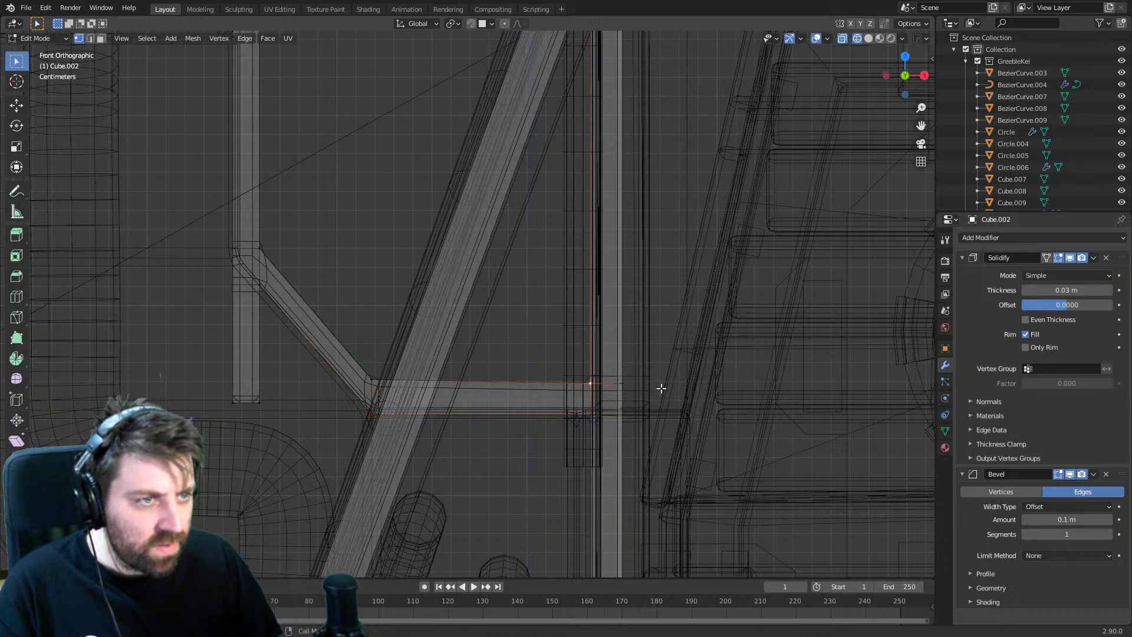
pyautogui.keyDown('shift'); pyautogui.click(373, 379); pyautogui.keyUp('shift')
pyautogui.press('g')
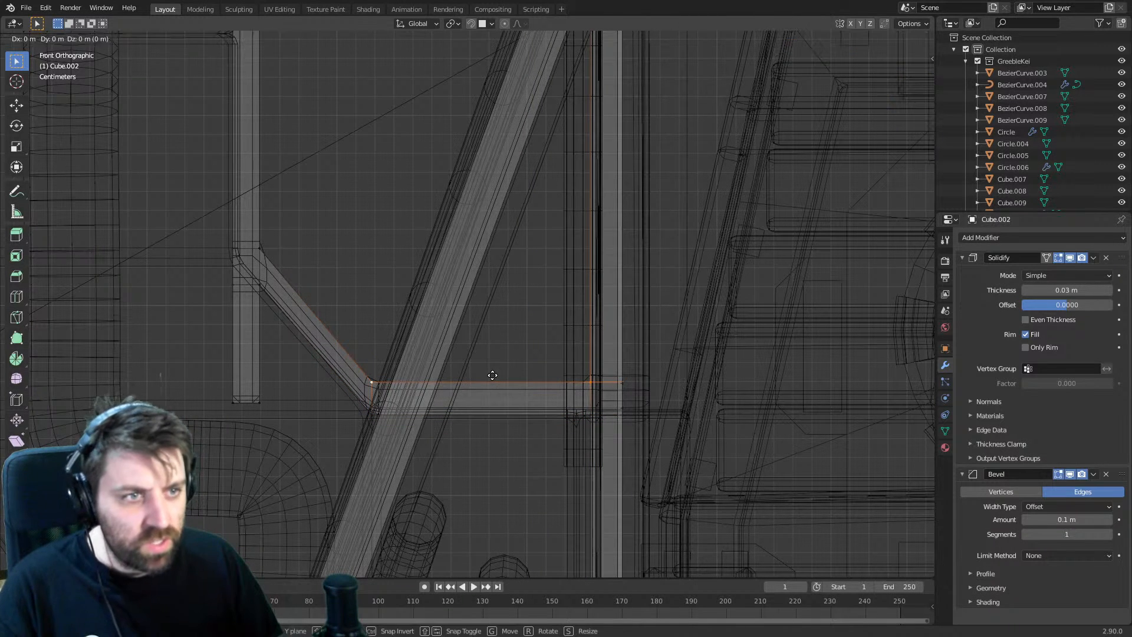
pyautogui.press('z')
pyautogui.click(489, 432)
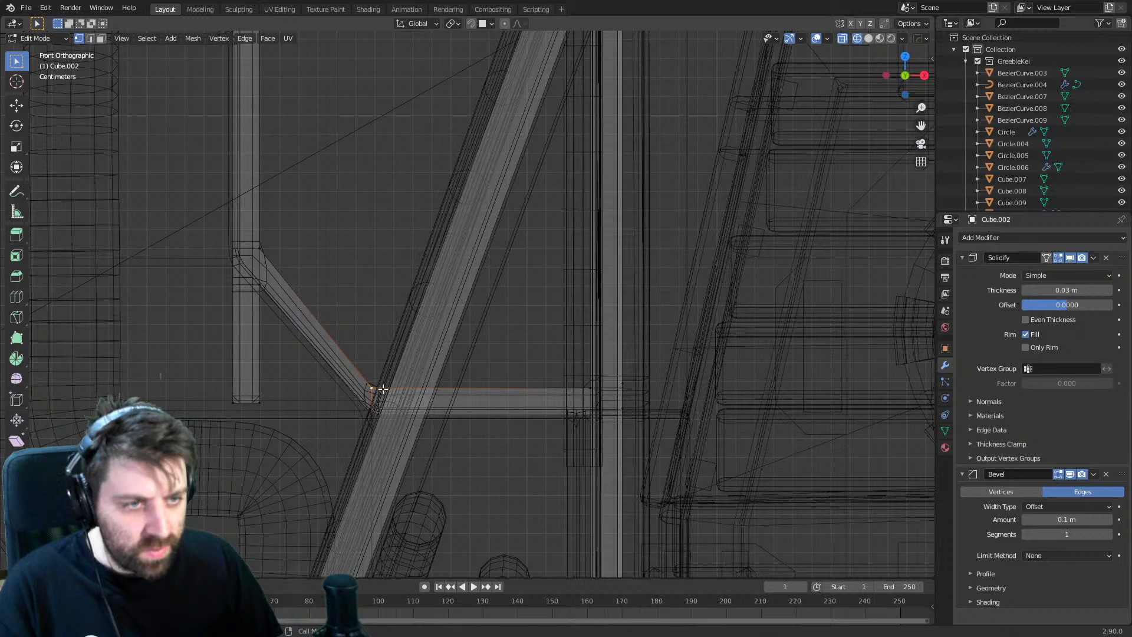
# - Vertex-slide the diagonal brace's upper-side corners, outward along the connecting bar and upward along the post, to even its thickness
pyautogui.hotkey('shift', 'v')
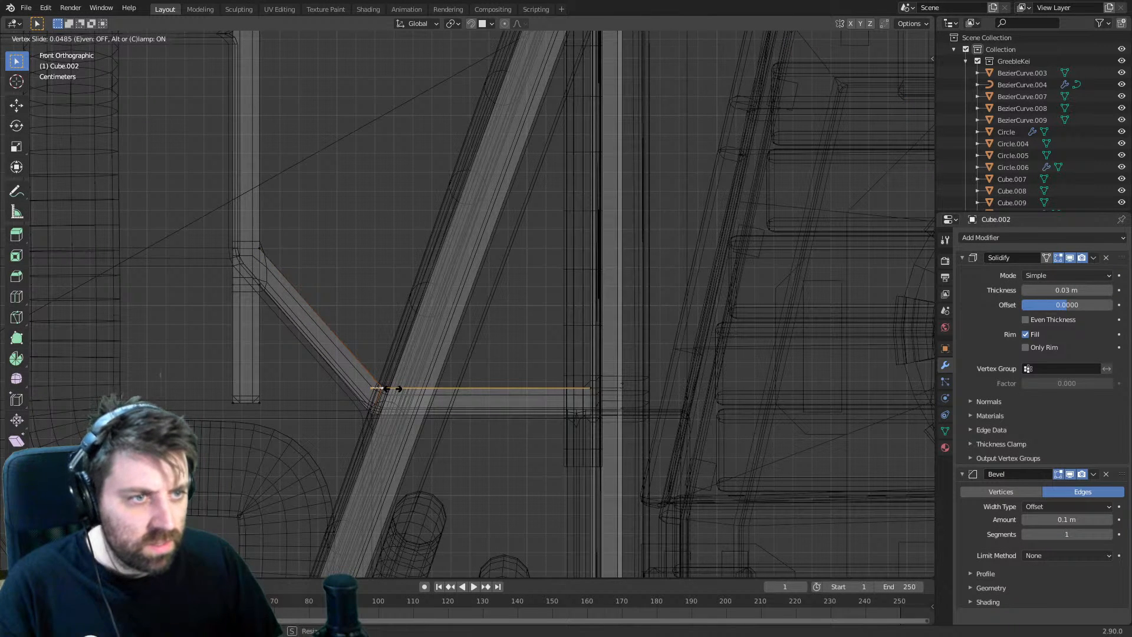
pyautogui.click(377, 389)
pyautogui.hotkey('shift', 'v')
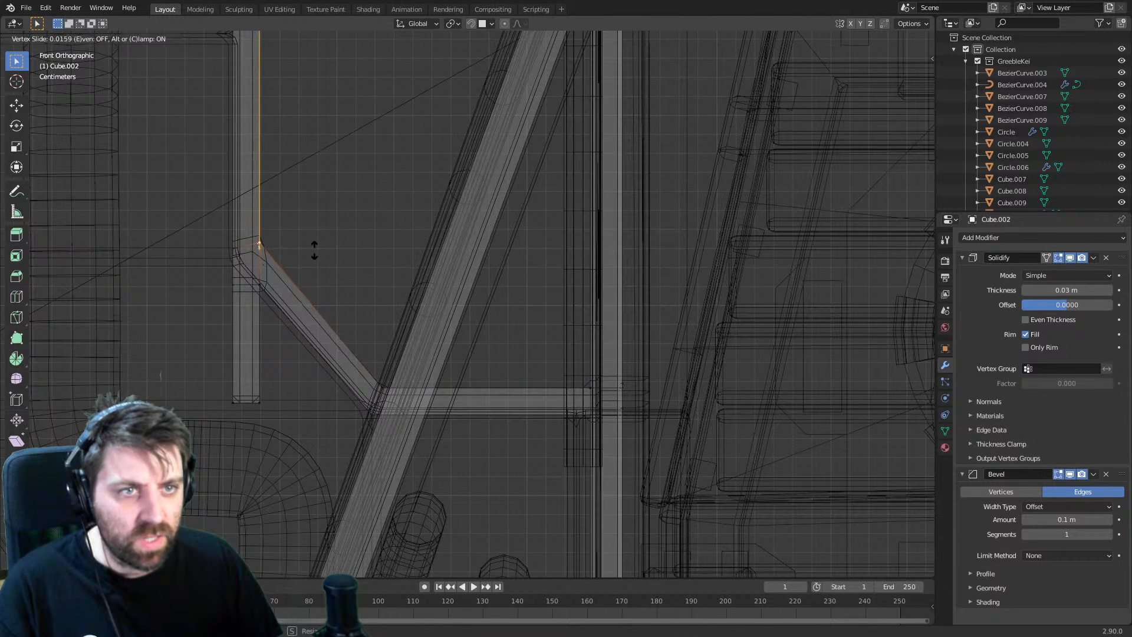
pyautogui.click(319, 255)
# - Examine the new window frame beside the pilot's head in solid shading, both in and out of mesh editing
pyautogui.scroll(-3, 412, 306)
pyautogui.press('z')
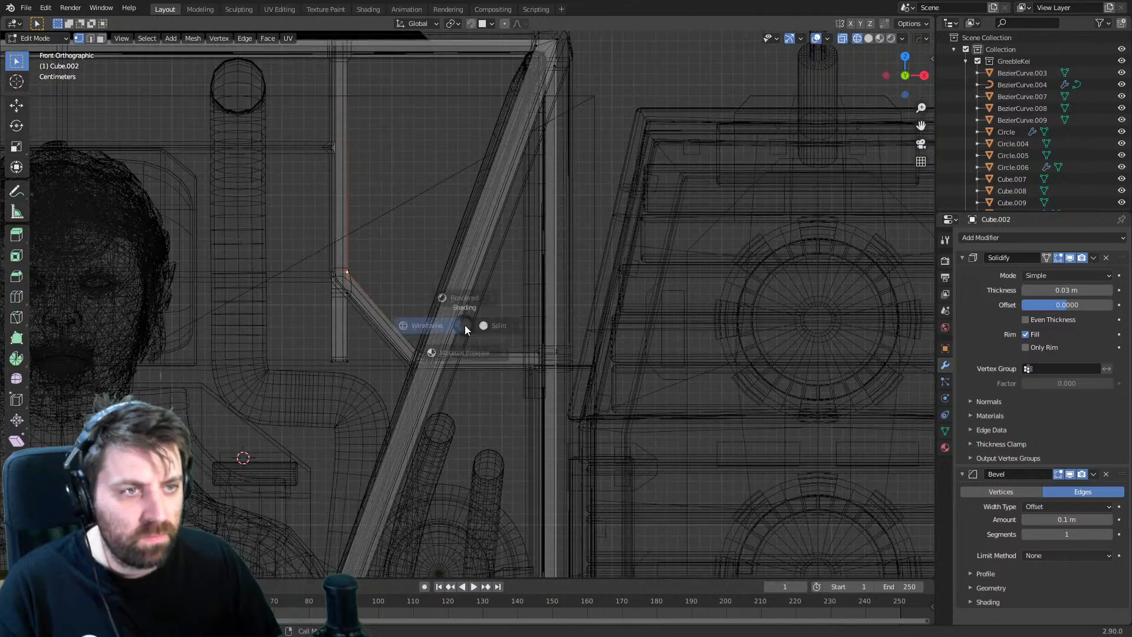
pyautogui.click(514, 327)
pyautogui.scroll(-1, 522, 339)
pyautogui.press('Tab')
pyautogui.moveTo(549, 360)
pyautogui.mouseDown(button='middle')
pyautogui.moveTo(511, 374)
pyautogui.moveTo(556, 371)
pyautogui.mouseUp(button='middle')
pyautogui.press('Tab')
pyautogui.press('z')
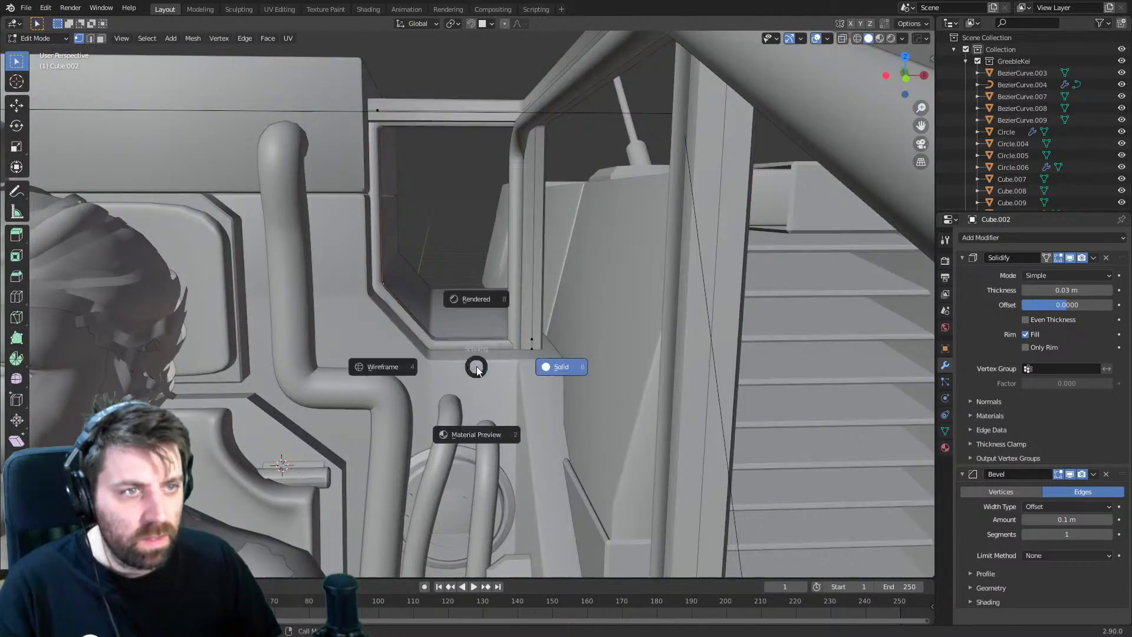
# - Delete the leftover lower end of the post that extends past the diagonal brace's upper corner
pyautogui.click(412, 361)
pyautogui.keyDown('shift'); pyautogui.moveTo(409, 349); pyautogui.dragTo(460, 344, button='middle'); pyautogui.keyUp('shift')
pyautogui.scroll(3, 430, 351)
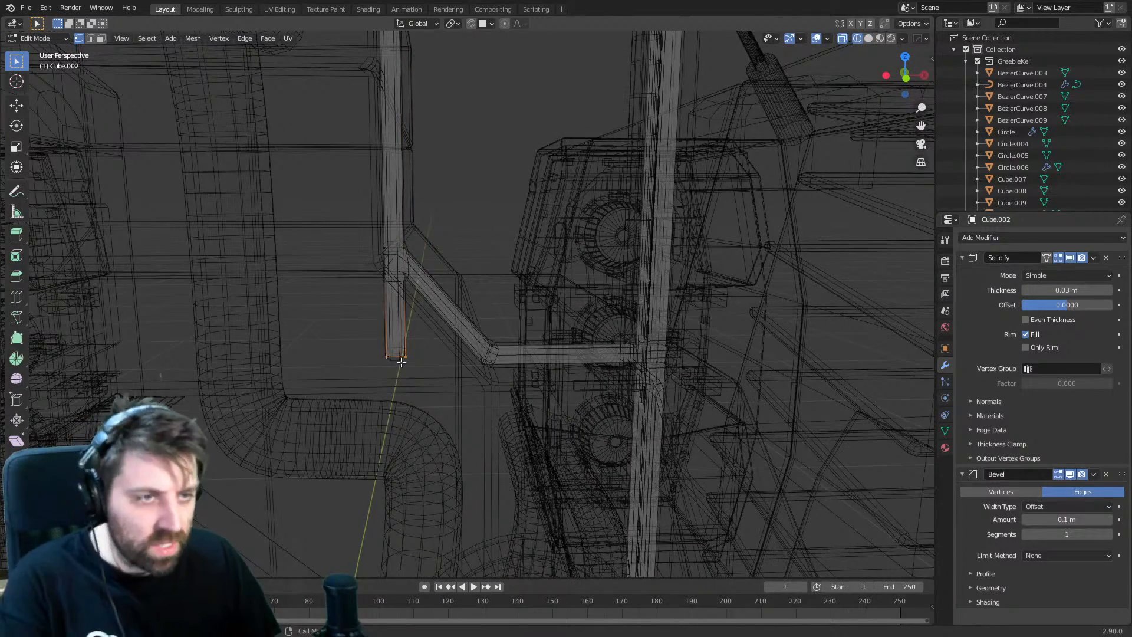
pyautogui.press('x')
pyautogui.click(401, 337)
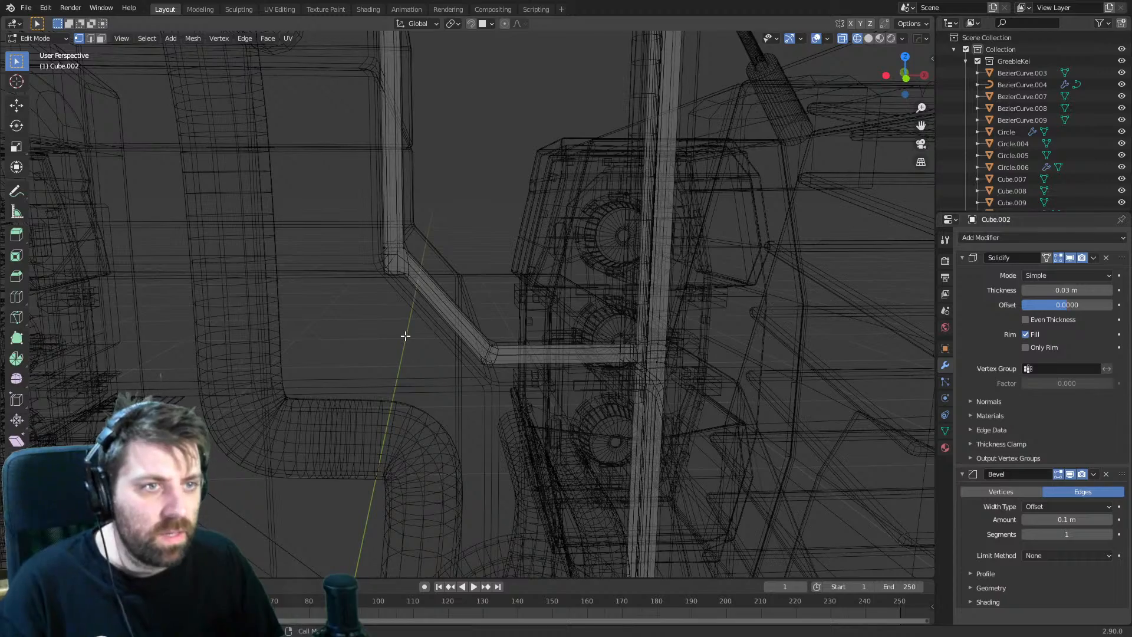
# - Raise the outer vertices at the post's lower corner about 0.013 m along Z to continue the diagonal brace's slope
pyautogui.press('KP_1')
pyautogui.scroll(5, 383, 277)
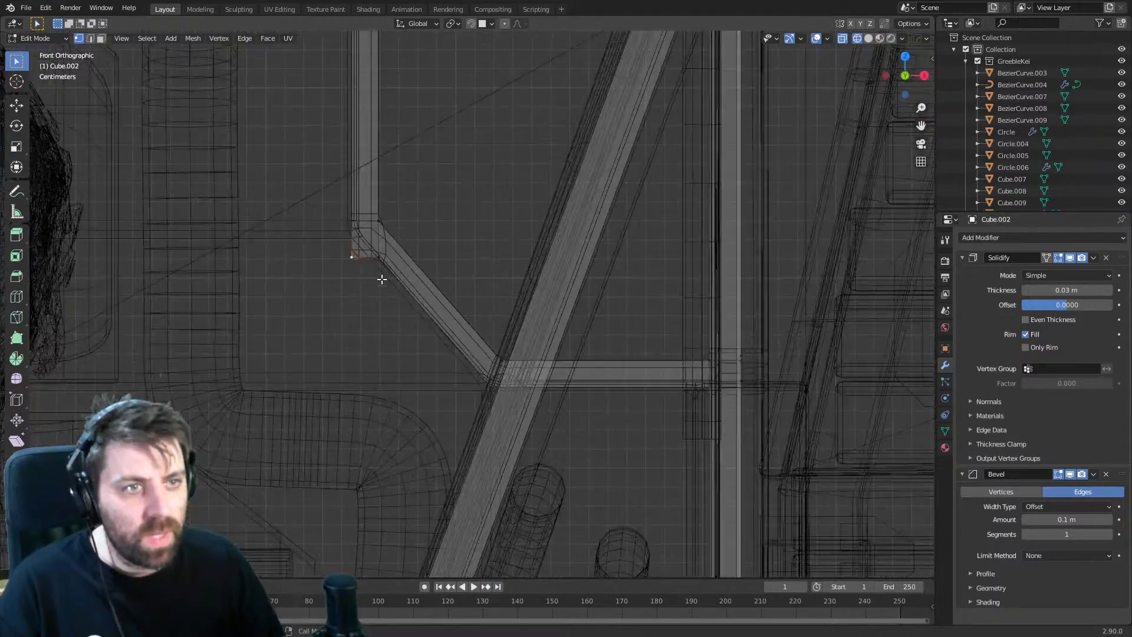
pyautogui.scroll(4, 484, 391)
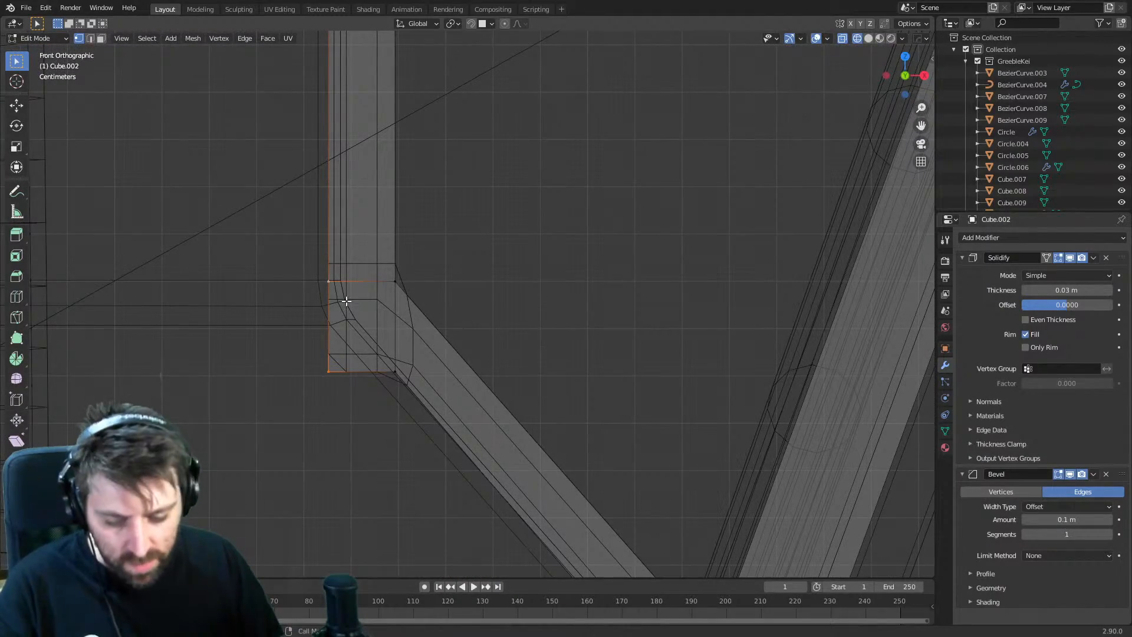
pyautogui.press('g')
pyautogui.press('z')
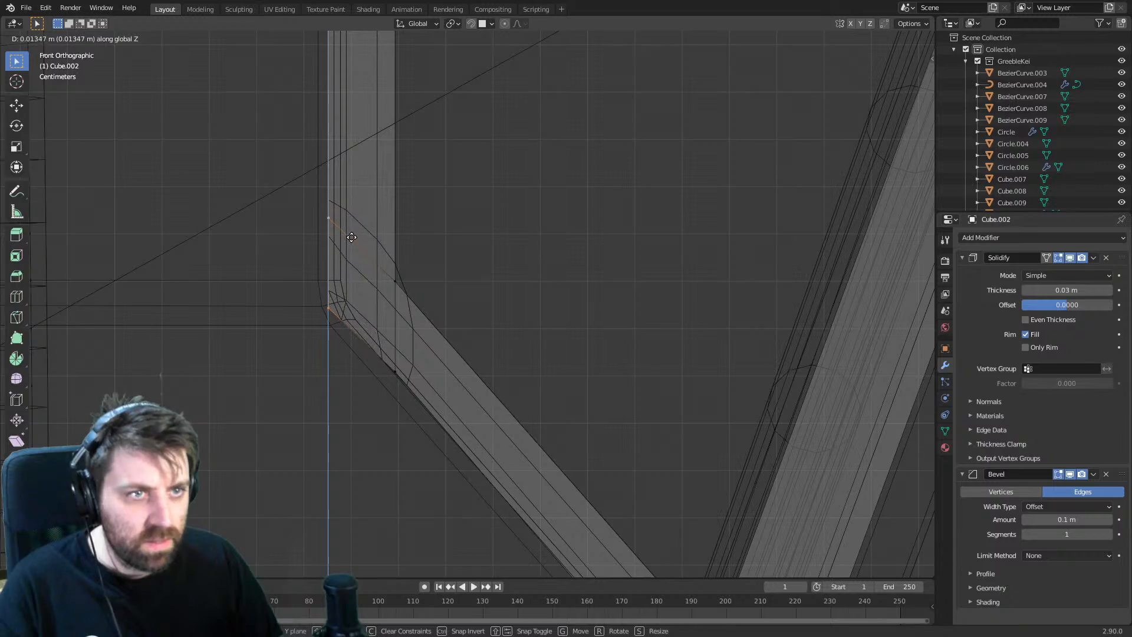
pyautogui.click(351, 238)
pyautogui.press('z')
pyautogui.click(428, 241)
# - Examine the angled window frame from behind and in front of the cockpit, in and out of mesh editing
pyautogui.scroll(-2, 452, 308)
pyautogui.press('Tab')
pyautogui.moveTo(452, 308)
pyautogui.mouseDown(button='middle')
pyautogui.moveTo(423, 324)
pyautogui.moveTo(487, 342)
pyautogui.moveTo(224, 366)
pyautogui.moveTo(242, 366)
pyautogui.moveTo(211, 359)
pyautogui.mouseUp(button='middle')
pyautogui.scroll(-5, 422, 327)
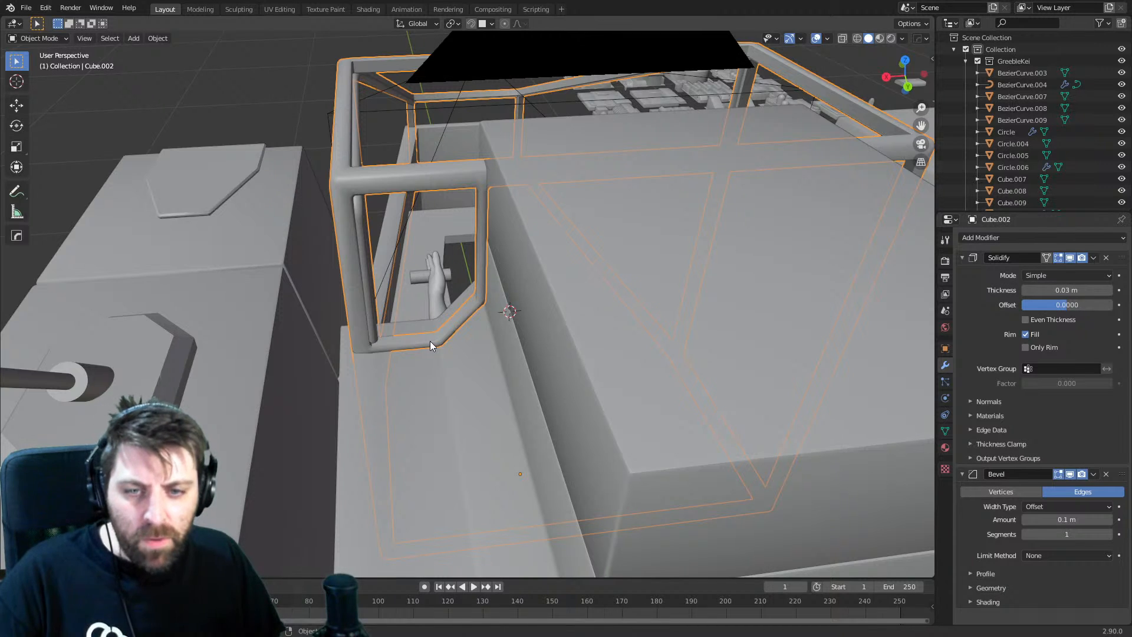
pyautogui.moveTo(427, 344); pyautogui.dragTo(575, 255, button='middle')
pyautogui.press('Tab')
pyautogui.scroll(1, 581, 269)
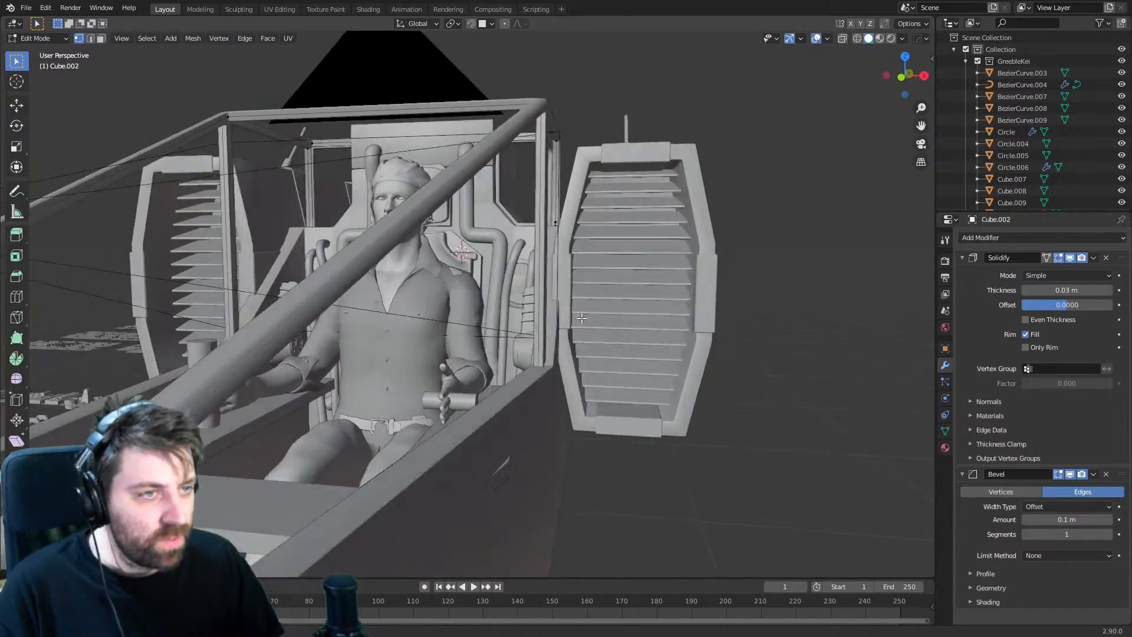
pyautogui.moveTo(595, 295); pyautogui.dragTo(564, 411, button='middle')
pyautogui.scroll(3, 604, 321)
pyautogui.scroll(-1, 604, 321)
pyautogui.scroll(-5, 515, 357)
pyautogui.scroll(-3, 462, 414)
pyautogui.scroll(5, 456, 420)
# - Move the rear end point of the curve pipe along the canopy's edge about -0.01 m along Y
pyautogui.press('Tab')
pyautogui.click(514, 421)
pyautogui.scroll(1, 565, 413)
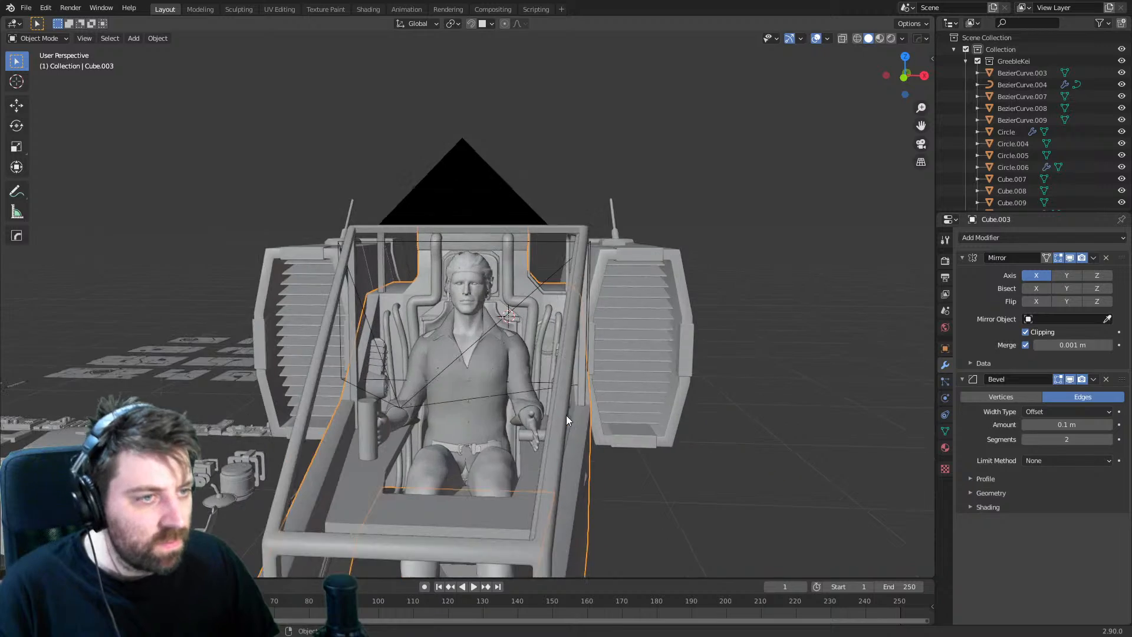
pyautogui.scroll(4, 566, 415)
pyautogui.click(576, 410)
pyautogui.press('Tab')
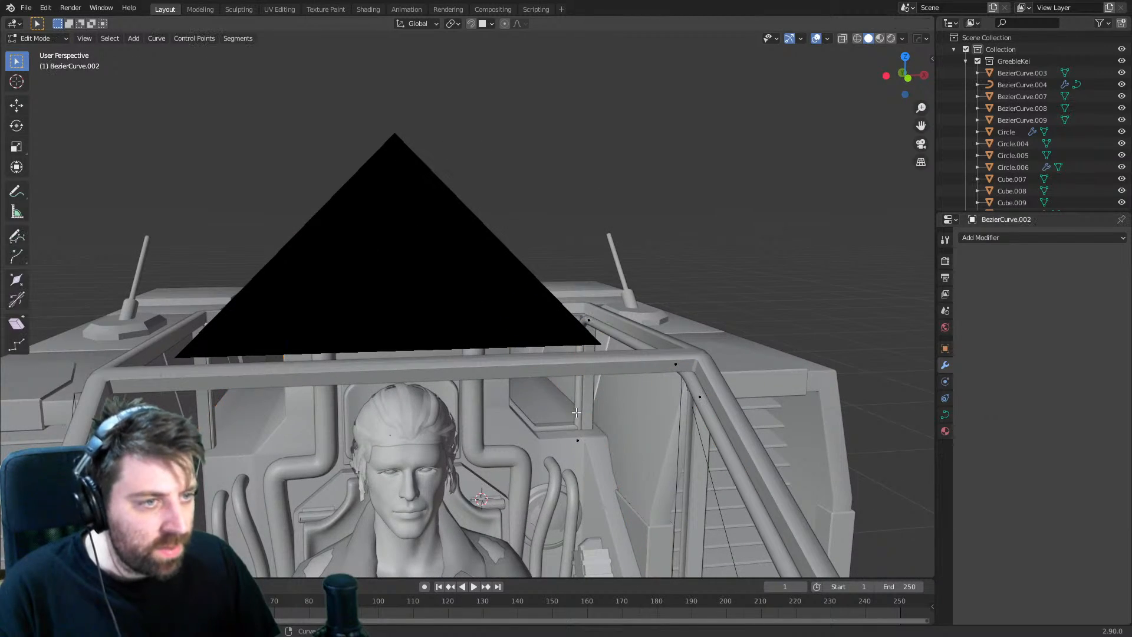
pyautogui.press('KP_7')
pyautogui.press('z')
pyautogui.click(489, 430)
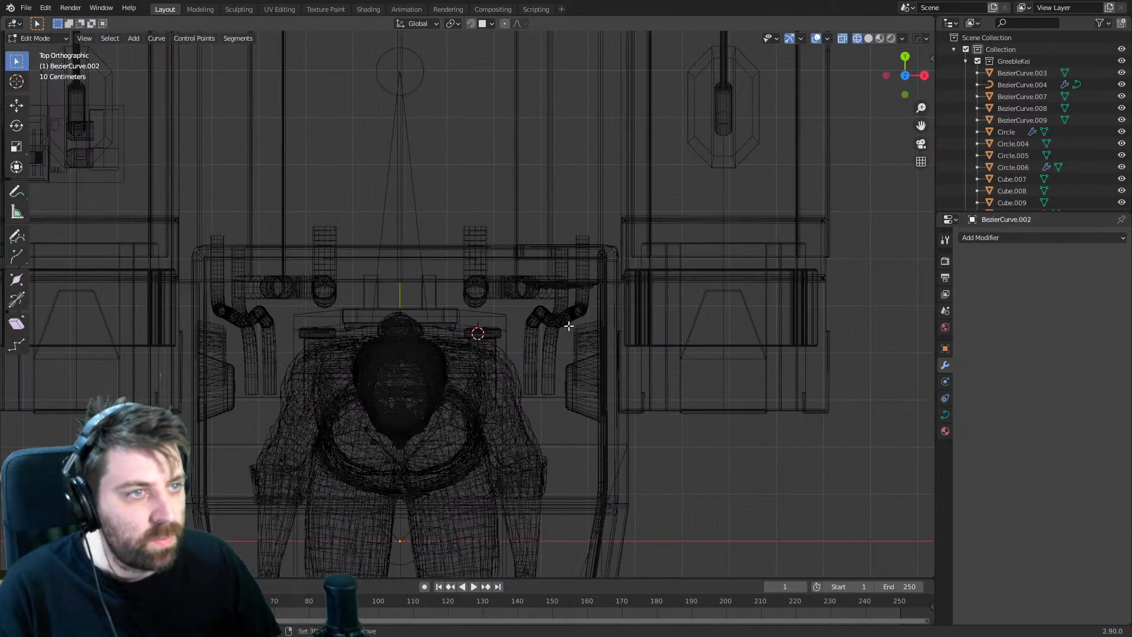
pyautogui.keyDown('shift'); pyautogui.moveTo(620, 295); pyautogui.dragTo(535, 356, button='middle'); pyautogui.keyUp('shift')
pyautogui.scroll(5, 536, 356)
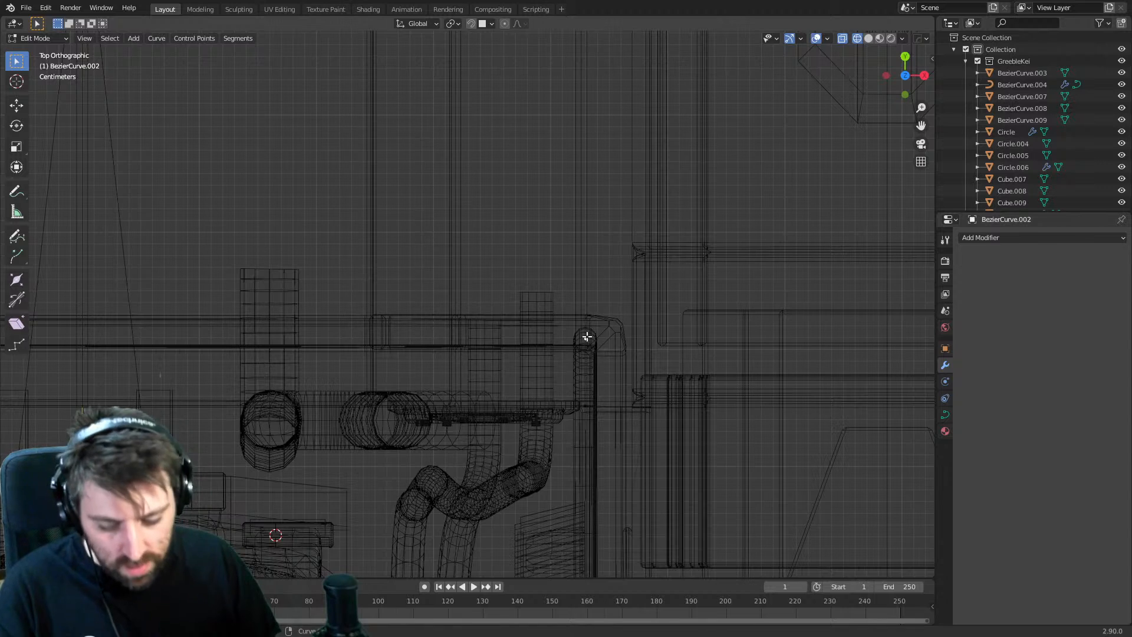
pyautogui.press('g')
pyautogui.press('y')
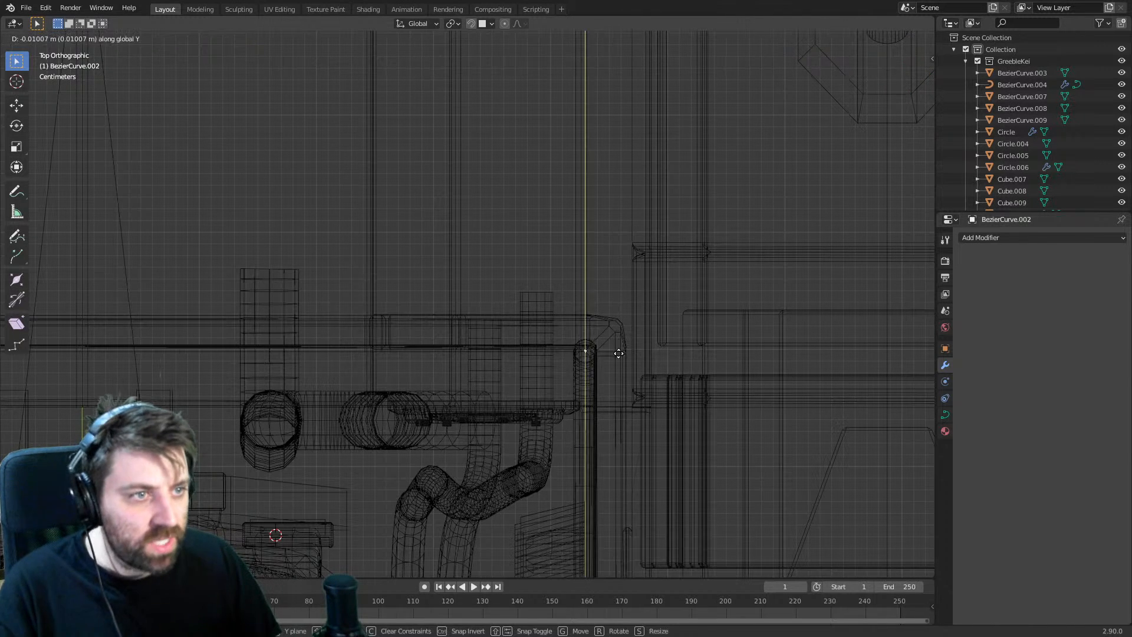
pyautogui.click(620, 359)
pyautogui.press('z')
pyautogui.click(687, 363)
# - Examine the adjusted curve pipe and its fit against the canopy frame from above, the side and the front
pyautogui.moveTo(584, 401)
pyautogui.mouseDown(button='middle')
pyautogui.moveTo(614, 380)
pyautogui.moveTo(555, 390)
pyautogui.moveTo(537, 348)
pyautogui.moveTo(518, 346)
pyautogui.moveTo(395, 410)
pyautogui.moveTo(472, 330)
pyautogui.moveTo(613, 234)
pyautogui.mouseUp(button='middle')
pyautogui.scroll(-4, 395, 410)
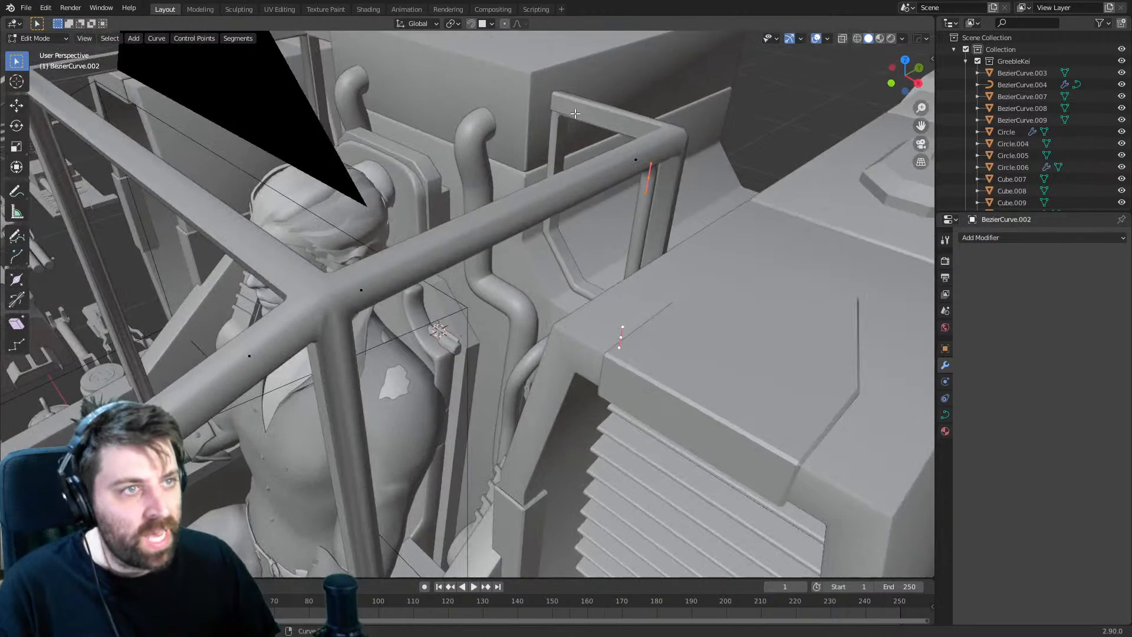
pyautogui.moveTo(591, 331); pyautogui.dragTo(590, 247, button='middle')
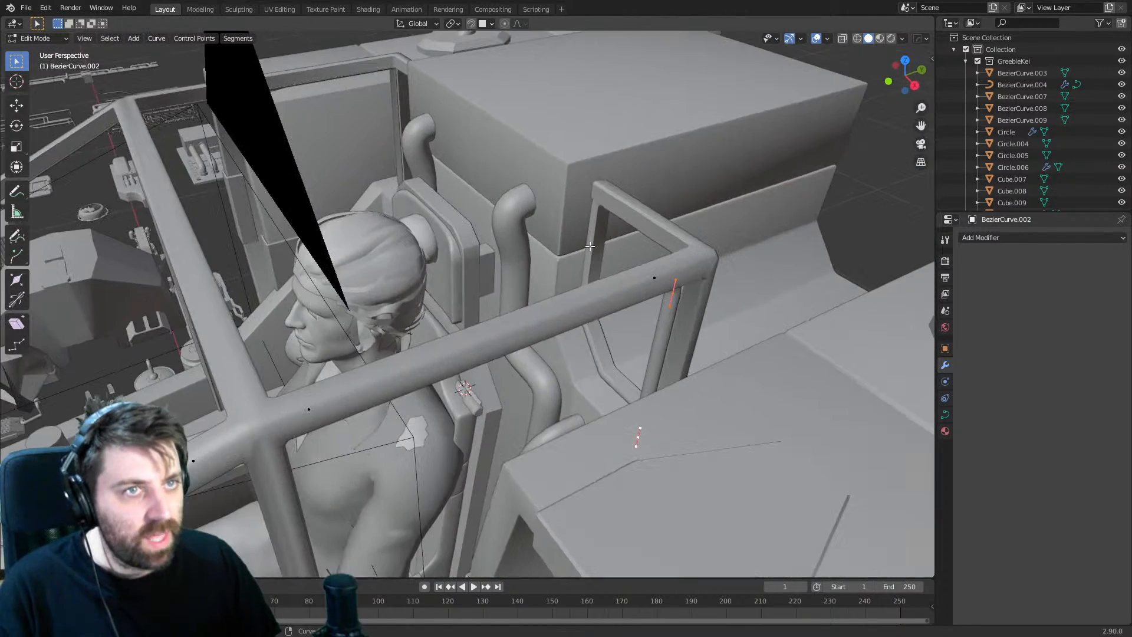
pyautogui.moveTo(382, 381); pyautogui.dragTo(407, 342, button='middle')
pyautogui.scroll(-6, 407, 342)
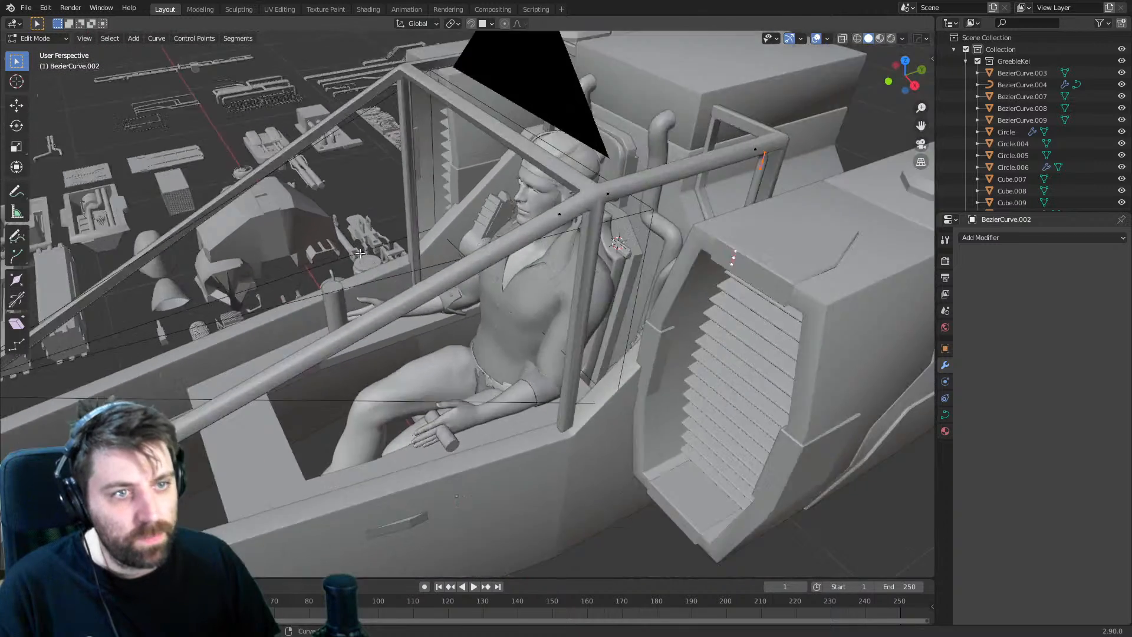
pyautogui.moveTo(331, 349); pyautogui.dragTo(410, 336, button='middle')
pyautogui.scroll(4, 410, 336)
pyautogui.press('Tab')
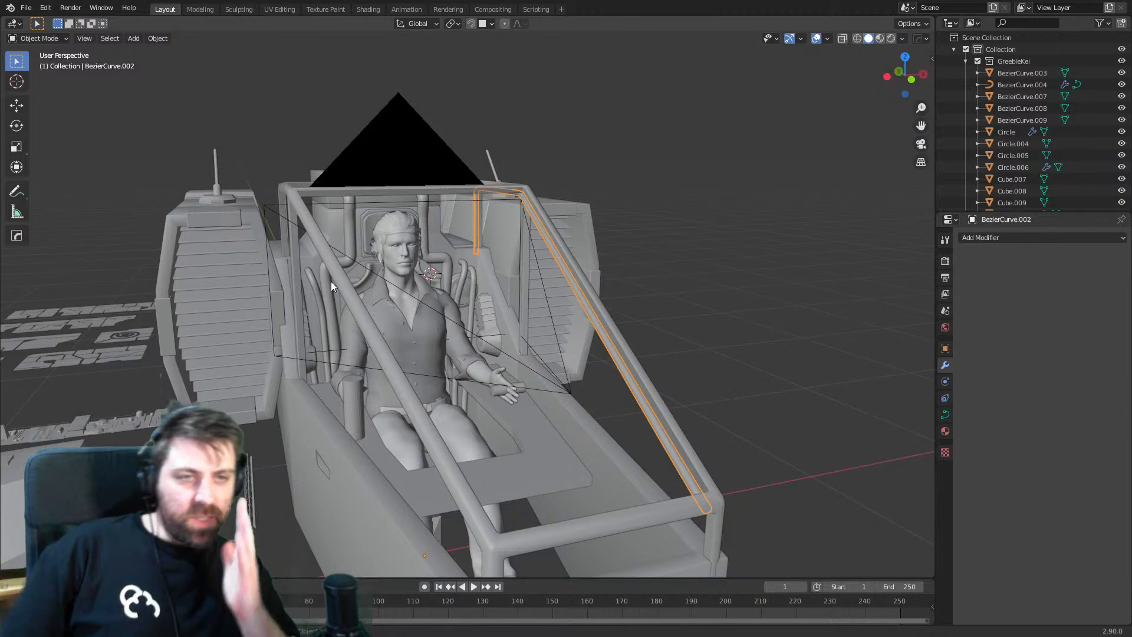
pyautogui.scroll(-2, 319, 268)
pyautogui.press('super')
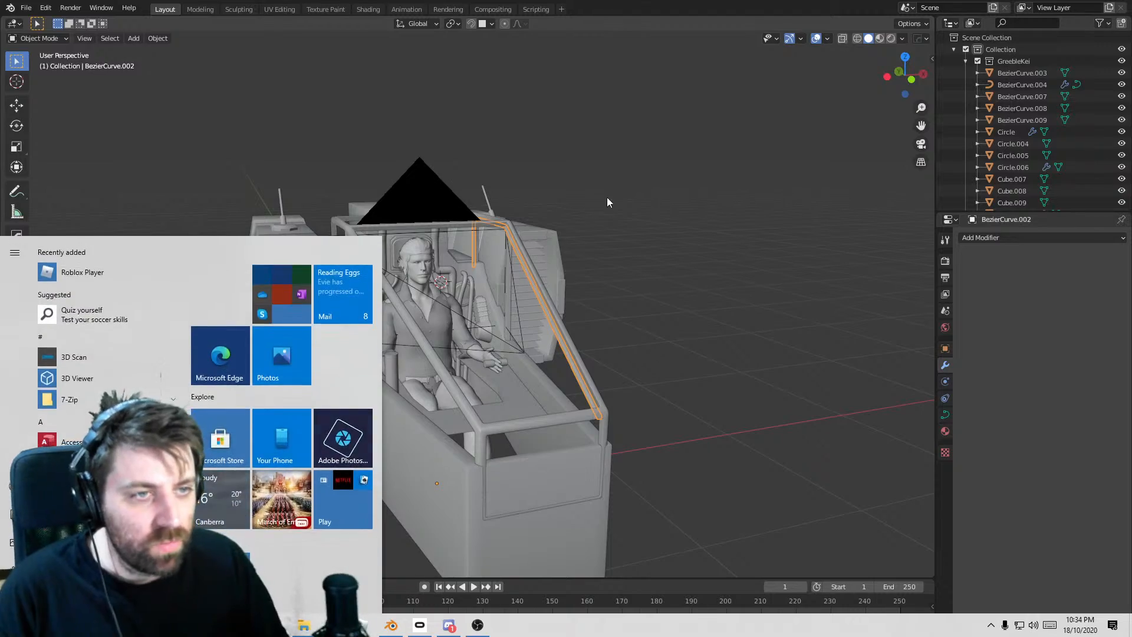
pyautogui.press('super')
pyautogui.click(598, 231)
pyautogui.moveTo(597, 231); pyautogui.dragTo(536, 243, button='middle')
pyautogui.press('super')
pyautogui.press('super')
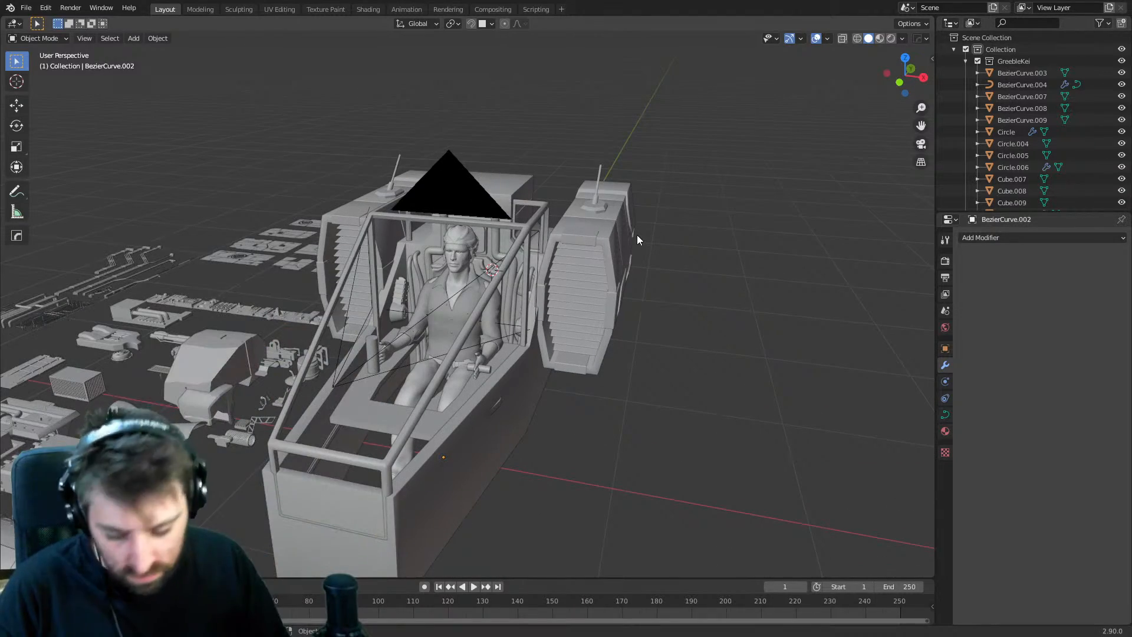
# - Examine the whole cockpit and canopy frame from the front and the side
pyautogui.scroll(-2, 631, 245)
pyautogui.moveTo(643, 224); pyautogui.dragTo(692, 286, button='middle')
pyautogui.scroll(4, 581, 260)
pyautogui.moveTo(292, 307); pyautogui.dragTo(223, 287, button='middle')
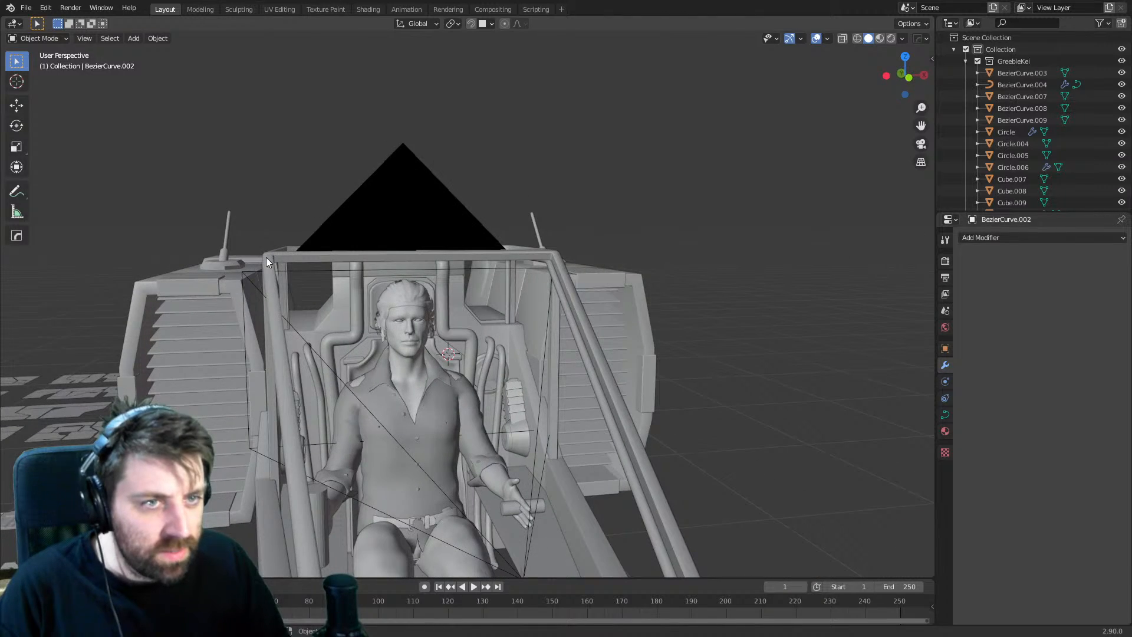
pyautogui.moveTo(267, 257); pyautogui.dragTo(351, 274, button='middle')
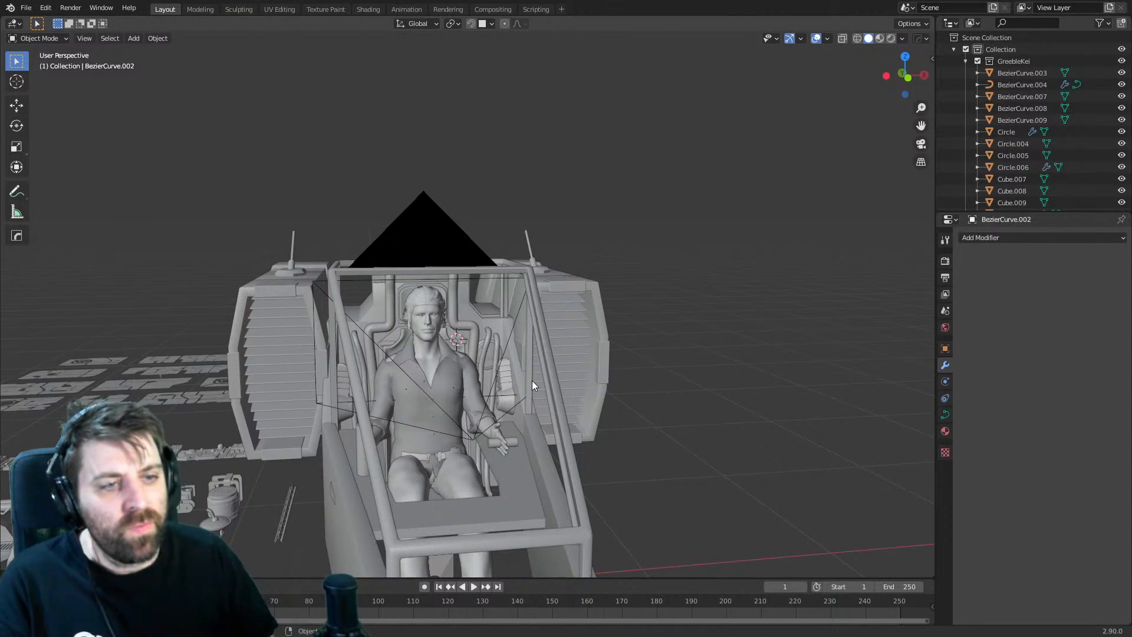
pyautogui.moveTo(532, 380); pyautogui.dragTo(889, 431, button='middle')
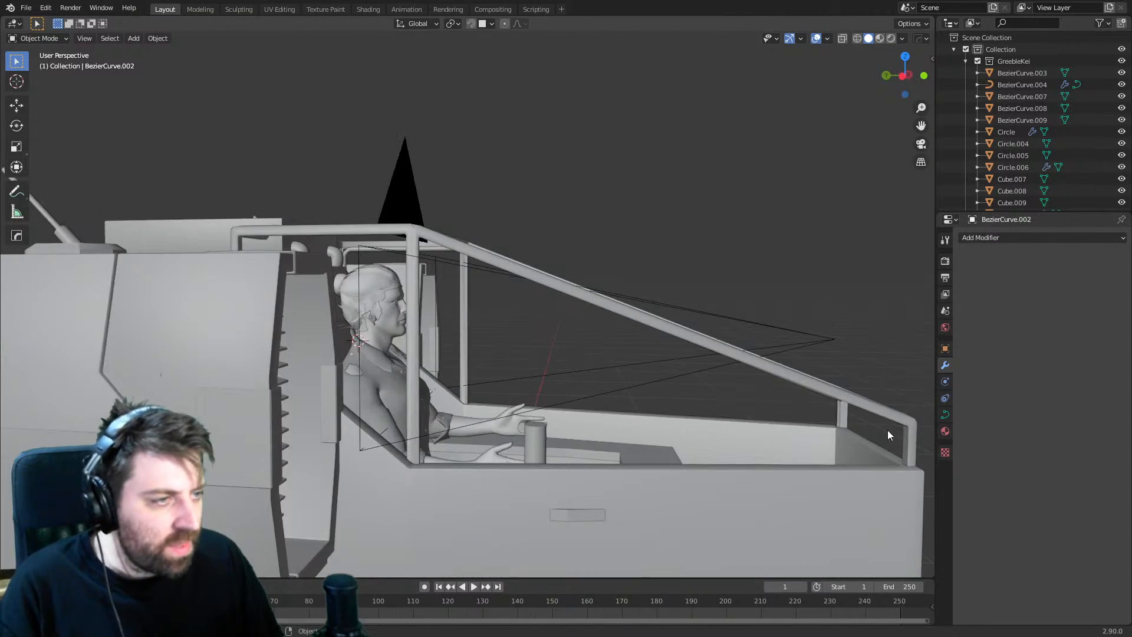
# - Select all lower vertices of the canopy frame in the right view and raise them about 0.22 m along Z
pyautogui.hotkey('shift', 'z')
pyautogui.click(553, 478)
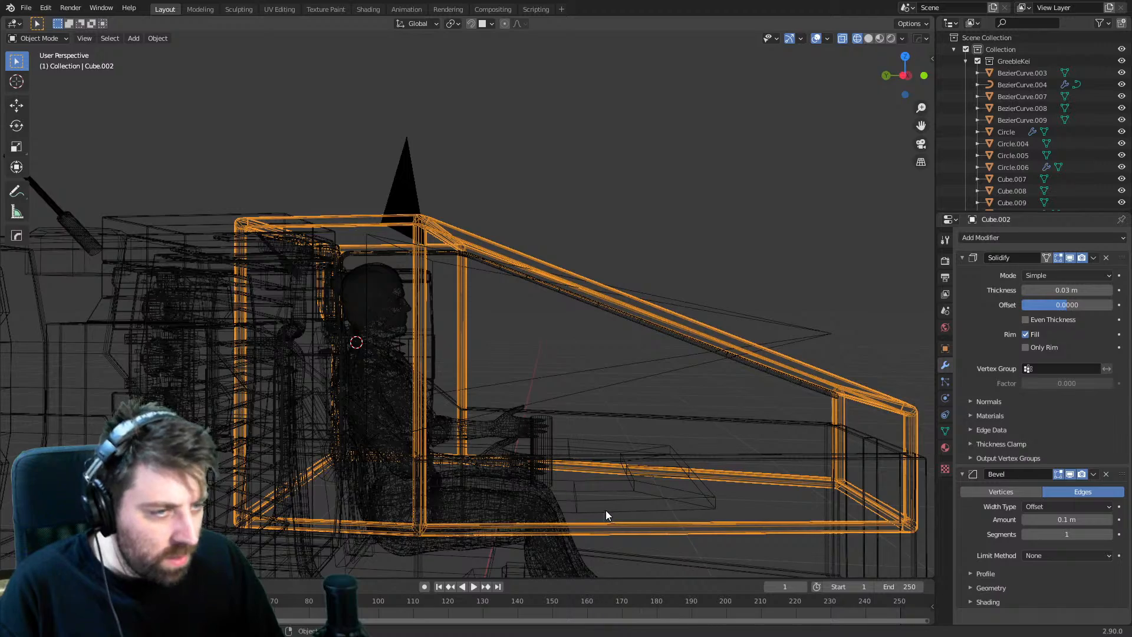
pyautogui.press('KP_3')
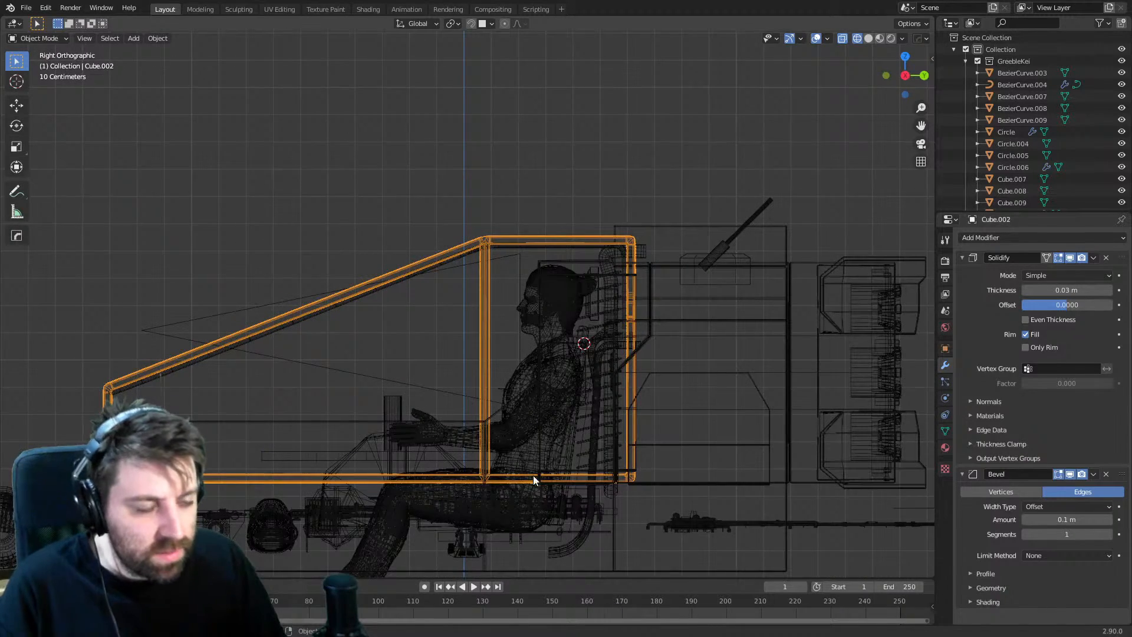
pyautogui.scroll(1, 533, 478)
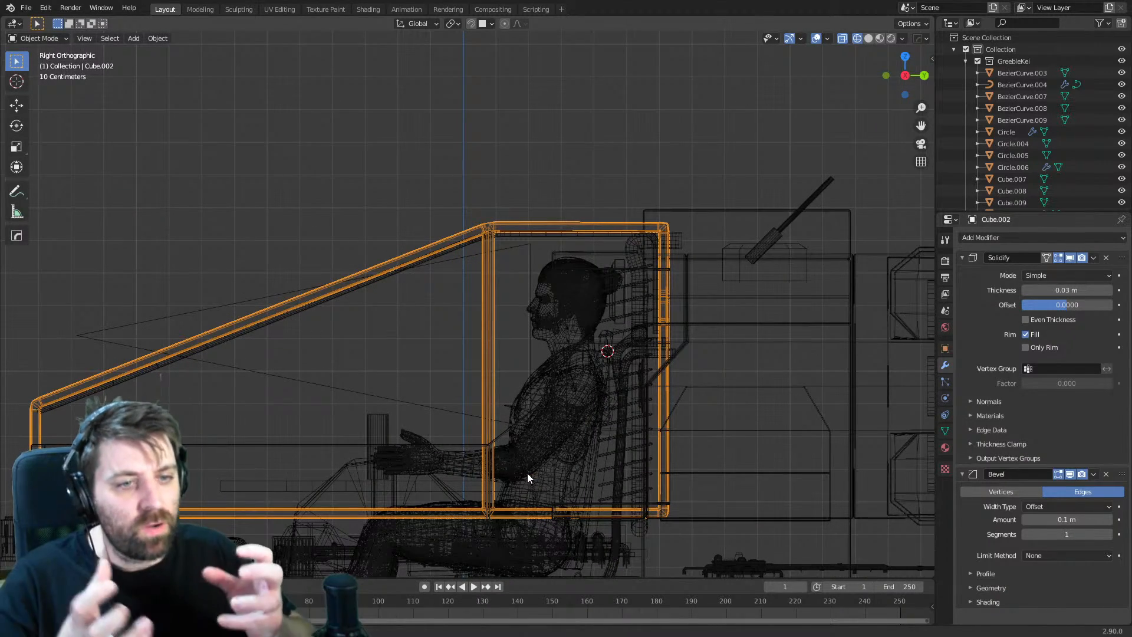
pyautogui.press('Tab')
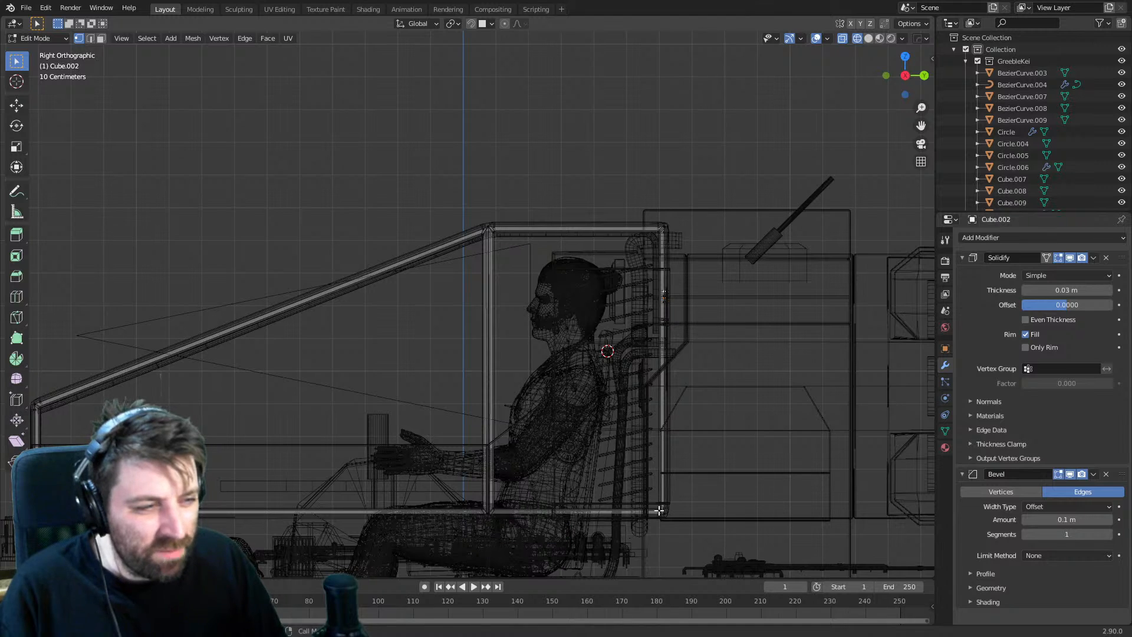
pyautogui.scroll(-1, 671, 516)
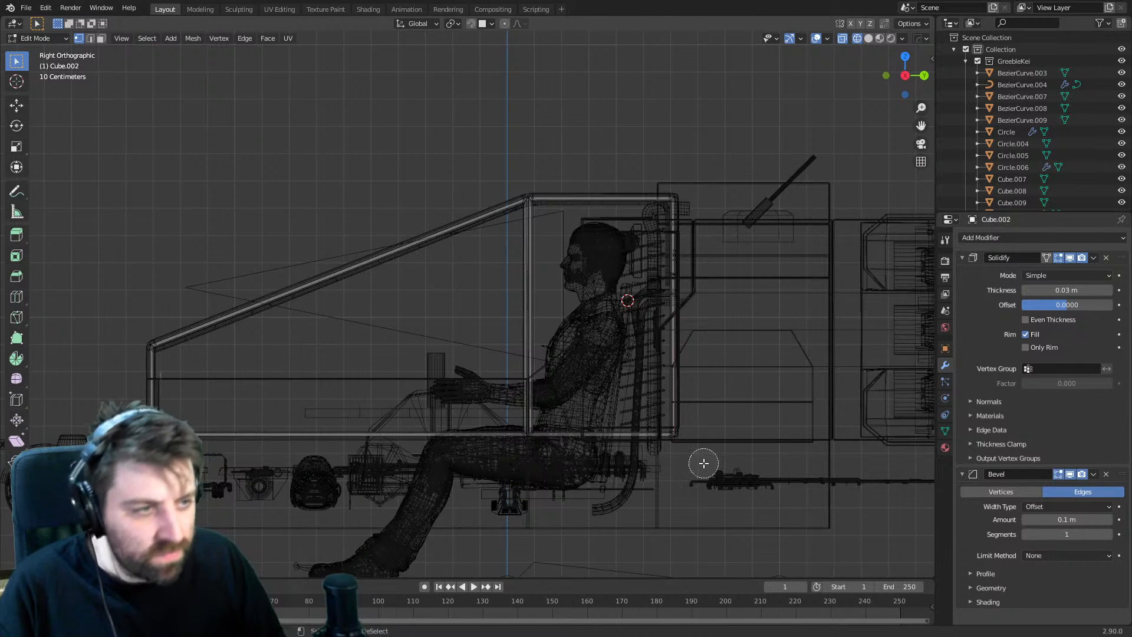
pyautogui.scroll(-5, 672, 451)
pyautogui.moveTo(672, 455)
pyautogui.mouseDown()
pyautogui.moveTo(480, 519)
pyautogui.moveTo(167, 495)
pyautogui.mouseUp()
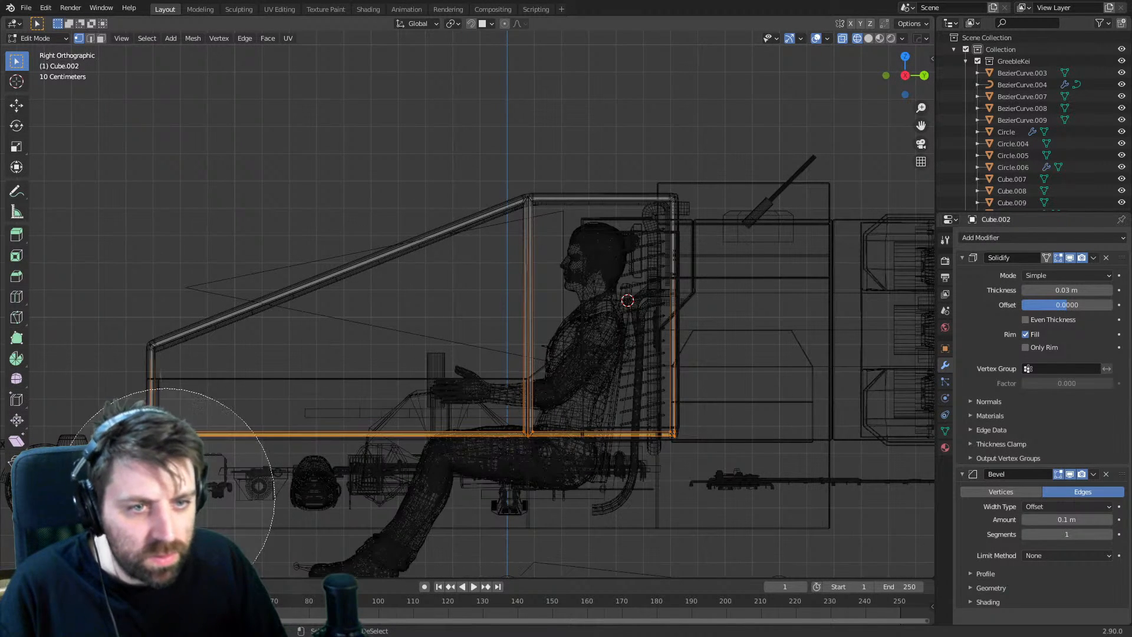
pyautogui.rightClick(167, 496)
pyautogui.press('g')
pyautogui.press('z')
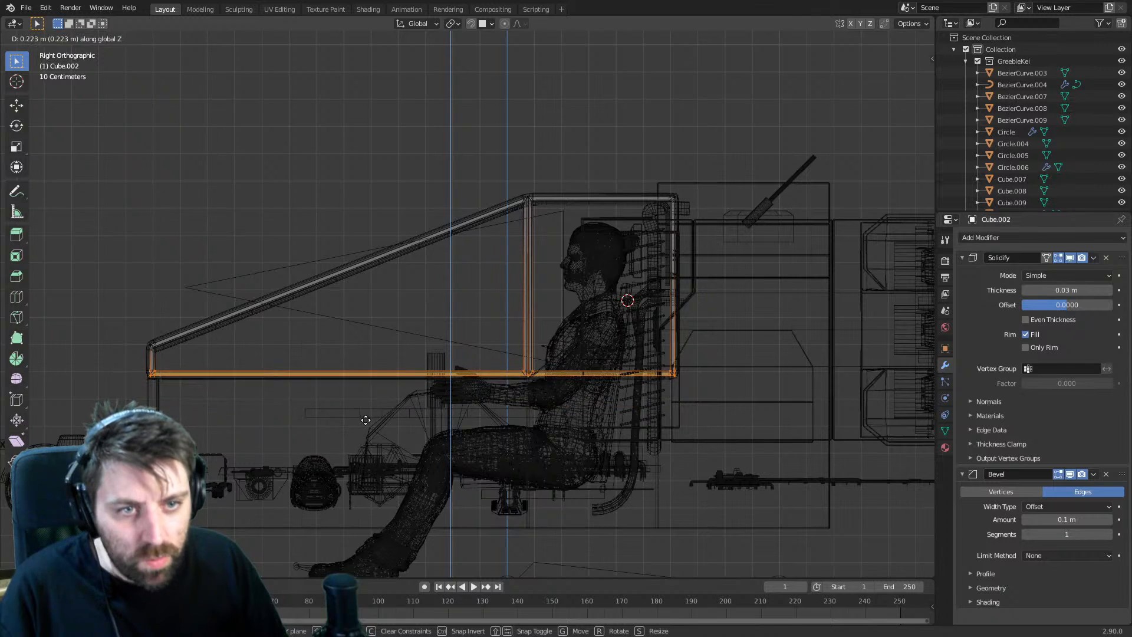
pyautogui.click(365, 417)
# - Fine-tune the canopy frame's lower bars by moving them slightly down along Z toward the hull's upper edge
pyautogui.keyDown('shift'); pyautogui.moveTo(253, 427); pyautogui.dragTo(474, 395, button='middle'); pyautogui.keyUp('shift')
pyautogui.scroll(4, 474, 394)
pyautogui.scroll(3, 475, 395)
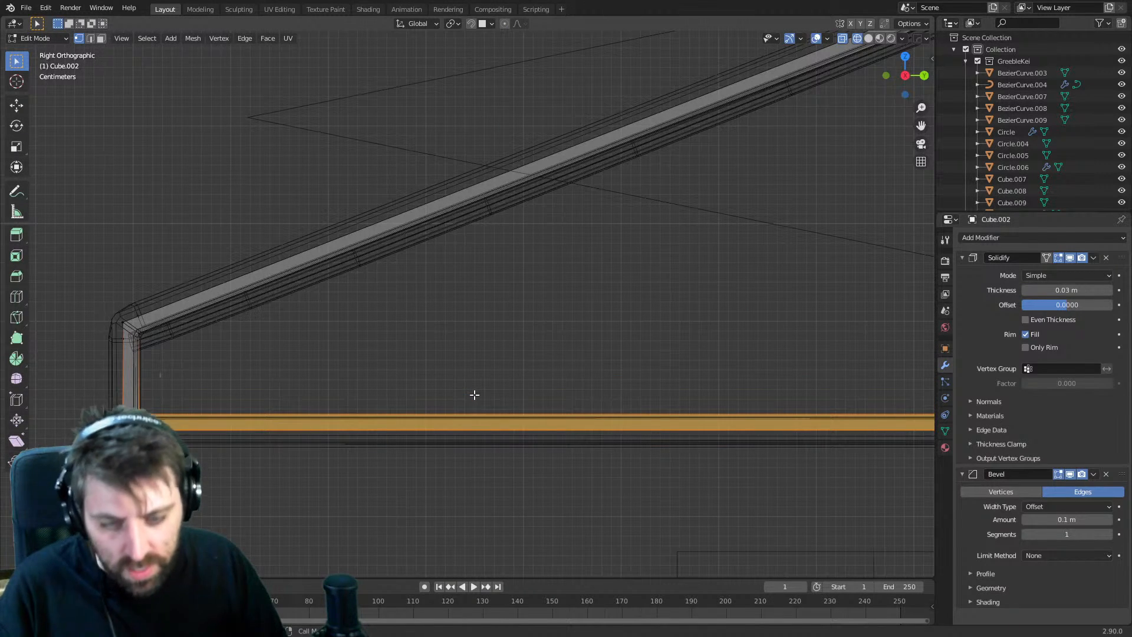
pyautogui.press('g')
pyautogui.press('z')
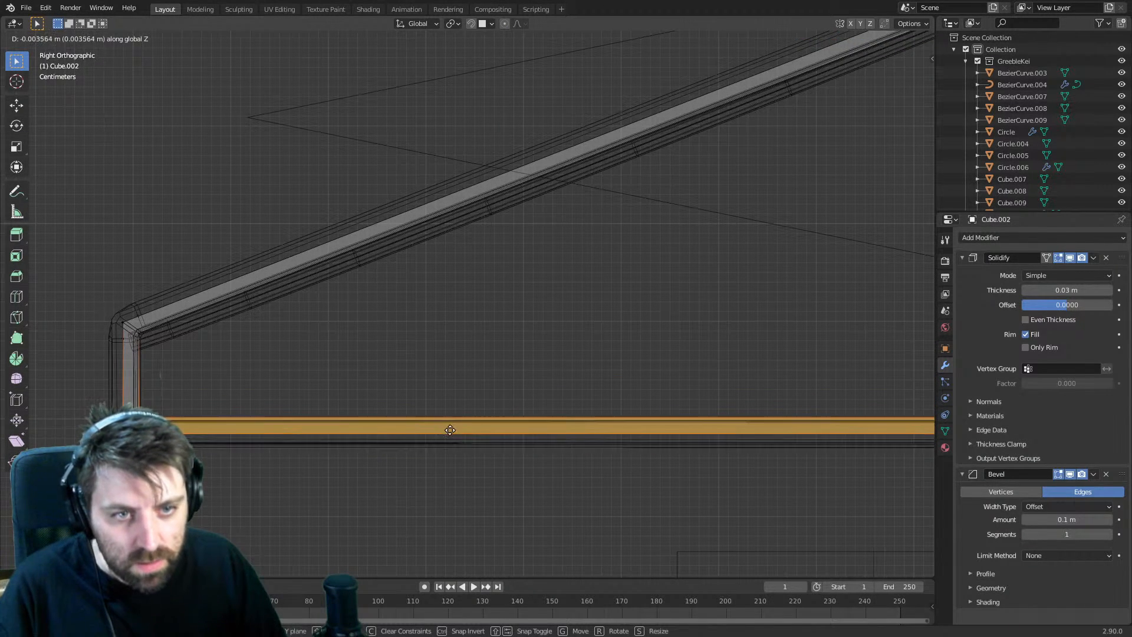
pyautogui.click(450, 455)
# - Examine the raised lower bars and rear corner of the canopy frame around the pilot in solid and wireframe shading
pyautogui.scroll(-1, 622, 448)
pyautogui.keyDown('shift'); pyautogui.moveTo(885, 476); pyautogui.dragTo(549, 465, button='middle'); pyautogui.keyUp('shift')
pyautogui.scroll(-1, 549, 466)
pyautogui.keyDown('shift'); pyautogui.moveTo(666, 449); pyautogui.dragTo(305, 454, button='middle'); pyautogui.keyUp('shift')
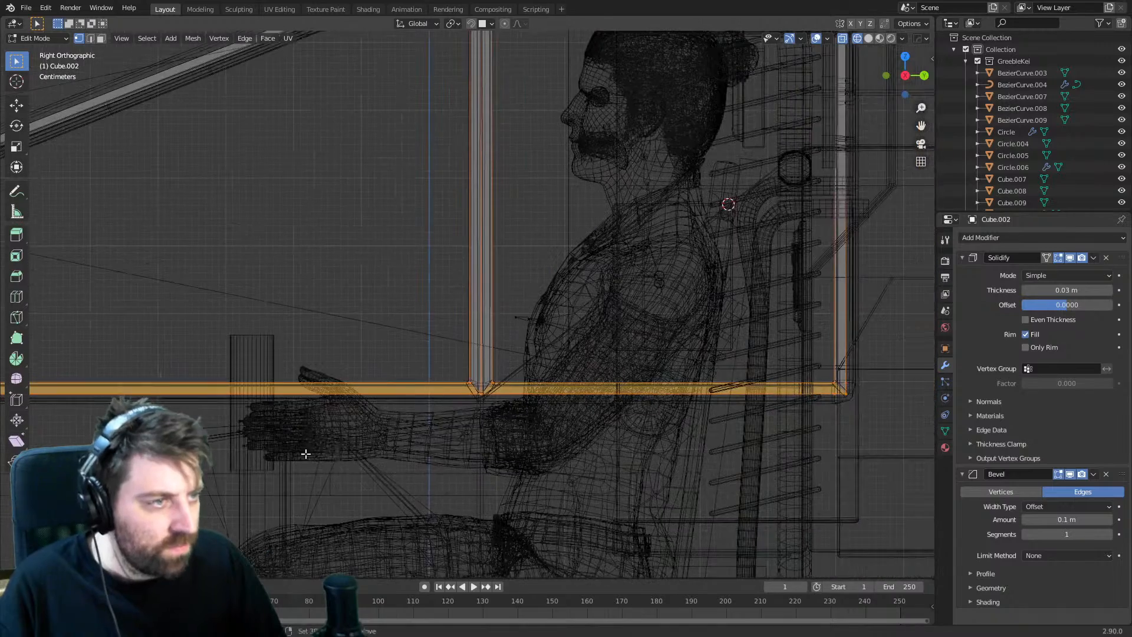
pyautogui.keyDown('shift'); pyautogui.moveTo(626, 388); pyautogui.dragTo(370, 446, button='middle'); pyautogui.keyUp('shift')
pyautogui.click(590, 444)
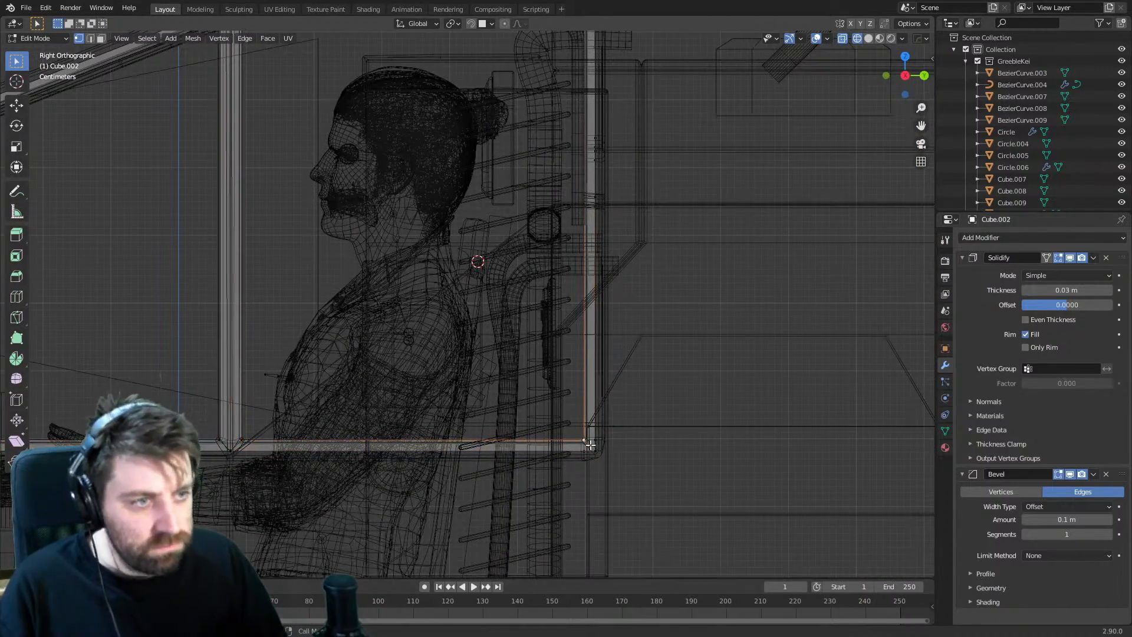
pyautogui.press('z')
pyautogui.click(604, 408)
pyautogui.moveTo(601, 404)
pyautogui.mouseDown(button='middle')
pyautogui.moveTo(723, 392)
pyautogui.moveTo(731, 418)
pyautogui.mouseUp(button='middle')
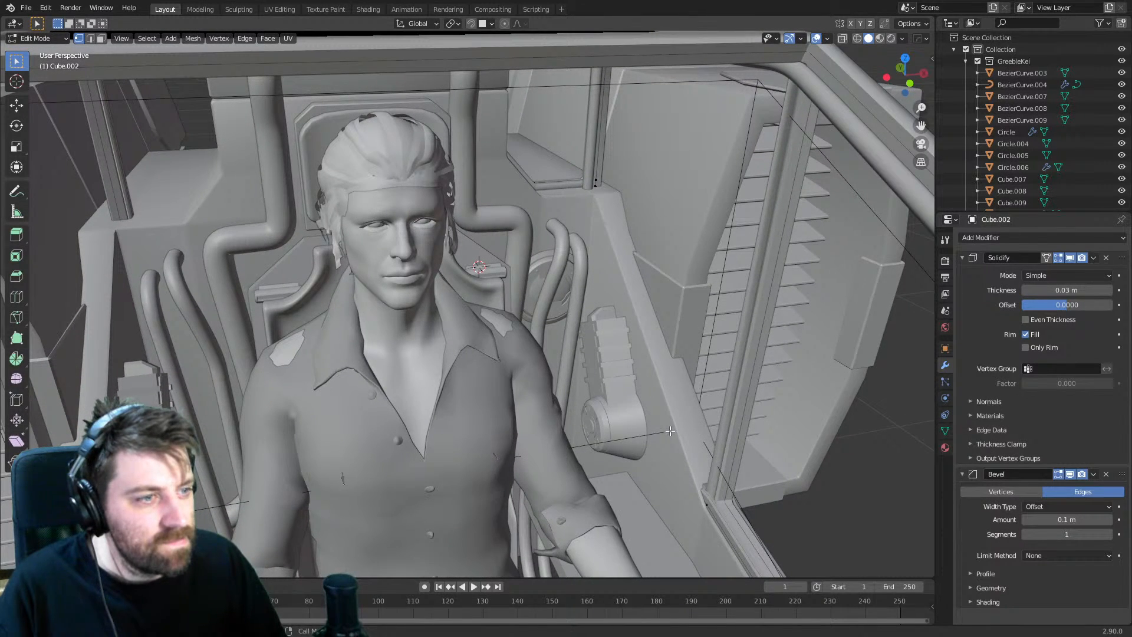
pyautogui.moveTo(670, 431); pyautogui.dragTo(372, 298, button='middle')
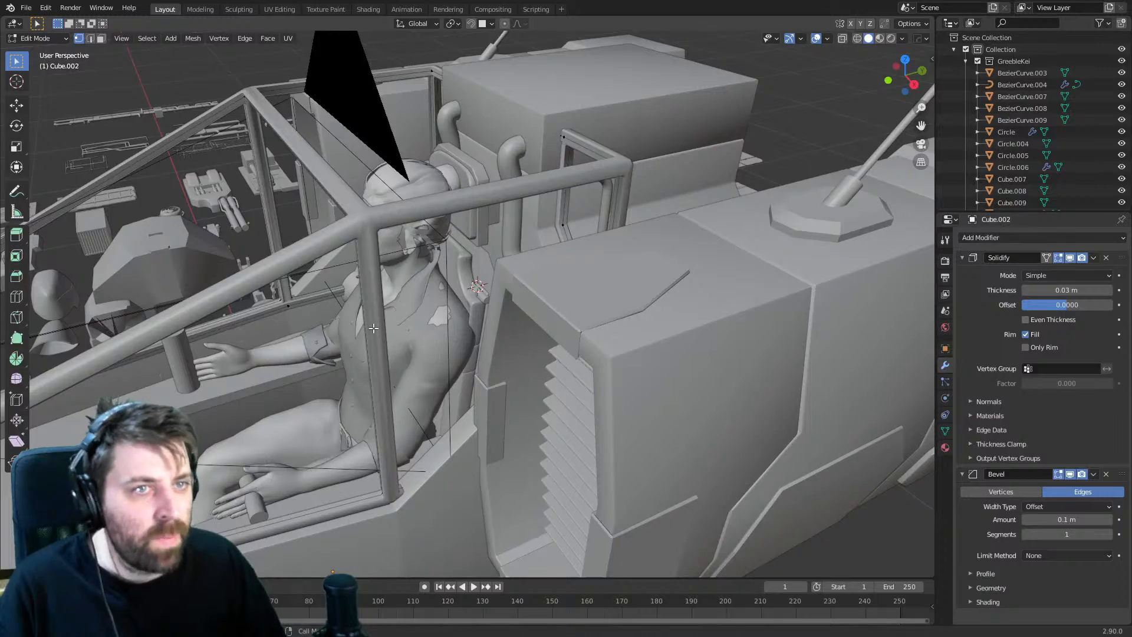
pyautogui.press('Tab')
pyautogui.hotkey('shift', 'z')
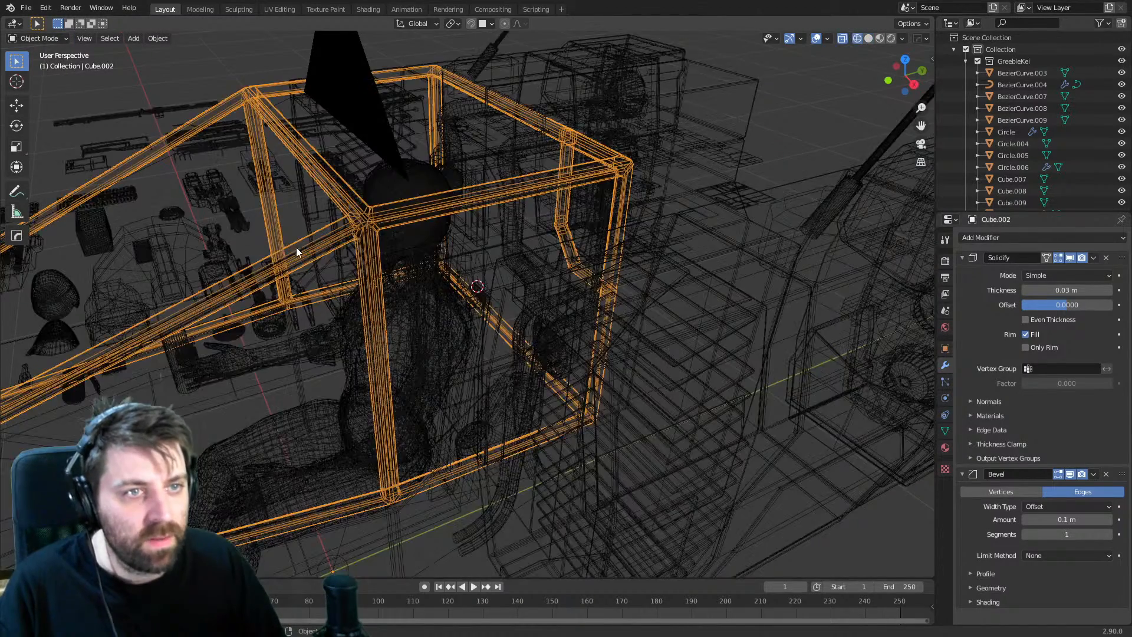
# - Open the canopy frame for edge editing in wireframe and select the edge along the upright in front of the pilot
pyautogui.press('KP_3')
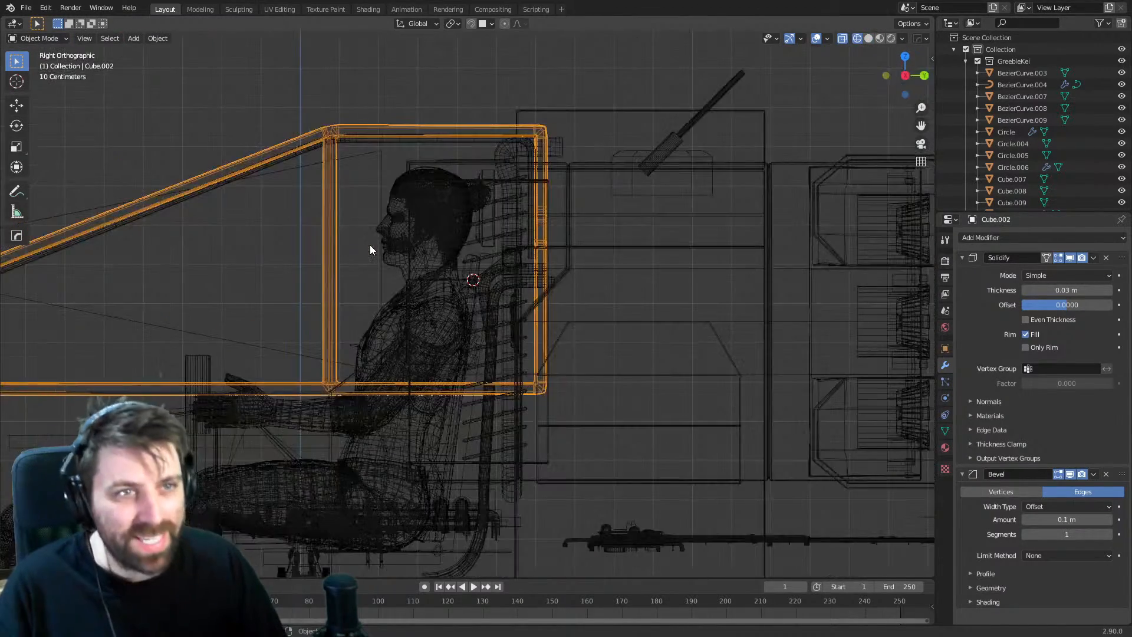
pyautogui.press('z')
pyautogui.click(451, 245)
pyautogui.press('Tab')
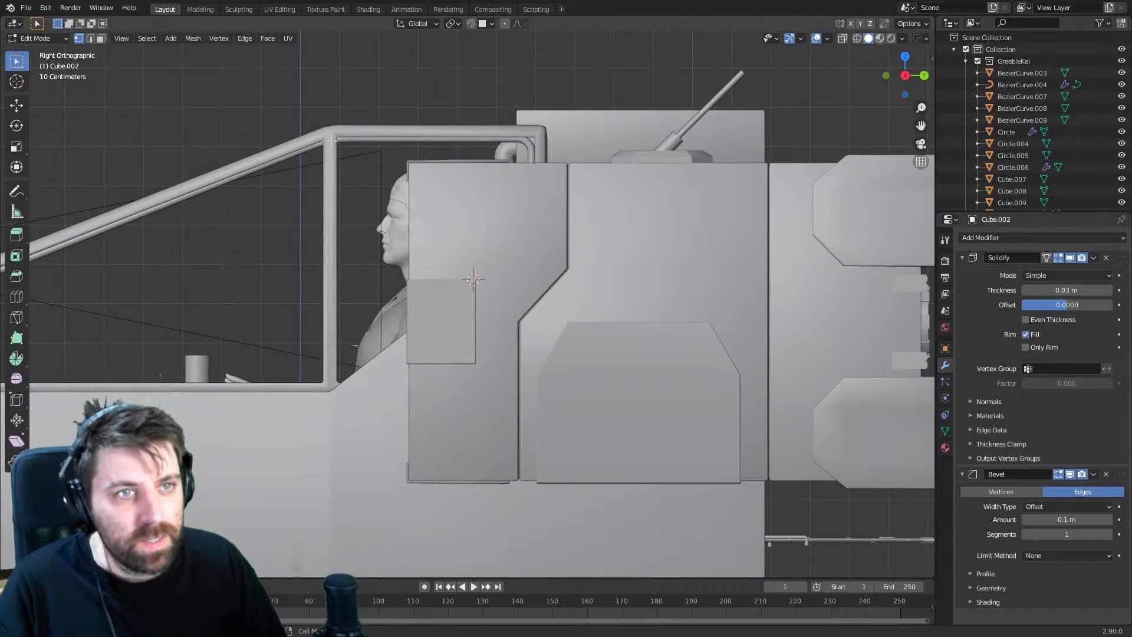
pyautogui.press('z')
pyautogui.click(312, 145)
pyautogui.keyDown('shift'); pyautogui.moveTo(312, 145); pyautogui.dragTo(332, 173, button='middle'); pyautogui.keyUp('shift')
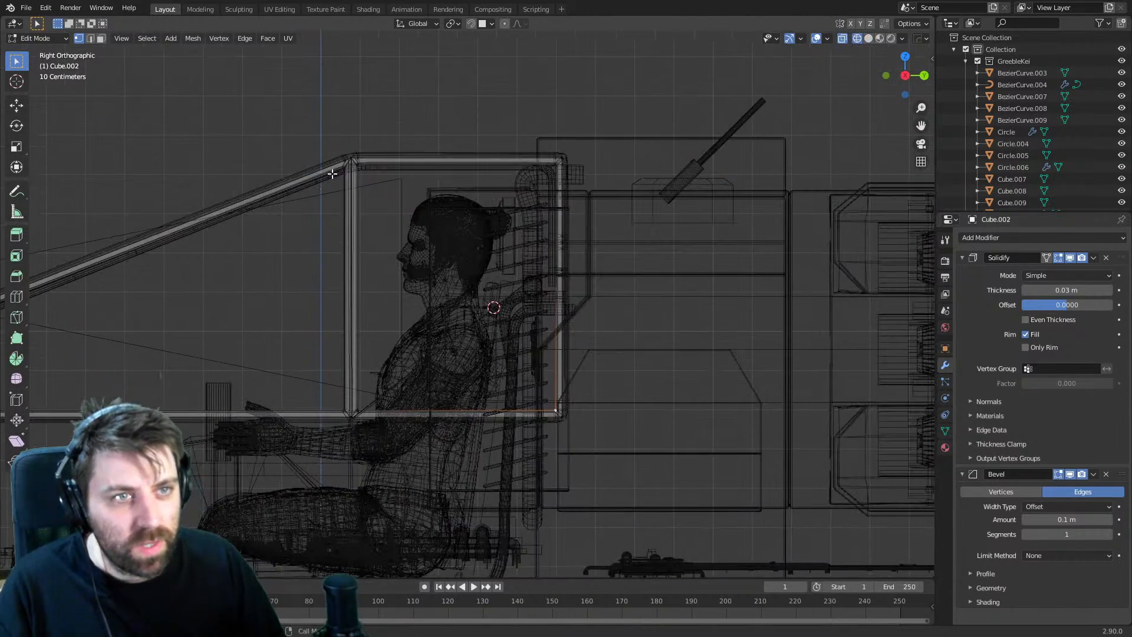
pyautogui.moveTo(353, 261); pyautogui.dragTo(491, 342, button='middle')
pyautogui.press('2')
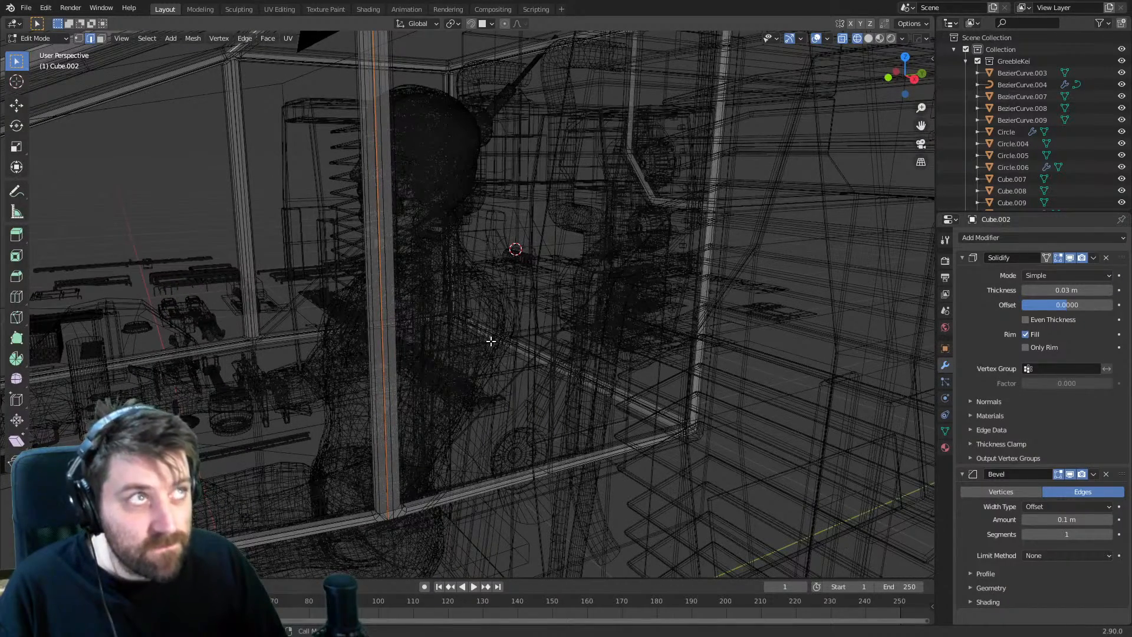
# - Try to bevel the selected edge of the upright, clearing and remaking the selection between the two attempts
pyautogui.hotkey('ctrl', 'b')
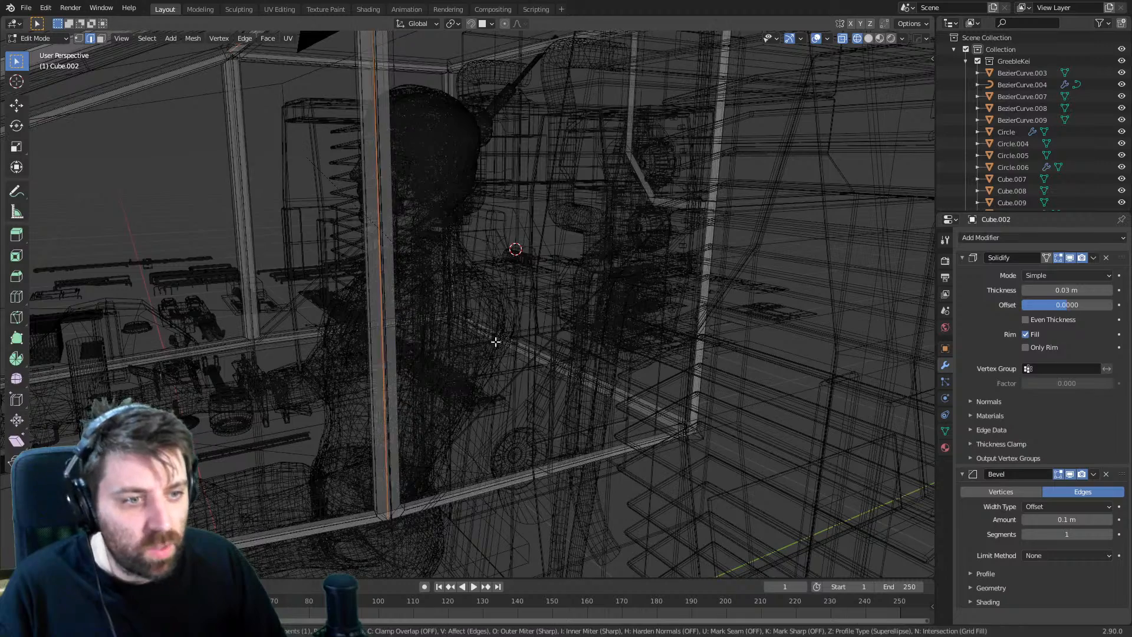
pyautogui.rightClick(502, 342)
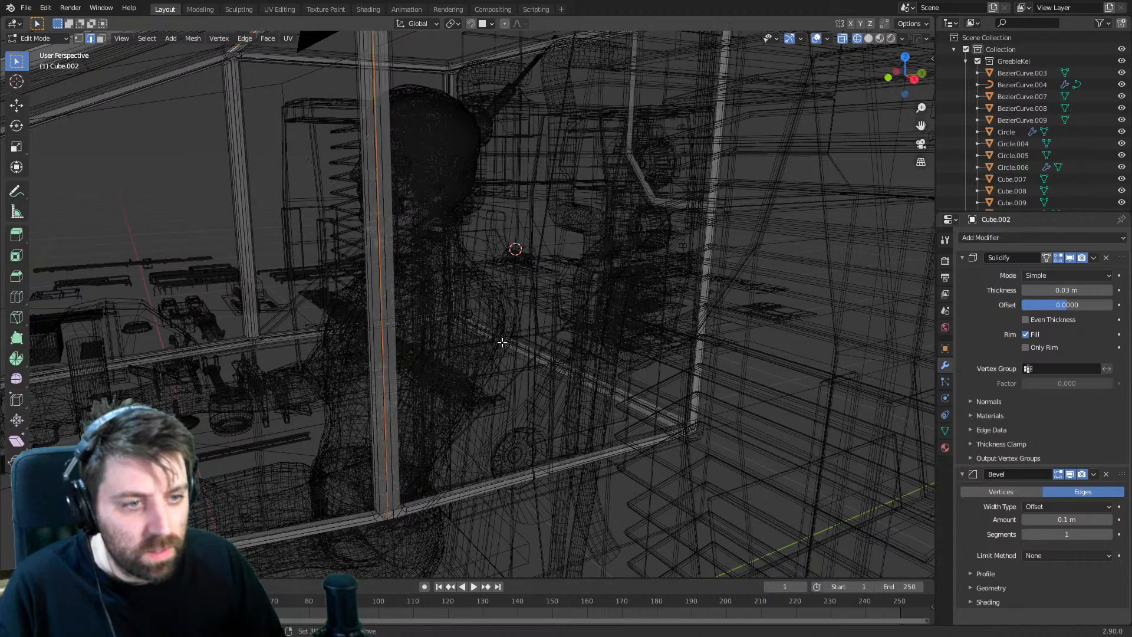
pyautogui.press('KP_3')
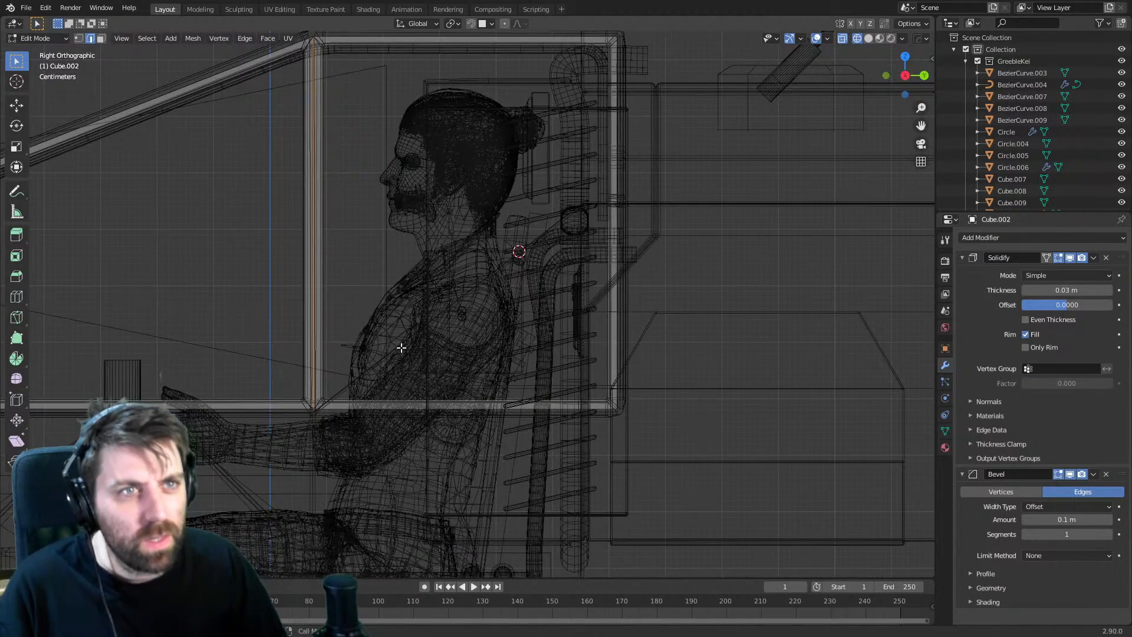
pyautogui.keyDown('shift'); pyautogui.moveTo(401, 348); pyautogui.dragTo(501, 381, button='middle'); pyautogui.keyUp('shift')
pyautogui.hotkey('alt', 'a')
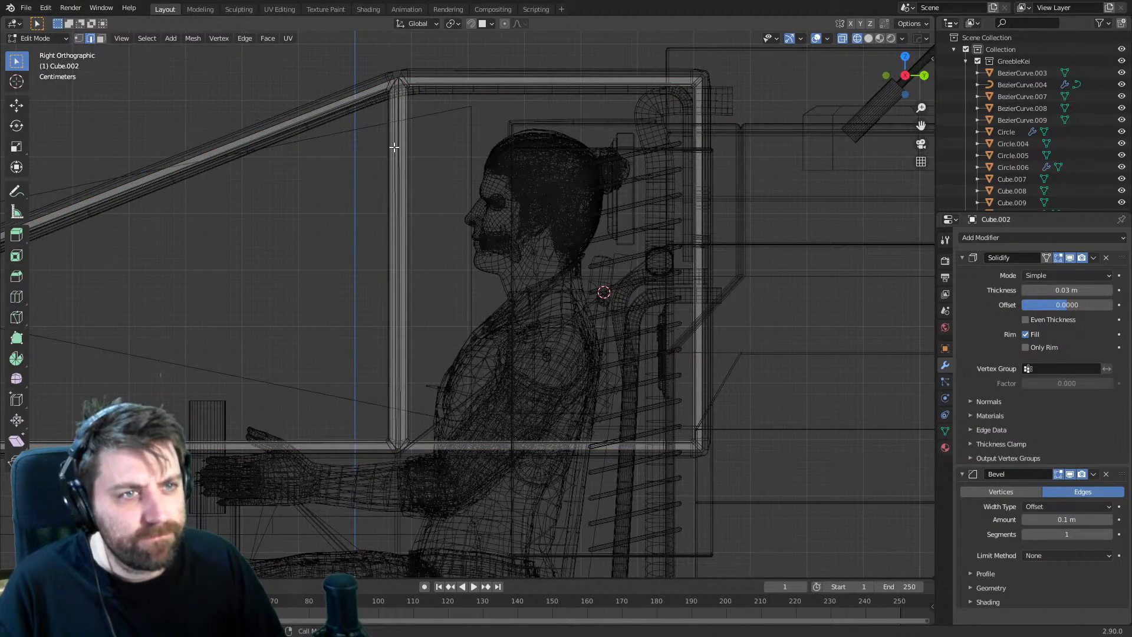
pyautogui.moveTo(393, 150); pyautogui.dragTo(461, 167, button='middle')
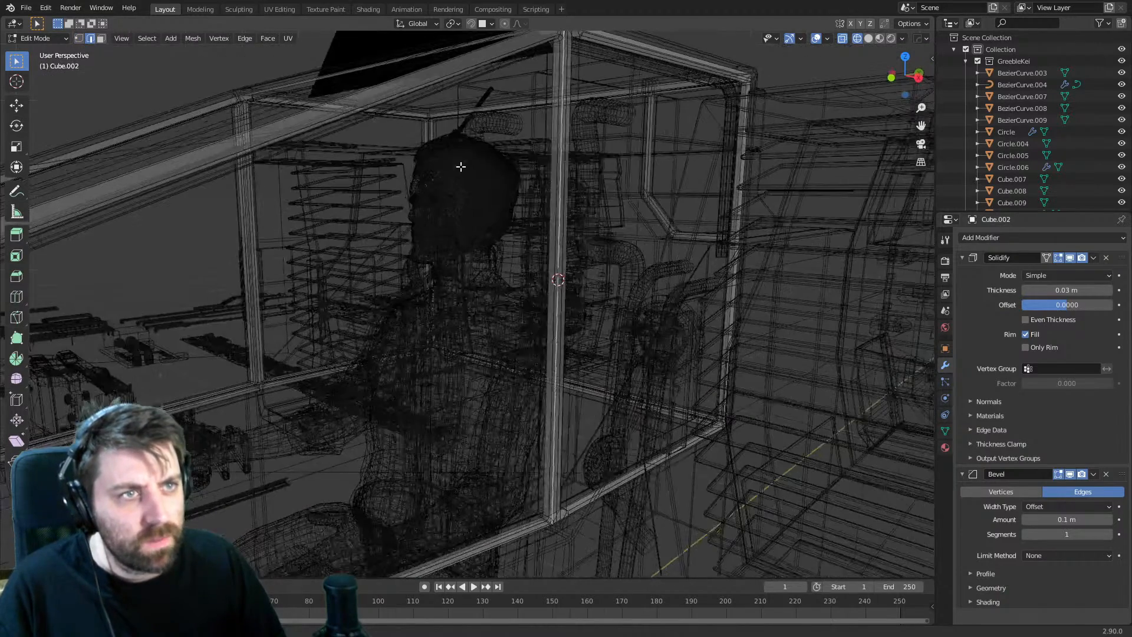
pyautogui.keyDown('alt'); pyautogui.click(602, 328); pyautogui.keyUp('alt')
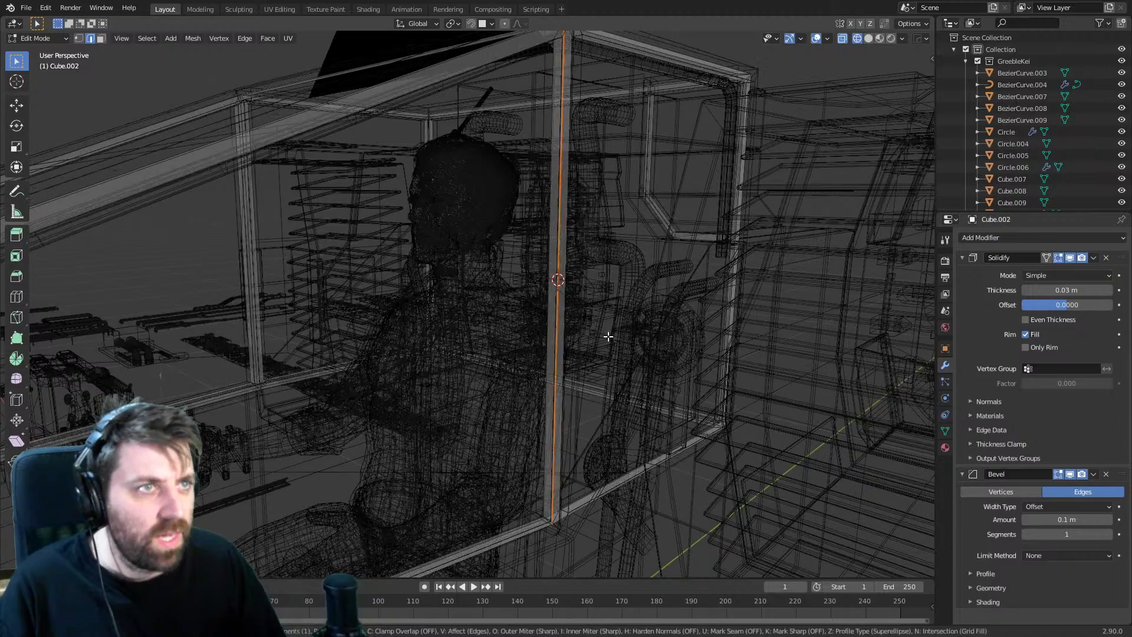
pyautogui.hotkey('ctrl', 'b')
pyautogui.rightClick(631, 354)
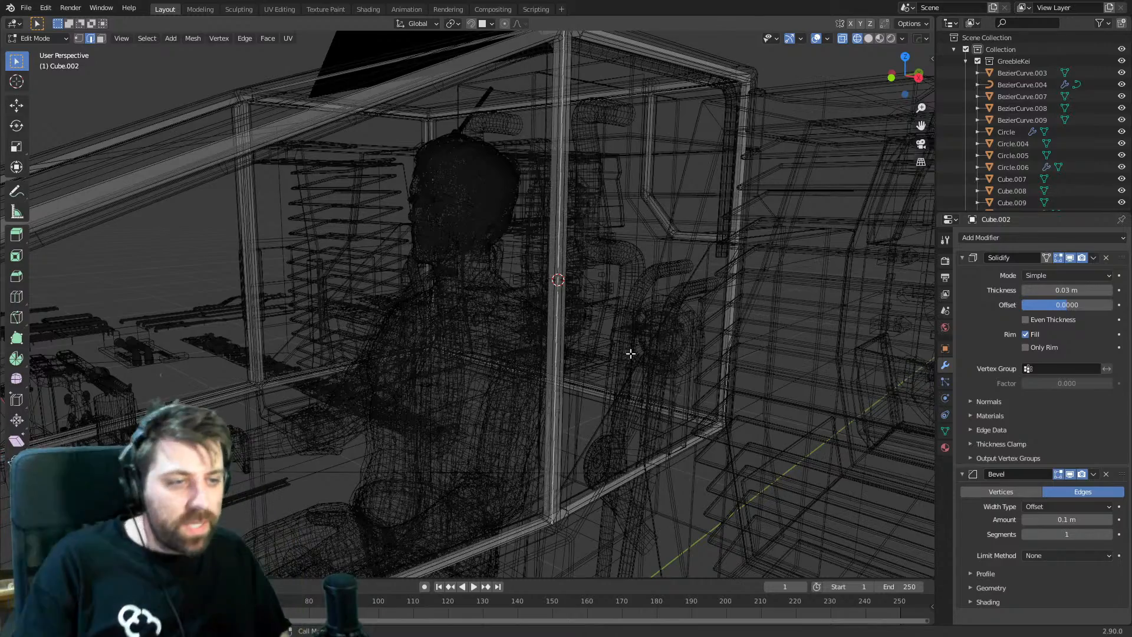
# - Select the edge loop running along the front upright and across the roof, and try to extrude it
pyautogui.moveTo(631, 354); pyautogui.dragTo(613, 414, button='middle')
pyautogui.keyDown('shift'); pyautogui.click(451, 210); pyautogui.keyUp('shift')
pyautogui.moveTo(555, 352); pyautogui.dragTo(547, 333, button='middle')
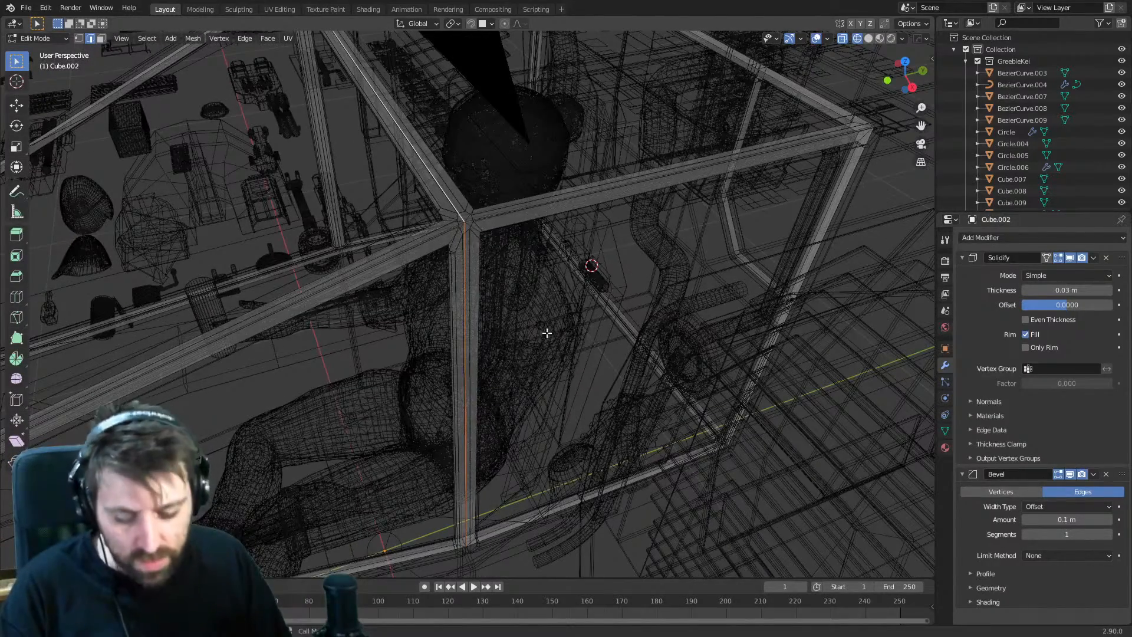
pyautogui.press('e')
pyautogui.rightClick(553, 337)
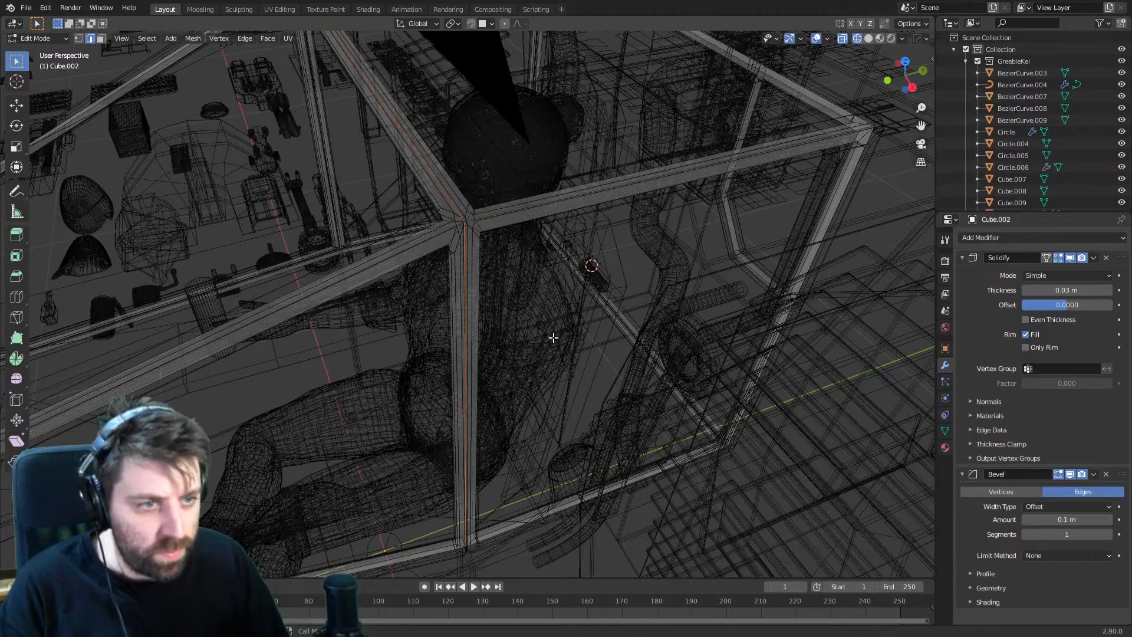
# - Try to move the selected upright edge loop backward along Y in the right view
pyautogui.press('KP_3')
pyautogui.keyDown('shift'); pyautogui.moveTo(497, 327); pyautogui.dragTo(534, 369, button='middle'); pyautogui.keyUp('shift')
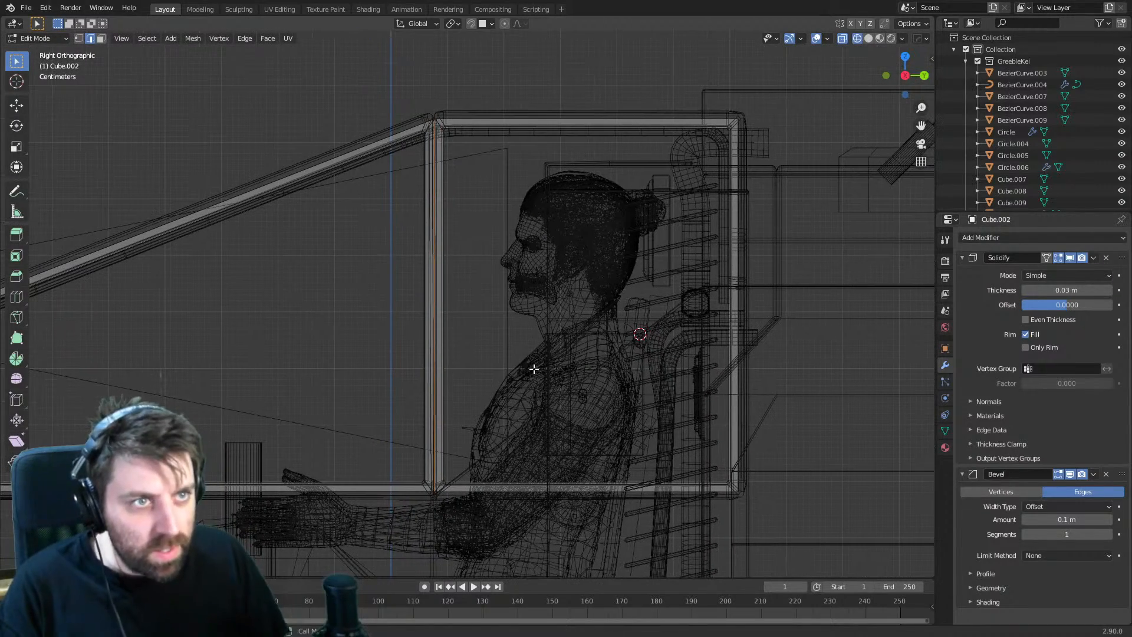
pyautogui.press('g')
pyautogui.press('y')
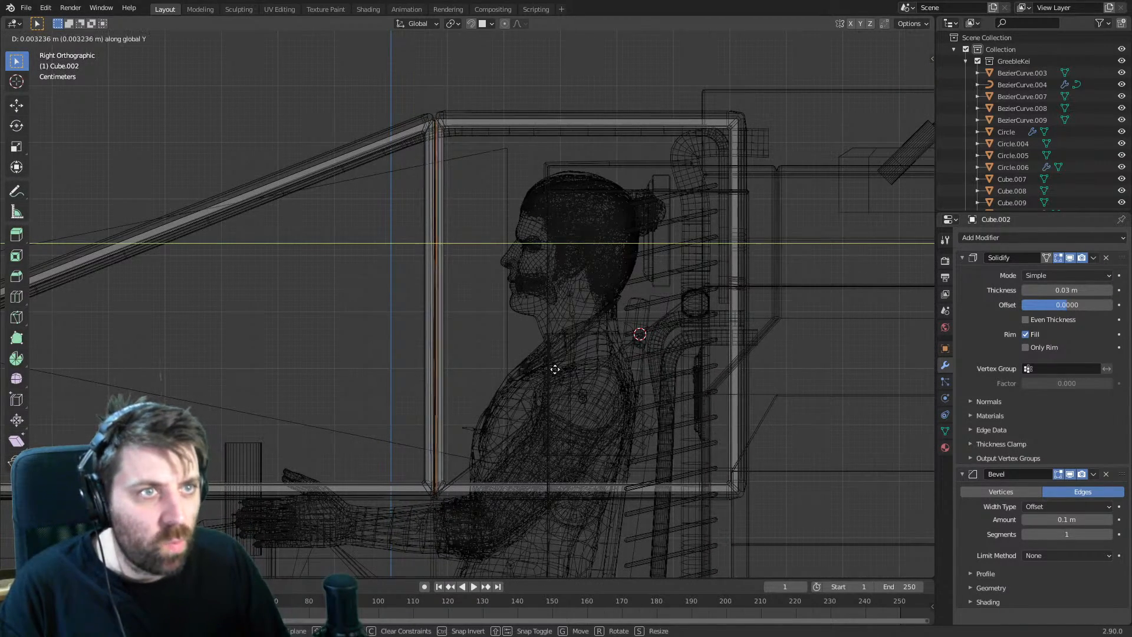
pyautogui.rightClick(587, 381)
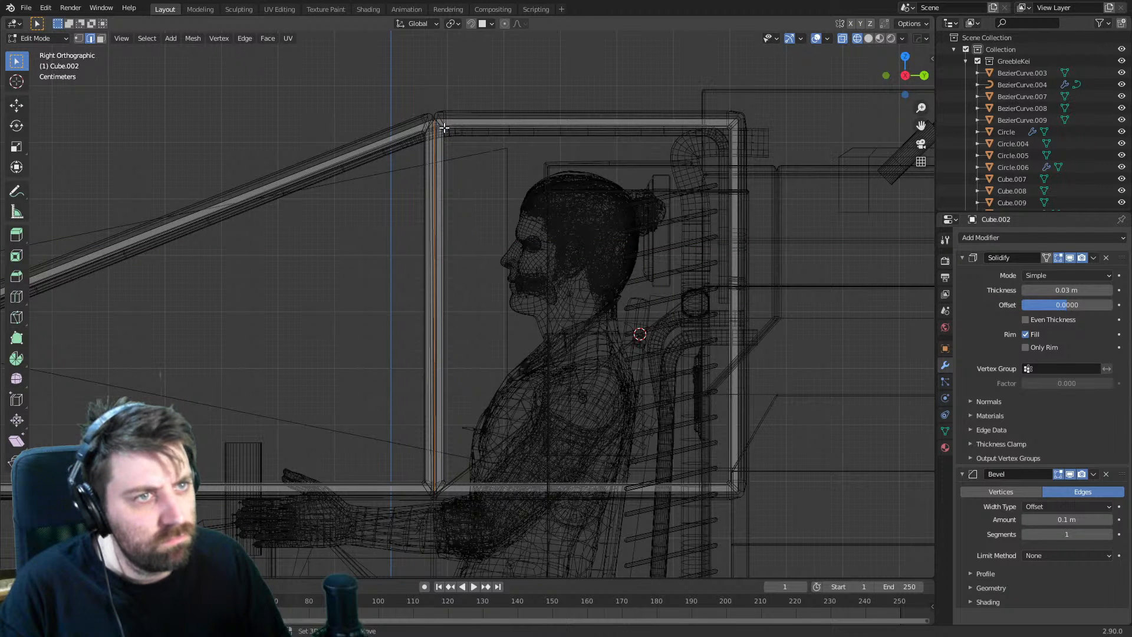
# - Add the edges of the upper and lower bars behind the upright to the selection and try moving them along Y
pyautogui.click(395, 133)
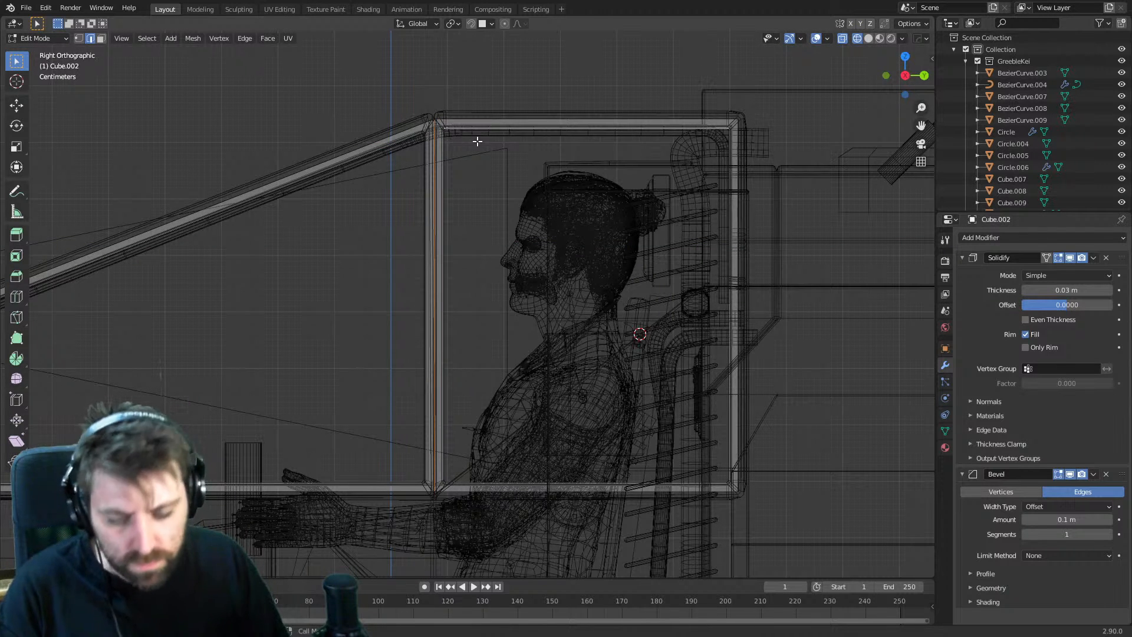
pyautogui.press('c')
pyautogui.moveTo(554, 125); pyautogui.dragTo(545, 130)
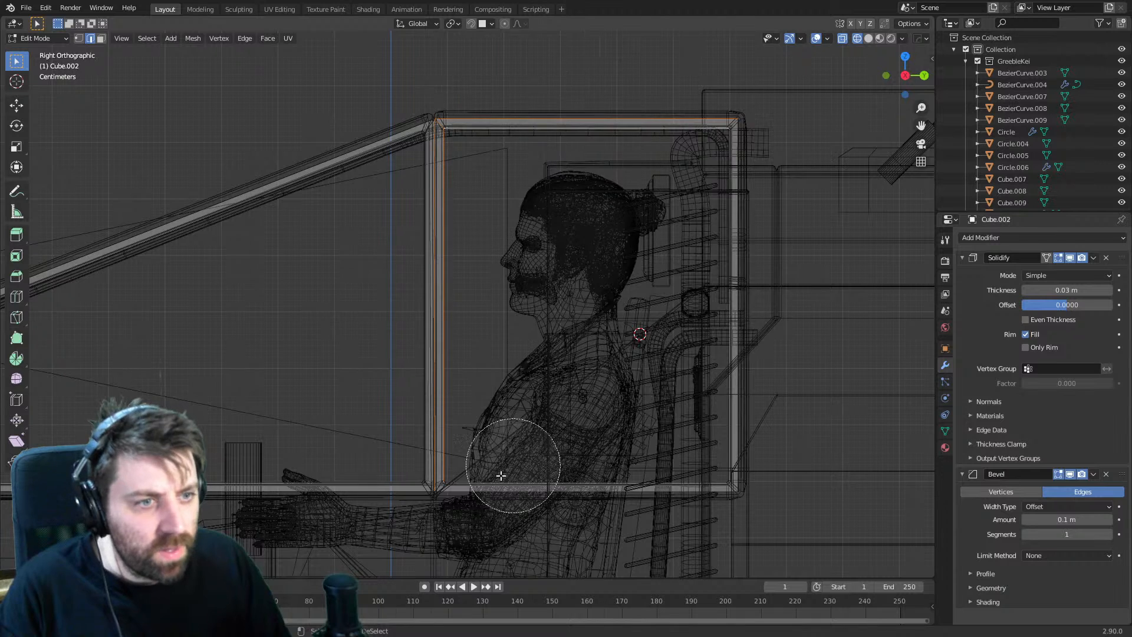
pyautogui.moveTo(472, 472); pyautogui.dragTo(472, 485)
pyautogui.rightClick(472, 486)
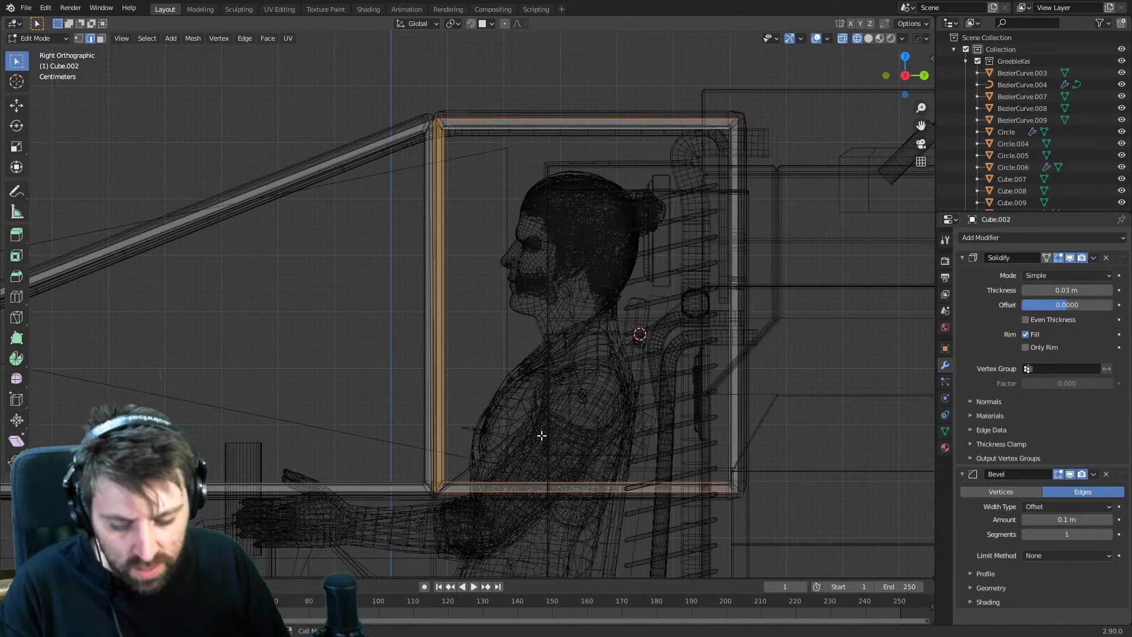
pyautogui.press('g')
pyautogui.press('y')
pyautogui.rightClick(546, 437)
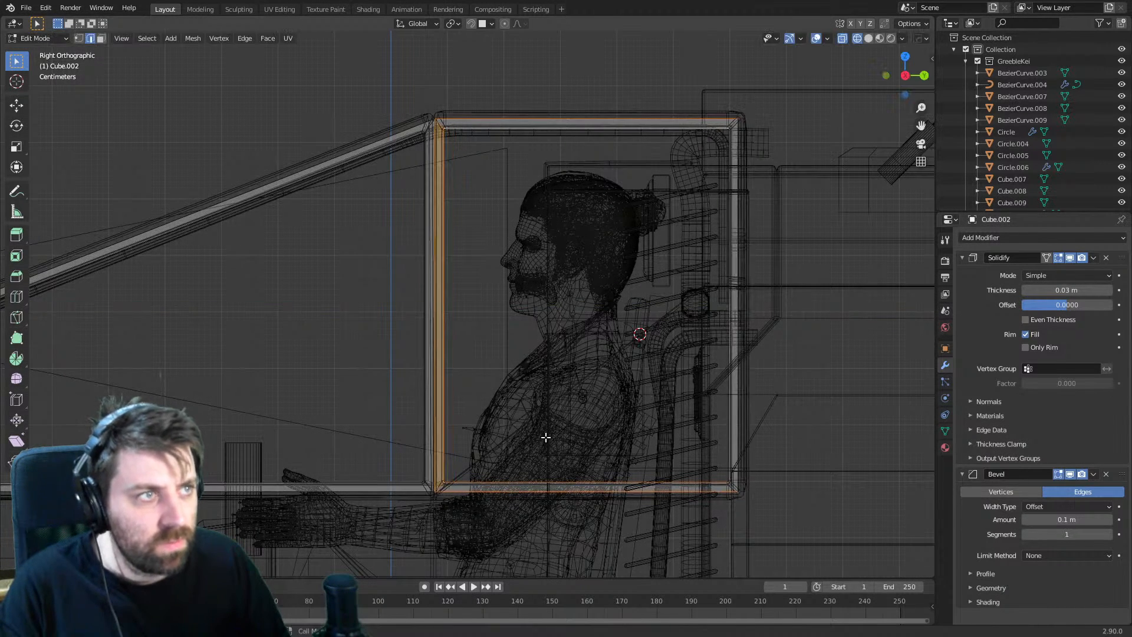
# - Deselect the rear corner vertices and move the remaining vertices along the upright's rear side a few millimetres along Y
pyautogui.press('1')
pyautogui.press('c')
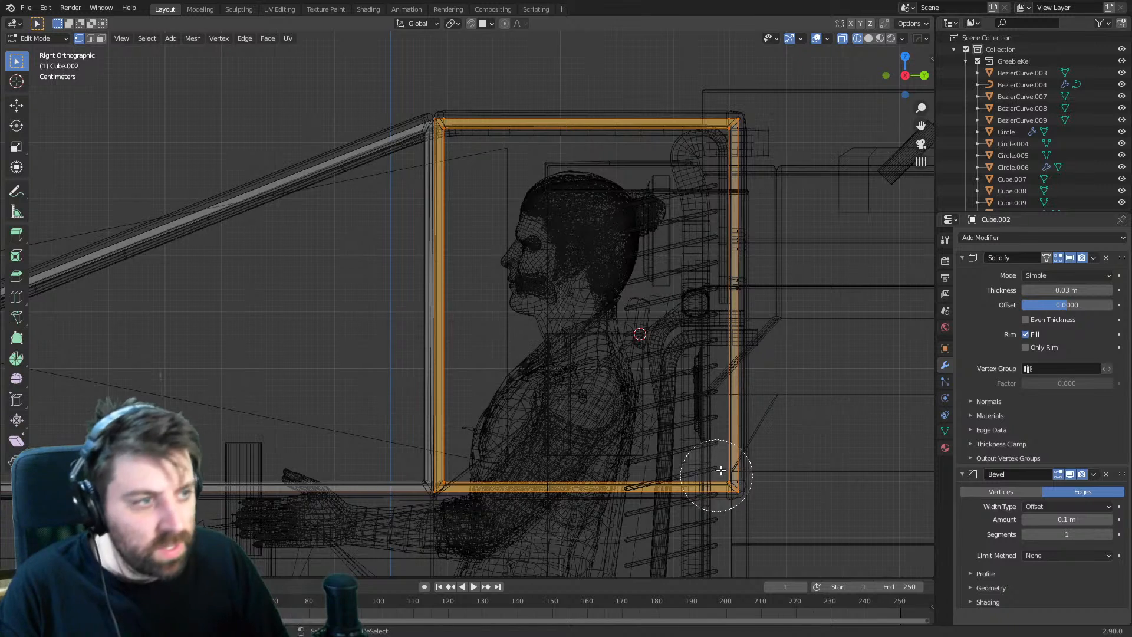
pyautogui.moveTo(725, 468)
pyautogui.mouseDown(button='middle')
pyautogui.moveTo(725, 172)
pyautogui.moveTo(716, 167)
pyautogui.mouseUp(button='middle')
pyautogui.rightClick(716, 166)
pyautogui.press('g')
pyautogui.press('y')
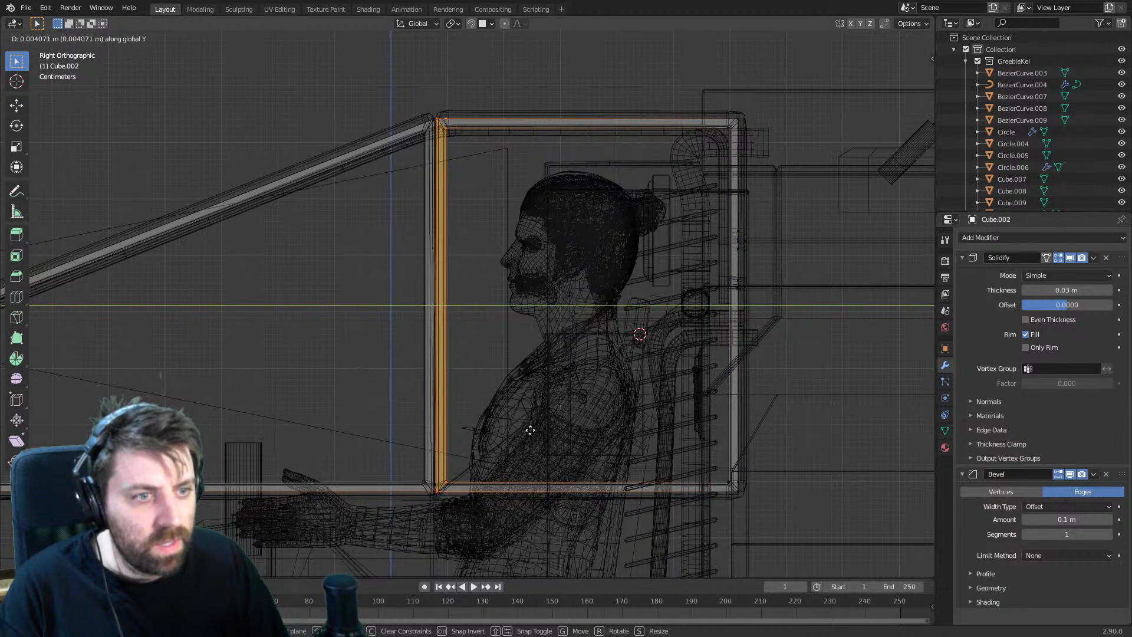
pyautogui.click(523, 430)
# - Examine the canopy frame around the pilot in solid shading from the front and the side
pyautogui.press('z')
pyautogui.moveTo(577, 426); pyautogui.dragTo(575, 334, button='middle')
pyautogui.press('Tab')
pyautogui.scroll(-4, 526, 343)
pyautogui.moveTo(496, 192); pyautogui.dragTo(536, 236, button='middle')
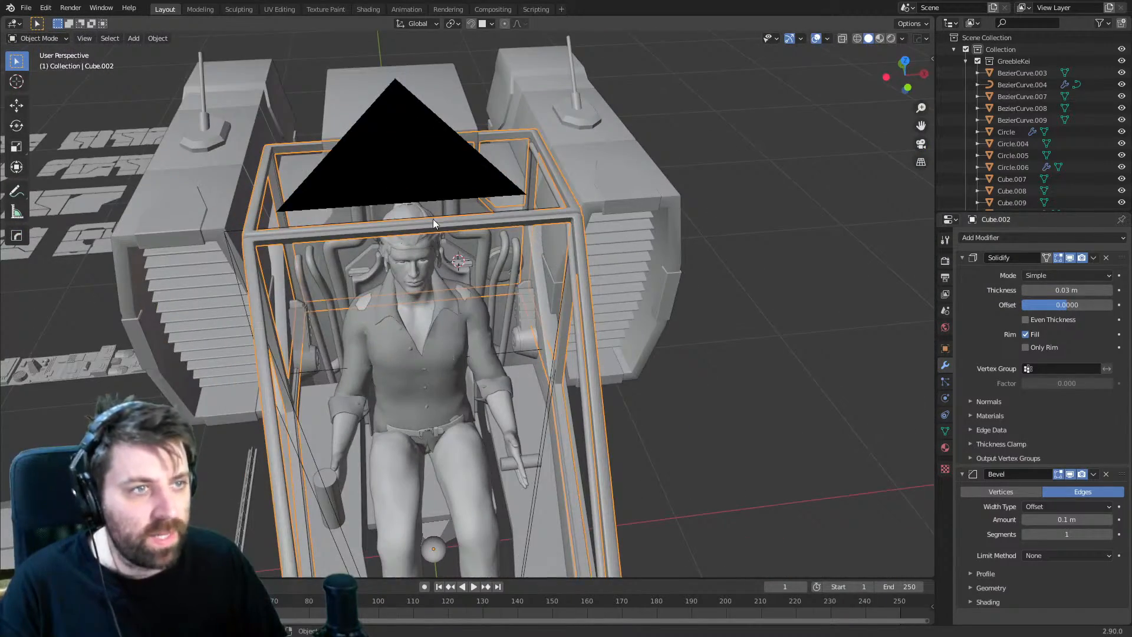
pyautogui.moveTo(433, 223); pyautogui.dragTo(561, 358, button='middle')
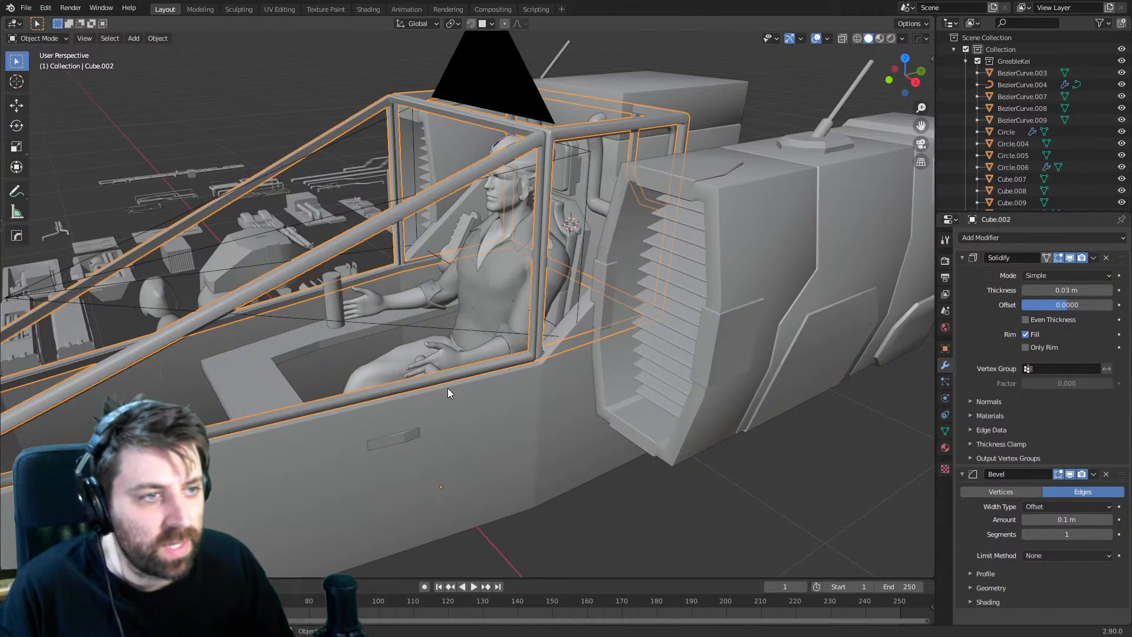
pyautogui.moveTo(447, 388); pyautogui.dragTo(527, 295, button='middle')
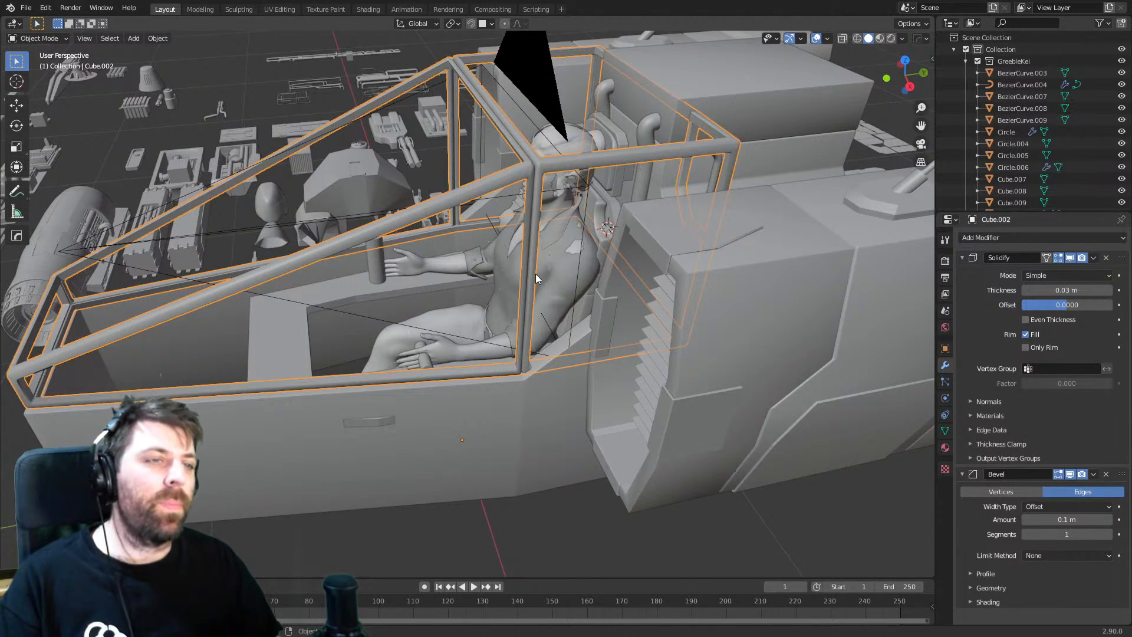
pyautogui.press('Tab')
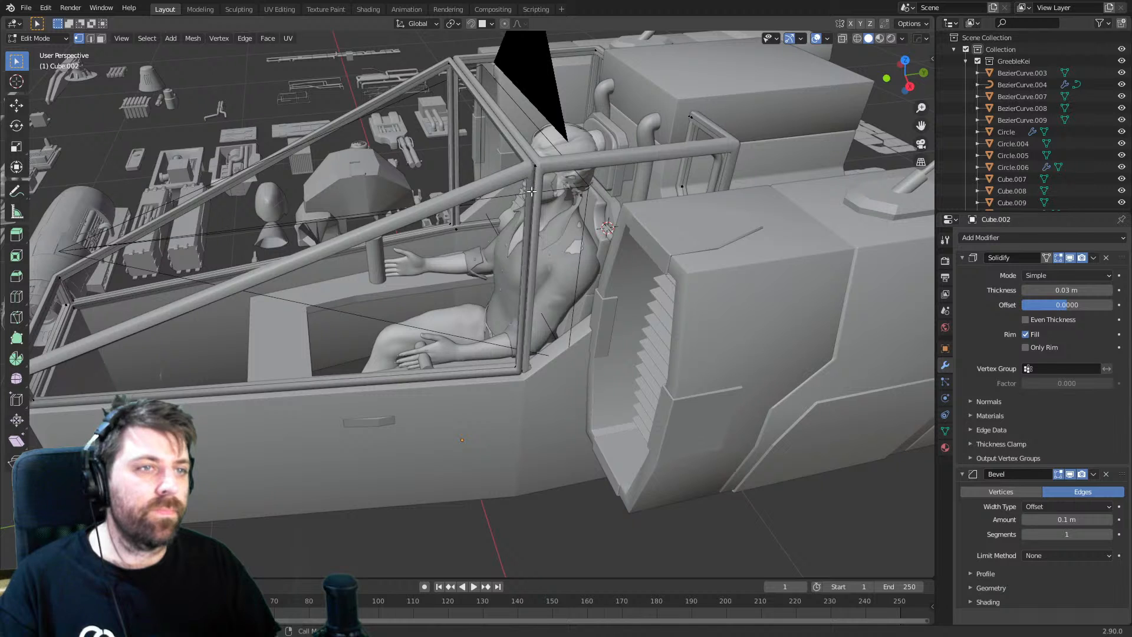
pyautogui.press('Tab')
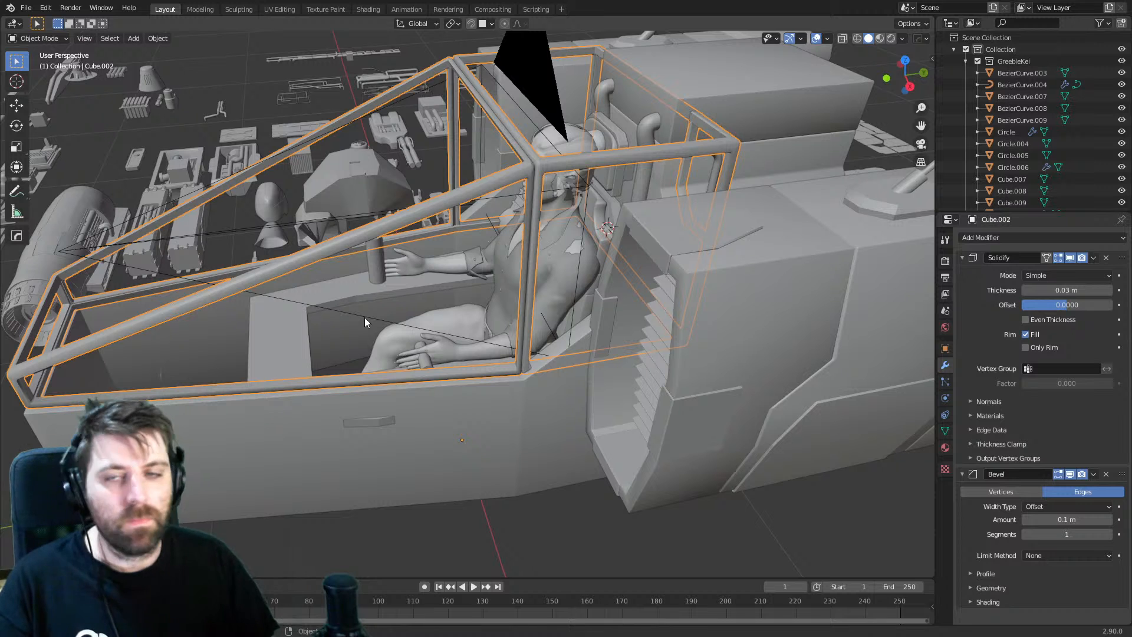
# - Select the vertices at the top of the front uprights in the right view and move them back about 0.24 m along Y
pyautogui.press('KP_3')
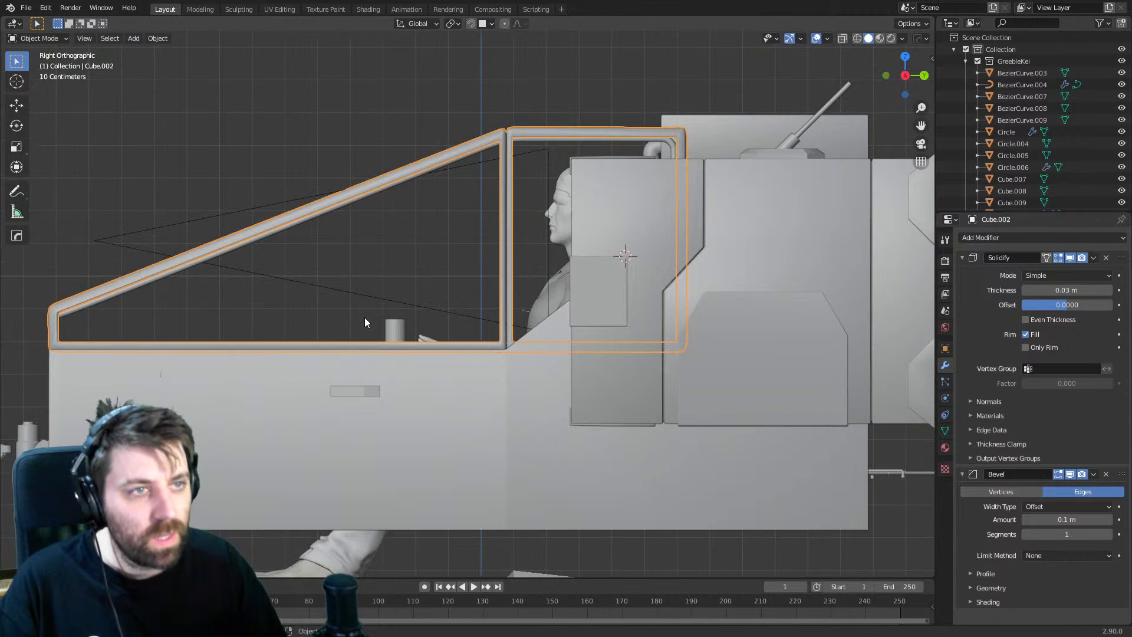
pyautogui.press('Tab')
pyautogui.press('z')
pyautogui.click(250, 326)
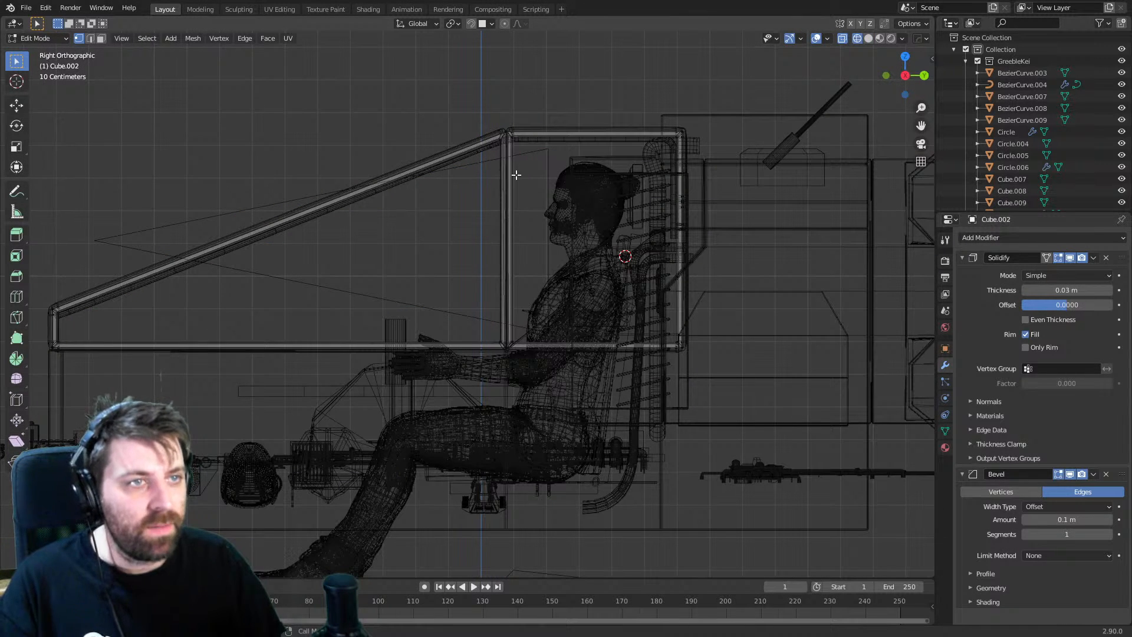
pyautogui.click(510, 138)
pyautogui.keyDown('shift'); pyautogui.moveTo(513, 164); pyautogui.dragTo(508, 220, button='middle'); pyautogui.keyUp('shift')
pyautogui.press('b')
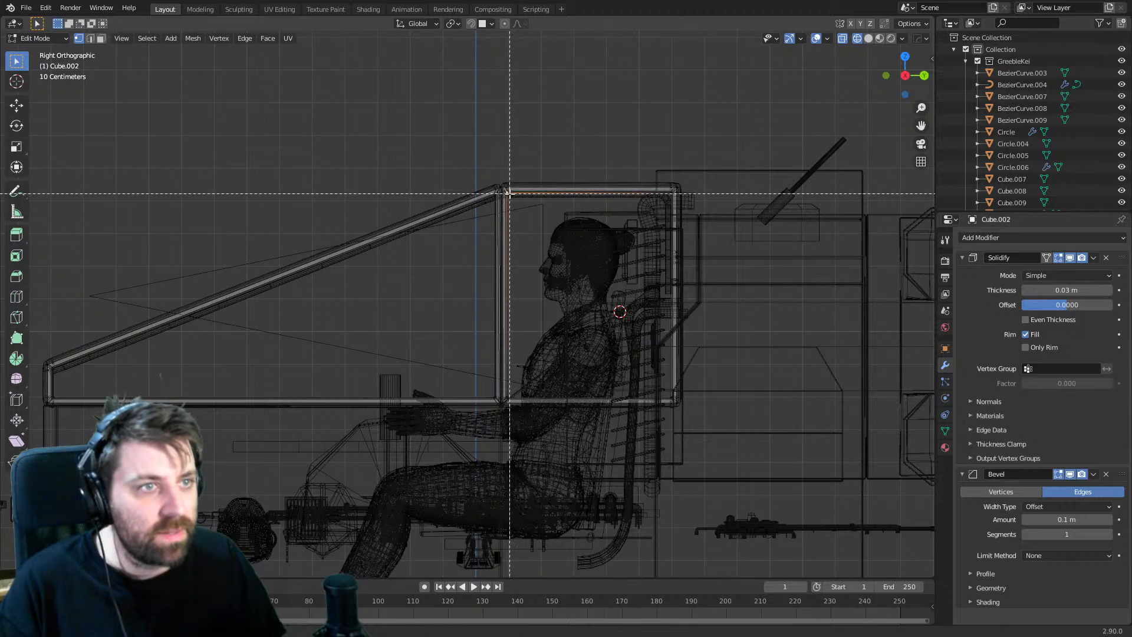
pyautogui.moveTo(538, 165); pyautogui.dragTo(367, 282)
pyautogui.scroll(3, 598, 179)
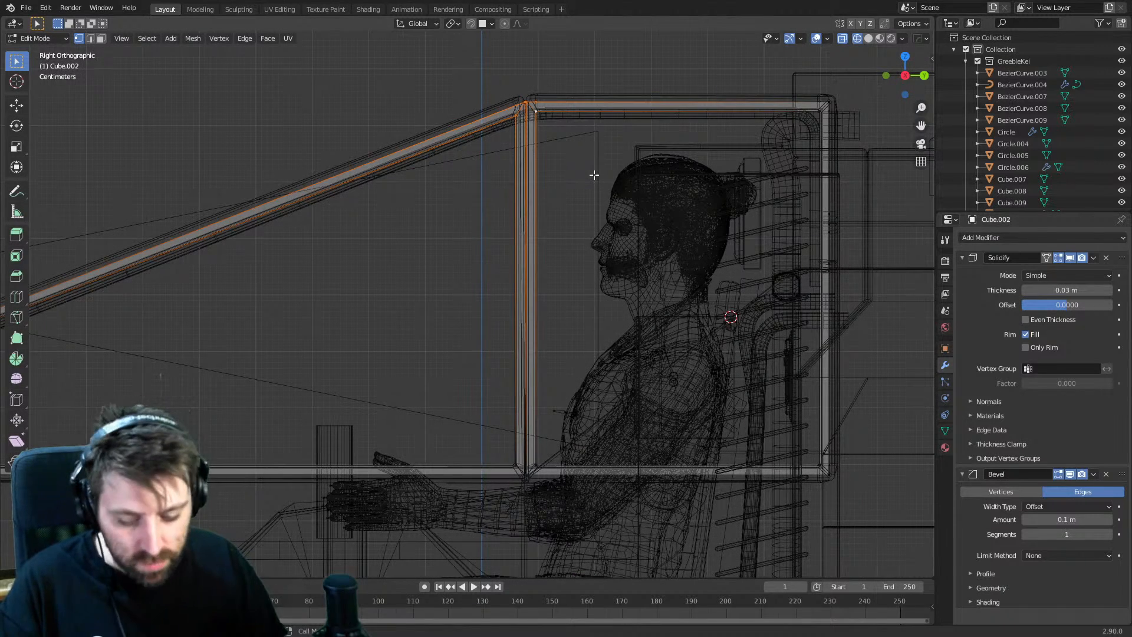
pyautogui.hotkey('ctrl', 'z')
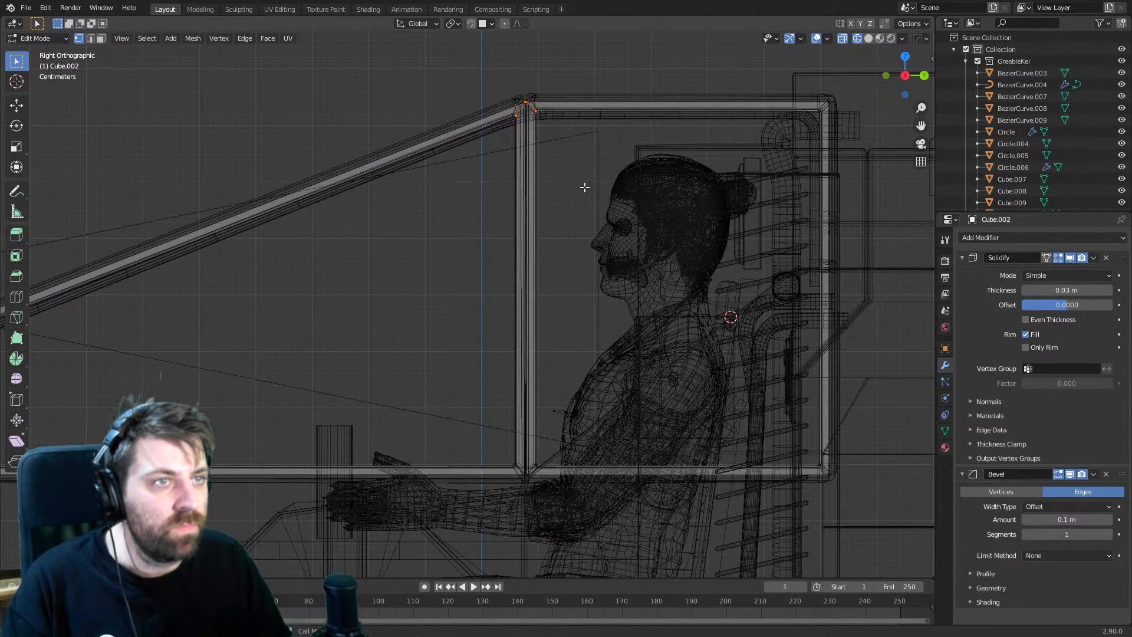
pyautogui.hotkey('ctrl', 'l')
pyautogui.press('g')
pyautogui.press('y')
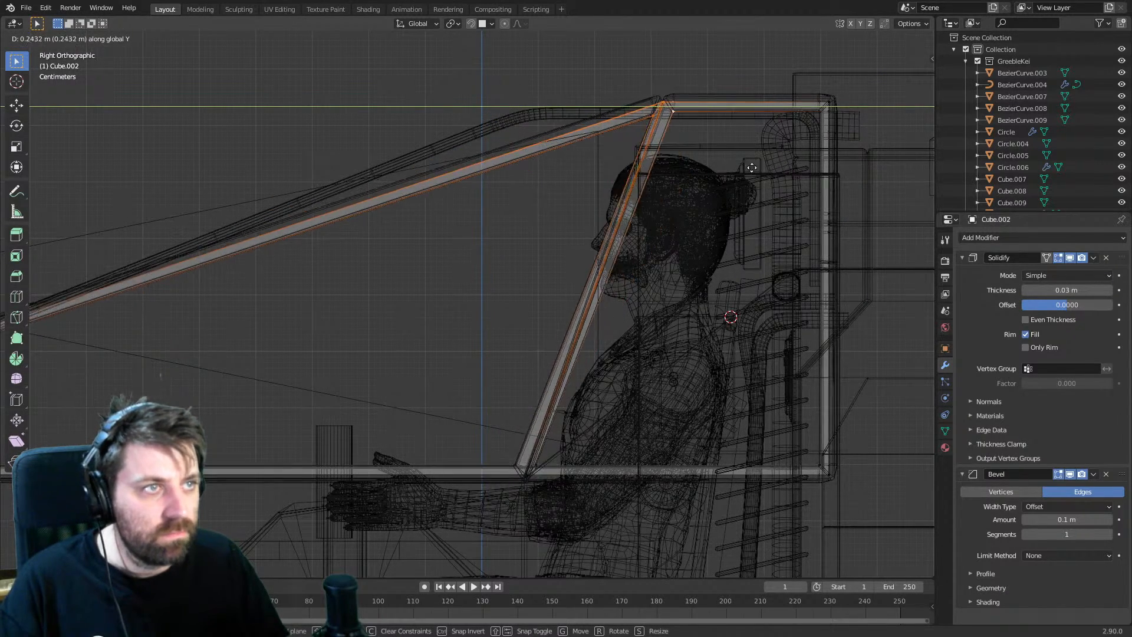
pyautogui.click(750, 172)
# - Examine the slanted uprights and roof pipes of the canopy in solid shading from the side and above
pyautogui.press('z')
pyautogui.moveTo(614, 159)
pyautogui.mouseDown(button='middle')
pyautogui.moveTo(647, 176)
pyautogui.moveTo(692, 246)
pyautogui.moveTo(632, 262)
pyautogui.moveTo(625, 242)
pyautogui.moveTo(593, 250)
pyautogui.moveTo(681, 214)
pyautogui.mouseUp(button='middle')
pyautogui.click(716, 173)
pyautogui.scroll(-2, 695, 175)
pyautogui.press('Tab')
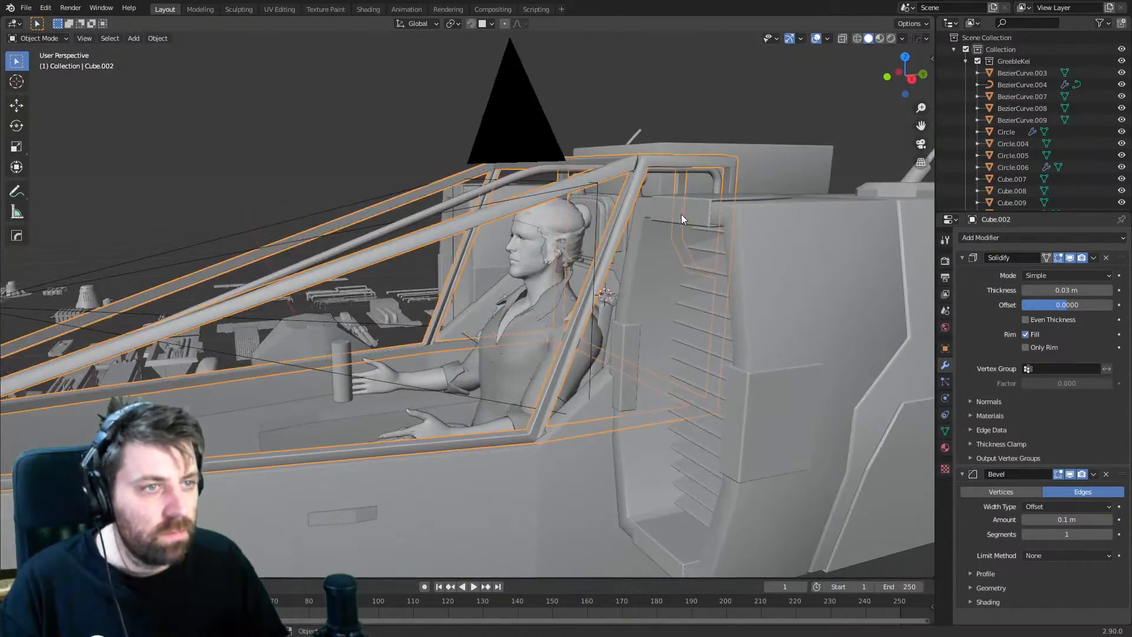
pyautogui.moveTo(487, 216); pyautogui.dragTo(544, 257, button='middle')
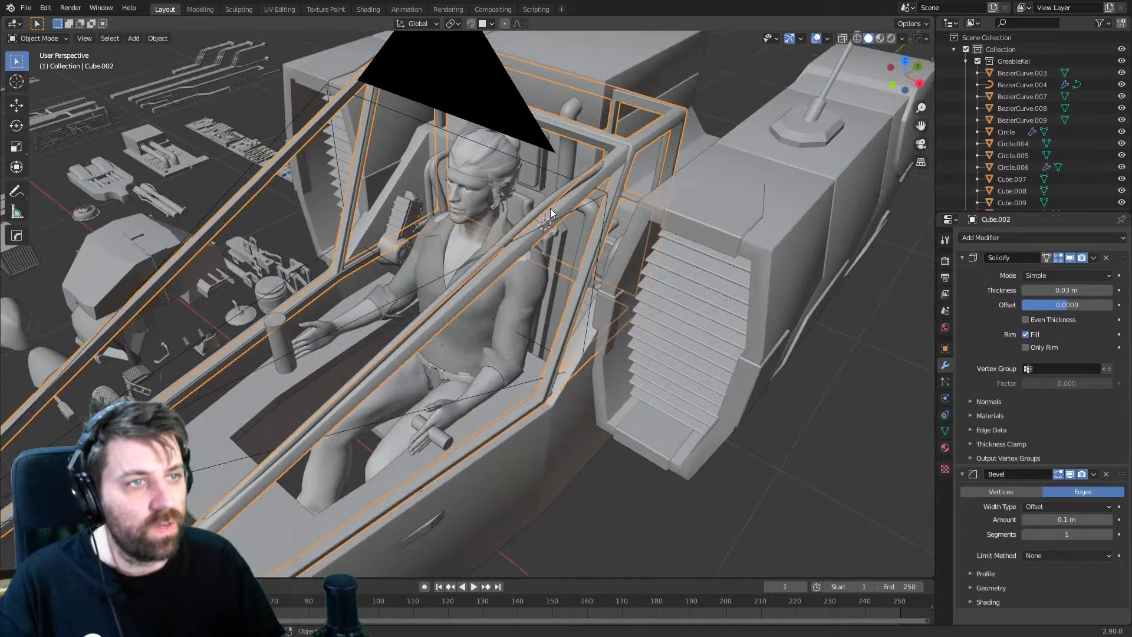
# - Select the roof pipe's front bend control points in the right view and move them back along Y to the top of the front uprights
pyautogui.click(550, 199)
pyautogui.press('Tab')
pyautogui.moveTo(550, 200); pyautogui.dragTo(488, 222, button='middle')
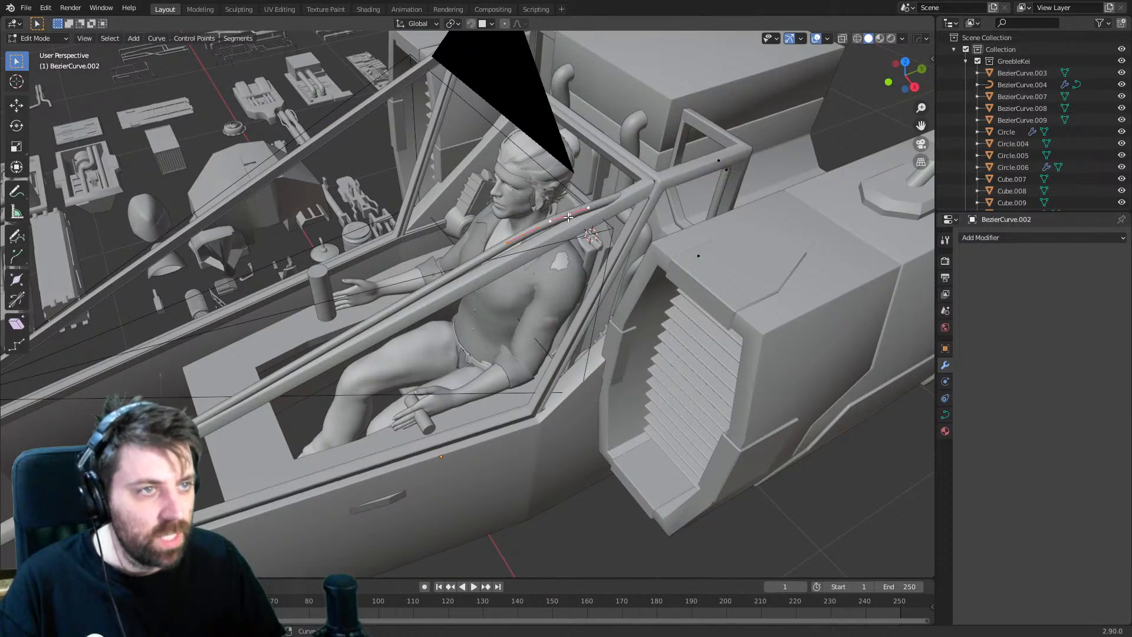
pyautogui.press('KP_3')
pyautogui.press('z')
pyautogui.click(480, 217)
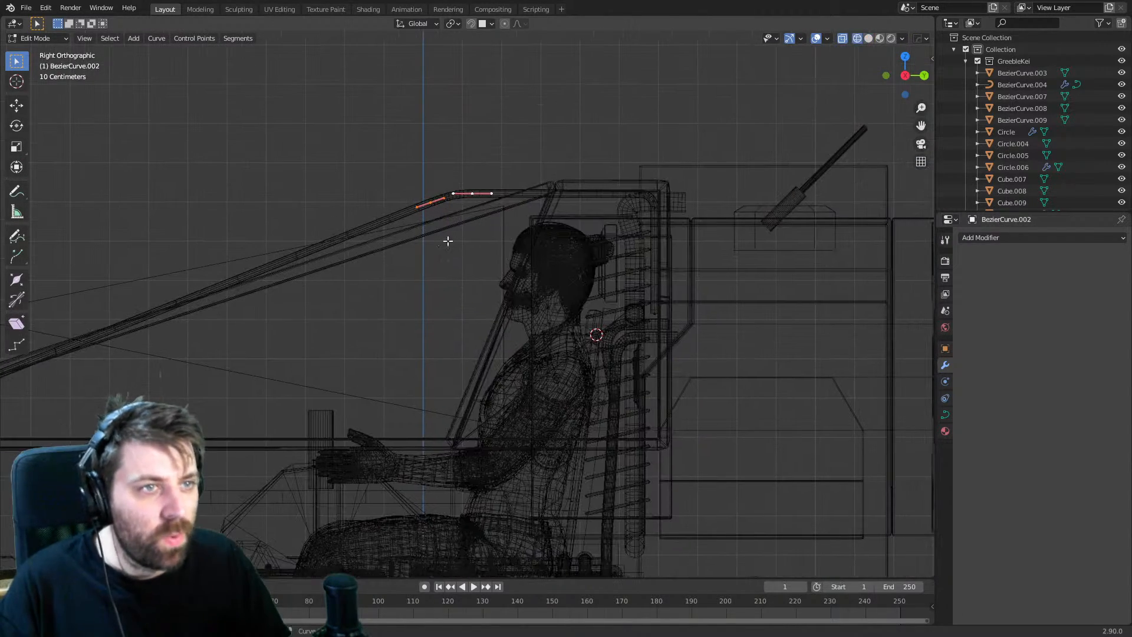
pyautogui.press('g')
pyautogui.press('y')
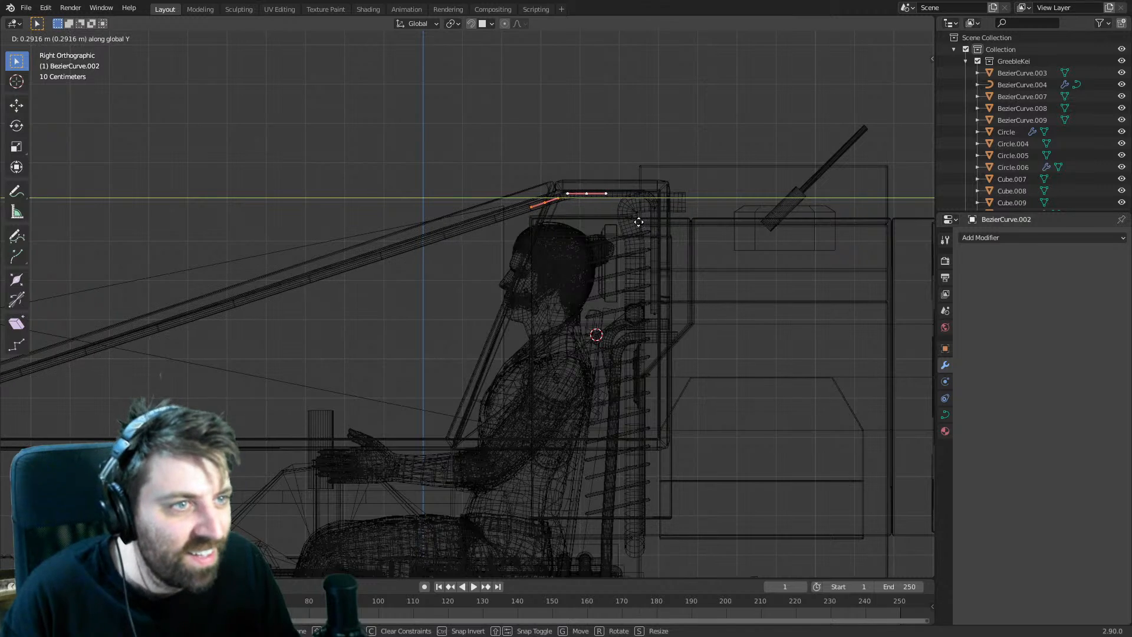
pyautogui.click(634, 221)
pyautogui.press('z')
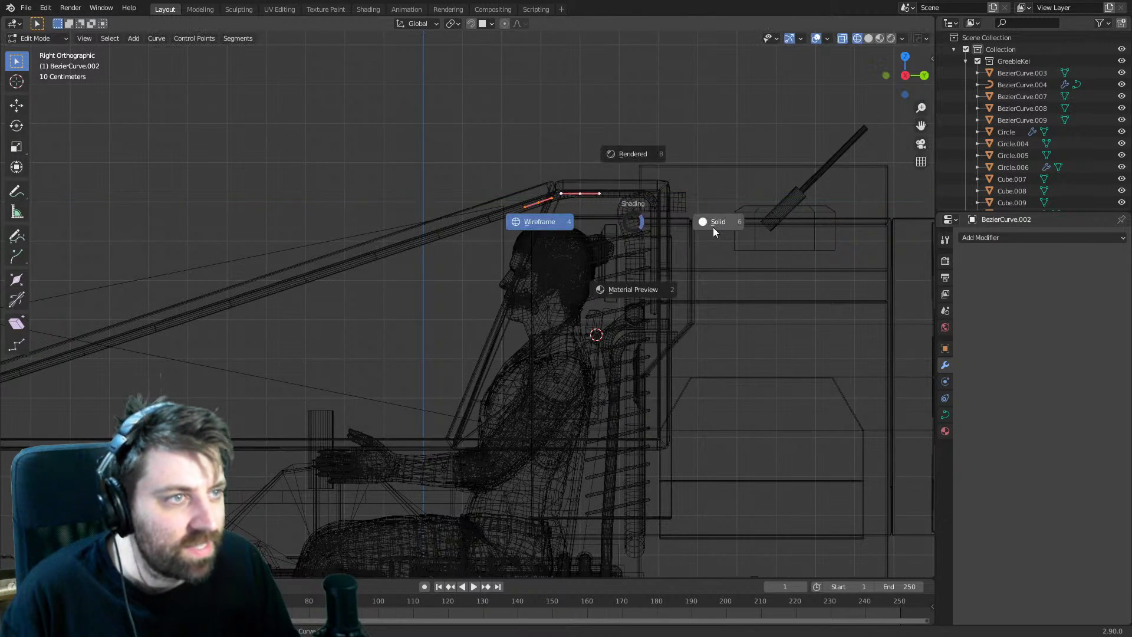
pyautogui.click(713, 227)
pyautogui.moveTo(445, 253); pyautogui.dragTo(510, 270, button='middle')
pyautogui.press('Tab')
# - Select the front-end vertices of the hull and canopy frame in the right view and move them back along Y to shorten the nose
pyautogui.moveTo(511, 312)
pyautogui.mouseDown(button='middle')
pyautogui.moveTo(544, 330)
pyautogui.moveTo(515, 402)
pyautogui.mouseUp(button='middle')
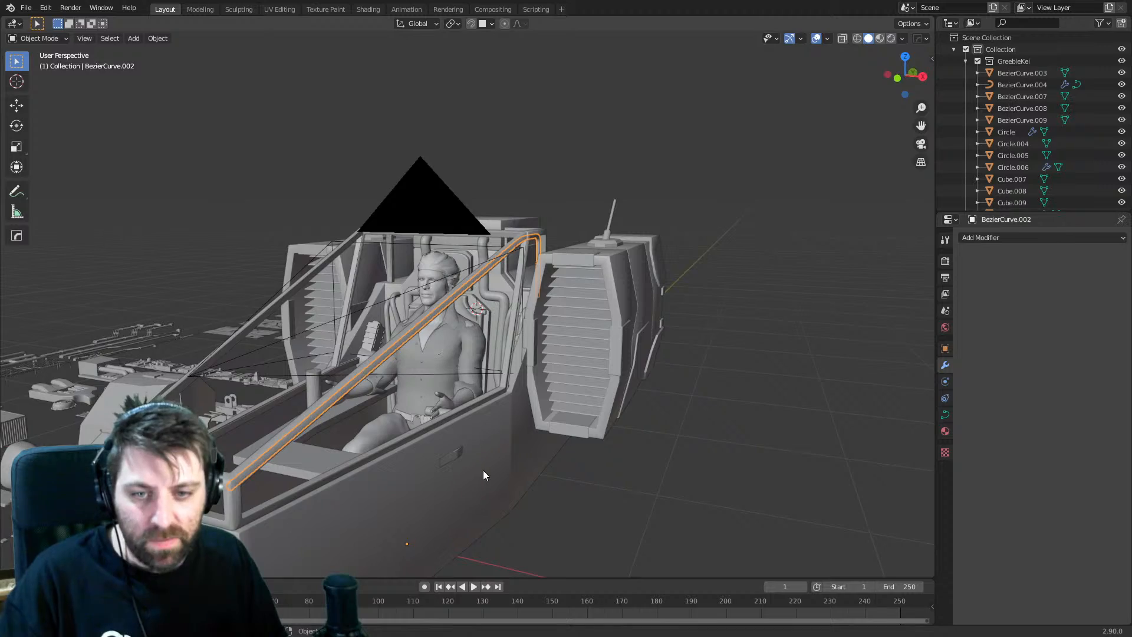
pyautogui.moveTo(483, 470); pyautogui.dragTo(543, 448, button='middle')
pyautogui.scroll(-6, 497, 426)
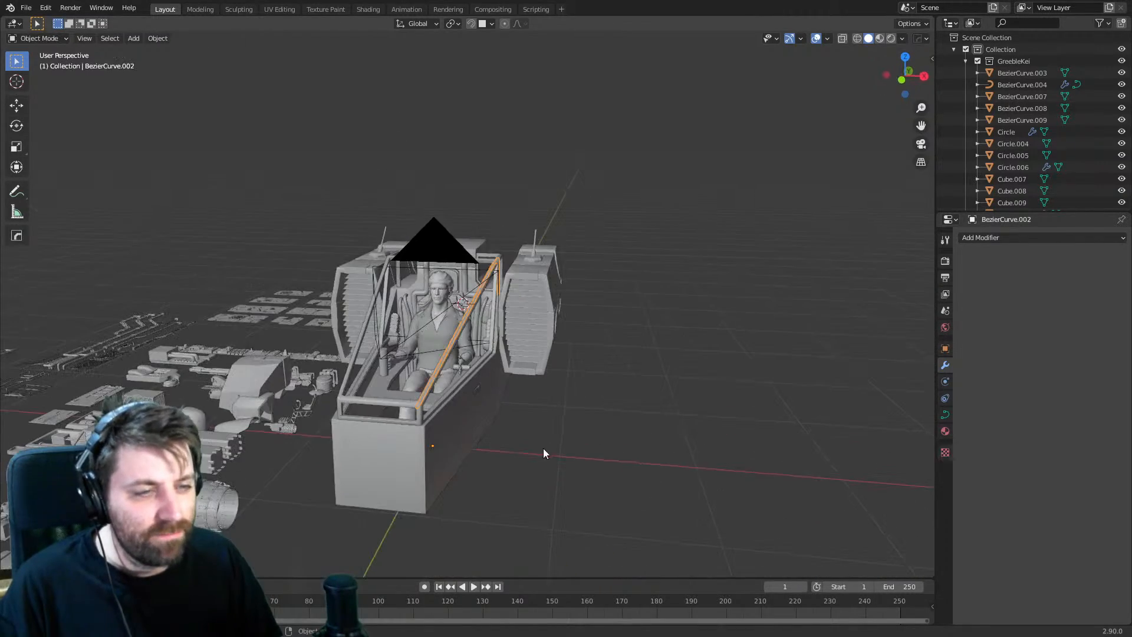
pyautogui.click(421, 461)
pyautogui.press('KP_3')
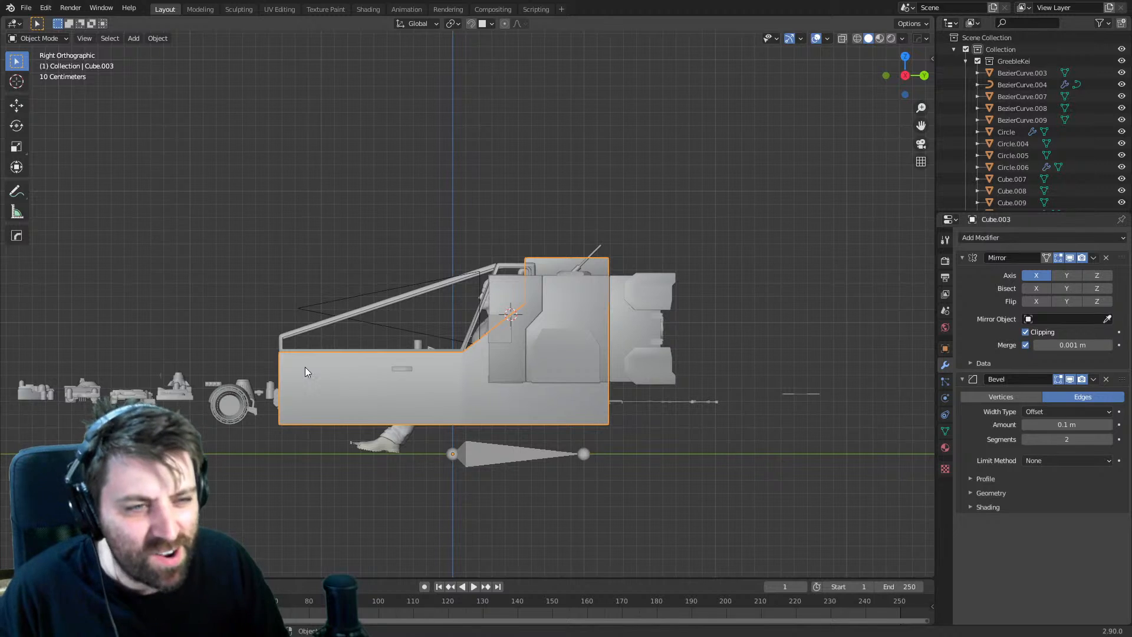
pyautogui.scroll(4, 394, 376)
pyautogui.click(373, 366)
pyautogui.press('Tab')
pyautogui.press('z')
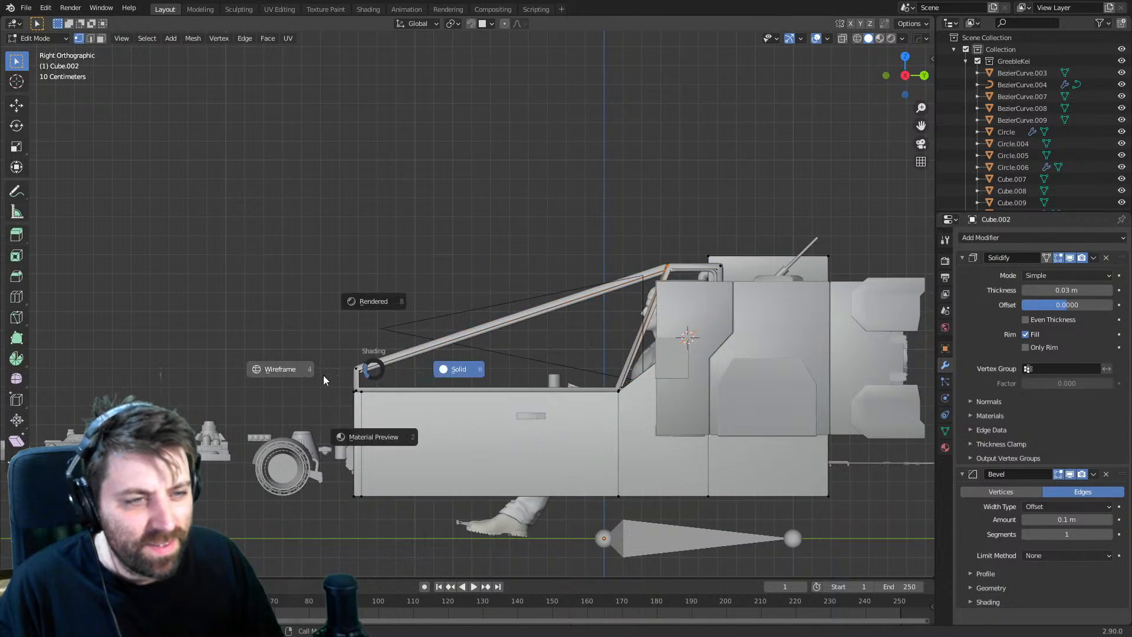
pyautogui.click(306, 372)
pyautogui.scroll(1, 431, 452)
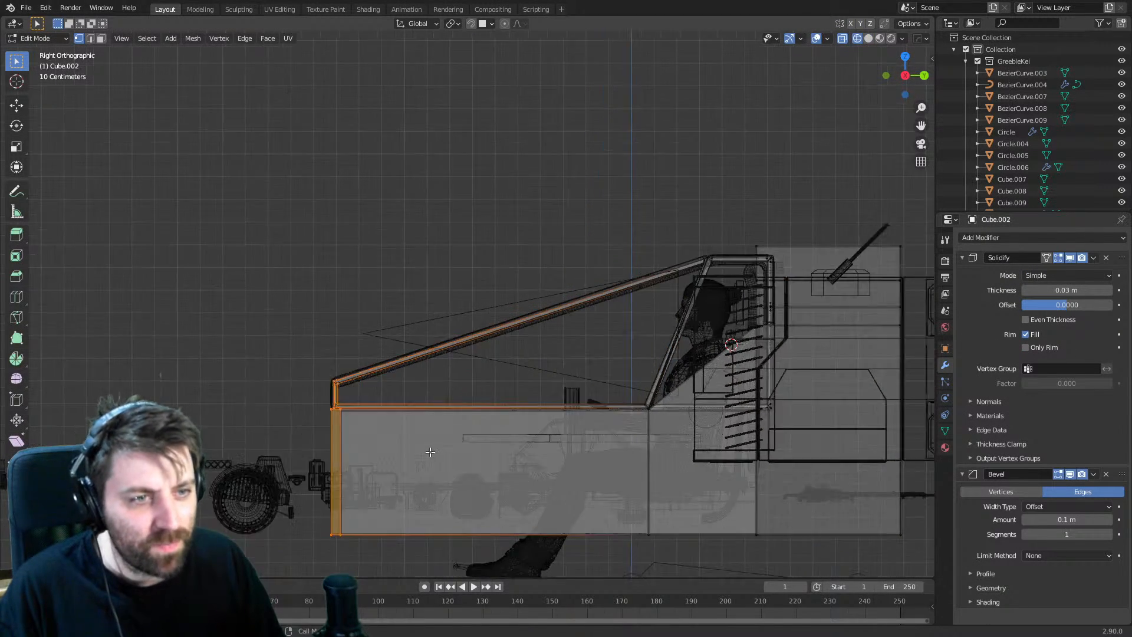
pyautogui.press('g')
pyautogui.press('y')
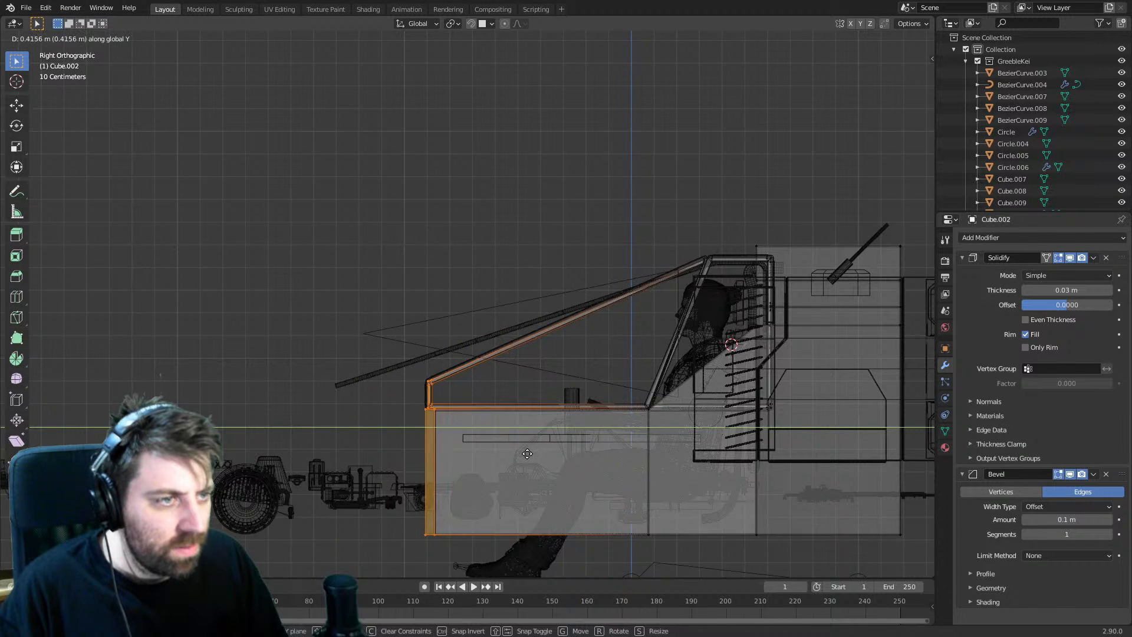
pyautogui.click(472, 447)
# - Move the same front-end vertices of the hull and canopy frame further back along Y
pyautogui.moveTo(472, 447); pyautogui.dragTo(432, 355, button='middle')
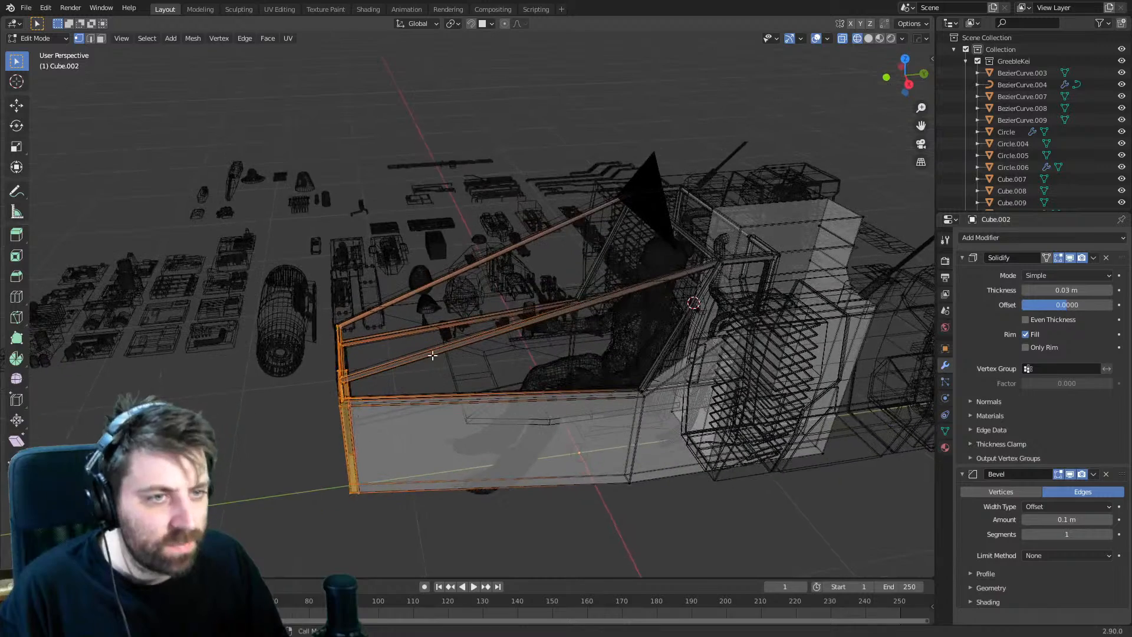
pyautogui.press('g')
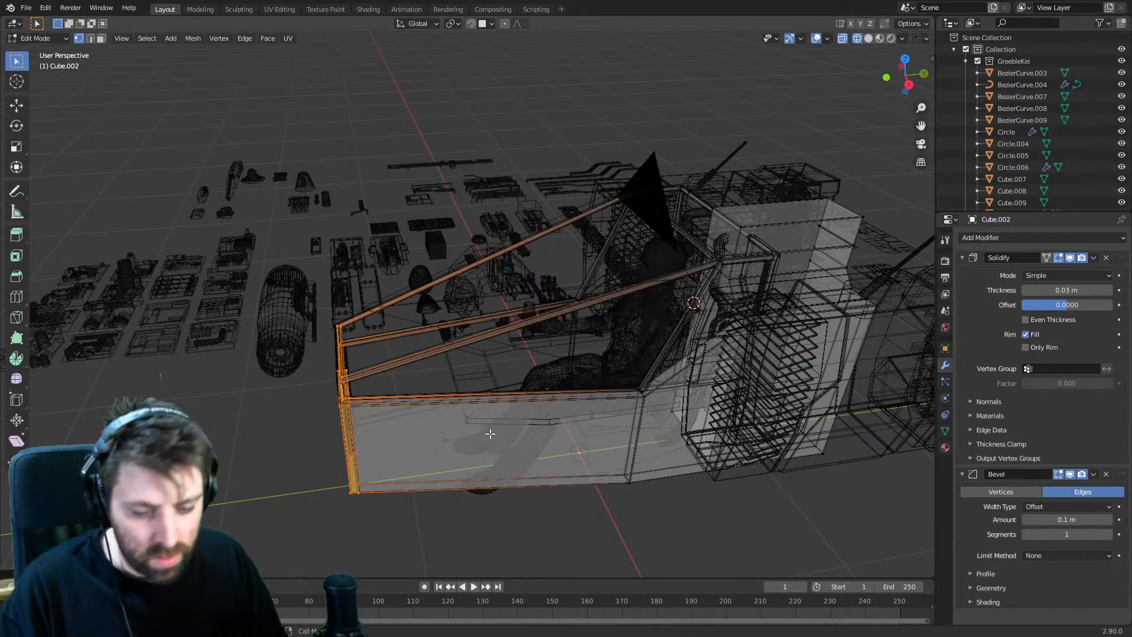
pyautogui.press('y')
pyautogui.click(551, 433)
pyautogui.press('Tab')
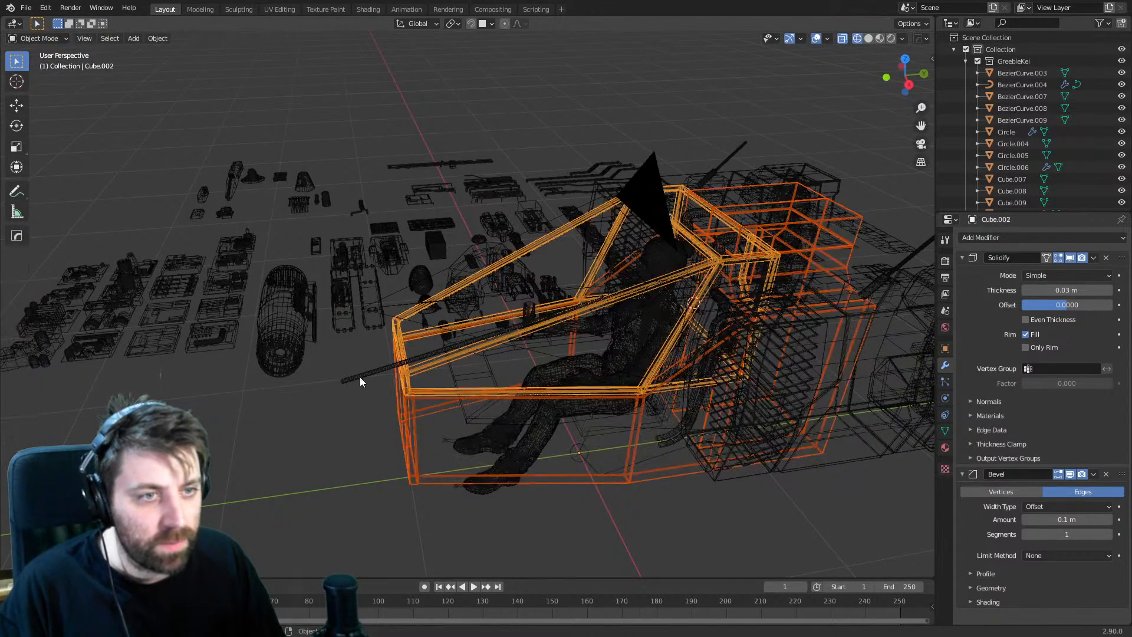
# - Move the roof pipe's front control point back to the frame's front corner and align it with the slanted bar
pyautogui.click(359, 376)
pyautogui.press('Tab')
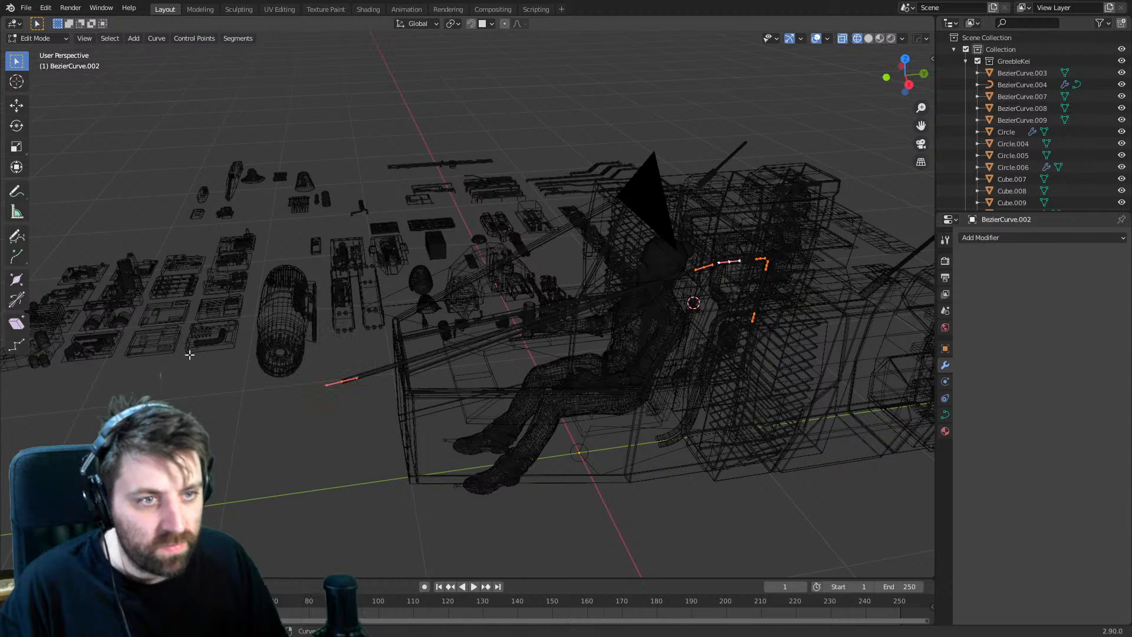
pyautogui.press('KP_3')
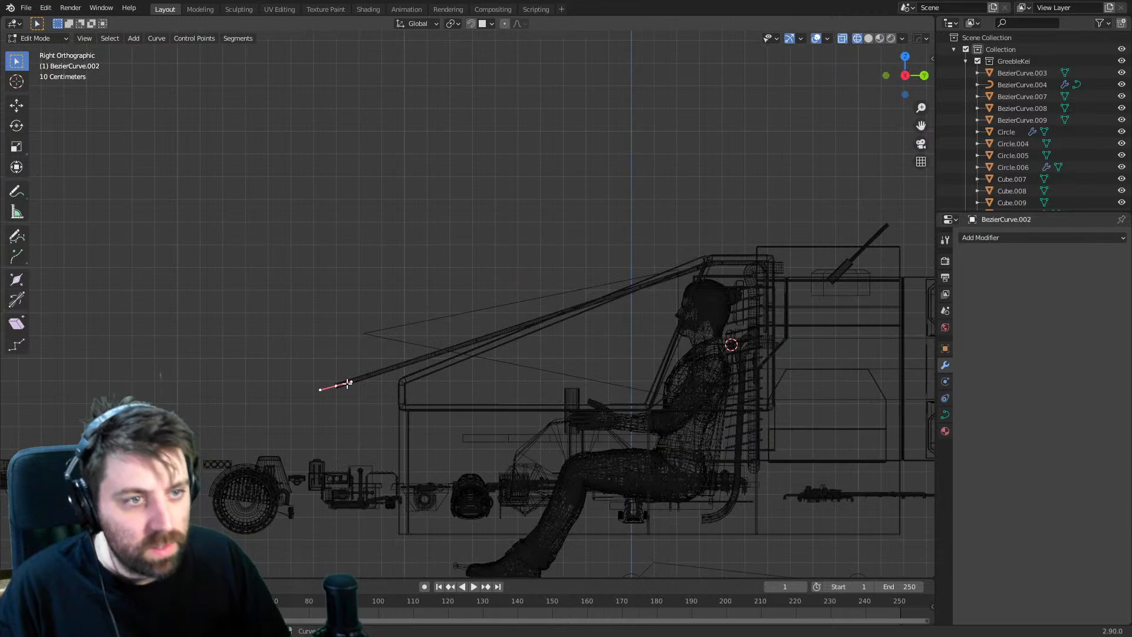
pyautogui.scroll(5, 346, 384)
pyautogui.scroll(-2, 405, 337)
pyautogui.press('g')
pyautogui.press('y')
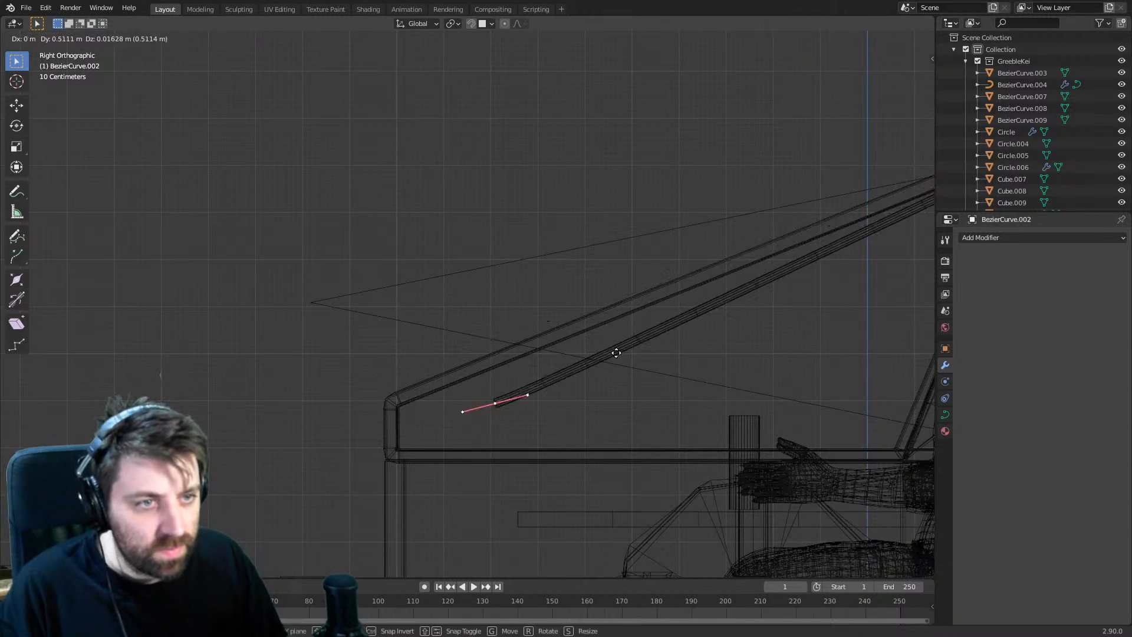
pyautogui.click(525, 358)
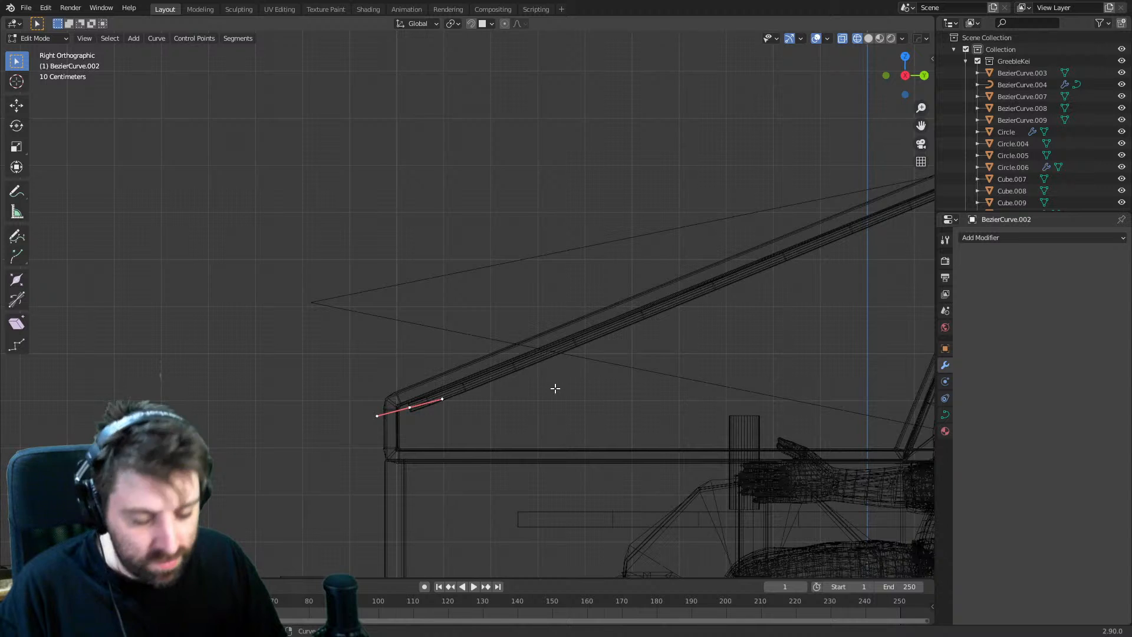
pyautogui.press('r')
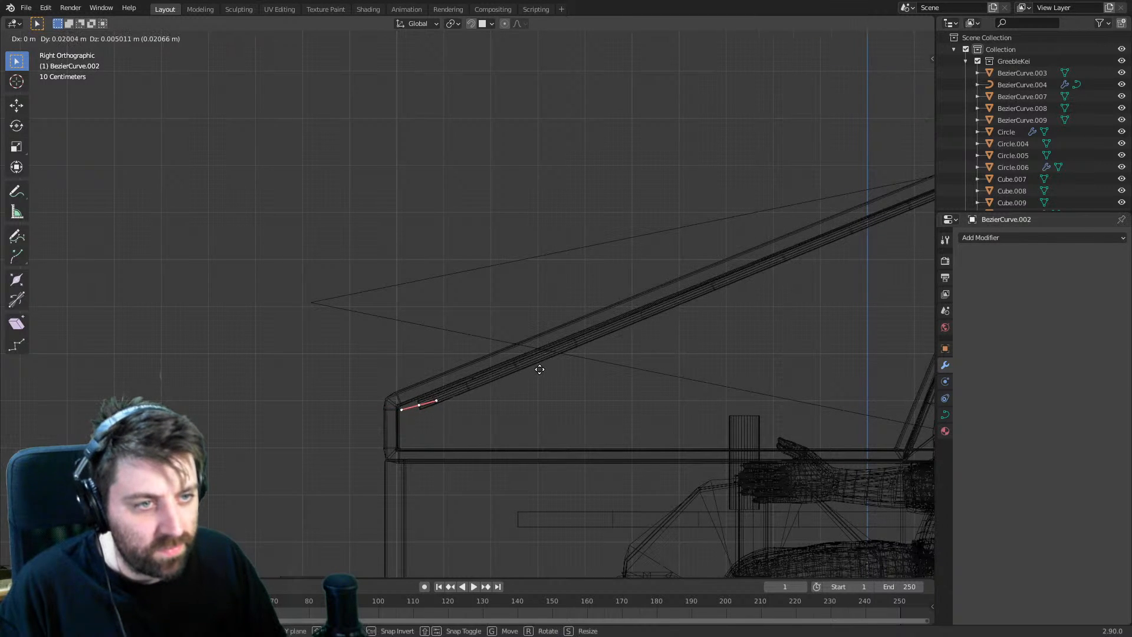
pyautogui.click(551, 358)
# - Extrude a new control point from the pipe's front end, rotate it about 87° and shift it beside the frame's front post
pyautogui.press('g')
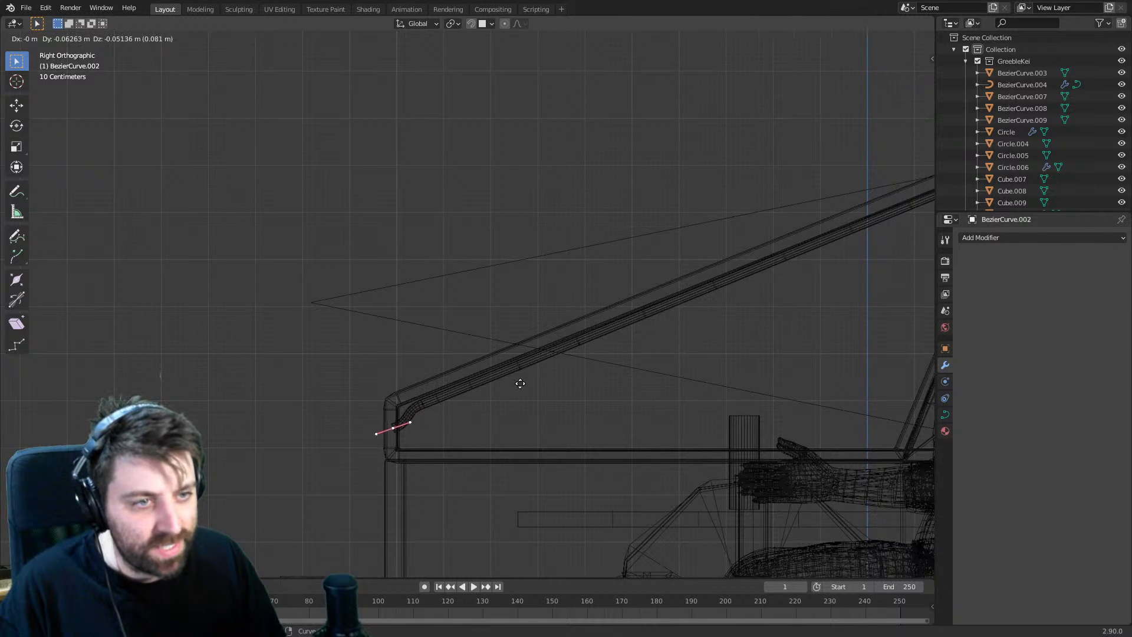
pyautogui.click(521, 384)
pyautogui.press('r')
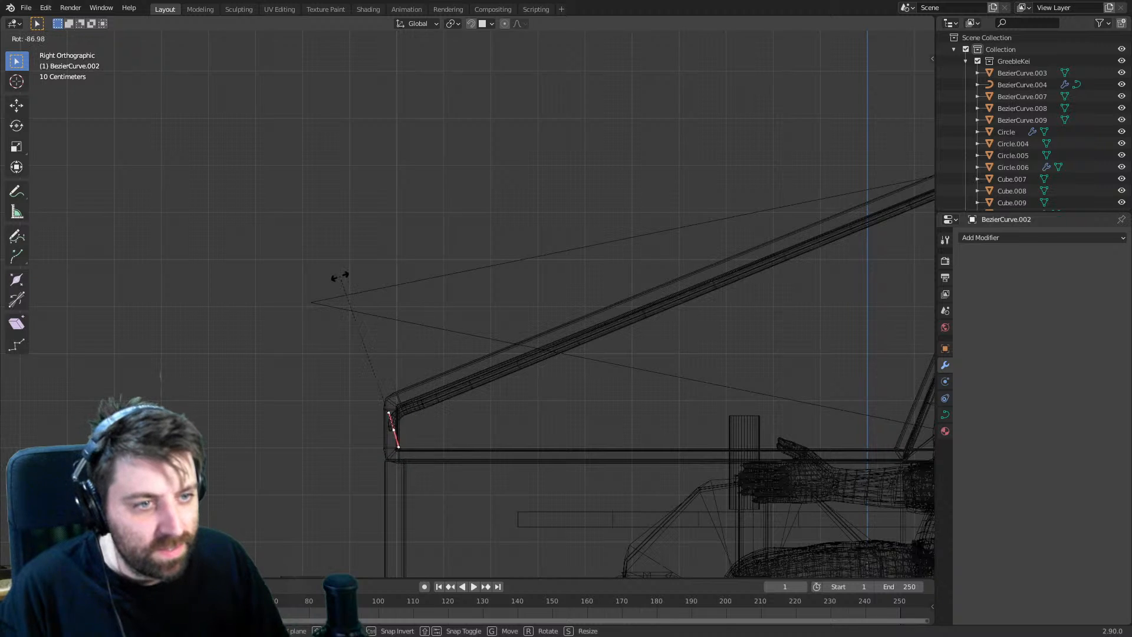
pyautogui.click(358, 279)
pyautogui.scroll(2, 410, 380)
pyautogui.keyDown('shift'); pyautogui.moveTo(424, 482); pyautogui.dragTo(515, 304, button='middle'); pyautogui.keyUp('shift')
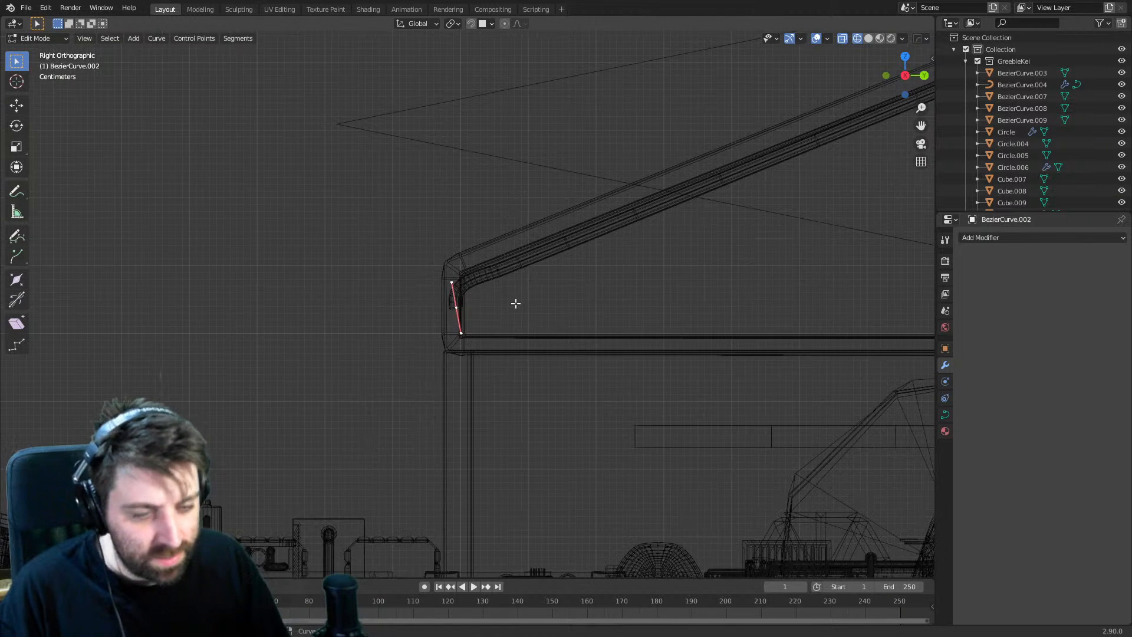
pyautogui.press('g')
pyautogui.click(543, 303)
pyautogui.press('g')
pyautogui.click(531, 331)
pyautogui.hotkey('ctrl', 'z')
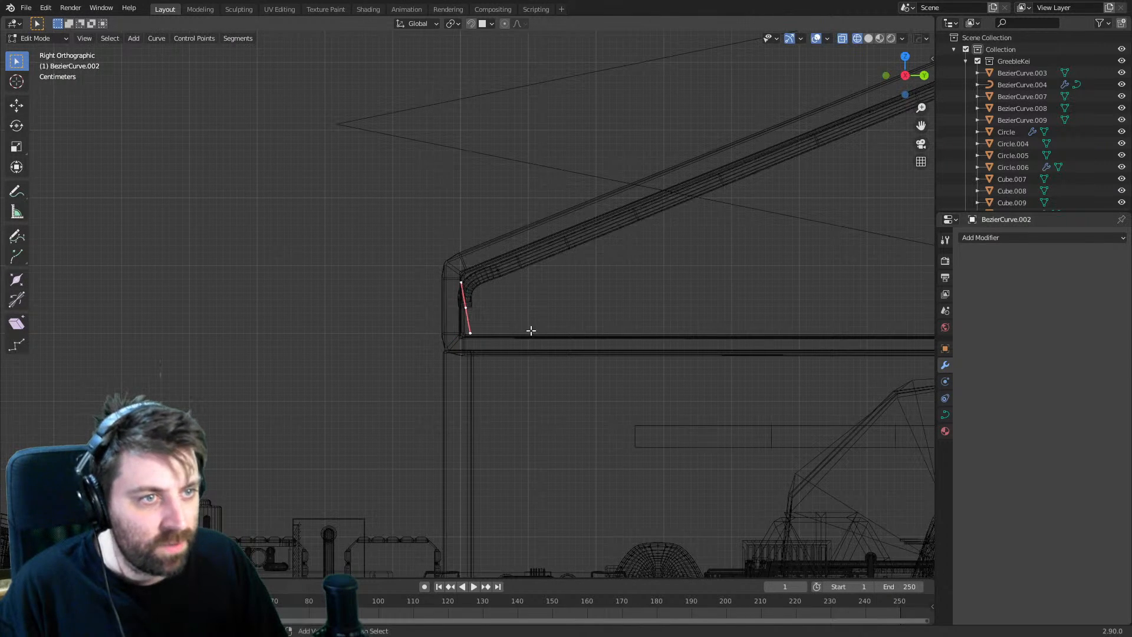
# - Rotate the pipe's new end point upright and move it down along Z past the frame's lower rail
pyautogui.press('r')
pyautogui.click(560, 353)
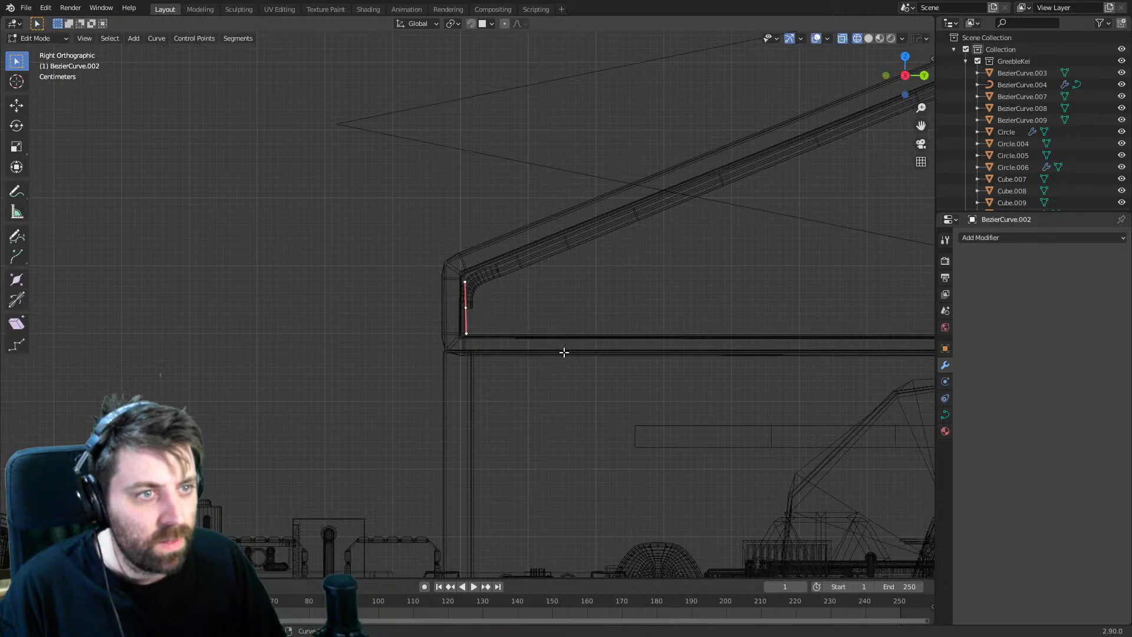
pyautogui.press('g')
pyautogui.press('z')
pyautogui.click(557, 441)
pyautogui.moveTo(401, 364); pyautogui.dragTo(491, 368, button='middle')
pyautogui.press('z')
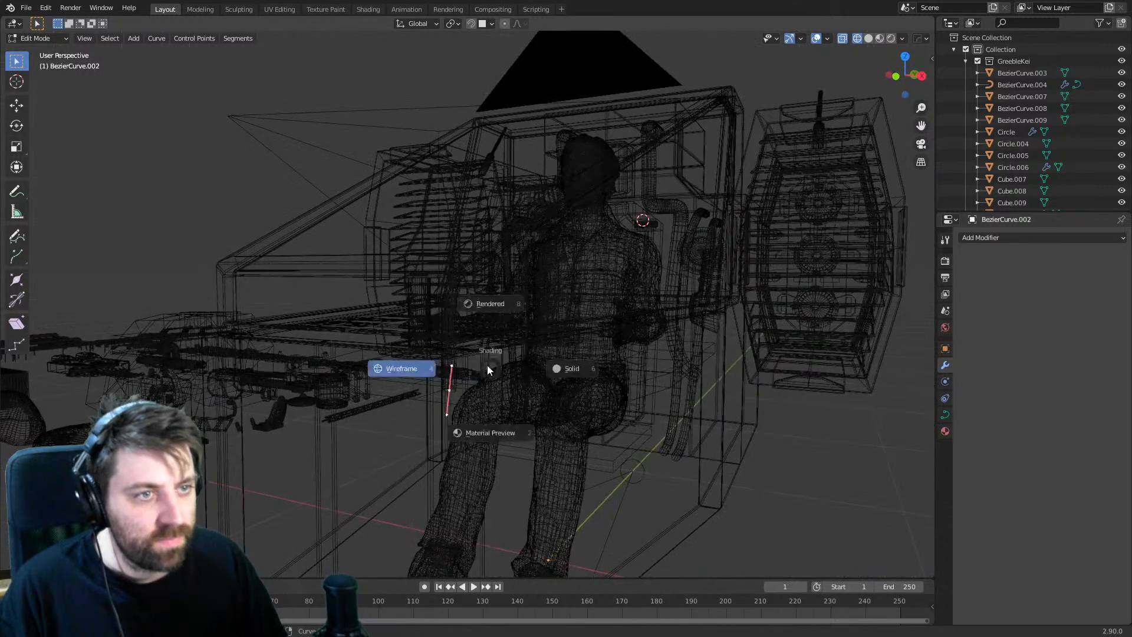
pyautogui.click(557, 367)
pyautogui.press('Tab')
# - Examine the canopy bars and roof pipe around the pilot through the scene camera
pyautogui.click(354, 168)
pyautogui.press('KP_0')
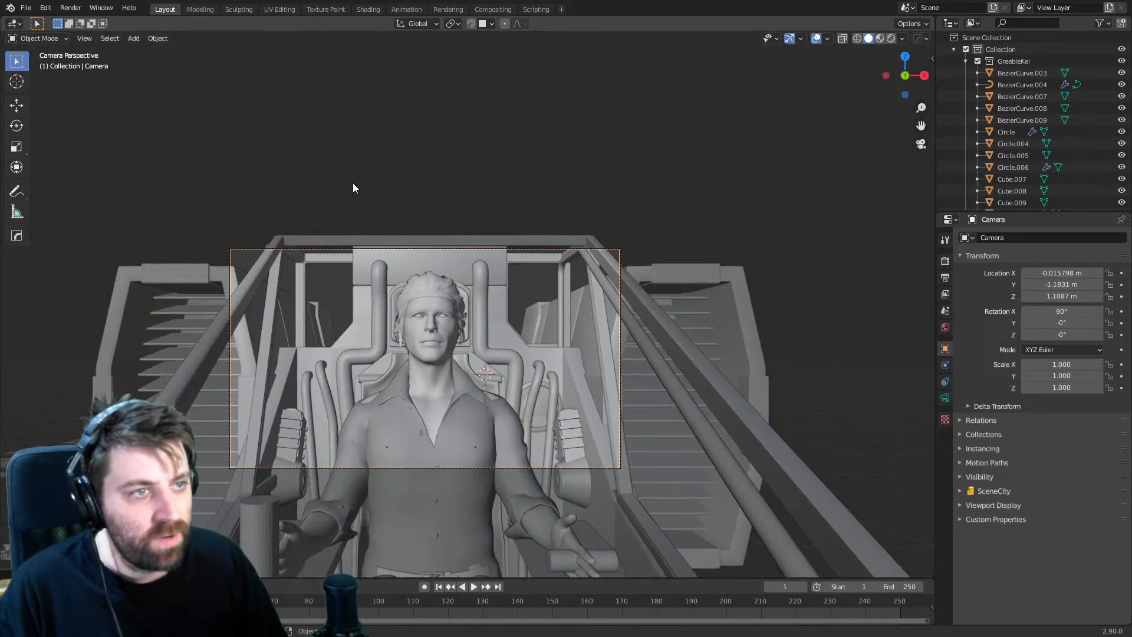
pyautogui.keyDown('shift'); pyautogui.moveTo(351, 291); pyautogui.dragTo(353, 201, button='middle'); pyautogui.keyUp('shift')
pyautogui.keyDown('shift'); pyautogui.moveTo(794, 413); pyautogui.dragTo(771, 345, button='middle'); pyautogui.keyUp('shift')
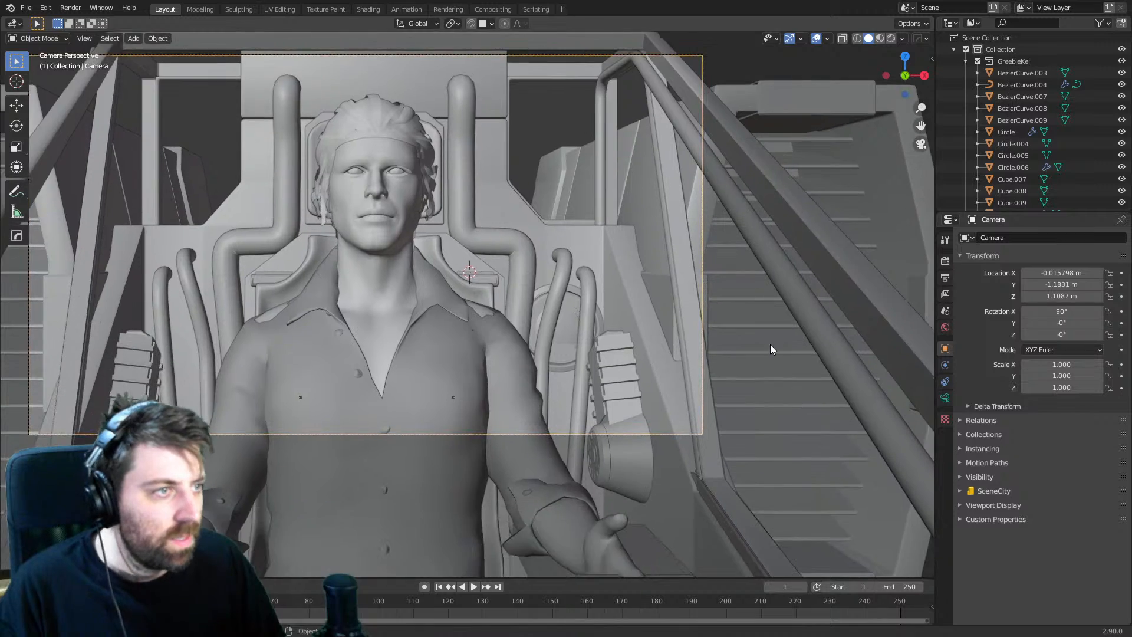
pyautogui.keyDown('shift'); pyautogui.moveTo(840, 496); pyautogui.dragTo(752, 332, button='middle'); pyautogui.keyUp('shift')
pyautogui.scroll(-2, 752, 332)
pyautogui.scroll(-1, 752, 334)
# - Select the roof pipe's front bend control point in the top view and move it about 8 mm along X towards the frame bar
pyautogui.click(754, 440)
pyautogui.scroll(-5, 755, 444)
pyautogui.press('Tab')
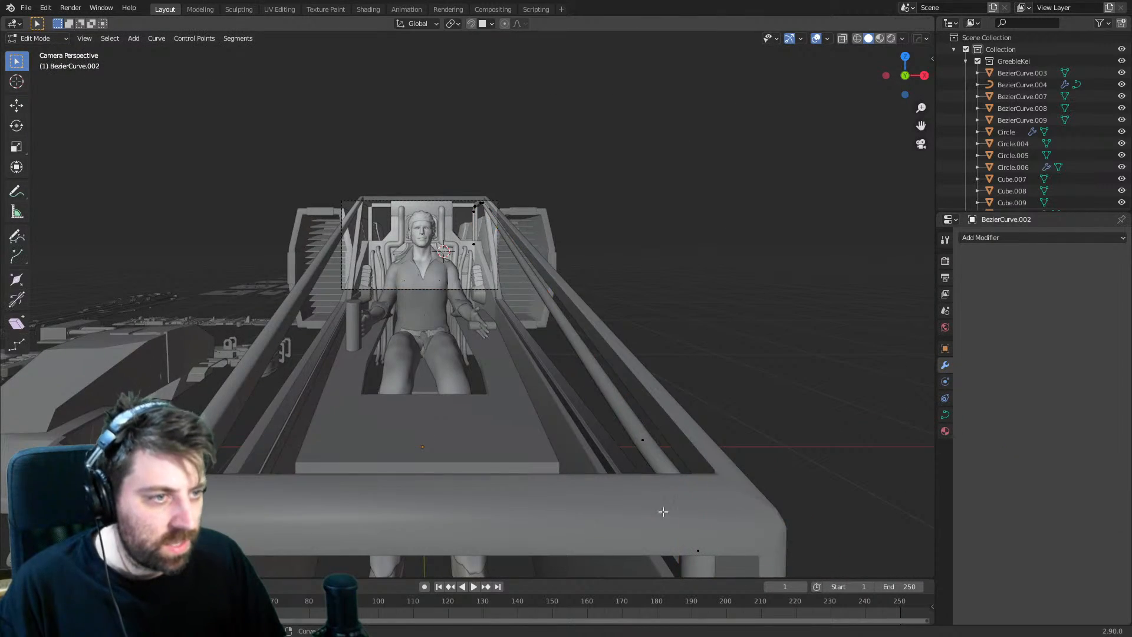
pyautogui.press('KP_7')
pyautogui.press('z')
pyautogui.click(556, 463)
pyautogui.scroll(2, 462, 279)
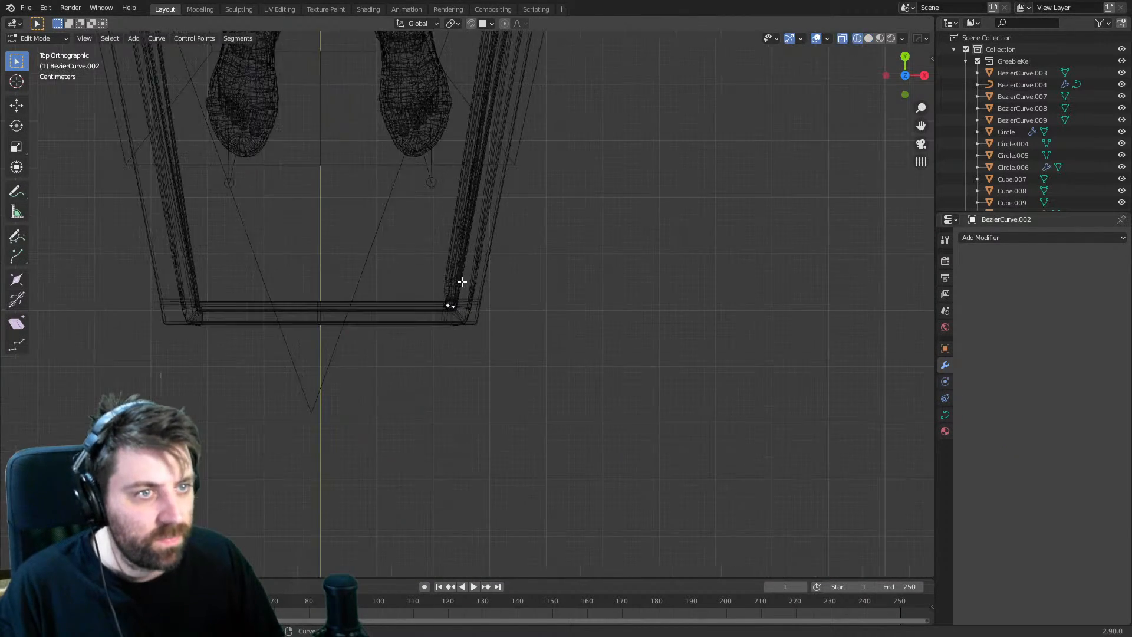
pyautogui.click(465, 272)
pyautogui.scroll(2, 465, 277)
pyautogui.press('z')
pyautogui.click(574, 299)
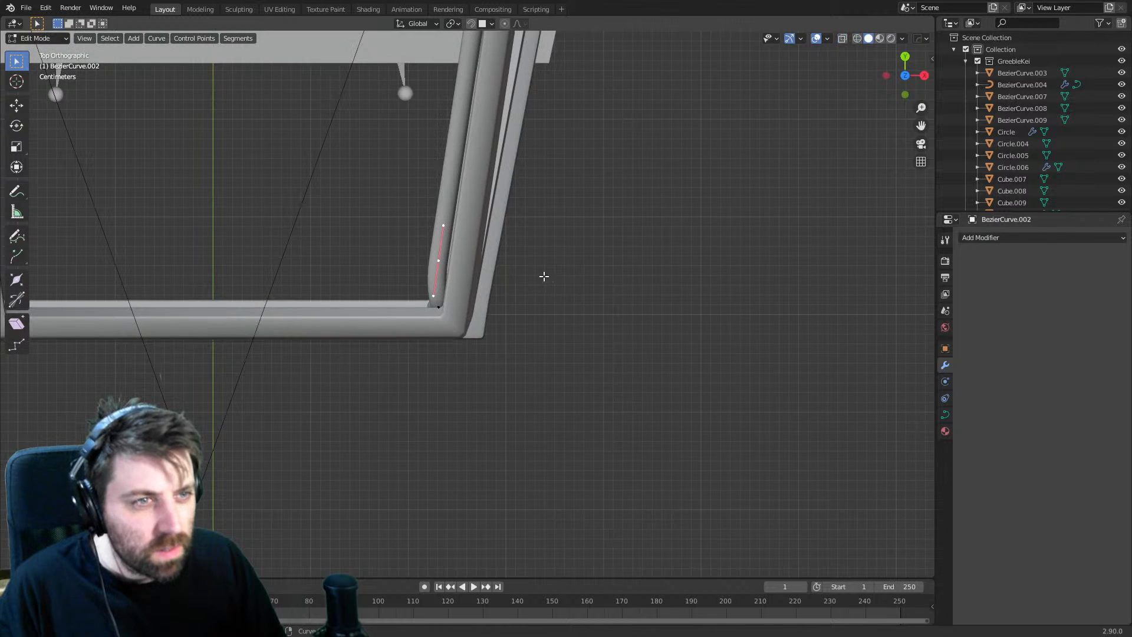
pyautogui.scroll(1, 471, 252)
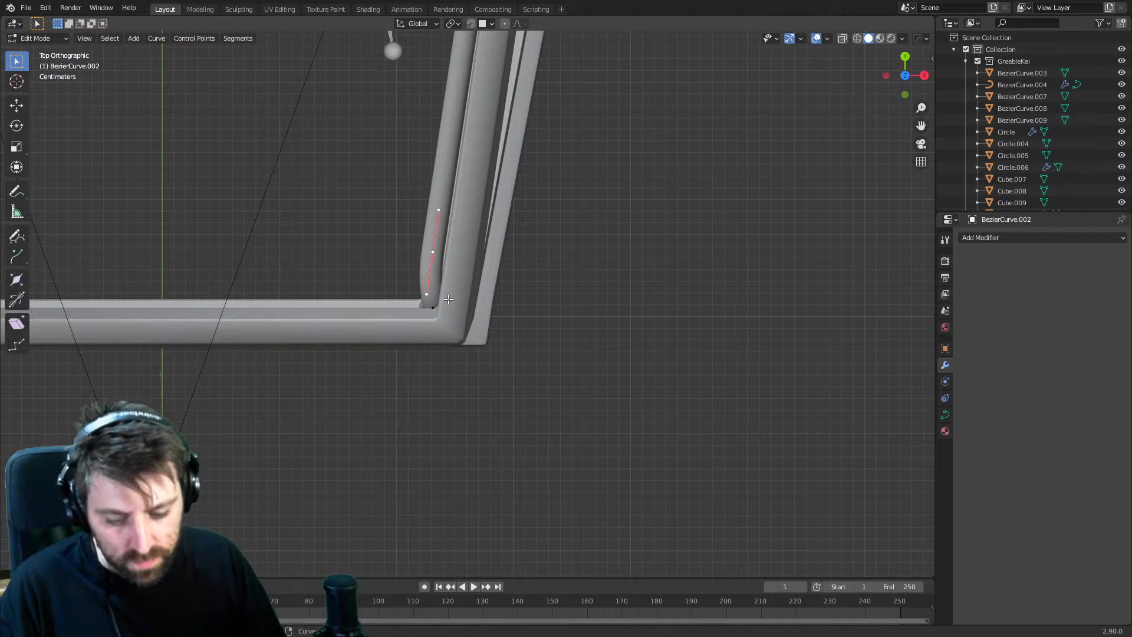
pyautogui.press('g')
pyautogui.press('x')
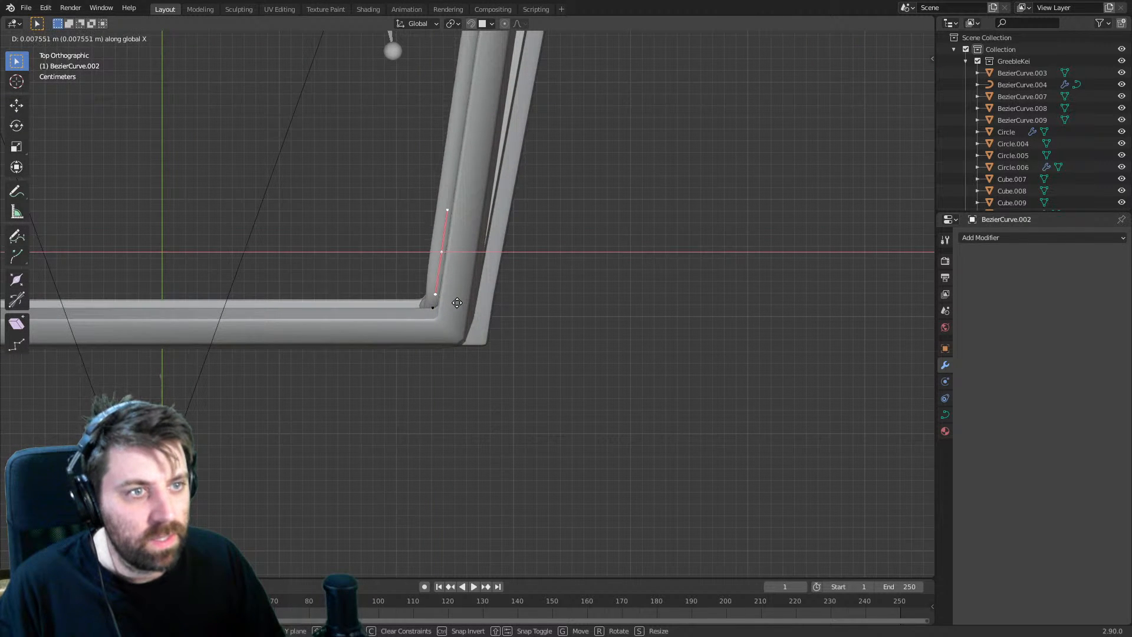
pyautogui.click(458, 305)
# - Examine the adjusted pipe and canopy through the camera, and the ship's rear body from behind and above
pyautogui.keyDown('shift'); pyautogui.moveTo(413, 237); pyautogui.dragTo(381, 361, button='middle'); pyautogui.keyUp('shift')
pyautogui.scroll(-3, 377, 360)
pyautogui.keyDown('shift'); pyautogui.moveTo(370, 151); pyautogui.dragTo(352, 380, button='middle'); pyautogui.keyUp('shift')
pyautogui.press('KP_0')
pyautogui.press('Tab')
pyautogui.scroll(5, 352, 379)
pyautogui.keyDown('shift'); pyautogui.moveTo(359, 214); pyautogui.dragTo(469, 339, button='middle'); pyautogui.keyUp('shift')
pyautogui.scroll(2, 469, 339)
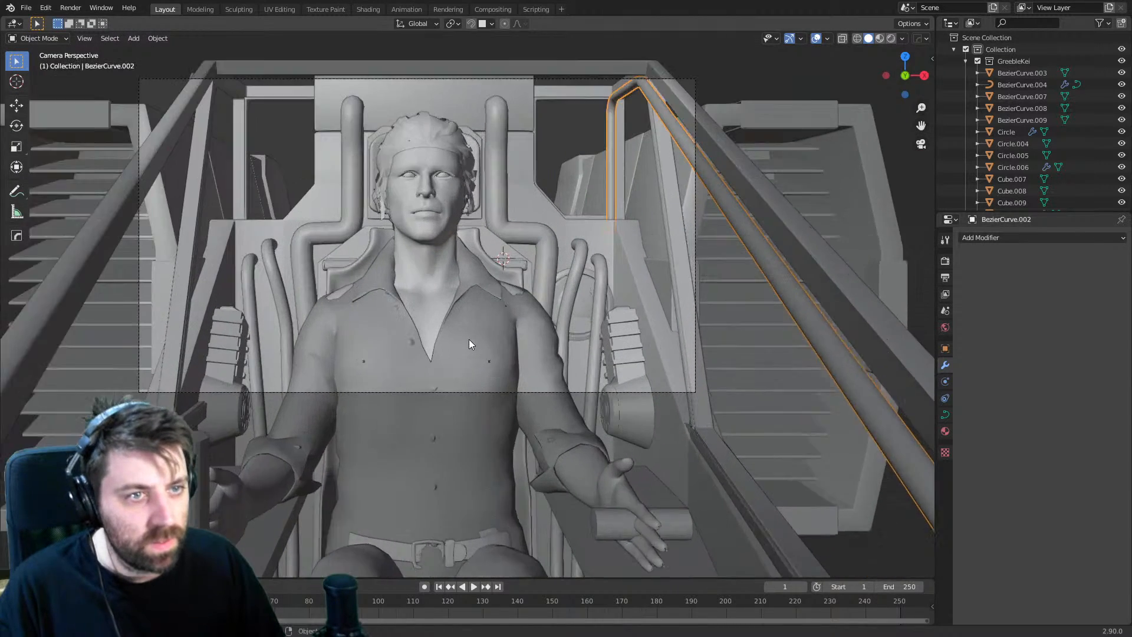
pyautogui.scroll(1, 470, 340)
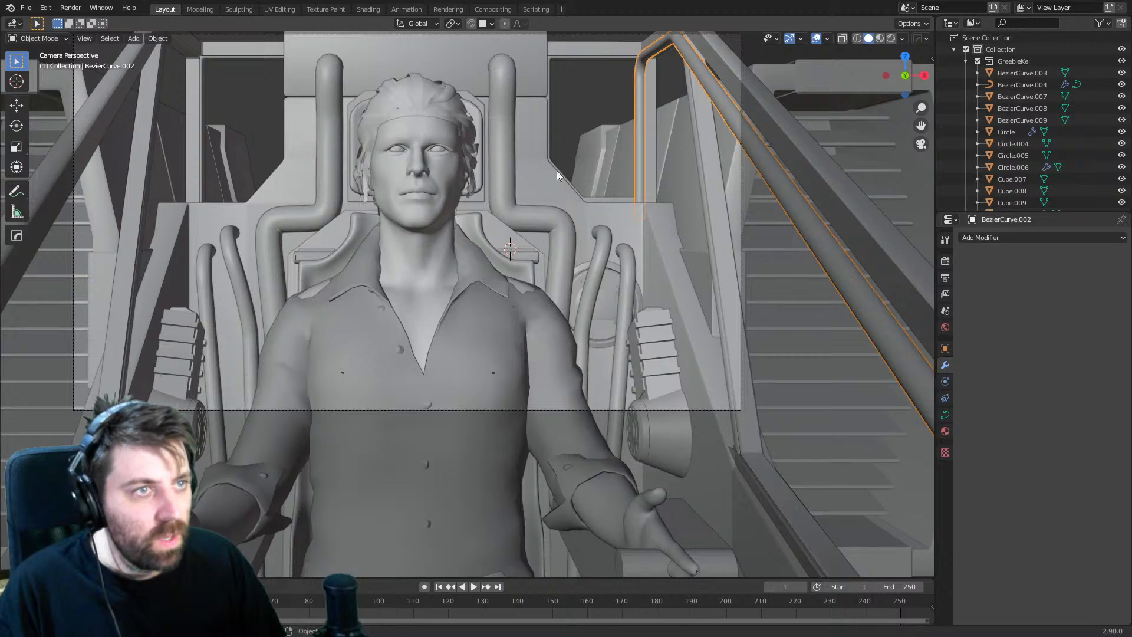
pyautogui.moveTo(557, 171); pyautogui.dragTo(763, 269, button='middle')
pyautogui.moveTo(674, 384); pyautogui.dragTo(461, 319, button='middle')
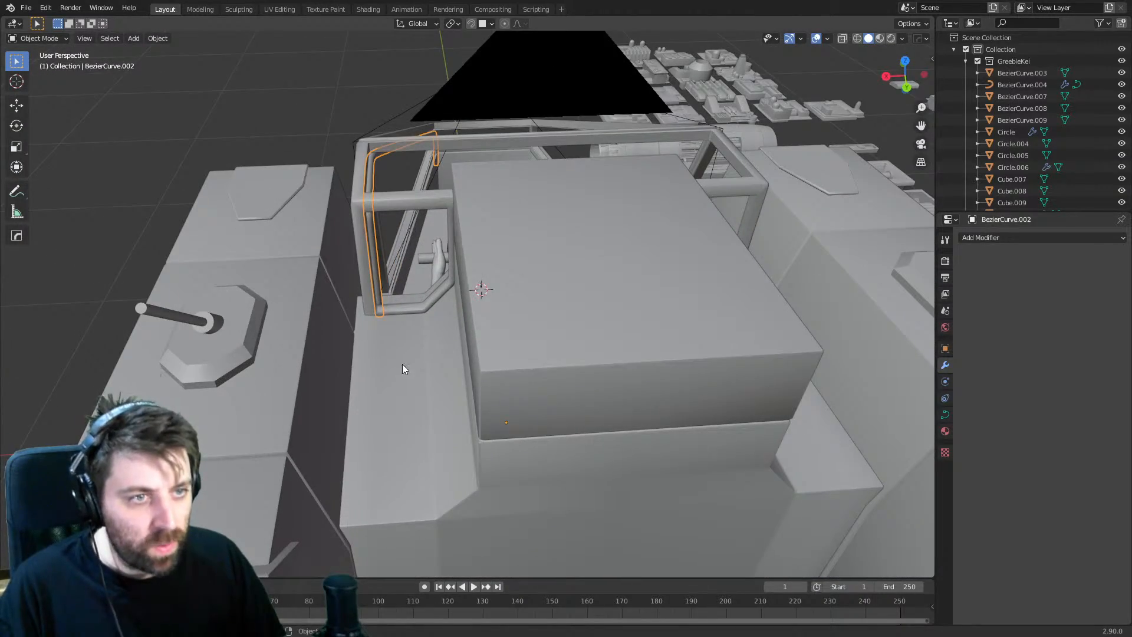
pyautogui.moveTo(402, 366); pyautogui.dragTo(536, 434, button='middle')
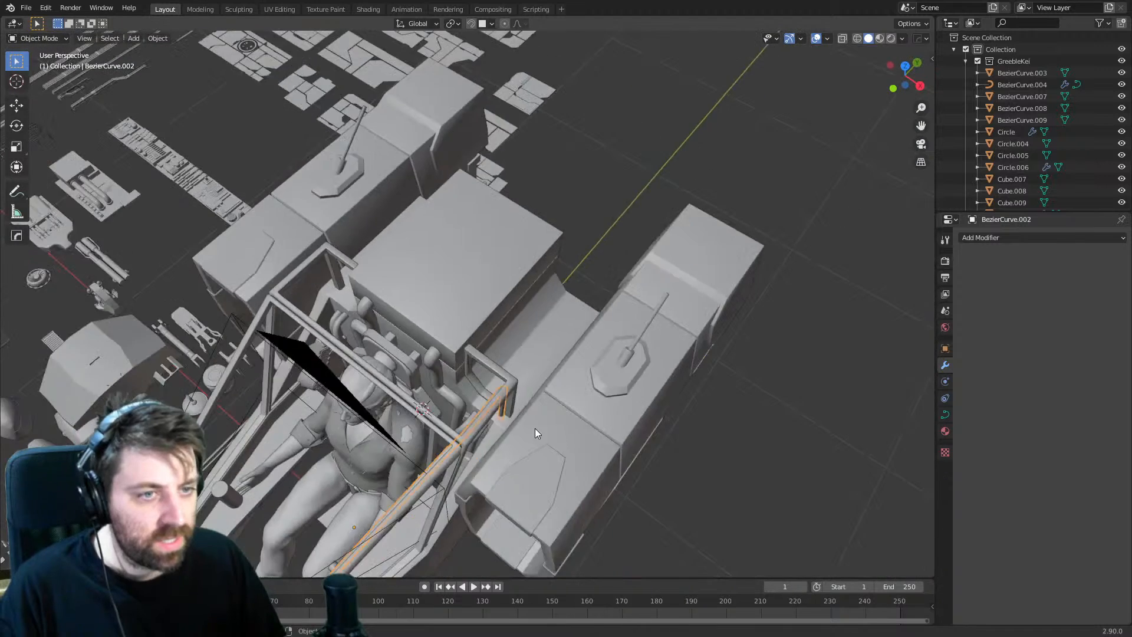
# - Snap the 3D cursor into the cockpit and add a cylinder mesh there
pyautogui.scroll(-8, 531, 428)
pyautogui.hotkey('shift', 's')
pyautogui.click(419, 452)
pyautogui.moveTo(456, 364); pyautogui.dragTo(472, 370, button='middle')
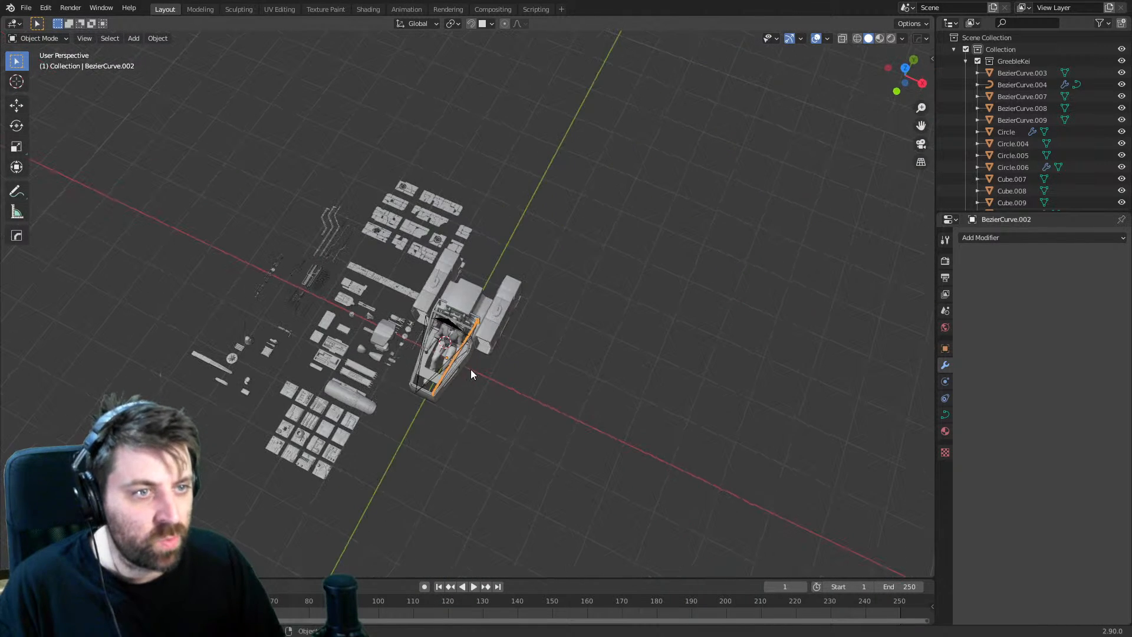
pyautogui.hotkey('shift', 'a')
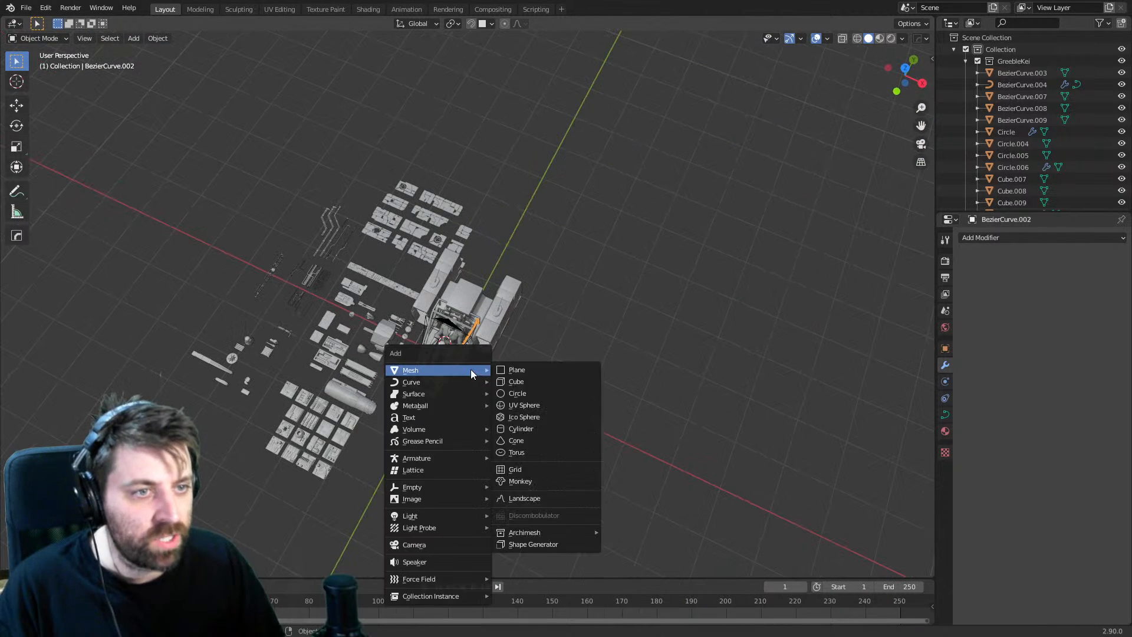
pyautogui.click(522, 431)
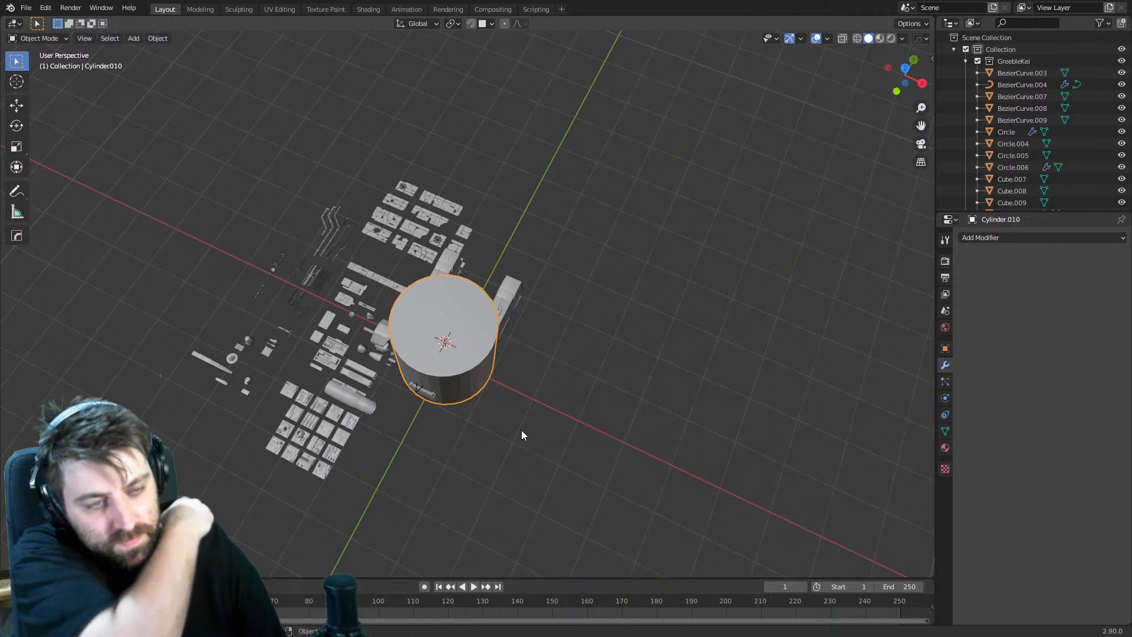
# - Scale the cylinder's mesh down in edit mode to roughly the width of the pilot's neck
pyautogui.press('KP_1')
pyautogui.press('Tab')
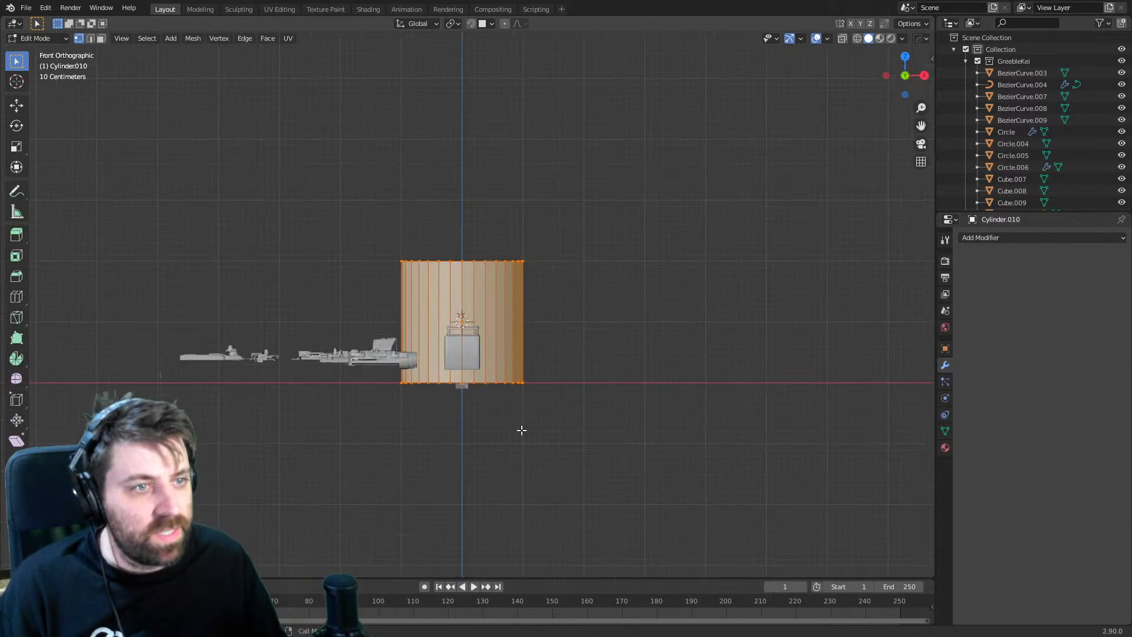
pyautogui.press('s')
pyautogui.click(471, 342)
pyautogui.scroll(6, 454, 383)
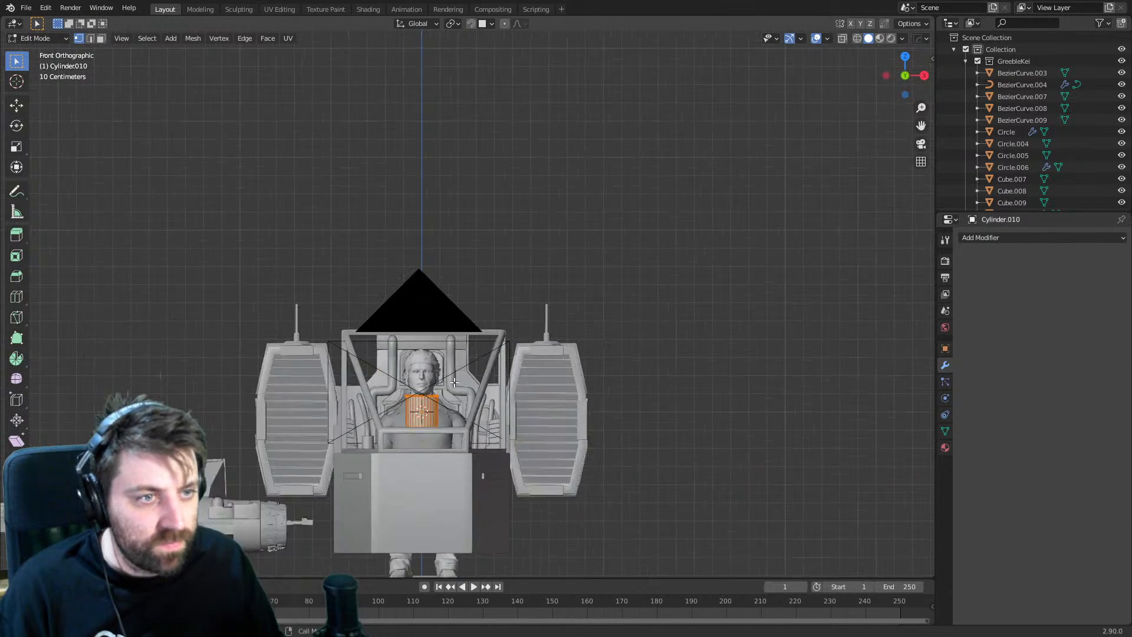
# - Rotate the cylinder 90° onto its side and move it beside the pilot's head, near the canopy frame's slanted bar
pyautogui.write('r90')
pyautogui.press('Return')
pyautogui.press('g')
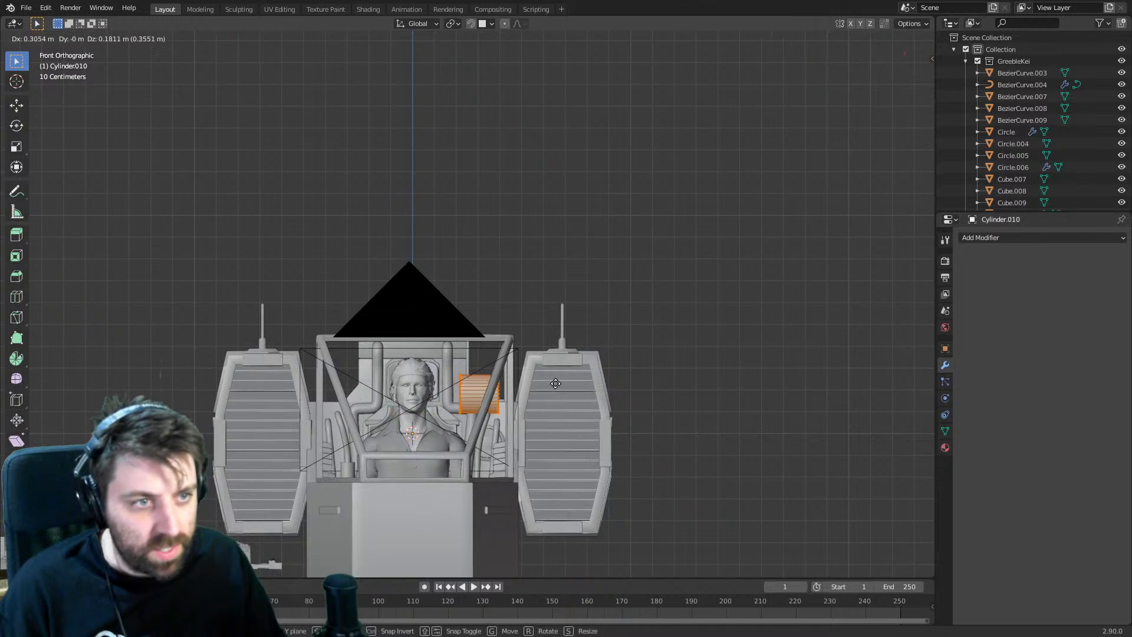
pyautogui.click(542, 395)
pyautogui.scroll(4, 515, 389)
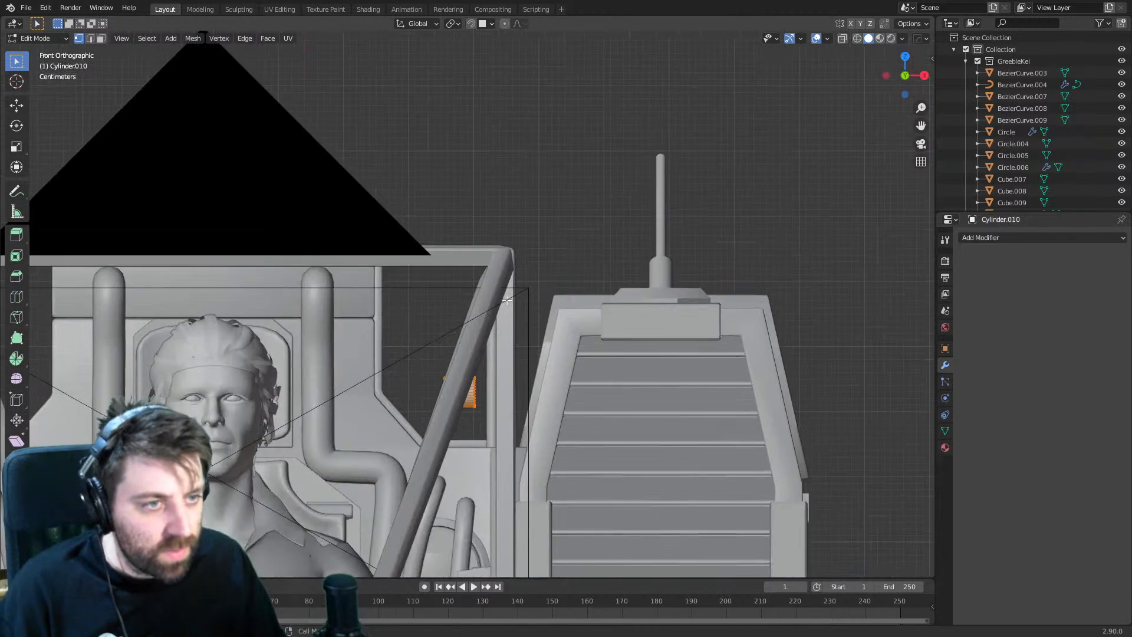
# - Stretch the cylinder along X into a long pipe shape
pyautogui.press('s')
pyautogui.press('x')
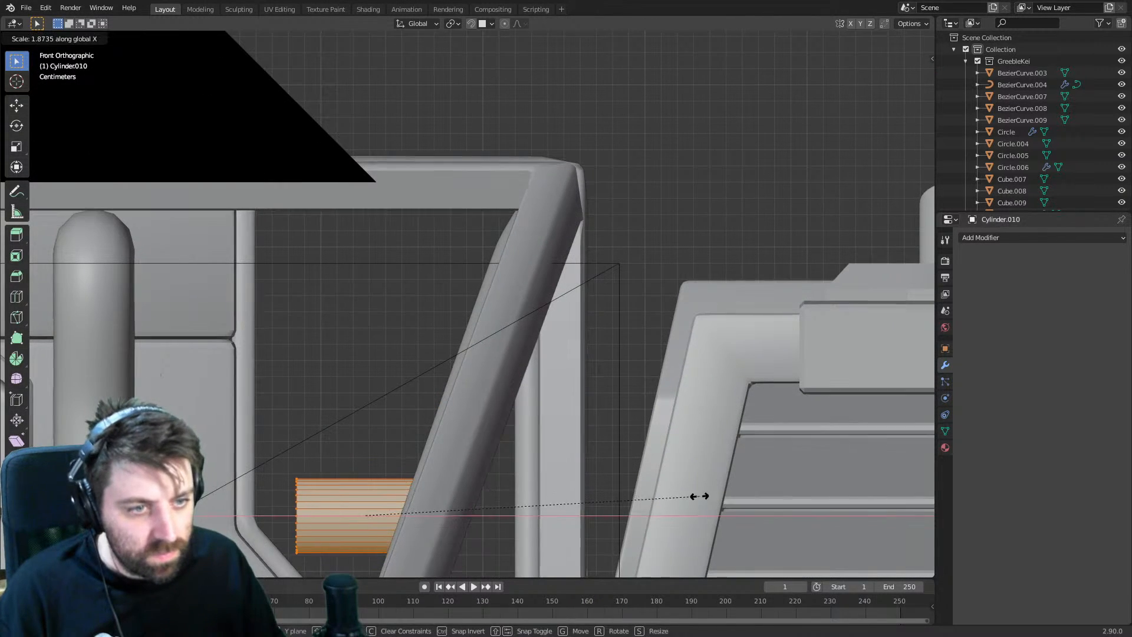
pyautogui.click(97, 529)
pyautogui.scroll(-4, 98, 529)
# - Move the pipe along Y to the gap between the rear body block and the side pod
pyautogui.moveTo(328, 482); pyautogui.dragTo(295, 512, button='middle')
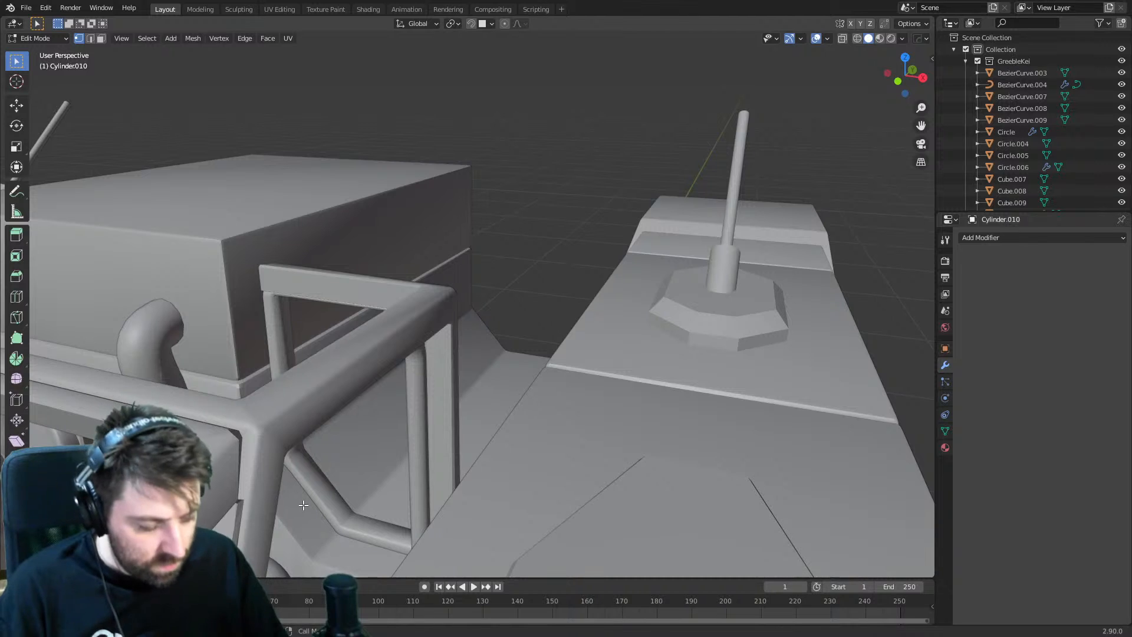
pyautogui.press('KP_7')
pyautogui.press('g')
pyautogui.press('y')
pyautogui.click(404, 421)
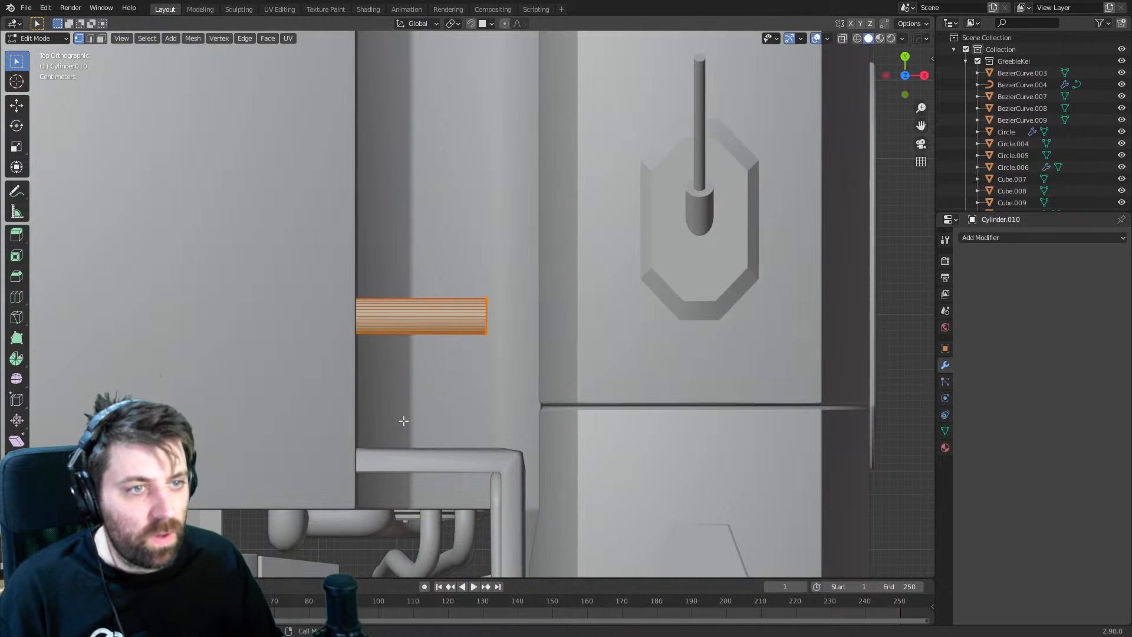
# - Scale the pipe along X so it fits the gap beside the rear body block
pyautogui.press('s')
pyautogui.press('x')
pyautogui.click(572, 358)
pyautogui.moveTo(464, 372); pyautogui.dragTo(448, 239, button='middle')
pyautogui.scroll(2, 463, 428)
# - Place the 3D cursor just below the pipe's outer end in the front wireframe view and select that end's ring
pyautogui.press('KP_3')
pyautogui.press('KP_1')
pyautogui.press('z')
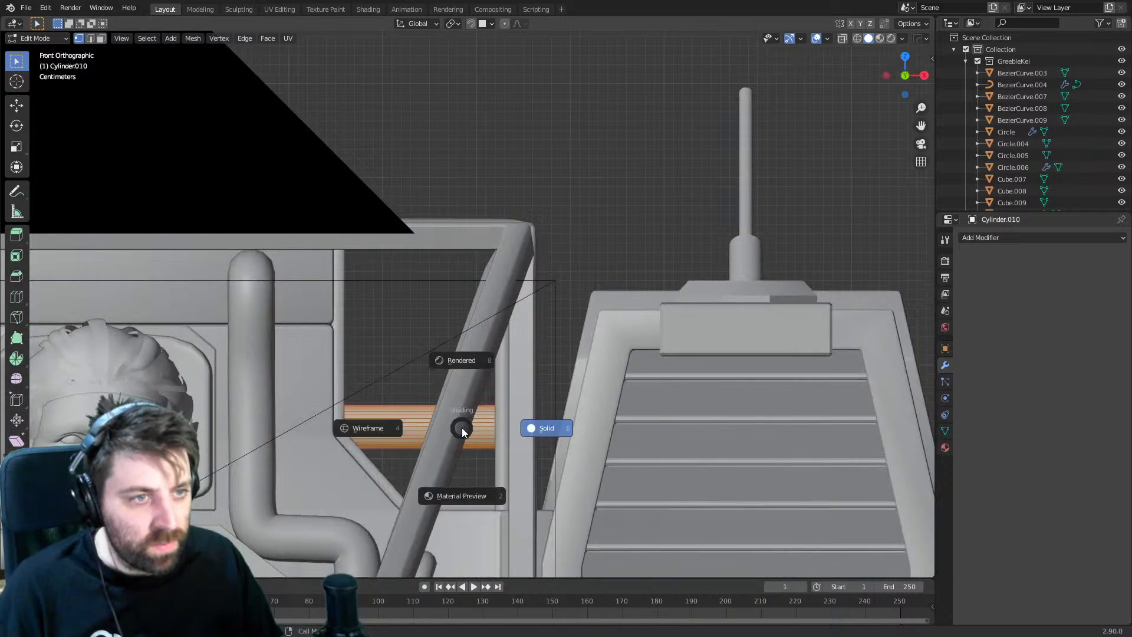
pyautogui.click(394, 428)
pyautogui.keyDown('shift'); pyautogui.moveTo(529, 531); pyautogui.dragTo(528, 405, button='middle'); pyautogui.keyUp('shift')
pyautogui.scroll(6, 528, 405)
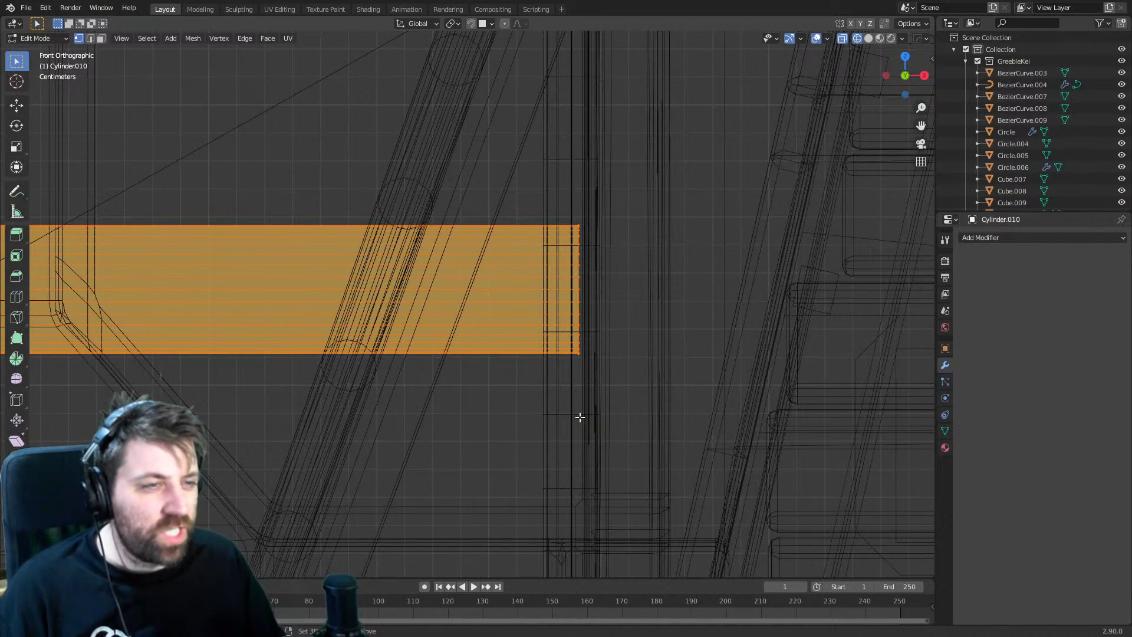
pyautogui.keyDown('alt'); pyautogui.click(581, 306); pyautogui.keyUp('alt')
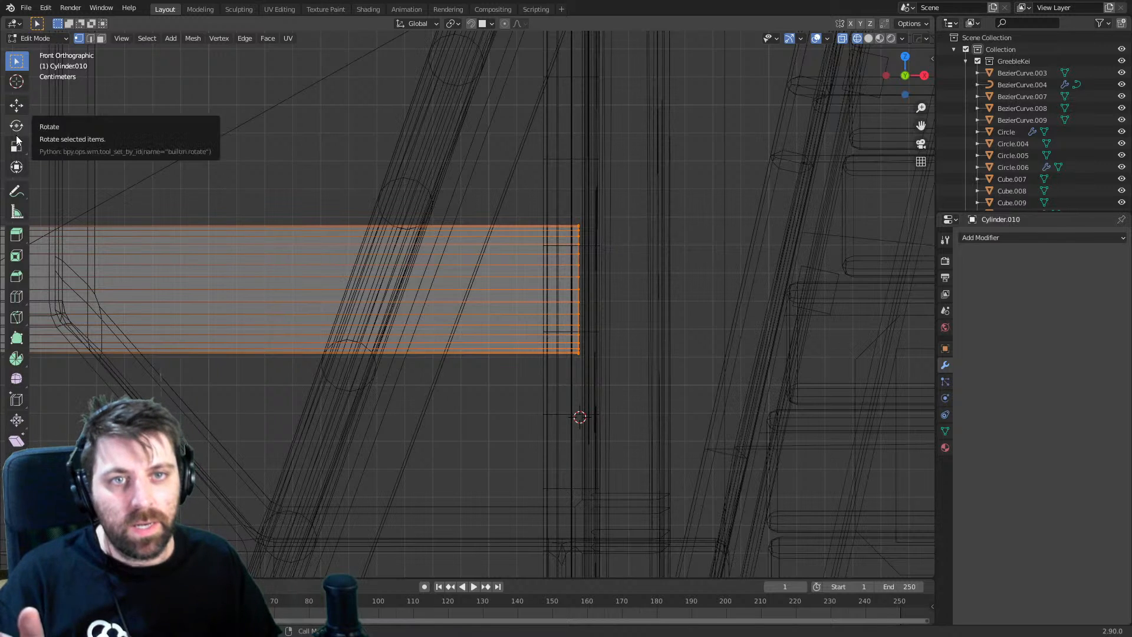
# - Spin the pipe's outer end ring downwards around the Y axis in 12 steps to form a bend
pyautogui.click(21, 358)
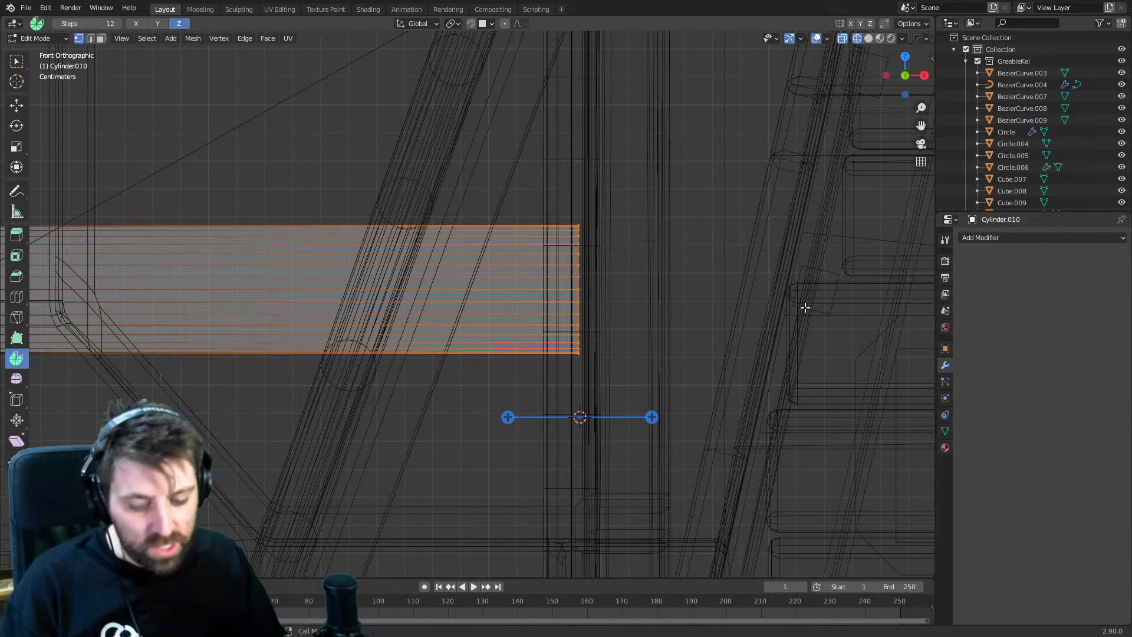
pyautogui.press('n')
pyautogui.click(927, 82)
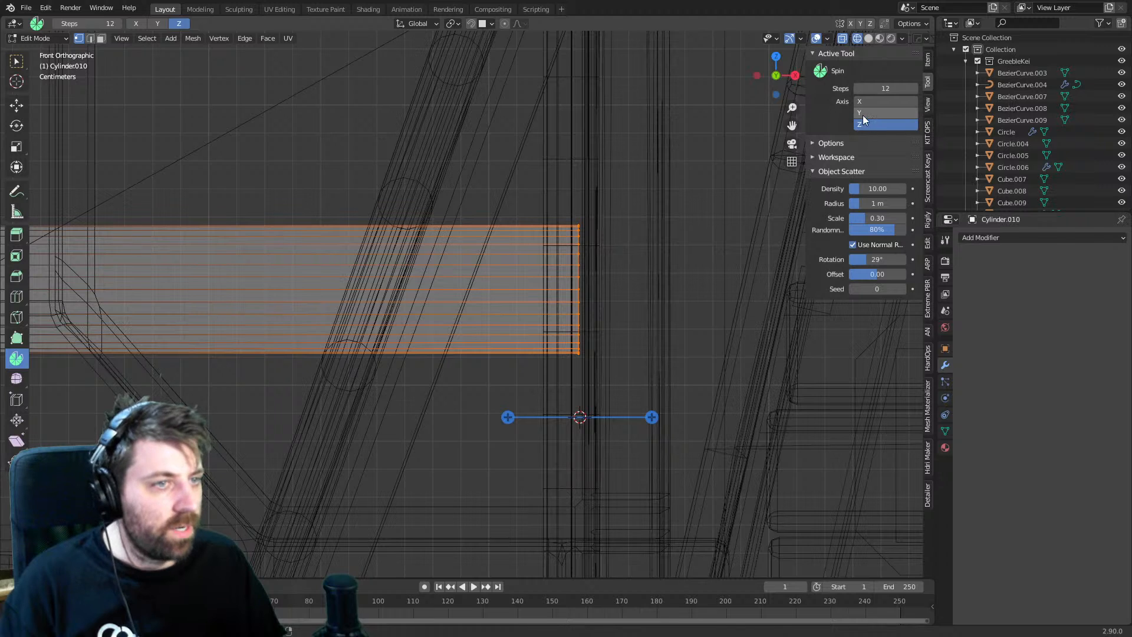
pyautogui.moveTo(651, 346); pyautogui.dragTo(695, 402)
pyautogui.keyDown('shift'); pyautogui.moveTo(679, 377); pyautogui.dragTo(620, 314, button='middle'); pyautogui.keyUp('shift')
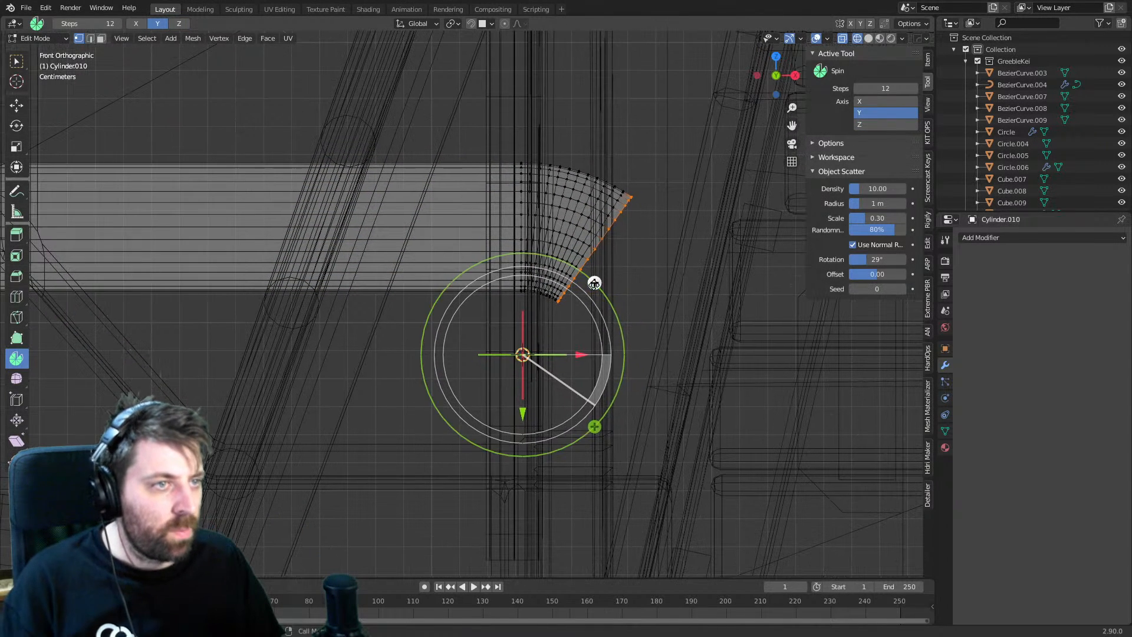
# - Extrude the bent end of the pipe outwards into the side pod and return to solid shading
pyautogui.press('e')
pyautogui.click(760, 419)
pyautogui.press('z')
pyautogui.click(844, 420)
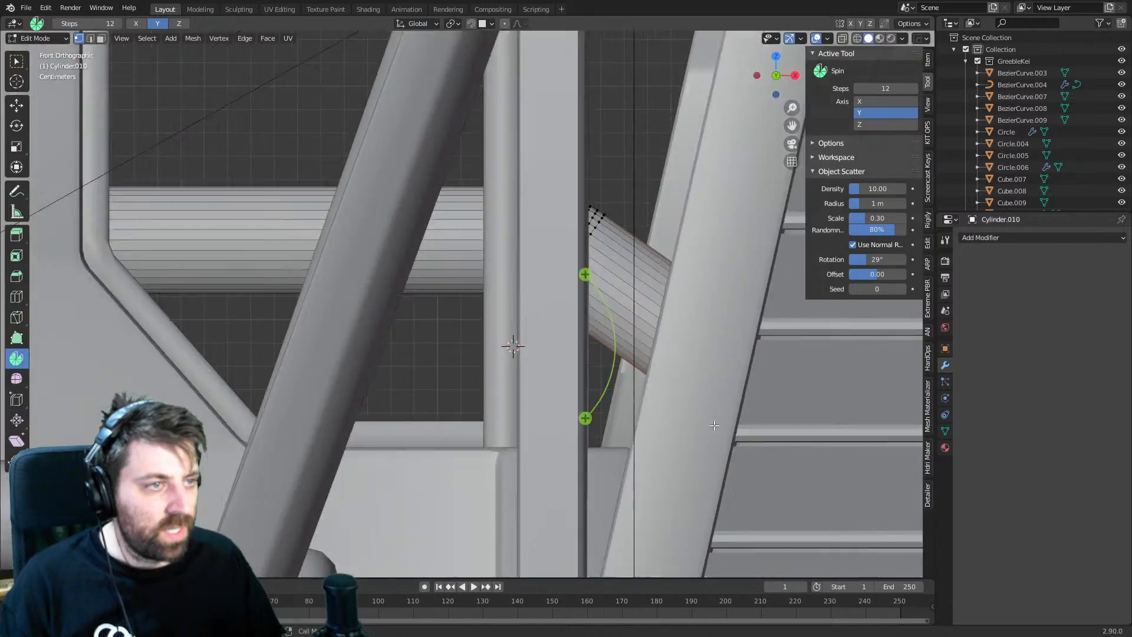
# - Add an edge loop around the straight part of the pipe, slid close to its inner end
pyautogui.moveTo(513, 346)
pyautogui.mouseDown(button='middle')
pyautogui.moveTo(610, 379)
pyautogui.moveTo(537, 411)
pyautogui.moveTo(532, 283)
pyautogui.mouseUp(button='middle')
pyautogui.scroll(-3, 533, 283)
pyautogui.keyDown('shift'); pyautogui.moveTo(417, 287); pyautogui.dragTo(478, 243, button='middle'); pyautogui.keyUp('shift')
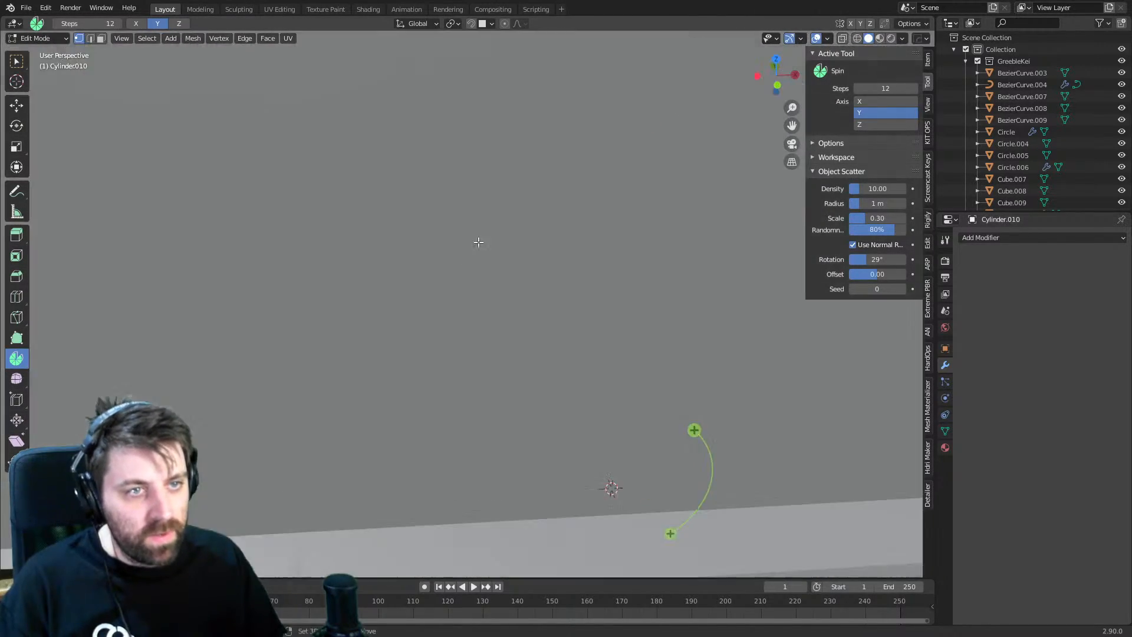
pyautogui.scroll(3, 435, 248)
pyautogui.hotkey('ctrl', 'r')
pyautogui.click(417, 213)
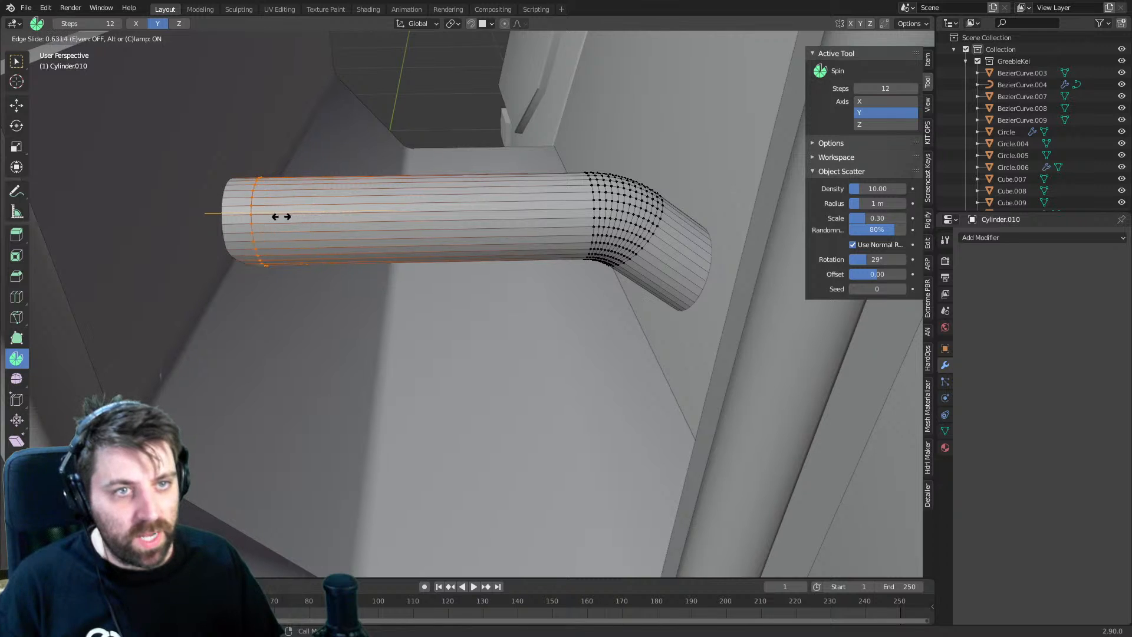
pyautogui.click(281, 216)
# - Scale the narrow face band at the pipe's inner end by about 1.66, excluding X, to form a flange
pyautogui.hotkey('alt', 'a')
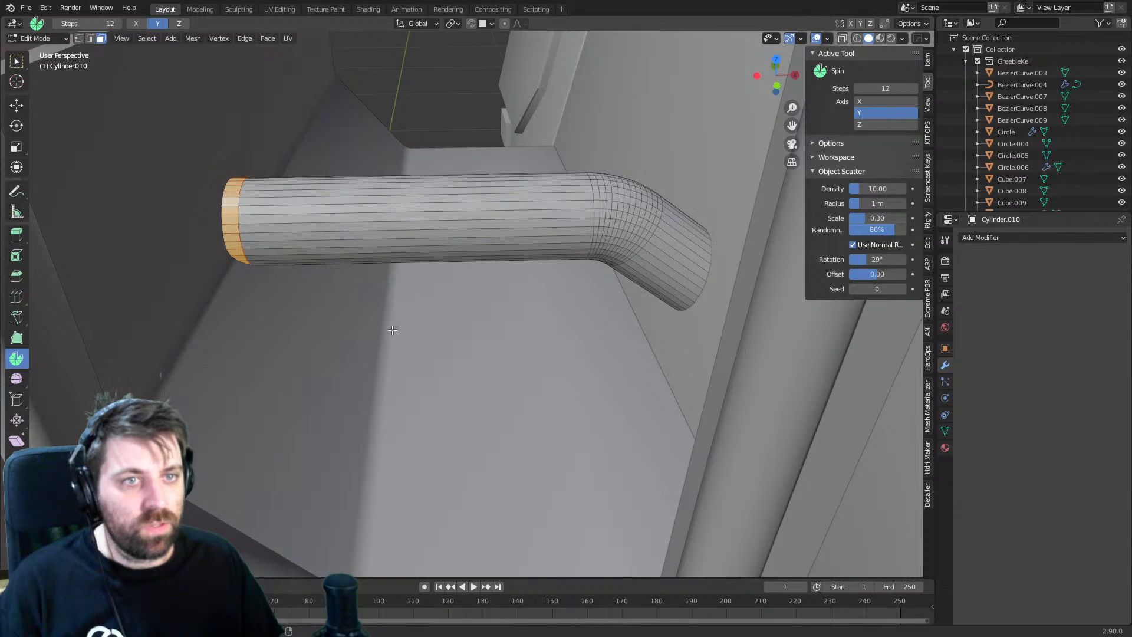
pyautogui.press('s')
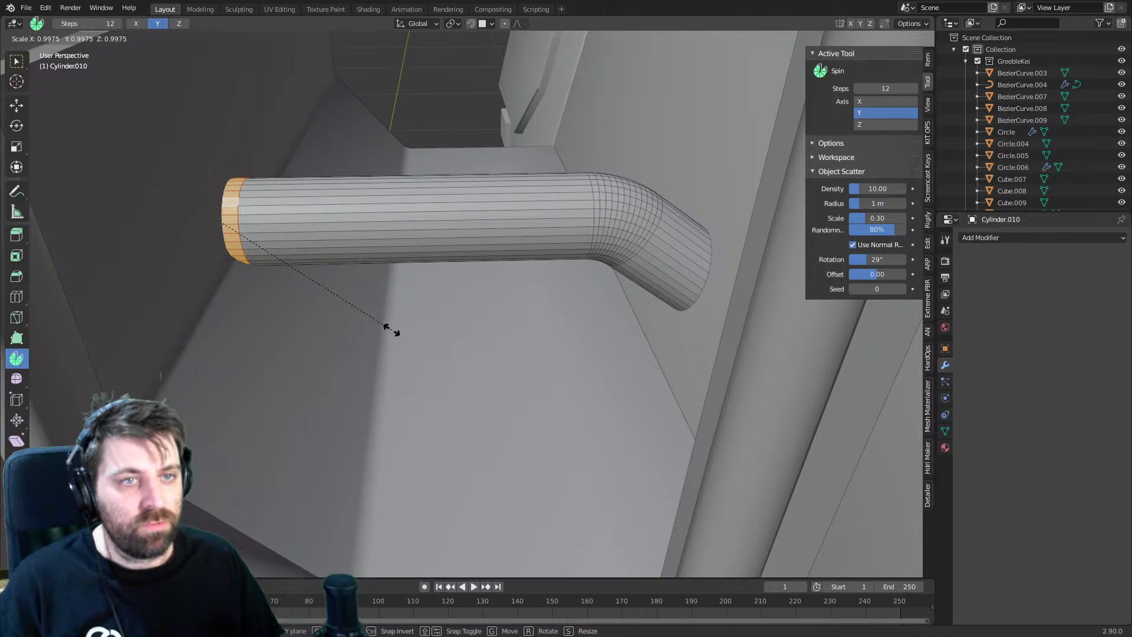
pyautogui.hotkey('shift', 'x')
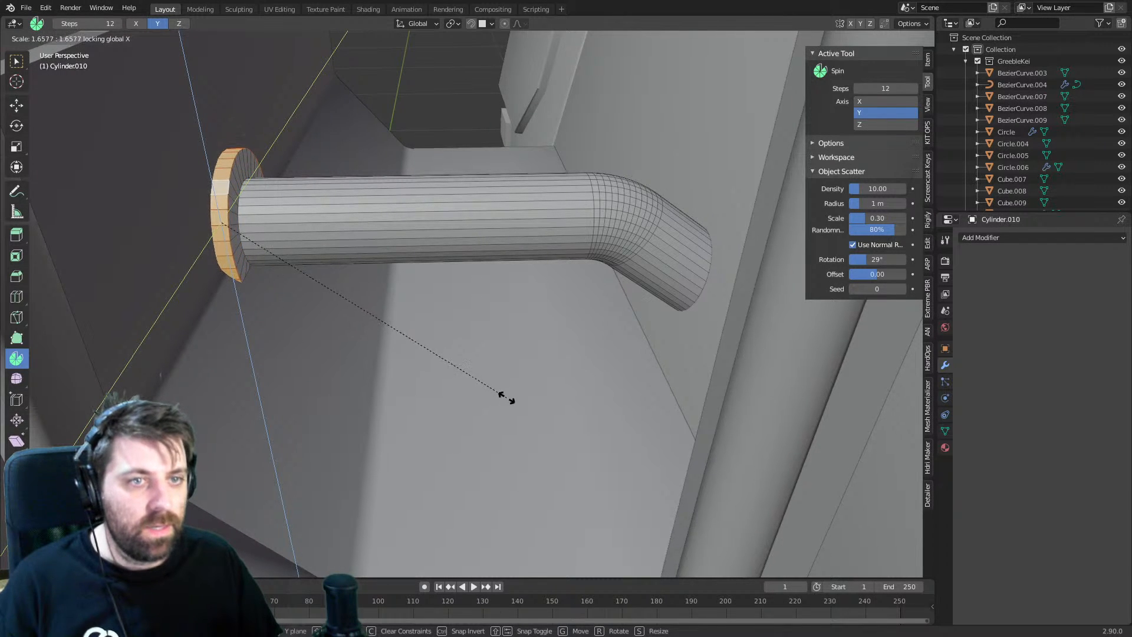
pyautogui.click(506, 398)
# - Select the whole linked pipe and raise it along Z by about 0.026 m
pyautogui.moveTo(506, 399); pyautogui.dragTo(441, 290, button='middle')
pyautogui.hotkey('ctrl', 'l')
pyautogui.press('g')
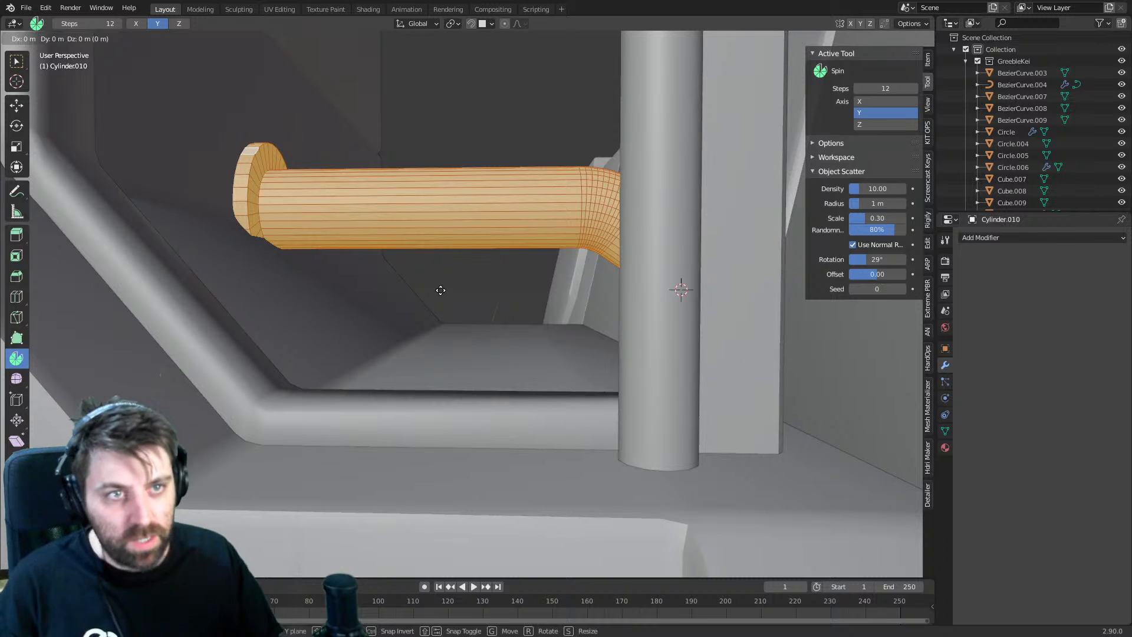
pyautogui.press('z')
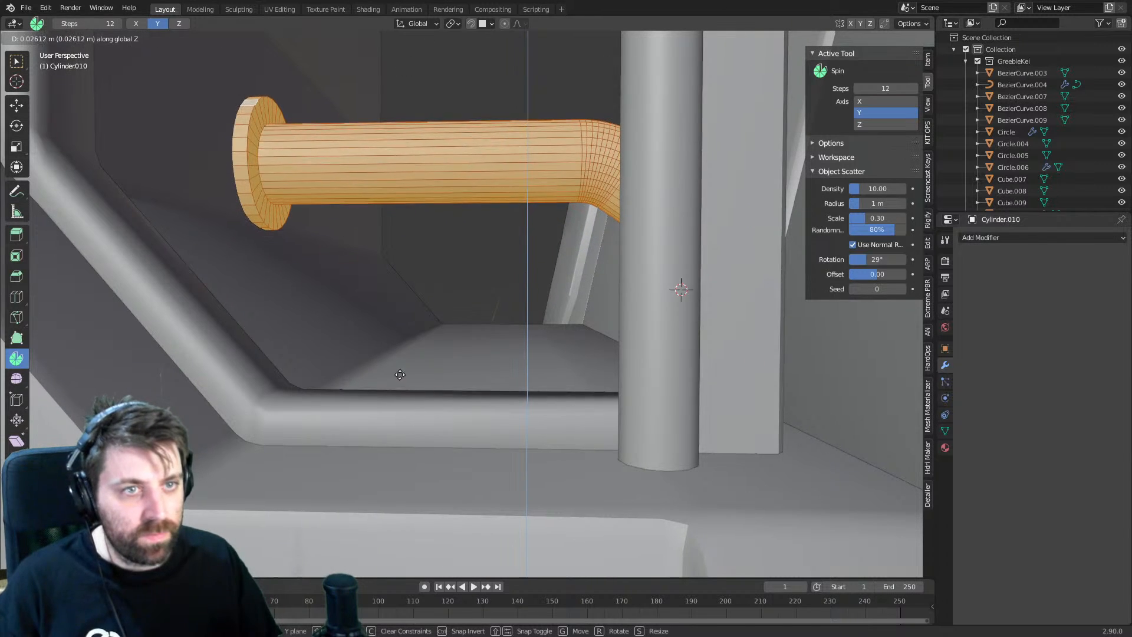
pyautogui.click(397, 357)
# - Select only the pipe's outer end face in the front wireframe view
pyautogui.moveTo(397, 357); pyautogui.dragTo(464, 358, button='middle')
pyautogui.moveTo(568, 325); pyautogui.dragTo(523, 313, button='middle')
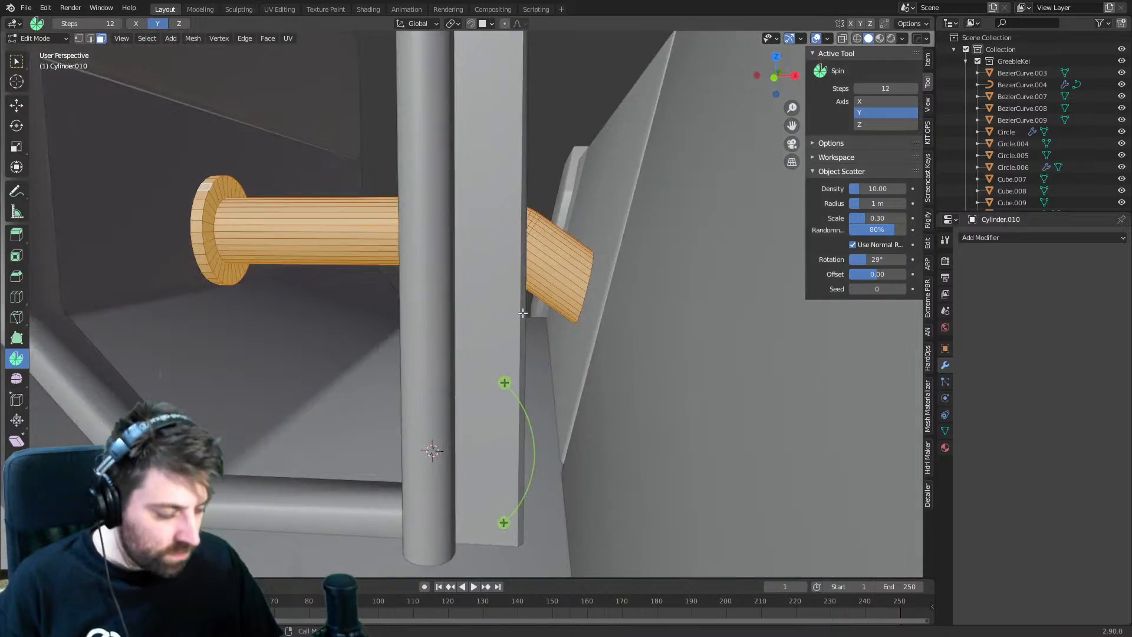
pyautogui.press('KP_3')
pyautogui.press('KP_1')
pyautogui.press('z')
pyautogui.click(455, 313)
pyautogui.keyDown('shift'); pyautogui.moveTo(627, 299); pyautogui.dragTo(508, 278, button='middle'); pyautogui.keyUp('shift')
pyautogui.scroll(1, 508, 277)
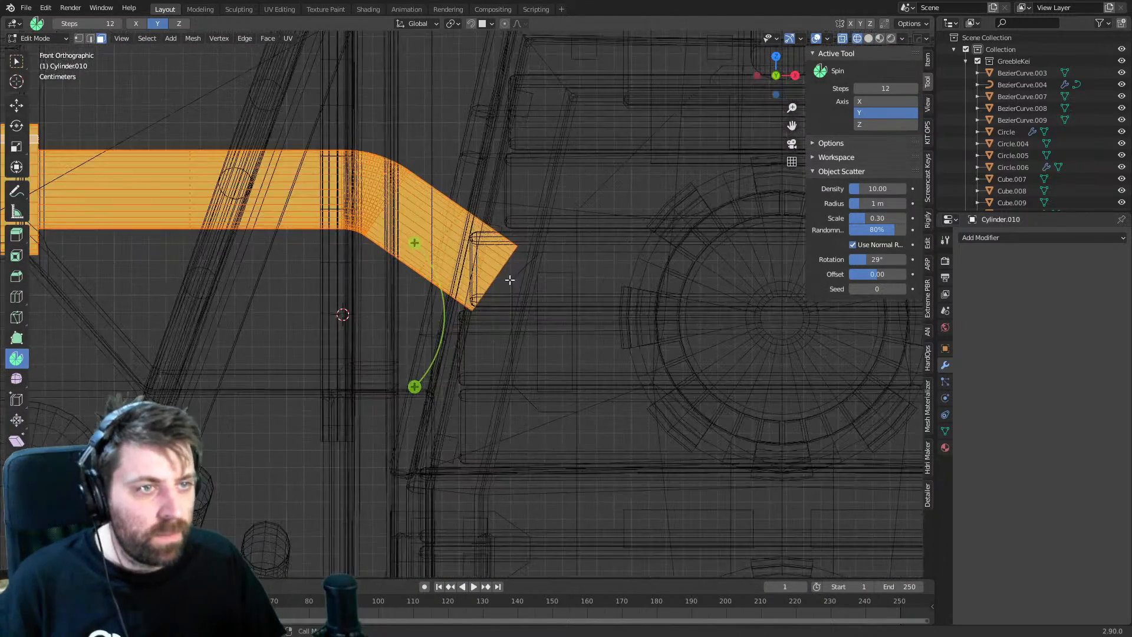
pyautogui.click(498, 276)
pyautogui.scroll(3, 561, 312)
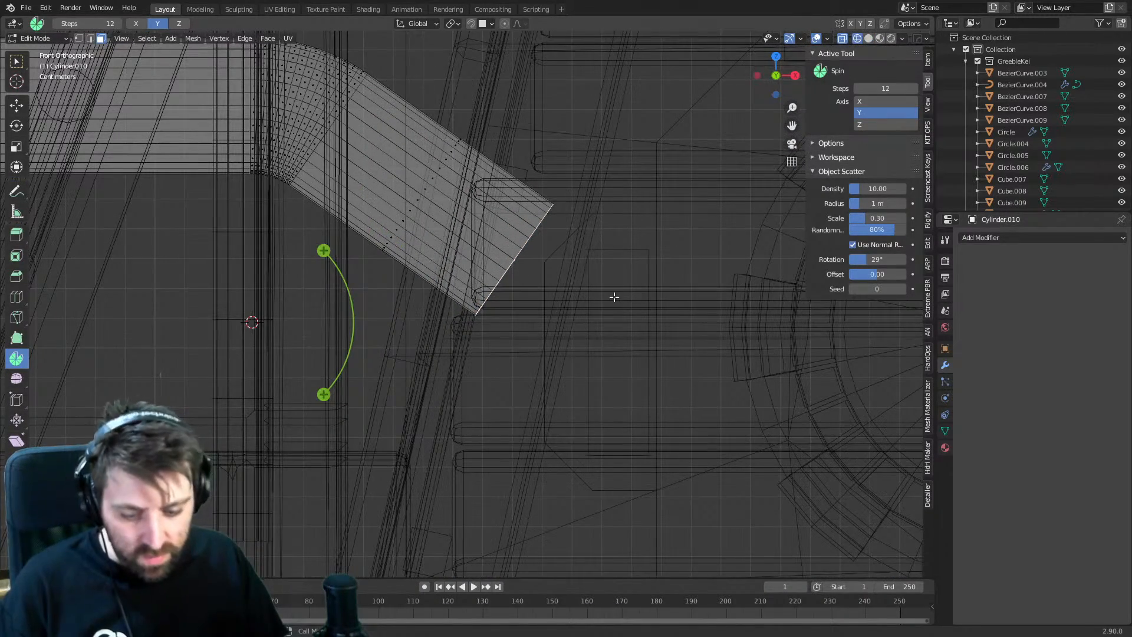
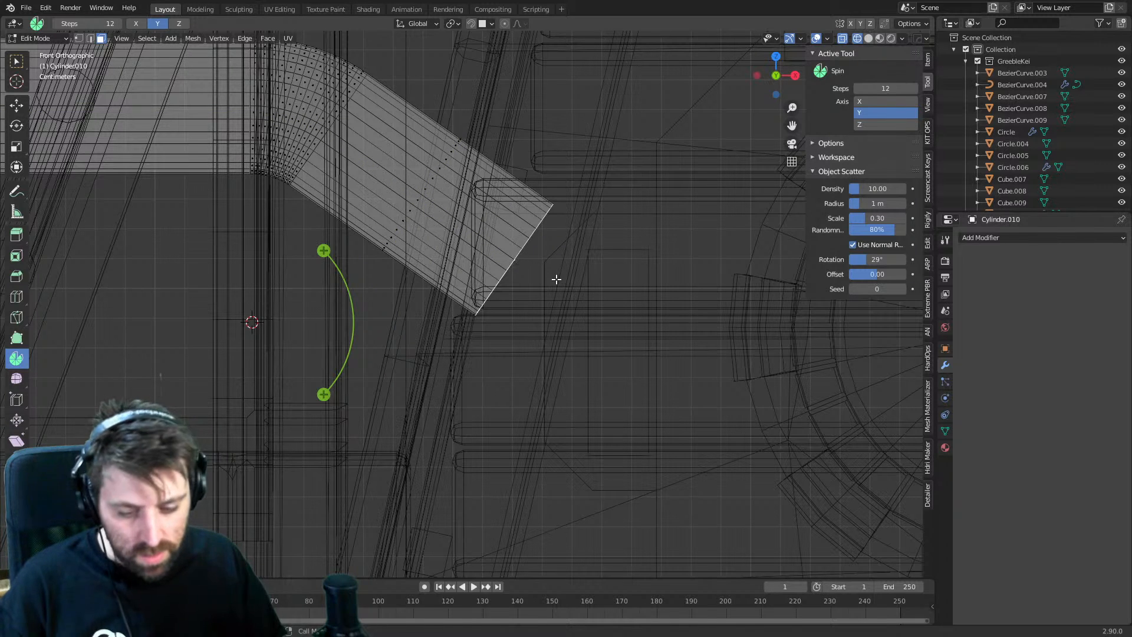
pyautogui.press('g')
pyautogui.click(472, 233)
pyautogui.press('e')
pyautogui.rightClick(542, 235)
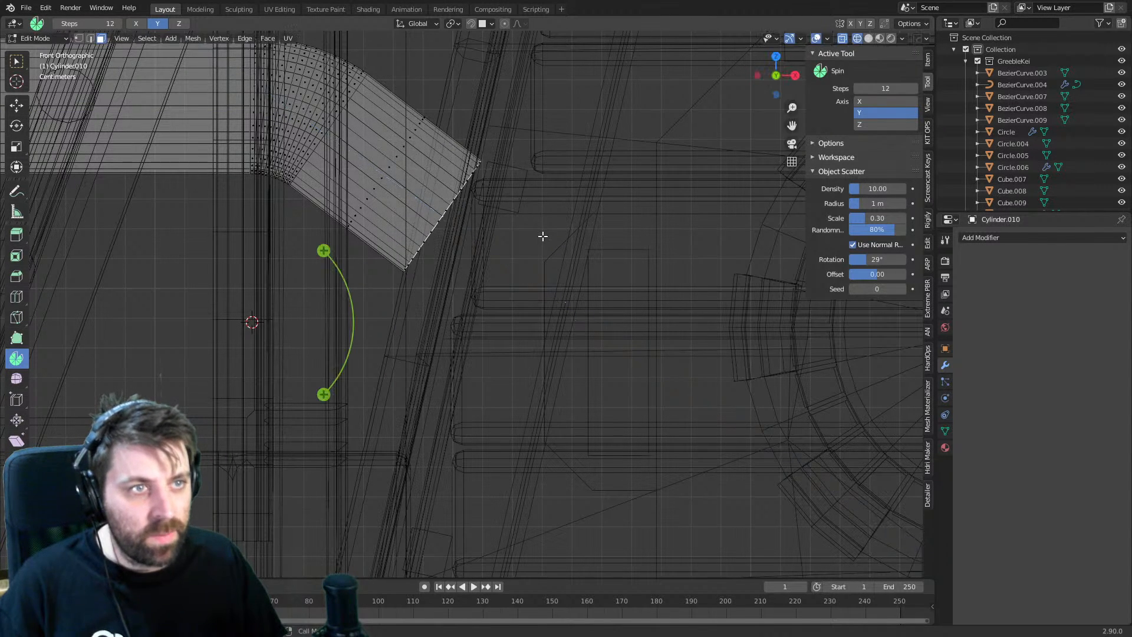
pyautogui.hotkey('ctrl', 'z')
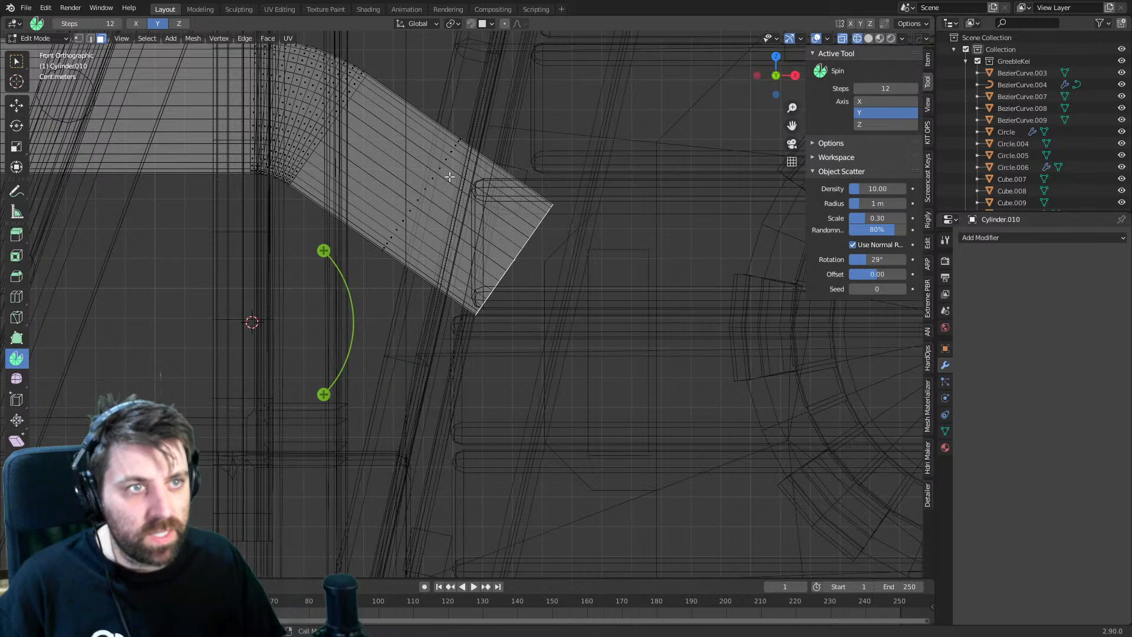
# - Add an edge loop across the pipe's outer segment and pull the end face back until it is just outside the pod
pyautogui.press('2')
pyautogui.keyDown('alt'); pyautogui.click(452, 160); pyautogui.keyUp('alt')
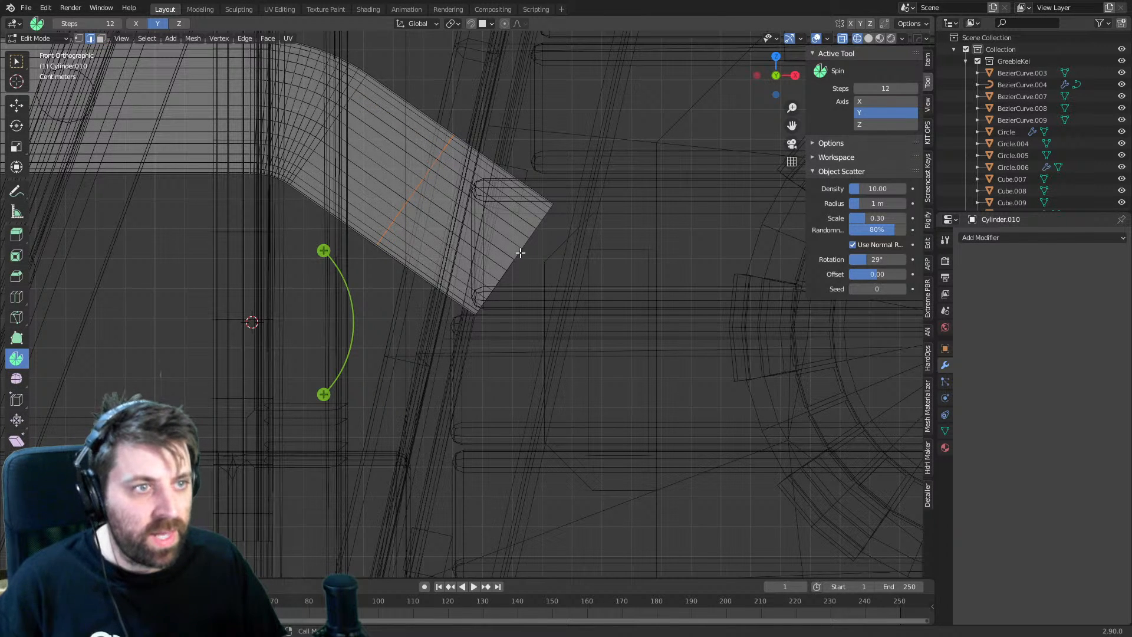
pyautogui.press('g')
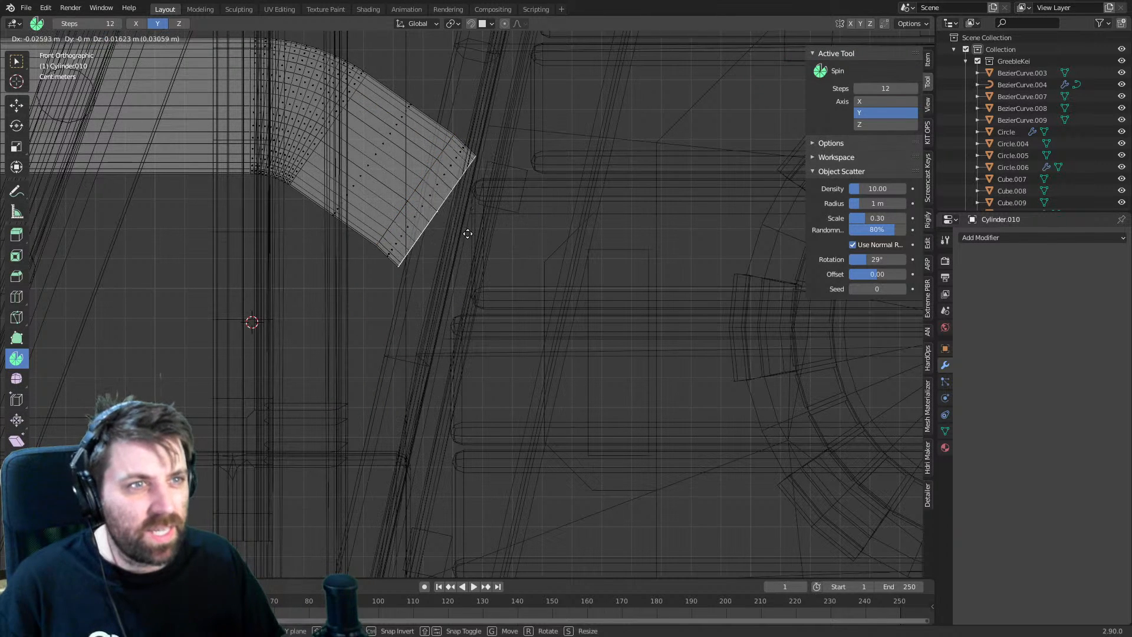
pyautogui.click(462, 222)
# - Rotate the pipe's outer end face about -13° towards the pod's slant, scale it along Z by about 1.08, and reposition it beside the pod
pyautogui.press('r')
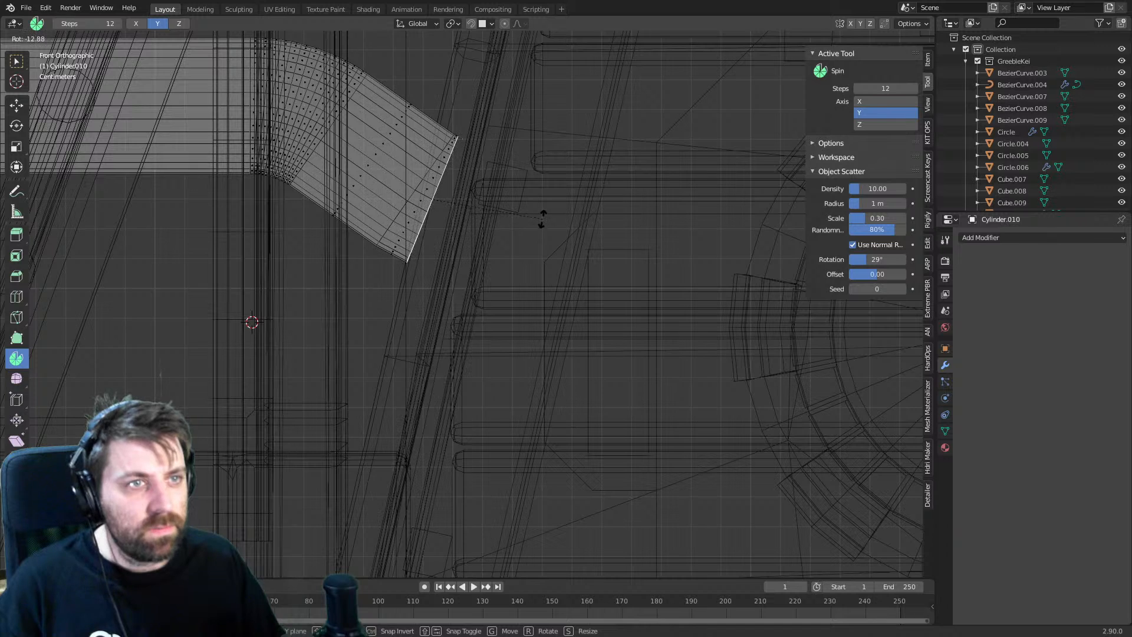
pyautogui.click(543, 219)
pyautogui.press('g')
pyautogui.click(550, 236)
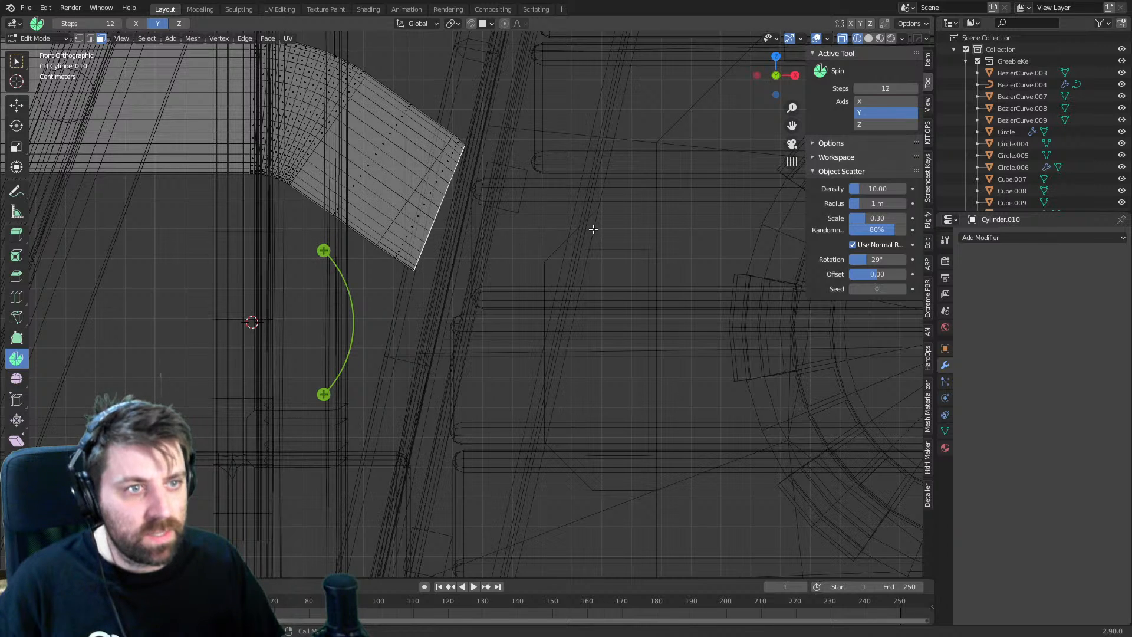
pyautogui.press('s')
pyautogui.press('z')
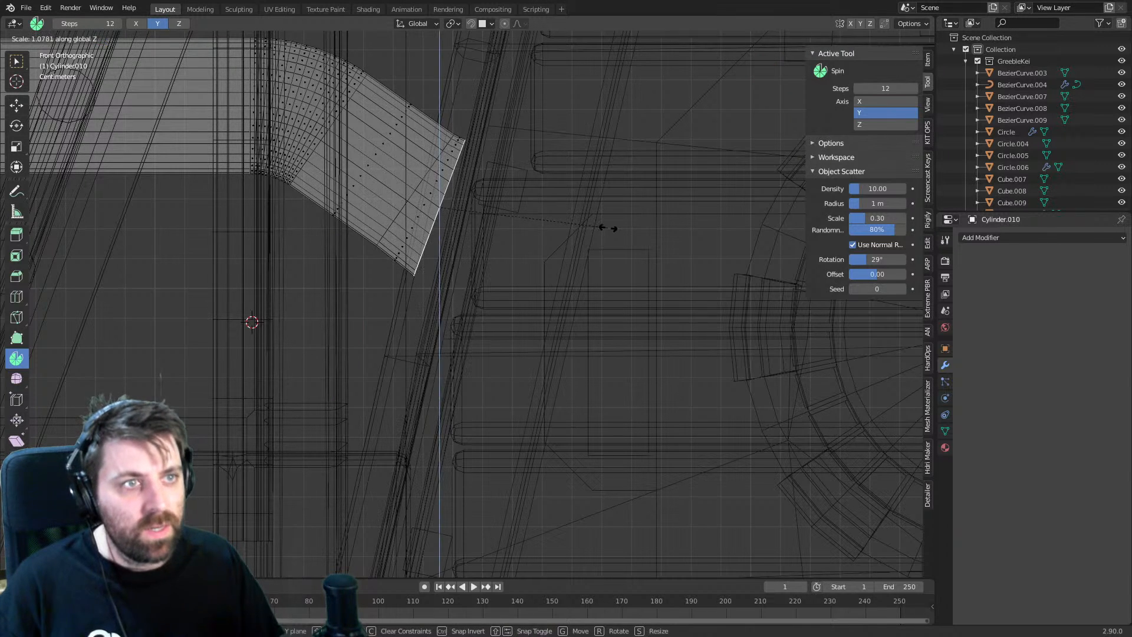
pyautogui.click(612, 228)
pyautogui.press('g')
pyautogui.click(619, 230)
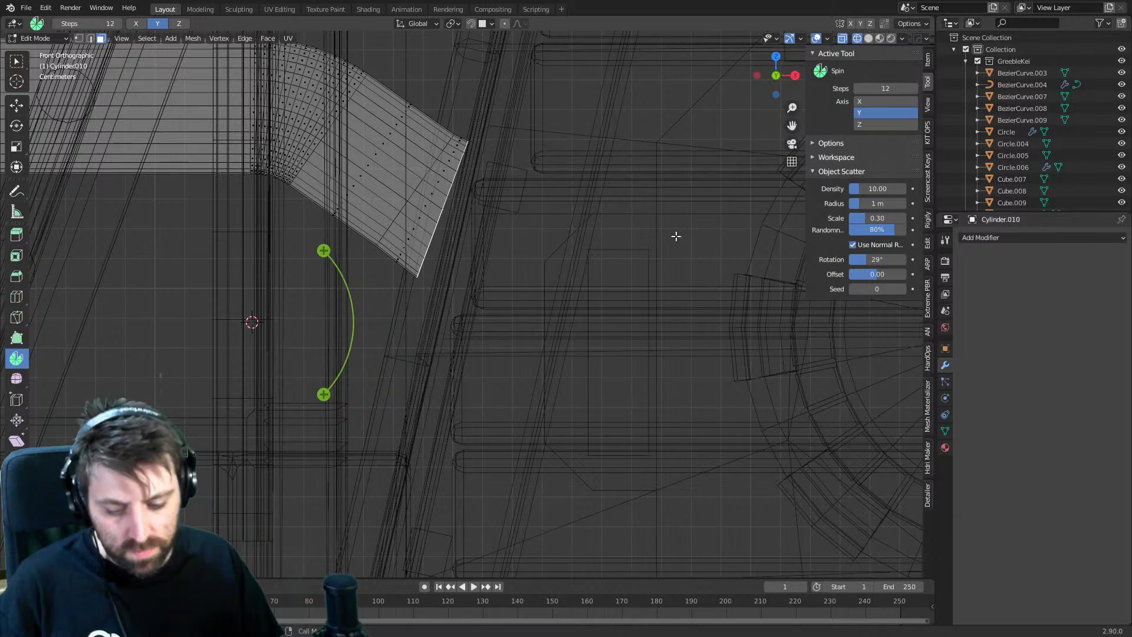
# - Rotate the pipe's outer end face slightly further until parallel with the pod's slanted side, and nudge it against the pod
pyautogui.press('r')
pyautogui.click(665, 205)
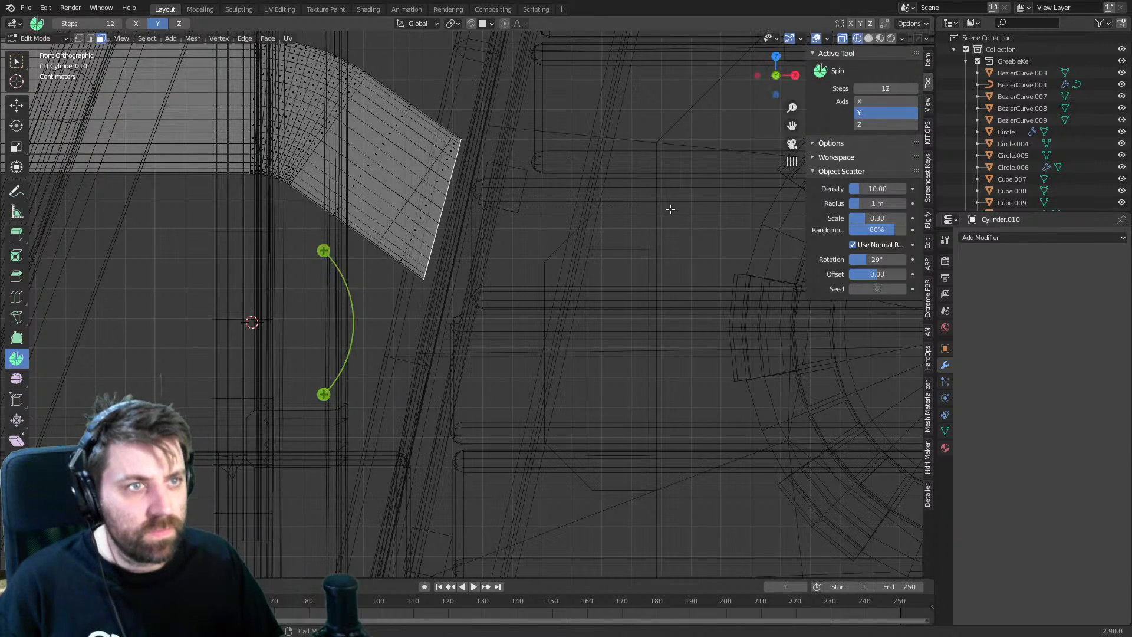
pyautogui.press('g')
pyautogui.click(677, 212)
pyautogui.moveTo(619, 229); pyautogui.dragTo(696, 266, button='middle')
pyautogui.press('z')
pyautogui.click(749, 267)
pyautogui.scroll(-3, 580, 286)
pyautogui.moveTo(580, 286); pyautogui.dragTo(565, 262, button='middle')
pyautogui.press('KP_1')
pyautogui.press('z')
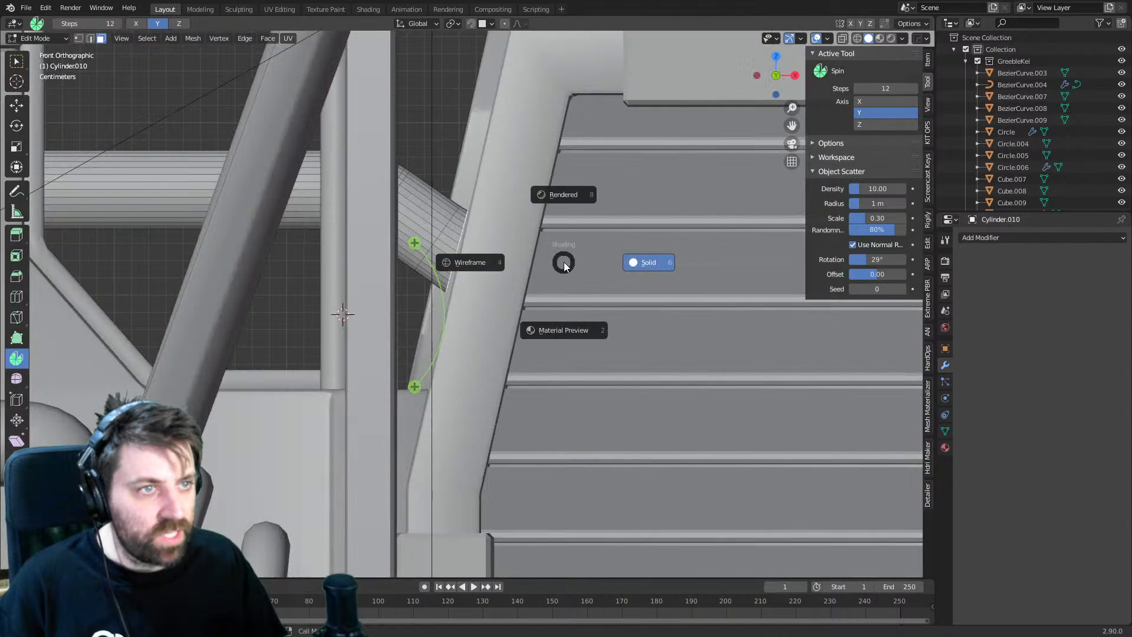
pyautogui.click(649, 262)
pyautogui.scroll(4, 493, 300)
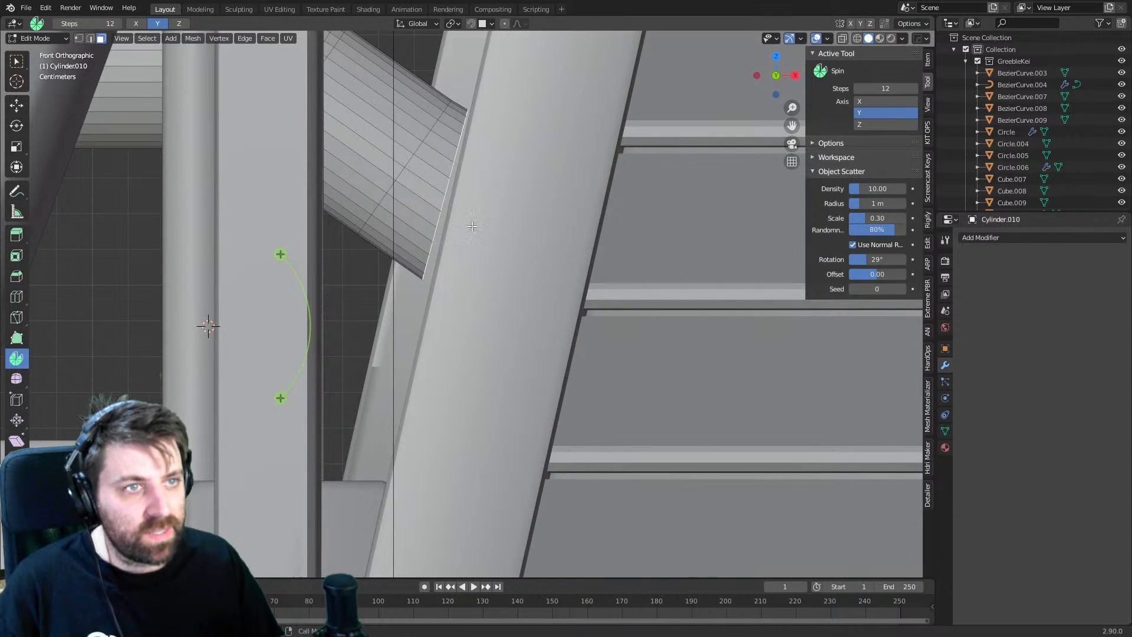
# - Extrude the pipe's outer end face along its normal so a short section runs into the side pod
pyautogui.hotkey('shift', 'z')
pyautogui.press('e')
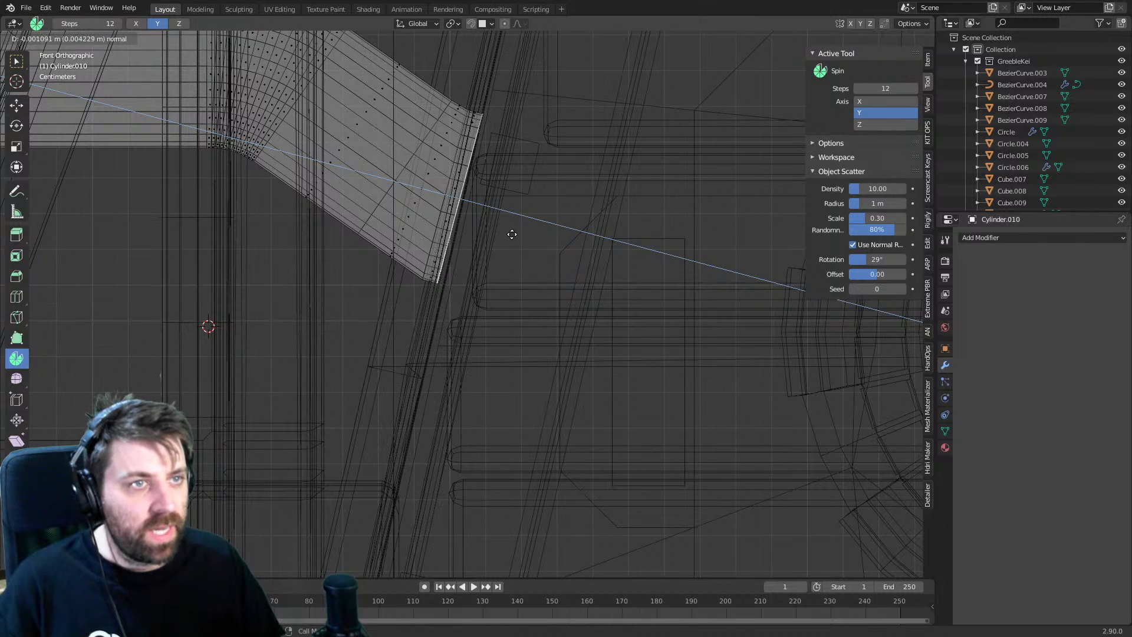
pyautogui.click(606, 278)
pyautogui.keyDown('shift'); pyautogui.moveTo(545, 247); pyautogui.dragTo(595, 274, button='middle'); pyautogui.keyUp('shift')
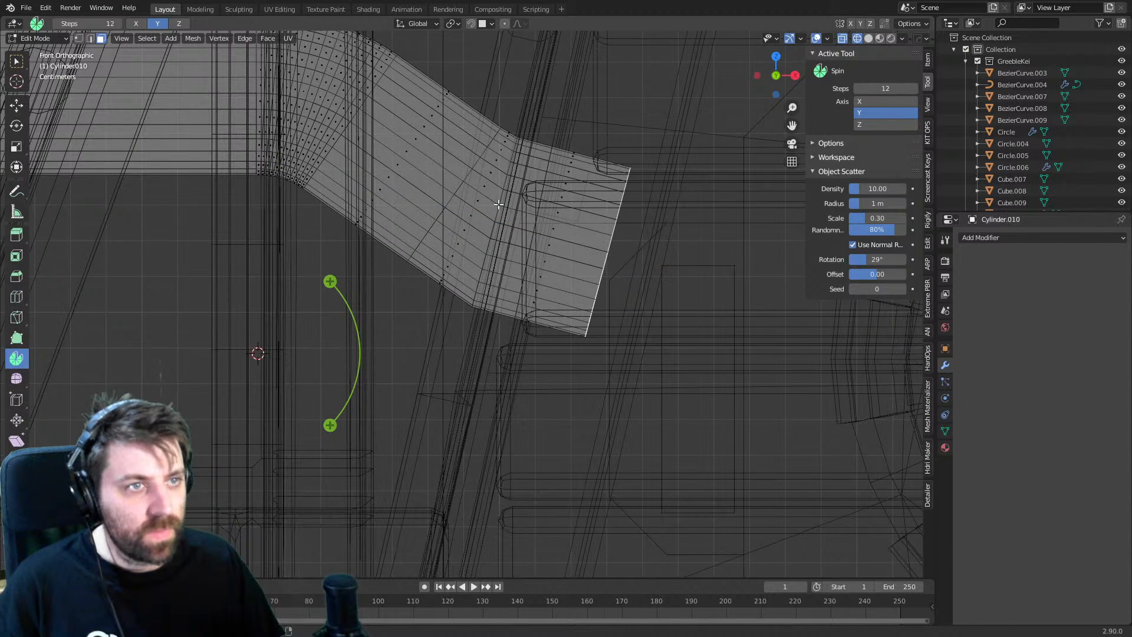
# - Select the edge loop where the pipe meets the extruded end section and move it slightly back from the pod
pyautogui.keyDown('alt'); pyautogui.click(499, 204); pyautogui.keyUp('alt')
pyautogui.scroll(1, 516, 218)
pyautogui.press('2')
pyautogui.keyDown('alt'); pyautogui.click(506, 176); pyautogui.keyUp('alt')
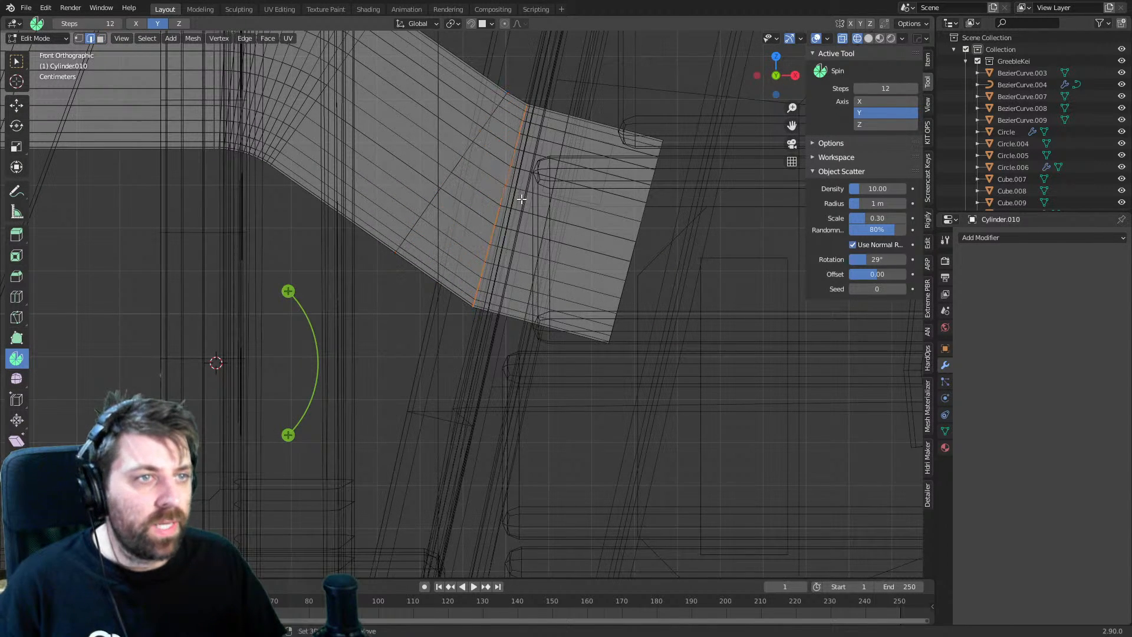
pyautogui.keyDown('shift'); pyautogui.moveTo(521, 199); pyautogui.dragTo(526, 228, button='middle'); pyautogui.keyUp('shift')
pyautogui.press('g')
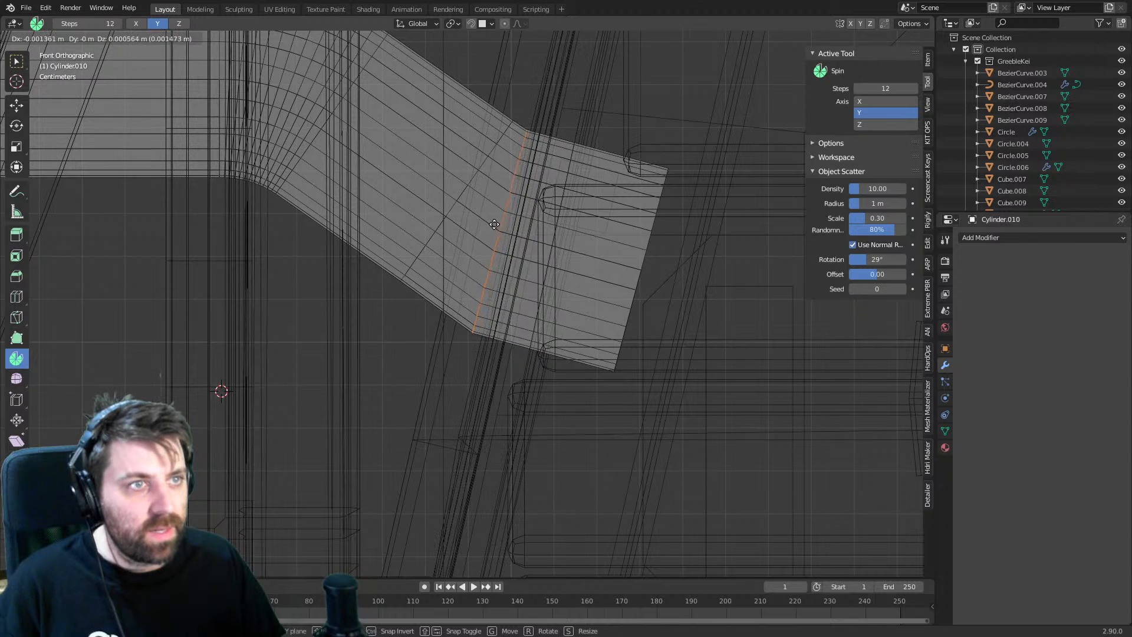
pyautogui.click(450, 193)
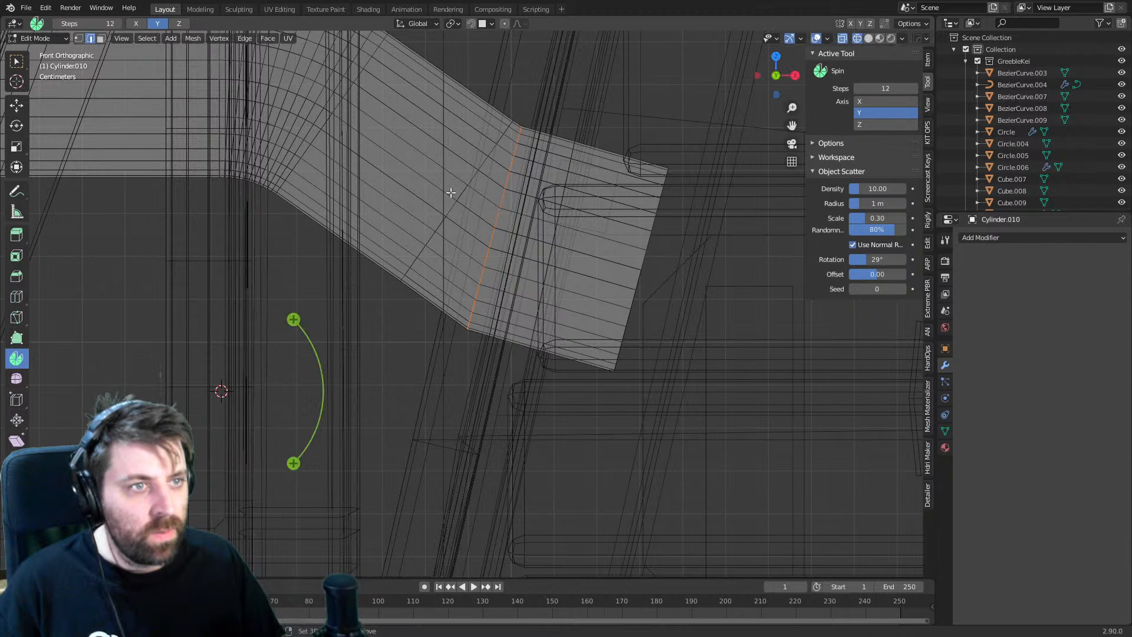
# - Select the ring of faces around the pipe's end section, extrude it in place, and fatten it by about 0.0077 to form a flange
pyautogui.hotkey('ctrl', 'l')
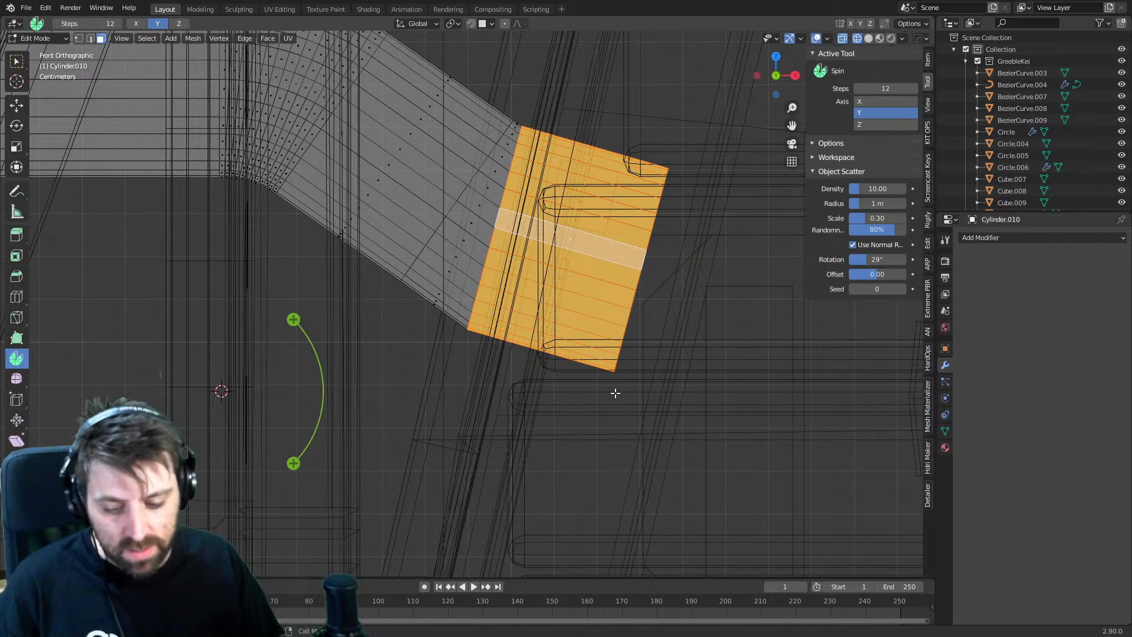
pyautogui.press('e')
pyautogui.rightClick(622, 384)
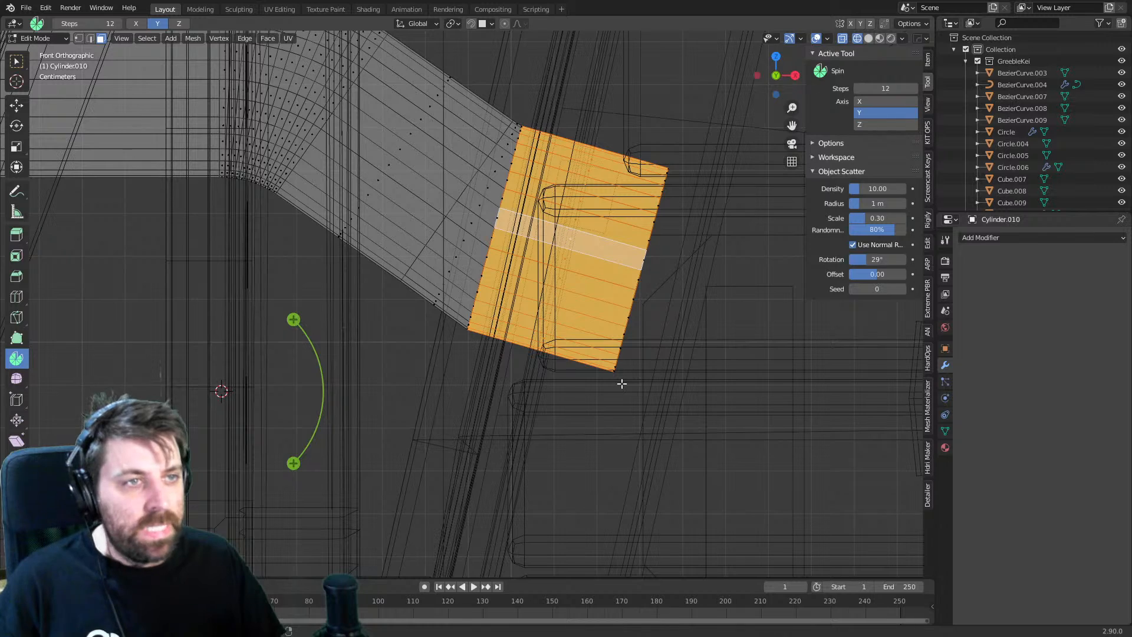
pyautogui.hotkey('alt', 's')
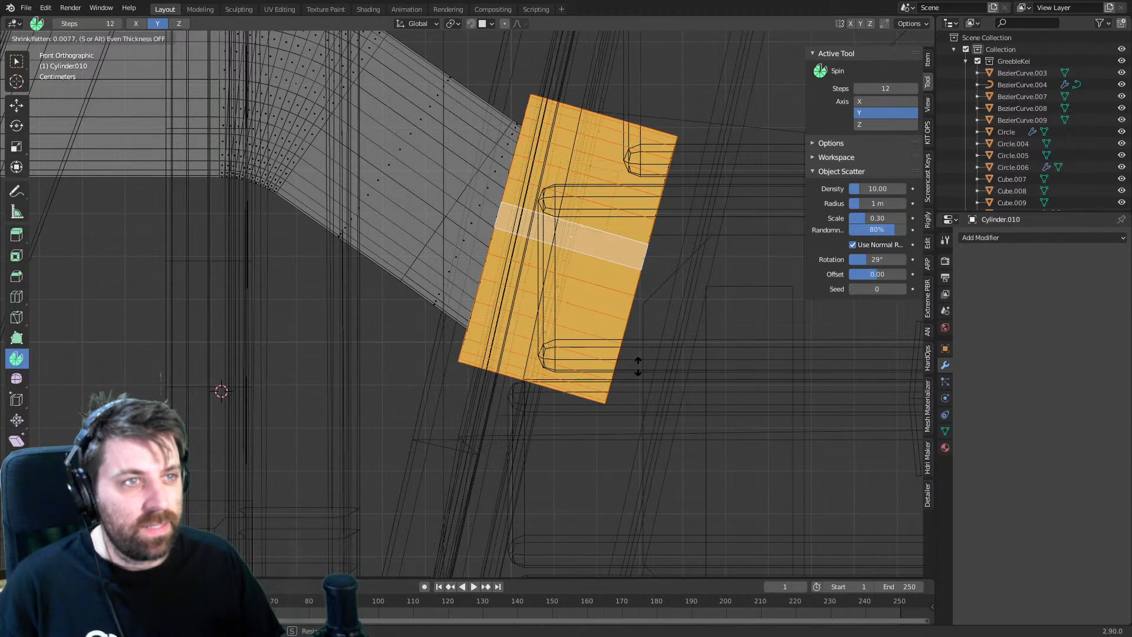
pyautogui.click(638, 366)
pyautogui.press('z')
pyautogui.click(726, 367)
pyautogui.scroll(-5, 554, 372)
pyautogui.moveTo(554, 372)
pyautogui.mouseDown(button='middle')
pyautogui.moveTo(585, 381)
pyautogui.moveTo(571, 409)
pyautogui.moveTo(571, 392)
pyautogui.mouseUp(button='middle')
# - Apply Shade Smooth to the pipe and enable Auto Smooth at 30° in its normals settings
pyautogui.press('Tab')
pyautogui.press('F3')
pyautogui.write('SMM')
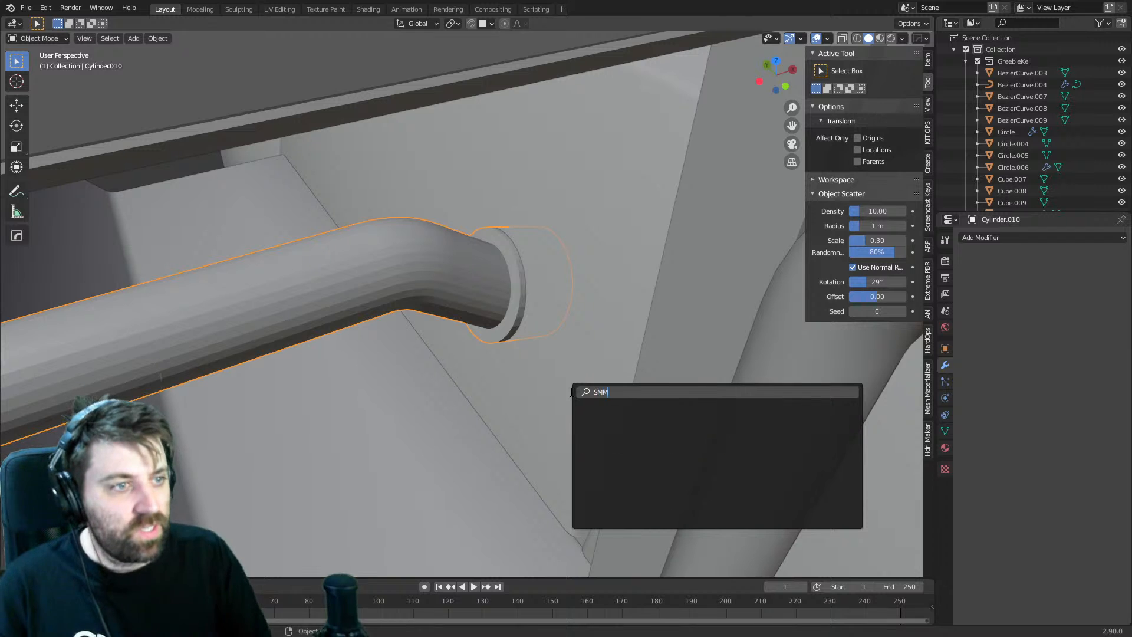
pyautogui.press('BackSpace')
pyautogui.press('Down')
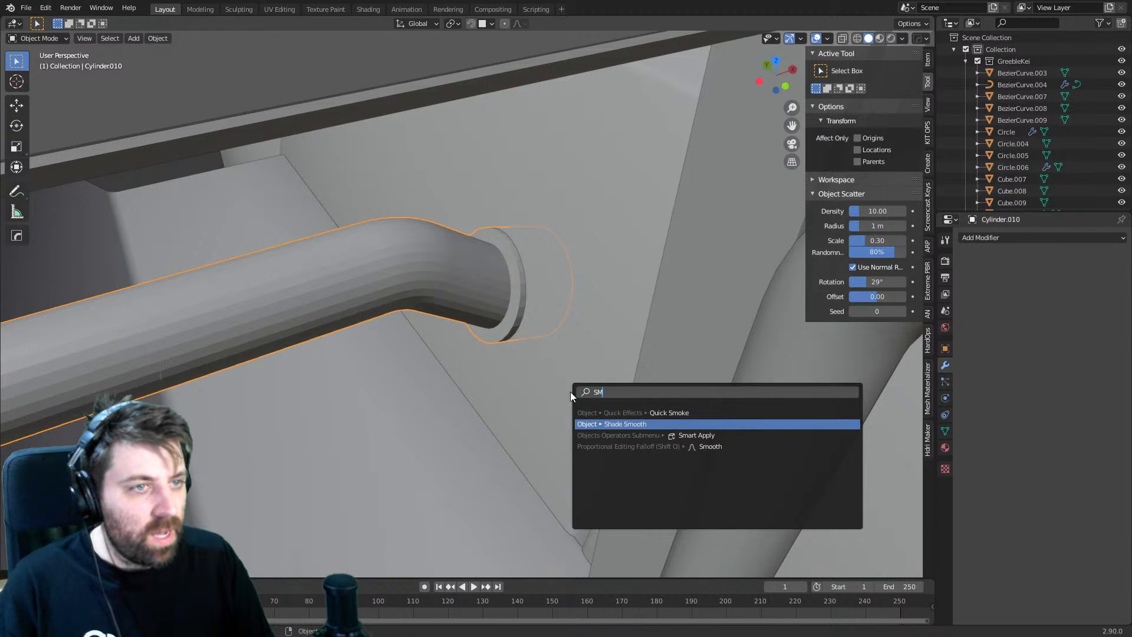
pyautogui.press('Return')
pyautogui.scroll(5, 529, 354)
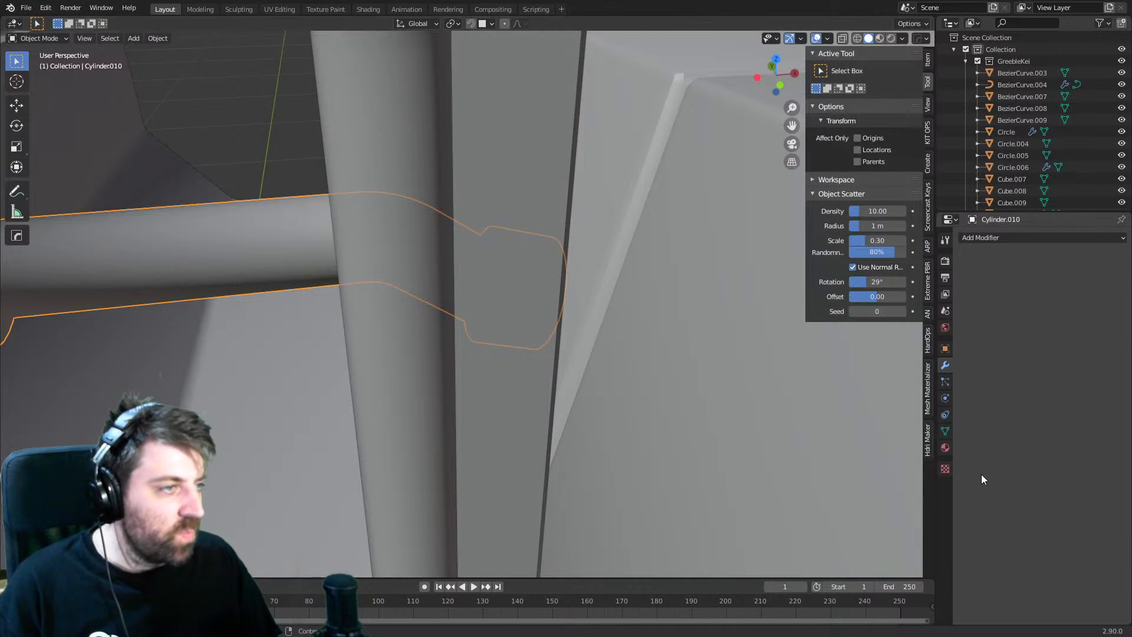
pyautogui.click(945, 431)
pyautogui.scroll(-5, 342, 277)
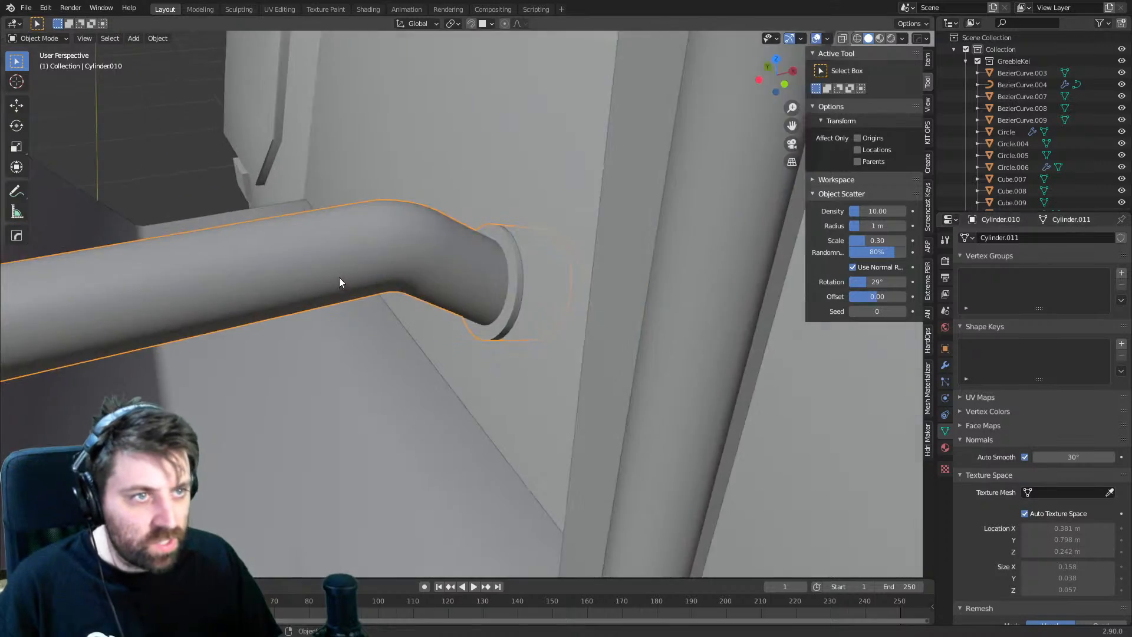
# - Check the pipe through the camera, enter Edit Mode, and select its entire mesh in top view
pyautogui.press('KP_0')
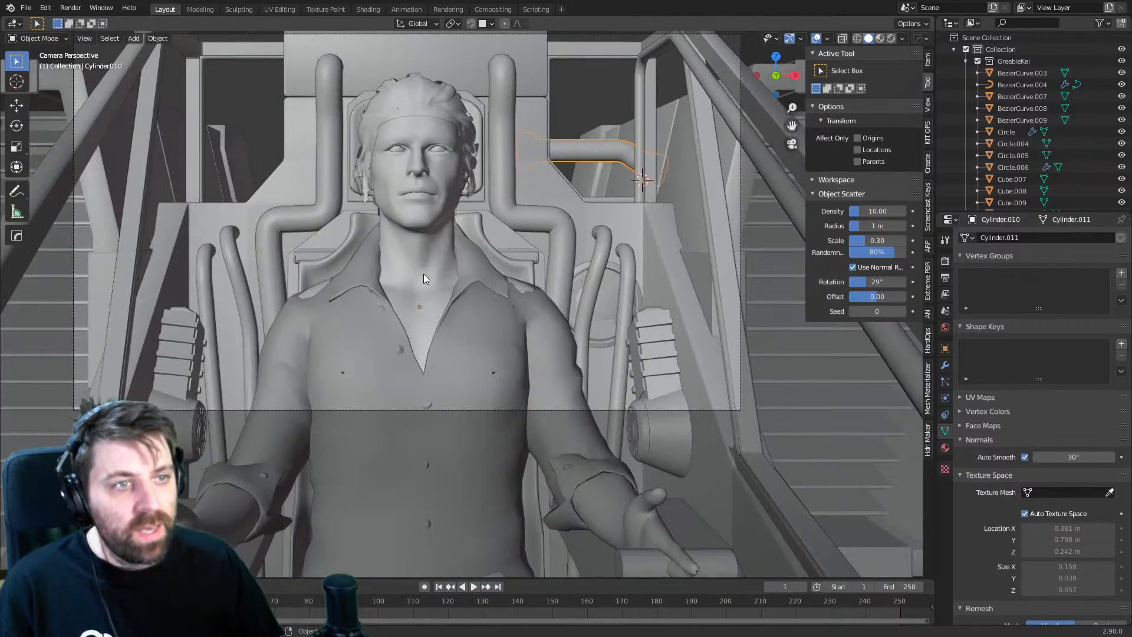
pyautogui.moveTo(614, 146); pyautogui.dragTo(483, 360, button='middle')
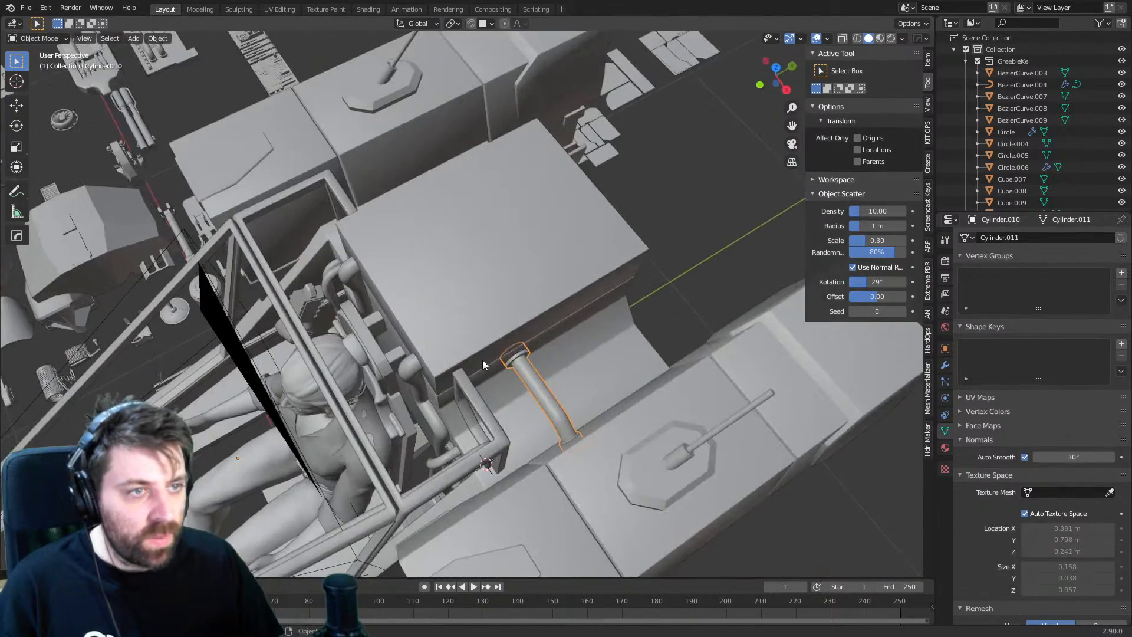
pyautogui.press('Tab')
pyautogui.keyDown('shift'); pyautogui.moveTo(575, 440); pyautogui.dragTo(470, 390, button='middle'); pyautogui.keyUp('shift')
pyautogui.press('a')
pyautogui.press('KP_7')
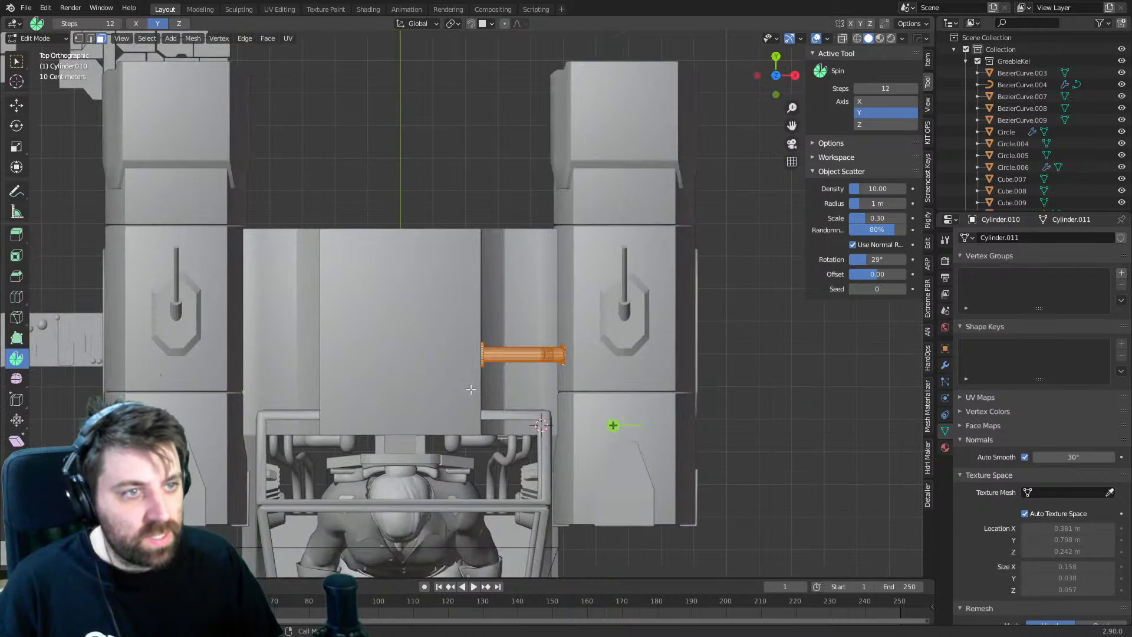
pyautogui.scroll(2, 584, 415)
pyautogui.keyDown('shift'); pyautogui.moveTo(583, 414); pyautogui.dragTo(568, 409, button='middle'); pyautogui.keyUp('shift')
pyautogui.hotkey('shift', 'd')
pyautogui.press('y')
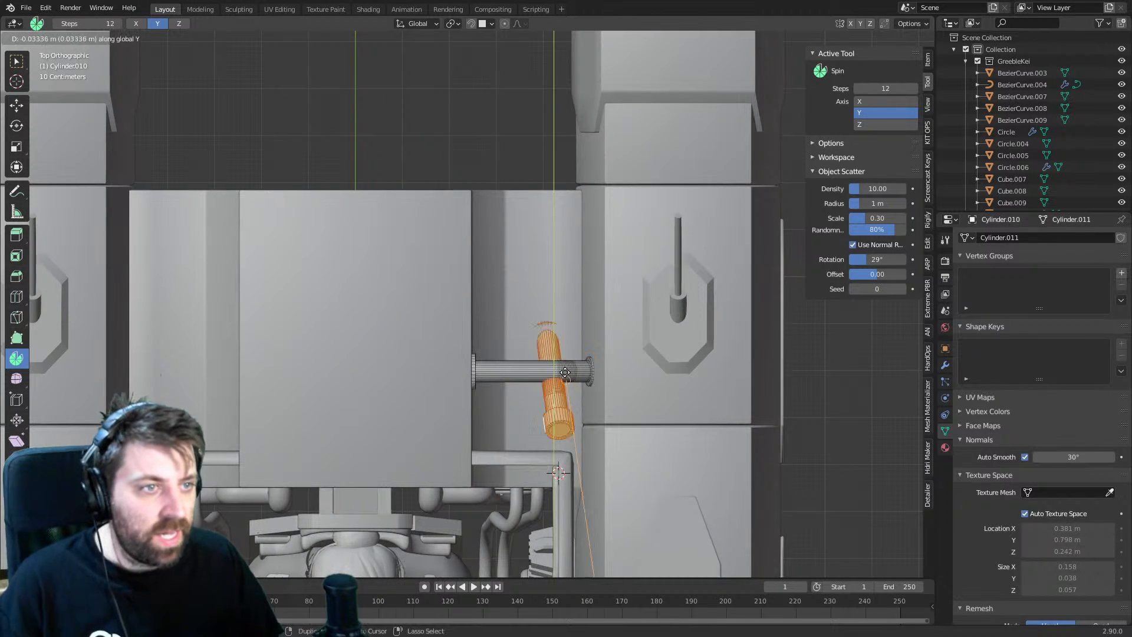
pyautogui.rightClick(525, 349)
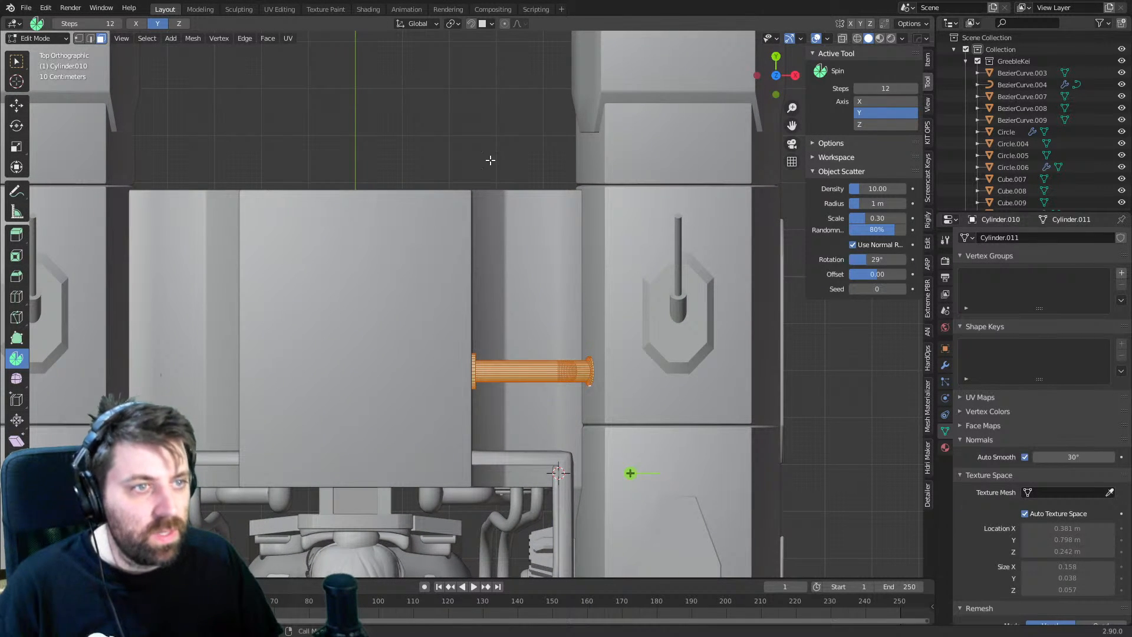
# - Set snapping to increments and duplicate the flanged pipe twice along Y, with each copy offset by 0.1 m
pyautogui.click(484, 23)
pyautogui.click(512, 59)
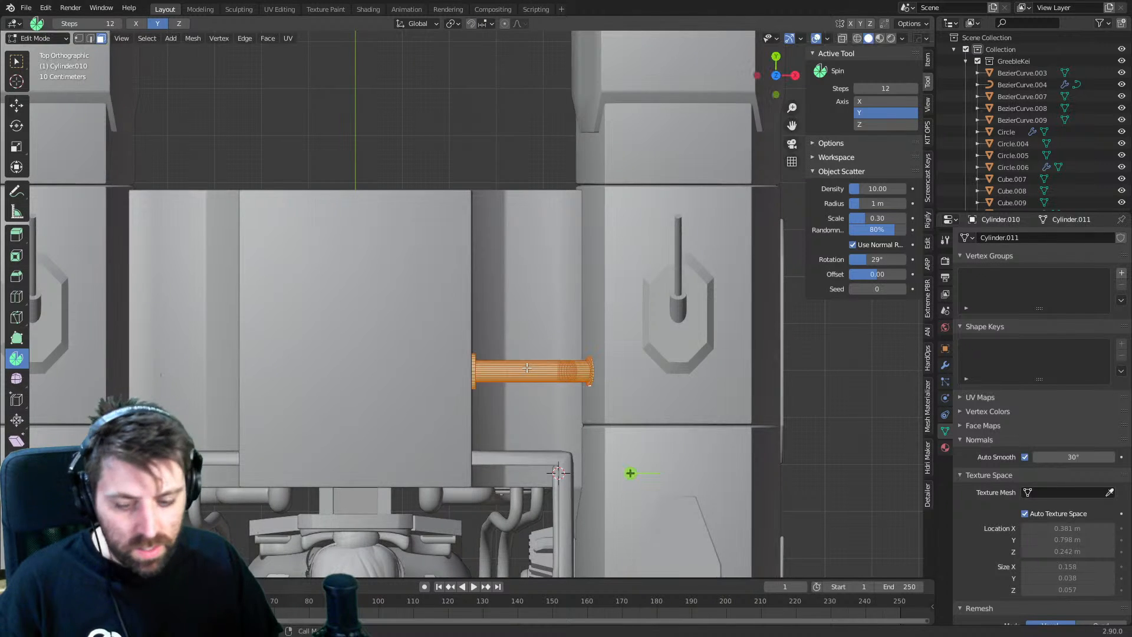
pyautogui.hotkey('shift', 'd')
pyautogui.press('y')
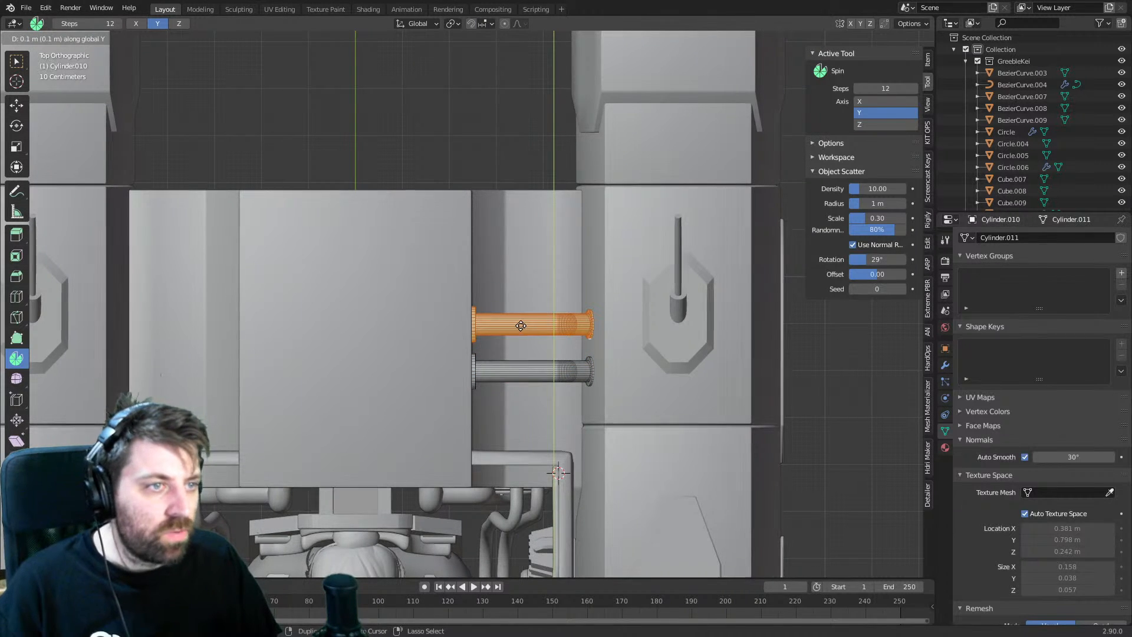
pyautogui.click(521, 325)
pyautogui.hotkey('shift', 'd')
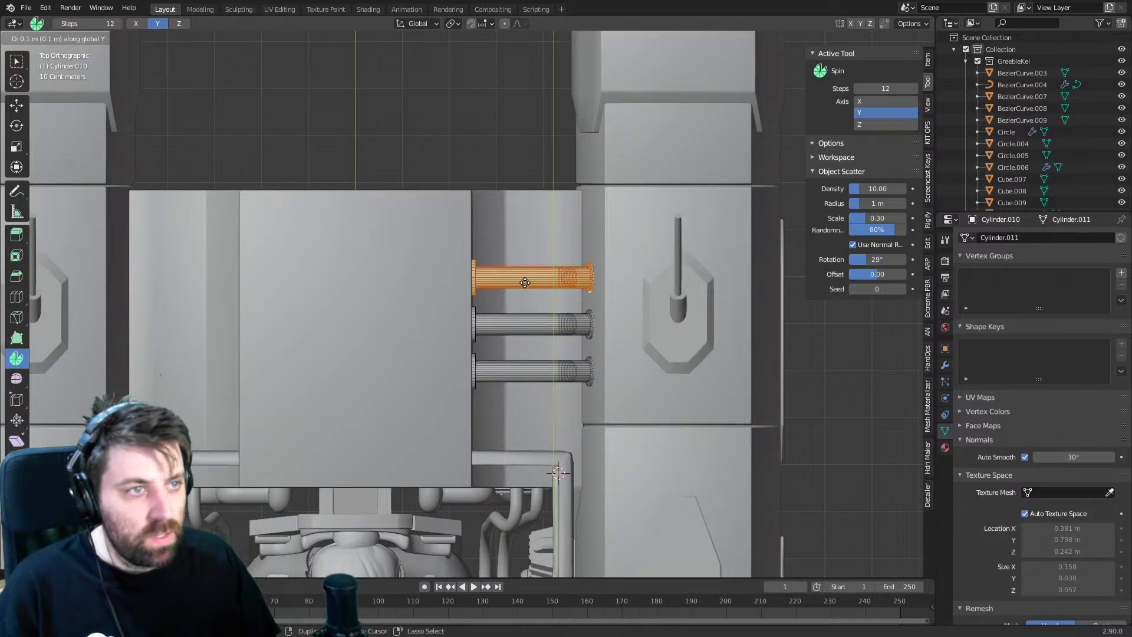
pyautogui.click(526, 286)
# - Return to Object Mode and add a Mirror modifier on the X axis to the pipe object
pyautogui.moveTo(526, 286); pyautogui.dragTo(448, 260, button='middle')
pyautogui.scroll(2, 383, 259)
pyautogui.keyDown('shift'); pyautogui.moveTo(330, 260); pyautogui.dragTo(407, 276, button='middle'); pyautogui.keyUp('shift')
pyautogui.press('Tab')
pyautogui.press('KP_0')
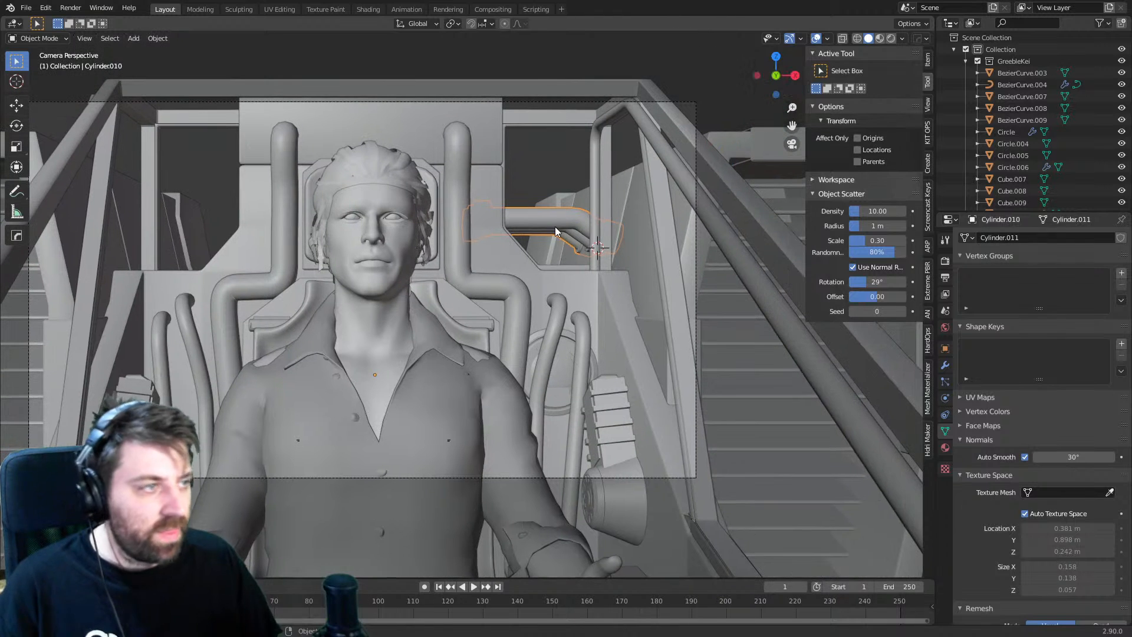
pyautogui.click(946, 365)
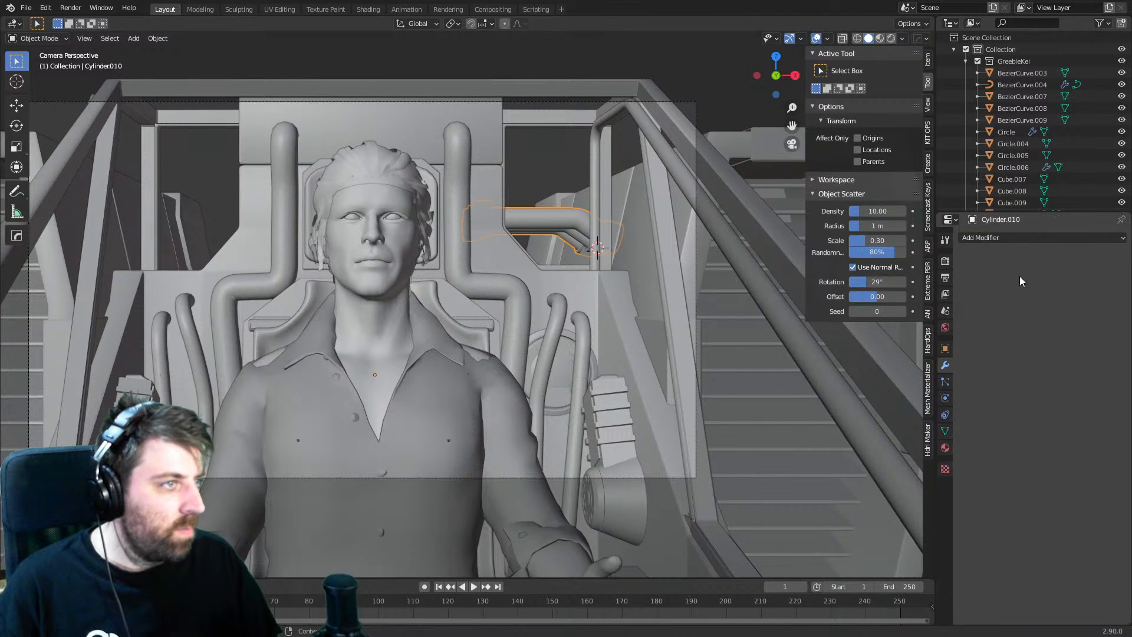
pyautogui.click(1029, 235)
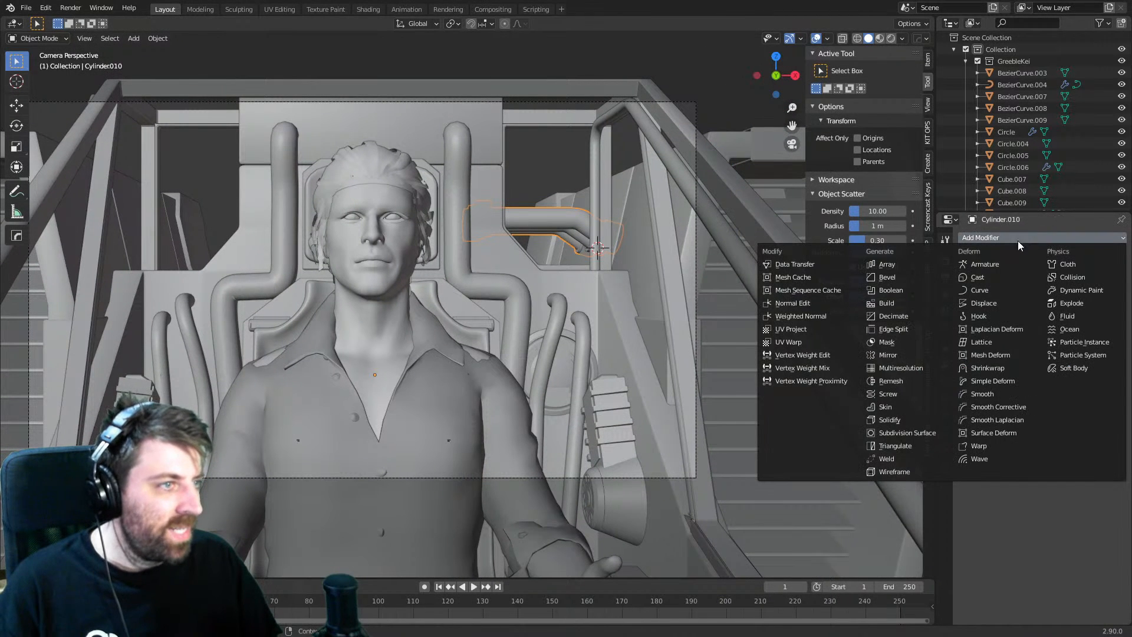
pyautogui.click(921, 355)
# - Add two edge loops across the middle pipe's straight section and spread them apart along its length
pyautogui.moveTo(502, 322); pyautogui.dragTo(481, 314, button='middle')
pyautogui.scroll(-4, 509, 376)
pyautogui.press('Tab')
pyautogui.scroll(5, 481, 314)
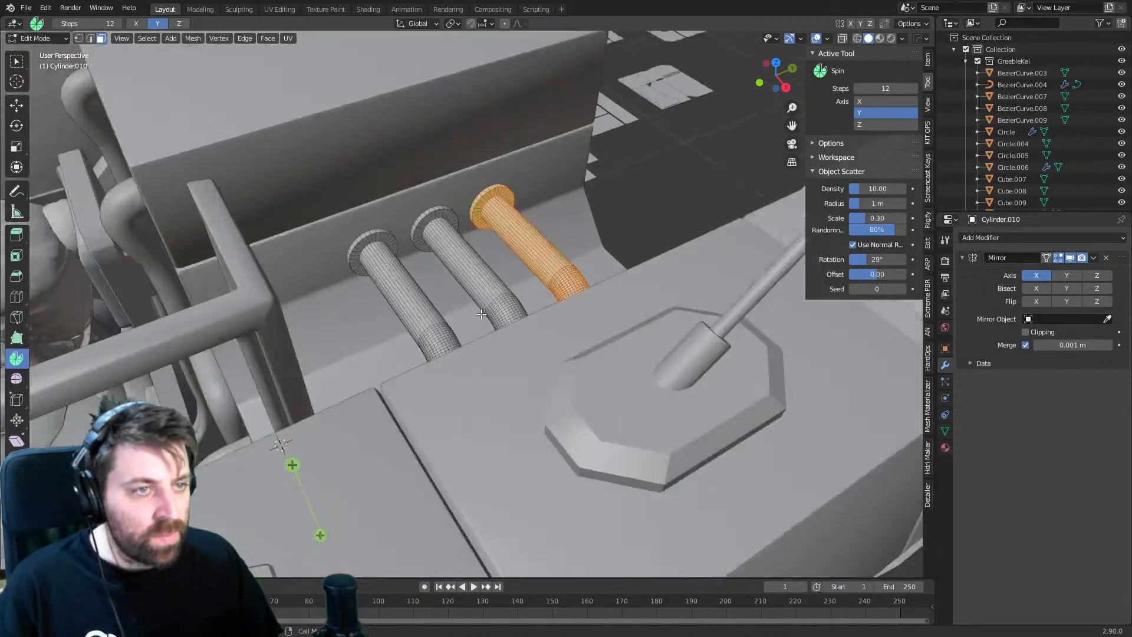
pyautogui.scroll(2, 481, 314)
pyautogui.hotkey('ctrl', 'r')
pyautogui.click(456, 263)
pyautogui.click(435, 221)
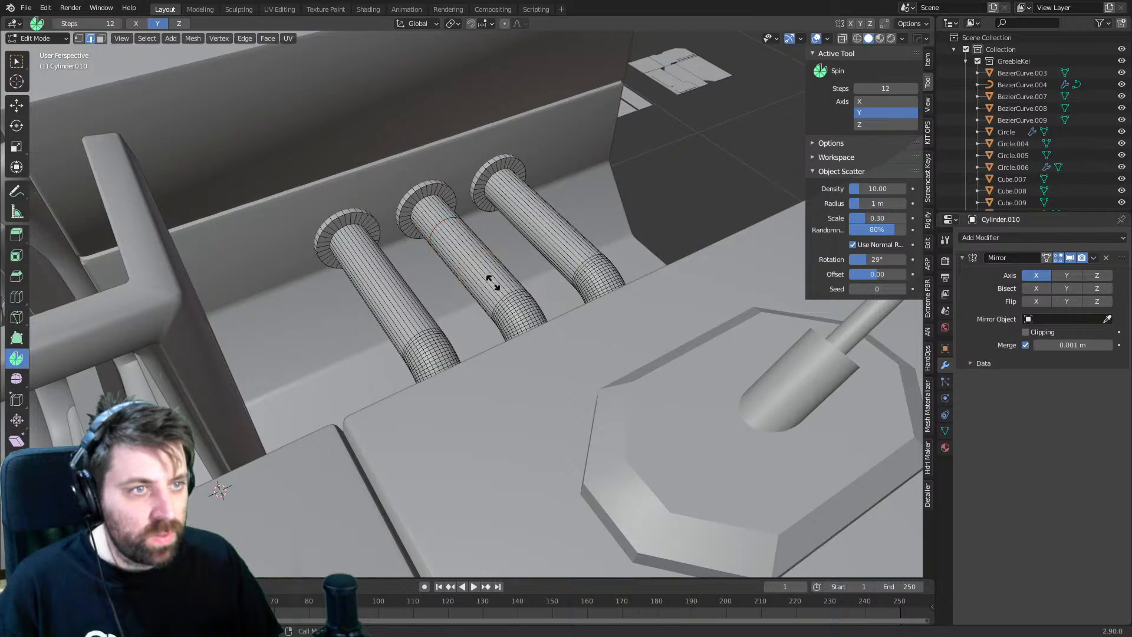
pyautogui.click(493, 283)
pyautogui.scroll(4, 595, 338)
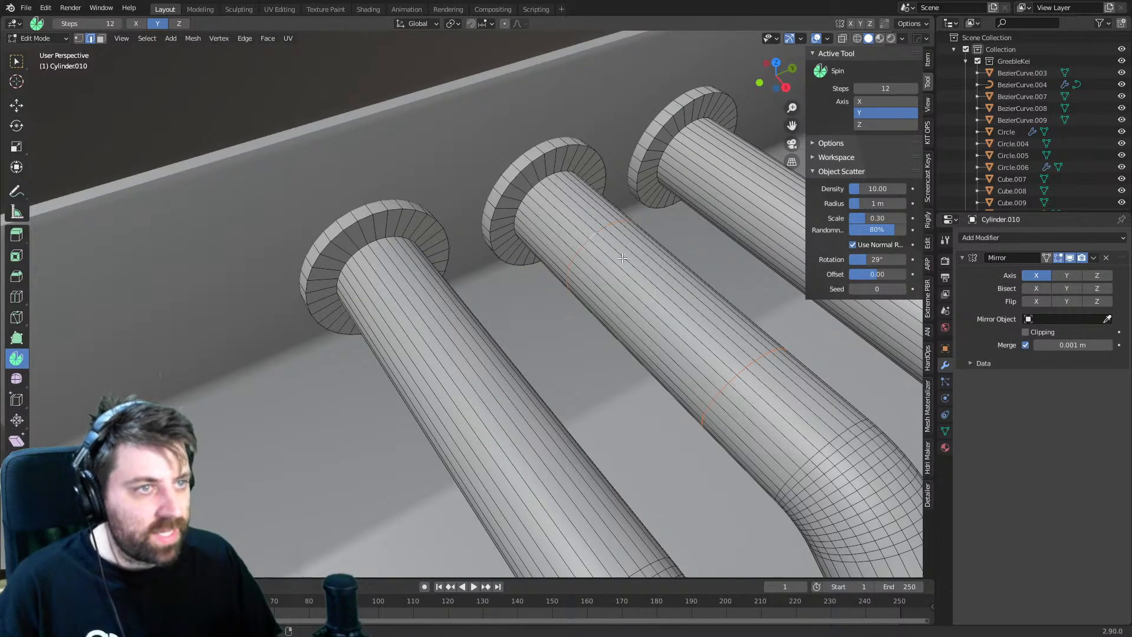
# - Bevel the middle pipe's two edge loops into narrow bands
pyautogui.scroll(-2, 622, 258)
pyautogui.hotkey('ctrl', 'b')
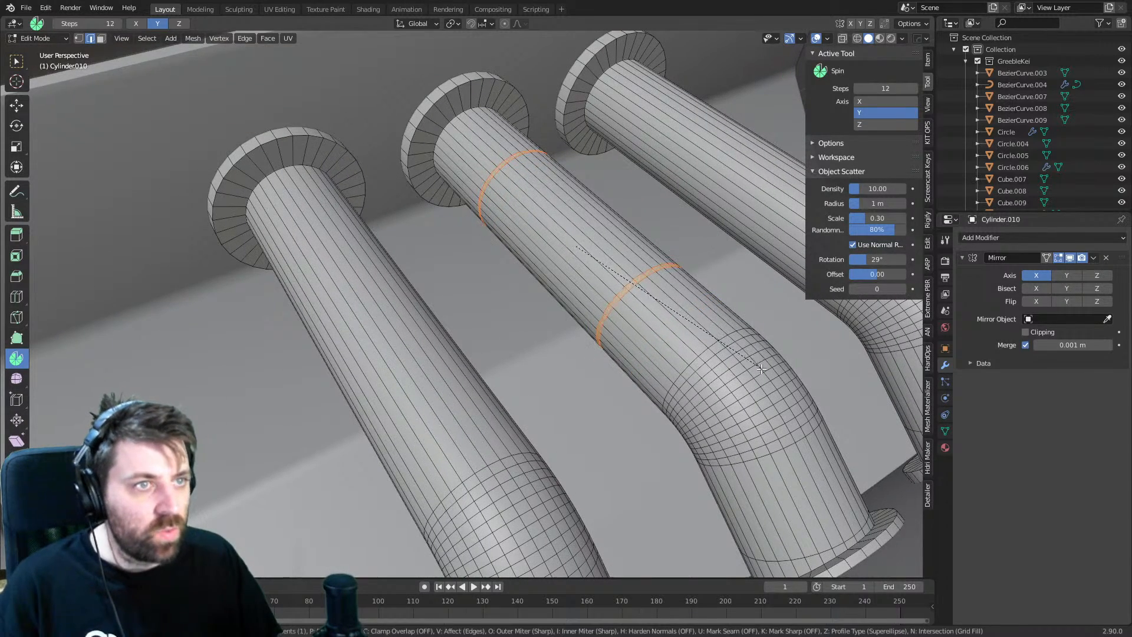
pyautogui.click(762, 369)
# - Fatten the ring of faces between the middle pipe's two bands outward into a thick sleeve, and return to Object Mode
pyautogui.press('3')
pyautogui.keyDown('alt'); pyautogui.click(593, 262); pyautogui.keyUp('alt')
pyautogui.hotkey('alt', 's')
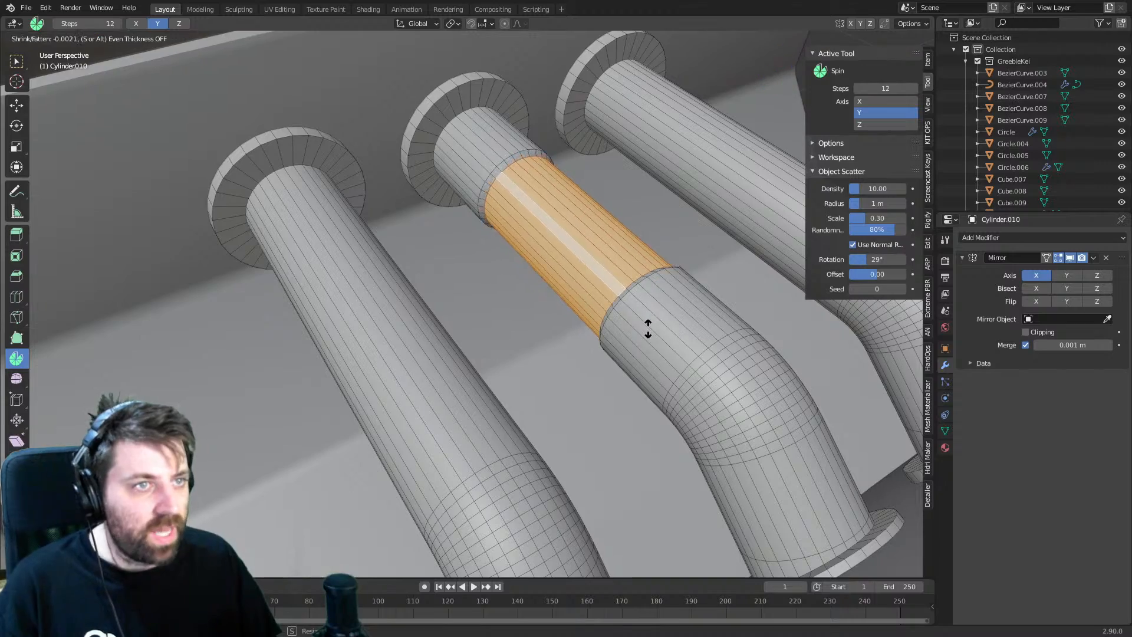
pyautogui.click(674, 129)
pyautogui.scroll(-5, 670, 232)
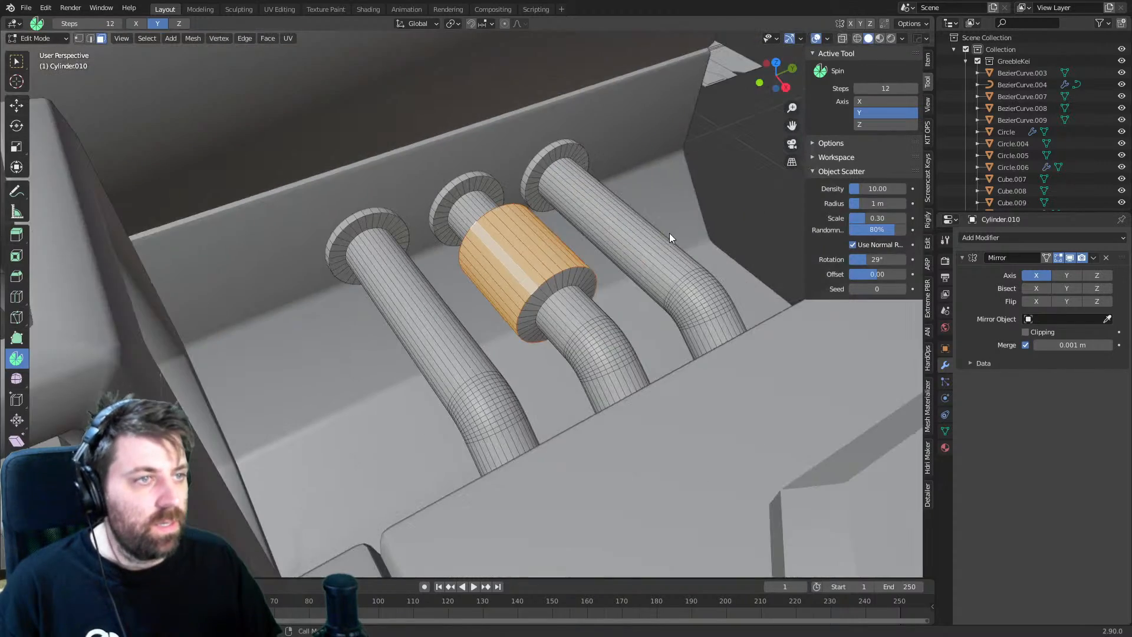
pyautogui.press('Tab')
# - Examine the spare kit parts beside the ship and check the cockpit around the pilot through the camera view
pyautogui.moveTo(584, 266); pyautogui.dragTo(560, 298, button='middle')
pyautogui.scroll(-4, 429, 299)
pyautogui.scroll(-5, 561, 298)
pyautogui.keyDown('shift'); pyautogui.moveTo(210, 263); pyautogui.dragTo(452, 320, button='middle'); pyautogui.keyUp('shift')
pyautogui.scroll(4, 448, 354)
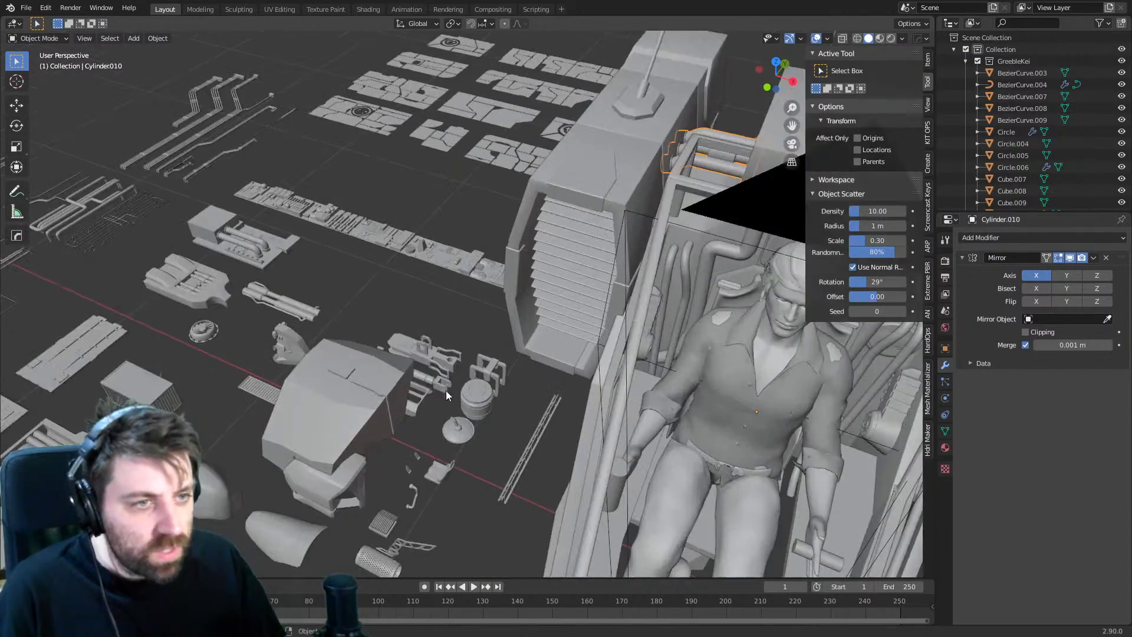
pyautogui.keyDown('shift'); pyautogui.moveTo(437, 404); pyautogui.dragTo(449, 313, button='middle'); pyautogui.keyUp('shift')
pyautogui.scroll(1, 456, 350)
pyautogui.moveTo(445, 394); pyautogui.dragTo(486, 277, button='middle')
pyautogui.click(521, 351)
pyautogui.scroll(2, 441, 329)
pyautogui.scroll(-3, 441, 327)
pyautogui.scroll(-4, 441, 326)
pyautogui.scroll(4, 485, 277)
pyautogui.press('KP_0')
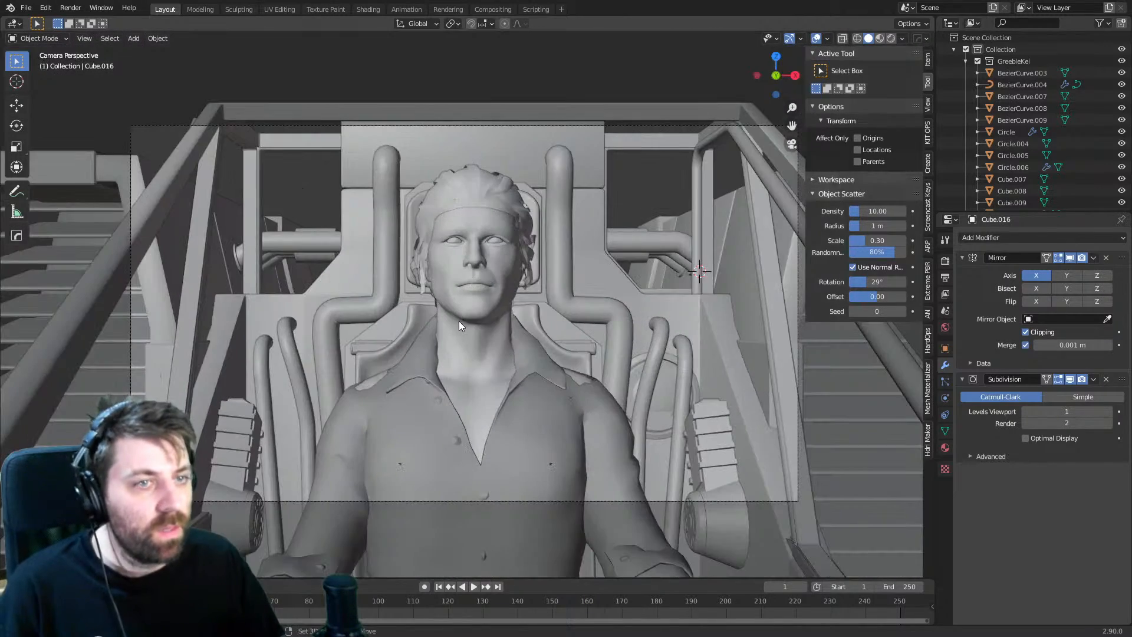
pyautogui.scroll(2, 484, 294)
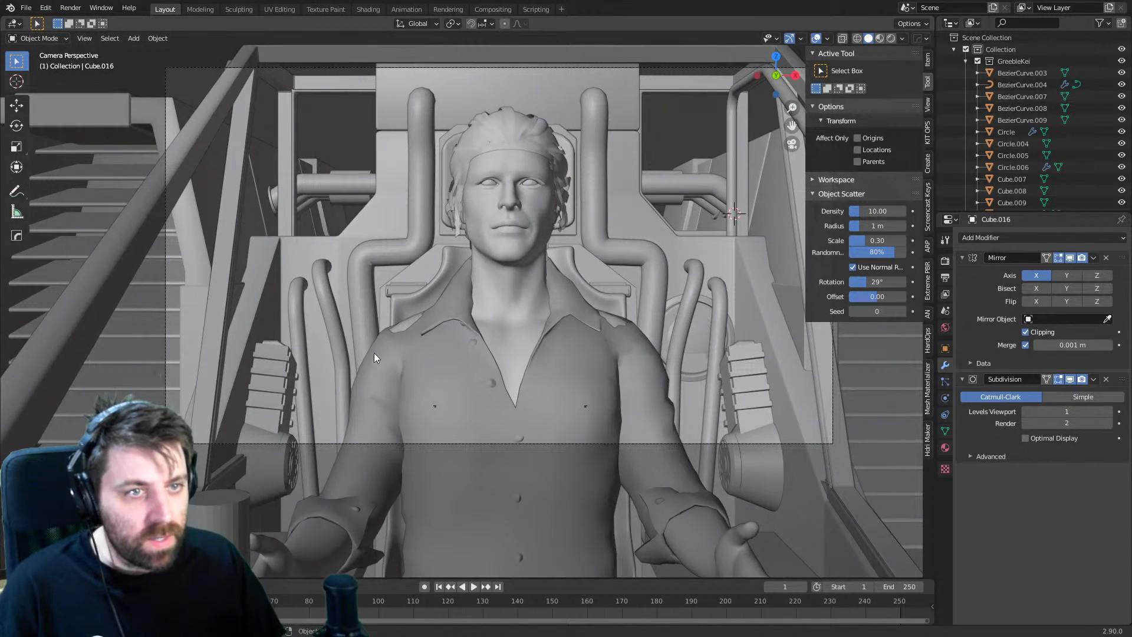
# - Duplicate two neighbouring faces of the cockpit backplate beside the pilot's shoulder, and scale down and reposition the copy
pyautogui.click(299, 260)
pyautogui.press('Tab')
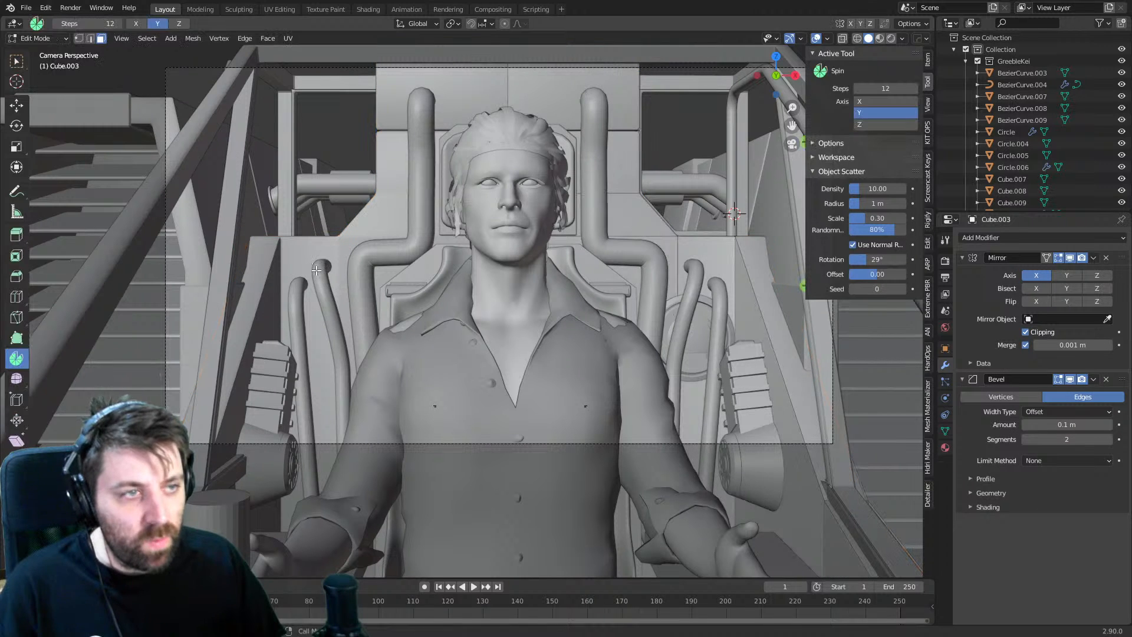
pyautogui.click(716, 272)
pyautogui.keyDown('shift'); pyautogui.moveTo(728, 362); pyautogui.dragTo(718, 344, button='middle'); pyautogui.keyUp('shift')
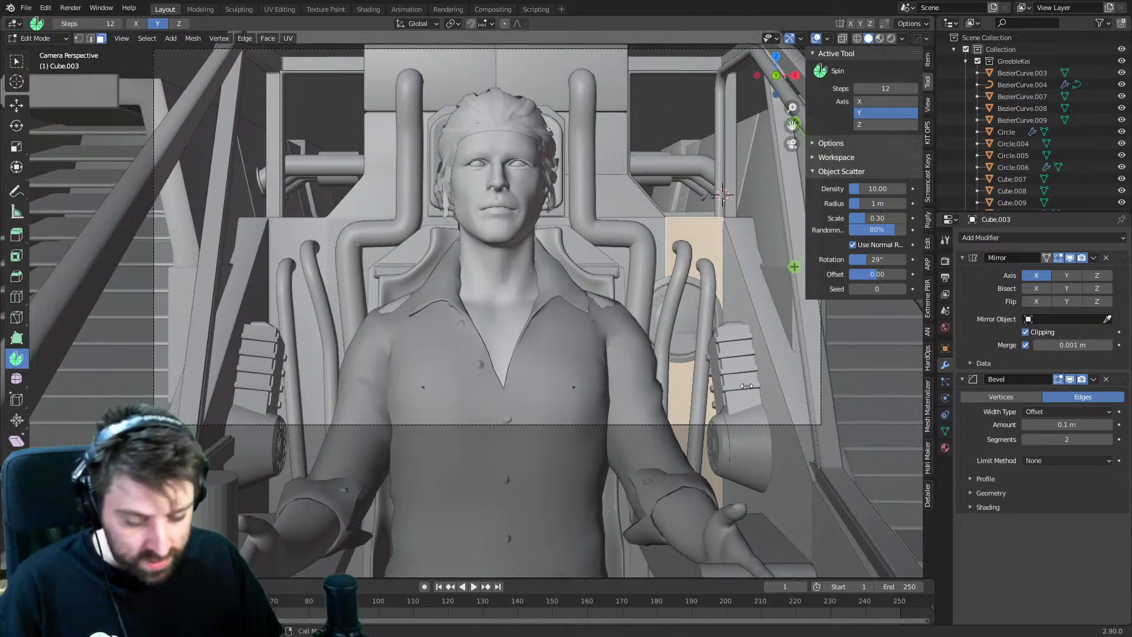
pyautogui.keyDown('shift'); pyautogui.click(635, 342); pyautogui.keyUp('shift')
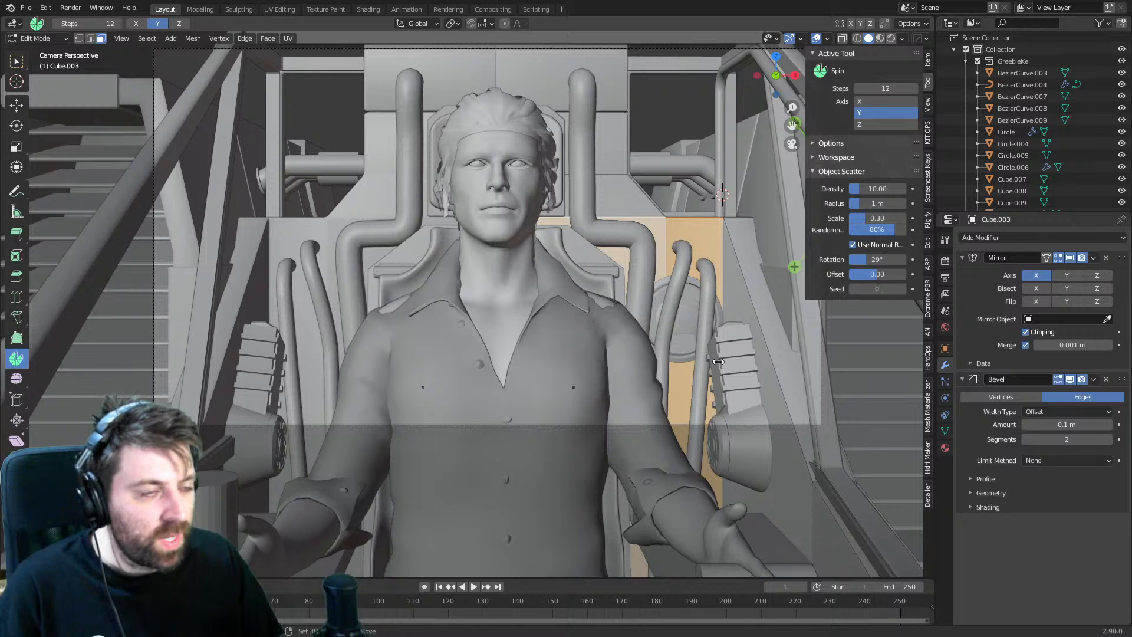
pyautogui.press('s')
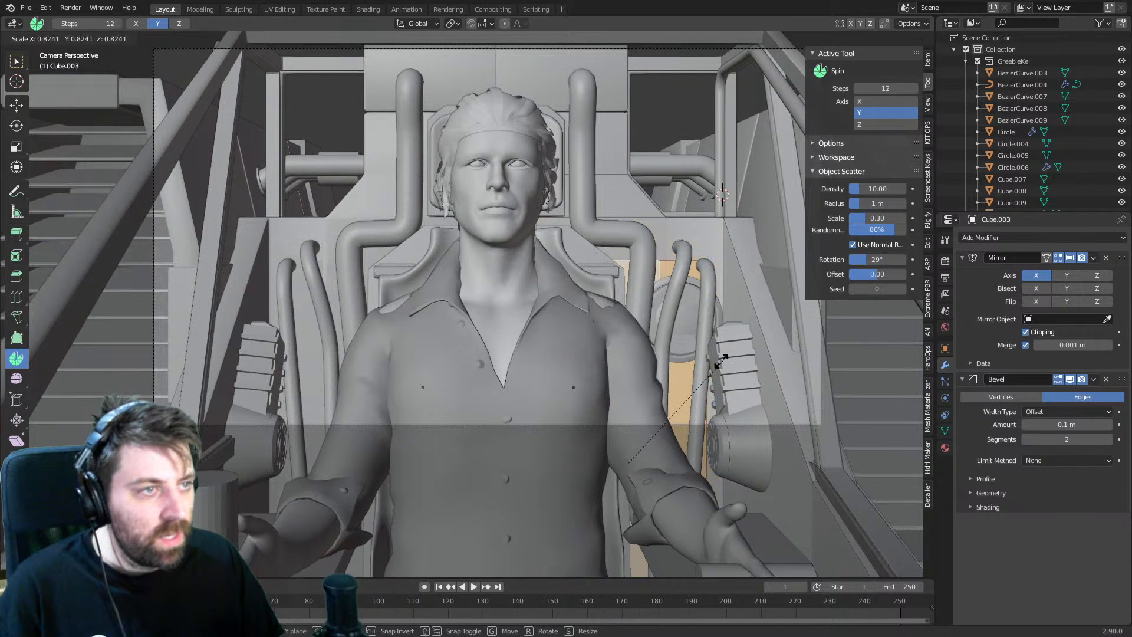
pyautogui.click(689, 373)
pyautogui.press('g')
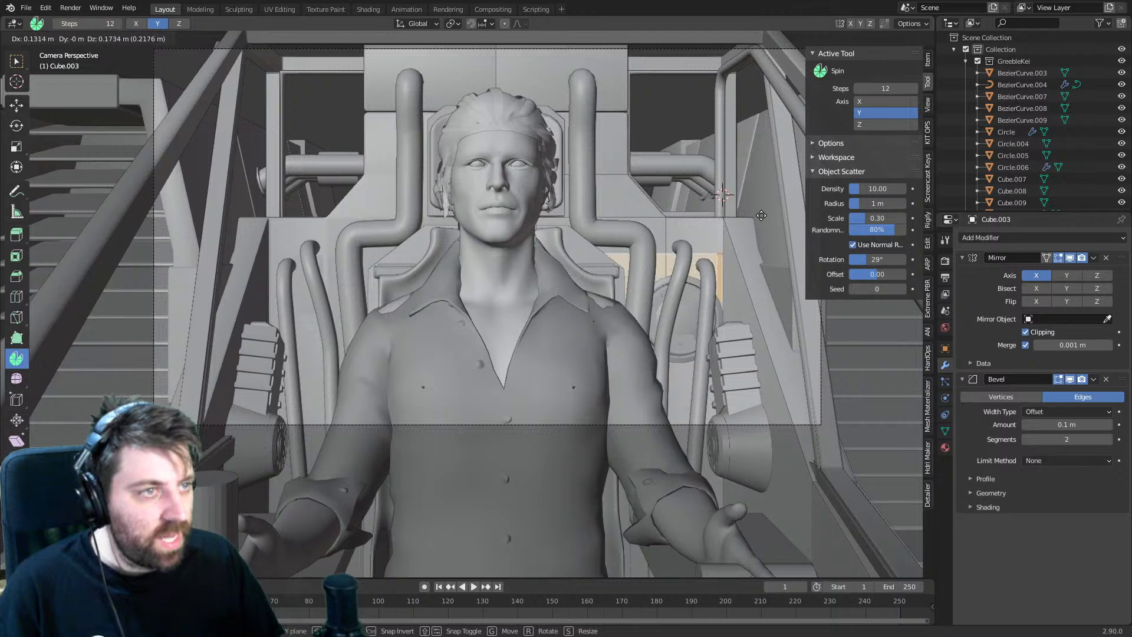
pyautogui.click(751, 193)
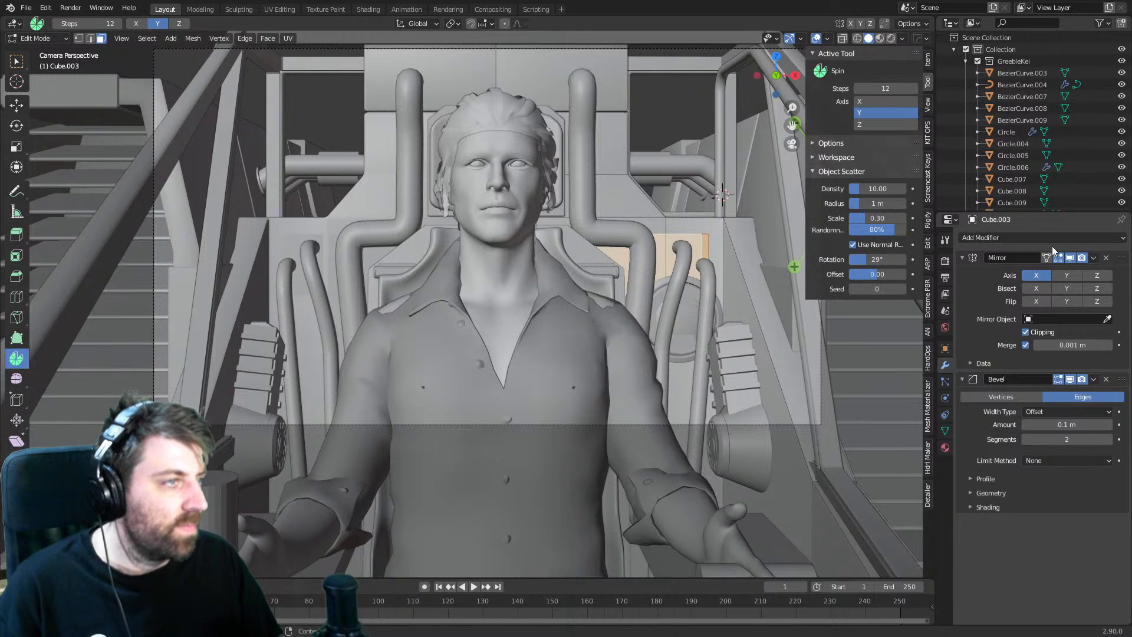
# - Try to separate the copied backplate faces, and delete the copy's inner vertices behind the pilot's shoulder, keeping the outer rectangle
pyautogui.press('p')
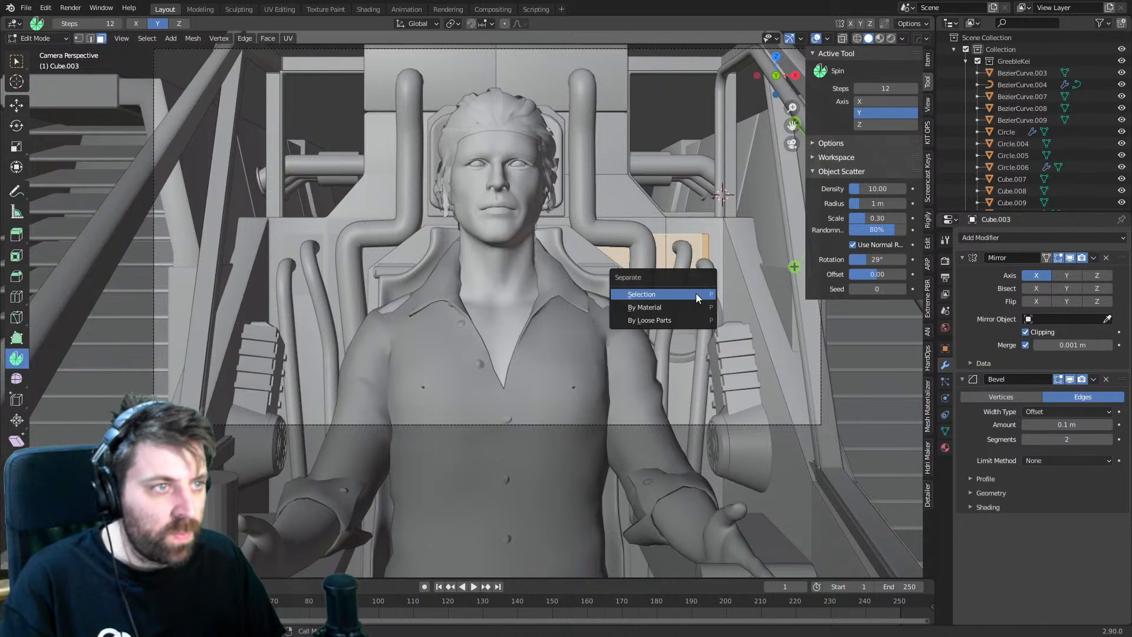
pyautogui.click(696, 293)
pyautogui.press('2')
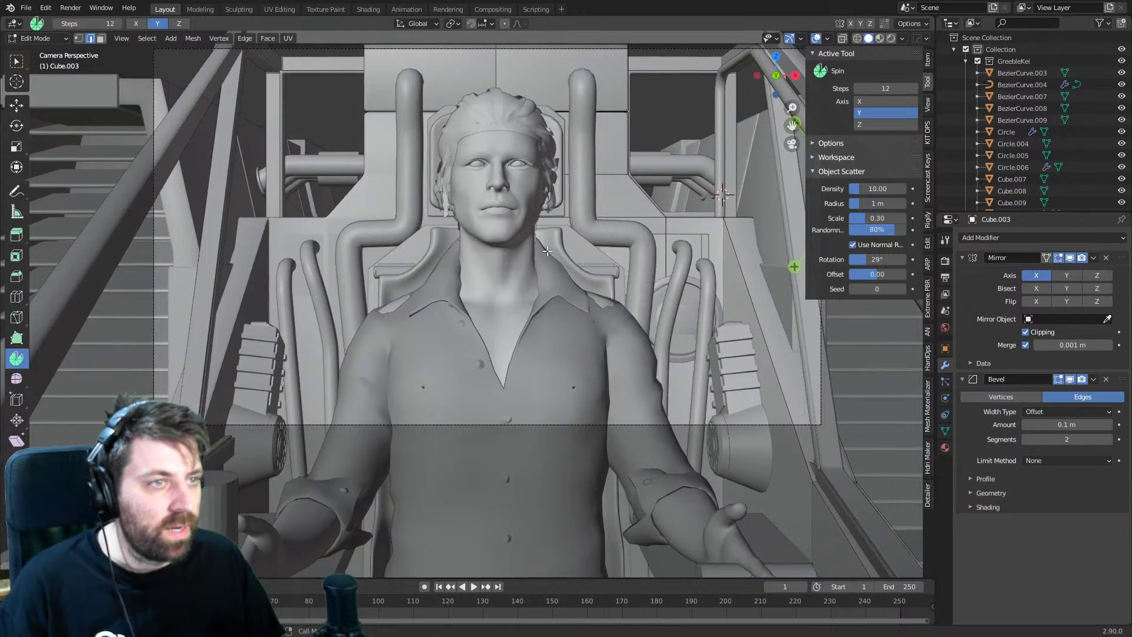
pyautogui.press('z')
pyautogui.click(501, 254)
pyautogui.moveTo(506, 255); pyautogui.dragTo(540, 290, button='middle')
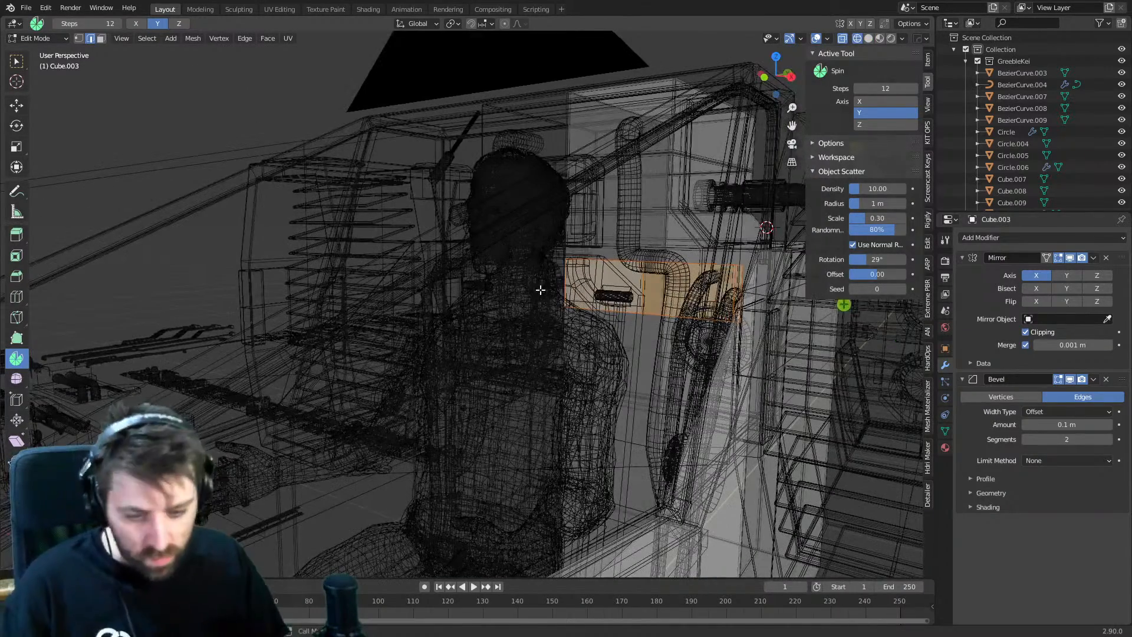
pyautogui.press('b')
pyautogui.moveTo(763, 193)
pyautogui.mouseDown(button='middle')
pyautogui.moveTo(647, 354)
pyautogui.moveTo(615, 376)
pyautogui.mouseUp(button='middle')
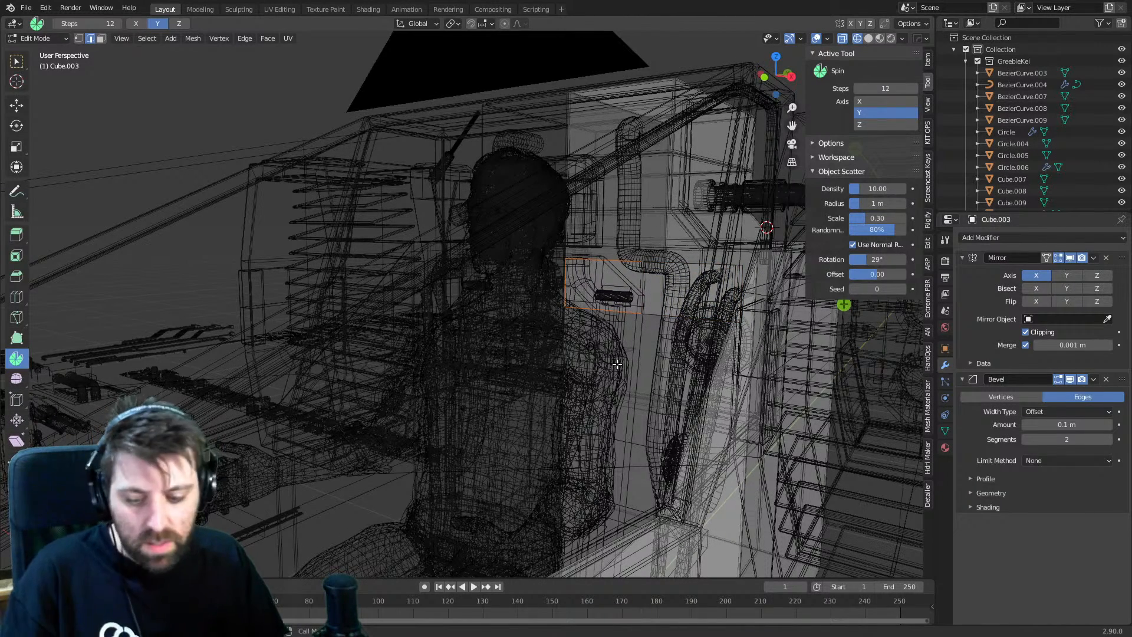
pyautogui.press('1')
pyautogui.press('b')
pyautogui.moveTo(729, 238); pyautogui.dragTo(618, 359, button='middle')
pyautogui.press('x')
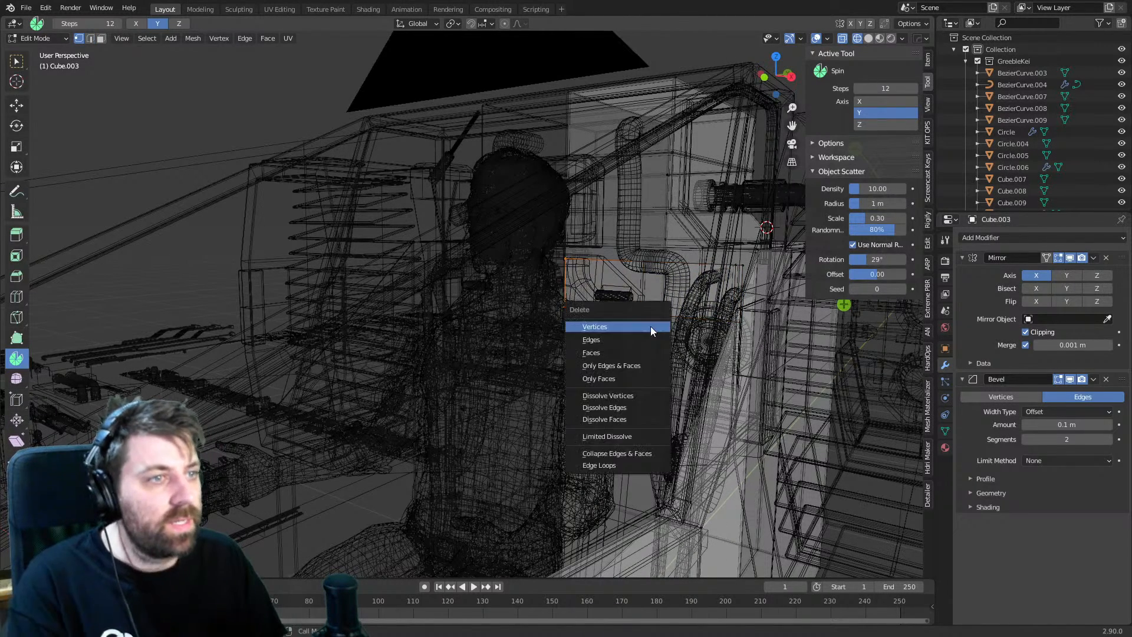
pyautogui.click(649, 326)
pyautogui.press('a')
pyautogui.hotkey('alt', 'a')
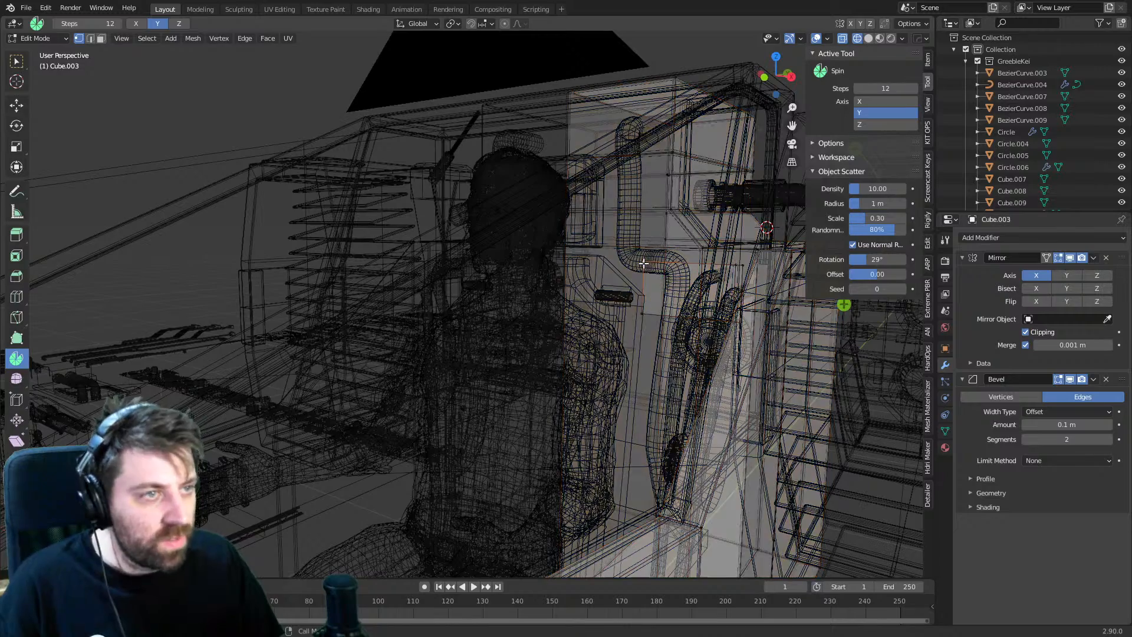
# - Scale the remaining rectangular panel to about 0.45 along X in front view and delete an edge loop from it
pyautogui.press('l')
pyautogui.press('KP_1')
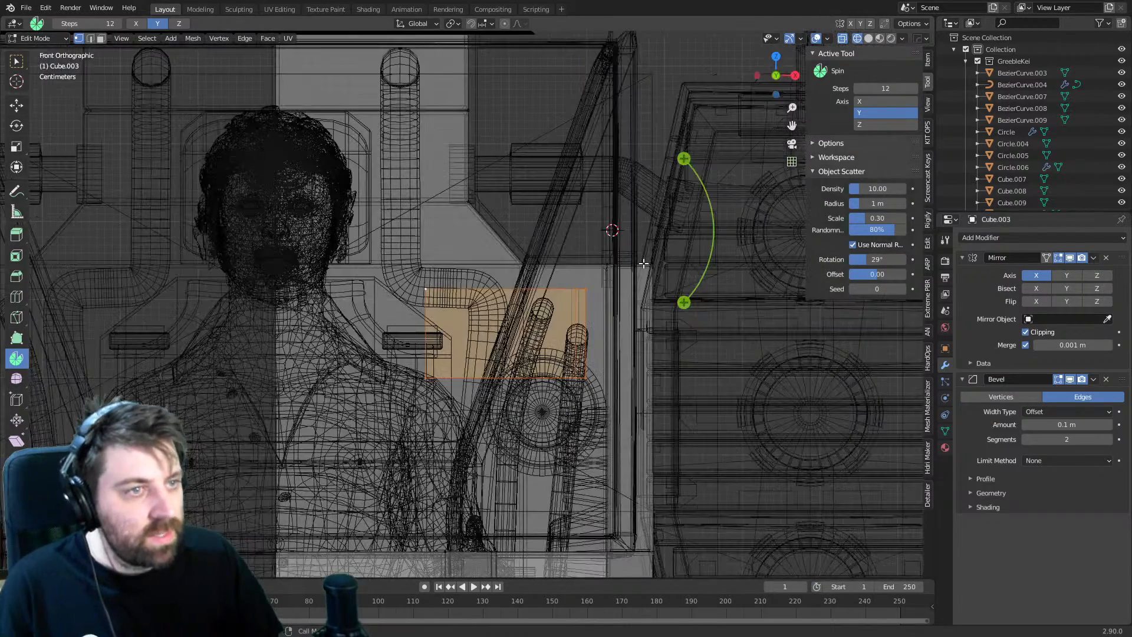
pyautogui.keyDown('shift'); pyautogui.moveTo(665, 311); pyautogui.dragTo(604, 312, button='middle'); pyautogui.keyUp('shift')
pyautogui.press('s')
pyautogui.press('x')
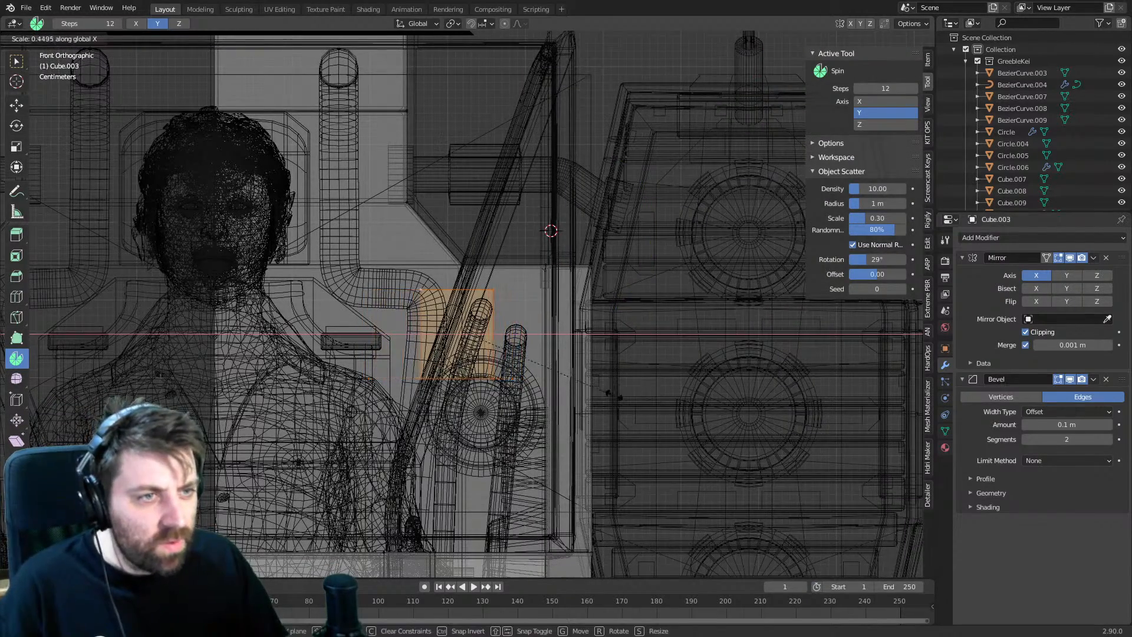
pyautogui.click(597, 393)
pyautogui.keyDown('alt'); pyautogui.click(487, 328); pyautogui.keyUp('alt')
pyautogui.press('x')
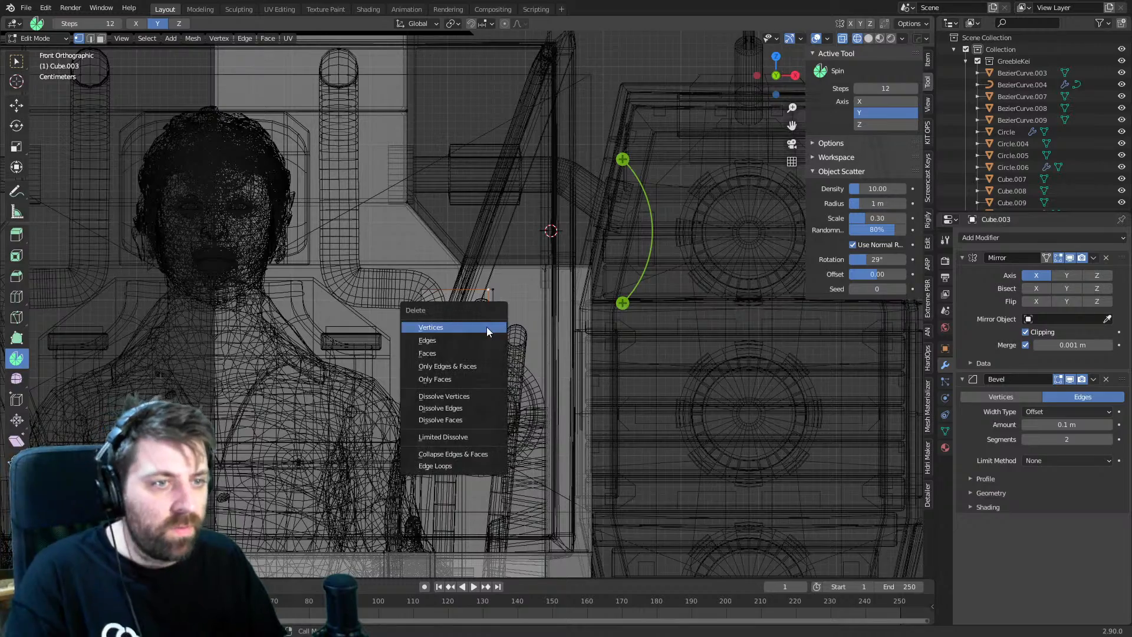
pyautogui.click(474, 466)
# - Move the rectangular panel outward behind the two small hoses and widen it along X
pyautogui.scroll(1, 500, 379)
pyautogui.scroll(1, 499, 379)
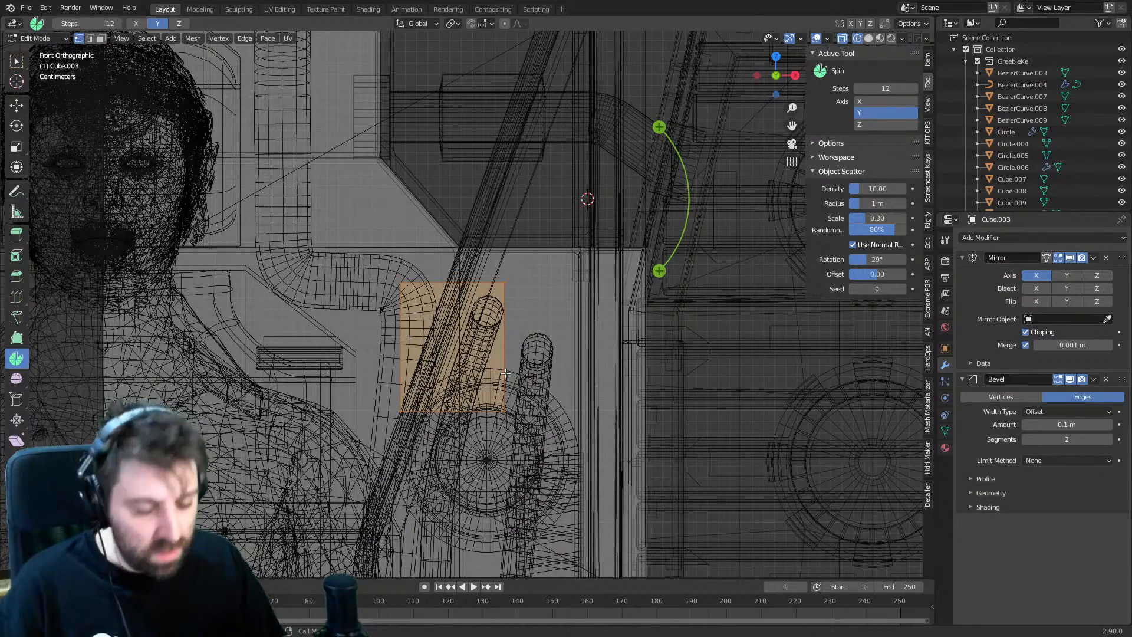
pyautogui.press('g')
pyautogui.press('s')
pyautogui.press('x')
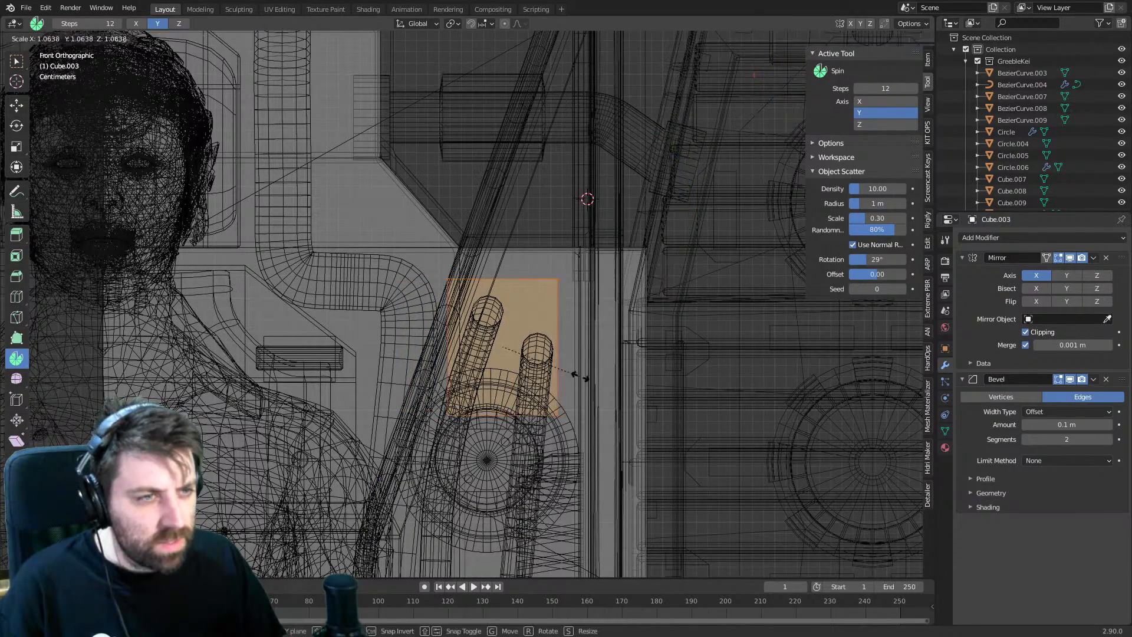
pyautogui.click(611, 381)
pyautogui.press('g')
pyautogui.click(607, 378)
# - Return to solid shading and nudge the rectangular panel slightly along X behind the hoses
pyautogui.press('z')
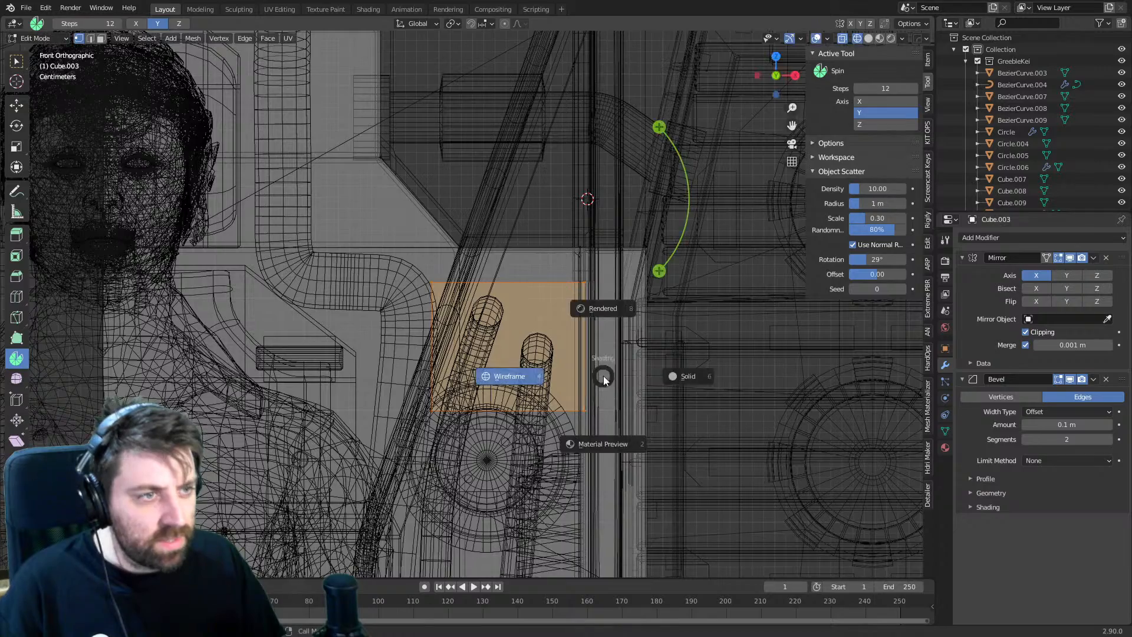
pyautogui.click(647, 382)
pyautogui.moveTo(648, 386); pyautogui.dragTo(684, 401, button='middle')
pyautogui.scroll(3, 596, 378)
pyautogui.moveTo(596, 377); pyautogui.dragTo(643, 354, button='middle')
pyautogui.press('g')
pyautogui.press('x')
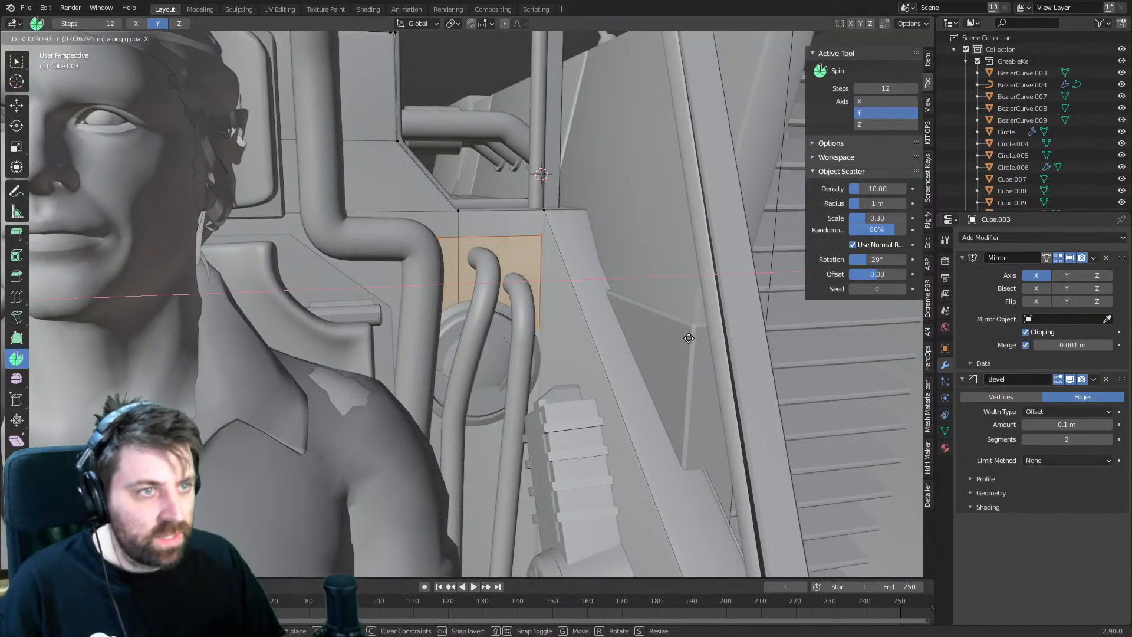
pyautogui.click(685, 340)
# - Shift the rectangular panel along Y at the backplate and extrude it into a thin plate
pyautogui.moveTo(685, 339); pyautogui.dragTo(542, 289, button='middle')
pyautogui.scroll(-10, 217, 273)
pyautogui.scroll(8, 542, 289)
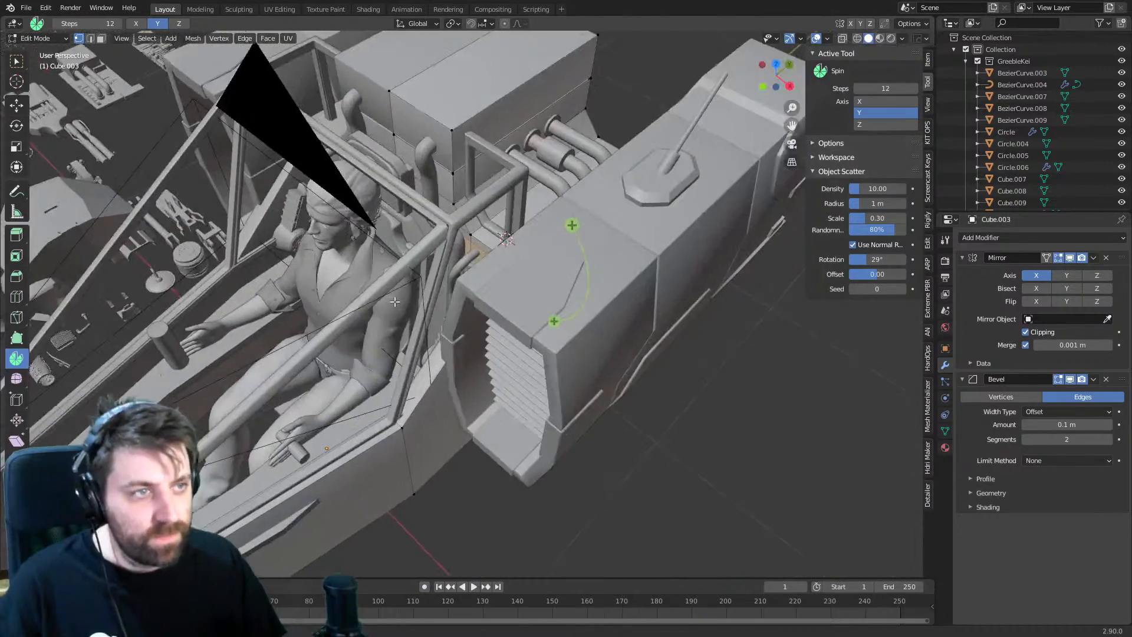
pyautogui.press('KP_Decimal')
pyautogui.scroll(-2, 460, 283)
pyautogui.moveTo(472, 278); pyautogui.dragTo(460, 282, button='middle')
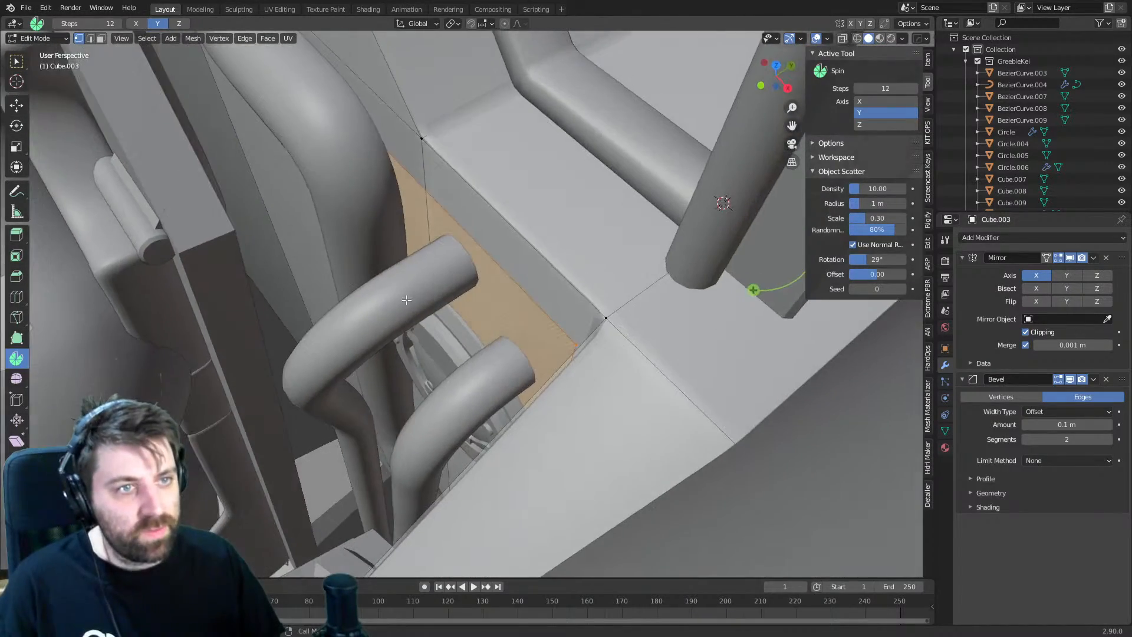
pyautogui.scroll(-2, 460, 283)
pyautogui.press('g')
pyautogui.press('y')
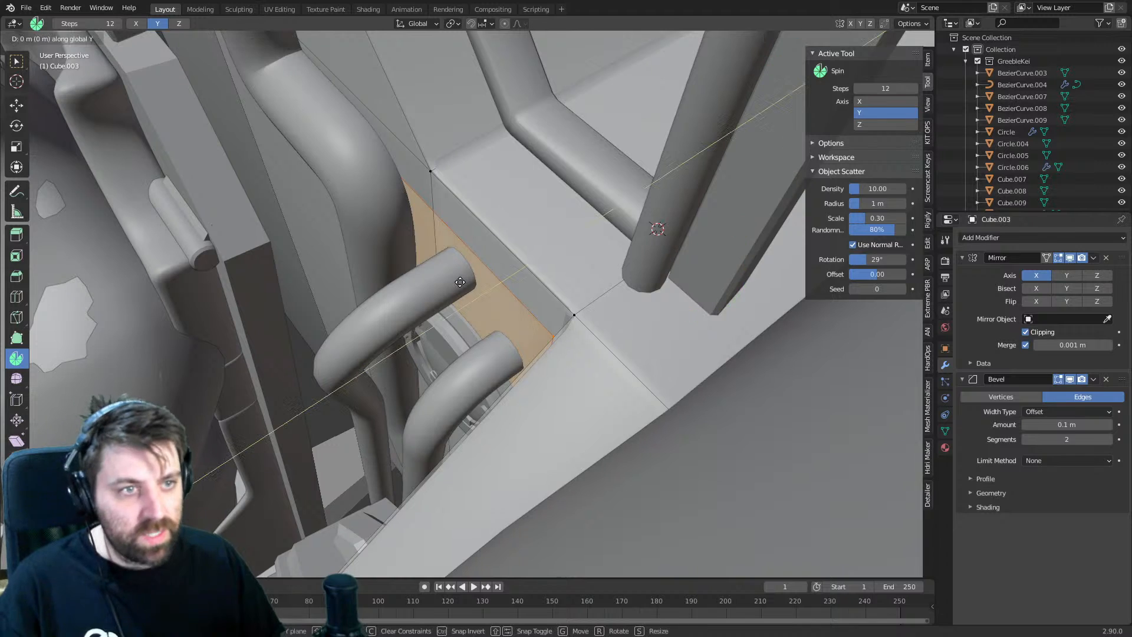
pyautogui.click(469, 279)
pyautogui.press('e')
pyautogui.click(479, 278)
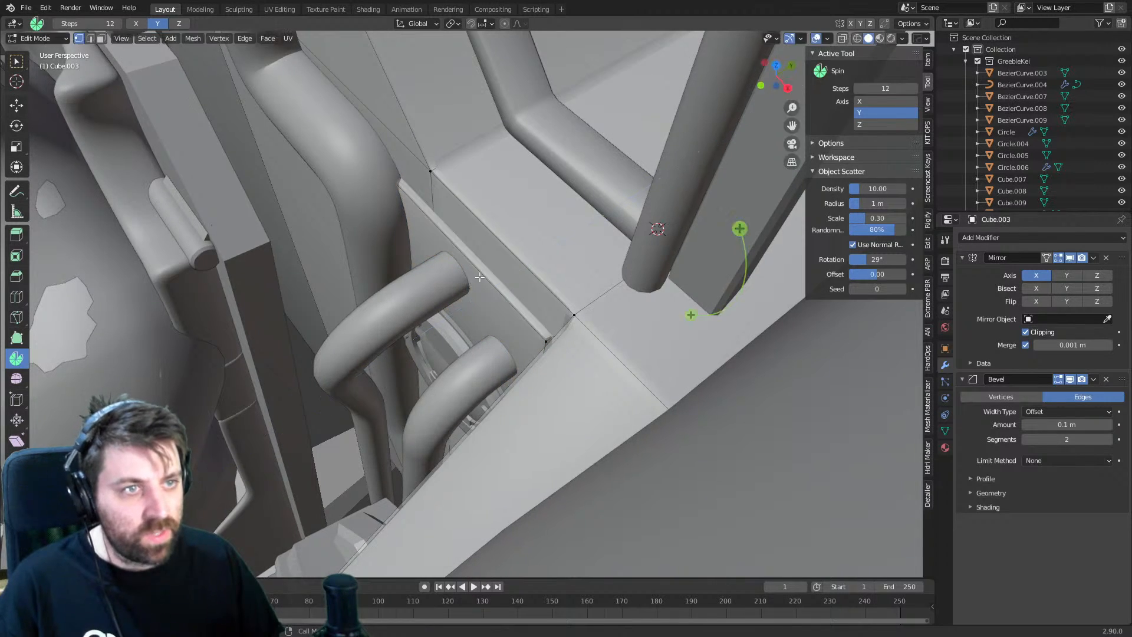
# - Delete the selected faces of the extruded plate and return to Object Mode
pyautogui.scroll(-4, 480, 278)
pyautogui.press('x')
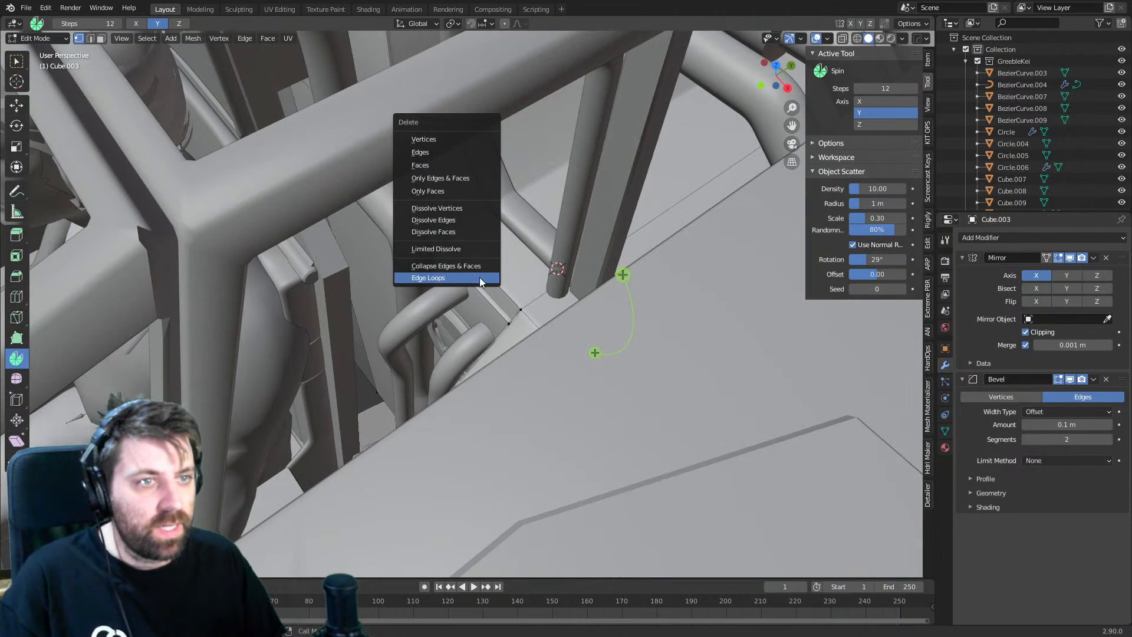
pyautogui.click(463, 162)
pyautogui.scroll(-5, 427, 301)
pyautogui.press('Tab')
pyautogui.moveTo(426, 304); pyautogui.dragTo(523, 232, button='middle')
pyautogui.scroll(-3, 487, 310)
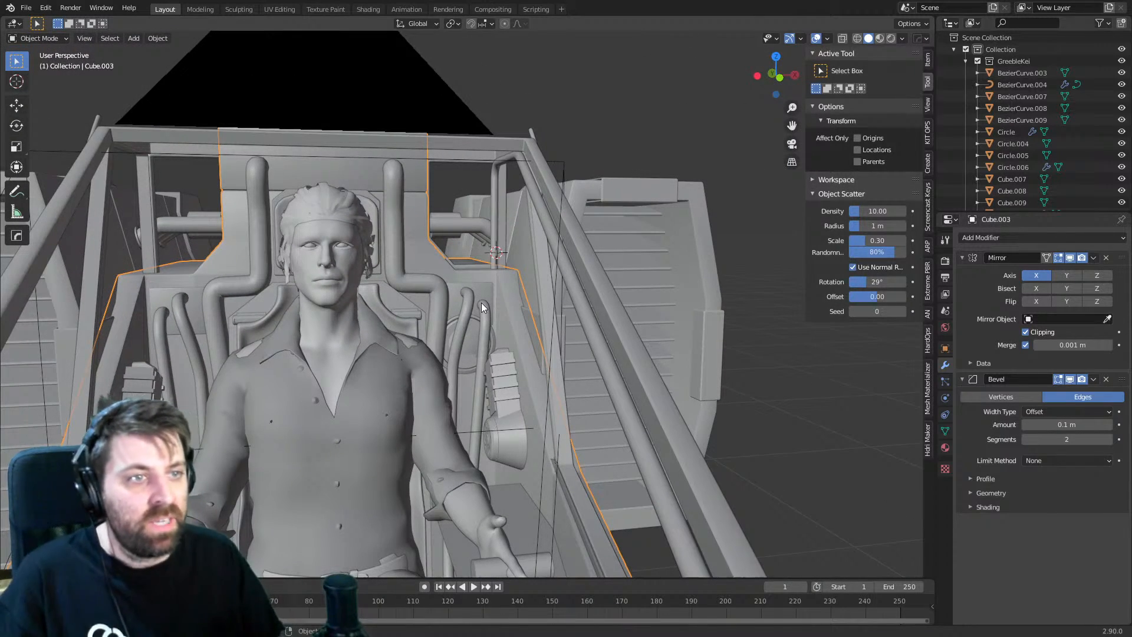
# - Shorten the rectangular panel behind the small hoses by selecting its lower edge vertices and edge-sliding them upward
pyautogui.press('Tab')
pyautogui.press('`')
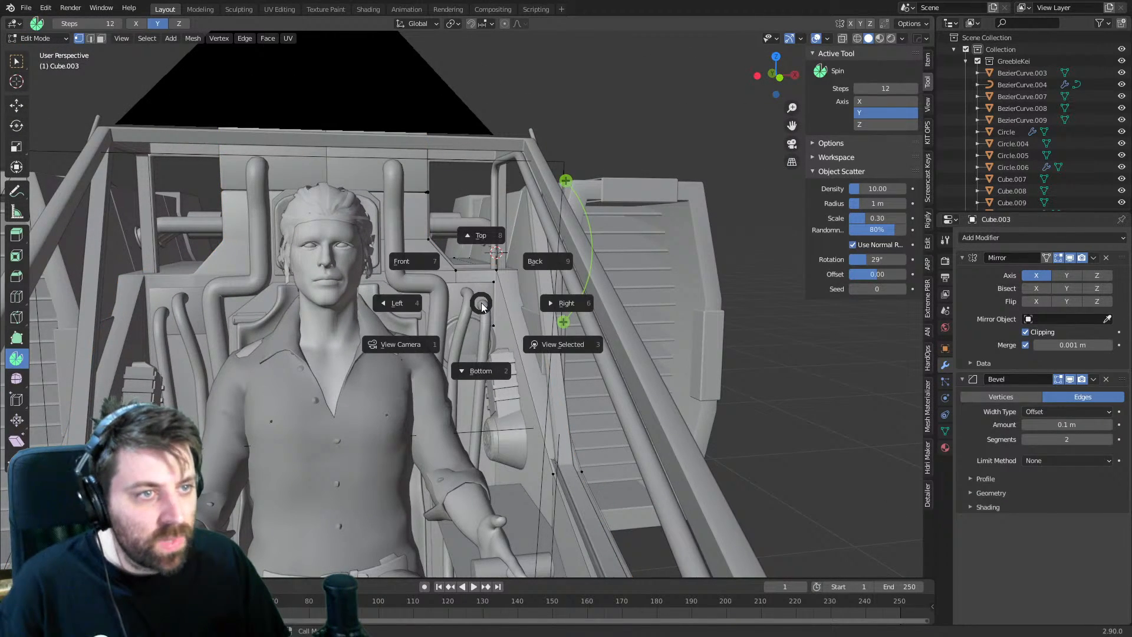
pyautogui.click(680, 339)
pyautogui.scroll(3, 619, 342)
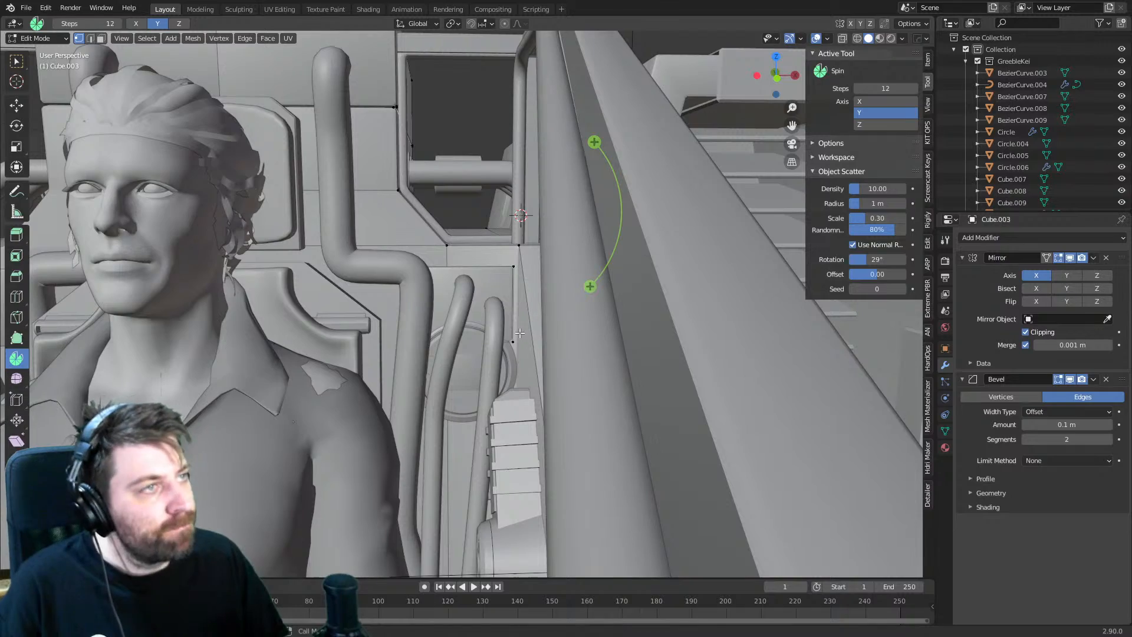
pyautogui.press('KP_1')
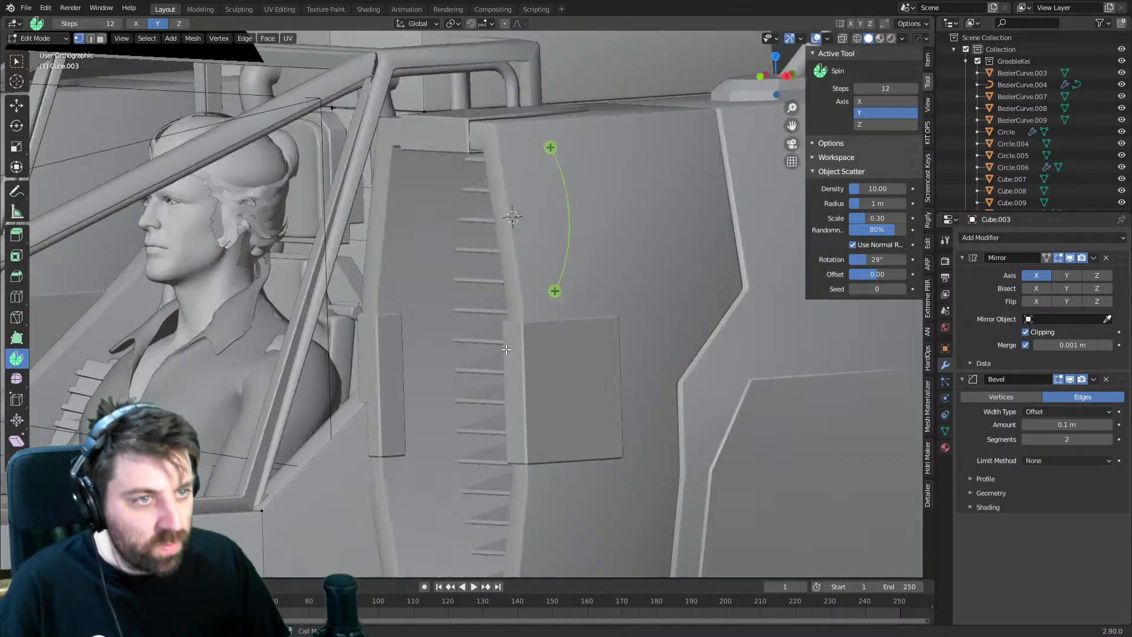
pyautogui.press('z')
pyautogui.click(447, 353)
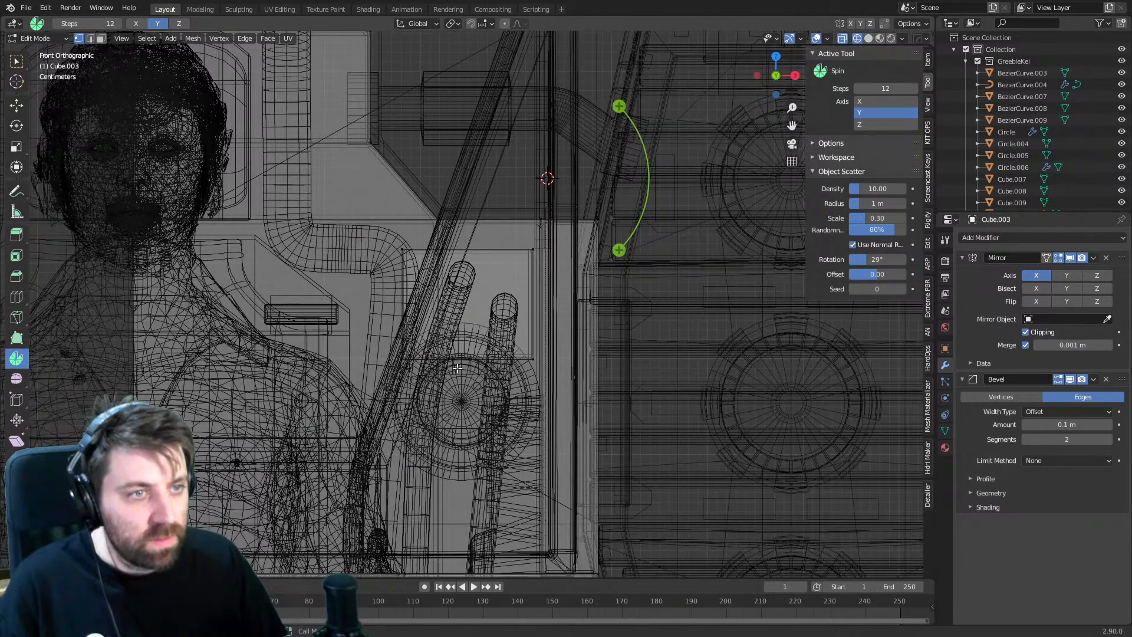
pyautogui.press('c')
pyautogui.click(411, 361)
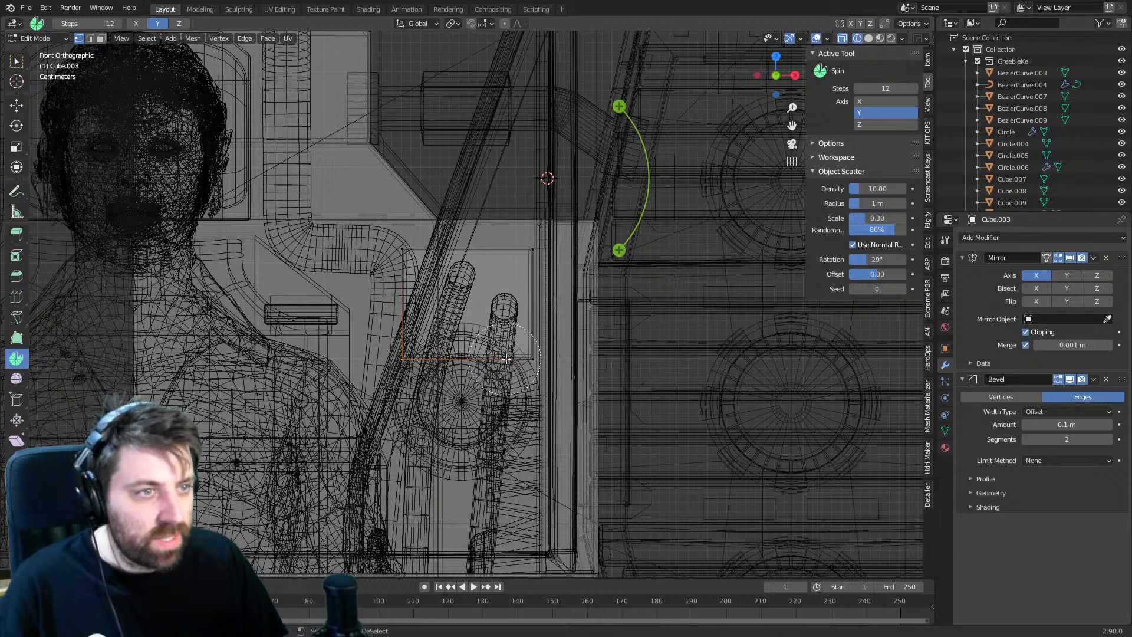
pyautogui.click(514, 360)
pyautogui.rightClick(515, 360)
pyautogui.press('g')
pyautogui.press('g')
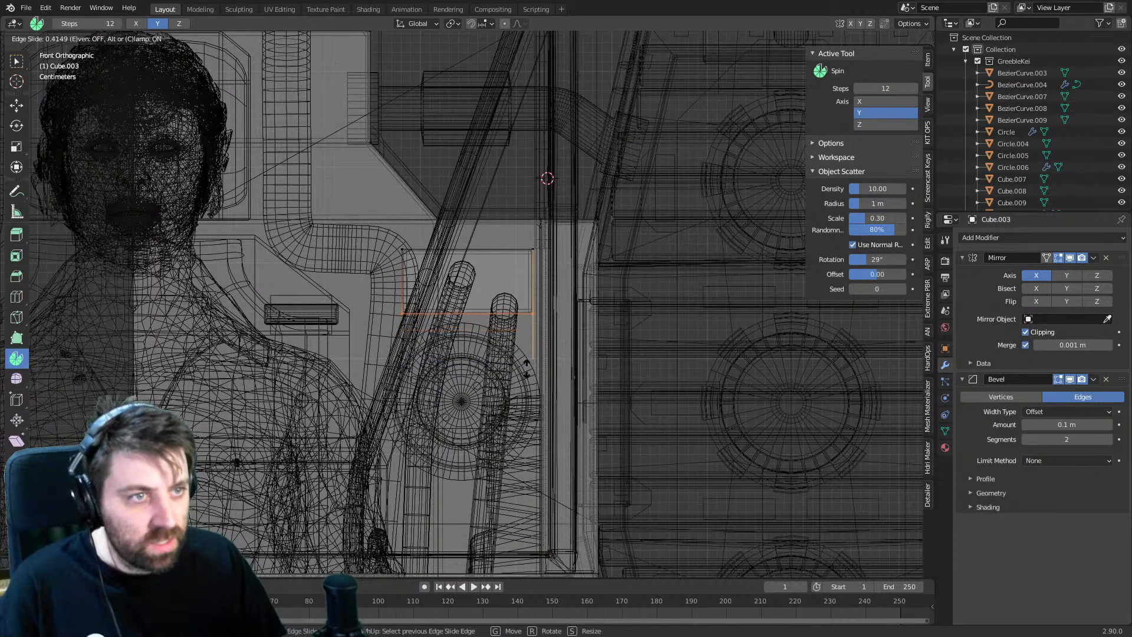
pyautogui.click(526, 377)
pyautogui.press('z')
pyautogui.click(573, 375)
# - Examine the rectangular panel's lower edge and depth against the backplate in front, side and perspective views, with wireframe and solid shading
pyautogui.scroll(2, 501, 354)
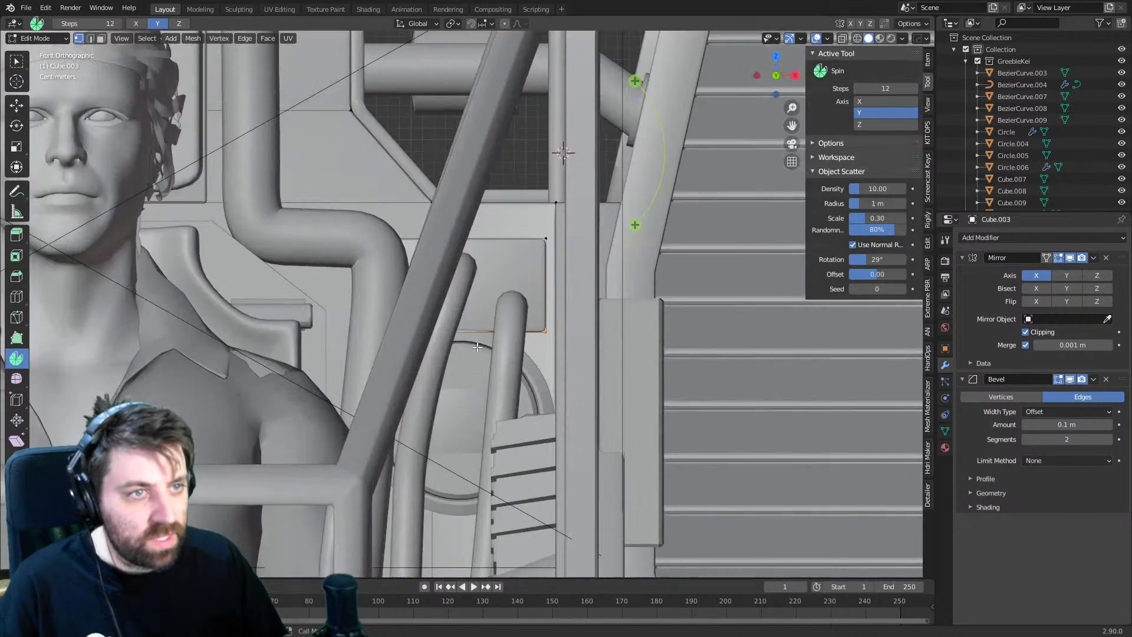
pyautogui.scroll(-1, 479, 342)
pyautogui.scroll(2, 478, 342)
pyautogui.hotkey('shift', 'z')
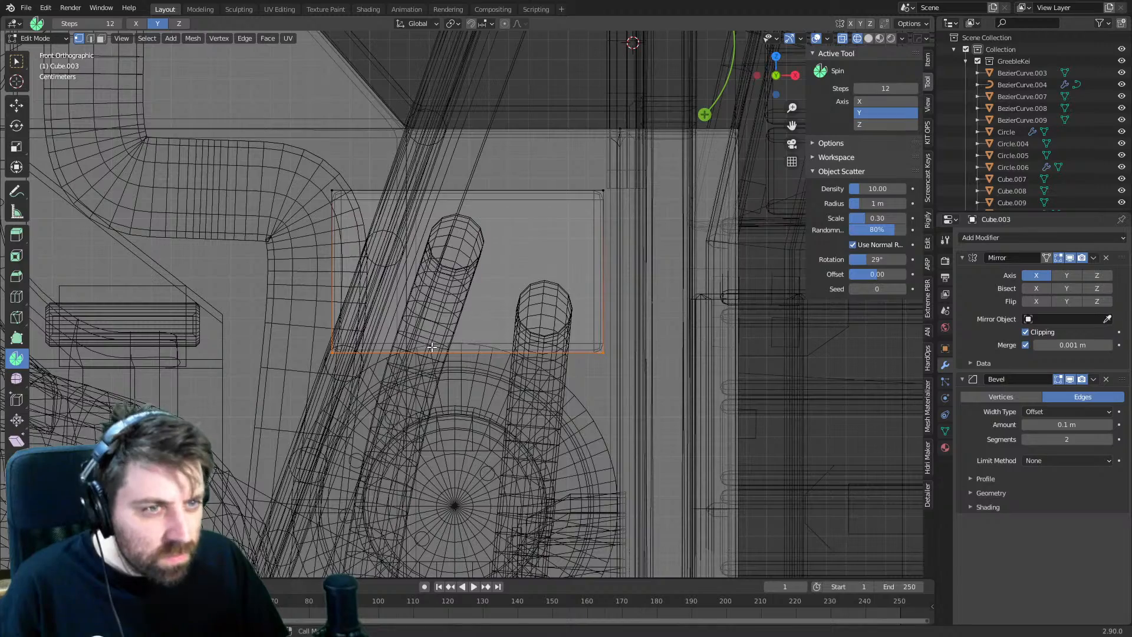
pyautogui.press('KP_3')
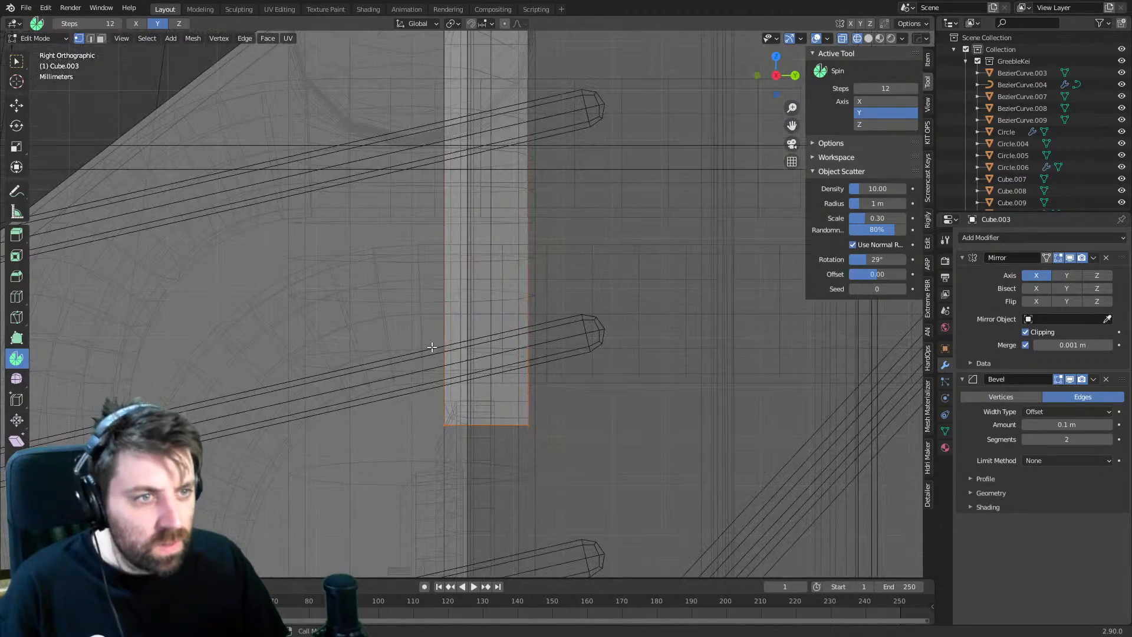
pyautogui.moveTo(432, 348); pyautogui.dragTo(514, 349, button='middle')
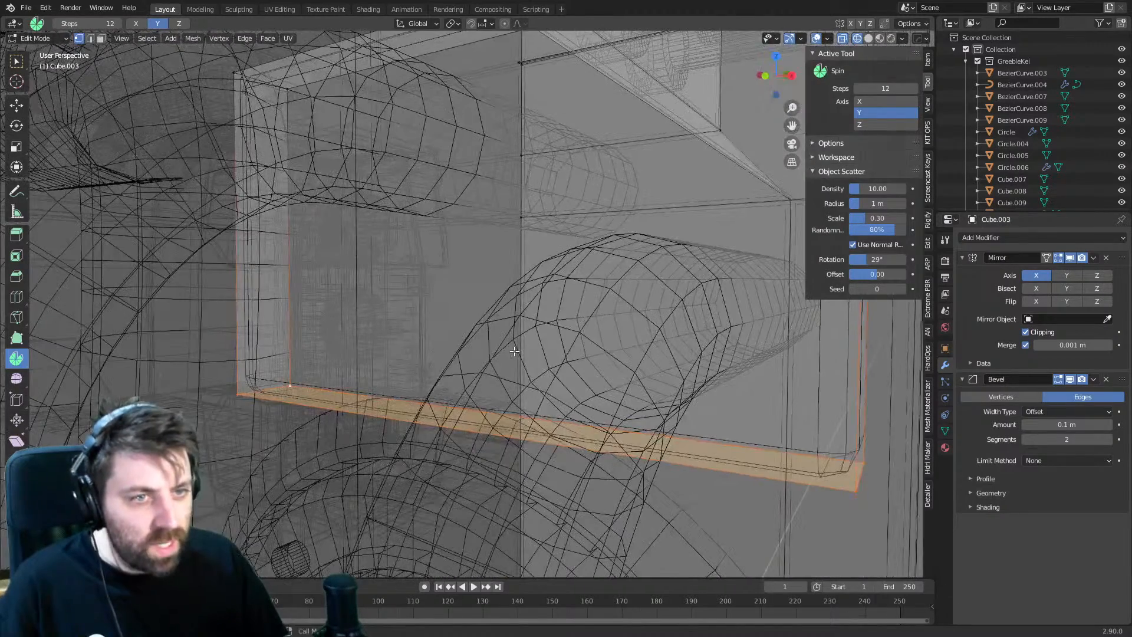
pyautogui.press('z')
pyautogui.click(560, 350)
pyautogui.hotkey('shift', 'z')
pyautogui.moveTo(444, 349)
pyautogui.mouseDown(button='middle')
pyautogui.moveTo(306, 356)
pyautogui.moveTo(396, 342)
pyautogui.mouseUp(button='middle')
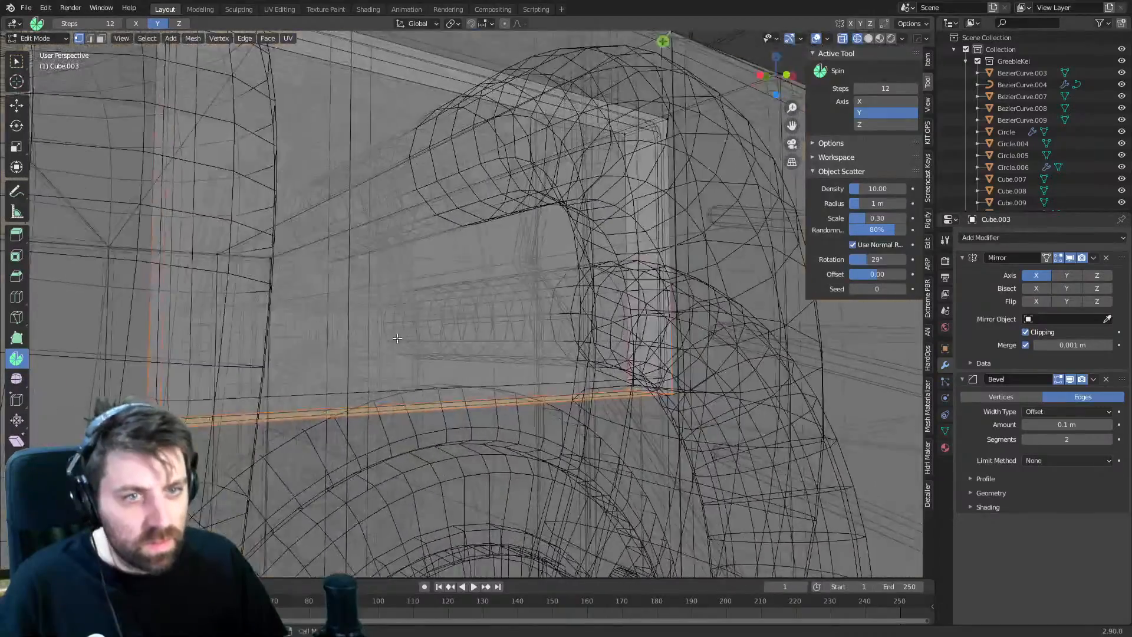
# - Select the whole linked rectangular panel, shift it along Z behind the two small hoses, and return to Object Mode
pyautogui.press('a')
pyautogui.scroll(-4, 396, 342)
pyautogui.click(348, 353)
pyautogui.hotkey('ctrl', 'l')
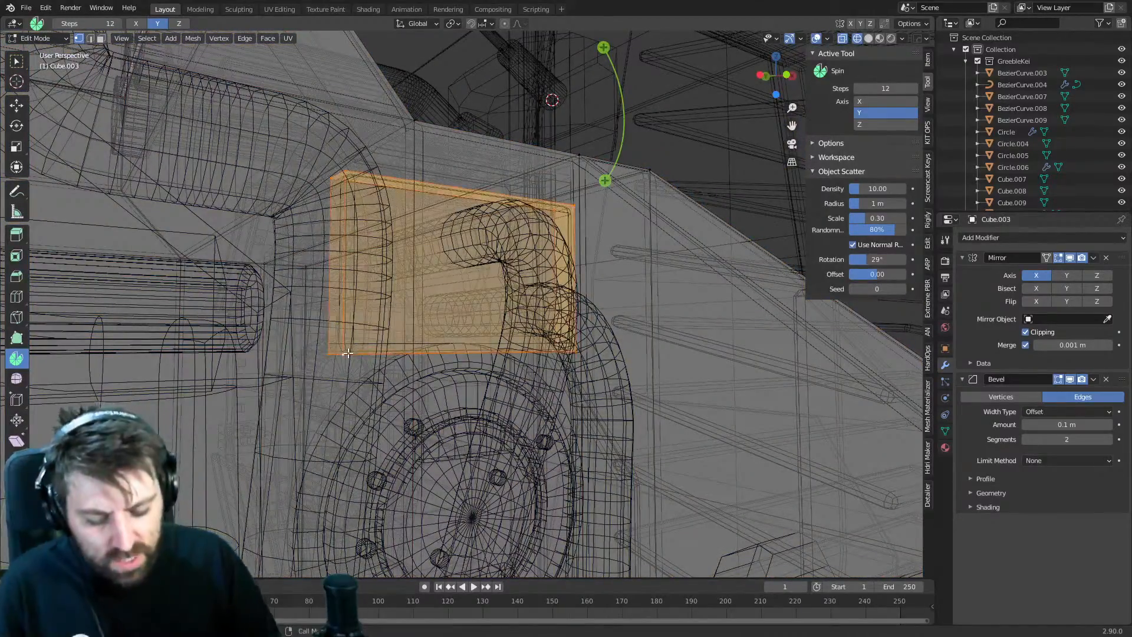
pyautogui.moveTo(348, 353)
pyautogui.mouseDown(button='middle')
pyautogui.moveTo(647, 387)
pyautogui.moveTo(518, 336)
pyautogui.moveTo(553, 336)
pyautogui.moveTo(530, 336)
pyautogui.moveTo(526, 306)
pyautogui.moveTo(561, 299)
pyautogui.moveTo(505, 313)
pyautogui.moveTo(564, 397)
pyautogui.mouseUp(button='middle')
pyautogui.hotkey('shift', 'z')
pyautogui.press('Tab')
pyautogui.press('Tab')
pyautogui.press('g')
pyautogui.press('z')
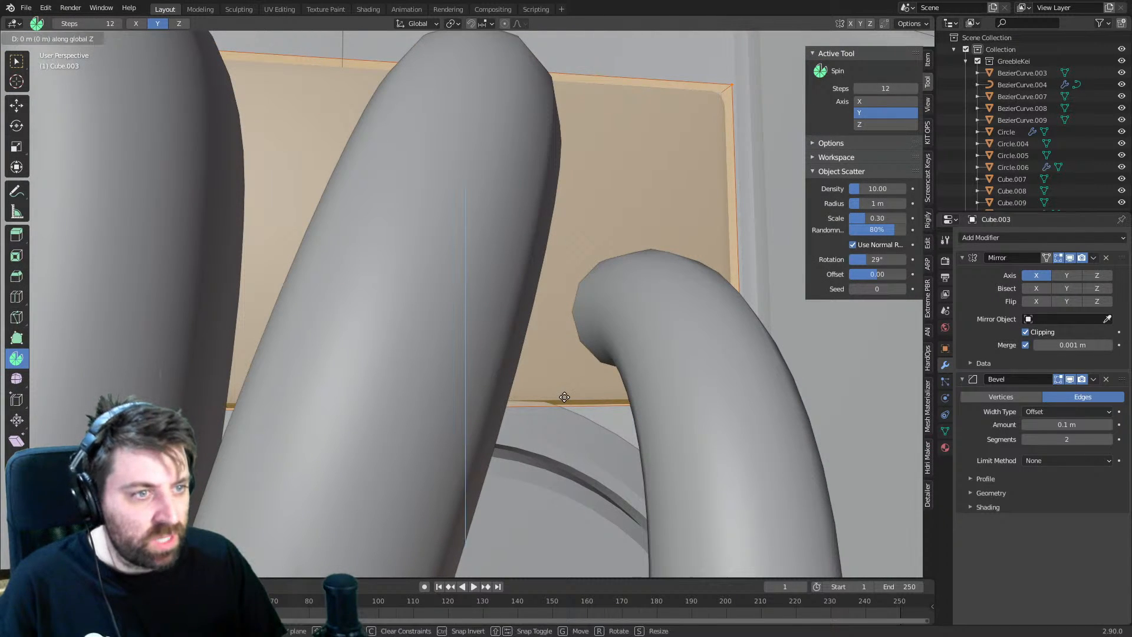
pyautogui.click(553, 154)
pyautogui.scroll(-3, 553, 154)
pyautogui.press('Tab')
# - Examine the repositioned panel and the two small hoses up close and within the whole cockpit
pyautogui.moveTo(543, 389); pyautogui.dragTo(533, 415, button='middle')
pyautogui.scroll(-3, 495, 407)
pyautogui.moveTo(469, 397); pyautogui.dragTo(490, 307, button='middle')
pyautogui.click(490, 308)
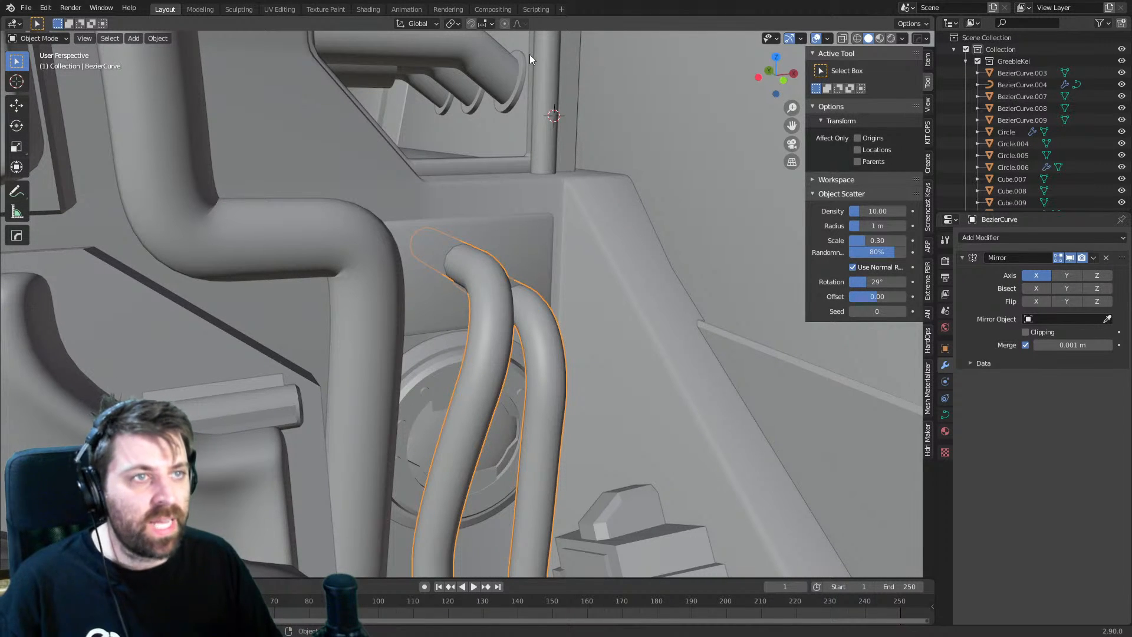
pyautogui.scroll(-6, 528, 375)
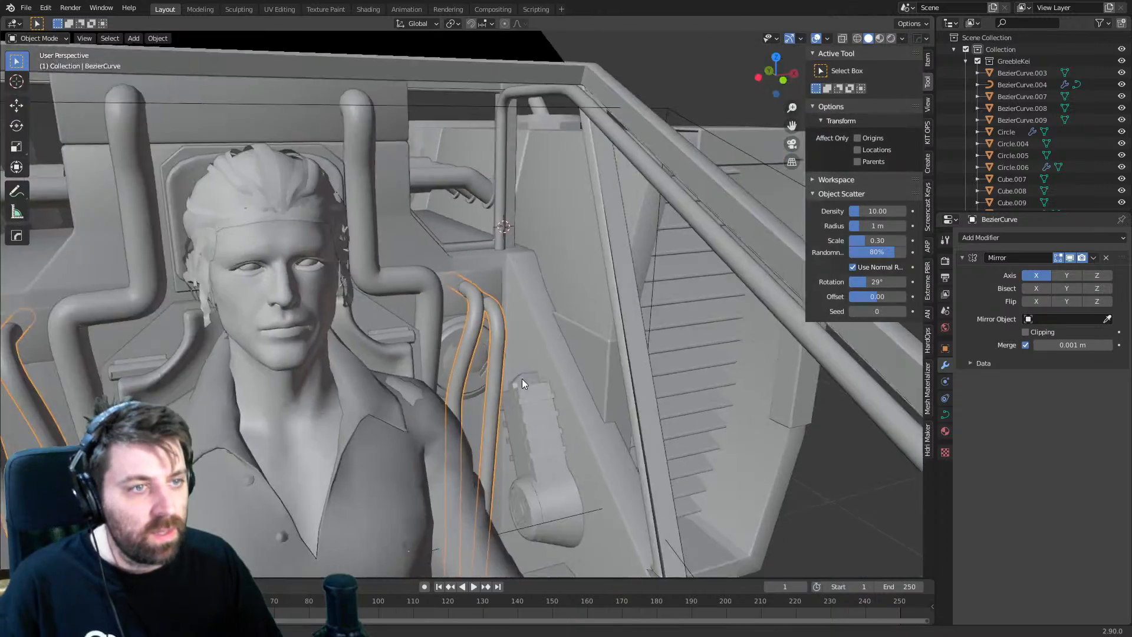
pyautogui.moveTo(522, 379); pyautogui.dragTo(463, 395, button='middle')
pyautogui.press('KP_Decimal')
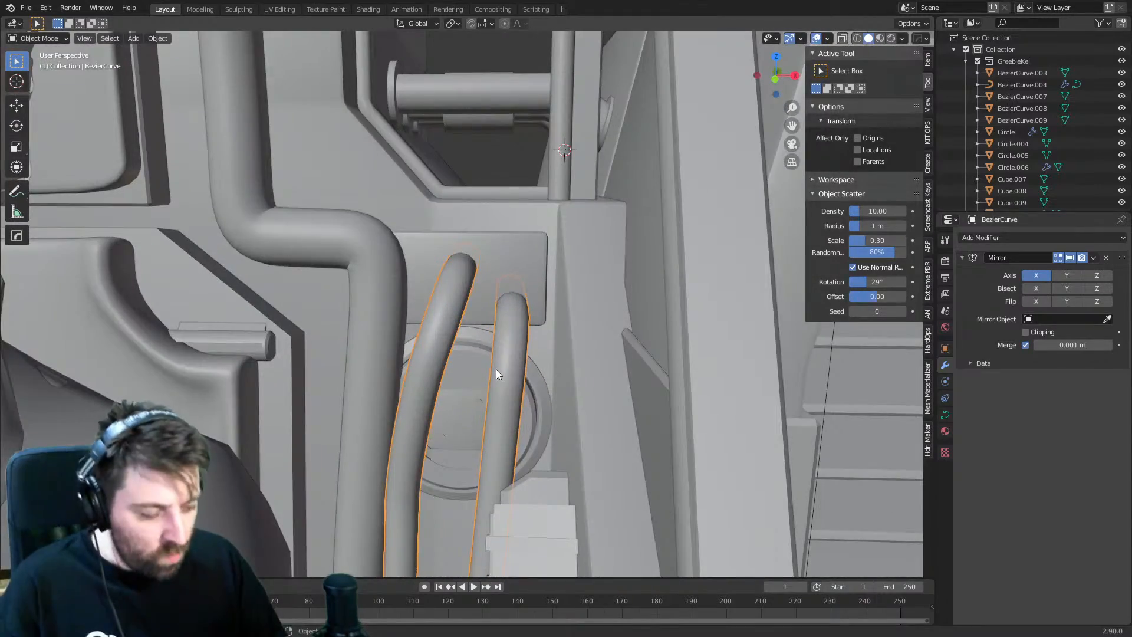
pyautogui.press('KP_1')
pyautogui.scroll(-6, 497, 370)
pyautogui.scroll(3, 572, 425)
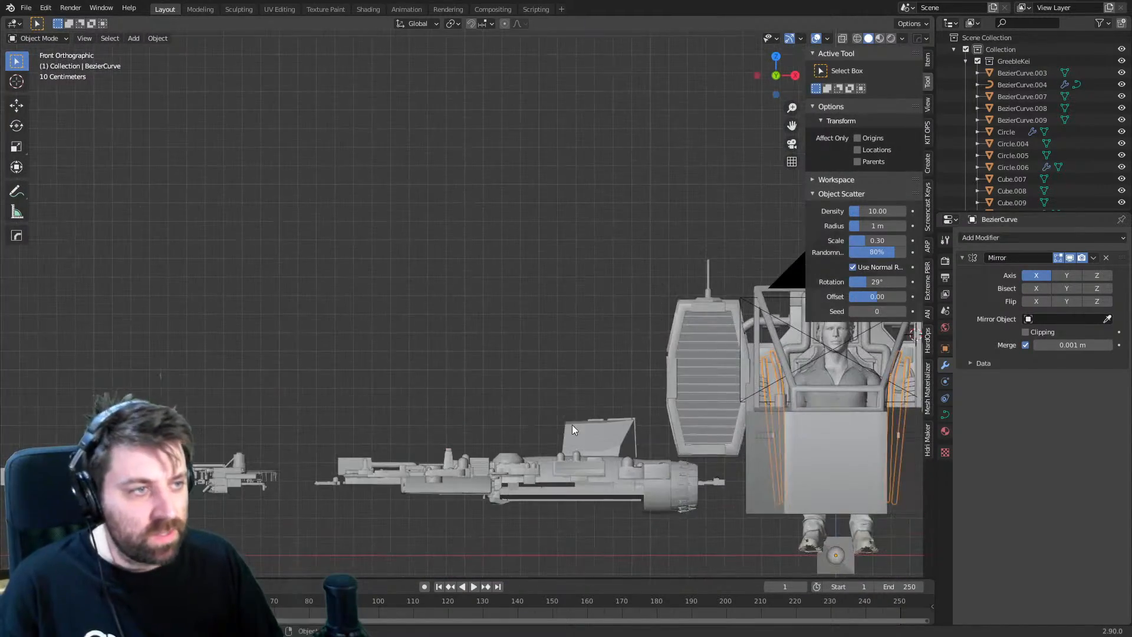
# - Reset the 3D cursor to the world origin and add a mesh cylinder with 8 vertices
pyautogui.hotkey('shift', 's')
pyautogui.click(461, 455)
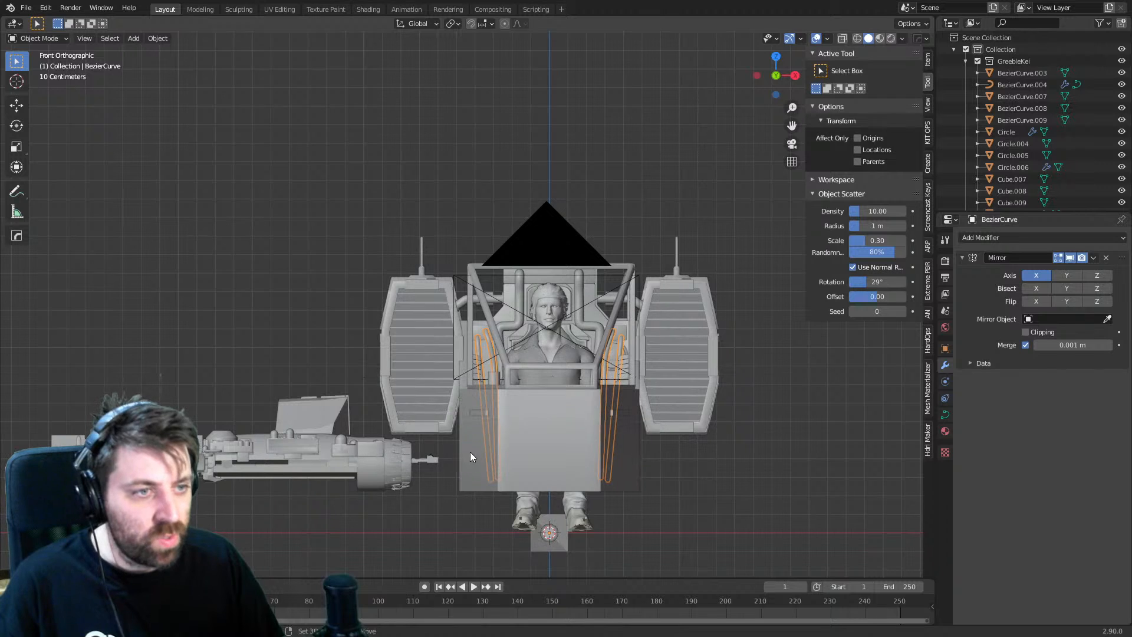
pyautogui.hotkey('shift', 'a')
pyautogui.moveTo(466, 393)
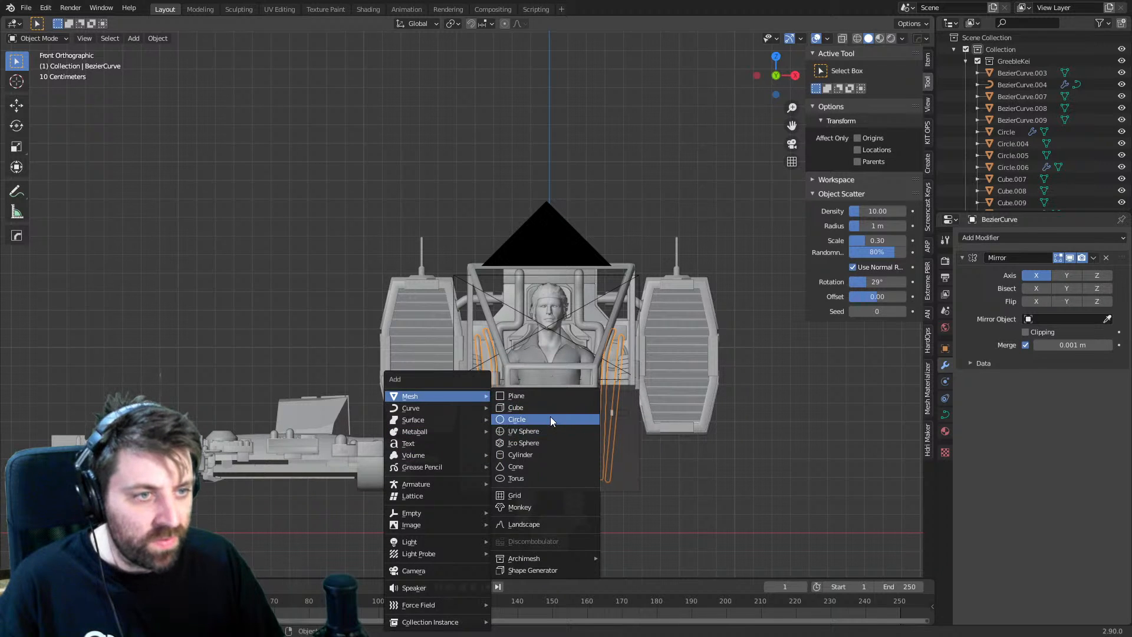
pyautogui.click(551, 453)
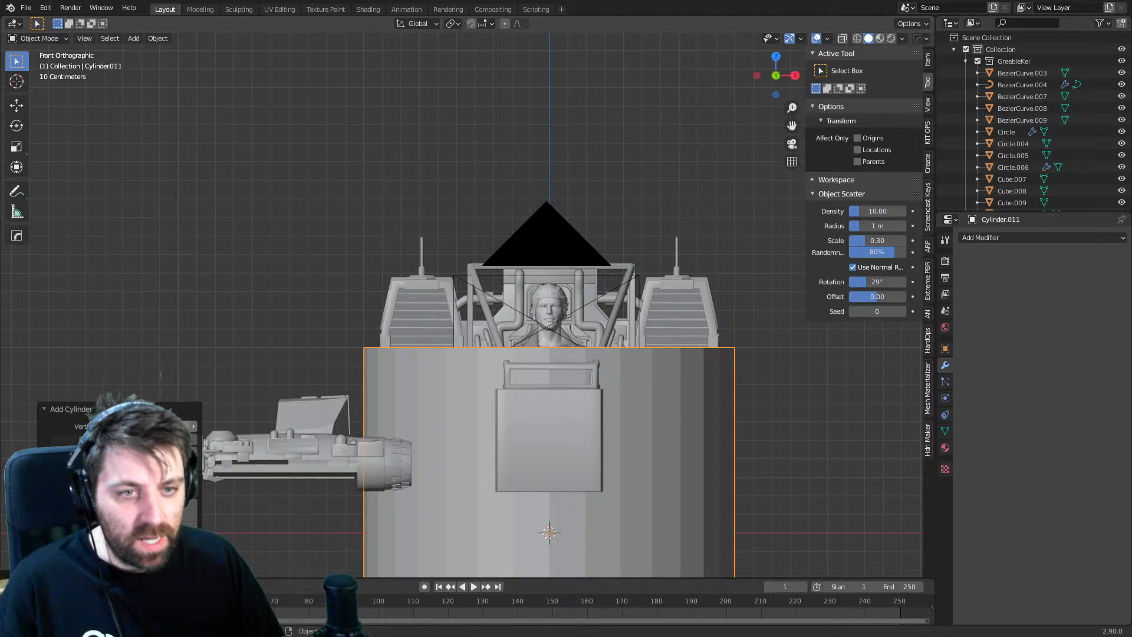
pyautogui.write('8')
pyautogui.press('Return')
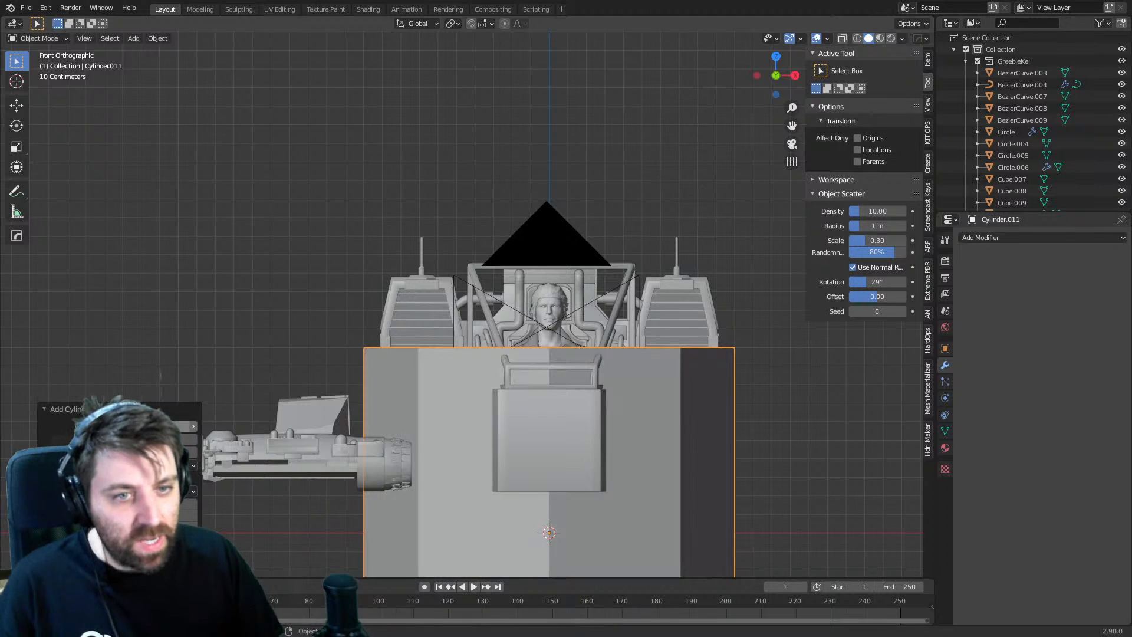
# - Shrink the new cylinder in Edit Mode, turn its octagonal cap toward the front, and place it over the backplate beside the pilot
pyautogui.press('Tab')
pyautogui.scroll(-2, 806, 490)
pyautogui.press('s')
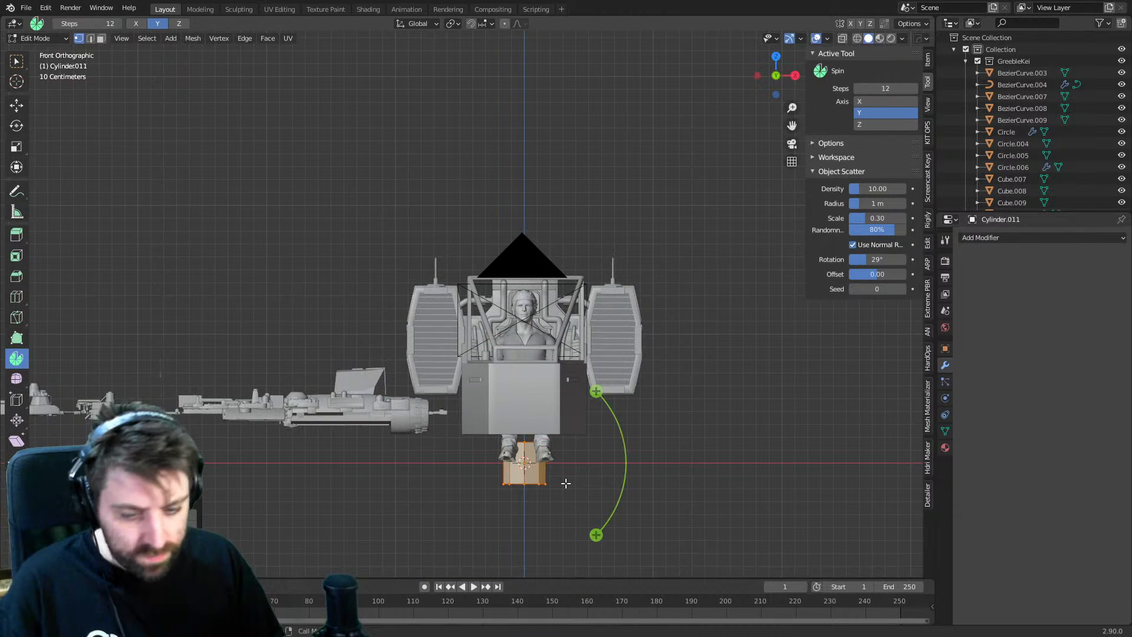
pyautogui.click(565, 481)
pyautogui.press('s')
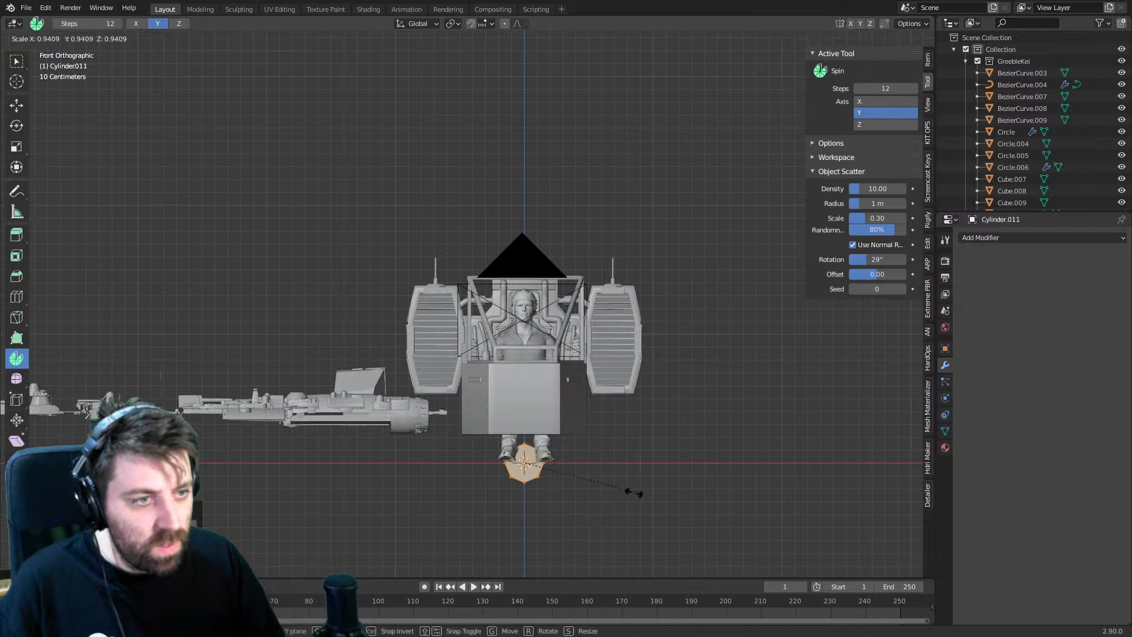
pyautogui.click(563, 481)
pyautogui.scroll(3, 548, 478)
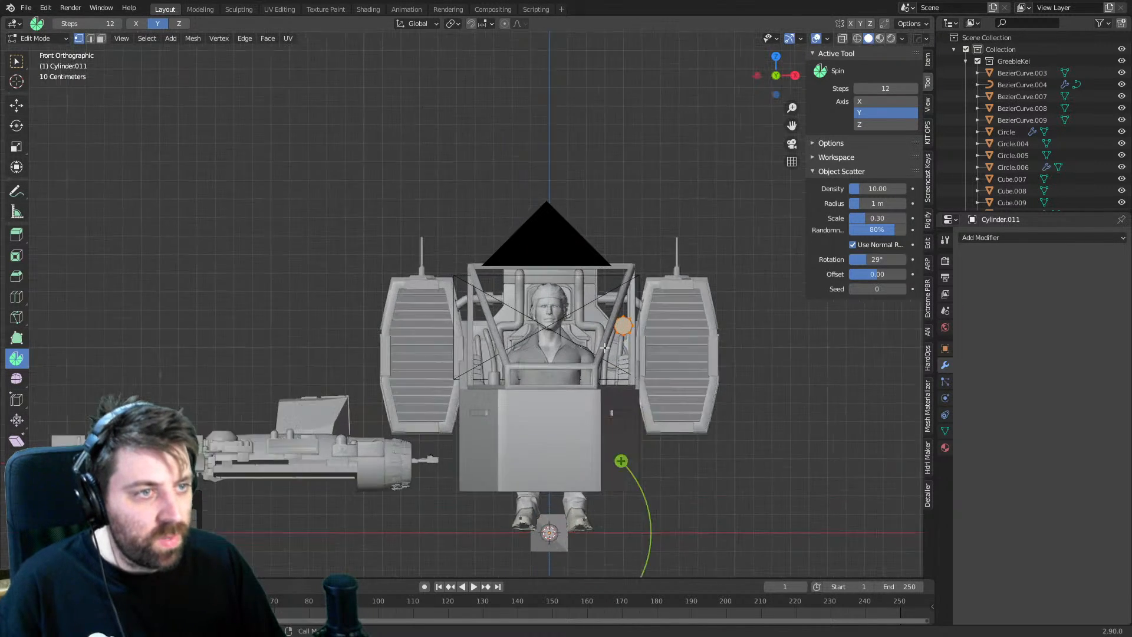
# - Scale the octagonal cylinder down to bolt size and position it near the rectangular panel's upper outer corner
pyautogui.scroll(3, 549, 478)
pyautogui.press('s')
pyautogui.click(349, 468)
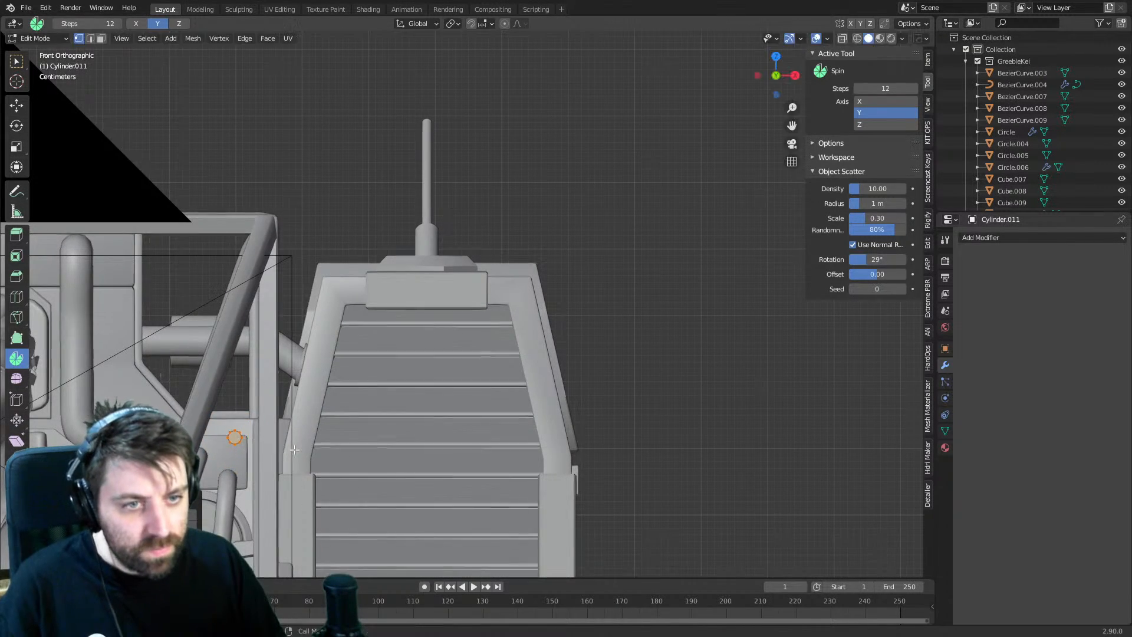
pyautogui.scroll(6, 508, 282)
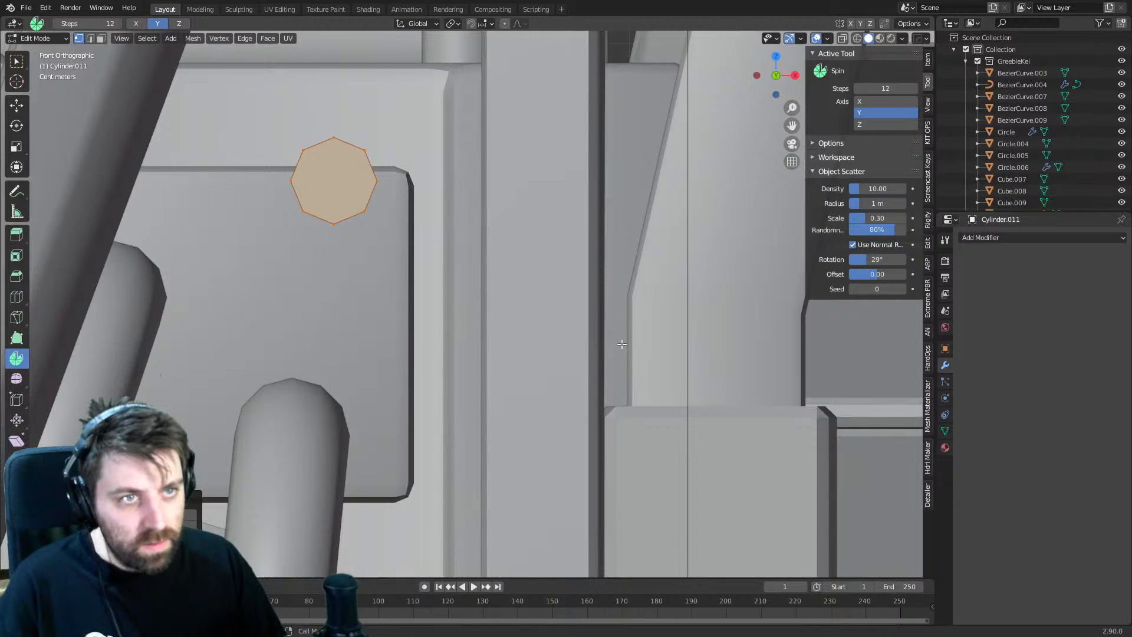
pyautogui.press('s')
pyautogui.click(460, 278)
pyautogui.moveTo(460, 278); pyautogui.dragTo(413, 372, button='middle')
pyautogui.scroll(-5, 428, 326)
pyautogui.scroll(-6, 440, 339)
pyautogui.scroll(4, 353, 378)
pyautogui.press('e')
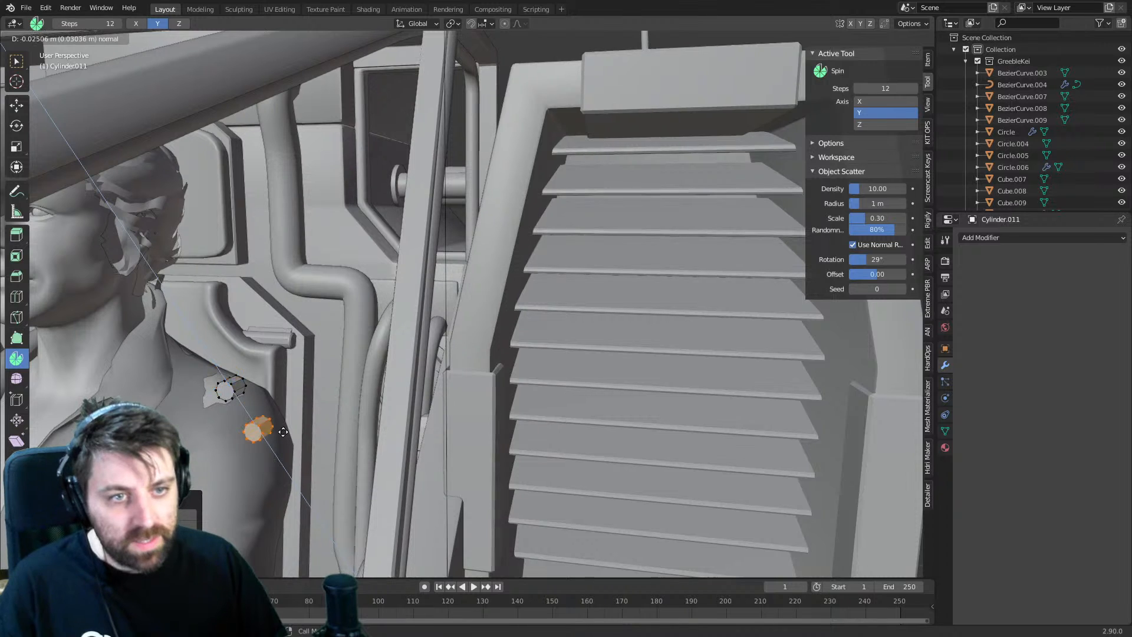
pyautogui.rightClick(283, 431)
pyautogui.hotkey('ctrl', 'z')
# - Switch to the Select Box tool and bevel the edges of the small cylinder's front face
pyautogui.press('w')
pyautogui.press('e')
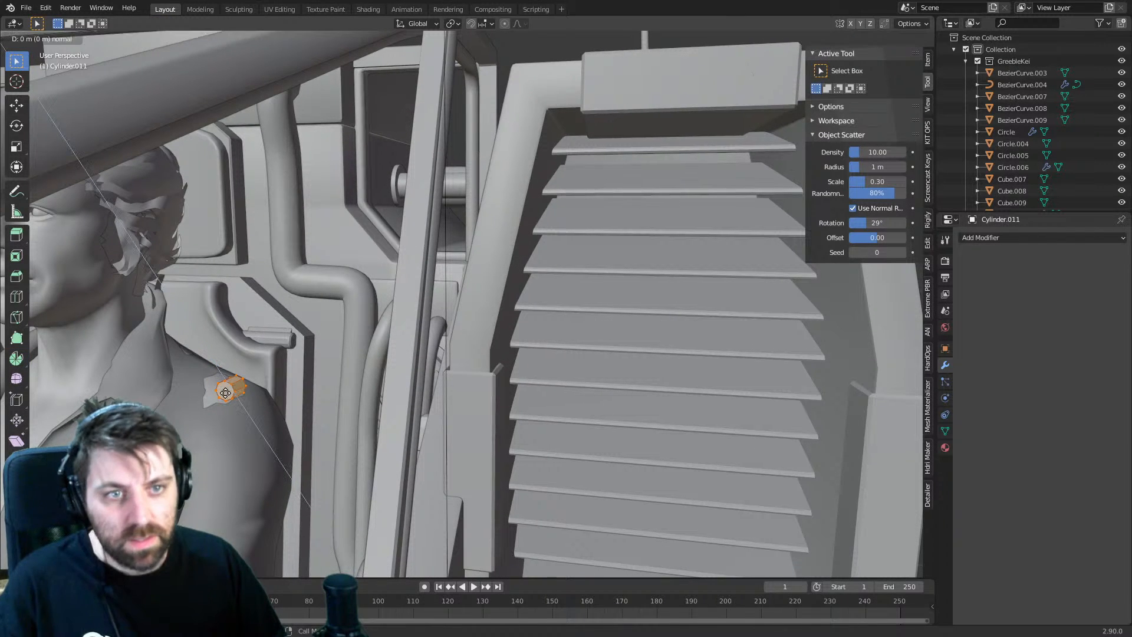
pyautogui.press('Return')
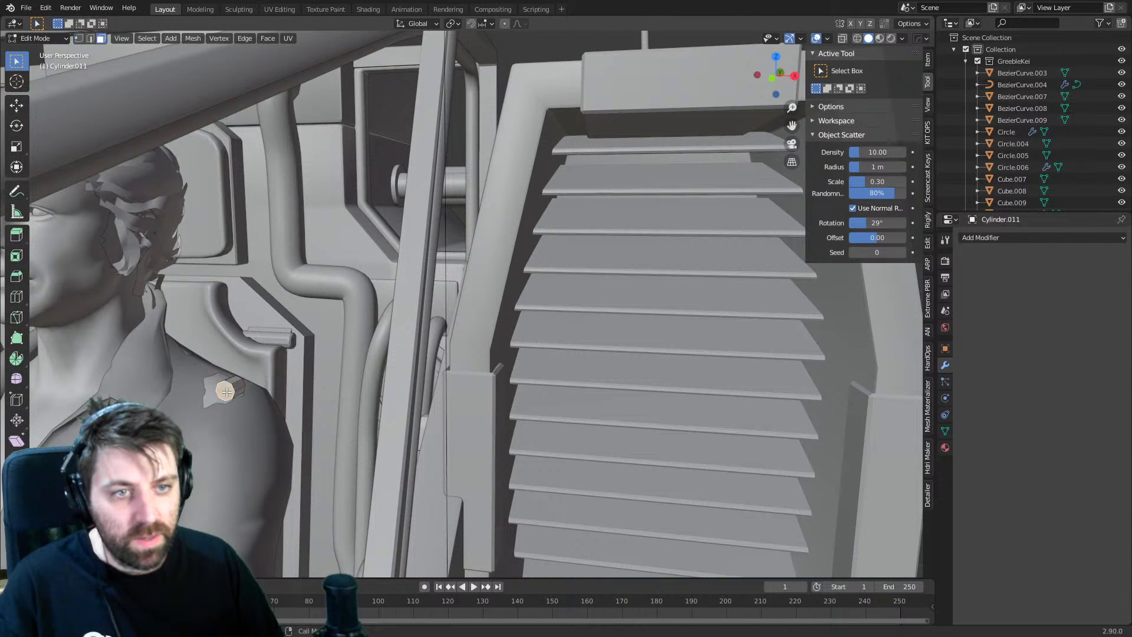
pyautogui.hotkey('ctrl', 'b')
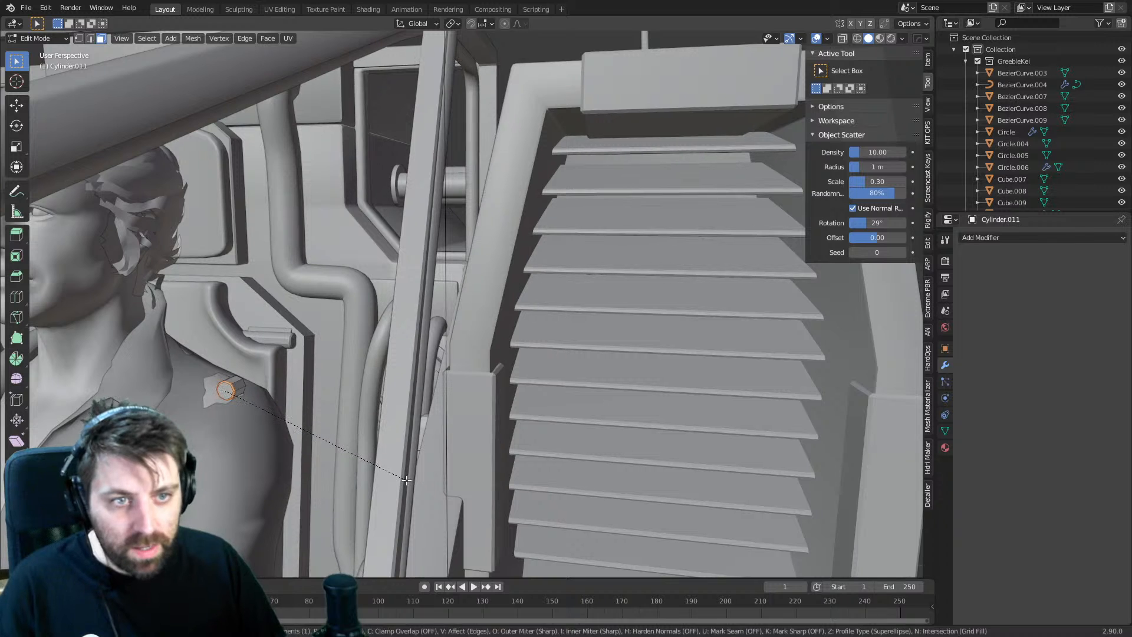
pyautogui.click(412, 480)
pyautogui.moveTo(313, 434); pyautogui.dragTo(289, 429, button='middle')
# - Select the entire linked bolt cylinder and flatten it along the Y axis
pyautogui.hotkey('ctrl', 'l')
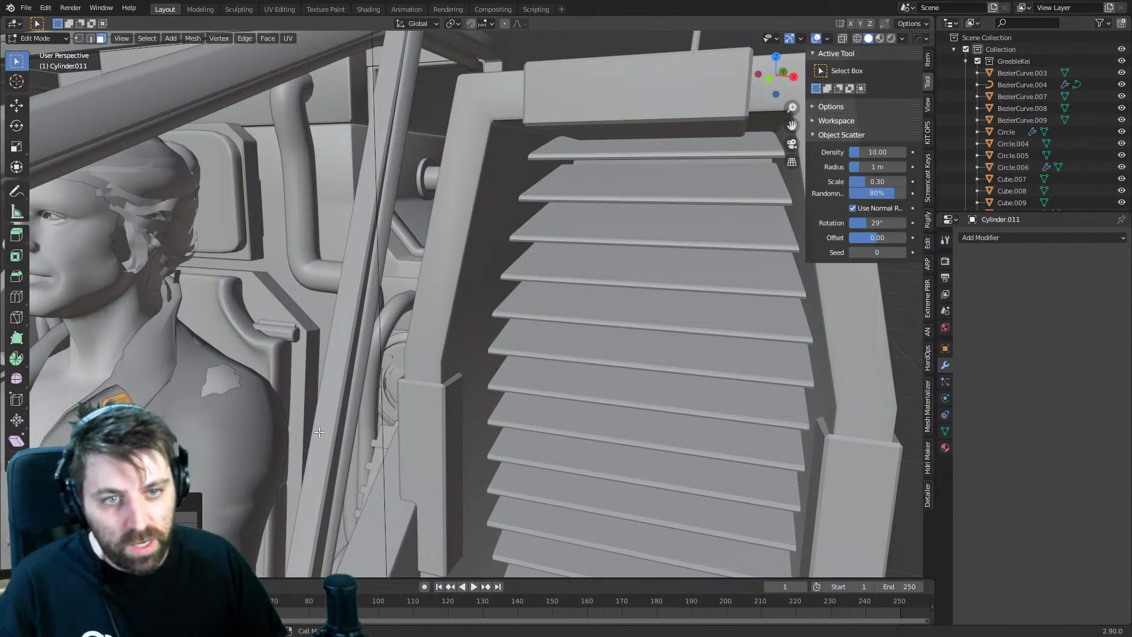
pyautogui.press('s')
pyautogui.press('x')
pyautogui.press('y')
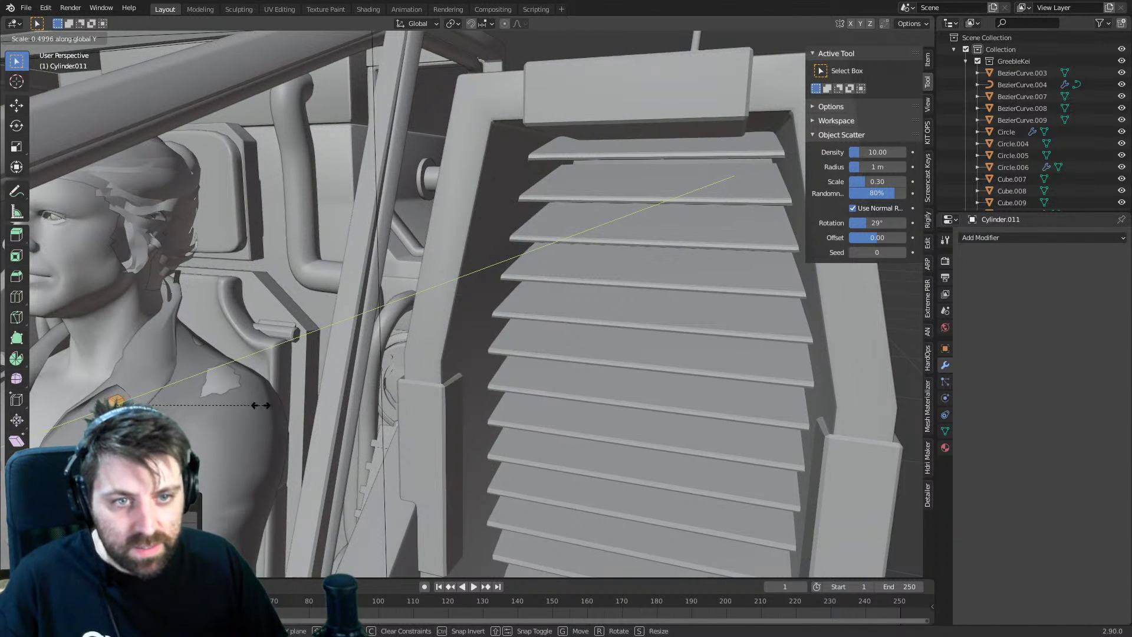
pyautogui.click(184, 416)
# - Set the snapping target to Face for placing the bolt on the panel
pyautogui.moveTo(185, 415); pyautogui.dragTo(388, 382, button='middle')
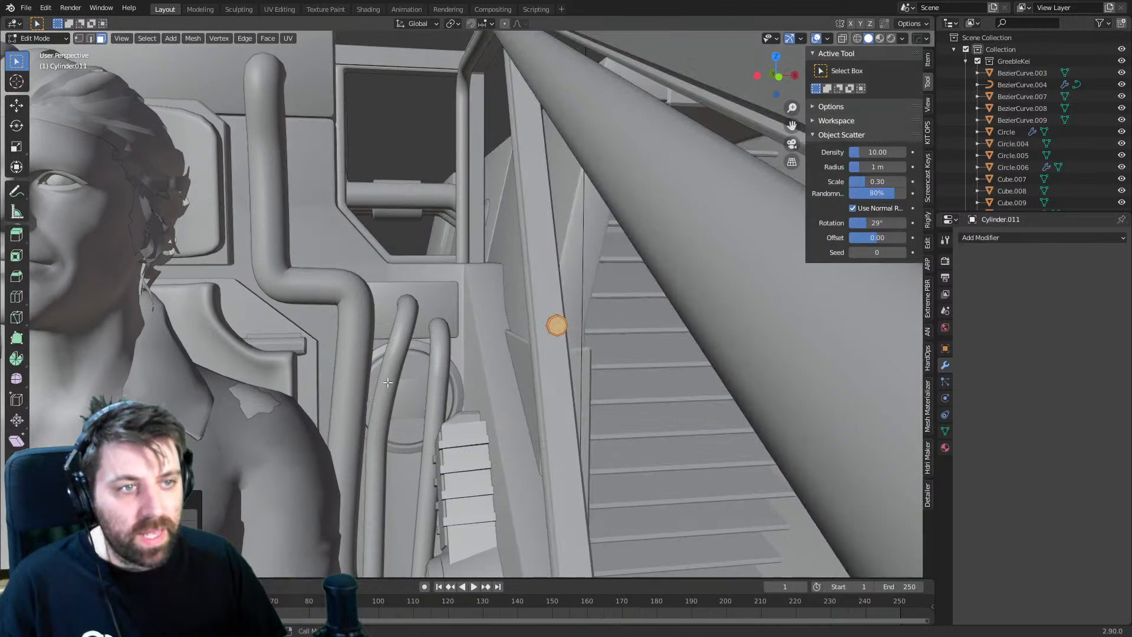
pyautogui.click(492, 24)
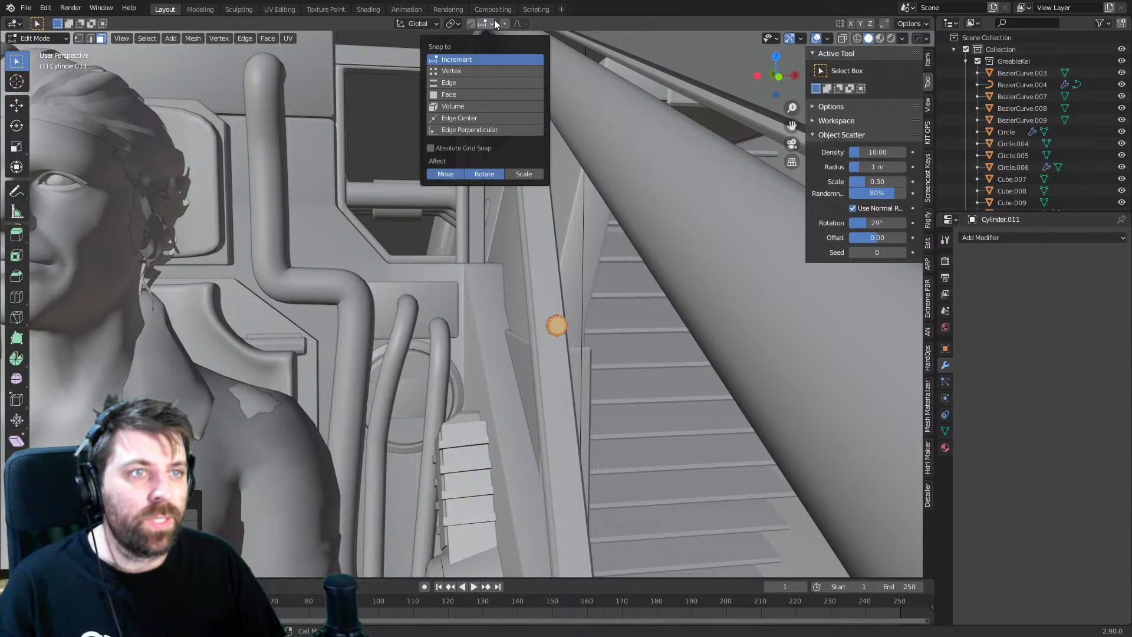
pyautogui.click(470, 94)
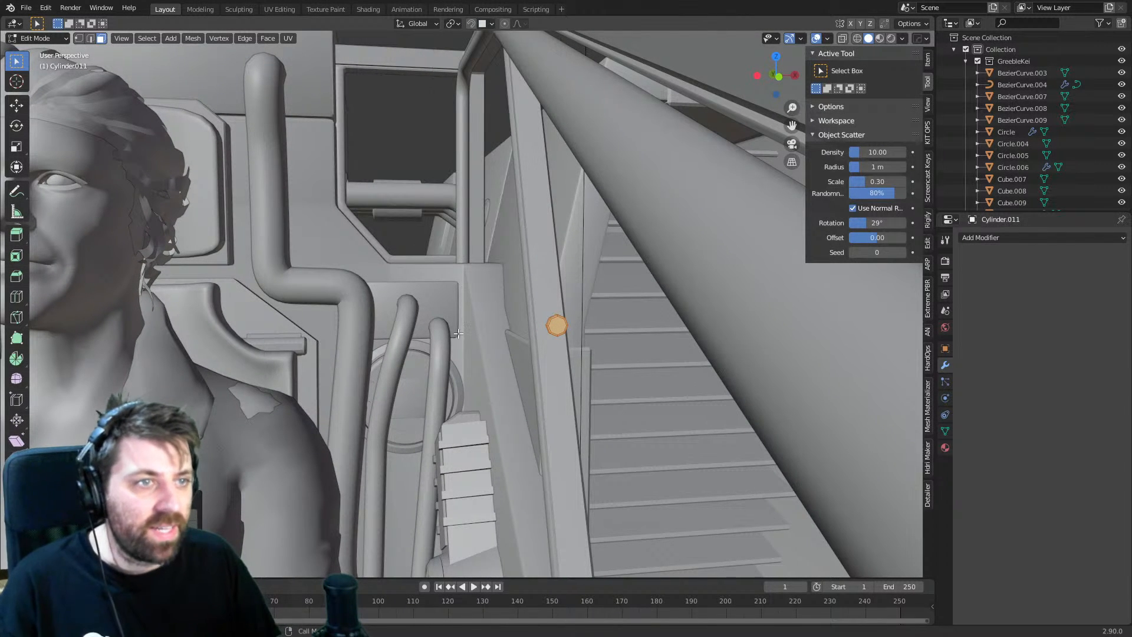
# - Try to snap the bolt onto the rectangular panel's upper outer corner and check its placement in wireframe shading
pyautogui.press('Tab')
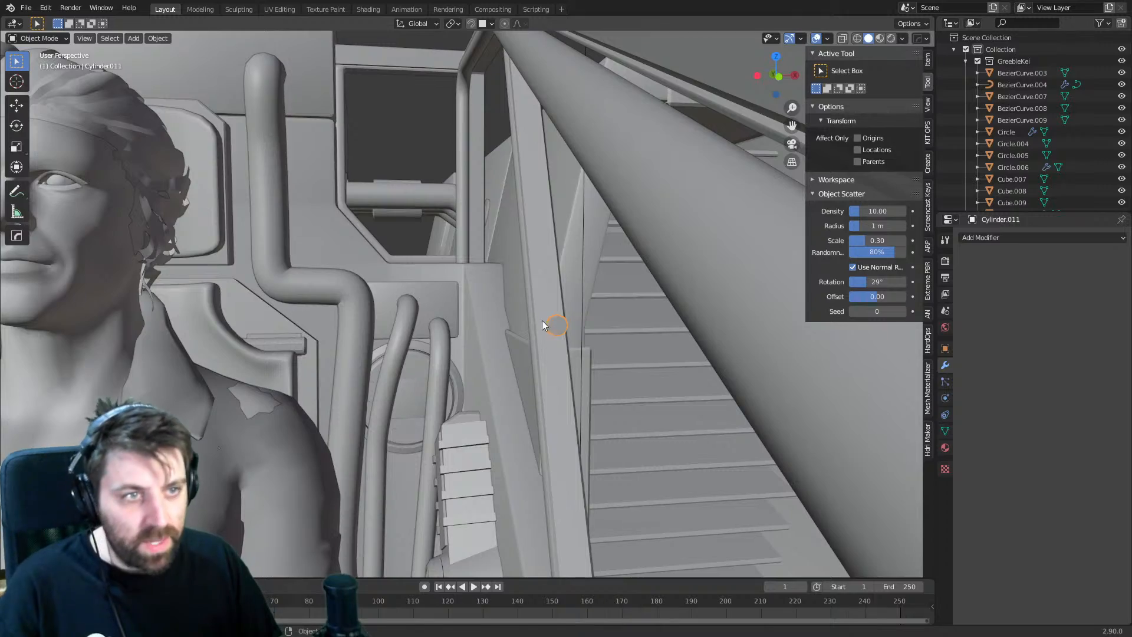
pyautogui.press('g')
pyautogui.press('x')
pyautogui.press('y')
pyautogui.keyDown('ctrl'); pyautogui.click(447, 295); pyautogui.keyUp('ctrl')
pyautogui.scroll(4, 447, 306)
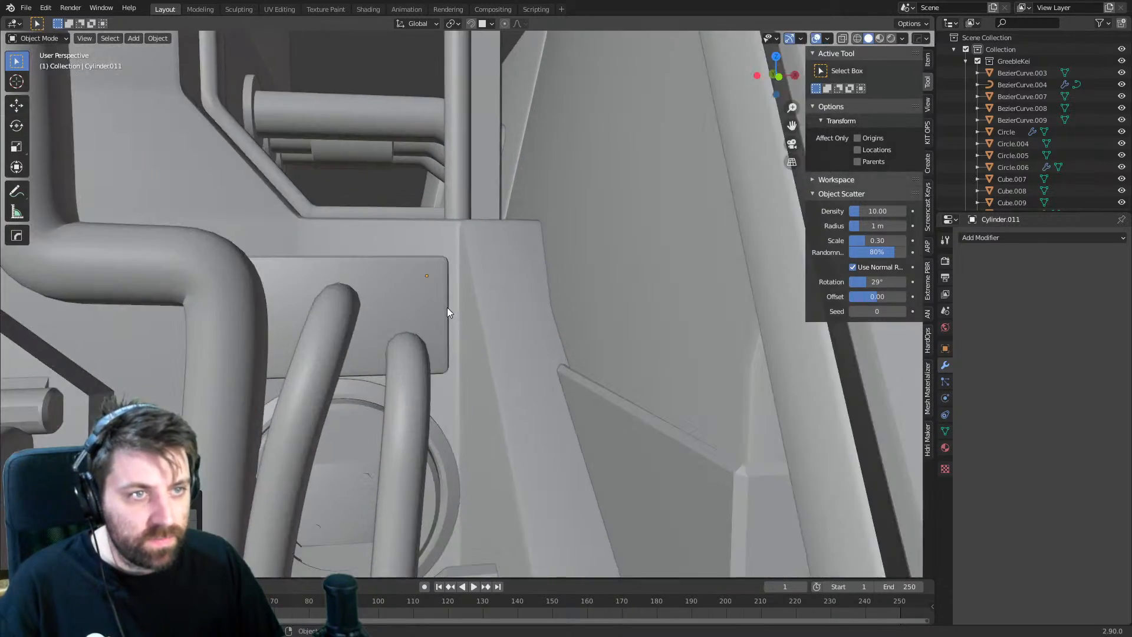
pyautogui.moveTo(447, 307); pyautogui.dragTo(523, 330, button='middle')
pyautogui.press('z')
pyautogui.click(458, 302)
pyautogui.moveTo(458, 302); pyautogui.dragTo(477, 272, button='middle')
pyautogui.scroll(-4, 434, 318)
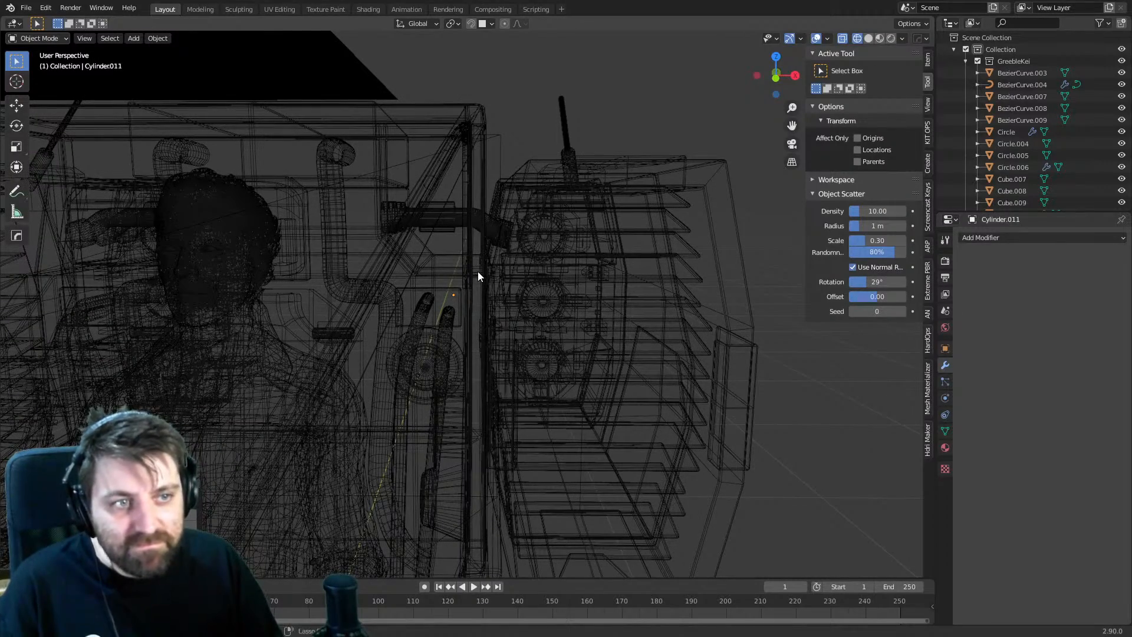
pyautogui.click(438, 340)
pyautogui.press('z')
pyautogui.moveTo(441, 335); pyautogui.dragTo(574, 365, button='middle')
pyautogui.click(516, 342)
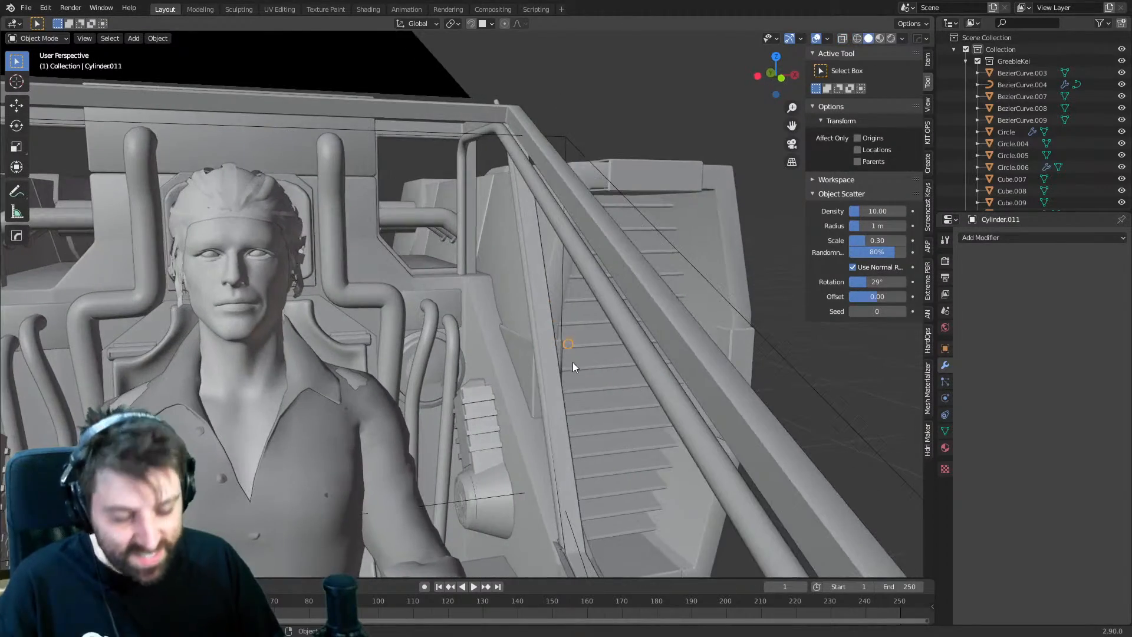
# - Try again to snap the bolt onto the panel behind the hoses and examine where its origin sits
pyautogui.press('g')
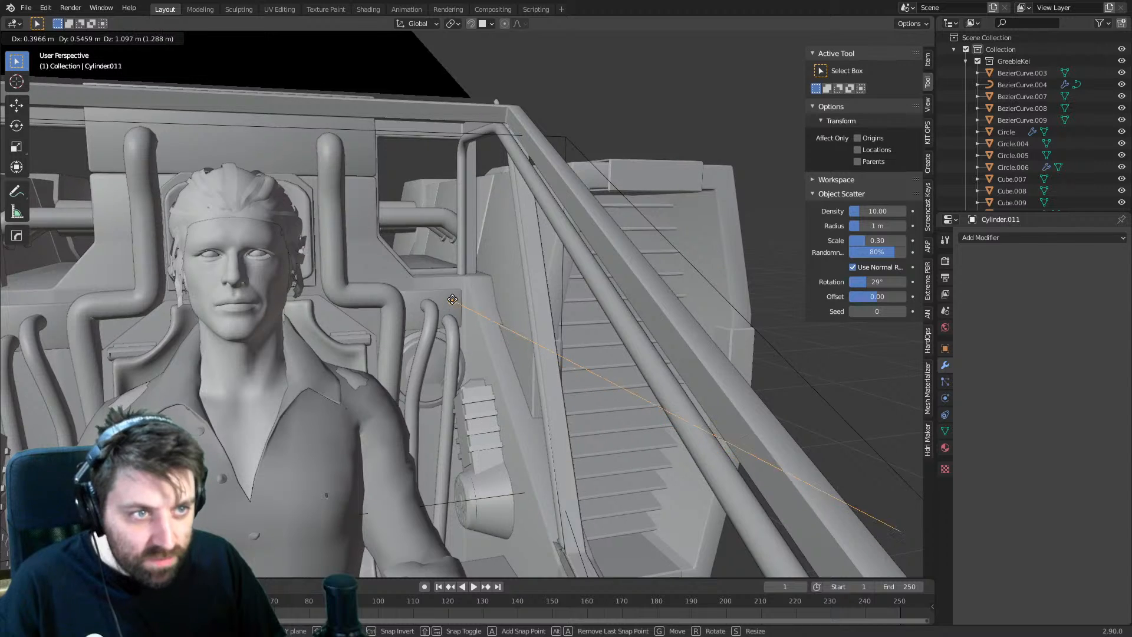
pyautogui.click(454, 304)
pyautogui.scroll(4, 464, 329)
pyautogui.scroll(-12, 464, 329)
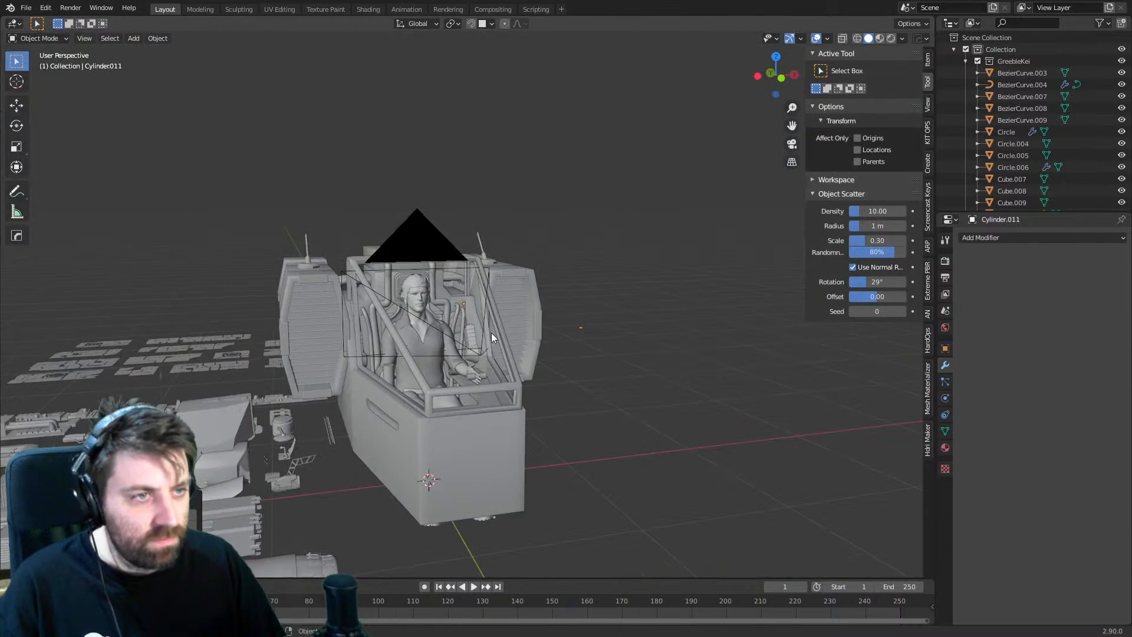
pyautogui.moveTo(491, 332); pyautogui.dragTo(461, 343, button='middle')
pyautogui.scroll(4, 461, 344)
pyautogui.press('Tab')
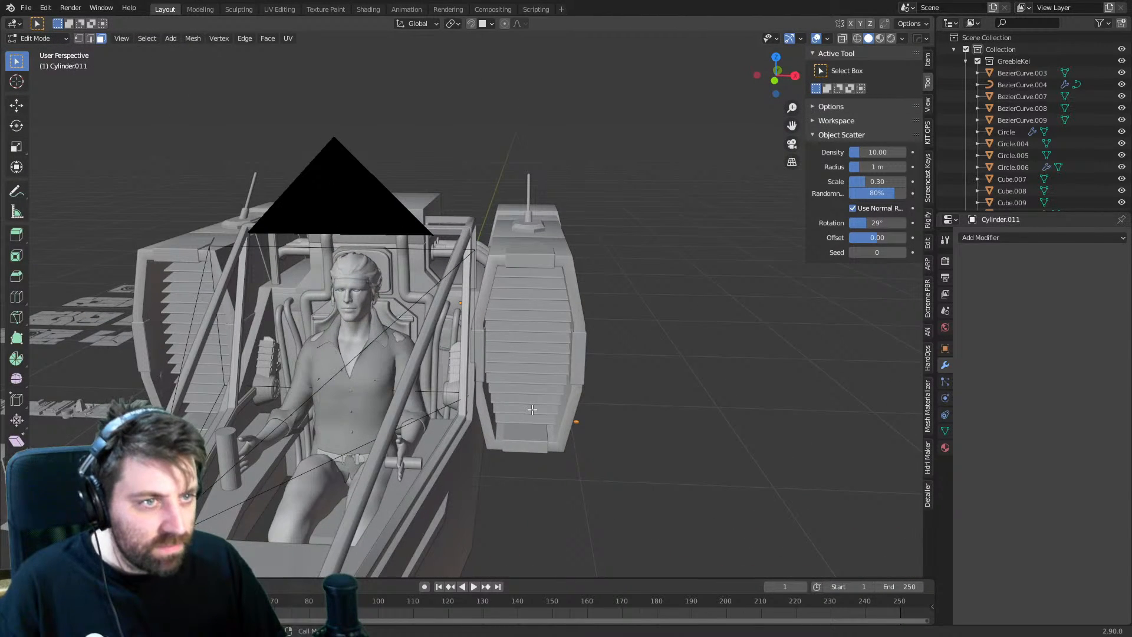
pyautogui.press('Tab')
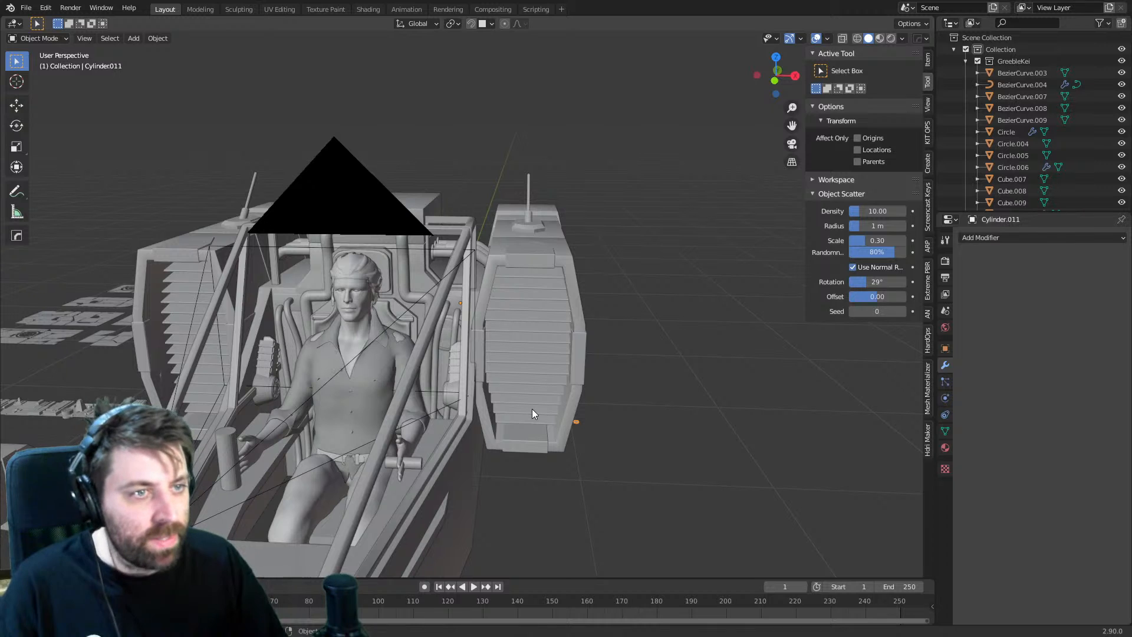
pyautogui.press('Tab')
pyautogui.press('Tab')
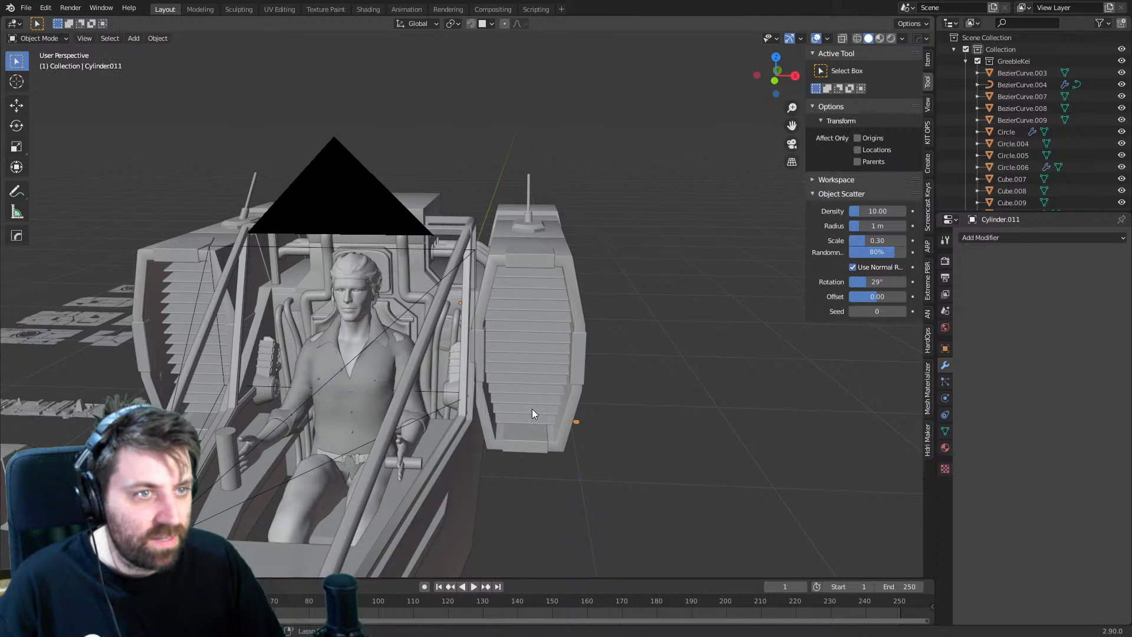
pyautogui.scroll(4, 457, 396)
pyautogui.scroll(-5, 466, 395)
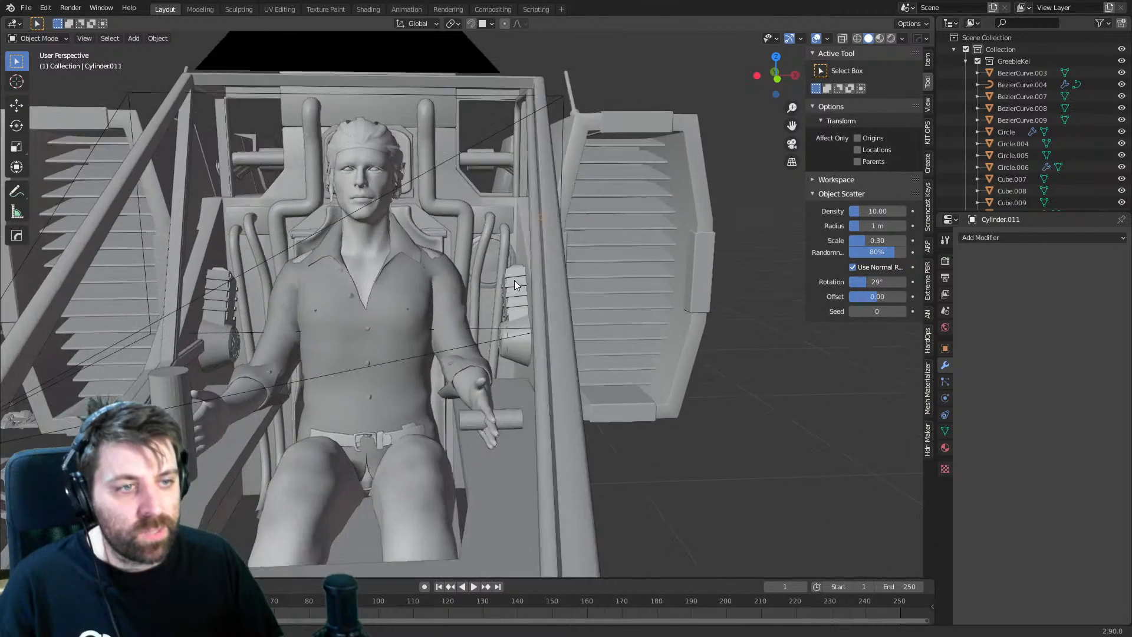
pyautogui.scroll(5, 482, 304)
pyautogui.keyDown('shift'); pyautogui.moveTo(481, 303); pyautogui.dragTo(486, 376, button='middle'); pyautogui.keyUp('shift')
# - Set the bolt's origin to its geometry and apply its scale
pyautogui.press('Tab')
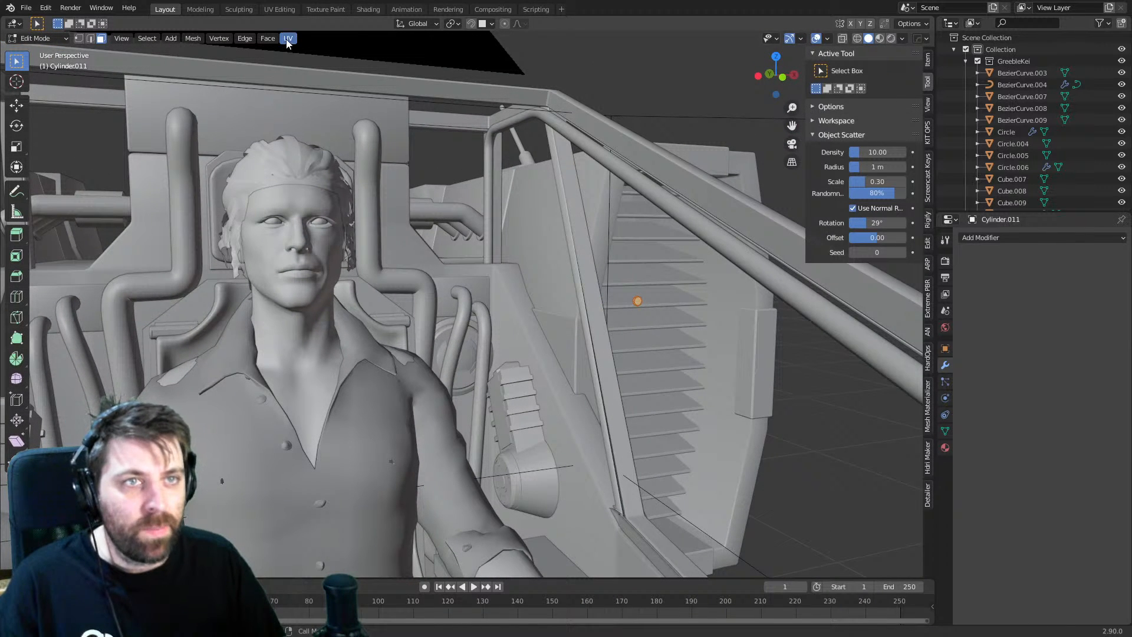
pyautogui.press('Tab')
pyautogui.click(158, 38)
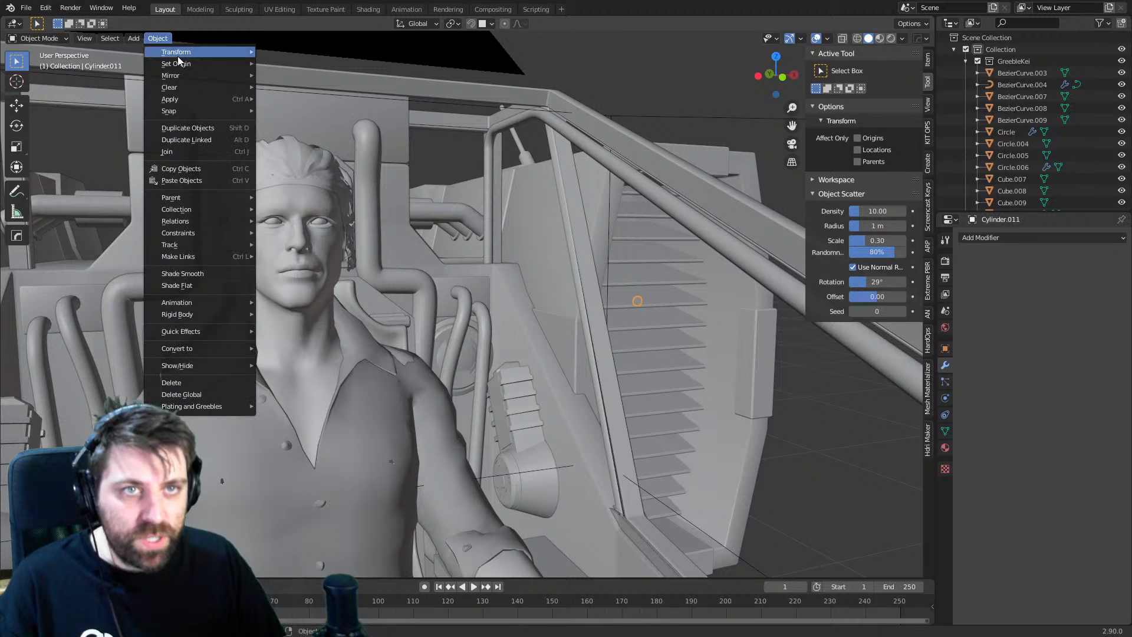
pyautogui.moveTo(183, 63)
pyautogui.click(305, 76)
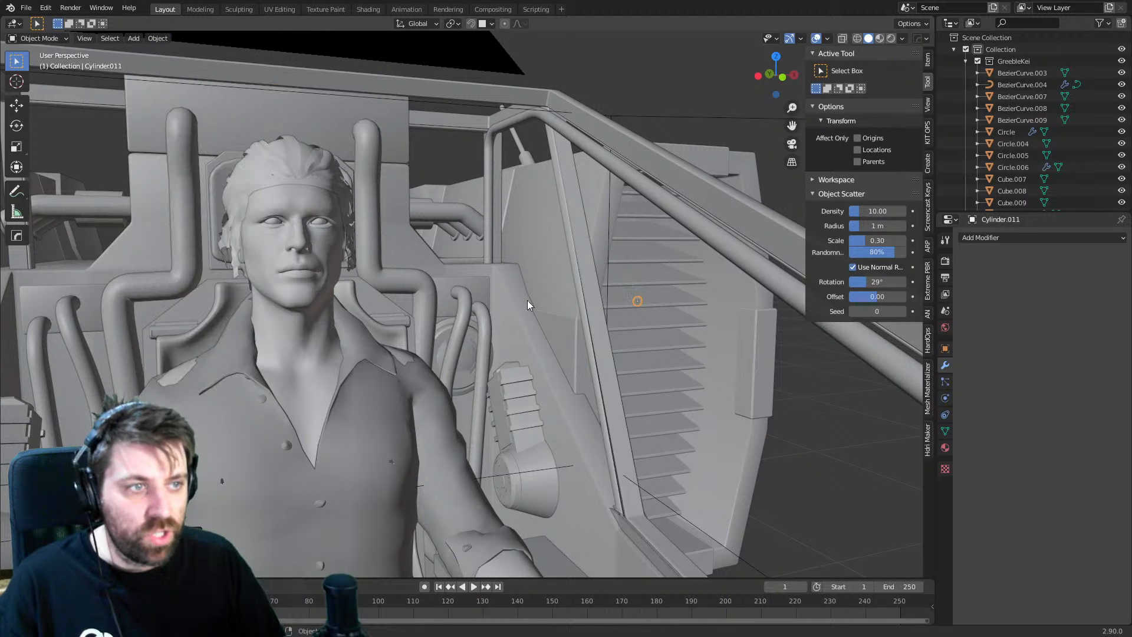
pyautogui.scroll(2, 589, 319)
pyautogui.hotkey('ctrl', 'a')
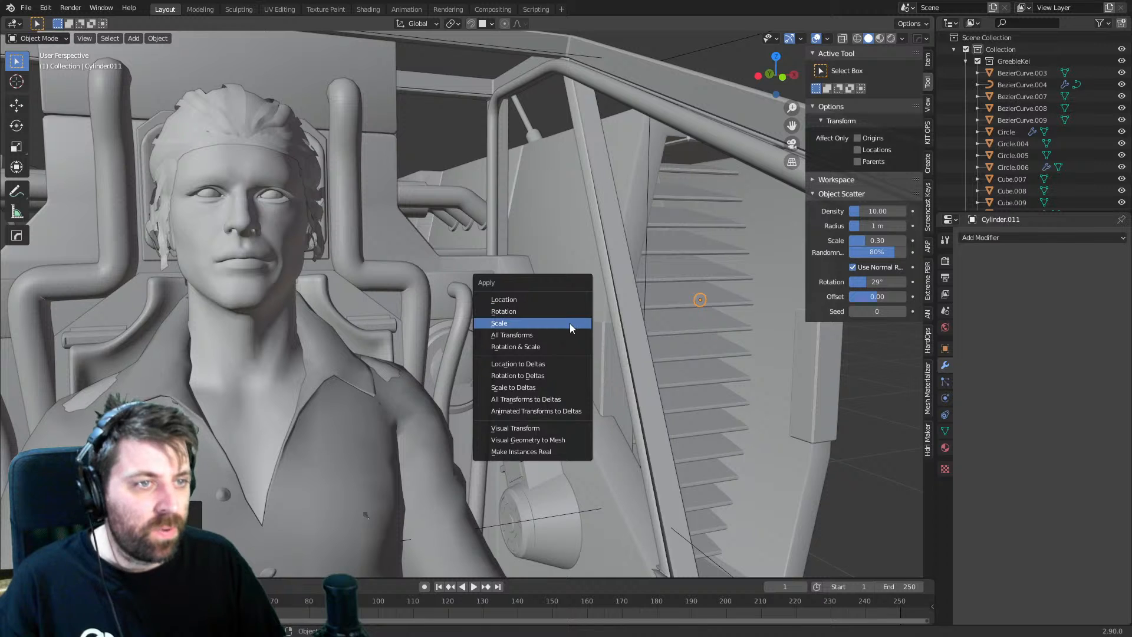
pyautogui.click(570, 323)
# - Snap the bolt onto the panel's face near the upper outer corner and turn it to face forward
pyautogui.press('g')
pyautogui.press('x')
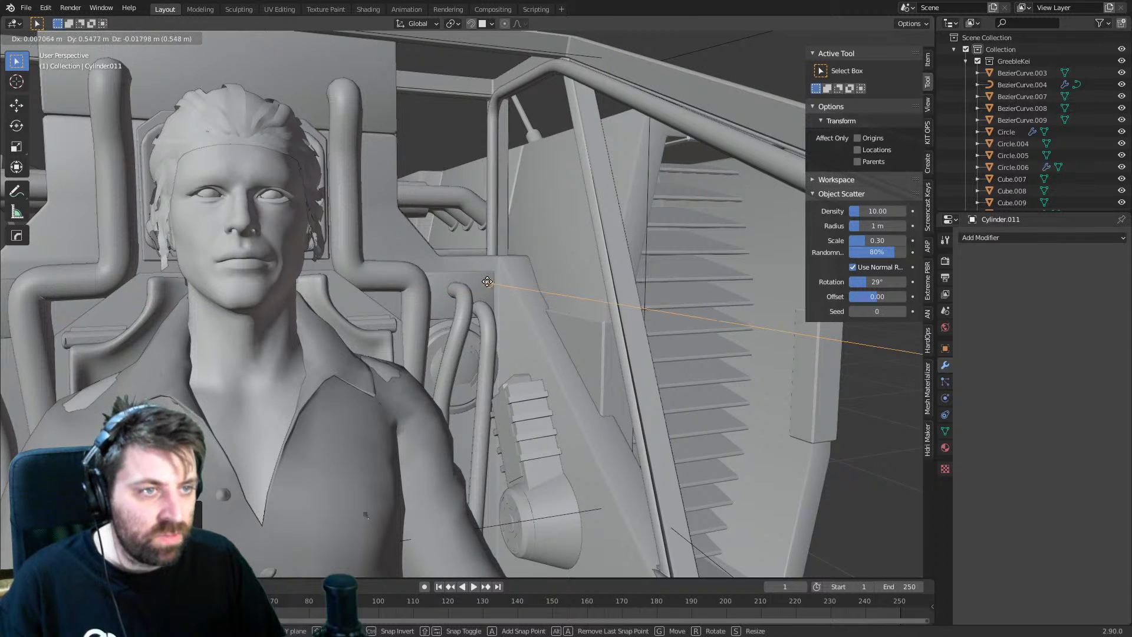
pyautogui.click(494, 305)
pyautogui.scroll(2, 494, 306)
pyautogui.scroll(2, 487, 336)
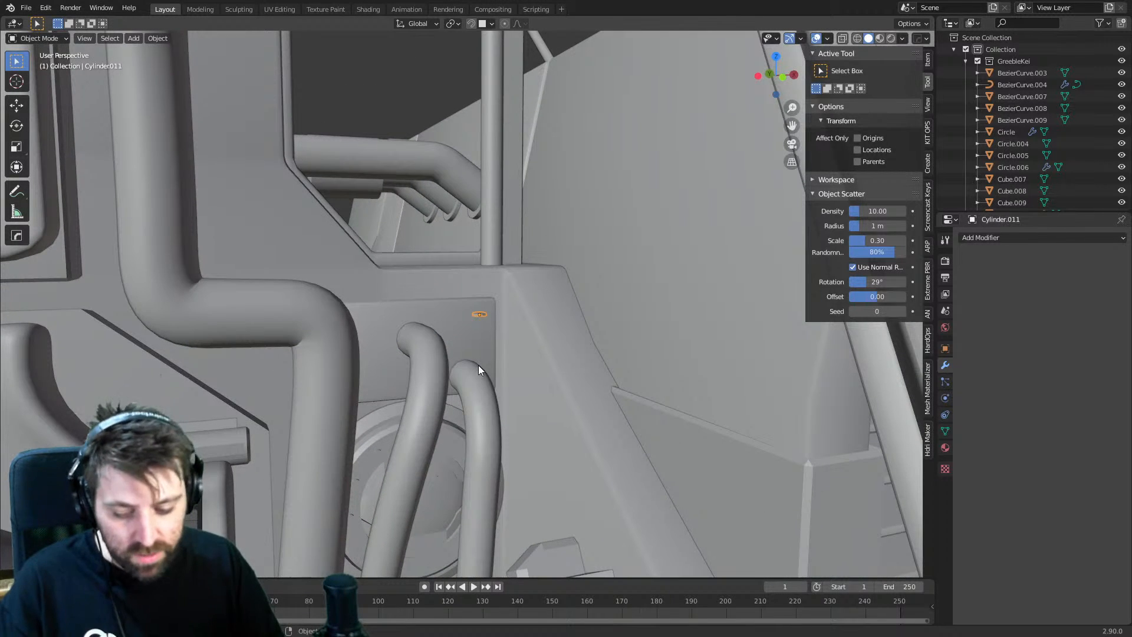
pyautogui.moveTo(479, 371)
pyautogui.mouseDown(button='middle')
pyautogui.moveTo(479, 345)
pyautogui.moveTo(479, 371)
pyautogui.mouseUp(button='middle')
pyautogui.scroll(2, 479, 370)
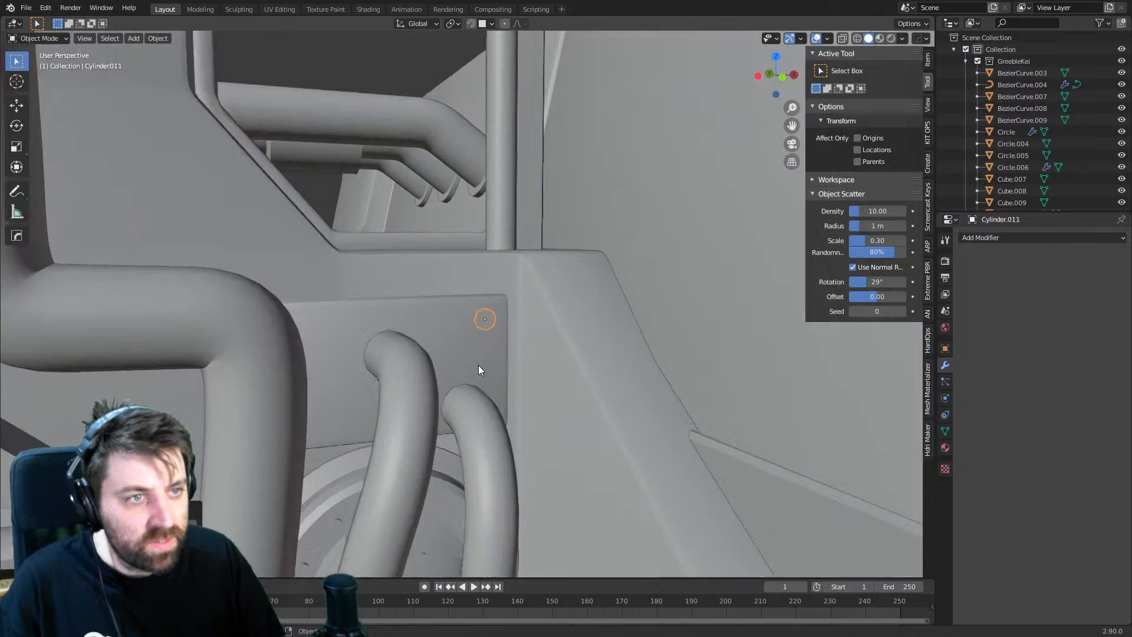
pyautogui.scroll(5, 478, 369)
# - Rotate the bolt's mesh 180° about the global Z axis and thicken it along its depth
pyautogui.press('Tab')
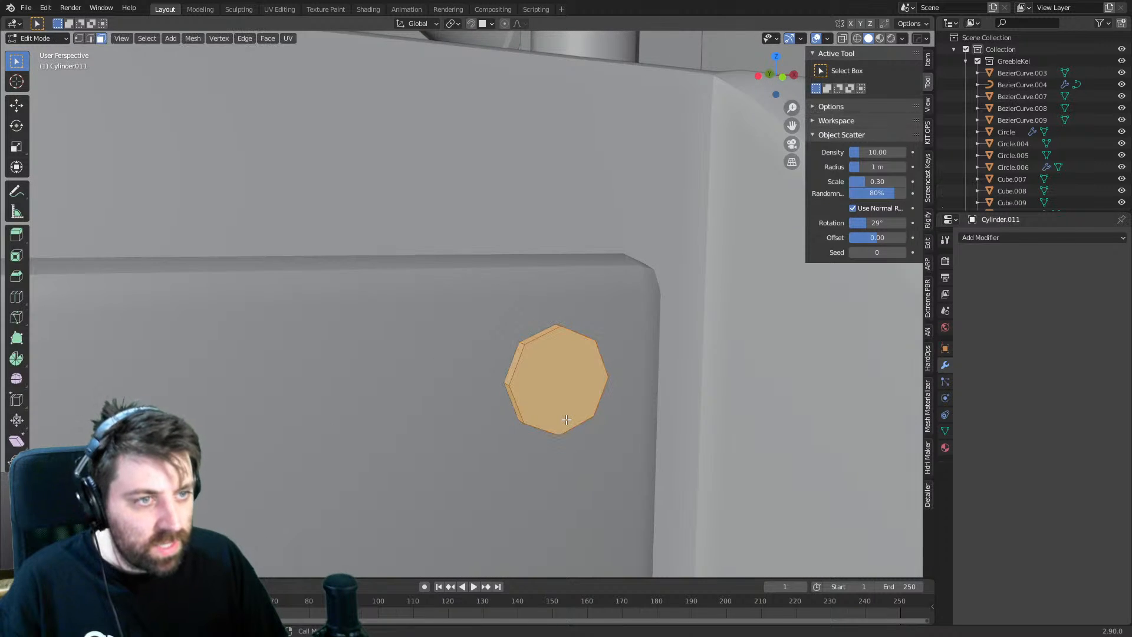
pyautogui.press('i')
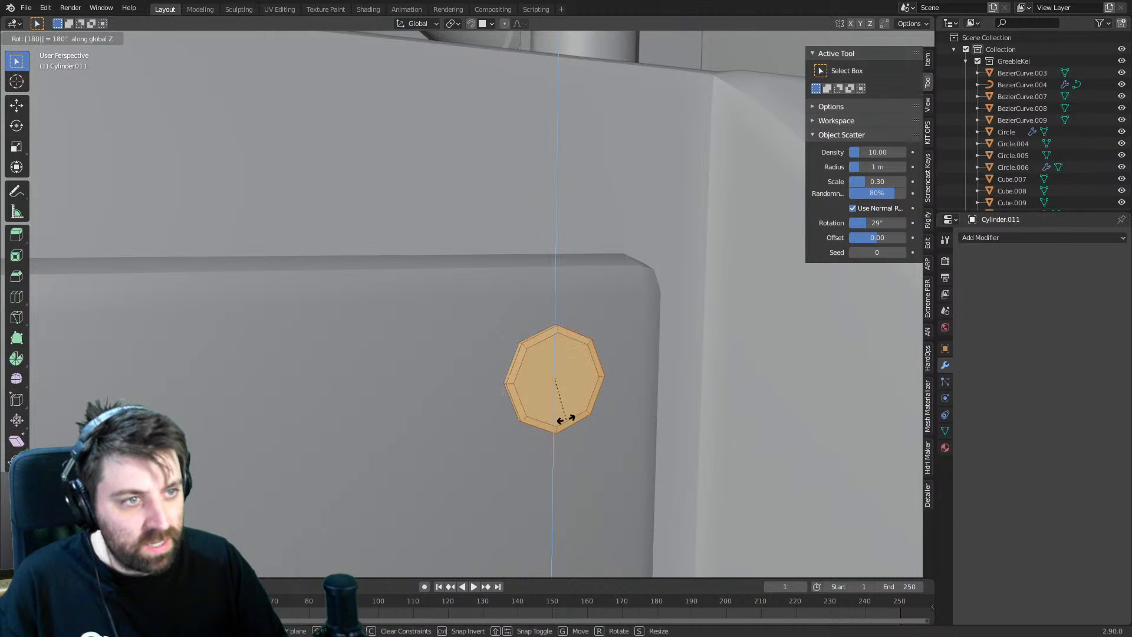
pyautogui.click(566, 420)
pyautogui.press('s')
pyautogui.press('x')
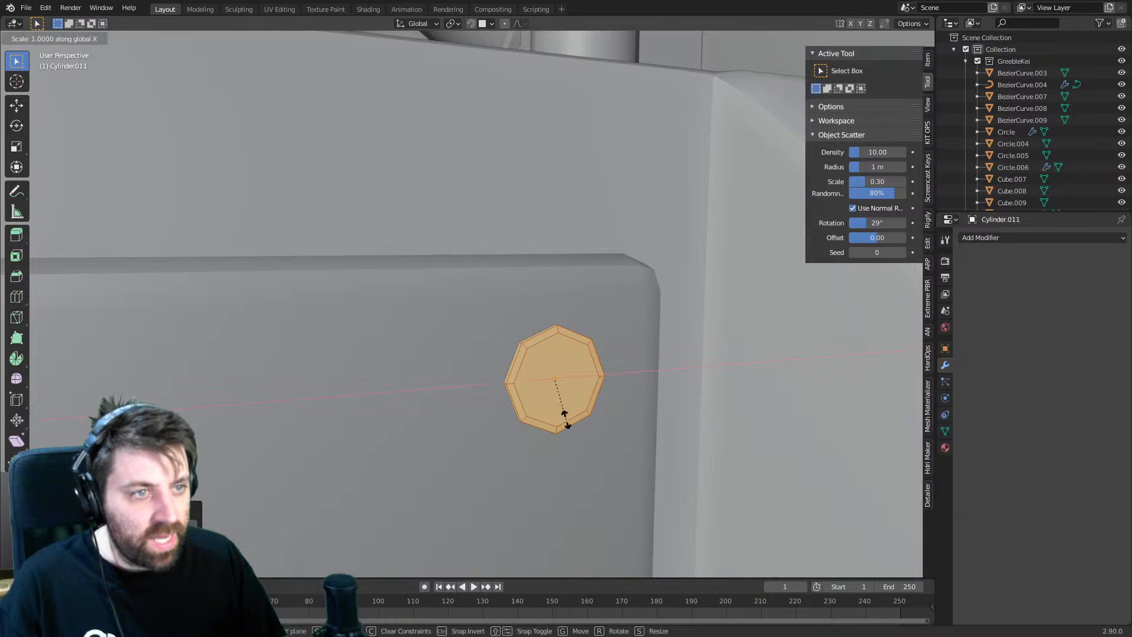
pyautogui.click(632, 487)
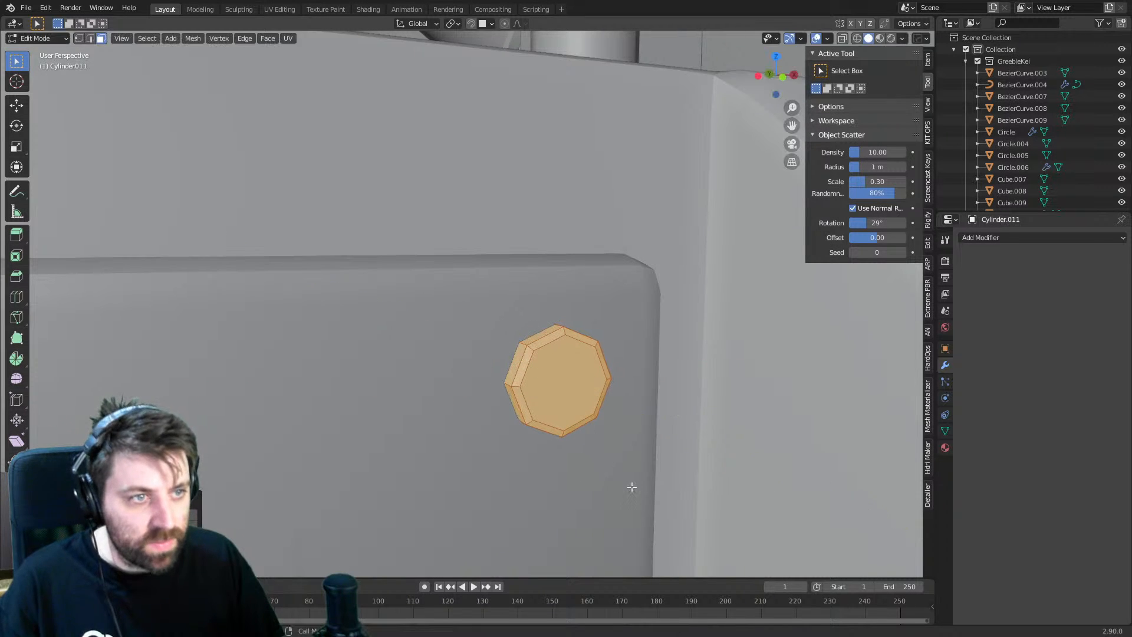
pyautogui.press('Tab')
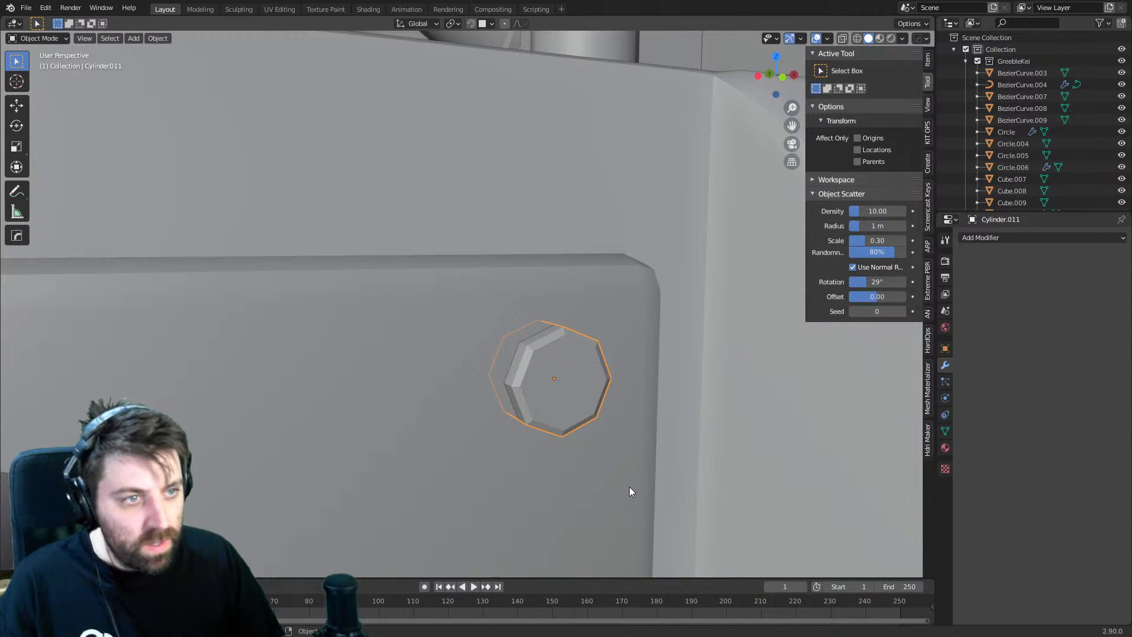
# - Try to duplicate the bolt to the panel's lower outer corner in front view
pyautogui.press('KP_3')
pyautogui.press('KP_1')
pyautogui.scroll(-5, 629, 486)
pyautogui.keyDown('shift'); pyautogui.moveTo(465, 412); pyautogui.dragTo(621, 360, button='middle'); pyautogui.keyUp('shift')
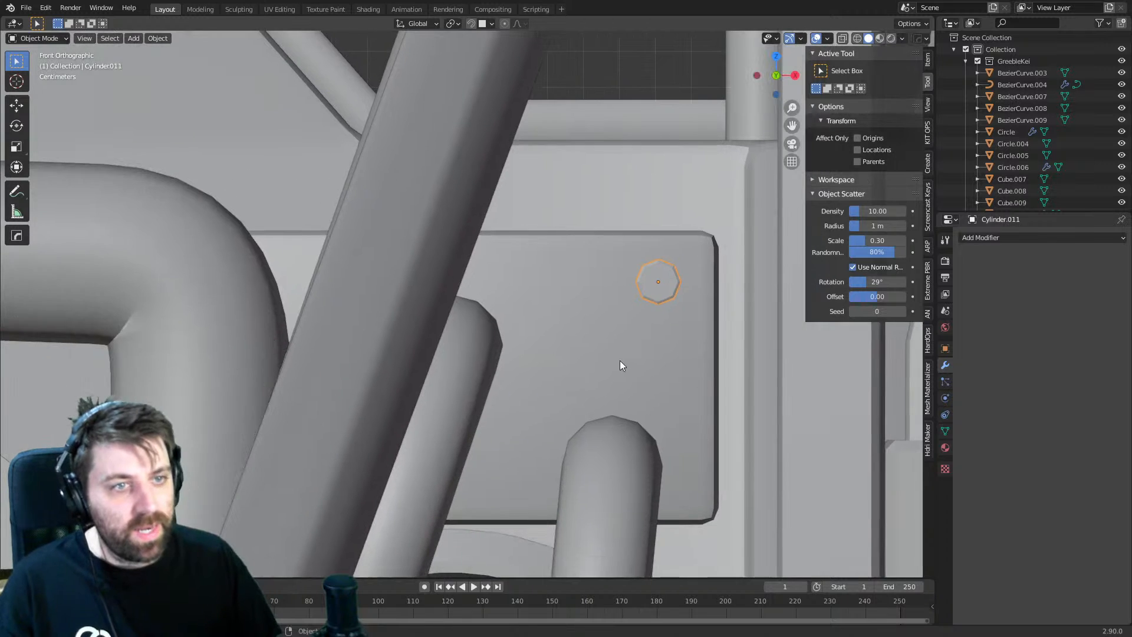
pyautogui.scroll(-1, 620, 366)
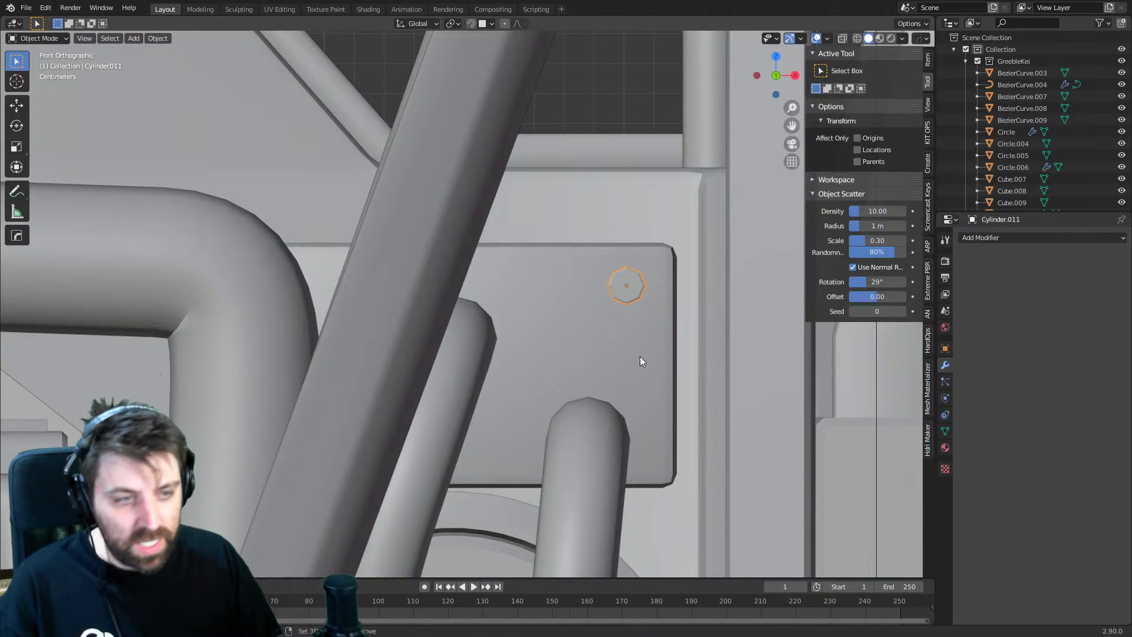
pyautogui.hotkey('shift', 'd')
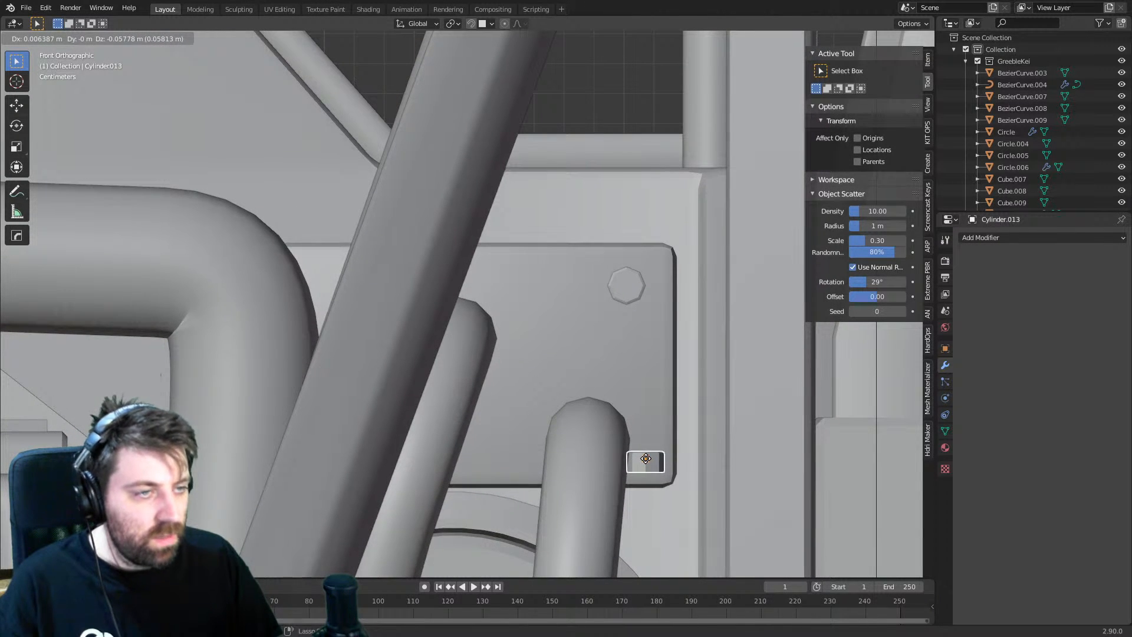
pyautogui.press('Escape')
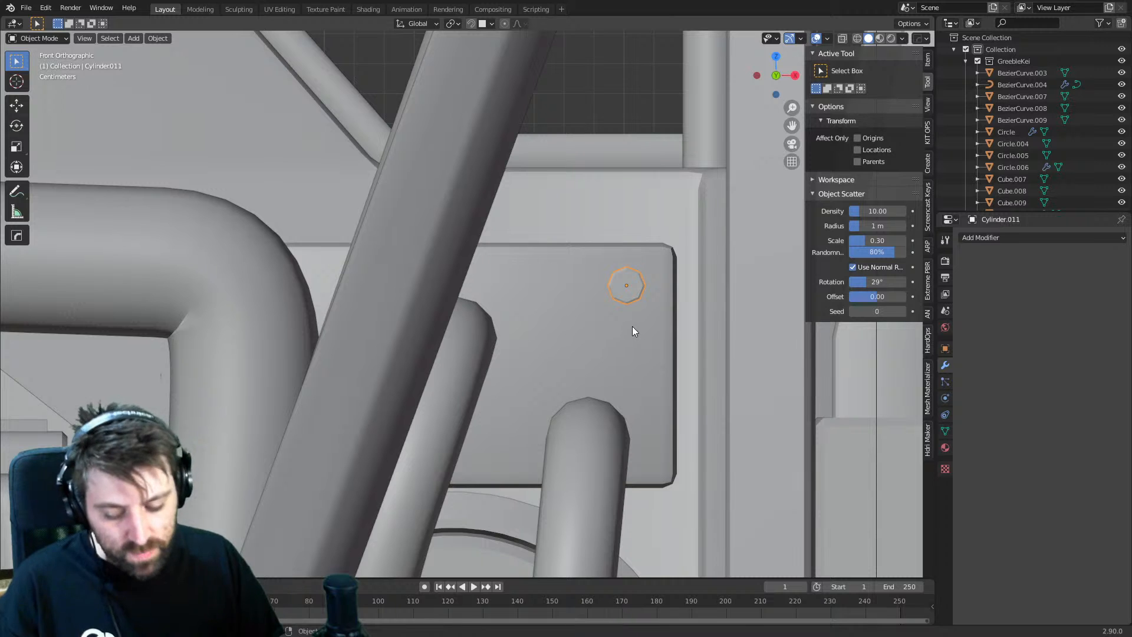
# - Apply the bolt's transform and test moving it without keeping the move
pyautogui.hotkey('ctrl', 'a')
pyautogui.click(621, 314)
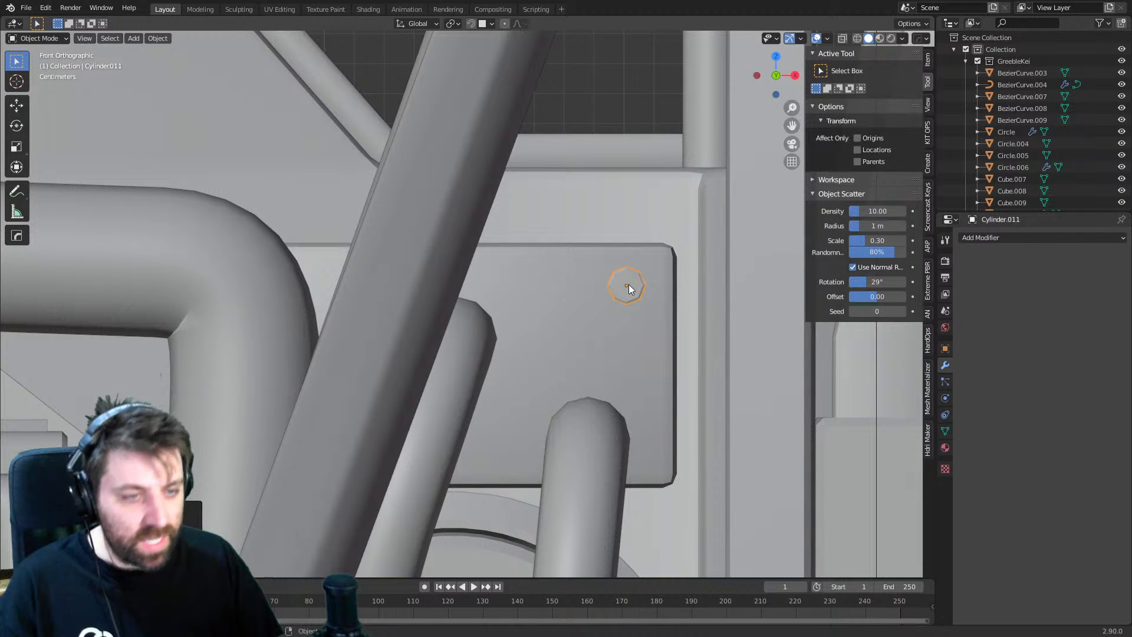
pyautogui.press('g')
pyautogui.press('Escape')
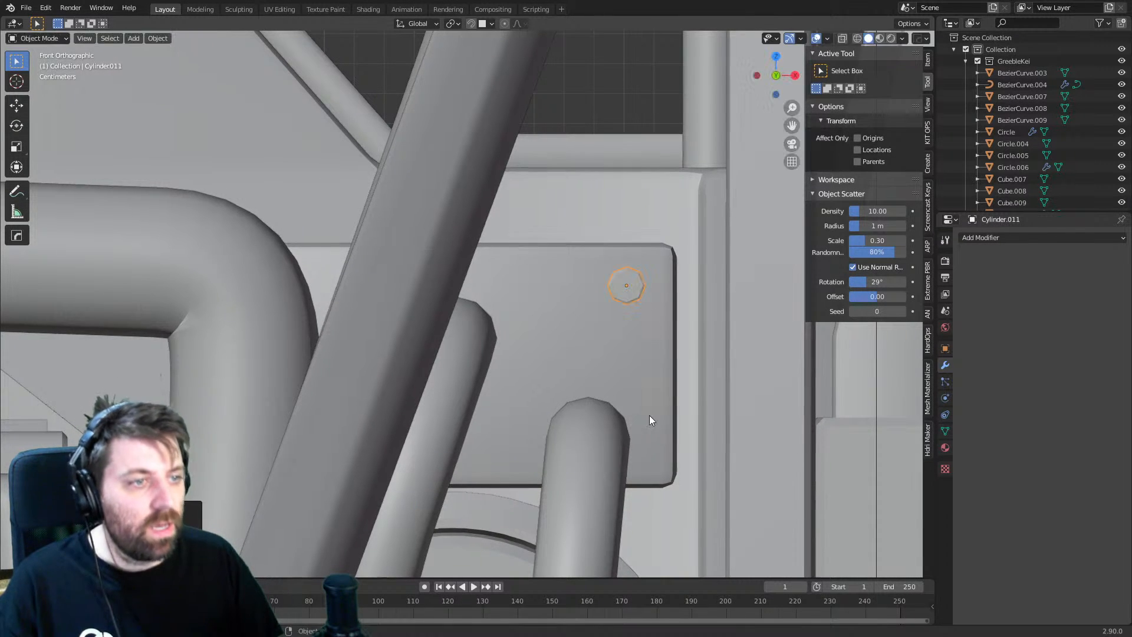
pyautogui.scroll(-3, 608, 315)
pyautogui.click(514, 348)
pyautogui.moveTo(513, 349); pyautogui.dragTo(561, 361, button='middle')
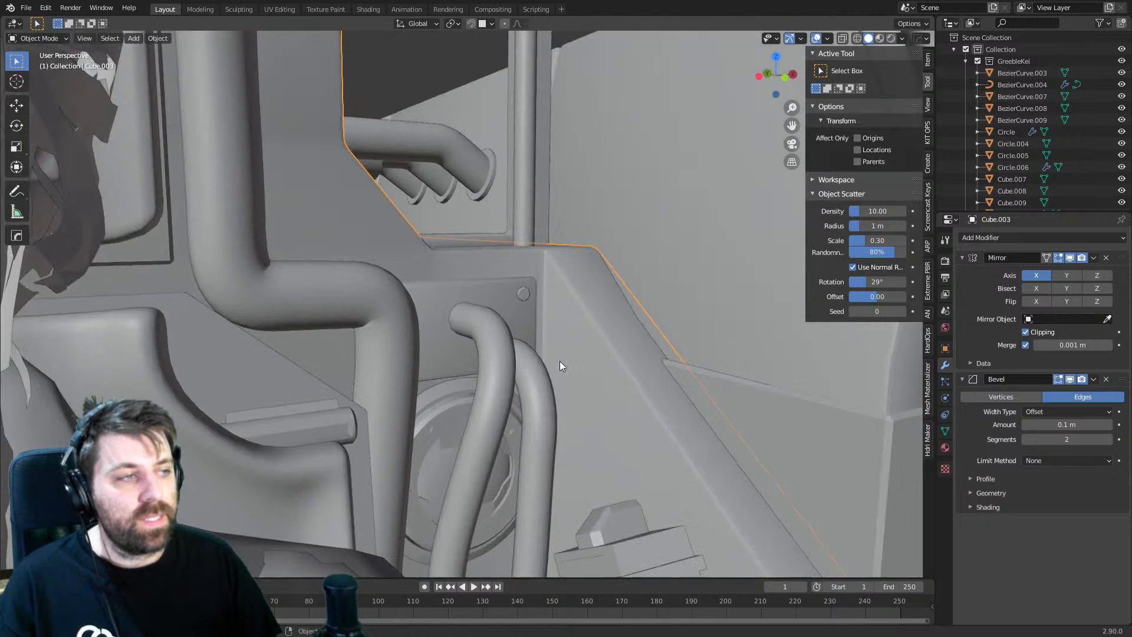
pyautogui.click(926, 106)
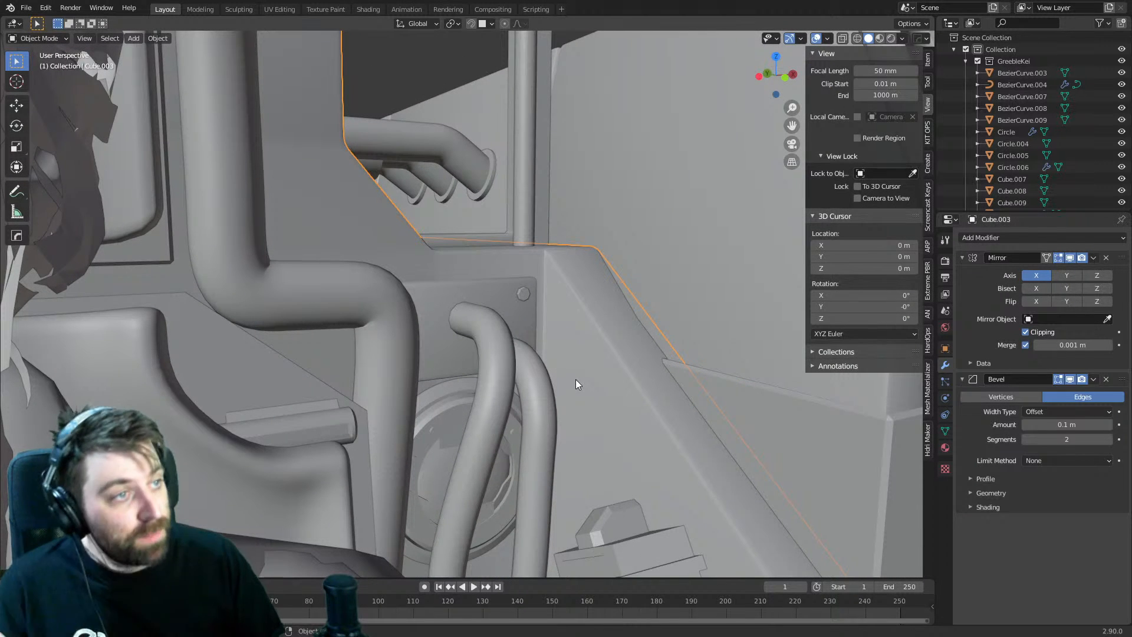
# - In front view, duplicate the bolt about 0.116 m along the X axis to the panel's upper inner corner
pyautogui.click(521, 294)
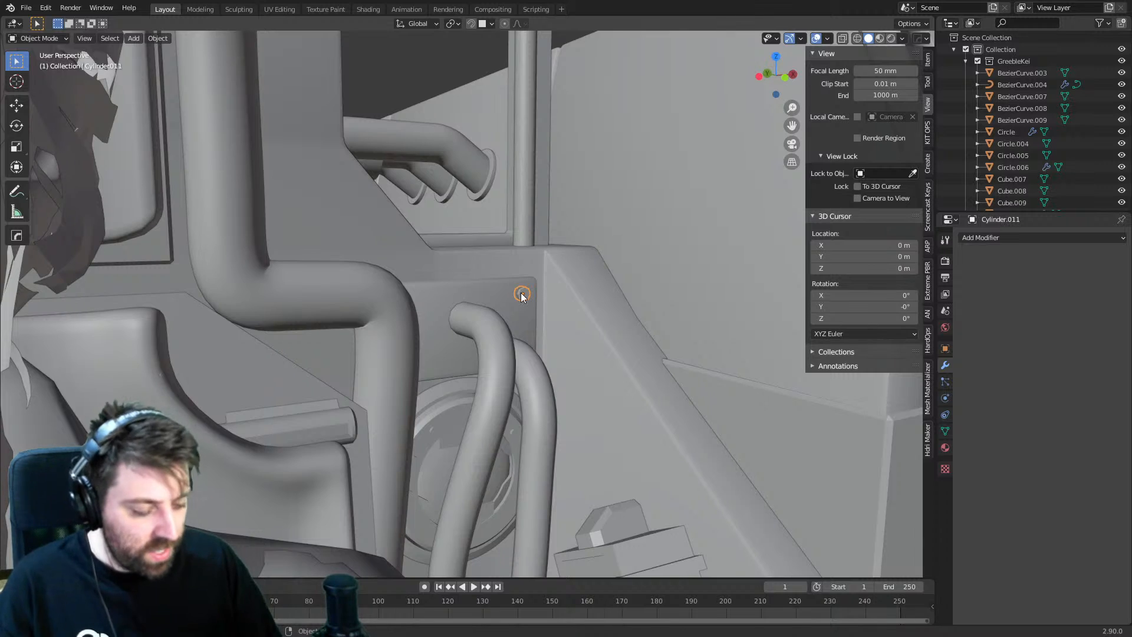
pyautogui.press('KP_3')
pyautogui.press('KP_1')
pyautogui.scroll(4, 521, 292)
pyautogui.keyDown('shift'); pyautogui.moveTo(543, 335); pyautogui.dragTo(518, 331, button='middle'); pyautogui.keyUp('shift')
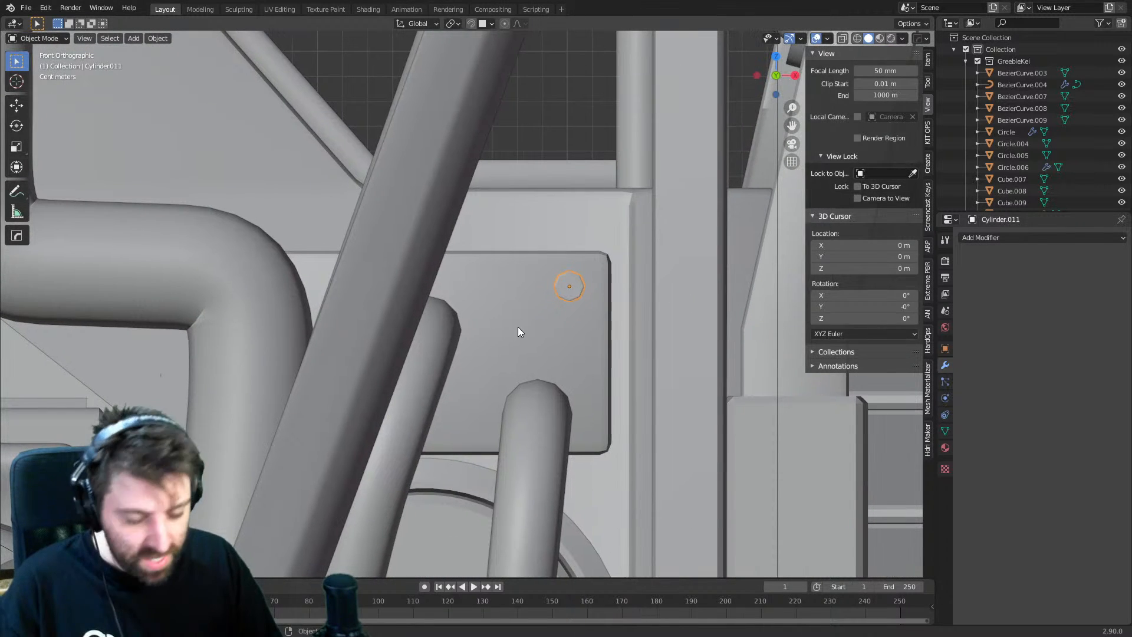
pyautogui.hotkey('shift', 'd')
pyautogui.press('x')
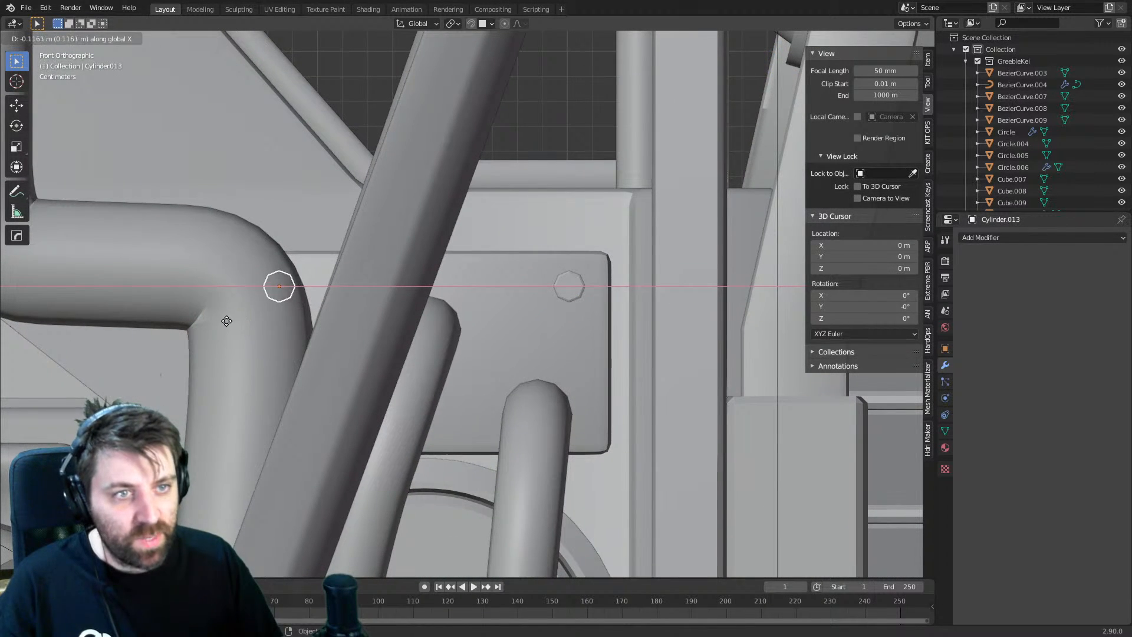
pyautogui.click(227, 321)
# - Switch the viewport to wireframe shading and join the upper outer and inner bolts into one object
pyautogui.scroll(-4, 377, 357)
pyautogui.keyDown('shift'); pyautogui.moveTo(408, 365); pyautogui.dragTo(399, 339, button='middle'); pyautogui.keyUp('shift')
pyautogui.keyDown('shift'); pyautogui.click(515, 256); pyautogui.keyUp('shift')
pyautogui.click(508, 268)
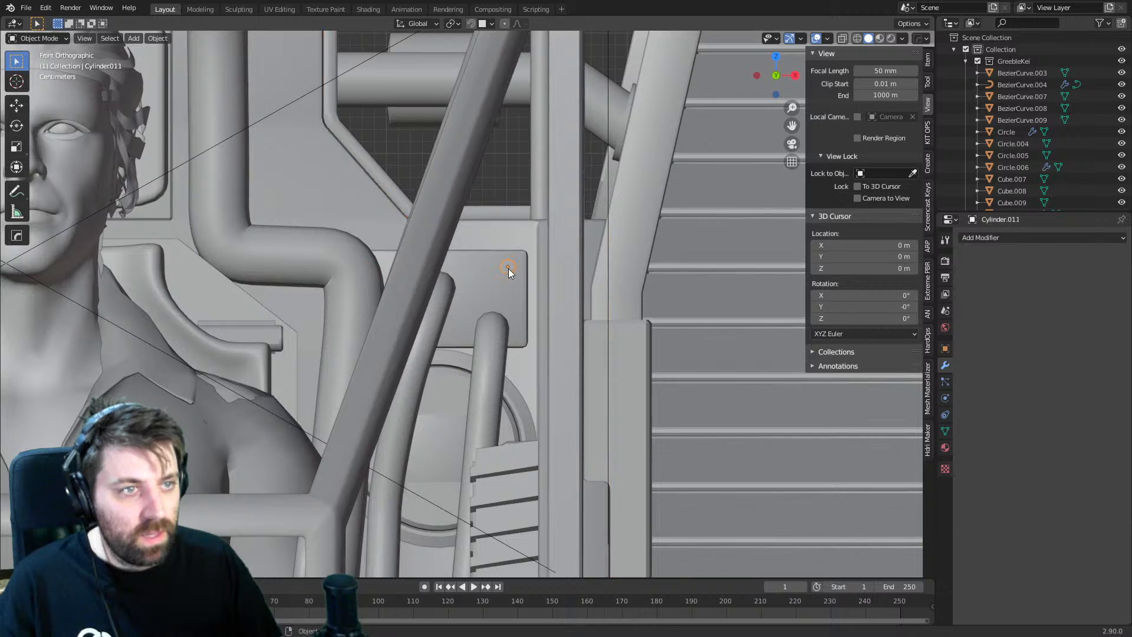
pyautogui.press('z')
pyautogui.click(282, 277)
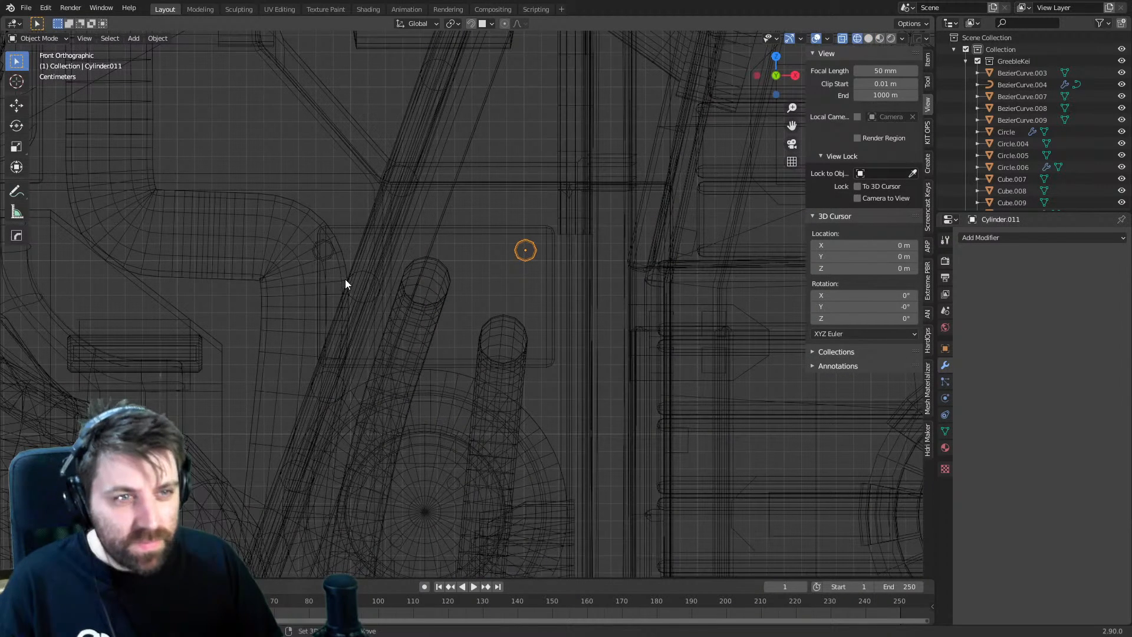
pyautogui.keyDown('shift'); pyautogui.click(331, 250); pyautogui.keyUp('shift')
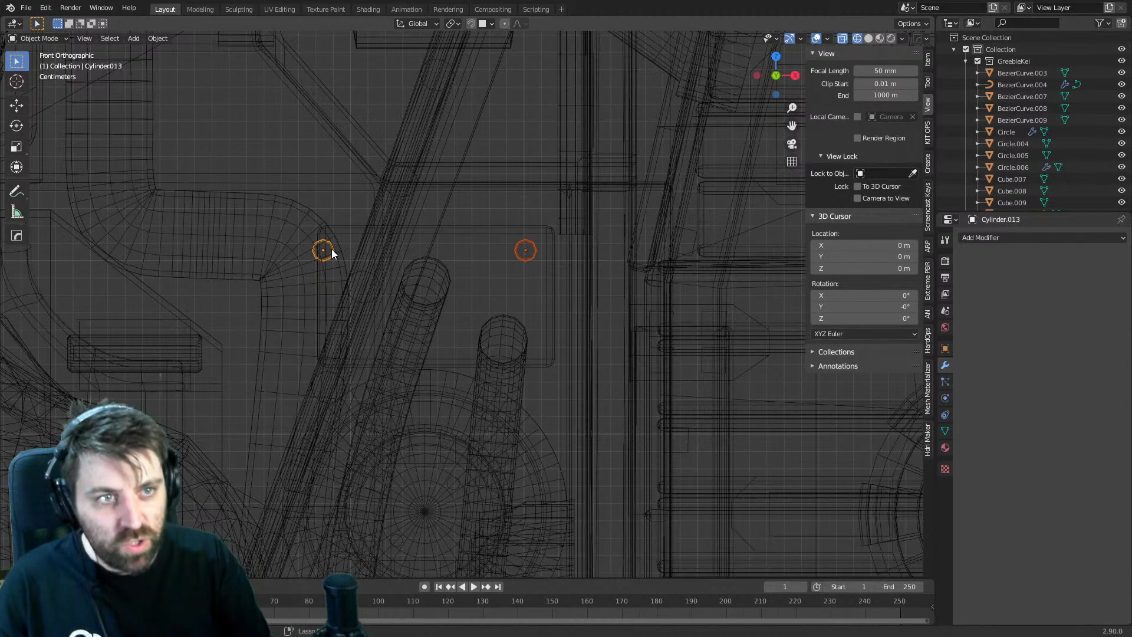
pyautogui.hotkey('ctrl', 'j')
pyautogui.click(331, 249)
pyautogui.click(332, 248)
# - In the joined bolt mesh, move only the inner bolt along the X axis onto the panel's upper inner corner
pyautogui.press('Tab')
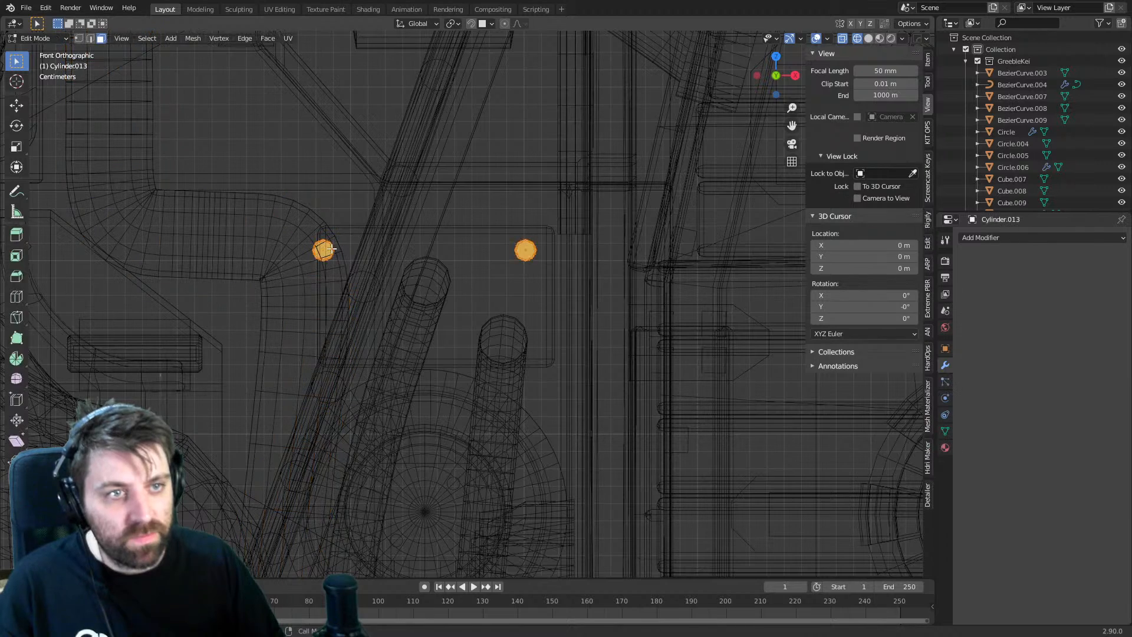
pyautogui.hotkey('alt', 'a')
pyautogui.press('b')
pyautogui.moveTo(319, 253); pyautogui.dragTo(323, 278)
pyautogui.press('b')
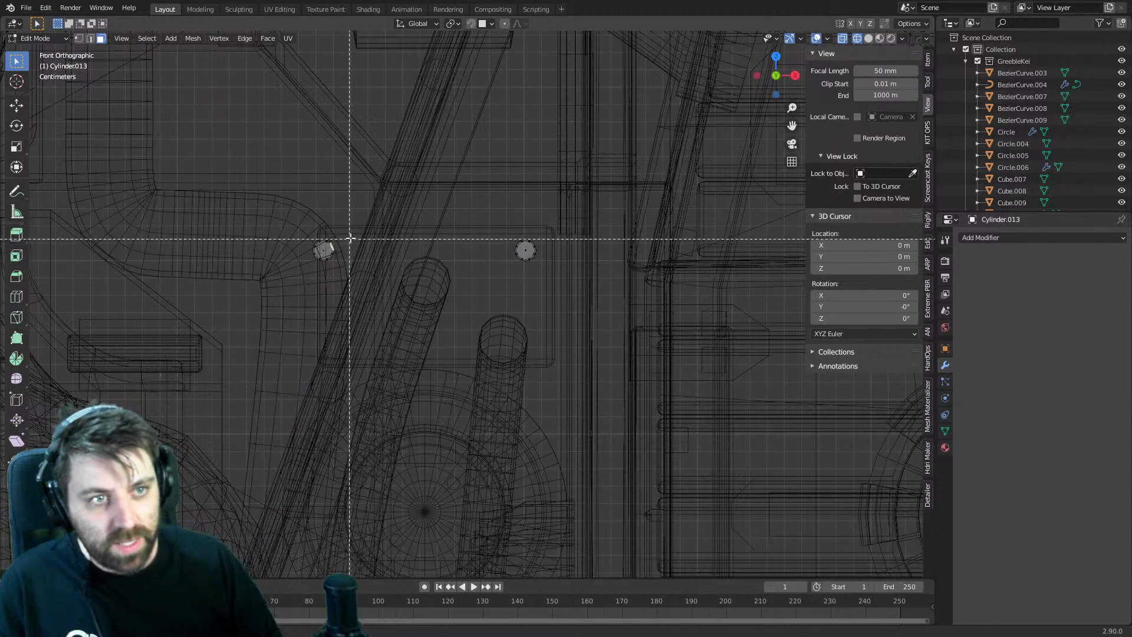
pyautogui.moveTo(350, 239); pyautogui.dragTo(307, 272)
pyautogui.press('g')
pyautogui.press('x')
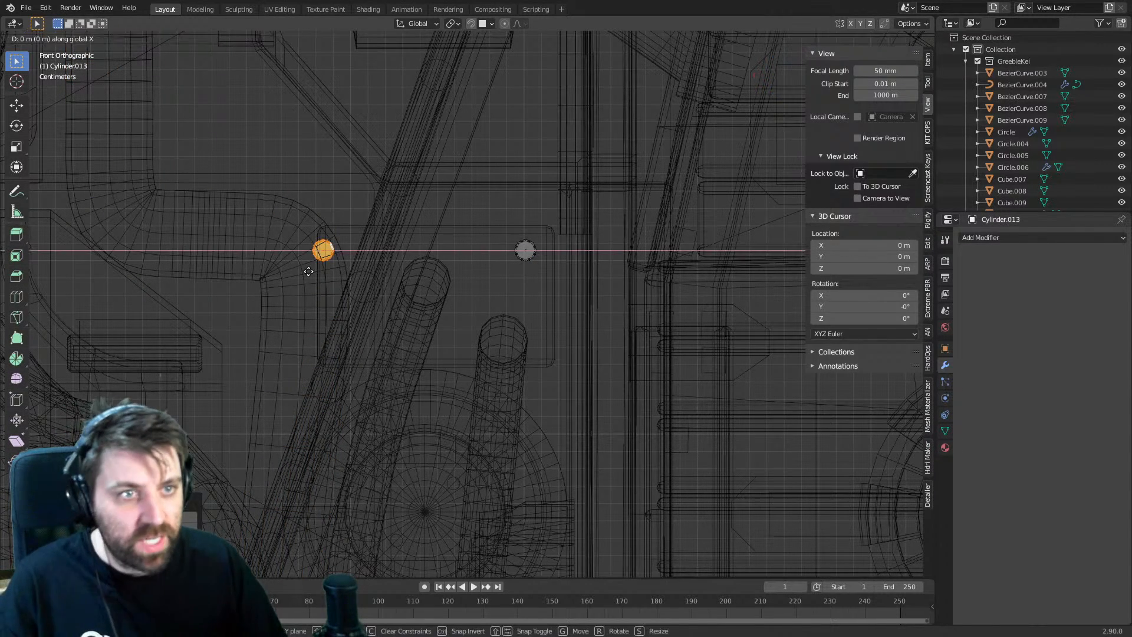
pyautogui.click(322, 273)
pyautogui.scroll(-1, 323, 273)
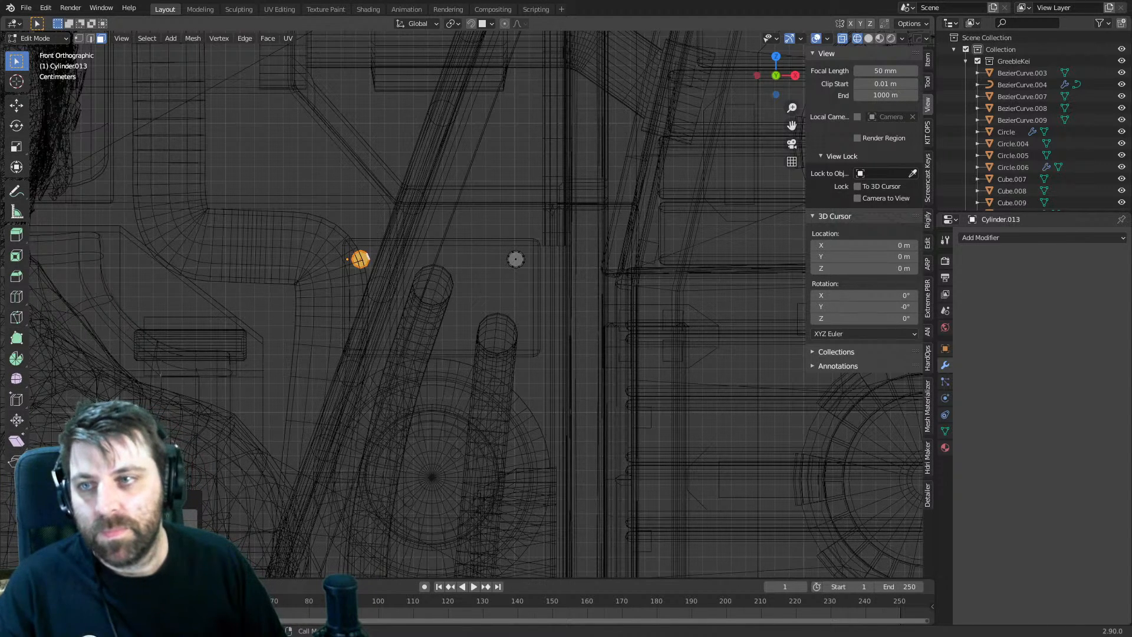
# - Switch to Chrome and search Google Images for "SCIFI SHIP"
pyautogui.moveTo(0, 109); pyautogui.dragTo(354, 1)
pyautogui.click(507, 244)
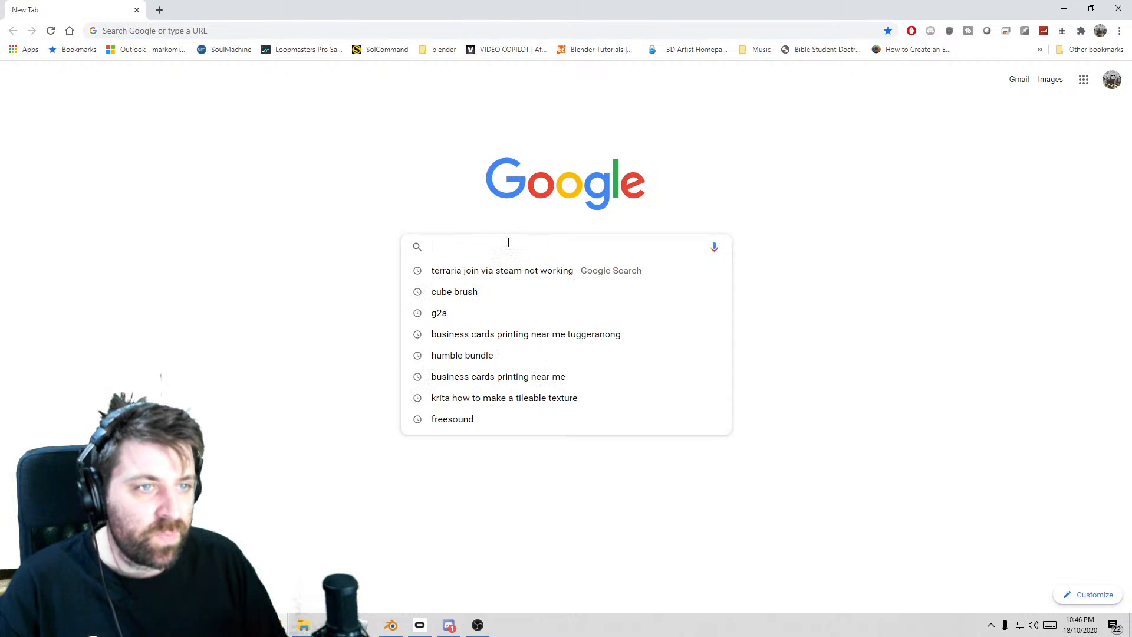
pyautogui.write('SCIFI SHIP')
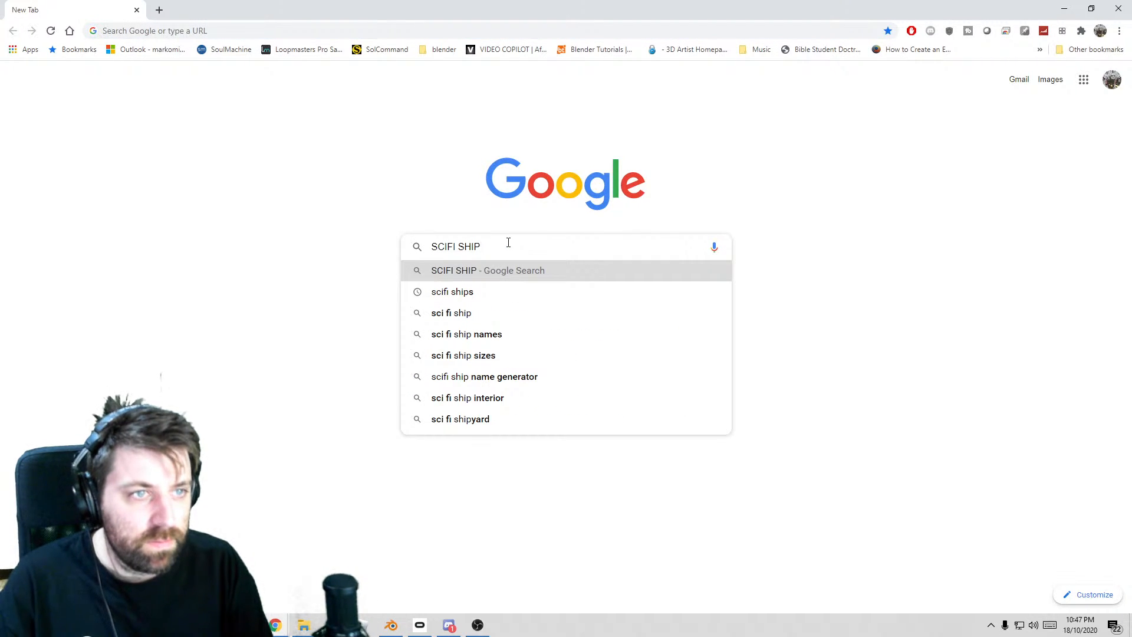
pyautogui.press('Return')
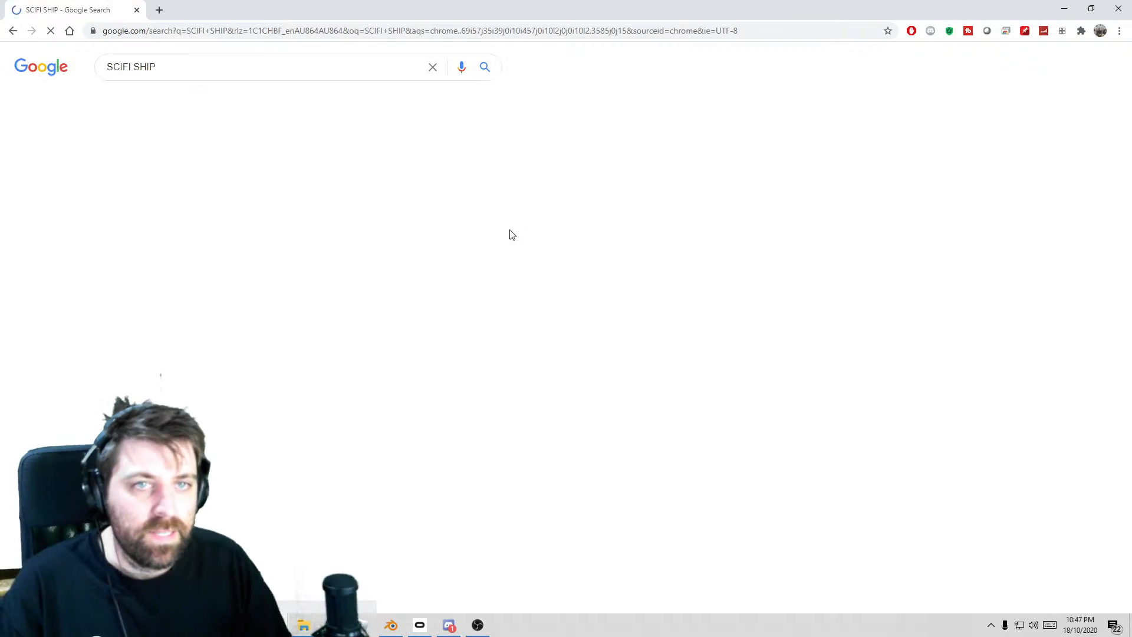
pyautogui.click(163, 114)
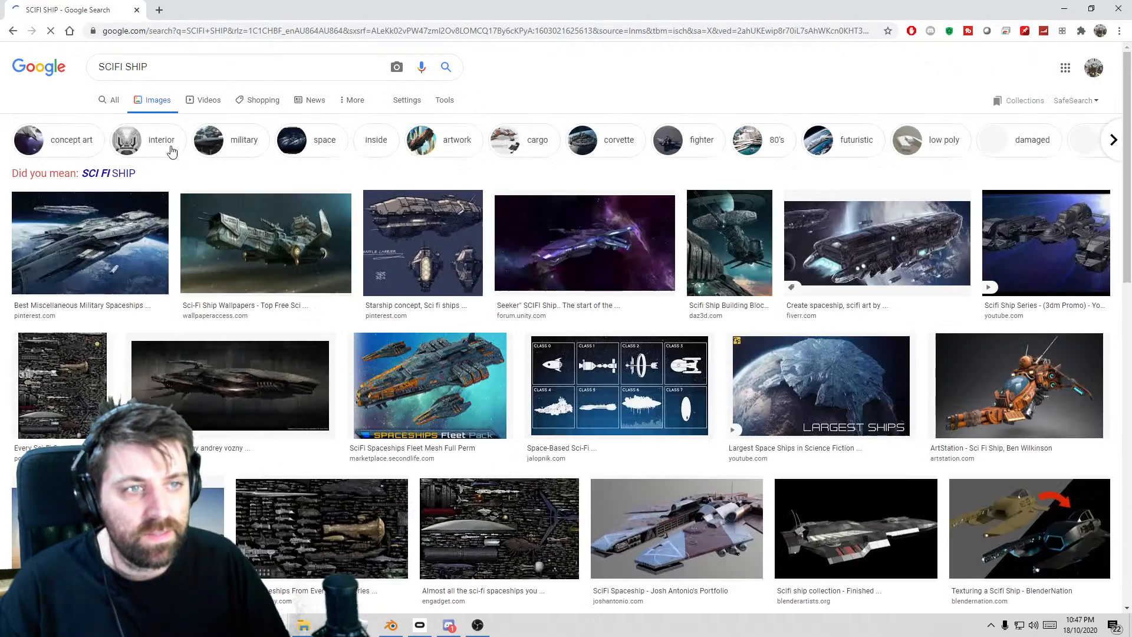
# - Browse the image results for spaceship design references
pyautogui.scroll(-2, 277, 258)
pyautogui.scroll(-10, 278, 259)
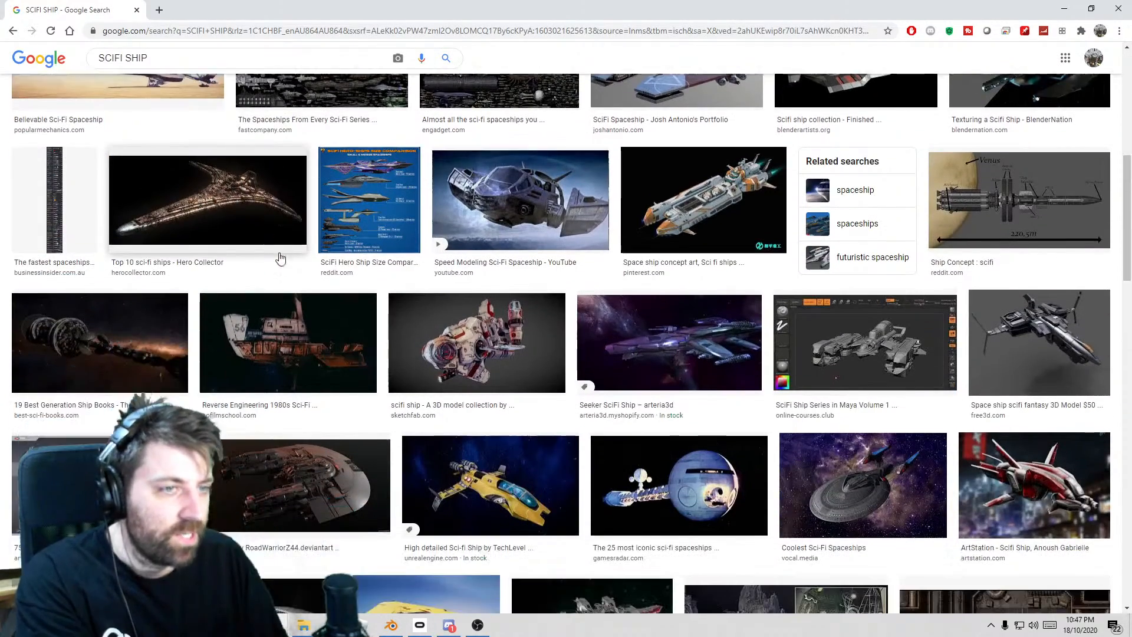
pyautogui.scroll(-3, 280, 255)
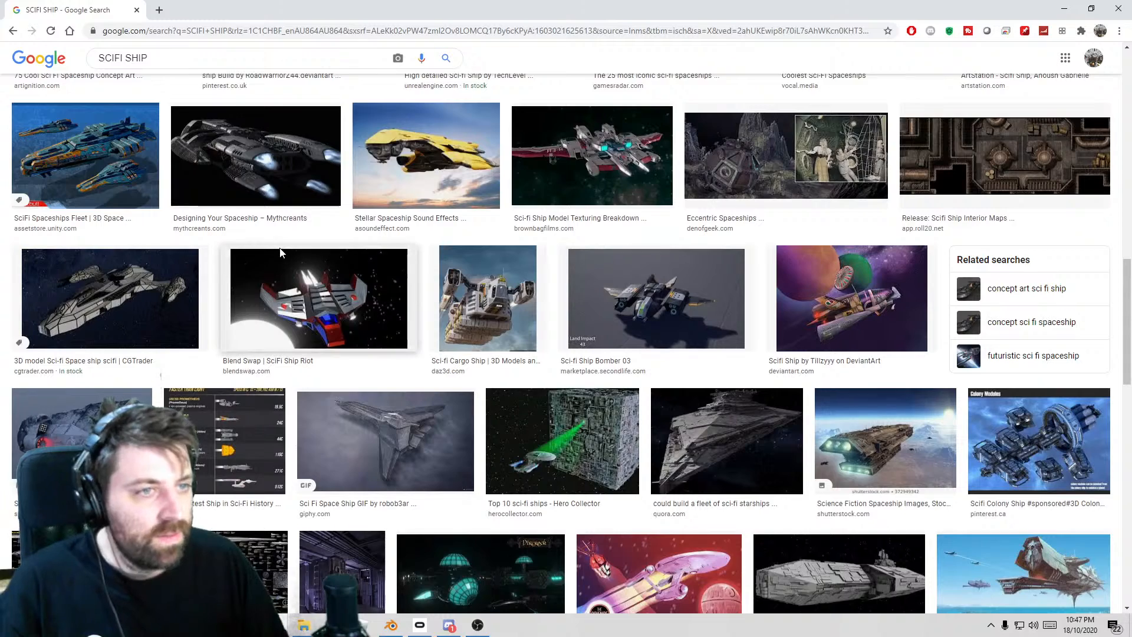
pyautogui.scroll(-3, 281, 254)
pyautogui.scroll(-3, 280, 254)
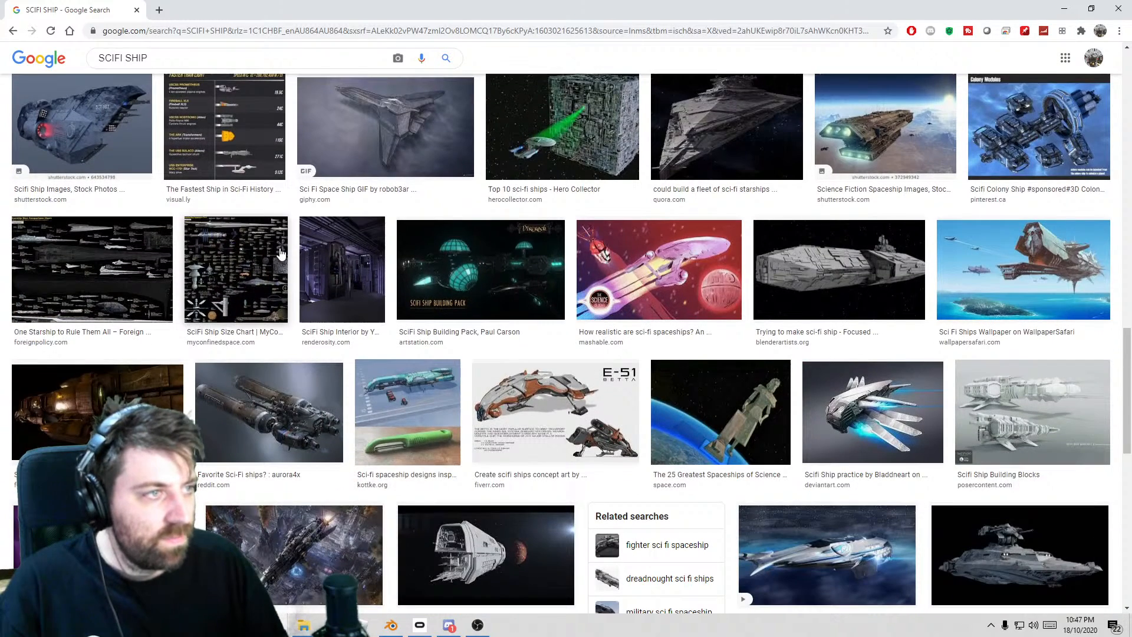
pyautogui.scroll(-1, 383, 304)
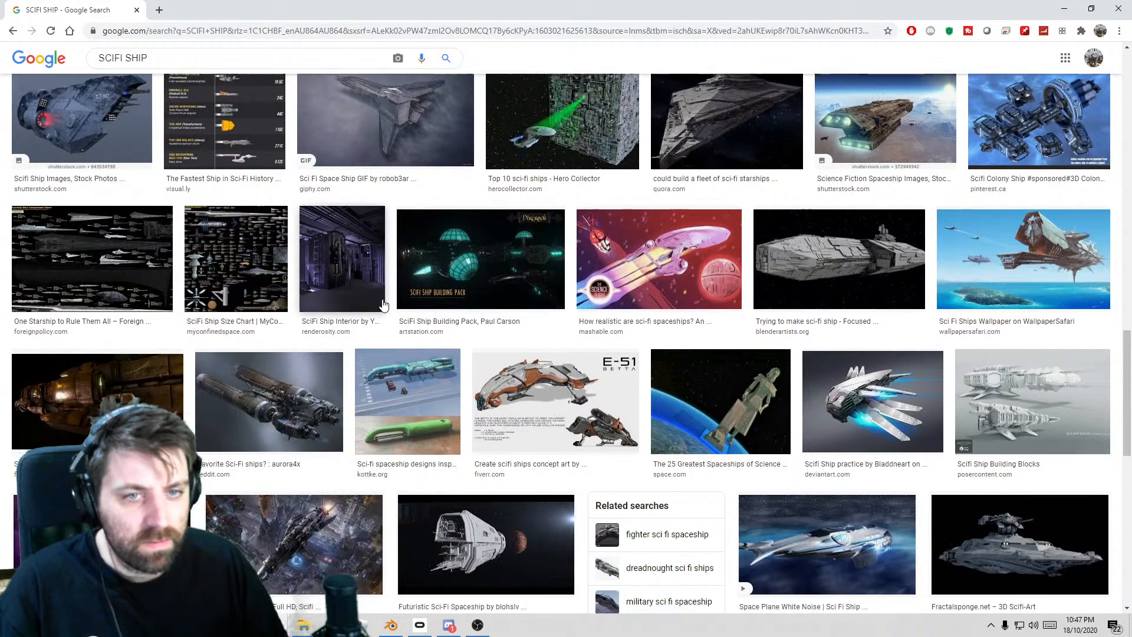
pyautogui.scroll(-7, 383, 303)
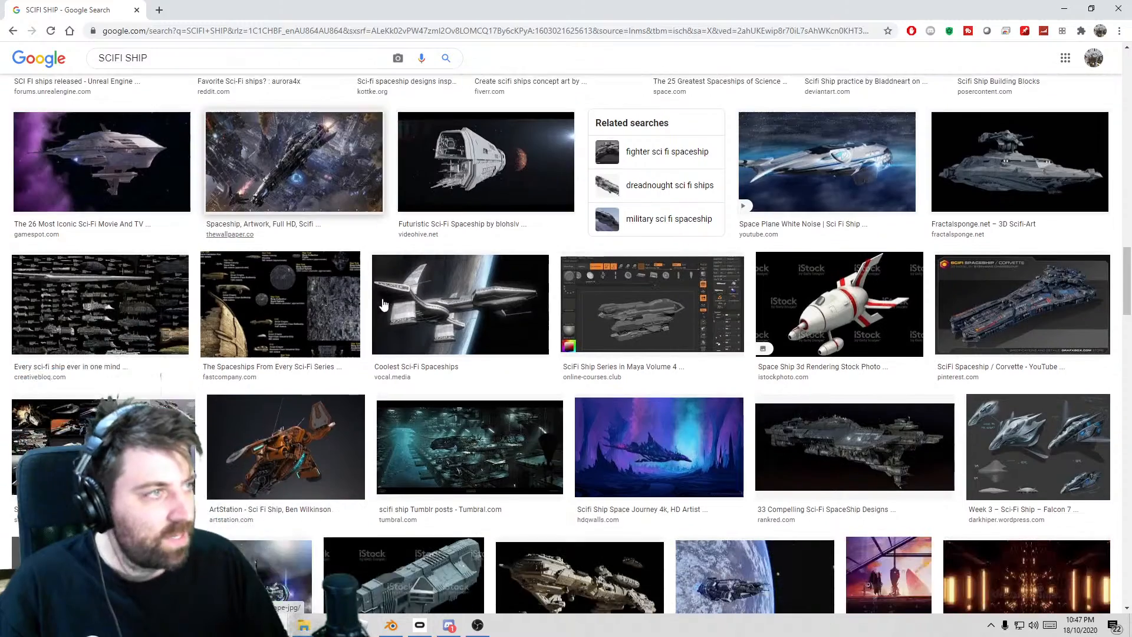
pyautogui.scroll(-4, 383, 304)
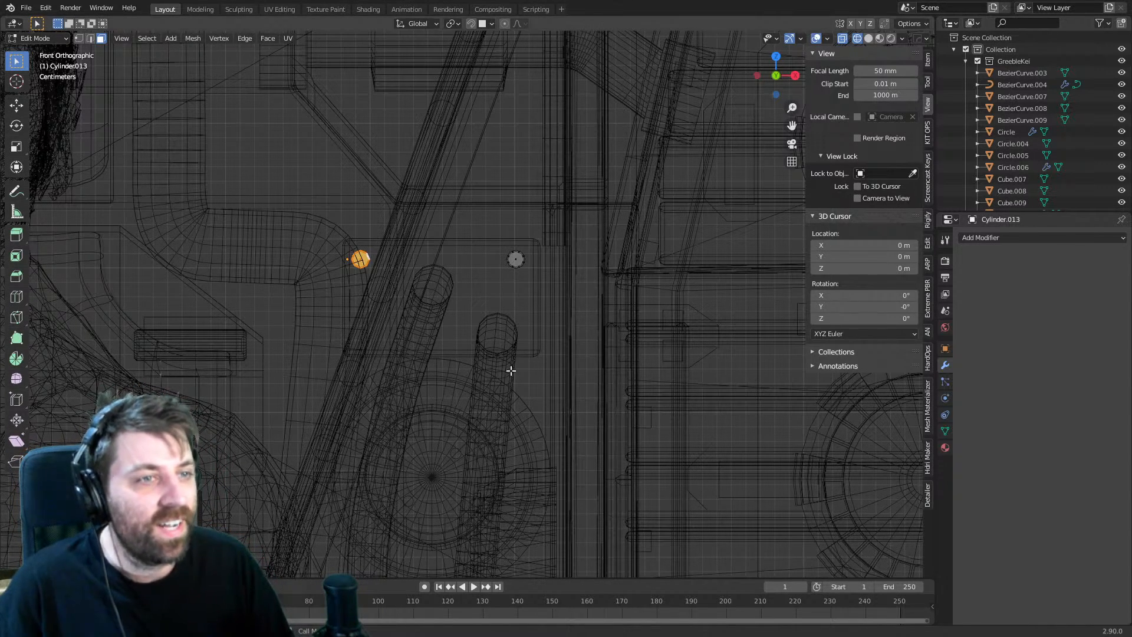
# - Apply the joined bolts' location and mirror them across the X axis with a Mirror modifier
pyautogui.press('Tab')
pyautogui.scroll(-3, 498, 359)
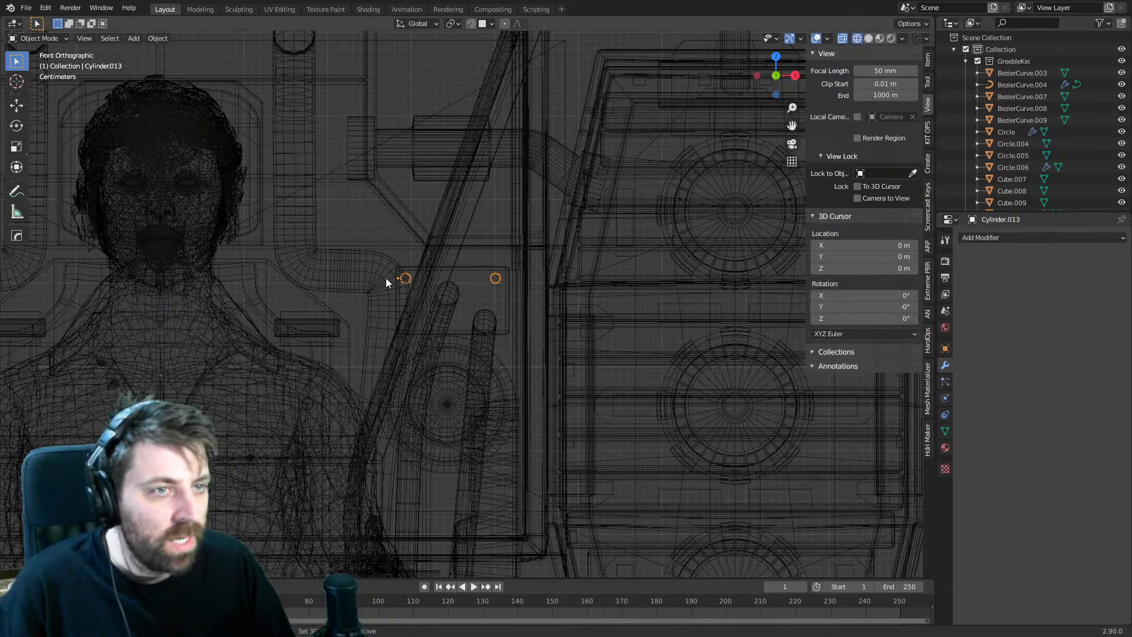
pyautogui.hotkey('ctrl', 'a')
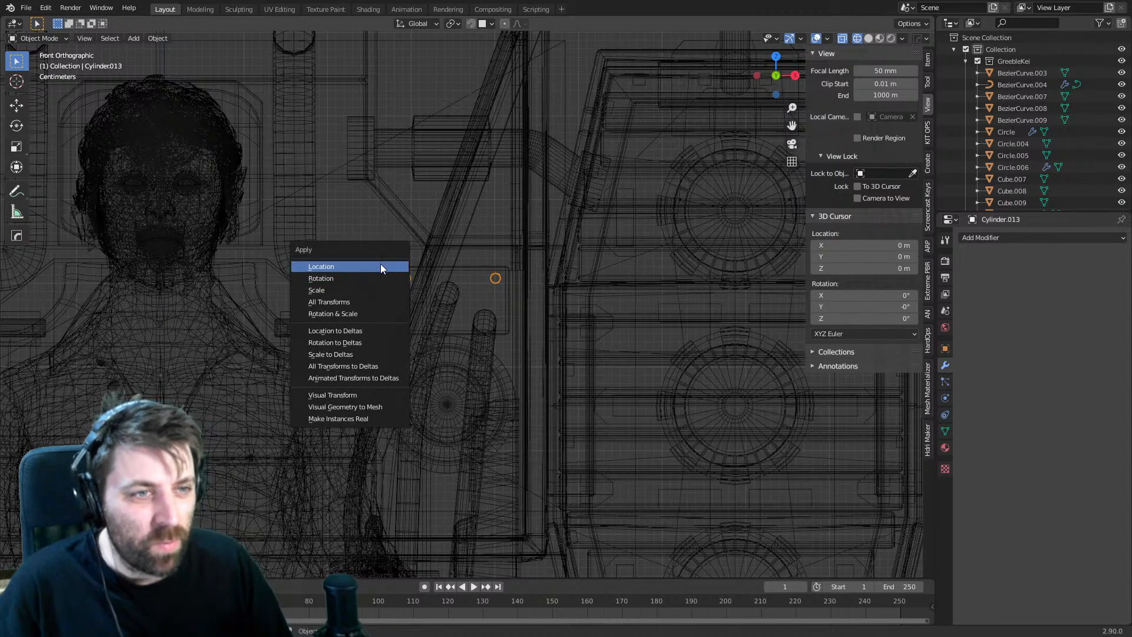
pyautogui.click(380, 265)
pyautogui.scroll(-7, 441, 385)
pyautogui.keyDown('shift'); pyautogui.moveTo(408, 557); pyautogui.dragTo(432, 456, button='middle'); pyautogui.keyUp('shift')
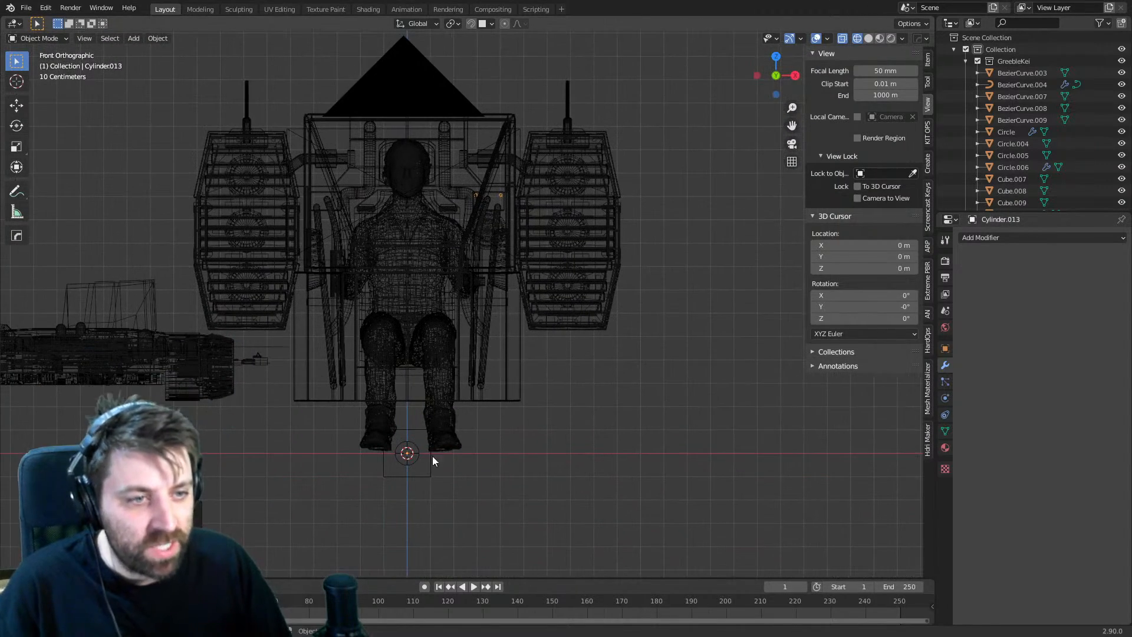
pyautogui.click(1019, 240)
pyautogui.click(888, 355)
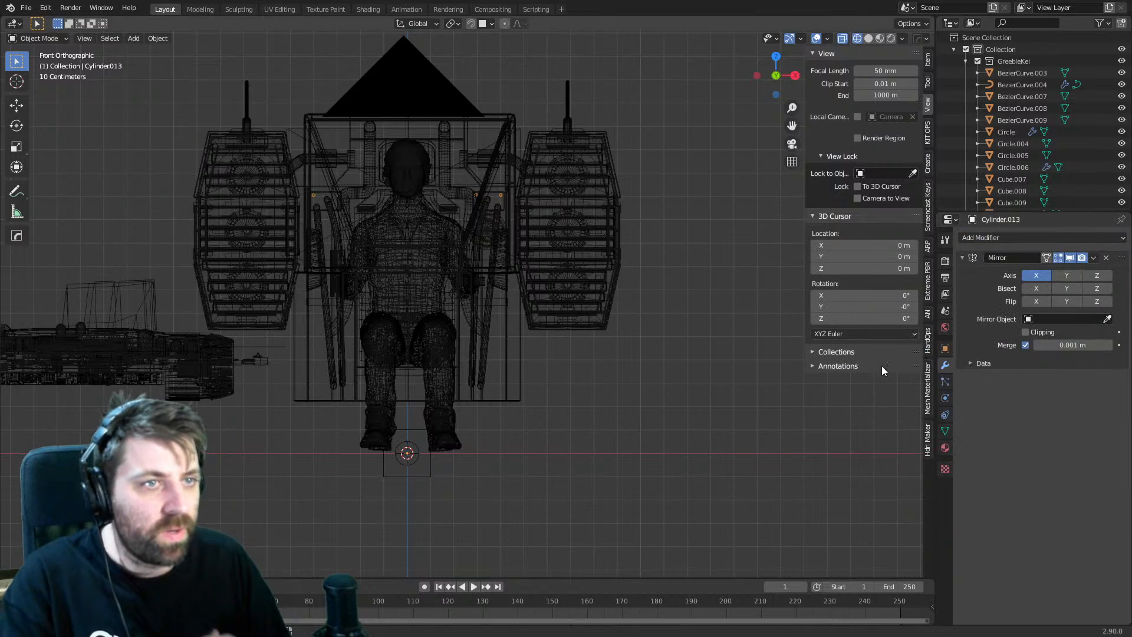
# - Return the viewport to solid shading and inspect the mirrored bolts on the backplate panels from the front and above
pyautogui.scroll(3, 402, 310)
pyautogui.press('z')
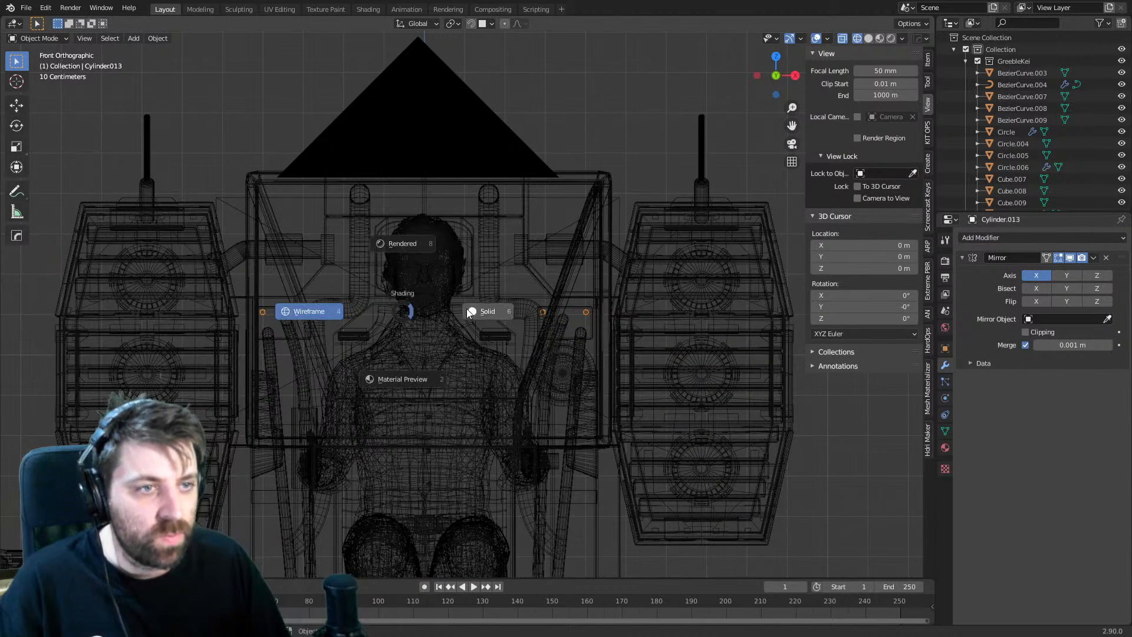
pyautogui.click(466, 309)
pyautogui.scroll(6, 465, 312)
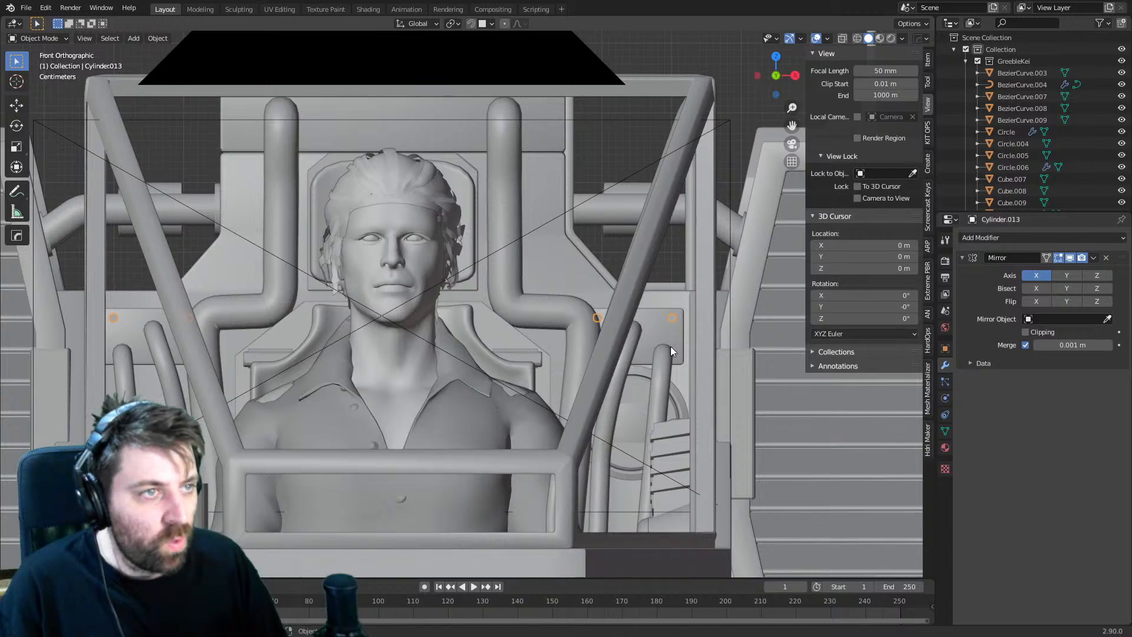
pyautogui.moveTo(670, 302); pyautogui.dragTo(345, 334, button='middle')
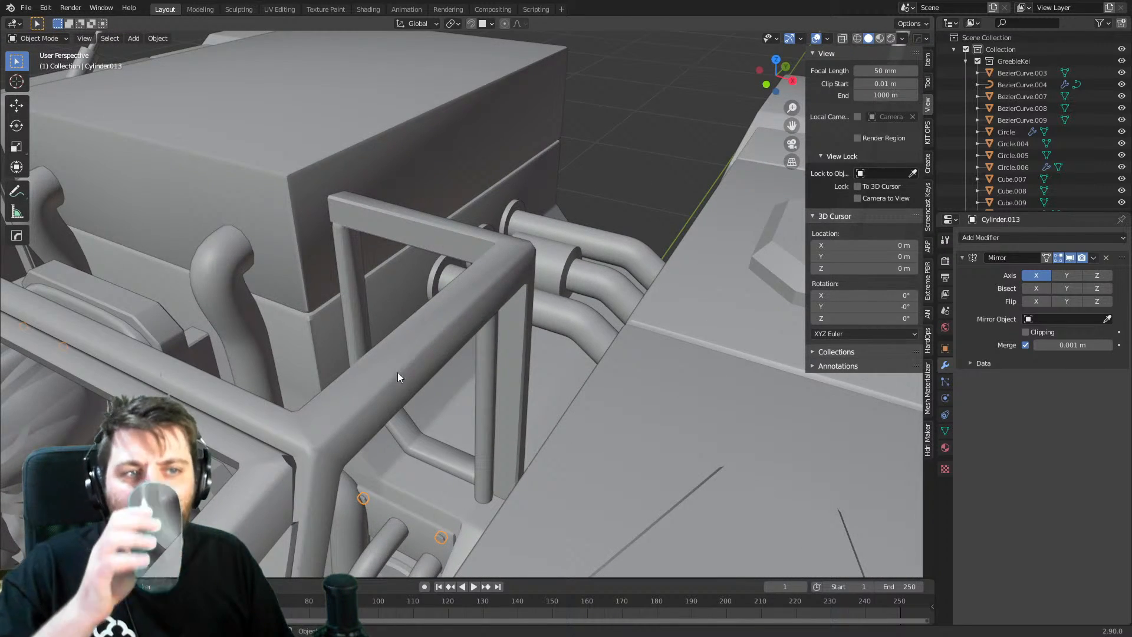
# - Examine the cockpit frame, rear pipes and seated pilot from several angles and through the scene camera
pyautogui.moveTo(397, 373); pyautogui.dragTo(515, 429, button='middle')
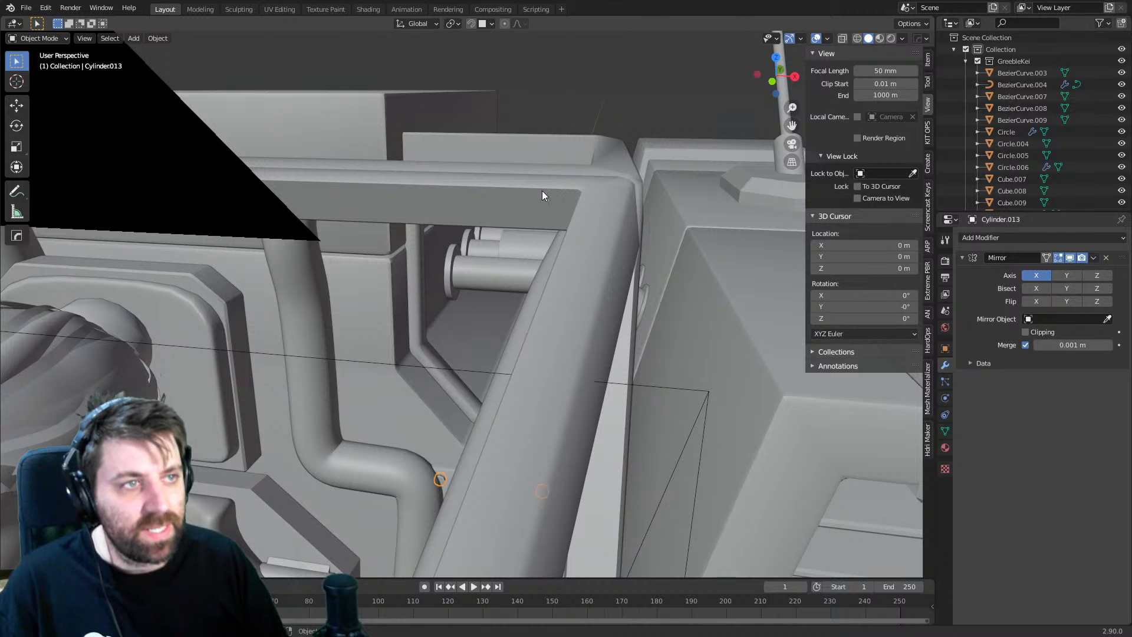
pyautogui.moveTo(614, 187); pyautogui.dragTo(479, 193, button='middle')
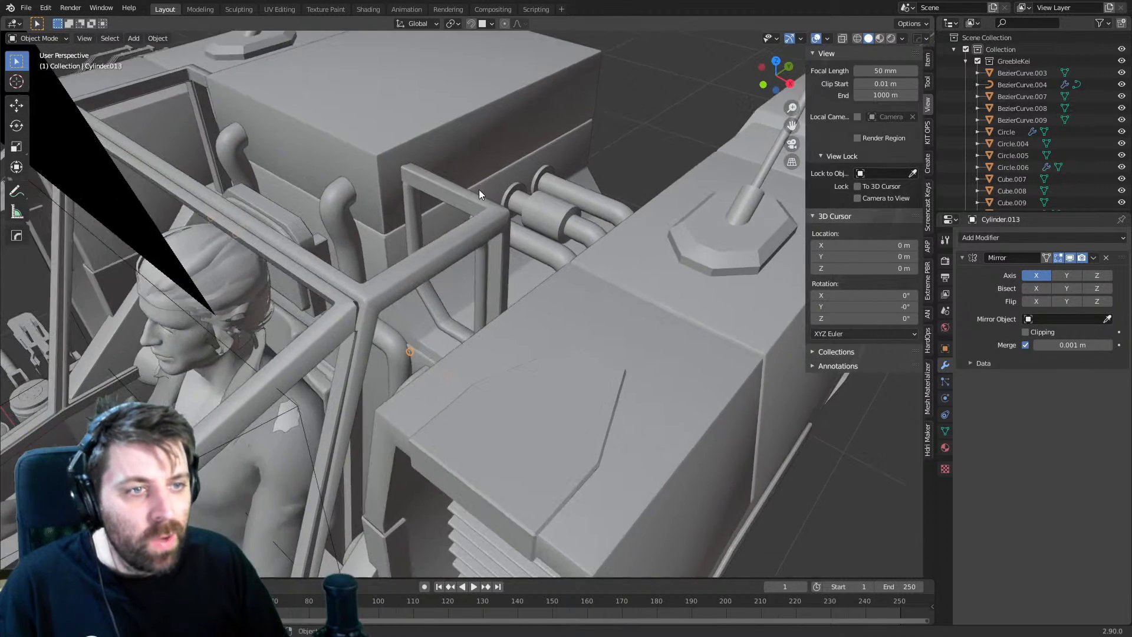
pyautogui.scroll(4, 479, 189)
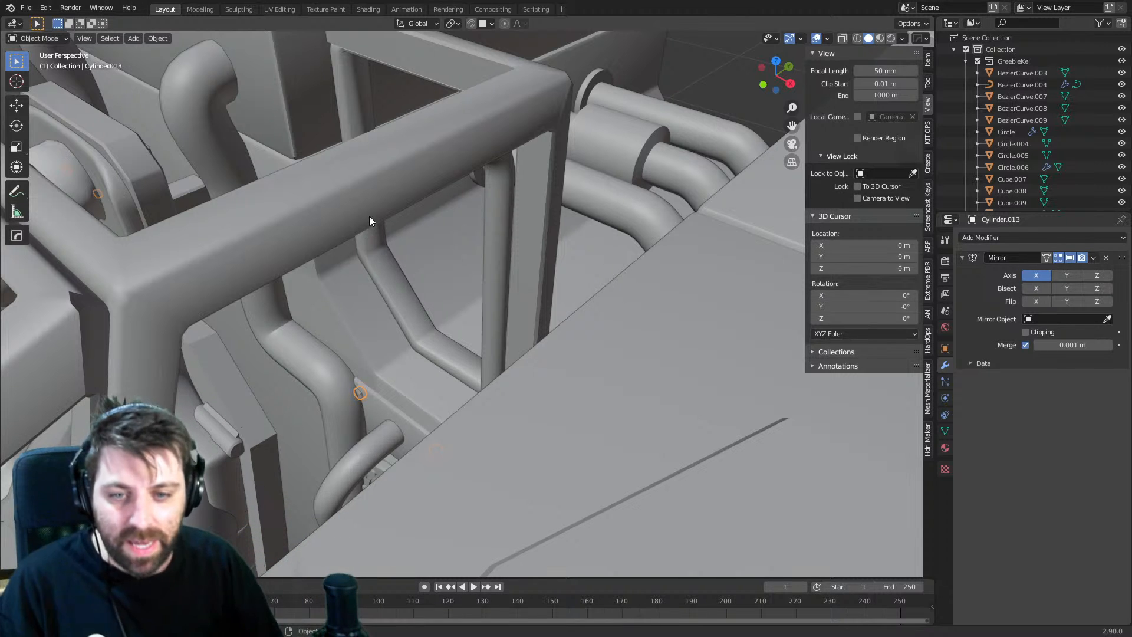
pyautogui.moveTo(476, 353); pyautogui.dragTo(429, 366, button='middle')
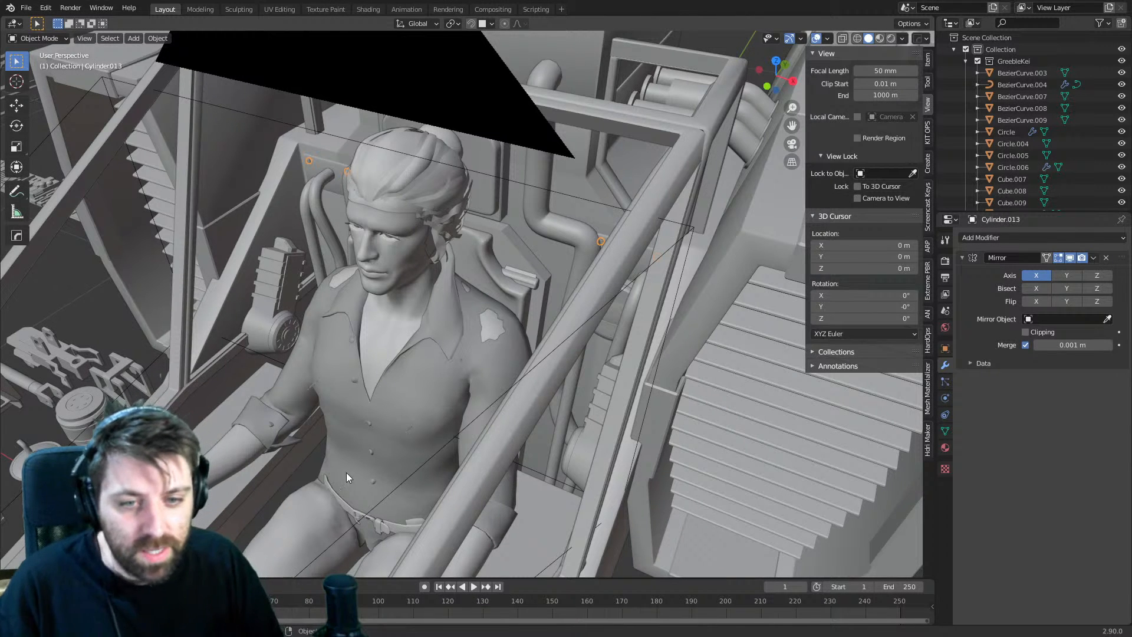
pyautogui.keyDown('shift'); pyautogui.moveTo(345, 472); pyautogui.dragTo(455, 327, button='middle'); pyautogui.keyUp('shift')
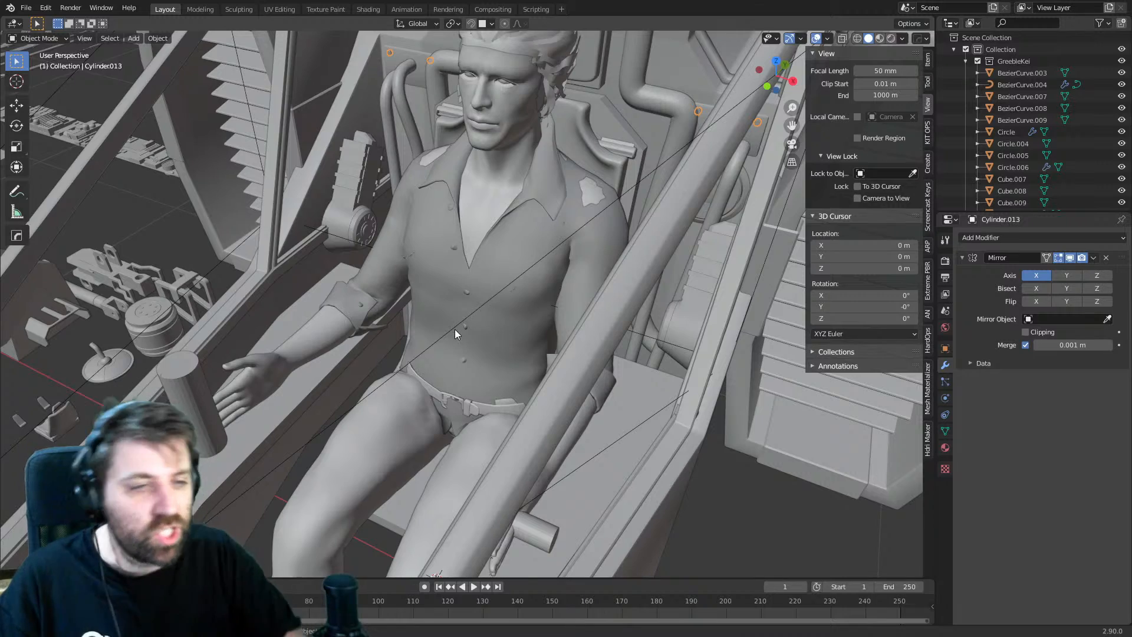
pyautogui.scroll(-3, 476, 297)
pyautogui.moveTo(435, 331); pyautogui.dragTo(472, 313, button='middle')
pyautogui.scroll(-2, 473, 312)
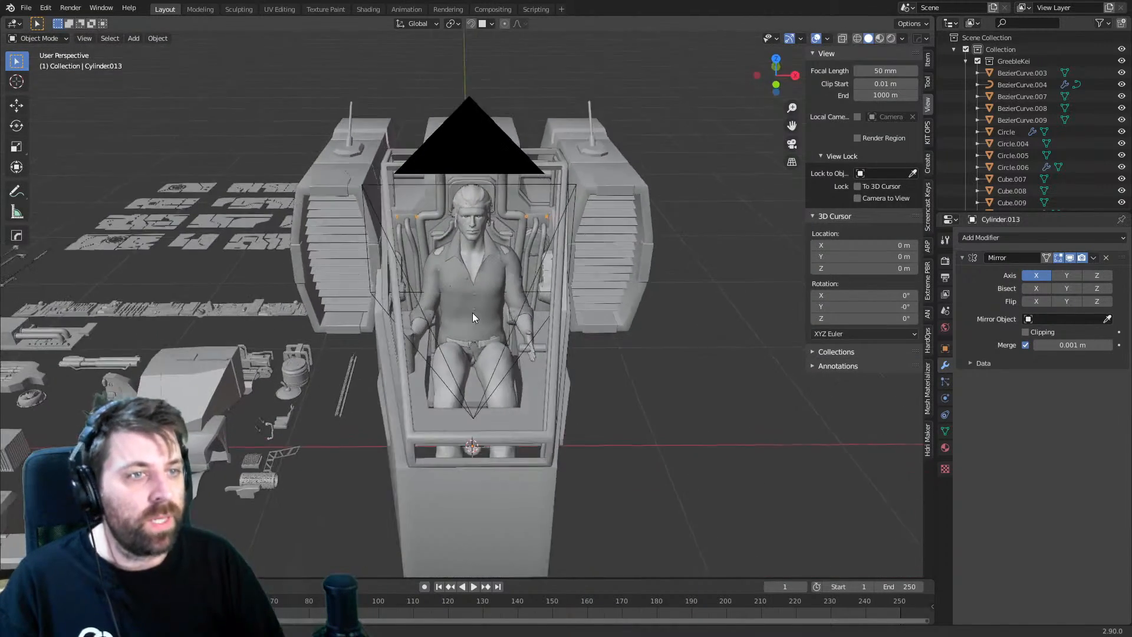
pyautogui.press('KP_0')
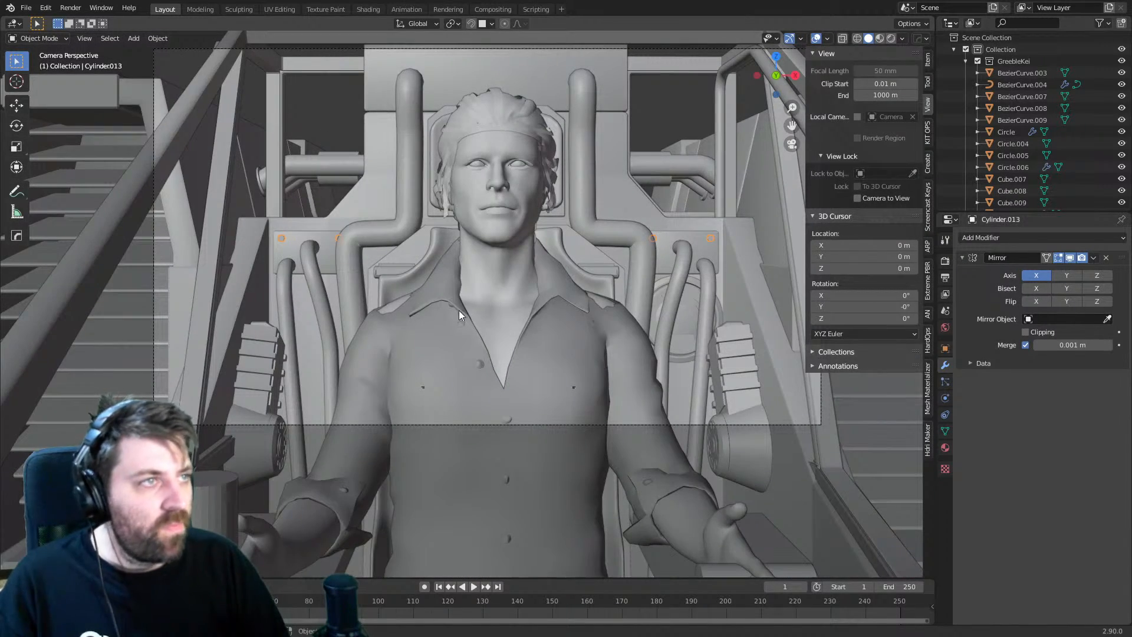
pyautogui.scroll(-4, 674, 345)
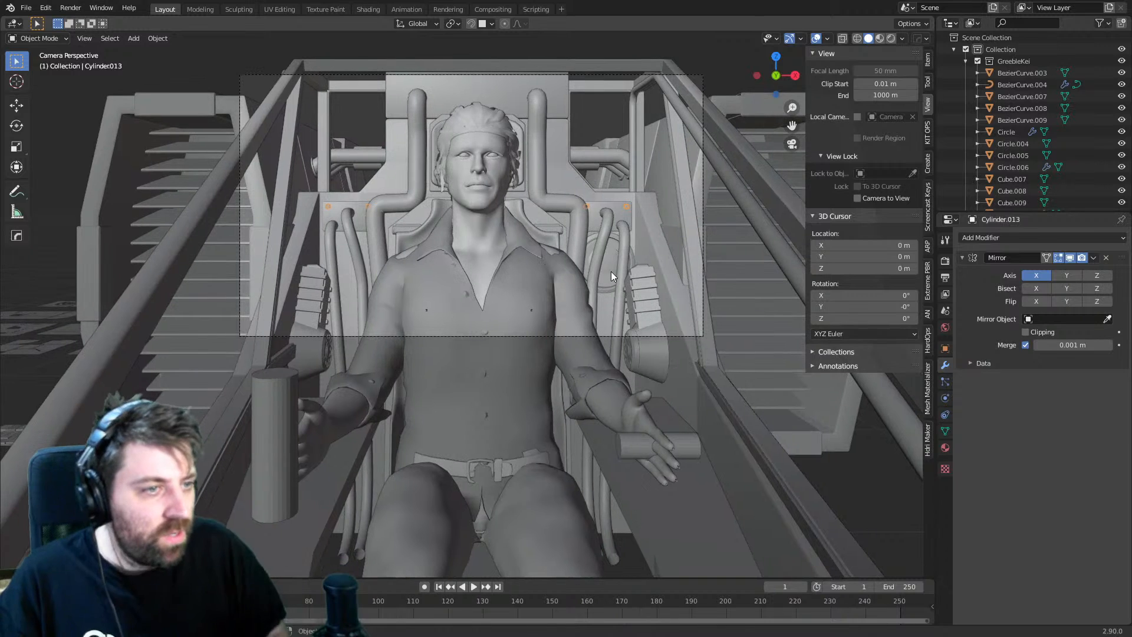
# - Switch the viewport to rendered shading and select the pilot's body mesh
pyautogui.click(892, 39)
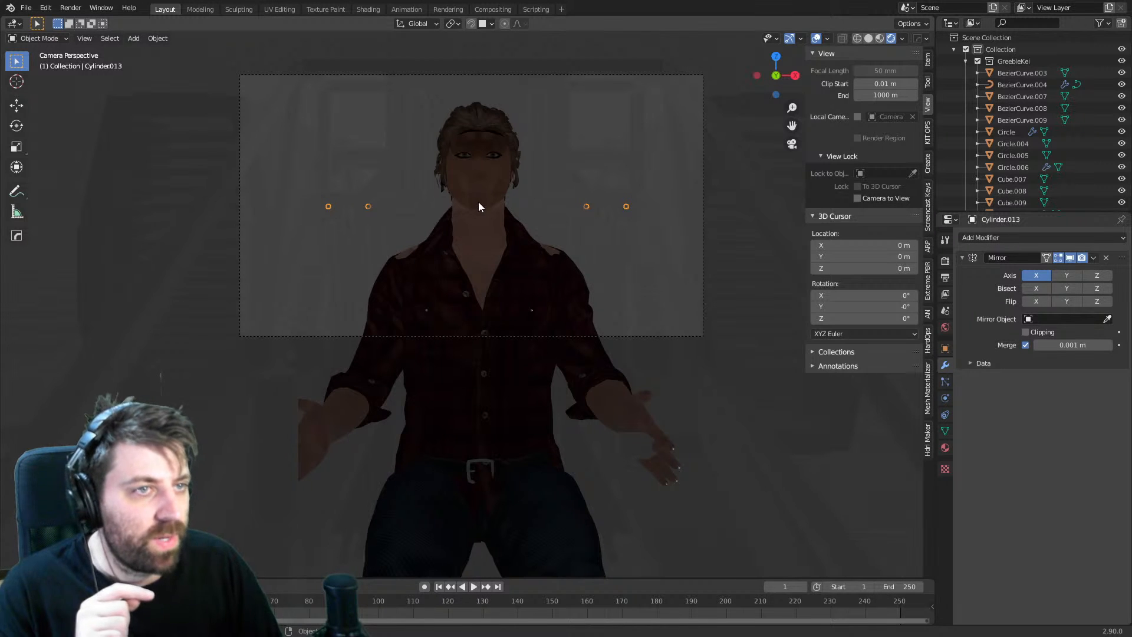
pyautogui.moveTo(639, 239); pyautogui.dragTo(507, 281, button='middle')
pyautogui.scroll(4, 507, 281)
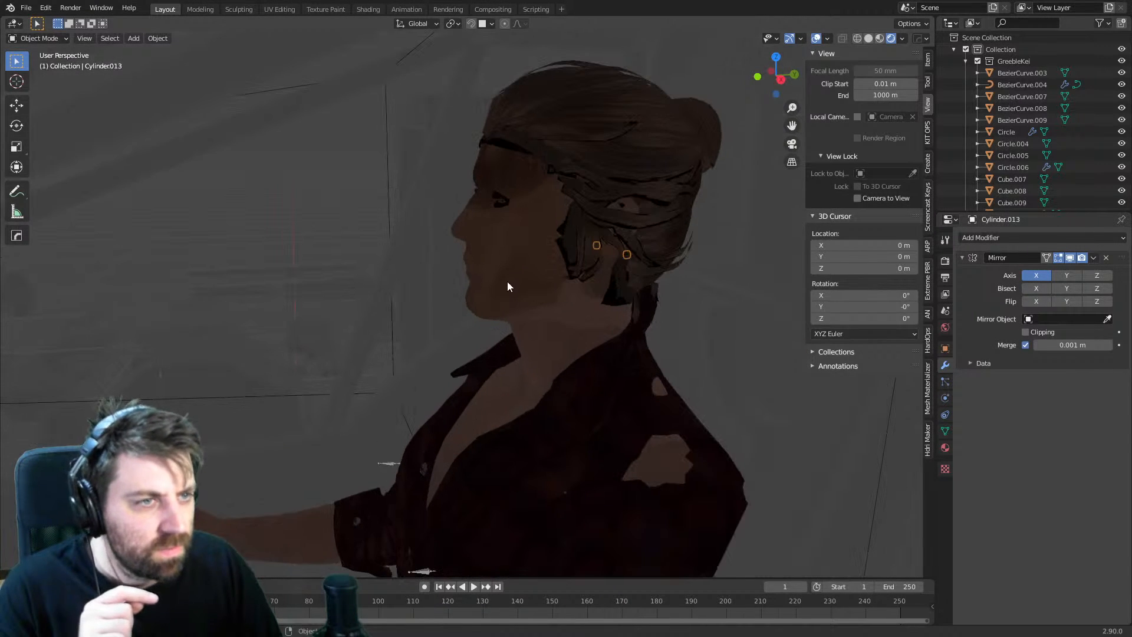
pyautogui.click(508, 272)
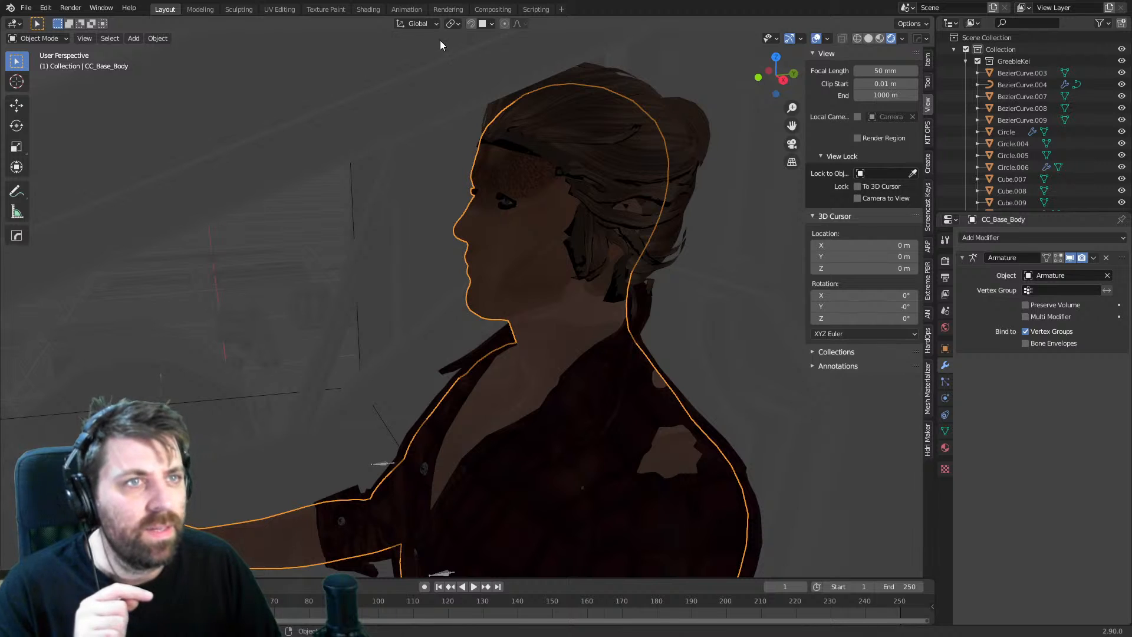
# - Inspect the pilot's textured face and the head material's node setup in the Shading workspace
pyautogui.click(368, 9)
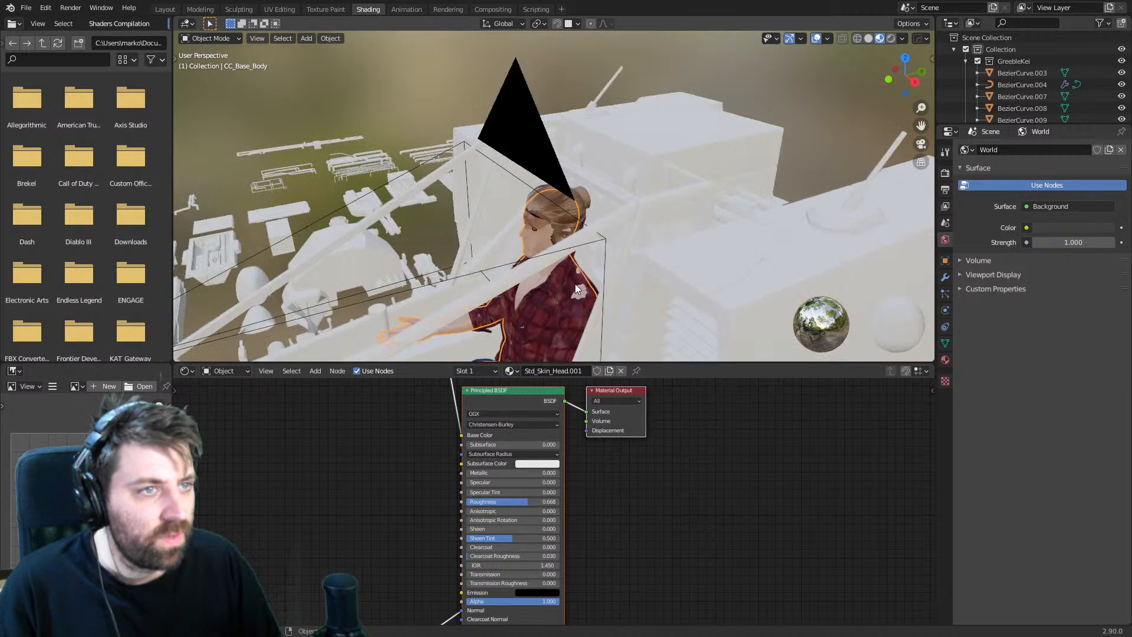
pyautogui.moveTo(575, 284); pyautogui.dragTo(647, 225, button='middle')
pyautogui.scroll(3, 643, 226)
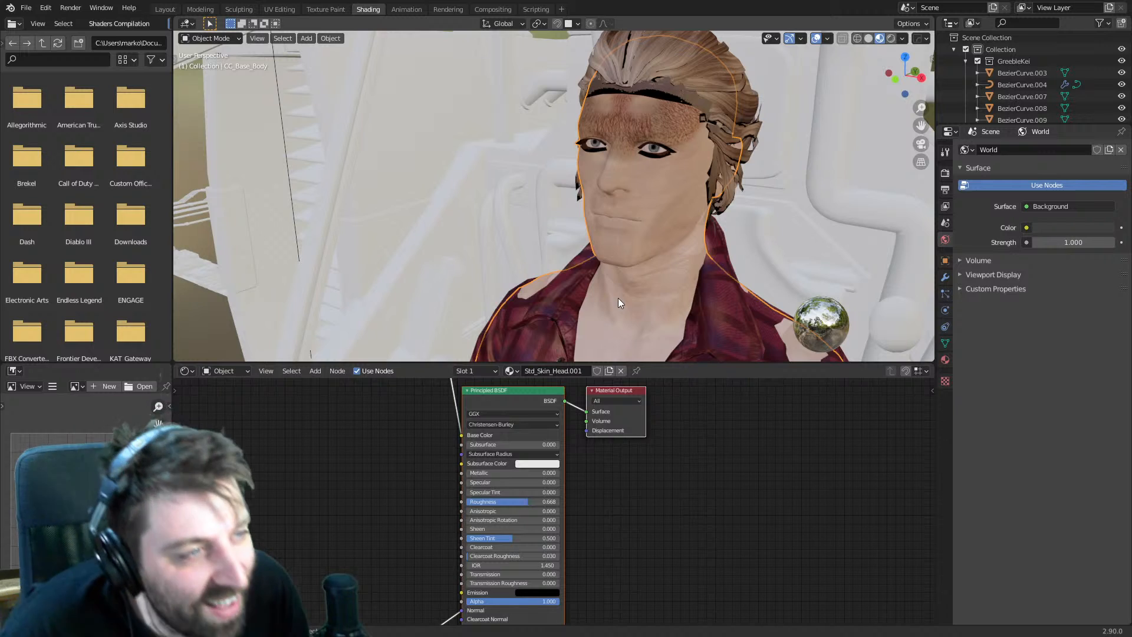
pyautogui.moveTo(624, 498); pyautogui.dragTo(642, 520, button='middle')
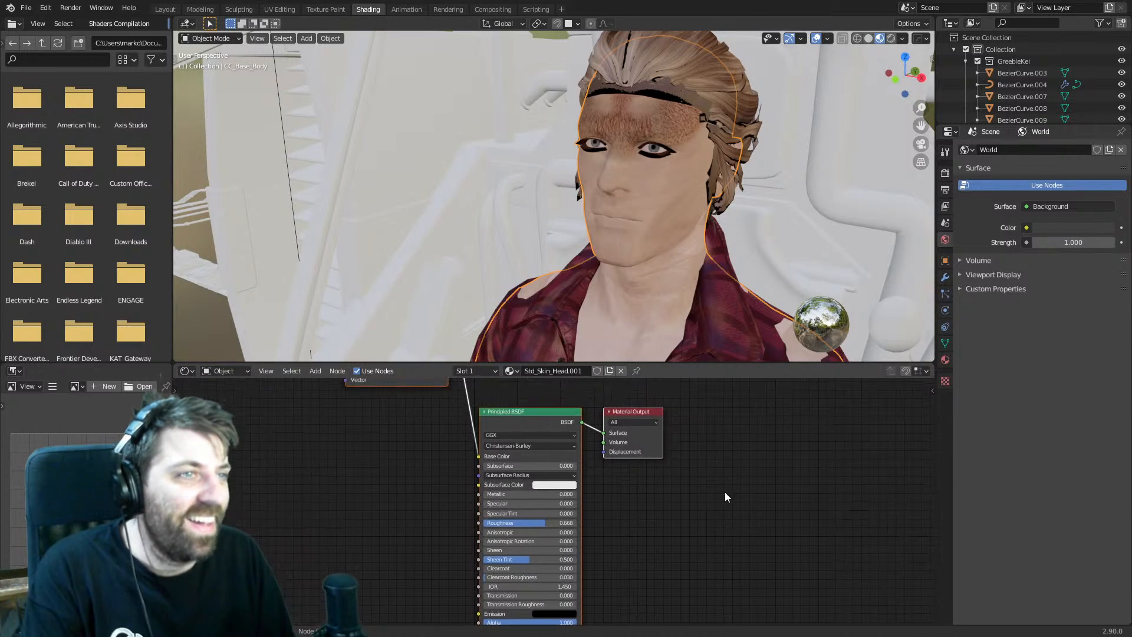
pyautogui.scroll(-2, 657, 242)
pyautogui.scroll(-1, 657, 242)
pyautogui.moveTo(620, 304)
pyautogui.keyDown('shift'); pyautogui.mouseDown(button='middle')
pyautogui.moveTo(617, 171)
pyautogui.moveTo(593, 343)
pyautogui.moveTo(598, 110)
pyautogui.mouseUp(button='middle'); pyautogui.keyUp('shift')
pyautogui.scroll(2, 598, 112)
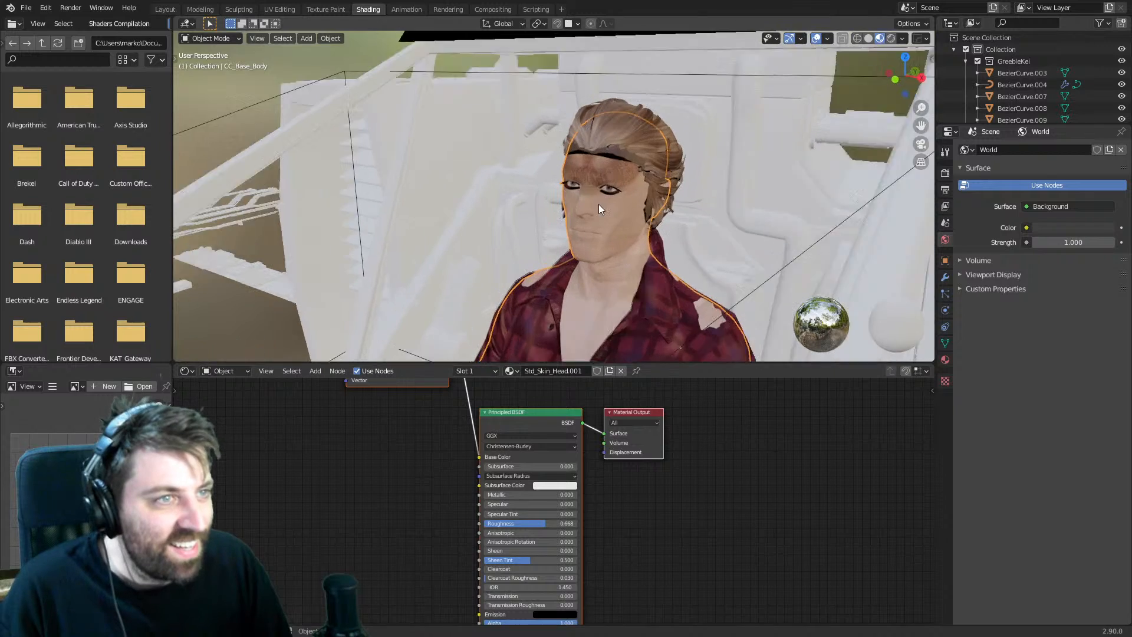
pyautogui.scroll(1, 599, 204)
# - Show the body's material slots and put its mesh into Edit Mode to inspect it
pyautogui.click(946, 360)
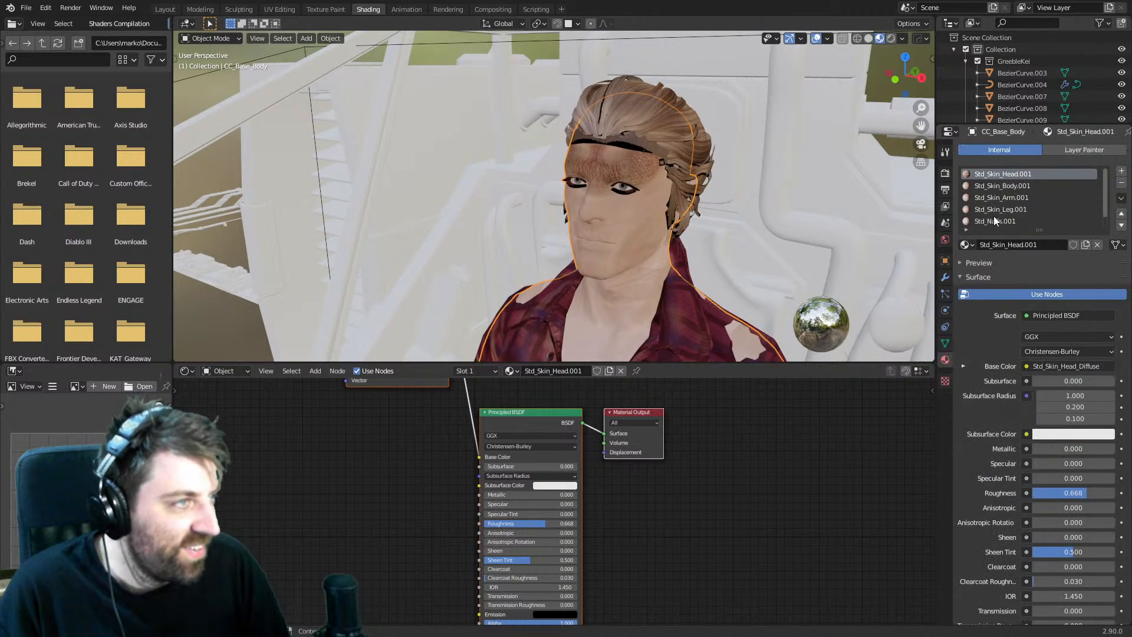
pyautogui.press('Tab')
pyautogui.press('Tab')
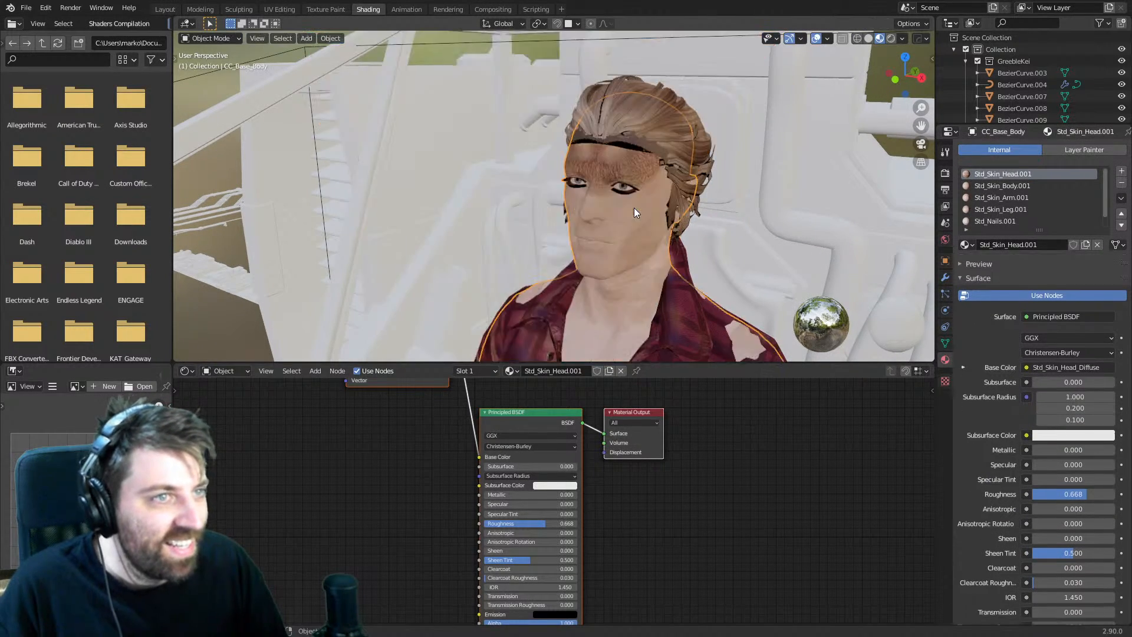
pyautogui.scroll(-4, 618, 191)
pyautogui.press('Tab')
pyautogui.keyDown('shift'); pyautogui.moveTo(614, 177); pyautogui.dragTo(603, 244, button='middle'); pyautogui.keyUp('shift')
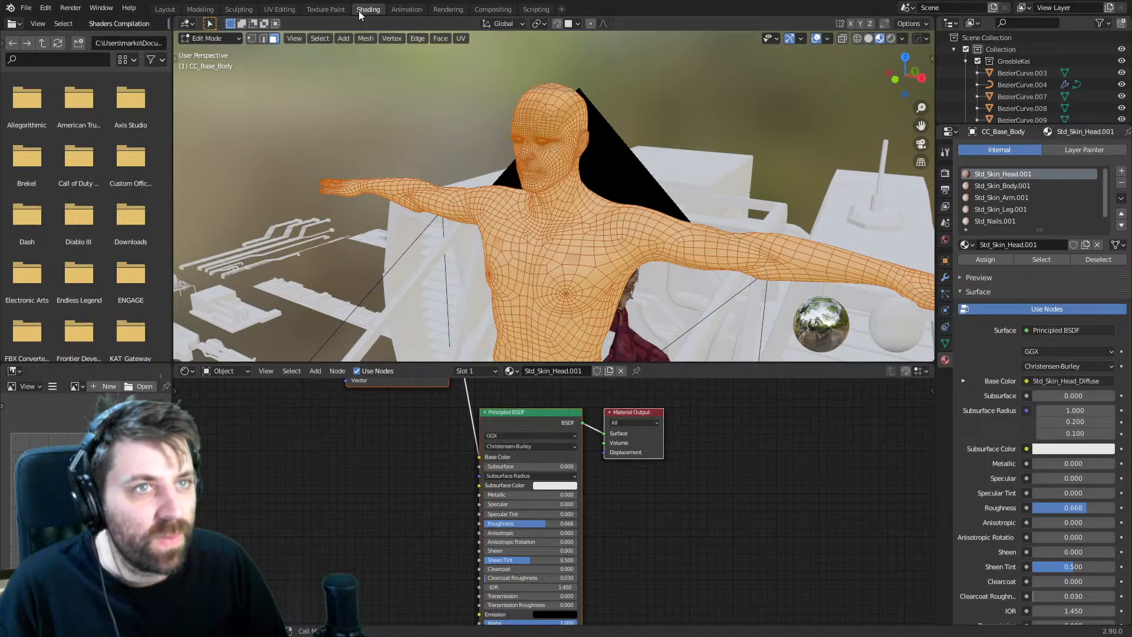
# - In the UV Editing workspace, clear the mesh selection and circle-select the head faces from the front to check their UVs against the skin texture
pyautogui.click(281, 10)
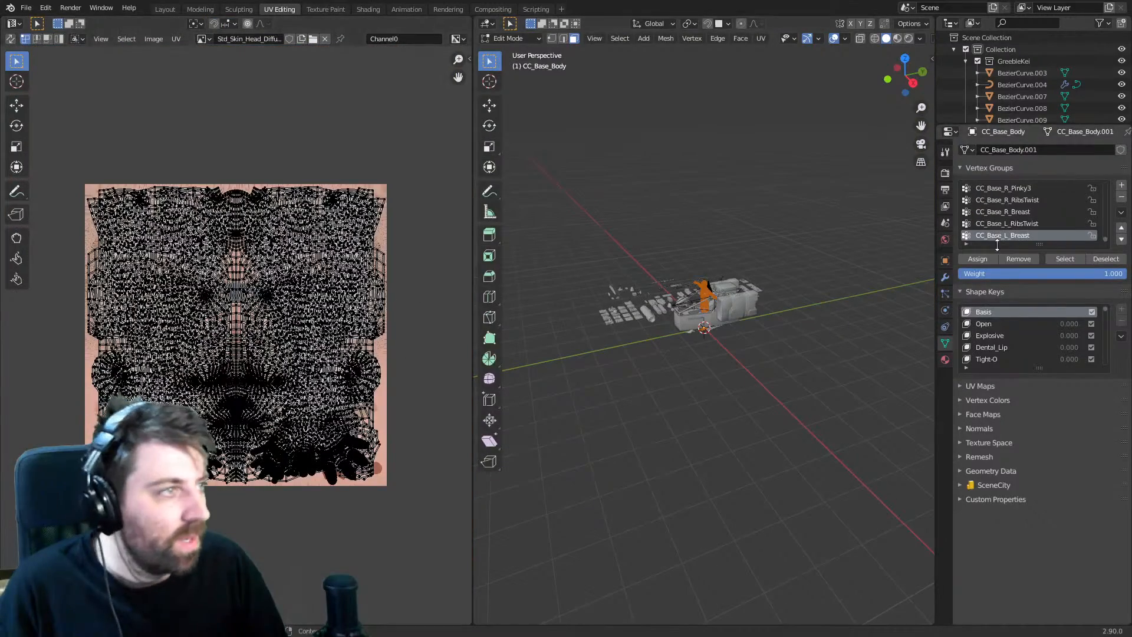
pyautogui.scroll(5, 733, 263)
pyautogui.scroll(6, 733, 264)
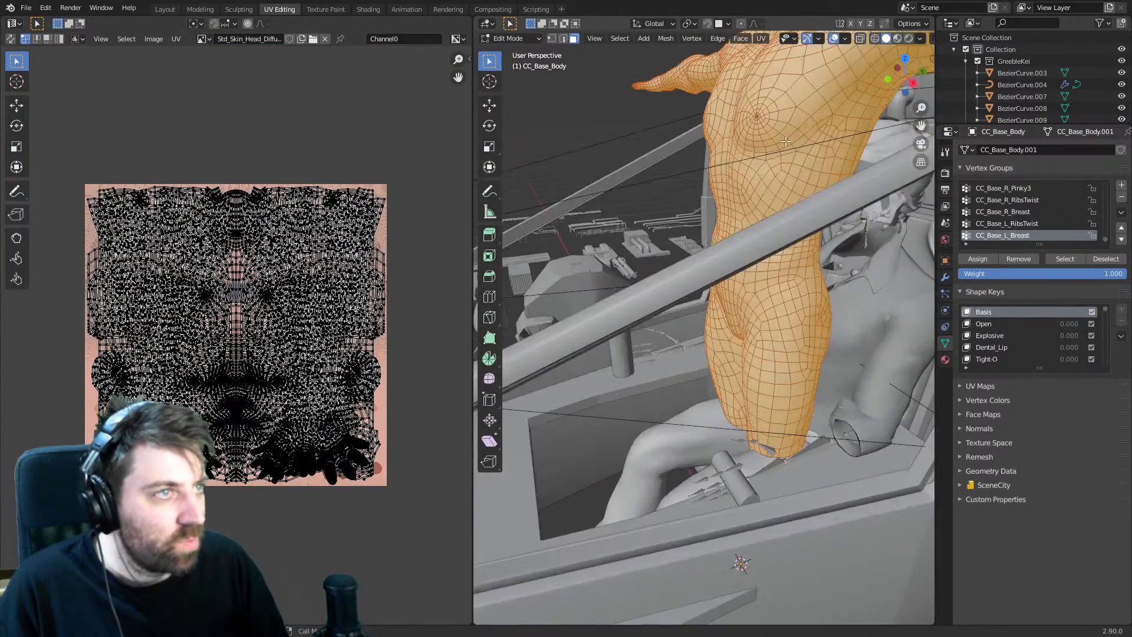
pyautogui.keyDown('shift'); pyautogui.moveTo(733, 264); pyautogui.dragTo(714, 410, button='middle'); pyautogui.keyUp('shift')
pyautogui.click(740, 208)
pyautogui.press('KP_3')
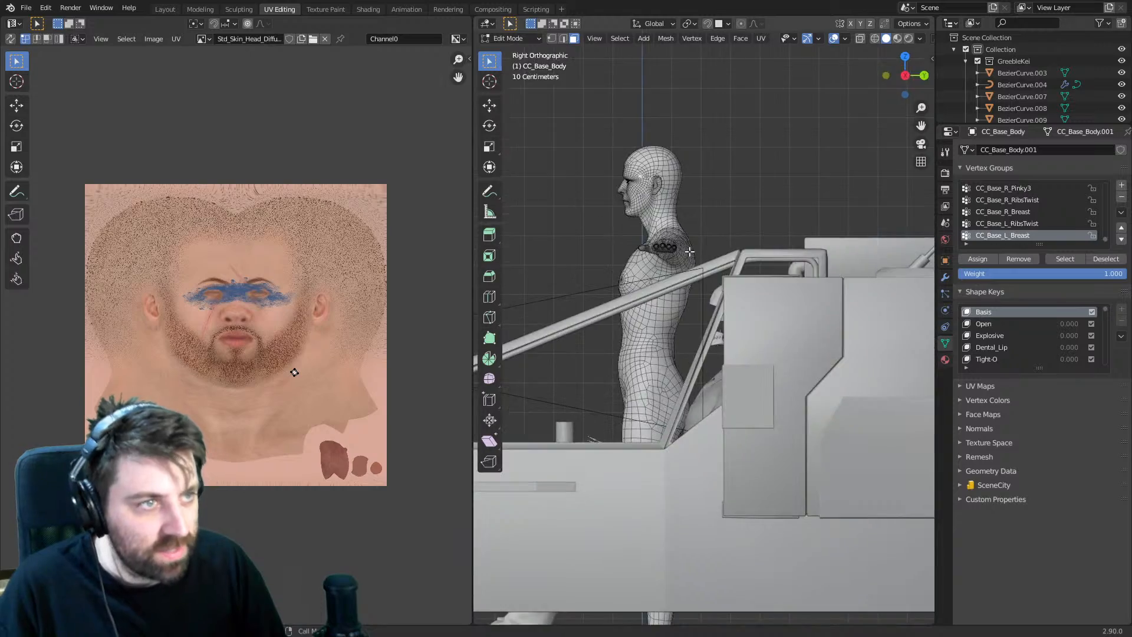
pyautogui.press('KP_1')
pyautogui.keyDown('shift'); pyautogui.moveTo(747, 218); pyautogui.dragTo(645, 283, button='middle'); pyautogui.keyUp('shift')
pyautogui.scroll(4, 873, 258)
pyautogui.keyDown('shift'); pyautogui.moveTo(872, 259); pyautogui.dragTo(709, 317, button='middle'); pyautogui.keyUp('shift')
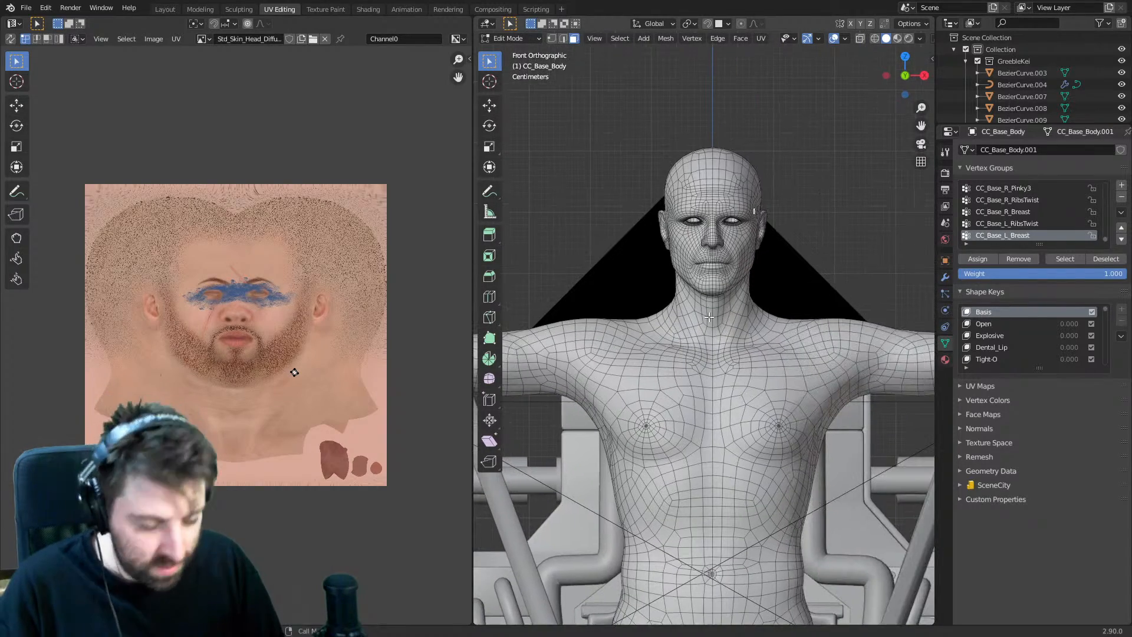
pyautogui.press('c')
pyautogui.moveTo(700, 177); pyautogui.dragTo(717, 207)
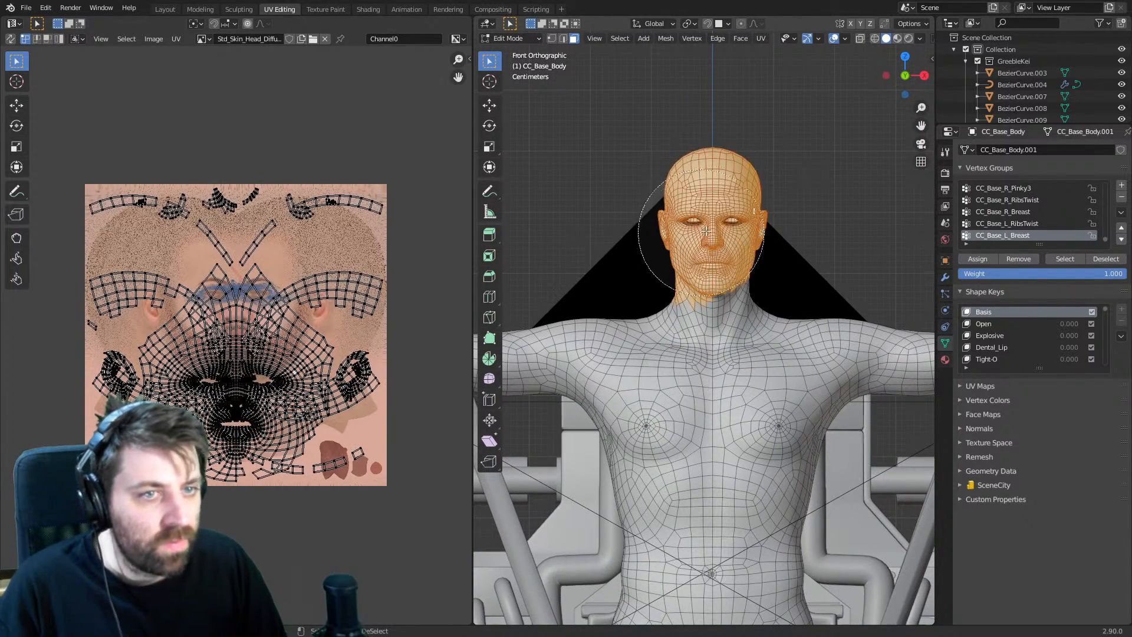
pyautogui.rightClick(723, 211)
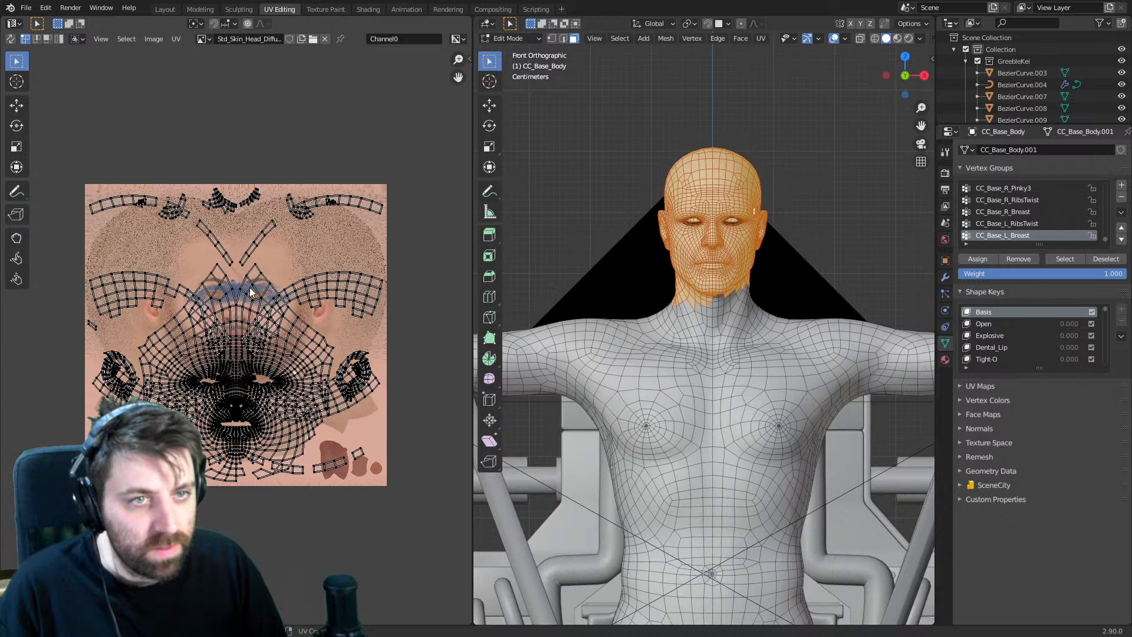
# - Return the body to Object Mode and examine the pilot's lighting with rendered shading in the UV Editing workspace
pyautogui.press('Tab')
pyautogui.scroll(-4, 723, 347)
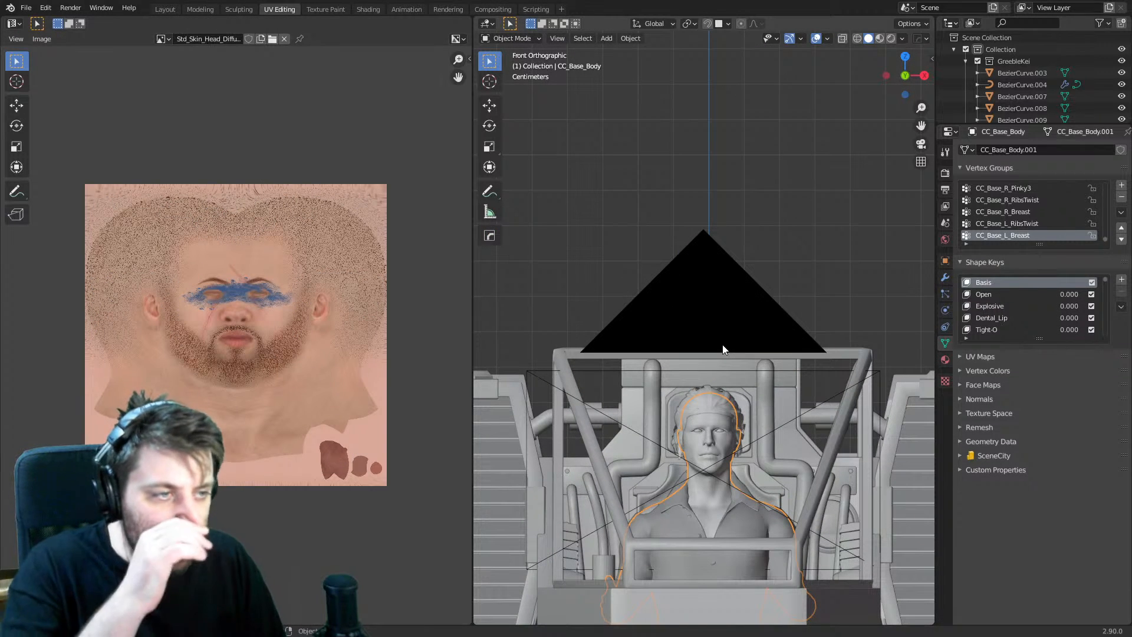
pyautogui.keyDown('shift'); pyautogui.moveTo(757, 347); pyautogui.dragTo(749, 323, button='middle'); pyautogui.keyUp('shift')
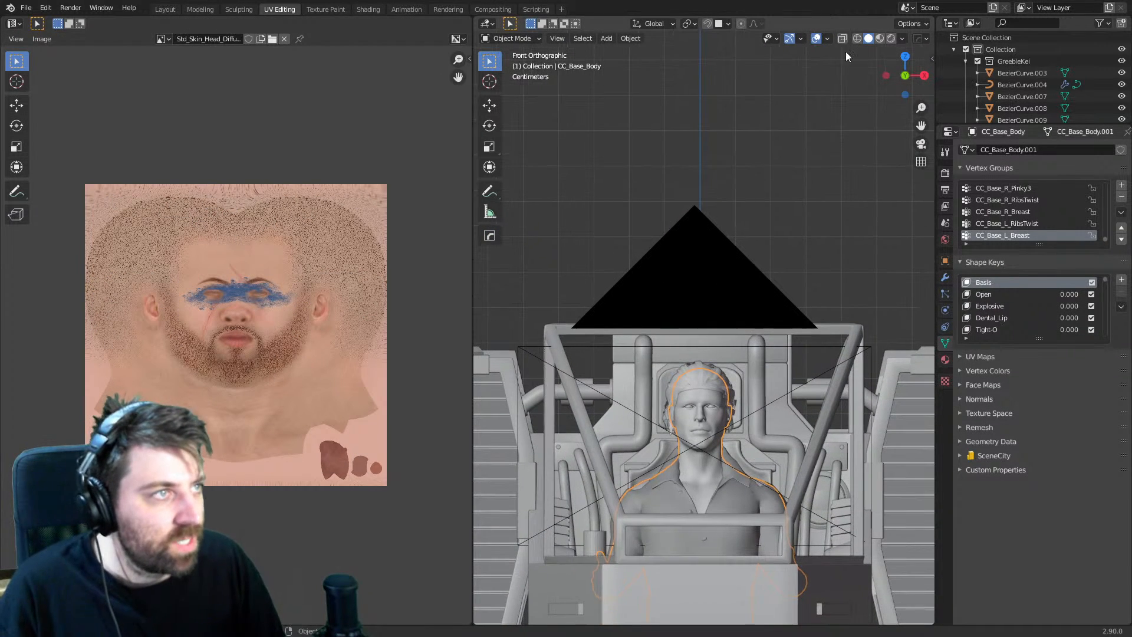
pyautogui.click(890, 40)
pyautogui.moveTo(799, 241)
pyautogui.mouseDown(button='middle')
pyautogui.moveTo(723, 364)
pyautogui.moveTo(678, 321)
pyautogui.moveTo(697, 336)
pyautogui.moveTo(599, 279)
pyautogui.moveTo(634, 313)
pyautogui.moveTo(694, 335)
pyautogui.moveTo(762, 299)
pyautogui.mouseUp(button='middle')
pyautogui.scroll(4, 678, 321)
pyautogui.scroll(-8, 762, 299)
pyautogui.moveTo(715, 366); pyautogui.dragTo(731, 356, button='middle')
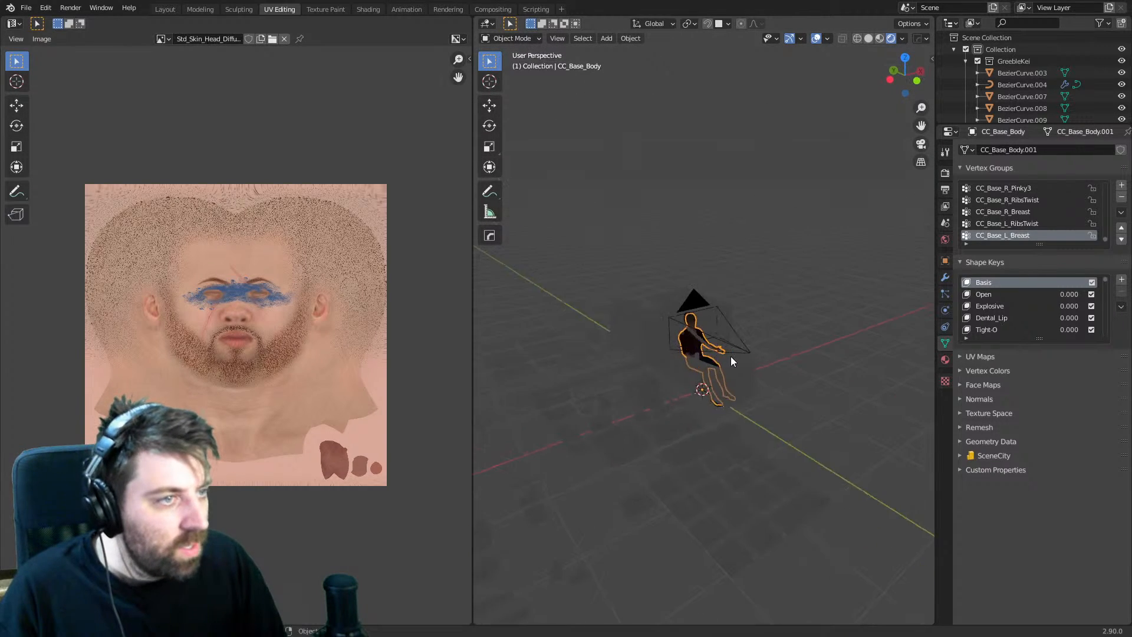
pyautogui.scroll(3, 731, 356)
pyautogui.moveTo(801, 402); pyautogui.dragTo(644, 310, button='middle')
# - Return to the Layout workspace and set up a right orthographic view of the seated pilot and cockpit
pyautogui.click(165, 9)
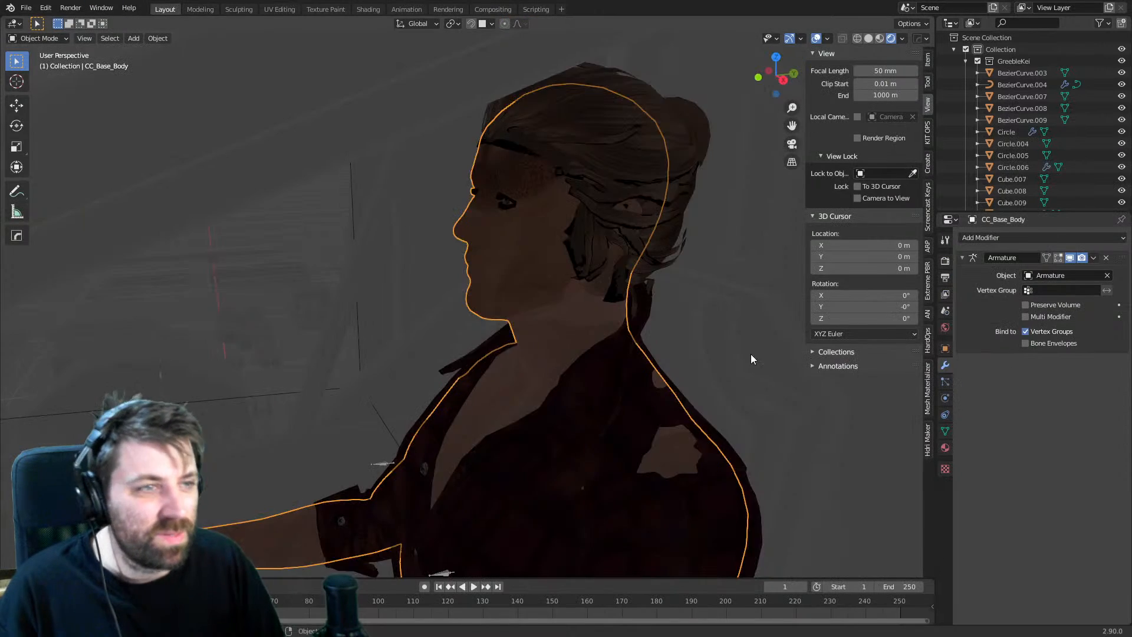
pyautogui.moveTo(751, 354); pyautogui.dragTo(413, 272, button='middle')
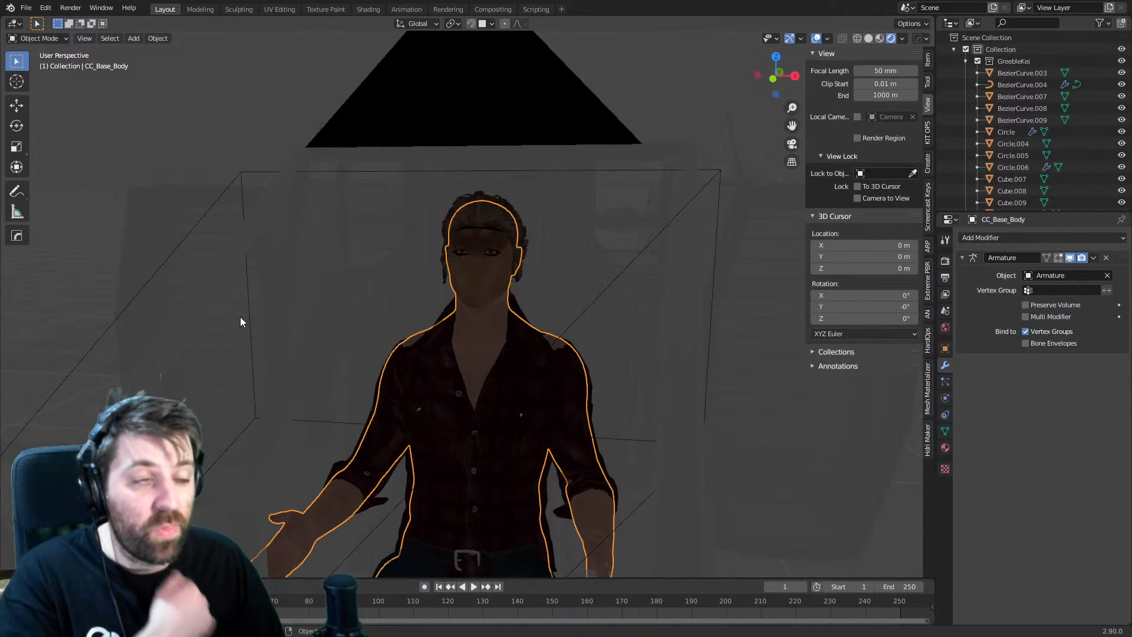
pyautogui.moveTo(239, 317); pyautogui.dragTo(694, 404, button='middle')
pyautogui.press('KP_1')
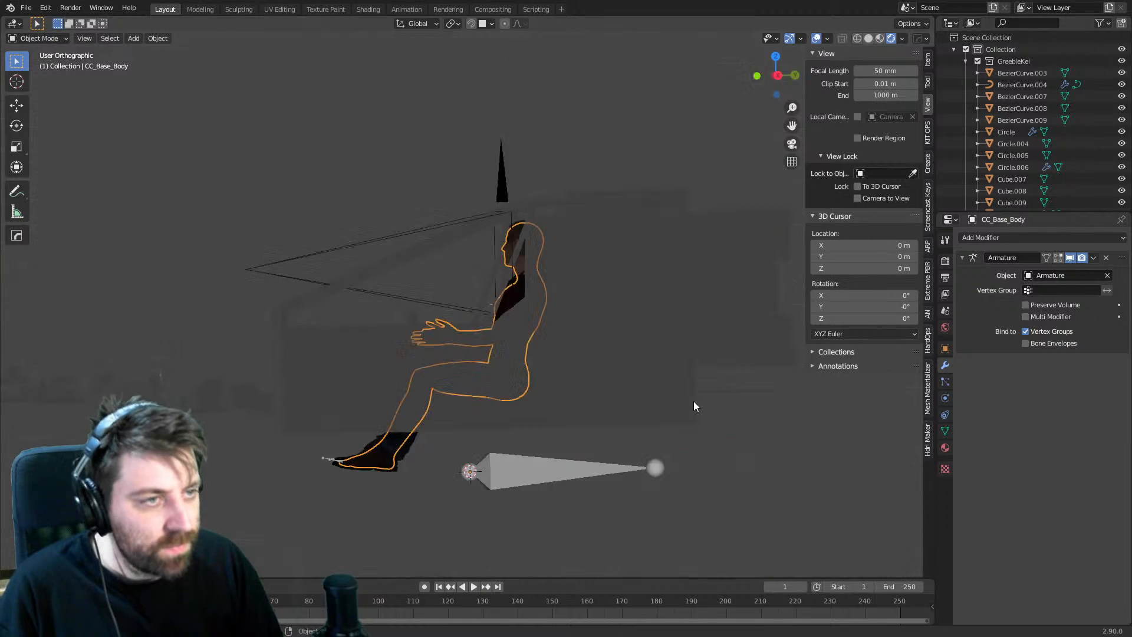
pyautogui.press('KP_3')
pyautogui.scroll(2, 658, 335)
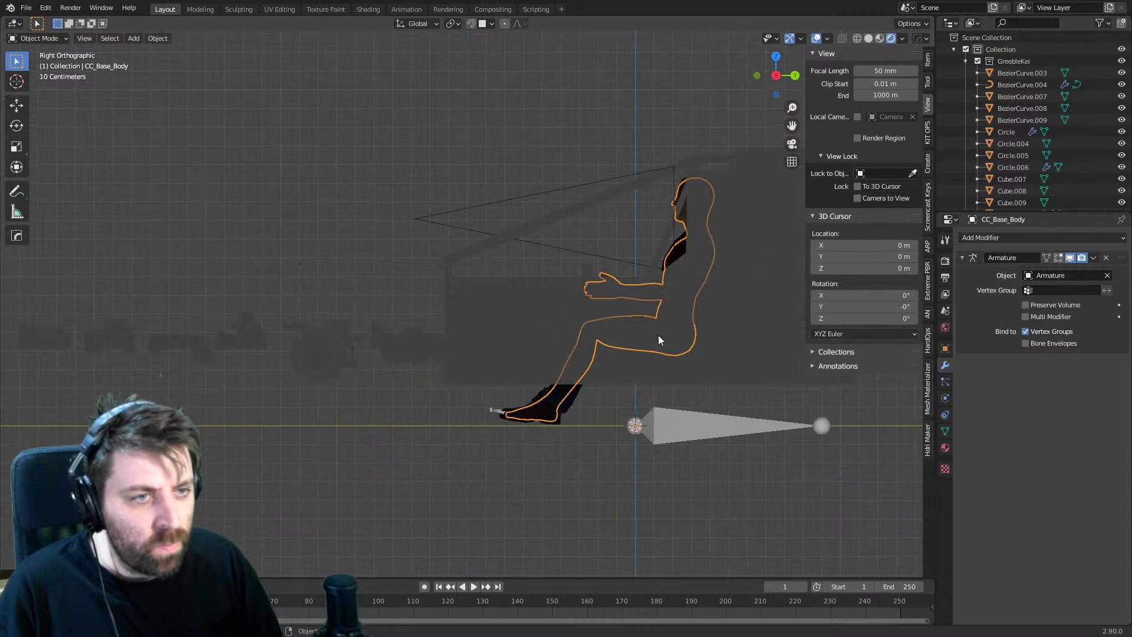
pyautogui.scroll(3, 365, 298)
# - Reset the 3D cursor to the world origin, add an area light and move it over the cockpit to about Y -0.57 m, Z 0.84 m
pyautogui.hotkey('shift', 's')
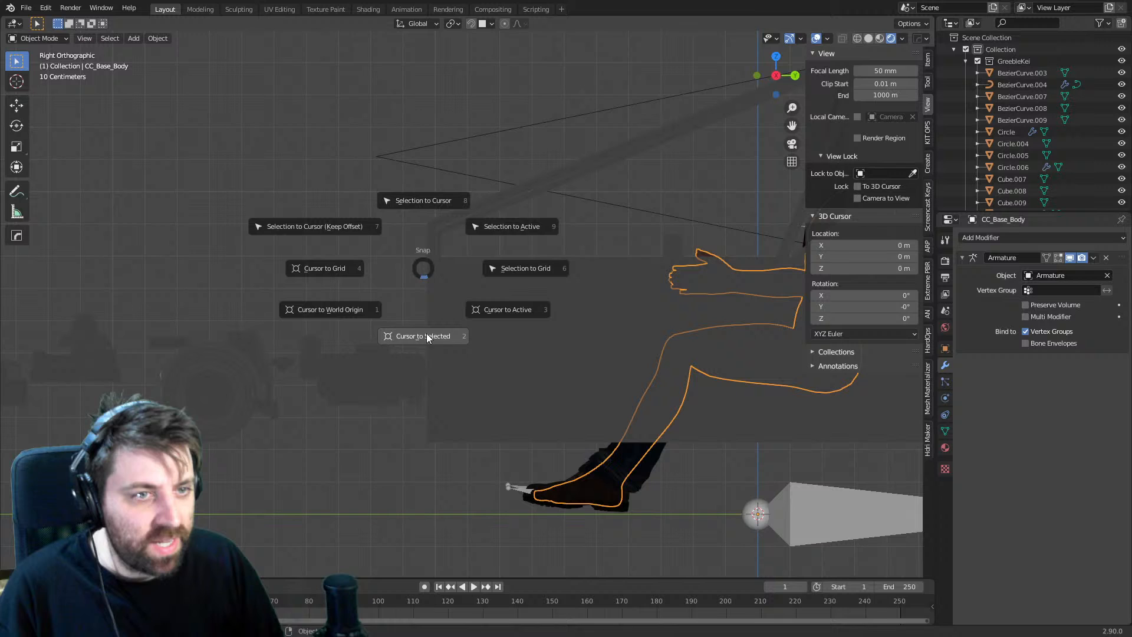
pyautogui.click(344, 310)
pyautogui.hotkey('shift', 'a')
pyautogui.moveTo(322, 459)
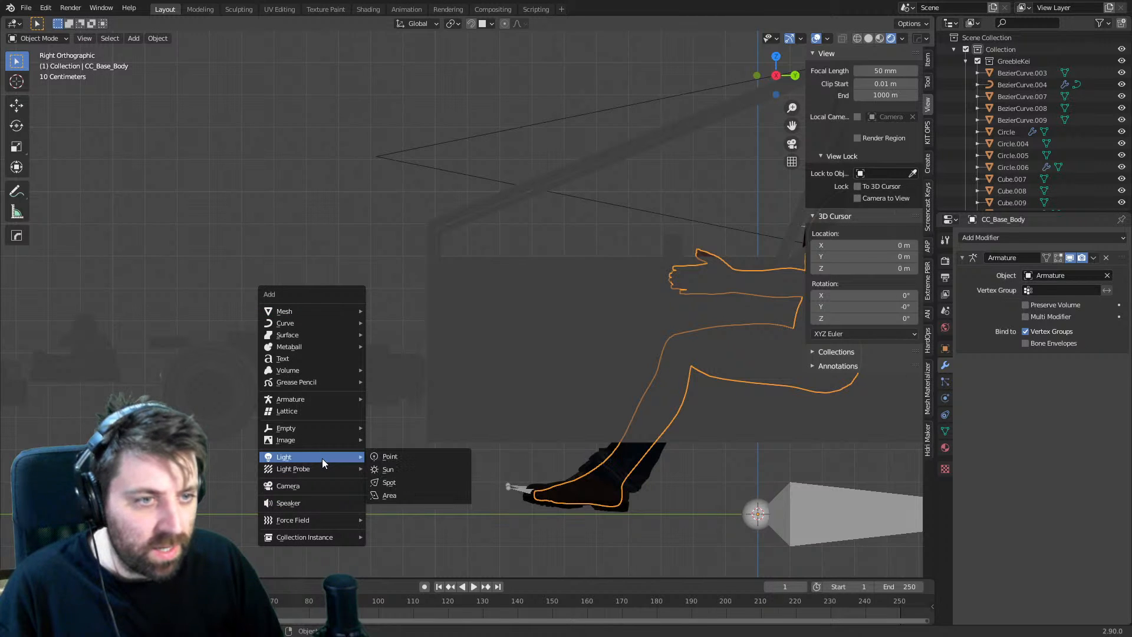
pyautogui.click(403, 493)
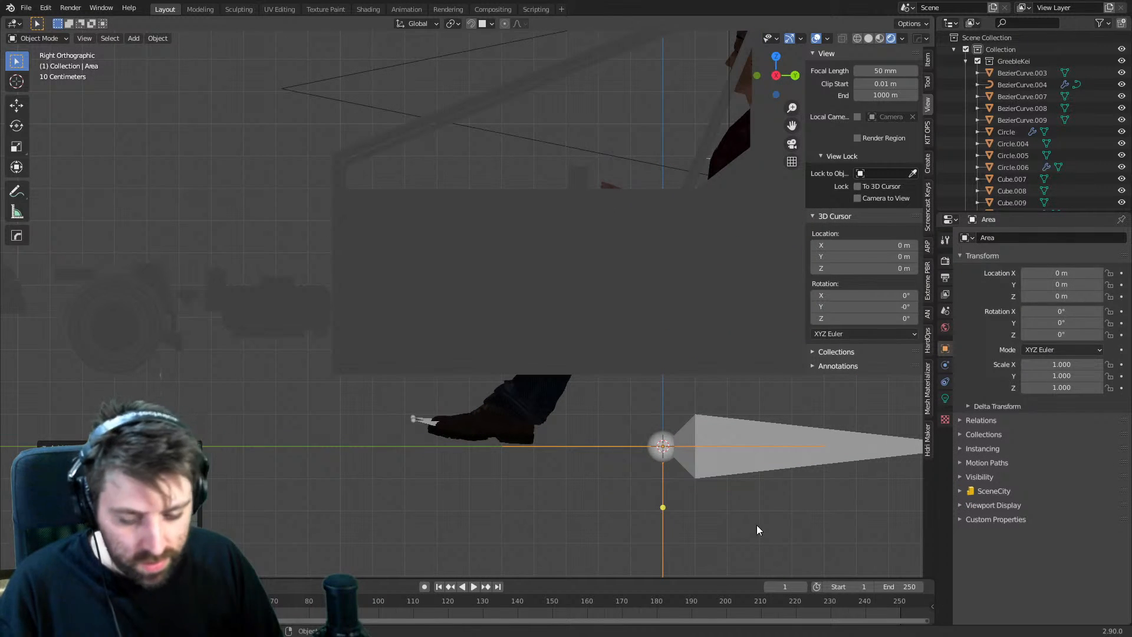
pyautogui.press('g')
pyautogui.click(622, 147)
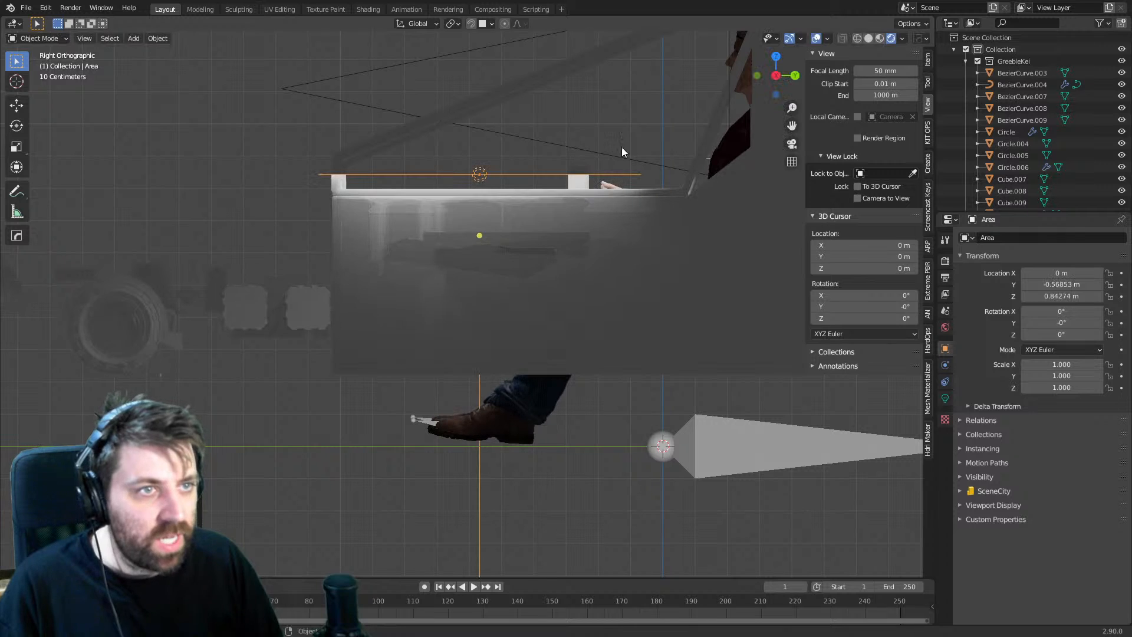
# - Rotate the area light to about 104° on X so it faces the pilot, and scale it down to about 0.226
pyautogui.press('r')
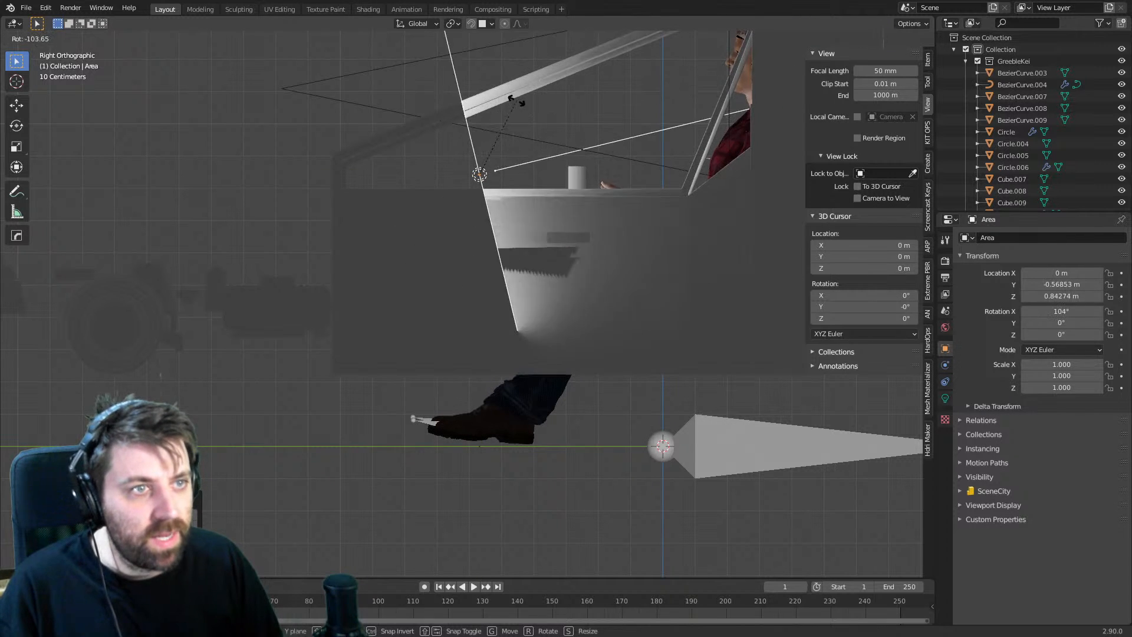
pyautogui.click(516, 101)
pyautogui.press('s')
pyautogui.click(518, 183)
# - Reposition the area light in front of the pilot at about Y -0.70 m, Z 0.80 m, using top and right views
pyautogui.press('KP_7')
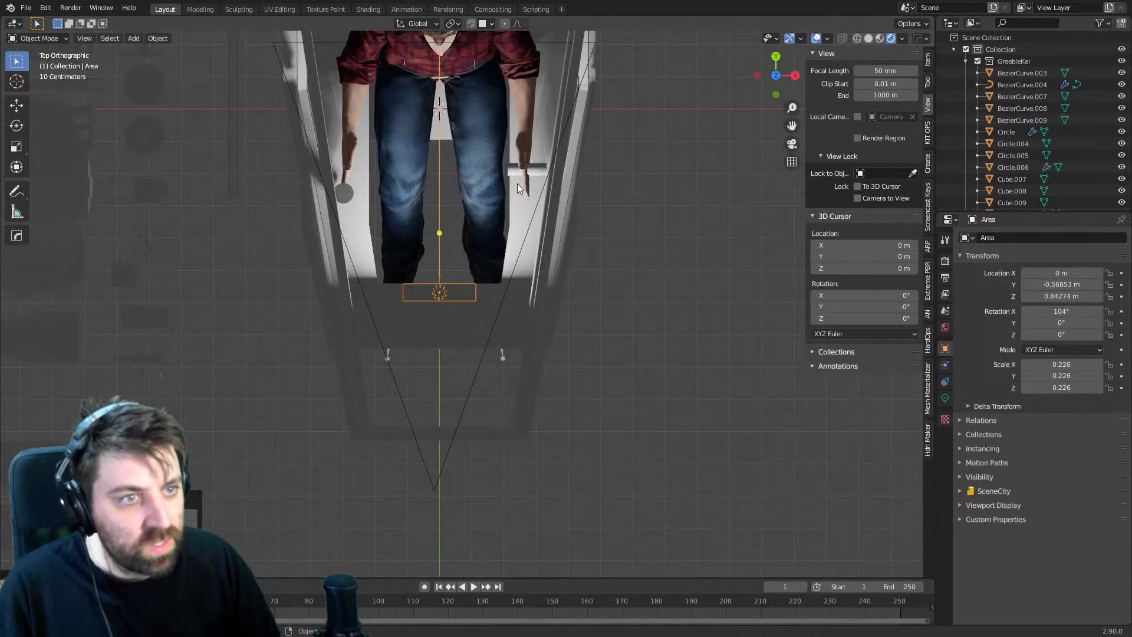
pyautogui.press('g')
pyautogui.click(522, 285)
pyautogui.moveTo(495, 305); pyautogui.dragTo(384, 223, button='middle')
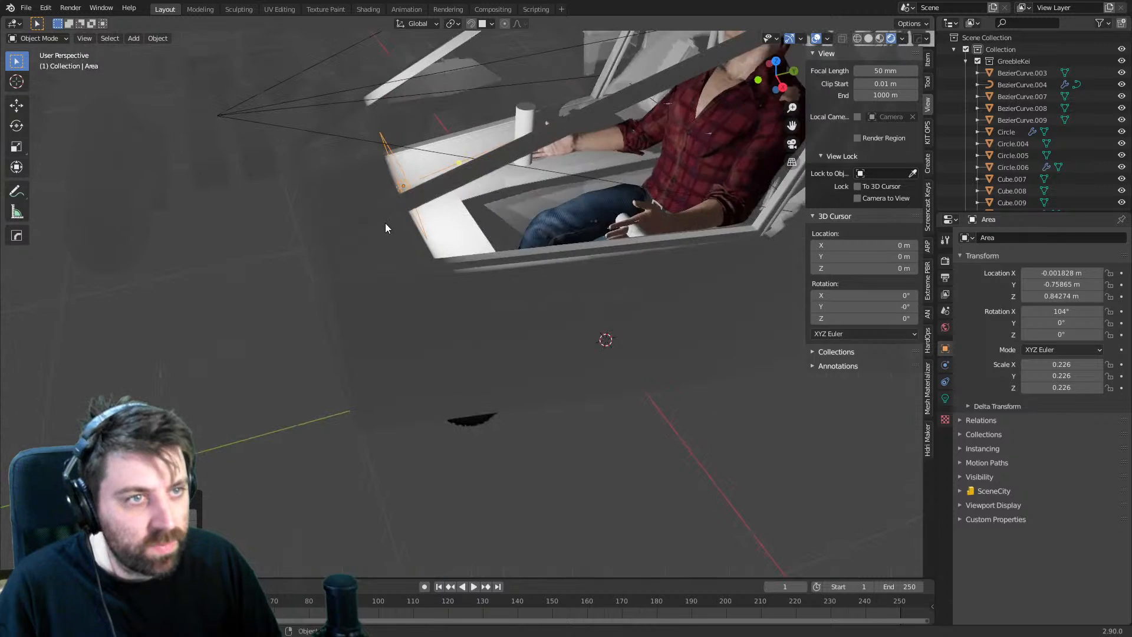
pyautogui.press('KP_3')
pyautogui.press('g')
pyautogui.click(423, 243)
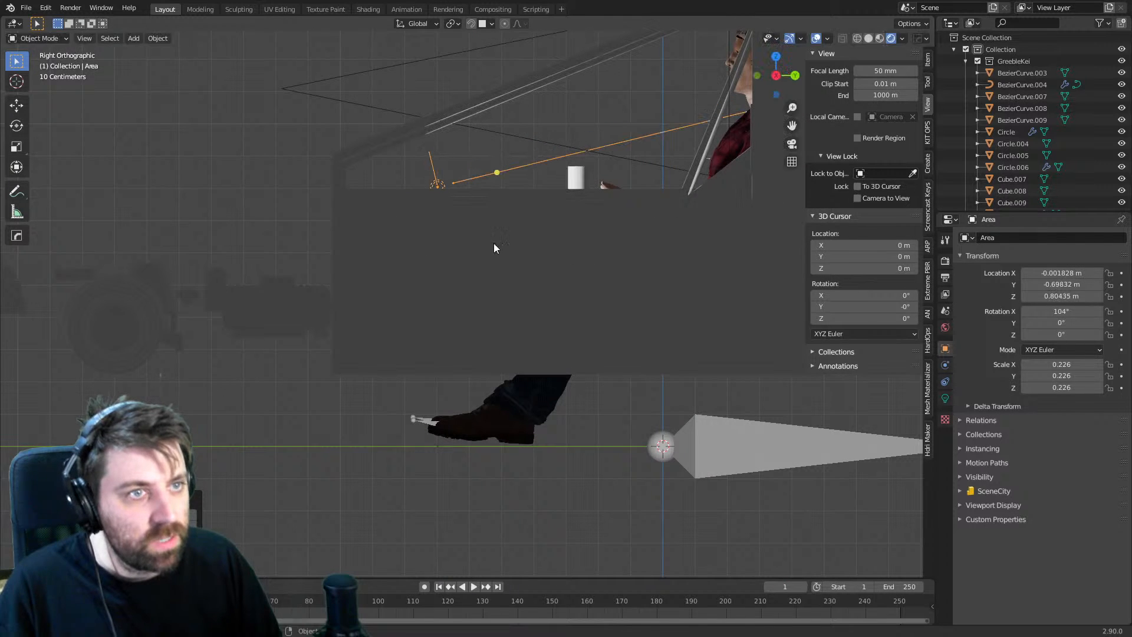
# - Tilt the area light to about 108° on X and rescale it to about 0.351 on X and 0.177 on Y and Z
pyautogui.press('r')
pyautogui.click(621, 187)
pyautogui.press('s')
pyautogui.click(582, 180)
pyautogui.moveTo(516, 181); pyautogui.dragTo(547, 209, button='middle')
pyautogui.press('s')
pyautogui.press('x')
pyautogui.click(608, 196)
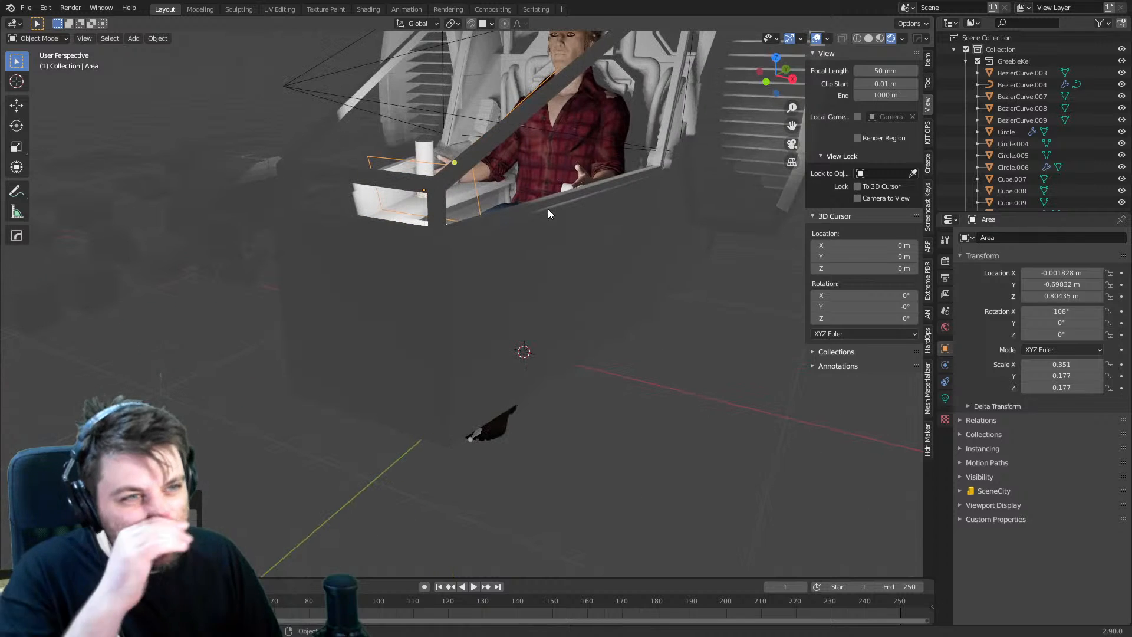
# - Raise the area light to about Z 0.85 m, tilt it to about 104° on X and scale it to about 0.326 by 0.164
pyautogui.press('KP_3')
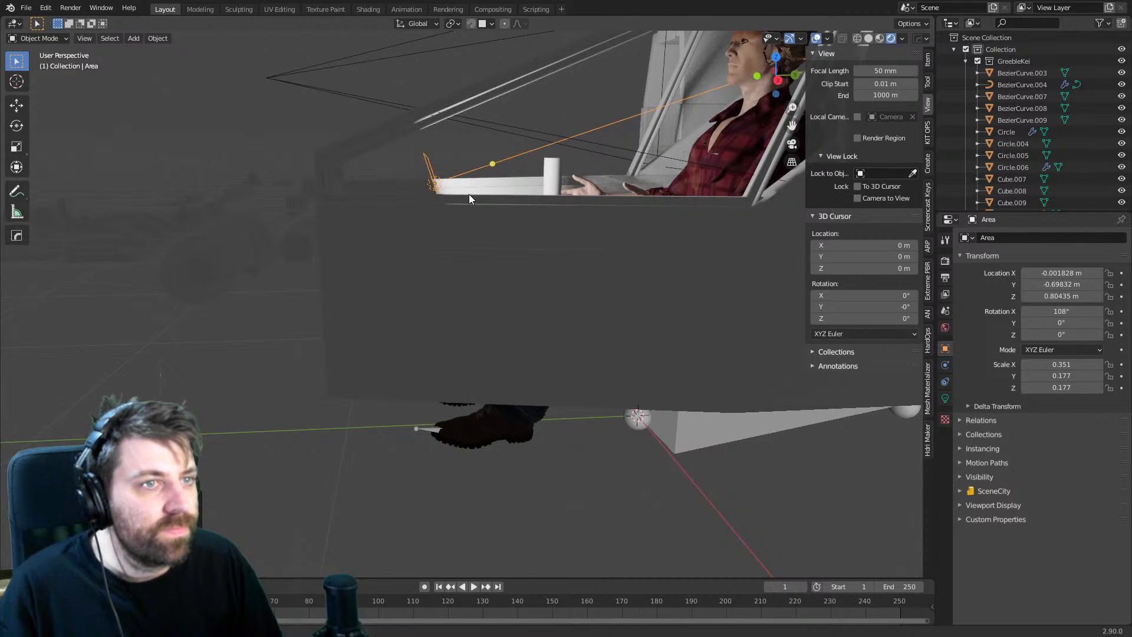
pyautogui.press('g')
pyautogui.click(467, 181)
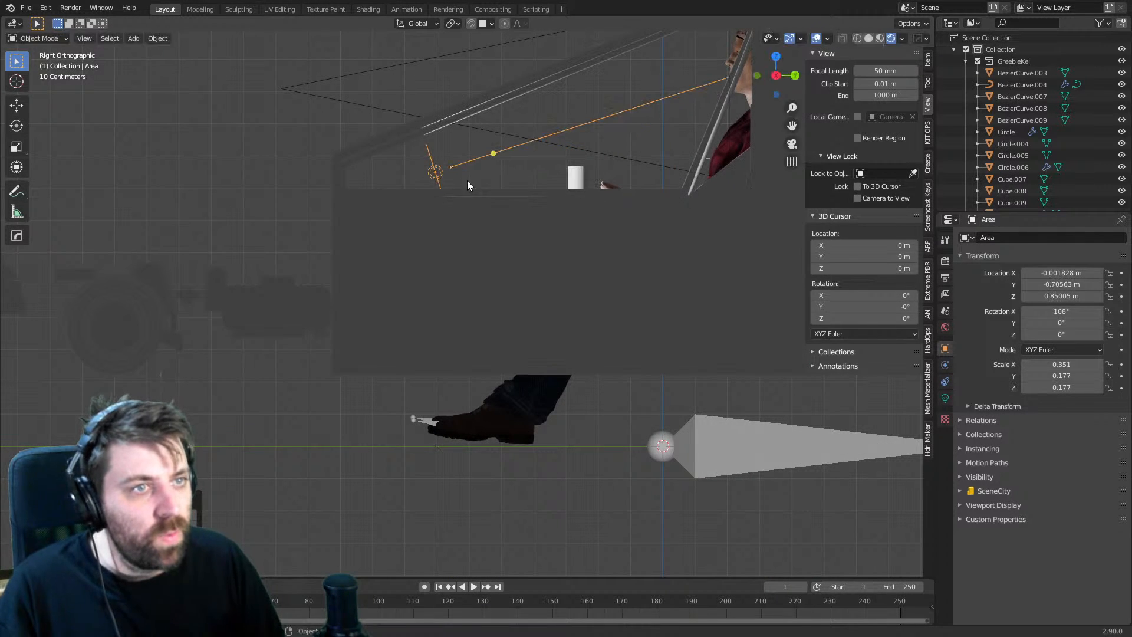
pyautogui.press('r')
pyautogui.click(598, 195)
pyautogui.press('s')
pyautogui.click(586, 193)
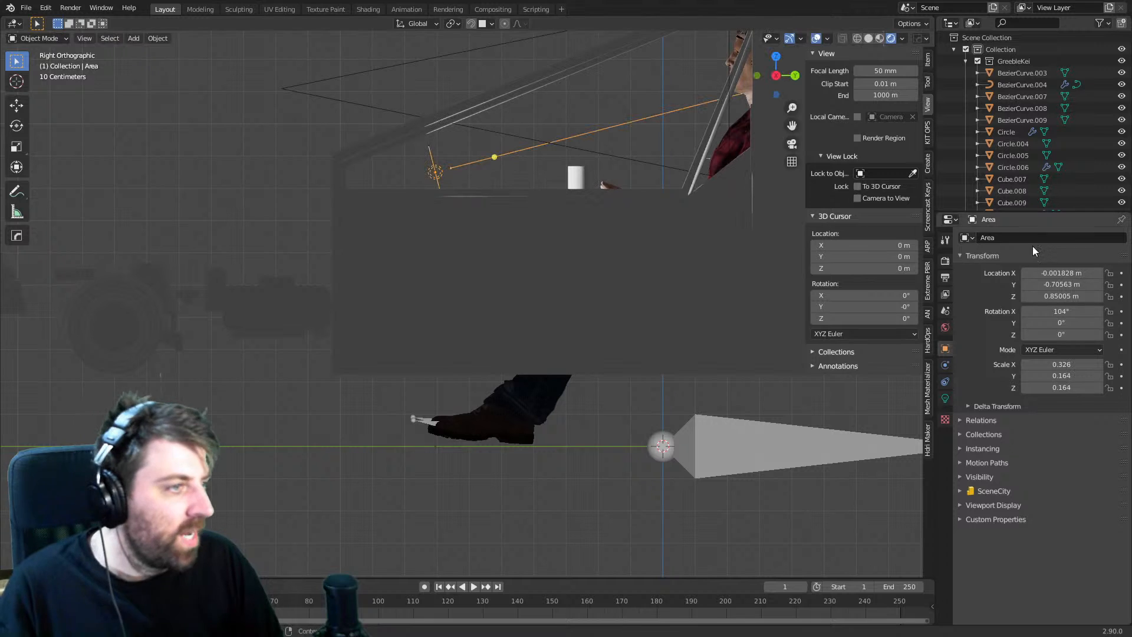
# - Tint the area light's colour pale blue and check the pilot through the camera
pyautogui.click(946, 398)
pyautogui.click(1068, 302)
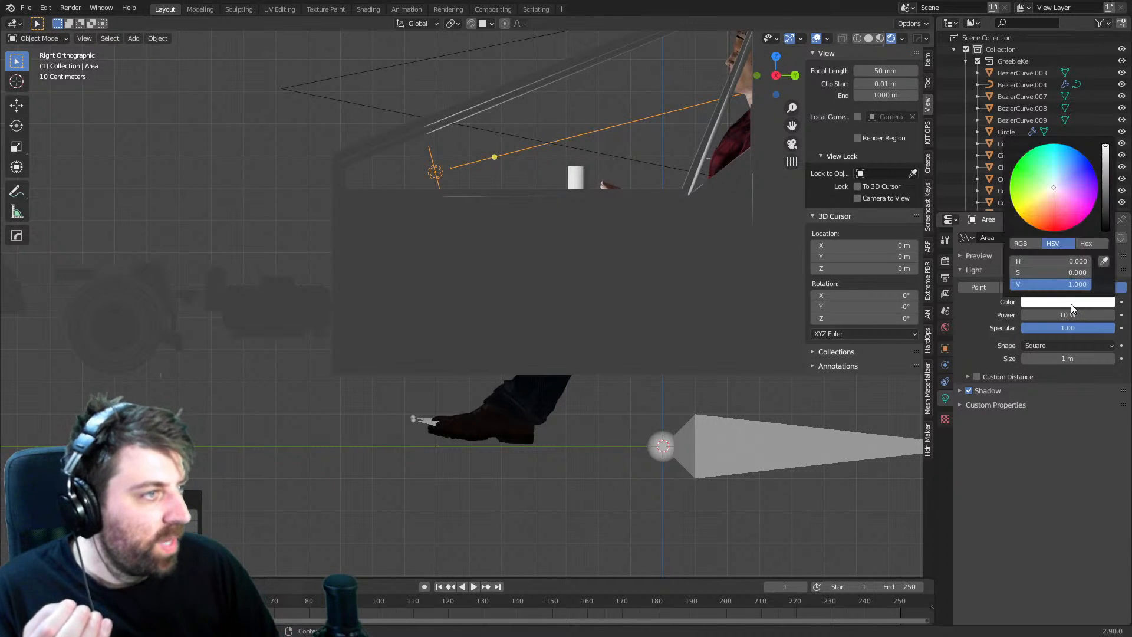
pyautogui.moveTo(1060, 175)
pyautogui.mouseDown()
pyautogui.moveTo(1067, 154)
pyautogui.moveTo(1059, 180)
pyautogui.mouseUp()
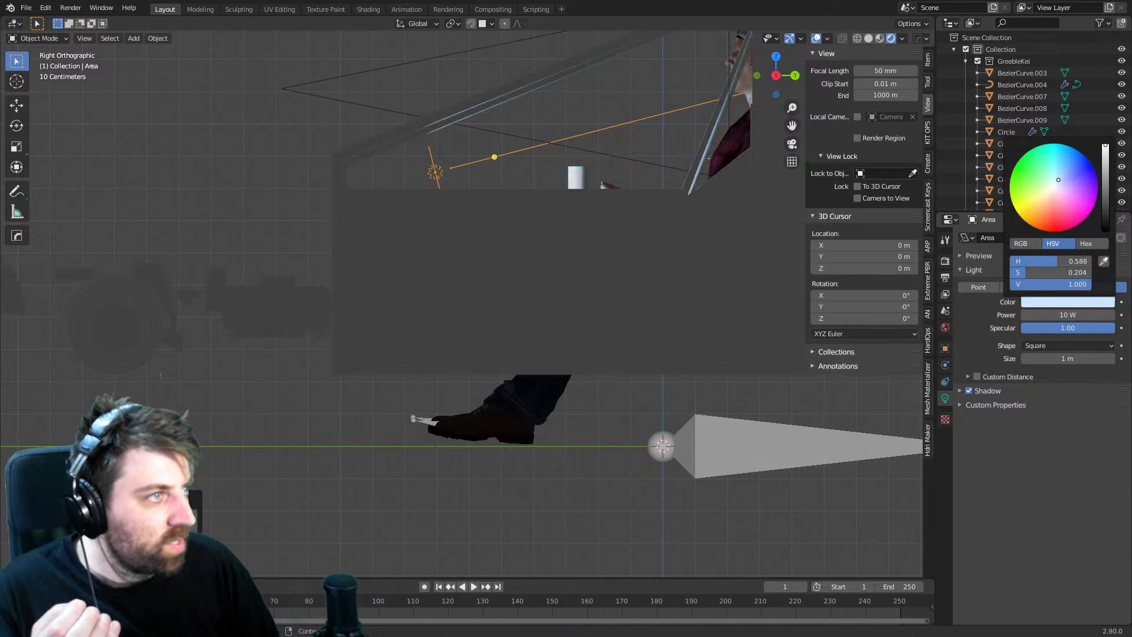
pyautogui.press('KP_0')
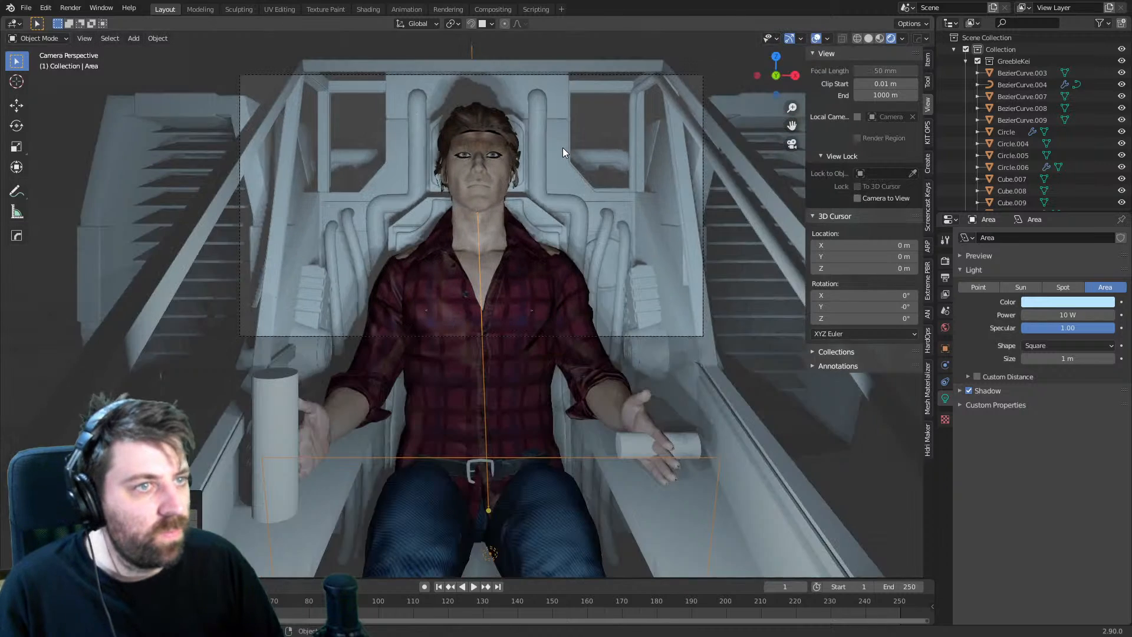
pyautogui.scroll(-1, 536, 226)
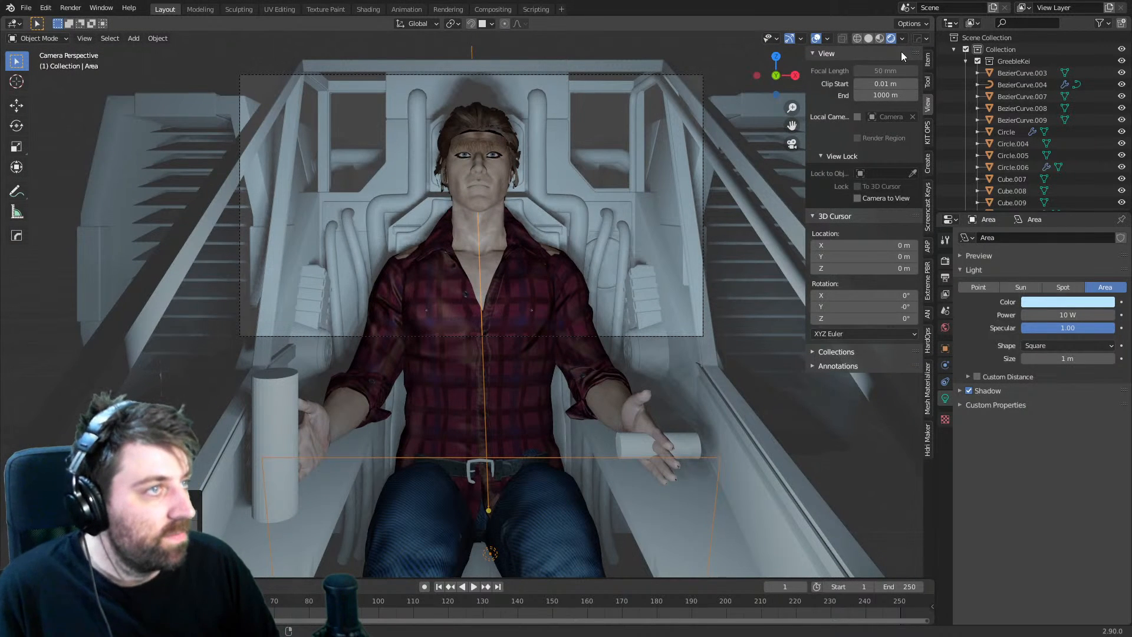
# - Switch the scene's render engine from Eevee to Cycles
pyautogui.click(945, 260)
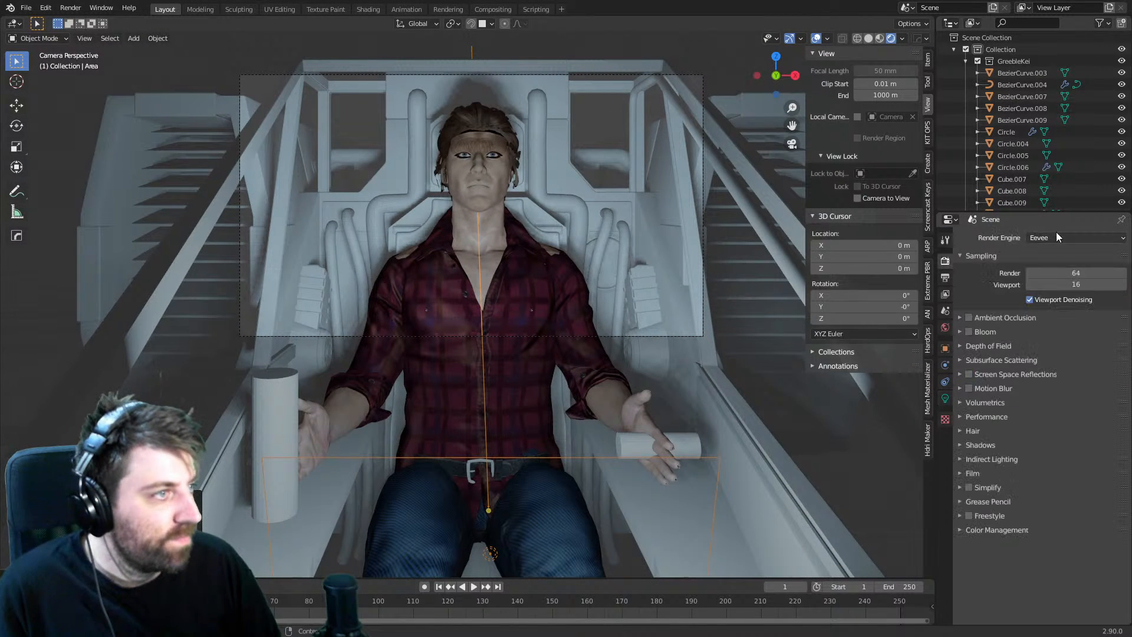
pyautogui.click(1056, 237)
pyautogui.click(1046, 279)
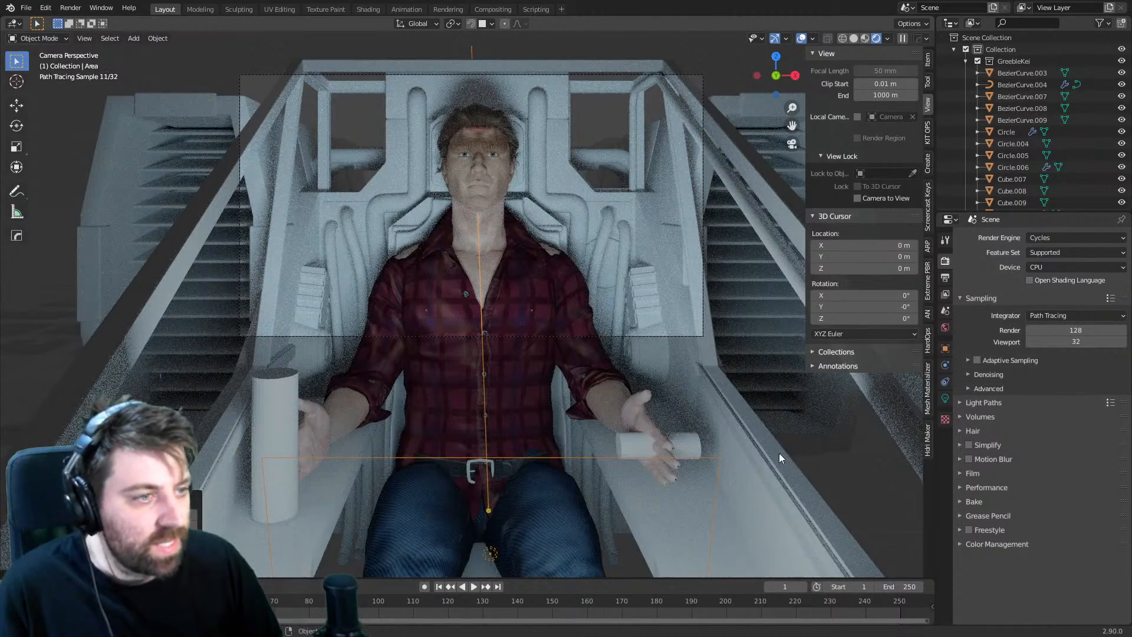
# - Try the area light at 1 W, and set its power to 2 W
pyautogui.click(944, 398)
pyautogui.doubleClick(1063, 317)
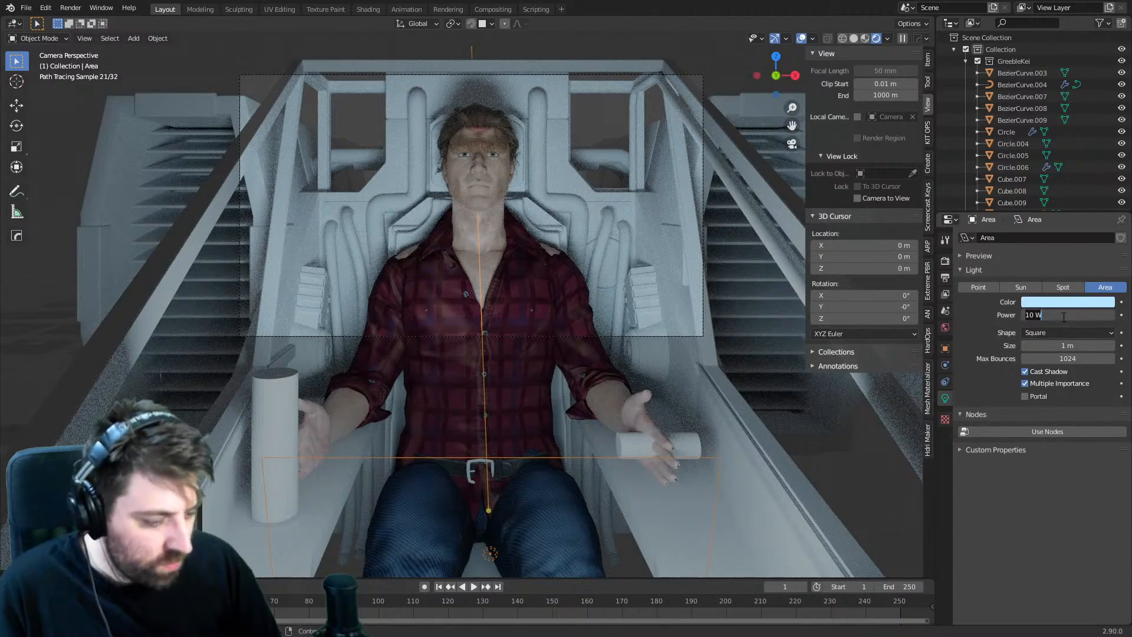
pyautogui.write('1')
pyautogui.press('Return')
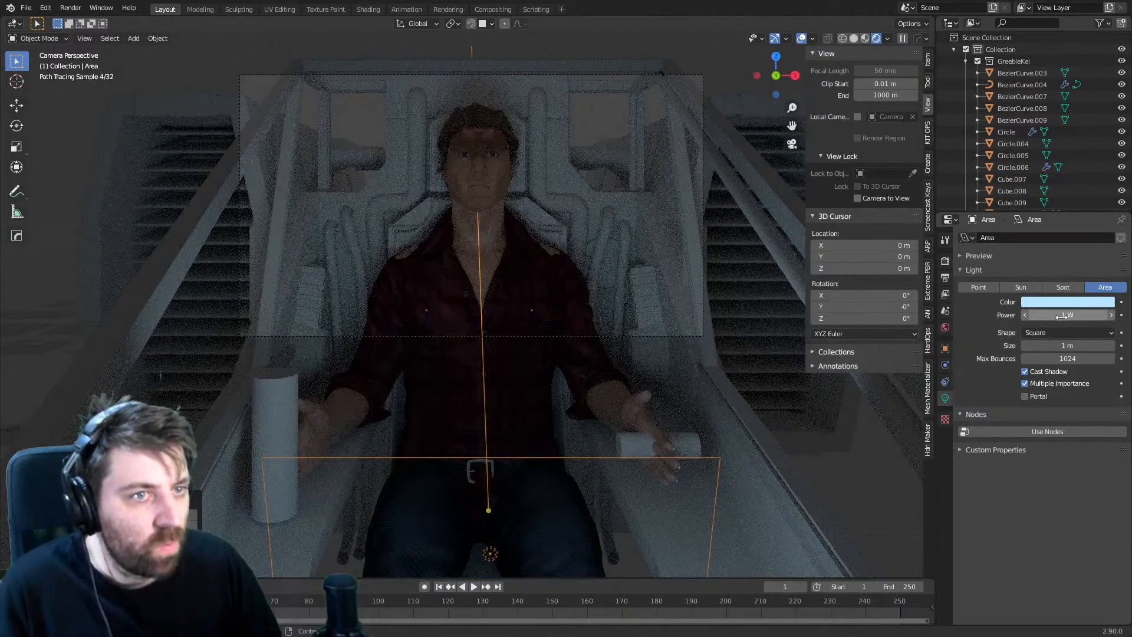
pyautogui.doubleClick(1067, 346)
pyautogui.doubleClick(1067, 316)
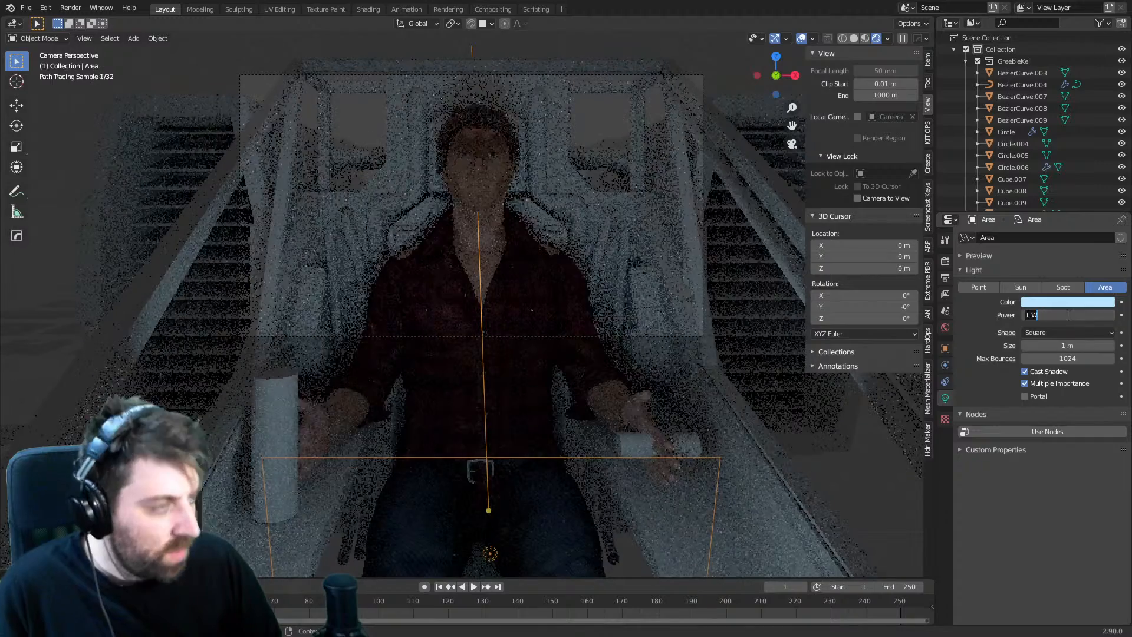
pyautogui.write('2')
pyautogui.press('Return')
# - Leave the camera view to see the whole ship in rendered shading, and set the render engine back to Eevee
pyautogui.moveTo(703, 403); pyautogui.dragTo(744, 384, button='middle')
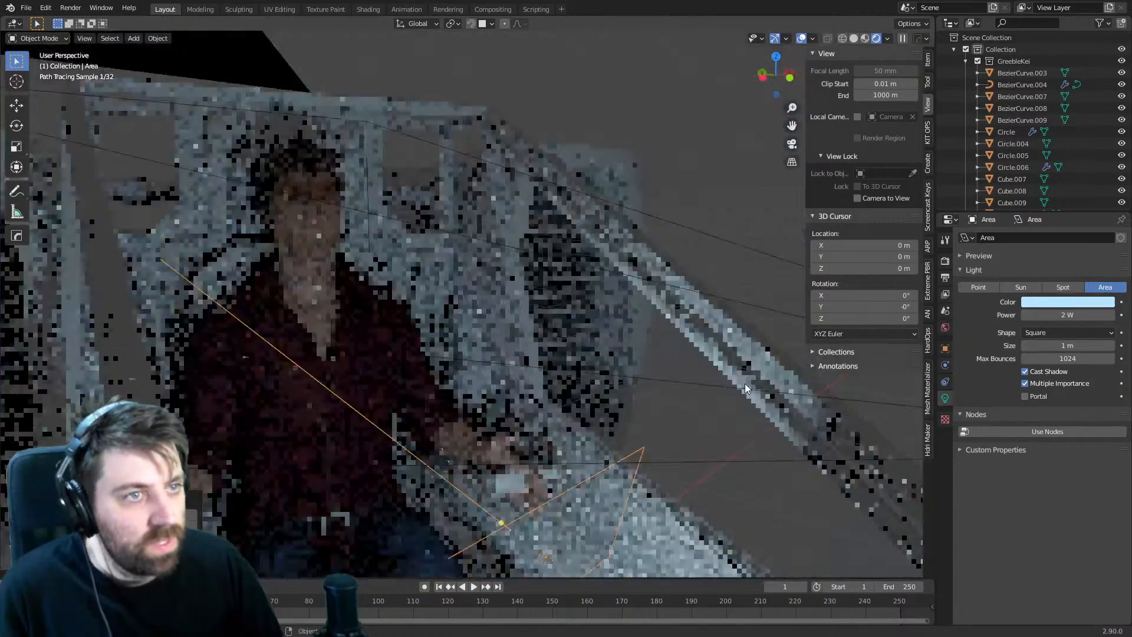
pyautogui.scroll(-5, 688, 357)
pyautogui.click(854, 39)
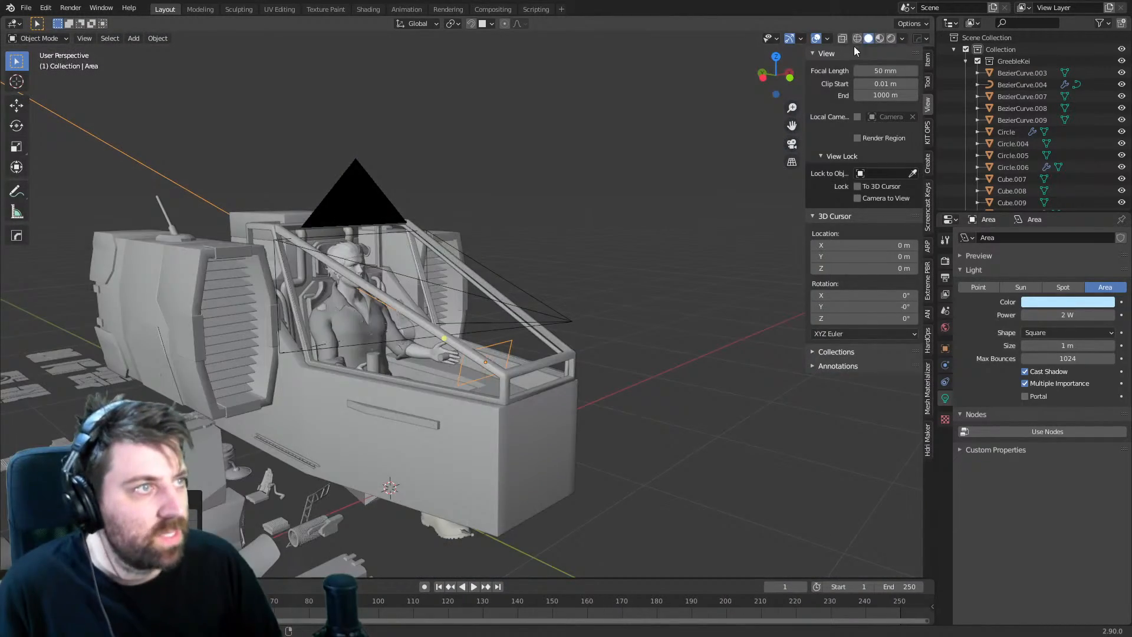
pyautogui.click(891, 39)
pyautogui.click(945, 261)
pyautogui.click(1076, 238)
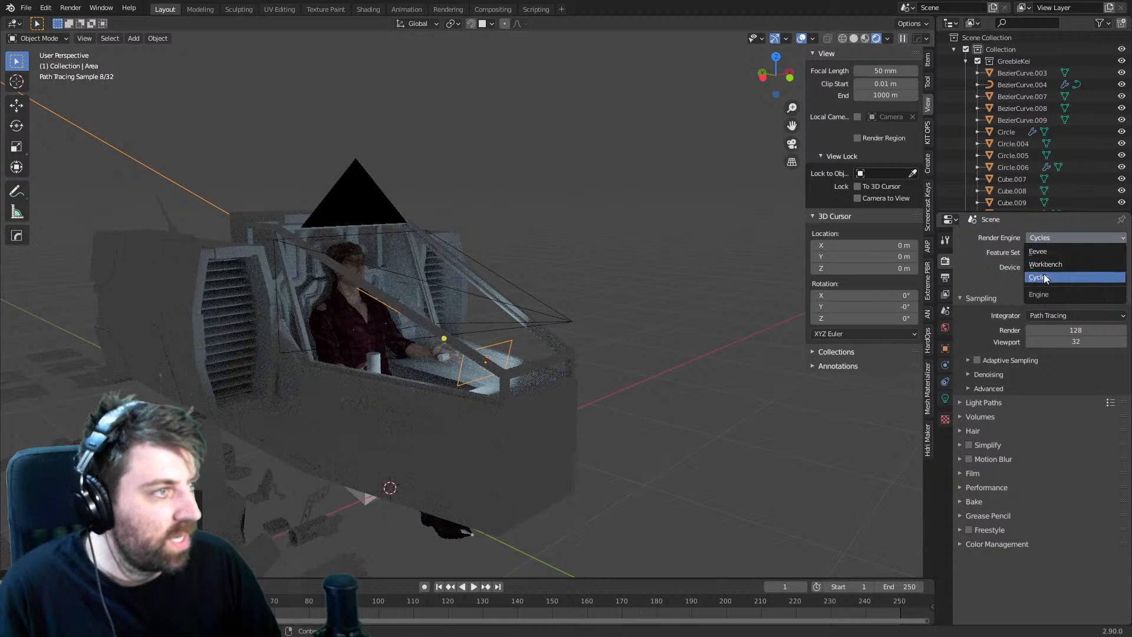
pyautogui.click(1038, 251)
# - Add a sun light, move it out to the ship's +X side in front view and rotate it to shine horizontally at the cockpit
pyautogui.scroll(-4, 635, 319)
pyautogui.hotkey('shift', 'a')
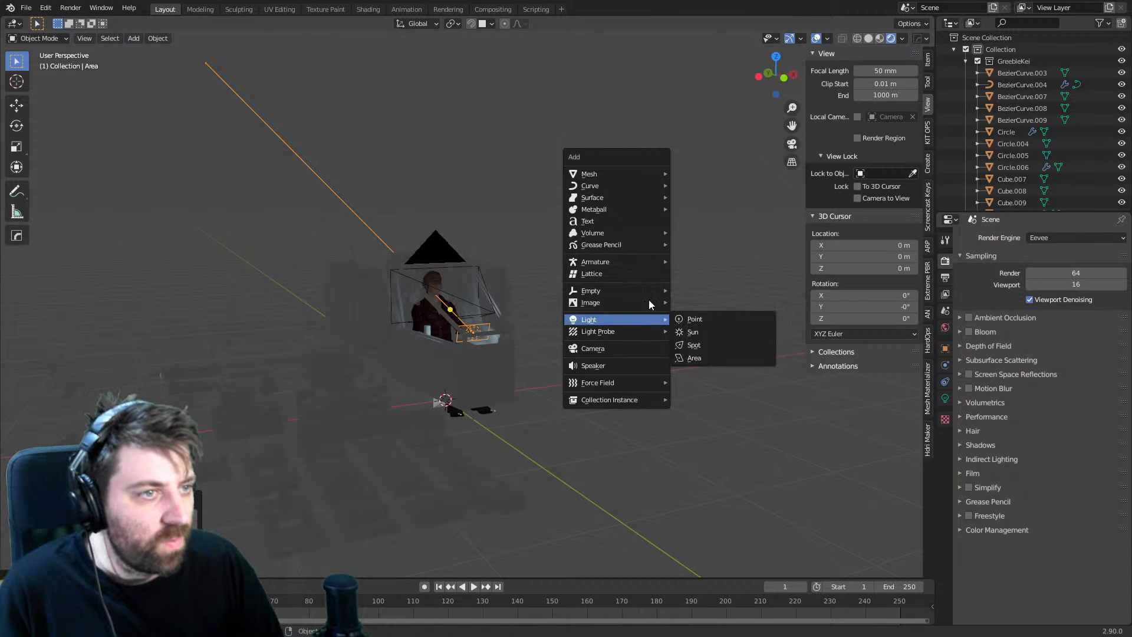
pyautogui.moveTo(635, 319)
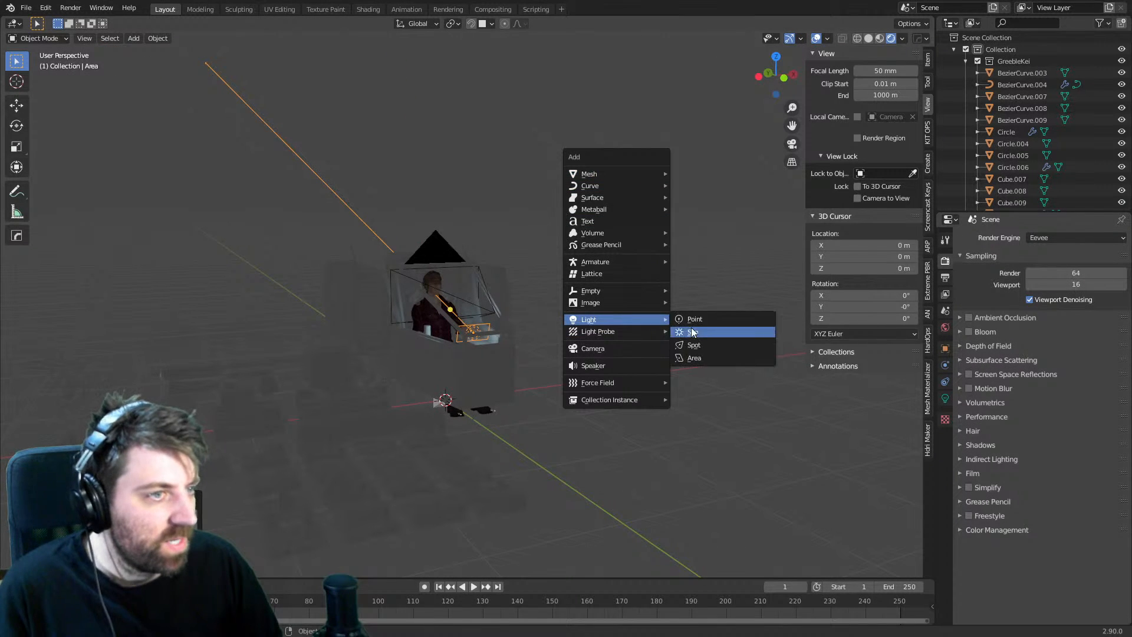
pyautogui.click(694, 331)
pyautogui.press('KP_1')
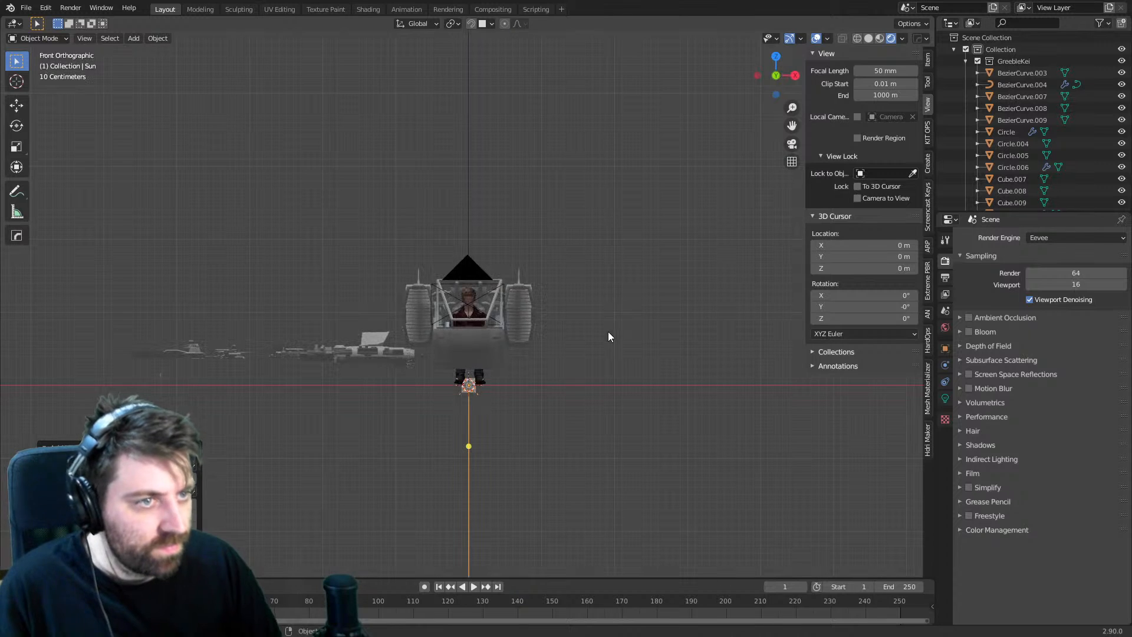
pyautogui.press('r')
pyautogui.rightClick(394, 365)
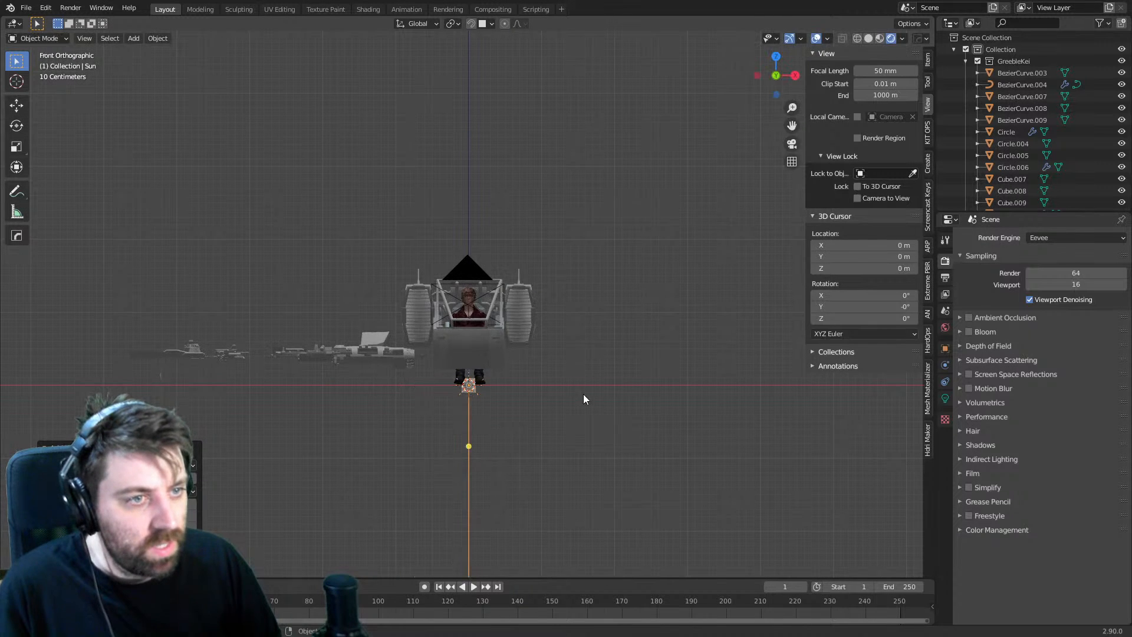
pyautogui.press('g')
pyautogui.click(635, 330)
pyautogui.press('r')
pyautogui.click(560, 401)
# - From top view, move the sun diagonally ahead of the ship and rotate it about 46° to aim at the cockpit
pyautogui.press('KP_7')
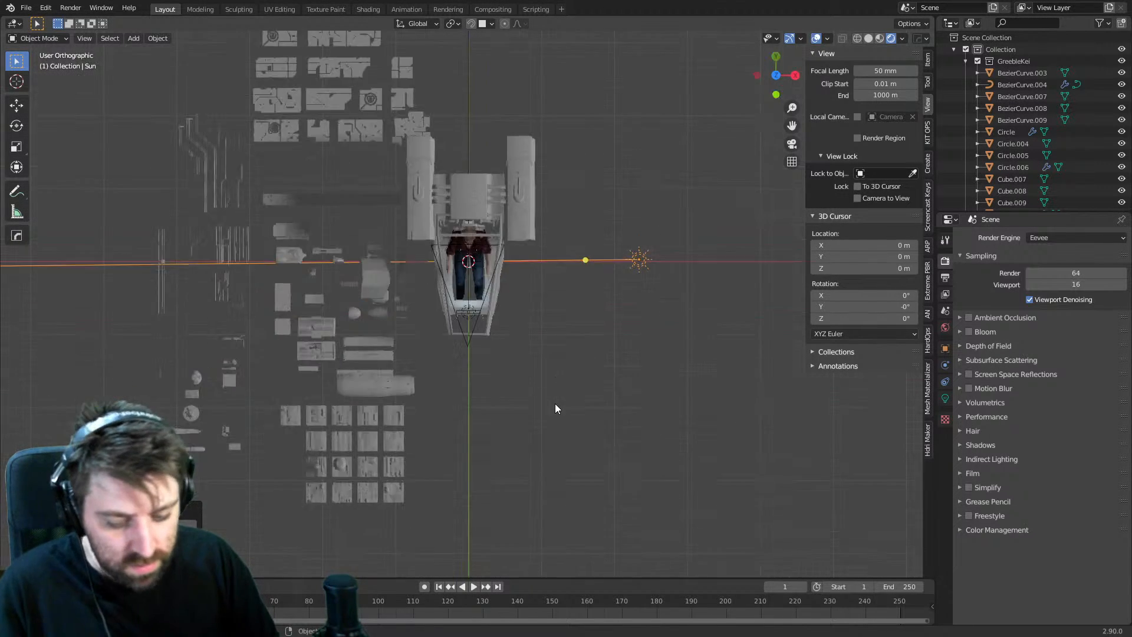
pyautogui.scroll(-2, 554, 404)
pyautogui.press('g')
pyautogui.click(714, 507)
pyautogui.press('r')
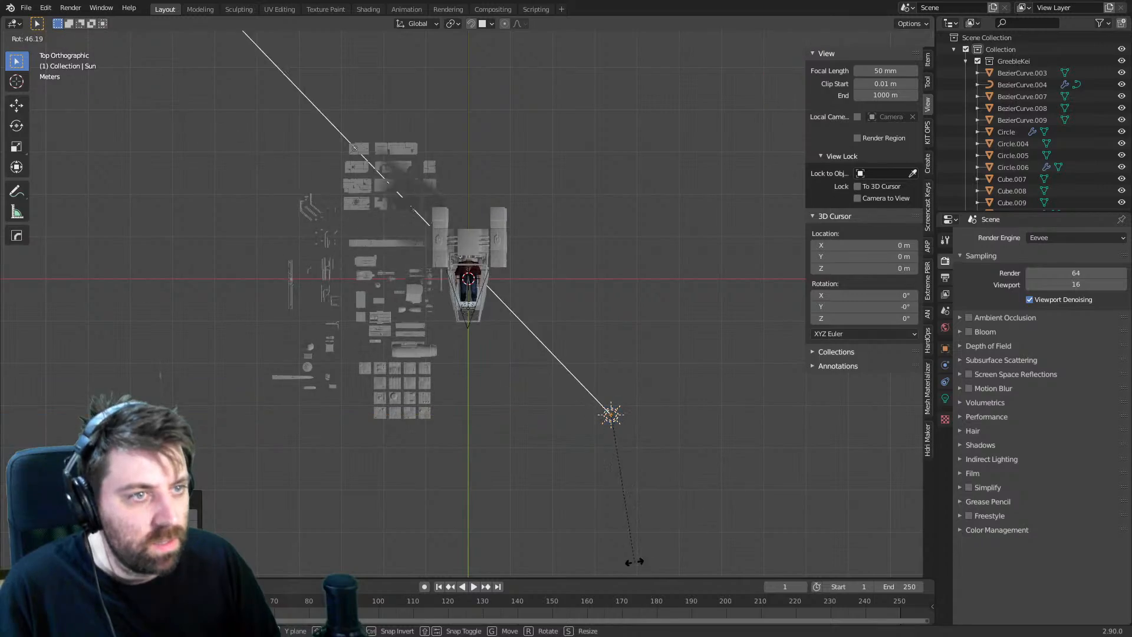
pyautogui.click(635, 559)
# - Set the render engine to Cycles and frame the sunlit pilot through the camera
pyautogui.scroll(5, 601, 465)
pyautogui.moveTo(601, 466); pyautogui.dragTo(508, 278, button='middle')
pyautogui.scroll(4, 500, 319)
pyautogui.scroll(2, 497, 315)
pyautogui.keyDown('shift'); pyautogui.moveTo(507, 277); pyautogui.dragTo(569, 398, button='middle'); pyautogui.keyUp('shift')
pyautogui.click(1082, 242)
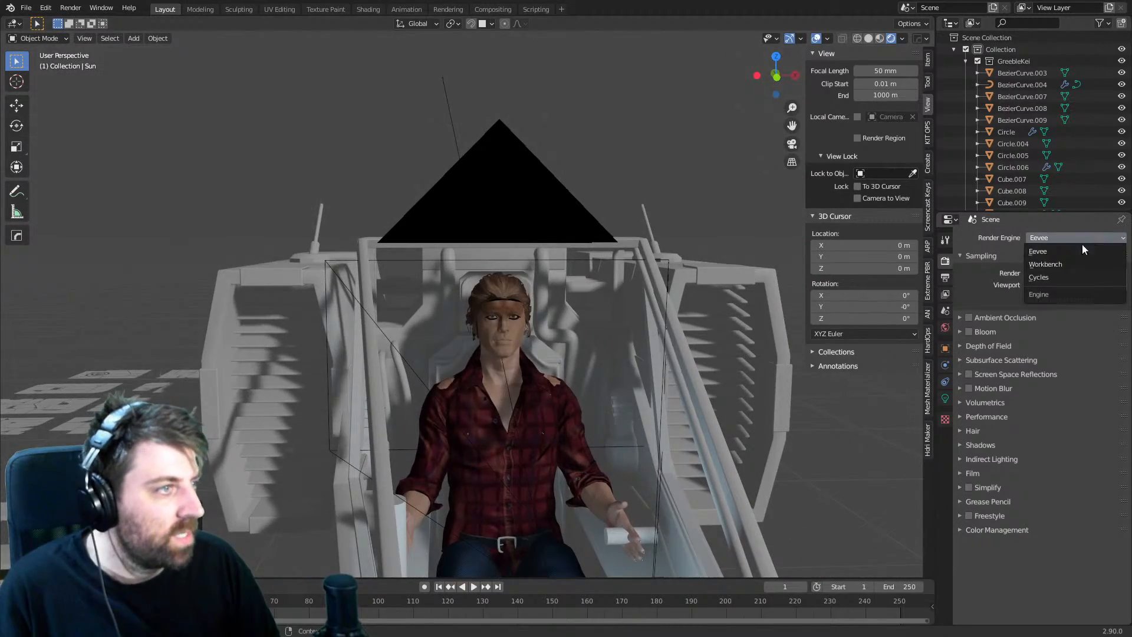
pyautogui.click(1046, 284)
pyautogui.press('KP_0')
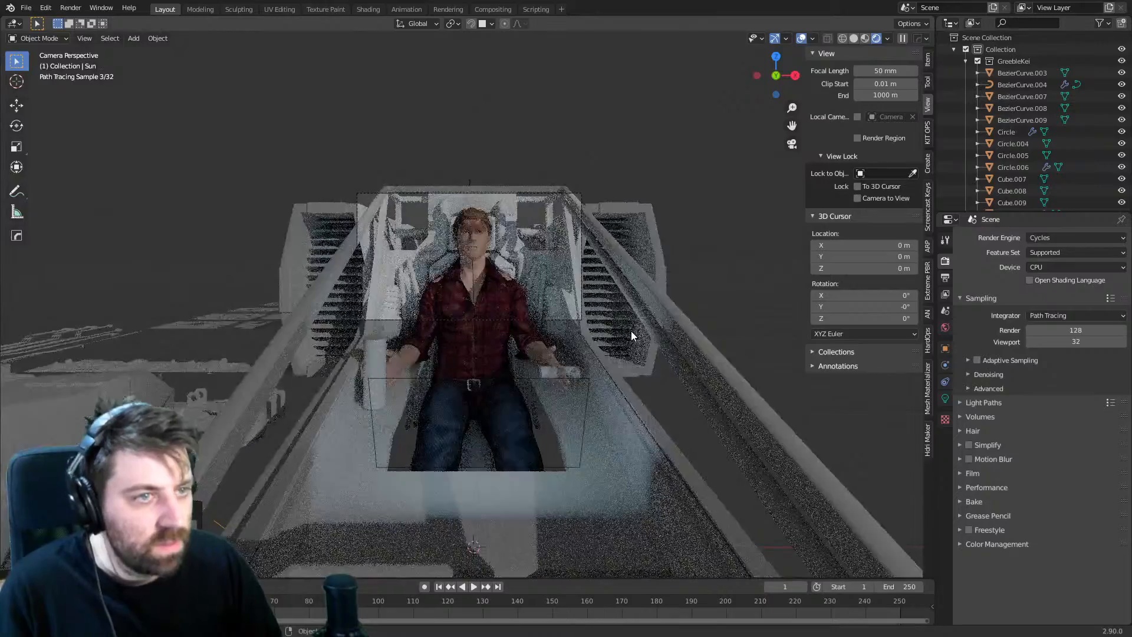
pyautogui.scroll(5, 589, 315)
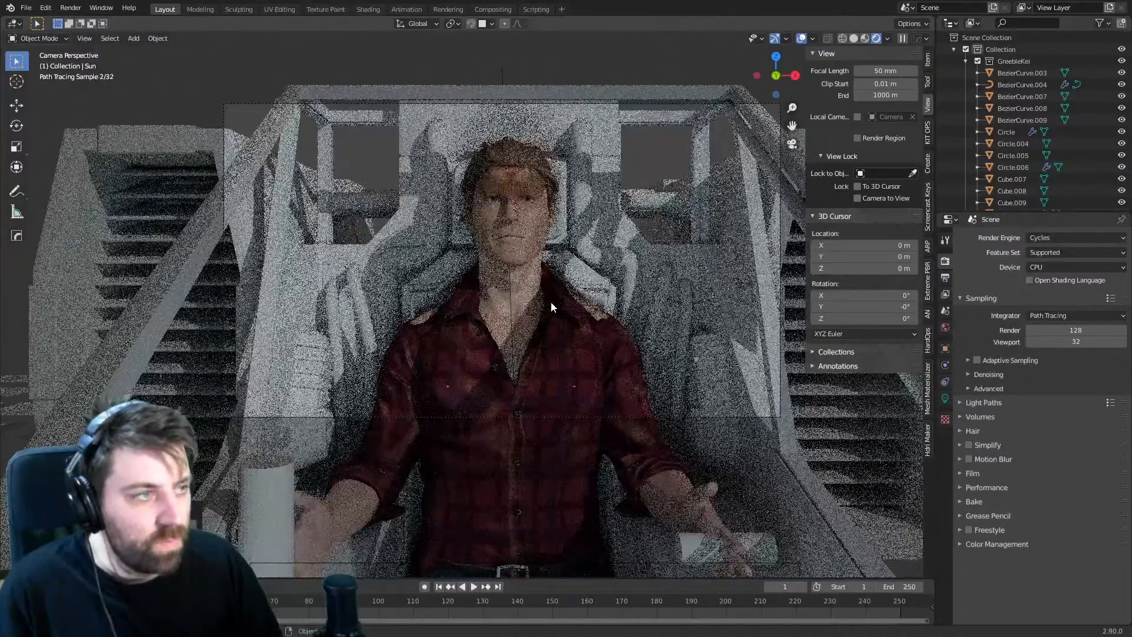
# - Darken the world background colour to black and hide the viewport sidebar
pyautogui.click(945, 328)
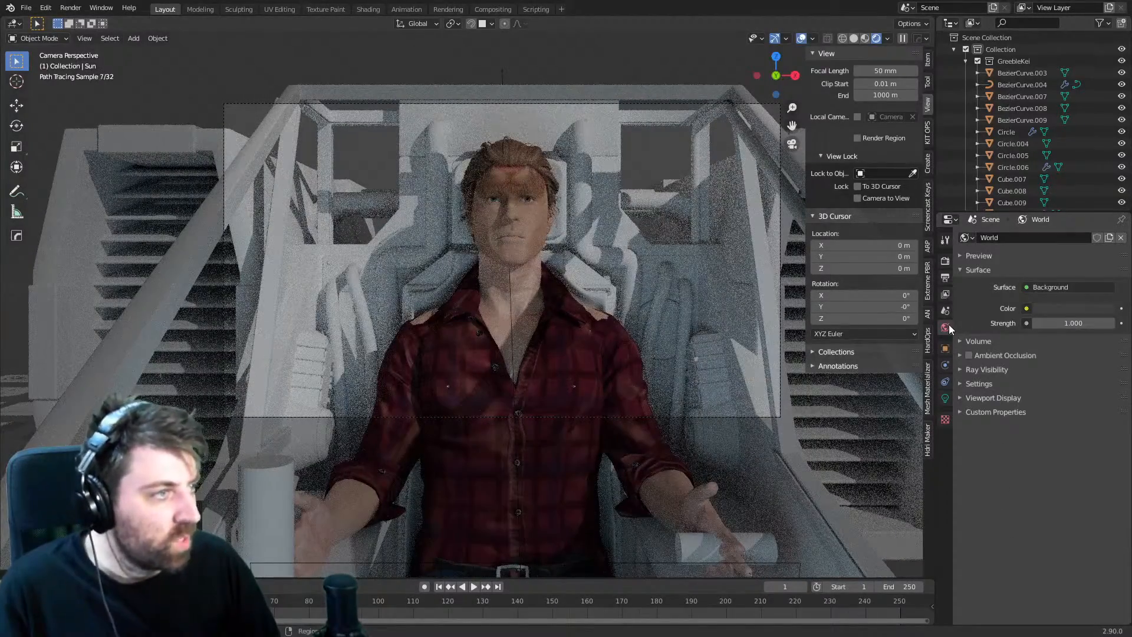
pyautogui.click(1073, 307)
pyautogui.moveTo(1106, 209); pyautogui.dragTo(1106, 226)
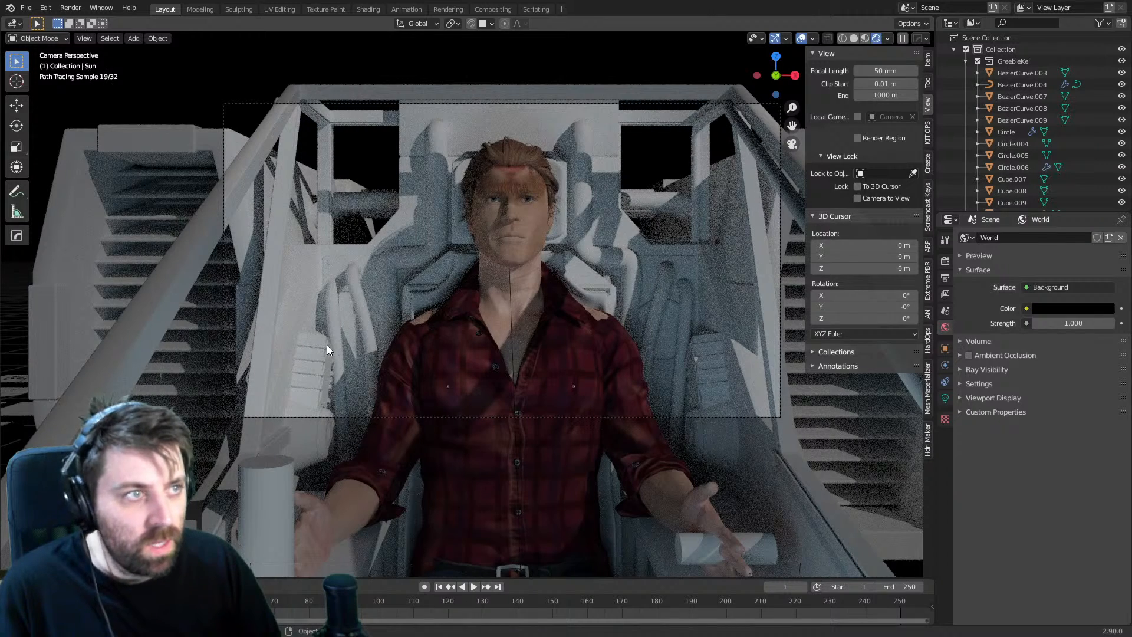
pyautogui.press('n')
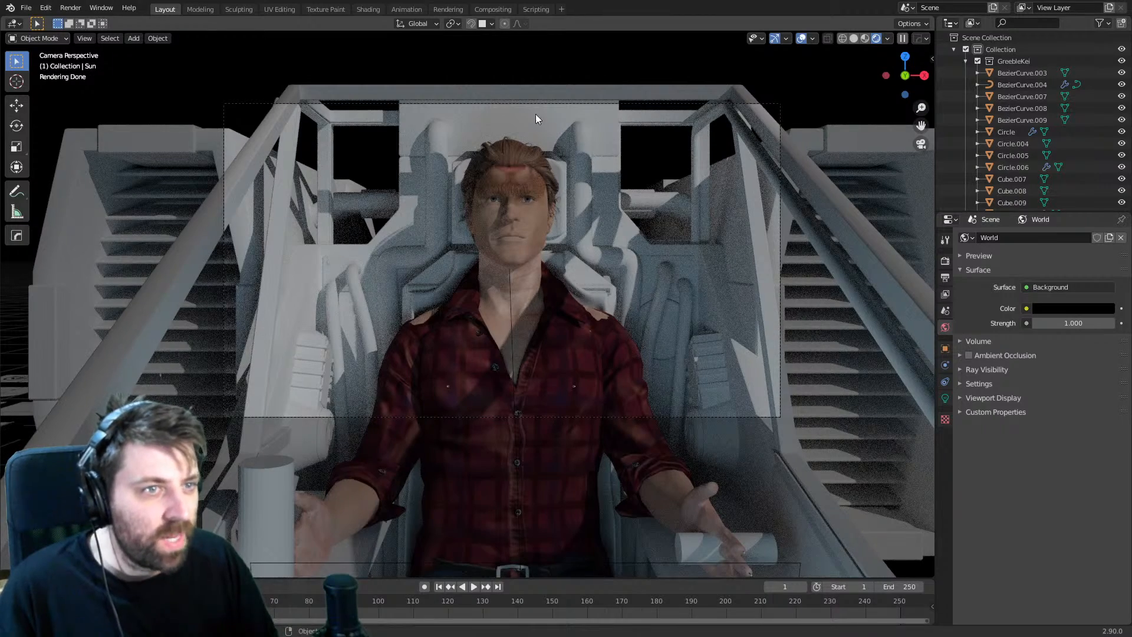
# - Switch to solid shading and, in edit mode, move and rotate the mirrored cylinder detail on the seat's shoulder panel to follow its slope
pyautogui.click(595, 289)
pyautogui.scroll(2, 596, 290)
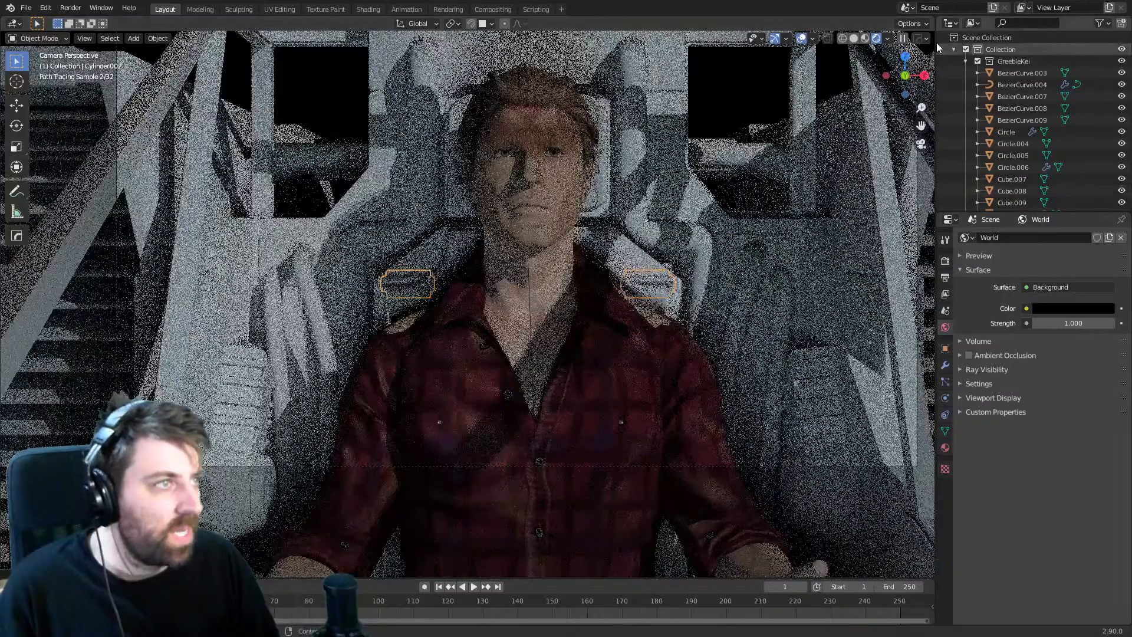
pyautogui.click(853, 38)
pyautogui.scroll(3, 594, 342)
pyautogui.press('Tab')
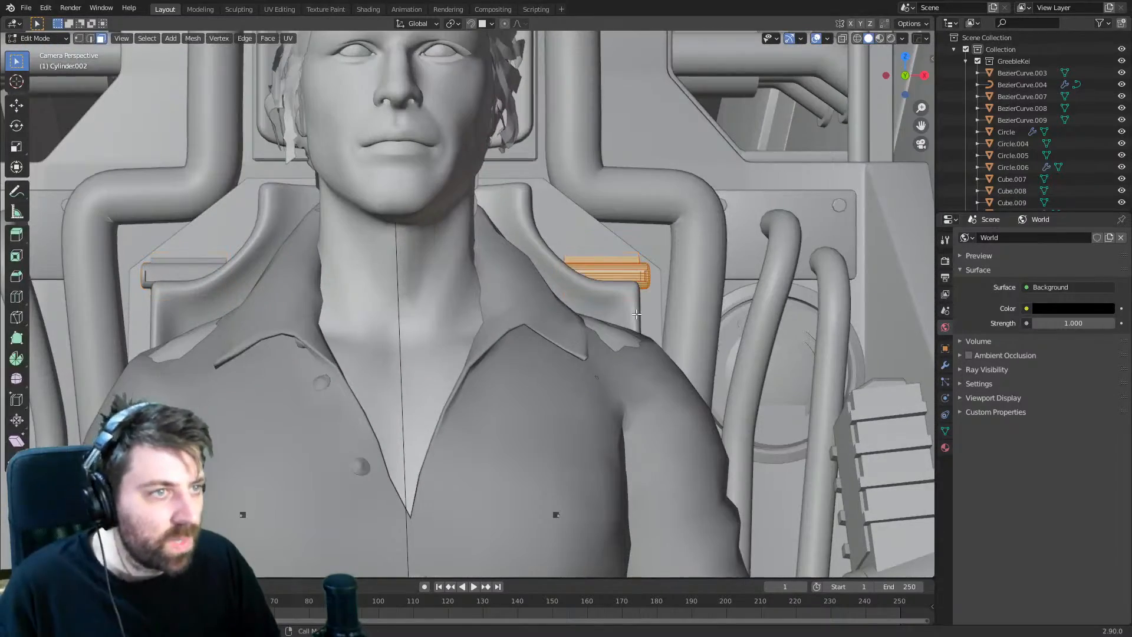
pyautogui.press('g')
pyautogui.click(652, 300)
pyautogui.press('r')
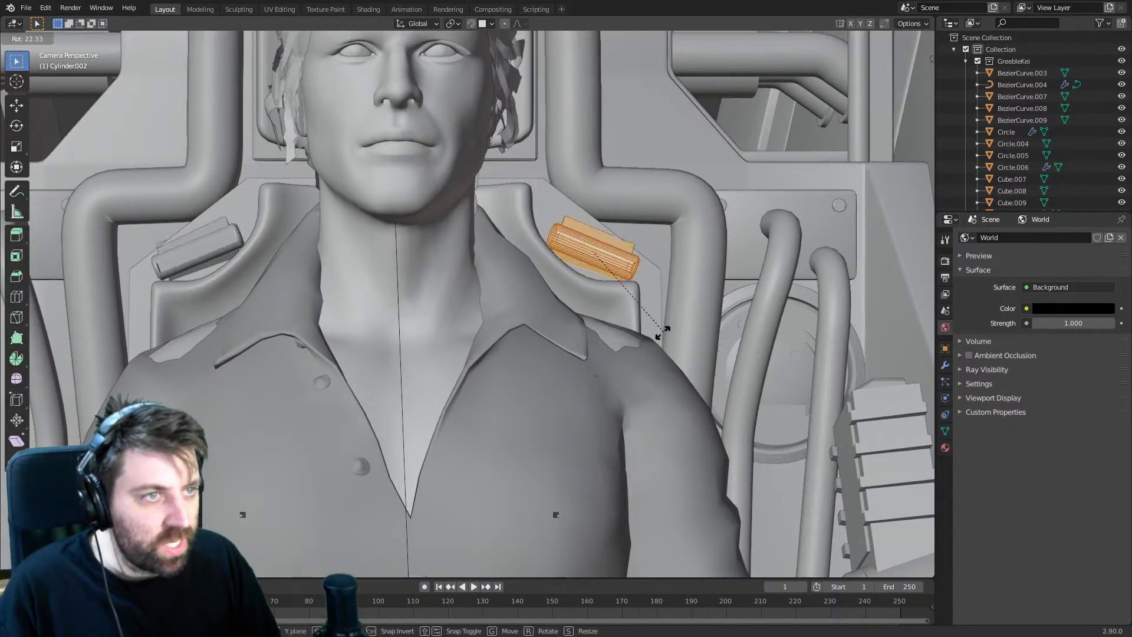
pyautogui.click(643, 344)
# - From top view, rotate the cylinder detail about 6° around the global Z axis to sit against the seat
pyautogui.press('KP_7')
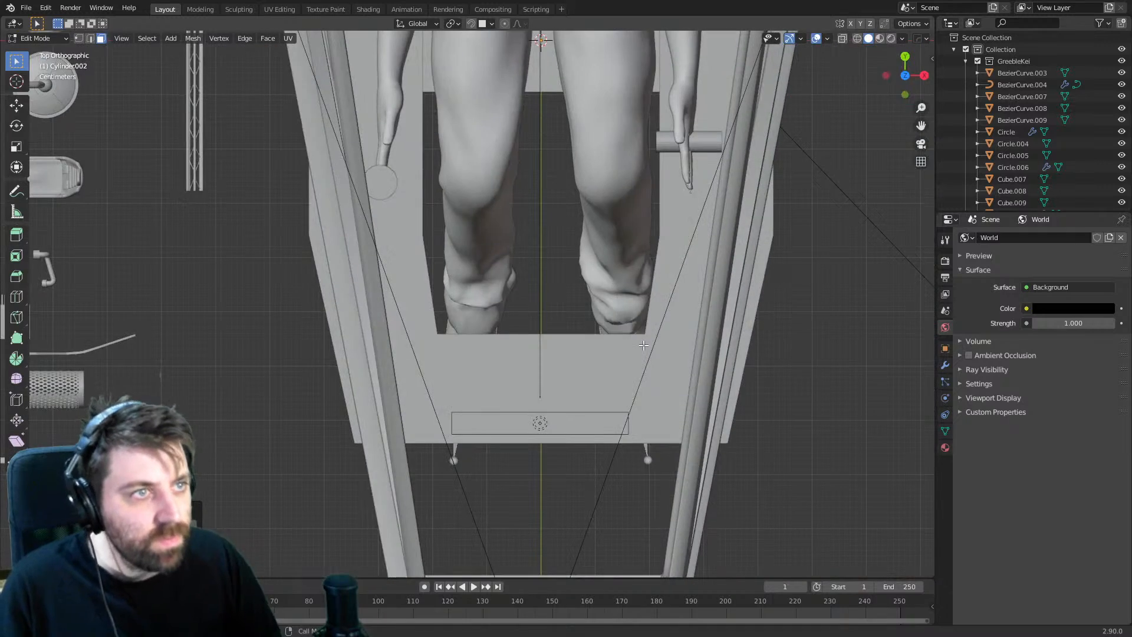
pyautogui.scroll(5, 580, 354)
pyautogui.press('r')
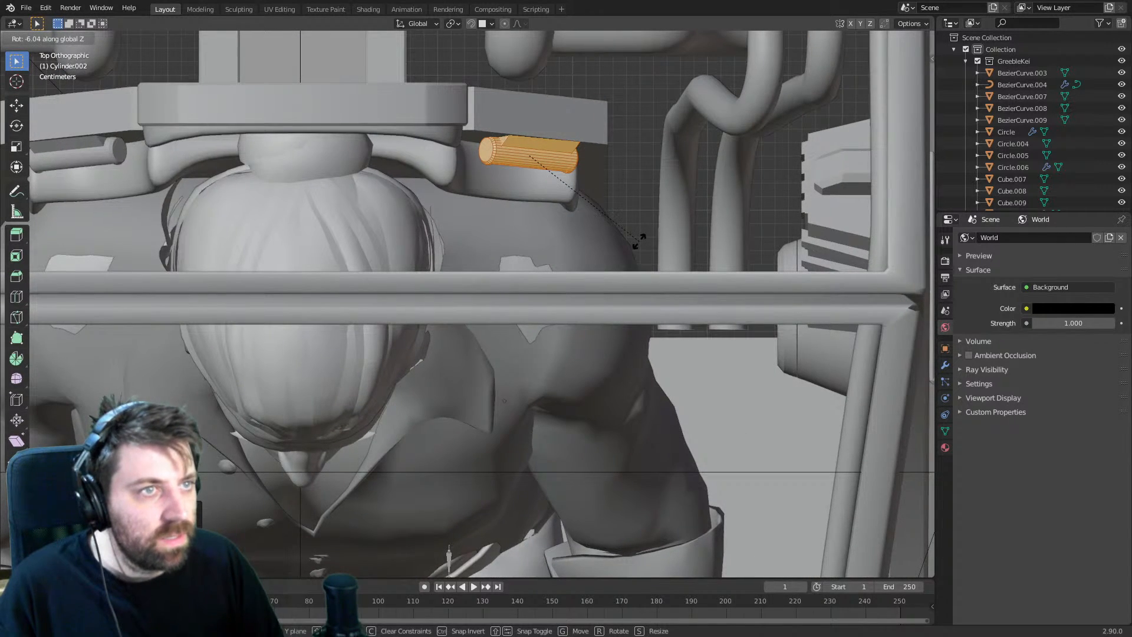
pyautogui.click(640, 242)
# - In camera view, scale down the cylinder detail and nudge and rotate it to align with the seat panel's slanted edge
pyautogui.press('KP_0')
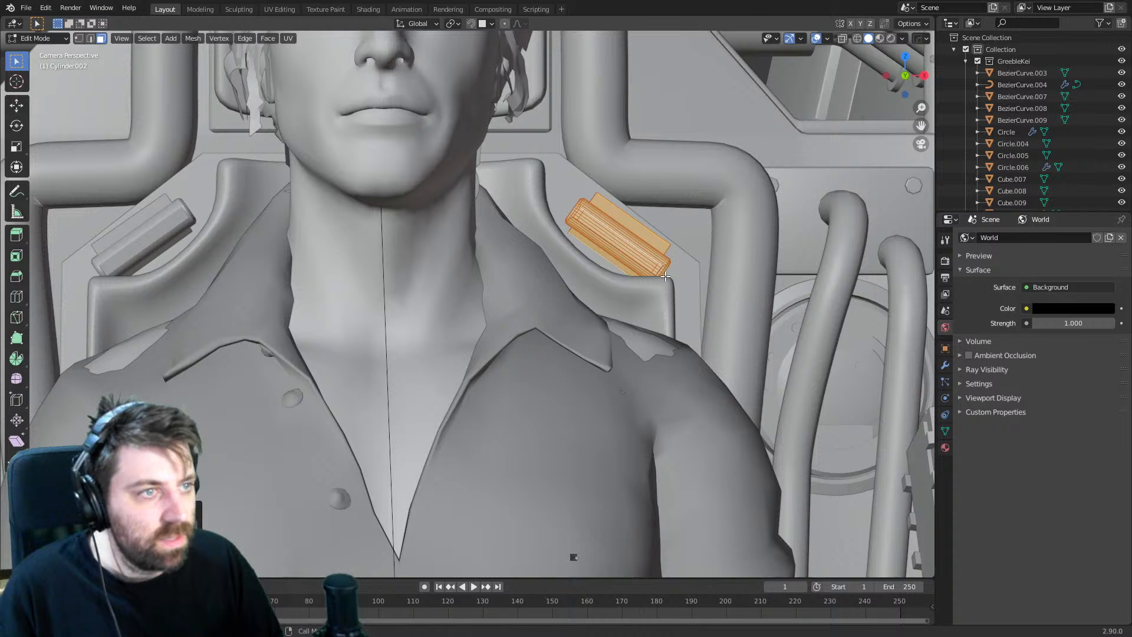
pyautogui.press('g')
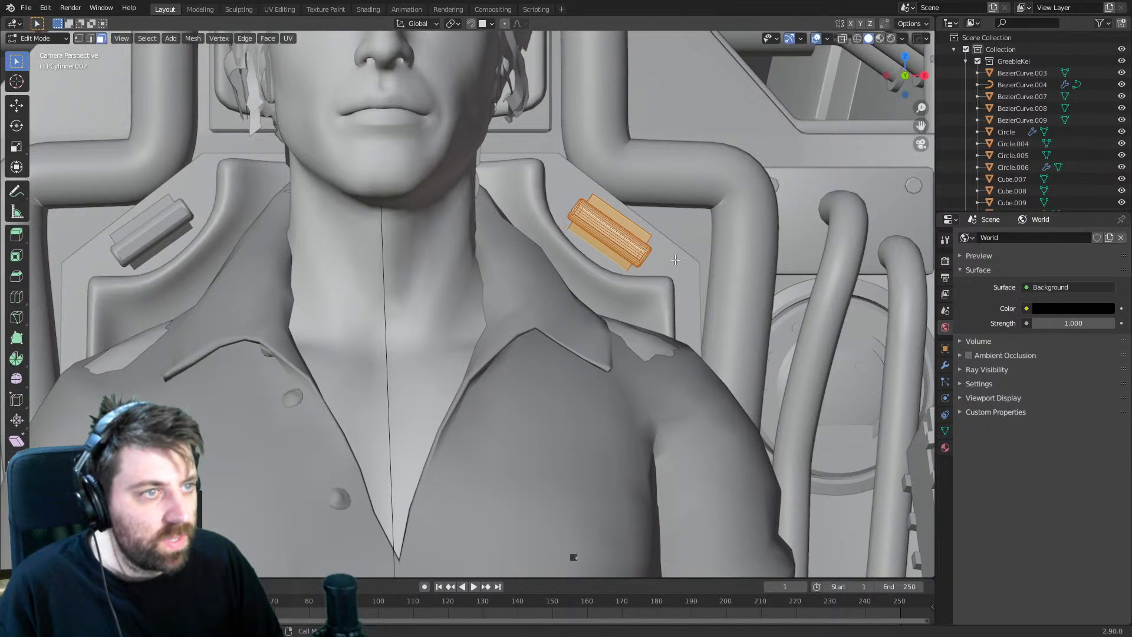
pyautogui.click(678, 261)
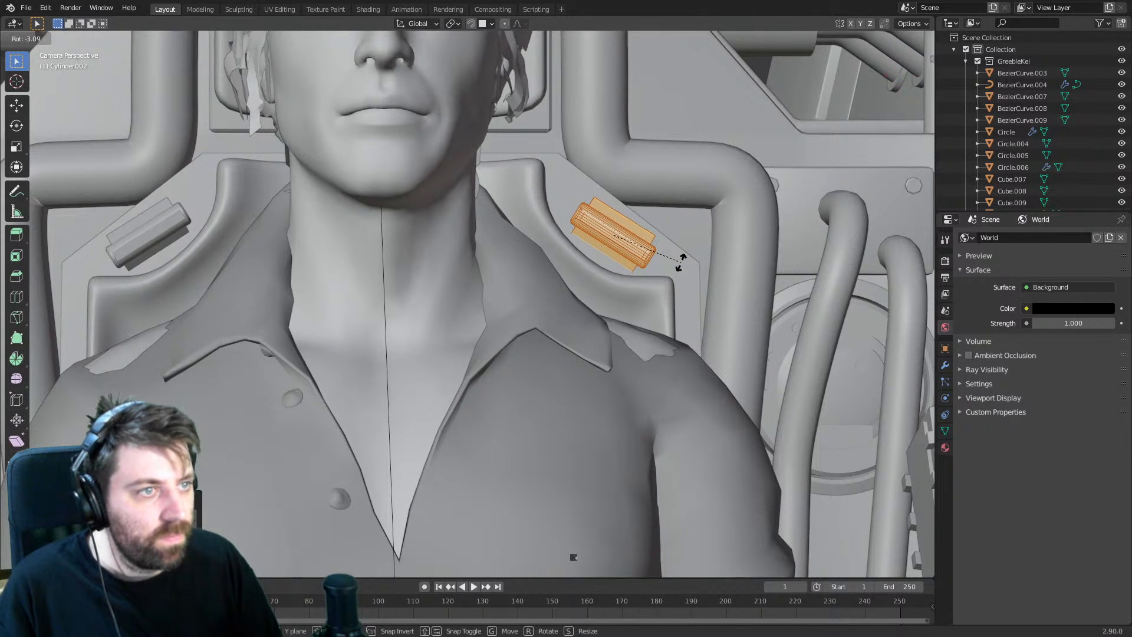
pyautogui.press('g')
pyautogui.click(684, 262)
pyautogui.press('r')
pyautogui.click(710, 266)
pyautogui.press('g')
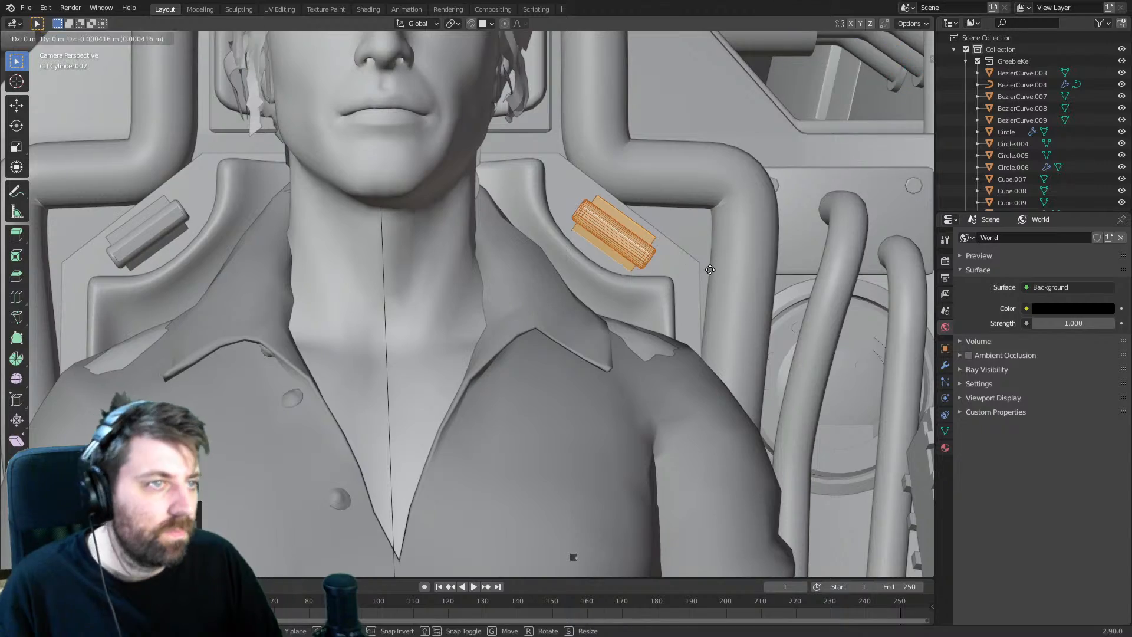
pyautogui.click(710, 272)
pyautogui.moveTo(689, 354); pyautogui.dragTo(675, 376, button='middle')
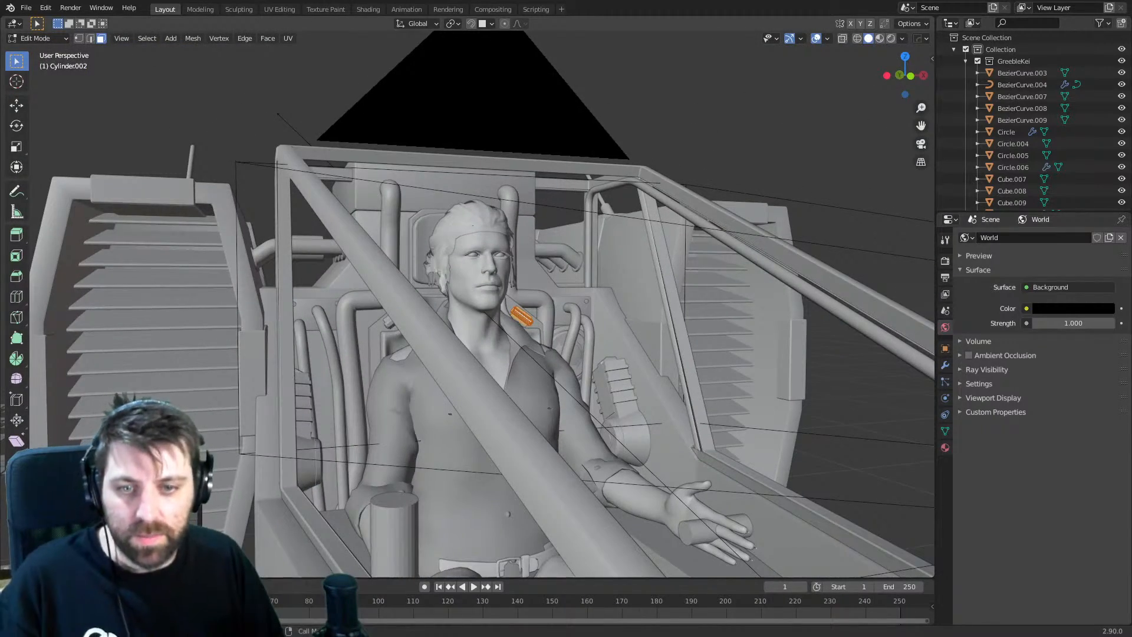
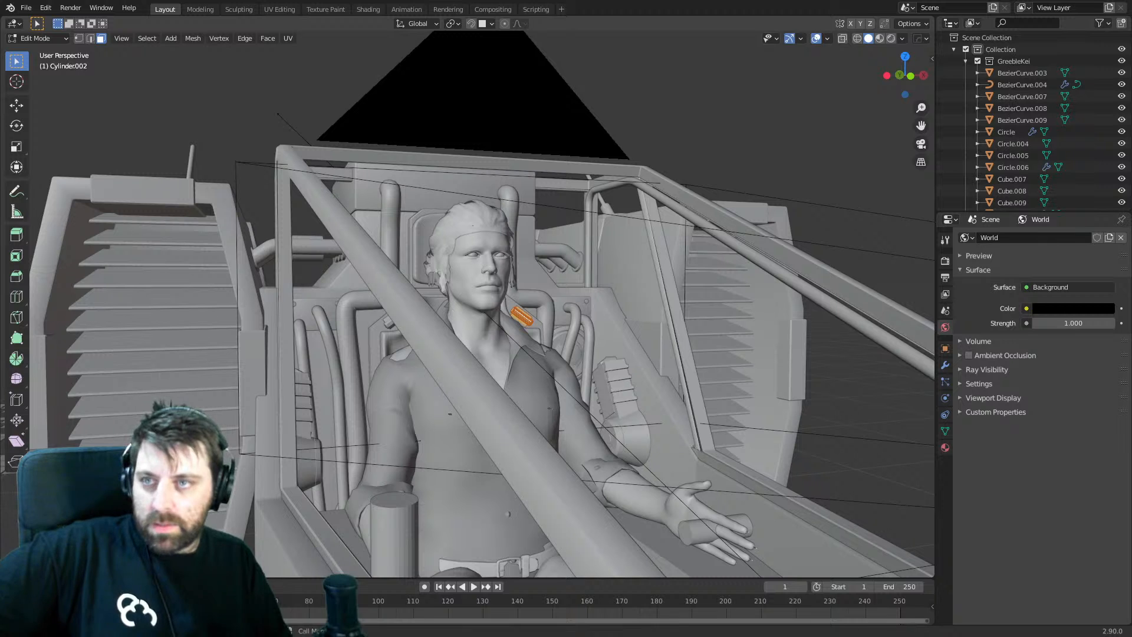
# - Switch to the browser, search YouTube for "cbaily", look over the CBaileyFilm channel results and close the browser
pyautogui.moveTo(1131, 36); pyautogui.dragTo(507, 17)
pyautogui.click(441, 320)
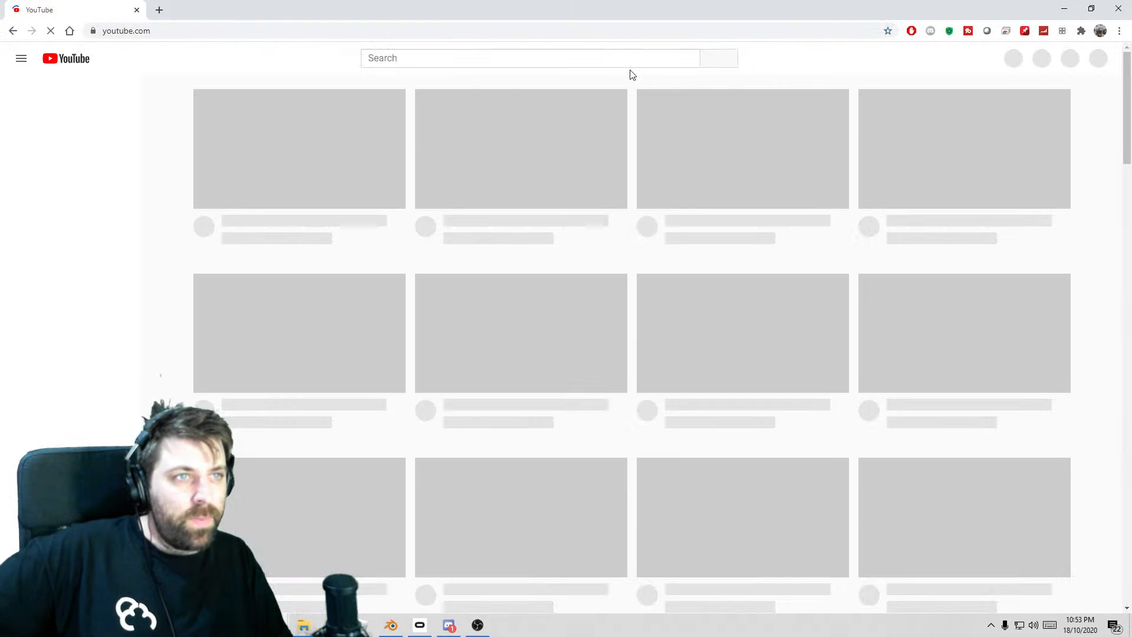
pyautogui.click(631, 56)
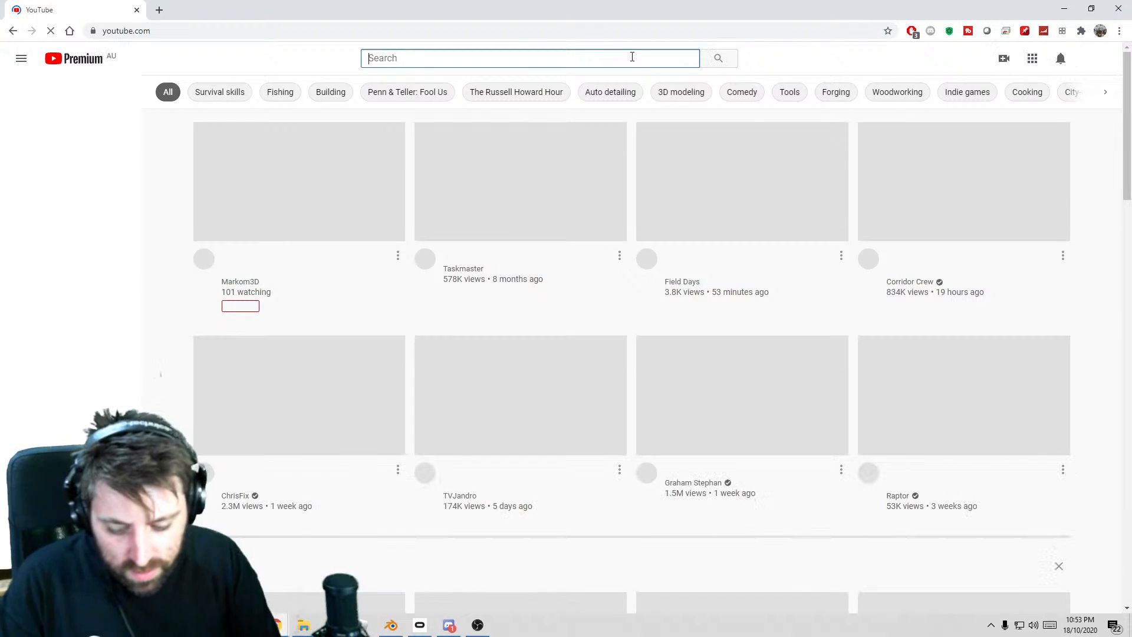
pyautogui.write('cbaily')
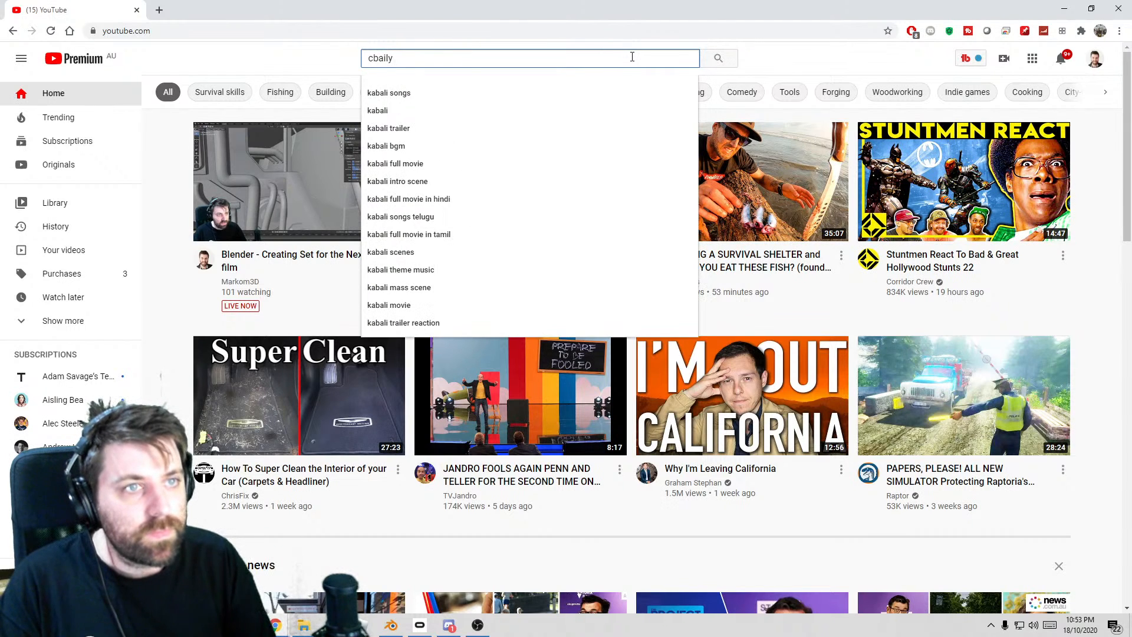
pyautogui.press('Return')
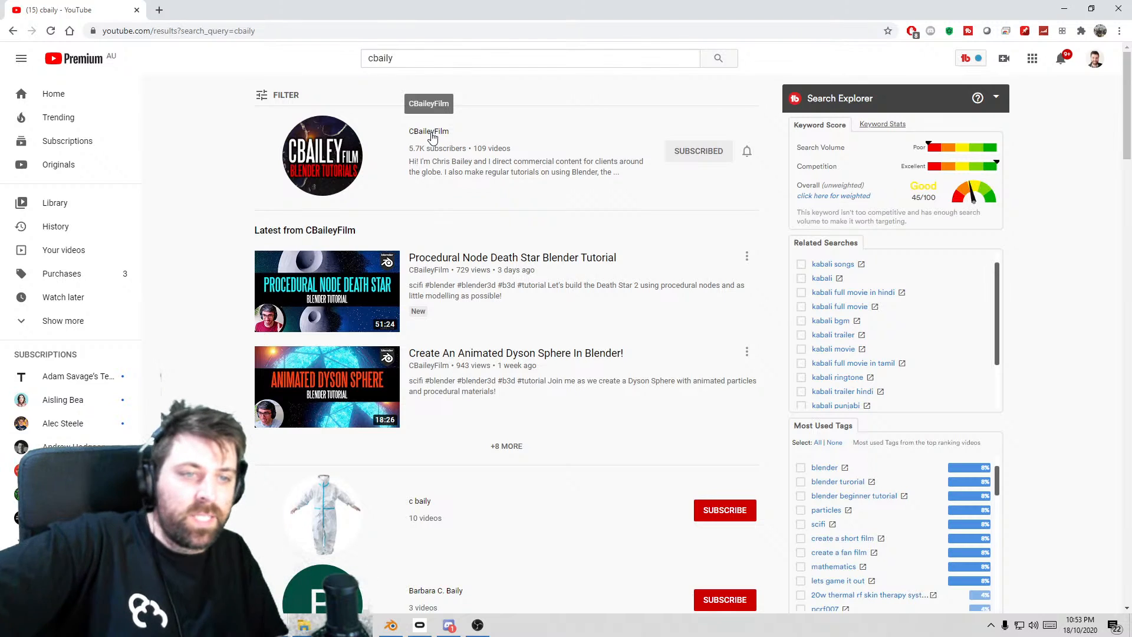
pyautogui.scroll(-4, 434, 319)
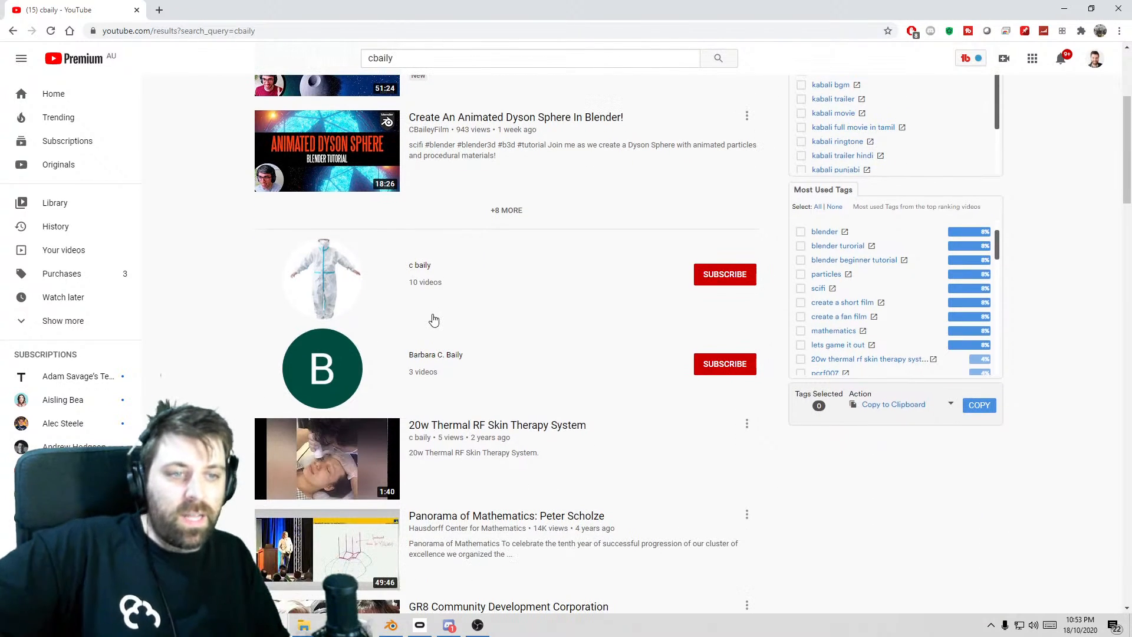
pyautogui.scroll(4, 435, 320)
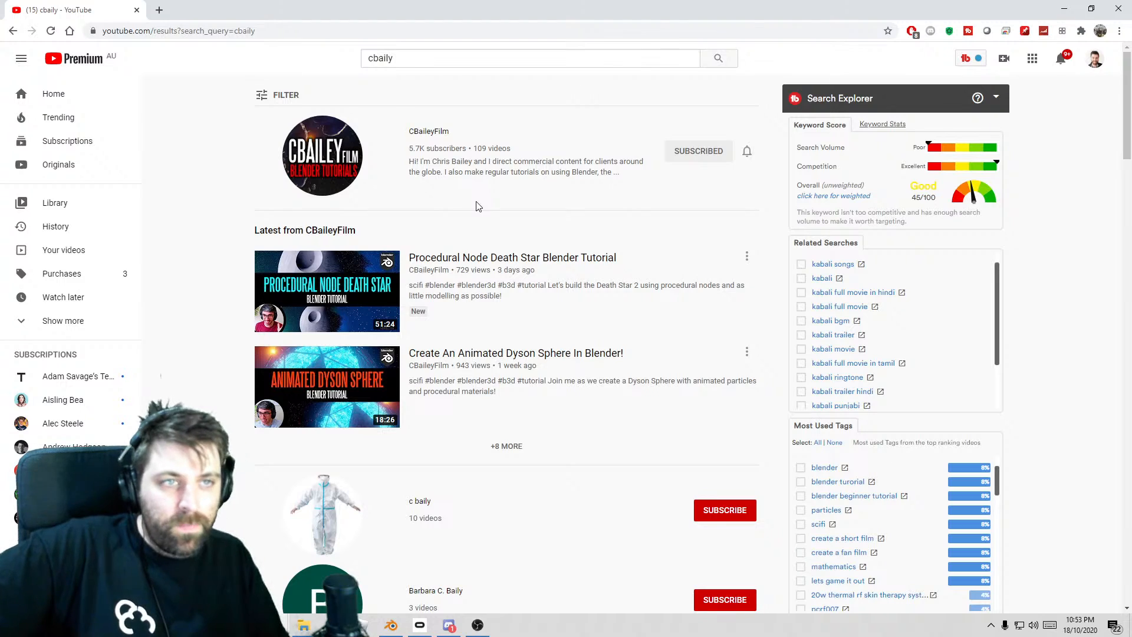
pyautogui.click(1118, 10)
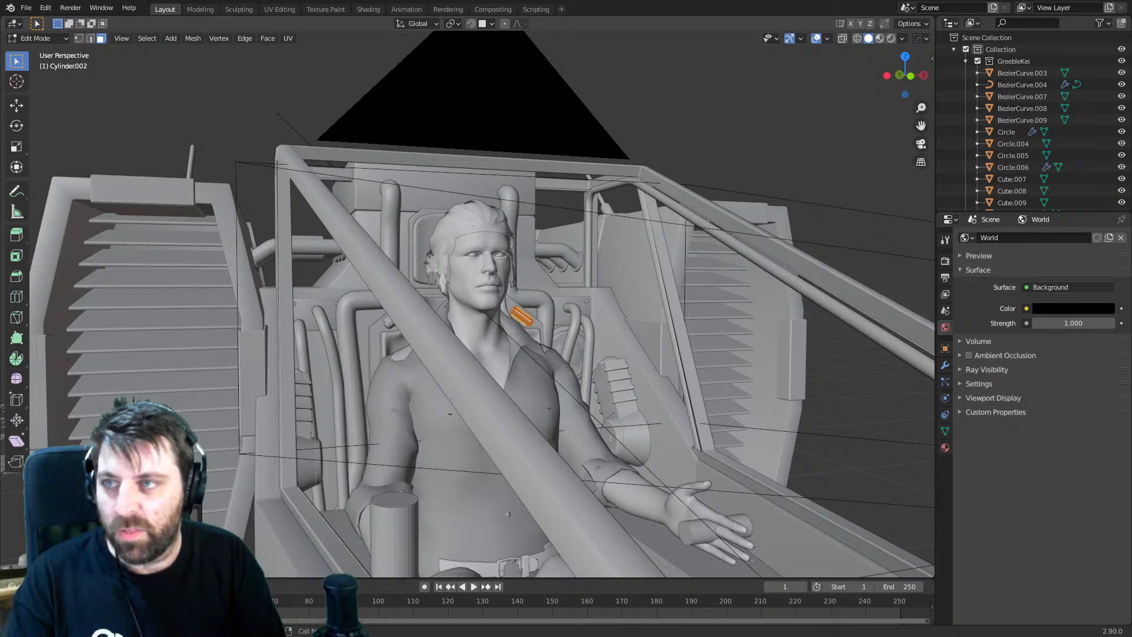
# - Switch to Twitter in the browser, open the spaceship artist's profile from the home feed and highlight the account handle
pyautogui.moveTo(1131, 12); pyautogui.dragTo(581, 0)
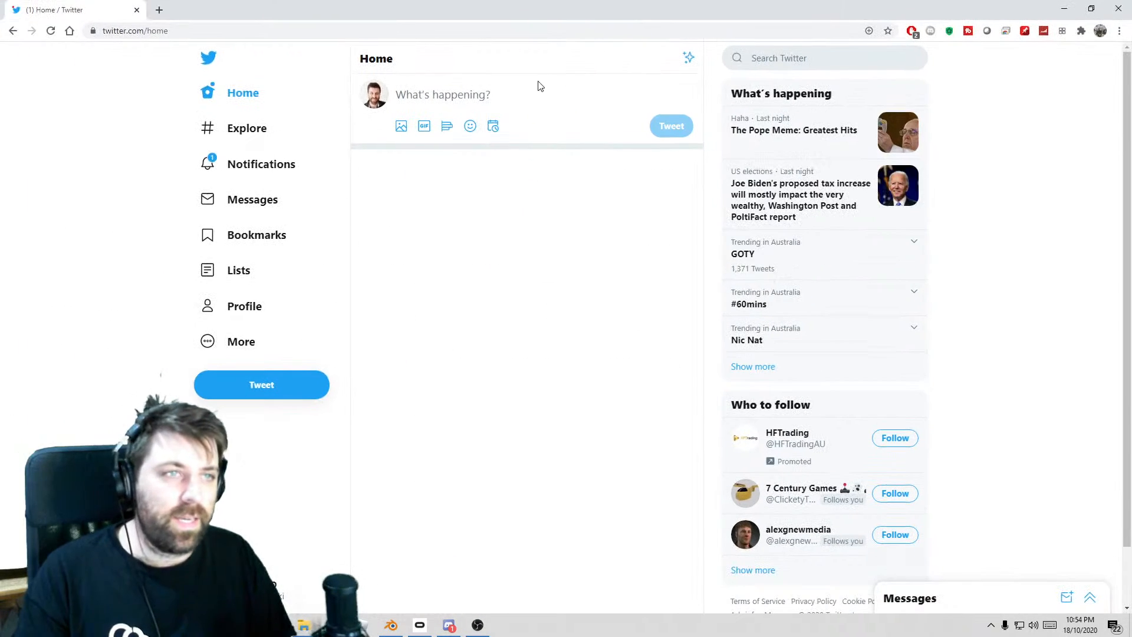
pyautogui.click(769, 61)
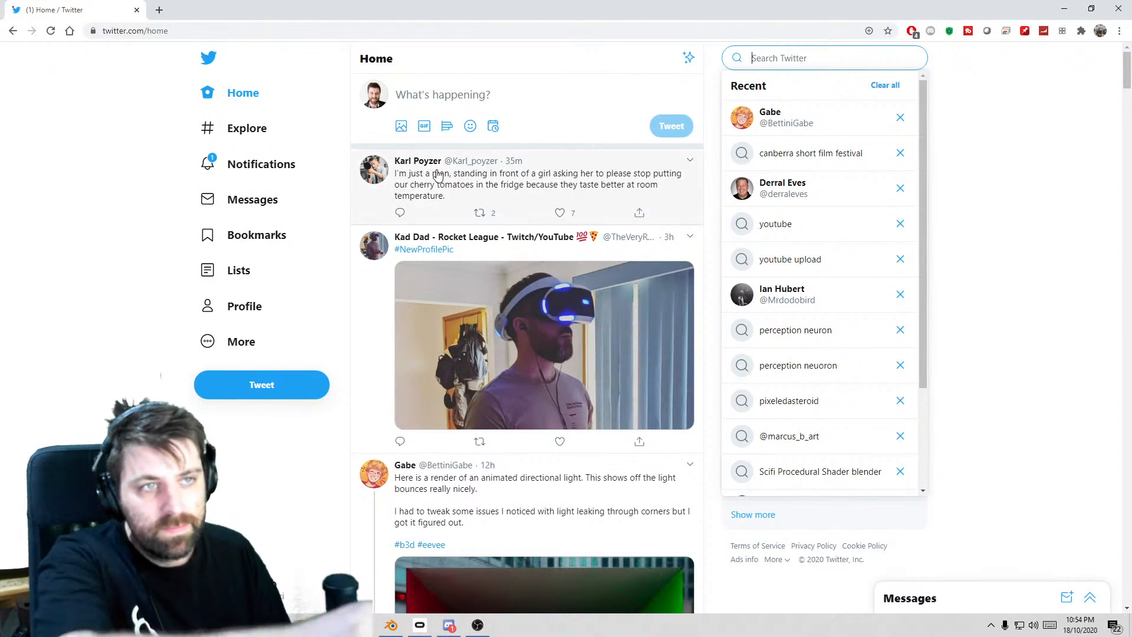
pyautogui.moveTo(437, 167)
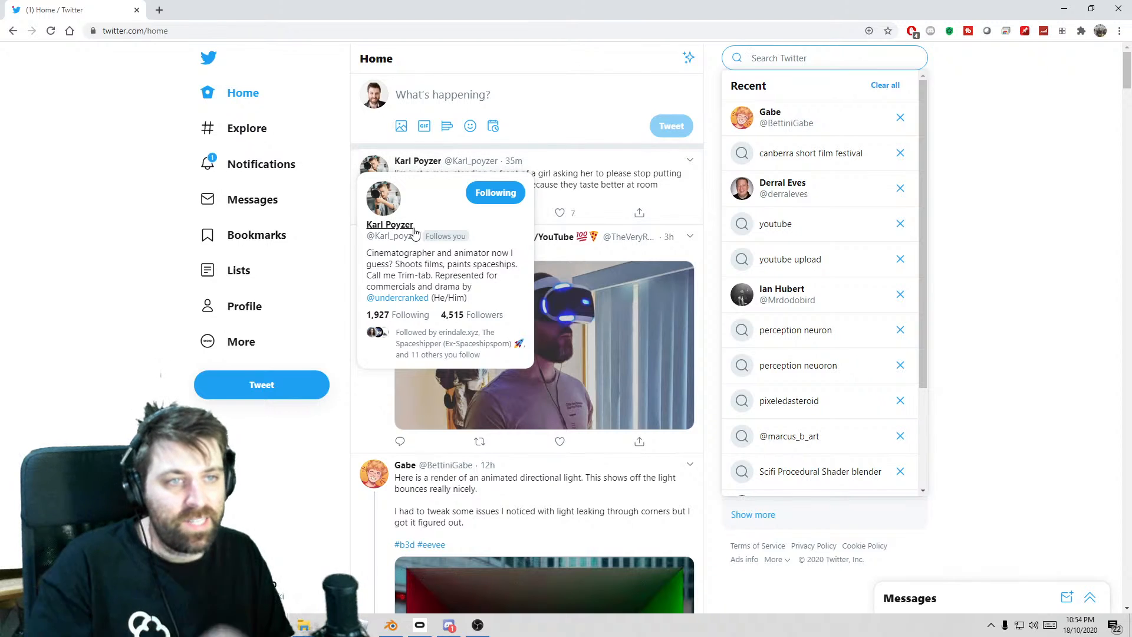
pyautogui.moveTo(416, 237); pyautogui.dragTo(385, 237)
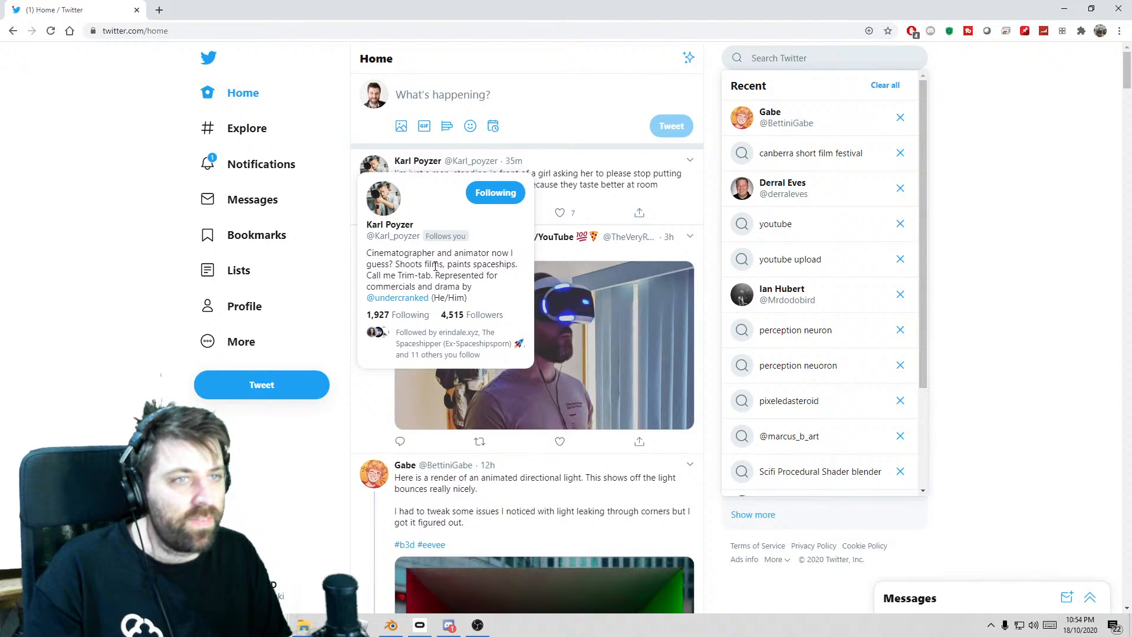
pyautogui.click(409, 247)
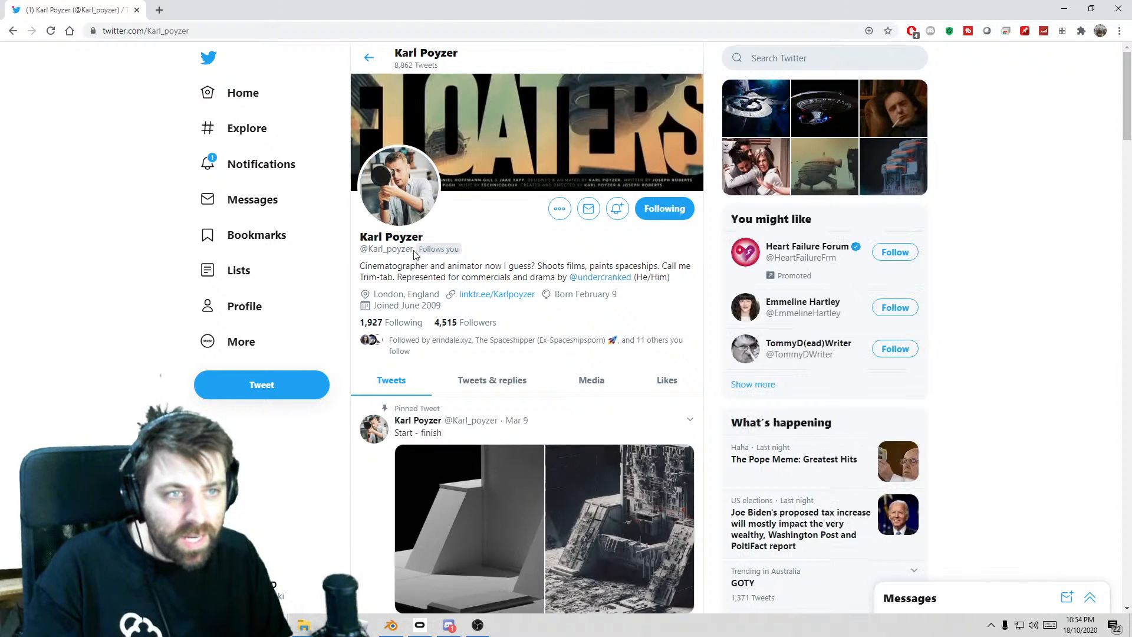
pyautogui.moveTo(415, 249); pyautogui.dragTo(303, 245)
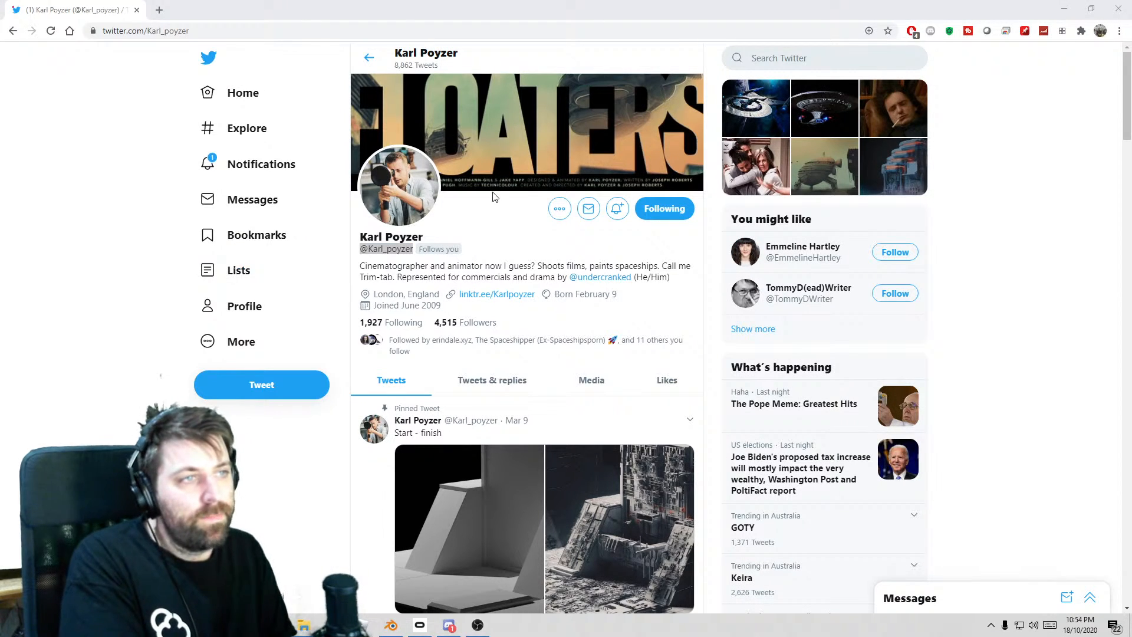
# - Browse the artist's tweets, view the spaceship engine image in the portfolio post full size and close the browser
pyautogui.scroll(-9, 585, 324)
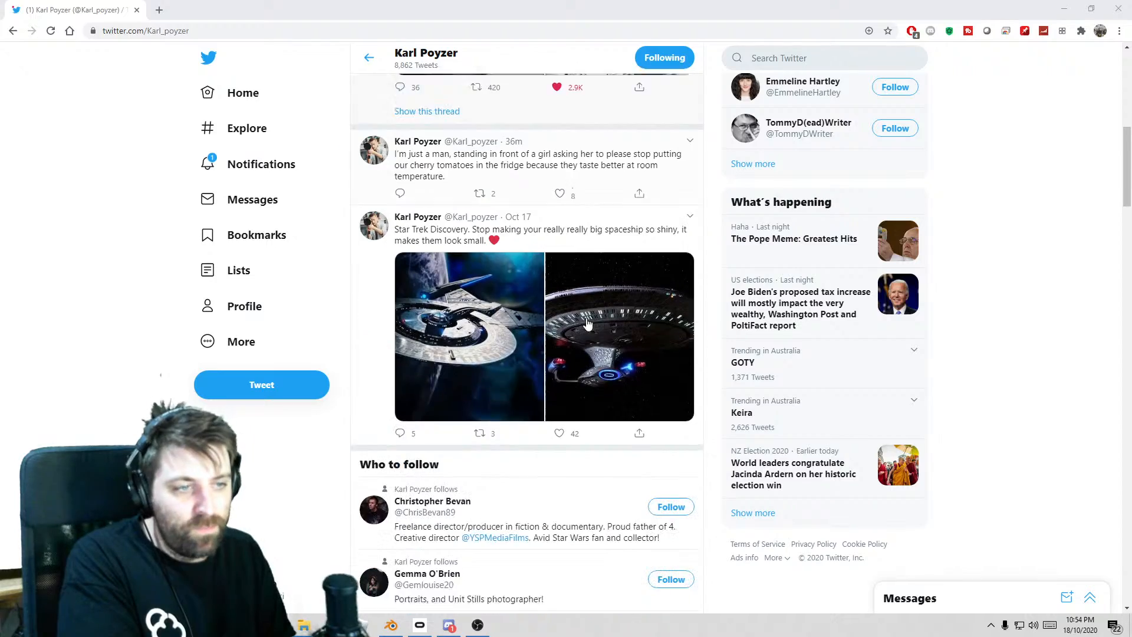
pyautogui.scroll(-17, 586, 323)
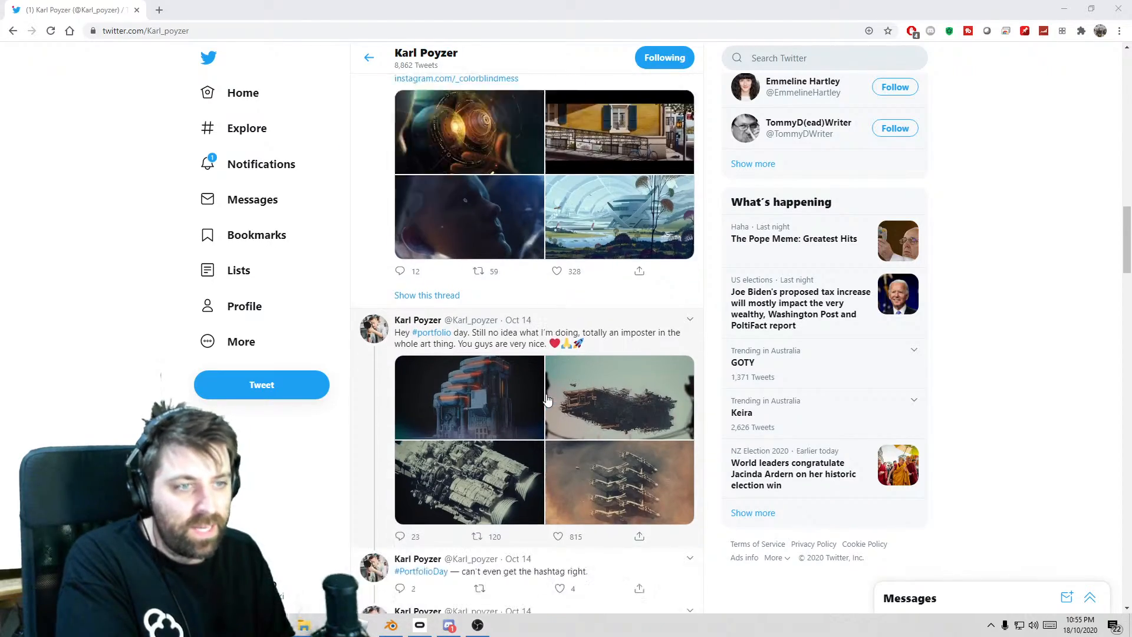
pyautogui.click(494, 350)
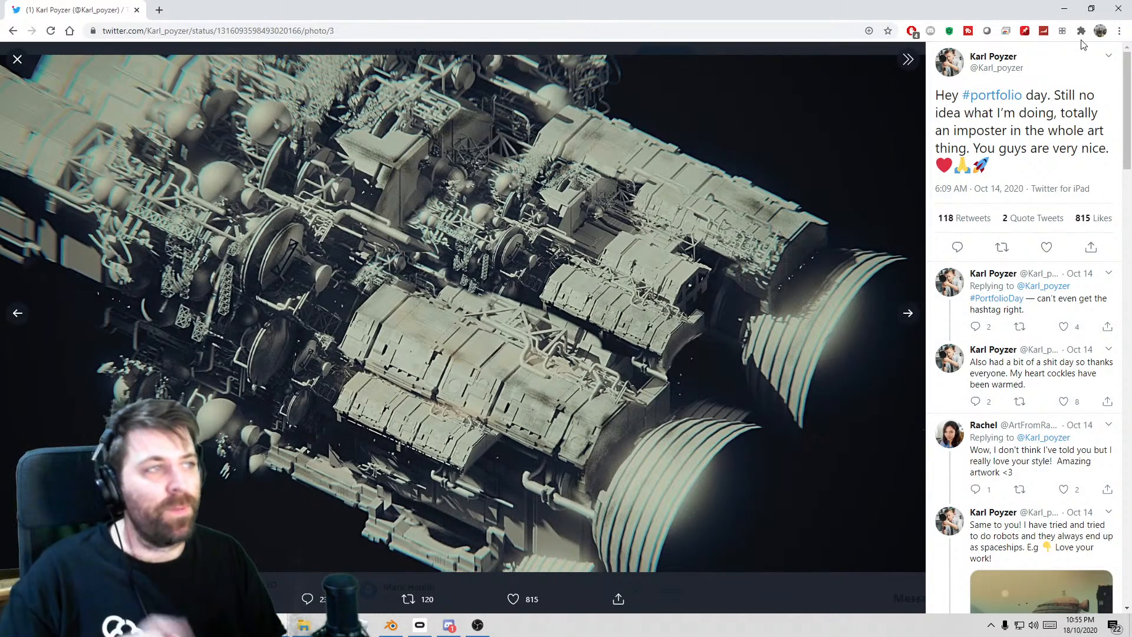
pyautogui.click(1116, 13)
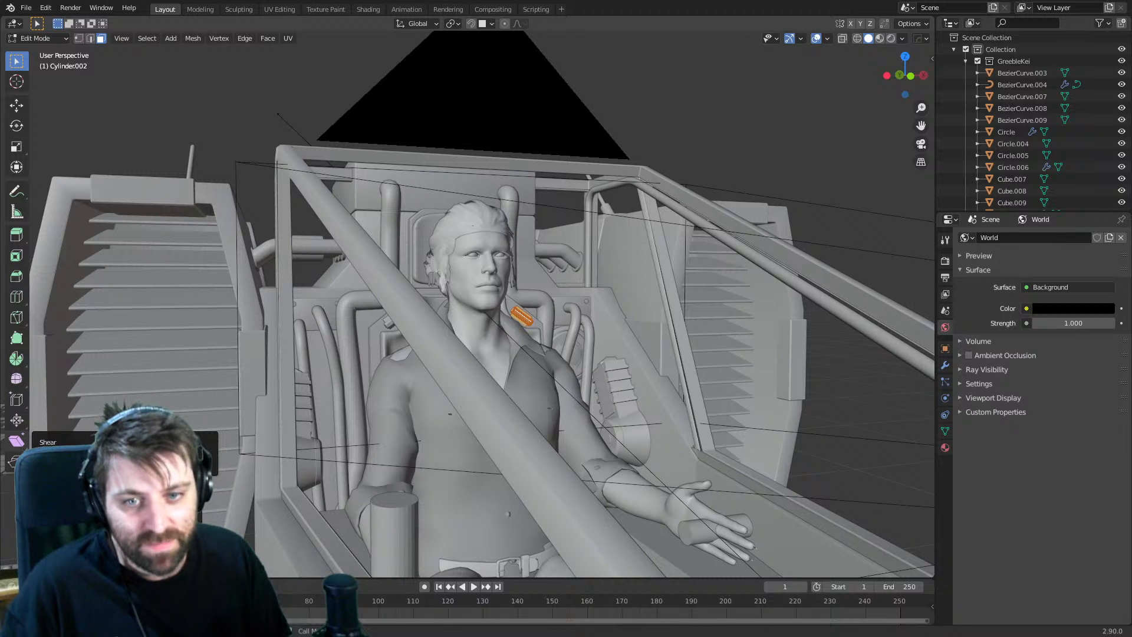
# - Leave edit mode, frame the pilot and seat from the front, and display the Extreme PBR material library in the viewport sidebar
pyautogui.moveTo(559, 381); pyautogui.dragTo(523, 302, button='middle')
pyautogui.scroll(-1, 481, 357)
pyautogui.press('Tab')
pyautogui.scroll(2, 493, 353)
pyautogui.press('KP_3')
pyautogui.press('KP_1')
pyautogui.scroll(3, 529, 359)
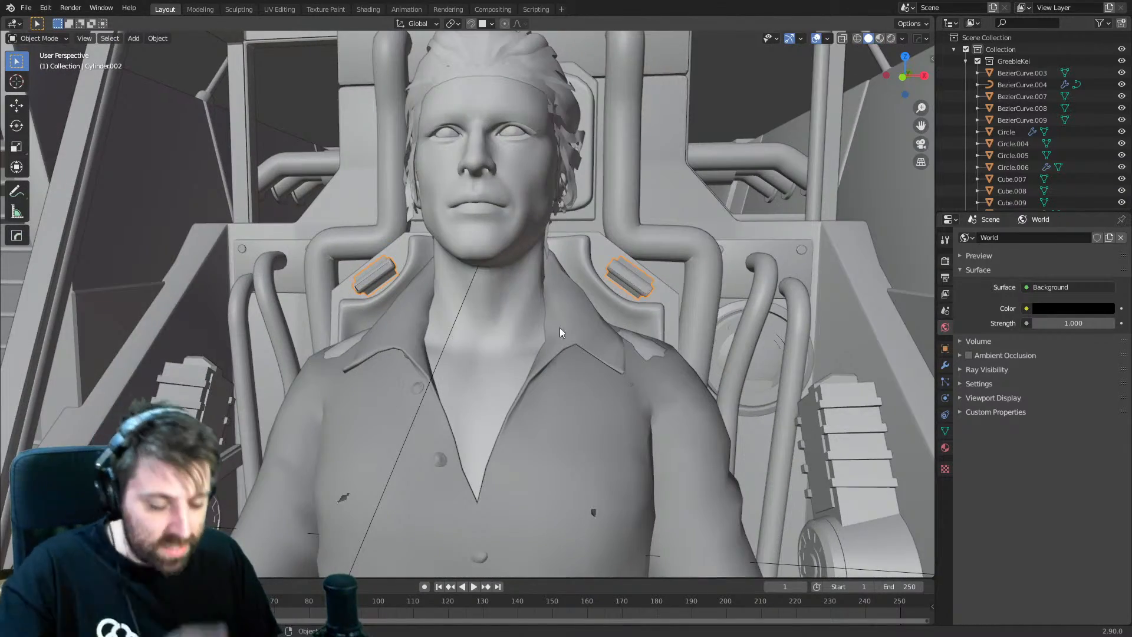
pyautogui.press('n')
pyautogui.click(928, 406)
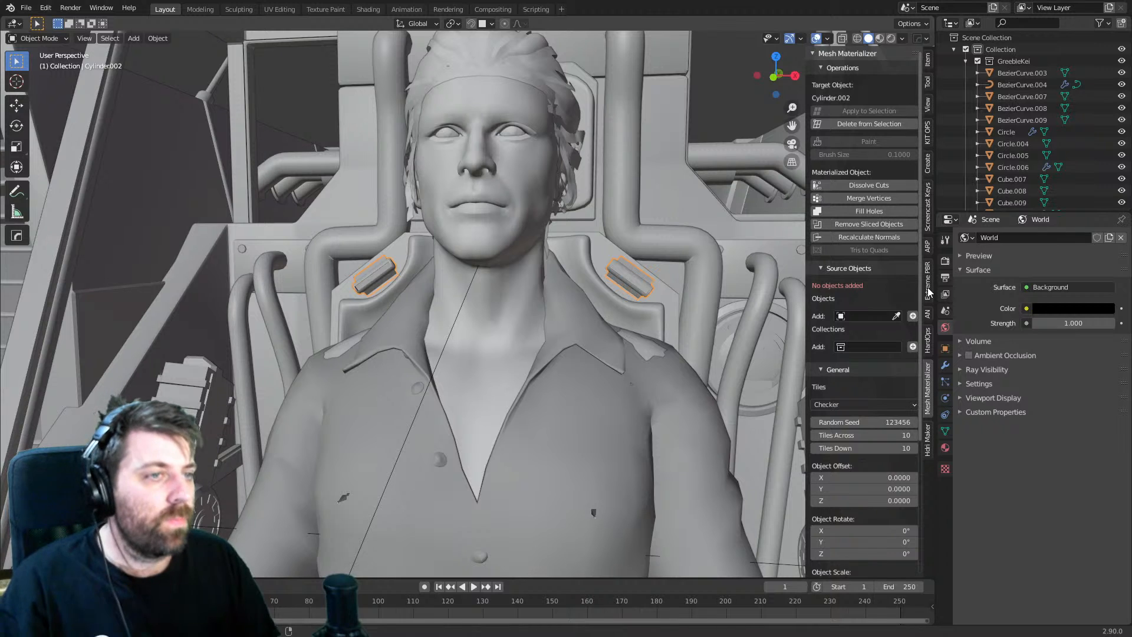
# - Select the large panel behind the seat, cancel scaling it and save the blend file
pyautogui.click(665, 250)
pyautogui.press('s')
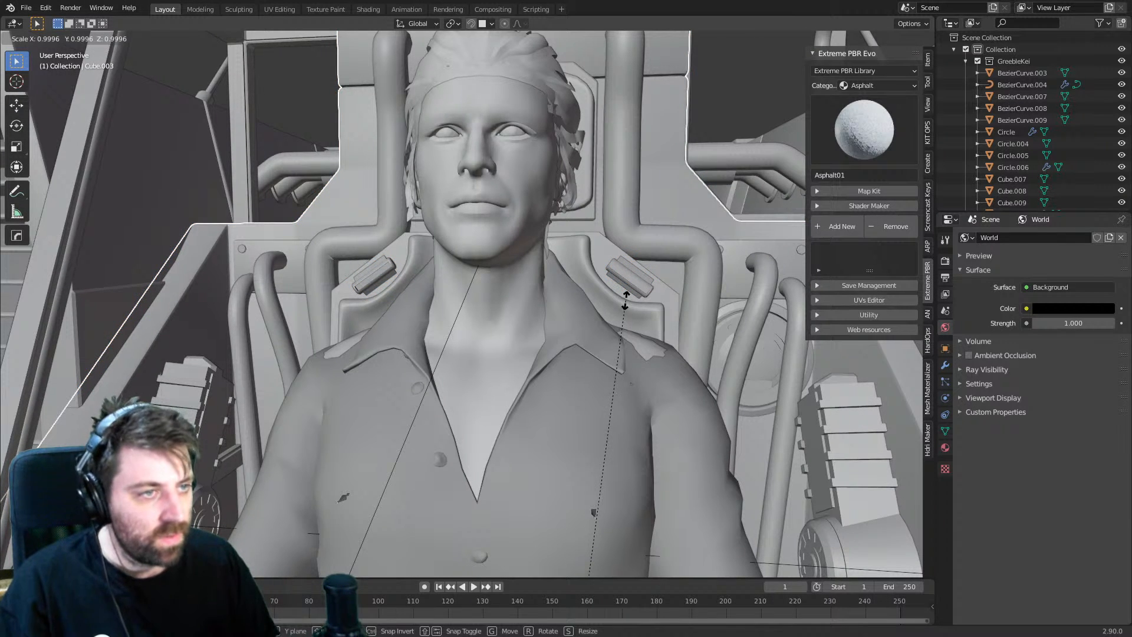
pyautogui.rightClick(634, 304)
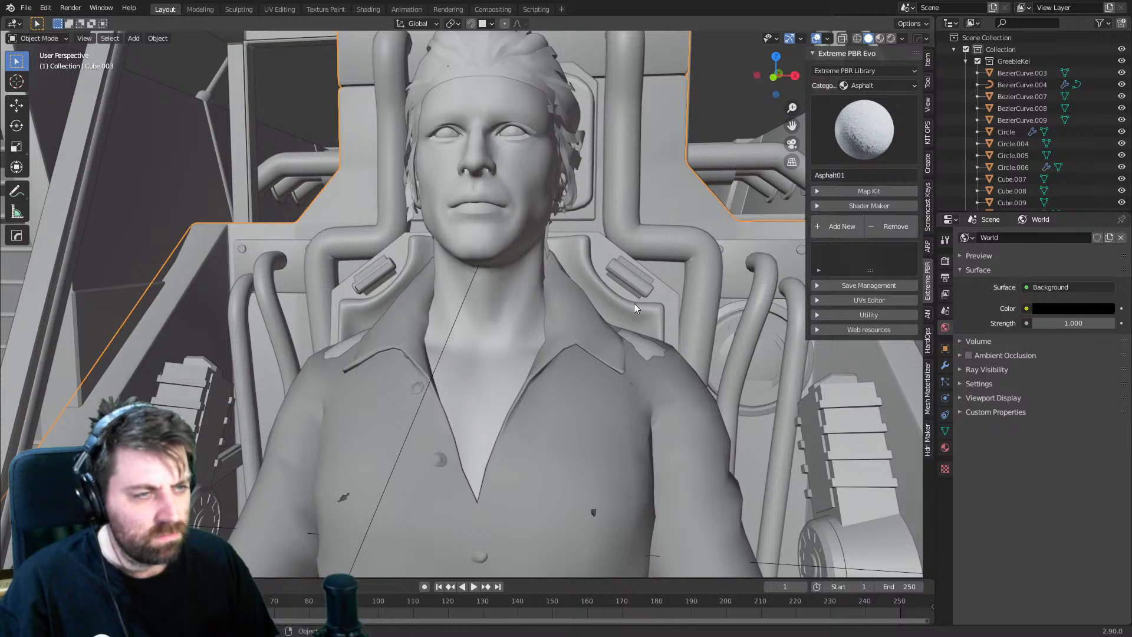
pyautogui.hotkey('ctrl', 's')
pyautogui.press('KP_Decimal')
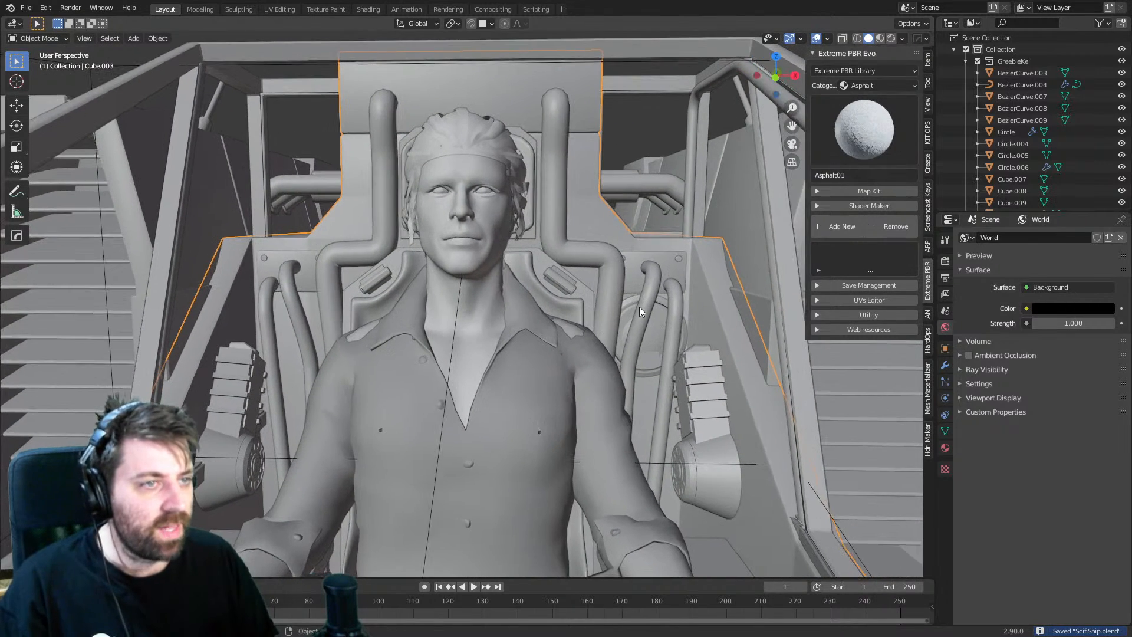
# - Select the thick bent pipes behind the pilot's shoulders and browse the material library's Plastic category
pyautogui.click(624, 278)
pyautogui.press('KP_Decimal')
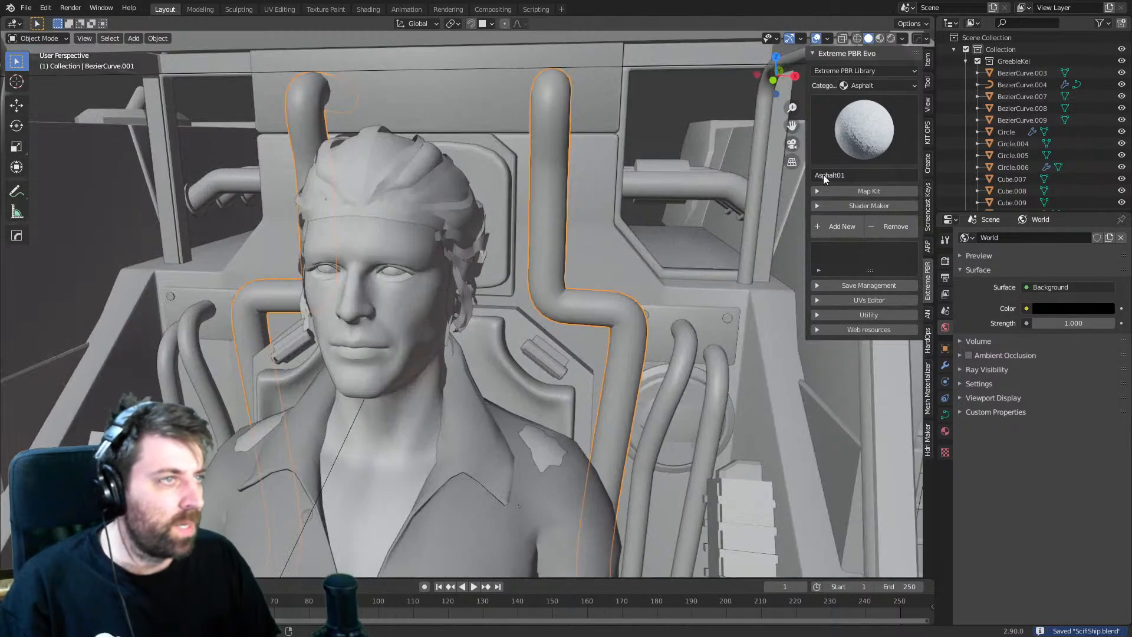
pyautogui.click(890, 88)
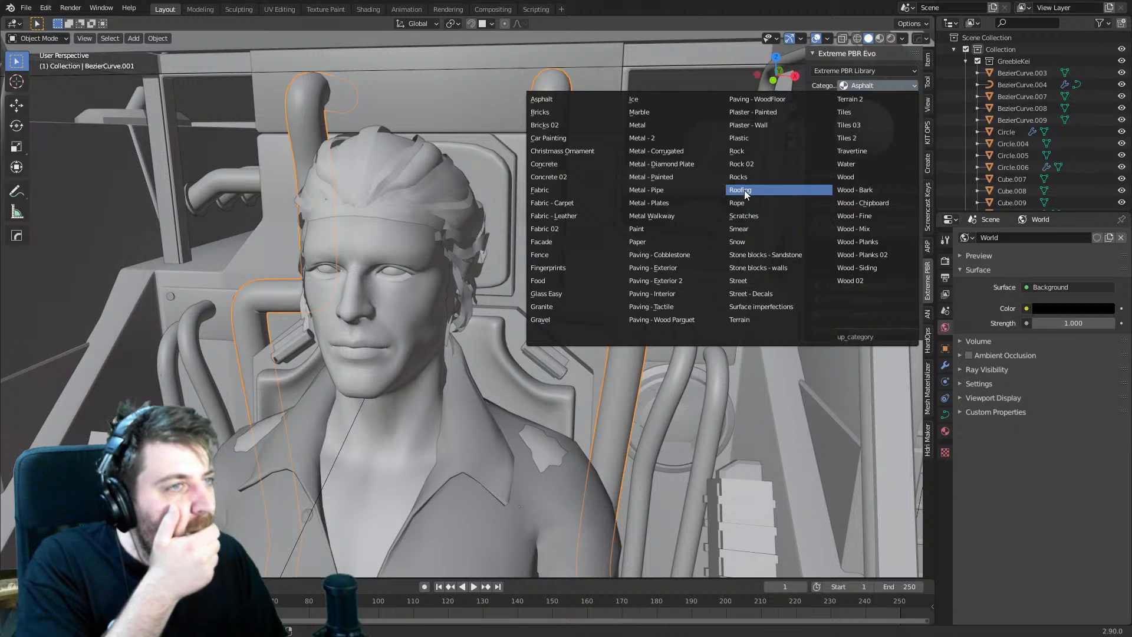
pyautogui.click(744, 138)
pyautogui.click(912, 125)
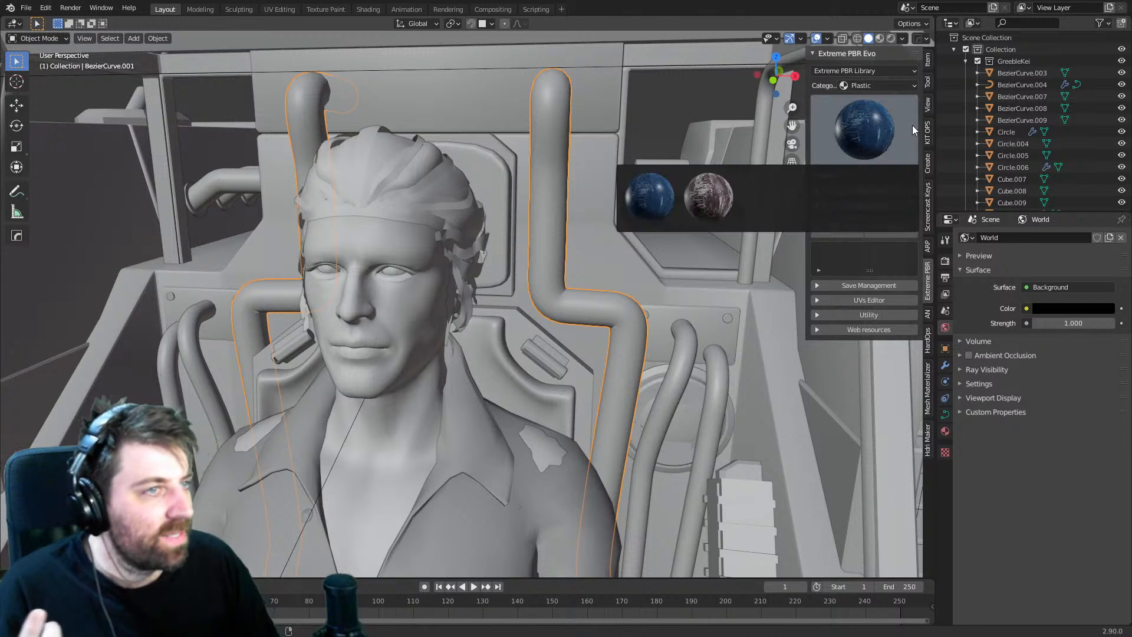
pyautogui.click(894, 83)
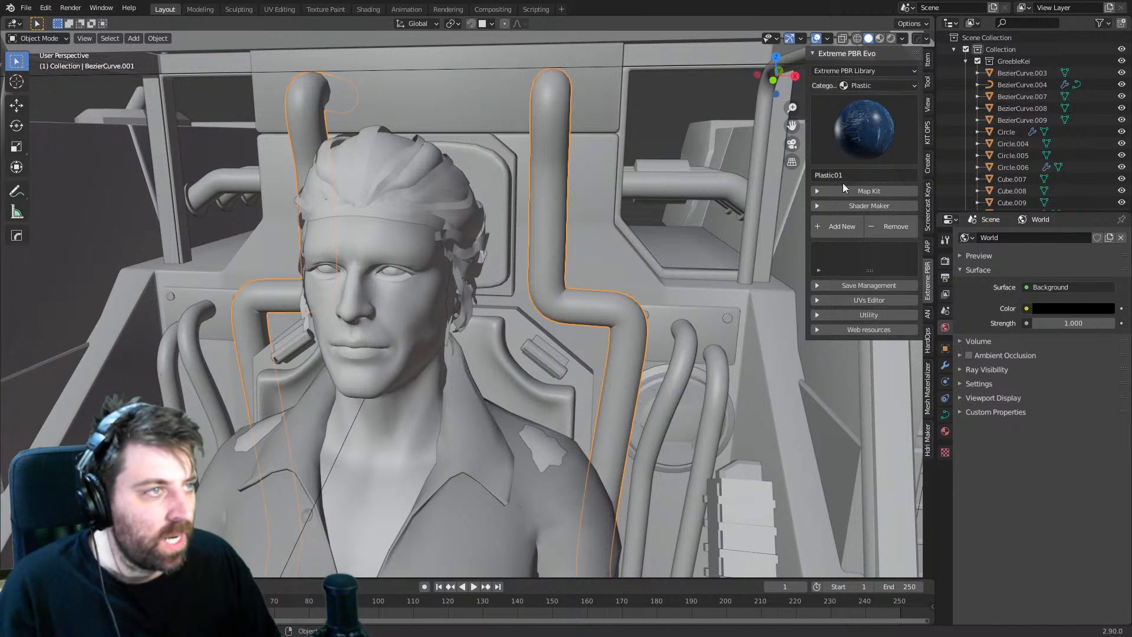
# - Add the Metal11 library material with diffuse, specular, roughness, normal and metal maps to the bent pipes and hide them
pyautogui.click(879, 86)
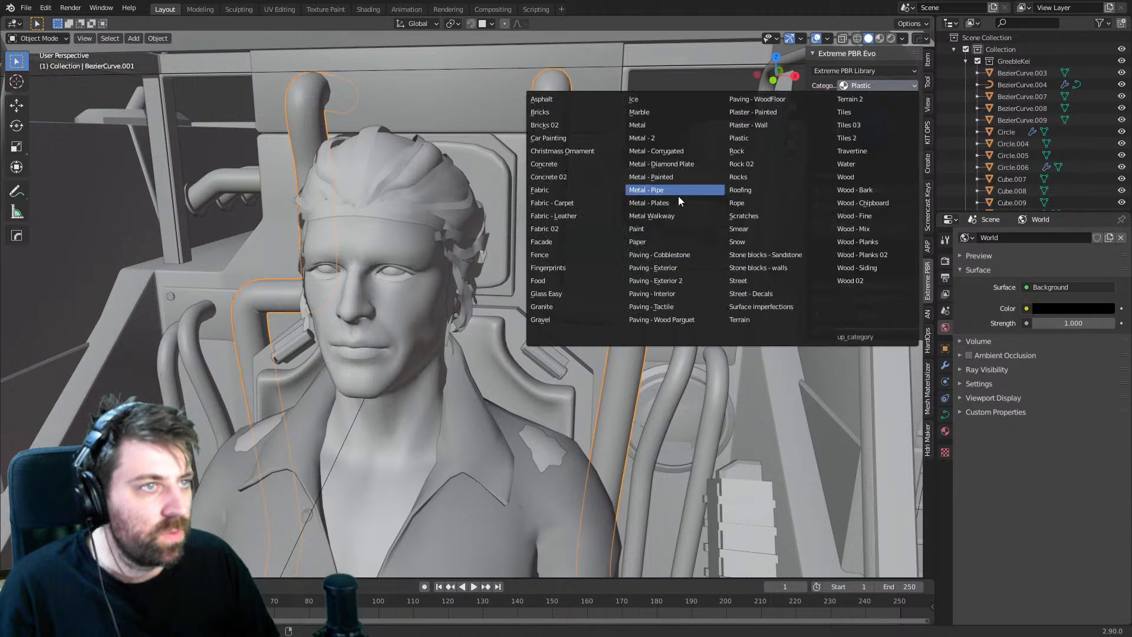
pyautogui.click(672, 124)
pyautogui.click(861, 150)
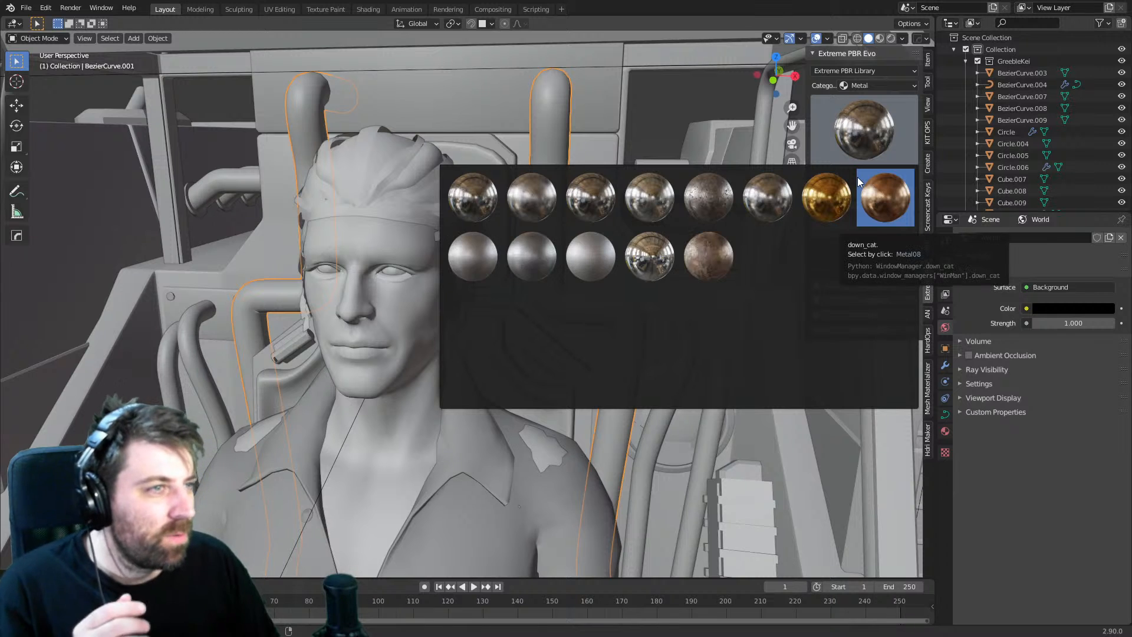
pyautogui.click(607, 254)
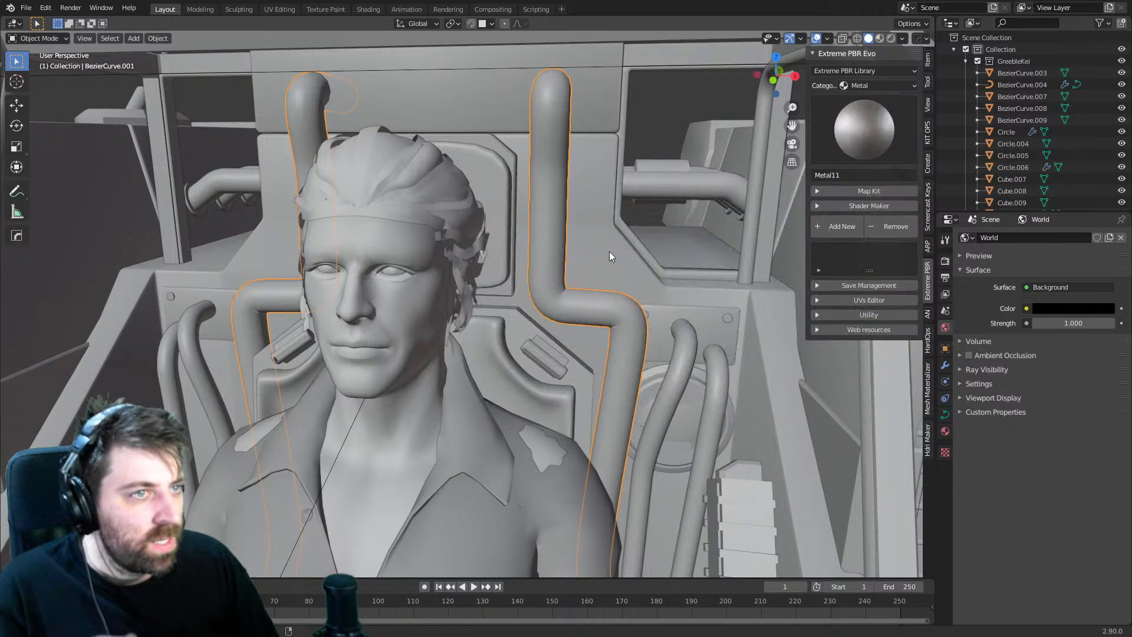
pyautogui.click(825, 191)
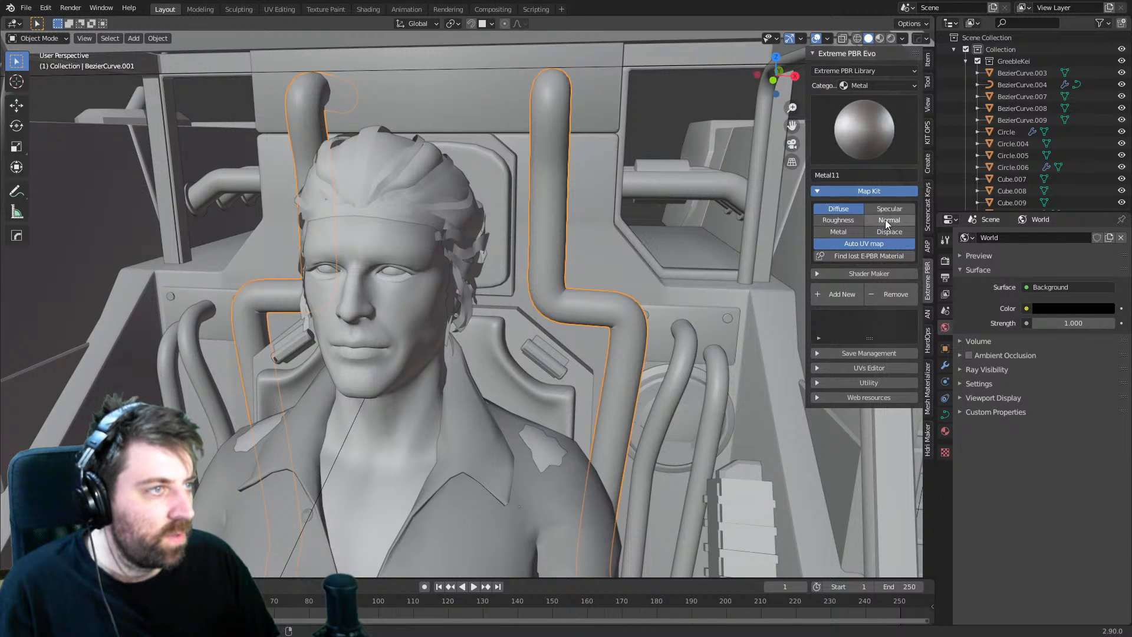
pyautogui.click(836, 295)
pyautogui.keyDown('shift'); pyautogui.moveTo(631, 355); pyautogui.dragTo(614, 263, button='middle'); pyautogui.keyUp('shift')
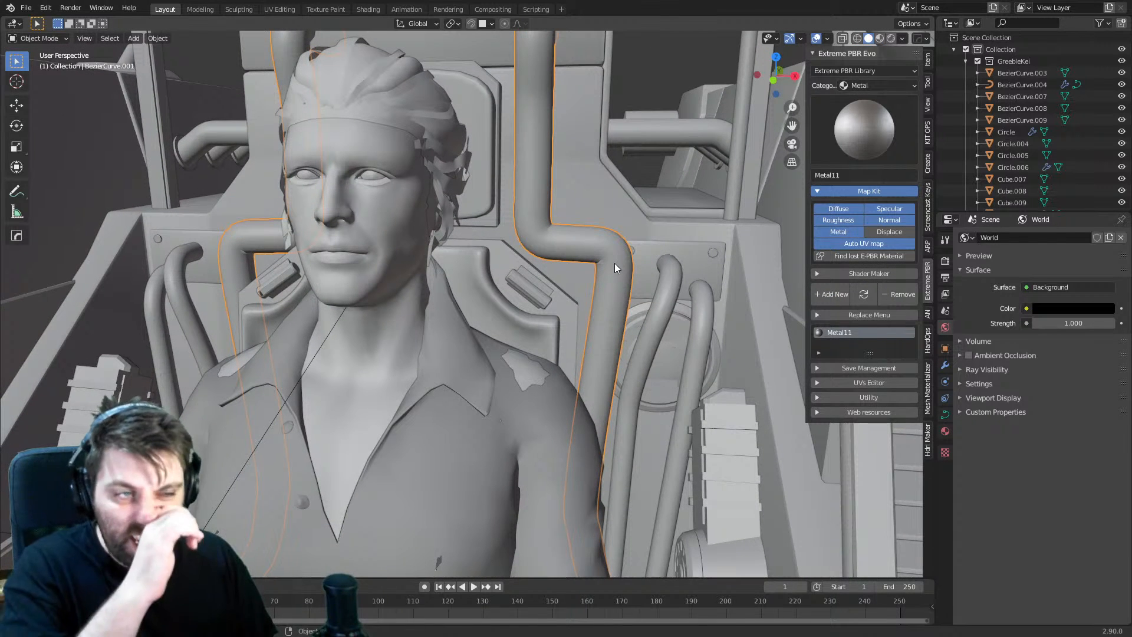
pyautogui.scroll(-1, 615, 263)
pyautogui.press('h')
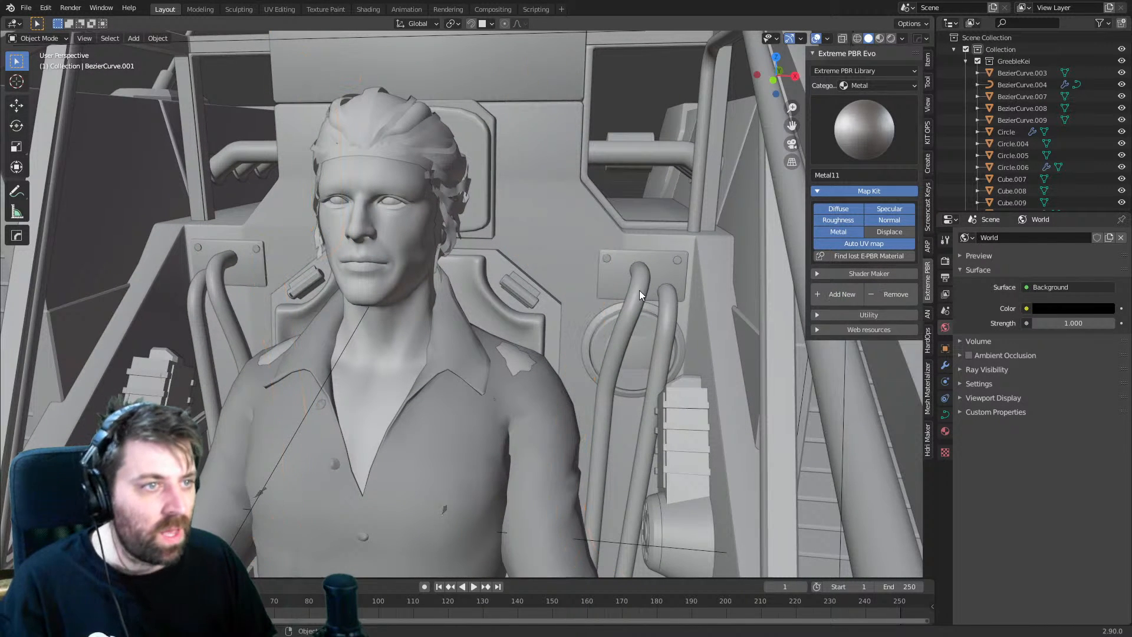
# - Assign the existing Metal11 material to the small bolts on the hose mounting plates
pyautogui.click(639, 290)
pyautogui.click(622, 300)
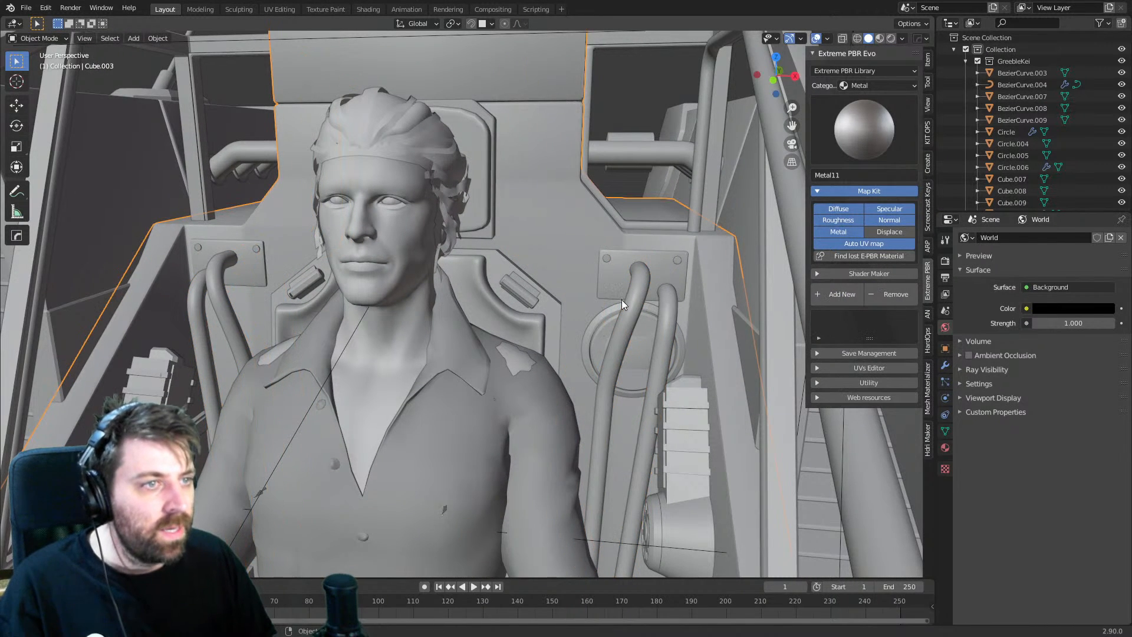
pyautogui.click(608, 260)
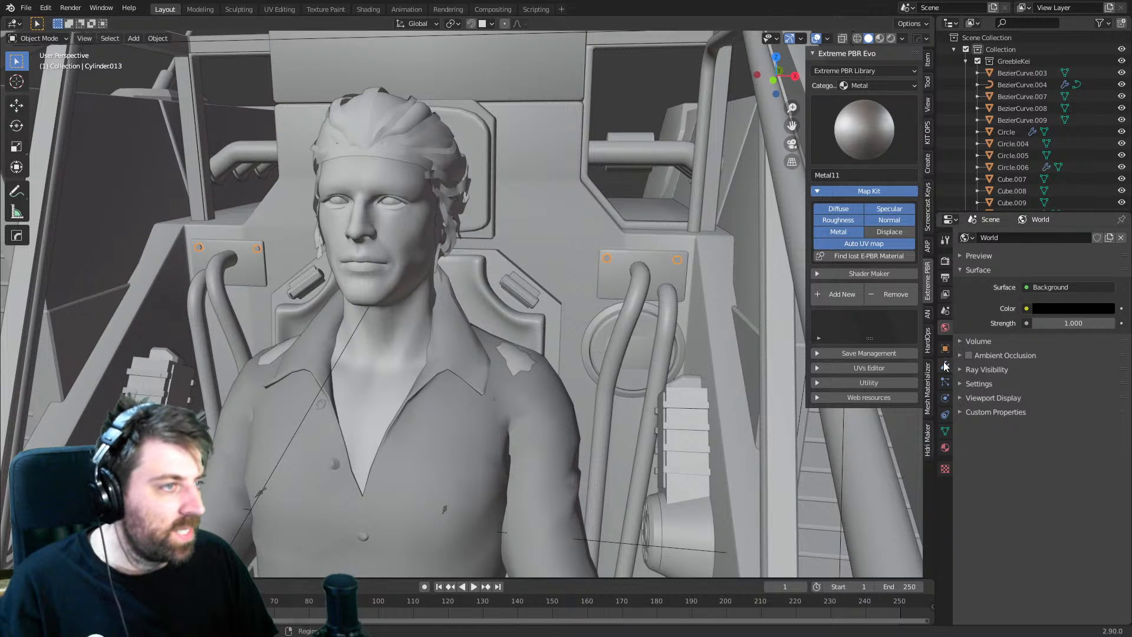
pyautogui.click(945, 448)
pyautogui.click(966, 276)
pyautogui.write('mat')
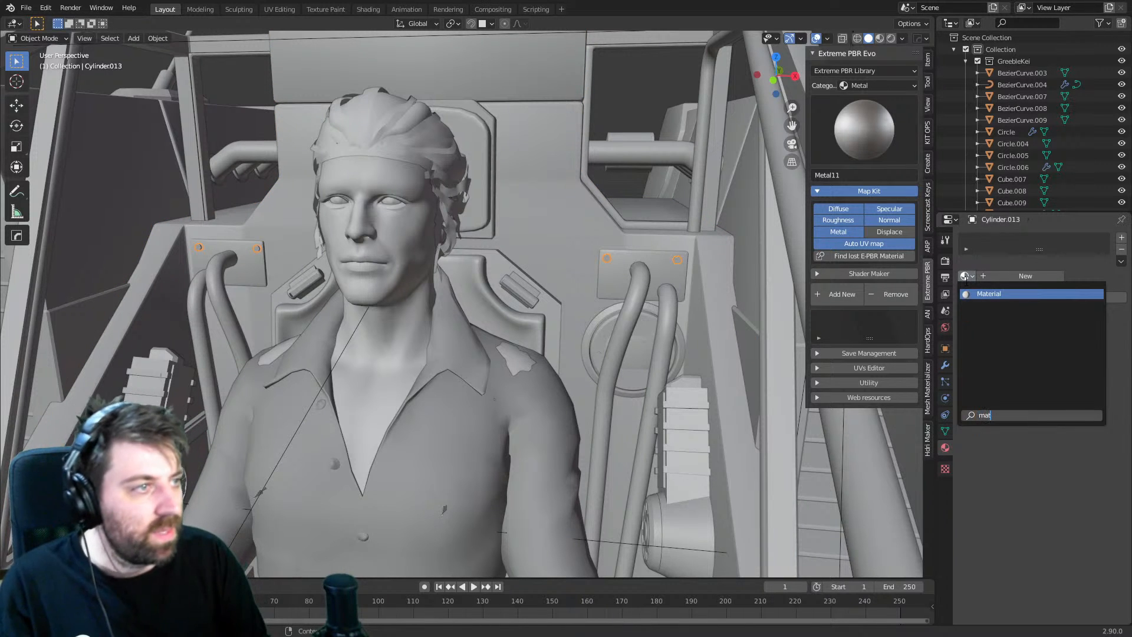
pyautogui.press('Return')
pyautogui.click(965, 276)
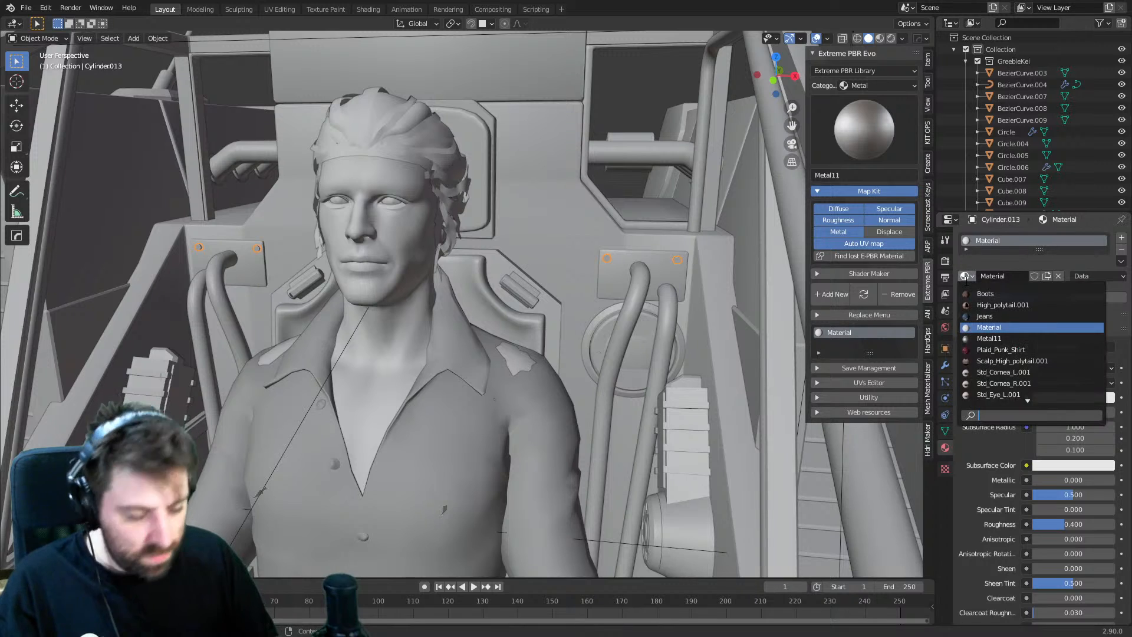
pyautogui.write('metal')
pyautogui.press('Return')
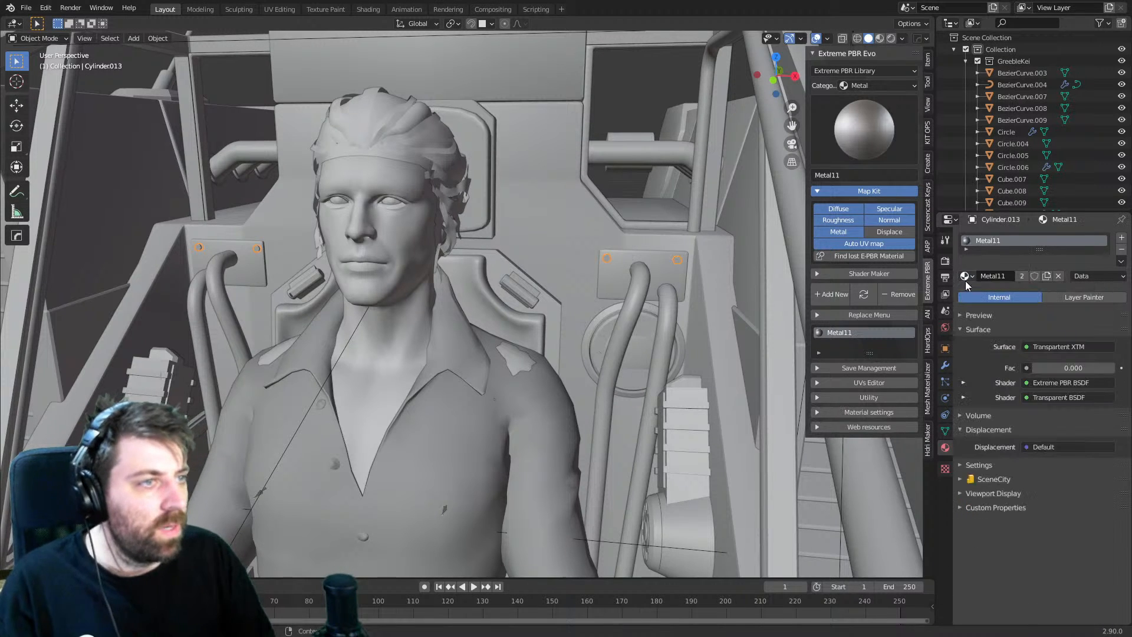
pyautogui.hotkey('alt', 'a')
# - Assign the existing Metal11 material to the round disc behind the hoses beside the pilot's shoulder
pyautogui.scroll(-4, 597, 331)
pyautogui.keyDown('shift'); pyautogui.moveTo(597, 330); pyautogui.dragTo(621, 299, button='middle'); pyautogui.keyUp('shift')
pyautogui.scroll(4, 620, 298)
pyautogui.click(598, 269)
pyautogui.click(965, 276)
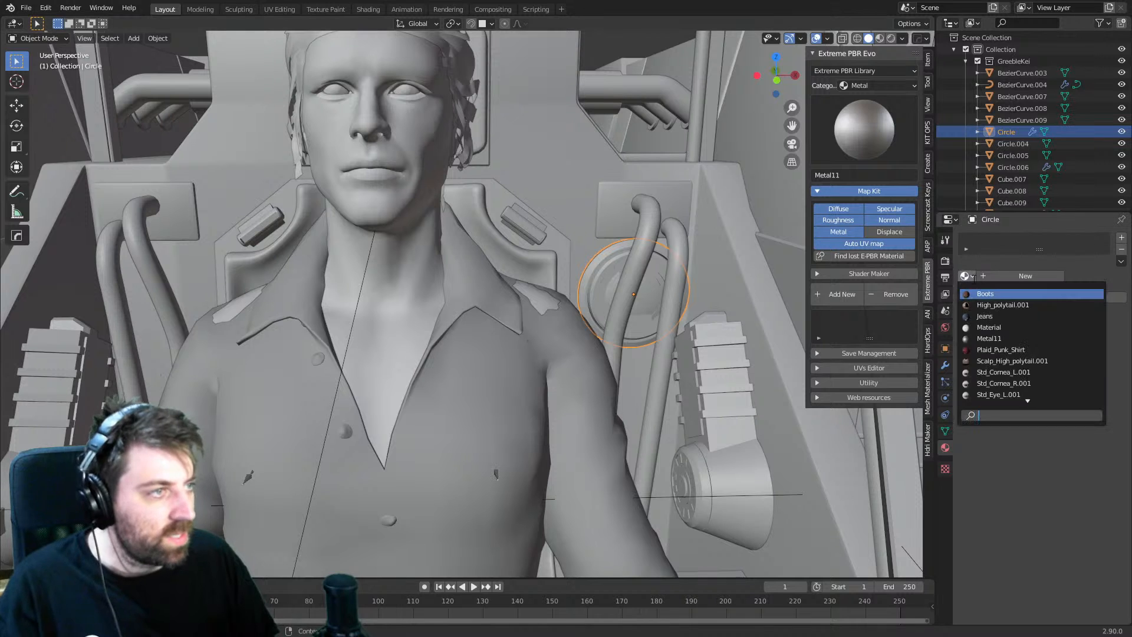
pyautogui.write('metal')
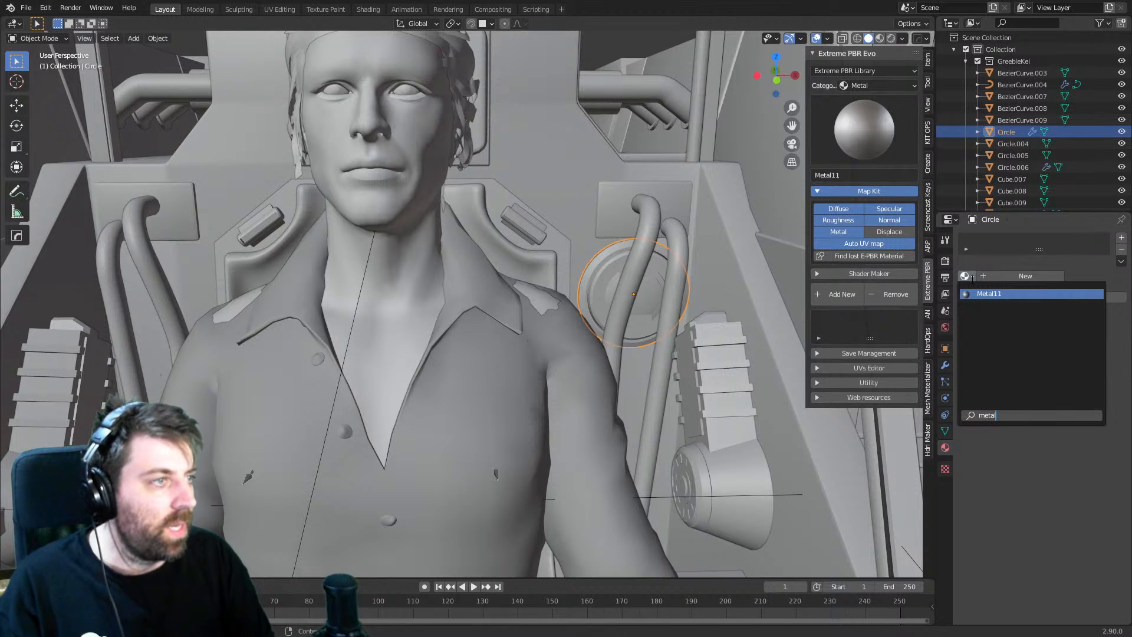
pyautogui.click(984, 294)
# - Hide the round disc behind the hoses
pyautogui.keyDown('shift'); pyautogui.moveTo(713, 449); pyautogui.dragTo(588, 345, button='middle'); pyautogui.keyUp('shift')
pyautogui.click(728, 355)
pyautogui.scroll(2, 727, 355)
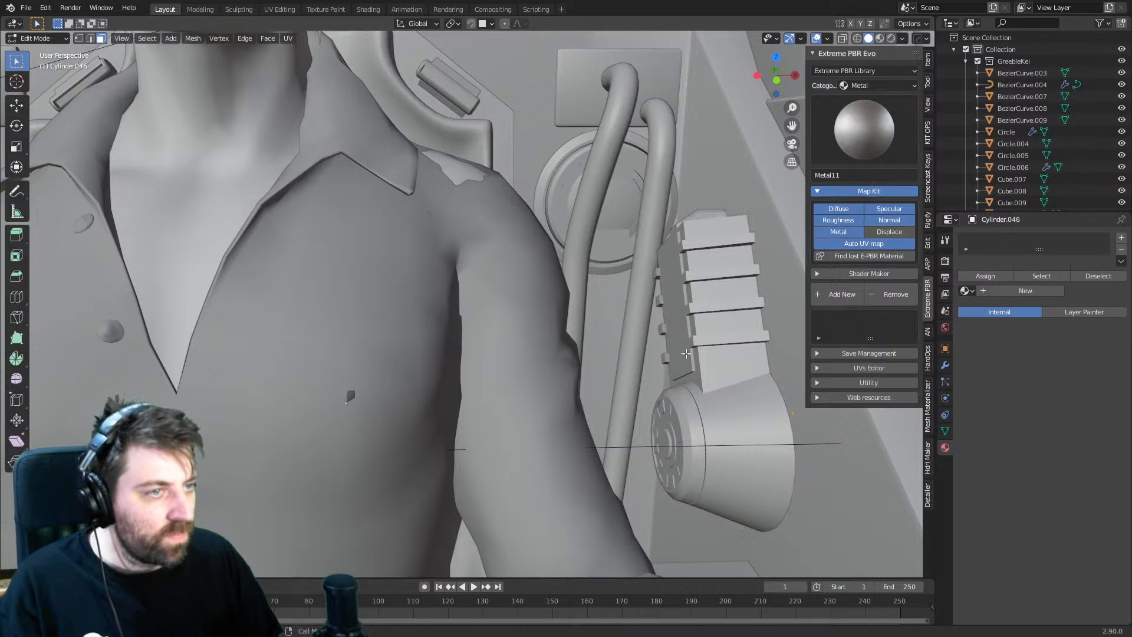
pyautogui.click(632, 195)
pyautogui.press('h')
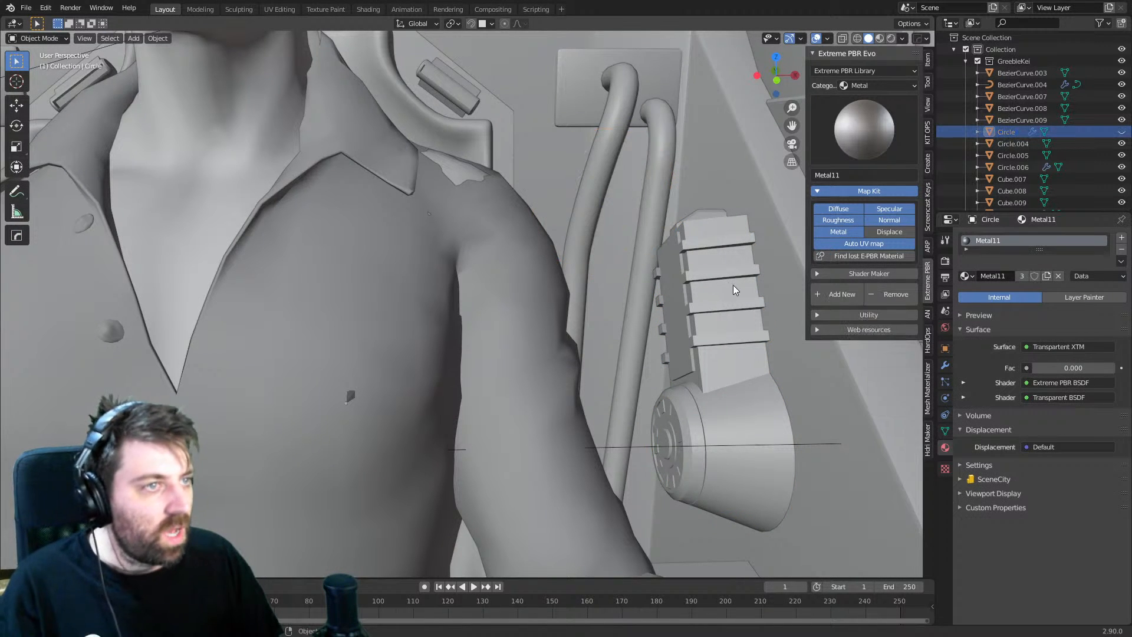
# - Open the ribbed canister beside the pilot's arm for mesh editing and give it the Metal11 material
pyautogui.click(734, 285)
pyautogui.press('Tab')
pyautogui.scroll(-5, 732, 273)
pyautogui.moveTo(566, 286)
pyautogui.keyDown('shift'); pyautogui.mouseDown(button='middle')
pyautogui.moveTo(701, 280)
pyautogui.moveTo(548, 283)
pyautogui.mouseUp(button='middle'); pyautogui.keyUp('shift')
pyautogui.scroll(3, 566, 300)
pyautogui.keyDown('shift'); pyautogui.moveTo(377, 292); pyautogui.dragTo(485, 307, button='middle'); pyautogui.keyUp('shift')
pyautogui.keyDown('shift'); pyautogui.moveTo(467, 436); pyautogui.dragTo(513, 334, button='middle'); pyautogui.keyUp('shift')
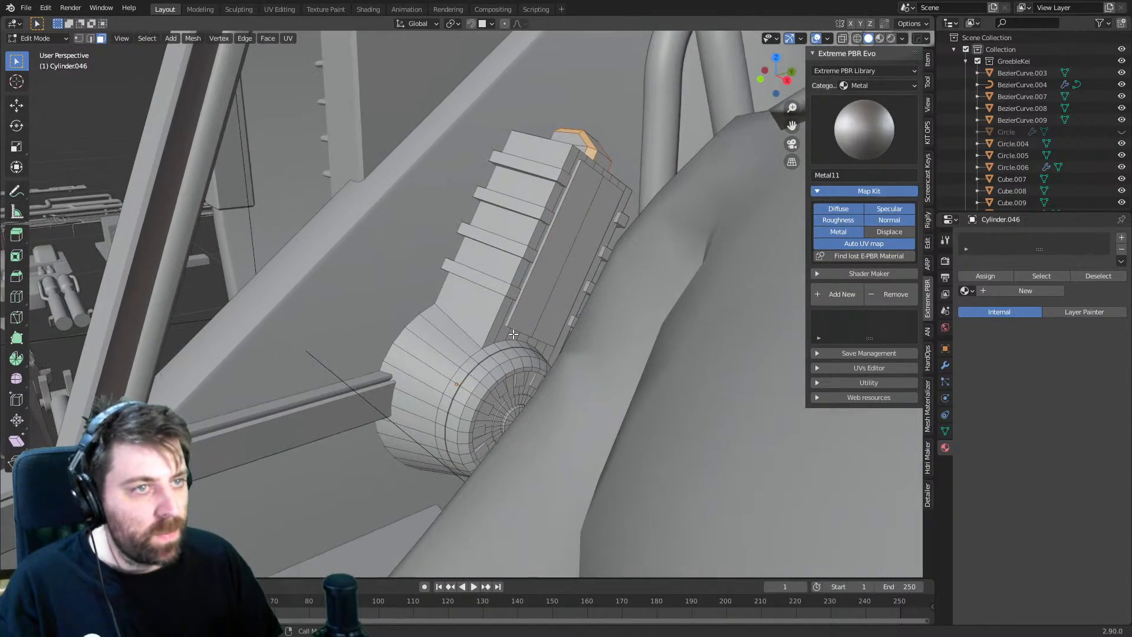
pyautogui.click(967, 291)
pyautogui.click(988, 354)
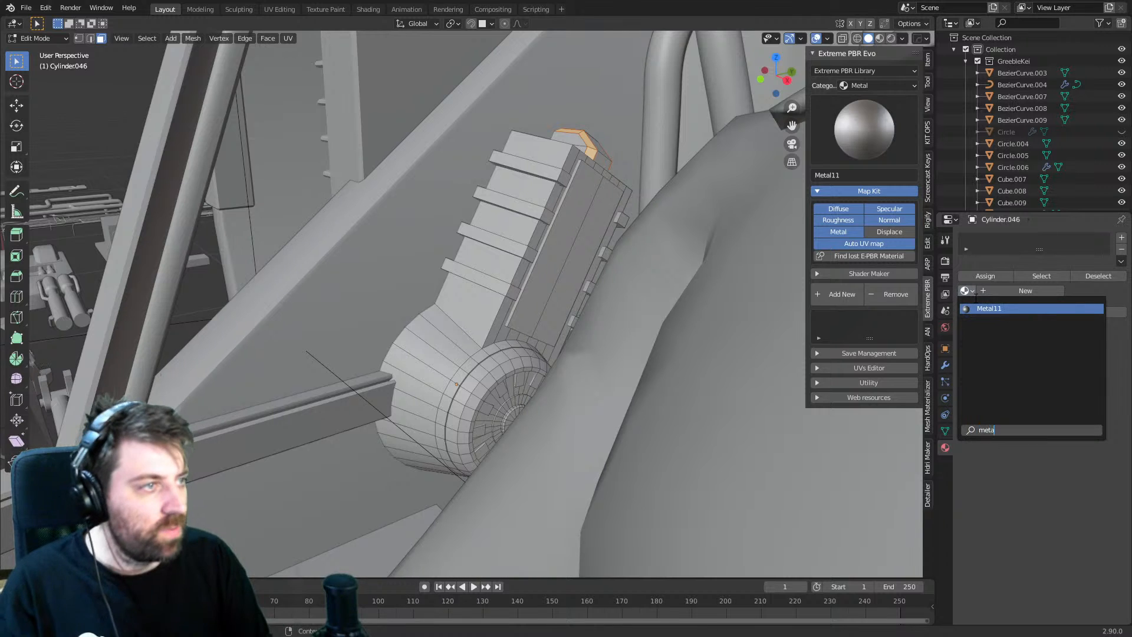
# - Select the four crossbars on the canister's arm with all their linked faces
pyautogui.click(478, 275)
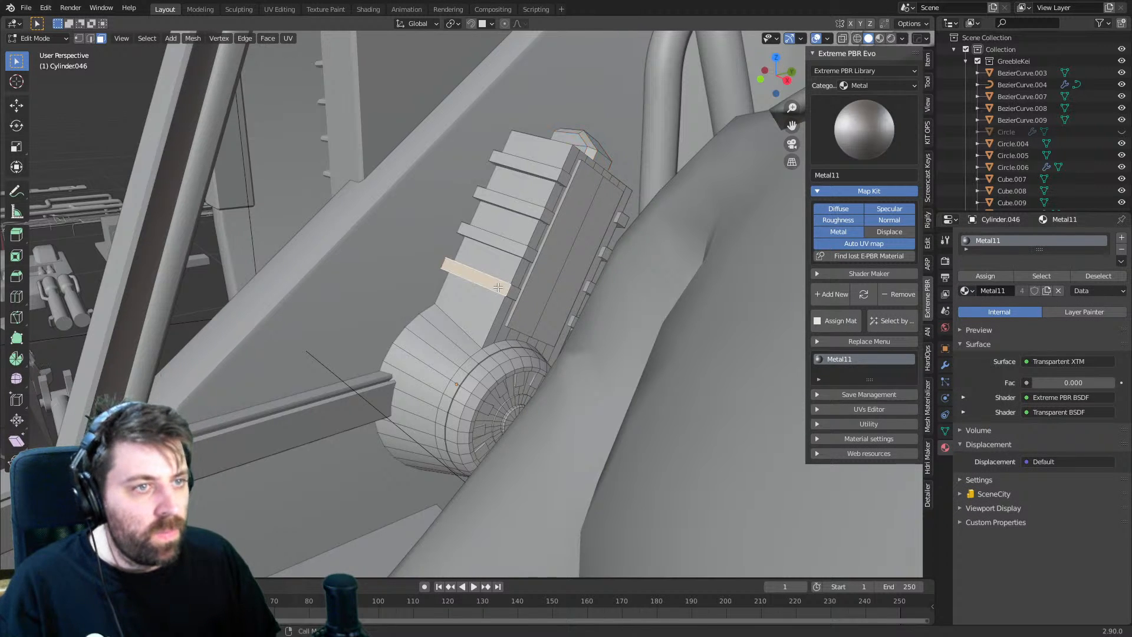
pyautogui.keyDown('shift'); pyautogui.click(494, 241); pyautogui.keyUp('shift')
pyautogui.keyDown('shift'); pyautogui.click(516, 202); pyautogui.keyUp('shift')
pyautogui.keyDown('shift'); pyautogui.click(548, 169); pyautogui.keyUp('shift')
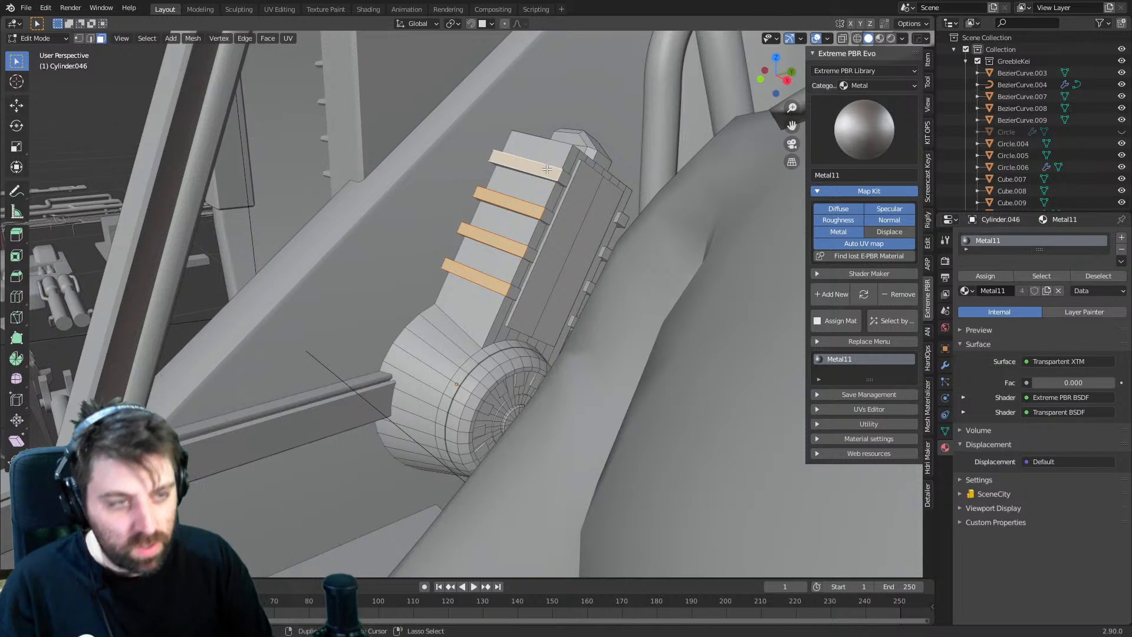
pyautogui.hotkey('ctrl', 'l')
pyautogui.keyDown('shift'); pyautogui.click(619, 219); pyautogui.keyUp('shift')
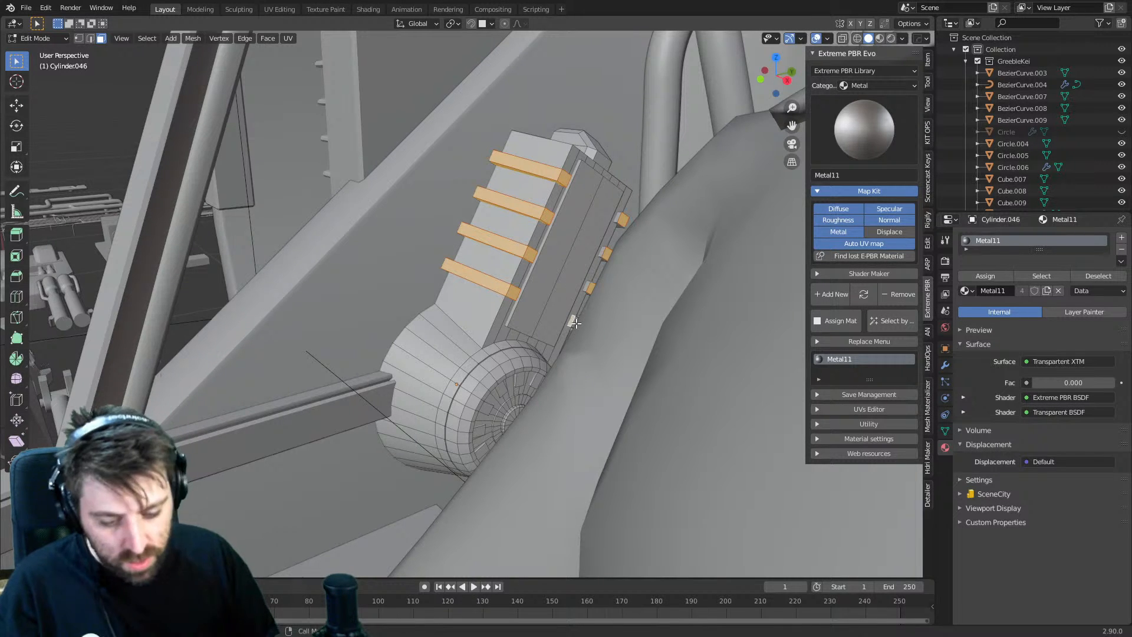
# - Add the twelve raised tabs around the canister's round end, including their linked faces, to the selection
pyautogui.keyDown('shift'); pyautogui.moveTo(575, 323); pyautogui.dragTo(506, 188, button='middle'); pyautogui.keyUp('shift')
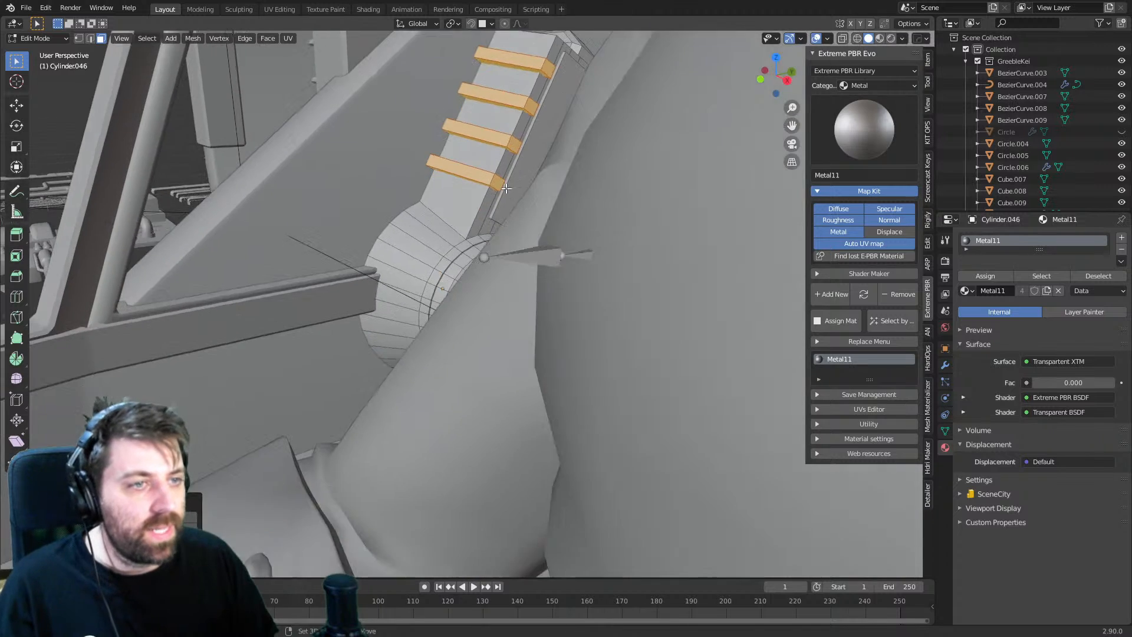
pyautogui.scroll(3, 505, 189)
pyautogui.moveTo(512, 236); pyautogui.dragTo(566, 253, button='middle')
pyautogui.scroll(2, 519, 312)
pyautogui.moveTo(501, 324); pyautogui.dragTo(490, 367, button='middle')
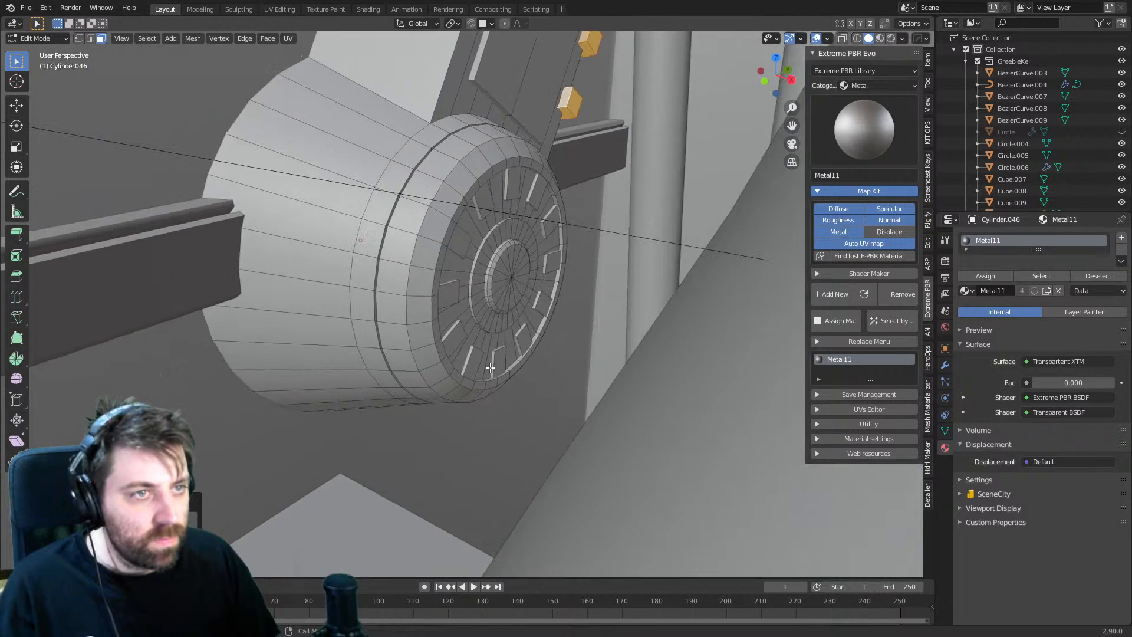
pyautogui.scroll(1, 490, 367)
pyautogui.keyDown('shift'); pyautogui.click(454, 231); pyautogui.keyUp('shift')
pyautogui.keyDown('shift'); pyautogui.click(446, 299); pyautogui.keyUp('shift')
pyautogui.keyDown('shift'); pyautogui.click(449, 355); pyautogui.keyUp('shift')
pyautogui.keyDown('shift'); pyautogui.click(476, 384); pyautogui.keyUp('shift')
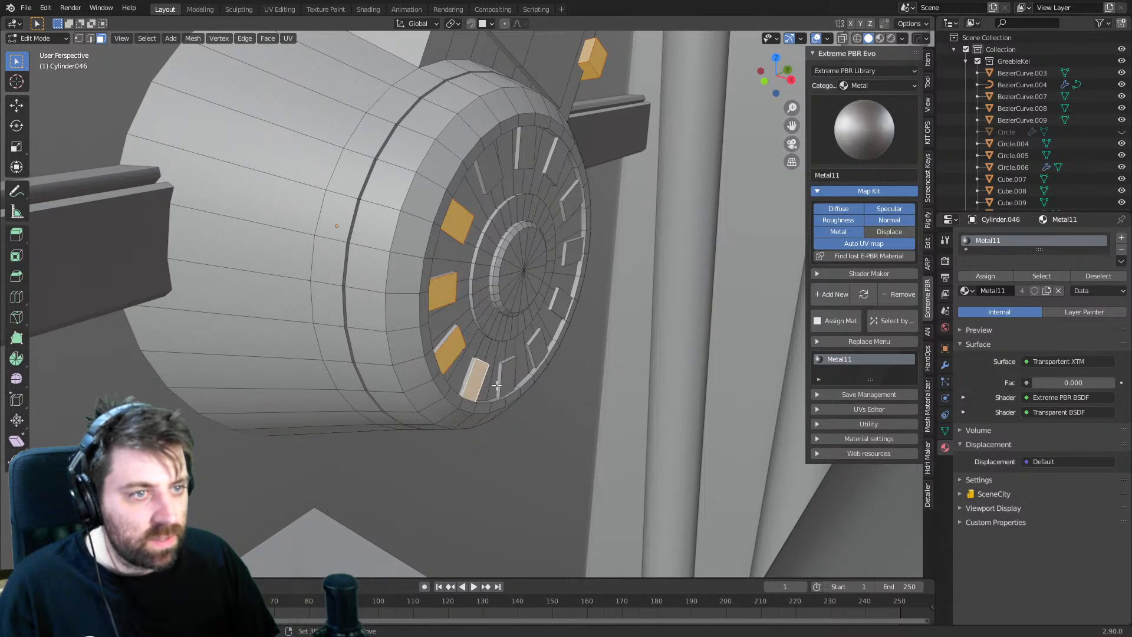
pyautogui.keyDown('shift'); pyautogui.click(508, 378); pyautogui.keyUp('shift')
pyautogui.keyDown('shift'); pyautogui.click(538, 349); pyautogui.keyUp('shift')
pyautogui.keyDown('shift'); pyautogui.click(561, 304); pyautogui.keyUp('shift')
pyautogui.keyDown('shift'); pyautogui.click(573, 255); pyautogui.keyUp('shift')
pyautogui.keyDown('shift'); pyautogui.click(571, 201); pyautogui.keyUp('shift')
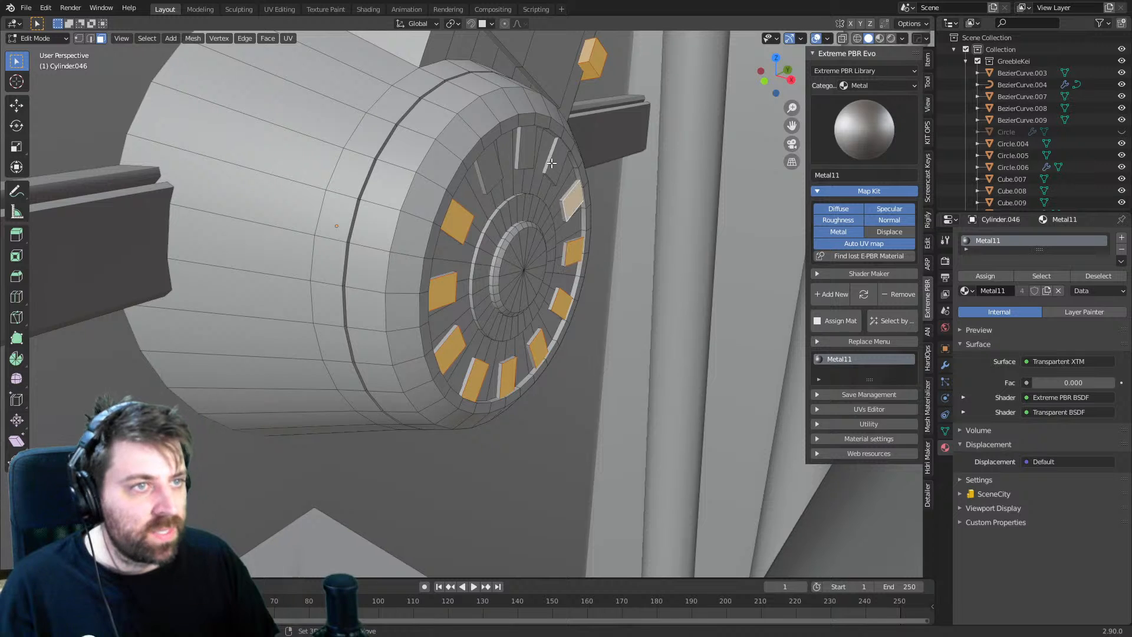
pyautogui.keyDown('shift'); pyautogui.click(552, 161); pyautogui.keyUp('shift')
pyautogui.keyDown('shift'); pyautogui.click(527, 148); pyautogui.keyUp('shift')
pyautogui.keyDown('shift'); pyautogui.click(493, 166); pyautogui.keyUp('shift')
pyautogui.hotkey('ctrl', 'l')
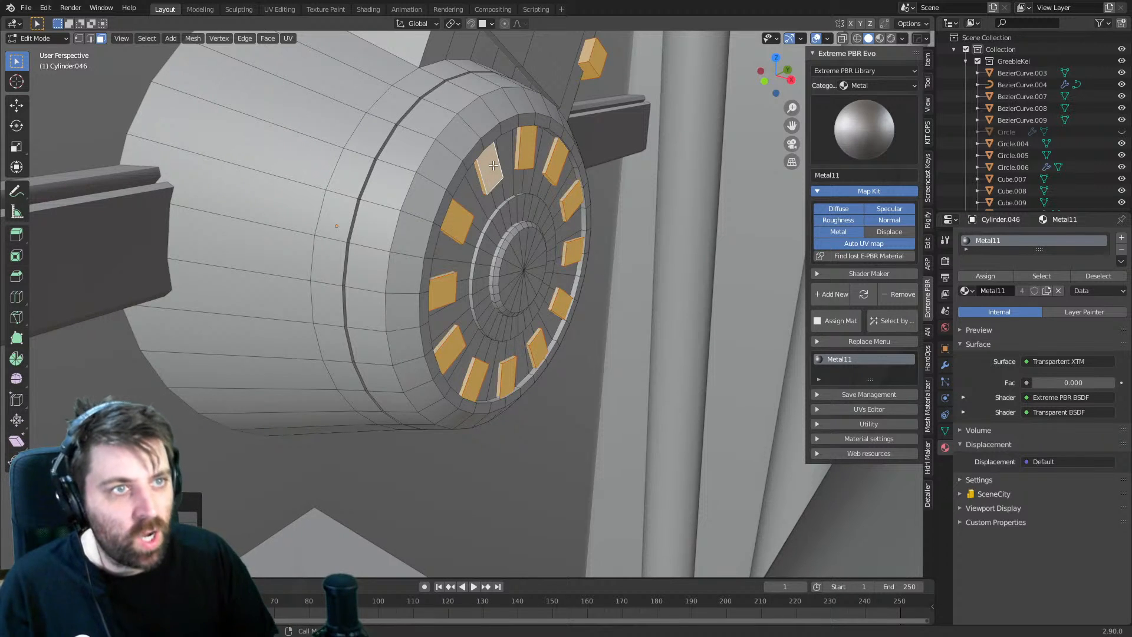
# - Extend the face selection with the arm's linked inset side panel and its end cap
pyautogui.scroll(-2, 493, 167)
pyautogui.keyDown('shift'); pyautogui.moveTo(468, 228); pyautogui.dragTo(440, 324, button='middle'); pyautogui.keyUp('shift')
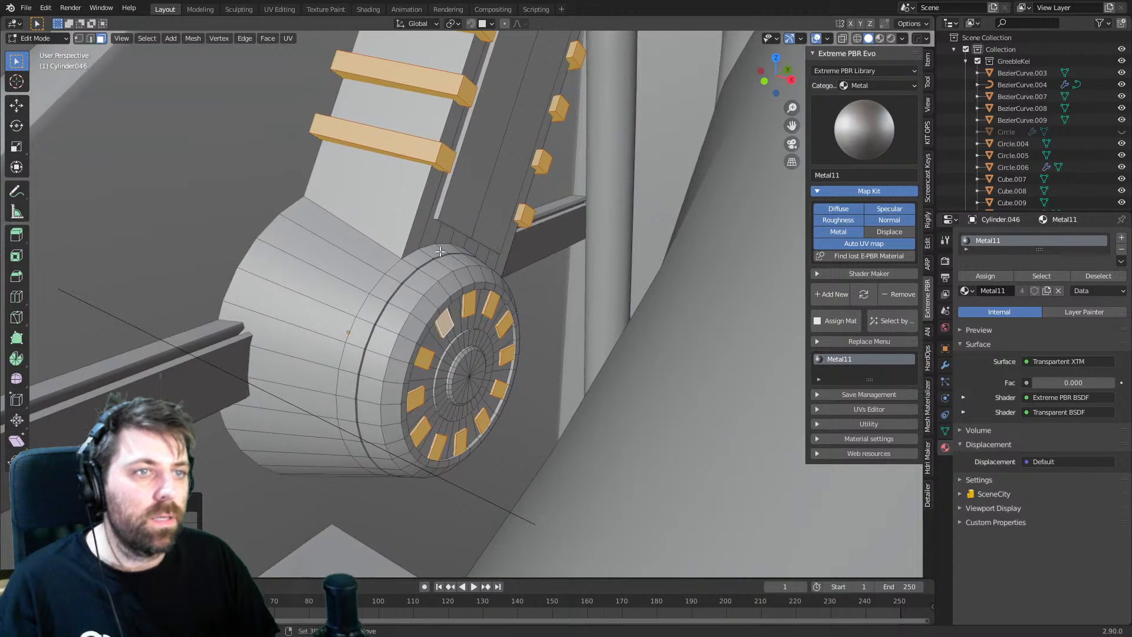
pyautogui.keyDown('shift'); pyautogui.click(458, 200); pyautogui.keyUp('shift')
pyautogui.hotkey('ctrl', 'l')
pyautogui.scroll(-8, 459, 199)
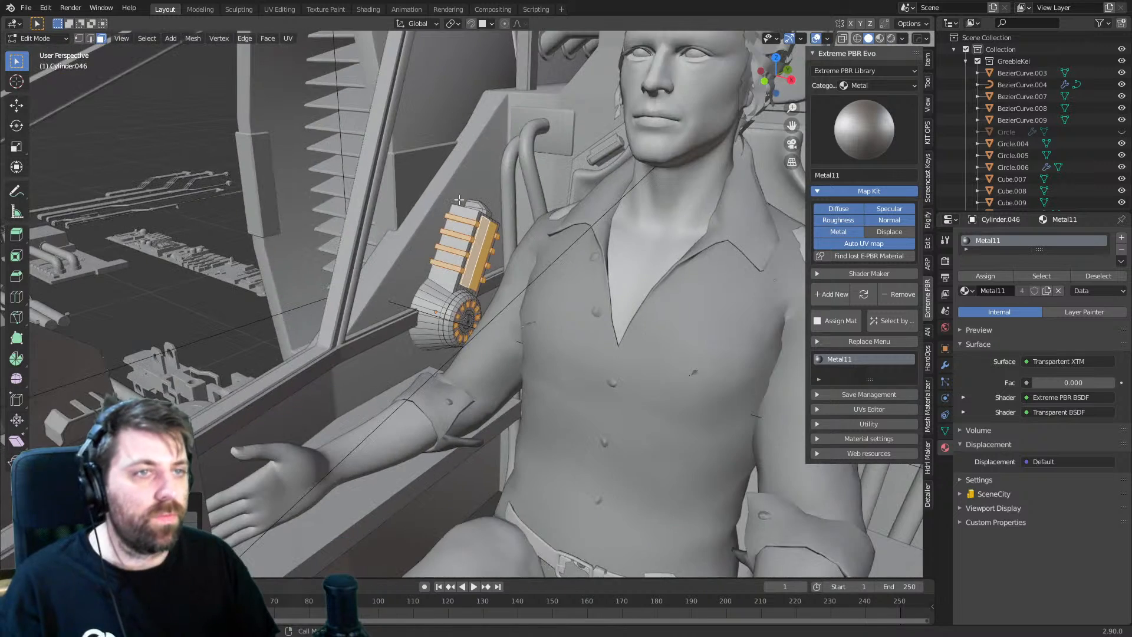
pyautogui.keyDown('shift'); pyautogui.moveTo(463, 193); pyautogui.dragTo(474, 178, button='middle'); pyautogui.keyUp('shift')
pyautogui.scroll(3, 498, 122)
pyautogui.keyDown('shift'); pyautogui.click(497, 125); pyautogui.keyUp('shift')
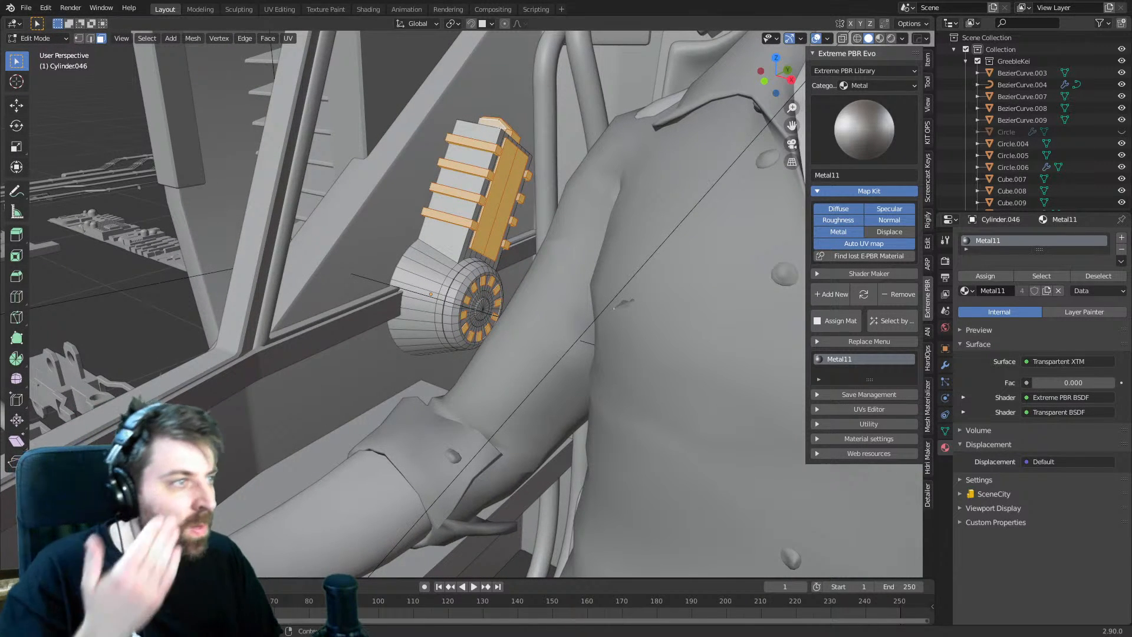
# - Create another material slot on the canister and add the copper-coloured Metal08 library material with the detail faces selected
pyautogui.click(1122, 237)
pyautogui.click(967, 318)
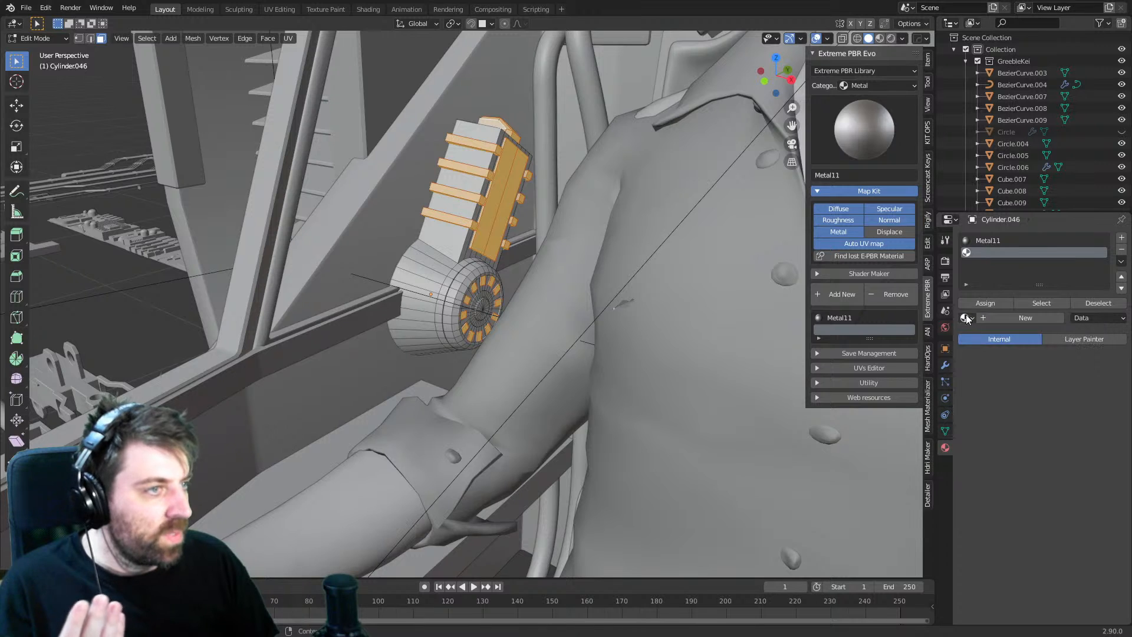
pyautogui.click(876, 138)
pyautogui.click(880, 201)
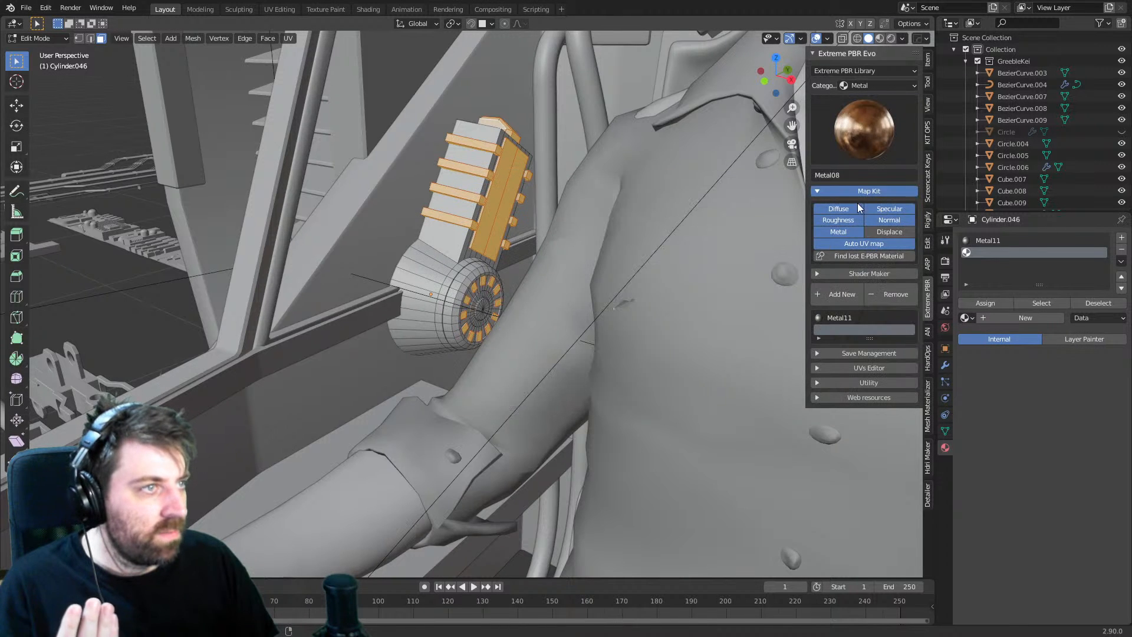
pyautogui.click(841, 295)
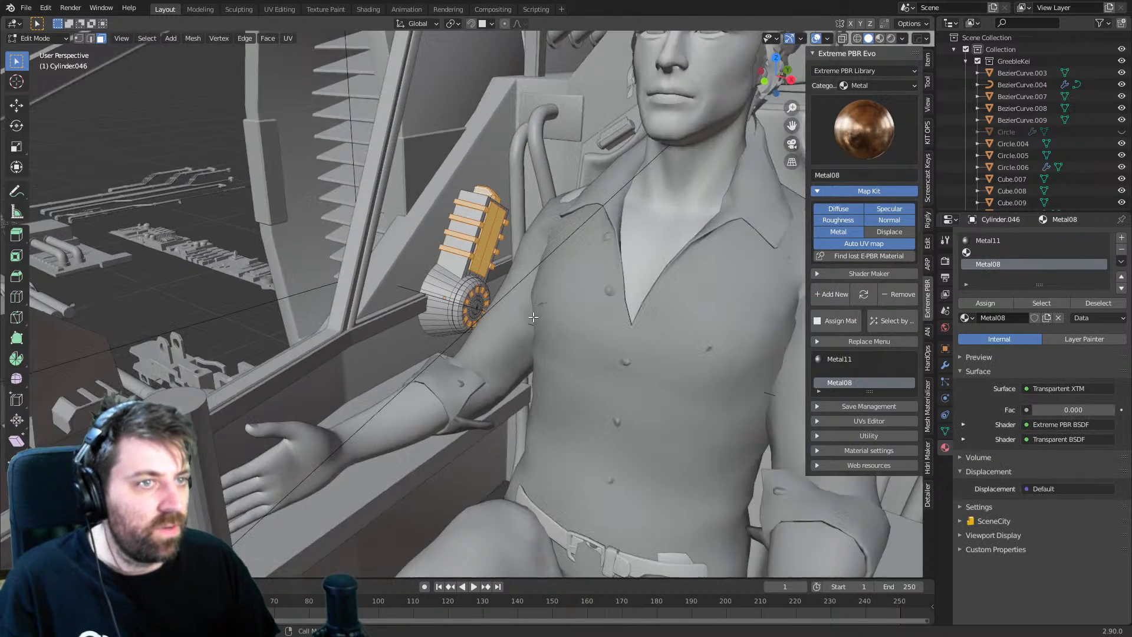
# - Remove the canister's empty material slot and assign the Metal08 slot to the selected detail faces
pyautogui.click(984, 252)
pyautogui.press('Tab')
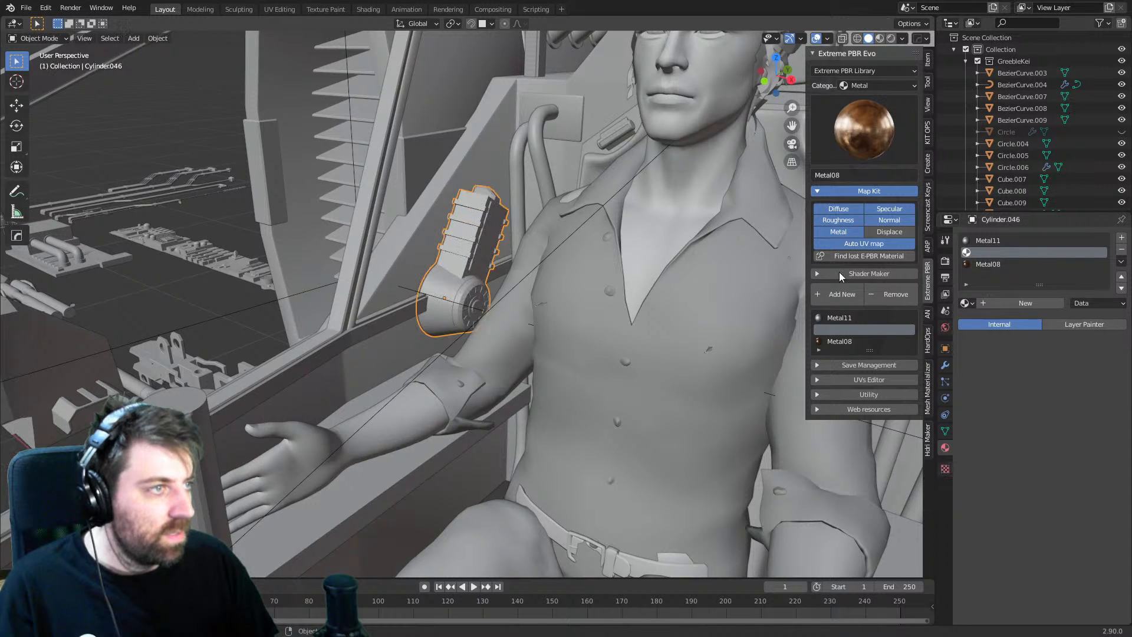
pyautogui.click(1121, 249)
pyautogui.press('Tab')
pyautogui.click(990, 305)
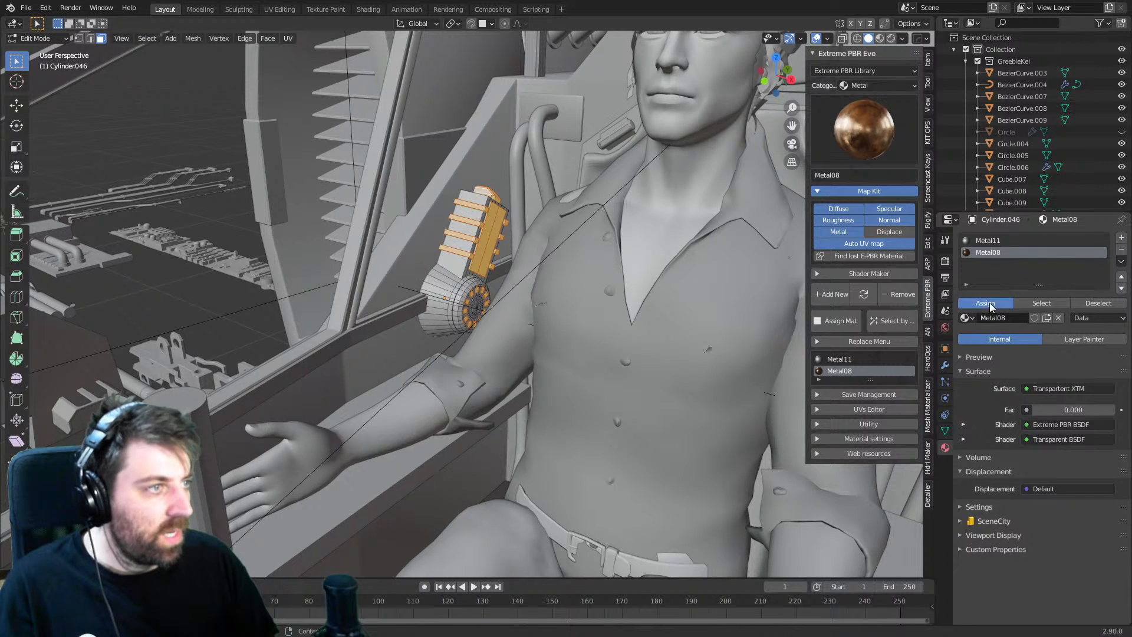
pyautogui.scroll(-3, 732, 195)
pyautogui.press('Tab')
# - Check the two-metal canister in the rendered view and hide the finished part
pyautogui.click(891, 38)
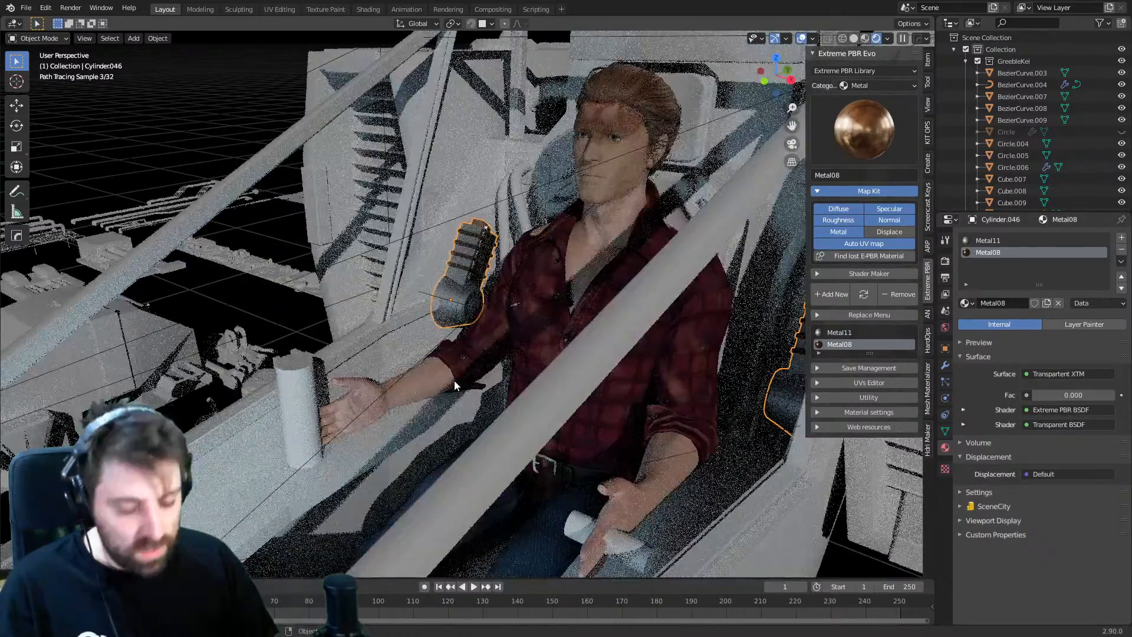
pyautogui.scroll(3, 479, 309)
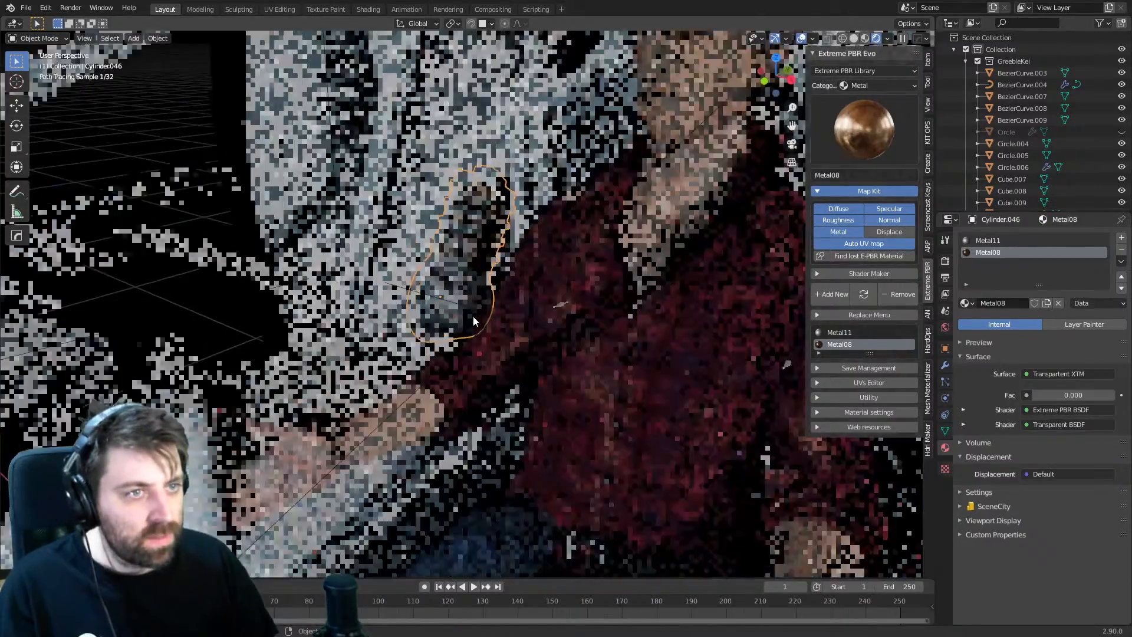
pyautogui.press('h')
pyautogui.scroll(-2, 473, 316)
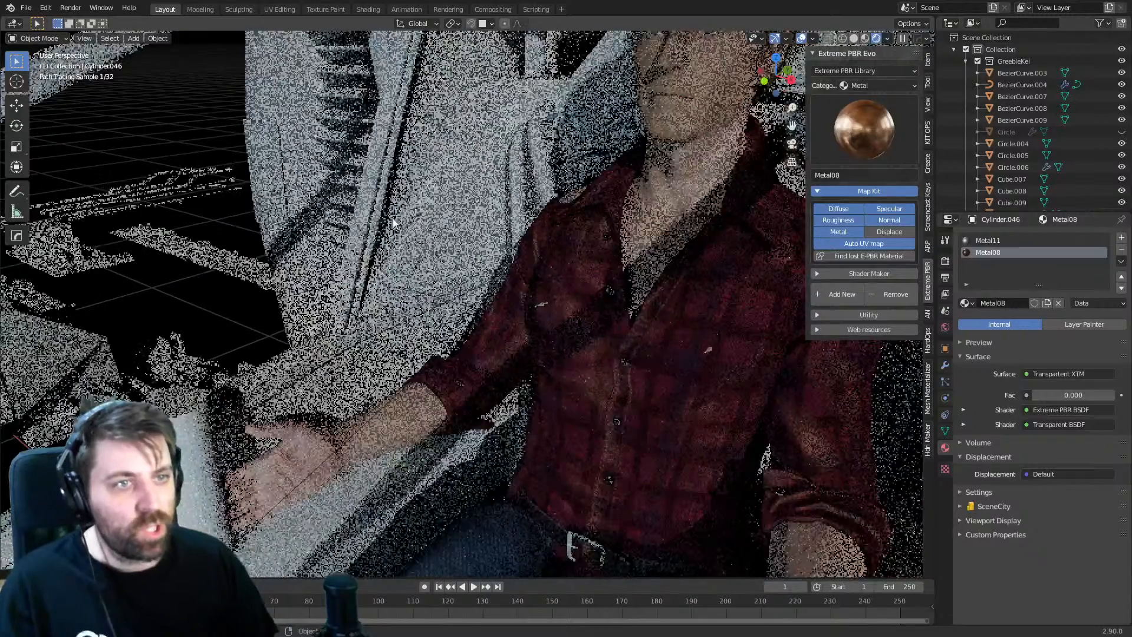
# - Apply the existing Metal11 material to the cockpit's bar frame around the pilot, and hide the frame
pyautogui.click(433, 299)
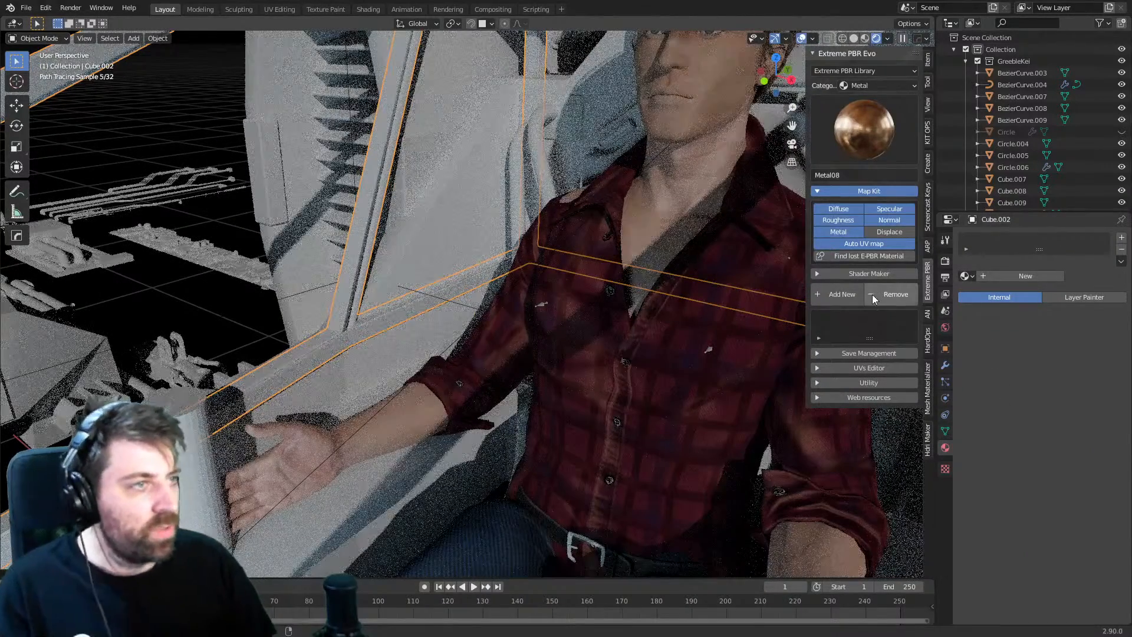
pyautogui.click(851, 133)
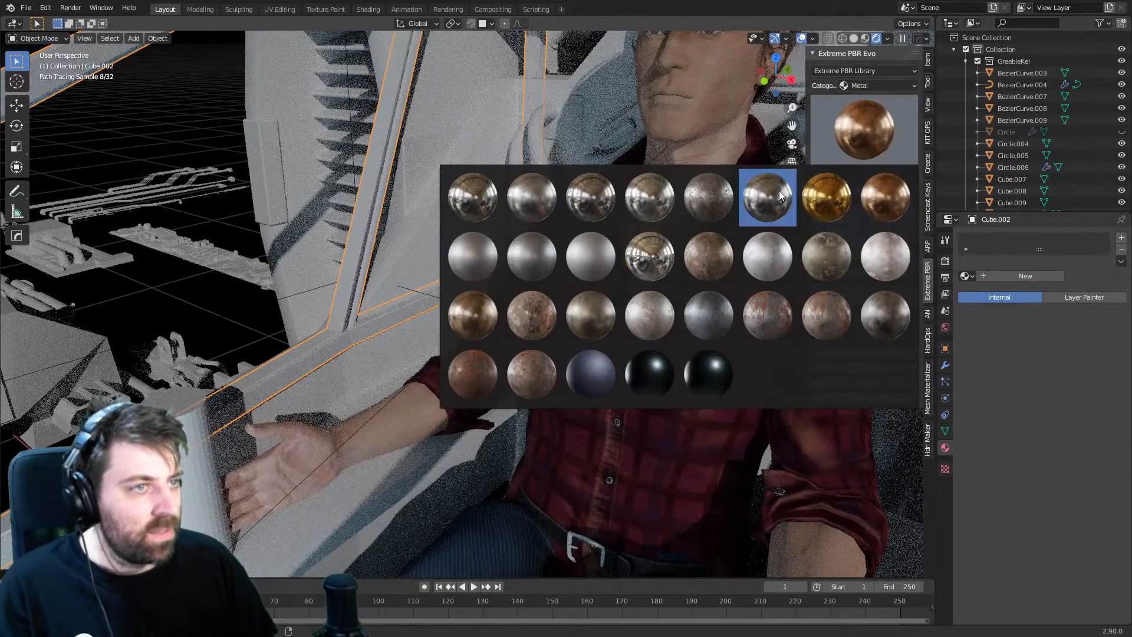
pyautogui.click(582, 261)
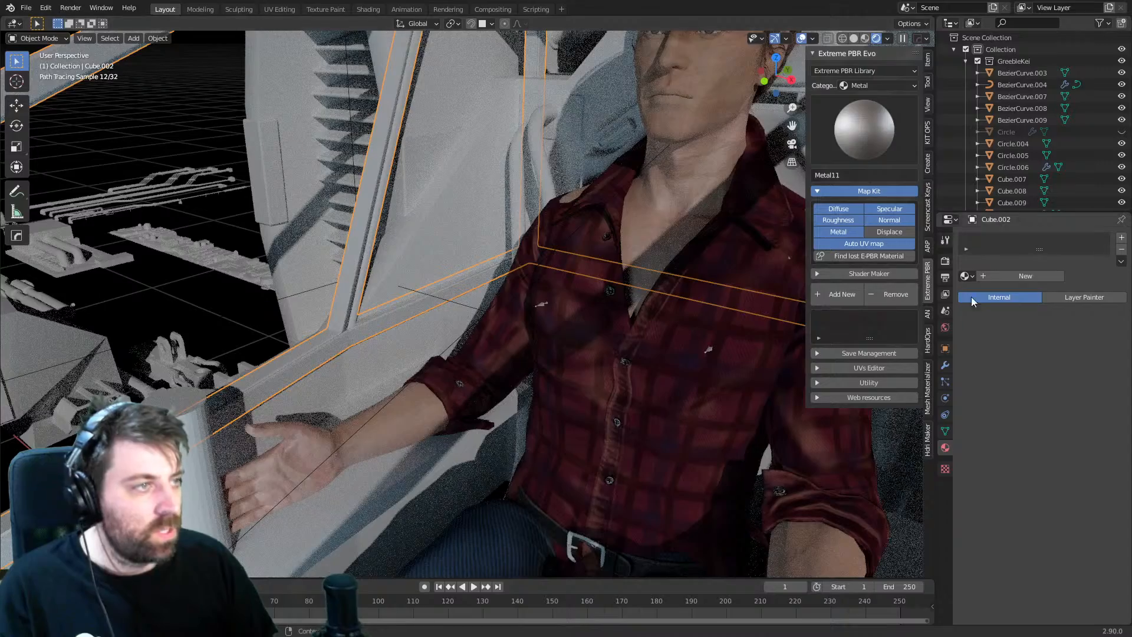
pyautogui.click(967, 276)
pyautogui.click(1018, 349)
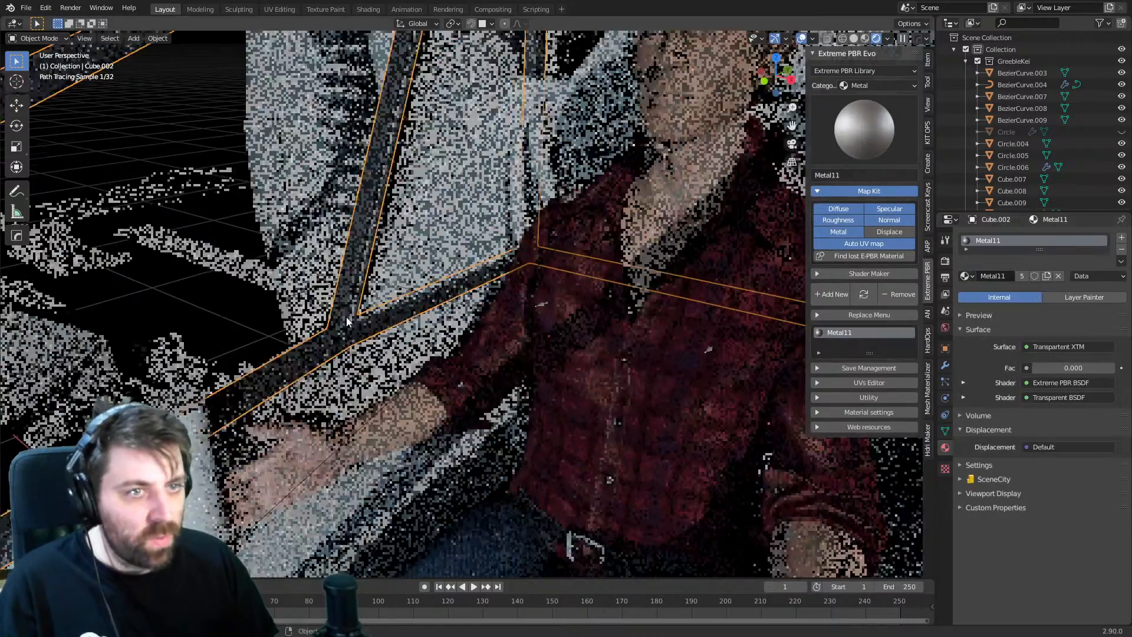
pyautogui.moveTo(346, 317); pyautogui.dragTo(494, 328, button='middle')
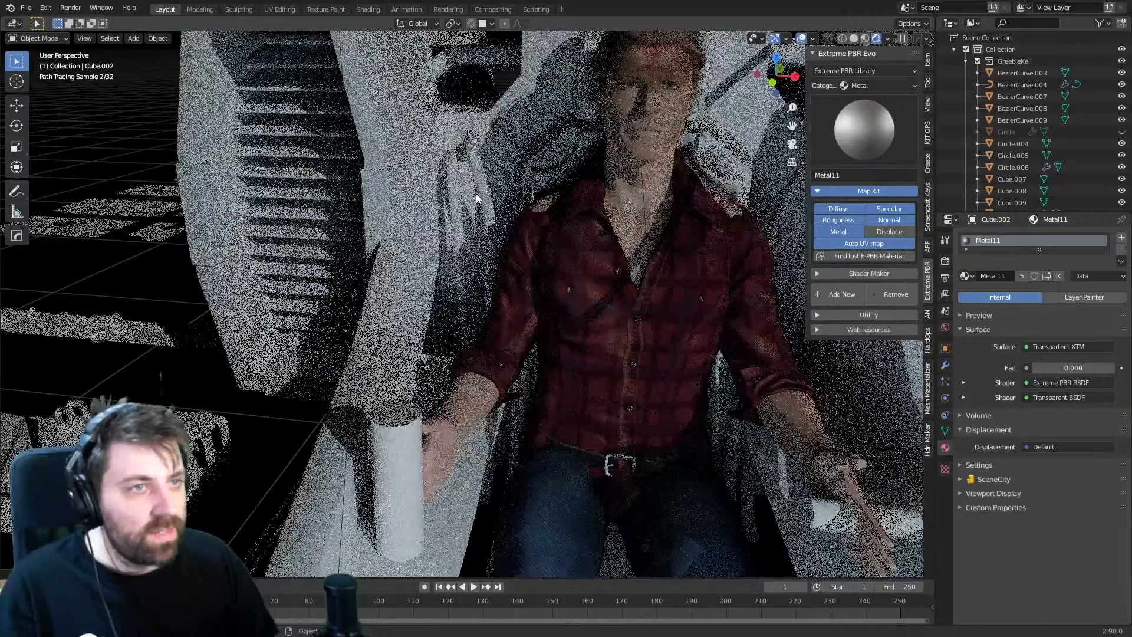
# - Create a new material named Rubber on the curved tubes beside the seat and open it in the Shading workspace
pyautogui.click(476, 194)
pyautogui.click(855, 39)
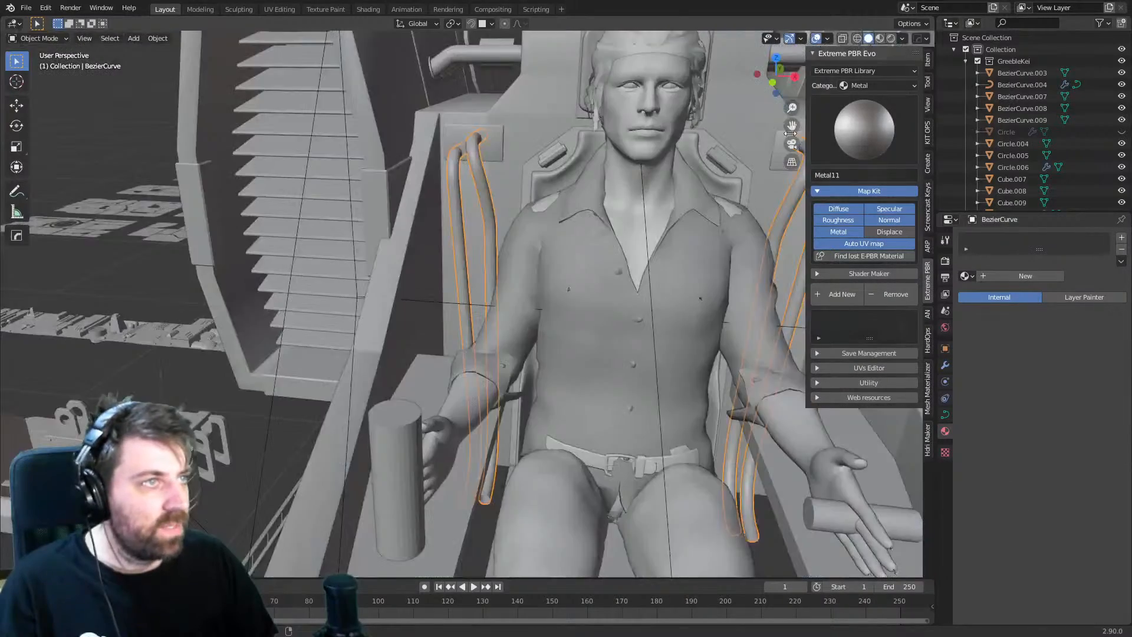
pyautogui.keyDown('shift'); pyautogui.moveTo(616, 243); pyautogui.dragTo(537, 313, button='middle'); pyautogui.keyUp('shift')
pyautogui.scroll(1, 536, 313)
pyautogui.click(999, 275)
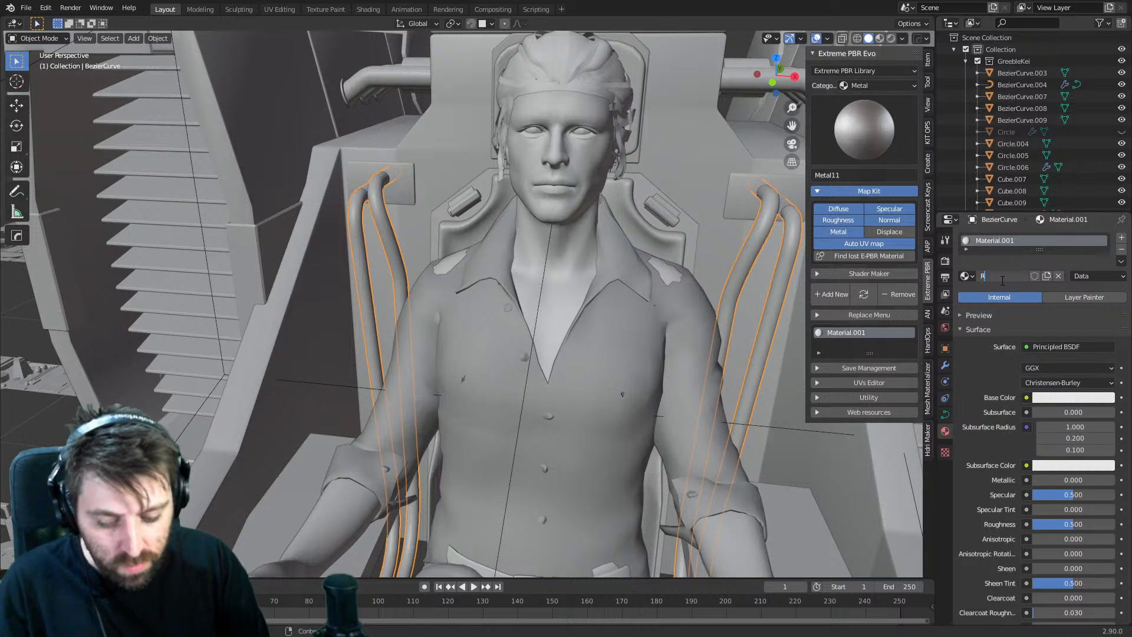
pyautogui.press('Return')
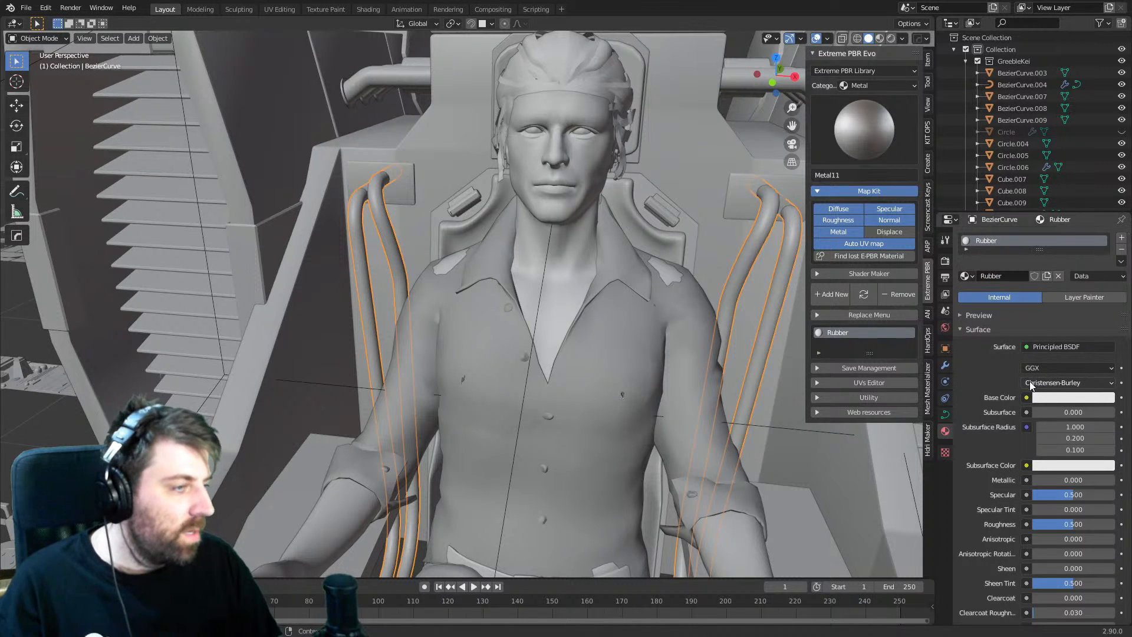
pyautogui.click(368, 9)
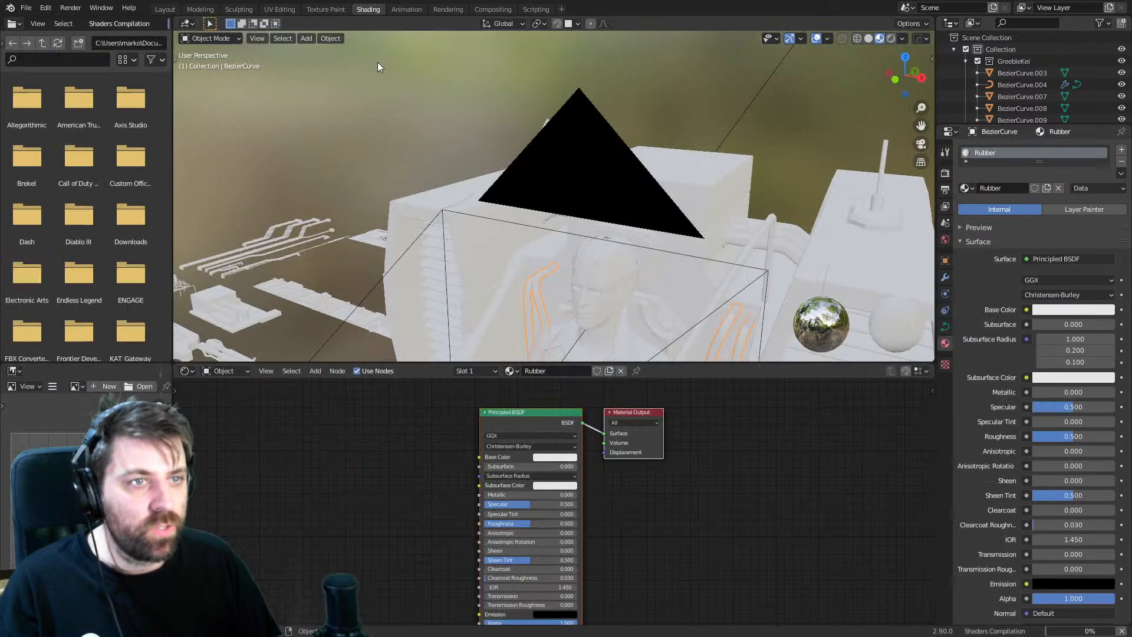
pyautogui.scroll(6, 515, 272)
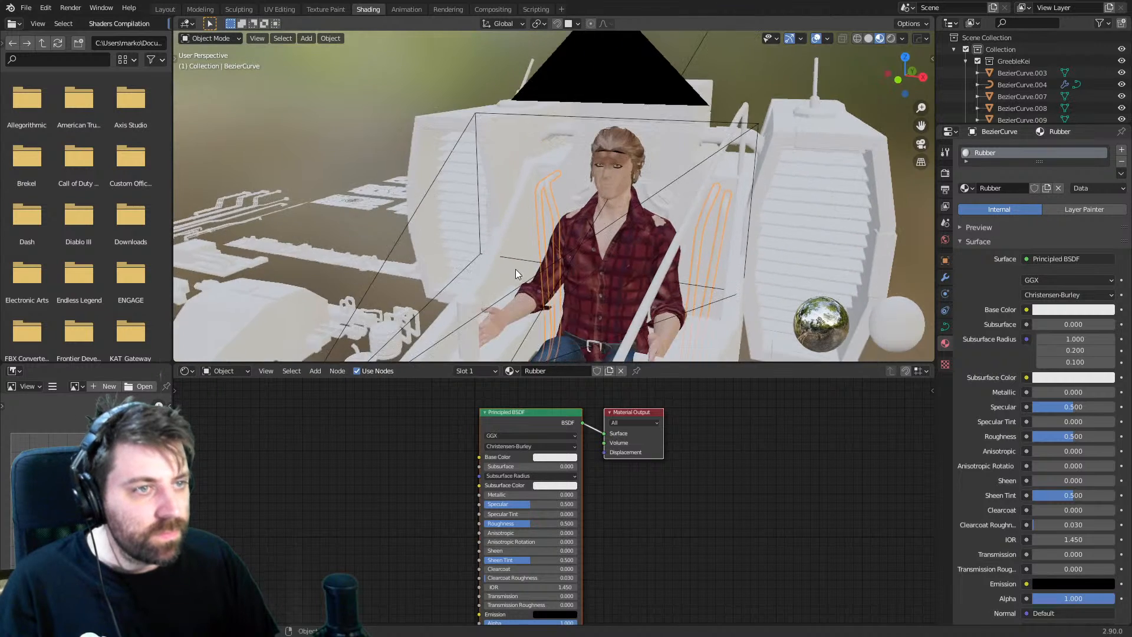
pyautogui.hotkey('shift', 'a')
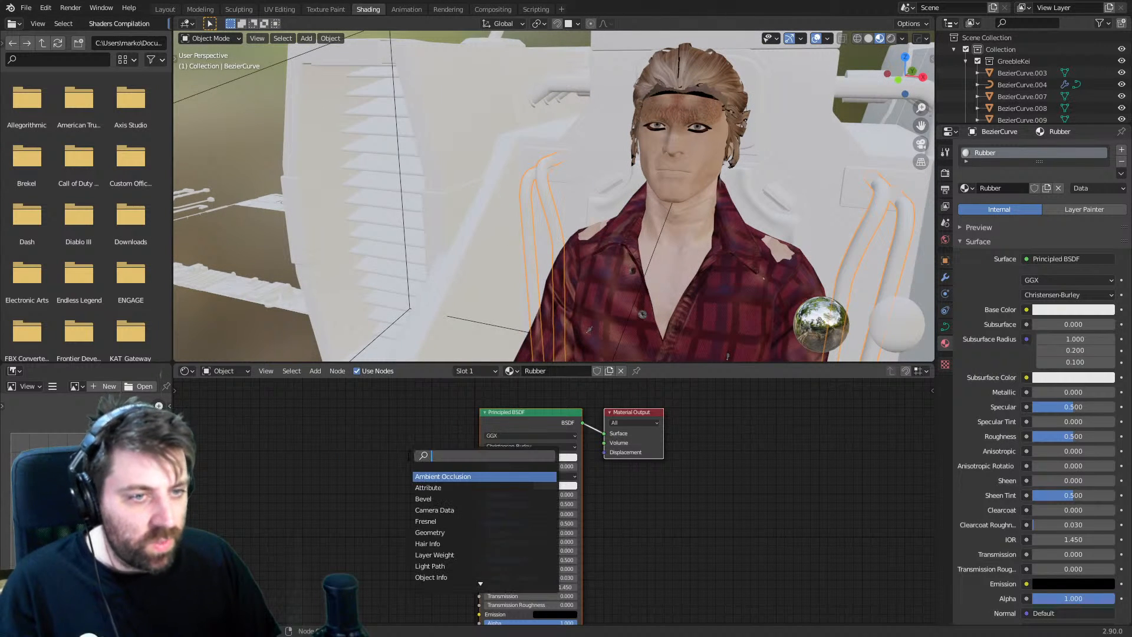
pyautogui.write('noise')
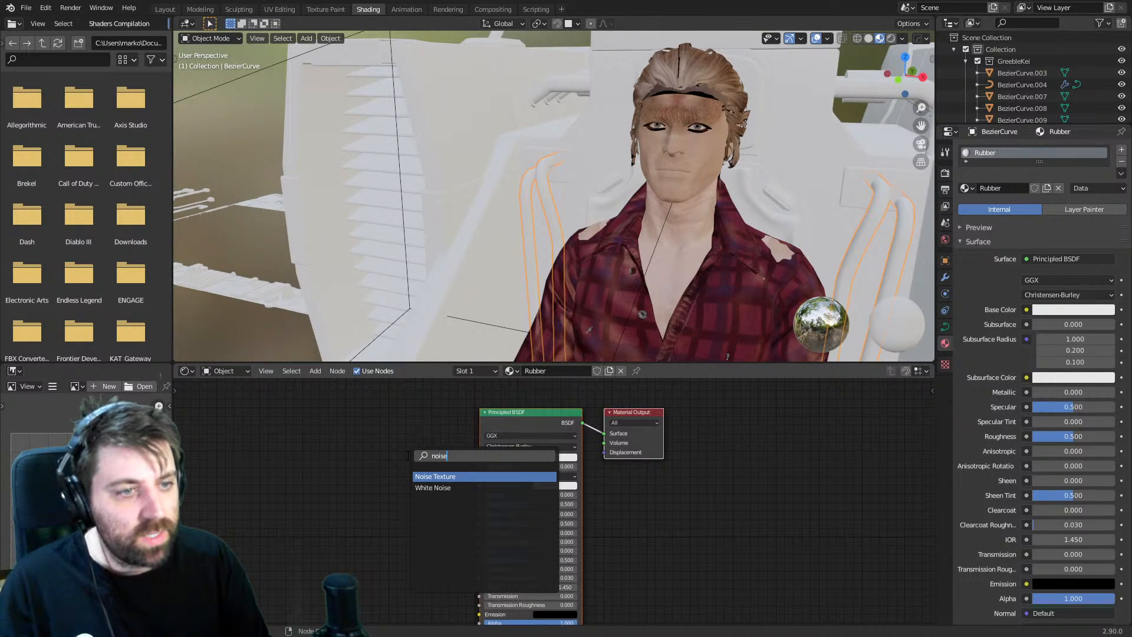
pyautogui.press('Return')
pyautogui.click(291, 444)
pyautogui.press('x')
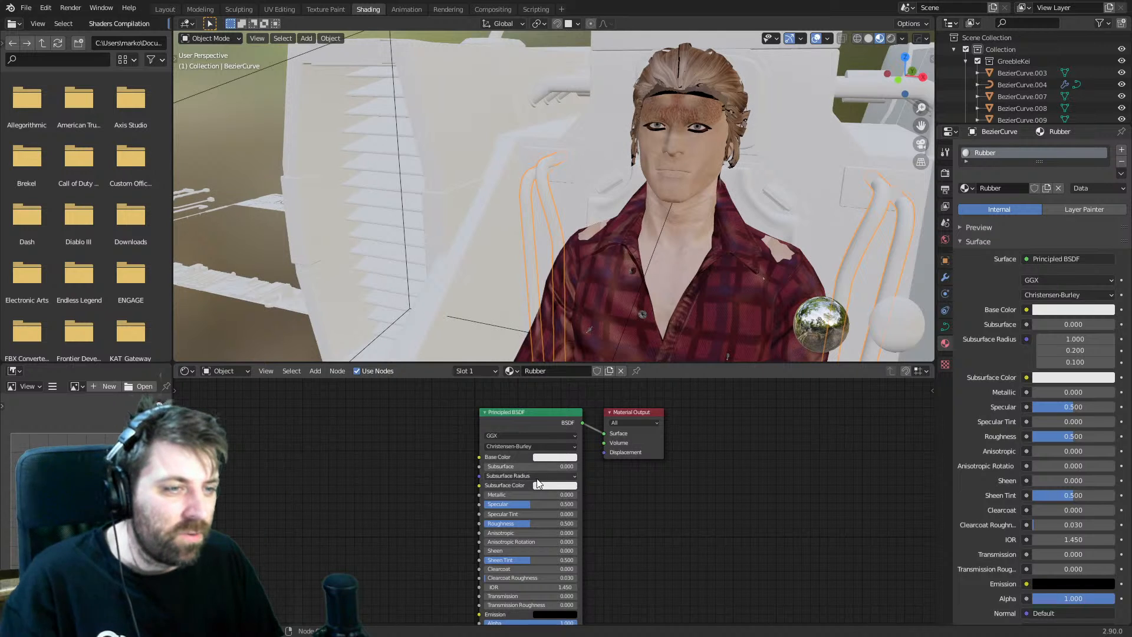
# - Make the Rubber material's base colour near-black, with specular 0.127 and roughness 0.814
pyautogui.click(555, 458)
pyautogui.moveTo(608, 369); pyautogui.dragTo(607, 393)
pyautogui.scroll(2, 522, 303)
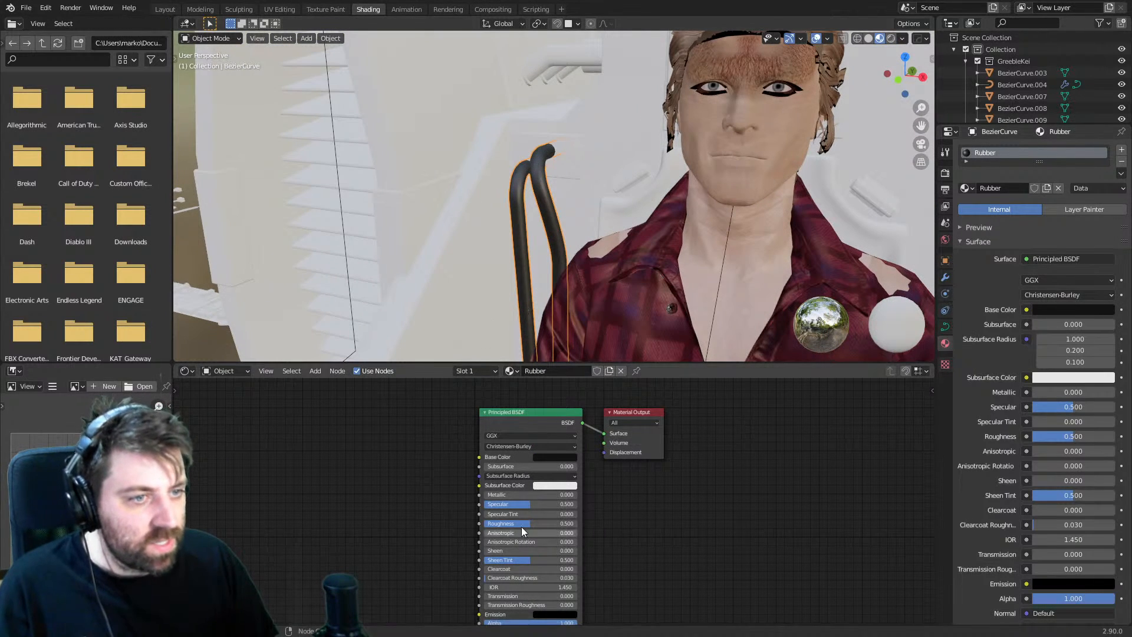
pyautogui.moveTo(528, 504); pyautogui.dragTo(546, 524)
pyautogui.moveTo(605, 304); pyautogui.dragTo(532, 284, button='middle')
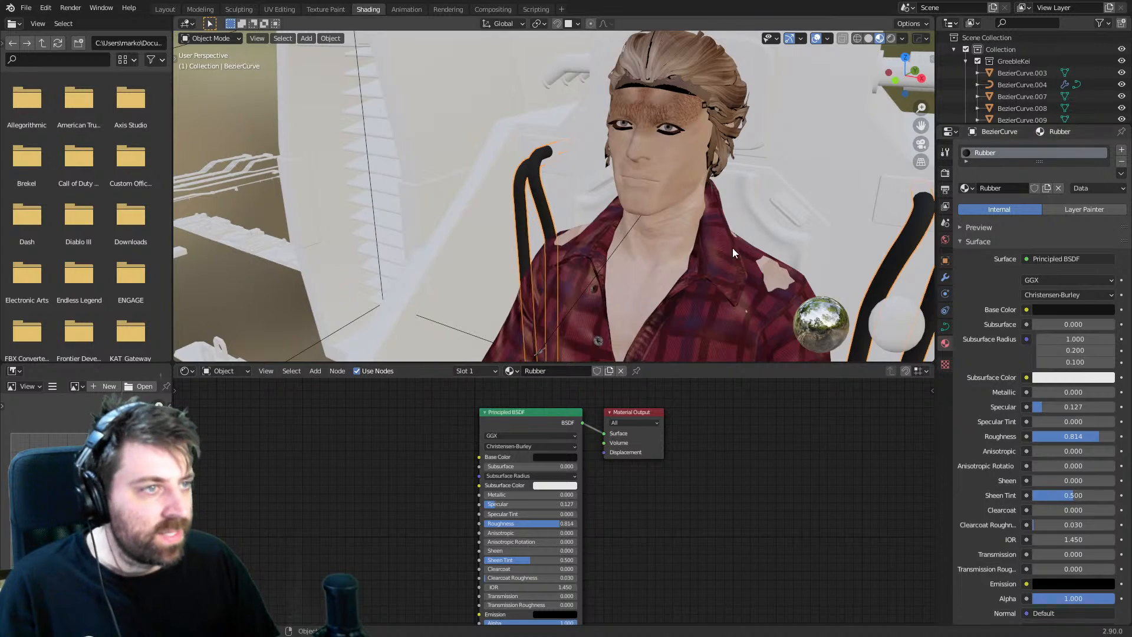
# - Hide the finished rubber tubes on both sides of the seat
pyautogui.moveTo(733, 248); pyautogui.dragTo(594, 133, button='middle')
pyautogui.scroll(-2, 620, 219)
pyautogui.press('h')
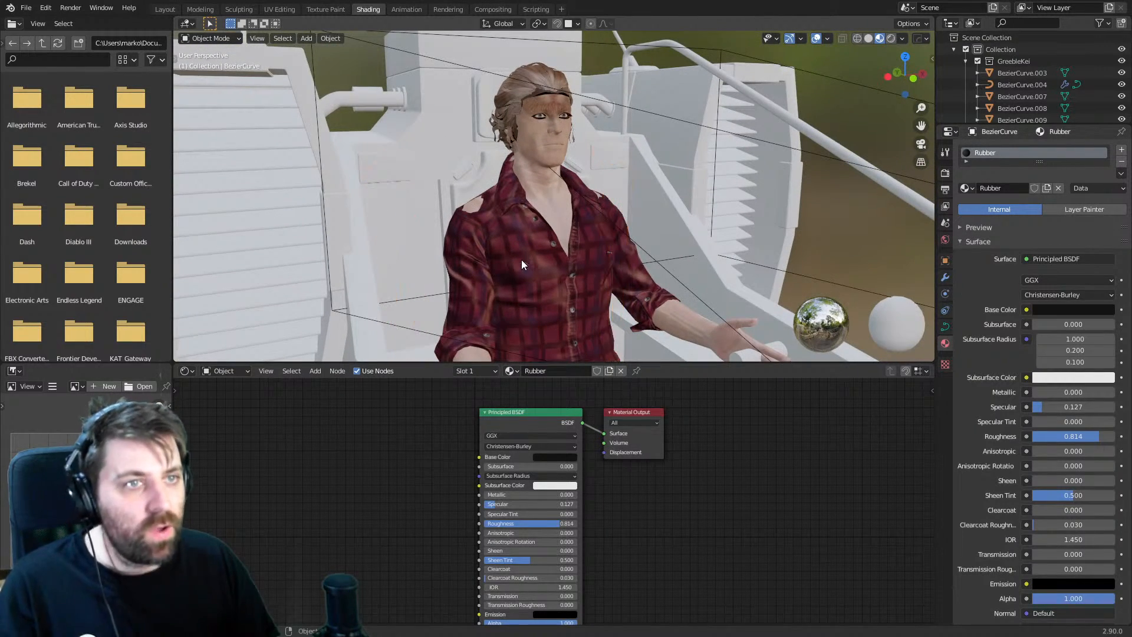
# - Add the Leather14 material from the Fabric - Leather library category to the seat's backrest cushion in the Layout workspace
pyautogui.click(479, 184)
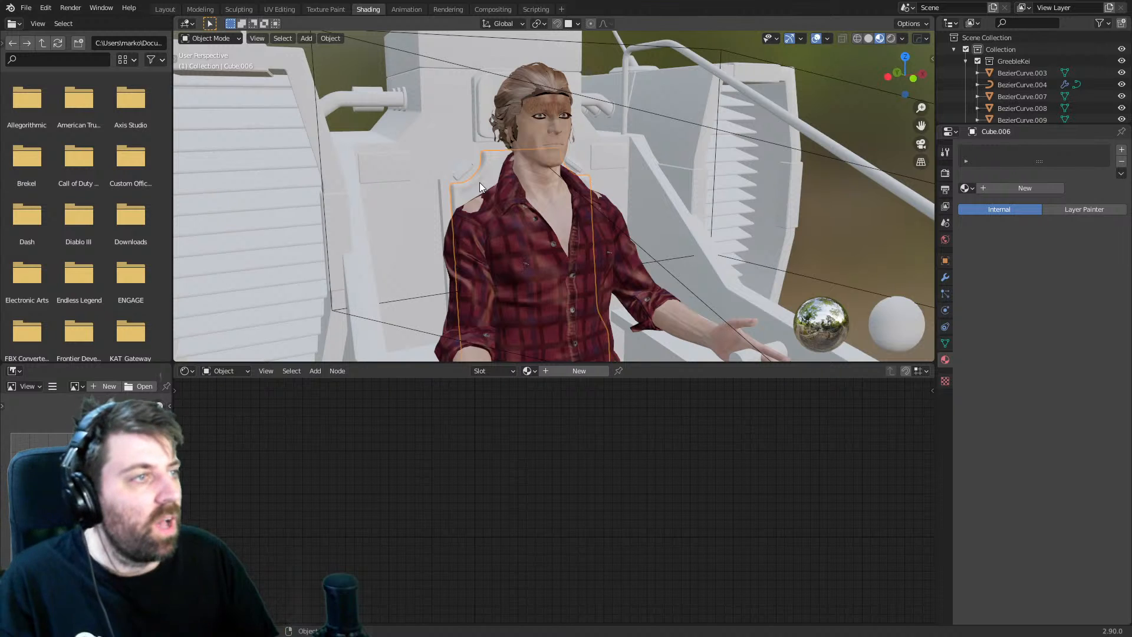
pyautogui.click(165, 9)
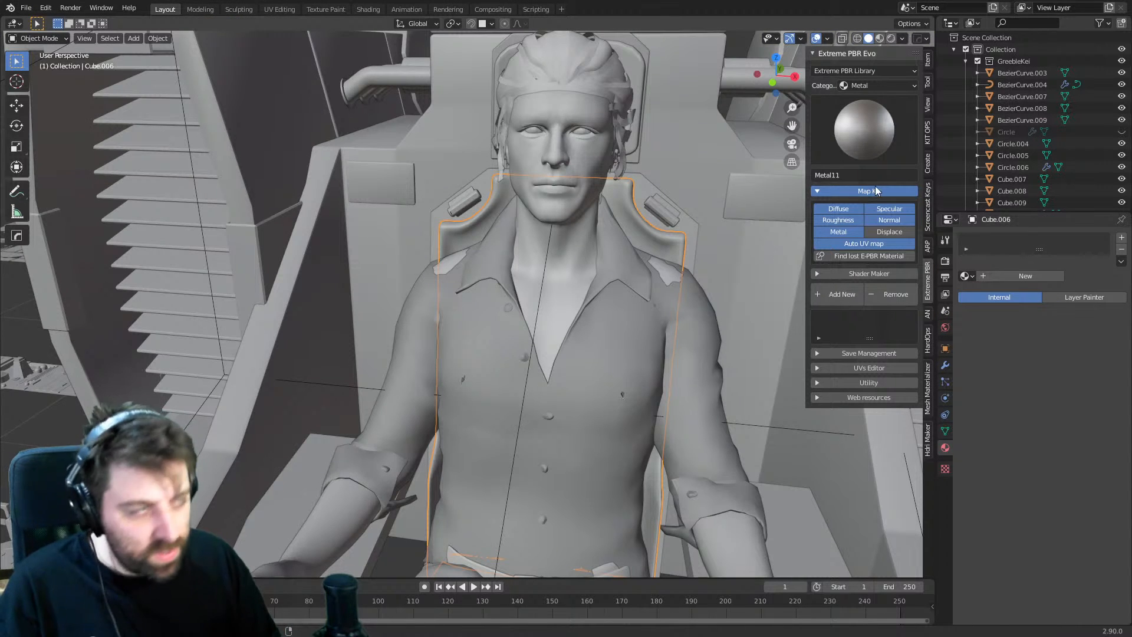
pyautogui.click(877, 148)
pyautogui.click(882, 83)
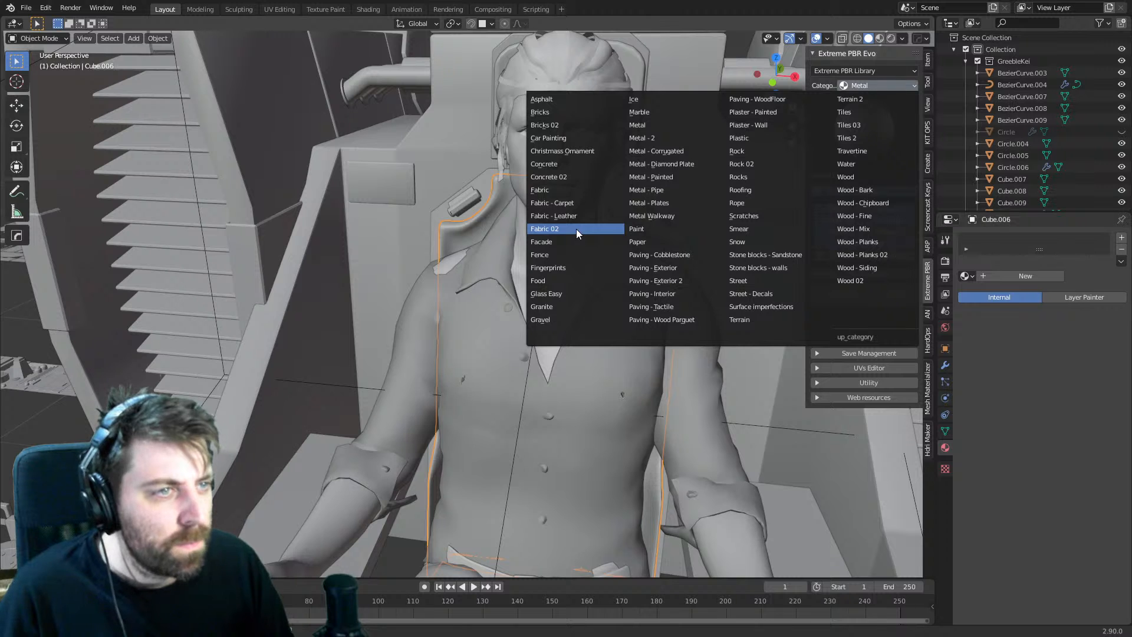
pyautogui.click(576, 214)
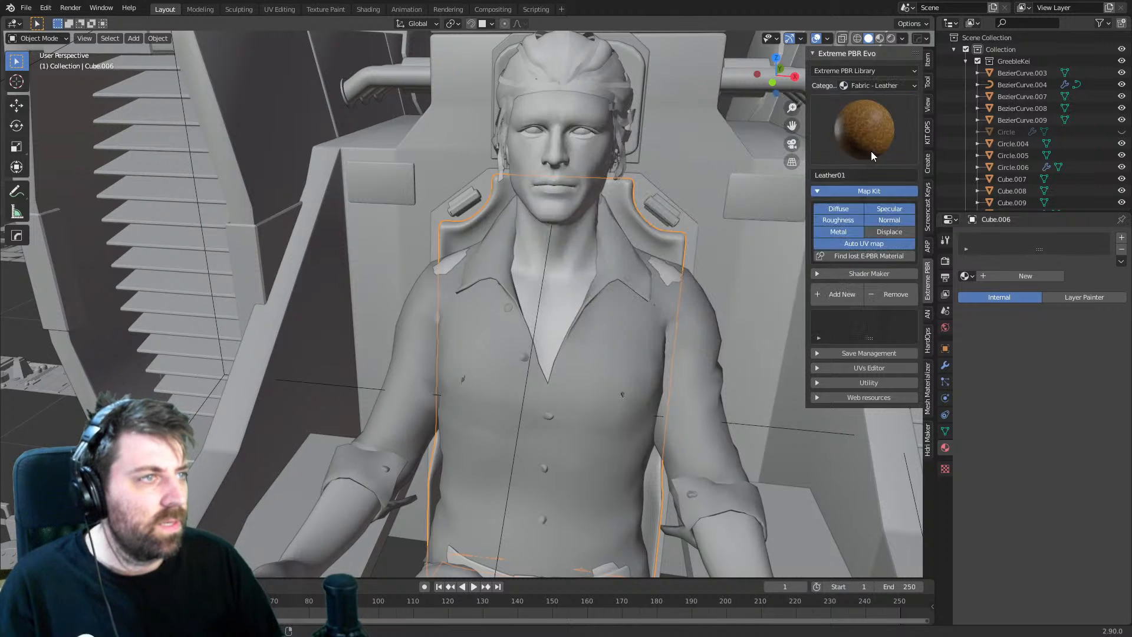
pyautogui.click(874, 141)
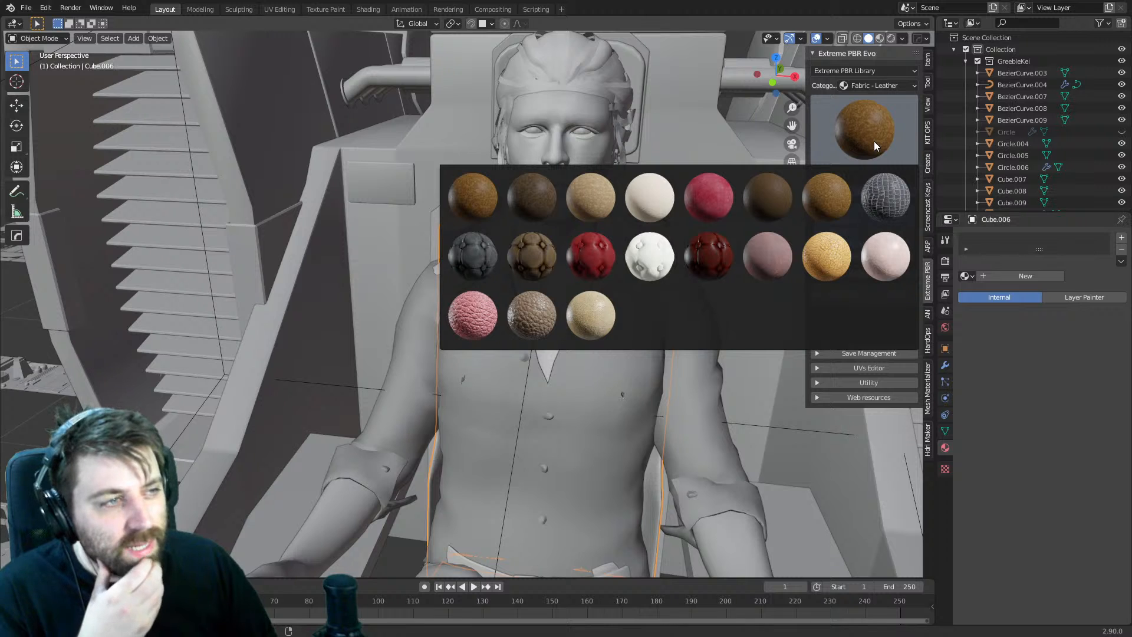
pyautogui.click(787, 257)
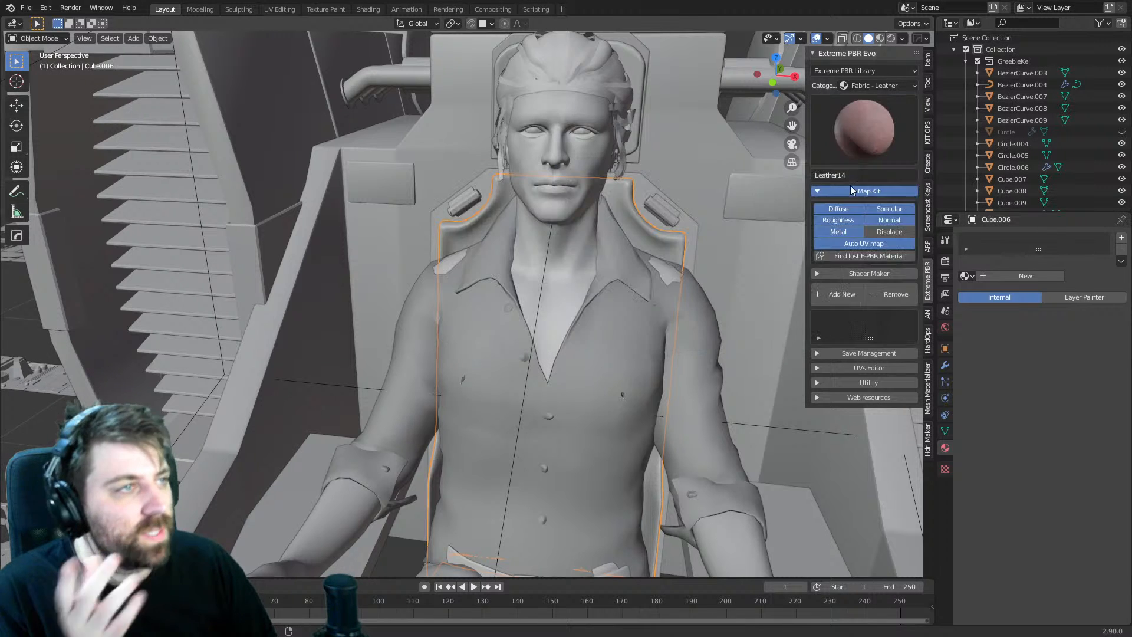
pyautogui.click(836, 300)
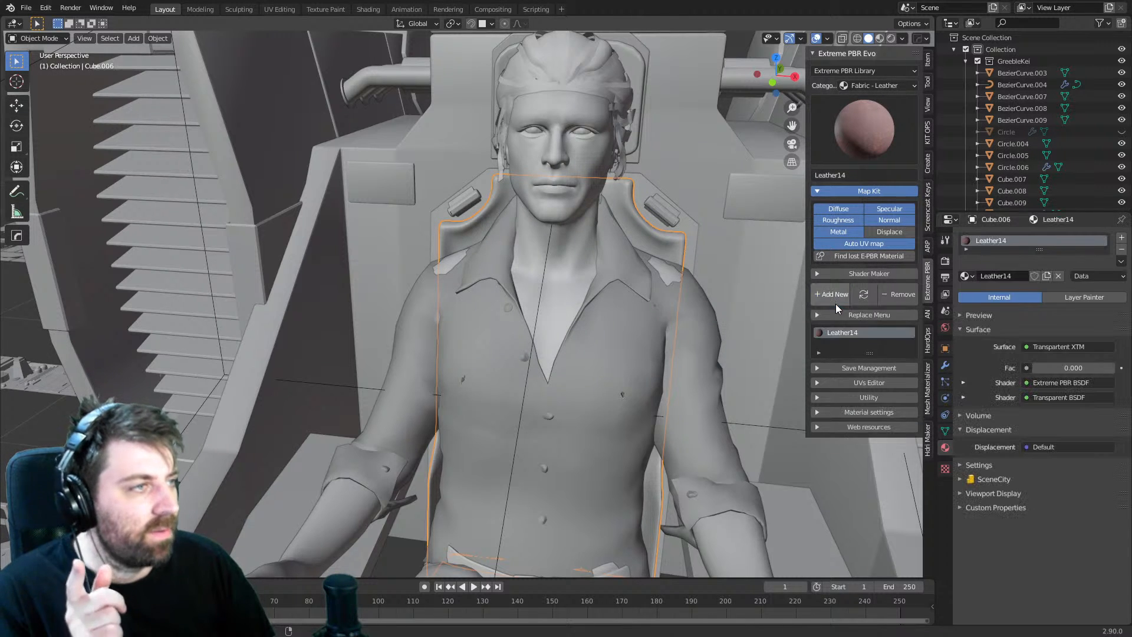
# - Check the leather backrest cushion in the rendered view and hide it
pyautogui.click(891, 38)
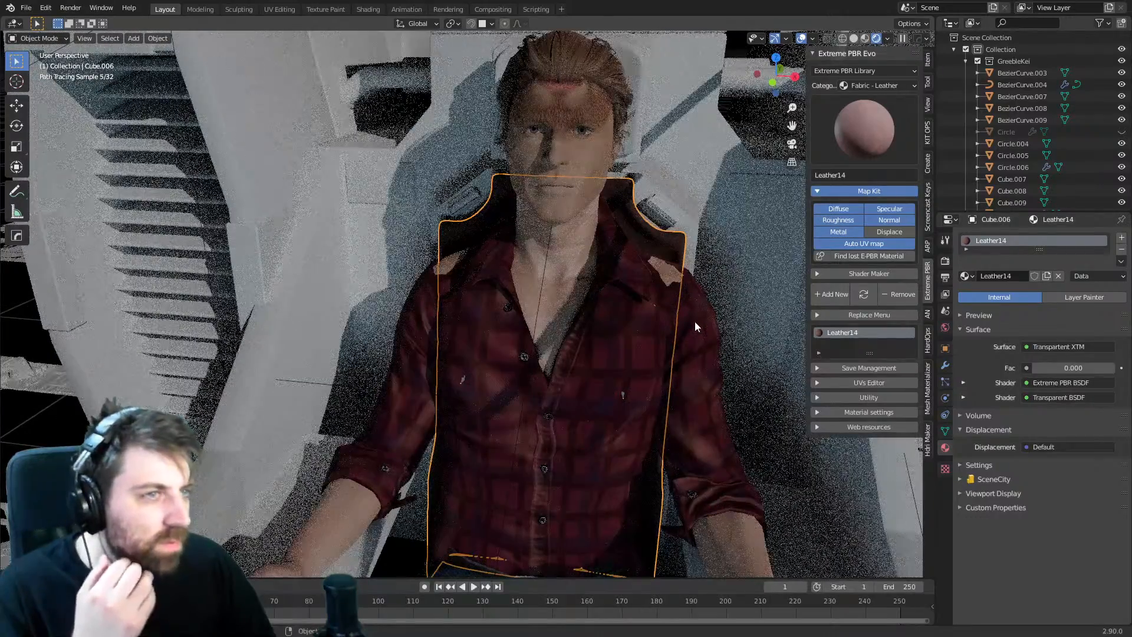
pyautogui.scroll(-2, 695, 376)
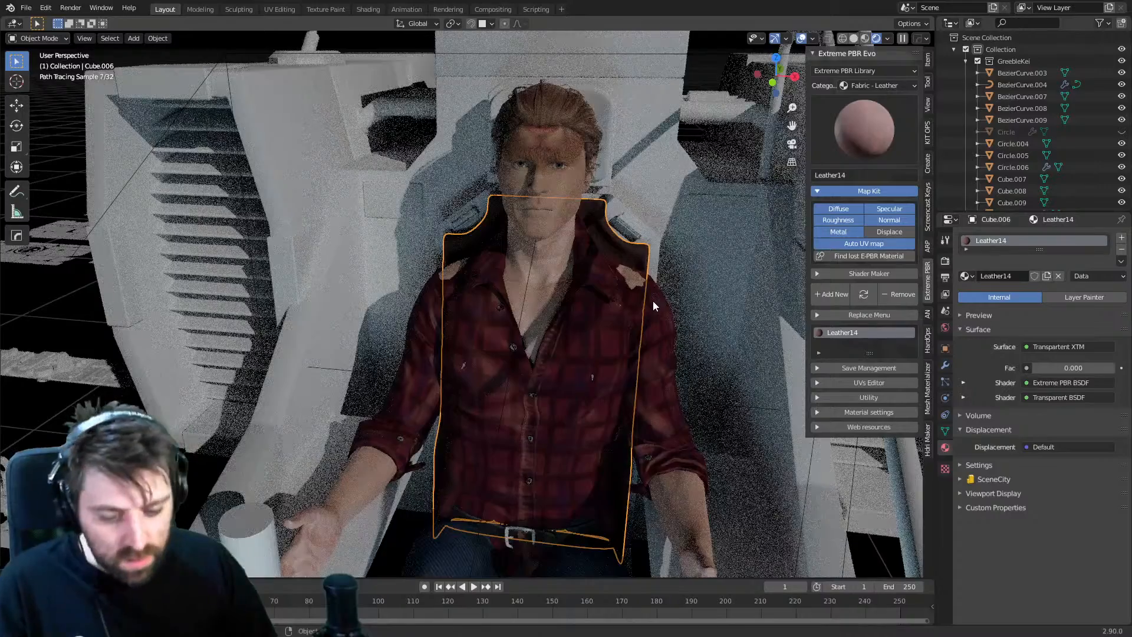
pyautogui.press('h')
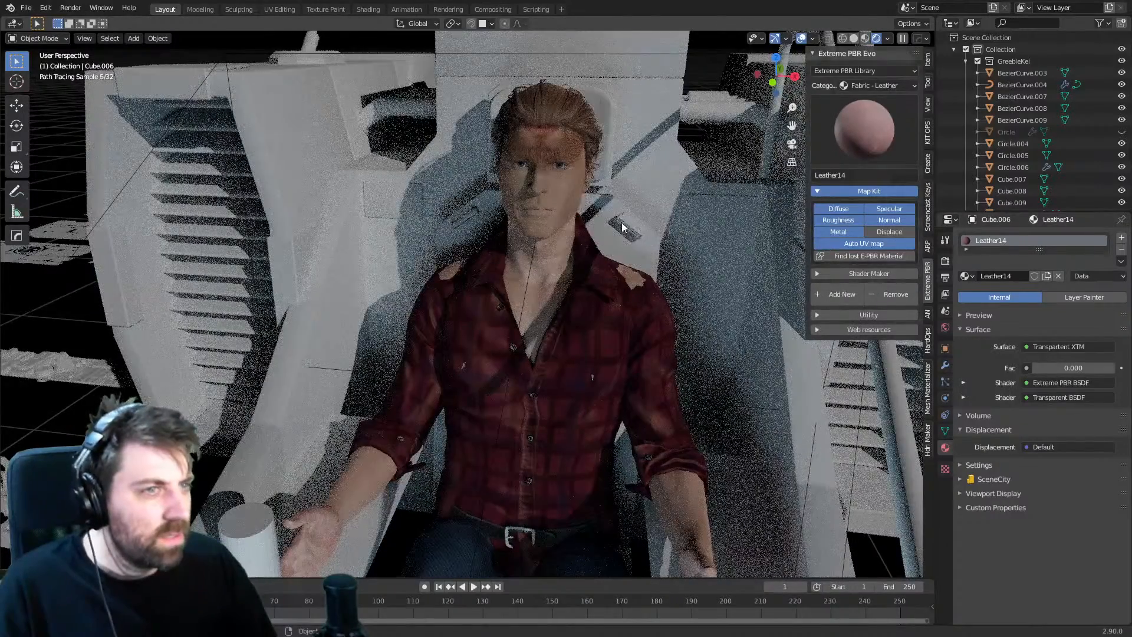
# - Add the Metal16 material from the Extreme PBR Metal category to the frame around the seat's backrest
pyautogui.click(608, 203)
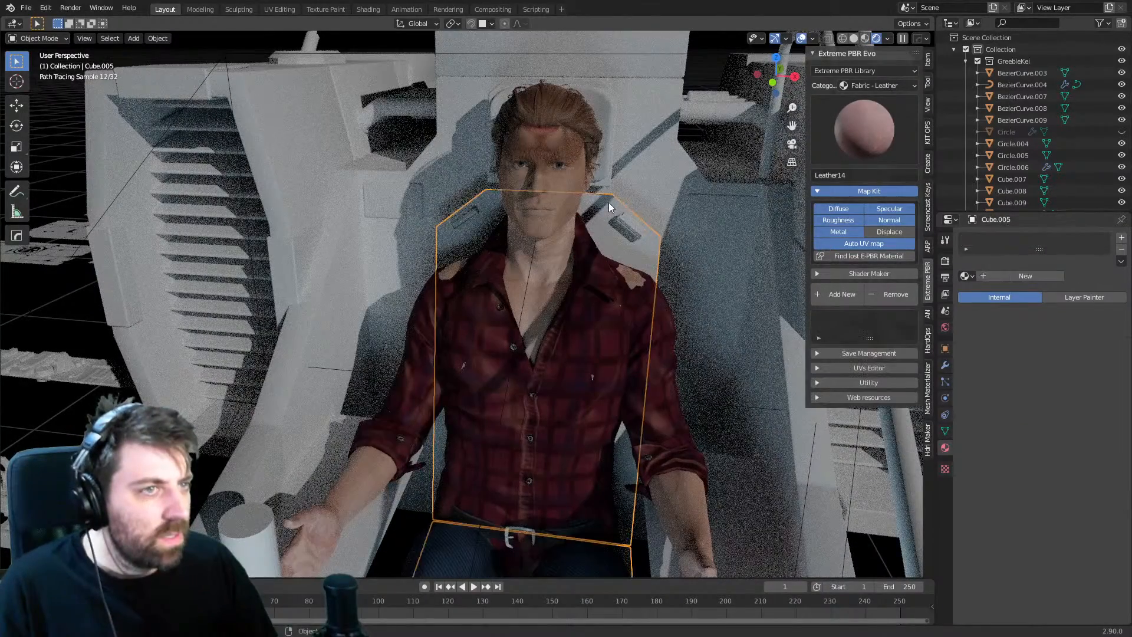
pyautogui.click(851, 87)
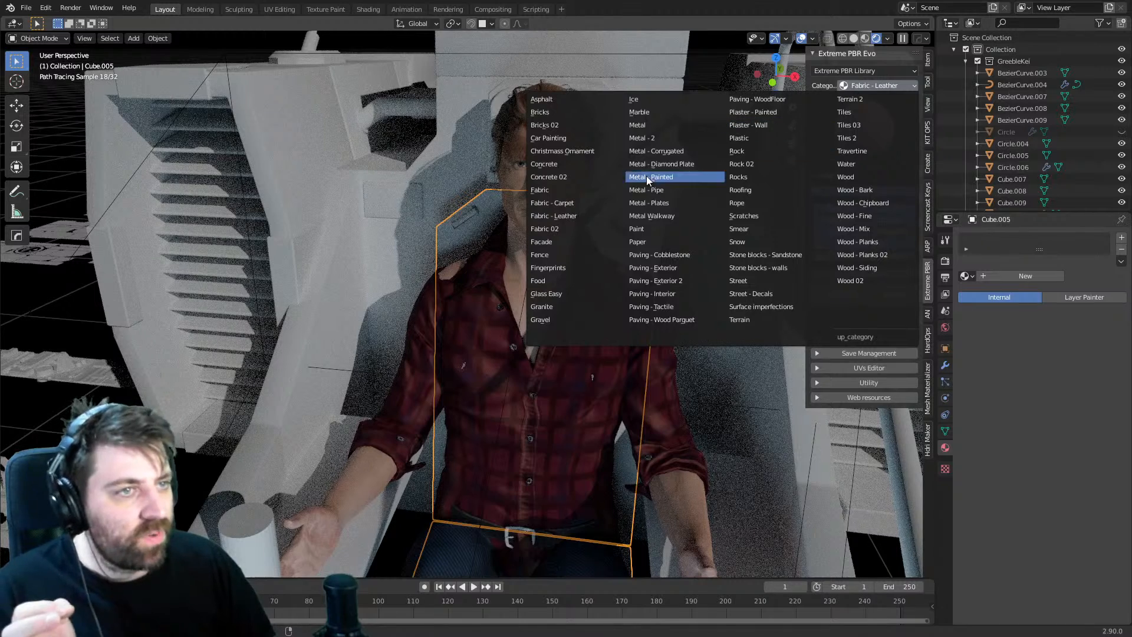
pyautogui.click(654, 125)
pyautogui.click(855, 130)
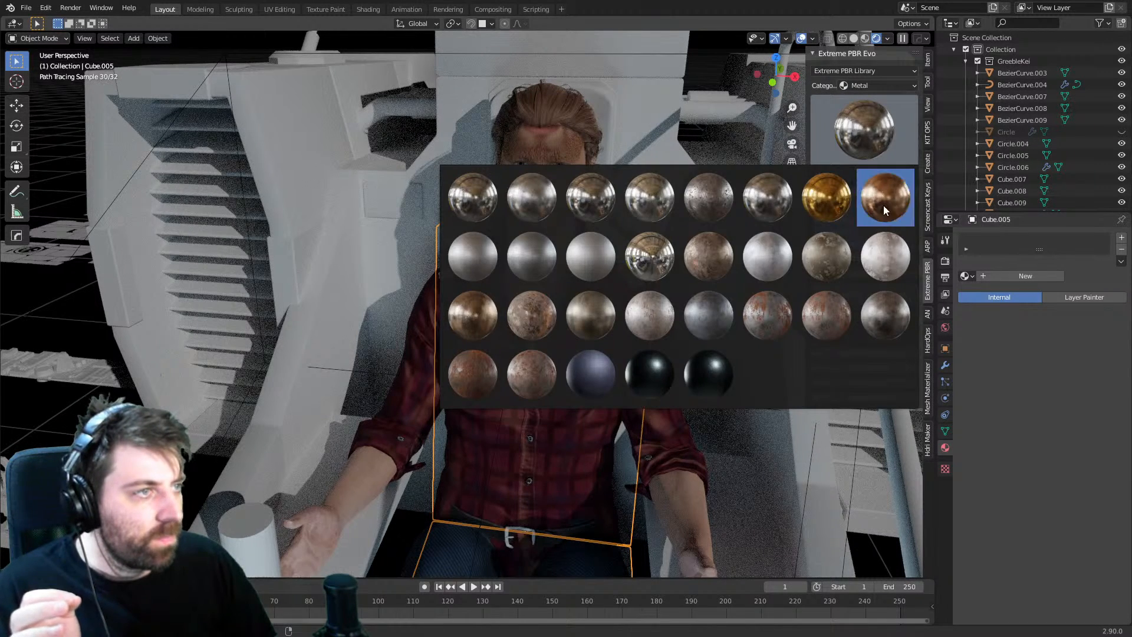
pyautogui.click(891, 246)
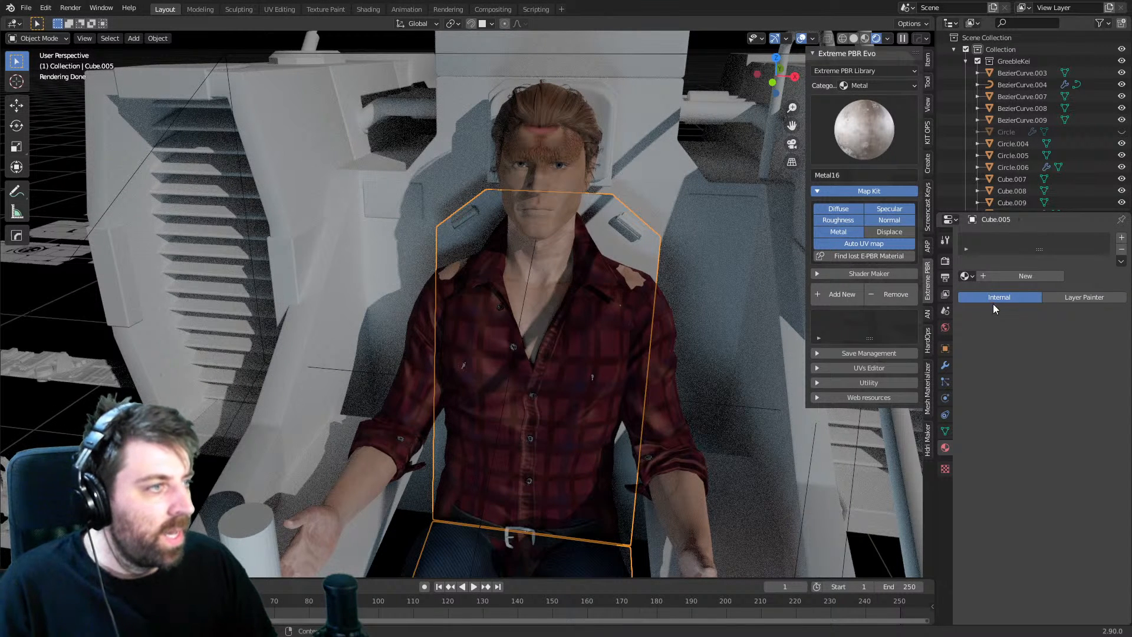
pyautogui.click(833, 293)
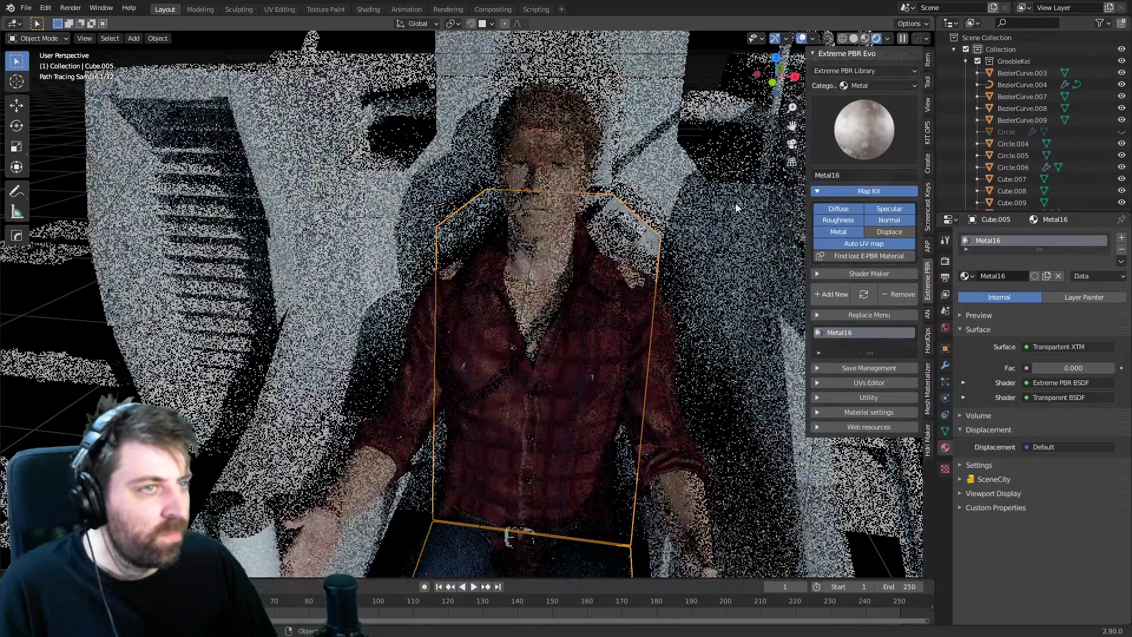
# - Assign the existing Leather14 material to the seat's headrest cushion
pyautogui.click(603, 178)
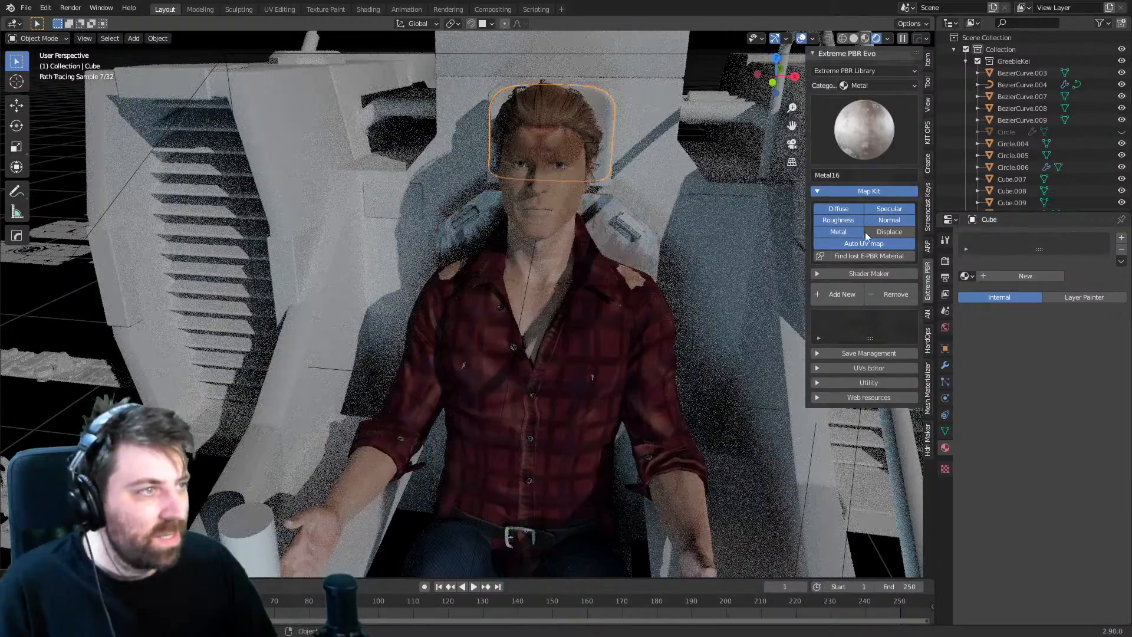
pyautogui.click(964, 276)
pyautogui.click(1002, 327)
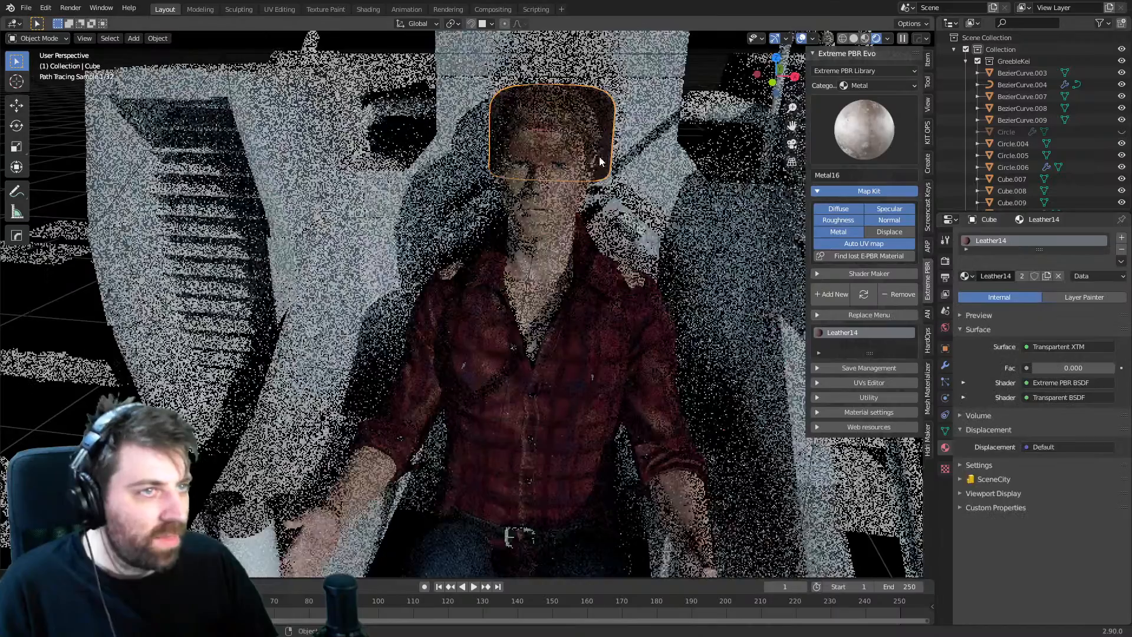
# - Assign the existing Metal16 material to the headrest's frame and hide the finished headrest and backrest frame parts
pyautogui.click(606, 183)
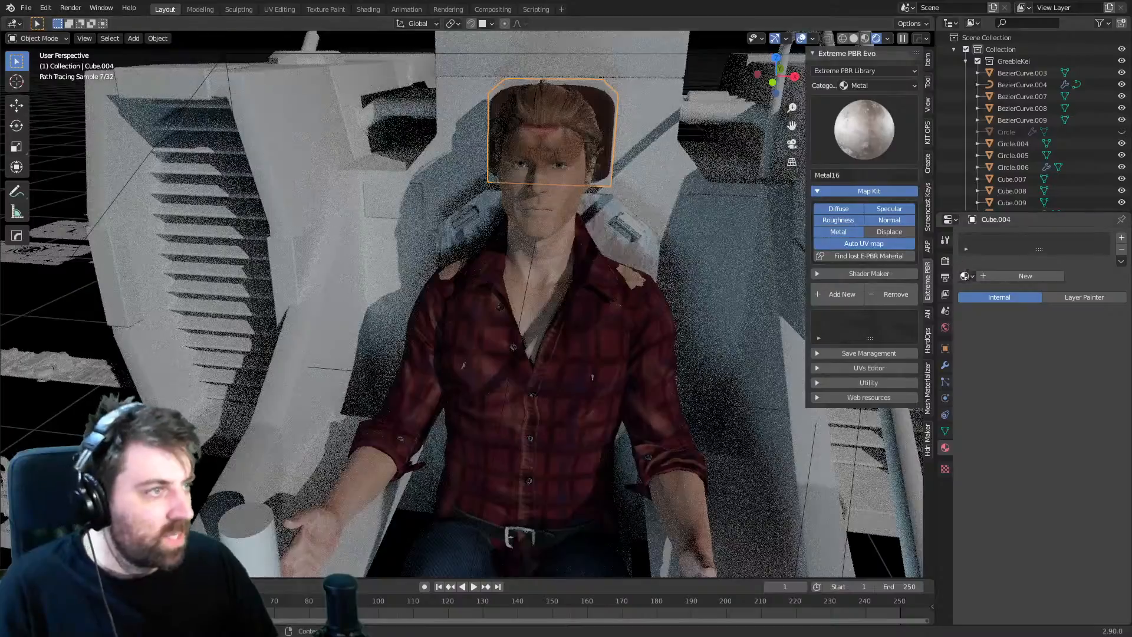
pyautogui.click(965, 276)
pyautogui.click(1003, 369)
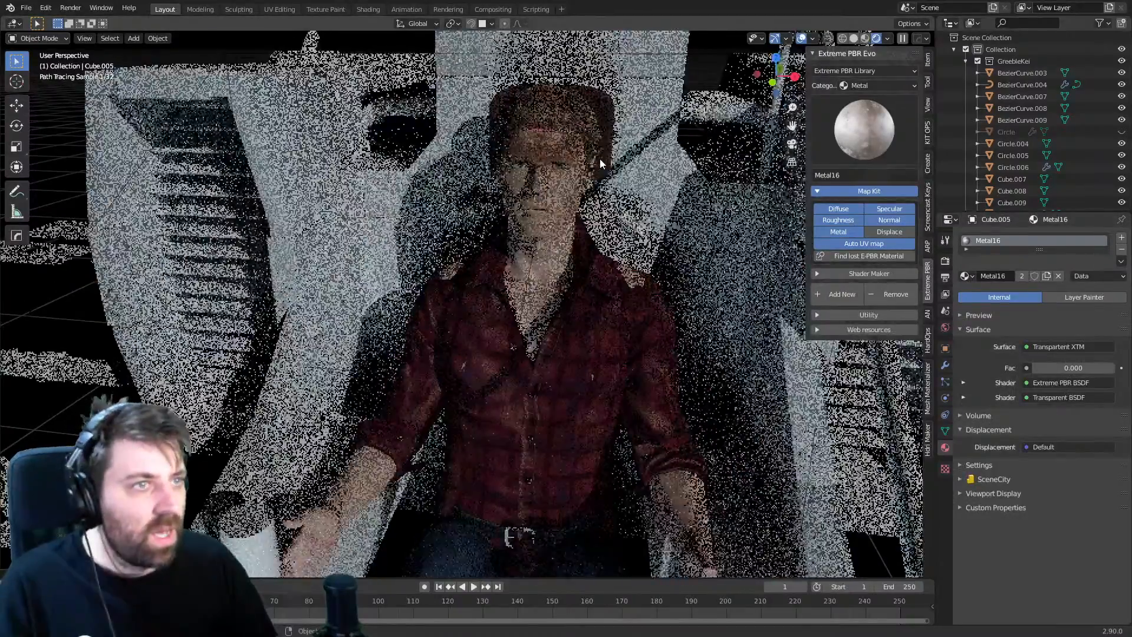
pyautogui.click(603, 158)
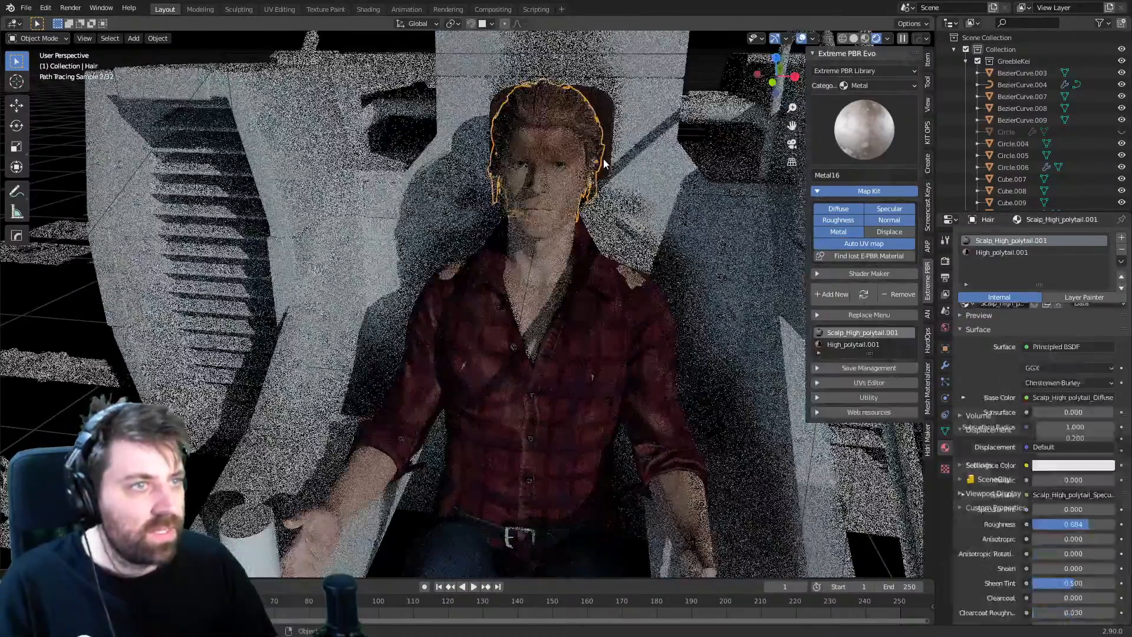
pyautogui.click(608, 177)
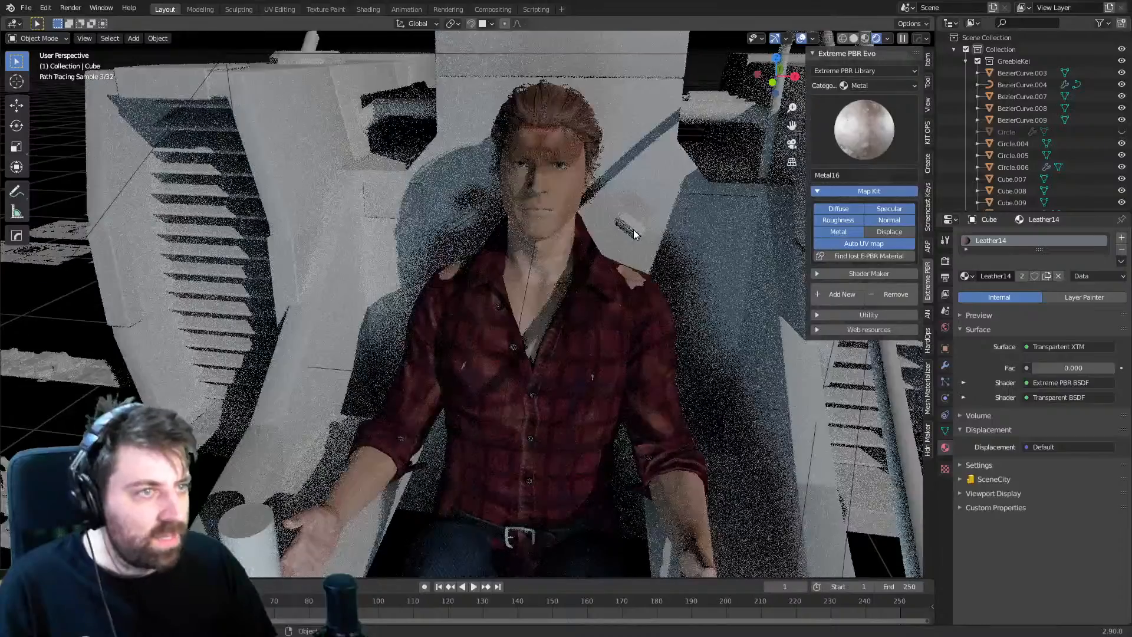
# - Assign the existing Metal11 material to the small cylinder inserts beside the pilot's shoulders and hide them
pyautogui.click(632, 230)
pyautogui.click(965, 275)
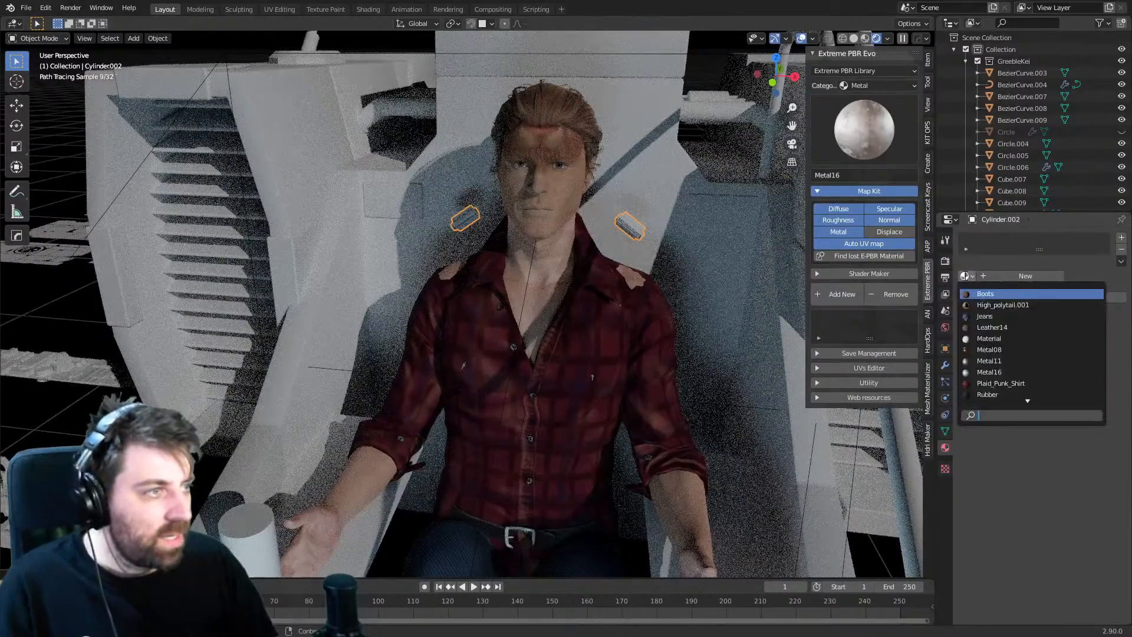
pyautogui.click(965, 276)
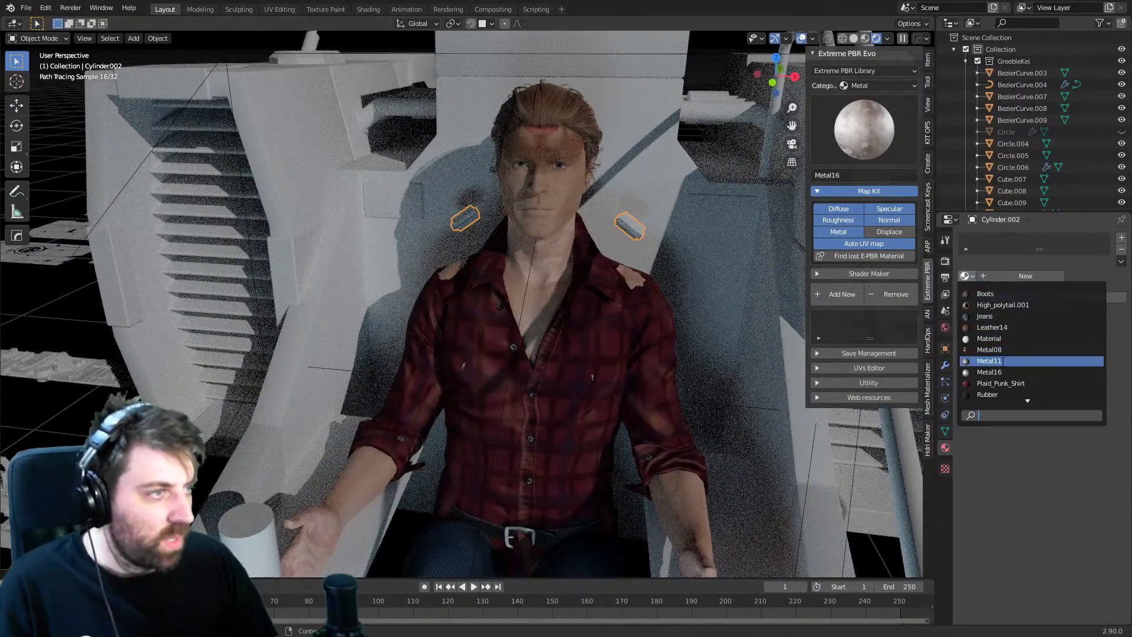
pyautogui.click(996, 360)
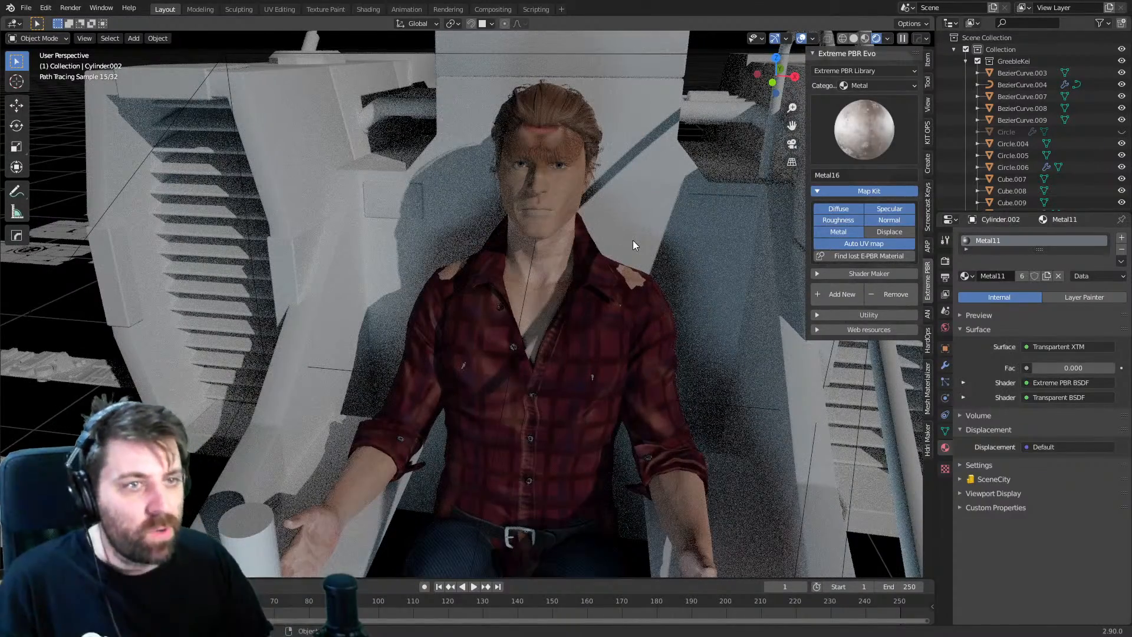
# - Assign the existing Metal11 material to the large seat shell while editing its rectangular side panel faces
pyautogui.click(413, 214)
pyautogui.press('Tab')
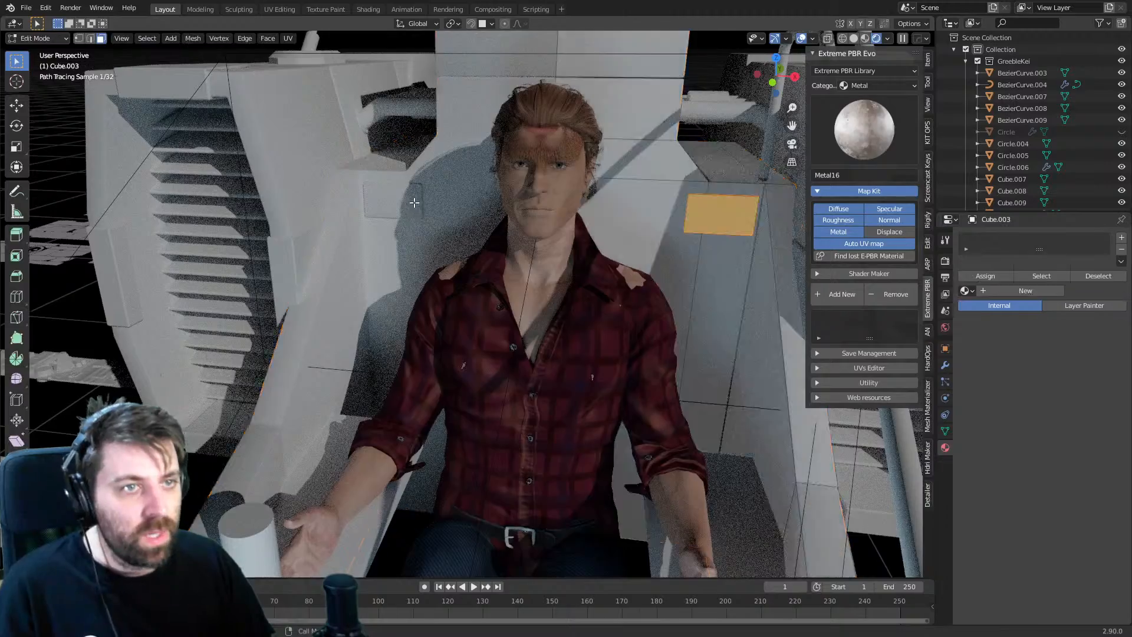
pyautogui.press('l')
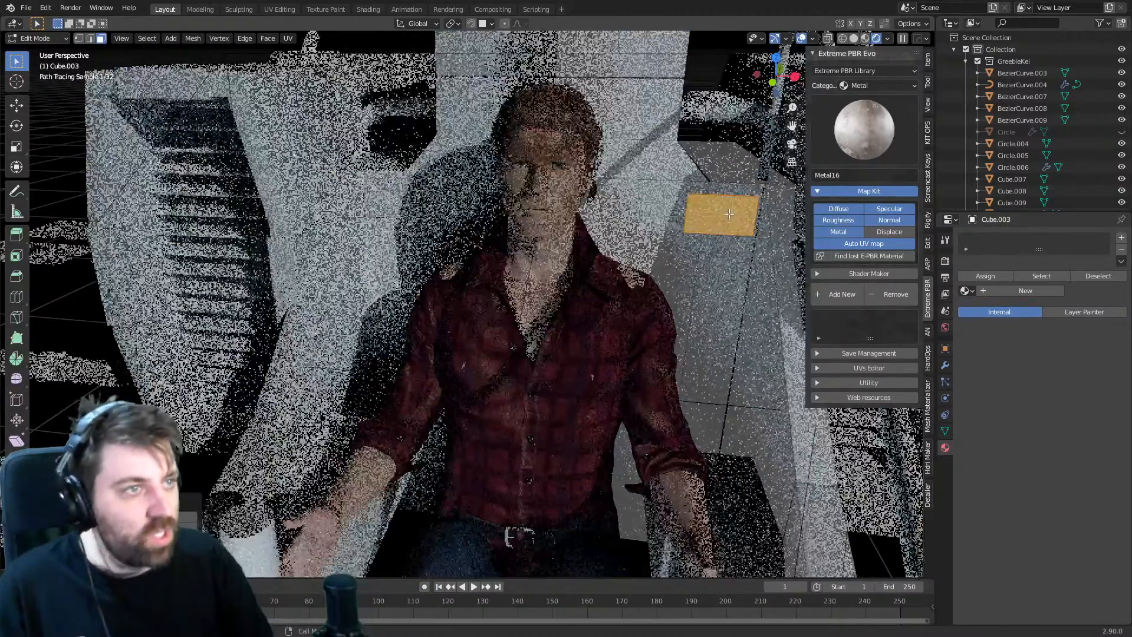
pyautogui.click(965, 292)
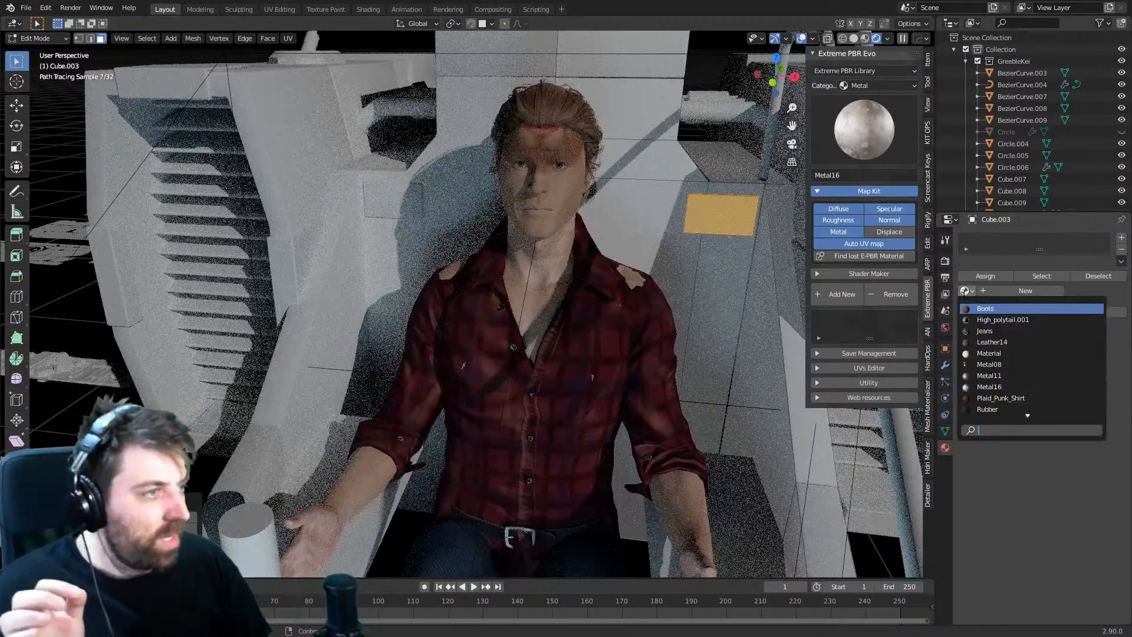
pyautogui.click(989, 376)
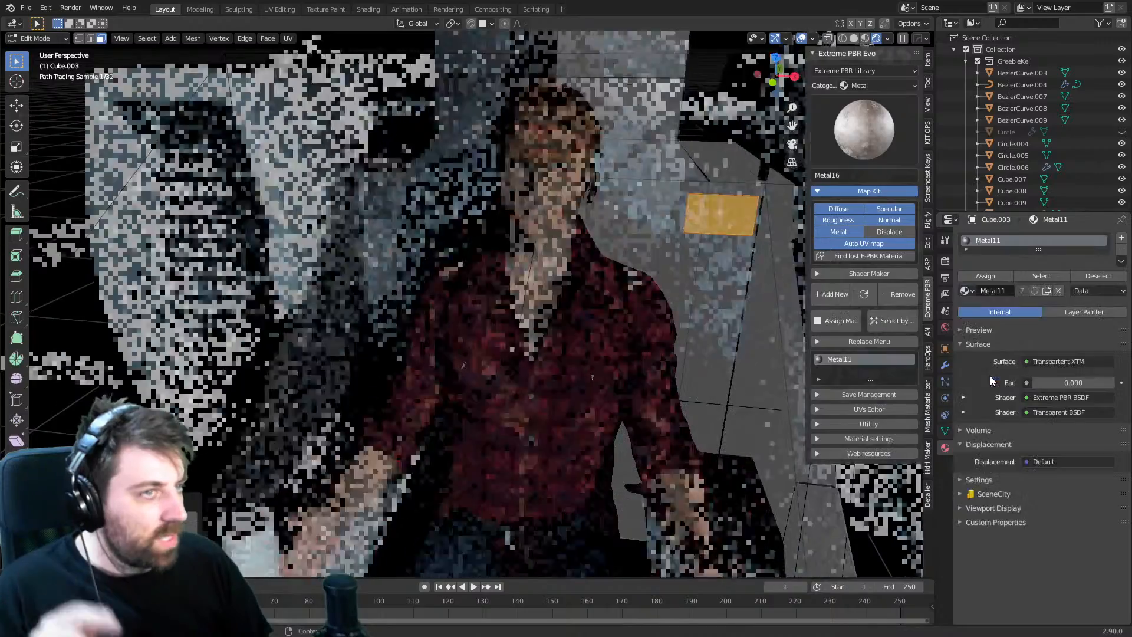
# - Add an empty second material slot to the seat shell and move it above Metal11
pyautogui.click(1123, 238)
pyautogui.press('Tab')
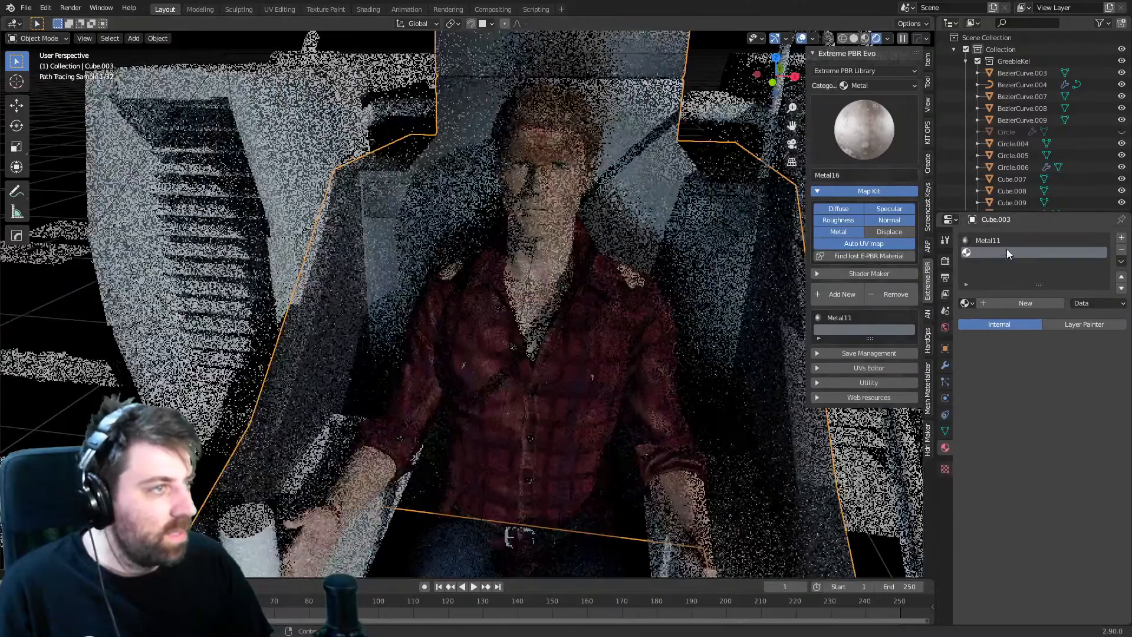
pyautogui.click(1121, 276)
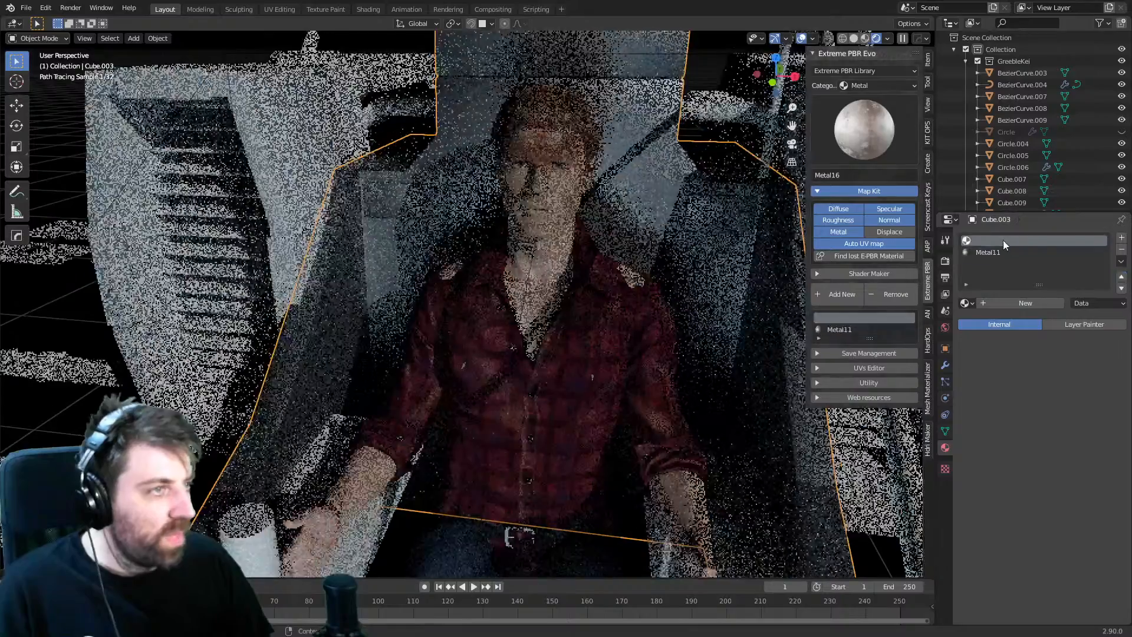
# - Assign every seat shell face except the rectangular side panels to the empty material slot
pyautogui.press('Tab')
pyautogui.click(716, 216)
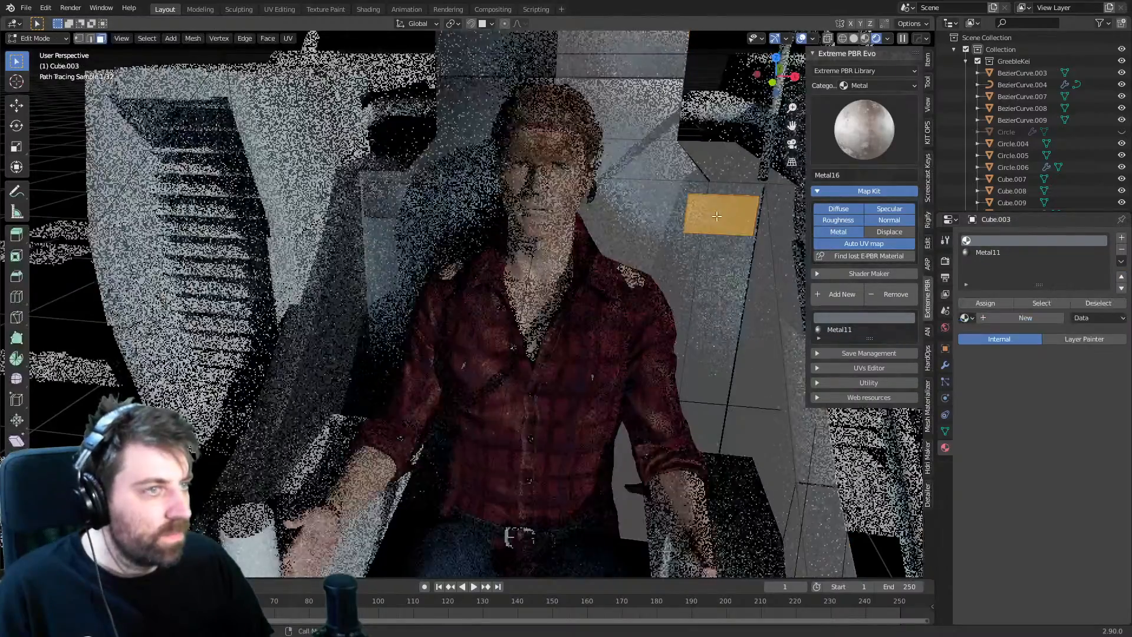
pyautogui.hotkey('ctrl', 'i')
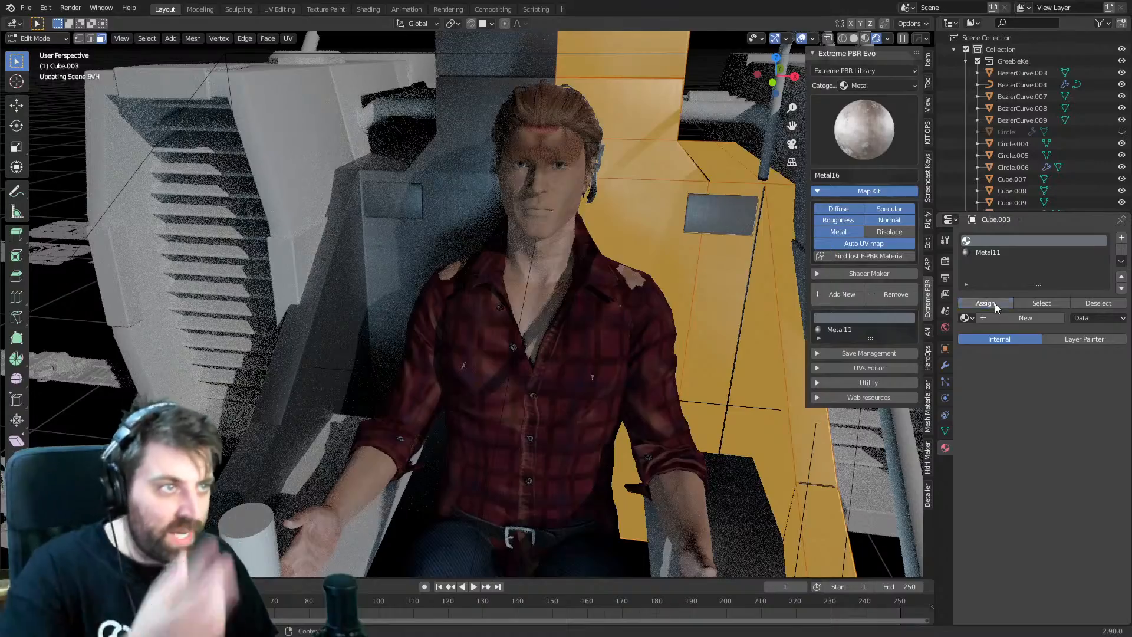
pyautogui.click(996, 303)
pyautogui.press('Tab')
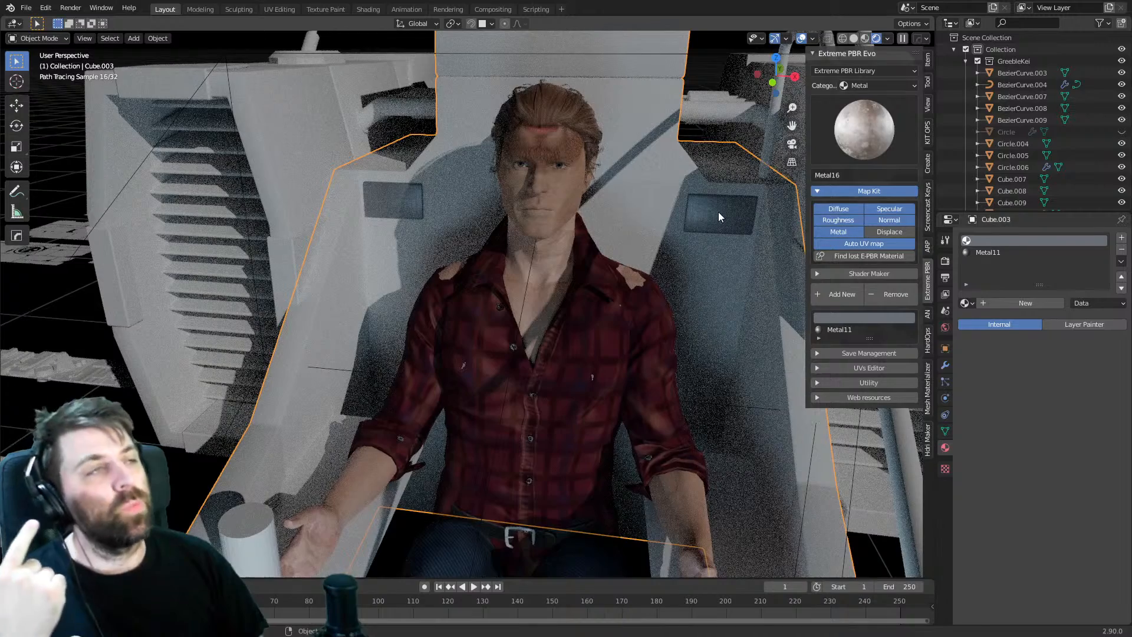
# - Replace Metal11 with the Metal16 material in the seat shell's side panel slot
pyautogui.click(999, 254)
pyautogui.click(967, 303)
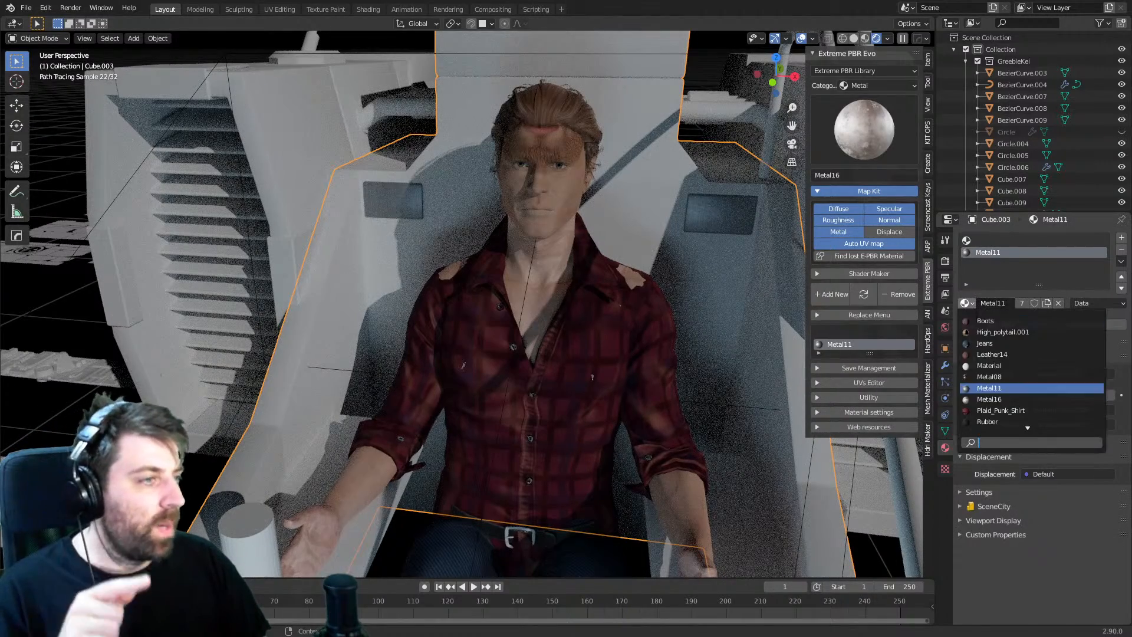
pyautogui.click(991, 400)
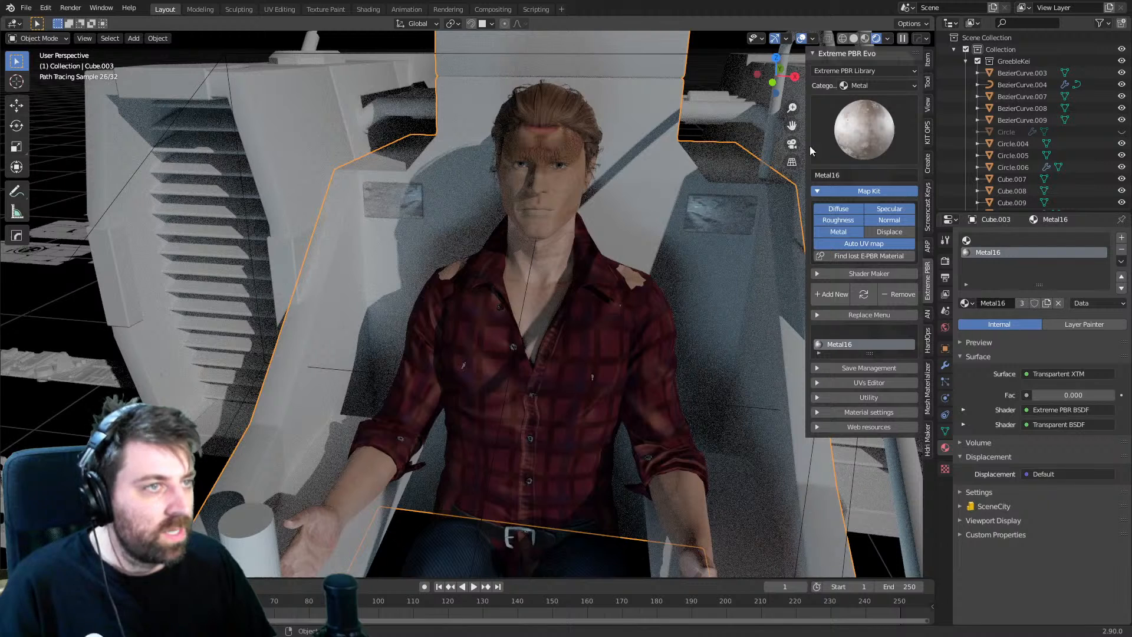
# - Browse the Metal, Metal - Diamond Plate and Metal - Plates library categories for a material for the seat shell's empty slot
pyautogui.click(982, 239)
pyautogui.click(876, 129)
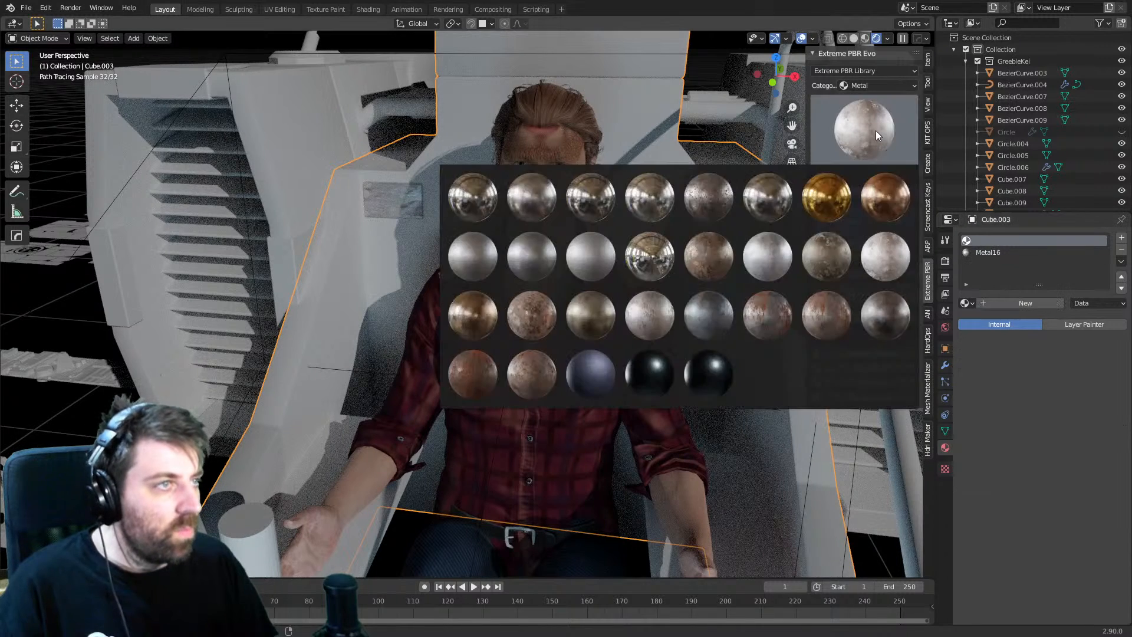
pyautogui.click(883, 85)
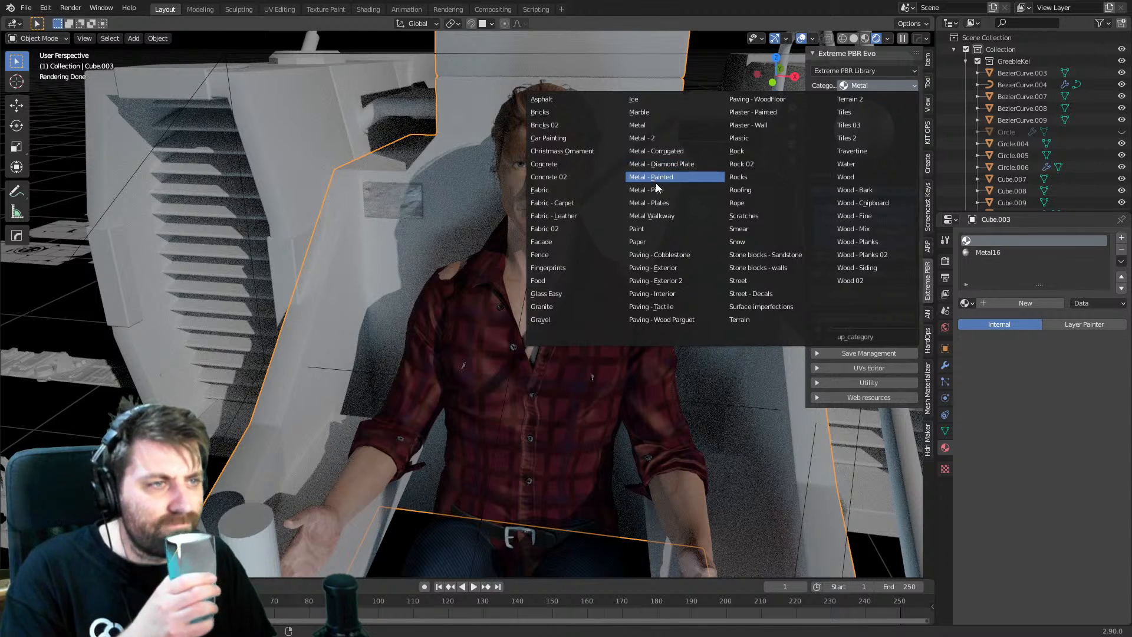
pyautogui.click(664, 163)
pyautogui.click(849, 148)
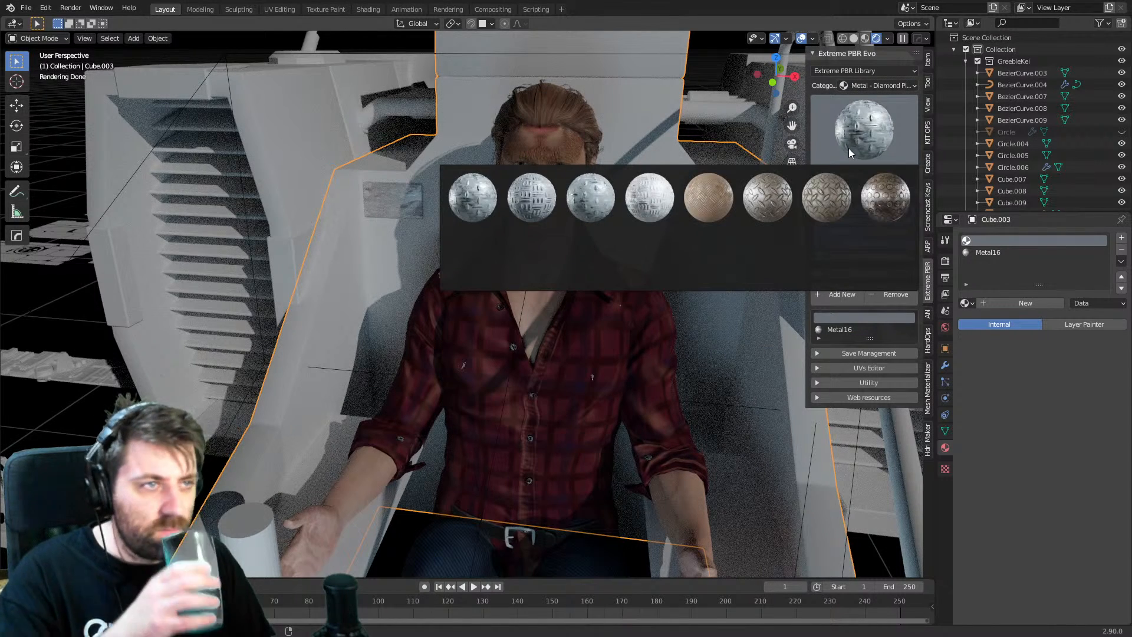
pyautogui.click(849, 151)
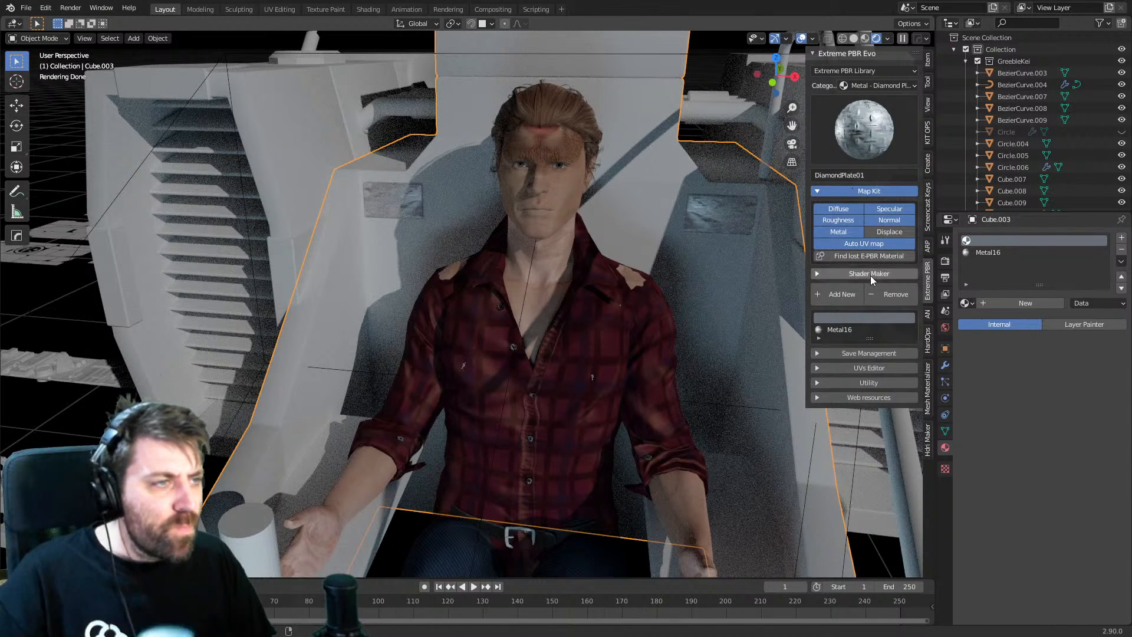
pyautogui.click(875, 86)
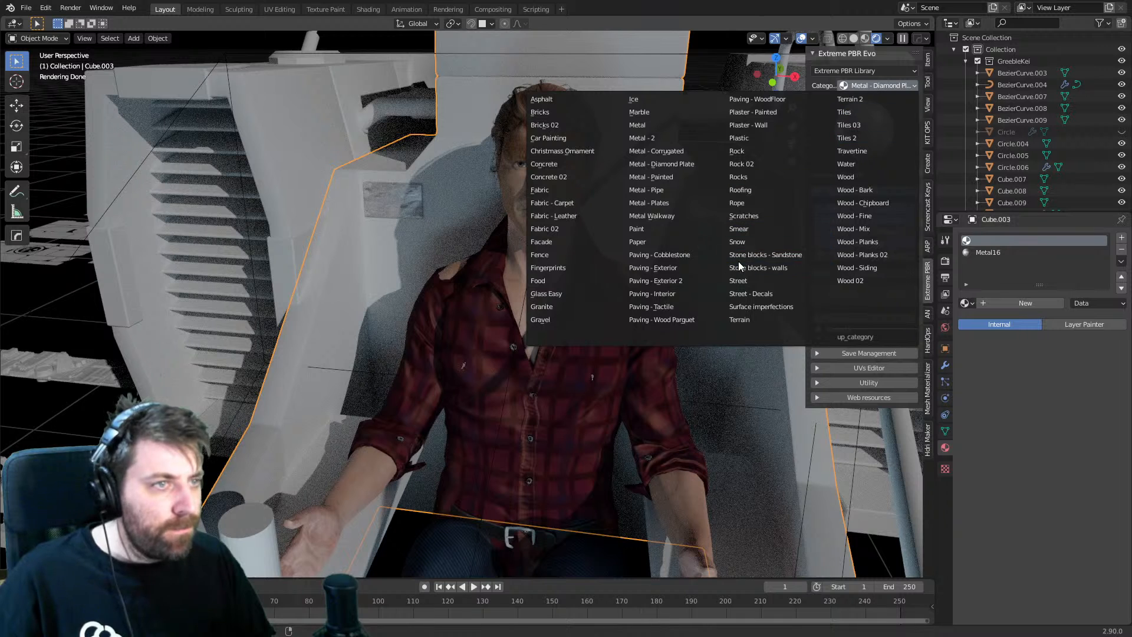
pyautogui.click(666, 204)
pyautogui.click(863, 148)
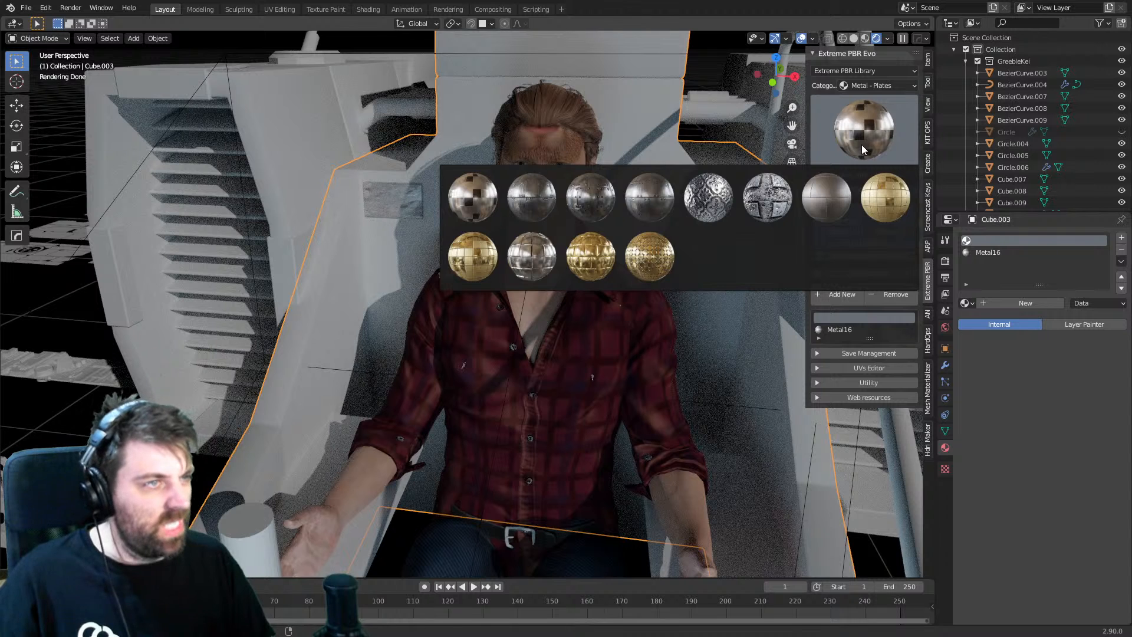
pyautogui.click(879, 85)
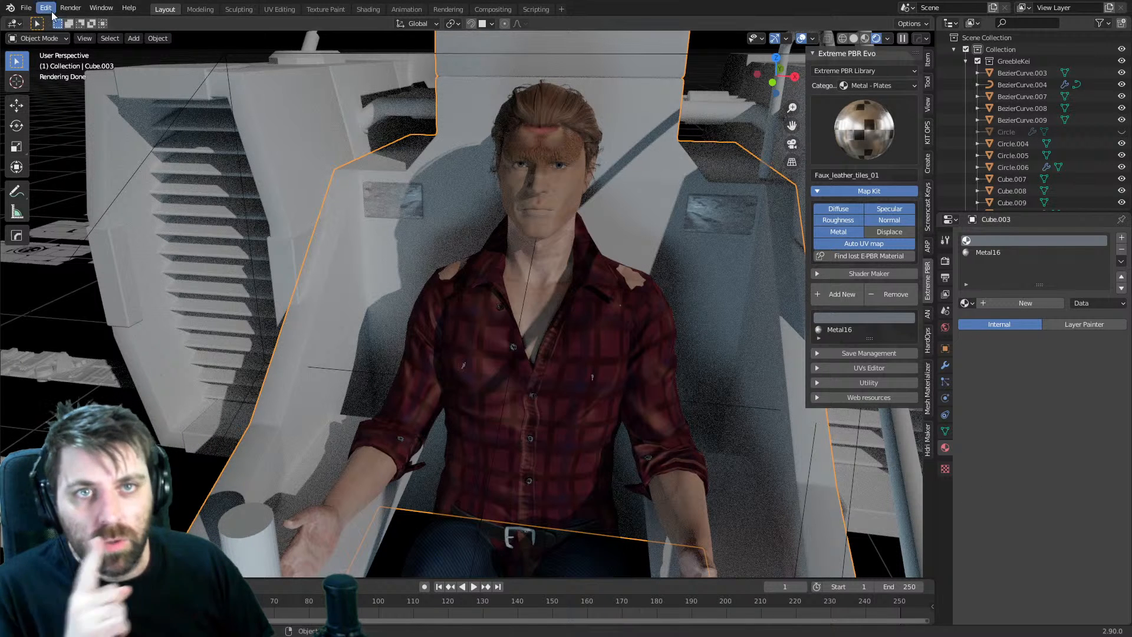
# - Start appending from a blend file and search the Public folder and the D: drive's 3D Assets folders for a material source
pyautogui.click(25, 8)
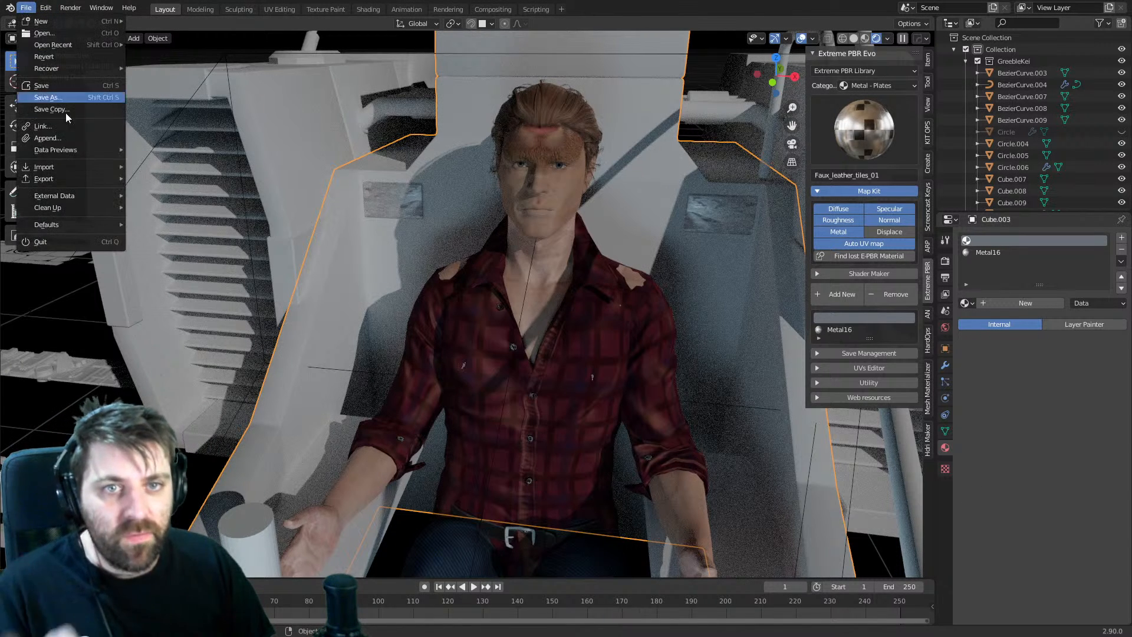
pyautogui.moveTo(79, 151)
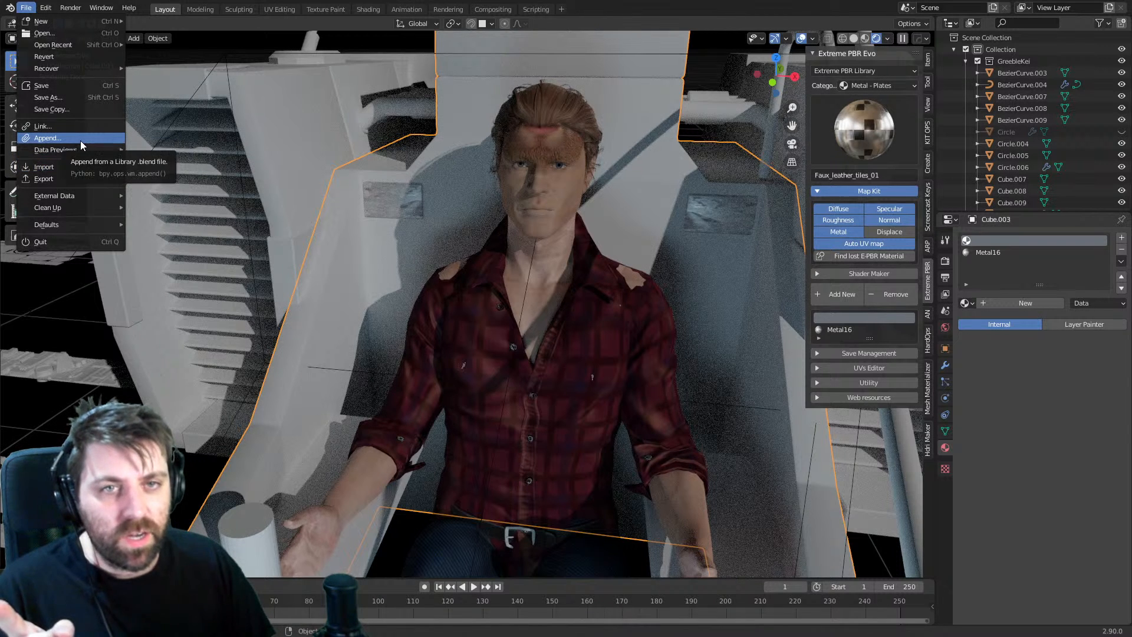
pyautogui.click(81, 140)
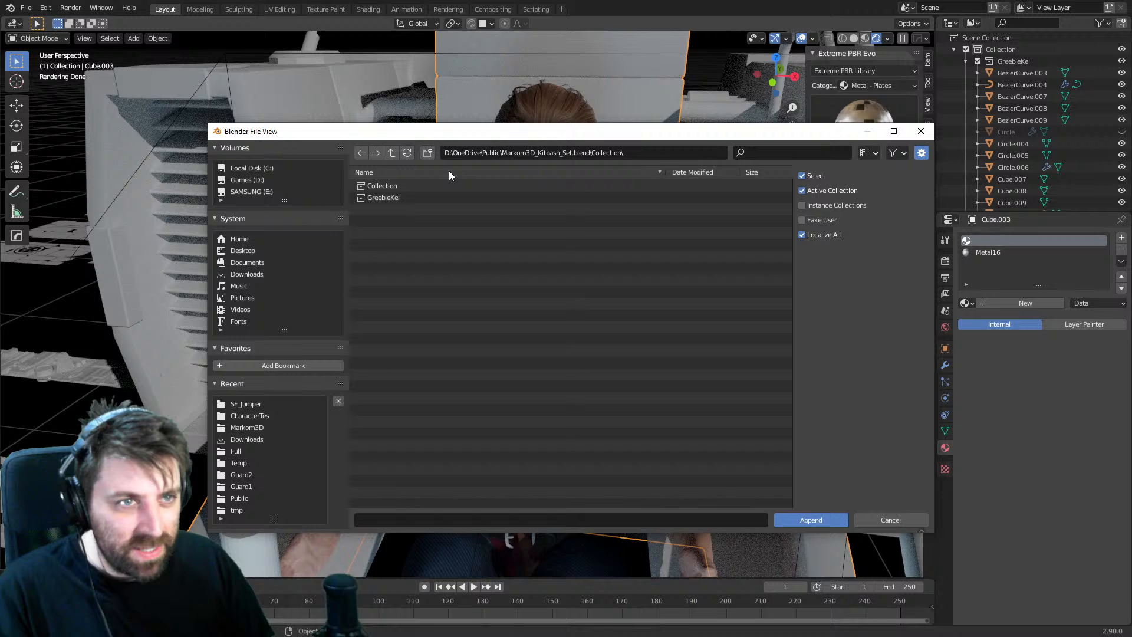
pyautogui.click(392, 153)
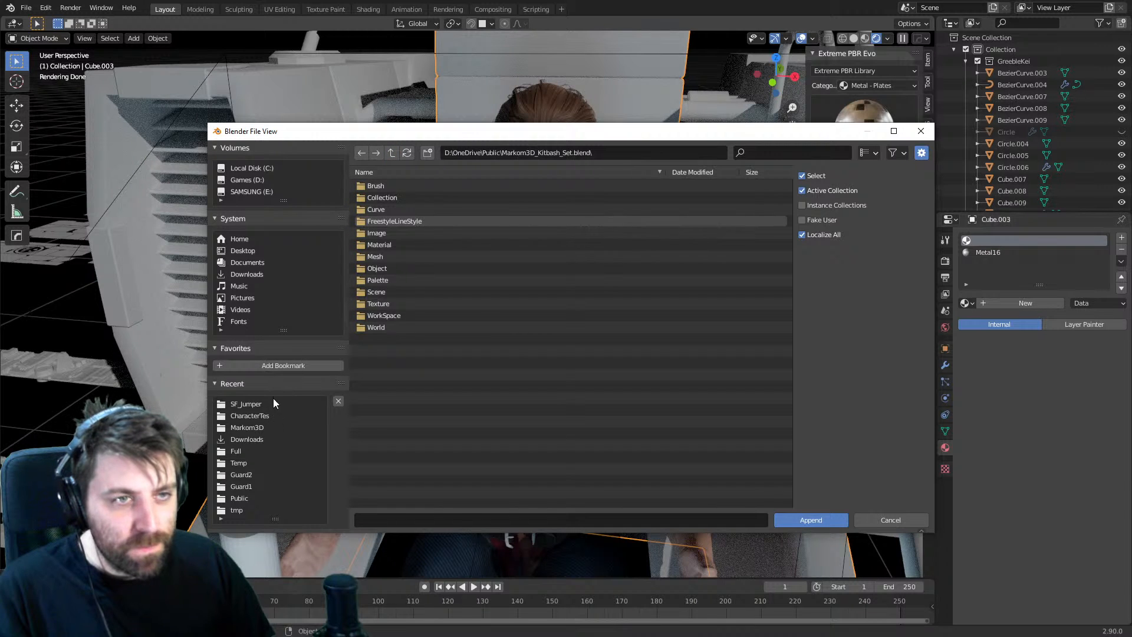
pyautogui.click(396, 154)
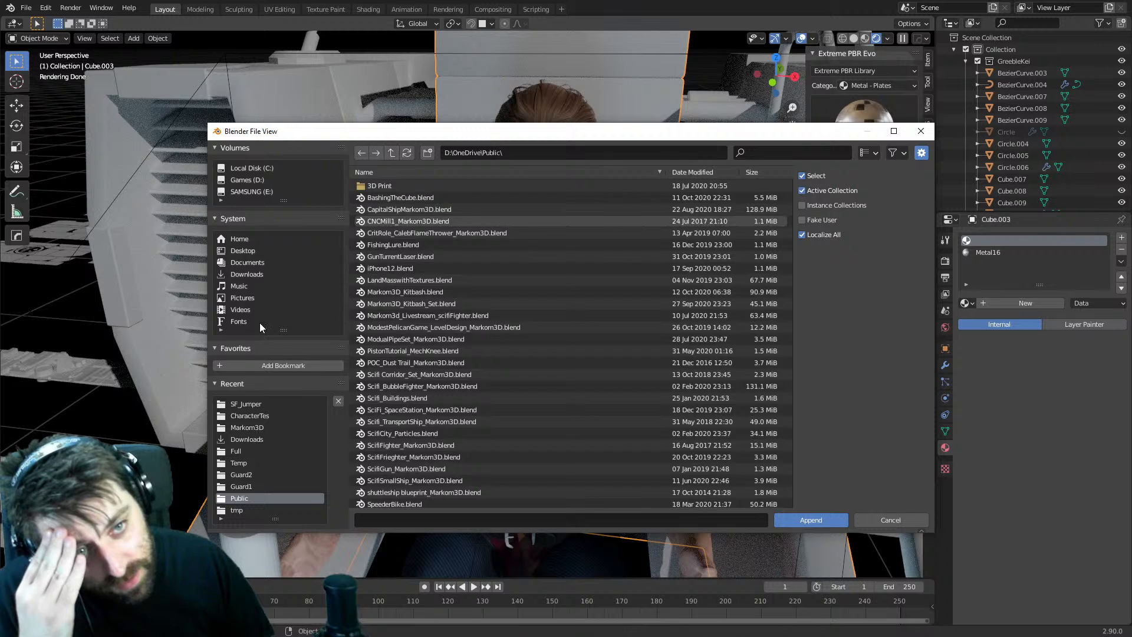
pyautogui.click(269, 180)
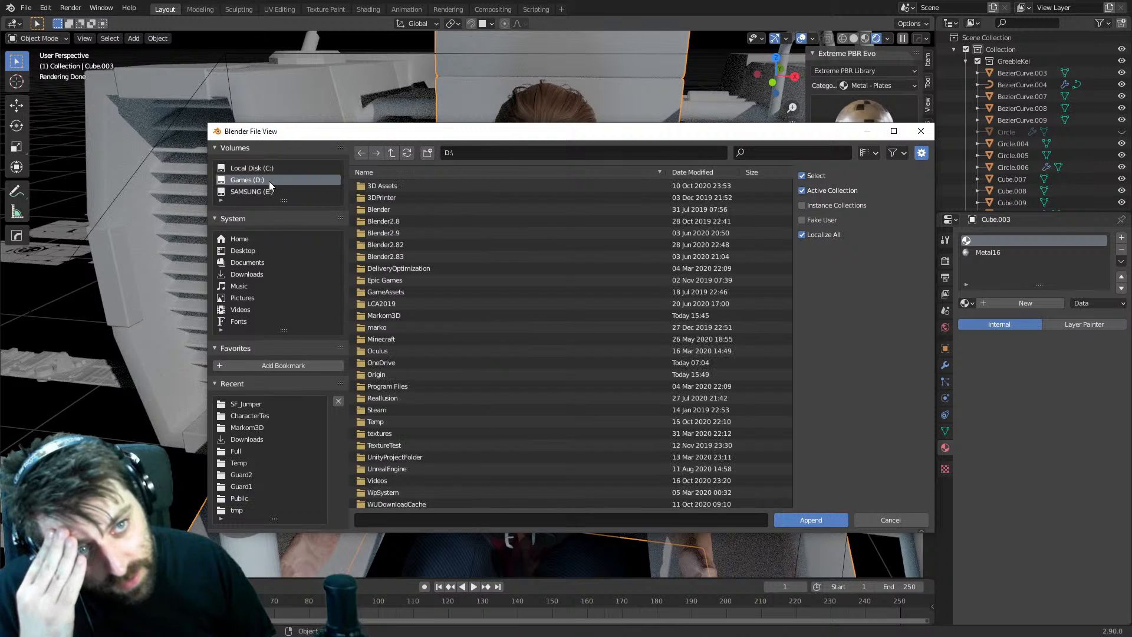
pyautogui.doubleClick(396, 186)
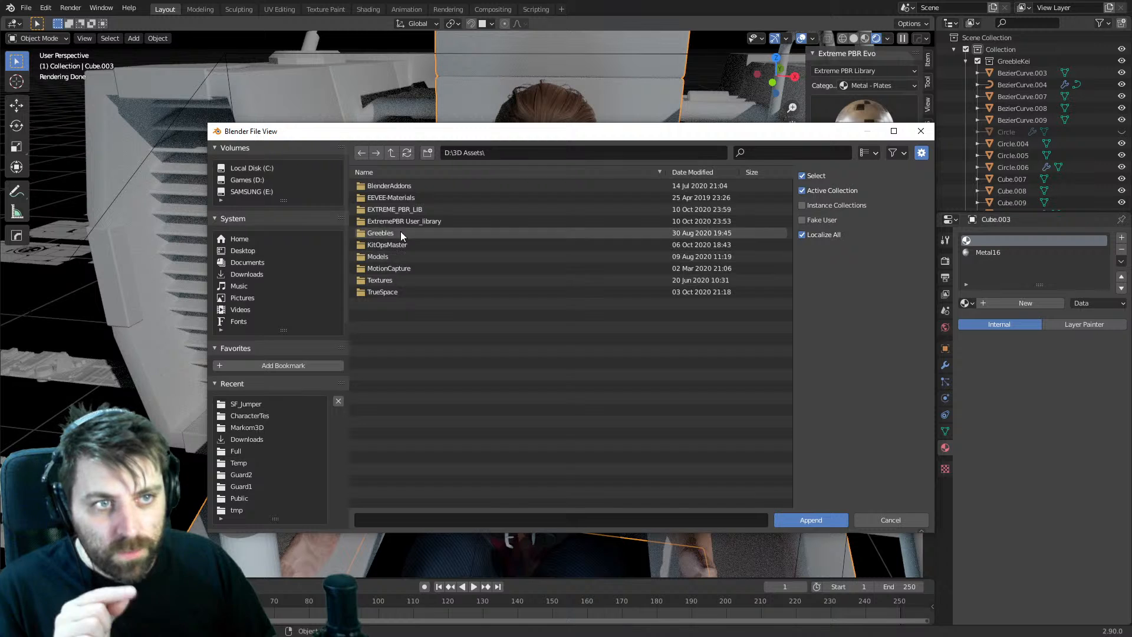
pyautogui.doubleClick(404, 186)
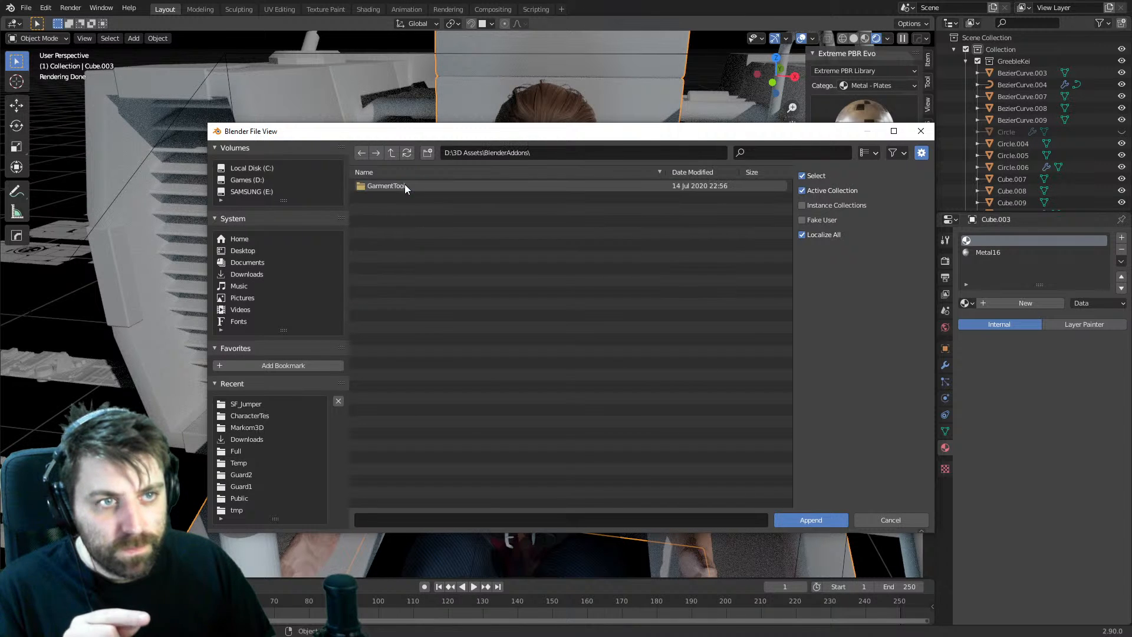
pyautogui.click(395, 152)
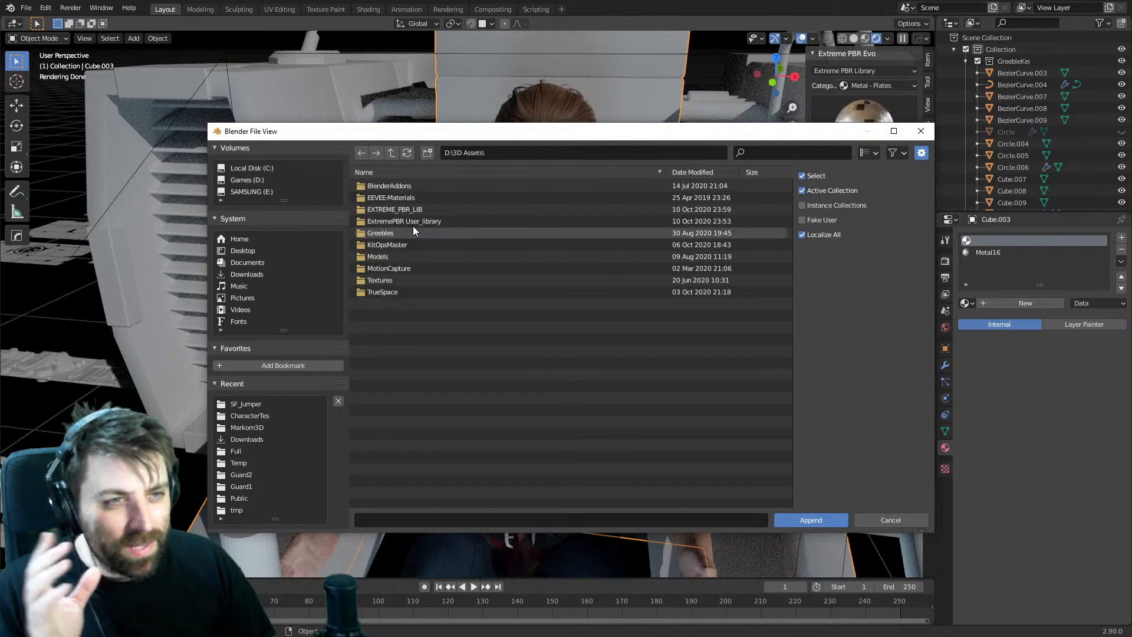
pyautogui.doubleClick(402, 257)
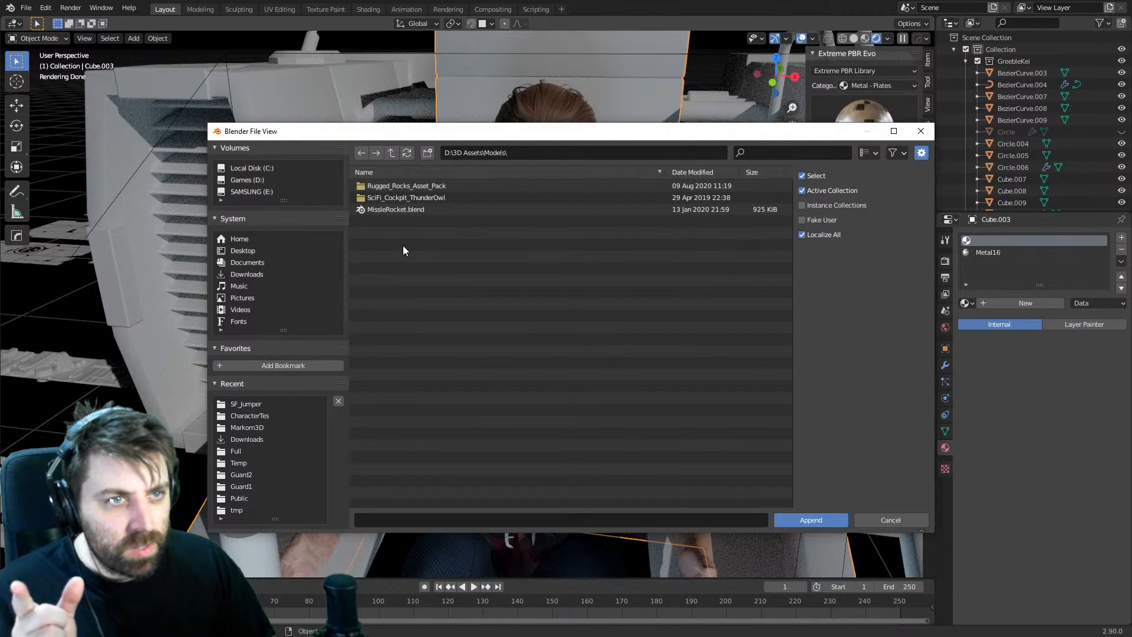
pyautogui.click(393, 154)
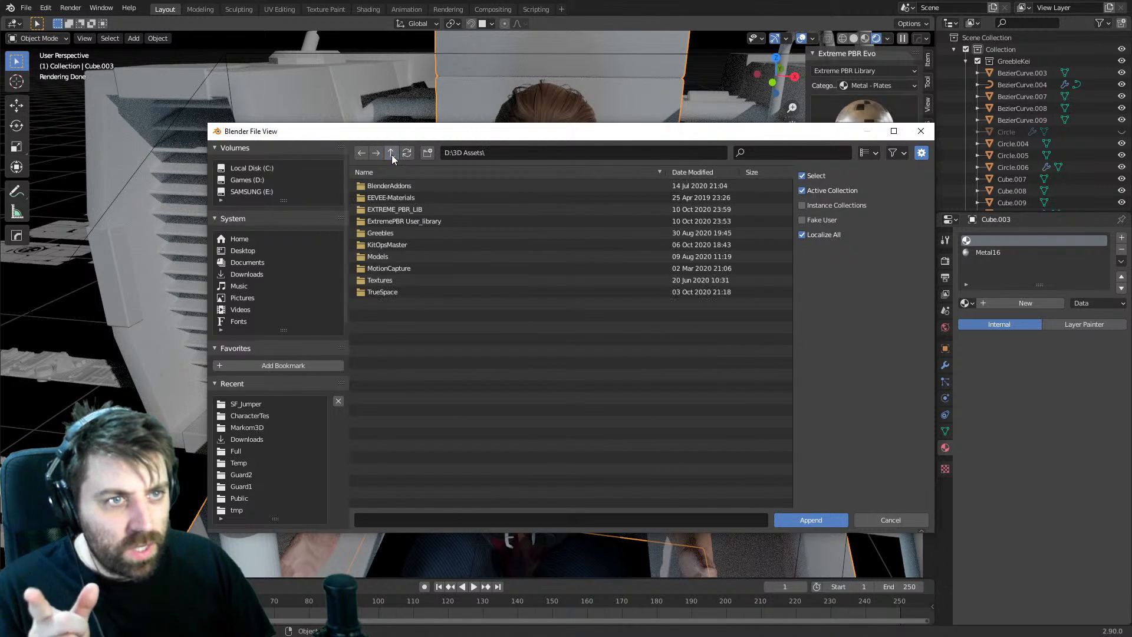
pyautogui.doubleClick(391, 290)
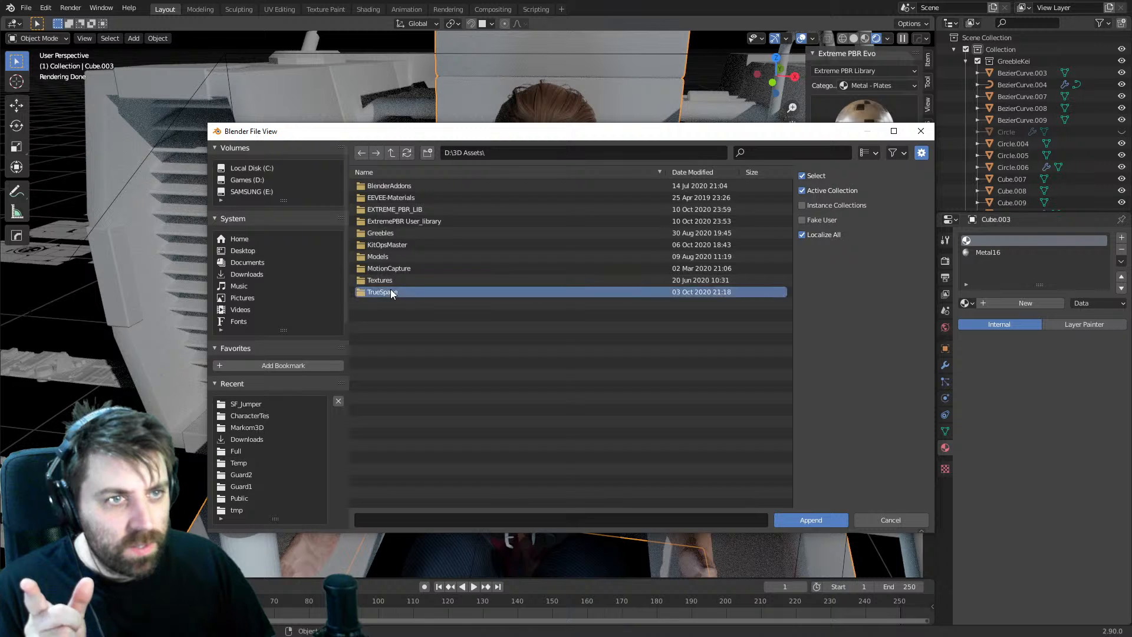
pyautogui.click(391, 153)
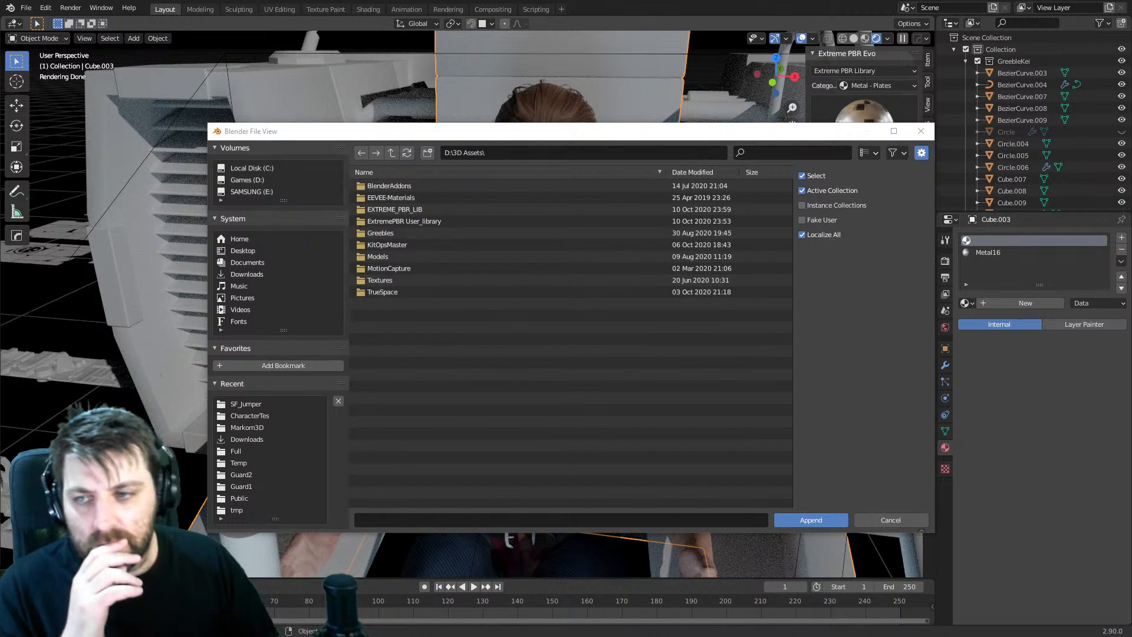
pyautogui.doubleClick(390, 292)
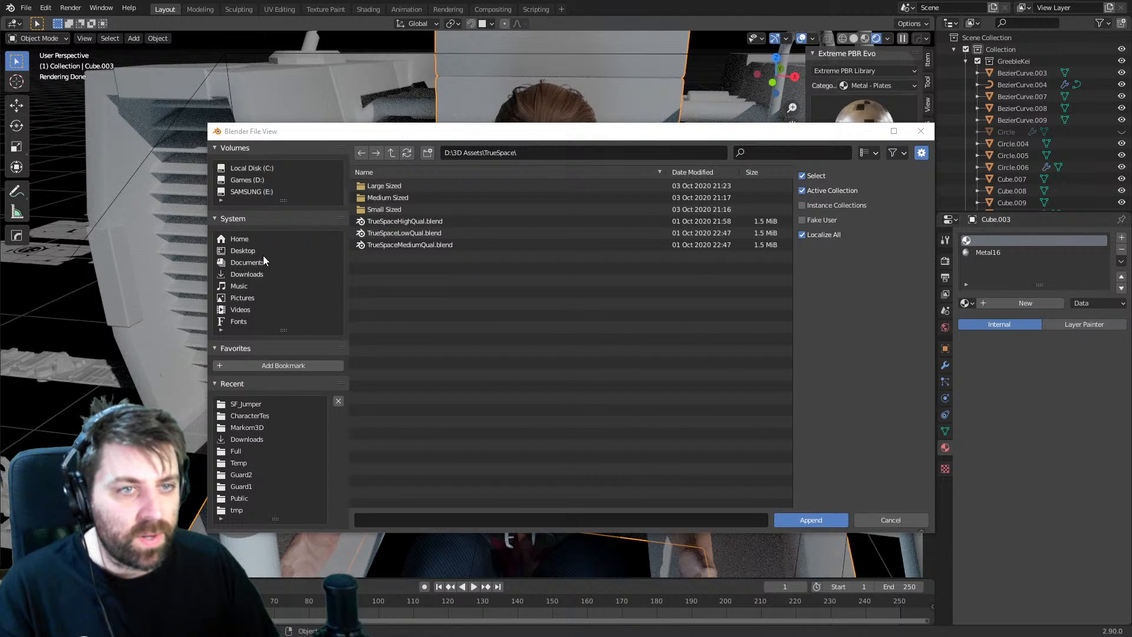
# - Append the hardsurface_hull_materia_2 material from demoScene0.blend in the Downloads folder
pyautogui.click(263, 274)
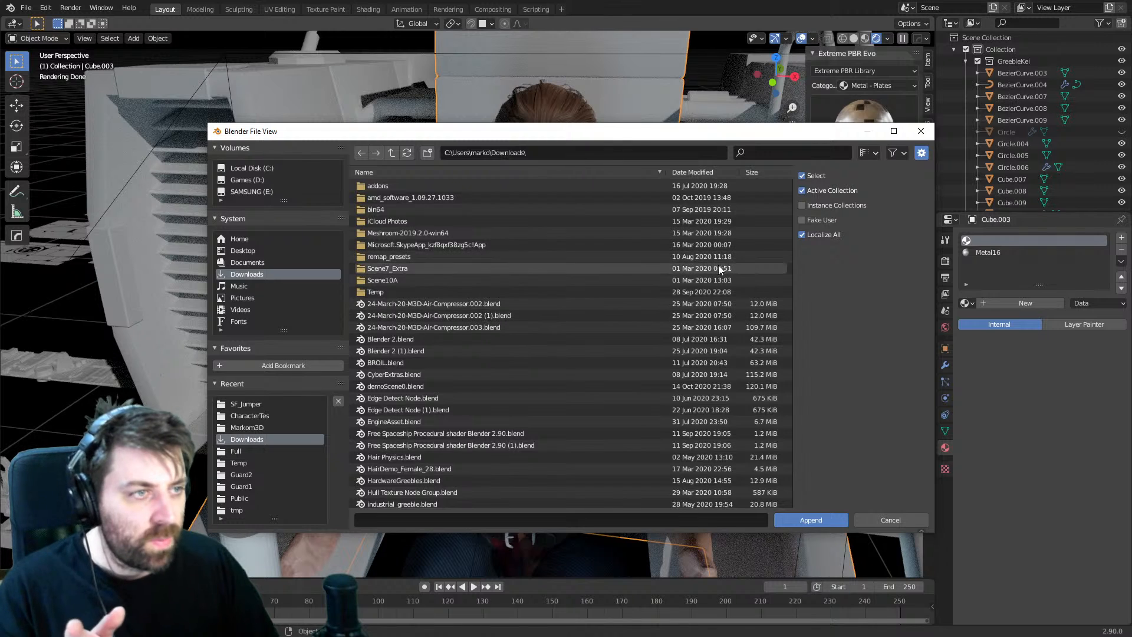
pyautogui.click(703, 172)
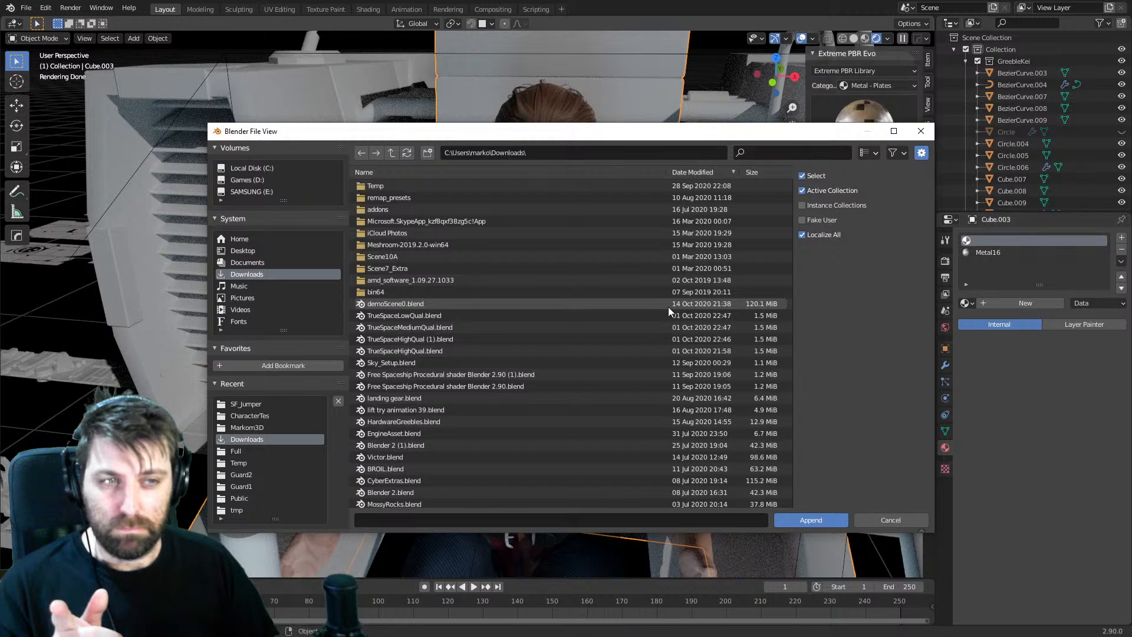
pyautogui.doubleClick(478, 304)
pyautogui.doubleClick(425, 278)
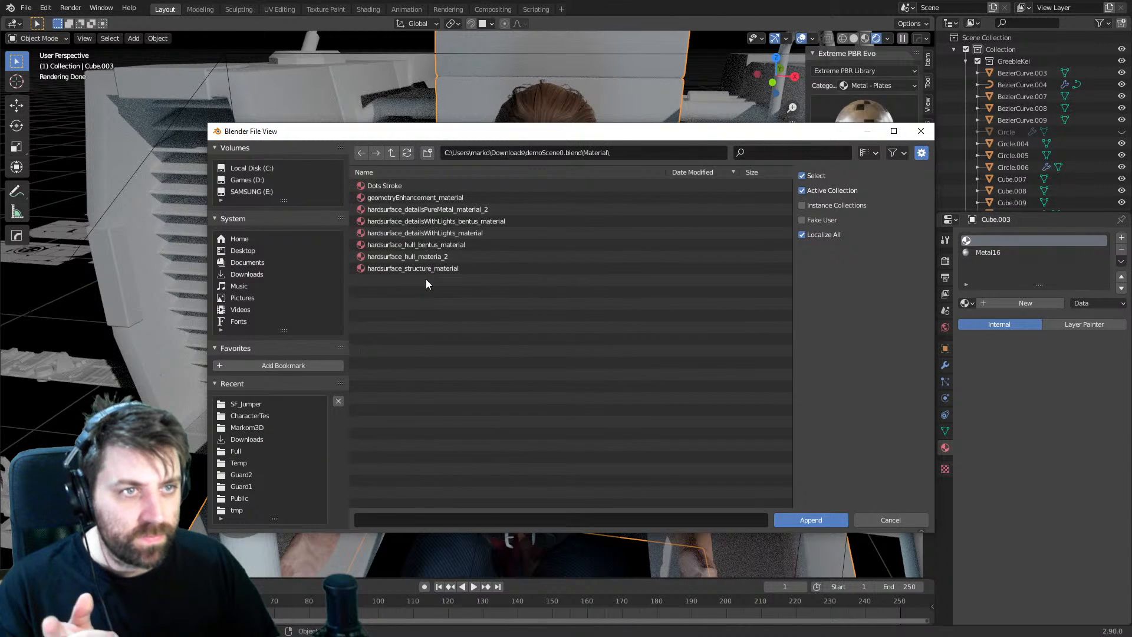
pyautogui.click(439, 259)
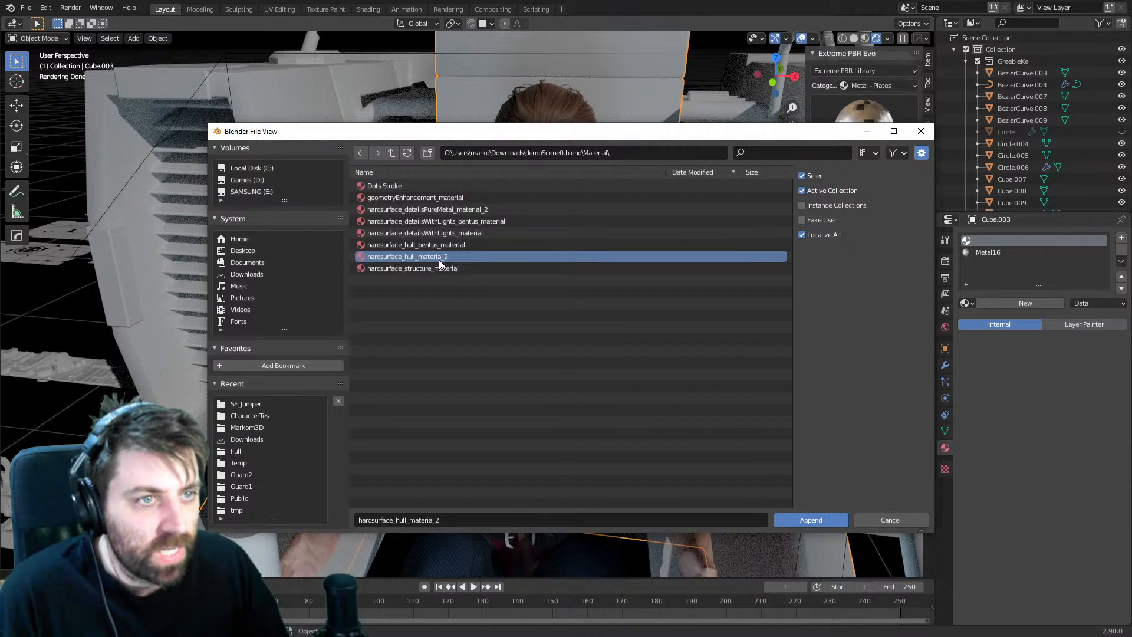
pyautogui.click(811, 519)
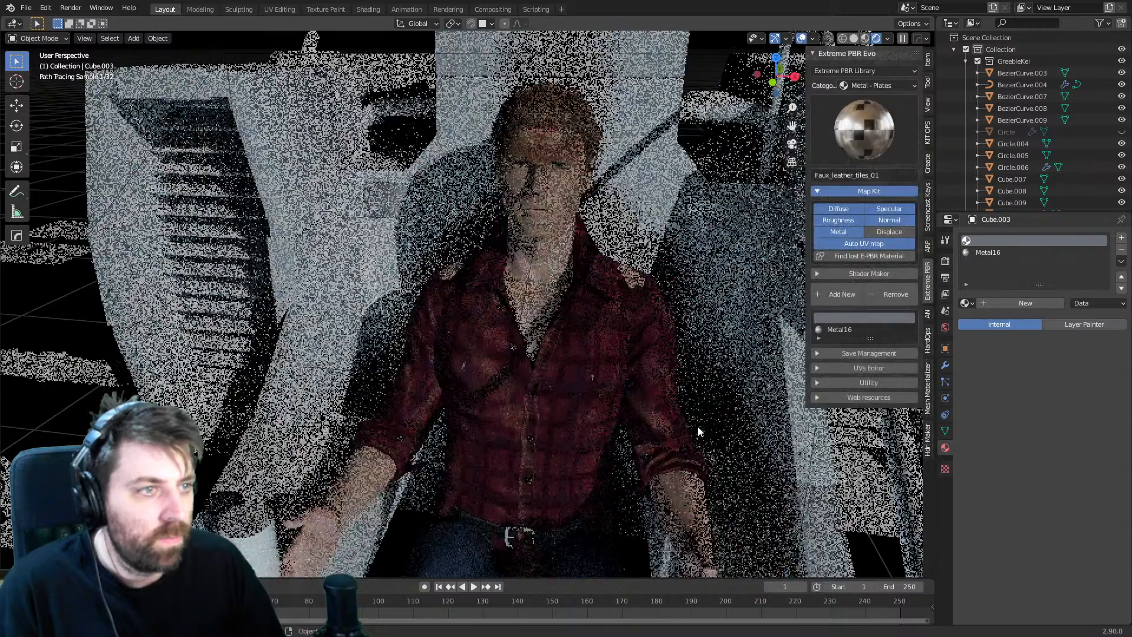
# - Assign hardsurface_hull_materia_2 to the seat shell's empty material slot
pyautogui.scroll(-5, 699, 427)
pyautogui.click(967, 303)
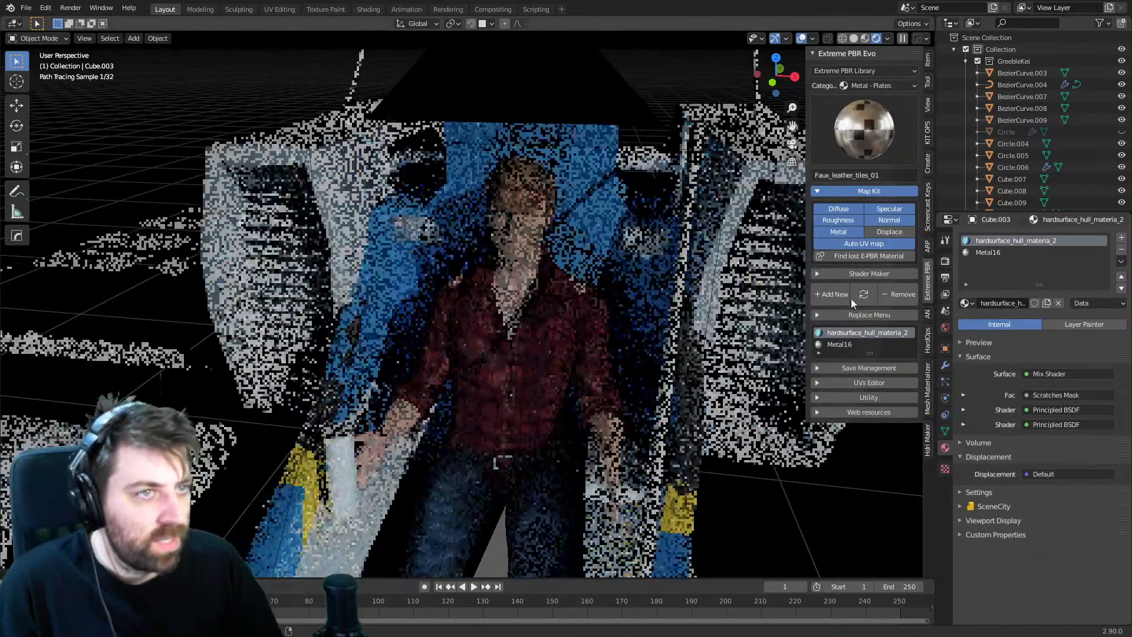
pyautogui.moveTo(656, 255)
pyautogui.mouseDown(button='middle')
pyautogui.moveTo(583, 253)
pyautogui.moveTo(598, 187)
pyautogui.mouseUp(button='middle')
# - Switch to the Shading workspace and locate the blue and yellow ColorRamp feeding Hue Saturation Value in the hull material
pyautogui.click(368, 9)
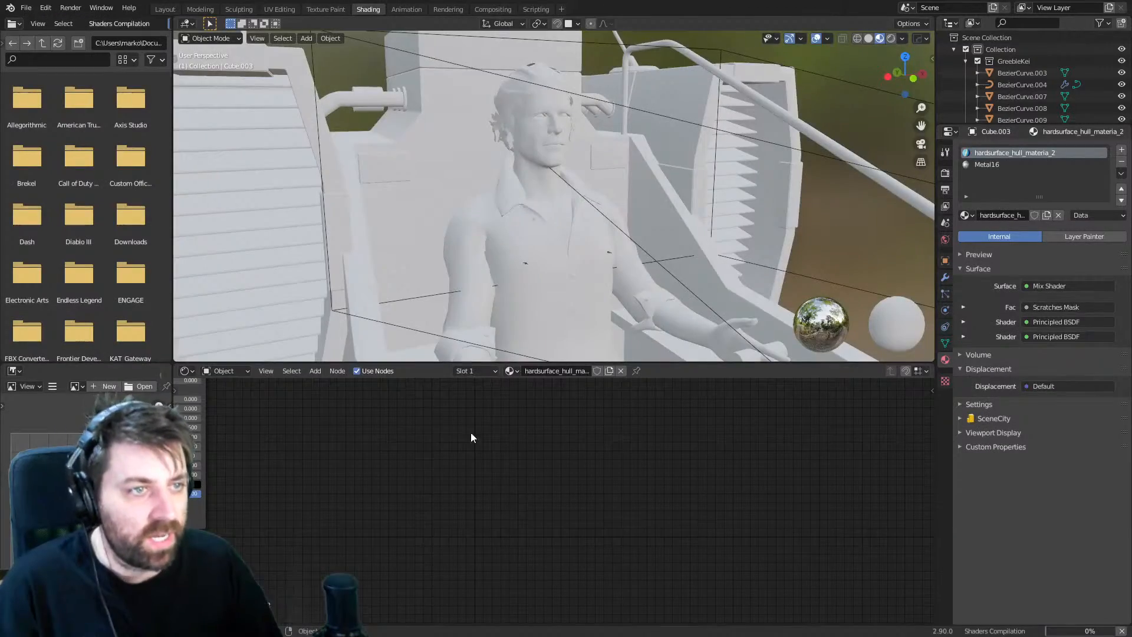
pyautogui.press('Home')
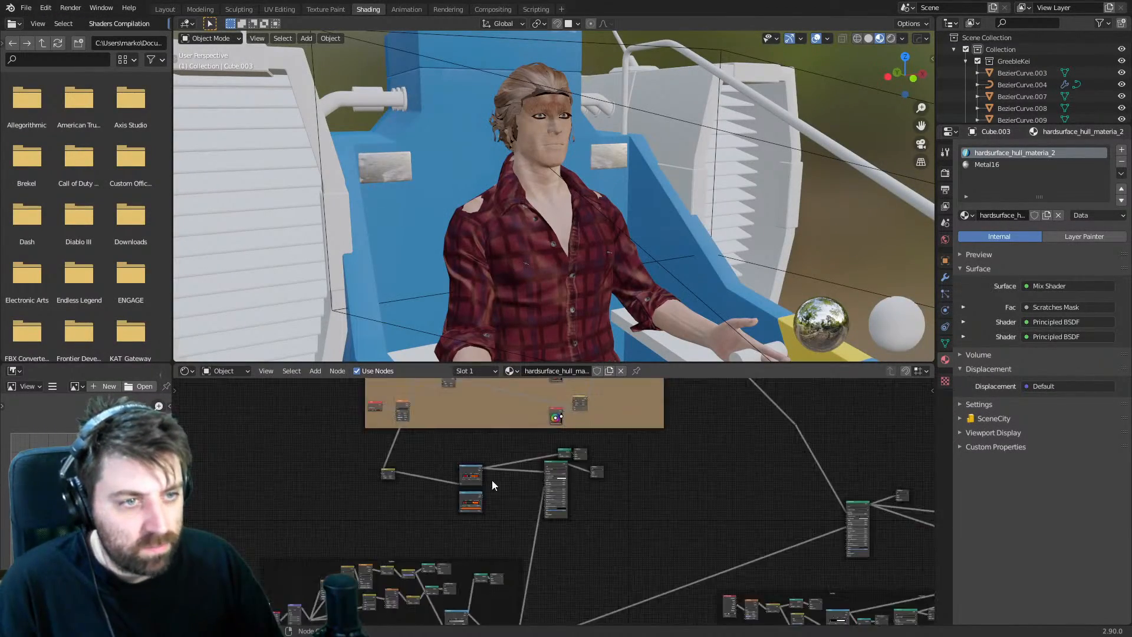
pyautogui.moveTo(492, 480); pyautogui.dragTo(710, 511, button='middle')
pyautogui.scroll(5, 570, 525)
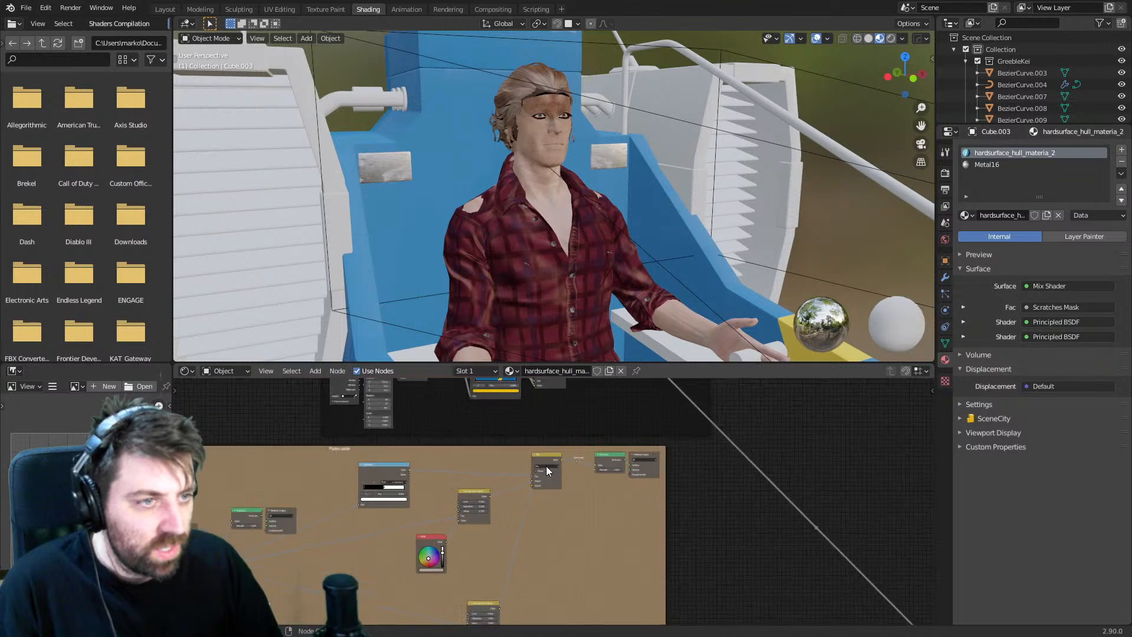
pyautogui.scroll(1, 546, 472)
pyautogui.moveTo(526, 434); pyautogui.dragTo(564, 549, button='middle')
pyautogui.scroll(2, 564, 548)
pyautogui.moveTo(530, 497); pyautogui.dragTo(579, 560, button='middle')
pyautogui.scroll(1, 525, 478)
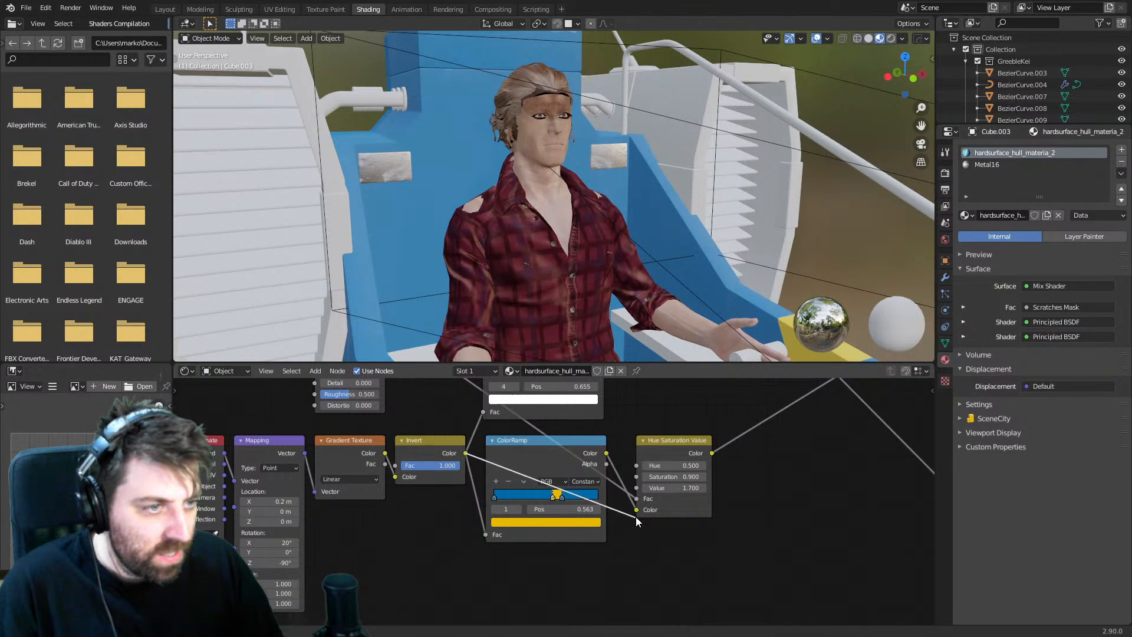
# - Try a direct Invert link and a Diffuse BSDF node in place of the ColorRamp feeding Hue Saturation Value, and reconnect the ColorRamp
pyautogui.moveTo(635, 510); pyautogui.dragTo(617, 508)
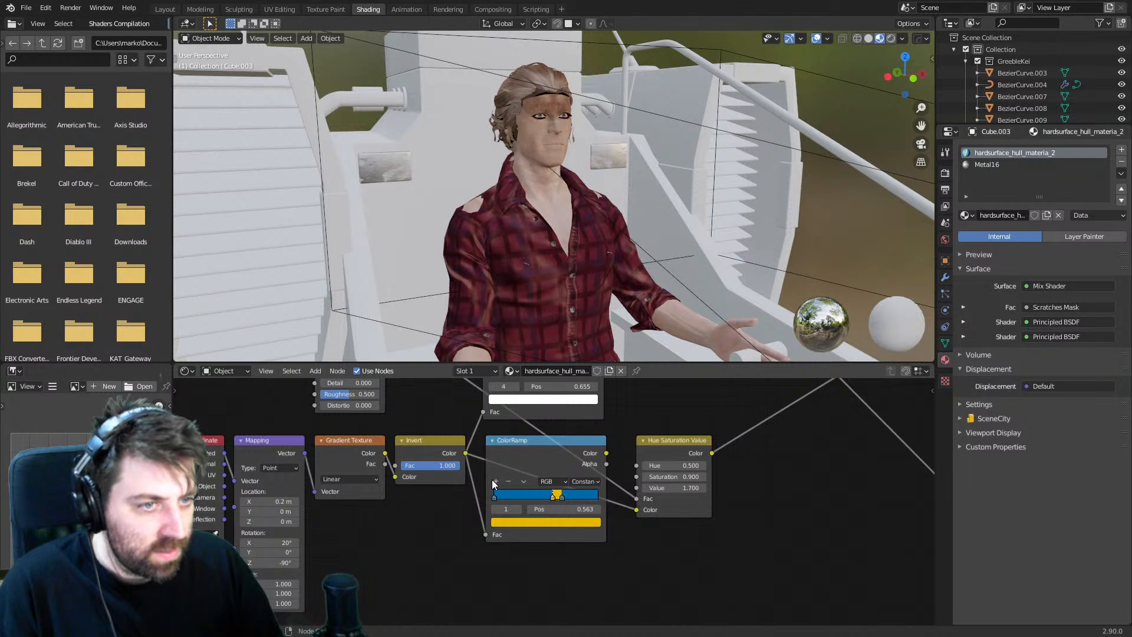
pyautogui.moveTo(531, 442); pyautogui.dragTo(533, 548)
pyautogui.hotkey('shift', 'a')
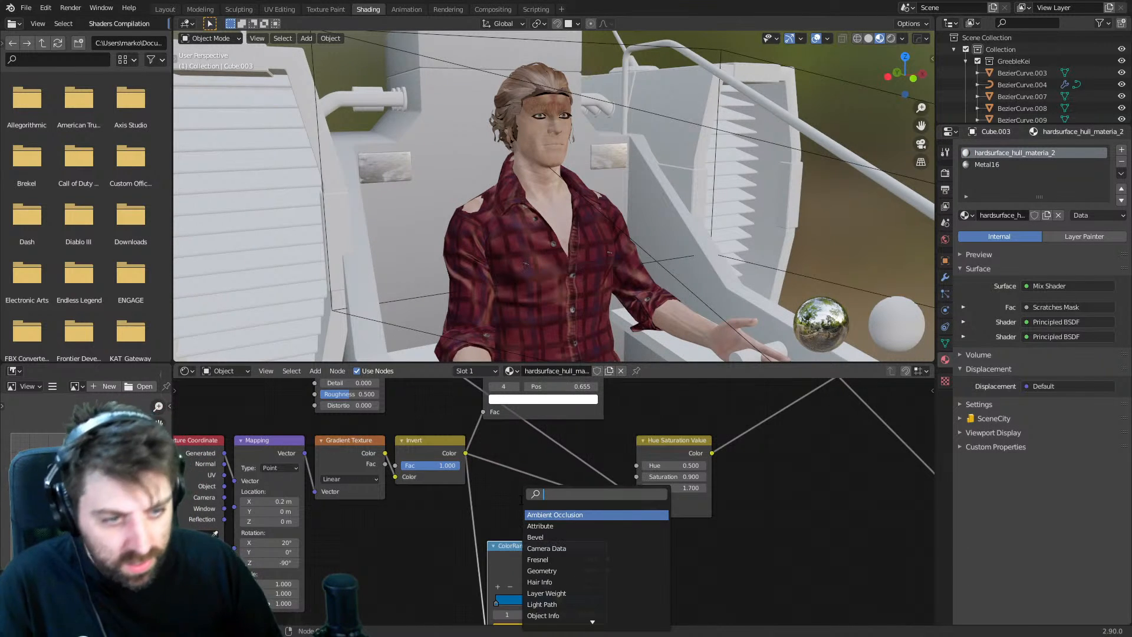
pyautogui.press('Return')
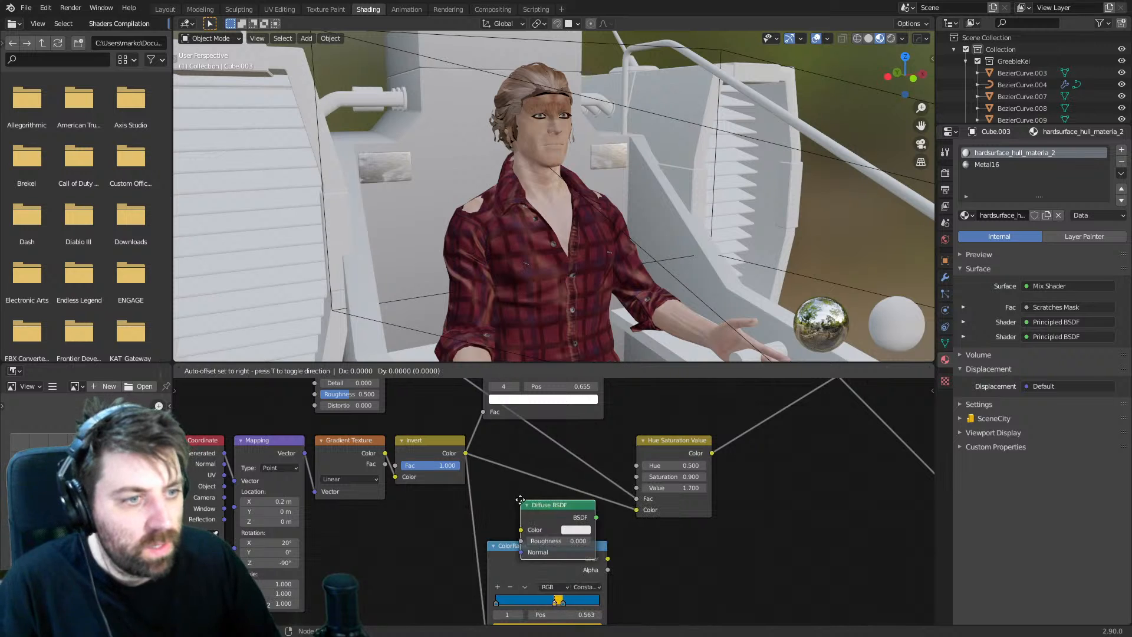
pyautogui.click(522, 493)
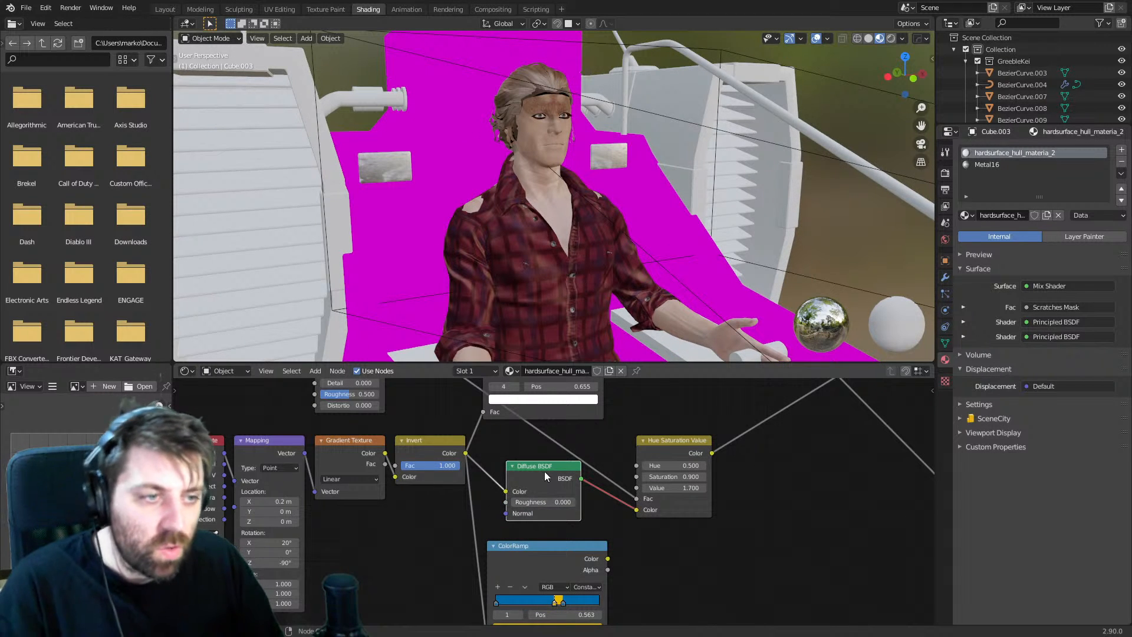
pyautogui.press('x')
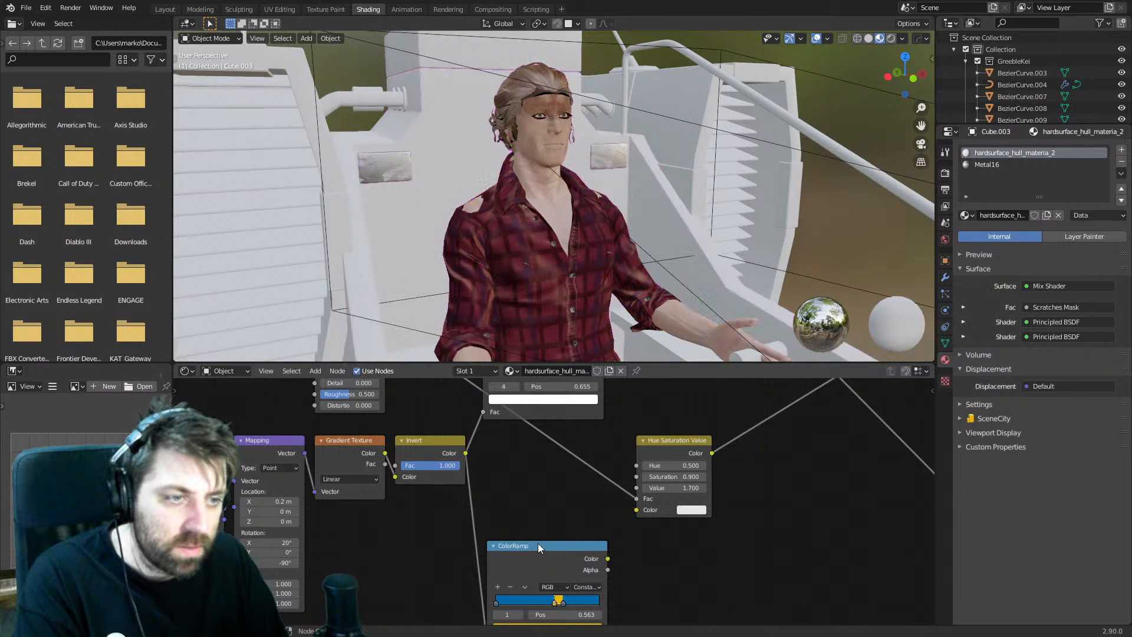
pyautogui.moveTo(538, 547); pyautogui.dragTo(534, 471)
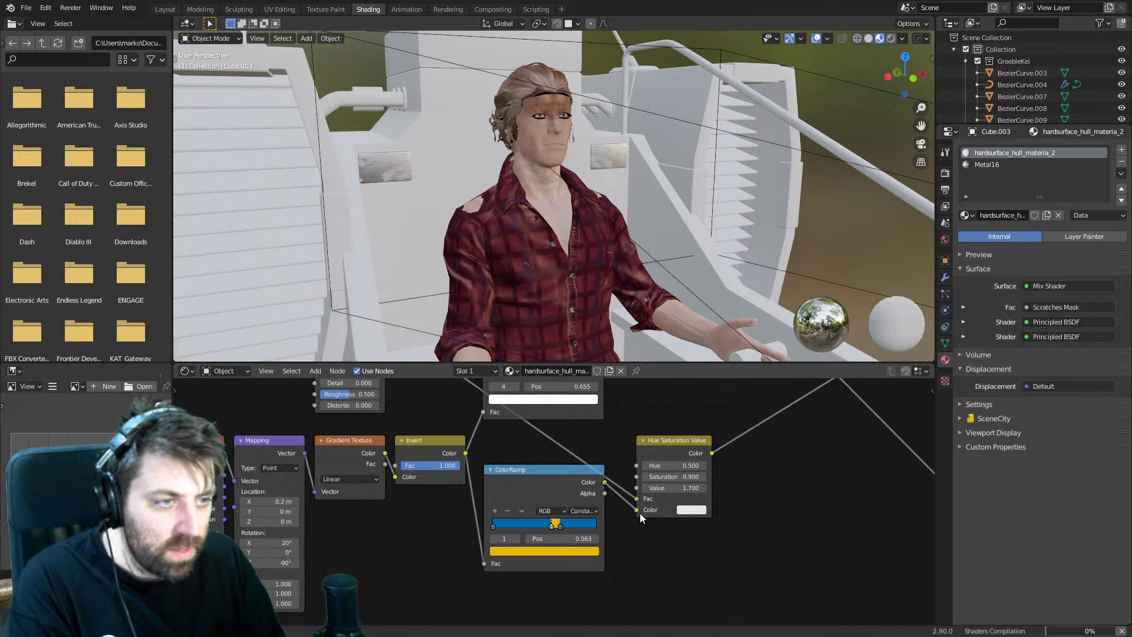
# - Remove the yellow stops from the ColorRamp and recolour the remaining blue stop grey, with saturation 0.016 and value 0.408
pyautogui.doubleClick(512, 511)
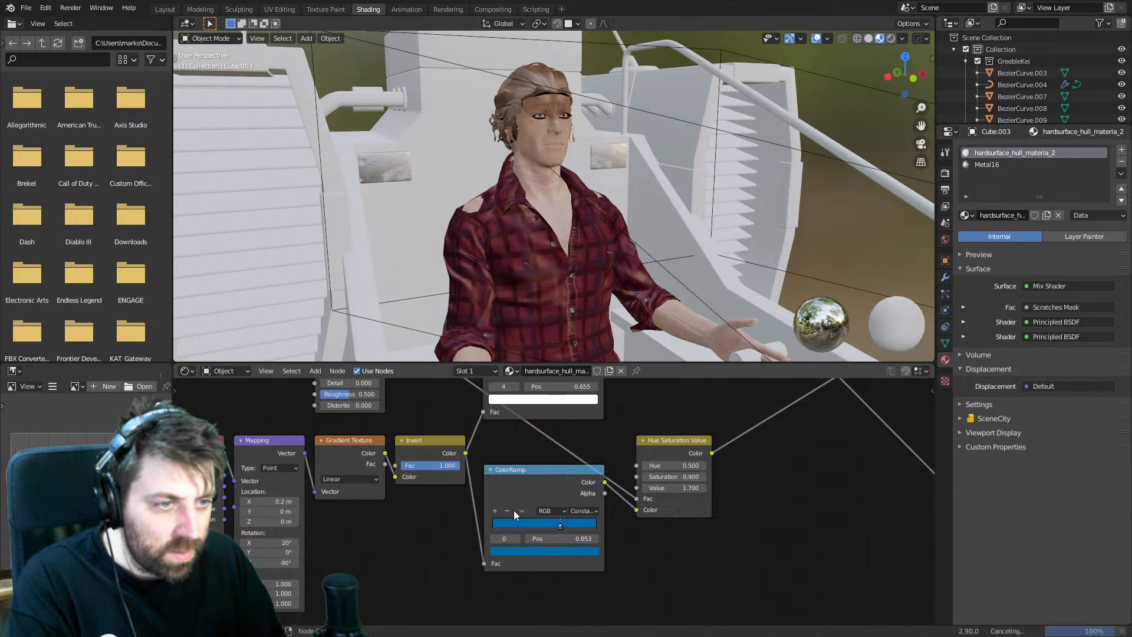
pyautogui.click(550, 551)
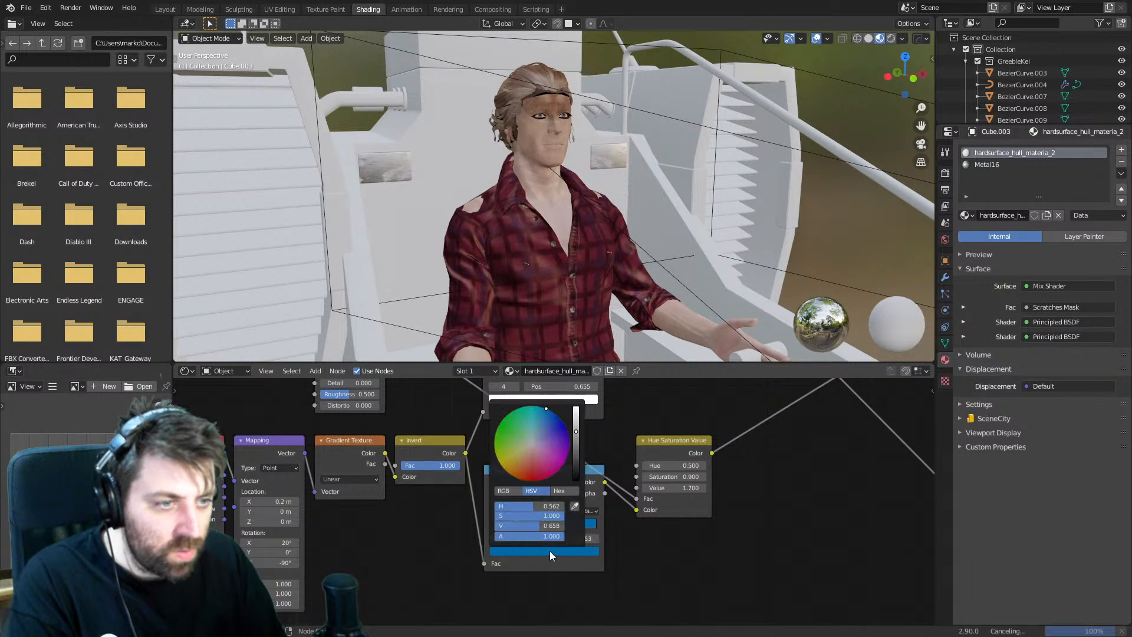
pyautogui.moveTo(576, 431); pyautogui.dragTo(576, 468)
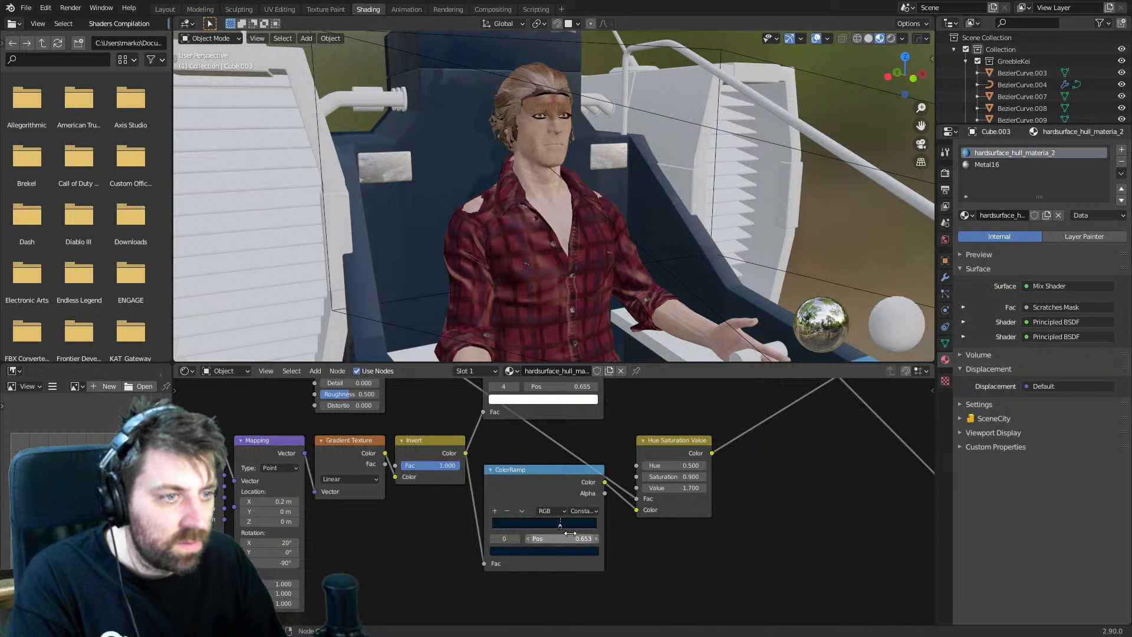
pyautogui.click(561, 551)
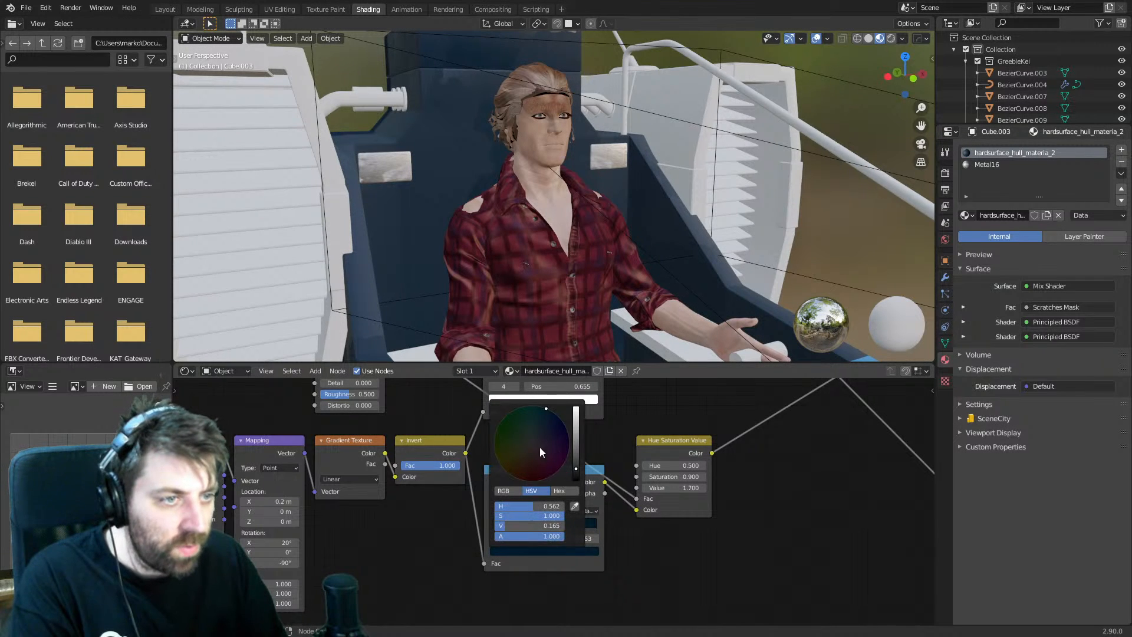
pyautogui.click(532, 444)
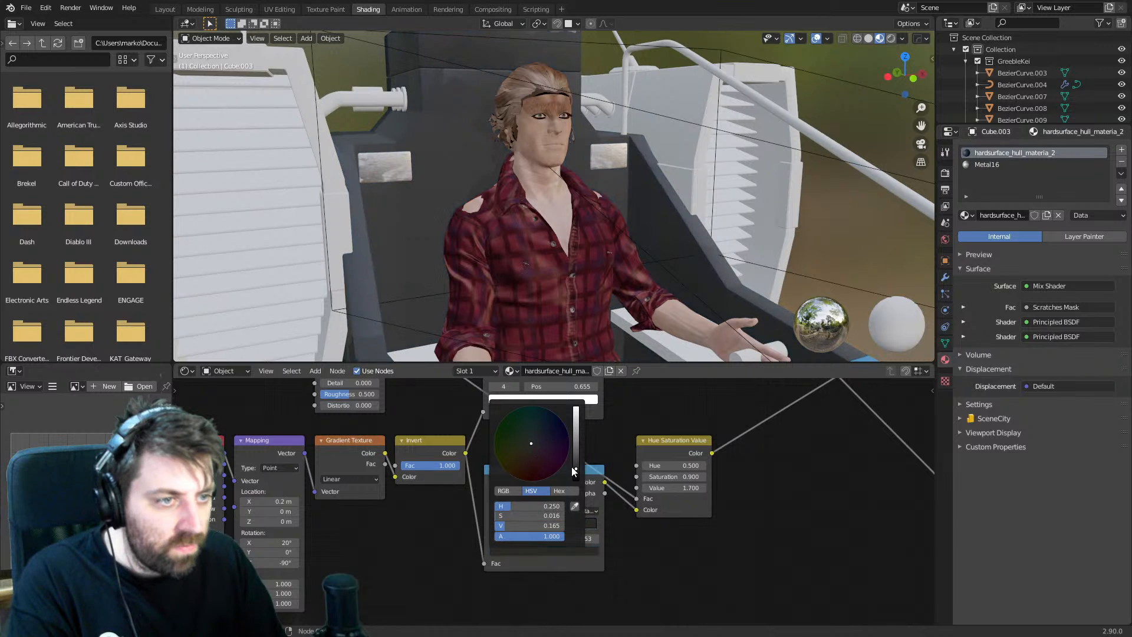
pyautogui.moveTo(575, 470); pyautogui.dragTo(576, 450)
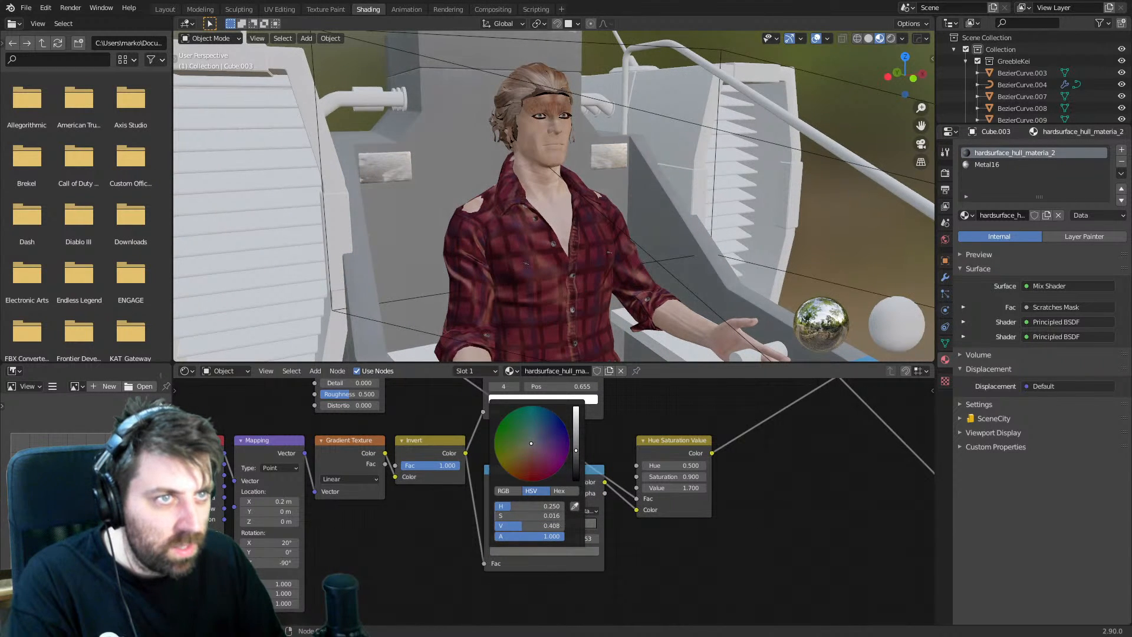
# - Switch the viewport to rendered shading with the seat shell and pilot framed from the front
pyautogui.moveTo(618, 256); pyautogui.dragTo(550, 260, button='middle')
pyautogui.scroll(-1, 550, 259)
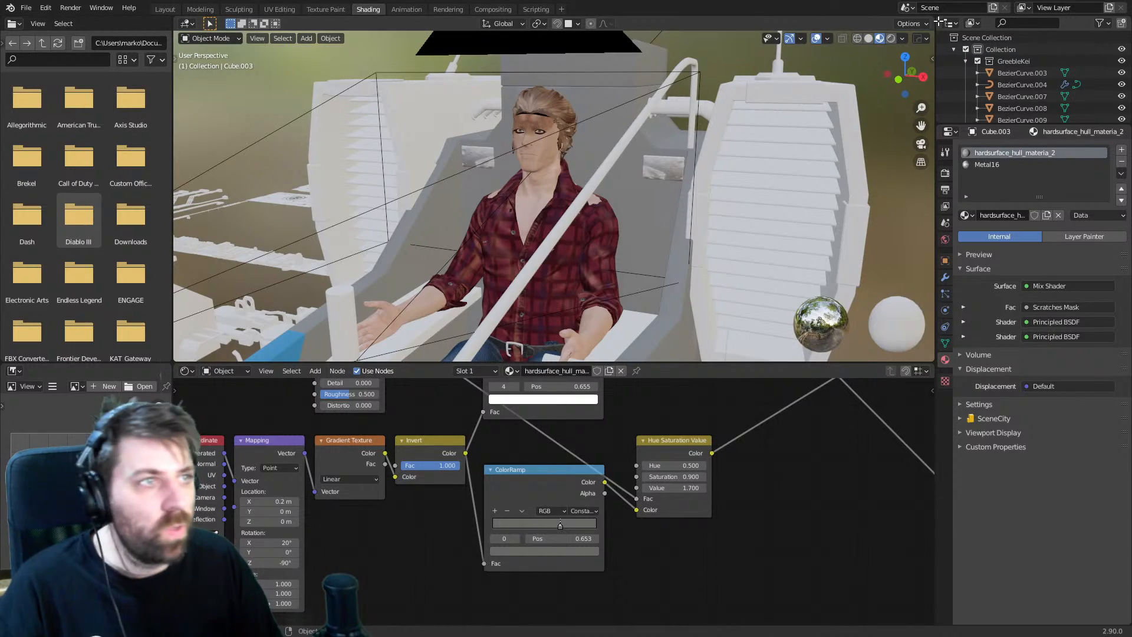
pyautogui.click(887, 40)
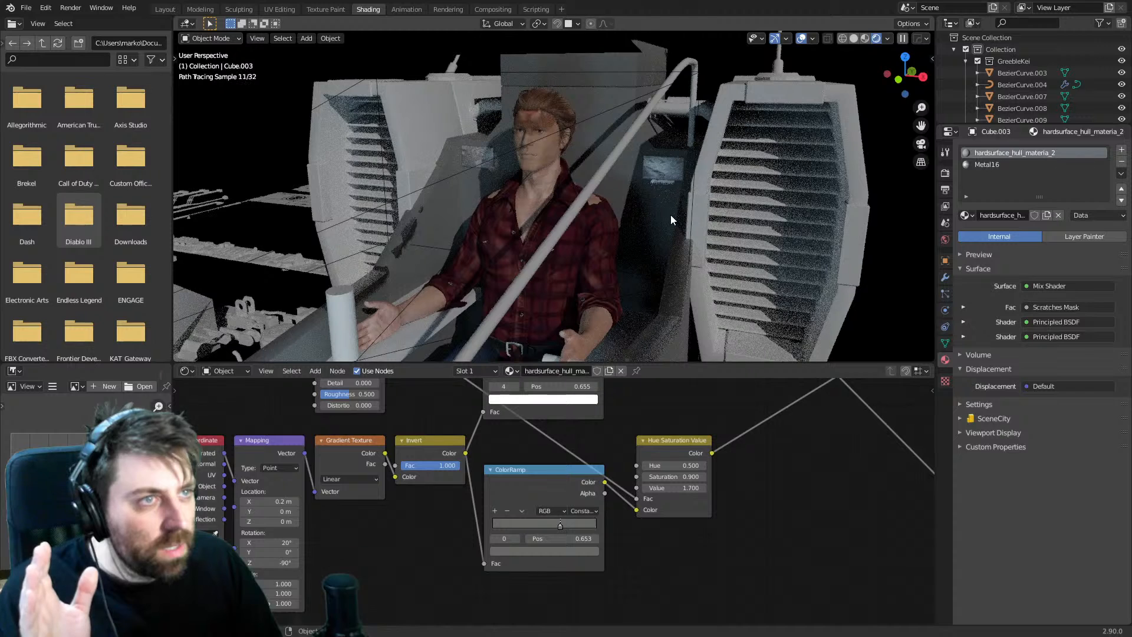
# - Try editing the X scale of the Mapping node that feeds the base-colour Gradient Texture
pyautogui.moveTo(350, 559); pyautogui.dragTo(417, 542, button='middle')
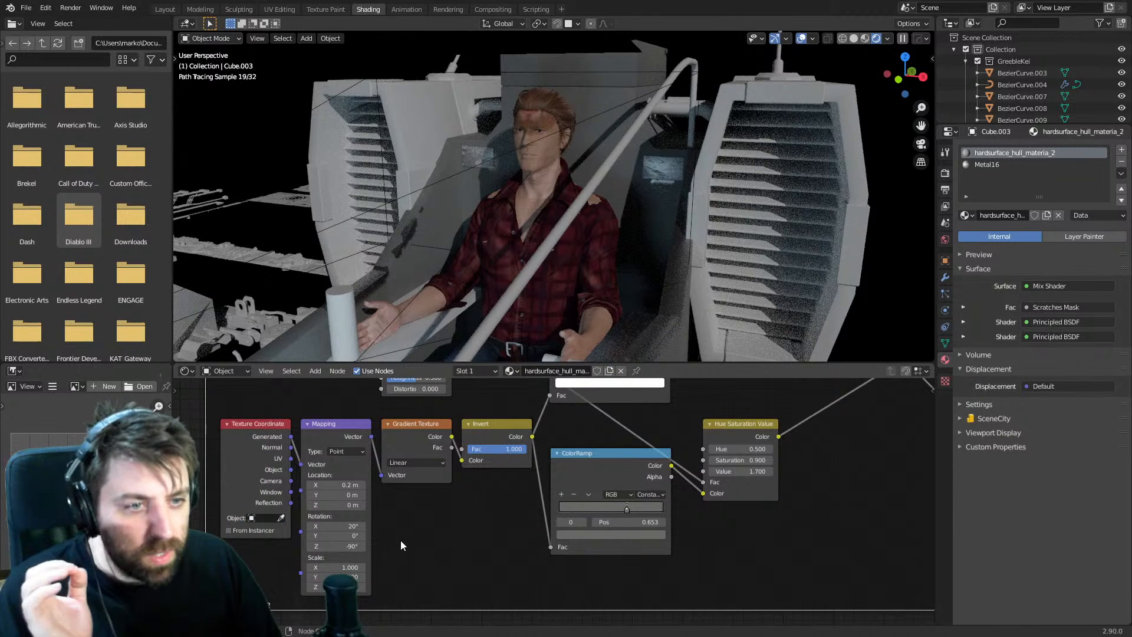
pyautogui.click(346, 569)
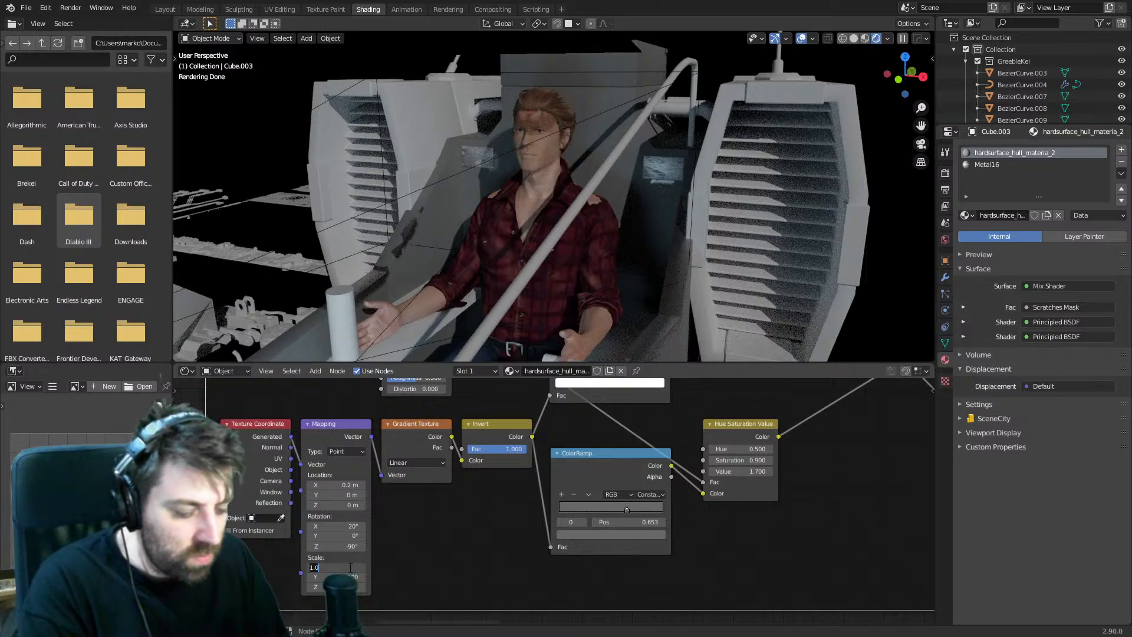
pyautogui.click(442, 557)
# - Look through the hull material's node frames for the Mapping node that drives the Roughness textures
pyautogui.scroll(-12, 442, 557)
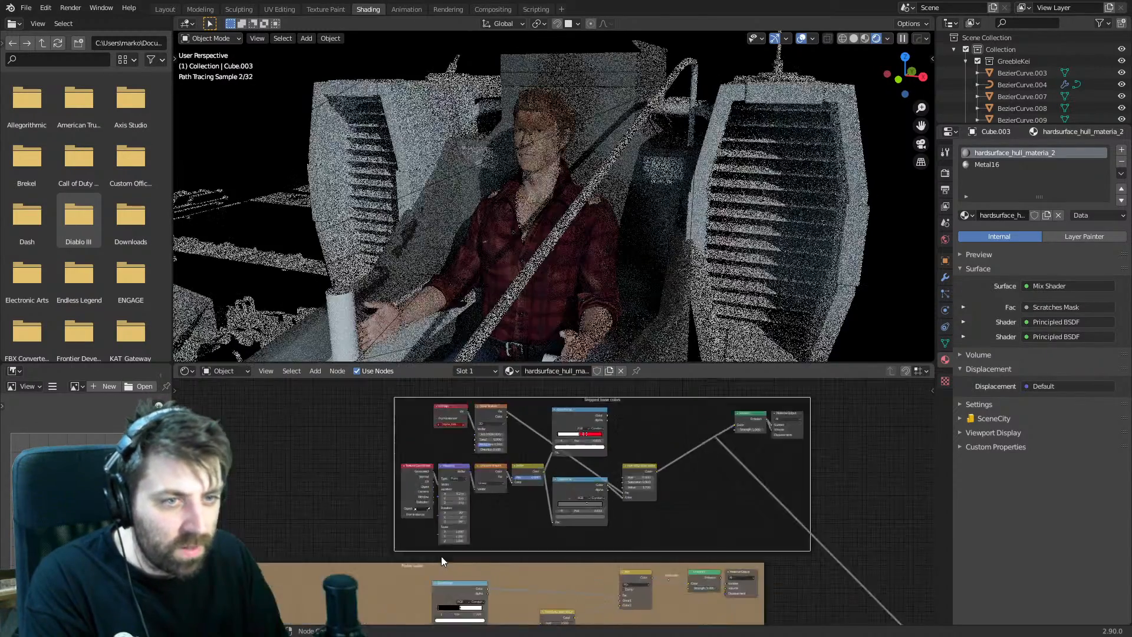
pyautogui.moveTo(447, 557); pyautogui.dragTo(688, 403, button='middle')
pyautogui.moveTo(577, 490); pyautogui.dragTo(619, 406, button='middle')
pyautogui.scroll(5, 649, 504)
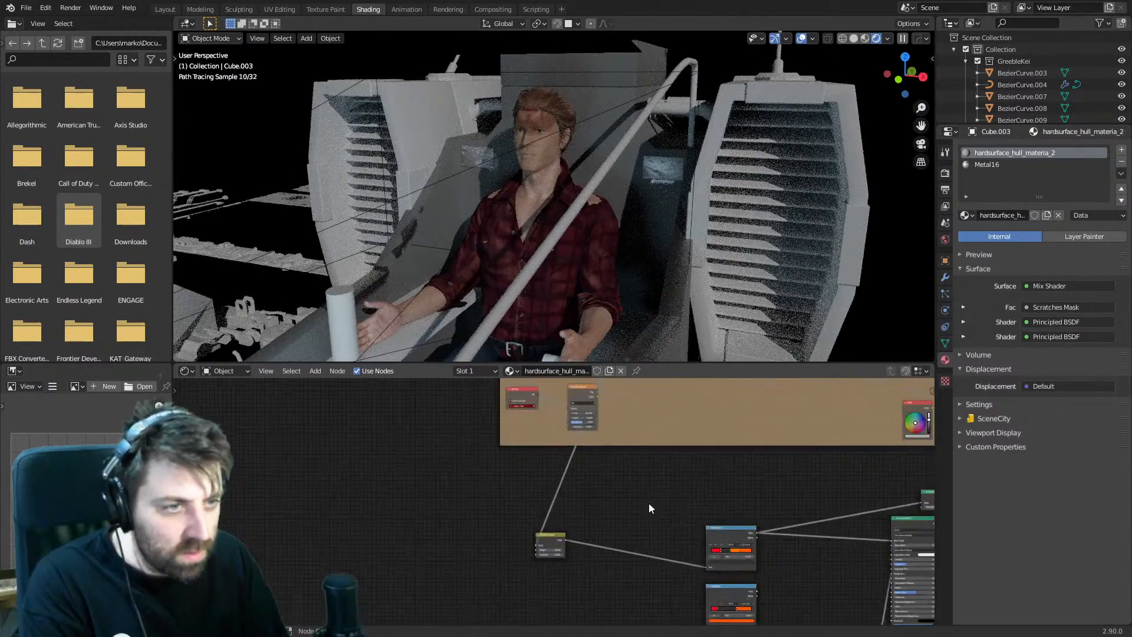
pyautogui.moveTo(786, 549); pyautogui.dragTo(568, 505, button='middle')
pyautogui.scroll(5, 569, 505)
pyautogui.moveTo(644, 481); pyautogui.dragTo(789, 587, button='middle')
pyautogui.scroll(-20, 718, 553)
pyautogui.scroll(-3, 718, 554)
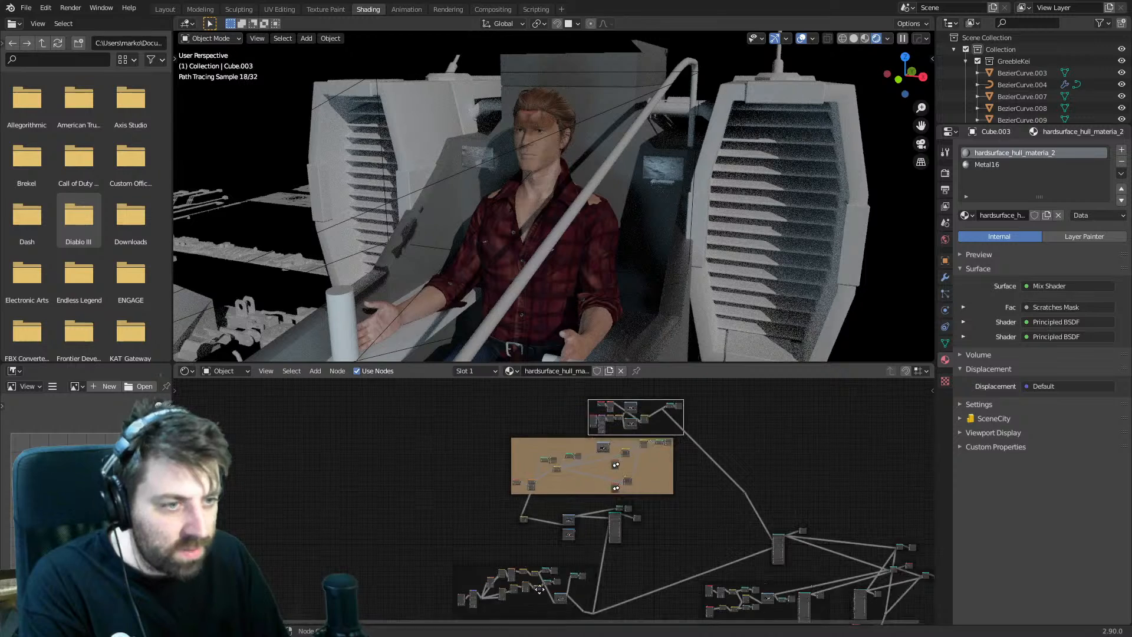
pyautogui.scroll(16, 572, 493)
pyautogui.moveTo(485, 600); pyautogui.dragTo(607, 536, button='middle')
pyautogui.scroll(7, 607, 536)
pyautogui.moveTo(647, 477); pyautogui.dragTo(451, 588, button='middle')
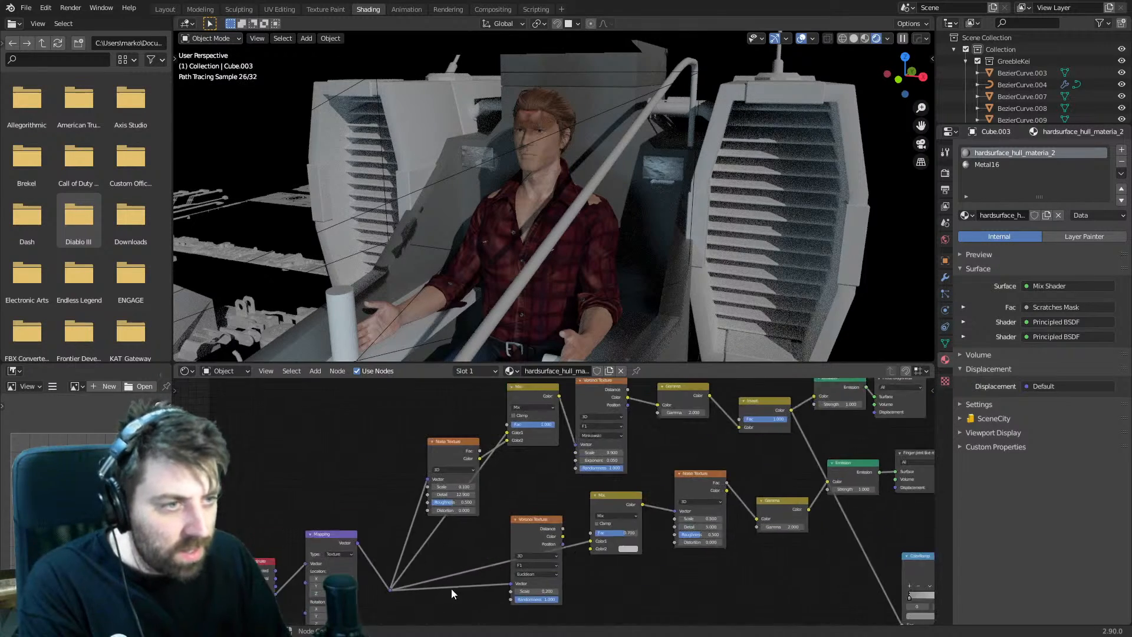
pyautogui.moveTo(484, 440); pyautogui.dragTo(572, 566, button='middle')
pyautogui.moveTo(825, 486); pyautogui.dragTo(700, 402, button='middle')
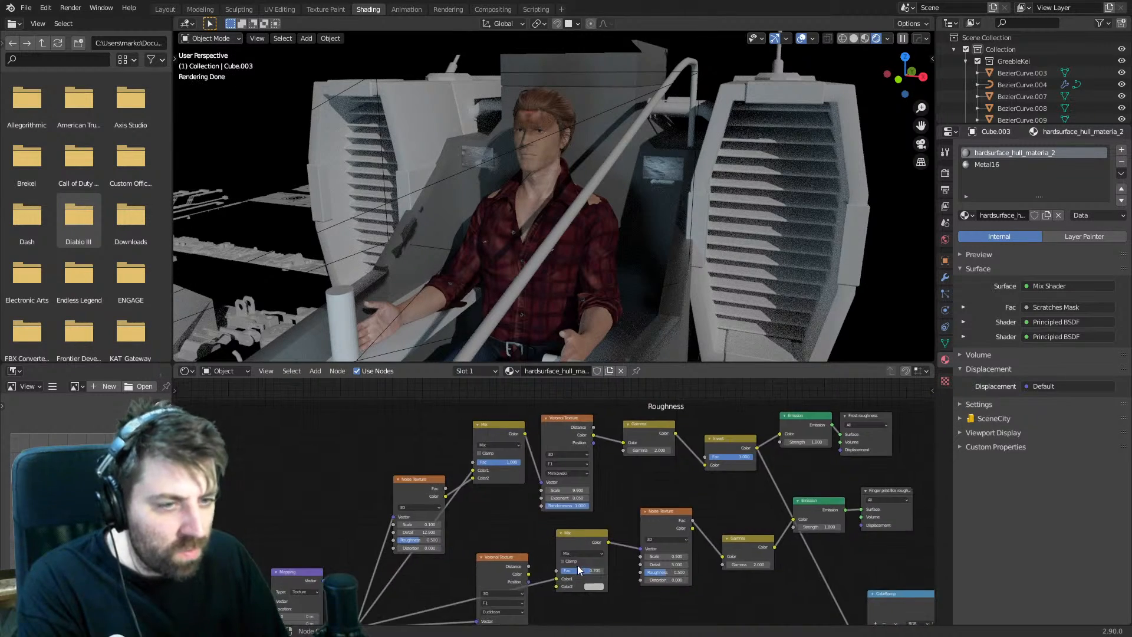
pyautogui.moveTo(366, 597); pyautogui.dragTo(564, 483, button='middle')
pyautogui.scroll(2, 514, 562)
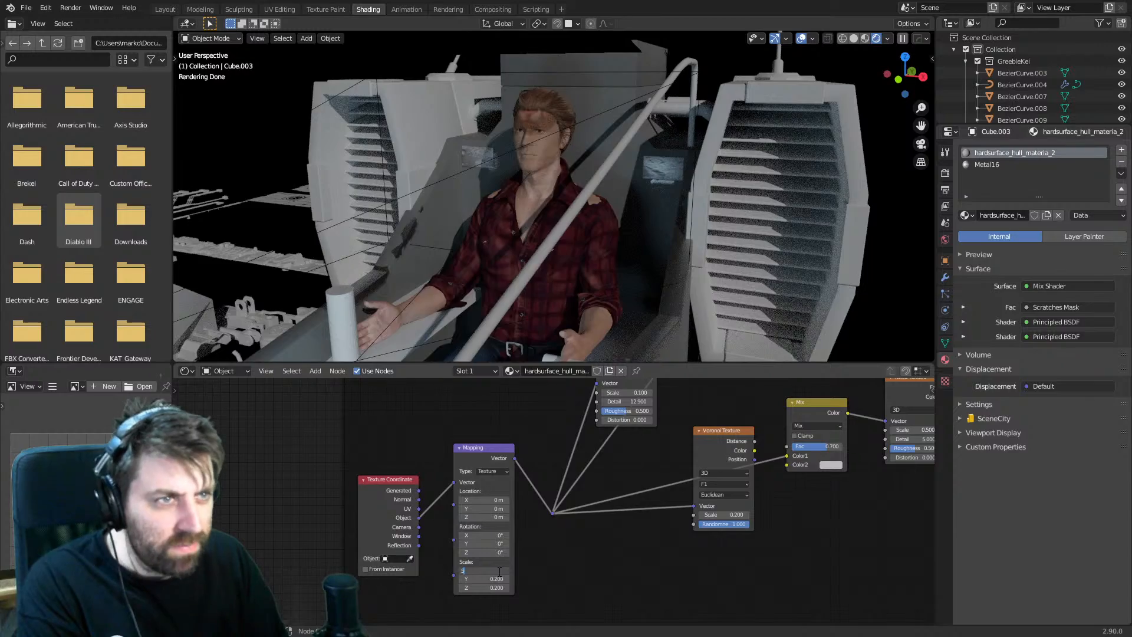
# - Set the scale of the Roughness frame's Mapping node to 5 on all axes
pyautogui.click(500, 572)
pyautogui.write('5')
pyautogui.press('Return')
pyautogui.click(495, 581)
pyautogui.write('5')
pyautogui.press('Return')
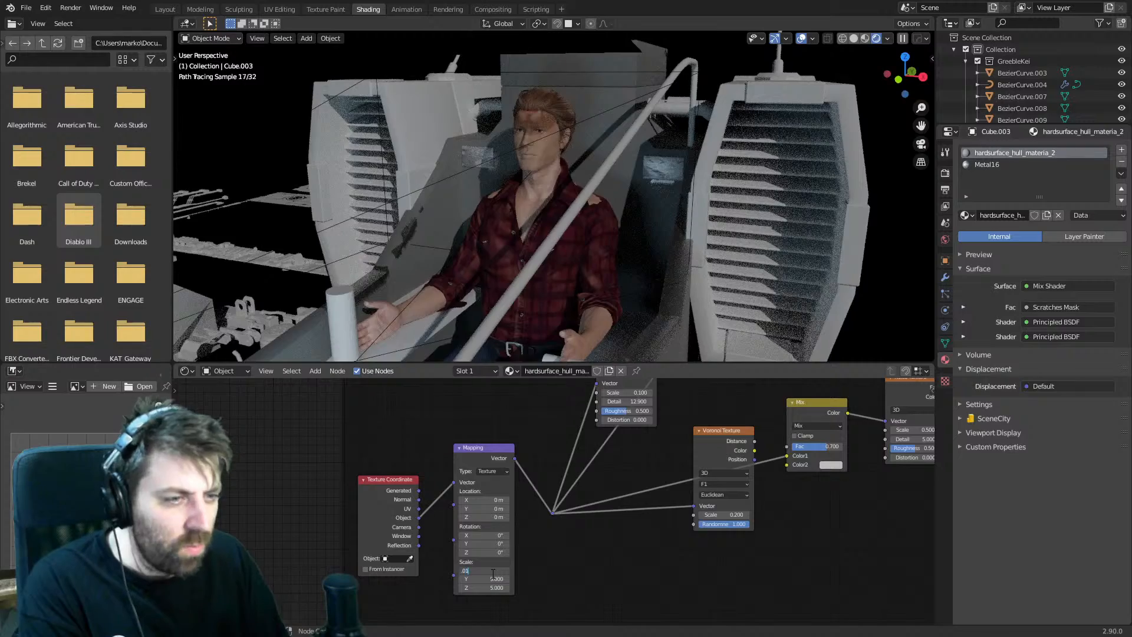
# - Set the X, Y and Z scale of the Roughness frame's Mapping node to 0.01
pyautogui.click(493, 572)
pyautogui.write('.01')
pyautogui.press('Return')
pyautogui.click(493, 579)
pyautogui.write('.01')
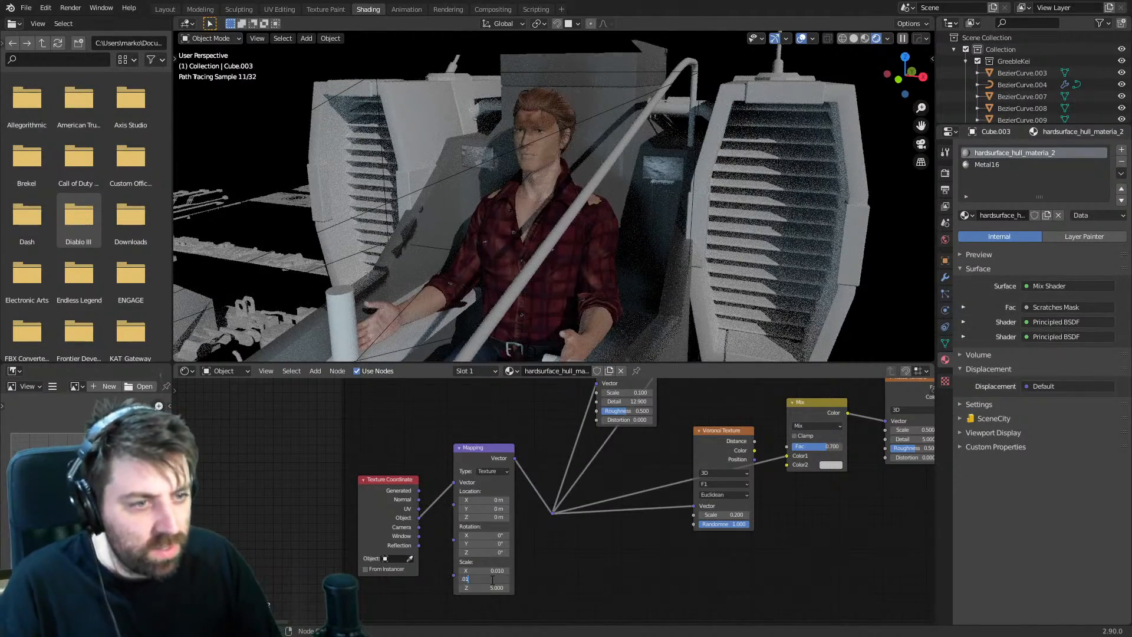
pyautogui.press('Return')
pyautogui.click(494, 588)
pyautogui.write('.01')
pyautogui.press('Return')
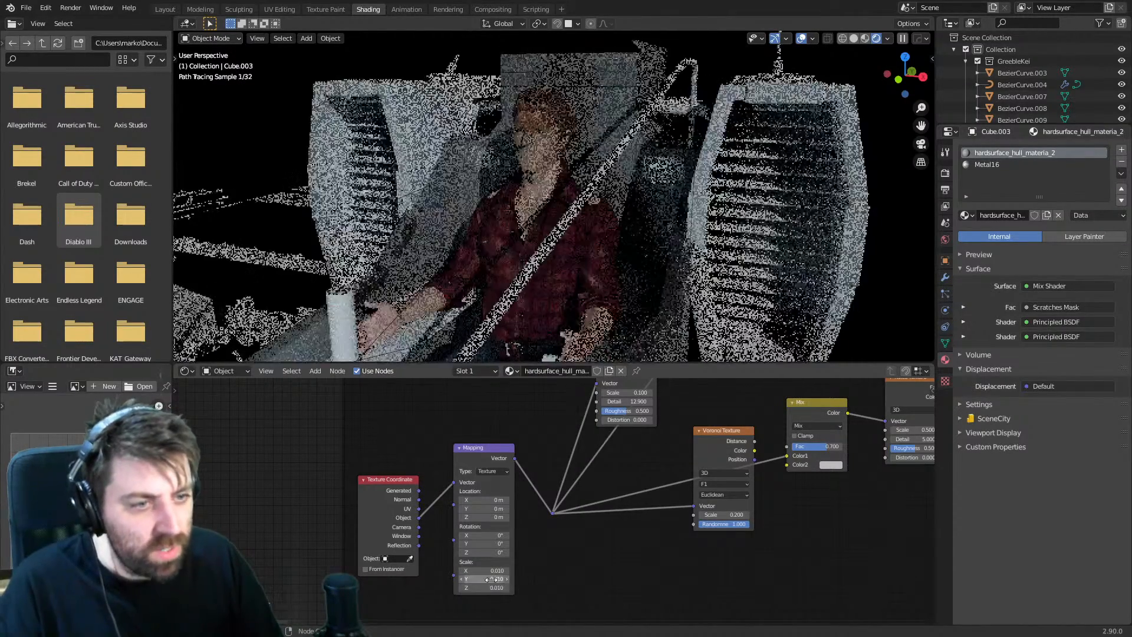
# - Set the scale of the Noise Texture in the Scratches frame to 1.4
pyautogui.scroll(-2, 656, 516)
pyautogui.moveTo(835, 526); pyautogui.dragTo(267, 568, button='middle')
pyautogui.scroll(-5, 673, 552)
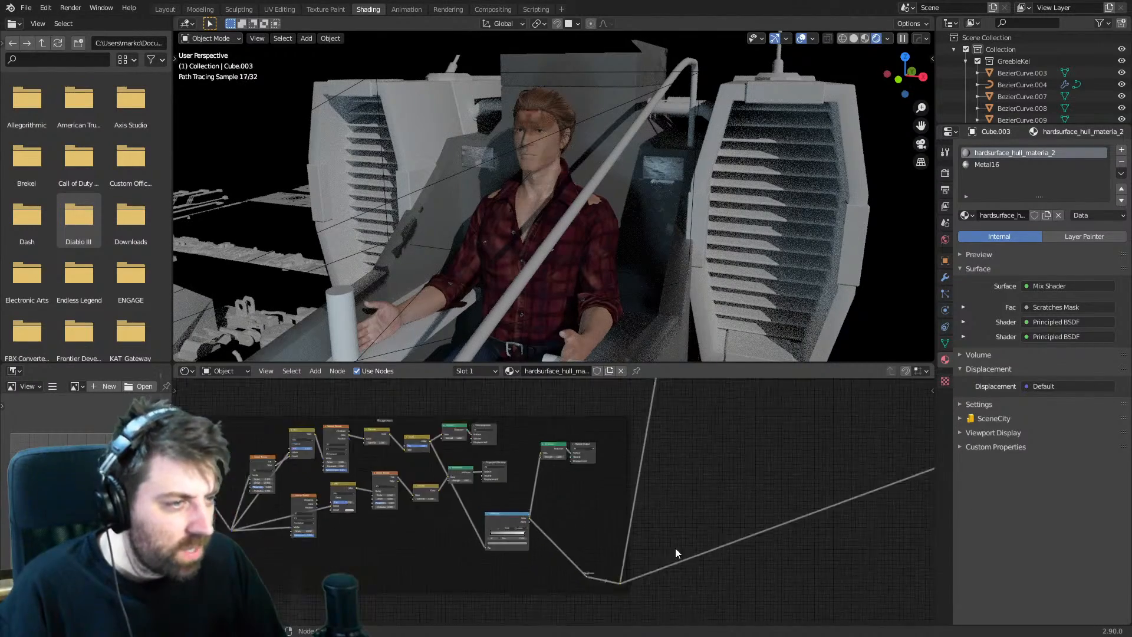
pyautogui.moveTo(675, 554); pyautogui.dragTo(273, 513, button='middle')
pyautogui.scroll(3, 623, 461)
pyautogui.scroll(4, 622, 455)
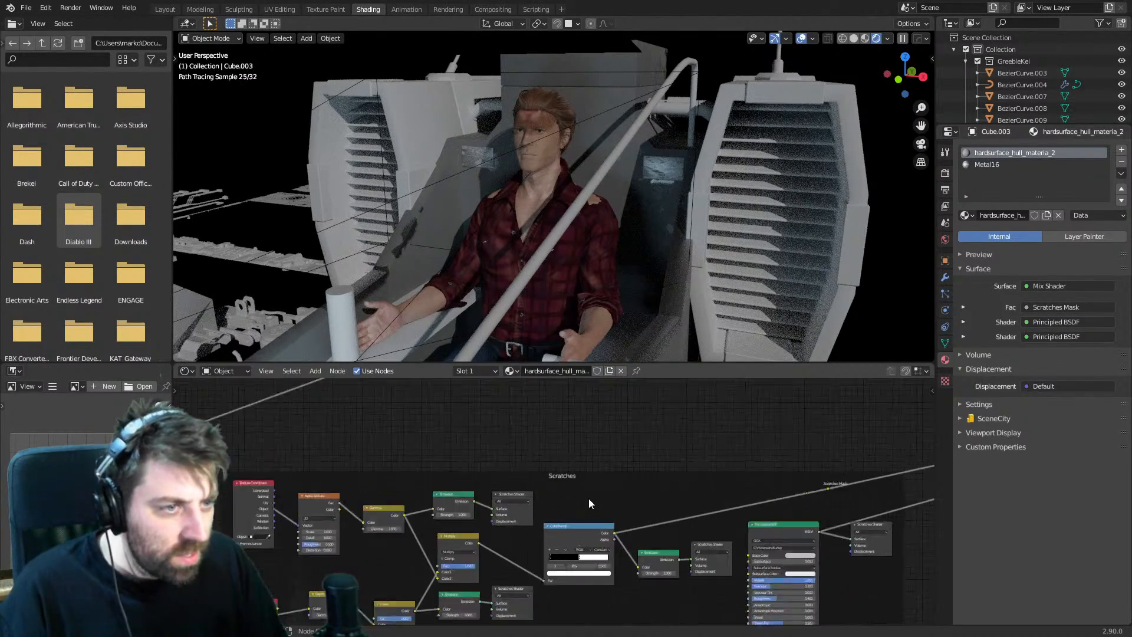
pyautogui.moveTo(564, 529); pyautogui.dragTo(561, 483, button='middle')
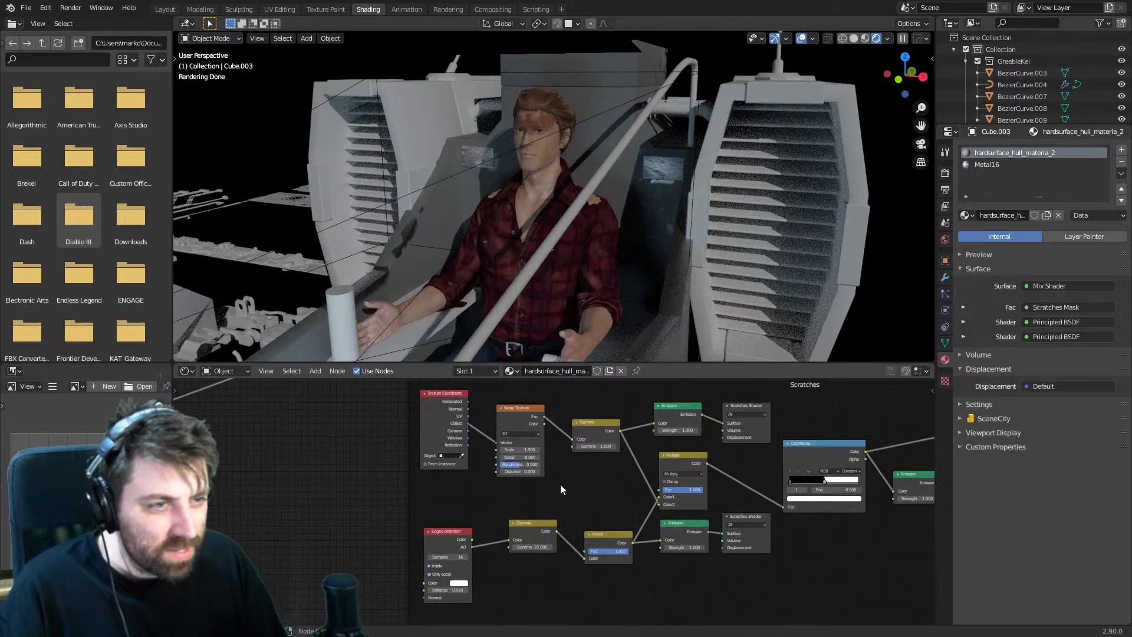
pyautogui.scroll(1, 560, 483)
pyautogui.click(522, 446)
pyautogui.write('1.4')
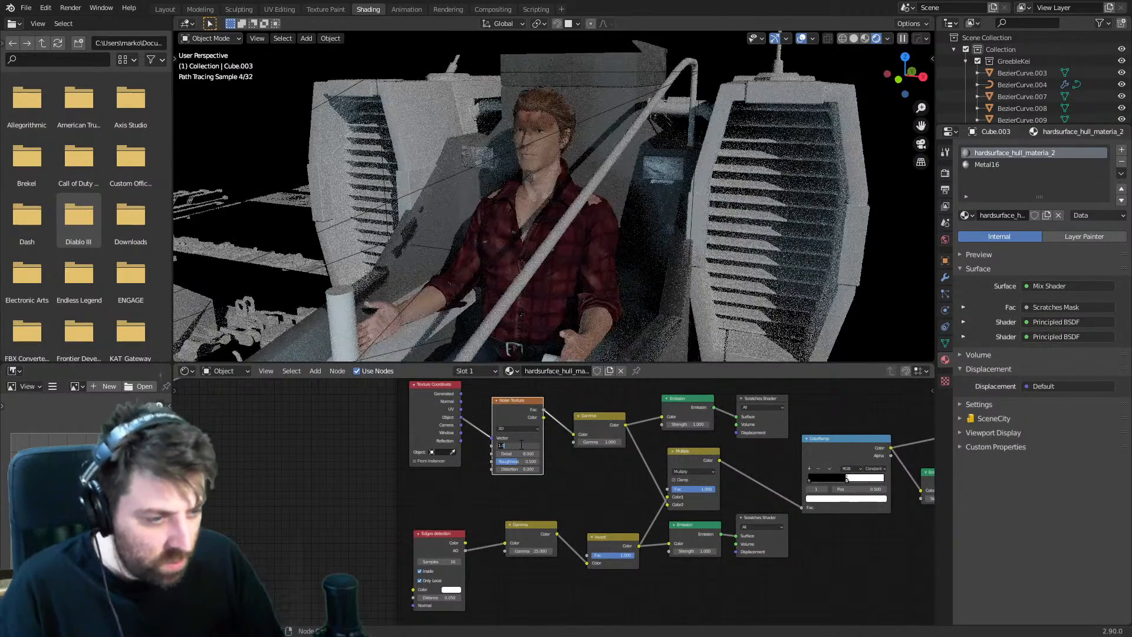
pyautogui.press('Return')
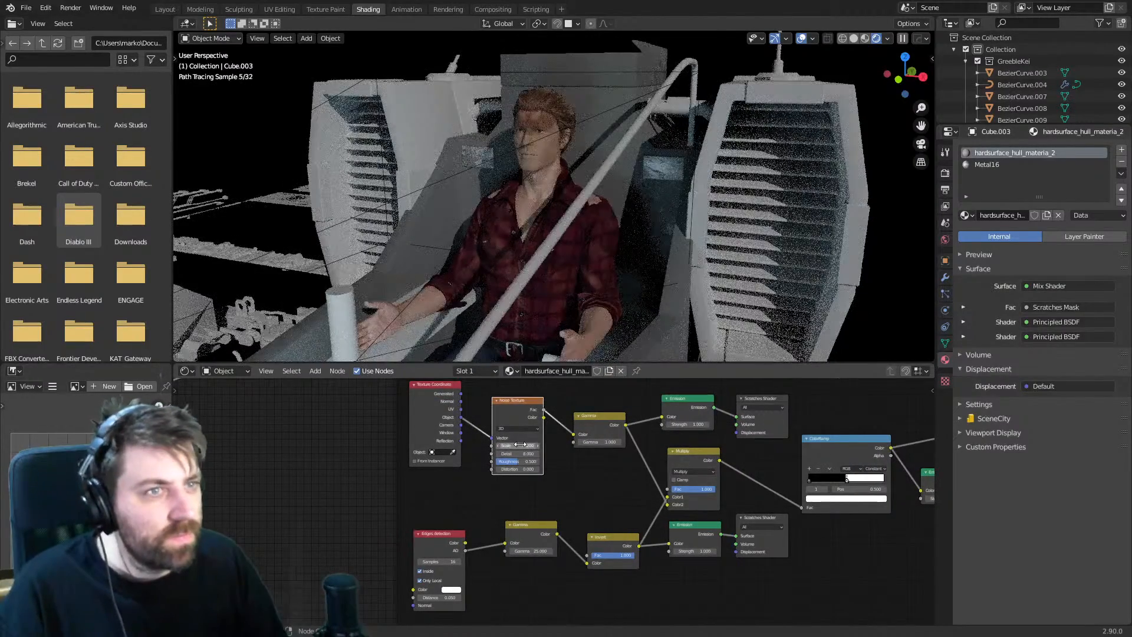
# - Set the scale of the Noise Texture connected to the UV Map in the brown plates frame to 5
pyautogui.scroll(-3, 812, 463)
pyautogui.scroll(-1, 812, 458)
pyautogui.moveTo(811, 458); pyautogui.dragTo(614, 517, button='middle')
pyautogui.scroll(-1, 597, 517)
pyautogui.scroll(3, 613, 518)
pyautogui.moveTo(412, 421); pyautogui.dragTo(812, 596, button='middle')
pyautogui.moveTo(666, 431); pyautogui.dragTo(734, 561, button='middle')
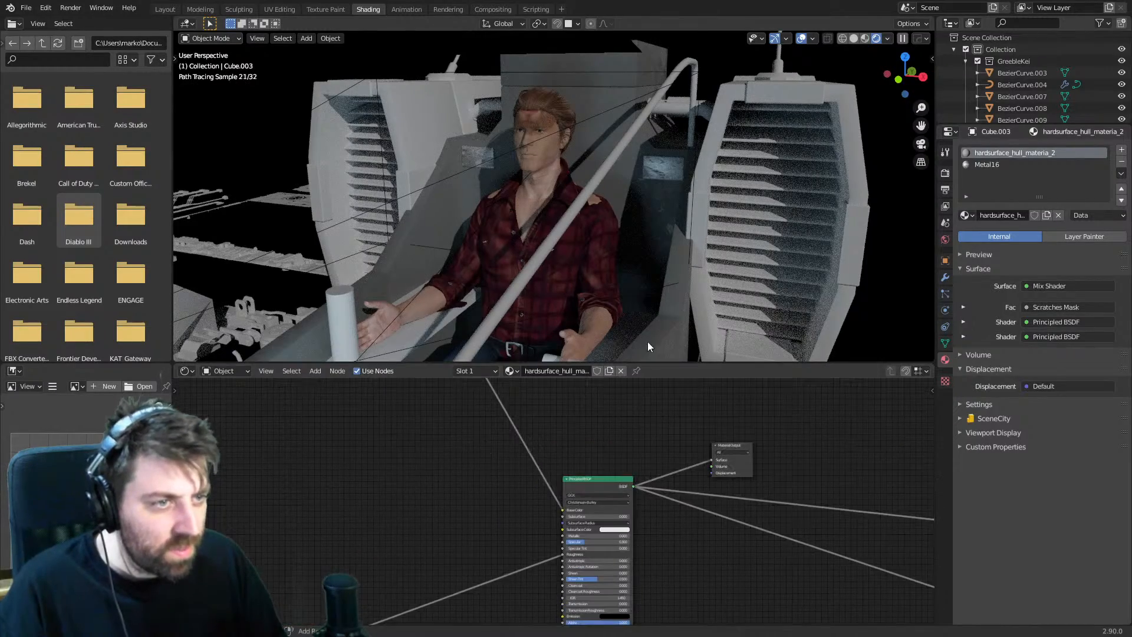
pyautogui.scroll(-3, 647, 341)
pyautogui.scroll(-2, 579, 404)
pyautogui.moveTo(571, 405); pyautogui.dragTo(863, 629, button='middle')
pyautogui.scroll(-7, 611, 439)
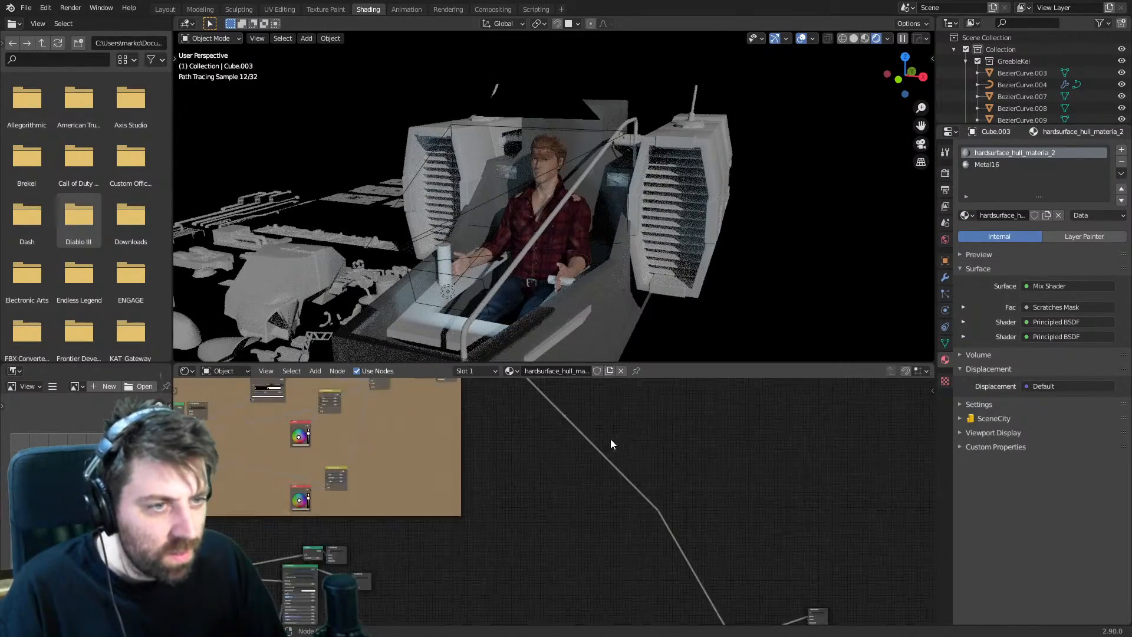
pyautogui.moveTo(507, 514); pyautogui.dragTo(732, 597, button='middle')
pyautogui.scroll(5, 649, 497)
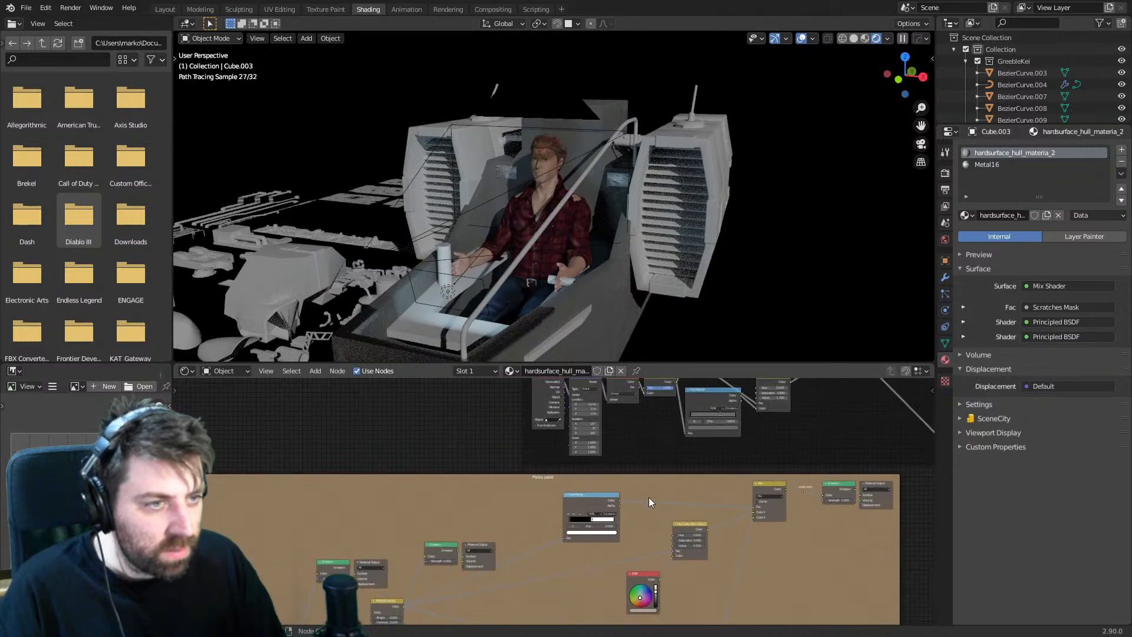
pyautogui.keyDown('shift'); pyautogui.moveTo(470, 521); pyautogui.dragTo(637, 628, button='middle'); pyautogui.keyUp('shift')
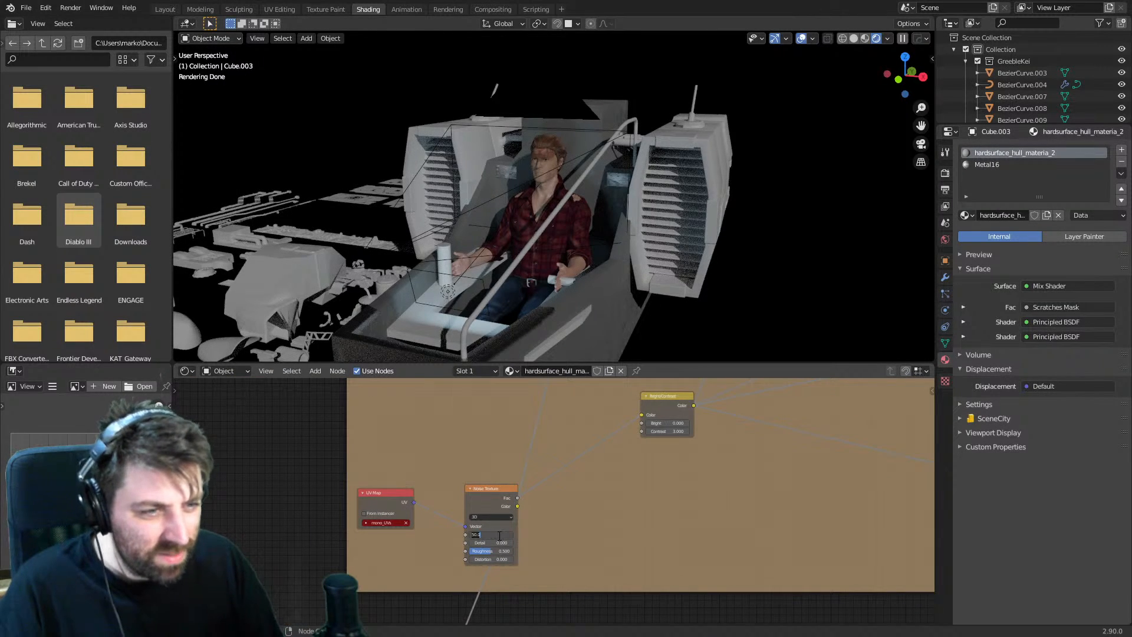
pyautogui.write('5')
pyautogui.press('Return')
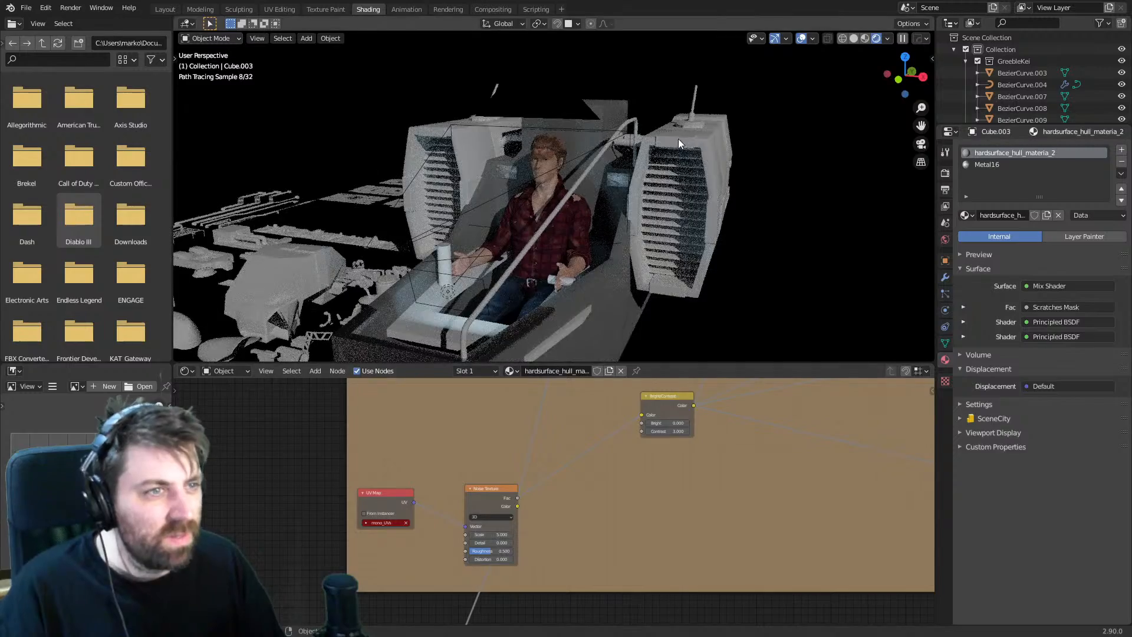
# - Examine the cockpit's outer side in the render and inspect the hull material's plate and striped base-colour nodes
pyautogui.scroll(2, 674, 248)
pyautogui.moveTo(674, 248); pyautogui.dragTo(631, 209, button='middle')
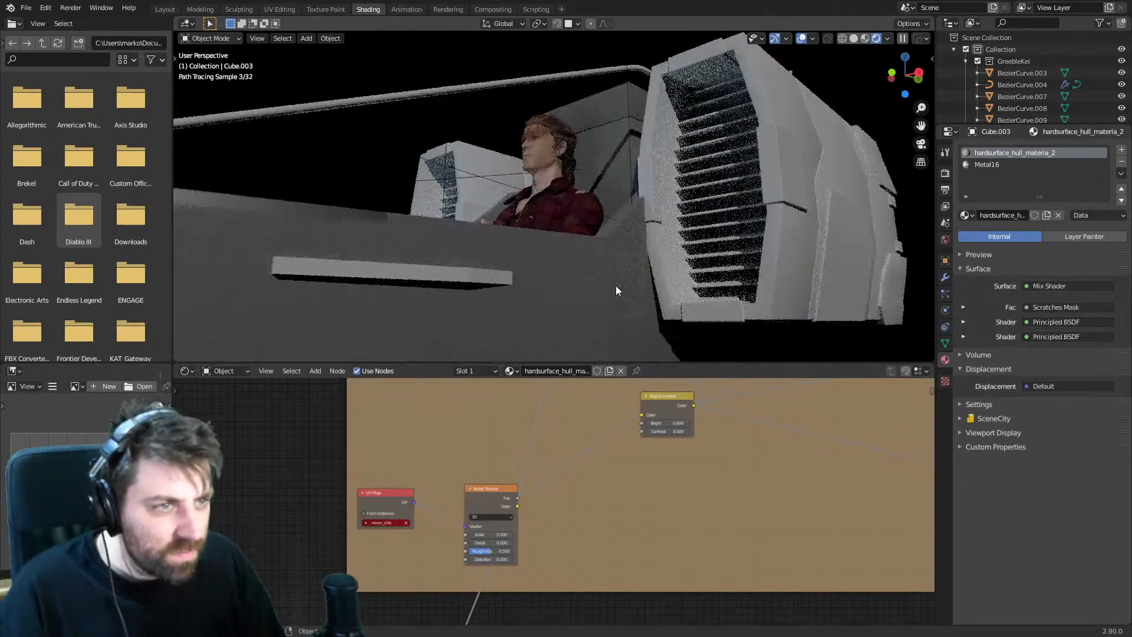
pyautogui.scroll(-1, 796, 443)
pyautogui.moveTo(825, 419); pyautogui.dragTo(645, 534, button='middle')
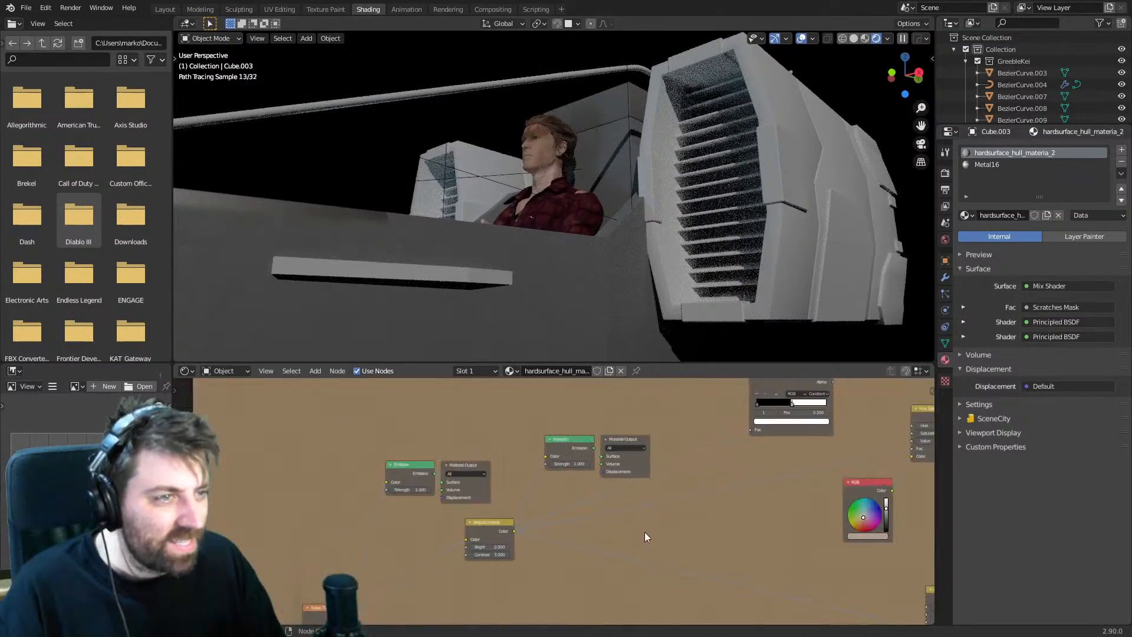
pyautogui.moveTo(722, 435); pyautogui.dragTo(554, 548, button='middle')
pyautogui.moveTo(722, 407); pyautogui.dragTo(618, 527, button='middle')
pyautogui.moveTo(583, 388); pyautogui.dragTo(548, 491, button='middle')
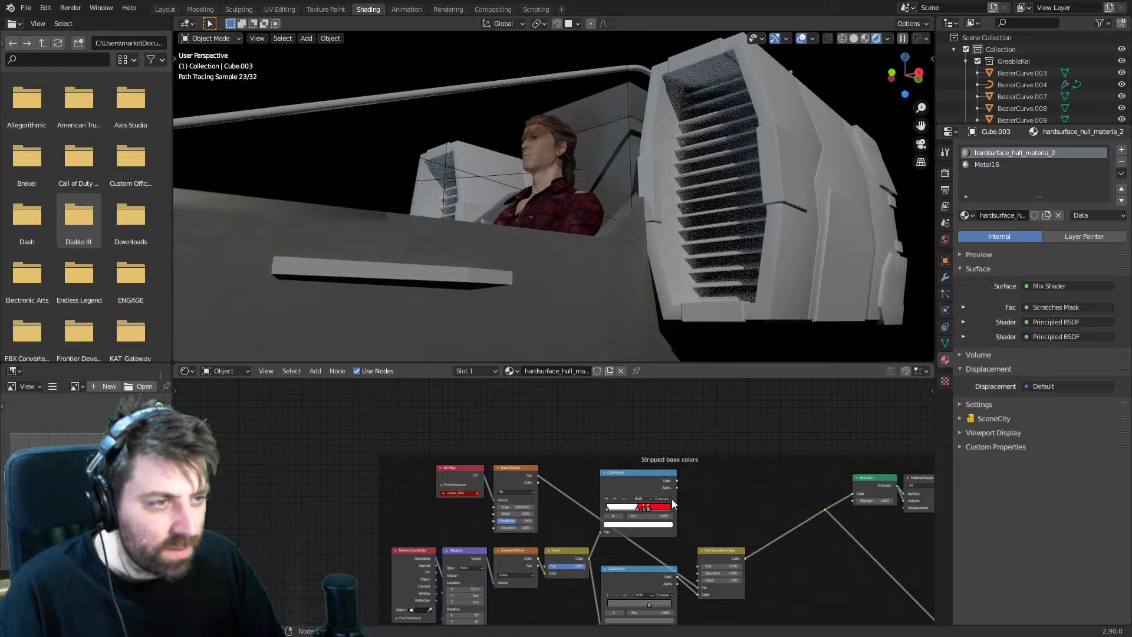
pyautogui.moveTo(701, 505); pyautogui.dragTo(301, 496, button='middle')
pyautogui.scroll(-5, 531, 563)
pyautogui.moveTo(530, 565); pyautogui.dragTo(574, 553, button='middle')
pyautogui.moveTo(465, 475); pyautogui.dragTo(653, 532, button='middle')
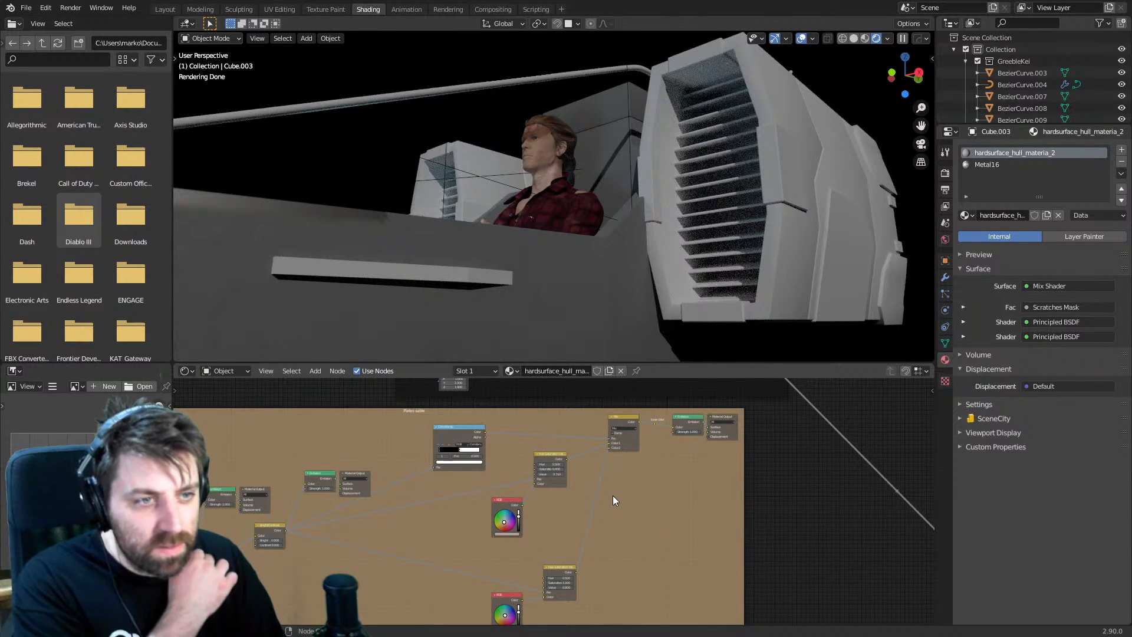
pyautogui.moveTo(432, 504); pyautogui.dragTo(505, 492, button='middle')
pyautogui.scroll(4, 505, 492)
pyautogui.moveTo(469, 417); pyautogui.dragTo(492, 485, button='middle')
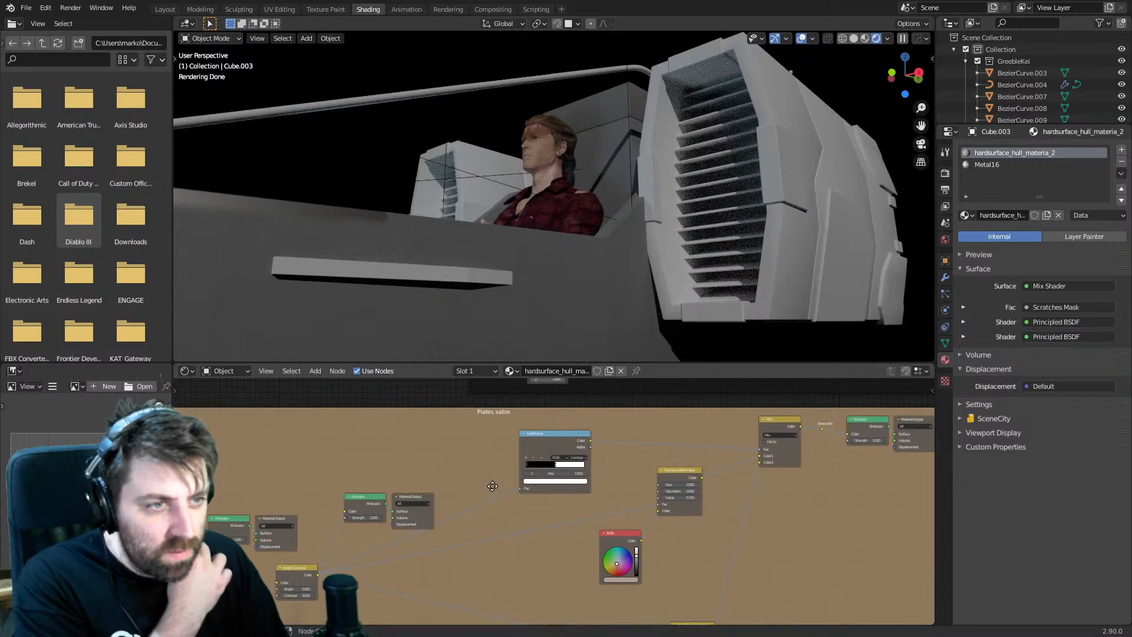
pyautogui.scroll(-2, 469, 295)
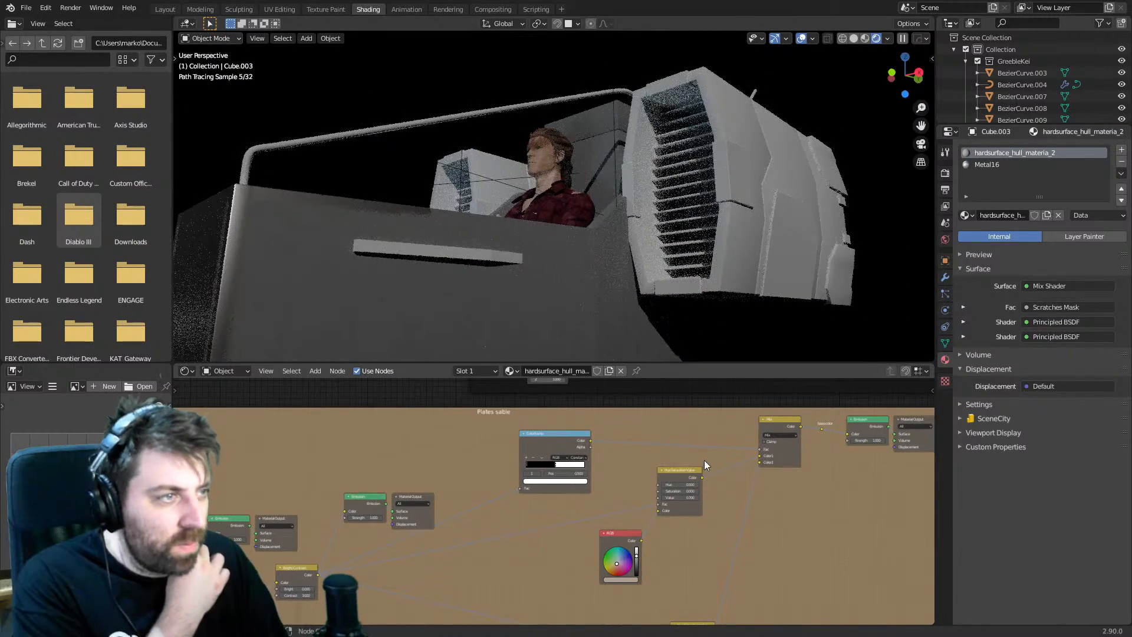
# - Unwrap all faces of the cockpit's seat shell with Smart UV Project, keeping the 66 angle limit
pyautogui.click(585, 315)
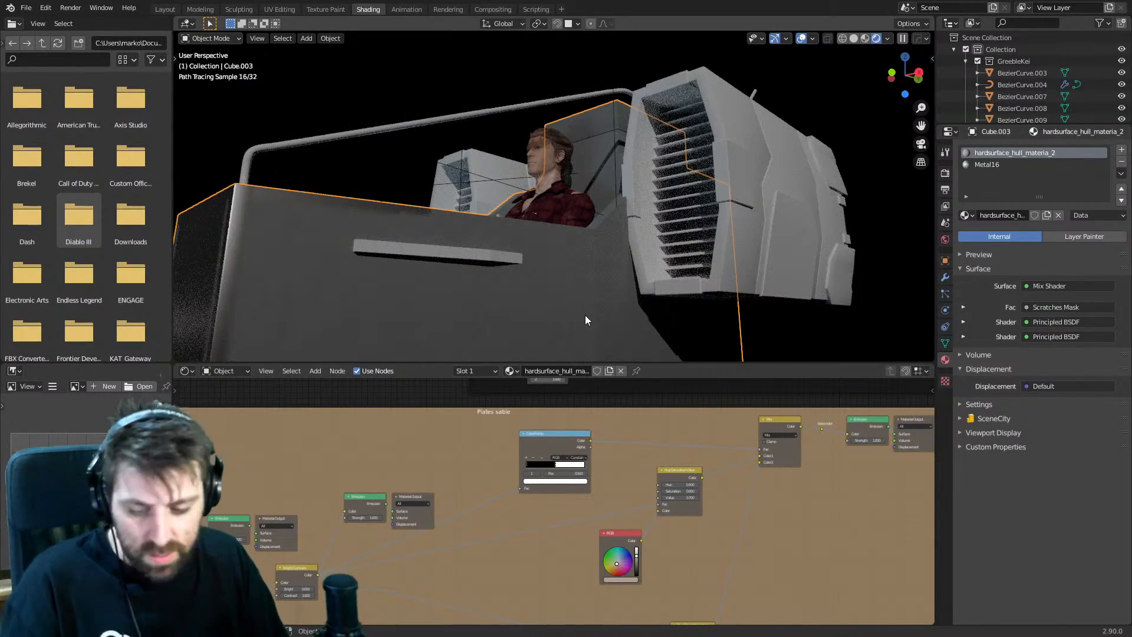
pyautogui.press('Tab')
pyautogui.press('u')
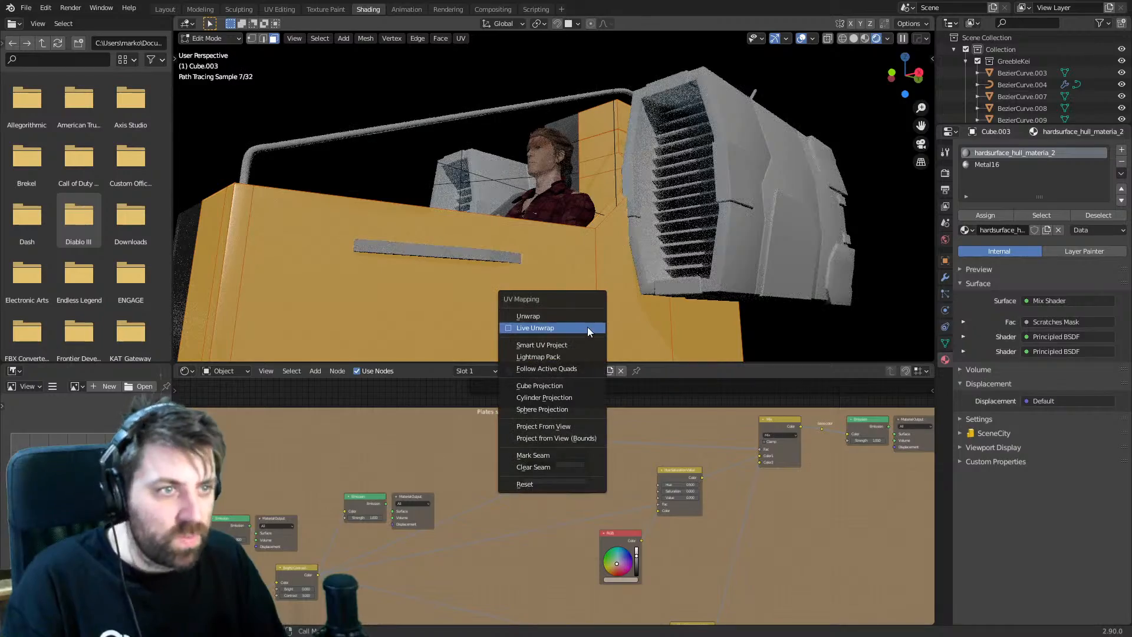
pyautogui.click(591, 346)
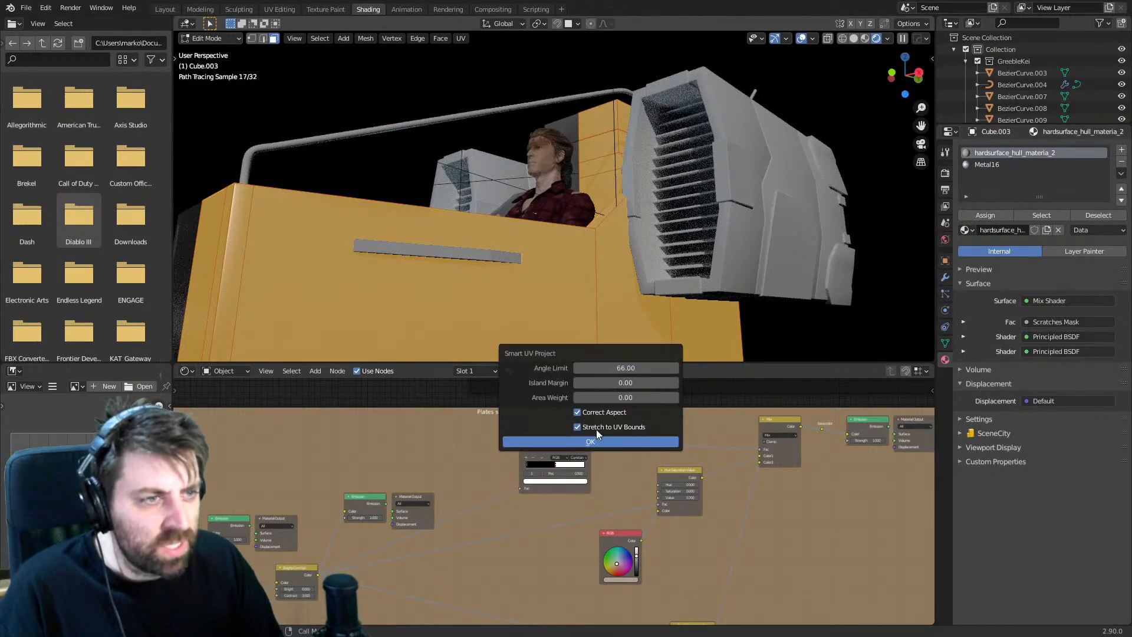
pyautogui.click(591, 441)
pyautogui.press('Tab')
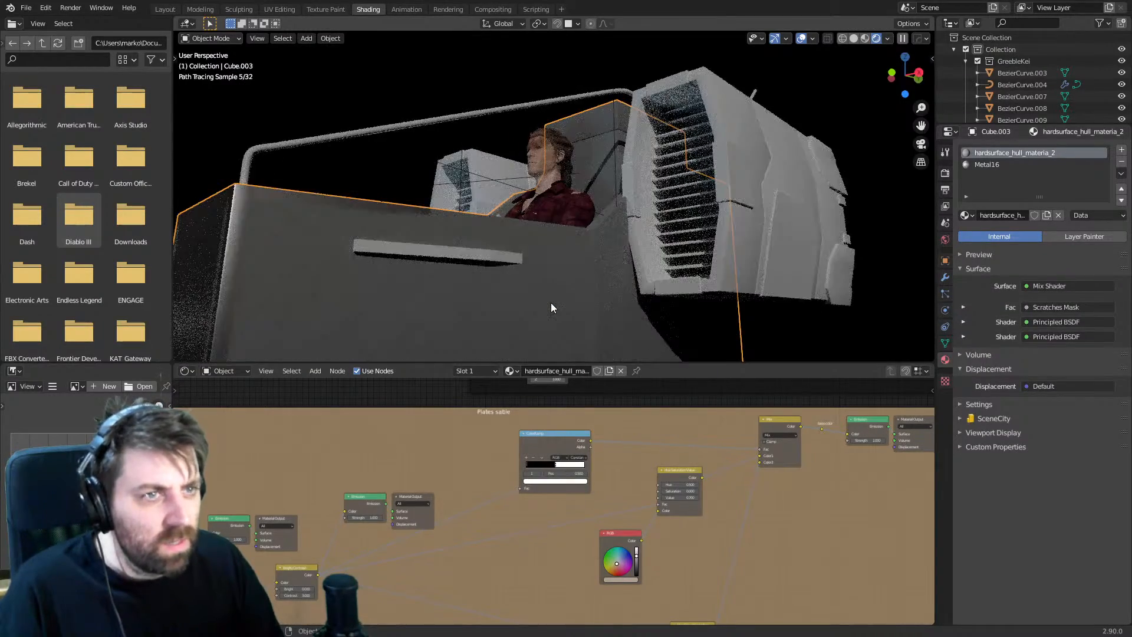
# - In the Layout workspace, assign the existing Rubber material to the long bent tube running past the pilot
pyautogui.moveTo(551, 303); pyautogui.dragTo(610, 335, button='middle')
pyautogui.scroll(2, 609, 334)
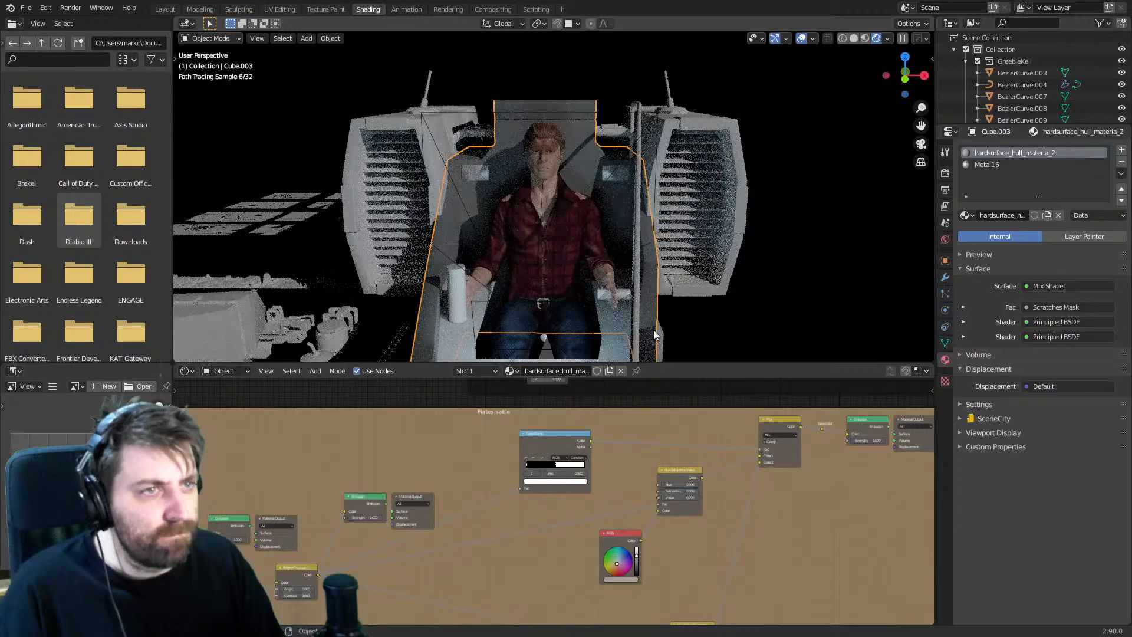
pyautogui.moveTo(646, 325); pyautogui.dragTo(599, 276, button='middle')
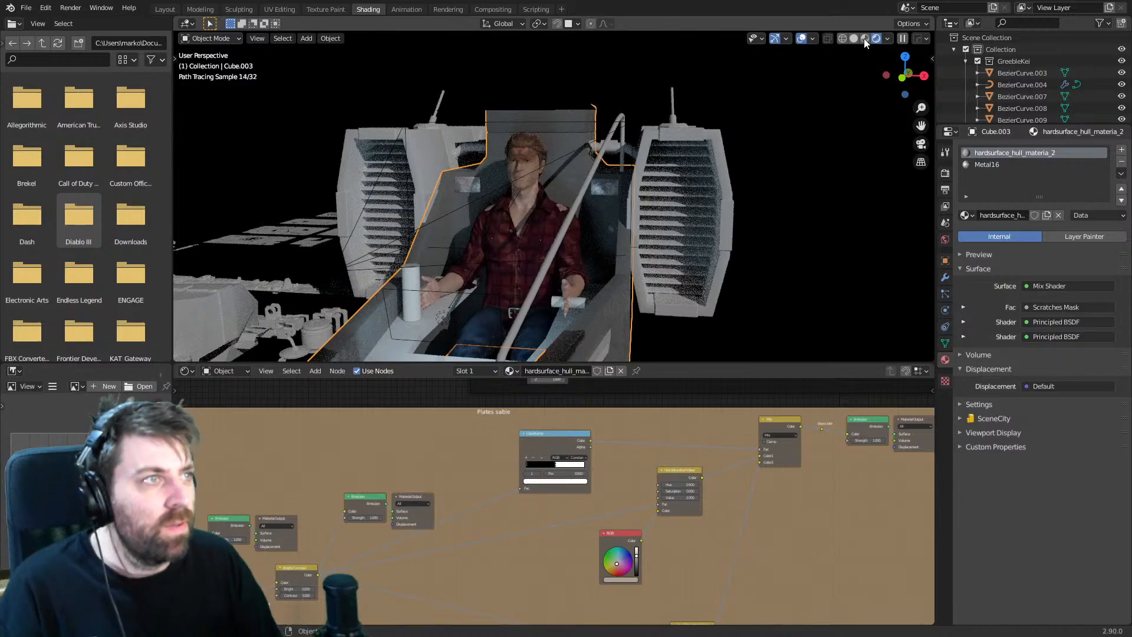
pyautogui.click(165, 9)
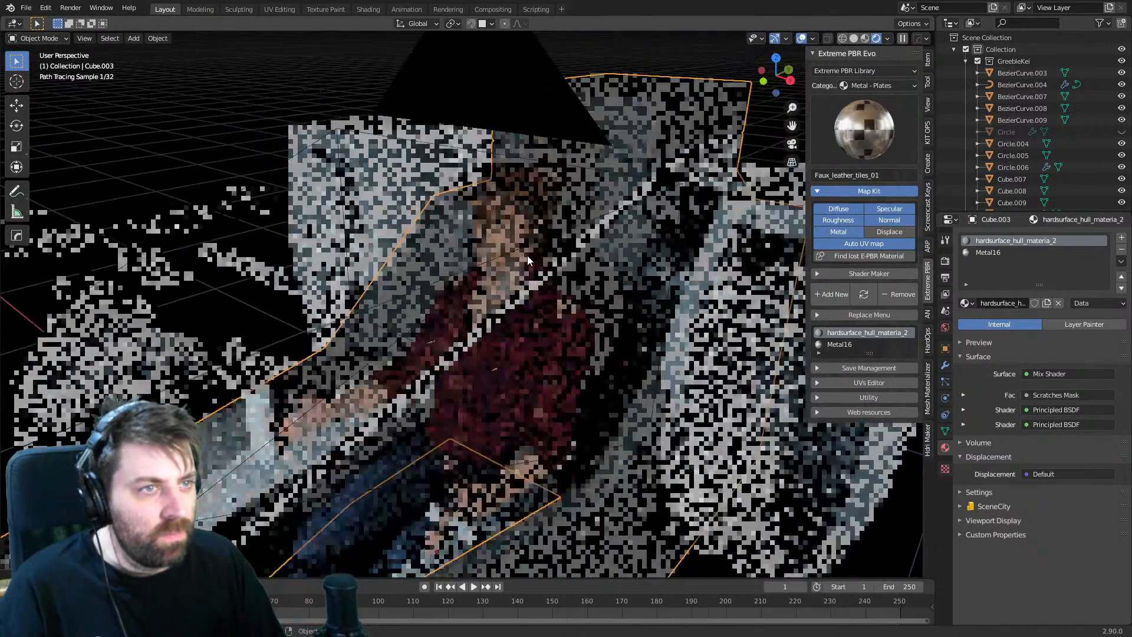
pyautogui.click(635, 273)
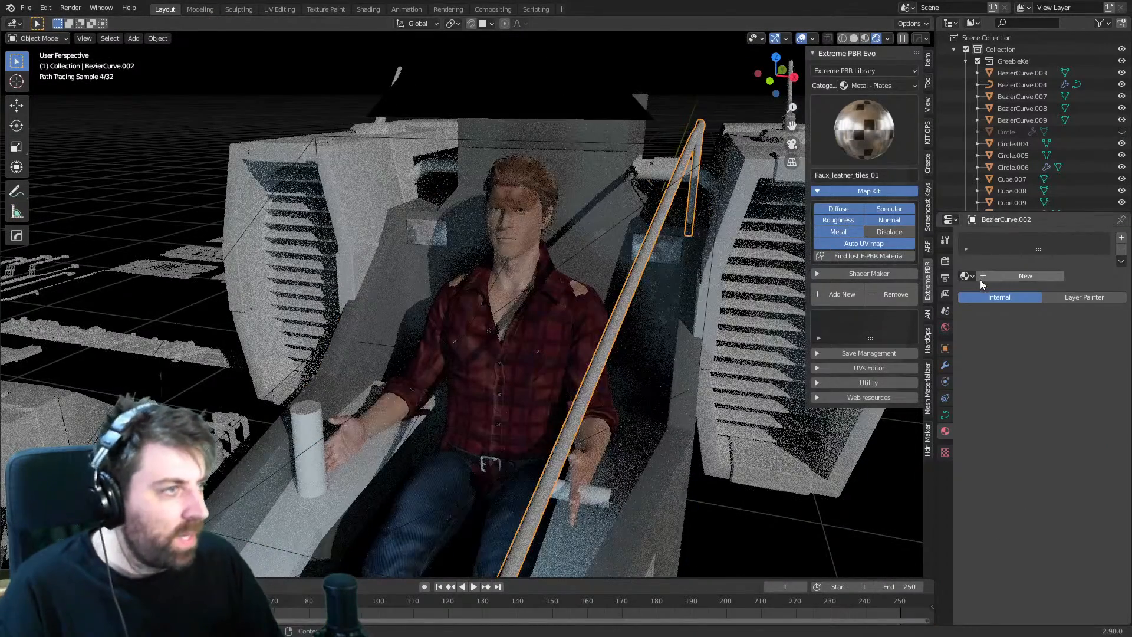
pyautogui.click(974, 277)
pyautogui.write('rubber')
pyautogui.press('Return')
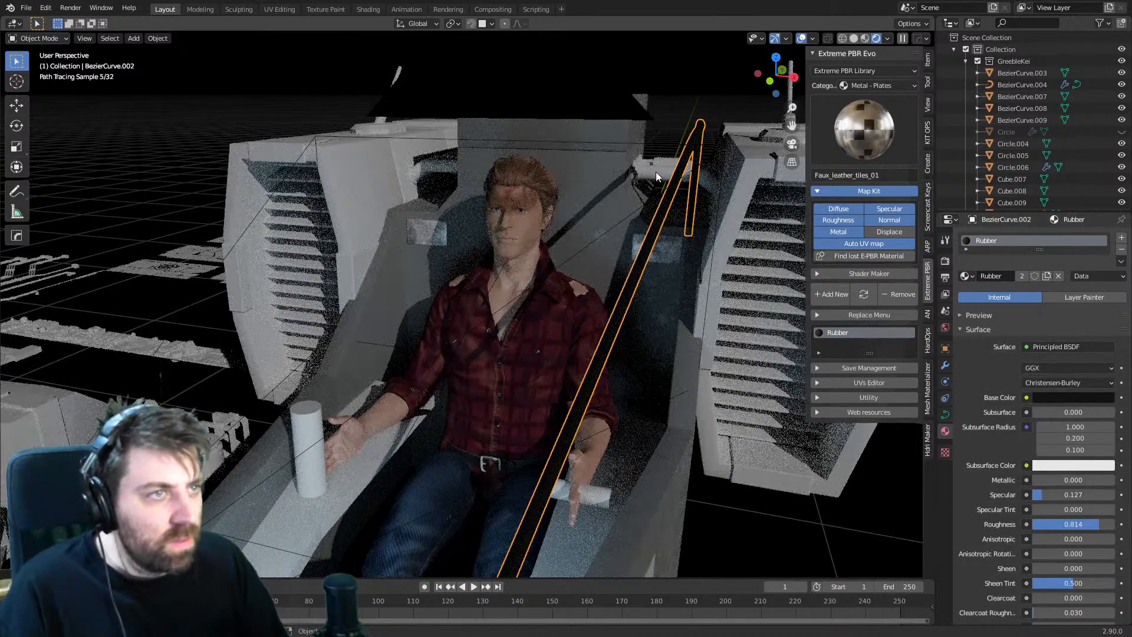
# - Assign the existing Metal11 material to the pipes behind the pilot's shoulders
pyautogui.click(655, 171)
pyautogui.click(965, 276)
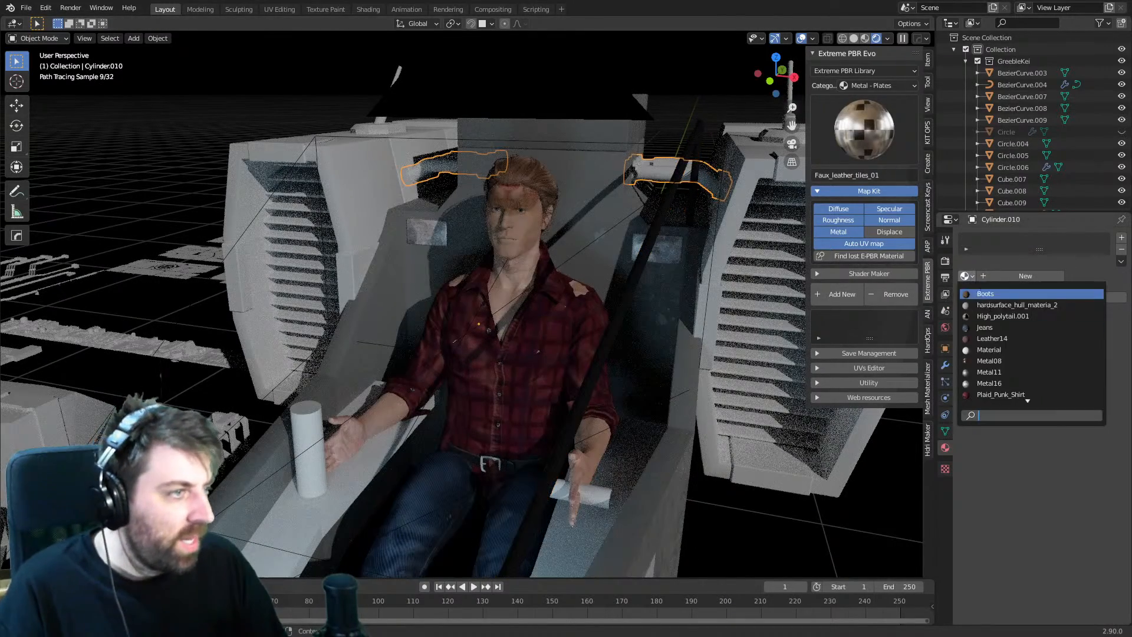
pyautogui.click(1010, 372)
# - Assign hardsurface_hull_materia_2 to the louvered side pods and select their whole mesh in Edit Mode
pyautogui.click(756, 168)
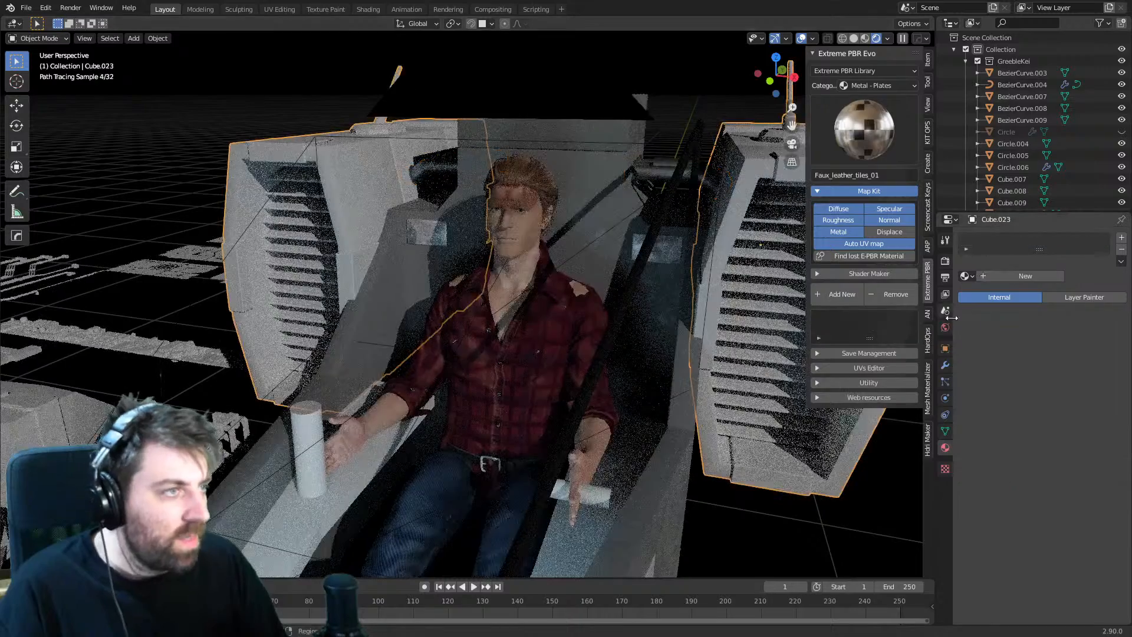
pyautogui.click(967, 276)
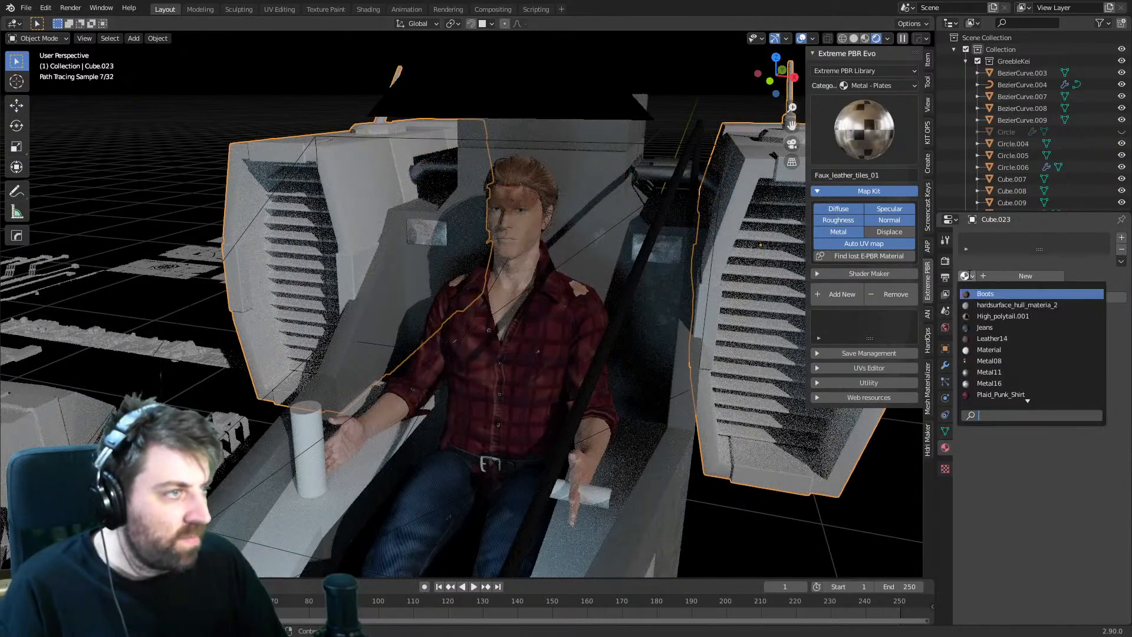
pyautogui.click(996, 304)
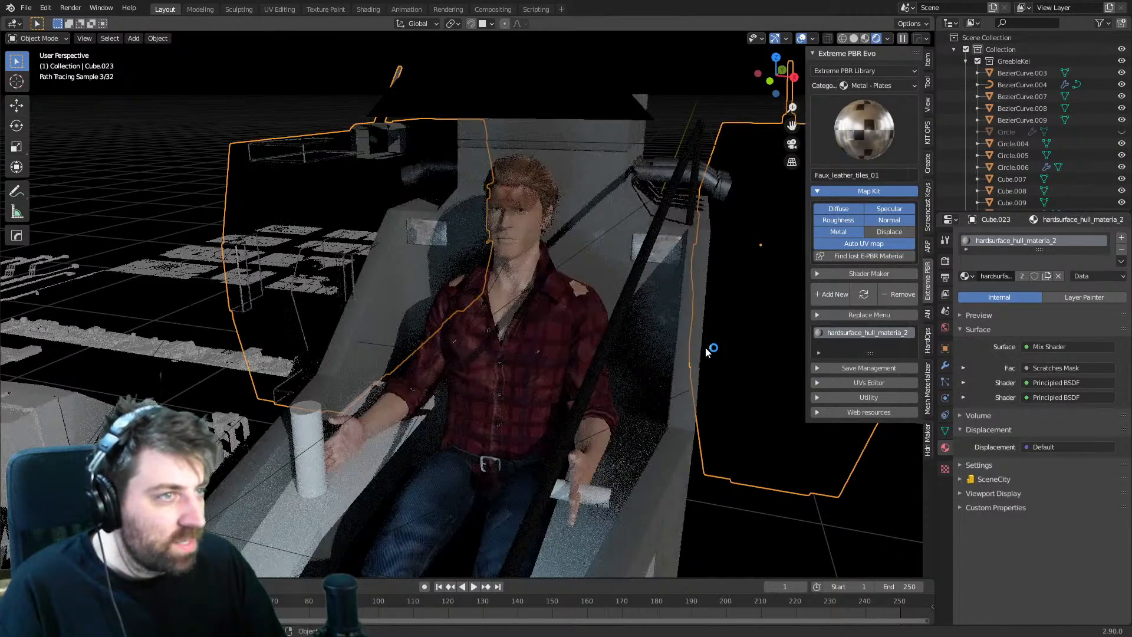
pyautogui.moveTo(709, 348); pyautogui.dragTo(657, 348, button='middle')
pyautogui.scroll(-5, 657, 349)
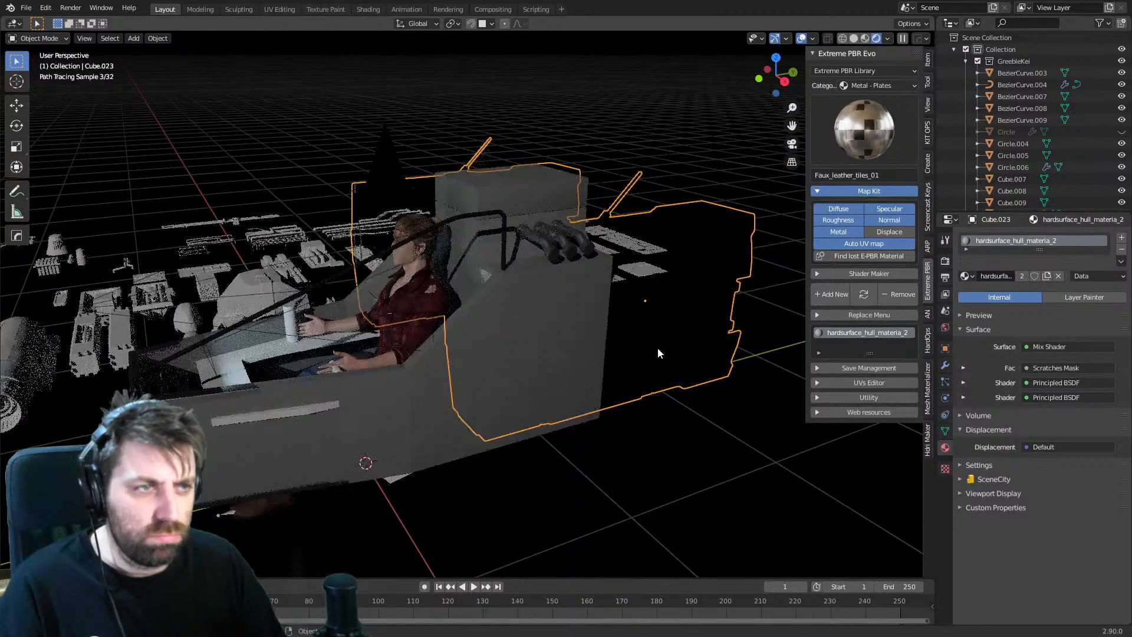
pyautogui.press('Tab')
pyautogui.press('a')
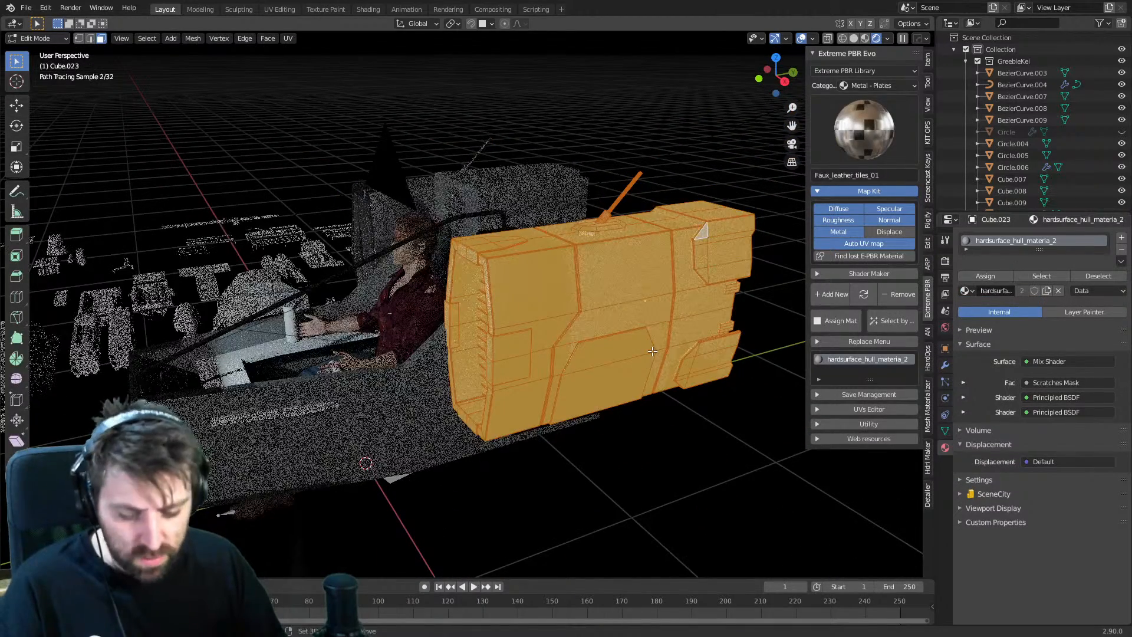
pyautogui.press('Tab')
# - Examine the hull material on the side pods in the render and in Material Preview shading
pyautogui.moveTo(585, 369)
pyautogui.mouseDown(button='middle')
pyautogui.moveTo(656, 360)
pyautogui.moveTo(597, 364)
pyautogui.mouseUp(button='middle')
pyautogui.scroll(3, 621, 371)
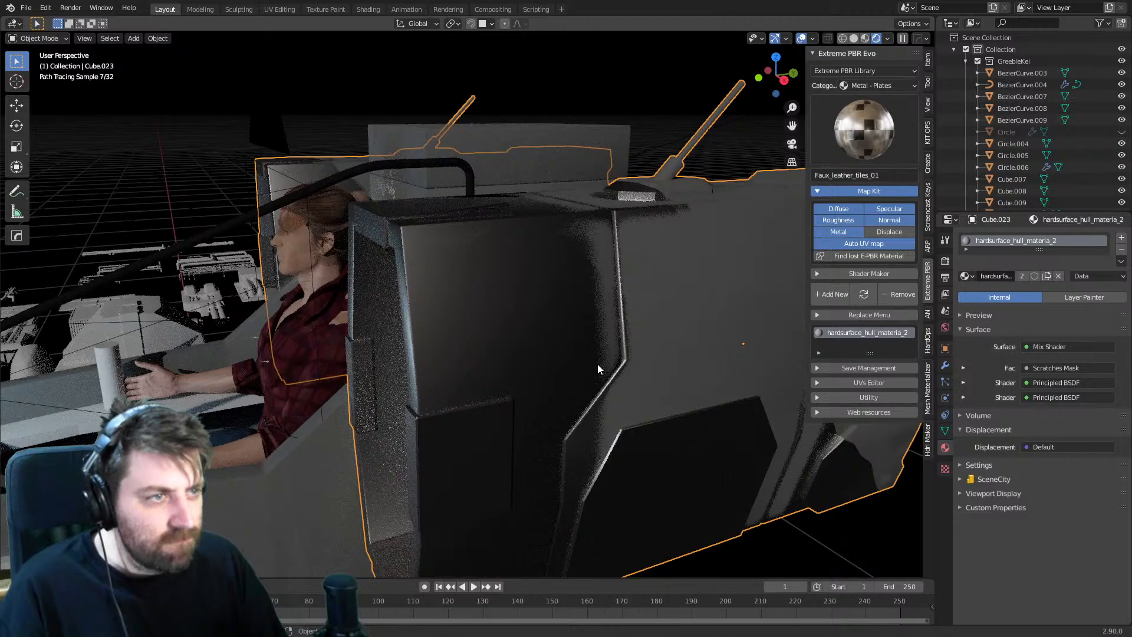
pyautogui.scroll(-1, 597, 363)
pyautogui.moveTo(592, 361); pyautogui.dragTo(657, 346, button='middle')
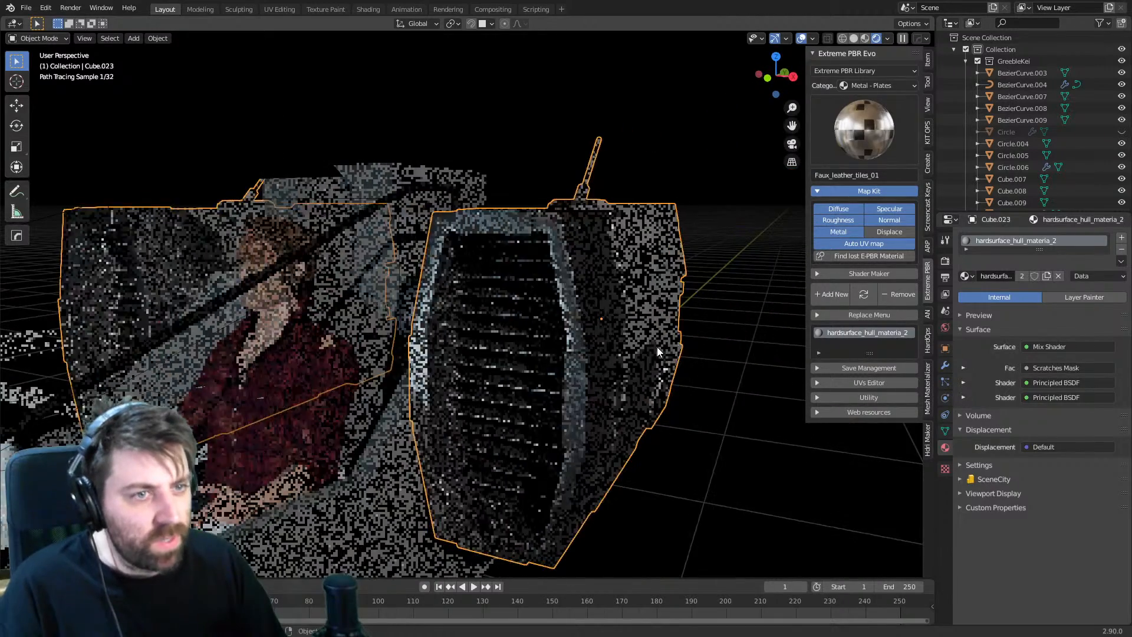
pyautogui.scroll(-1, 657, 347)
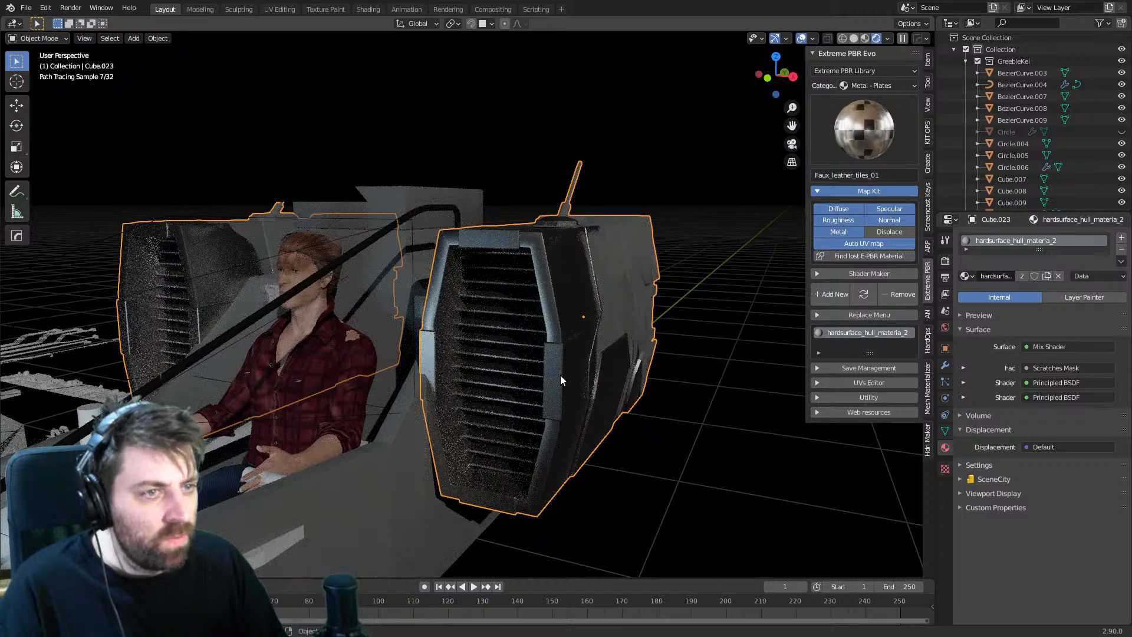
pyautogui.moveTo(596, 299)
pyautogui.mouseDown(button='middle')
pyautogui.moveTo(581, 331)
pyautogui.moveTo(572, 282)
pyautogui.moveTo(484, 299)
pyautogui.mouseUp(button='middle')
pyautogui.click(854, 39)
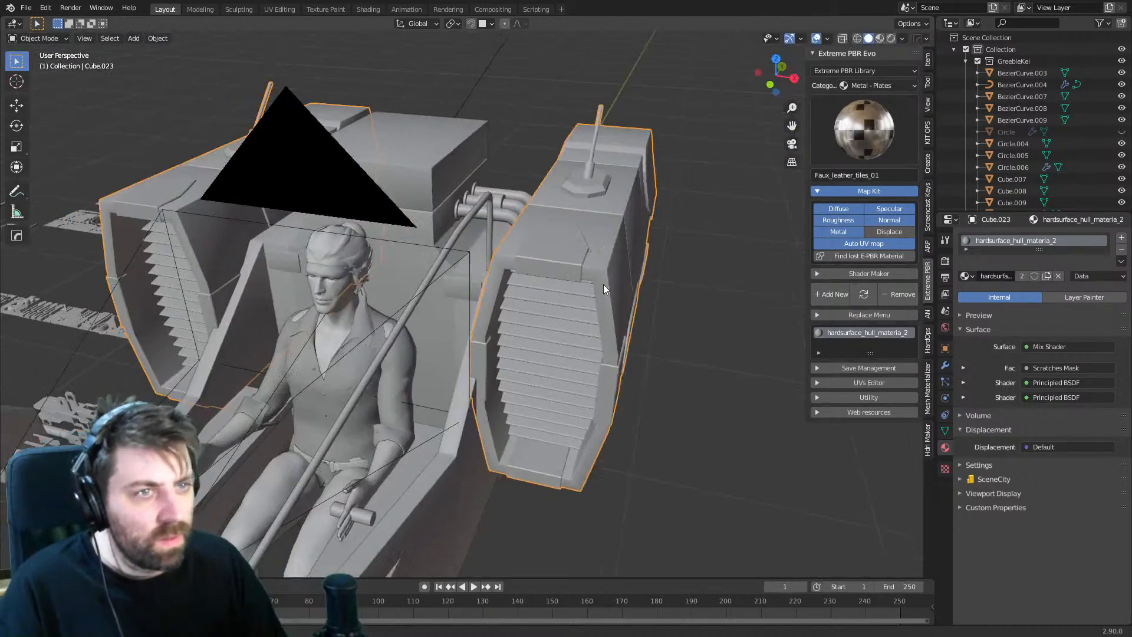
pyautogui.click(880, 39)
pyautogui.scroll(3, 691, 299)
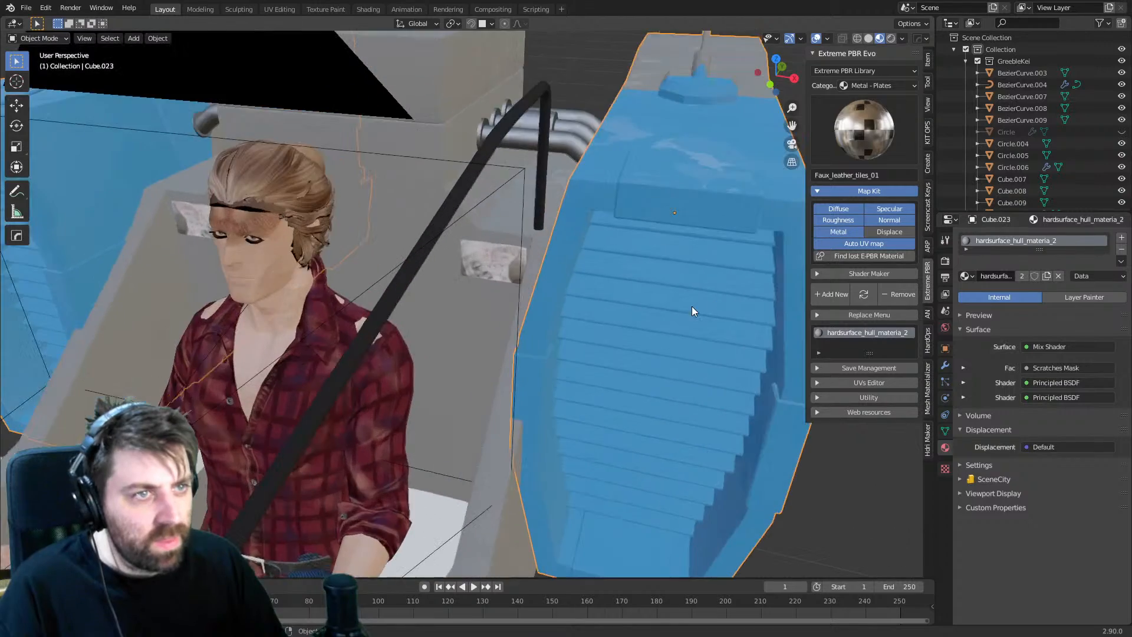
pyautogui.scroll(-4, 695, 303)
pyautogui.moveTo(676, 309); pyautogui.dragTo(536, 150, button='middle')
pyautogui.scroll(-2, 580, 321)
# - In the Shading workspace, move the stop of the seat shell's lower grey ColorRamp to position 0.639
pyautogui.click(558, 372)
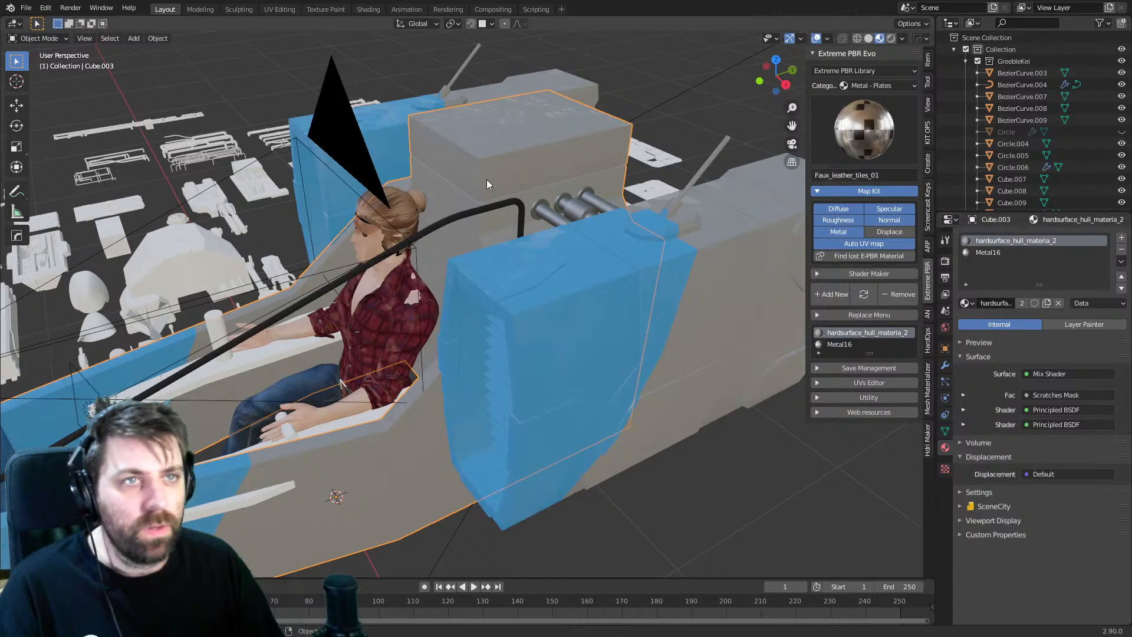
pyautogui.click(368, 10)
pyautogui.moveTo(608, 454); pyautogui.dragTo(454, 569, button='middle')
pyautogui.scroll(-5, 454, 569)
pyautogui.scroll(8, 553, 494)
pyautogui.moveTo(555, 495); pyautogui.dragTo(731, 531, button='middle')
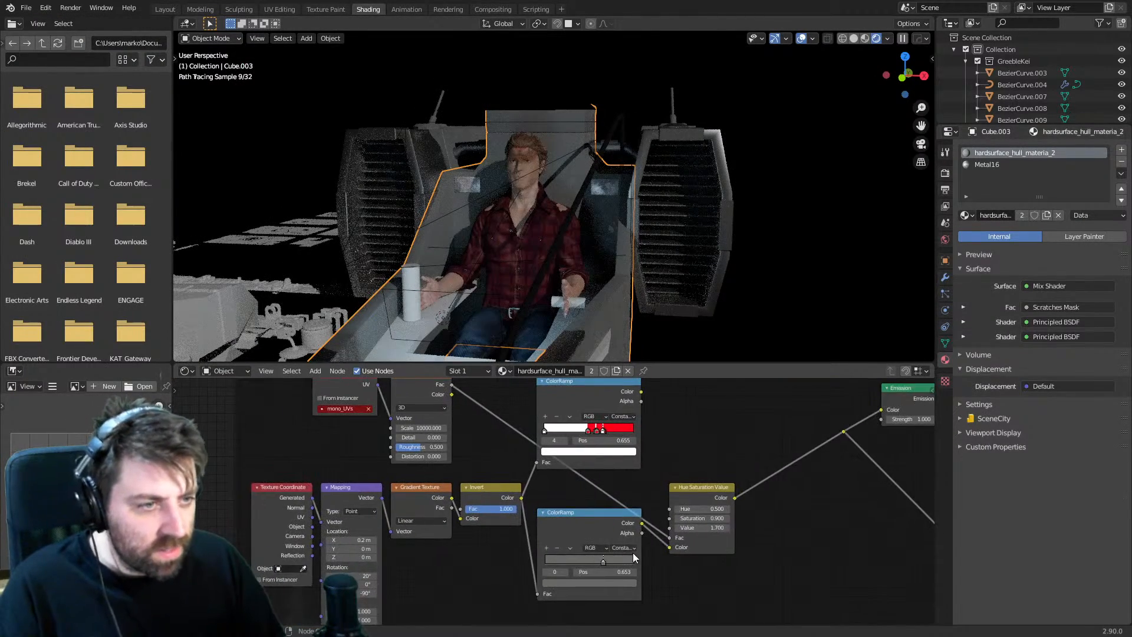
pyautogui.moveTo(658, 583); pyautogui.dragTo(659, 555, button='middle')
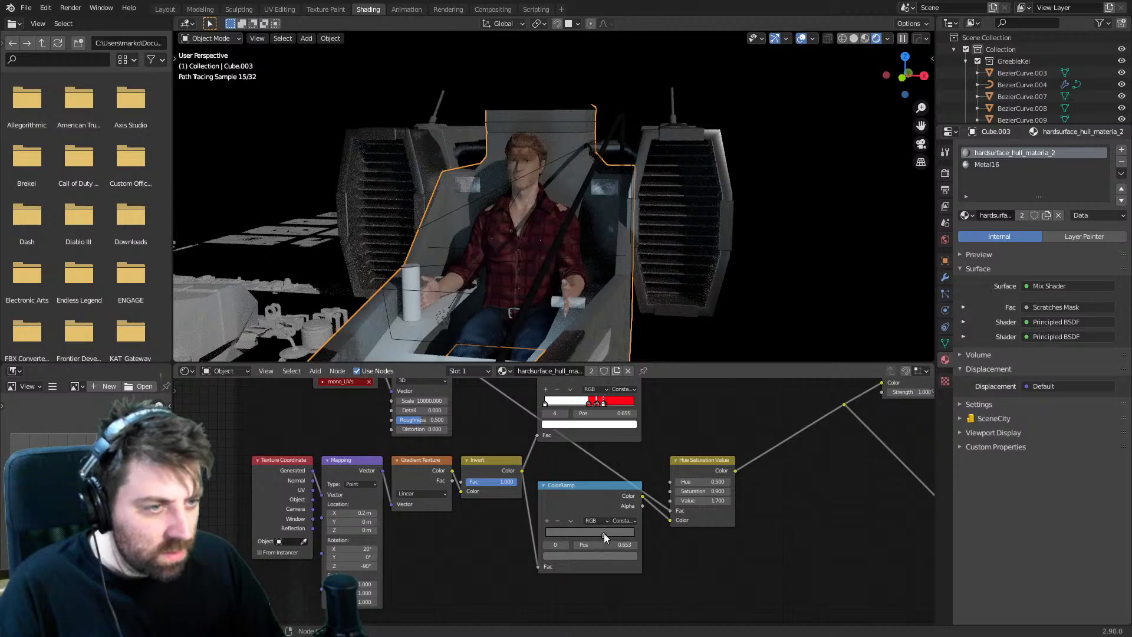
pyautogui.moveTo(604, 533)
pyautogui.mouseDown()
pyautogui.moveTo(614, 533)
pyautogui.moveTo(575, 532)
pyautogui.moveTo(599, 533)
pyautogui.mouseUp()
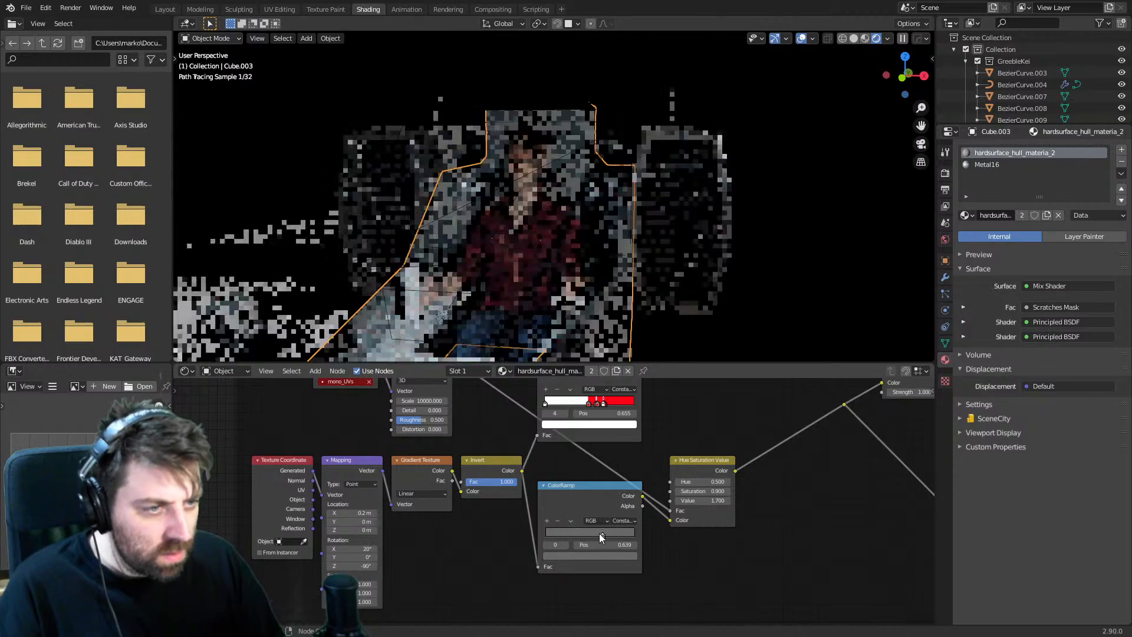
pyautogui.click(577, 487)
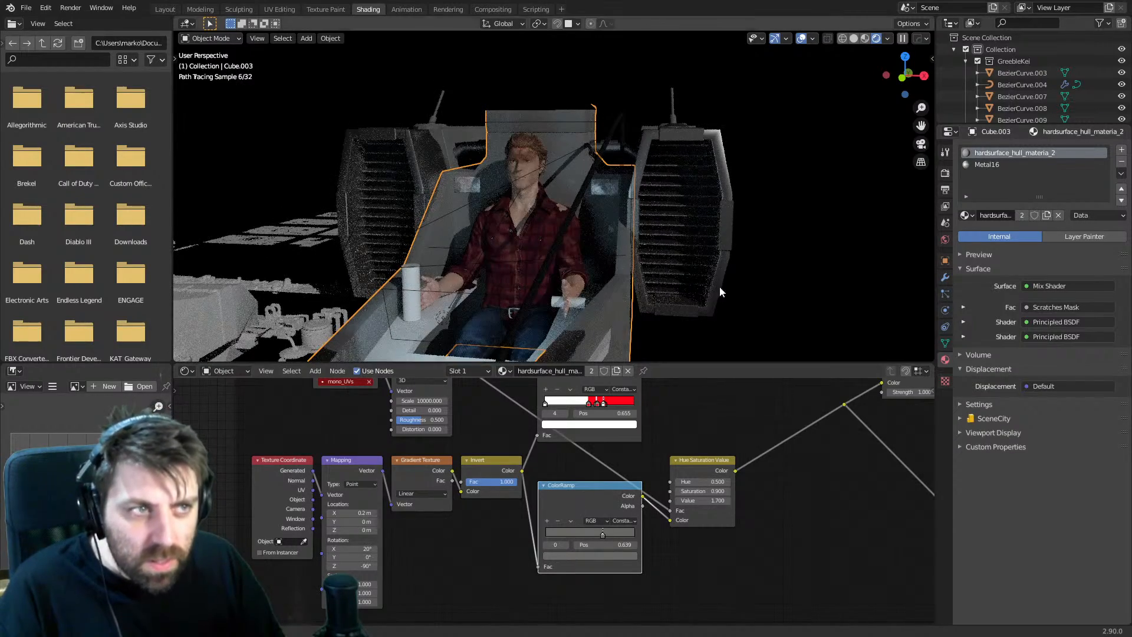
# - Inspect the seat shell's hull surface in Material Preview and look through the hull material's plate and colour nodes
pyautogui.moveTo(720, 286); pyautogui.dragTo(672, 282, button='middle')
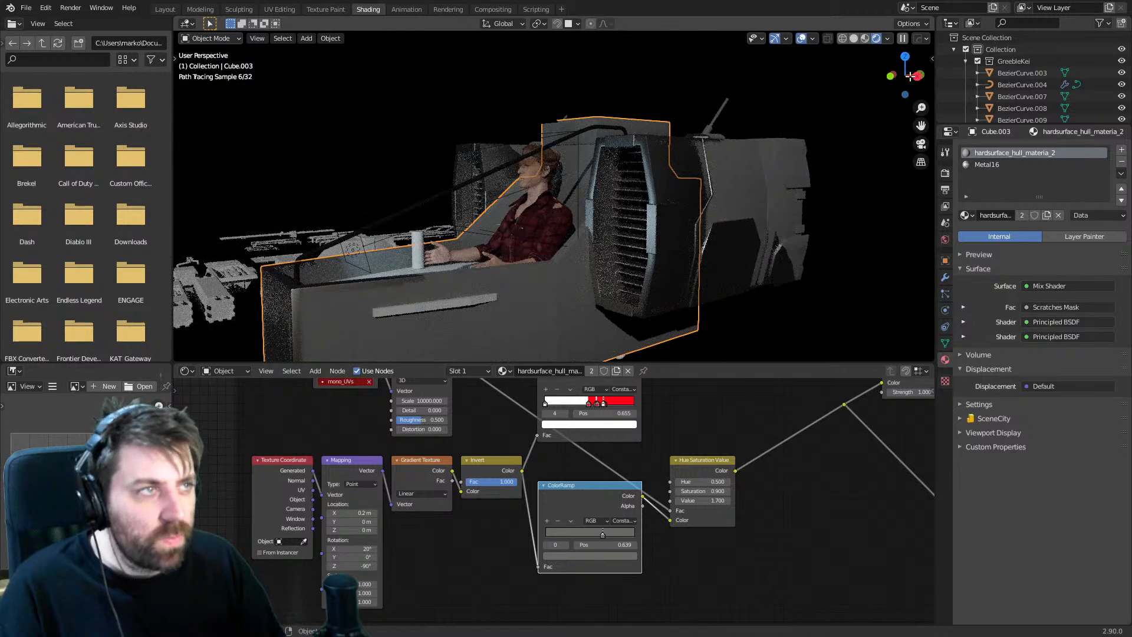
pyautogui.click(868, 39)
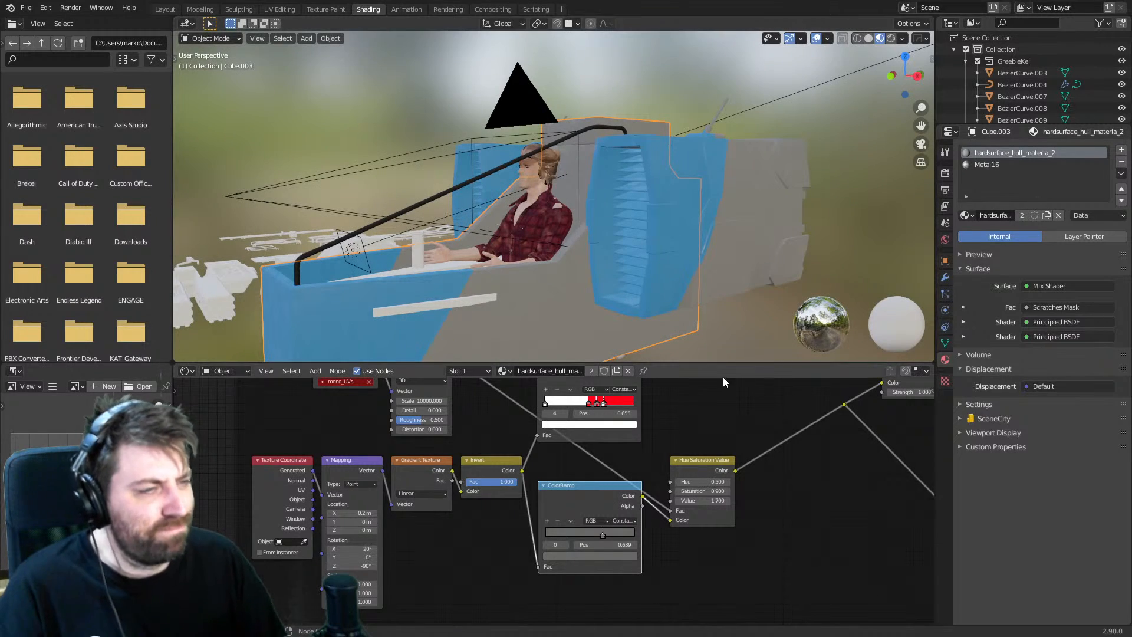
pyautogui.moveTo(625, 245); pyautogui.dragTo(646, 260, button='middle')
pyautogui.scroll(3, 643, 277)
pyautogui.scroll(4, 661, 263)
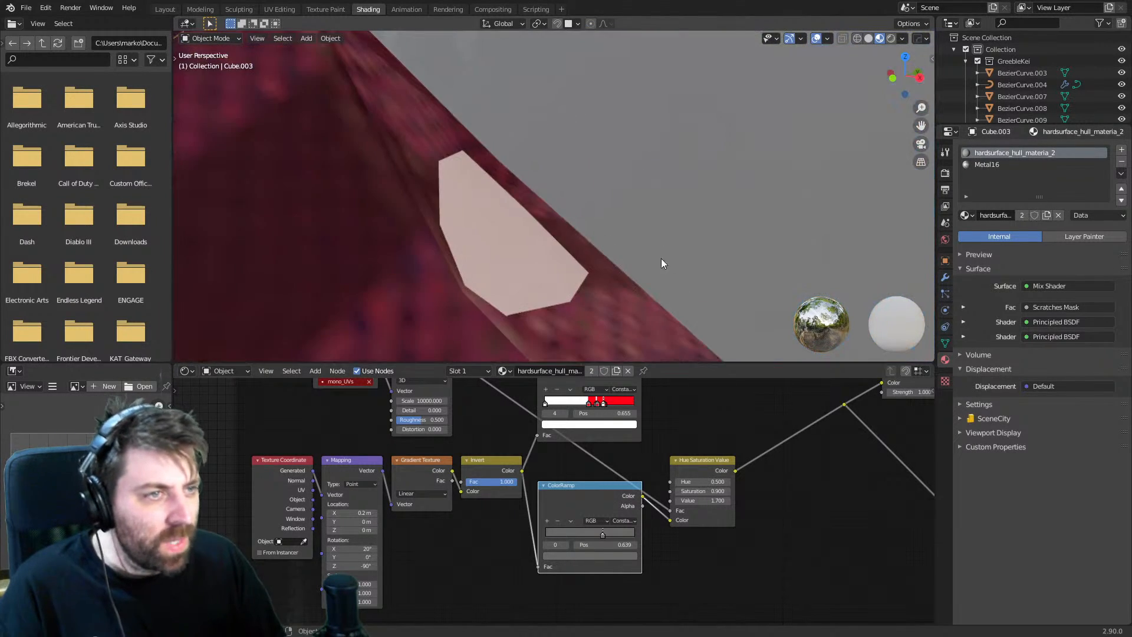
pyautogui.scroll(-2, 667, 230)
pyautogui.keyDown('shift'); pyautogui.moveTo(638, 214); pyautogui.dragTo(652, 158, button='middle'); pyautogui.keyUp('shift')
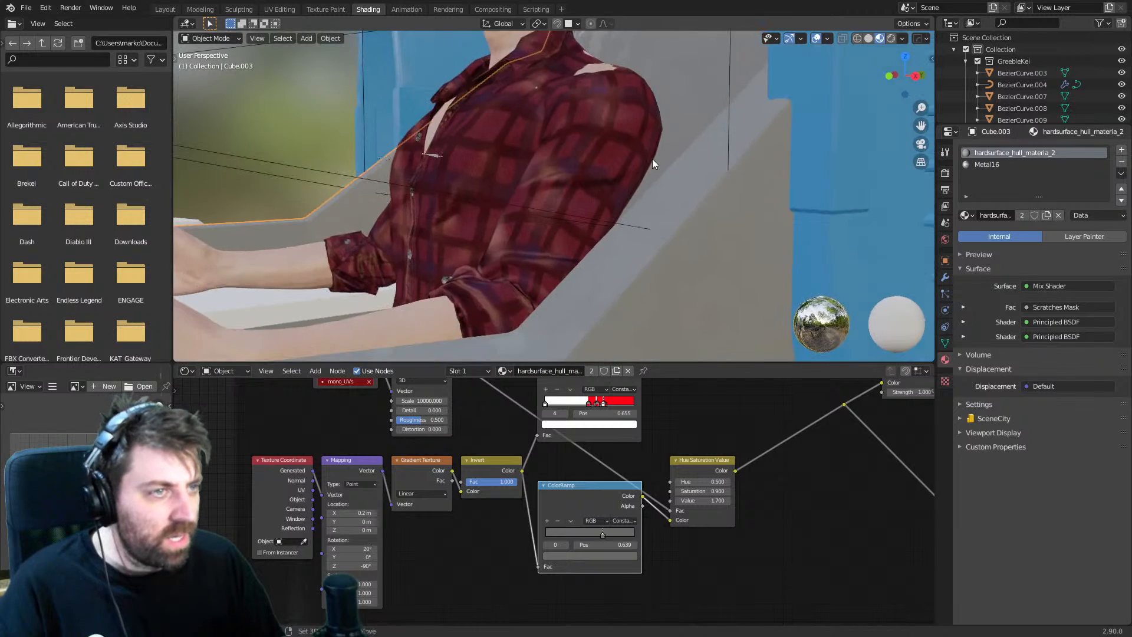
pyautogui.scroll(-2, 652, 158)
pyautogui.scroll(-1, 674, 440)
pyautogui.scroll(-1, 545, 275)
pyautogui.moveTo(545, 274); pyautogui.dragTo(528, 255, button='middle')
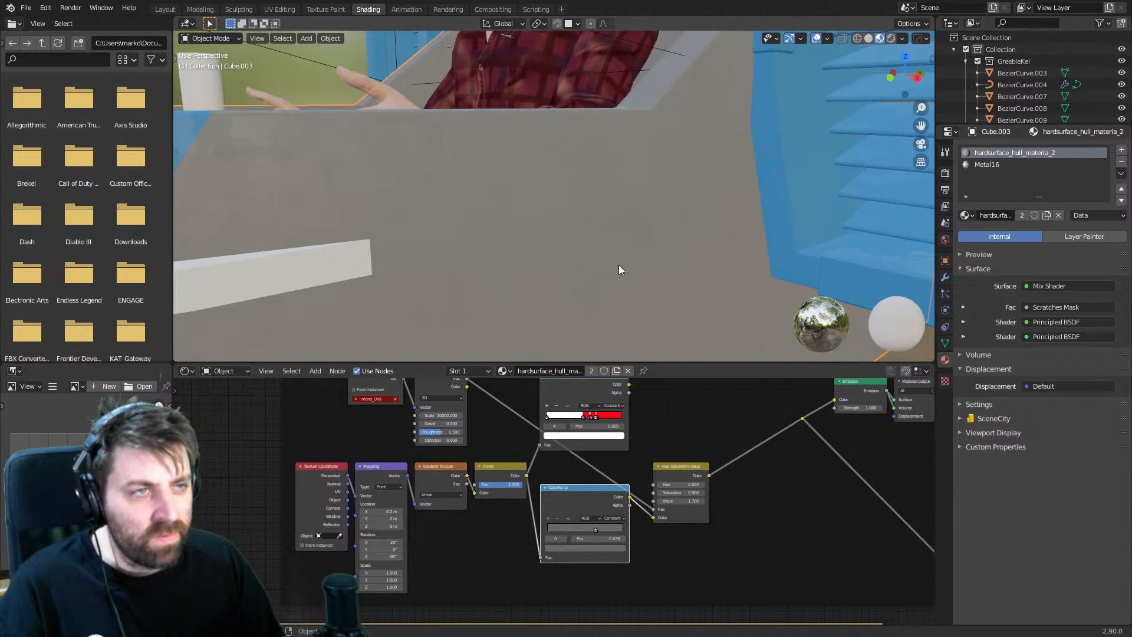
pyautogui.moveTo(619, 265); pyautogui.dragTo(583, 261, button='middle')
pyautogui.scroll(-10, 449, 461)
pyautogui.moveTo(488, 593); pyautogui.dragTo(631, 458, button='middle')
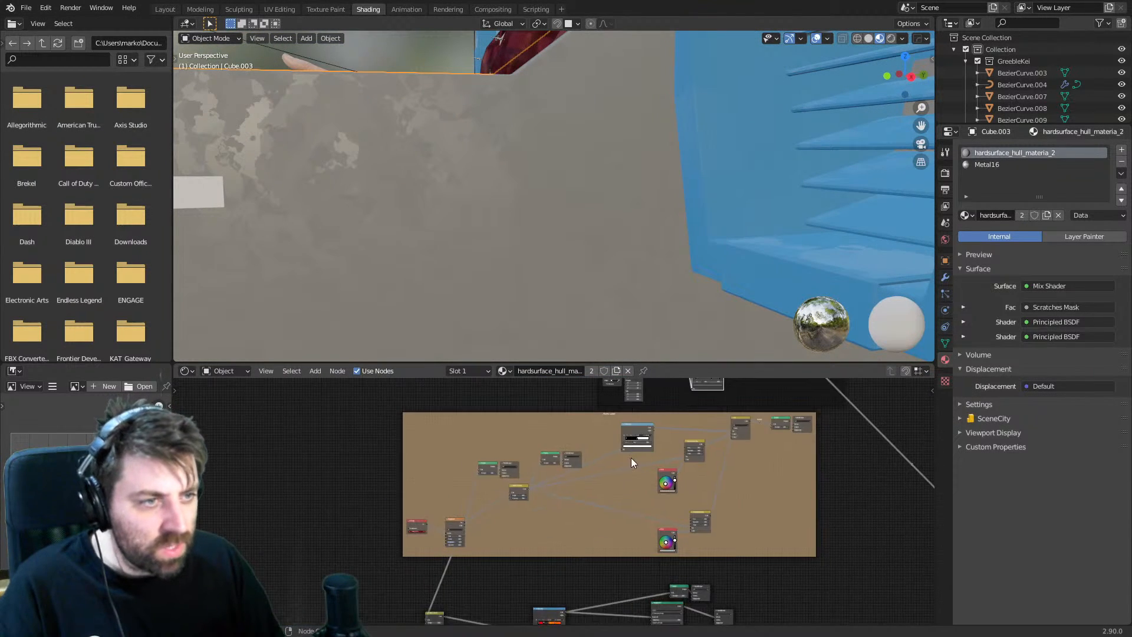
pyautogui.scroll(6, 631, 458)
pyautogui.moveTo(585, 504); pyautogui.dragTo(748, 609, button='middle')
pyautogui.moveTo(750, 546); pyautogui.dragTo(669, 413, button='middle')
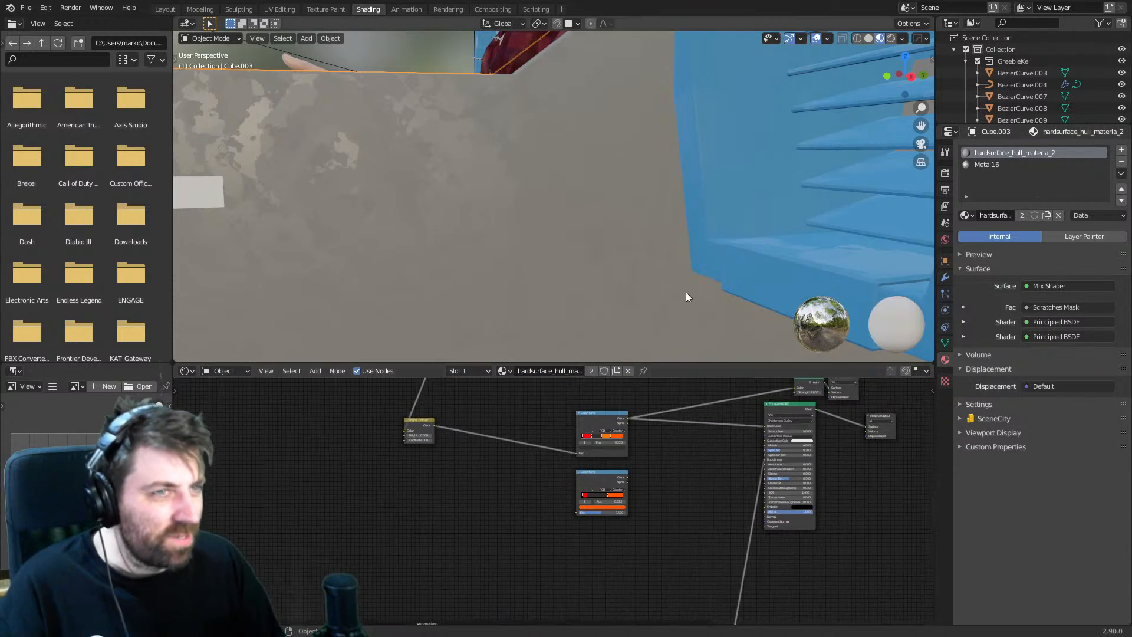
# - Check the textured cockpit from the front and through the camera, and return to the Layout workspace
pyautogui.moveTo(685, 292); pyautogui.dragTo(735, 289, button='middle')
pyautogui.scroll(2, 734, 289)
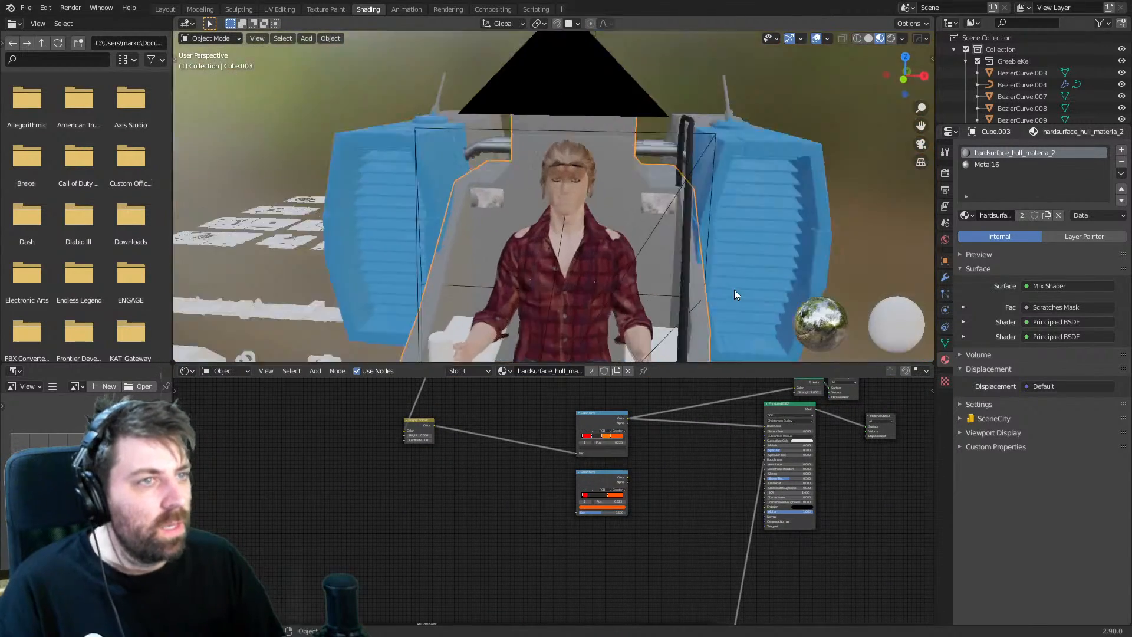
pyautogui.press('KP_0')
pyautogui.scroll(-3, 677, 243)
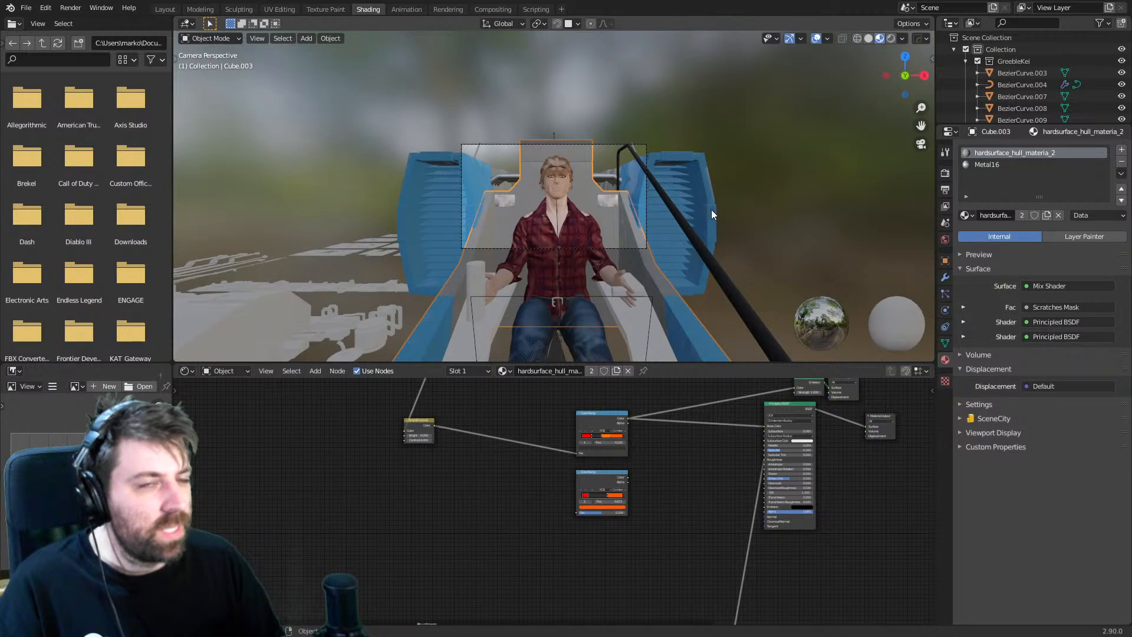
pyautogui.click(165, 9)
pyautogui.moveTo(218, 84)
pyautogui.mouseDown(button='middle')
pyautogui.moveTo(504, 291)
pyautogui.moveTo(507, 313)
pyautogui.moveTo(550, 291)
pyautogui.moveTo(544, 362)
pyautogui.moveTo(506, 366)
pyautogui.moveTo(504, 379)
pyautogui.mouseUp(button='middle')
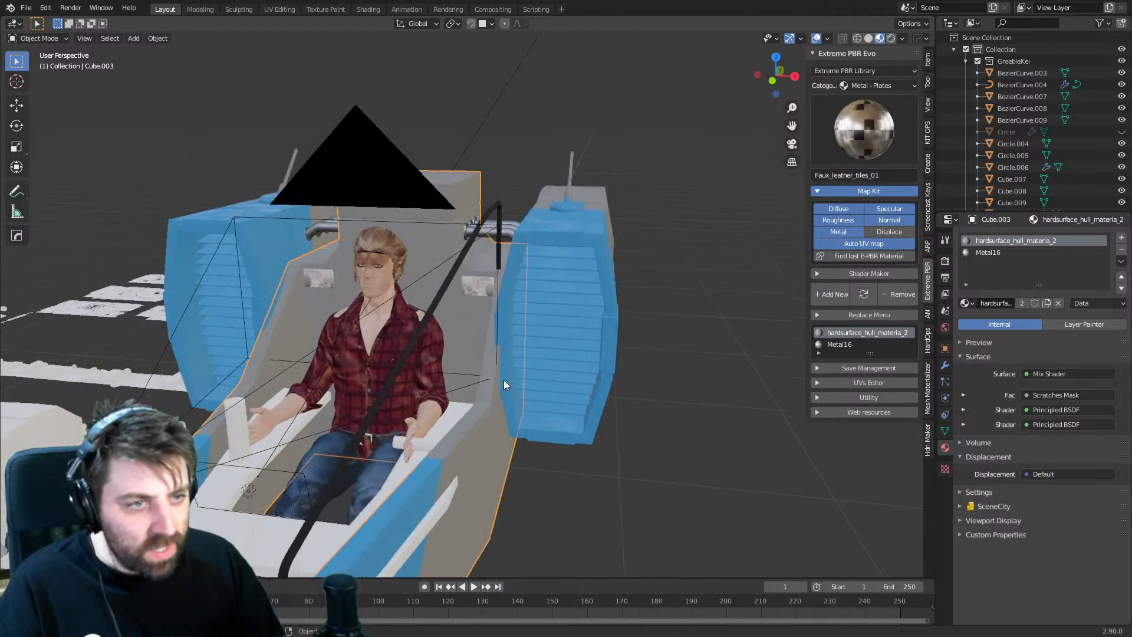
# - Assign the existing Metal11 material to the rim around the pilot's cockpit opening and save the file
pyautogui.click(453, 411)
pyautogui.click(966, 275)
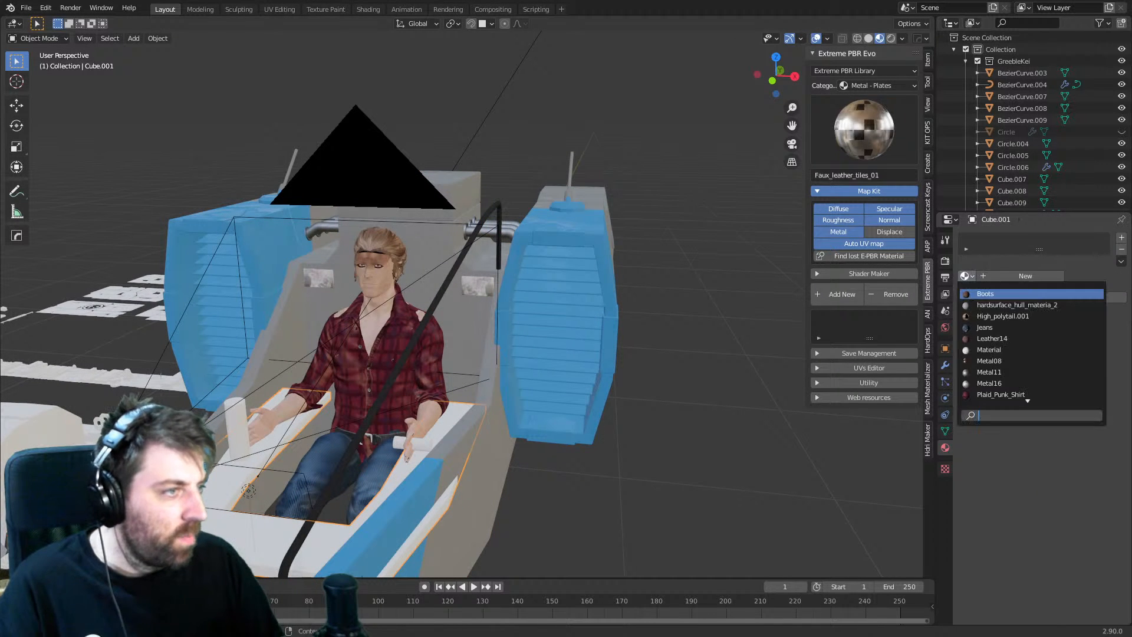
pyautogui.click(989, 372)
pyautogui.scroll(-3, 618, 374)
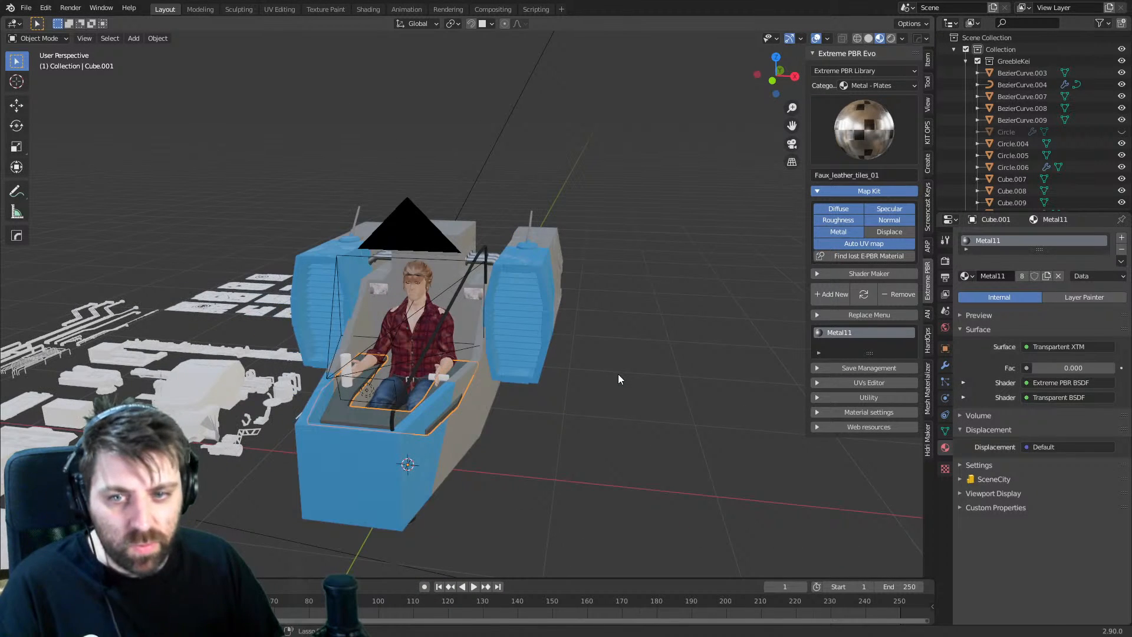
pyautogui.hotkey('ctrl', 's')
pyautogui.moveTo(618, 374); pyautogui.dragTo(555, 345, button='middle')
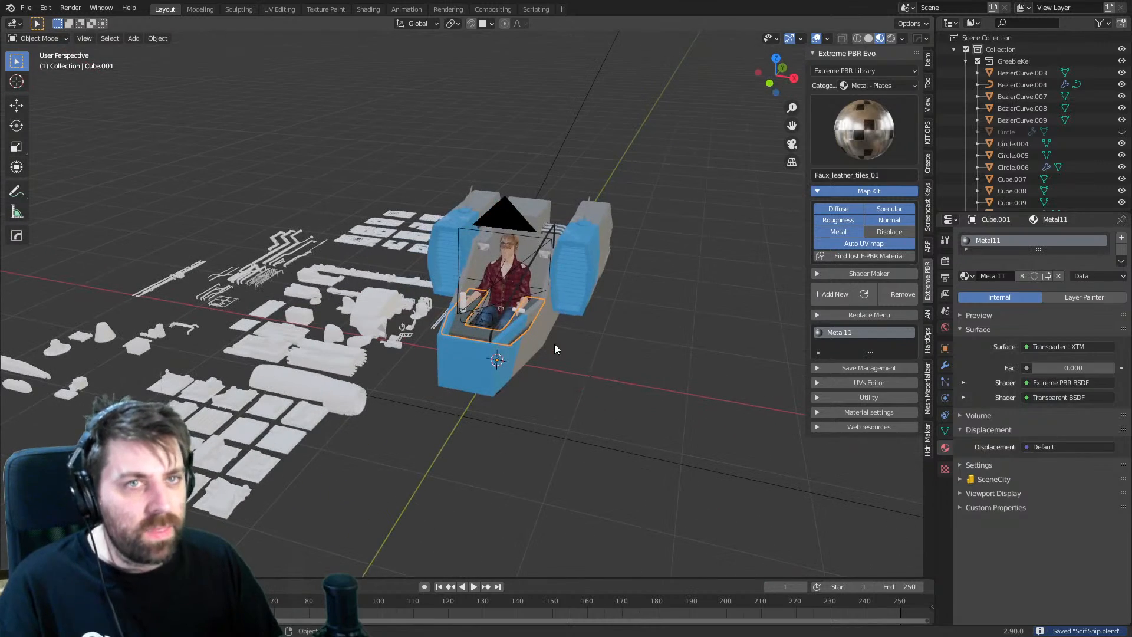
# - Start appending from another file and browse to the D:\3D Assets\TrueSpace folder
pyautogui.click(26, 7)
pyautogui.click(66, 140)
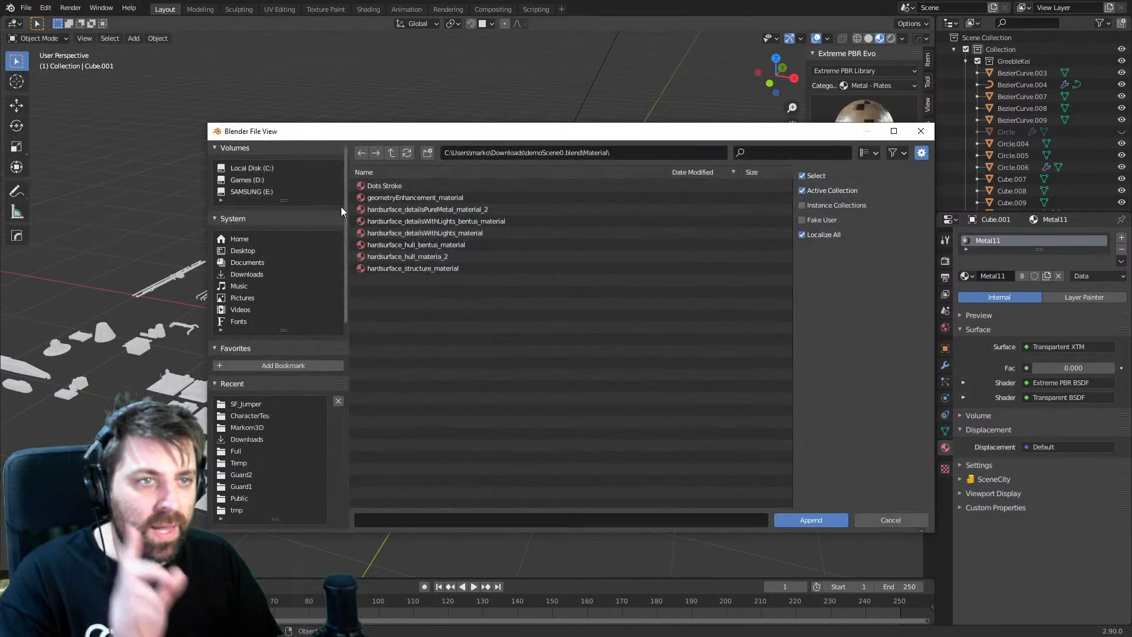
pyautogui.click(392, 153)
pyautogui.click(254, 404)
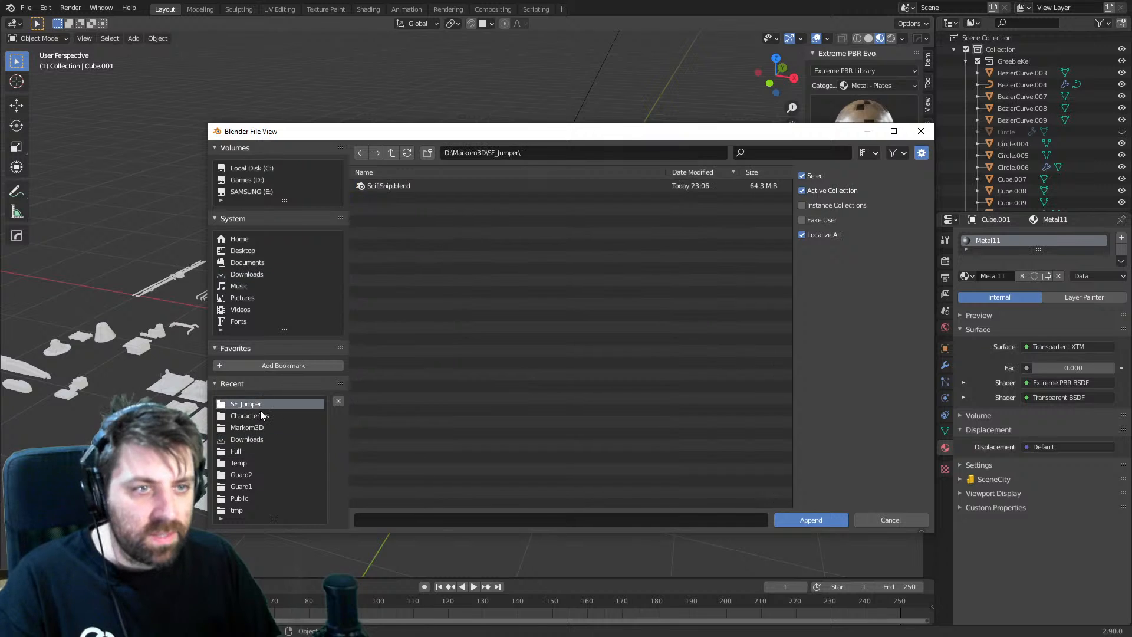
pyautogui.click(260, 427)
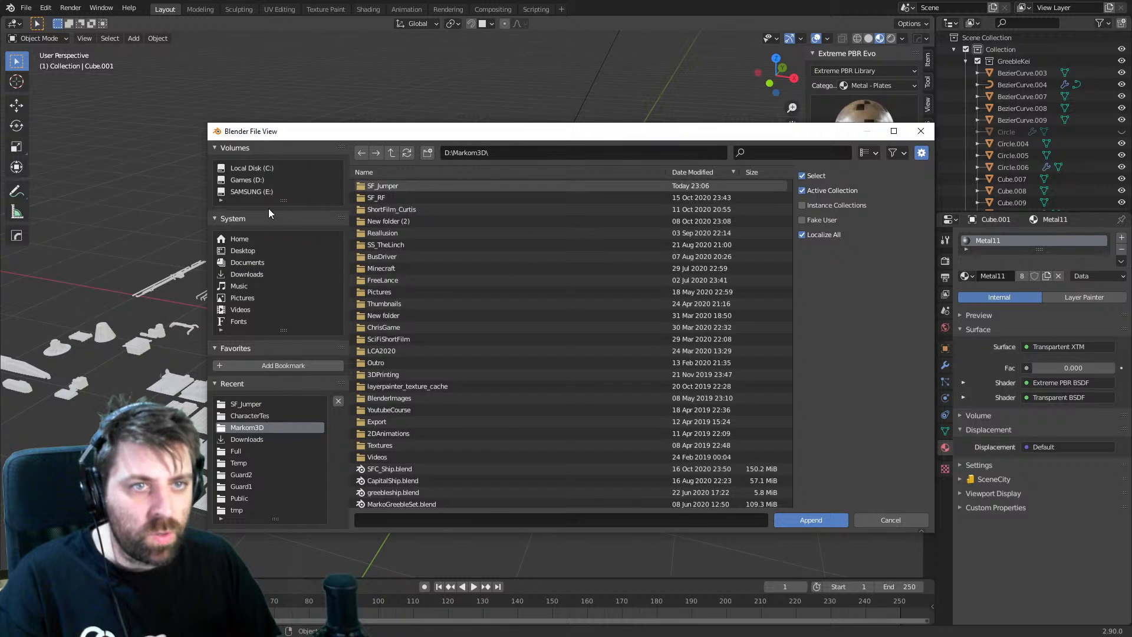
pyautogui.click(274, 179)
pyautogui.click(412, 186)
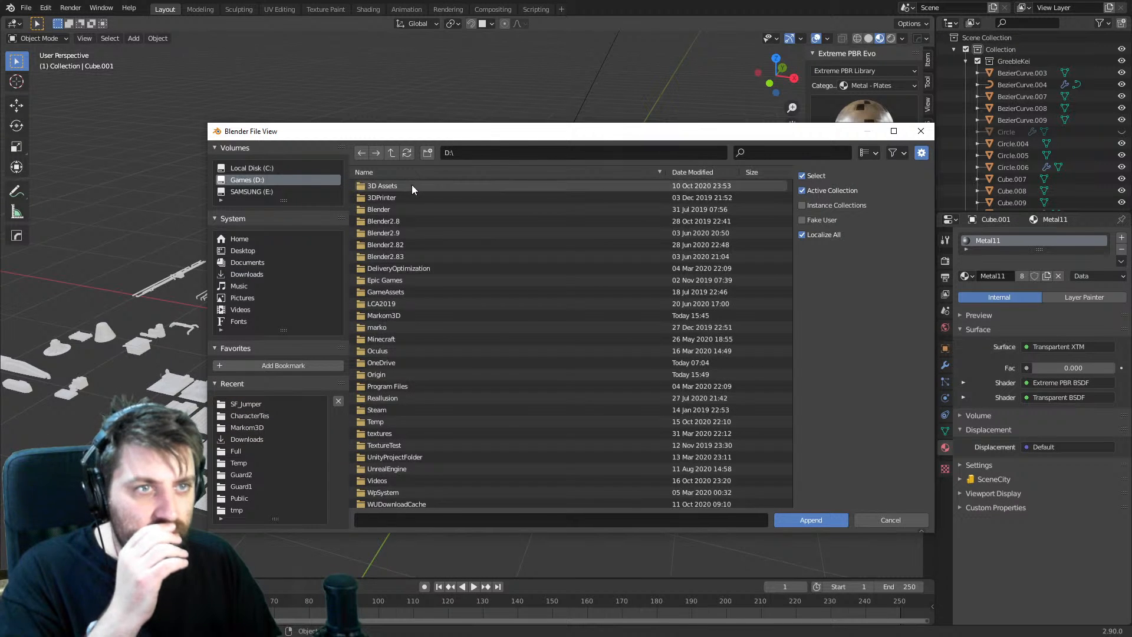
pyautogui.click(414, 292)
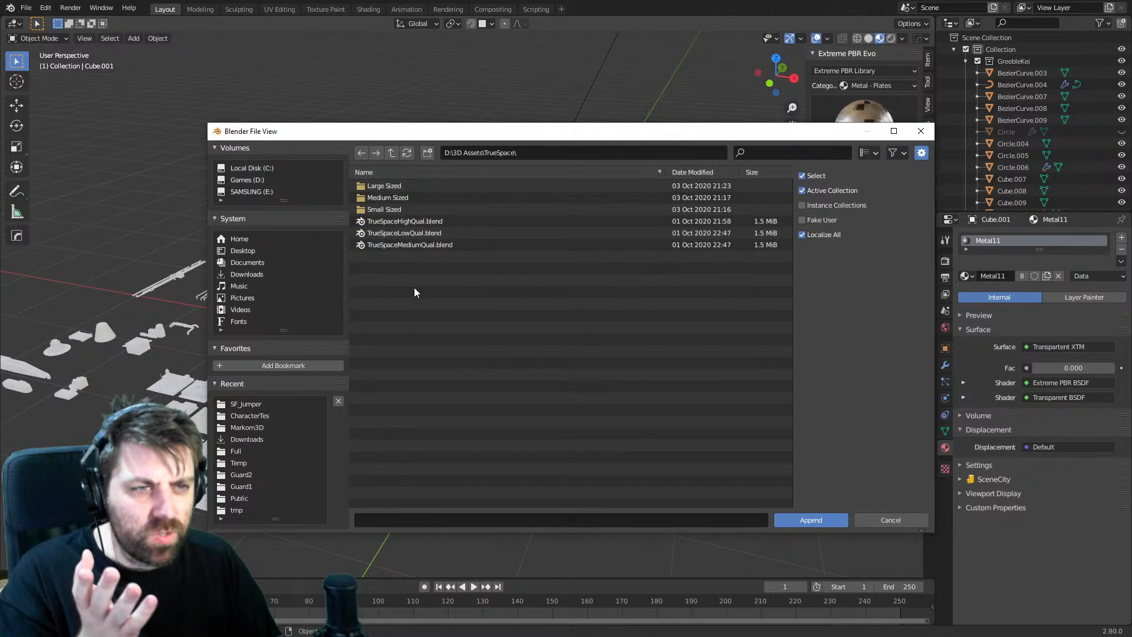
# - Append all the World backgrounds from TrueSpaceMediumQual.blend
pyautogui.click(413, 233)
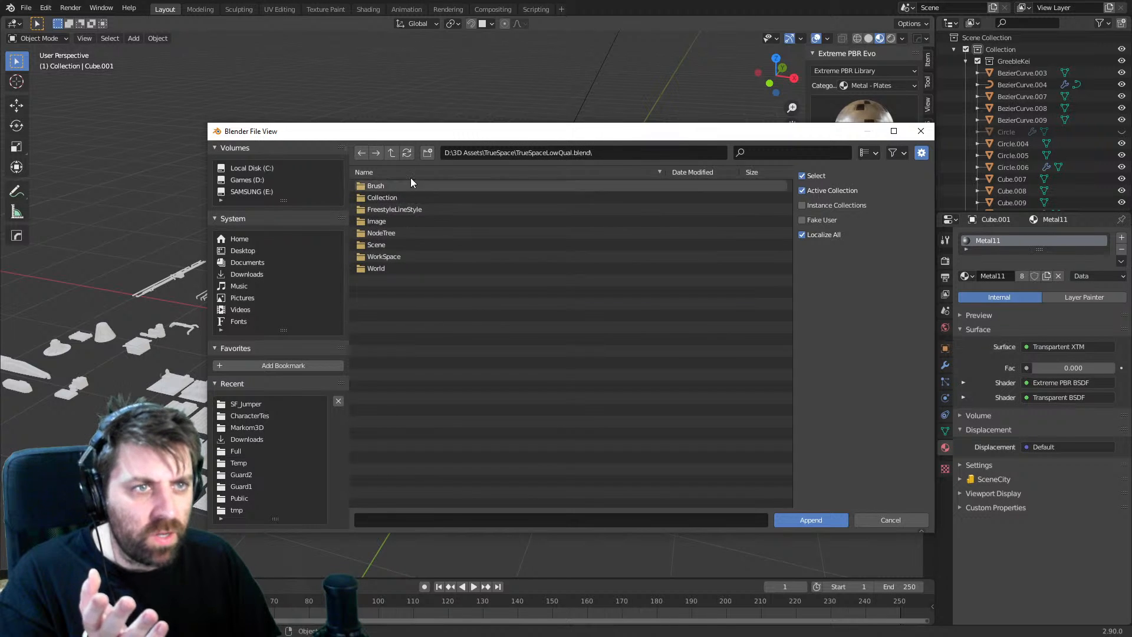
pyautogui.press('BackSpace')
pyautogui.click(435, 243)
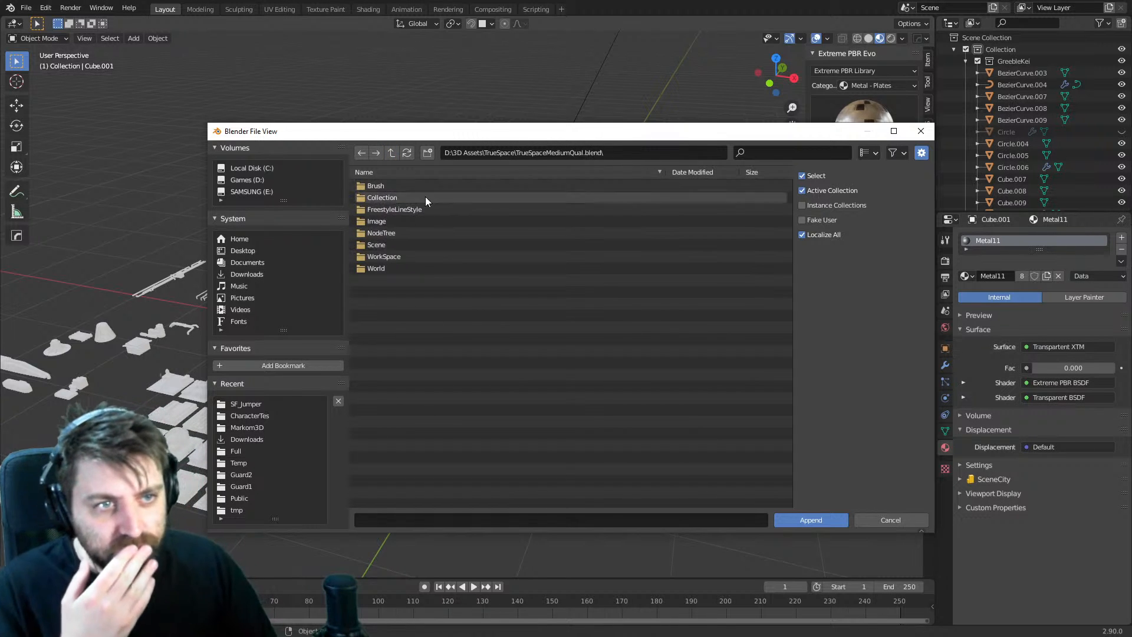
pyautogui.click(412, 269)
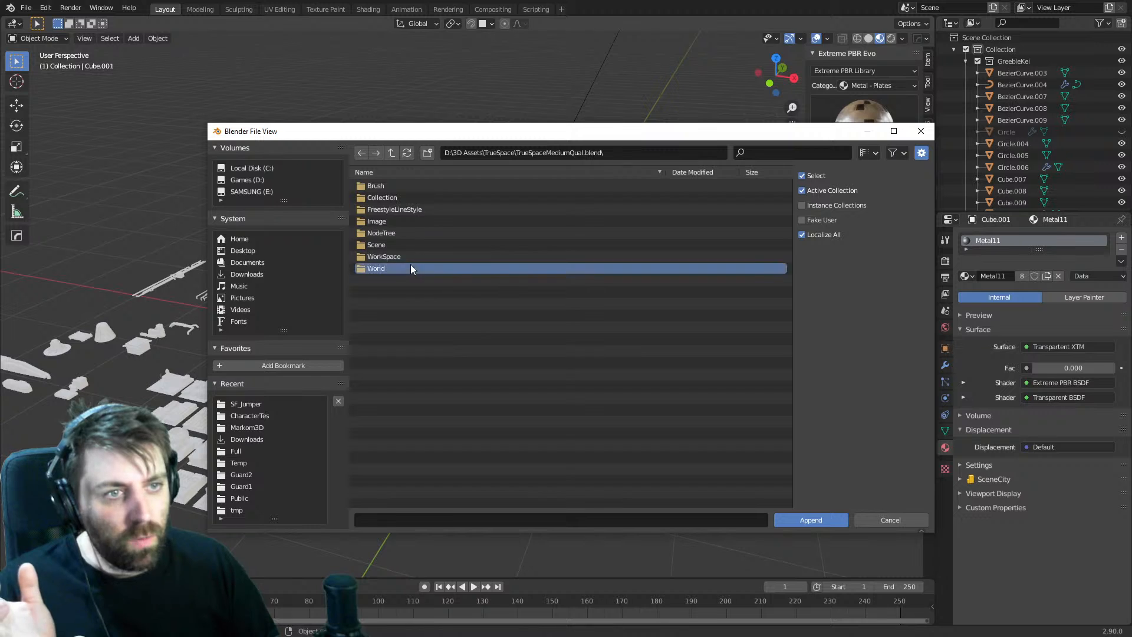
pyautogui.press('a')
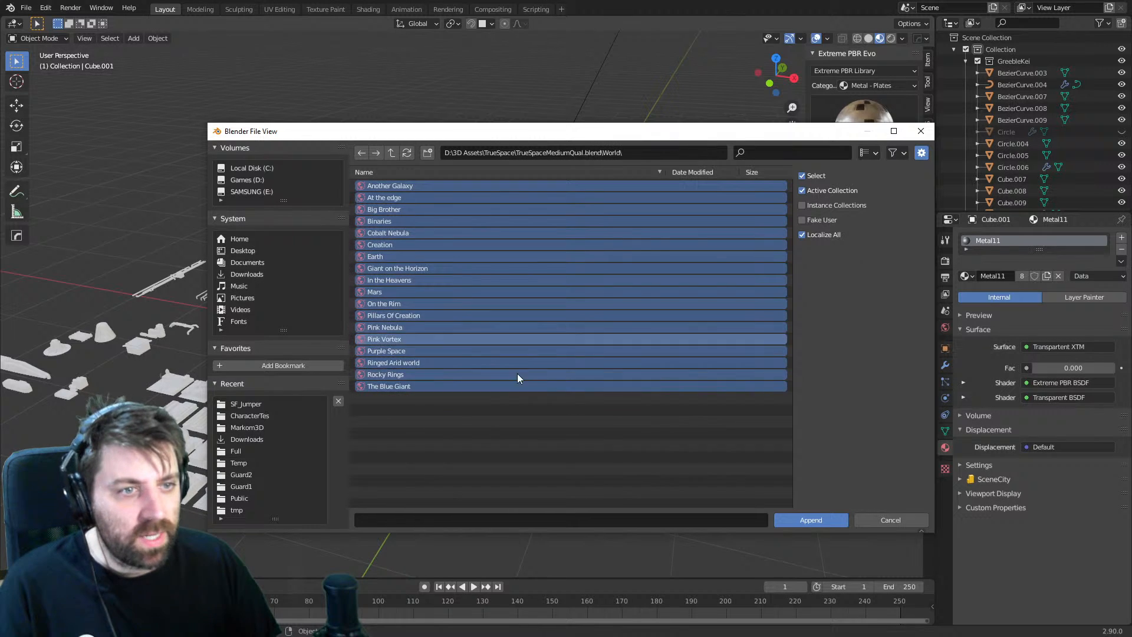
pyautogui.click(808, 522)
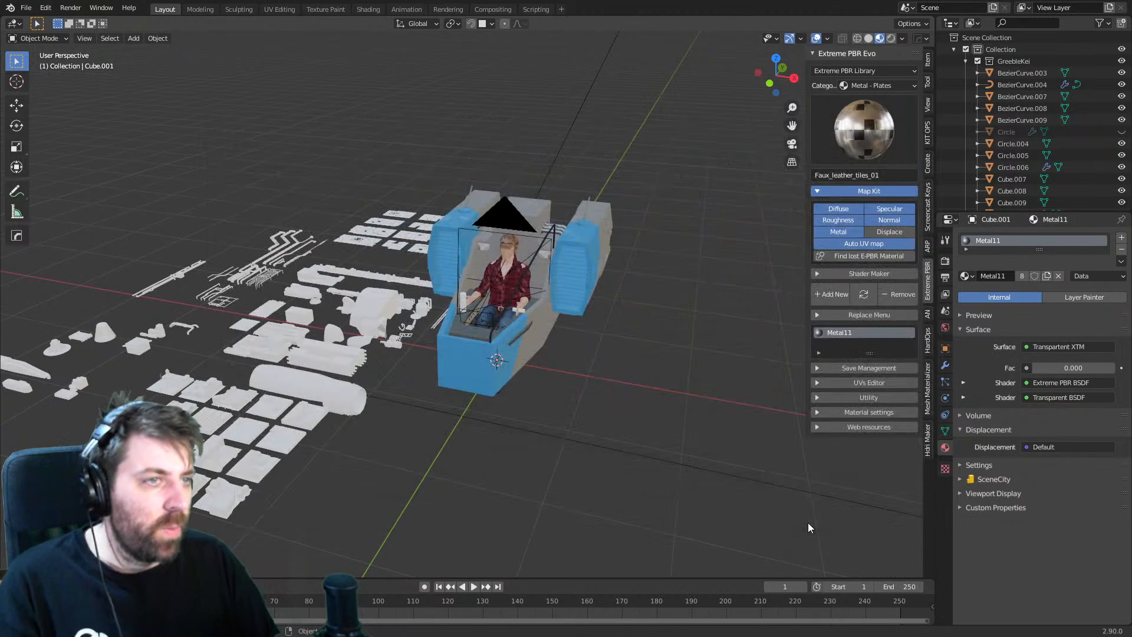
# - Show the scene in Rendered shading and delete one object from it
pyautogui.click(891, 38)
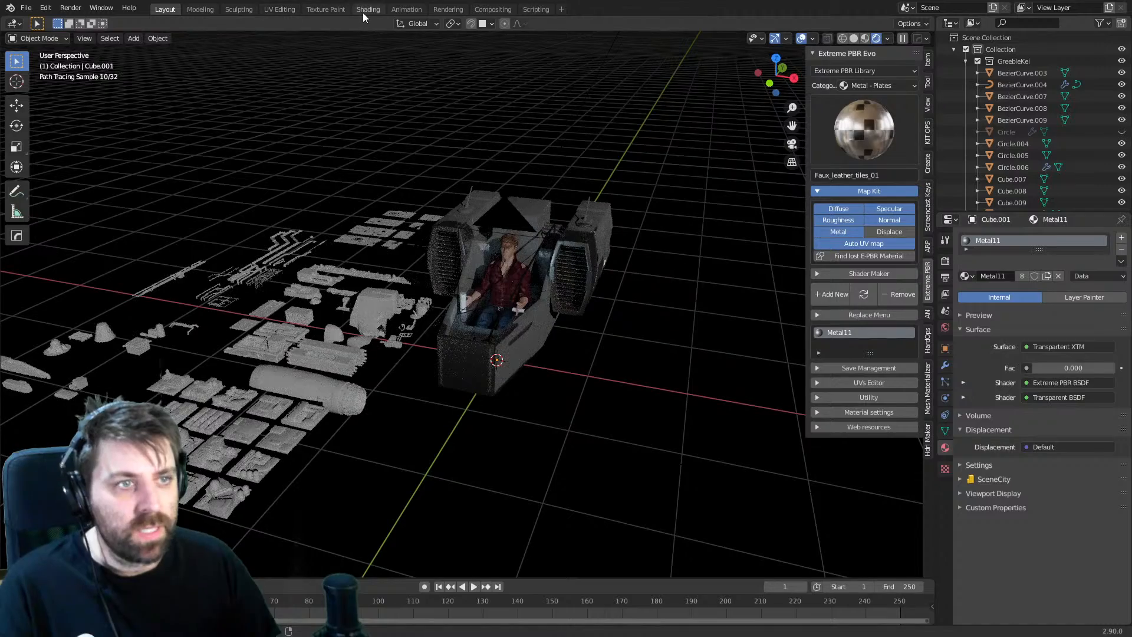
pyautogui.scroll(-7, 592, 322)
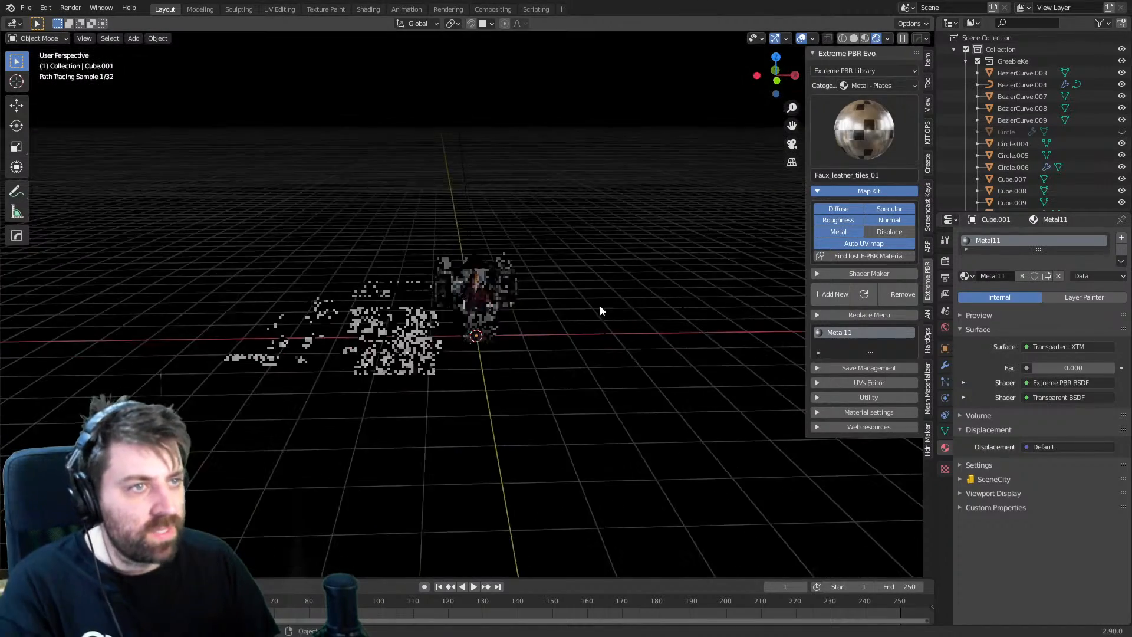
pyautogui.moveTo(600, 302); pyautogui.dragTo(630, 264, button='middle')
pyautogui.press('Delete')
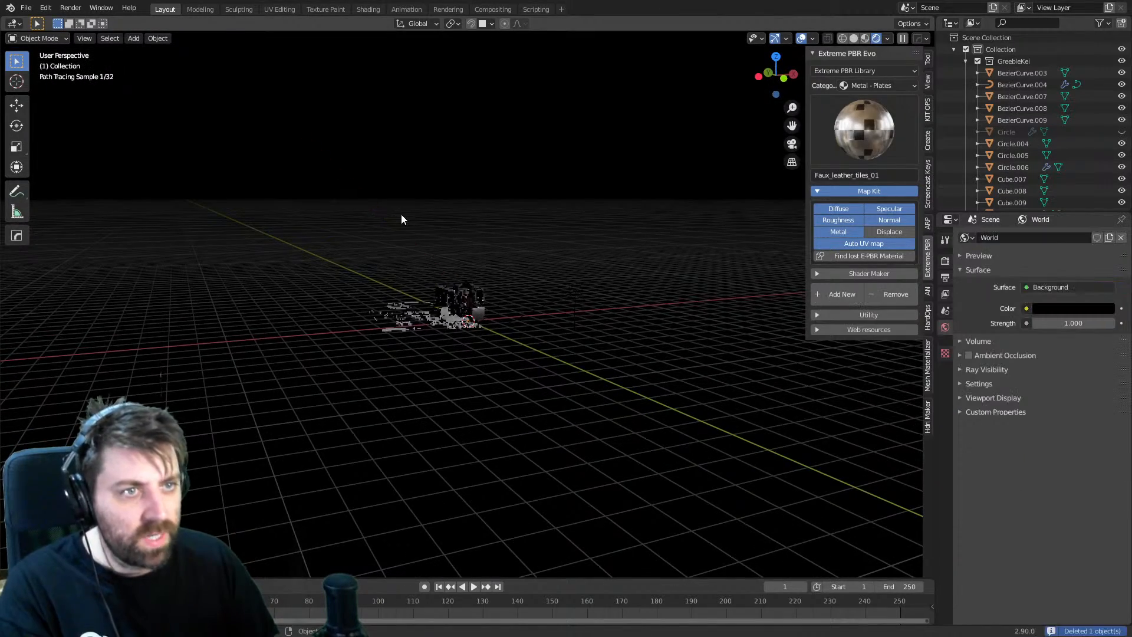
pyautogui.moveTo(401, 215); pyautogui.dragTo(352, 235, button='middle')
pyautogui.scroll(5, 462, 227)
pyautogui.moveTo(559, 254); pyautogui.dragTo(535, 273, button='middle')
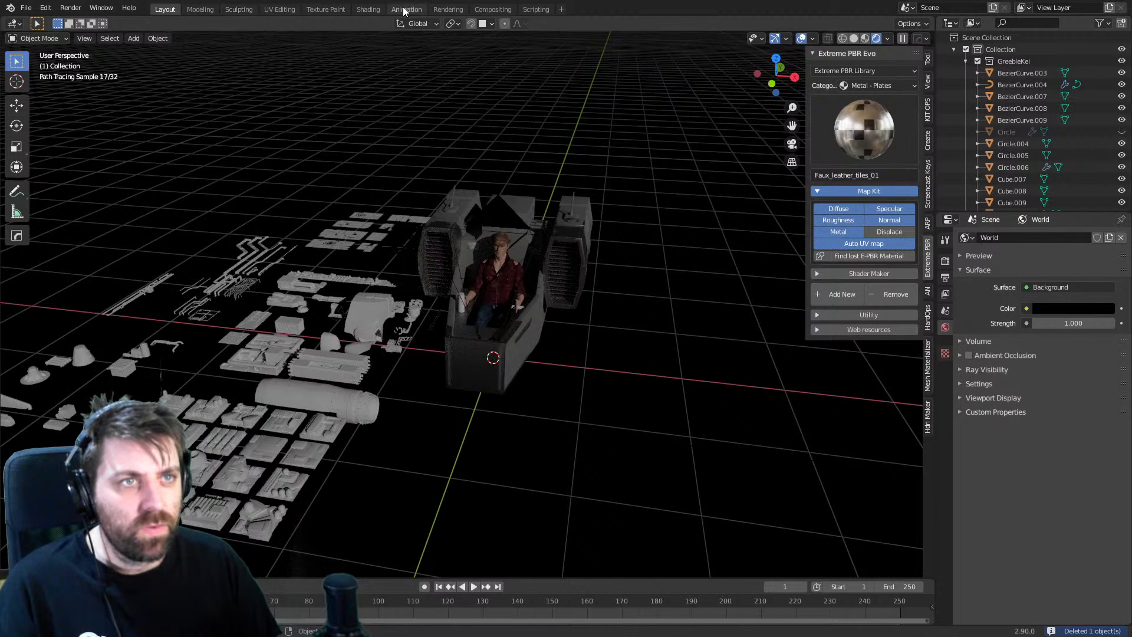
# - In the Shading workspace, show the World shader nodes and make Mars the scene's world
pyautogui.click(367, 9)
pyautogui.click(188, 371)
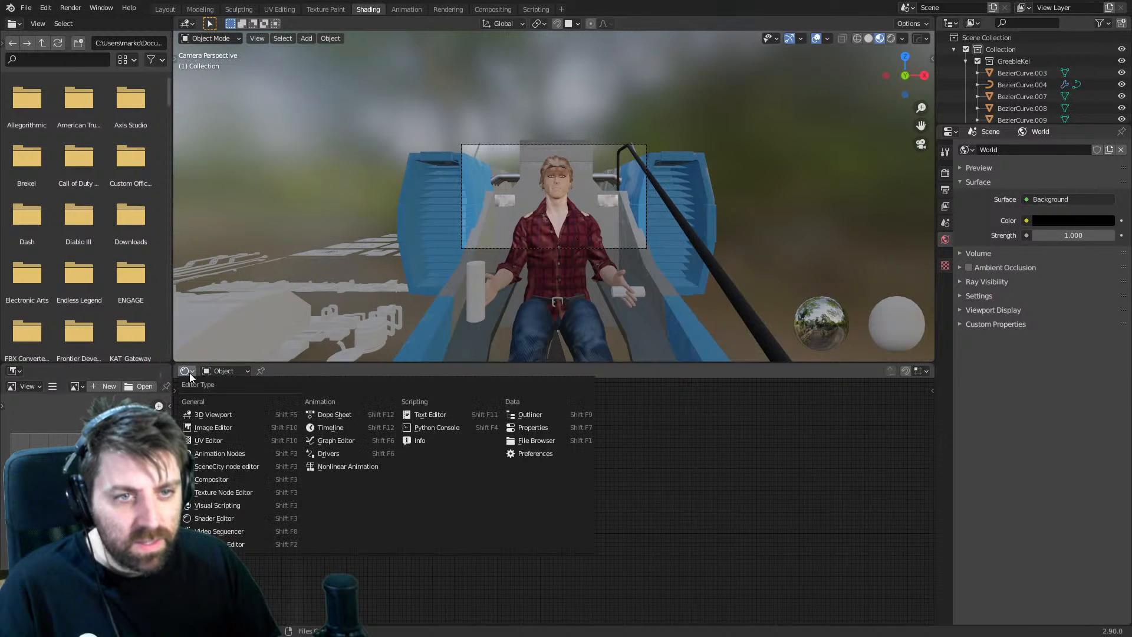
pyautogui.click(223, 373)
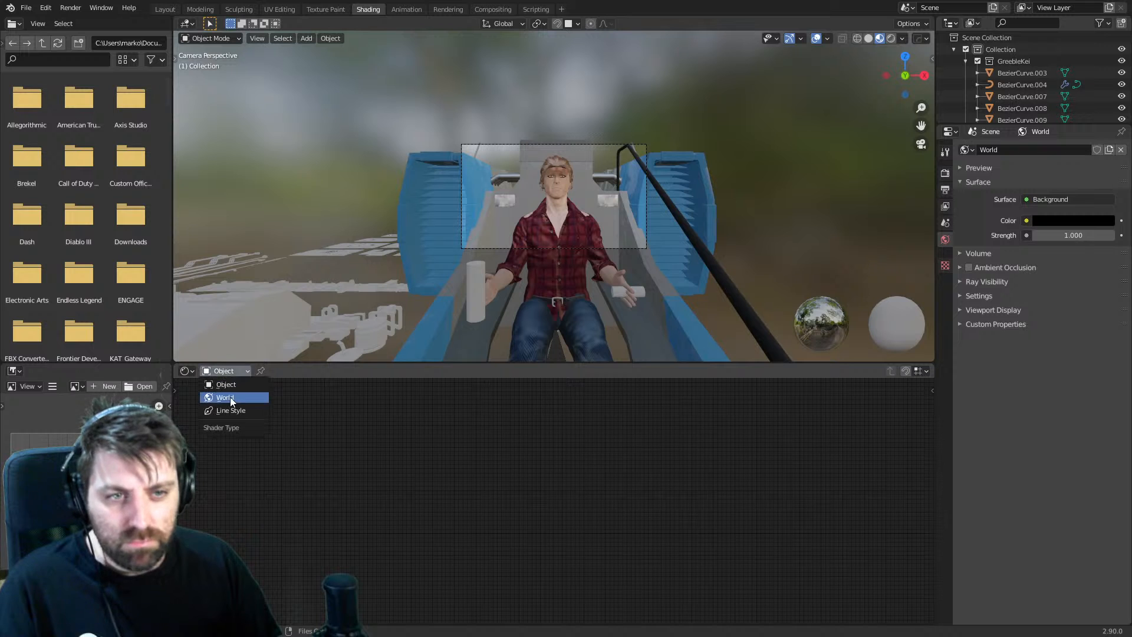
pyautogui.click(230, 395)
pyautogui.click(485, 371)
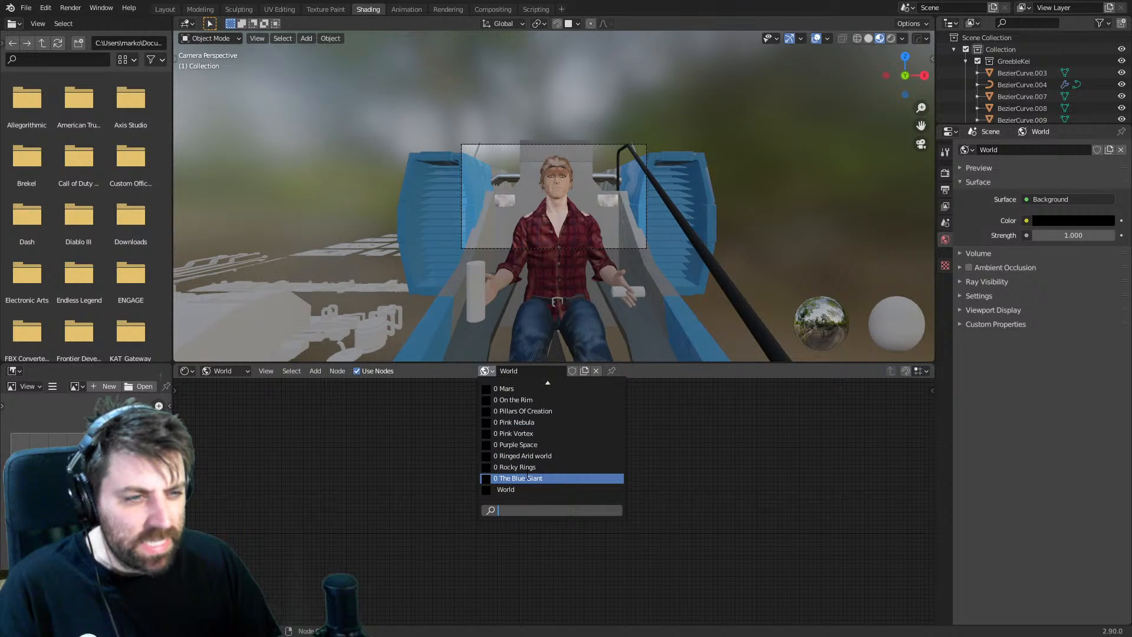
pyautogui.click(513, 389)
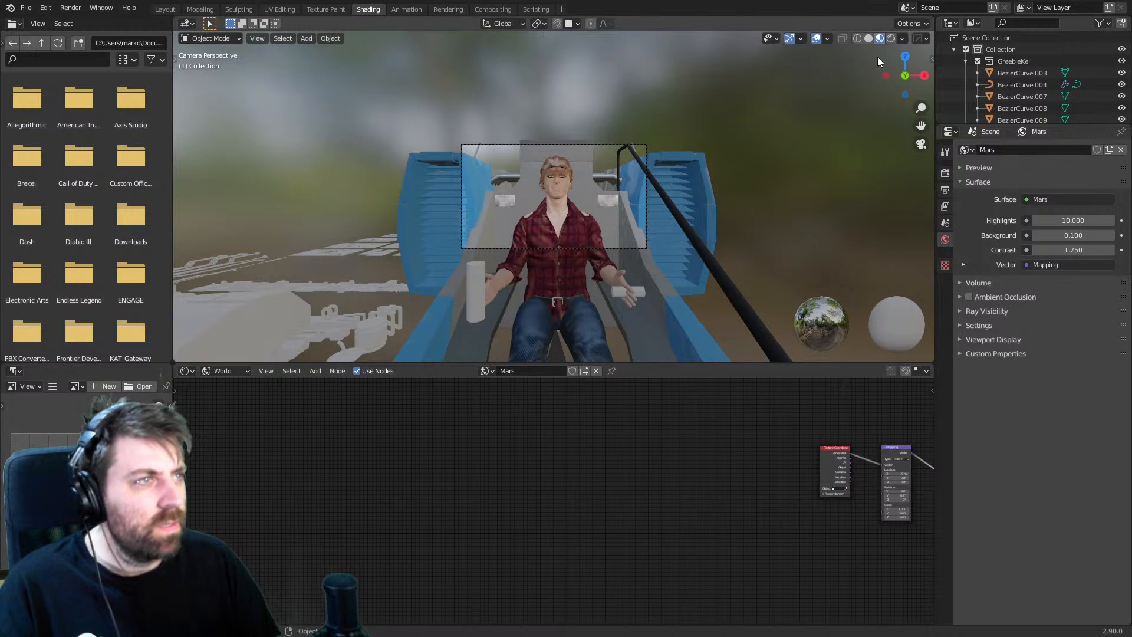
# - Check the cockpit under the Mars world in Rendered shading, from an angle and through the camera
pyautogui.click(892, 38)
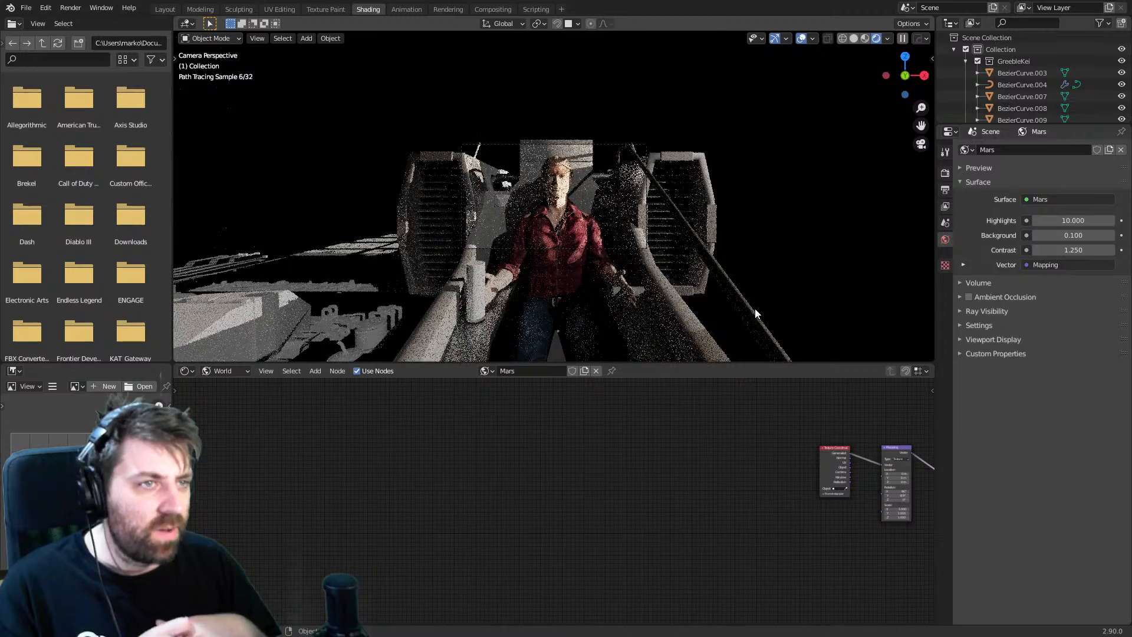
pyautogui.scroll(1, 674, 274)
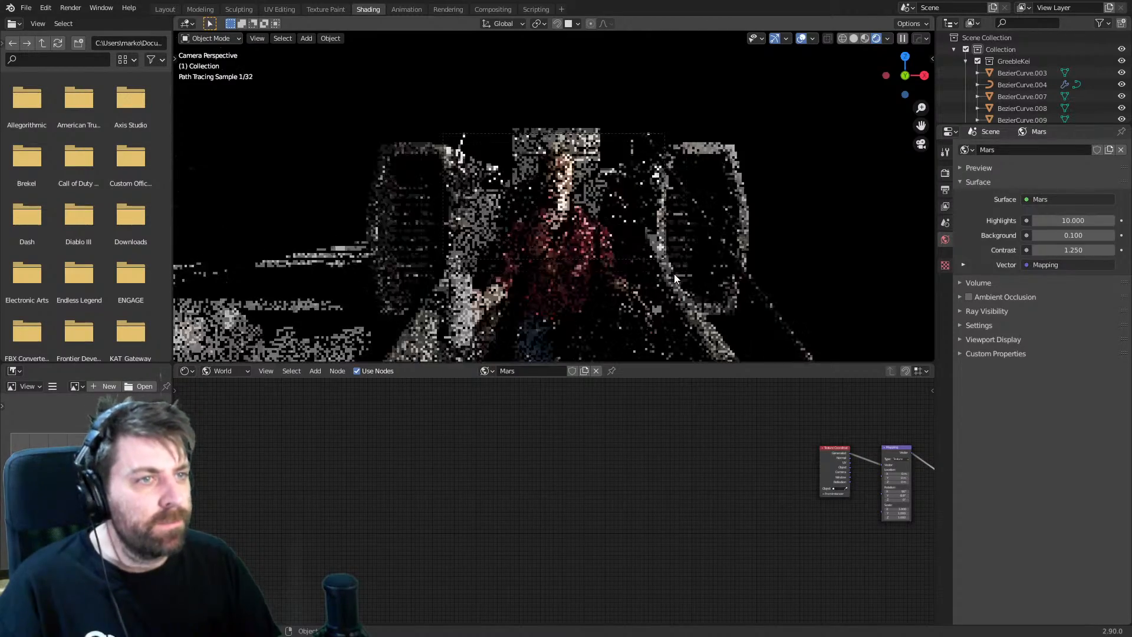
pyautogui.moveTo(674, 273); pyautogui.dragTo(675, 277, button='middle')
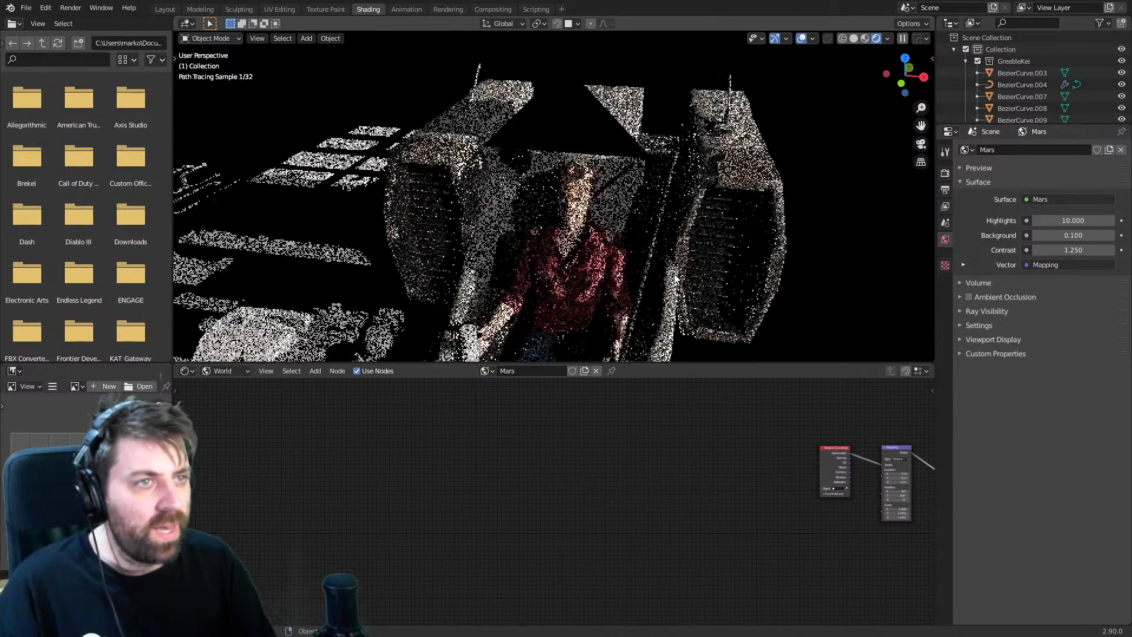
pyautogui.press('KP_0')
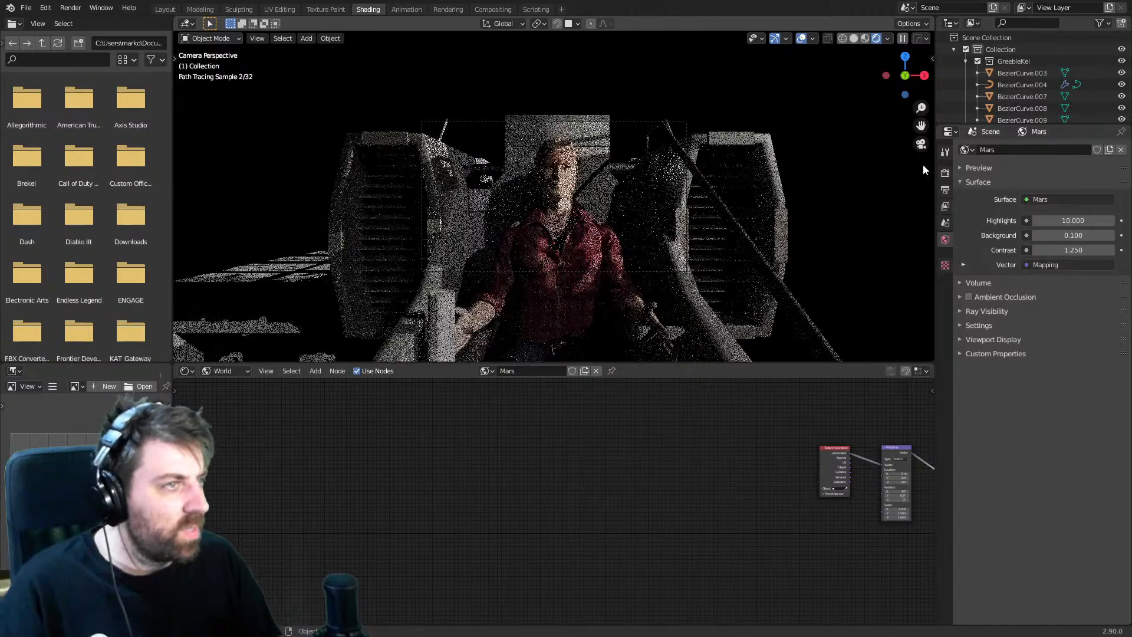
# - Set the Cycles render device to CPU and make the 3D viewport taller
pyautogui.click(946, 172)
pyautogui.click(1085, 182)
pyautogui.click(1078, 192)
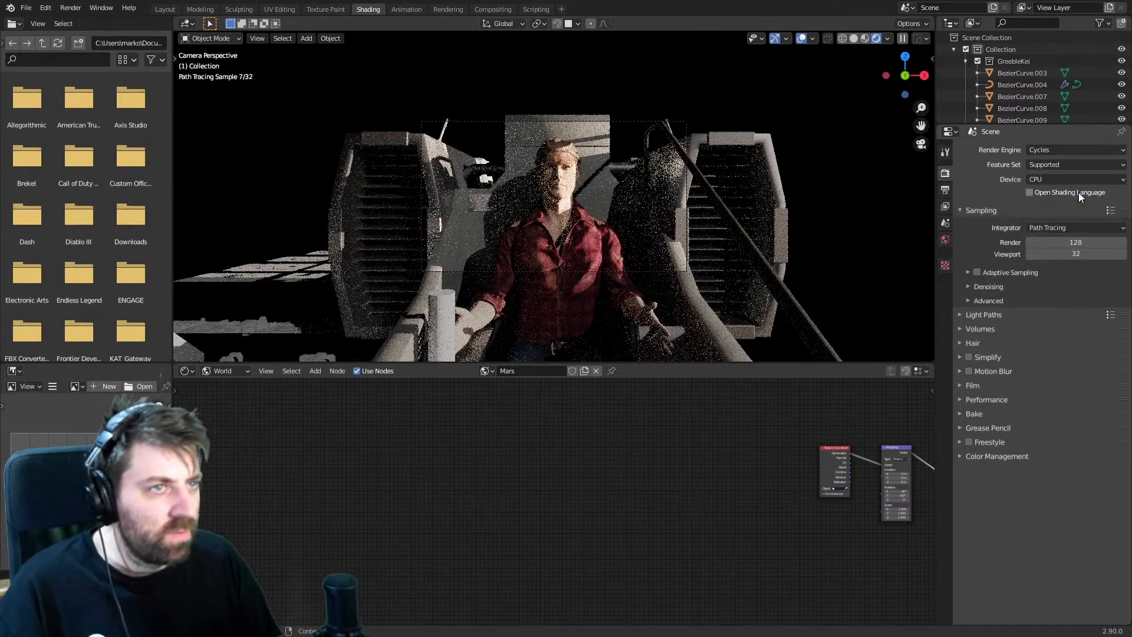
pyautogui.scroll(1, 815, 241)
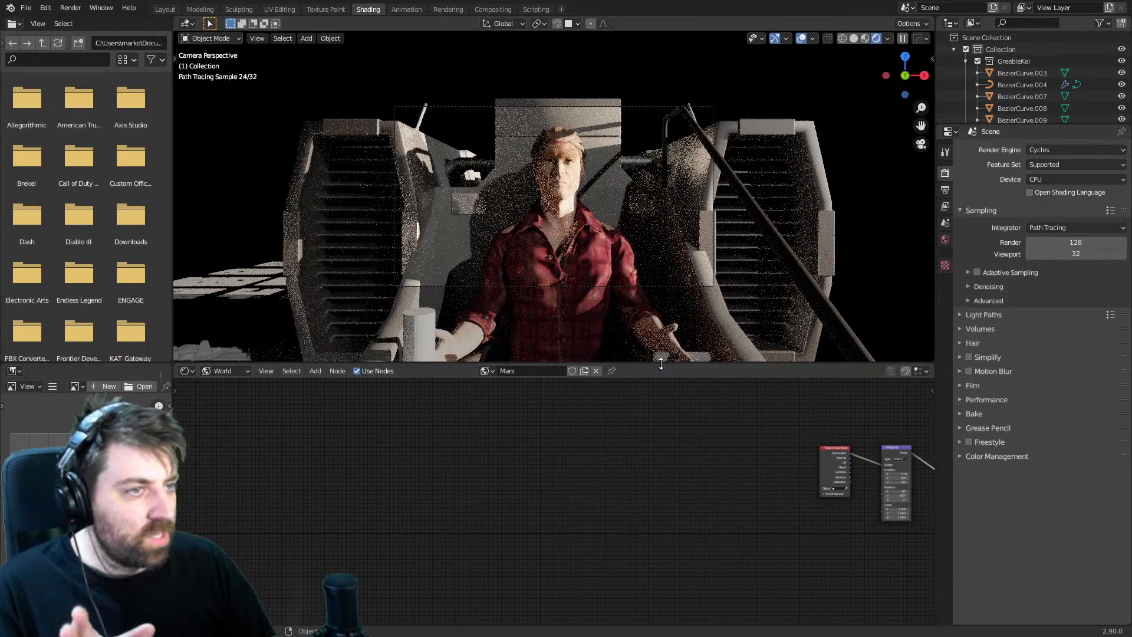
pyautogui.moveTo(662, 363); pyautogui.dragTo(662, 426)
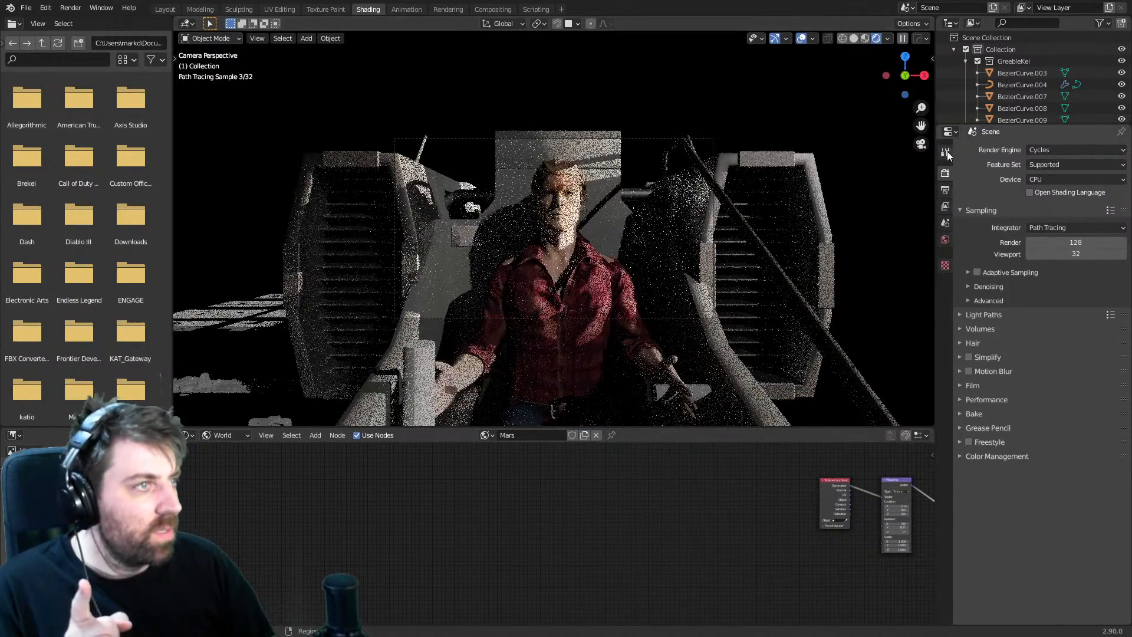
# - Set the render engine to Eevee
pyautogui.click(946, 152)
pyautogui.click(945, 172)
pyautogui.click(1036, 153)
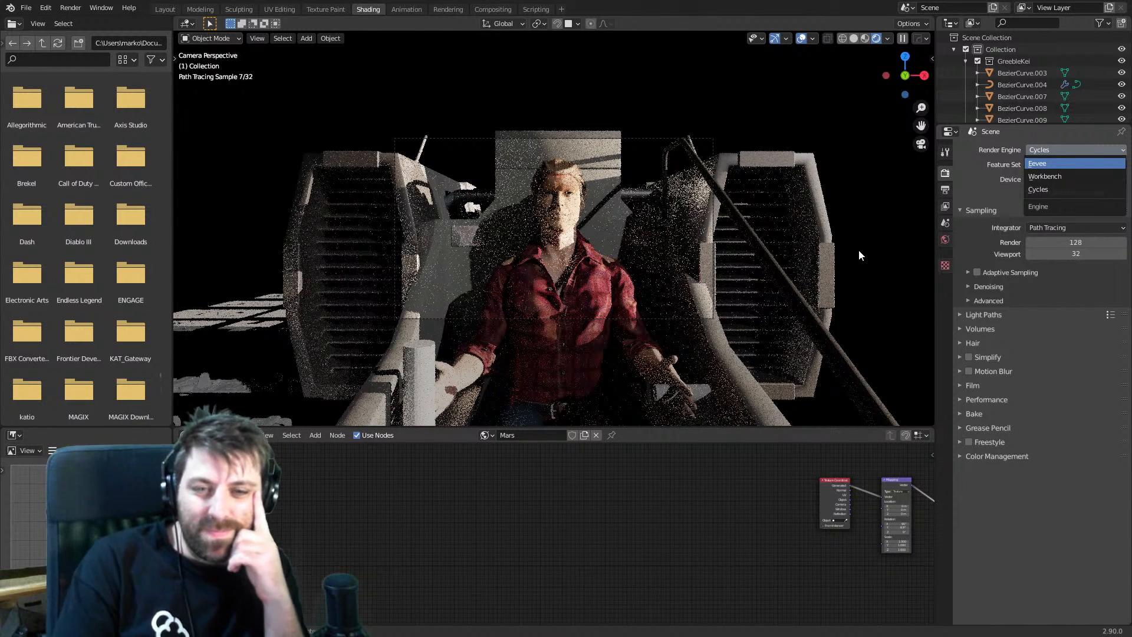
pyautogui.press('Return')
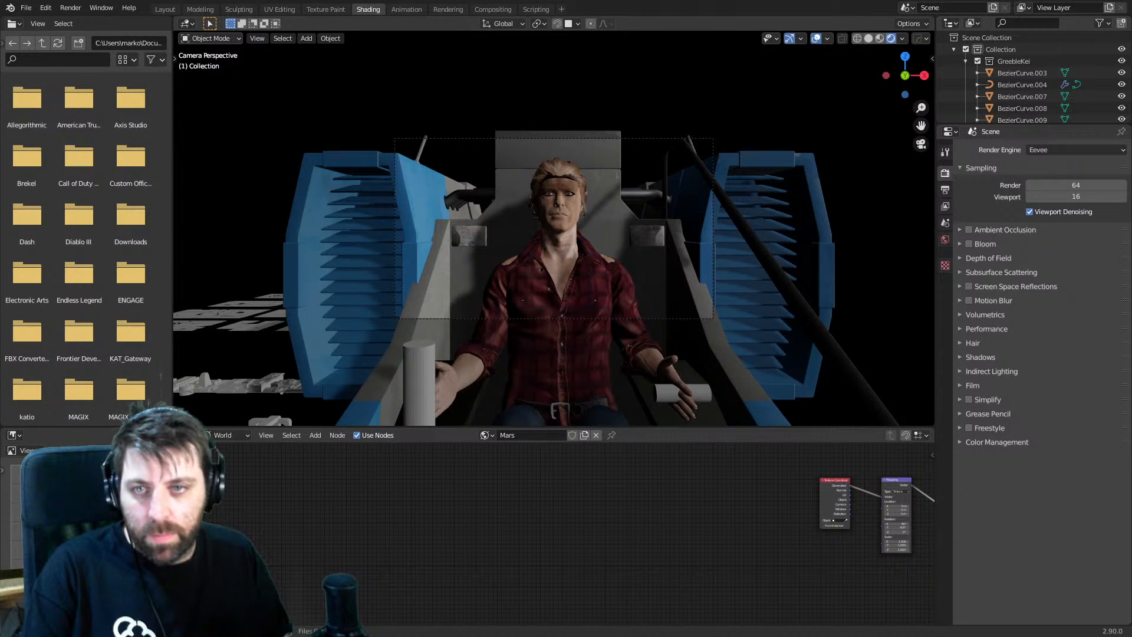
# - Open Task Manager, examine the CPU performance graphs, and return to Blender
pyautogui.hotkey('ctrl', 'shift', 'Escape')
pyautogui.click(417, 152)
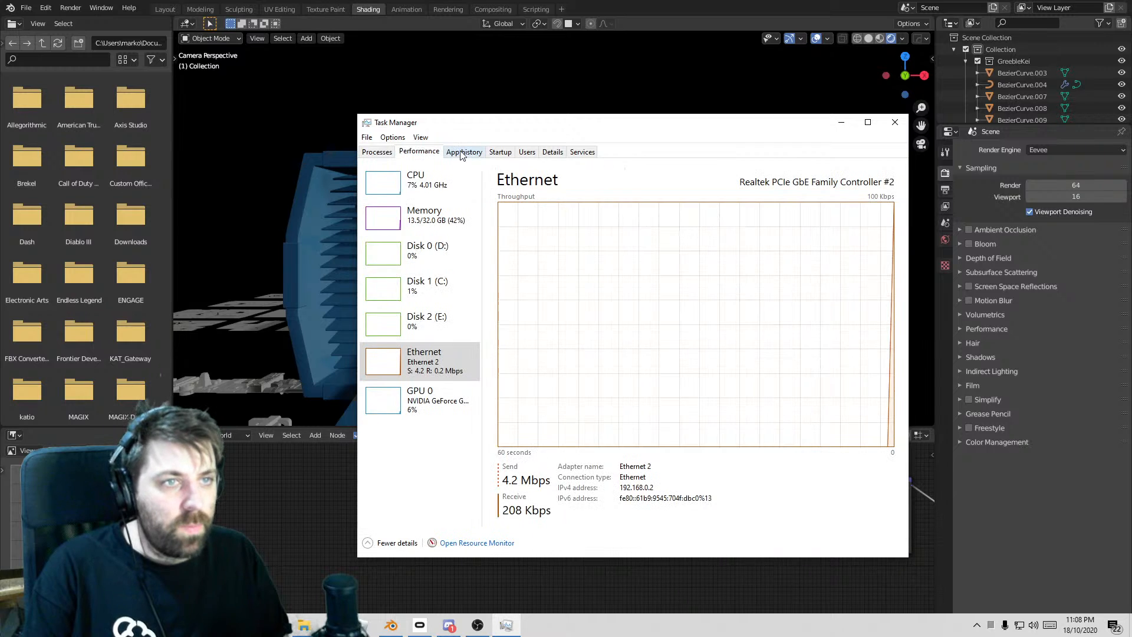
pyautogui.click(417, 184)
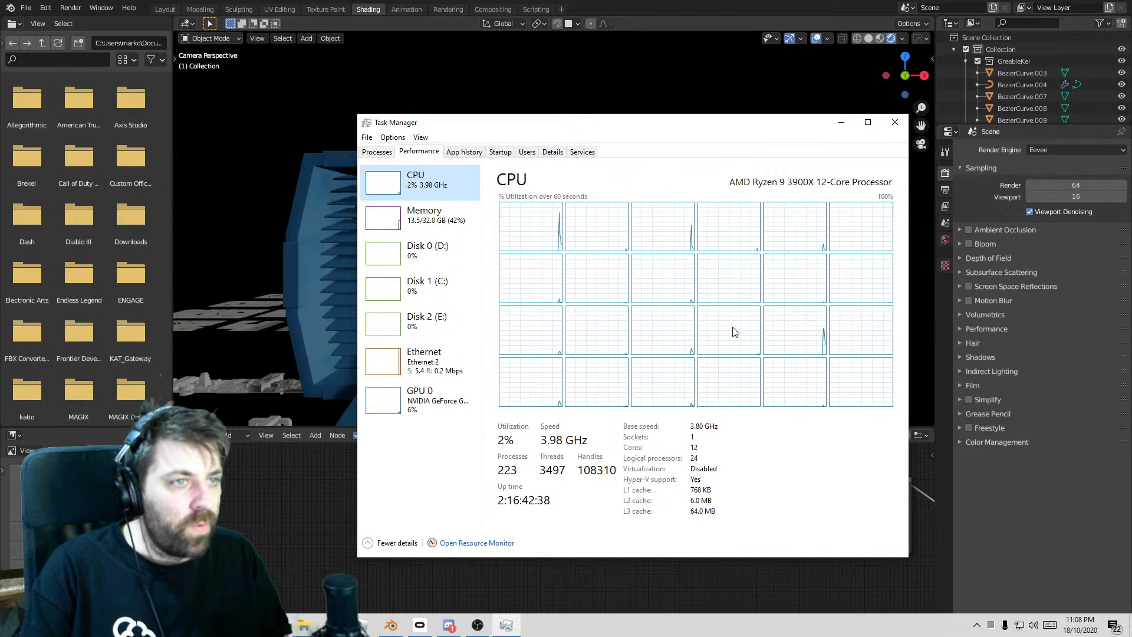
pyautogui.click(662, 112)
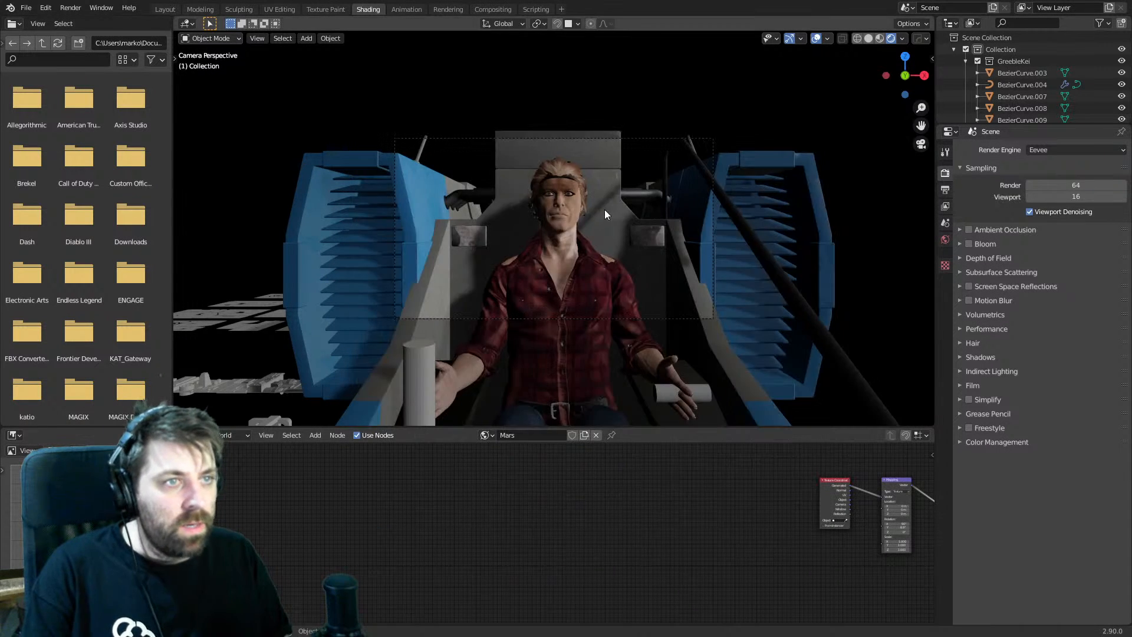
# - View the cockpit from outside the camera and set the render engine back to Cycles
pyautogui.moveTo(604, 210); pyautogui.dragTo(632, 206, button='middle')
pyautogui.click(1073, 150)
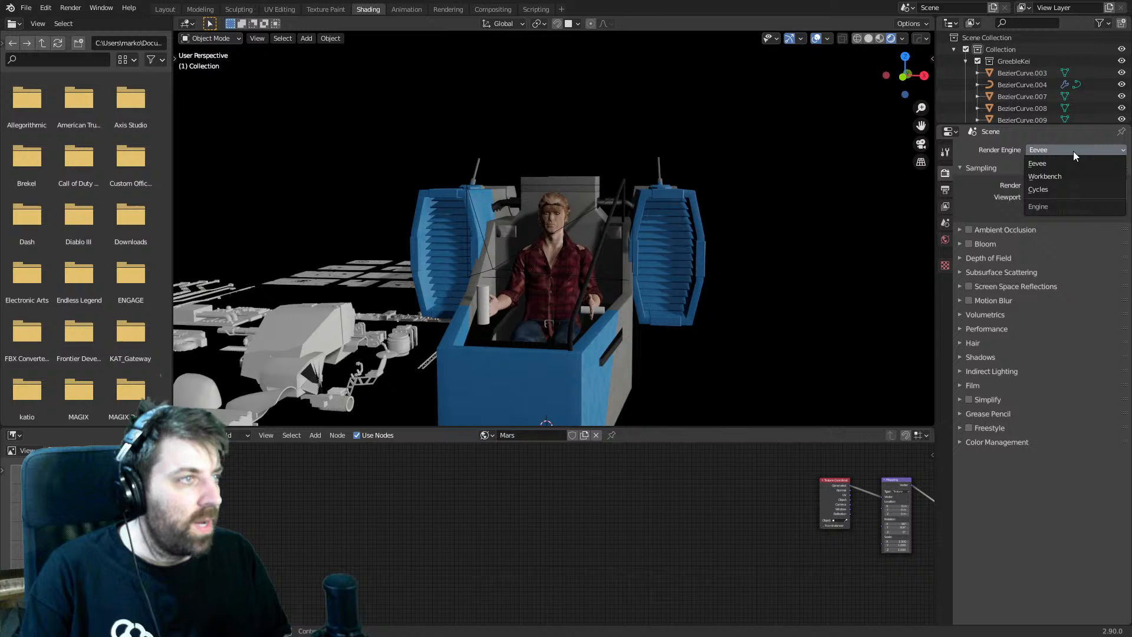
pyautogui.click(1062, 186)
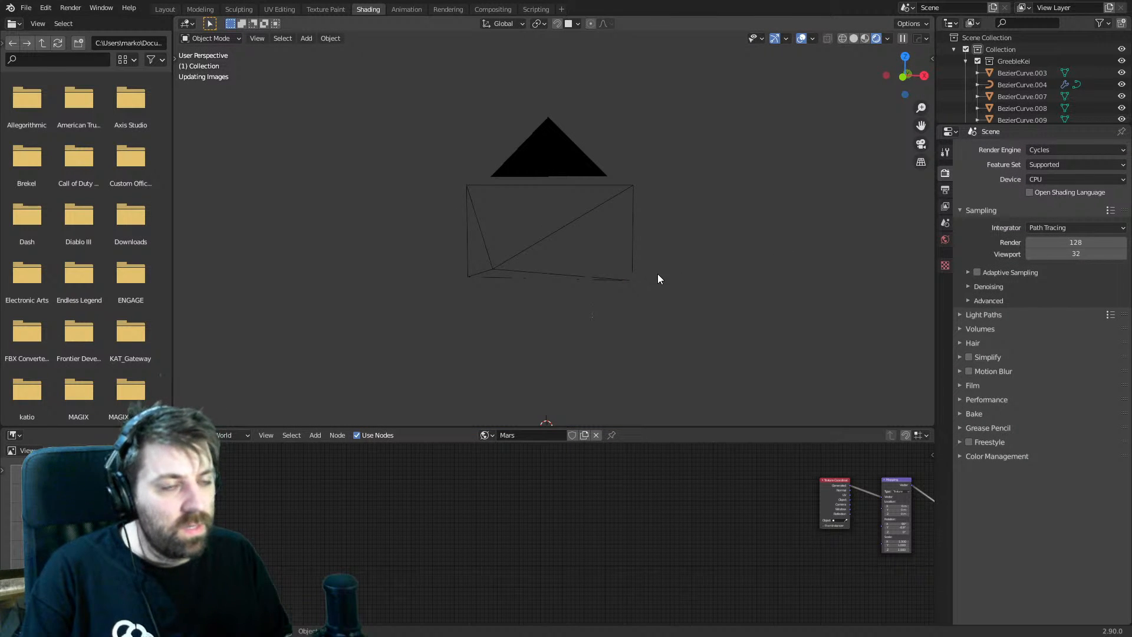
# - Switch to Task Manager to check the CPU load during the Cycles preview, minimize it and return to Blender
pyautogui.moveTo(378, 244); pyautogui.dragTo(445, 246, button='middle')
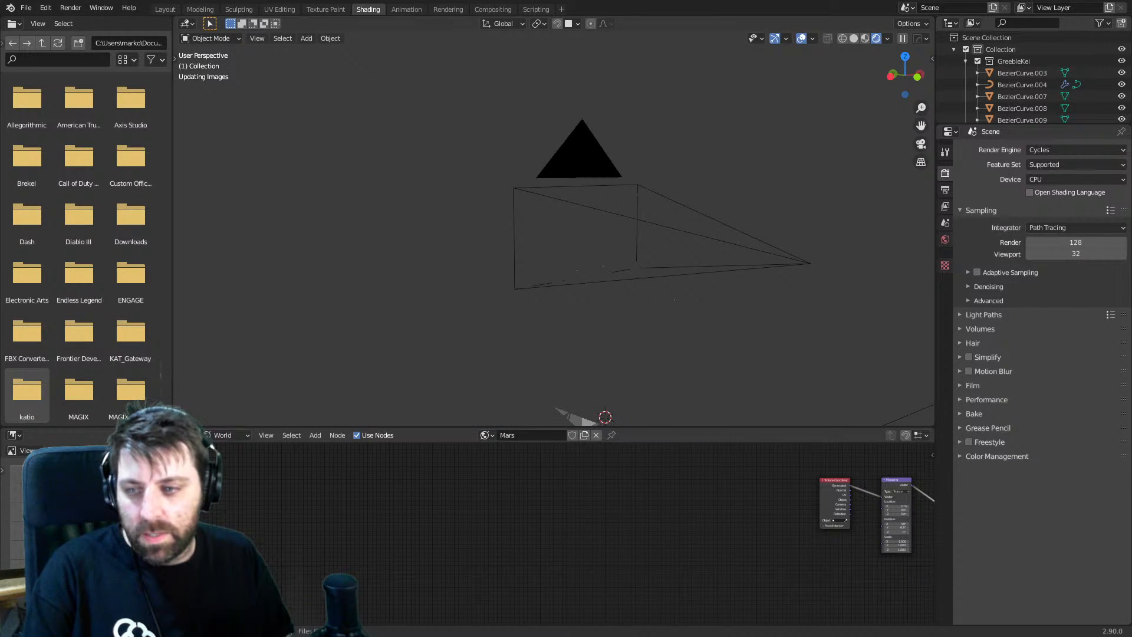
pyautogui.hotkey('alt', 'Tab')
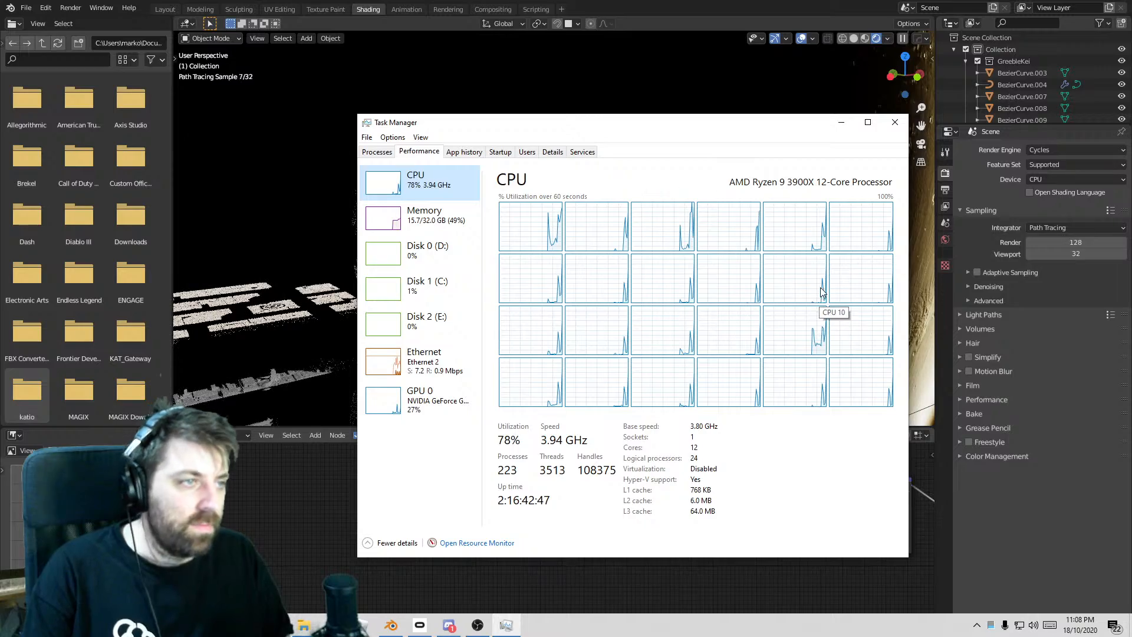
pyautogui.click(841, 123)
pyautogui.moveTo(577, 269)
pyautogui.mouseDown(button='middle')
pyautogui.moveTo(592, 270)
pyautogui.moveTo(560, 268)
pyautogui.mouseUp(button='middle')
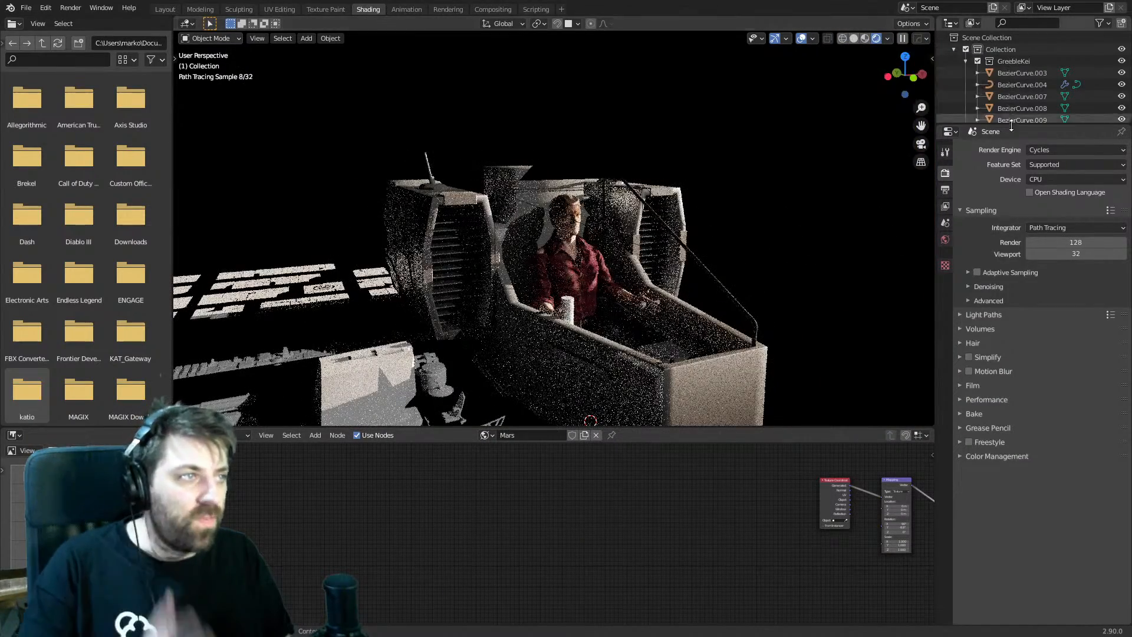
# - Switch the viewport to solid shading and set the render engine to Eevee
pyautogui.click(854, 39)
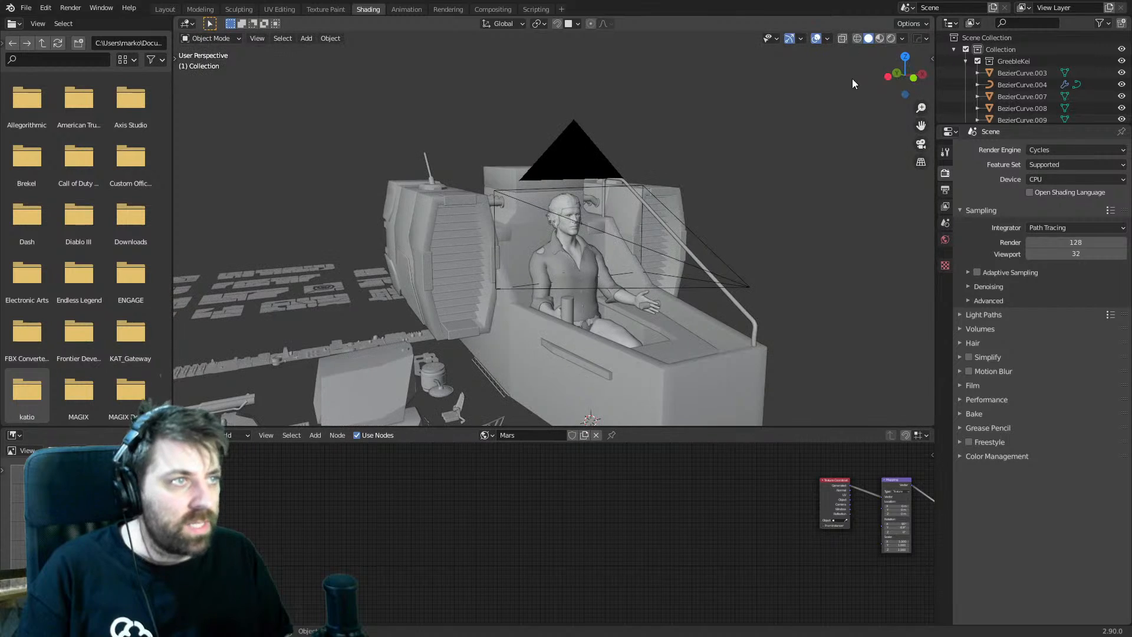
pyautogui.click(1032, 151)
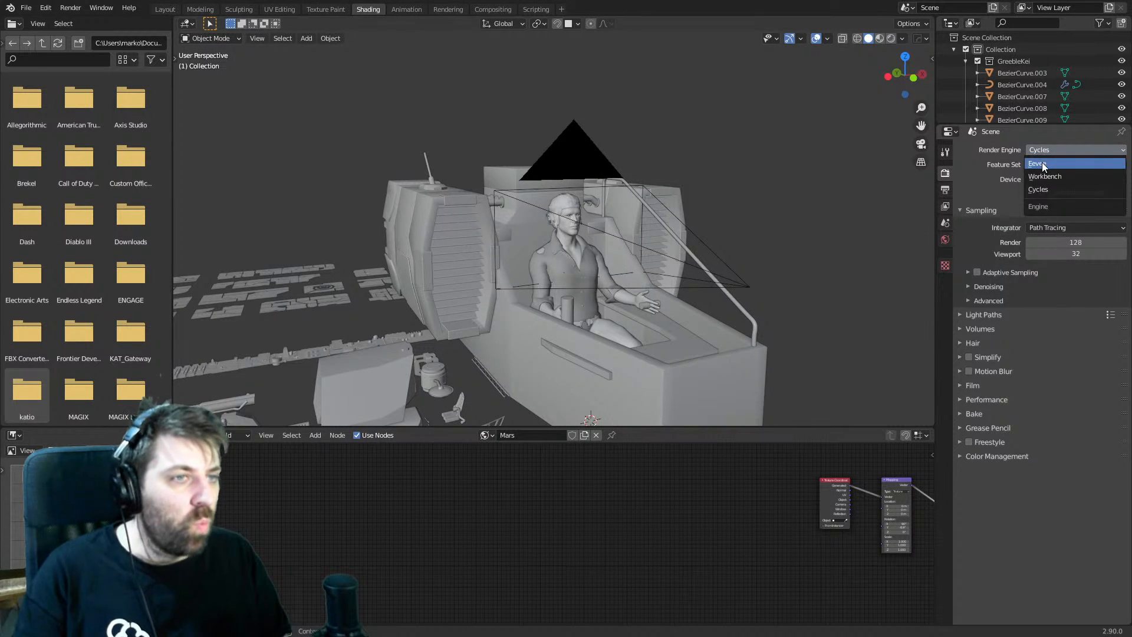
pyautogui.click(1045, 164)
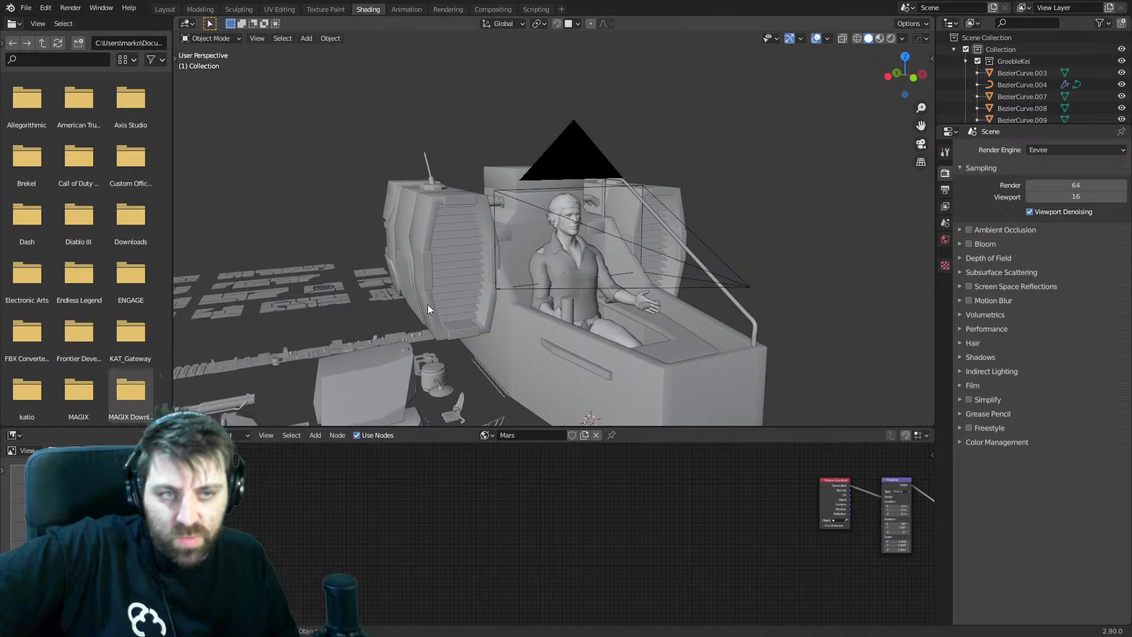
# - Return to the camera view of the pilot and save the Blender file
pyautogui.moveTo(427, 304); pyautogui.dragTo(386, 327, button='middle')
pyautogui.scroll(-2, 385, 326)
pyautogui.keyDown('shift'); pyautogui.moveTo(316, 315); pyautogui.dragTo(521, 229, button='middle'); pyautogui.keyUp('shift')
pyautogui.scroll(-3, 515, 174)
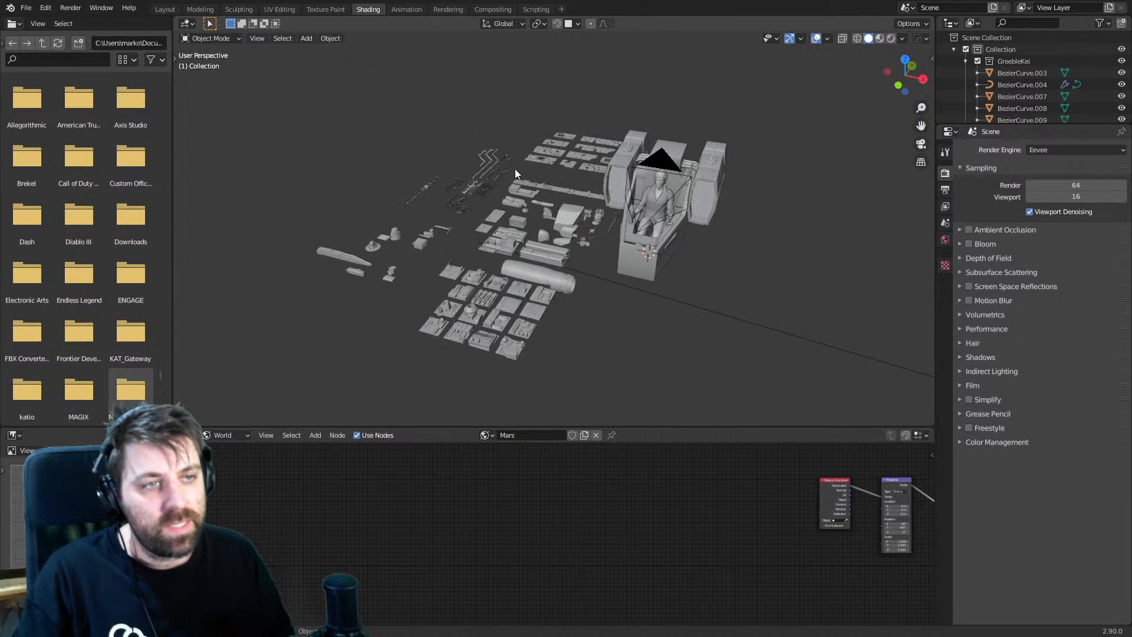
pyautogui.moveTo(436, 222); pyautogui.dragTo(546, 112, button='middle')
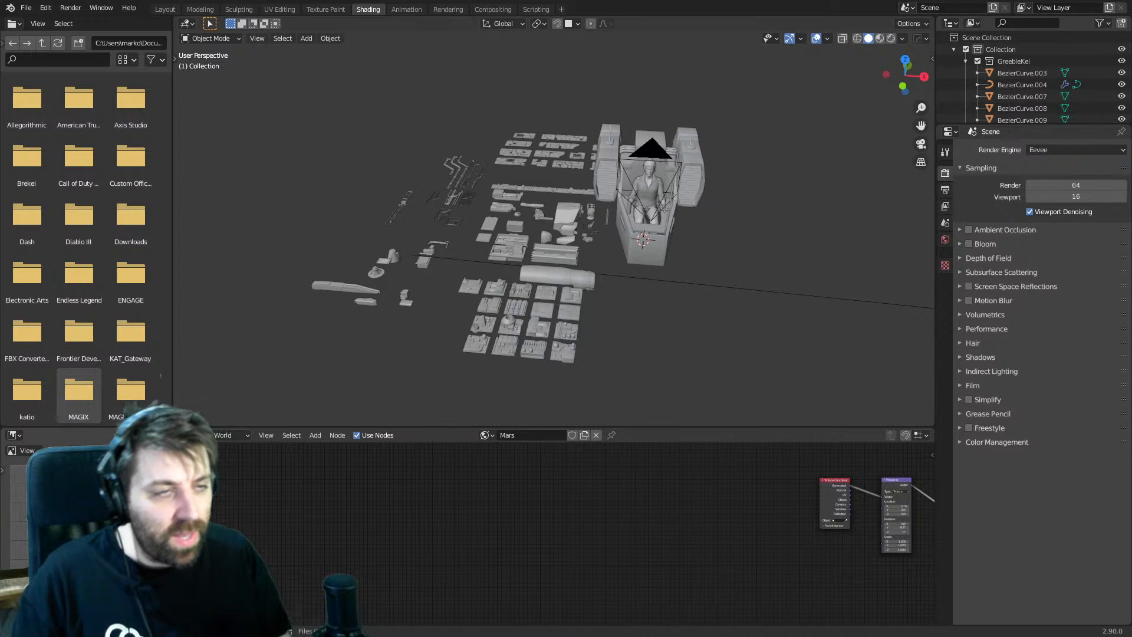
pyautogui.press('KP_0')
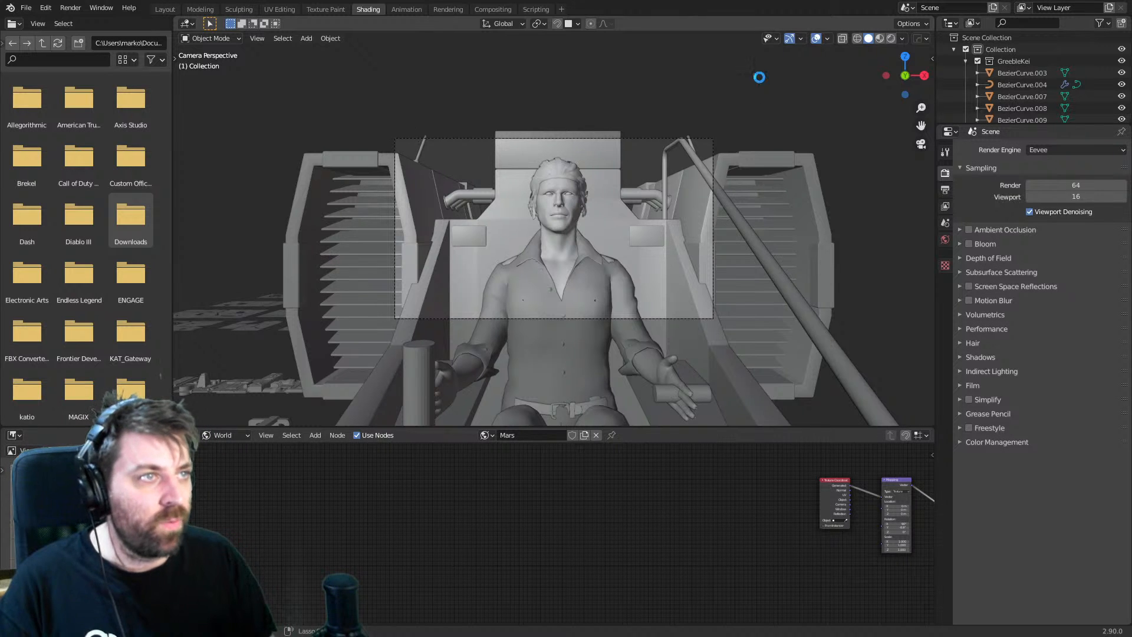
pyautogui.hotkey('ctrl', 's')
pyautogui.moveTo(702, 356); pyautogui.dragTo(593, 395, button='middle')
pyautogui.moveTo(614, 352); pyautogui.dragTo(714, 191, button='middle')
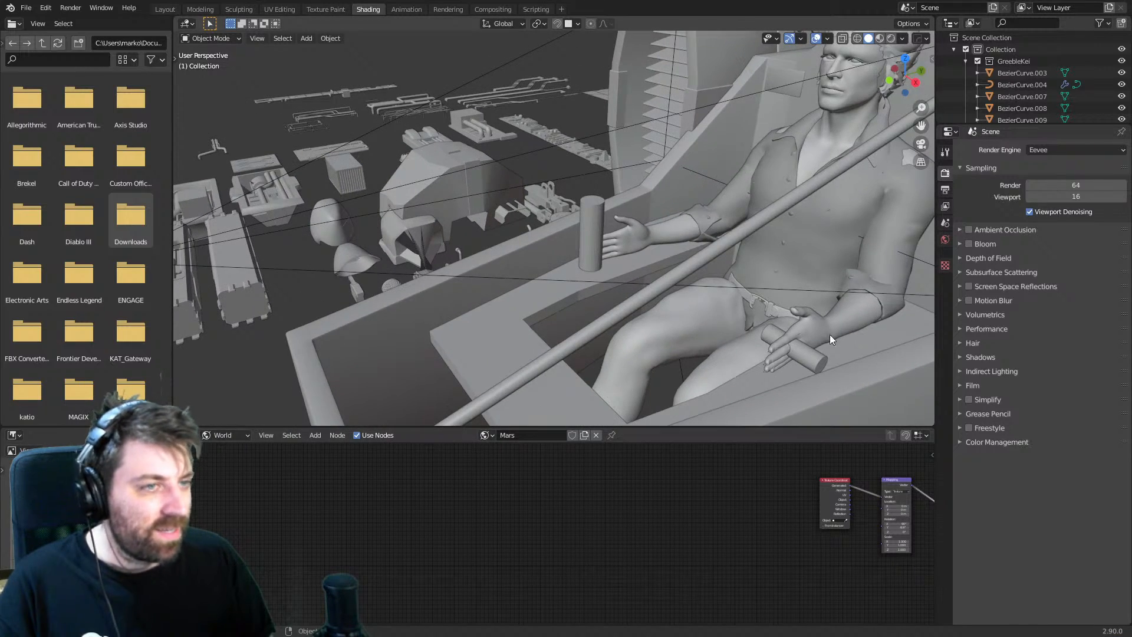
pyautogui.moveTo(829, 334); pyautogui.dragTo(544, 306, button='middle')
pyautogui.scroll(3, 514, 314)
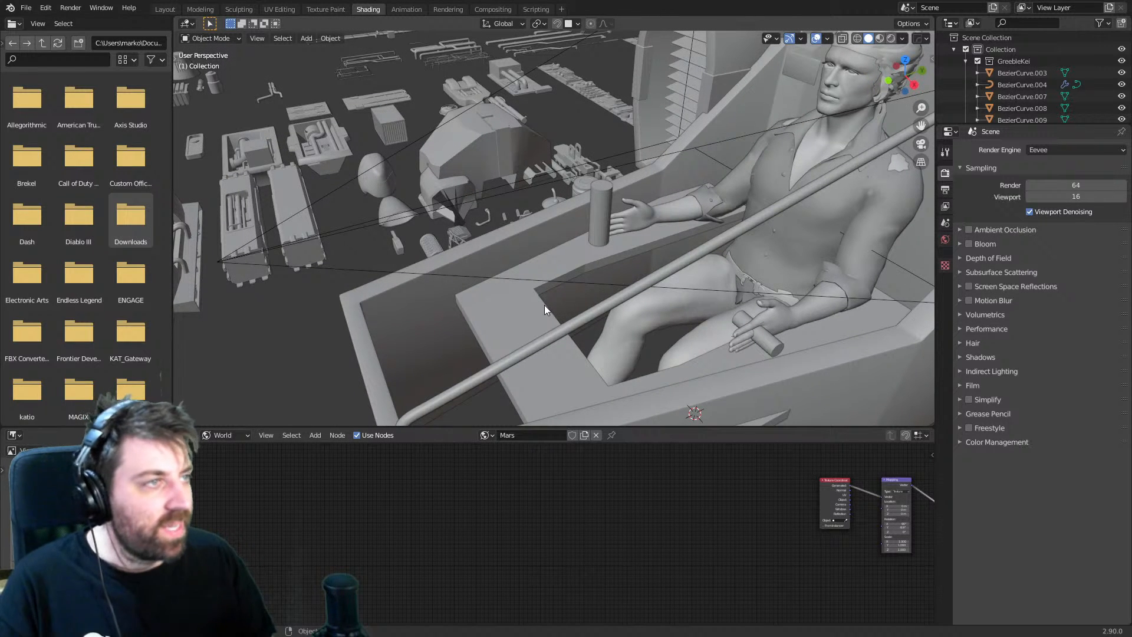
pyautogui.moveTo(602, 263); pyautogui.dragTo(599, 266, button='middle')
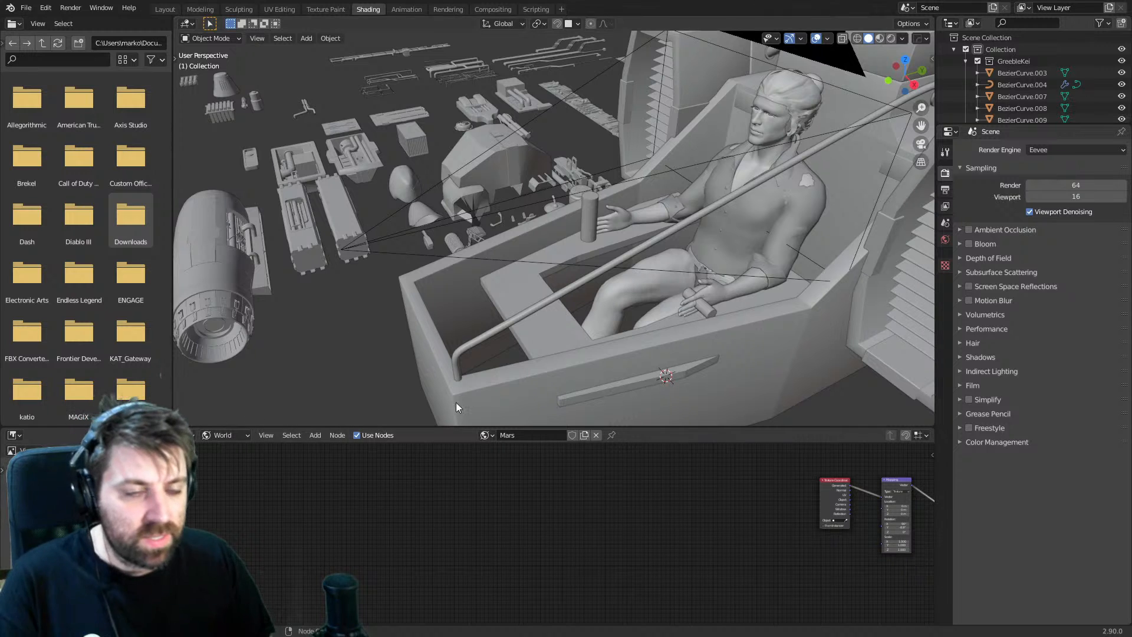
# - Switch to File Explorer, browse Games (D:) to 3D Assets, Greebles, B Greebles, and open the c2 Blender file
pyautogui.click(304, 626)
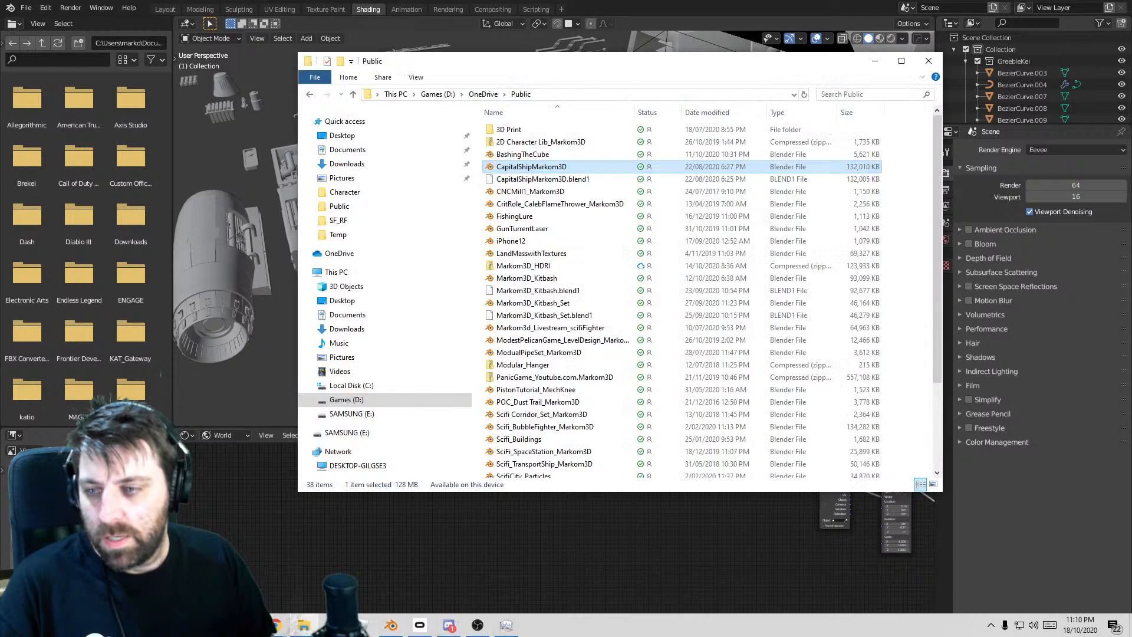
pyautogui.click(347, 399)
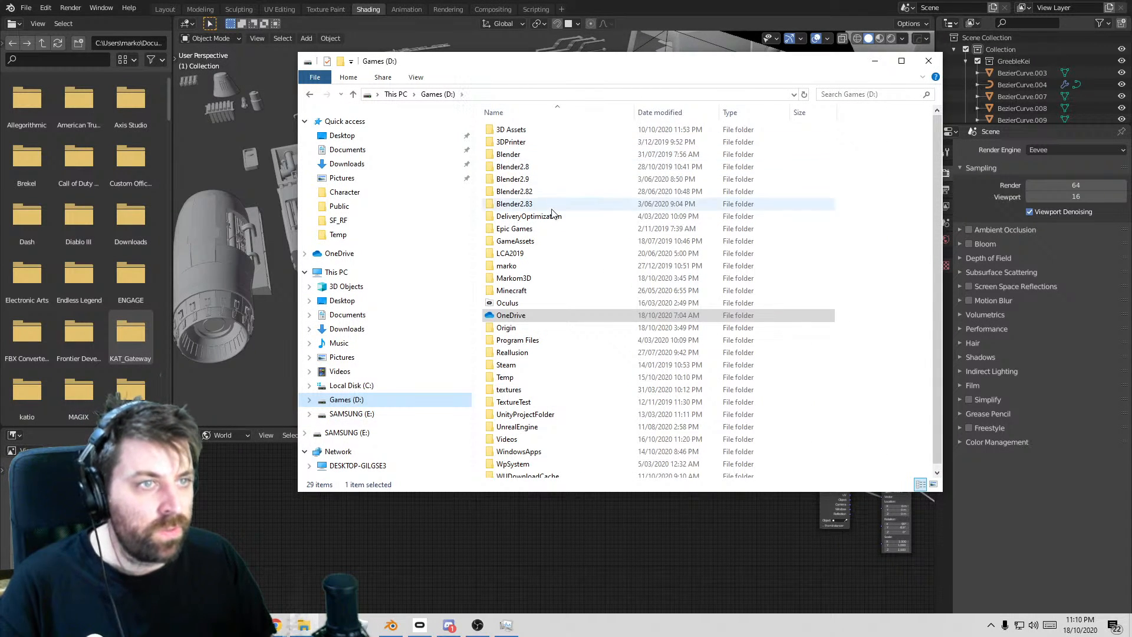
pyautogui.doubleClick(541, 131)
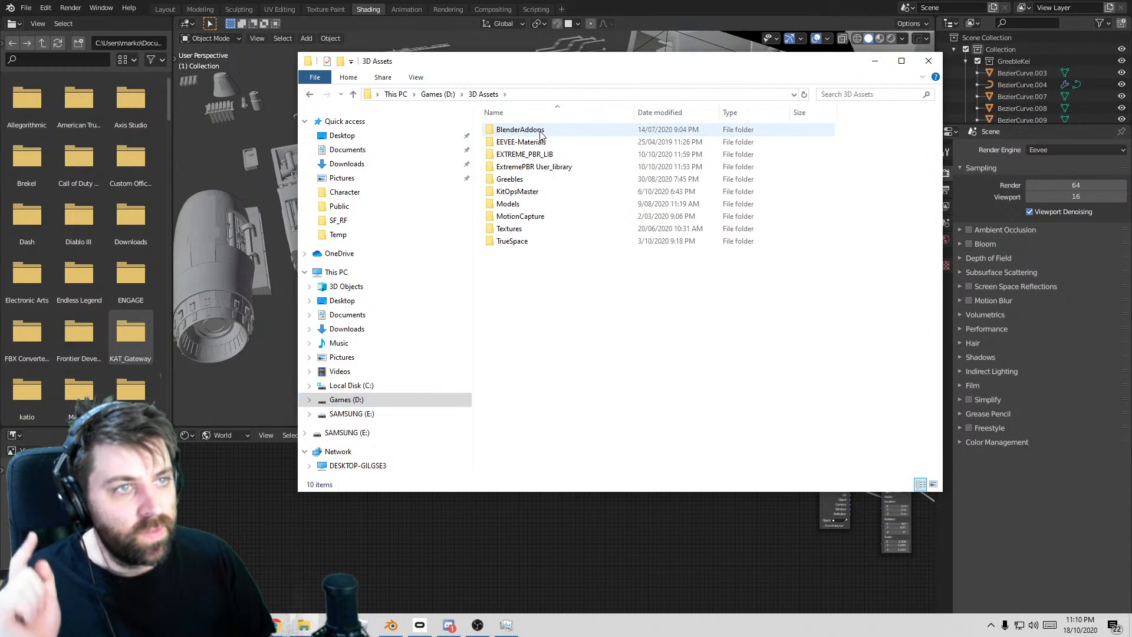
pyautogui.doubleClick(556, 179)
pyautogui.scroll(-3, 586, 328)
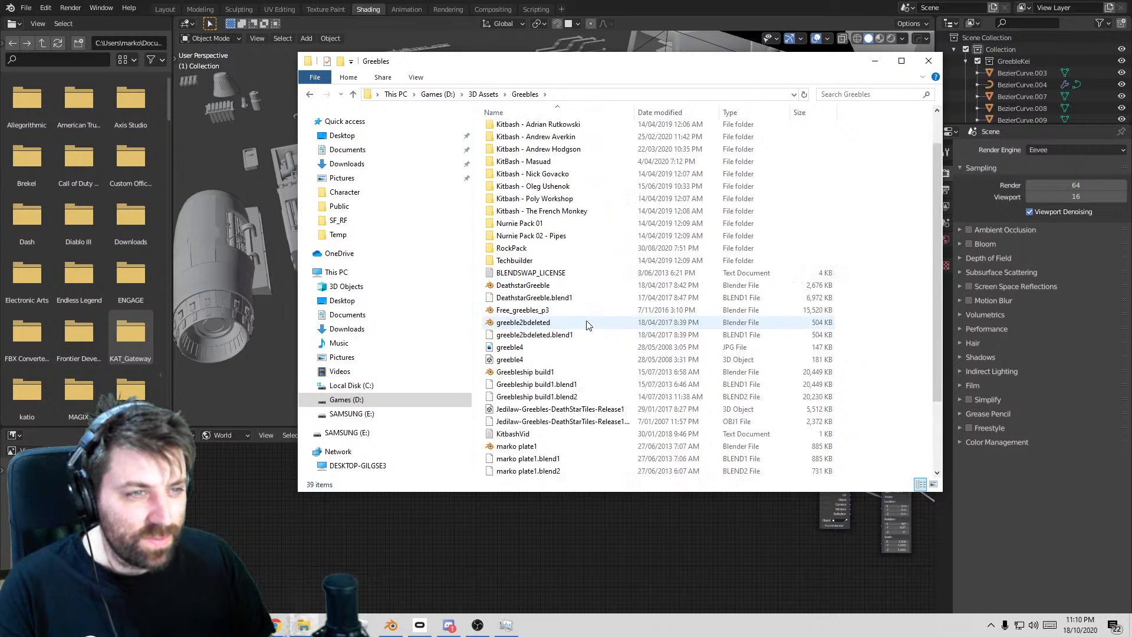
pyautogui.scroll(-1, 586, 353)
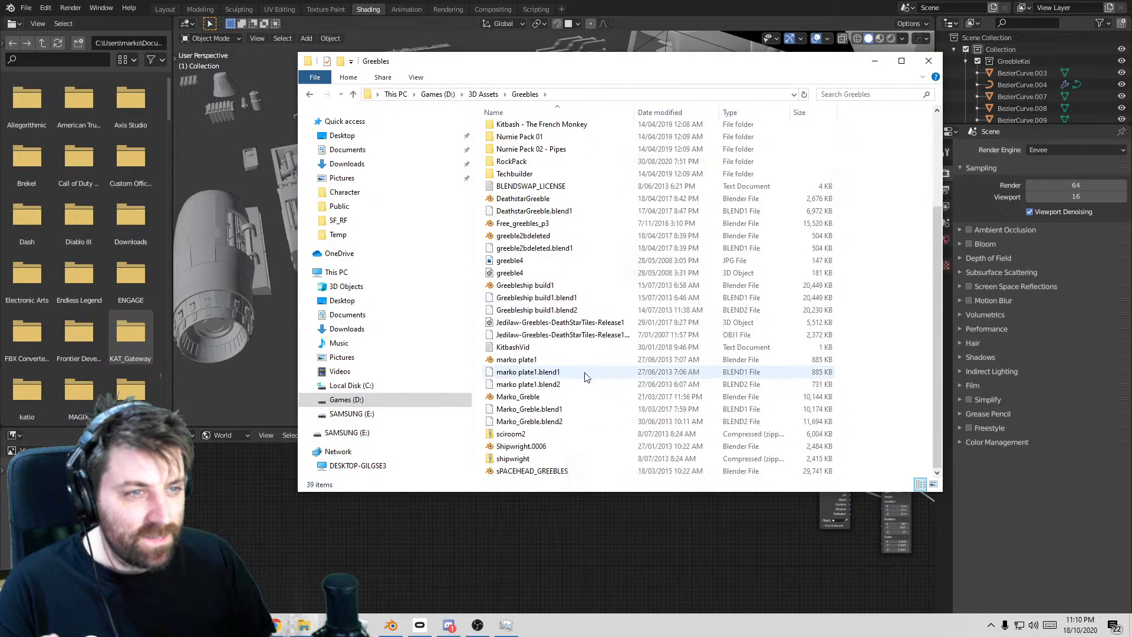
pyautogui.scroll(5, 567, 405)
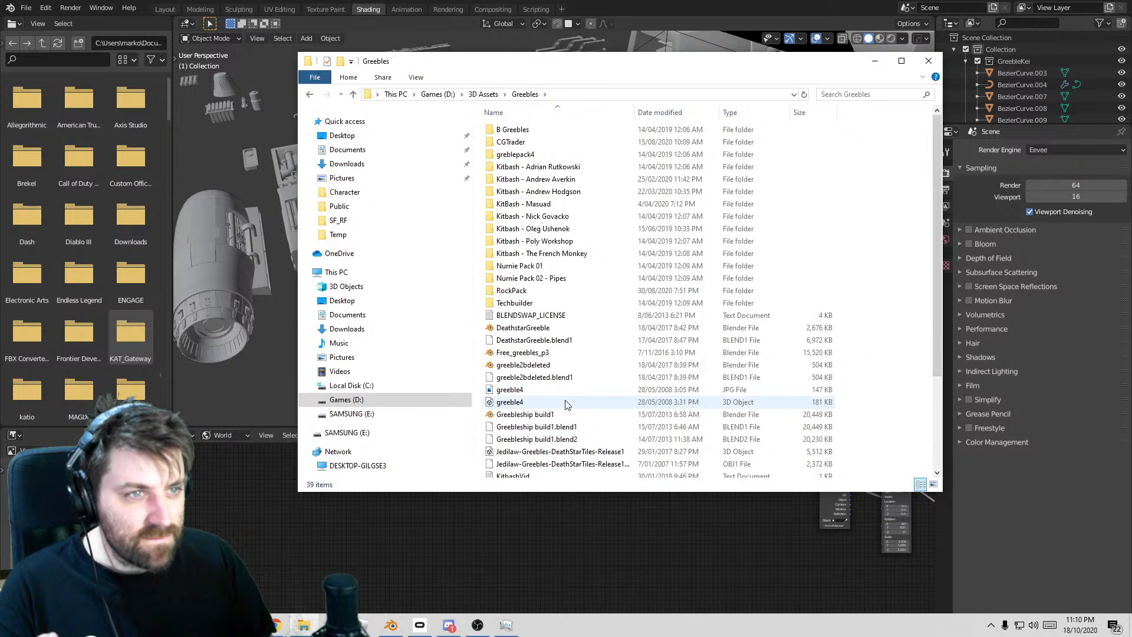
pyautogui.doubleClick(559, 136)
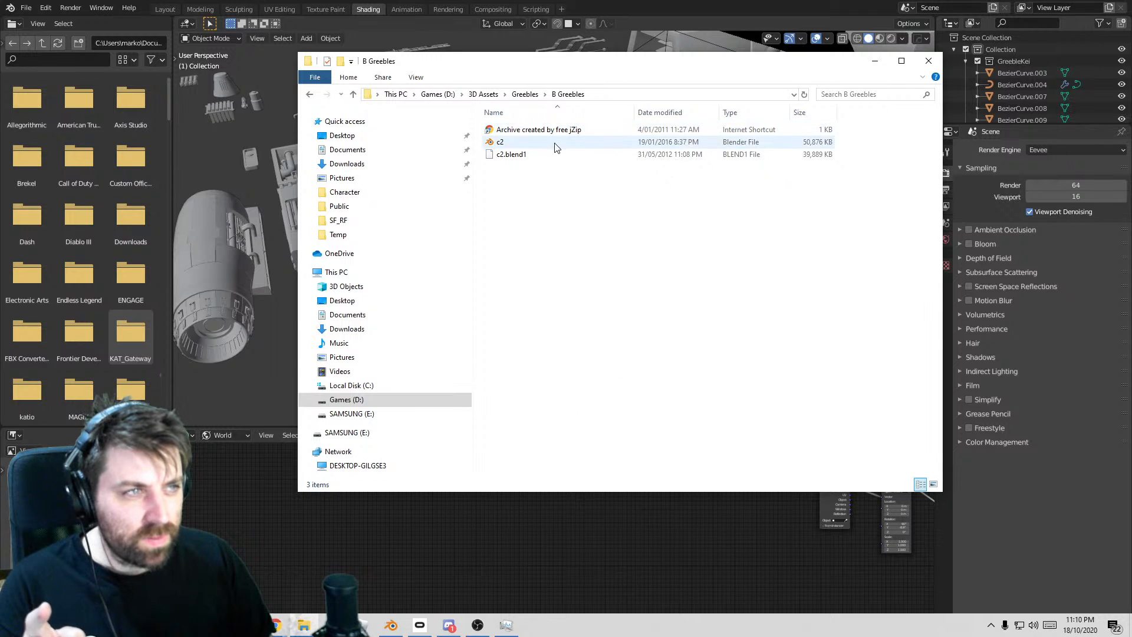
pyautogui.doubleClick(554, 143)
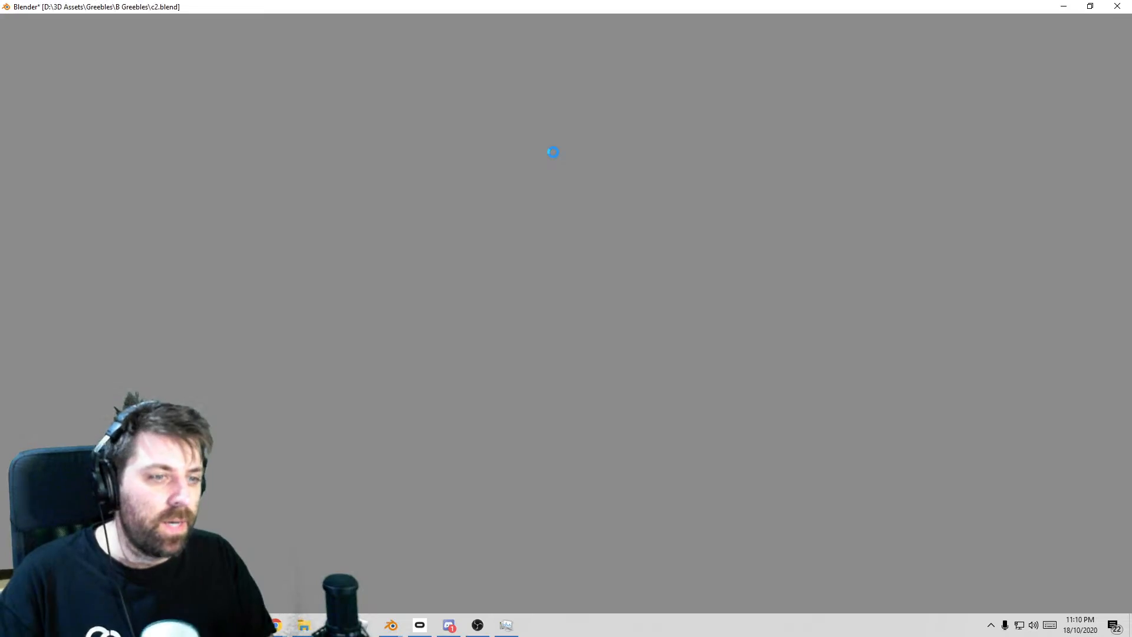
# - Look over the greeble library from above and examine the open cockpit interior model up close
pyautogui.scroll(-10, 530, 235)
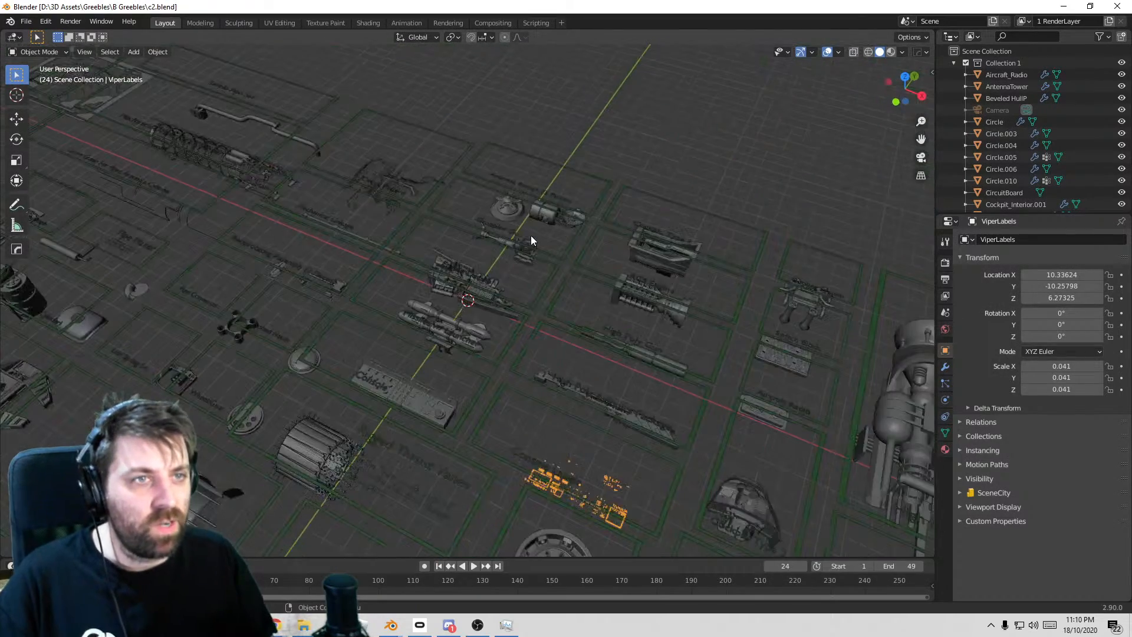
pyautogui.press('KP_7')
pyautogui.keyDown('shift'); pyautogui.moveTo(635, 331); pyautogui.dragTo(734, 259); pyautogui.keyUp('shift')
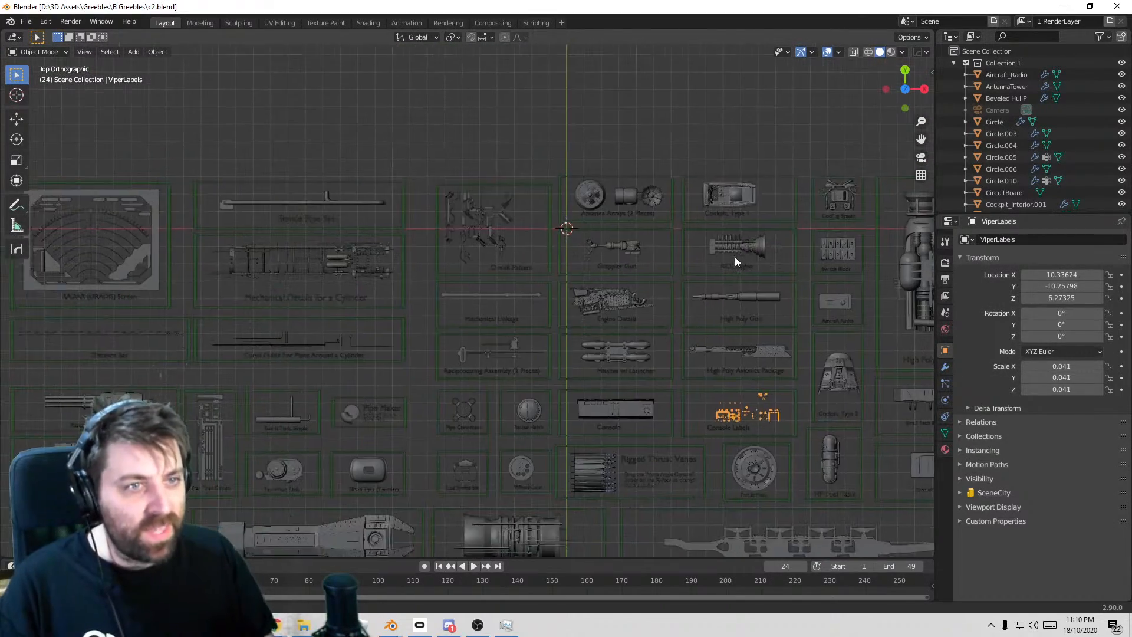
pyautogui.scroll(2, 732, 260)
pyautogui.keyDown('shift'); pyautogui.moveTo(554, 356); pyautogui.dragTo(229, 420, button='middle'); pyautogui.keyUp('shift')
pyautogui.scroll(6, 535, 243)
pyautogui.moveTo(559, 279); pyautogui.dragTo(394, 306, button='middle')
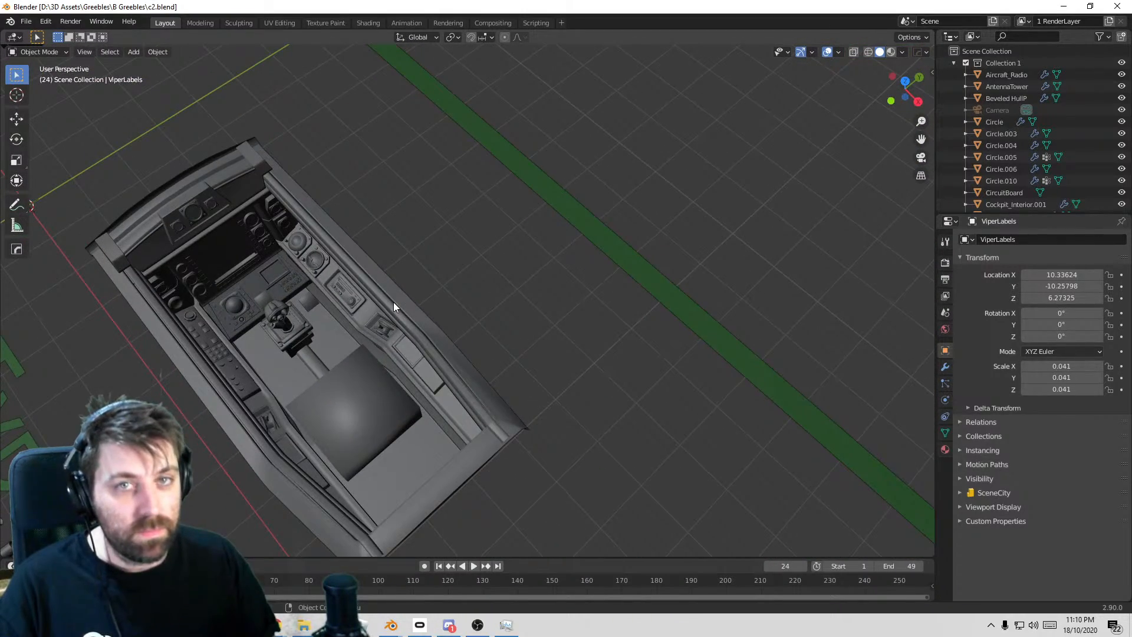
pyautogui.moveTo(369, 356); pyautogui.dragTo(346, 280, button='middle')
pyautogui.scroll(-8, 321, 274)
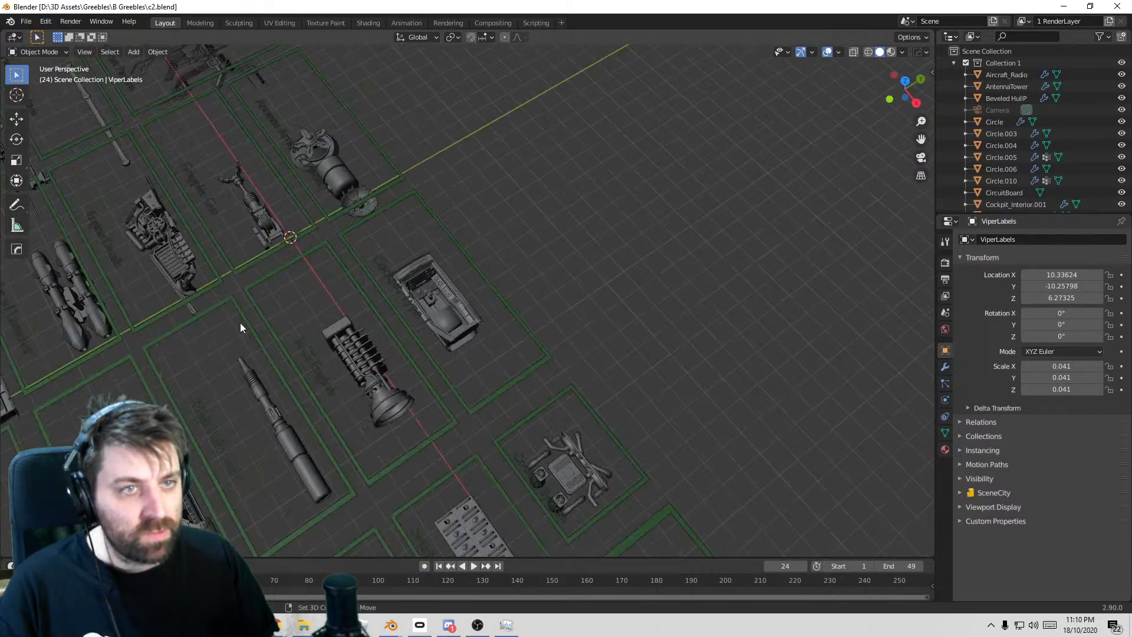
# - Examine the library's other parts, including the pipes, console, vehicle suspension, high poly engine and switch block
pyautogui.keyDown('shift'); pyautogui.moveTo(239, 323); pyautogui.dragTo(684, 312, button='middle'); pyautogui.keyUp('shift')
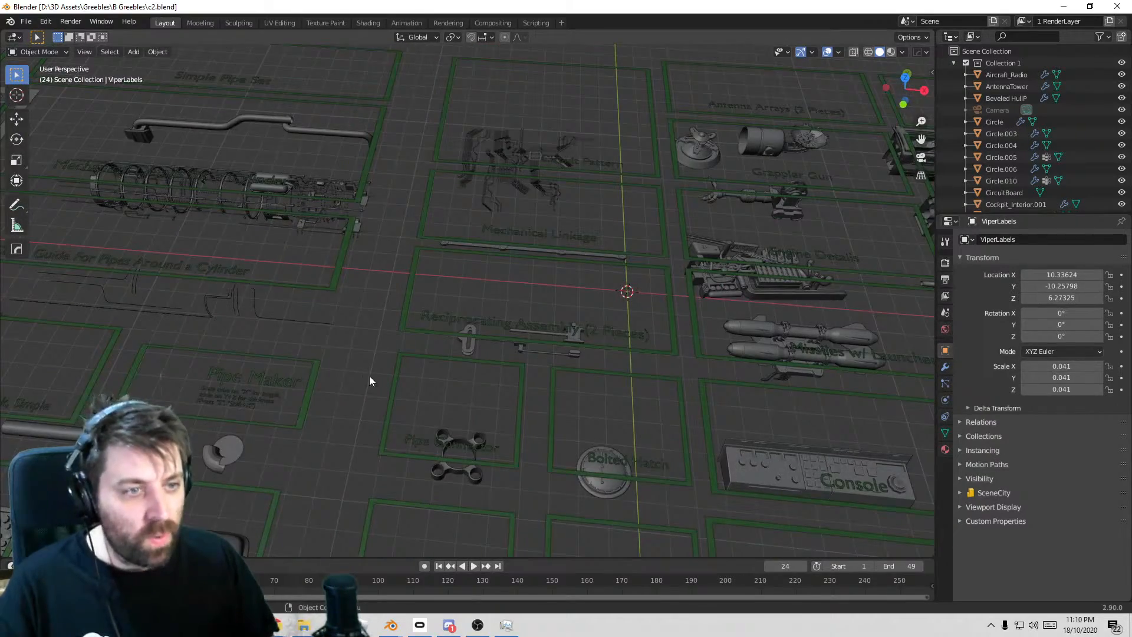
pyautogui.keyDown('shift'); pyautogui.moveTo(369, 376); pyautogui.dragTo(656, 203, button='middle'); pyautogui.keyUp('shift')
pyautogui.keyDown('shift'); pyautogui.moveTo(416, 319); pyautogui.dragTo(371, 258, button='middle'); pyautogui.keyUp('shift')
pyautogui.scroll(-2, 637, 319)
pyautogui.keyDown('shift'); pyautogui.moveTo(854, 329); pyautogui.dragTo(445, 342, button='middle'); pyautogui.keyUp('shift')
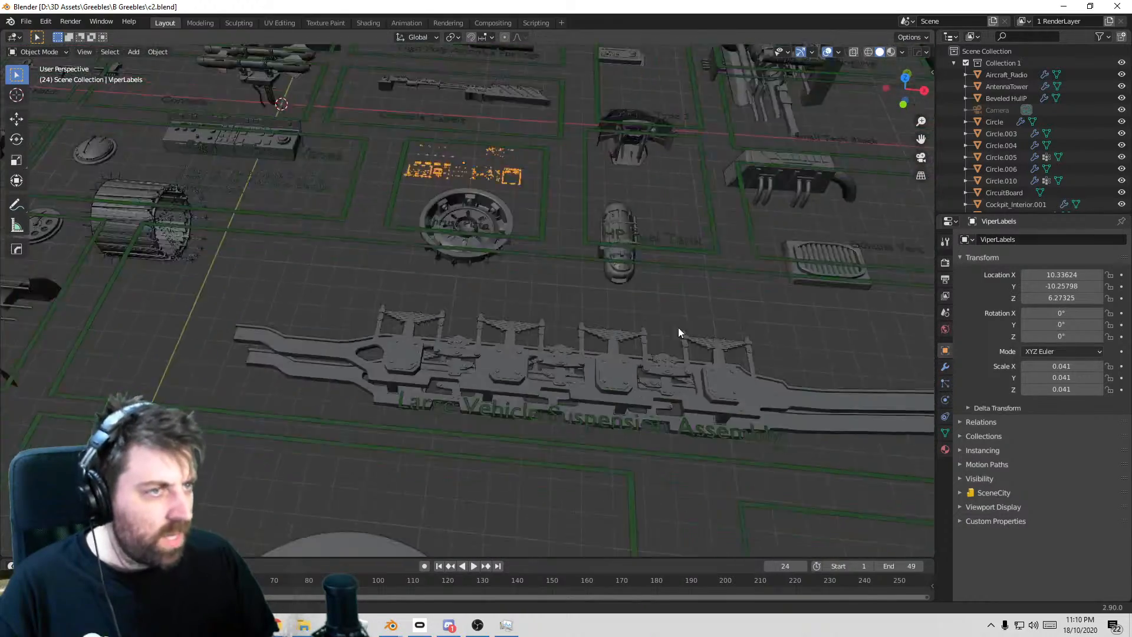
pyautogui.keyDown('shift'); pyautogui.moveTo(678, 336); pyautogui.dragTo(592, 428, button='middle'); pyautogui.keyUp('shift')
pyautogui.moveTo(357, 359); pyautogui.dragTo(410, 374, button='middle')
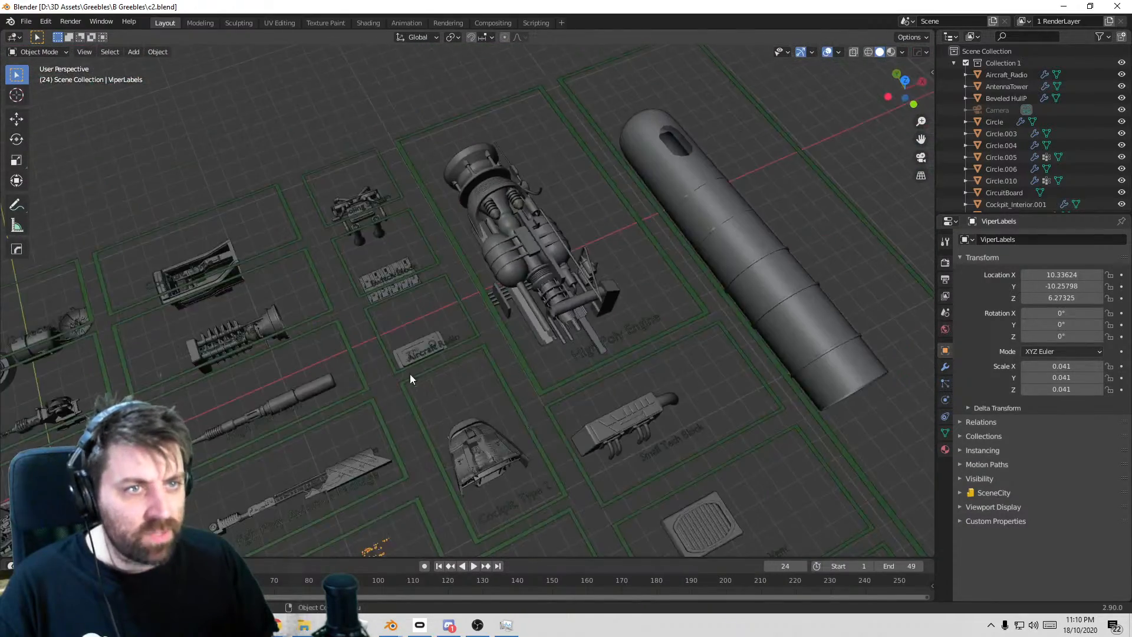
pyautogui.scroll(5, 377, 360)
pyautogui.keyDown('shift'); pyautogui.moveTo(337, 350); pyautogui.dragTo(544, 467, button='middle'); pyautogui.keyUp('shift')
pyautogui.scroll(-4, 474, 232)
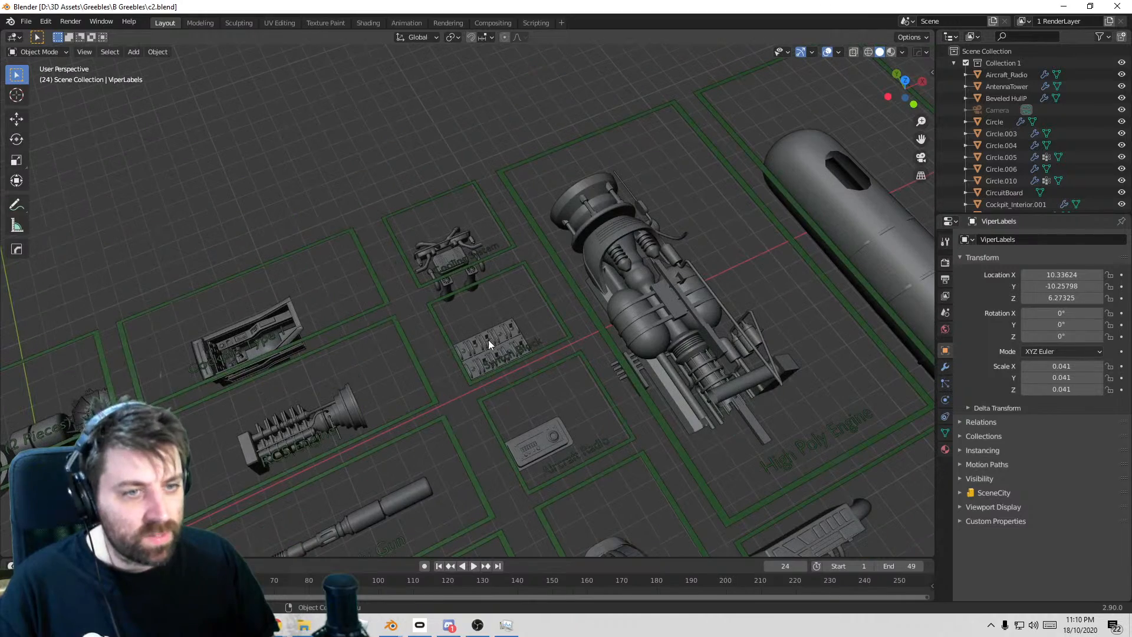
# - Close the c2 file, minimize File Explorer and return to the sci-fi cockpit scene in Blender
pyautogui.click(1124, 12)
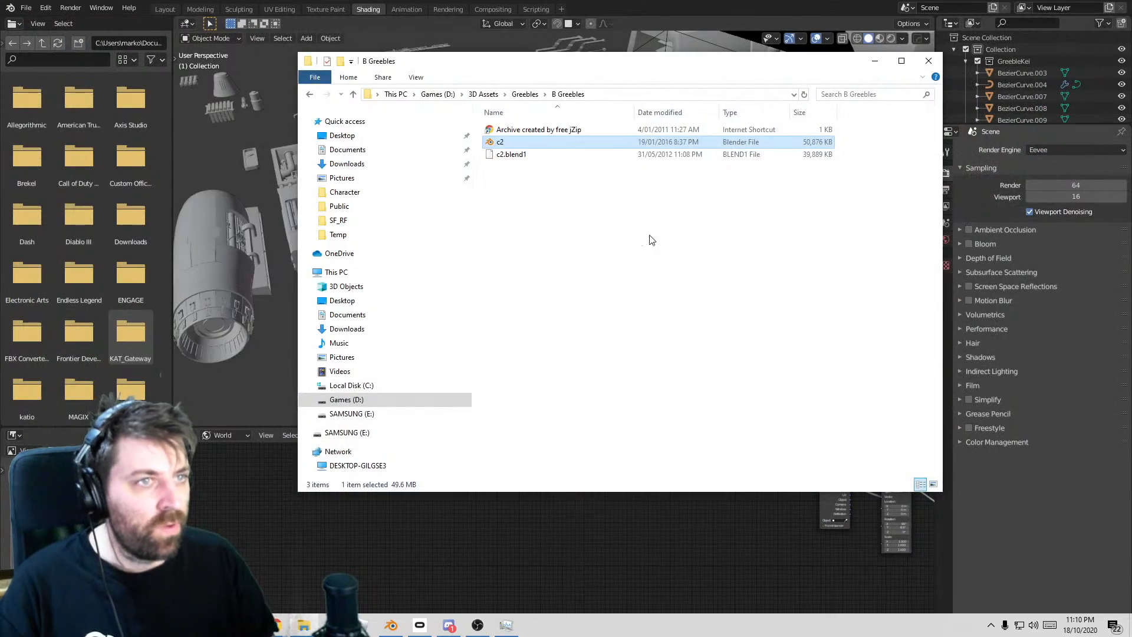
pyautogui.click(876, 62)
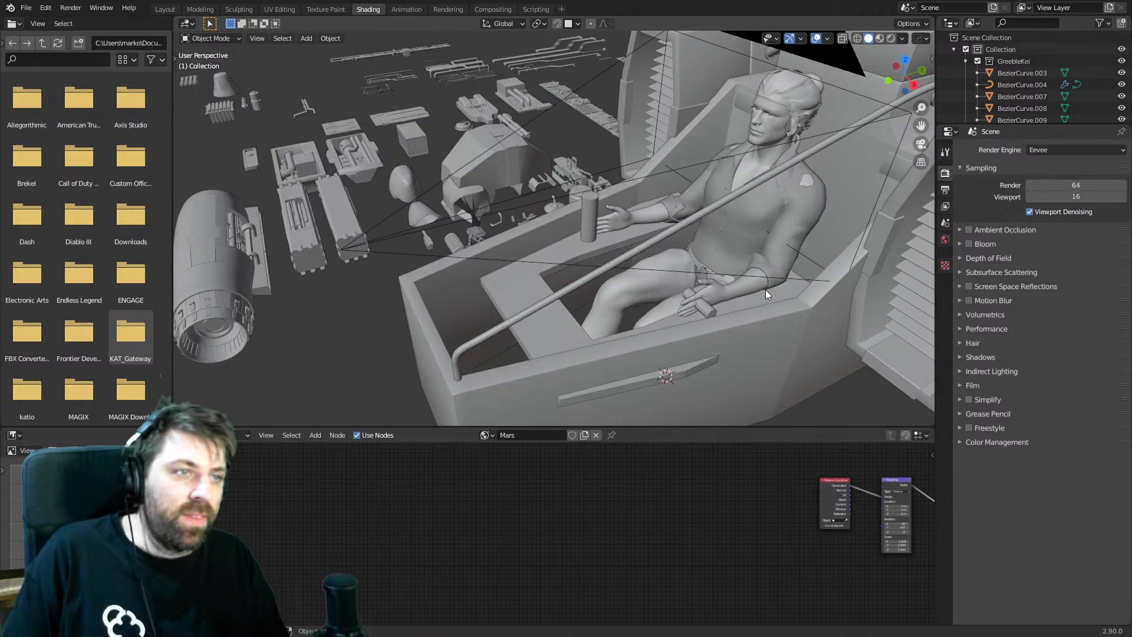
pyautogui.moveTo(766, 289); pyautogui.dragTo(649, 250, button='middle')
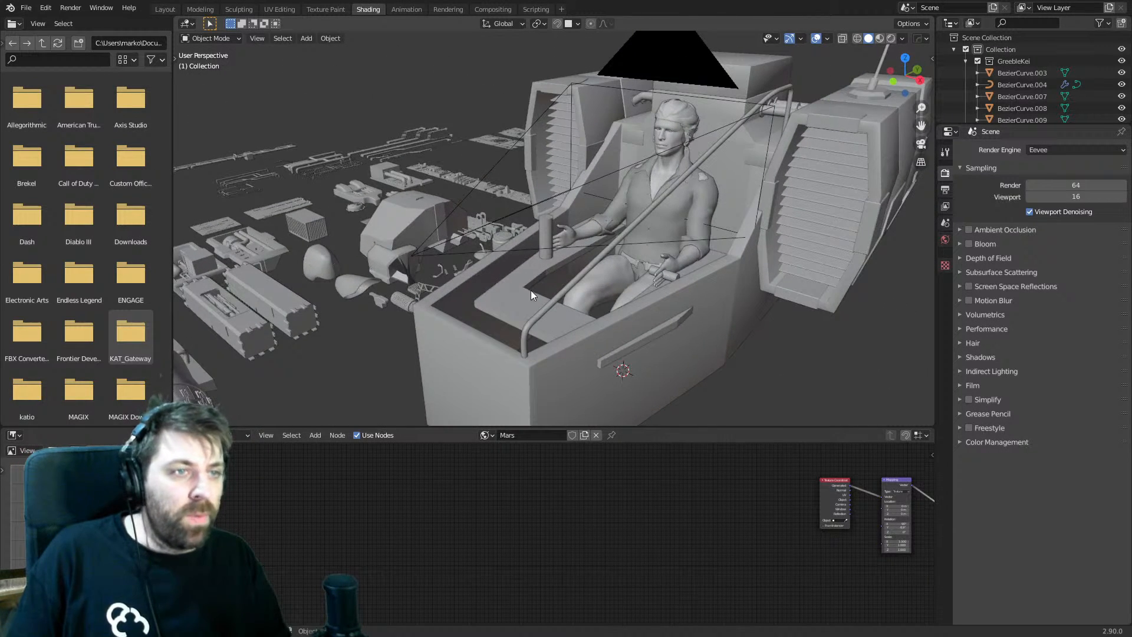